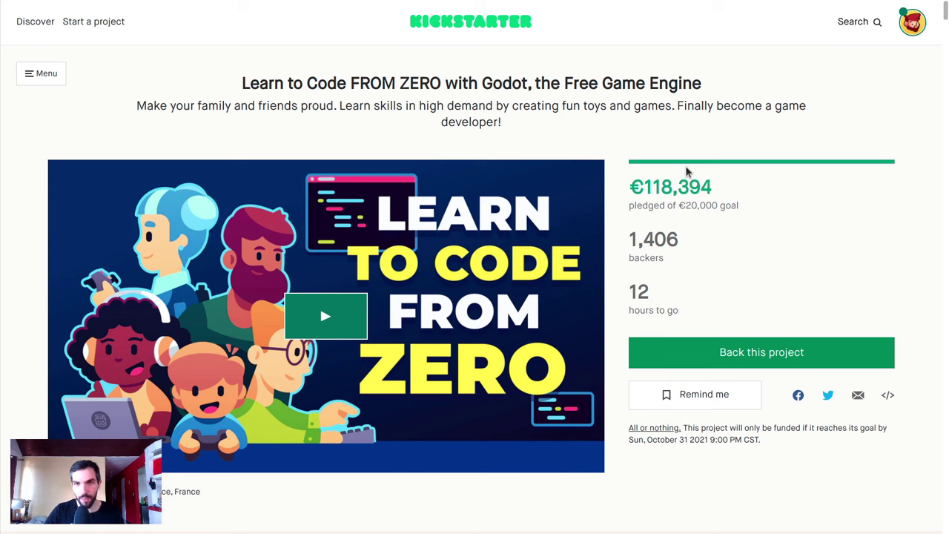
- Reset the Godot editor to the Default editor layout
{"action": "key", "text": "alt+Tab"}
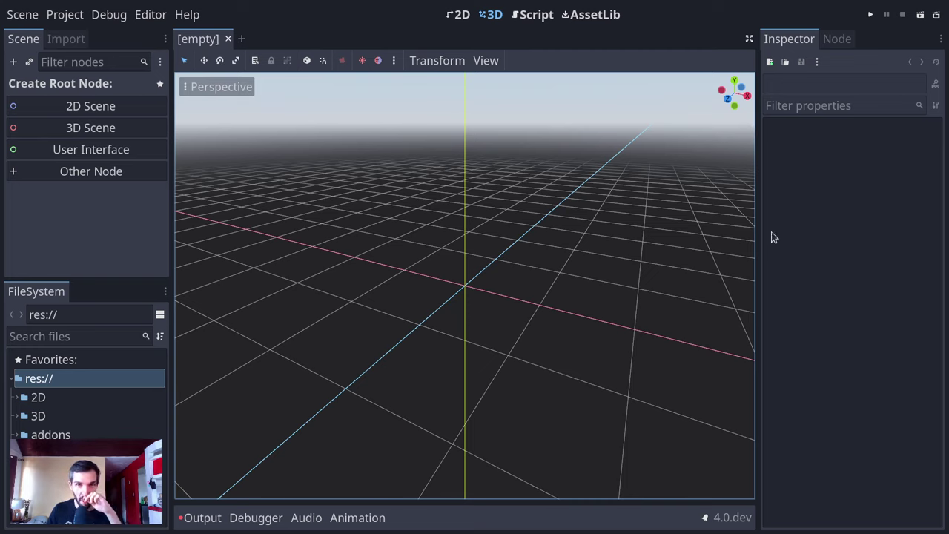
{"action": "left_click", "coordinate": [150, 14]}
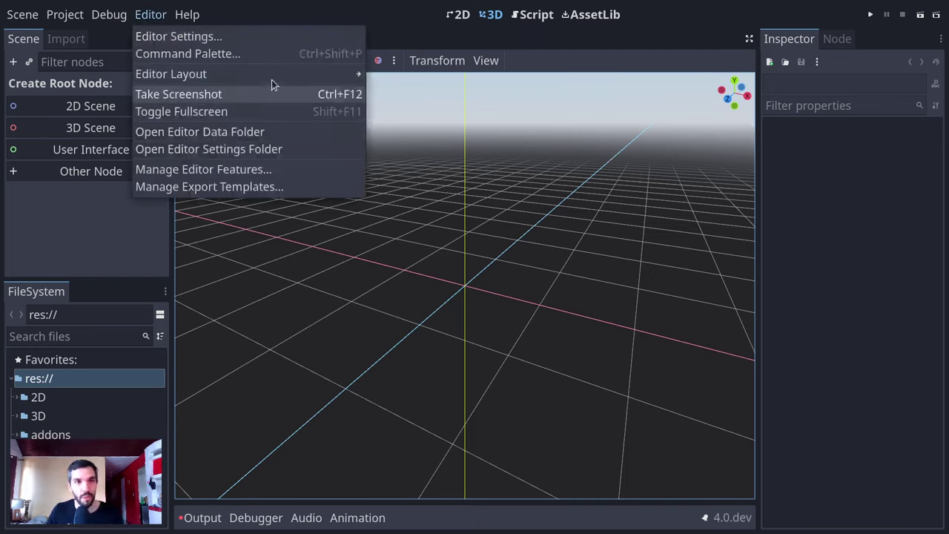
{"action": "mouse_move", "coordinate": [272, 74]}
{"action": "left_click", "coordinate": [410, 111]}
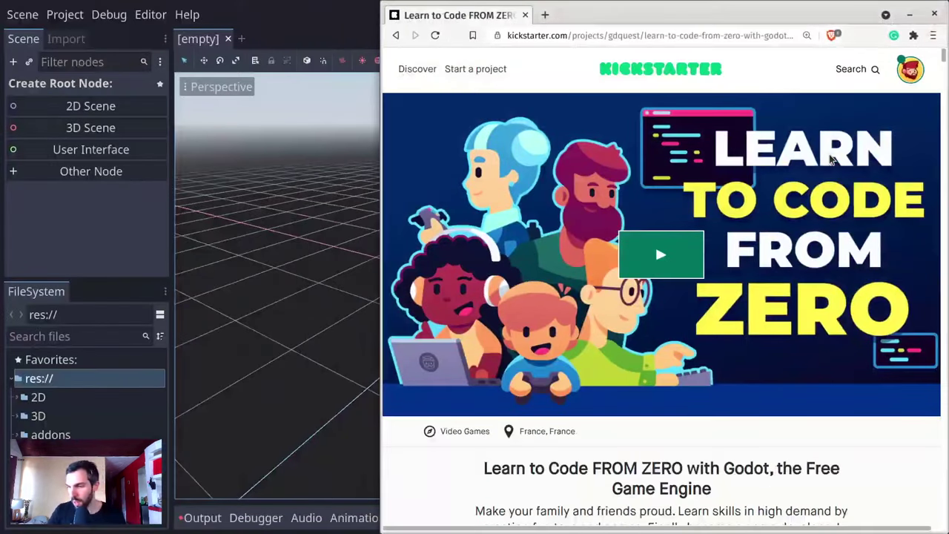
- Bring the browser forward and maximize it over Godot on the Kickstarter campaign page
{"action": "key", "text": "ctrl+l"}
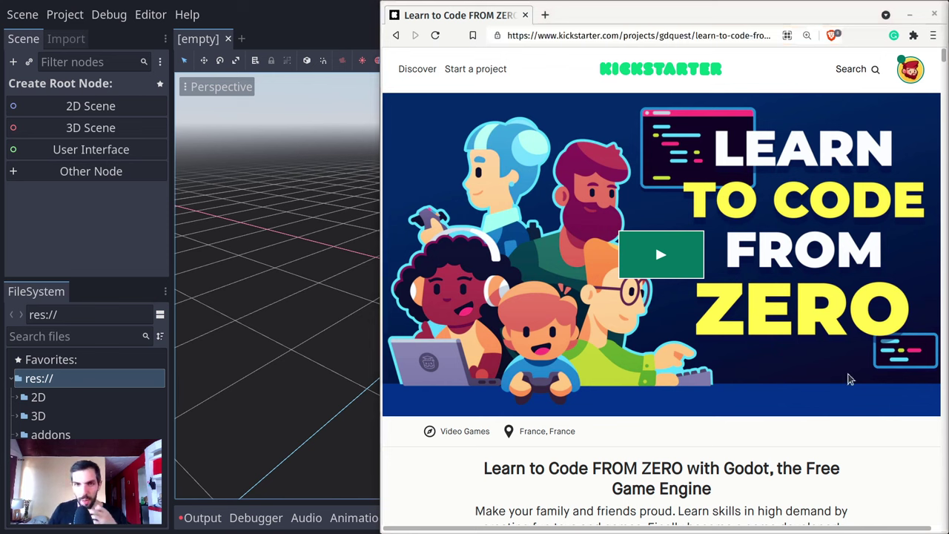
{"action": "left_click", "coordinate": [712, 35]}
{"action": "key", "text": "super+Up"}
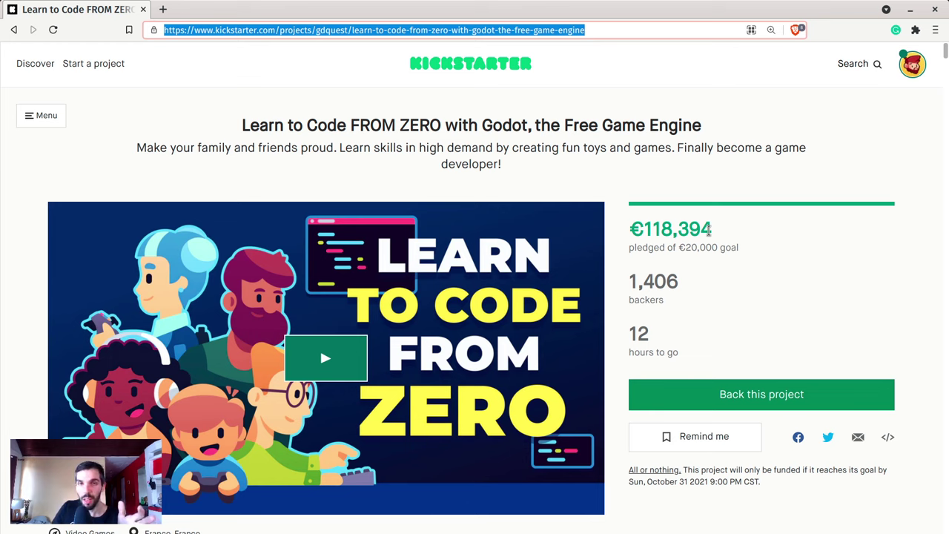
{"action": "left_click", "coordinate": [776, 252]}
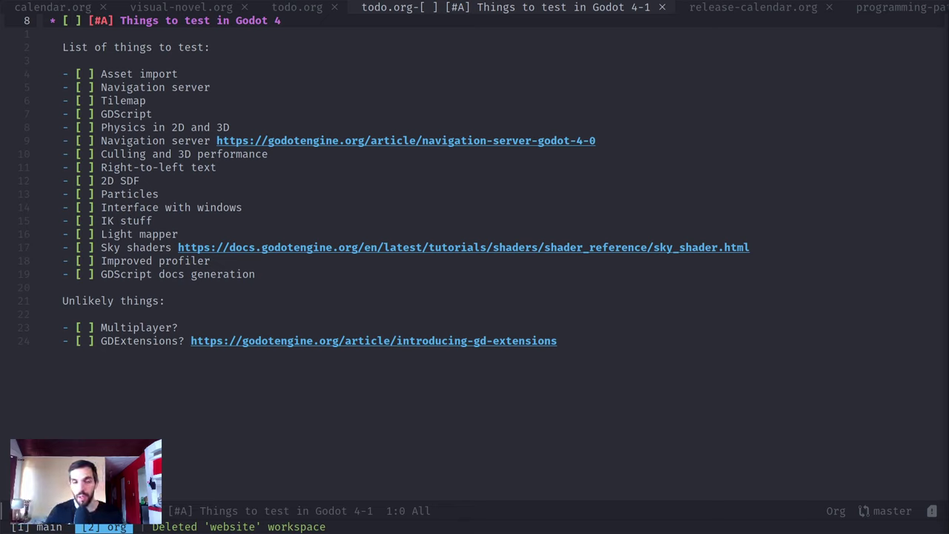
- Leave the todo.org checklist in Emacs and return to the Godot editor window
{"action": "left_click", "coordinate": [703, 475]}
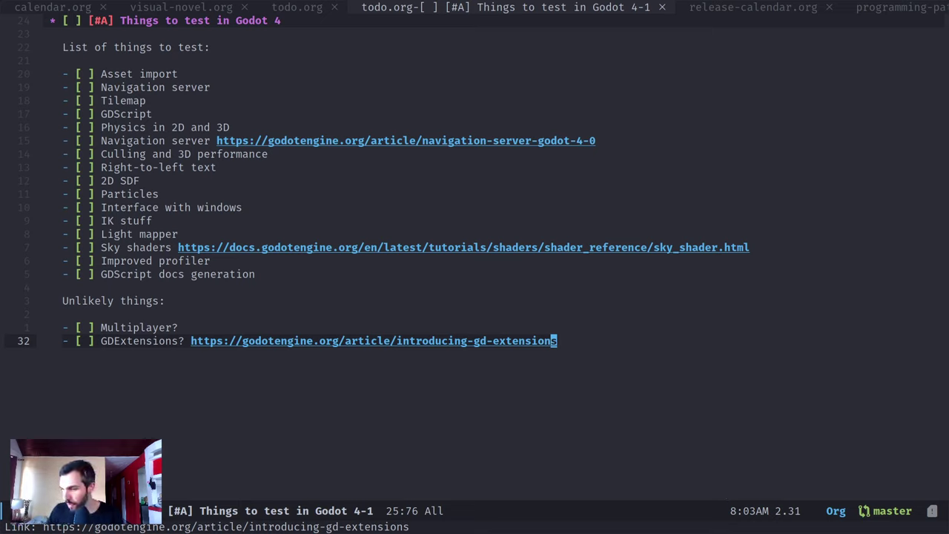
{"action": "key", "text": "alt+Tab"}
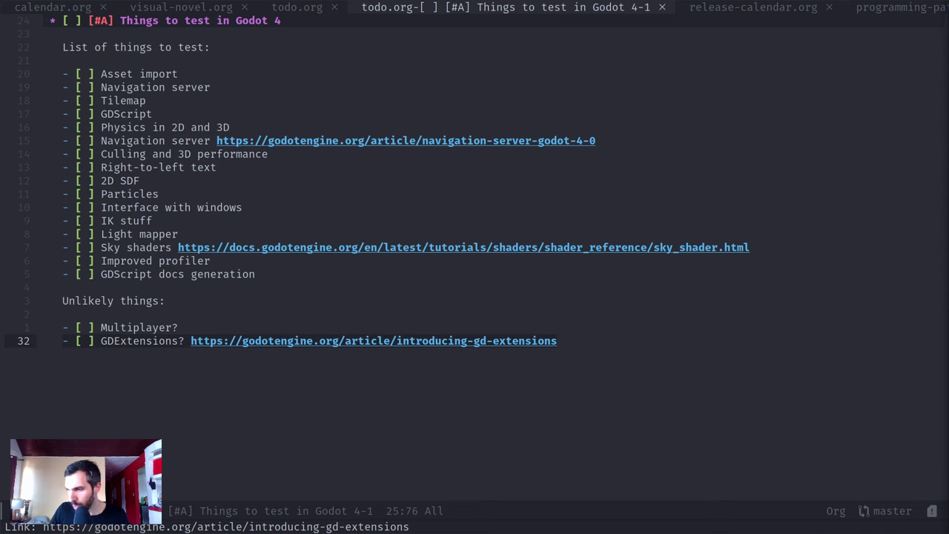
{"action": "key", "text": "alt+Tab"}
{"action": "key", "text": "alt+Tab"}
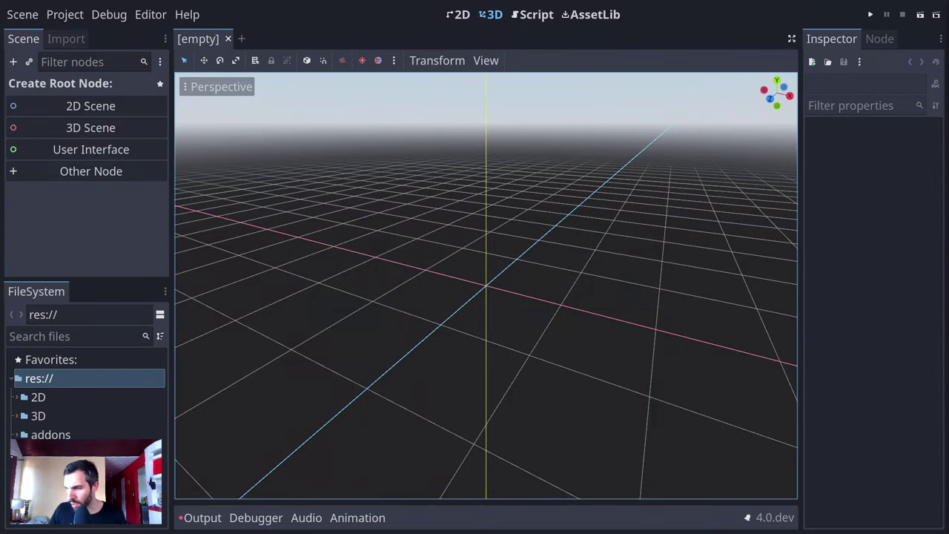
- Expand 3D/Astronaut in FileSystem and open the astronaut model's advanced import settings
{"action": "double_click", "coordinate": [55, 417]}
{"action": "scroll", "coordinate": [60, 407], "scroll_direction": "down", "scroll_amount": 2}
{"action": "scroll", "coordinate": [89, 396], "scroll_direction": "up", "scroll_amount": 2}
{"action": "double_click", "coordinate": [89, 395]}
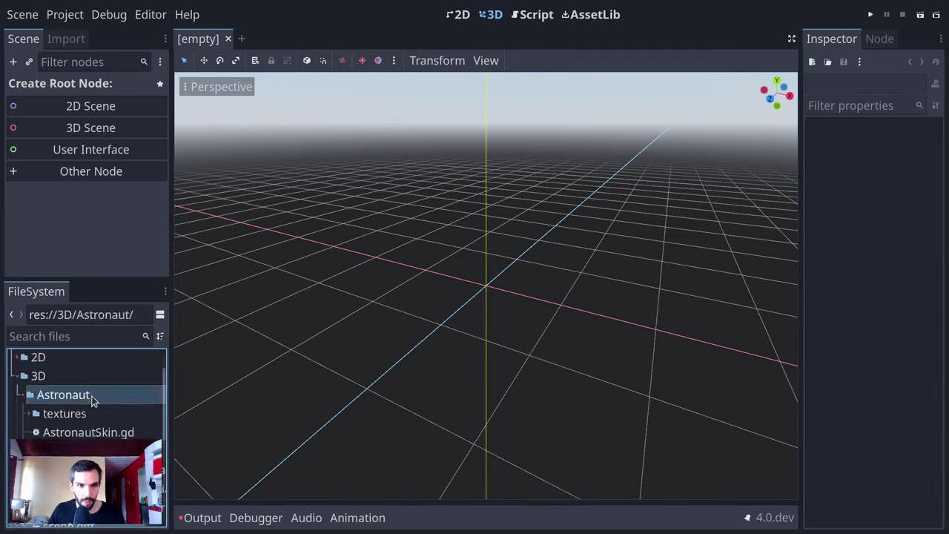
{"action": "scroll", "coordinate": [95, 404], "scroll_direction": "down", "scroll_amount": 1}
{"action": "scroll", "coordinate": [100, 415], "scroll_direction": "down", "scroll_amount": 2}
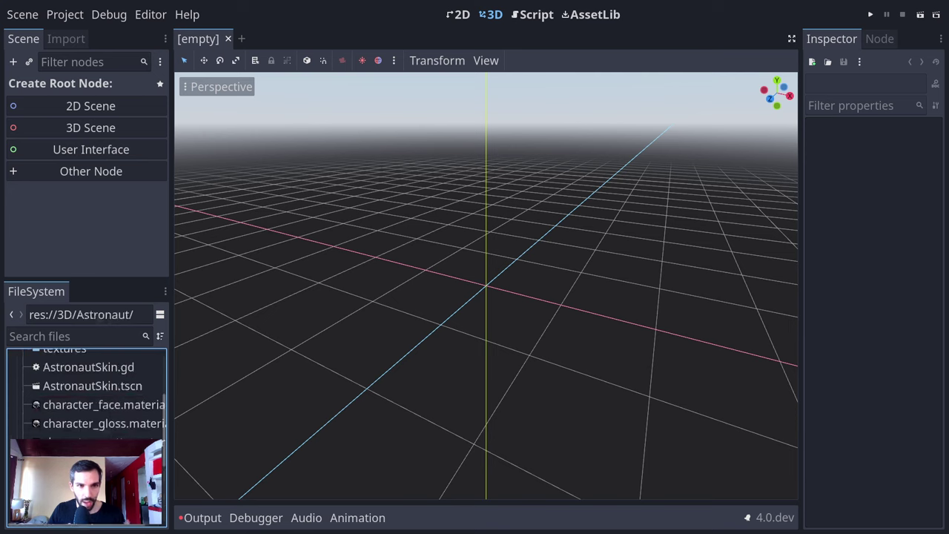
{"action": "double_click", "coordinate": [82, 460]}
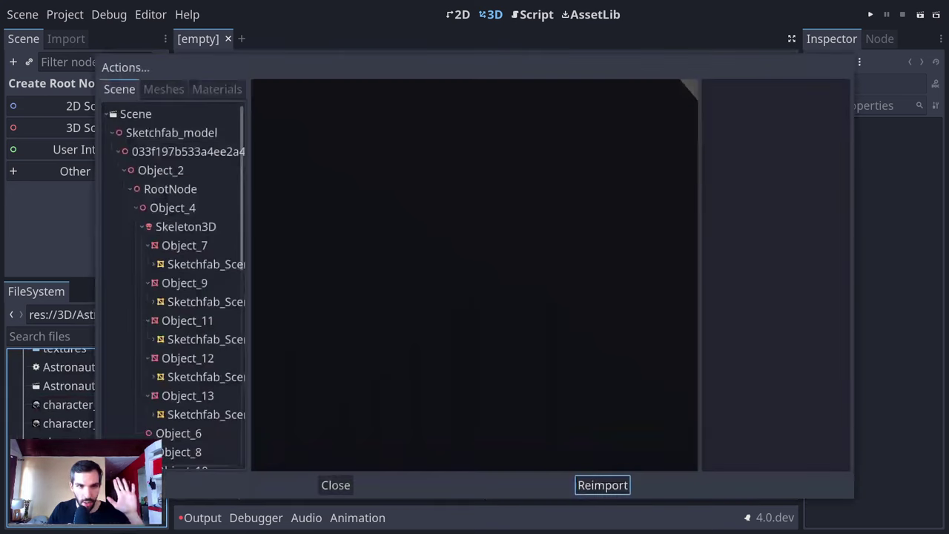
- Preview the character_matte, character_face and character_gloss materials, reimport, and reopen the import settings
{"action": "left_click", "coordinate": [167, 91]}
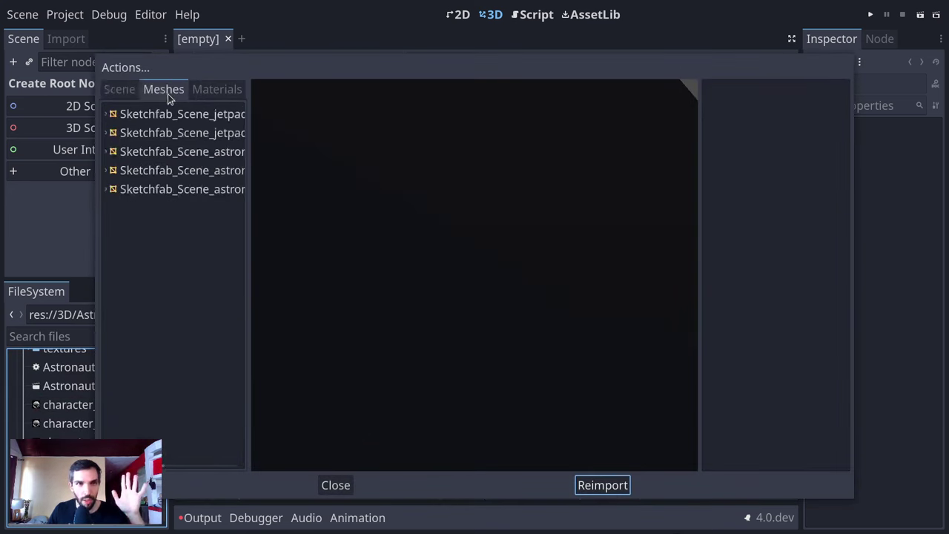
{"action": "left_click", "coordinate": [192, 91]}
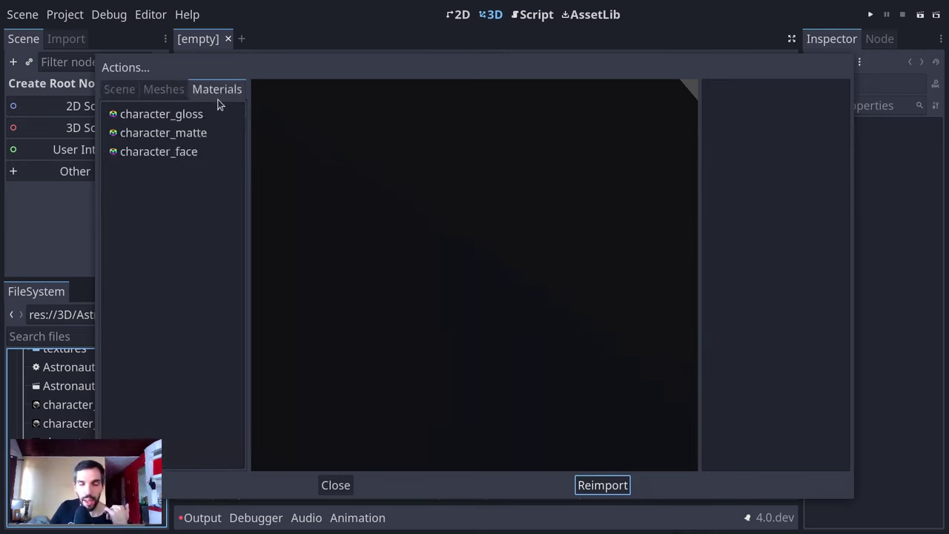
{"action": "left_click", "coordinate": [162, 133]}
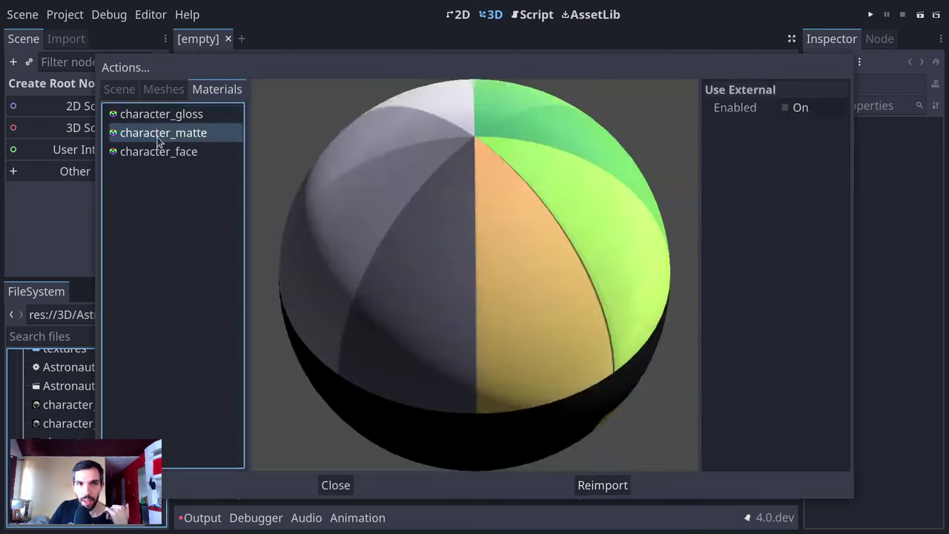
{"action": "left_click", "coordinate": [165, 154]}
{"action": "left_click", "coordinate": [180, 134]}
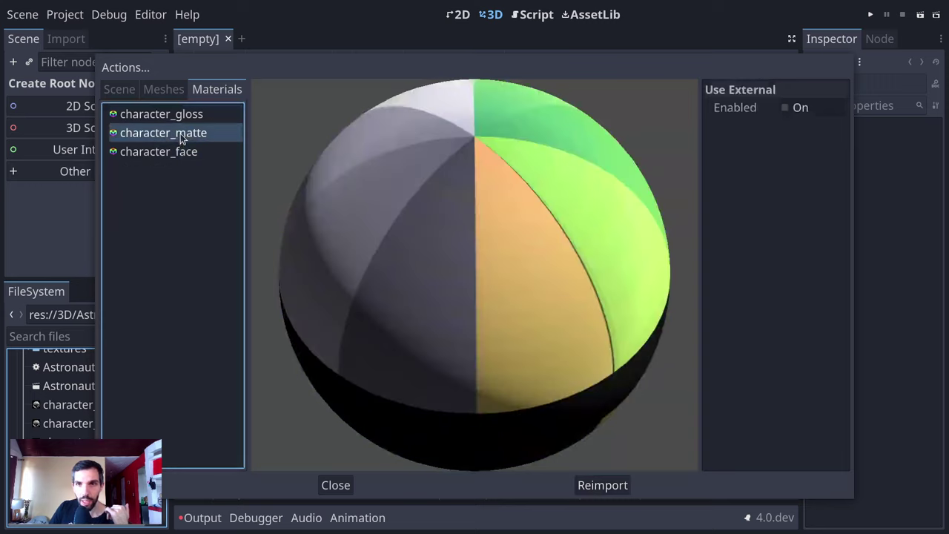
{"action": "left_click", "coordinate": [183, 115]}
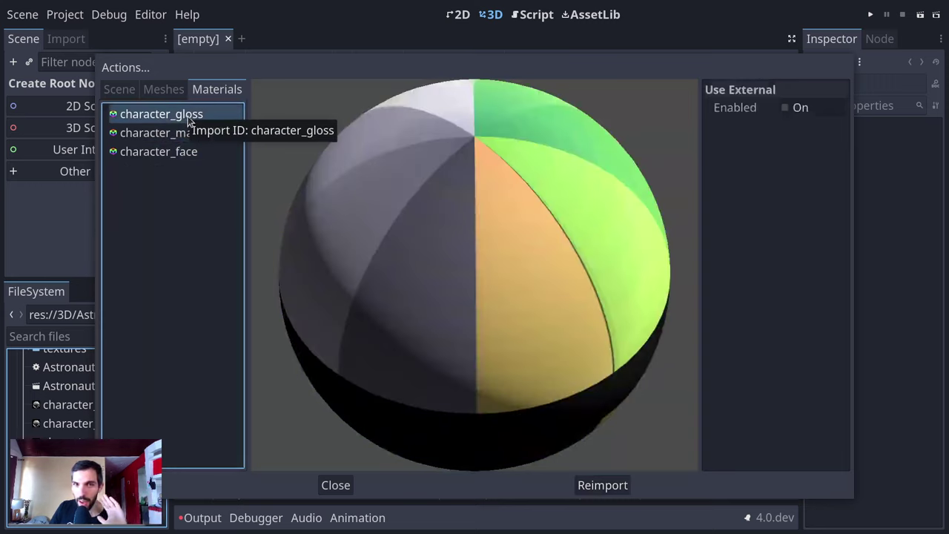
{"action": "left_click", "coordinate": [602, 484]}
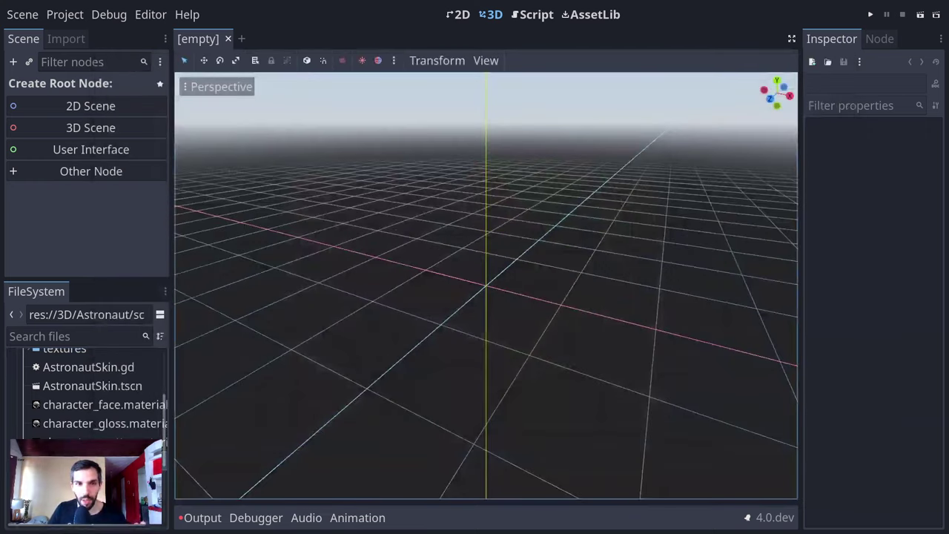
{"action": "double_click", "coordinate": [97, 460]}
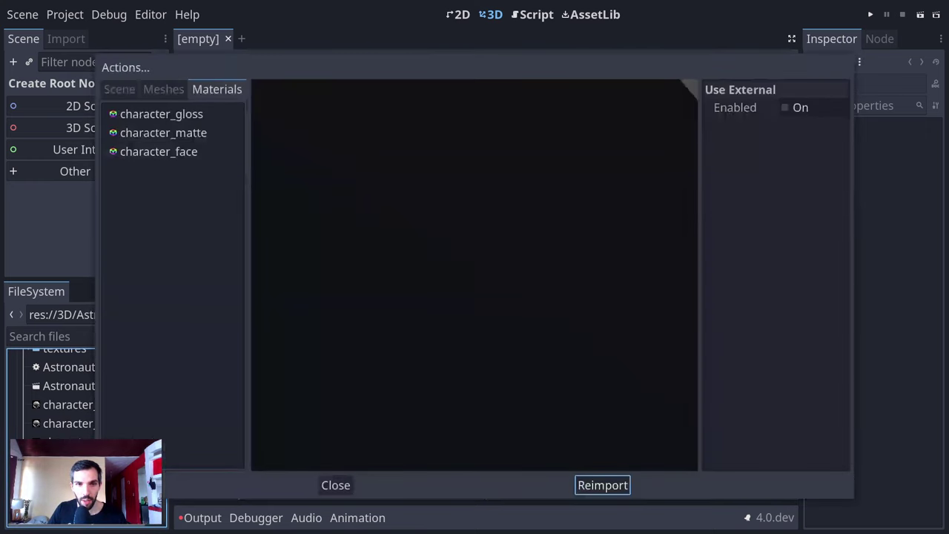
- Close the import dialog and create a New Inherited Scene from the astronaut model
{"action": "key", "text": "Escape"}
{"action": "right_click", "coordinate": [116, 460]}
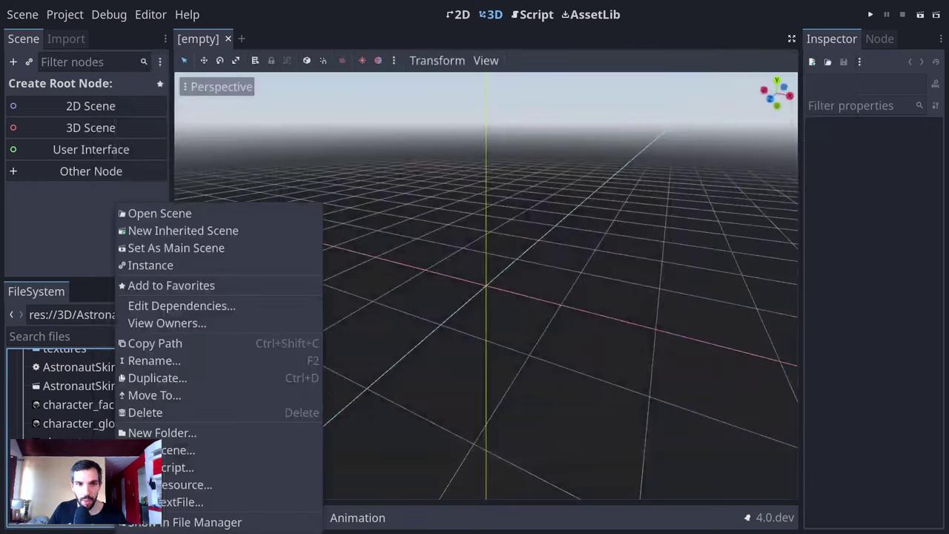
{"action": "left_click", "coordinate": [199, 230]}
- Orbit and zoom the 3D viewport to inspect the astronaut's torso from a low side view
{"action": "middle_click_drag", "start_coordinate": [551, 220], "coordinate": [523, 356]}
{"action": "scroll", "coordinate": [523, 356], "scroll_direction": "down", "scroll_amount": 10}
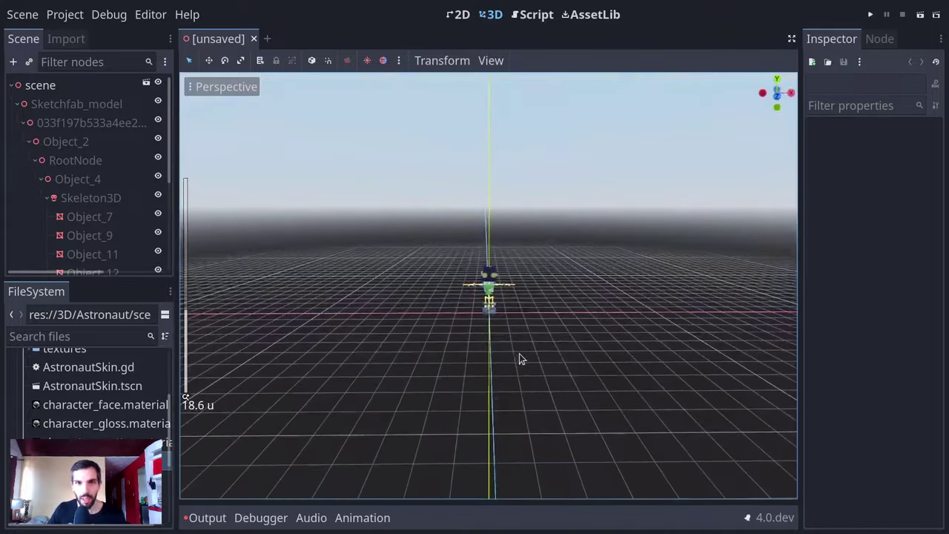
{"action": "scroll", "coordinate": [508, 320], "scroll_direction": "up", "scroll_amount": 10}
{"action": "scroll", "coordinate": [499, 309], "scroll_direction": "up", "scroll_amount": 5}
{"action": "scroll", "coordinate": [499, 310], "scroll_direction": "down", "scroll_amount": 2}
{"action": "scroll", "coordinate": [499, 310], "scroll_direction": "up", "scroll_amount": 2}
{"action": "middle_click_drag", "start_coordinate": [499, 310], "coordinate": [415, 334]}
{"action": "right_click", "coordinate": [115, 385]}
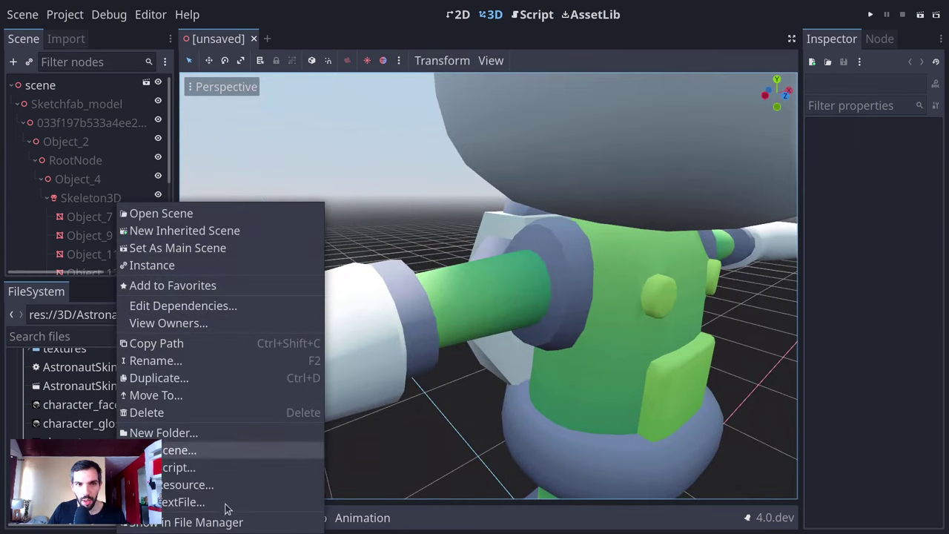
- Inspect import options of the Sketchfab_model, Object_2, Object_4, Object_7 and Skeleton3D nodes
{"action": "left_click", "coordinate": [78, 435]}
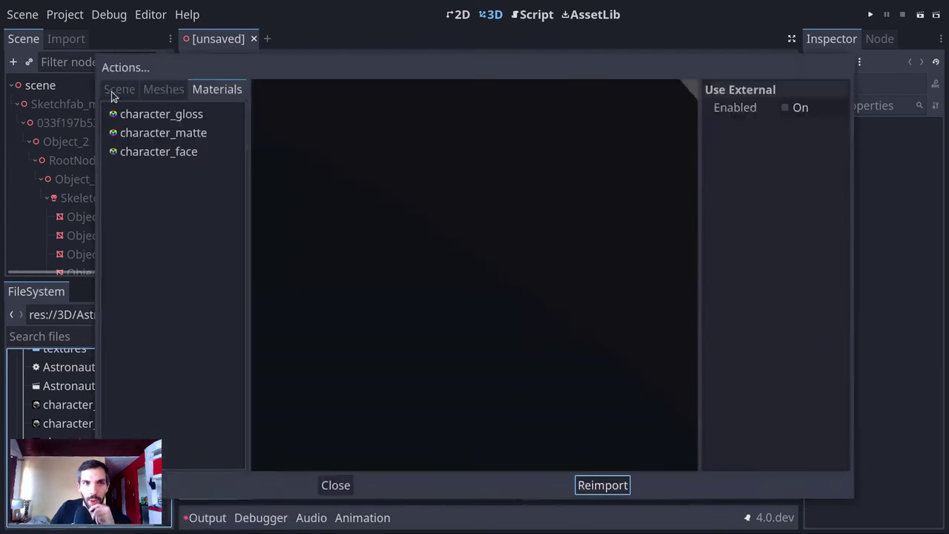
{"action": "left_click", "coordinate": [113, 90]}
{"action": "left_click", "coordinate": [171, 113]}
{"action": "left_click", "coordinate": [184, 132]}
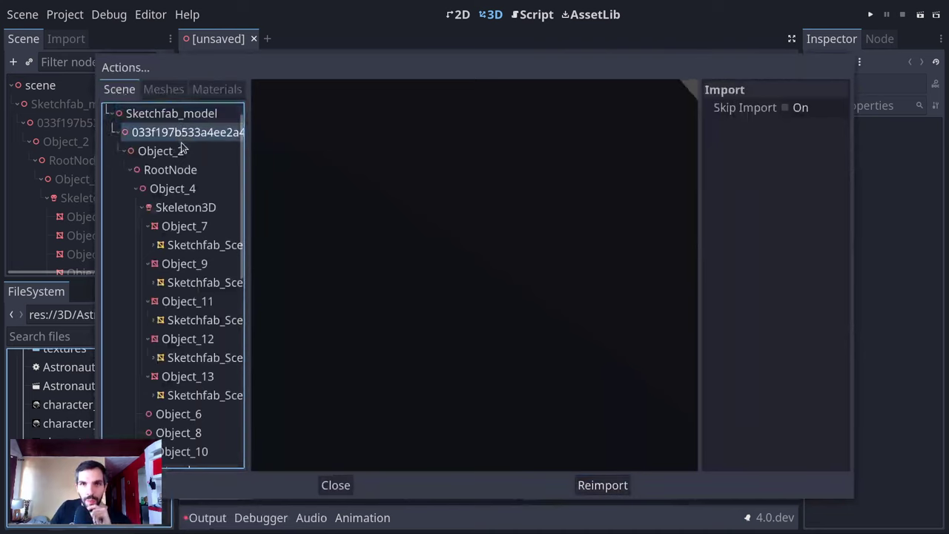
{"action": "left_click", "coordinate": [162, 151]}
{"action": "left_click", "coordinate": [186, 190]}
{"action": "left_click", "coordinate": [191, 226]}
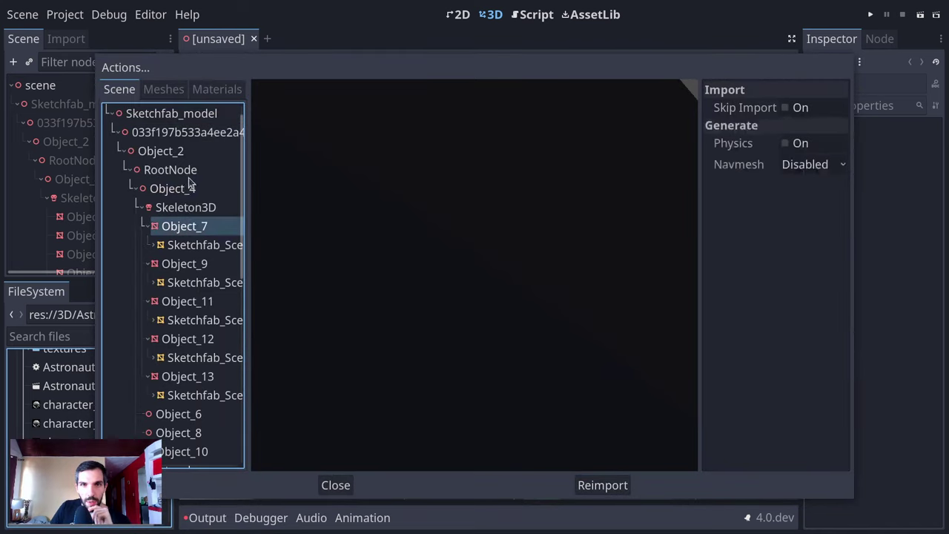
{"action": "left_click", "coordinate": [187, 207]}
{"action": "left_click", "coordinate": [191, 229]}
- Preview the jetpack and face meshes, review the first jetpack mesh's LOD options, then close
{"action": "left_click", "coordinate": [163, 89]}
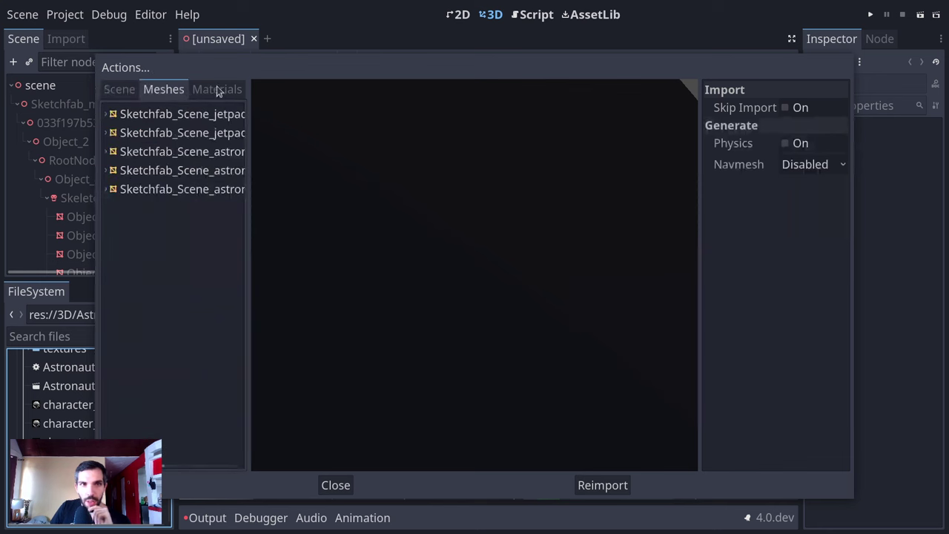
{"action": "left_click", "coordinate": [189, 134]}
{"action": "left_click", "coordinate": [192, 120]}
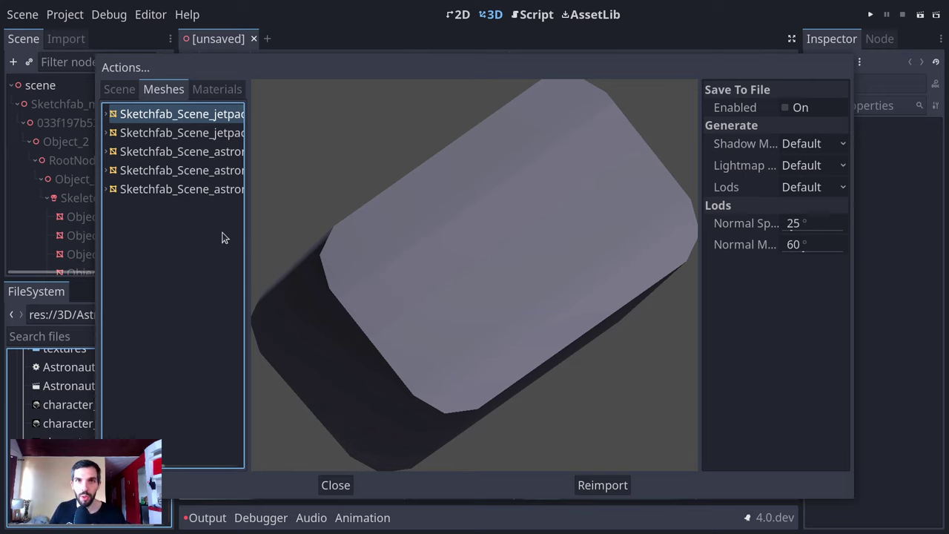
{"action": "left_click", "coordinate": [200, 190]}
{"action": "left_click", "coordinate": [192, 135]}
{"action": "left_click", "coordinate": [185, 119]}
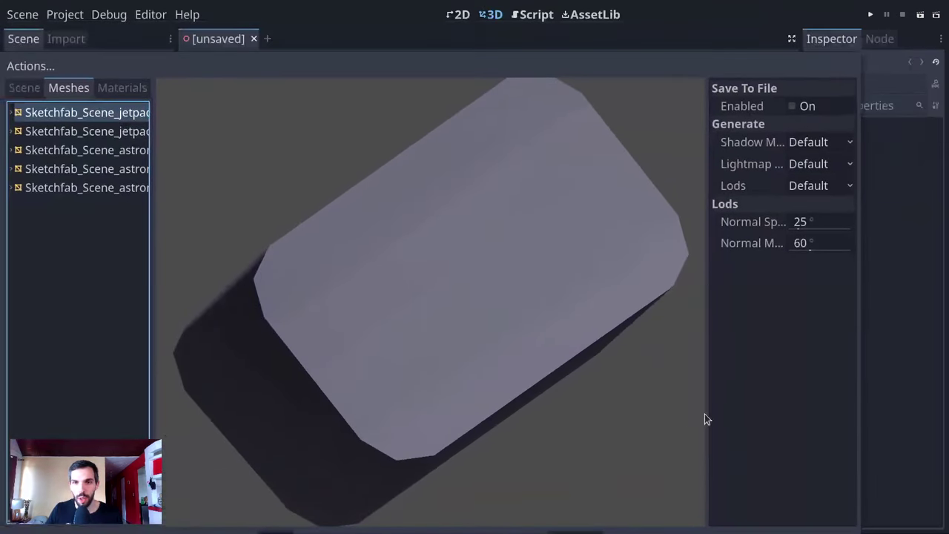
{"action": "left_click_drag", "start_coordinate": [707, 413], "coordinate": [647, 396]}
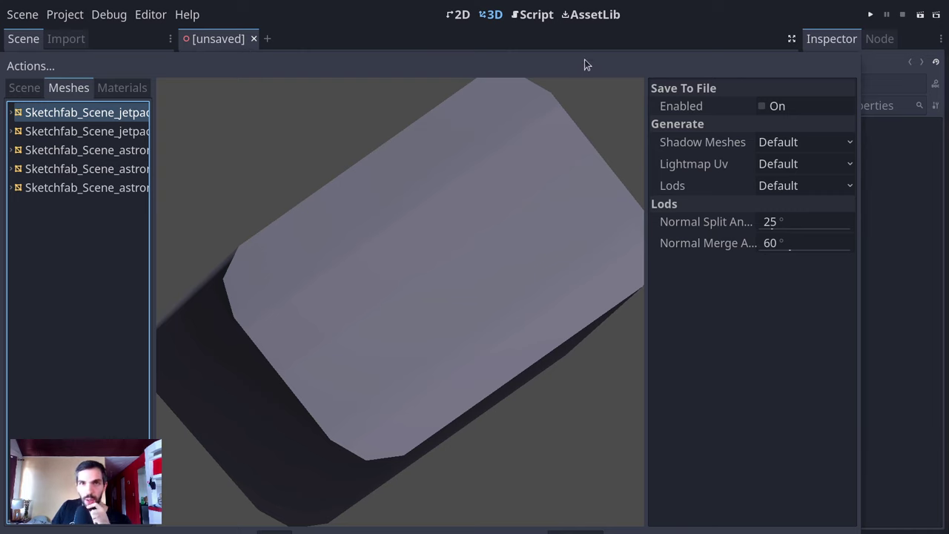
{"action": "left_click_drag", "start_coordinate": [712, 344], "coordinate": [751, 340], "text": "alt"}
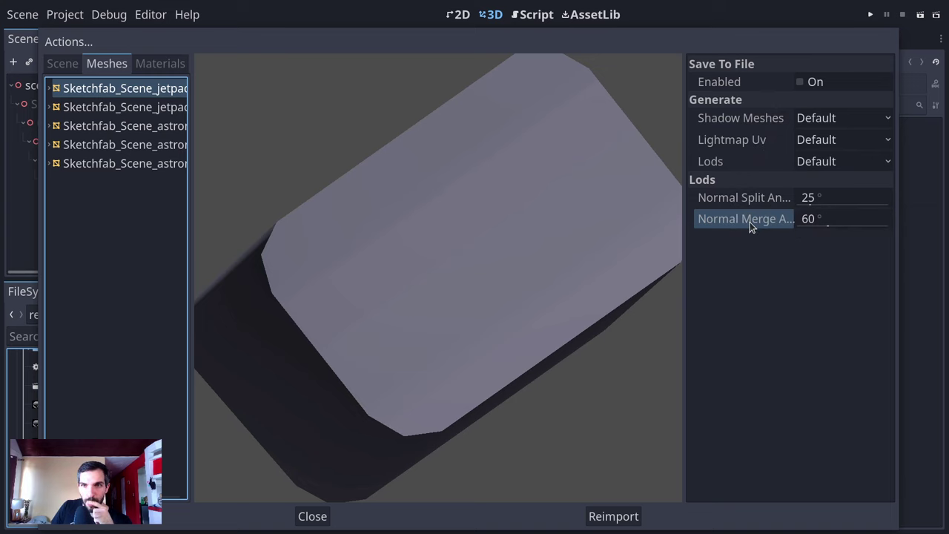
{"action": "key", "text": "Escape"}
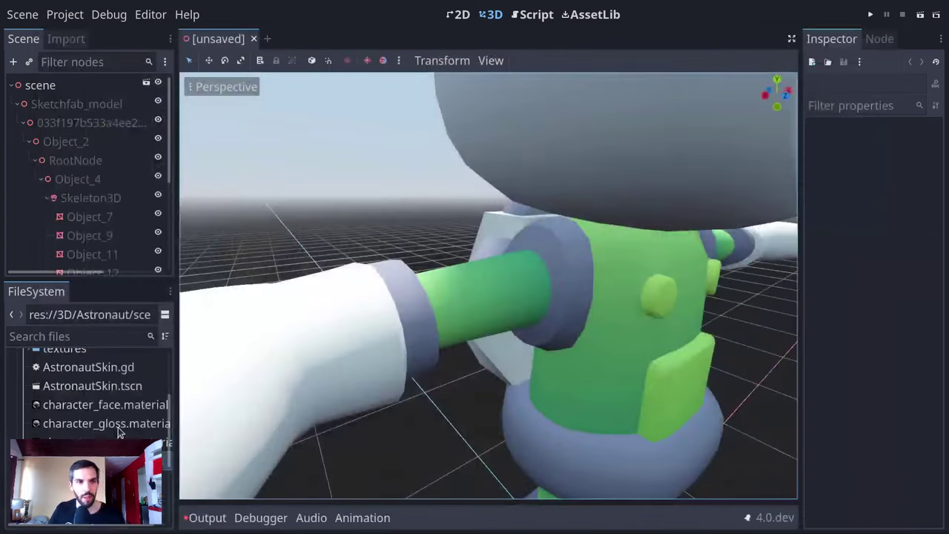
- Select Object_7 through Object_13 and drag their Geometry Lod Bias up to 45.028
{"action": "left_click", "coordinate": [87, 216]}
{"action": "scroll", "coordinate": [90, 218], "scroll_direction": "down", "scroll_amount": 3}
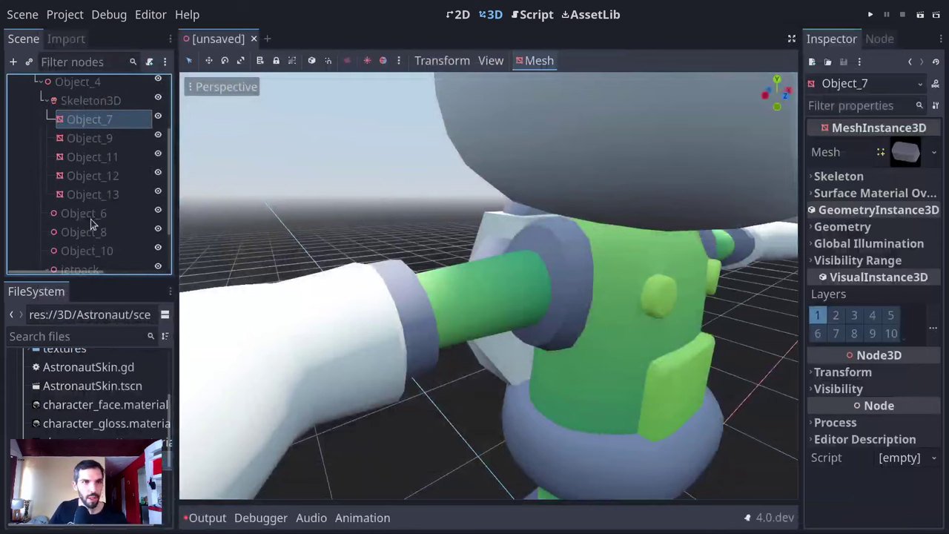
{"action": "left_click", "coordinate": [93, 192], "text": "shift"}
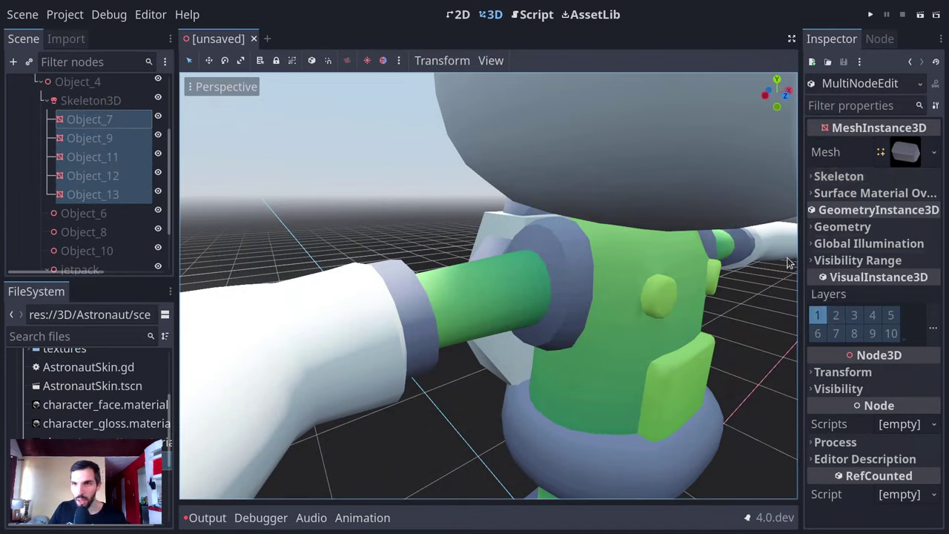
{"action": "left_click_drag", "start_coordinate": [800, 263], "coordinate": [702, 246]}
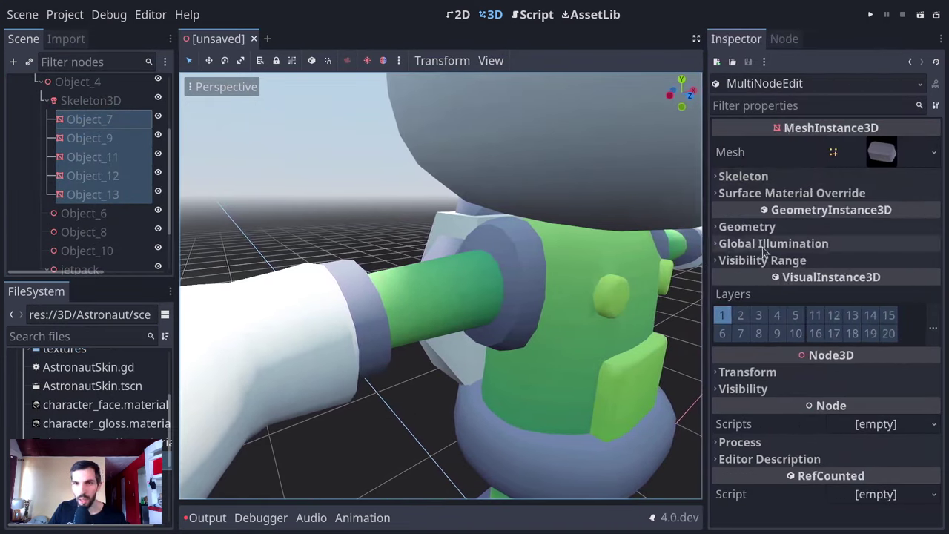
{"action": "left_click", "coordinate": [797, 260]}
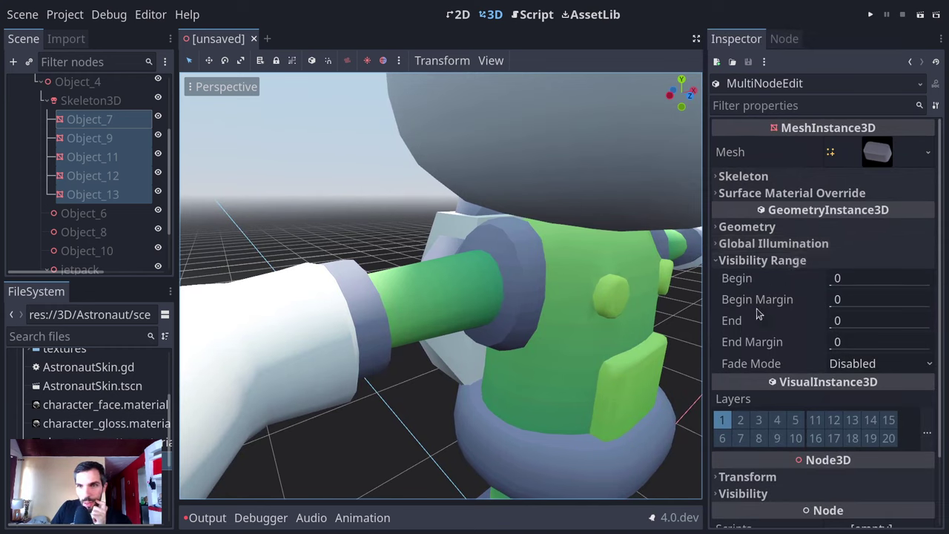
{"action": "left_click", "coordinate": [773, 244]}
{"action": "left_click", "coordinate": [769, 226]}
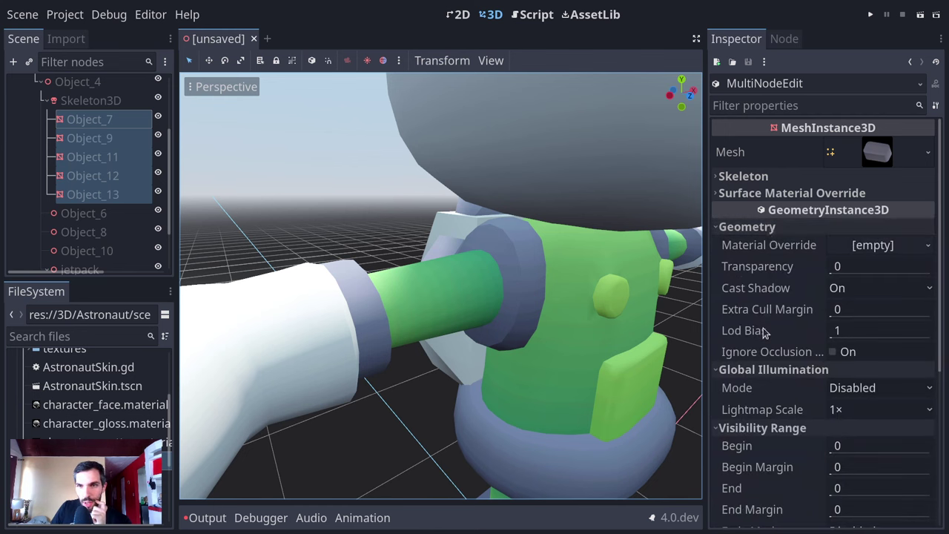
{"action": "left_click_drag", "start_coordinate": [836, 331], "coordinate": [948, 331]}
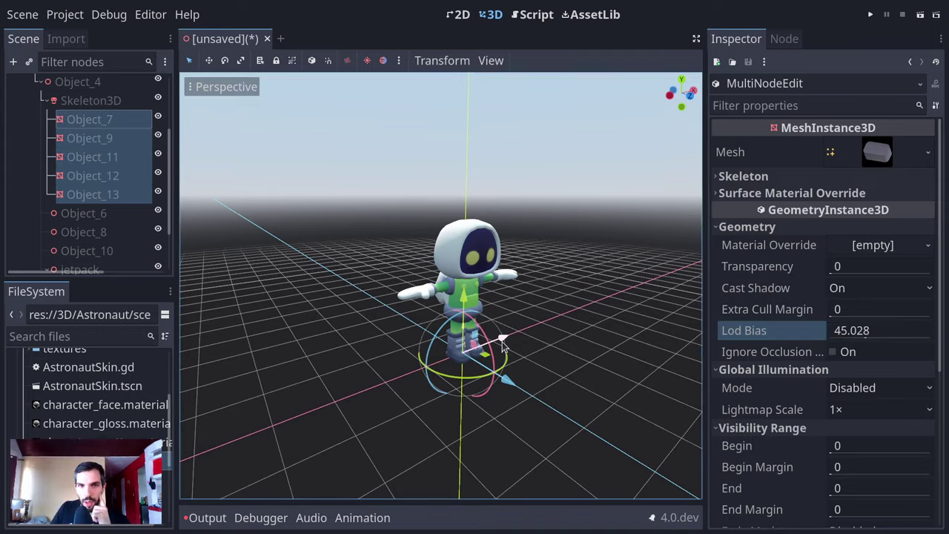
- Widen the 3D view and orbit until the astronaut faces the camera
{"action": "middle_click_drag", "start_coordinate": [311, 333], "coordinate": [481, 296]}
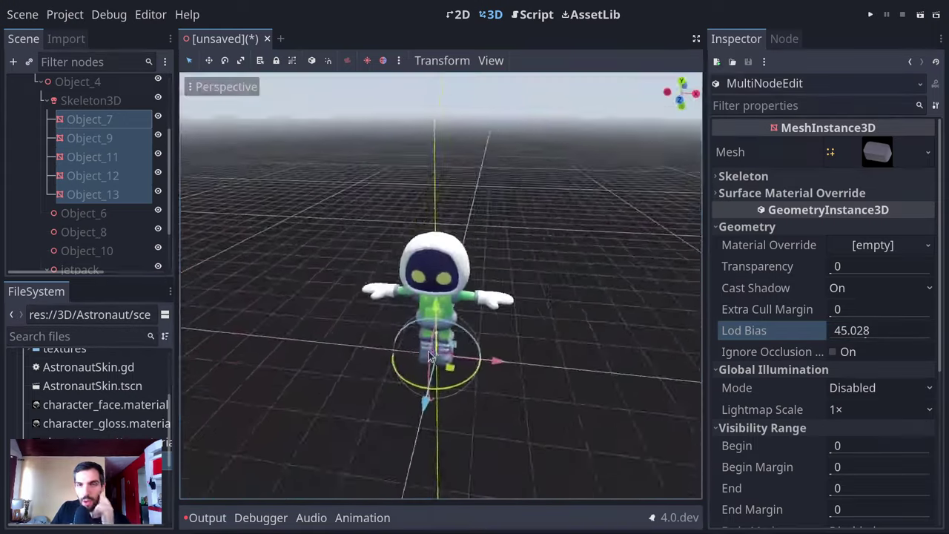
{"action": "scroll", "coordinate": [485, 292], "scroll_direction": "up", "scroll_amount": 3}
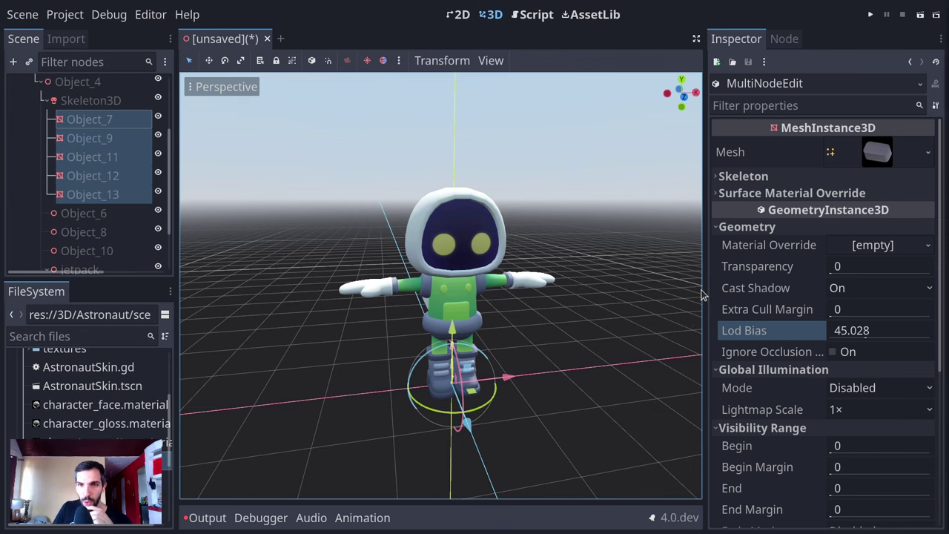
{"action": "left_click_drag", "start_coordinate": [703, 295], "coordinate": [730, 296]}
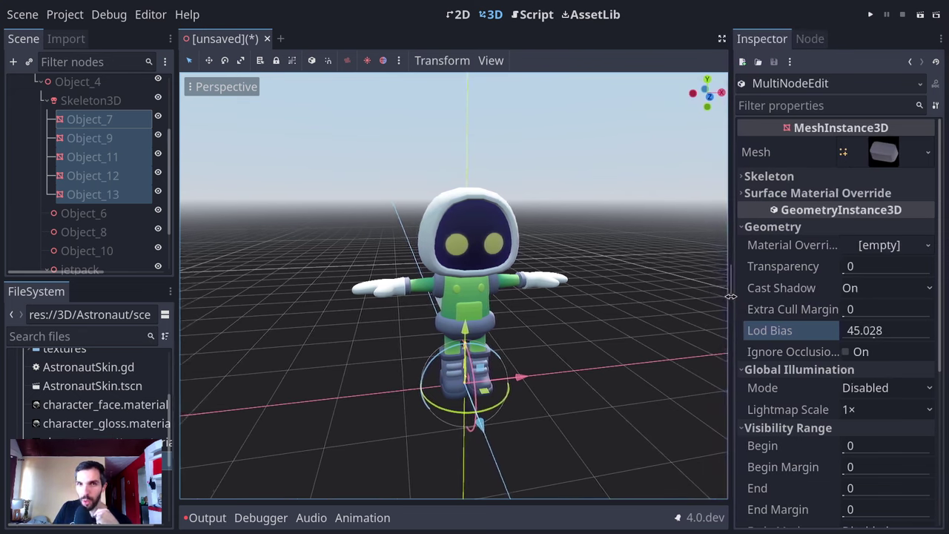
{"action": "mouse_move", "coordinate": [174, 286]}
{"action": "left_mouse_down"}
{"action": "mouse_move", "coordinate": [138, 277]}
{"action": "mouse_move", "coordinate": [158, 283]}
{"action": "left_mouse_up"}
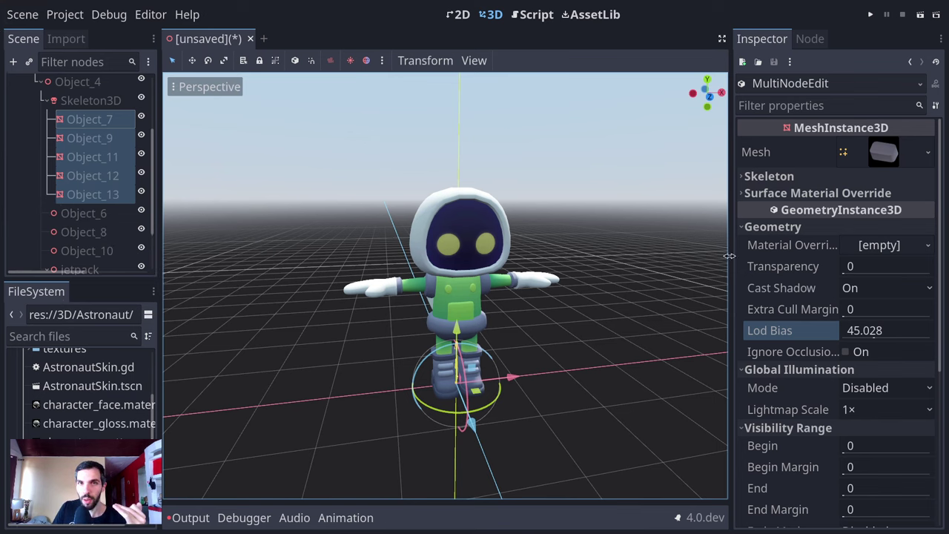
{"action": "left_click_drag", "start_coordinate": [731, 269], "coordinate": [739, 271]}
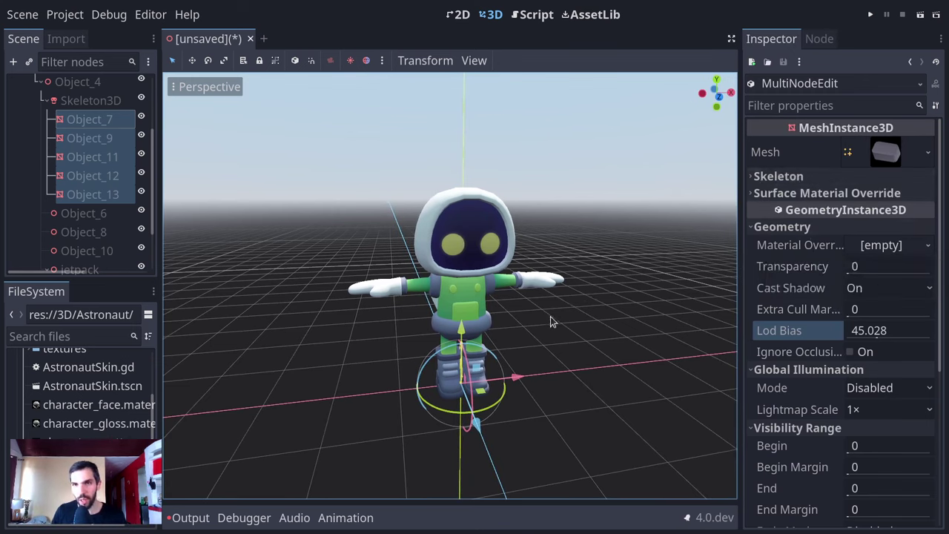
{"action": "middle_click_drag", "start_coordinate": [549, 316], "coordinate": [639, 326]}
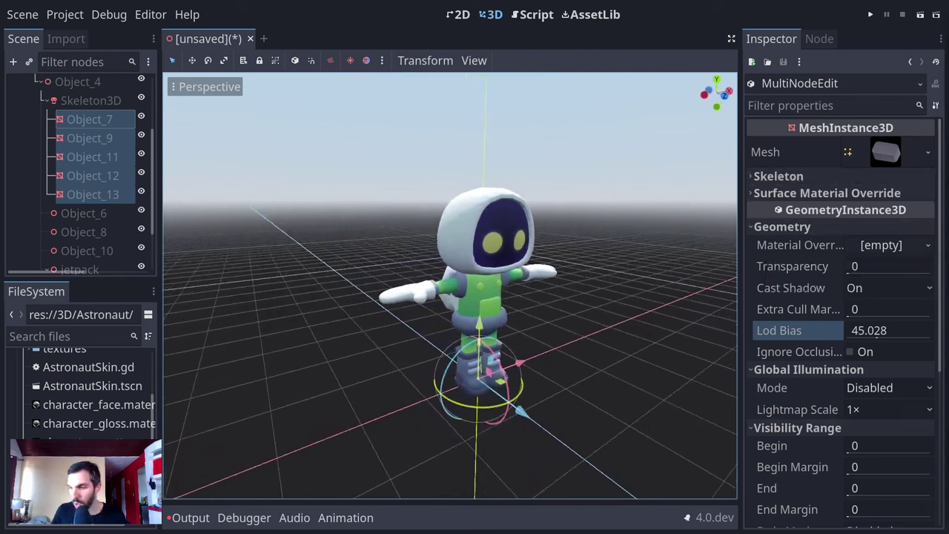
{"action": "middle_click_drag", "start_coordinate": [334, 324], "coordinate": [410, 342]}
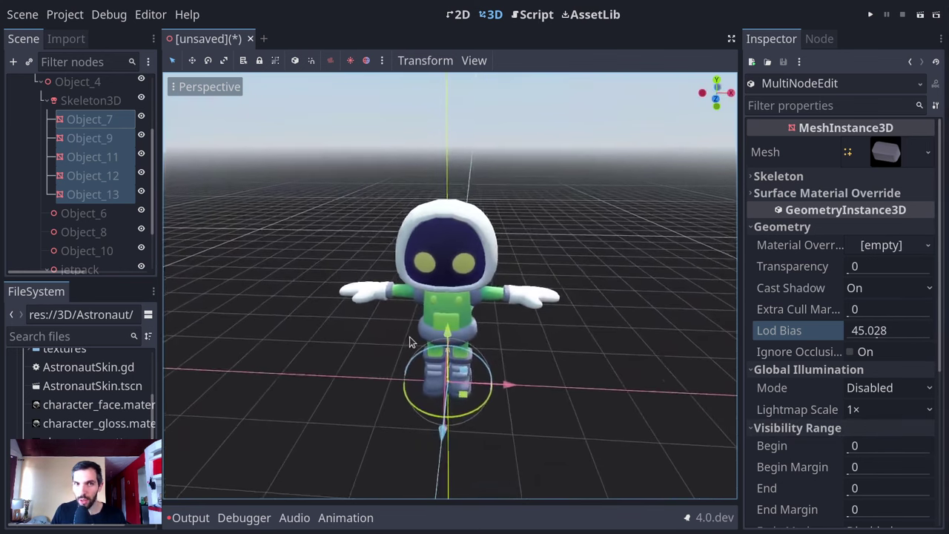
{"action": "key", "text": "F1"}
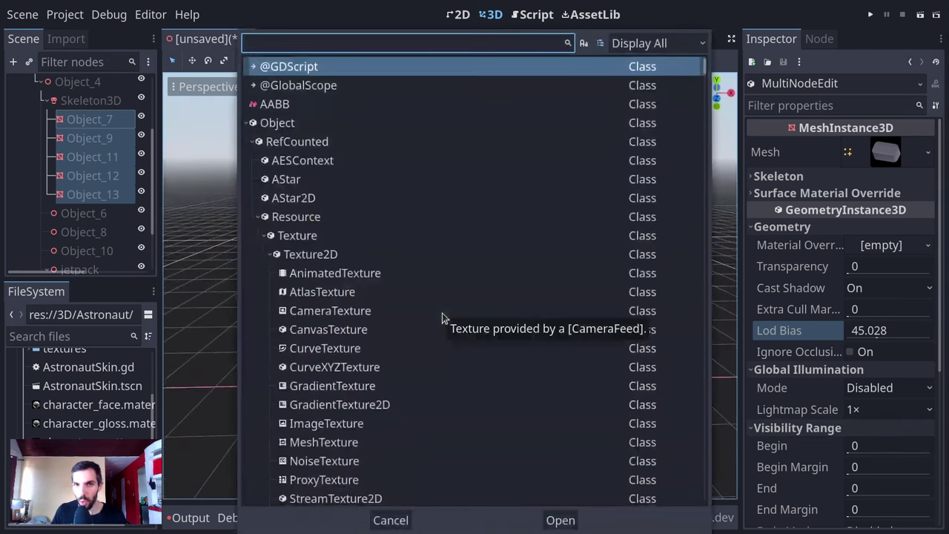
{"action": "key", "text": "Escape"}
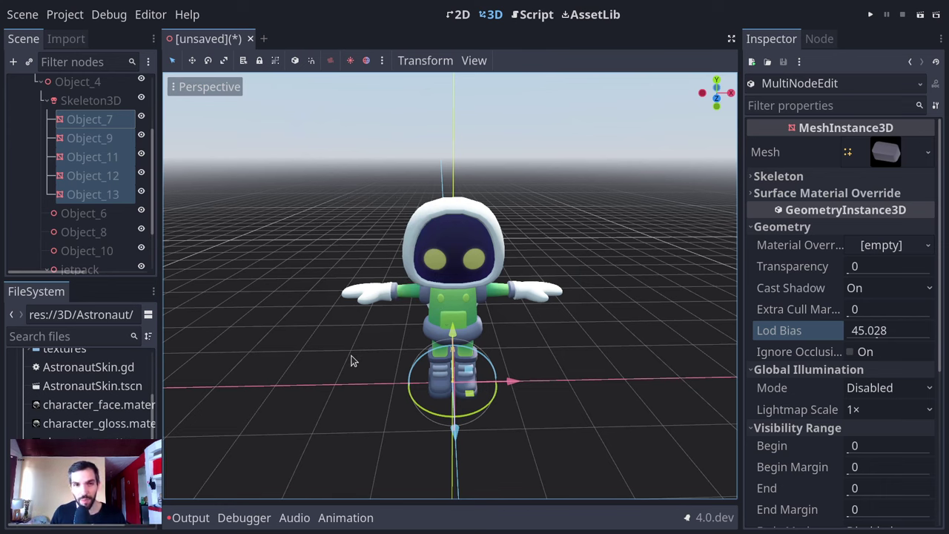
{"action": "middle_click_drag", "start_coordinate": [352, 361], "coordinate": [539, 342]}
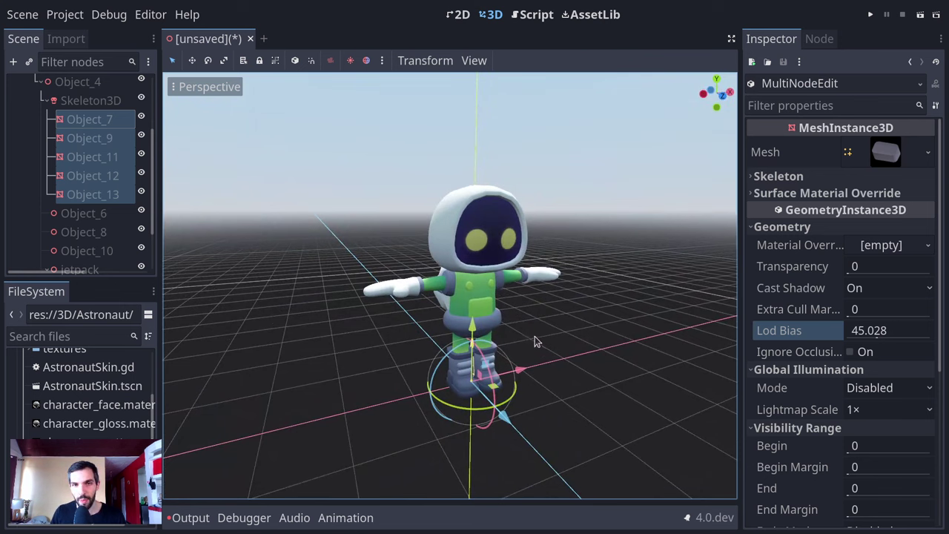
{"action": "left_click", "coordinate": [546, 342]}
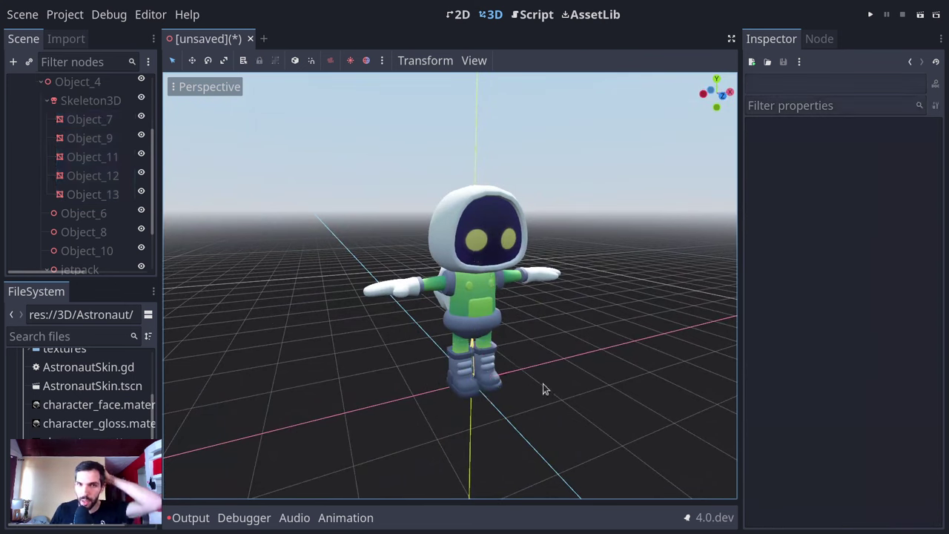
{"action": "left_click_drag", "start_coordinate": [547, 378], "coordinate": [345, 175]}
{"action": "left_click", "coordinate": [151, 14]}
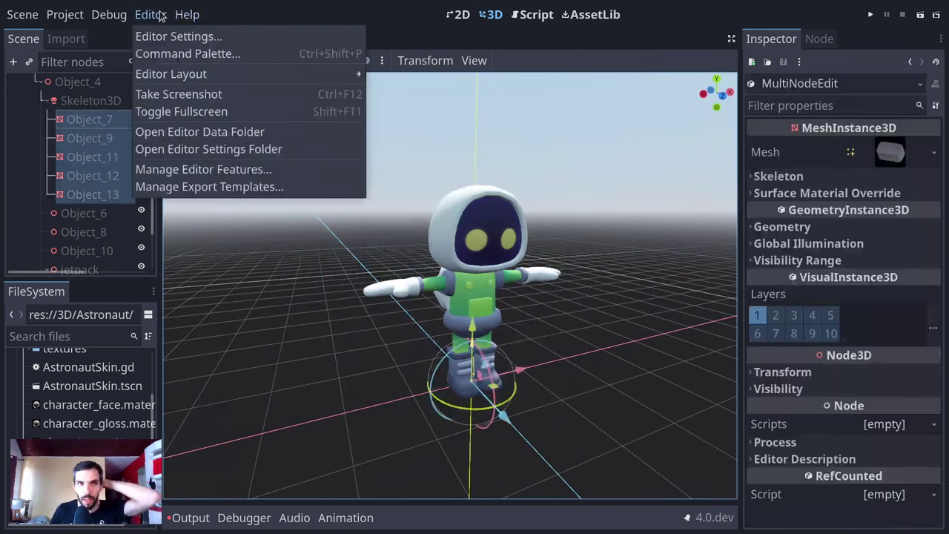
{"action": "mouse_move", "coordinate": [187, 18]}
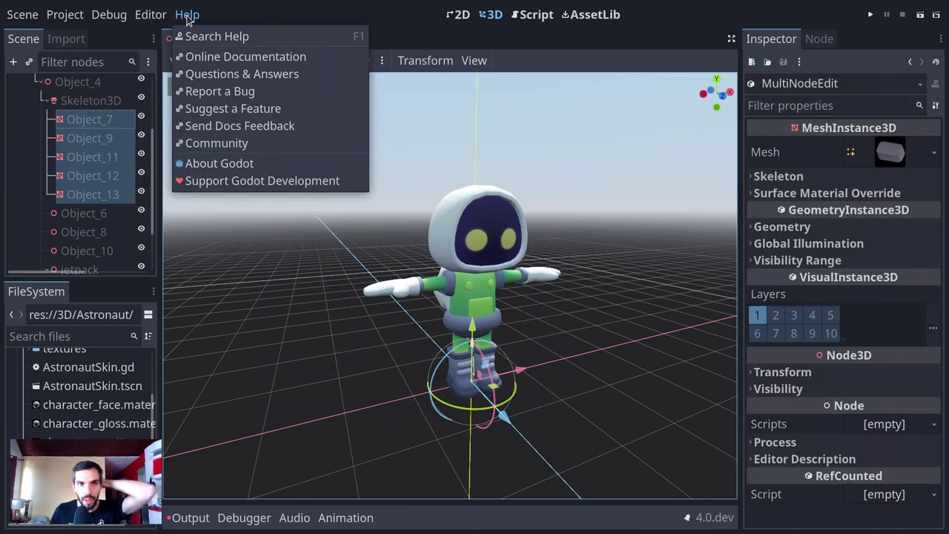
{"action": "mouse_move", "coordinate": [153, 18]}
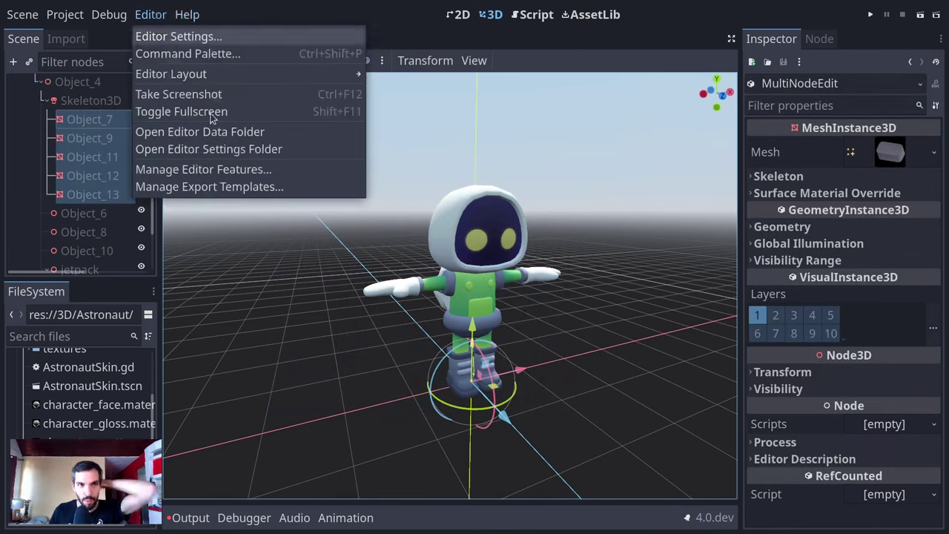
{"action": "left_click", "coordinate": [278, 369]}
- Close the astronaut scene, saving it as scene.tscn
{"action": "key", "text": "ctrl+w"}
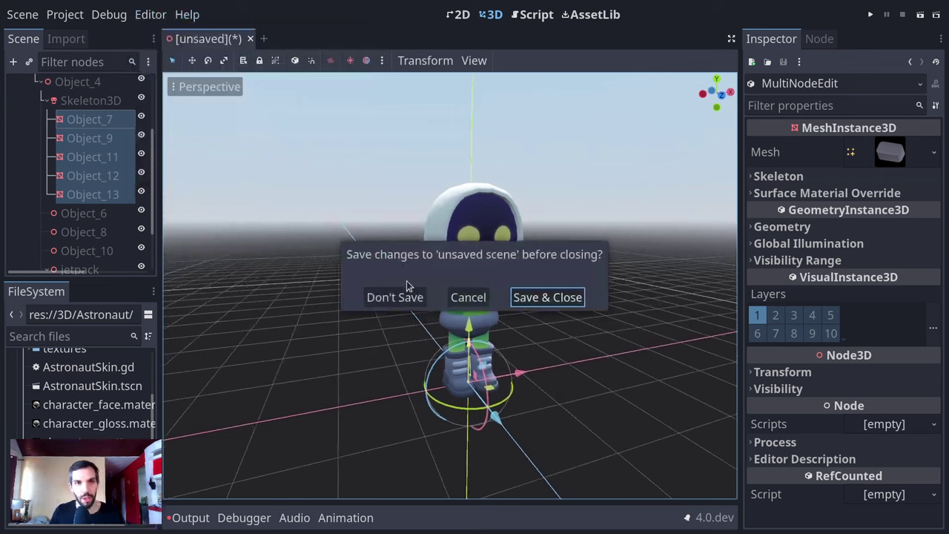
{"action": "left_click", "coordinate": [561, 299]}
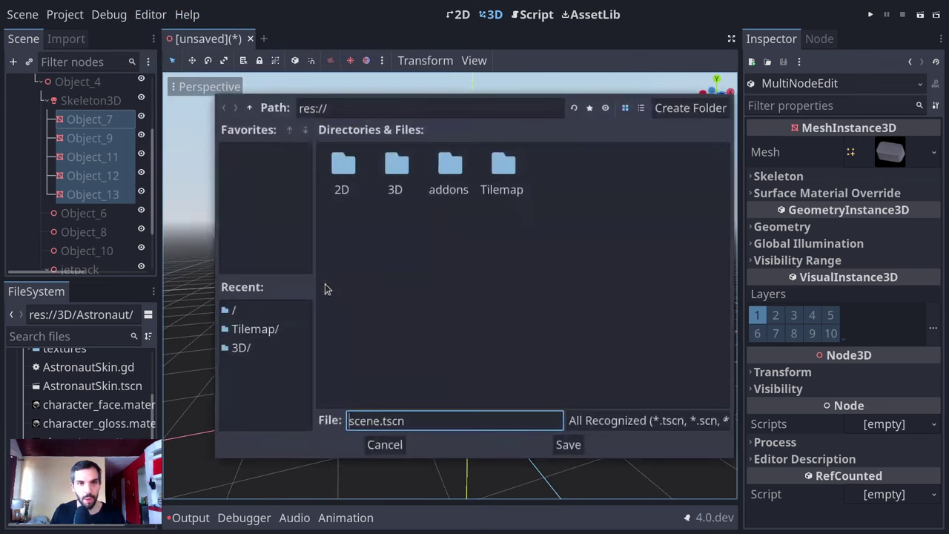
{"action": "left_click", "coordinate": [568, 444]}
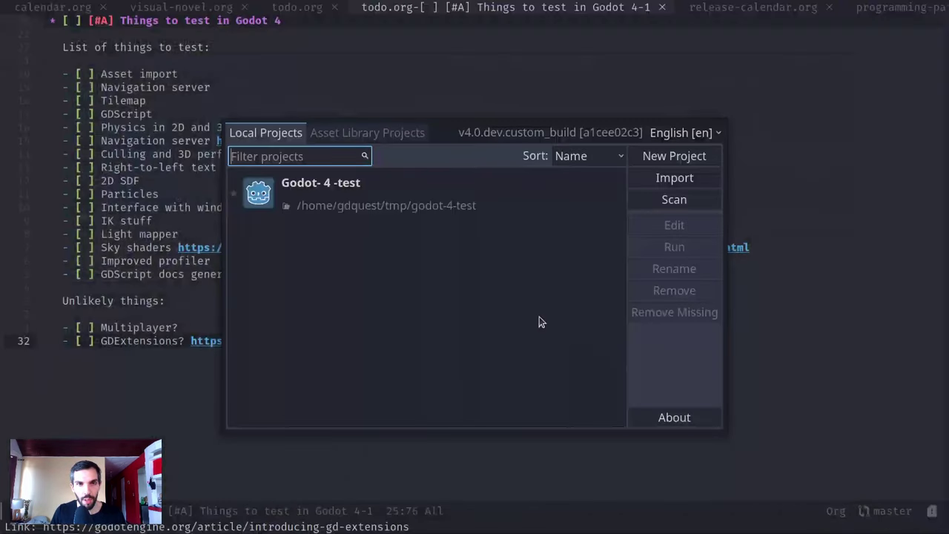
- Keep English, reopen the godot-4-test project, open addons/Tilemap, then switch to Emacs
{"action": "left_click", "coordinate": [678, 135]}
{"action": "scroll", "coordinate": [724, 212], "scroll_direction": "down", "scroll_amount": 3}
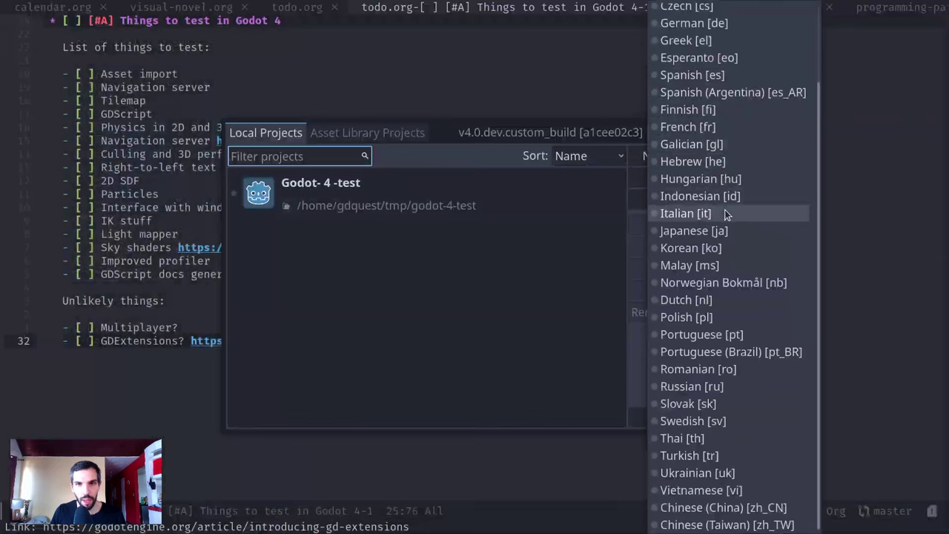
{"action": "scroll", "coordinate": [731, 212], "scroll_direction": "up", "scroll_amount": 3}
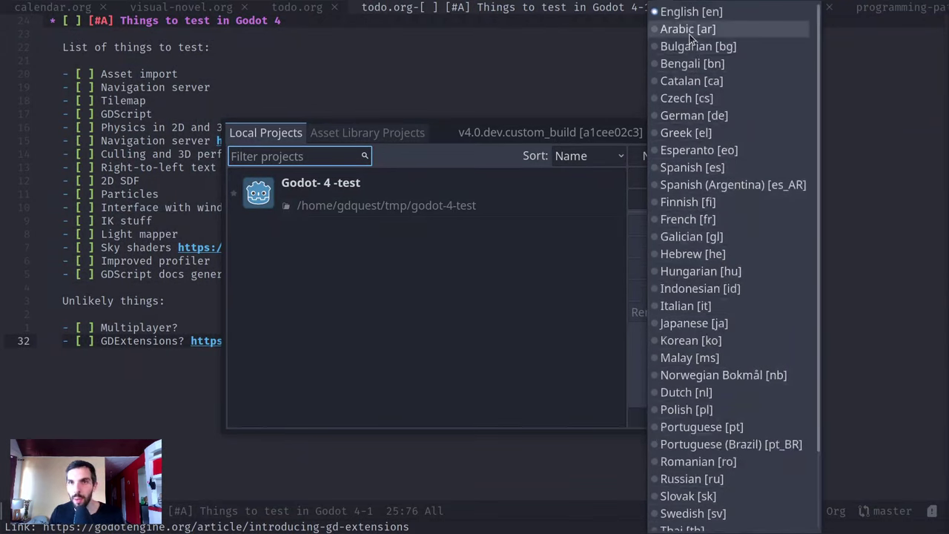
{"action": "left_click", "coordinate": [431, 362]}
{"action": "double_click", "coordinate": [255, 211]}
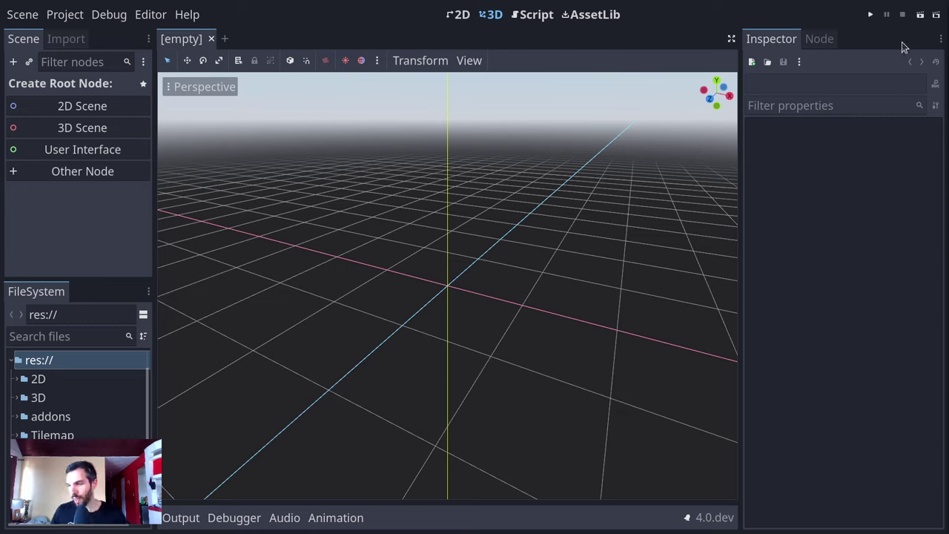
{"action": "left_click", "coordinate": [106, 416]}
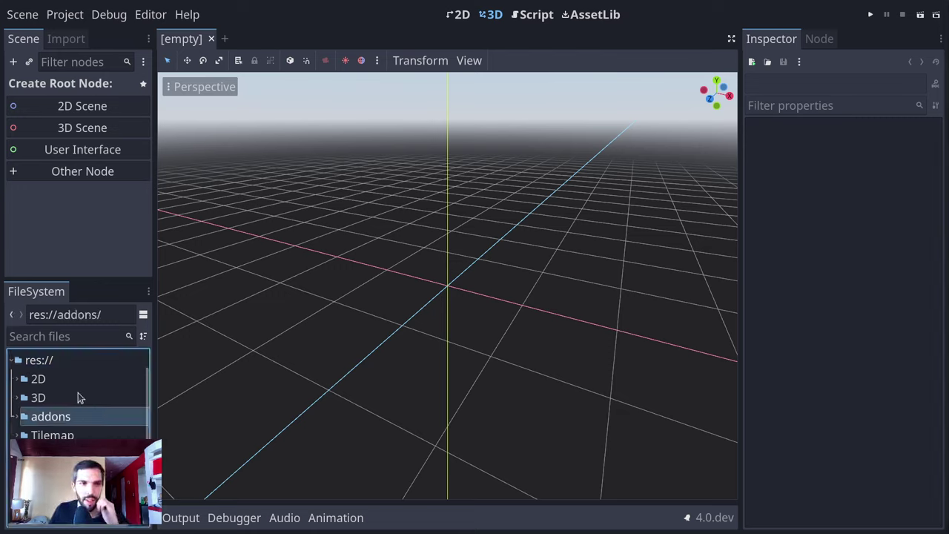
{"action": "left_click", "coordinate": [60, 436]}
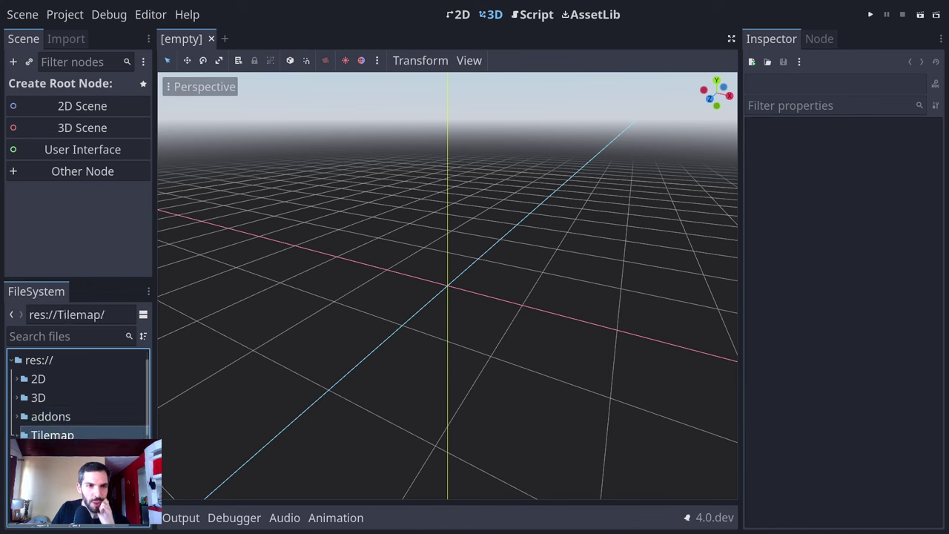
{"action": "key", "text": "alt+Tab"}
{"action": "key", "text": "alt+Tab"}
{"action": "key", "text": "alt+Tab"}
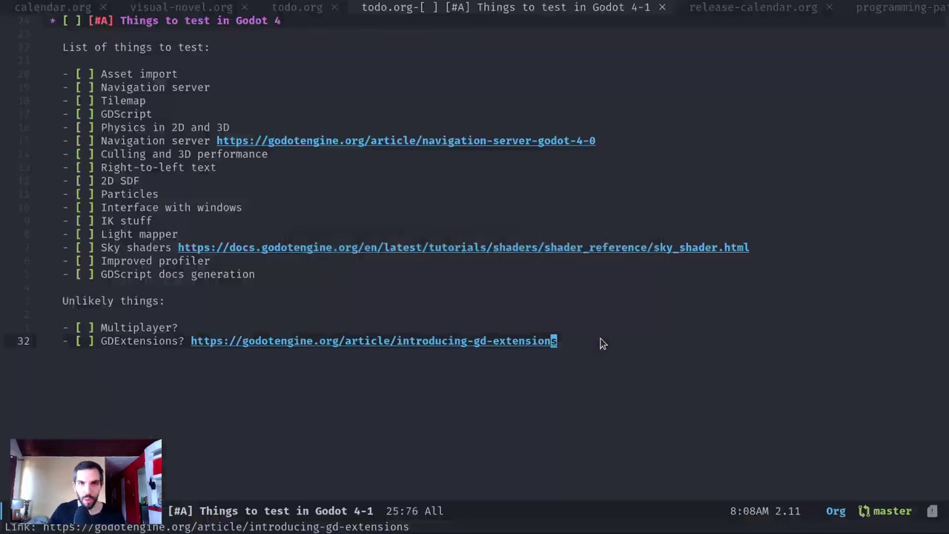
- Step through the things-to-test items down to the 2D SDF line
{"action": "left_click", "coordinate": [296, 65]}
{"action": "left_click", "coordinate": [309, 81]}
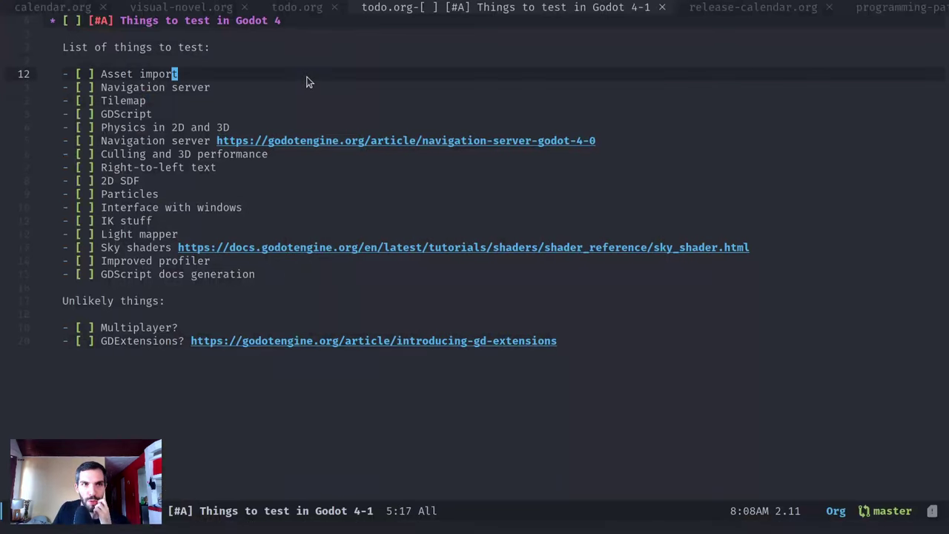
{"action": "left_click", "coordinate": [126, 87]}
{"action": "left_click", "coordinate": [137, 101]}
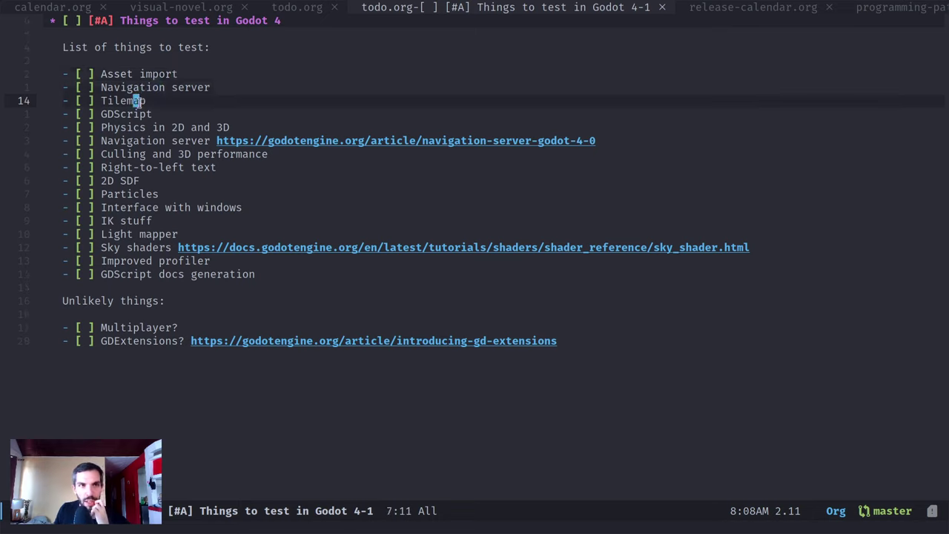
{"action": "left_click", "coordinate": [143, 114]}
{"action": "left_click", "coordinate": [156, 127]}
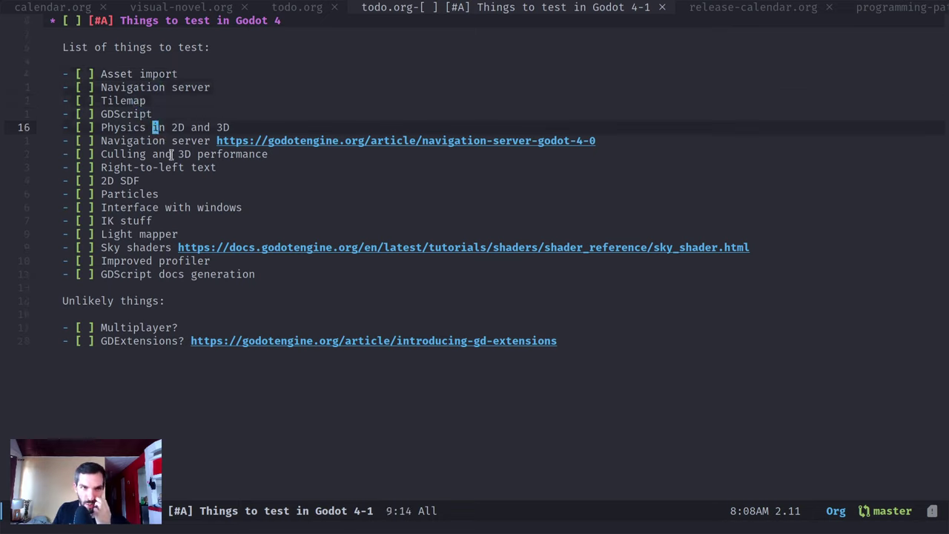
{"action": "left_click", "coordinate": [177, 141]}
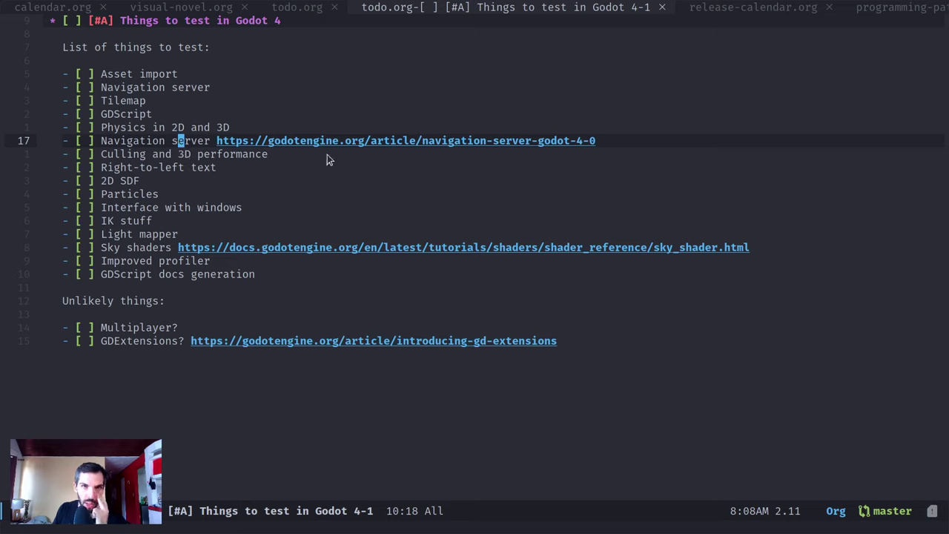
{"action": "left_click", "coordinate": [246, 154]}
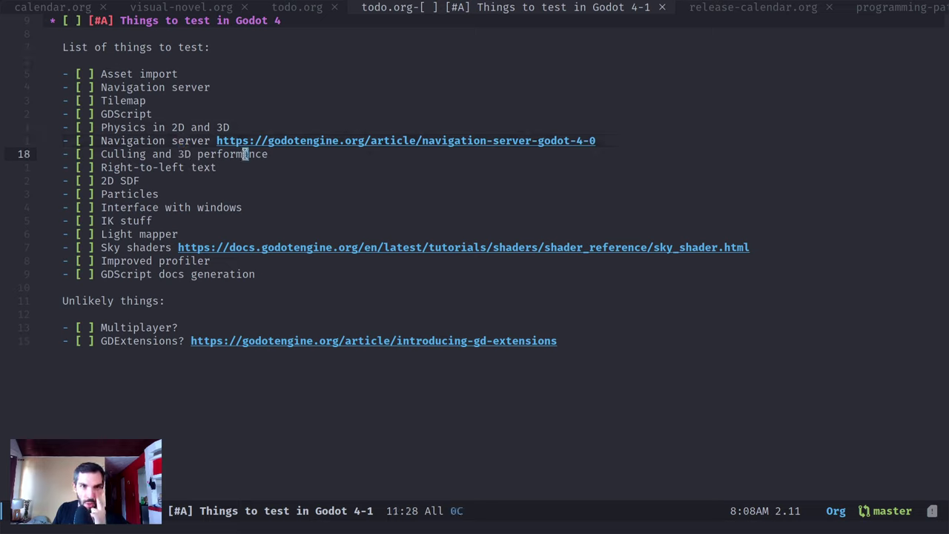
{"action": "left_click", "coordinate": [180, 168]}
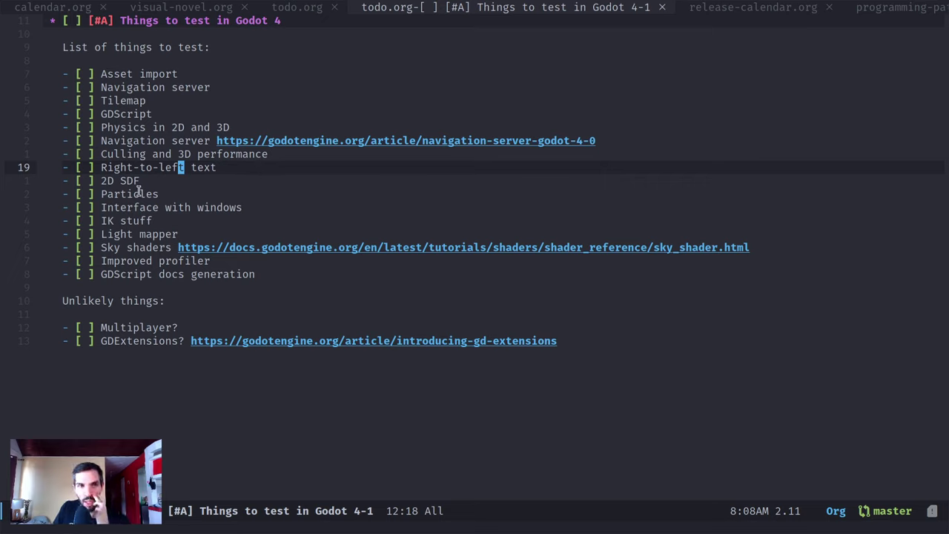
{"action": "left_click", "coordinate": [124, 170]}
{"action": "left_click", "coordinate": [131, 181]}
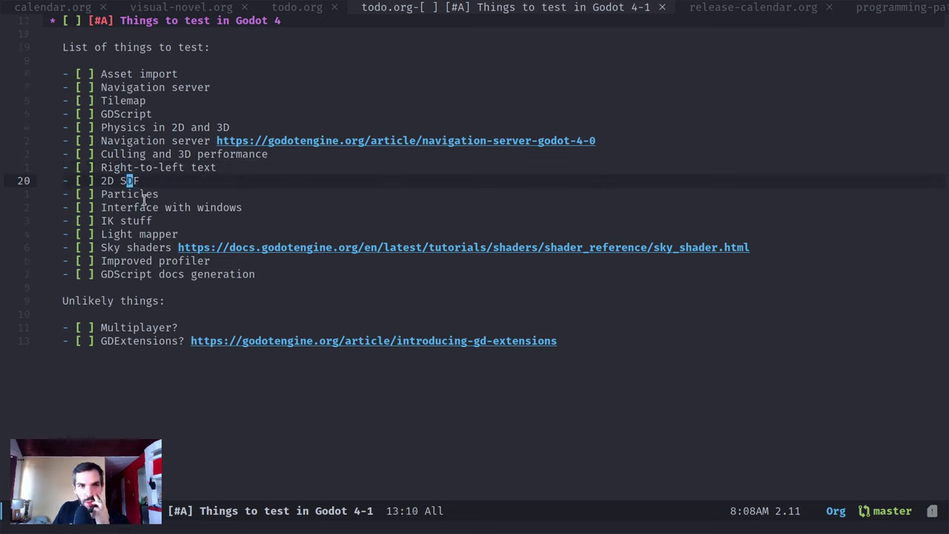
- Kill the '2D SDF' line and yank it under 'Unlikely things:'
{"action": "key", "text": "b"}
{"action": "key", "text": "b"}
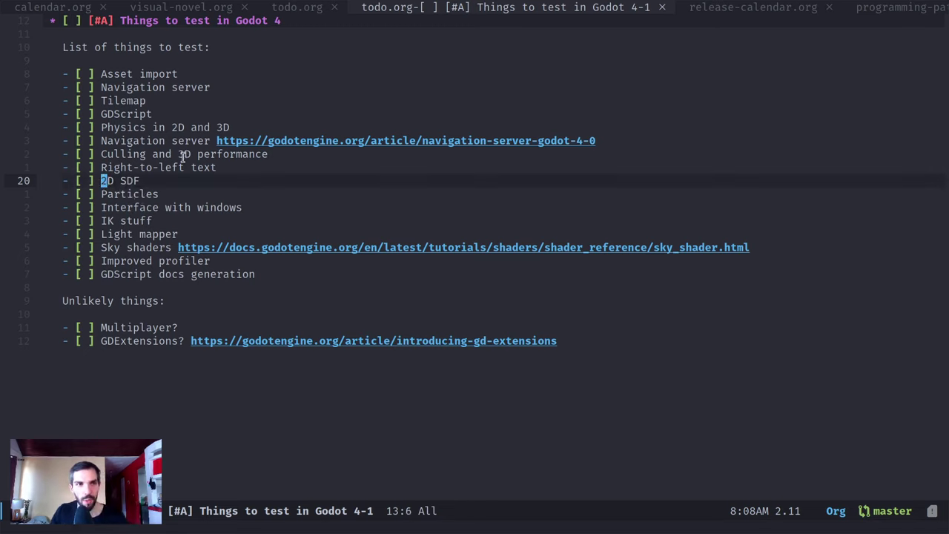
{"action": "key", "text": "alt+j"}
{"action": "key", "text": "alt+j"}
{"action": "key", "text": "alt+j"}
{"action": "key", "text": "alt+j"}
{"action": "key", "text": "alt+j"}
{"action": "key", "text": "alt+j"}
{"action": "key", "text": "alt+j"}
{"action": "key", "text": "alt+j"}
{"action": "key", "text": "d"}
{"action": "key", "text": "d"}
{"action": "key", "text": "j"}
{"action": "key", "text": "j"}
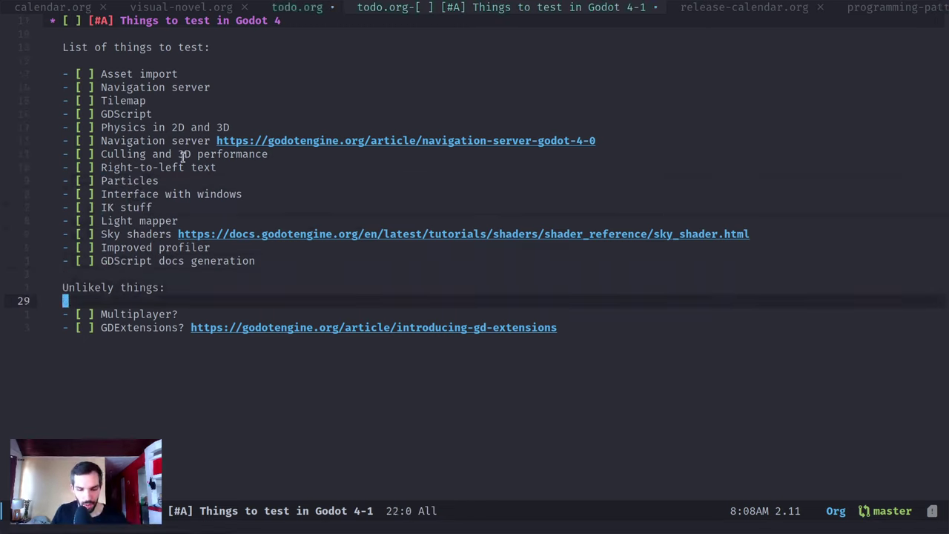
{"action": "key", "text": "p"}
- Review the remaining items from Culling to GDScript docs generation, then return to Godot
{"action": "left_click", "coordinate": [182, 155]}
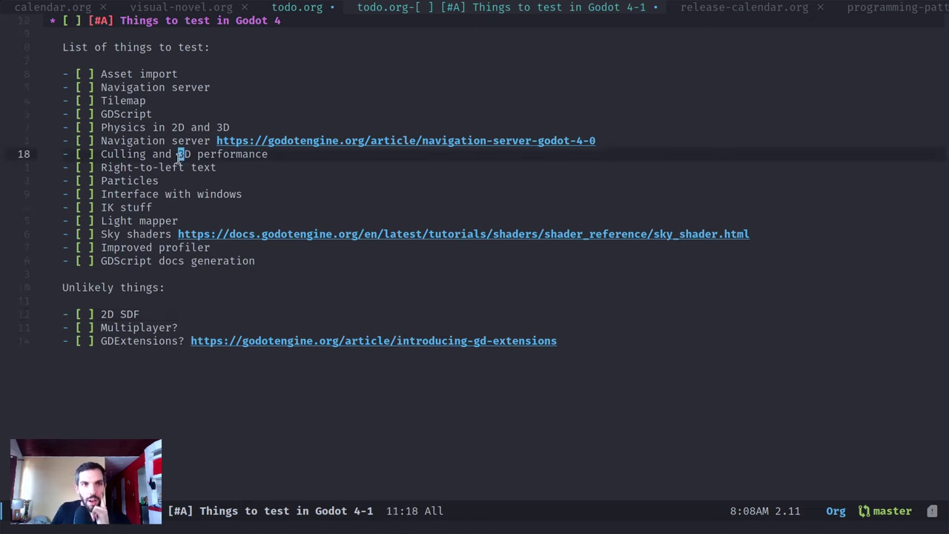
{"action": "left_click", "coordinate": [175, 167]}
{"action": "left_click", "coordinate": [121, 181]}
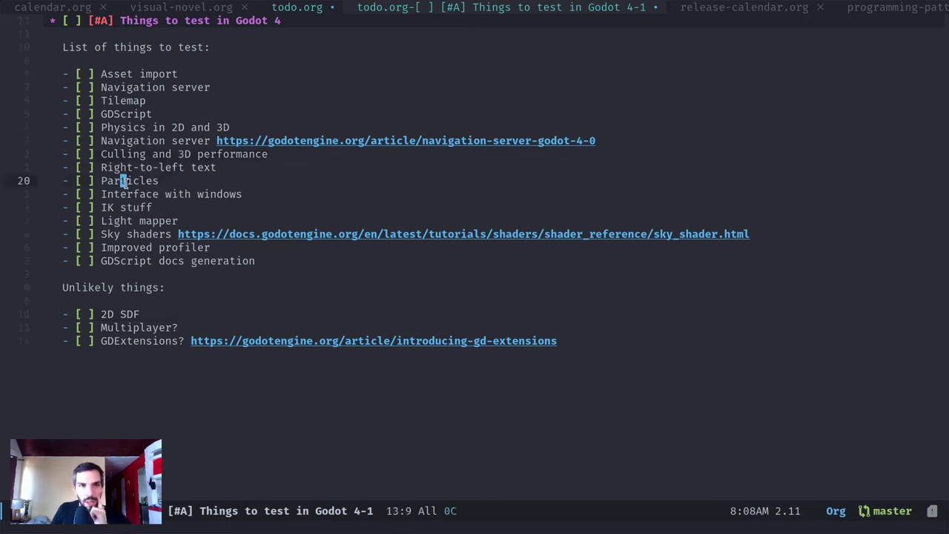
{"action": "left_click", "coordinate": [134, 194]}
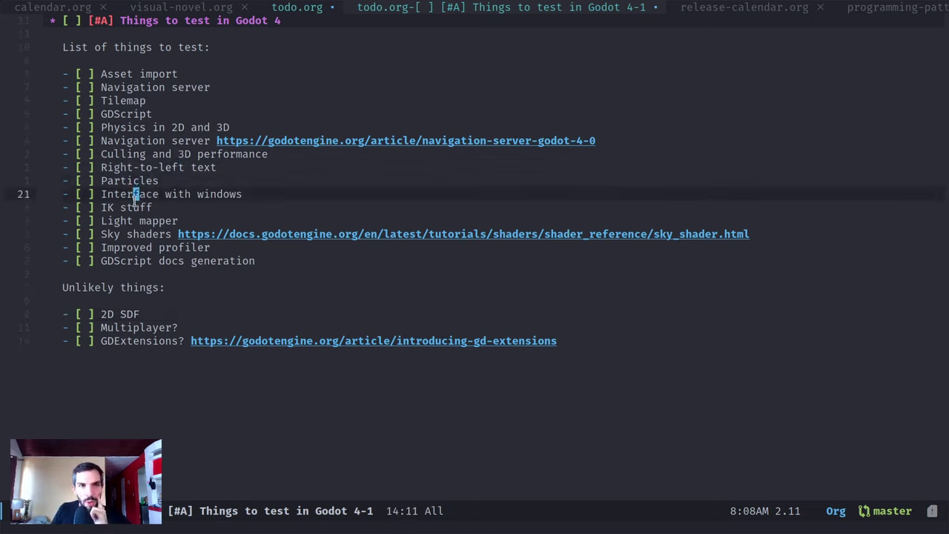
{"action": "left_click", "coordinate": [135, 209]}
{"action": "left_click", "coordinate": [148, 220]}
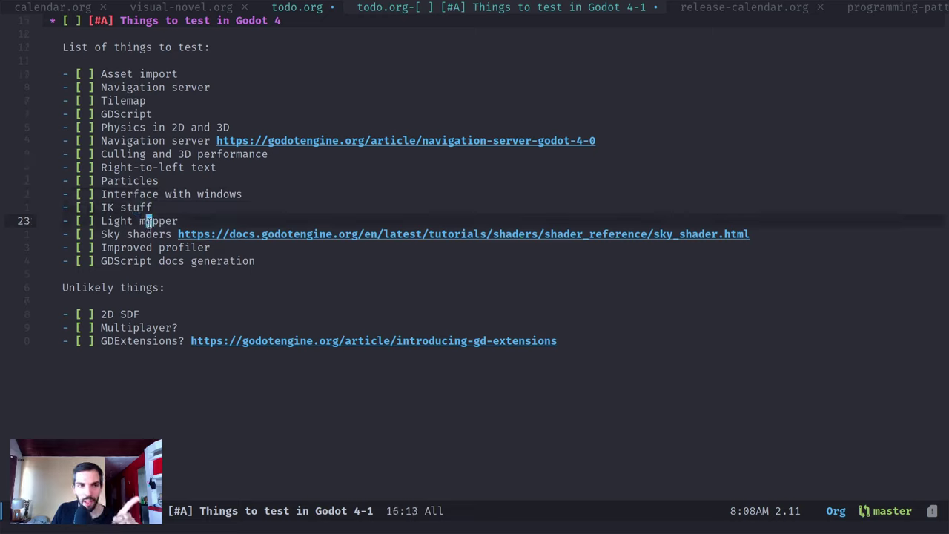
{"action": "type", "text": "j"}
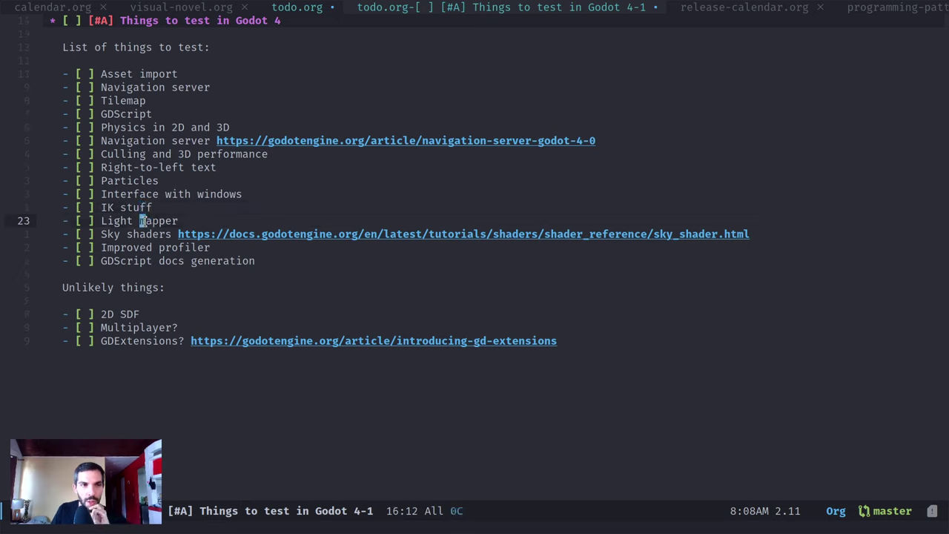
{"action": "type", "text": "i"}
{"action": "key", "text": "Escape"}
{"action": "key", "text": "j"}
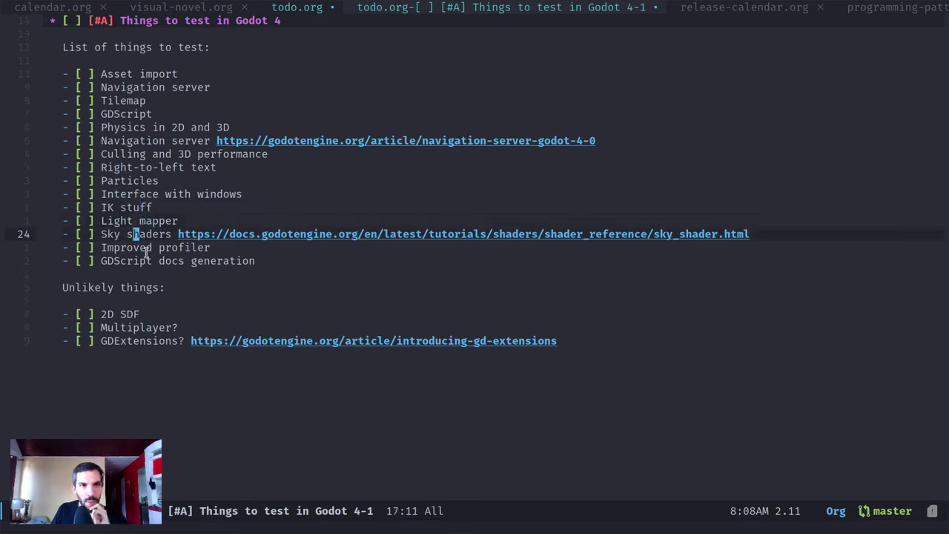
{"action": "key", "text": "j"}
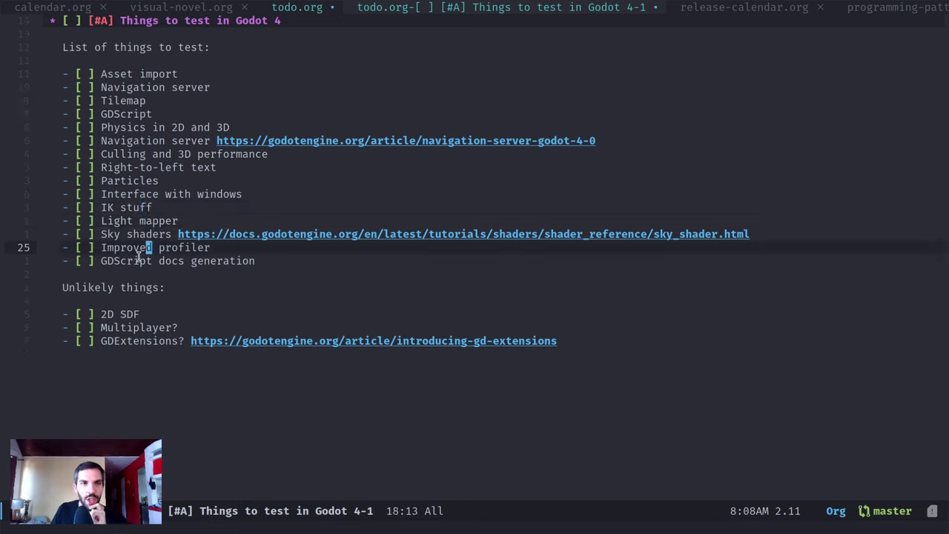
{"action": "left_click", "coordinate": [138, 257]}
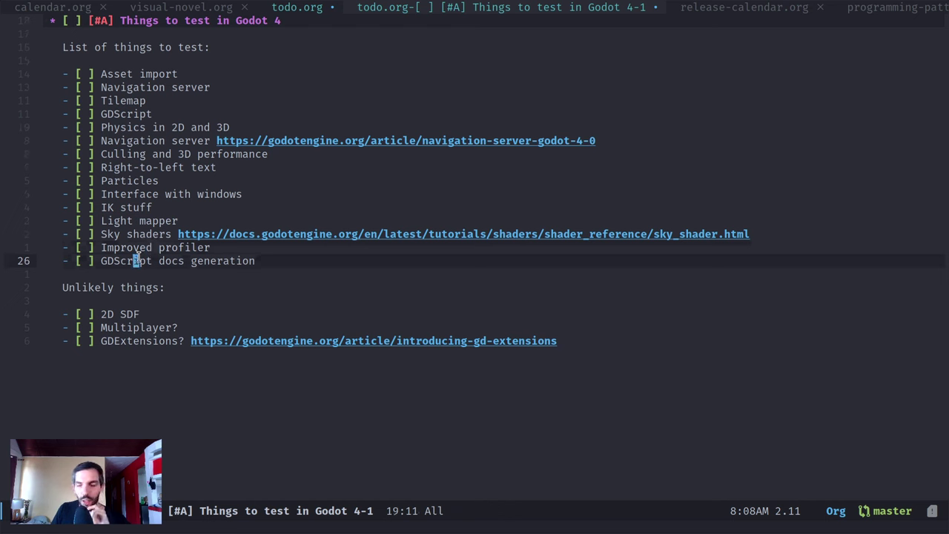
{"action": "key", "text": "alt+Tab"}
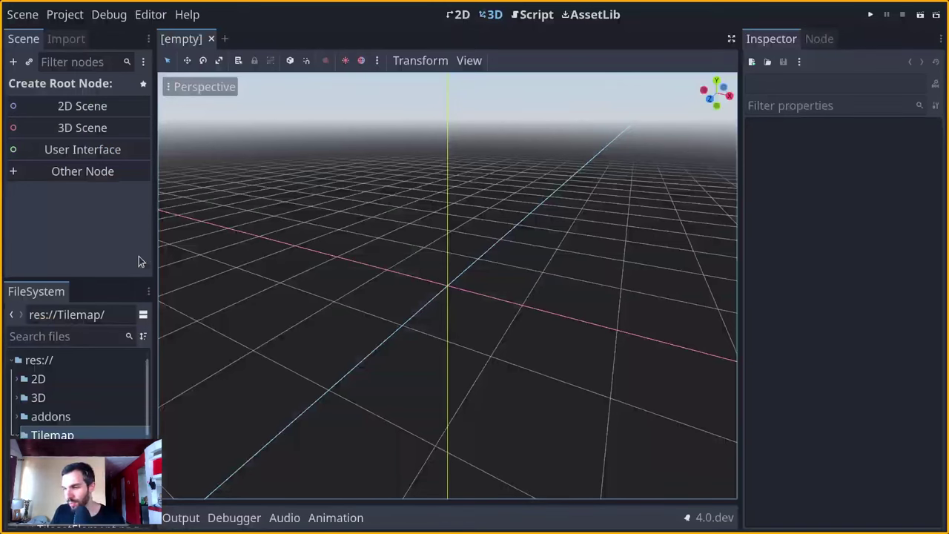
- Open TileMap.tscn, zoom to 149.8% and pan over the village of houses, trees and paths
{"action": "left_click", "coordinate": [63, 434]}
{"action": "scroll", "coordinate": [78, 393], "scroll_direction": "down", "scroll_amount": 3}
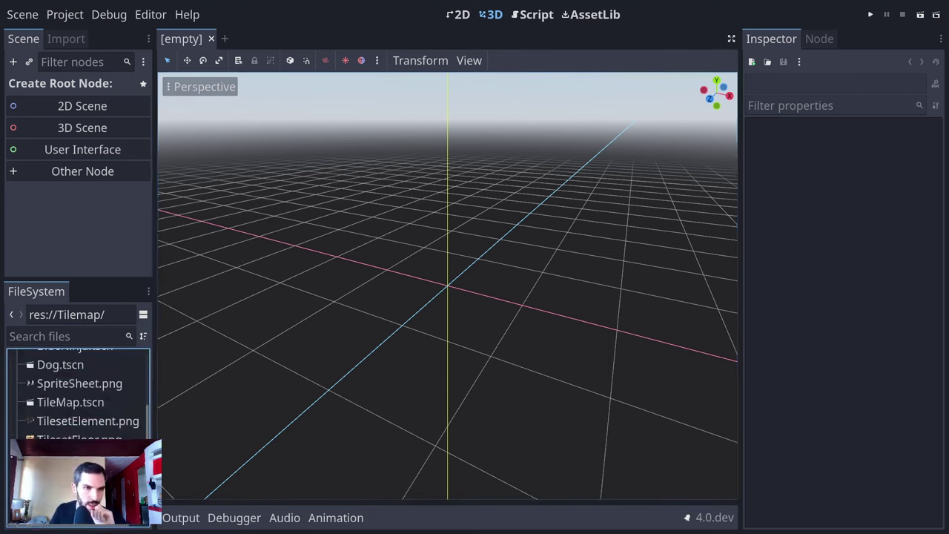
{"action": "double_click", "coordinate": [84, 401]}
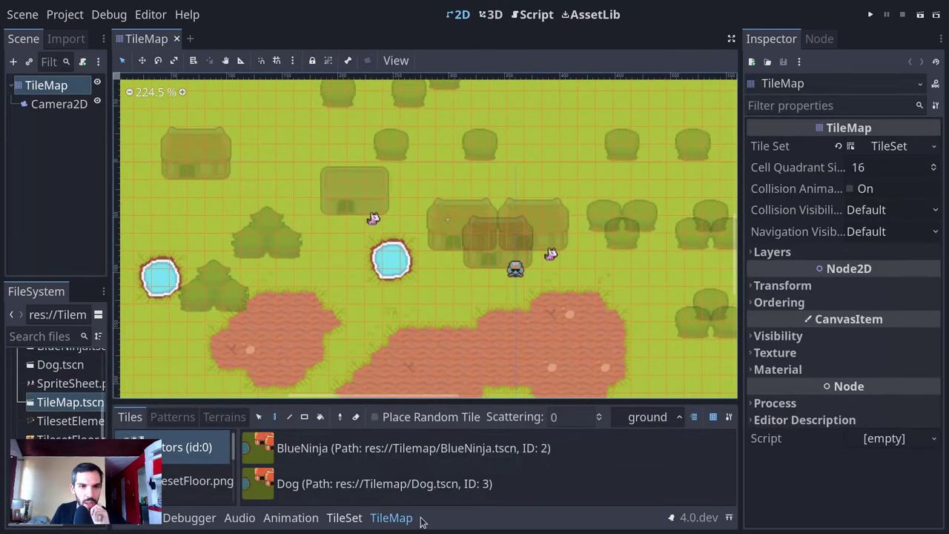
{"action": "left_click", "coordinate": [390, 517]}
{"action": "scroll", "coordinate": [521, 275], "scroll_direction": "down", "scroll_amount": 5}
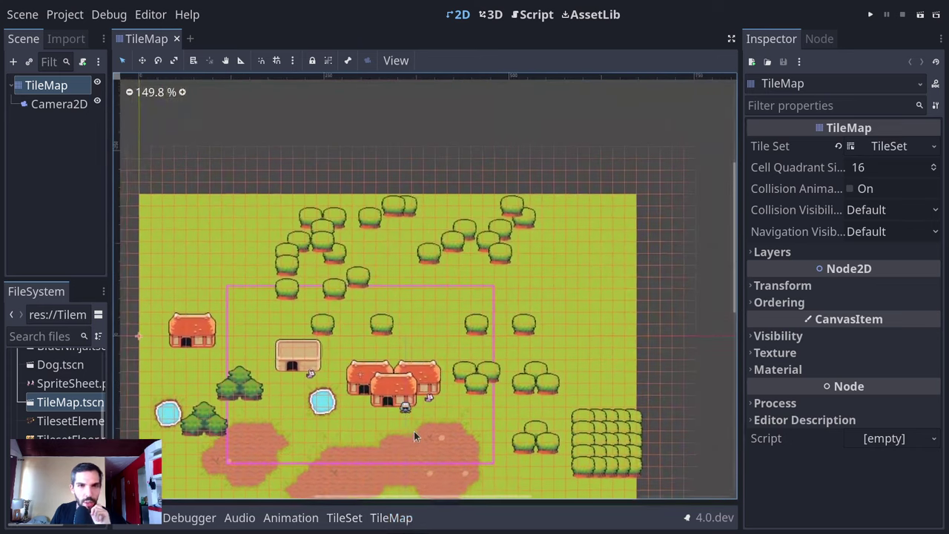
{"action": "middle_click_drag", "start_coordinate": [414, 431], "coordinate": [489, 299]}
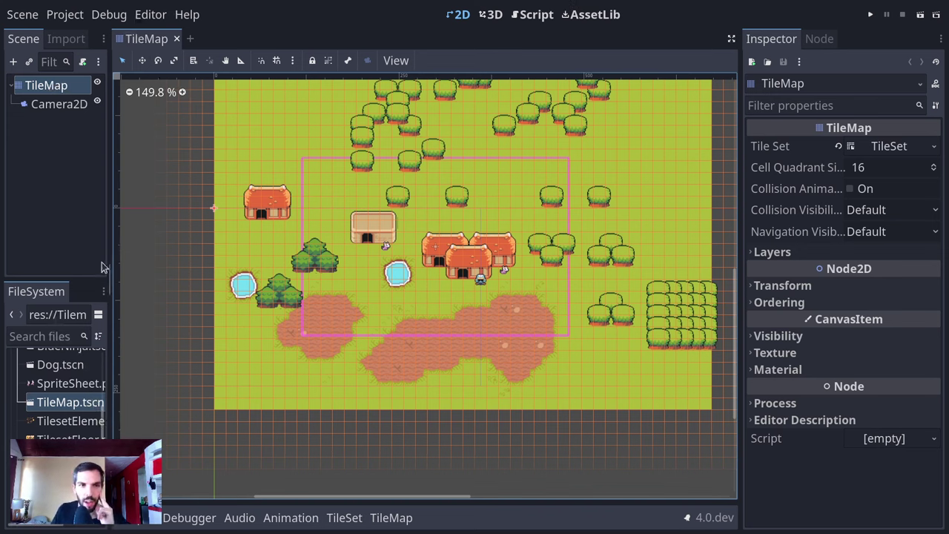
{"action": "left_click_drag", "start_coordinate": [112, 278], "coordinate": [196, 282]}
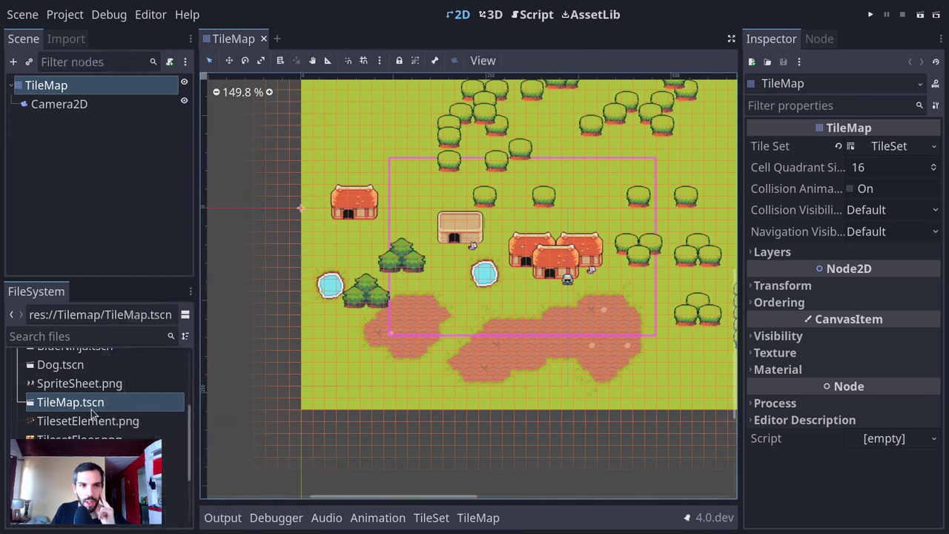
{"action": "scroll", "coordinate": [113, 428], "scroll_direction": "up", "scroll_amount": 3}
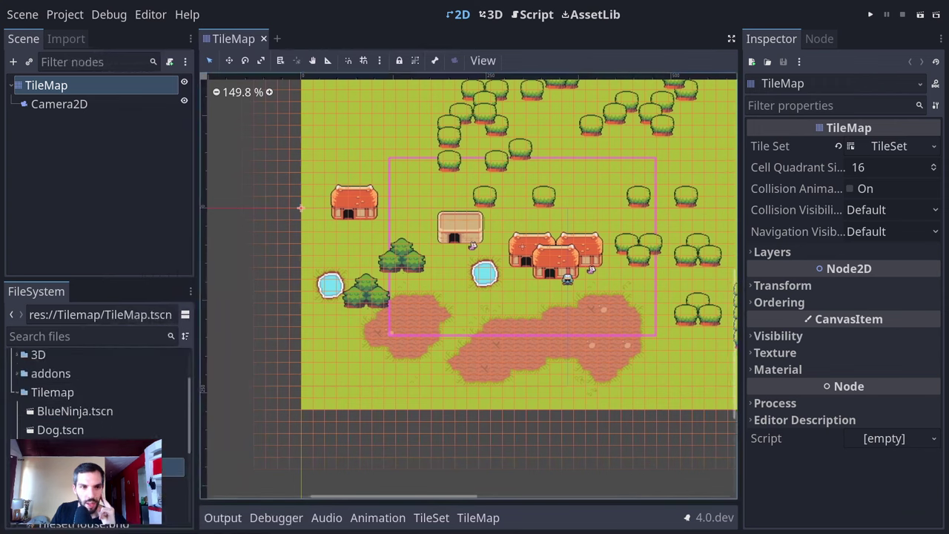
{"action": "left_click", "coordinate": [432, 517]}
{"action": "left_click", "coordinate": [139, 109]}
- Start a new scene with a User Interface root, then close it without saving
{"action": "left_click", "coordinate": [23, 14]}
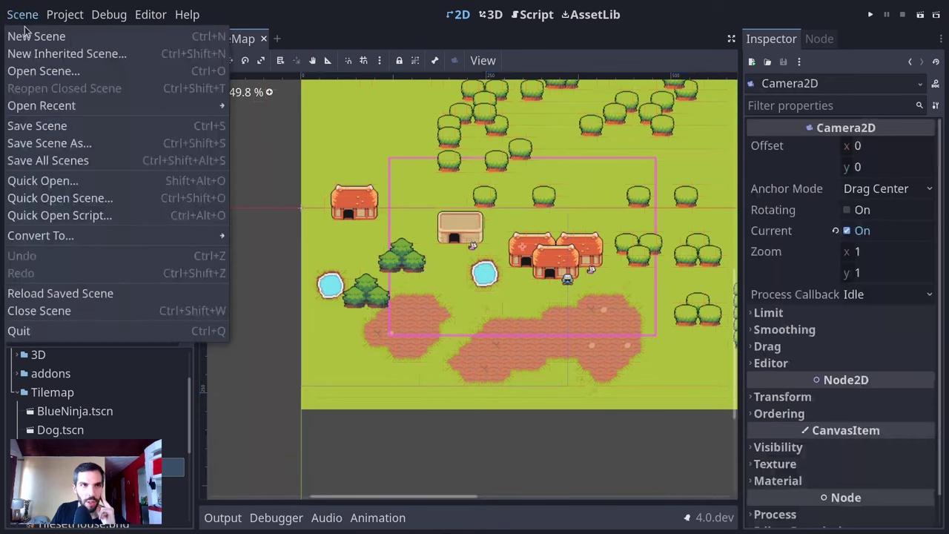
{"action": "left_click", "coordinate": [33, 34]}
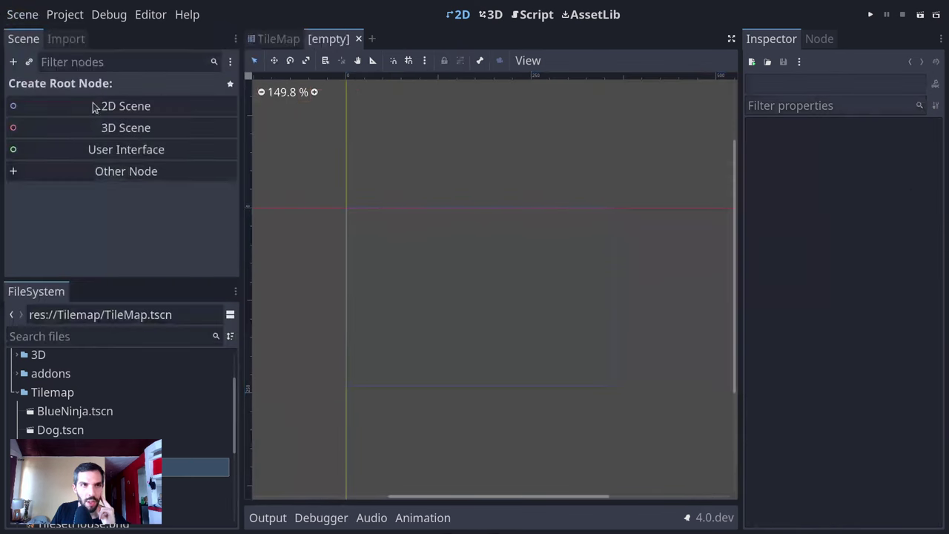
{"action": "left_click", "coordinate": [134, 150]}
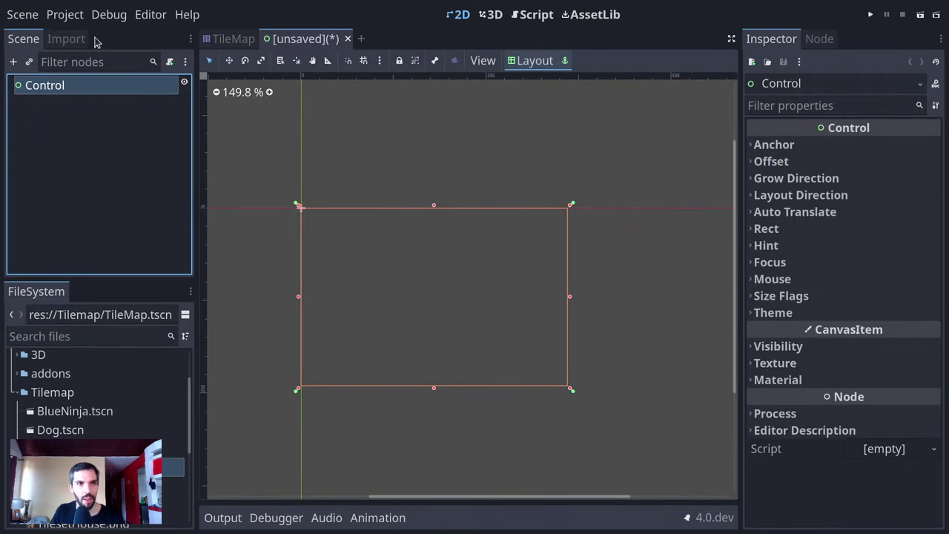
{"action": "left_click", "coordinate": [272, 110]}
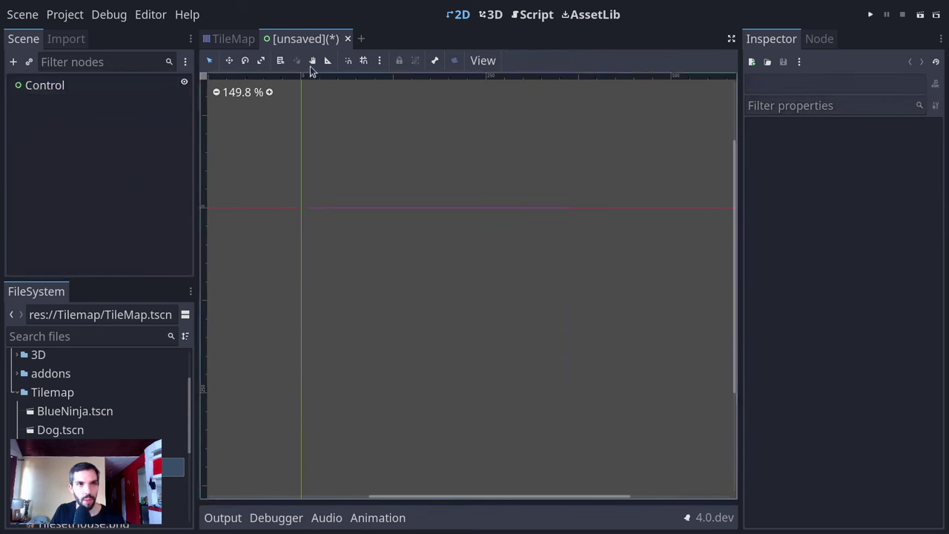
{"action": "left_click", "coordinate": [348, 38]}
- Create another new scene with a TileMap root node found by searching 'tilemap'
{"action": "left_click", "coordinate": [393, 297]}
{"action": "left_click", "coordinate": [22, 14]}
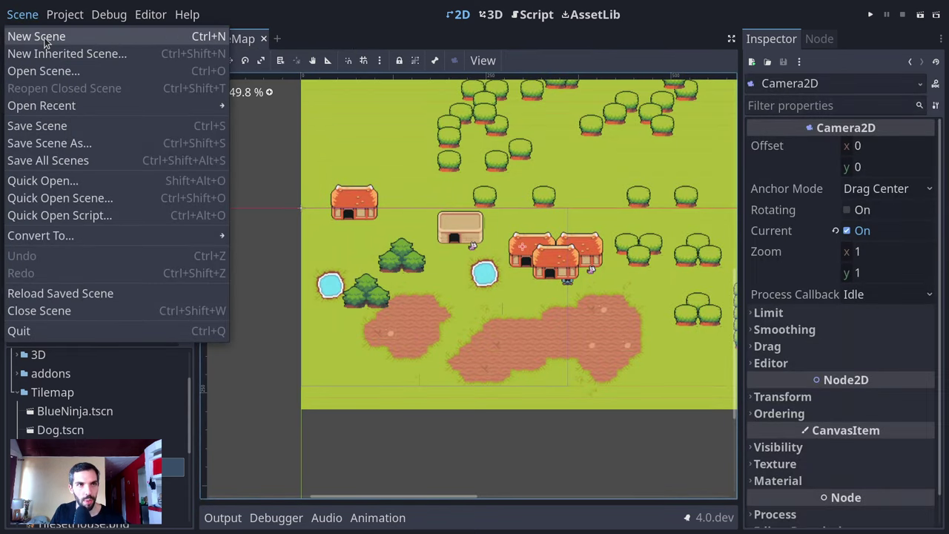
{"action": "left_click", "coordinate": [44, 38]}
{"action": "left_click", "coordinate": [102, 172]}
{"action": "type", "text": "t"}
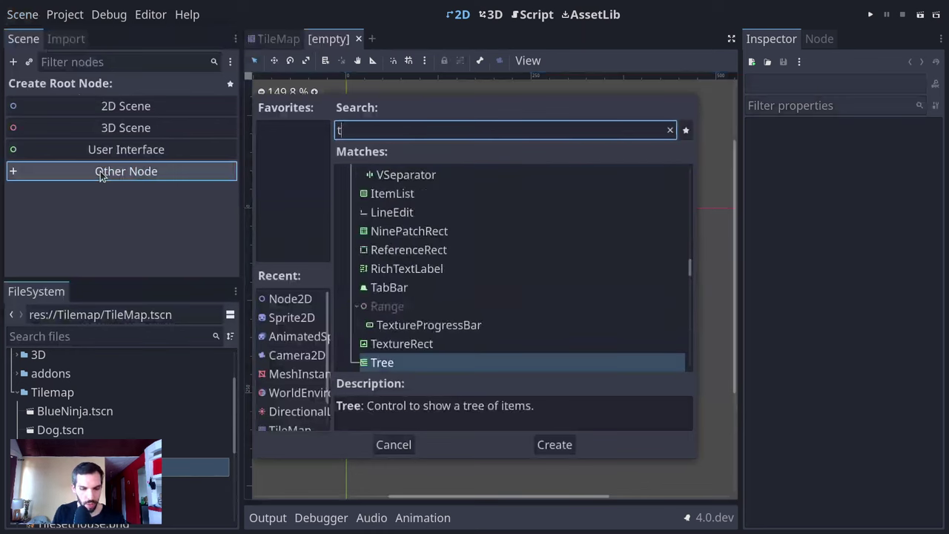
{"action": "type", "text": "ilemap"}
{"action": "key", "text": "Return"}
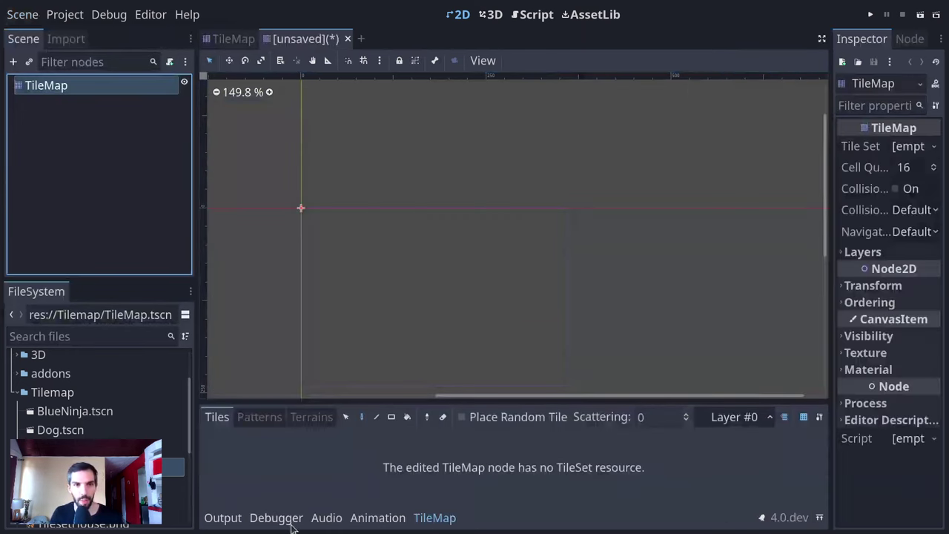
{"action": "middle_click_drag", "start_coordinate": [585, 318], "coordinate": [648, 277]}
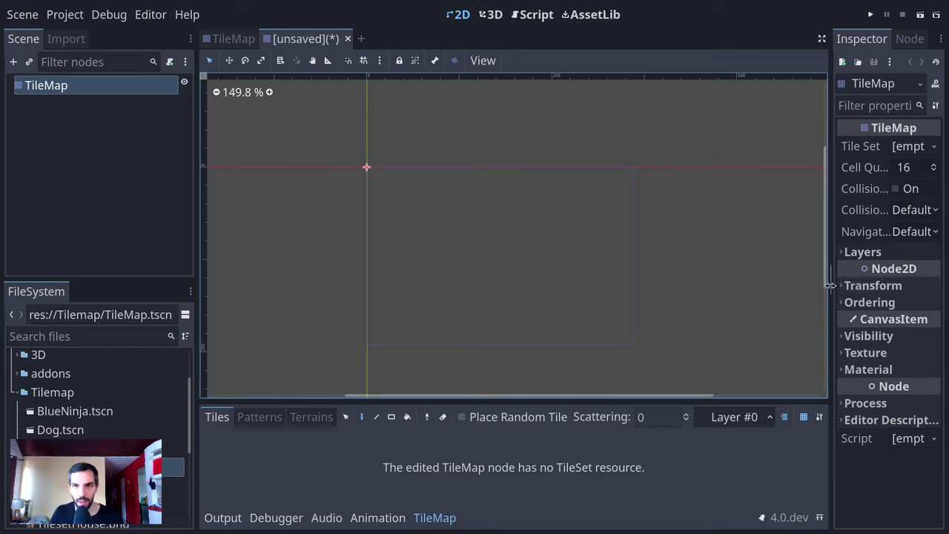
- Hide the tile painting panel and widen the Inspector and 2D viewport
{"action": "left_click", "coordinate": [429, 521]}
{"action": "left_click_drag", "start_coordinate": [831, 243], "coordinate": [732, 243]}
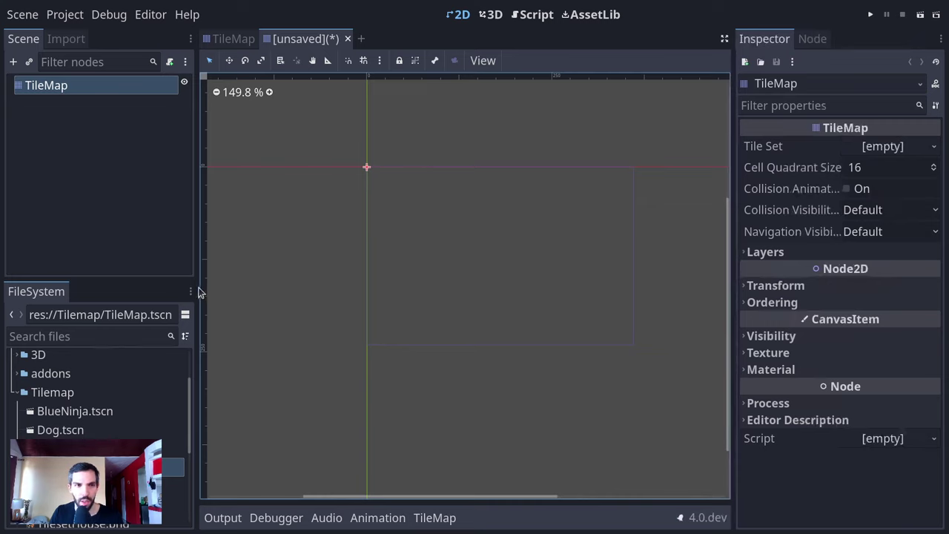
{"action": "left_click_drag", "start_coordinate": [199, 291], "coordinate": [153, 291]}
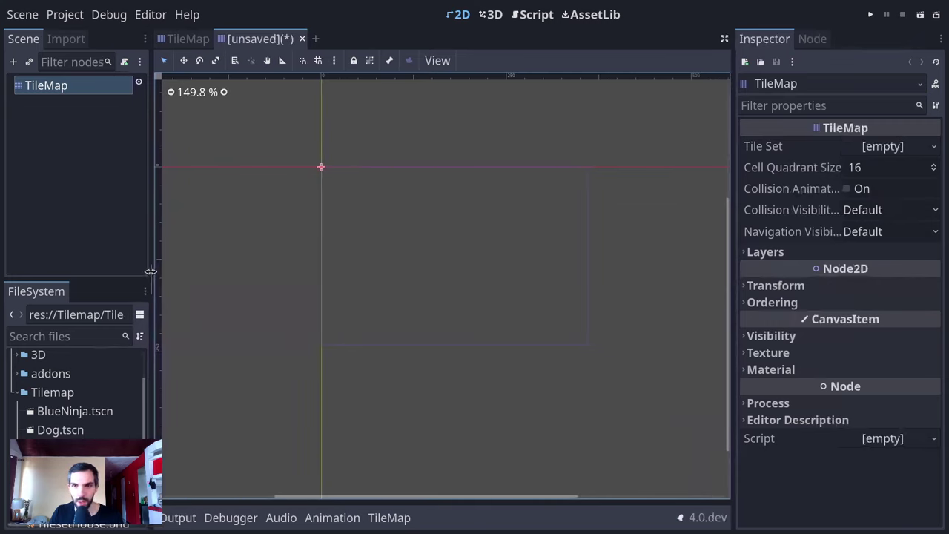
- Assign a new TileSet to the TileMap's Tile Set property and open it in a taller TileSet editor
{"action": "left_click", "coordinate": [895, 146]}
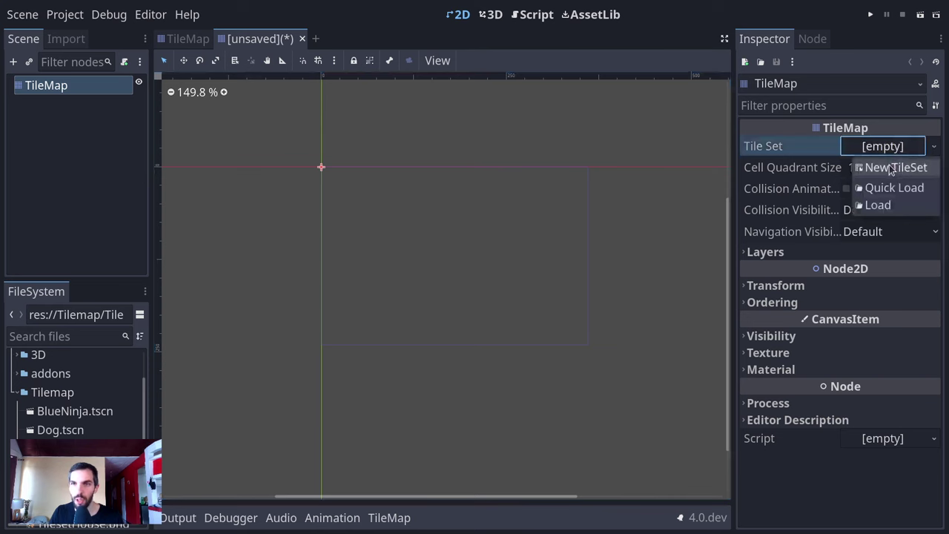
{"action": "left_click", "coordinate": [892, 168]}
{"action": "left_click", "coordinate": [882, 147]}
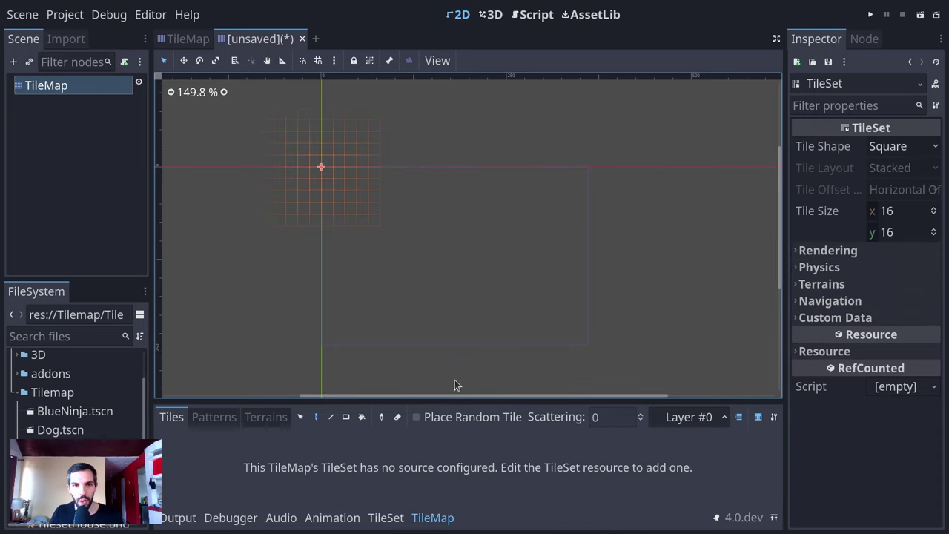
{"action": "left_click_drag", "start_coordinate": [458, 401], "coordinate": [457, 285]}
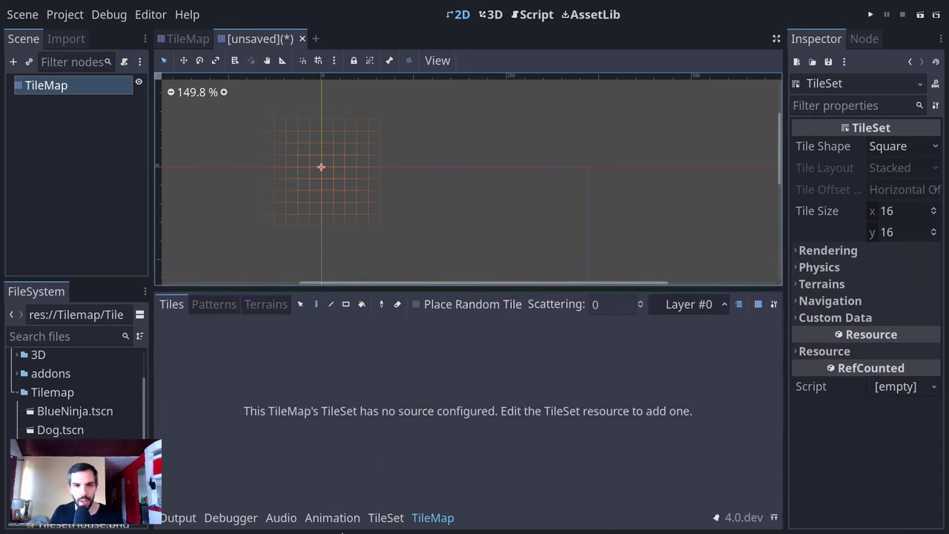
{"action": "left_click", "coordinate": [385, 517]}
{"action": "left_click", "coordinate": [434, 517]}
{"action": "left_click", "coordinate": [385, 518]}
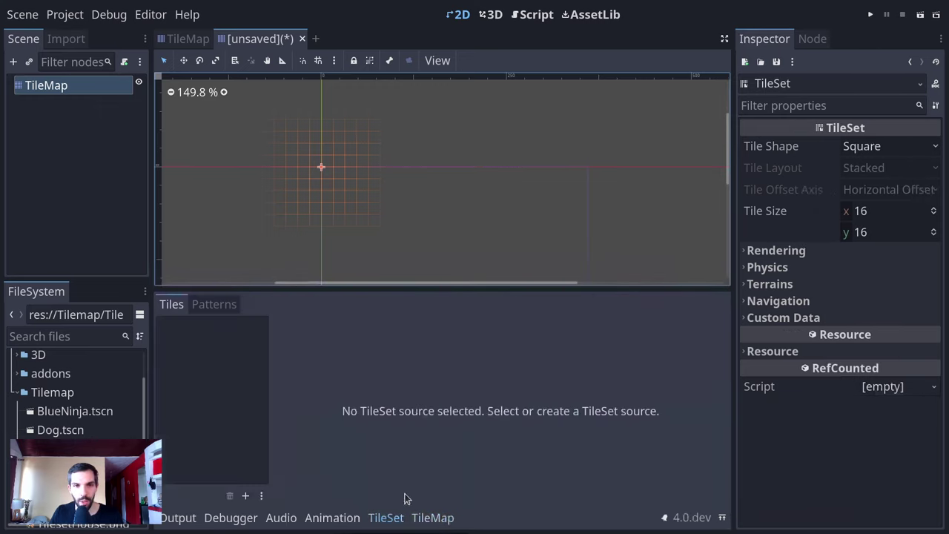
{"action": "left_click", "coordinate": [433, 517]}
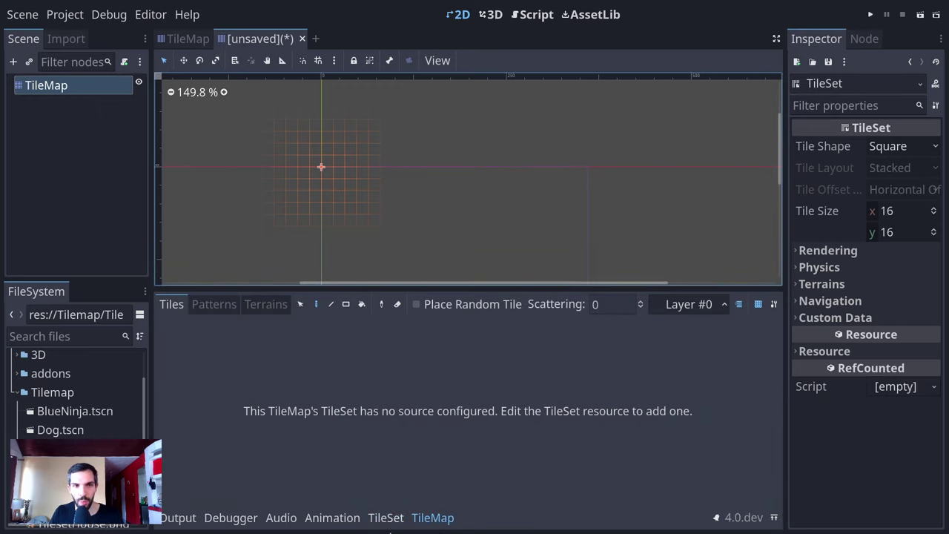
{"action": "left_click", "coordinate": [387, 522]}
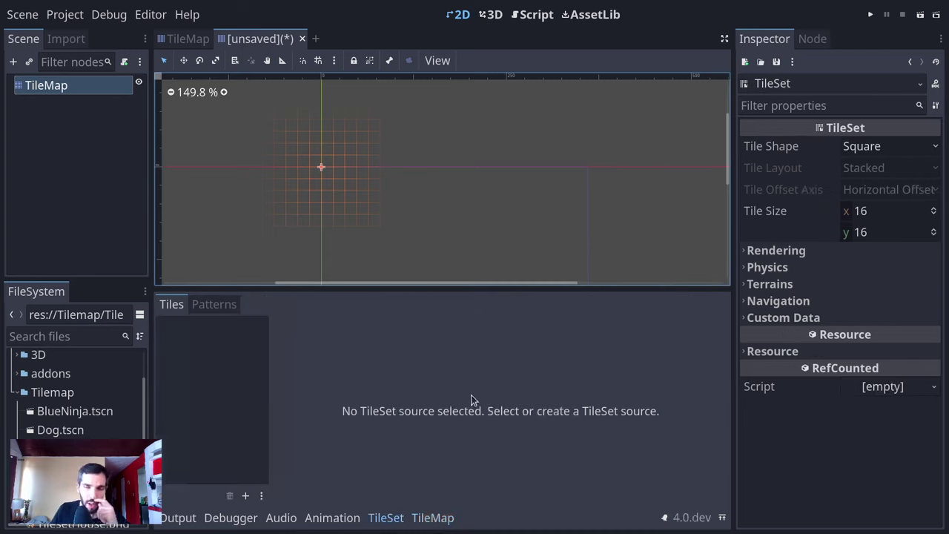
- Select TilesetFloor.png in the FileSystem dock
{"action": "scroll", "coordinate": [77, 384], "scroll_direction": "down", "scroll_amount": 5}
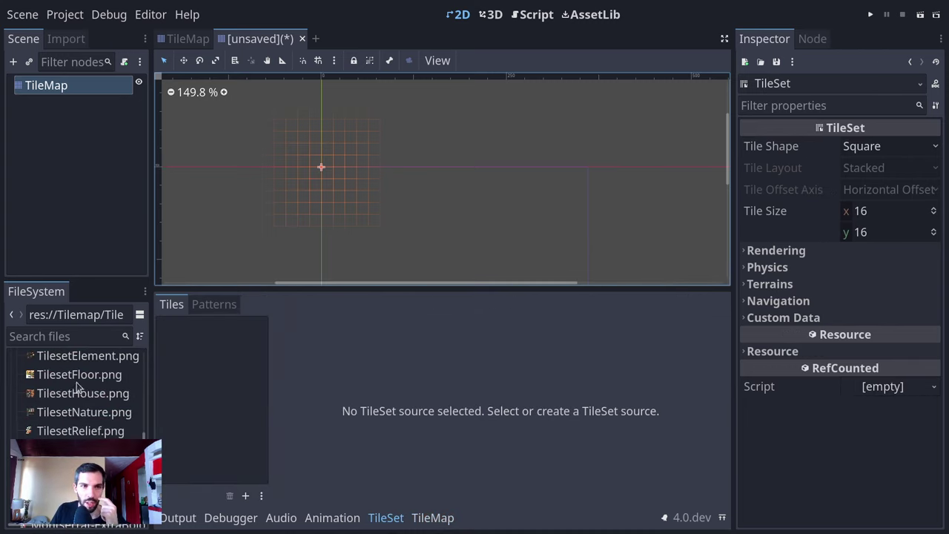
{"action": "left_click", "coordinate": [96, 376]}
{"action": "scroll", "coordinate": [91, 420], "scroll_direction": "up", "scroll_amount": 1}
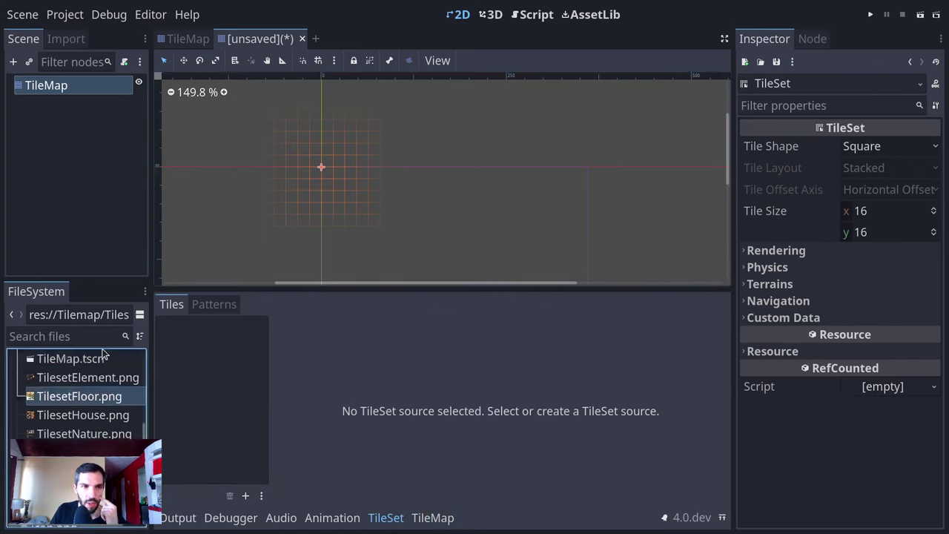
- Add TilesetFloor.png to the TileSet as an atlas source with auto-created tiles
{"action": "left_click", "coordinate": [106, 405]}
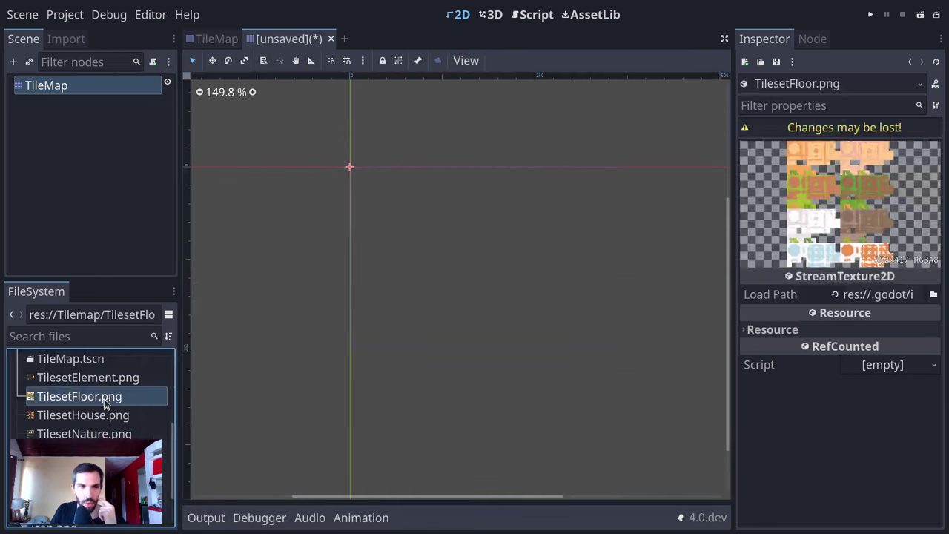
{"action": "left_click", "coordinate": [93, 87]}
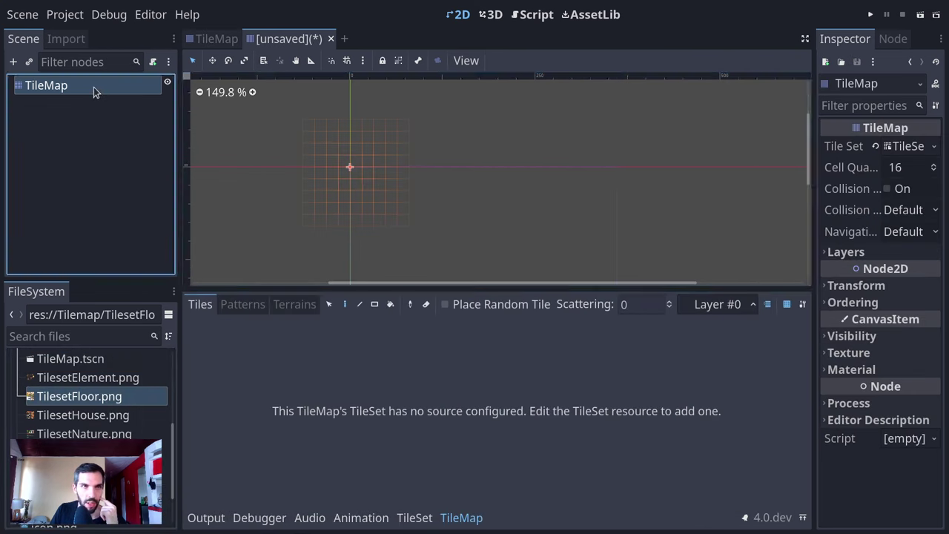
{"action": "left_click", "coordinate": [922, 148]}
{"action": "left_click", "coordinate": [413, 517]}
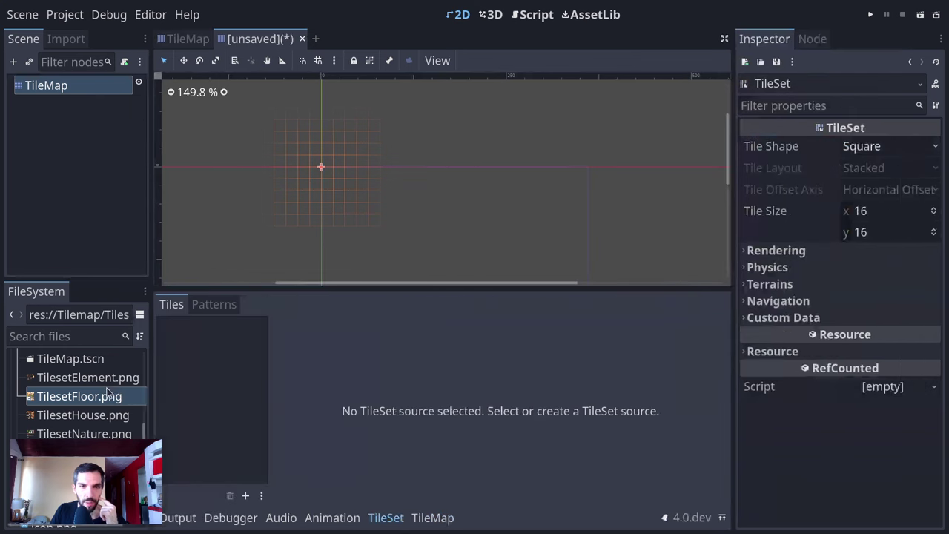
{"action": "left_click_drag", "start_coordinate": [106, 392], "coordinate": [233, 333]}
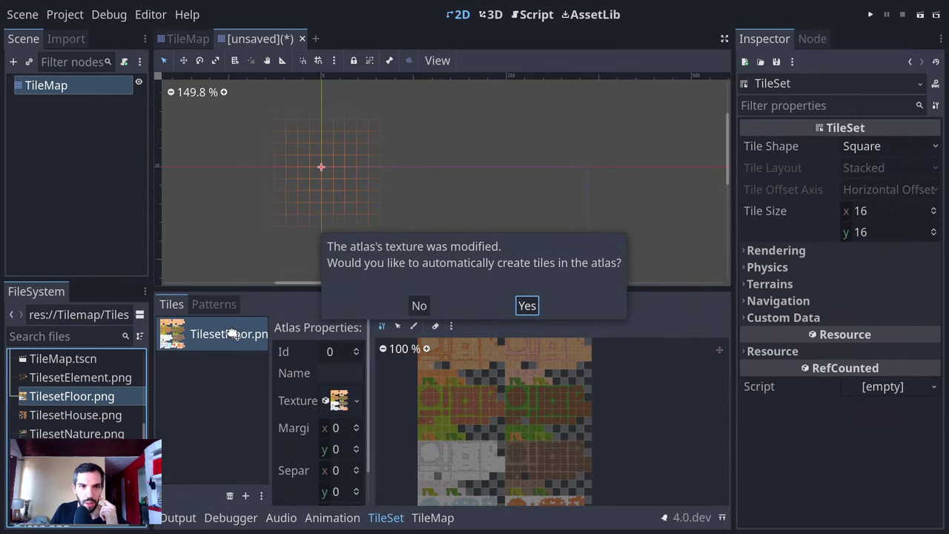
{"action": "left_click", "coordinate": [526, 306]}
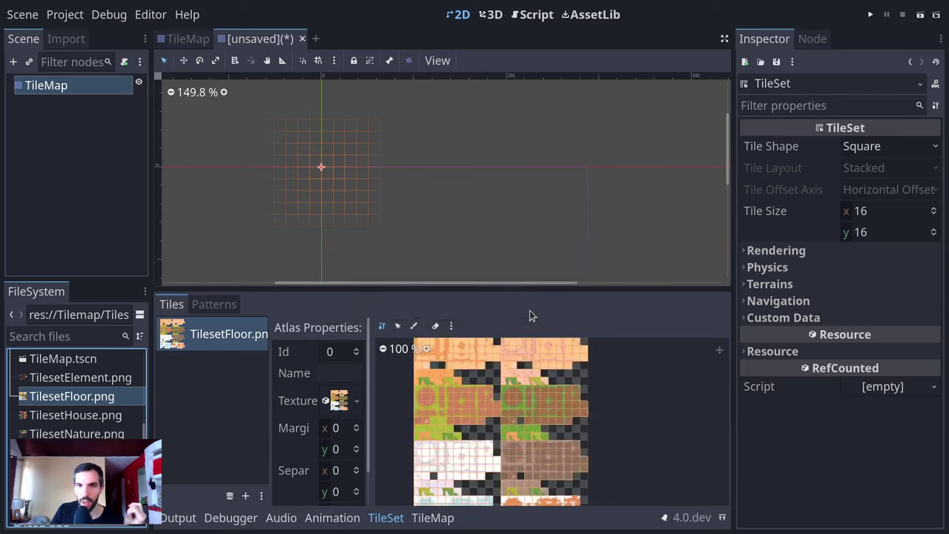
{"action": "mouse_move", "coordinate": [536, 289]}
{"action": "left_mouse_down"}
{"action": "mouse_move", "coordinate": [546, 75]}
{"action": "mouse_move", "coordinate": [547, 356]}
{"action": "left_mouse_up"}
- Pick the plain centre floor tile and paint a large rectangle of it on the TileMap
{"action": "left_click", "coordinate": [433, 518]}
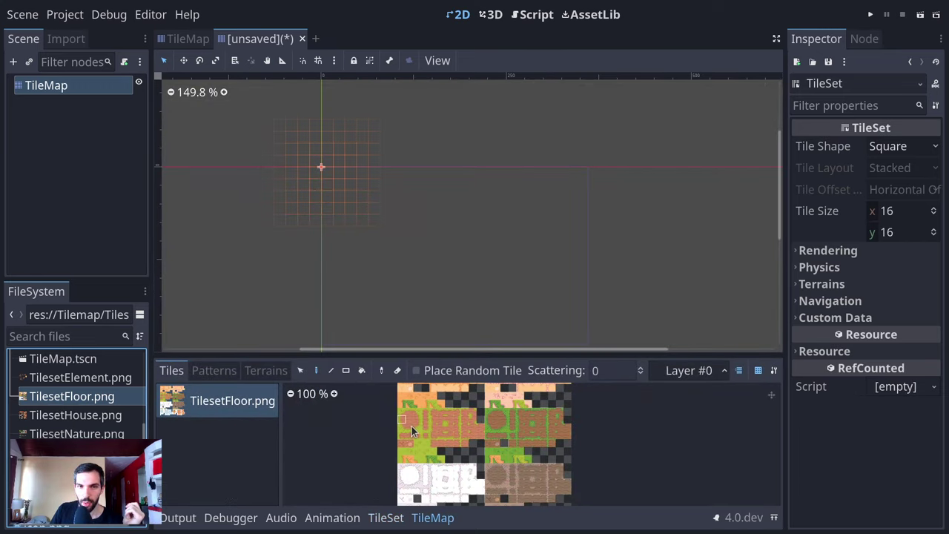
{"action": "scroll", "coordinate": [520, 414], "scroll_direction": "down", "scroll_amount": 3}
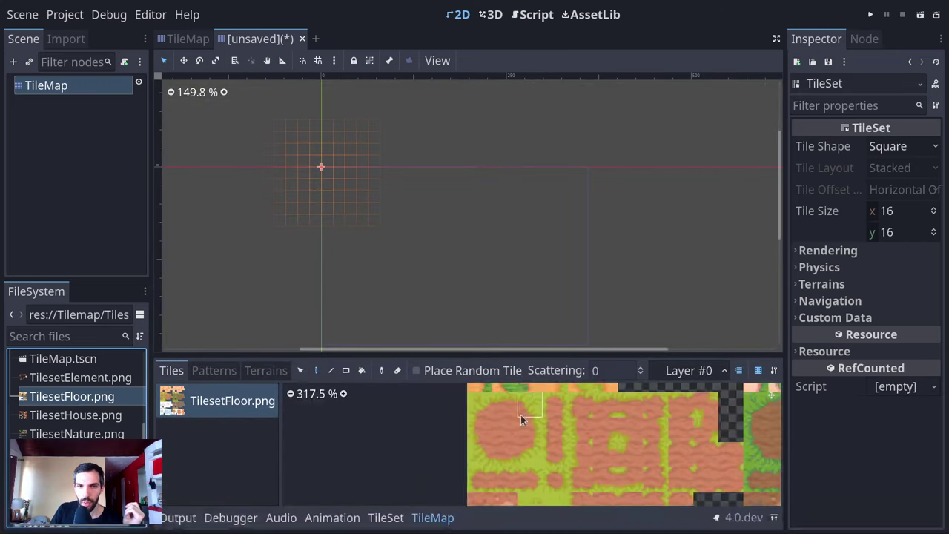
{"action": "scroll", "coordinate": [508, 415], "scroll_direction": "up", "scroll_amount": 3}
{"action": "left_click", "coordinate": [461, 469]}
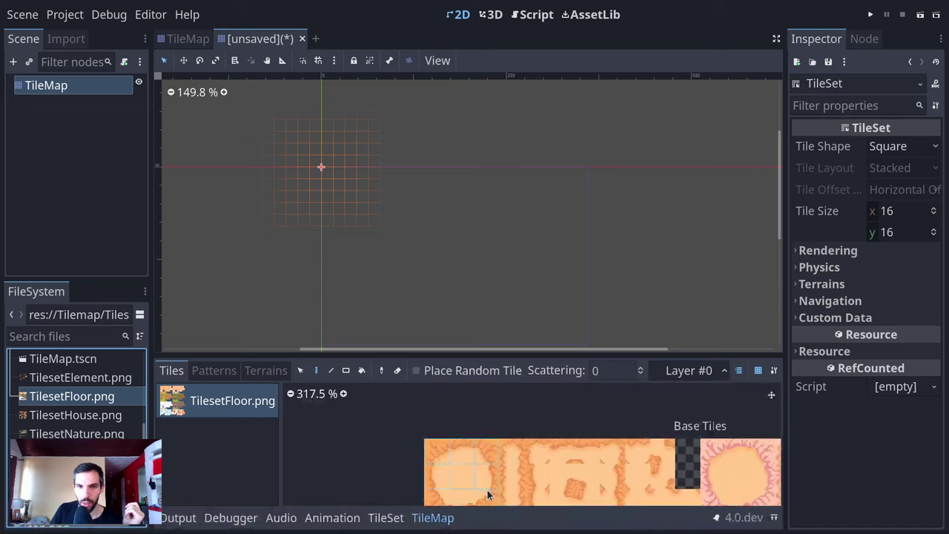
{"action": "left_click", "coordinate": [337, 183]}
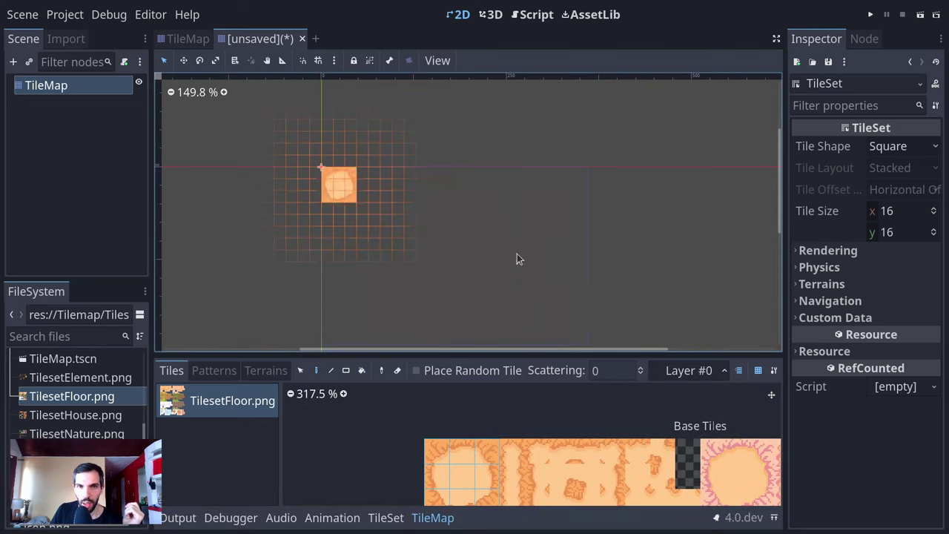
{"action": "left_click", "coordinate": [460, 477]}
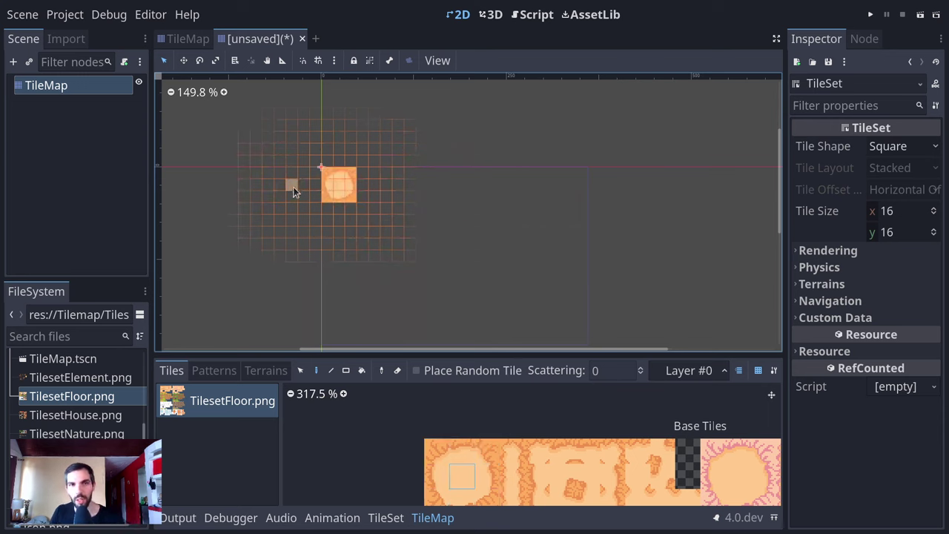
{"action": "left_click_drag", "start_coordinate": [324, 173], "coordinate": [553, 321], "text": "ctrl+shift"}
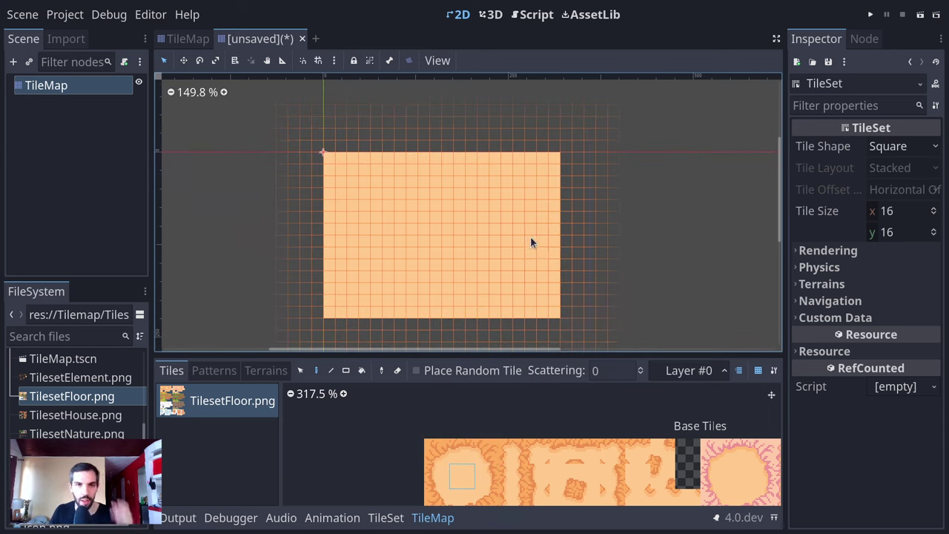
{"action": "scroll", "coordinate": [570, 436], "scroll_direction": "down", "scroll_amount": 2}
{"action": "middle_click_drag", "start_coordinate": [595, 430], "coordinate": [565, 389]}
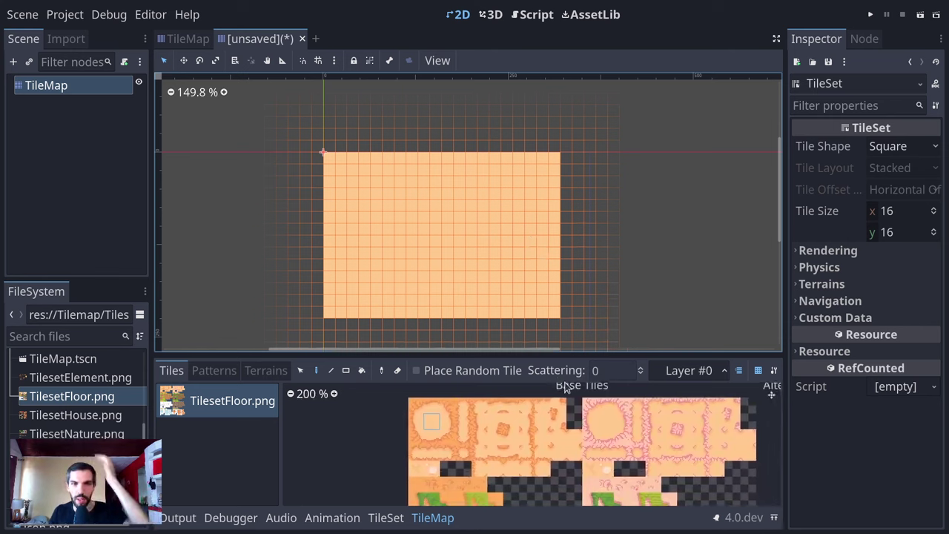
- Preview the TilesetNature.png texture, then return to the TileSet resource
{"action": "left_click", "coordinate": [391, 519]}
{"action": "left_click", "coordinate": [85, 418]}
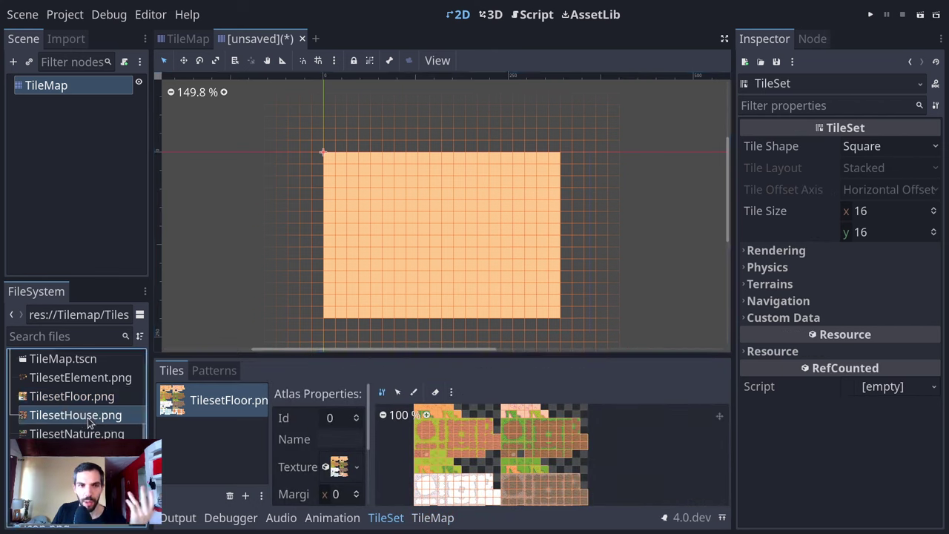
{"action": "left_click", "coordinate": [89, 429]}
{"action": "left_click", "coordinate": [89, 419]}
{"action": "left_click", "coordinate": [90, 433]}
{"action": "double_click", "coordinate": [89, 433]}
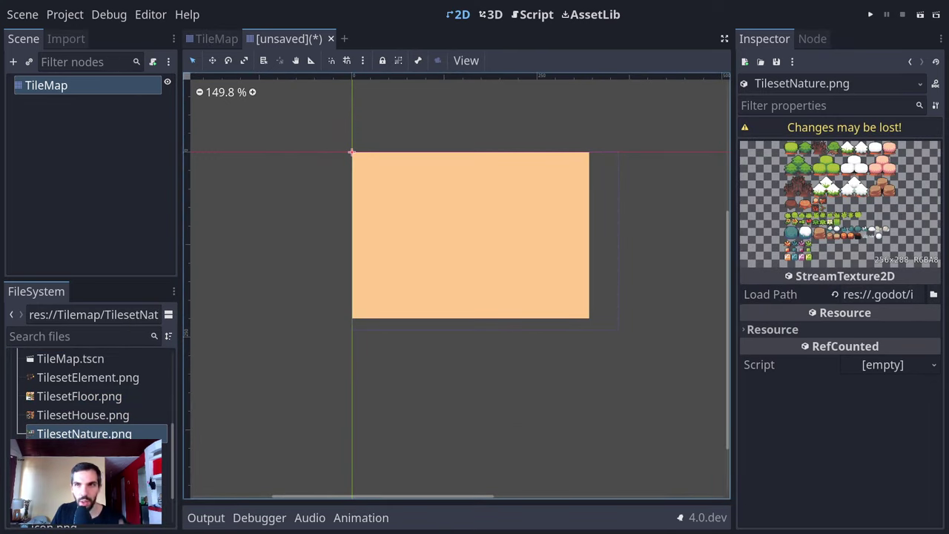
{"action": "left_click", "coordinate": [910, 62]}
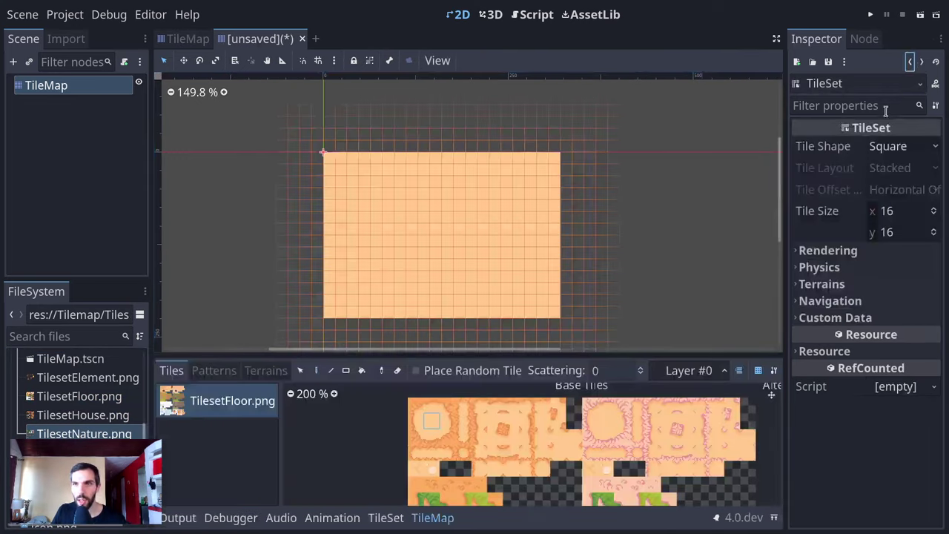
- Add TilesetNature.png as atlas source ID 1, answering No to auto-creating tiles
{"action": "left_click", "coordinate": [398, 518]}
{"action": "left_click_drag", "start_coordinate": [83, 433], "coordinate": [219, 438]}
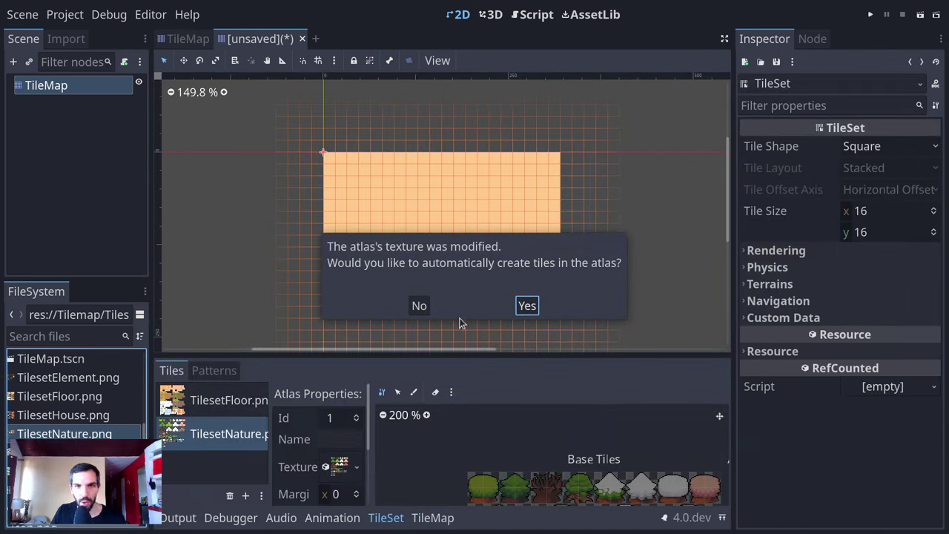
{"action": "left_click", "coordinate": [418, 306]}
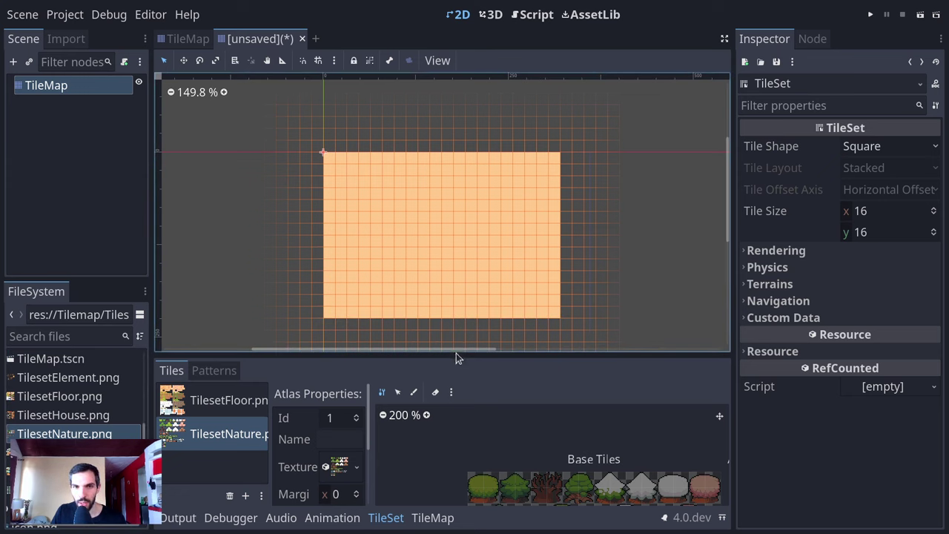
{"action": "left_click_drag", "start_coordinate": [456, 356], "coordinate": [486, 182]}
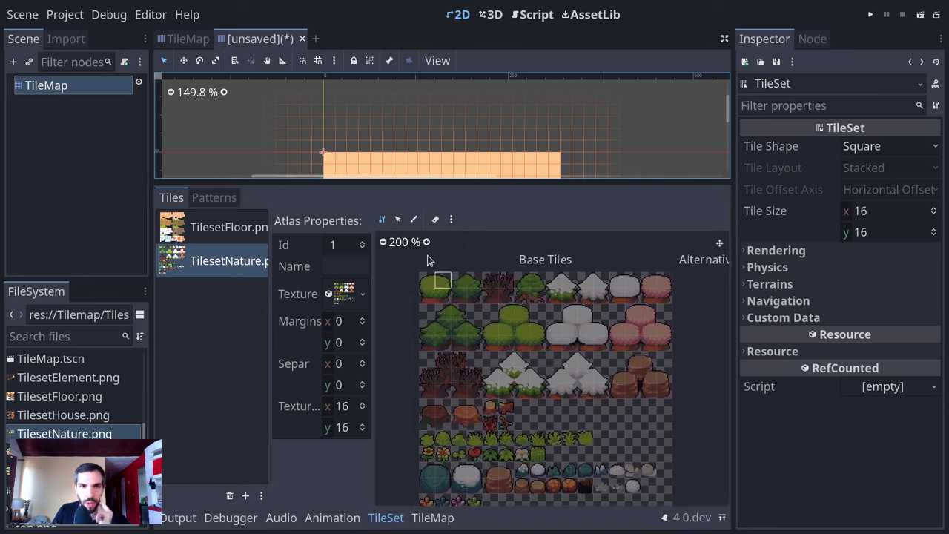
- In atlas Setup mode, recreate the top-left bush as a single tile
{"action": "left_click", "coordinate": [414, 218]}
{"action": "left_click", "coordinate": [429, 220]}
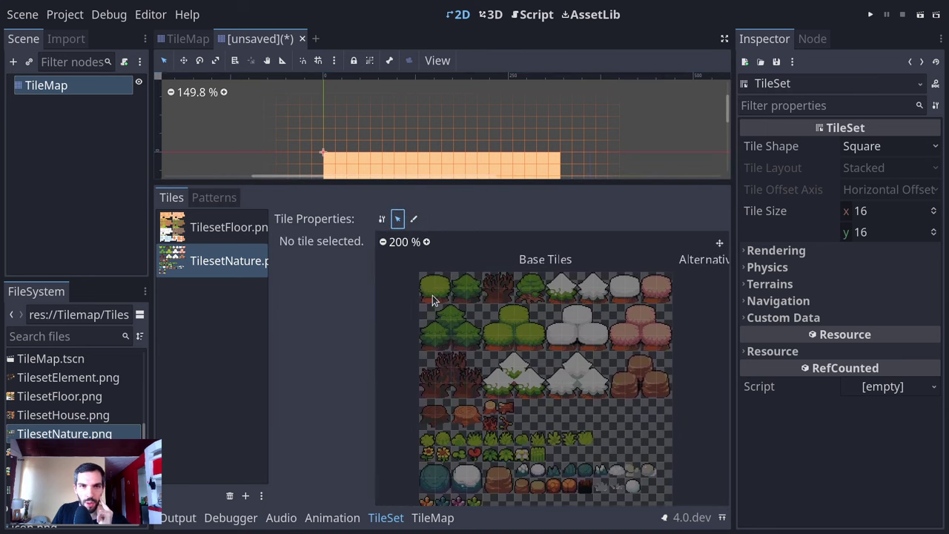
{"action": "left_click", "coordinate": [381, 219]}
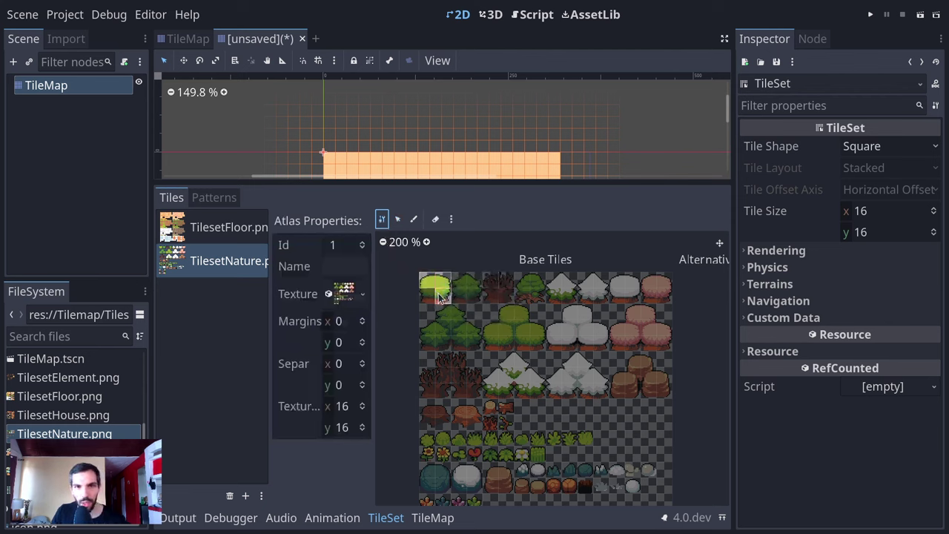
{"action": "right_click", "coordinate": [426, 281]}
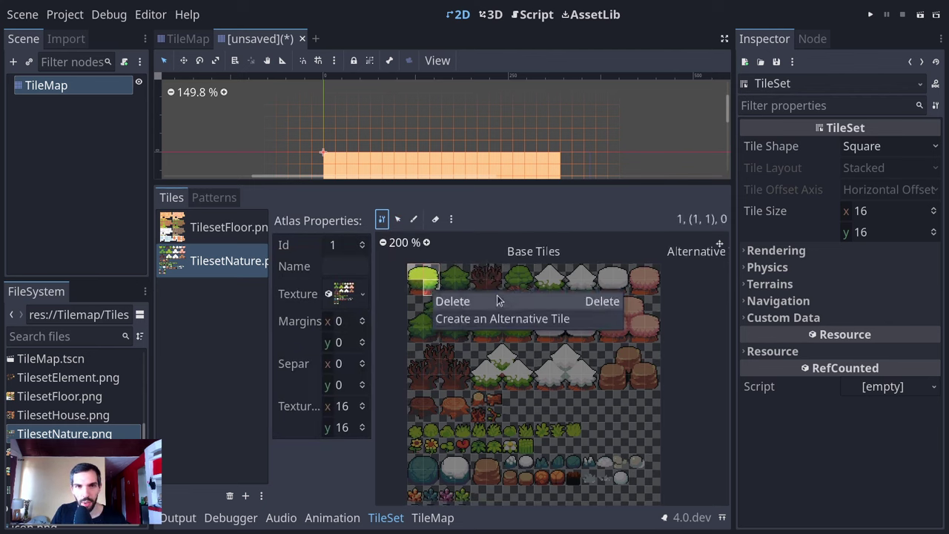
{"action": "left_click", "coordinate": [495, 299]}
{"action": "right_click", "coordinate": [425, 279]}
{"action": "left_click", "coordinate": [436, 285]}
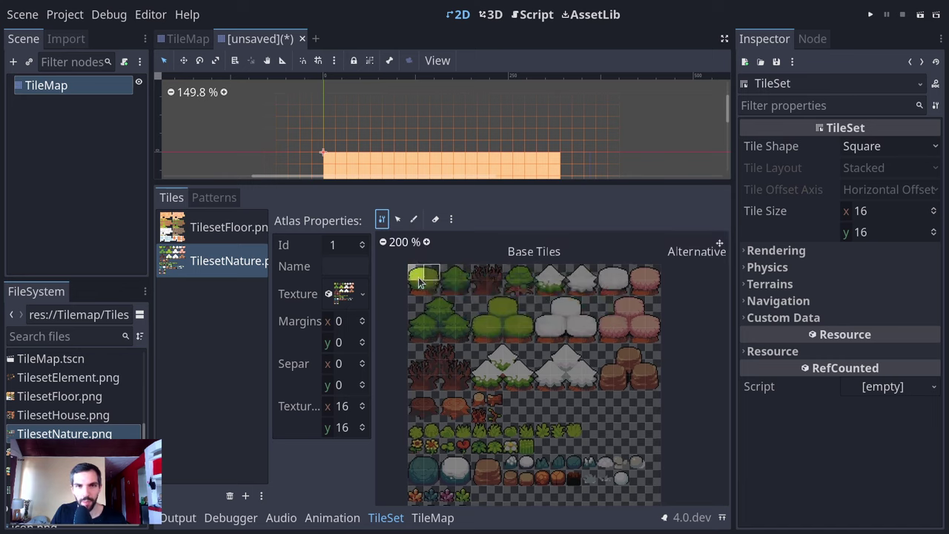
{"action": "right_click", "coordinate": [422, 279]}
{"action": "left_click", "coordinate": [436, 285]}
{"action": "left_click", "coordinate": [415, 282]}
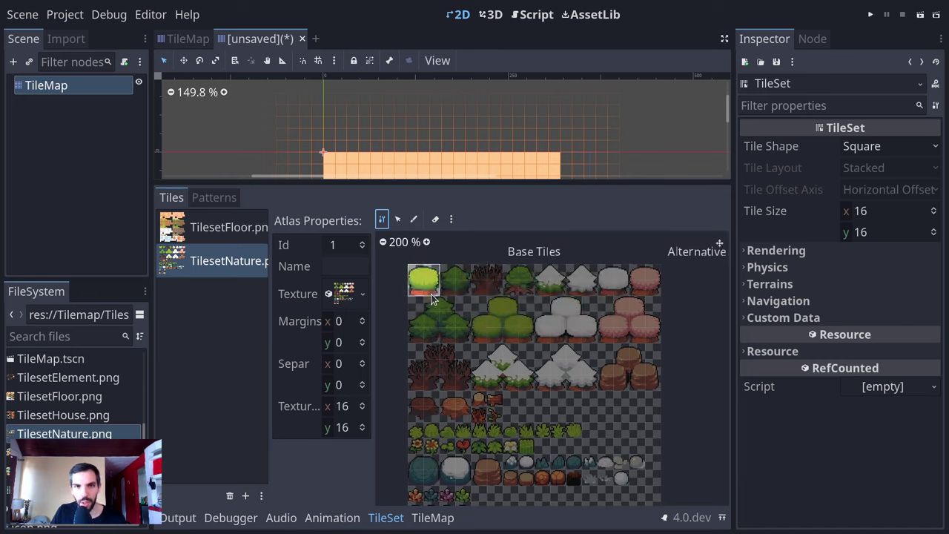
- Create tiles for the dead tree, neighbouring tree, large multi-cell pine and three-bush cluster
{"action": "scroll", "coordinate": [451, 304], "scroll_direction": "up", "scroll_amount": 3}
{"action": "scroll", "coordinate": [444, 361], "scroll_direction": "up", "scroll_amount": 5, "text": "ctrl"}
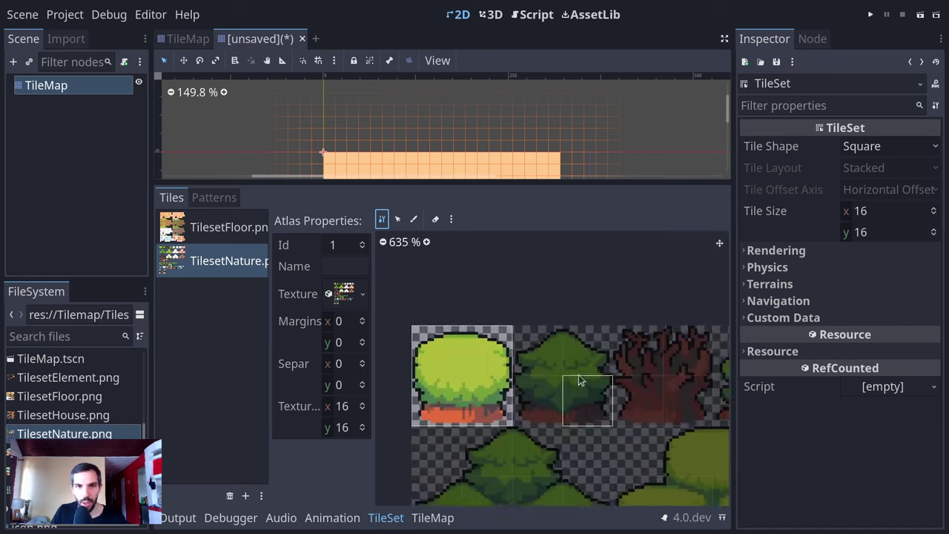
{"action": "scroll", "coordinate": [580, 380], "scroll_direction": "down", "scroll_amount": 2}
{"action": "scroll", "coordinate": [520, 376], "scroll_direction": "right", "scroll_amount": 2}
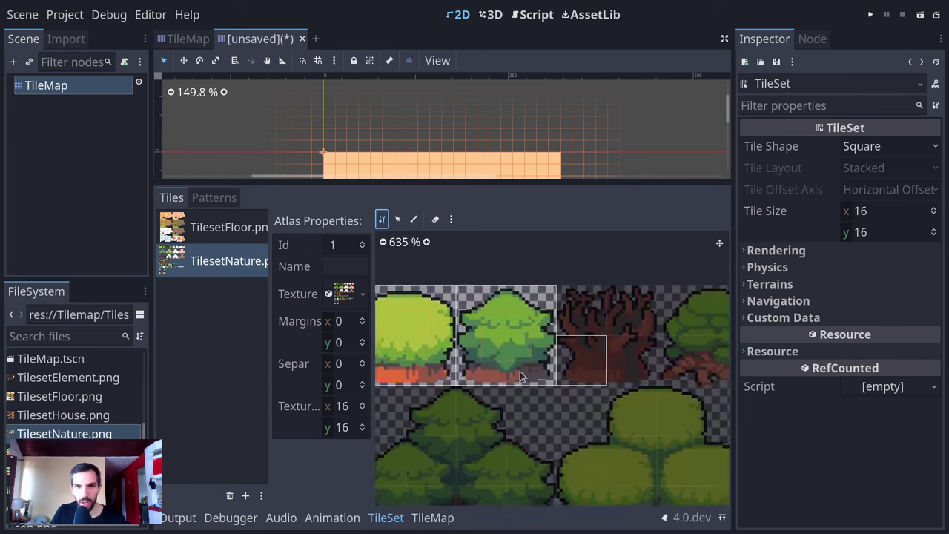
{"action": "scroll", "coordinate": [520, 372], "scroll_direction": "right", "scroll_amount": 3}
{"action": "left_click_drag", "start_coordinate": [486, 282], "coordinate": [563, 348]}
{"action": "left_click_drag", "start_coordinate": [590, 289], "coordinate": [644, 355]}
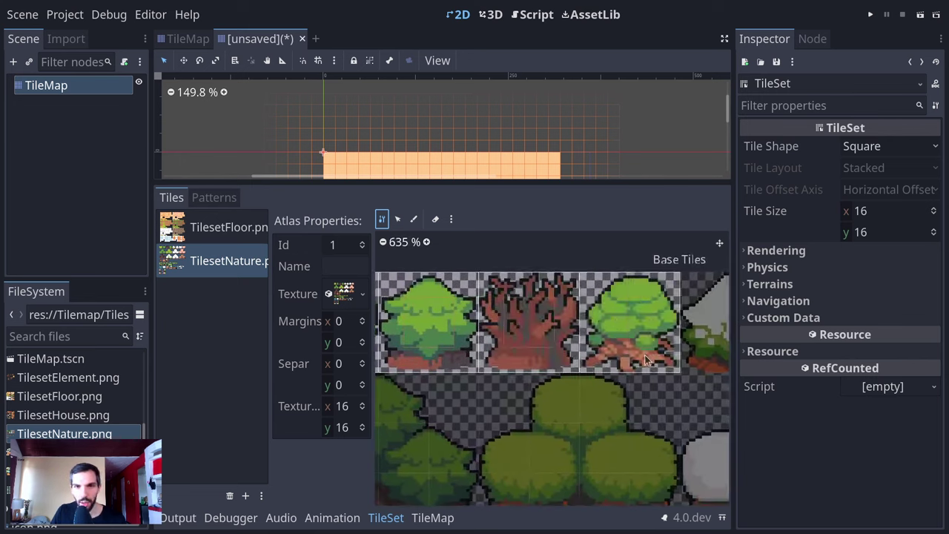
{"action": "scroll", "coordinate": [653, 348], "scroll_direction": "down", "scroll_amount": 4}
{"action": "scroll", "coordinate": [658, 342], "scroll_direction": "left", "scroll_amount": 6}
{"action": "mouse_move", "coordinate": [442, 296]}
{"action": "left_mouse_down"}
{"action": "mouse_move", "coordinate": [589, 441]}
{"action": "mouse_move", "coordinate": [601, 442]}
{"action": "left_mouse_up"}
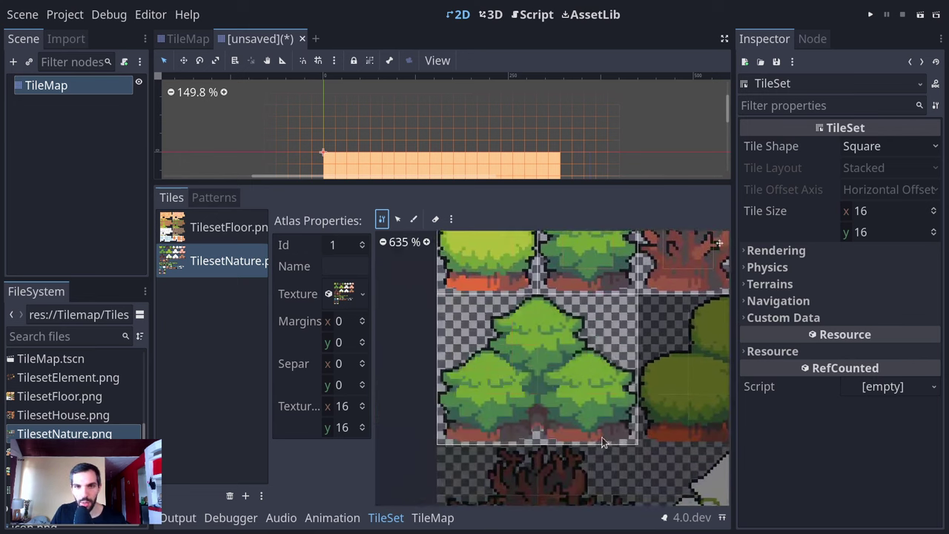
{"action": "scroll", "coordinate": [649, 399], "scroll_direction": "right", "scroll_amount": 3}
{"action": "left_click_drag", "start_coordinate": [552, 300], "coordinate": [689, 399]}
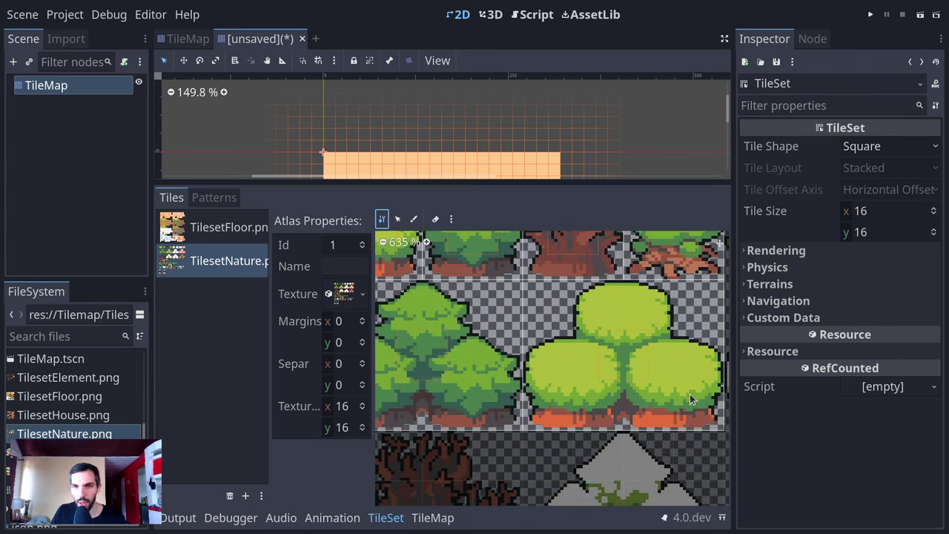
- Create tiles across the rows of small plants, grass, rocks and stumps
{"action": "scroll", "coordinate": [689, 400], "scroll_direction": "down", "scroll_amount": 3, "text": "ctrl"}
{"action": "scroll", "coordinate": [563, 378], "scroll_direction": "right", "scroll_amount": 3}
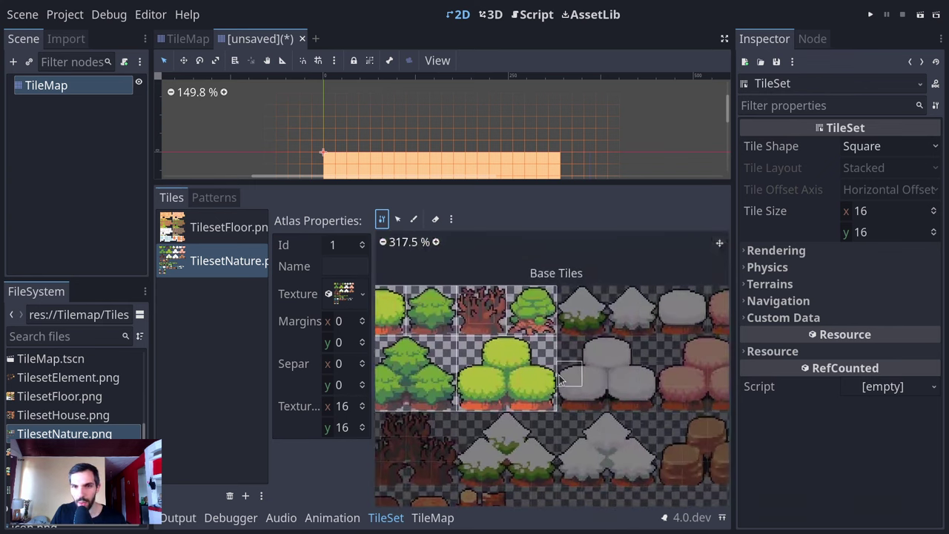
{"action": "scroll", "coordinate": [560, 378], "scroll_direction": "down", "scroll_amount": 2, "text": "ctrl"}
{"action": "scroll", "coordinate": [534, 374], "scroll_direction": "left", "scroll_amount": 2}
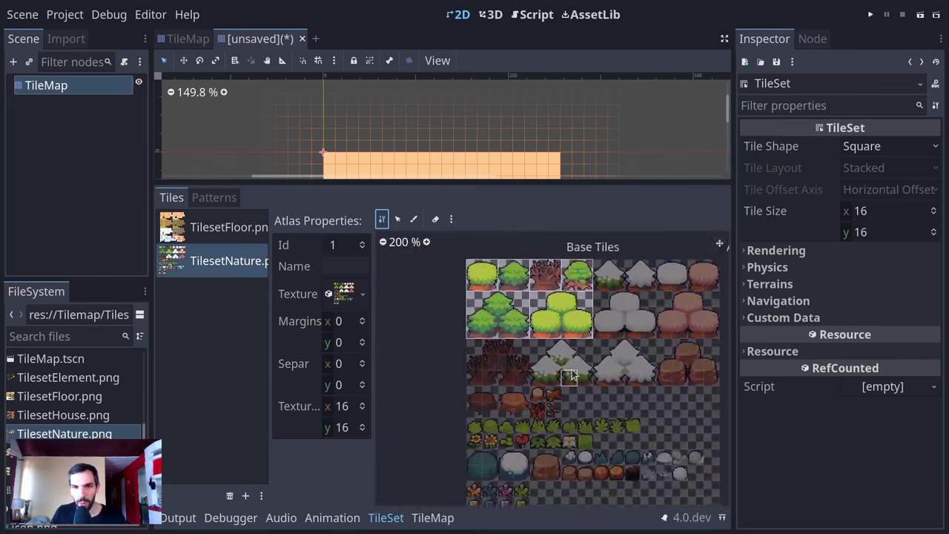
{"action": "scroll", "coordinate": [515, 375], "scroll_direction": "down", "scroll_amount": 2}
{"action": "scroll", "coordinate": [515, 374], "scroll_direction": "up", "scroll_amount": 3, "text": "ctrl"}
{"action": "scroll", "coordinate": [511, 352], "scroll_direction": "down", "scroll_amount": 1, "text": "ctrl"}
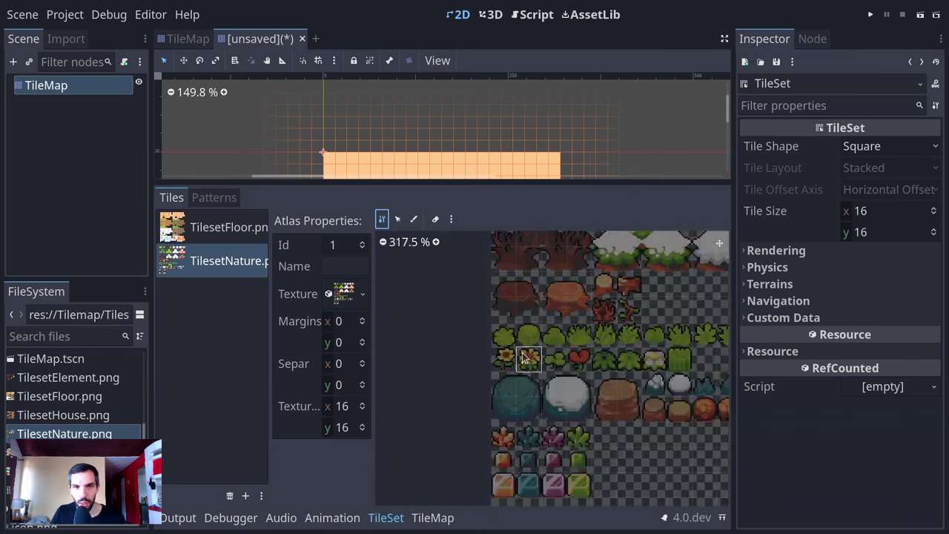
{"action": "middle_click_drag", "start_coordinate": [507, 347], "coordinate": [528, 337]}
{"action": "mouse_move", "coordinate": [528, 337]}
{"action": "left_mouse_down"}
{"action": "mouse_move", "coordinate": [532, 349]}
{"action": "mouse_move", "coordinate": [632, 340]}
{"action": "mouse_move", "coordinate": [680, 354]}
{"action": "left_mouse_up"}
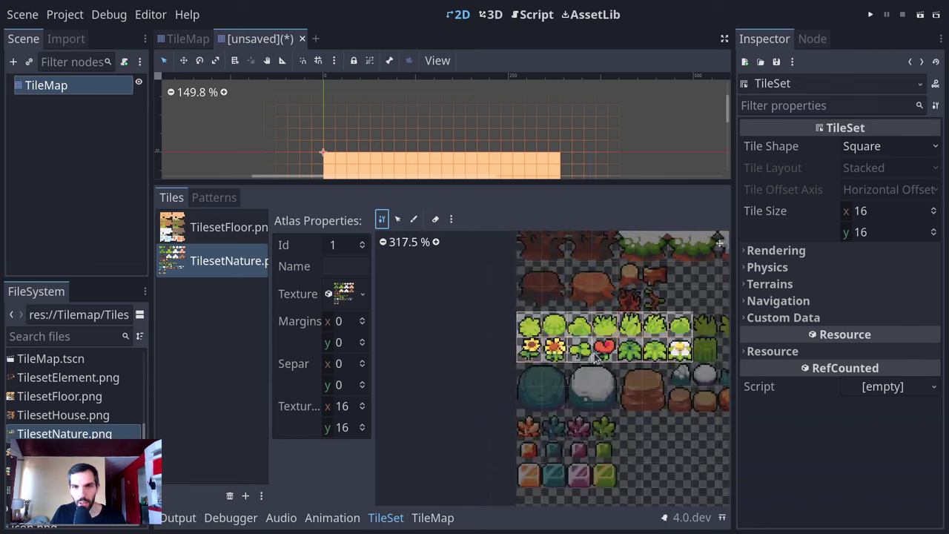
{"action": "scroll", "coordinate": [586, 370], "scroll_direction": "right", "scroll_amount": 3}
{"action": "scroll", "coordinate": [585, 370], "scroll_direction": "up", "scroll_amount": 1}
{"action": "mouse_move", "coordinate": [614, 363]}
{"action": "left_mouse_down"}
{"action": "mouse_move", "coordinate": [615, 339]}
{"action": "mouse_move", "coordinate": [693, 339]}
{"action": "left_mouse_up"}
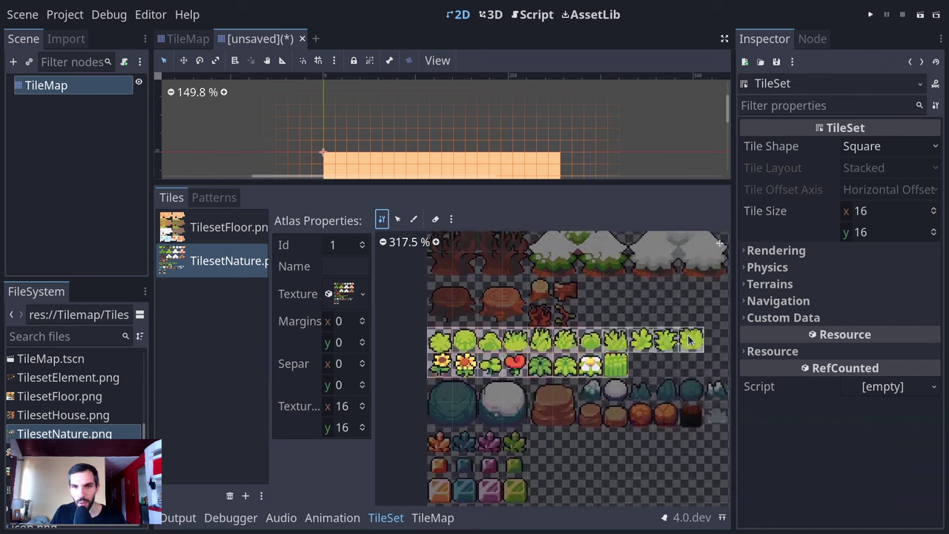
{"action": "mouse_move", "coordinate": [618, 389]}
{"action": "left_mouse_down"}
{"action": "mouse_move", "coordinate": [587, 390]}
{"action": "mouse_move", "coordinate": [593, 415]}
{"action": "mouse_move", "coordinate": [690, 416]}
{"action": "mouse_move", "coordinate": [636, 400]}
{"action": "left_mouse_up"}
- Turn the grey rocks into tiles and delete the stray empty tile at the row end
{"action": "scroll", "coordinate": [593, 408], "scroll_direction": "right", "scroll_amount": 4}
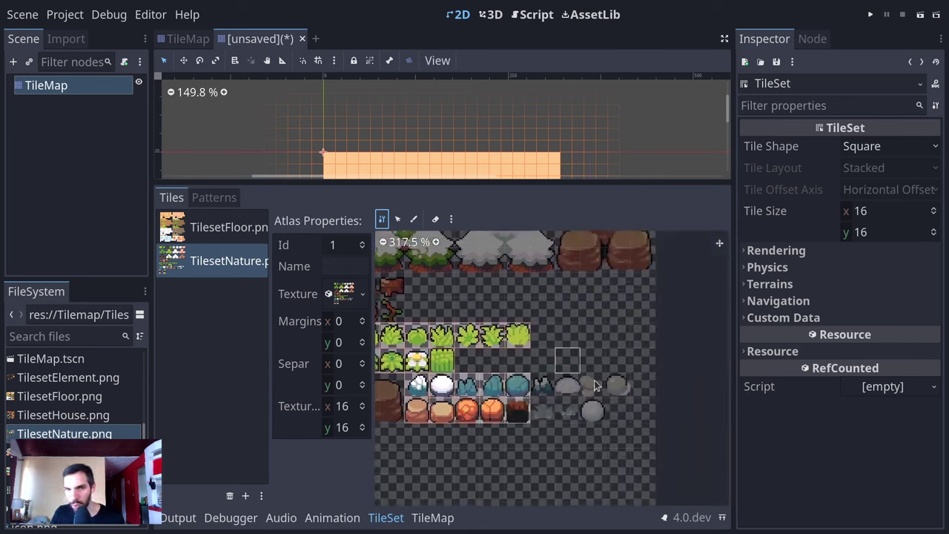
{"action": "mouse_move", "coordinate": [541, 404]}
{"action": "left_mouse_down"}
{"action": "mouse_move", "coordinate": [605, 400]}
{"action": "mouse_move", "coordinate": [617, 385]}
{"action": "left_mouse_up"}
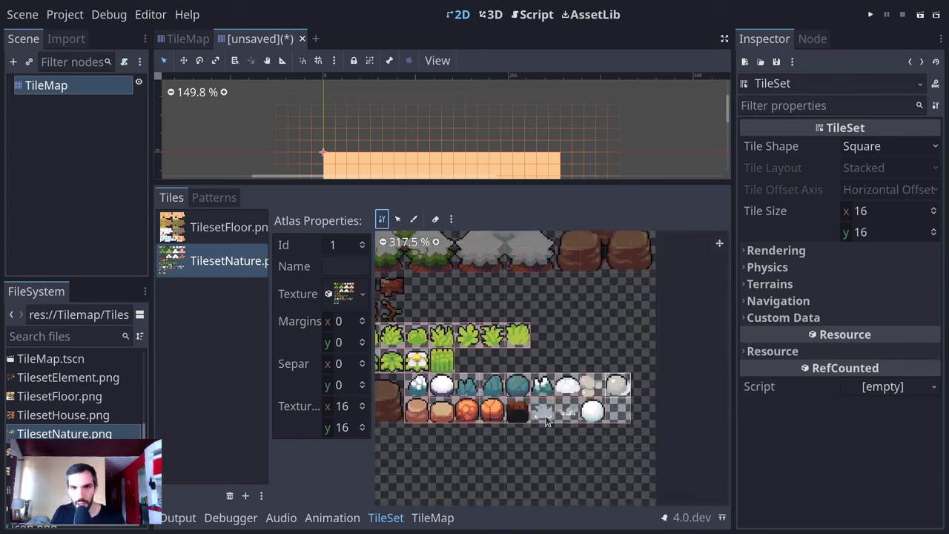
{"action": "right_click", "coordinate": [627, 404]}
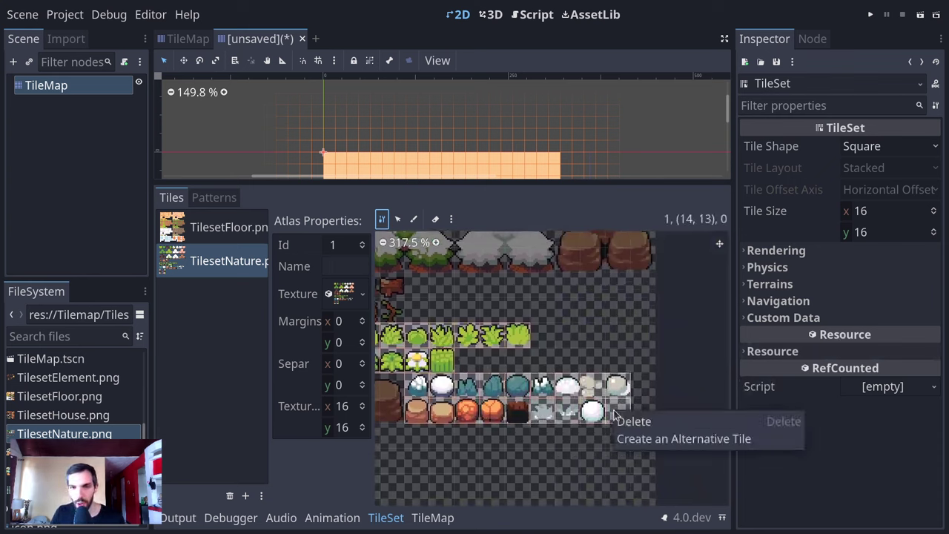
{"action": "left_click", "coordinate": [627, 421]}
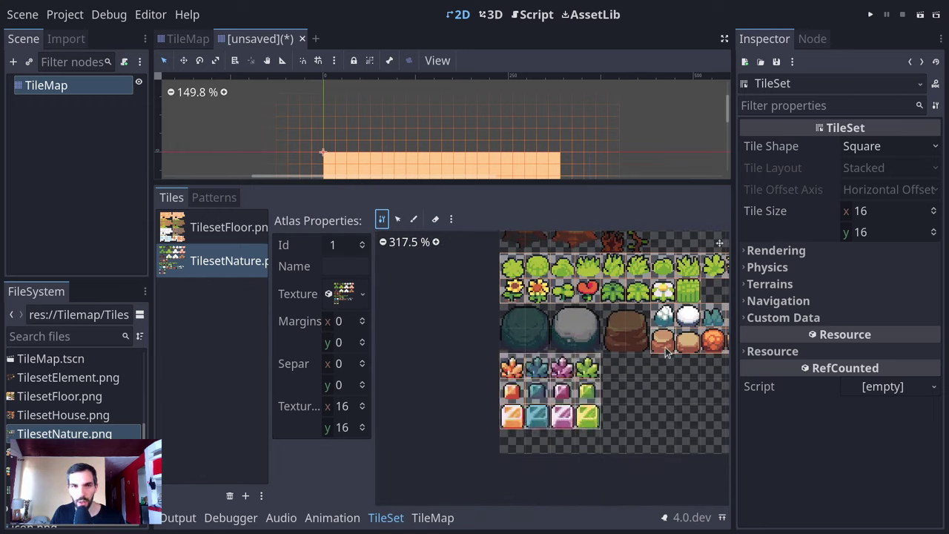
{"action": "scroll", "coordinate": [567, 482], "scroll_direction": "up", "scroll_amount": 5}
{"action": "scroll", "coordinate": [567, 481], "scroll_direction": "up", "scroll_amount": 2}
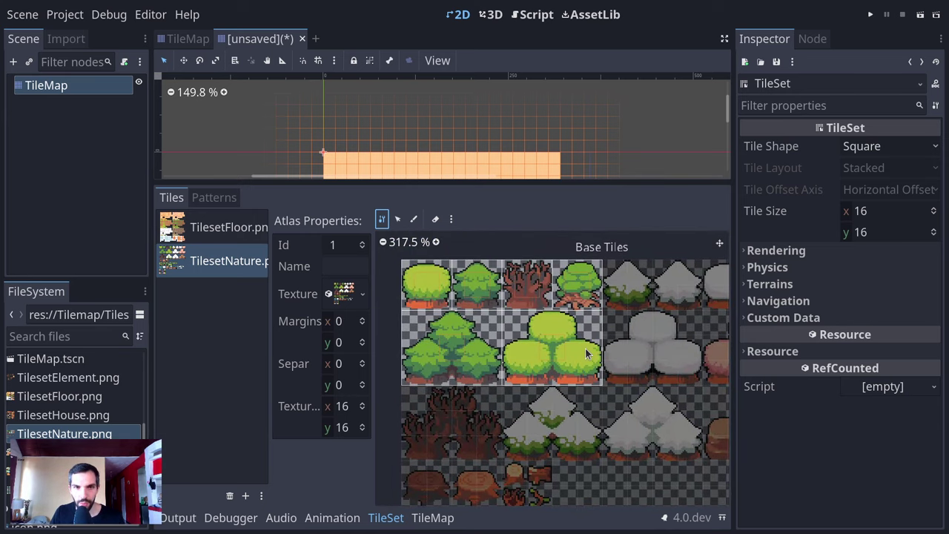
- Enlarge the 2D scene view, then return to the TileSet editor with a resized bottom panel
{"action": "left_click", "coordinate": [445, 521]}
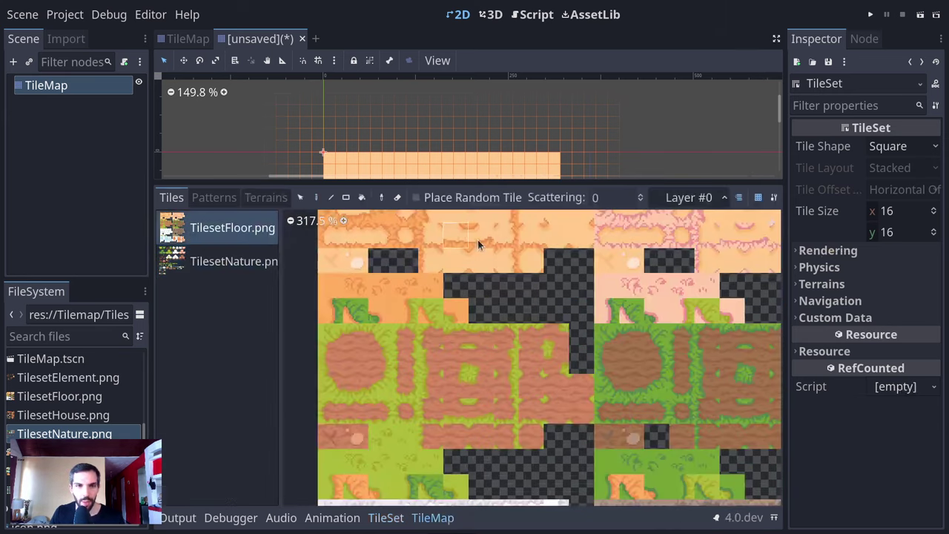
{"action": "scroll", "coordinate": [497, 152], "scroll_direction": "down", "scroll_amount": 1}
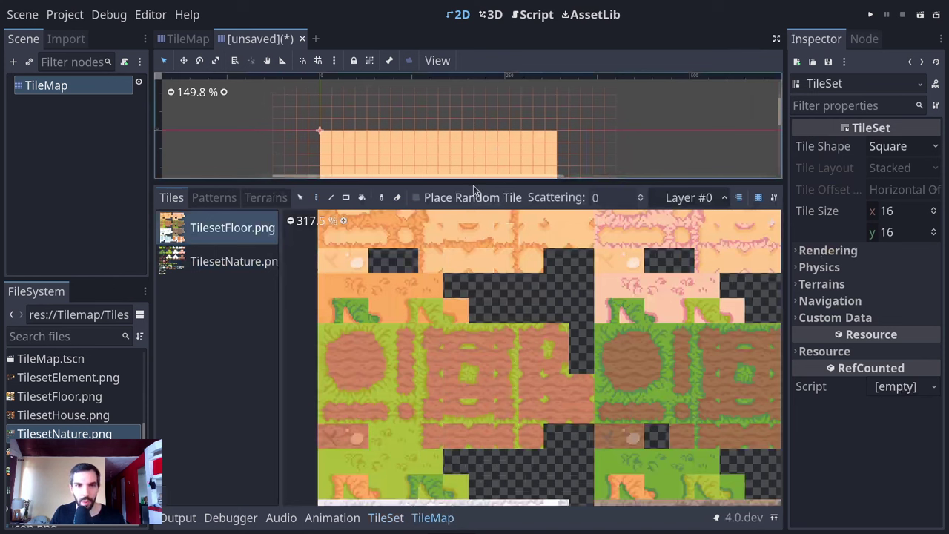
{"action": "left_click_drag", "start_coordinate": [475, 183], "coordinate": [474, 363]}
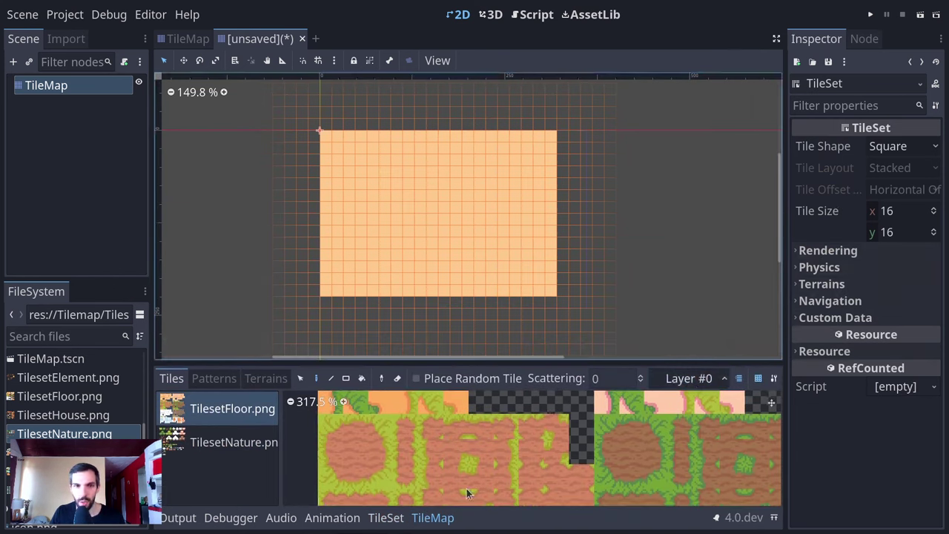
{"action": "left_click", "coordinate": [385, 517]}
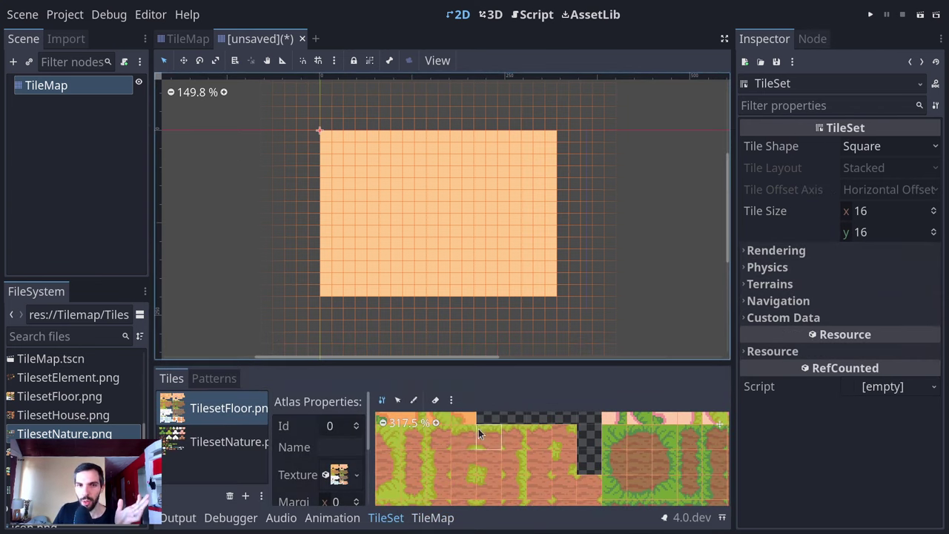
{"action": "left_click_drag", "start_coordinate": [401, 361], "coordinate": [406, 335]}
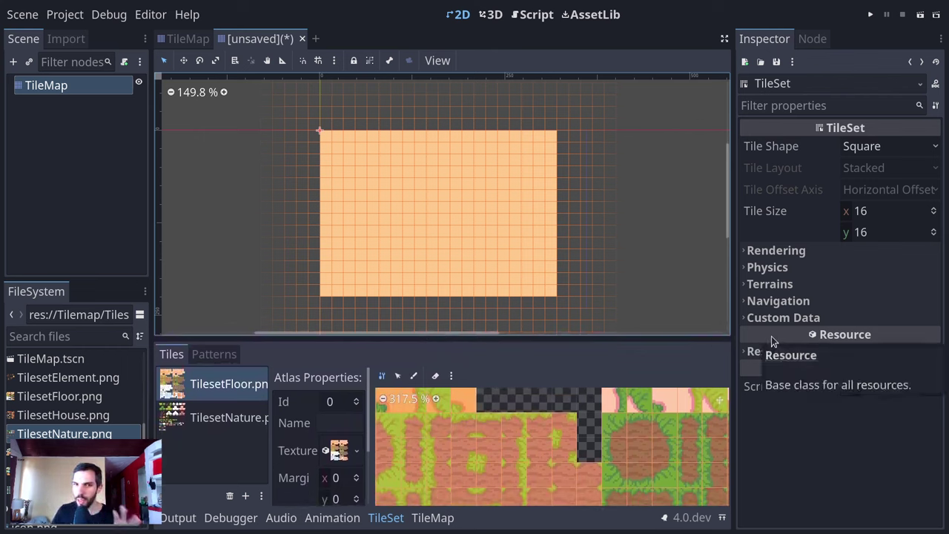
- Expand the TileSet's Physics, Terrains, Navigation and Custom Data sections, then select the TilesetNature.png atlas
{"action": "left_click", "coordinate": [804, 252]}
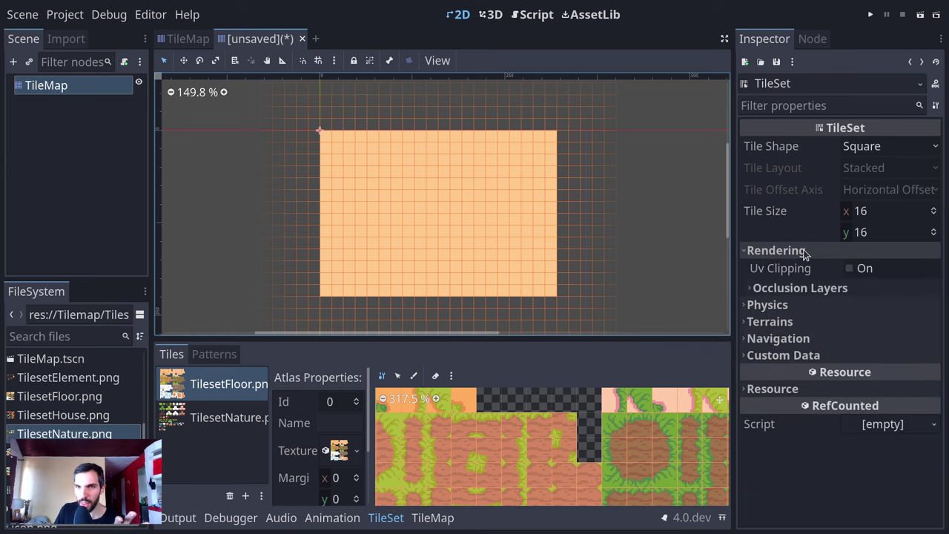
{"action": "left_click", "coordinate": [786, 304]}
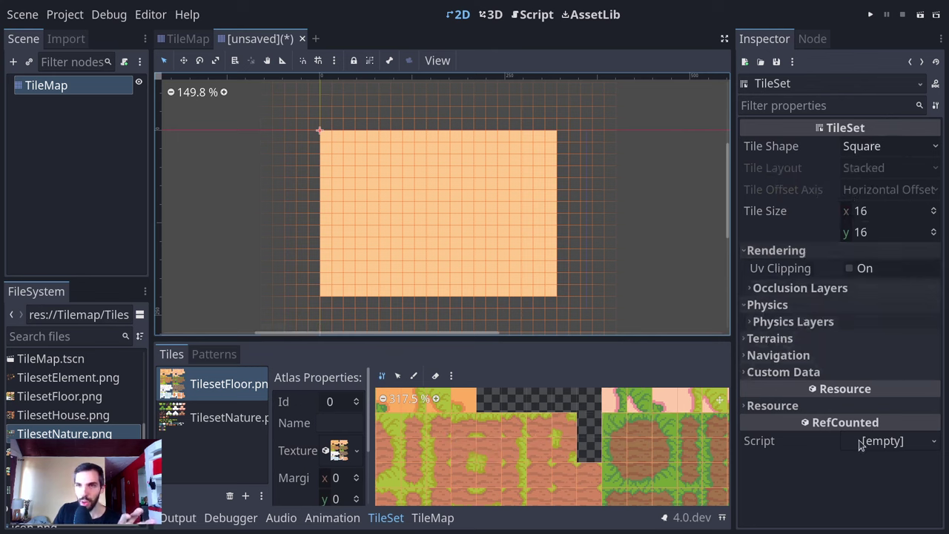
{"action": "left_click", "coordinate": [785, 338]}
{"action": "left_click", "coordinate": [804, 372]}
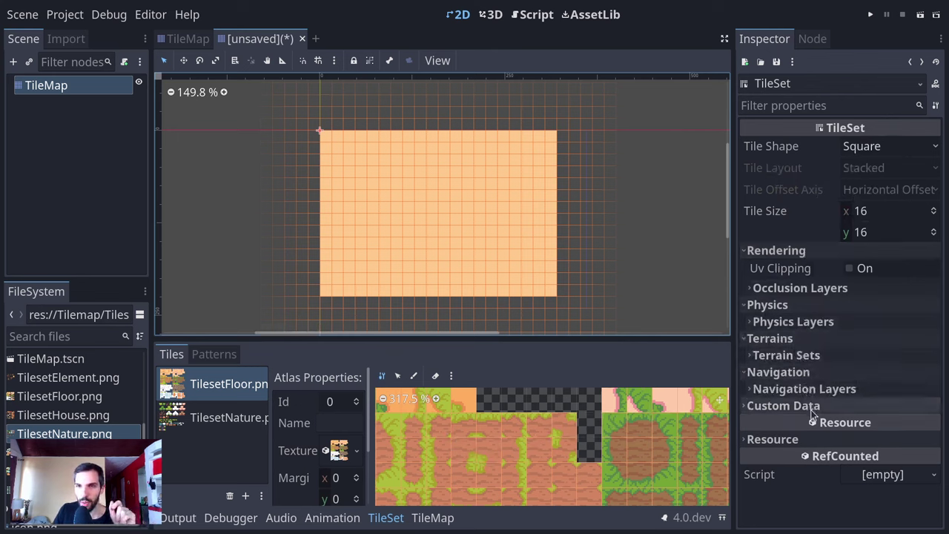
{"action": "left_click", "coordinate": [808, 405]}
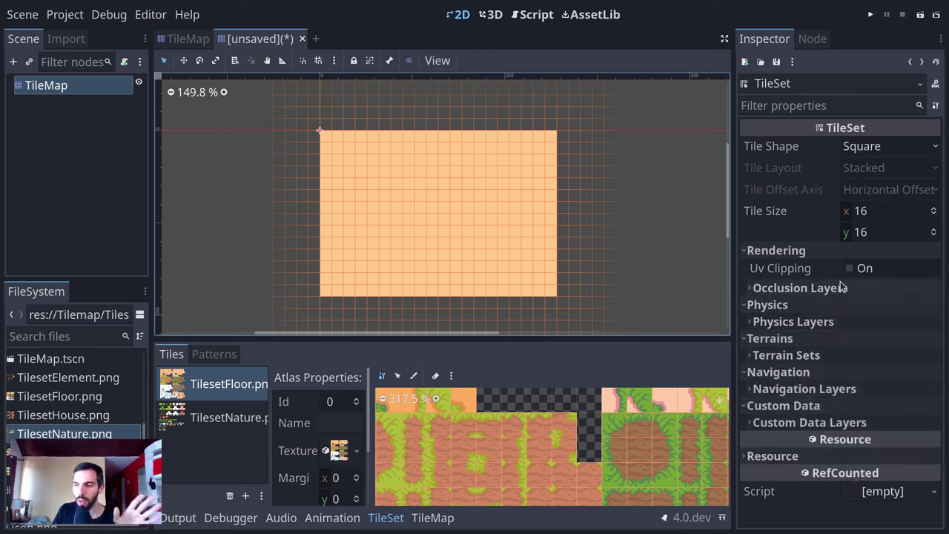
{"action": "left_click", "coordinate": [841, 287]}
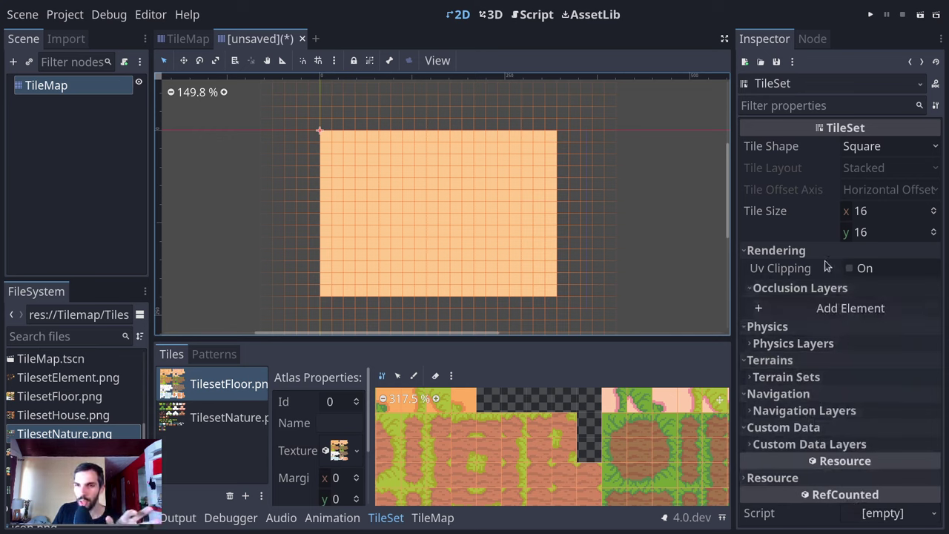
{"action": "left_click", "coordinate": [811, 256]}
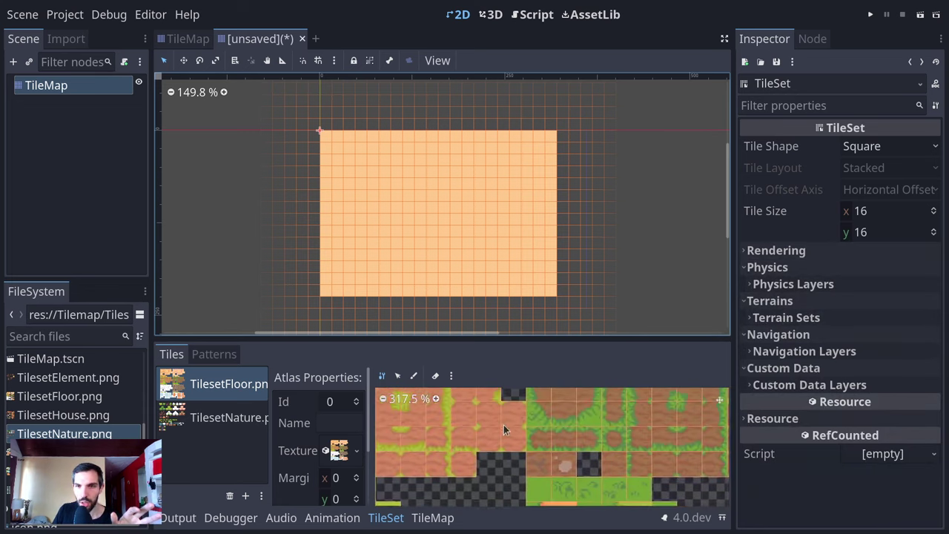
{"action": "left_click", "coordinate": [209, 421]}
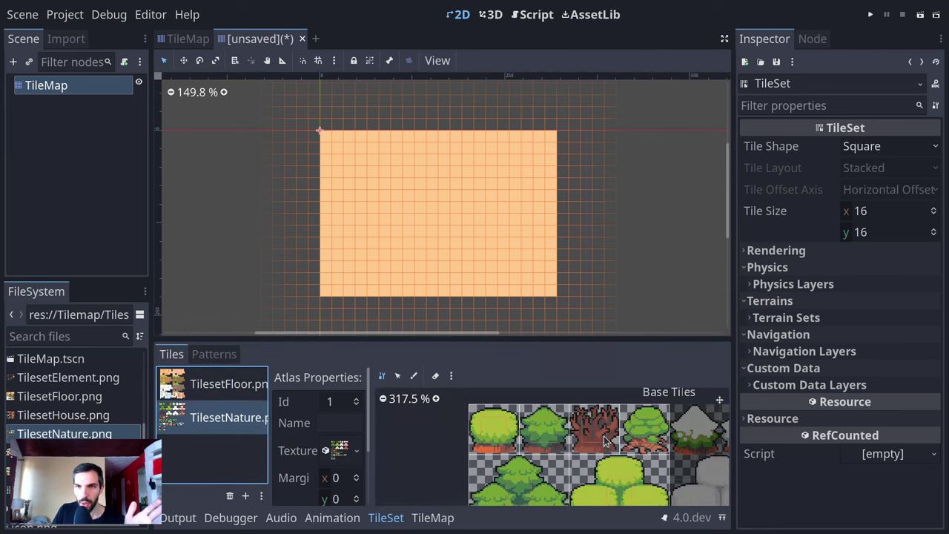
{"action": "left_click", "coordinate": [819, 285]}
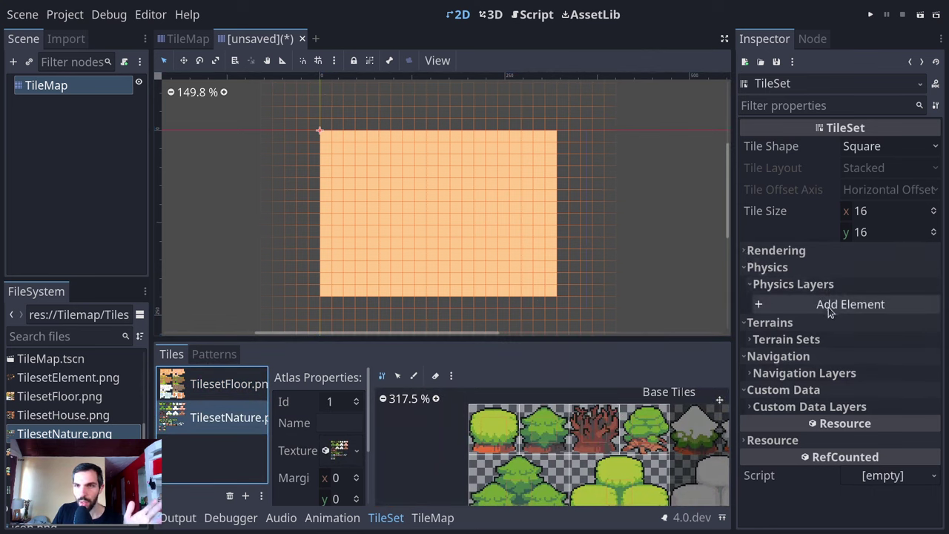
{"action": "left_click", "coordinate": [769, 310]}
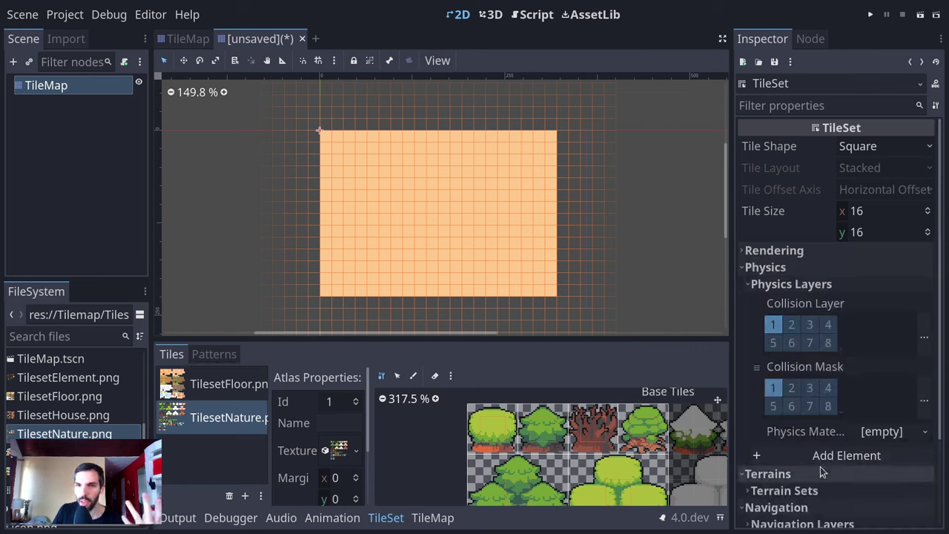
{"action": "left_click", "coordinate": [767, 394]}
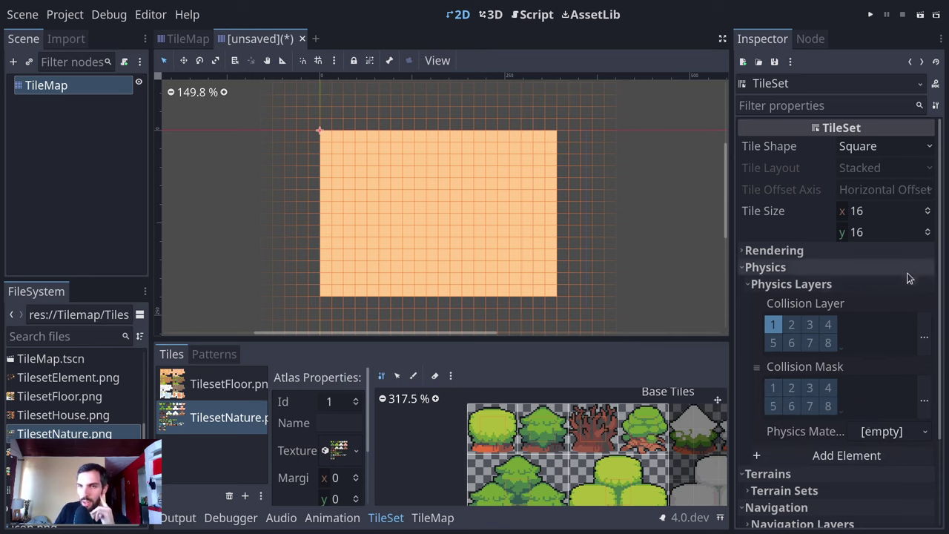
{"action": "left_click", "coordinate": [835, 284]}
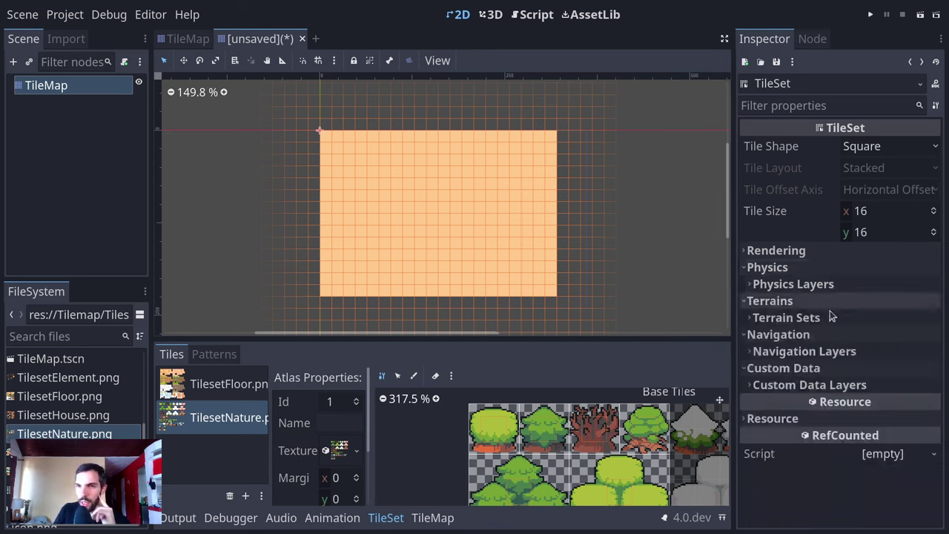
{"action": "left_click", "coordinate": [790, 338]}
{"action": "left_click", "coordinate": [803, 367]}
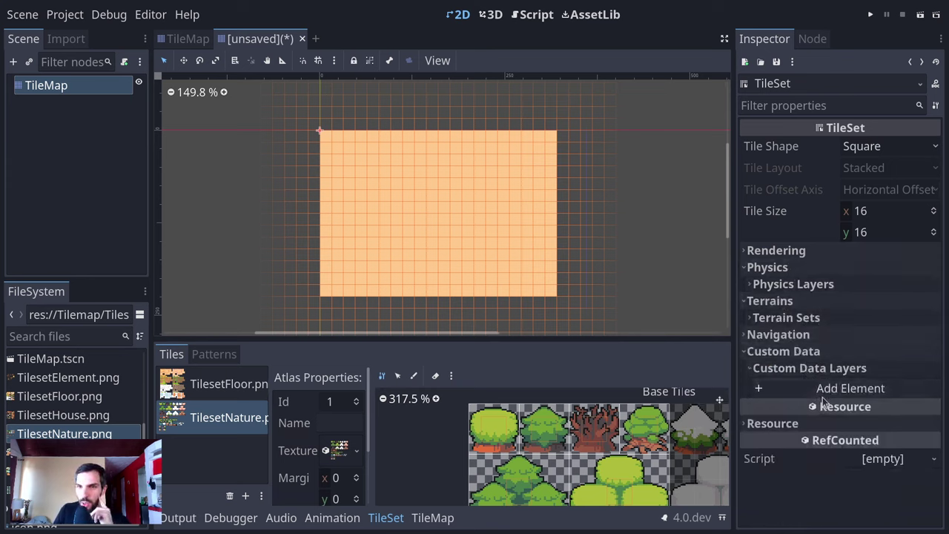
{"action": "left_click", "coordinate": [821, 352]}
{"action": "left_click", "coordinate": [817, 250]}
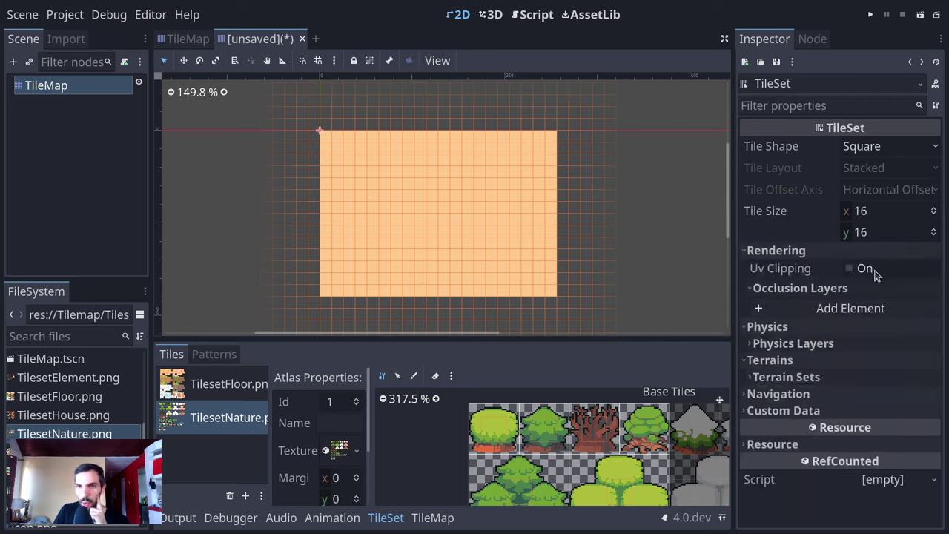
{"action": "left_click", "coordinate": [774, 250]}
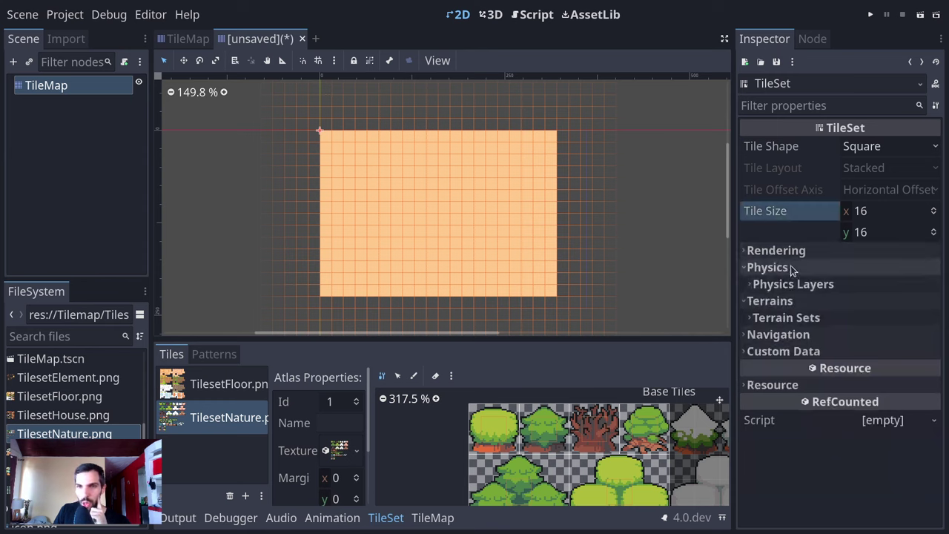
{"action": "left_click", "coordinate": [811, 318]}
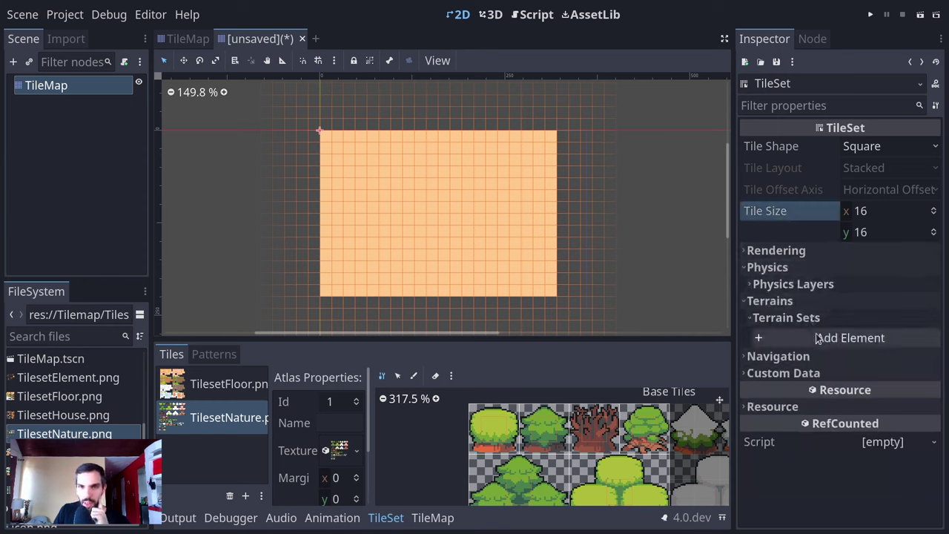
{"action": "middle_click_drag", "start_coordinate": [540, 468], "coordinate": [507, 419]}
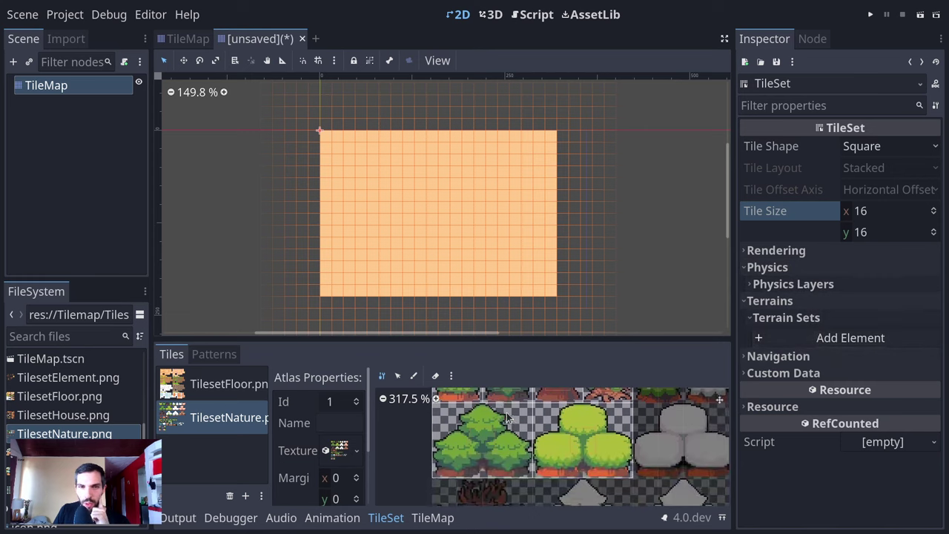
{"action": "scroll", "coordinate": [470, 455], "scroll_direction": "up", "scroll_amount": 3}
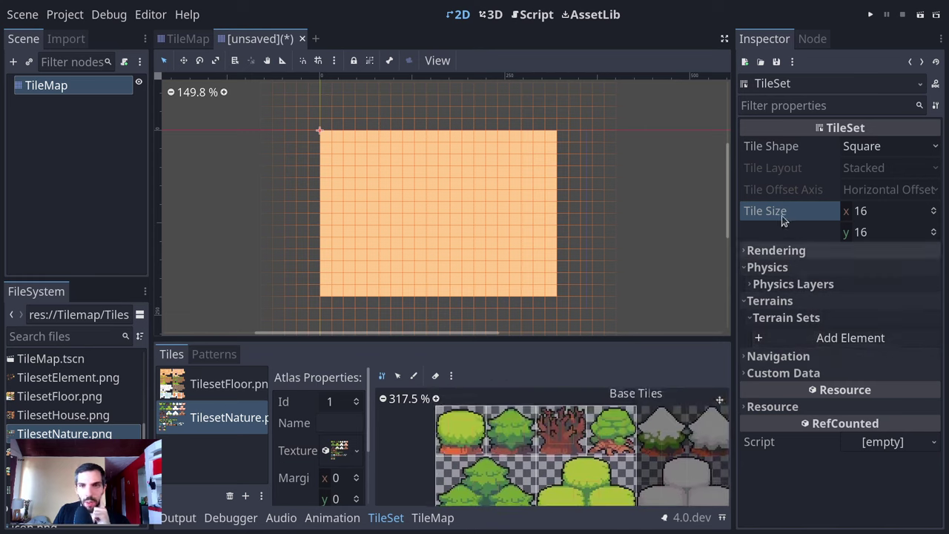
{"action": "left_click", "coordinate": [769, 300]}
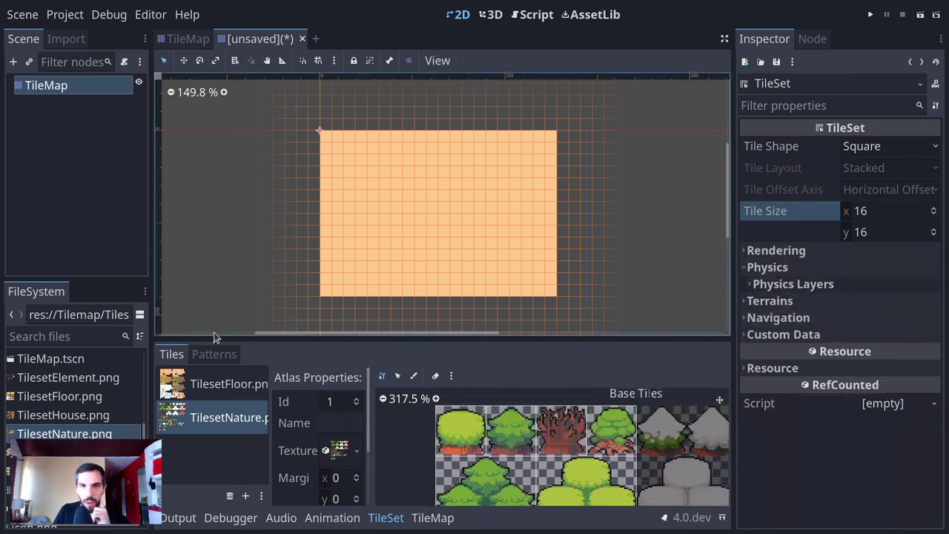
- Switch the atlas to Paint mode, maximize the tiles panel, and choose Physics Layer 0 to paint
{"action": "left_click", "coordinate": [415, 376]}
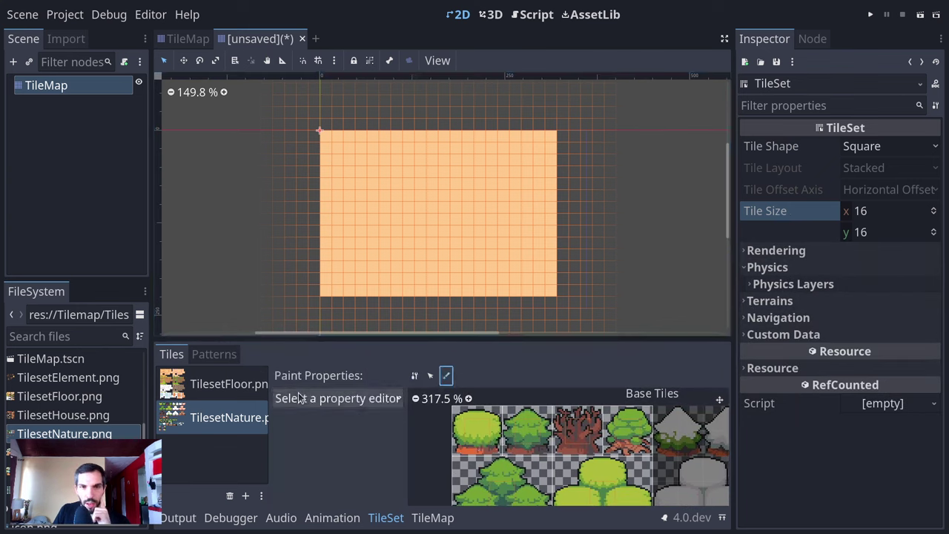
{"action": "left_click", "coordinate": [446, 375]}
{"action": "left_click", "coordinate": [445, 378]}
{"action": "left_click", "coordinate": [445, 377]}
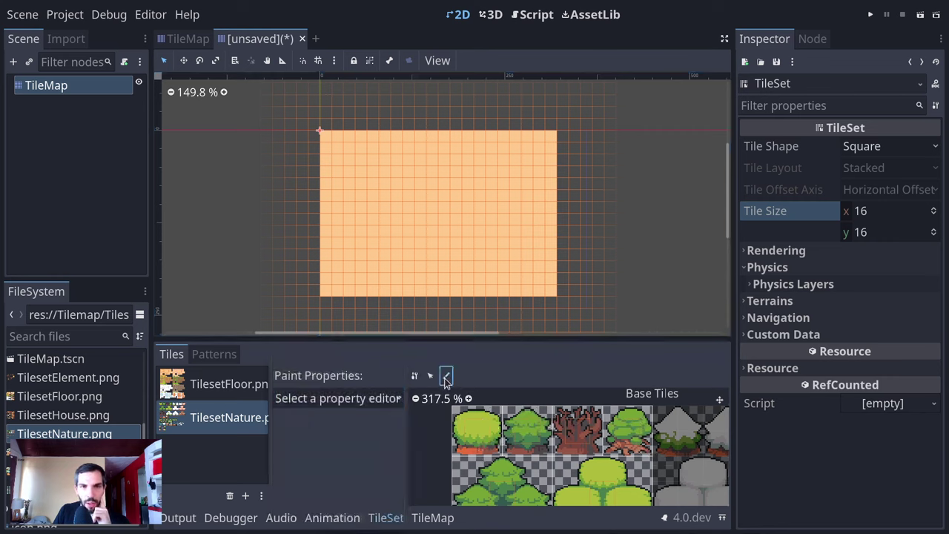
{"action": "left_click", "coordinate": [372, 400]}
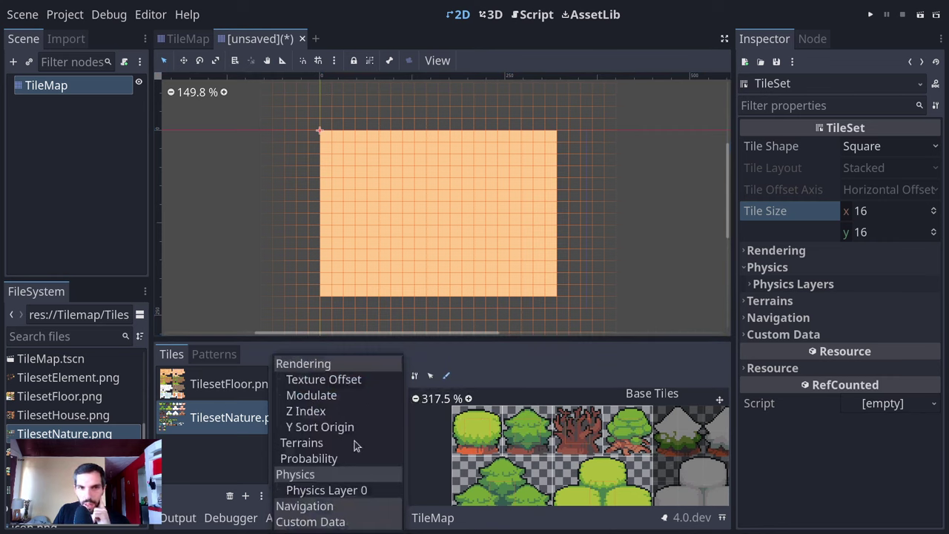
{"action": "left_click", "coordinate": [434, 350]}
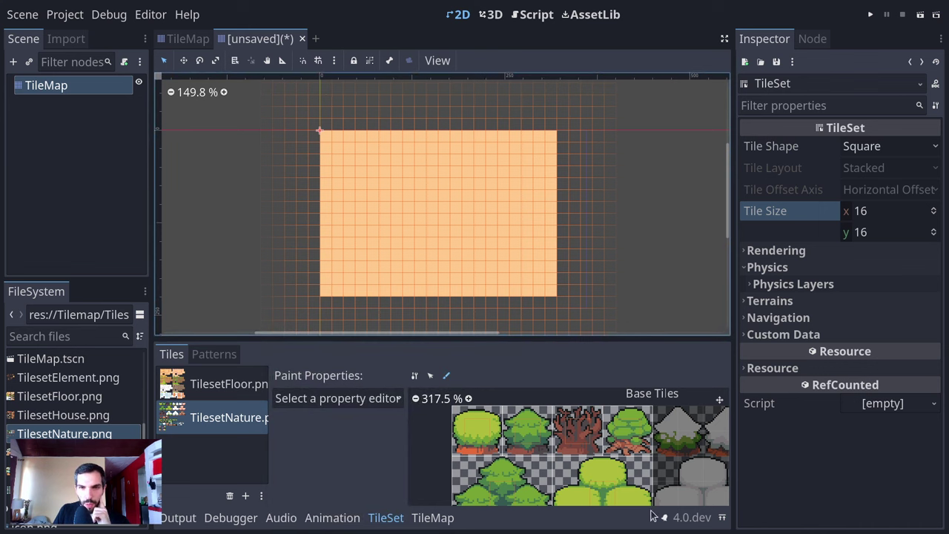
{"action": "left_click", "coordinate": [722, 517]}
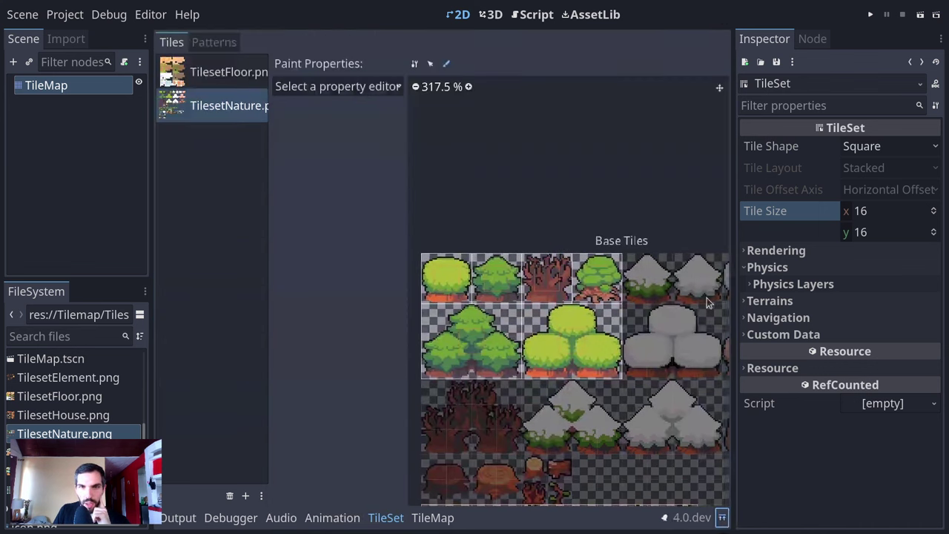
{"action": "left_click_drag", "start_coordinate": [734, 312], "coordinate": [798, 312]}
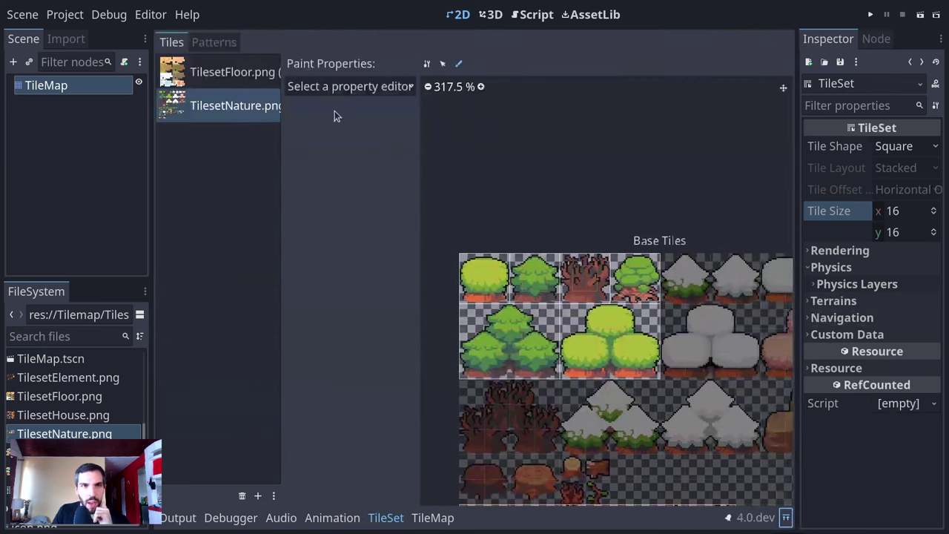
{"action": "left_click", "coordinate": [345, 88]}
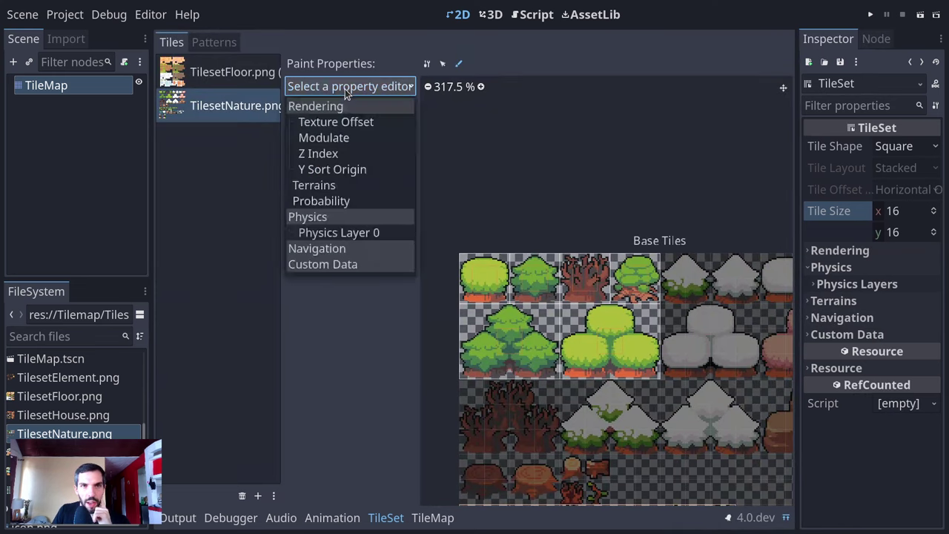
{"action": "left_click", "coordinate": [332, 233]}
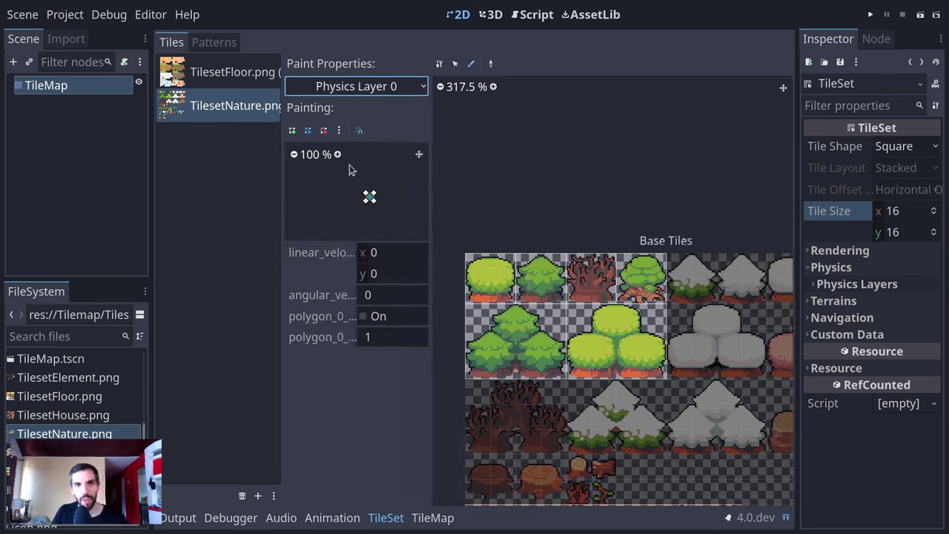
- Paint the collision polygon onto the first four bush tiles, the large round bush and the pine
{"action": "scroll", "coordinate": [341, 189], "scroll_direction": "up", "scroll_amount": 4}
{"action": "scroll", "coordinate": [356, 190], "scroll_direction": "up", "scroll_amount": 2}
{"action": "middle_click_drag", "start_coordinate": [356, 190], "coordinate": [368, 228]}
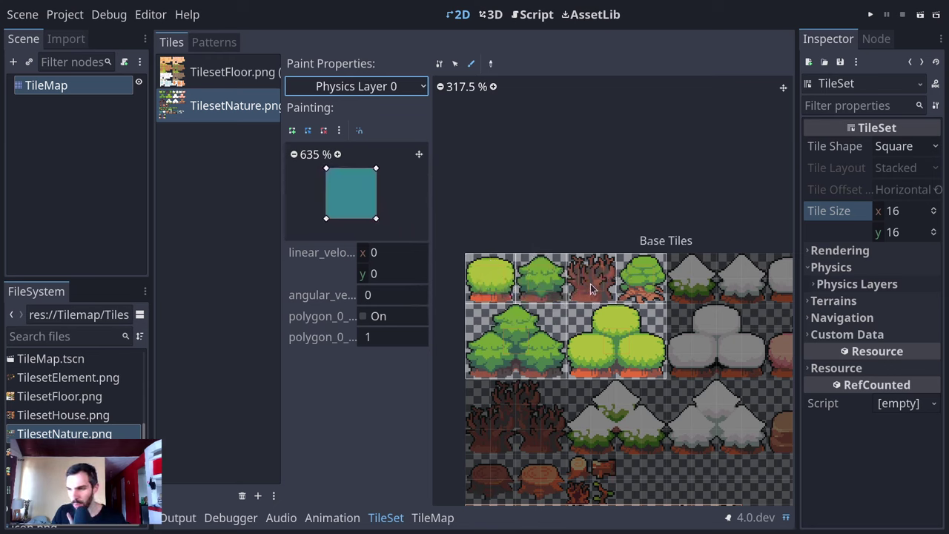
{"action": "left_click_drag", "start_coordinate": [493, 285], "coordinate": [567, 288]}
{"action": "left_click", "coordinate": [636, 286]}
{"action": "left_click", "coordinate": [610, 344]}
{"action": "left_click", "coordinate": [497, 327]}
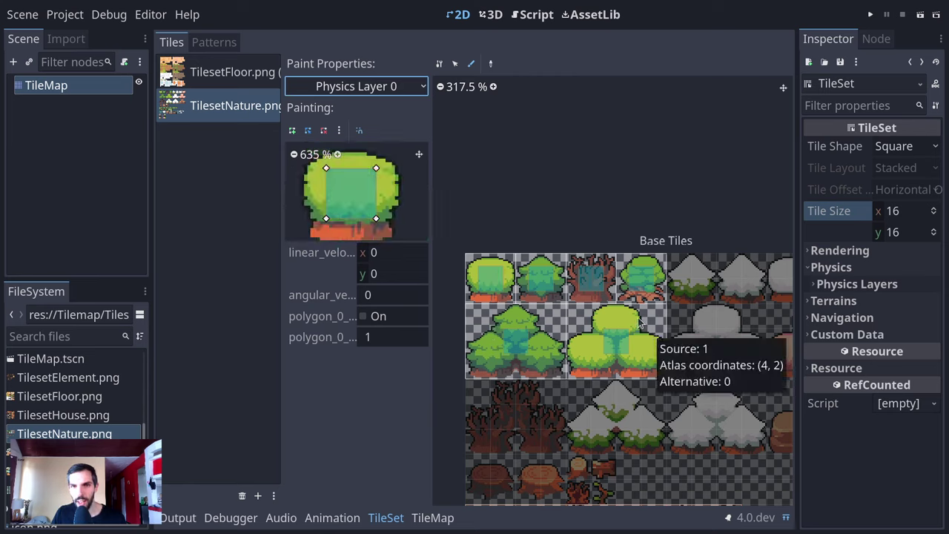
- Preview the large bush's collision shape, then centre the small round bush's shape
{"action": "middle_click_drag", "start_coordinate": [604, 339], "coordinate": [564, 274]}
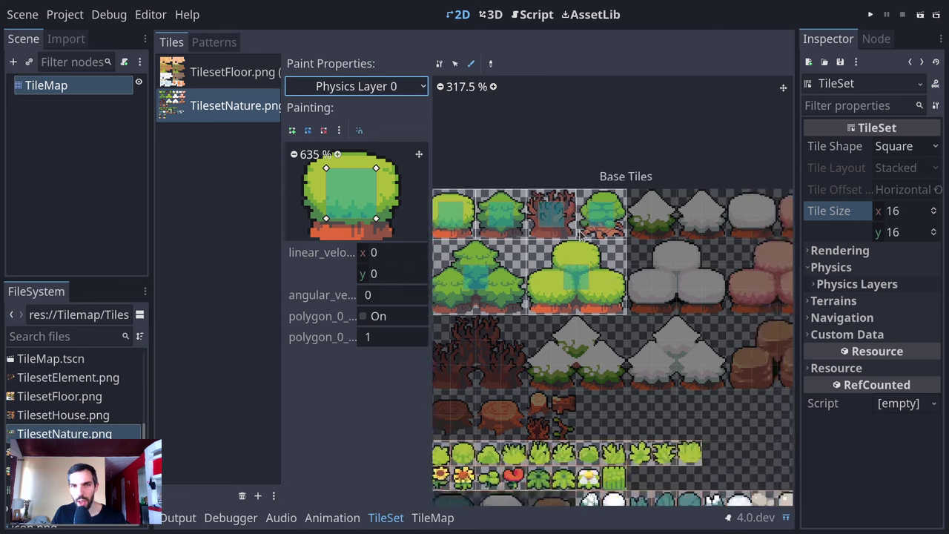
{"action": "left_click", "coordinate": [572, 278]}
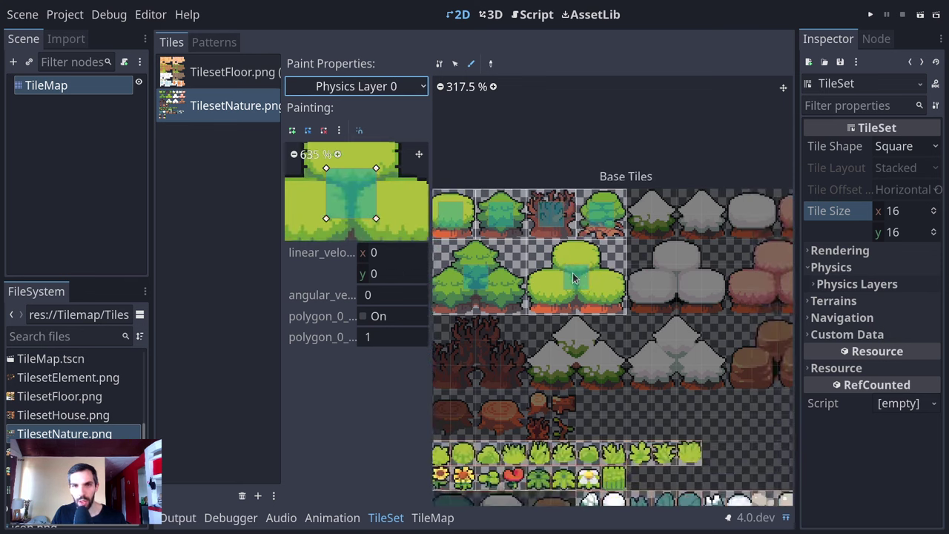
{"action": "middle_click_drag", "start_coordinate": [489, 104], "coordinate": [540, 141]}
{"action": "left_click", "coordinate": [497, 255]}
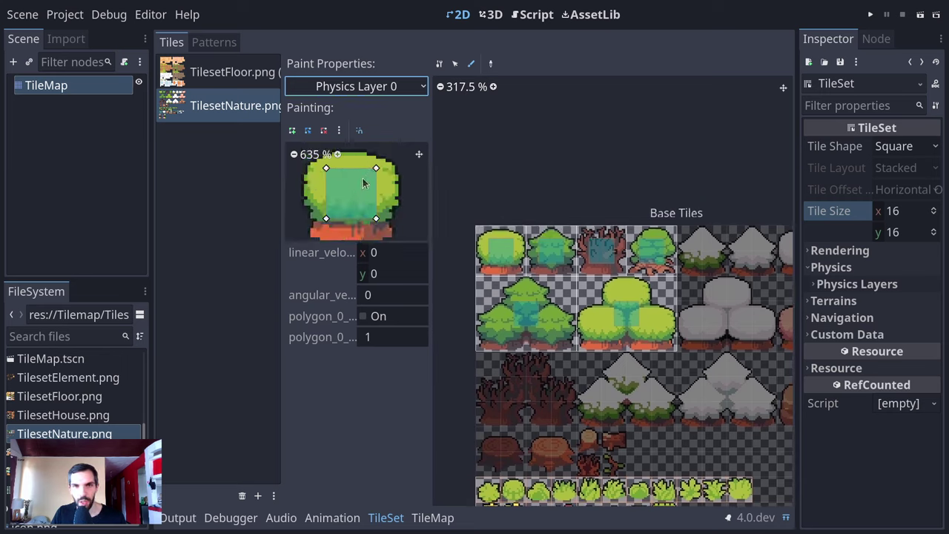
{"action": "mouse_move", "coordinate": [329, 181]}
{"action": "middle_mouse_down"}
{"action": "mouse_move", "coordinate": [340, 181]}
{"action": "mouse_move", "coordinate": [354, 216]}
{"action": "mouse_move", "coordinate": [340, 181]}
{"action": "middle_mouse_up"}
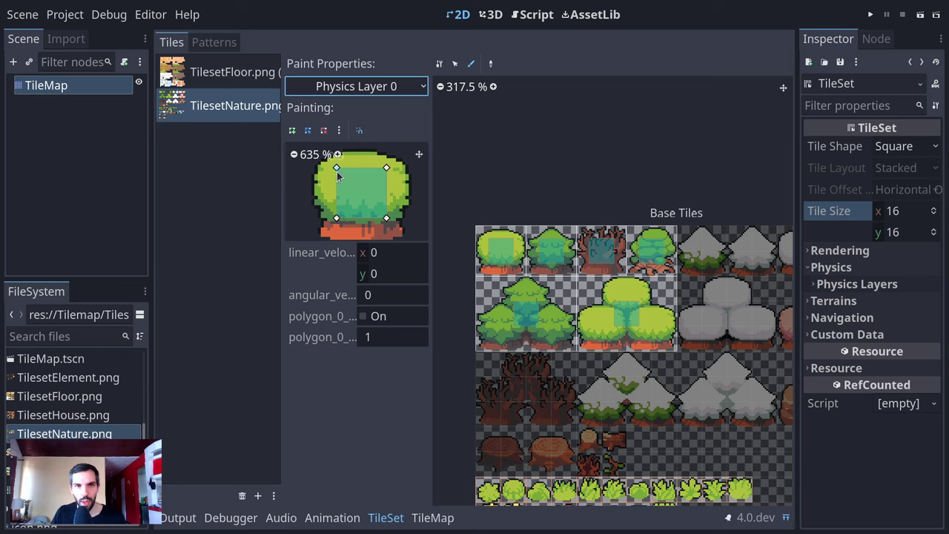
- Pull all four corners of the small bush's collision shape outward
{"action": "scroll", "coordinate": [337, 176], "scroll_direction": "down", "scroll_amount": 1}
{"action": "left_click_drag", "start_coordinate": [338, 171], "coordinate": [323, 158]}
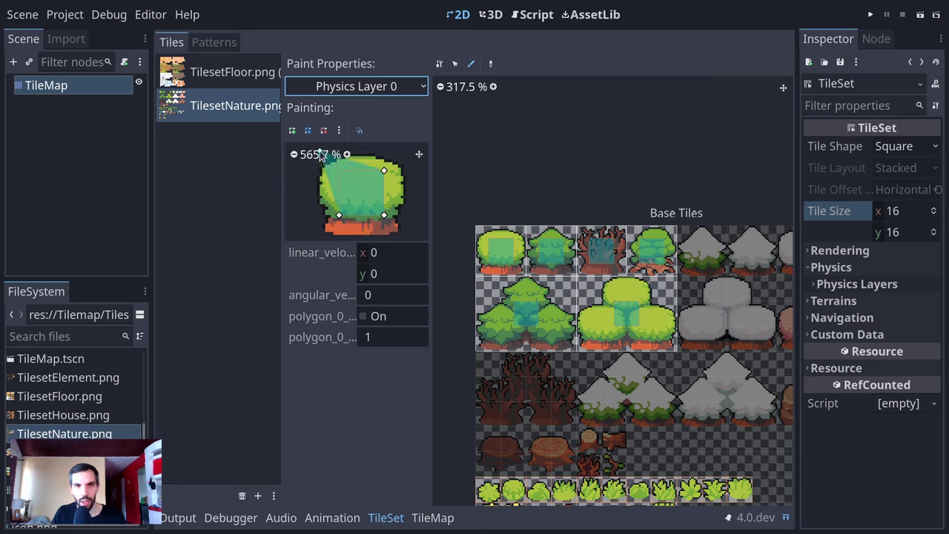
{"action": "left_click_drag", "start_coordinate": [384, 171], "coordinate": [407, 155]}
{"action": "left_click_drag", "start_coordinate": [384, 217], "coordinate": [399, 237]}
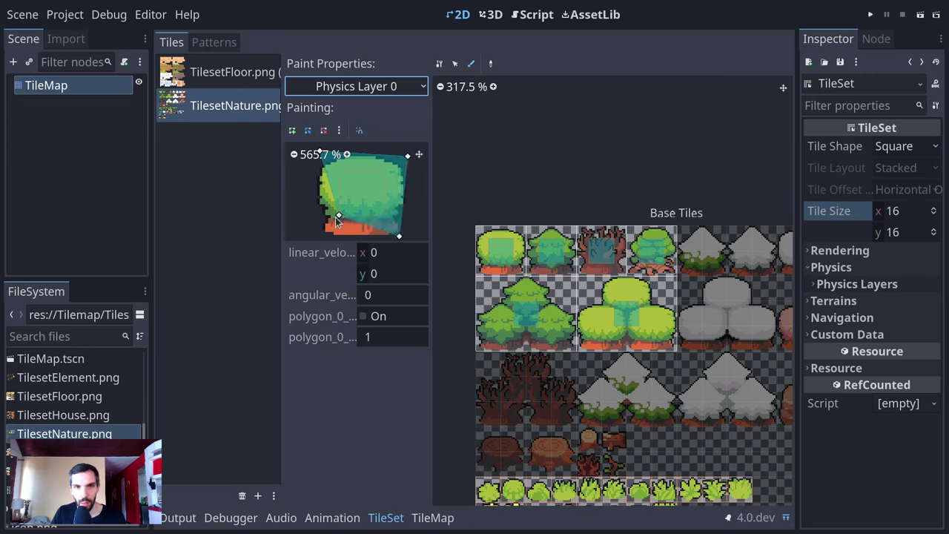
{"action": "left_click_drag", "start_coordinate": [337, 216], "coordinate": [319, 236]}
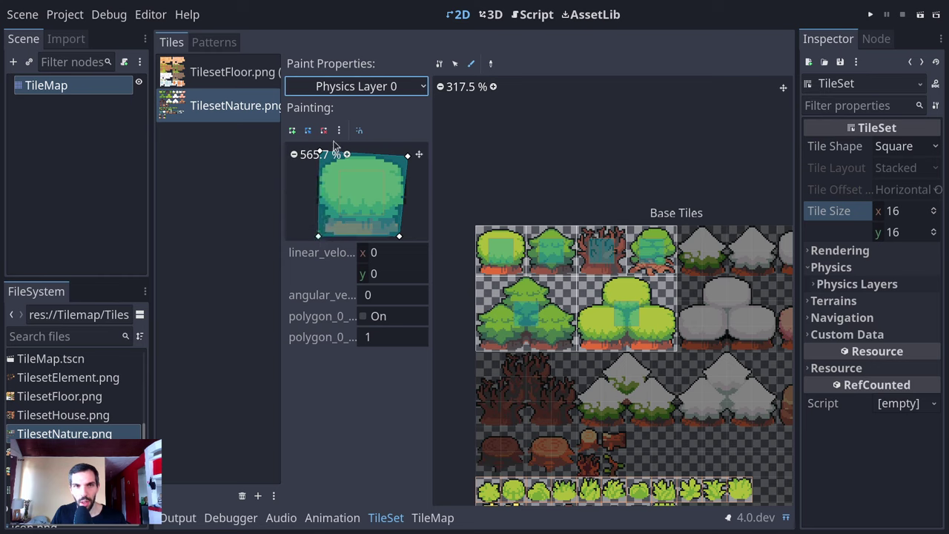
- Try drawing a new collision polygon on the small bush, deleting its last point
{"action": "left_click", "coordinate": [293, 131]}
{"action": "scroll", "coordinate": [334, 163], "scroll_direction": "up", "scroll_amount": 1}
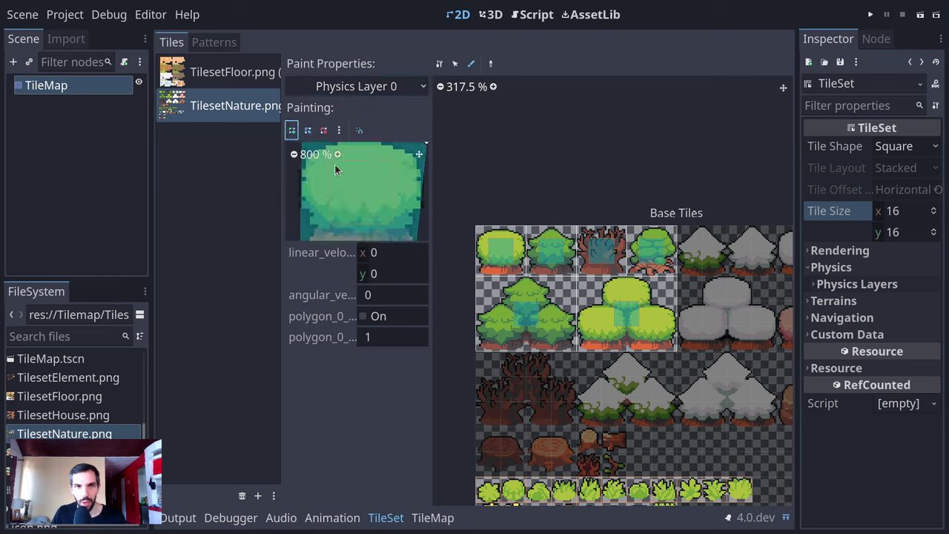
{"action": "mouse_move", "coordinate": [334, 163]}
{"action": "middle_mouse_down"}
{"action": "mouse_move", "coordinate": [379, 235]}
{"action": "mouse_move", "coordinate": [367, 195]}
{"action": "mouse_move", "coordinate": [339, 194]}
{"action": "mouse_move", "coordinate": [373, 184]}
{"action": "mouse_move", "coordinate": [363, 119]}
{"action": "middle_mouse_up"}
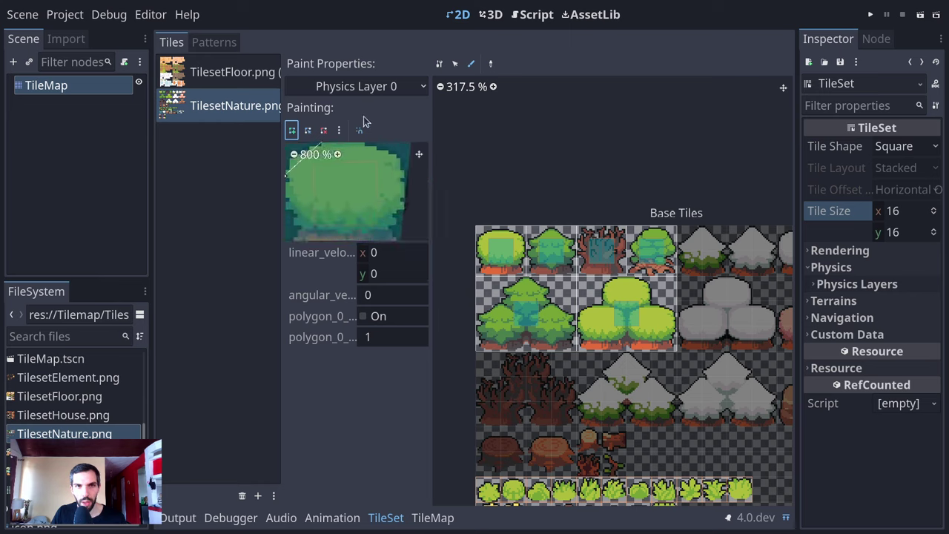
{"action": "scroll", "coordinate": [363, 166], "scroll_direction": "down", "scroll_amount": 1}
{"action": "scroll", "coordinate": [363, 166], "scroll_direction": "up", "scroll_amount": 1}
{"action": "left_click", "coordinate": [322, 170]}
{"action": "middle_click_drag", "start_coordinate": [343, 164], "coordinate": [348, 214]}
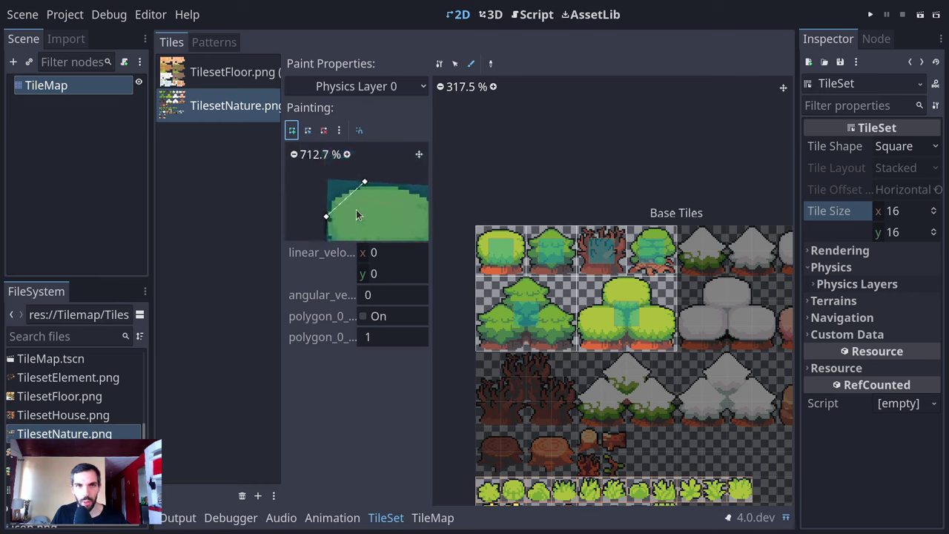
{"action": "left_click", "coordinate": [364, 184]}
{"action": "left_click", "coordinate": [377, 184]}
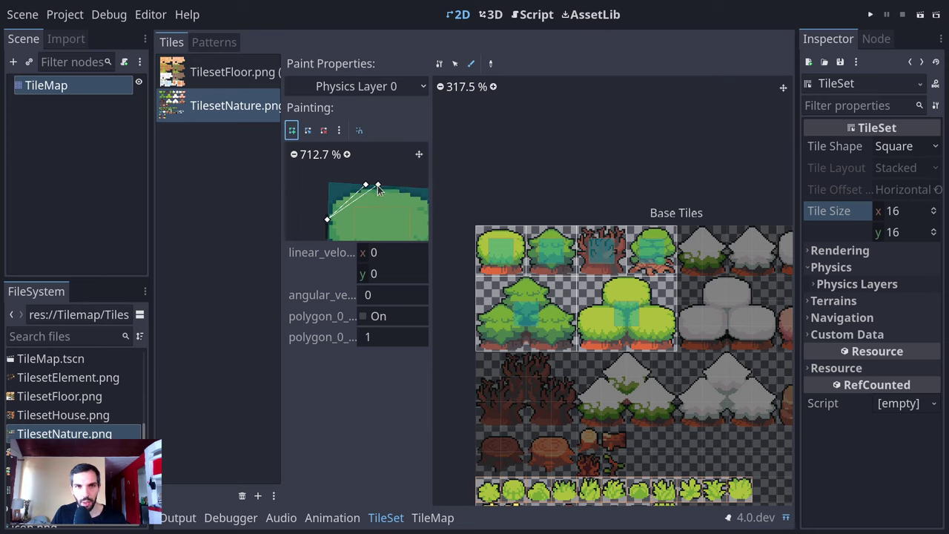
{"action": "left_click", "coordinate": [324, 131]}
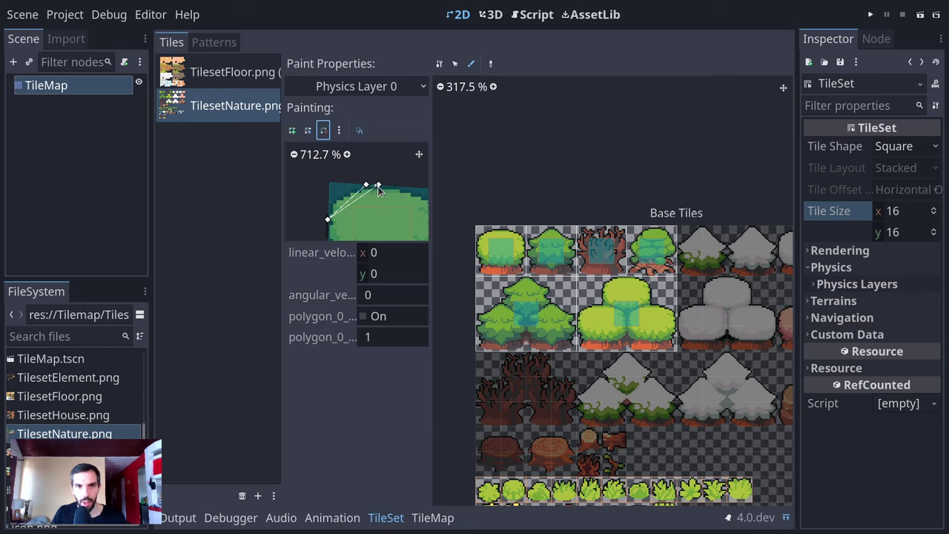
{"action": "left_click", "coordinate": [377, 185]}
{"action": "left_click", "coordinate": [367, 187]}
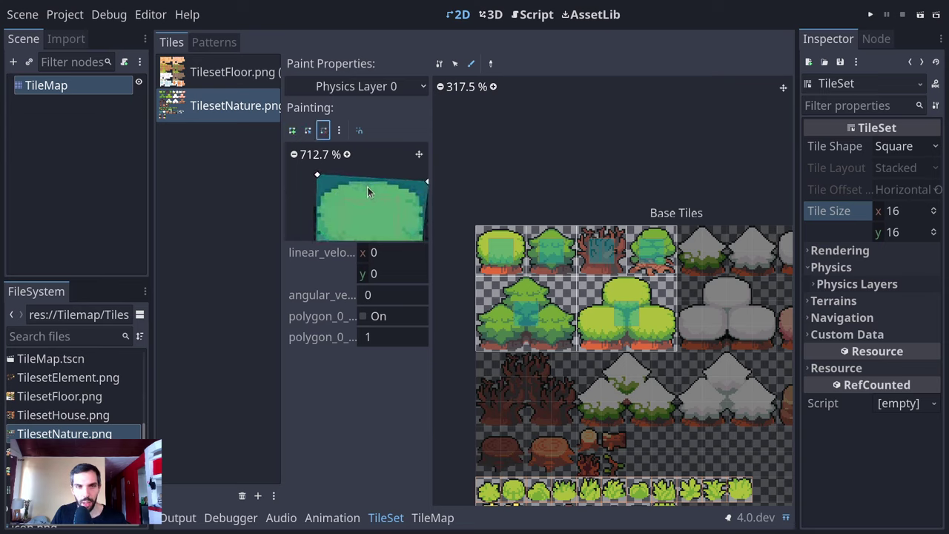
- Move the polygon corners to span the bush's full width, then turn on snapping
{"action": "left_click", "coordinate": [307, 131]}
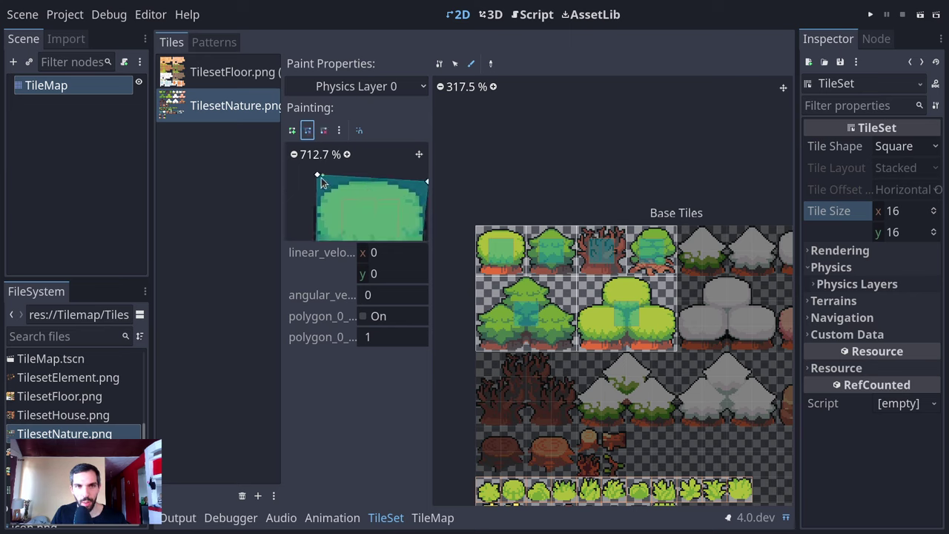
{"action": "left_click_drag", "start_coordinate": [320, 183], "coordinate": [383, 170]}
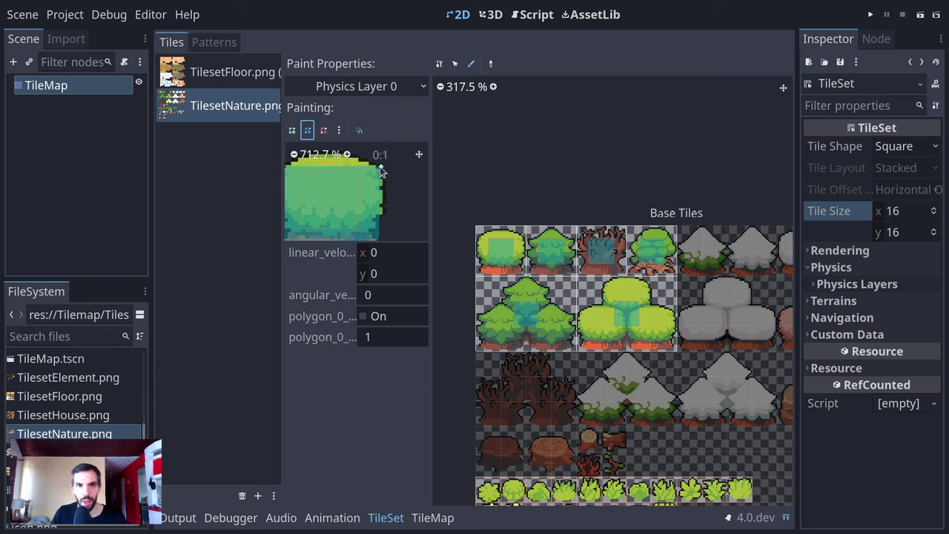
{"action": "middle_click_drag", "start_coordinate": [343, 186], "coordinate": [371, 179]}
{"action": "scroll", "coordinate": [372, 179], "scroll_direction": "down", "scroll_amount": 1}
{"action": "scroll", "coordinate": [371, 180], "scroll_direction": "down", "scroll_amount": 1}
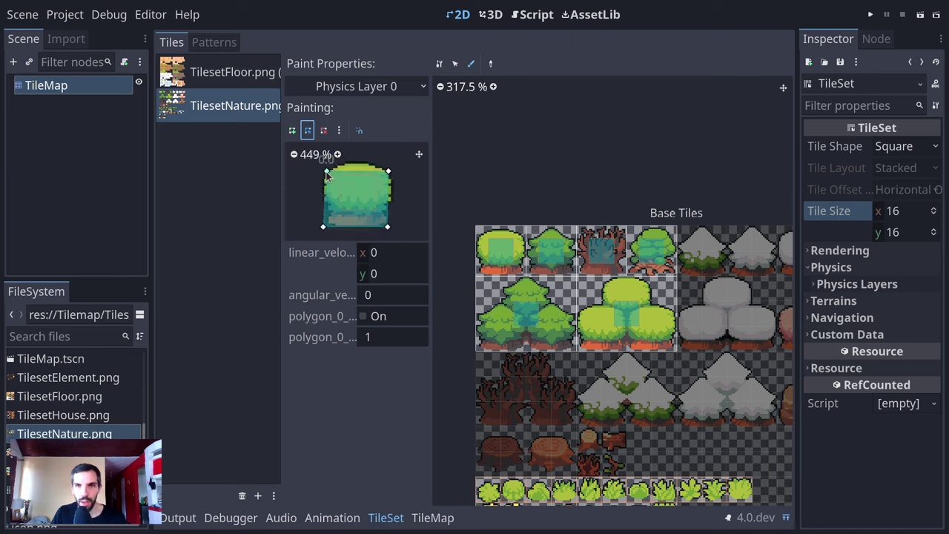
{"action": "left_click_drag", "start_coordinate": [326, 171], "coordinate": [323, 173]}
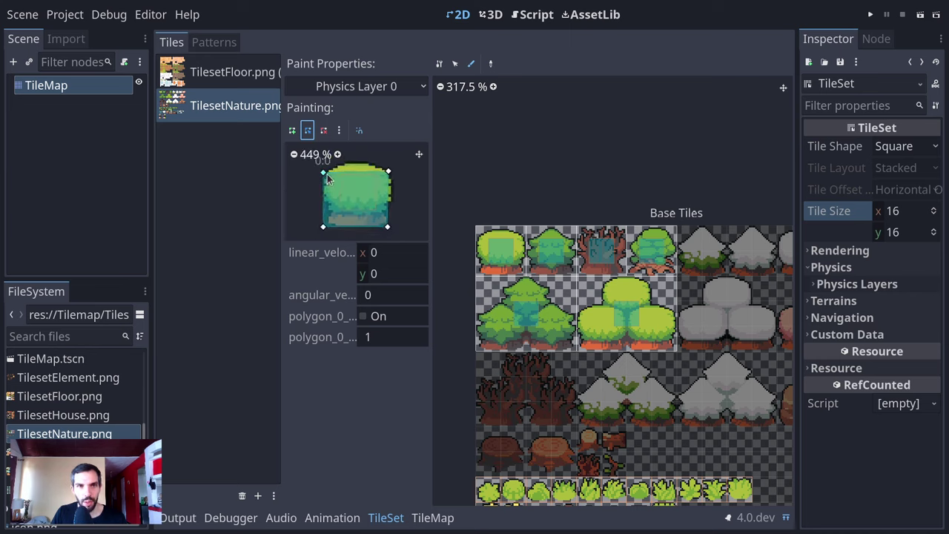
{"action": "left_click_drag", "start_coordinate": [387, 173], "coordinate": [393, 178]}
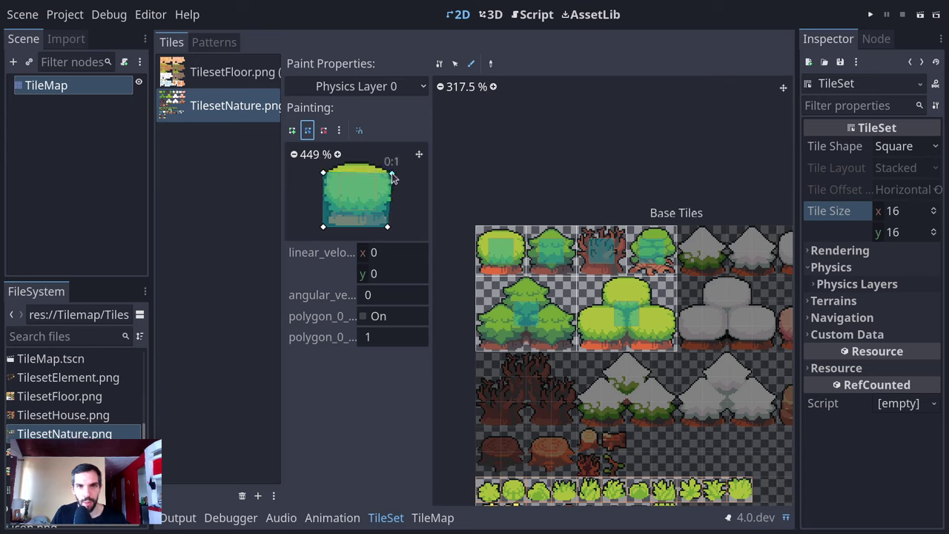
{"action": "left_click_drag", "start_coordinate": [388, 227], "coordinate": [391, 226]}
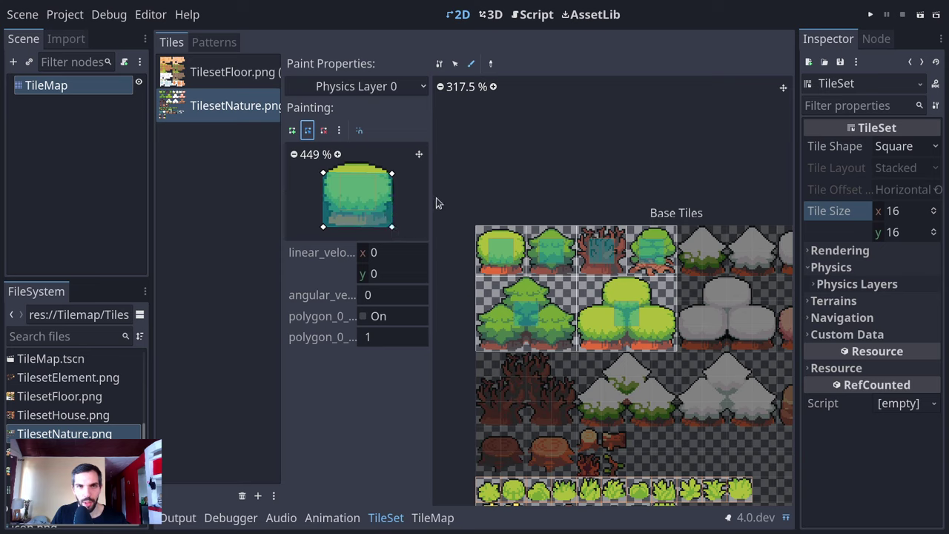
{"action": "left_click", "coordinate": [360, 131]}
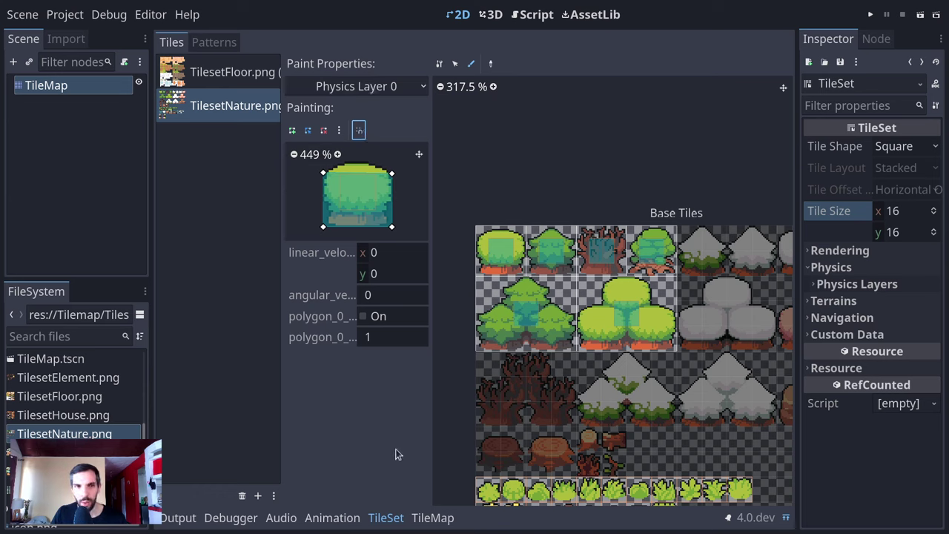
{"action": "left_click", "coordinate": [339, 131]}
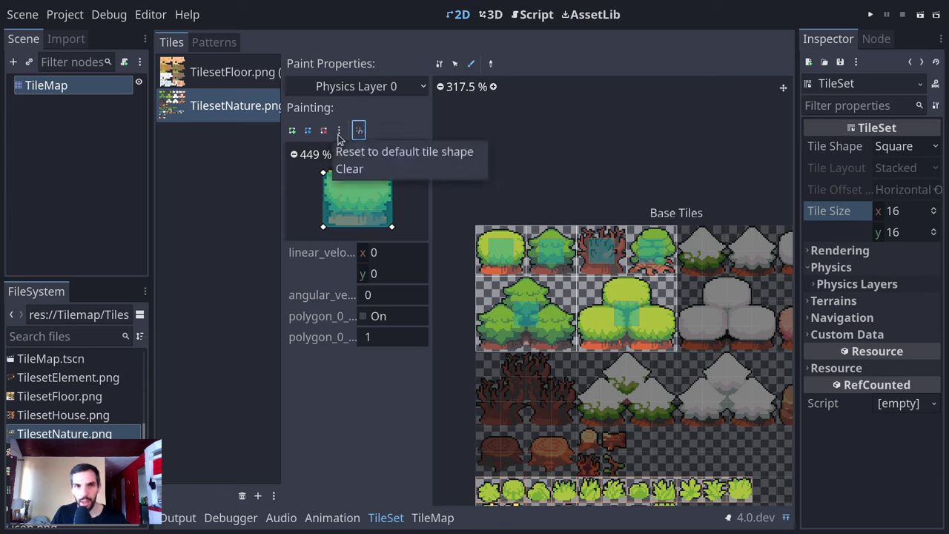
{"action": "key", "text": "Escape"}
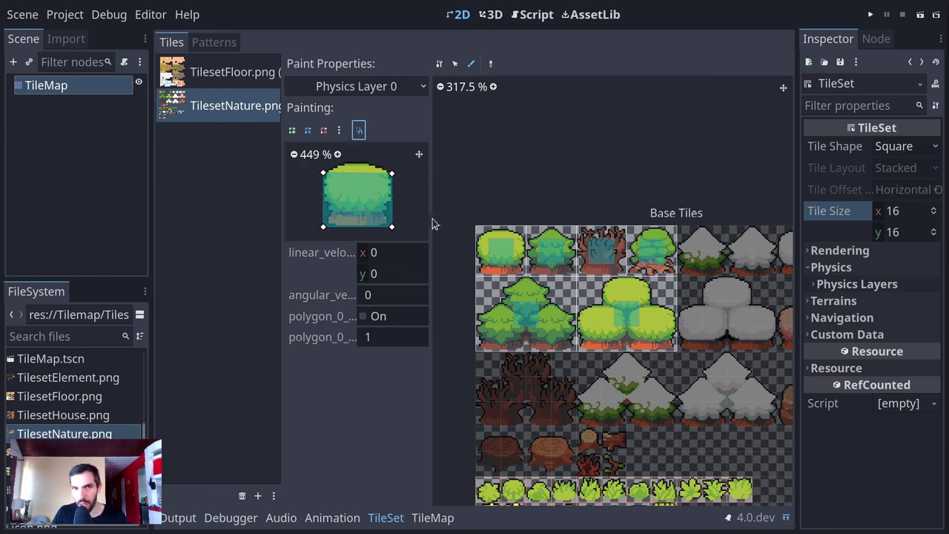
{"action": "left_click", "coordinate": [455, 63]}
{"action": "left_click", "coordinate": [592, 259]}
{"action": "left_click", "coordinate": [591, 259]}
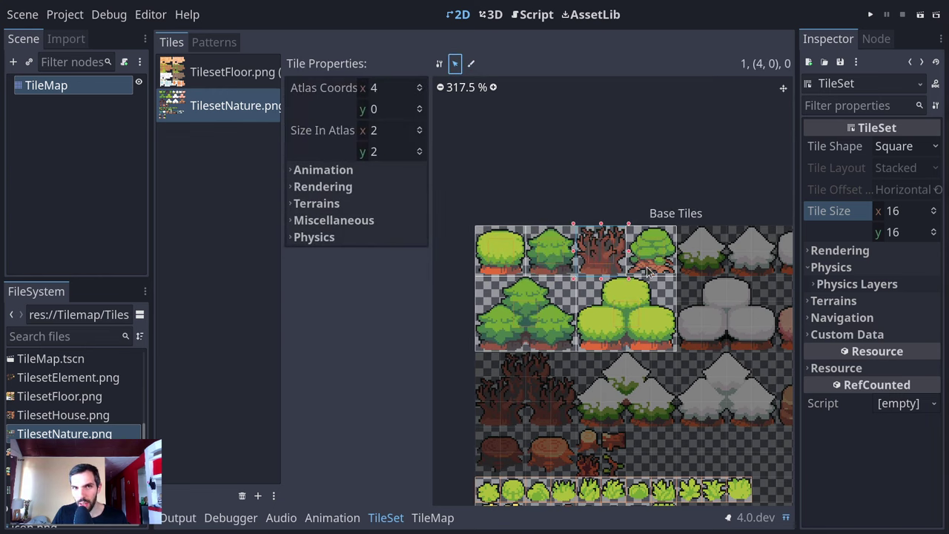
{"action": "left_click", "coordinate": [649, 263]}
{"action": "left_click", "coordinate": [345, 243]}
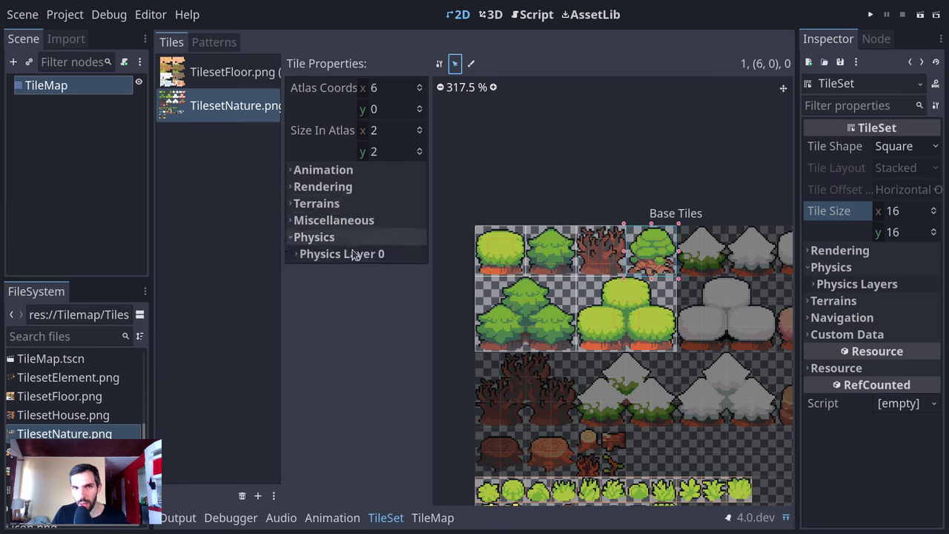
{"action": "left_click", "coordinate": [348, 254]}
{"action": "left_click", "coordinate": [367, 359]}
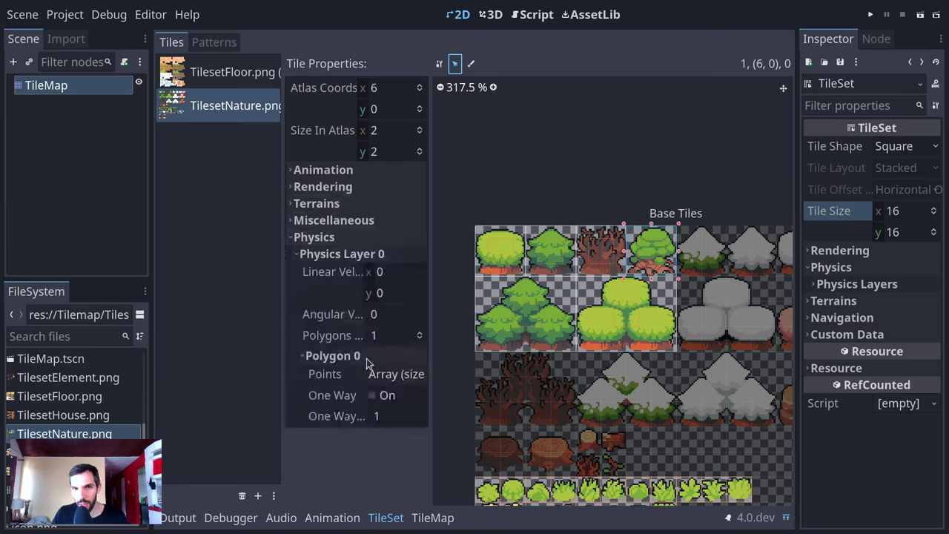
{"action": "left_click", "coordinate": [531, 246]}
{"action": "left_click", "coordinate": [498, 259]}
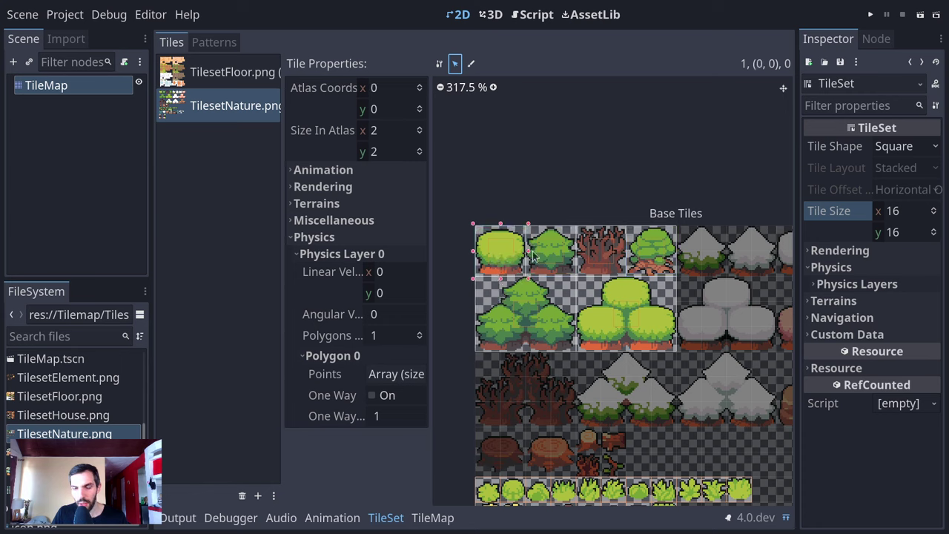
{"action": "left_click", "coordinate": [472, 65]}
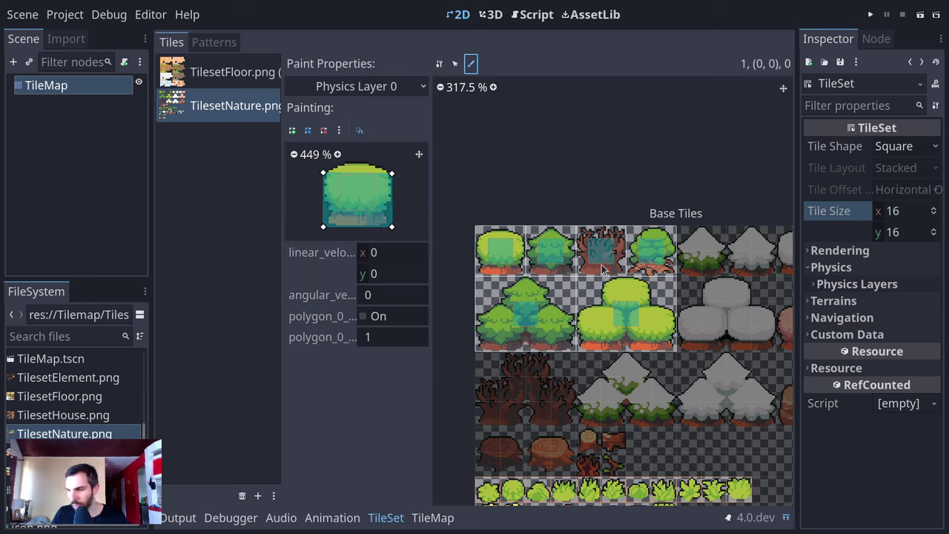
- Paint the collision polygon onto the top-row tiles and the large bush, using the small bush as source
{"action": "mouse_move", "coordinate": [536, 252]}
{"action": "left_mouse_down"}
{"action": "mouse_move", "coordinate": [519, 255]}
{"action": "mouse_move", "coordinate": [652, 255]}
{"action": "left_mouse_up"}
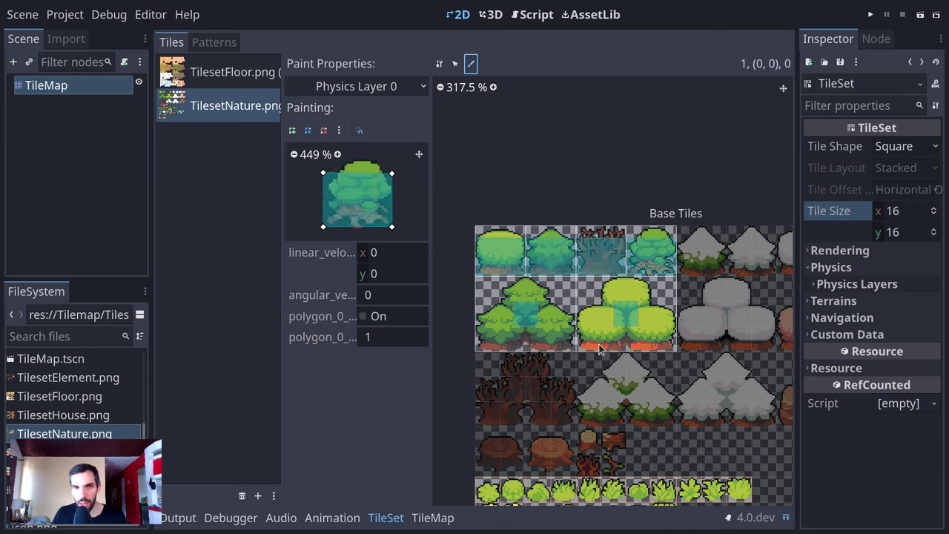
{"action": "left_click", "coordinate": [646, 320]}
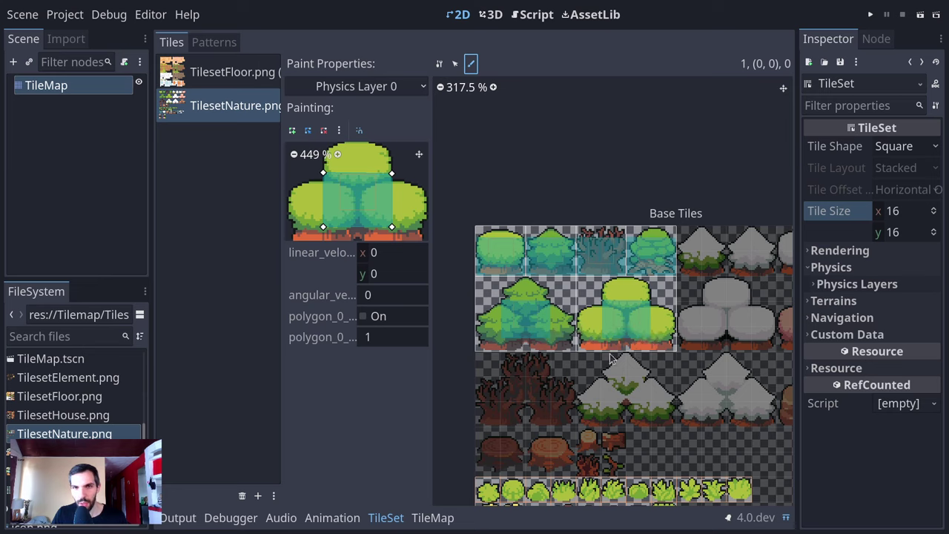
{"action": "left_click", "coordinate": [504, 268]}
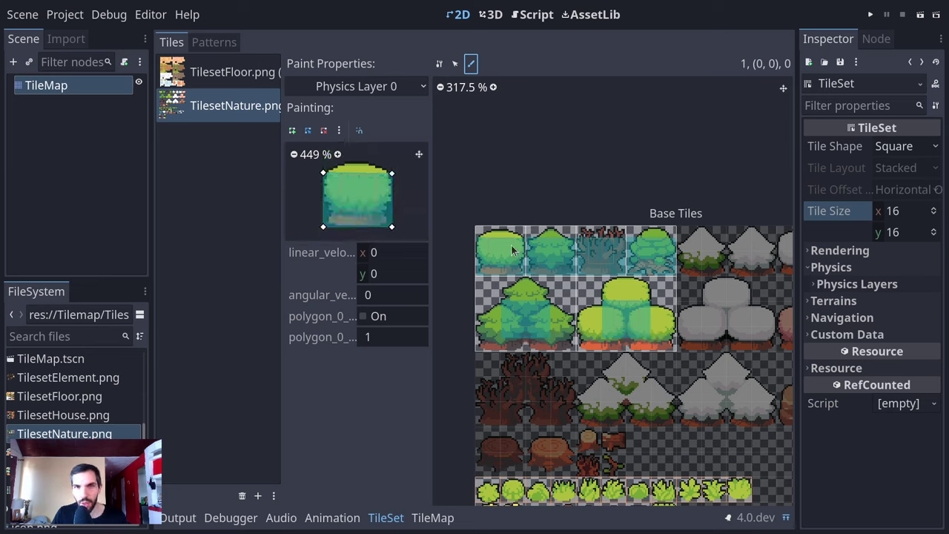
- Paint the collision polygon onto the teal bush tile and pan the atlas toward the trees
{"action": "scroll", "coordinate": [518, 252], "scroll_direction": "up", "scroll_amount": 5}
{"action": "scroll", "coordinate": [488, 217], "scroll_direction": "up", "scroll_amount": 3}
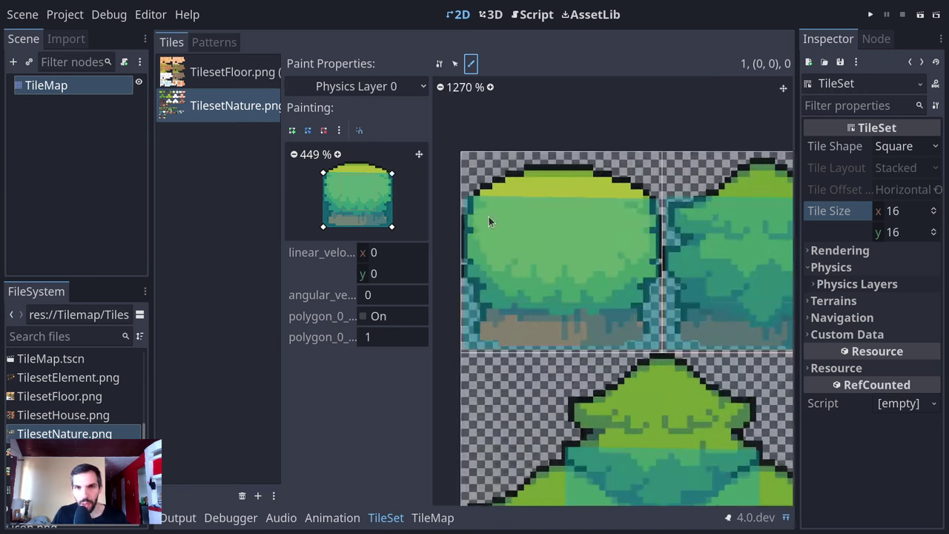
{"action": "middle_click_drag", "start_coordinate": [706, 288], "coordinate": [631, 298]}
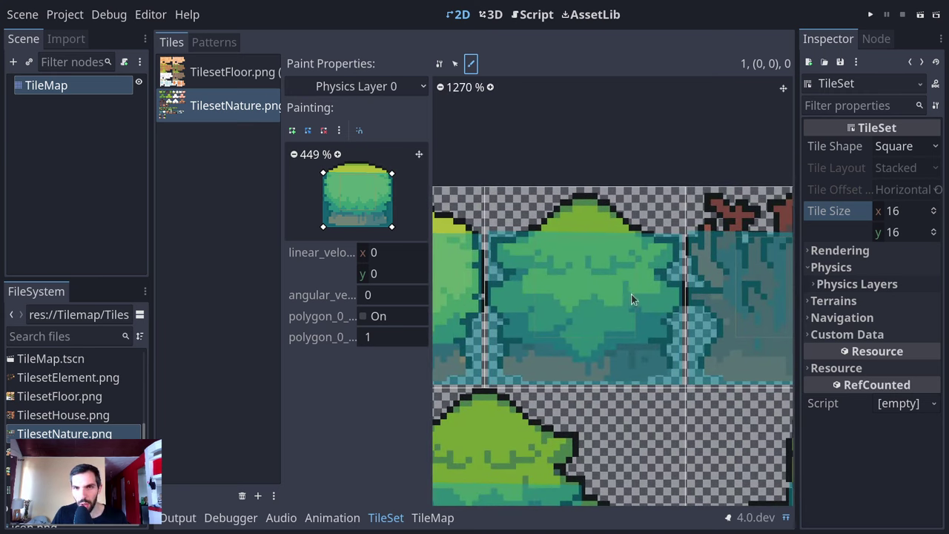
{"action": "left_click", "coordinate": [525, 343]}
{"action": "middle_click_drag", "start_coordinate": [702, 326], "coordinate": [479, 320]}
{"action": "scroll", "coordinate": [660, 287], "scroll_direction": "right", "scroll_amount": 4}
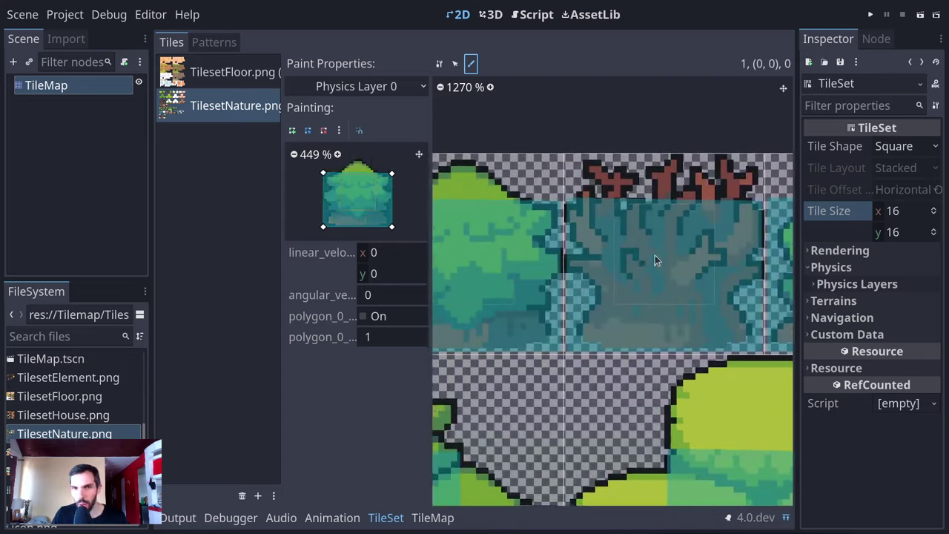
{"action": "scroll", "coordinate": [655, 255], "scroll_direction": "down", "scroll_amount": 3}
{"action": "scroll", "coordinate": [610, 255], "scroll_direction": "down", "scroll_amount": 5, "text": "ctrl"}
{"action": "scroll", "coordinate": [599, 264], "scroll_direction": "up", "scroll_amount": 2, "text": "ctrl"}
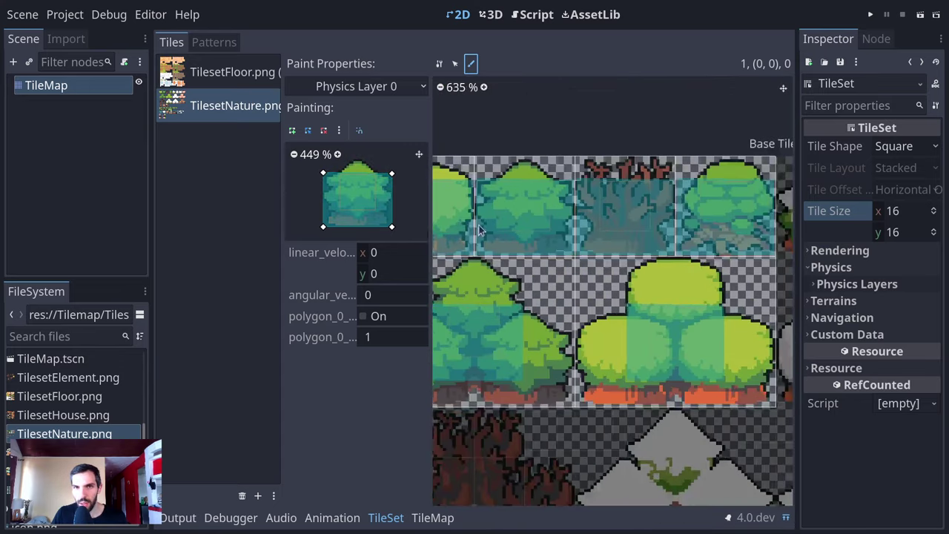
{"action": "middle_click_drag", "start_coordinate": [520, 234], "coordinate": [539, 243]}
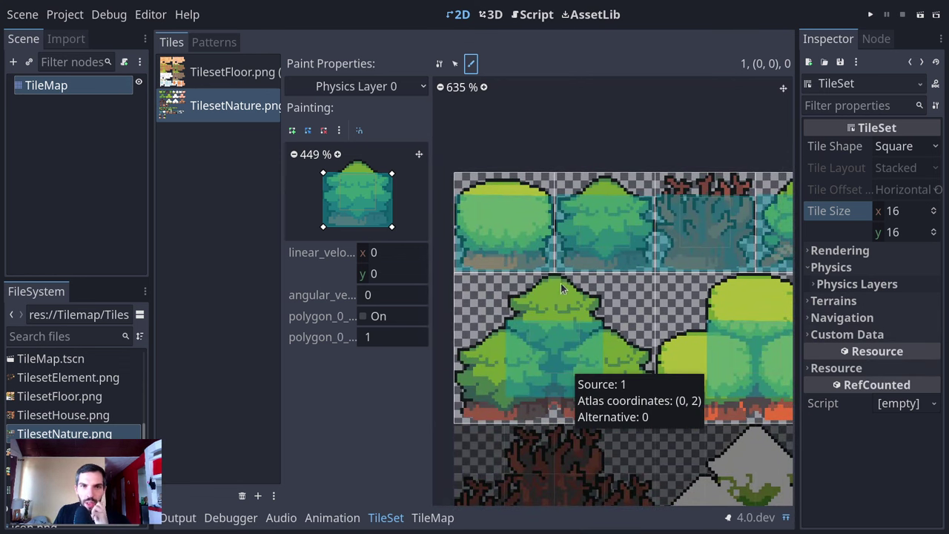
{"action": "left_click", "coordinate": [556, 378]}
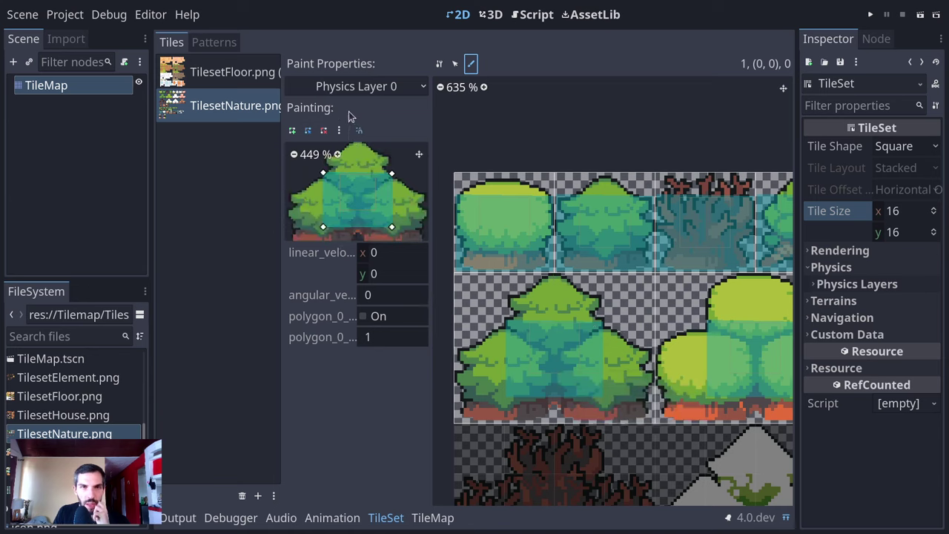
{"action": "left_click", "coordinate": [386, 93]}
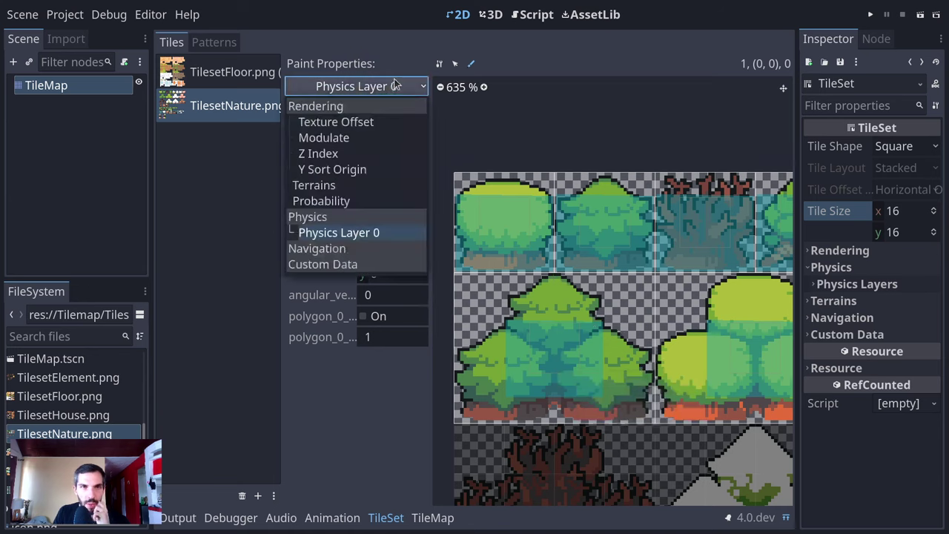
{"action": "key", "text": "Return"}
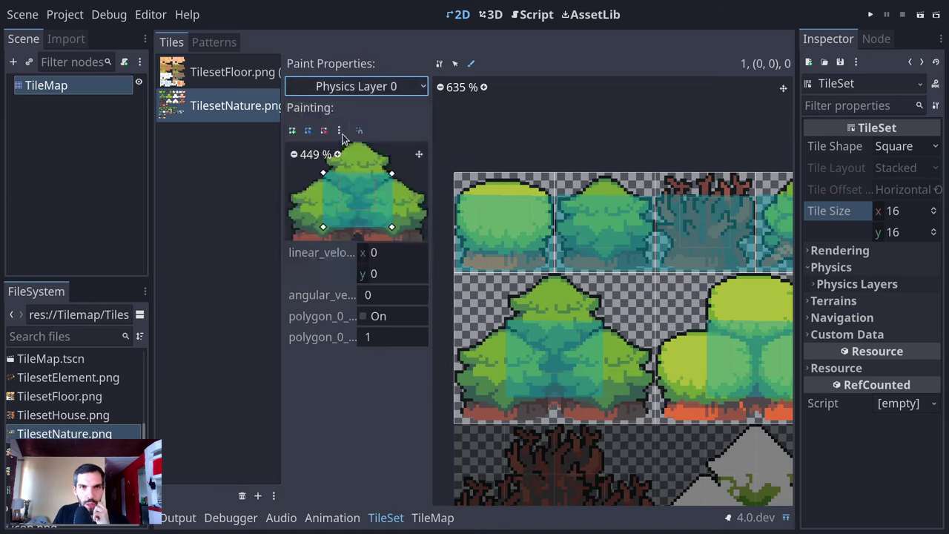
{"action": "left_click", "coordinate": [339, 132]}
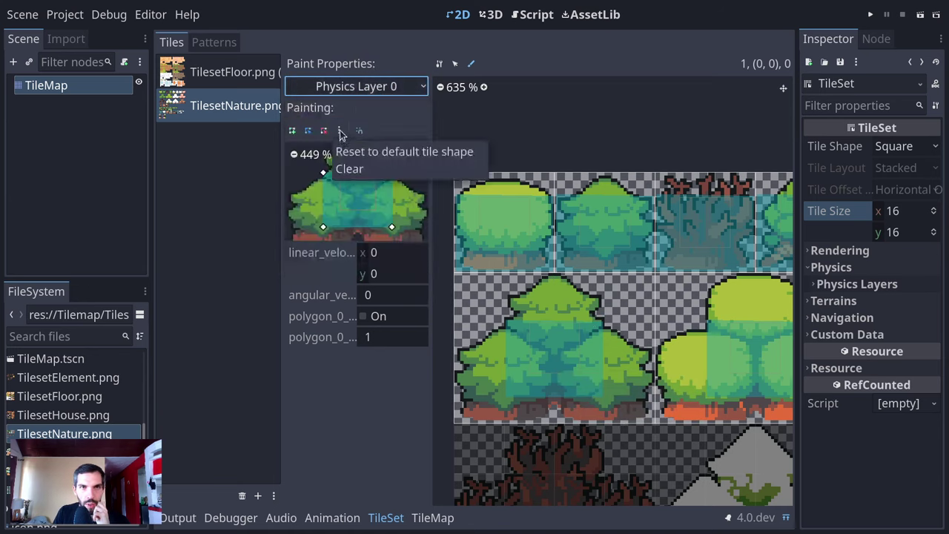
{"action": "left_click", "coordinate": [351, 169]}
{"action": "left_click", "coordinate": [700, 338]}
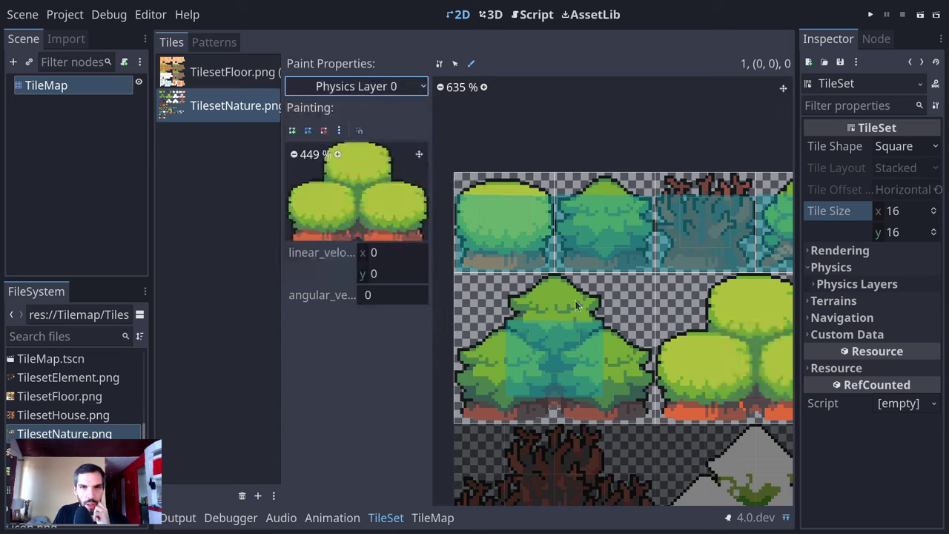
{"action": "left_click", "coordinate": [340, 132]}
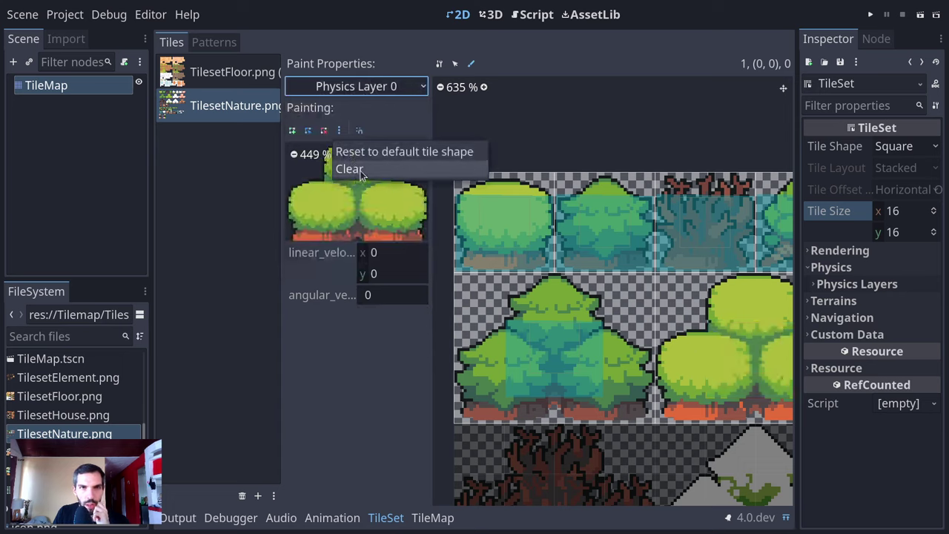
{"action": "left_click", "coordinate": [350, 169]}
{"action": "left_click", "coordinate": [558, 343]}
{"action": "middle_click_drag", "start_coordinate": [637, 376], "coordinate": [567, 350]}
{"action": "left_click", "coordinate": [339, 131]}
{"action": "left_click", "coordinate": [351, 169]}
{"action": "left_click", "coordinate": [704, 316]}
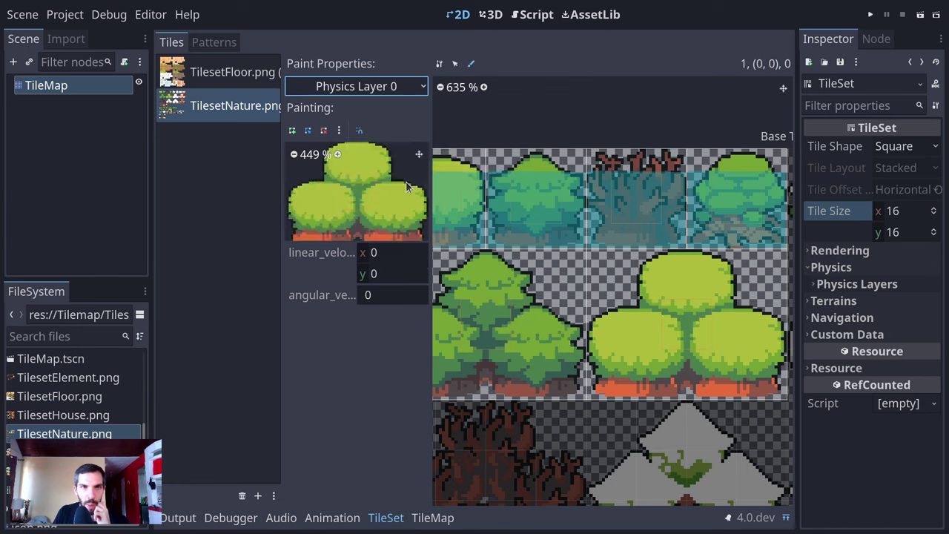
{"action": "left_click_drag", "start_coordinate": [283, 172], "coordinate": [312, 172]}
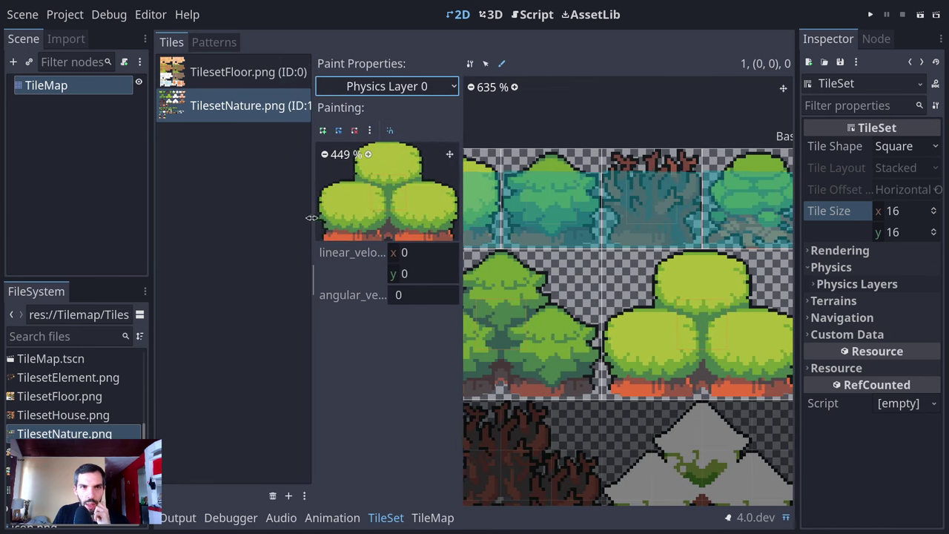
{"action": "left_click_drag", "start_coordinate": [313, 223], "coordinate": [227, 211]}
{"action": "mouse_move", "coordinate": [628, 327]}
{"action": "middle_mouse_down"}
{"action": "mouse_move", "coordinate": [714, 318]}
{"action": "mouse_move", "coordinate": [646, 325]}
{"action": "middle_mouse_up"}
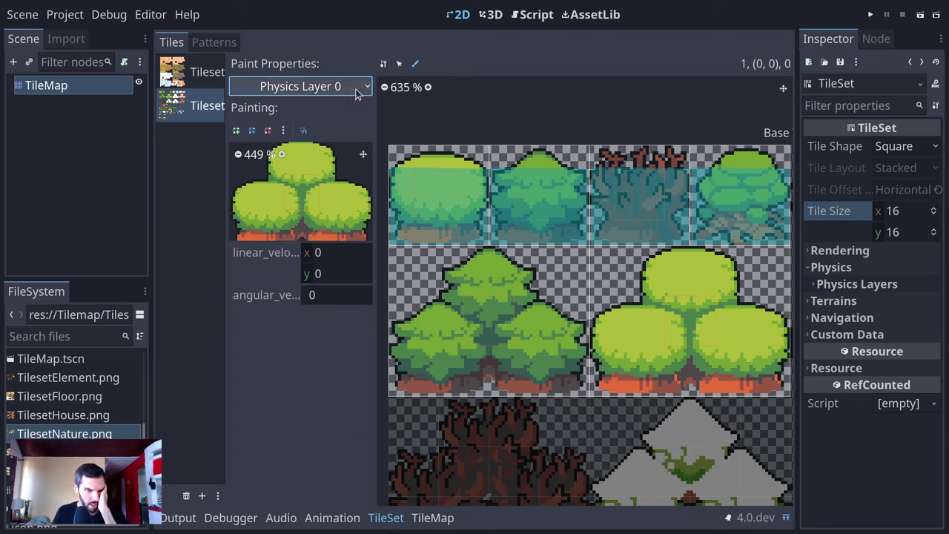
{"action": "left_click", "coordinate": [282, 130]}
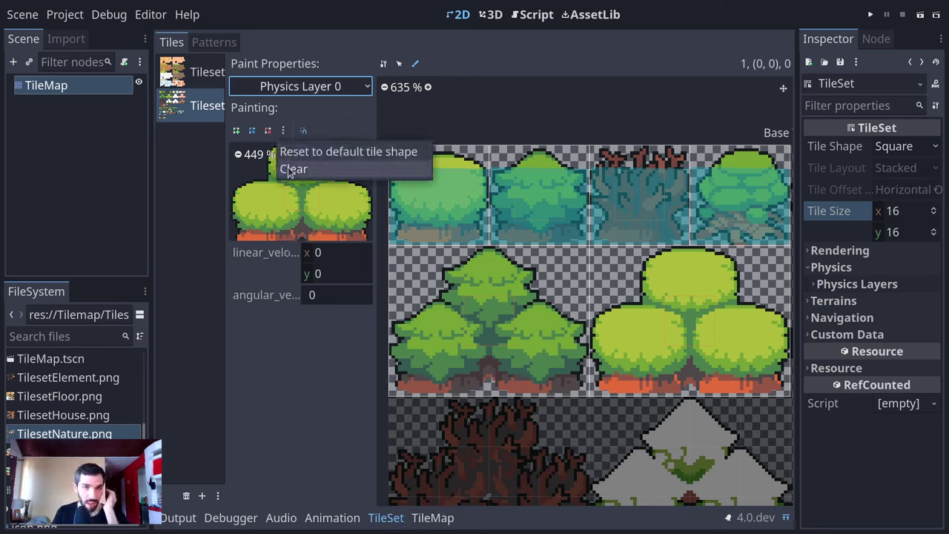
{"action": "left_click", "coordinate": [342, 335]}
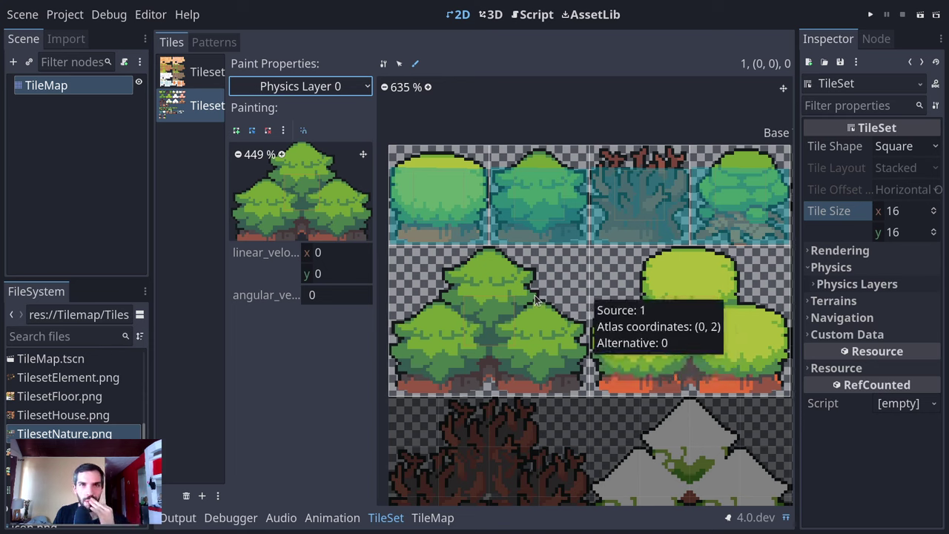
{"action": "left_click", "coordinate": [337, 86]}
{"action": "left_click", "coordinate": [338, 43]}
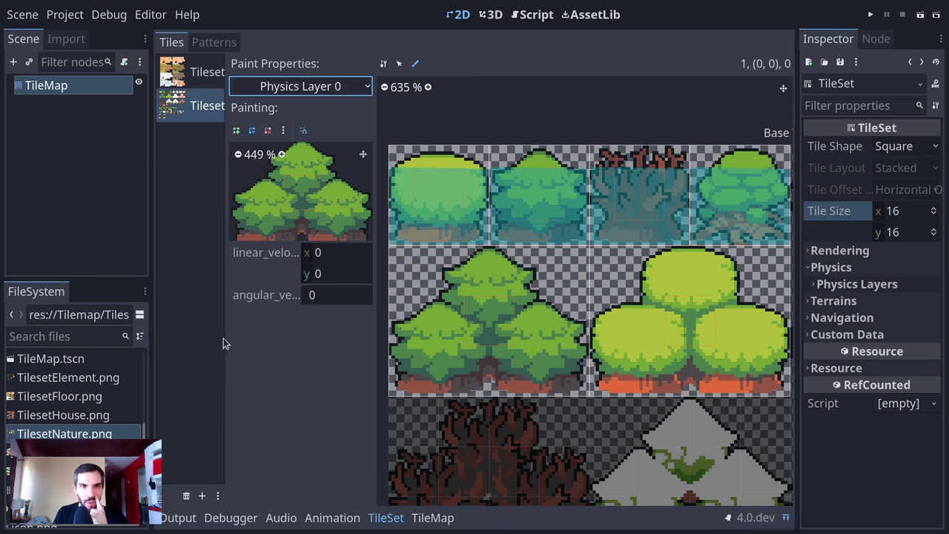
- From the TileMap panel, paint three small bush tiles onto the sand floor
{"action": "left_click_drag", "start_coordinate": [224, 335], "coordinate": [235, 335]}
{"action": "left_click", "coordinate": [432, 517]}
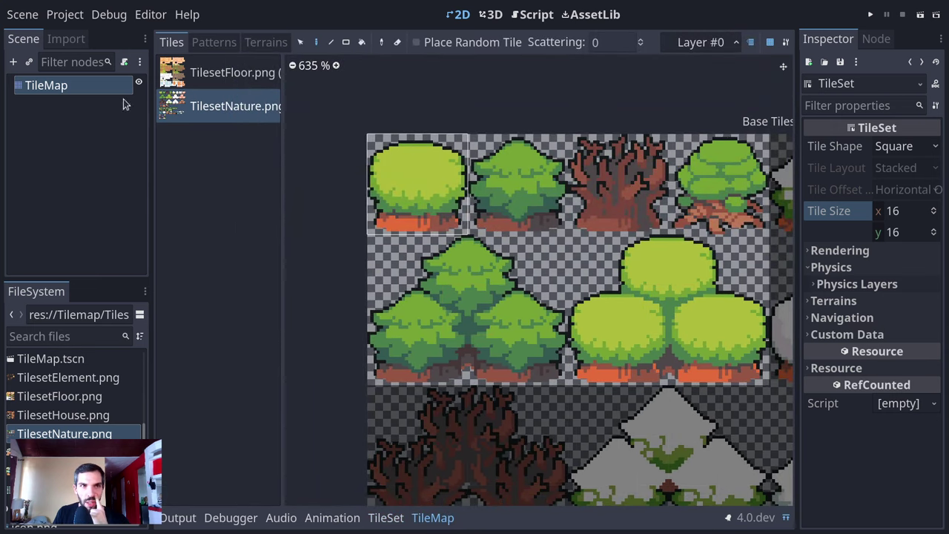
{"action": "key", "text": "shift+F12"}
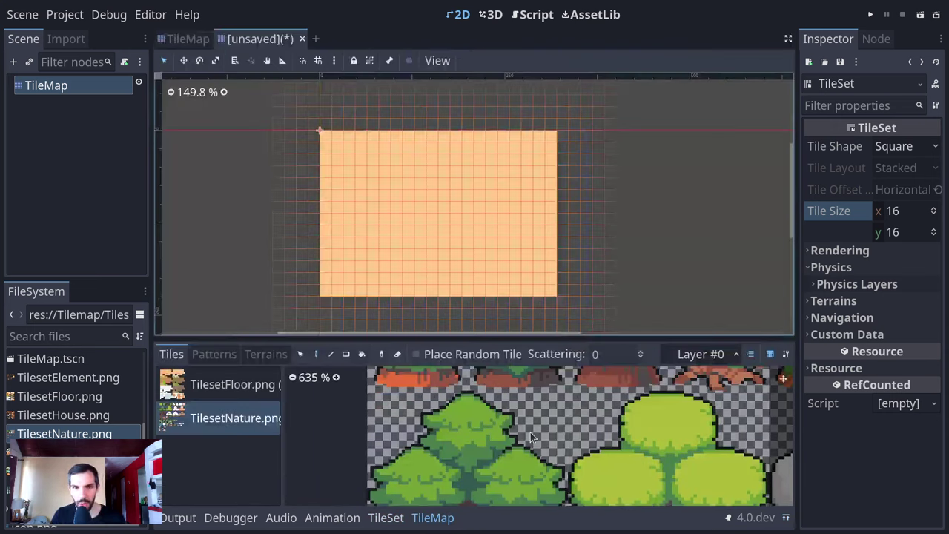
{"action": "scroll", "coordinate": [574, 415], "scroll_direction": "down", "scroll_amount": 2}
{"action": "left_click", "coordinate": [494, 195]}
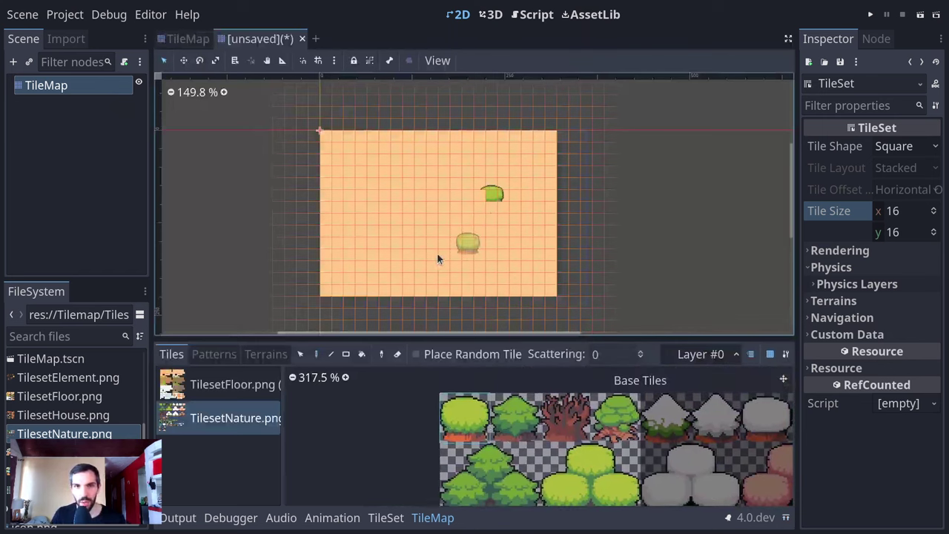
{"action": "left_click", "coordinate": [434, 254]}
{"action": "left_click", "coordinate": [540, 254]}
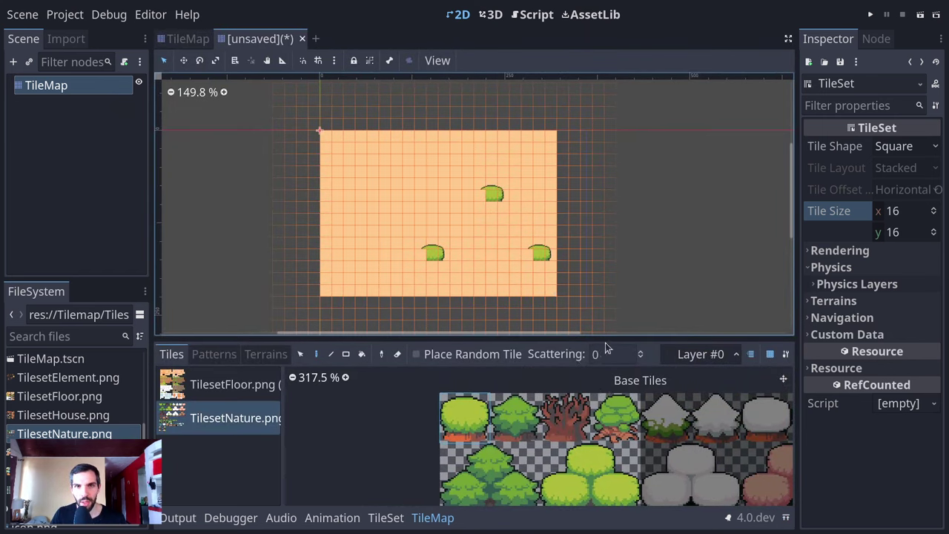
{"action": "middle_click_drag", "start_coordinate": [551, 217], "coordinate": [610, 165]}
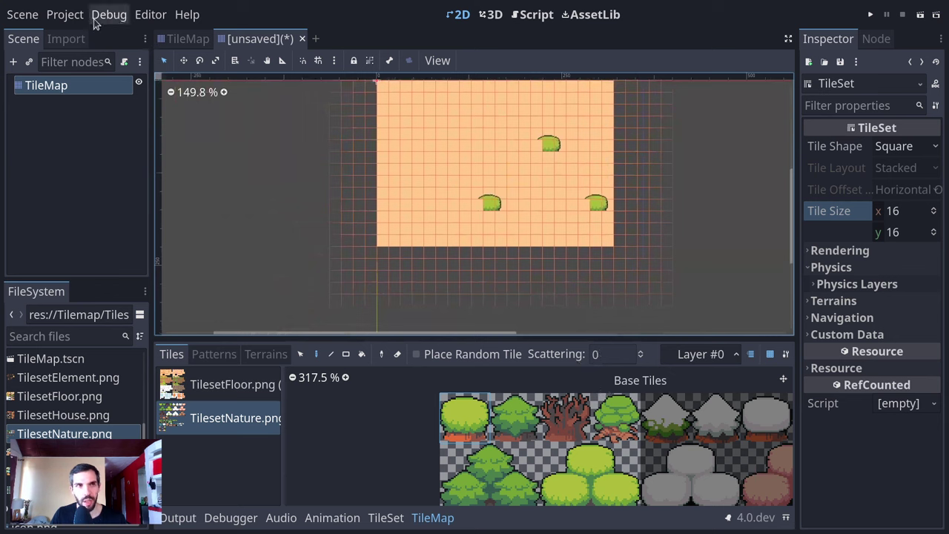
{"action": "left_click", "coordinate": [64, 12]}
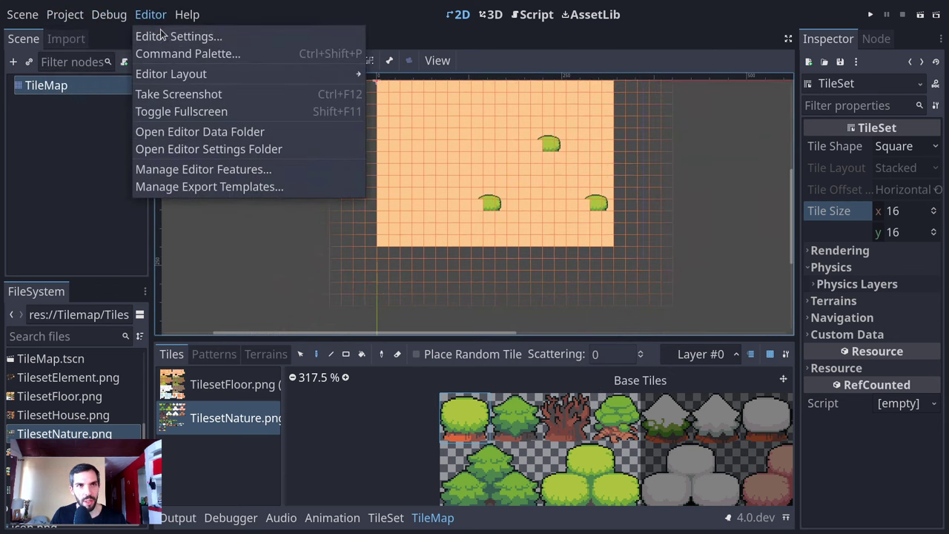
{"action": "left_click", "coordinate": [165, 35]}
{"action": "left_click", "coordinate": [348, 127]}
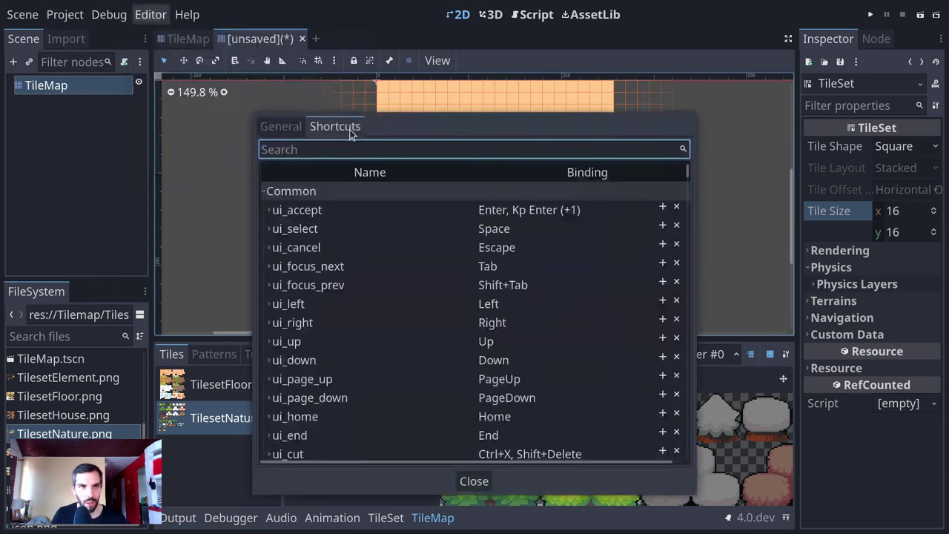
{"action": "type", "text": "undo"}
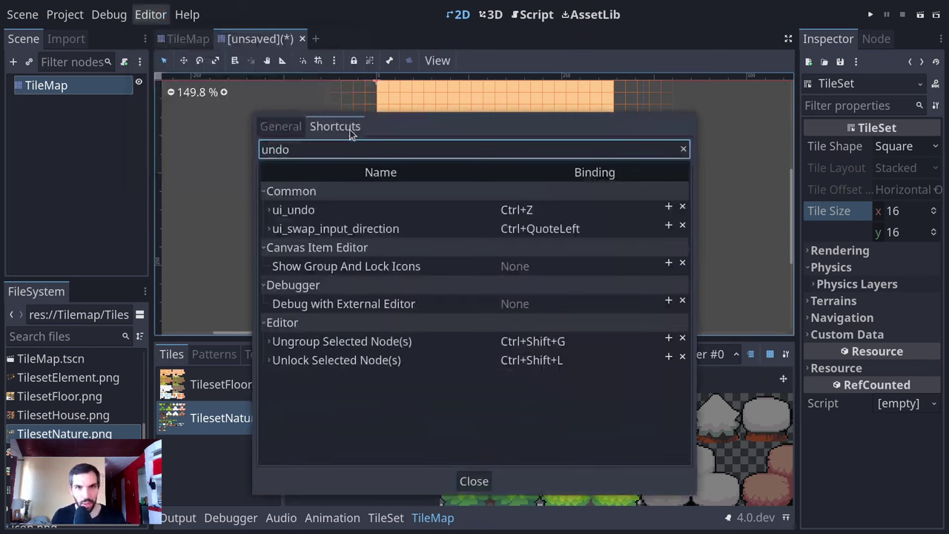
{"action": "left_click", "coordinate": [312, 215]}
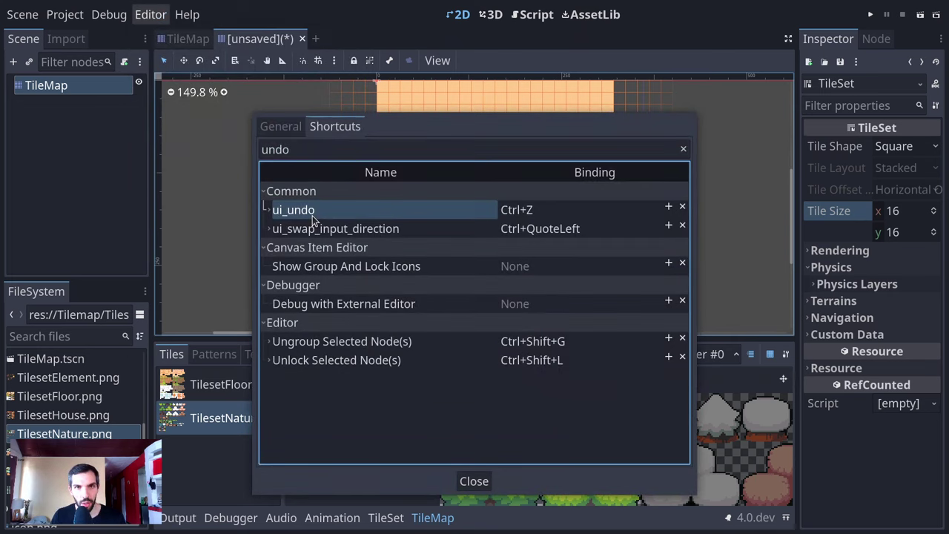
{"action": "left_click", "coordinate": [474, 481]}
- Erase the three bush tiles and repaint their cells with TilesetFloor.png sand tiles
{"action": "middle_click_drag", "start_coordinate": [607, 189], "coordinate": [571, 257]}
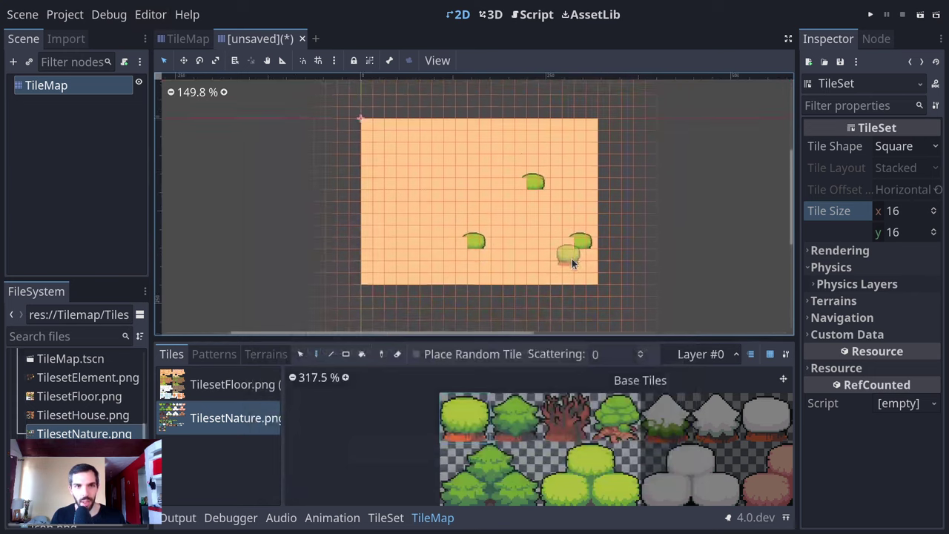
{"action": "right_click_drag", "start_coordinate": [589, 254], "coordinate": [555, 242]}
{"action": "right_click_drag", "start_coordinate": [444, 242], "coordinate": [487, 245]}
{"action": "right_click", "coordinate": [532, 184]}
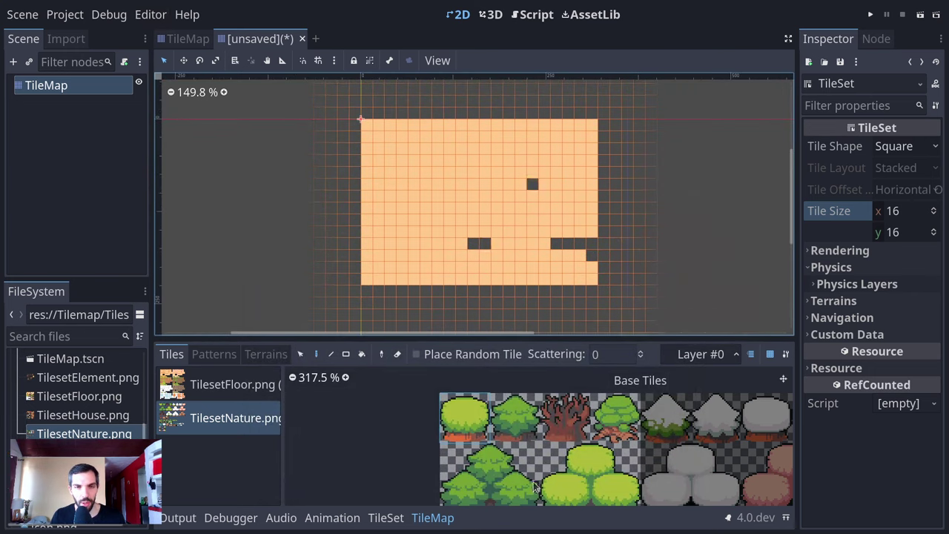
{"action": "left_click", "coordinate": [205, 384]}
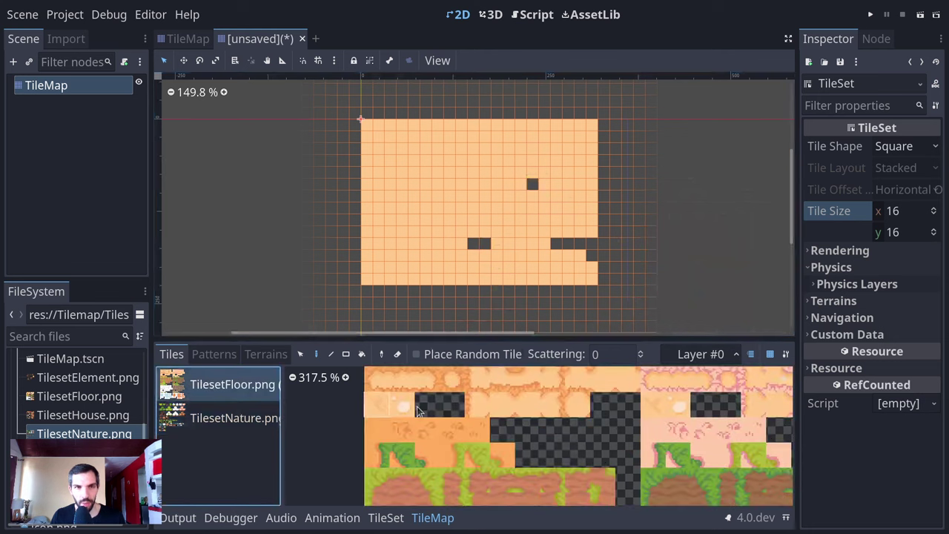
{"action": "left_click_drag", "start_coordinate": [520, 235], "coordinate": [607, 289]}
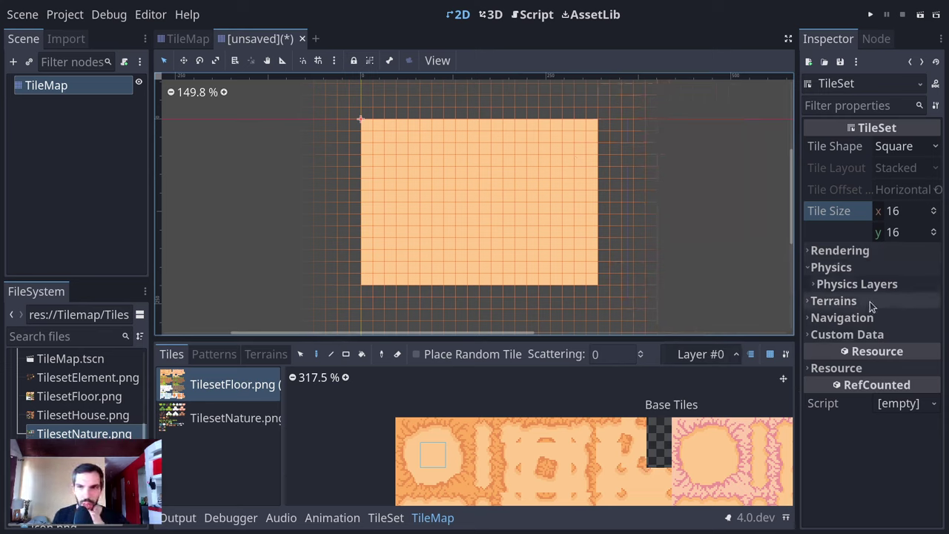
- Browse the TileSet's Rendering and Physics properties, then select the TileMap node
{"action": "left_click", "coordinate": [852, 251]}
{"action": "left_click", "coordinate": [856, 250]}
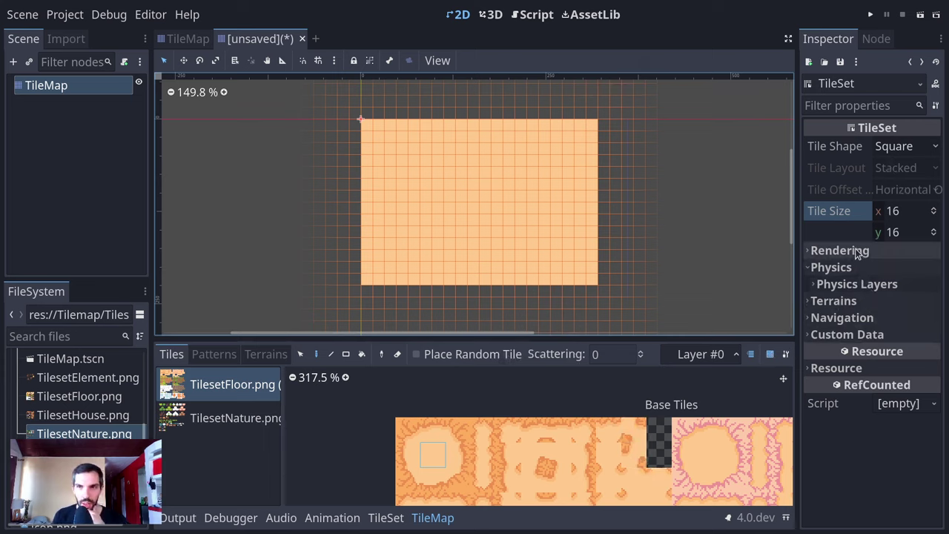
{"action": "left_click", "coordinate": [860, 268]}
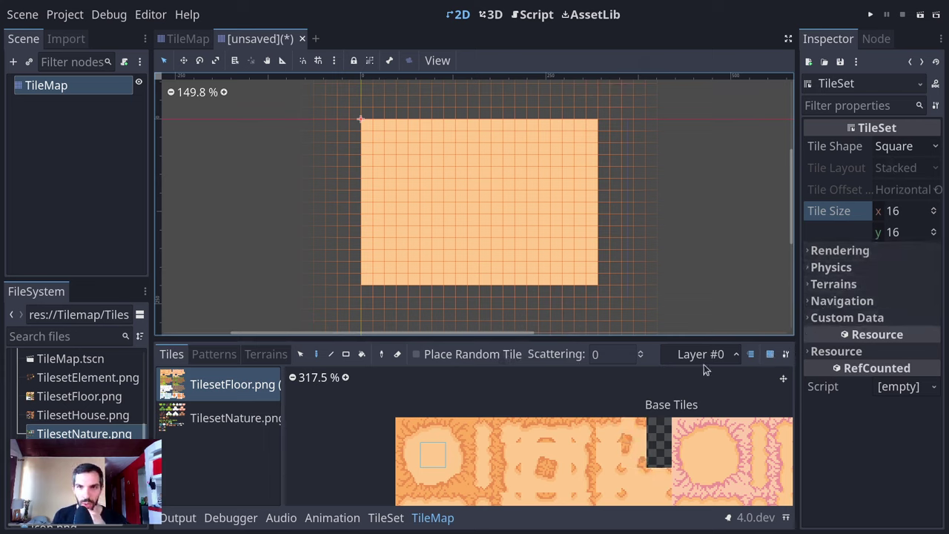
{"action": "left_click", "coordinate": [852, 252]}
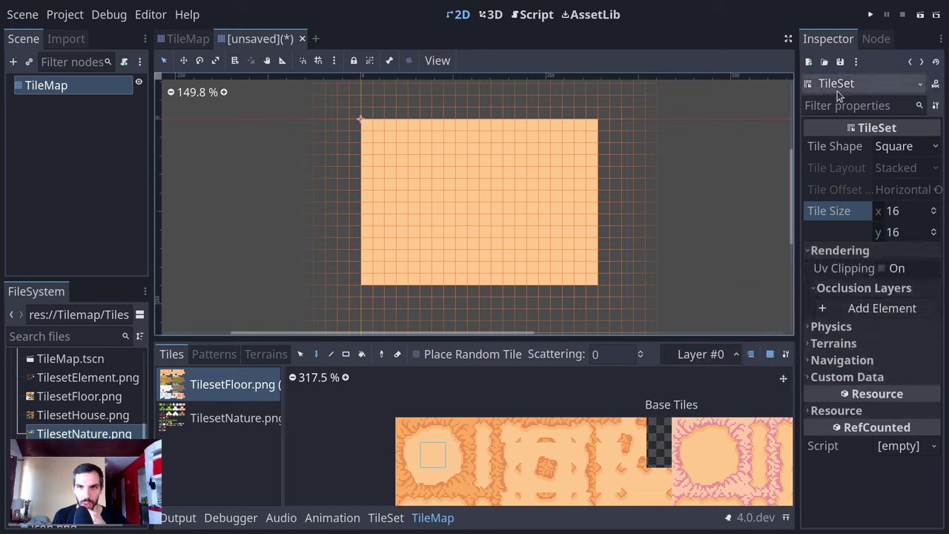
{"action": "left_click", "coordinate": [72, 41]}
{"action": "left_click", "coordinate": [33, 42]}
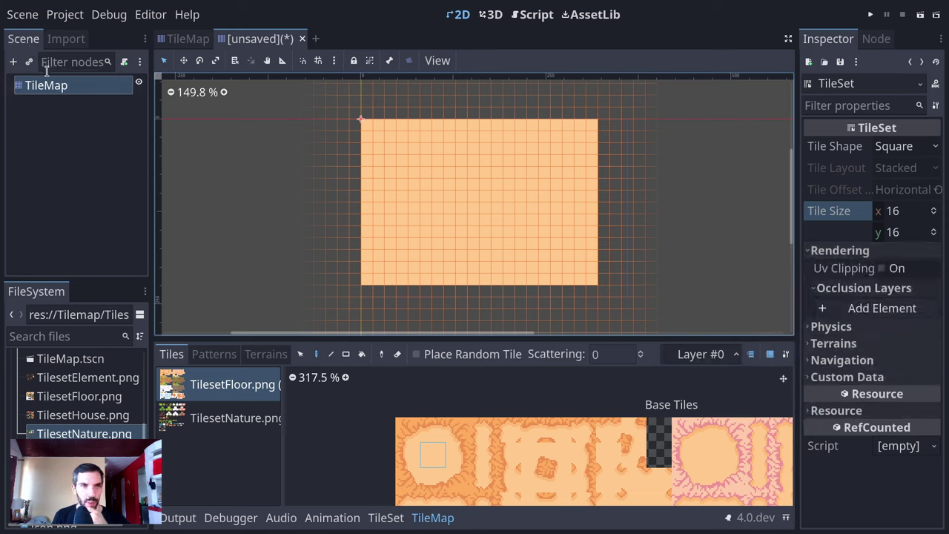
{"action": "left_click", "coordinate": [45, 89]}
- Rename the TileMap's first layer to 'ground'
{"action": "left_click", "coordinate": [882, 254]}
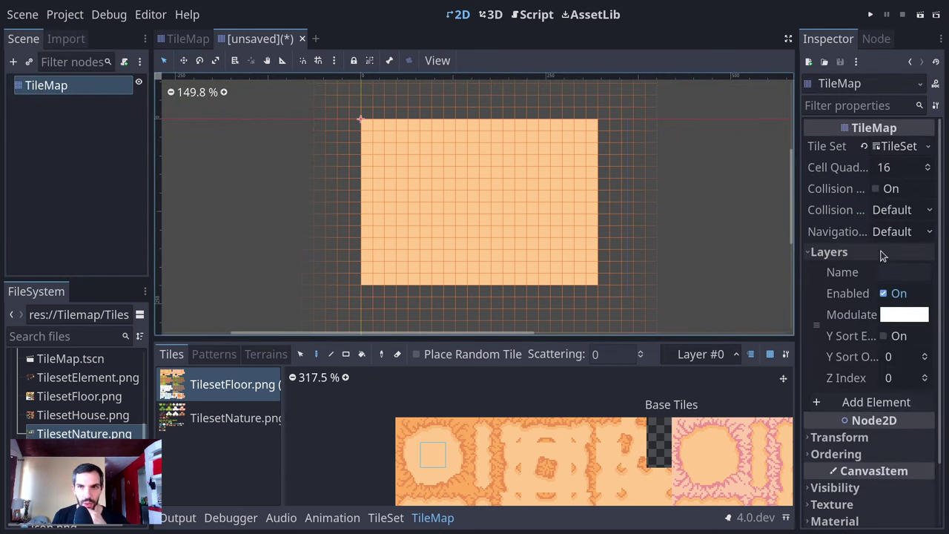
{"action": "left_click", "coordinate": [908, 273]}
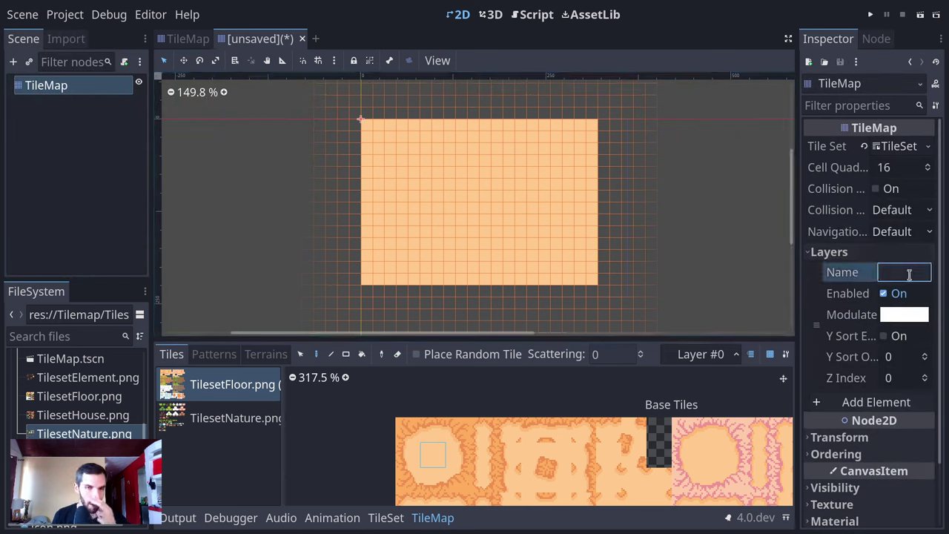
{"action": "type", "text": "ground"}
{"action": "key", "text": "Return"}
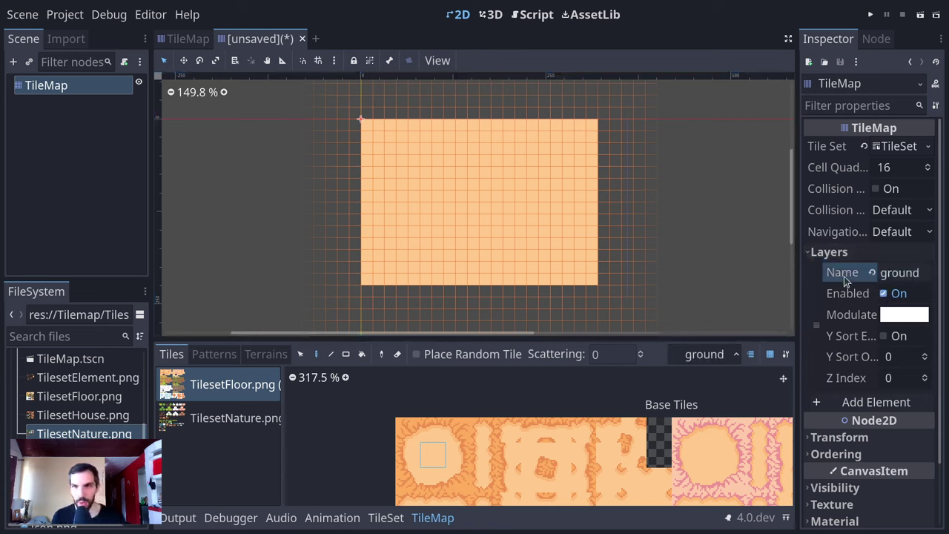
{"action": "left_click", "coordinate": [699, 358]}
{"action": "left_click", "coordinate": [699, 357]}
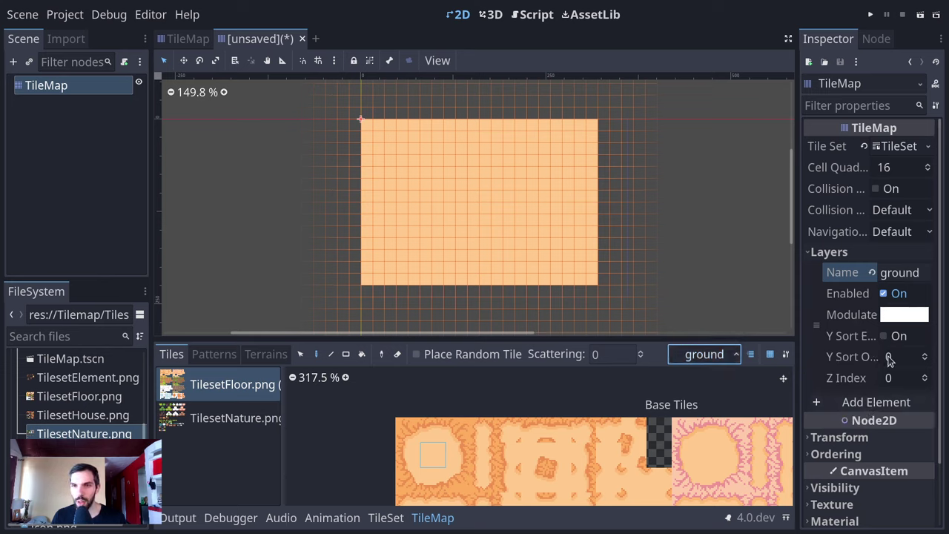
- Add a second TileMap layer named 'trees'
{"action": "left_click", "coordinate": [871, 404]}
{"action": "left_click", "coordinate": [884, 404]}
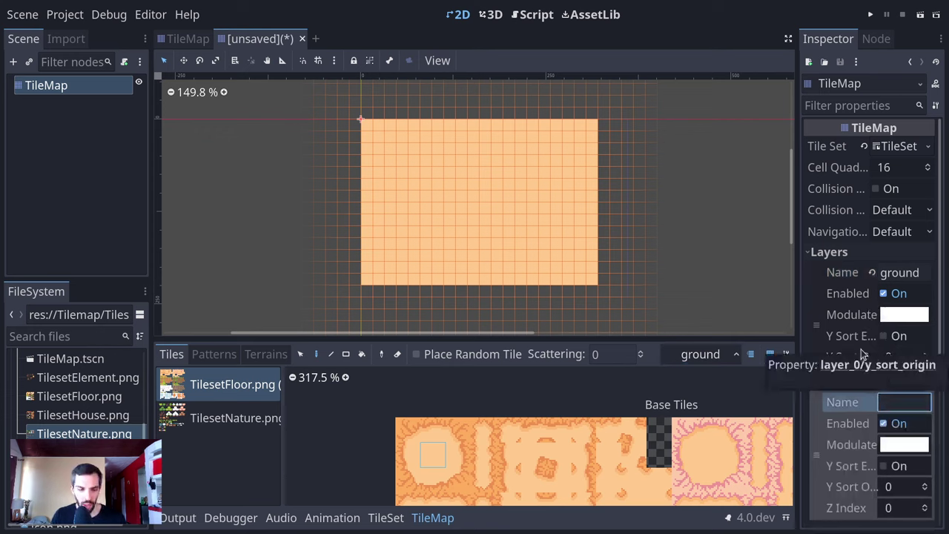
{"action": "type", "text": "trees"}
{"action": "key", "text": "Return"}
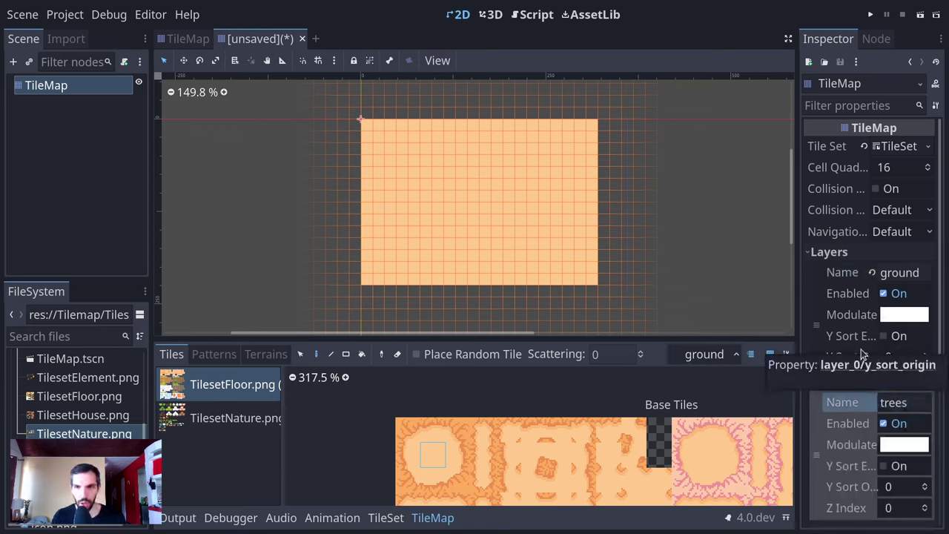
{"action": "scroll", "coordinate": [705, 423], "scroll_direction": "down", "scroll_amount": 5}
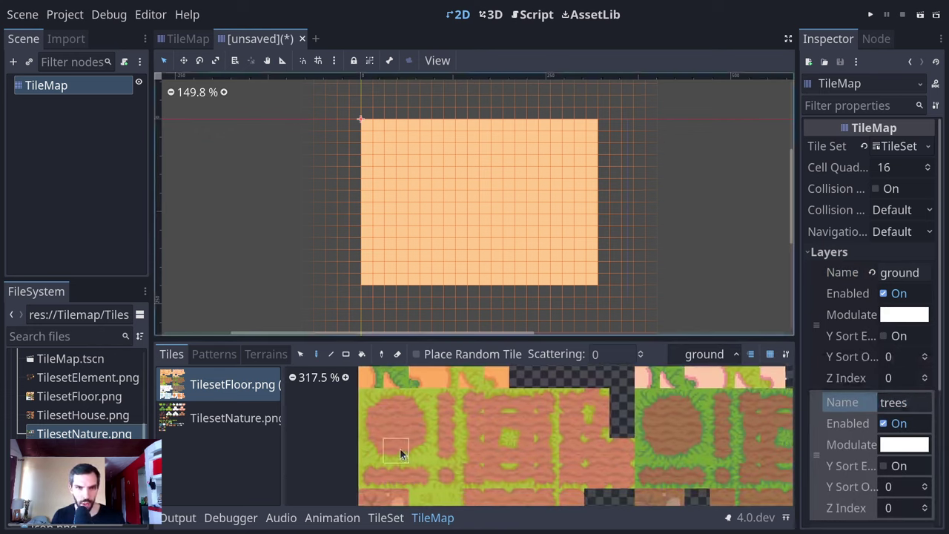
{"action": "scroll", "coordinate": [395, 438], "scroll_direction": "down", "scroll_amount": 3}
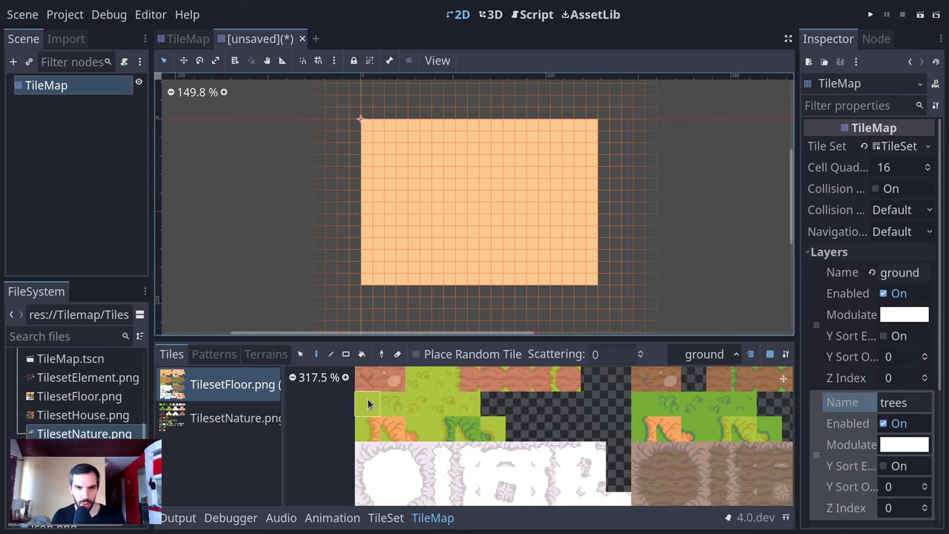
- Bucket-fill the map with green grass tiles and return to the paint tool
{"action": "left_click", "coordinate": [362, 354]}
{"action": "left_click", "coordinate": [466, 172]}
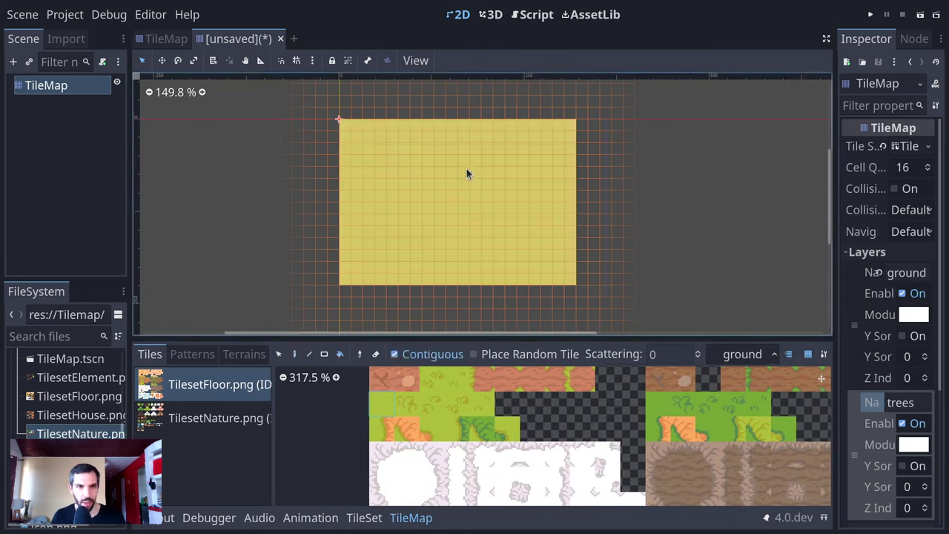
{"action": "left_click", "coordinate": [279, 355]}
{"action": "left_click", "coordinate": [316, 354]}
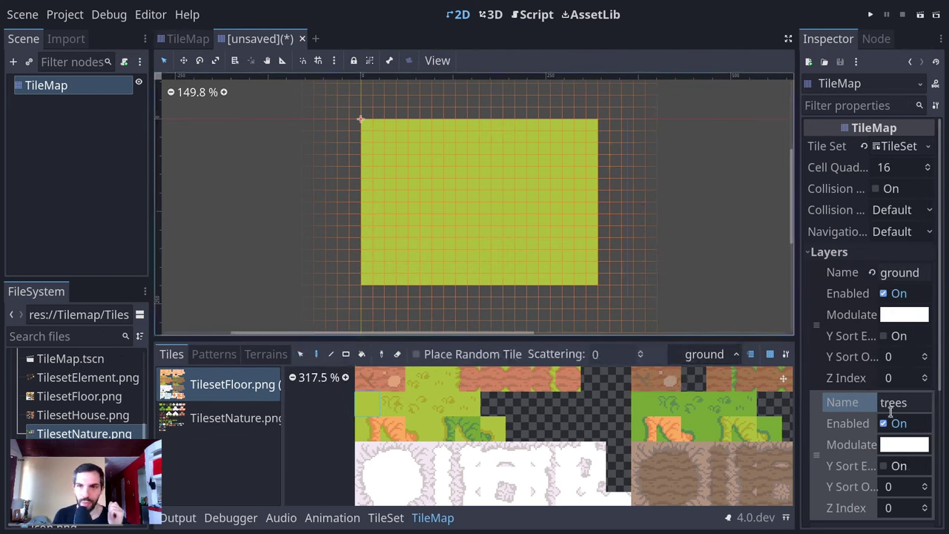
- Switch painting to the trees layer and show the TilesetNature.png tiles with the grid visible
{"action": "left_click", "coordinate": [716, 356]}
{"action": "left_click", "coordinate": [693, 332]}
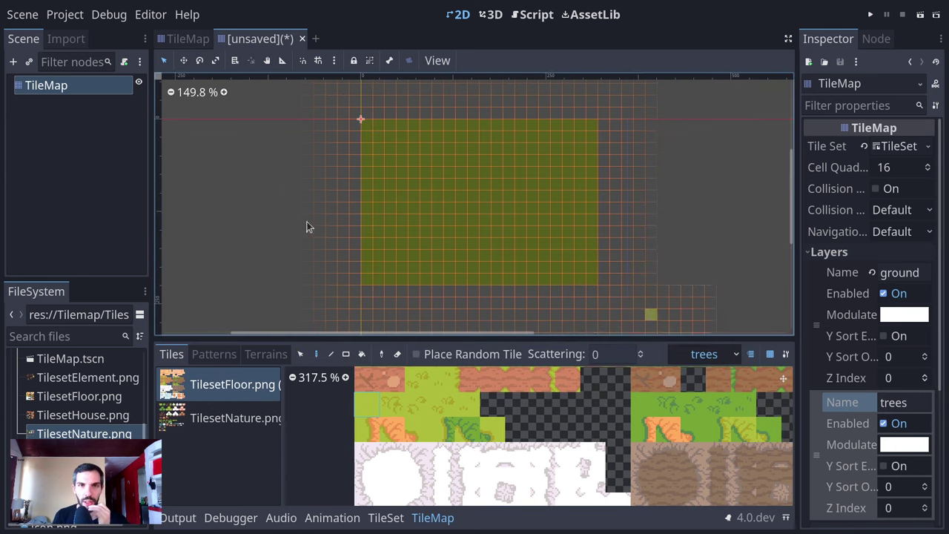
{"action": "middle_click_drag", "start_coordinate": [434, 152], "coordinate": [458, 164]}
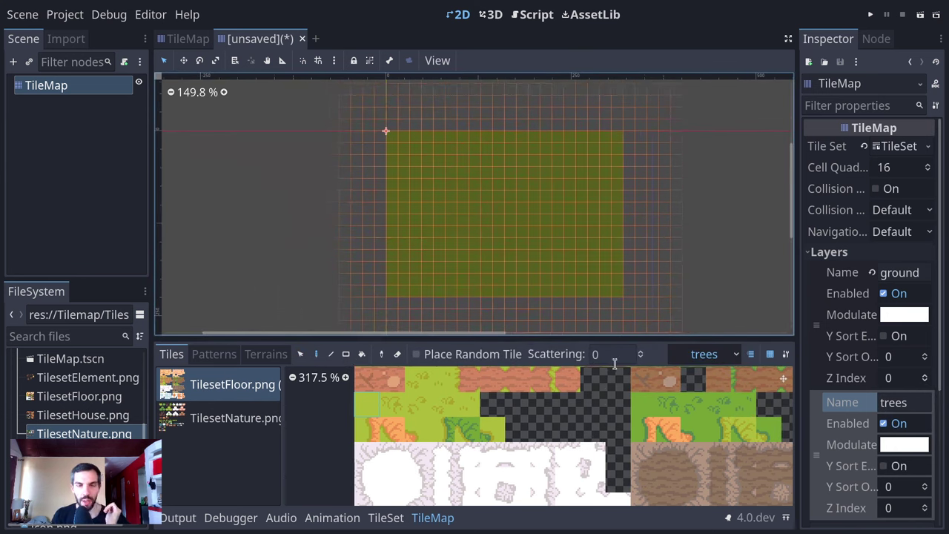
{"action": "left_click", "coordinate": [750, 353]}
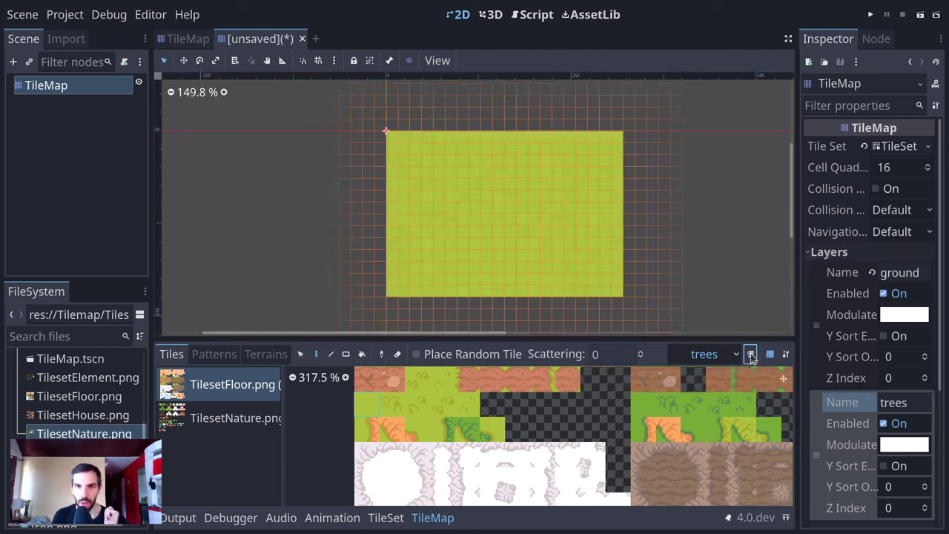
{"action": "left_click", "coordinate": [750, 354]}
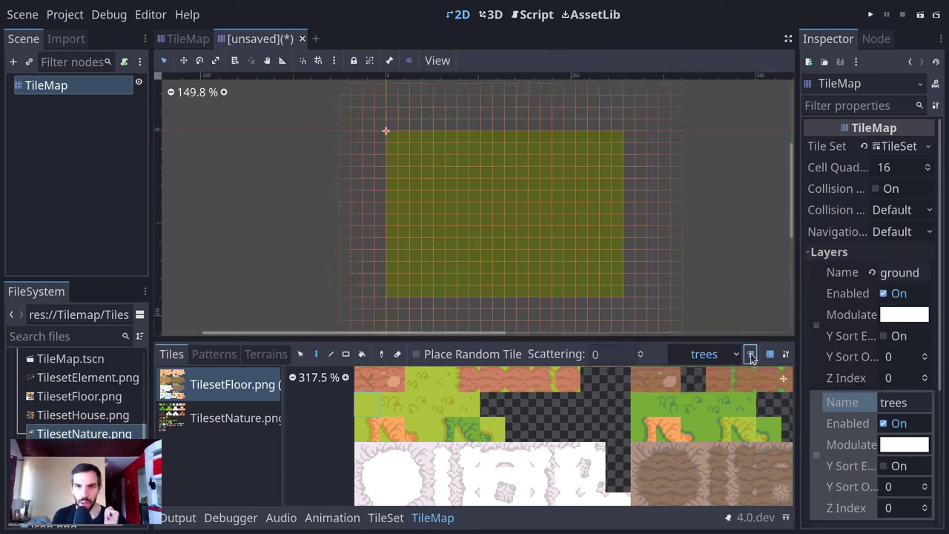
{"action": "left_click", "coordinate": [197, 421]}
{"action": "scroll", "coordinate": [503, 454], "scroll_direction": "up", "scroll_amount": 1}
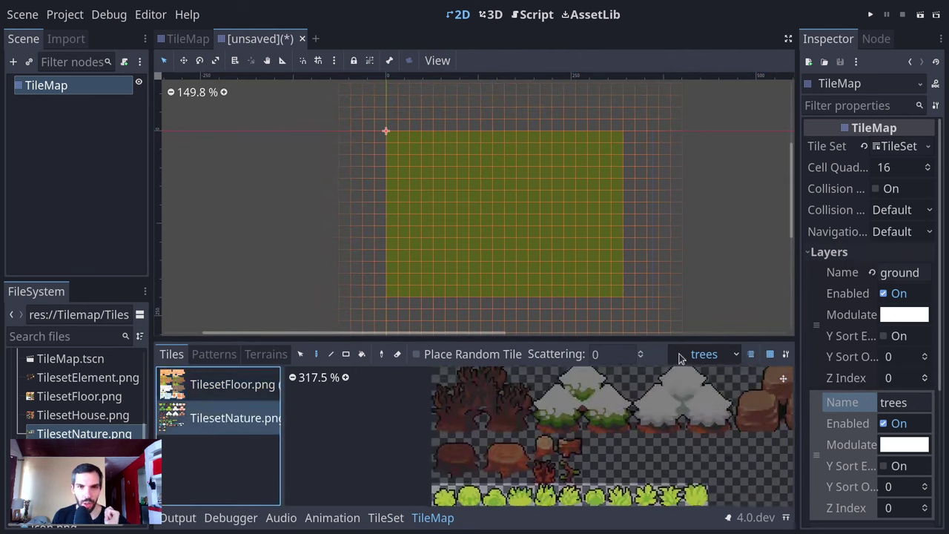
{"action": "left_click", "coordinate": [768, 355]}
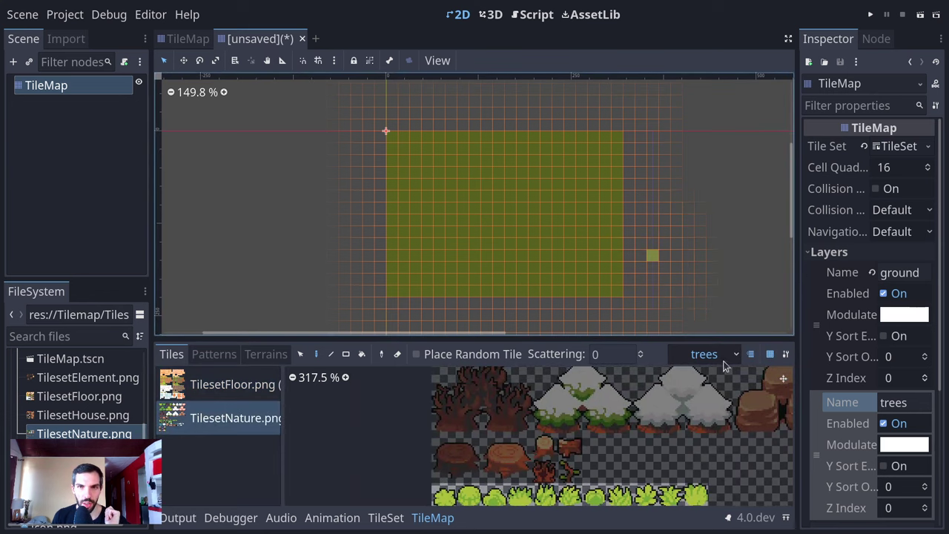
{"action": "scroll", "coordinate": [572, 483], "scroll_direction": "up", "scroll_amount": 2}
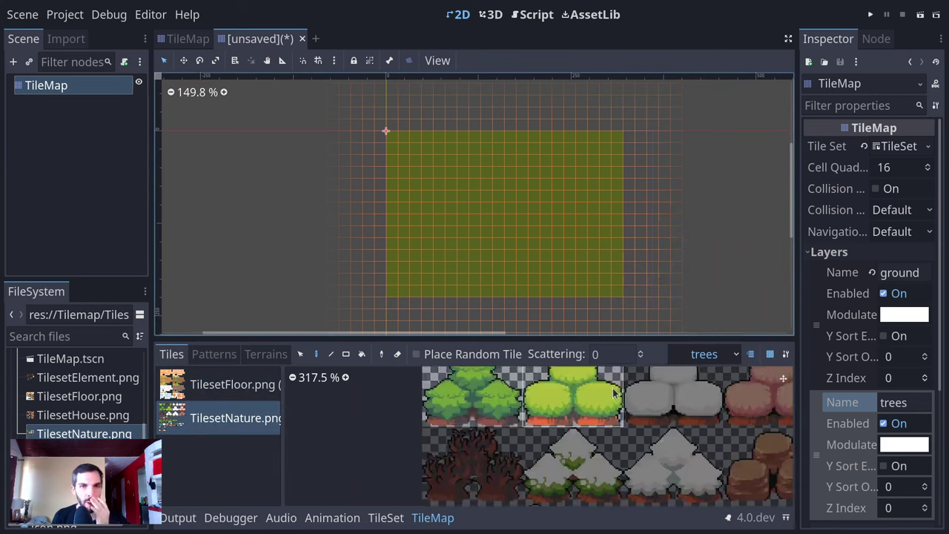
{"action": "left_click", "coordinate": [769, 354]}
{"action": "scroll", "coordinate": [561, 202], "scroll_direction": "up", "scroll_amount": 1}
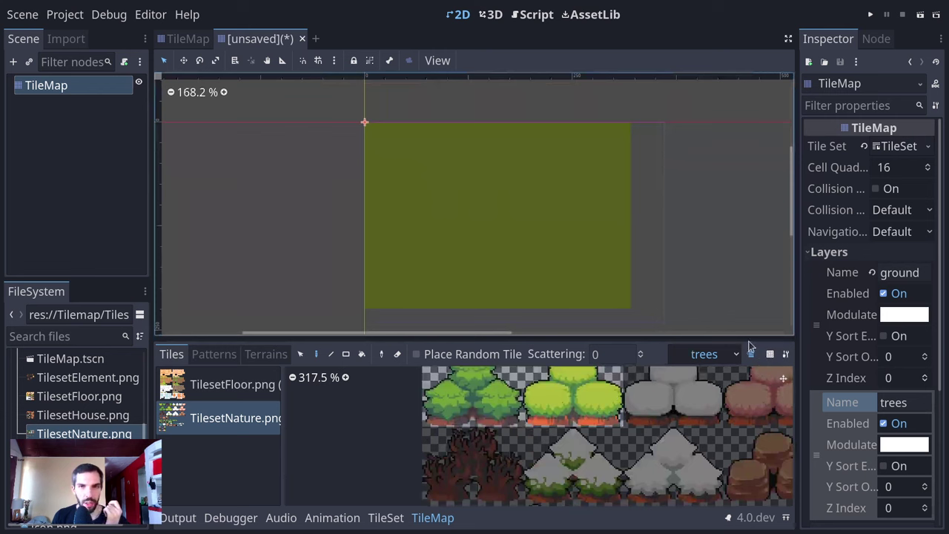
{"action": "left_click", "coordinate": [769, 355]}
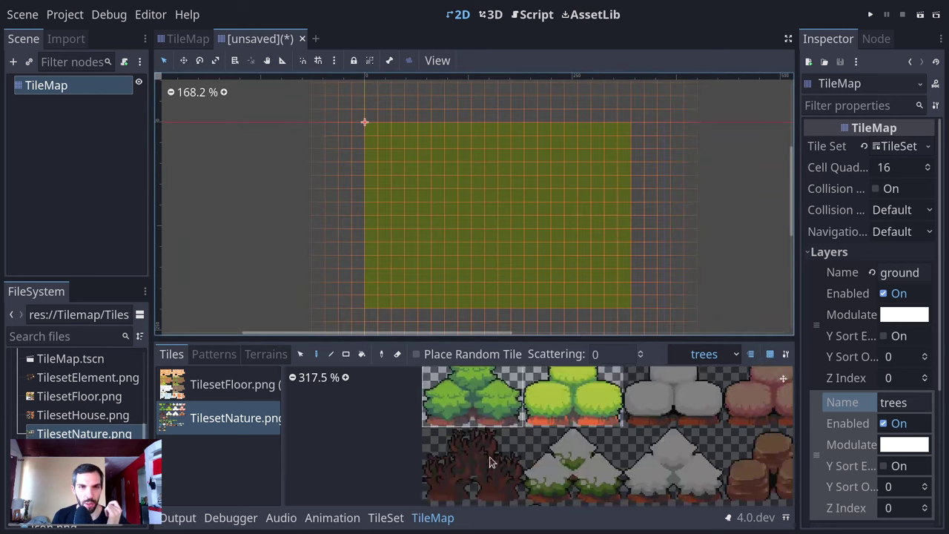
- Paint three light-green bushes onto the grass
{"action": "left_click", "coordinate": [465, 407]}
{"action": "left_click", "coordinate": [570, 209]}
{"action": "left_click", "coordinate": [409, 252]}
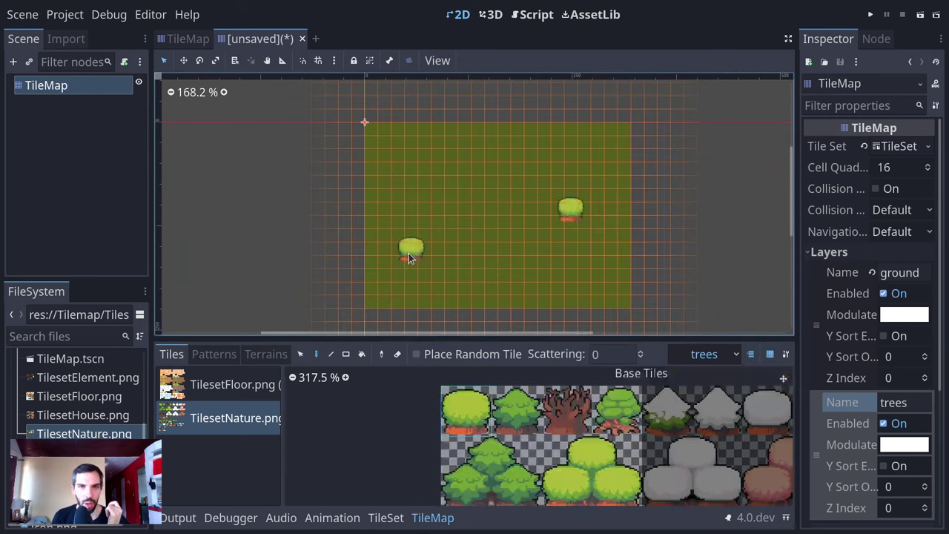
{"action": "left_click", "coordinate": [599, 252]}
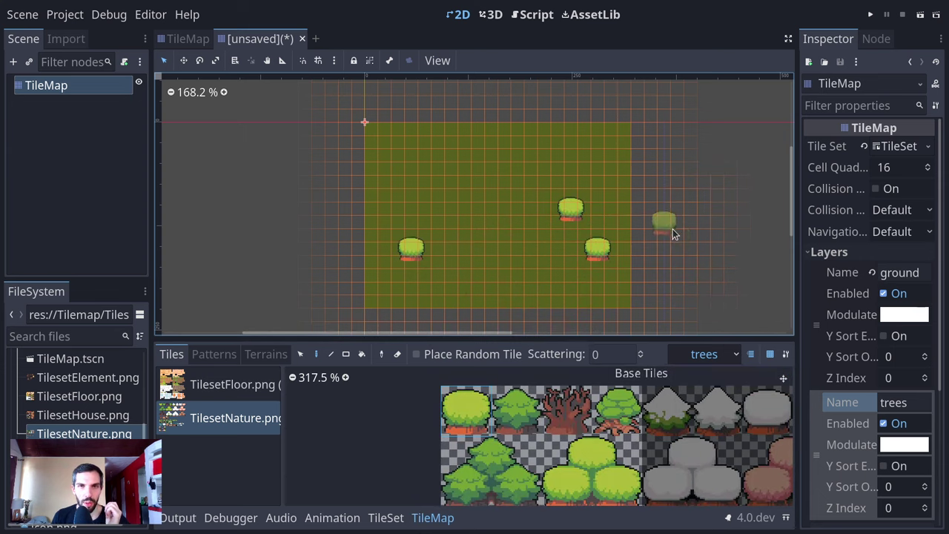
{"action": "scroll", "coordinate": [644, 245], "scroll_direction": "up", "scroll_amount": 5}
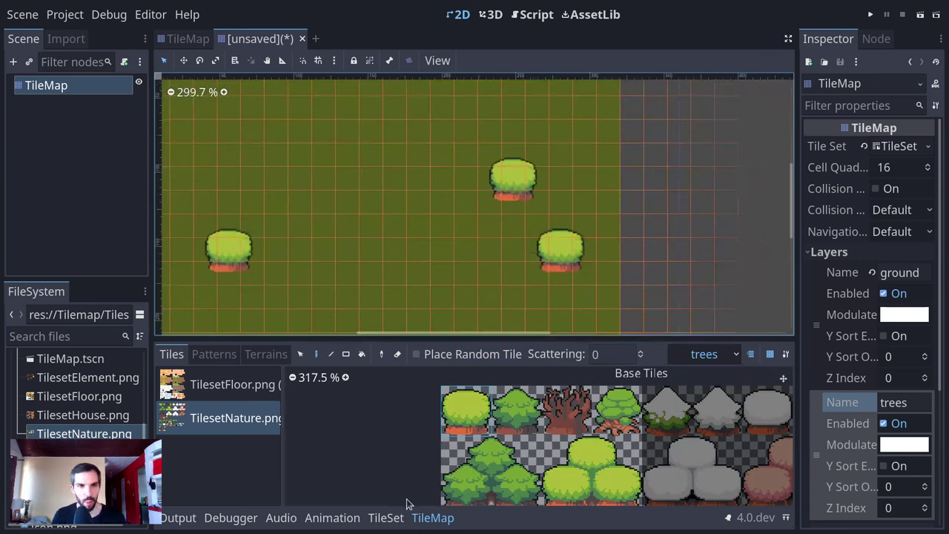
- In the TileSet editor, choose Texture Offset as the property to paint
{"action": "left_click", "coordinate": [386, 519]}
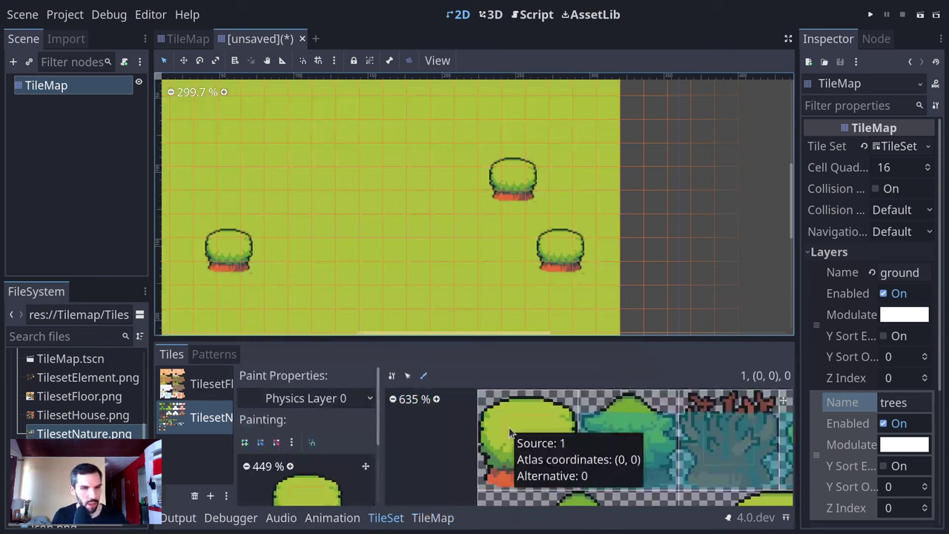
{"action": "left_click", "coordinate": [275, 442]}
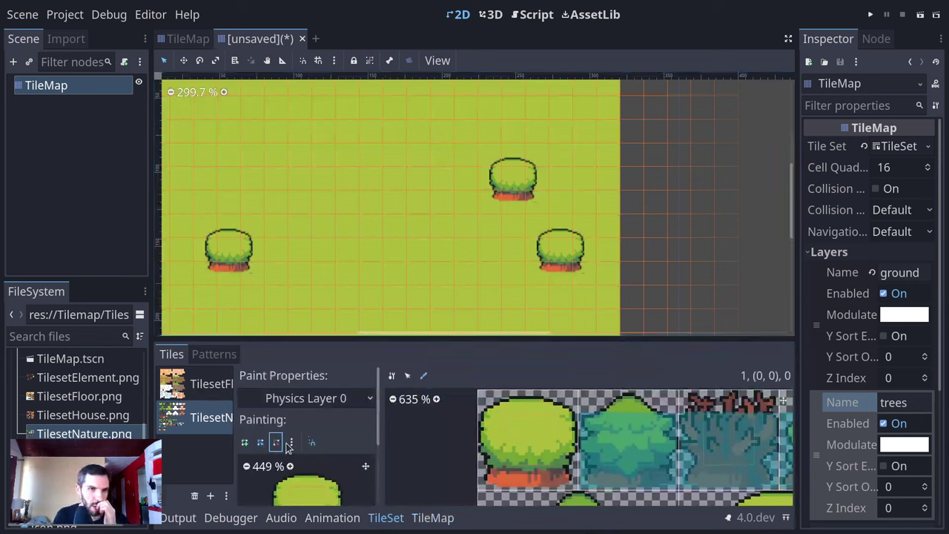
{"action": "left_click", "coordinate": [346, 399]}
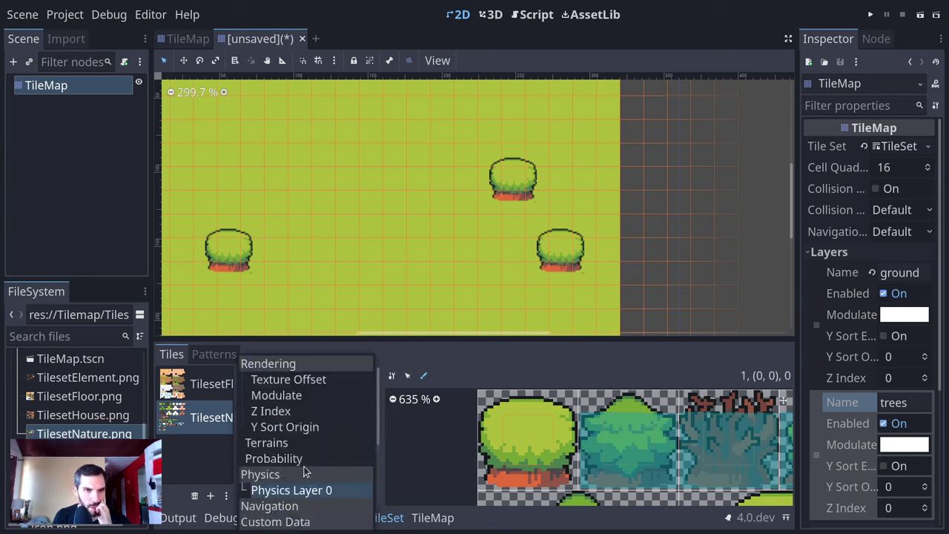
{"action": "left_click", "coordinate": [304, 379]}
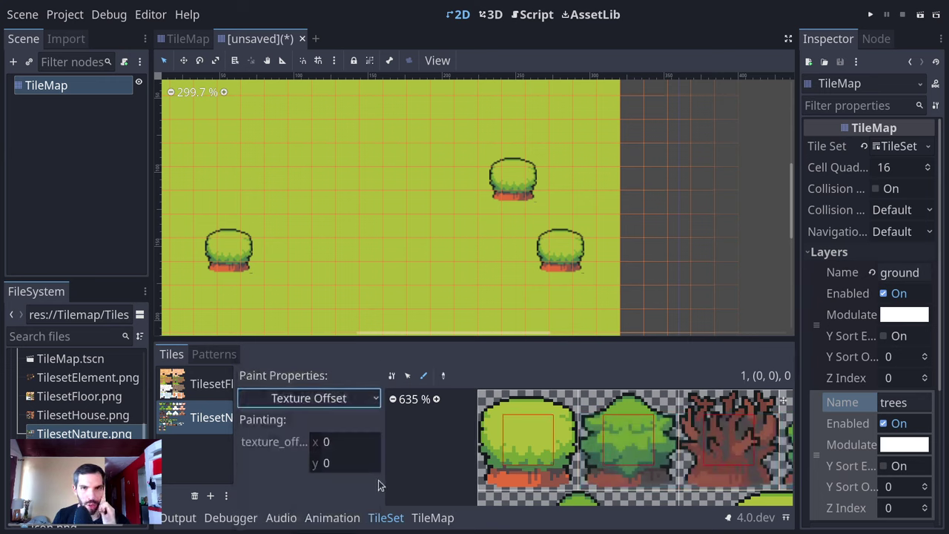
- Set the Texture Offset y to 8 and paint it onto the bush tile
{"action": "left_click_drag", "start_coordinate": [344, 462], "coordinate": [374, 462]}
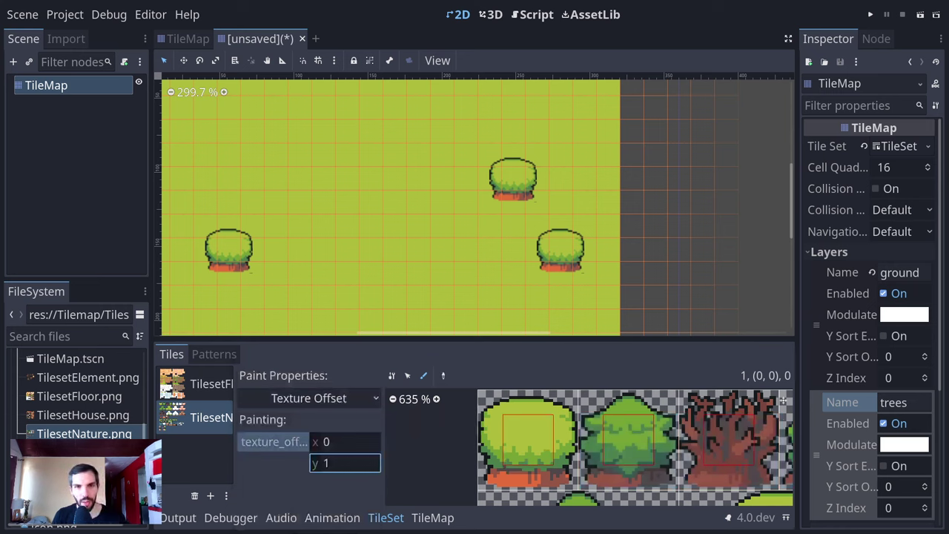
{"action": "left_click", "coordinate": [350, 462]}
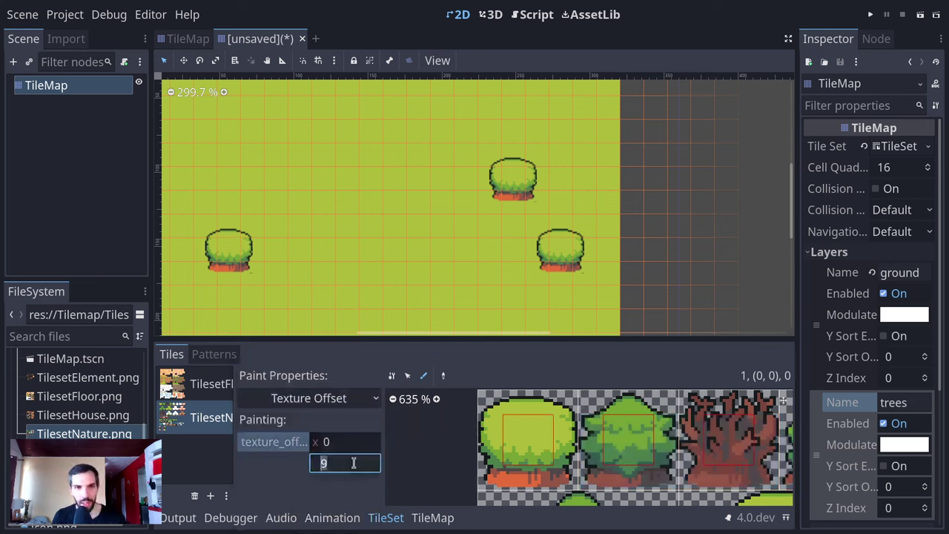
{"action": "type", "text": "4"}
{"action": "key", "text": "Return"}
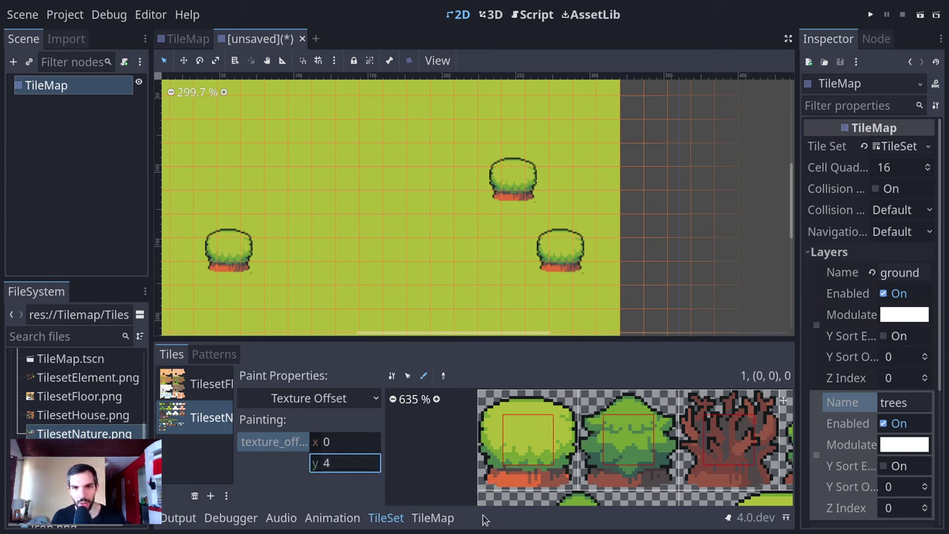
{"action": "left_click", "coordinate": [545, 436]}
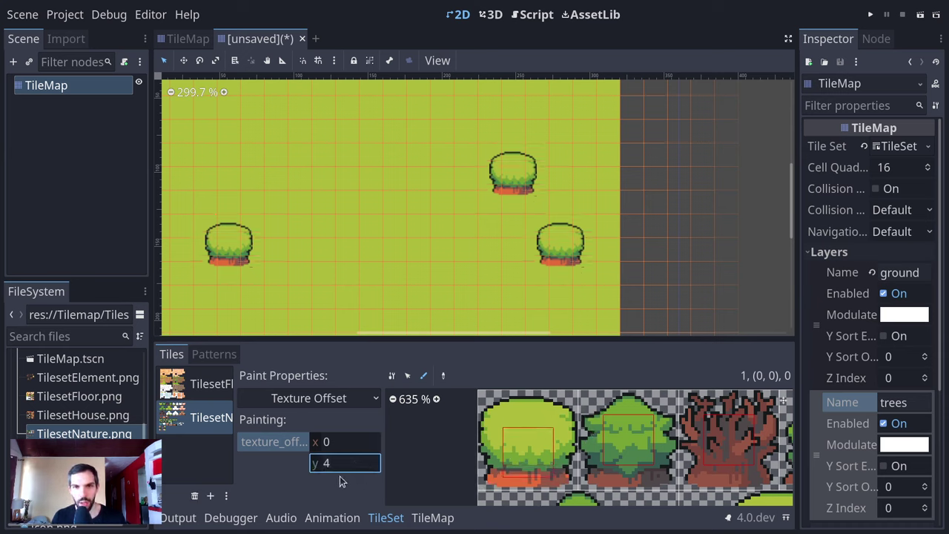
{"action": "double_click", "coordinate": [341, 462]}
{"action": "type", "text": "8"}
{"action": "key", "text": "Return"}
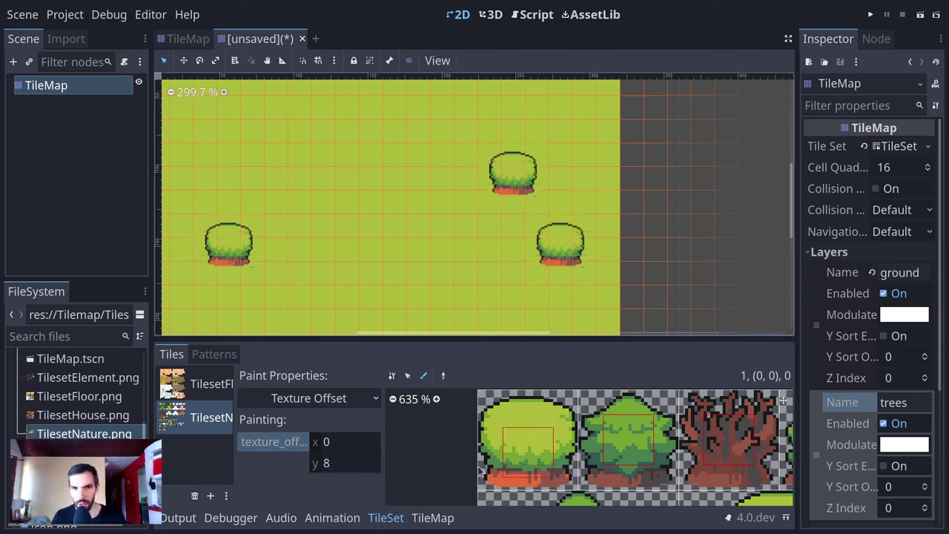
{"action": "left_click", "coordinate": [491, 433]}
{"action": "middle_click_drag", "start_coordinate": [569, 185], "coordinate": [622, 196]}
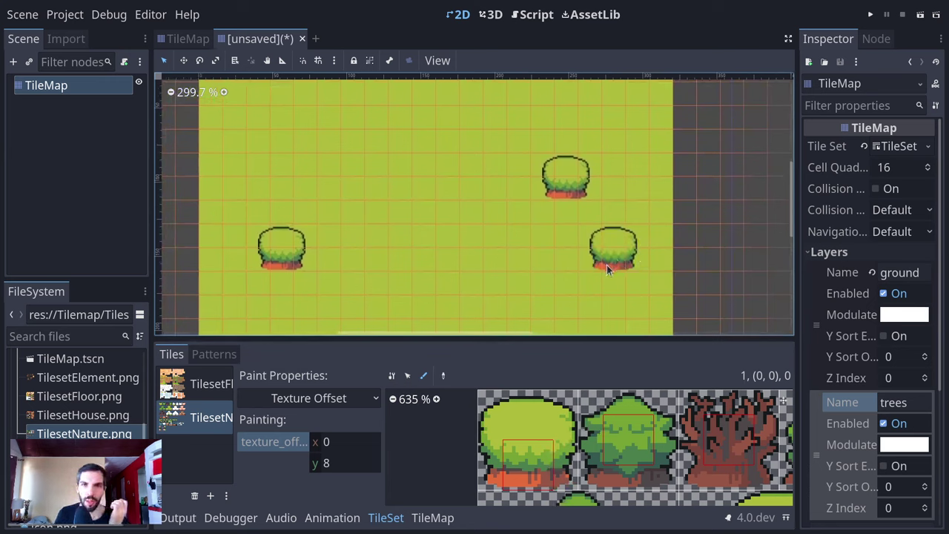
- Paint the y offset of 8 onto the large tree tile
{"action": "scroll", "coordinate": [667, 429], "scroll_direction": "right", "scroll_amount": 4}
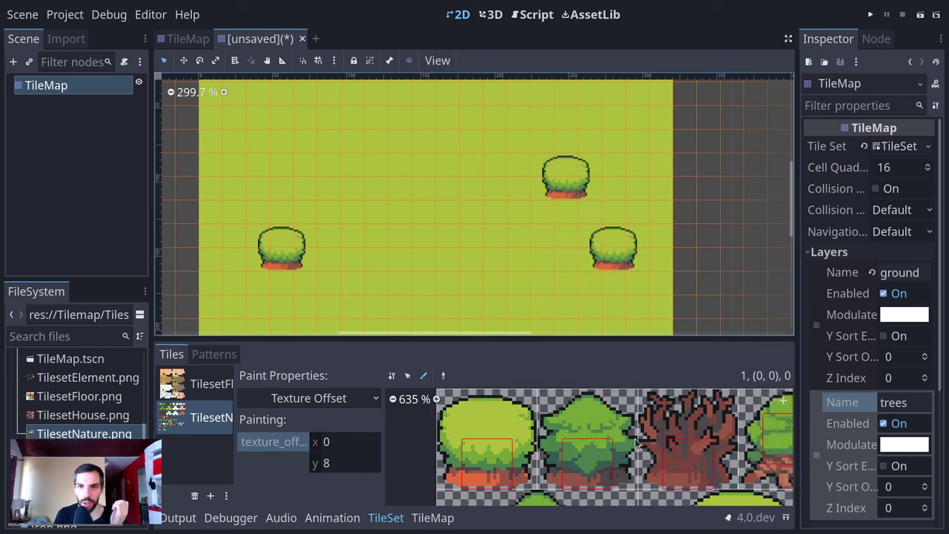
{"action": "middle_click_drag", "start_coordinate": [668, 429], "coordinate": [529, 459]}
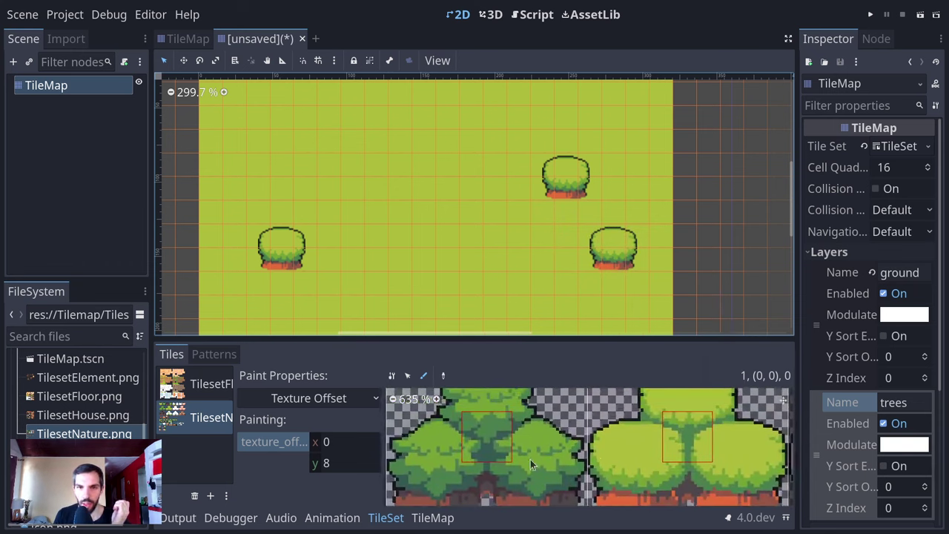
{"action": "left_click", "coordinate": [688, 458]}
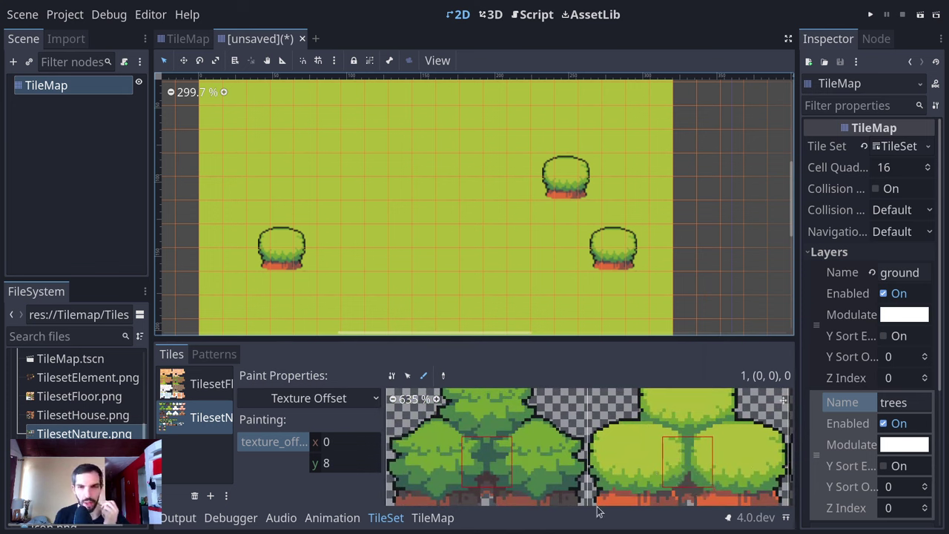
- Paint two large trees onto the grass on the TileMap
{"action": "left_click", "coordinate": [432, 517]}
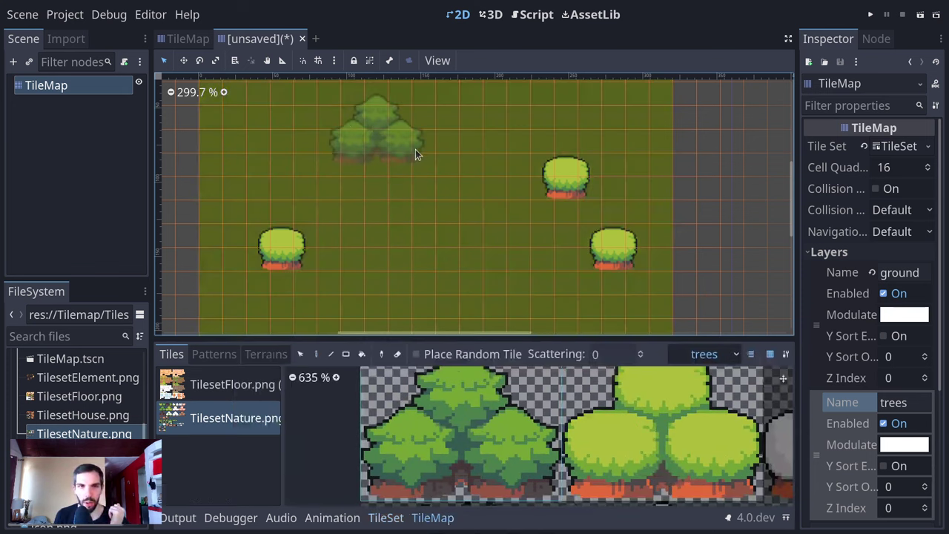
{"action": "left_click", "coordinate": [445, 152]}
{"action": "middle_click_drag", "start_coordinate": [682, 134], "coordinate": [720, 193]}
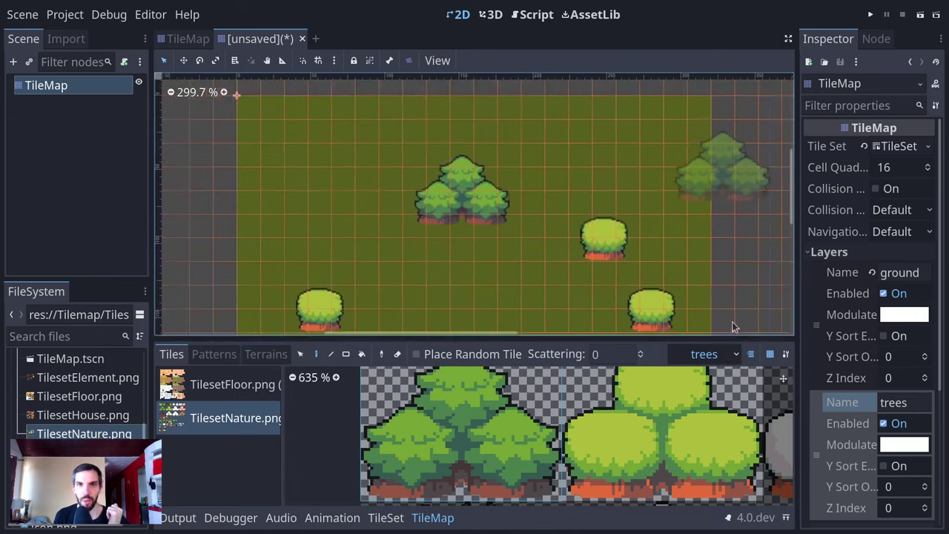
{"action": "left_click", "coordinate": [659, 143]}
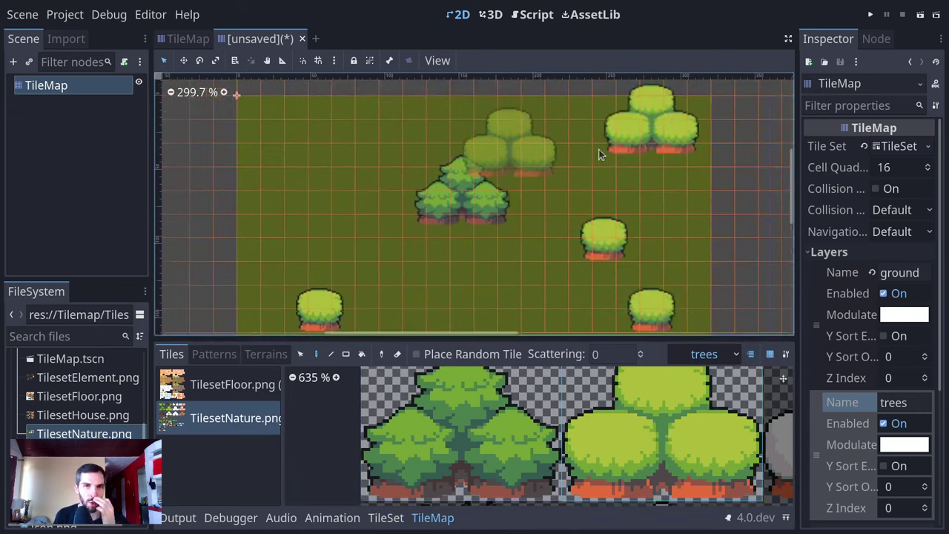
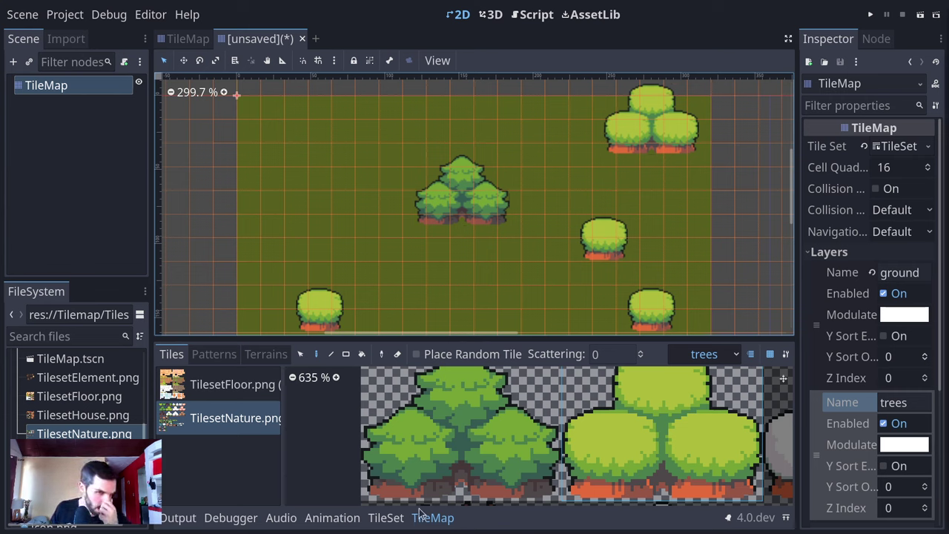
- Show the TilesetFloor.png base tiles in the TileMap palette and collapse the Layers section
{"action": "left_click", "coordinate": [216, 391]}
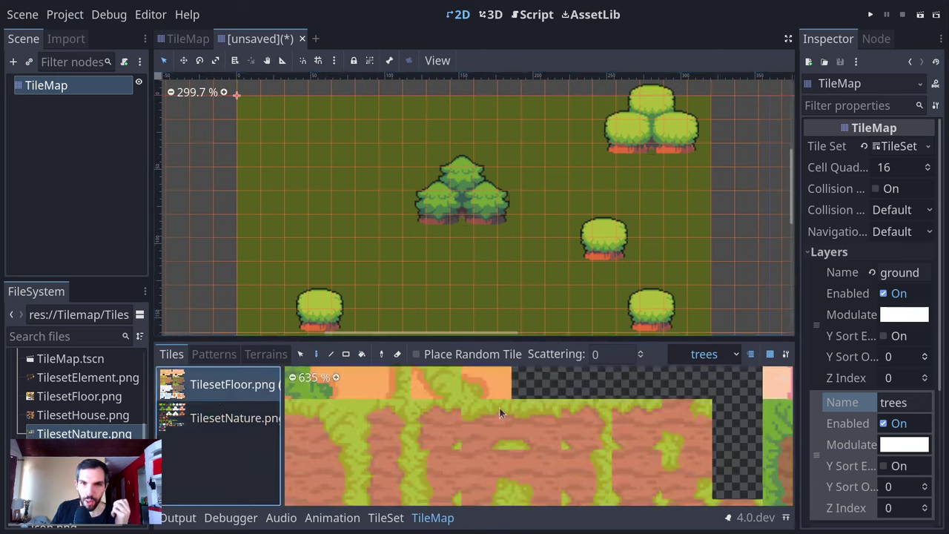
{"action": "scroll", "coordinate": [499, 406], "scroll_direction": "down", "scroll_amount": 7}
{"action": "scroll", "coordinate": [466, 430], "scroll_direction": "up", "scroll_amount": 1}
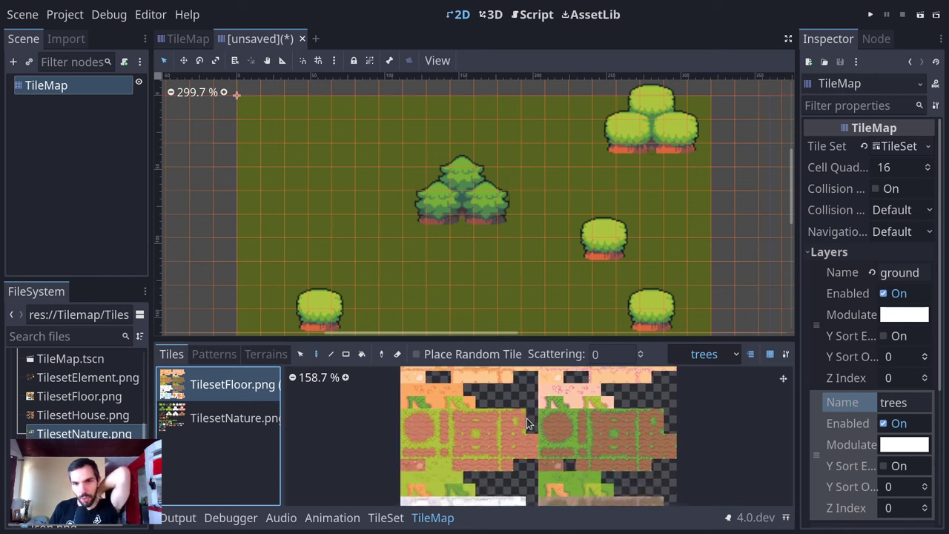
{"action": "middle_click_drag", "start_coordinate": [526, 418], "coordinate": [556, 499]}
{"action": "scroll", "coordinate": [456, 405], "scroll_direction": "up", "scroll_amount": 2}
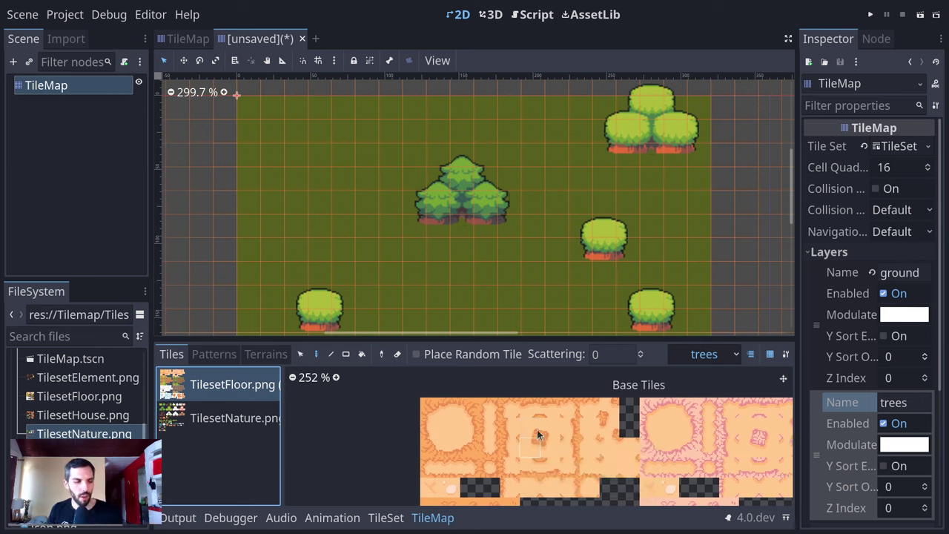
{"action": "middle_click_drag", "start_coordinate": [490, 241], "coordinate": [528, 187]}
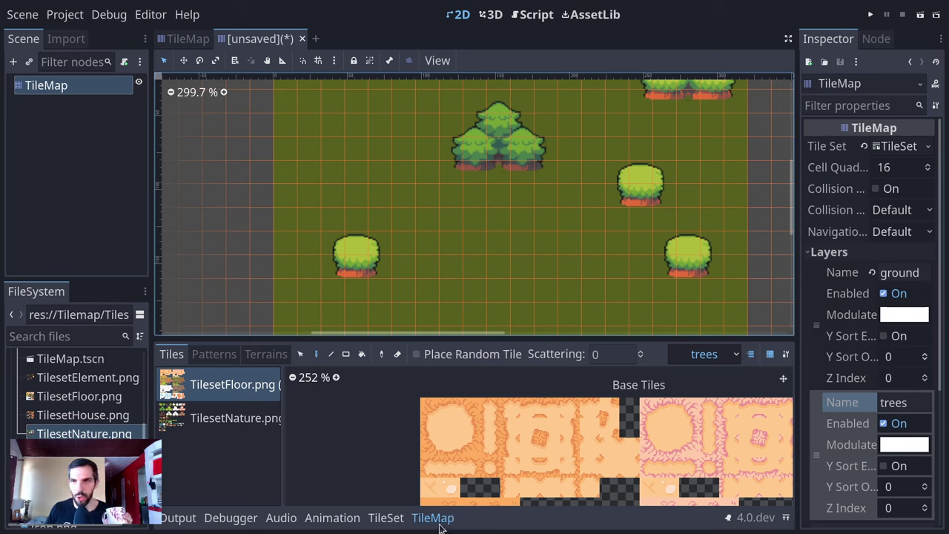
{"action": "left_click", "coordinate": [815, 252]}
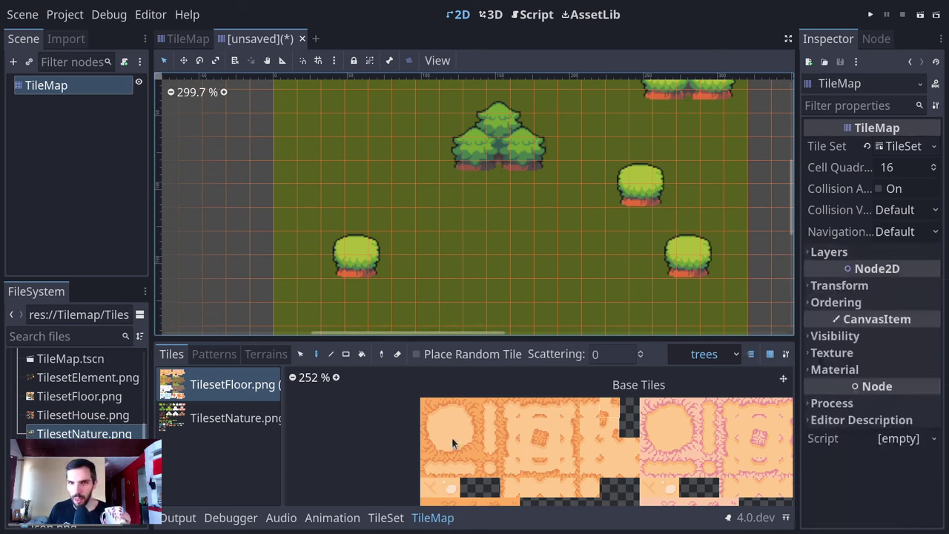
- Add a new terrain set under the TileSet resource's Terrains section in the Inspector
{"action": "left_click", "coordinate": [385, 517]}
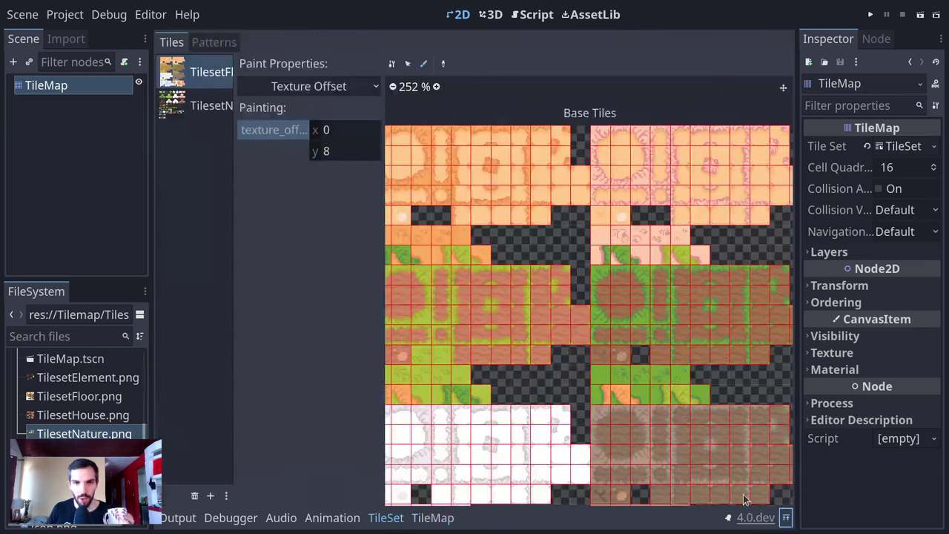
{"action": "left_click", "coordinate": [786, 517]}
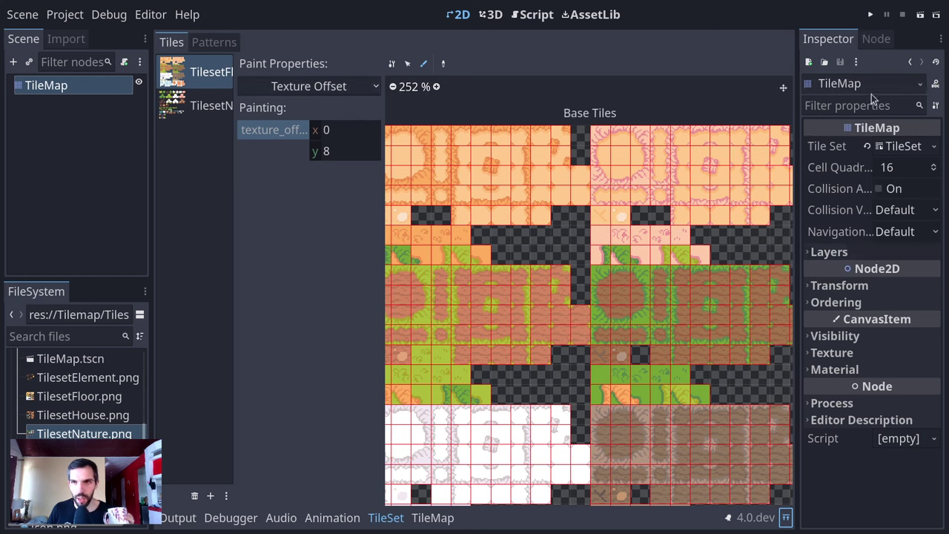
{"action": "left_click", "coordinate": [903, 146]}
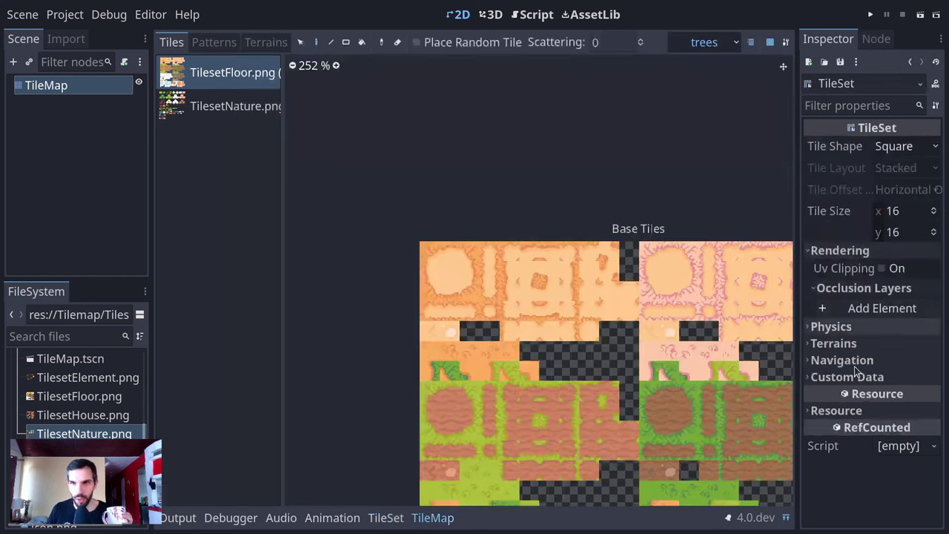
{"action": "left_click", "coordinate": [856, 251]}
{"action": "left_click", "coordinate": [858, 284]}
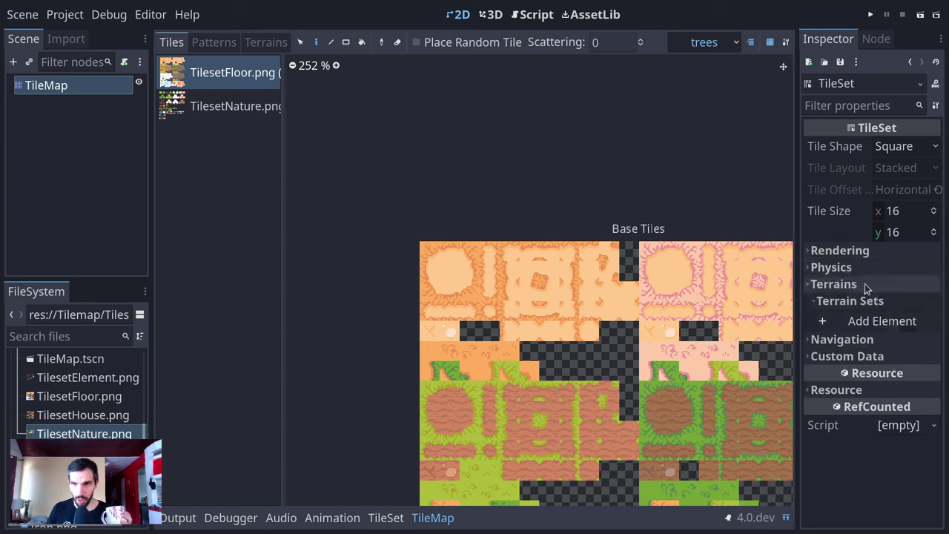
{"action": "left_click", "coordinate": [882, 321]}
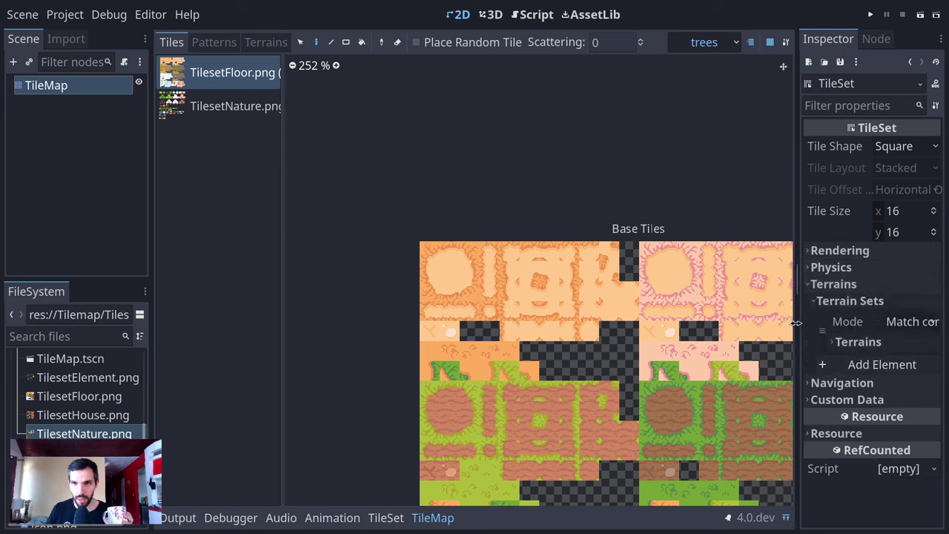
{"action": "left_click_drag", "start_coordinate": [795, 317], "coordinate": [777, 317]}
{"action": "middle_click_drag", "start_coordinate": [573, 316], "coordinate": [488, 275]}
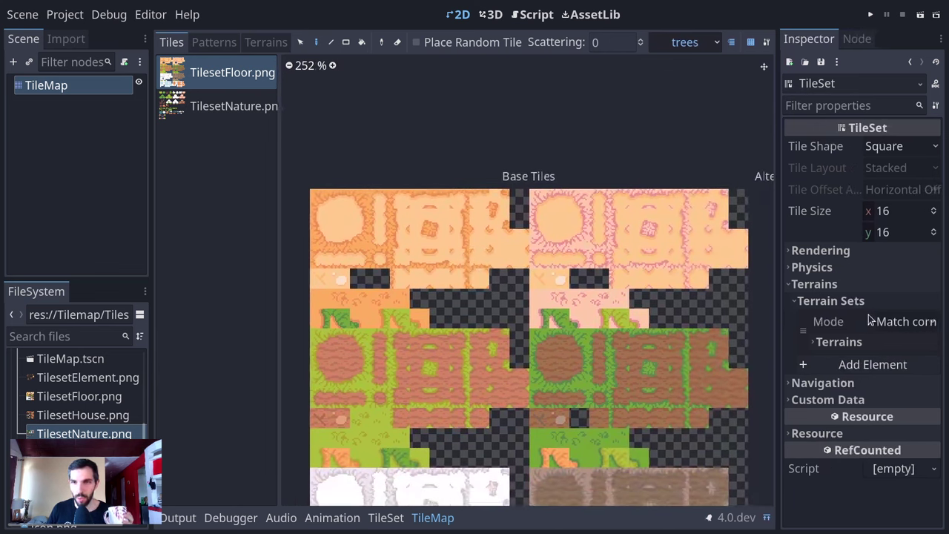
- Keep the terrain set on Match Corners and add a first terrain named 'dirt'
{"action": "left_click", "coordinate": [903, 323]}
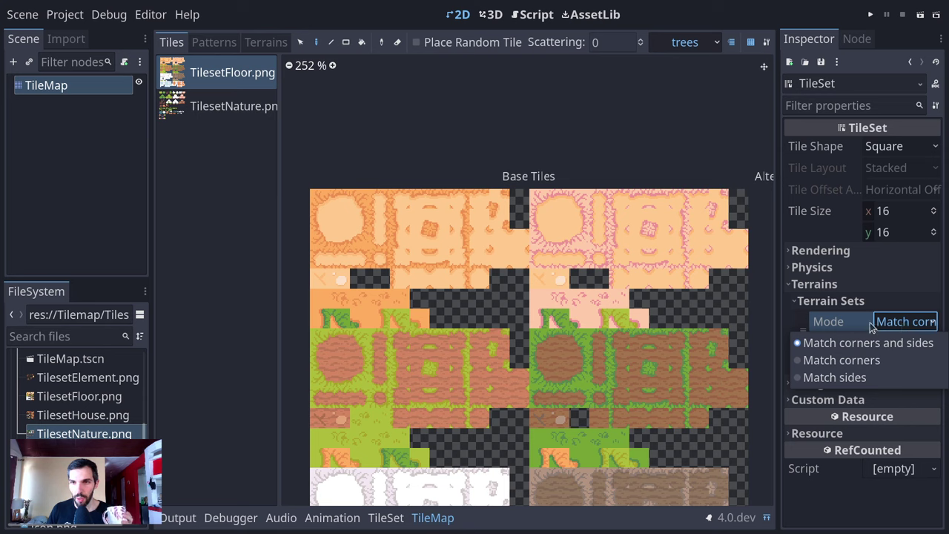
{"action": "left_click", "coordinate": [839, 322]}
{"action": "left_click", "coordinate": [850, 347]}
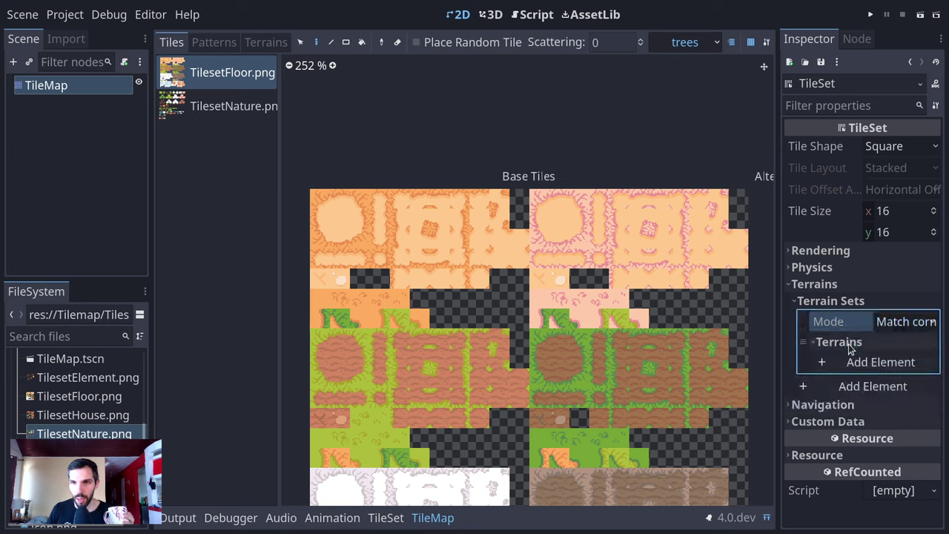
{"action": "left_click", "coordinate": [866, 362]}
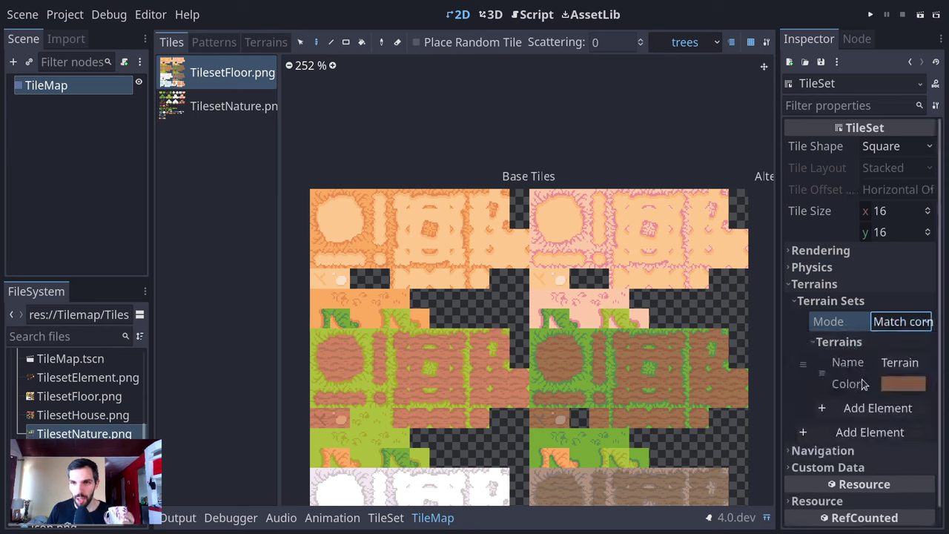
{"action": "left_click", "coordinate": [916, 360]}
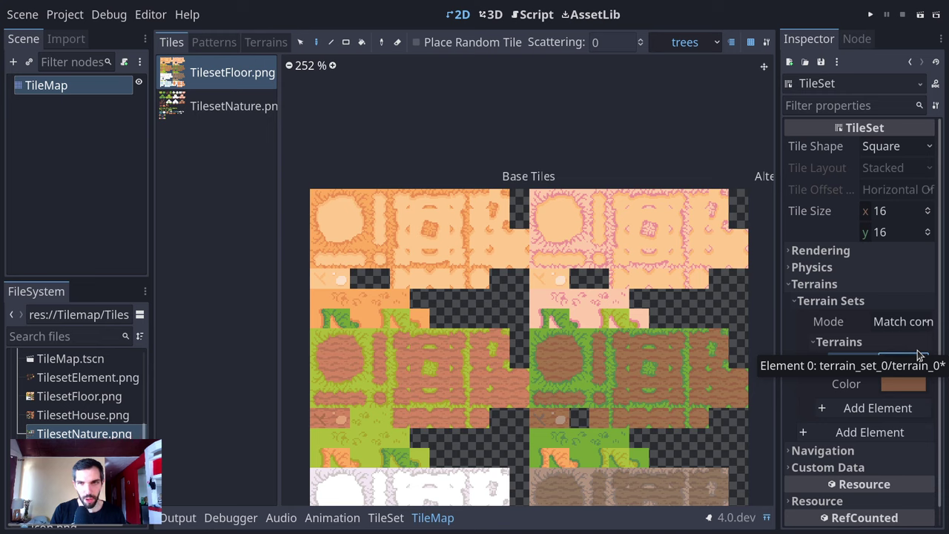
{"action": "type", "text": "dirt"}
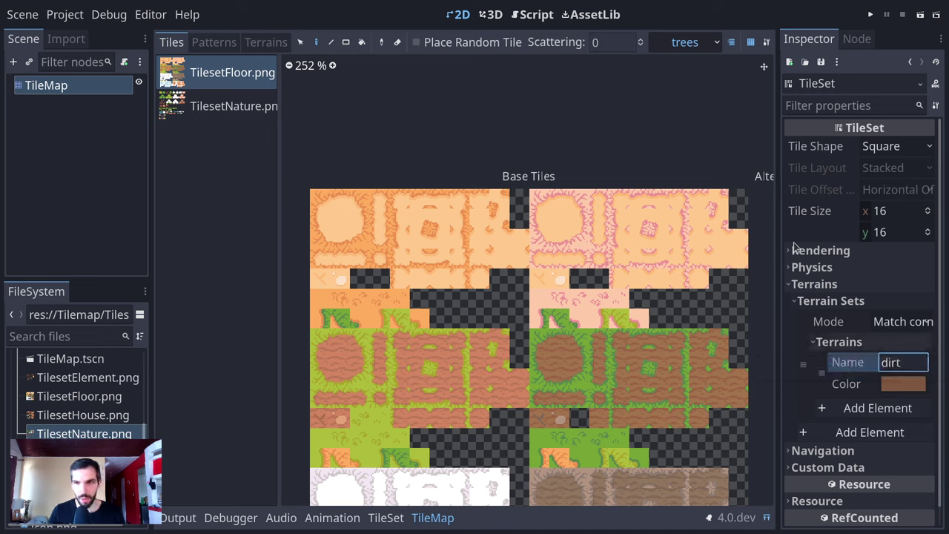
- Add a second terrain named 'grass'
{"action": "left_click", "coordinate": [884, 408]}
{"action": "left_click", "coordinate": [901, 408]}
{"action": "type", "text": "gr"}
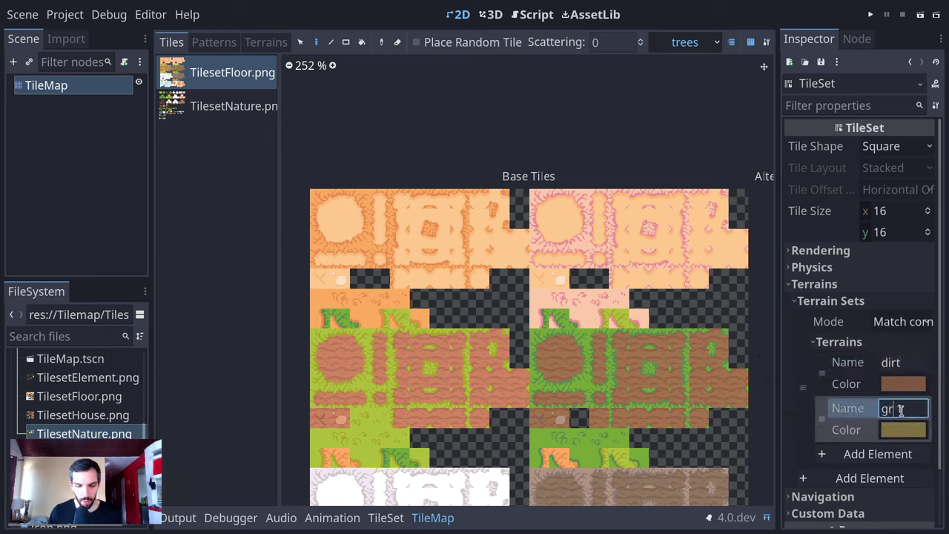
{"action": "type", "text": "ass 1"}
{"action": "key", "text": "Return"}
{"action": "left_click", "coordinate": [900, 409]}
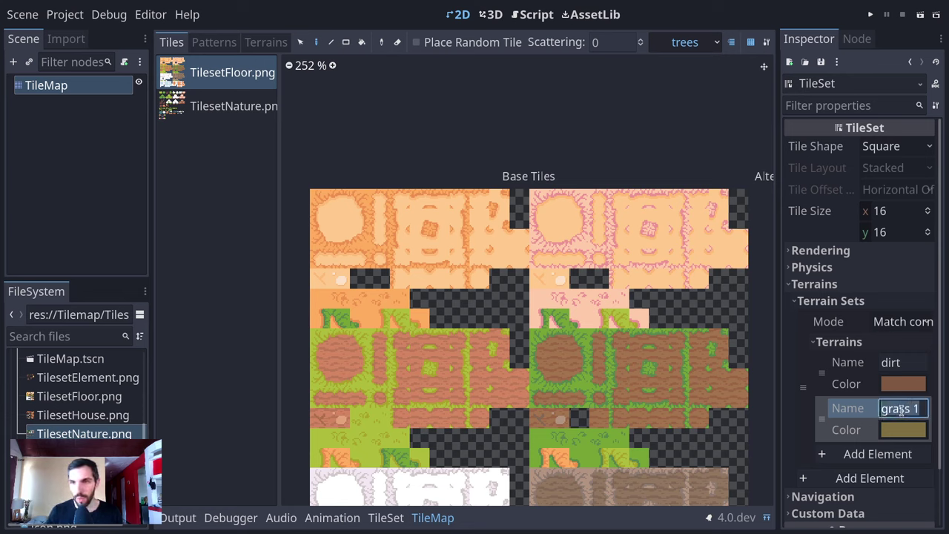
{"action": "type", "text": "grass"}
{"action": "key", "text": "Return"}
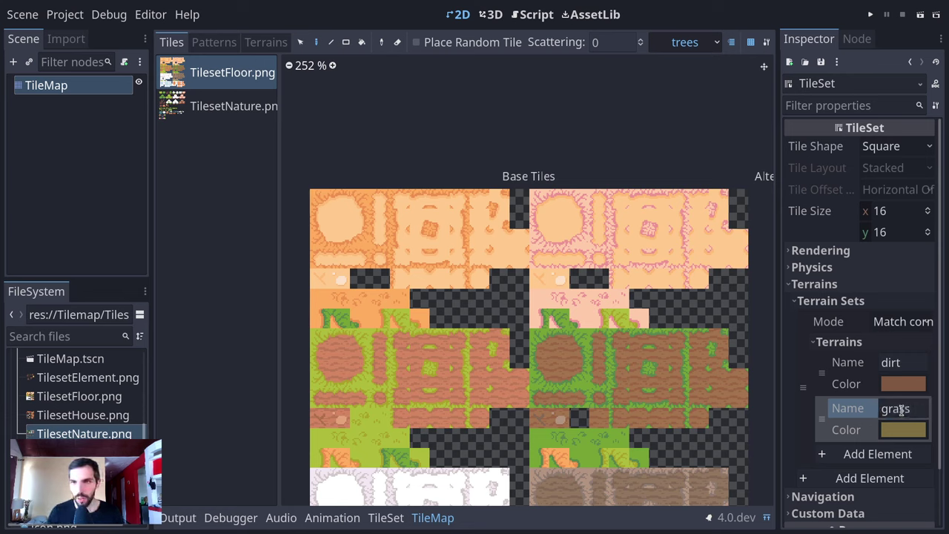
- Set the grass terrain colour to pink c84667, leaving dirt's colour unchanged
{"action": "left_click", "coordinate": [903, 429]}
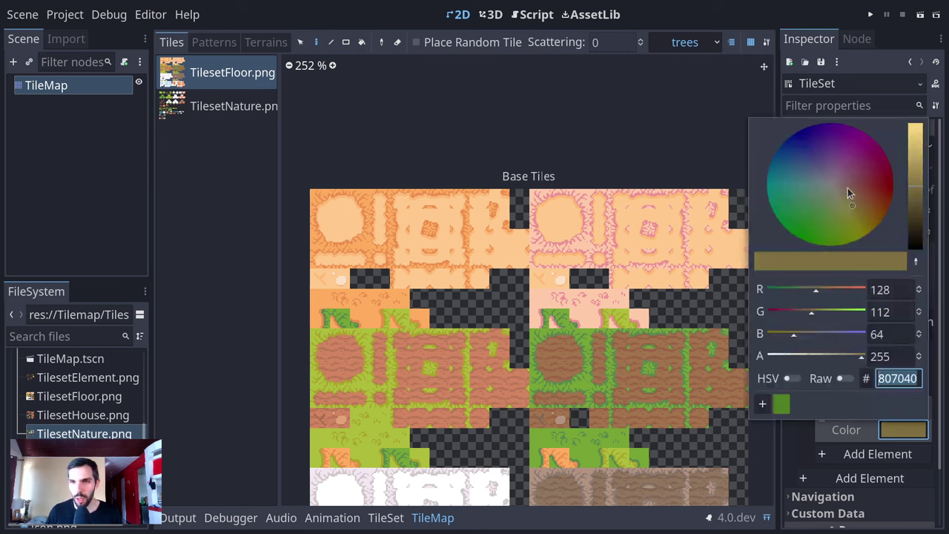
{"action": "left_click_drag", "start_coordinate": [849, 193], "coordinate": [853, 169]}
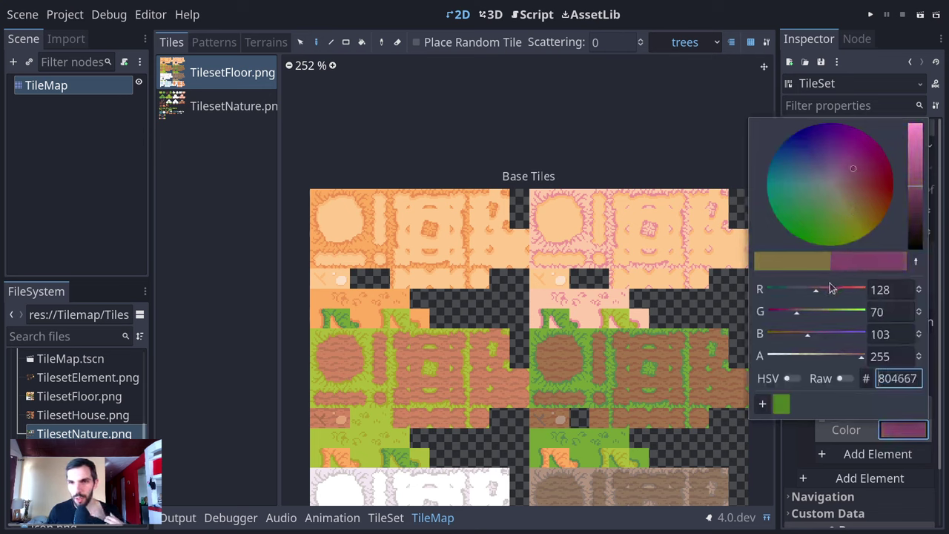
{"action": "left_click_drag", "start_coordinate": [831, 288], "coordinate": [843, 293]}
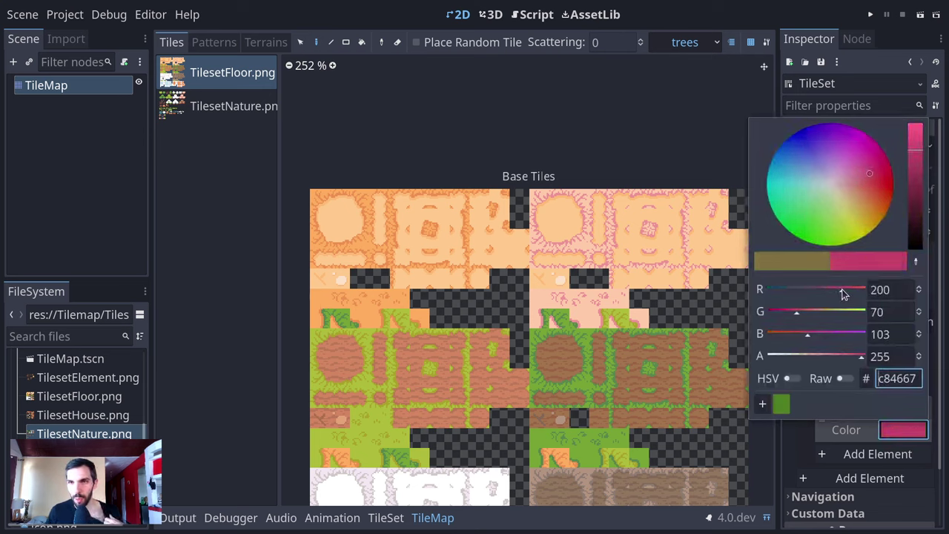
{"action": "left_click", "coordinate": [793, 446]}
{"action": "left_click", "coordinate": [902, 384]}
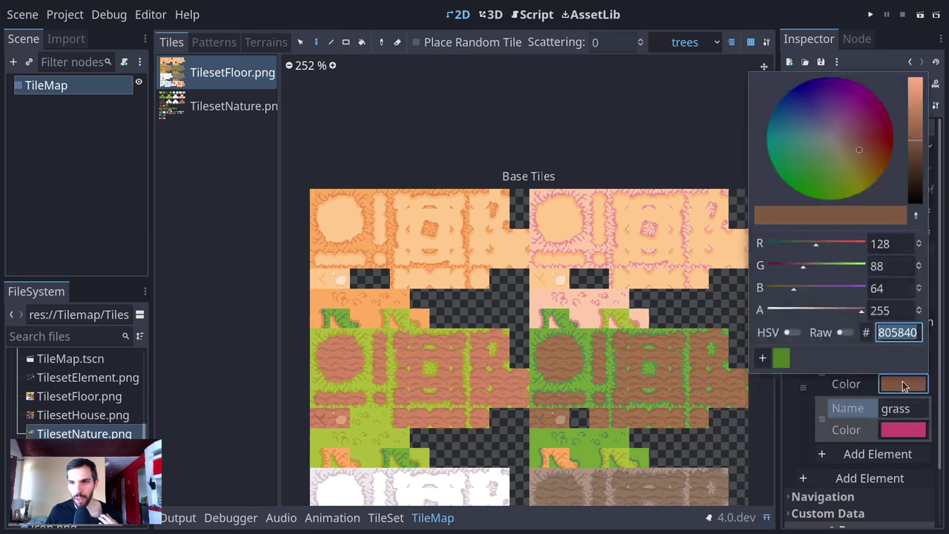
{"action": "left_click", "coordinate": [175, 281]}
{"action": "middle_click_drag", "start_coordinate": [360, 280], "coordinate": [443, 224]}
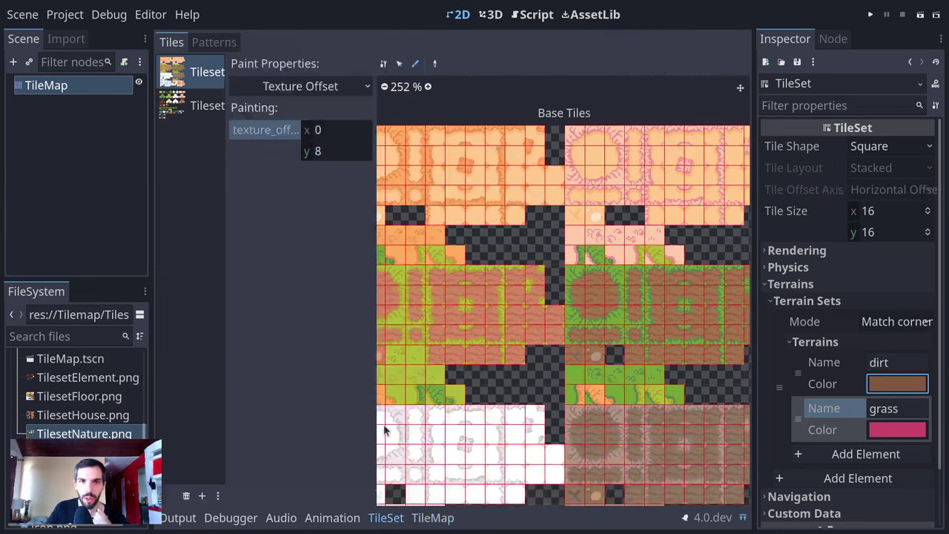
- Set the TileSet Paint Properties to Terrains, Terrain Set 0, terrain grass
{"action": "left_click", "coordinate": [393, 517]}
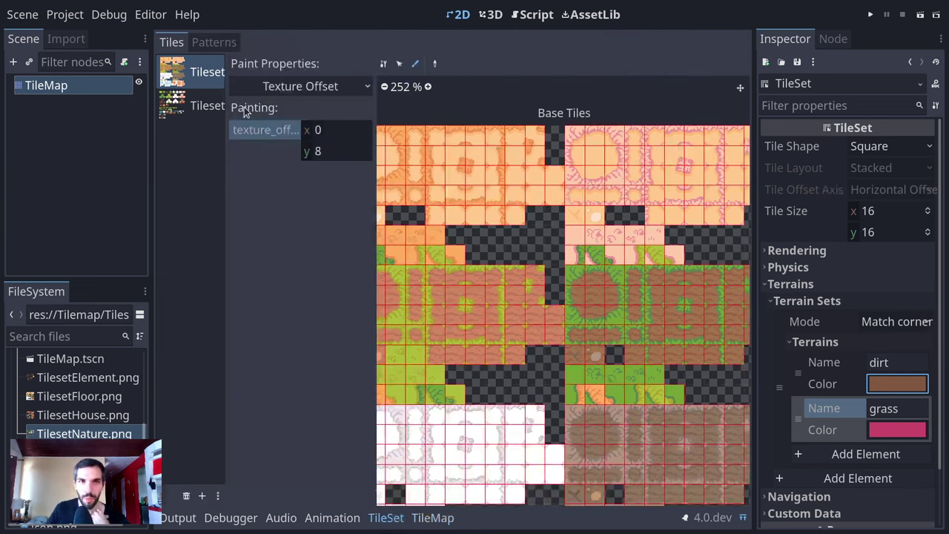
{"action": "middle_click_drag", "start_coordinate": [534, 240], "coordinate": [634, 283]}
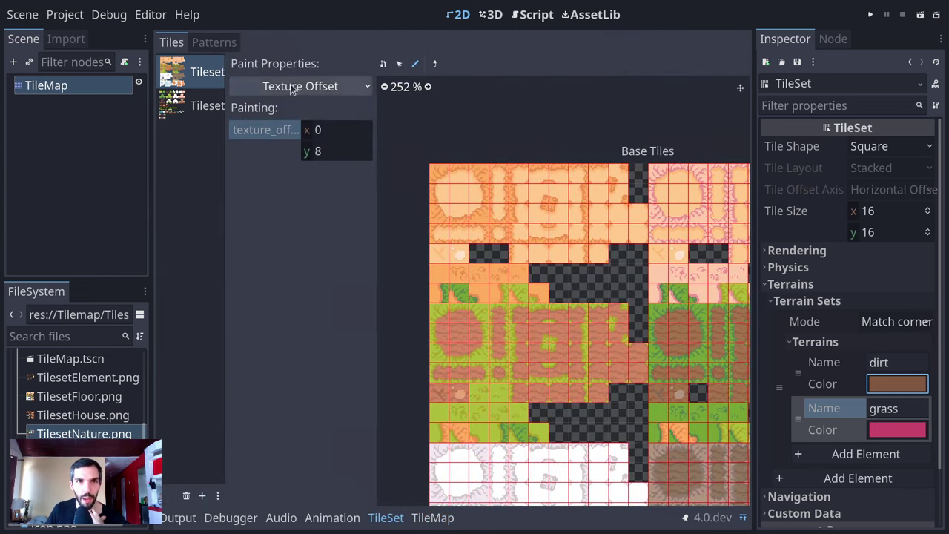
{"action": "left_click", "coordinate": [298, 88]}
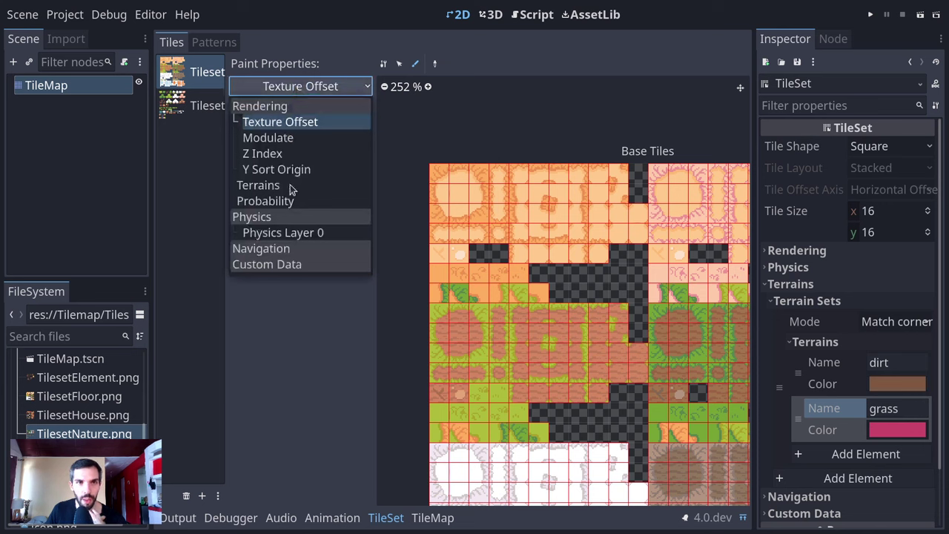
{"action": "left_click", "coordinate": [260, 185]}
{"action": "left_click", "coordinate": [362, 132]}
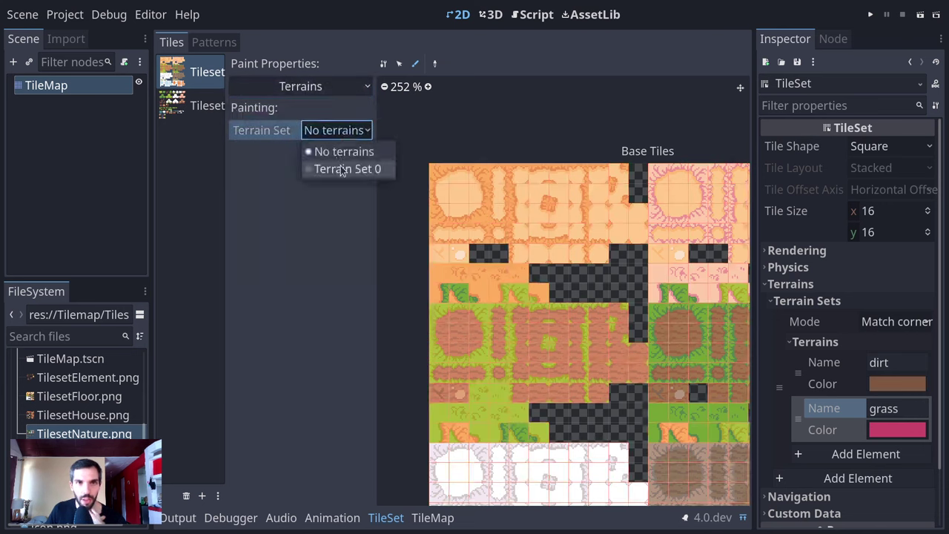
{"action": "left_click", "coordinate": [341, 166]}
{"action": "left_click", "coordinate": [330, 151]}
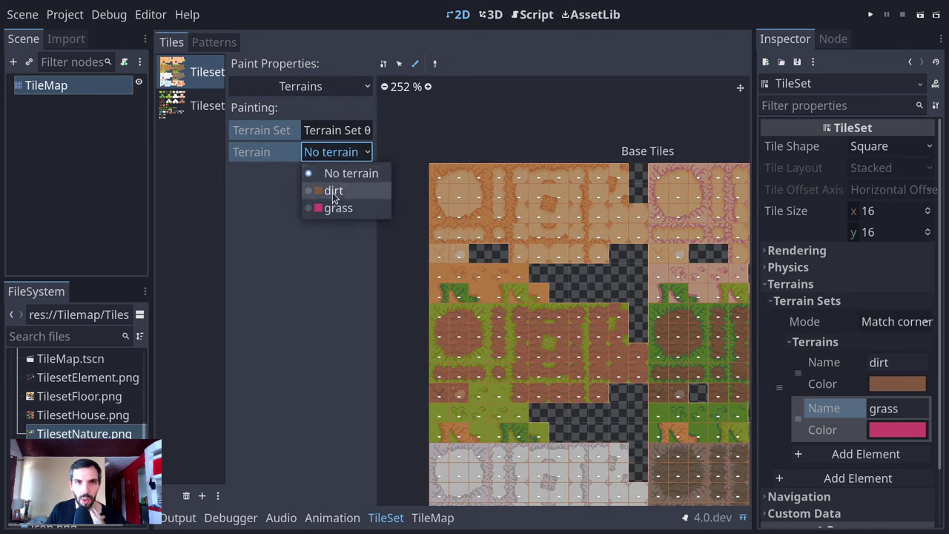
{"action": "left_click", "coordinate": [335, 208]}
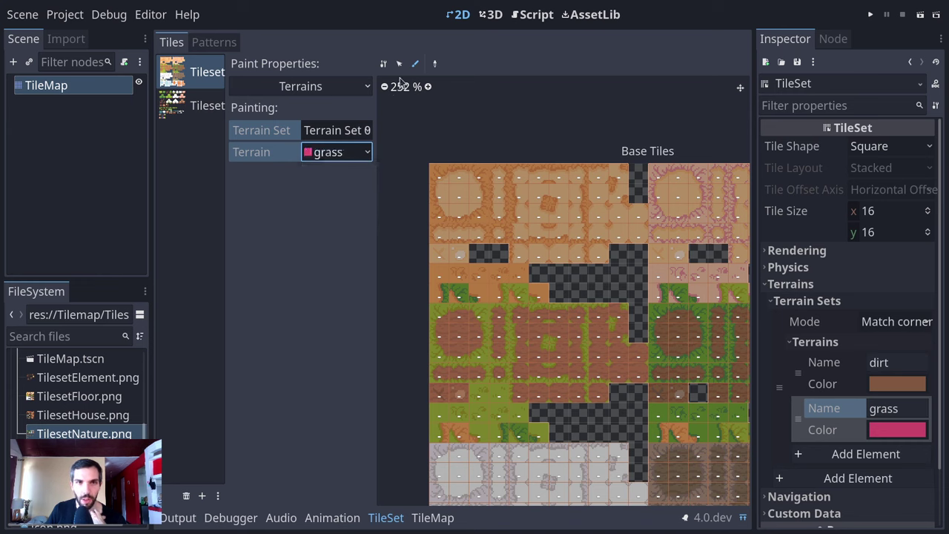
- Paint grass terrain bits on the first transition tiles and down the left column
{"action": "middle_click_drag", "start_coordinate": [464, 338], "coordinate": [475, 202]}
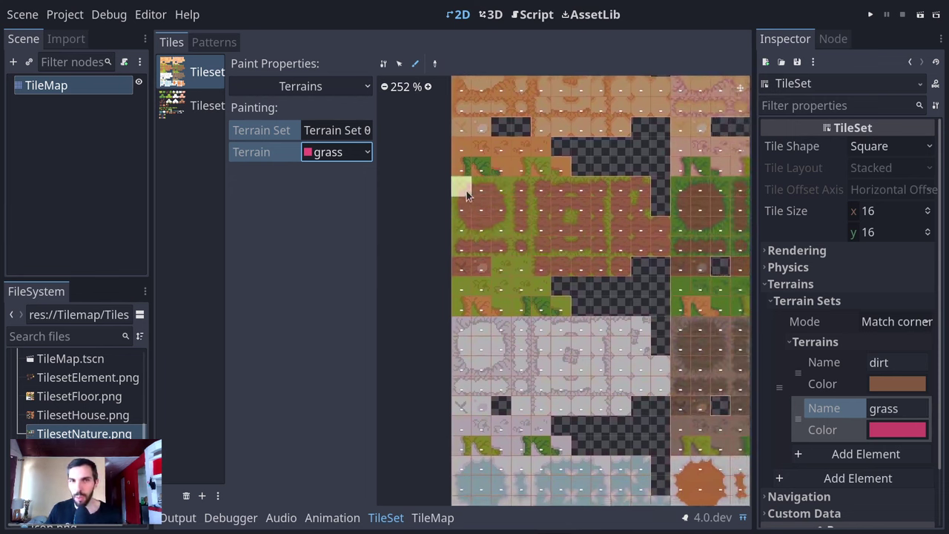
{"action": "left_click_drag", "start_coordinate": [461, 188], "coordinate": [657, 302], "text": "shift"}
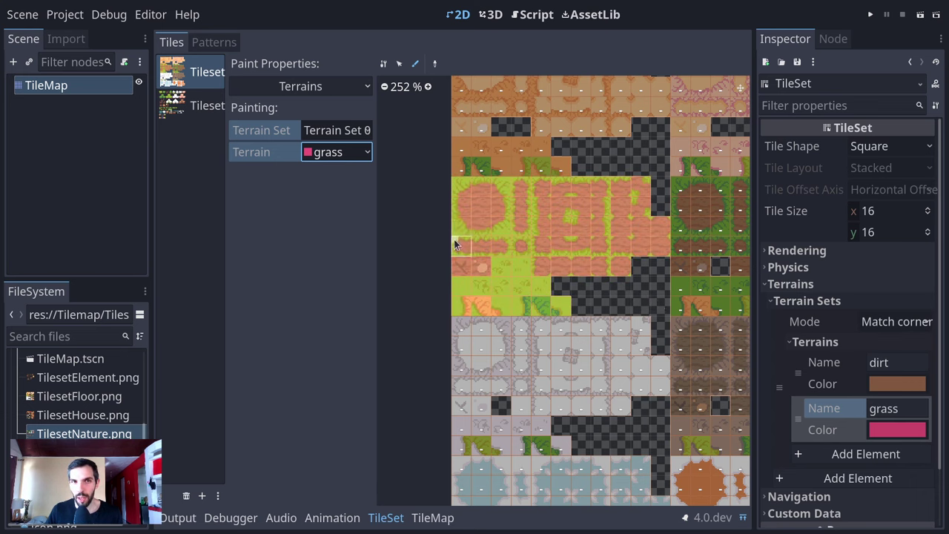
{"action": "scroll", "coordinate": [517, 268], "scroll_direction": "up", "scroll_amount": 1}
{"action": "middle_click_drag", "start_coordinate": [523, 300], "coordinate": [461, 279]}
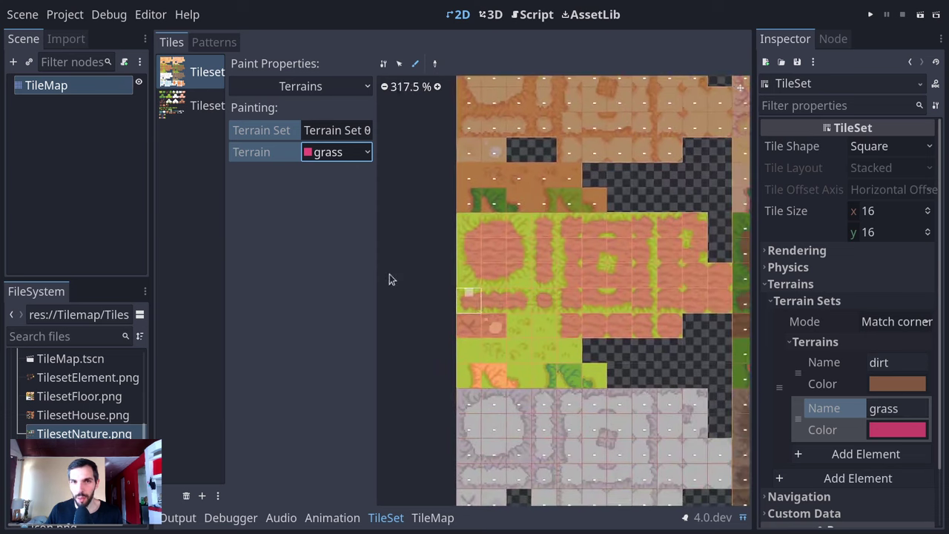
{"action": "left_click_drag", "start_coordinate": [374, 265], "coordinate": [335, 265]}
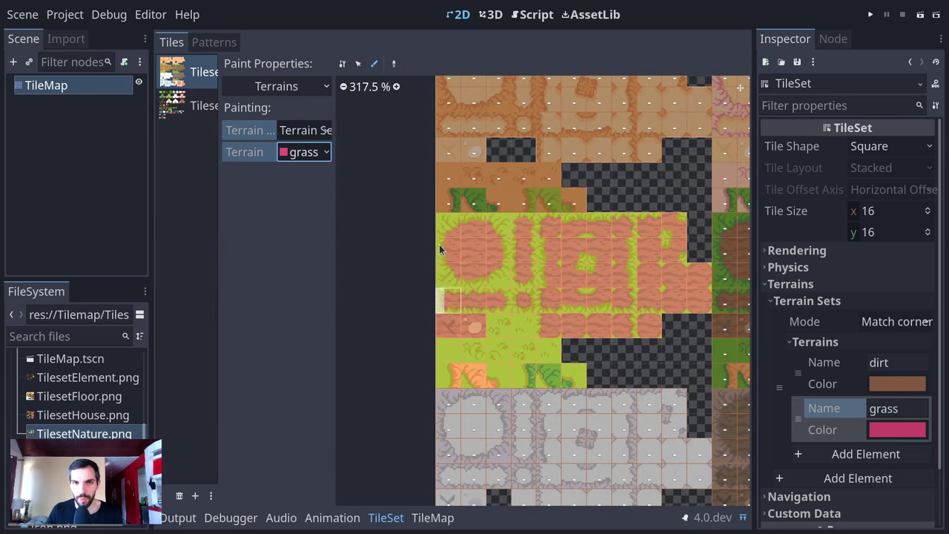
{"action": "left_click_drag", "start_coordinate": [439, 244], "coordinate": [444, 216]}
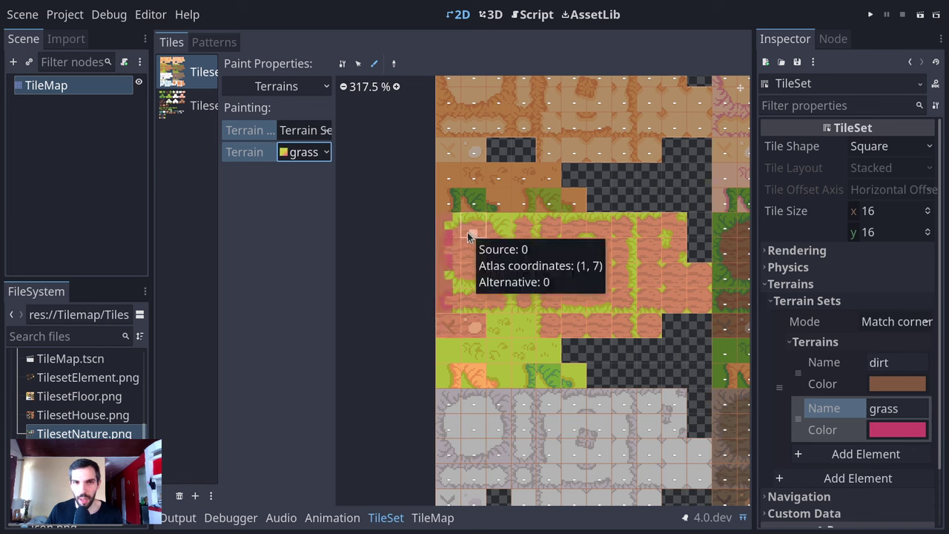
{"action": "middle_click_drag", "start_coordinate": [453, 221], "coordinate": [445, 263]}
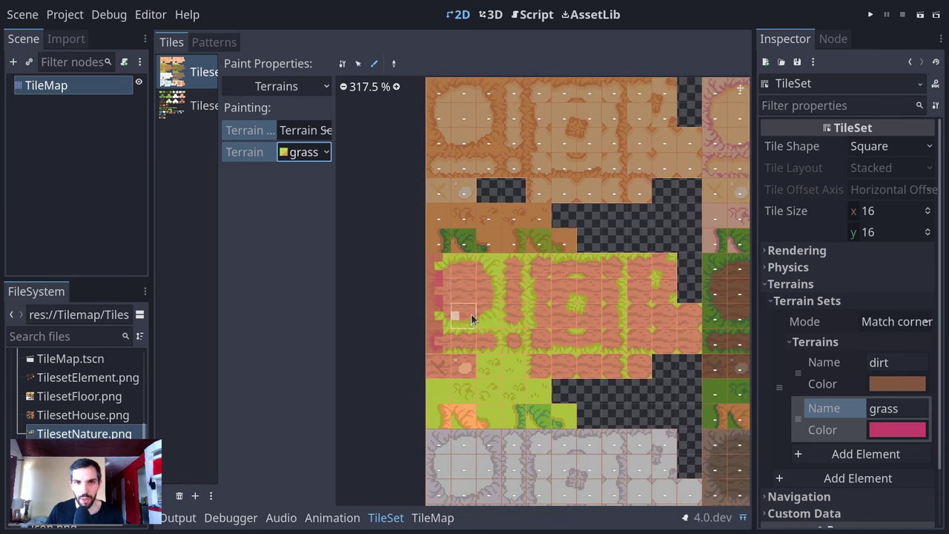
{"action": "middle_click_drag", "start_coordinate": [482, 307], "coordinate": [494, 291]}
{"action": "middle_click_drag", "start_coordinate": [518, 255], "coordinate": [512, 276]}
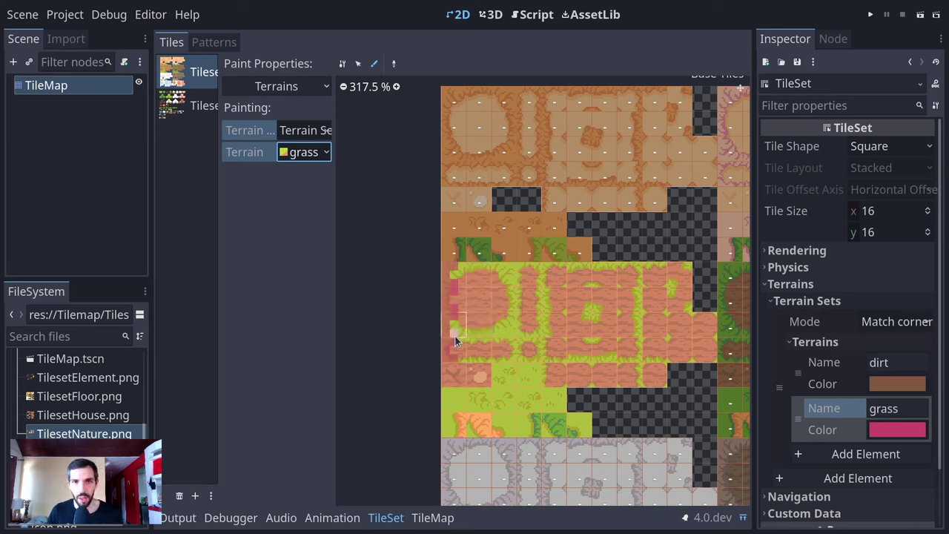
- Erase stray terrain marks with No terrain, then switch back to grass
{"action": "left_click", "coordinate": [304, 152]}
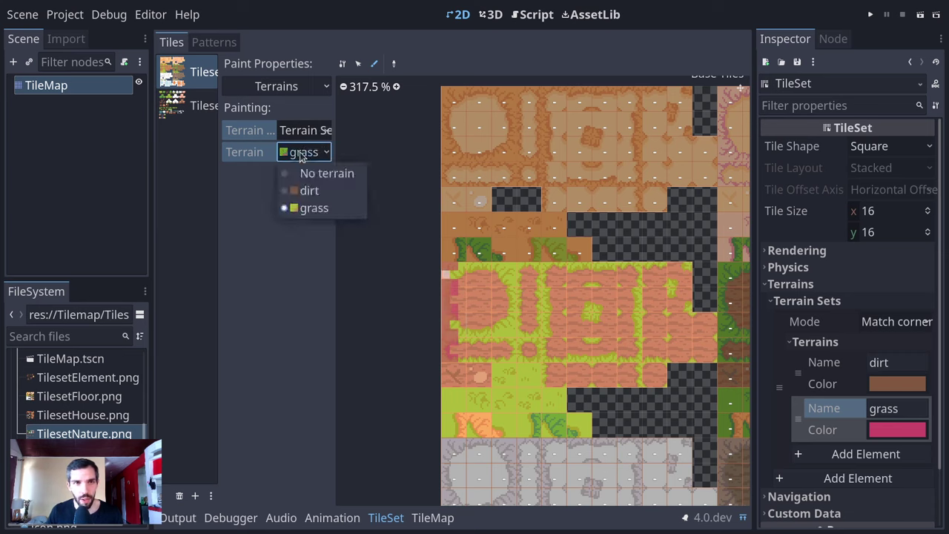
{"action": "left_click", "coordinate": [312, 174]}
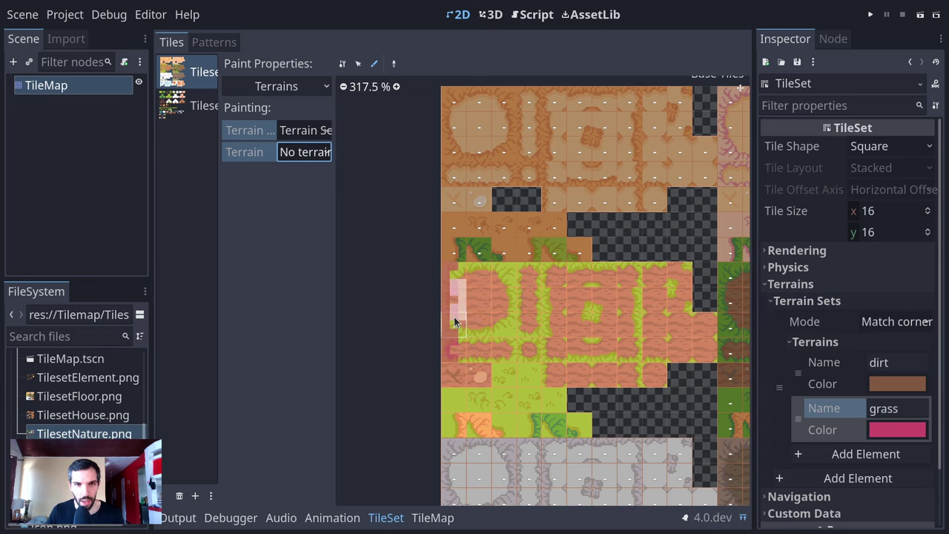
{"action": "scroll", "coordinate": [466, 331], "scroll_direction": "up", "scroll_amount": 3}
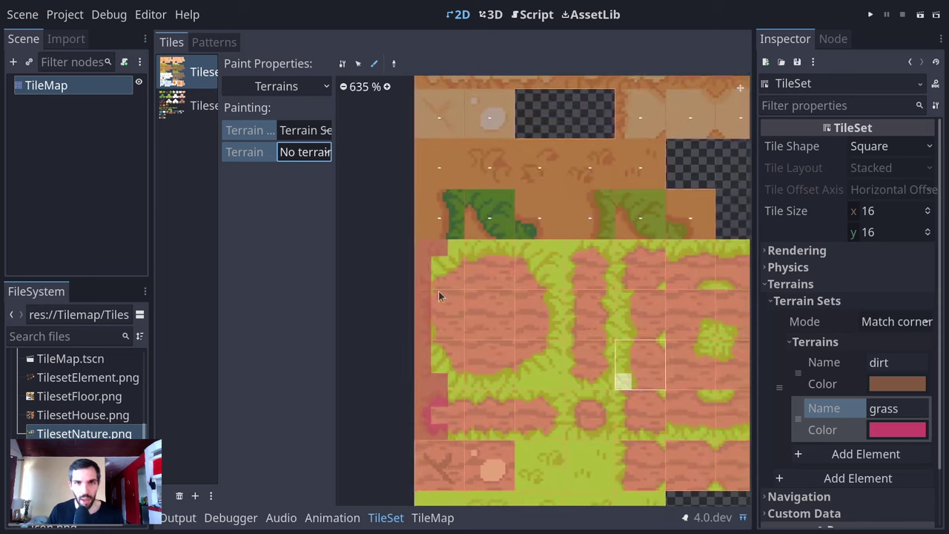
{"action": "left_click", "coordinate": [304, 152]}
{"action": "left_click", "coordinate": [311, 205]}
- Paint grass along the top and lower tile rows and the middle and right columns
{"action": "left_click", "coordinate": [437, 239]}
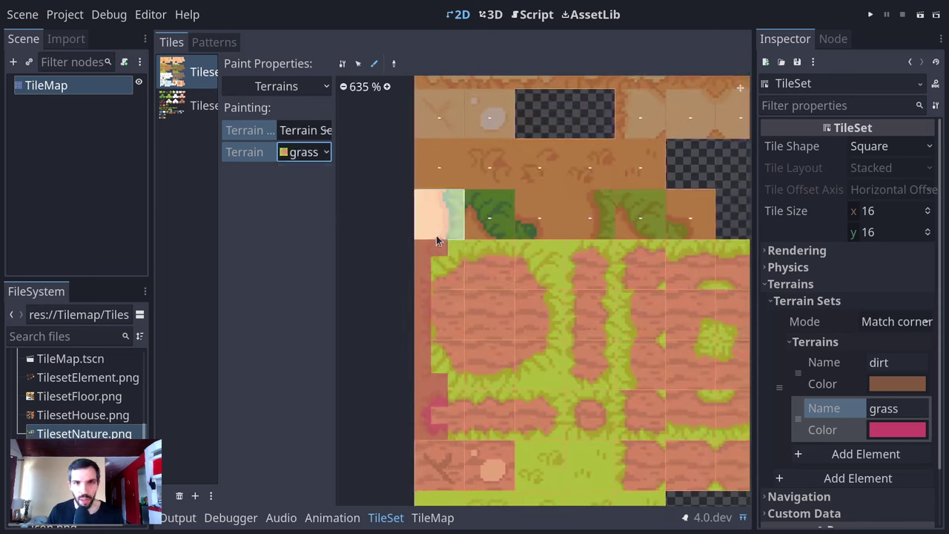
{"action": "left_click_drag", "start_coordinate": [435, 250], "coordinate": [613, 251]}
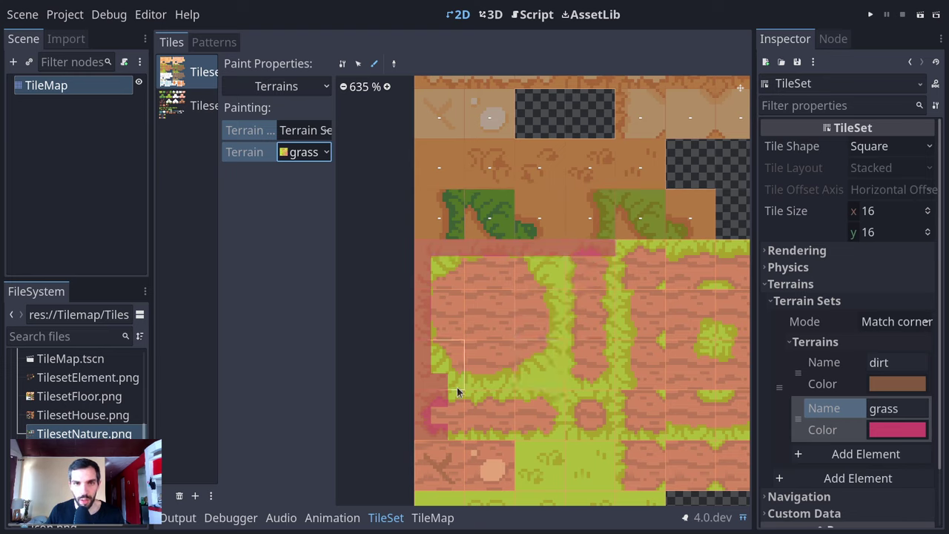
{"action": "mouse_move", "coordinate": [457, 392]}
{"action": "left_mouse_down"}
{"action": "mouse_move", "coordinate": [562, 379]}
{"action": "mouse_move", "coordinate": [562, 397]}
{"action": "left_mouse_up"}
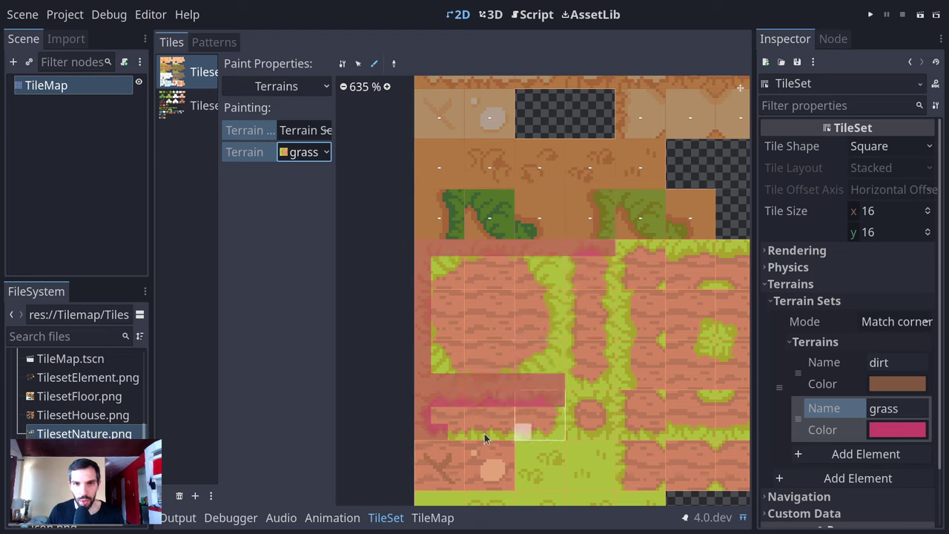
{"action": "mouse_move", "coordinate": [436, 434]}
{"action": "left_mouse_down"}
{"action": "mouse_move", "coordinate": [711, 435]}
{"action": "mouse_move", "coordinate": [662, 434]}
{"action": "left_mouse_up"}
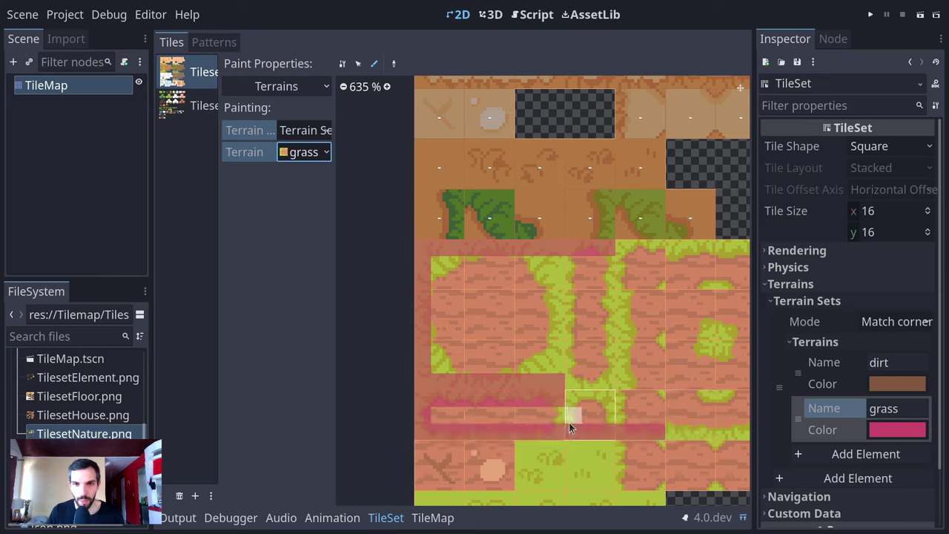
{"action": "mouse_move", "coordinate": [569, 427]}
{"action": "left_mouse_down"}
{"action": "mouse_move", "coordinate": [557, 430]}
{"action": "mouse_move", "coordinate": [574, 250]}
{"action": "mouse_move", "coordinate": [561, 254]}
{"action": "mouse_move", "coordinate": [568, 258]}
{"action": "left_mouse_up"}
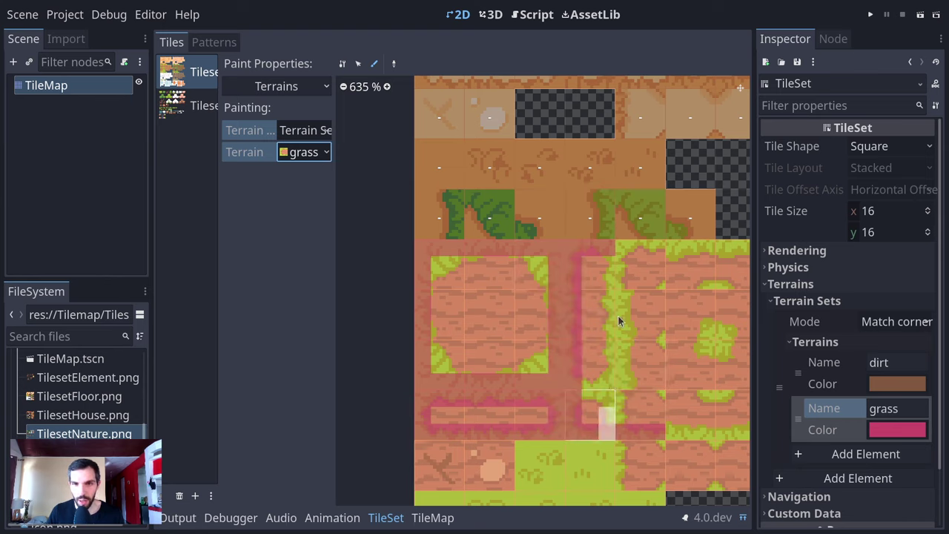
{"action": "left_click_drag", "start_coordinate": [619, 321], "coordinate": [621, 434]}
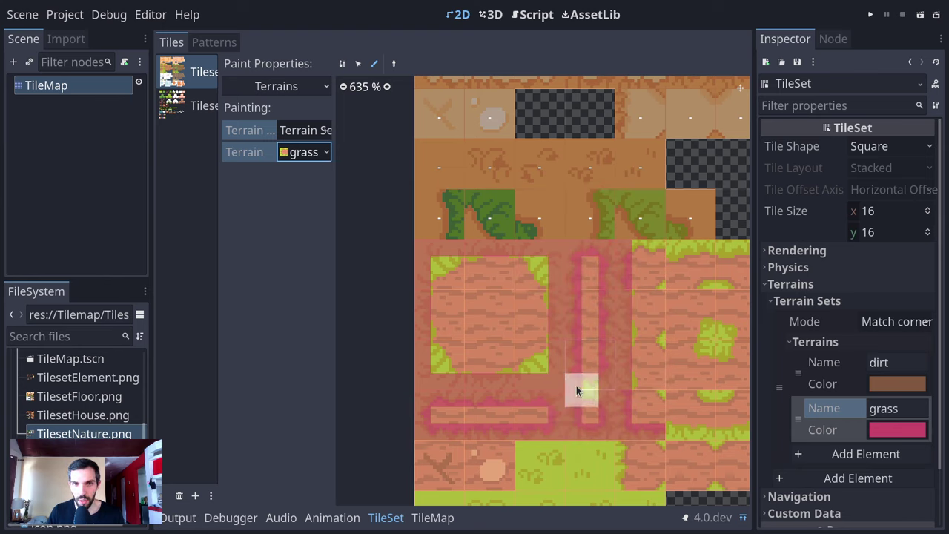
- Mark grass on the bottom row, a top edge, a four-tile corner and the right column
{"action": "middle_click_drag", "start_coordinate": [589, 375], "coordinate": [565, 315]}
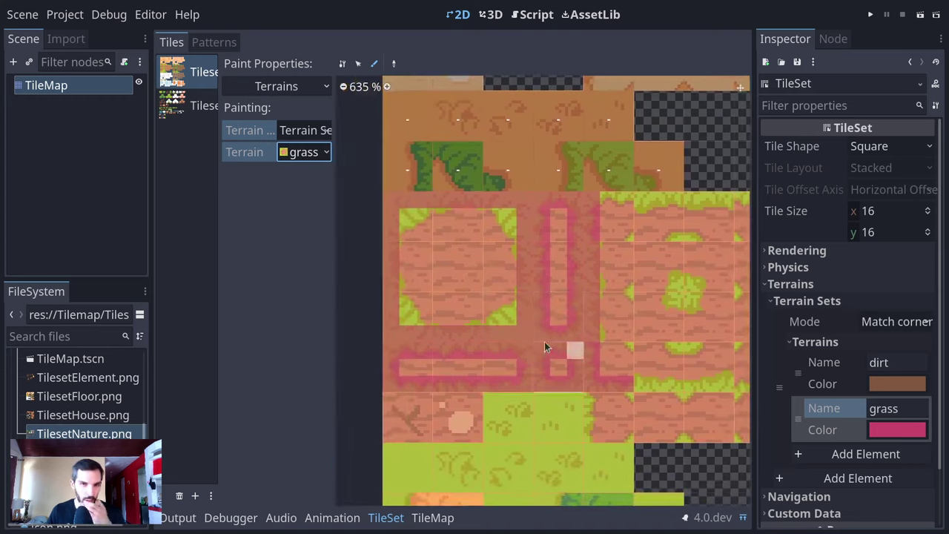
{"action": "middle_click_drag", "start_coordinate": [545, 346], "coordinate": [486, 314]}
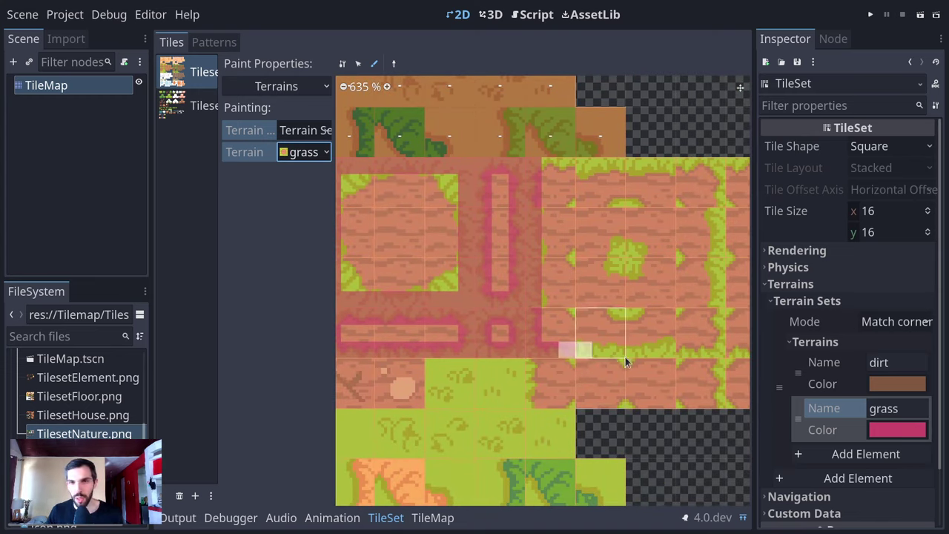
{"action": "mouse_move", "coordinate": [625, 361]}
{"action": "left_mouse_down"}
{"action": "mouse_move", "coordinate": [671, 351]}
{"action": "mouse_move", "coordinate": [662, 344]}
{"action": "left_mouse_up"}
{"action": "left_click", "coordinate": [629, 315]}
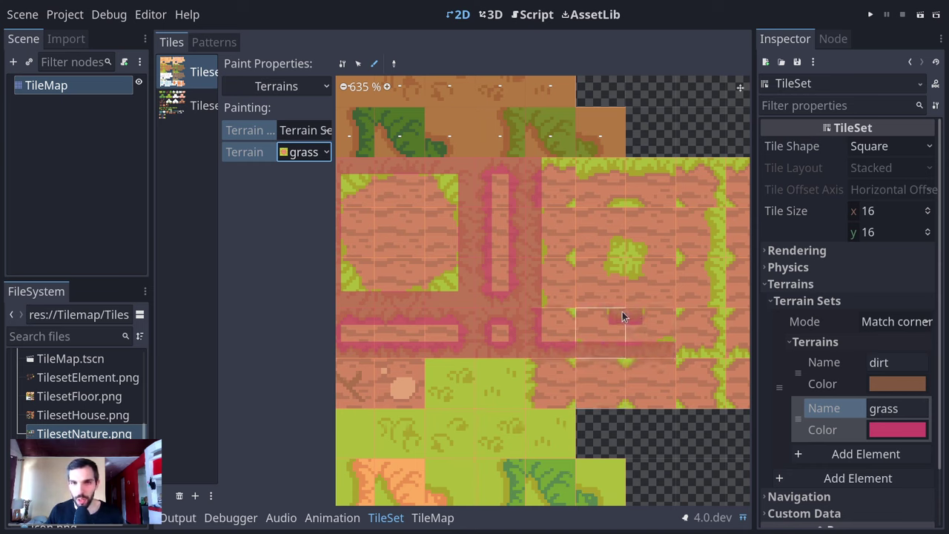
{"action": "left_click", "coordinate": [626, 254]}
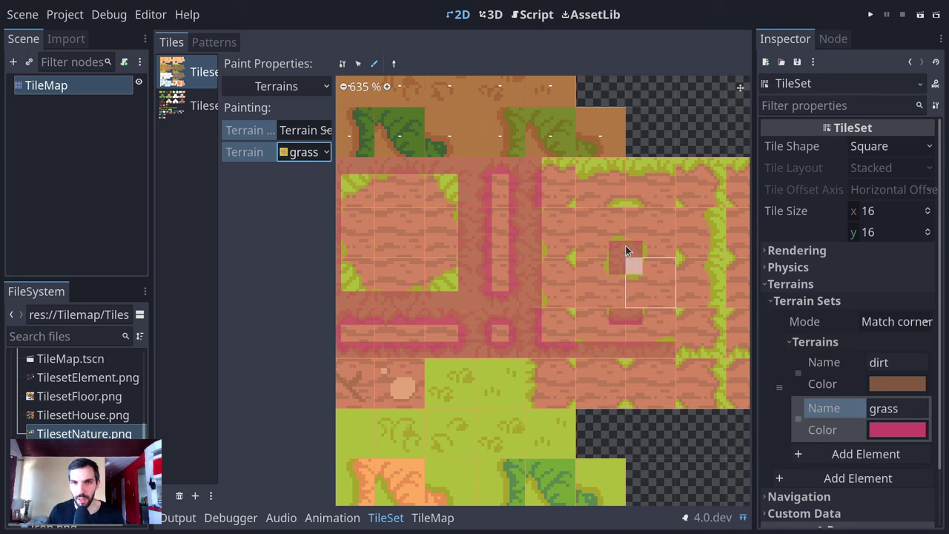
{"action": "scroll", "coordinate": [585, 191], "scroll_direction": "up", "scroll_amount": 1}
{"action": "mouse_move", "coordinate": [554, 179]}
{"action": "left_mouse_down"}
{"action": "mouse_move", "coordinate": [717, 180]}
{"action": "mouse_move", "coordinate": [547, 184]}
{"action": "left_mouse_up"}
{"action": "mouse_move", "coordinate": [717, 185]}
{"action": "left_mouse_down"}
{"action": "mouse_move", "coordinate": [711, 413]}
{"action": "mouse_move", "coordinate": [682, 364]}
{"action": "left_mouse_up"}
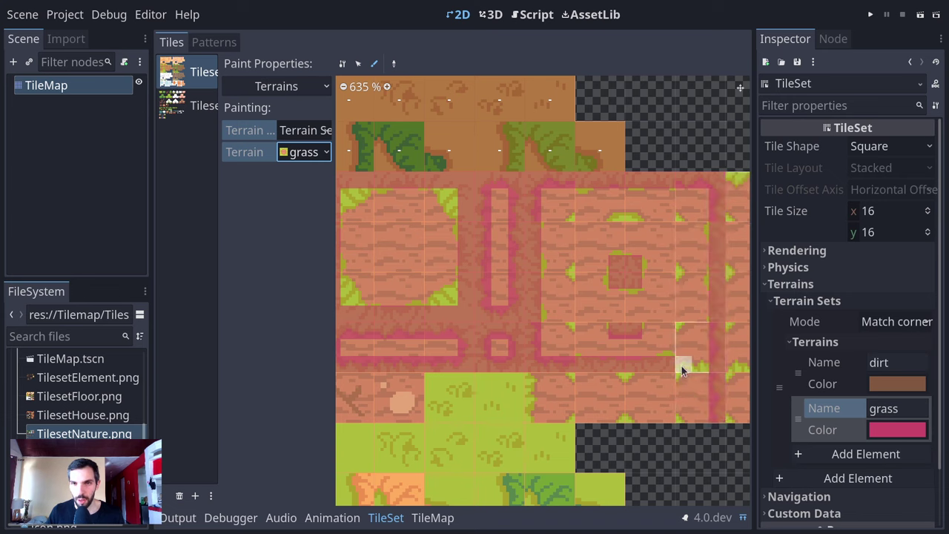
- Mark grass on the centre tiles' top, left and bottom edges and the right column sides
{"action": "scroll", "coordinate": [567, 377], "scroll_direction": "right", "scroll_amount": 3}
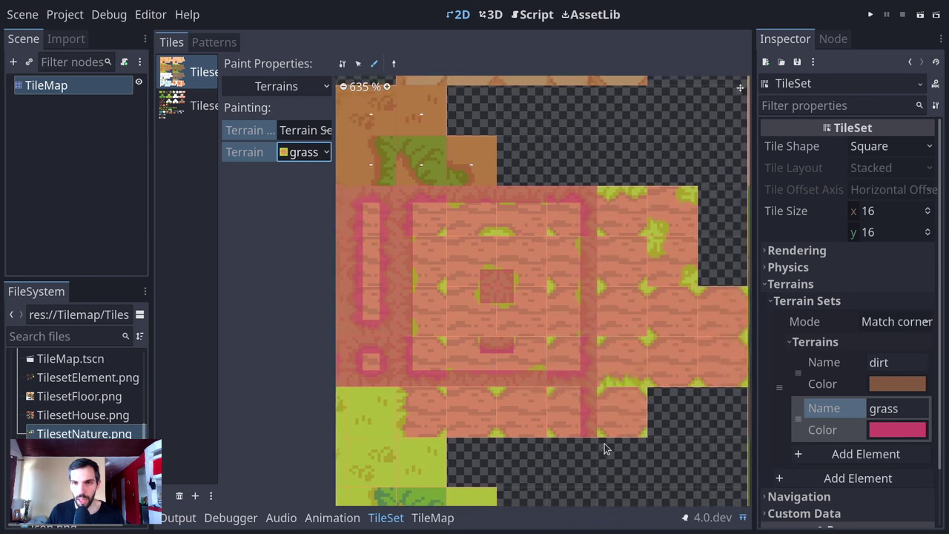
{"action": "left_click_drag", "start_coordinate": [603, 193], "coordinate": [635, 196]}
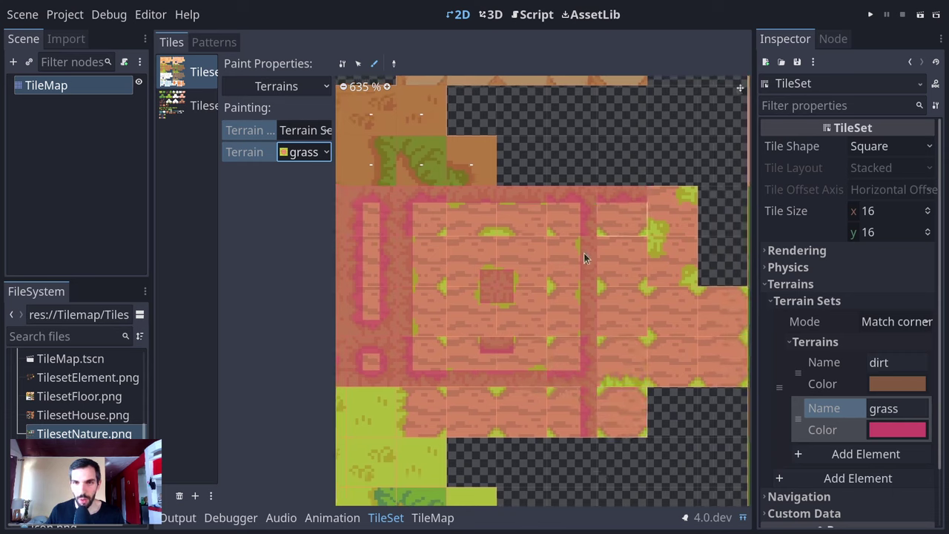
{"action": "left_click", "coordinate": [498, 227]}
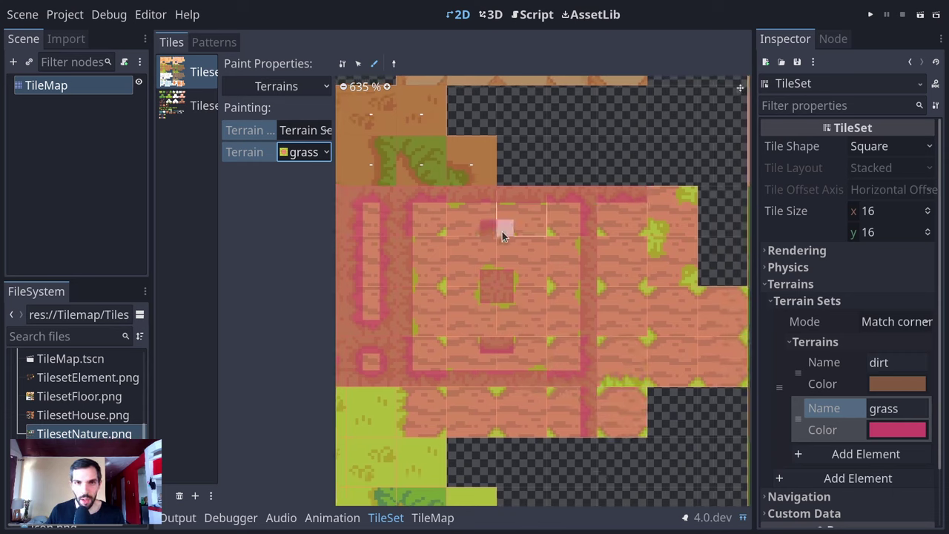
{"action": "left_click", "coordinate": [440, 235]}
{"action": "left_click", "coordinate": [438, 275]}
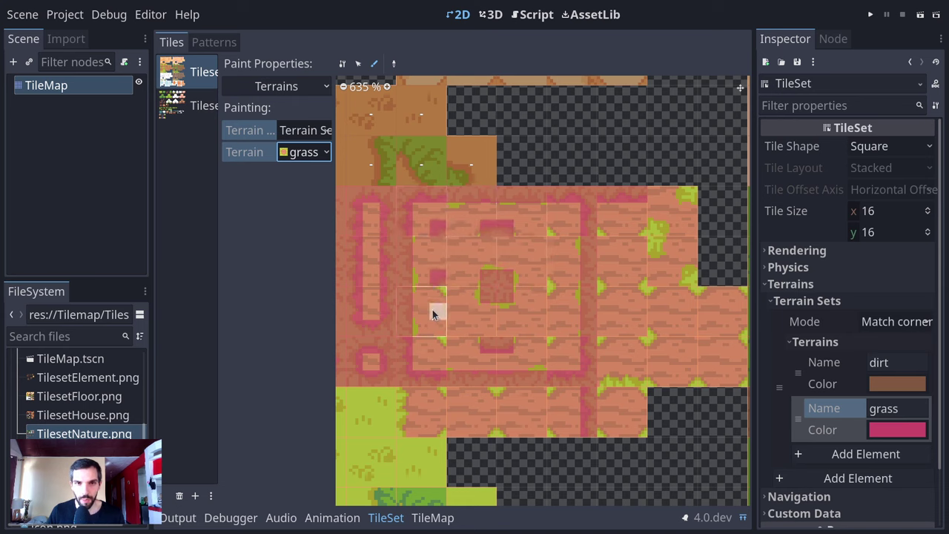
{"action": "mouse_move", "coordinate": [432, 303]}
{"action": "left_mouse_down"}
{"action": "mouse_move", "coordinate": [434, 328]}
{"action": "mouse_move", "coordinate": [555, 343]}
{"action": "left_mouse_up"}
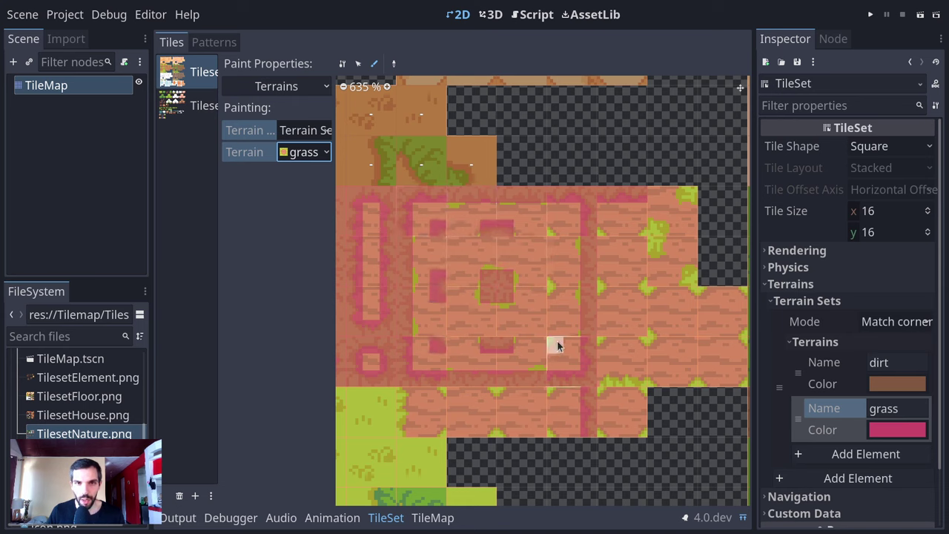
{"action": "left_click_drag", "start_coordinate": [555, 289], "coordinate": [554, 229]}
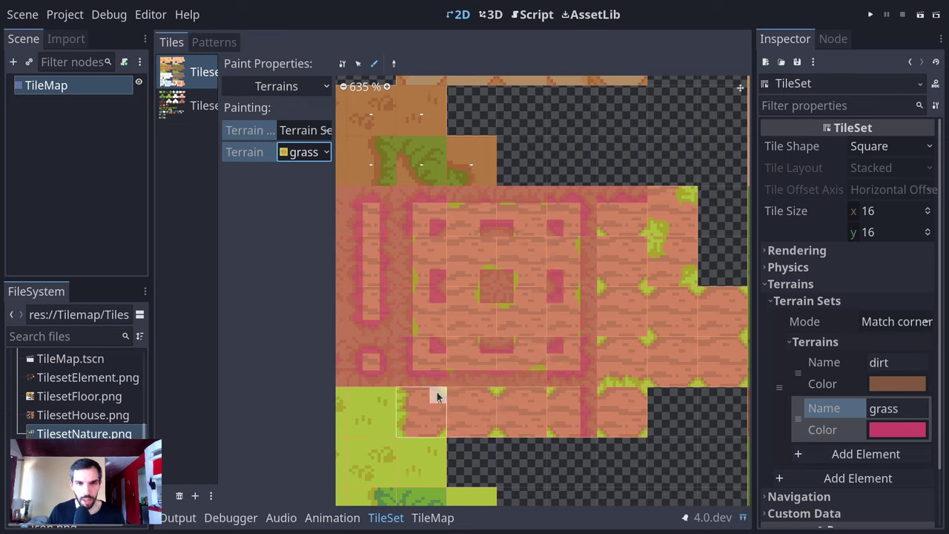
{"action": "scroll", "coordinate": [419, 422], "scroll_direction": "down", "scroll_amount": 5}
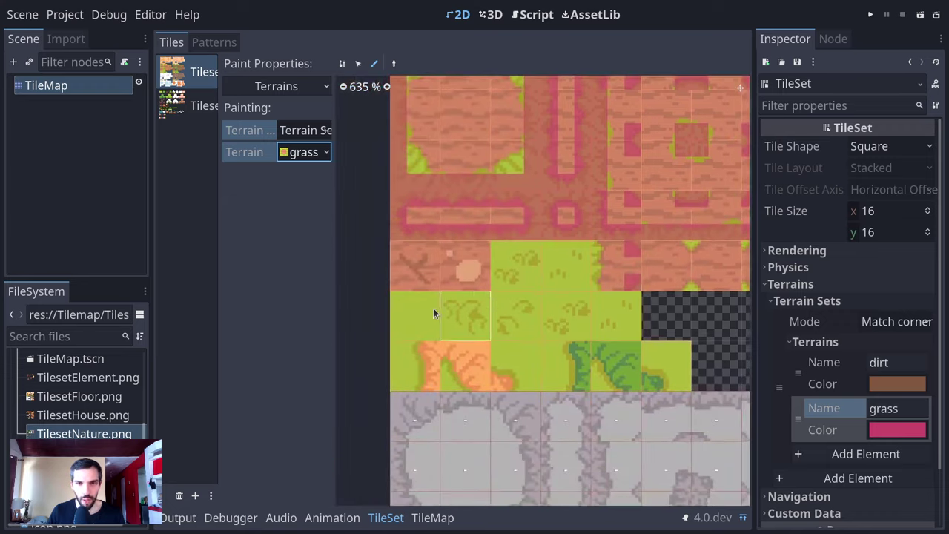
- Paint grass bits across the plain grass tile rows, their centres, top and bottom edges
{"action": "left_click_drag", "start_coordinate": [606, 318], "coordinate": [628, 330]}
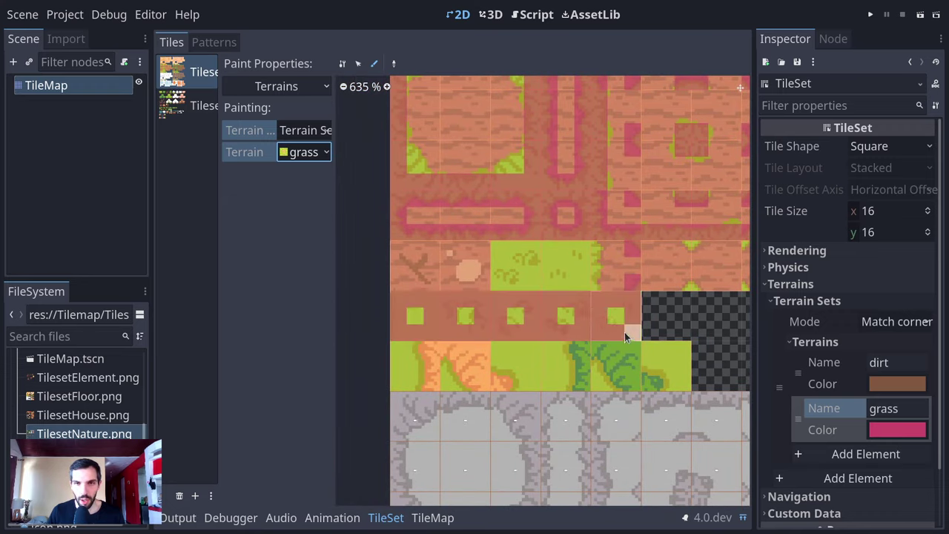
{"action": "mouse_move", "coordinate": [501, 286]}
{"action": "left_mouse_down"}
{"action": "mouse_move", "coordinate": [588, 244]}
{"action": "mouse_move", "coordinate": [593, 261]}
{"action": "left_mouse_up"}
{"action": "middle_click_drag", "start_coordinate": [593, 261], "coordinate": [482, 287]}
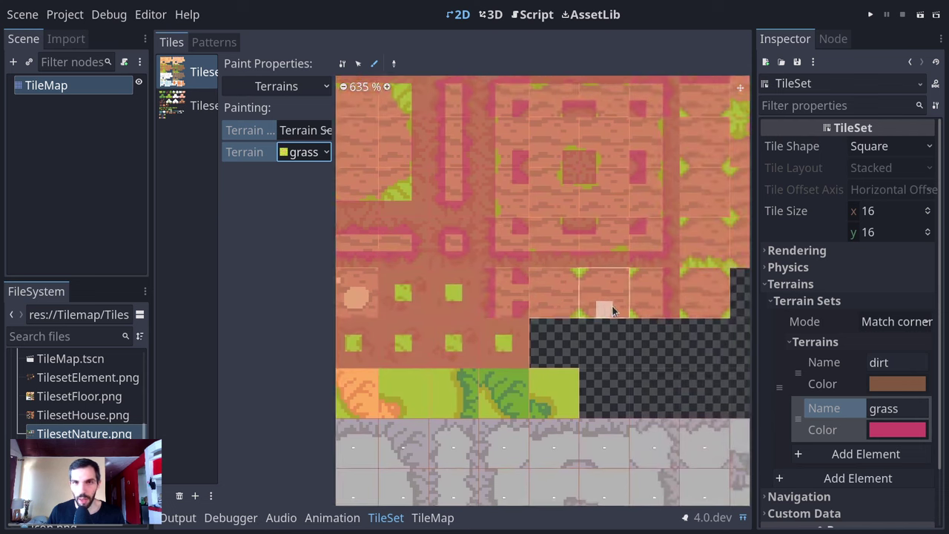
{"action": "mouse_move", "coordinate": [580, 292]}
{"action": "left_mouse_down"}
{"action": "mouse_move", "coordinate": [587, 282]}
{"action": "mouse_move", "coordinate": [627, 275]}
{"action": "mouse_move", "coordinate": [637, 285]}
{"action": "left_mouse_up"}
{"action": "mouse_move", "coordinate": [639, 320]}
{"action": "left_mouse_down"}
{"action": "mouse_move", "coordinate": [686, 320]}
{"action": "mouse_move", "coordinate": [720, 276]}
{"action": "mouse_move", "coordinate": [685, 273]}
{"action": "mouse_move", "coordinate": [690, 261]}
{"action": "left_mouse_up"}
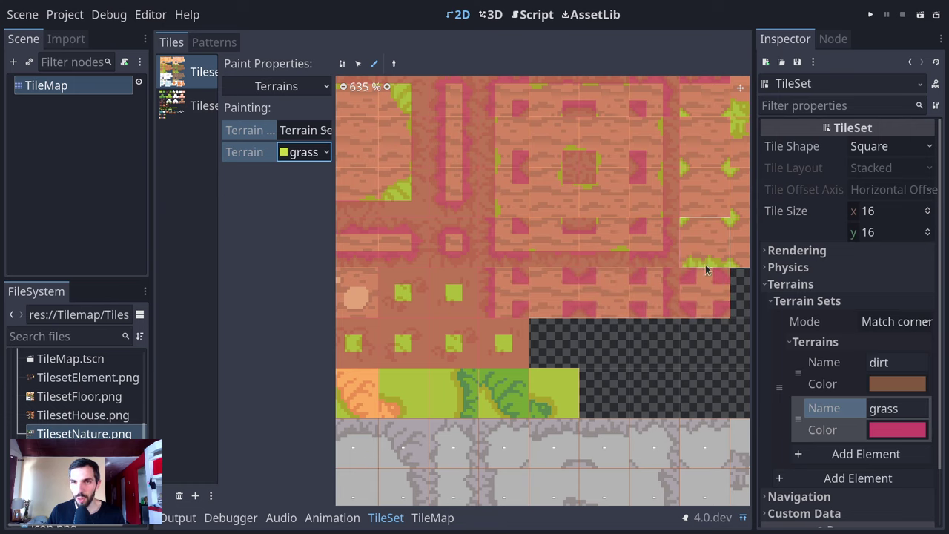
{"action": "middle_click_drag", "start_coordinate": [710, 260], "coordinate": [621, 280]}
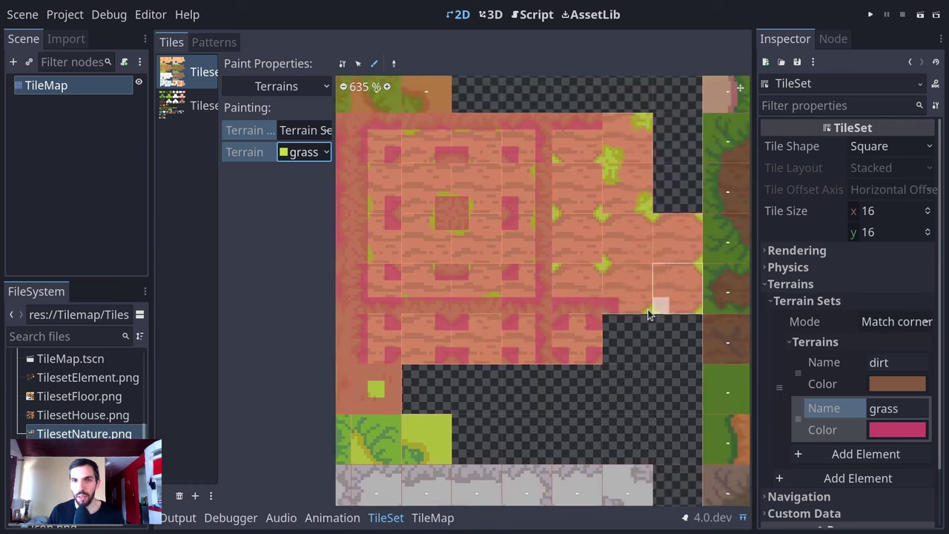
{"action": "left_click_drag", "start_coordinate": [648, 315], "coordinate": [602, 279]}
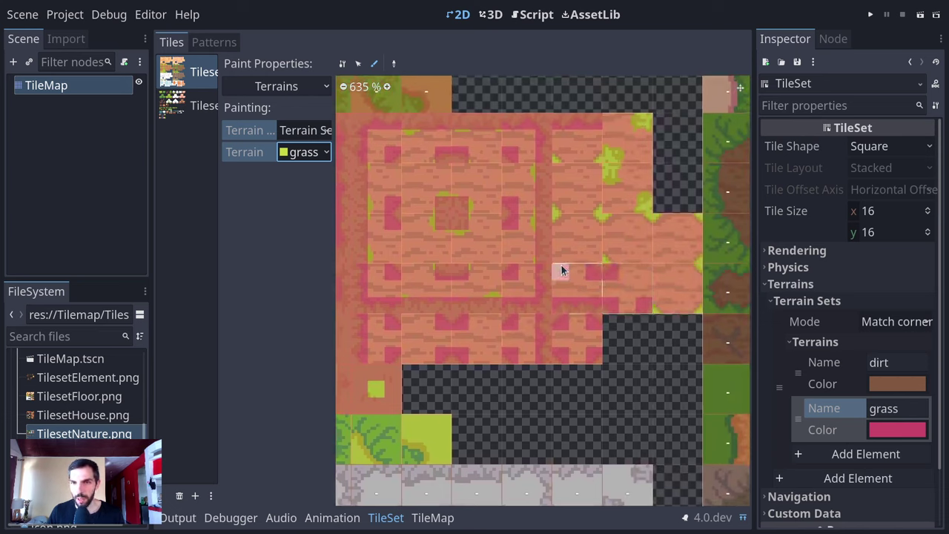
{"action": "left_click", "coordinate": [561, 270]}
- Mark the corners and right edge of the remaining transition tiles as grass
{"action": "left_click", "coordinate": [561, 210]}
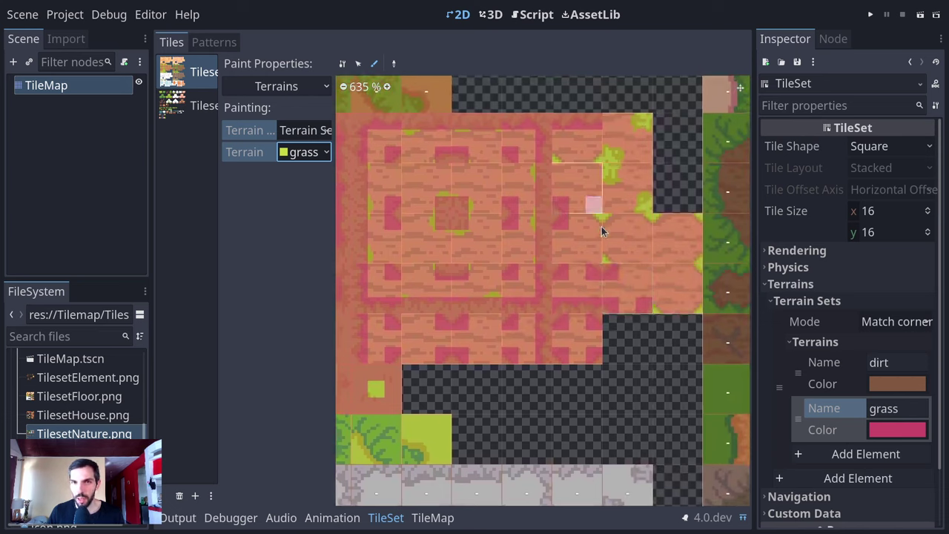
{"action": "left_click", "coordinate": [601, 218]}
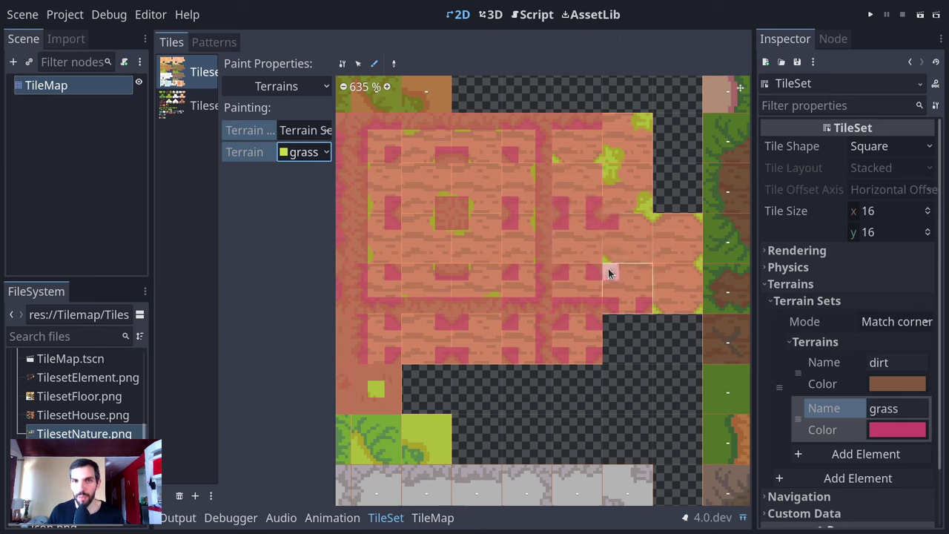
{"action": "left_click", "coordinate": [650, 222]}
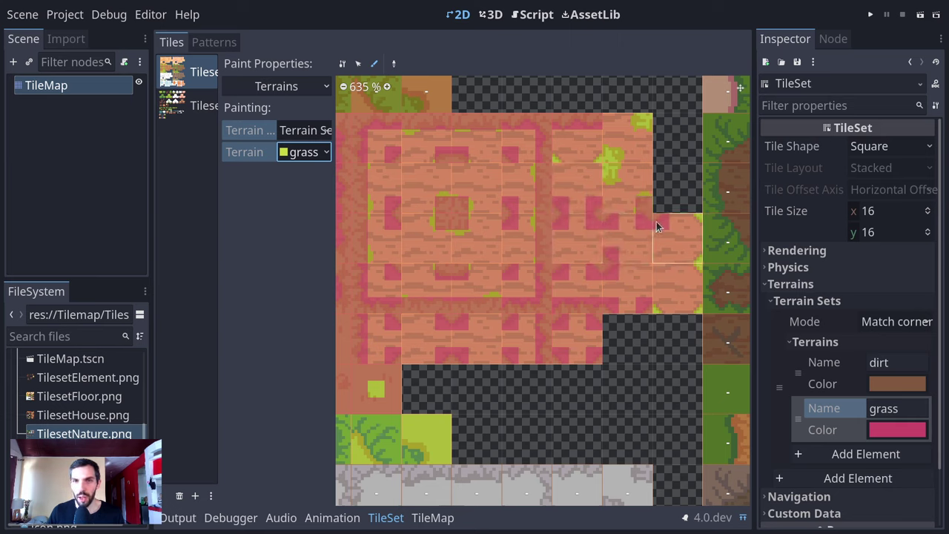
{"action": "left_click_drag", "start_coordinate": [694, 223], "coordinate": [695, 259]}
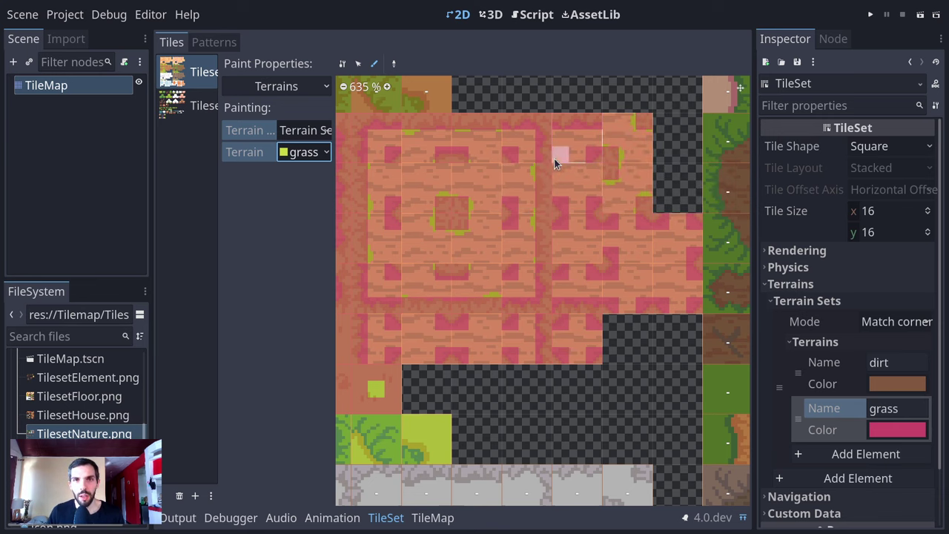
{"action": "scroll", "coordinate": [415, 300], "scroll_direction": "left", "scroll_amount": 5, "text": "shift"}
{"action": "scroll", "coordinate": [616, 312], "scroll_direction": "up", "scroll_amount": 1}
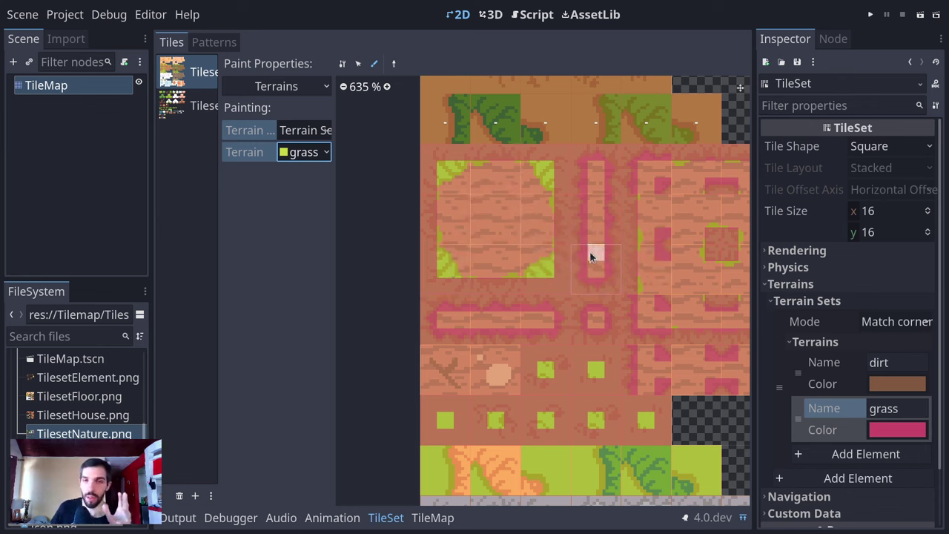
{"action": "middle_click_drag", "start_coordinate": [576, 238], "coordinate": [519, 265]}
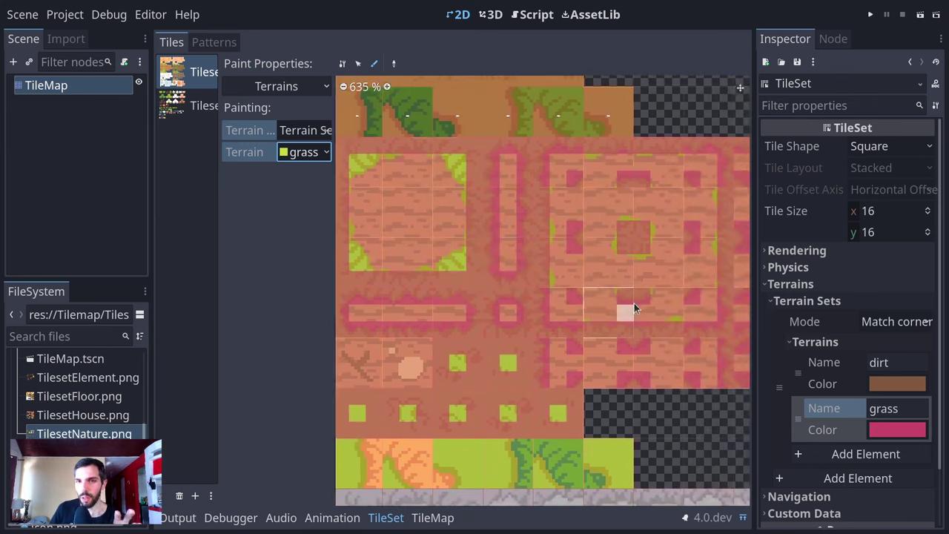
{"action": "middle_click_drag", "start_coordinate": [623, 283], "coordinate": [581, 266]}
{"action": "scroll", "coordinate": [581, 252], "scroll_direction": "down", "scroll_amount": 1}
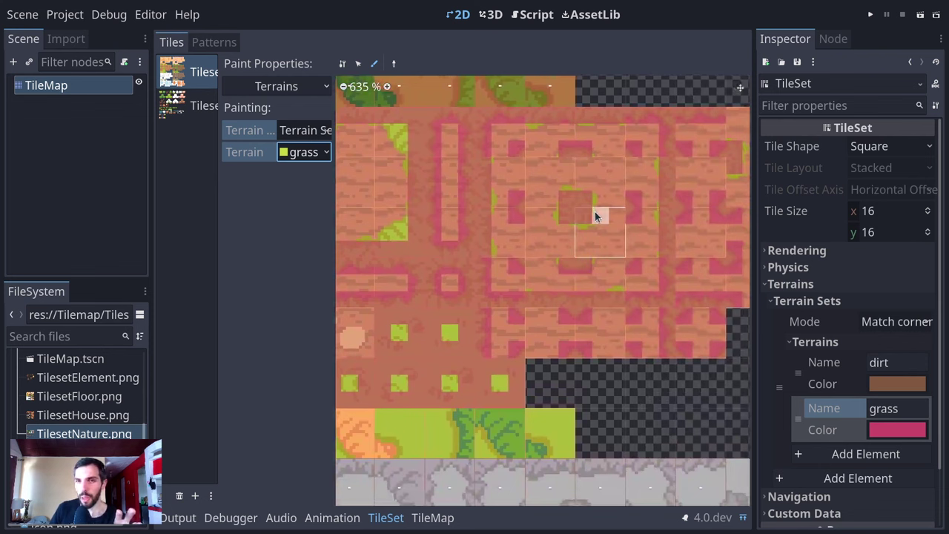
{"action": "scroll", "coordinate": [600, 216], "scroll_direction": "down", "scroll_amount": 1}
{"action": "scroll", "coordinate": [602, 218], "scroll_direction": "down", "scroll_amount": 2}
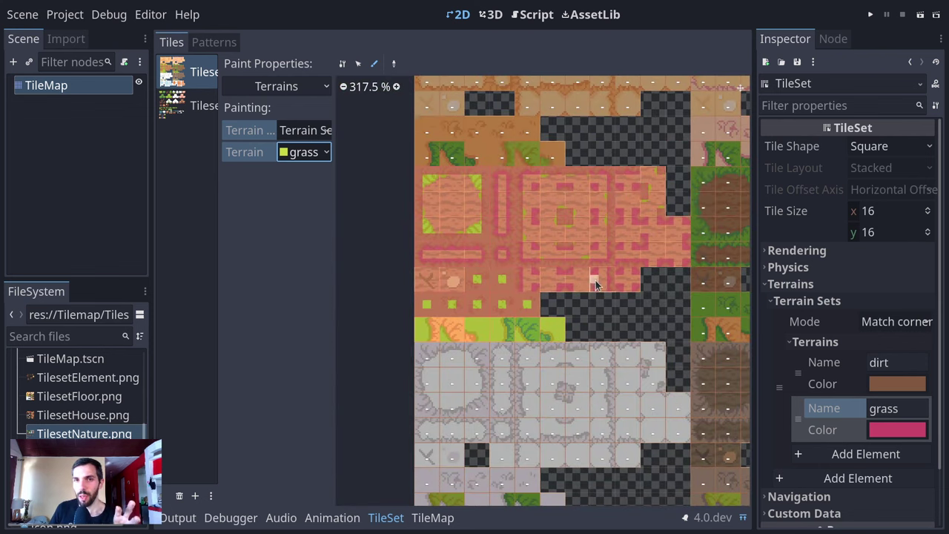
- Leave the TileSet editor for the TileMap tab in the bottom panel
{"action": "middle_click_drag", "start_coordinate": [595, 284], "coordinate": [584, 352]}
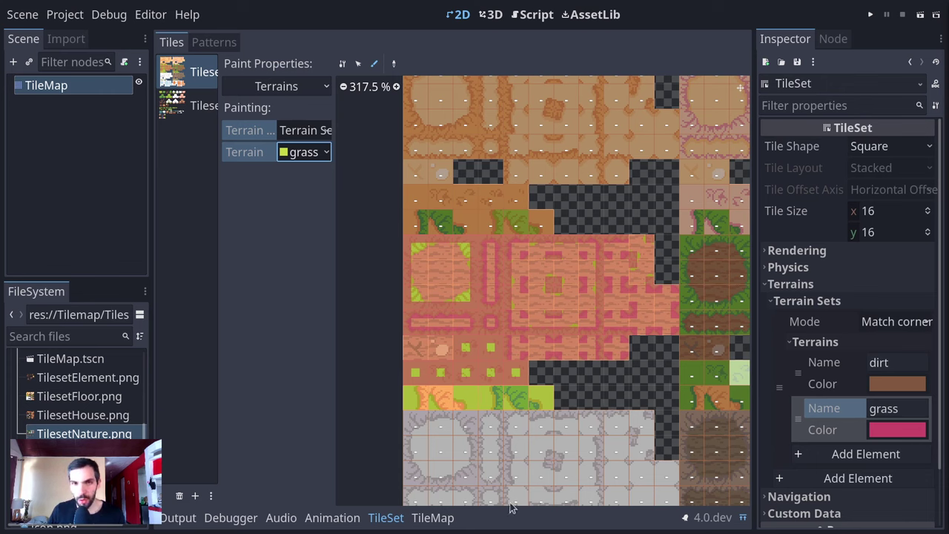
{"action": "left_click", "coordinate": [452, 520]}
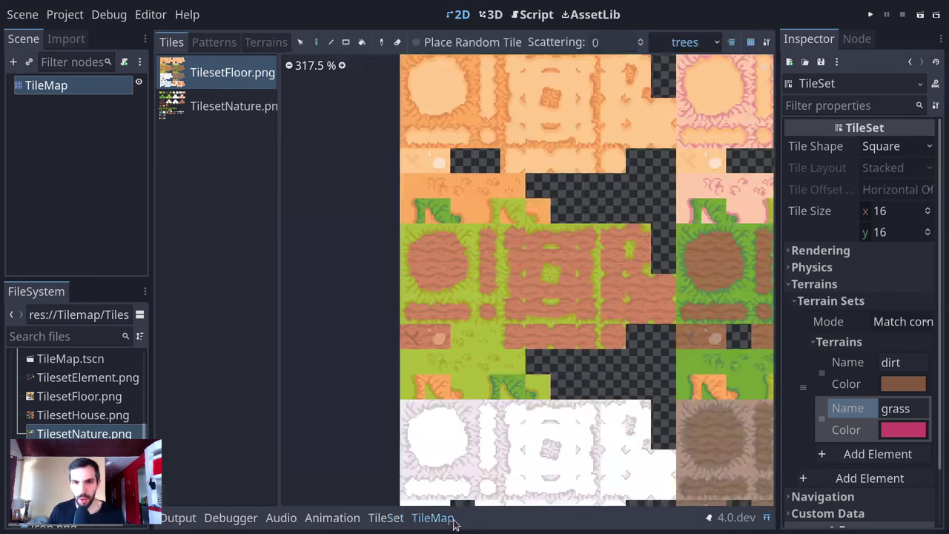
- Choose the grass terrain and its first tile in the TileMap's Terrains tab
{"action": "left_click", "coordinate": [766, 517]}
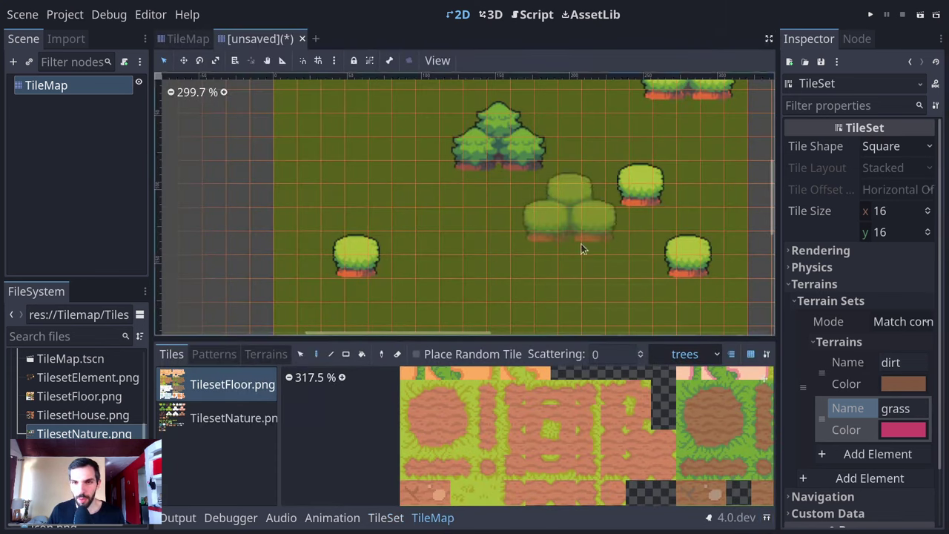
{"action": "scroll", "coordinate": [550, 290], "scroll_direction": "down", "scroll_amount": 2}
{"action": "left_click", "coordinate": [269, 401]}
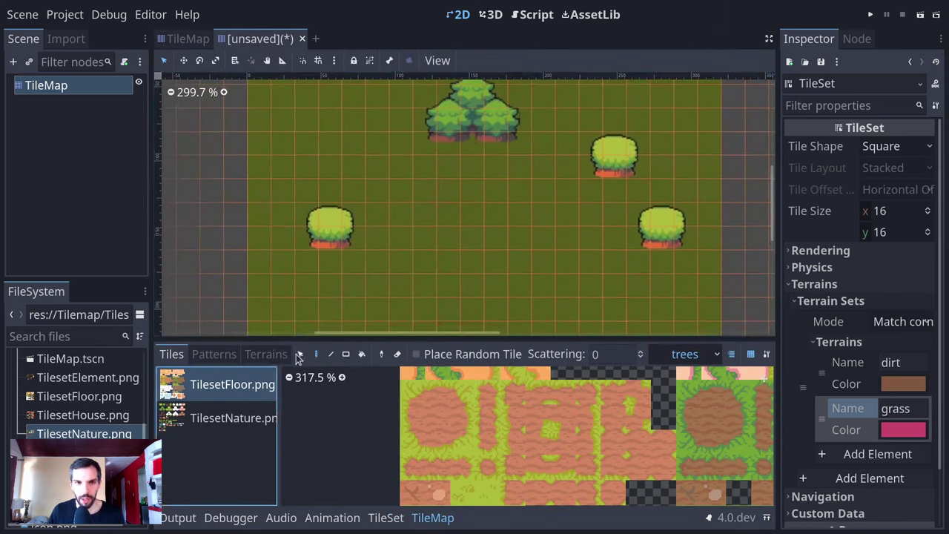
{"action": "left_click", "coordinate": [267, 354]}
{"action": "left_click", "coordinate": [202, 417]}
{"action": "scroll", "coordinate": [530, 204], "scroll_direction": "left", "scroll_amount": 3}
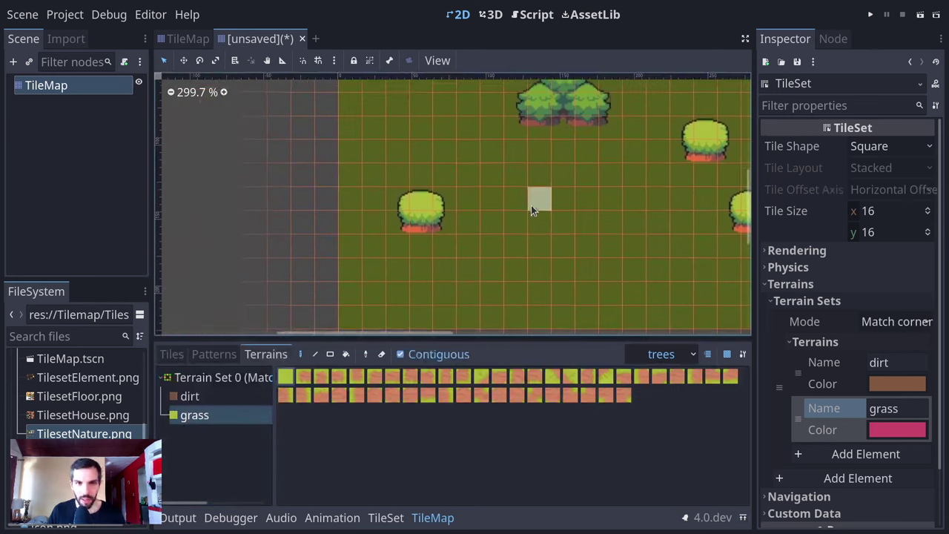
{"action": "left_click", "coordinate": [285, 376]}
- Drag grass-terrain rectangles onto the map below the bushes
{"action": "scroll", "coordinate": [499, 185], "scroll_direction": "down", "scroll_amount": 4}
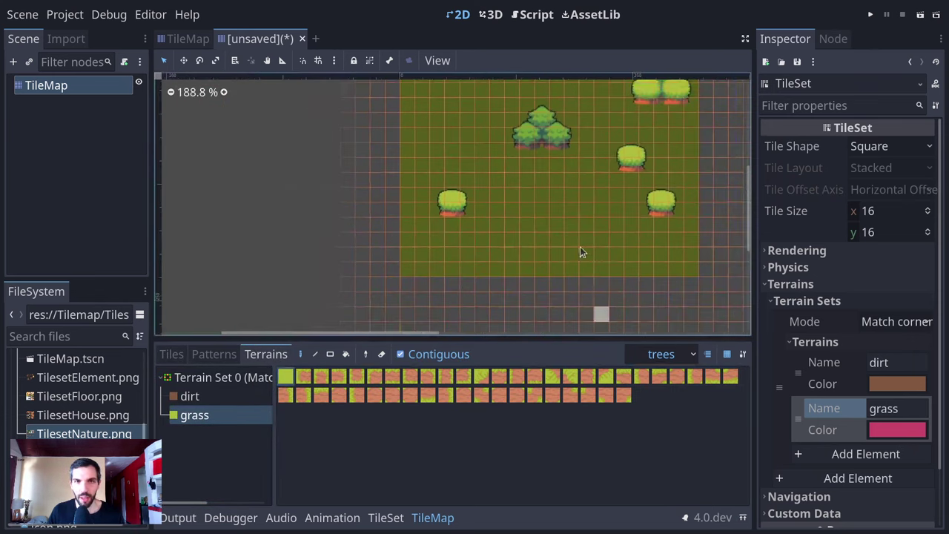
{"action": "scroll", "coordinate": [580, 247], "scroll_direction": "down", "scroll_amount": 2}
{"action": "mouse_move", "coordinate": [468, 277]}
{"action": "left_mouse_down"}
{"action": "mouse_move", "coordinate": [571, 263]}
{"action": "mouse_move", "coordinate": [533, 283]}
{"action": "mouse_move", "coordinate": [400, 290]}
{"action": "mouse_move", "coordinate": [635, 300]}
{"action": "left_mouse_up"}
{"action": "scroll", "coordinate": [448, 268], "scroll_direction": "down", "scroll_amount": 1}
{"action": "mouse_move", "coordinate": [393, 259]}
{"action": "left_mouse_down", "text": "ctrl+shift"}
{"action": "mouse_move", "coordinate": [683, 337]}
{"action": "mouse_move", "coordinate": [657, 325]}
{"action": "left_mouse_up", "text": "ctrl+shift"}
{"action": "scroll", "coordinate": [662, 238], "scroll_direction": "down", "scroll_amount": 2}
{"action": "scroll", "coordinate": [662, 242], "scroll_direction": "down", "scroll_amount": 1}
- Mark grass corners across a lower row of floor atlas tiles in the TileSet editor
{"action": "left_click", "coordinate": [386, 518]}
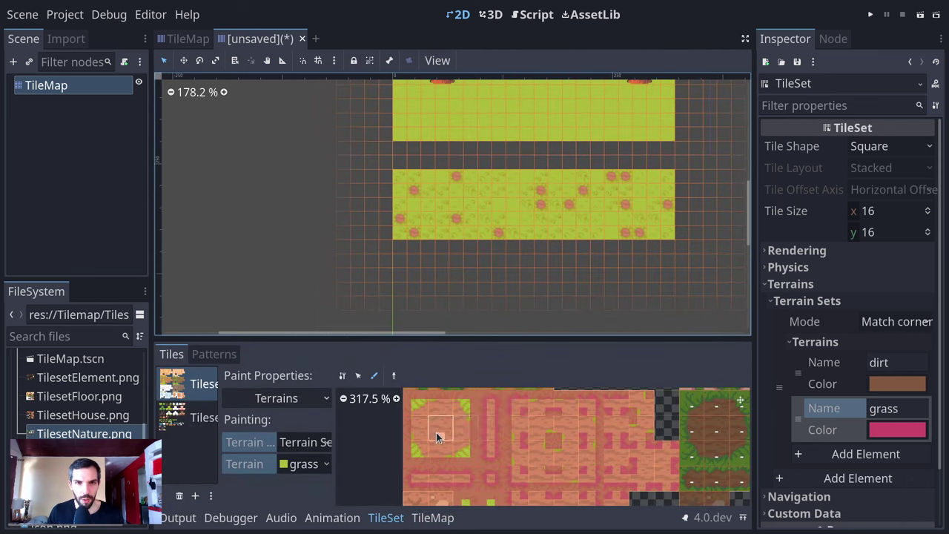
{"action": "scroll", "coordinate": [435, 432], "scroll_direction": "up", "scroll_amount": 2}
{"action": "middle_click_drag", "start_coordinate": [459, 485], "coordinate": [450, 445]}
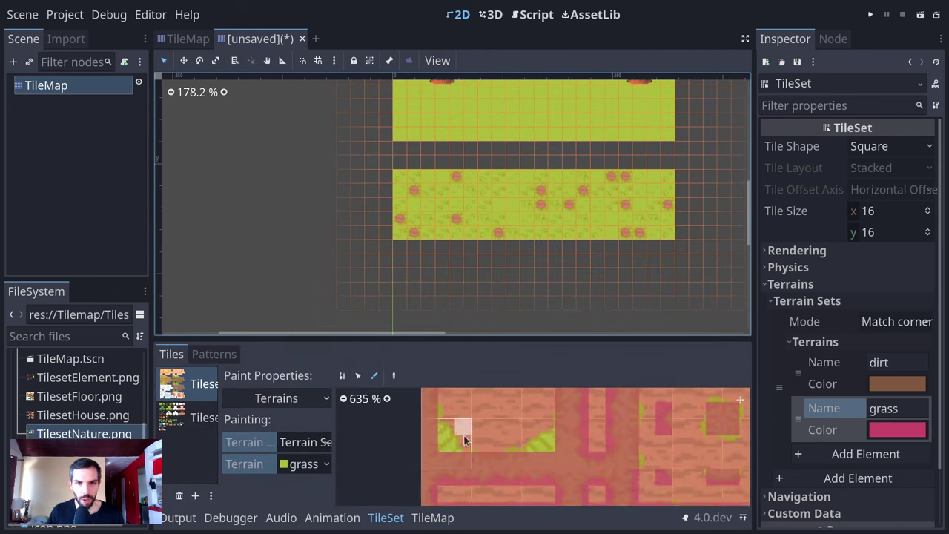
{"action": "left_click", "coordinate": [451, 435]}
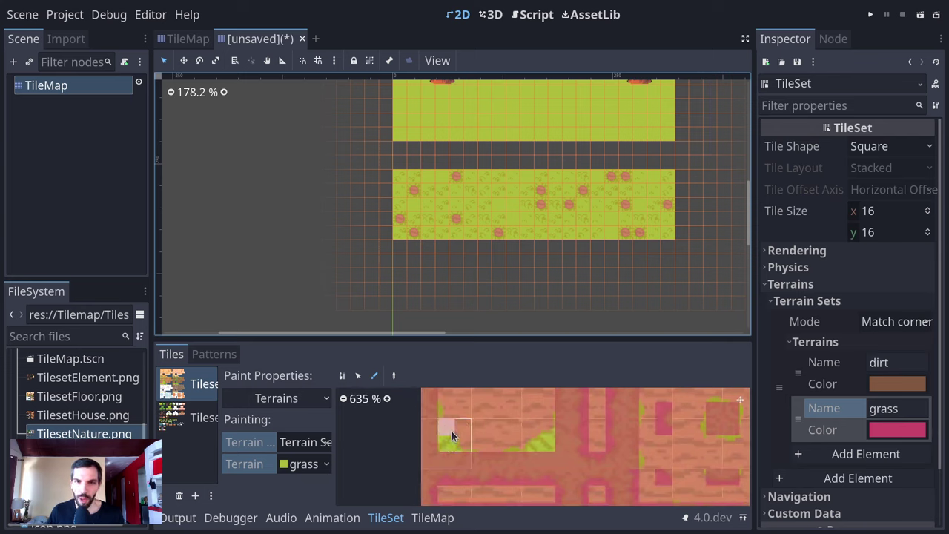
{"action": "left_click_drag", "start_coordinate": [443, 446], "coordinate": [561, 443]}
{"action": "middle_click_drag", "start_coordinate": [552, 430], "coordinate": [570, 471]}
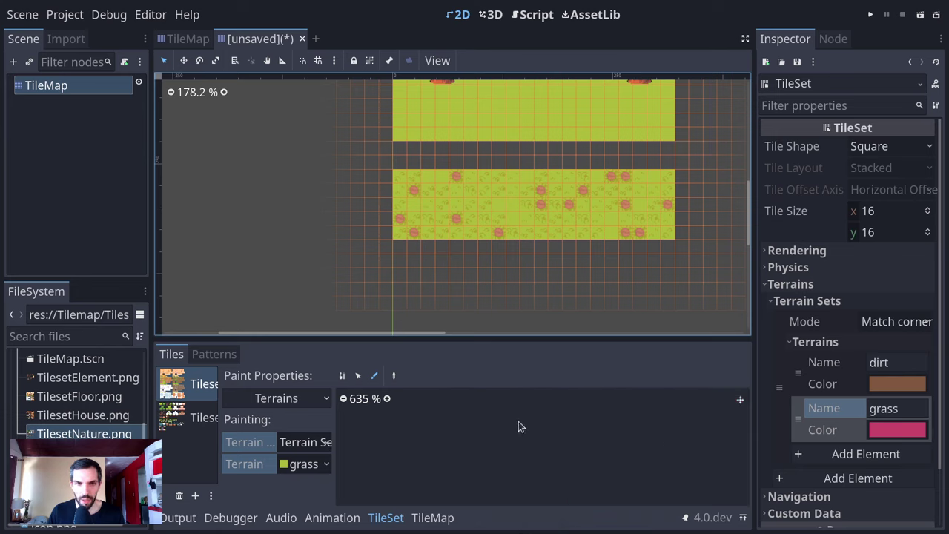
{"action": "scroll", "coordinate": [517, 459], "scroll_direction": "down", "scroll_amount": 14}
{"action": "scroll", "coordinate": [549, 452], "scroll_direction": "up", "scroll_amount": 5}
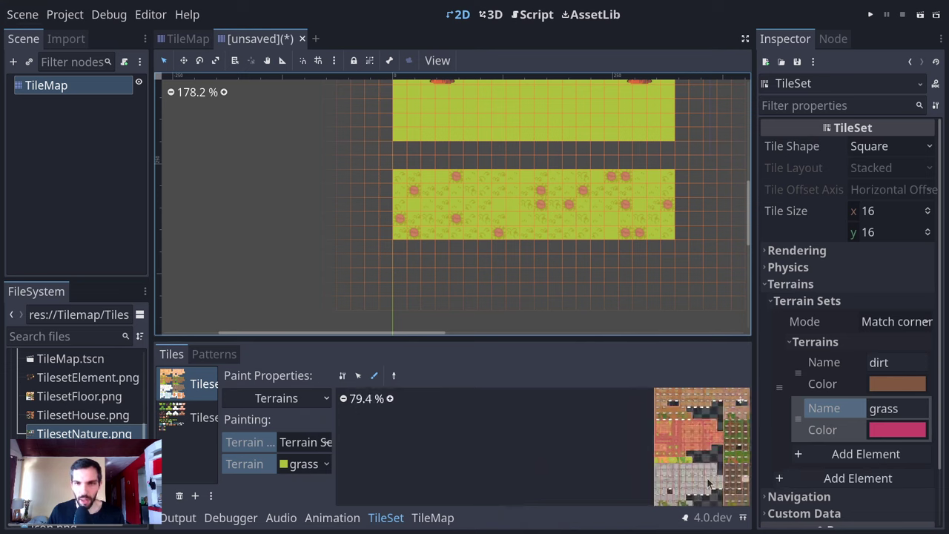
{"action": "scroll", "coordinate": [699, 455], "scroll_direction": "up", "scroll_amount": 4}
{"action": "scroll", "coordinate": [599, 459], "scroll_direction": "up", "scroll_amount": 3}
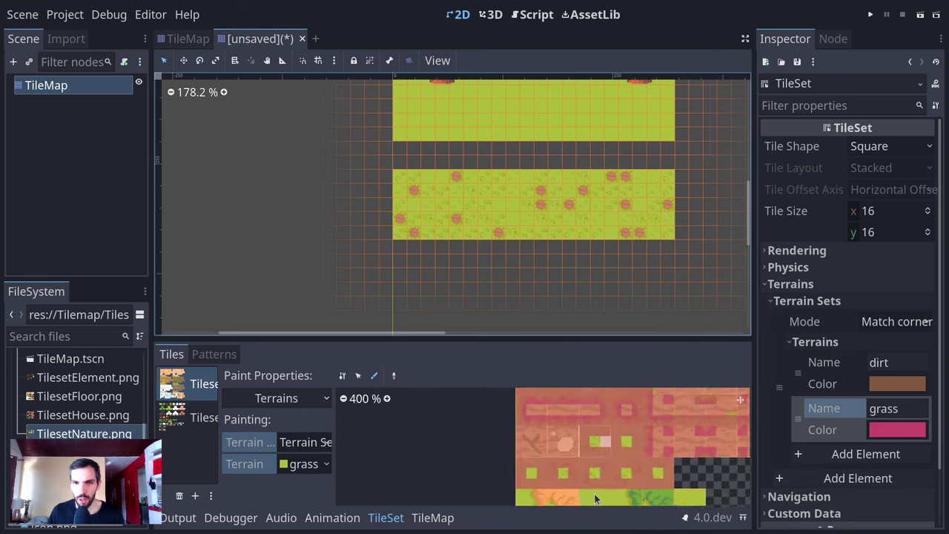
- Set Paint Properties to Terrains with no terrain and maximize the tile set editor
{"action": "left_click", "coordinate": [293, 400]}
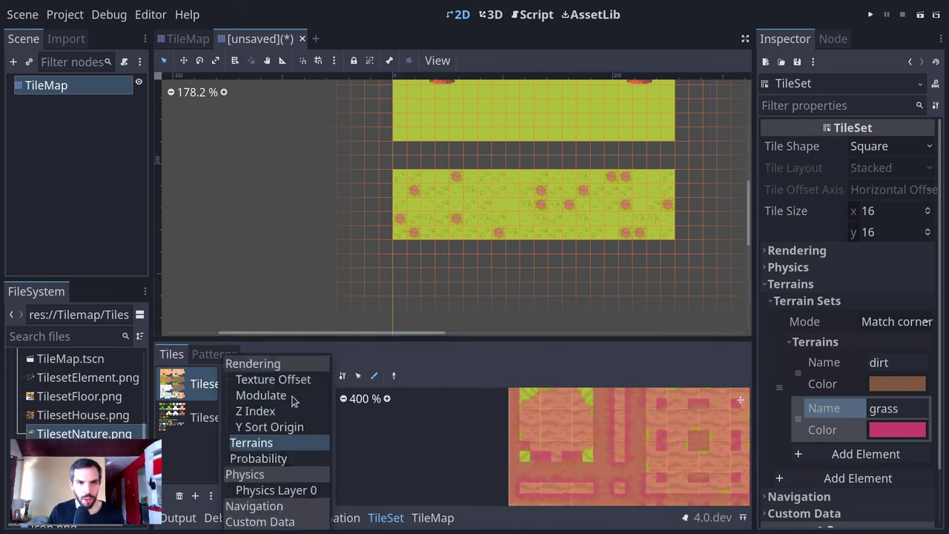
{"action": "left_click", "coordinate": [251, 443]}
{"action": "left_click", "coordinate": [304, 464]}
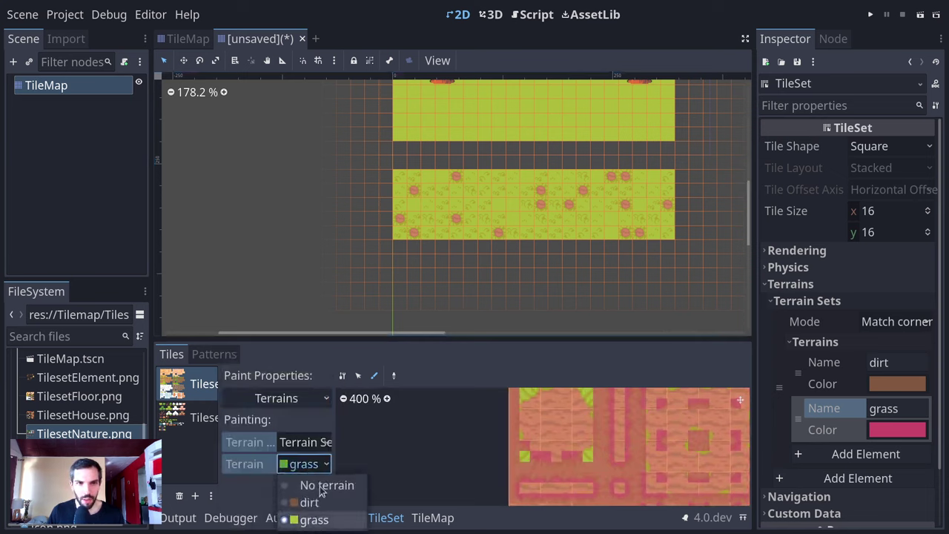
{"action": "left_click", "coordinate": [332, 485]}
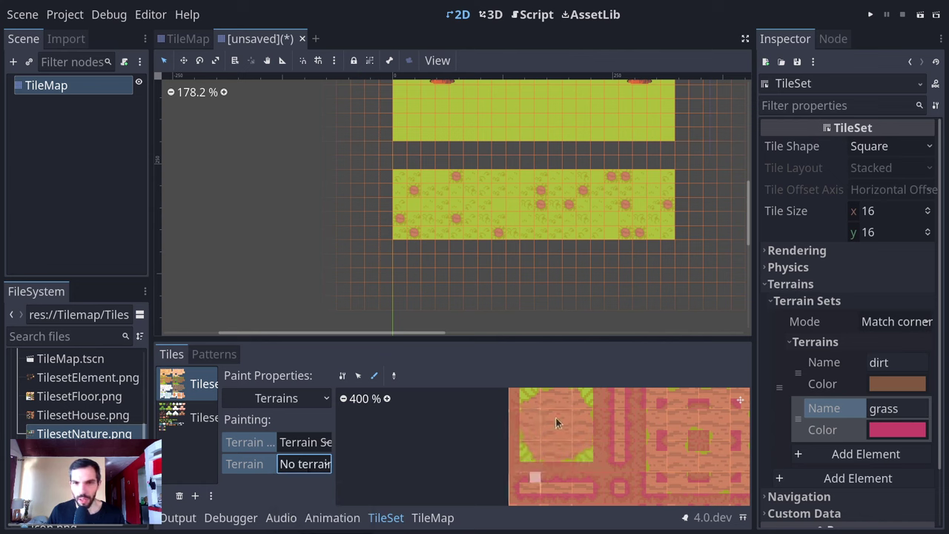
{"action": "middle_click_drag", "start_coordinate": [556, 422], "coordinate": [555, 449]}
{"action": "left_click", "coordinate": [742, 517]}
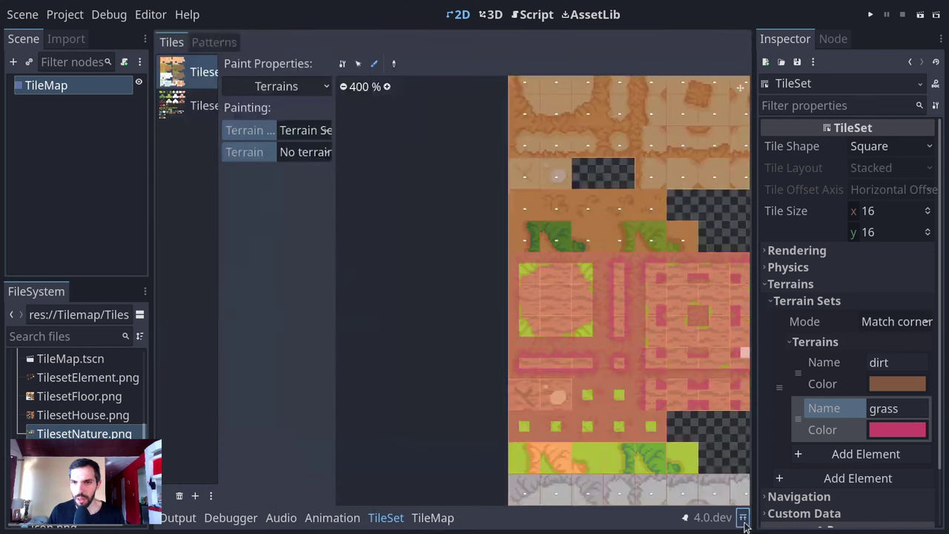
{"action": "scroll", "coordinate": [455, 390], "scroll_direction": "right", "scroll_amount": 5}
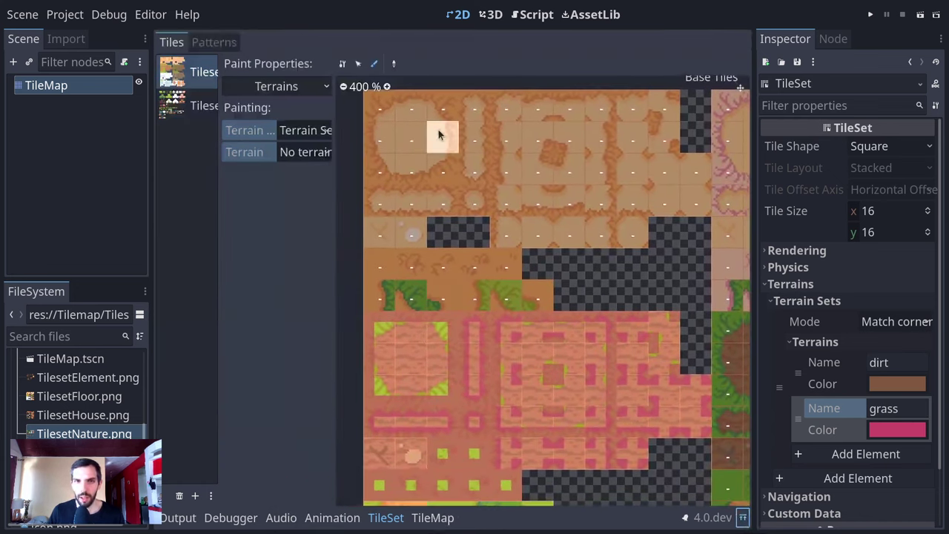
{"action": "scroll", "coordinate": [459, 363], "scroll_direction": "down", "scroll_amount": 2}
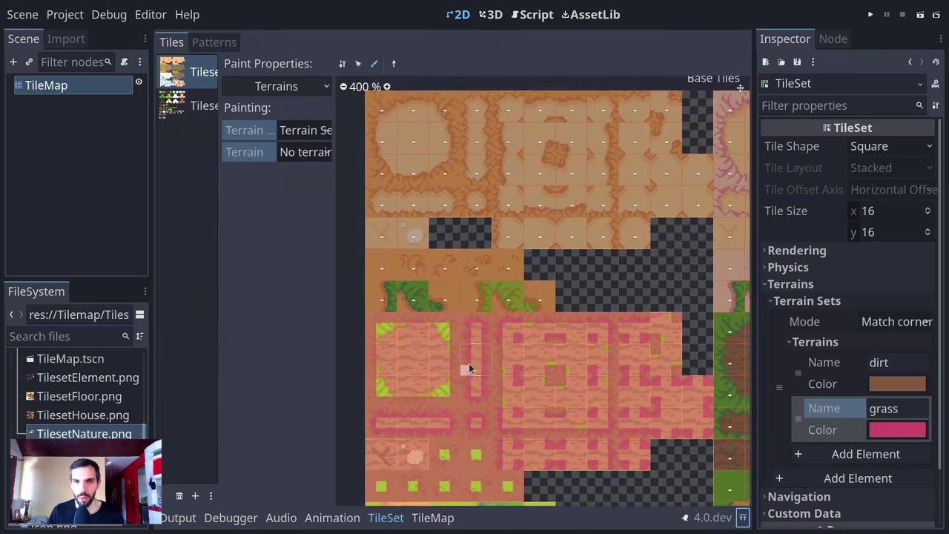
{"action": "scroll", "coordinate": [450, 355], "scroll_direction": "left", "scroll_amount": 2}
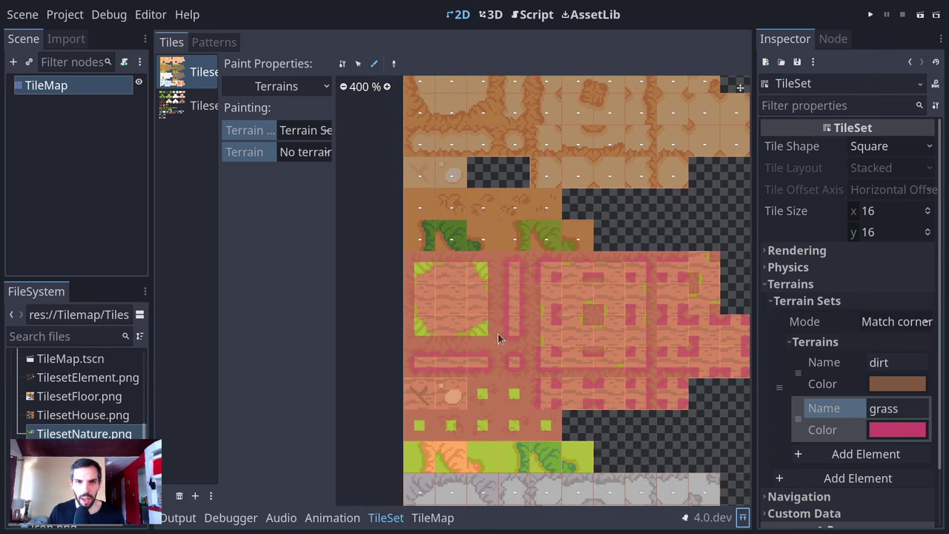
- Choose dirt as the terrain to paint onto the atlas
{"action": "left_click", "coordinate": [302, 132]}
{"action": "left_click", "coordinate": [303, 158]}
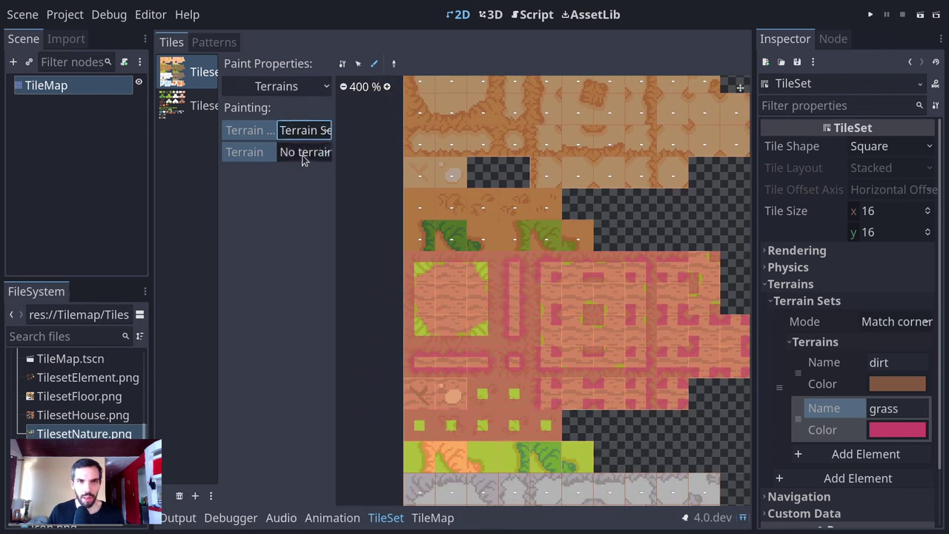
{"action": "left_click", "coordinate": [304, 154]}
{"action": "left_click", "coordinate": [311, 191]}
{"action": "scroll", "coordinate": [530, 258], "scroll_direction": "up", "scroll_amount": 1}
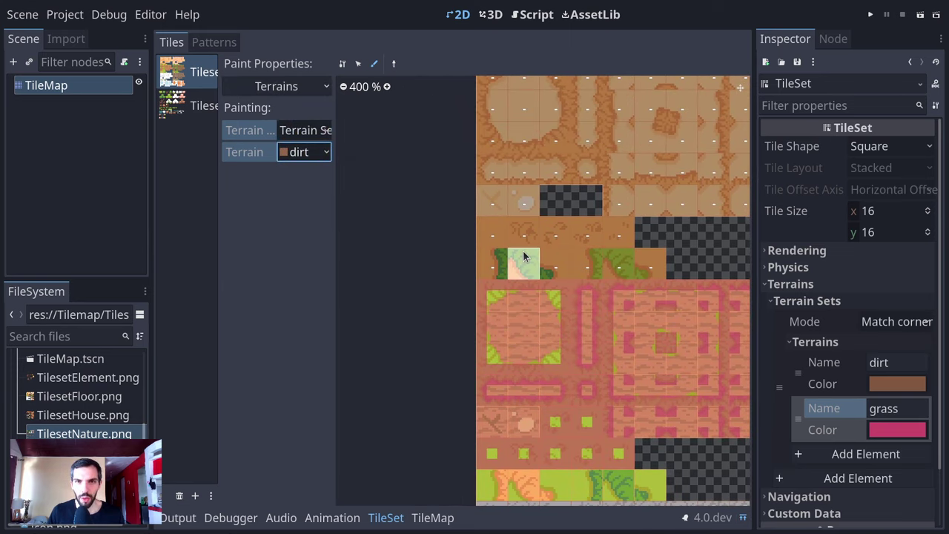
- Paint dirt bits onto the upper-left 3x3 block and the thin transition row and column
{"action": "middle_click_drag", "start_coordinate": [548, 358], "coordinate": [618, 260]}
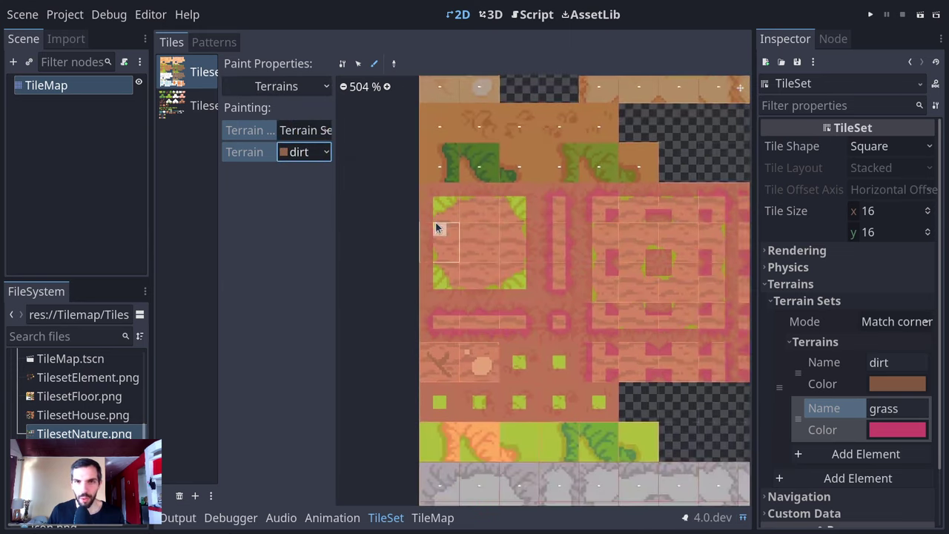
{"action": "left_click_drag", "start_coordinate": [443, 207], "coordinate": [523, 281]}
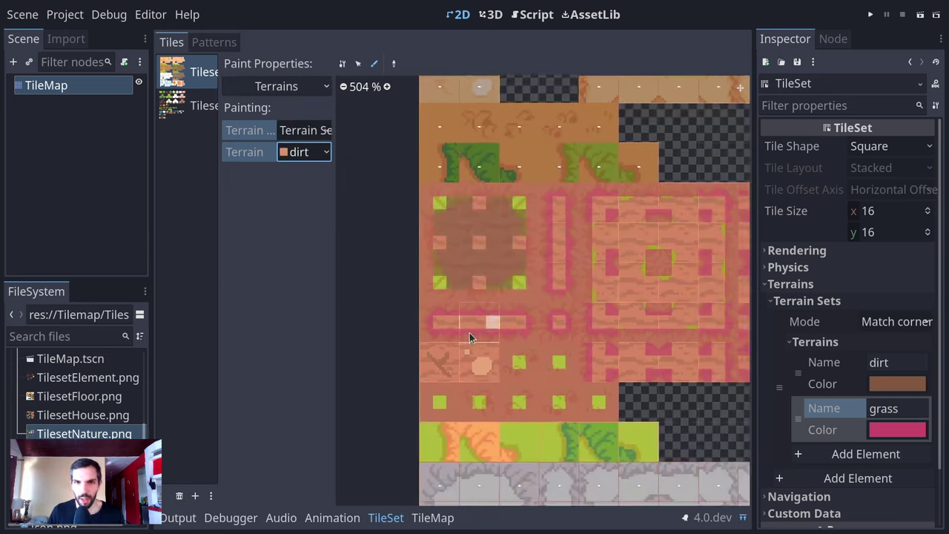
{"action": "left_click_drag", "start_coordinate": [437, 324], "coordinate": [522, 323]}
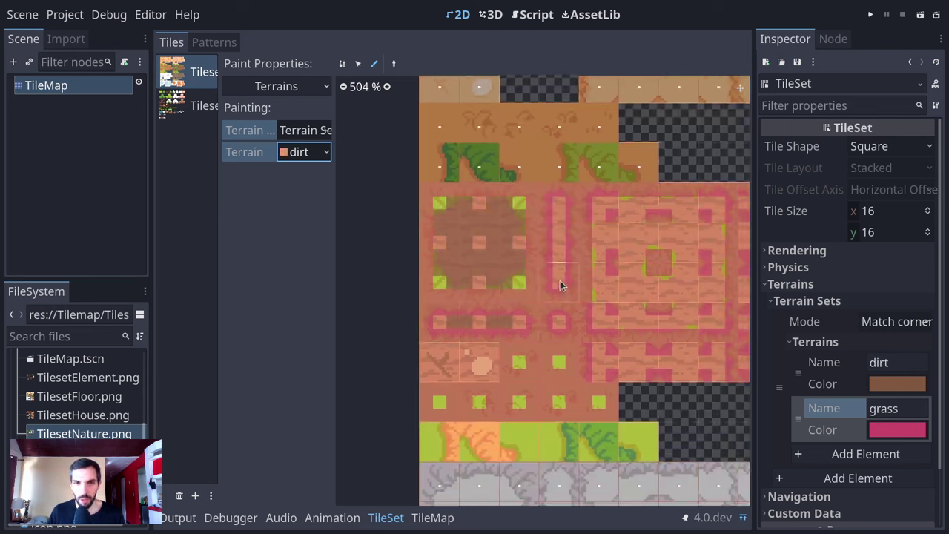
{"action": "left_click_drag", "start_coordinate": [559, 281], "coordinate": [556, 210]}
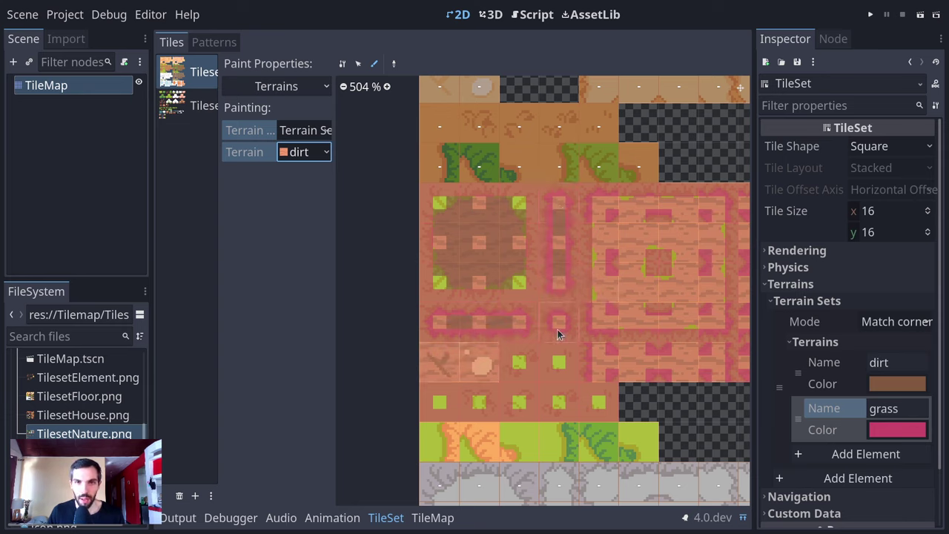
{"action": "mouse_move", "coordinate": [597, 349]}
{"action": "left_mouse_down"}
{"action": "mouse_move", "coordinate": [595, 371]}
{"action": "mouse_move", "coordinate": [719, 358]}
{"action": "mouse_move", "coordinate": [652, 371]}
{"action": "left_mouse_up"}
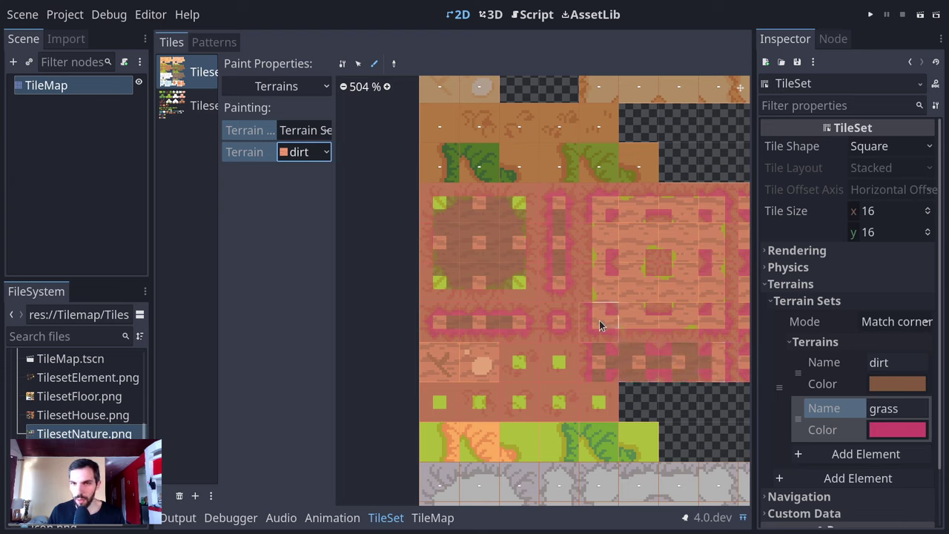
- Paint dirt bits across the middle, right-hand and lower transition tiles of the atlas
{"action": "mouse_move", "coordinate": [717, 321]}
{"action": "left_mouse_down"}
{"action": "mouse_move", "coordinate": [719, 195]}
{"action": "mouse_move", "coordinate": [602, 209]}
{"action": "mouse_move", "coordinate": [601, 317]}
{"action": "mouse_move", "coordinate": [595, 302]}
{"action": "mouse_move", "coordinate": [707, 301]}
{"action": "left_mouse_up"}
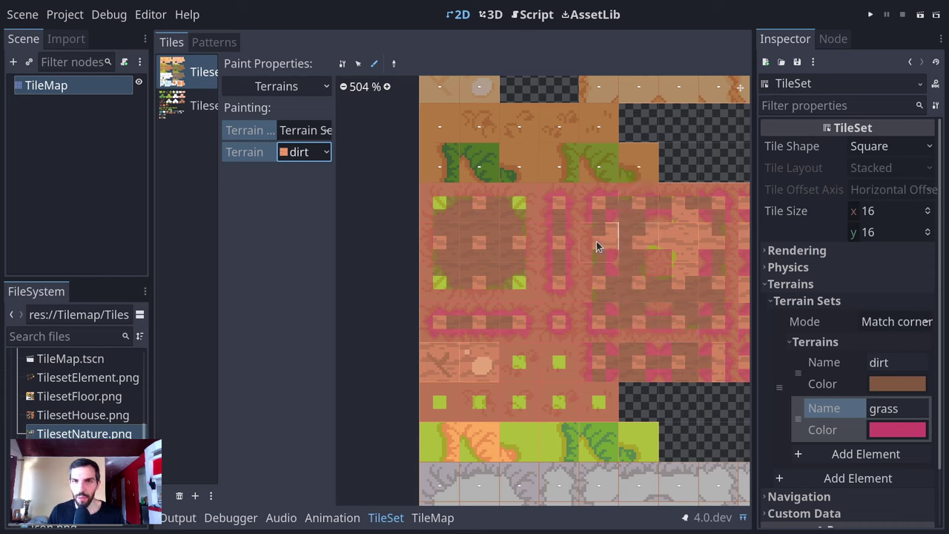
{"action": "mouse_move", "coordinate": [596, 241]}
{"action": "left_mouse_down"}
{"action": "mouse_move", "coordinate": [655, 227]}
{"action": "mouse_move", "coordinate": [715, 236]}
{"action": "left_mouse_up"}
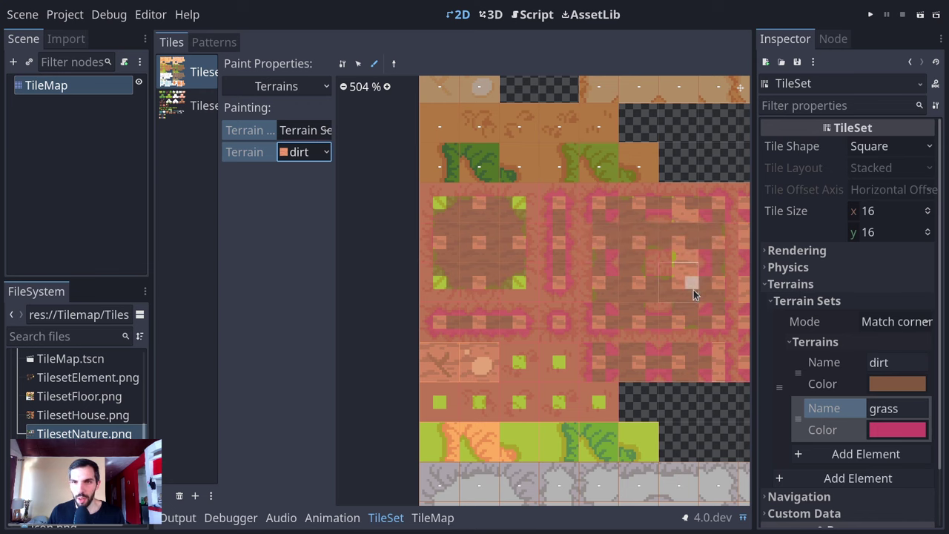
{"action": "left_click_drag", "start_coordinate": [693, 290], "coordinate": [675, 216]}
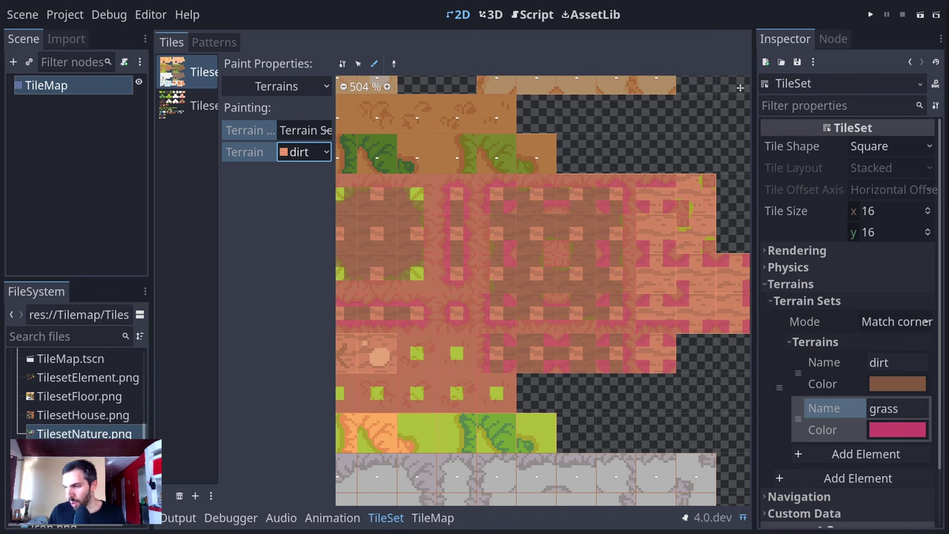
{"action": "middle_click_drag", "start_coordinate": [694, 318], "coordinate": [621, 321]}
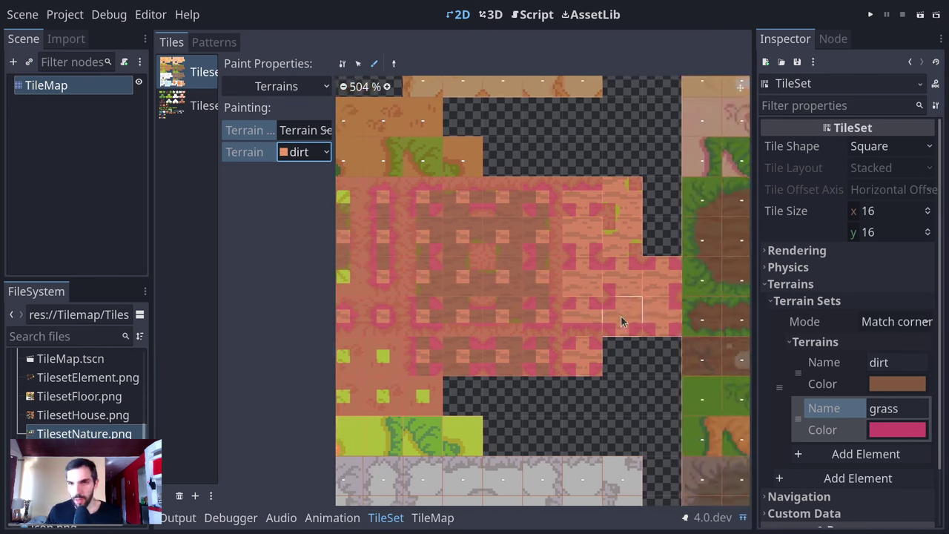
{"action": "mouse_move", "coordinate": [570, 316]}
{"action": "left_mouse_down"}
{"action": "mouse_move", "coordinate": [673, 317]}
{"action": "mouse_move", "coordinate": [665, 279]}
{"action": "mouse_move", "coordinate": [637, 278]}
{"action": "mouse_move", "coordinate": [621, 321]}
{"action": "mouse_move", "coordinate": [621, 291]}
{"action": "left_mouse_up"}
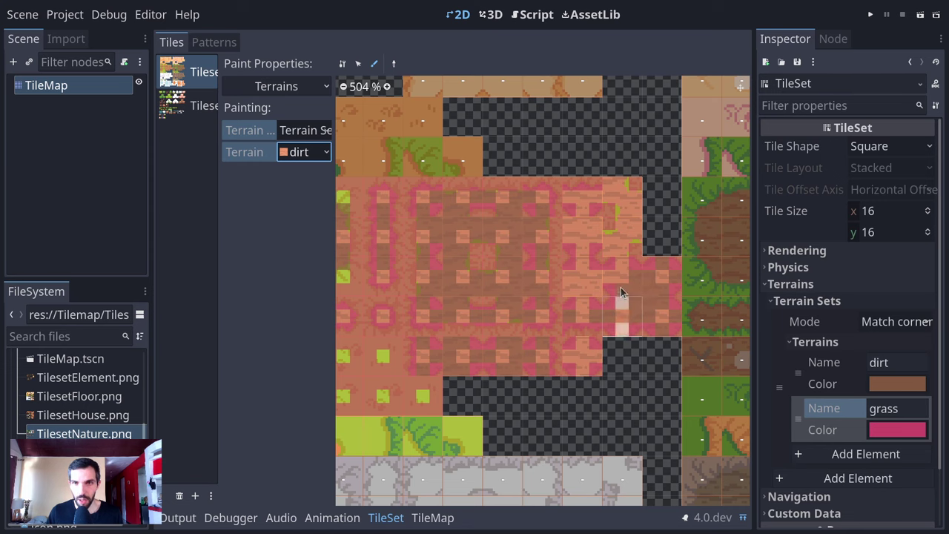
{"action": "scroll", "coordinate": [621, 291], "scroll_direction": "right", "scroll_amount": 1, "text": "shift"}
{"action": "left_click_drag", "start_coordinate": [593, 185], "coordinate": [606, 198]}
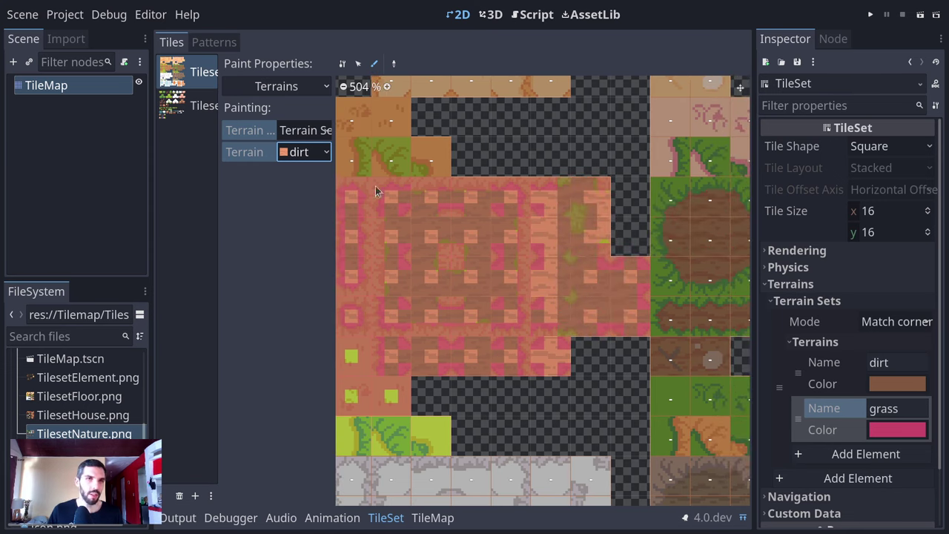
- Clear the terrain bits down one transition tile column using No terrain
{"action": "left_click", "coordinate": [295, 154]}
{"action": "left_click", "coordinate": [320, 173]}
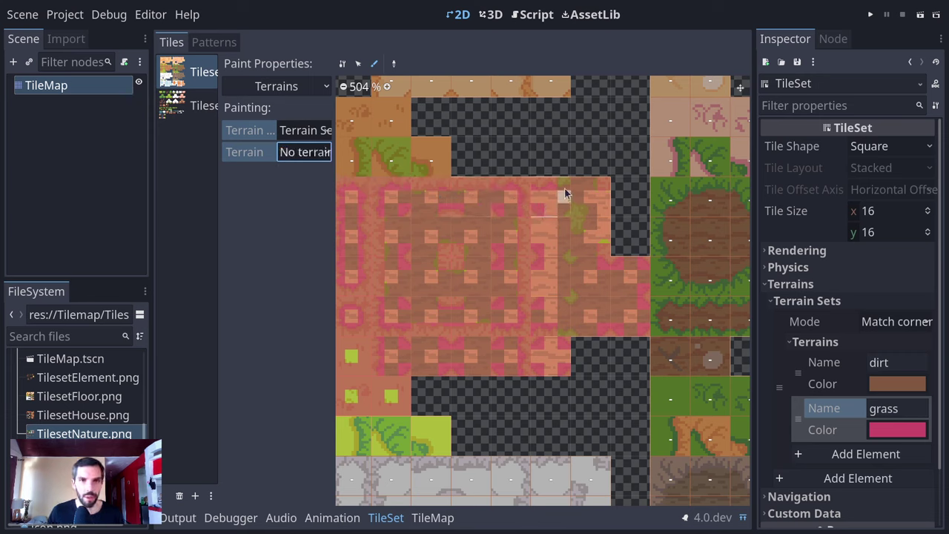
{"action": "mouse_move", "coordinate": [563, 195]}
{"action": "left_mouse_down"}
{"action": "mouse_move", "coordinate": [588, 237]}
{"action": "mouse_move", "coordinate": [589, 335]}
{"action": "left_mouse_up"}
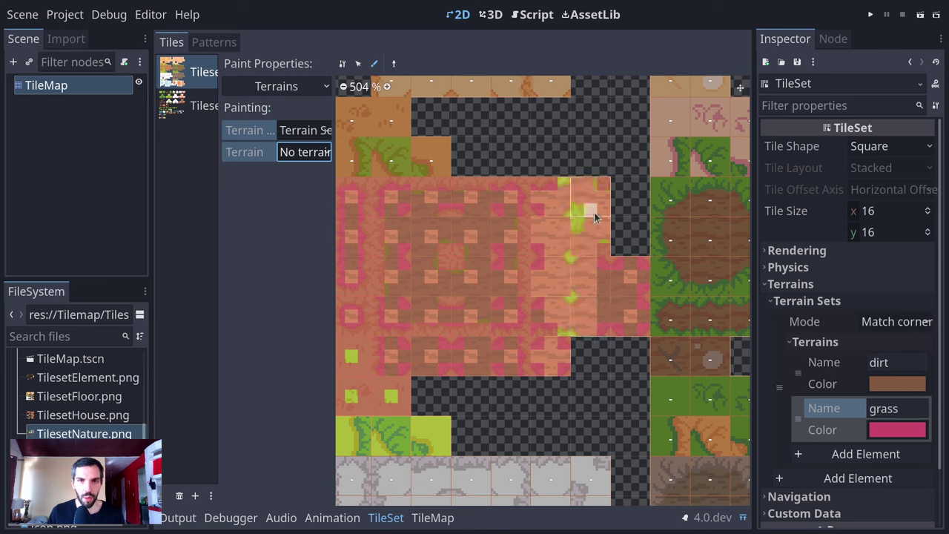
- Repaint that column's edge and corner bits as grass, then reselect dirt as the paint terrain
{"action": "left_click", "coordinate": [297, 151]}
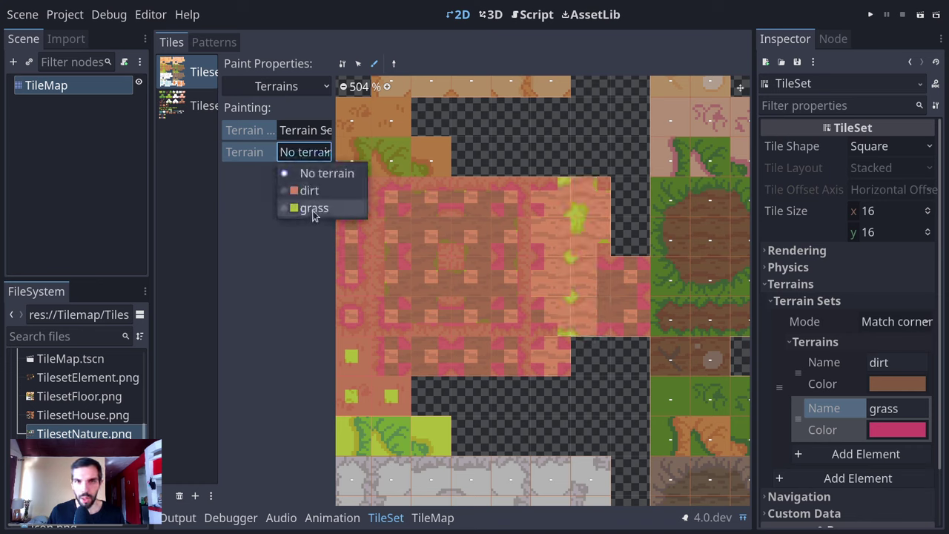
{"action": "left_click", "coordinate": [314, 210]}
{"action": "left_click", "coordinate": [566, 304]}
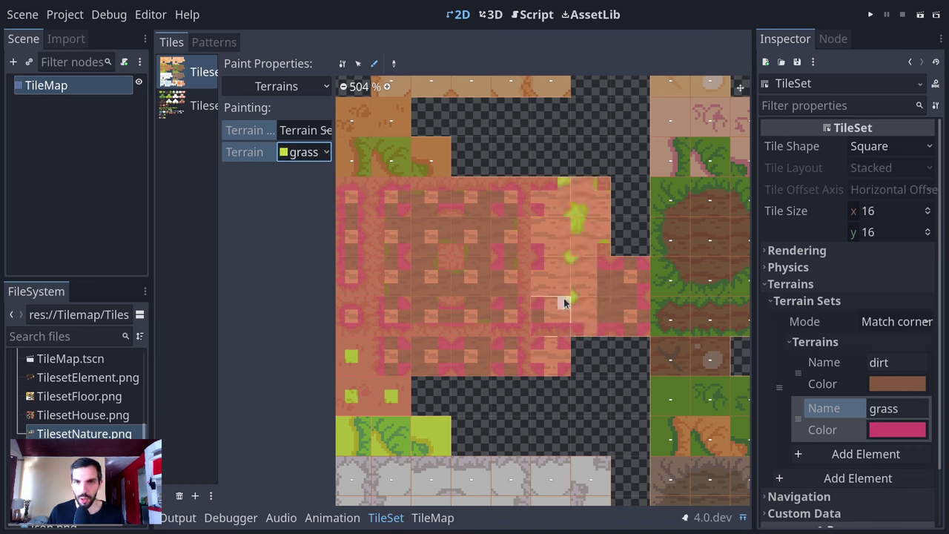
{"action": "left_click", "coordinate": [568, 263]}
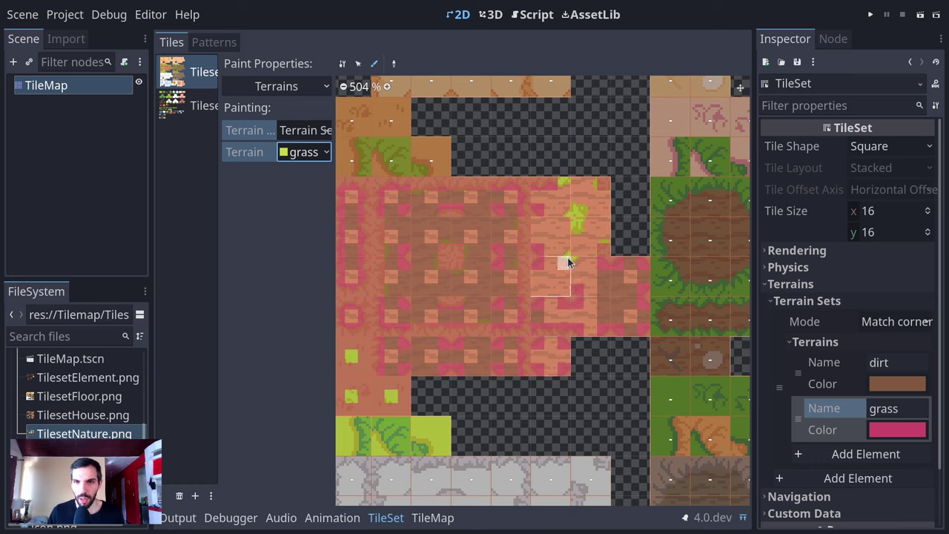
{"action": "left_click", "coordinate": [571, 263]}
{"action": "left_click", "coordinate": [575, 216]}
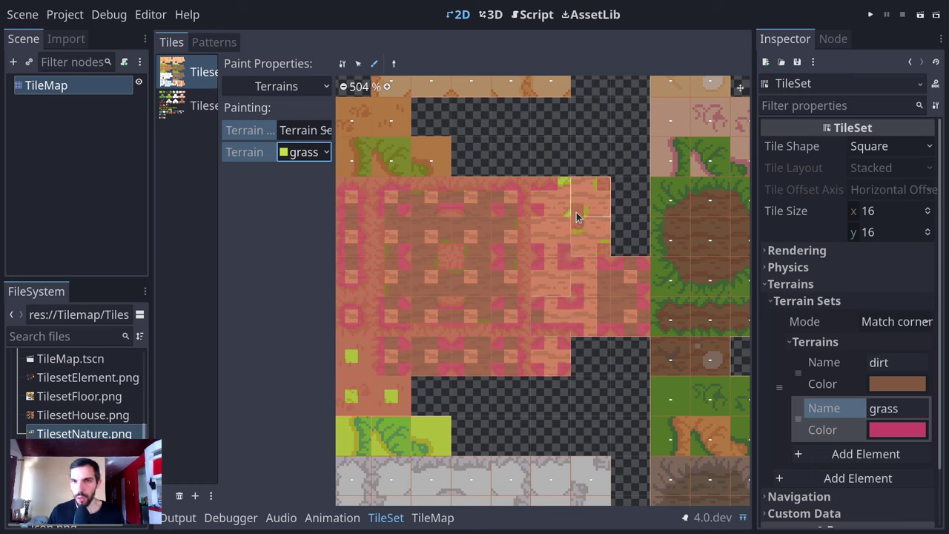
{"action": "left_click", "coordinate": [563, 186]}
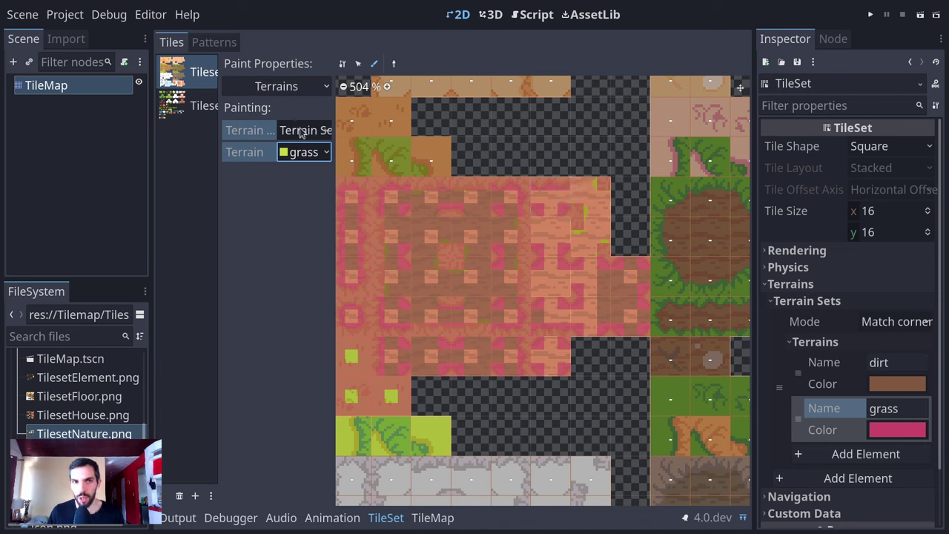
{"action": "left_click", "coordinate": [303, 155]}
{"action": "left_click", "coordinate": [310, 191]}
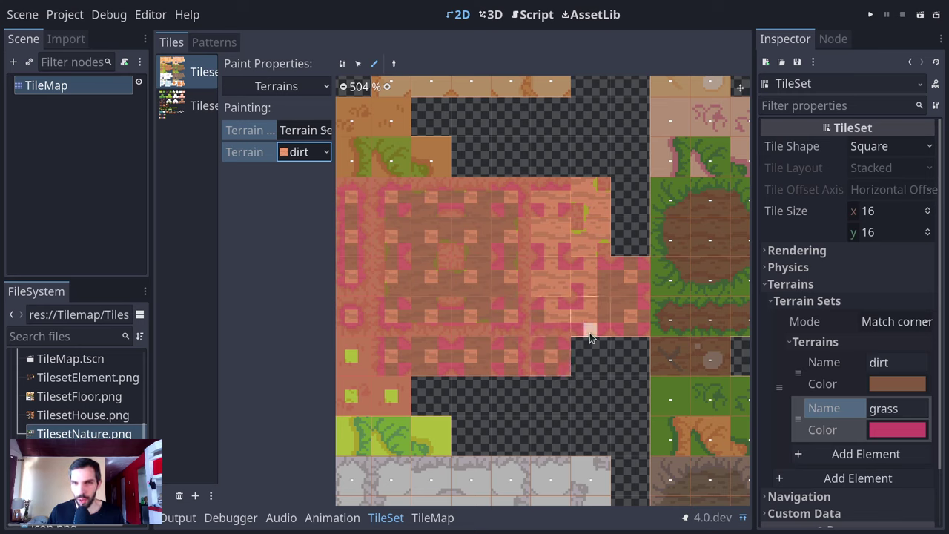
- Paint the last strip of dirt bits in the middle tile and survey the rest of the atlas
{"action": "key", "text": "super+space"}
{"action": "key", "text": "super+space"}
{"action": "key", "text": "super+space"}
{"action": "key", "text": "super+space"}
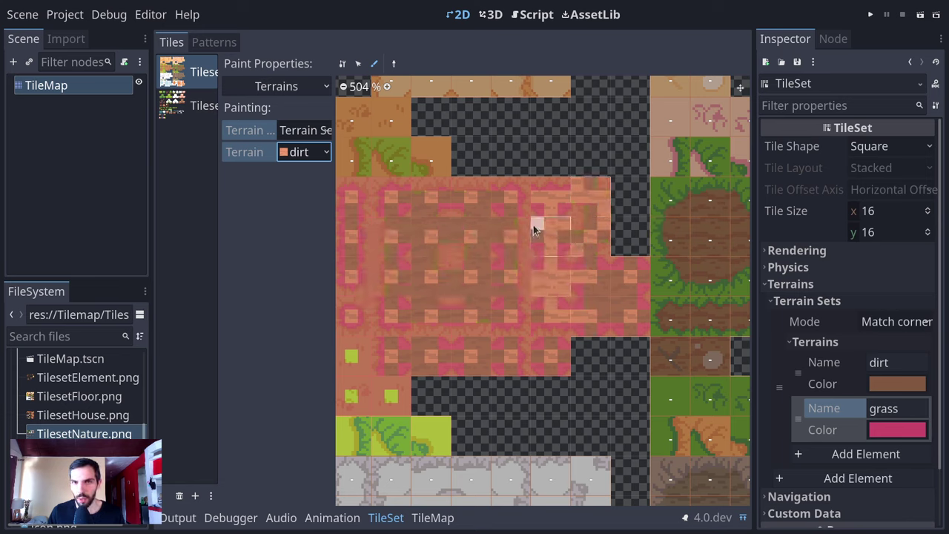
{"action": "left_click_drag", "start_coordinate": [548, 254], "coordinate": [550, 270]}
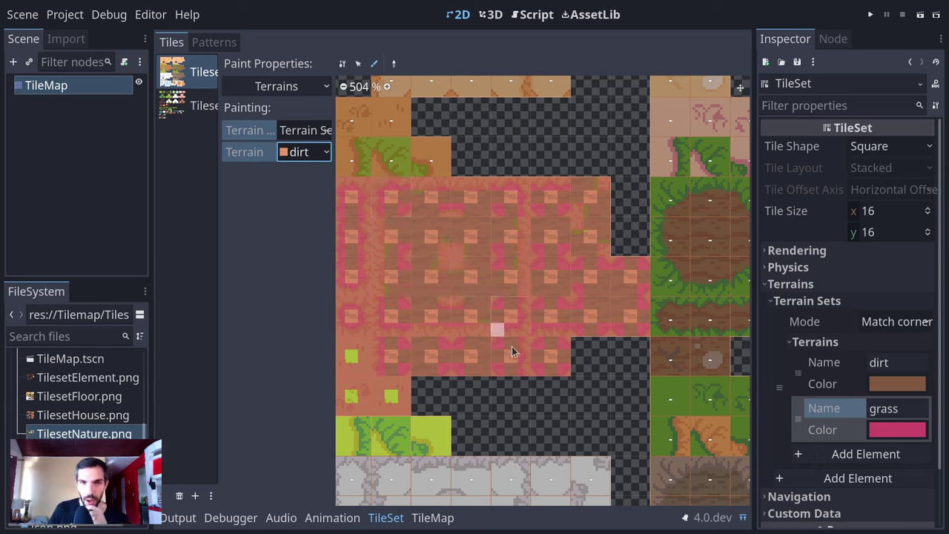
{"action": "scroll", "coordinate": [533, 341], "scroll_direction": "down", "scroll_amount": 2}
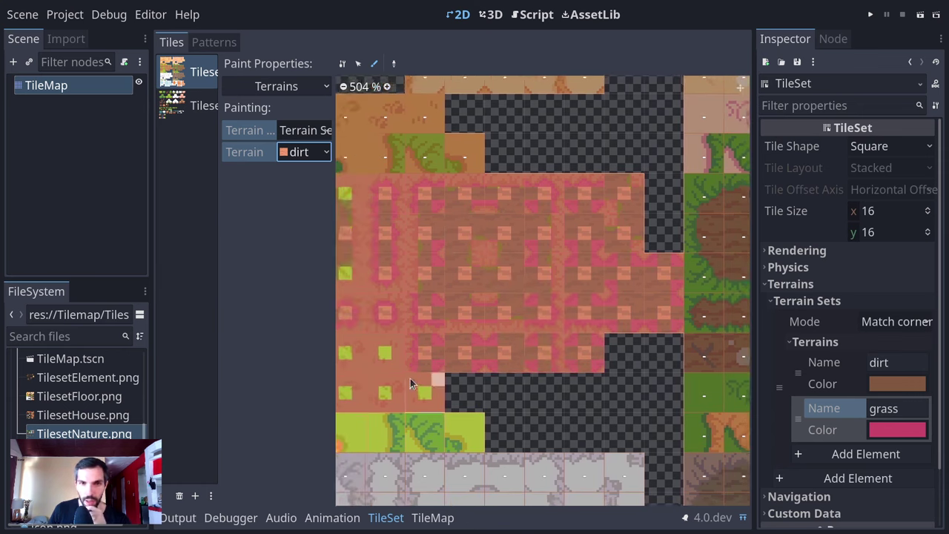
{"action": "scroll", "coordinate": [564, 328], "scroll_direction": "left", "scroll_amount": 3, "text": "shift"}
{"action": "middle_click_drag", "start_coordinate": [445, 334], "coordinate": [472, 335]}
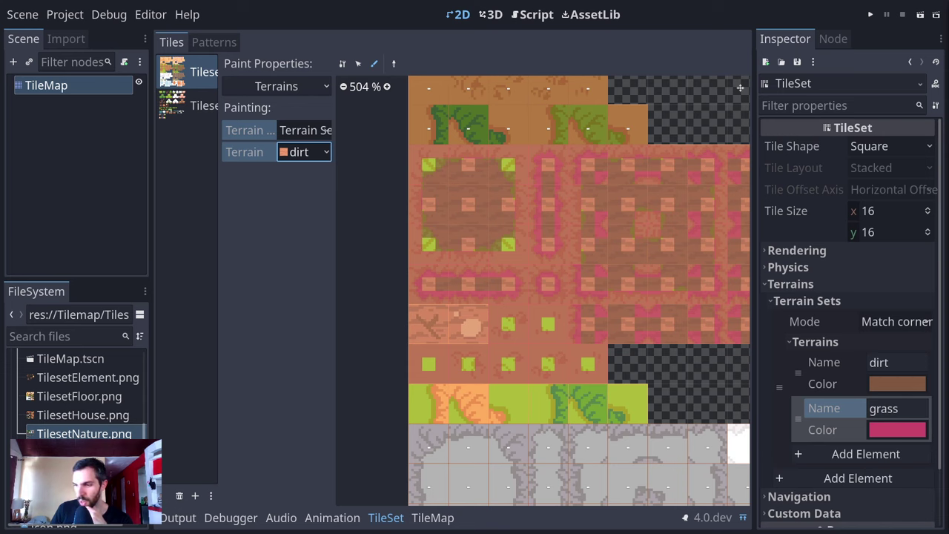
{"action": "scroll", "coordinate": [518, 207], "scroll_direction": "right", "scroll_amount": 2}
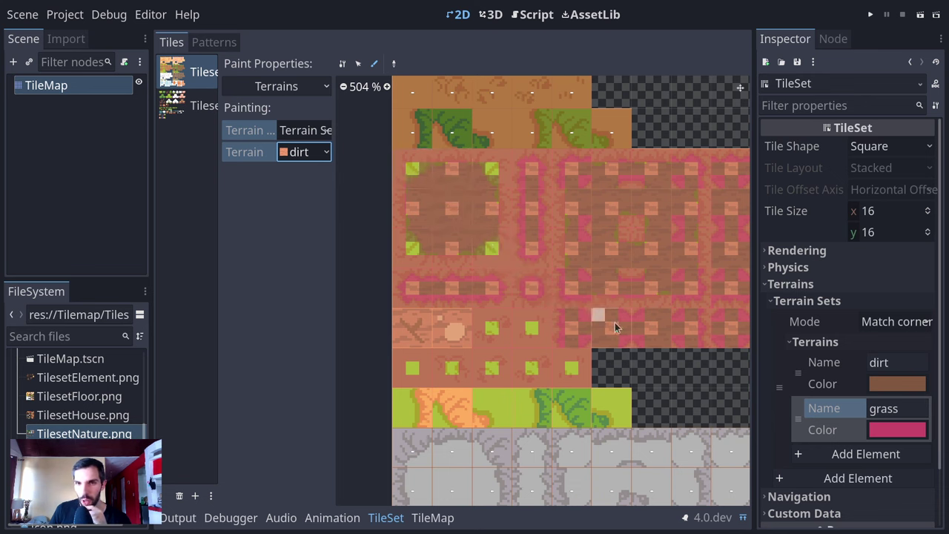
{"action": "scroll", "coordinate": [426, 365], "scroll_direction": "right", "scroll_amount": 2}
{"action": "scroll", "coordinate": [555, 321], "scroll_direction": "up", "scroll_amount": 1}
{"action": "scroll", "coordinate": [558, 317], "scroll_direction": "down", "scroll_amount": 1, "text": "ctrl"}
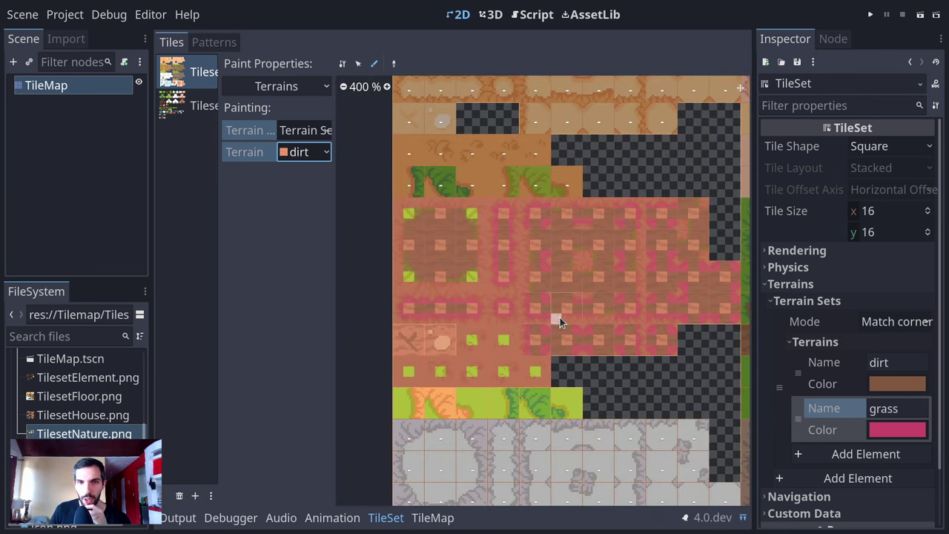
- In the TileMap Terrains panel, fill a large rectangle of the map with grass
{"action": "left_click", "coordinate": [432, 517]}
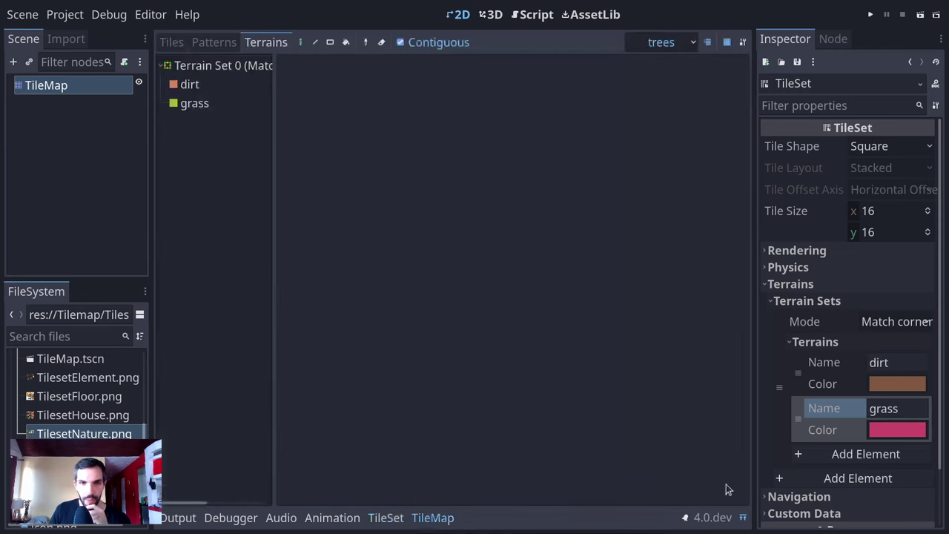
{"action": "left_click", "coordinate": [742, 517]}
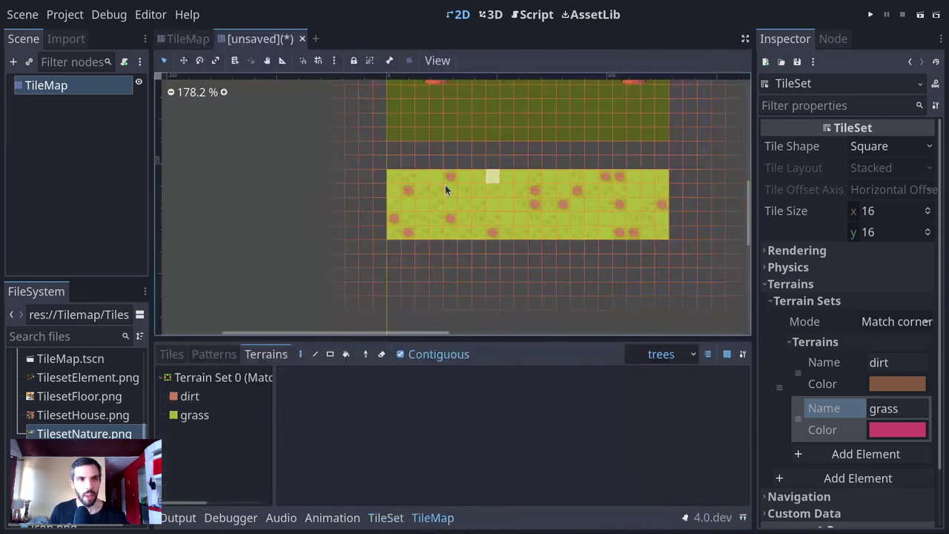
{"action": "left_click", "coordinate": [206, 433]}
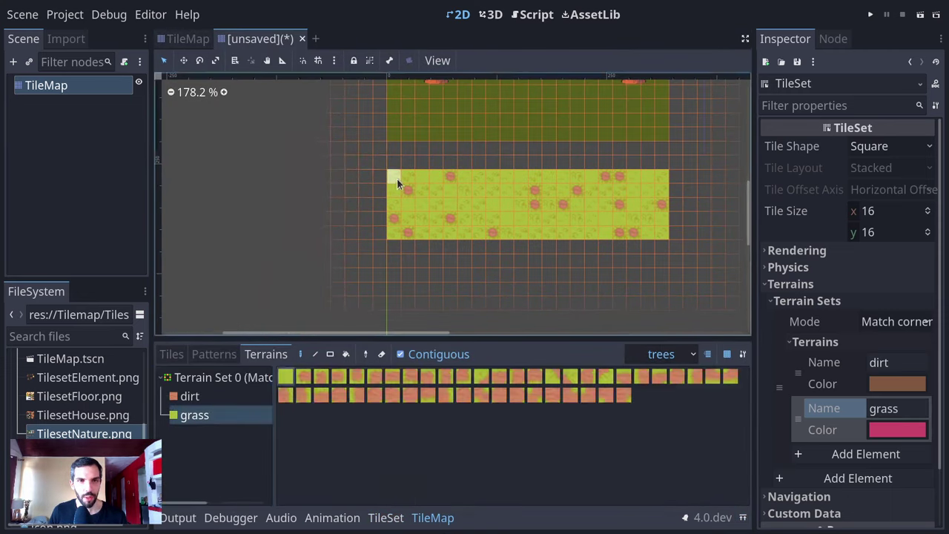
{"action": "left_click_drag", "start_coordinate": [397, 178], "coordinate": [666, 303]}
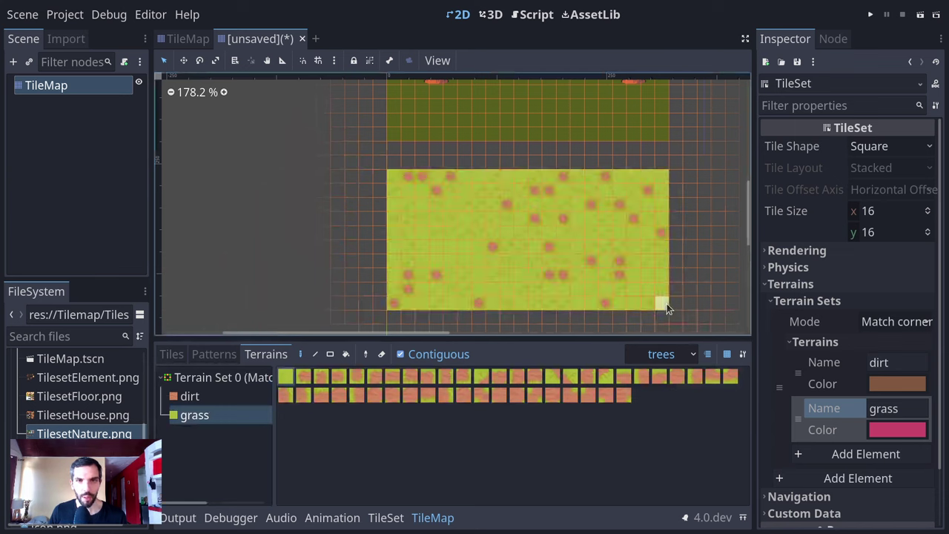
- Cover the whole map area with dirt using rectangle strokes over the grass
{"action": "left_click", "coordinate": [222, 398]}
{"action": "left_click_drag", "start_coordinate": [436, 174], "coordinate": [520, 222]}
{"action": "left_click_drag", "start_coordinate": [602, 293], "coordinate": [534, 233]}
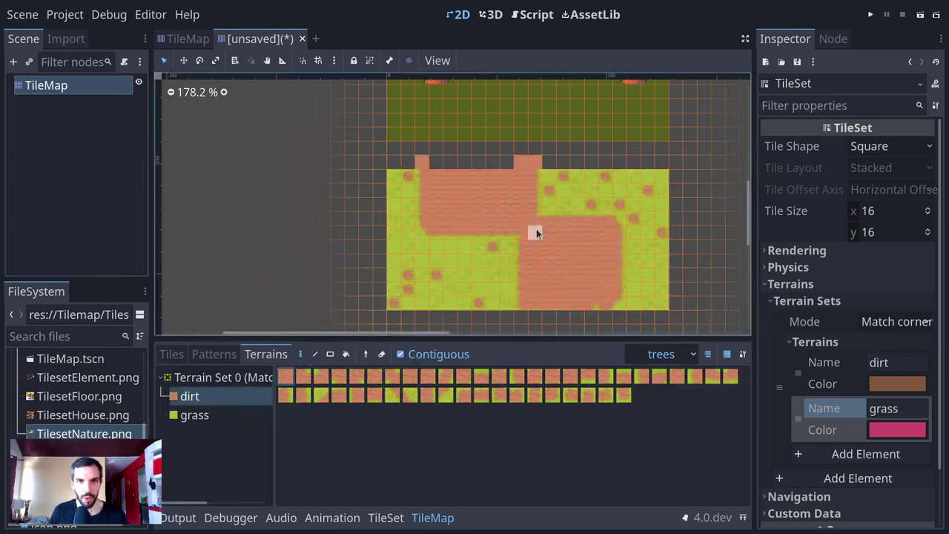
{"action": "left_click_drag", "start_coordinate": [580, 191], "coordinate": [635, 228]}
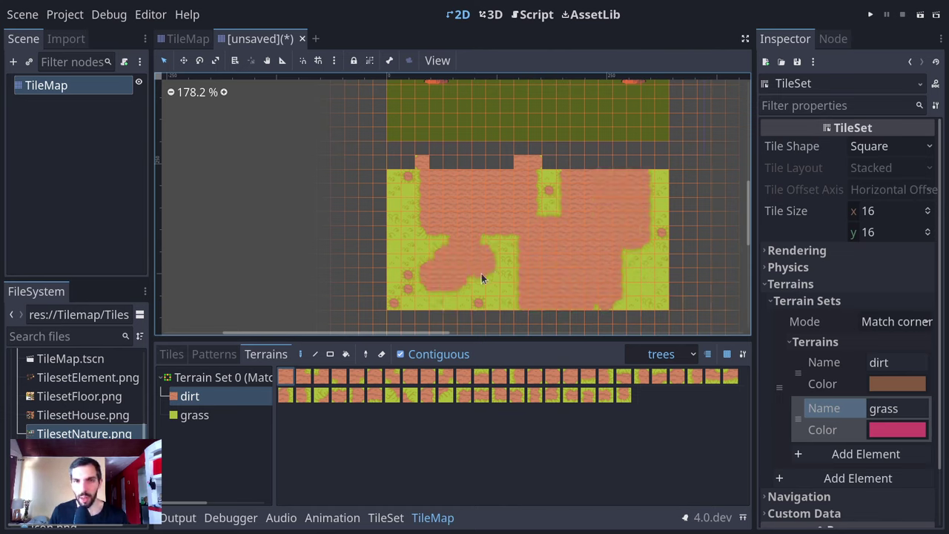
{"action": "left_click_drag", "start_coordinate": [628, 264], "coordinate": [675, 285]}
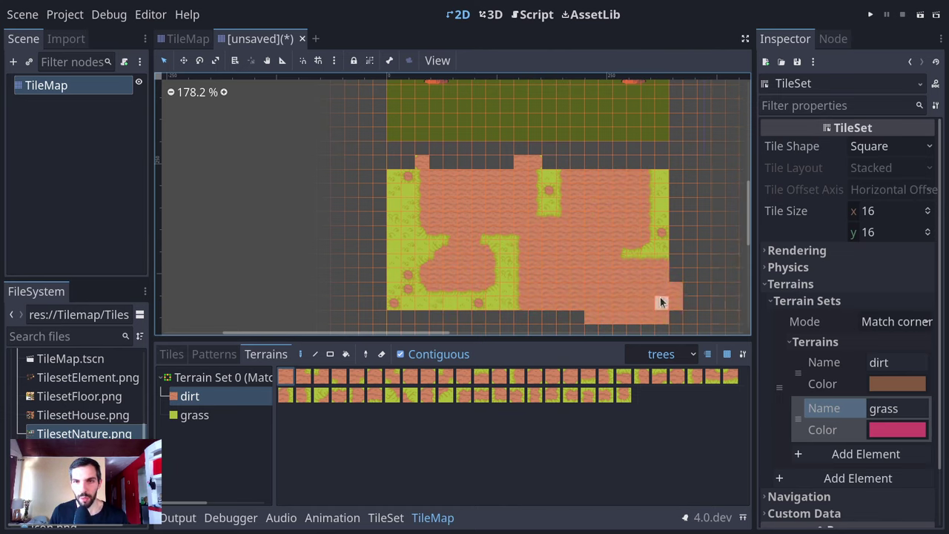
{"action": "middle_click_drag", "start_coordinate": [662, 302], "coordinate": [616, 157]}
{"action": "left_click_drag", "start_coordinate": [414, 156], "coordinate": [730, 248]}
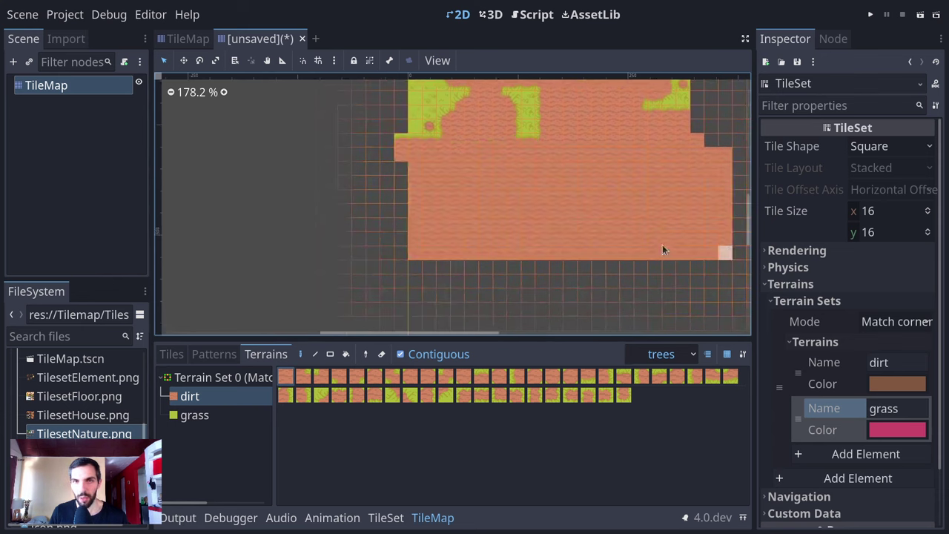
{"action": "middle_click_drag", "start_coordinate": [666, 150], "coordinate": [596, 269]}
{"action": "mouse_move", "coordinate": [630, 319]}
{"action": "left_mouse_down"}
{"action": "mouse_move", "coordinate": [678, 180]}
{"action": "mouse_move", "coordinate": [671, 146]}
{"action": "left_mouse_up"}
{"action": "middle_click_drag", "start_coordinate": [560, 221], "coordinate": [609, 204]}
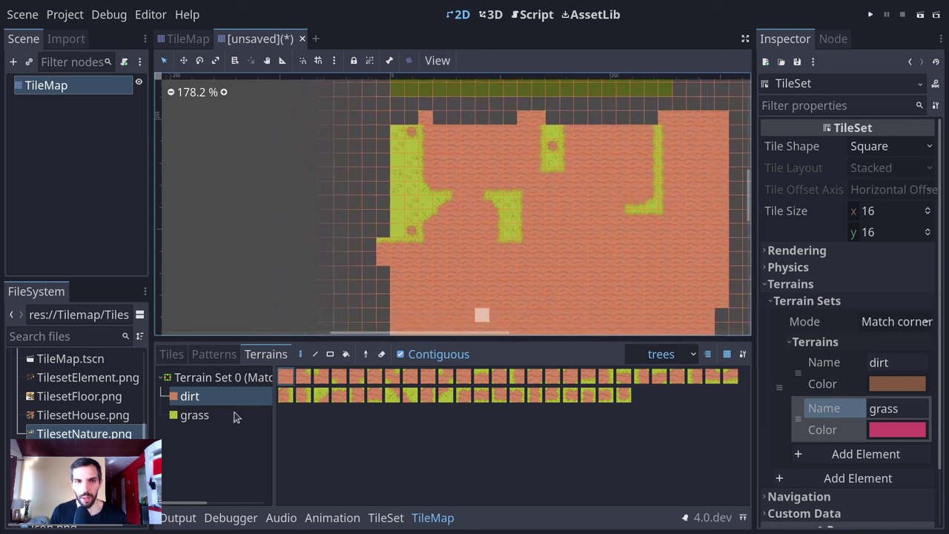
- Paint grass rectangles onto the dirt, including a right-hand one and a small lower-left patch
{"action": "left_click", "coordinate": [194, 415]}
{"action": "left_click_drag", "start_coordinate": [439, 178], "coordinate": [544, 258]}
{"action": "left_click_drag", "start_coordinate": [652, 209], "coordinate": [651, 210]}
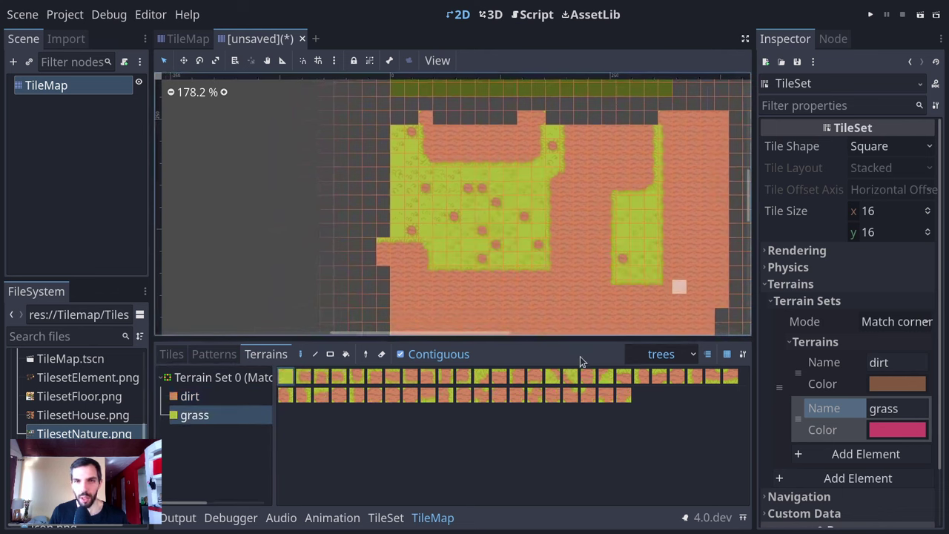
{"action": "middle_click_drag", "start_coordinate": [394, 324], "coordinate": [389, 250]}
{"action": "left_click_drag", "start_coordinate": [391, 256], "coordinate": [433, 289]}
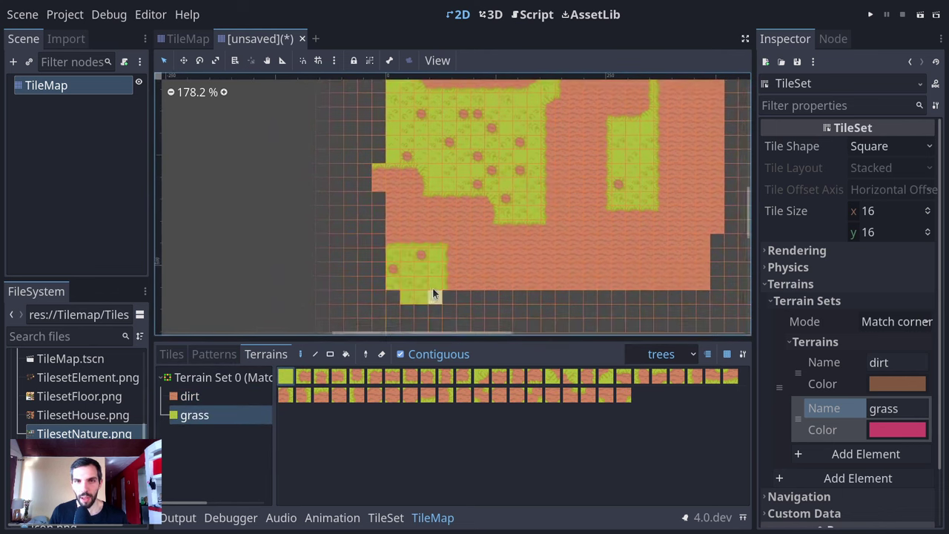
{"action": "mouse_move", "coordinate": [518, 245]}
{"action": "middle_mouse_down"}
{"action": "mouse_move", "coordinate": [551, 264]}
{"action": "mouse_move", "coordinate": [552, 304]}
{"action": "middle_mouse_up"}
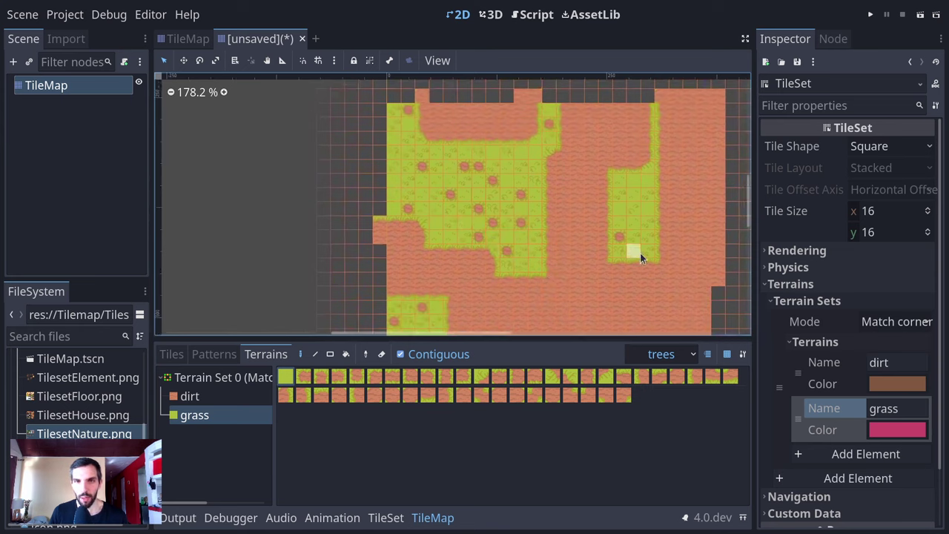
- Reopen the TileSet editor and set the paint terrain to grass
{"action": "left_click", "coordinate": [393, 518]}
{"action": "scroll", "coordinate": [412, 488], "scroll_direction": "down", "scroll_amount": 4}
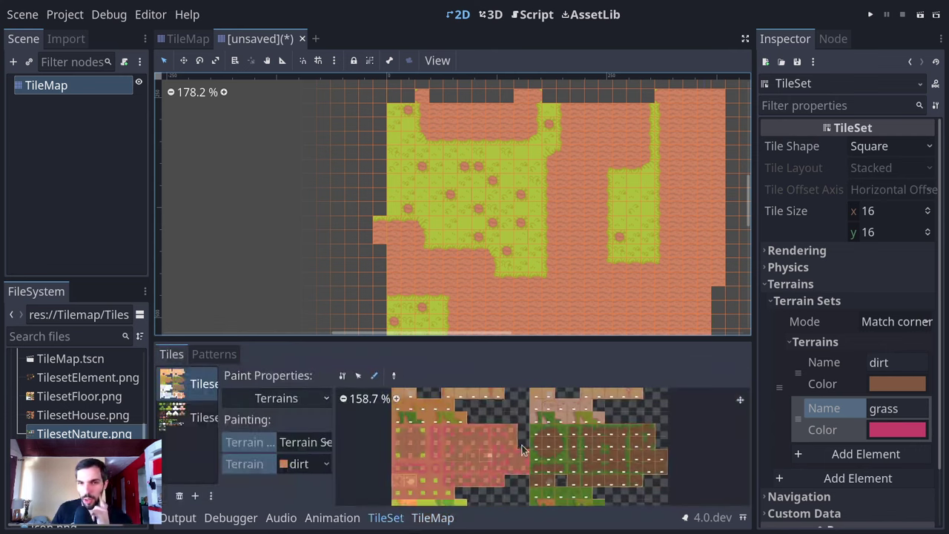
{"action": "scroll", "coordinate": [441, 445], "scroll_direction": "up", "scroll_amount": 1}
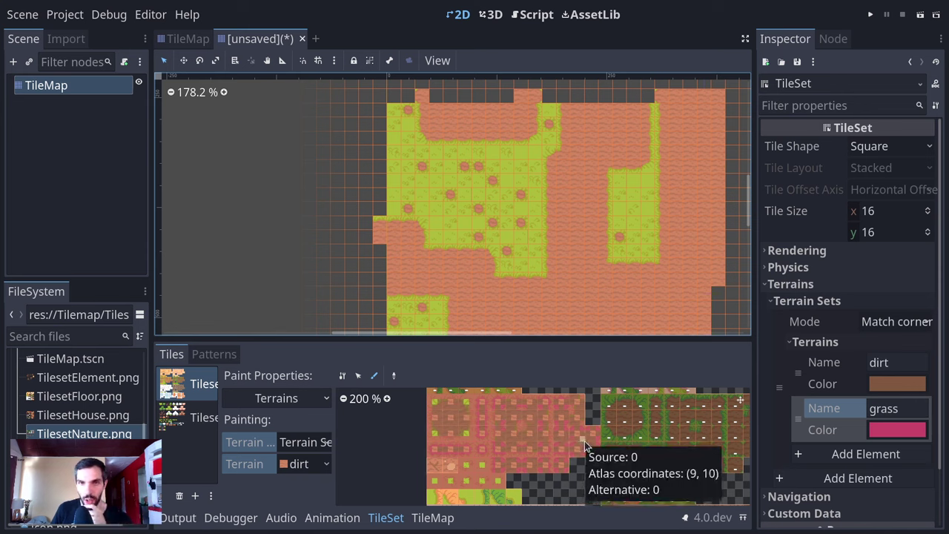
{"action": "left_click", "coordinate": [316, 464]}
{"action": "left_click", "coordinate": [314, 519]}
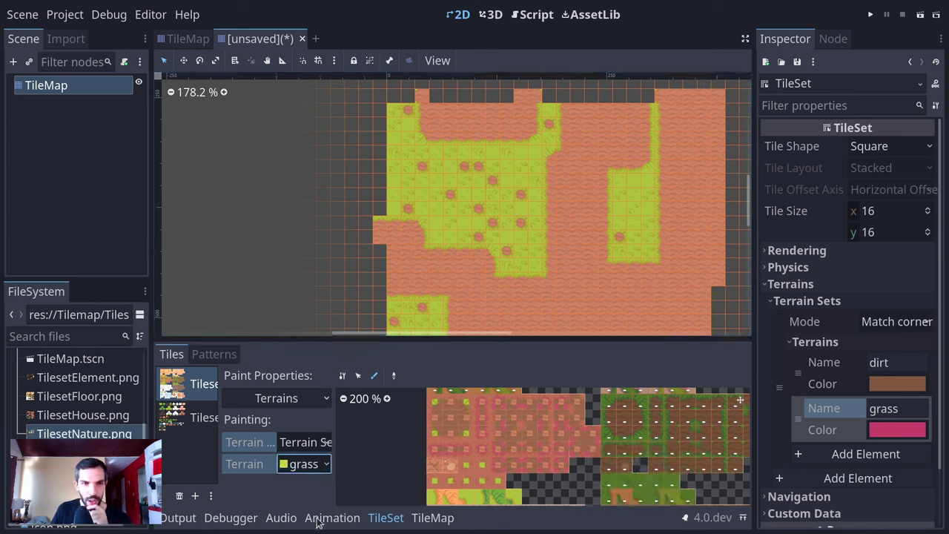
- Try the Probability paint property, then go back to painting Terrains
{"action": "left_click", "coordinate": [289, 398]}
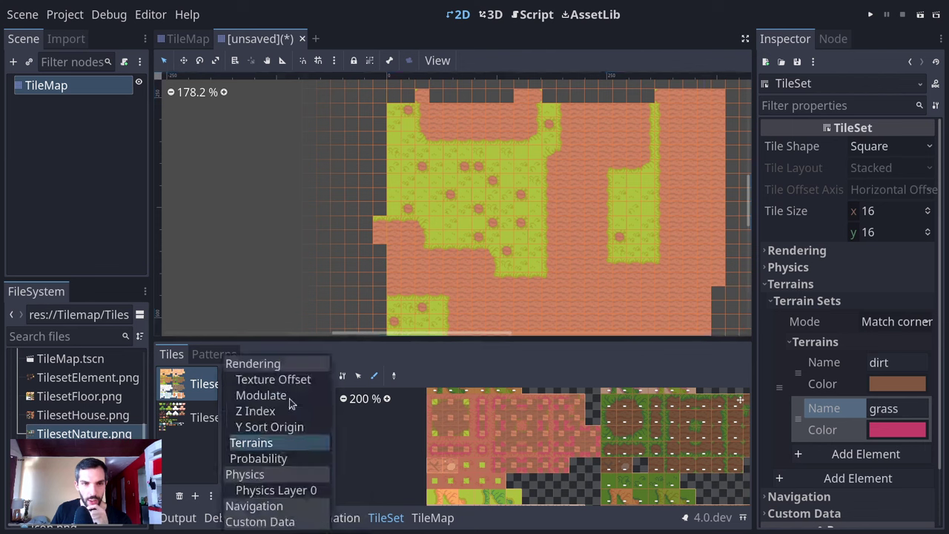
{"action": "left_click", "coordinate": [274, 459]}
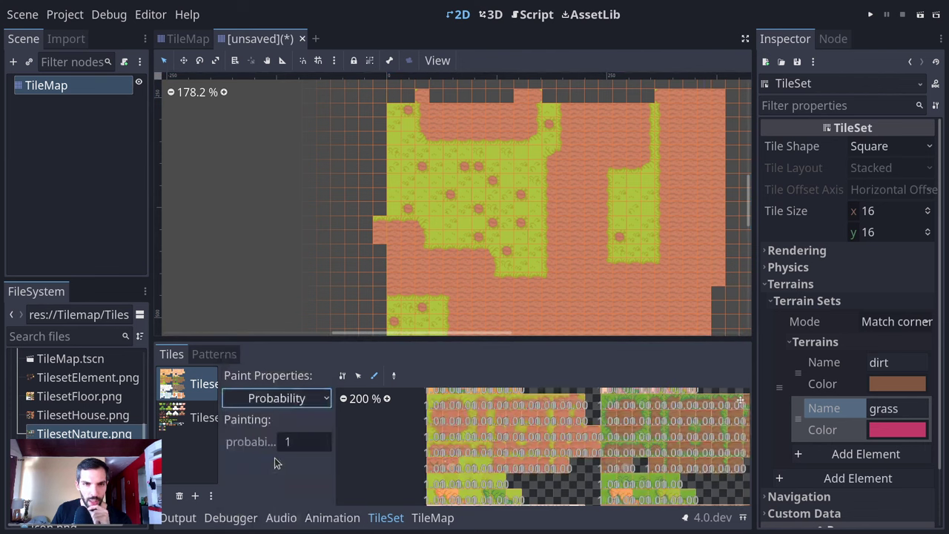
{"action": "scroll", "coordinate": [485, 450], "scroll_direction": "up", "scroll_amount": 4}
{"action": "scroll", "coordinate": [485, 451], "scroll_direction": "down", "scroll_amount": 1}
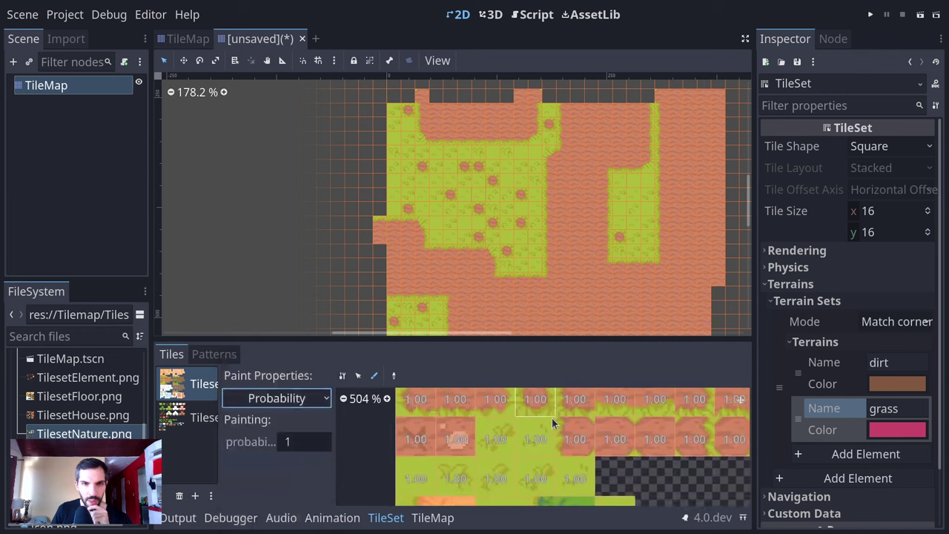
{"action": "scroll", "coordinate": [541, 449], "scroll_direction": "up", "scroll_amount": 1}
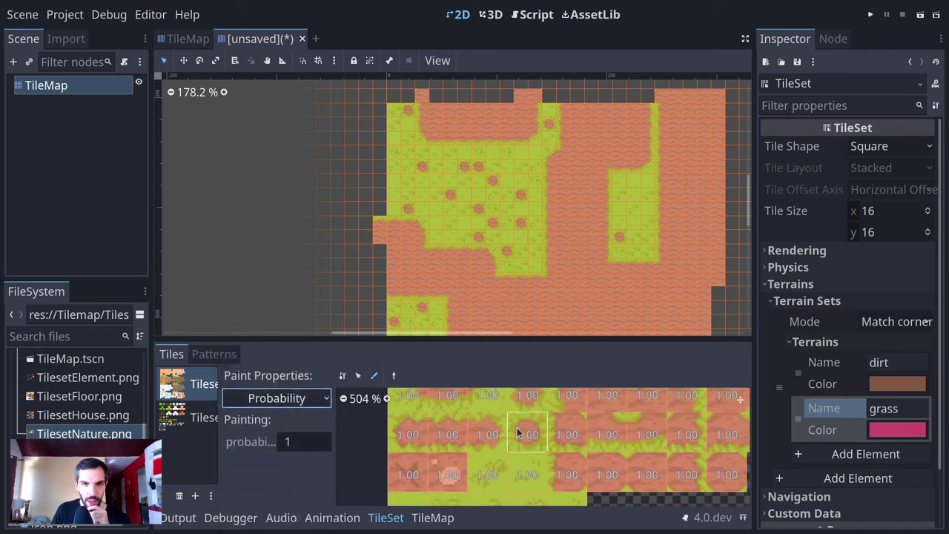
{"action": "left_click", "coordinate": [292, 398]}
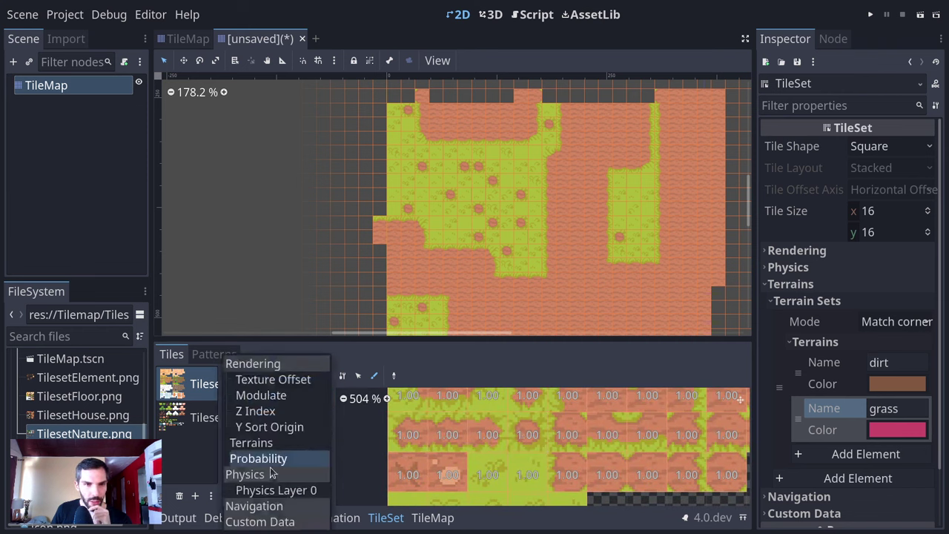
{"action": "left_click", "coordinate": [252, 442]}
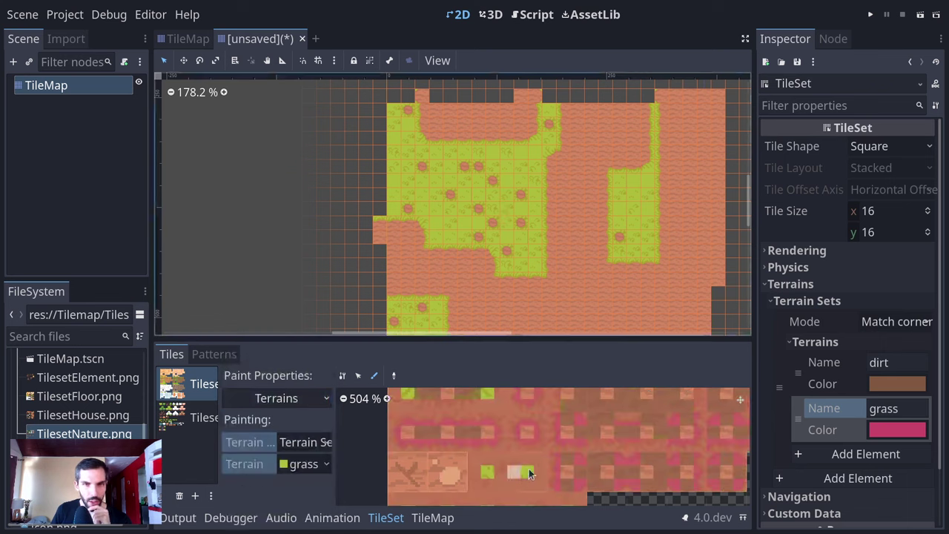
- Scroll the atlas down to the decorated grass tiles and open the paint properties list
{"action": "scroll", "coordinate": [528, 469], "scroll_direction": "up", "scroll_amount": 1}
{"action": "scroll", "coordinate": [512, 452], "scroll_direction": "down", "scroll_amount": 1}
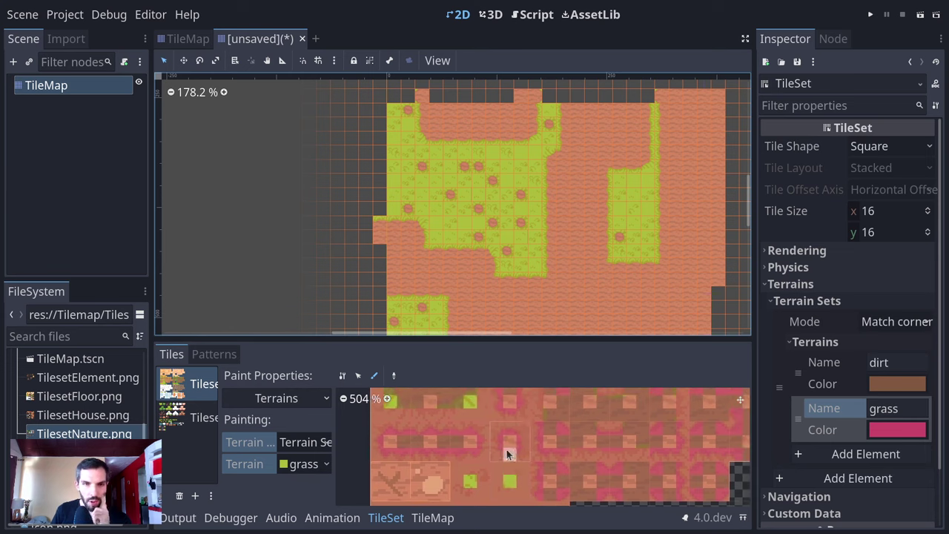
{"action": "middle_click_drag", "start_coordinate": [520, 491], "coordinate": [521, 467]}
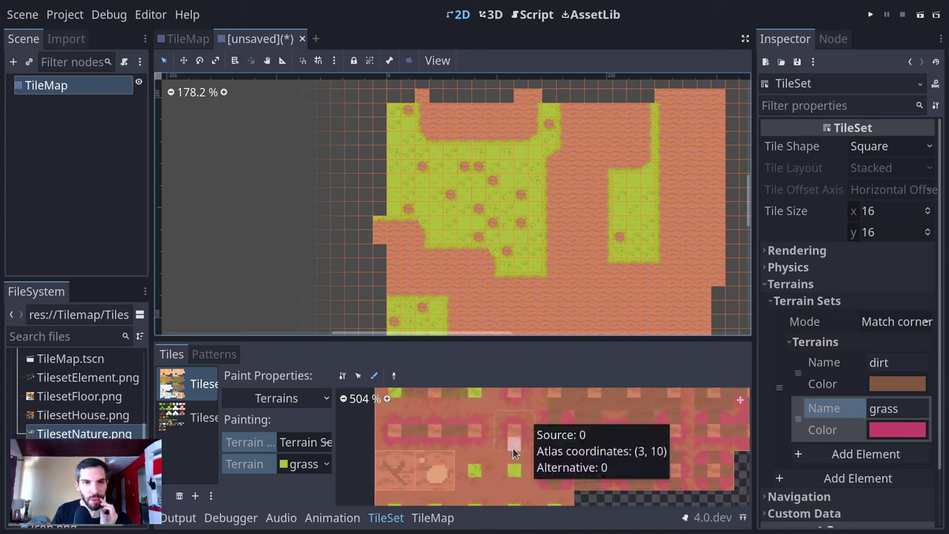
{"action": "middle_click_drag", "start_coordinate": [513, 453], "coordinate": [532, 428]}
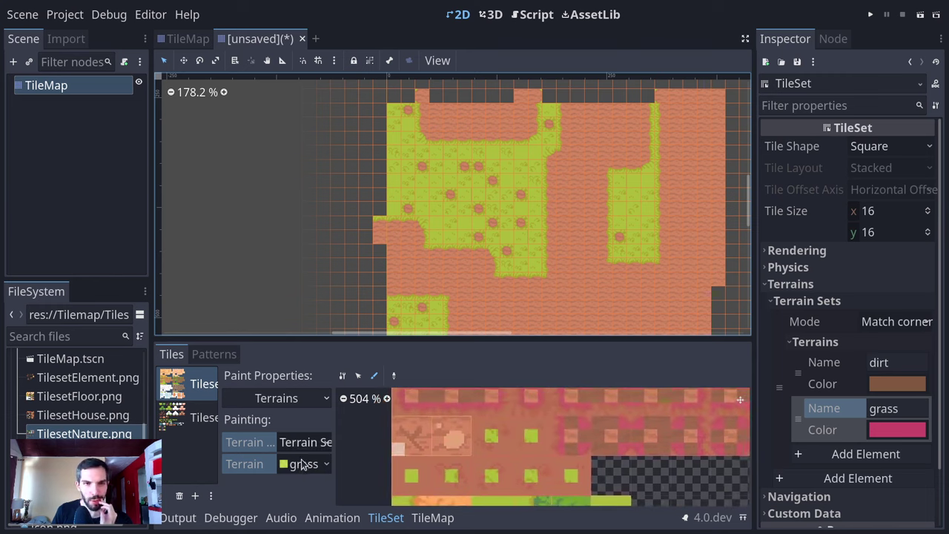
{"action": "left_click", "coordinate": [276, 398]}
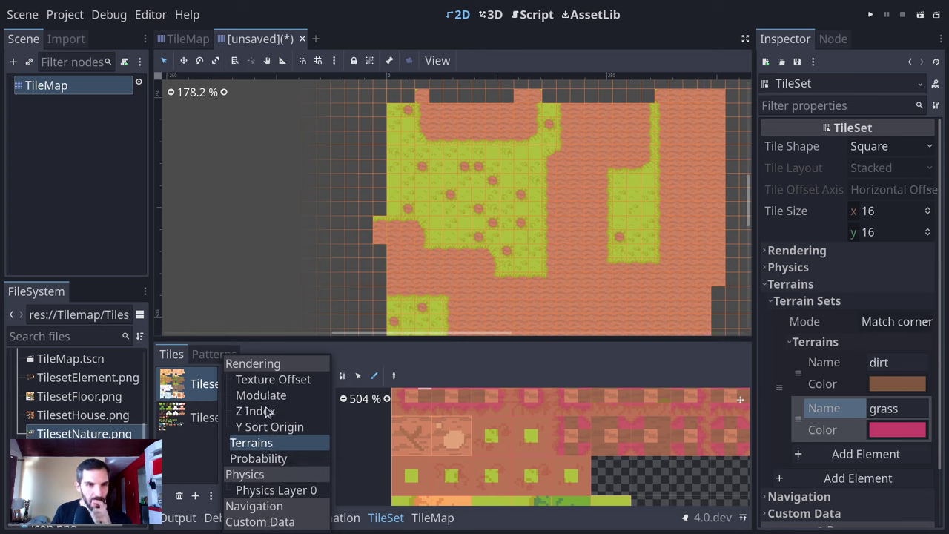
- Paint a probability of 0.05 onto the bush-decorated grass tiles in the atlas
{"action": "left_click", "coordinate": [261, 459]}
{"action": "scroll", "coordinate": [459, 443], "scroll_direction": "up", "scroll_amount": 2}
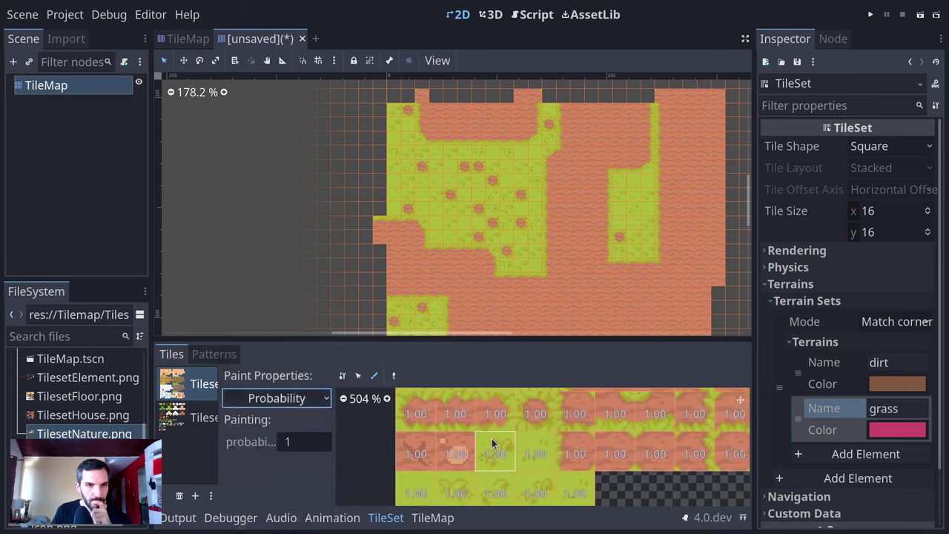
{"action": "left_click", "coordinate": [320, 444]}
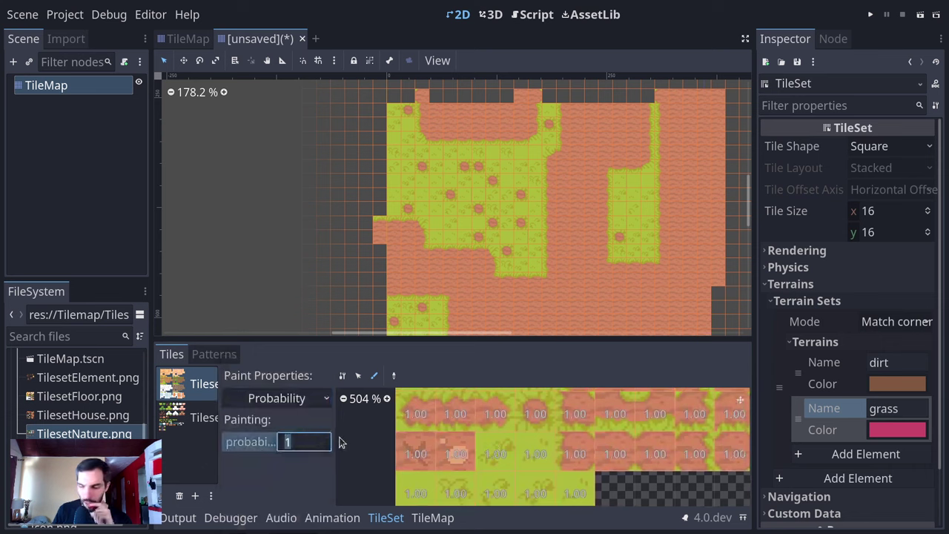
{"action": "type", "text": ".05"}
{"action": "key", "text": "Return"}
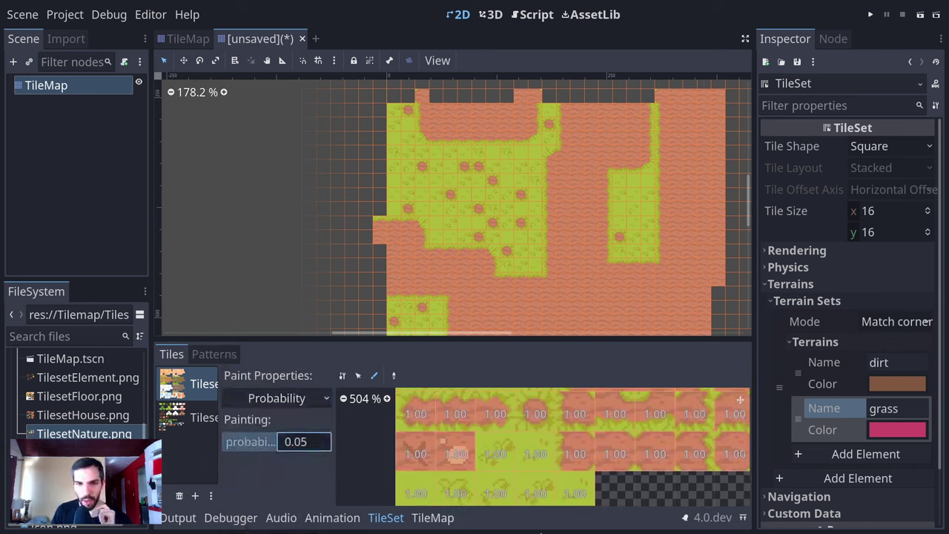
{"action": "scroll", "coordinate": [444, 443], "scroll_direction": "down", "scroll_amount": 2}
{"action": "mouse_move", "coordinate": [444, 443]}
{"action": "left_mouse_down"}
{"action": "mouse_move", "coordinate": [539, 448]}
{"action": "mouse_move", "coordinate": [481, 412]}
{"action": "left_mouse_up"}
{"action": "scroll", "coordinate": [489, 426], "scroll_direction": "up", "scroll_amount": 2}
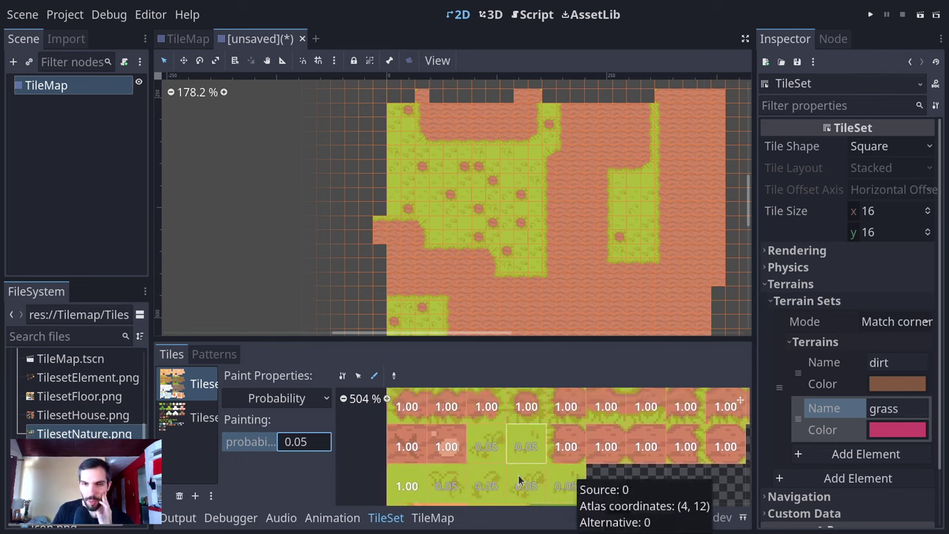
- Paint grass rectangles over the upper-left and right-hand dirt areas, leaving a dirt path between
{"action": "left_click", "coordinate": [432, 517]}
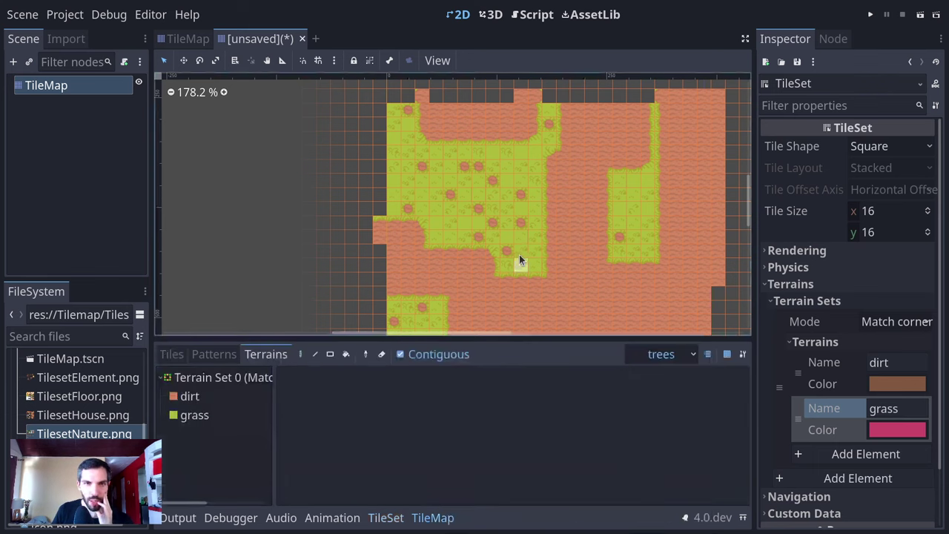
{"action": "left_click", "coordinate": [196, 415]}
{"action": "scroll", "coordinate": [364, 297], "scroll_direction": "down", "scroll_amount": 1}
{"action": "scroll", "coordinate": [554, 227], "scroll_direction": "right", "scroll_amount": 4}
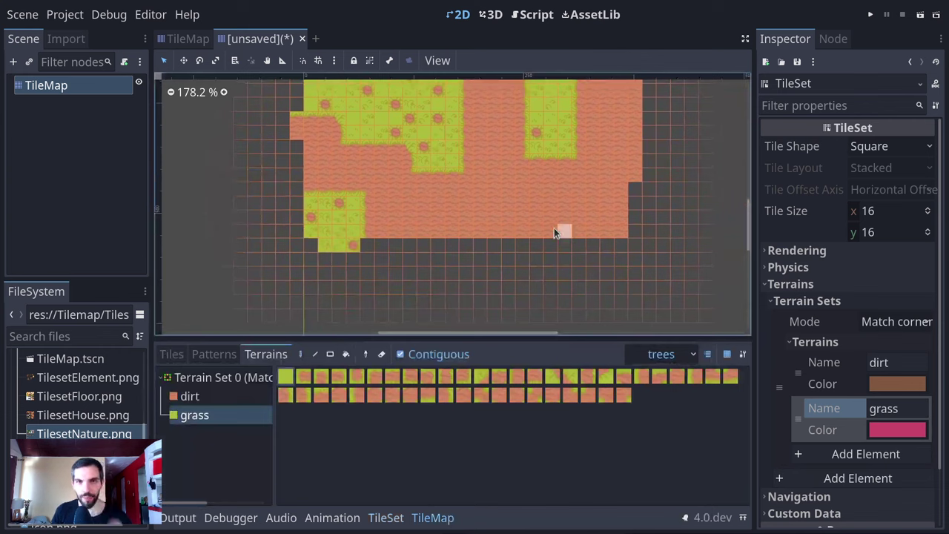
{"action": "mouse_move", "coordinate": [401, 223]}
{"action": "left_mouse_down"}
{"action": "mouse_move", "coordinate": [303, 112]}
{"action": "mouse_move", "coordinate": [265, 88]}
{"action": "left_mouse_up"}
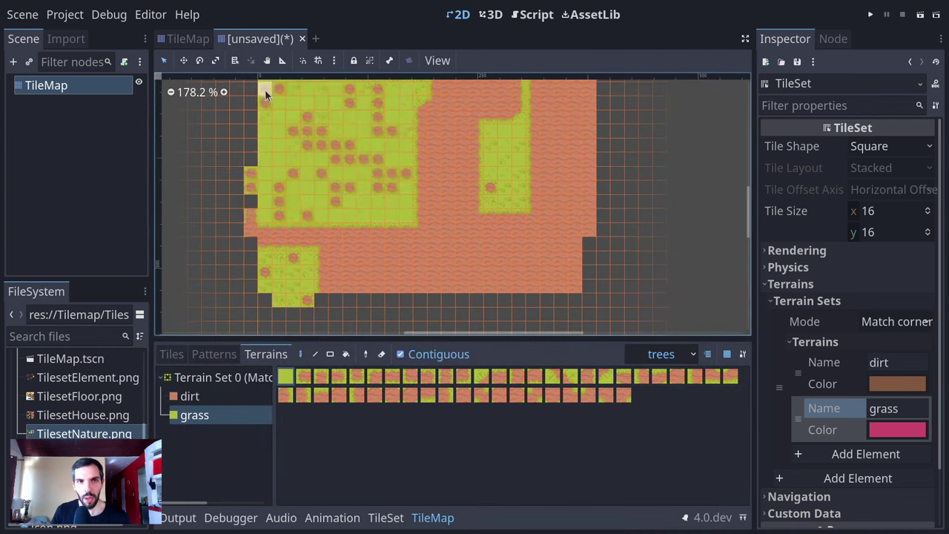
{"action": "scroll", "coordinate": [388, 217], "scroll_direction": "up", "scroll_amount": 1}
{"action": "scroll", "coordinate": [387, 217], "scroll_direction": "left", "scroll_amount": 1}
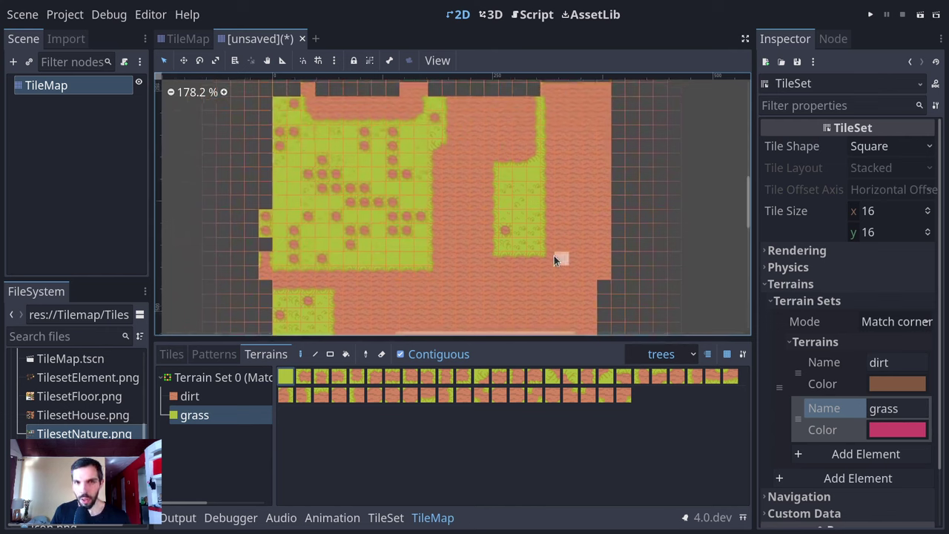
{"action": "left_click_drag", "start_coordinate": [554, 260], "coordinate": [480, 110]}
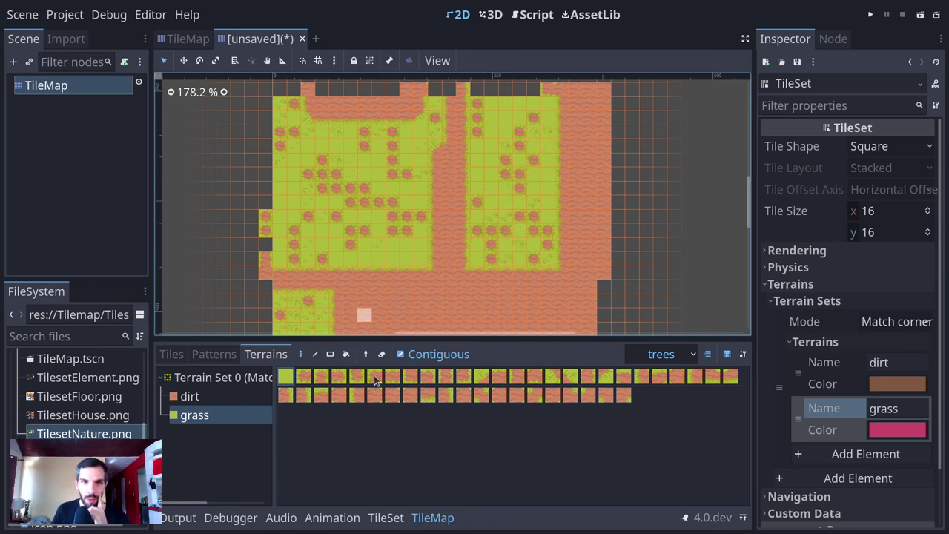
{"action": "left_click", "coordinate": [409, 355]}
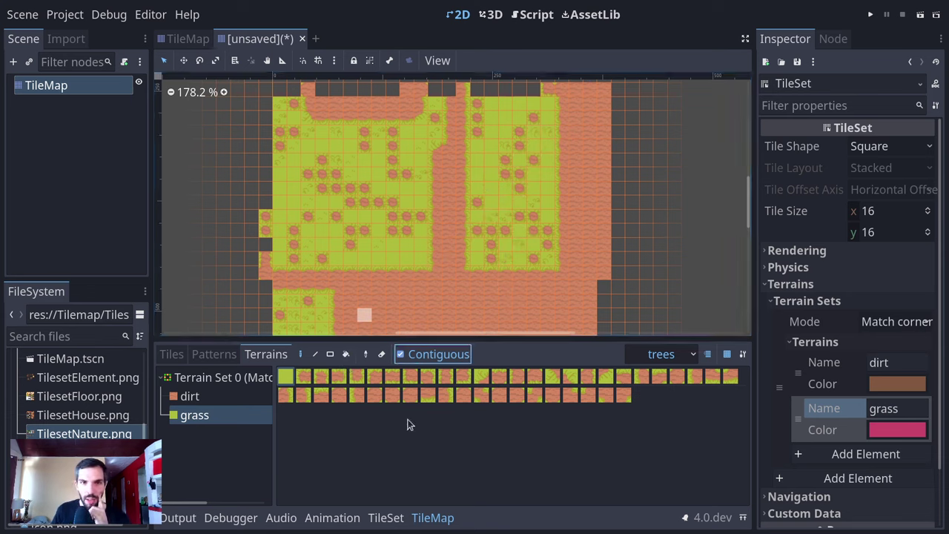
{"action": "left_click", "coordinate": [293, 391]}
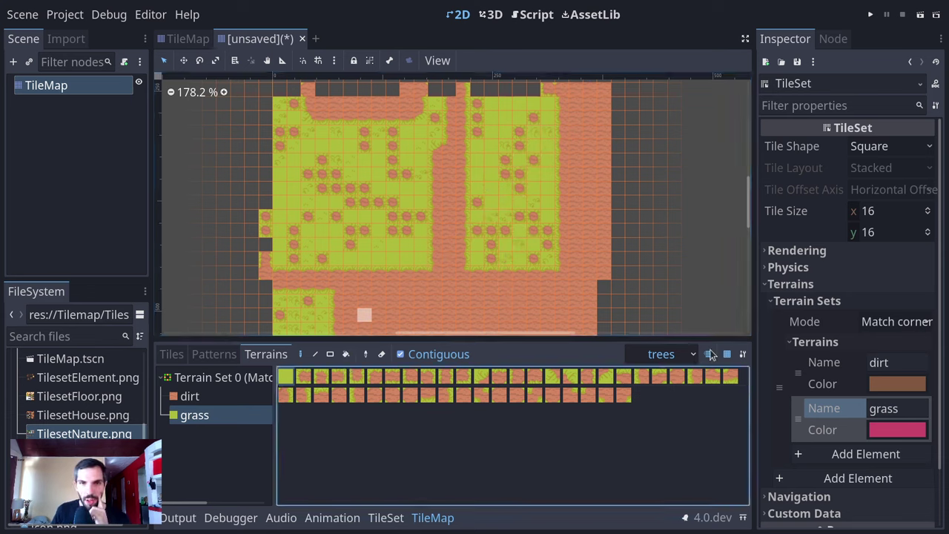
- Reopen the TileSet editor and switch atlas painting from Probability to Terrains
{"action": "left_click", "coordinate": [387, 518]}
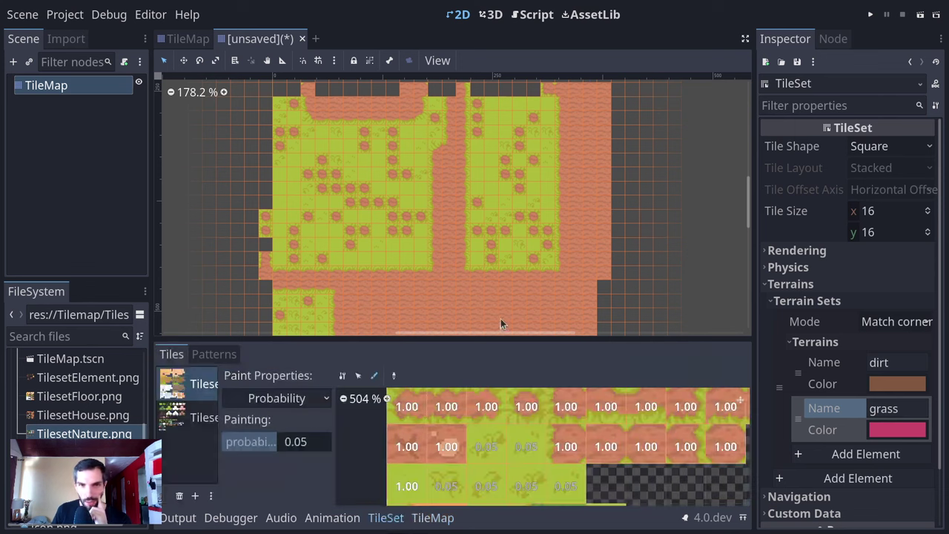
{"action": "left_click", "coordinate": [275, 398]}
{"action": "left_click", "coordinate": [258, 444]}
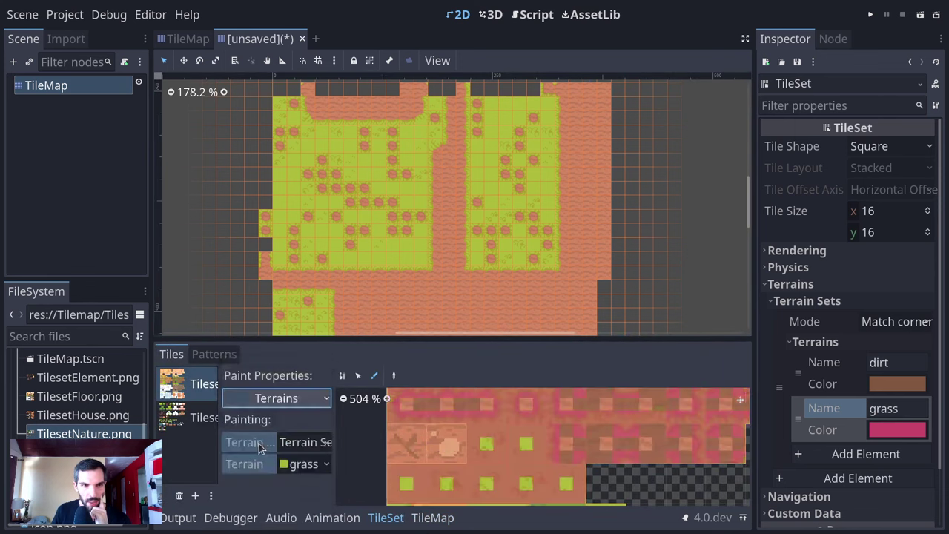
{"action": "scroll", "coordinate": [381, 142], "scroll_direction": "up", "scroll_amount": 8}
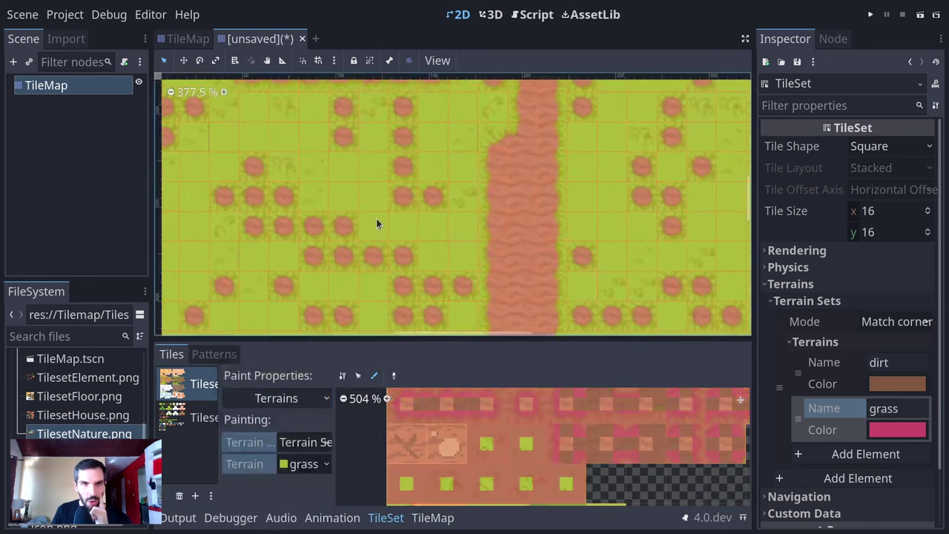
{"action": "middle_click_drag", "start_coordinate": [635, 463], "coordinate": [590, 509]}
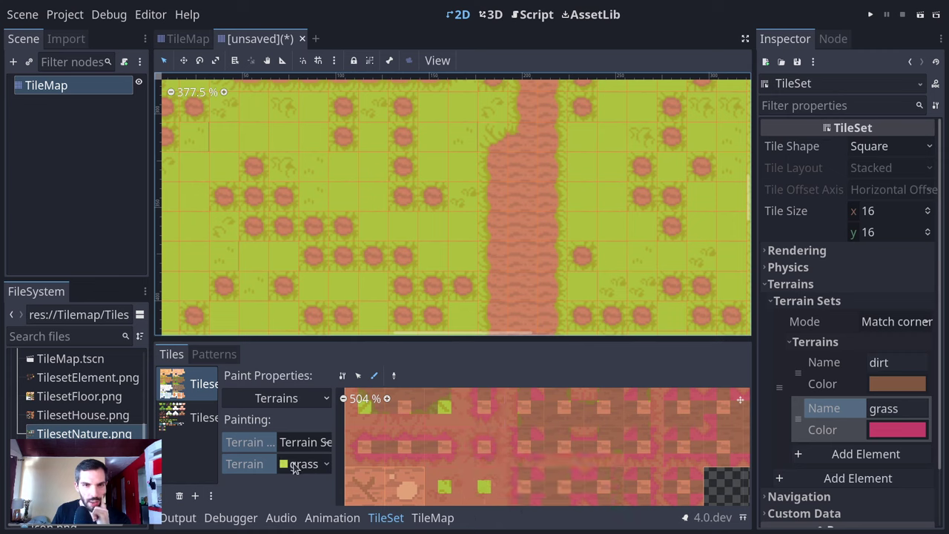
- Confirm Terrains with grass, then switch to the Setup tool to show Atlas Properties
{"action": "left_click", "coordinate": [315, 398]}
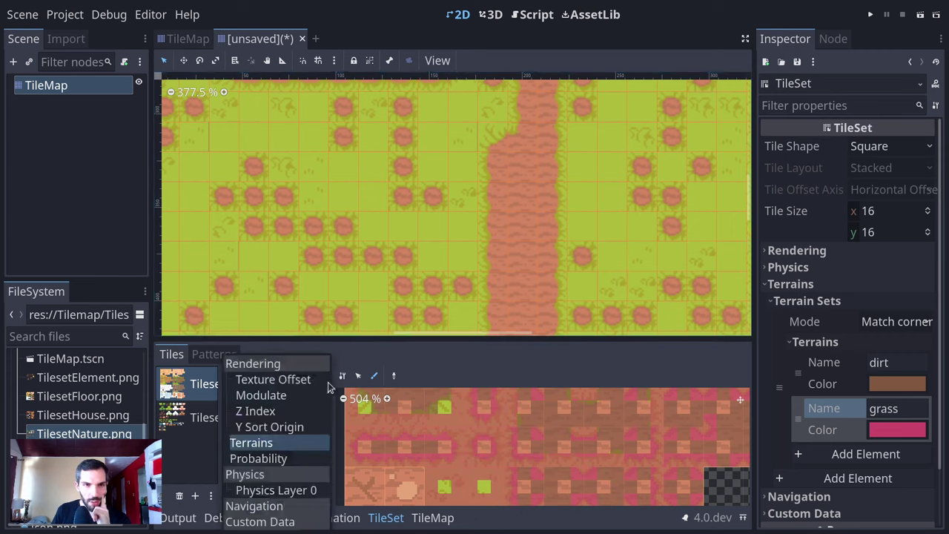
{"action": "left_click", "coordinate": [250, 442]}
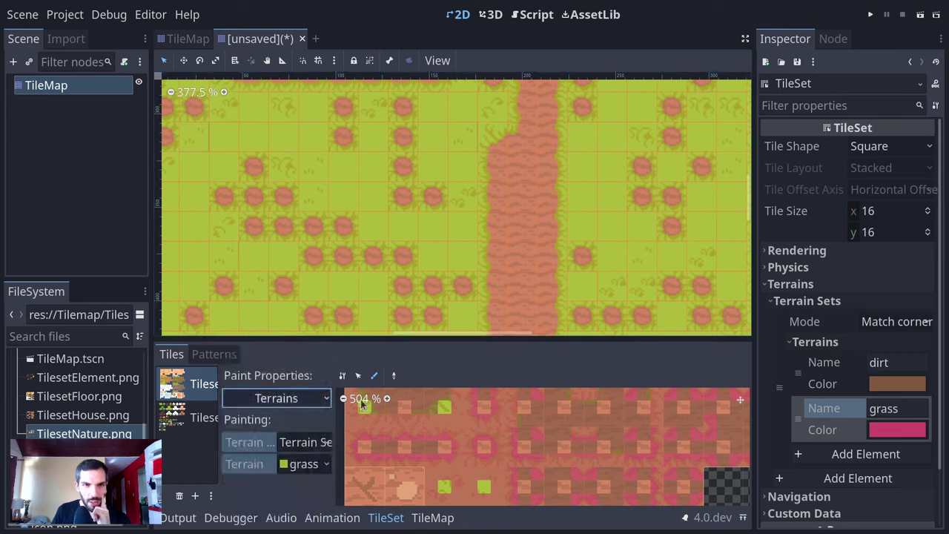
{"action": "left_click", "coordinate": [304, 464]}
{"action": "left_click", "coordinate": [295, 465]}
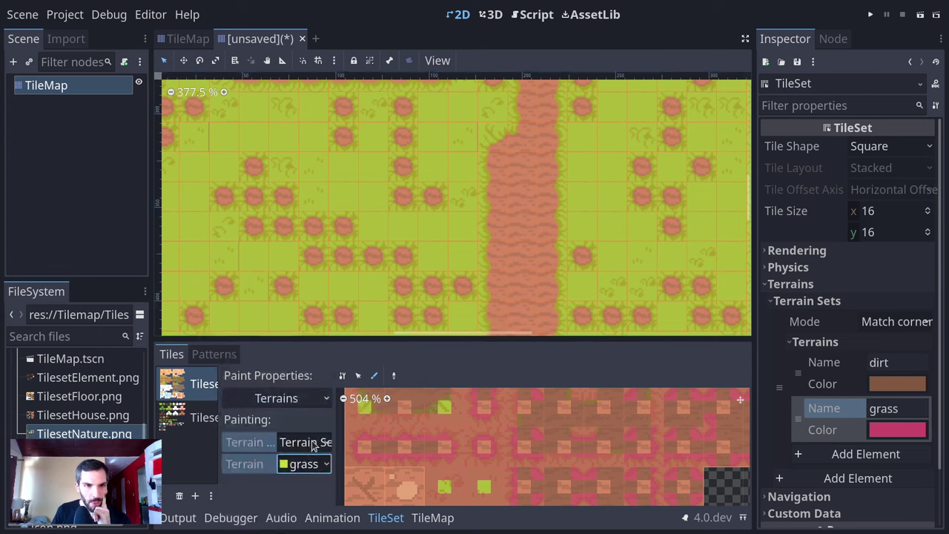
{"action": "left_click", "coordinate": [356, 376]}
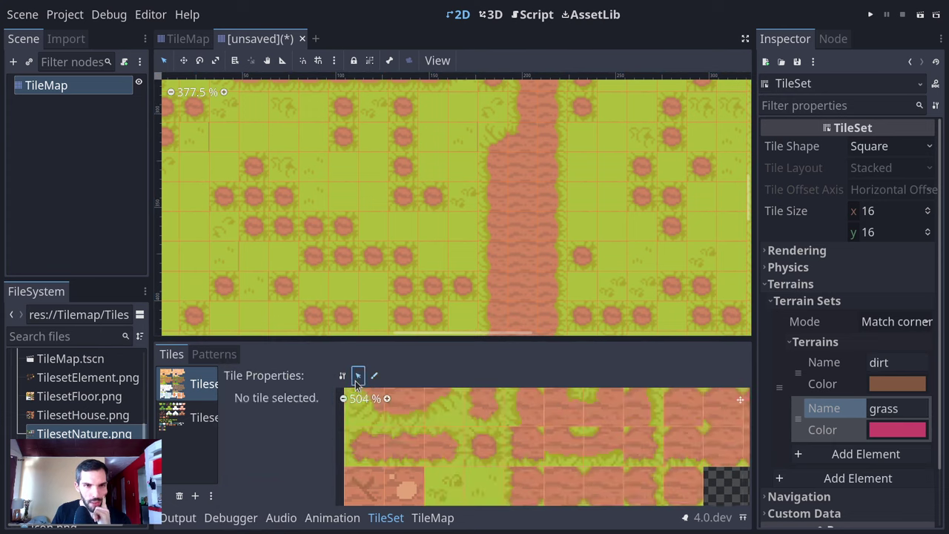
{"action": "left_click", "coordinate": [342, 375]}
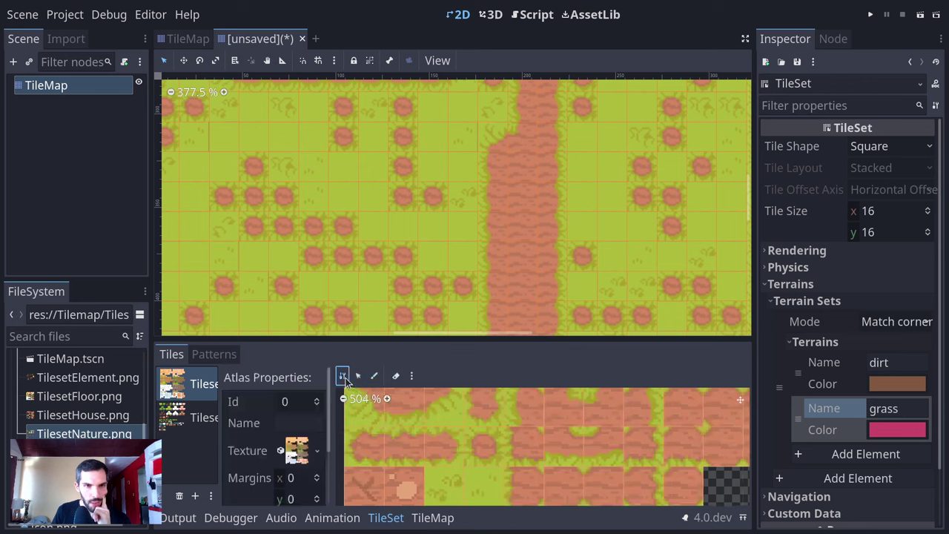
- Drag the bottom panel splitter up to give the tile atlas more height
{"action": "left_click_drag", "start_coordinate": [415, 339], "coordinate": [430, 141]}
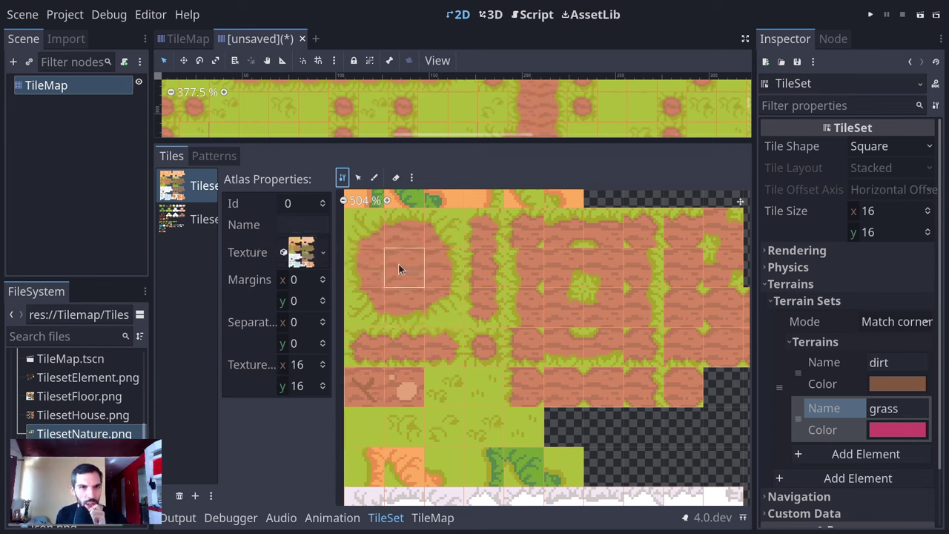
{"action": "left_click", "coordinate": [411, 178]}
{"action": "left_click", "coordinate": [455, 171]}
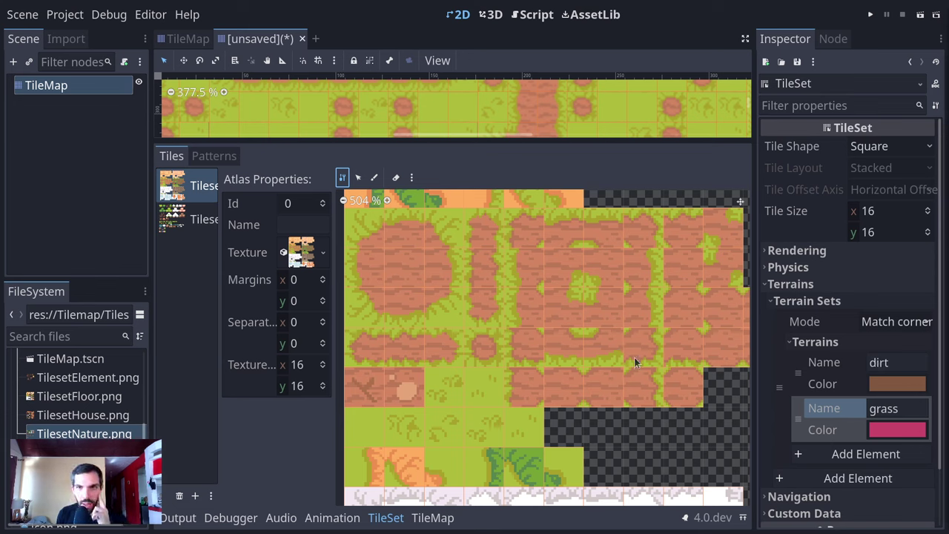
{"action": "left_click", "coordinate": [411, 177]}
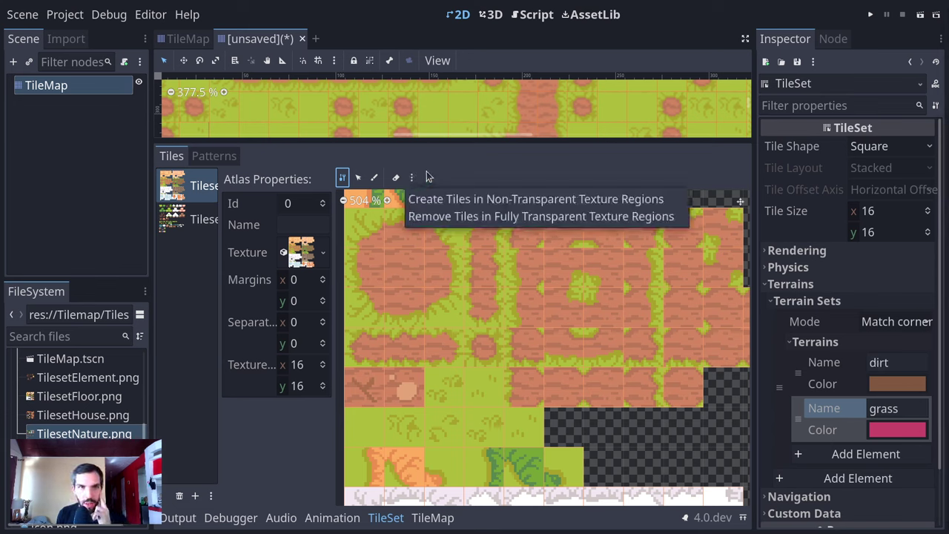
{"action": "left_click", "coordinate": [444, 169]}
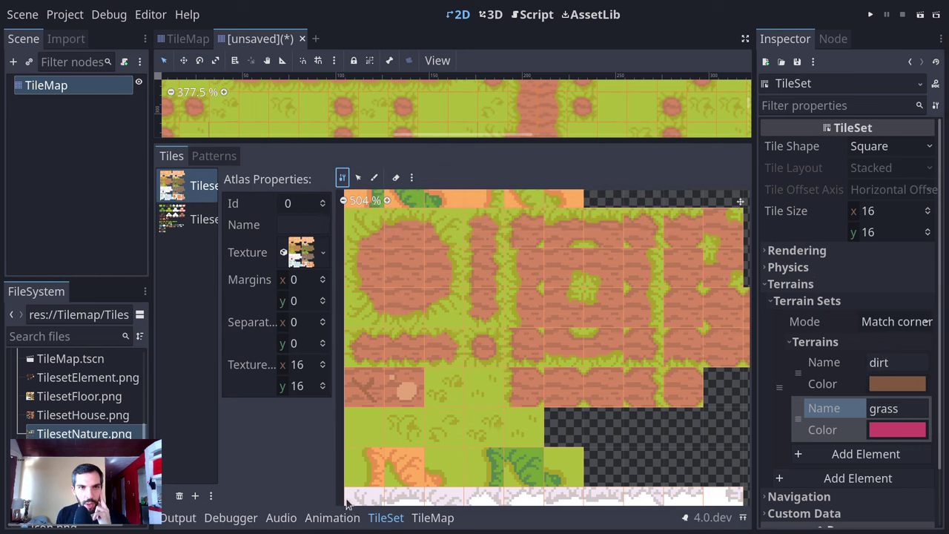
- Keep the first atlas source selected and return to the Paint tool
{"action": "left_click", "coordinate": [191, 219]}
{"action": "left_click", "coordinate": [197, 194]}
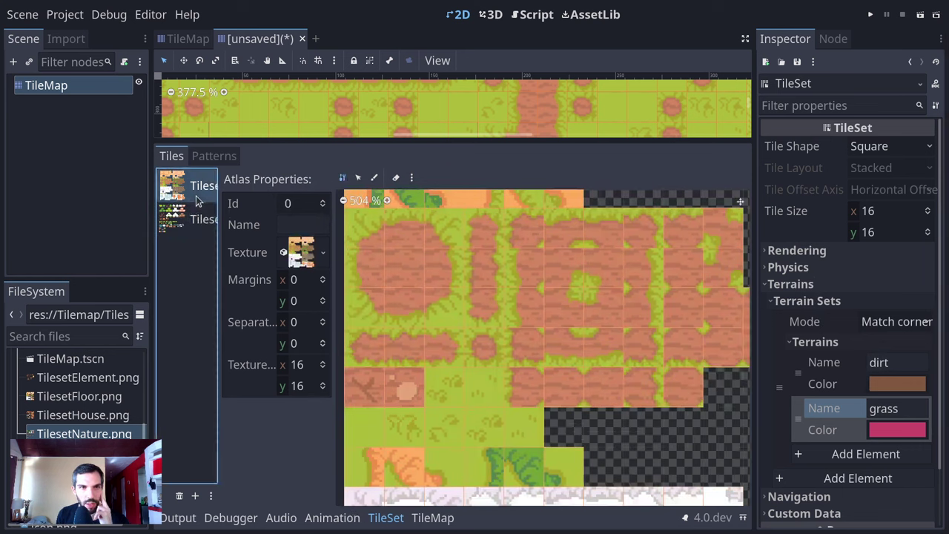
{"action": "left_click", "coordinate": [375, 178]}
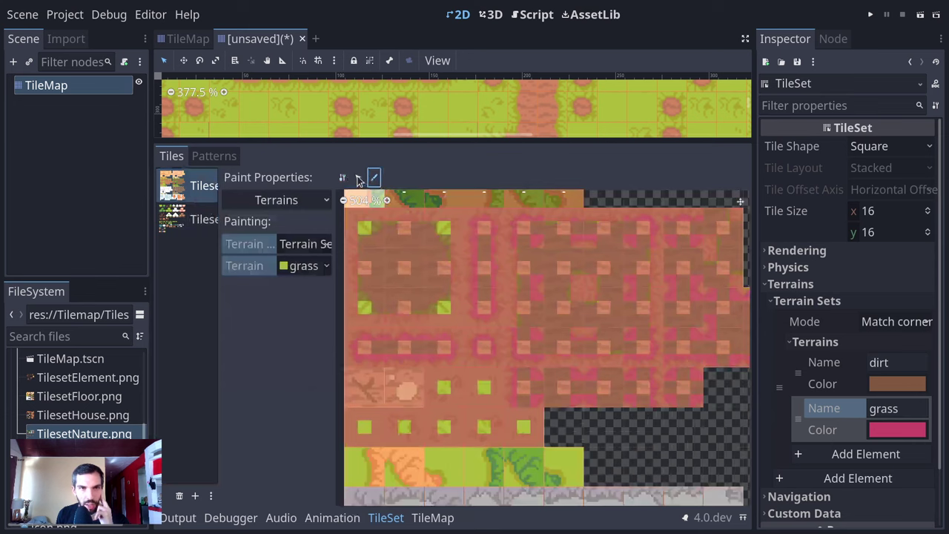
- Switch atlas painting to Probability and set the value to 0.118, then 0
{"action": "left_click", "coordinate": [308, 202]}
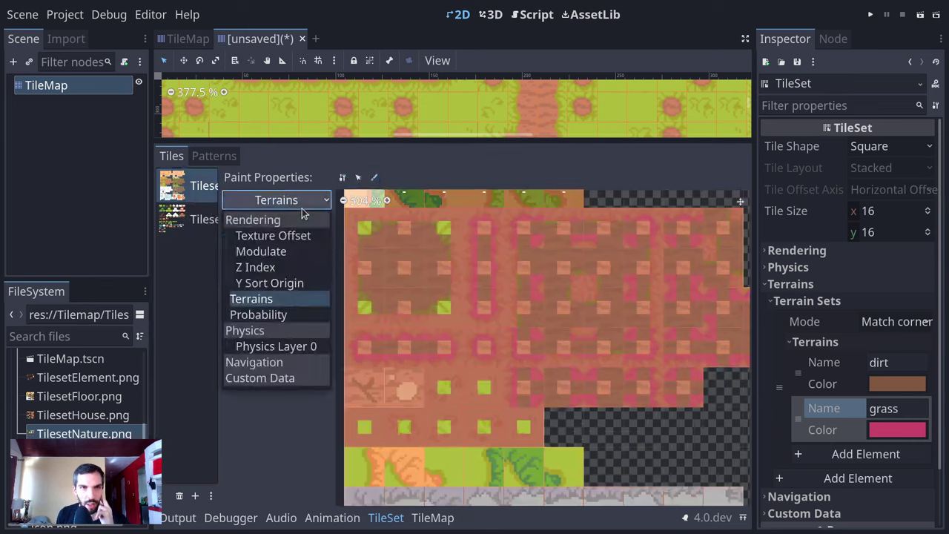
{"action": "left_click", "coordinate": [282, 315]}
{"action": "left_click", "coordinate": [304, 244]}
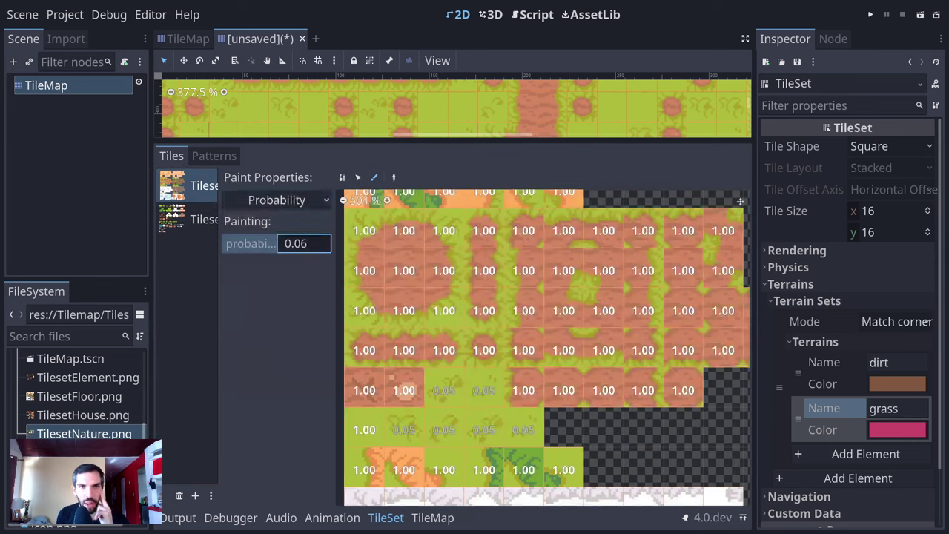
{"action": "key", "text": "ctrl+a"}
{"action": "type", "text": "0.118"}
{"action": "key", "text": "Return"}
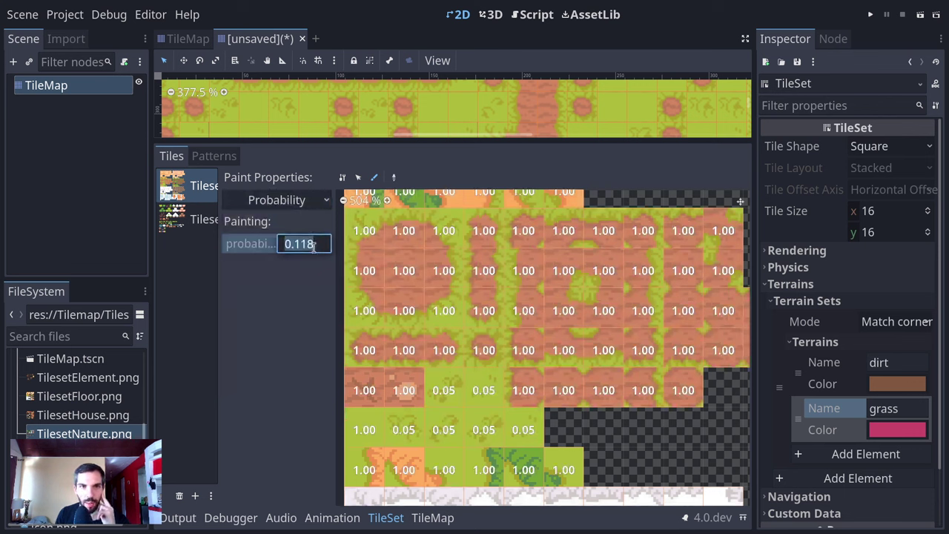
{"action": "type", "text": "0"}
{"action": "key", "text": "Return"}
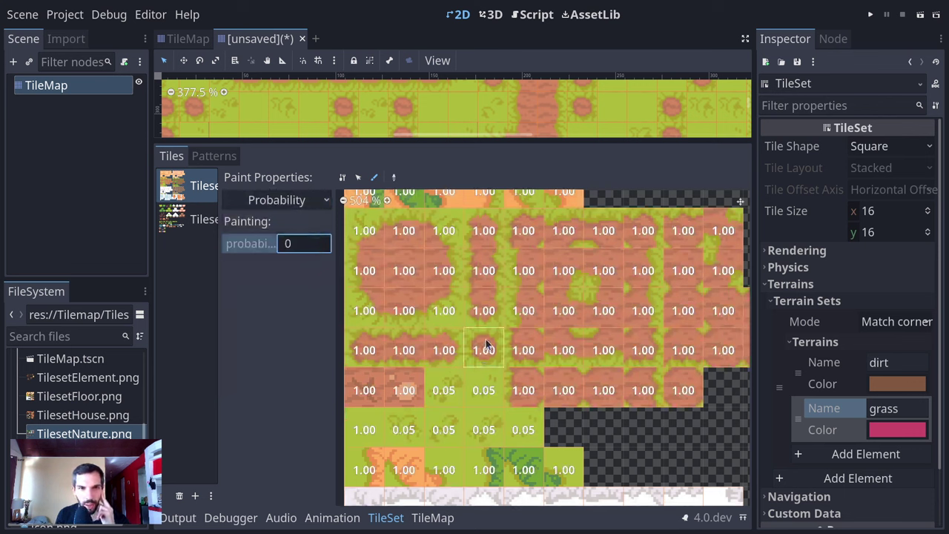
{"action": "left_click", "coordinate": [423, 521]}
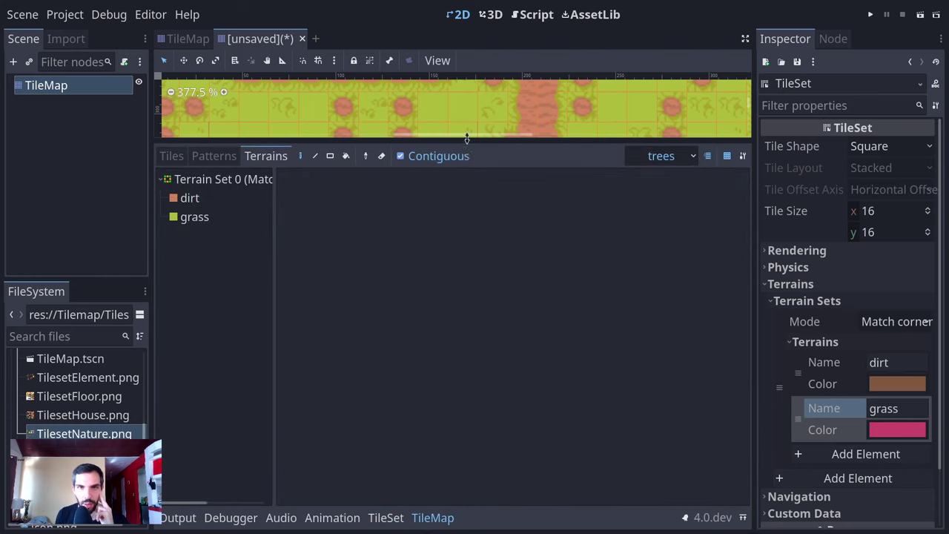
- Choose the grass terrain and paint two grass rectangles over the enlarged map canvas
{"action": "left_click", "coordinate": [189, 217]}
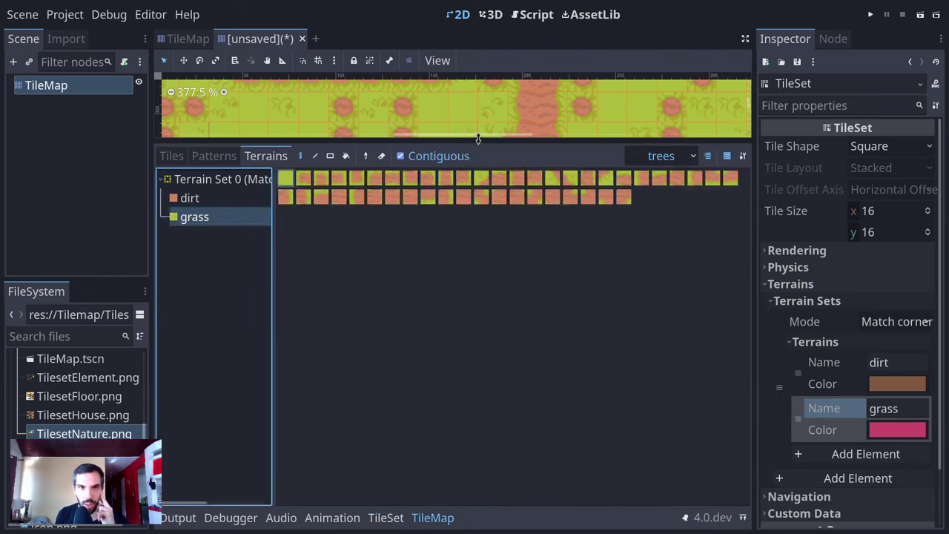
{"action": "left_click_drag", "start_coordinate": [478, 140], "coordinate": [479, 405]}
{"action": "scroll", "coordinate": [467, 212], "scroll_direction": "down", "scroll_amount": 2}
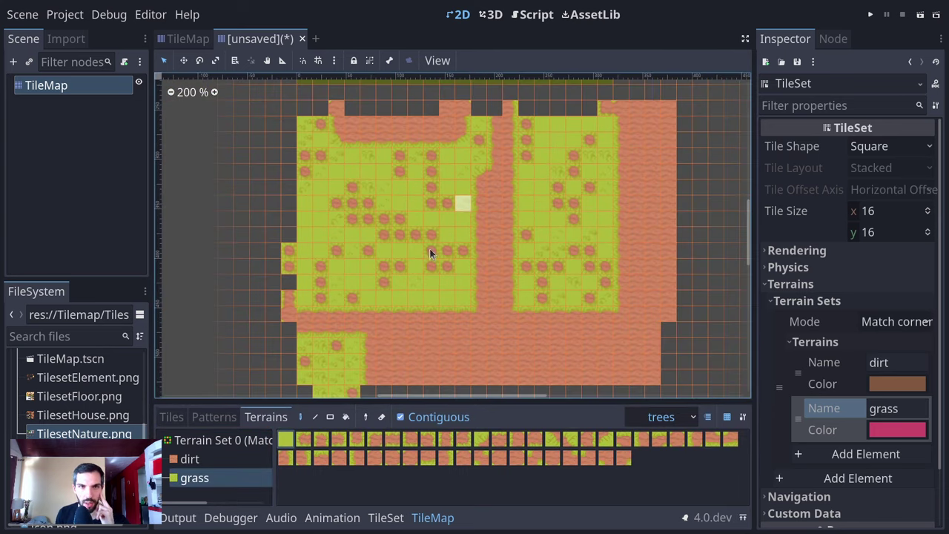
{"action": "left_click_drag", "start_coordinate": [424, 220], "coordinate": [489, 116]}
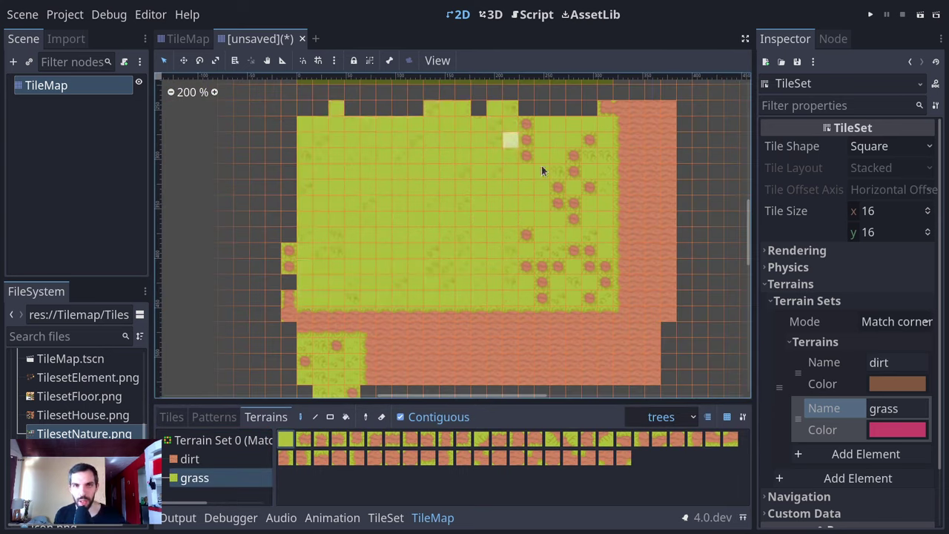
{"action": "left_click_drag", "start_coordinate": [653, 315], "coordinate": [425, 108]}
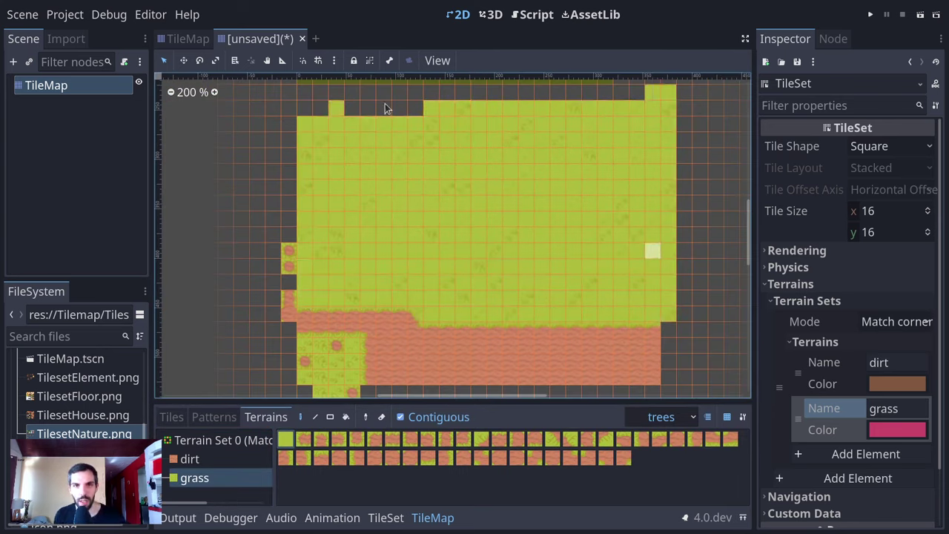
{"action": "scroll", "coordinate": [590, 234], "scroll_direction": "up", "scroll_amount": 2}
{"action": "scroll", "coordinate": [516, 196], "scroll_direction": "down", "scroll_amount": 2}
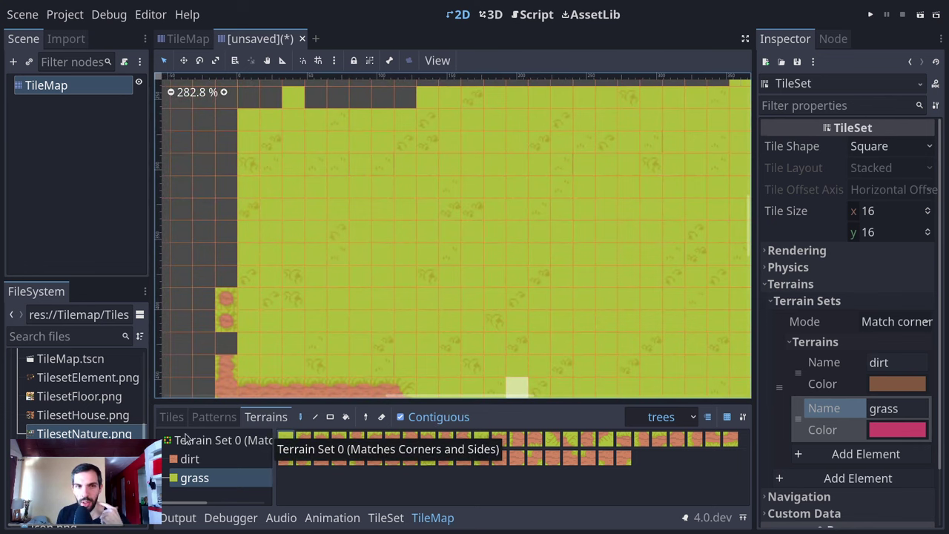
- In the enlarged tile palette, select the row of plain grass tiles and enable Place Random Tile
{"action": "left_click", "coordinate": [169, 417]}
{"action": "scroll", "coordinate": [519, 437], "scroll_direction": "right", "scroll_amount": 3}
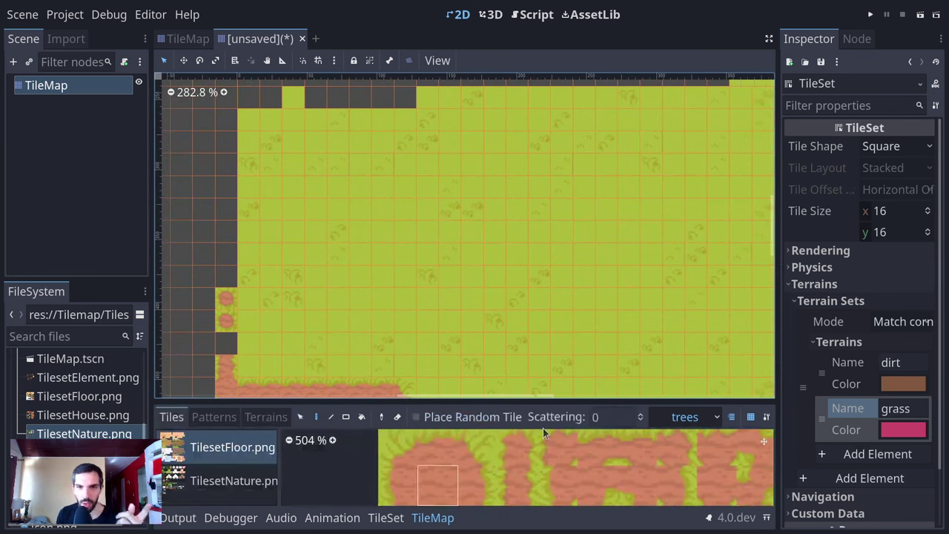
{"action": "left_click_drag", "start_coordinate": [542, 403], "coordinate": [541, 221]}
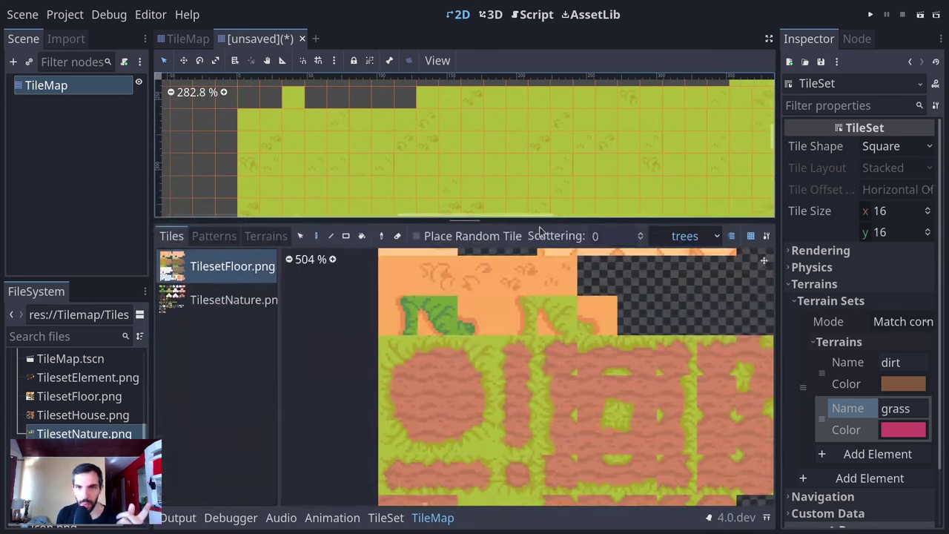
{"action": "scroll", "coordinate": [505, 311], "scroll_direction": "down", "scroll_amount": 5}
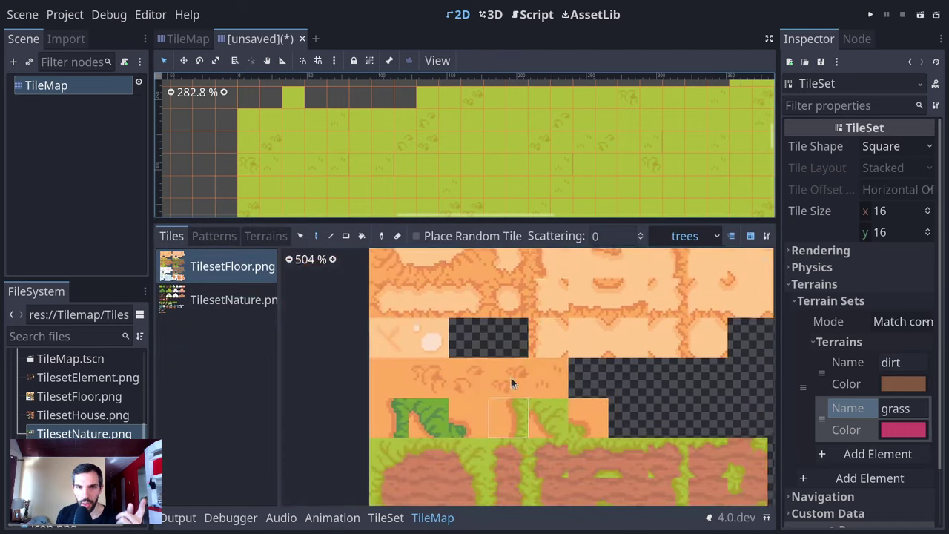
{"action": "scroll", "coordinate": [518, 339], "scroll_direction": "up", "scroll_amount": 2}
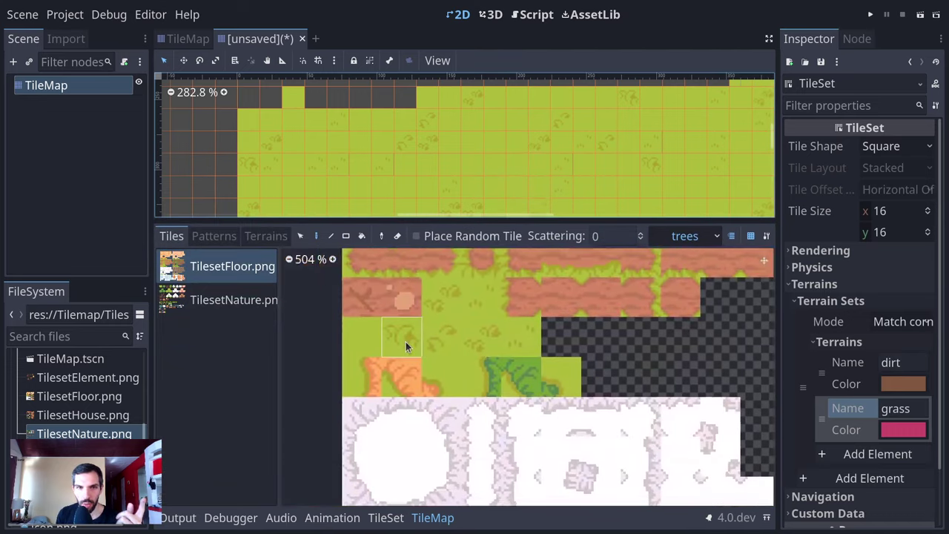
{"action": "left_click_drag", "start_coordinate": [515, 342], "coordinate": [367, 337]}
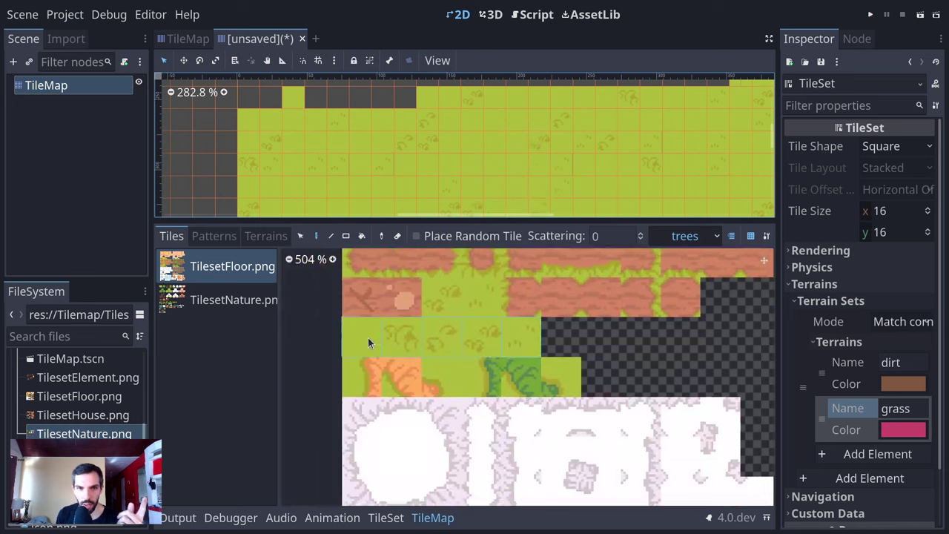
{"action": "left_click", "coordinate": [478, 235]}
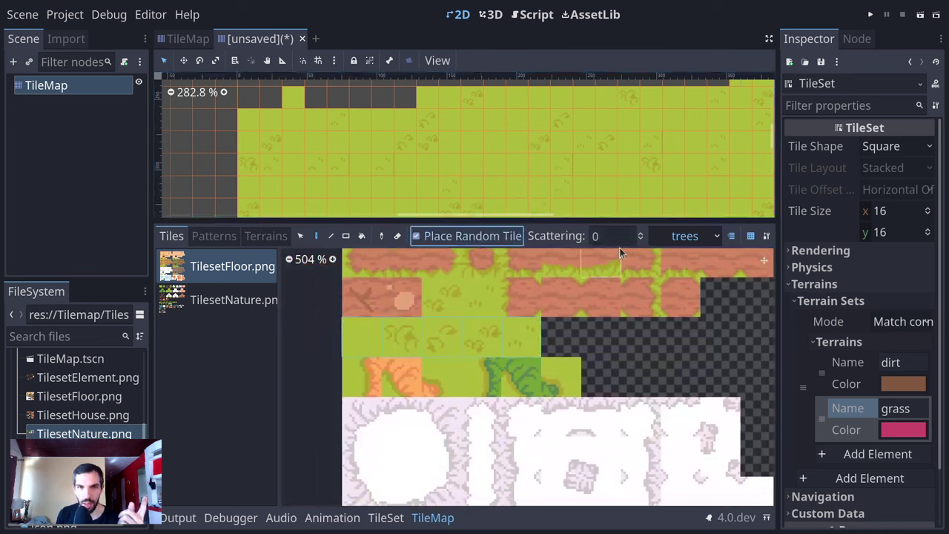
- Fill a large block of plain grass over the dirt and the empty cells
{"action": "left_click", "coordinate": [365, 336]}
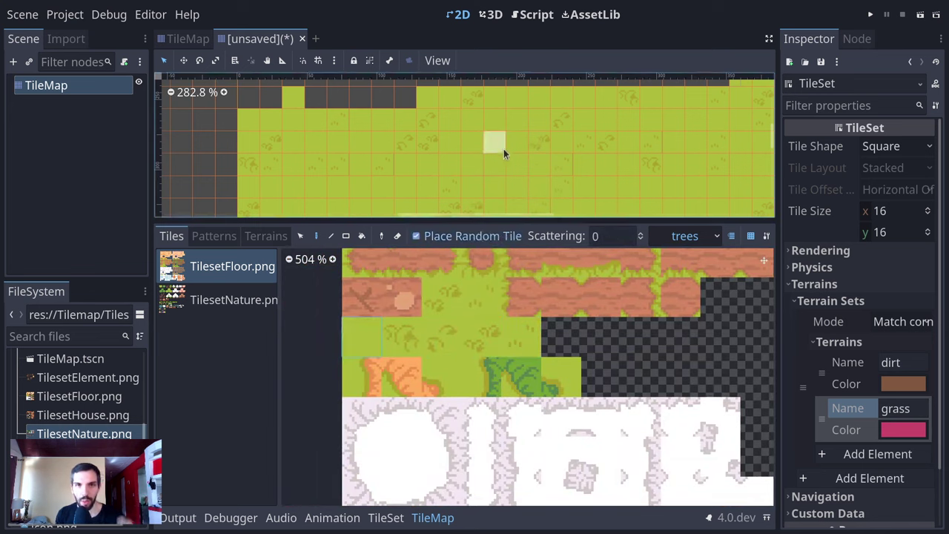
{"action": "scroll", "coordinate": [512, 152], "scroll_direction": "down", "scroll_amount": 4}
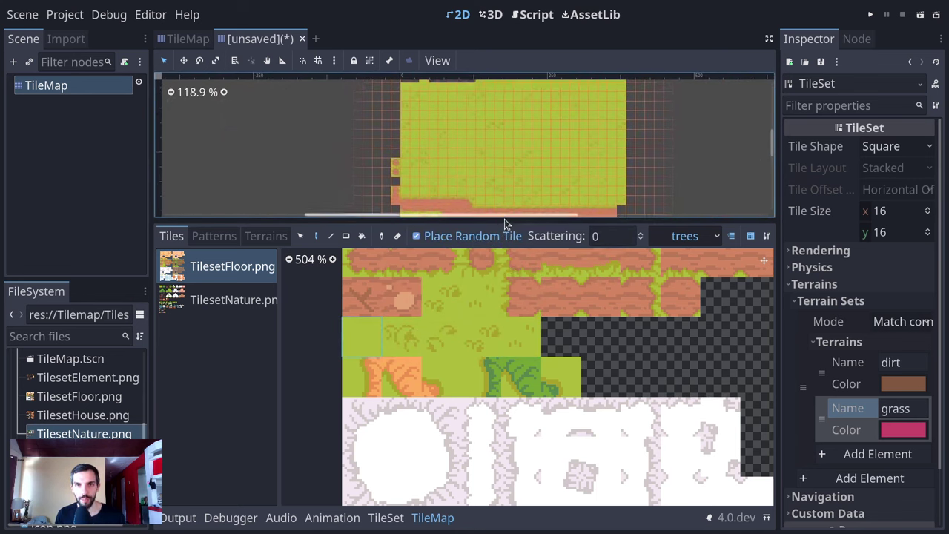
{"action": "left_click_drag", "start_coordinate": [504, 219], "coordinate": [415, 354]}
{"action": "left_click_drag", "start_coordinate": [372, 291], "coordinate": [583, 103], "text": "ctrl+shift"}
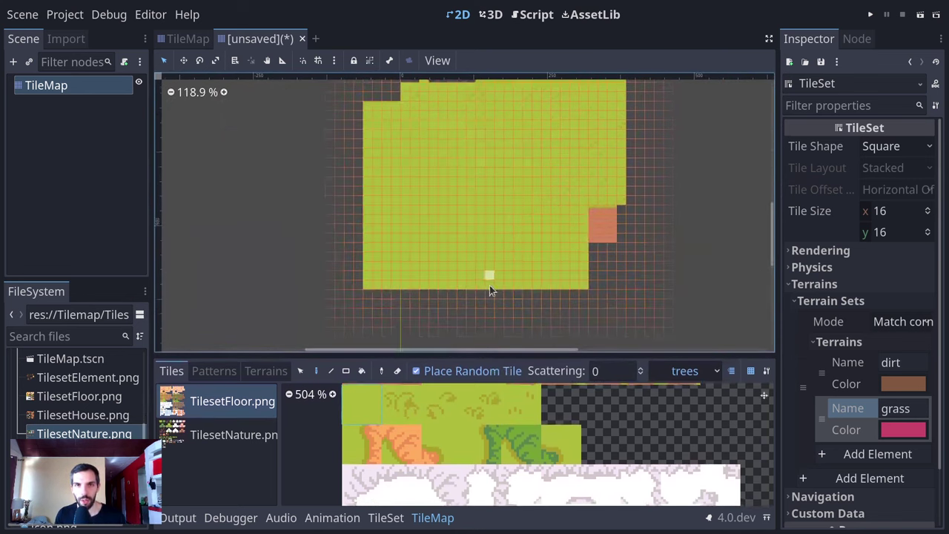
{"action": "left_click_drag", "start_coordinate": [337, 297], "coordinate": [680, 45], "text": "ctrl+shift"}
{"action": "middle_click_drag", "start_coordinate": [532, 206], "coordinate": [504, 251]}
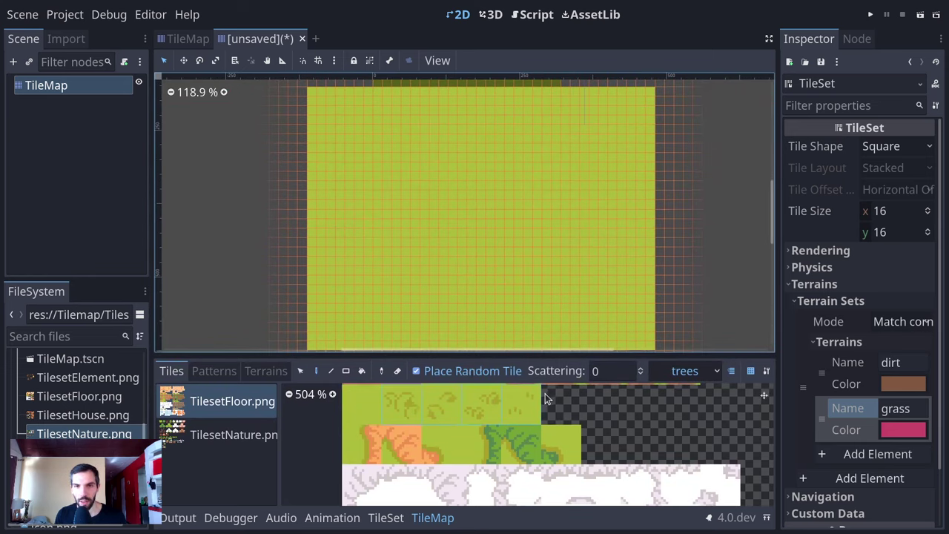
- Paint two more random grass rectangles, then select four grass-decoration tiles in the atlas
{"action": "left_click", "coordinate": [606, 370]}
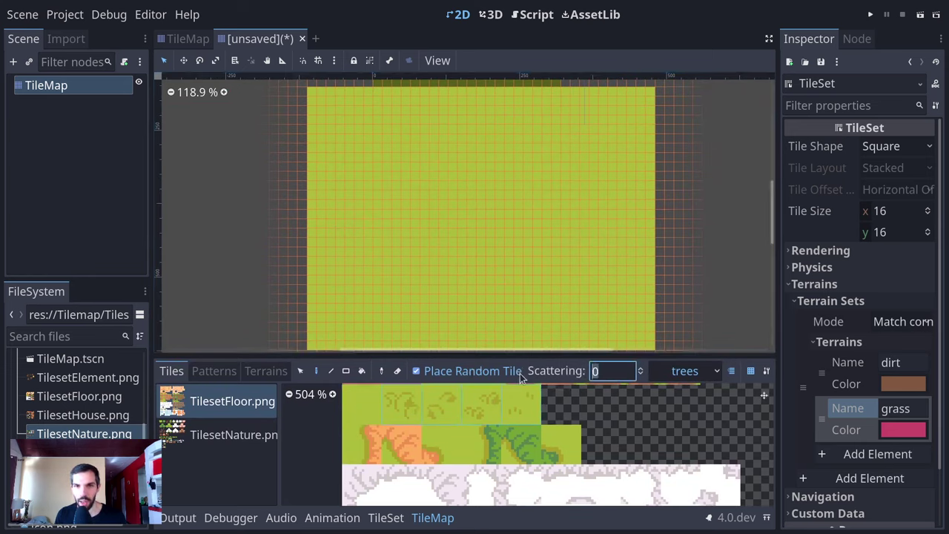
{"action": "left_click_drag", "start_coordinate": [355, 126], "coordinate": [506, 276], "text": "ctrl+shift"}
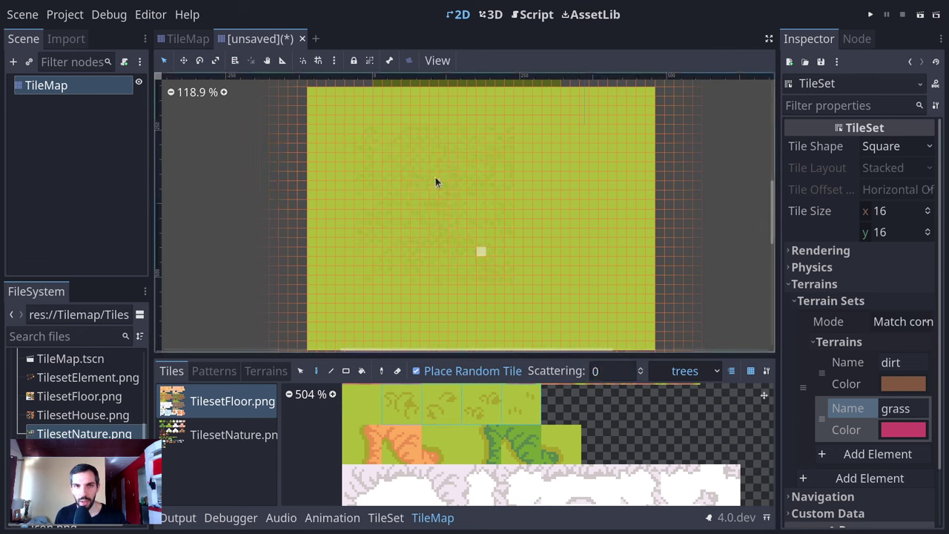
{"action": "scroll", "coordinate": [470, 196], "scroll_direction": "up", "scroll_amount": 1}
{"action": "scroll", "coordinate": [471, 196], "scroll_direction": "up", "scroll_amount": 3}
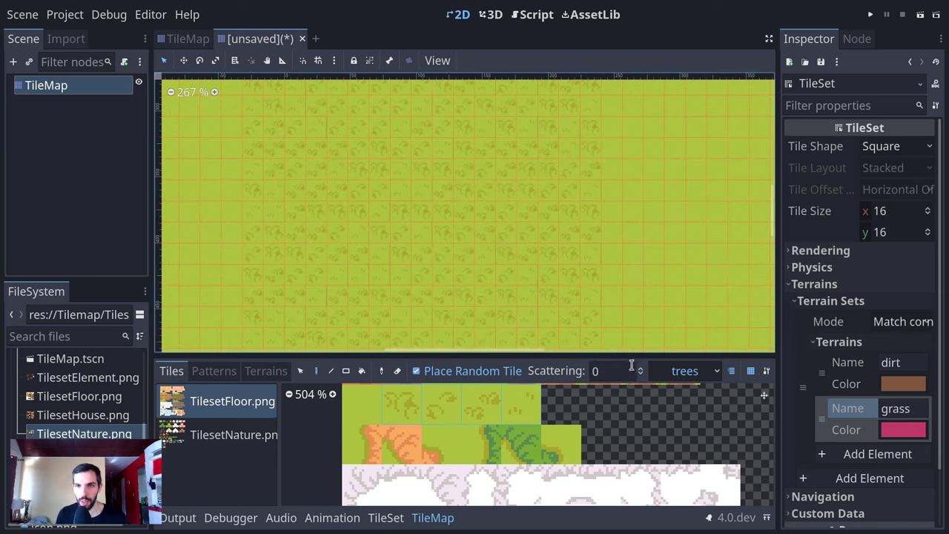
{"action": "scroll", "coordinate": [599, 275], "scroll_direction": "down", "scroll_amount": 2}
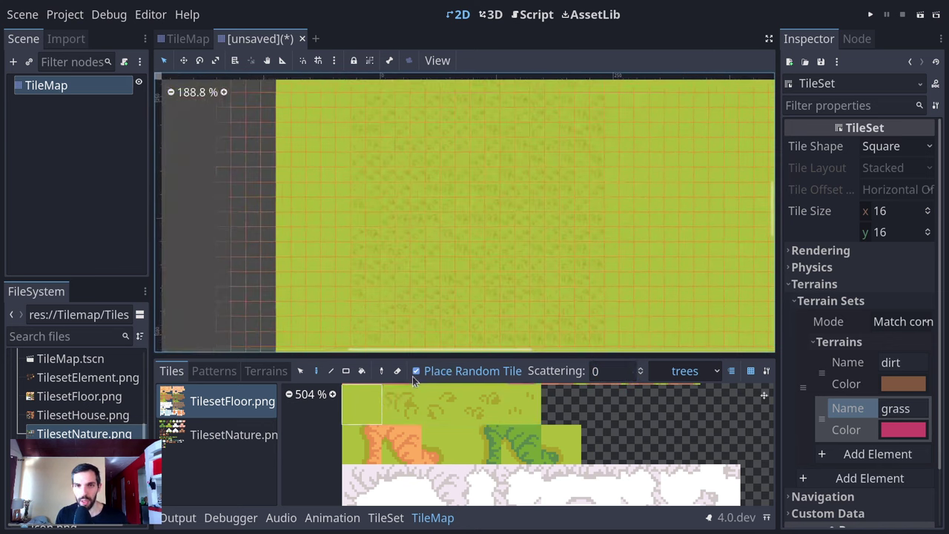
{"action": "scroll", "coordinate": [542, 243], "scroll_direction": "down", "scroll_amount": 1}
{"action": "left_click_drag", "start_coordinate": [388, 126], "coordinate": [628, 353], "text": "ctrl+shift"}
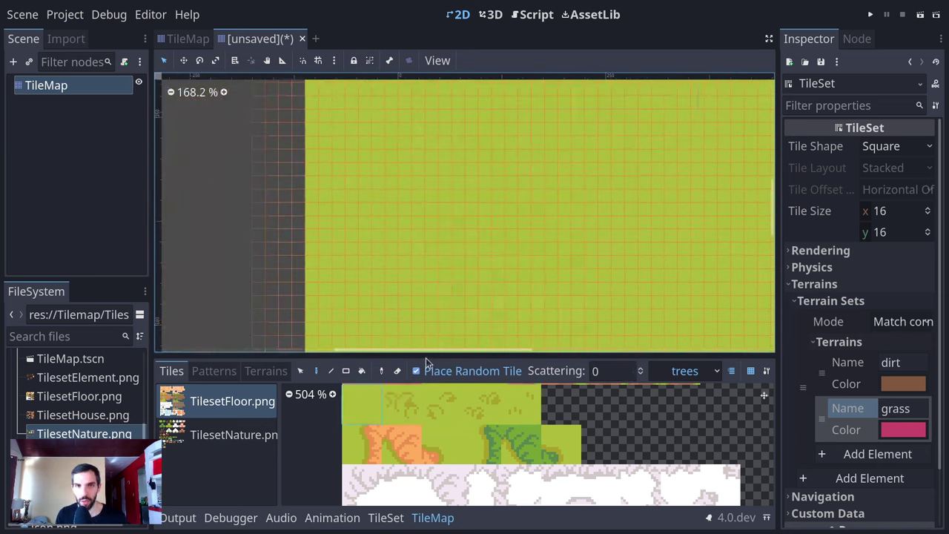
{"action": "left_click_drag", "start_coordinate": [387, 406], "coordinate": [555, 398]}
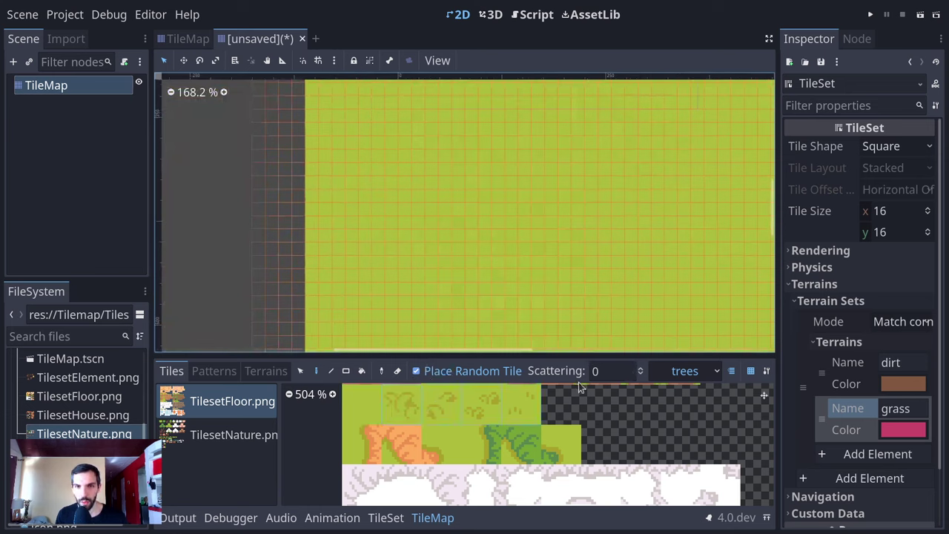
{"action": "left_click", "coordinate": [612, 370]}
- Set Scattering to 10 and scatter sparse tiles over the grass and the empty area
{"action": "type", "text": "10"}
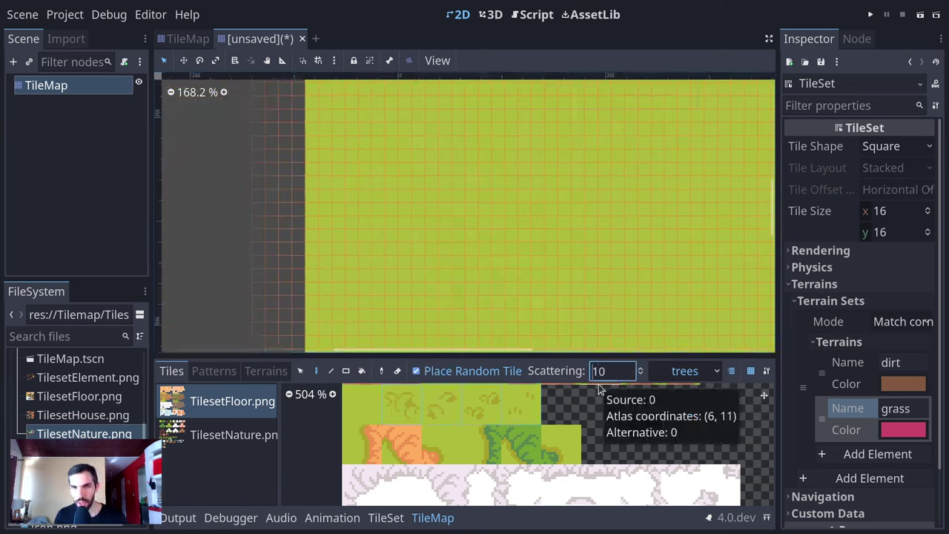
{"action": "left_click_drag", "start_coordinate": [409, 156], "coordinate": [573, 294], "text": "ctrl+shift"}
{"action": "middle_click_drag", "start_coordinate": [753, 302], "coordinate": [497, 233]}
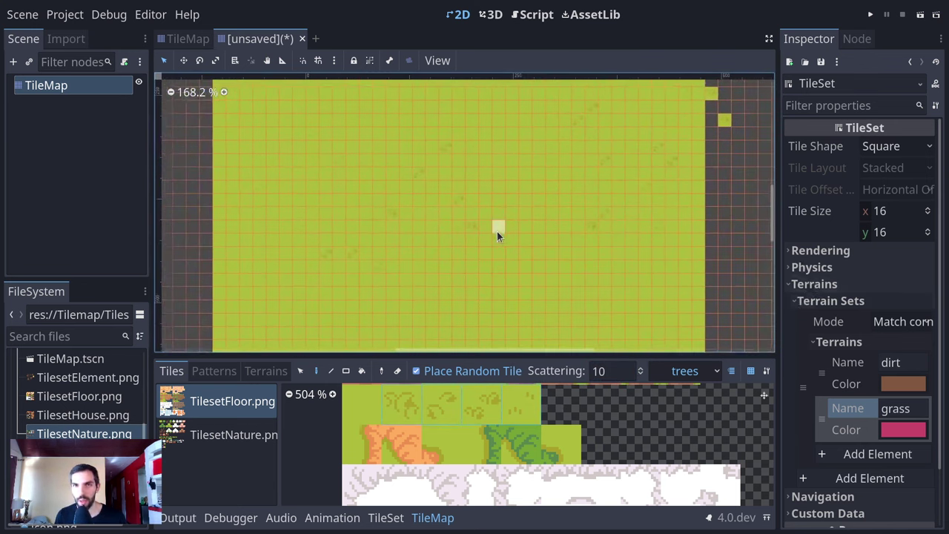
{"action": "middle_click_drag", "start_coordinate": [437, 269], "coordinate": [170, 173]}
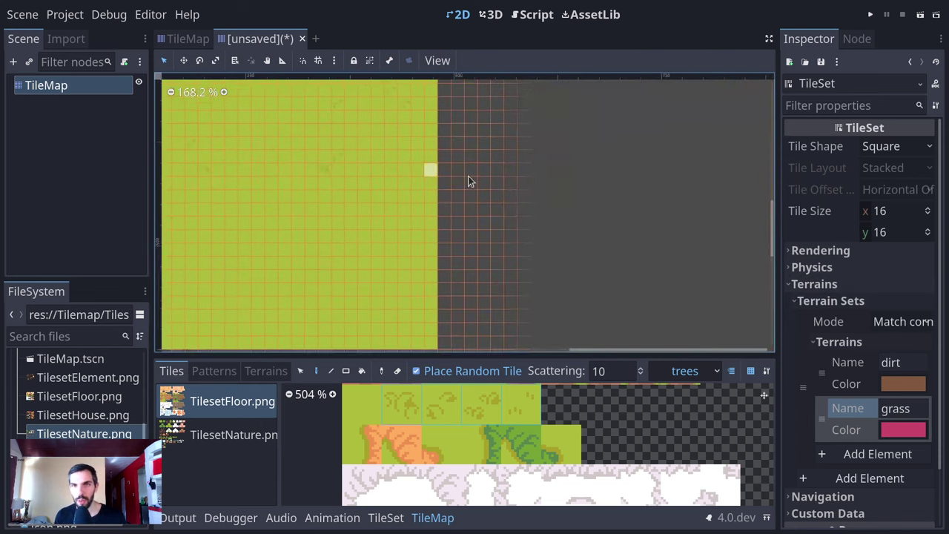
{"action": "left_click_drag", "start_coordinate": [445, 152], "coordinate": [712, 340], "text": "ctrl+shift"}
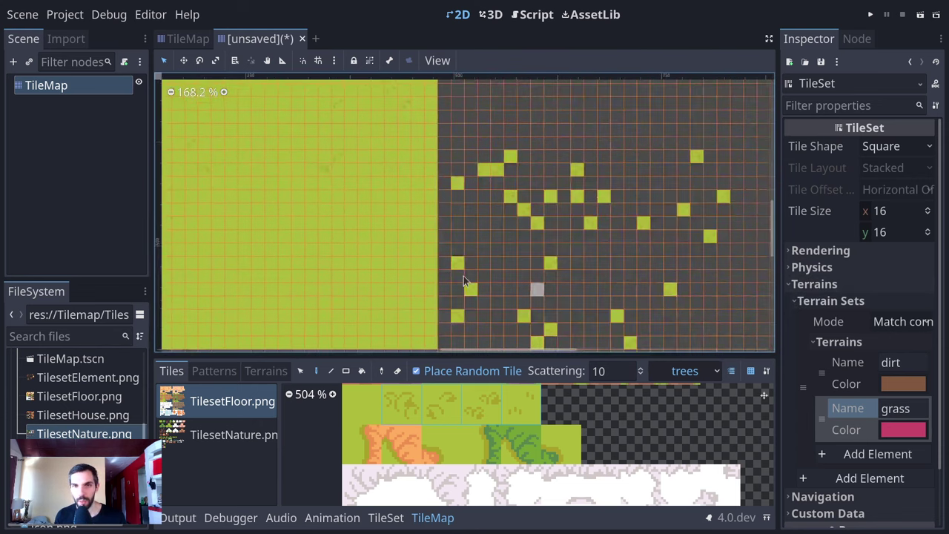
- Pan the map view until both edges of the grass field are visible
{"action": "middle_click_drag", "start_coordinate": [463, 276], "coordinate": [429, 248]}
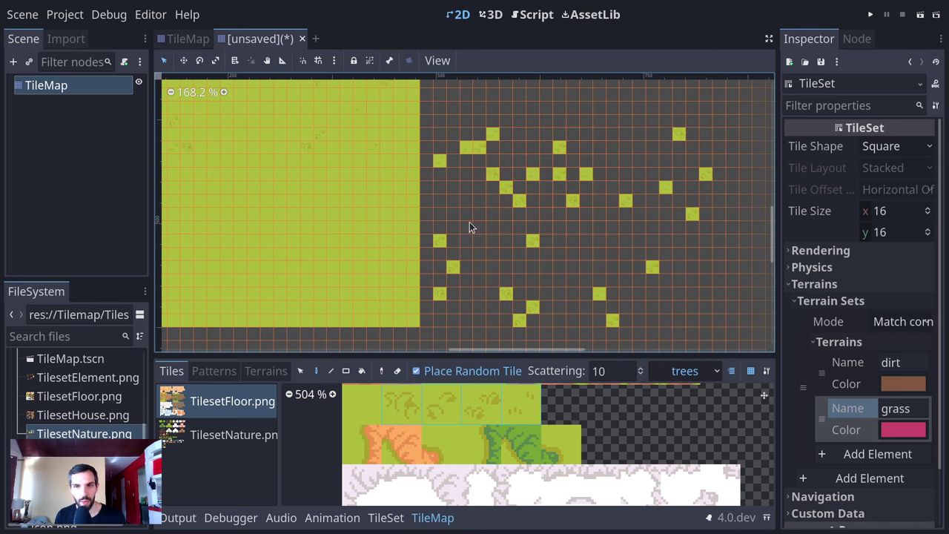
{"action": "middle_click_drag", "start_coordinate": [366, 183], "coordinate": [571, 248]}
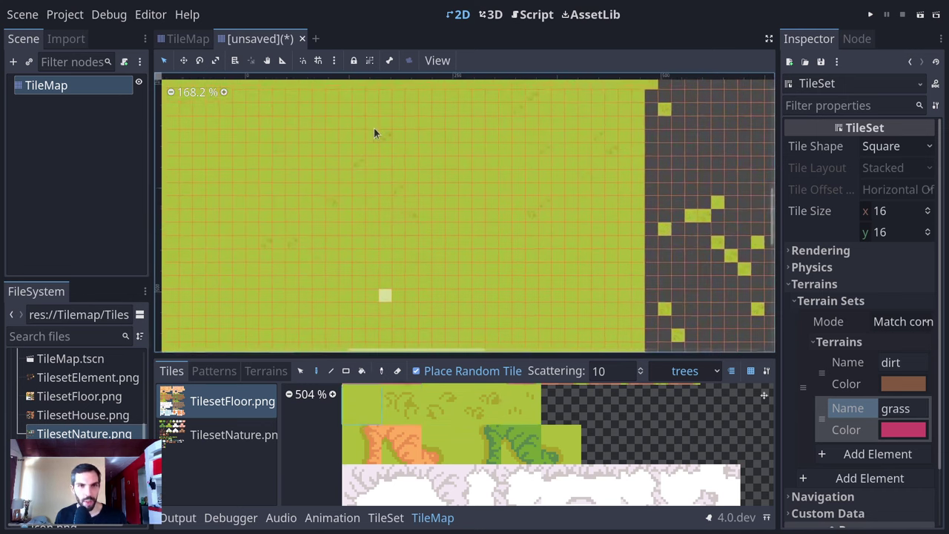
{"action": "middle_click_drag", "start_coordinate": [374, 133], "coordinate": [483, 186]}
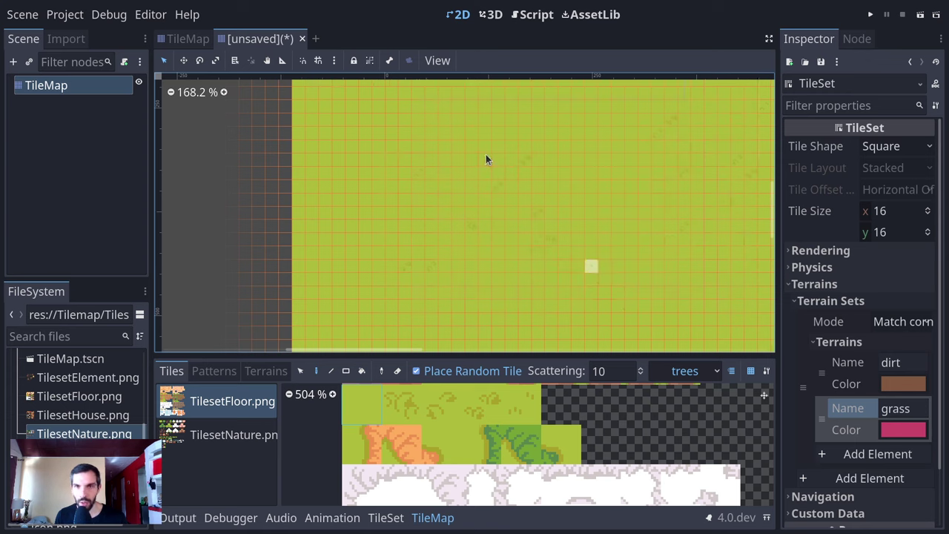
{"action": "middle_click_drag", "start_coordinate": [642, 236], "coordinate": [582, 234]}
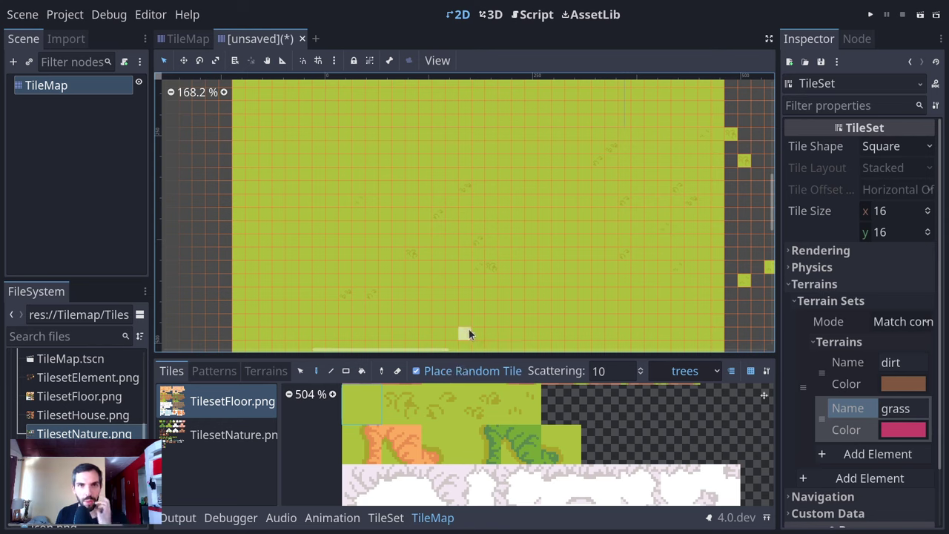
- From TilesetNature.png, select the bush row and scatter bushes over the grass at Scattering 16
{"action": "left_click", "coordinate": [211, 431]}
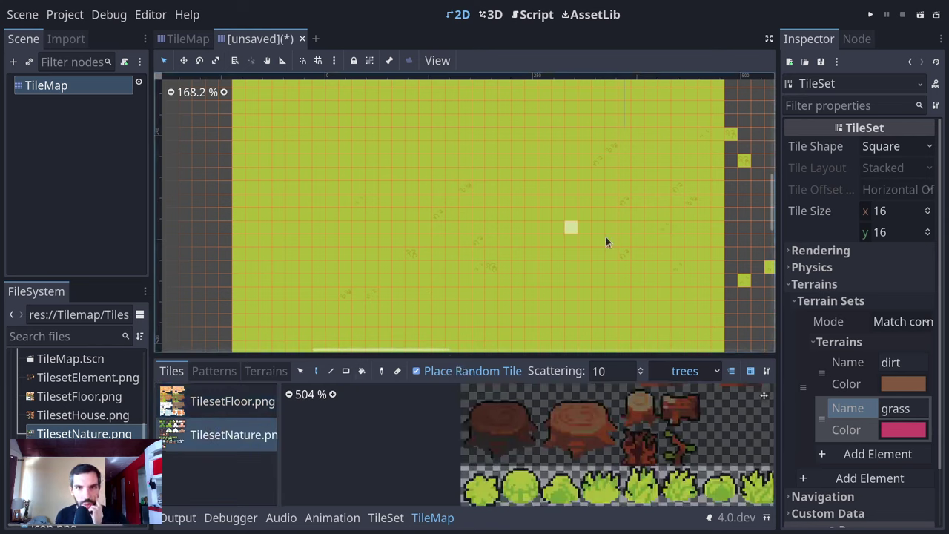
{"action": "middle_click_drag", "start_coordinate": [392, 449], "coordinate": [279, 353]}
{"action": "middle_click_drag", "start_coordinate": [348, 444], "coordinate": [375, 466]}
{"action": "scroll", "coordinate": [377, 465], "scroll_direction": "down", "scroll_amount": 4}
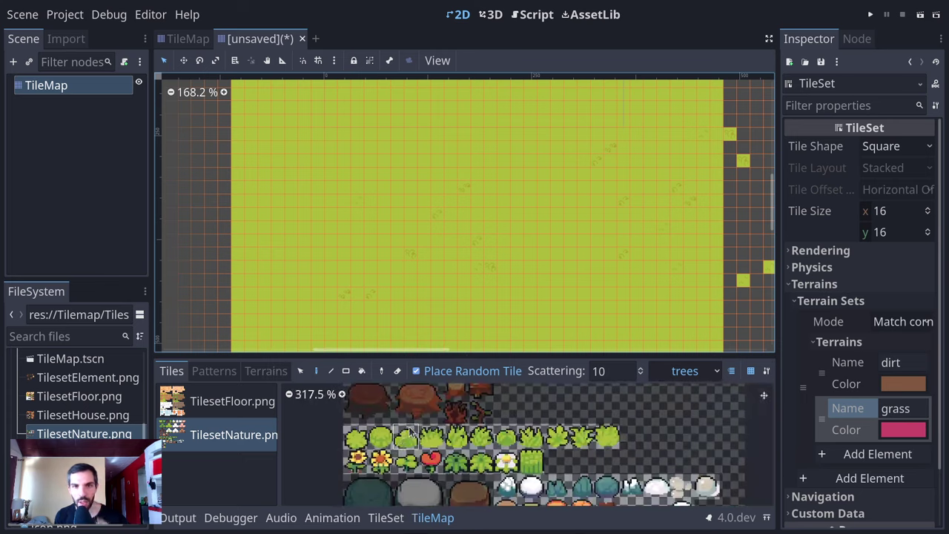
{"action": "left_click_drag", "start_coordinate": [519, 443], "coordinate": [522, 441]}
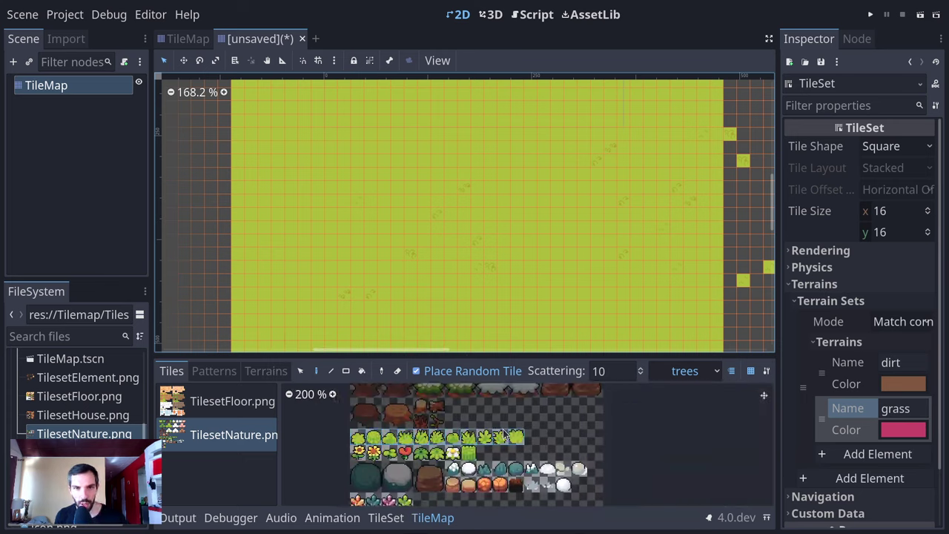
{"action": "left_click", "coordinate": [605, 371]}
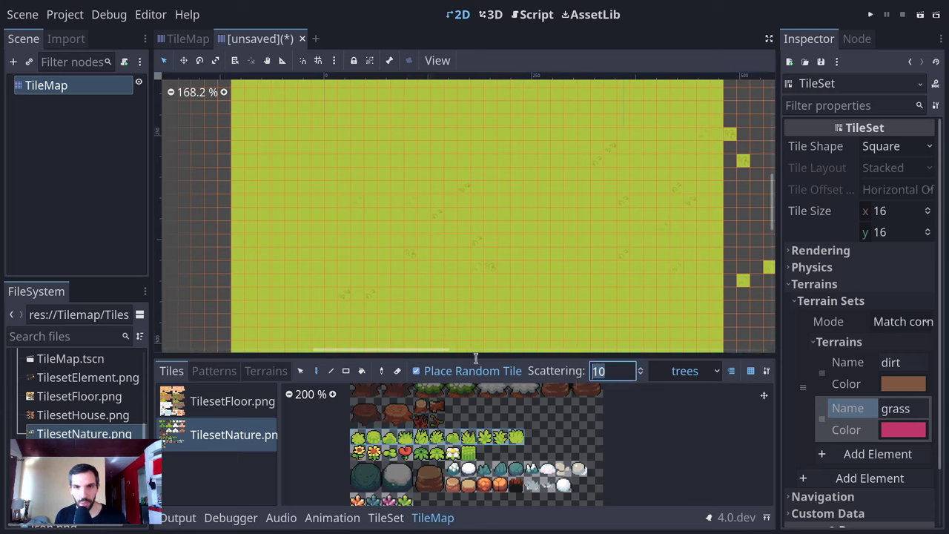
{"action": "type", "text": "16"}
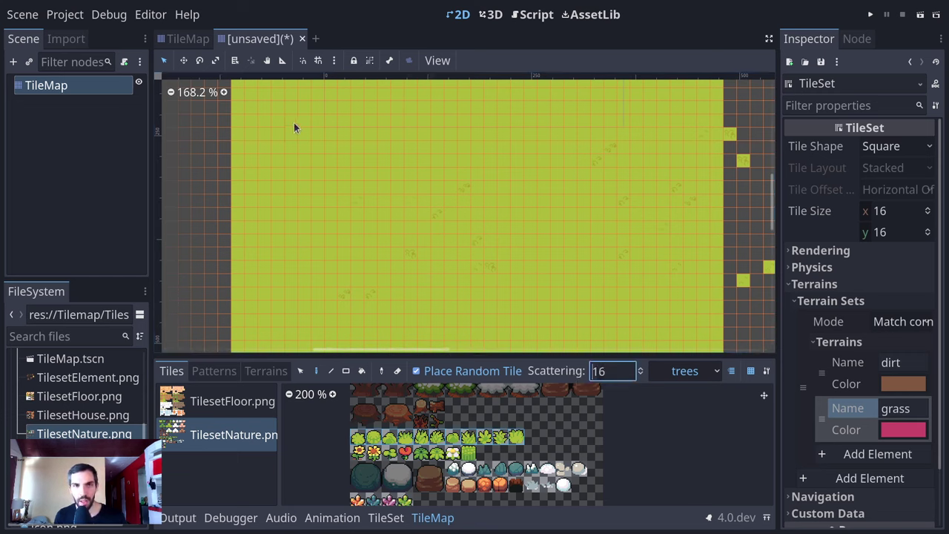
{"action": "left_click_drag", "start_coordinate": [294, 123], "coordinate": [613, 331]}
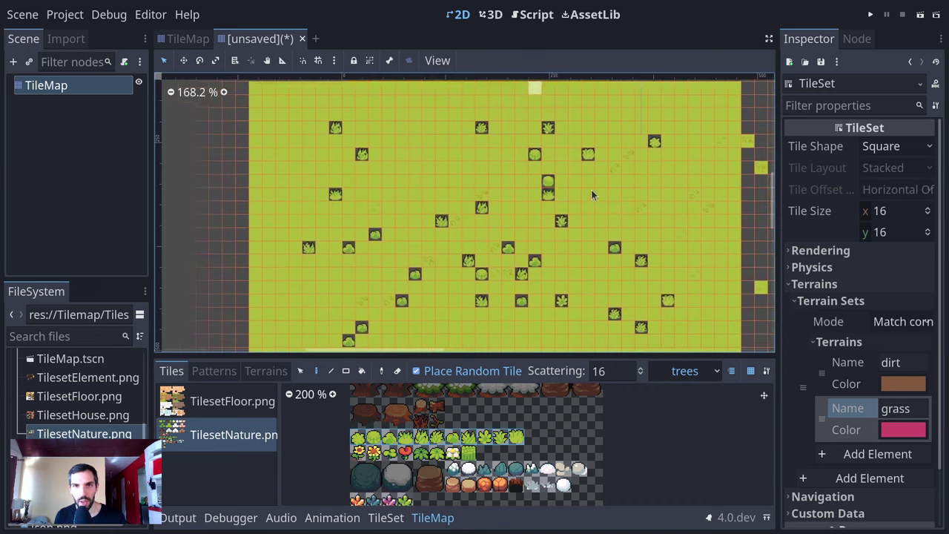
- Switch back to the TilesetFloor.png tiles and turn off Place Random Tile
{"action": "middle_click_drag", "start_coordinate": [658, 307], "coordinate": [631, 263]}
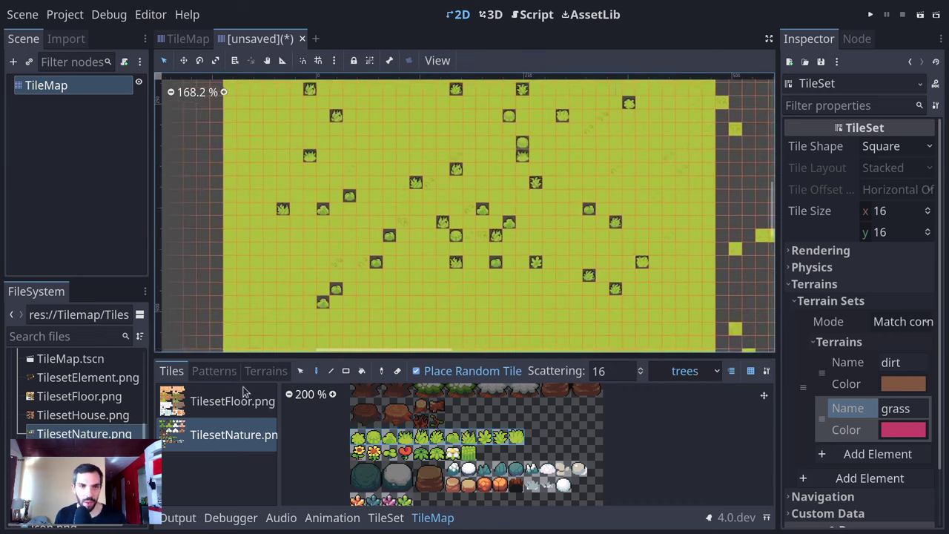
{"action": "left_click", "coordinate": [229, 401]}
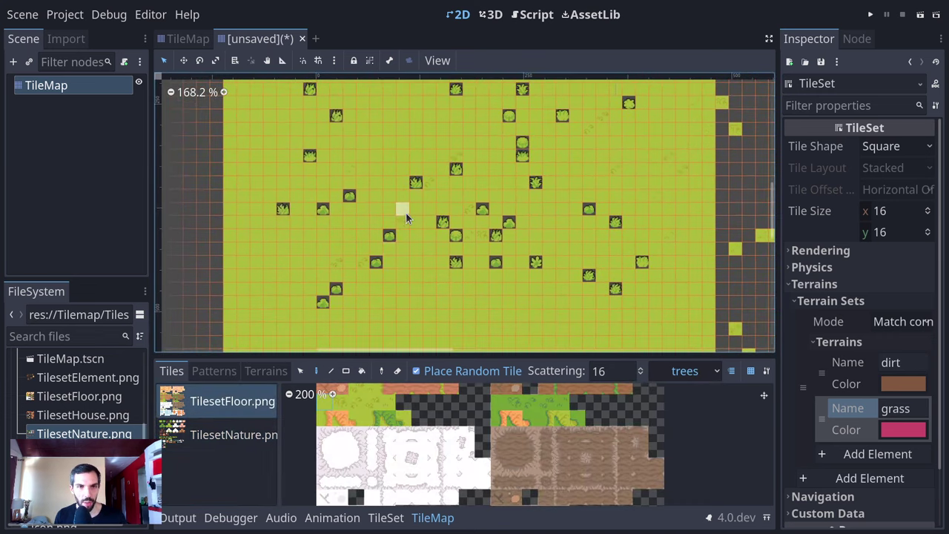
{"action": "scroll", "coordinate": [404, 214], "scroll_direction": "down", "scroll_amount": 1}
{"action": "left_click", "coordinate": [454, 372]}
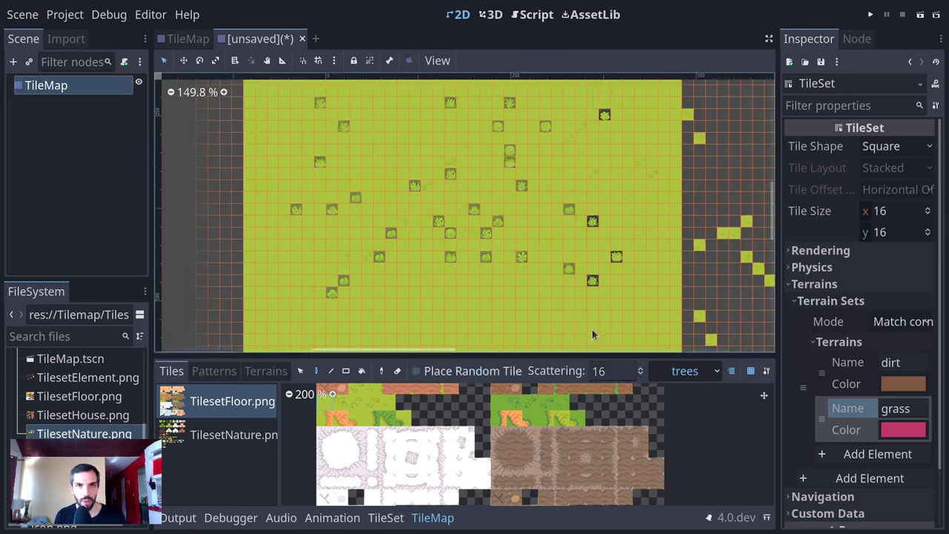
- Fill a large grass rectangle on the ground layer
{"action": "left_click", "coordinate": [708, 378]}
{"action": "left_click", "coordinate": [678, 332]}
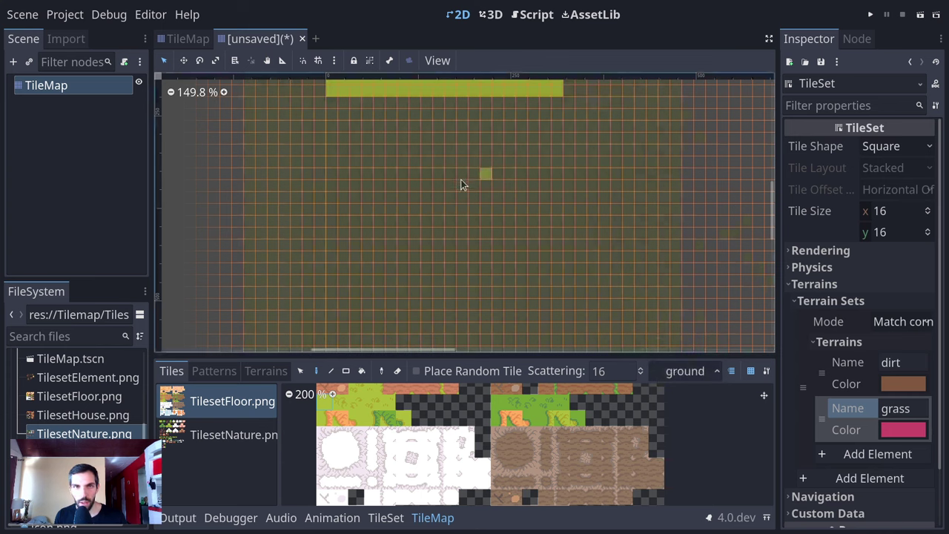
{"action": "left_click_drag", "start_coordinate": [268, 89], "coordinate": [691, 371], "text": "ctrl+shift"}
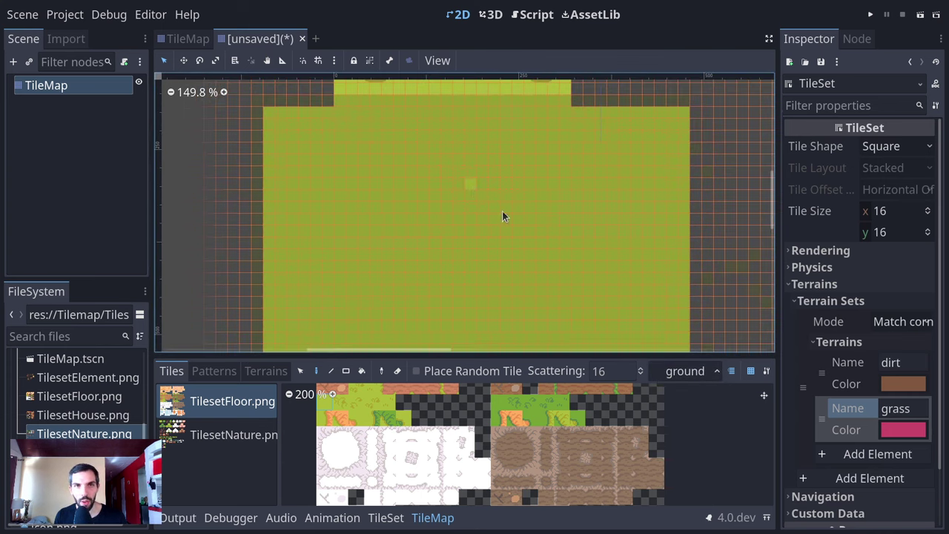
- Switch back to the trees layer and show the TilesetNature.png tiles
{"action": "left_click", "coordinate": [685, 370]}
{"action": "left_click", "coordinate": [675, 352]}
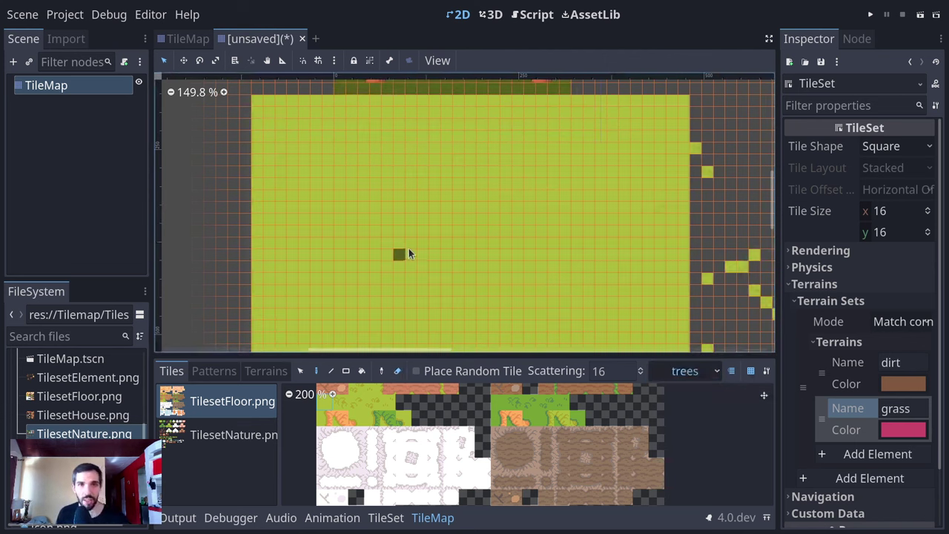
{"action": "scroll", "coordinate": [404, 237], "scroll_direction": "down", "scroll_amount": 6}
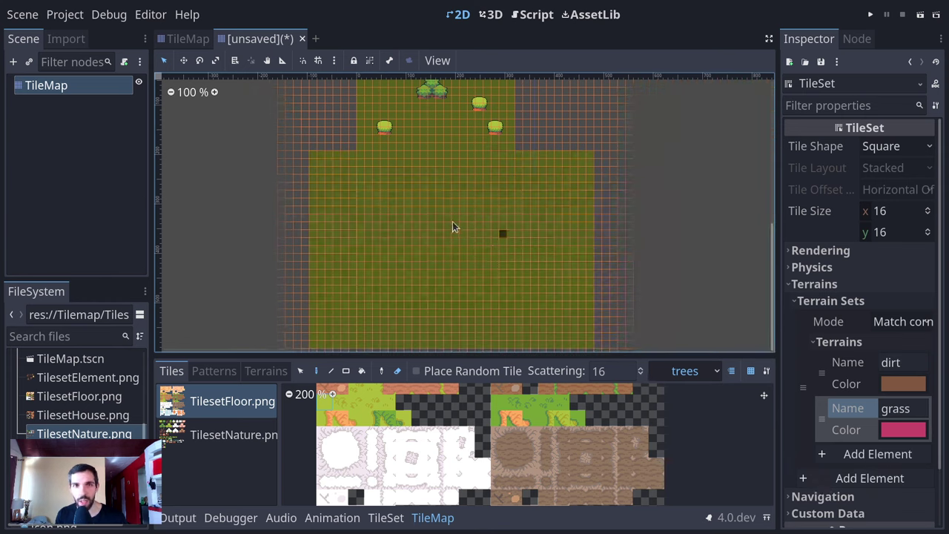
{"action": "scroll", "coordinate": [497, 257], "scroll_direction": "up", "scroll_amount": 3}
{"action": "left_click", "coordinate": [249, 439]}
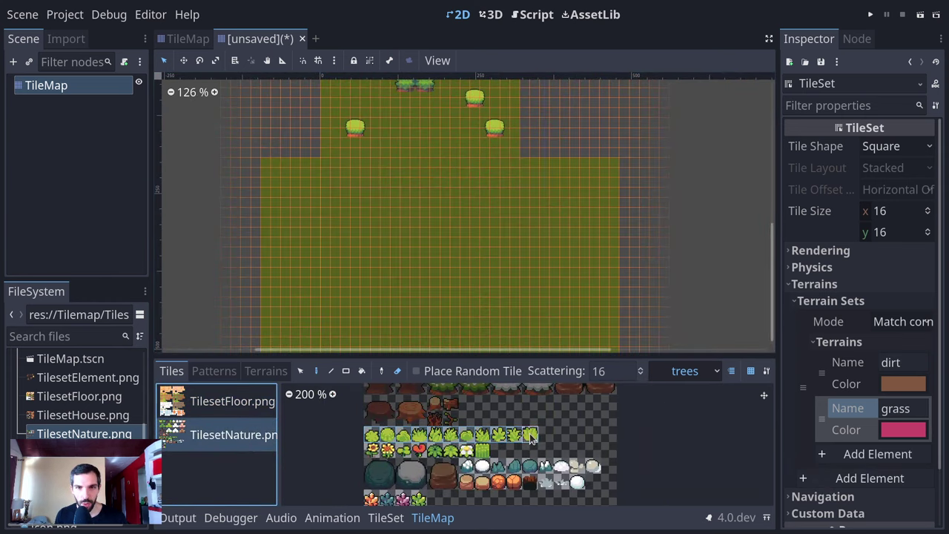
- Enable Place Random Tile and paint two patches of scattered bushes on the grass
{"action": "scroll", "coordinate": [484, 213], "scroll_direction": "left", "scroll_amount": 1}
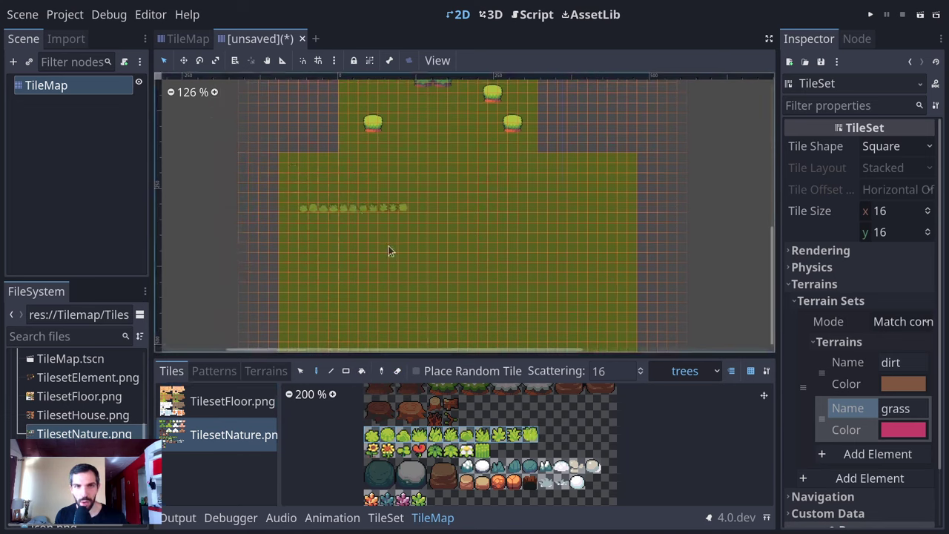
{"action": "left_click", "coordinate": [416, 370]}
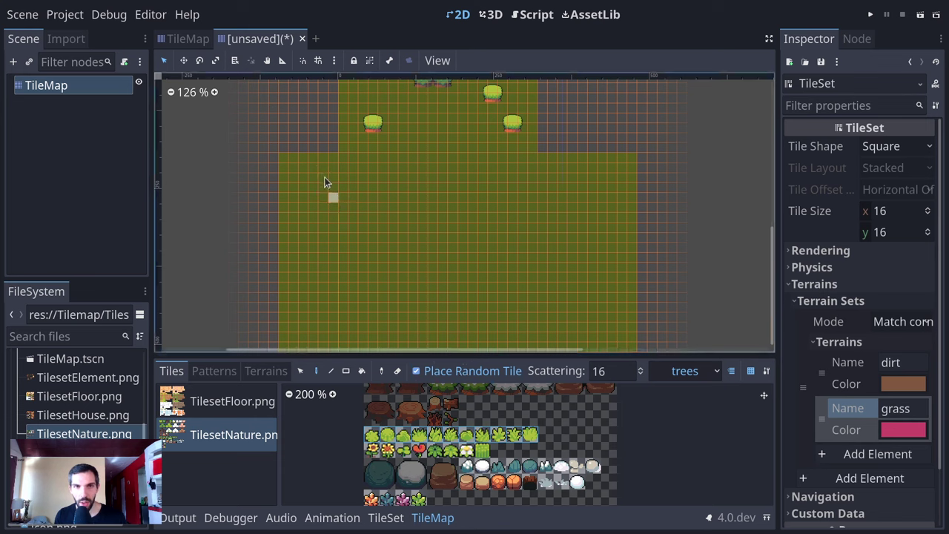
{"action": "left_click_drag", "start_coordinate": [553, 337], "coordinate": [615, 346]}
{"action": "mouse_move", "coordinate": [564, 279]}
{"action": "middle_mouse_down"}
{"action": "mouse_move", "coordinate": [581, 223]}
{"action": "mouse_move", "coordinate": [581, 239]}
{"action": "middle_mouse_up"}
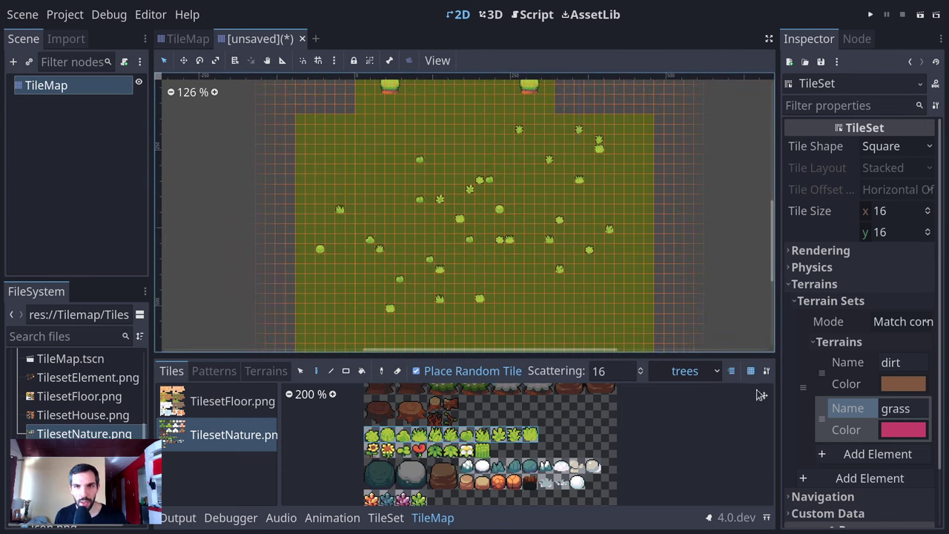
{"action": "scroll", "coordinate": [544, 244], "scroll_direction": "up", "scroll_amount": 5}
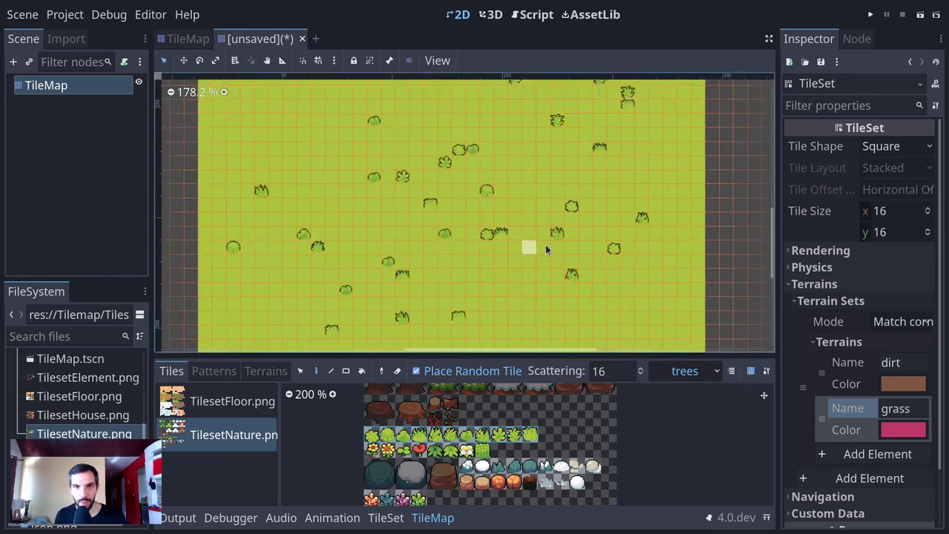
{"action": "middle_click_drag", "start_coordinate": [551, 131], "coordinate": [572, 302]}
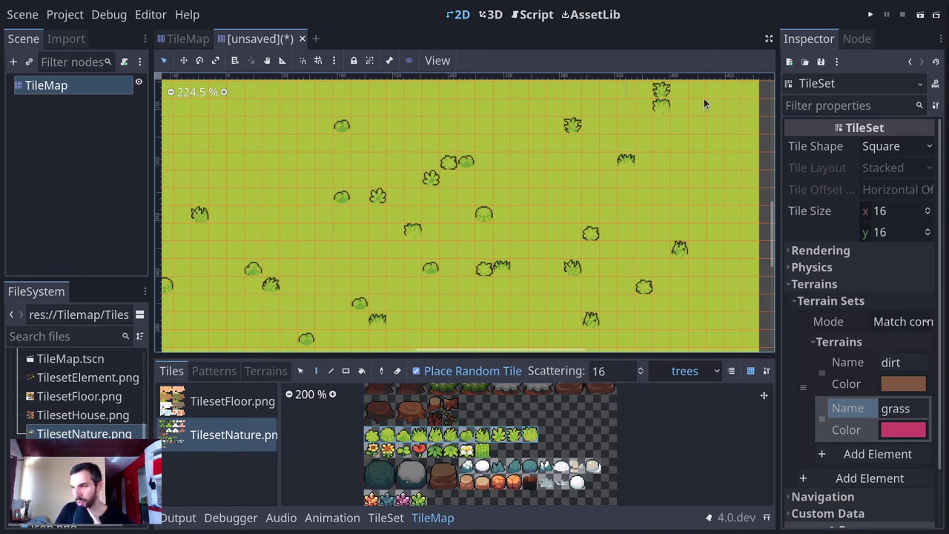
{"action": "scroll", "coordinate": [586, 233], "scroll_direction": "down", "scroll_amount": 1}
{"action": "scroll", "coordinate": [546, 222], "scroll_direction": "left", "scroll_amount": 2}
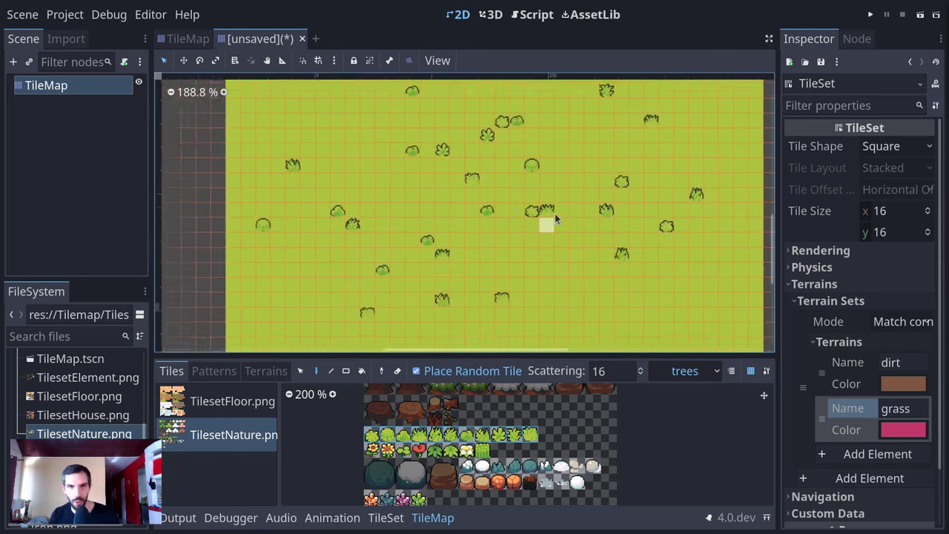
{"action": "scroll", "coordinate": [555, 251], "scroll_direction": "down", "scroll_amount": 1}
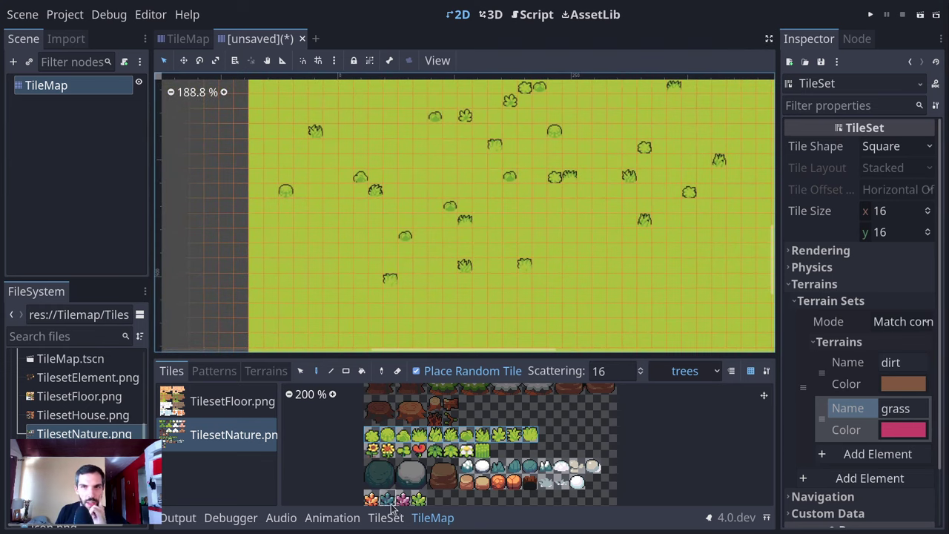
- Collapse the tile set's terrain, navigation and rendering sections in the Inspector
{"action": "left_click", "coordinate": [882, 287]}
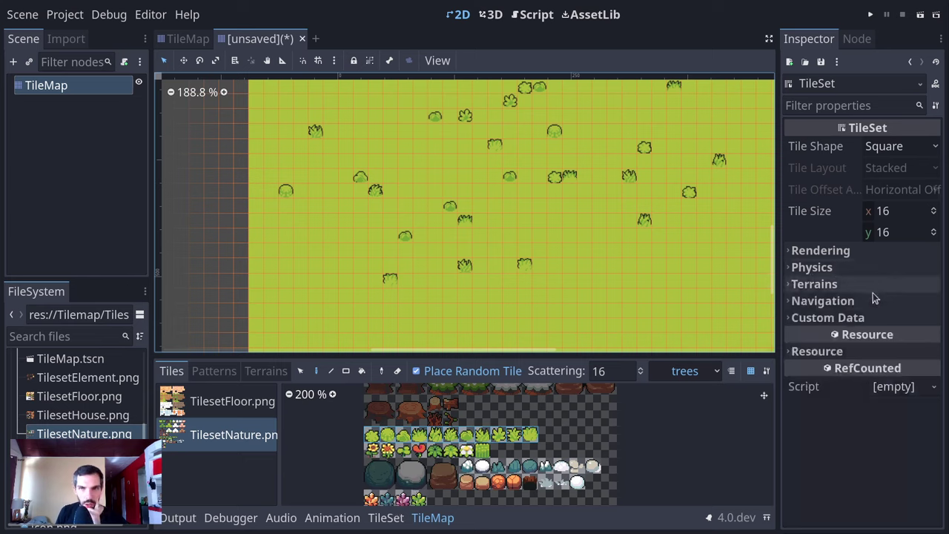
{"action": "left_click", "coordinate": [853, 299]}
{"action": "left_click", "coordinate": [852, 300]}
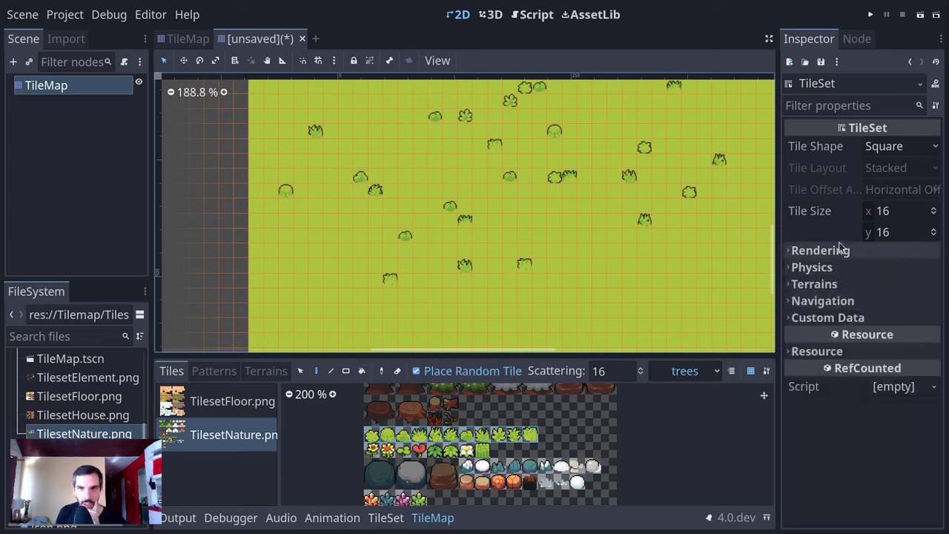
{"action": "left_click", "coordinate": [841, 249]}
{"action": "left_click", "coordinate": [842, 250]}
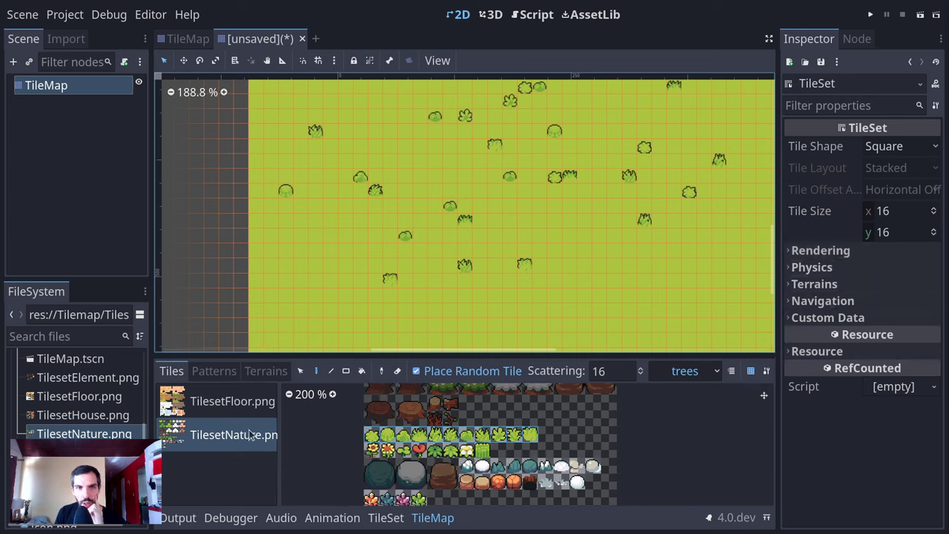
- Open the TileSet editor, enlarge its panel and widen the tile sources list
{"action": "left_click", "coordinate": [385, 517]}
{"action": "left_click", "coordinate": [318, 351]}
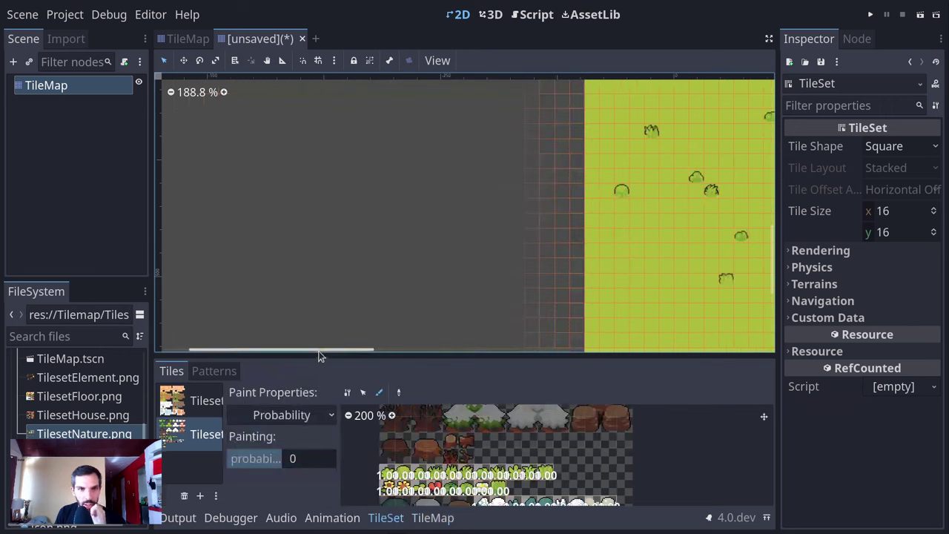
{"action": "left_click_drag", "start_coordinate": [328, 360], "coordinate": [369, 220]}
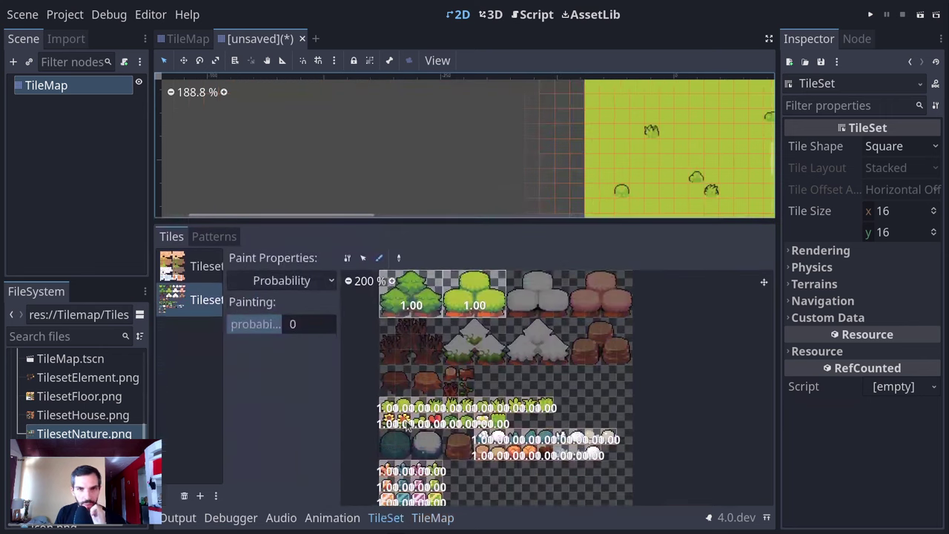
{"action": "left_click_drag", "start_coordinate": [225, 390], "coordinate": [337, 390]}
{"action": "scroll", "coordinate": [81, 418], "scroll_direction": "up", "scroll_amount": 5}
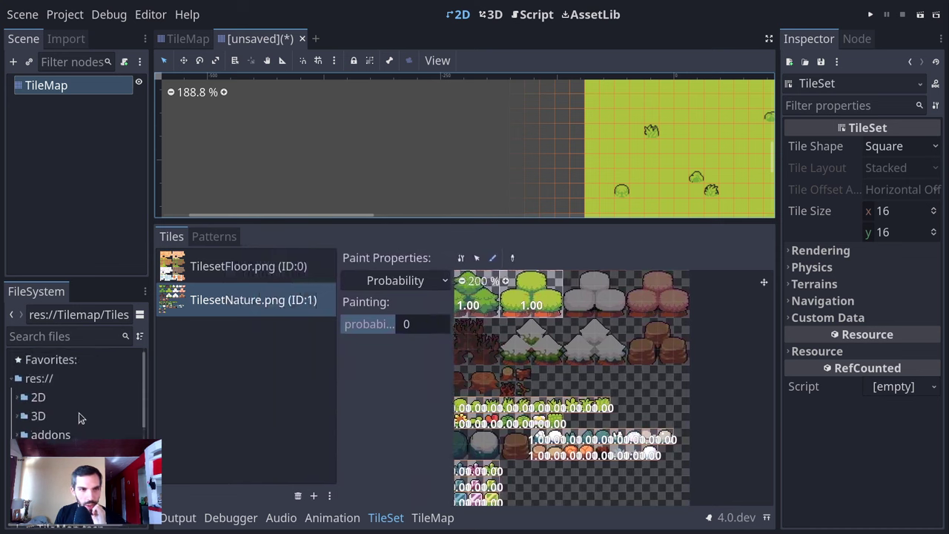
{"action": "left_click_drag", "start_coordinate": [111, 475], "coordinate": [312, 424]}
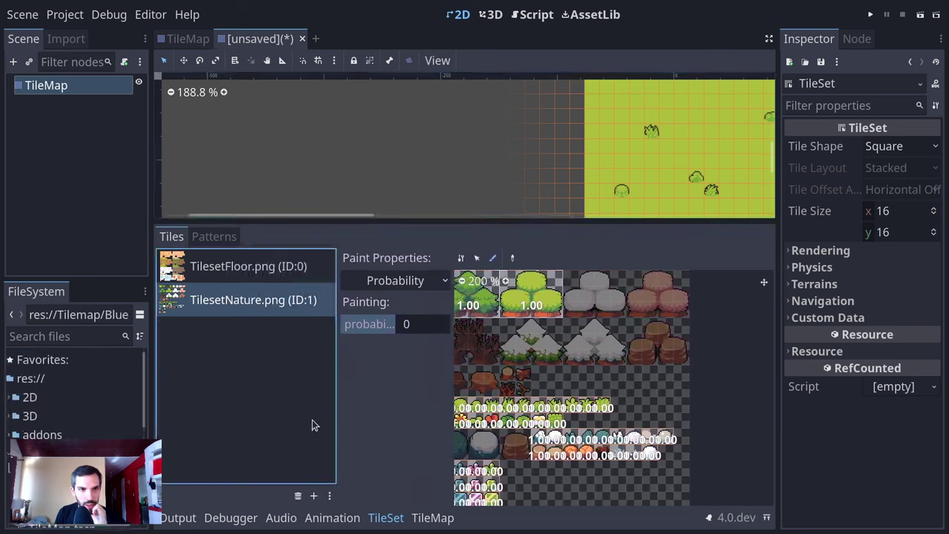
- Create a Scenes Collection source and add a tile holding BlueNinja.tscn
{"action": "left_click", "coordinate": [330, 495]}
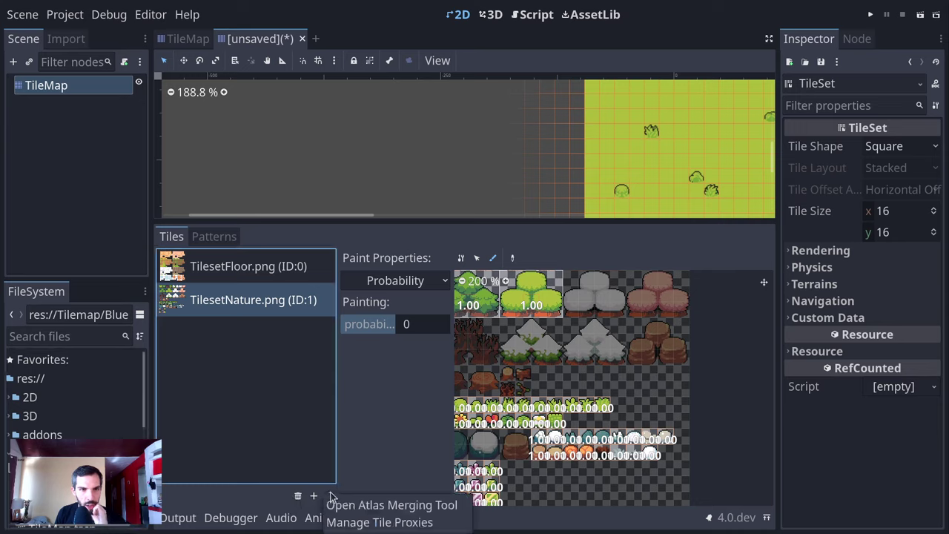
{"action": "left_click", "coordinate": [312, 496]}
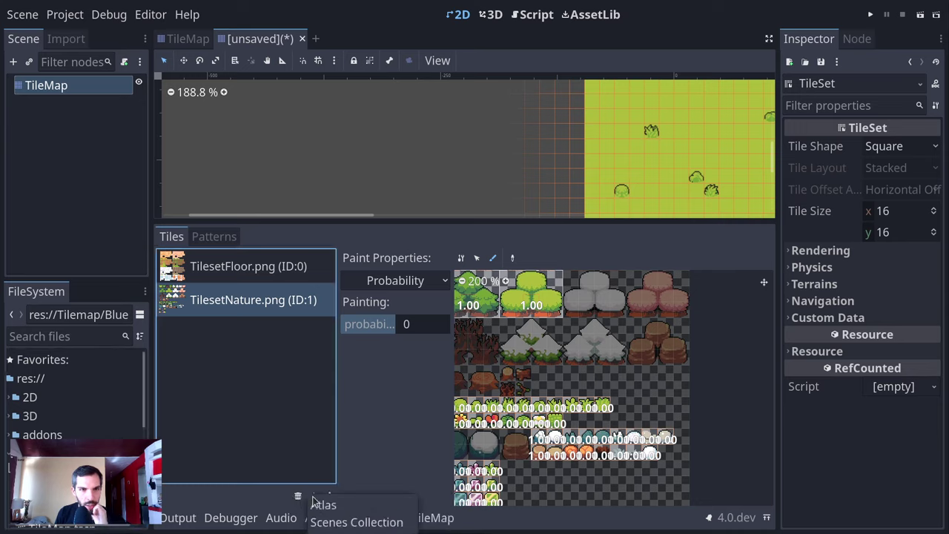
{"action": "left_click", "coordinate": [356, 523]}
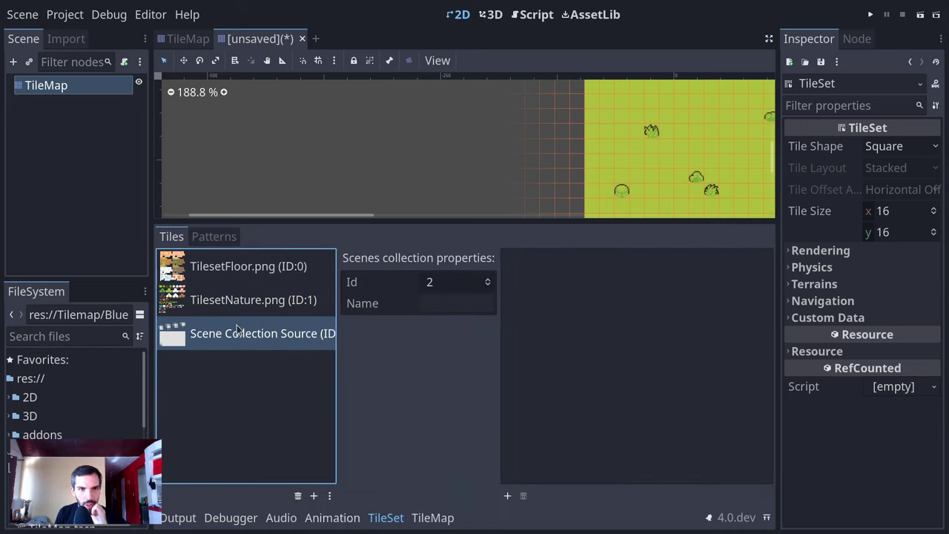
{"action": "left_click_drag", "start_coordinate": [10, 467], "coordinate": [689, 286]}
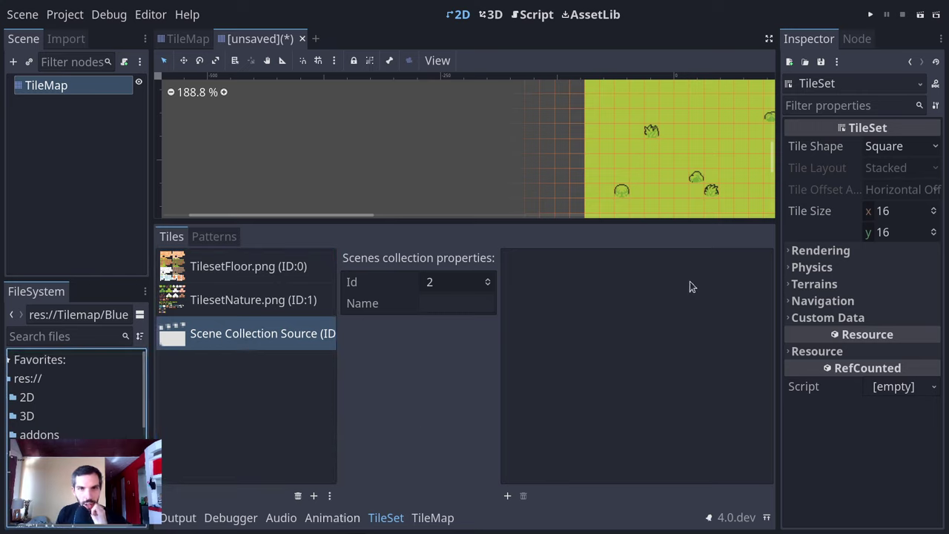
{"action": "left_click", "coordinate": [507, 497]}
{"action": "left_click", "coordinate": [609, 264]}
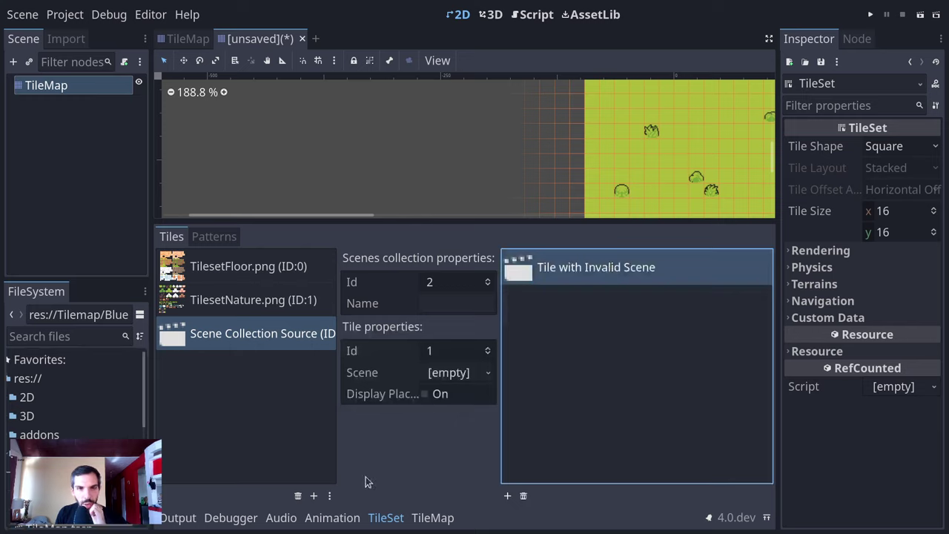
{"action": "left_click_drag", "start_coordinate": [59, 474], "coordinate": [445, 375]}
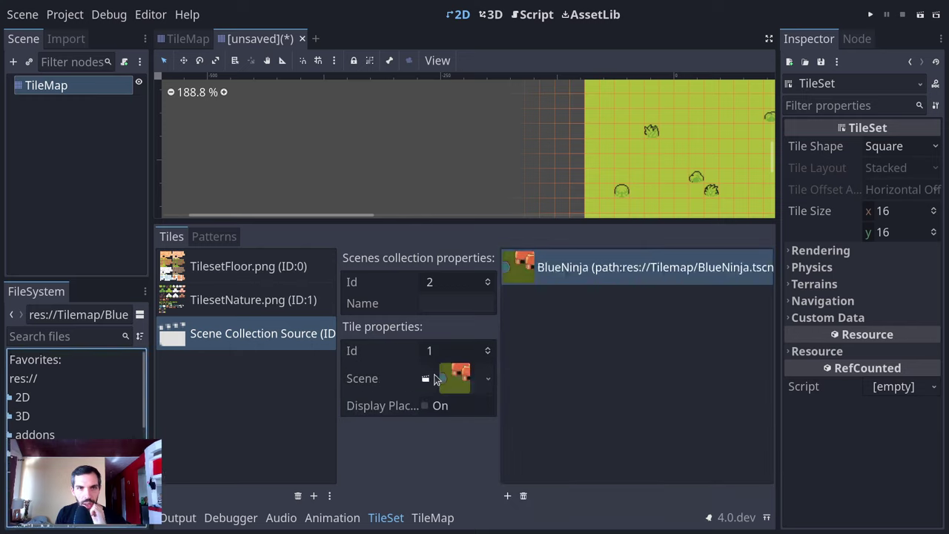
- Add a second scene tile and assign Dog.tscn to it
{"action": "left_click", "coordinate": [507, 495]}
{"action": "left_click", "coordinate": [44, 489]}
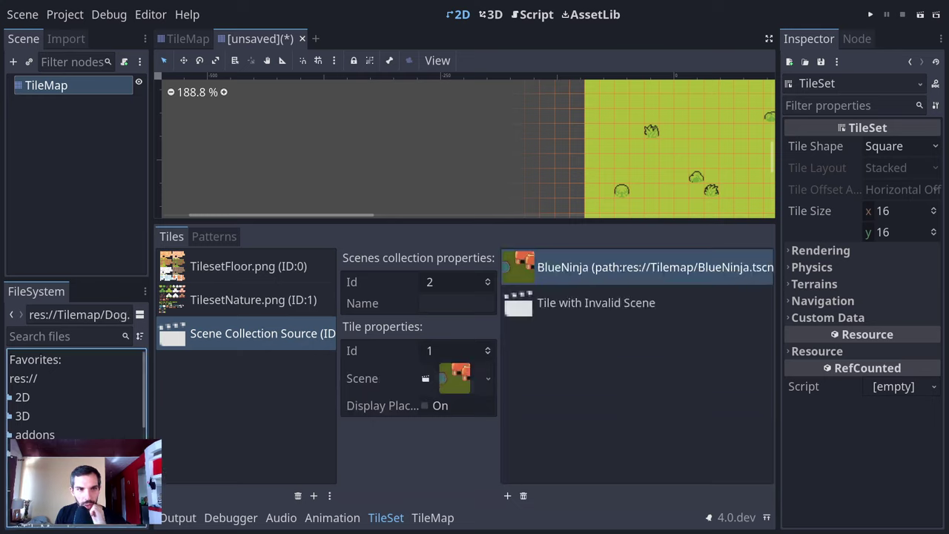
{"action": "left_click_drag", "start_coordinate": [45, 489], "coordinate": [167, 479]}
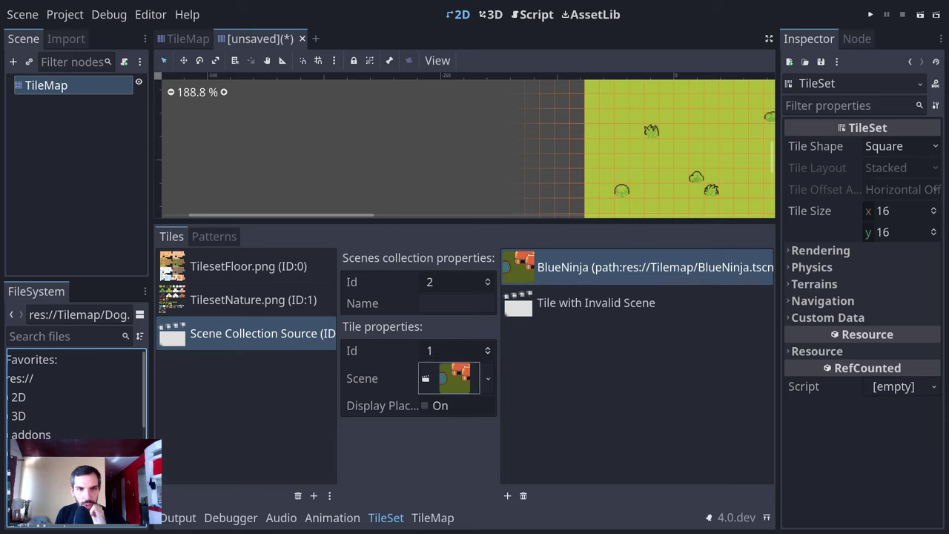
{"action": "left_click", "coordinate": [599, 298]}
{"action": "left_click_drag", "start_coordinate": [45, 489], "coordinate": [452, 374]}
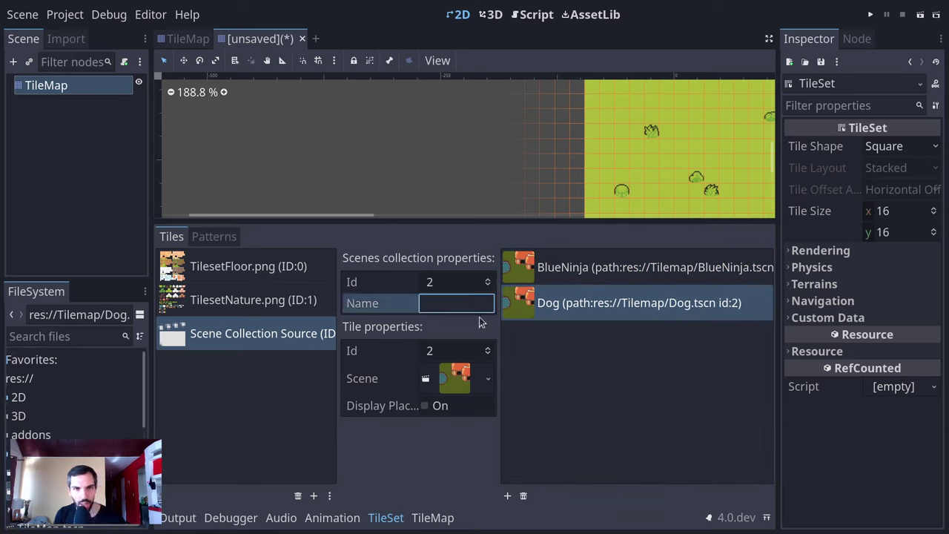
- Name the scene collection source 'NPCs', replacing the first name 'dog'
{"action": "type", "text": "dog"}
{"action": "key", "text": "Return"}
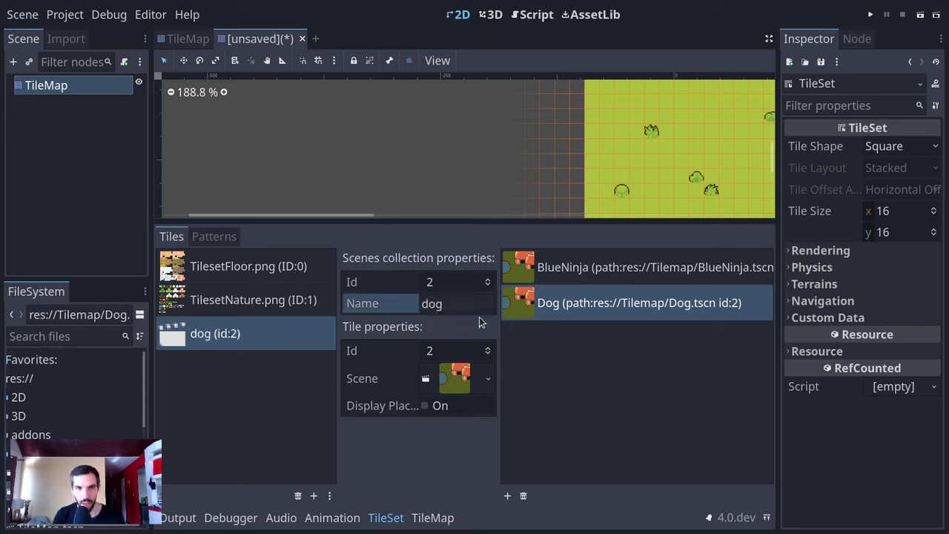
{"action": "left_click", "coordinate": [460, 304]}
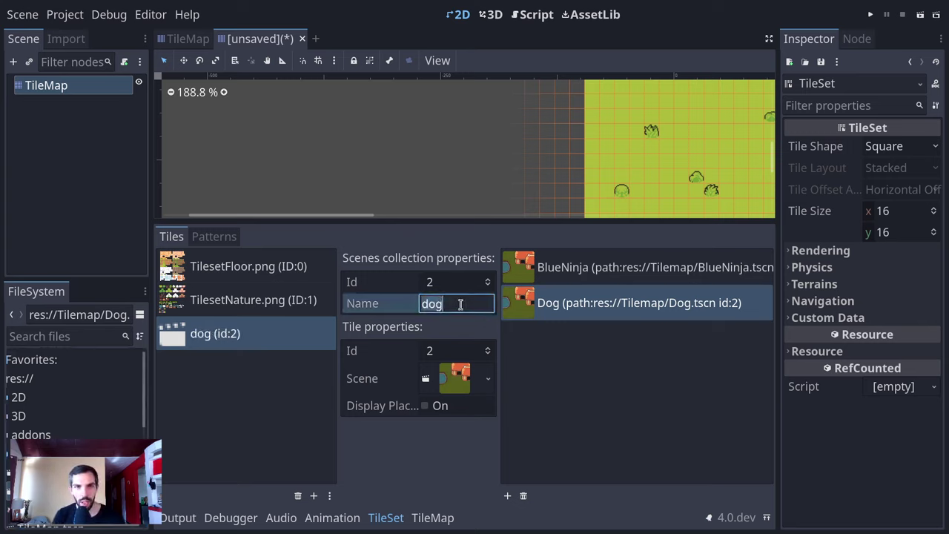
{"action": "type", "text": "NPCs"}
{"action": "key", "text": "Return"}
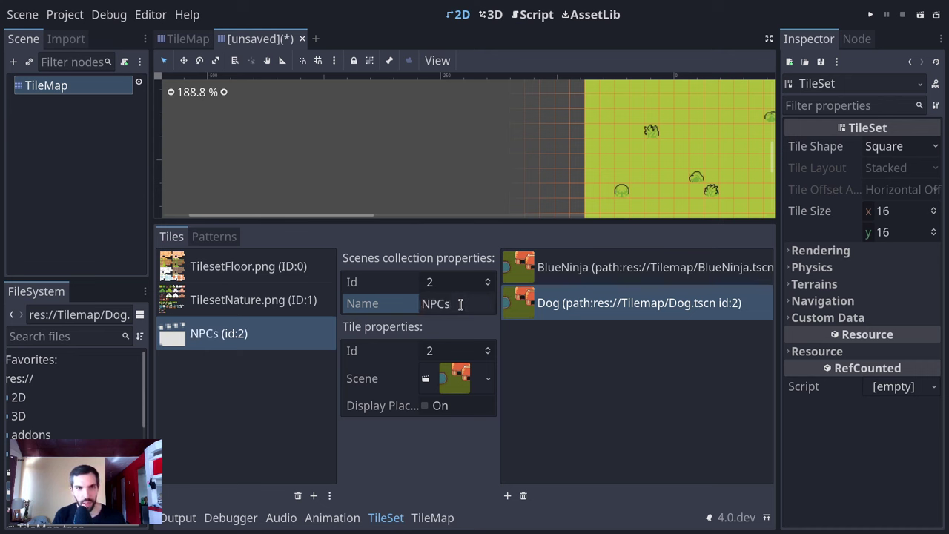
- Return to the TileMap and add a new layer in its Layers settings
{"action": "left_click", "coordinate": [432, 517]}
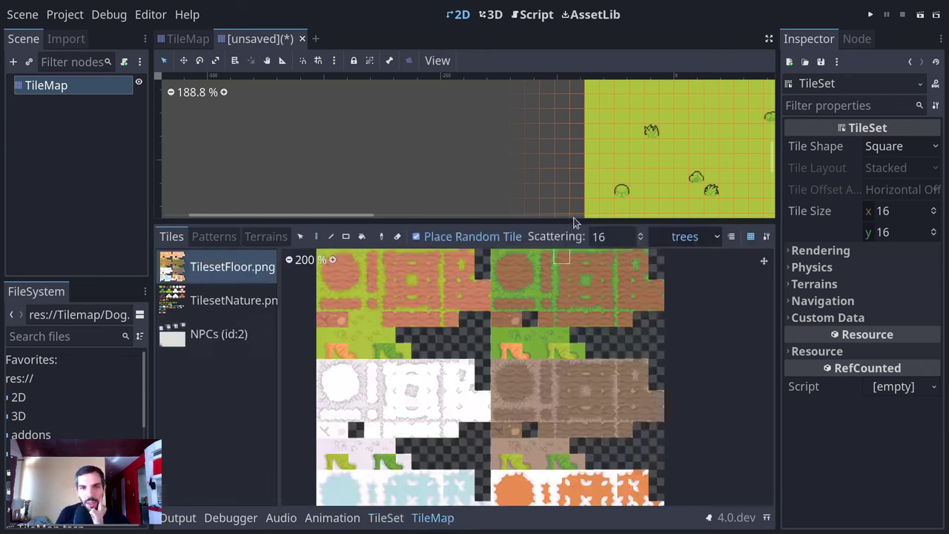
{"action": "scroll", "coordinate": [511, 183], "scroll_direction": "right", "scroll_amount": 5}
{"action": "left_click", "coordinate": [432, 517]}
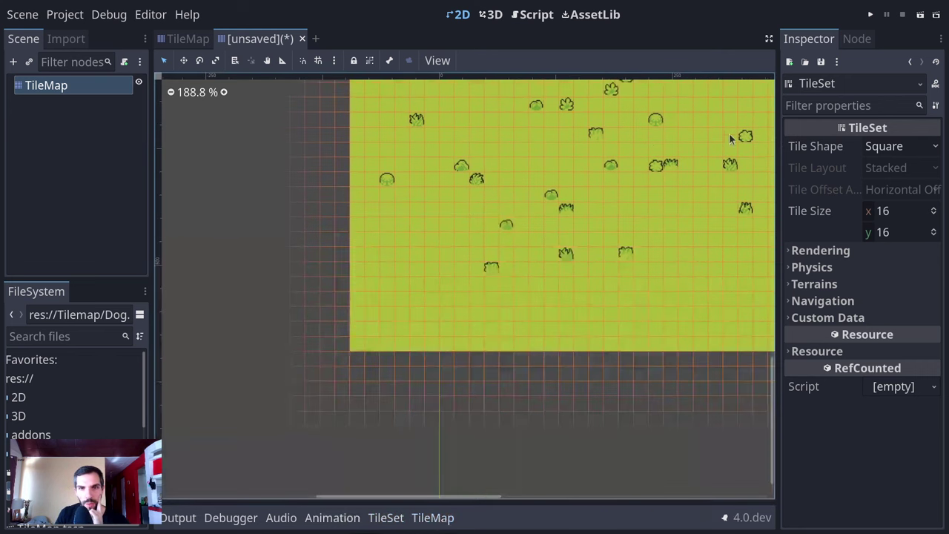
{"action": "left_click", "coordinate": [53, 91]}
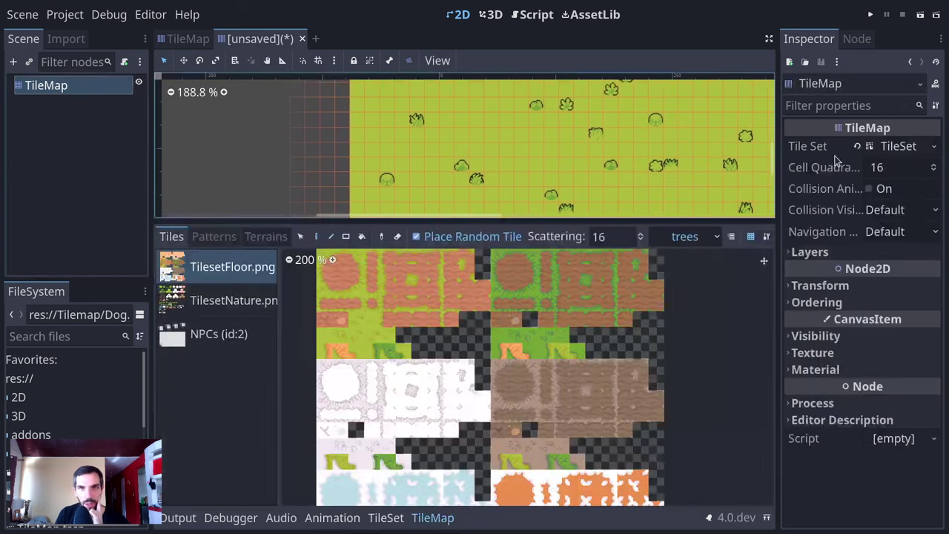
{"action": "left_click", "coordinate": [872, 247]}
{"action": "scroll", "coordinate": [835, 502], "scroll_direction": "down", "scroll_amount": 4}
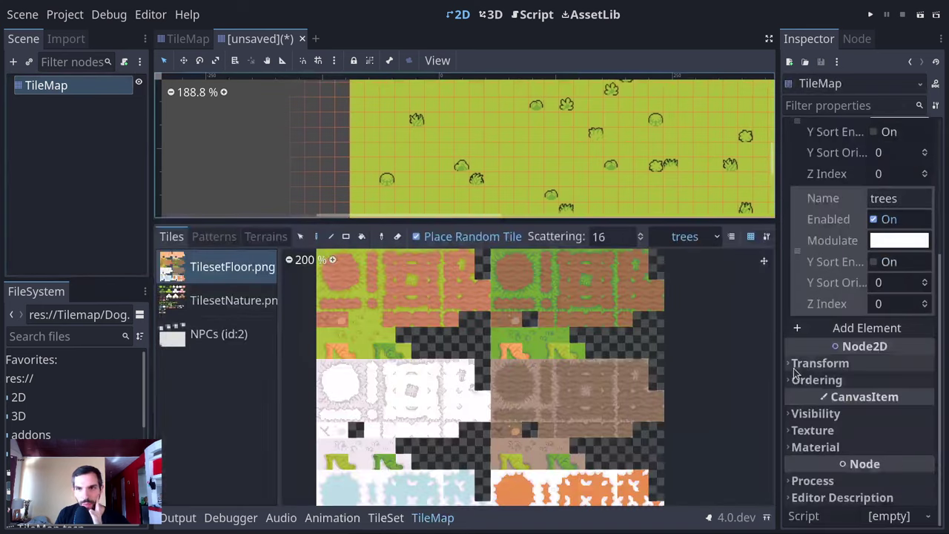
{"action": "left_click", "coordinate": [873, 327]}
- Name the new layer 'Interactive' and list the NPCs source's BlueNinja and Dog tiles
{"action": "left_click", "coordinate": [884, 321]}
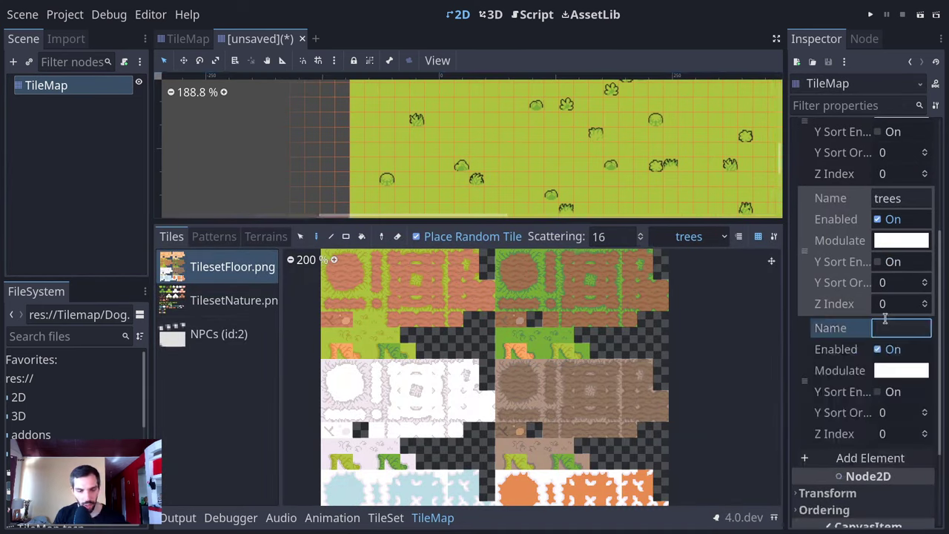
{"action": "type", "text": "Interactive"}
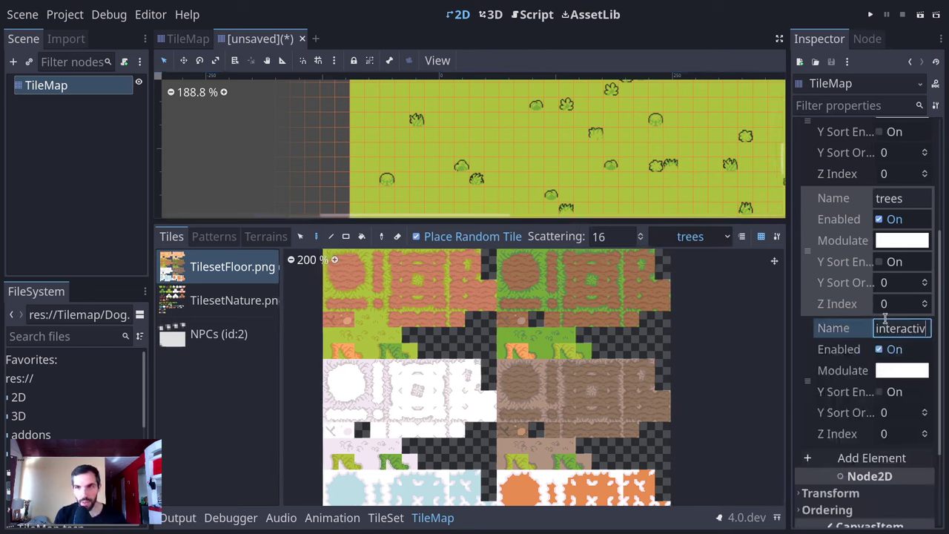
{"action": "left_click", "coordinate": [230, 337]}
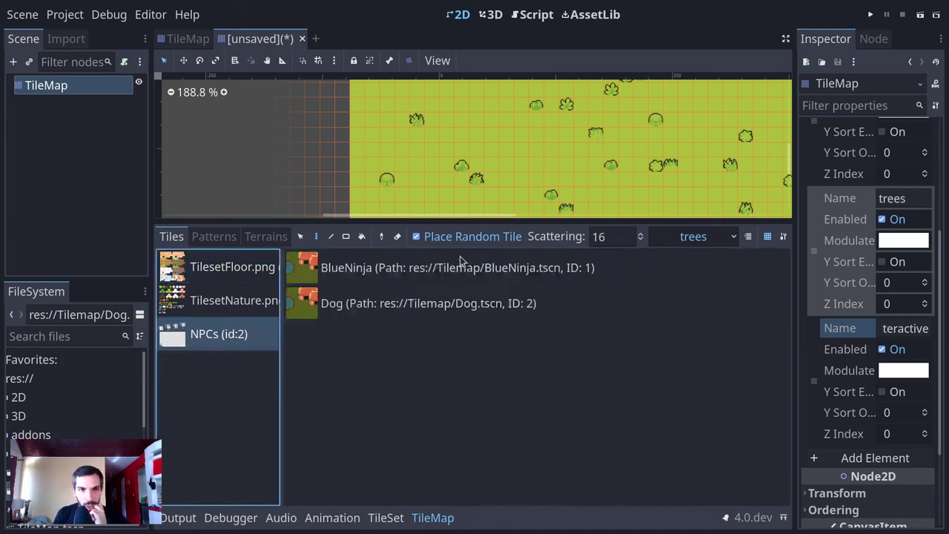
- Select the BlueNinja scene, turn off Place Random Tile, and target the interactive layer
{"action": "left_click", "coordinate": [457, 263]}
{"action": "left_click_drag", "start_coordinate": [539, 221], "coordinate": [543, 389]}
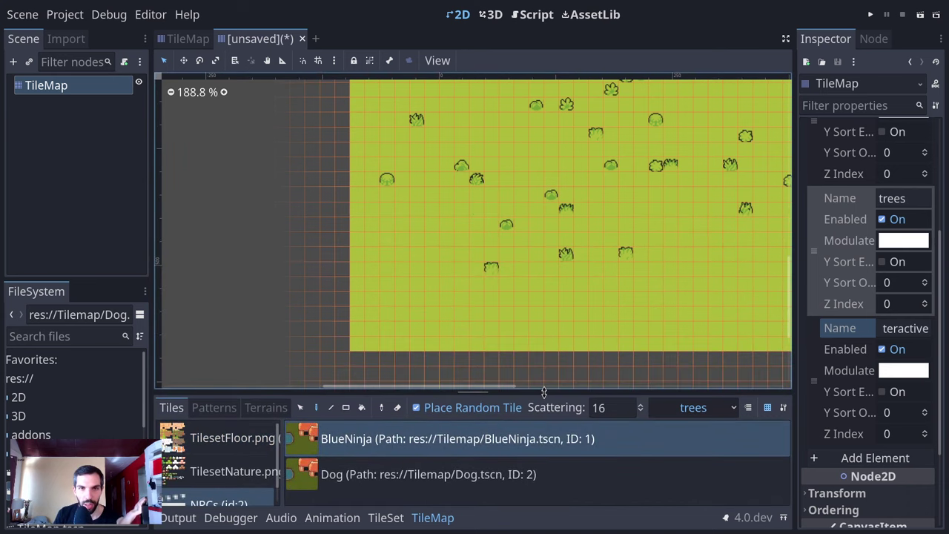
{"action": "scroll", "coordinate": [606, 310], "scroll_direction": "up", "scroll_amount": 5}
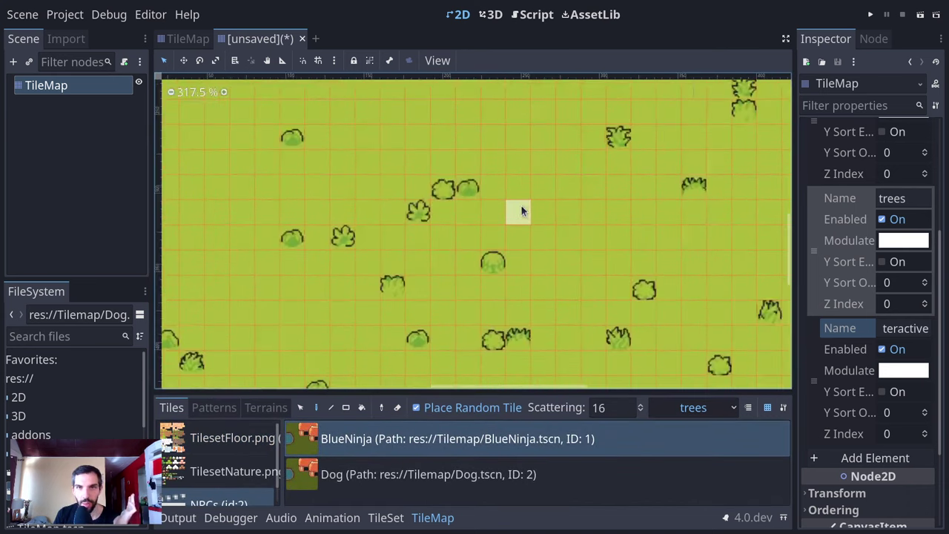
{"action": "left_click", "coordinate": [451, 474]}
{"action": "left_click", "coordinate": [453, 438]}
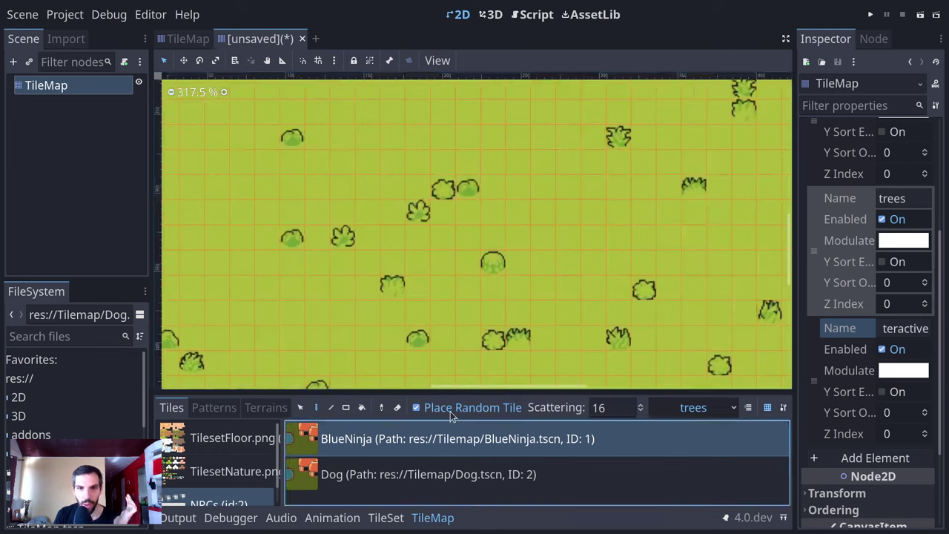
{"action": "left_click", "coordinate": [415, 407]}
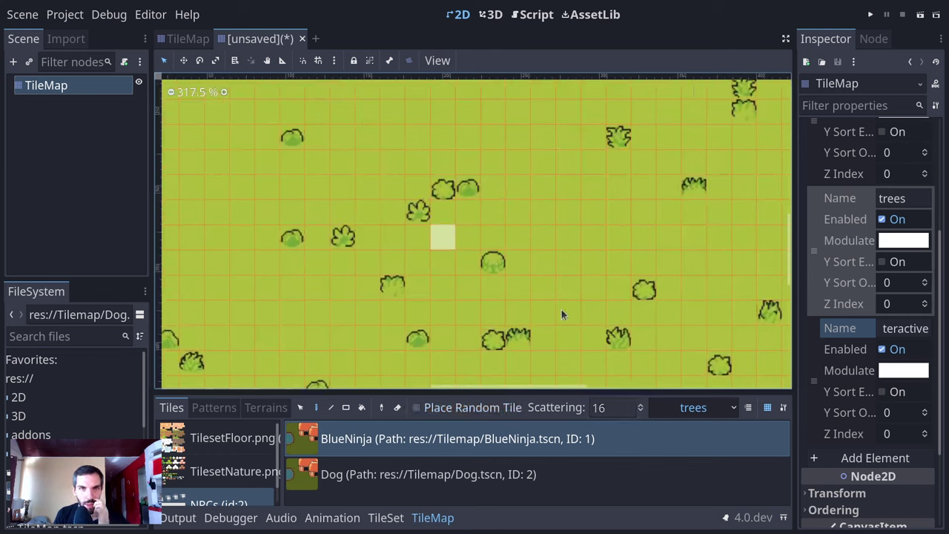
{"action": "left_click", "coordinate": [693, 407]}
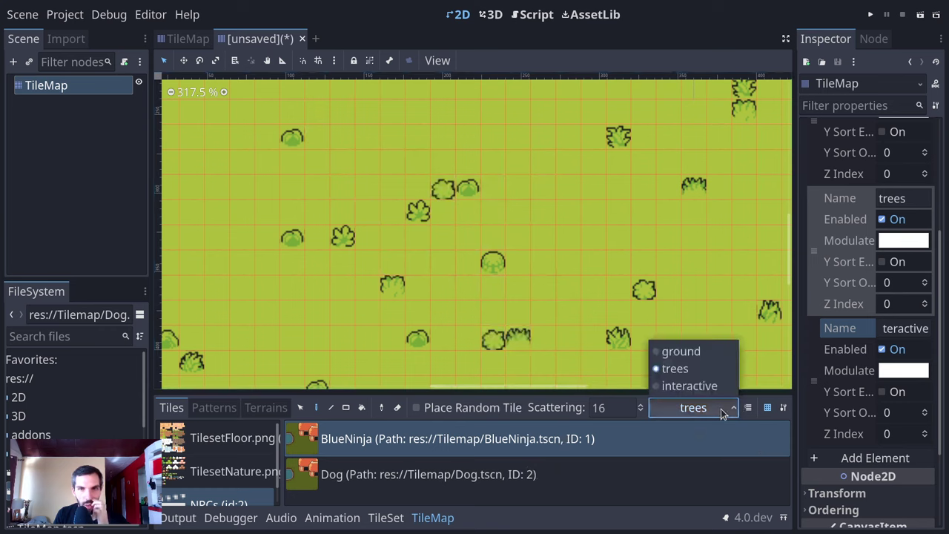
{"action": "left_click", "coordinate": [677, 366]}
{"action": "left_click", "coordinate": [695, 407]}
{"action": "left_click", "coordinate": [697, 386]}
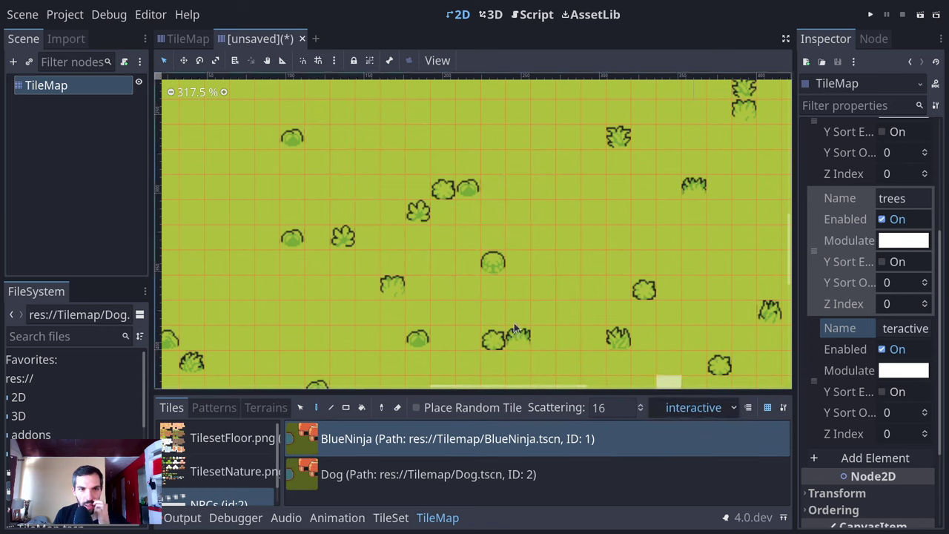
- Place two BlueNinjas near the top, erase them, and put one on the left side
{"action": "left_click", "coordinate": [392, 125]}
{"action": "left_click", "coordinate": [543, 125]}
{"action": "scroll", "coordinate": [636, 271], "scroll_direction": "up", "scroll_amount": 4}
{"action": "scroll", "coordinate": [636, 271], "scroll_direction": "left", "scroll_amount": 3}
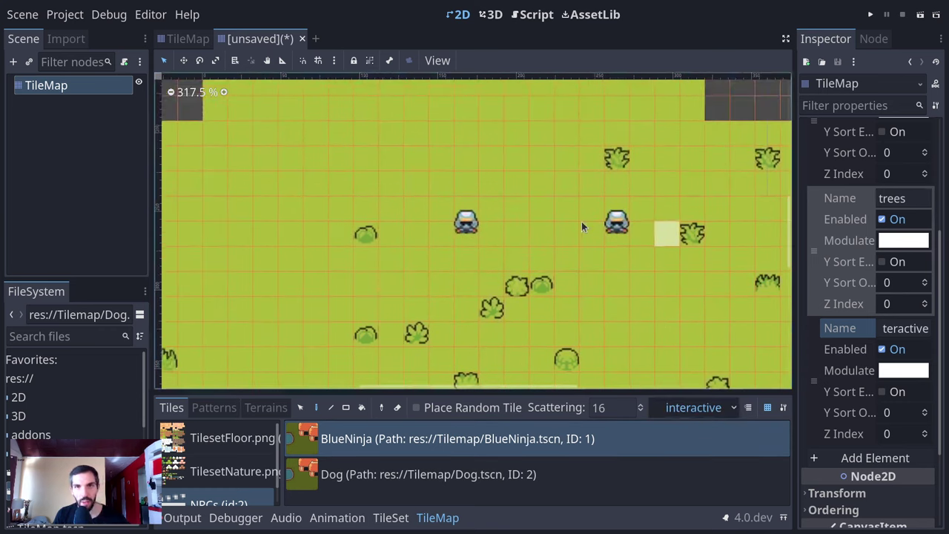
{"action": "right_click", "coordinate": [466, 222]}
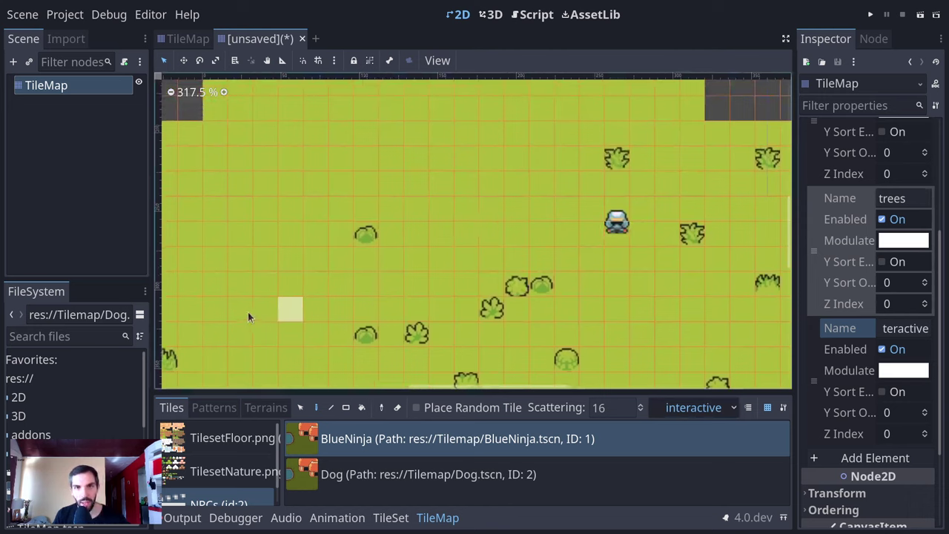
{"action": "right_click", "coordinate": [616, 223]}
{"action": "left_click", "coordinate": [239, 196]}
- Place two Dog scenes, one near the map centre and one on the left side
{"action": "left_click", "coordinate": [413, 474]}
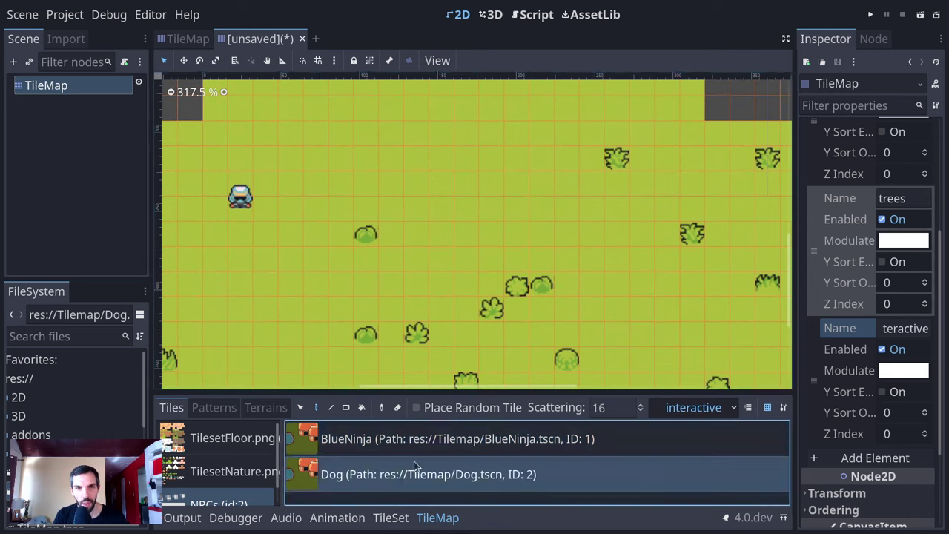
{"action": "key", "text": "ctrl+z"}
{"action": "left_click", "coordinate": [541, 204]}
{"action": "left_click", "coordinate": [291, 306]}
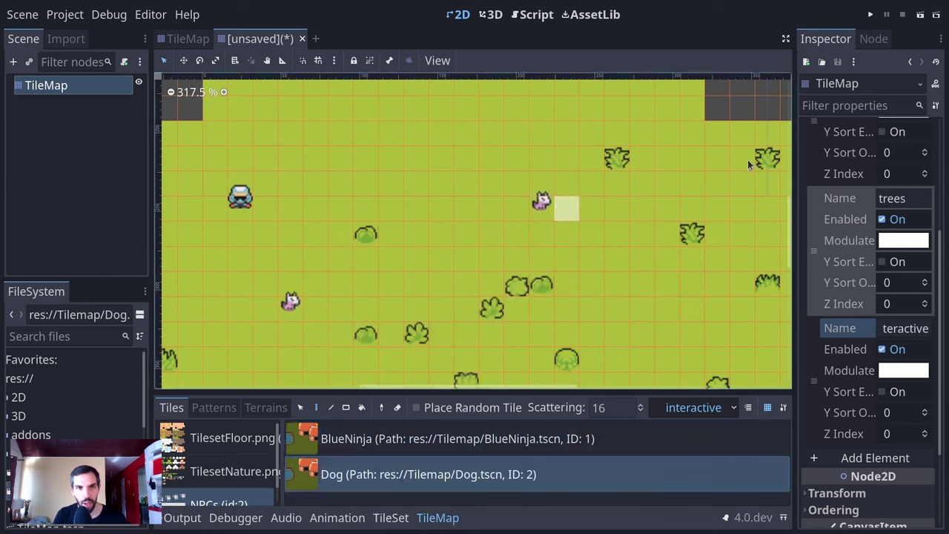
{"action": "scroll", "coordinate": [593, 252], "scroll_direction": "down", "scroll_amount": 3}
{"action": "scroll", "coordinate": [593, 252], "scroll_direction": "left", "scroll_amount": 3}
{"action": "scroll", "coordinate": [591, 242], "scroll_direction": "up", "scroll_amount": 1}
- Add two more BlueNinjas, one near the top and one in the middle of the map
{"action": "left_click", "coordinate": [582, 438]}
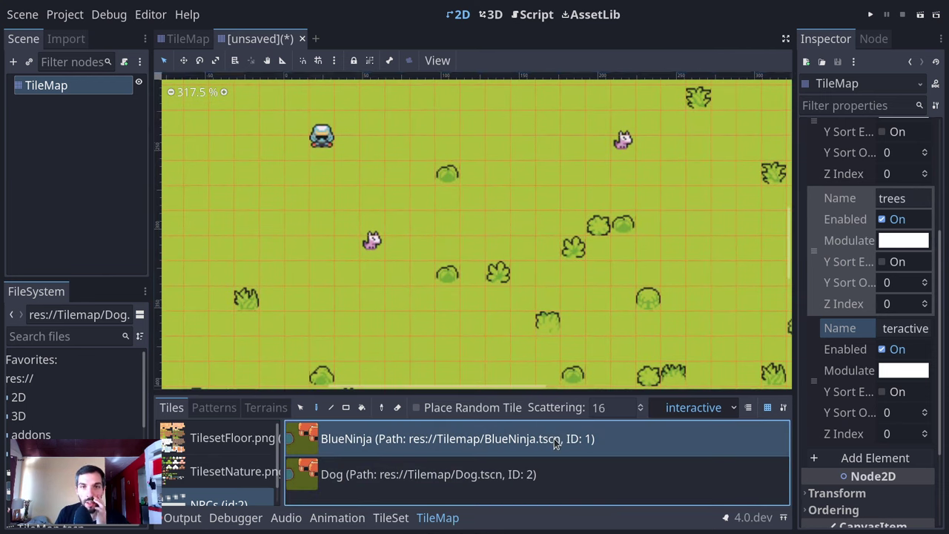
{"action": "middle_click_drag", "start_coordinate": [550, 144], "coordinate": [560, 167]}
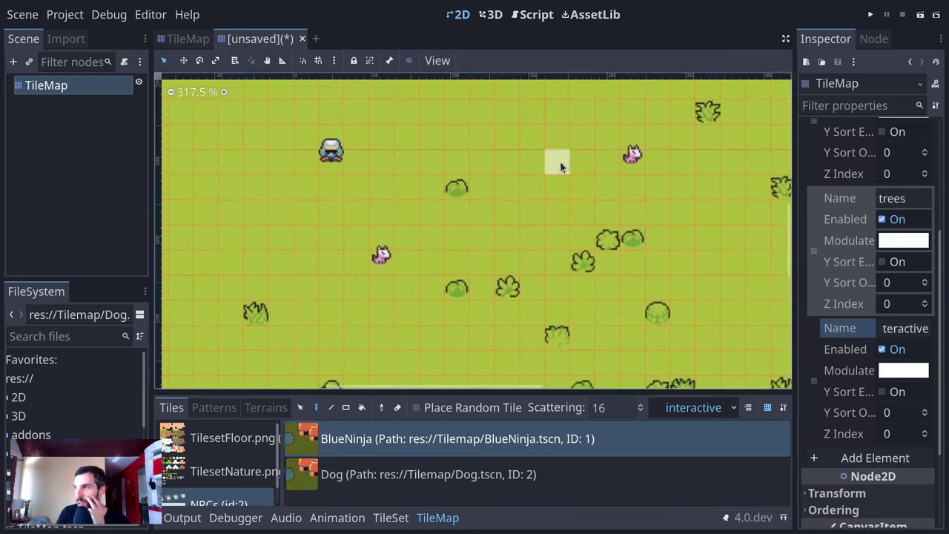
{"action": "left_click", "coordinate": [532, 137]}
{"action": "mouse_move", "coordinate": [547, 237]}
{"action": "middle_mouse_down"}
{"action": "mouse_move", "coordinate": [539, 295]}
{"action": "mouse_move", "coordinate": [531, 294]}
{"action": "mouse_move", "coordinate": [534, 228]}
{"action": "middle_mouse_up"}
{"action": "scroll", "coordinate": [531, 294], "scroll_direction": "up", "scroll_amount": 3}
{"action": "scroll", "coordinate": [531, 294], "scroll_direction": "right", "scroll_amount": 2}
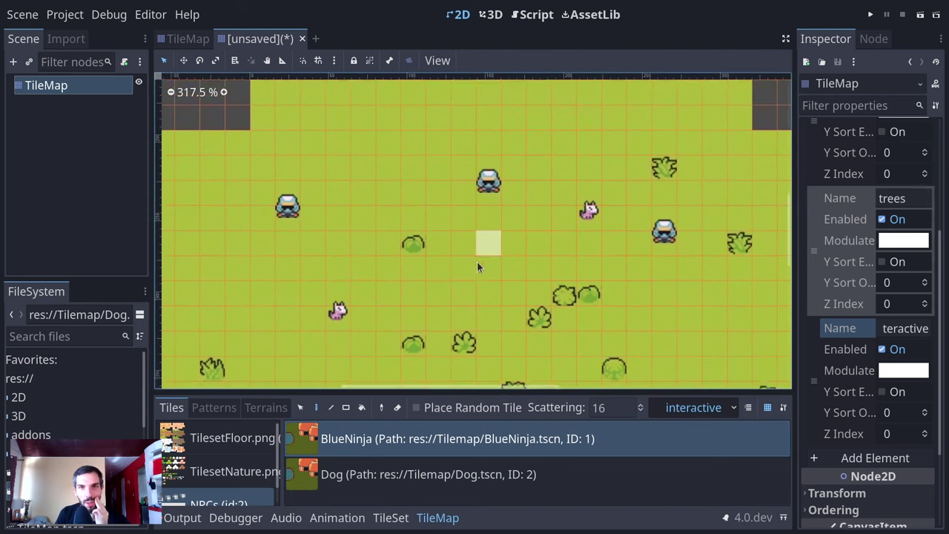
{"action": "left_click", "coordinate": [506, 272]}
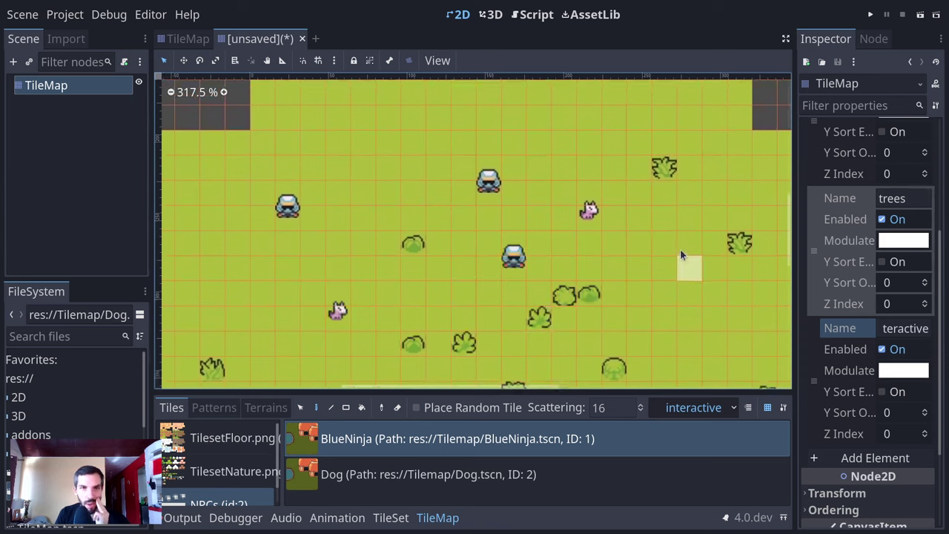
- Switch back to the trees layer and bring the big trees at the top into view
{"action": "left_click", "coordinate": [730, 407]}
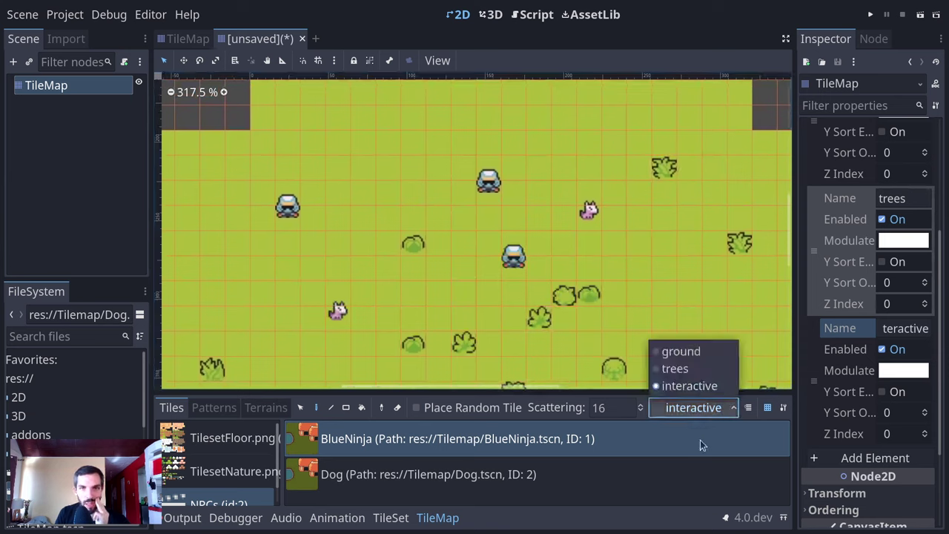
{"action": "left_click", "coordinate": [675, 368]}
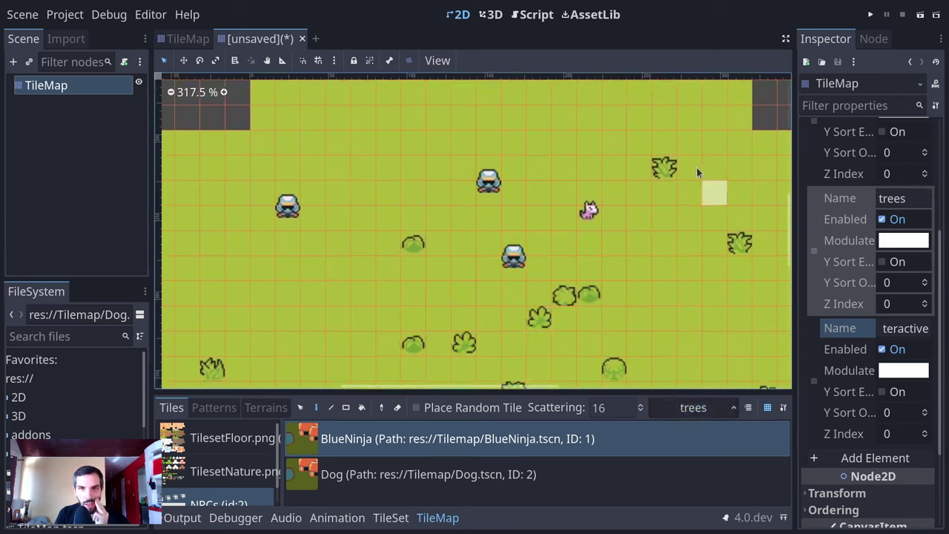
{"action": "middle_click_drag", "start_coordinate": [576, 342], "coordinate": [518, 310]}
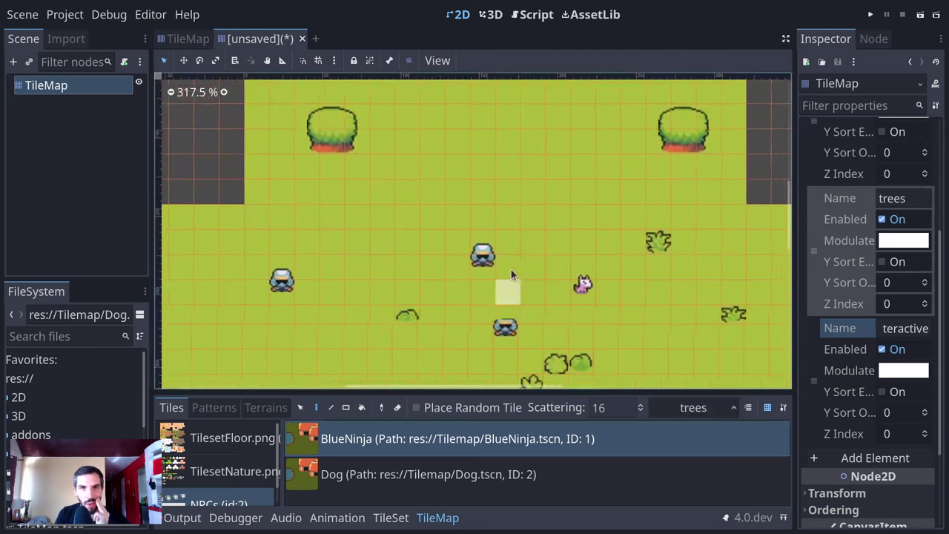
{"action": "scroll", "coordinate": [563, 260], "scroll_direction": "down", "scroll_amount": 2}
{"action": "scroll", "coordinate": [609, 218], "scroll_direction": "up", "scroll_amount": 1}
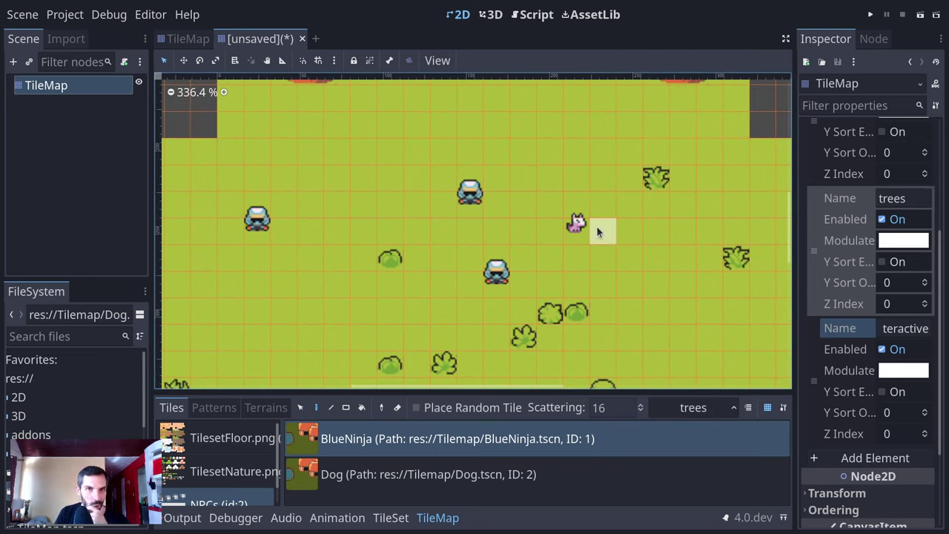
{"action": "scroll", "coordinate": [637, 244], "scroll_direction": "down", "scroll_amount": 6}
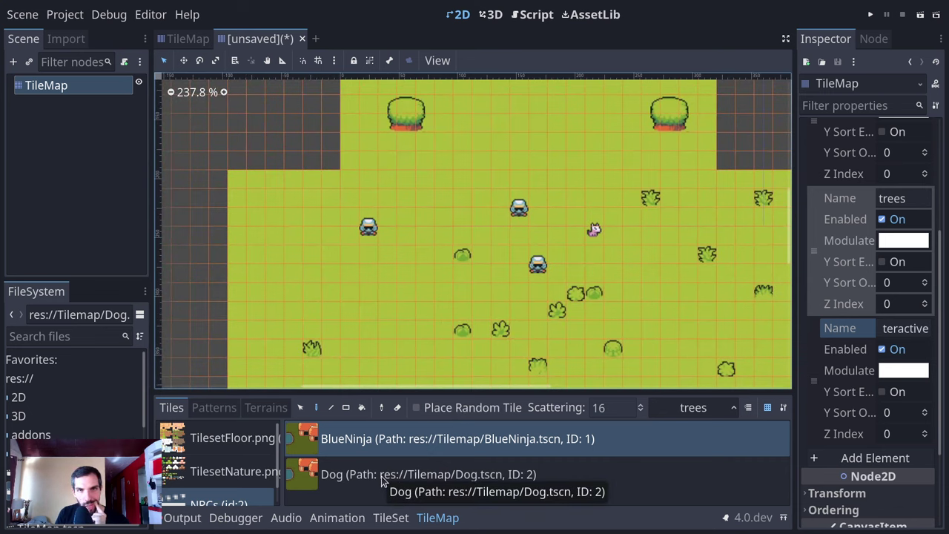
{"action": "double_click", "coordinate": [385, 438]}
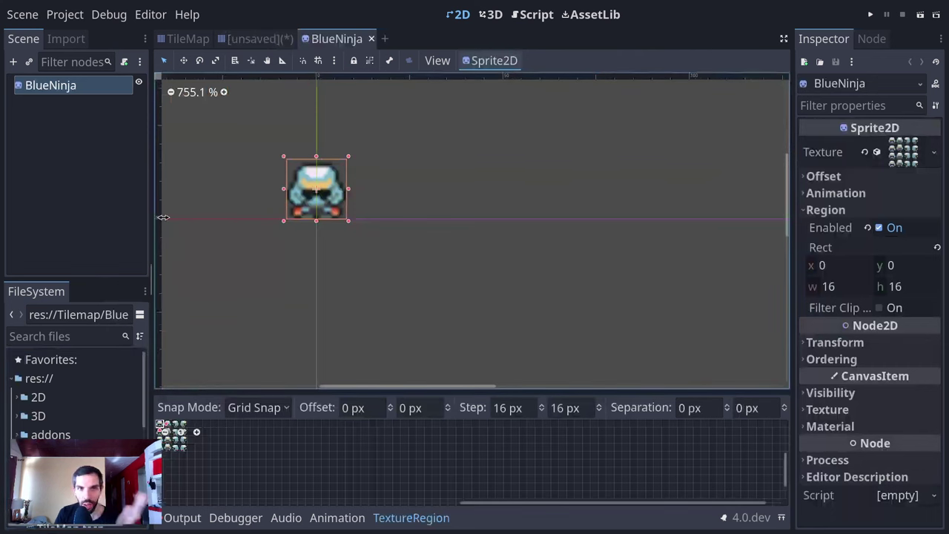
{"action": "left_click_drag", "start_coordinate": [152, 218], "coordinate": [195, 217]}
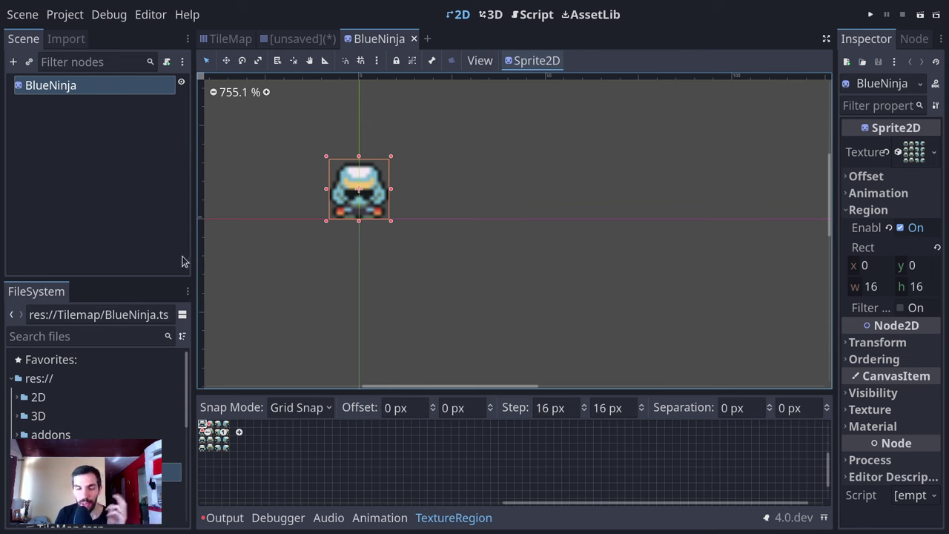
{"action": "middle_click_drag", "start_coordinate": [405, 227], "coordinate": [479, 242]}
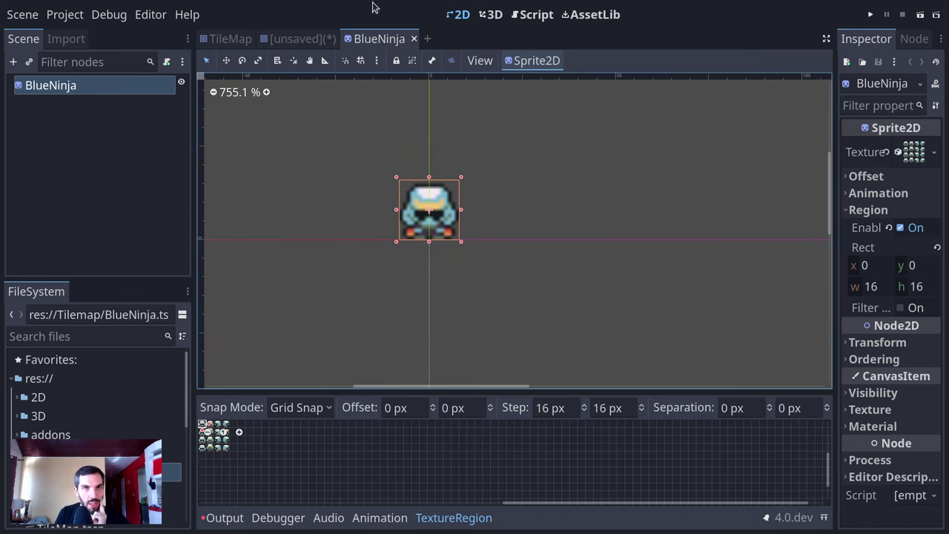
{"action": "left_click", "coordinate": [414, 38]}
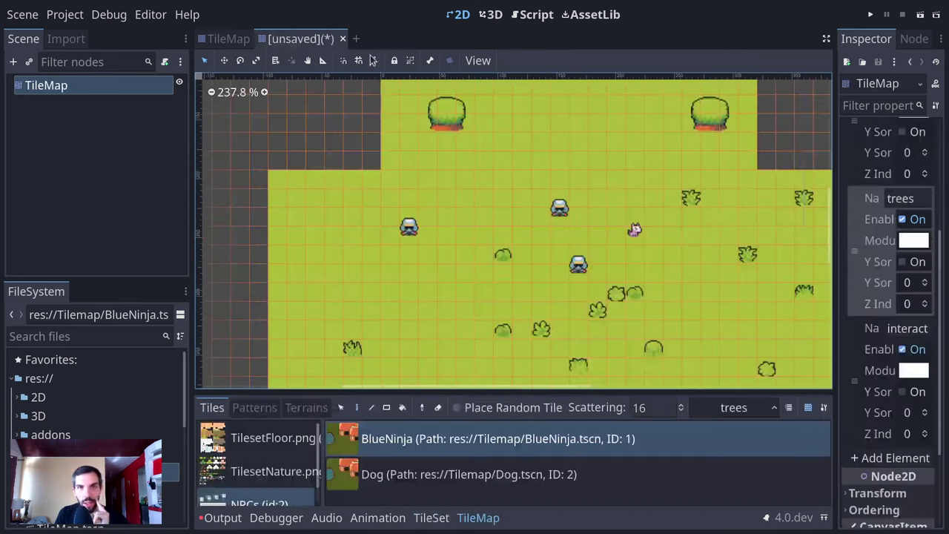
{"action": "middle_click_drag", "start_coordinate": [670, 245], "coordinate": [596, 211]}
{"action": "scroll", "coordinate": [642, 334], "scroll_direction": "down", "scroll_amount": 3}
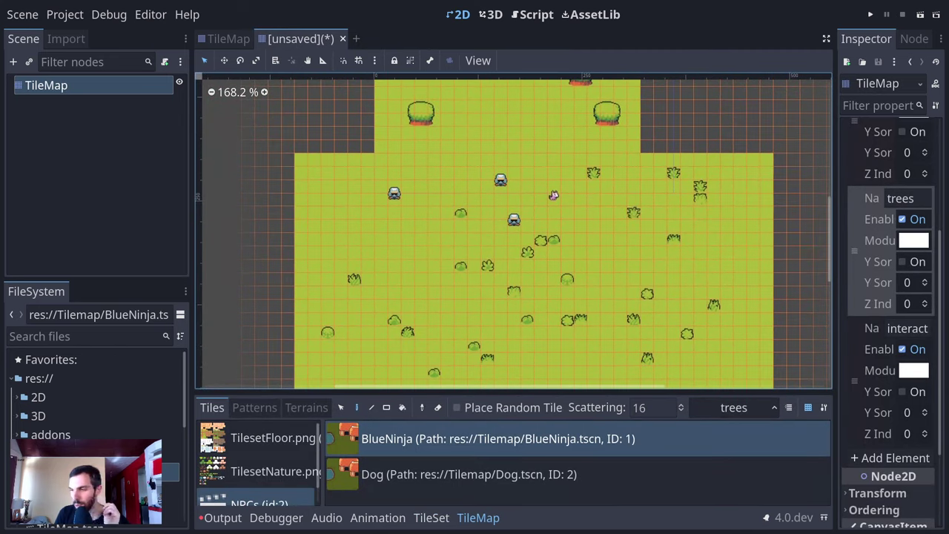
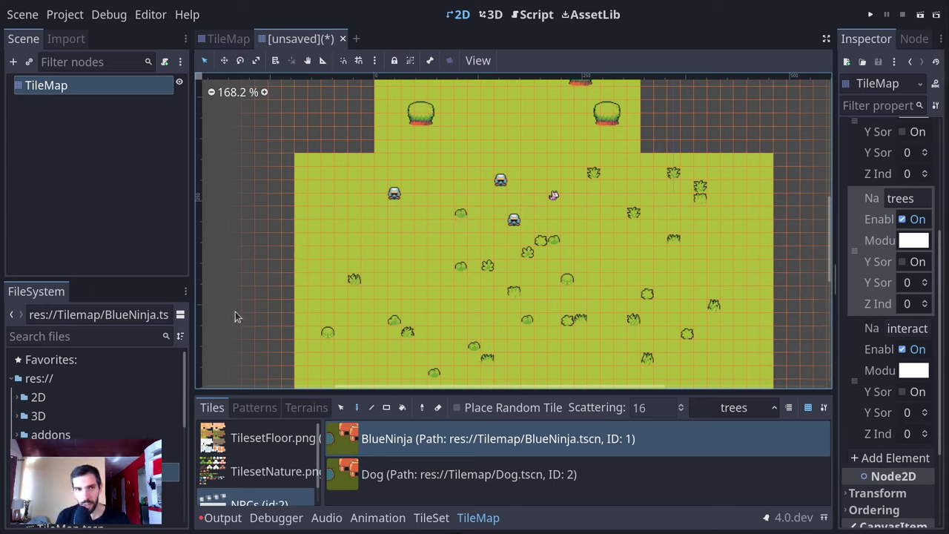
- Narrow the side docks to widen the map and pick the Dog scene tile for painting
{"action": "left_click_drag", "start_coordinate": [191, 279], "coordinate": [136, 277]}
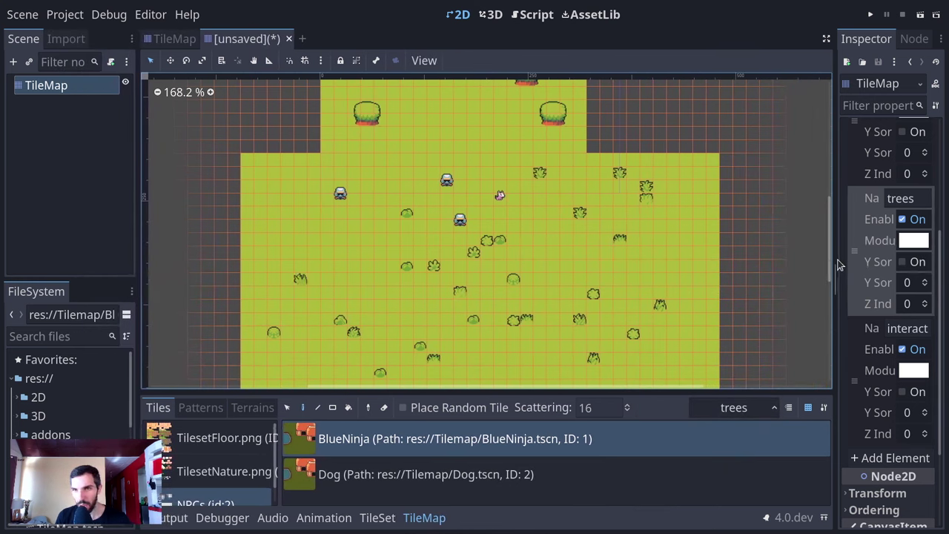
{"action": "left_click_drag", "start_coordinate": [838, 264], "coordinate": [782, 265]}
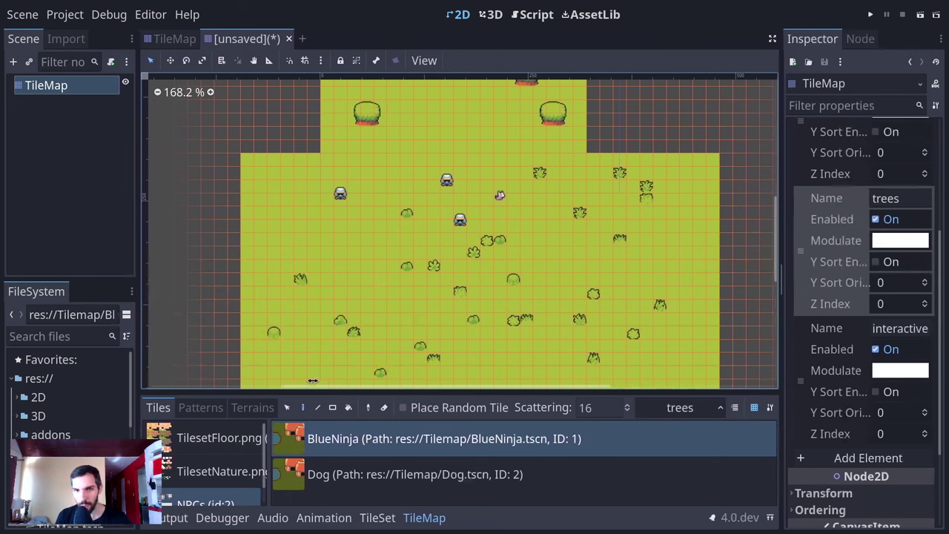
{"action": "left_click", "coordinate": [608, 483]}
{"action": "left_click", "coordinate": [377, 517]}
{"action": "left_click", "coordinate": [424, 517]}
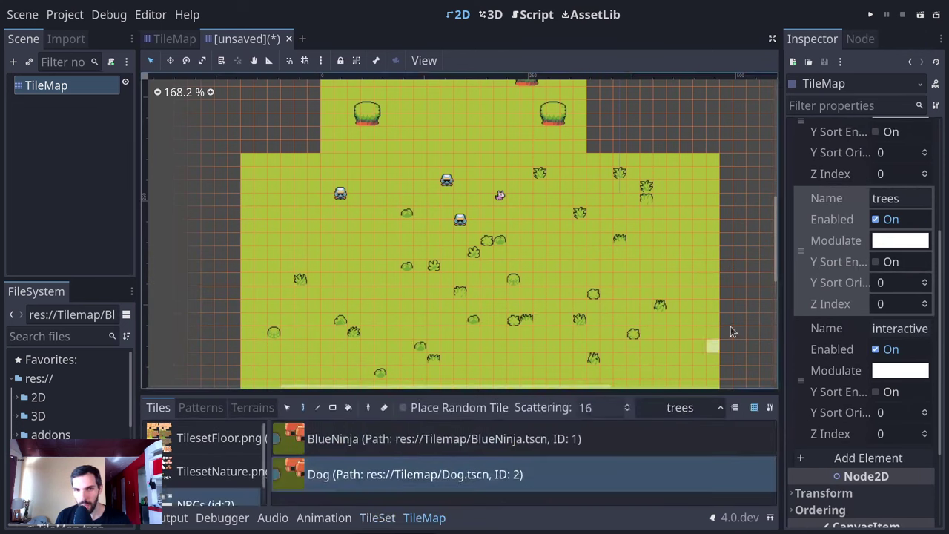
- Enlarge the bottom tile panel so the NPCs collection (id:2) is visible
{"action": "left_click_drag", "start_coordinate": [740, 285], "coordinate": [489, 323]}
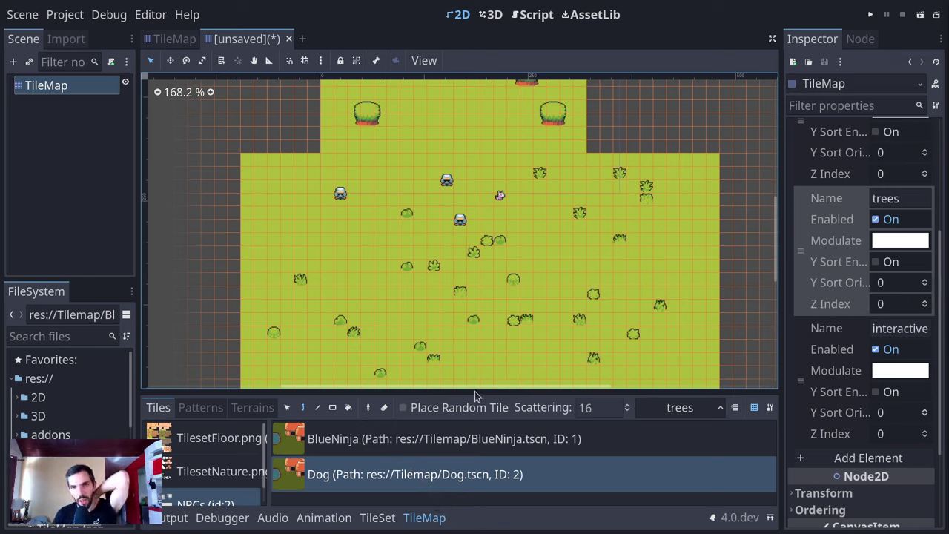
{"action": "left_click_drag", "start_coordinate": [474, 394], "coordinate": [474, 363]}
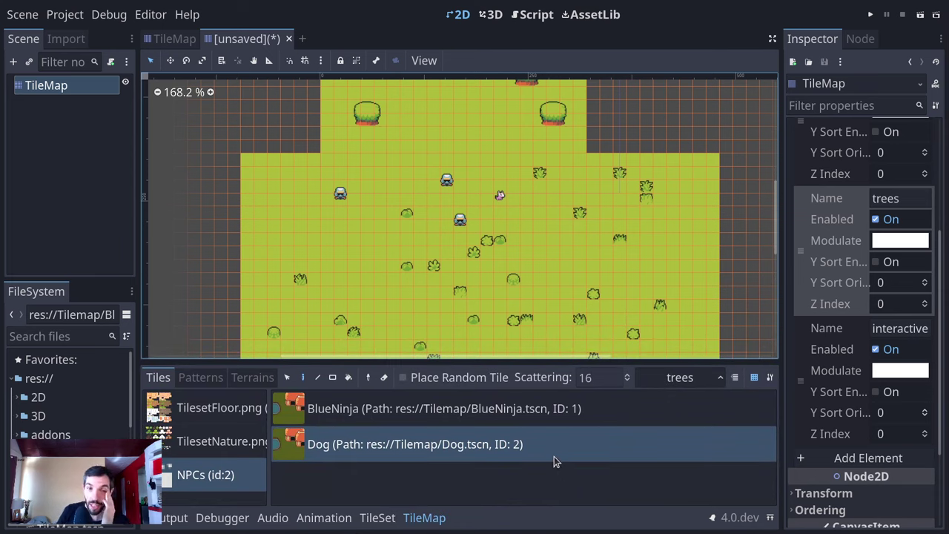
{"action": "left_click", "coordinate": [439, 517]}
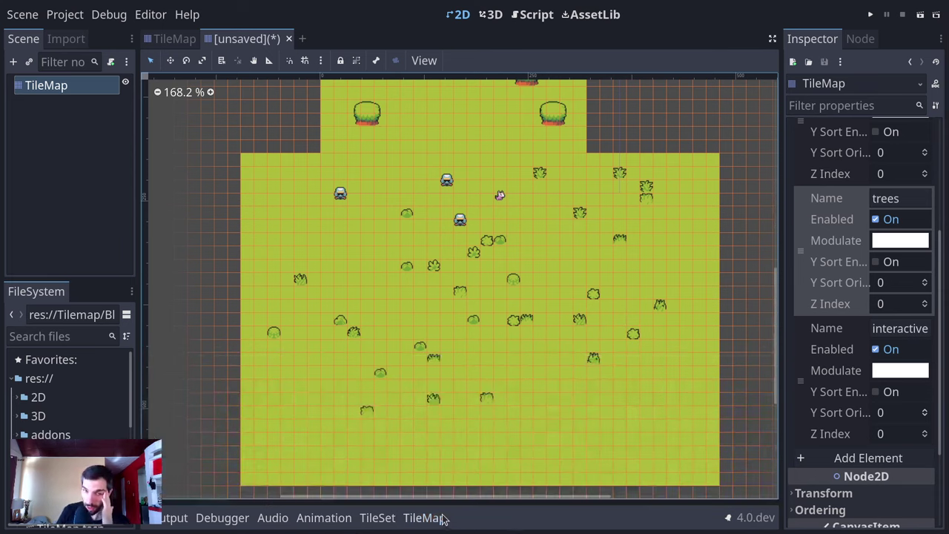
{"action": "left_click", "coordinate": [441, 517]}
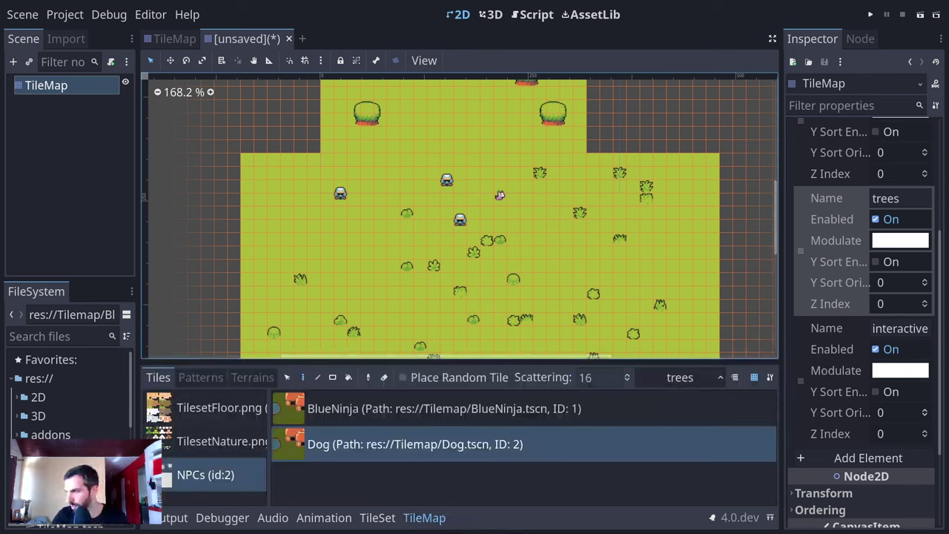
- Show the Tiled map editor homepage at mapeditor.org full-size and scroll through it
{"action": "key", "text": "alt+Tab"}
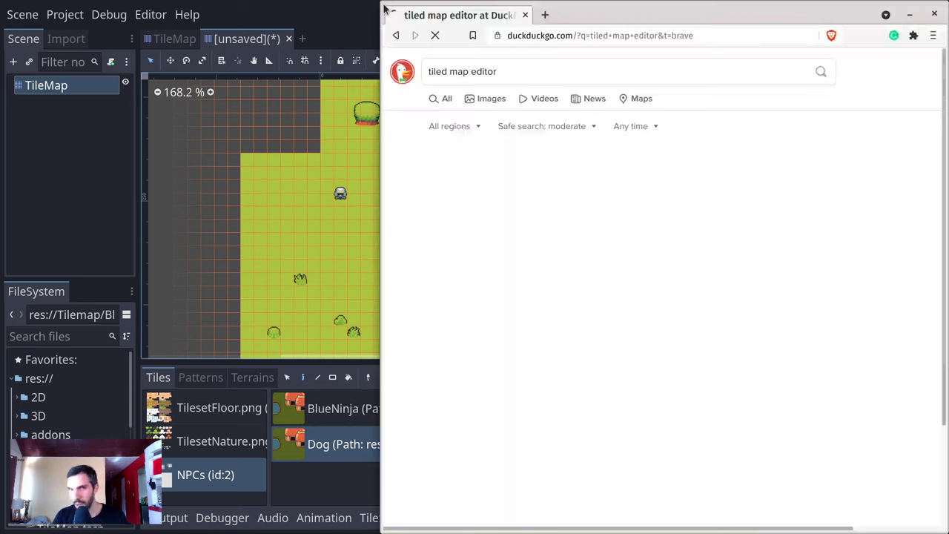
{"action": "left_click_drag", "start_coordinate": [600, 28], "coordinate": [491, 5]}
{"action": "scroll", "coordinate": [633, 392], "scroll_direction": "down", "scroll_amount": 7}
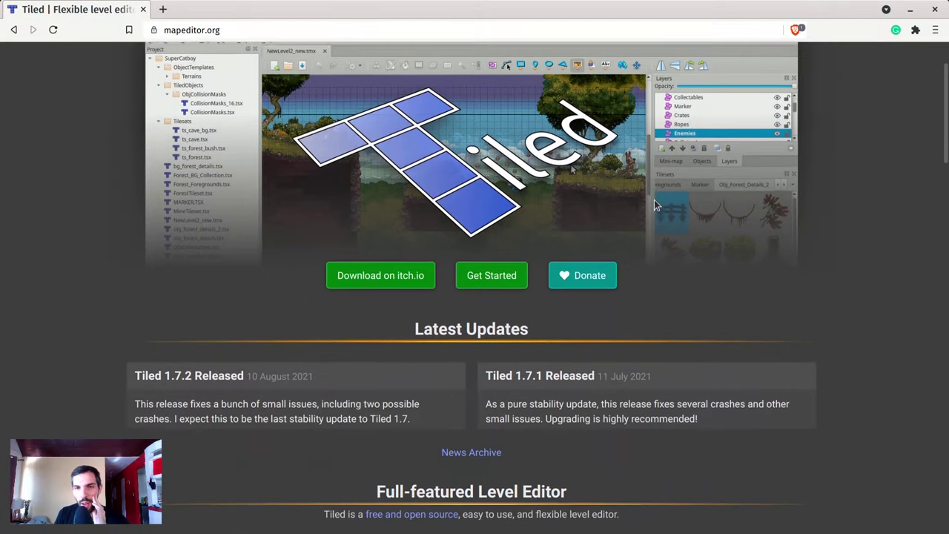
{"action": "scroll", "coordinate": [841, 177], "scroll_direction": "down", "scroll_amount": 3}
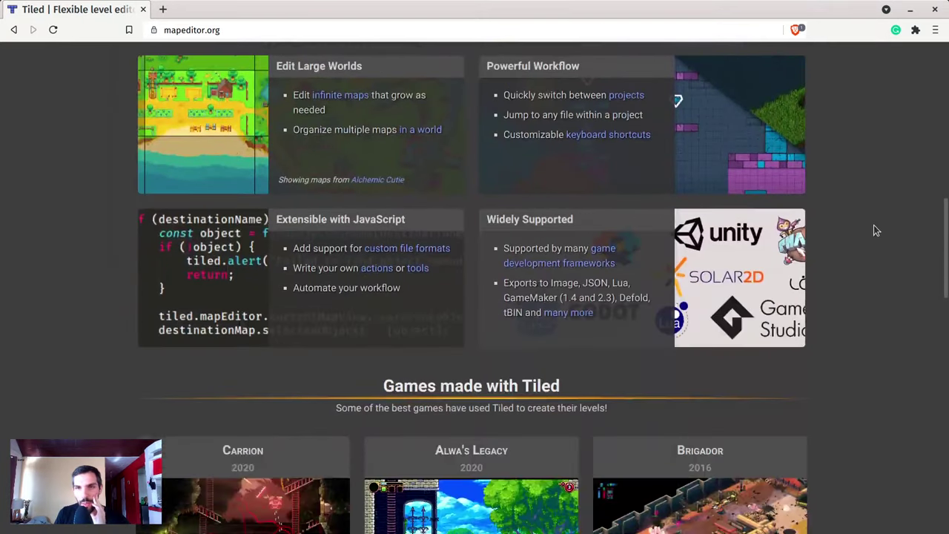
{"action": "scroll", "coordinate": [876, 300], "scroll_direction": "up", "scroll_amount": 10}
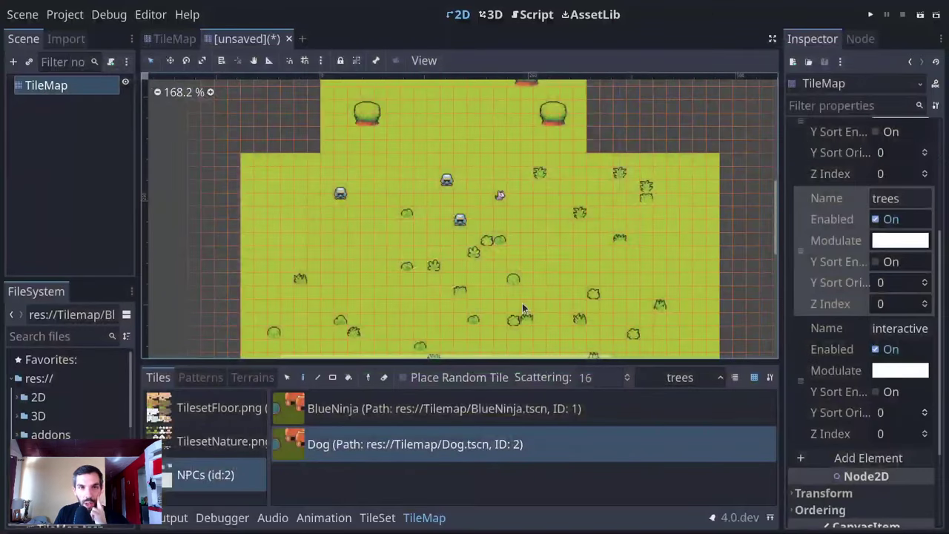
- Open the TileSet panel and enlarge it to view the NPCs scenes collection properties
{"action": "left_click", "coordinate": [418, 521]}
{"action": "left_click", "coordinate": [418, 519]}
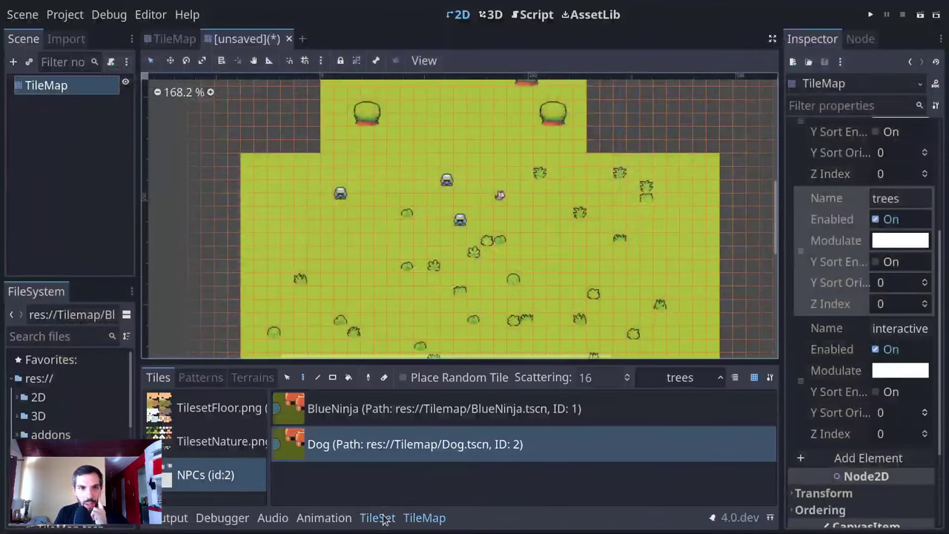
{"action": "left_click", "coordinate": [378, 518]}
{"action": "left_click", "coordinate": [377, 517]}
{"action": "left_click", "coordinate": [377, 517]}
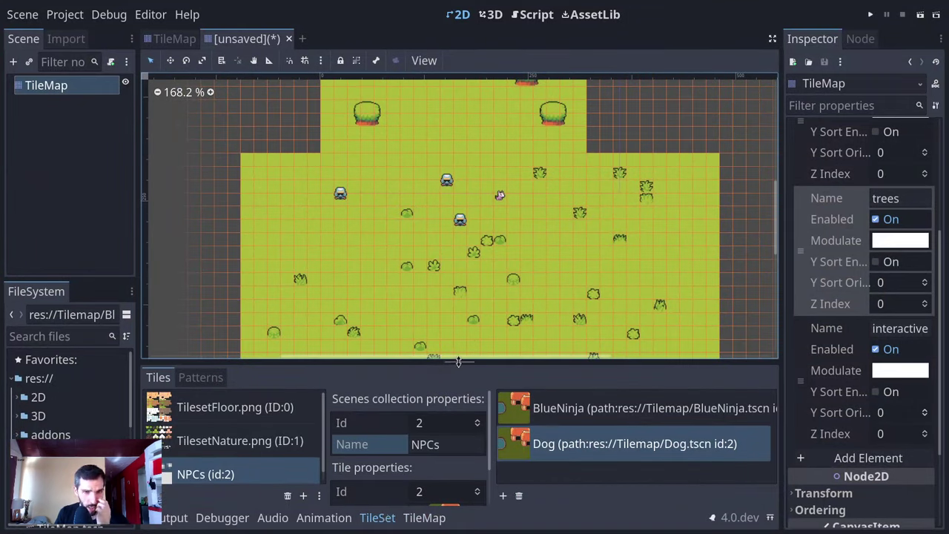
{"action": "left_click_drag", "start_coordinate": [458, 361], "coordinate": [465, 323]}
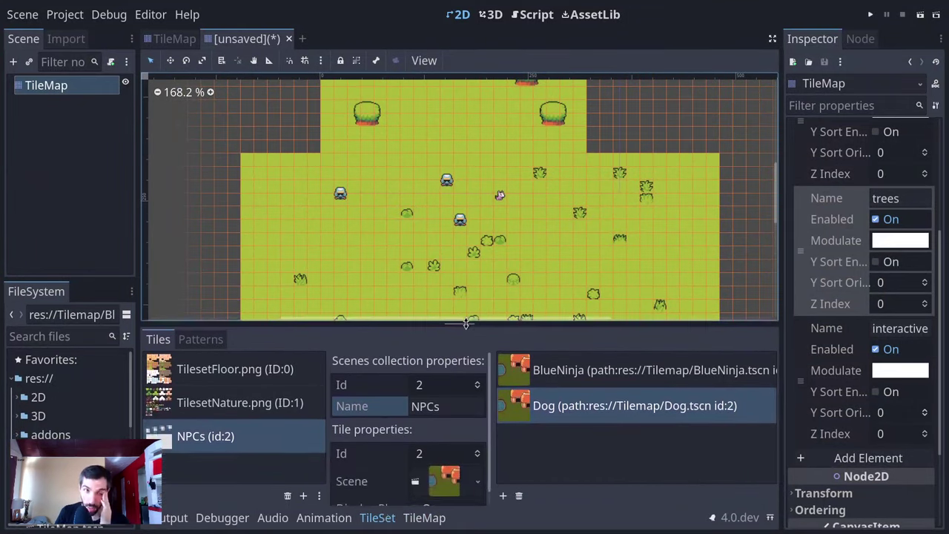
- Collapse the bottom tile panel so the whole TileMap shows
{"action": "left_click", "coordinate": [378, 517]}
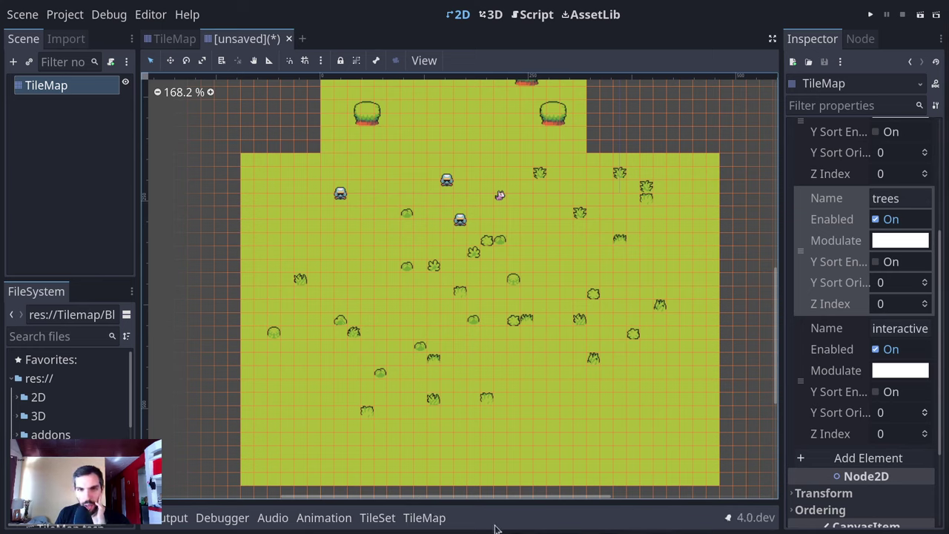
{"action": "left_click", "coordinate": [415, 516]}
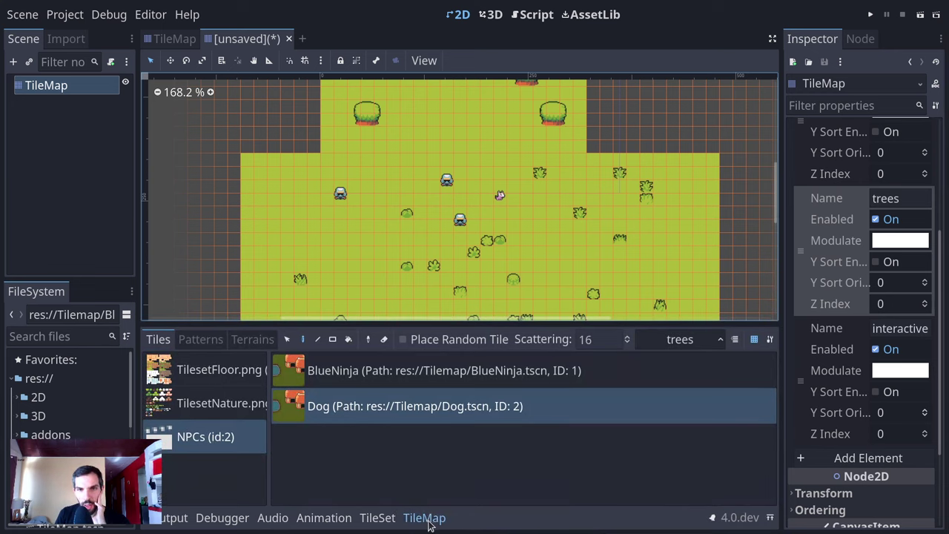
{"action": "left_click", "coordinate": [429, 519]}
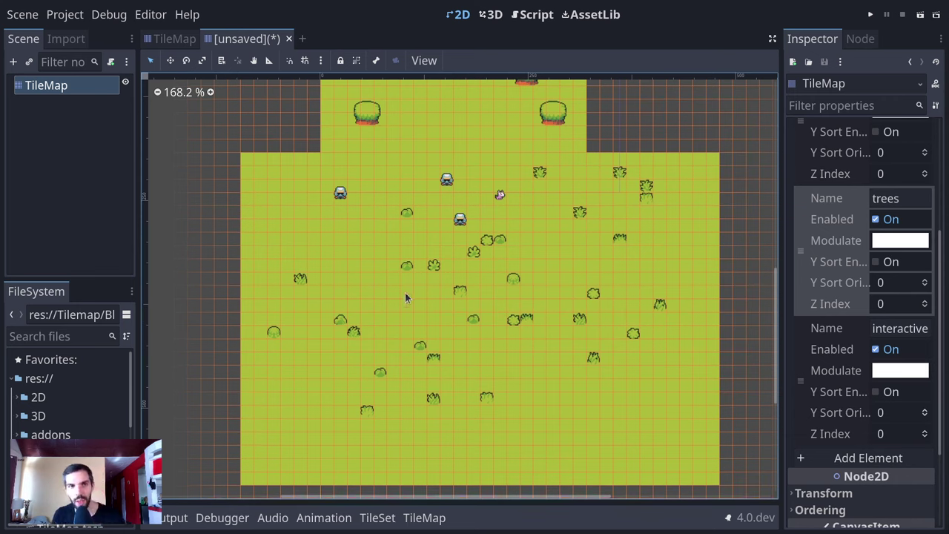
{"action": "key", "text": "alt+Tab"}
{"action": "key", "text": "alt+Tab"}
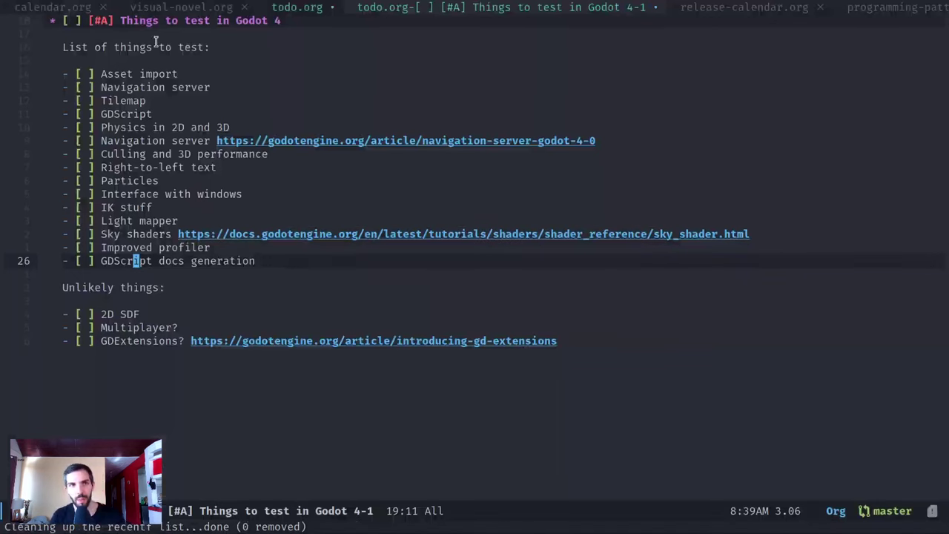
- Mark the Tilemap item as done in the Godot 4 test checklist
{"action": "key", "text": "Up"}
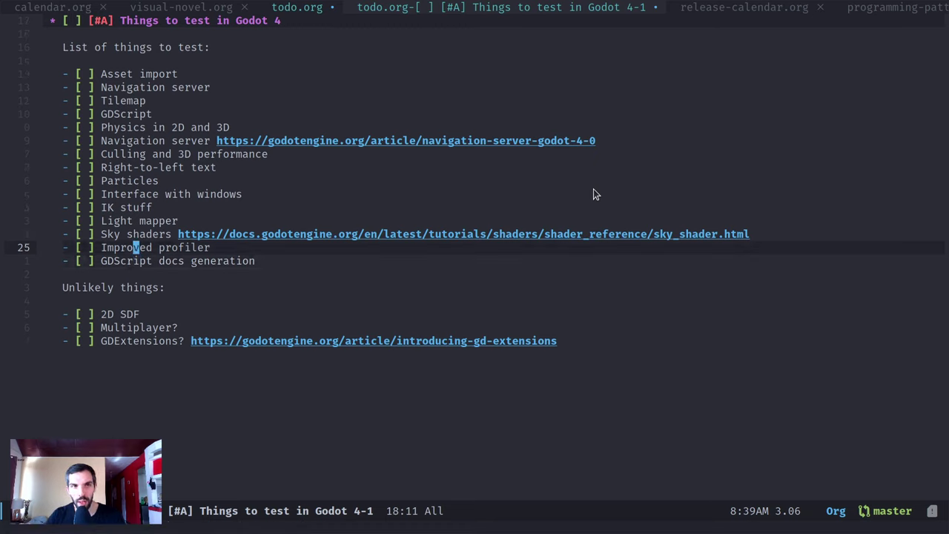
{"action": "key", "text": "Up"}
{"action": "key", "text": "Up"}
{"action": "key", "text": "Up"}
{"action": "key", "text": "Up"}
{"action": "key", "text": "Up"}
{"action": "key", "text": "Up"}
{"action": "key", "text": "Up"}
{"action": "key", "text": "Up"}
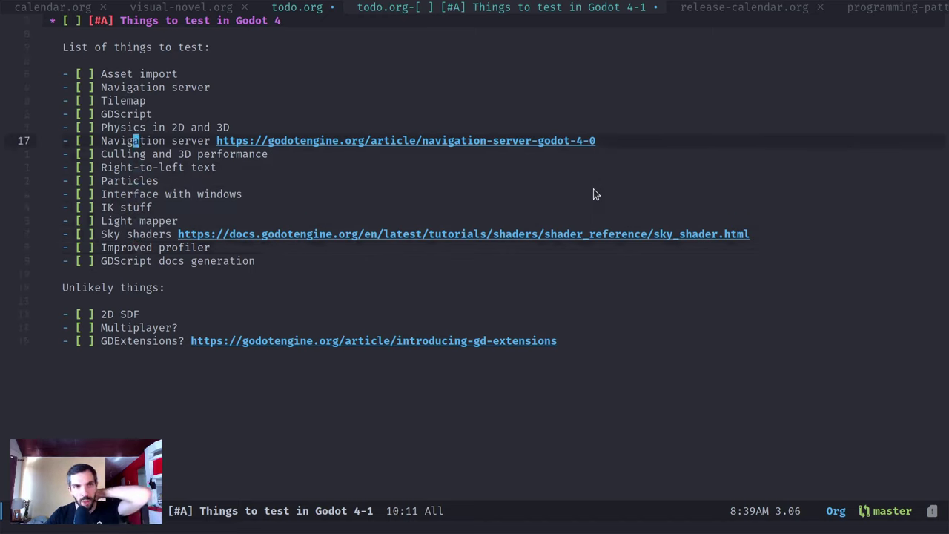
{"action": "key", "text": "Up"}
{"action": "key", "text": "Up"}
{"action": "key", "text": "Up"}
{"action": "key", "text": "Up"}
{"action": "key", "text": "Up"}
{"action": "key", "text": "Down"}
{"action": "key", "text": "Down"}
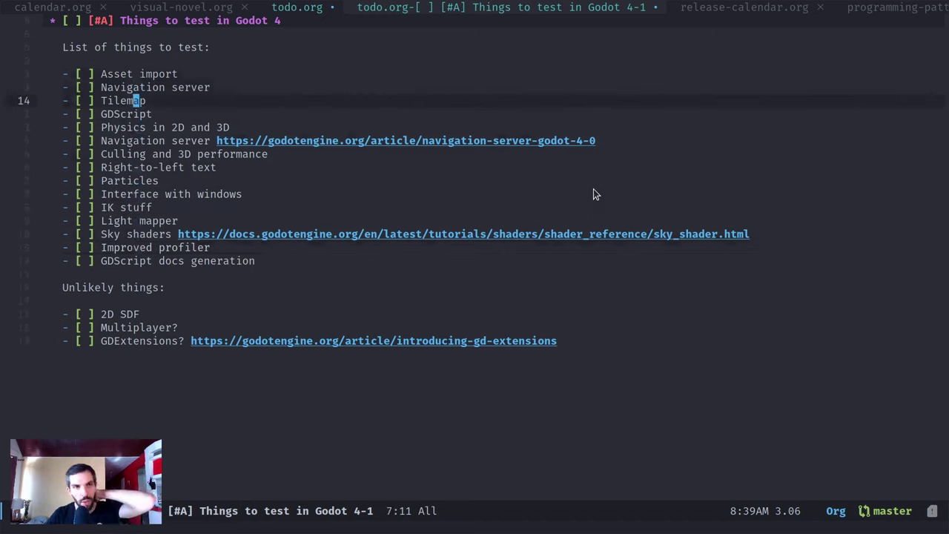
{"action": "key", "text": "ctrl+c"}
{"action": "key", "text": "ctrl+c"}
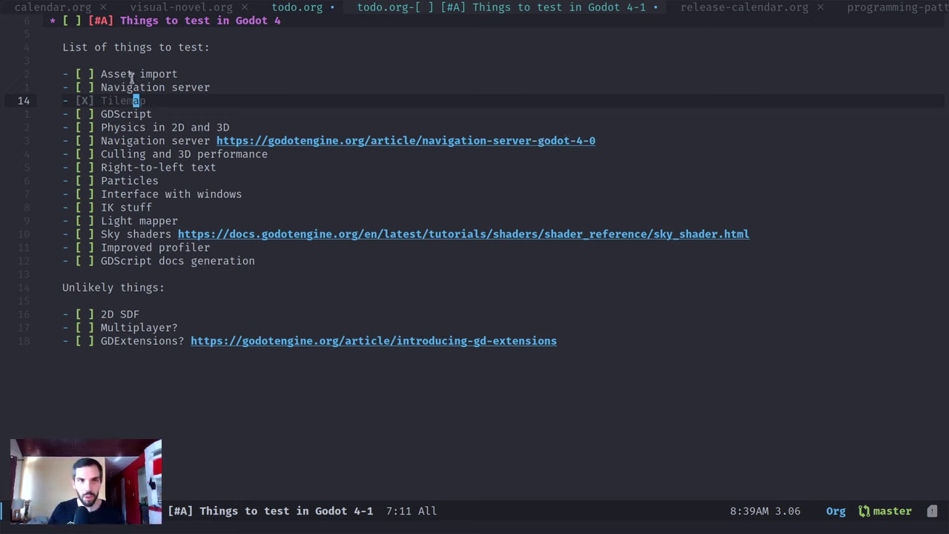
{"action": "key", "text": "Up"}
{"action": "key", "text": "Up"}
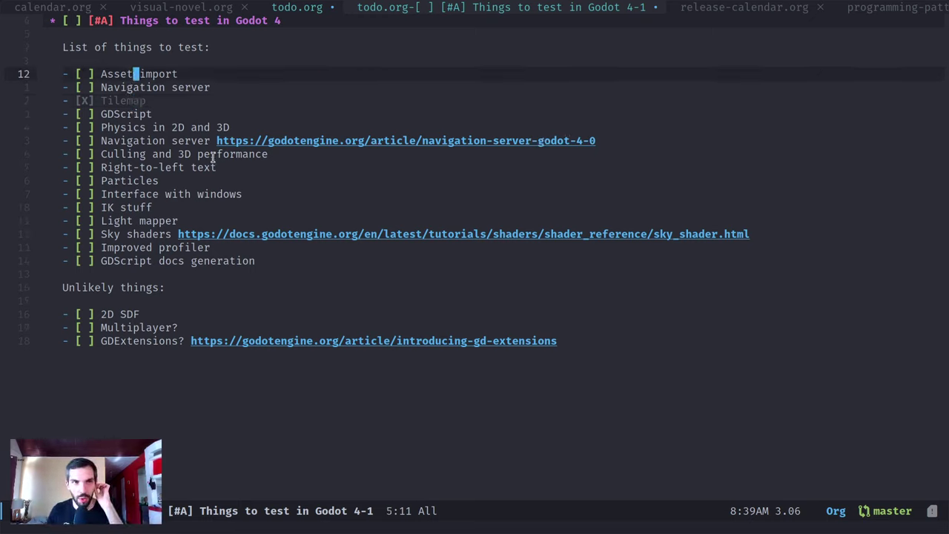
- Move Sky shaders below Asset import and Light mapper below GDScript docs generation
{"action": "left_click", "coordinate": [185, 126]}
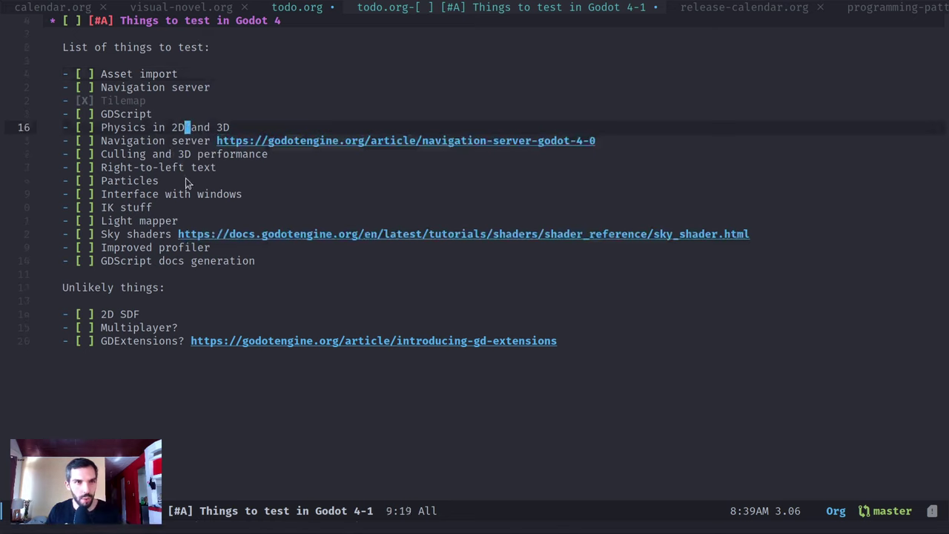
{"action": "left_click", "coordinate": [157, 235]}
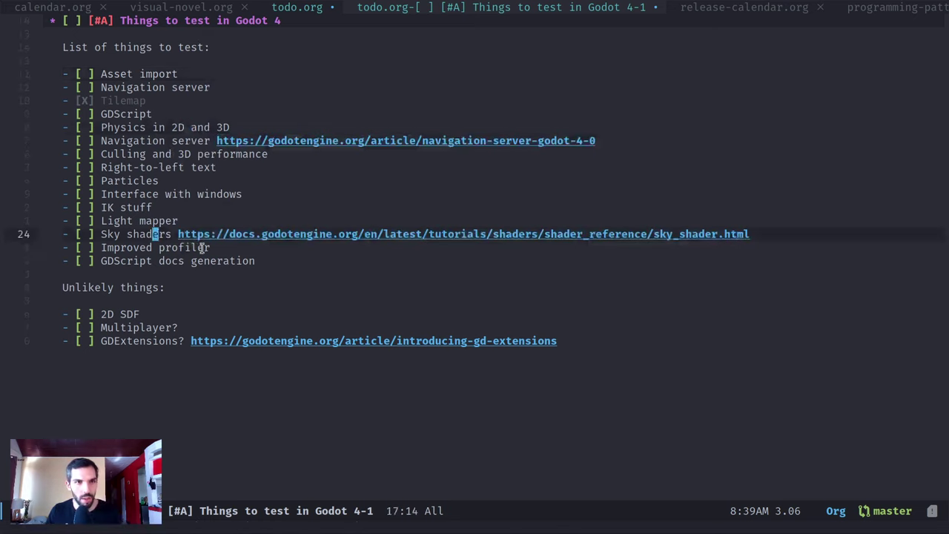
{"action": "key", "text": "alt+Up"}
{"action": "key", "text": "alt+Up"}
{"action": "key", "text": "alt+Up"}
{"action": "key", "text": "alt+Up"}
{"action": "key", "text": "alt+Up"}
{"action": "key", "text": "alt+Up"}
{"action": "key", "text": "alt+Up"}
{"action": "key", "text": "alt+Up"}
{"action": "key", "text": "alt+Up"}
{"action": "key", "text": "alt+Up"}
{"action": "key", "text": "alt+Up"}
{"action": "key", "text": "Down"}
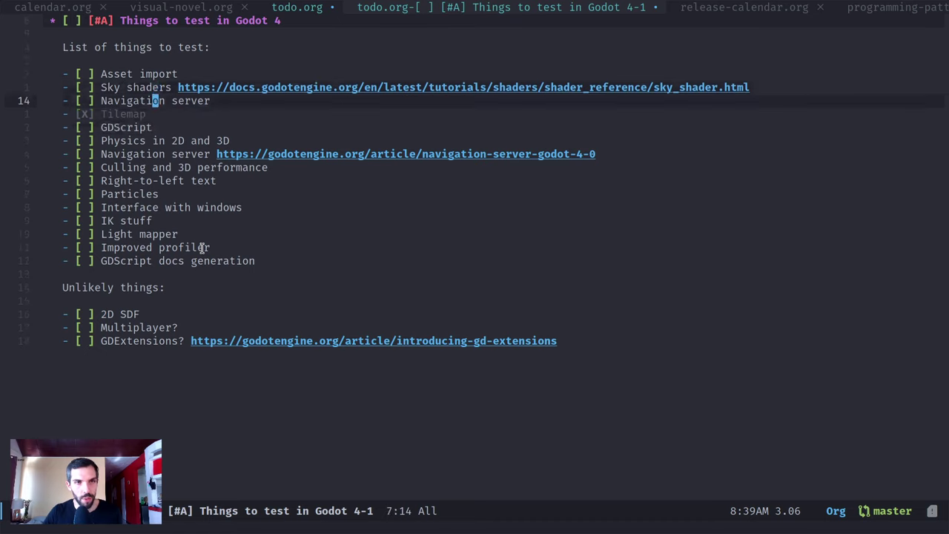
{"action": "key", "text": "Down"}
{"action": "key", "text": "Down"}
{"action": "key", "text": "Down"}
{"action": "key", "text": "Down"}
{"action": "key", "text": "Down"}
{"action": "key", "text": "Down"}
{"action": "key", "text": "Down"}
{"action": "key", "text": "Down"}
{"action": "key", "text": "Down"}
{"action": "key", "text": "Down"}
{"action": "key", "text": "Down"}
{"action": "key", "text": "Down"}
{"action": "key", "text": "Up"}
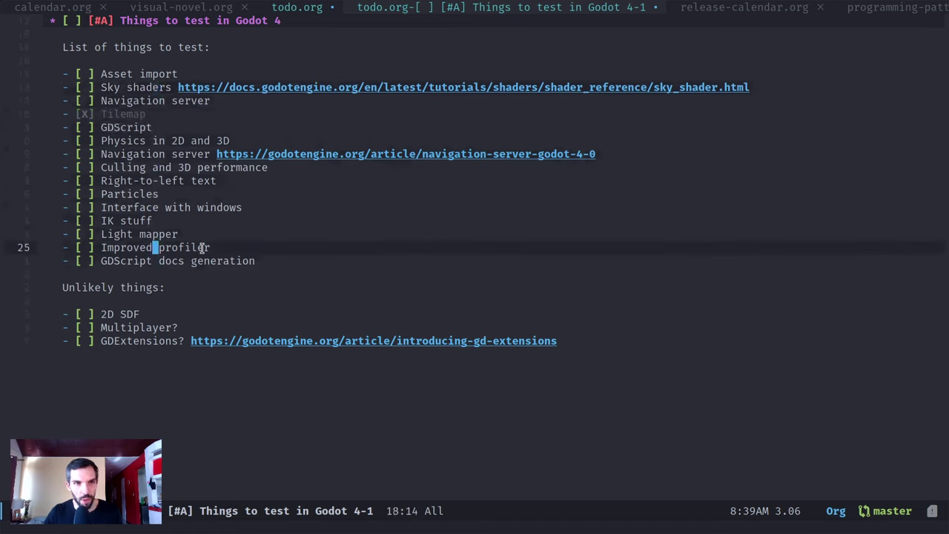
{"action": "key", "text": "Up"}
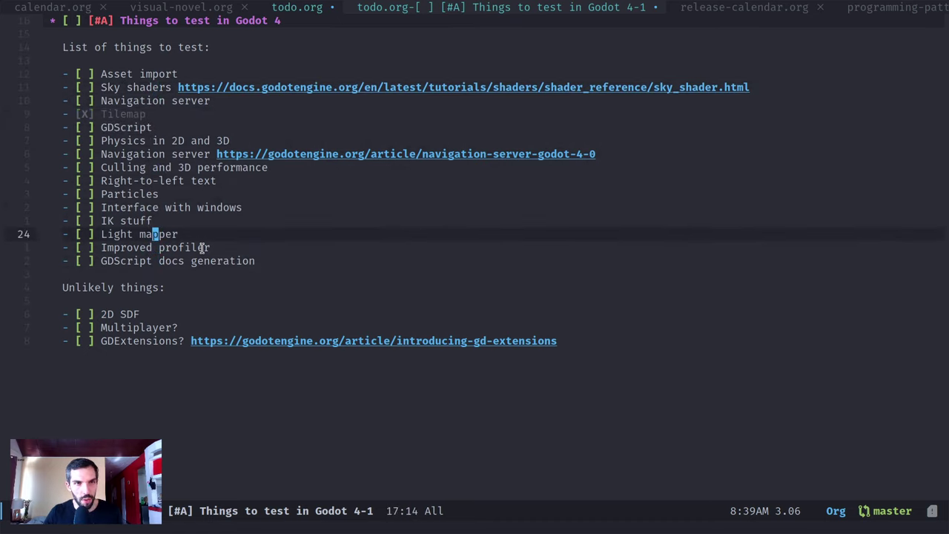
{"action": "key", "text": "alt+Down"}
{"action": "key", "text": "alt+Down"}
{"action": "key", "text": "Up"}
{"action": "key", "text": "Up"}
{"action": "key", "text": "Up"}
{"action": "key", "text": "Up"}
{"action": "key", "text": "Up"}
{"action": "key", "text": "Up"}
{"action": "key", "text": "Up"}
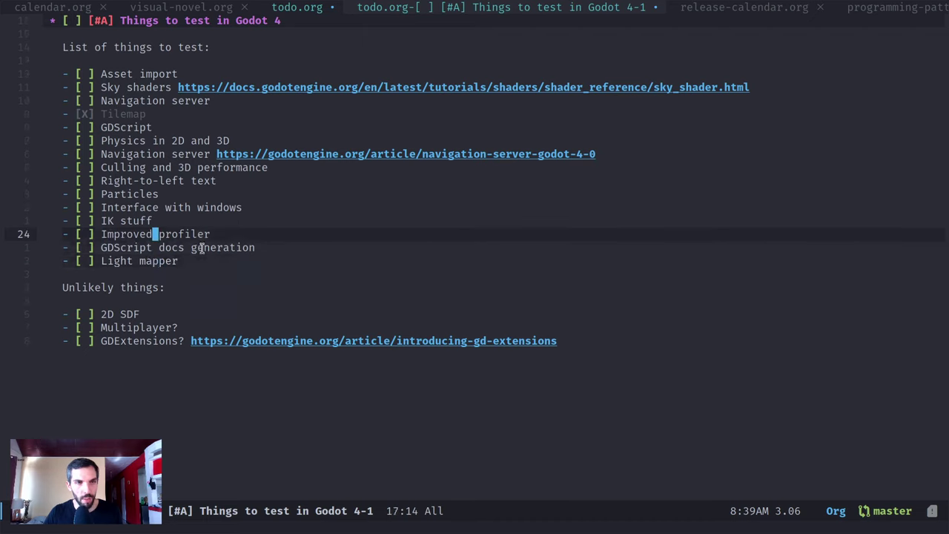
- Move Culling and 3D performance under Sky shaders and GDScript above Navigation server
{"action": "key", "text": "alt+Up"}
{"action": "key", "text": "alt+Up"}
{"action": "key", "text": "alt+Up"}
{"action": "key", "text": "alt+Up"}
{"action": "key", "text": "alt+Up"}
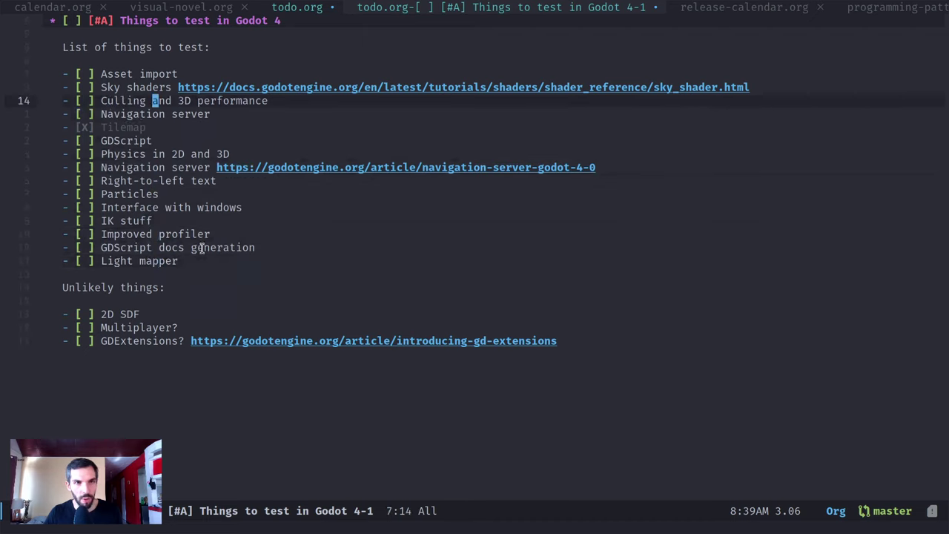
{"action": "key", "text": "Down"}
{"action": "key", "text": "Down"}
{"action": "key", "text": "Down"}
{"action": "key", "text": "Down"}
{"action": "key", "text": "Up"}
{"action": "key", "text": "alt+Up"}
{"action": "key", "text": "alt+Up"}
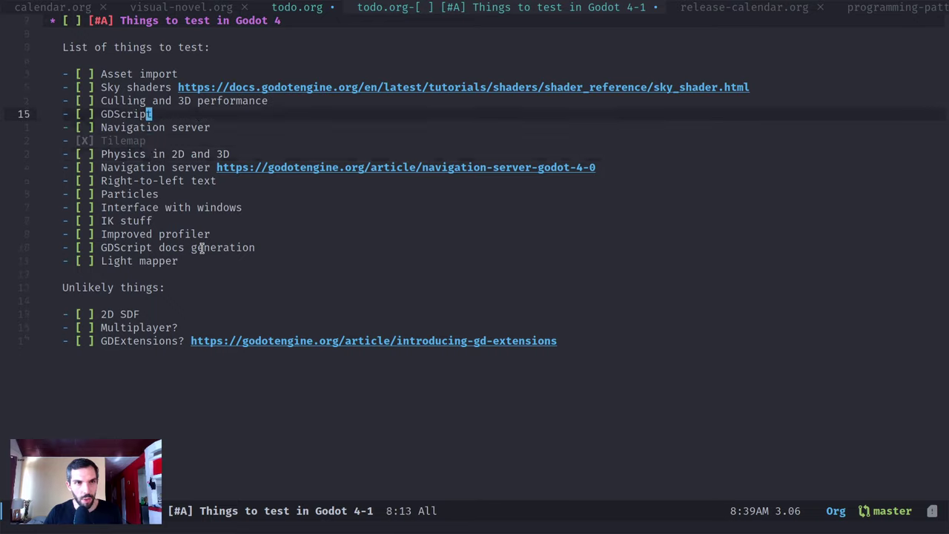
{"action": "key", "text": "Down"}
{"action": "key", "text": "Down"}
{"action": "key", "text": "Down"}
{"action": "key", "text": "Down"}
{"action": "key", "text": "Down"}
{"action": "key", "text": "Down"}
{"action": "key", "text": "Down"}
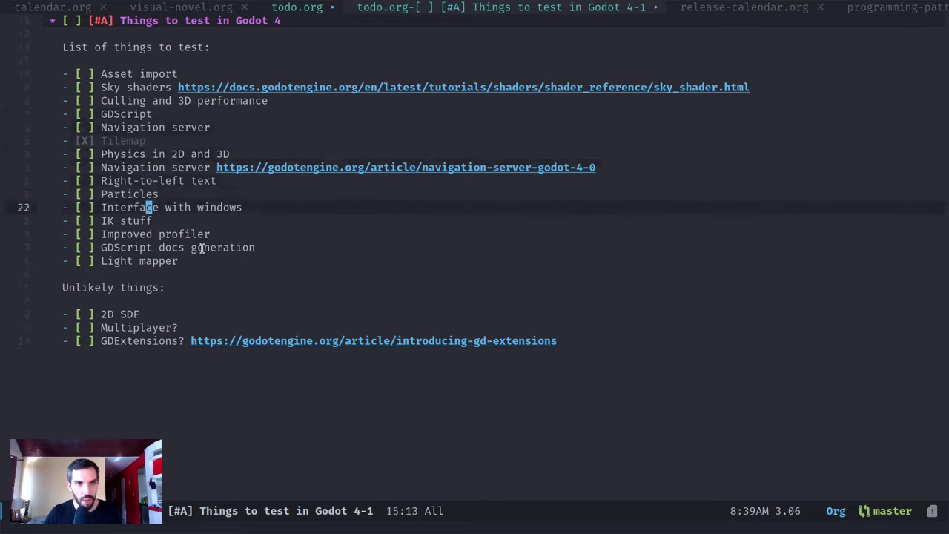
- Add a 'Rendering and lighting' item below Culling and 3D performance
{"action": "key", "text": "Up"}
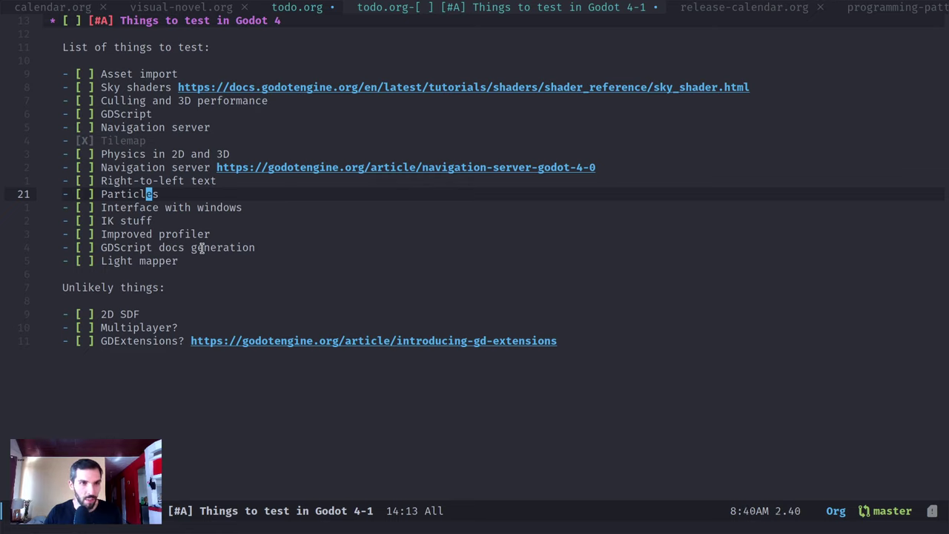
{"action": "key", "text": "Up"}
{"action": "key", "text": "Up"}
{"action": "key", "text": "Up"}
{"action": "key", "text": "Up"}
{"action": "key", "text": "Up"}
{"action": "key", "text": "Up"}
{"action": "key", "text": "Up"}
{"action": "type", "text": "oRendering and li"}
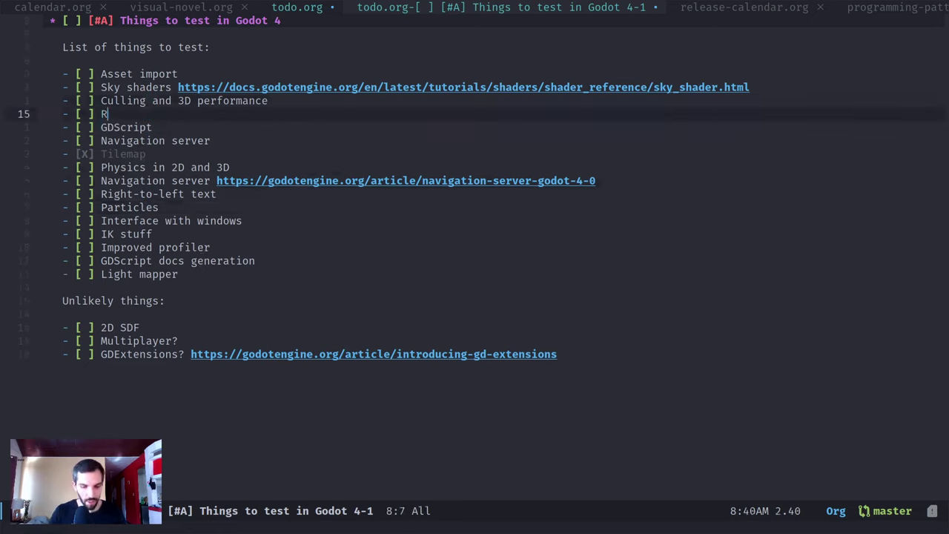
{"action": "type", "text": "ghting"}
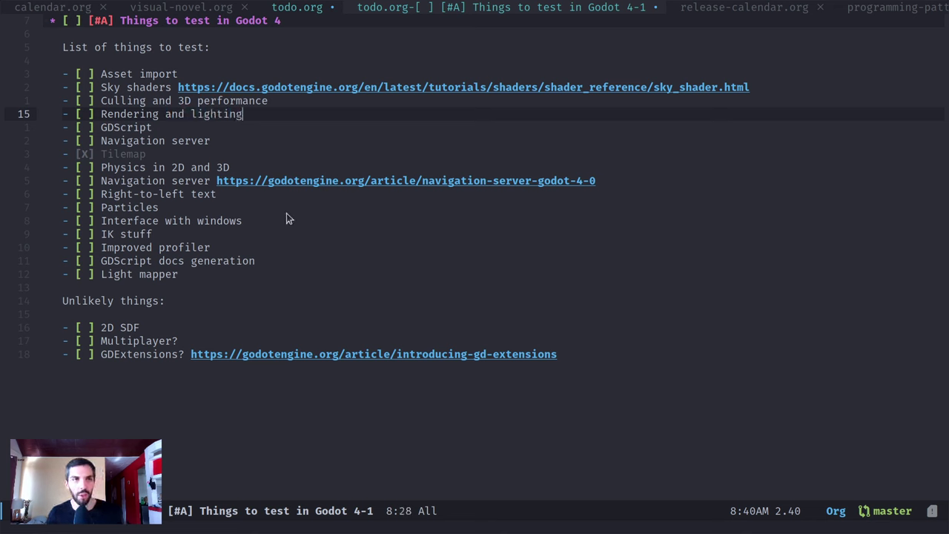
{"action": "key", "text": "Escape"}
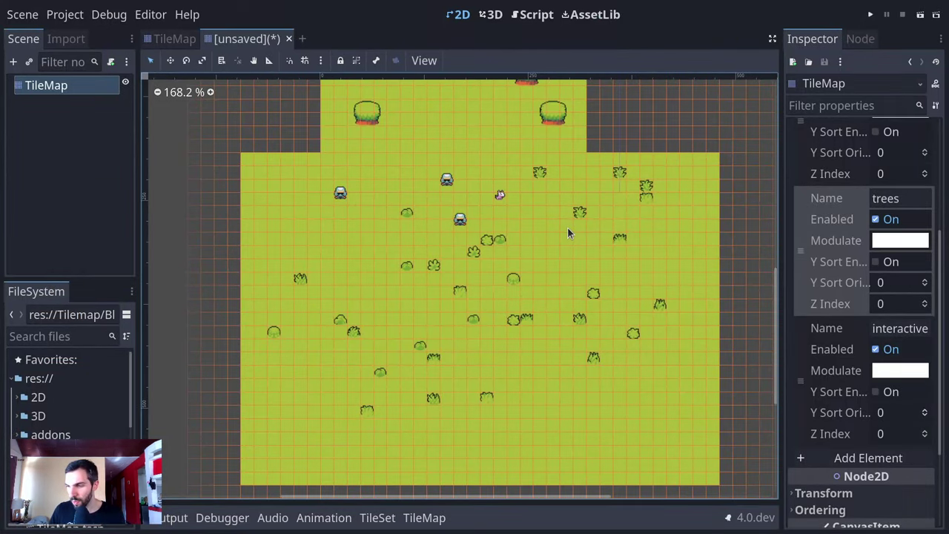
- Delete doge.png from the Downloads folder in the file manager
{"action": "key", "text": "alt+Tab"}
{"action": "key", "text": "alt+Tab"}
{"action": "key", "text": "alt+Tab"}
{"action": "key", "text": "alt+Tab"}
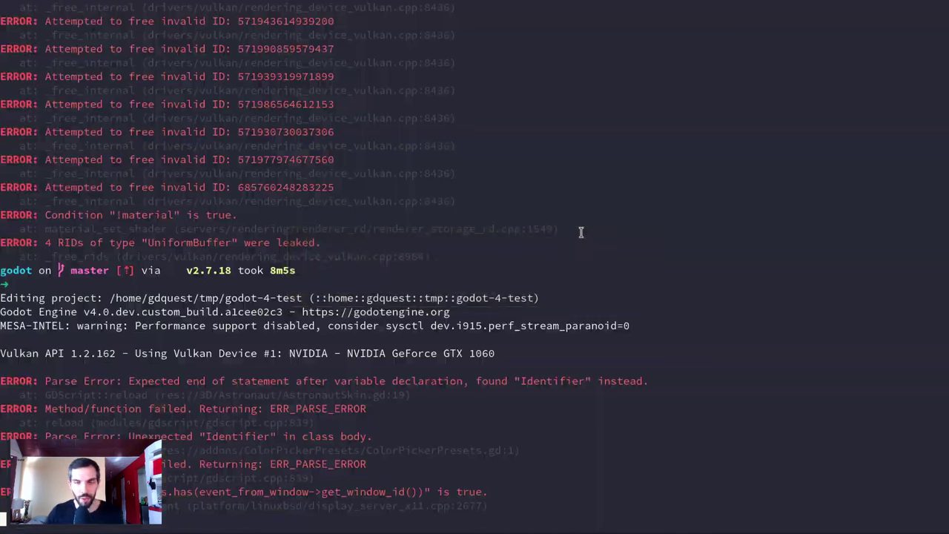
{"action": "key", "text": "super+e"}
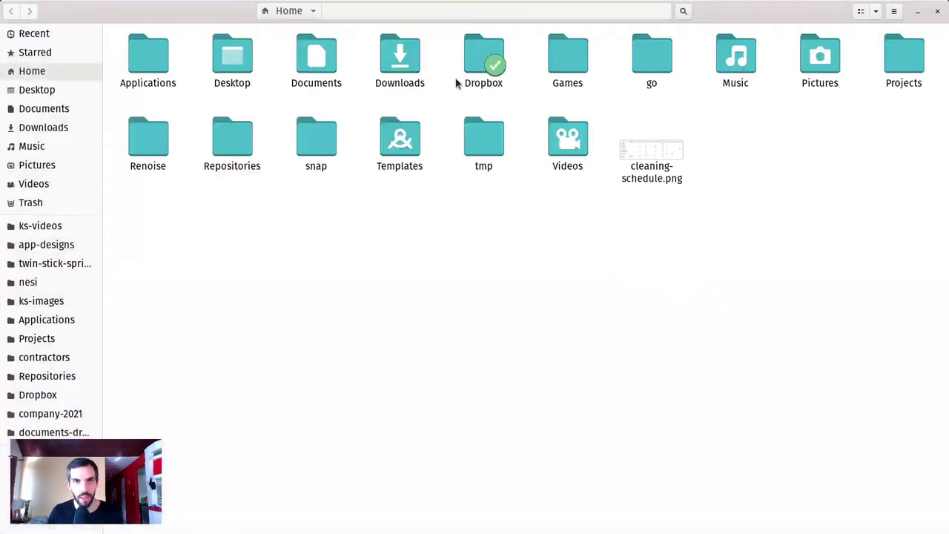
{"action": "double_click", "coordinate": [415, 65]}
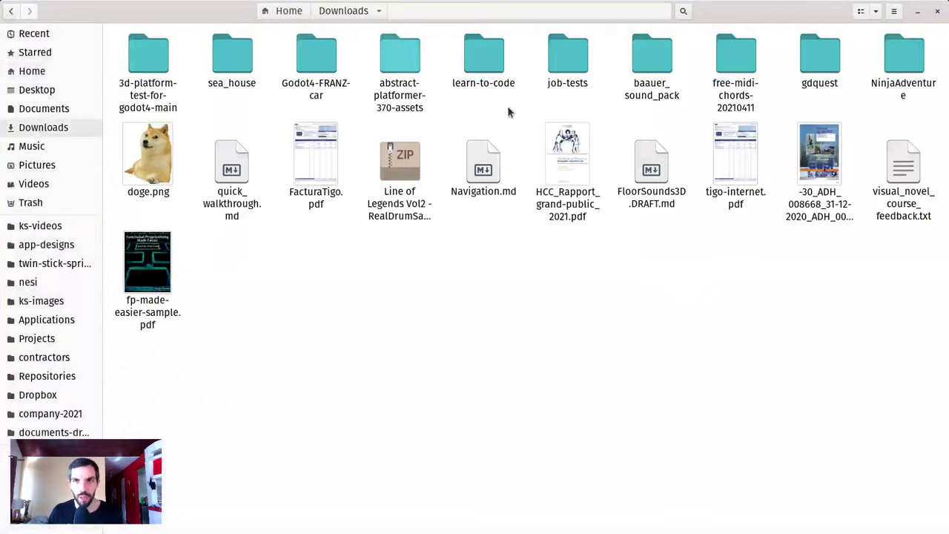
{"action": "left_click", "coordinate": [146, 191]}
{"action": "key", "text": "Delete"}
- Browse the Applications folder, then return to the terminal with Godot's log
{"action": "key", "text": "alt+Up"}
{"action": "key", "text": "Left"}
{"action": "key", "text": "Left"}
{"action": "key", "text": "Left"}
{"action": "key", "text": "Return"}
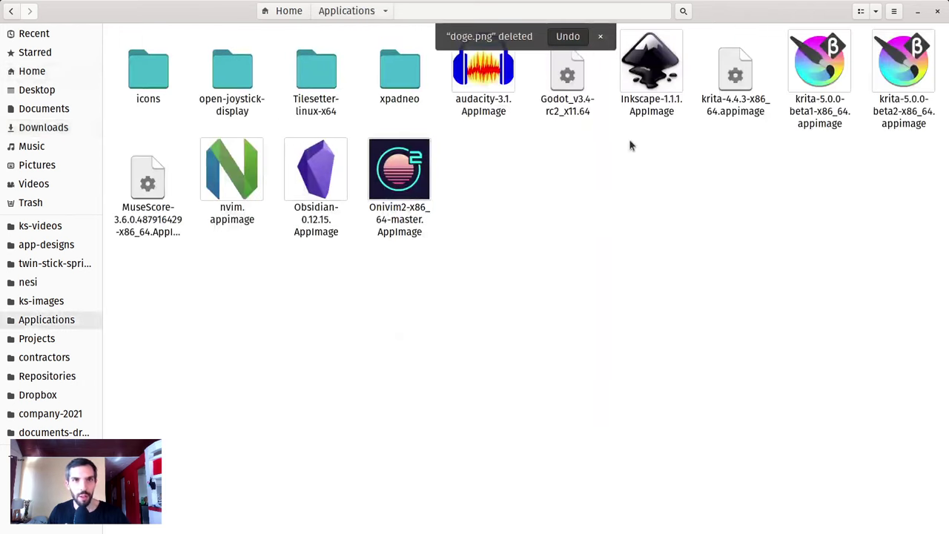
{"action": "key", "text": "alt+Tab"}
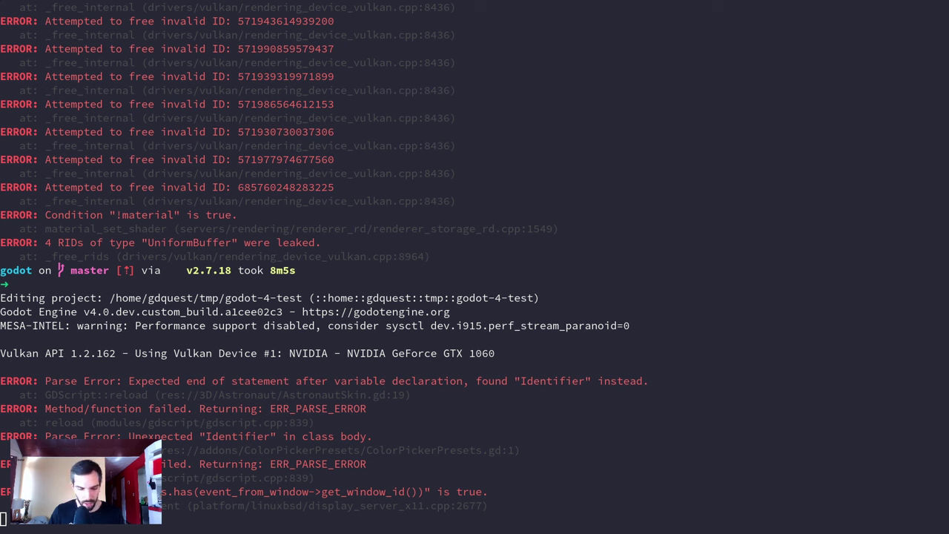
- Load a previously visited tweet by Godot's project manager on twitter.com in a new Brave window
{"action": "key", "text": "F11"}
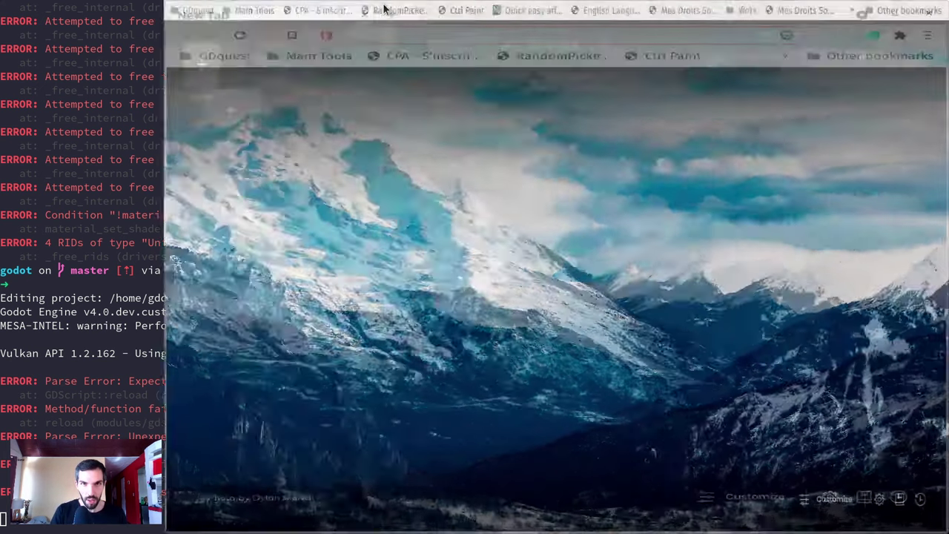
{"action": "key", "text": "F11"}
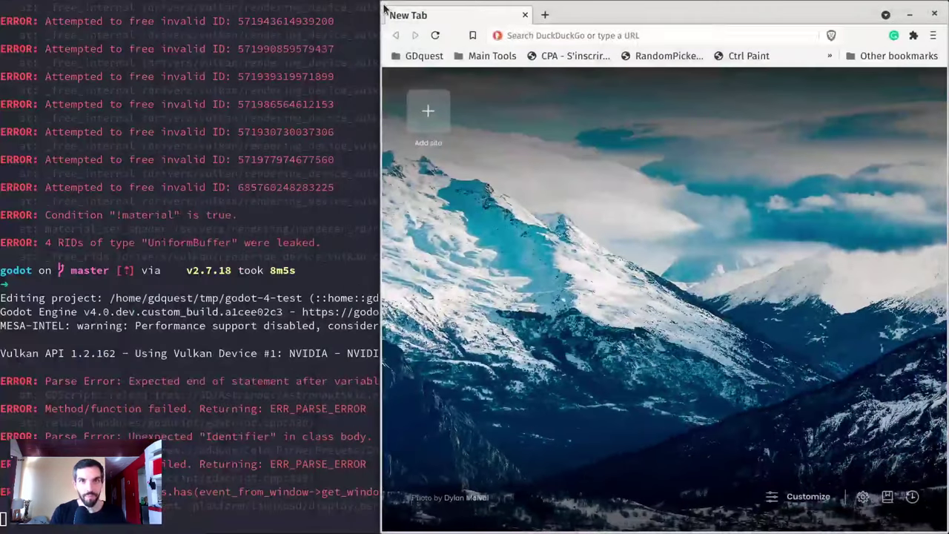
{"action": "type", "text": "t"}
{"action": "key", "text": "Return"}
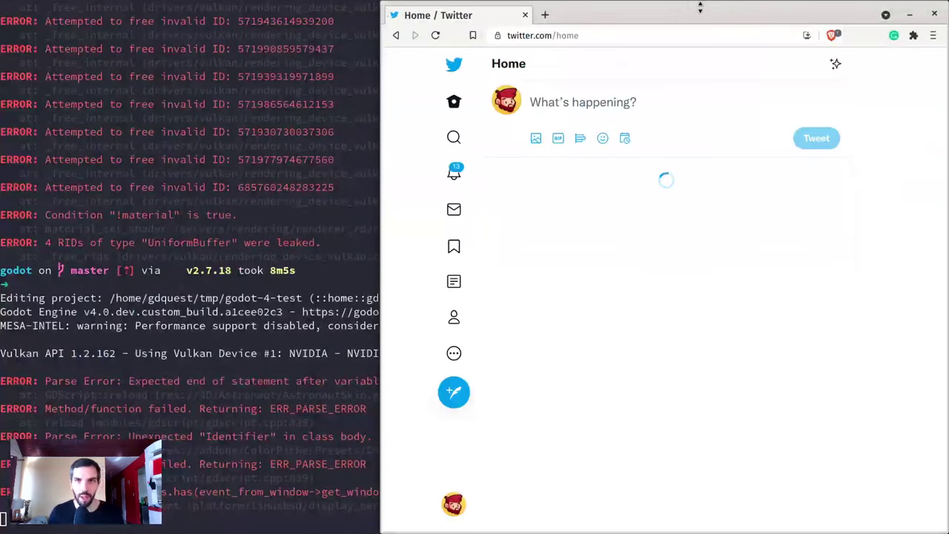
{"action": "left_click", "coordinate": [627, 36]}
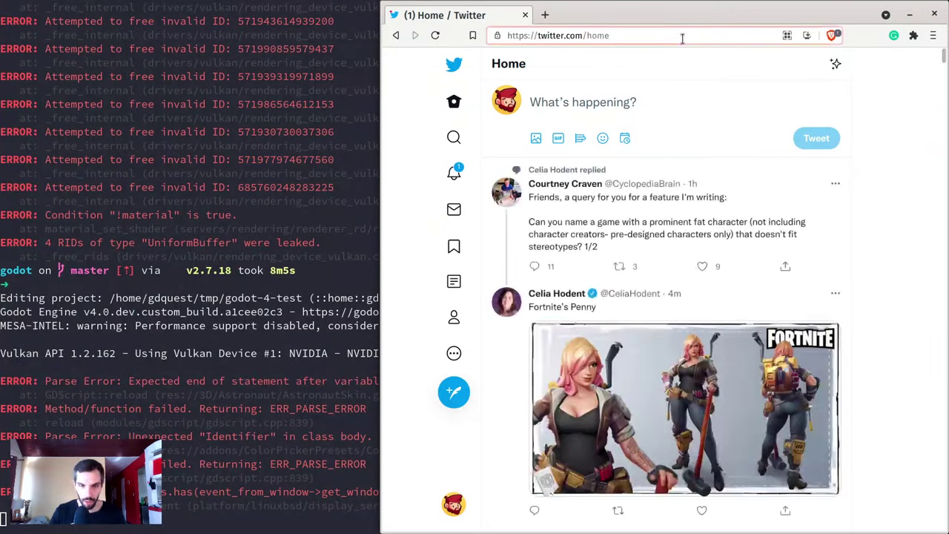
{"action": "key", "text": "BackSpace"}
{"action": "key", "text": "BackSpace"}
{"action": "key", "text": "BackSpace"}
{"action": "key", "text": "BackSpace"}
{"action": "type", "text": "A"}
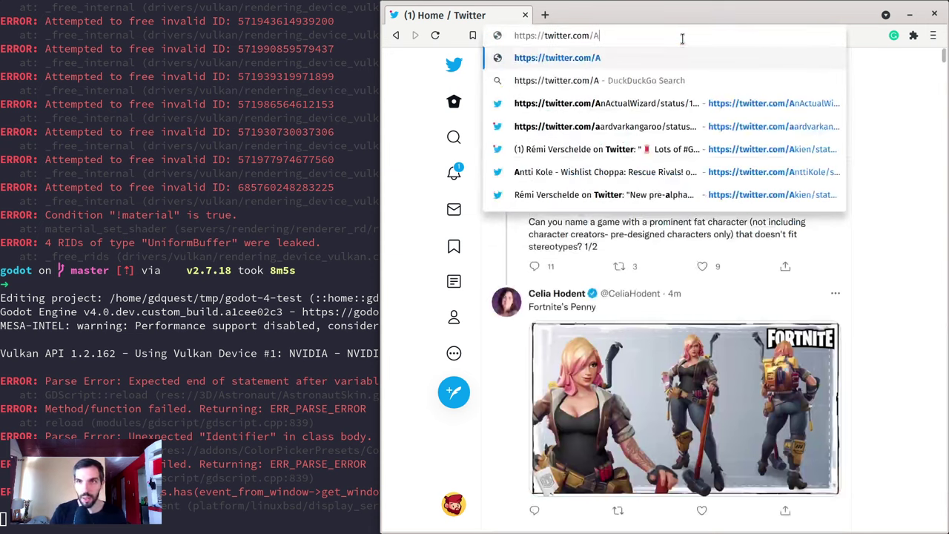
{"action": "key", "text": "Down"}
{"action": "key", "text": "Down"}
{"action": "key", "text": "Down"}
{"action": "key", "text": "Down"}
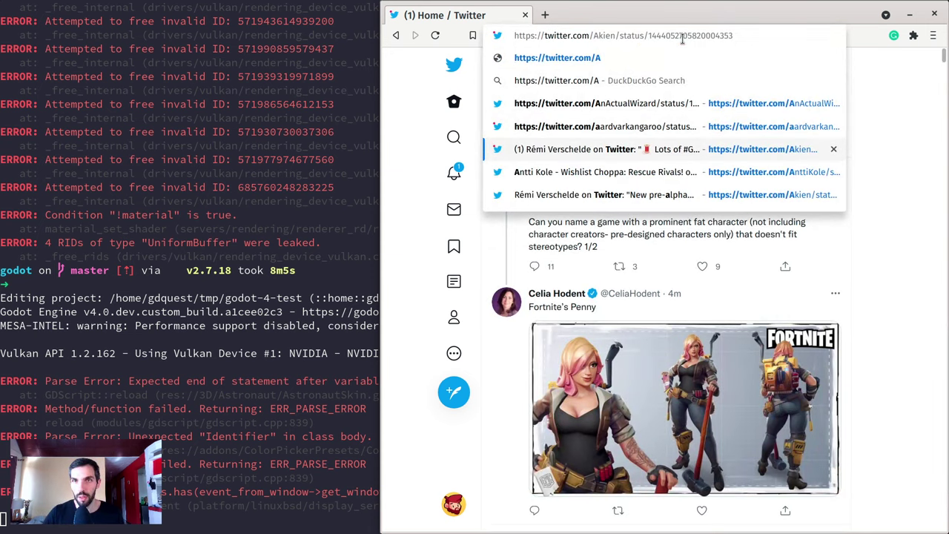
{"action": "key", "text": "Return"}
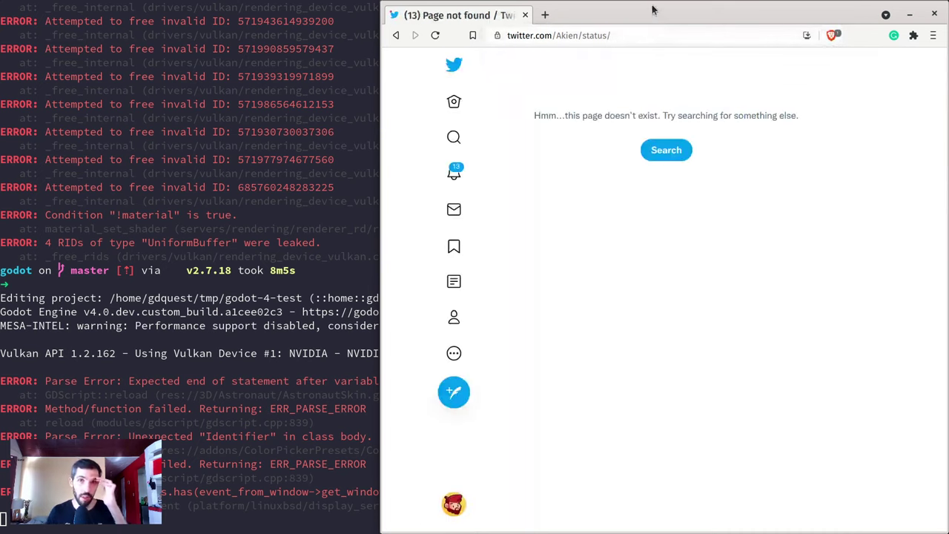
- Maximize Brave and trim the tweet address down to the maintainer's profile URL
{"action": "left_click_drag", "start_coordinate": [629, 1], "coordinate": [629, 67]}
{"action": "double_click", "coordinate": [630, 74]}
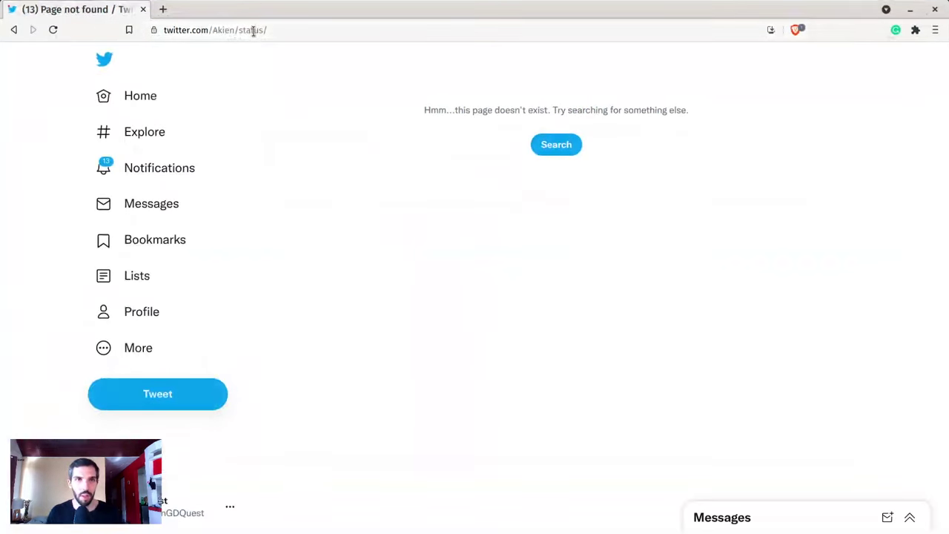
{"action": "left_click", "coordinate": [276, 29]}
{"action": "key", "text": "BackSpace"}
{"action": "key", "text": "BackSpace"}
{"action": "key", "text": "BackSpace"}
{"action": "key", "text": "BackSpace"}
{"action": "key", "text": "BackSpace"}
{"action": "key", "text": "BackSpace"}
{"action": "key", "text": "BackSpace"}
{"action": "key", "text": "Return"}
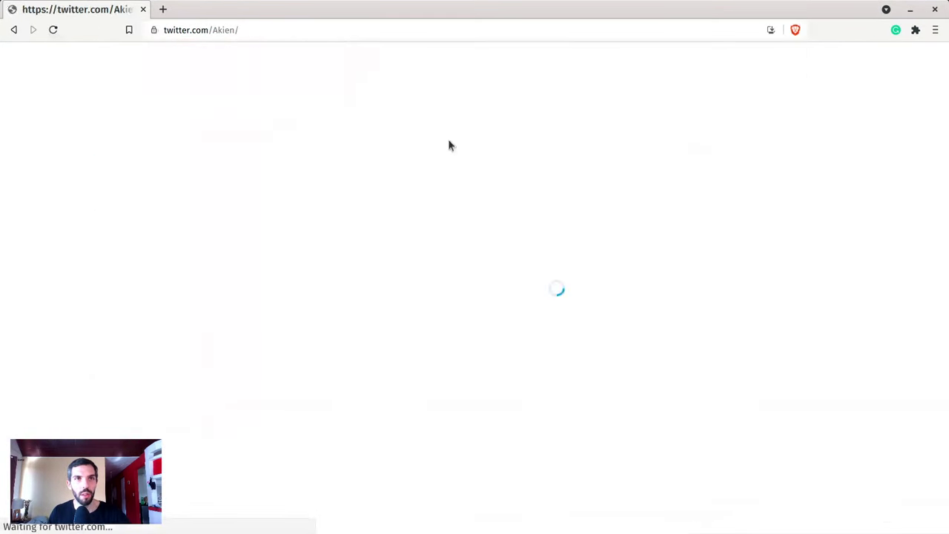
{"action": "scroll", "coordinate": [424, 191], "scroll_direction": "down", "scroll_amount": 1}
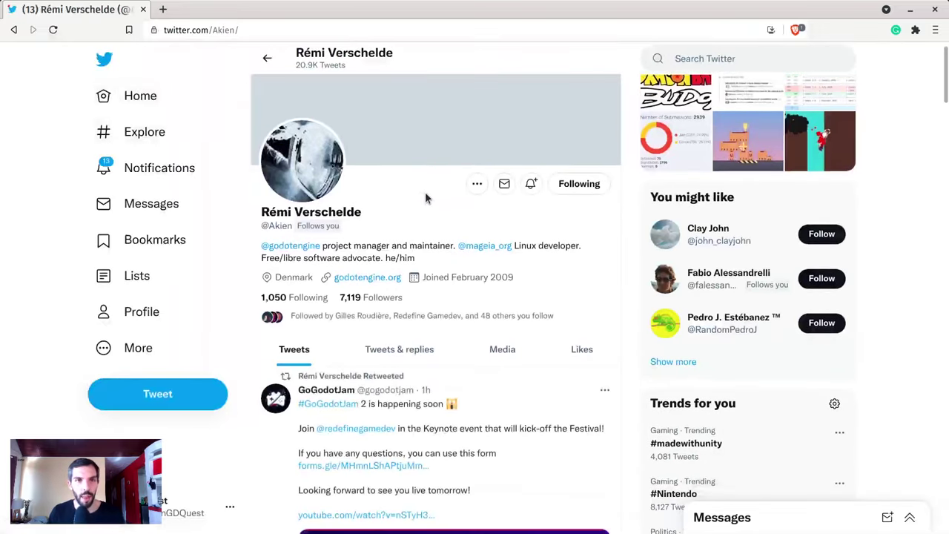
{"action": "scroll", "coordinate": [492, 244], "scroll_direction": "down", "scroll_amount": 6}
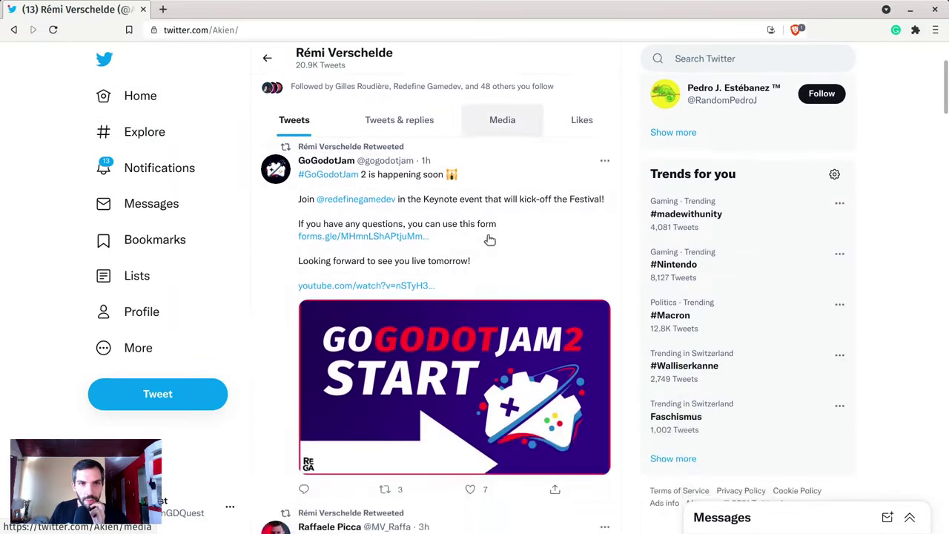
{"action": "scroll", "coordinate": [512, 252], "scroll_direction": "down", "scroll_amount": 20}
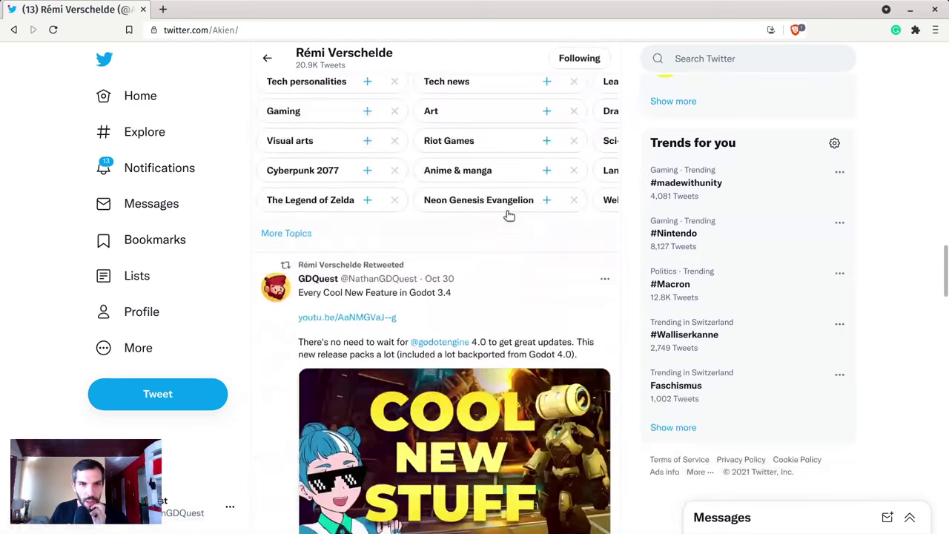
{"action": "scroll", "coordinate": [502, 239], "scroll_direction": "down", "scroll_amount": 18}
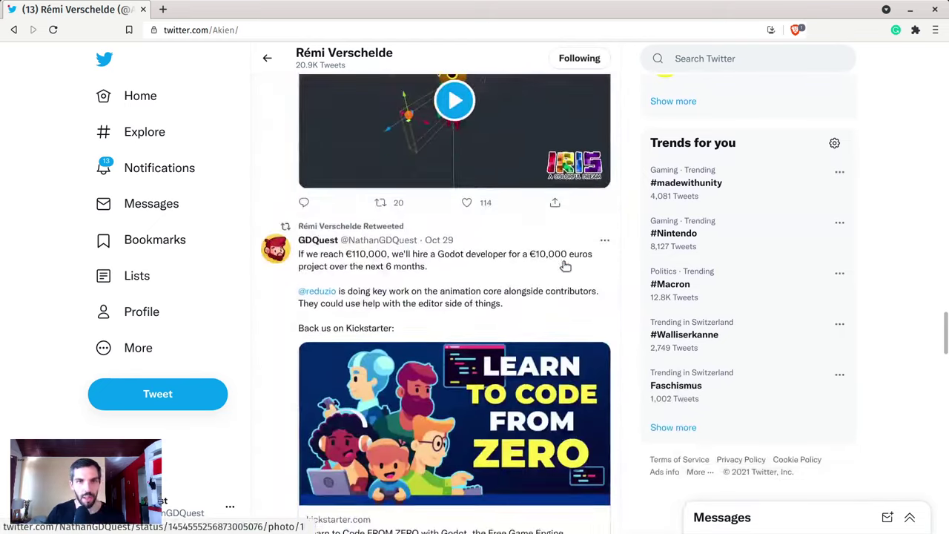
{"action": "scroll", "coordinate": [565, 266], "scroll_direction": "down", "scroll_amount": 13}
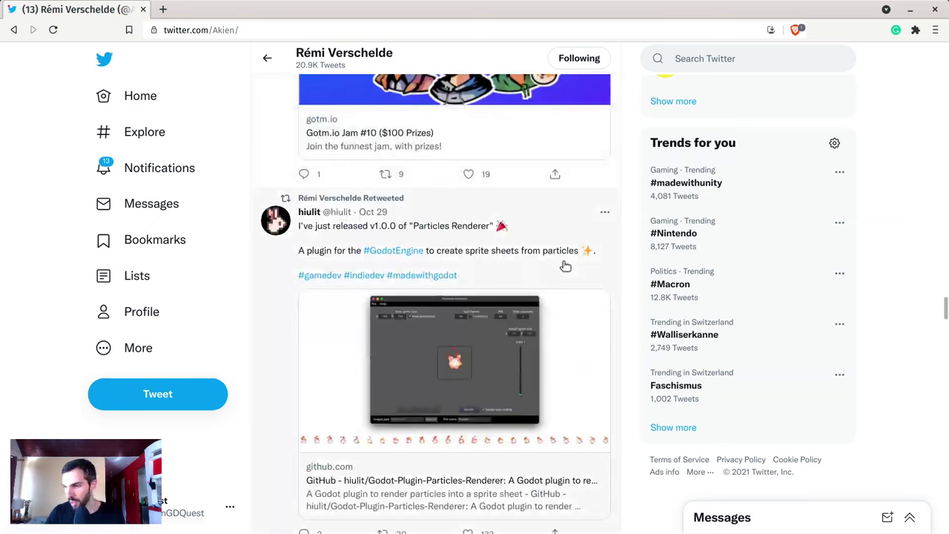
{"action": "scroll", "coordinate": [565, 265], "scroll_direction": "down", "scroll_amount": 15}
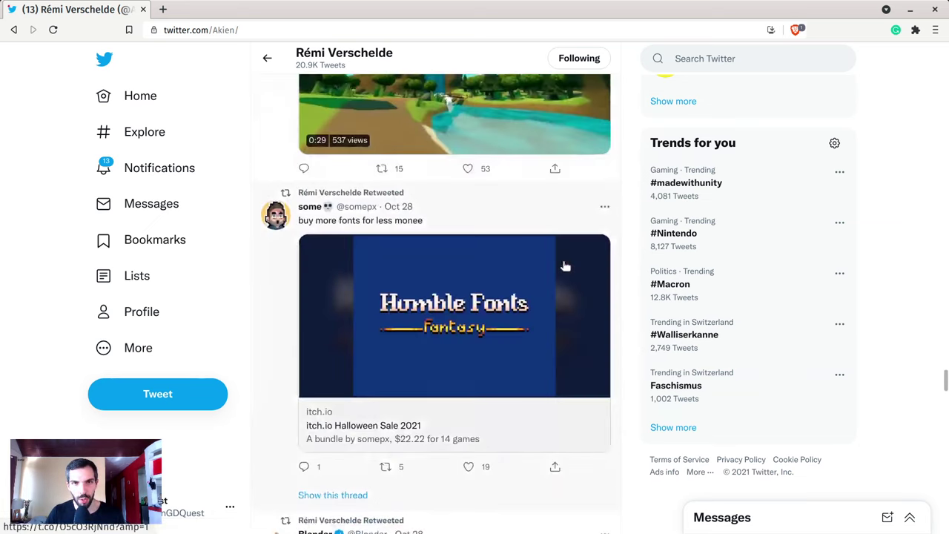
{"action": "scroll", "coordinate": [565, 266], "scroll_direction": "down", "scroll_amount": 15}
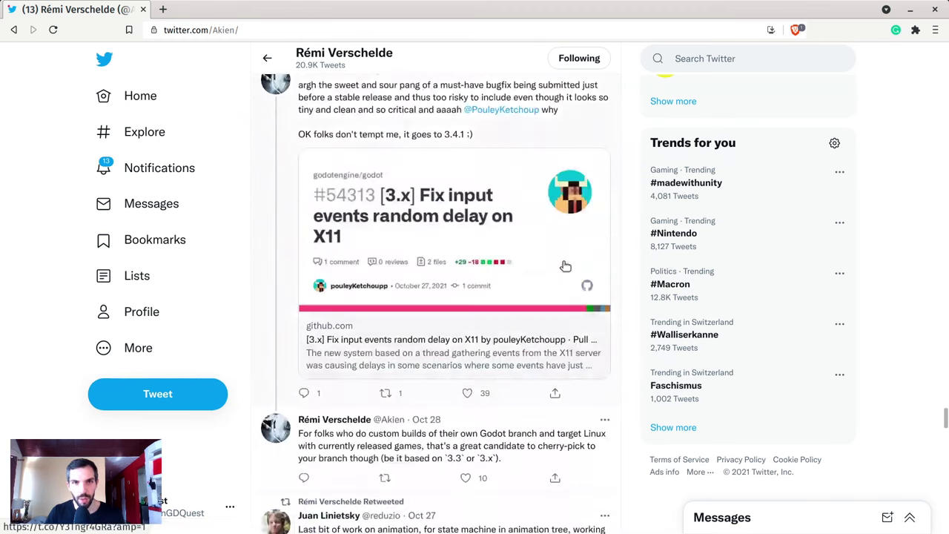
{"action": "scroll", "coordinate": [565, 265], "scroll_direction": "down", "scroll_amount": 12}
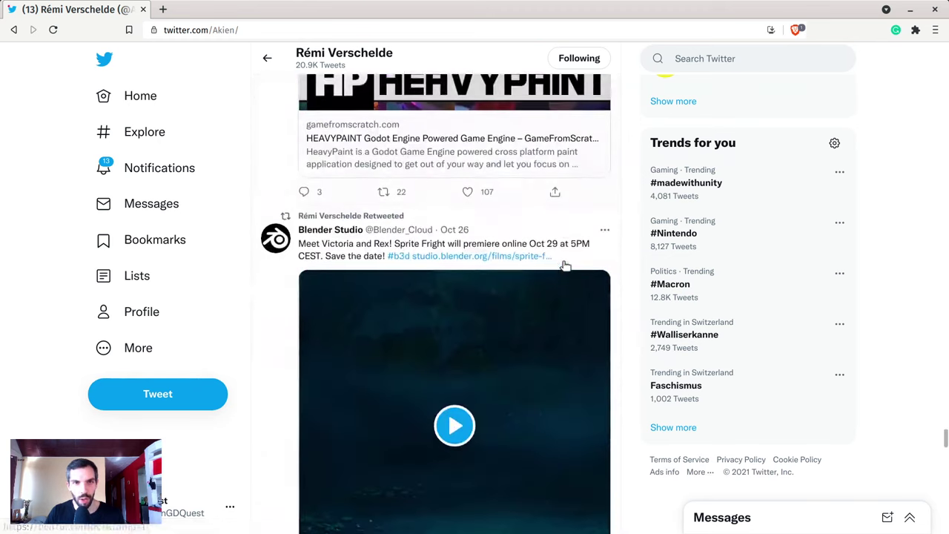
{"action": "scroll", "coordinate": [565, 266], "scroll_direction": "down", "scroll_amount": 10}
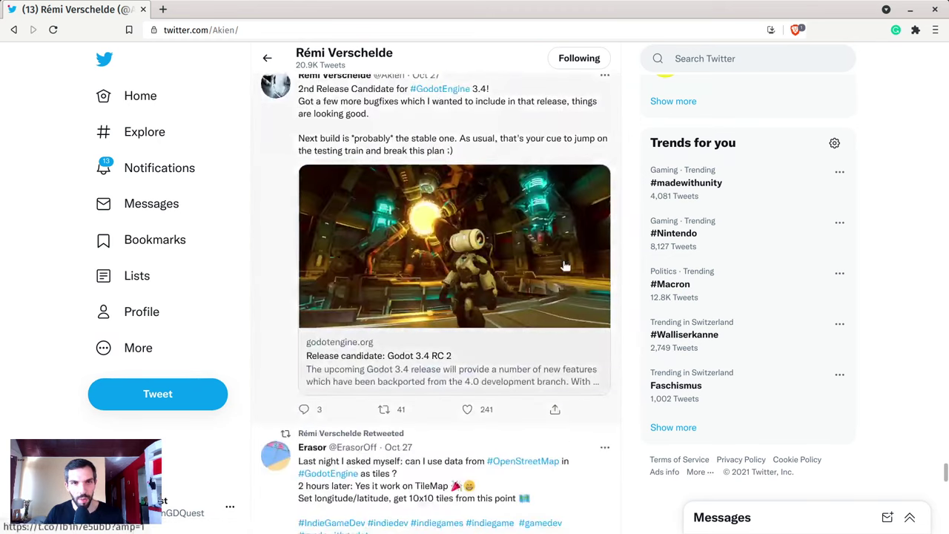
{"action": "scroll", "coordinate": [564, 265], "scroll_direction": "down", "scroll_amount": 5}
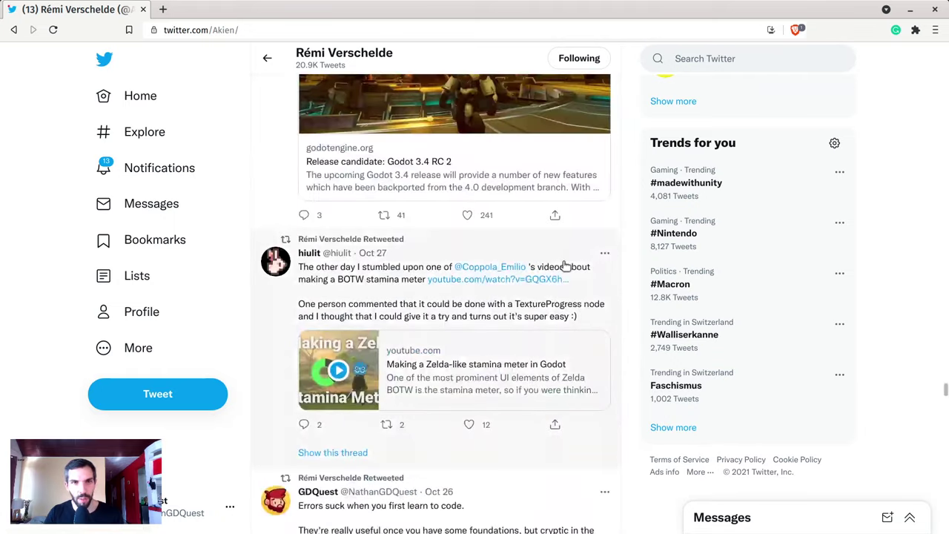
{"action": "scroll", "coordinate": [563, 266], "scroll_direction": "down", "scroll_amount": 10}
{"action": "scroll", "coordinate": [564, 266], "scroll_direction": "up", "scroll_amount": 5}
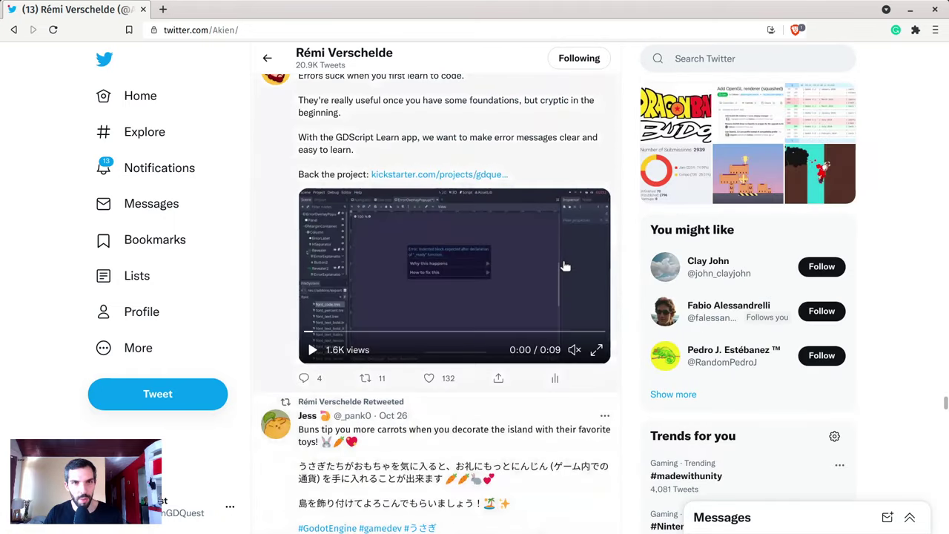
{"action": "scroll", "coordinate": [565, 265], "scroll_direction": "down", "scroll_amount": 6}
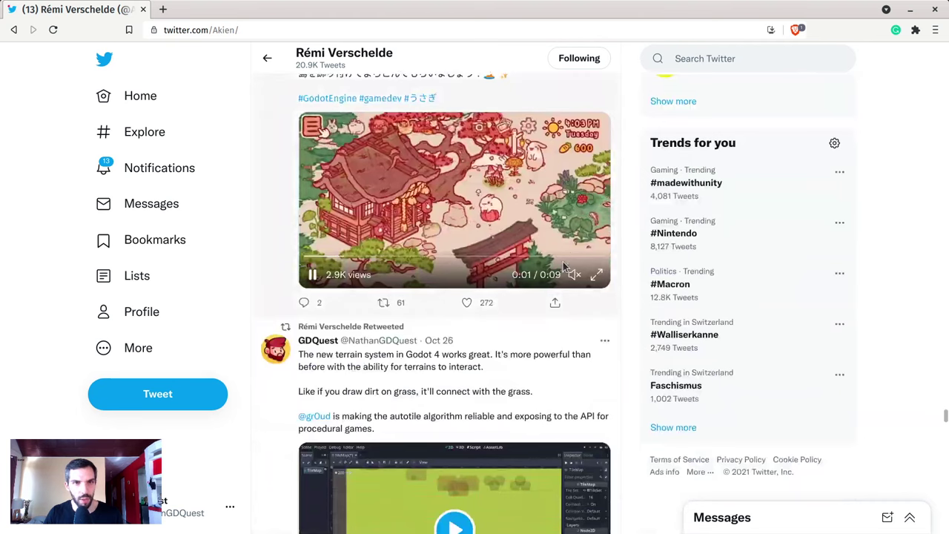
{"action": "scroll", "coordinate": [563, 265], "scroll_direction": "down", "scroll_amount": 5}
{"action": "scroll", "coordinate": [565, 265], "scroll_direction": "down", "scroll_amount": 20}
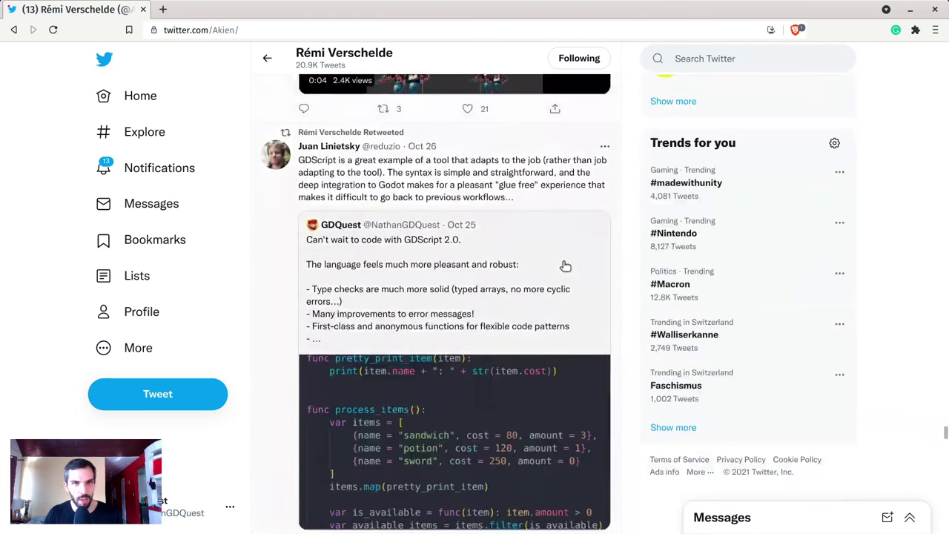
{"action": "scroll", "coordinate": [565, 265], "scroll_direction": "down", "scroll_amount": 13}
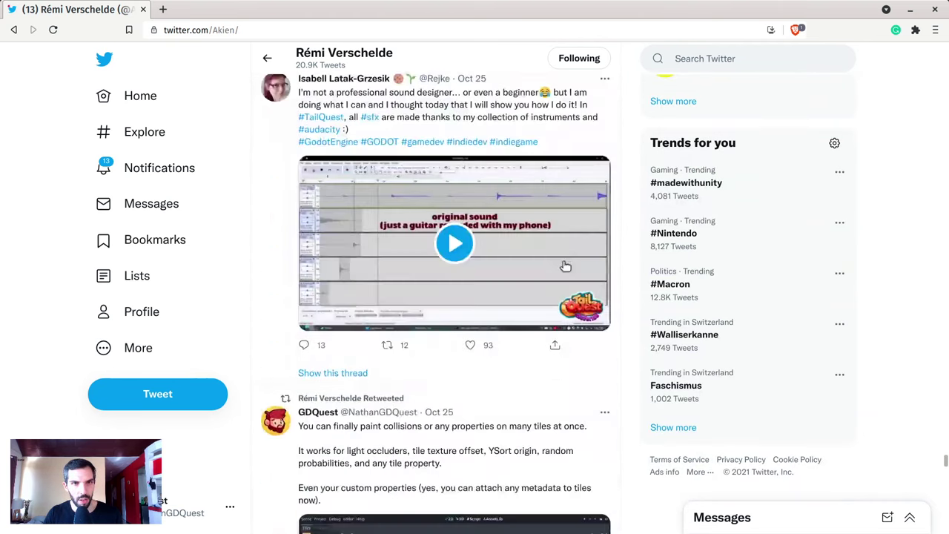
{"action": "scroll", "coordinate": [565, 266], "scroll_direction": "down", "scroll_amount": 7}
{"action": "scroll", "coordinate": [565, 265], "scroll_direction": "down", "scroll_amount": 6}
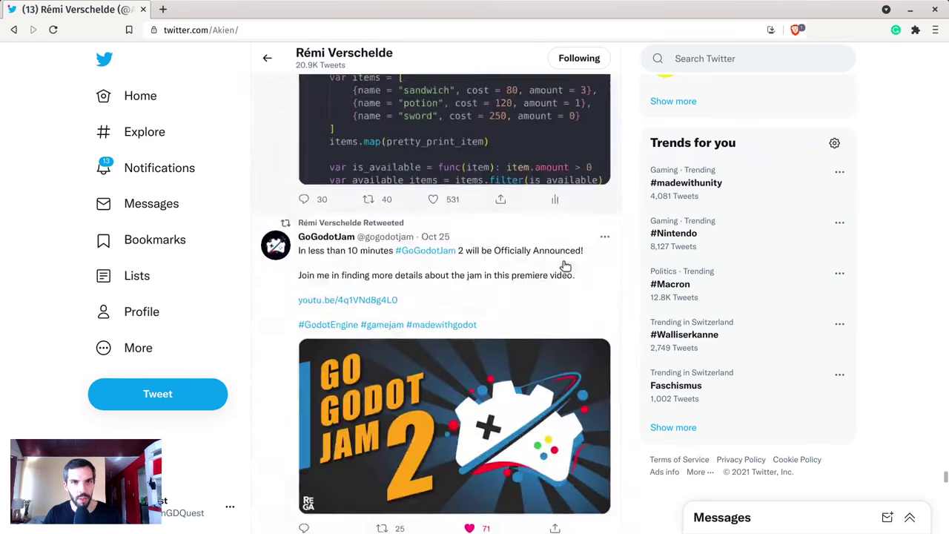
{"action": "scroll", "coordinate": [565, 265], "scroll_direction": "up", "scroll_amount": 6}
{"action": "scroll", "coordinate": [564, 265], "scroll_direction": "down", "scroll_amount": 6}
{"action": "scroll", "coordinate": [565, 265], "scroll_direction": "down", "scroll_amount": 6}
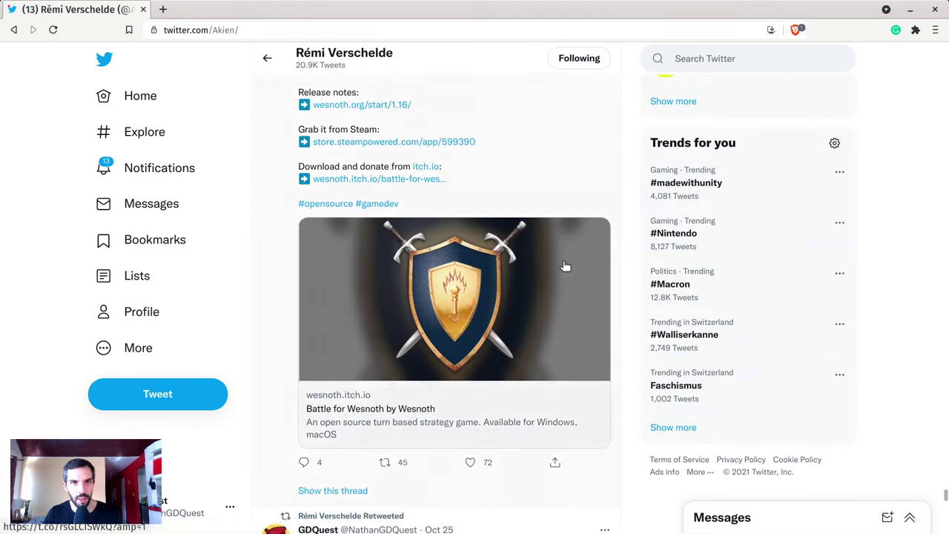
{"action": "scroll", "coordinate": [565, 266], "scroll_direction": "down", "scroll_amount": 6}
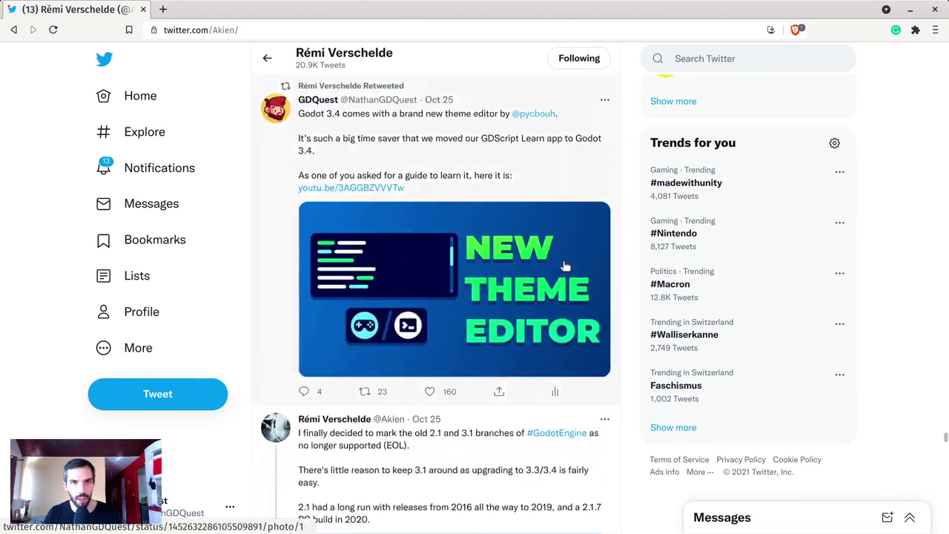
{"action": "scroll", "coordinate": [565, 266], "scroll_direction": "down", "scroll_amount": 6}
{"action": "scroll", "coordinate": [565, 265], "scroll_direction": "up", "scroll_amount": 2}
{"action": "scroll", "coordinate": [565, 265], "scroll_direction": "down", "scroll_amount": 6}
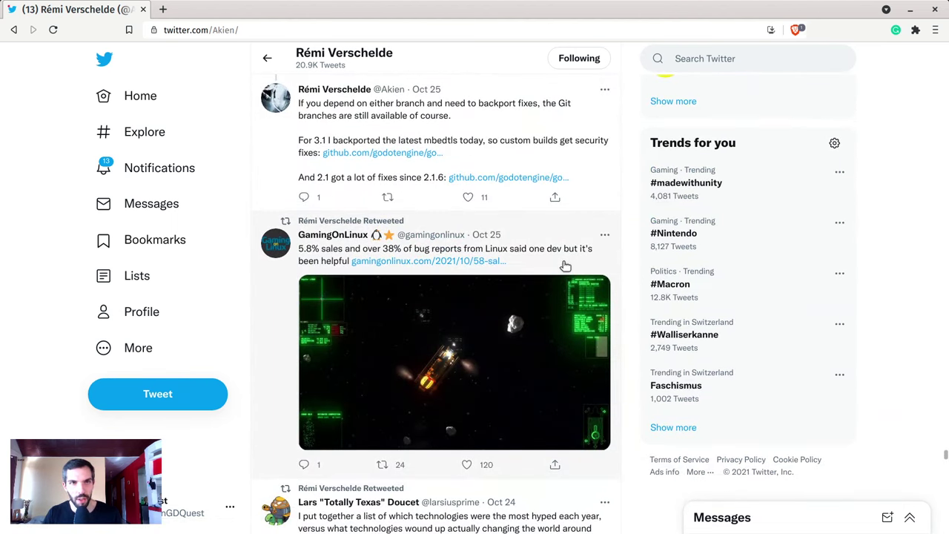
{"action": "scroll", "coordinate": [565, 265], "scroll_direction": "down", "scroll_amount": 6}
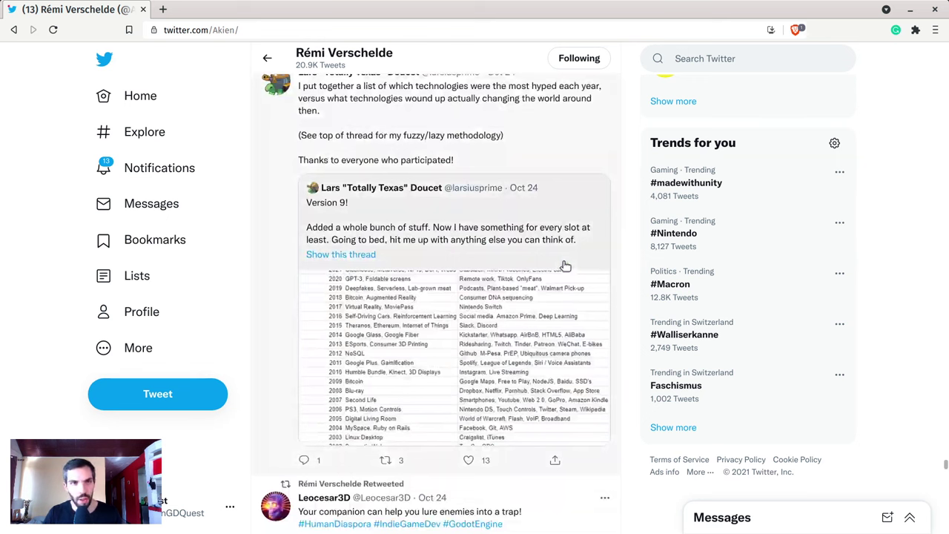
{"action": "scroll", "coordinate": [565, 266], "scroll_direction": "down", "scroll_amount": 10}
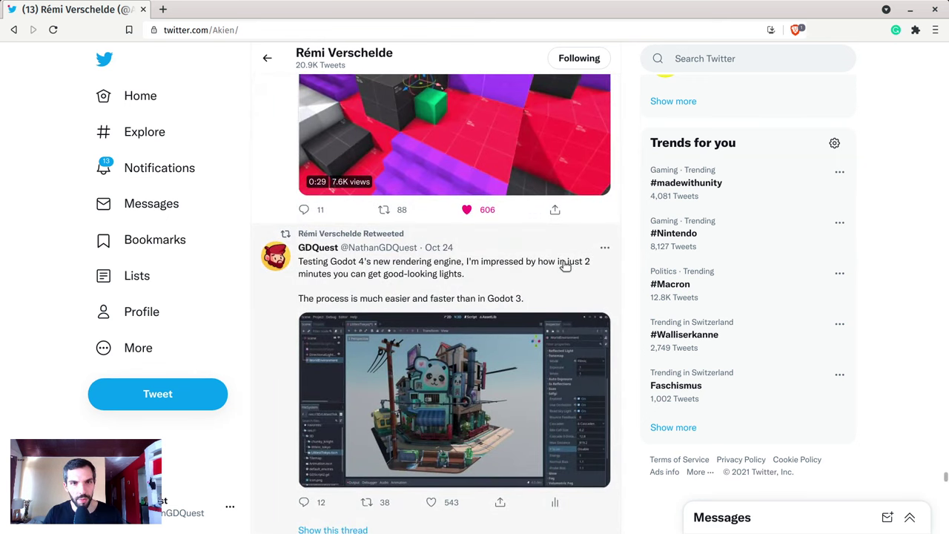
{"action": "scroll", "coordinate": [565, 265], "scroll_direction": "down", "scroll_amount": 8}
{"action": "scroll", "coordinate": [565, 266], "scroll_direction": "down", "scroll_amount": 8}
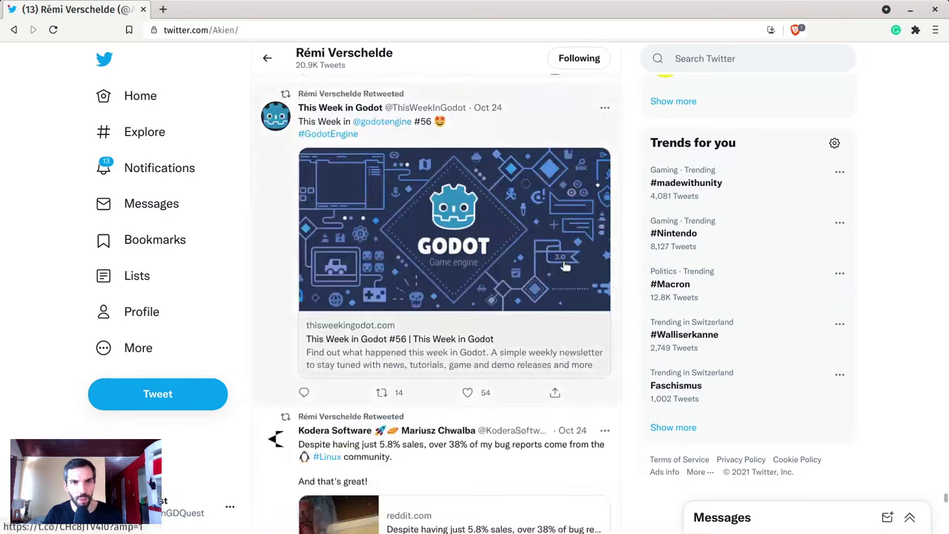
{"action": "scroll", "coordinate": [565, 265], "scroll_direction": "down", "scroll_amount": 20}
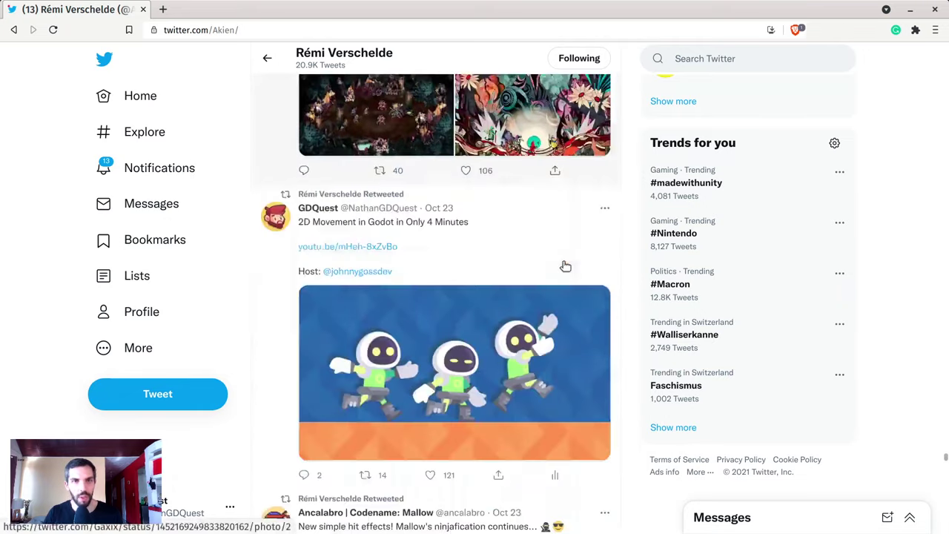
{"action": "scroll", "coordinate": [564, 265], "scroll_direction": "down", "scroll_amount": 9}
- Open the Godot Engine Twitter profile in a new tab via twitter.com/godot
{"action": "key", "text": "ctrl+t"}
{"action": "type", "text": "tw"}
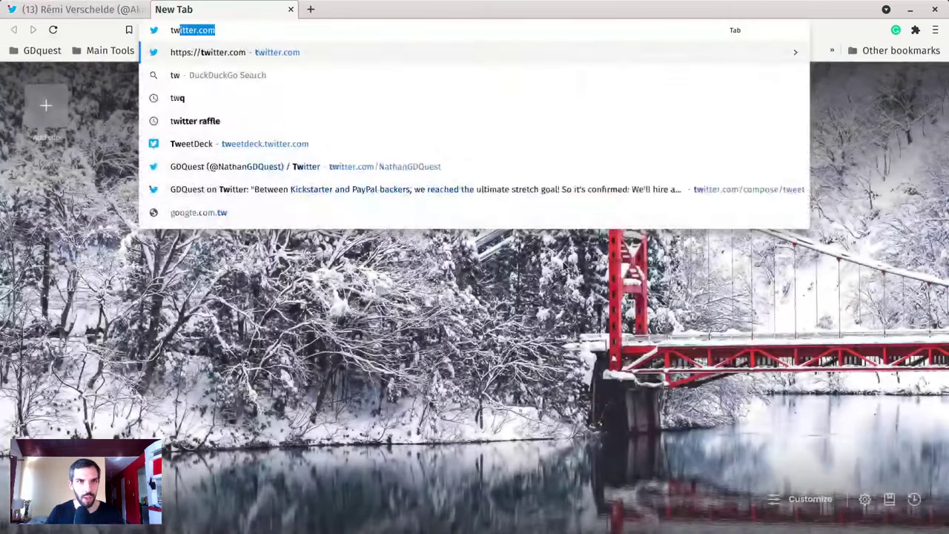
{"action": "type", "text": "q"}
{"action": "key", "text": "BackSpace"}
{"action": "type", "text": "itter.com"}
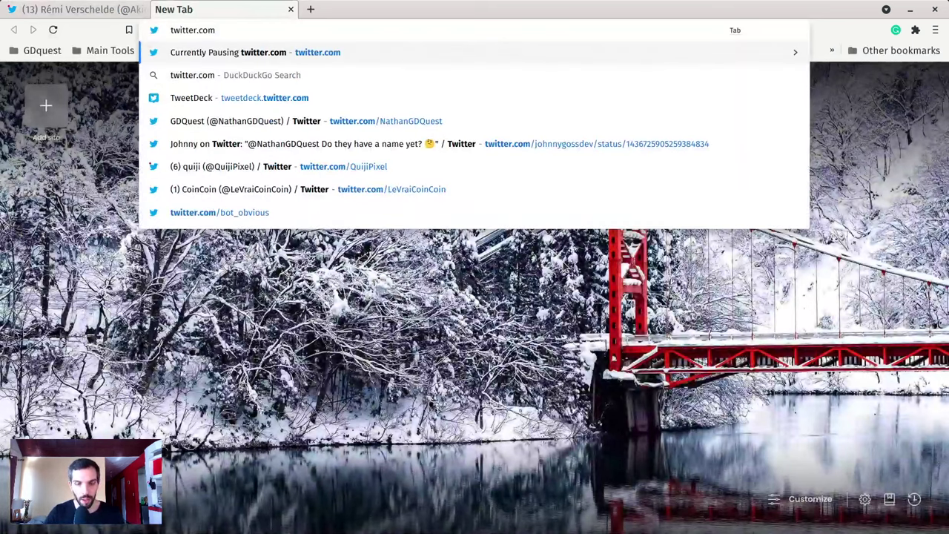
{"action": "type", "text": "/godot"}
{"action": "key", "text": "Down"}
{"action": "key", "text": "Down"}
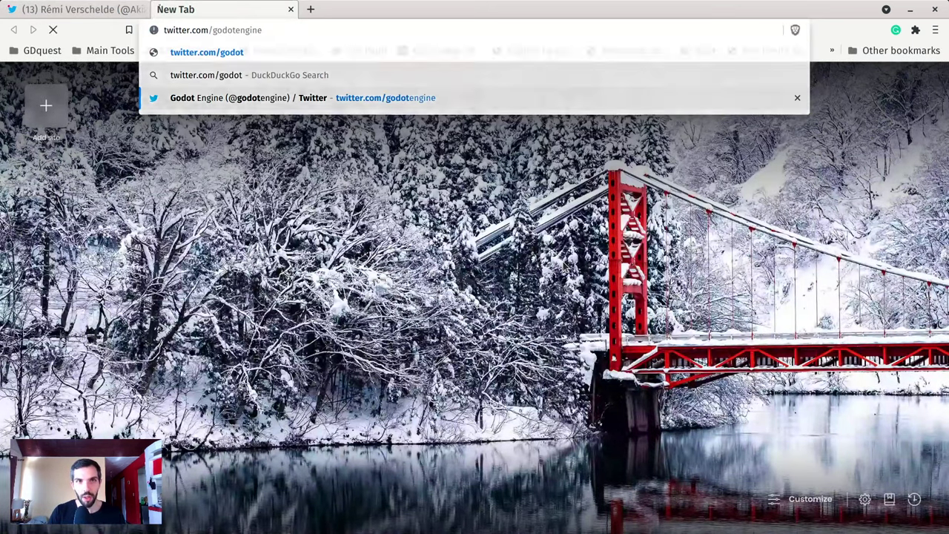
{"action": "key", "text": "Return"}
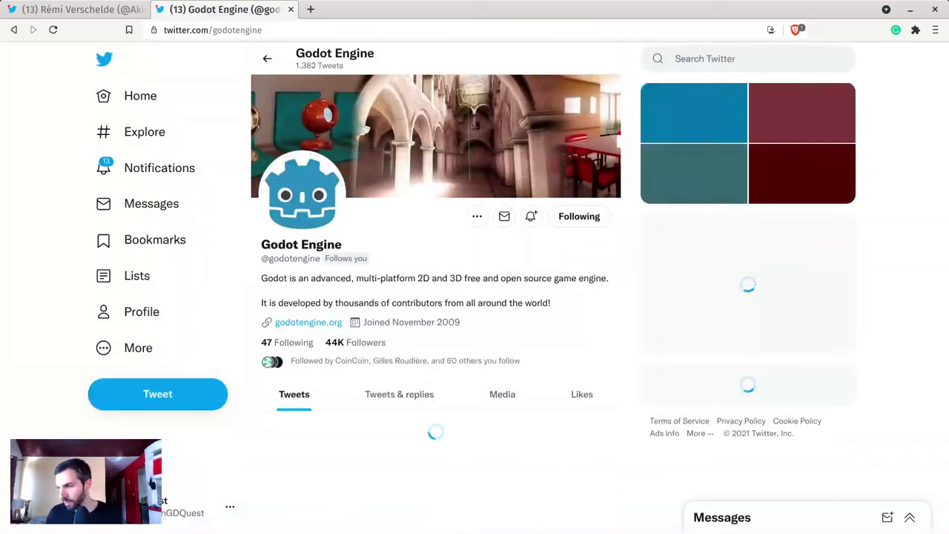
- Follow the first tweet's link to the 4.0-dev.20211027 downloads page and reposition its tab
{"action": "scroll", "coordinate": [538, 206], "scroll_direction": "down", "scroll_amount": 2}
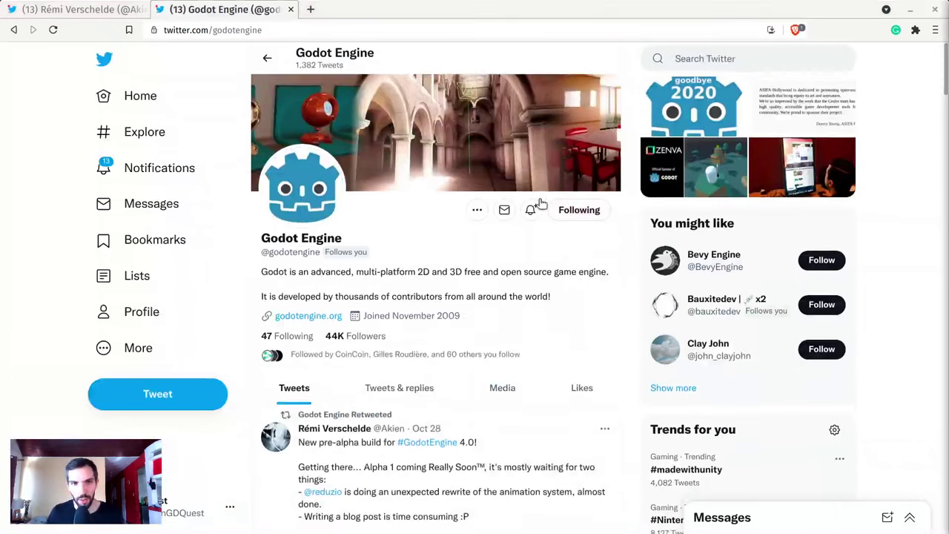
{"action": "left_click", "coordinate": [457, 389]}
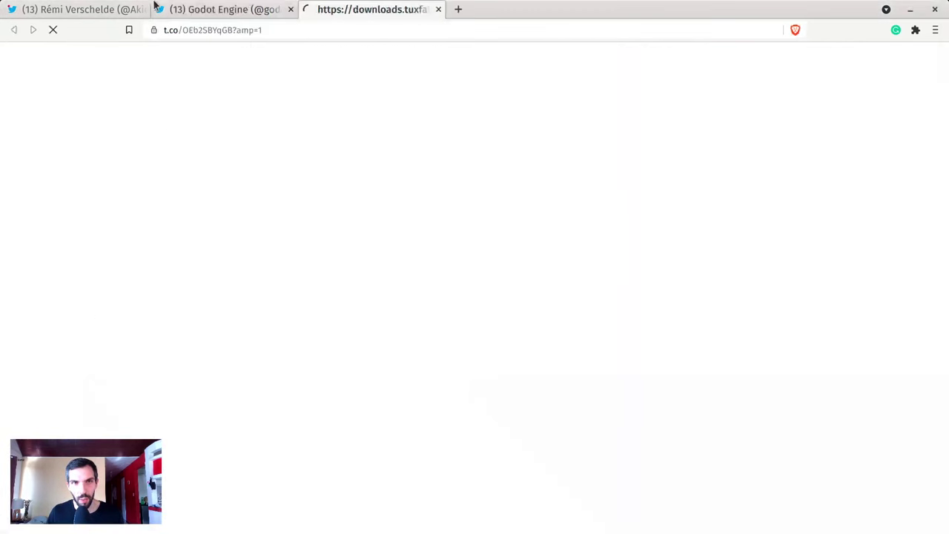
{"action": "left_click", "coordinate": [186, 8]}
{"action": "left_click_drag", "start_coordinate": [348, 9], "coordinate": [232, 6]}
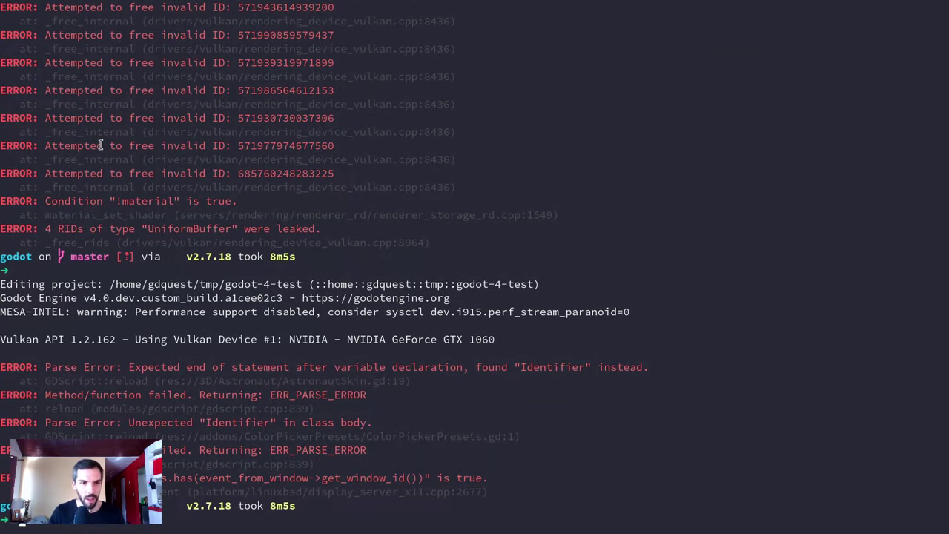
- Run git reset --hard upstream/master on the local Godot source
{"action": "key", "text": "ctrl+shift+v"}
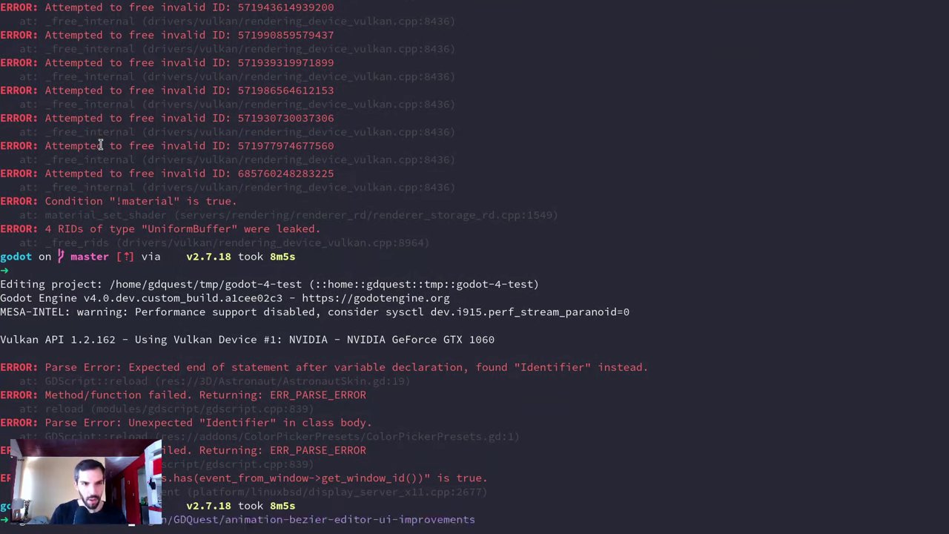
{"action": "key", "text": "Up"}
{"action": "key", "text": "Up"}
{"action": "key", "text": "Return"}
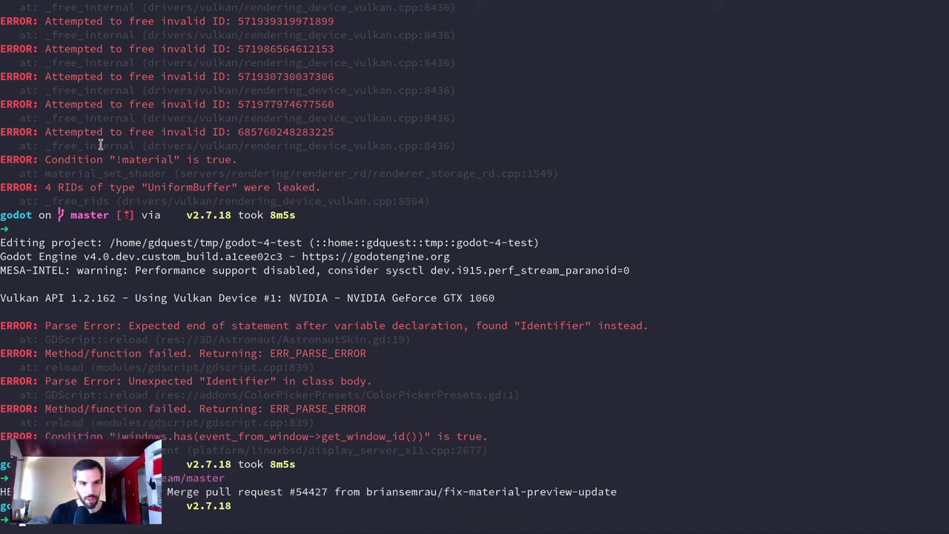
- Start the scons target=release_debug -j12 build and shrink the terminal to a window
{"action": "key", "text": "Up"}
{"action": "key", "text": "Return"}
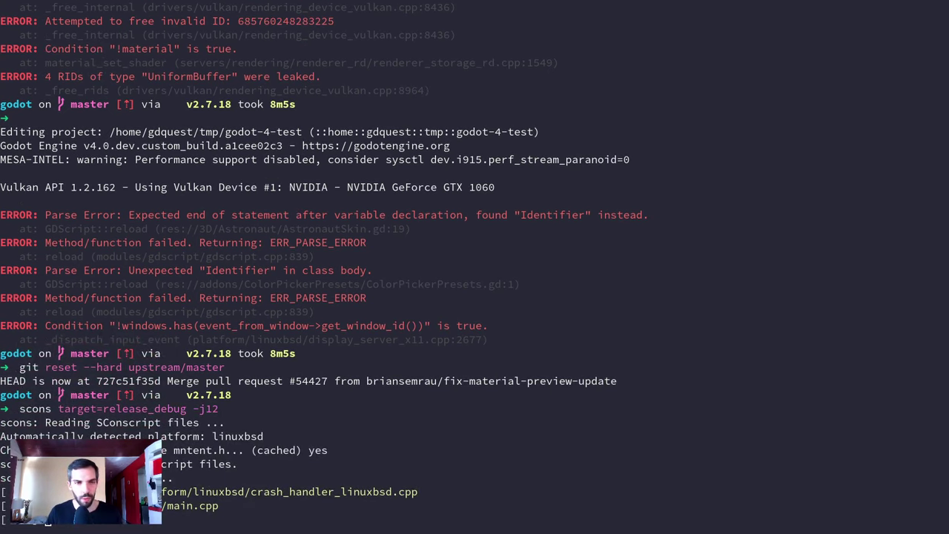
{"action": "key", "text": "super+space"}
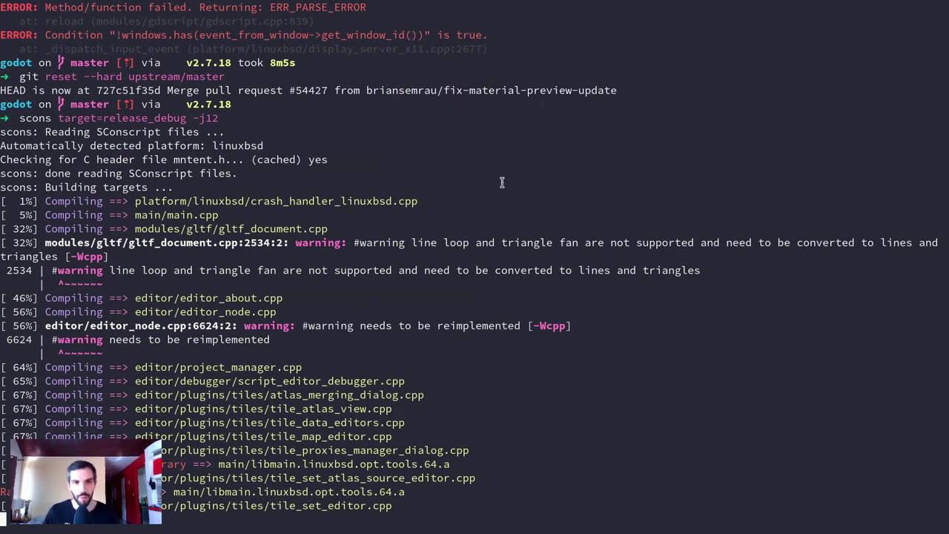
{"action": "key", "text": "F11"}
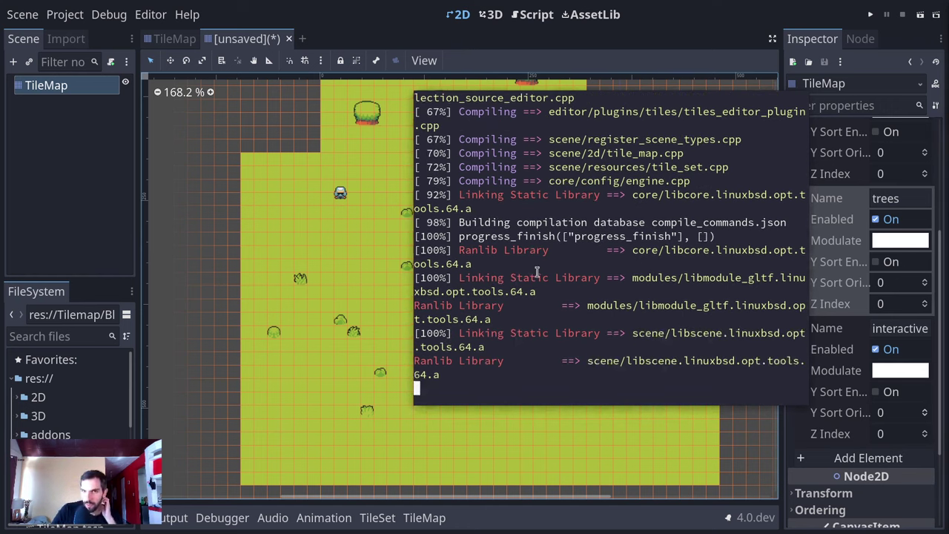
{"action": "key", "text": "super"}
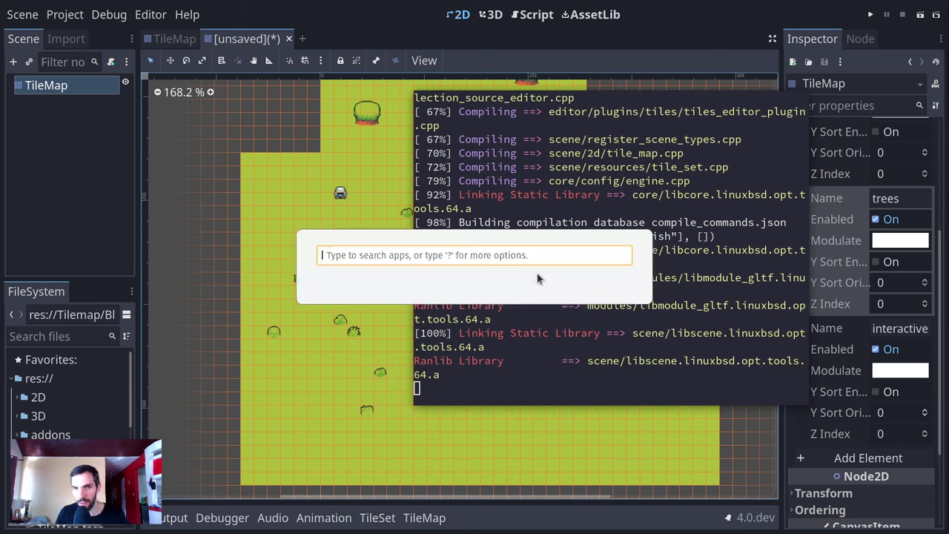
{"action": "type", "text": "obsidia"}
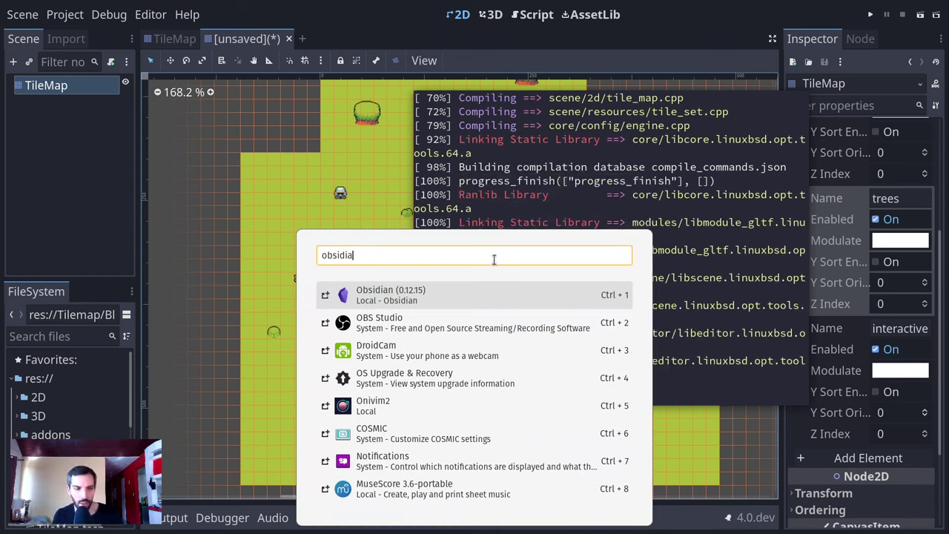
{"action": "key", "text": "Escape"}
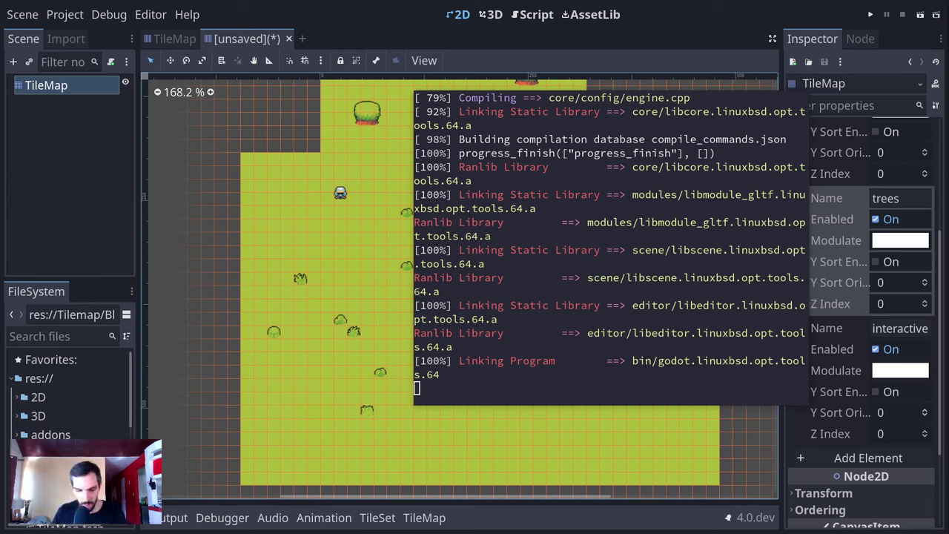
- Load the Learn to Code FROM ZERO Kickstarter page maximized and select its €119,259 pledged total
{"action": "key", "text": "super+b"}
{"action": "type", "text": "k"}
{"action": "key", "text": "Return"}
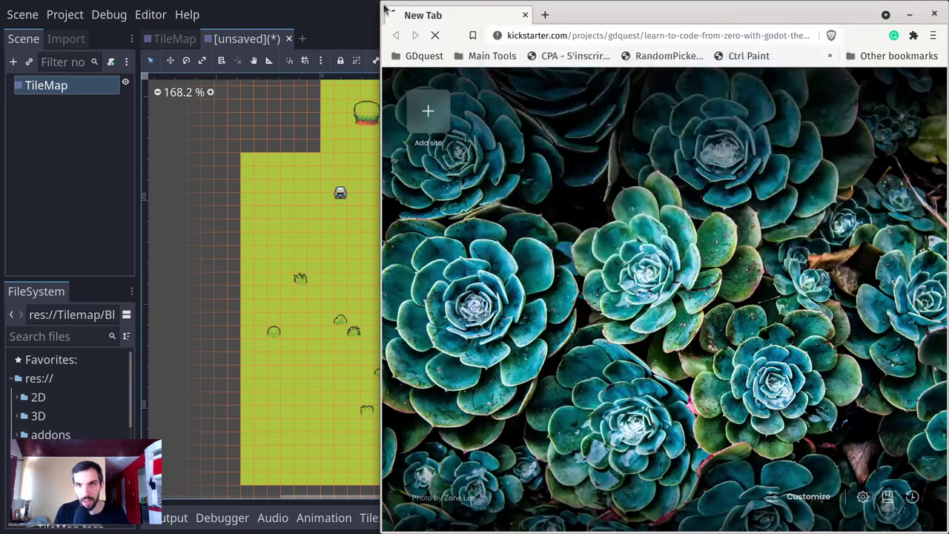
{"action": "double_click", "coordinate": [384, 9]}
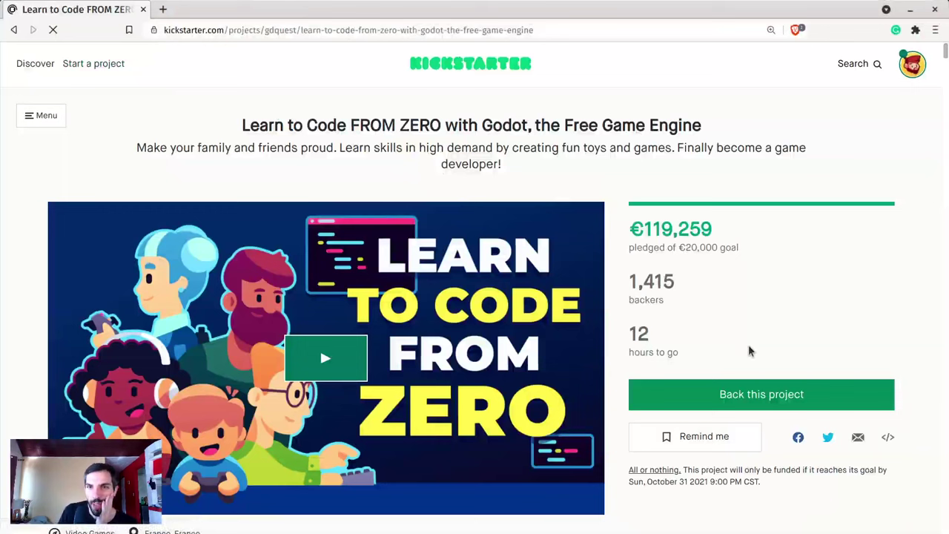
{"action": "triple_click", "coordinate": [682, 227]}
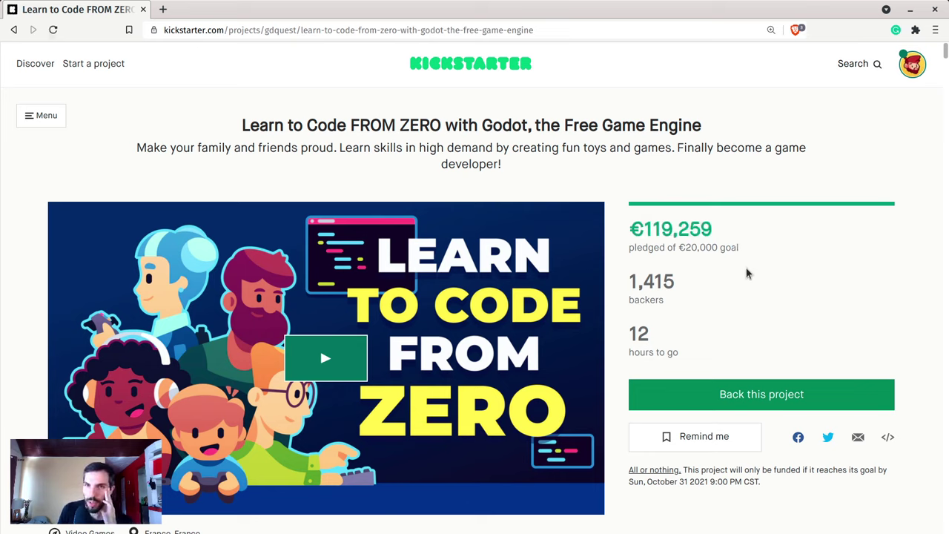
{"action": "double_click", "coordinate": [743, 235]}
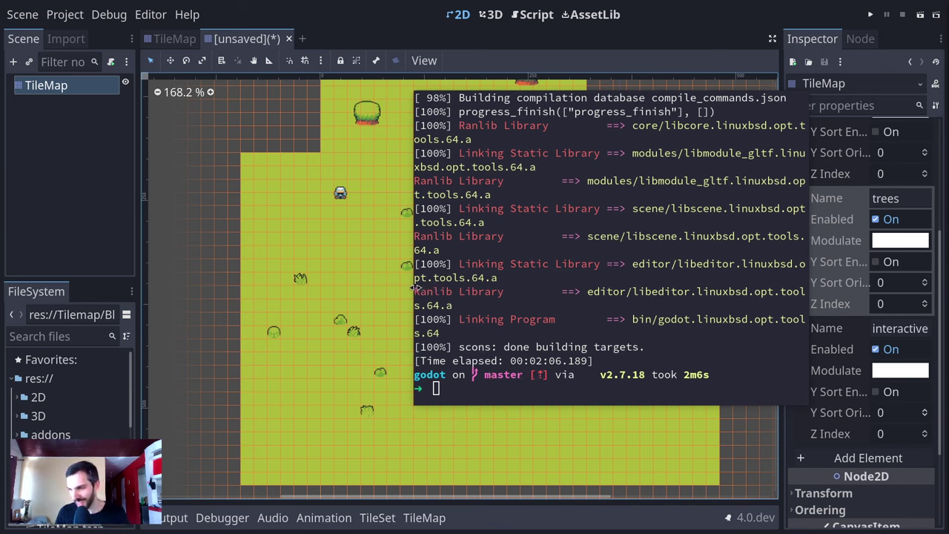
- Quit the running Godot editor, discarding unsaved scene changes
{"action": "left_click", "coordinate": [393, 293]}
{"action": "key", "text": "ctrl+w"}
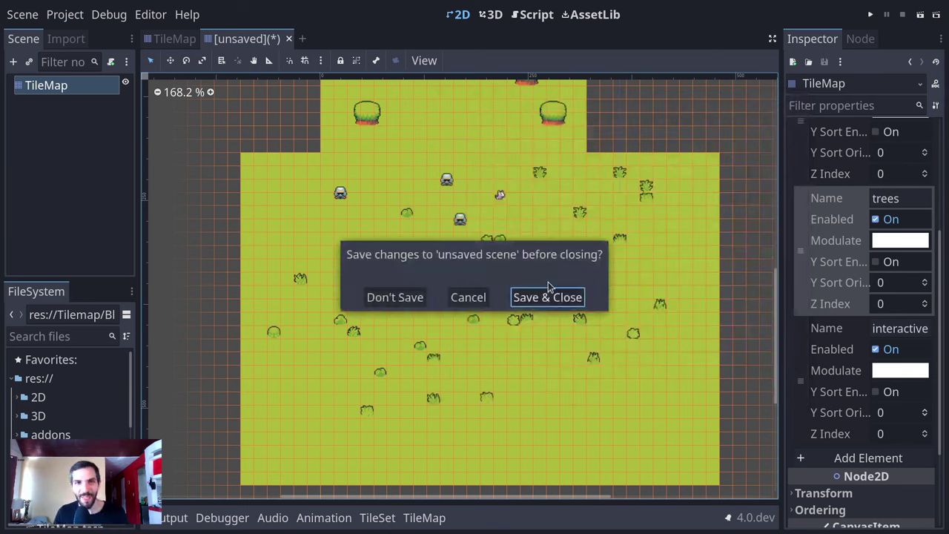
{"action": "left_click", "coordinate": [393, 297]}
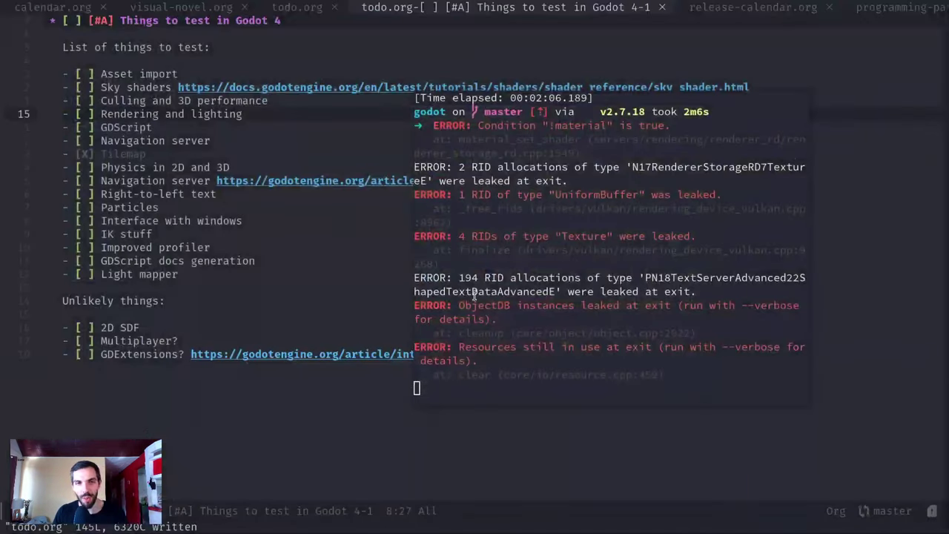
- Relaunch bin/godot.linuxbsd.opt.tools.64 -e on ~/tmp/godot-4-test/ from shell history
{"action": "key", "text": "Up"}
{"action": "key", "text": "Up"}
{"action": "key", "text": "Up"}
{"action": "key", "text": "Up"}
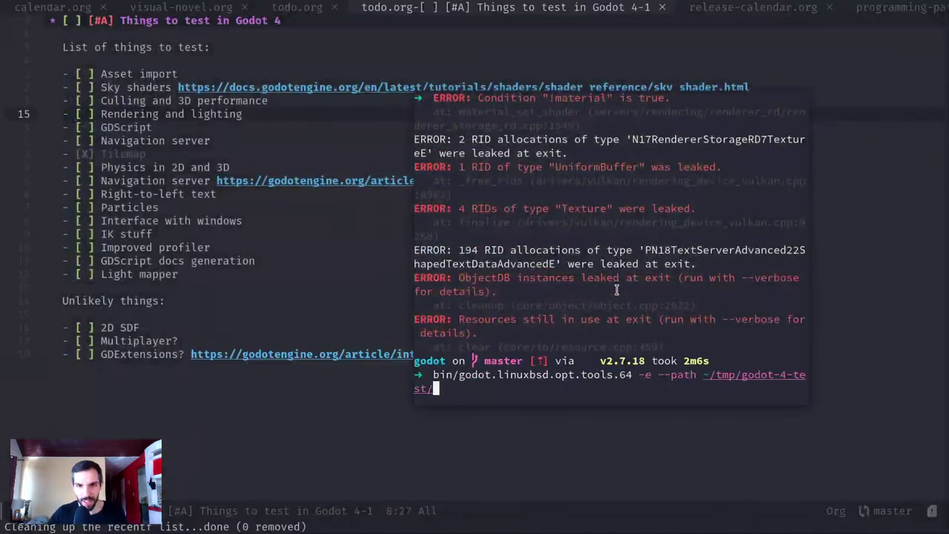
{"action": "key", "text": "Down"}
{"action": "key", "text": "Down"}
{"action": "key", "text": "Return"}
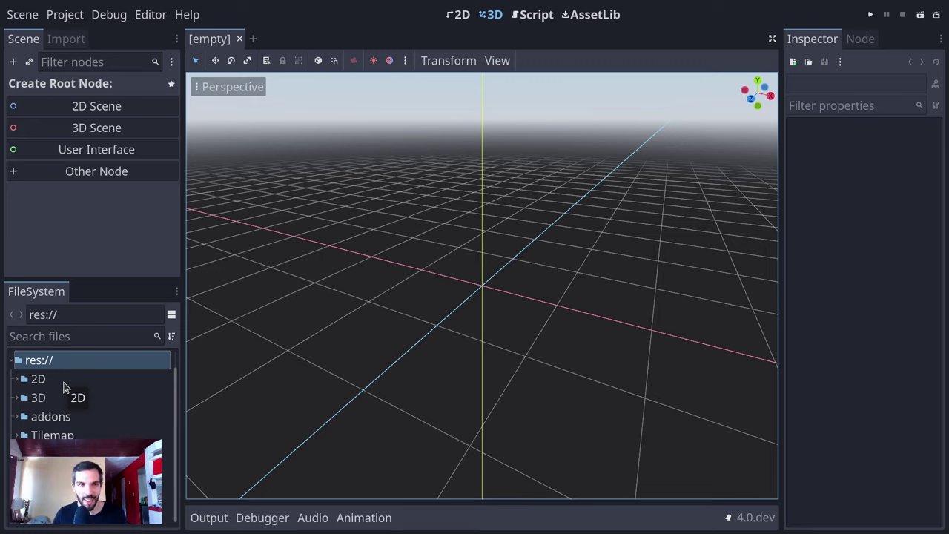
- Open LittlestTokyo.tscn from the 3D folder and orbit around the Tokyo street diorama
{"action": "double_click", "coordinate": [37, 398]}
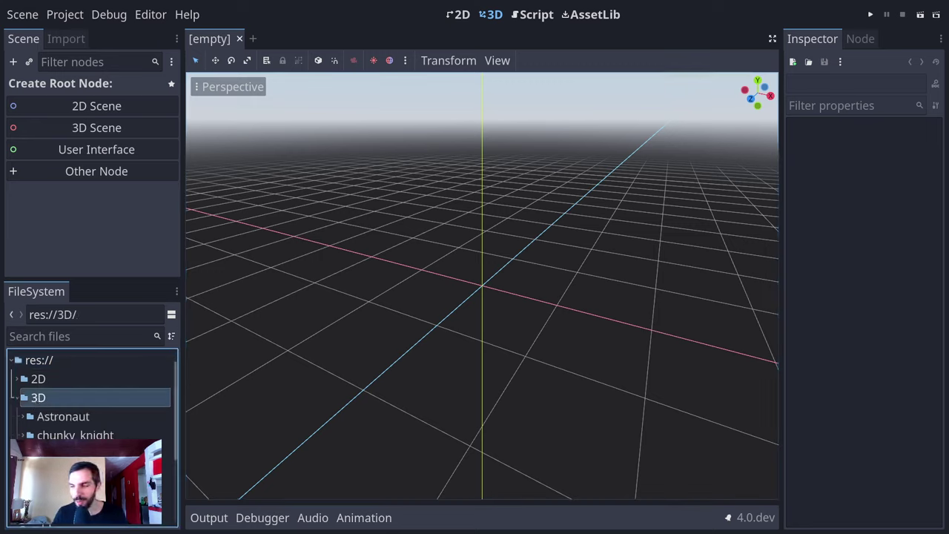
{"action": "scroll", "coordinate": [89, 393], "scroll_direction": "down", "scroll_amount": 3}
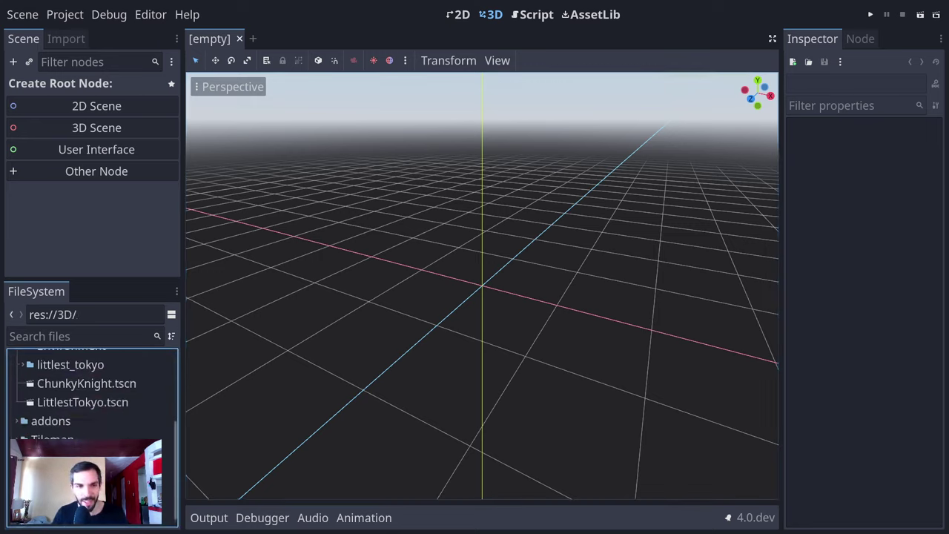
{"action": "left_click", "coordinate": [114, 401]}
{"action": "left_click", "coordinate": [120, 384]}
{"action": "left_click", "coordinate": [119, 402]}
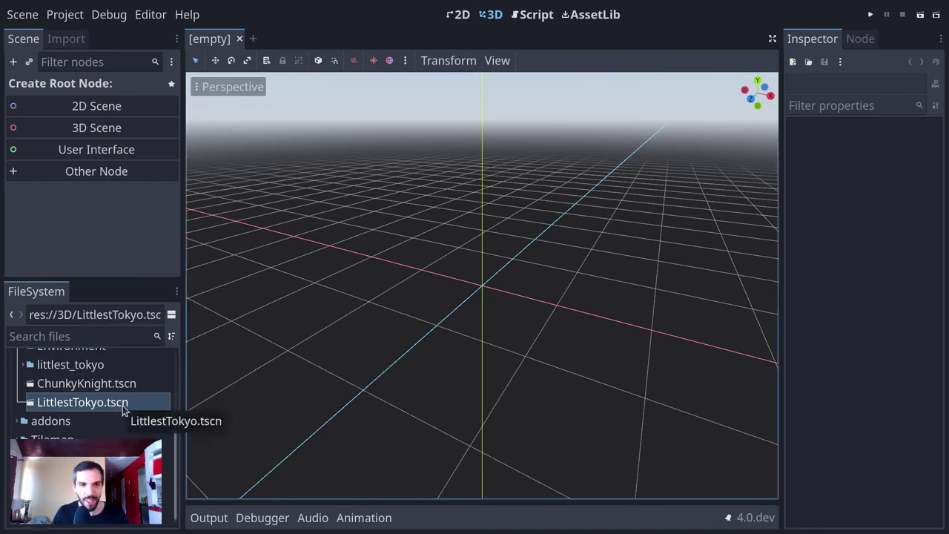
{"action": "left_click", "coordinate": [123, 405]}
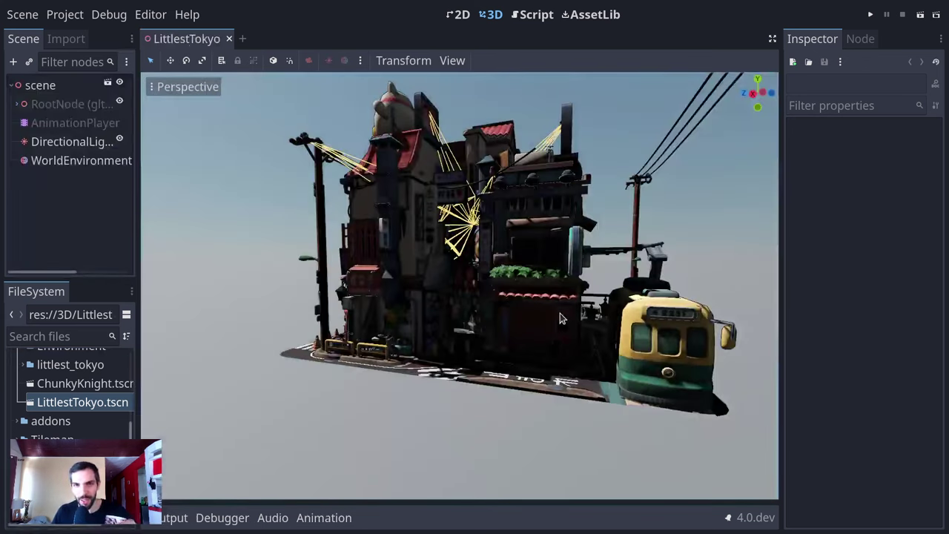
{"action": "middle_click_drag", "start_coordinate": [559, 319], "coordinate": [519, 300]}
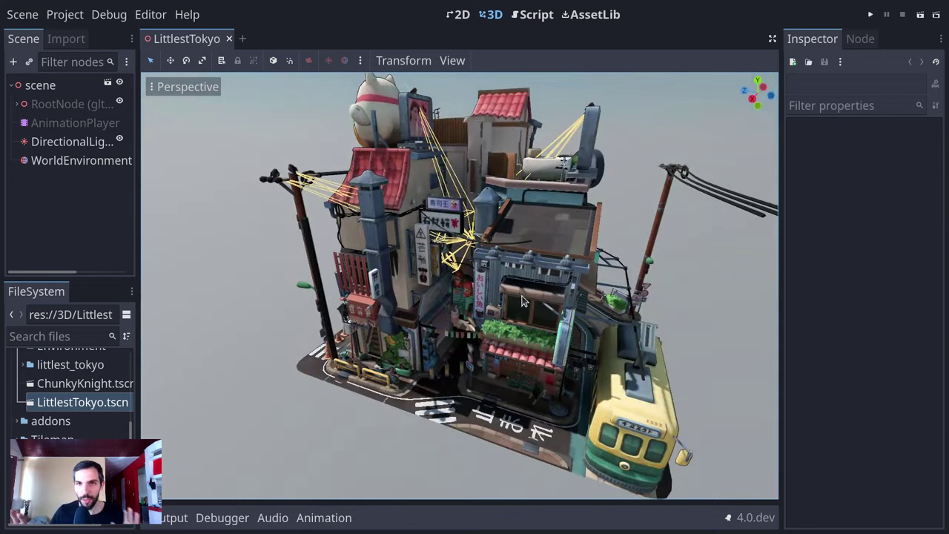
{"action": "middle_click_drag", "start_coordinate": [541, 285], "coordinate": [471, 354]}
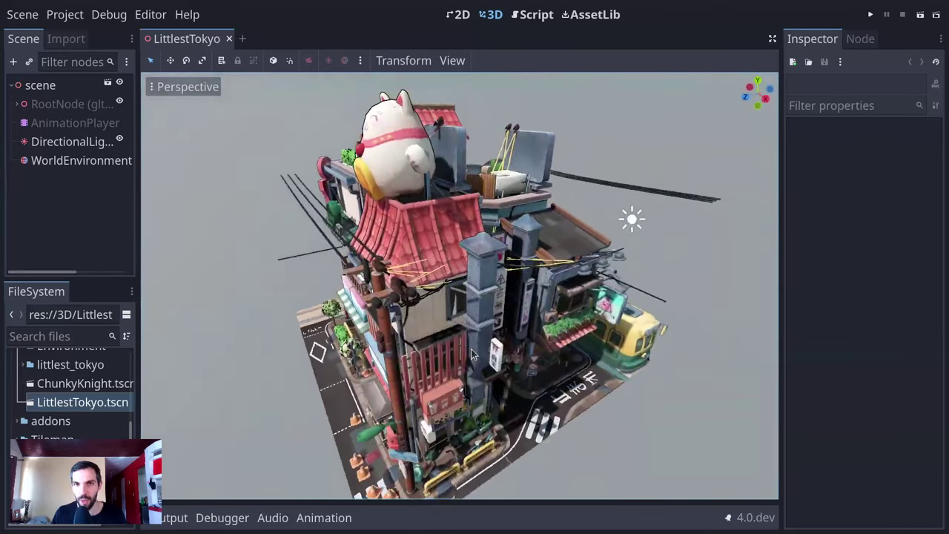
- Turn off Skeleton3D gizmos in the viewport's View > Gizmos menu
{"action": "left_click", "coordinate": [450, 61]}
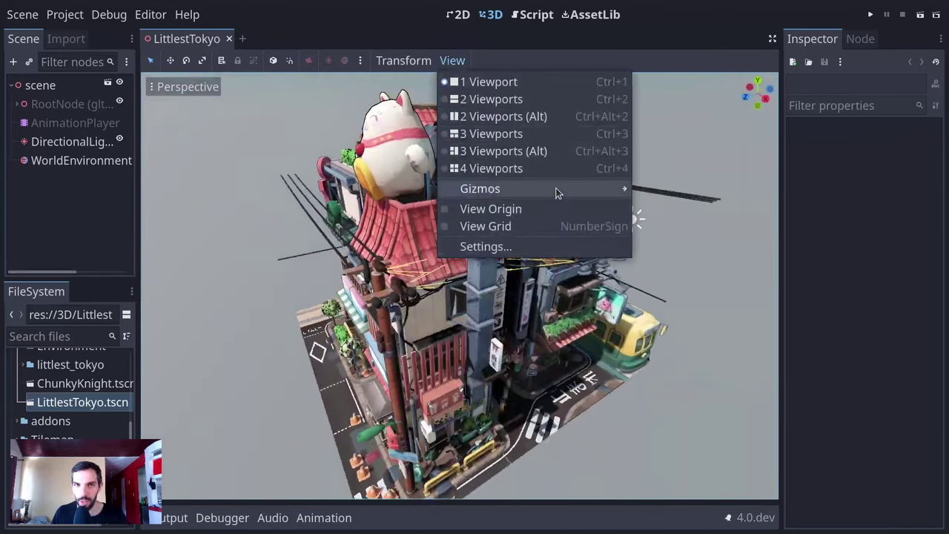
{"action": "mouse_move", "coordinate": [556, 191]}
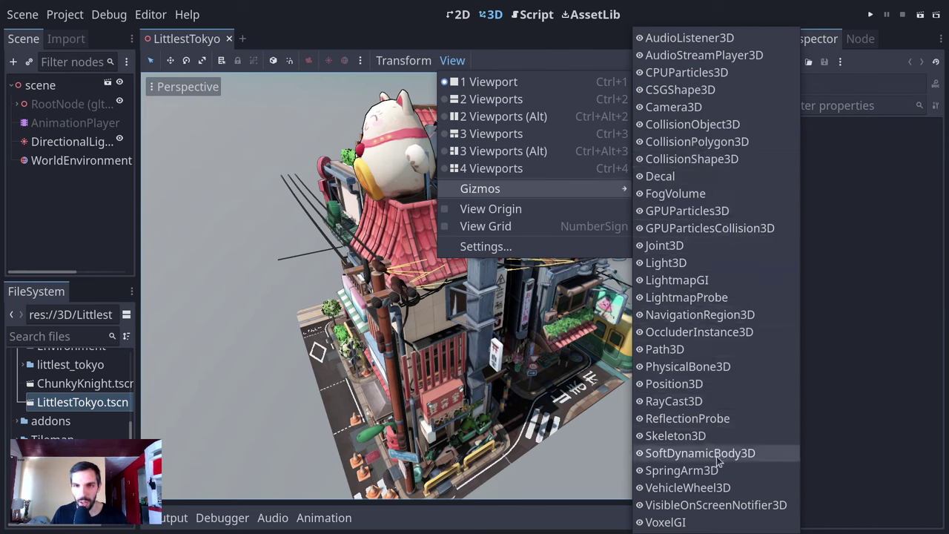
{"action": "left_click", "coordinate": [703, 438]}
- Orbit around the Tokyo buildings, then close the LittlestTokyo scene tab
{"action": "middle_click_drag", "start_coordinate": [564, 371], "coordinate": [447, 373]}
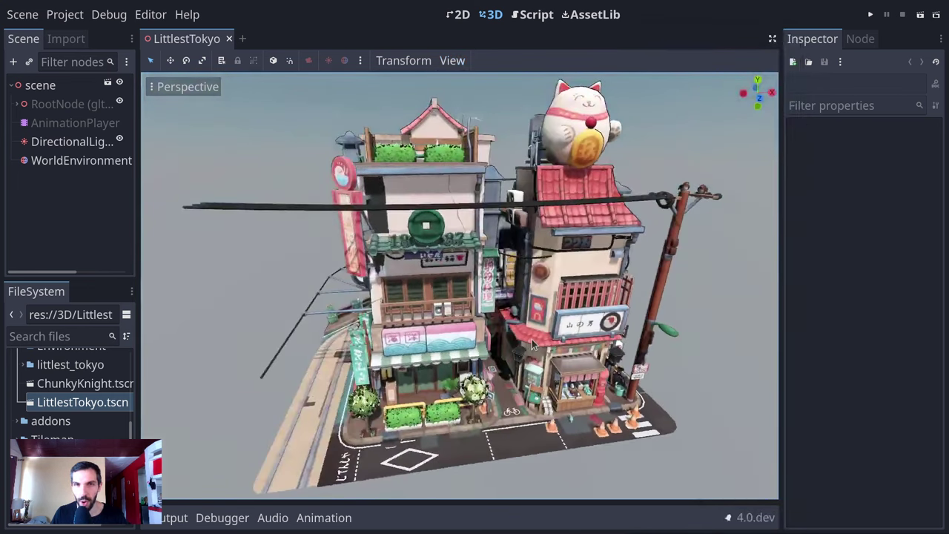
{"action": "middle_click_drag", "start_coordinate": [532, 338], "coordinate": [388, 189]}
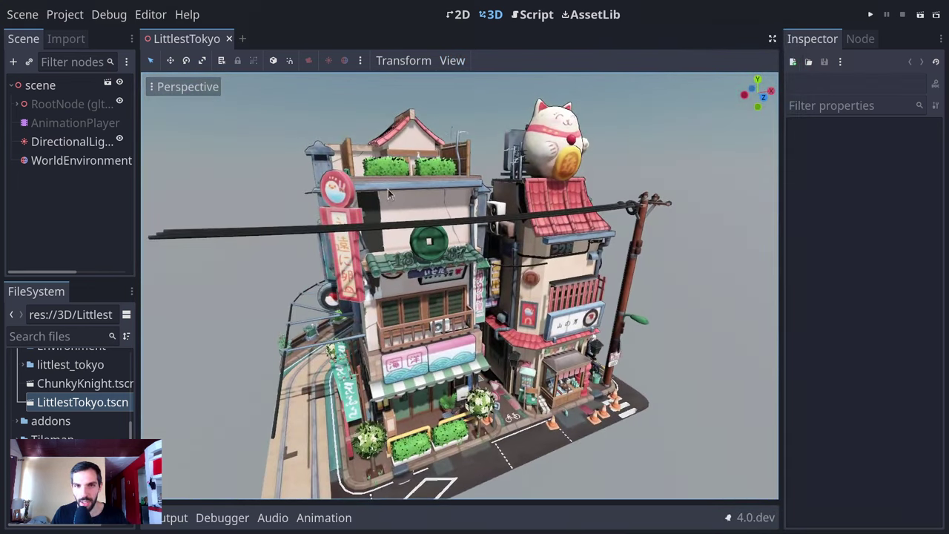
{"action": "middle_click_drag", "start_coordinate": [545, 304], "coordinate": [511, 215]}
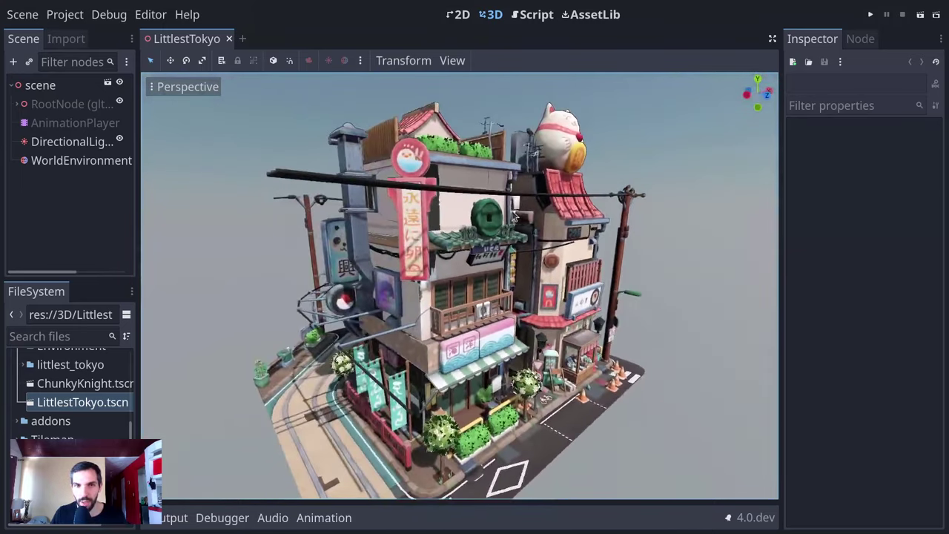
{"action": "left_click", "coordinate": [228, 39]}
- Open ChunkyKnight.tscn and orbit in close around the knight model
{"action": "left_click", "coordinate": [133, 384]}
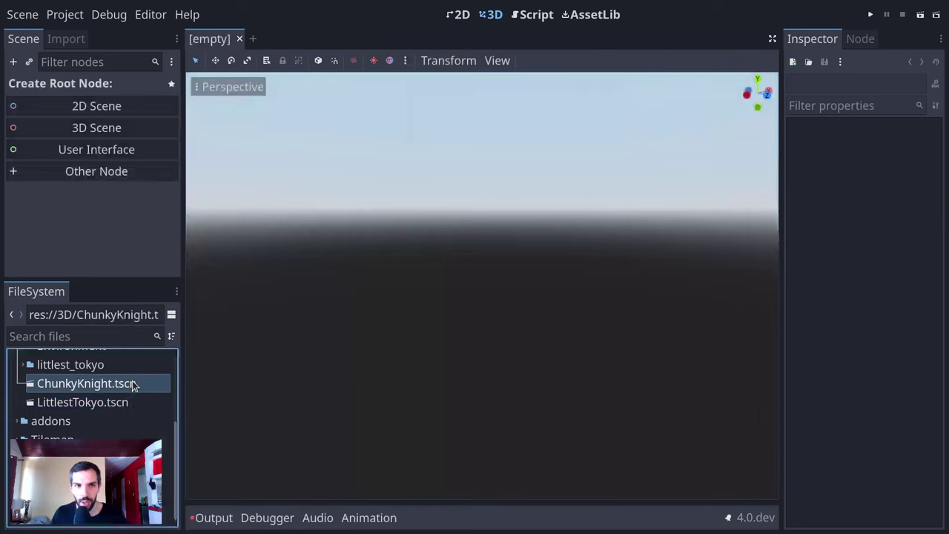
{"action": "double_click", "coordinate": [134, 391]}
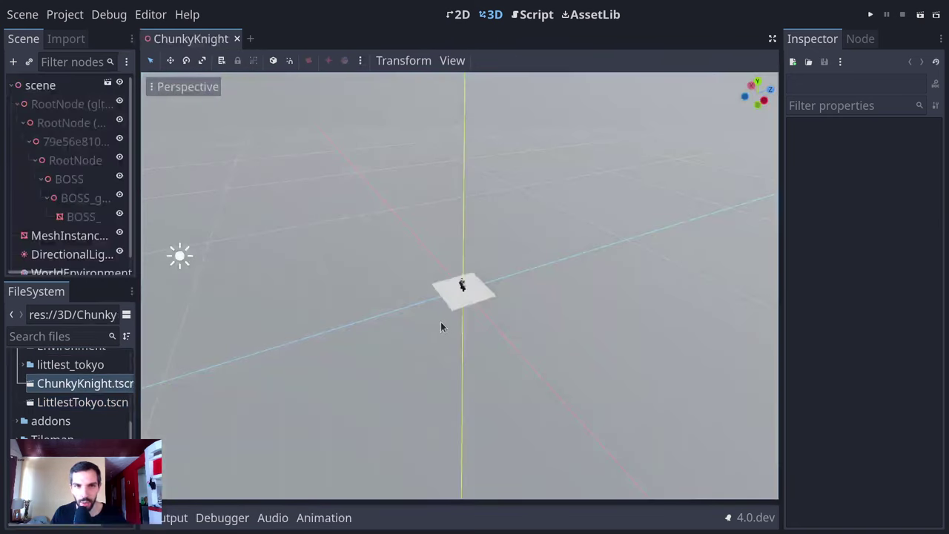
{"action": "scroll", "coordinate": [440, 326], "scroll_direction": "up", "scroll_amount": 10}
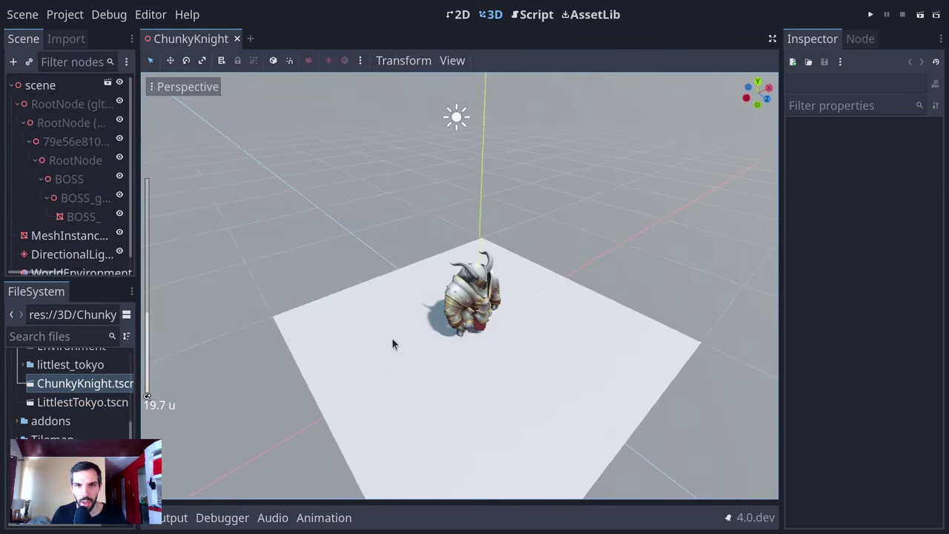
{"action": "middle_click_drag", "start_coordinate": [393, 344], "coordinate": [339, 296]}
{"action": "scroll", "coordinate": [531, 364], "scroll_direction": "up", "scroll_amount": 3}
{"action": "middle_click_drag", "start_coordinate": [532, 364], "coordinate": [479, 333]}
{"action": "scroll", "coordinate": [551, 359], "scroll_direction": "up", "scroll_amount": 2}
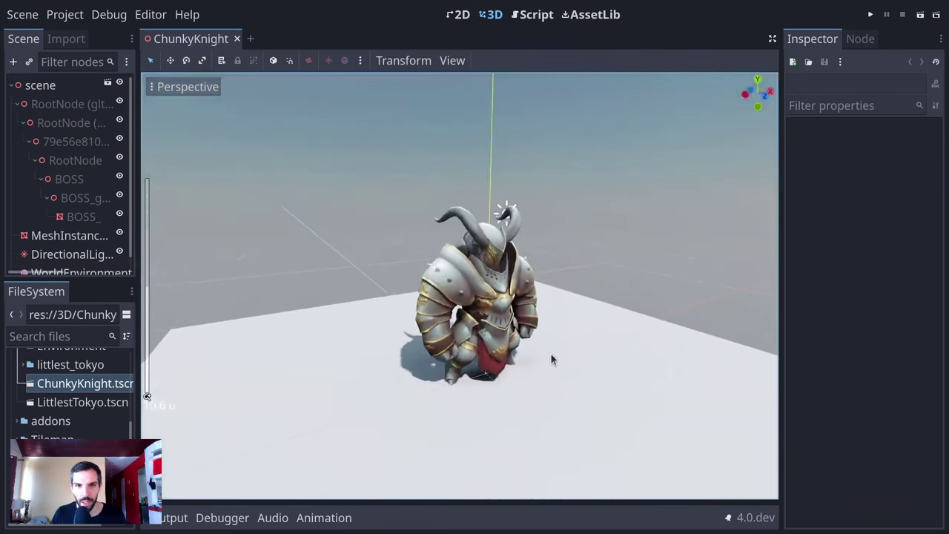
{"action": "middle_click_drag", "start_coordinate": [551, 359], "coordinate": [523, 343]}
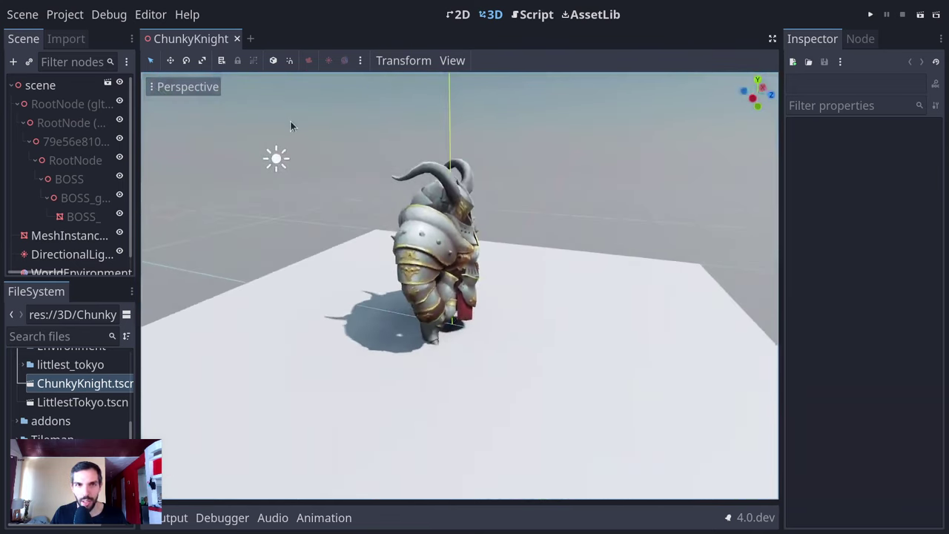
- Delete the DirectionalLight3D and WorldEnvironment nodes from the Scene tree
{"action": "left_click", "coordinate": [276, 158]}
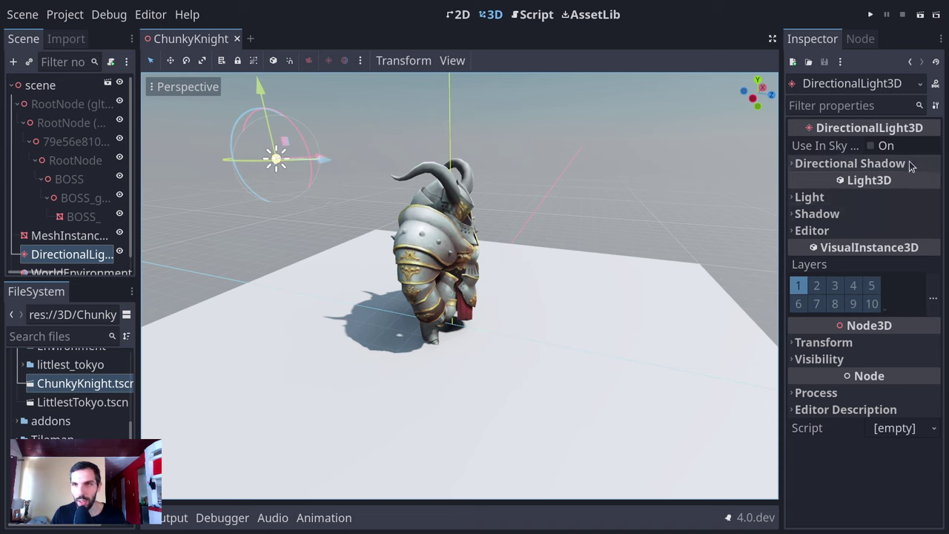
{"action": "left_click", "coordinate": [72, 254]}
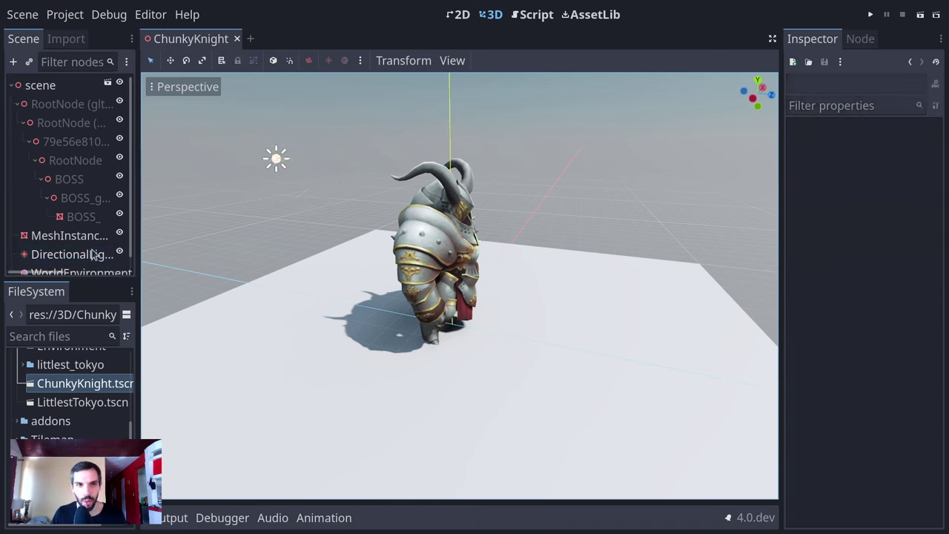
{"action": "left_click", "coordinate": [74, 271], "text": "shift"}
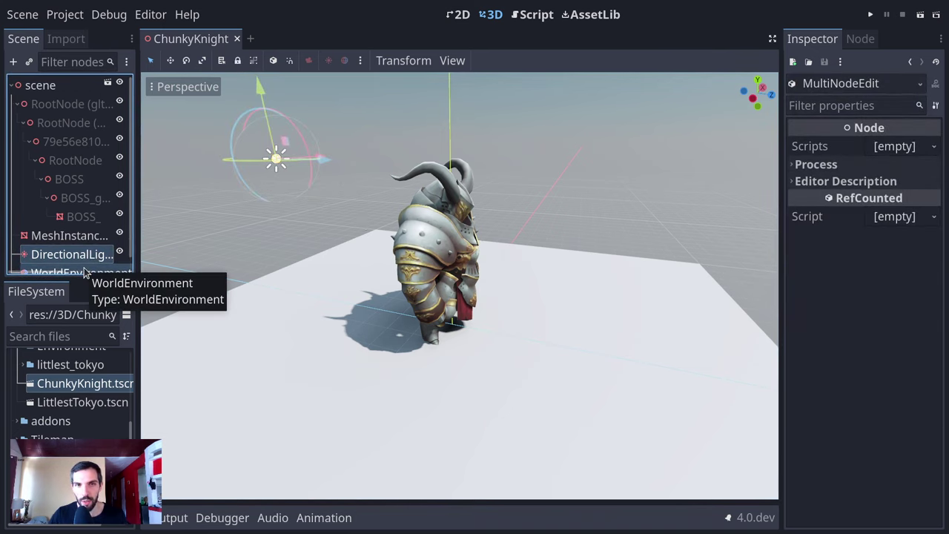
{"action": "key", "text": "Delete"}
- Select the MeshInstance3D ground plane and orbit to a low frontal view of the knight
{"action": "scroll", "coordinate": [416, 288], "scroll_direction": "down", "scroll_amount": 10}
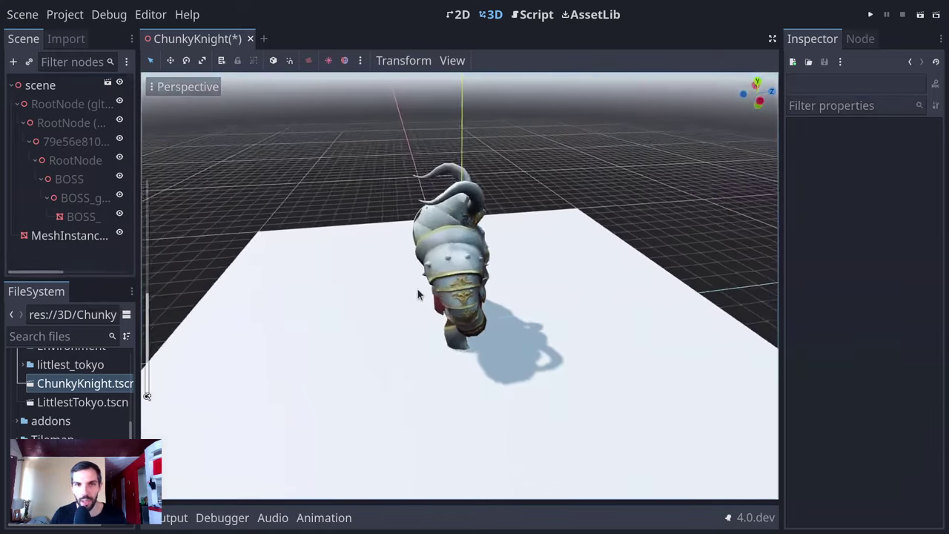
{"action": "middle_click_drag", "start_coordinate": [426, 314], "coordinate": [173, 247]}
{"action": "left_click", "coordinate": [69, 235]}
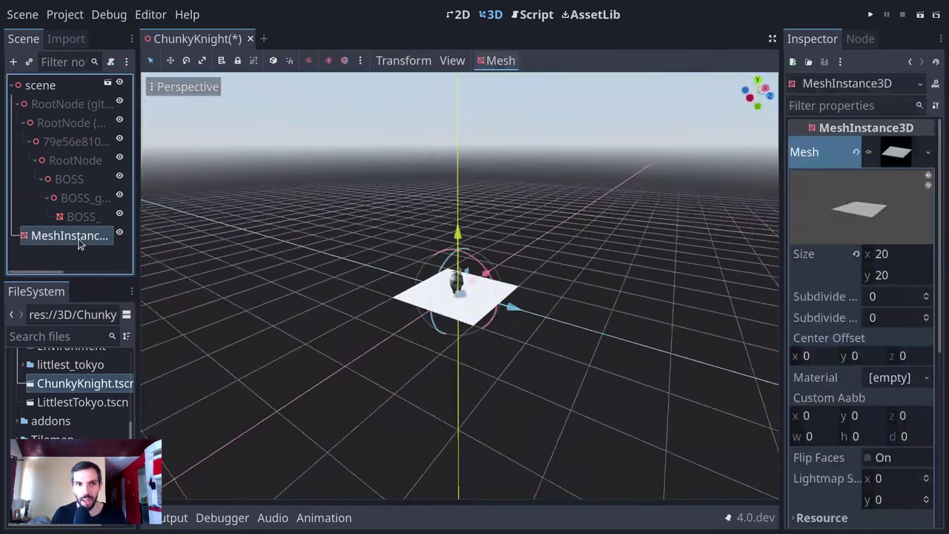
{"action": "scroll", "coordinate": [437, 294], "scroll_direction": "up", "scroll_amount": 10}
{"action": "scroll", "coordinate": [508, 288], "scroll_direction": "up", "scroll_amount": 5}
{"action": "middle_click_drag", "start_coordinate": [507, 289], "coordinate": [445, 245]}
{"action": "scroll", "coordinate": [436, 280], "scroll_direction": "up", "scroll_amount": 5}
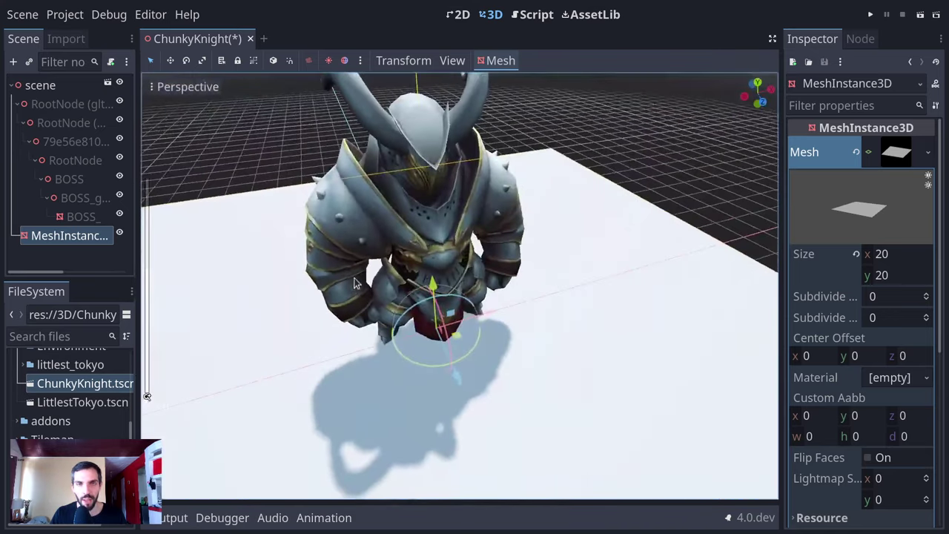
- Check the viewport view options and the preview sun/environment popup while adjusting the view
{"action": "left_click", "coordinate": [460, 64]}
{"action": "mouse_move", "coordinate": [406, 68]}
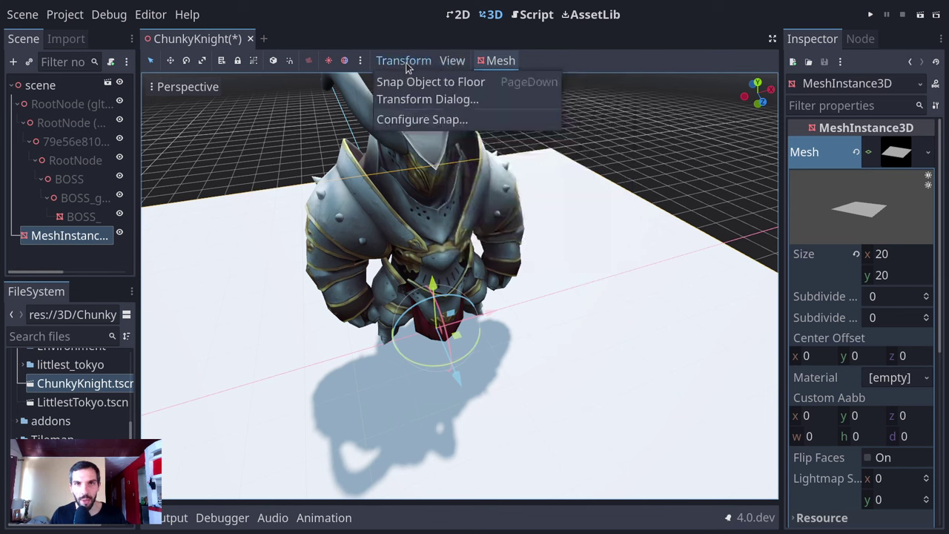
{"action": "left_click", "coordinate": [361, 61]}
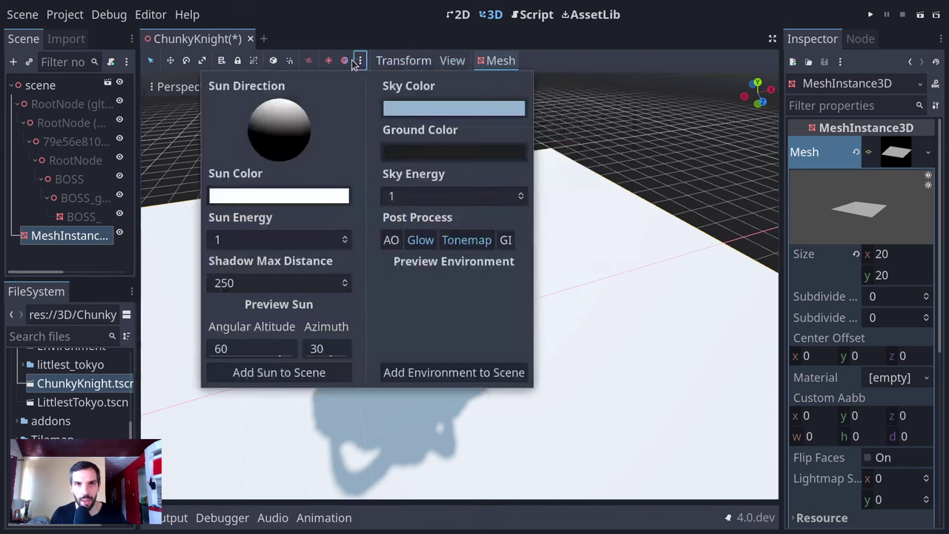
{"action": "left_click", "coordinate": [360, 61]}
{"action": "left_click", "coordinate": [360, 61]}
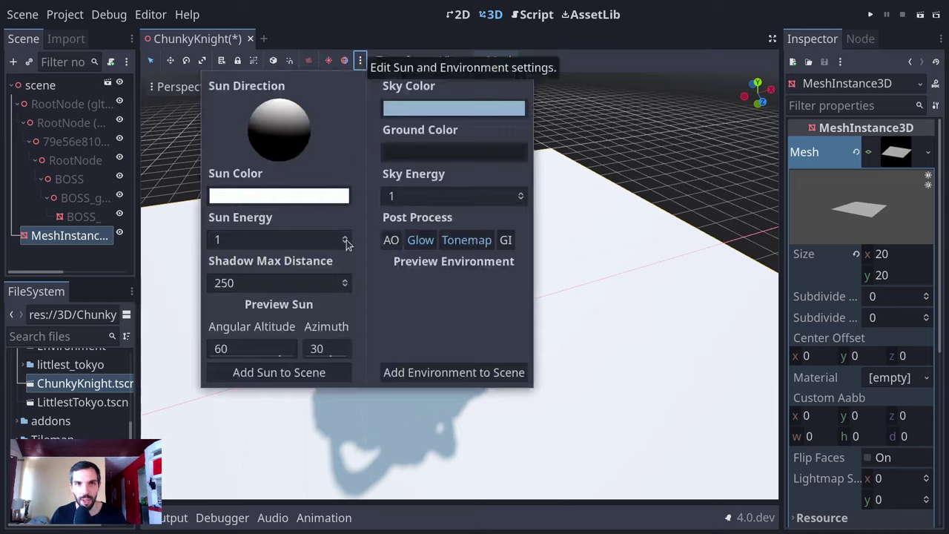
{"action": "middle_click_drag", "start_coordinate": [564, 222], "coordinate": [564, 258]}
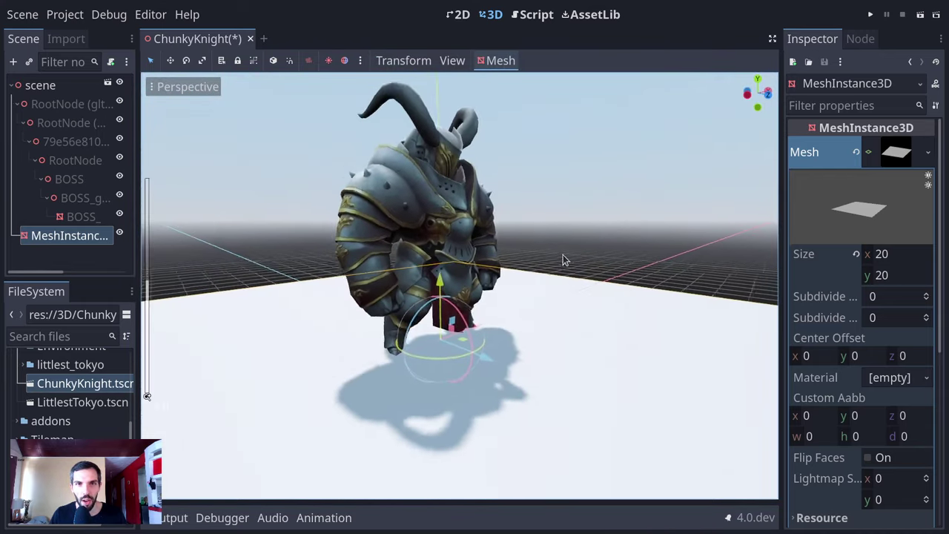
{"action": "scroll", "coordinate": [494, 286], "scroll_direction": "down", "scroll_amount": 5}
{"action": "scroll", "coordinate": [494, 287], "scroll_direction": "up", "scroll_amount": 2}
{"action": "middle_click_drag", "start_coordinate": [494, 286], "coordinate": [522, 278]}
{"action": "scroll", "coordinate": [522, 279], "scroll_direction": "up", "scroll_amount": 4}
{"action": "scroll", "coordinate": [502, 271], "scroll_direction": "down", "scroll_amount": 2}
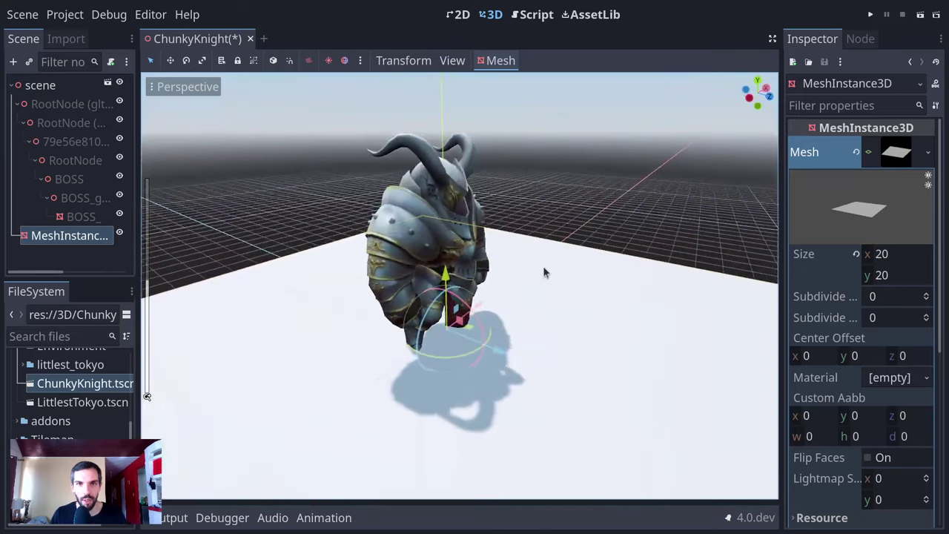
- Dismiss the sun/environment popup and enable distraction-free mode (Ctrl+Shift+F11)
{"action": "left_click", "coordinate": [360, 60]}
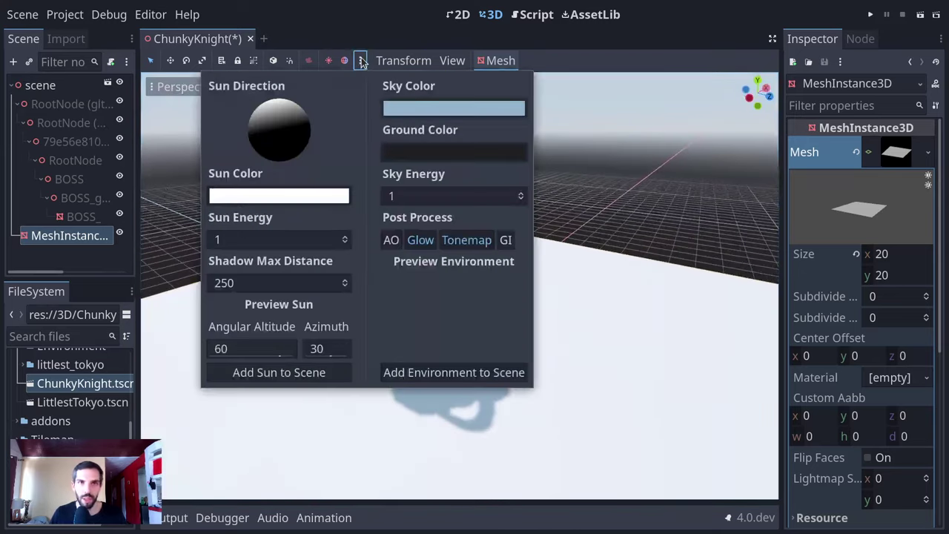
{"action": "left_click", "coordinate": [623, 246]}
{"action": "key", "text": "ctrl+shift+F11"}
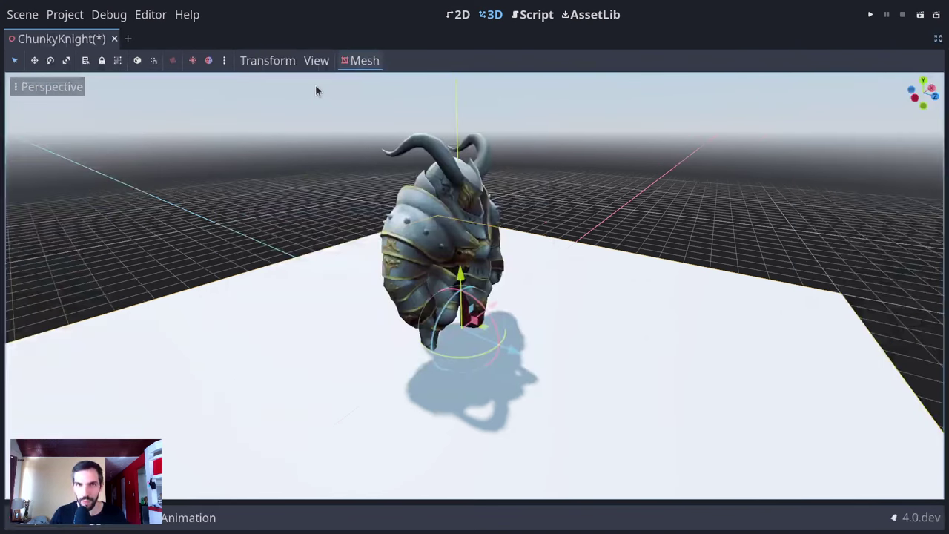
- In the preview sun/environment popup, toggle preview tonemapping off and back on
{"action": "left_click", "coordinate": [224, 60]}
{"action": "left_click", "coordinate": [475, 222]}
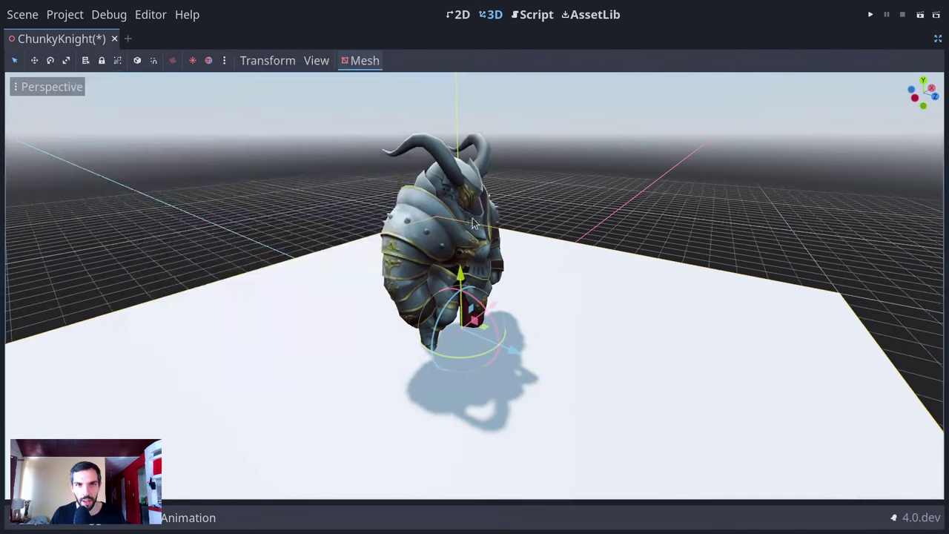
{"action": "middle_click_drag", "start_coordinate": [474, 222], "coordinate": [565, 259]}
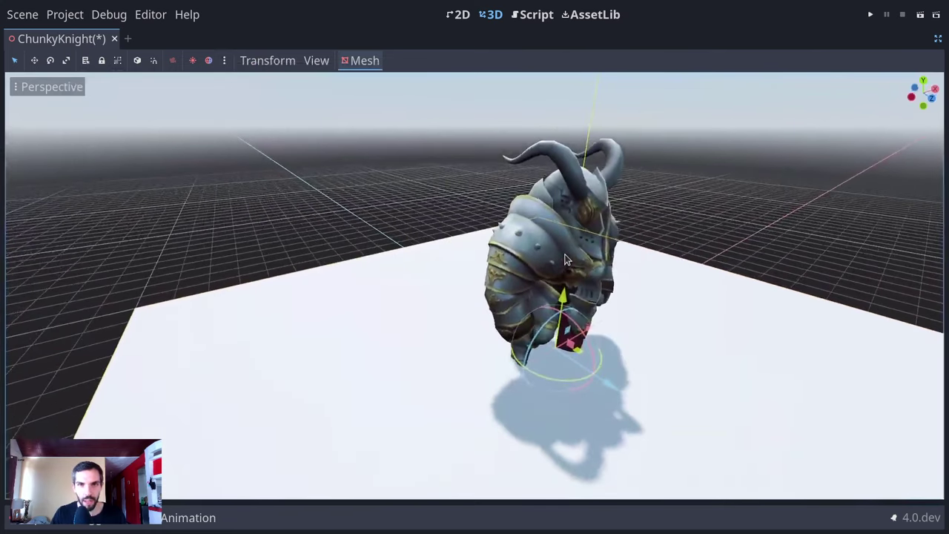
{"action": "left_click", "coordinate": [224, 60]}
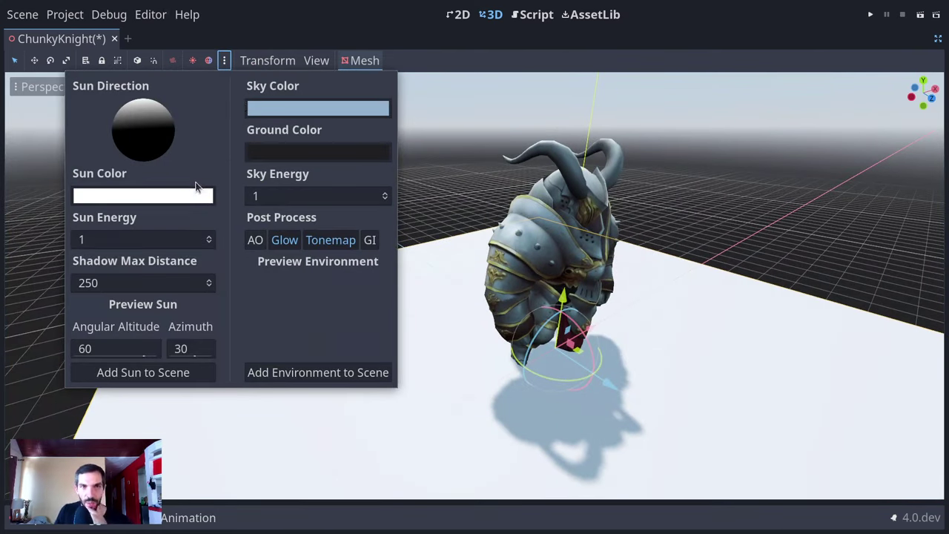
{"action": "left_click", "coordinate": [326, 241]}
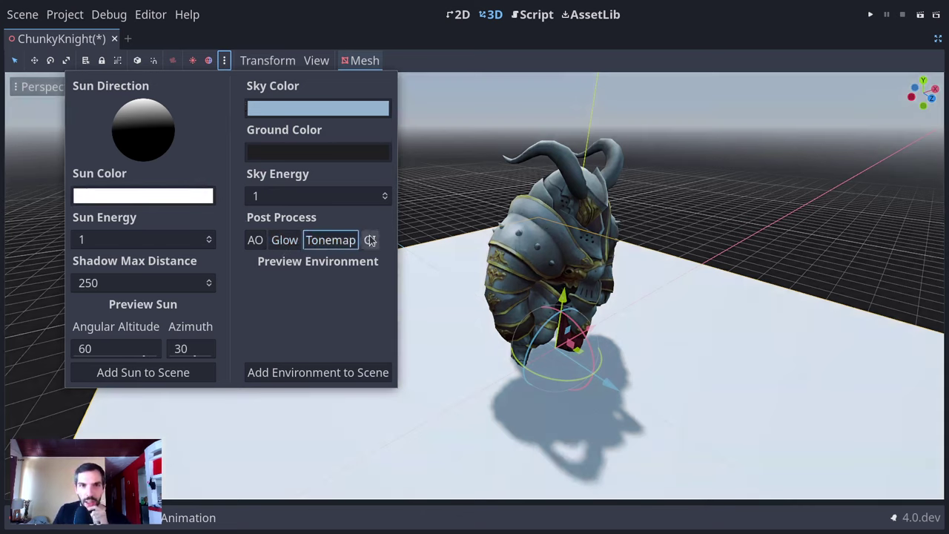
{"action": "left_click", "coordinate": [331, 240]}
{"action": "double_click", "coordinate": [334, 241]}
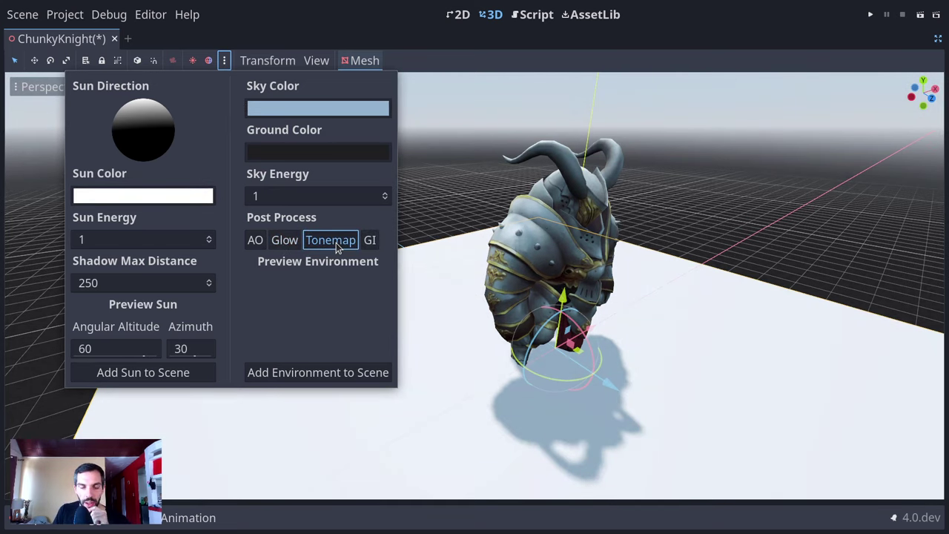
- Toggle preview global illumination, ambient occlusion and glow to compare the lighting
{"action": "left_click", "coordinate": [368, 243]}
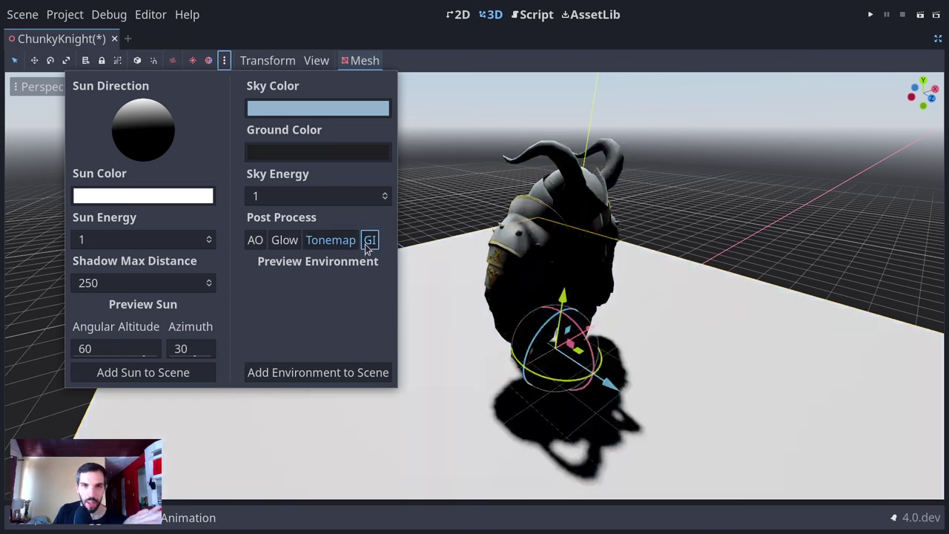
{"action": "left_click", "coordinate": [368, 244]}
{"action": "left_click", "coordinate": [368, 245]}
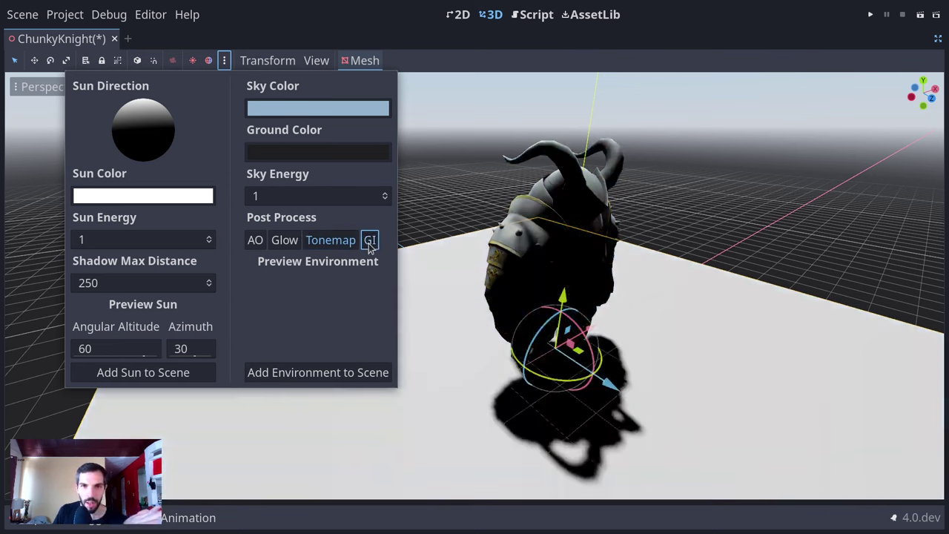
{"action": "left_click", "coordinate": [368, 243]}
{"action": "left_click", "coordinate": [254, 241]}
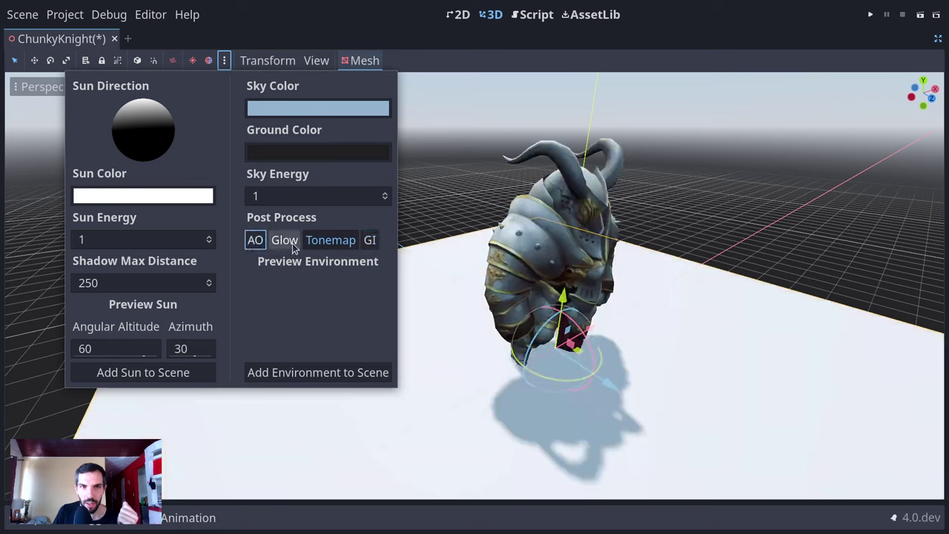
{"action": "left_click", "coordinate": [290, 242]}
- Set the preview sky colour to 6e7dc3 and lower the sun's angular altitude to 53.1
{"action": "left_click", "coordinate": [295, 110]}
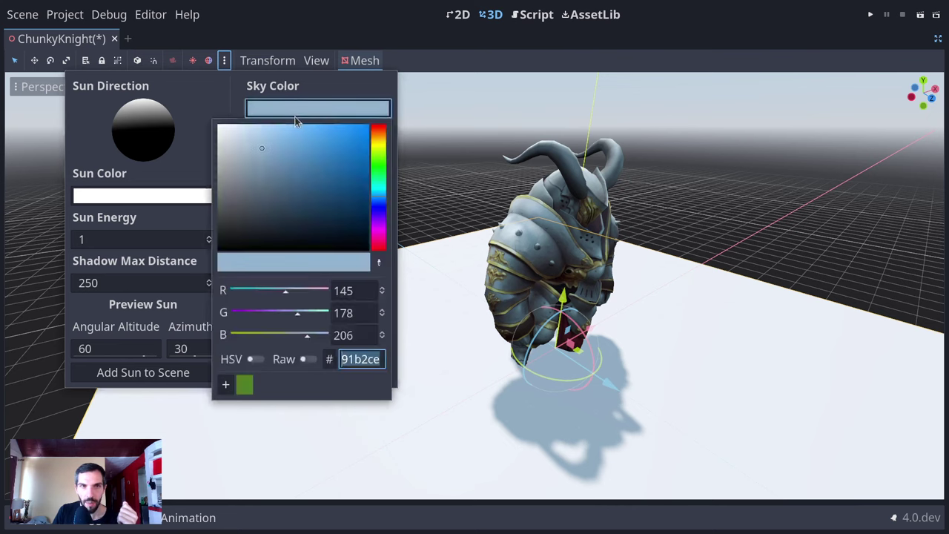
{"action": "mouse_move", "coordinate": [331, 166]}
{"action": "left_mouse_down"}
{"action": "mouse_move", "coordinate": [336, 137]}
{"action": "mouse_move", "coordinate": [368, 135]}
{"action": "mouse_move", "coordinate": [305, 151]}
{"action": "mouse_move", "coordinate": [589, 118]}
{"action": "left_mouse_up"}
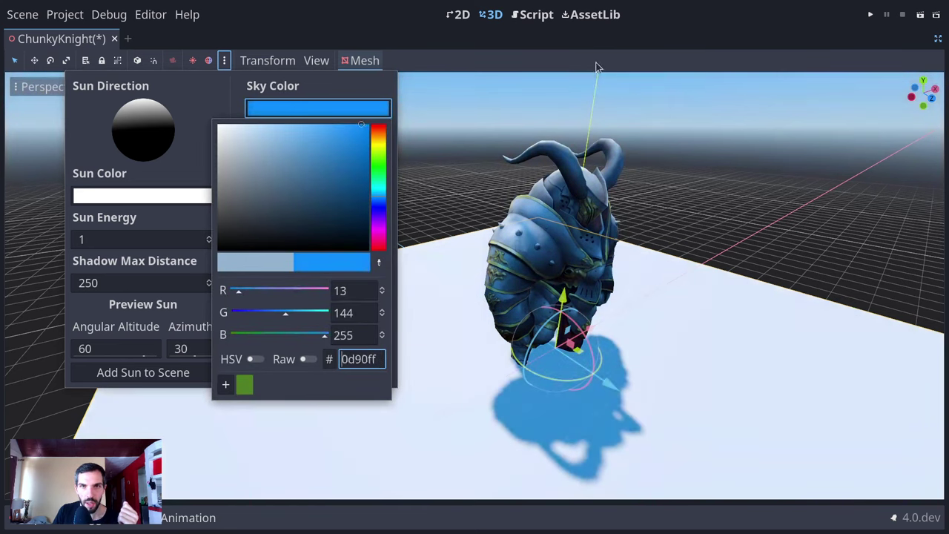
{"action": "mouse_move", "coordinate": [298, 154]}
{"action": "left_mouse_down"}
{"action": "mouse_move", "coordinate": [296, 129]}
{"action": "mouse_move", "coordinate": [259, 124]}
{"action": "mouse_move", "coordinate": [283, 153]}
{"action": "left_mouse_up"}
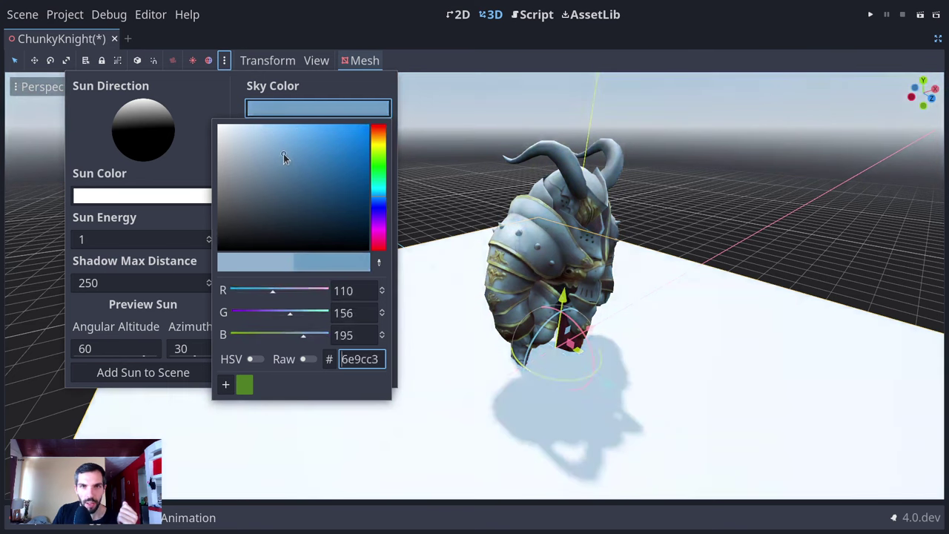
{"action": "left_click_drag", "start_coordinate": [377, 232], "coordinate": [377, 204]}
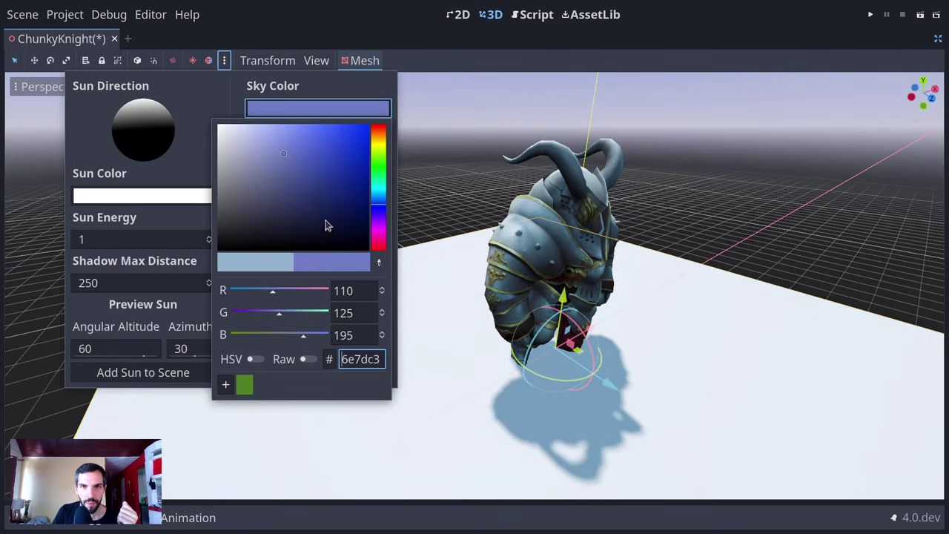
{"action": "left_click", "coordinate": [128, 190]}
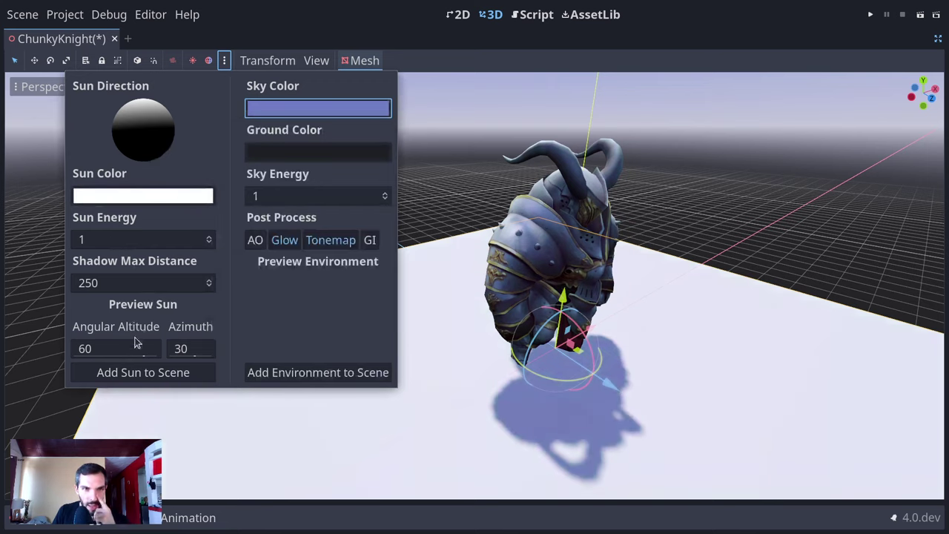
{"action": "mouse_move", "coordinate": [143, 354]}
{"action": "left_mouse_down"}
{"action": "mouse_move", "coordinate": [56, 354]}
{"action": "mouse_move", "coordinate": [152, 354]}
{"action": "mouse_move", "coordinate": [30, 354]}
{"action": "mouse_move", "coordinate": [132, 353]}
{"action": "left_mouse_up"}
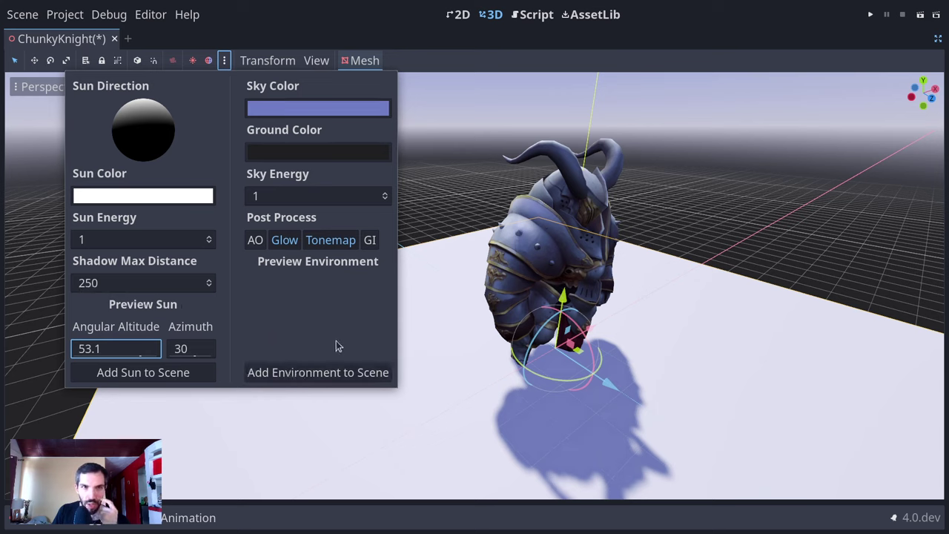
- Add a sun matching the preview to the scene and bring back the side docks
{"action": "left_click", "coordinate": [144, 372]}
{"action": "middle_click_drag", "start_coordinate": [144, 377], "coordinate": [411, 332]}
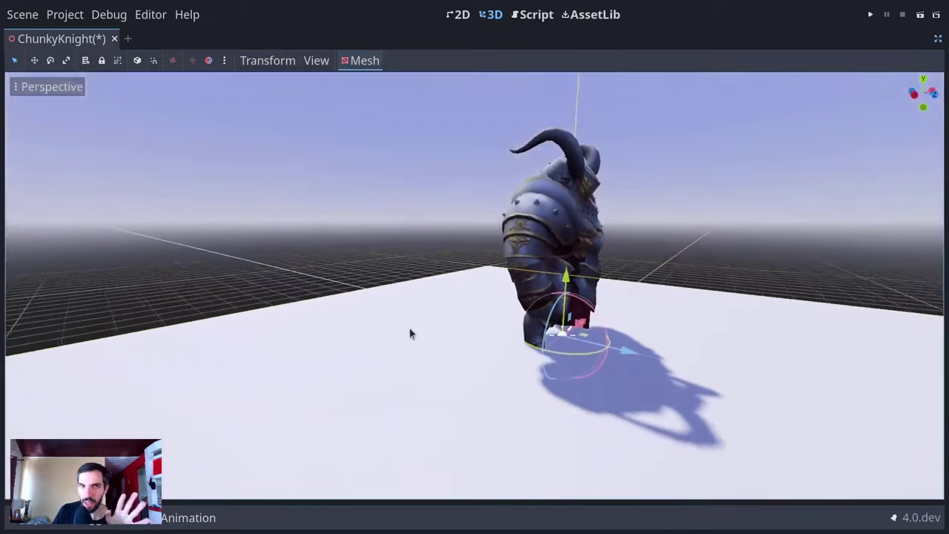
{"action": "scroll", "coordinate": [423, 260], "scroll_direction": "down", "scroll_amount": 10}
{"action": "scroll", "coordinate": [465, 264], "scroll_direction": "up", "scroll_amount": 15}
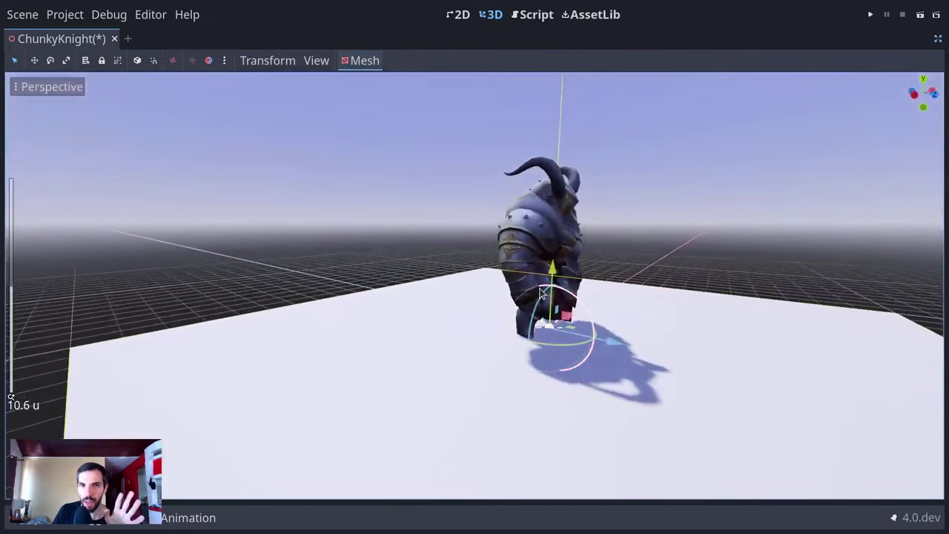
{"action": "left_click_drag", "start_coordinate": [553, 256], "coordinate": [586, 42]}
{"action": "key", "text": "ctrl+z"}
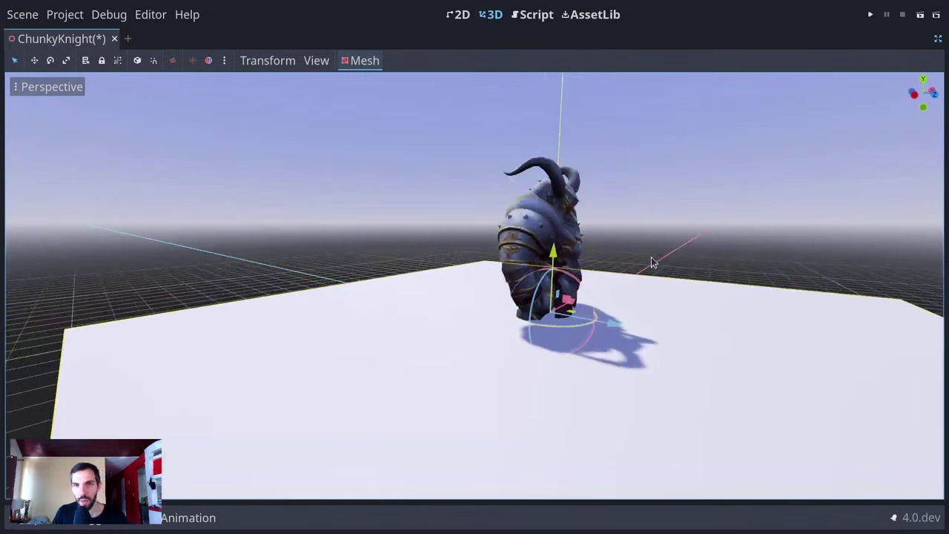
{"action": "left_click", "coordinate": [485, 399]}
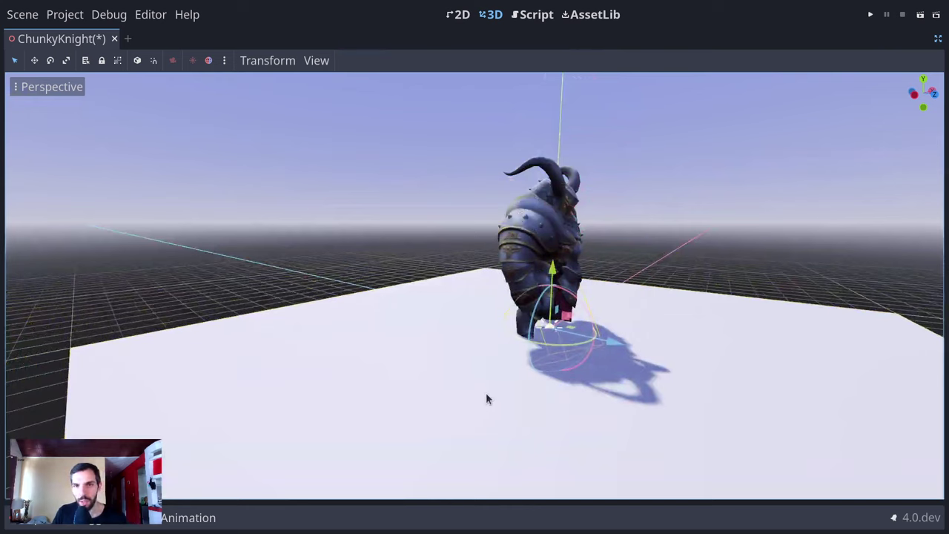
{"action": "left_click", "coordinate": [701, 240]}
{"action": "key", "text": "ctrl+shift+F11"}
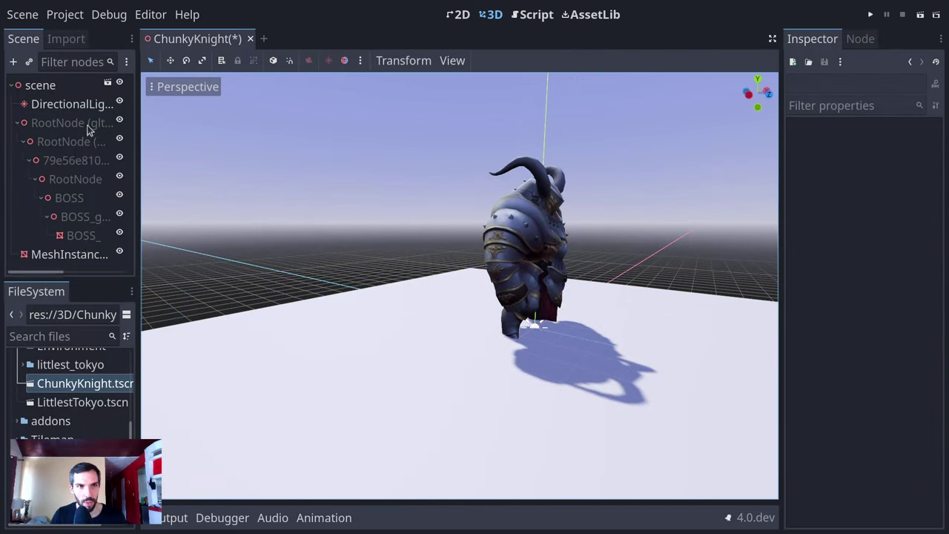
- Raise the new DirectionalLight3D above the scene and rotate it to change the sun angle
{"action": "left_click", "coordinate": [58, 105]}
{"action": "scroll", "coordinate": [415, 222], "scroll_direction": "down", "scroll_amount": 5}
{"action": "left_click_drag", "start_coordinate": [501, 258], "coordinate": [501, 102]}
{"action": "middle_click_drag", "start_coordinate": [501, 102], "coordinate": [497, 92]}
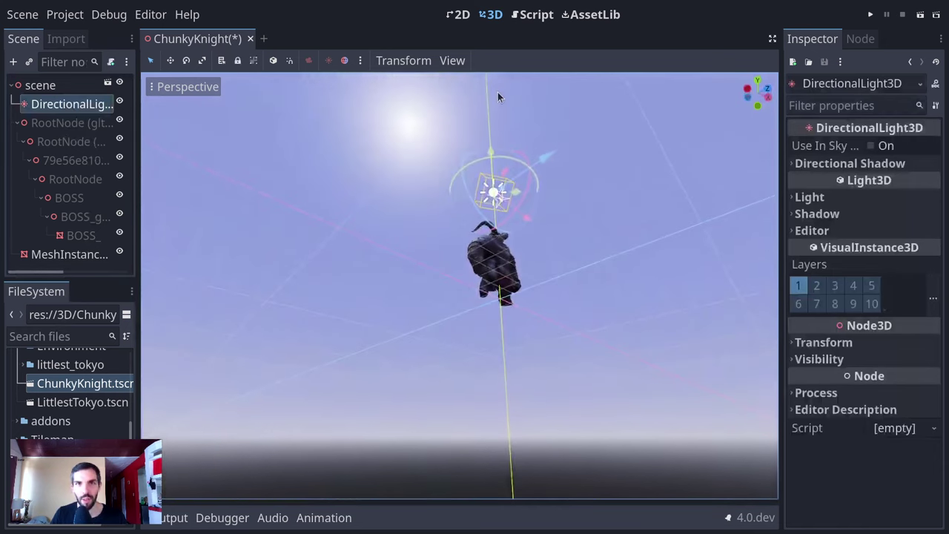
{"action": "scroll", "coordinate": [497, 111], "scroll_direction": "up", "scroll_amount": 3}
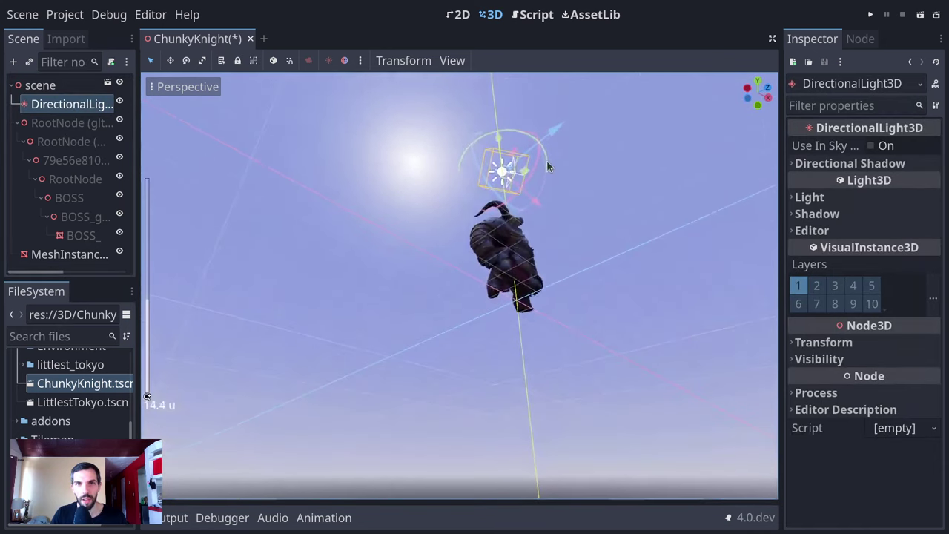
{"action": "left_click_drag", "start_coordinate": [538, 163], "coordinate": [674, 233]}
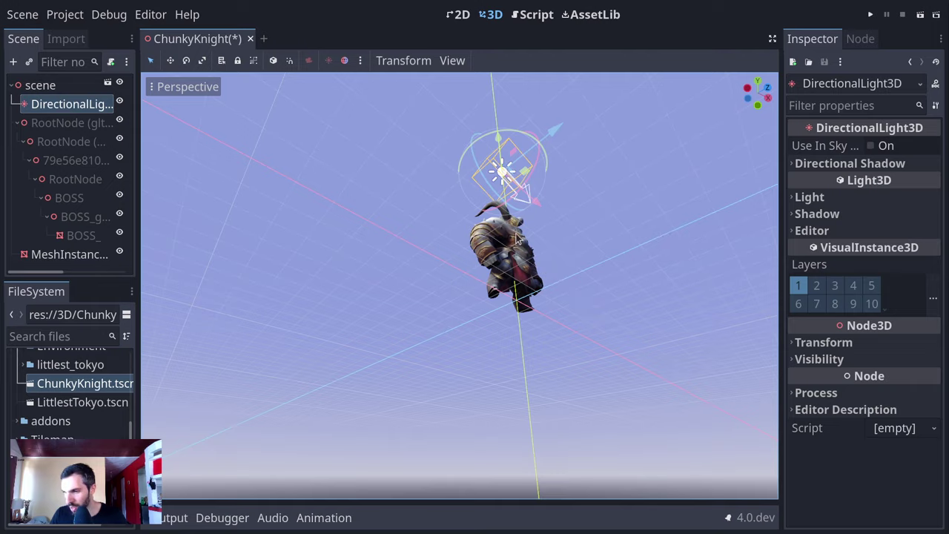
- Move the directional light about 8.7 units to the left along the X axis
{"action": "middle_click_drag", "start_coordinate": [501, 167], "coordinate": [559, 267]}
{"action": "scroll", "coordinate": [657, 259], "scroll_direction": "down", "scroll_amount": 5}
{"action": "left_click", "coordinate": [164, 119]}
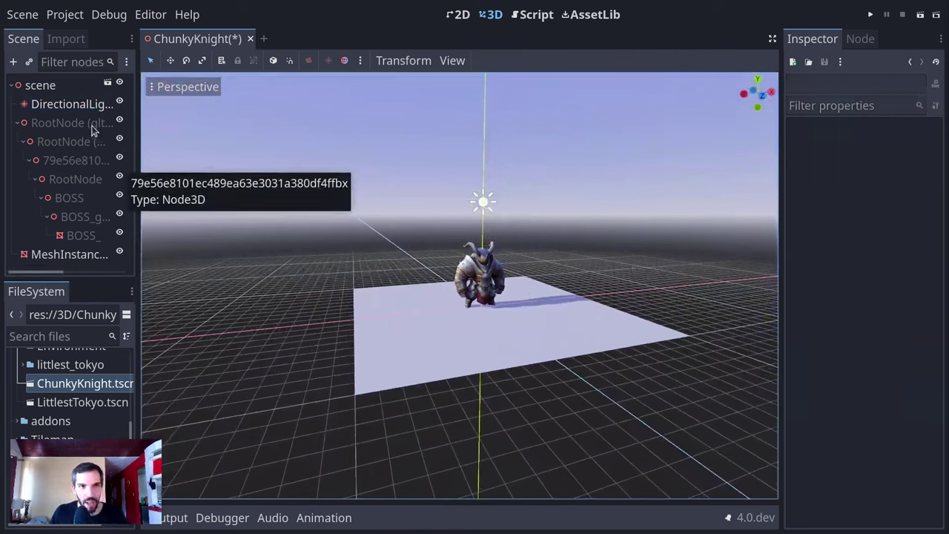
{"action": "left_click", "coordinate": [60, 105]}
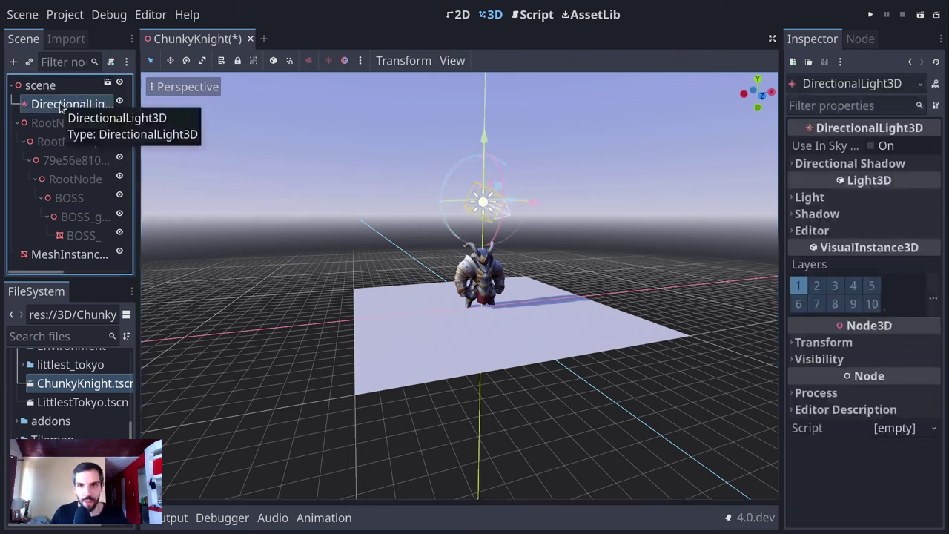
{"action": "left_click_drag", "start_coordinate": [540, 198], "coordinate": [440, 220]}
{"action": "left_click", "coordinate": [878, 164]}
- Look through the directional light's Inspector sections while orbiting around the knight
{"action": "left_click", "coordinate": [872, 164]}
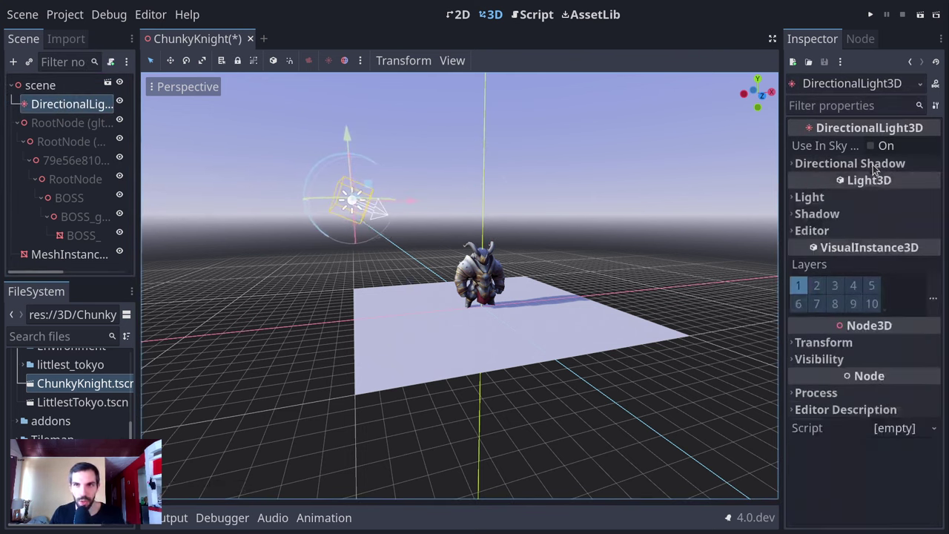
{"action": "left_click", "coordinate": [879, 198]}
{"action": "left_click", "coordinate": [879, 197]}
{"action": "left_click", "coordinate": [861, 163]}
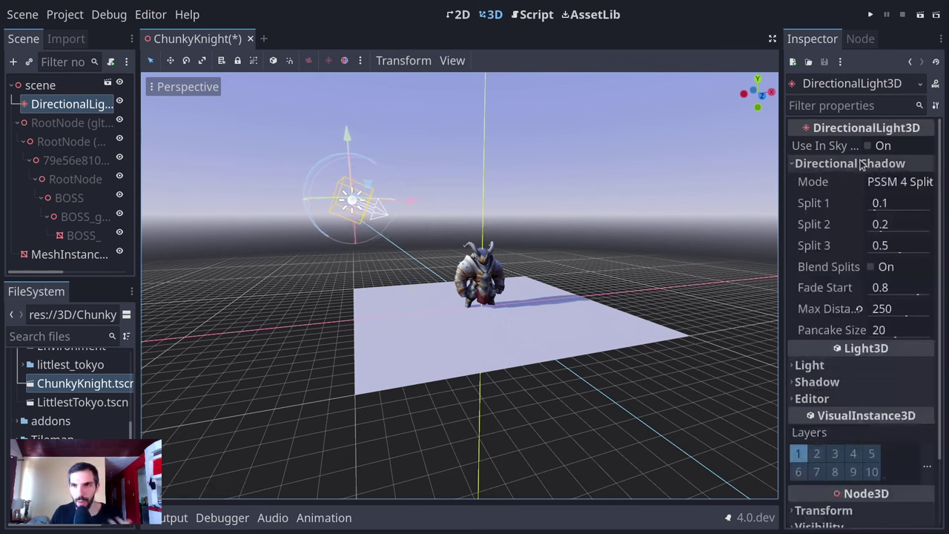
{"action": "left_click", "coordinate": [861, 164]}
{"action": "scroll", "coordinate": [678, 273], "scroll_direction": "up", "scroll_amount": 5}
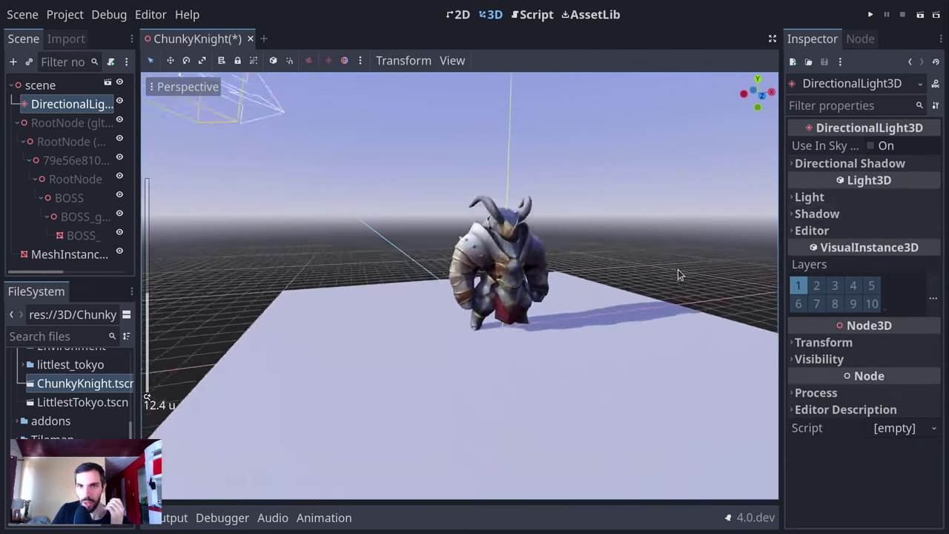
{"action": "scroll", "coordinate": [659, 249], "scroll_direction": "up", "scroll_amount": 5}
{"action": "middle_click_drag", "start_coordinate": [620, 312], "coordinate": [598, 305]}
{"action": "scroll", "coordinate": [599, 306], "scroll_direction": "down", "scroll_amount": 5}
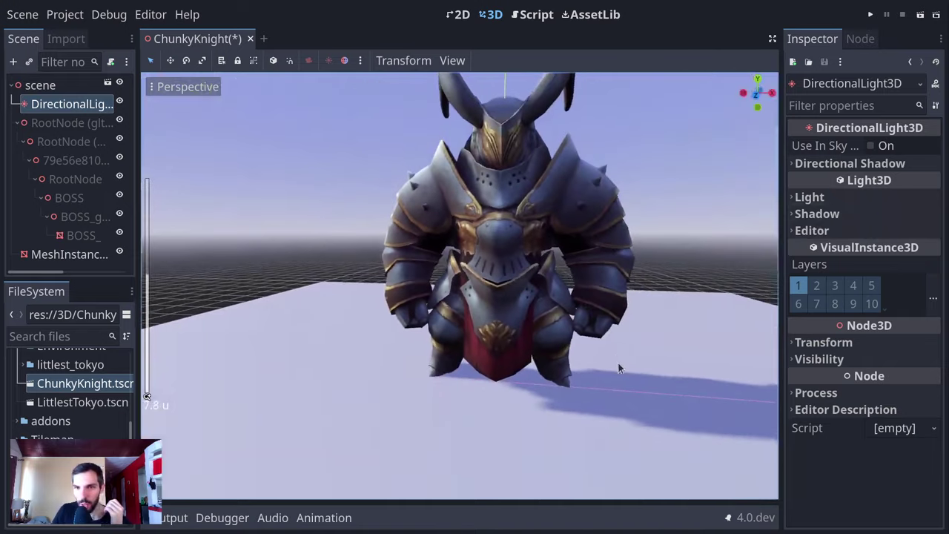
{"action": "middle_click_drag", "start_coordinate": [617, 363], "coordinate": [762, 379]}
- Toggle the light's shadow off and back on, leaving shadows enabled
{"action": "left_click", "coordinate": [882, 197]}
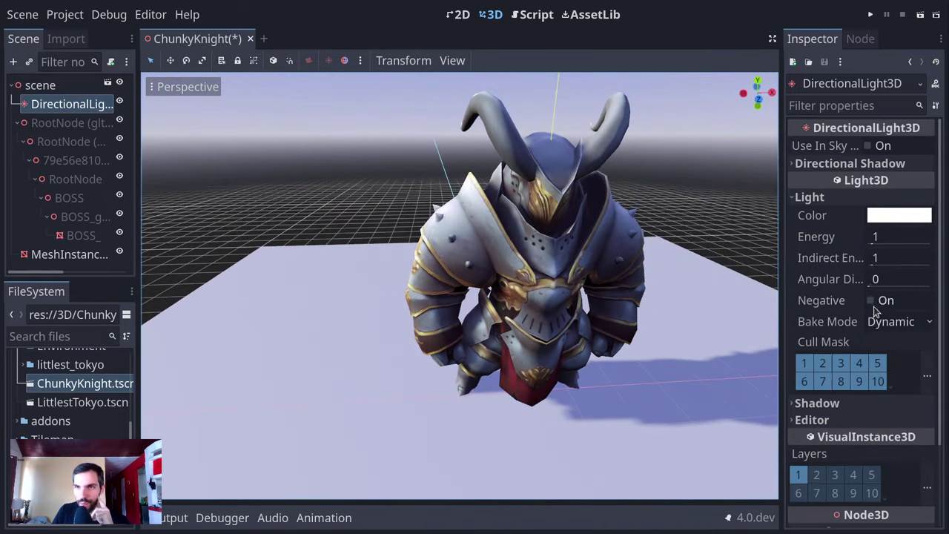
{"action": "left_click", "coordinate": [838, 198]}
{"action": "left_click", "coordinate": [849, 213]}
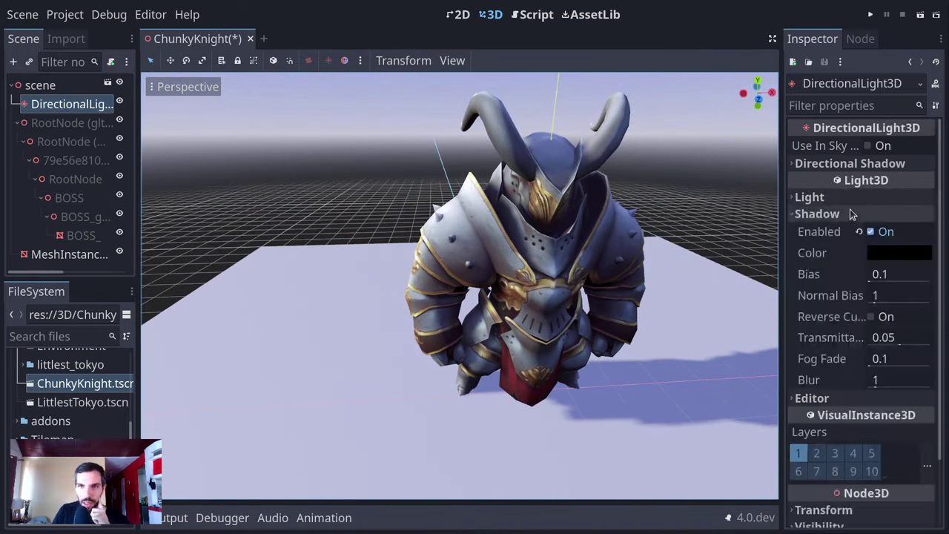
{"action": "double_click", "coordinate": [880, 232]}
{"action": "left_click", "coordinate": [880, 233]}
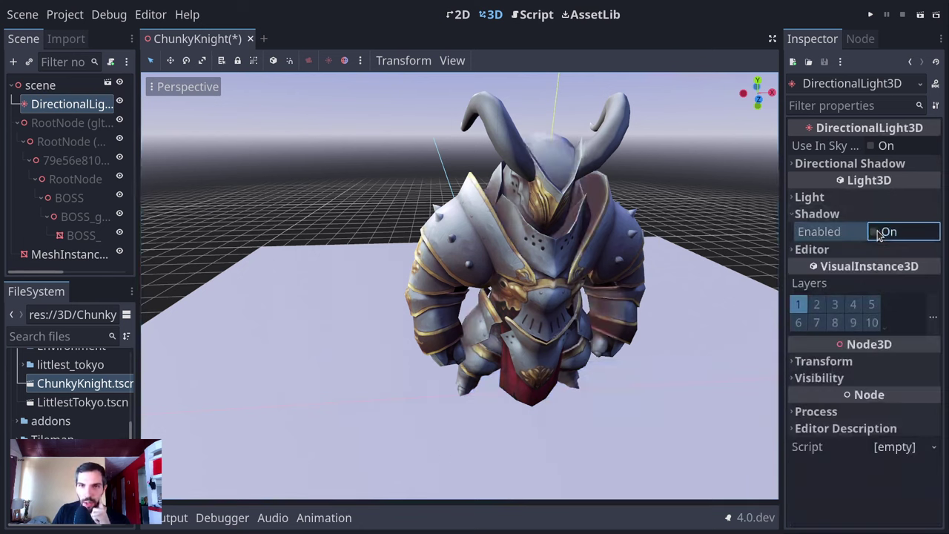
{"action": "left_click", "coordinate": [879, 232]}
{"action": "left_click", "coordinate": [821, 214]}
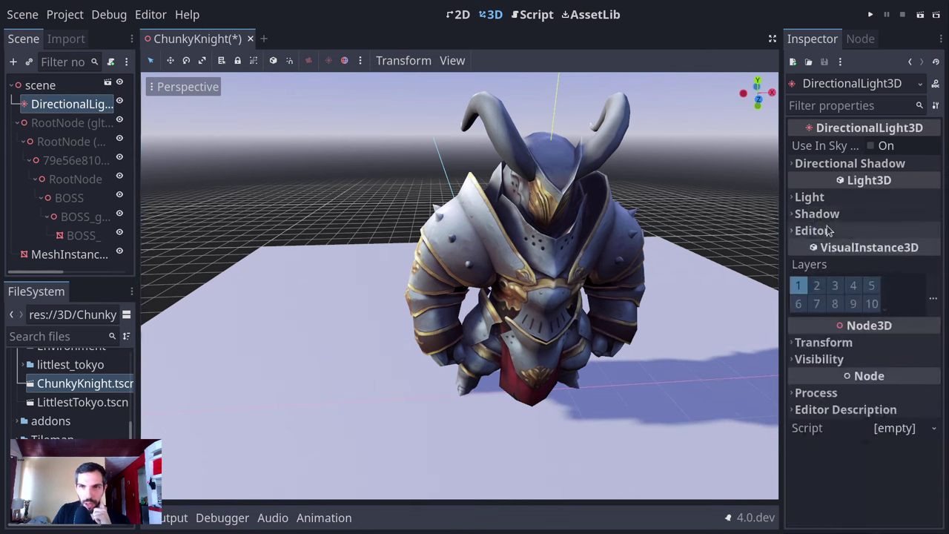
{"action": "left_click", "coordinate": [822, 231]}
{"action": "left_click", "coordinate": [824, 230]}
{"action": "left_click", "coordinate": [825, 213]}
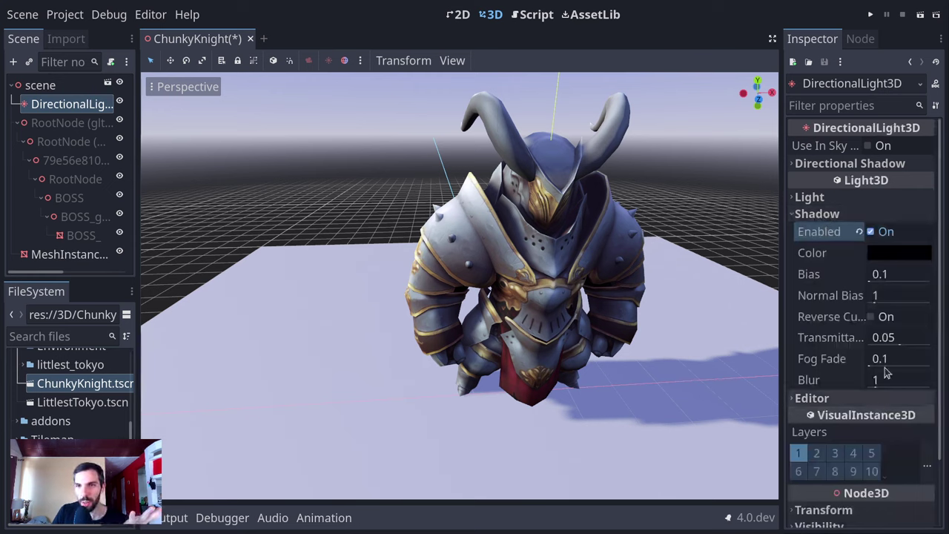
- Set the shadow blur to 0.1 and reset normal bias to 1
{"action": "mouse_move", "coordinate": [874, 380]}
{"action": "left_mouse_down"}
{"action": "mouse_move", "coordinate": [917, 380]}
{"action": "mouse_move", "coordinate": [860, 380]}
{"action": "left_mouse_up"}
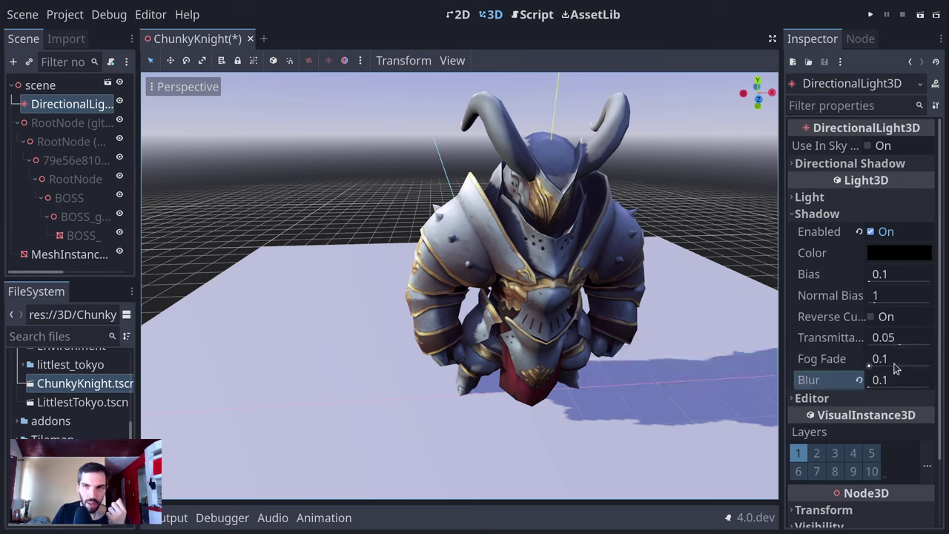
{"action": "left_click", "coordinate": [874, 302]}
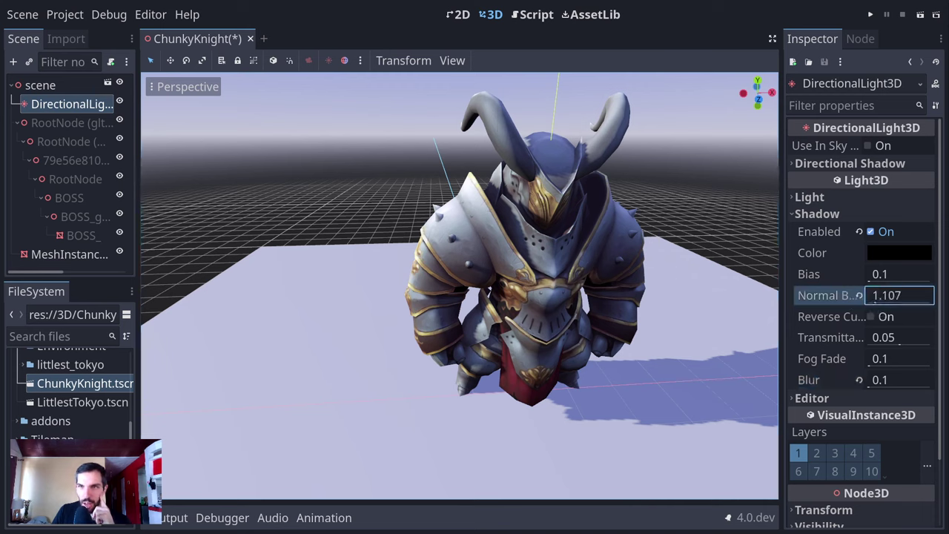
{"action": "mouse_move", "coordinate": [898, 295]}
{"action": "left_mouse_down"}
{"action": "mouse_move", "coordinate": [936, 295]}
{"action": "mouse_move", "coordinate": [882, 295]}
{"action": "left_mouse_up"}
{"action": "type", "text": "1"}
{"action": "key", "text": "Return"}
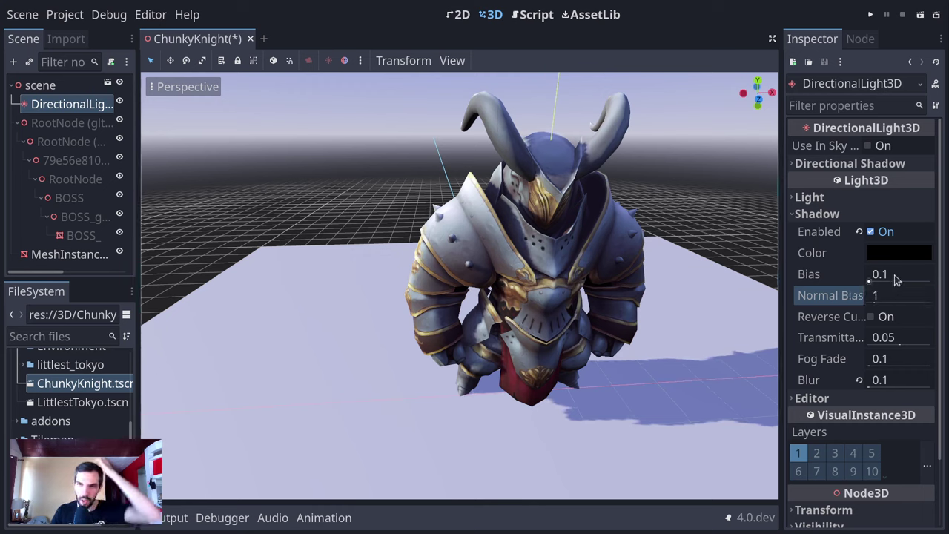
- Collapse the light's Inspector sections and select the scene root node
{"action": "left_click", "coordinate": [819, 213]}
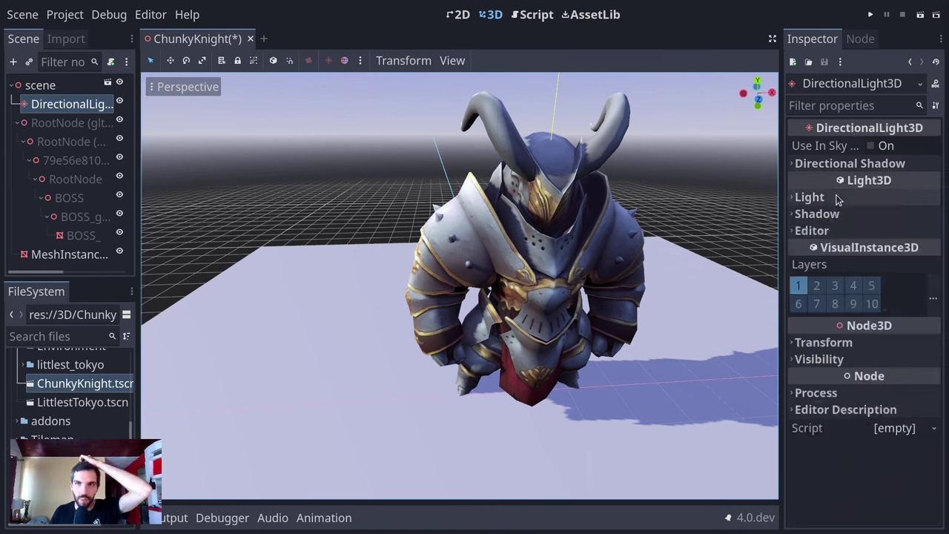
{"action": "left_click", "coordinate": [808, 196]}
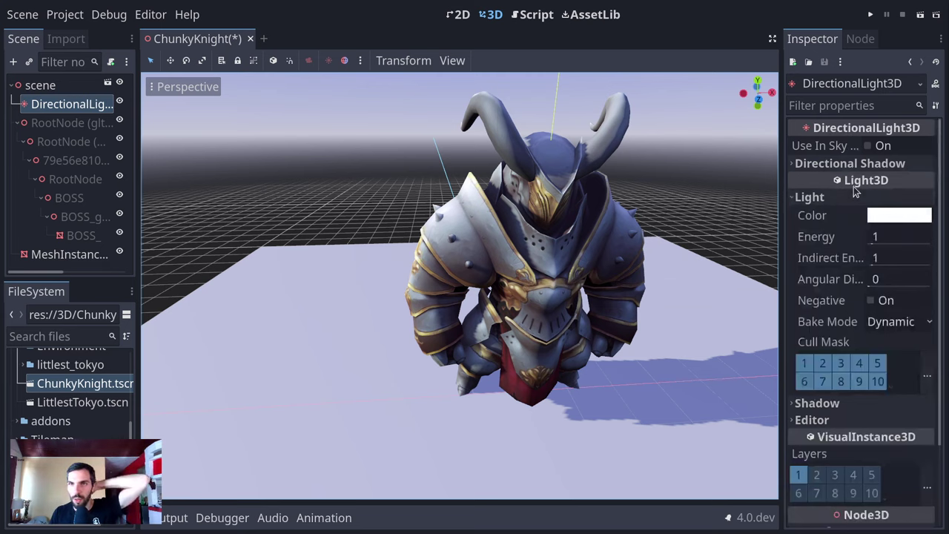
{"action": "left_click", "coordinate": [854, 194]}
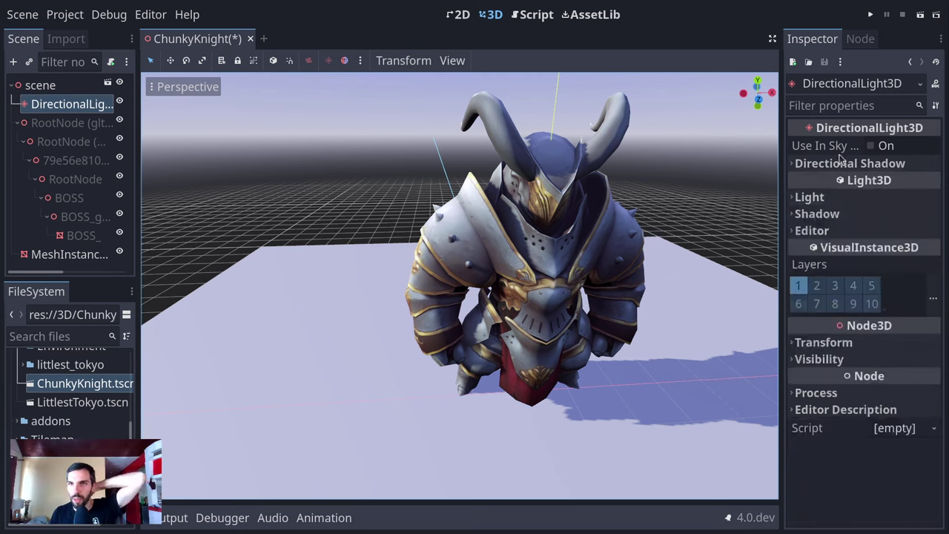
{"action": "left_click", "coordinate": [40, 85]}
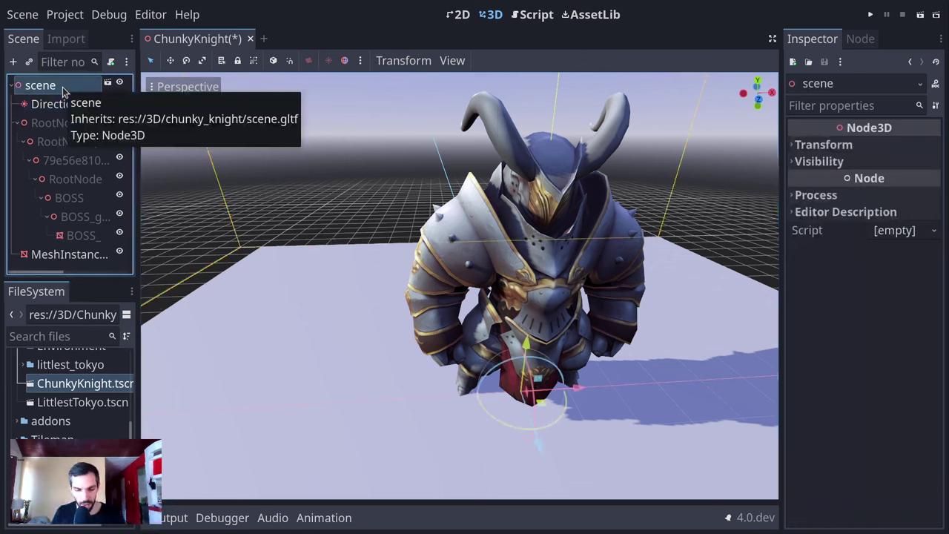
- Add a WorldEnvironment node as a child of the ChunkyKnight scene root
{"action": "key", "text": "ctrl+a"}
{"action": "type", "text": "env"}
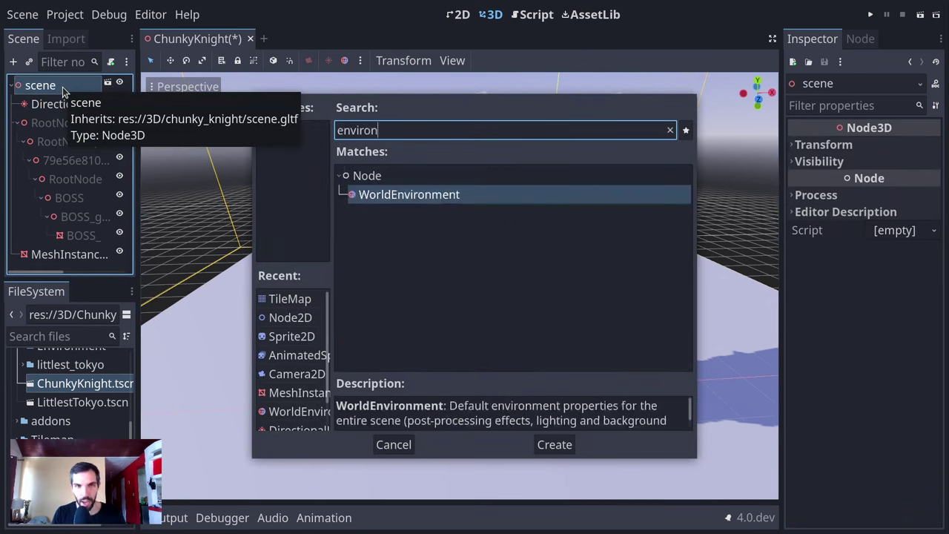
{"action": "key", "text": "Return"}
{"action": "middle_click_drag", "start_coordinate": [696, 353], "coordinate": [689, 247]}
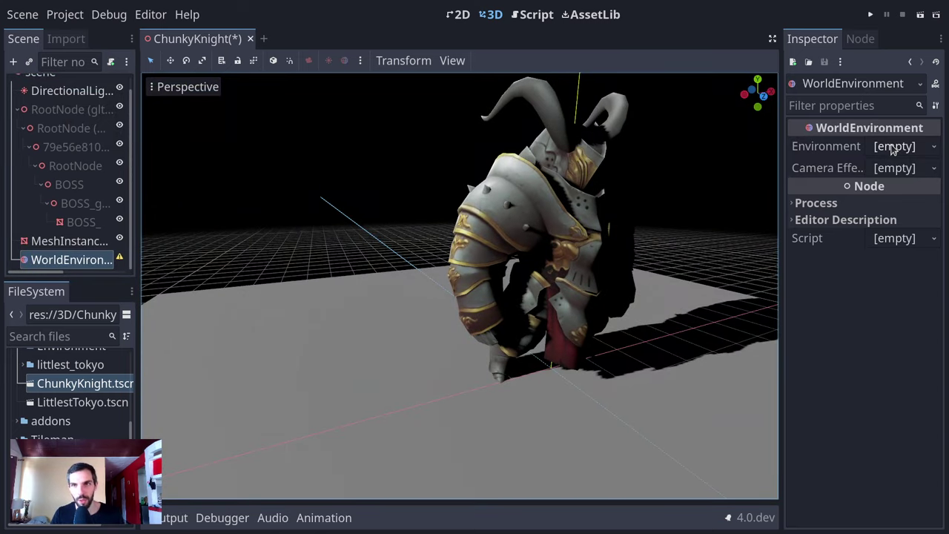
- Give the WorldEnvironment a new Environment resource and widen the Inspector panel
{"action": "left_click", "coordinate": [893, 147]}
{"action": "left_click", "coordinate": [895, 166]}
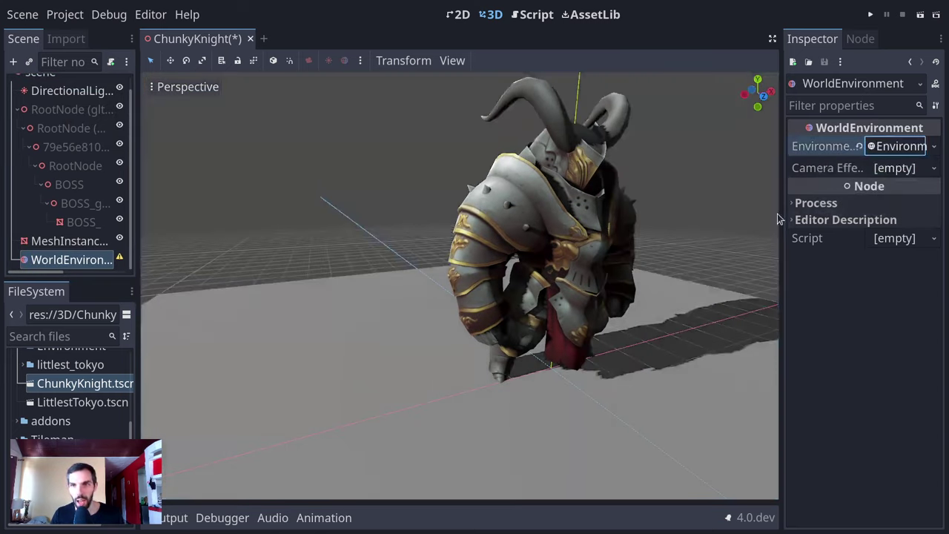
{"action": "scroll", "coordinate": [596, 282], "scroll_direction": "down", "scroll_amount": 6}
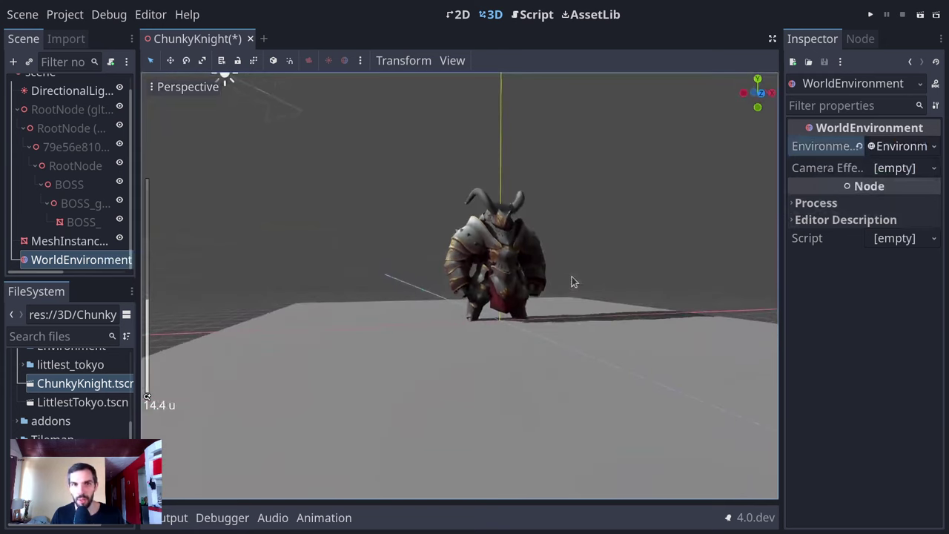
{"action": "middle_click_drag", "start_coordinate": [571, 277], "coordinate": [570, 245]}
{"action": "scroll", "coordinate": [620, 289], "scroll_direction": "up", "scroll_amount": 6}
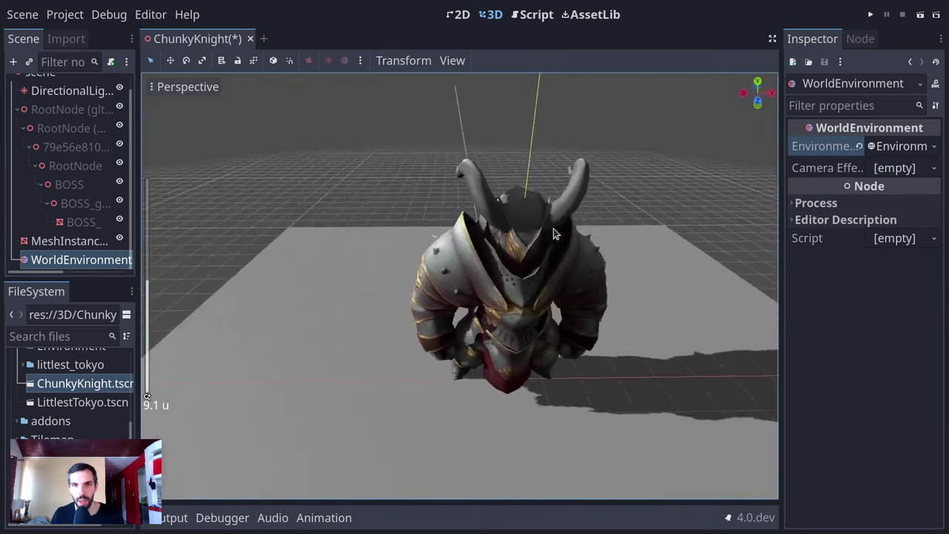
{"action": "left_click_drag", "start_coordinate": [780, 172], "coordinate": [723, 178]}
{"action": "left_click", "coordinate": [875, 169]}
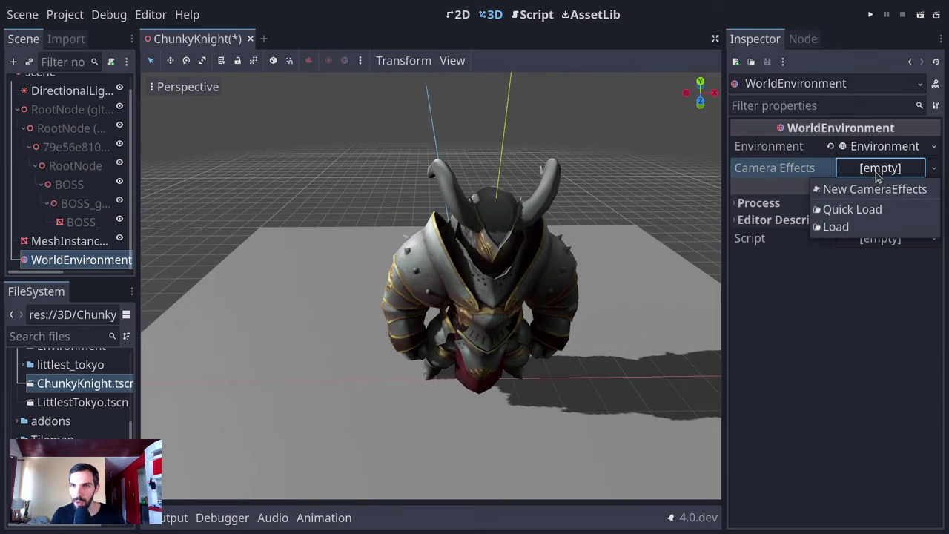
{"action": "left_click", "coordinate": [836, 154]}
- Expand the new Environment resource in the Inspector to edit its settings
{"action": "left_click", "coordinate": [878, 146]}
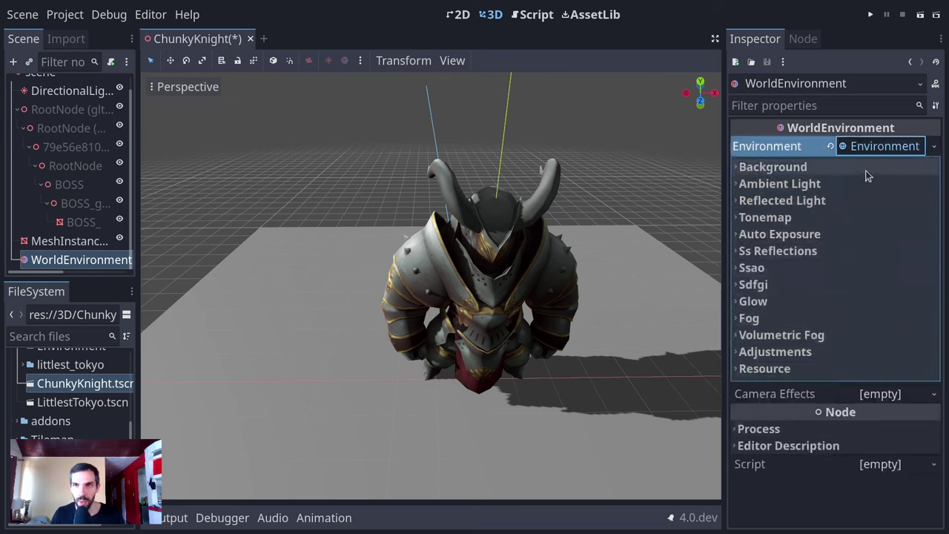
{"action": "left_click", "coordinate": [933, 146]}
{"action": "left_click", "coordinate": [860, 207]}
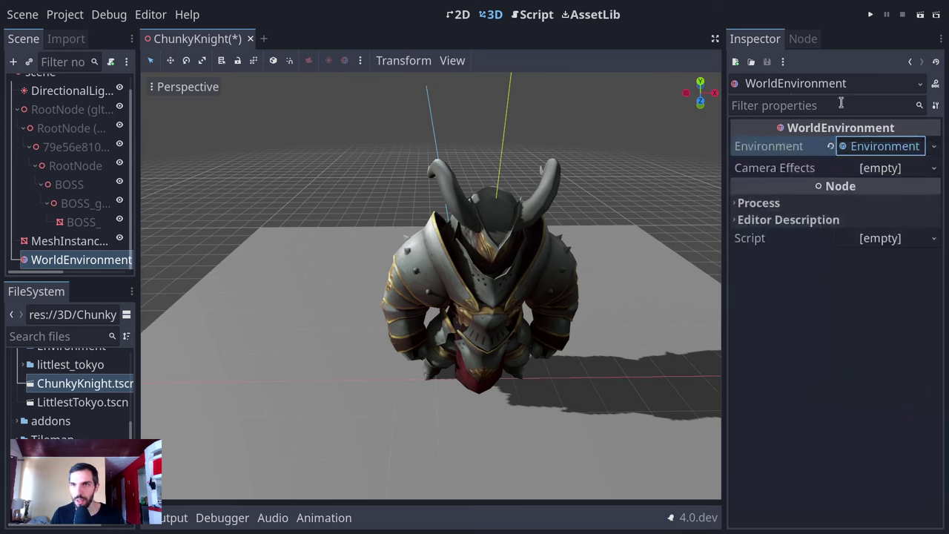
{"action": "left_click", "coordinate": [882, 147]}
{"action": "left_click", "coordinate": [934, 146]}
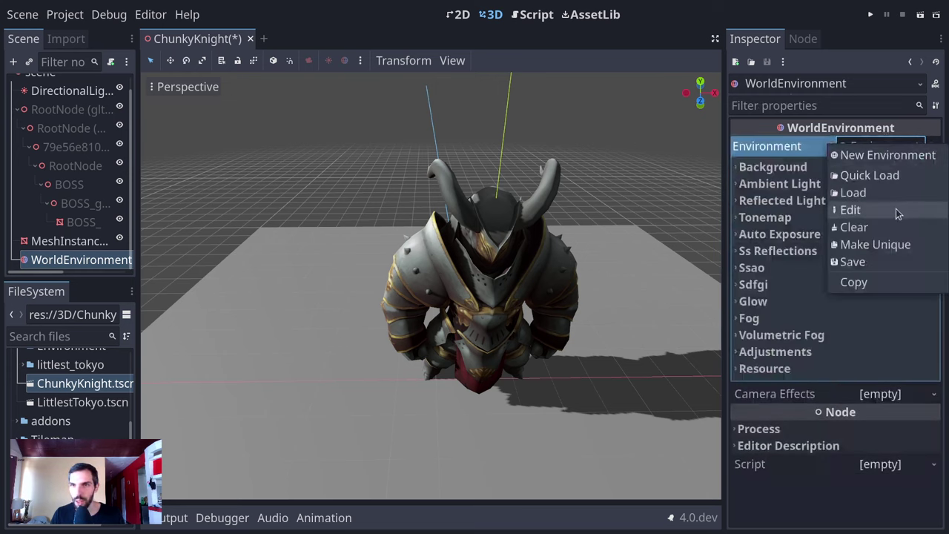
{"action": "left_click", "coordinate": [897, 211]}
{"action": "left_click", "coordinate": [880, 168]}
{"action": "left_click", "coordinate": [882, 146]}
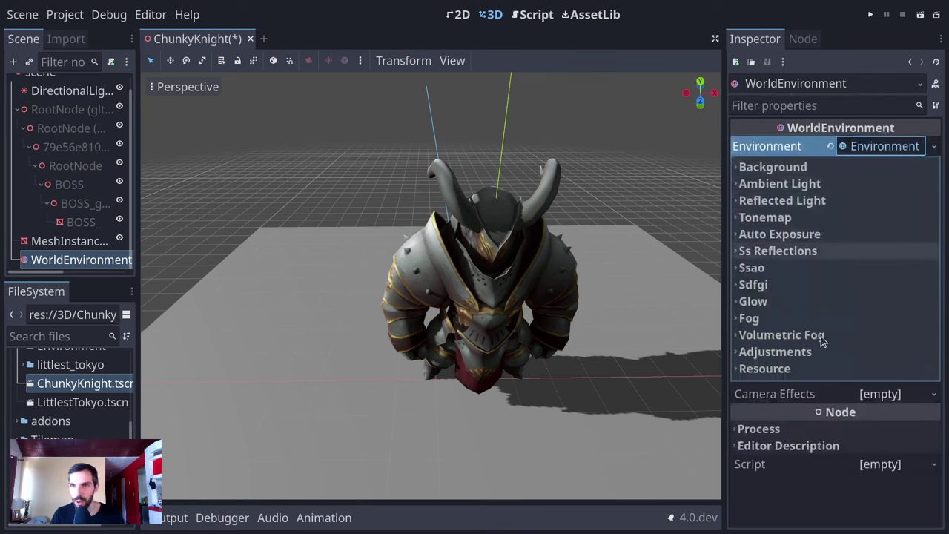
- Set the Environment's Background Mode to Sky
{"action": "left_click", "coordinate": [790, 170]}
{"action": "left_click", "coordinate": [869, 185]}
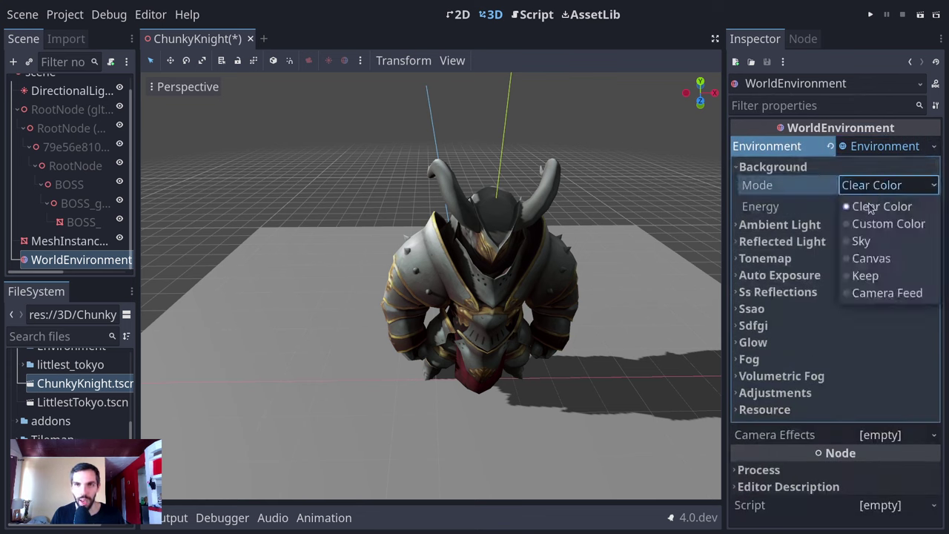
{"action": "left_click", "coordinate": [861, 242]}
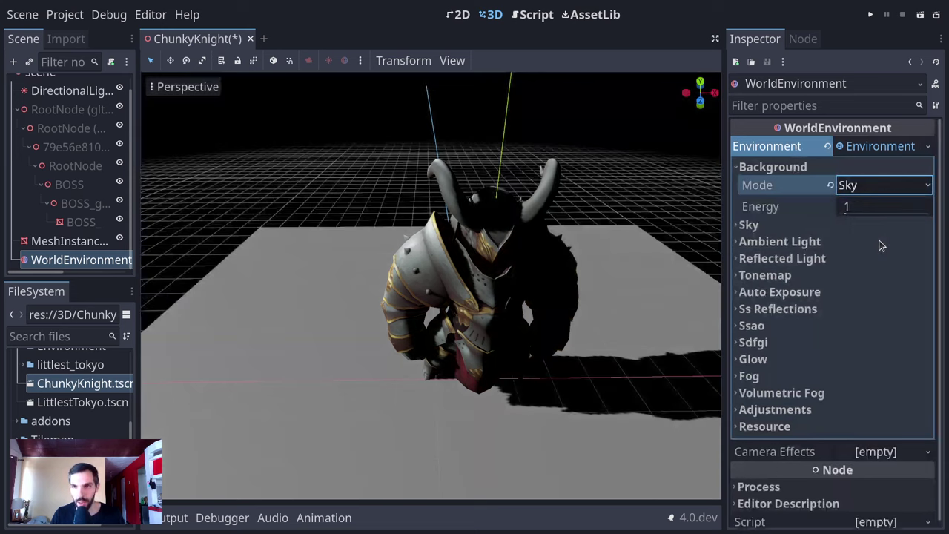
{"action": "middle_click_drag", "start_coordinate": [563, 281], "coordinate": [630, 285]}
{"action": "left_click", "coordinate": [868, 185]}
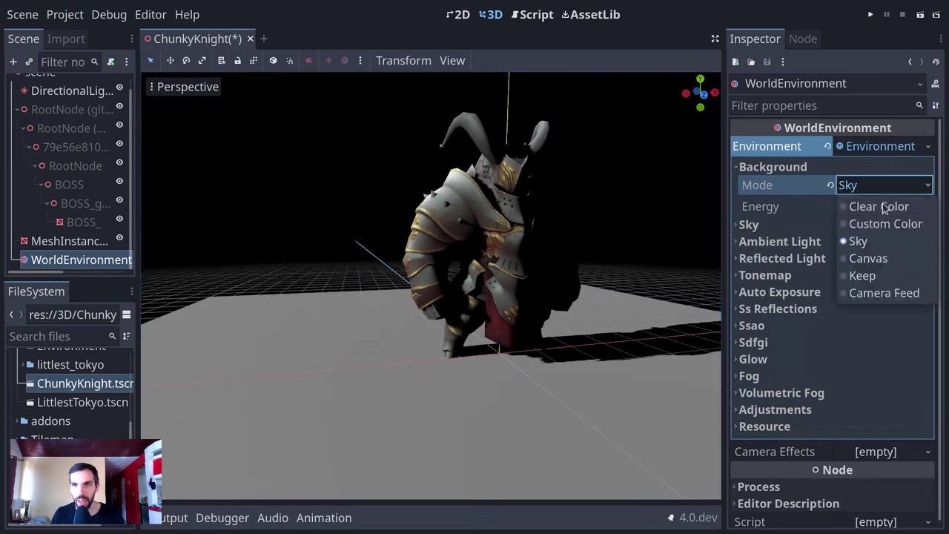
{"action": "left_click", "coordinate": [712, 203]}
- Create a new Sky resource in the Environment's Sky section
{"action": "left_click", "coordinate": [749, 224]}
{"action": "left_click", "coordinate": [899, 245]}
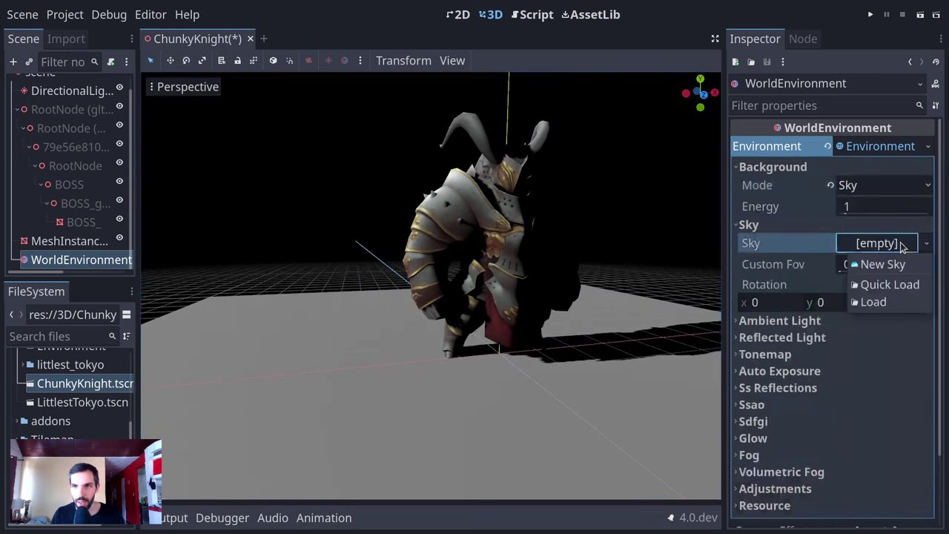
{"action": "left_click", "coordinate": [878, 264]}
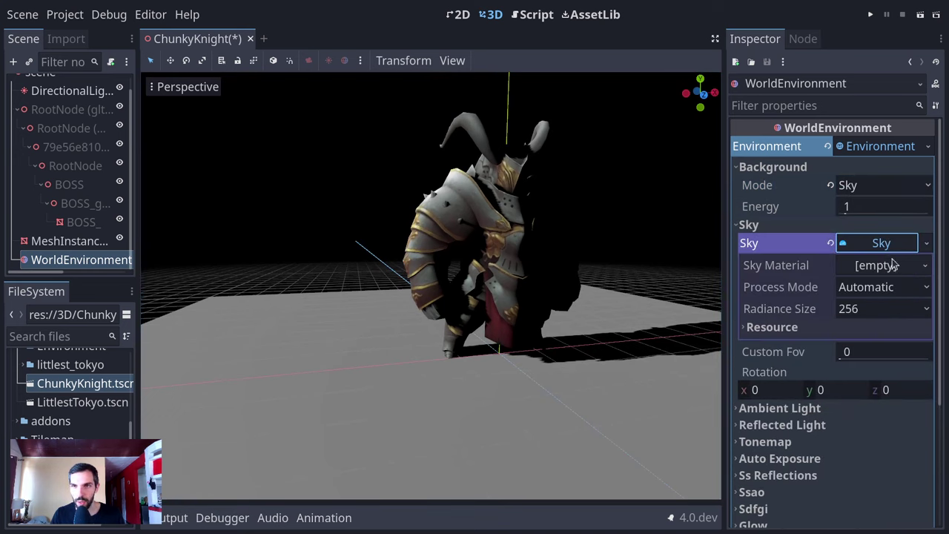
{"action": "left_click", "coordinate": [892, 269]}
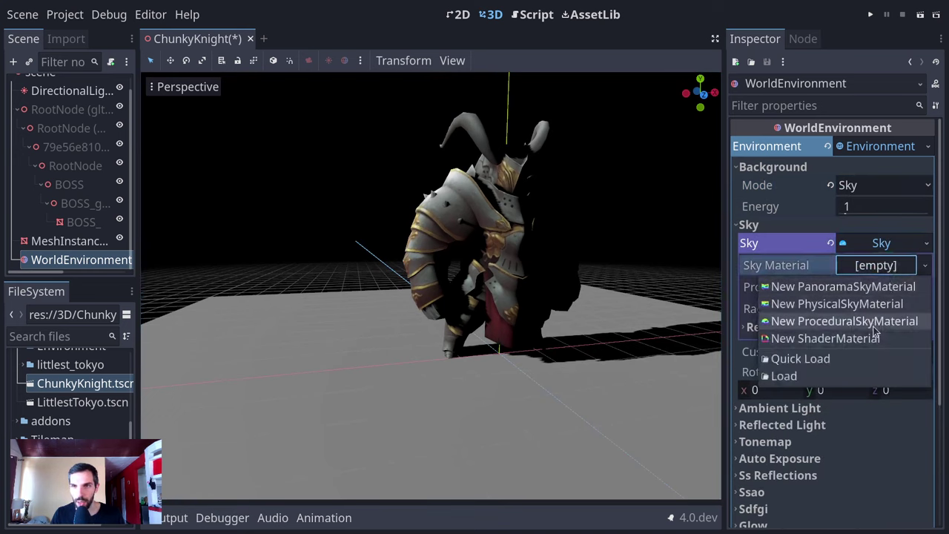
- Replace an initial PanoramaSkyMaterial with a new ProceduralSkyMaterial as the Sky's material
{"action": "left_click", "coordinate": [871, 289]}
{"action": "left_click", "coordinate": [871, 289]}
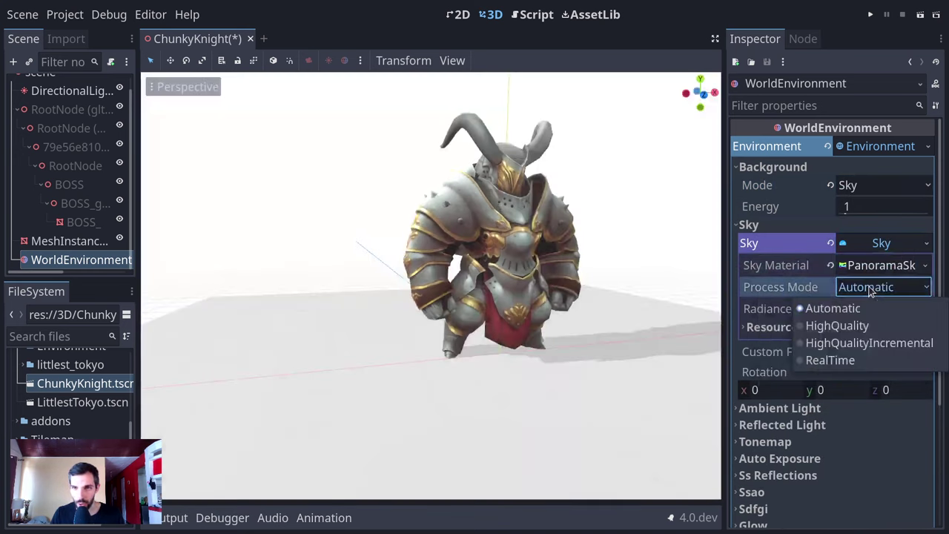
{"action": "left_click", "coordinate": [819, 268]}
{"action": "left_click", "coordinate": [875, 266]}
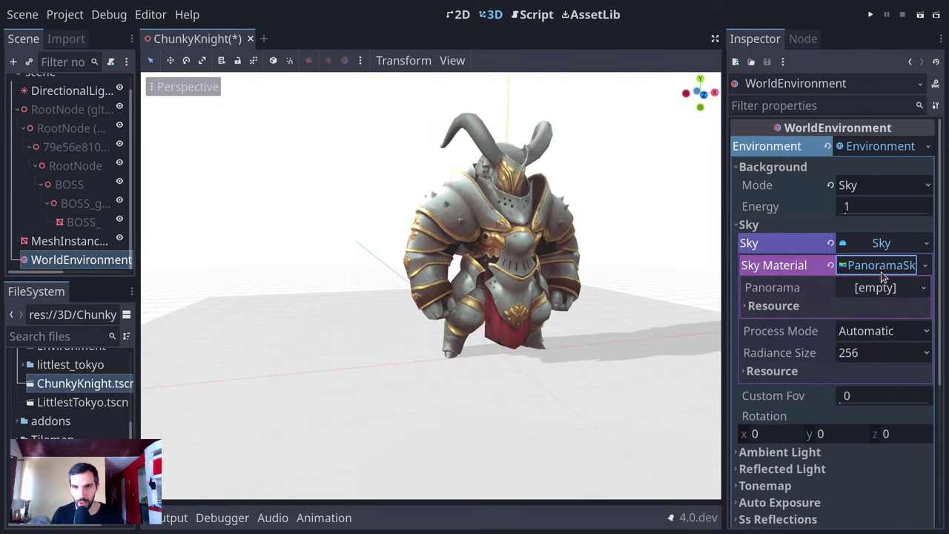
{"action": "right_click", "coordinate": [880, 272]}
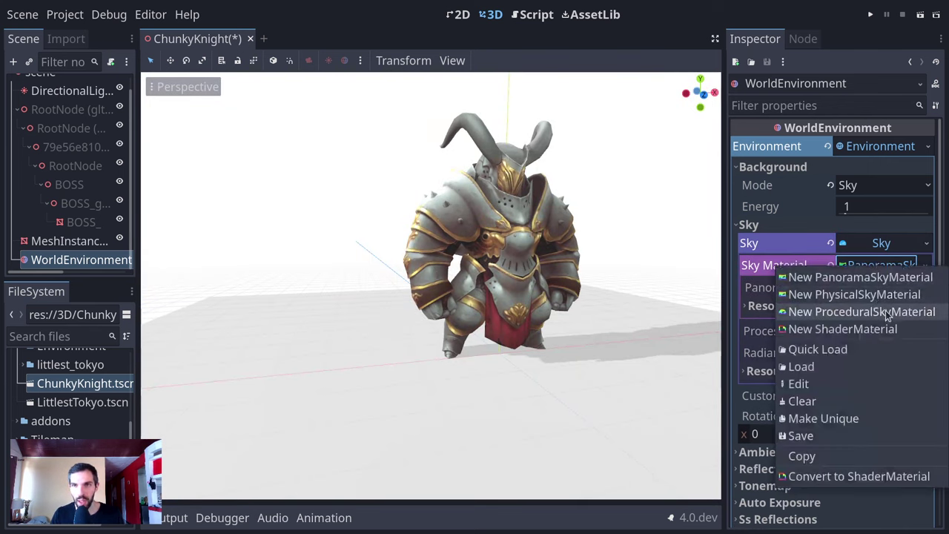
{"action": "left_click", "coordinate": [888, 314]}
- Expand and collapse the procedural sky's Sky, Ground and Sun sections to inspect them
{"action": "mouse_move", "coordinate": [460, 359]}
{"action": "middle_mouse_down"}
{"action": "mouse_move", "coordinate": [574, 348]}
{"action": "mouse_move", "coordinate": [438, 359]}
{"action": "mouse_move", "coordinate": [275, 346]}
{"action": "mouse_move", "coordinate": [479, 334]}
{"action": "mouse_move", "coordinate": [599, 349]}
{"action": "mouse_move", "coordinate": [459, 356]}
{"action": "middle_mouse_up"}
{"action": "scroll", "coordinate": [273, 337], "scroll_direction": "down", "scroll_amount": 3}
{"action": "scroll", "coordinate": [456, 350], "scroll_direction": "up", "scroll_amount": 3}
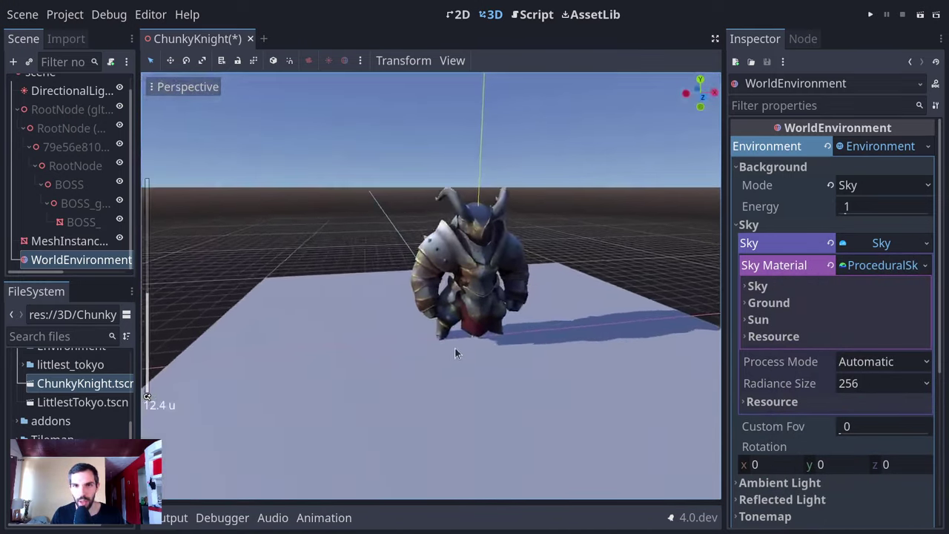
{"action": "left_click", "coordinate": [817, 286]}
{"action": "left_click", "coordinate": [819, 286]}
{"action": "left_click", "coordinate": [800, 318]}
{"action": "left_click", "coordinate": [802, 303]}
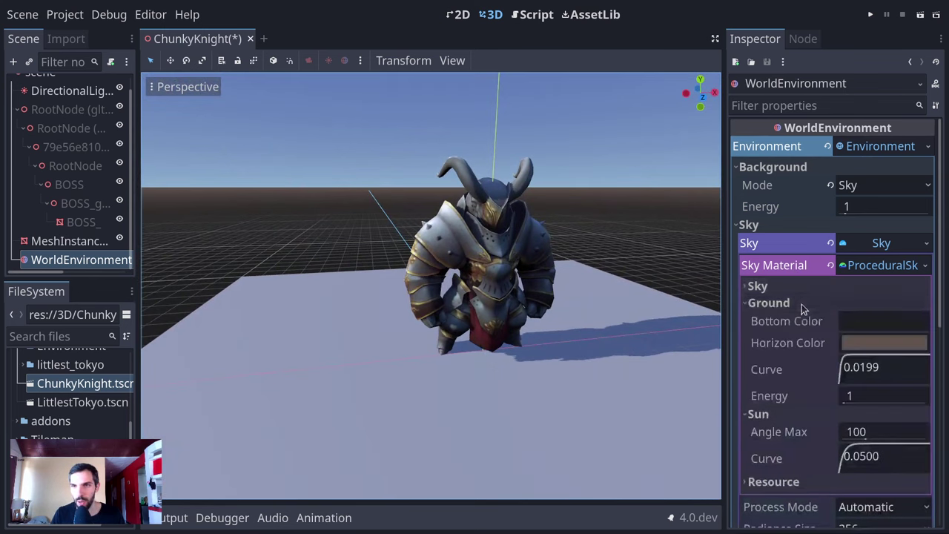
{"action": "left_click", "coordinate": [801, 304]}
{"action": "left_click", "coordinate": [798, 286]}
{"action": "left_click", "coordinate": [798, 286]}
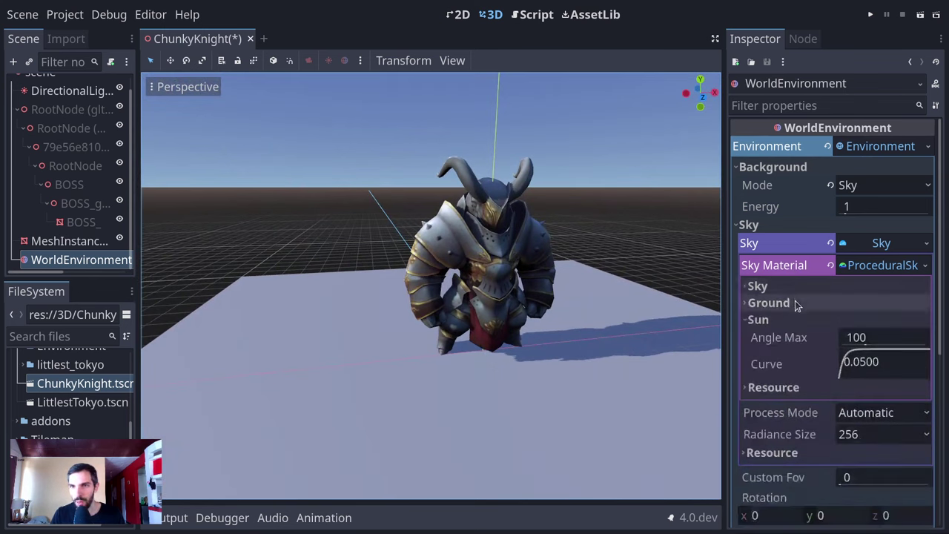
{"action": "left_click", "coordinate": [795, 319]}
{"action": "scroll", "coordinate": [795, 316], "scroll_direction": "down", "scroll_amount": 2}
{"action": "scroll", "coordinate": [380, 250], "scroll_direction": "down", "scroll_amount": 6}
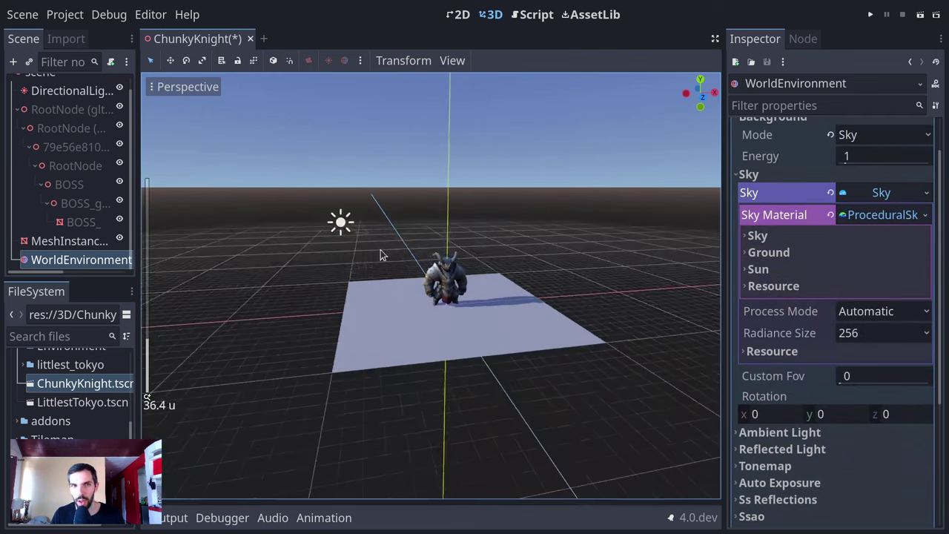
{"action": "left_click", "coordinate": [353, 231]}
{"action": "middle_click_drag", "start_coordinate": [353, 230], "coordinate": [285, 204]}
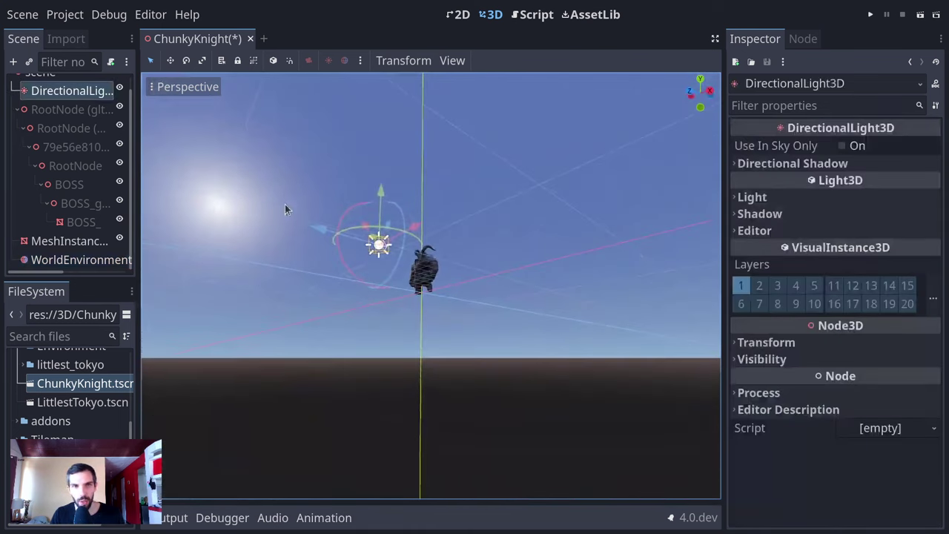
{"action": "mouse_move", "coordinate": [407, 220]}
{"action": "left_mouse_down"}
{"action": "mouse_move", "coordinate": [415, 249]}
{"action": "mouse_move", "coordinate": [393, 214]}
{"action": "left_mouse_up"}
{"action": "middle_click_drag", "start_coordinate": [315, 232], "coordinate": [74, 264]}
{"action": "scroll", "coordinate": [451, 339], "scroll_direction": "up", "scroll_amount": 5}
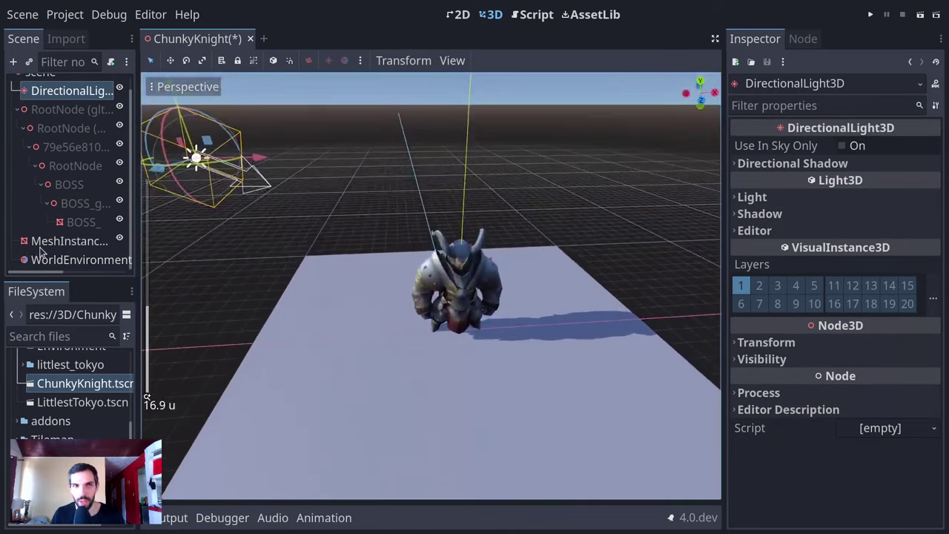
{"action": "left_click", "coordinate": [50, 260]}
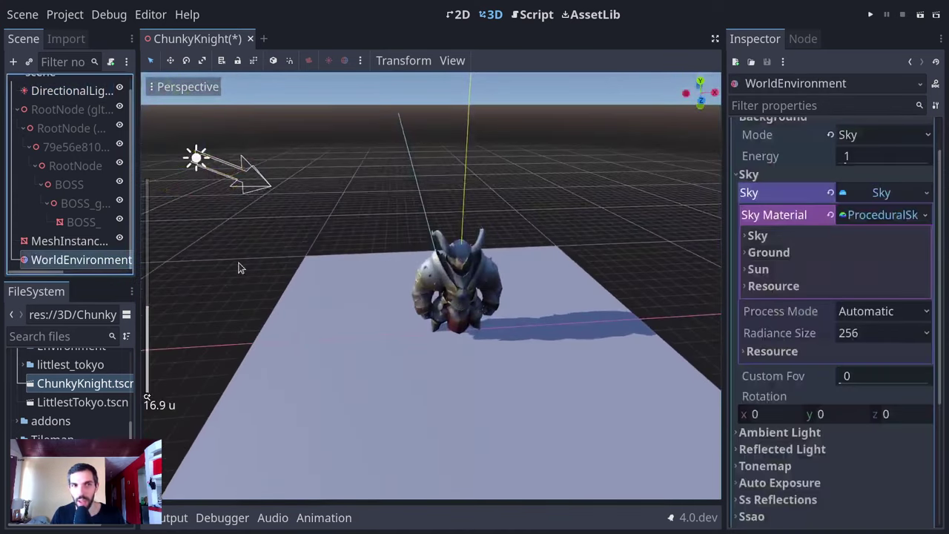
- Switch the Sky Material to a new PhysicalSkyMaterial and view the resulting sky
{"action": "left_click", "coordinate": [874, 215]}
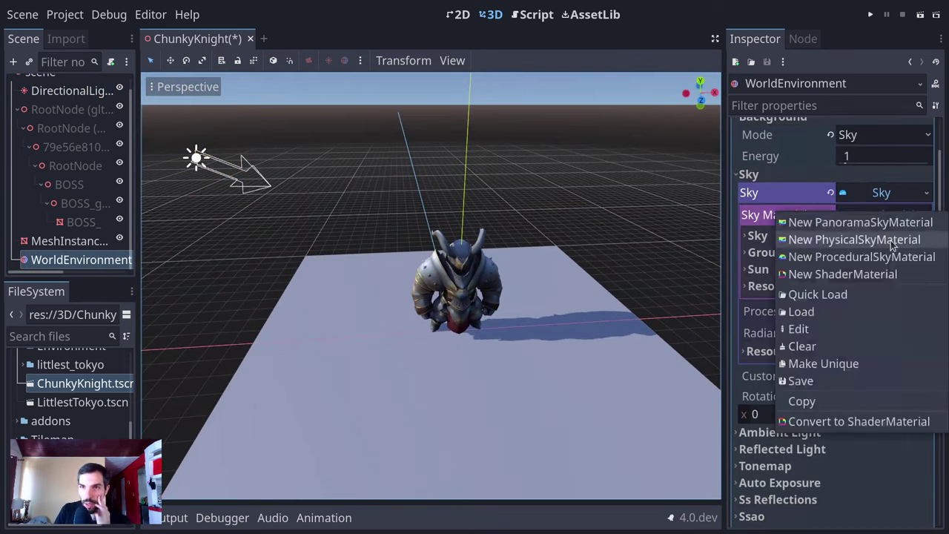
{"action": "left_click", "coordinate": [854, 239]}
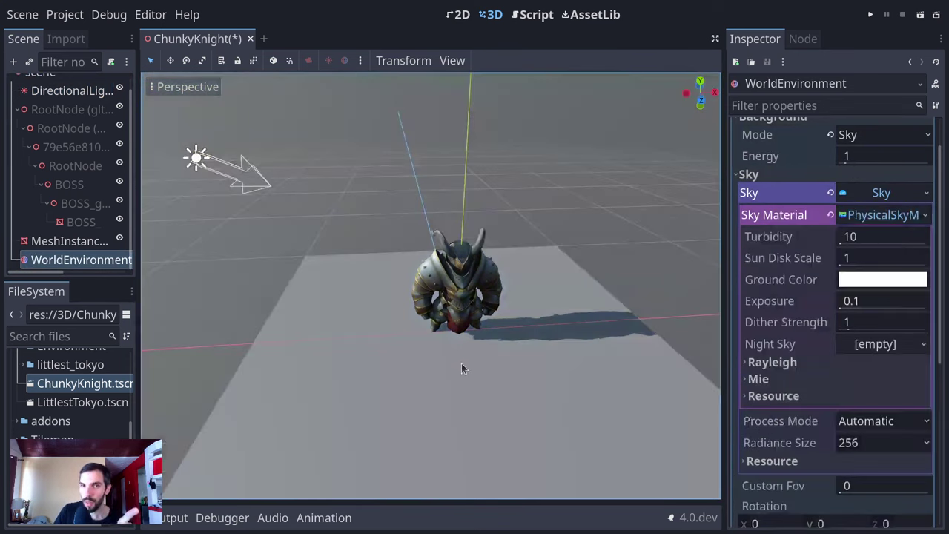
{"action": "middle_click_drag", "start_coordinate": [461, 369], "coordinate": [563, 285]}
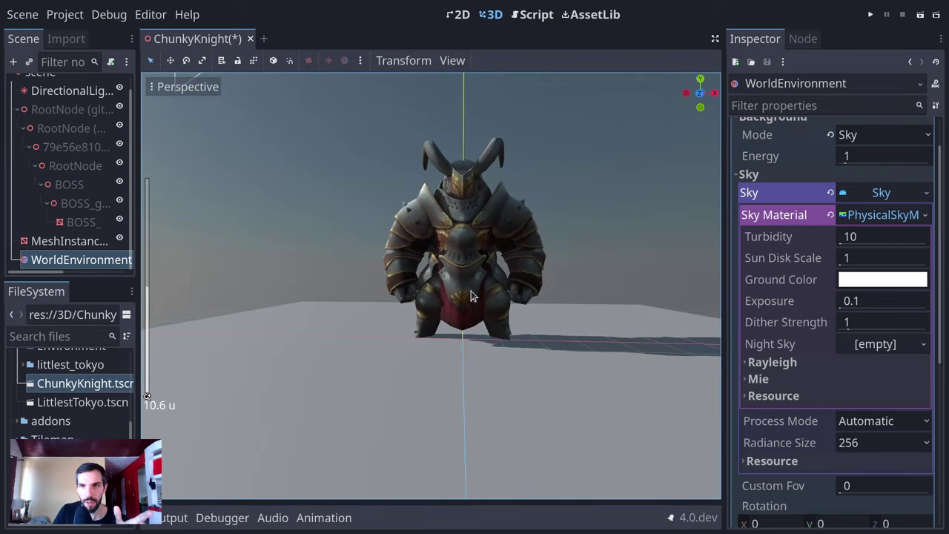
{"action": "middle_click_drag", "start_coordinate": [312, 289], "coordinate": [541, 266]}
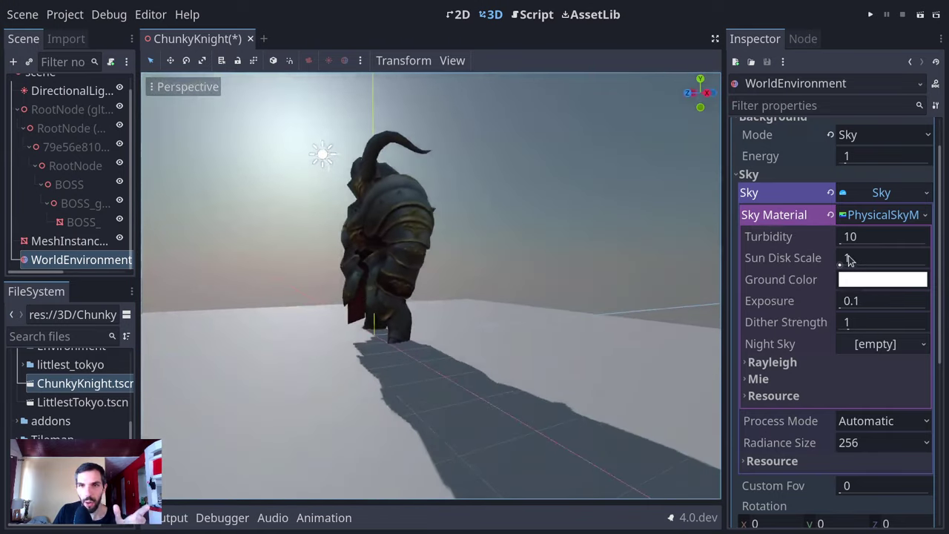
- Set Sun Disk Scale to 0, try Turbidity 9.6 before restoring 10, and adjust Exposure and Dither
{"action": "left_click", "coordinate": [875, 259]}
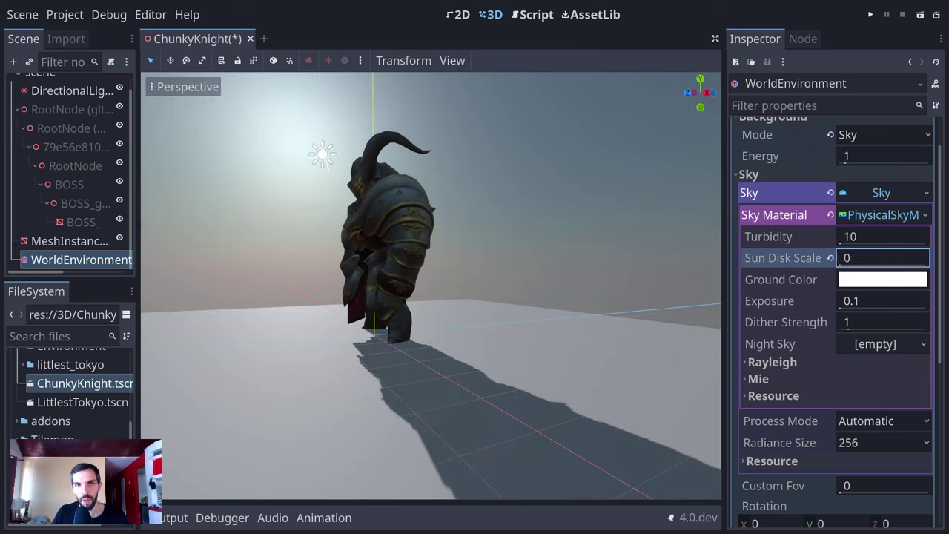
{"action": "key", "text": "Return"}
{"action": "left_click", "coordinate": [878, 241]}
{"action": "type", "text": "9.6"}
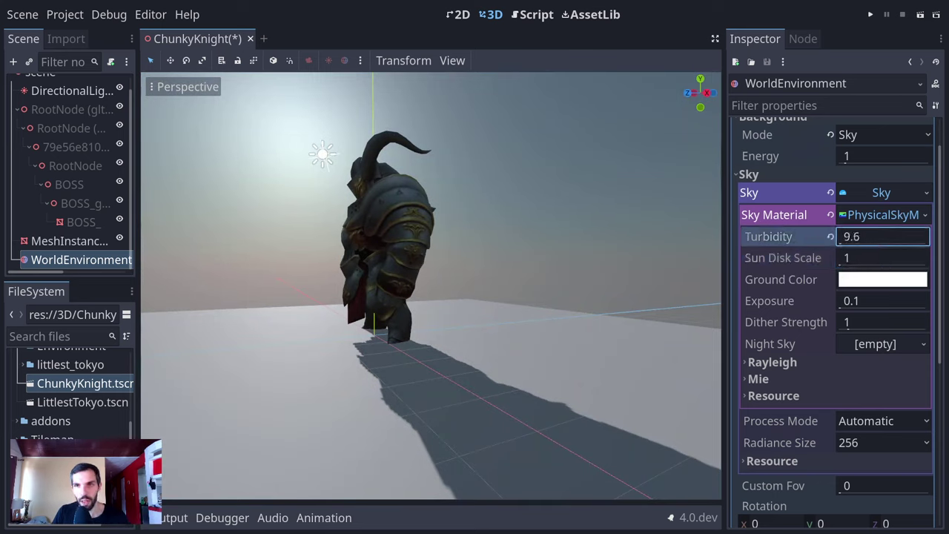
{"action": "left_click_drag", "start_coordinate": [882, 236], "coordinate": [845, 236]}
{"action": "left_click", "coordinate": [830, 236]}
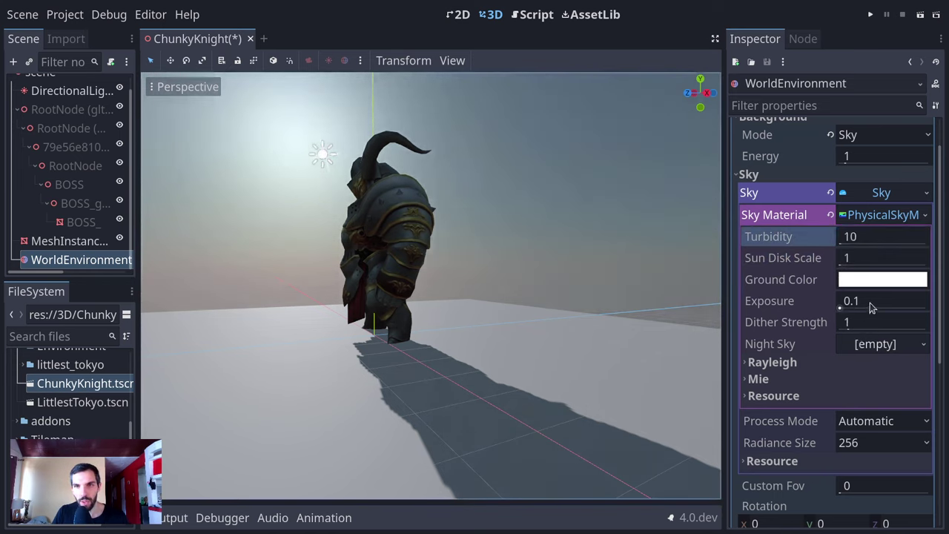
{"action": "left_click_drag", "start_coordinate": [871, 307], "coordinate": [835, 334]}
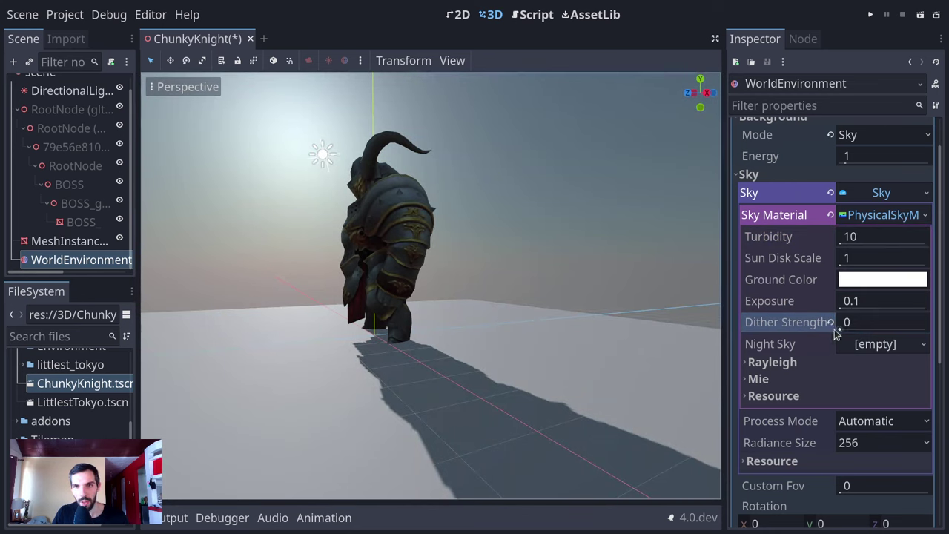
{"action": "left_click", "coordinate": [94, 243]}
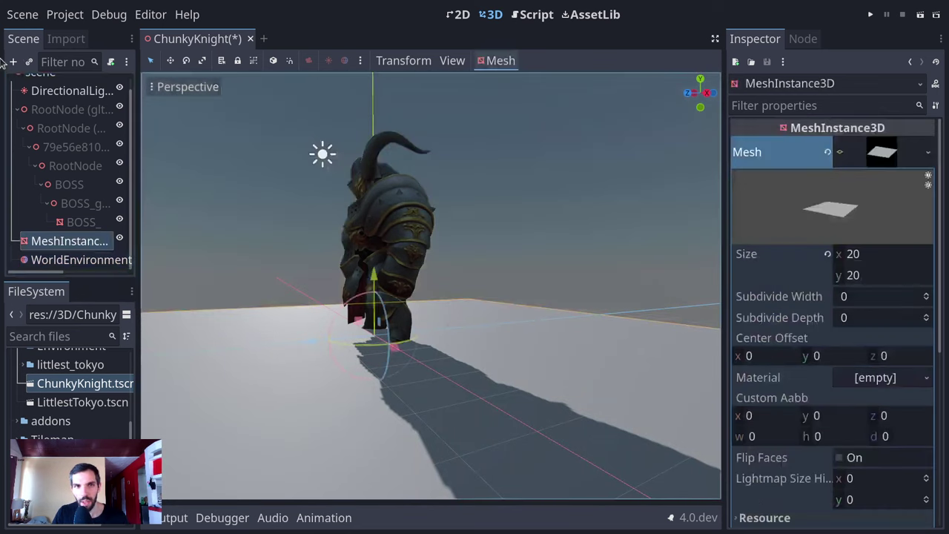
- Select the DirectionalLight3D and rotate it to lower the sun
{"action": "left_click", "coordinate": [63, 77]}
{"action": "left_click", "coordinate": [53, 90]}
{"action": "scroll", "coordinate": [202, 127], "scroll_direction": "down", "scroll_amount": 3}
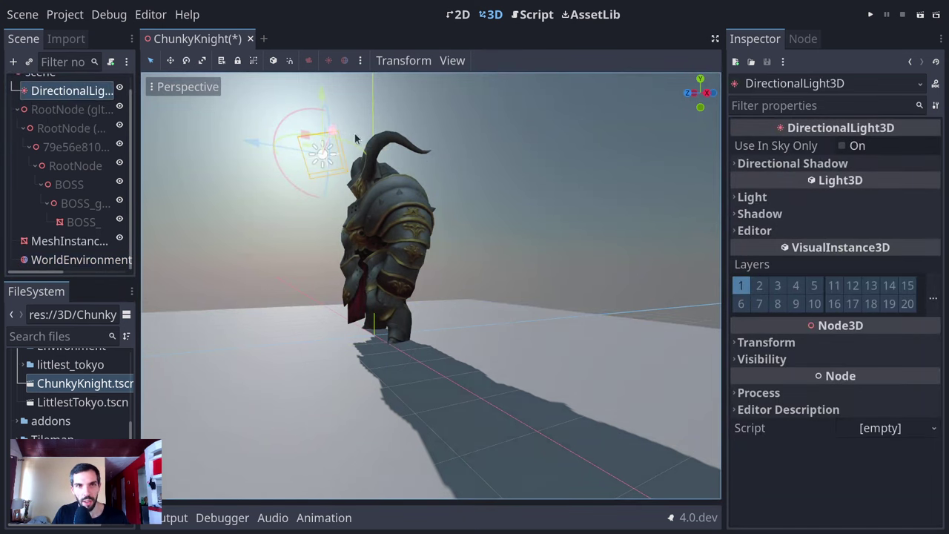
{"action": "middle_click_drag", "start_coordinate": [201, 126], "coordinate": [383, 139]}
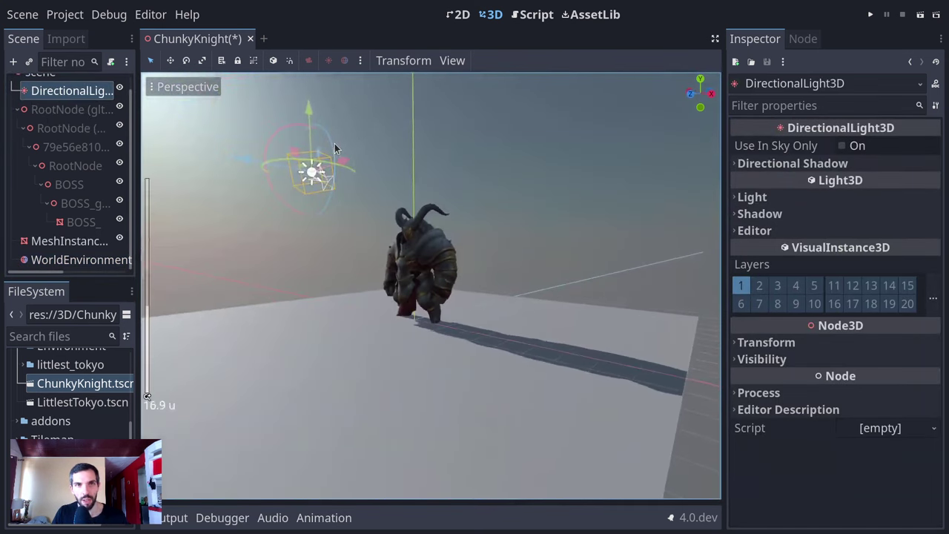
{"action": "left_click_drag", "start_coordinate": [334, 143], "coordinate": [347, 62]}
{"action": "middle_click_drag", "start_coordinate": [415, 223], "coordinate": [458, 243]}
- Rotate the light back to daylight and sweep the sun across the sky
{"action": "mouse_move", "coordinate": [320, 142]}
{"action": "left_mouse_down"}
{"action": "mouse_move", "coordinate": [340, 163]}
{"action": "mouse_move", "coordinate": [331, 144]}
{"action": "left_mouse_up"}
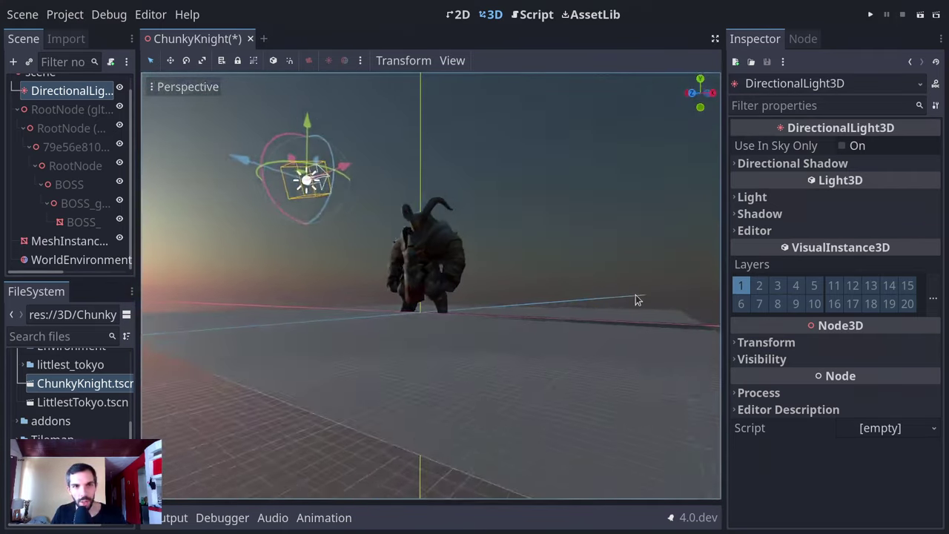
{"action": "middle_click_drag", "start_coordinate": [635, 298], "coordinate": [535, 324]}
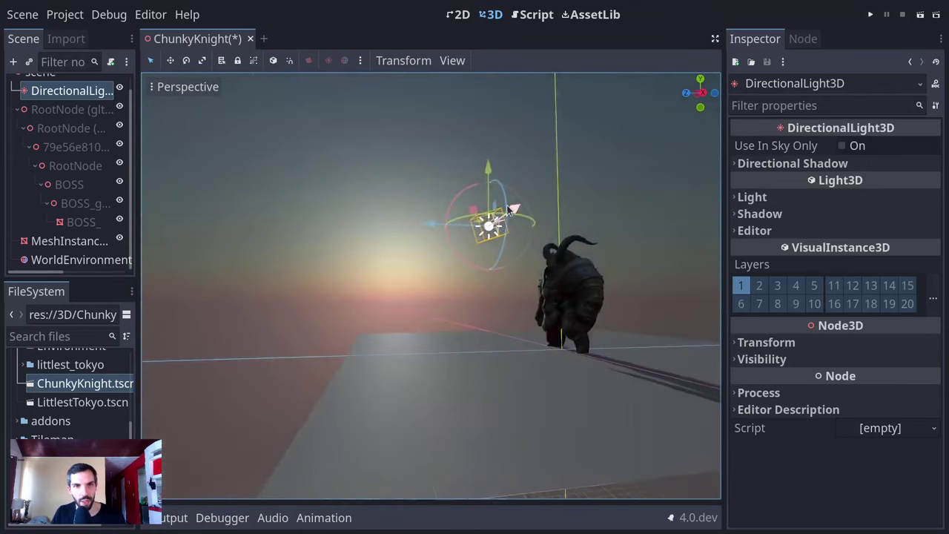
{"action": "mouse_move", "coordinate": [504, 187]}
{"action": "left_mouse_down"}
{"action": "mouse_move", "coordinate": [532, 259]}
{"action": "mouse_move", "coordinate": [506, 355]}
{"action": "mouse_move", "coordinate": [503, 182]}
{"action": "left_mouse_up"}
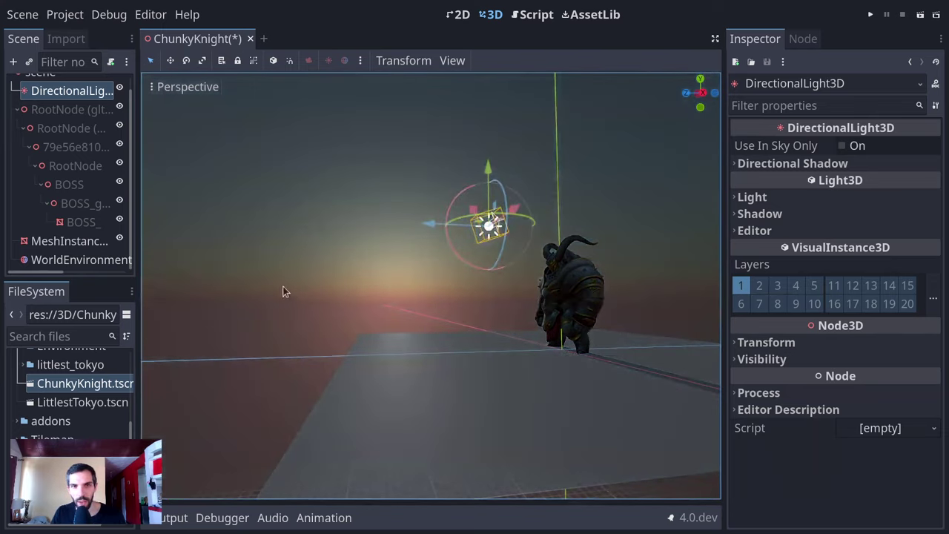
{"action": "middle_click_drag", "start_coordinate": [283, 291], "coordinate": [468, 260]}
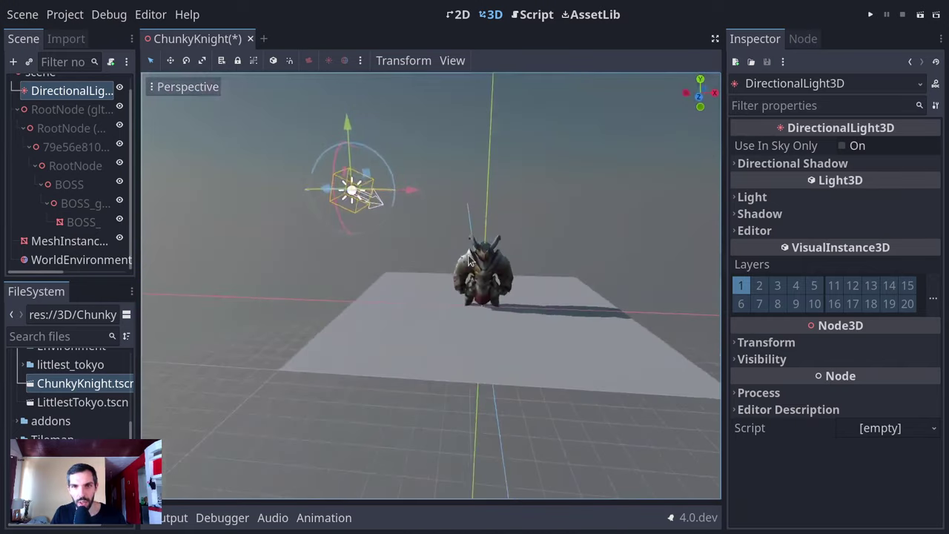
{"action": "left_click", "coordinate": [84, 257]}
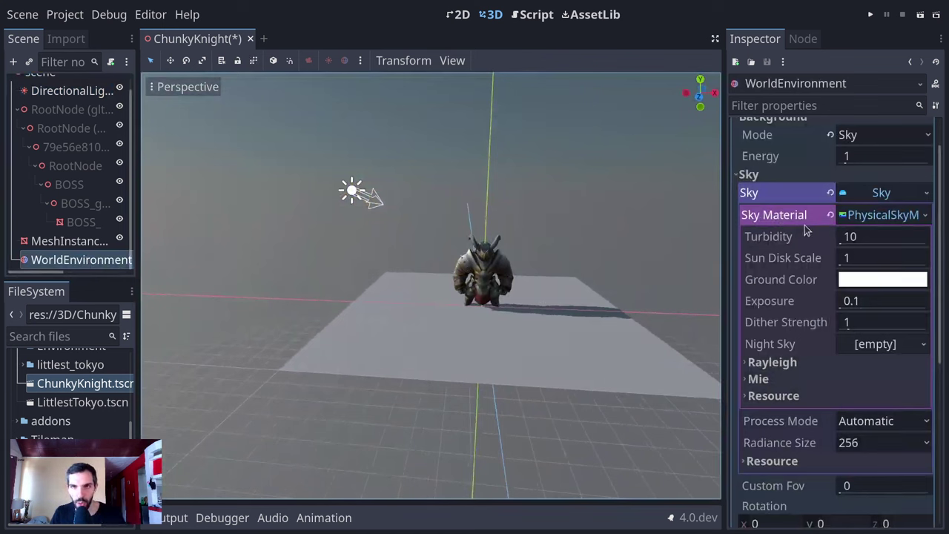
- Try Rayleigh Coefficient values like 2.25, then reset it to the default 2
{"action": "left_click", "coordinate": [772, 362]}
{"action": "middle_click_drag", "start_coordinate": [459, 363], "coordinate": [362, 327]}
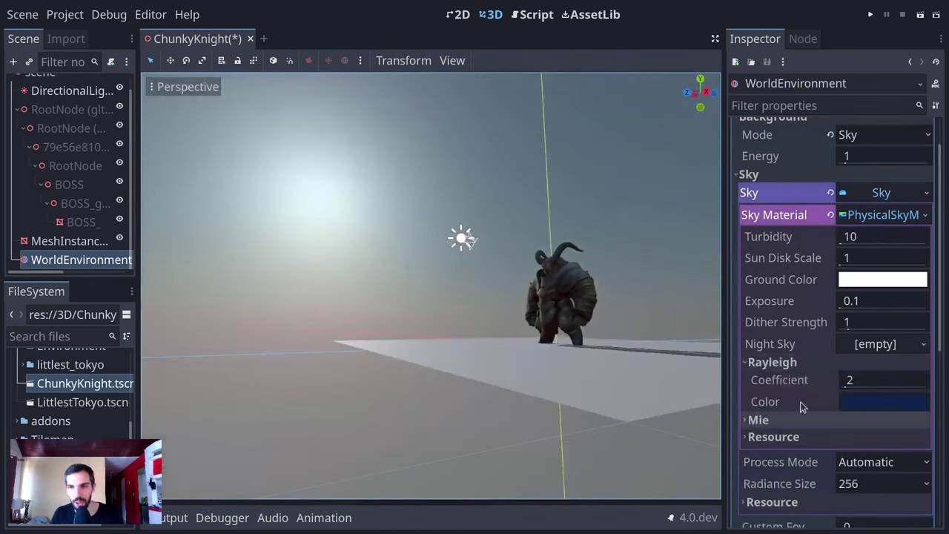
{"action": "left_click", "coordinate": [815, 425]}
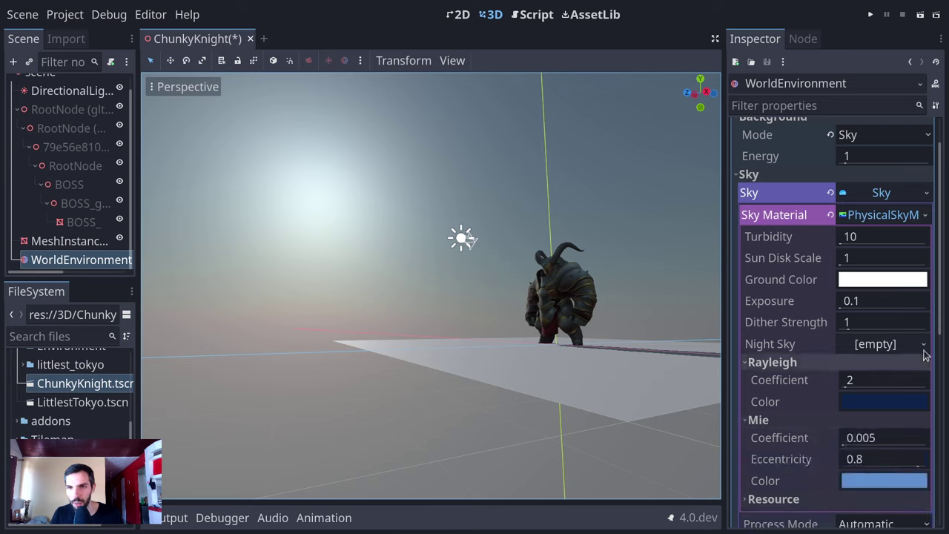
{"action": "left_click", "coordinate": [856, 381]}
{"action": "type", "text": "2.25"}
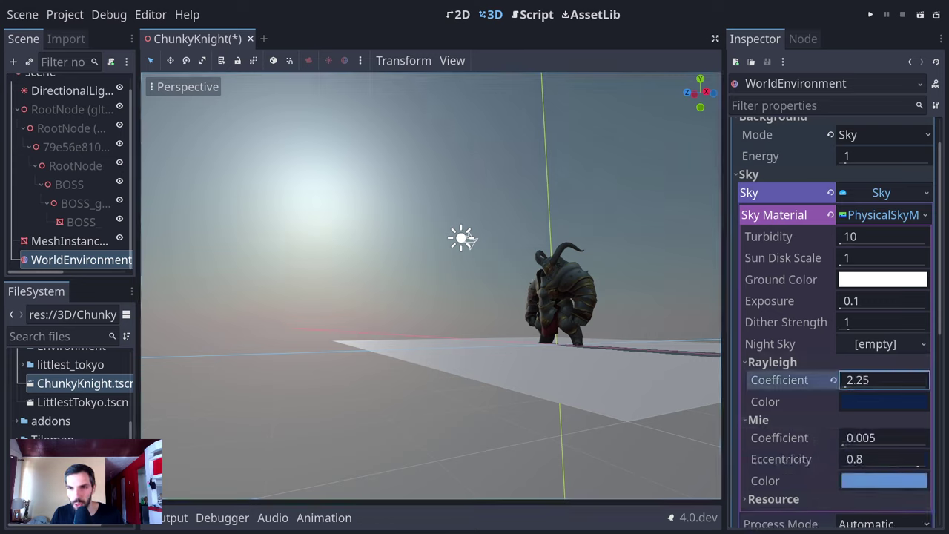
{"action": "mouse_move", "coordinate": [856, 381]}
{"action": "left_mouse_down"}
{"action": "mouse_move", "coordinate": [889, 381]}
{"action": "mouse_move", "coordinate": [847, 381]}
{"action": "left_mouse_up"}
{"action": "left_click_drag", "start_coordinate": [882, 379], "coordinate": [853, 379]}
{"action": "left_click", "coordinate": [833, 379]}
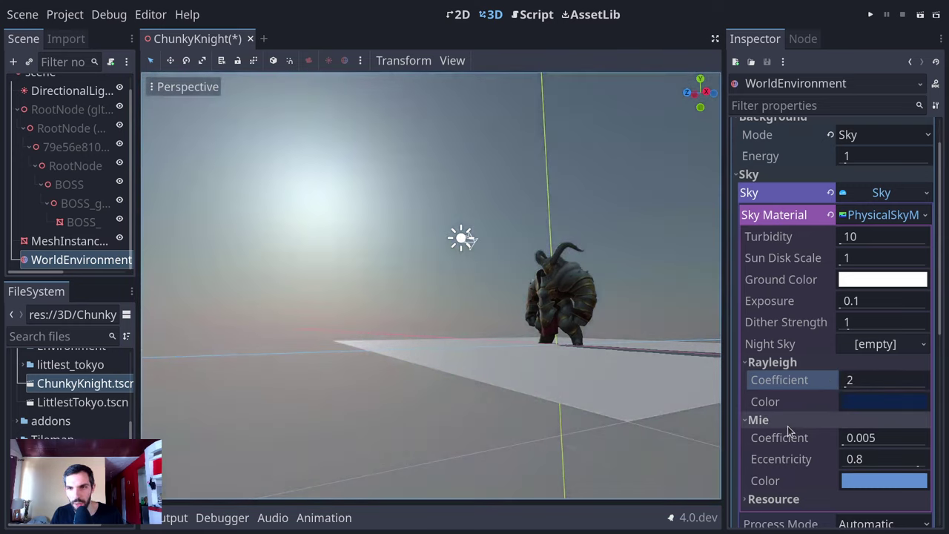
{"action": "left_click", "coordinate": [815, 361]}
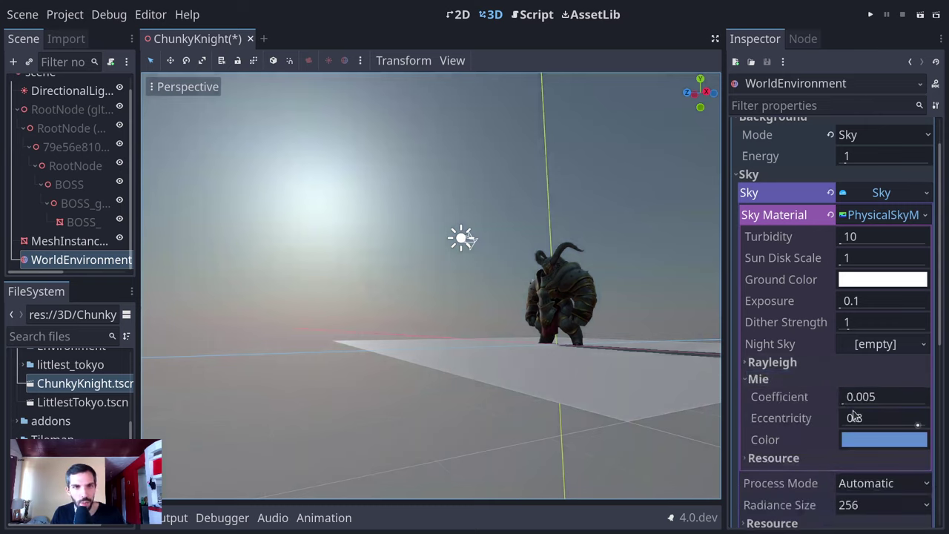
- Vary Mie Eccentricity and Coefficient, restoring eccentricity 0.8 and coefficient 0.005
{"action": "mouse_move", "coordinate": [916, 422]}
{"action": "left_mouse_down"}
{"action": "mouse_move", "coordinate": [868, 422]}
{"action": "mouse_move", "coordinate": [927, 422]}
{"action": "mouse_move", "coordinate": [908, 422]}
{"action": "mouse_move", "coordinate": [919, 429]}
{"action": "mouse_move", "coordinate": [923, 419]}
{"action": "left_mouse_up"}
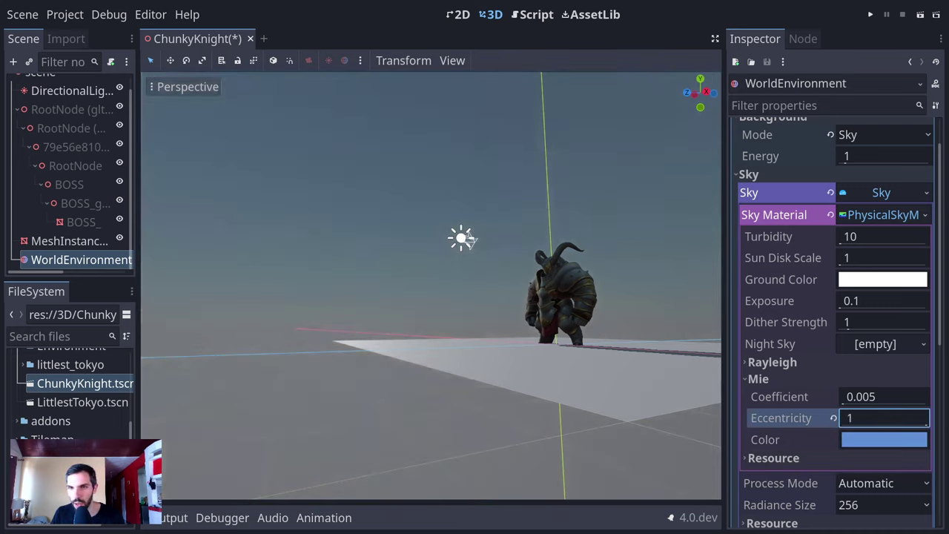
{"action": "left_click", "coordinate": [882, 418]}
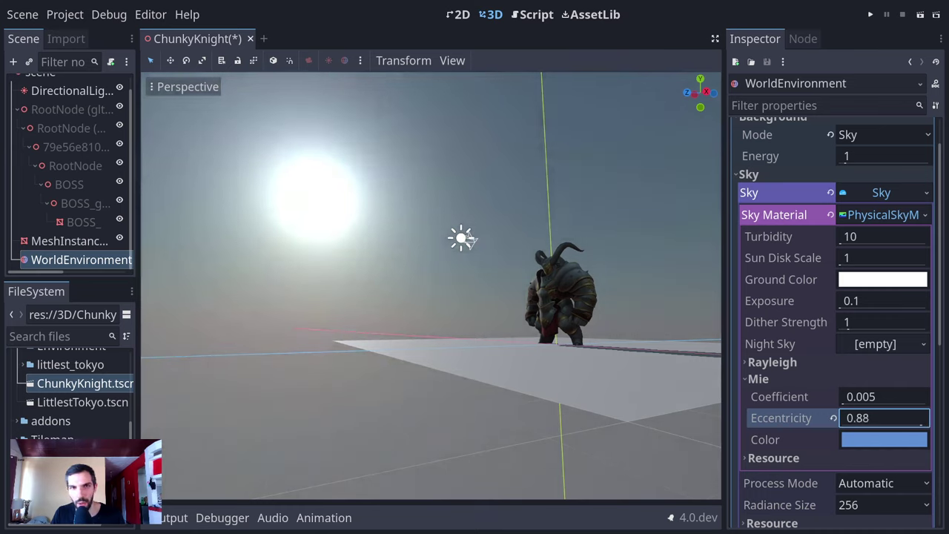
{"action": "key", "text": "BackSpace"}
{"action": "key", "text": "Return"}
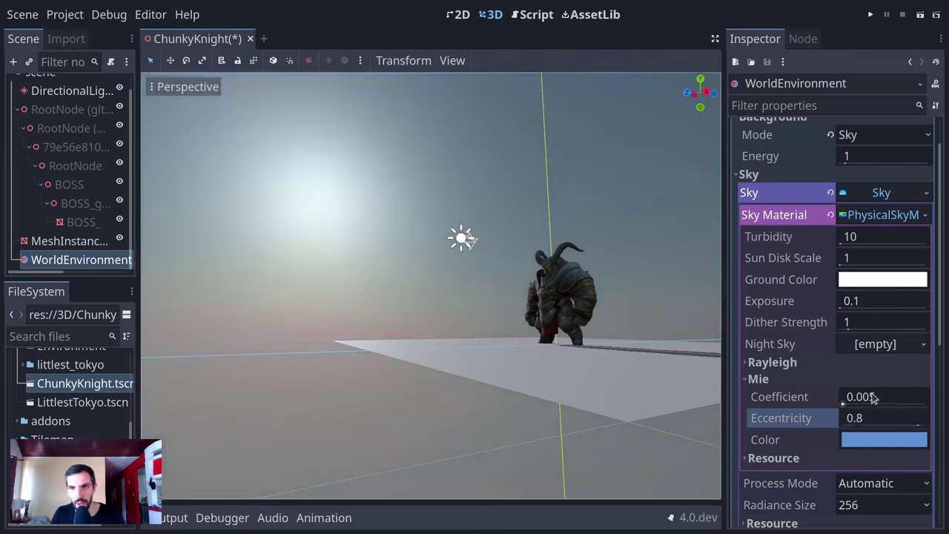
{"action": "left_click_drag", "start_coordinate": [873, 398], "coordinate": [529, 383]}
{"action": "left_click", "coordinate": [780, 379]}
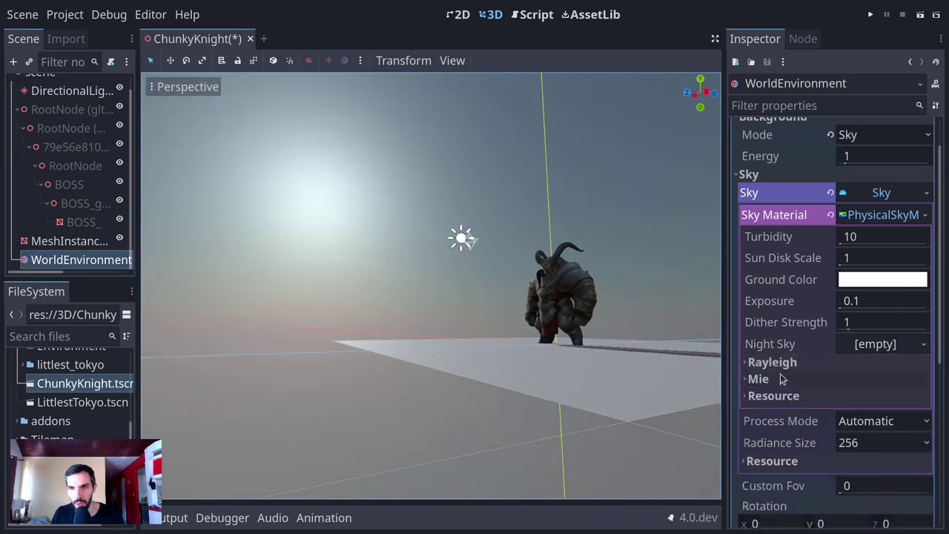
{"action": "key", "text": "alt+Tab"}
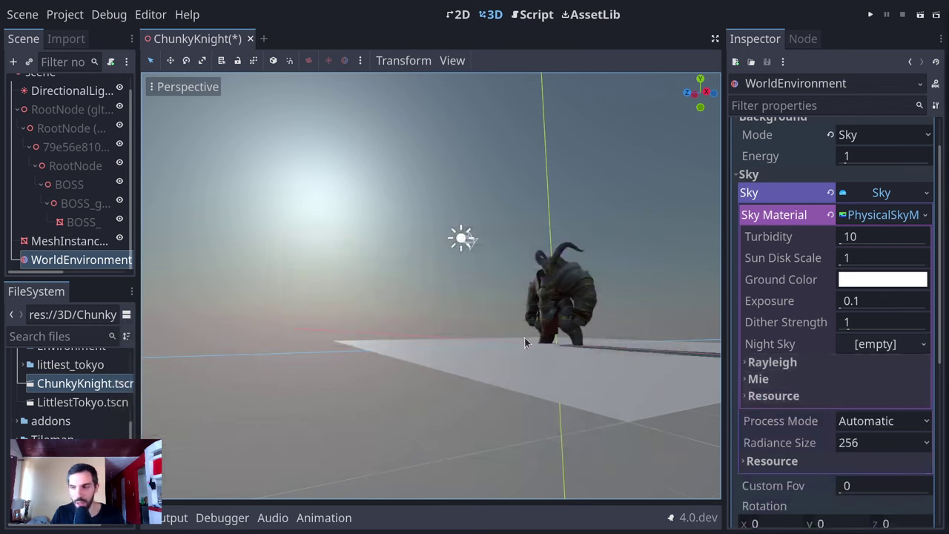
- Switch to the Godot Docs in Brave and search the docs for "sky"
{"action": "key", "text": "alt+Tab"}
{"action": "key", "text": "Left"}
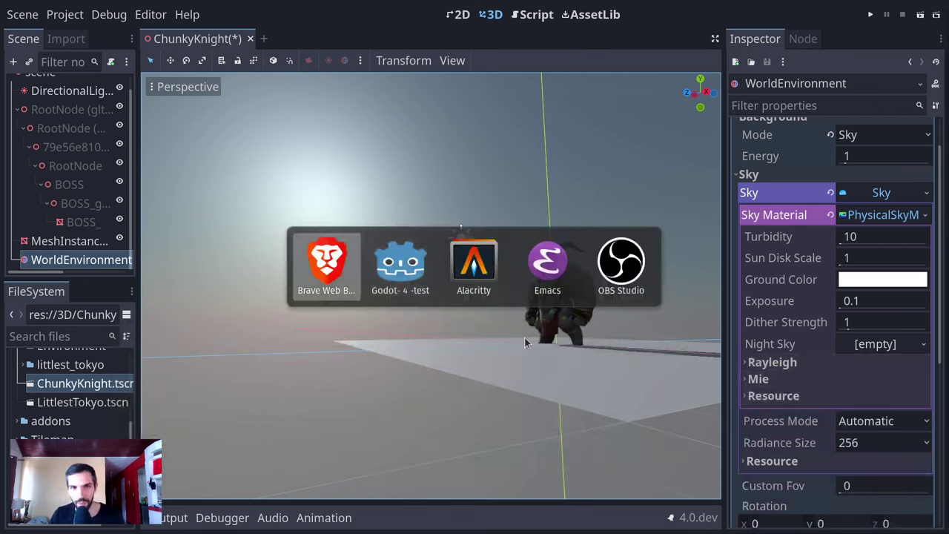
{"action": "key", "text": "Down"}
{"action": "key", "text": "Right"}
{"action": "key", "text": "Right"}
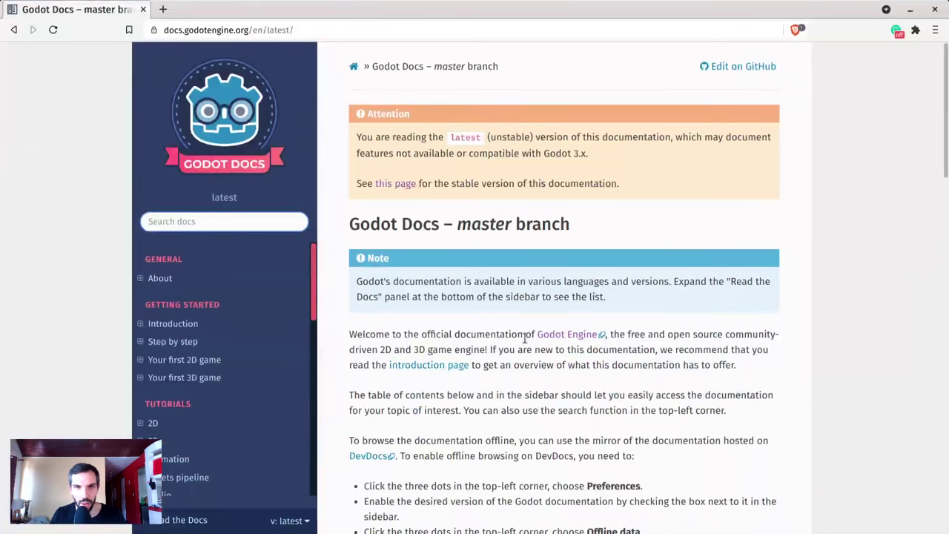
{"action": "left_click", "coordinate": [206, 215]}
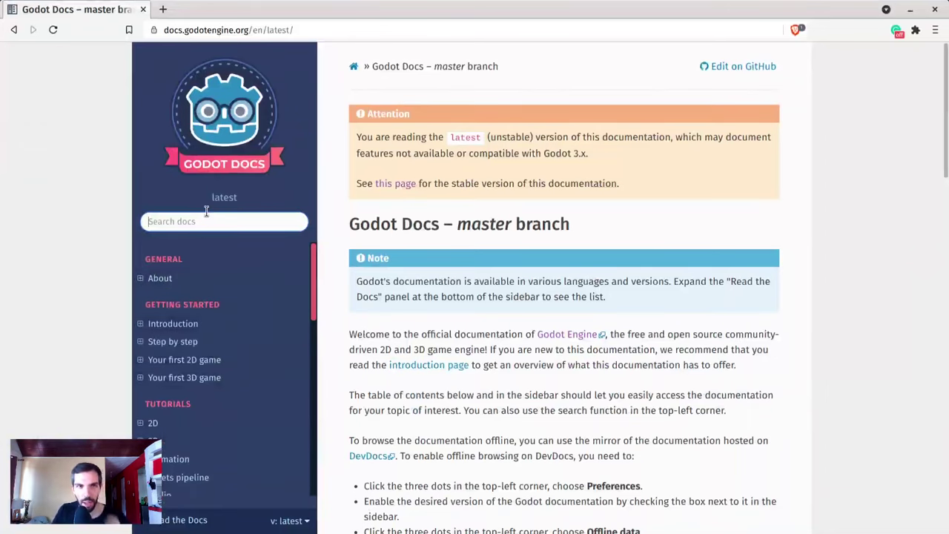
{"action": "type", "text": "sky"}
{"action": "key", "text": "Return"}
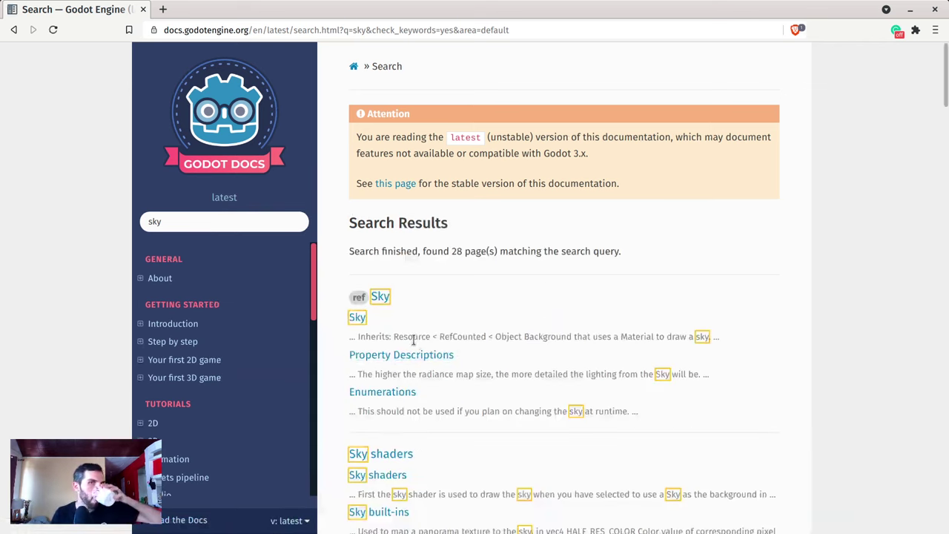
- Open the Sky shaders result and reload it without the search-highlight parameter
{"action": "scroll", "coordinate": [436, 301], "scroll_direction": "down", "scroll_amount": 1}
{"action": "left_click", "coordinate": [393, 391]}
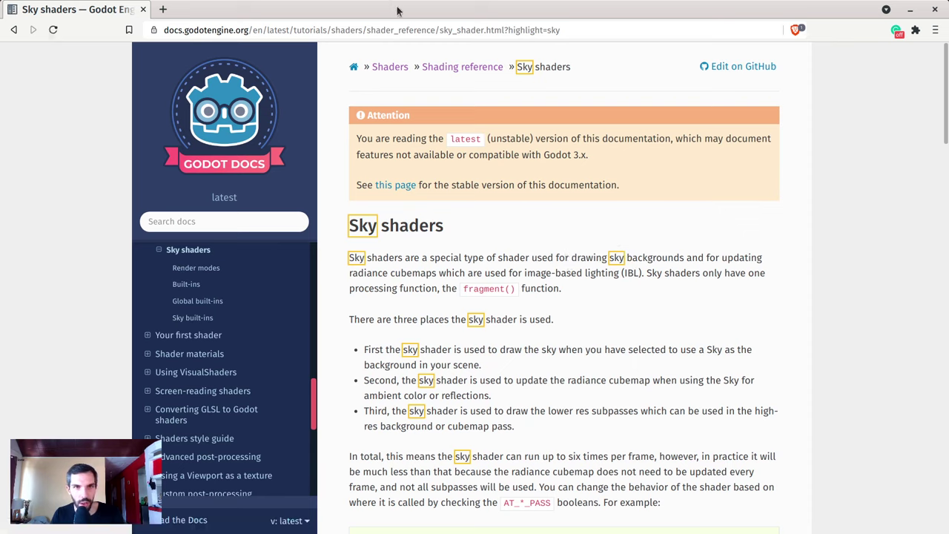
{"action": "left_click_drag", "start_coordinate": [506, 30], "coordinate": [561, 29]}
{"action": "key", "text": "Delete"}
{"action": "key", "text": "Return"}
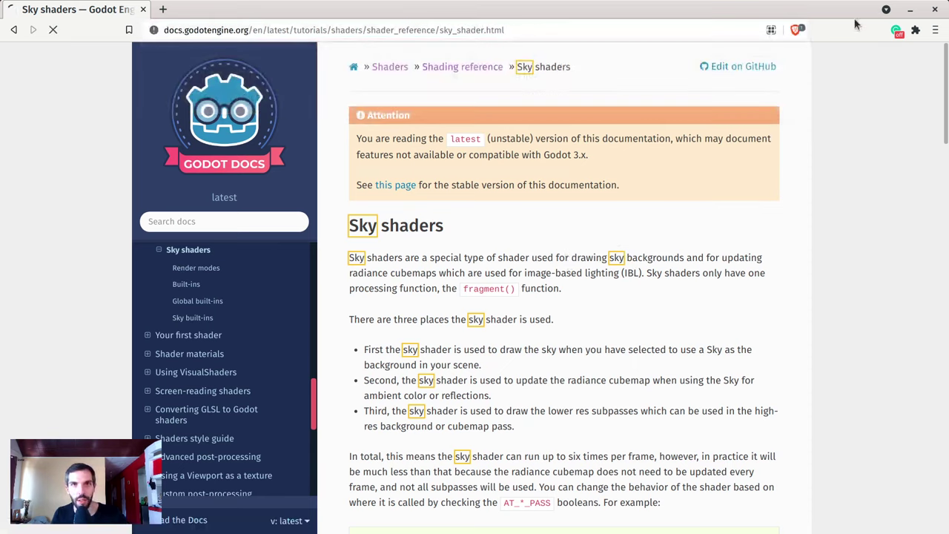
- Reopen the Sky shaders page from the Emacs todo list and show it full screen
{"action": "scroll", "coordinate": [673, 237], "scroll_direction": "down", "scroll_amount": 3}
{"action": "scroll", "coordinate": [727, 232], "scroll_direction": "down", "scroll_amount": 15}
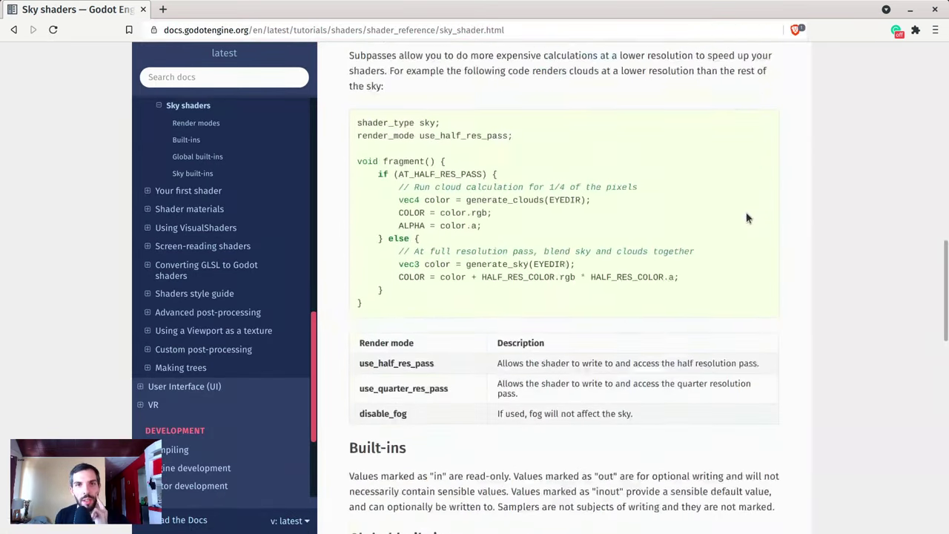
{"action": "scroll", "coordinate": [739, 131], "scroll_direction": "down", "scroll_amount": 5}
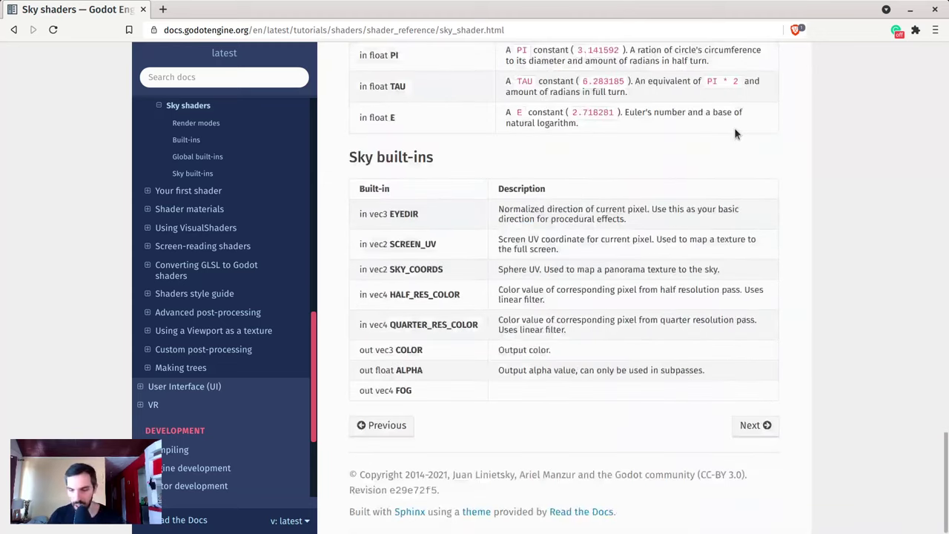
{"action": "key", "text": "ctrl+alt+Down"}
{"action": "key", "text": "ctrl+alt+Up"}
{"action": "key", "text": "alt+Tab"}
{"action": "key", "text": "alt+Tab"}
{"action": "key", "text": "alt+Tab"}
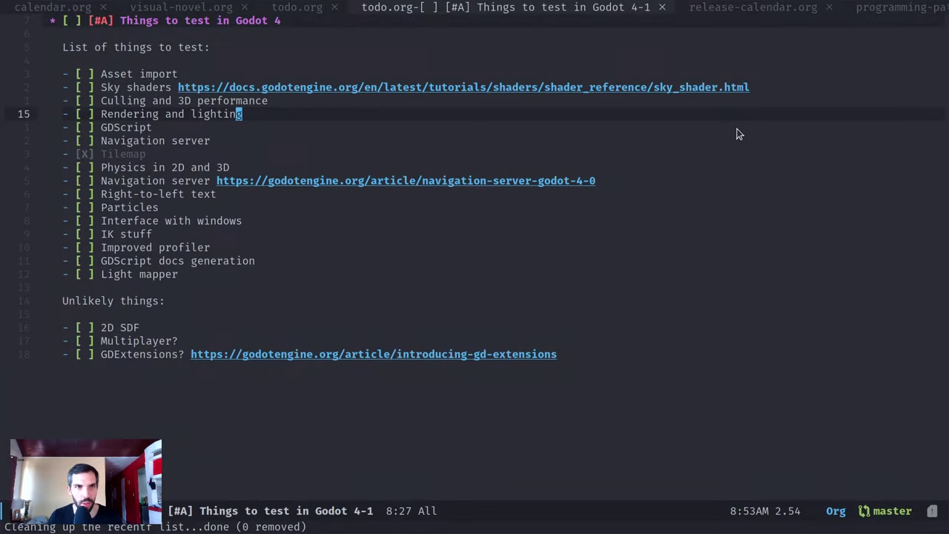
{"action": "left_click", "coordinate": [348, 87]}
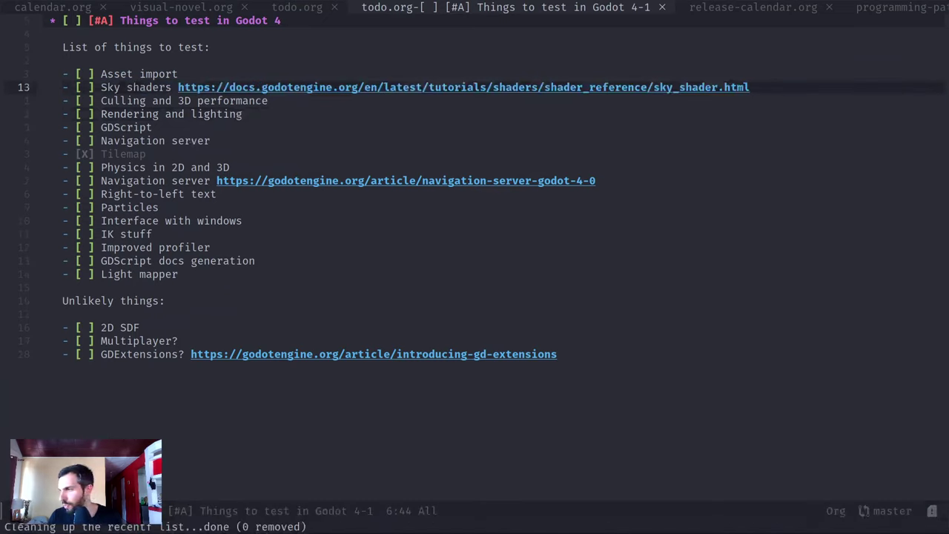
{"action": "key", "text": "F11"}
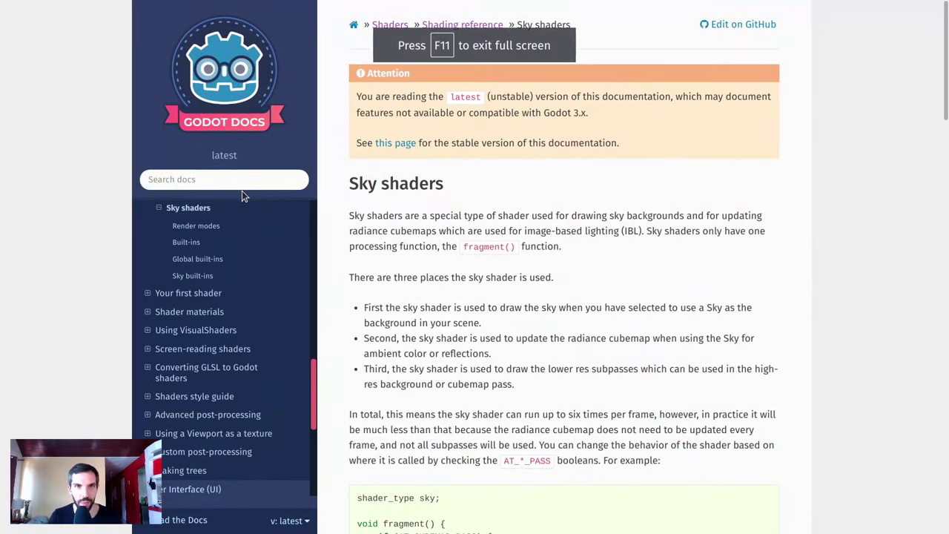
{"action": "key", "text": "super+Left"}
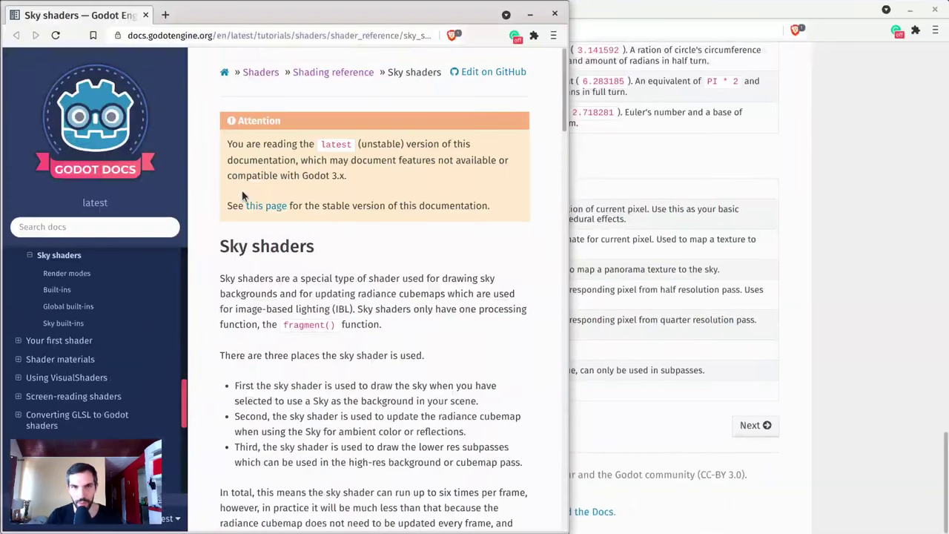
{"action": "key", "text": "F11"}
- Scroll to Render modes and search the page for generate_clouds
{"action": "scroll", "coordinate": [759, 200], "scroll_direction": "down", "scroll_amount": 2}
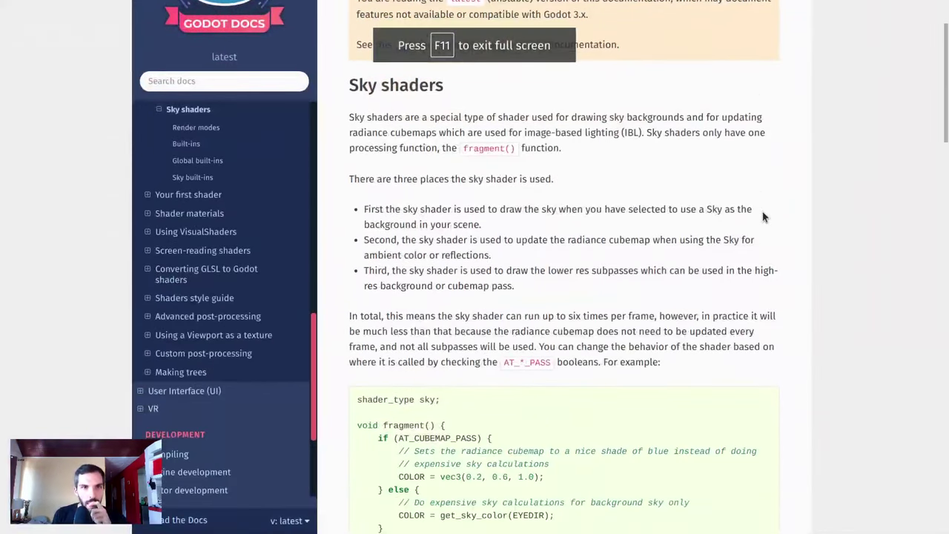
{"action": "scroll", "coordinate": [764, 216], "scroll_direction": "down", "scroll_amount": 8}
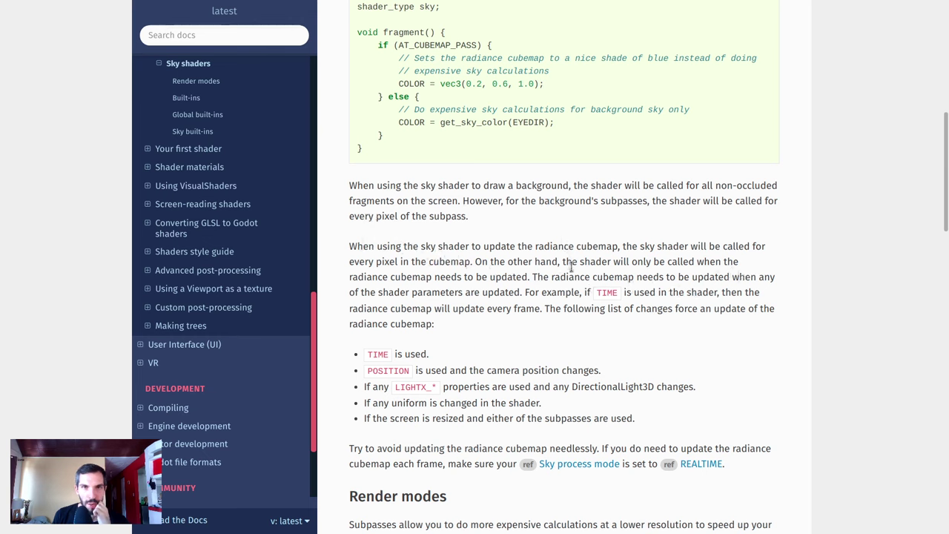
{"action": "scroll", "coordinate": [575, 275], "scroll_direction": "down", "scroll_amount": 6}
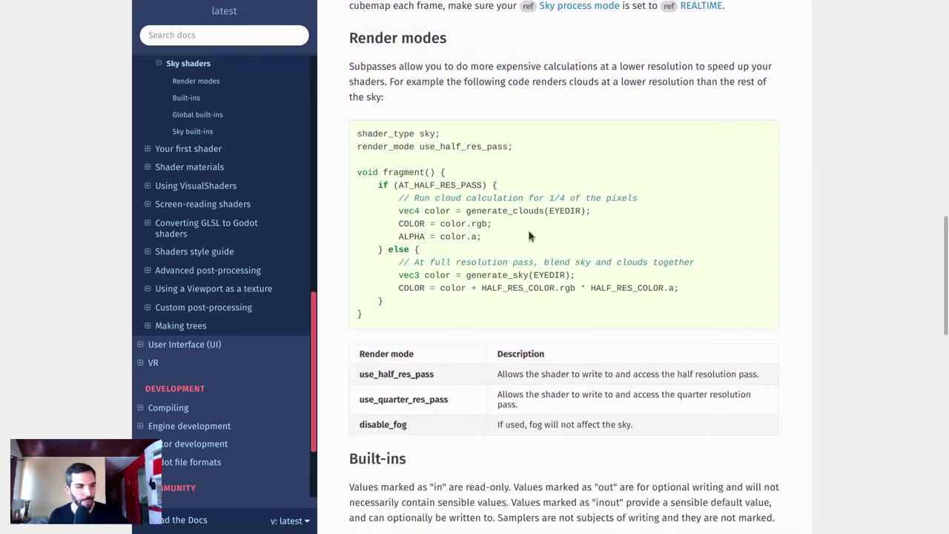
{"action": "double_click", "coordinate": [508, 211]}
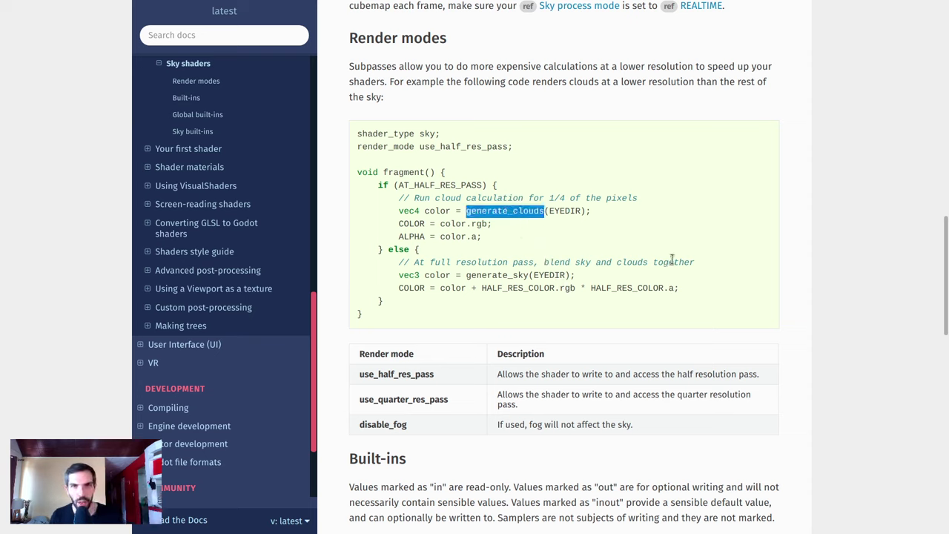
{"action": "key", "text": "ctrl+f"}
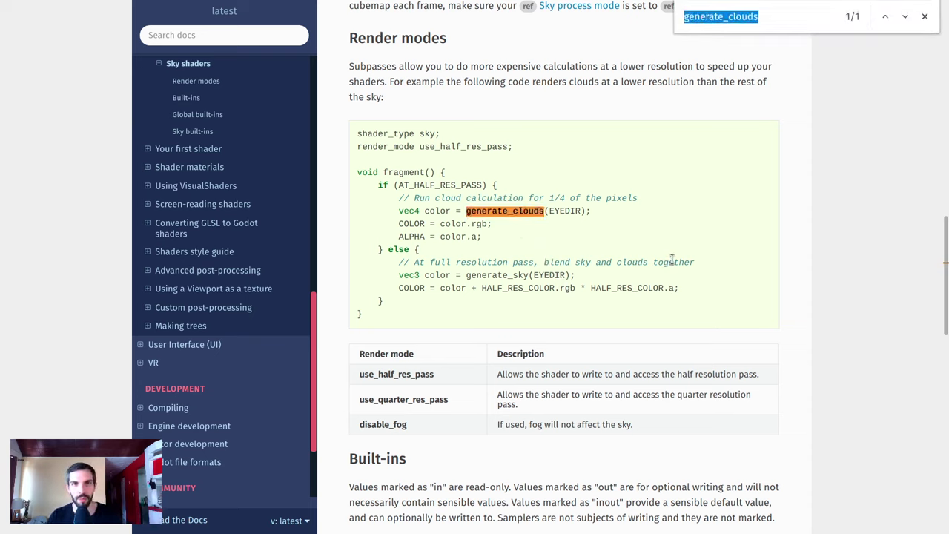
{"action": "scroll", "coordinate": [658, 262], "scroll_direction": "down", "scroll_amount": 2}
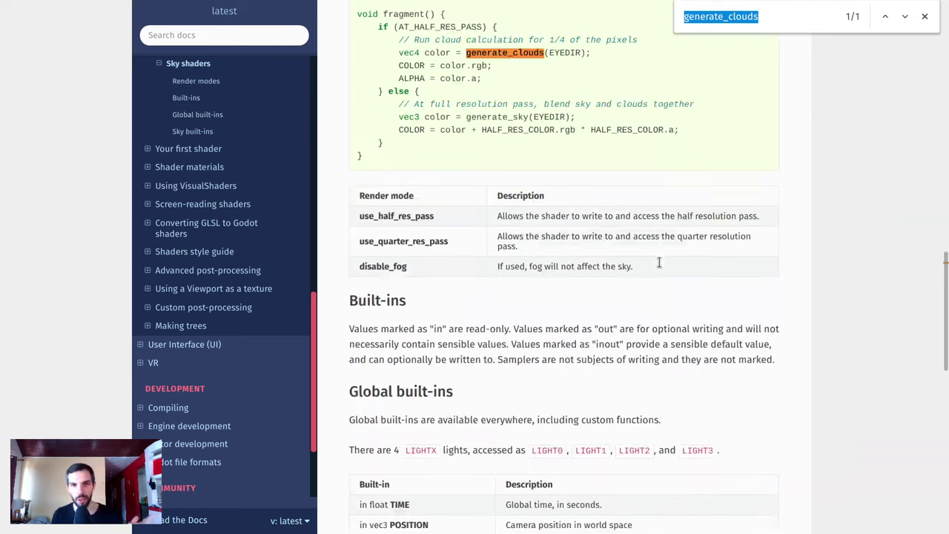
{"action": "scroll", "coordinate": [658, 261], "scroll_direction": "down", "scroll_amount": 7}
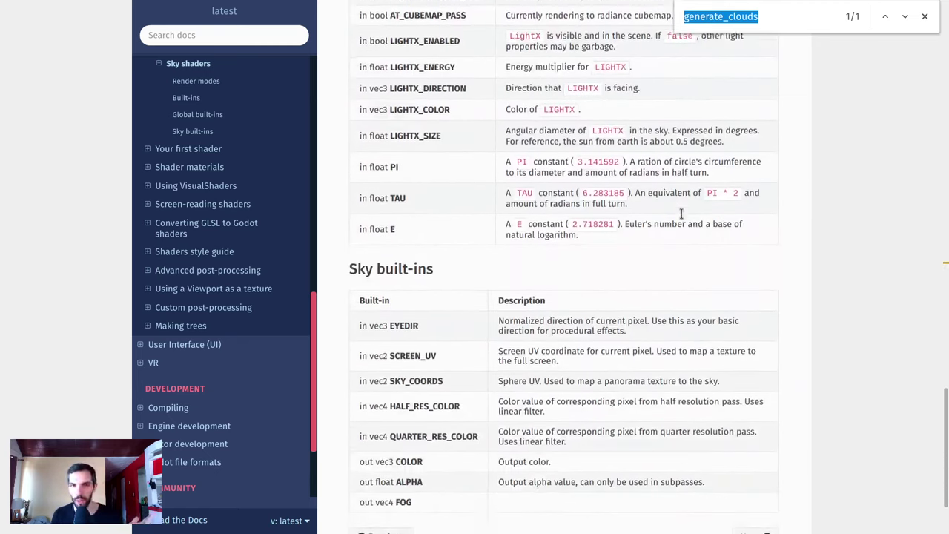
{"action": "scroll", "coordinate": [662, 207], "scroll_direction": "up", "scroll_amount": 10}
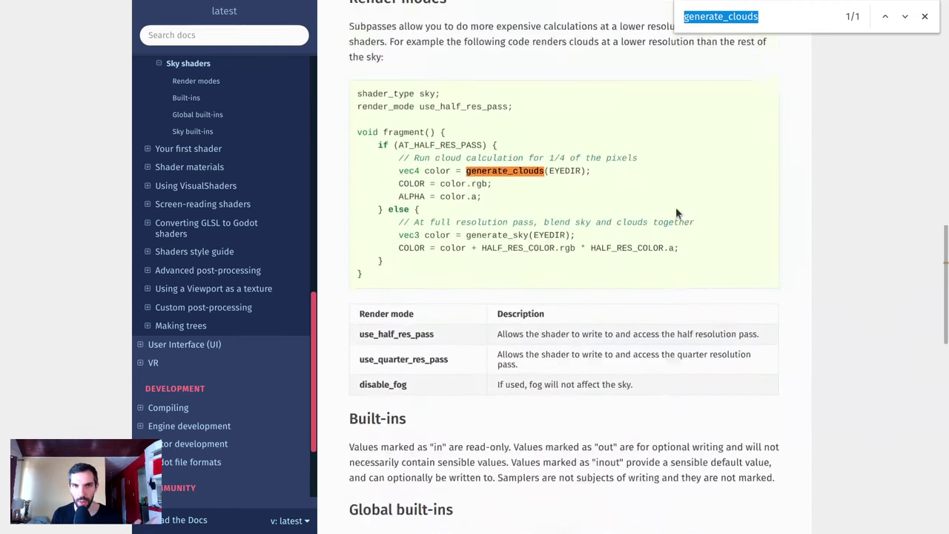
{"action": "scroll", "coordinate": [675, 207], "scroll_direction": "up", "scroll_amount": 2}
{"action": "left_click", "coordinate": [675, 206]}
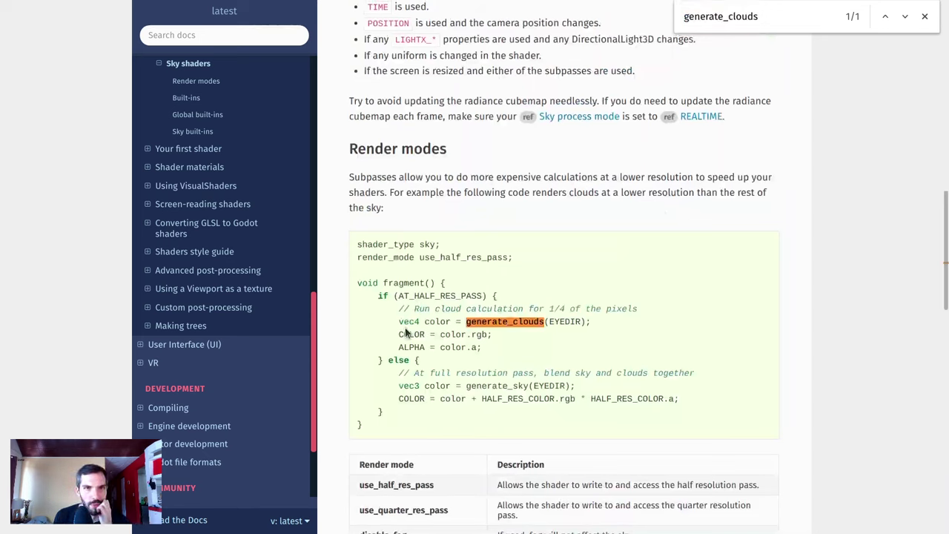
- Examine the example code, selecting its render_mode line, generate_clouds and AT_HALF_RES_PASS
{"action": "left_click_drag", "start_coordinate": [398, 438], "coordinate": [360, 245]}
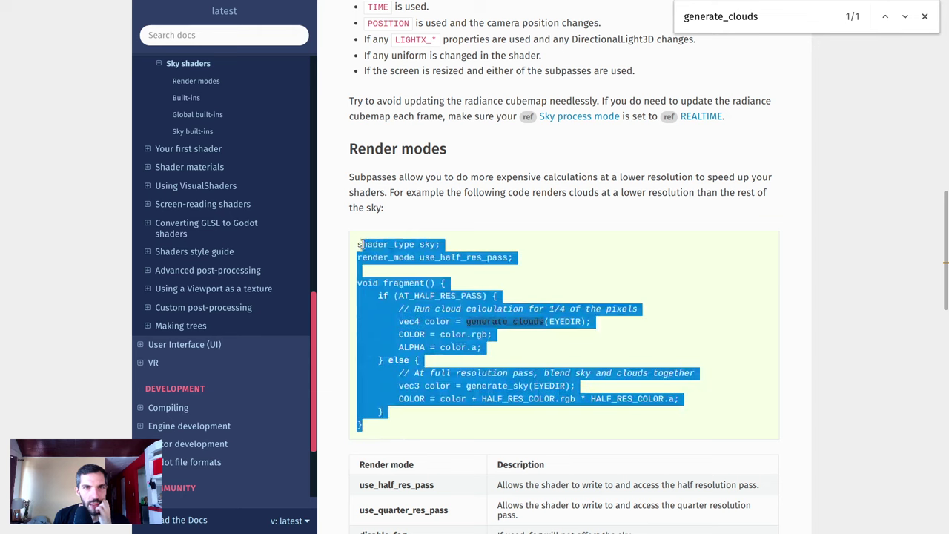
{"action": "left_click", "coordinate": [495, 270]}
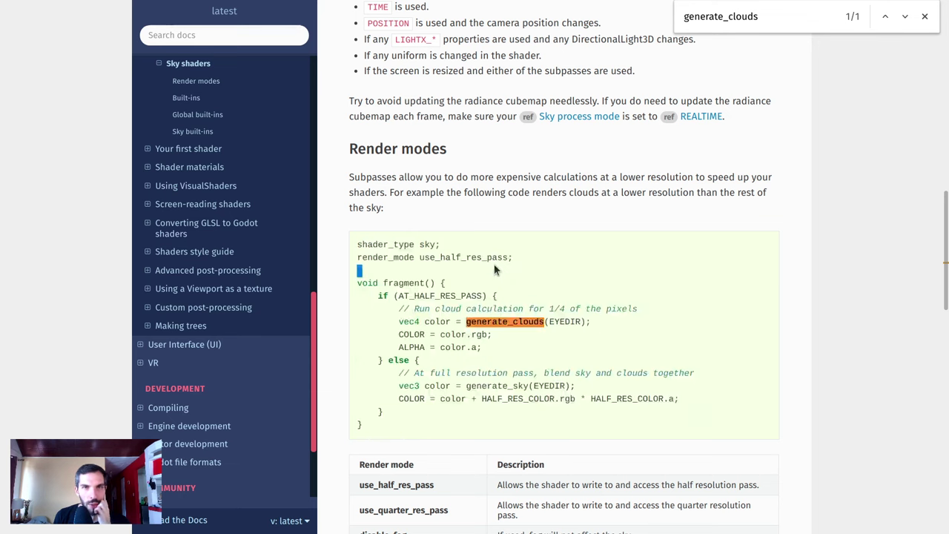
{"action": "triple_click", "coordinate": [487, 257]}
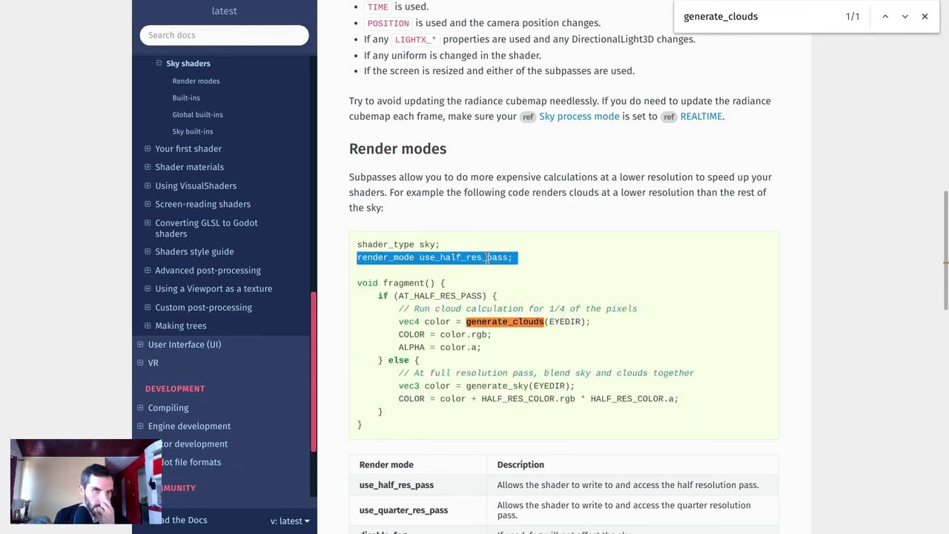
{"action": "double_click", "coordinate": [477, 321]}
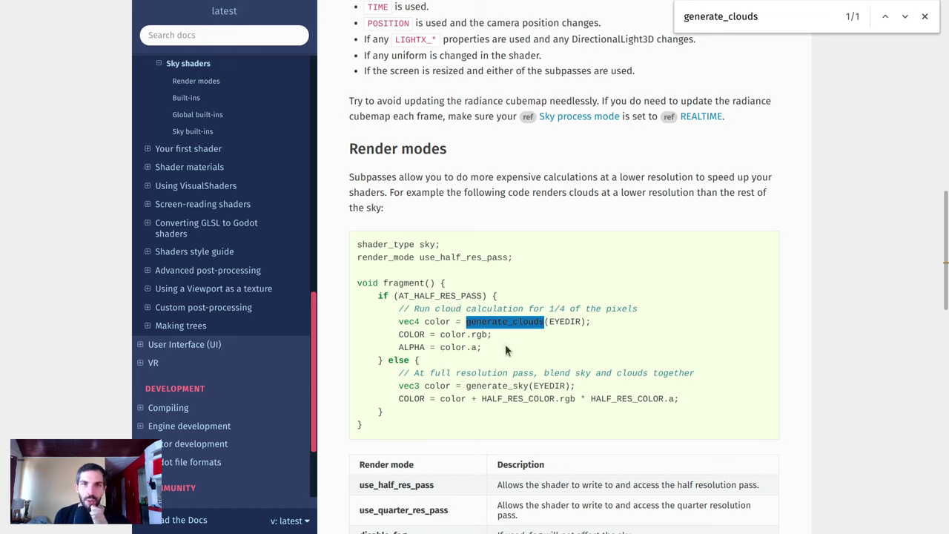
{"action": "left_click", "coordinate": [515, 372]}
{"action": "left_click_drag", "start_coordinate": [482, 427], "coordinate": [356, 253]}
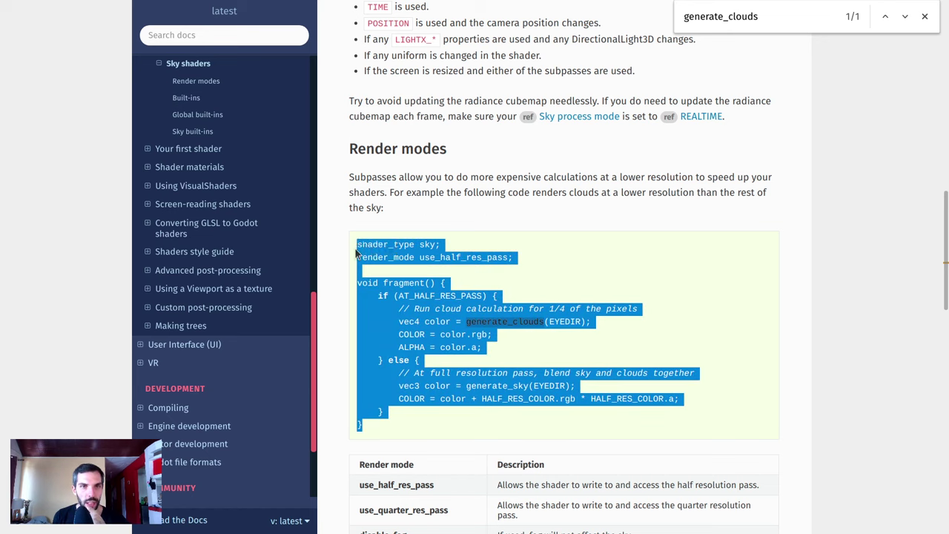
{"action": "left_click", "coordinate": [518, 339]}
{"action": "double_click", "coordinate": [514, 324]}
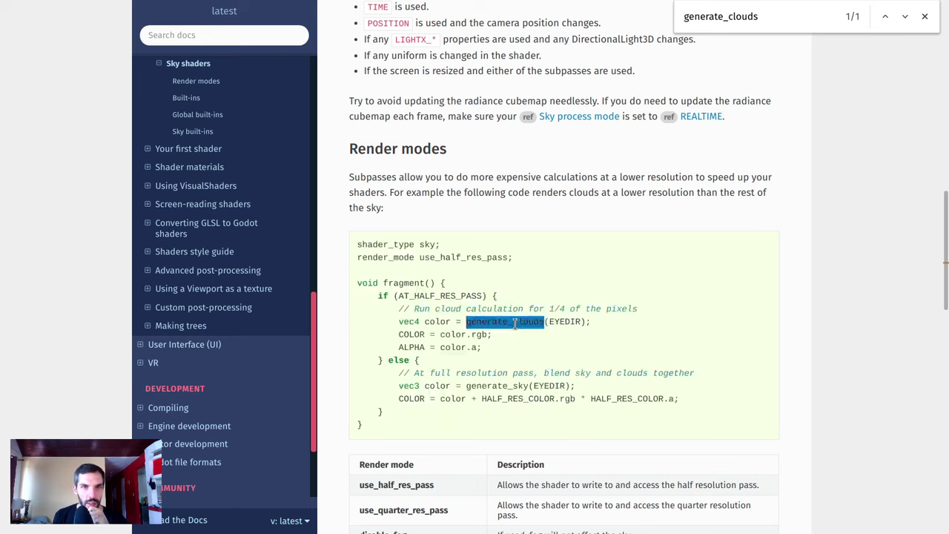
{"action": "double_click", "coordinate": [443, 297]}
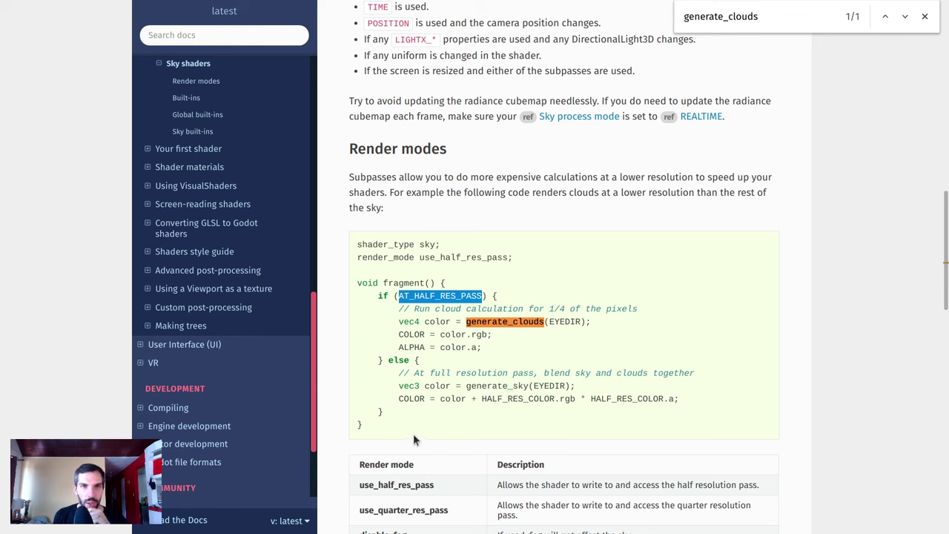
- Copy the entire half-resolution clouds sky shader example and return to Godot
{"action": "left_click_drag", "start_coordinate": [413, 433], "coordinate": [333, 241]}
{"action": "right_click", "coordinate": [384, 244]}
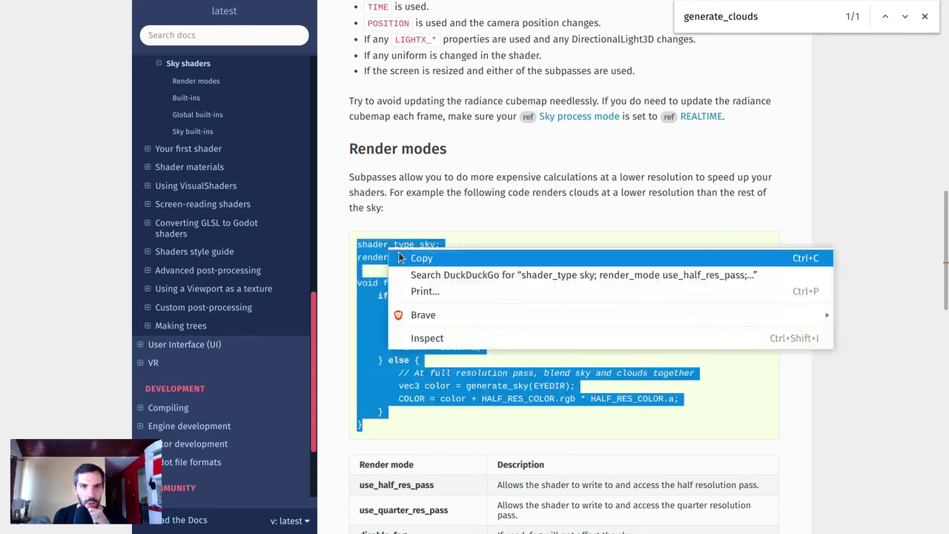
{"action": "left_click", "coordinate": [601, 255]}
{"action": "left_click", "coordinate": [601, 255]}
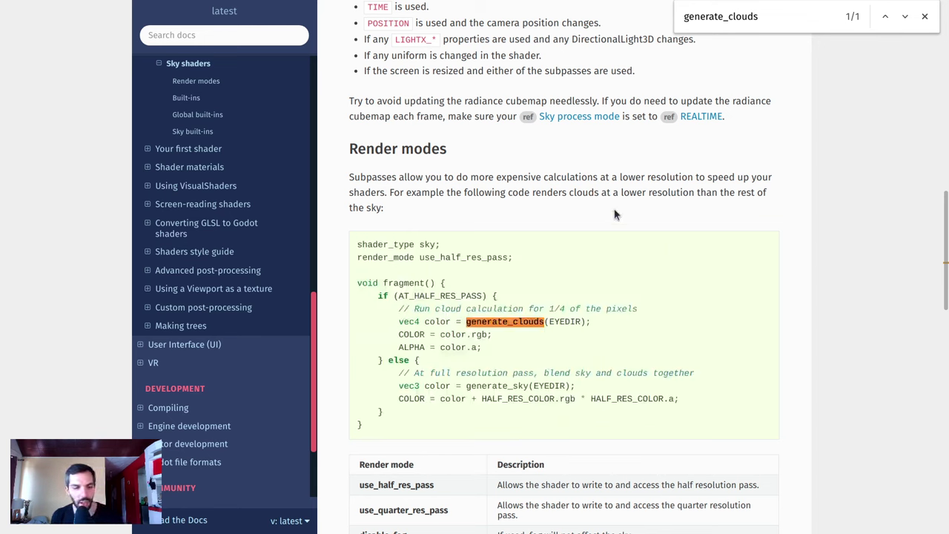
{"action": "key", "text": "alt+Tab"}
{"action": "key", "text": "alt+Tab"}
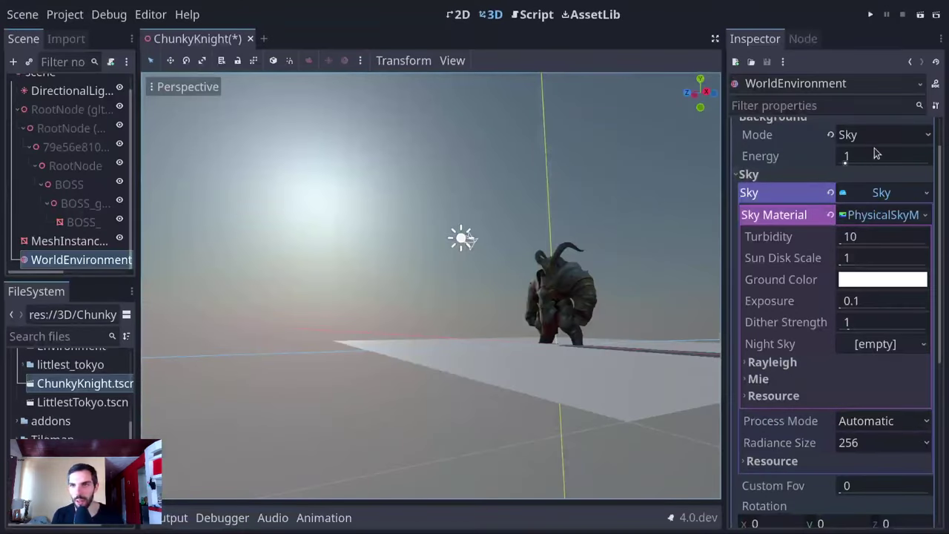
- Give the sky a new ShaderMaterial holding a new ChunkyKnight shader file
{"action": "left_click", "coordinate": [892, 214]}
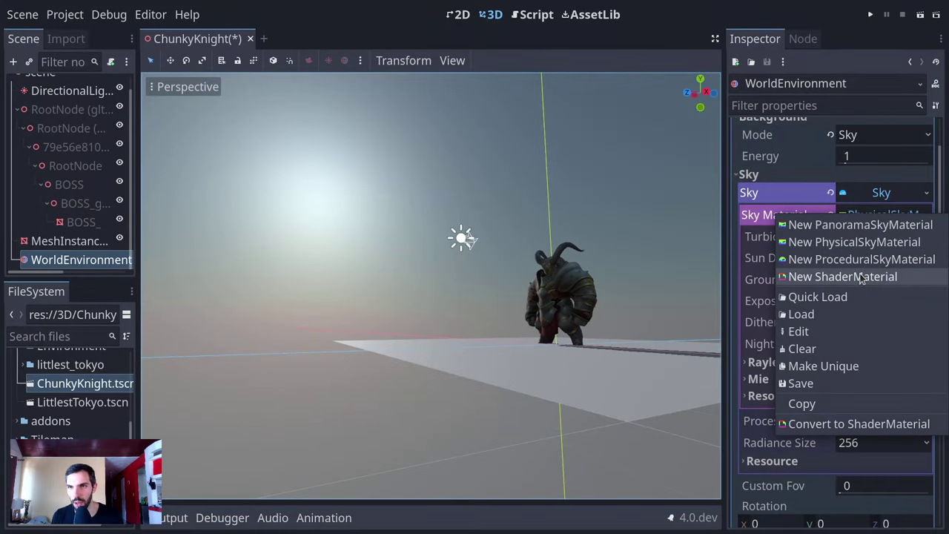
{"action": "left_click", "coordinate": [860, 276]}
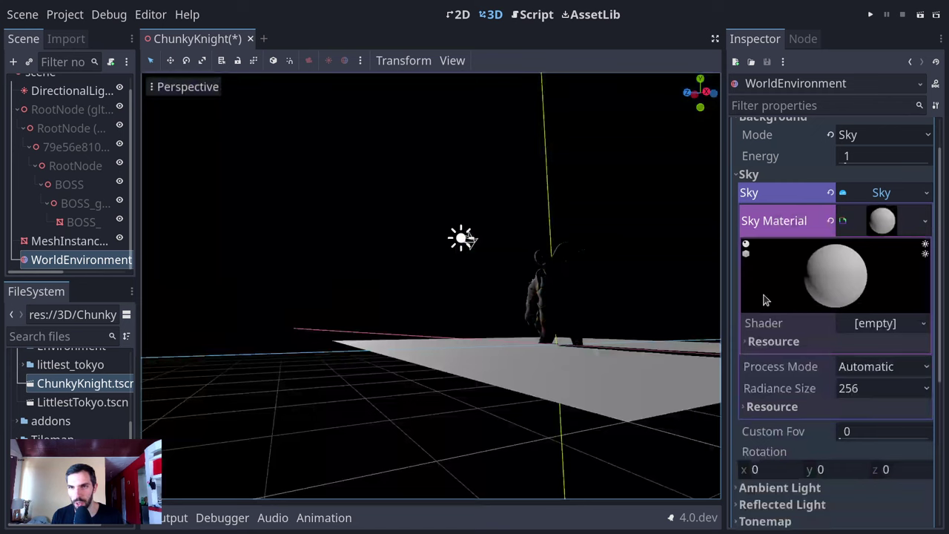
{"action": "left_click", "coordinate": [883, 323]}
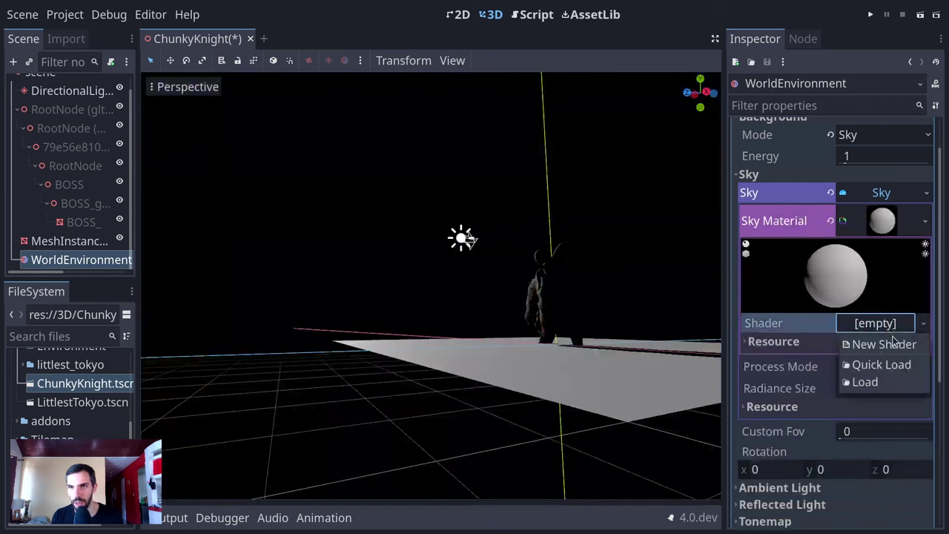
{"action": "left_click", "coordinate": [879, 341]}
{"action": "left_click", "coordinate": [519, 369]}
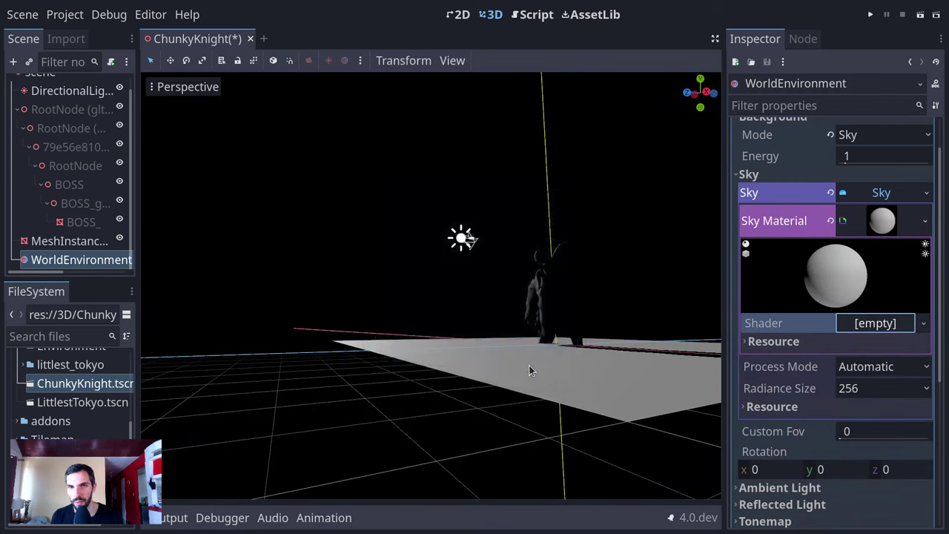
- Replace the ChunkyKnight shader's default code with the copied sky shader and enlarge the code area
{"action": "left_click", "coordinate": [883, 323]}
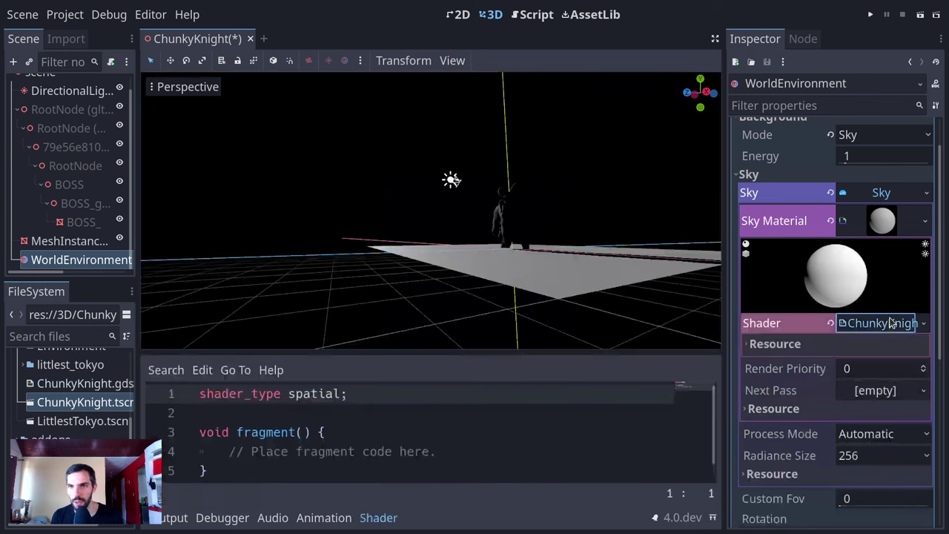
{"action": "left_click", "coordinate": [423, 449]}
{"action": "key", "text": "ctrl+a"}
{"action": "key", "text": "ctrl+v"}
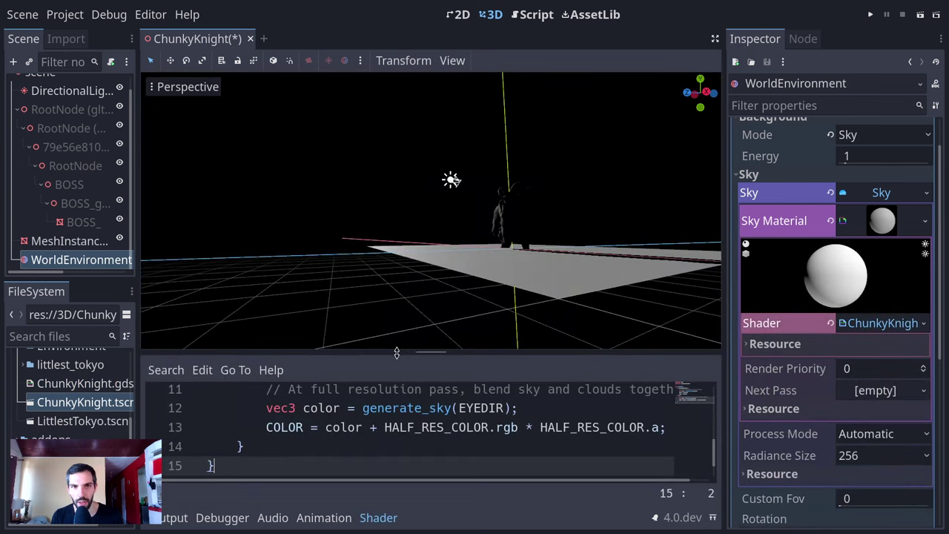
{"action": "left_click_drag", "start_coordinate": [396, 353], "coordinate": [400, 195]}
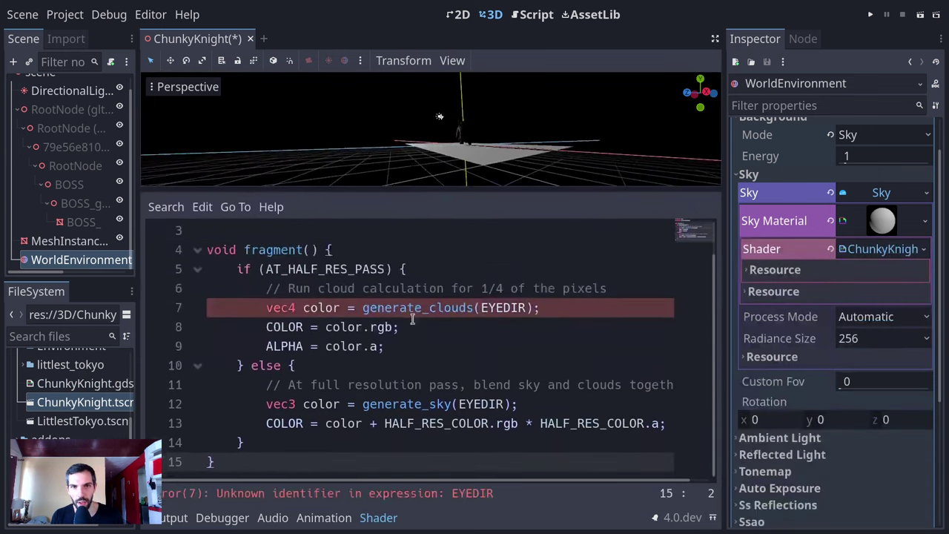
- Edit EYEDIR in the generate_clouds call on line 7, then restore it
{"action": "double_click", "coordinate": [417, 402]}
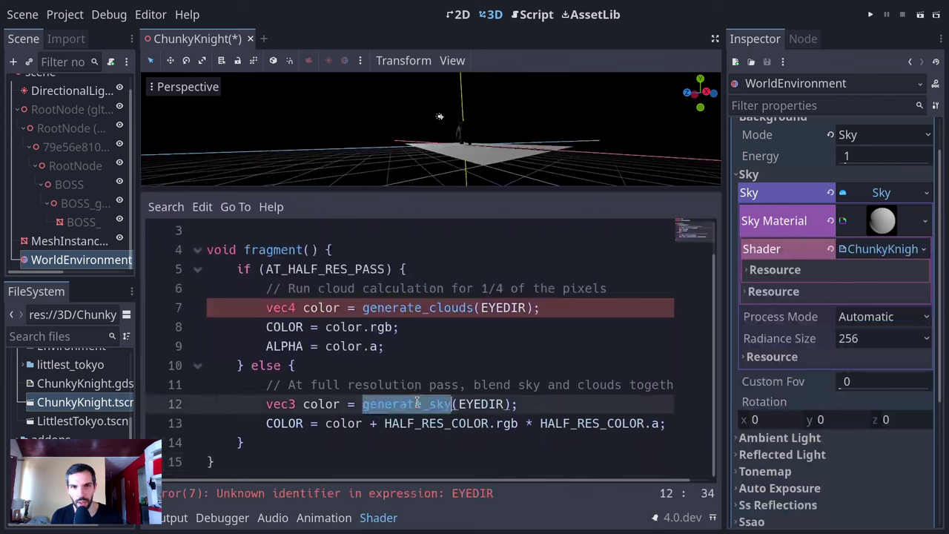
{"action": "left_click", "coordinate": [433, 308]}
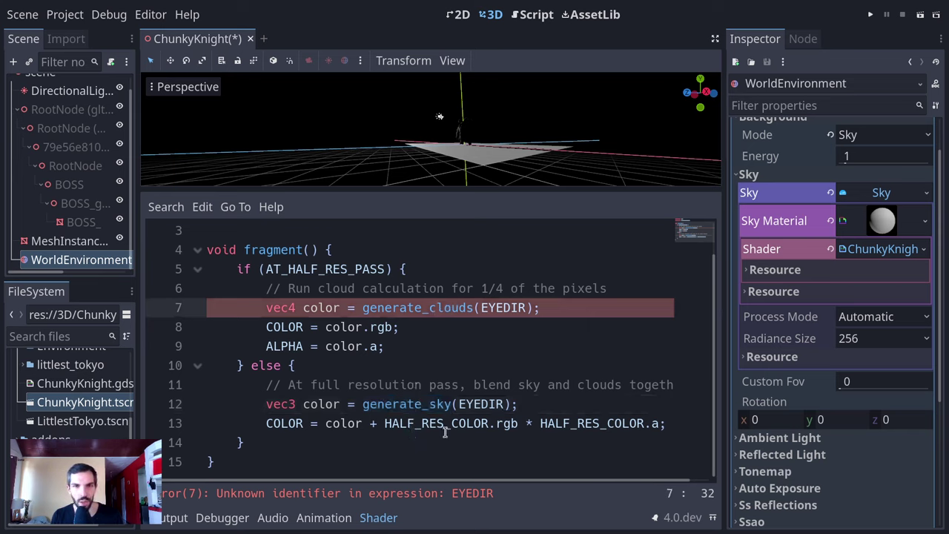
{"action": "double_click", "coordinate": [510, 308]}
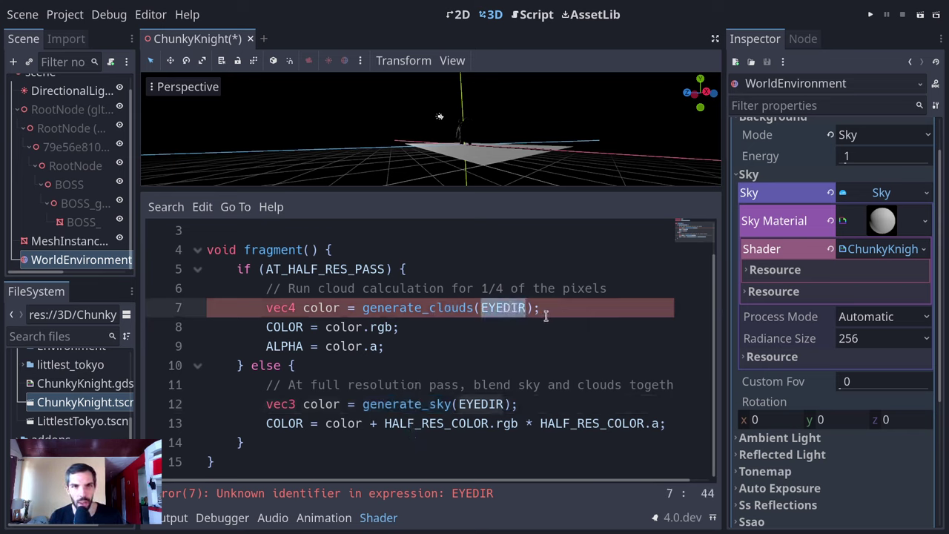
{"action": "key", "text": "BackSpace"}
{"action": "type", "text": "EYE"}
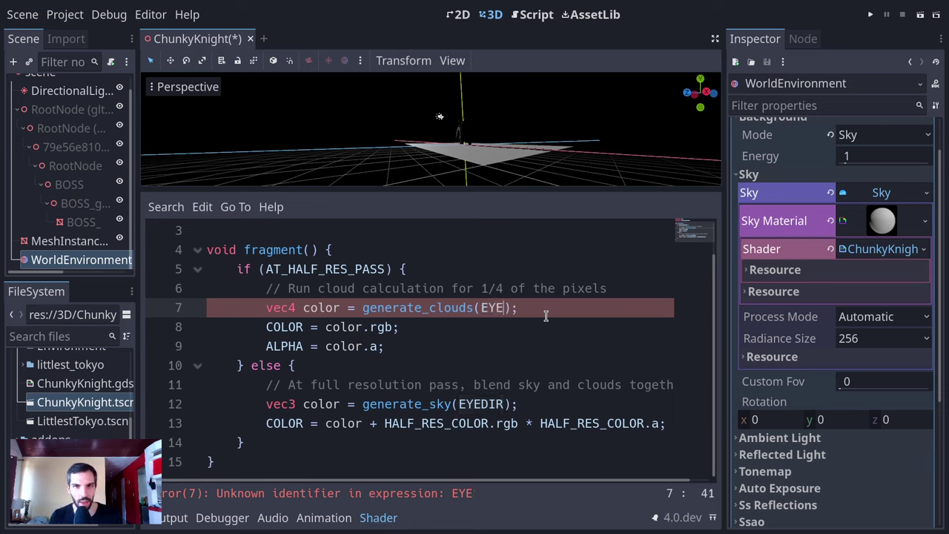
{"action": "scroll", "coordinate": [455, 295], "scroll_direction": "up", "scroll_amount": 1}
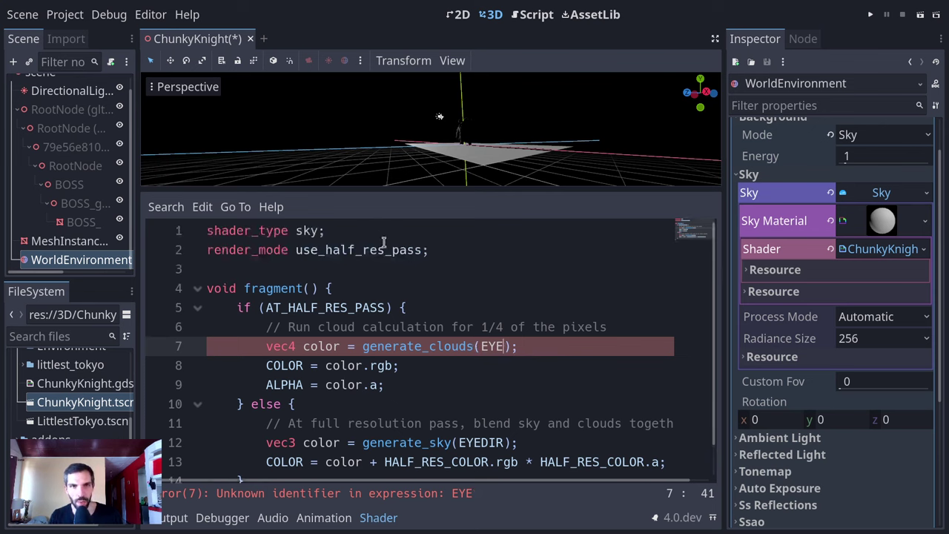
{"action": "key", "text": "alt+Tab"}
{"action": "key", "text": "Escape"}
{"action": "key", "text": "BackSpace"}
{"action": "key", "text": "BackSpace"}
{"action": "key", "text": "BackSpace"}
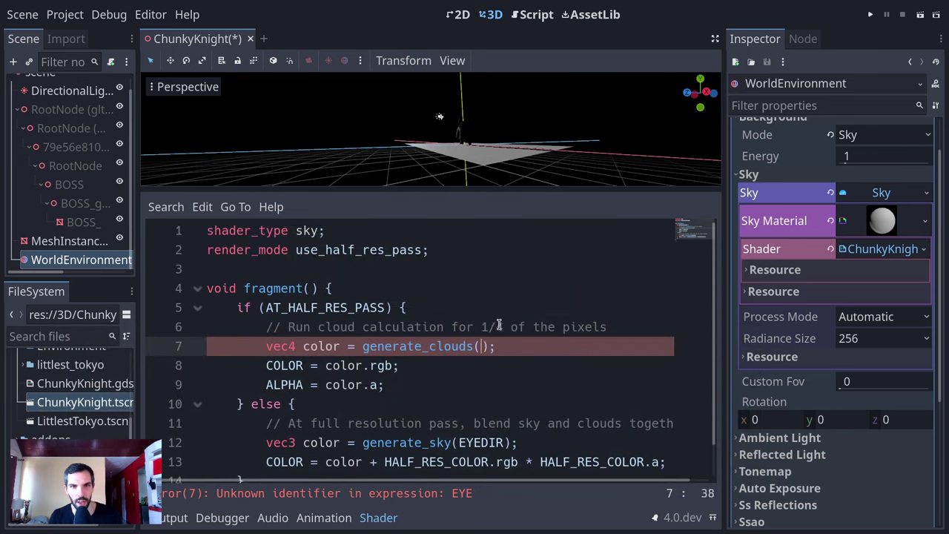
{"action": "key", "text": "ctrl+v"}
{"action": "key", "text": "alt+Tab"}
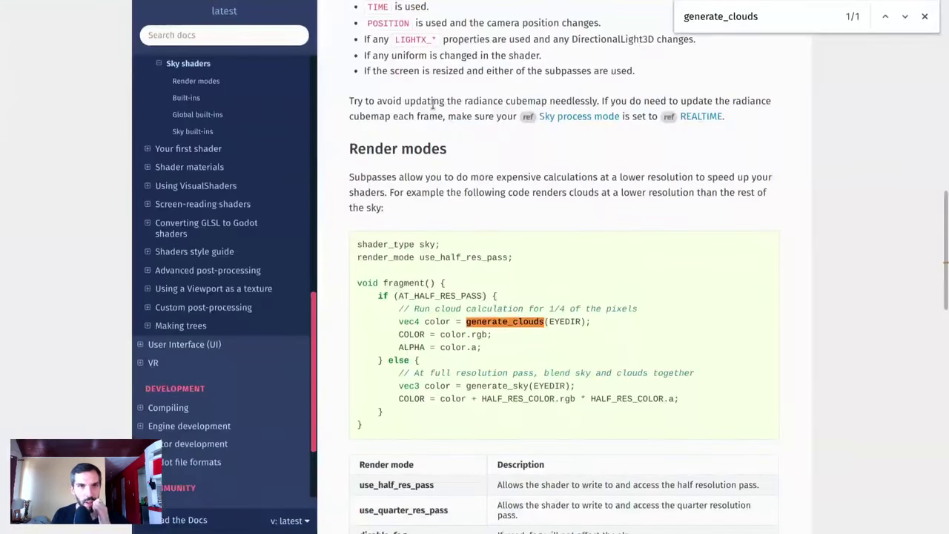
- Find and select EYEDIR in the Sky built-ins table of the Sky shaders docs
{"action": "scroll", "coordinate": [472, 137], "scroll_direction": "down", "scroll_amount": 5}
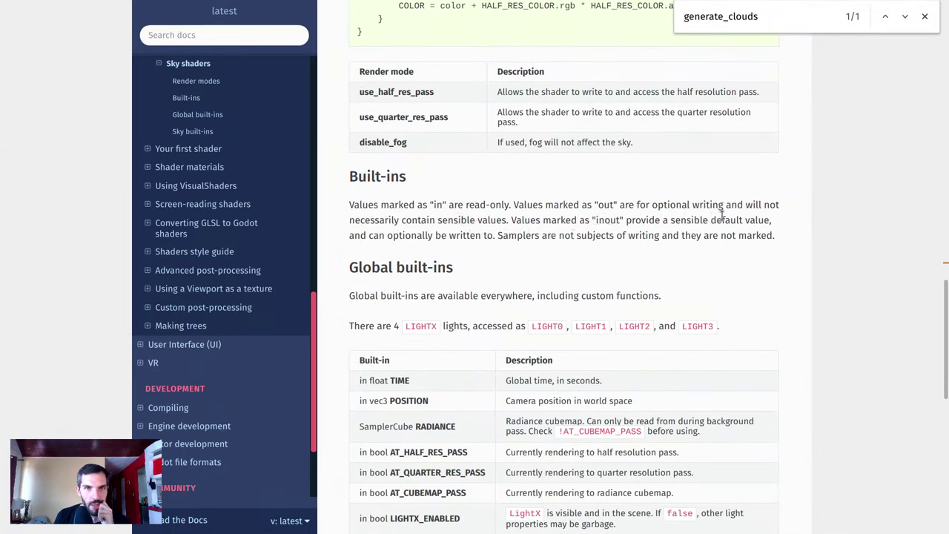
{"action": "scroll", "coordinate": [423, 260], "scroll_direction": "down", "scroll_amount": 2}
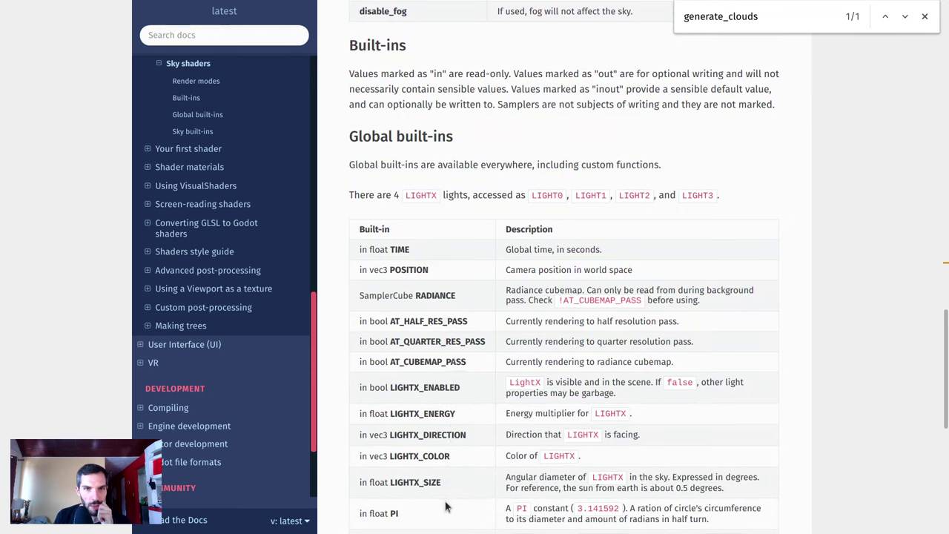
{"action": "scroll", "coordinate": [460, 401], "scroll_direction": "down", "scroll_amount": 3}
{"action": "scroll", "coordinate": [467, 375], "scroll_direction": "down", "scroll_amount": 1}
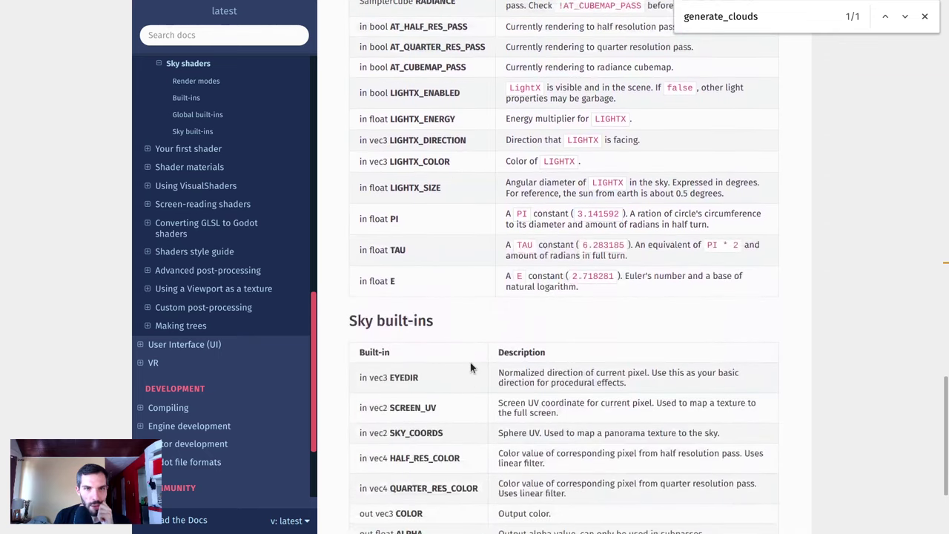
{"action": "double_click", "coordinate": [414, 378]}
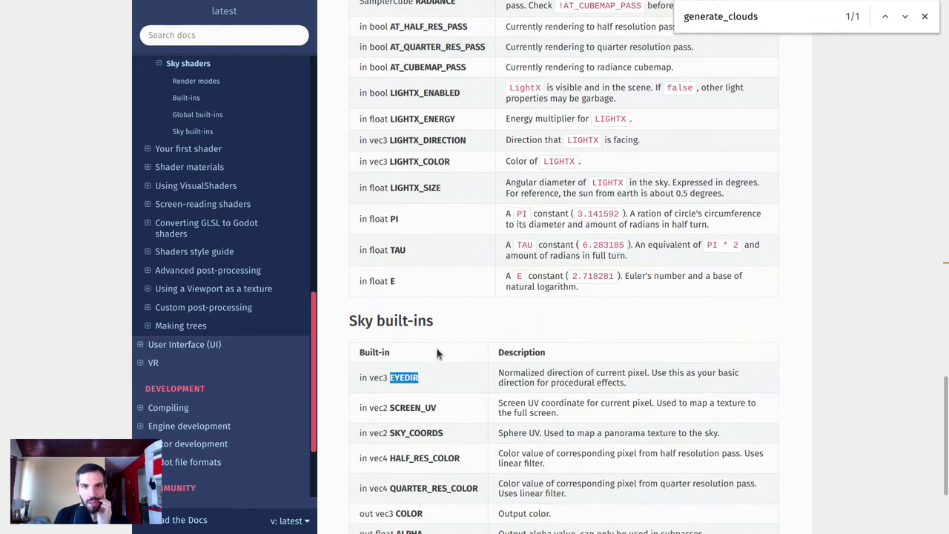
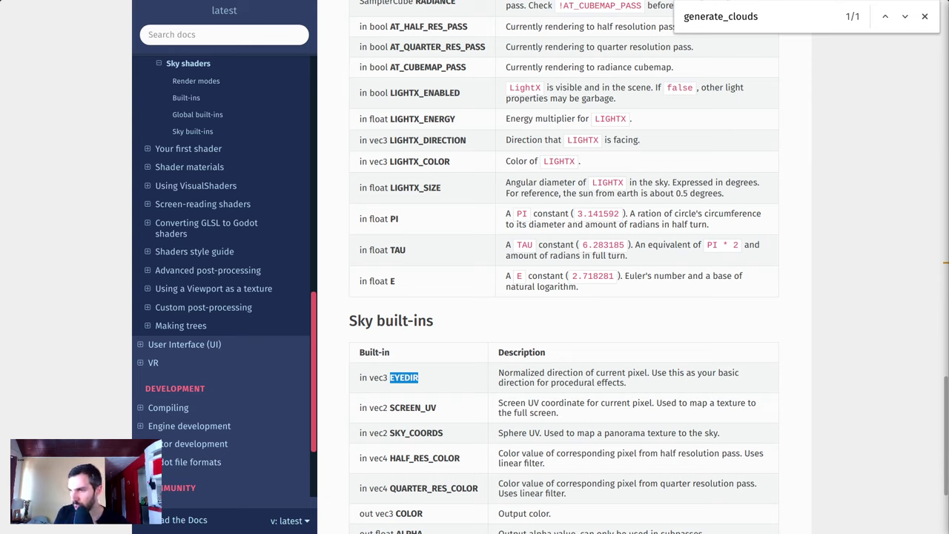
- Compare the EYEDIR docs entry with the sky shader's EYEDIR use on line 7
{"action": "left_click", "coordinate": [630, 223]}
{"action": "scroll", "coordinate": [508, 423], "scroll_direction": "down", "scroll_amount": 2}
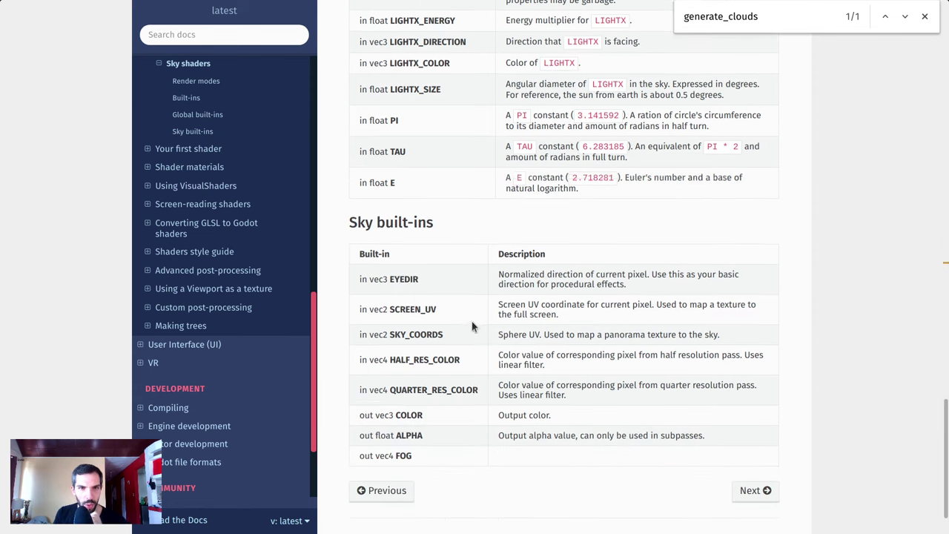
{"action": "key", "text": "alt+Tab"}
{"action": "key", "text": "alt+Tab"}
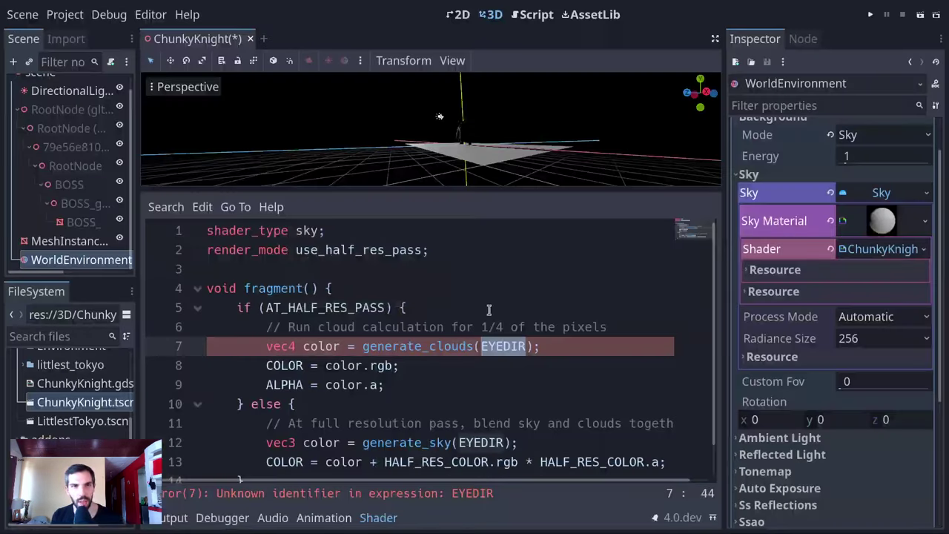
{"action": "left_click", "coordinate": [522, 326]}
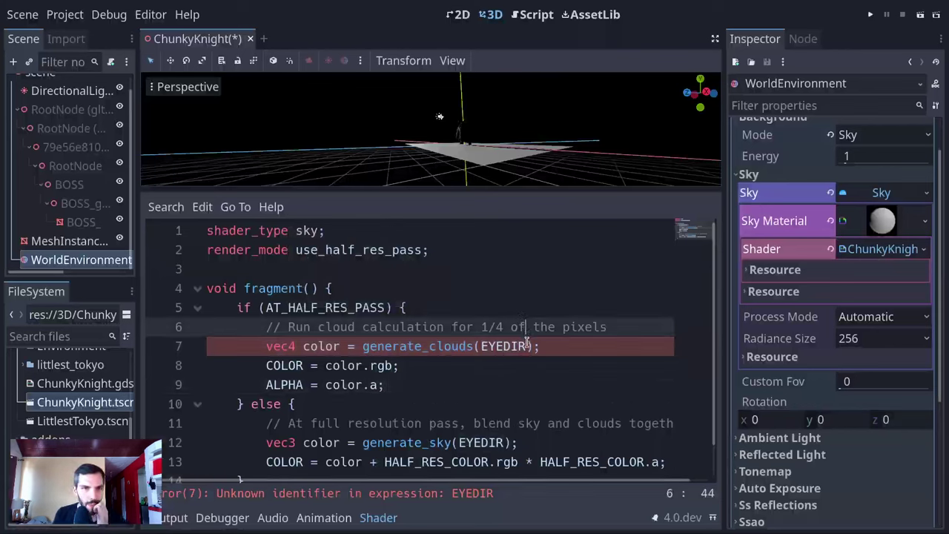
{"action": "double_click", "coordinate": [503, 346]}
{"action": "scroll", "coordinate": [491, 369], "scroll_direction": "down", "scroll_amount": 1}
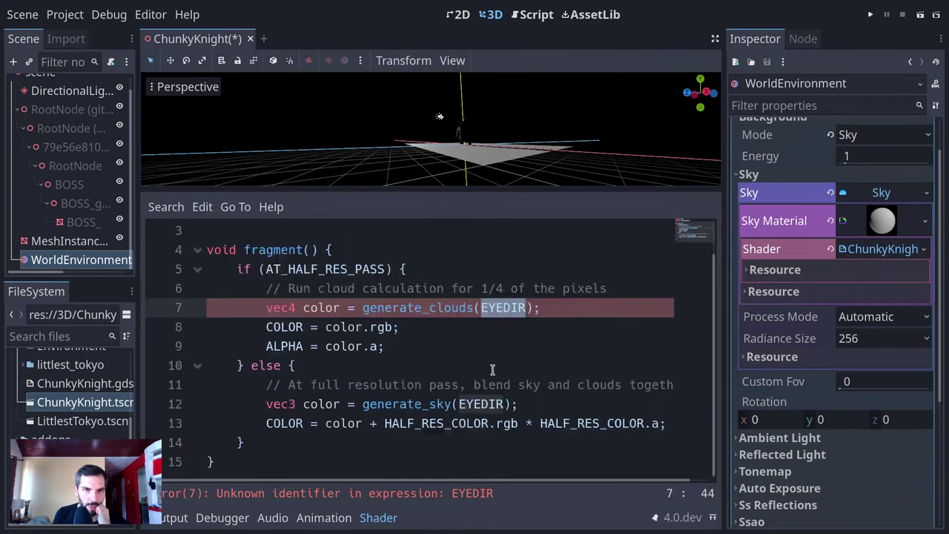
{"action": "scroll", "coordinate": [491, 369], "scroll_direction": "up", "scroll_amount": 1}
{"action": "left_click", "coordinate": [311, 230]}
{"action": "double_click", "coordinate": [309, 230]}
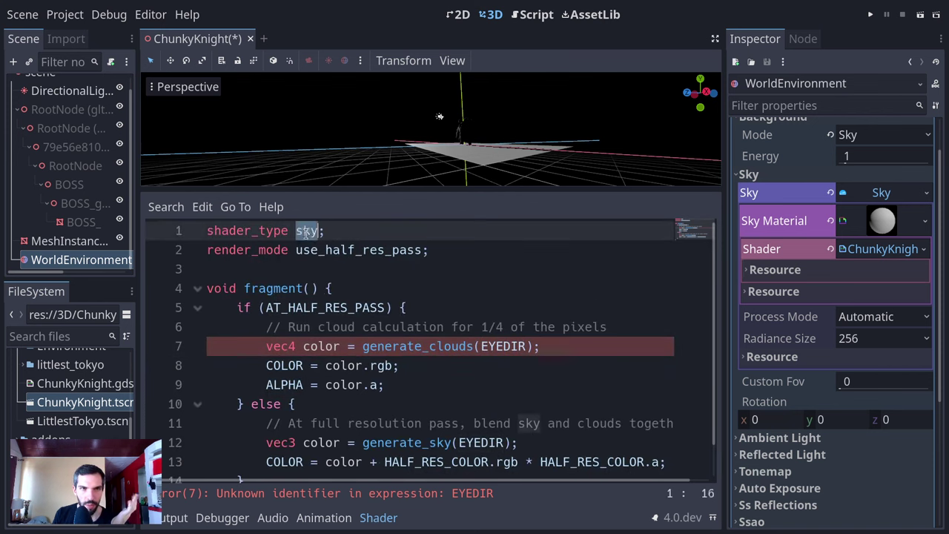
{"action": "left_click", "coordinate": [347, 250]}
{"action": "left_click", "coordinate": [867, 250]}
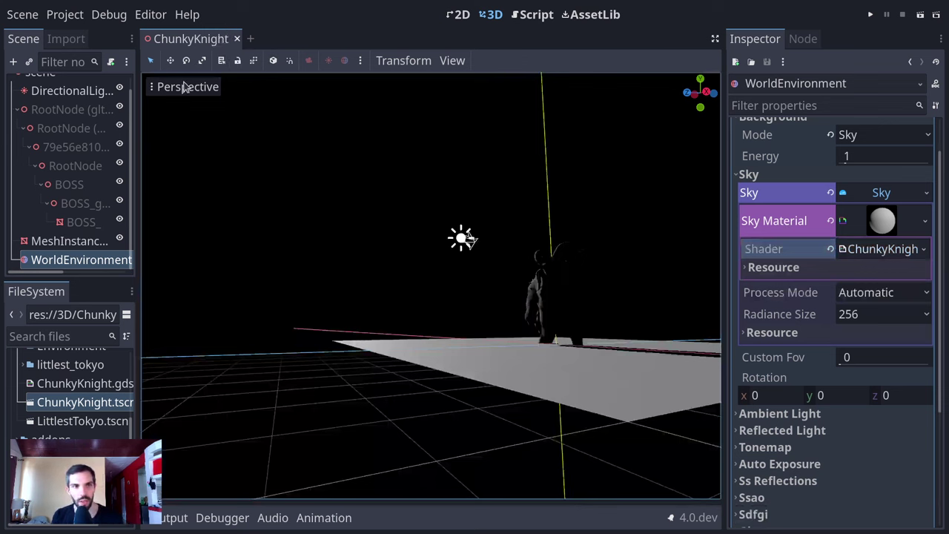
- Close and reopen the ChunkyKnight scene and its sky .gdshader, then return to the docs
{"action": "middle_click", "coordinate": [191, 43]}
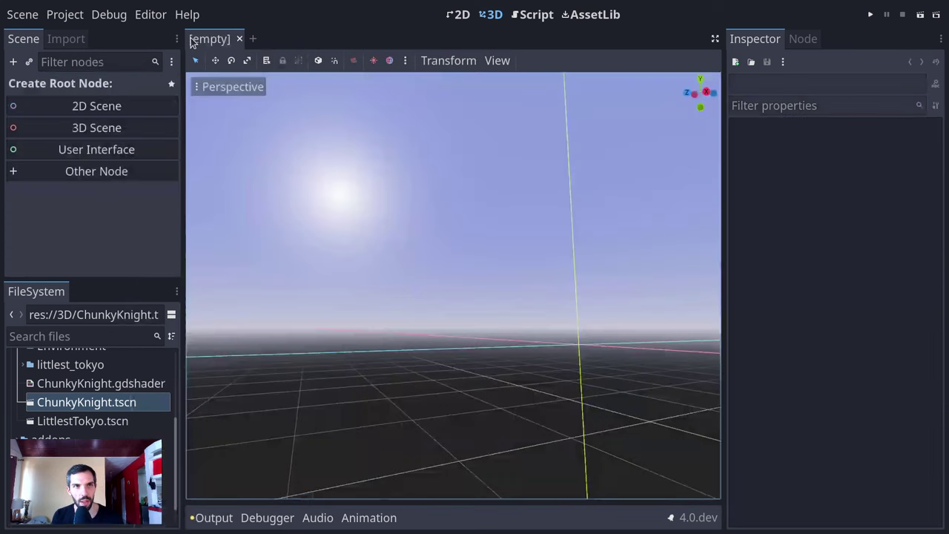
{"action": "double_click", "coordinate": [153, 402]}
{"action": "double_click", "coordinate": [107, 383]}
{"action": "double_click", "coordinate": [506, 346]}
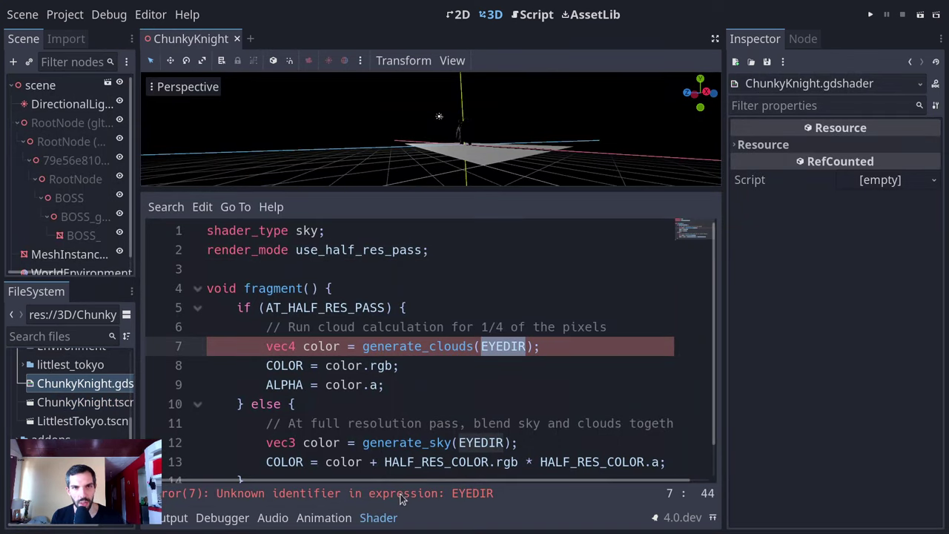
{"action": "key", "text": "alt+Tab"}
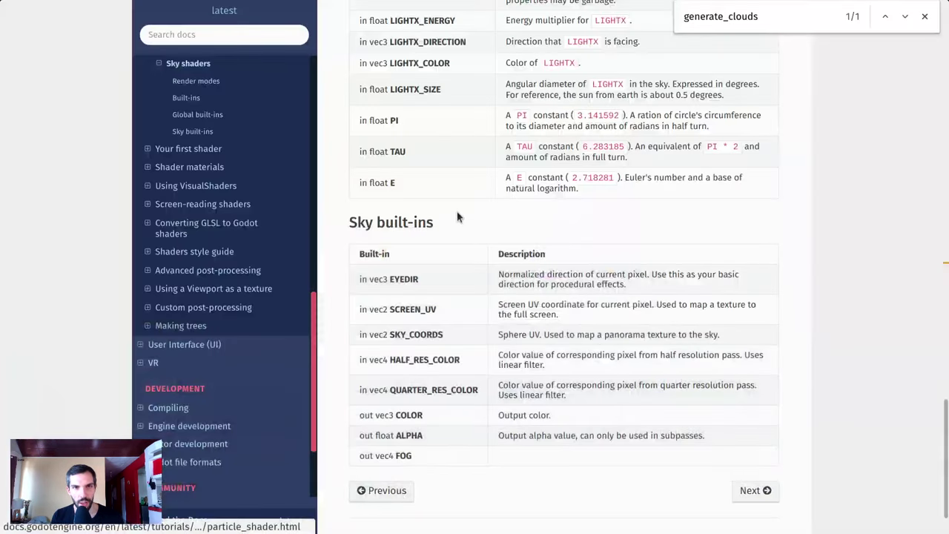
- Review the EYEDIR entry in the Sky built-ins table and scroll back to the page top
{"action": "double_click", "coordinate": [397, 279]}
{"action": "key", "text": "ctrl+c"}
{"action": "left_click", "coordinate": [617, 384]}
{"action": "double_click", "coordinate": [627, 385]}
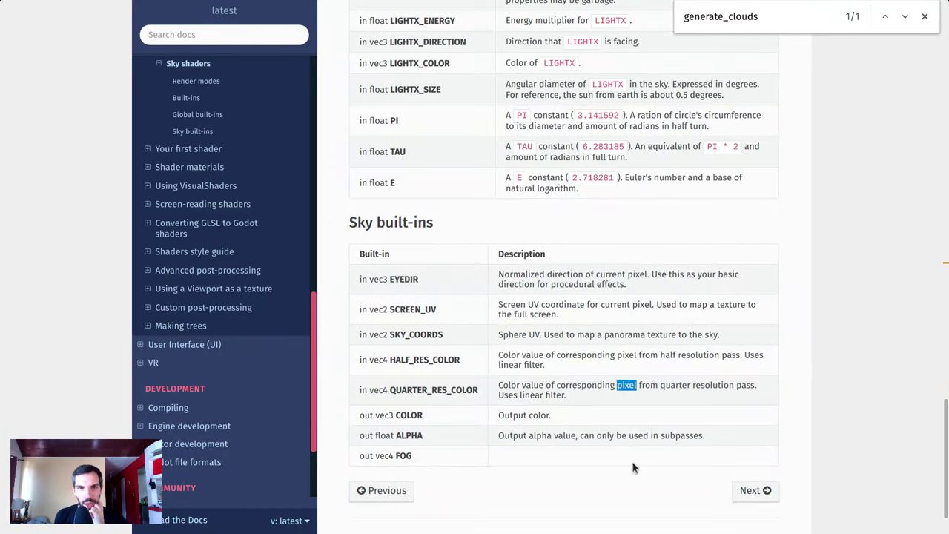
{"action": "scroll", "coordinate": [631, 444], "scroll_direction": "up", "scroll_amount": 5}
{"action": "left_click", "coordinate": [925, 16]}
{"action": "scroll", "coordinate": [650, 359], "scroll_direction": "up", "scroll_amount": 10}
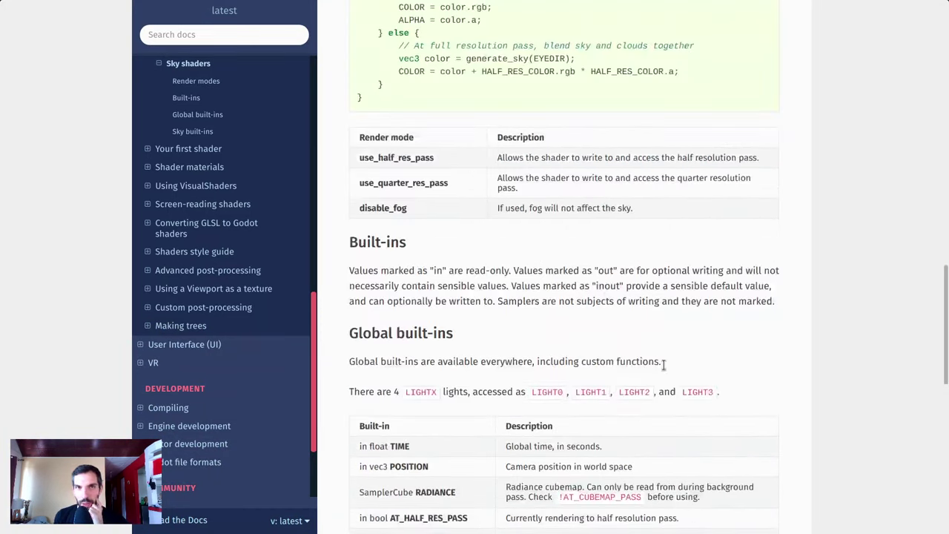
{"action": "scroll", "coordinate": [656, 389], "scroll_direction": "up", "scroll_amount": 5}
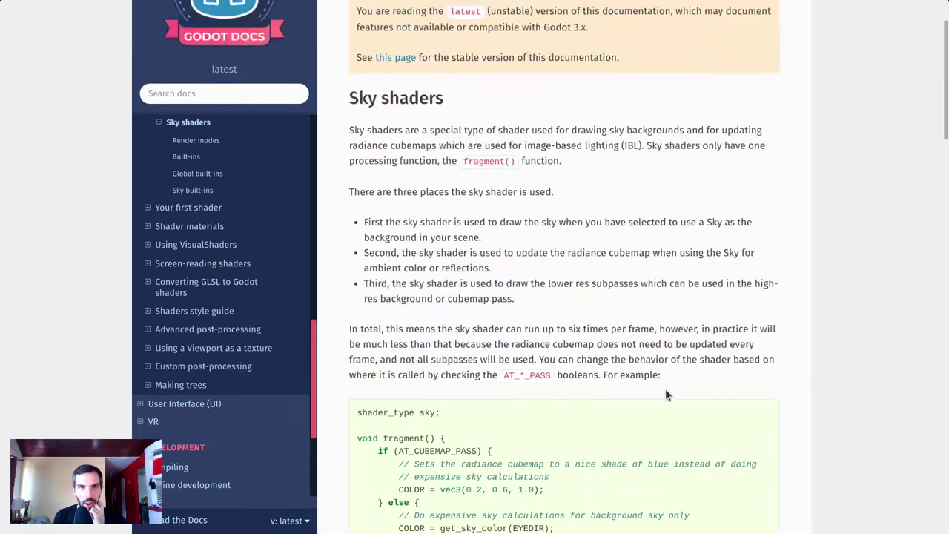
- Search the page for 'genera' to find the generate_clouds and generate_sky example calls
{"action": "key", "text": "ctrl+f"}
{"action": "type", "text": "genera"}
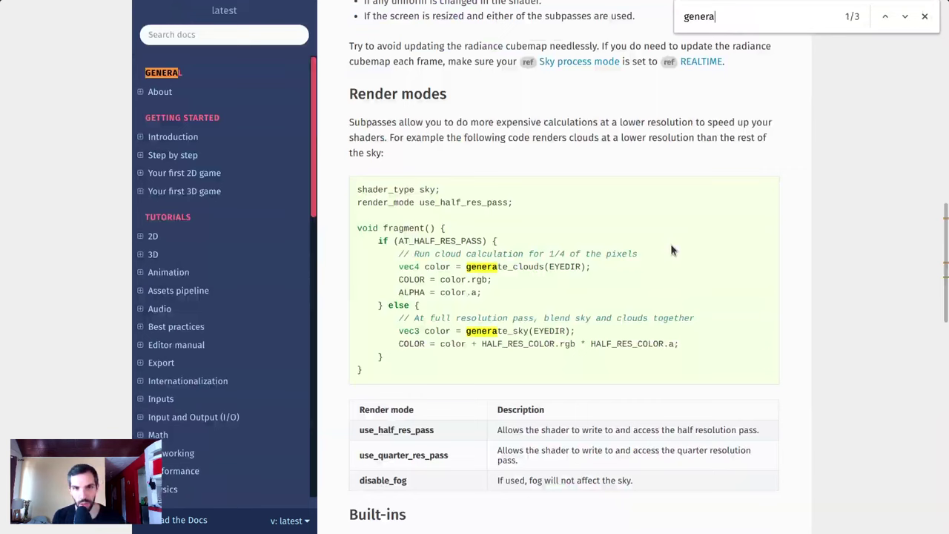
{"action": "key", "text": "Return"}
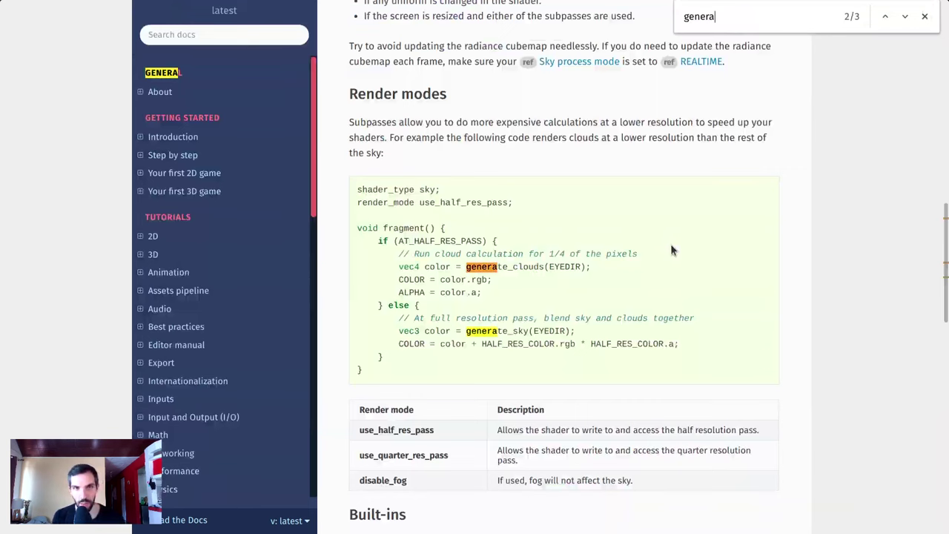
{"action": "key", "text": "Return"}
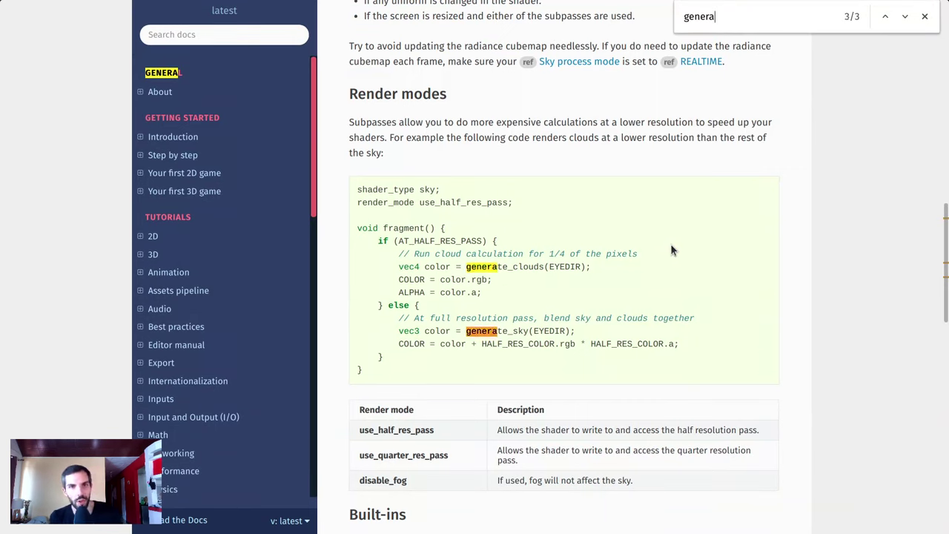
{"action": "key", "text": "alt+Tab"}
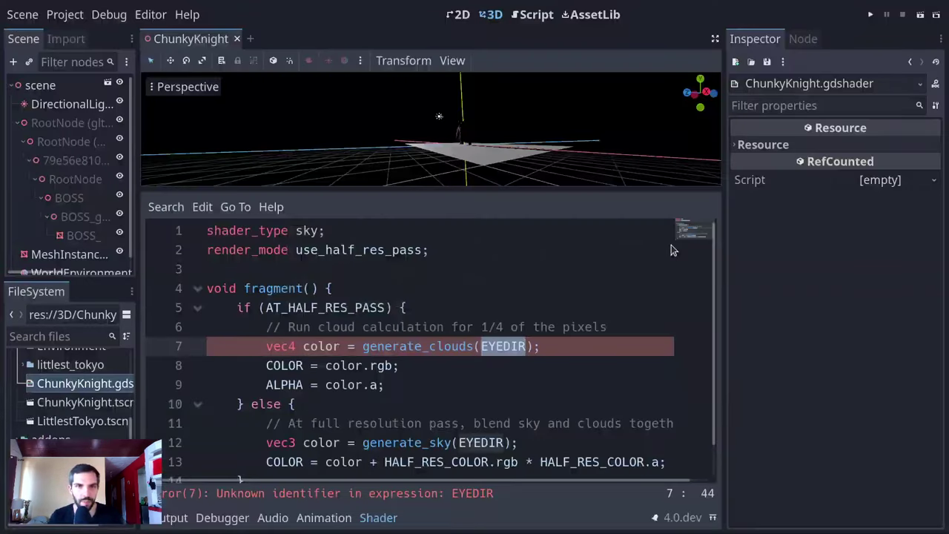
- Rename the shader's fragment function to sky, keeping EYEDIR in generate_clouds
{"action": "key", "text": "BackSpace"}
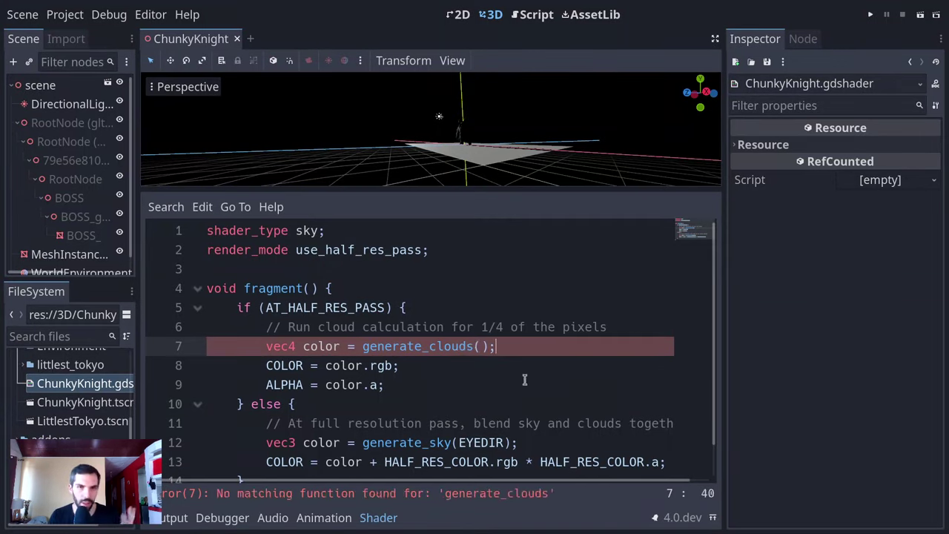
{"action": "left_click", "coordinate": [403, 398]}
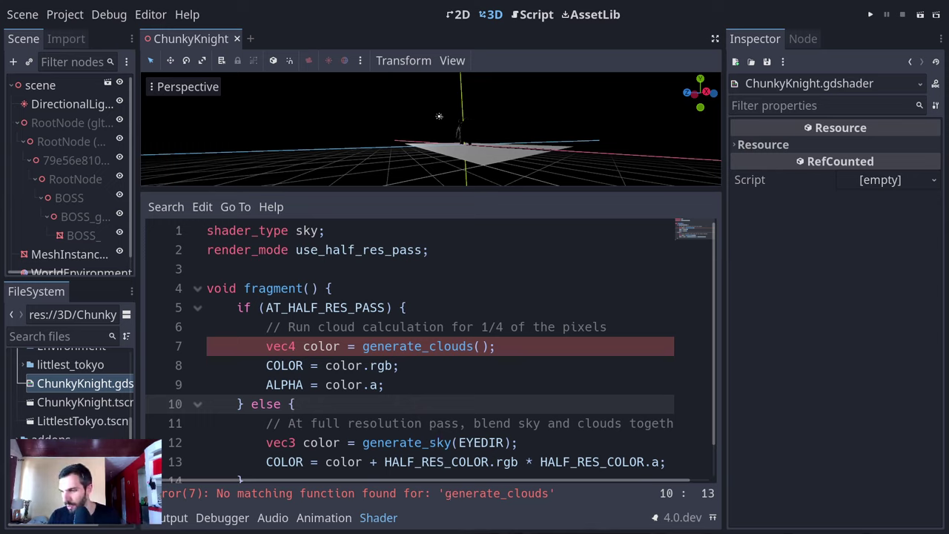
{"action": "left_click", "coordinate": [479, 347]}
{"action": "key", "text": "ctrl+v"}
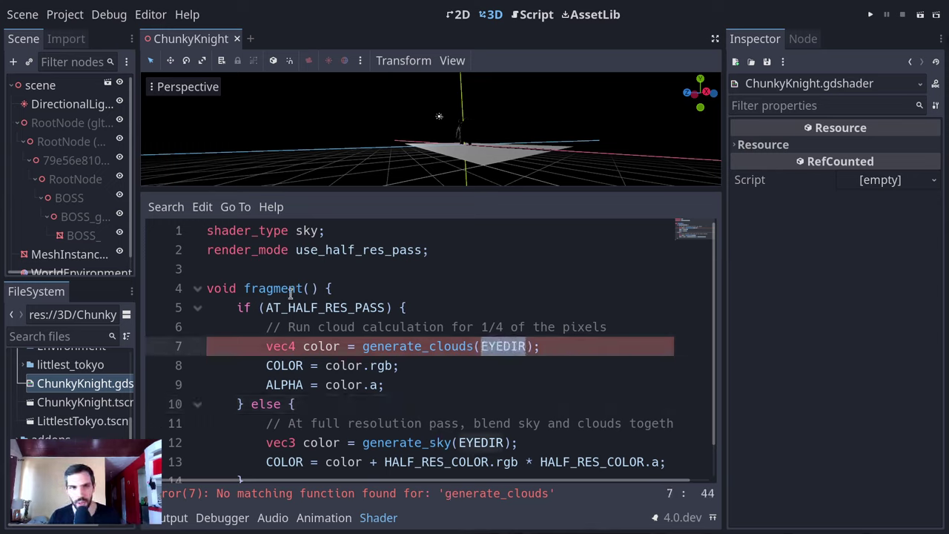
{"action": "double_click", "coordinate": [249, 289]}
{"action": "type", "text": "sky"}
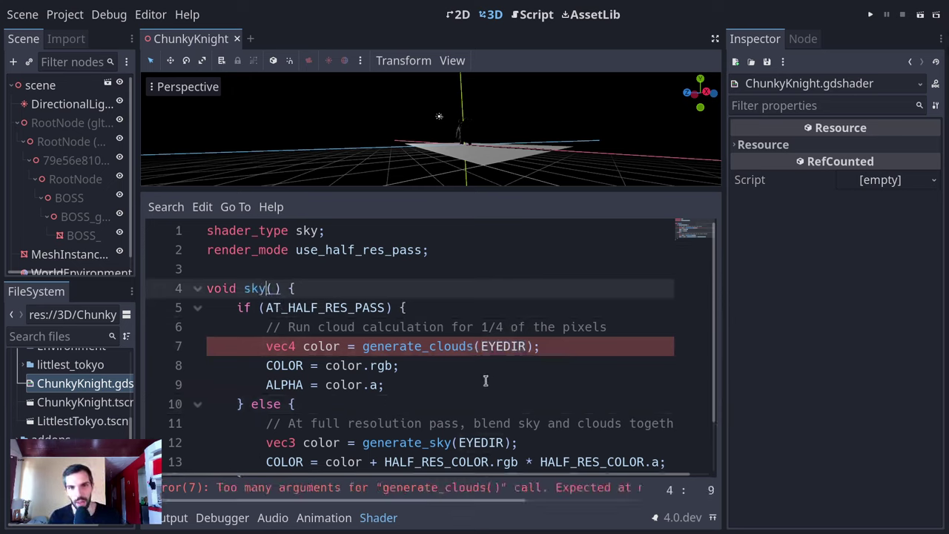
- Remove the EYEDIR arguments from the generate_clouds and generate_sky calls
{"action": "double_click", "coordinate": [512, 346]}
{"action": "key", "text": "BackSpace"}
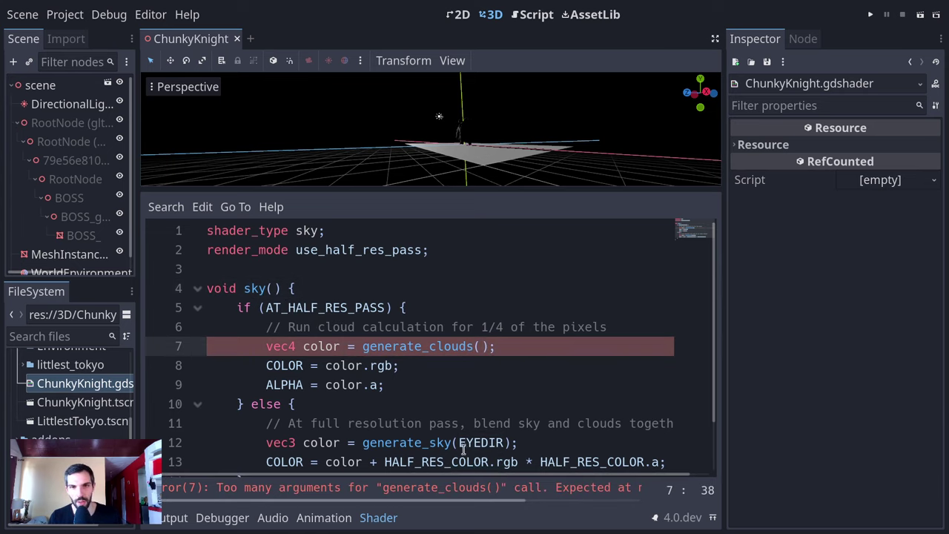
{"action": "left_click", "coordinate": [506, 374]}
{"action": "scroll", "coordinate": [519, 386], "scroll_direction": "down", "scroll_amount": 1}
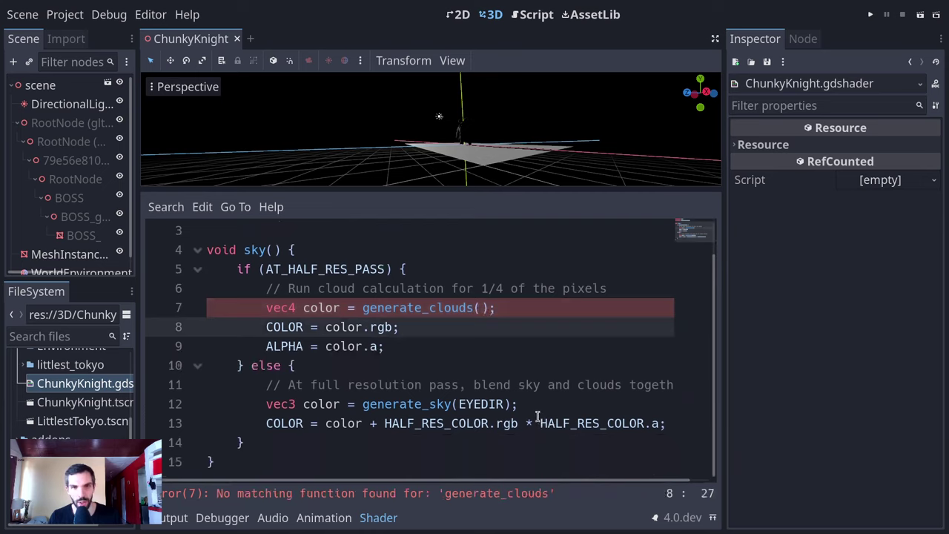
{"action": "left_click", "coordinate": [492, 404]}
{"action": "double_click", "coordinate": [491, 404]}
{"action": "key", "text": "BackSpace"}
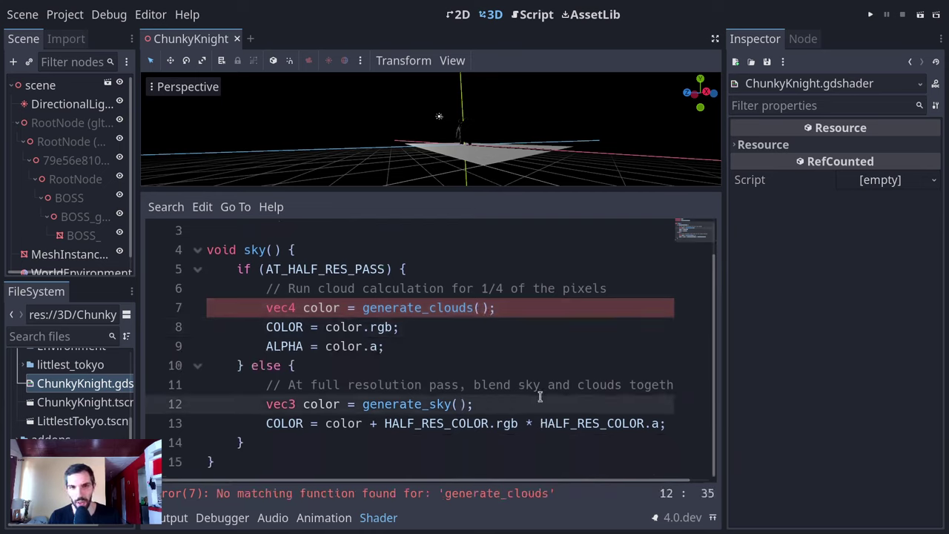
- Delete shader lines 3–15, removing the whole sky function
{"action": "left_click", "coordinate": [378, 469]}
{"action": "left_click_drag", "start_coordinate": [378, 469], "coordinate": [249, 228]}
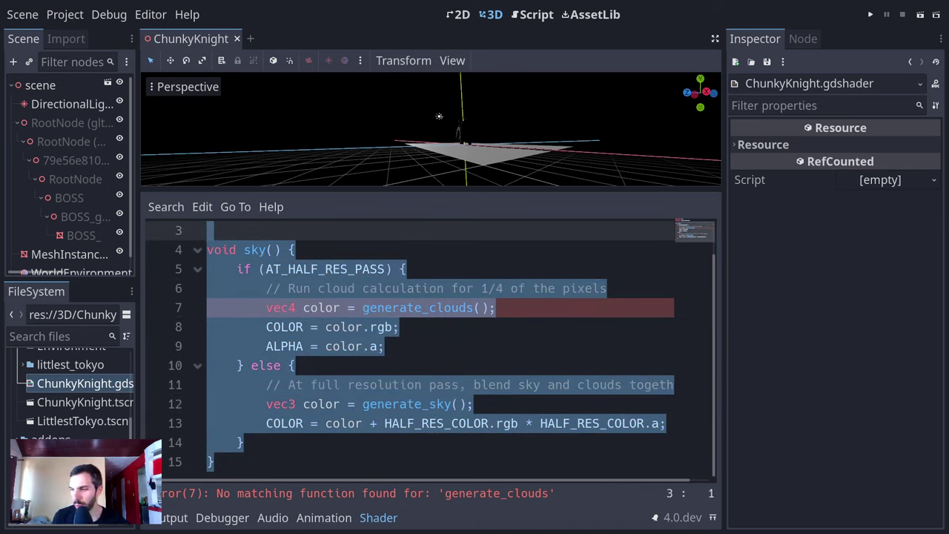
{"action": "key", "text": "BackSpace"}
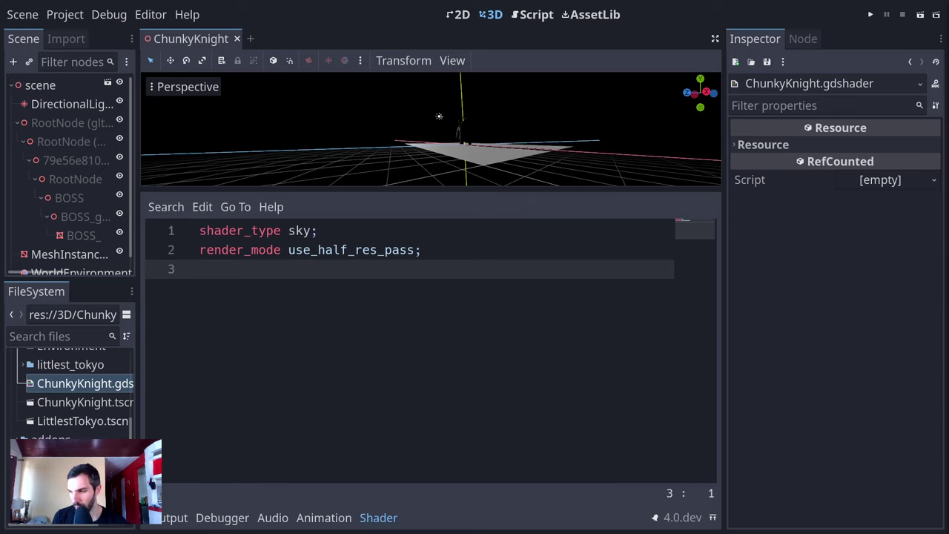
- Select the WorldEnvironment node and bring up the new-material choices for its Sky
{"action": "left_click", "coordinate": [384, 518]}
{"action": "left_click", "coordinate": [60, 272]}
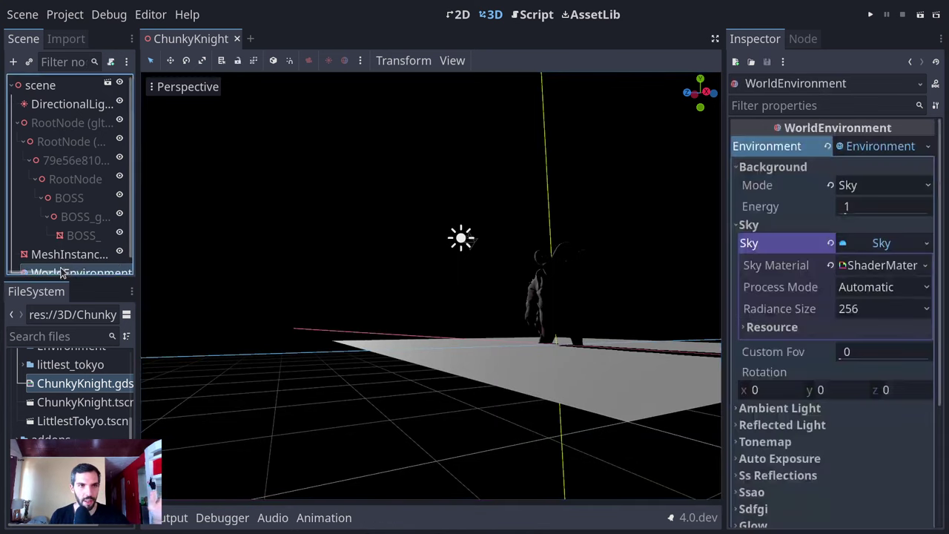
{"action": "left_click", "coordinate": [882, 243]}
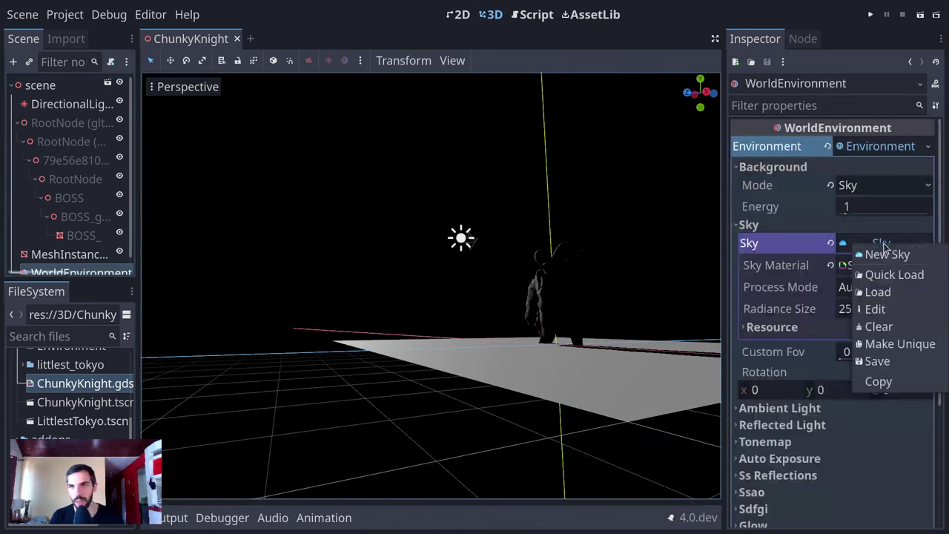
{"action": "left_click", "coordinate": [620, 330]}
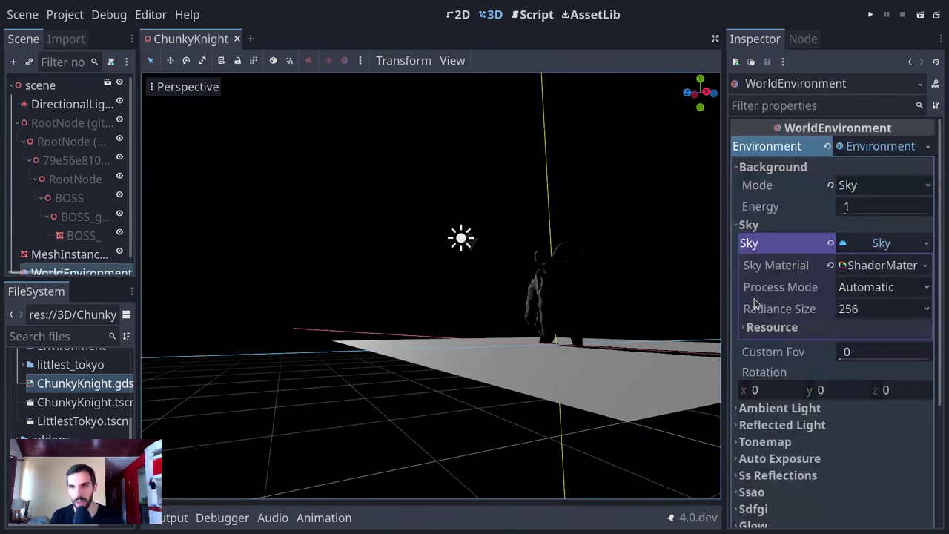
{"action": "key", "text": "ctrl+space"}
{"action": "key", "text": "ctrl+space"}
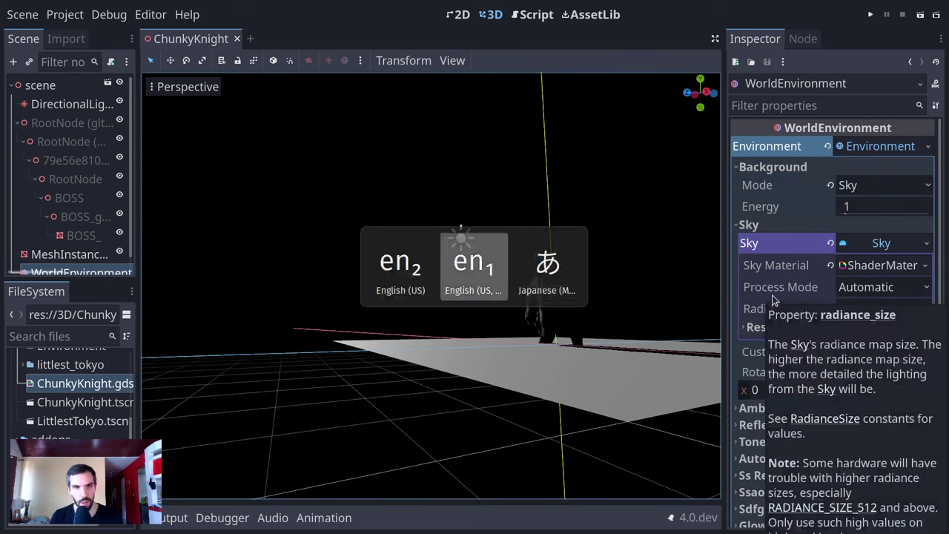
{"action": "key", "text": "ctrl+space"}
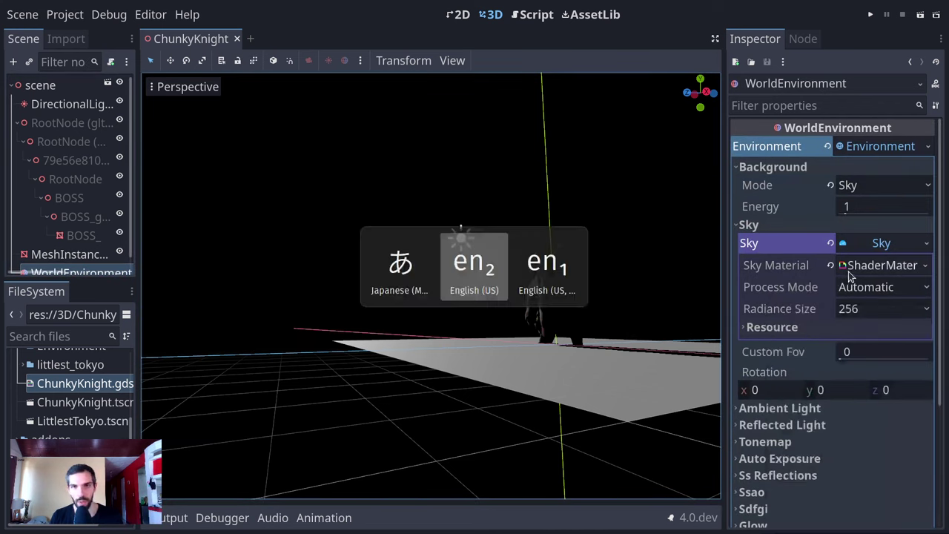
{"action": "left_click", "coordinate": [882, 245]}
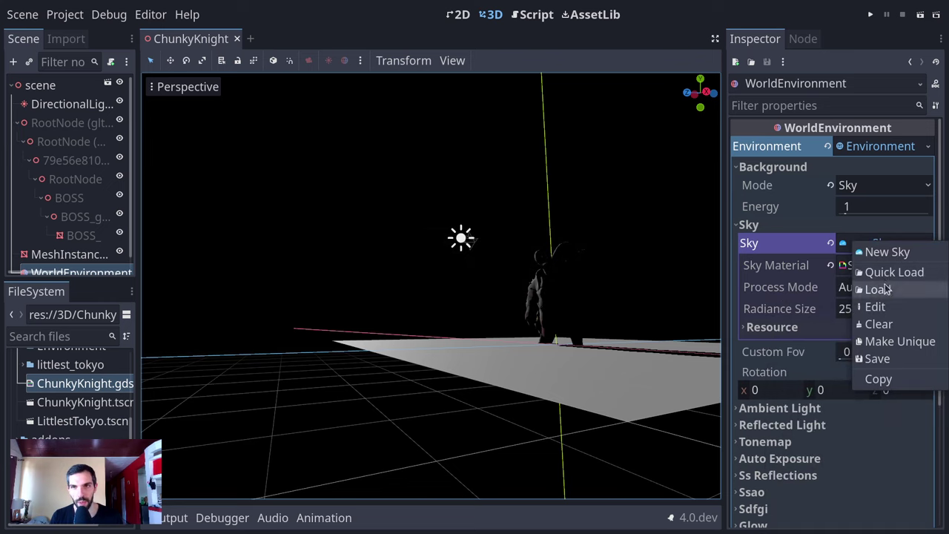
{"action": "left_click", "coordinate": [792, 265]}
{"action": "left_click", "coordinate": [863, 249]}
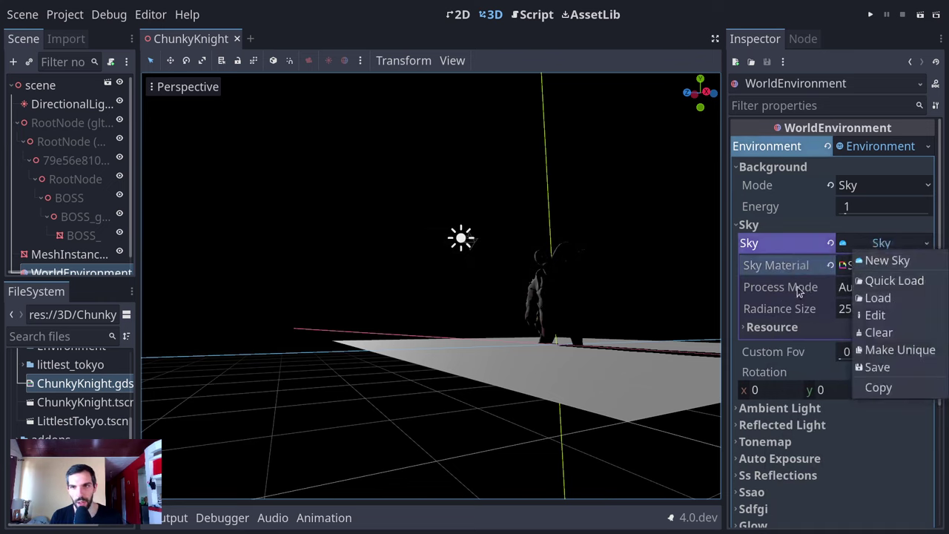
{"action": "key", "text": "Escape"}
{"action": "left_click", "coordinate": [877, 268]}
- Assign a PhysicalSkyMaterial to the sky and rotate the sun light about 49 degrees
{"action": "left_click", "coordinate": [860, 292]}
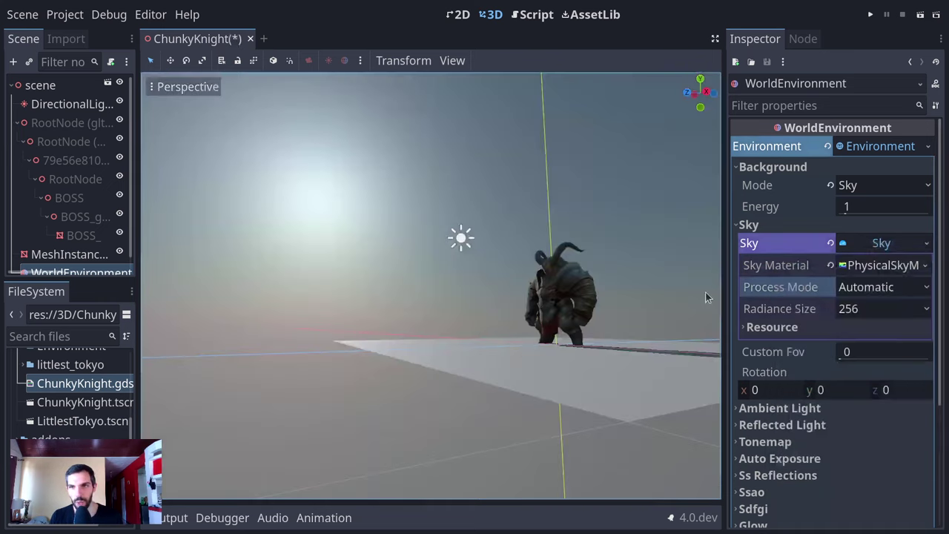
{"action": "middle_click_drag", "start_coordinate": [162, 310], "coordinate": [165, 278]}
{"action": "left_click", "coordinate": [420, 228]}
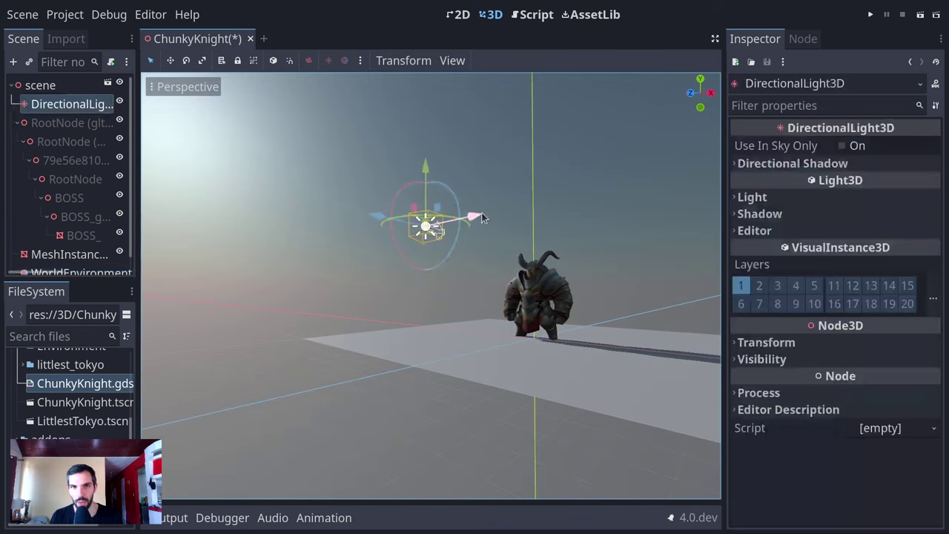
{"action": "left_click_drag", "start_coordinate": [454, 197], "coordinate": [469, 240]}
{"action": "middle_click_drag", "start_coordinate": [470, 239], "coordinate": [570, 269]}
{"action": "scroll", "coordinate": [569, 269], "scroll_direction": "up", "scroll_amount": 5}
{"action": "scroll", "coordinate": [71, 274], "scroll_direction": "down", "scroll_amount": 1}
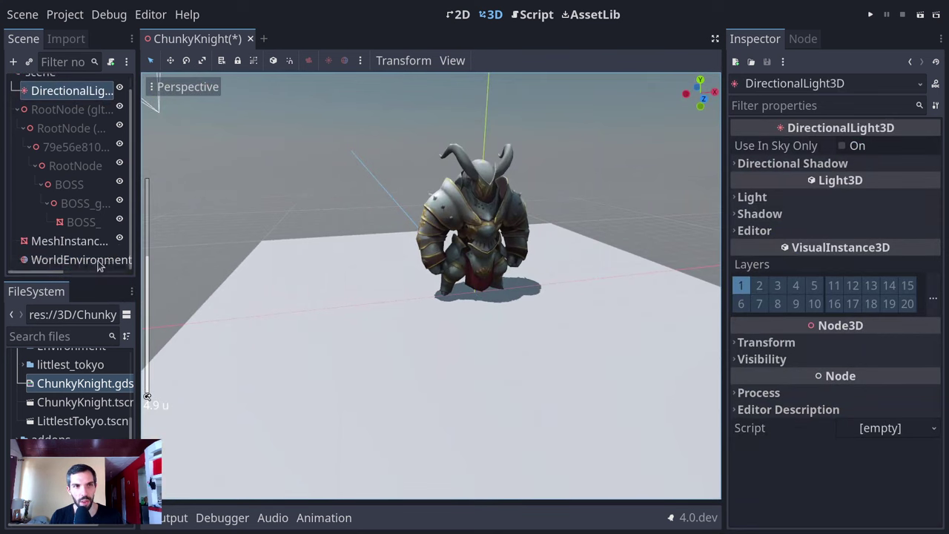
- Try the WorldEnvironment's Ambient Light source as Sky, reverting it to Background
{"action": "left_click", "coordinate": [82, 259]}
{"action": "left_click", "coordinate": [767, 167]}
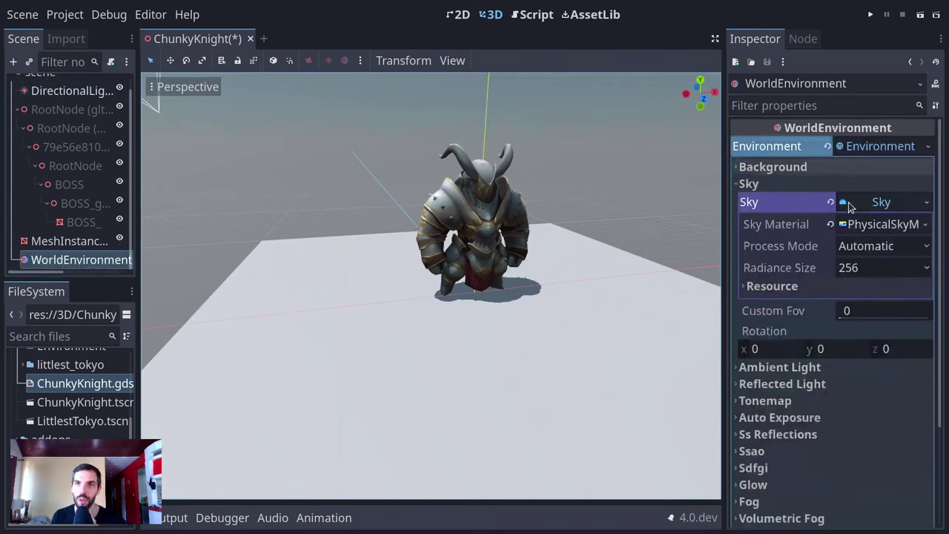
{"action": "left_click", "coordinate": [763, 183]}
{"action": "left_click", "coordinate": [818, 202]}
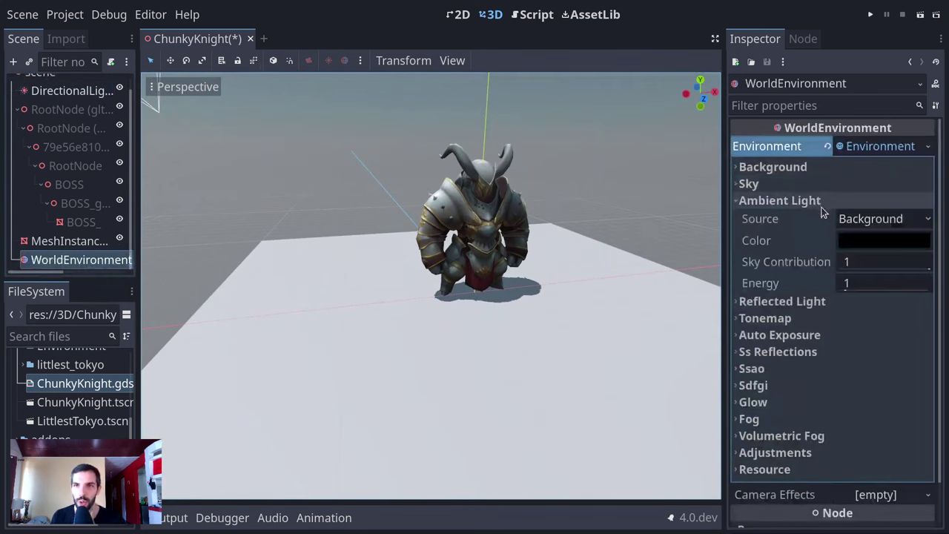
{"action": "left_click", "coordinate": [862, 221]}
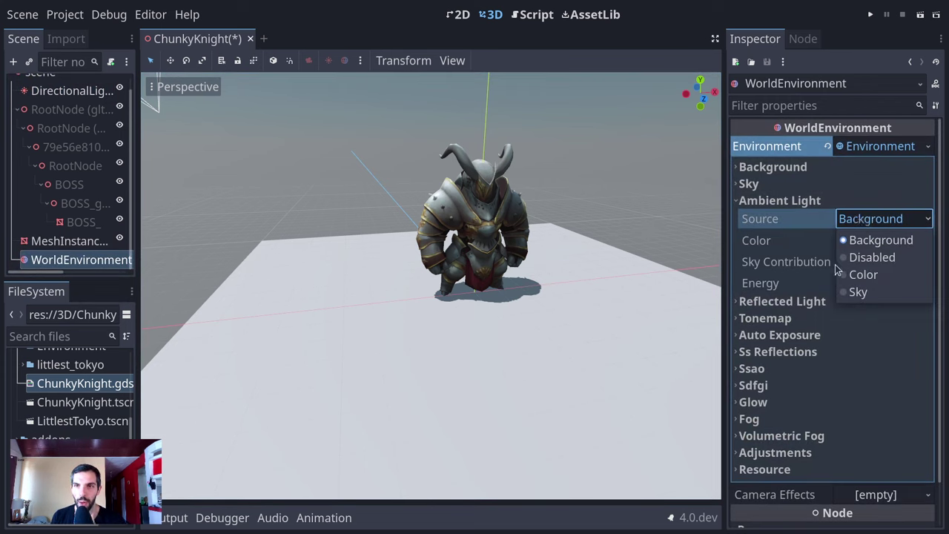
{"action": "left_click", "coordinate": [859, 293]}
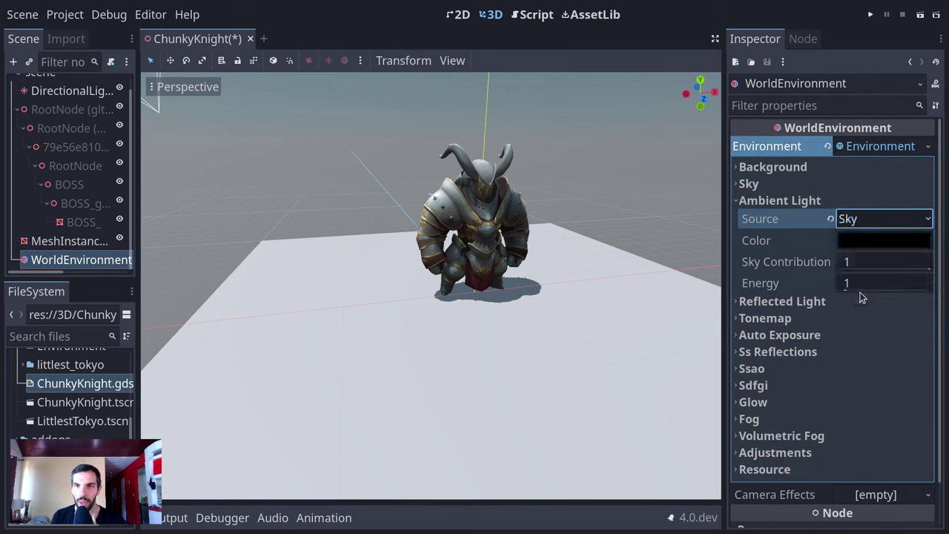
{"action": "left_click", "coordinate": [830, 220]}
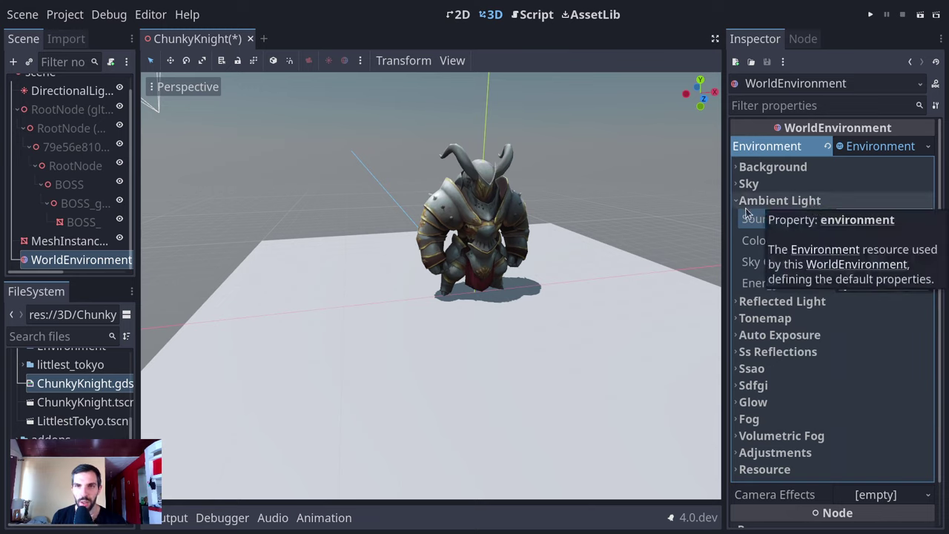
- Cycle the Reflected Light source through Sky, Disabled and Background
{"action": "left_click", "coordinate": [802, 170]}
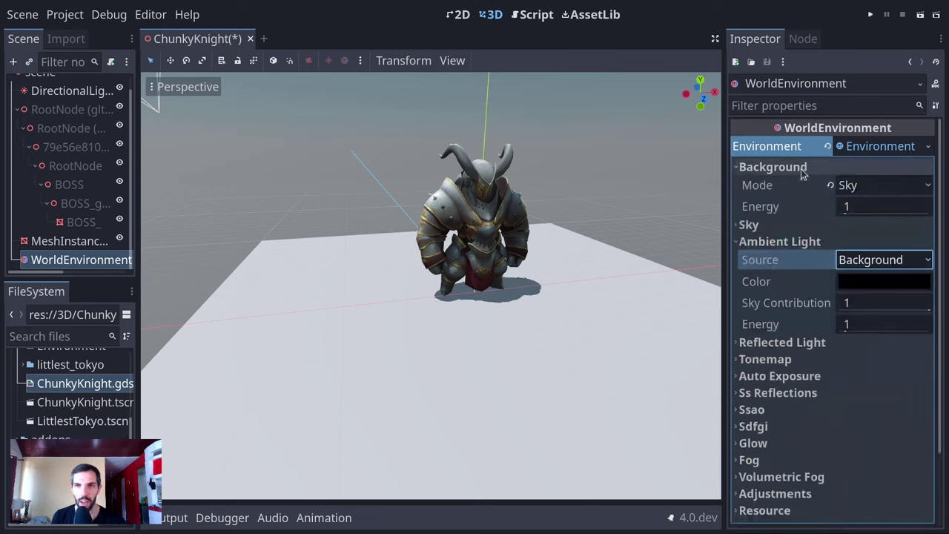
{"action": "left_click", "coordinate": [800, 169]}
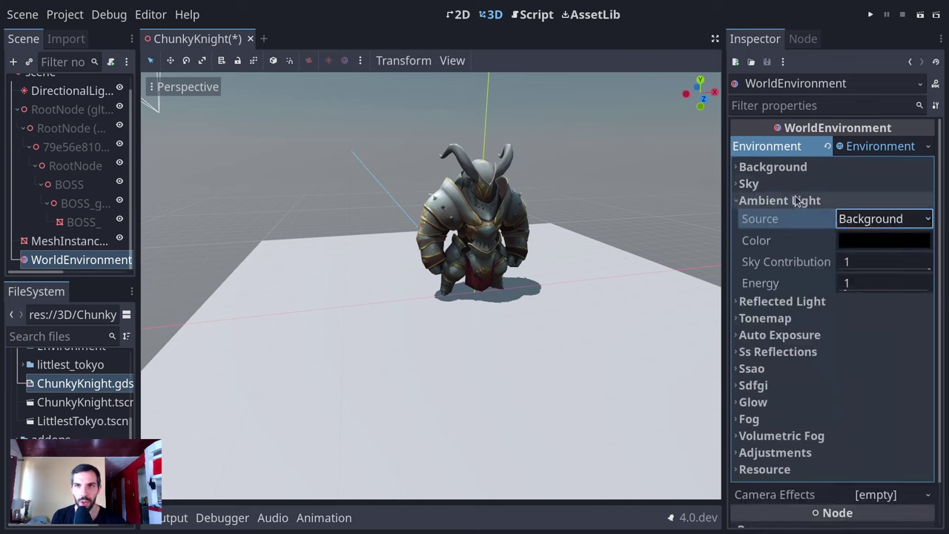
{"action": "left_click", "coordinate": [793, 199]}
{"action": "left_click", "coordinate": [812, 219]}
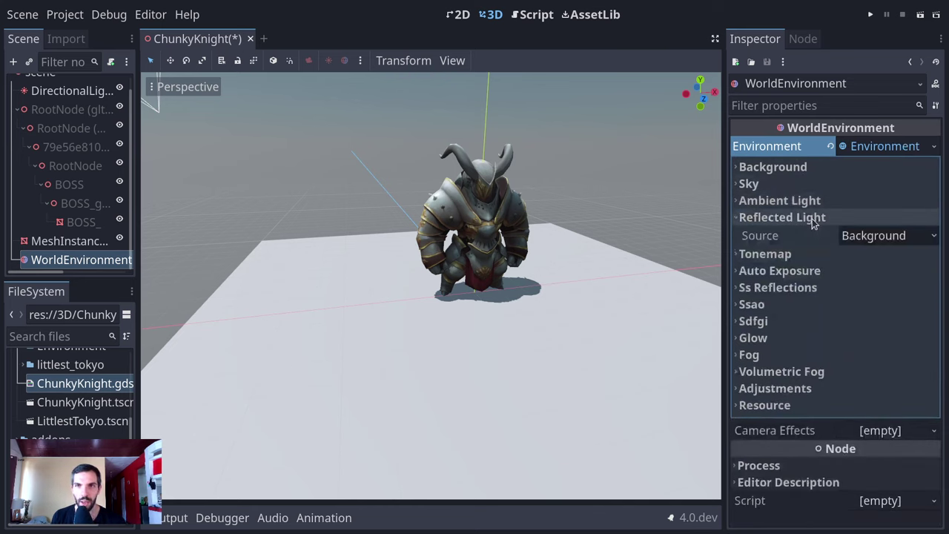
{"action": "left_click", "coordinate": [864, 235]}
{"action": "left_click", "coordinate": [885, 292]}
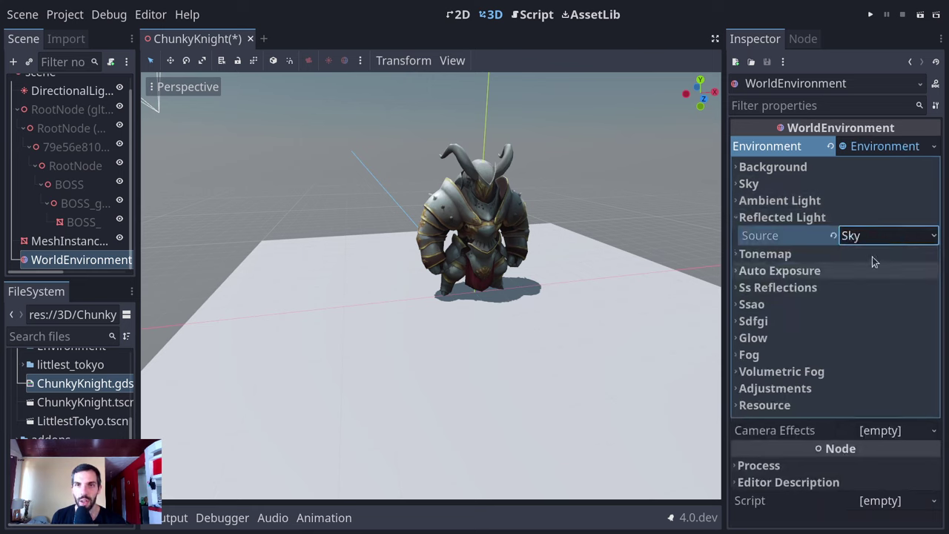
{"action": "left_click", "coordinate": [873, 258]}
{"action": "left_click", "coordinate": [874, 235]}
{"action": "left_click", "coordinate": [867, 270]}
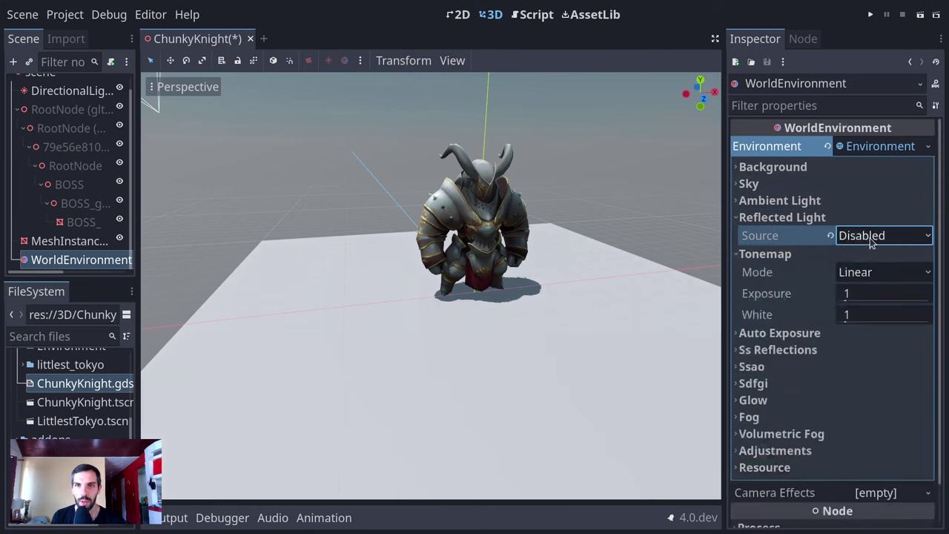
{"action": "left_click", "coordinate": [871, 236]}
{"action": "left_click", "coordinate": [853, 255]}
{"action": "left_click", "coordinate": [812, 218]}
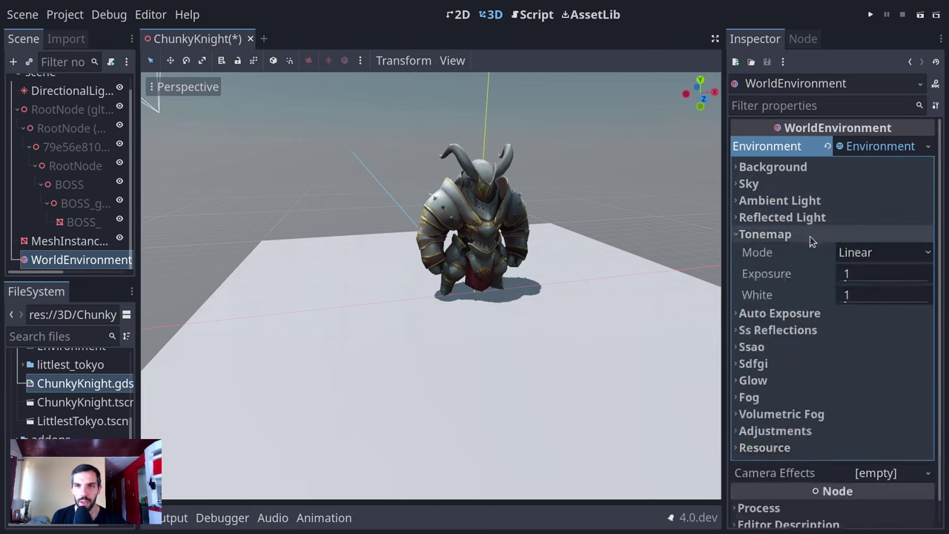
- Keep the Linear tonemap, enable Ss Reflections, and select the floor mesh
{"action": "left_click", "coordinate": [858, 252]}
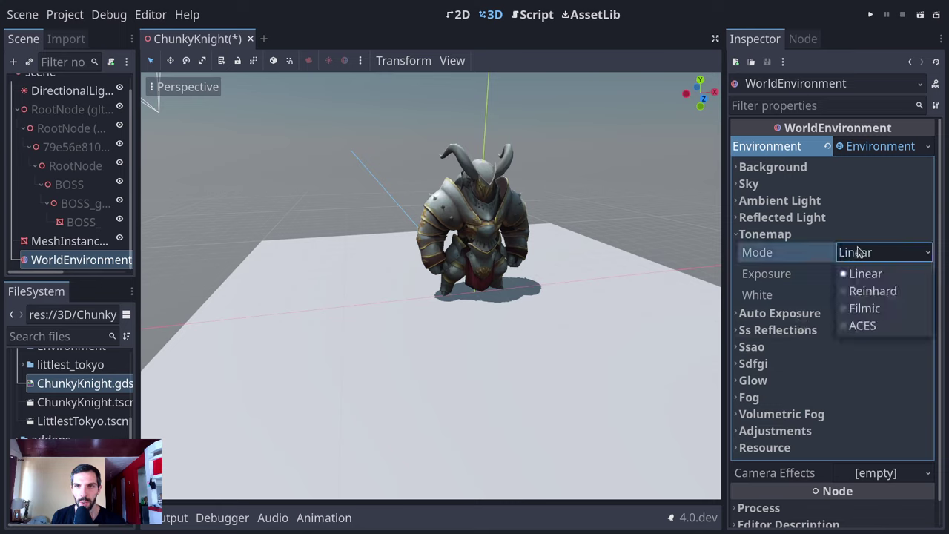
{"action": "left_click", "coordinate": [748, 252]}
{"action": "left_click", "coordinate": [769, 313]}
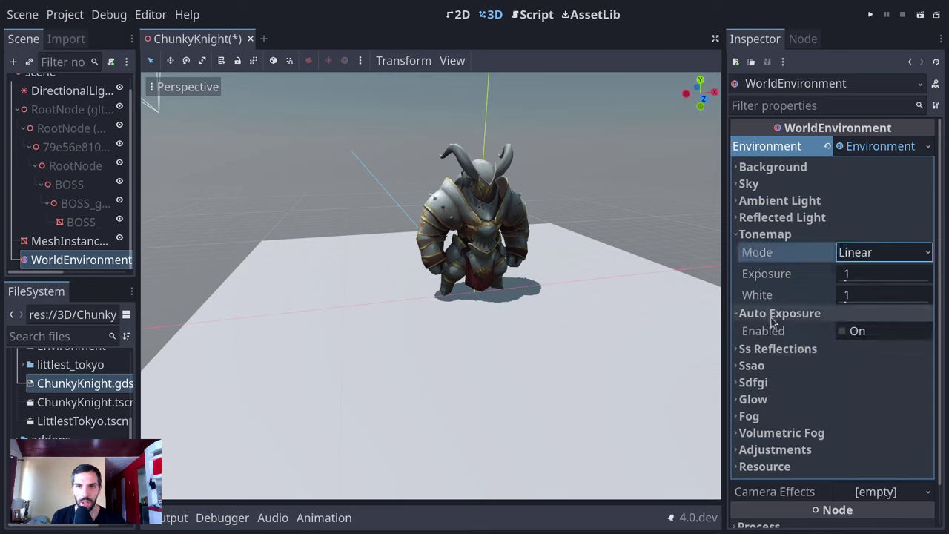
{"action": "left_click", "coordinate": [767, 348]}
{"action": "left_click", "coordinate": [775, 313]}
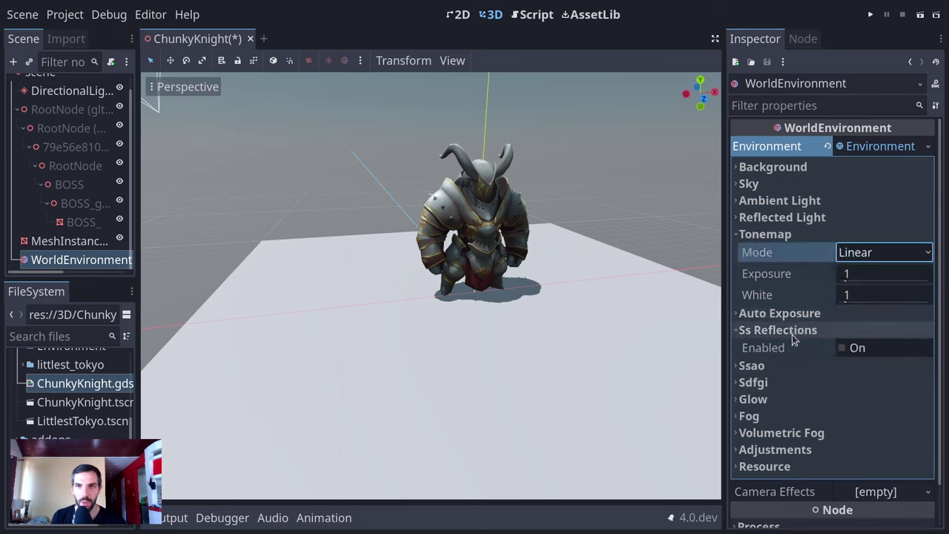
{"action": "left_click", "coordinate": [850, 350]}
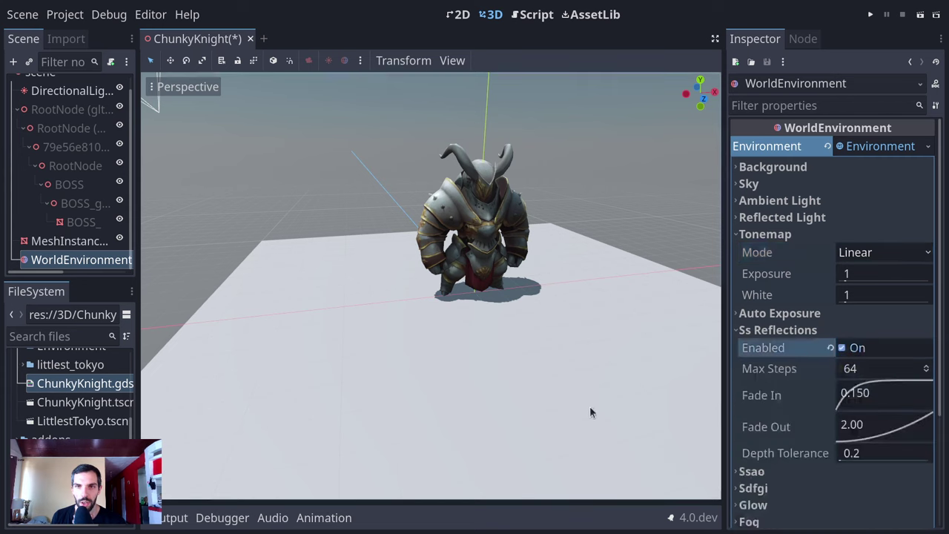
{"action": "left_click", "coordinate": [486, 393]}
{"action": "scroll", "coordinate": [365, 308], "scroll_direction": "up", "scroll_amount": 5}
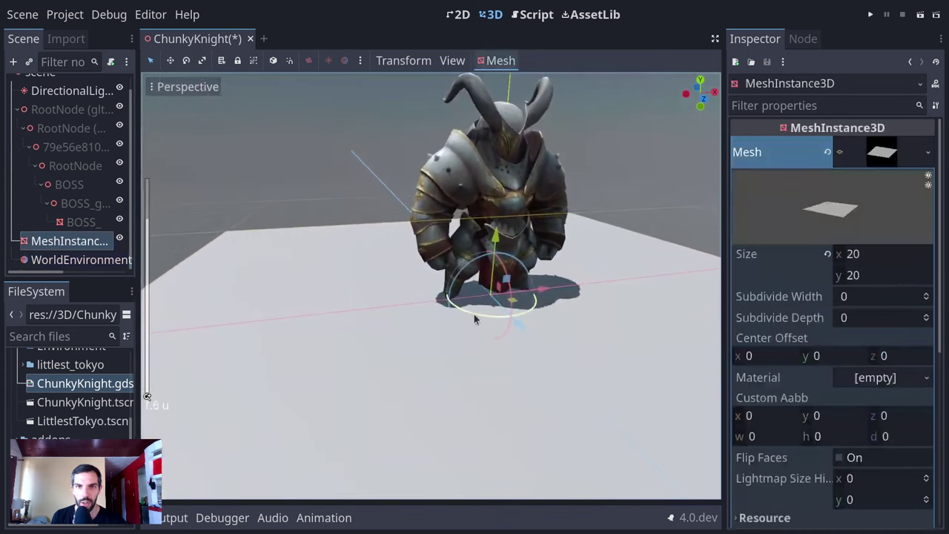
{"action": "middle_click_drag", "start_coordinate": [474, 319], "coordinate": [494, 356]}
{"action": "scroll", "coordinate": [559, 218], "scroll_direction": "down", "scroll_amount": 4}
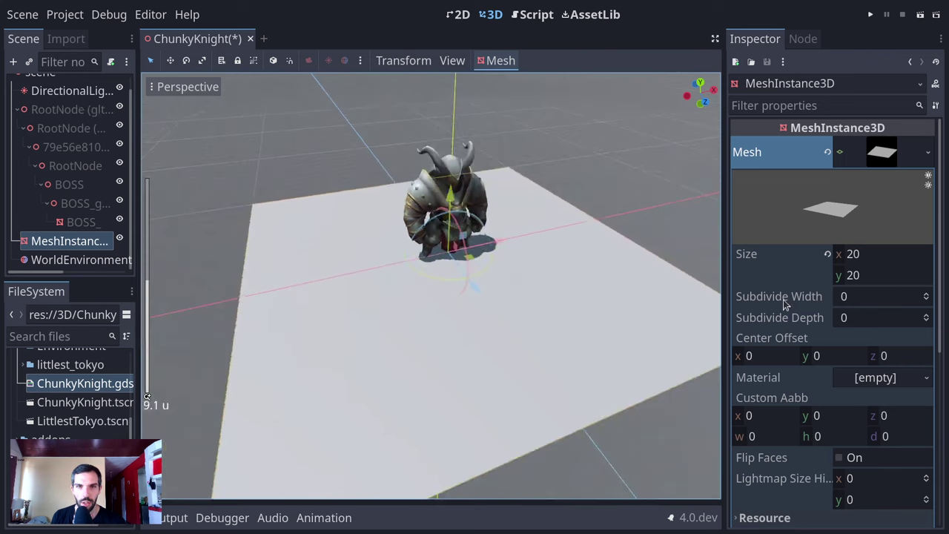
{"action": "left_click", "coordinate": [875, 379]}
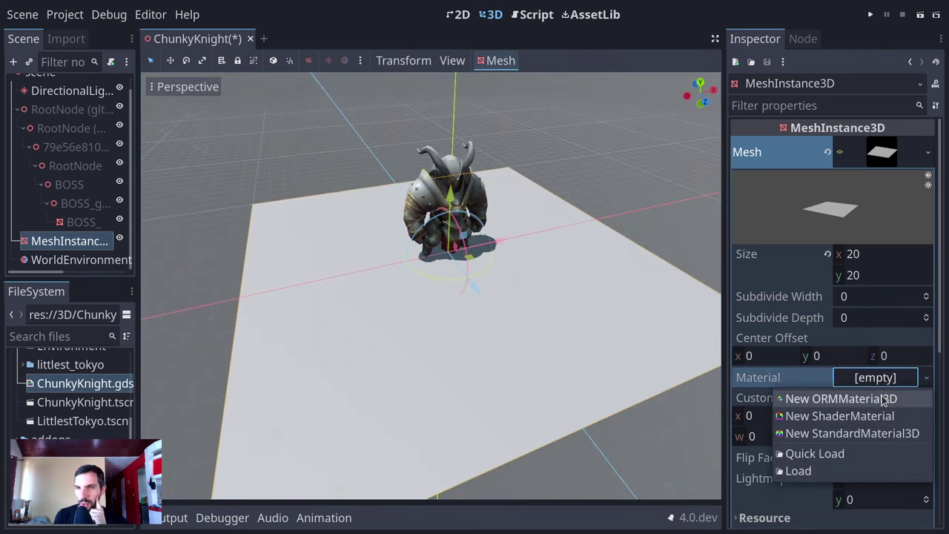
{"action": "left_click", "coordinate": [881, 399]}
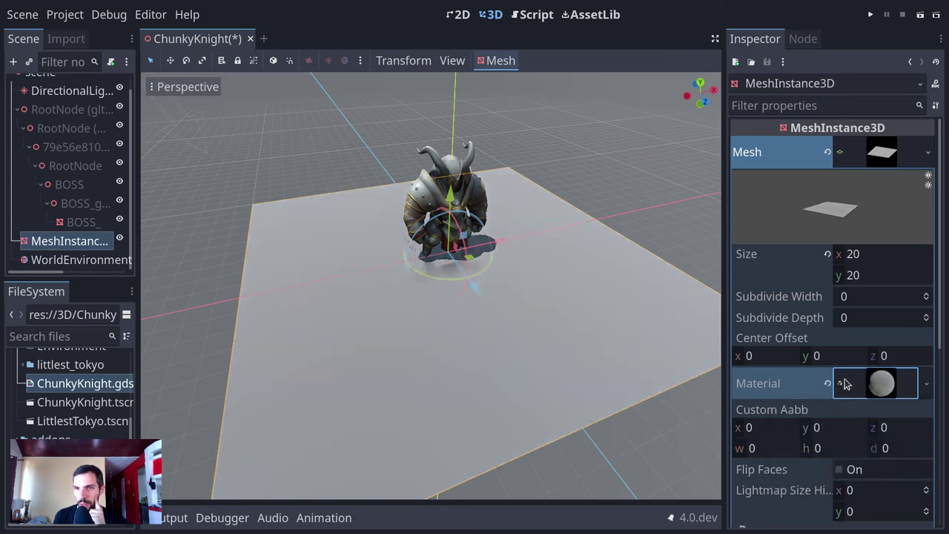
{"action": "left_click", "coordinate": [867, 383]}
{"action": "scroll", "coordinate": [859, 408], "scroll_direction": "down", "scroll_amount": 5}
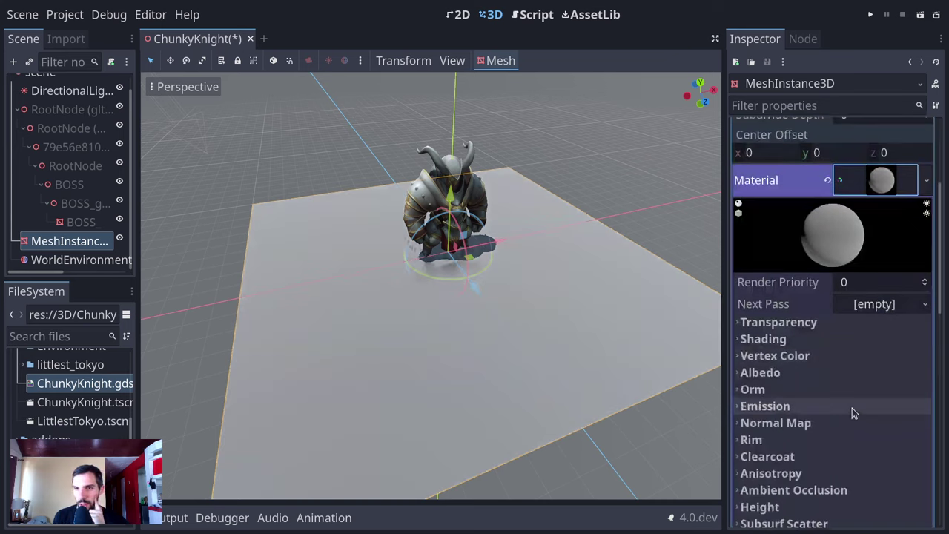
{"action": "left_click", "coordinate": [809, 324]}
{"action": "scroll", "coordinate": [486, 260], "scroll_direction": "up", "scroll_amount": 8}
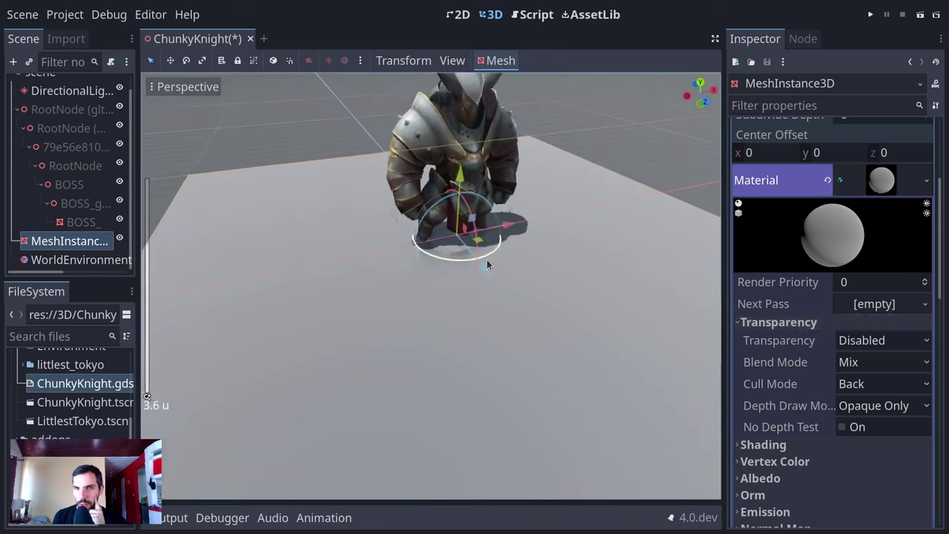
{"action": "middle_click_drag", "start_coordinate": [468, 247], "coordinate": [609, 243]}
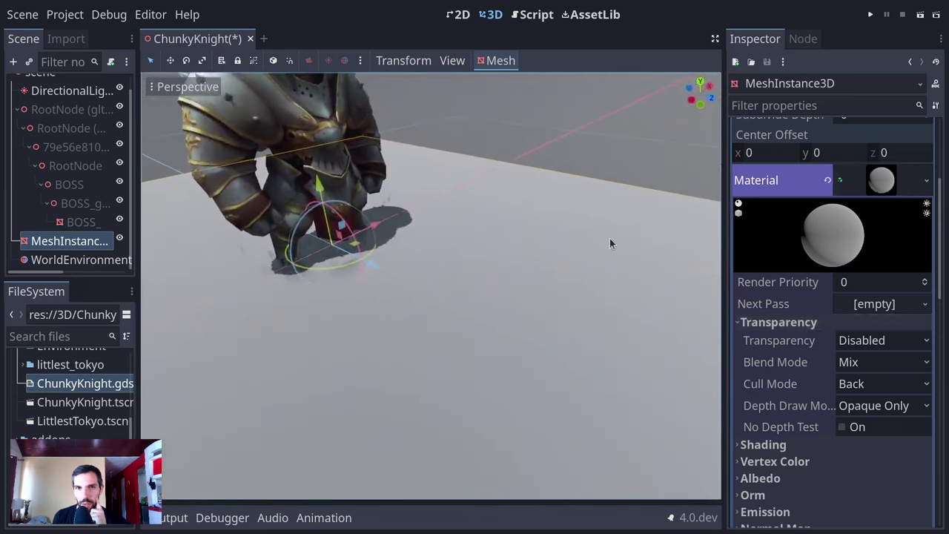
{"action": "left_click", "coordinate": [887, 342]}
{"action": "key", "text": "Escape"}
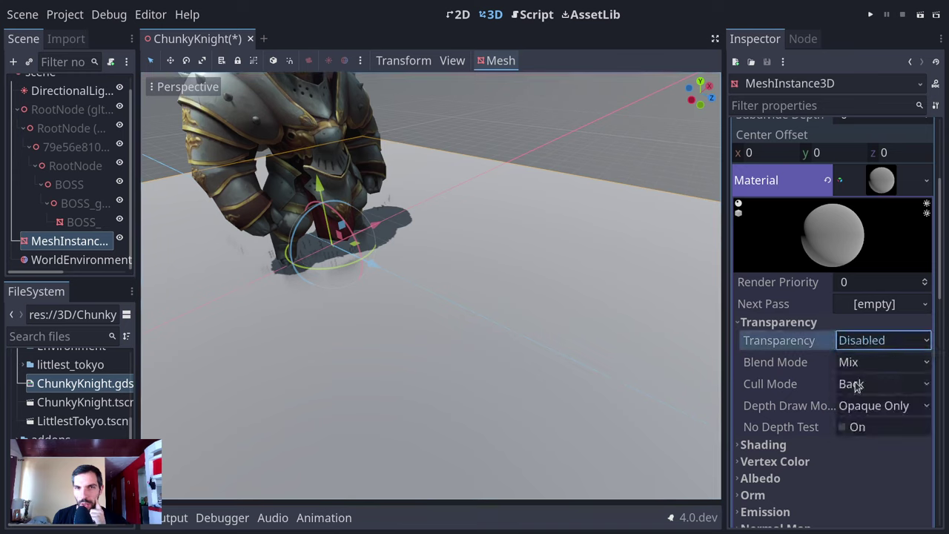
{"action": "left_click", "coordinate": [894, 341]}
{"action": "left_click", "coordinate": [852, 361]}
{"action": "left_click", "coordinate": [815, 321]}
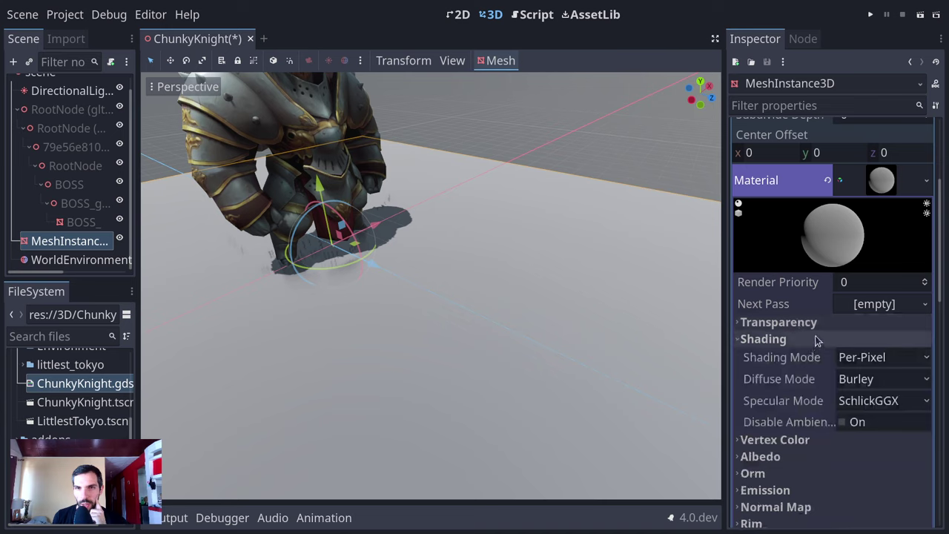
{"action": "left_click", "coordinate": [818, 339]}
{"action": "left_click", "coordinate": [811, 355]}
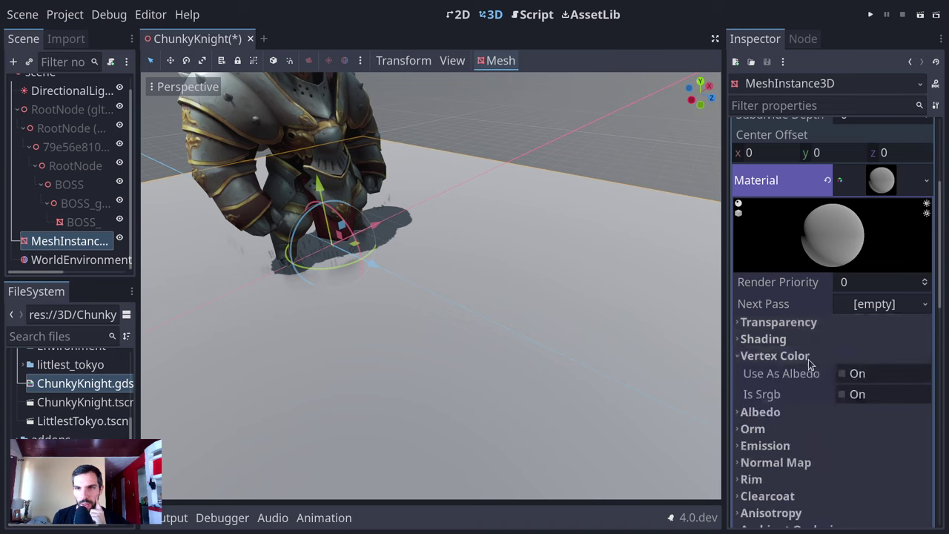
{"action": "left_click", "coordinate": [809, 357]}
{"action": "scroll", "coordinate": [800, 370], "scroll_direction": "down", "scroll_amount": 3}
{"action": "left_click", "coordinate": [789, 272]}
{"action": "left_click", "coordinate": [787, 272]}
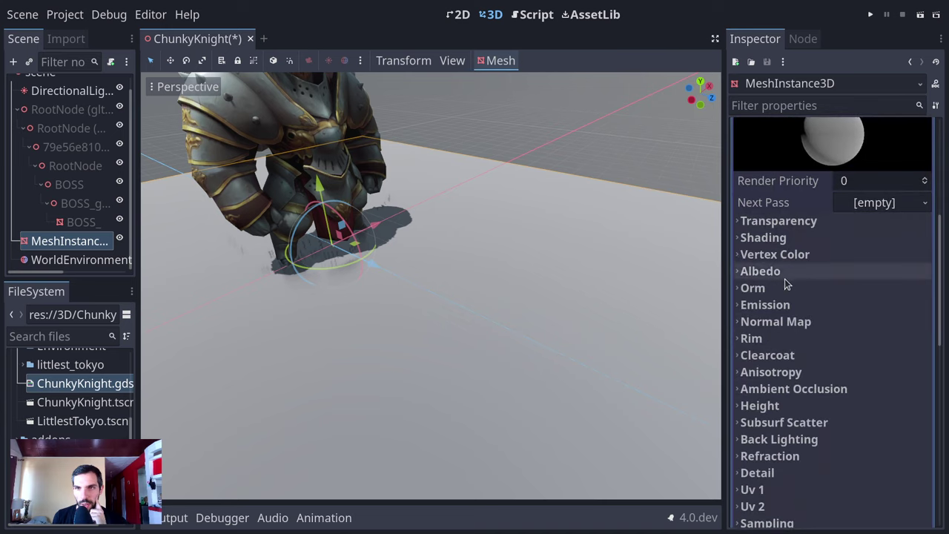
{"action": "scroll", "coordinate": [782, 279], "scroll_direction": "up", "scroll_amount": 9}
{"action": "key", "text": "alt+Tab"}
{"action": "key", "text": "alt+Tab"}
- Run a Godot Docs search for ORMMaterial, then return to the editor
{"action": "key", "text": "alt+shift+Tab"}
{"action": "key", "text": "alt+shift+Tab"}
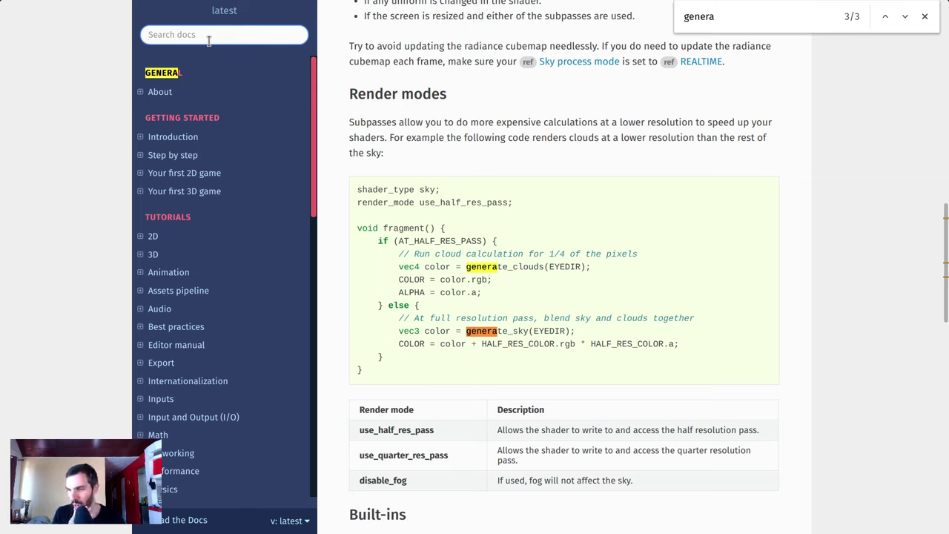
{"action": "type", "text": "g"}
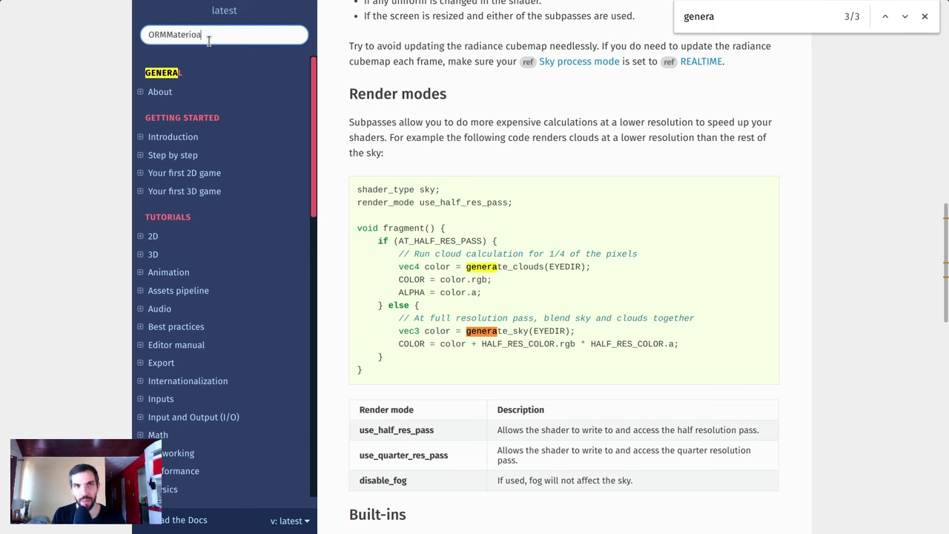
{"action": "type", "text": "l"}
{"action": "key", "text": "Return"}
{"action": "key", "text": "alt+Tab"}
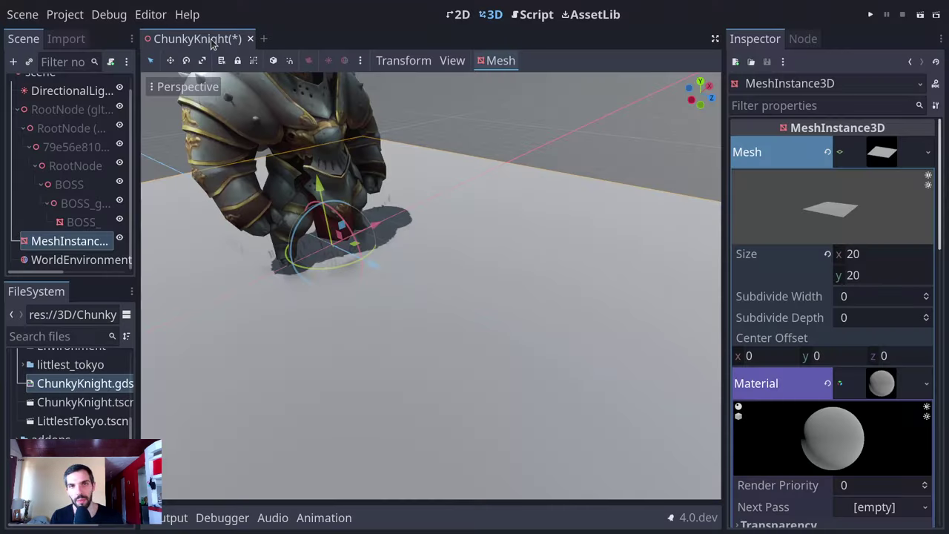
- Undo the accidental new ArrayMesh on the floor and preview its material choices, including New ORMMaterial3D
{"action": "left_click", "coordinate": [927, 151]}
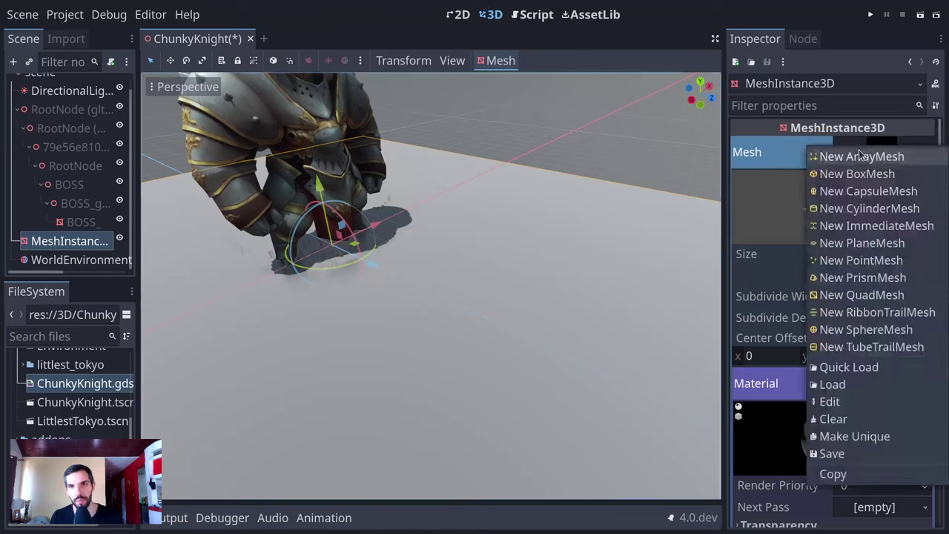
{"action": "left_click", "coordinate": [868, 155]}
{"action": "key", "text": "ctrl+z"}
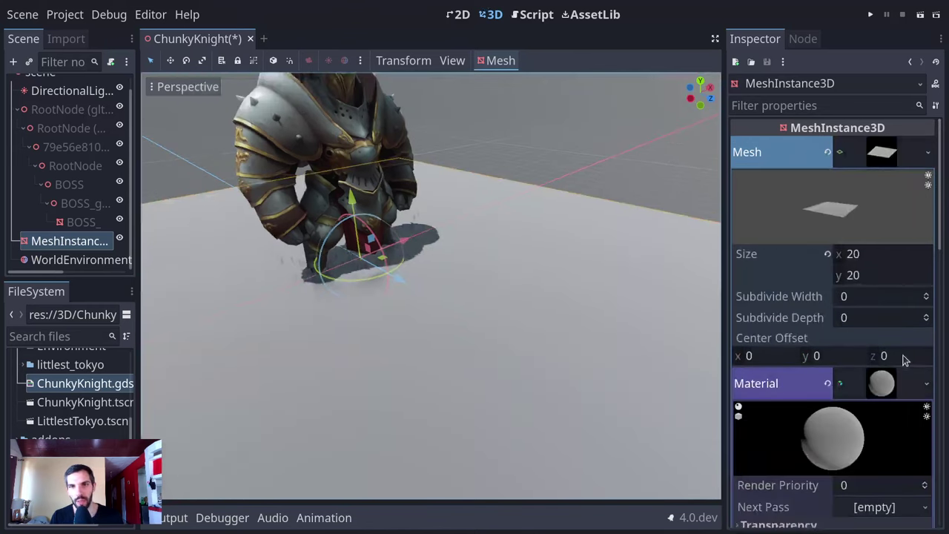
{"action": "right_click", "coordinate": [881, 380]}
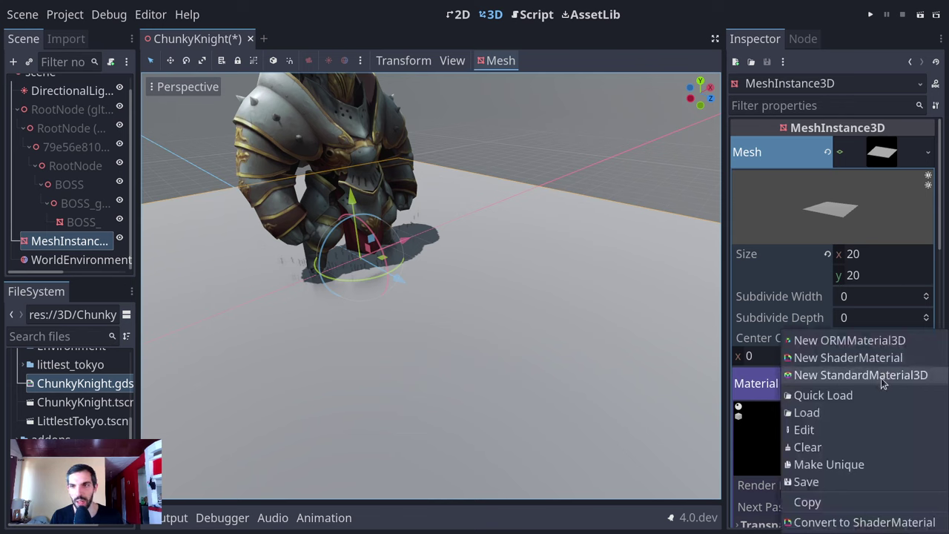
{"action": "left_click", "coordinate": [432, 352]}
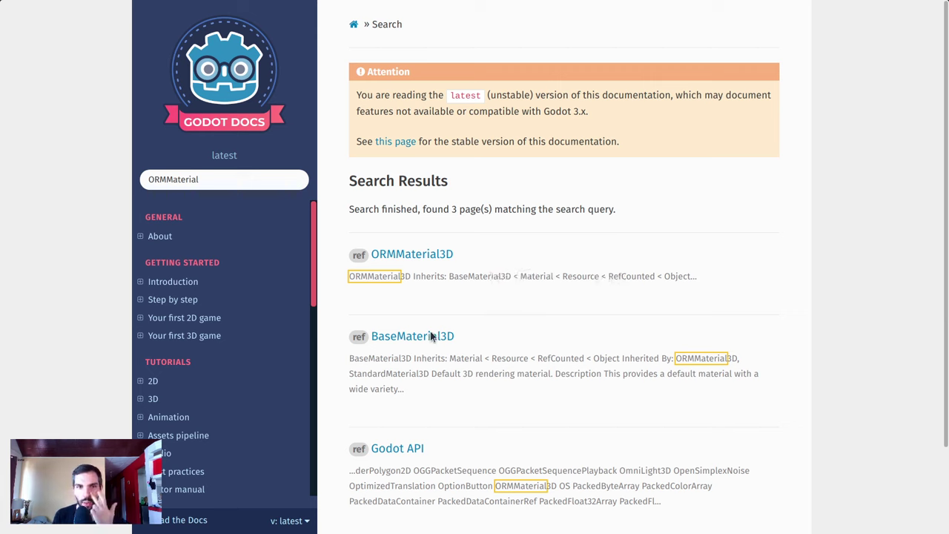
- Read the ORMMaterial3D page, which inherits BaseMaterial3D, then go back to the search results
{"action": "left_click", "coordinate": [420, 261]}
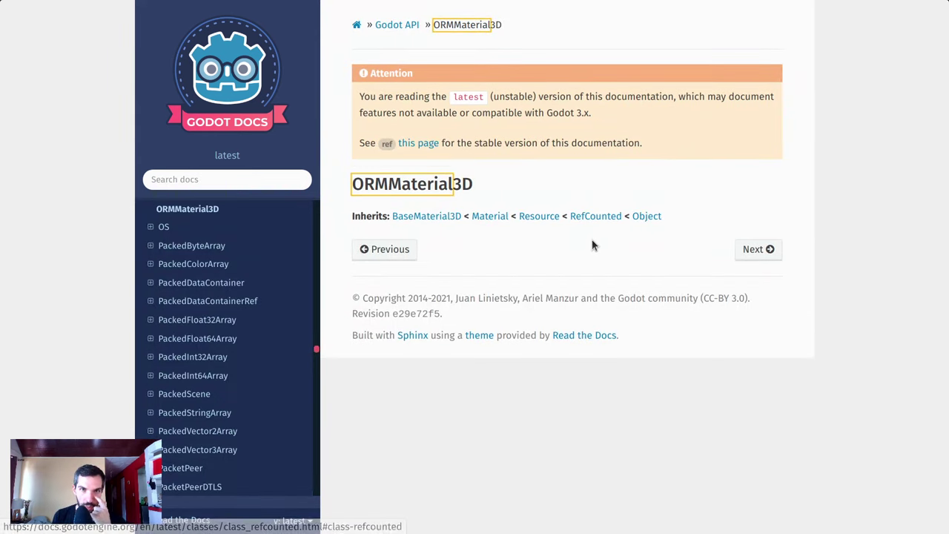
{"action": "scroll", "coordinate": [259, 359], "scroll_direction": "down", "scroll_amount": 5}
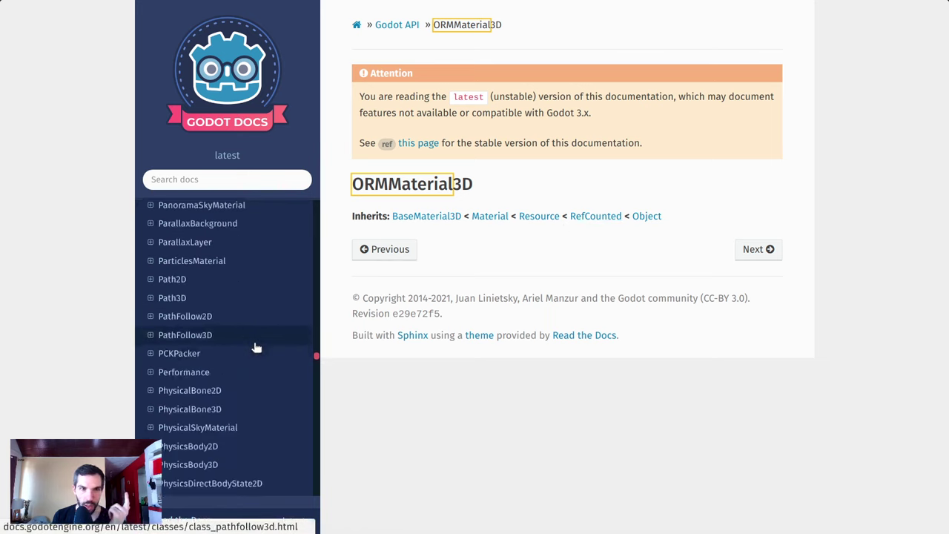
{"action": "scroll", "coordinate": [245, 351], "scroll_direction": "down", "scroll_amount": 6}
{"action": "scroll", "coordinate": [237, 218], "scroll_direction": "up", "scroll_amount": 3}
{"action": "left_click", "coordinate": [461, 219]}
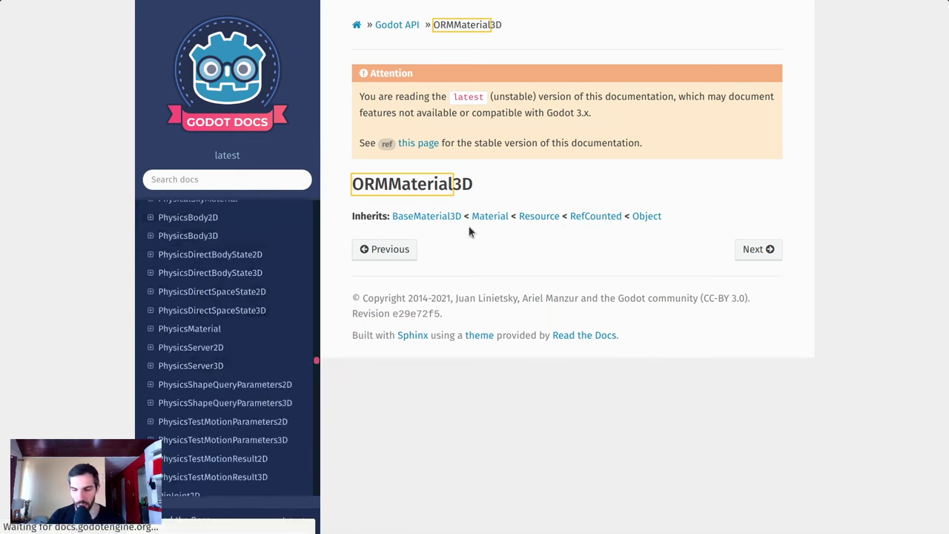
{"action": "scroll", "coordinate": [425, 354], "scroll_direction": "down", "scroll_amount": 3}
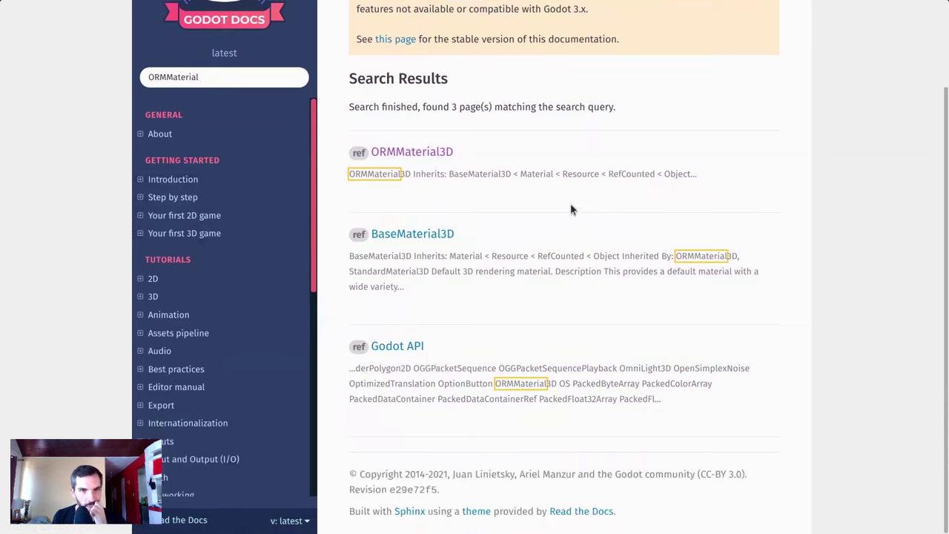
- Assign a new GradientTexture to the floor material's Orm texture slot
{"action": "key", "text": "alt+Tab"}
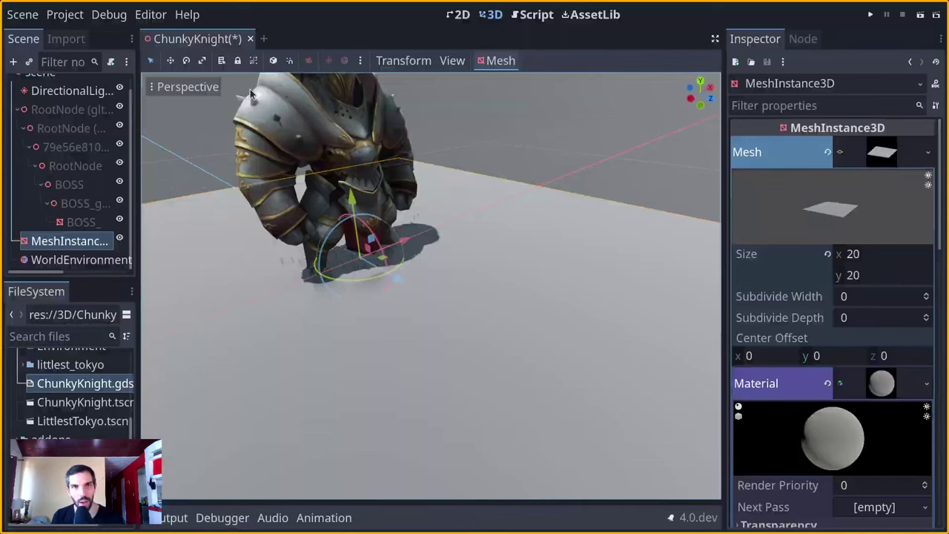
{"action": "scroll", "coordinate": [777, 359], "scroll_direction": "down", "scroll_amount": 4}
{"action": "left_click", "coordinate": [787, 376]}
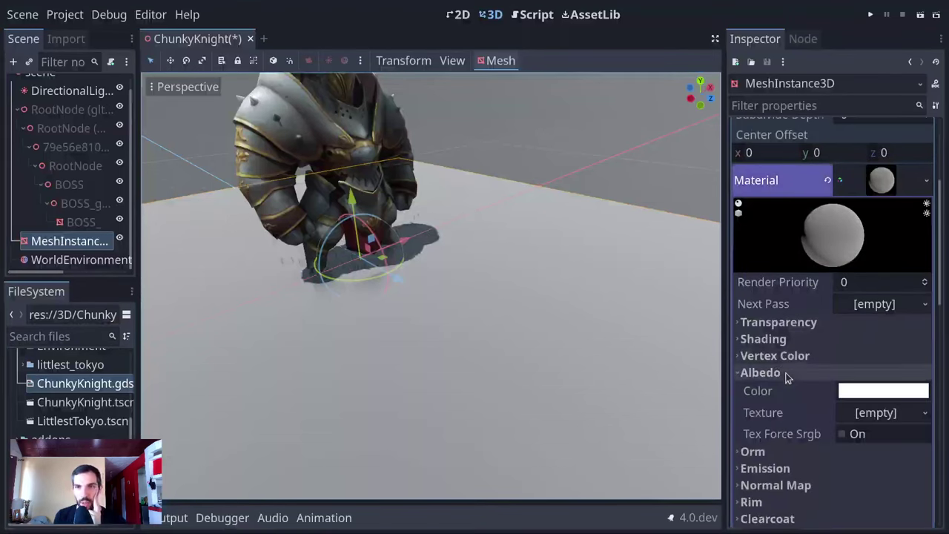
{"action": "left_click", "coordinate": [788, 374]}
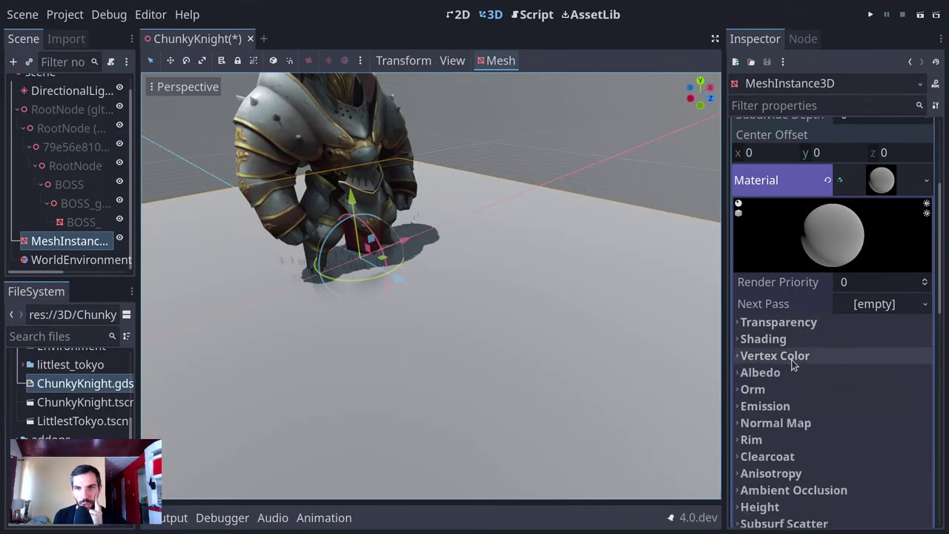
{"action": "scroll", "coordinate": [789, 361], "scroll_direction": "down", "scroll_amount": 3}
{"action": "left_click", "coordinate": [796, 237]}
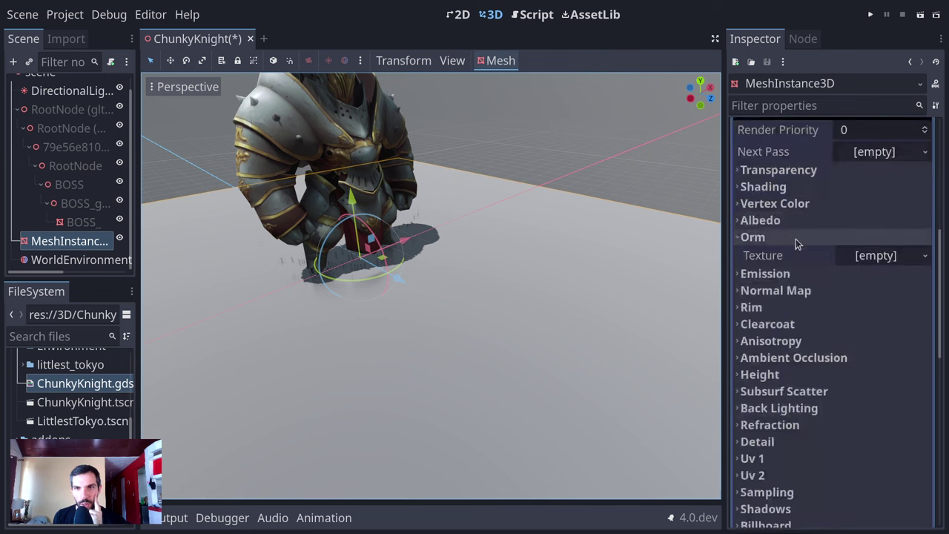
{"action": "left_click", "coordinate": [868, 255]}
{"action": "left_click", "coordinate": [862, 257]}
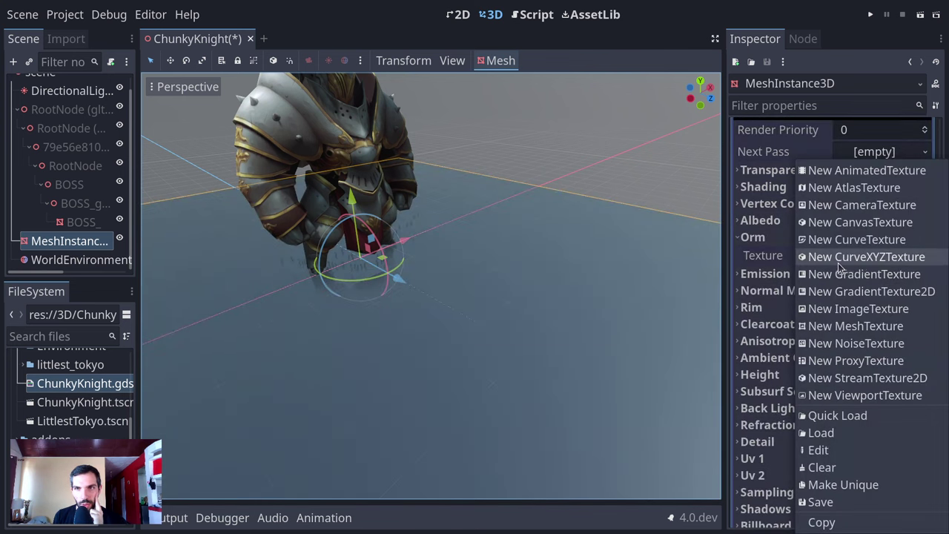
{"action": "left_click", "coordinate": [832, 273]}
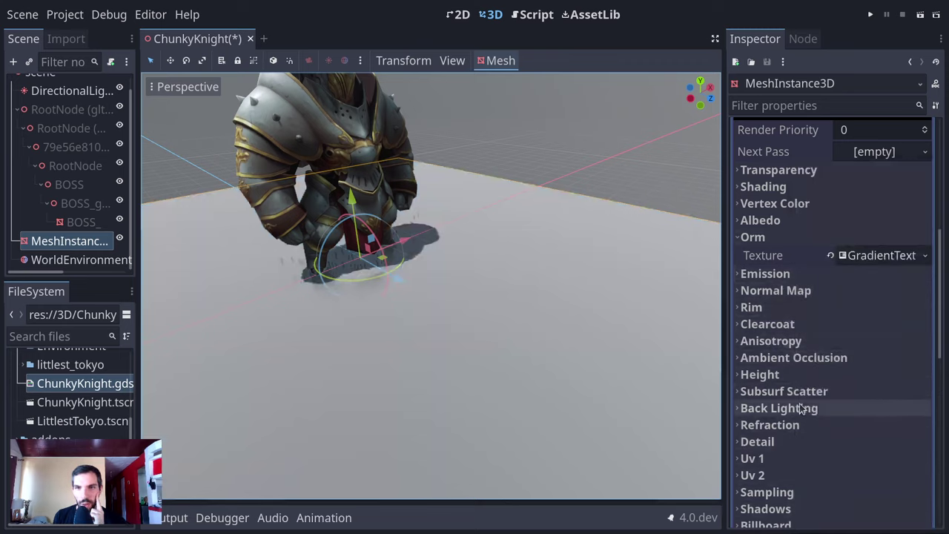
- Inspect the Clearcoat, Rim and Grow sections, toggling Grow on and back off
{"action": "left_click", "coordinate": [792, 325]}
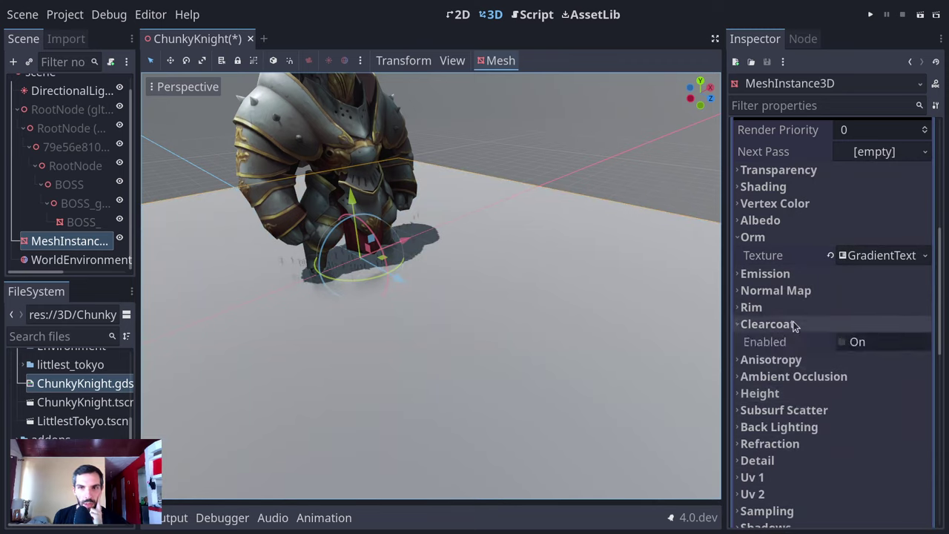
{"action": "left_click", "coordinate": [792, 324]}
{"action": "left_click", "coordinate": [786, 306]}
{"action": "left_click", "coordinate": [787, 306]}
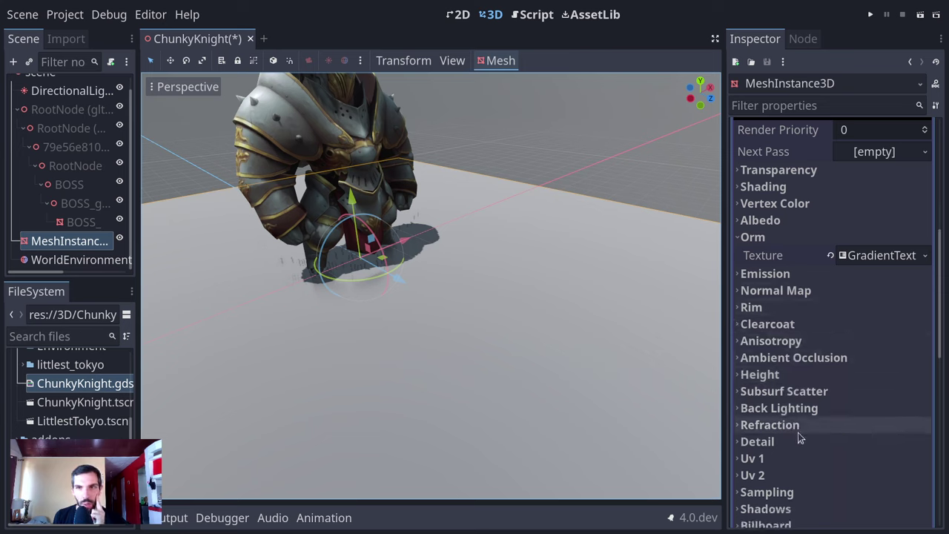
{"action": "scroll", "coordinate": [794, 461], "scroll_direction": "down", "scroll_amount": 4}
{"action": "left_click", "coordinate": [830, 339]}
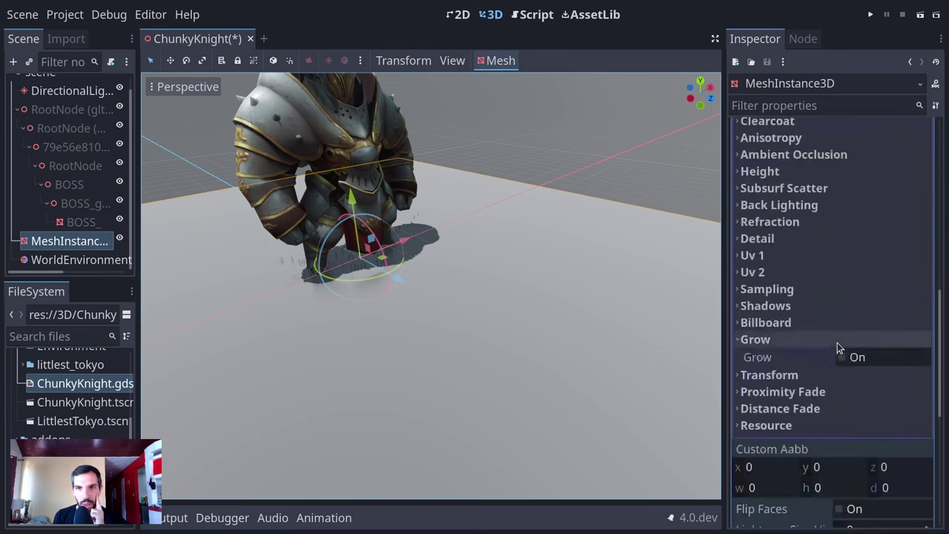
{"action": "left_click", "coordinate": [841, 358]}
{"action": "left_click", "coordinate": [841, 358]}
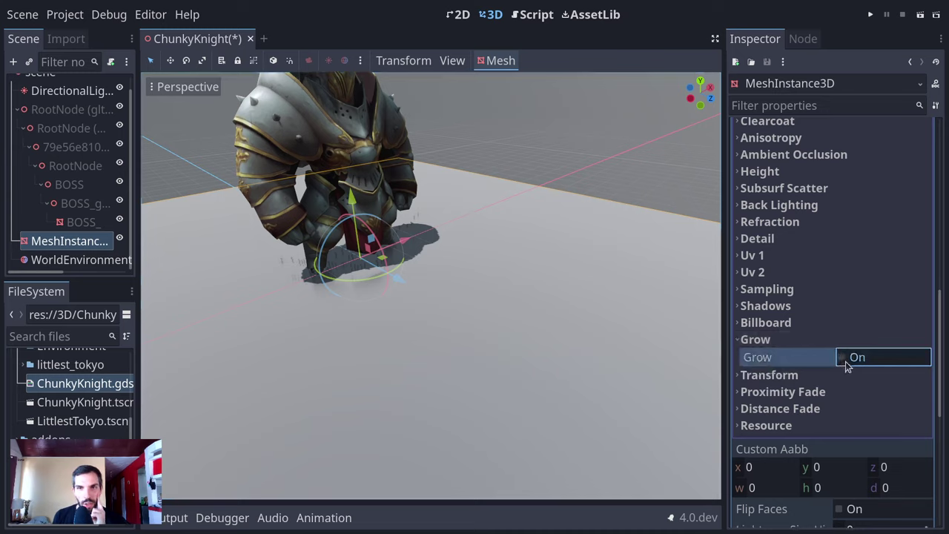
{"action": "left_click", "coordinate": [844, 358]}
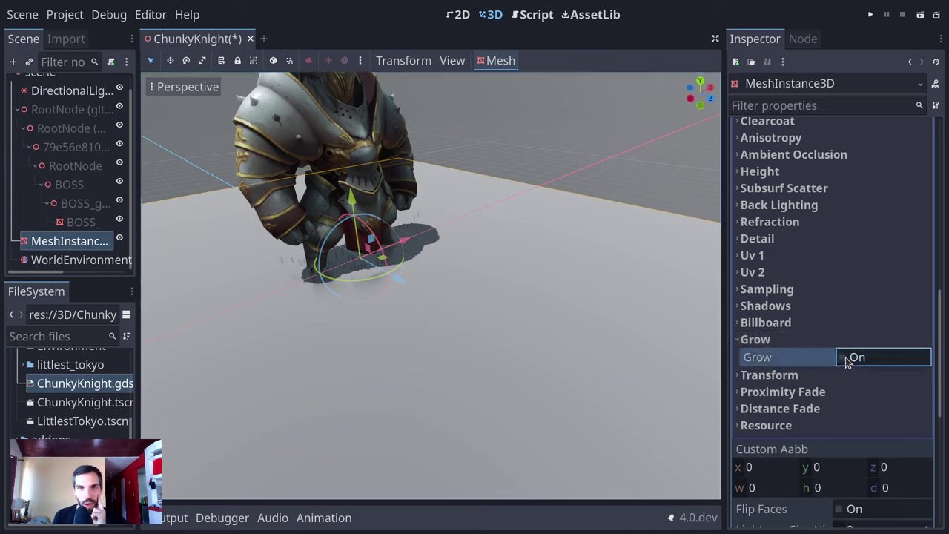
{"action": "left_click", "coordinate": [810, 335]}
- Browse the floor material's Billboard, Shadows and Sampling sections without changes
{"action": "left_click", "coordinate": [808, 324]}
{"action": "left_click", "coordinate": [807, 322]}
{"action": "left_click", "coordinate": [815, 305]}
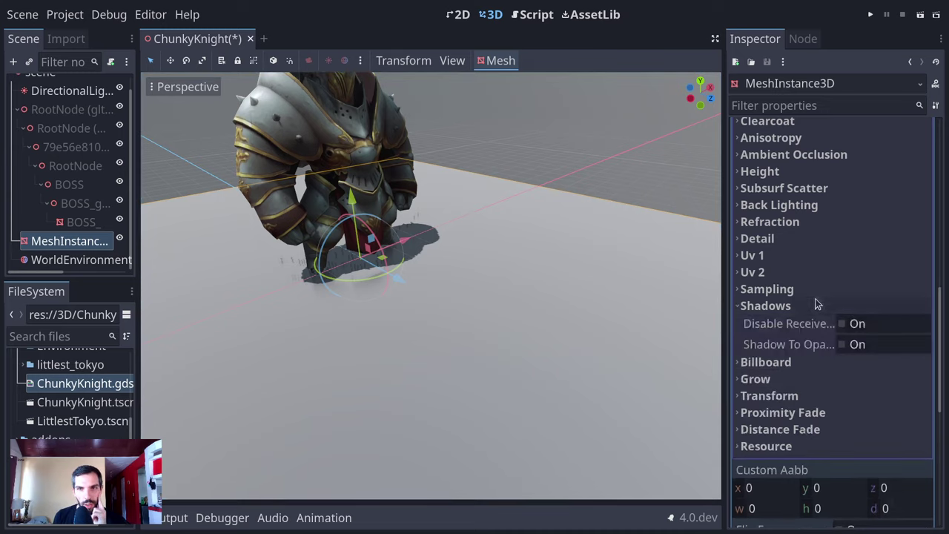
{"action": "left_click", "coordinate": [815, 304]}
{"action": "left_click", "coordinate": [827, 289]}
{"action": "left_click", "coordinate": [828, 288]}
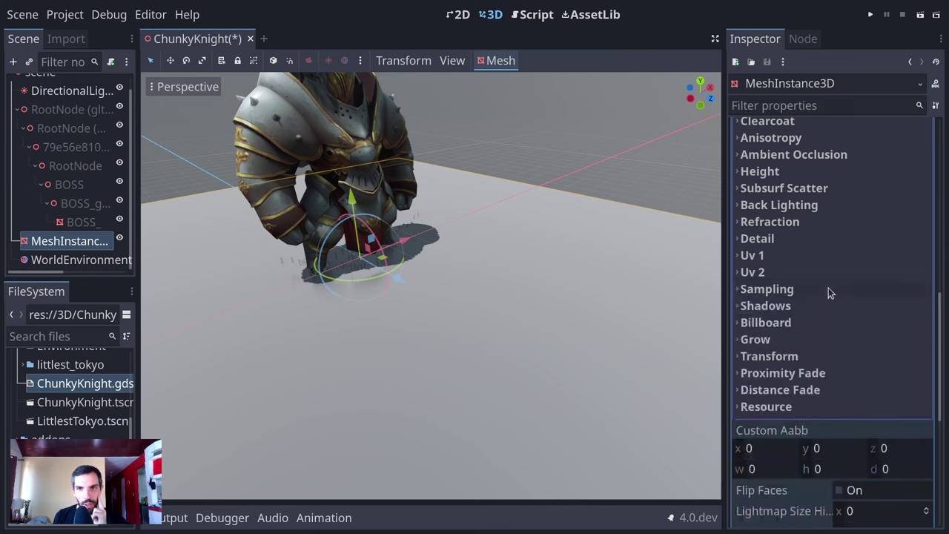
{"action": "scroll", "coordinate": [844, 299], "scroll_direction": "up", "scroll_amount": 10}
- Assign a new StandardMaterial3D to the floor plane's material slot, replacing a briefly chosen ORM material
{"action": "right_click", "coordinate": [889, 332]}
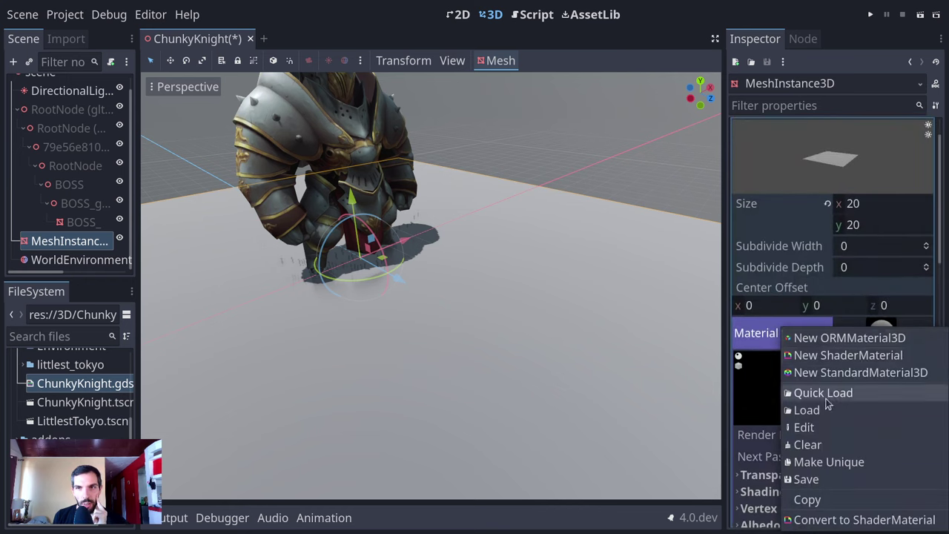
{"action": "left_click", "coordinate": [856, 370]}
{"action": "scroll", "coordinate": [878, 337], "scroll_direction": "down", "scroll_amount": 3}
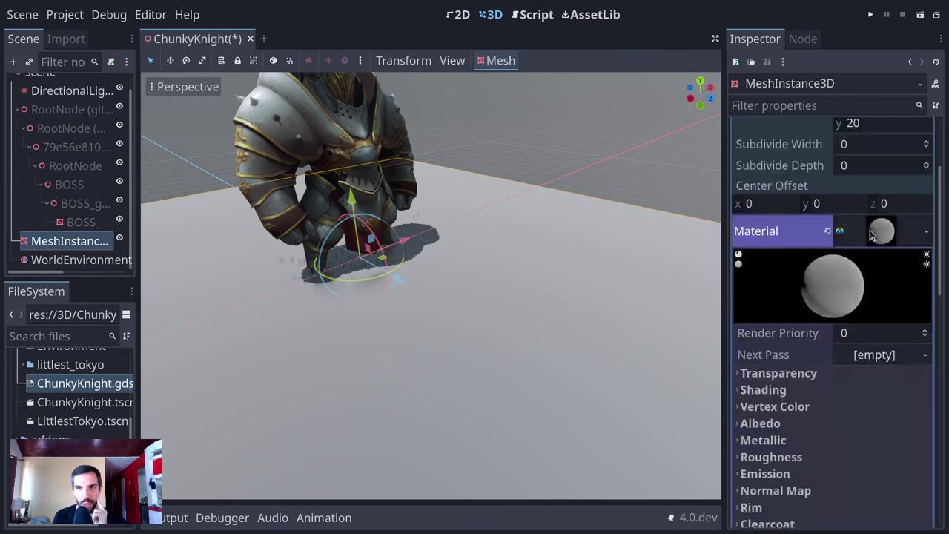
{"action": "scroll", "coordinate": [808, 454], "scroll_direction": "down", "scroll_amount": 7}
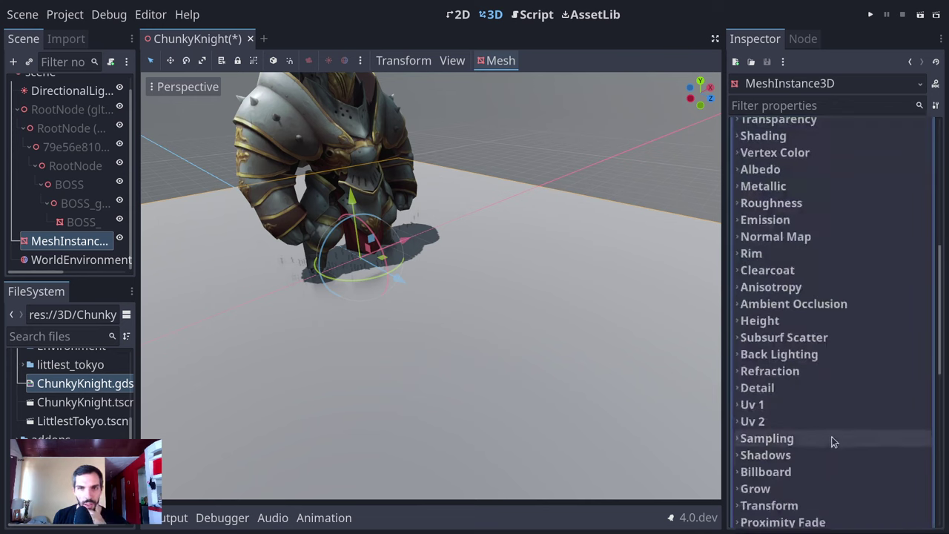
{"action": "scroll", "coordinate": [831, 441], "scroll_direction": "up", "scroll_amount": 7}
{"action": "right_click", "coordinate": [895, 239]}
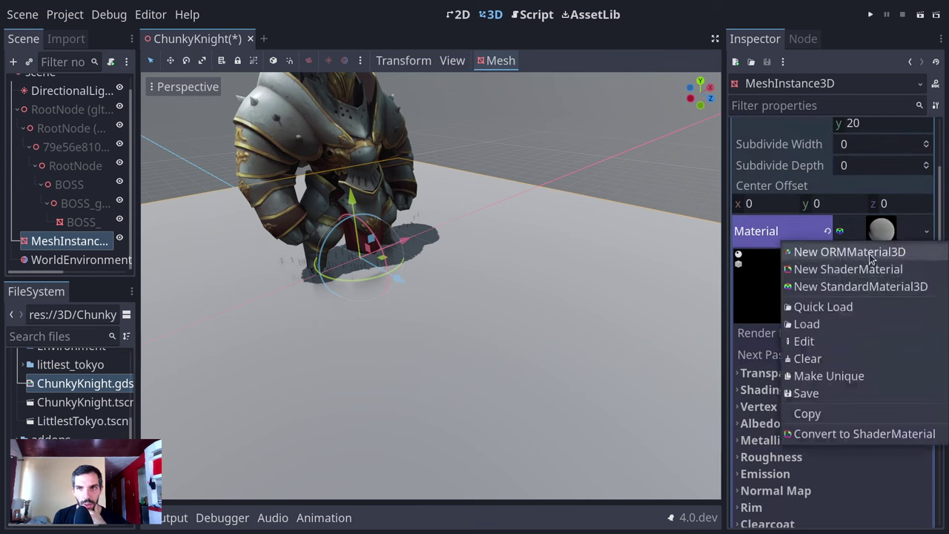
{"action": "left_click", "coordinate": [871, 253]}
{"action": "right_click", "coordinate": [882, 230]}
{"action": "left_click", "coordinate": [866, 271]}
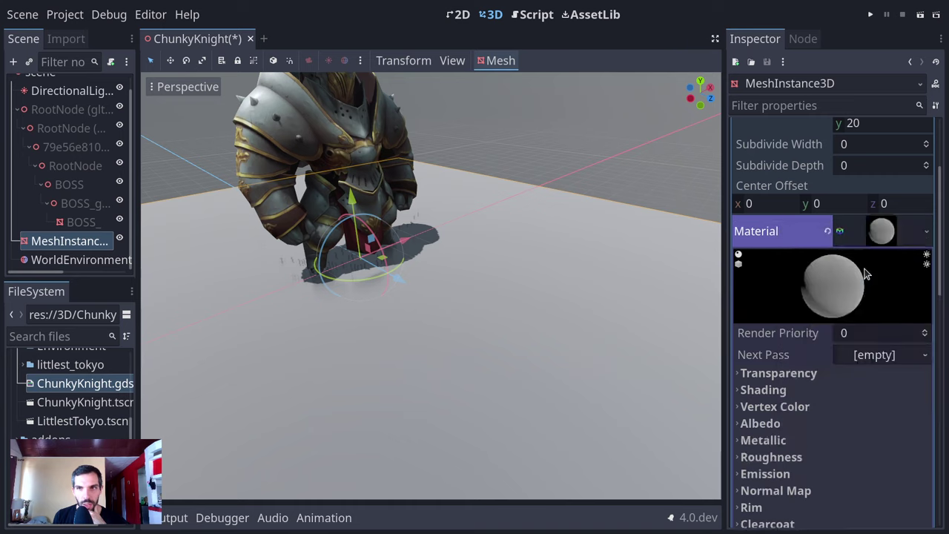
- Roughly drag the Metallic value and preview Rim lighting, switching it back off
{"action": "left_click", "coordinate": [808, 439]}
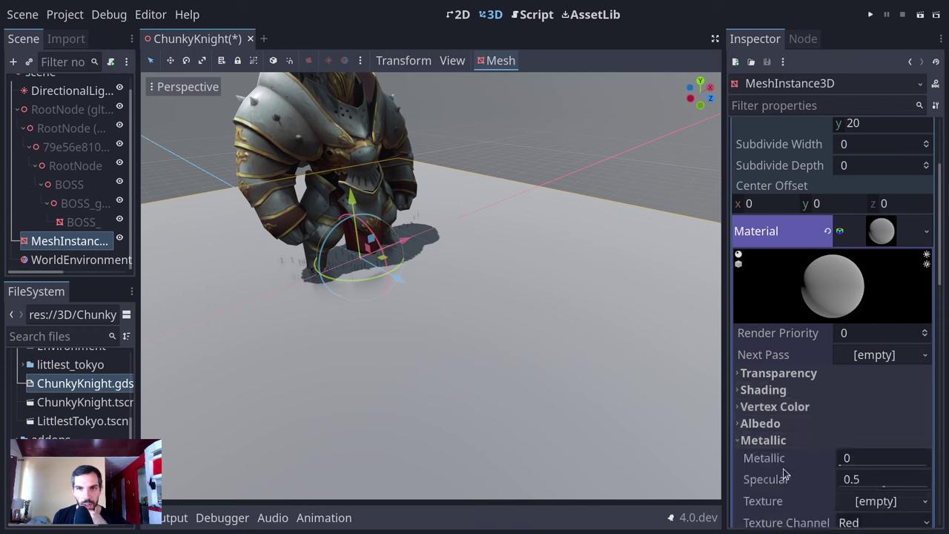
{"action": "scroll", "coordinate": [784, 471], "scroll_direction": "down", "scroll_amount": 2}
{"action": "mouse_move", "coordinate": [845, 418]}
{"action": "left_mouse_down"}
{"action": "mouse_move", "coordinate": [837, 407]}
{"action": "mouse_move", "coordinate": [850, 406]}
{"action": "mouse_move", "coordinate": [837, 406]}
{"action": "left_mouse_up"}
{"action": "scroll", "coordinate": [782, 438], "scroll_direction": "down", "scroll_amount": 5}
{"action": "left_click", "coordinate": [775, 371]}
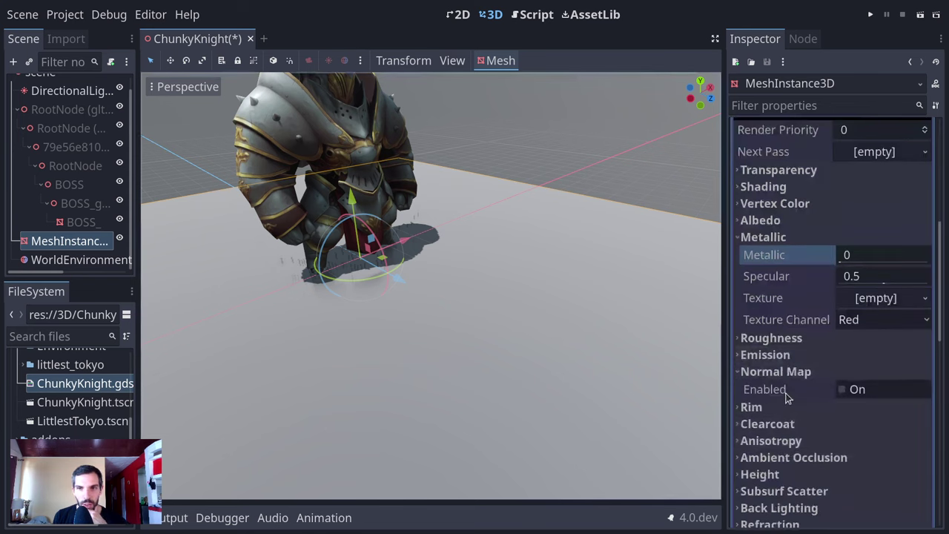
{"action": "left_click", "coordinate": [786, 407]}
{"action": "left_click", "coordinate": [853, 425]}
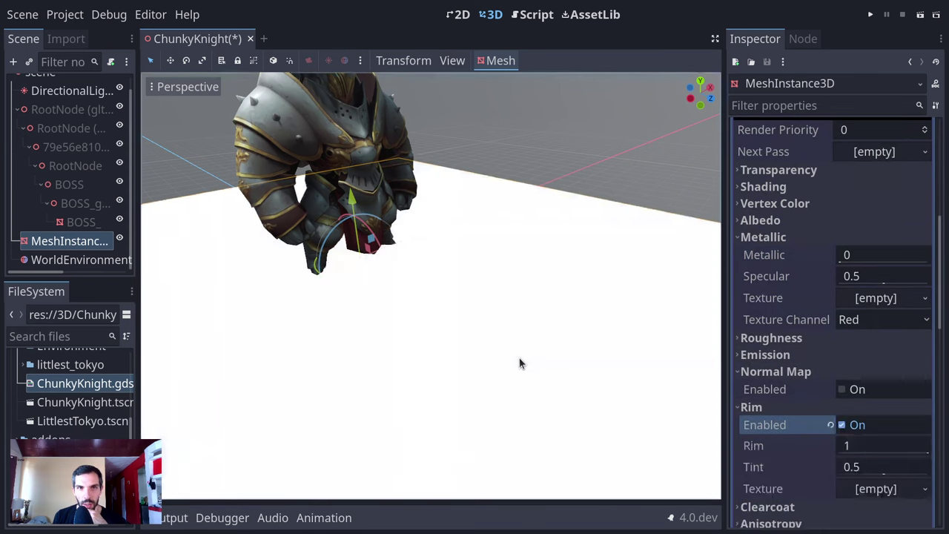
{"action": "left_click", "coordinate": [860, 425]}
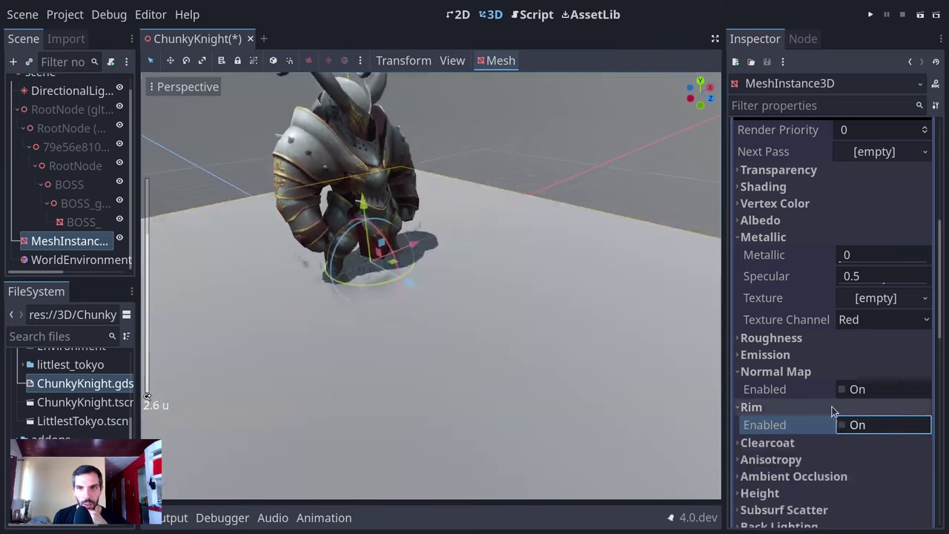
{"action": "left_click", "coordinate": [815, 407]}
{"action": "left_click", "coordinate": [787, 354]}
{"action": "left_click", "coordinate": [788, 354]}
{"action": "left_click", "coordinate": [790, 370]}
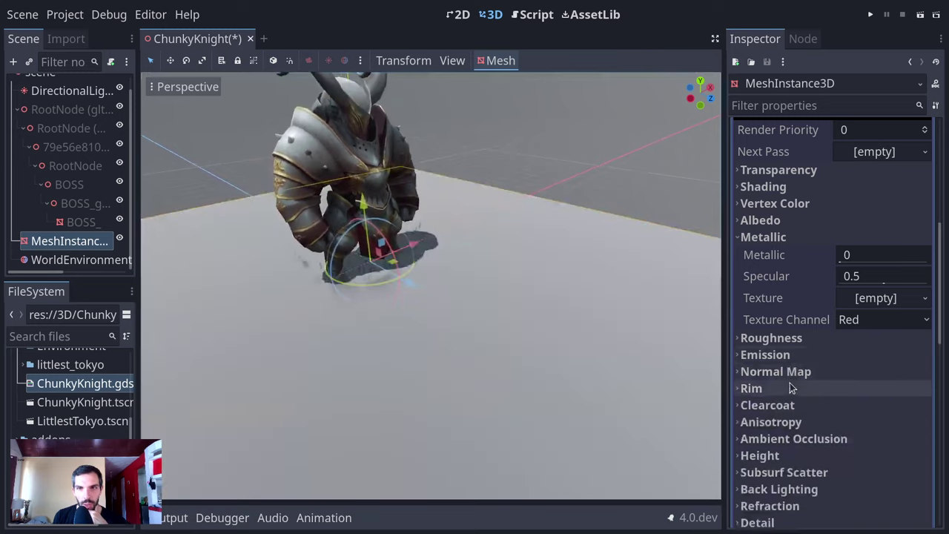
- Set the material's Metallic value to exactly 0.71
{"action": "left_click", "coordinate": [850, 263]}
{"action": "type", "text": "1"}
{"action": "key", "text": "BackSpace"}
{"action": "type", "text": "0.71"}
{"action": "key", "text": "Return"}
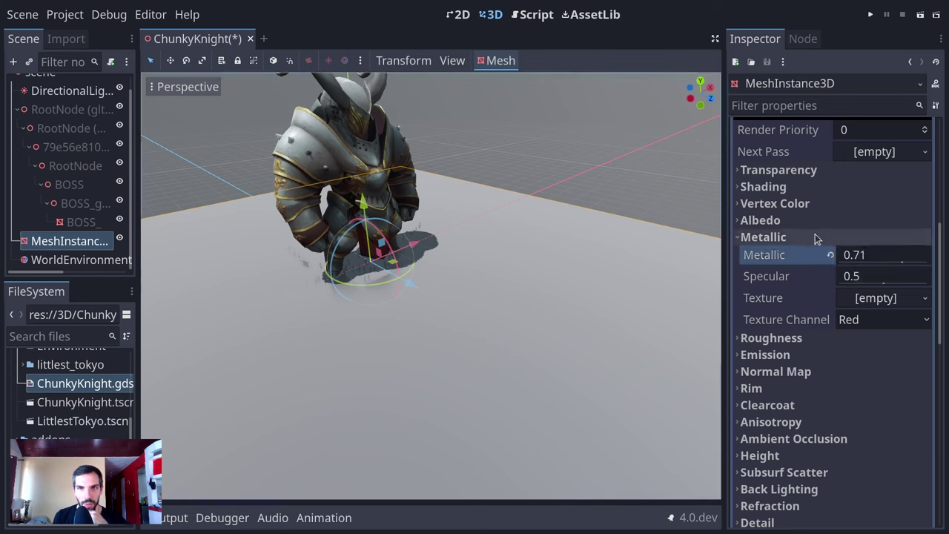
{"action": "left_click", "coordinate": [813, 237]}
- Orbit the viewport around the knight to see the floor's metallic sheen
{"action": "left_click", "coordinate": [794, 220]}
{"action": "middle_click_drag", "start_coordinate": [474, 348], "coordinate": [449, 370]}
{"action": "scroll", "coordinate": [449, 369], "scroll_direction": "down", "scroll_amount": 5}
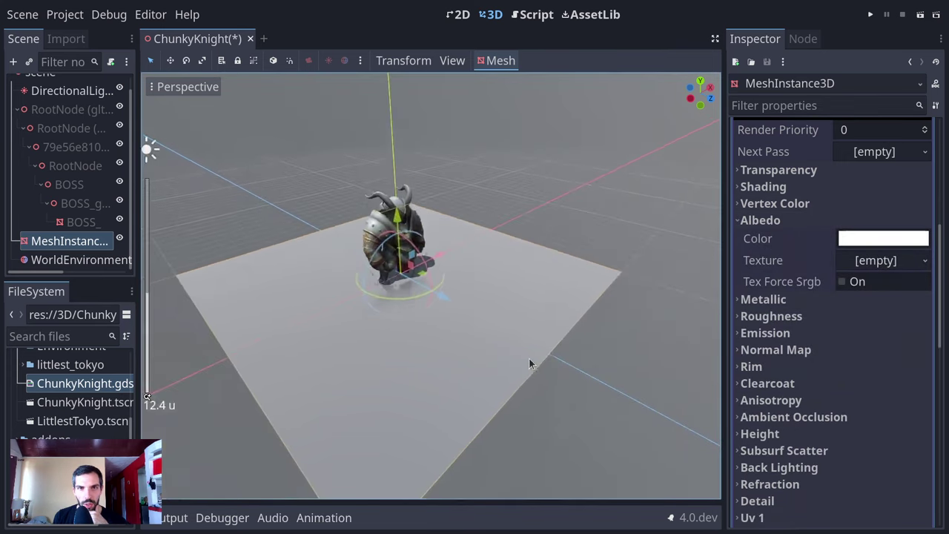
{"action": "middle_click_drag", "start_coordinate": [530, 364], "coordinate": [478, 381]}
{"action": "scroll", "coordinate": [453, 309], "scroll_direction": "up", "scroll_amount": 4}
{"action": "middle_click_drag", "start_coordinate": [453, 310], "coordinate": [571, 265]}
{"action": "scroll", "coordinate": [570, 265], "scroll_direction": "down", "scroll_amount": 2}
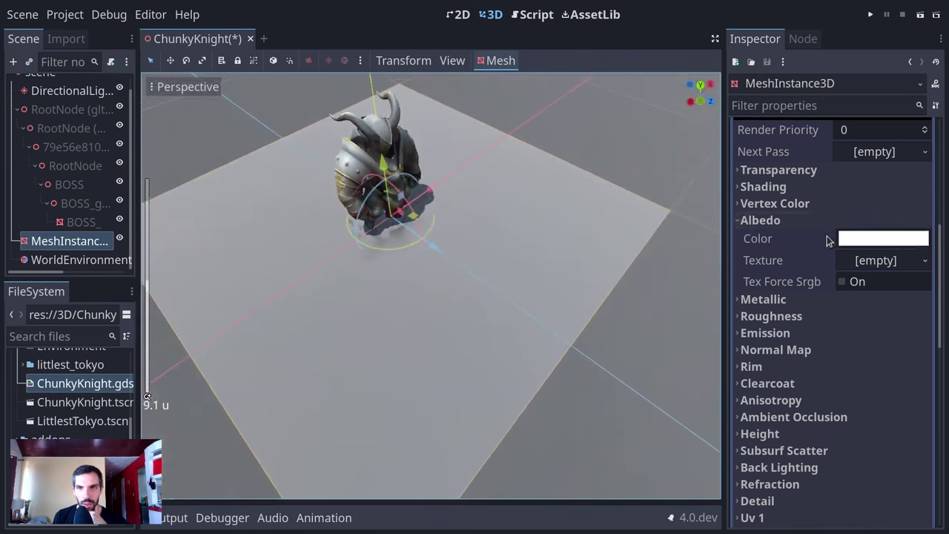
{"action": "left_click", "coordinate": [783, 301]}
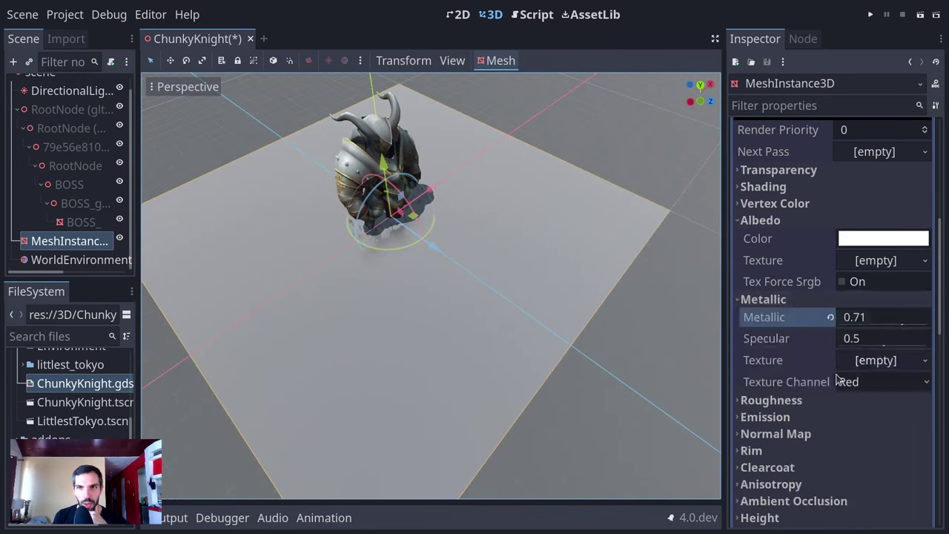
{"action": "left_click", "coordinate": [768, 298]}
{"action": "left_click", "coordinate": [794, 221]}
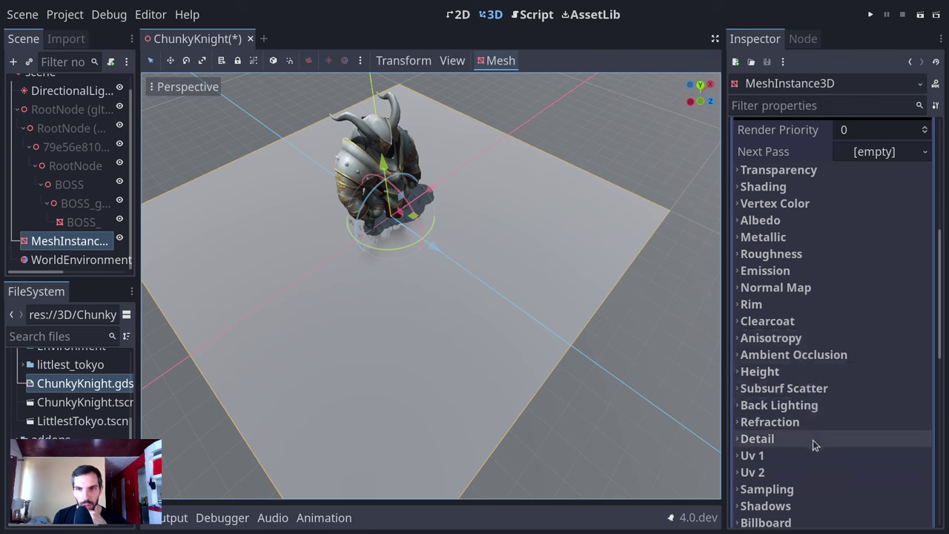
- Inspect the Shadows, Sampling and Normal Map sections, leaving the texture filter unchanged
{"action": "scroll", "coordinate": [826, 407], "scroll_direction": "down", "scroll_amount": 2}
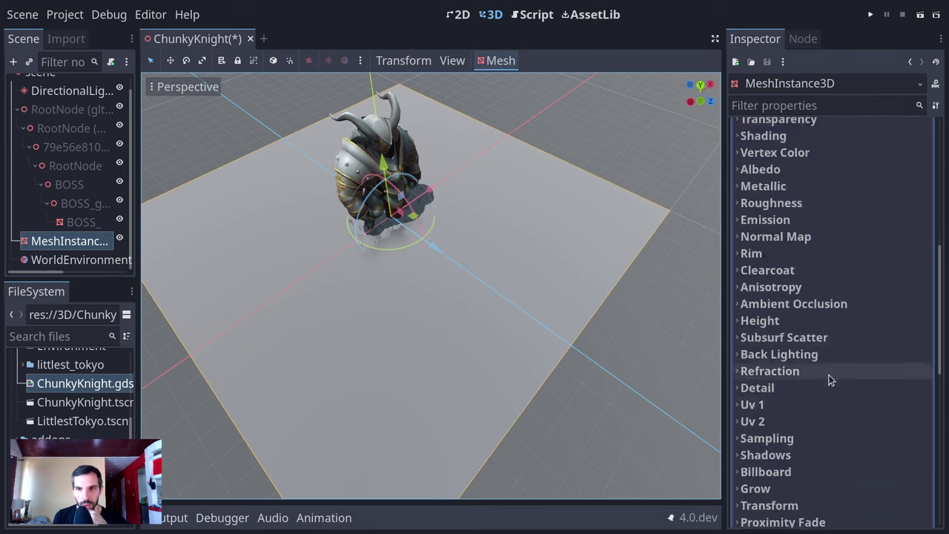
{"action": "scroll", "coordinate": [812, 467], "scroll_direction": "down", "scroll_amount": 4}
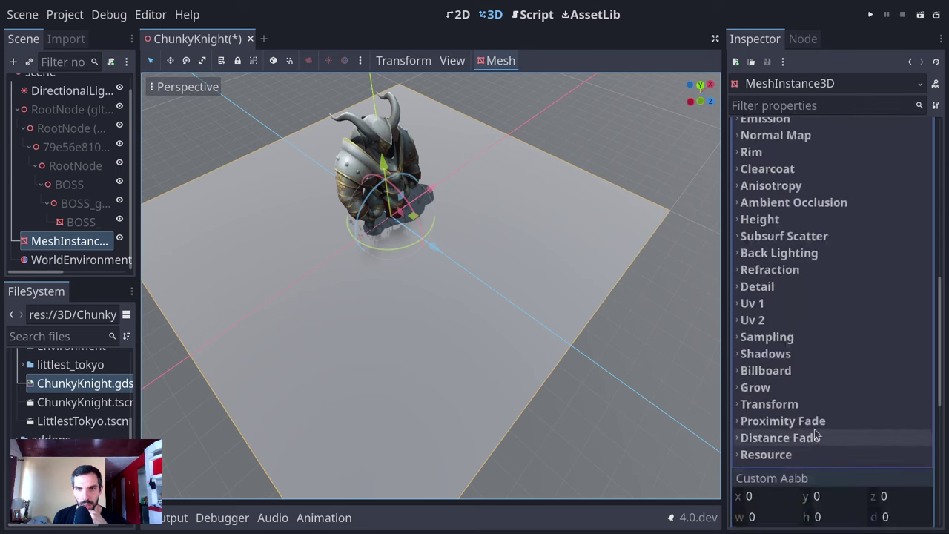
{"action": "left_click", "coordinate": [821, 353]}
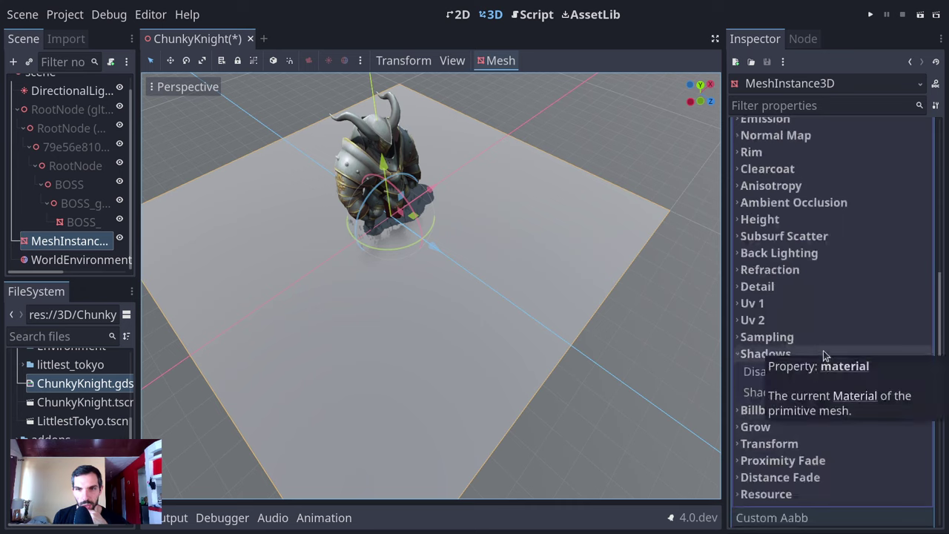
{"action": "left_click", "coordinate": [821, 352]}
{"action": "left_click", "coordinate": [810, 336]}
{"action": "left_click", "coordinate": [871, 357]}
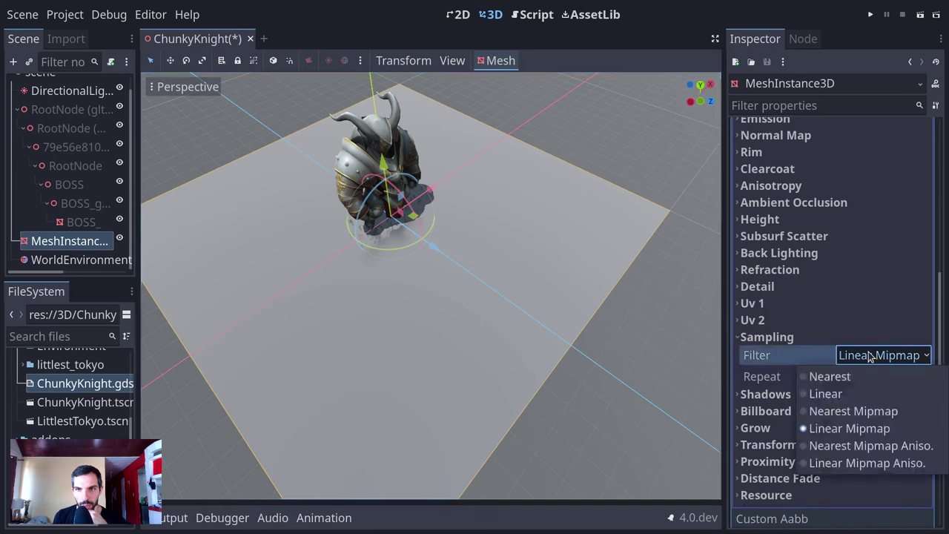
{"action": "left_click", "coordinate": [800, 339]}
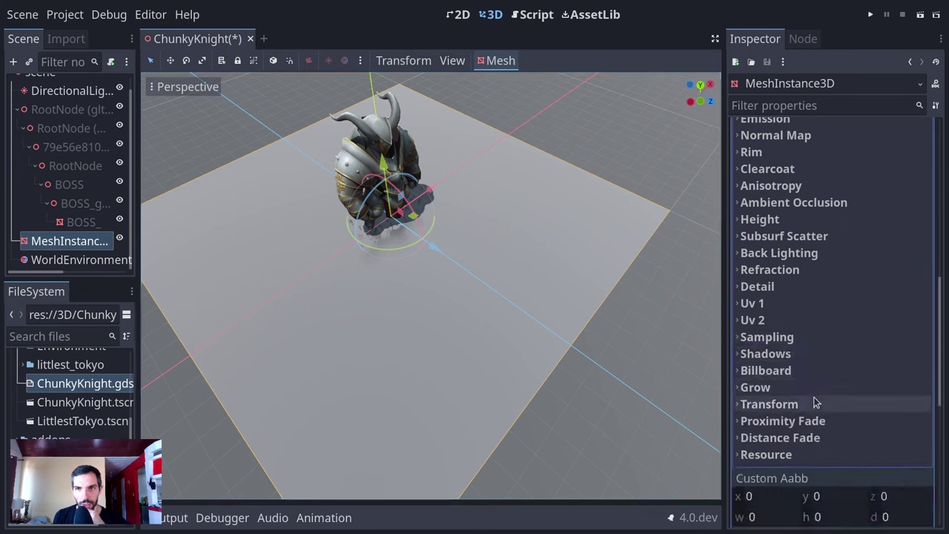
{"action": "scroll", "coordinate": [815, 385], "scroll_direction": "up", "scroll_amount": 3}
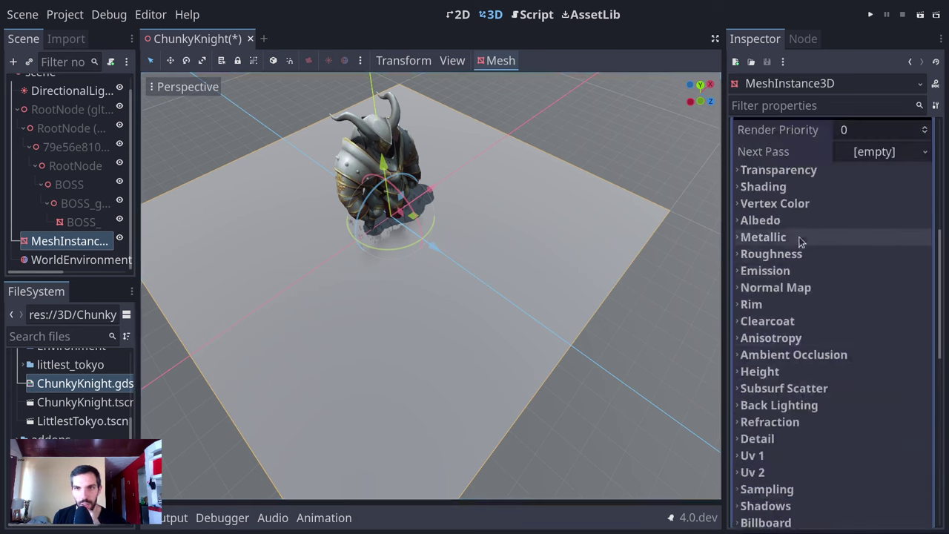
{"action": "left_click", "coordinate": [808, 289]}
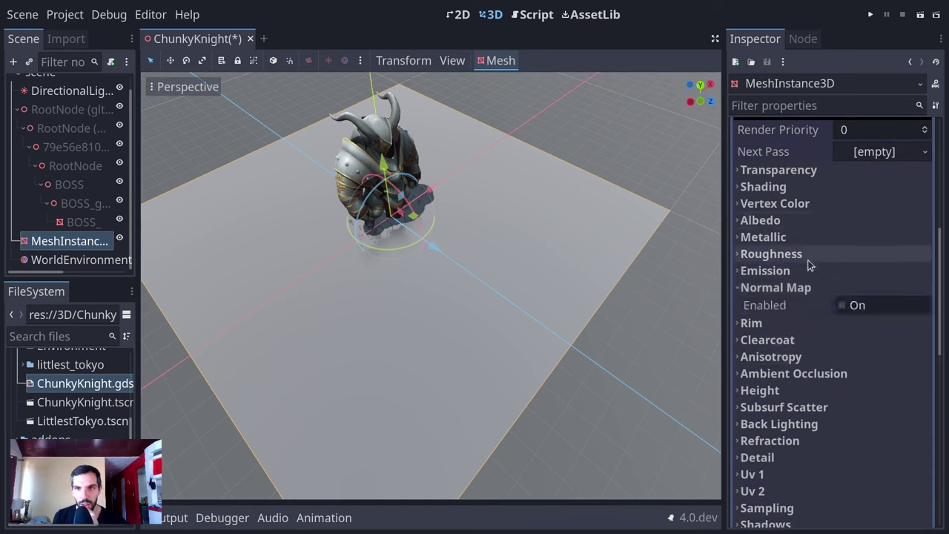
{"action": "left_click", "coordinate": [801, 293]}
- Set the material's Roughness to 0.3
{"action": "left_click", "coordinate": [807, 254]}
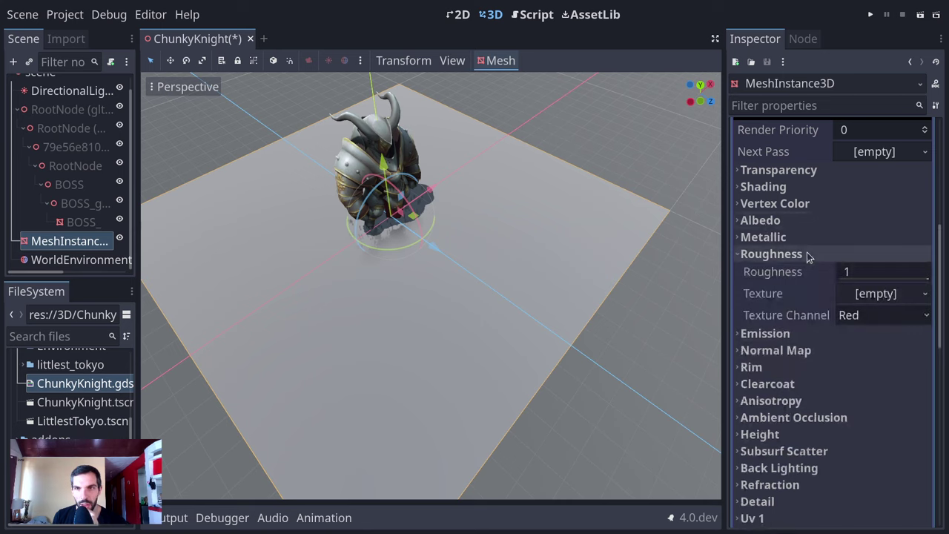
{"action": "left_click", "coordinate": [879, 271]}
{"action": "type", "text": "0.04"}
{"action": "key", "text": "BackSpace"}
{"action": "type", "text": "0.3"}
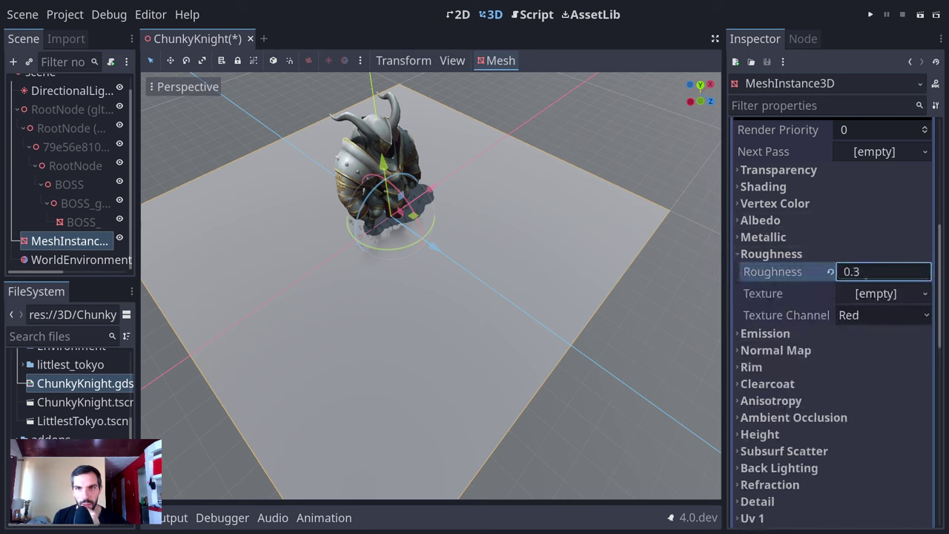
{"action": "left_click", "coordinate": [811, 256]}
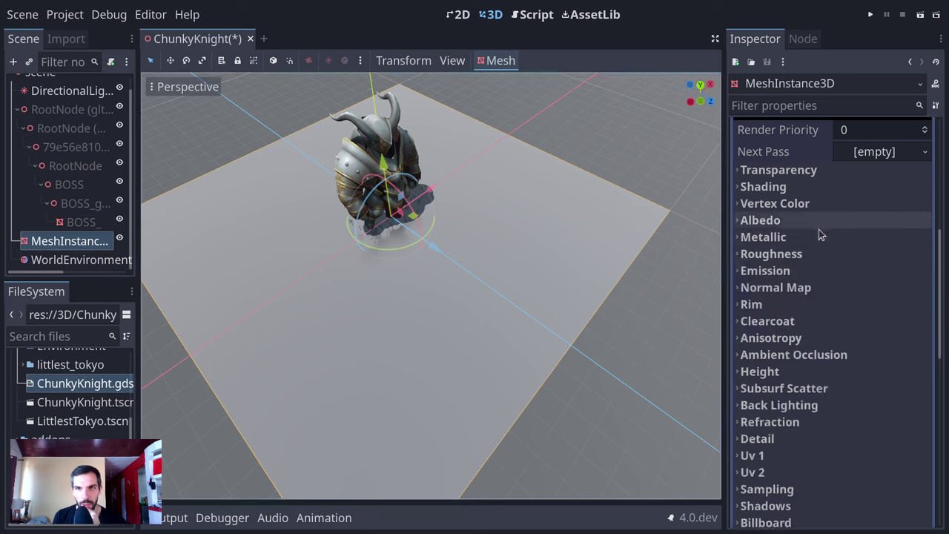
{"action": "scroll", "coordinate": [819, 235], "scroll_direction": "up", "scroll_amount": 4}
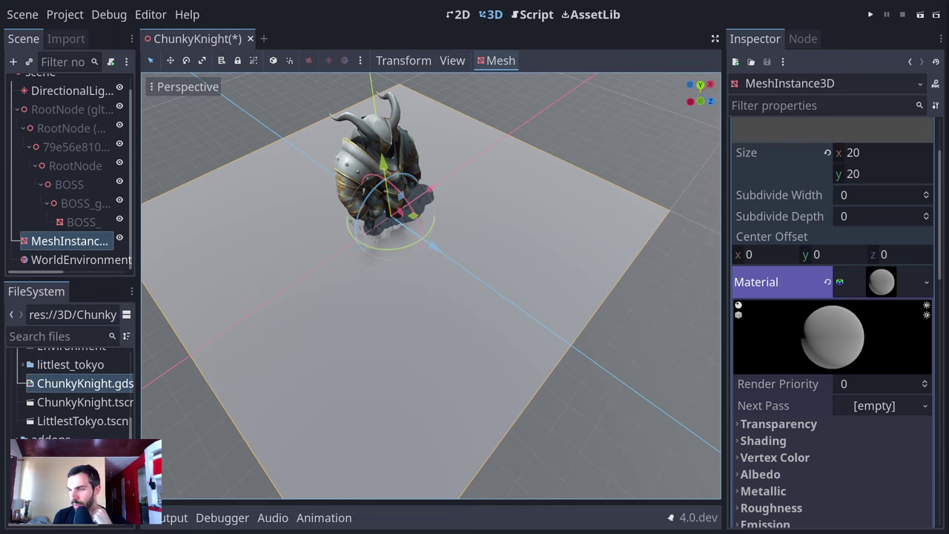
{"action": "left_click", "coordinate": [72, 92]}
{"action": "left_click", "coordinate": [70, 238]}
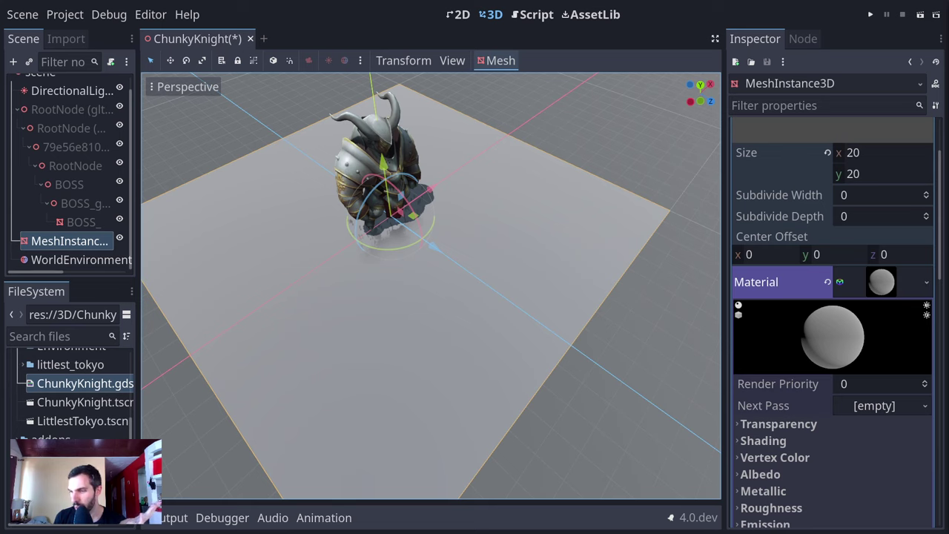
- On WorldEnvironment, drag Ss Reflections Fade In to 0.0430 and Fade Out to 1.46
{"action": "middle_click_drag", "start_coordinate": [460, 287], "coordinate": [464, 302]}
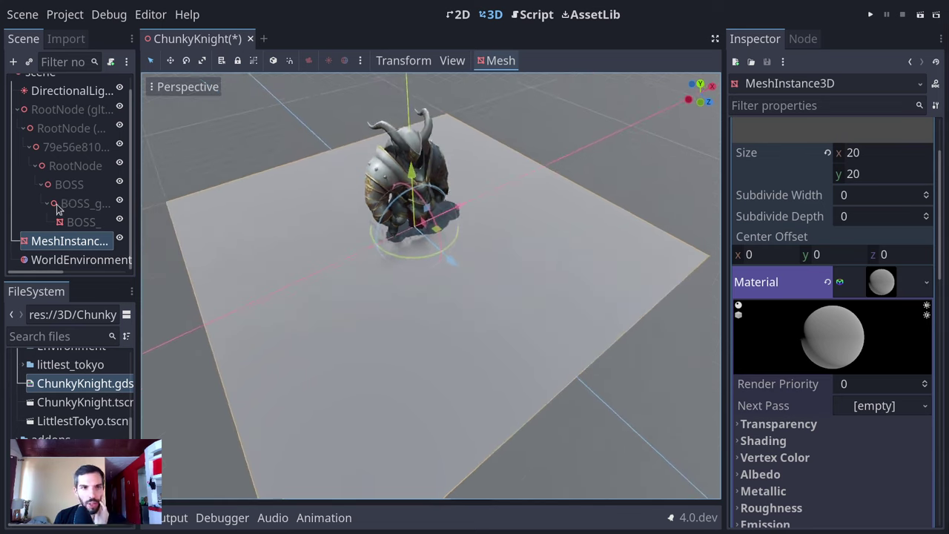
{"action": "left_click", "coordinate": [64, 261]}
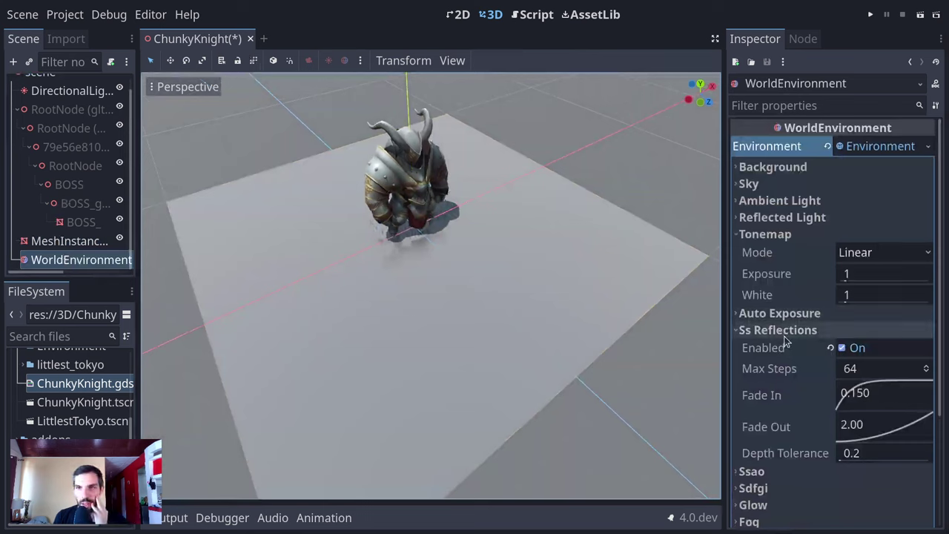
{"action": "left_click", "coordinate": [845, 347]}
{"action": "scroll", "coordinate": [439, 204], "scroll_direction": "up", "scroll_amount": 5}
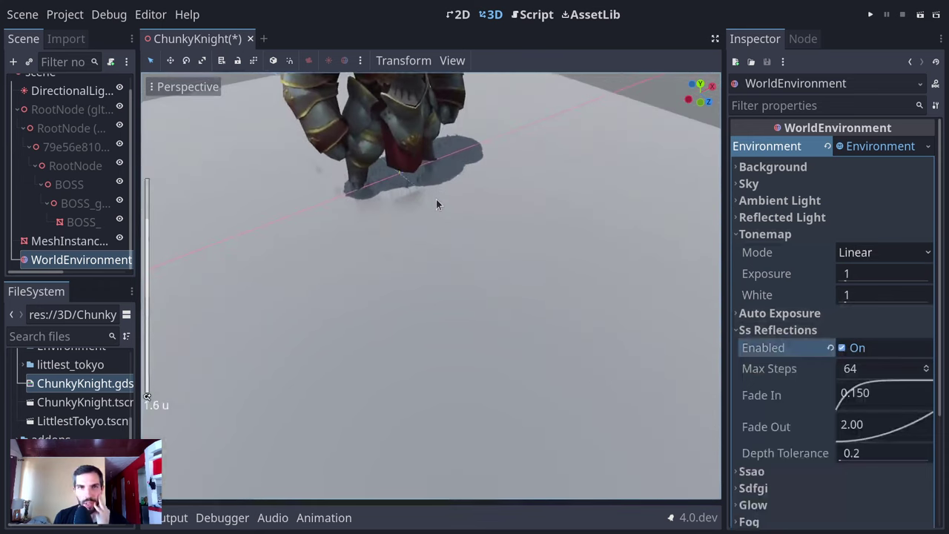
{"action": "middle_click_drag", "start_coordinate": [460, 270], "coordinate": [455, 217]}
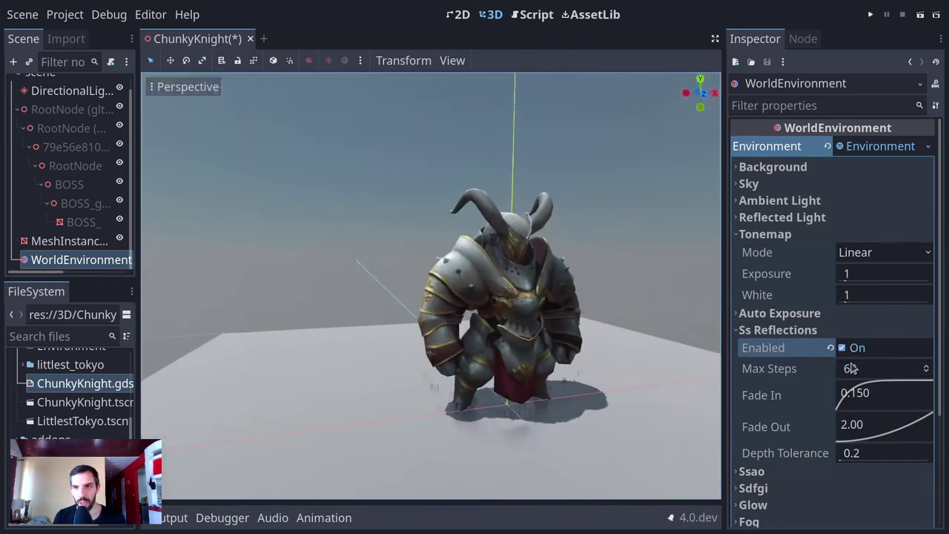
{"action": "left_click_drag", "start_coordinate": [854, 387], "coordinate": [835, 391]}
{"action": "left_click_drag", "start_coordinate": [851, 424], "coordinate": [856, 429]}
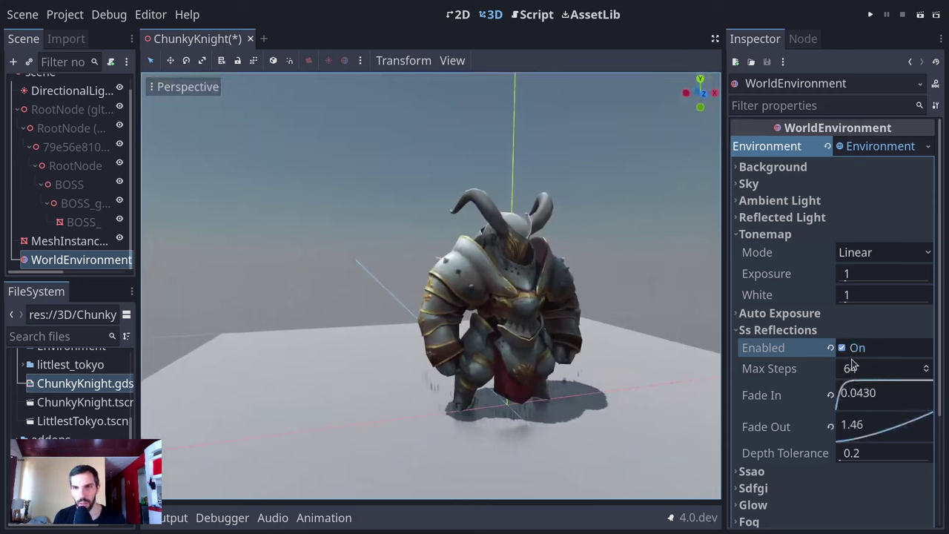
- Preview SSAO by toggling it on and off twice, leaving it disabled
{"action": "left_click", "coordinate": [830, 330]}
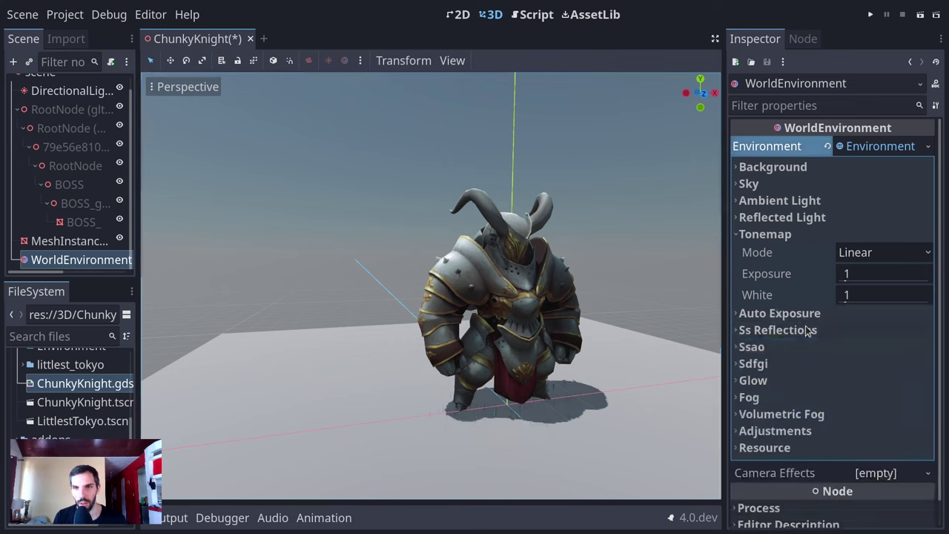
{"action": "left_click", "coordinate": [756, 347]}
{"action": "left_click", "coordinate": [841, 365]}
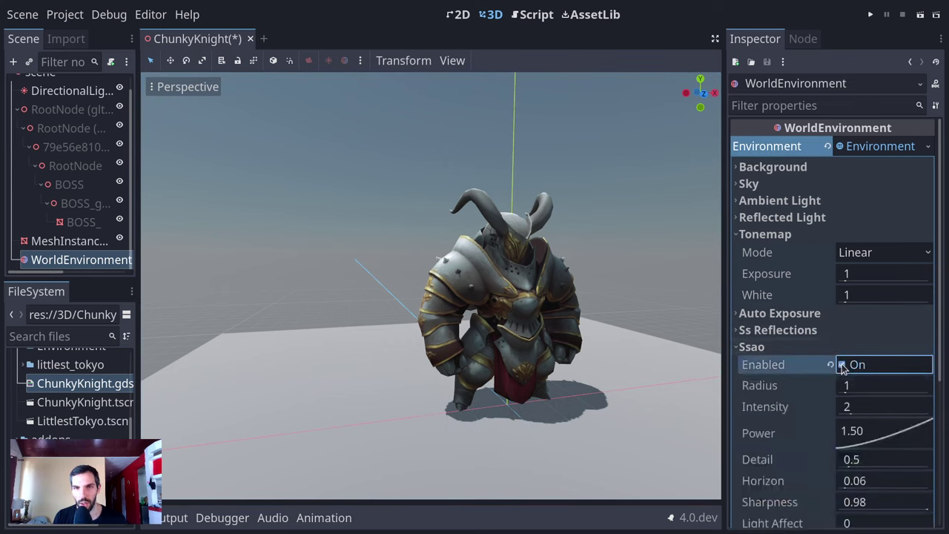
{"action": "left_click", "coordinate": [842, 365]}
{"action": "left_click", "coordinate": [841, 364]}
{"action": "left_click", "coordinate": [841, 364]}
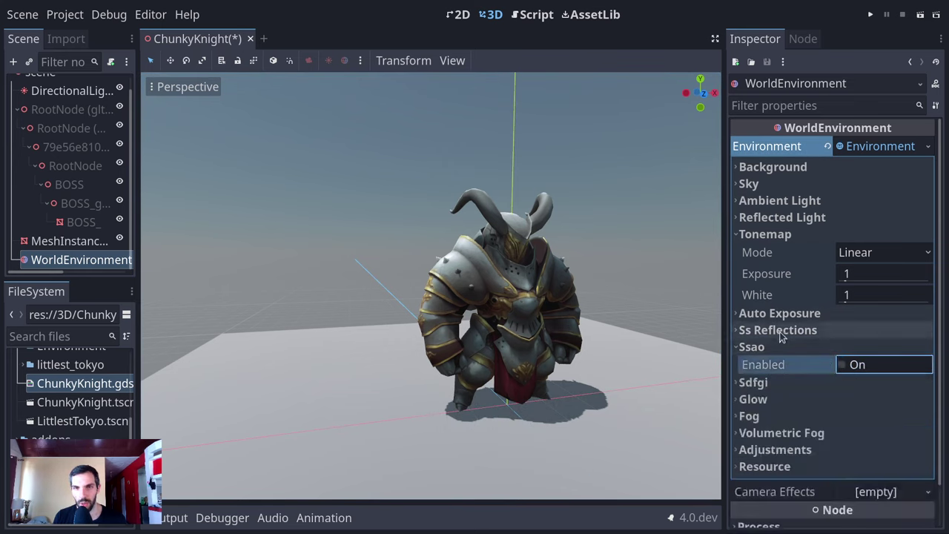
{"action": "left_click", "coordinate": [786, 346]}
- Enable SDFGI and orbit around the knight to inspect the global illumination
{"action": "left_click", "coordinate": [780, 363]}
{"action": "left_click", "coordinate": [853, 381]}
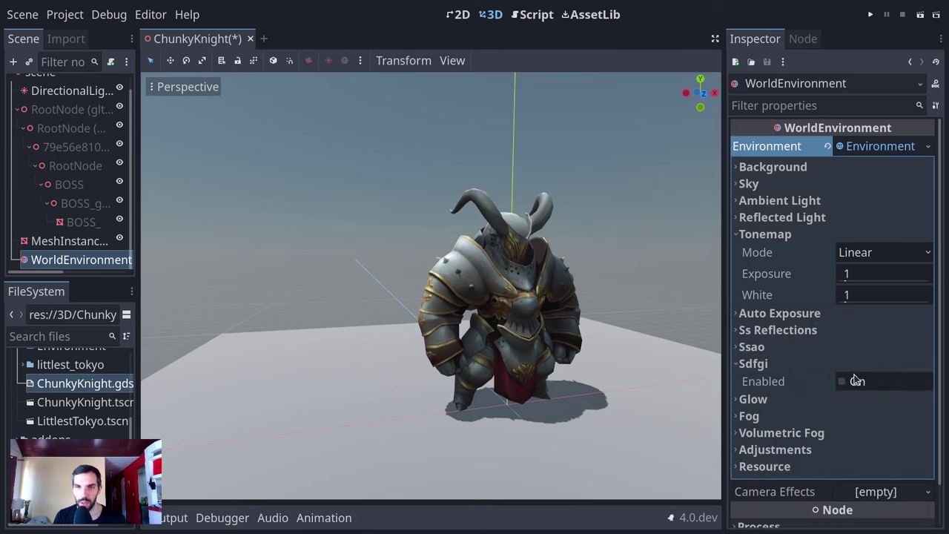
{"action": "middle_click_drag", "start_coordinate": [341, 350], "coordinate": [405, 322]}
{"action": "scroll", "coordinate": [477, 334], "scroll_direction": "up", "scroll_amount": 3}
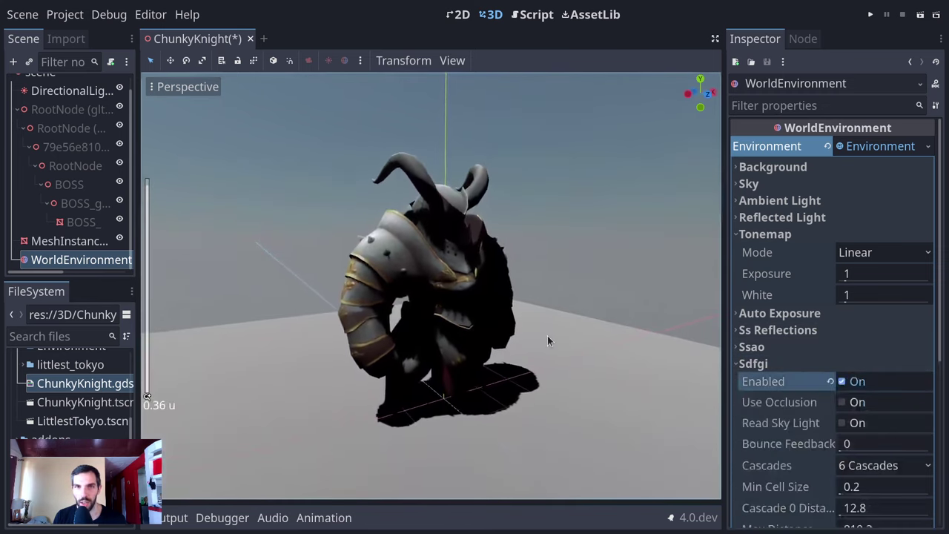
{"action": "middle_click_drag", "start_coordinate": [547, 335], "coordinate": [583, 405]}
{"action": "middle_click_drag", "start_coordinate": [186, 183], "coordinate": [190, 256]}
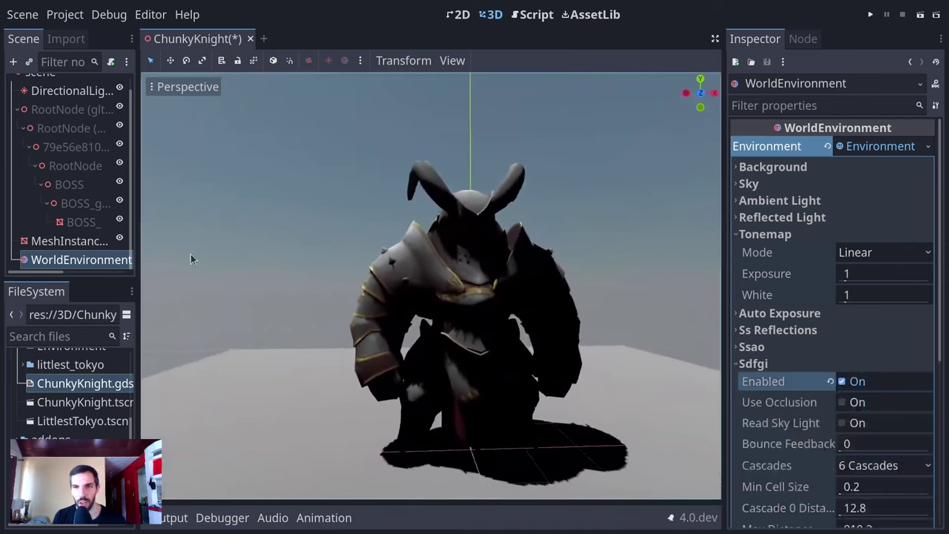
{"action": "scroll", "coordinate": [191, 256], "scroll_direction": "down", "scroll_amount": 5}
{"action": "middle_click_drag", "start_coordinate": [491, 344], "coordinate": [428, 334]}
{"action": "left_click", "coordinate": [544, 274]}
{"action": "middle_click_drag", "start_coordinate": [475, 257], "coordinate": [597, 260]}
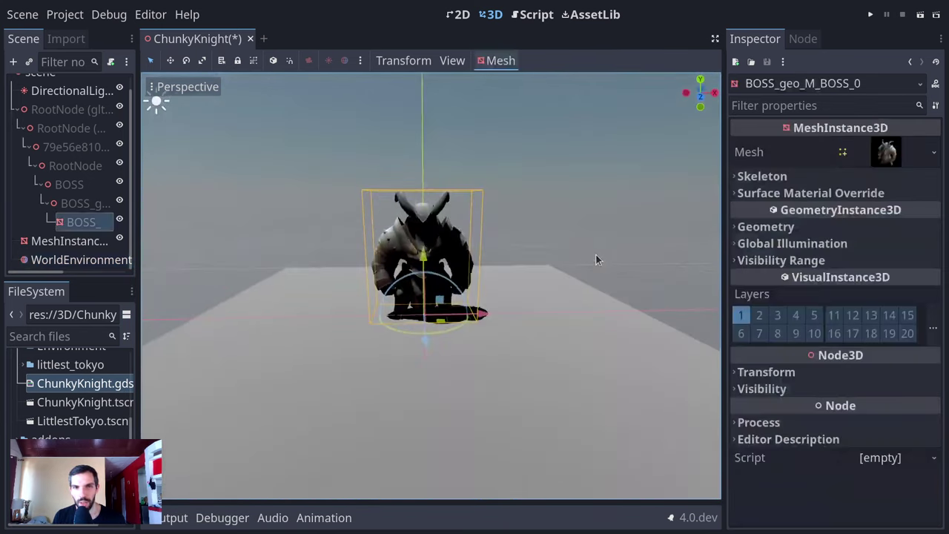
{"action": "scroll", "coordinate": [518, 296], "scroll_direction": "up", "scroll_amount": 2}
{"action": "middle_click_drag", "start_coordinate": [482, 318], "coordinate": [445, 263]}
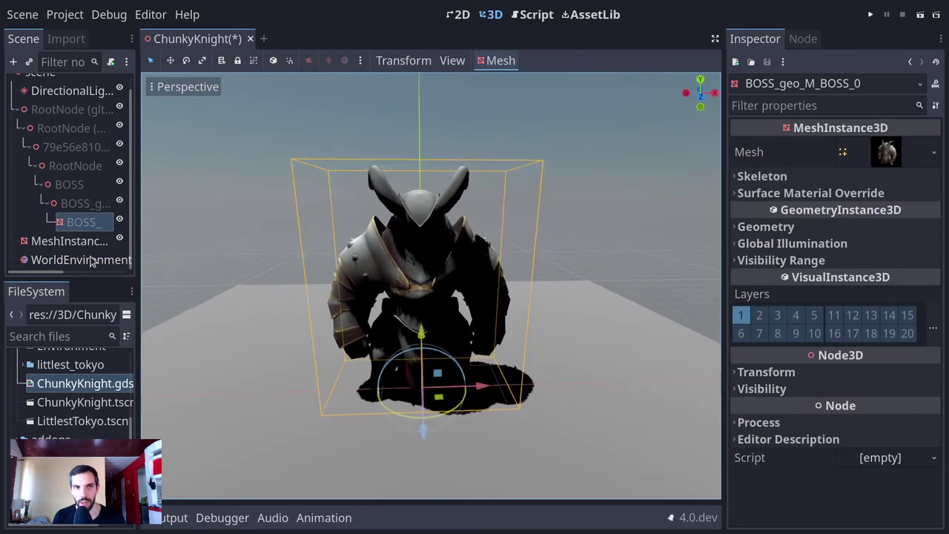
- Turn on SDFGI Read Sky Light on the WorldEnvironment node
{"action": "left_click", "coordinate": [81, 260]}
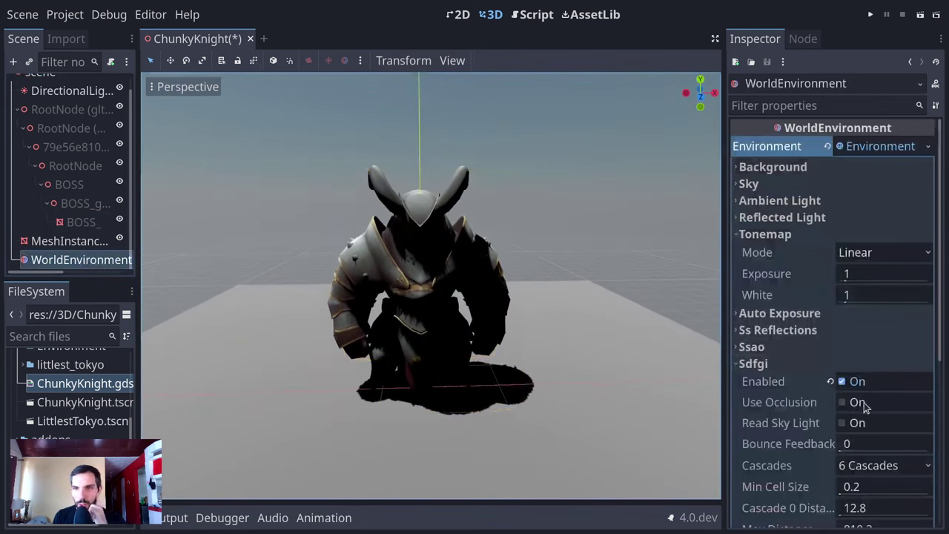
{"action": "left_click", "coordinate": [853, 423]}
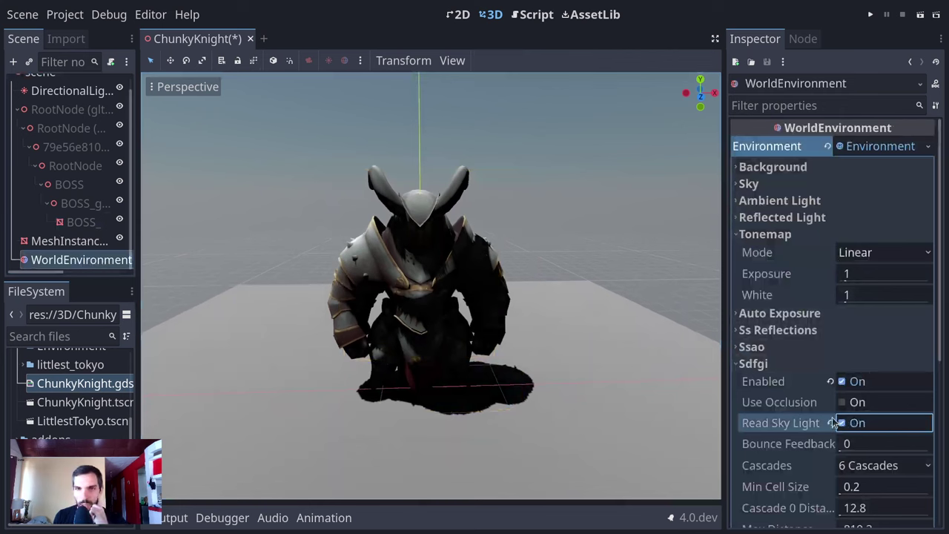
{"action": "scroll", "coordinate": [811, 411], "scroll_direction": "down", "scroll_amount": 3}
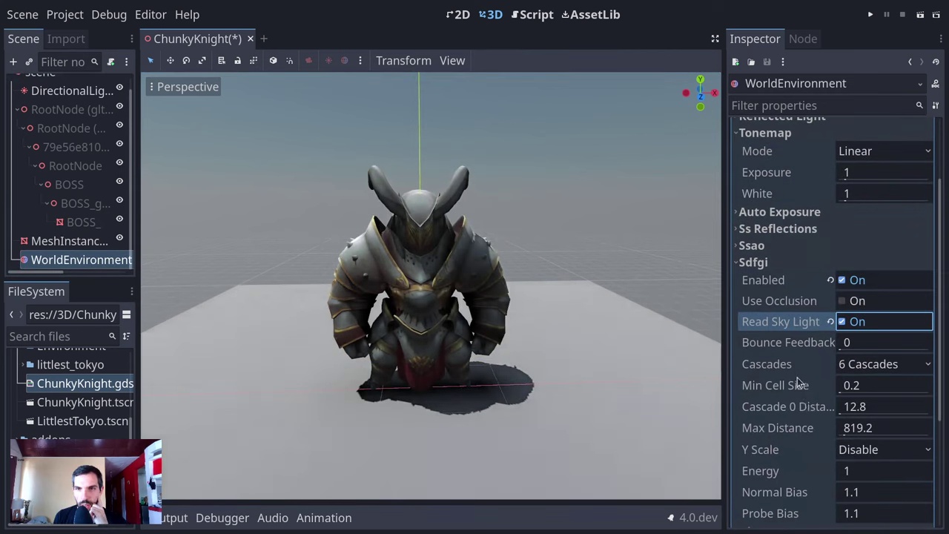
{"action": "scroll", "coordinate": [797, 382], "scroll_direction": "down", "scroll_amount": 2}
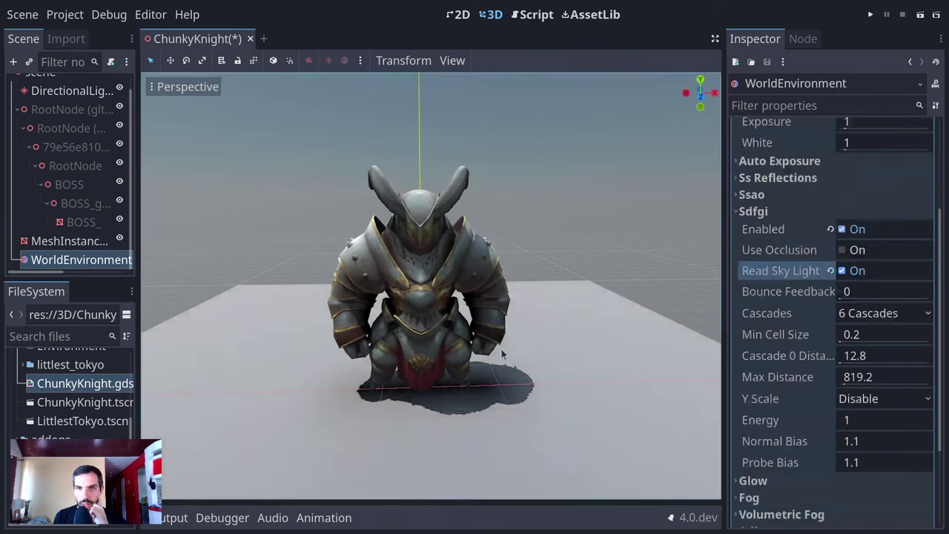
{"action": "scroll", "coordinate": [491, 446], "scroll_direction": "up", "scroll_amount": 3}
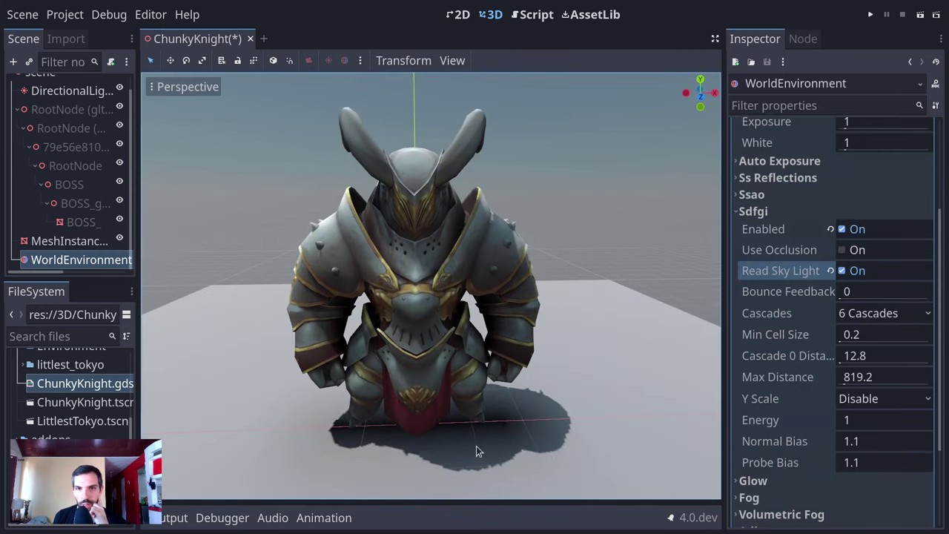
{"action": "scroll", "coordinate": [590, 423], "scroll_direction": "down", "scroll_amount": 5}
{"action": "scroll", "coordinate": [578, 417], "scroll_direction": "up", "scroll_amount": 5}
{"action": "scroll", "coordinate": [591, 402], "scroll_direction": "down", "scroll_amount": 3}
{"action": "scroll", "coordinate": [546, 345], "scroll_direction": "up", "scroll_amount": 6}
{"action": "scroll", "coordinate": [519, 420], "scroll_direction": "down", "scroll_amount": 2}
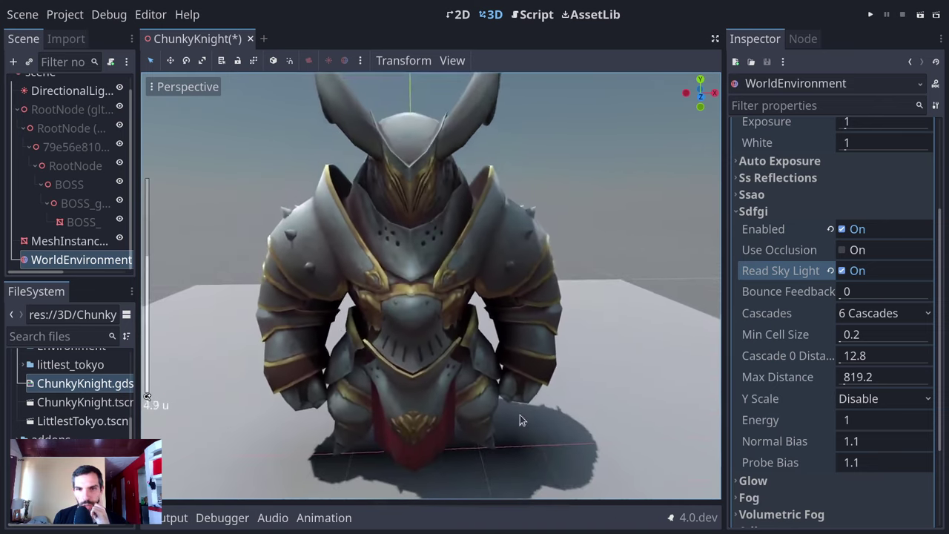
- Revert the DirectionalLight3D shadow Blur to its default of 1
{"action": "left_click", "coordinate": [80, 90]}
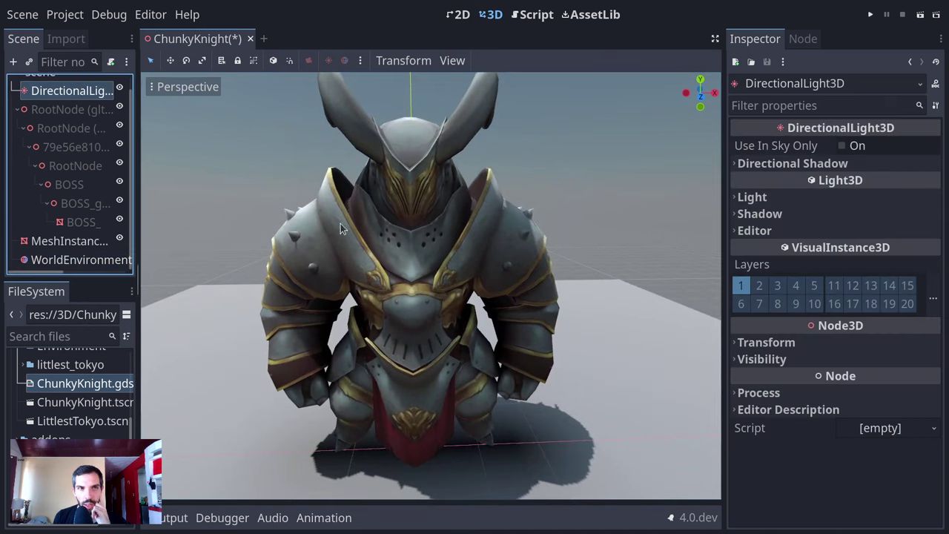
{"action": "left_click", "coordinate": [797, 215]}
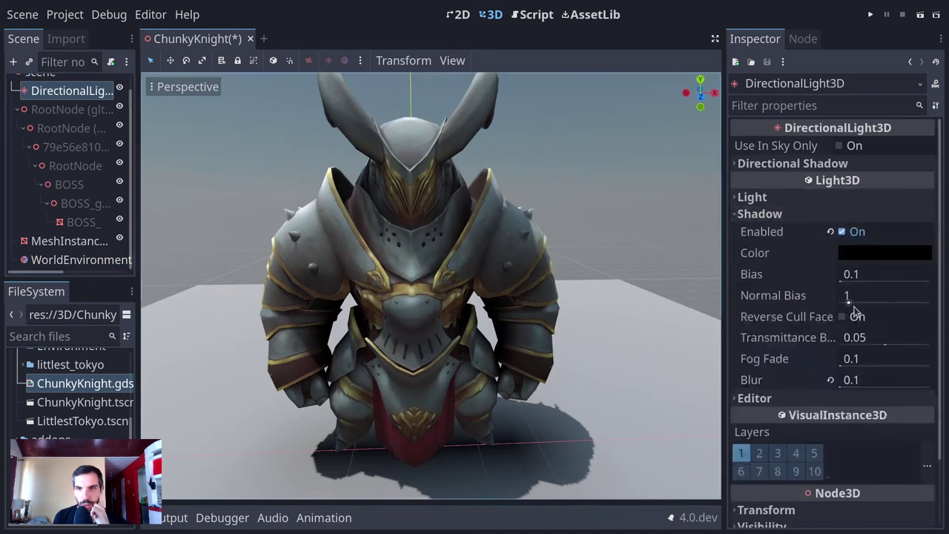
{"action": "left_click", "coordinate": [830, 380]}
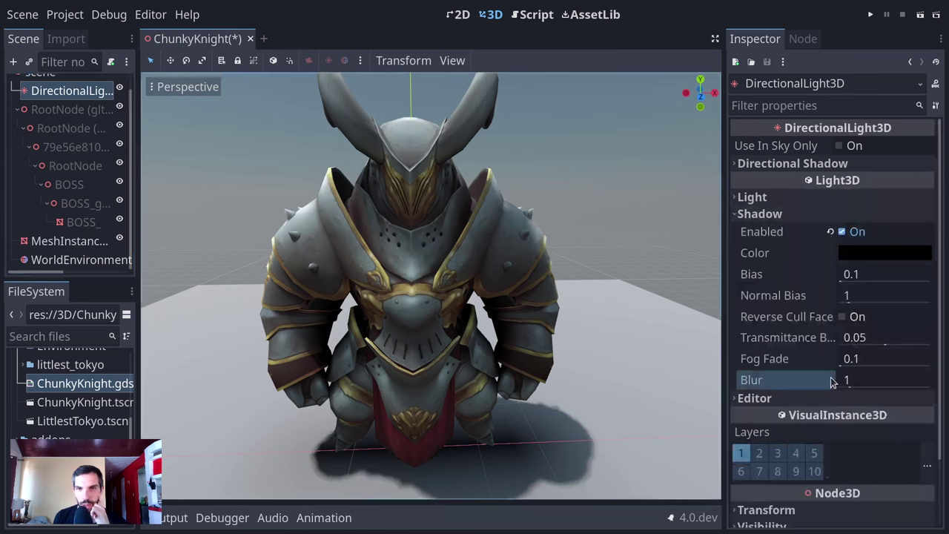
{"action": "scroll", "coordinate": [544, 449], "scroll_direction": "down", "scroll_amount": 3}
{"action": "middle_click_drag", "start_coordinate": [548, 389], "coordinate": [529, 400]}
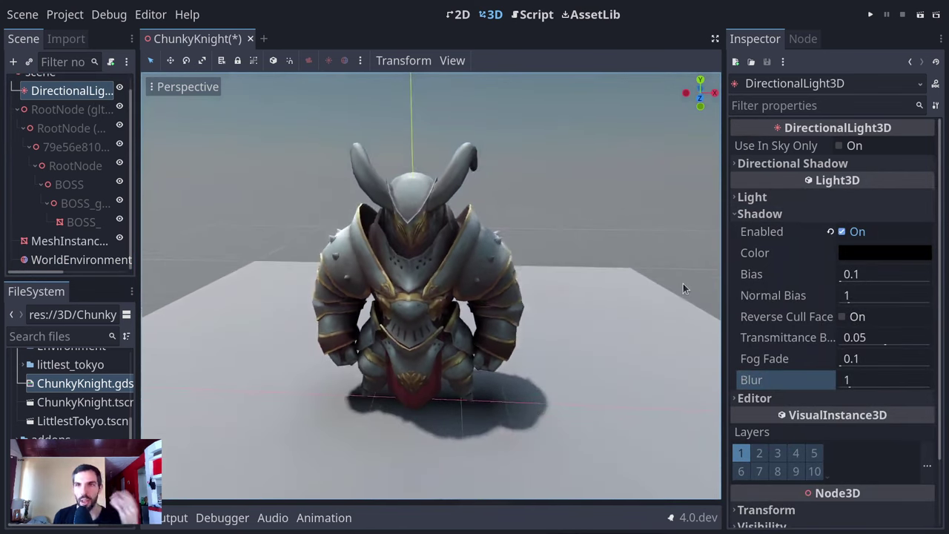
- Reselect WorldEnvironment and bring its Sdfgi settings into view
{"action": "left_click", "coordinate": [69, 240]}
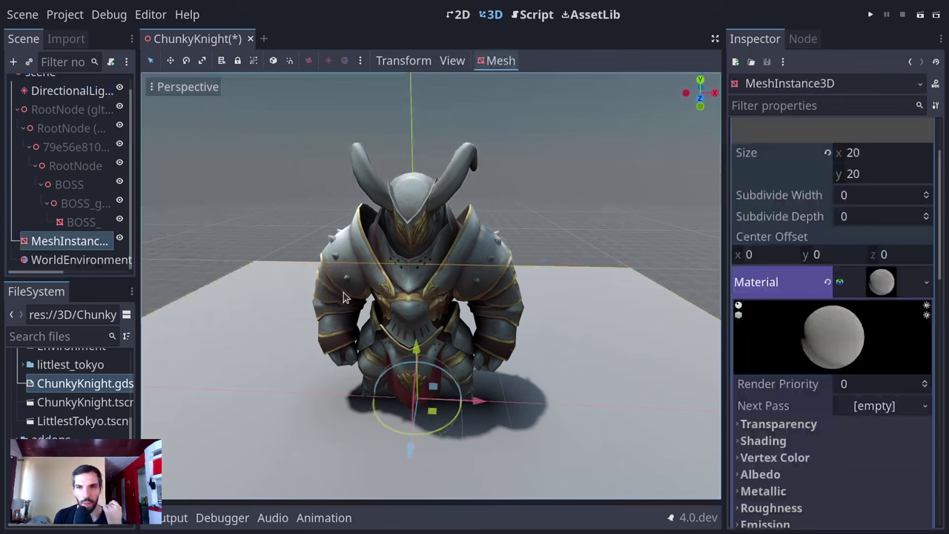
{"action": "left_click", "coordinate": [64, 260]}
{"action": "scroll", "coordinate": [831, 276], "scroll_direction": "down", "scroll_amount": 4}
{"action": "middle_click_drag", "start_coordinate": [391, 359], "coordinate": [415, 362]}
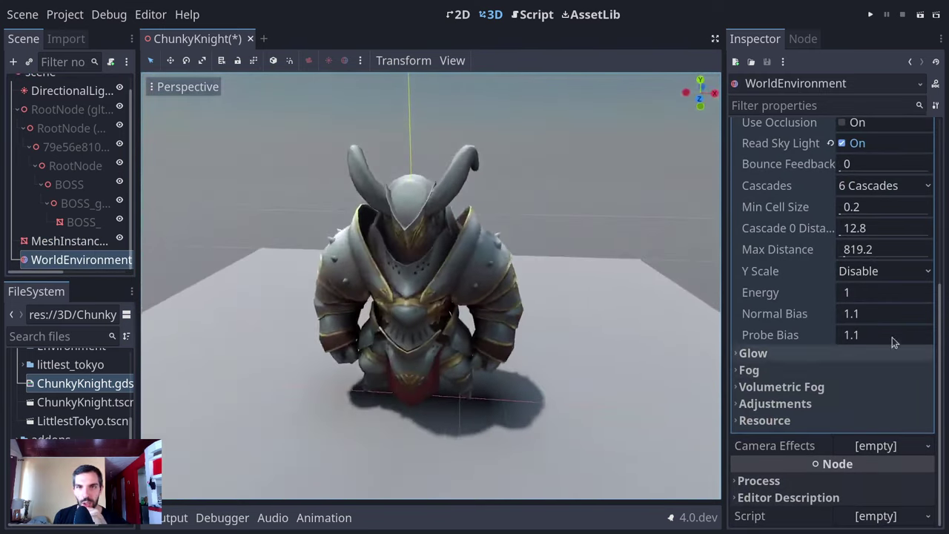
{"action": "scroll", "coordinate": [856, 259], "scroll_direction": "up", "scroll_amount": 5}
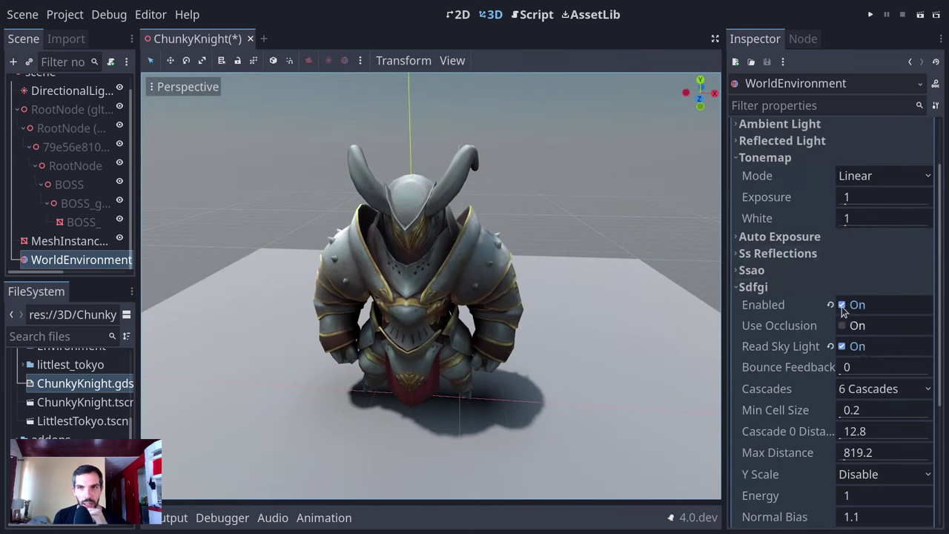
{"action": "left_click", "coordinate": [842, 304]}
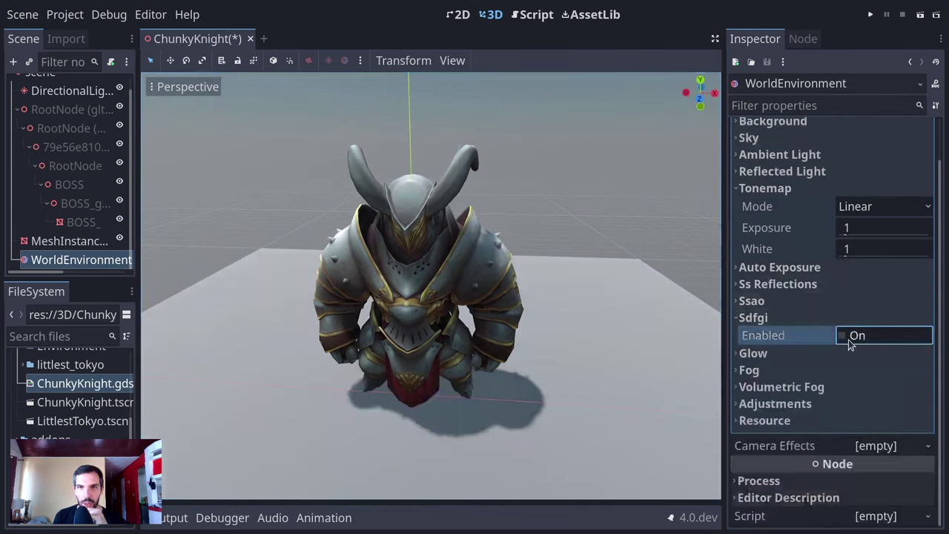
{"action": "left_click", "coordinate": [838, 335]}
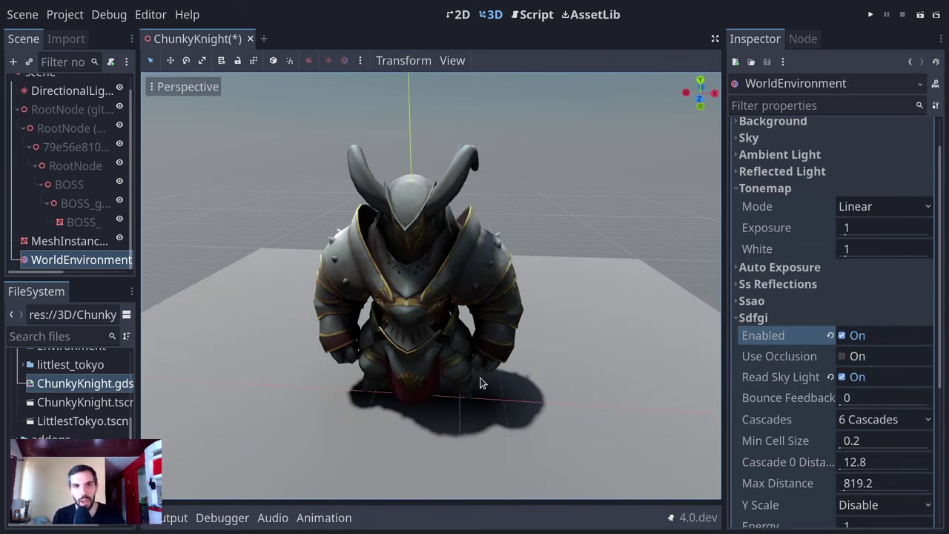
{"action": "scroll", "coordinate": [480, 384], "scroll_direction": "down", "scroll_amount": 5}
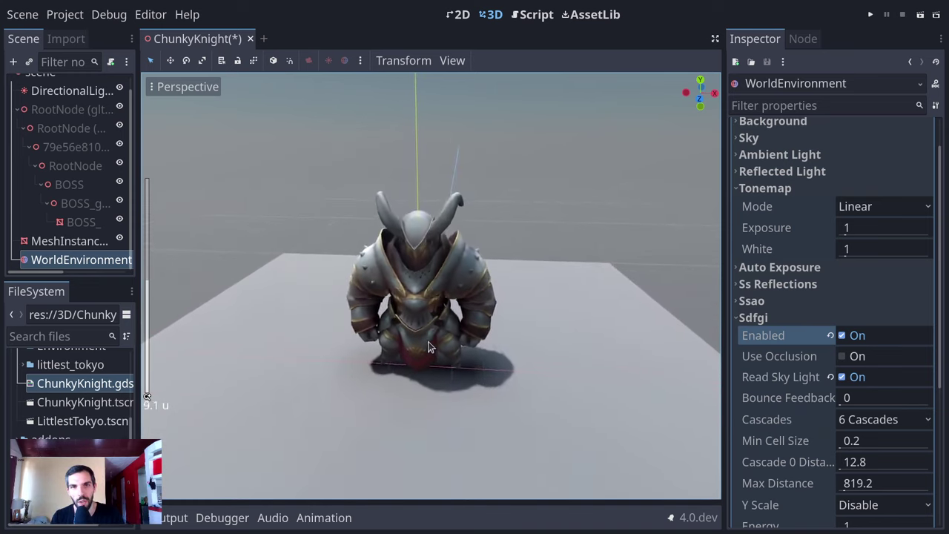
{"action": "middle_click_drag", "start_coordinate": [429, 347], "coordinate": [536, 295]}
{"action": "scroll", "coordinate": [434, 335], "scroll_direction": "up", "scroll_amount": 4}
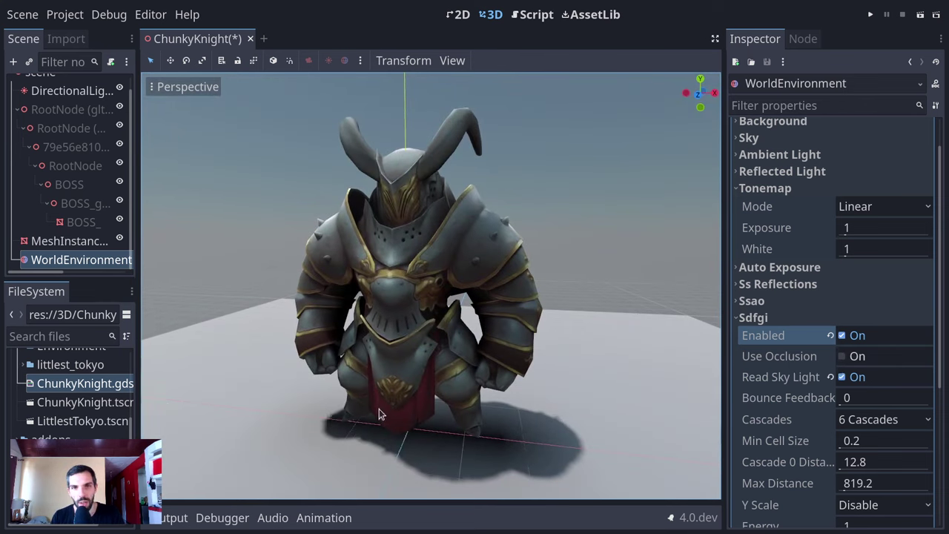
{"action": "middle_click_drag", "start_coordinate": [552, 278], "coordinate": [587, 286]}
{"action": "scroll", "coordinate": [945, 337], "scroll_direction": "down", "scroll_amount": 5}
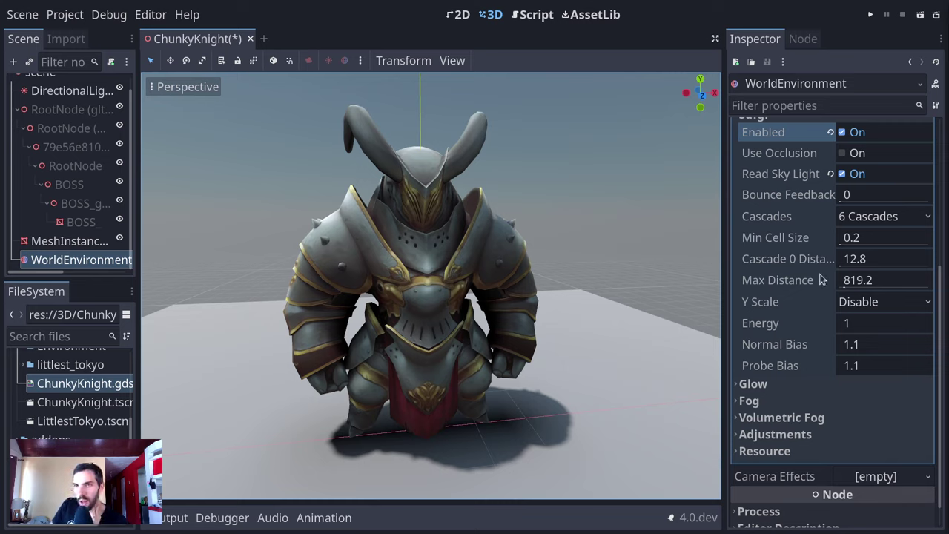
- Enable screen-space reflections and set Max Steps to 512
{"action": "scroll", "coordinate": [821, 279], "scroll_direction": "up", "scroll_amount": 3}
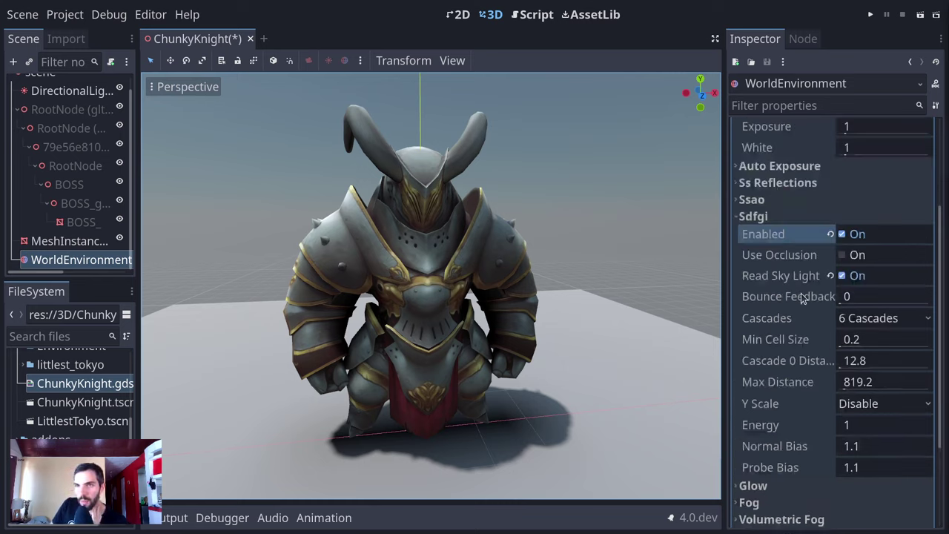
{"action": "left_click", "coordinate": [775, 182]}
{"action": "left_click", "coordinate": [856, 200]}
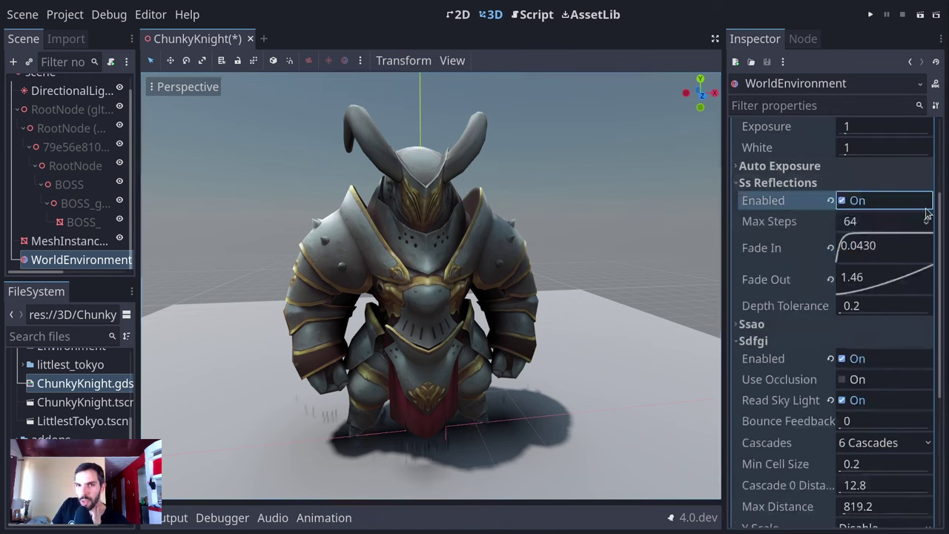
{"action": "left_click", "coordinate": [868, 222]}
{"action": "type", "text": "512"}
{"action": "key", "text": "Return"}
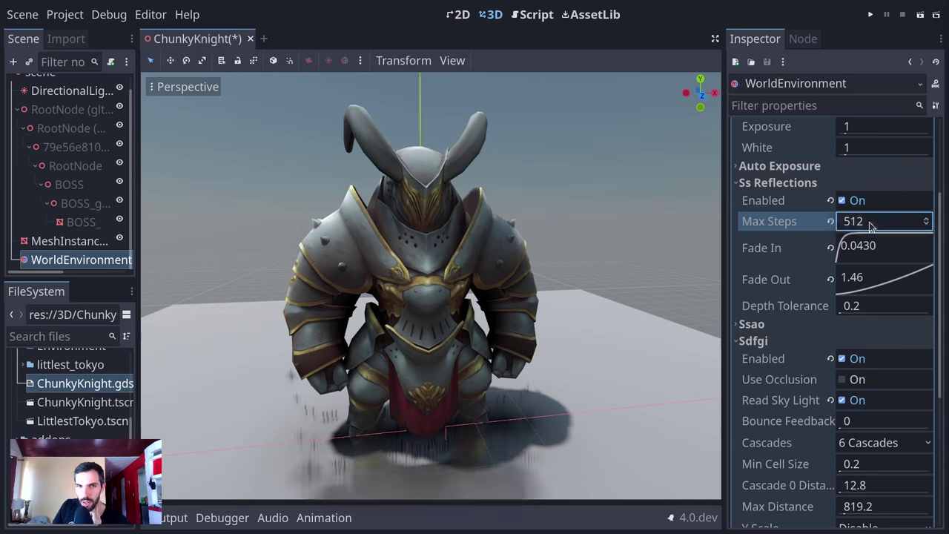
- Orbit to check the floor reflections, then disable screen-space reflections again
{"action": "scroll", "coordinate": [531, 429], "scroll_direction": "down", "scroll_amount": 5}
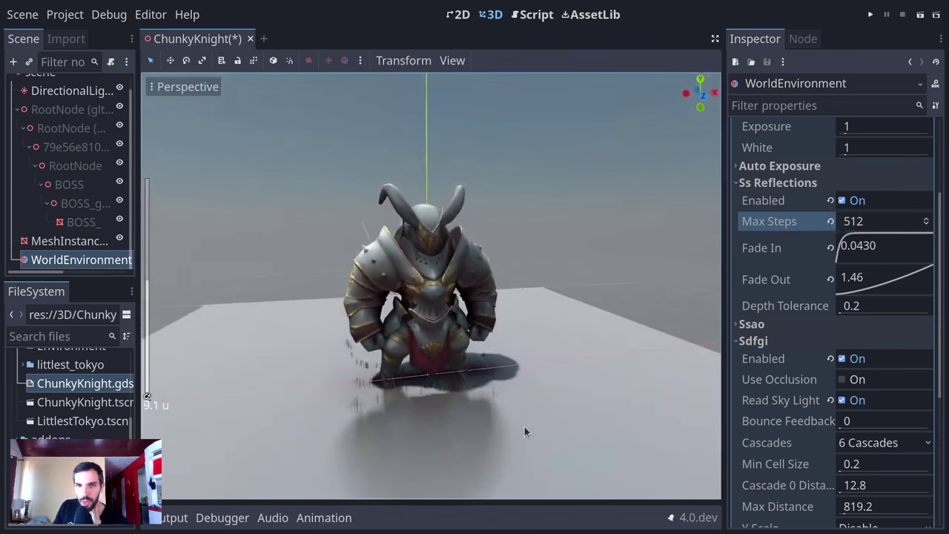
{"action": "middle_click_drag", "start_coordinate": [524, 431], "coordinate": [362, 317]}
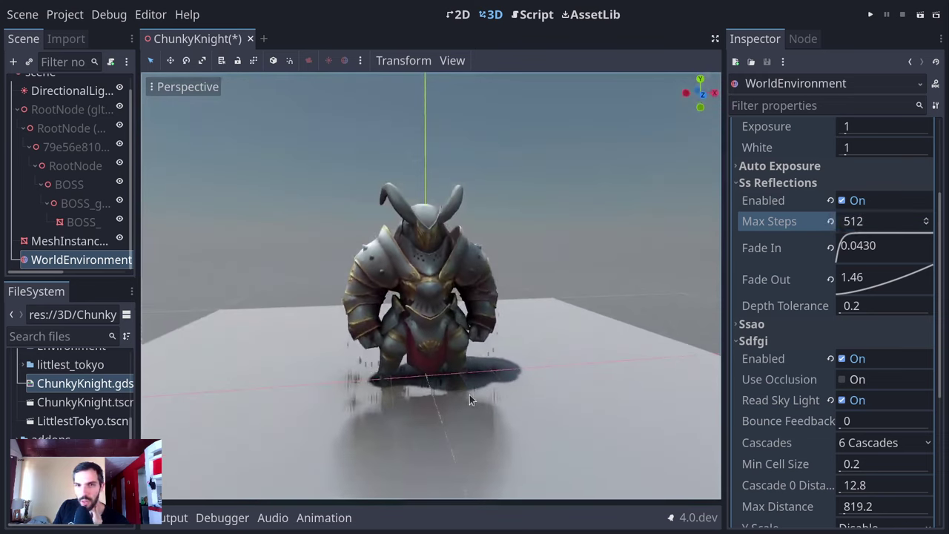
{"action": "middle_click_drag", "start_coordinate": [469, 394], "coordinate": [357, 372]}
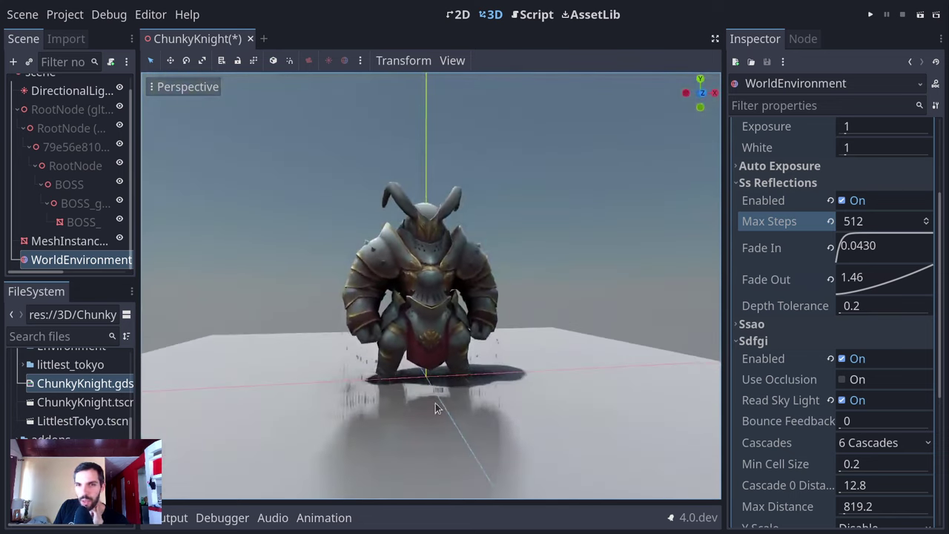
{"action": "left_click", "coordinate": [841, 200]}
{"action": "left_click", "coordinate": [774, 183]}
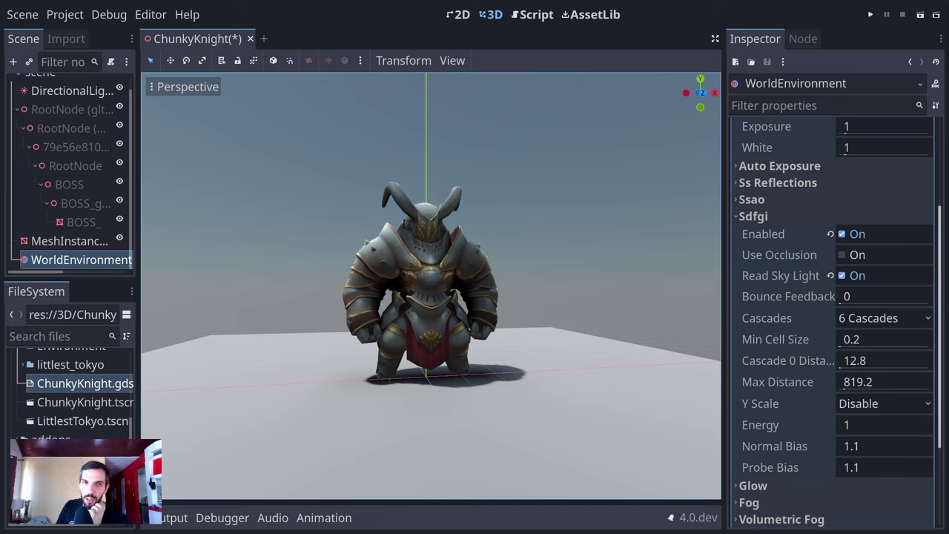
- Orbit and zoom around the knight to view it from above, the side and behind
{"action": "middle_click_drag", "start_coordinate": [465, 308], "coordinate": [469, 299]}
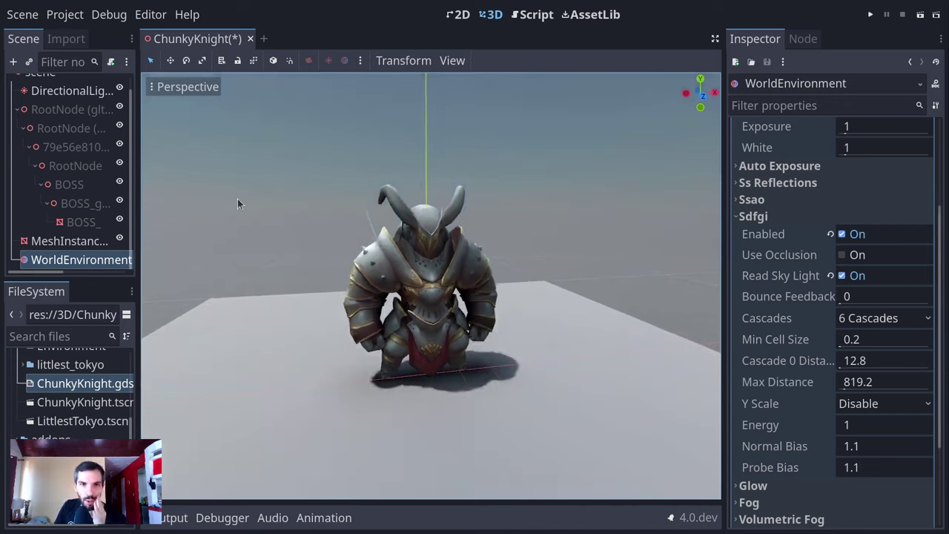
{"action": "middle_click_drag", "start_coordinate": [333, 317], "coordinate": [276, 276]}
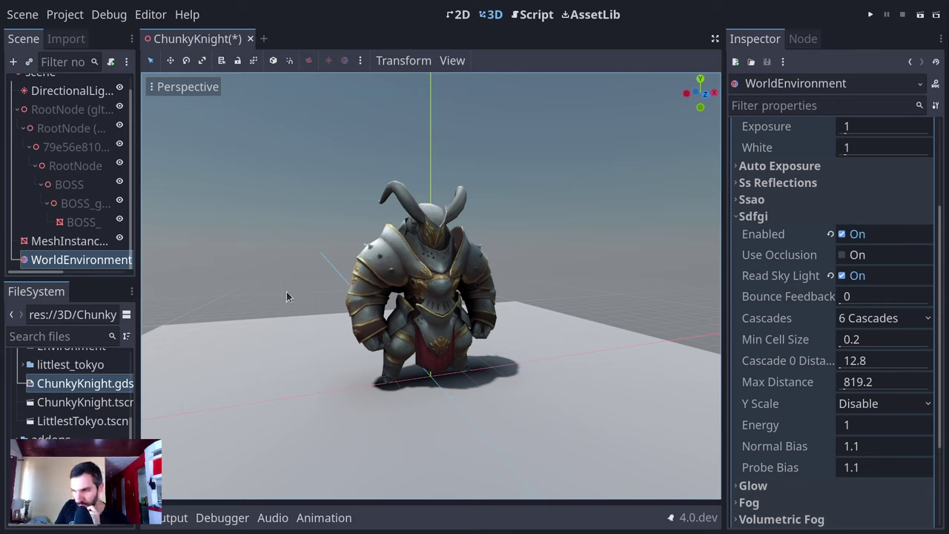
{"action": "middle_click_drag", "start_coordinate": [286, 296], "coordinate": [310, 318]}
{"action": "middle_click_drag", "start_coordinate": [509, 294], "coordinate": [489, 335]}
{"action": "scroll", "coordinate": [490, 335], "scroll_direction": "up", "scroll_amount": 4}
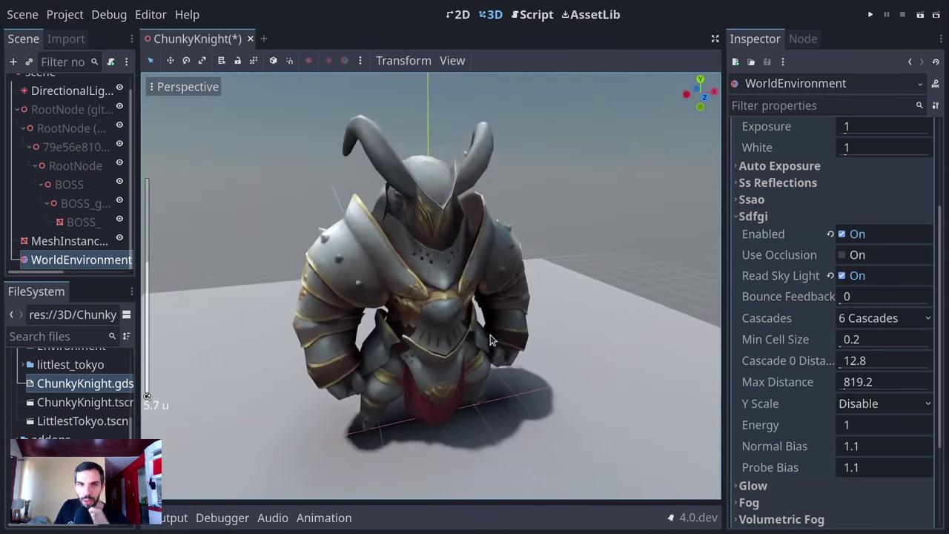
{"action": "middle_click_drag", "start_coordinate": [468, 168], "coordinate": [245, 237]}
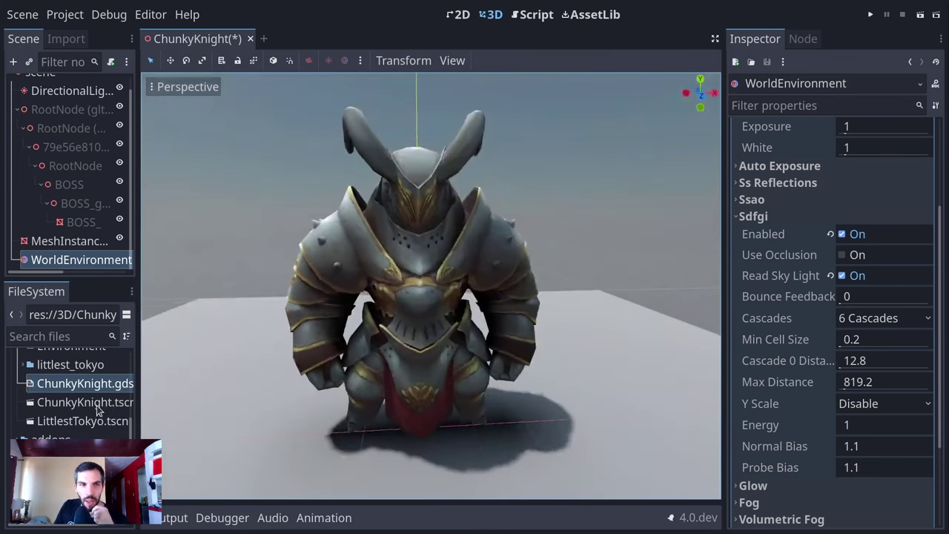
- Save the ChunkyKnight scene and save its WorldEnvironment branch as WorldEnvironment.tscn
{"action": "key", "text": "ctrl+s"}
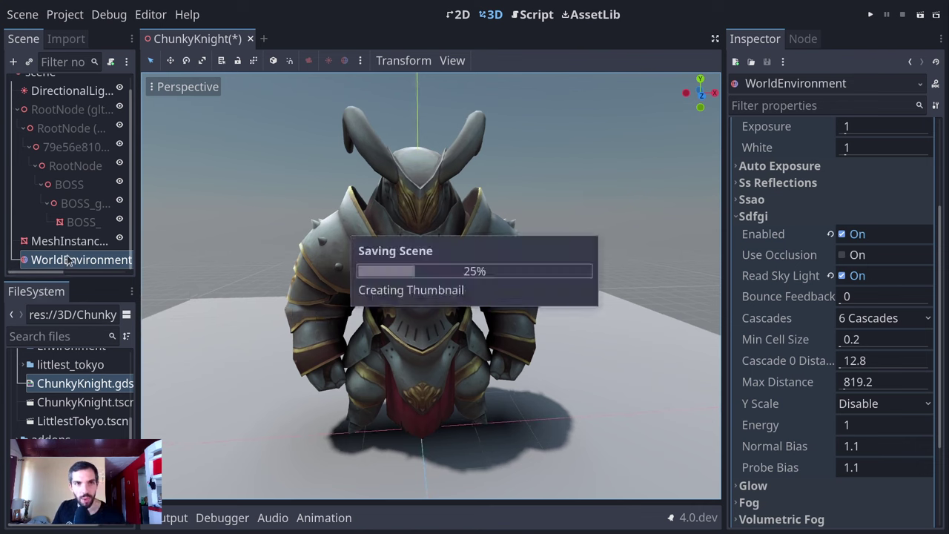
{"action": "right_click", "coordinate": [68, 259]}
{"action": "left_click", "coordinate": [180, 459]}
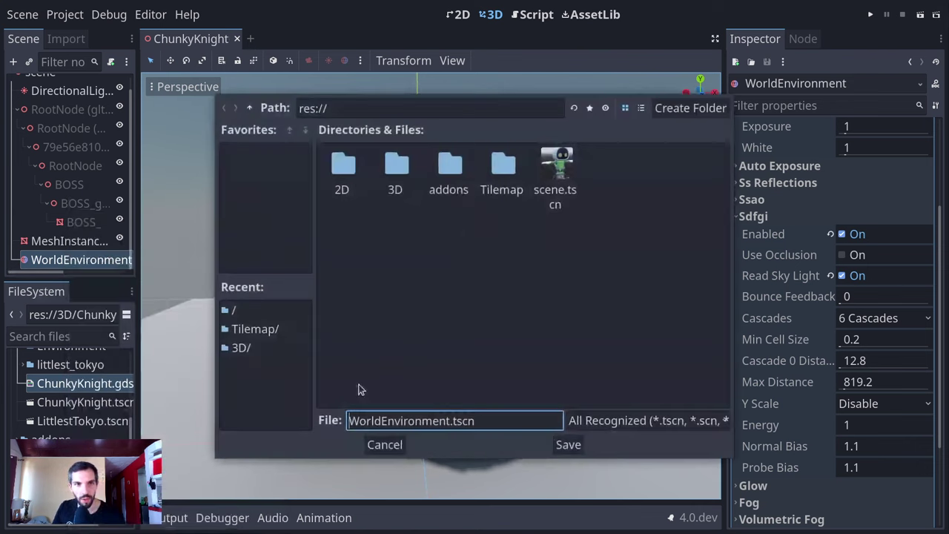
{"action": "left_click", "coordinate": [584, 442]}
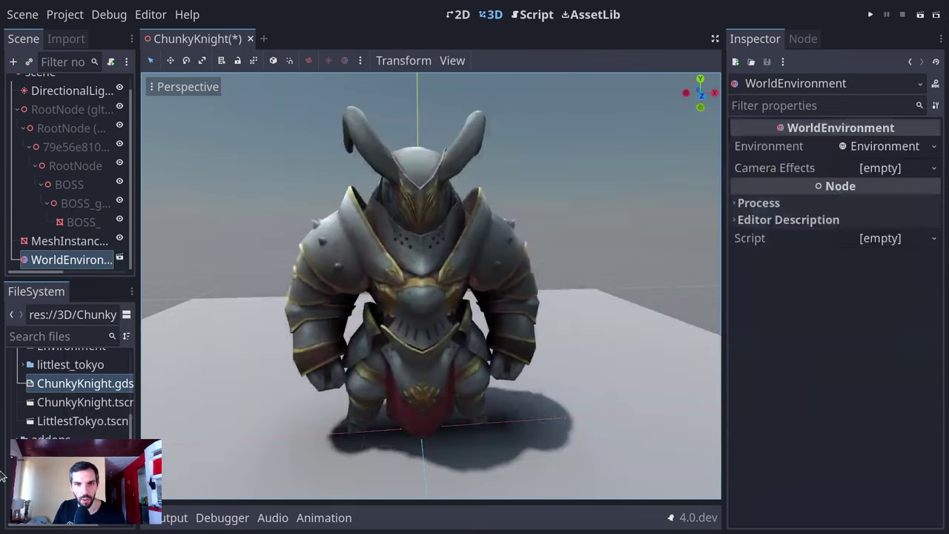
- In LittlestTokyo.tscn, delete the old WorldEnvironment and add WorldEnvironment.tscn under the root
{"action": "left_click", "coordinate": [115, 421]}
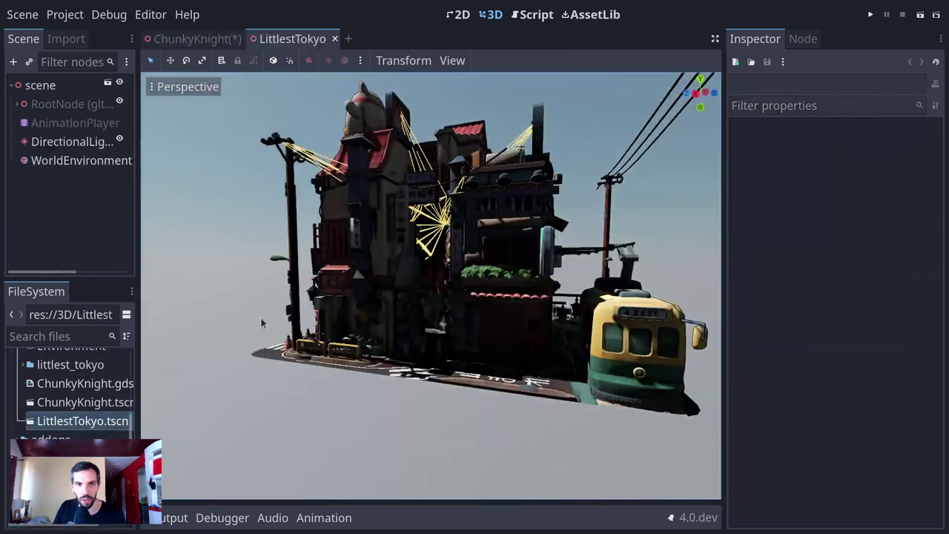
{"action": "left_click", "coordinate": [89, 166]}
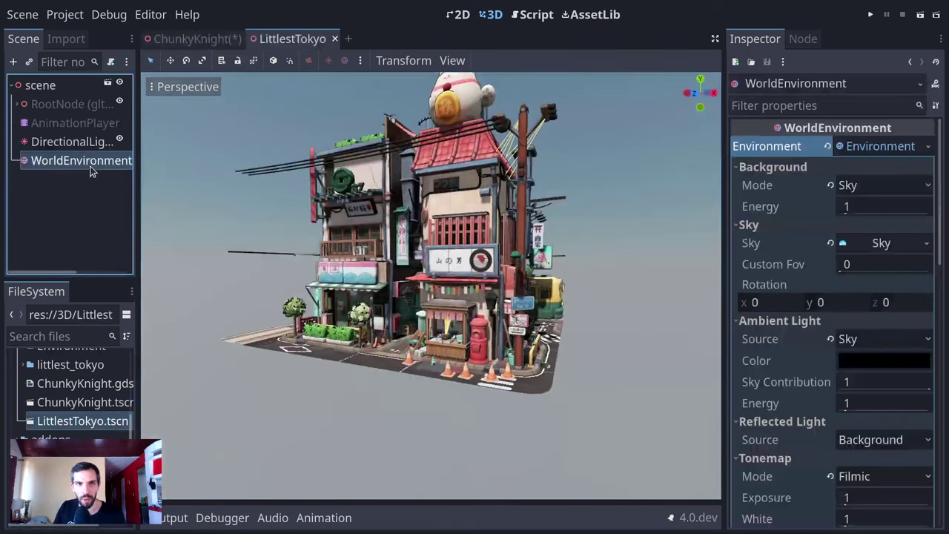
{"action": "key", "text": "Delete"}
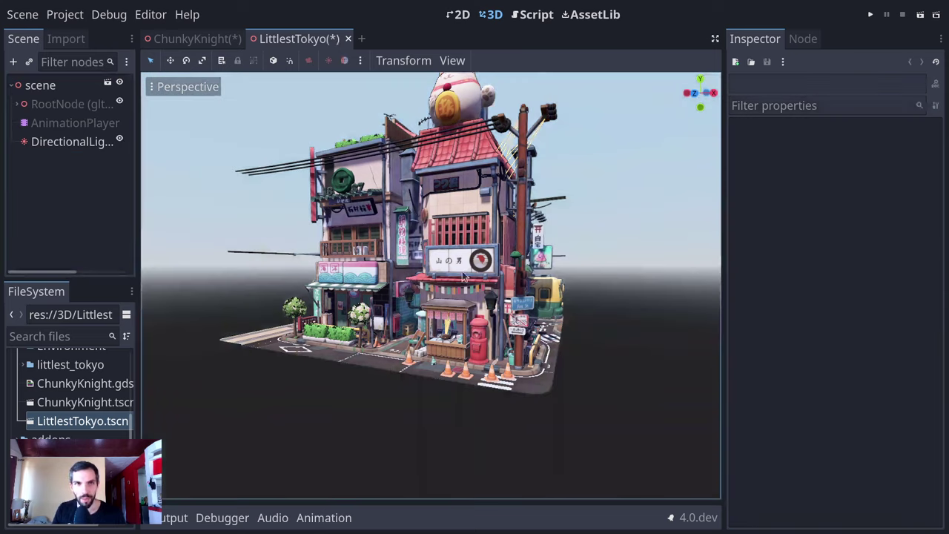
{"action": "left_click", "coordinate": [57, 87]}
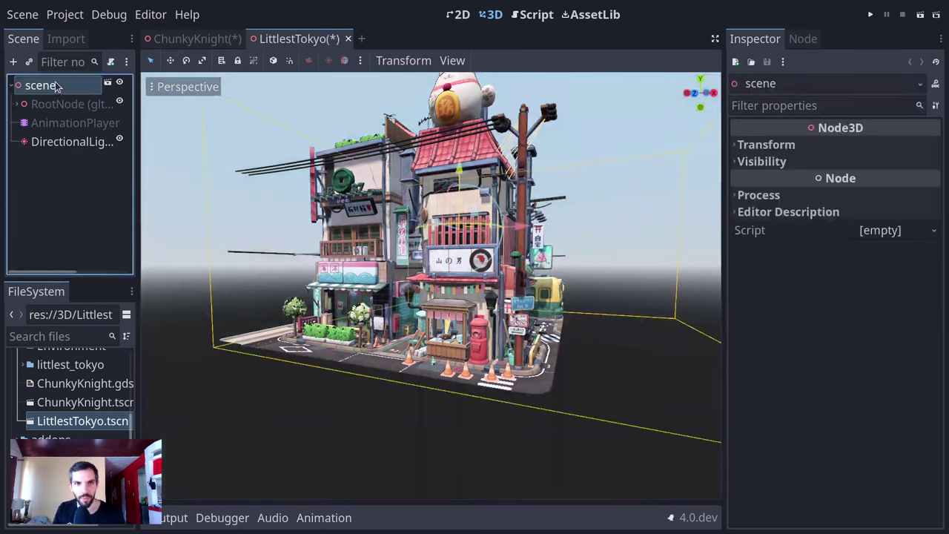
{"action": "scroll", "coordinate": [92, 430], "scroll_direction": "down", "scroll_amount": 2}
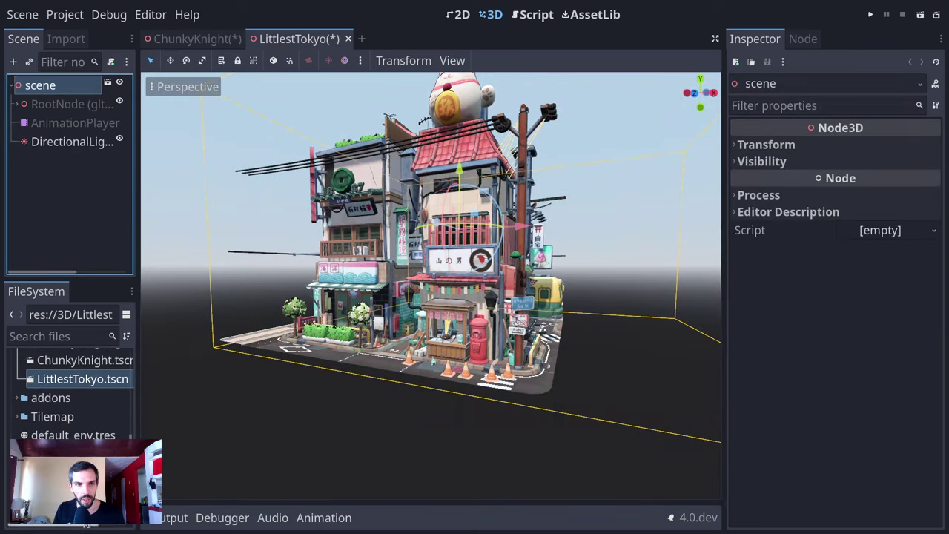
{"action": "left_click_drag", "start_coordinate": [85, 523], "coordinate": [87, 243]}
{"action": "left_click_drag", "start_coordinate": [60, 159], "coordinate": [48, 92]}
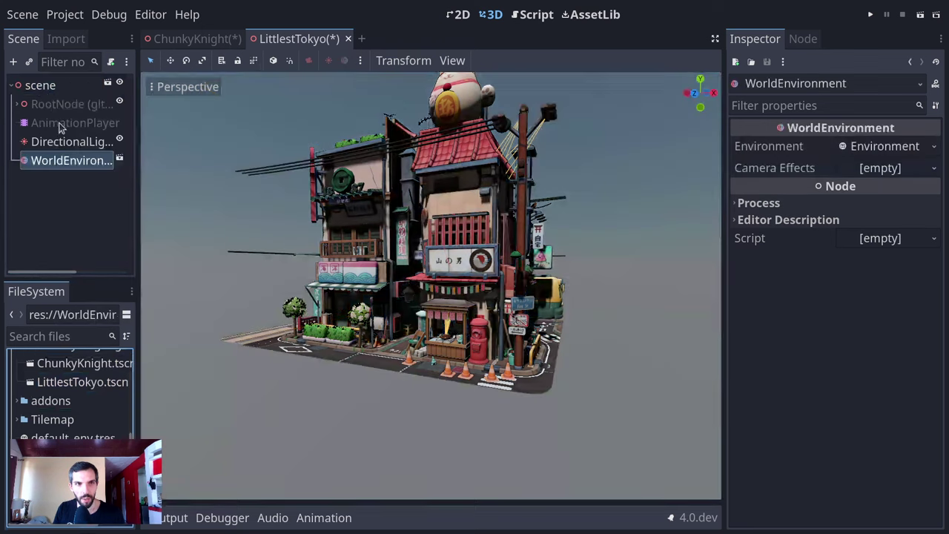
{"action": "middle_click_drag", "start_coordinate": [528, 285], "coordinate": [412, 288]}
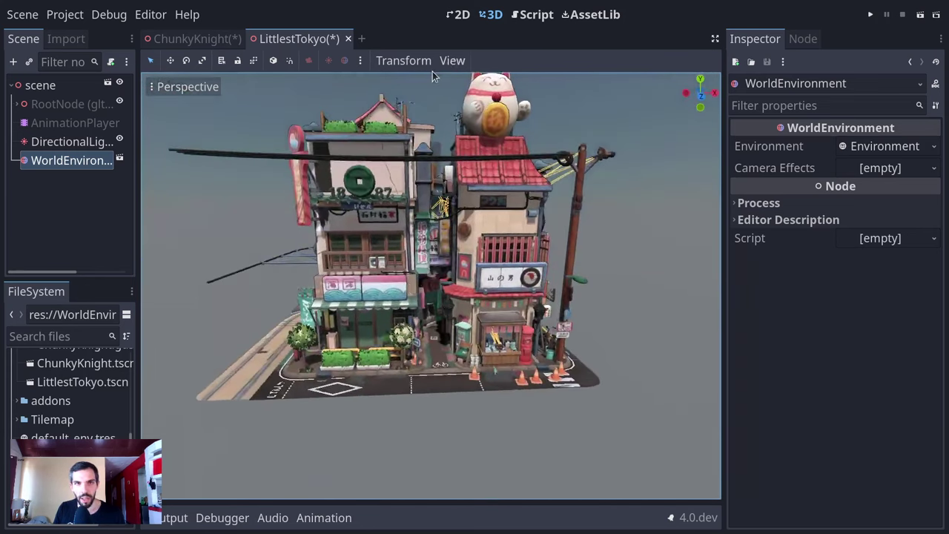
- Hide the PhysicalBone3D gizmos using the View > Gizmos list
{"action": "left_click", "coordinate": [452, 60]}
{"action": "mouse_move", "coordinate": [589, 190]}
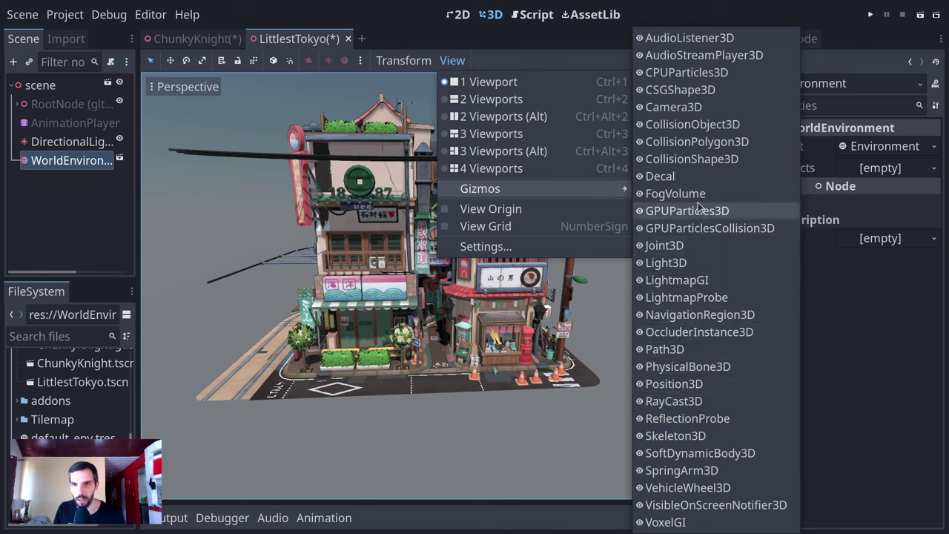
{"action": "left_click", "coordinate": [686, 366]}
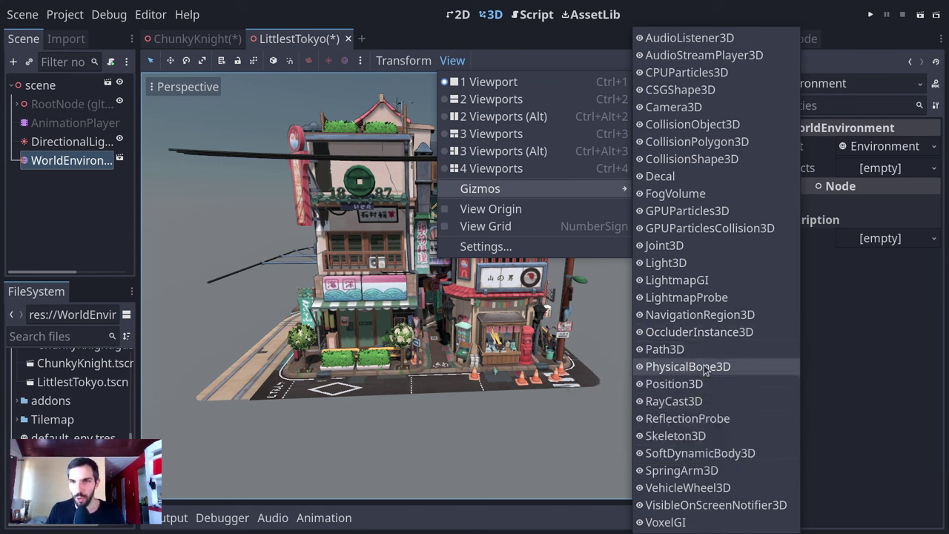
{"action": "left_click", "coordinate": [383, 421]}
- Orbit and fly through the street, from the lucky-cat statue into the alley between shops
{"action": "middle_click_drag", "start_coordinate": [383, 422], "coordinate": [435, 395]}
{"action": "scroll", "coordinate": [437, 389], "scroll_direction": "up", "scroll_amount": 5}
{"action": "scroll", "coordinate": [460, 363], "scroll_direction": "down", "scroll_amount": 6}
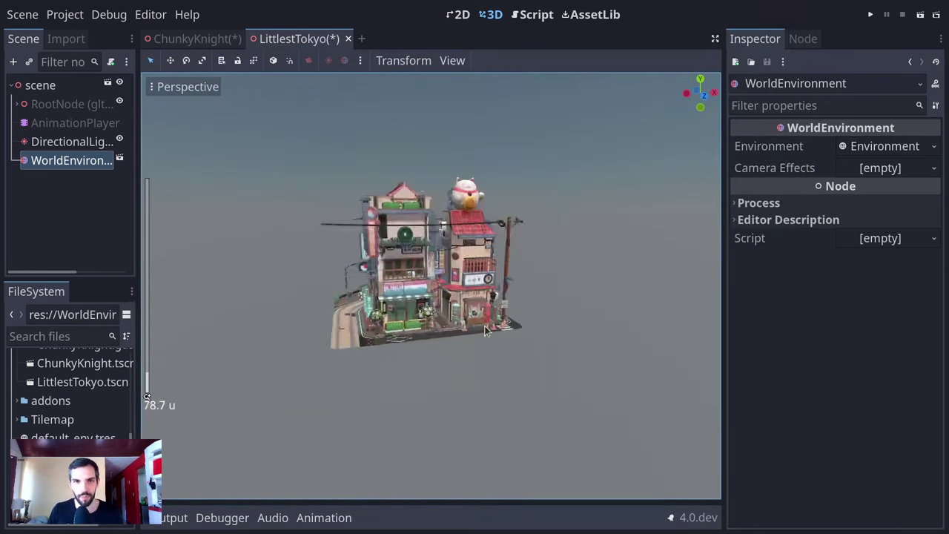
{"action": "scroll", "coordinate": [486, 331], "scroll_direction": "up", "scroll_amount": 4}
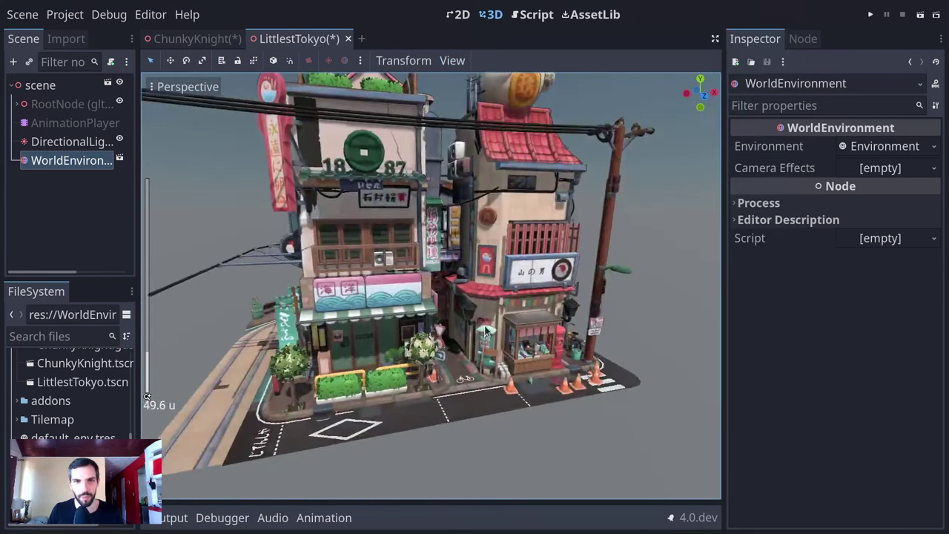
{"action": "left_click", "coordinate": [510, 444]}
{"action": "middle_click_drag", "start_coordinate": [510, 444], "coordinate": [489, 348]}
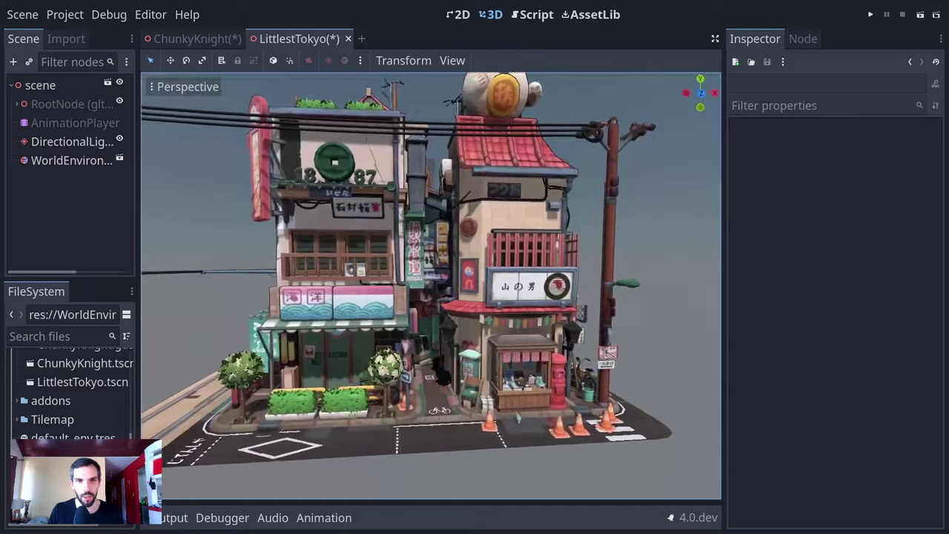
{"action": "right_click_drag", "start_coordinate": [517, 418], "coordinate": [517, 418]}
{"action": "scroll", "coordinate": [517, 419], "scroll_direction": "up", "scroll_amount": 10}
{"action": "scroll", "coordinate": [517, 419], "scroll_direction": "down", "scroll_amount": 15}
- Open Project Settings, then move and widen its window
{"action": "left_click", "coordinate": [64, 14]}
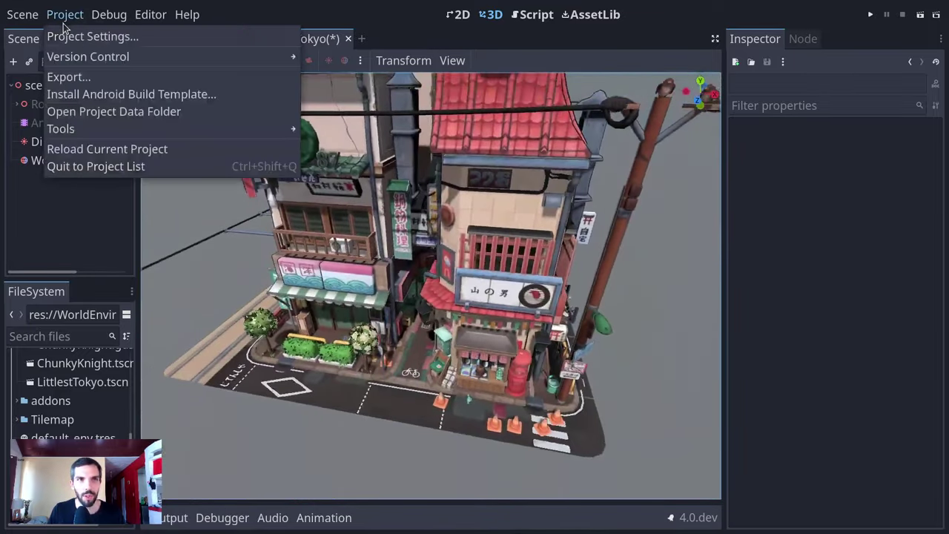
{"action": "left_click", "coordinate": [66, 36]}
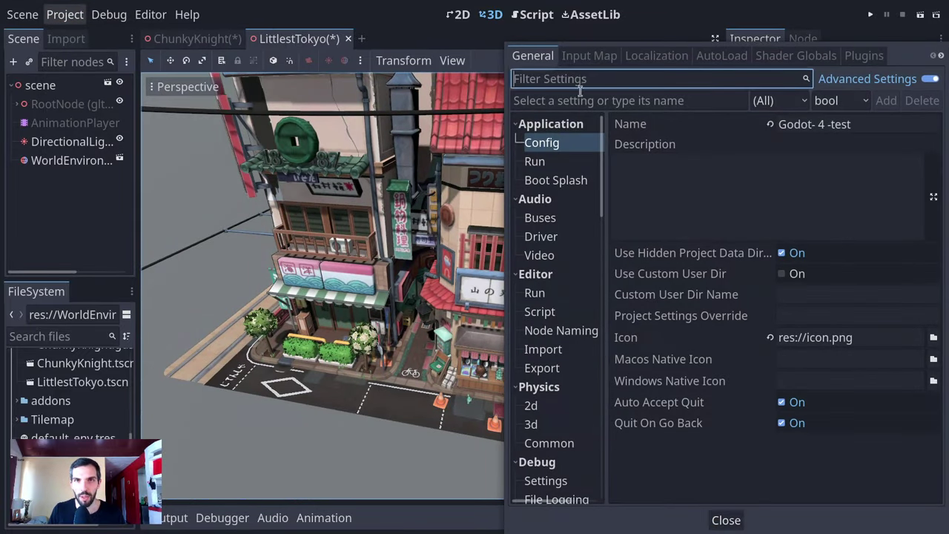
{"action": "left_click_drag", "start_coordinate": [756, 82], "coordinate": [443, 66], "text": "alt"}
{"action": "left_click_drag", "start_coordinate": [646, 384], "coordinate": [702, 384]}
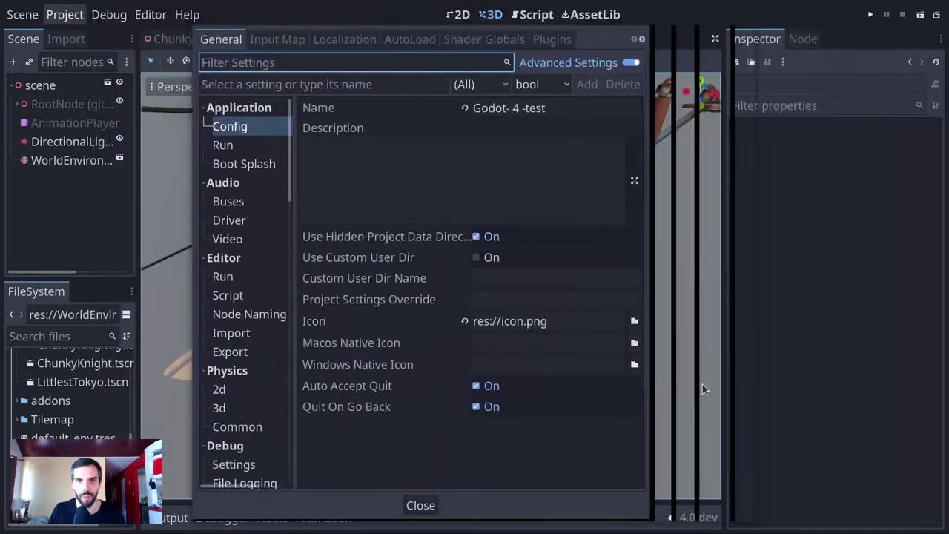
{"action": "left_click_drag", "start_coordinate": [428, 399], "coordinate": [424, 373], "text": "alt"}
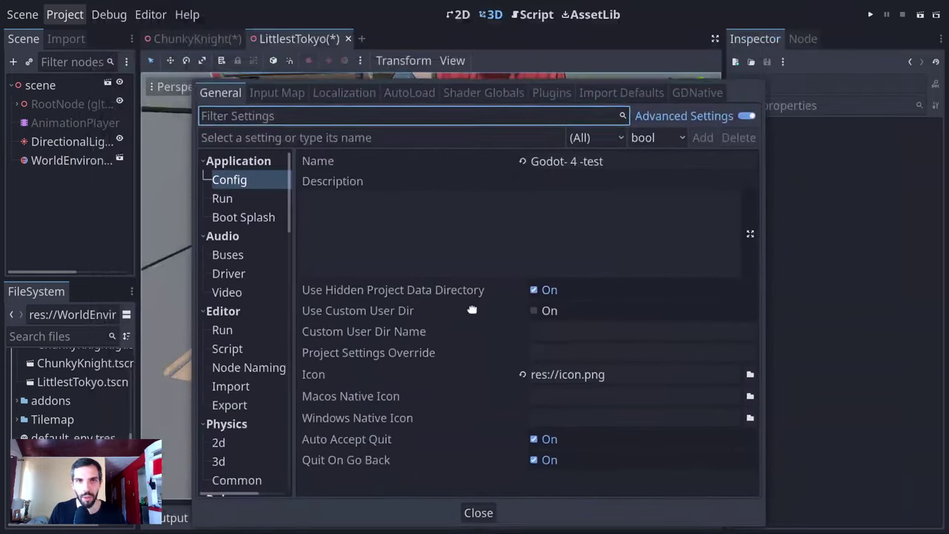
- Hide advanced settings and browse the Run, Audio bus, Display window, Physics common and 2D Render layer pages
{"action": "left_click", "coordinate": [743, 57]}
{"action": "scroll", "coordinate": [248, 286], "scroll_direction": "down", "scroll_amount": 2}
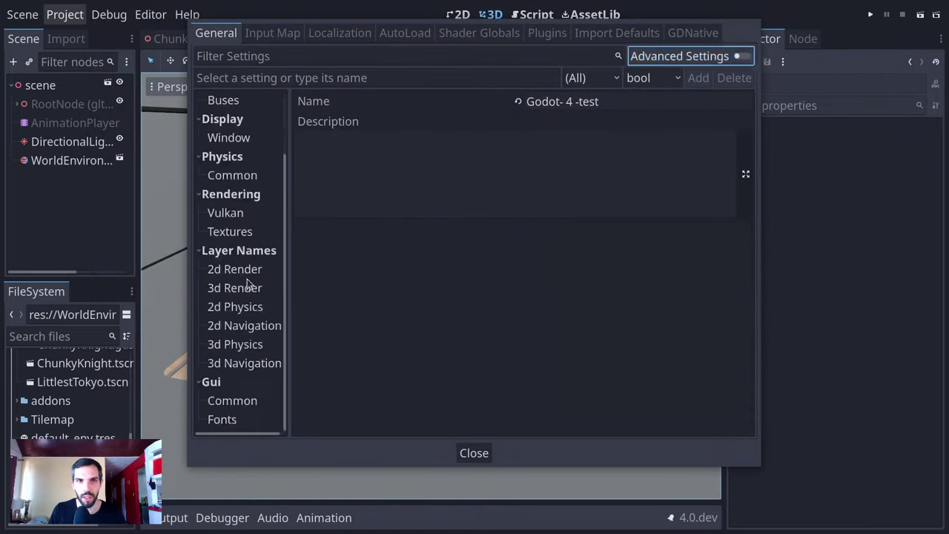
{"action": "scroll", "coordinate": [252, 304], "scroll_direction": "up", "scroll_amount": 1}
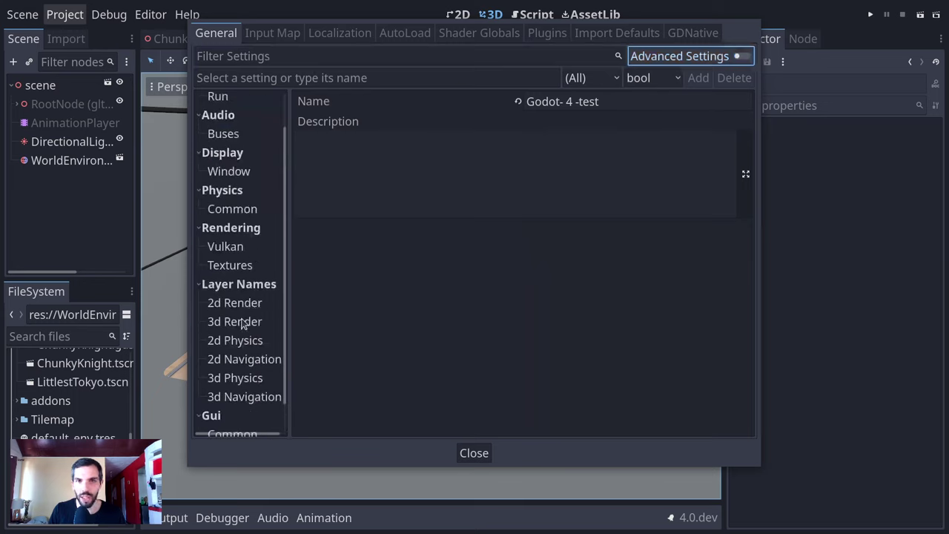
{"action": "scroll", "coordinate": [242, 324], "scroll_direction": "up", "scroll_amount": 2}
{"action": "left_click", "coordinate": [229, 141]}
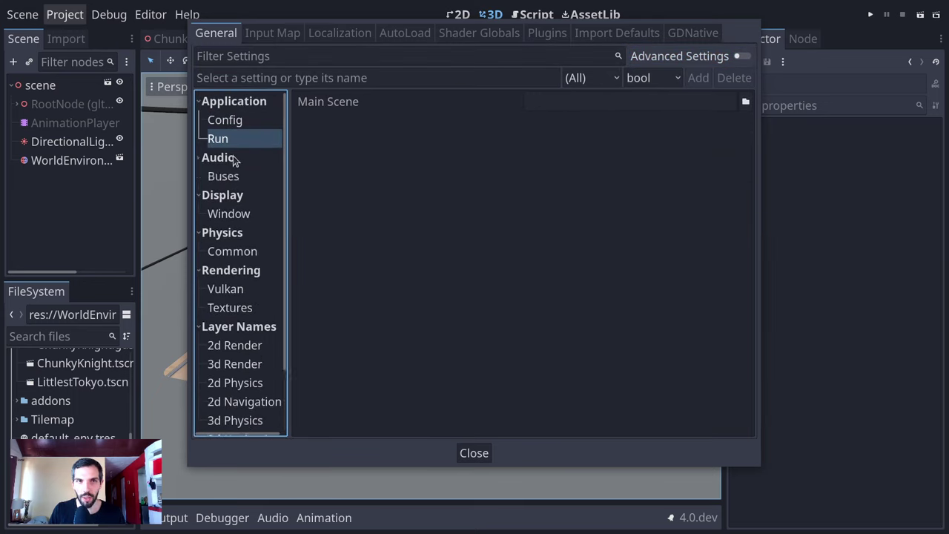
{"action": "left_click", "coordinate": [232, 178]}
{"action": "left_click", "coordinate": [244, 216]}
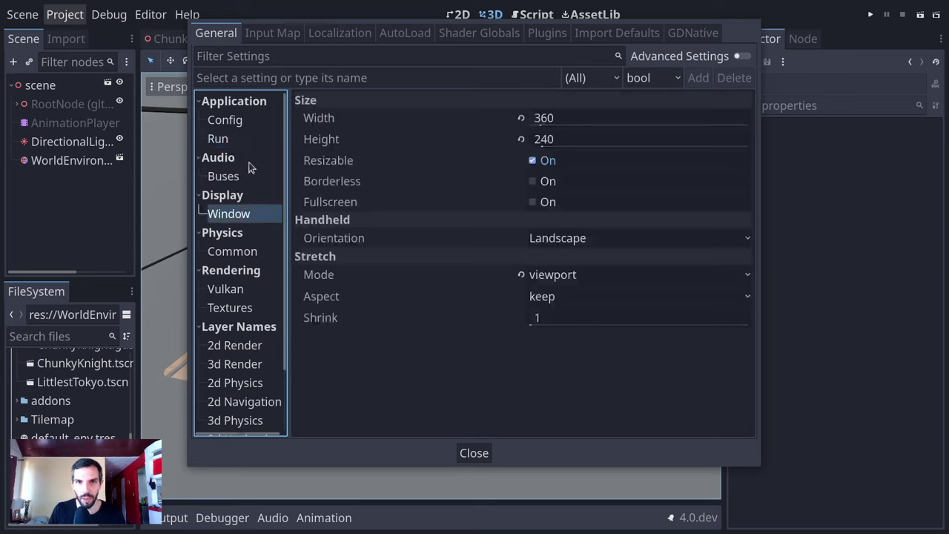
{"action": "left_click", "coordinate": [247, 253]}
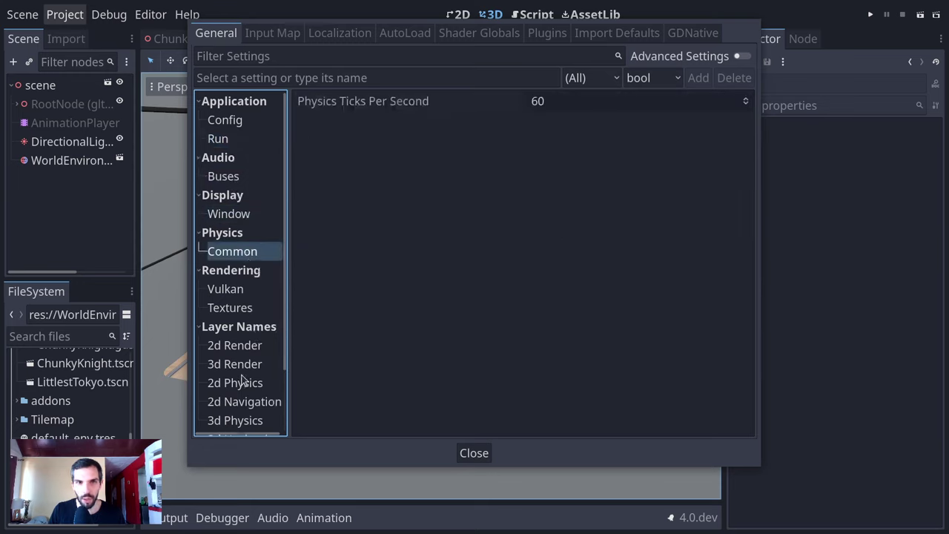
{"action": "left_click", "coordinate": [237, 346]}
- Show advanced settings again, then close Project Settings
{"action": "left_click", "coordinate": [742, 57]}
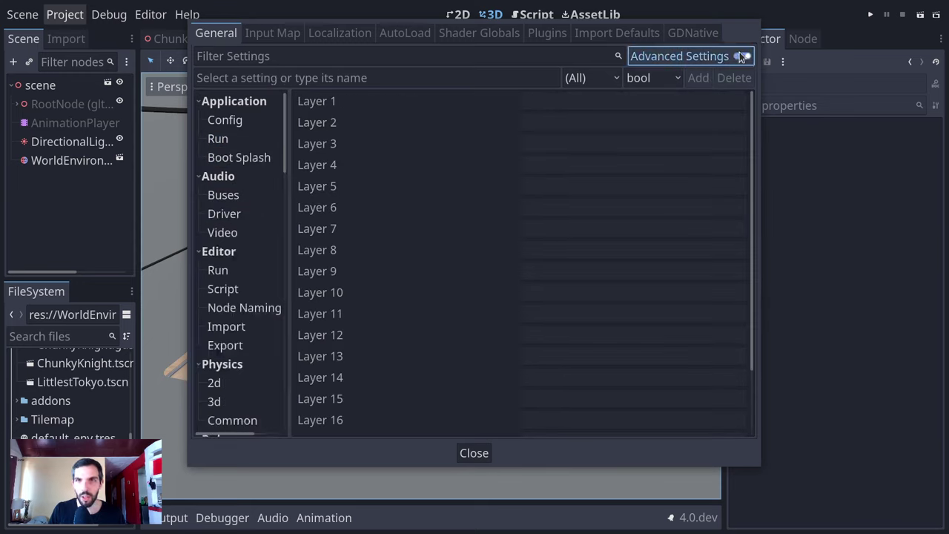
{"action": "scroll", "coordinate": [233, 237], "scroll_direction": "down", "scroll_amount": 4}
{"action": "scroll", "coordinate": [244, 268], "scroll_direction": "up", "scroll_amount": 4}
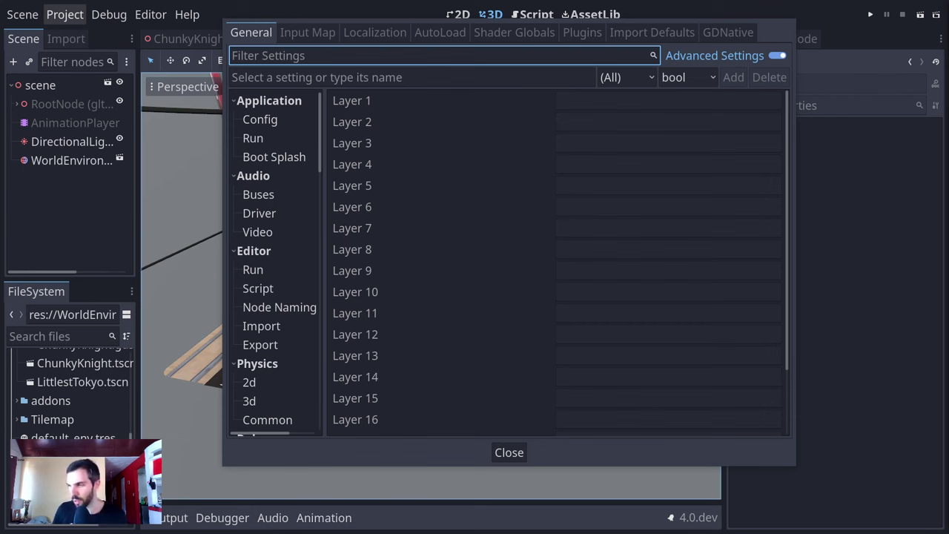
{"action": "left_click", "coordinate": [509, 453]}
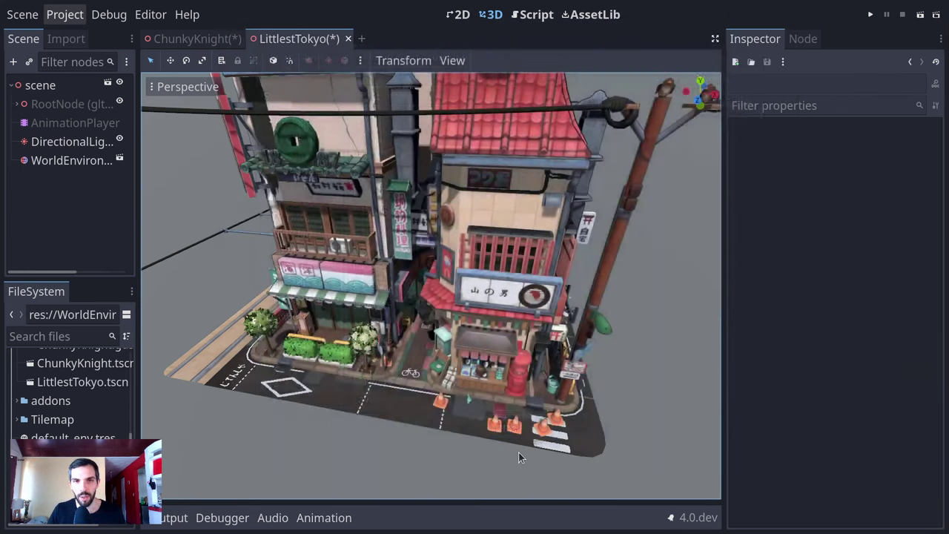
- Orbit closer to the Tokyo model and select the DirectionalLight3D node
{"action": "middle_click_drag", "start_coordinate": [459, 340], "coordinate": [111, 4]}
{"action": "left_click", "coordinate": [109, 13]}
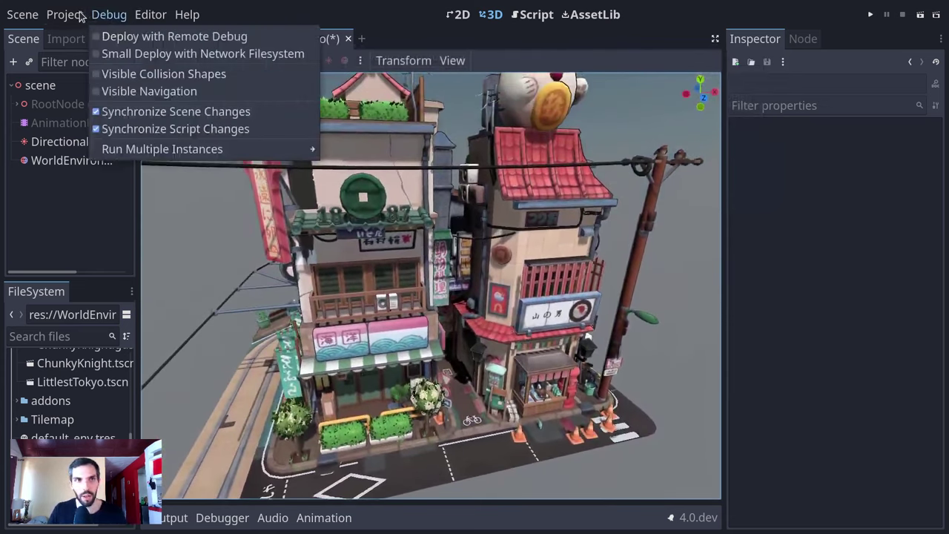
{"action": "left_click", "coordinate": [61, 144]}
{"action": "left_click", "coordinate": [41, 89]}
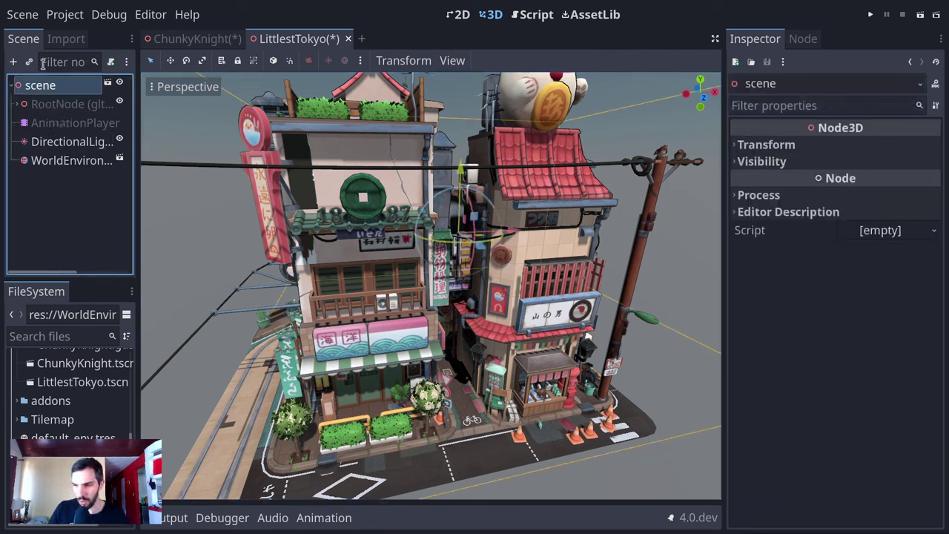
{"action": "left_click", "coordinate": [69, 142]}
{"action": "left_click", "coordinate": [65, 14]}
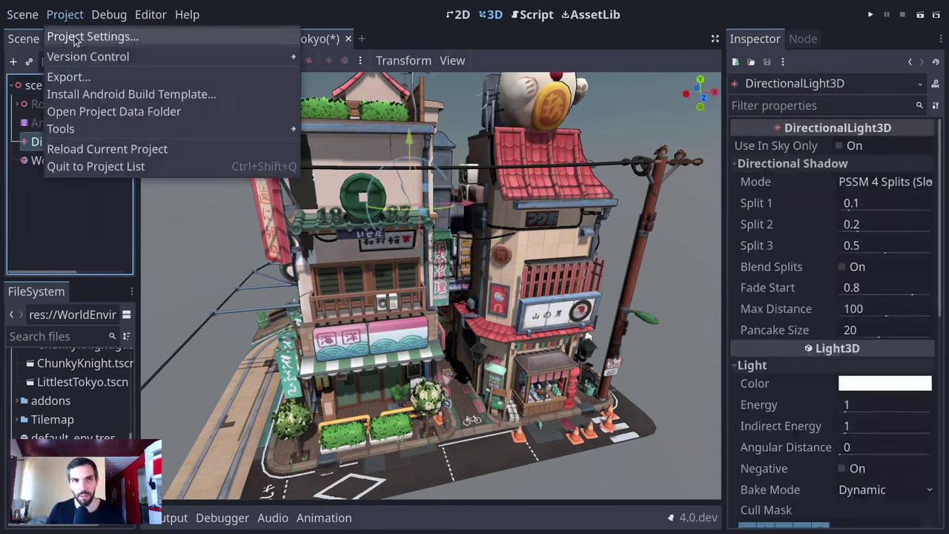
- Filter project settings for 'anti', reset MSAA to Disabled, and view the scene
{"action": "left_click", "coordinate": [63, 34]}
{"action": "left_click", "coordinate": [261, 120]}
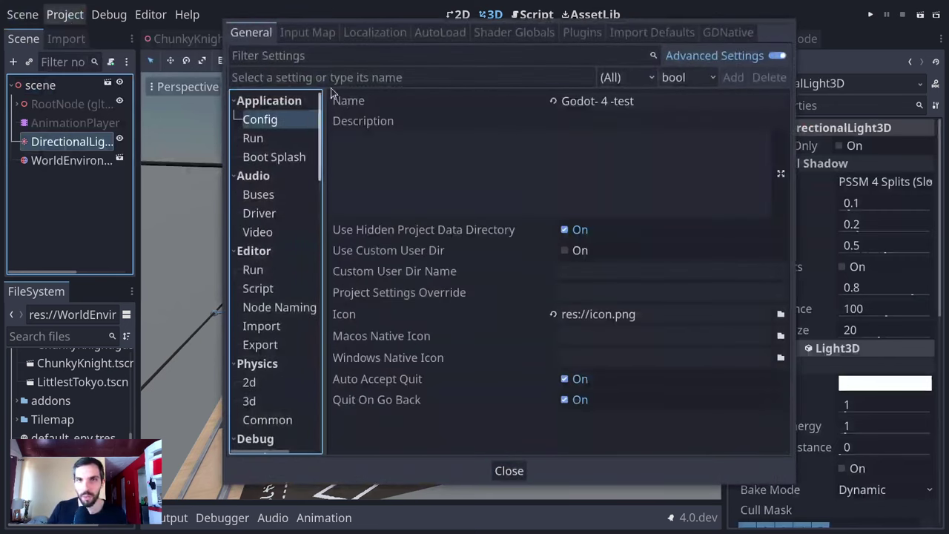
{"action": "left_click", "coordinate": [361, 58]}
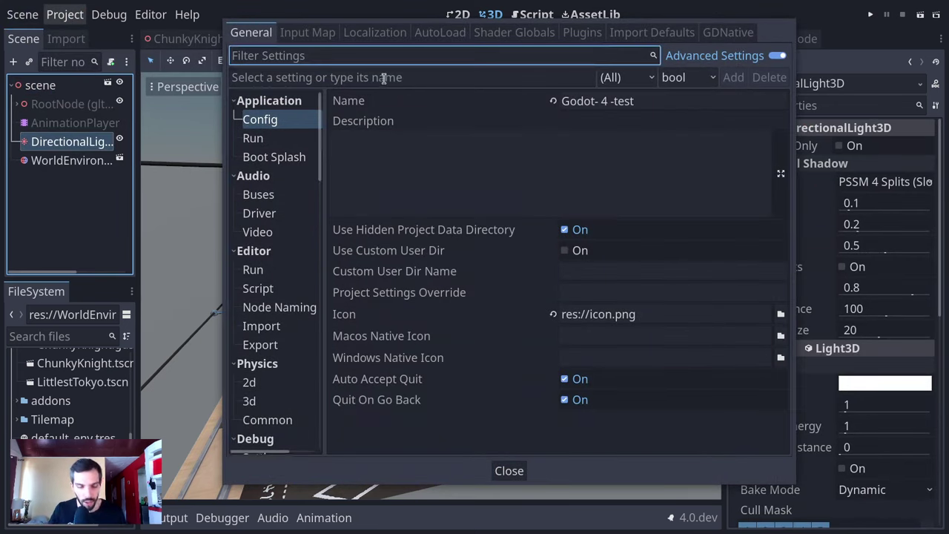
{"action": "type", "text": "anti"}
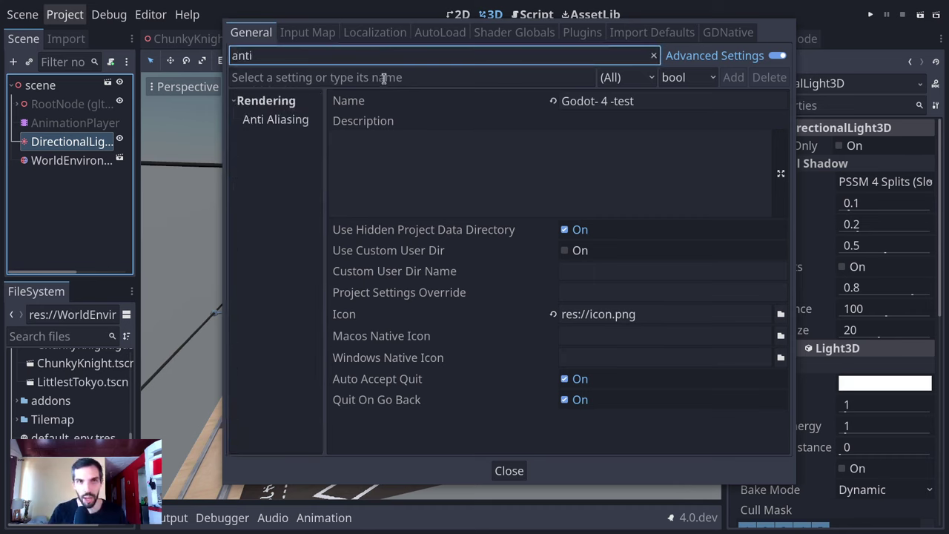
{"action": "left_click", "coordinate": [267, 120]}
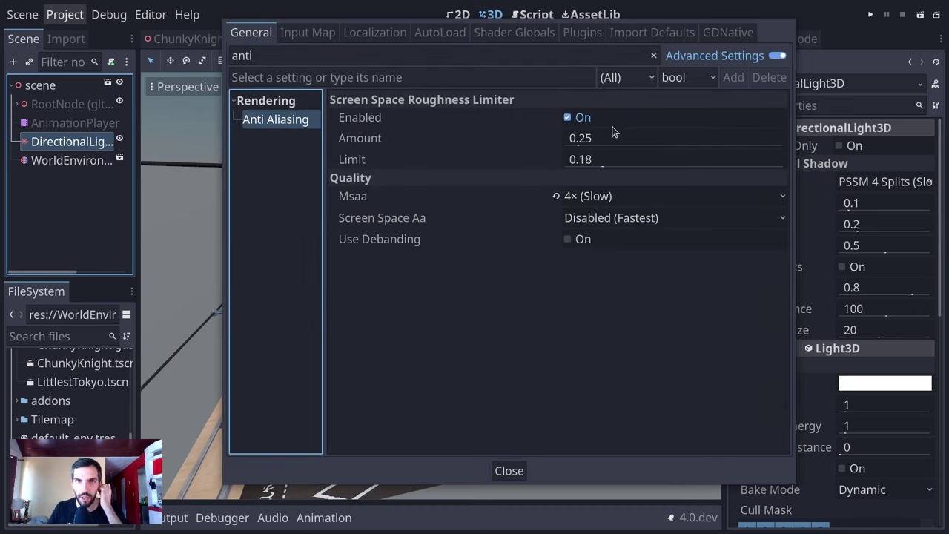
{"action": "left_click", "coordinate": [556, 197]}
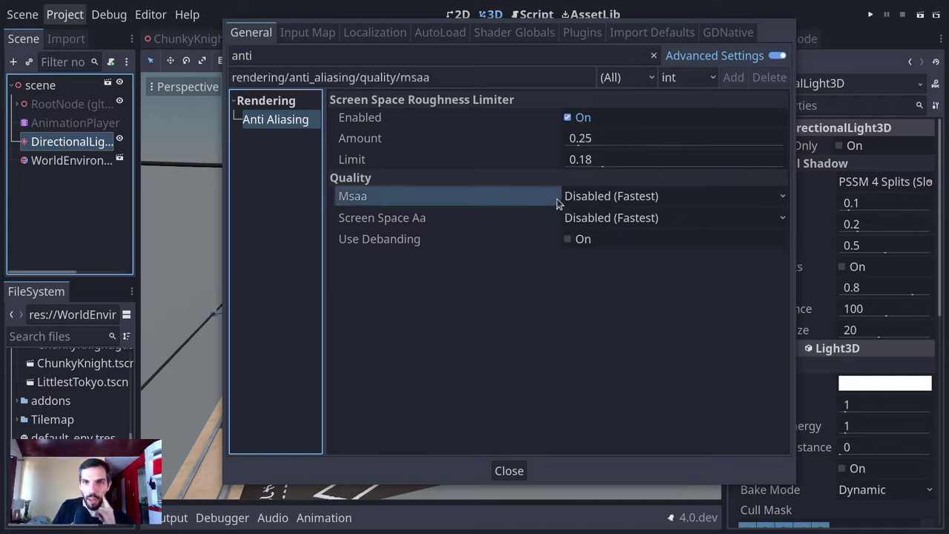
{"action": "left_click", "coordinate": [508, 470]}
{"action": "middle_click_drag", "start_coordinate": [508, 474], "coordinate": [438, 254]}
{"action": "scroll", "coordinate": [438, 254], "scroll_direction": "up", "scroll_amount": 3}
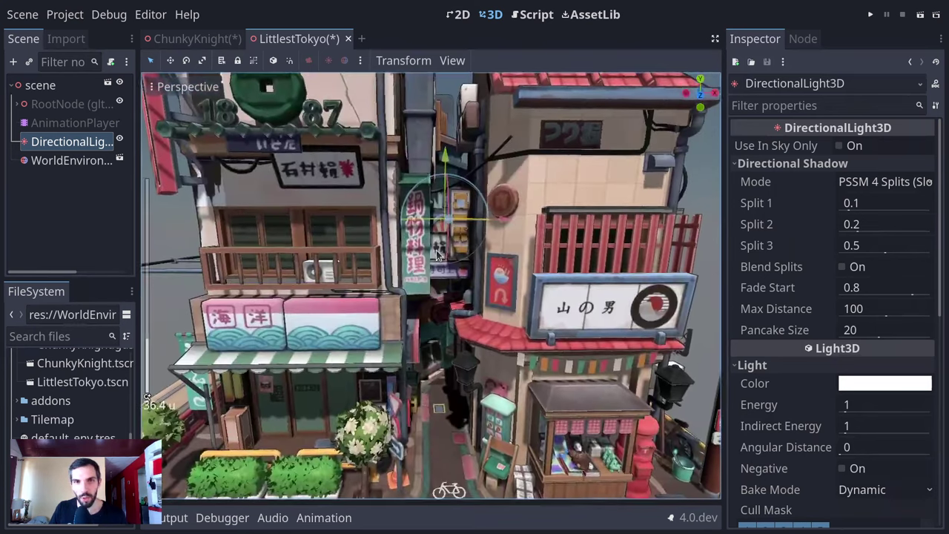
{"action": "scroll", "coordinate": [437, 255], "scroll_direction": "down", "scroll_amount": 5}
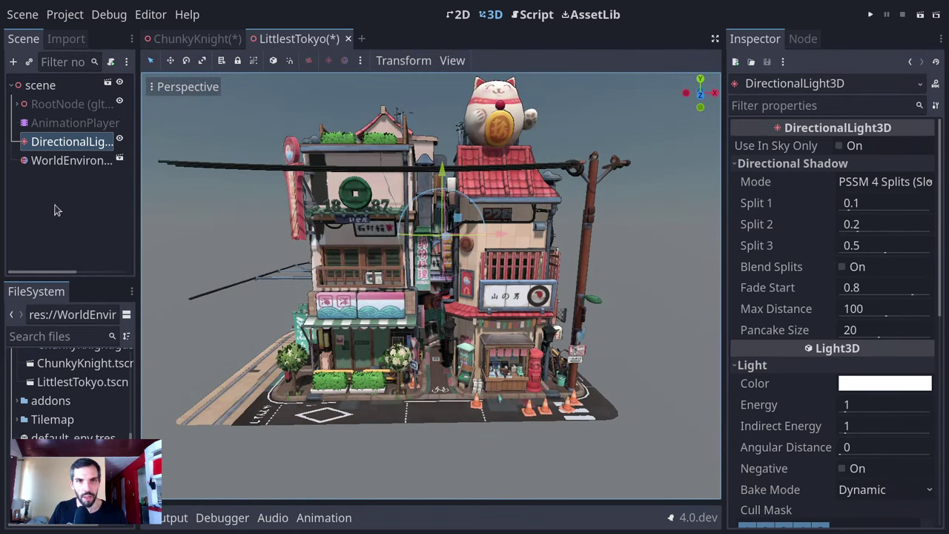
- Reopen Project Settings and set MSAA to 2× (Average)
{"action": "left_click", "coordinate": [65, 14]}
{"action": "left_click", "coordinate": [77, 36]}
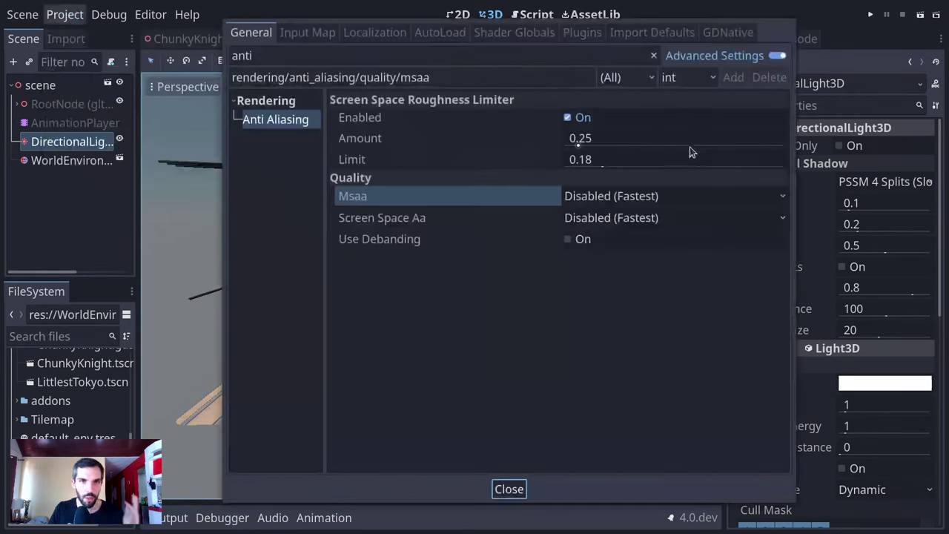
{"action": "left_click", "coordinate": [626, 196]}
{"action": "left_click", "coordinate": [593, 232]}
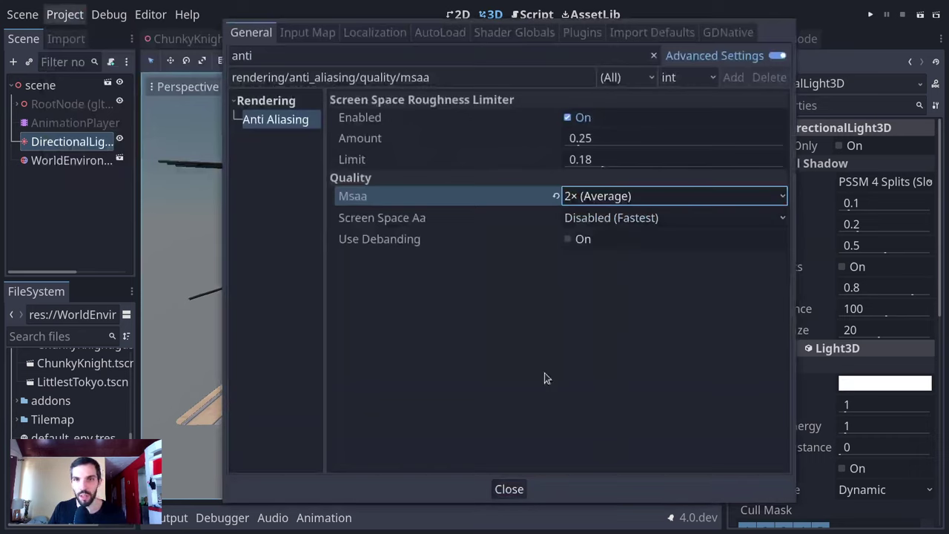
{"action": "left_click", "coordinate": [508, 489]}
{"action": "middle_click_drag", "start_coordinate": [474, 260], "coordinate": [423, 393]}
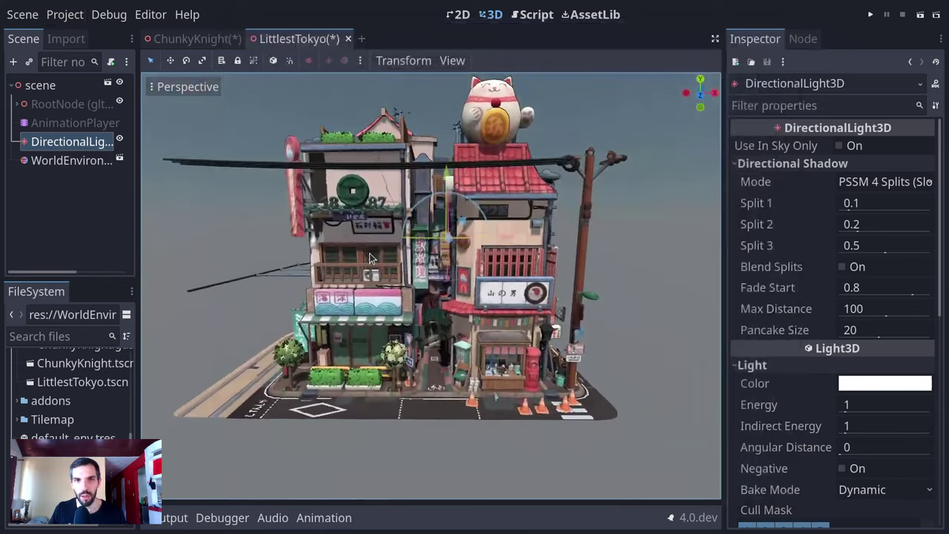
- Orbit and zoom from the panda-sign and trolley sides to a tiled-wall close-up
{"action": "scroll", "coordinate": [437, 421], "scroll_direction": "up", "scroll_amount": 4}
{"action": "middle_click_drag", "start_coordinate": [478, 280], "coordinate": [392, 319]}
{"action": "scroll", "coordinate": [391, 320], "scroll_direction": "down", "scroll_amount": 4}
{"action": "middle_click_drag", "start_coordinate": [297, 341], "coordinate": [469, 376]}
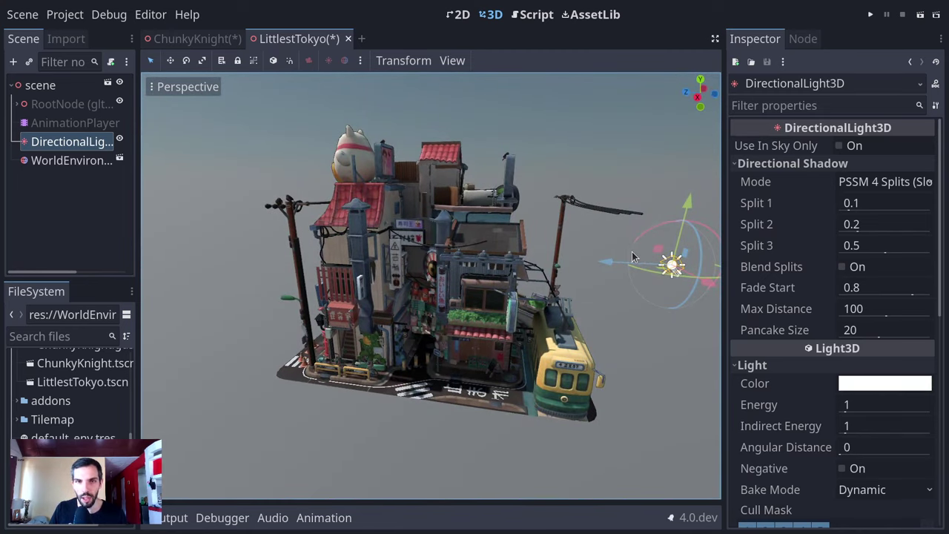
{"action": "middle_click_drag", "start_coordinate": [436, 425], "coordinate": [469, 404]}
{"action": "scroll", "coordinate": [445, 364], "scroll_direction": "up", "scroll_amount": 4}
{"action": "scroll", "coordinate": [475, 402], "scroll_direction": "up", "scroll_amount": 10}
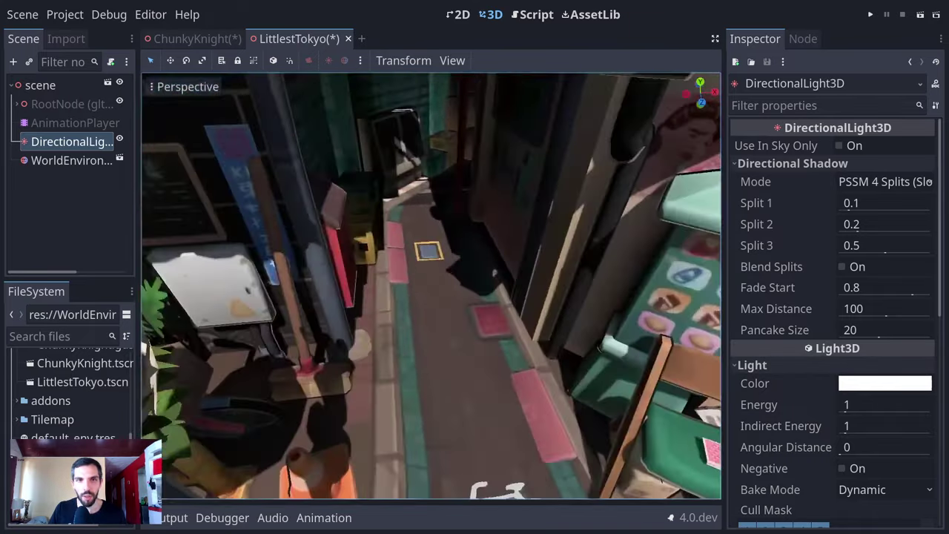
{"action": "right_click_drag", "start_coordinate": [475, 402], "coordinate": [417, 324]}
{"action": "scroll", "coordinate": [437, 374], "scroll_direction": "up", "scroll_amount": 5}
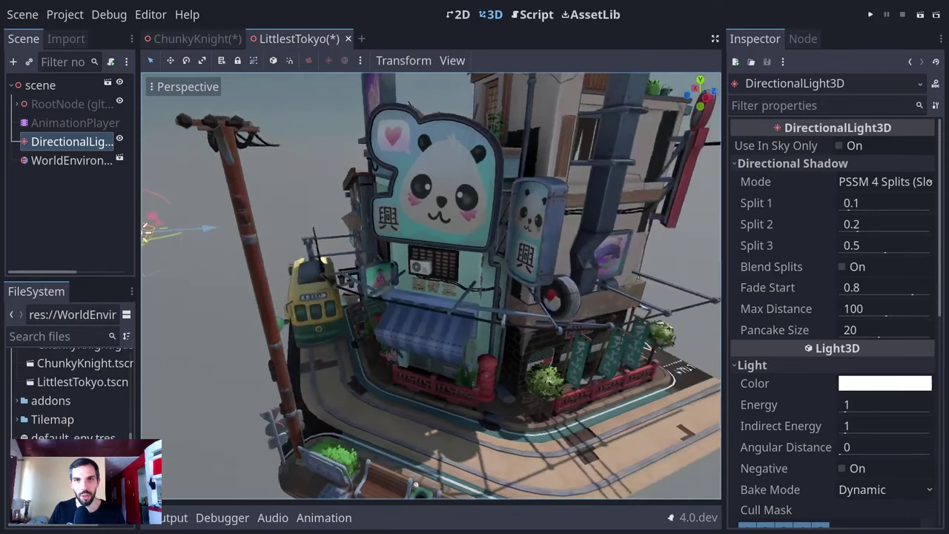
- Open the WorldEnvironment's Ssao section and toggle SSAO off and on to compare shading
{"action": "left_click", "coordinate": [60, 164]}
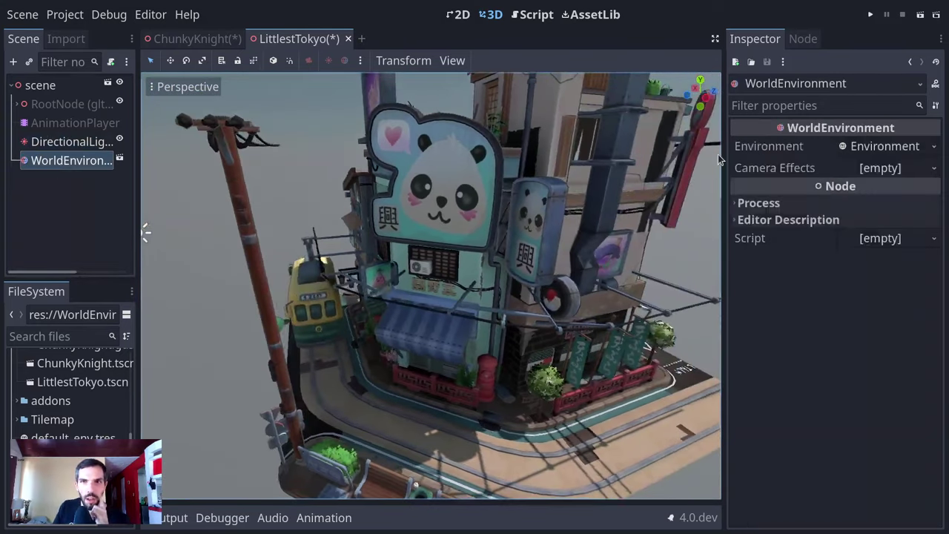
{"action": "left_click", "coordinate": [882, 148]}
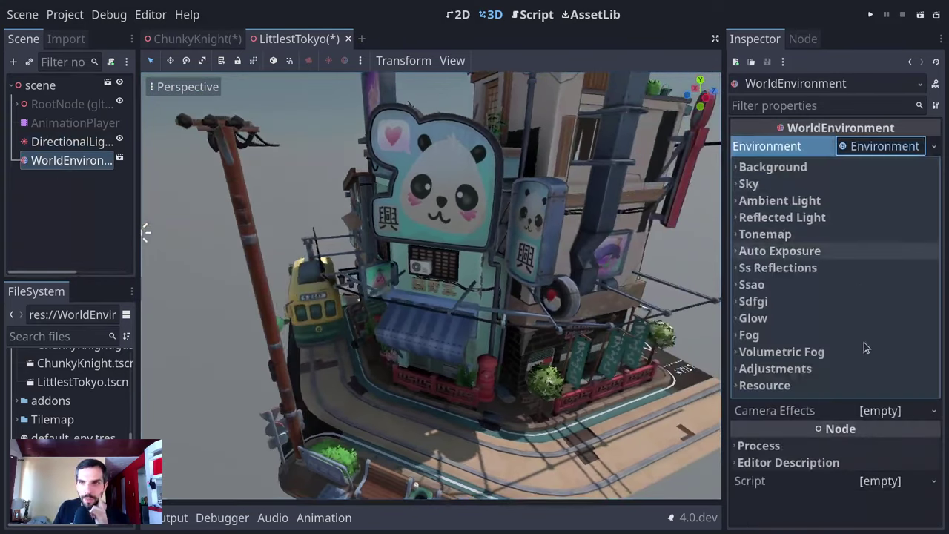
{"action": "left_click", "coordinate": [798, 285]}
{"action": "left_click", "coordinate": [851, 304]}
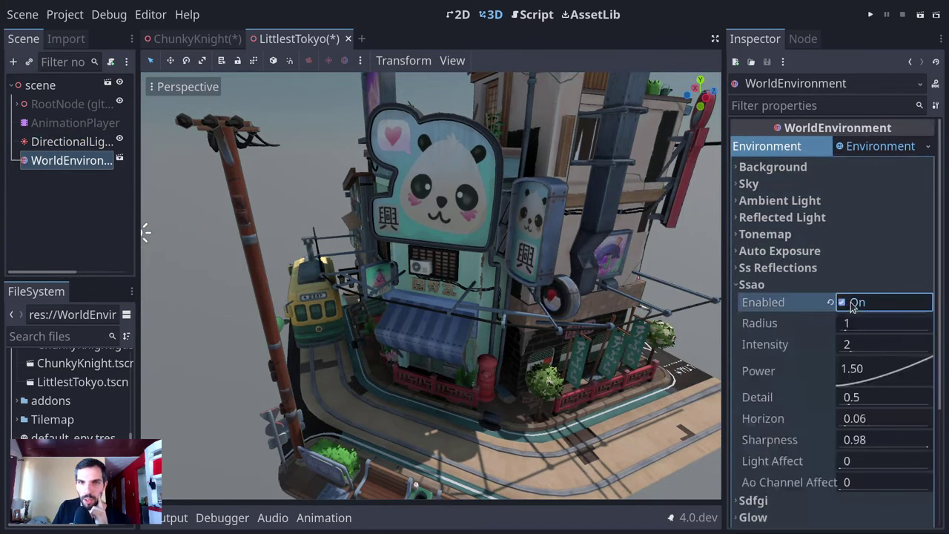
{"action": "left_click", "coordinate": [851, 304]}
{"action": "left_click", "coordinate": [850, 304]}
{"action": "left_click", "coordinate": [851, 304]}
{"action": "left_click", "coordinate": [851, 304]}
{"action": "middle_click_drag", "start_coordinate": [578, 245], "coordinate": [499, 253]}
{"action": "left_click", "coordinate": [842, 302]}
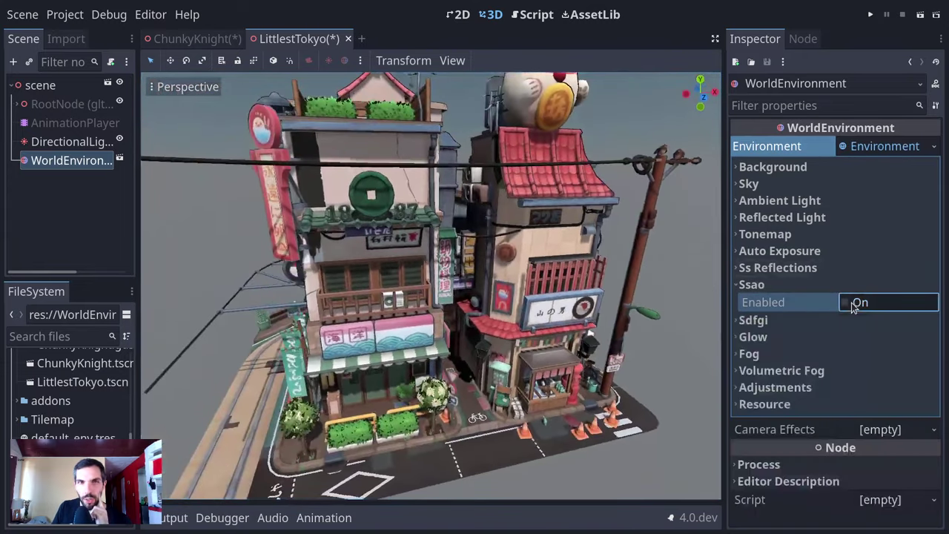
{"action": "left_click", "coordinate": [841, 302]}
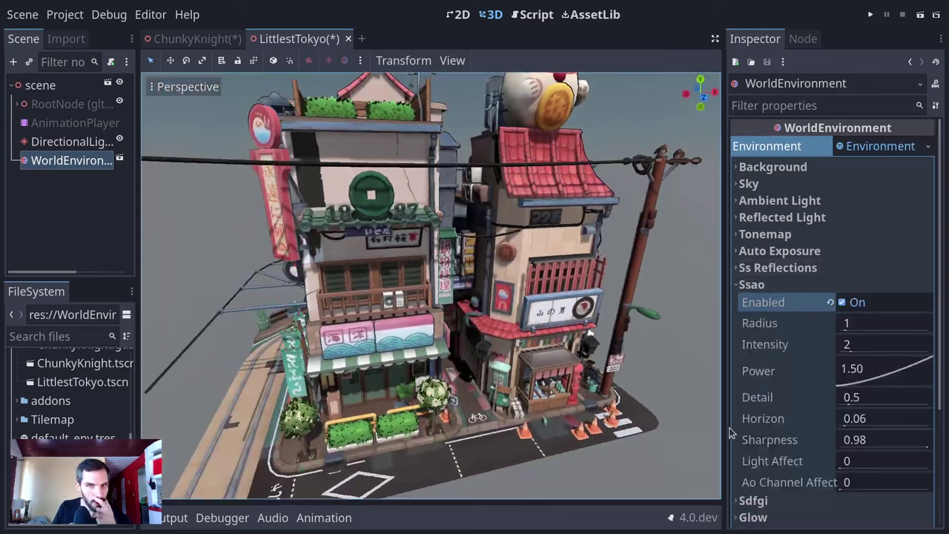
- Set SSAO radius 3.26 and intensity 5.25, test Light Affect and Power, then disable SSAO
{"action": "scroll", "coordinate": [864, 332], "scroll_direction": "down", "scroll_amount": 2}
{"action": "left_click", "coordinate": [849, 272]}
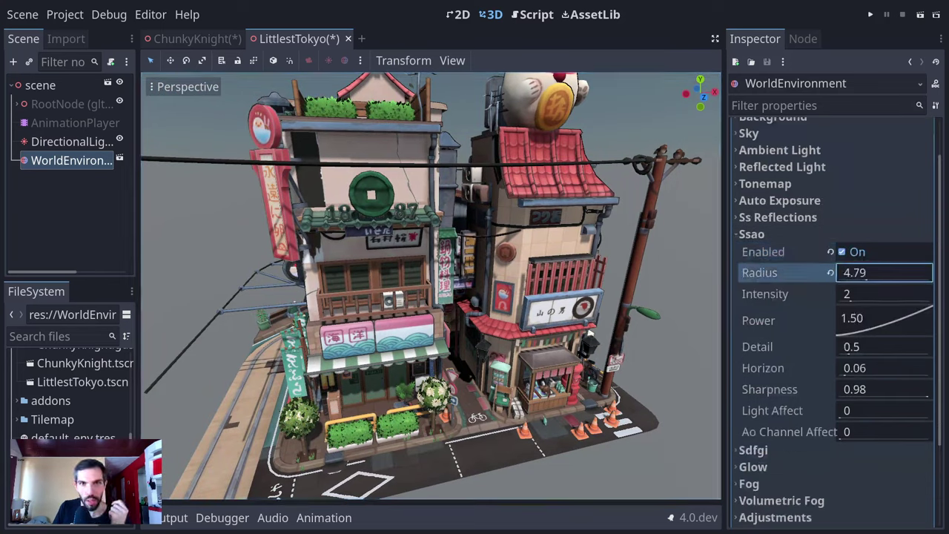
{"action": "left_click_drag", "start_coordinate": [852, 272], "coordinate": [871, 306]}
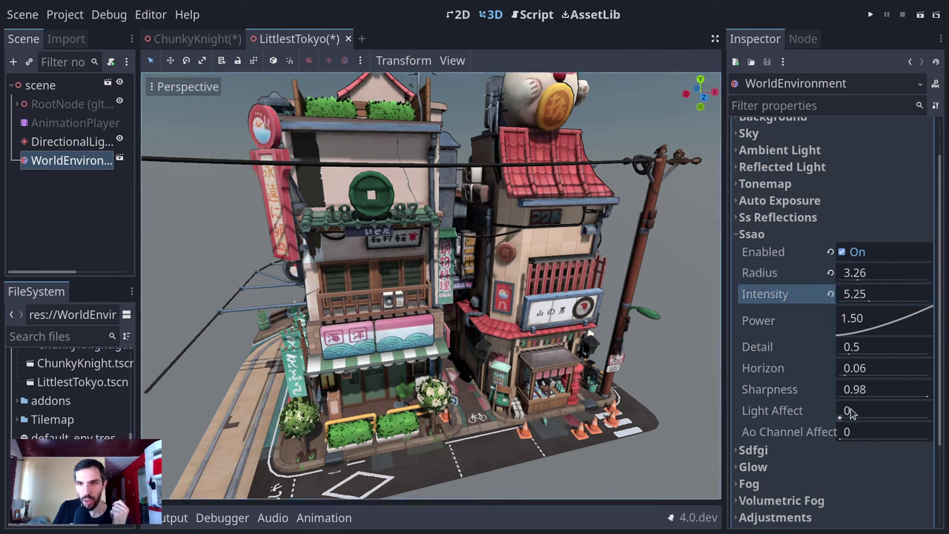
{"action": "left_click_drag", "start_coordinate": [847, 410], "coordinate": [860, 410]}
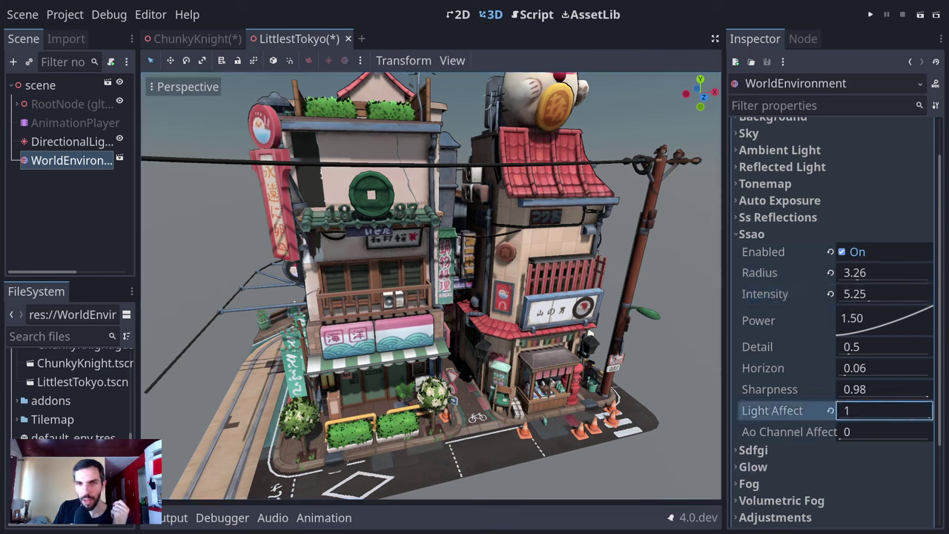
{"action": "left_click_drag", "start_coordinate": [859, 409], "coordinate": [861, 398]}
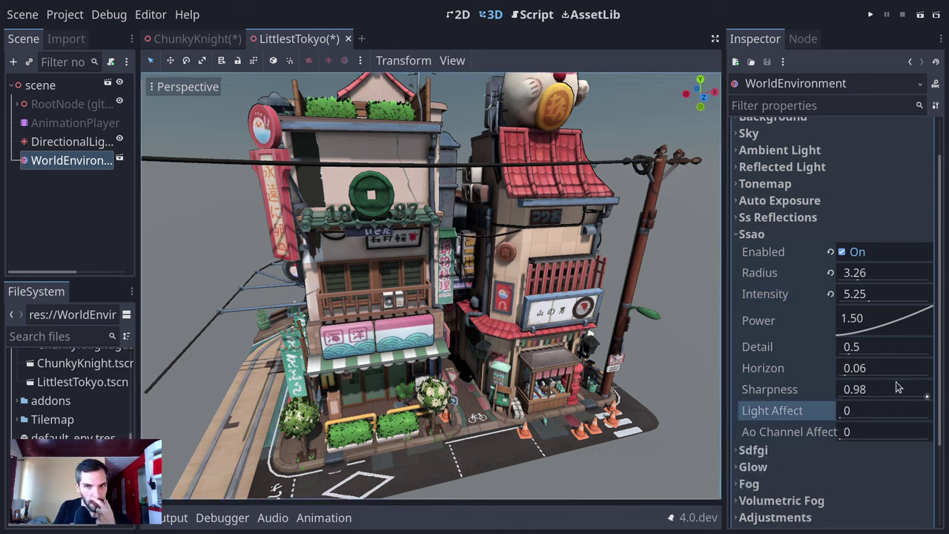
{"action": "mouse_move", "coordinate": [883, 318]}
{"action": "left_mouse_down"}
{"action": "mouse_move", "coordinate": [904, 320]}
{"action": "mouse_move", "coordinate": [867, 323]}
{"action": "left_mouse_up"}
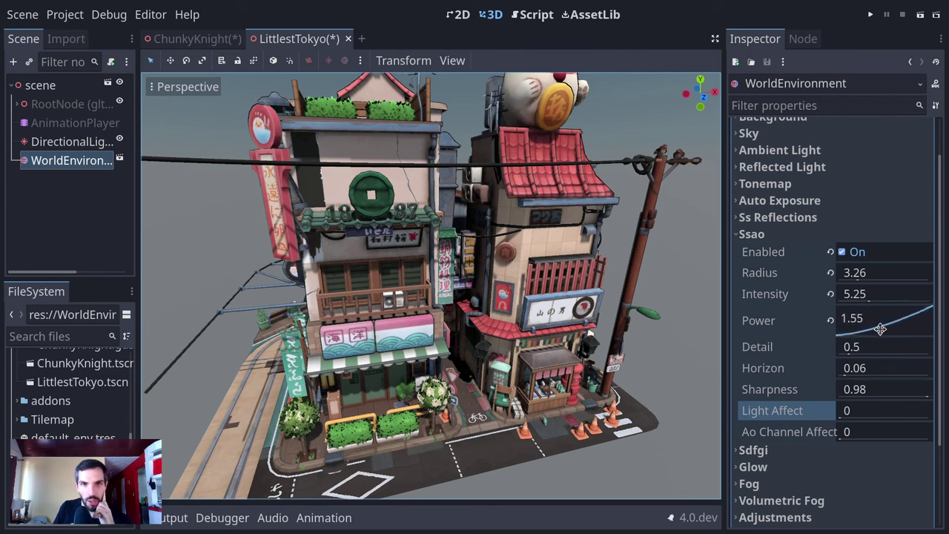
{"action": "left_click_drag", "start_coordinate": [883, 332], "coordinate": [862, 332]}
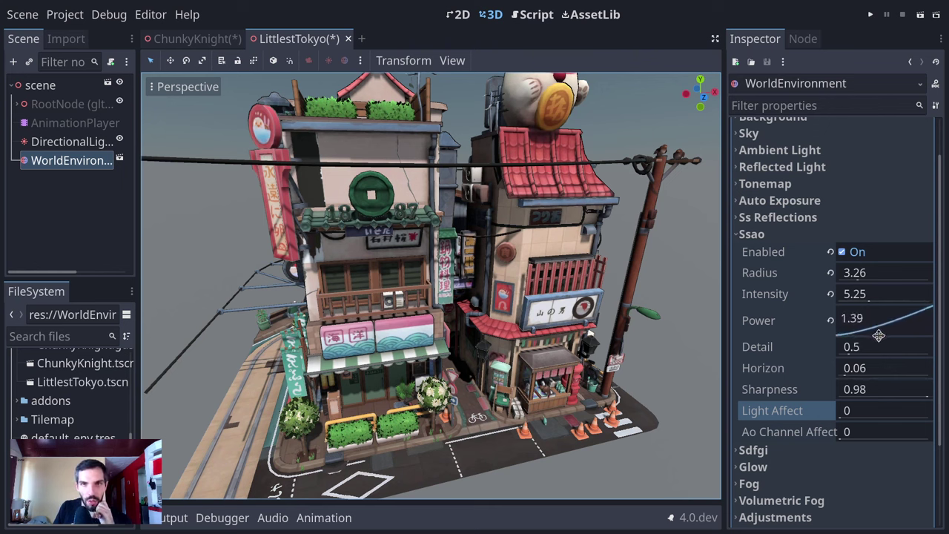
{"action": "left_click", "coordinate": [841, 251]}
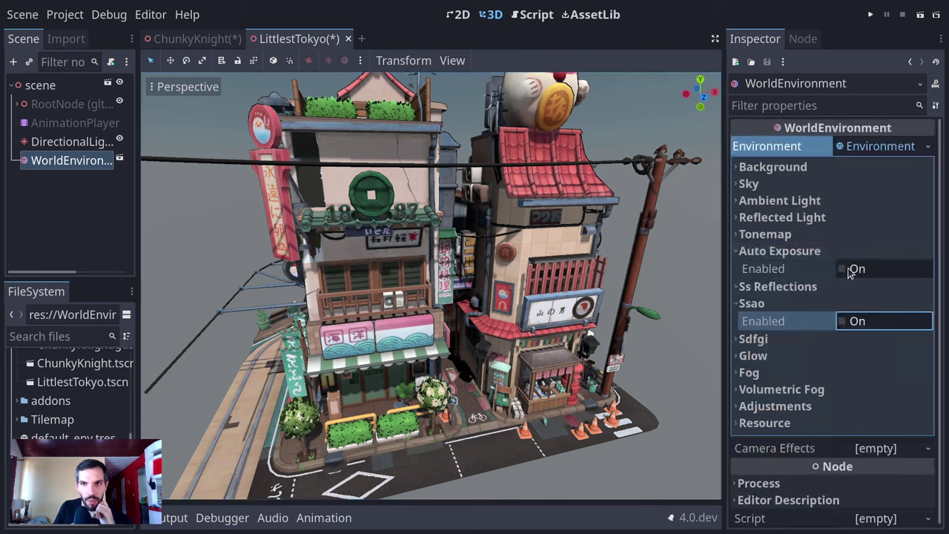
- Re-enable SSAO and switch the tonemap mode from Linear to ACES
{"action": "left_click", "coordinate": [842, 321]}
{"action": "left_click", "coordinate": [785, 250]}
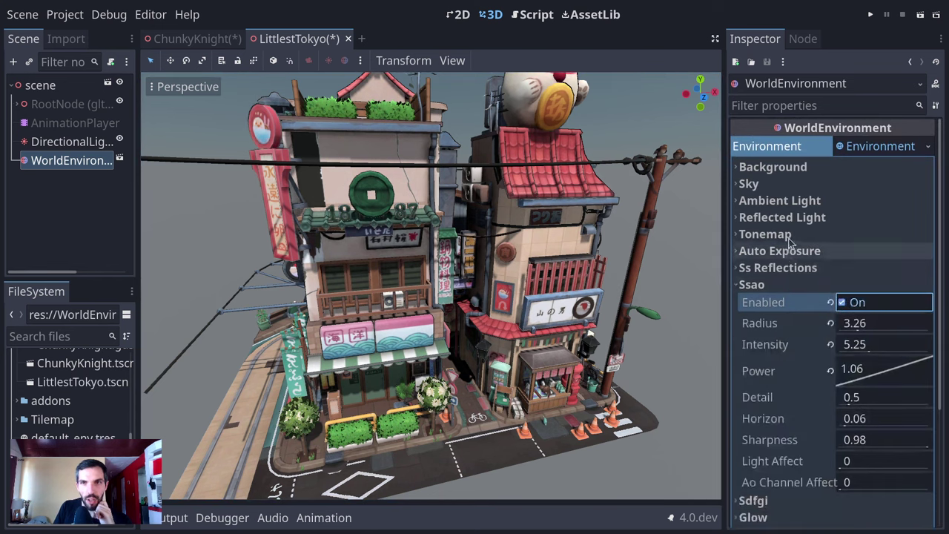
{"action": "left_click", "coordinate": [771, 234]}
{"action": "left_click", "coordinate": [807, 346]}
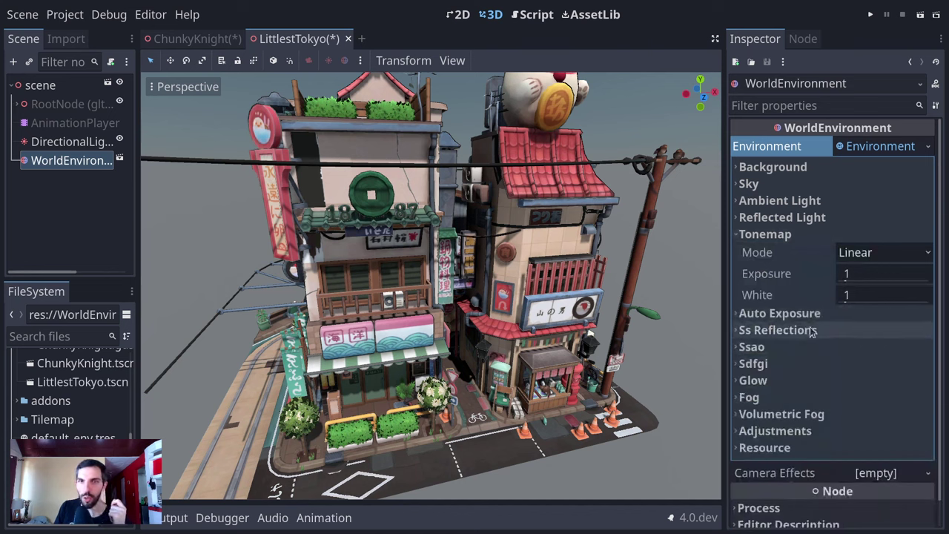
{"action": "left_click", "coordinate": [856, 252]}
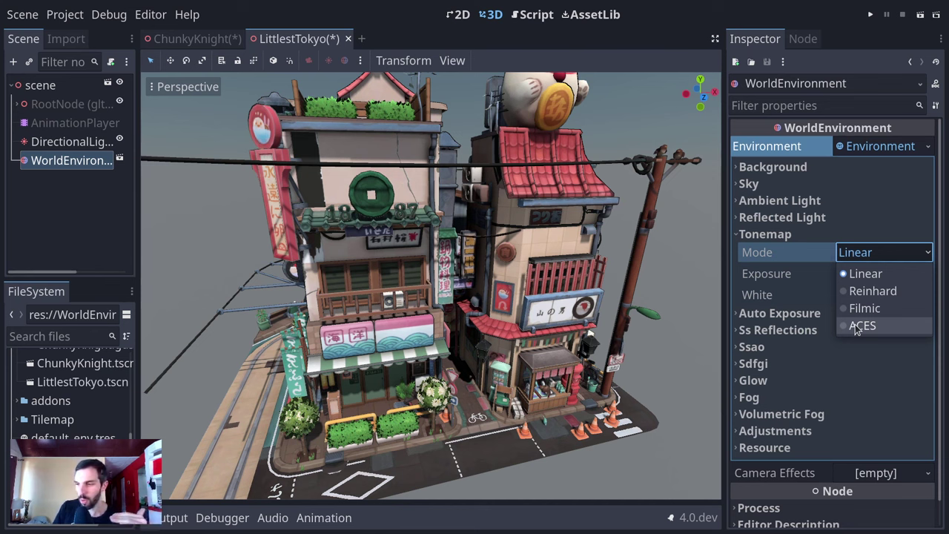
{"action": "left_click", "coordinate": [857, 328]}
{"action": "scroll", "coordinate": [147, 396], "scroll_direction": "down", "scroll_amount": 6}
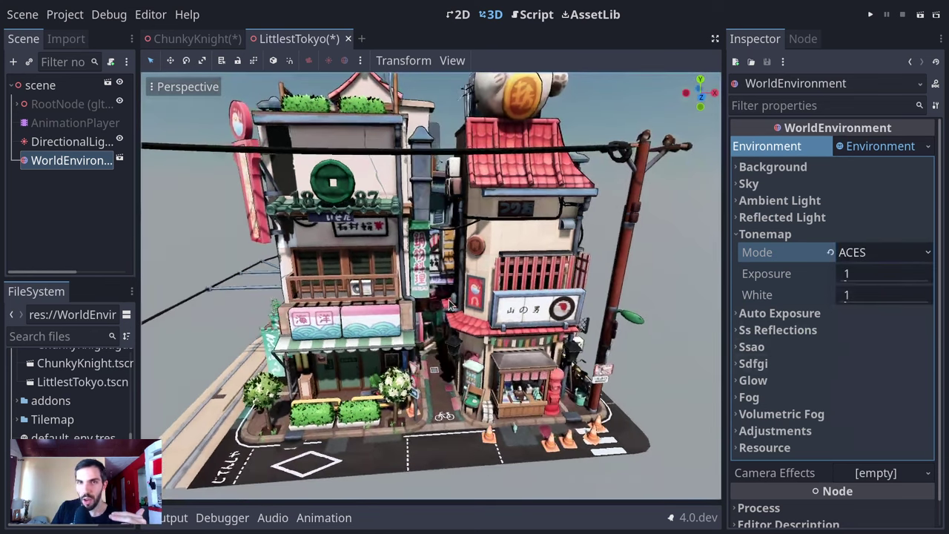
{"action": "scroll", "coordinate": [148, 396], "scroll_direction": "up", "scroll_amount": 5}
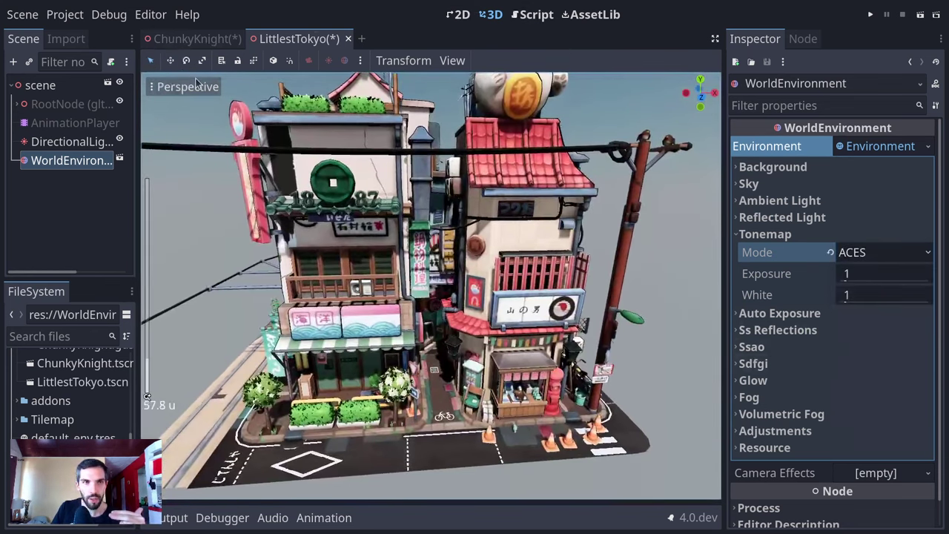
{"action": "left_click", "coordinate": [188, 86]}
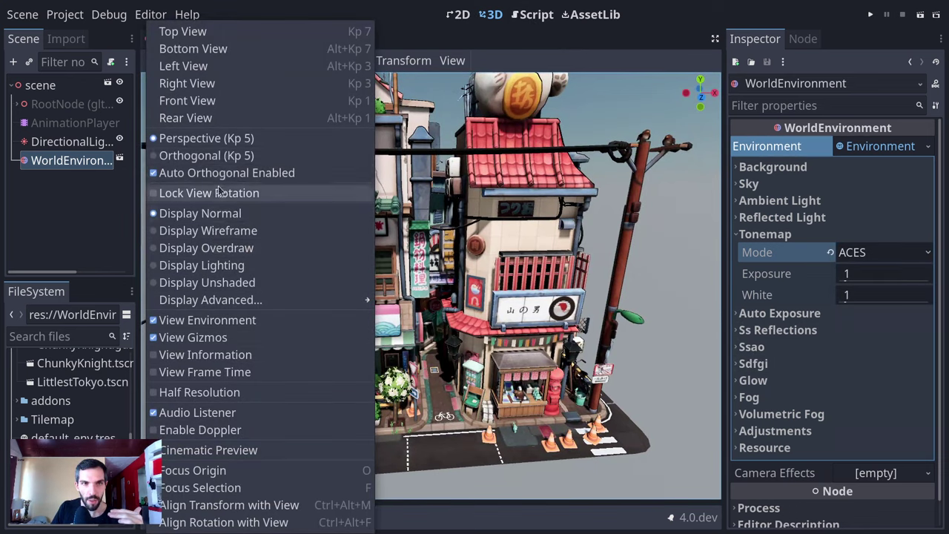
- Turn on the View Frame Time overlay showing CPU/GPU time and FPS
{"action": "left_click", "coordinate": [224, 374]}
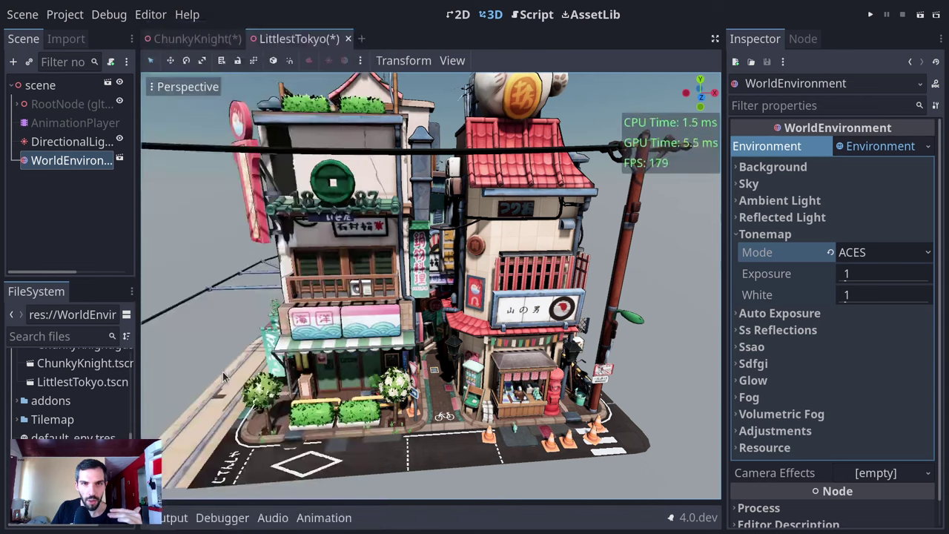
{"action": "middle_click_drag", "start_coordinate": [671, 176], "coordinate": [434, 252]}
{"action": "scroll", "coordinate": [467, 261], "scroll_direction": "down", "scroll_amount": 5}
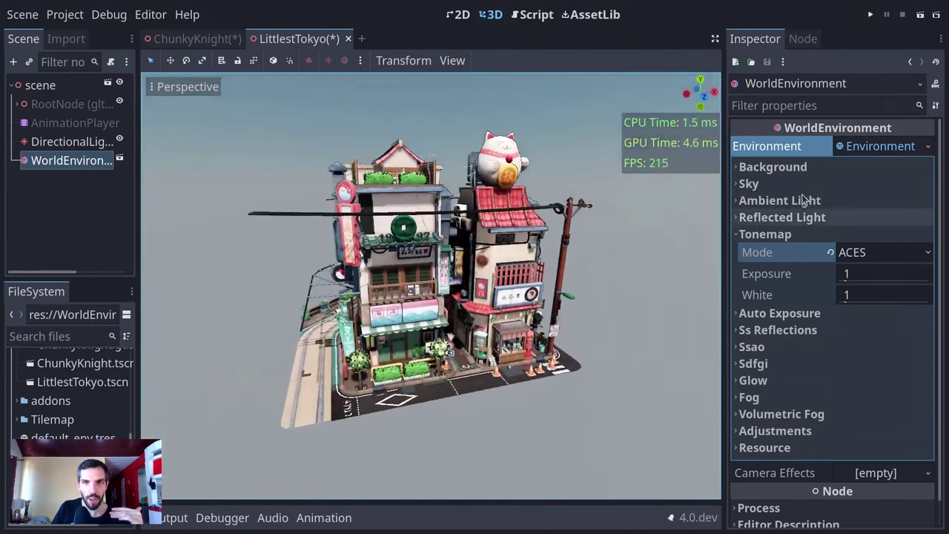
- Switch SDFGI off and back on, orbiting the street to compare frame time
{"action": "left_click", "coordinate": [784, 239]}
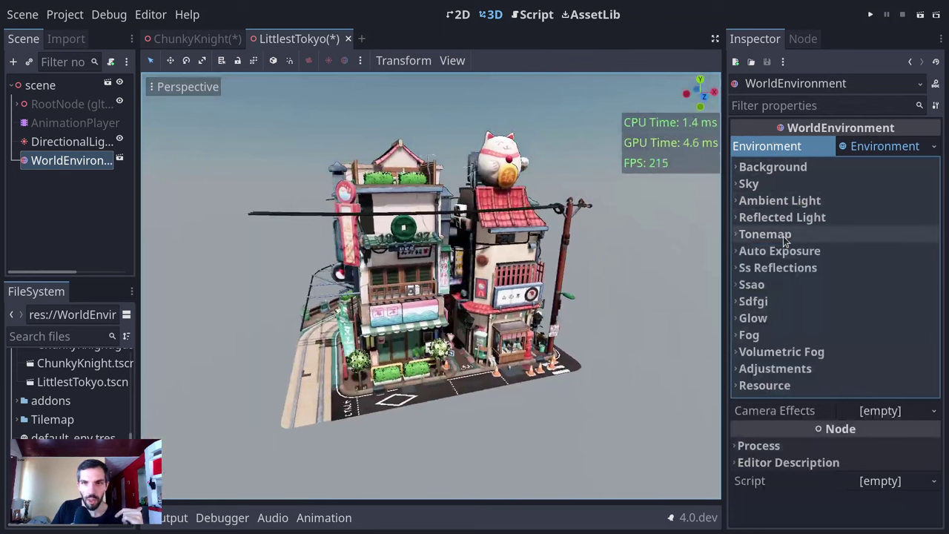
{"action": "left_click", "coordinate": [780, 301]}
{"action": "left_click", "coordinate": [845, 319]}
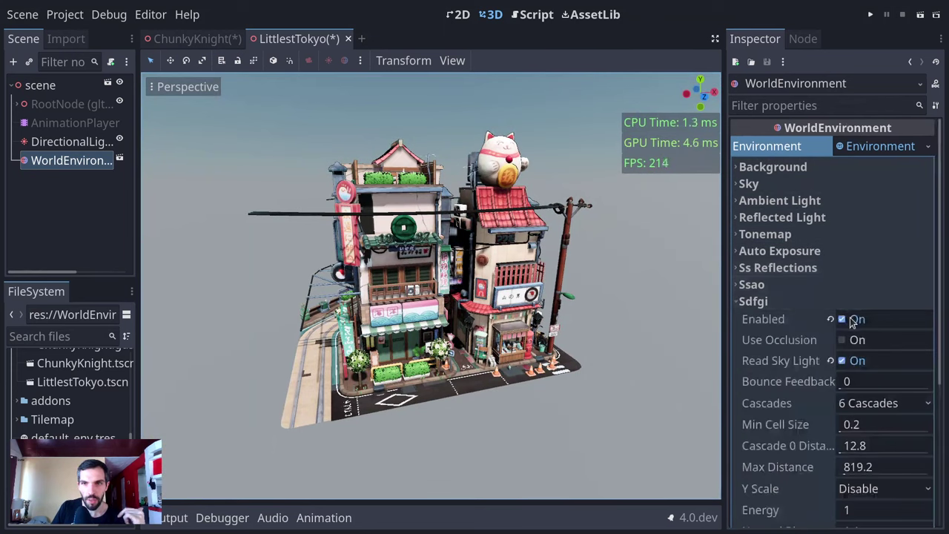
{"action": "middle_click_drag", "start_coordinate": [292, 327], "coordinate": [593, 326]}
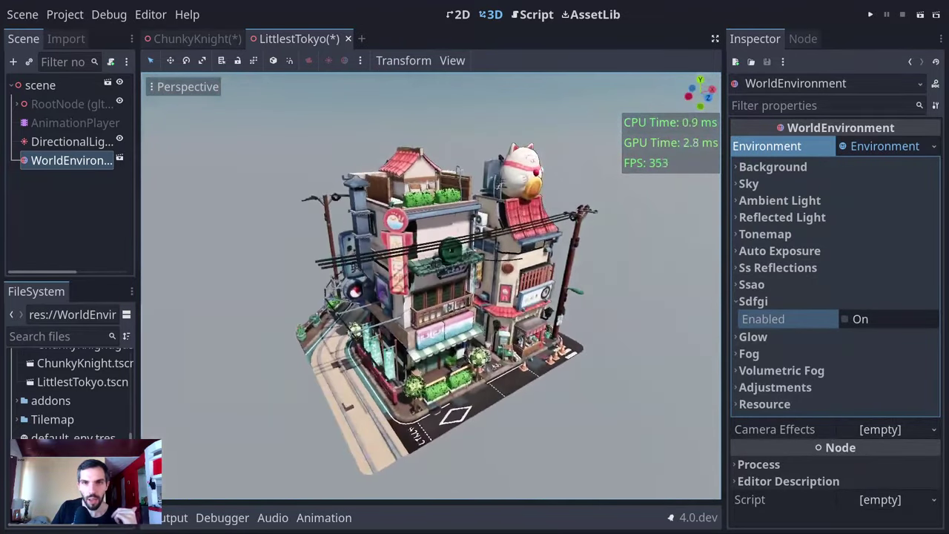
{"action": "left_click", "coordinate": [860, 319]}
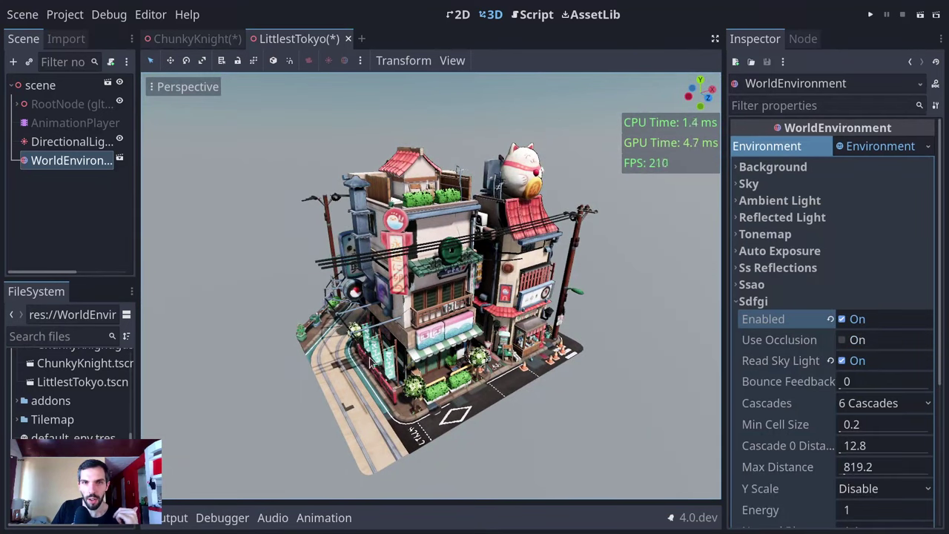
{"action": "middle_click_drag", "start_coordinate": [296, 326], "coordinate": [593, 371]}
- Try 4 SDFGI cascades, then revert to 6
{"action": "left_click", "coordinate": [880, 404]}
{"action": "left_click", "coordinate": [874, 424]}
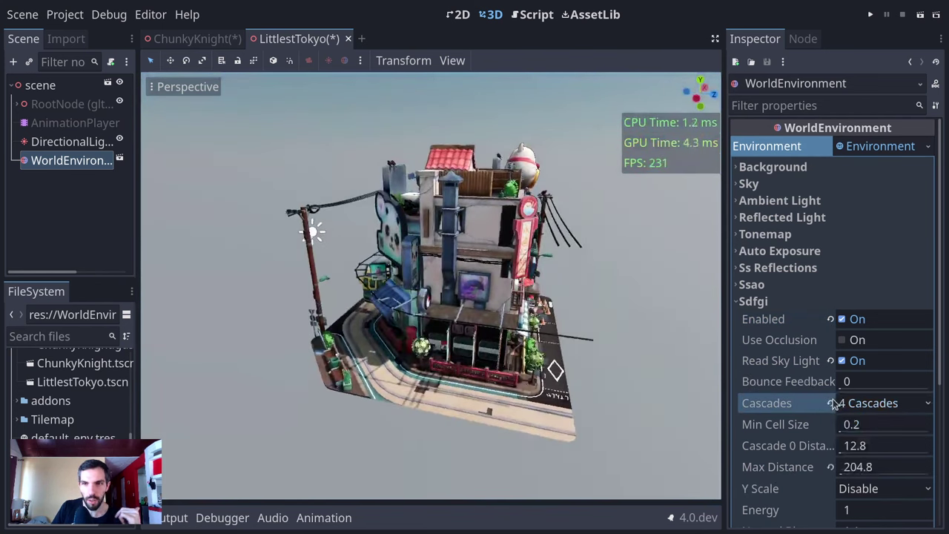
{"action": "left_click", "coordinate": [830, 403]}
- Set SDFGI minimum cell size to 2 and orbit the model to inspect the lighting
{"action": "left_click_drag", "start_coordinate": [853, 424], "coordinate": [925, 424]}
{"action": "middle_click_drag", "start_coordinate": [349, 297], "coordinate": [220, 369]}
{"action": "scroll", "coordinate": [250, 326], "scroll_direction": "up", "scroll_amount": 6}
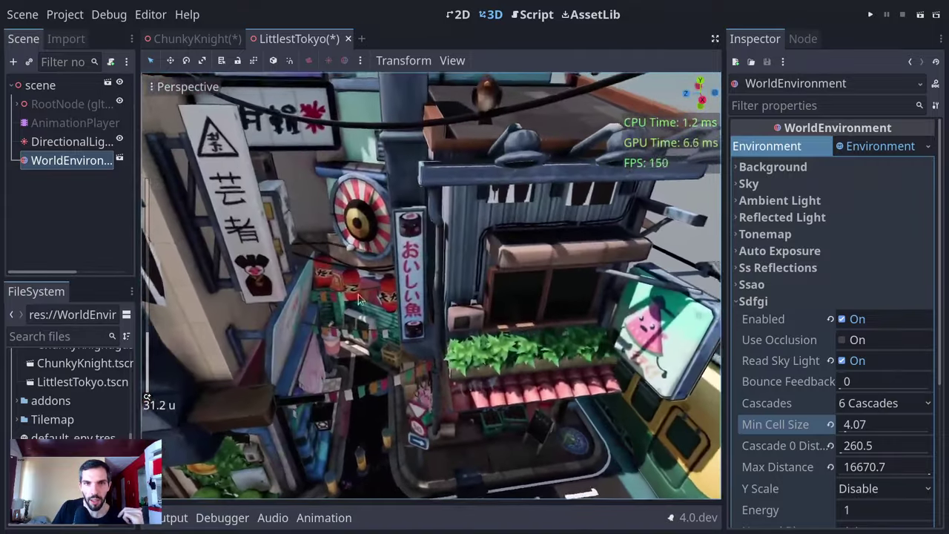
{"action": "middle_click_drag", "start_coordinate": [359, 298], "coordinate": [354, 277]}
{"action": "scroll", "coordinate": [330, 341], "scroll_direction": "up", "scroll_amount": 5}
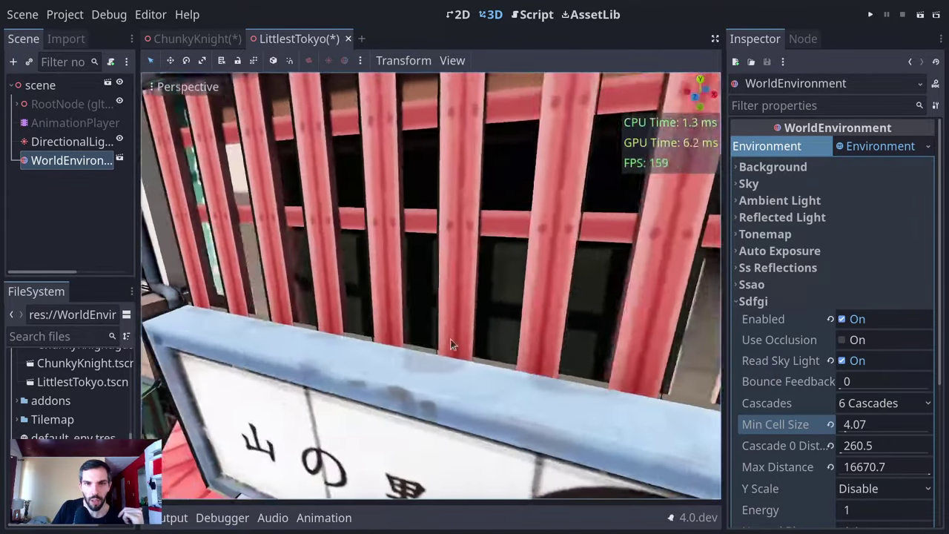
{"action": "middle_click_drag", "start_coordinate": [450, 338], "coordinate": [493, 348]}
{"action": "scroll", "coordinate": [377, 402], "scroll_direction": "down", "scroll_amount": 6}
{"action": "middle_click_drag", "start_coordinate": [378, 403], "coordinate": [379, 223]}
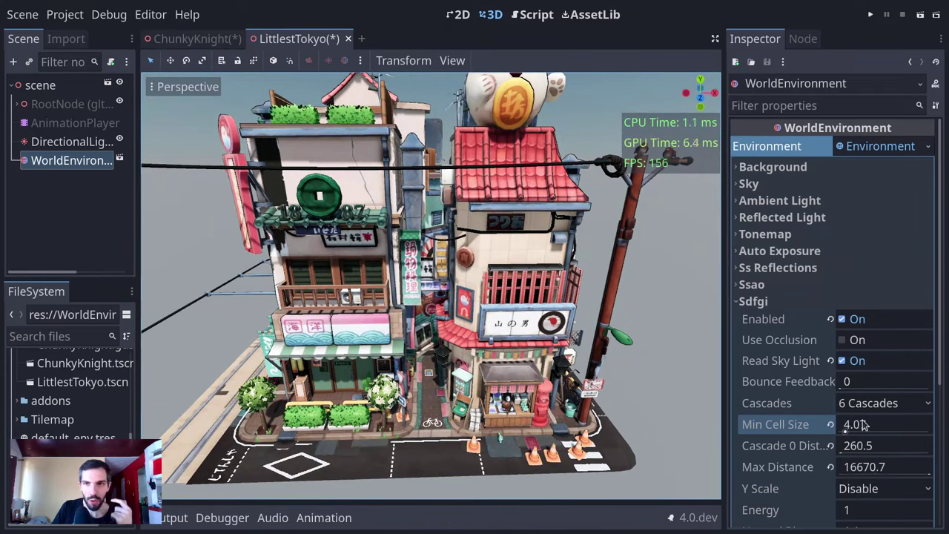
{"action": "key", "text": "Return"}
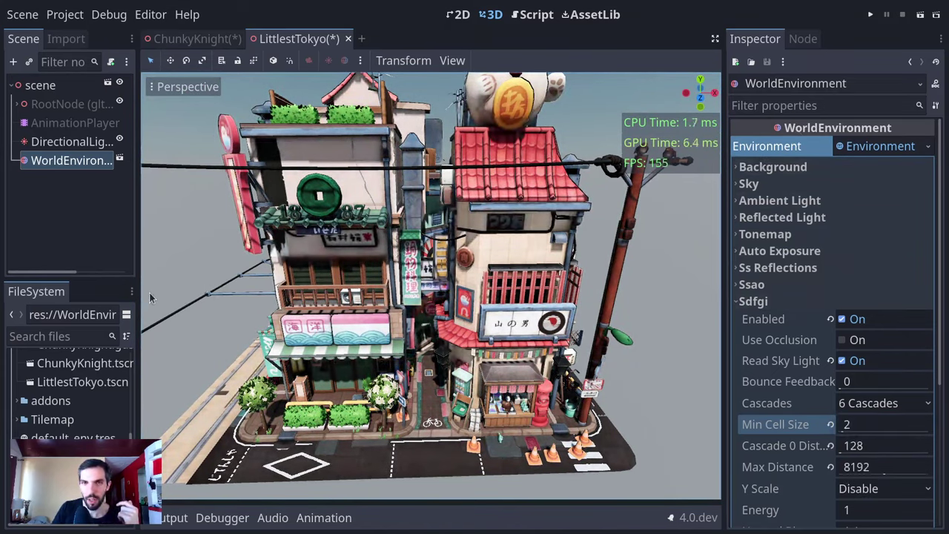
{"action": "middle_click_drag", "start_coordinate": [311, 285], "coordinate": [510, 286]}
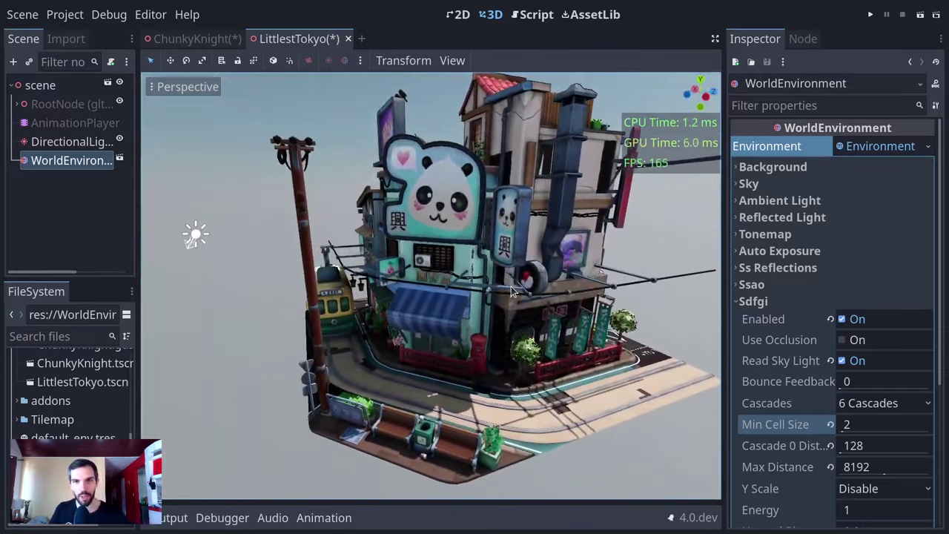
{"action": "middle_click_drag", "start_coordinate": [579, 273], "coordinate": [357, 319]}
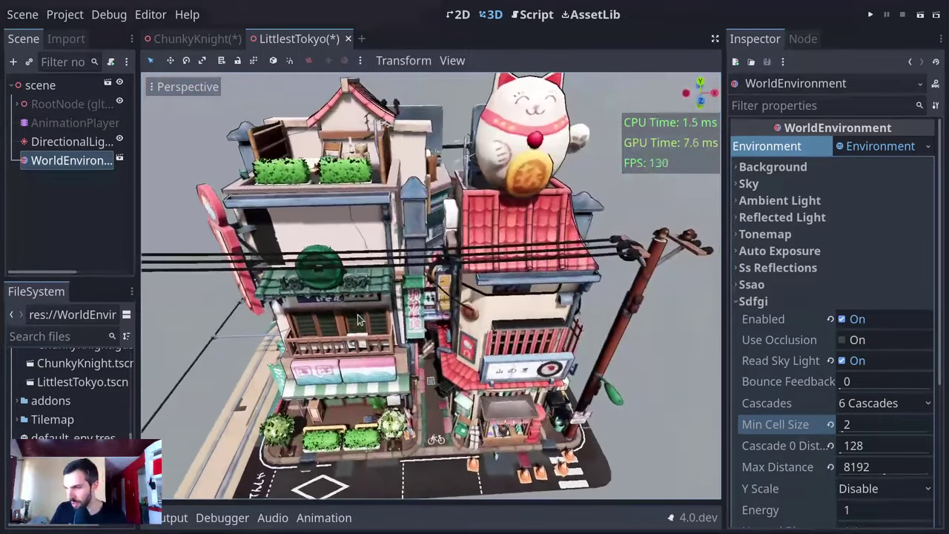
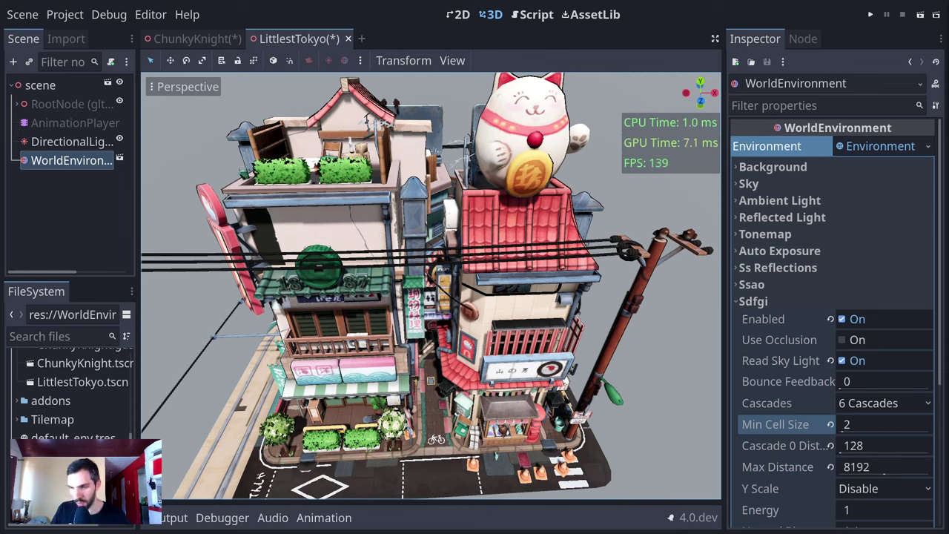
- Orbit the Littlest Tokyo buildings, peek into the RootNode hierarchy, then open the Perspective view menu
{"action": "middle_click_drag", "start_coordinate": [349, 333], "coordinate": [415, 326]}
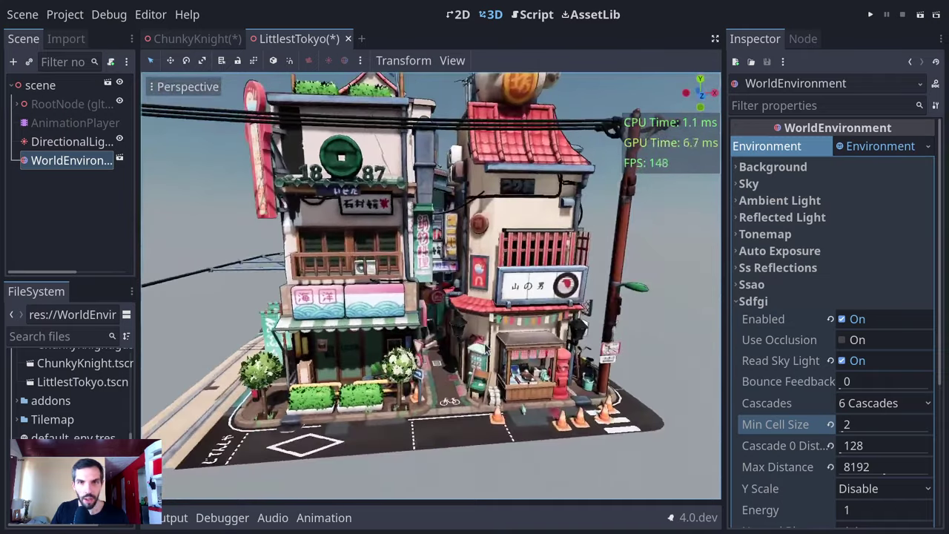
{"action": "middle_click_drag", "start_coordinate": [493, 354], "coordinate": [495, 387]}
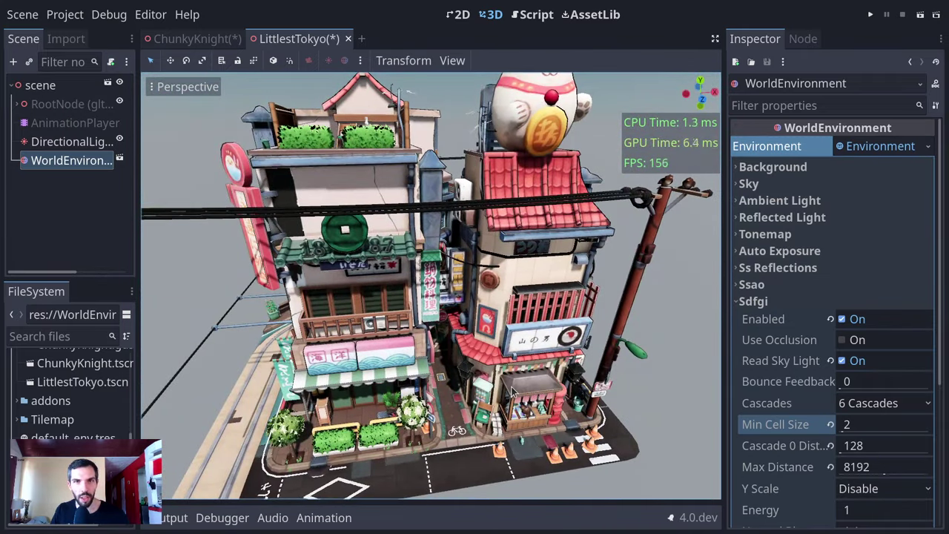
{"action": "left_click", "coordinate": [20, 108]}
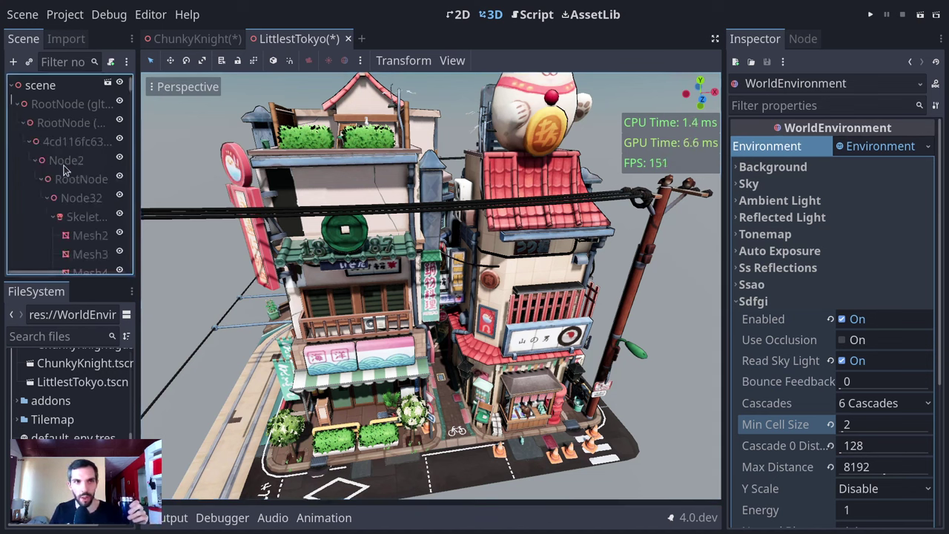
{"action": "left_click", "coordinate": [20, 104]}
{"action": "middle_click_drag", "start_coordinate": [422, 256], "coordinate": [438, 241]}
{"action": "left_click", "coordinate": [197, 87]}
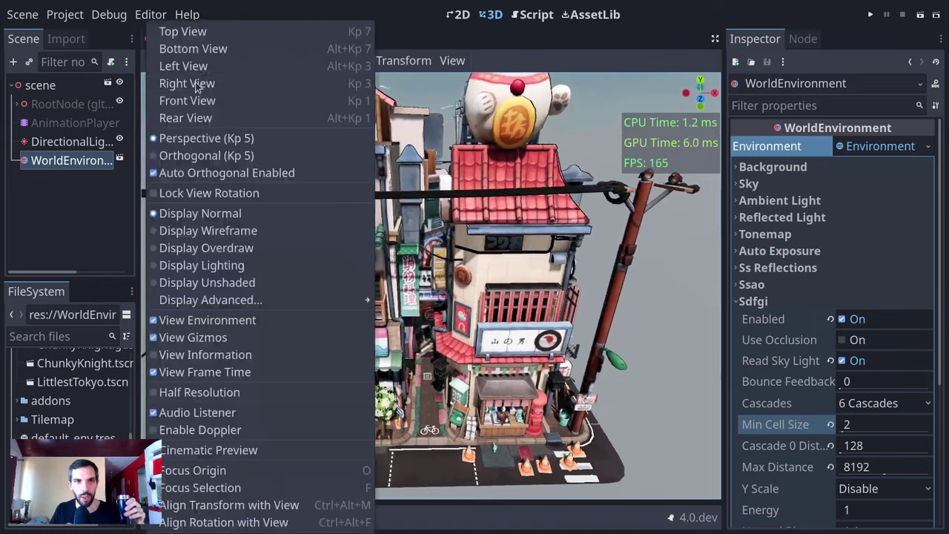
- Preview the scene in Display Wireframe, then Display Overdraw, orbiting around the buildings in each mode
{"action": "left_click", "coordinate": [247, 231]}
{"action": "middle_click_drag", "start_coordinate": [341, 304], "coordinate": [320, 295]}
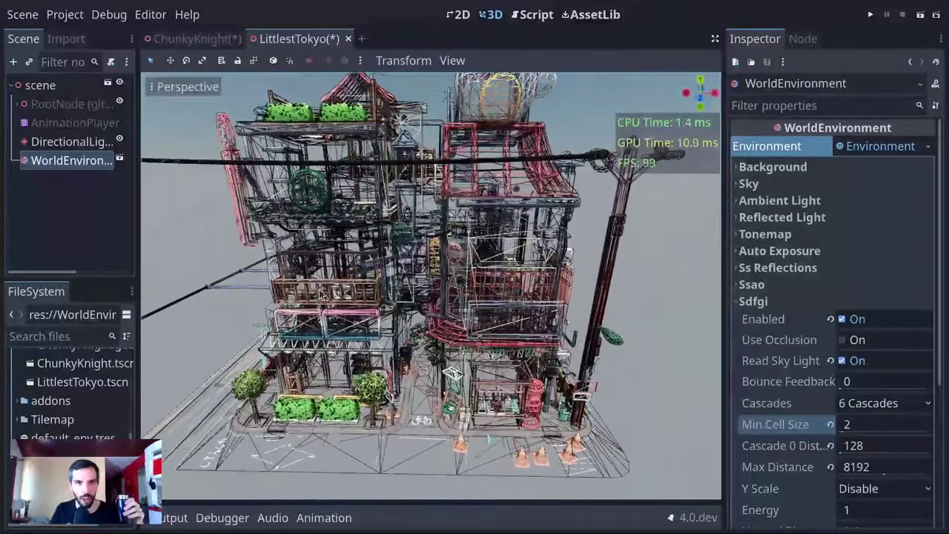
{"action": "left_click", "coordinate": [182, 85]}
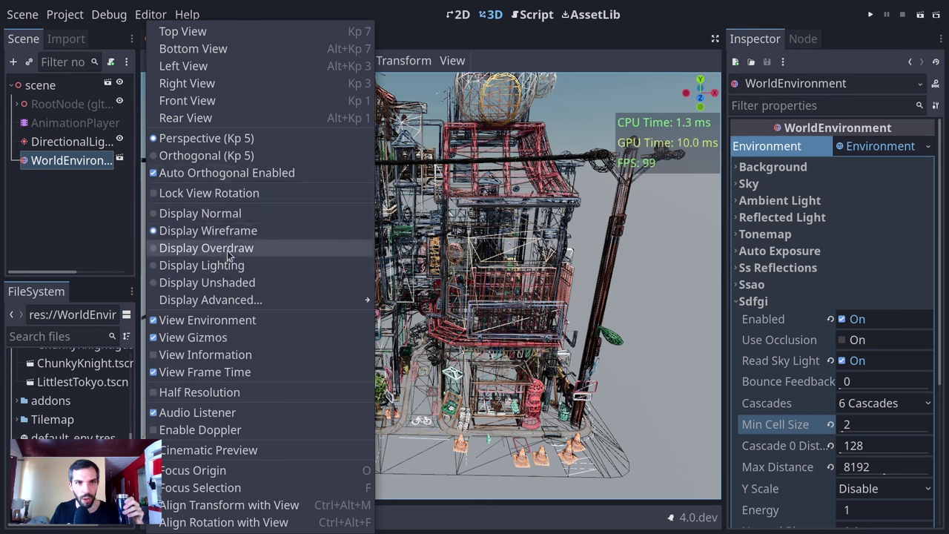
{"action": "left_click", "coordinate": [215, 247]}
{"action": "middle_click_drag", "start_coordinate": [353, 321], "coordinate": [912, 306]}
{"action": "left_click", "coordinate": [187, 87]}
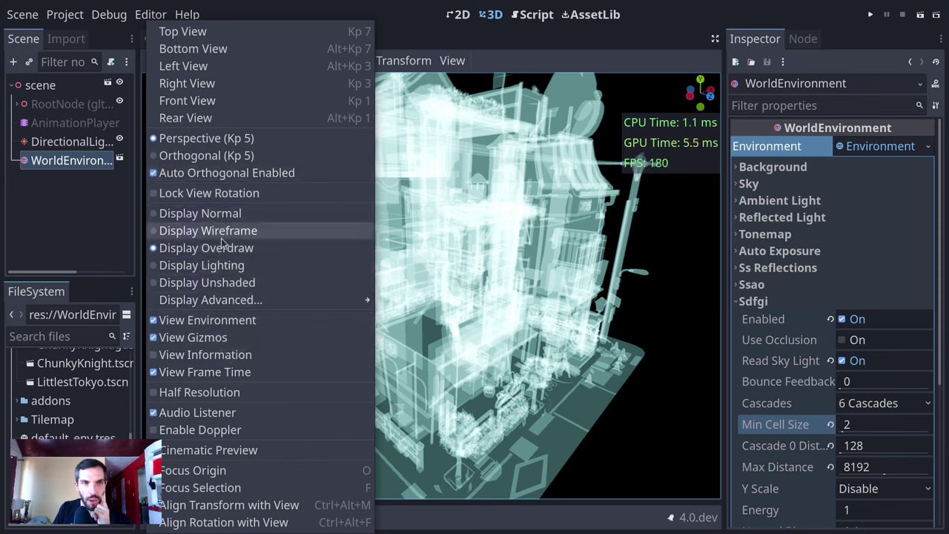
- Switch back to Display Normal and orbit and zoom around the Tokyo street
{"action": "left_click", "coordinate": [201, 214]}
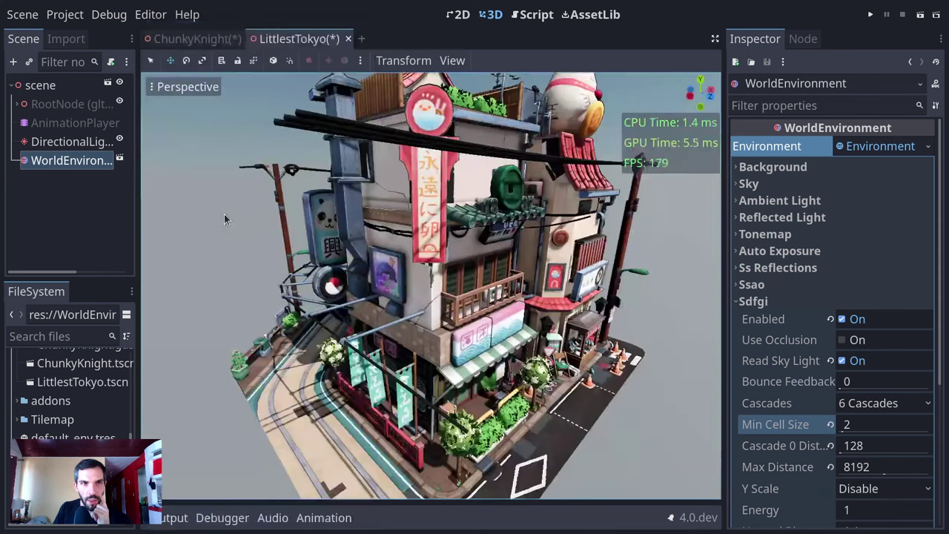
{"action": "middle_click_drag", "start_coordinate": [353, 256], "coordinate": [302, 281]}
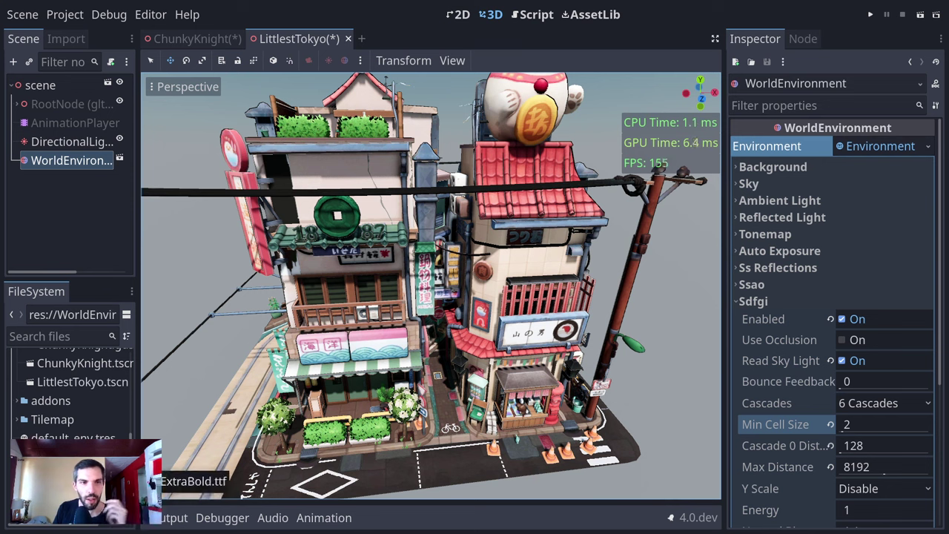
{"action": "scroll", "coordinate": [70, 393], "scroll_direction": "down", "scroll_amount": 1}
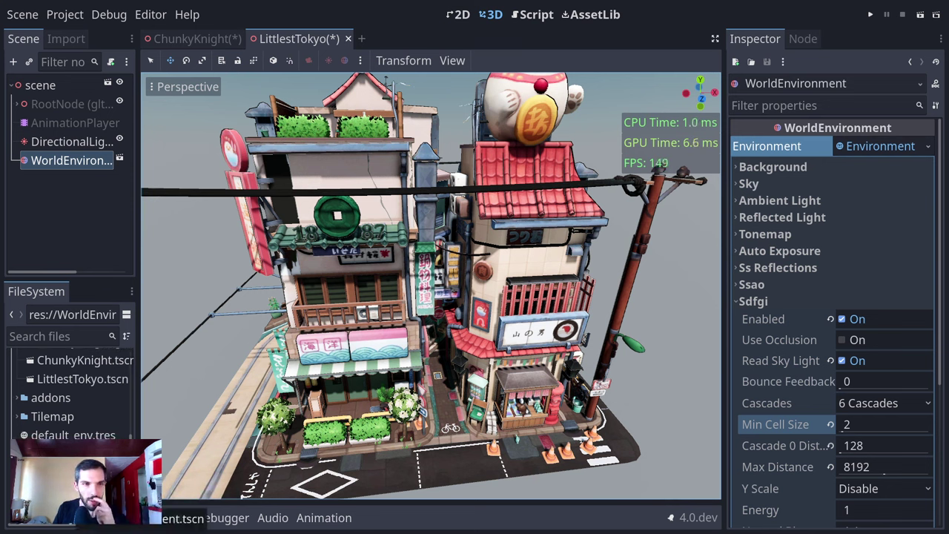
{"action": "right_click_drag", "start_coordinate": [663, 355], "coordinate": [663, 355]}
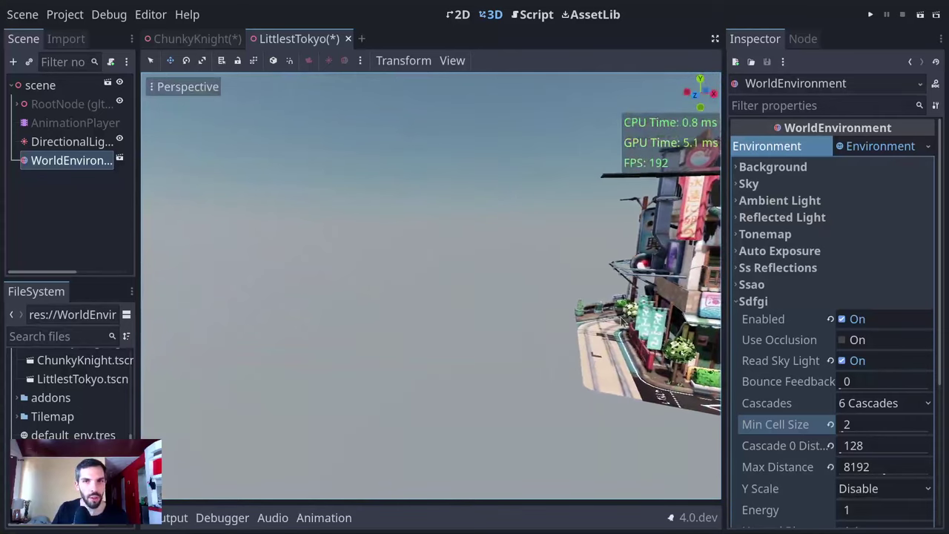
{"action": "scroll", "coordinate": [492, 350], "scroll_direction": "down", "scroll_amount": 8}
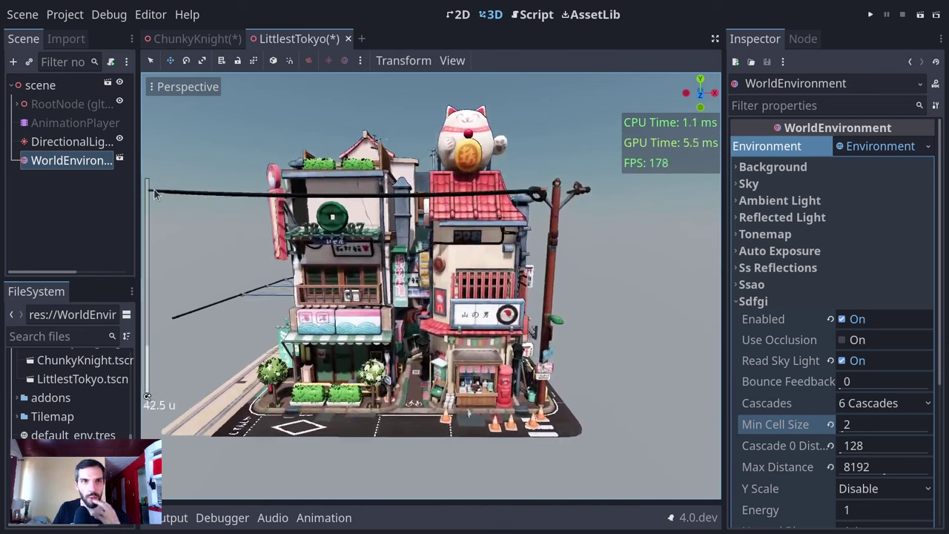
{"action": "middle_click_drag", "start_coordinate": [496, 315], "coordinate": [411, 308]}
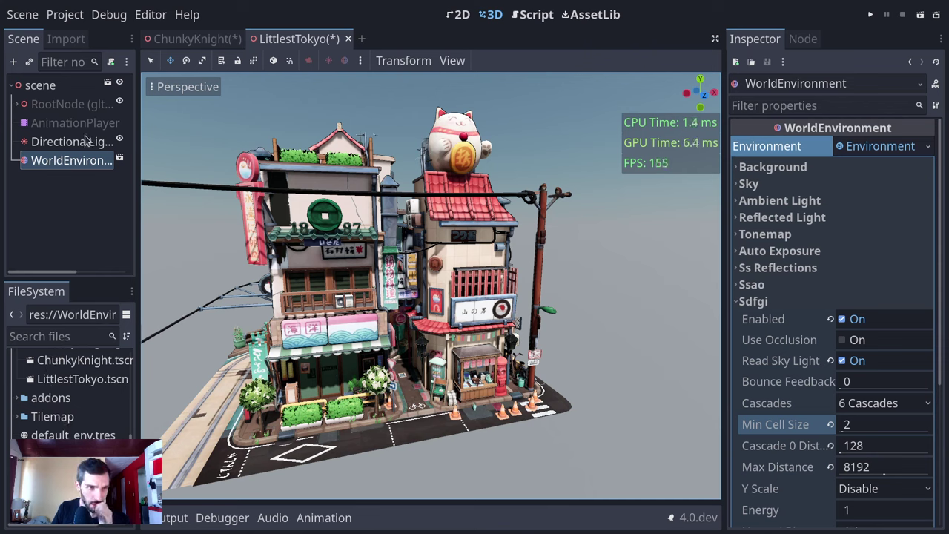
- Select the littlest_tokyo folder in the FileSystem dock
{"action": "scroll", "coordinate": [70, 393], "scroll_direction": "up", "scroll_amount": 3}
{"action": "scroll", "coordinate": [70, 392], "scroll_direction": "down", "scroll_amount": 1}
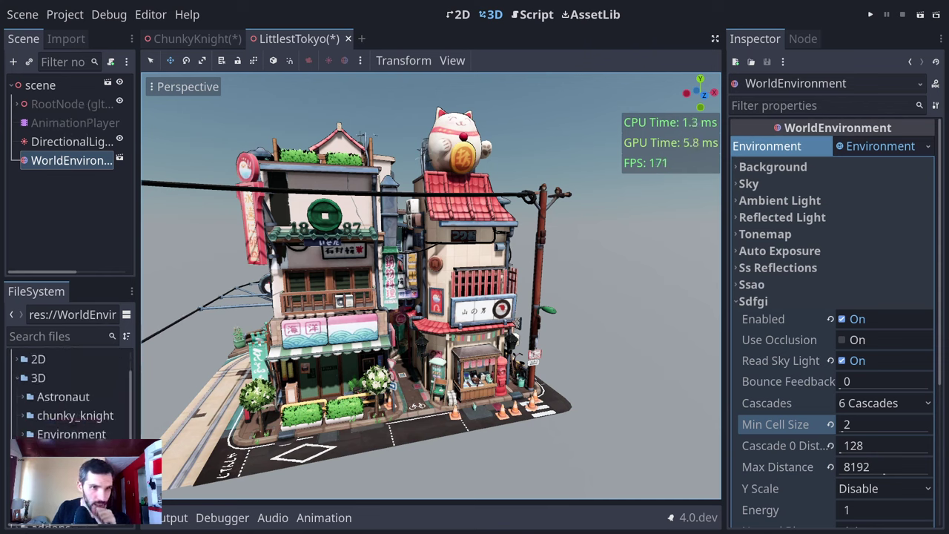
{"action": "left_click", "coordinate": [70, 444]}
{"action": "scroll", "coordinate": [71, 393], "scroll_direction": "down", "scroll_amount": 1}
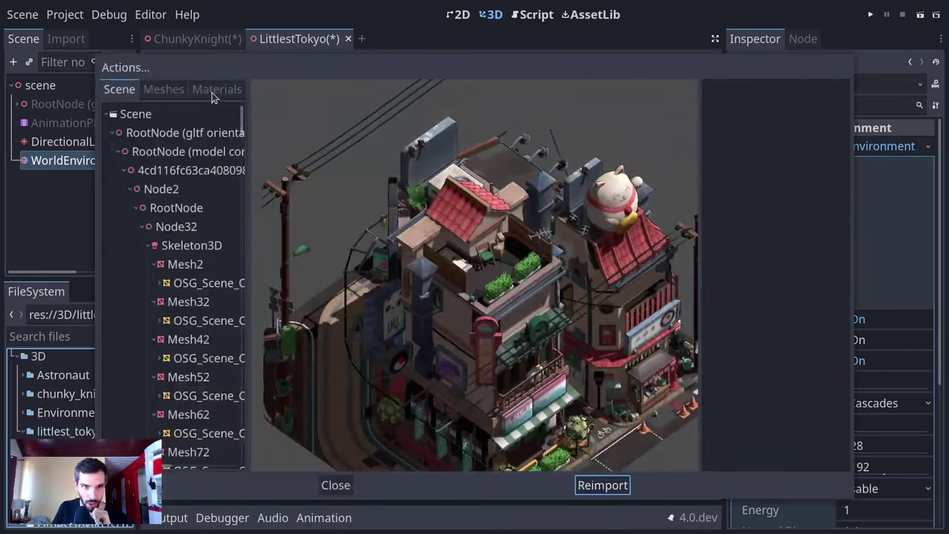
- Select the inner root, Node2 and top glTF root nodes in the imported scene hierarchy
{"action": "left_click", "coordinate": [129, 151]}
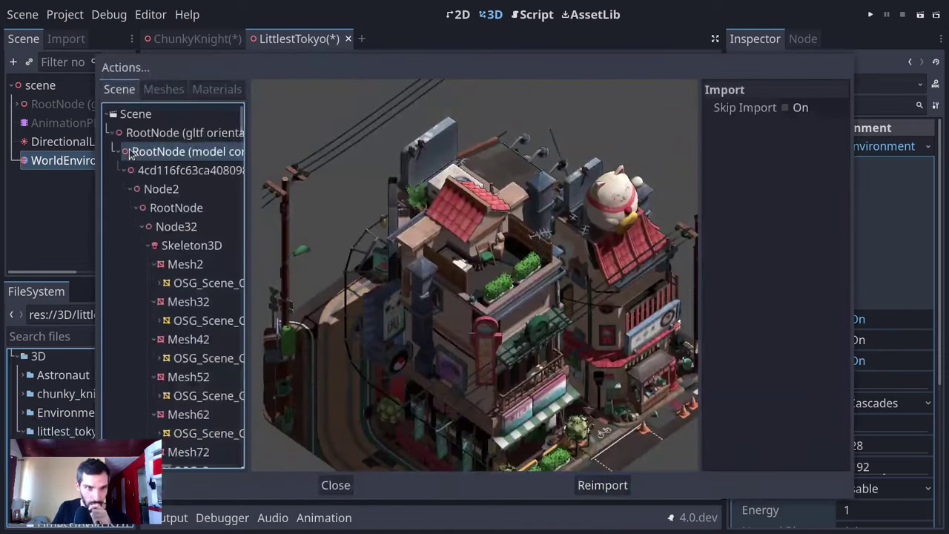
{"action": "left_click", "coordinate": [163, 188]}
{"action": "left_click", "coordinate": [153, 152]}
{"action": "left_click", "coordinate": [160, 134]}
- List the model's meshes and preview the first ones, including the pole, leaf, foot and fan meshes
{"action": "left_click", "coordinate": [164, 89]}
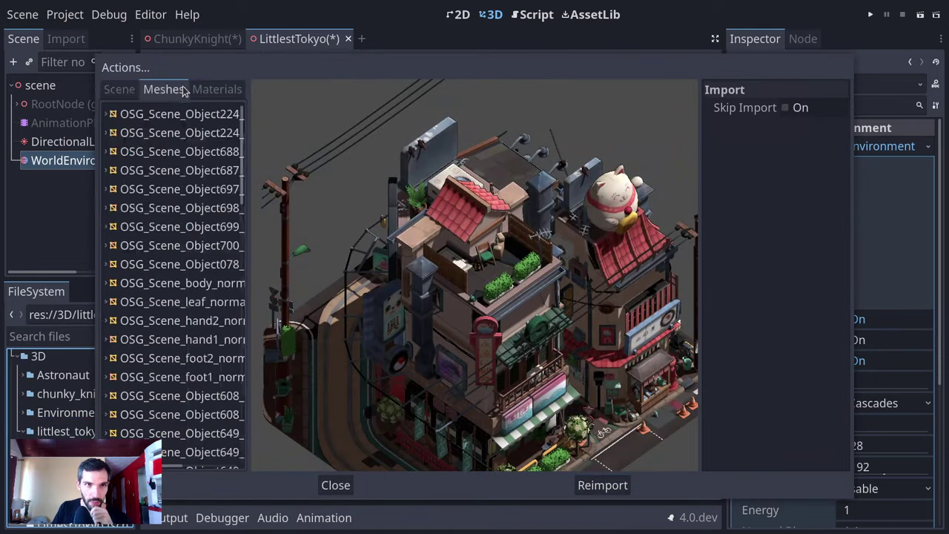
{"action": "left_click", "coordinate": [174, 116]}
{"action": "left_click", "coordinate": [172, 135]}
{"action": "left_click", "coordinate": [159, 191]}
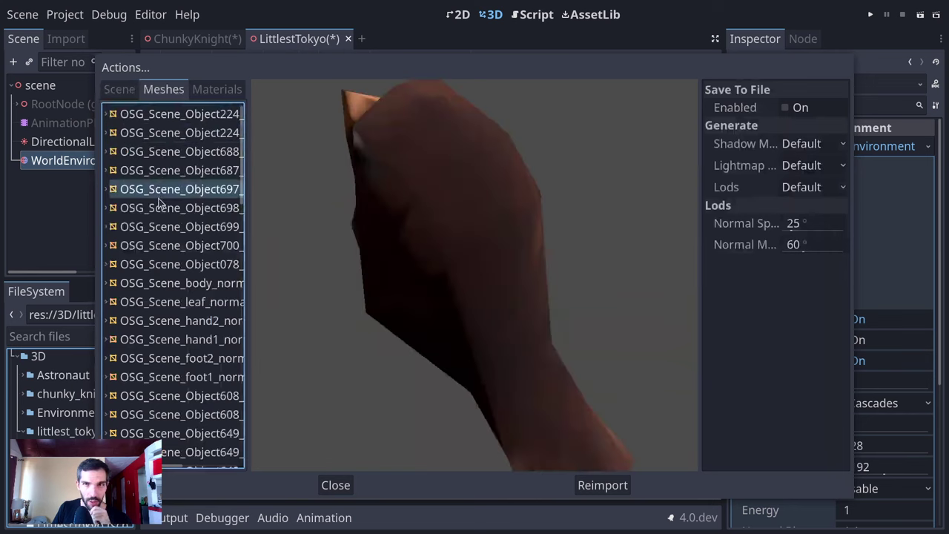
{"action": "left_click", "coordinate": [194, 302]}
{"action": "left_click", "coordinate": [178, 358]}
{"action": "left_click", "coordinate": [181, 395]}
- Preview the Object649 mesh parts and the street marking mesh further down the list
{"action": "scroll", "coordinate": [183, 372], "scroll_direction": "down", "scroll_amount": 5}
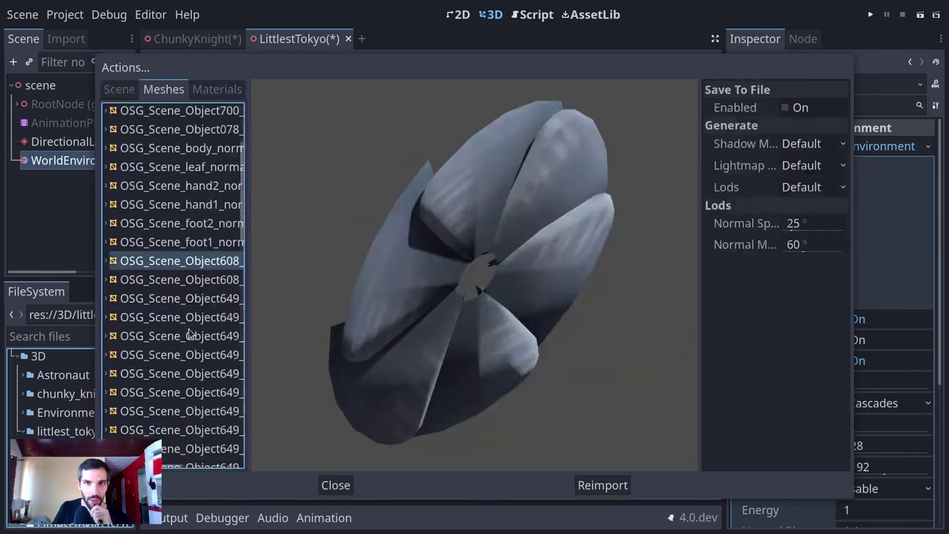
{"action": "left_click", "coordinate": [172, 393]}
{"action": "left_click", "coordinate": [212, 229]}
{"action": "left_click", "coordinate": [200, 307]}
{"action": "left_click", "coordinate": [200, 358]}
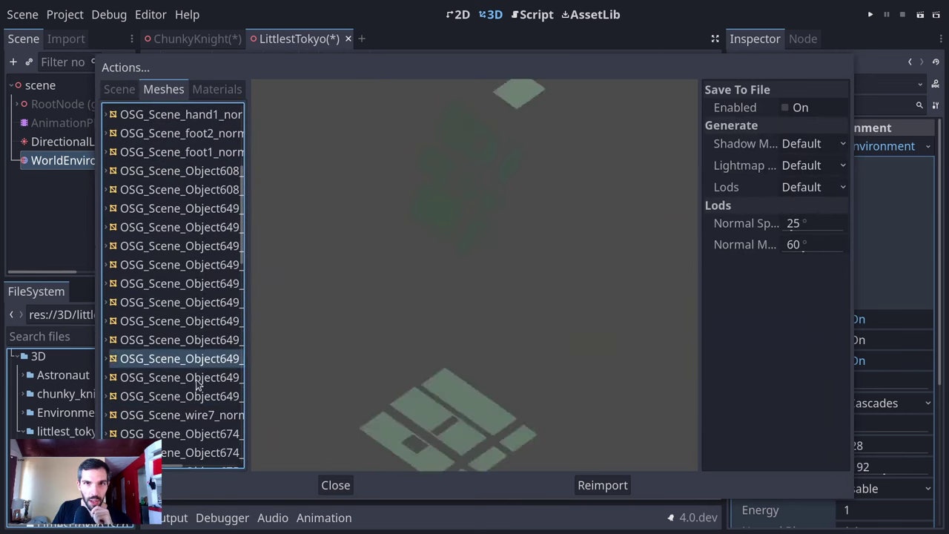
{"action": "left_click", "coordinate": [199, 379]}
{"action": "left_click", "coordinate": [195, 288]}
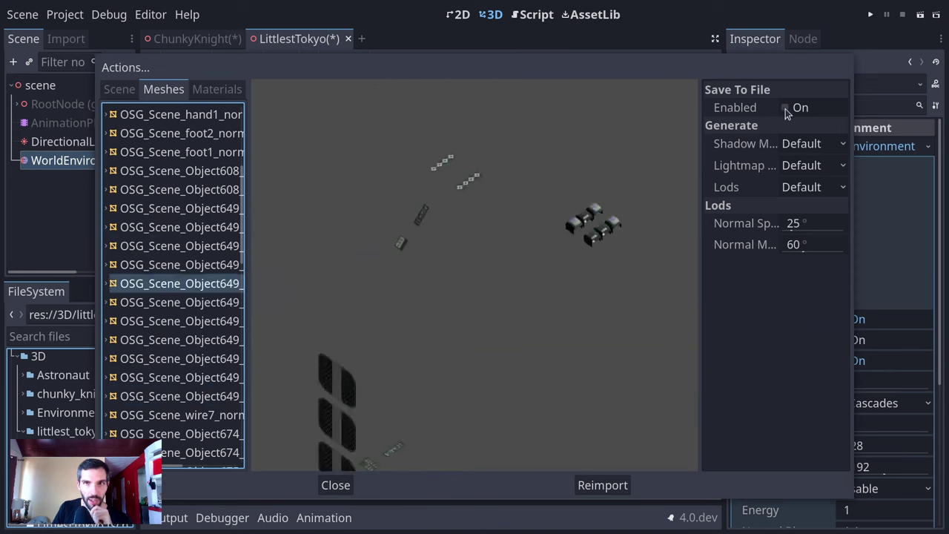
- Preview materials normal, metalmat, Plastic_Soft, alpha_glass, glassmat, Material_5512 and glass_transp, then close the dialog
{"action": "left_click", "coordinate": [217, 89]}
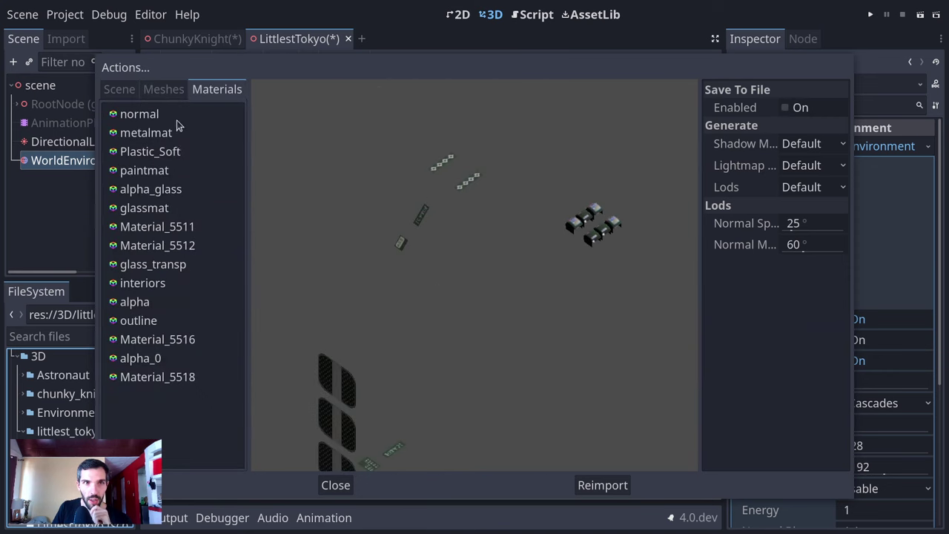
{"action": "left_click", "coordinate": [175, 115]}
{"action": "left_click", "coordinate": [182, 134]}
{"action": "left_click", "coordinate": [184, 152]}
{"action": "left_click", "coordinate": [182, 189]}
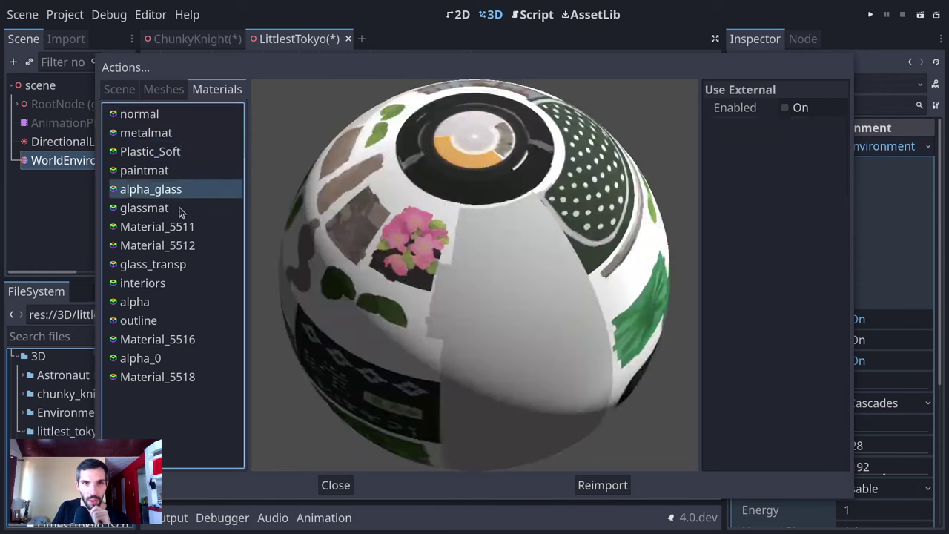
{"action": "left_click", "coordinate": [181, 210]}
{"action": "left_click", "coordinate": [178, 246]}
{"action": "left_click", "coordinate": [181, 264]}
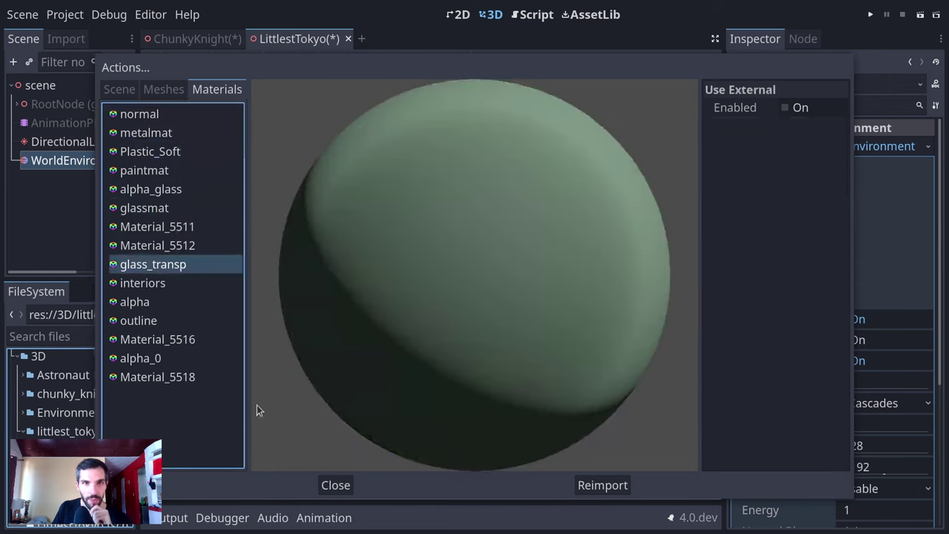
{"action": "left_click", "coordinate": [334, 486]}
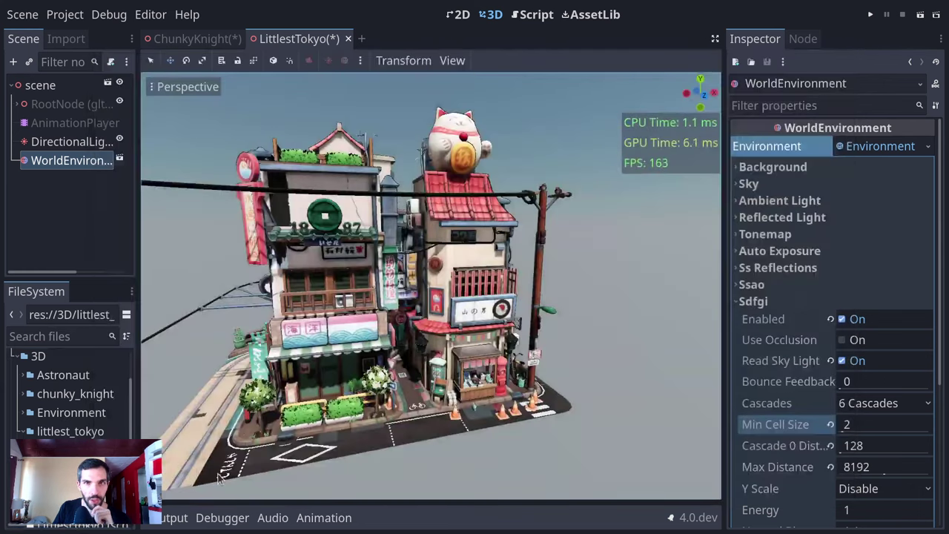
- Expand the model's hierarchy, select Mesh2 and Mesh32 through Mesh92, and orbit near the panda sign
{"action": "left_click", "coordinate": [49, 104]}
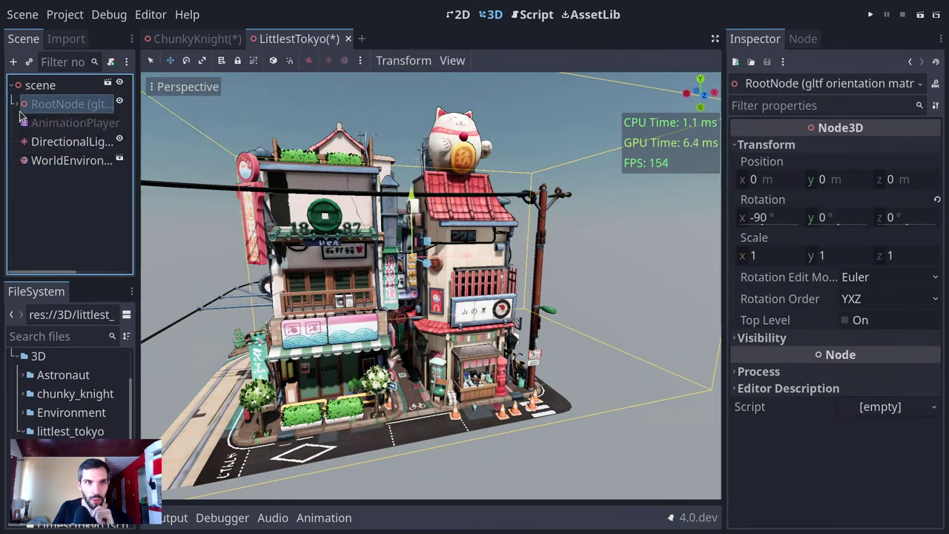
{"action": "left_click", "coordinate": [15, 104]}
{"action": "left_click", "coordinate": [81, 235]}
{"action": "scroll", "coordinate": [90, 227], "scroll_direction": "down", "scroll_amount": 8}
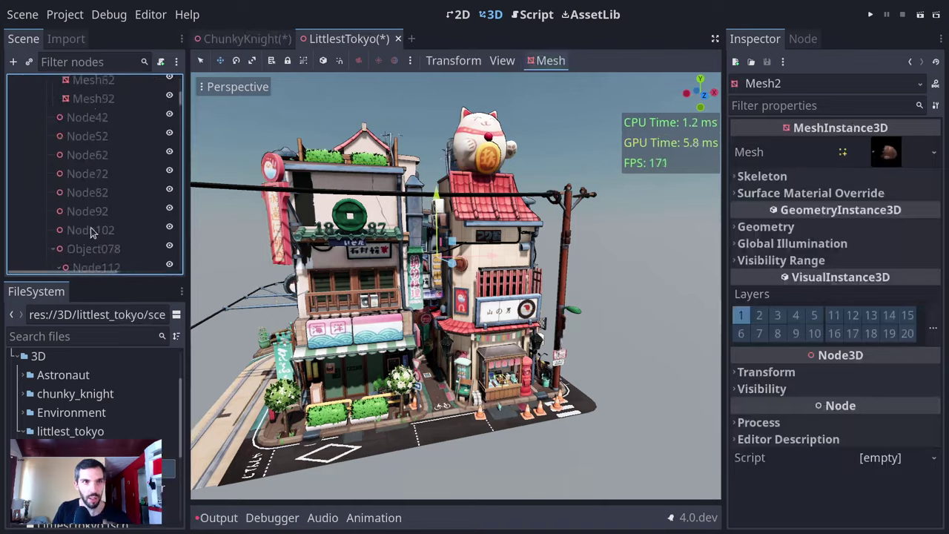
{"action": "left_click", "coordinate": [109, 196], "text": "shift"}
{"action": "middle_click_drag", "start_coordinate": [334, 333], "coordinate": [656, 274]}
{"action": "scroll", "coordinate": [654, 273], "scroll_direction": "up", "scroll_amount": 3}
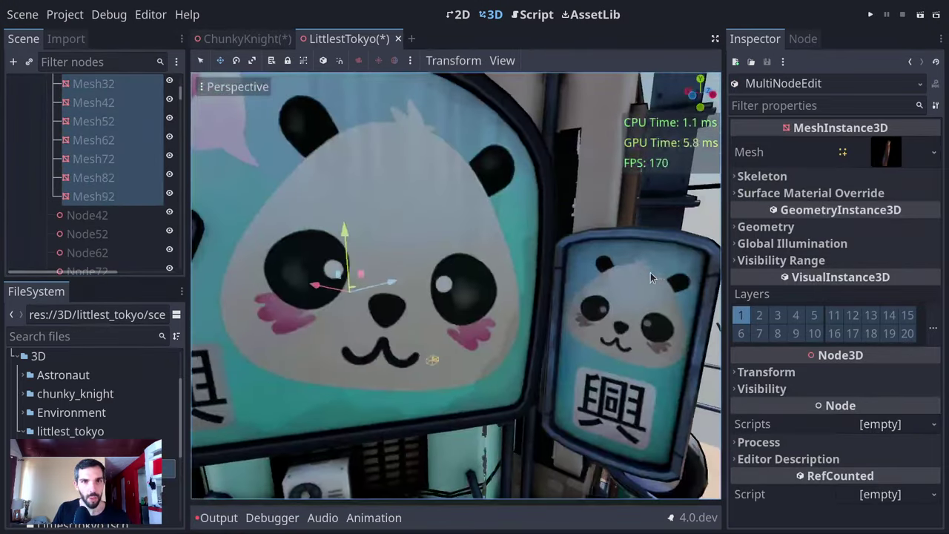
{"action": "scroll", "coordinate": [615, 285], "scroll_direction": "down", "scroll_amount": 5}
{"action": "middle_click_drag", "start_coordinate": [579, 295], "coordinate": [269, 335]}
- Shift-select the range of Object649 mesh nodes and expand their Geometry section
{"action": "scroll", "coordinate": [519, 312], "scroll_direction": "down", "scroll_amount": 5}
{"action": "scroll", "coordinate": [90, 201], "scroll_direction": "down", "scroll_amount": 2}
{"action": "scroll", "coordinate": [91, 201], "scroll_direction": "down", "scroll_amount": 15}
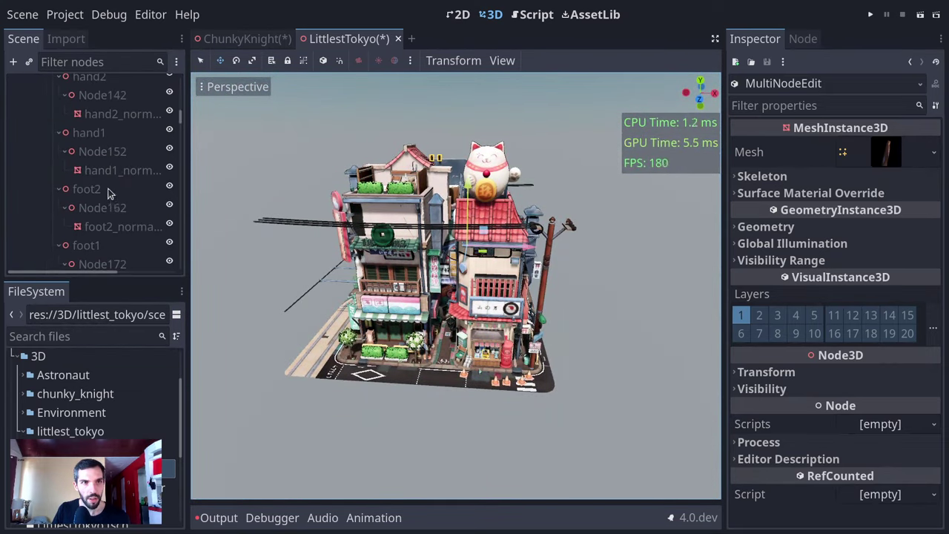
{"action": "scroll", "coordinate": [119, 185], "scroll_direction": "down", "scroll_amount": 1}
{"action": "left_click", "coordinate": [100, 114]}
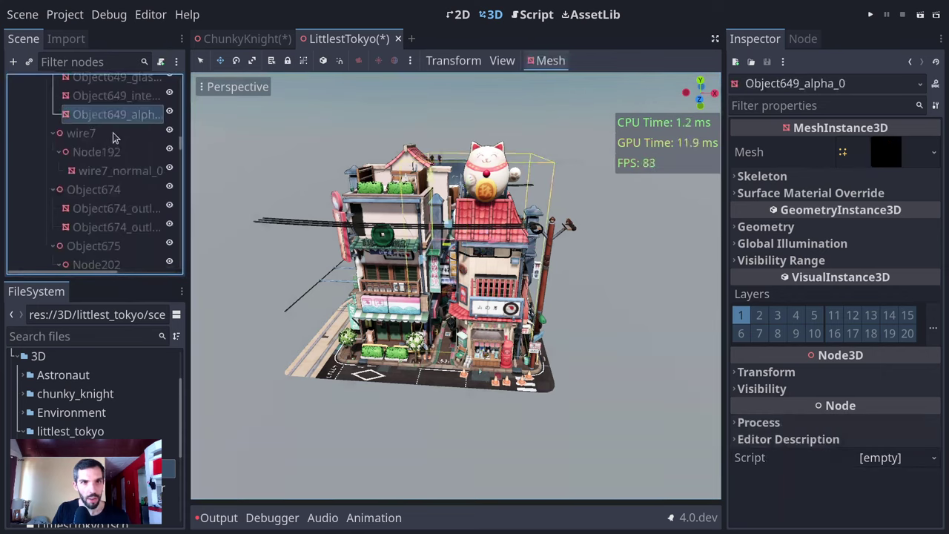
{"action": "scroll", "coordinate": [112, 122], "scroll_direction": "up", "scroll_amount": 5}
{"action": "left_click", "coordinate": [103, 105], "text": "shift"}
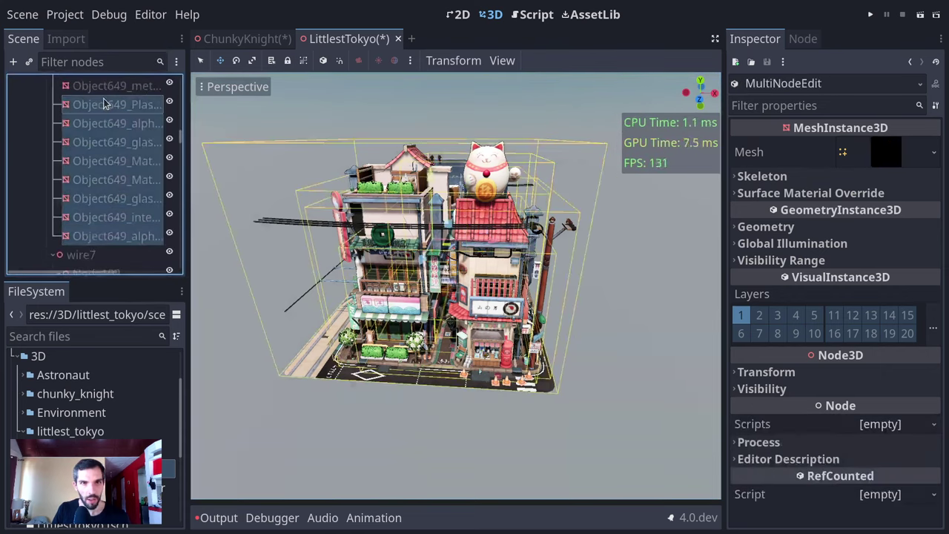
{"action": "scroll", "coordinate": [108, 122], "scroll_direction": "up", "scroll_amount": 3}
{"action": "left_click", "coordinate": [109, 126], "text": "shift"}
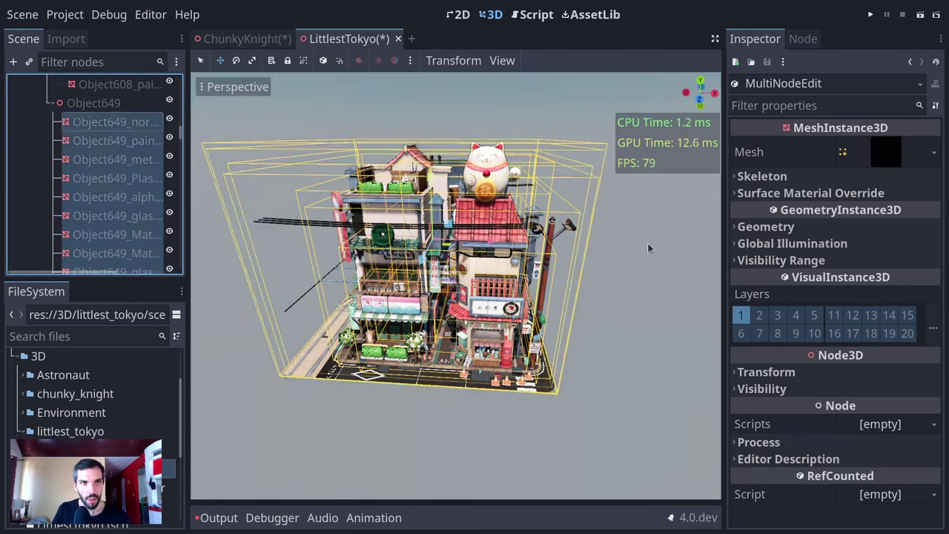
{"action": "left_click", "coordinate": [793, 228]}
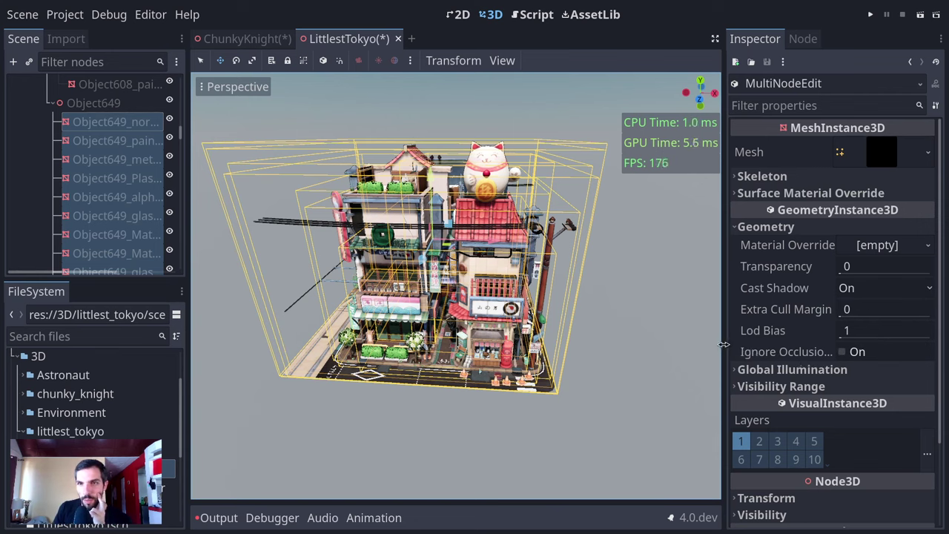
- Widen the Inspector and drag Geometry Lod Bias down from 1 to 0.794
{"action": "left_click_drag", "start_coordinate": [724, 345], "coordinate": [622, 345]}
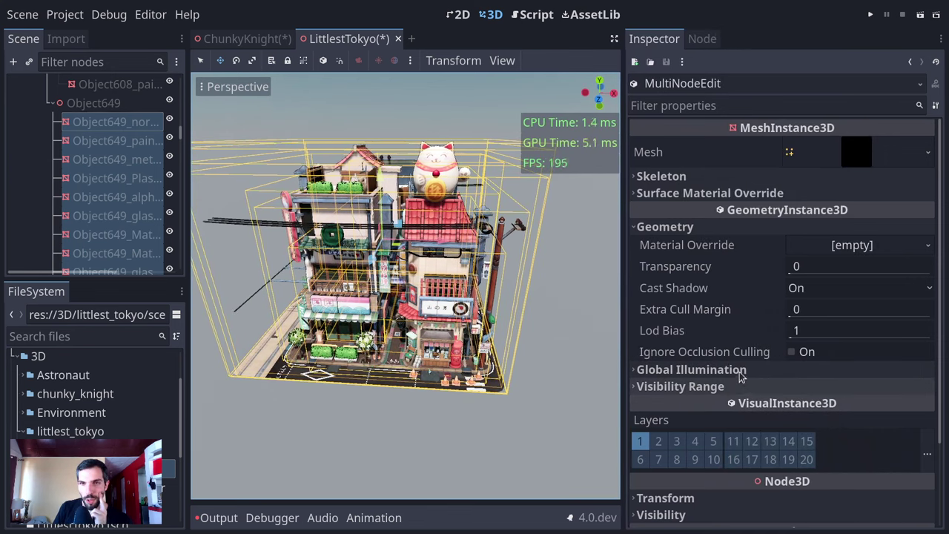
{"action": "left_click", "coordinate": [740, 370]}
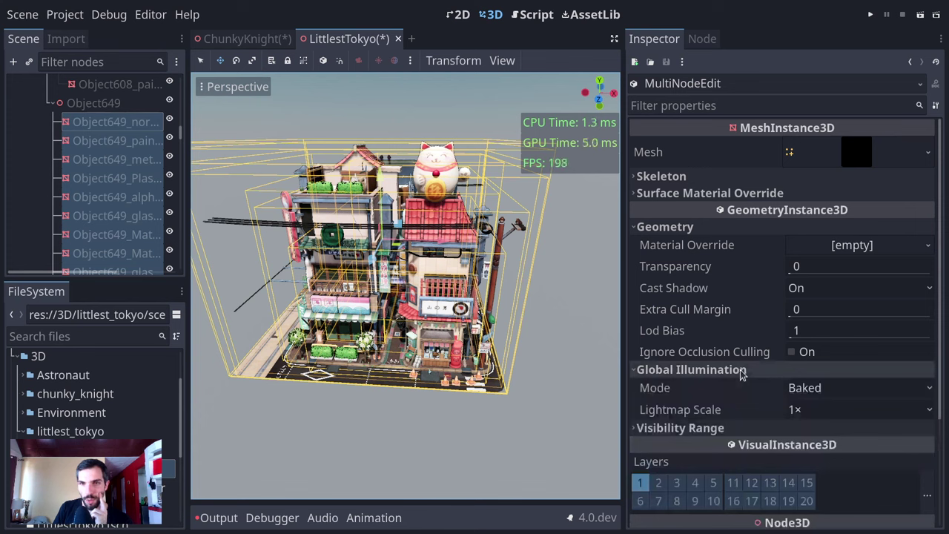
{"action": "left_click", "coordinate": [739, 372]}
{"action": "left_click", "coordinate": [741, 387]}
{"action": "left_click", "coordinate": [741, 387]}
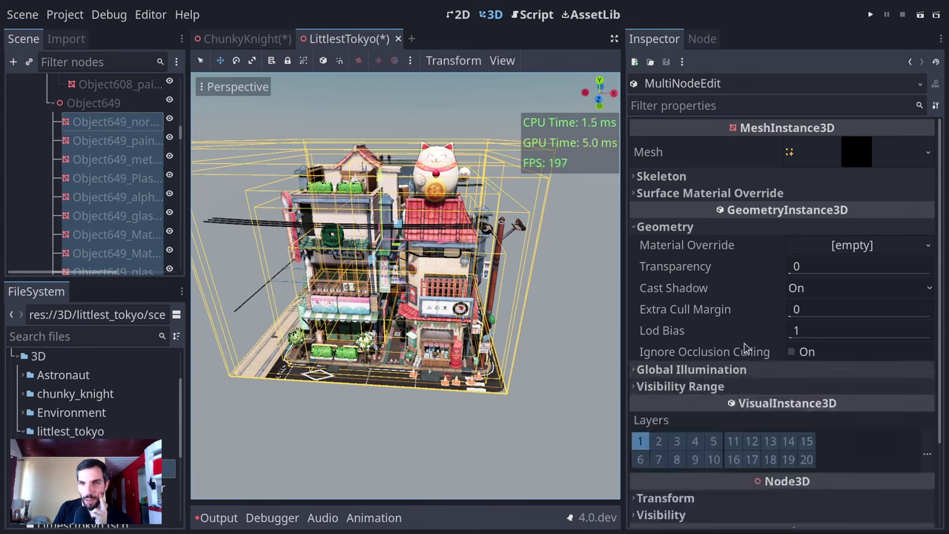
{"action": "mouse_move", "coordinate": [796, 332]}
{"action": "left_mouse_down"}
{"action": "mouse_move", "coordinate": [771, 332]}
{"action": "mouse_move", "coordinate": [789, 332]}
{"action": "left_mouse_up"}
- Orbit and zoom the viewport to view the buildings from lower down
{"action": "scroll", "coordinate": [488, 291], "scroll_direction": "down", "scroll_amount": 4}
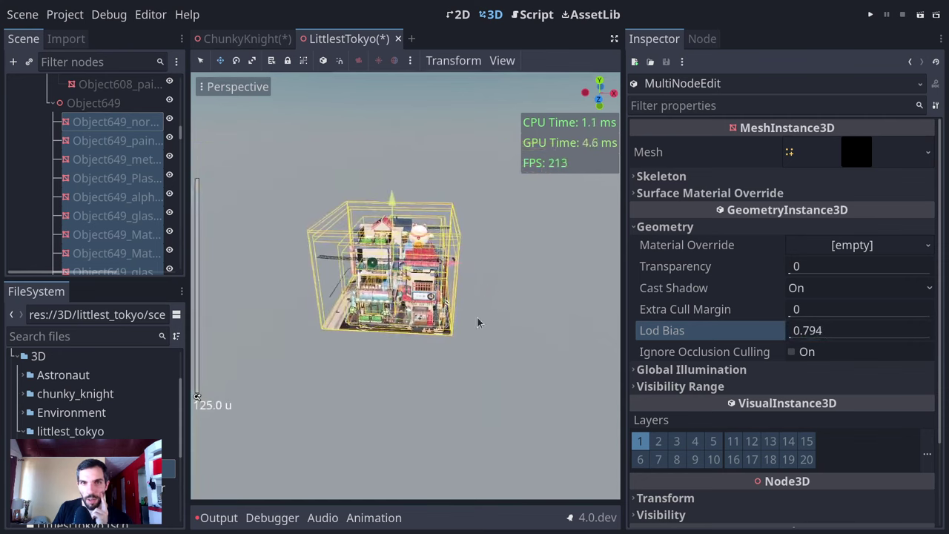
{"action": "middle_click_drag", "start_coordinate": [354, 426], "coordinate": [419, 400]}
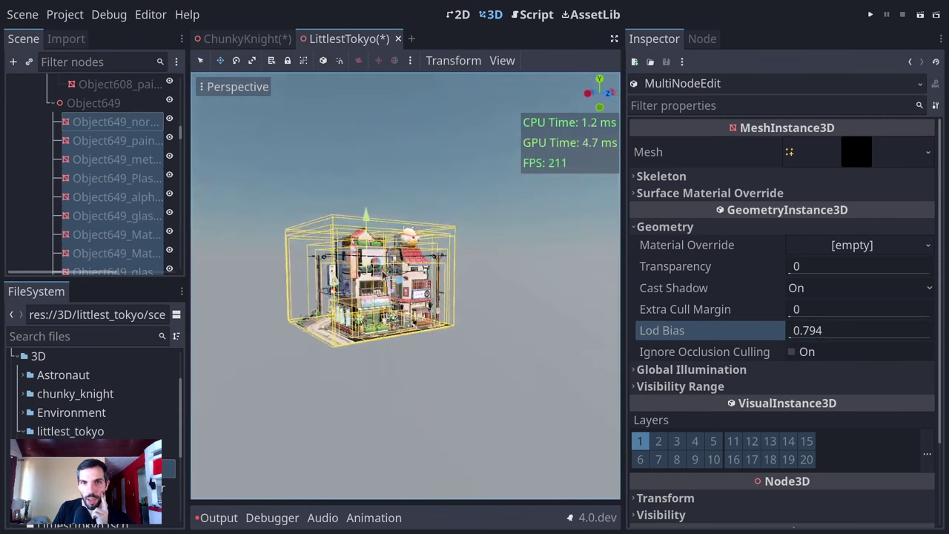
{"action": "scroll", "coordinate": [427, 378], "scroll_direction": "up", "scroll_amount": 4}
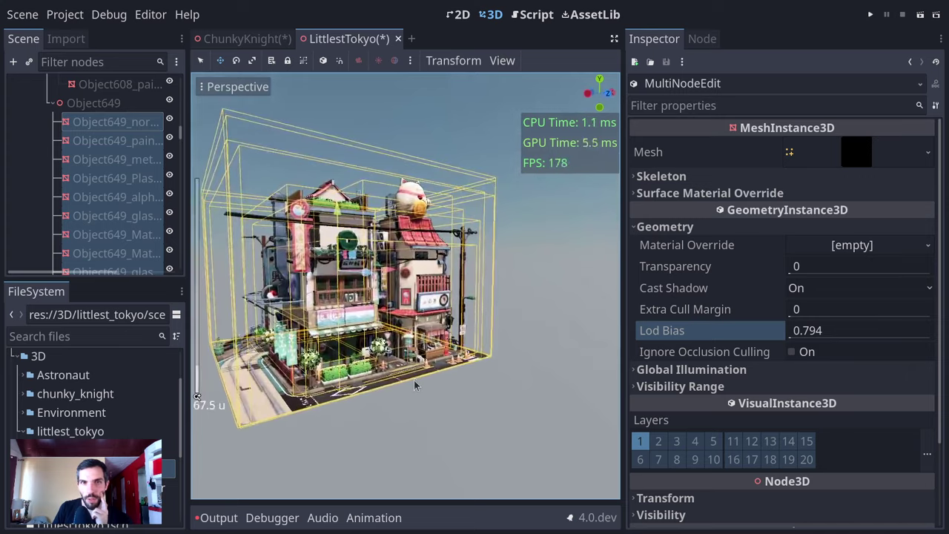
{"action": "scroll", "coordinate": [417, 387], "scroll_direction": "down", "scroll_amount": 3}
{"action": "scroll", "coordinate": [411, 381], "scroll_direction": "up", "scroll_amount": 2}
{"action": "scroll", "coordinate": [411, 382], "scroll_direction": "down", "scroll_amount": 3}
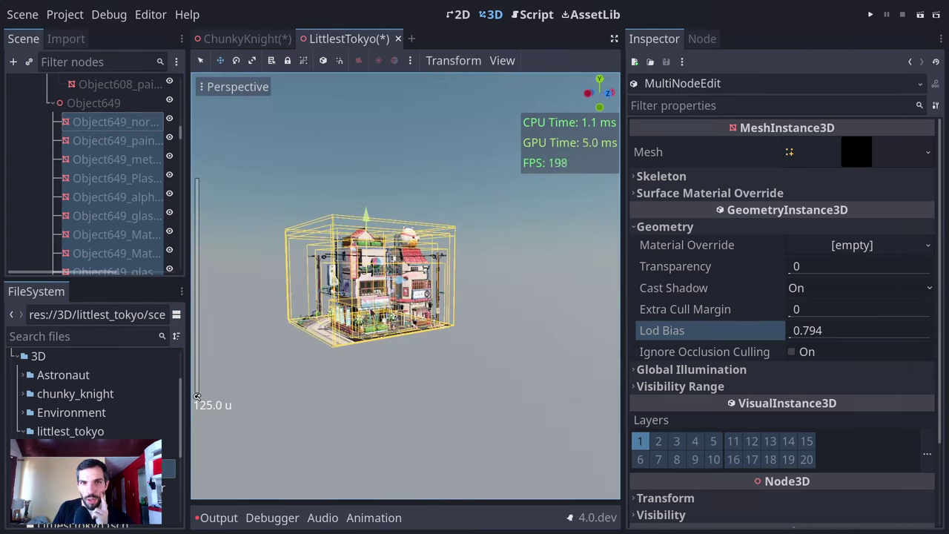
{"action": "scroll", "coordinate": [411, 382], "scroll_direction": "up", "scroll_amount": 3}
{"action": "scroll", "coordinate": [364, 282], "scroll_direction": "down", "scroll_amount": 3}
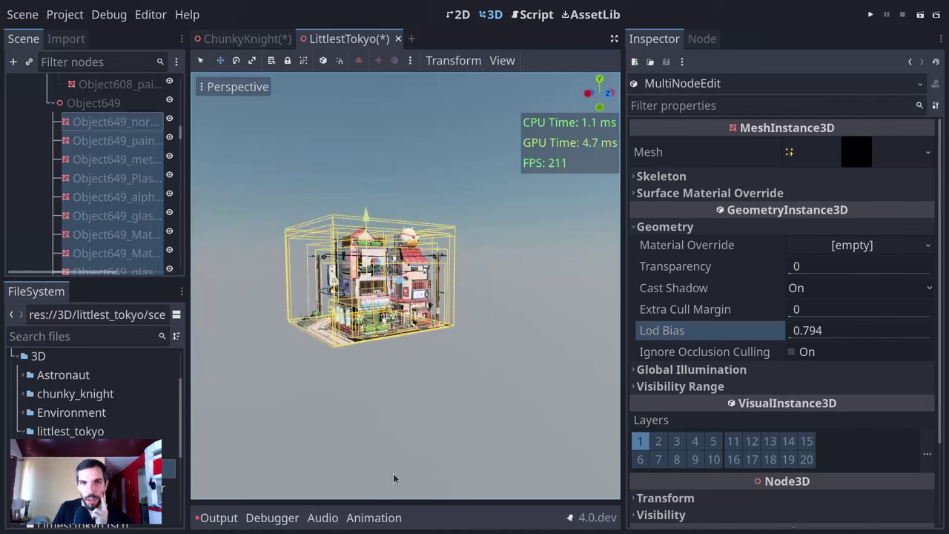
{"action": "scroll", "coordinate": [393, 473], "scroll_direction": "up", "scroll_amount": 2}
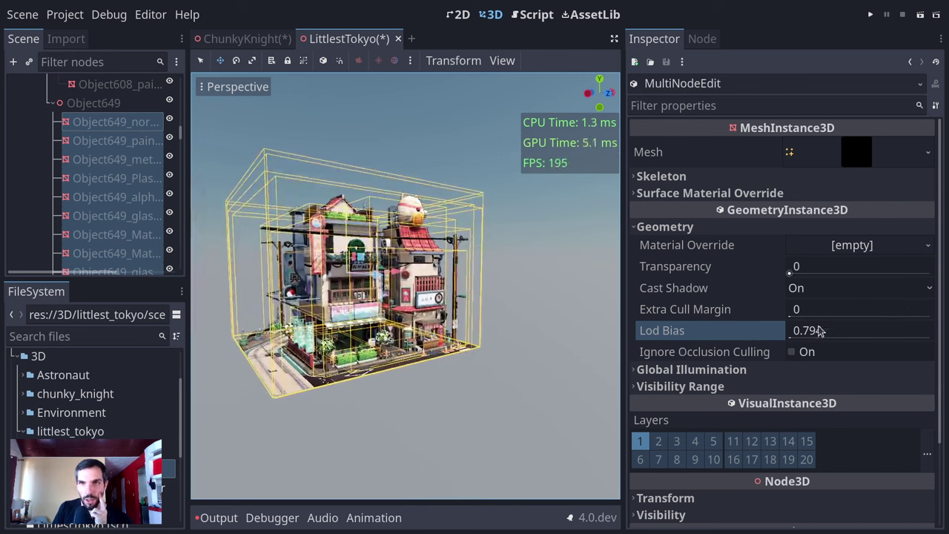
- Peek at Surface Material Override and Skeleton sections, then collapse Geometry
{"action": "left_click", "coordinate": [707, 194]}
{"action": "left_click", "coordinate": [707, 194]}
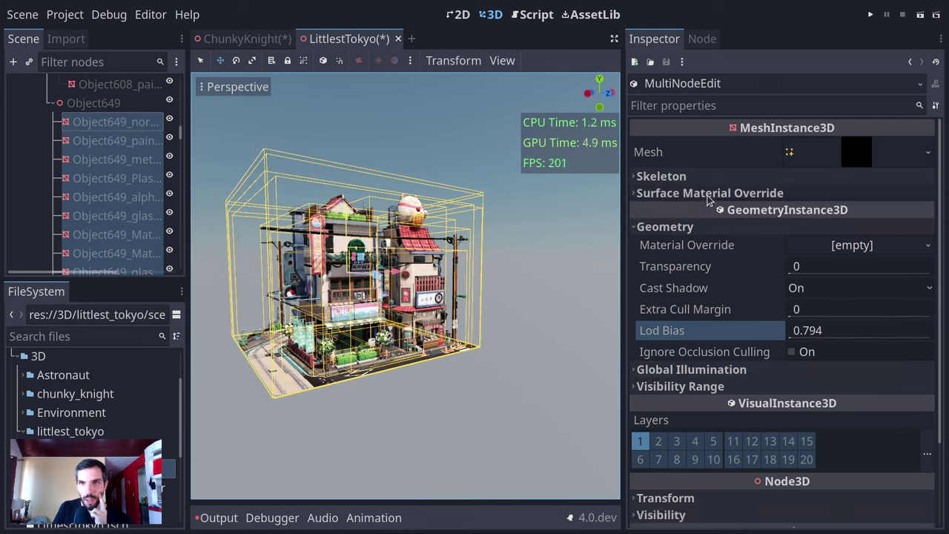
{"action": "left_click", "coordinate": [714, 178]}
{"action": "left_click", "coordinate": [716, 178]}
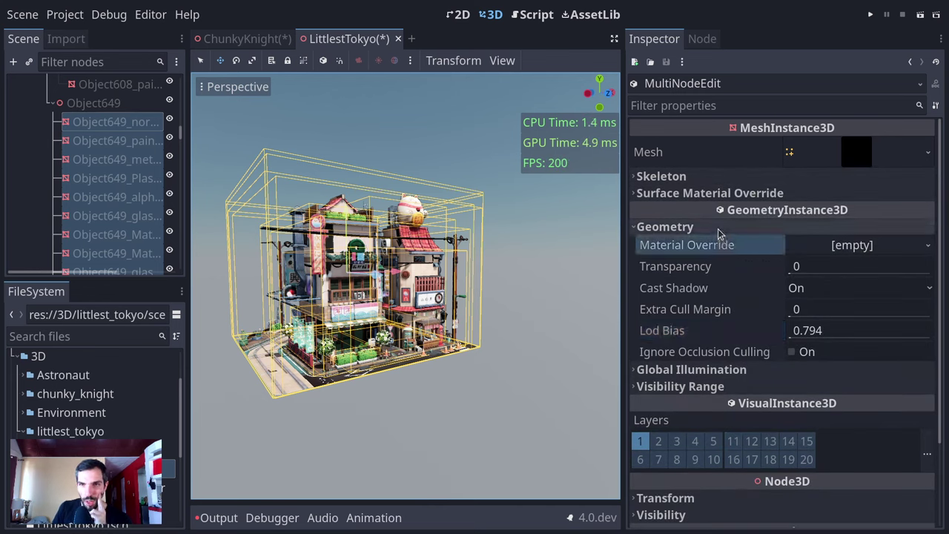
{"action": "left_click", "coordinate": [663, 227]}
{"action": "scroll", "coordinate": [37, 89], "scroll_direction": "up", "scroll_amount": 5}
{"action": "scroll", "coordinate": [37, 89], "scroll_direction": "up", "scroll_amount": 10}
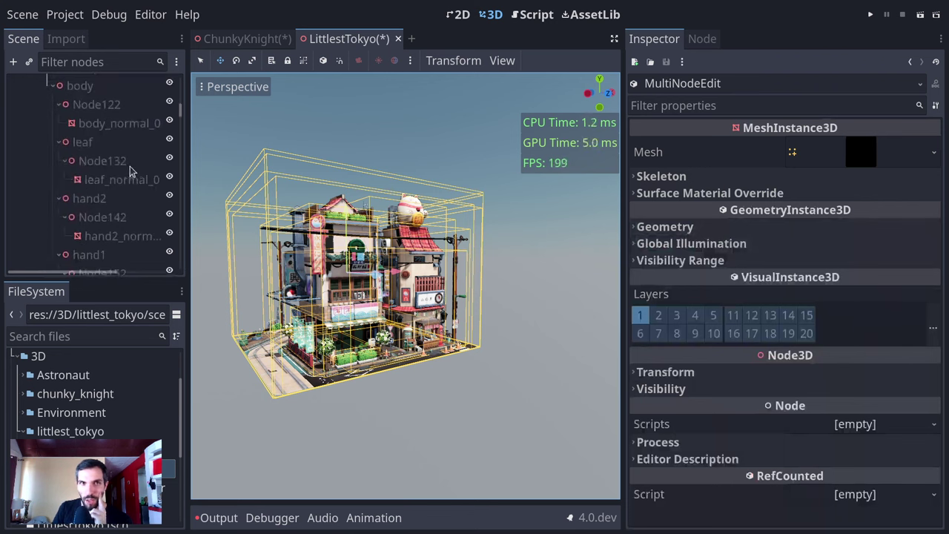
- Select the root 'scene' node, narrow the Inspector, and pan and orbit around the building
{"action": "left_click", "coordinate": [67, 87]}
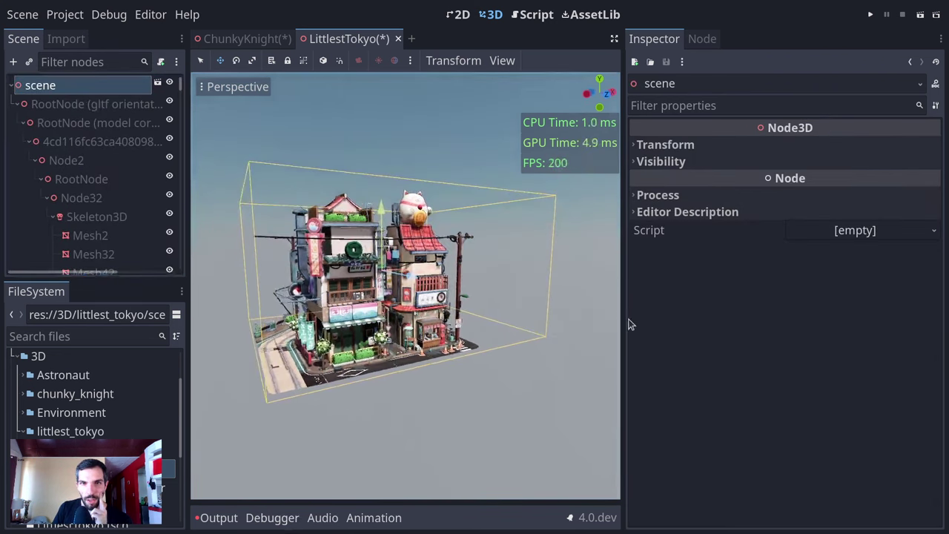
{"action": "left_click_drag", "start_coordinate": [628, 311], "coordinate": [713, 312]}
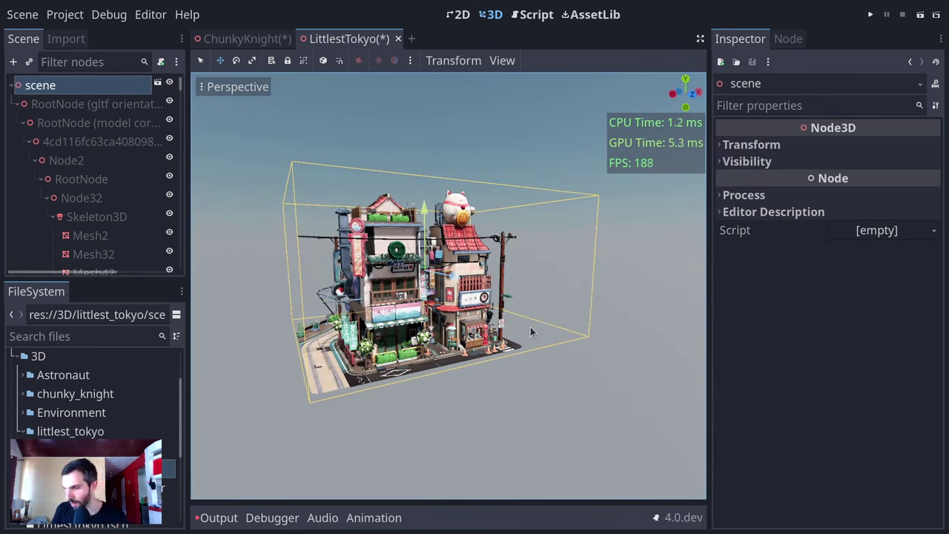
{"action": "middle_click_drag", "start_coordinate": [529, 326], "coordinate": [577, 329], "text": "shift"}
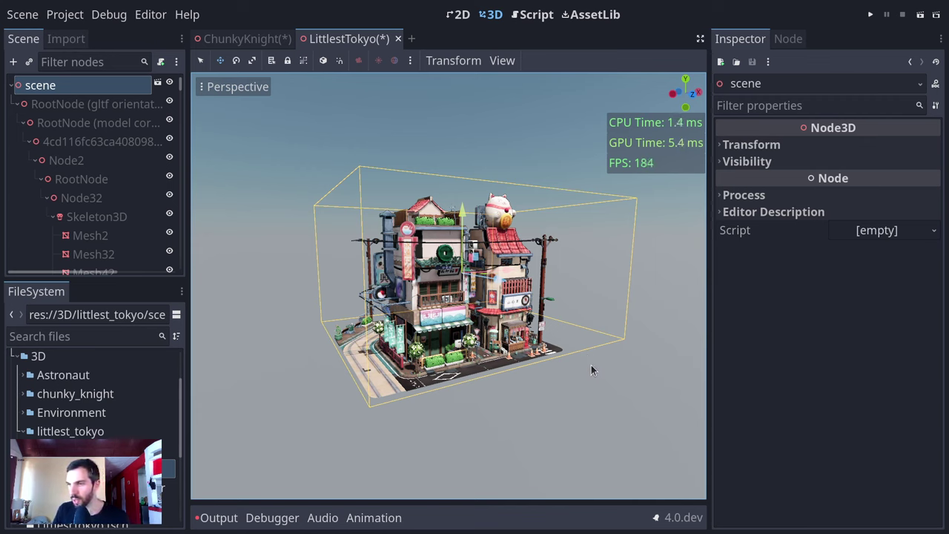
{"action": "middle_click_drag", "start_coordinate": [607, 330], "coordinate": [506, 368]}
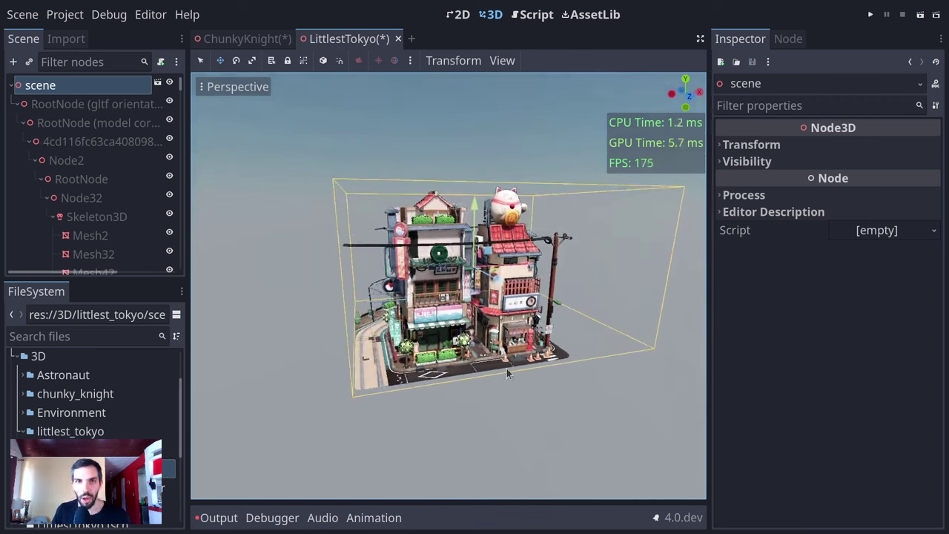
- Add an OccluderInstance3D node by searching 'occlu' in the Create Node dialog
{"action": "middle_click_drag", "start_coordinate": [427, 291], "coordinate": [371, 259]}
{"action": "left_click", "coordinate": [71, 93]}
{"action": "key", "text": "ctrl+a"}
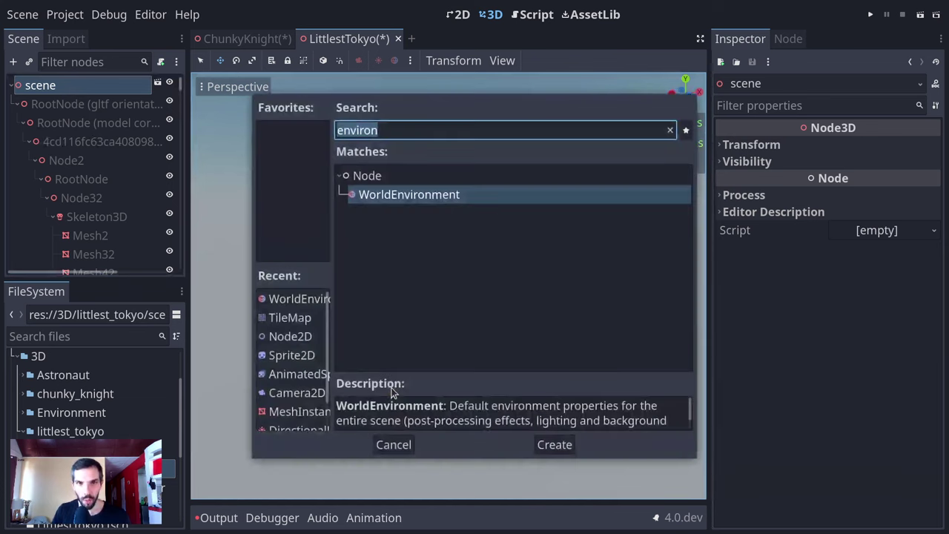
{"action": "type", "text": "cull"}
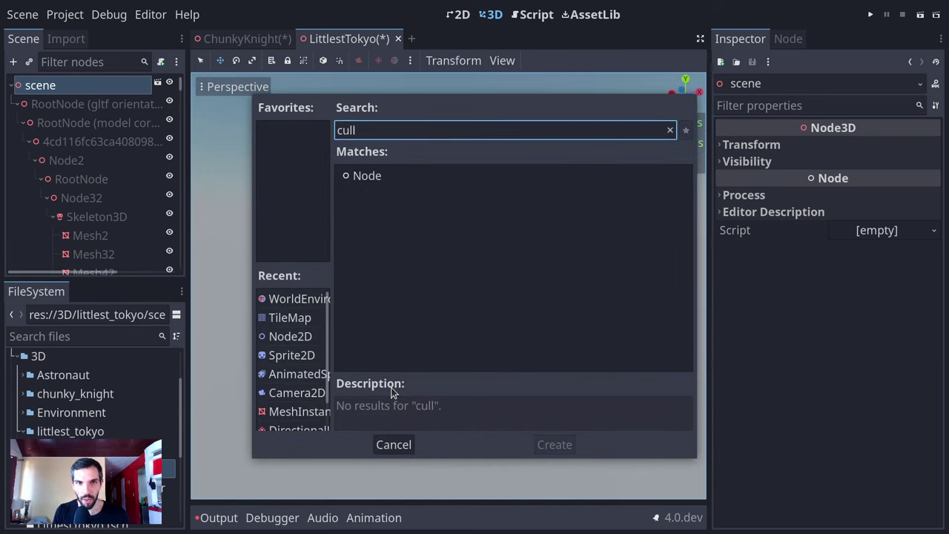
{"action": "key", "text": "BackSpace"}
{"action": "key", "text": "BackSpace"}
{"action": "key", "text": "BackSpace"}
{"action": "key", "text": "BackSpace"}
{"action": "type", "text": "occlu"}
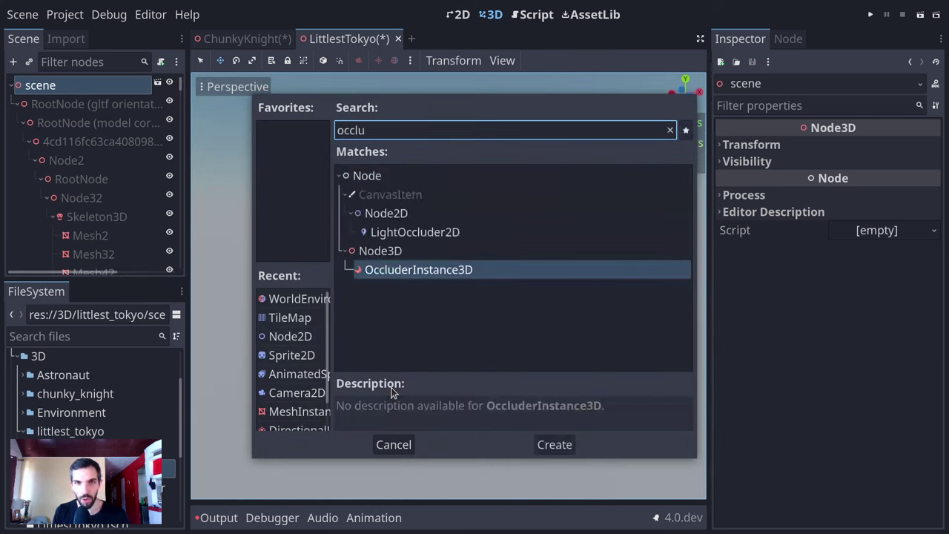
{"action": "key", "text": "Return"}
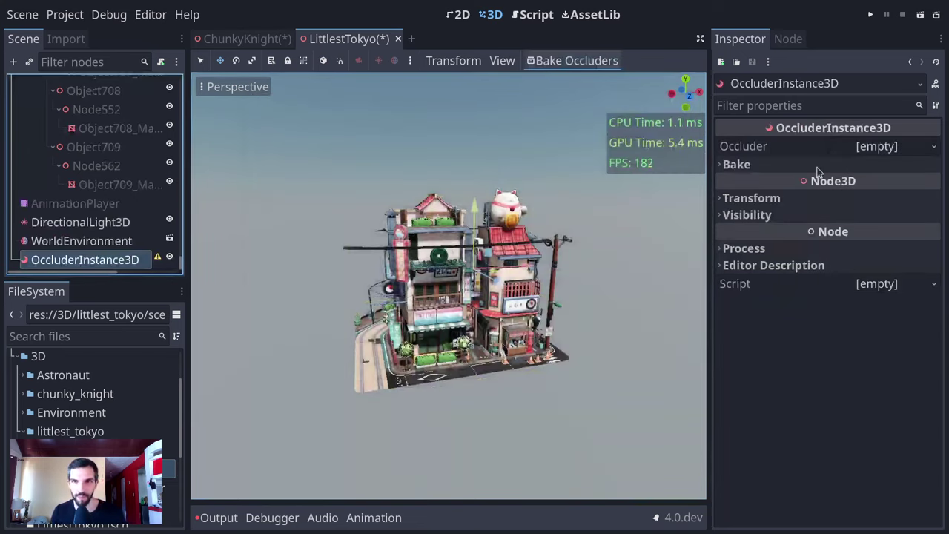
- Assign a new Occluder3D resource and move the occluder along the Z axis
{"action": "left_click", "coordinate": [893, 147]}
{"action": "left_click", "coordinate": [864, 165]}
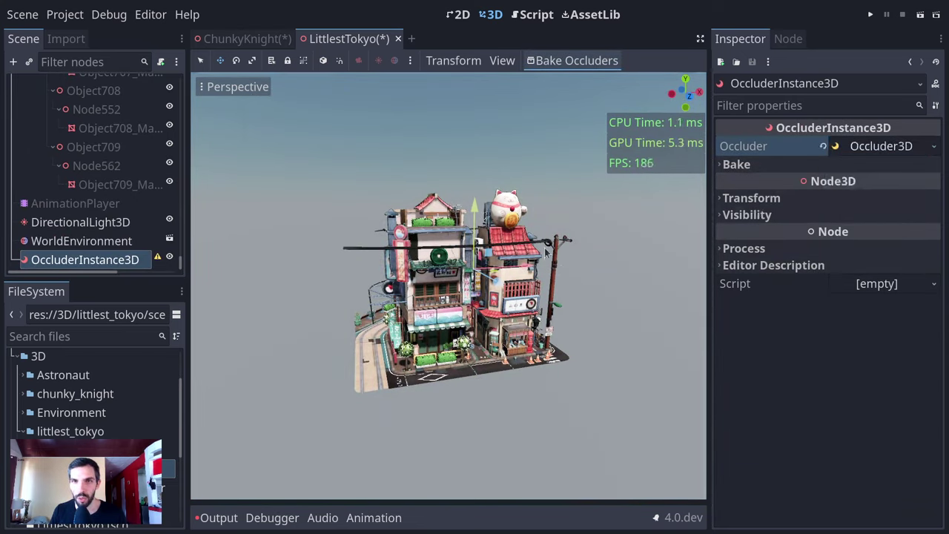
{"action": "middle_click_drag", "start_coordinate": [474, 415], "coordinate": [430, 423]}
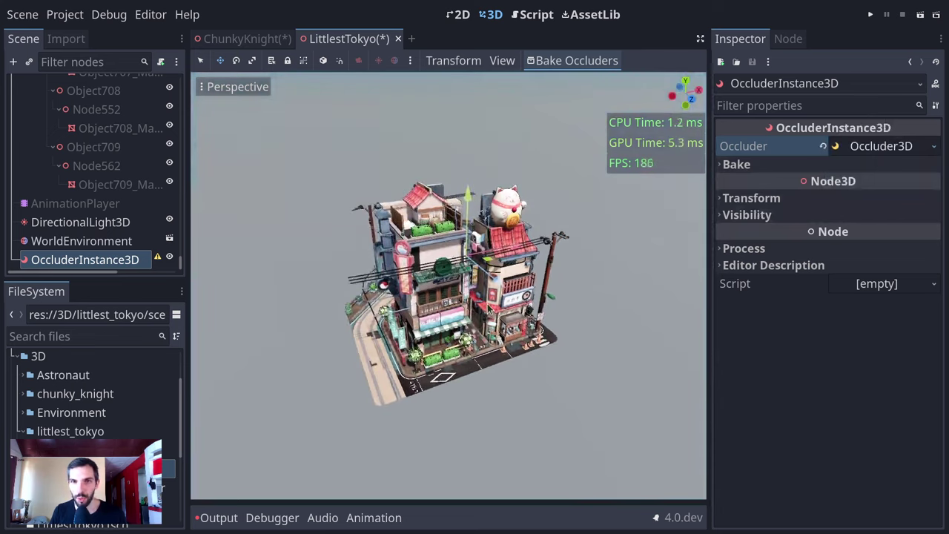
{"action": "left_click_drag", "start_coordinate": [518, 289], "coordinate": [680, 394]}
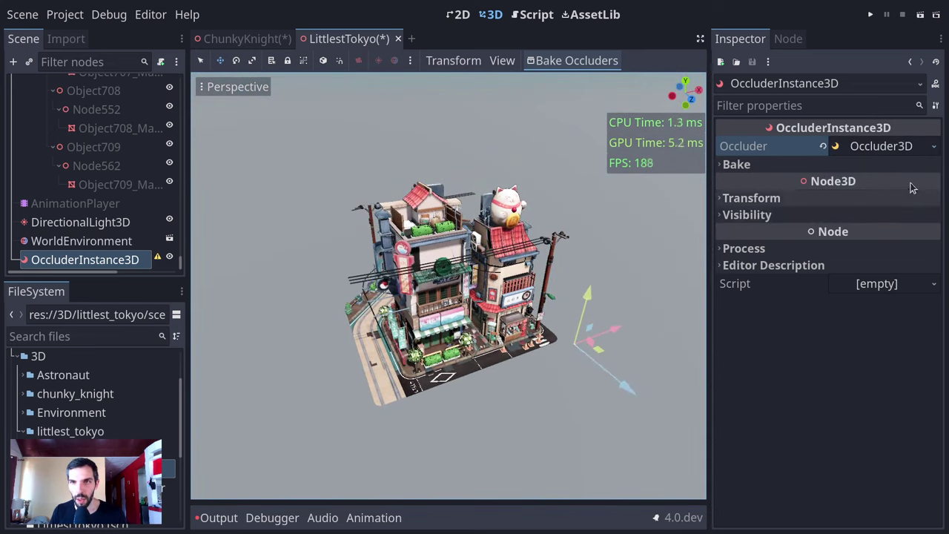
{"action": "left_click", "coordinate": [889, 146]}
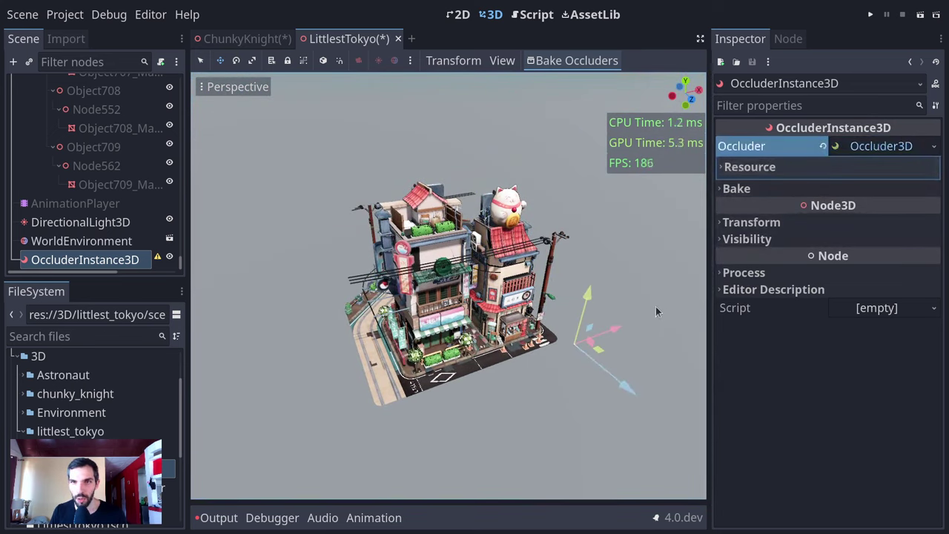
{"action": "scroll", "coordinate": [637, 315], "scroll_direction": "up", "scroll_amount": 2}
- Inspect the Occluder3D resource and bake settings, orbiting to face the building front
{"action": "middle_click_drag", "start_coordinate": [630, 351], "coordinate": [589, 351]}
{"action": "left_click", "coordinate": [743, 190]}
{"action": "scroll", "coordinate": [611, 338], "scroll_direction": "up", "scroll_amount": 3}
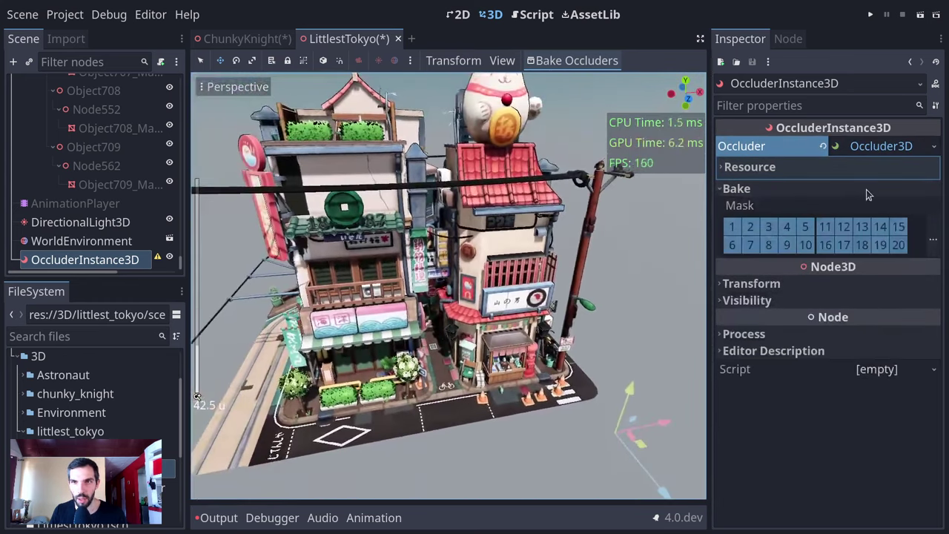
{"action": "left_click", "coordinate": [889, 146]}
{"action": "left_click", "coordinate": [878, 148]}
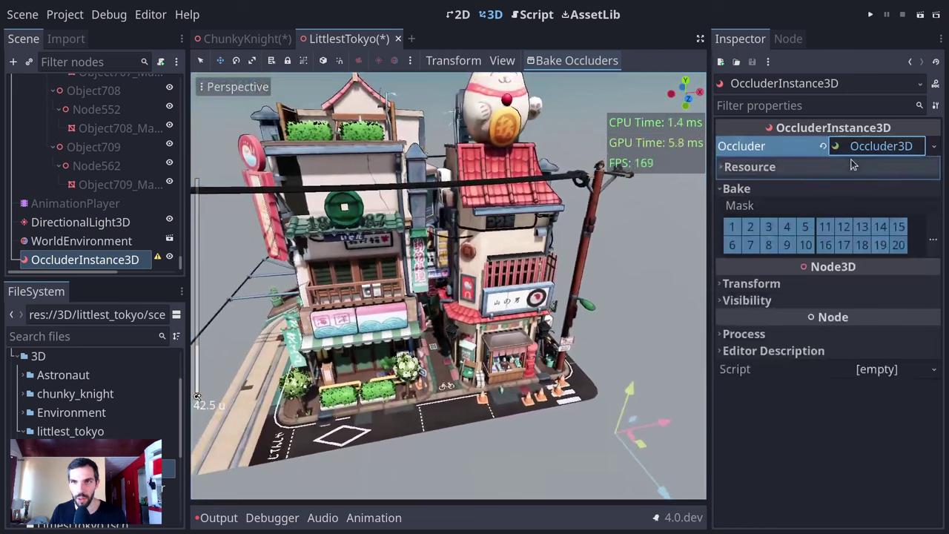
{"action": "left_click", "coordinate": [853, 166]}
{"action": "left_click", "coordinate": [852, 166]}
{"action": "left_click", "coordinate": [808, 188]}
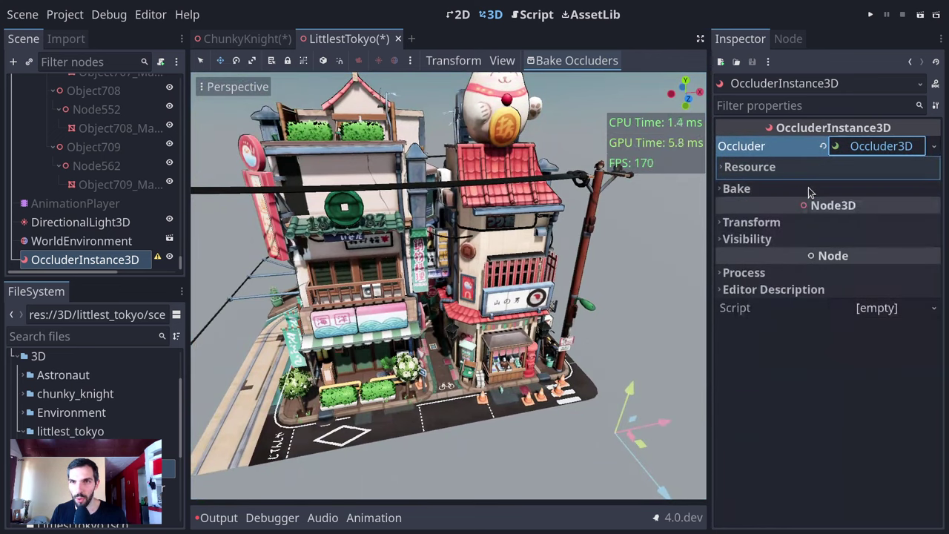
{"action": "left_click", "coordinate": [808, 187]}
{"action": "middle_click_drag", "start_coordinate": [593, 333], "coordinate": [563, 334]}
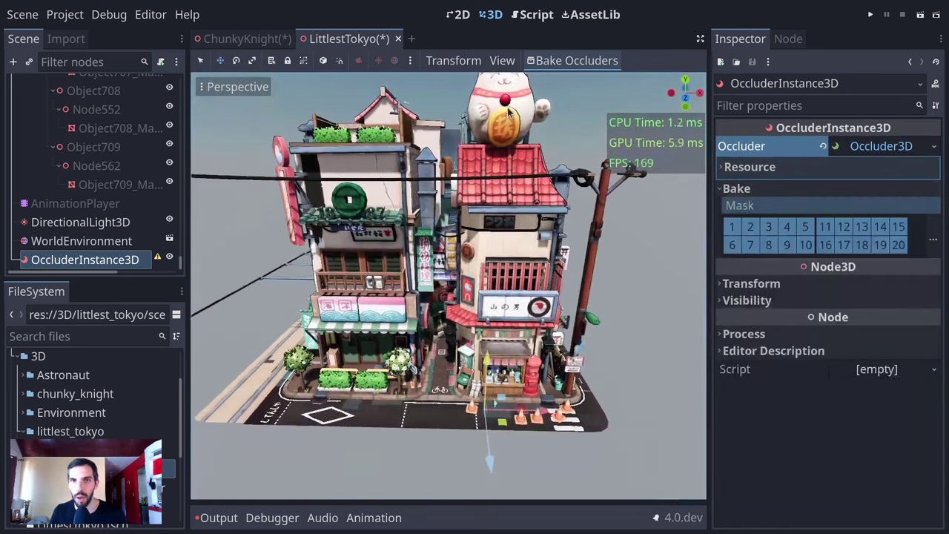
- Bake occluders for the building and orbit to a low frontal view
{"action": "left_click", "coordinate": [549, 60]}
{"action": "middle_click_drag", "start_coordinate": [385, 285], "coordinate": [590, 335]}
{"action": "scroll", "coordinate": [589, 336], "scroll_direction": "up", "scroll_amount": 5}
{"action": "scroll", "coordinate": [680, 297], "scroll_direction": "down", "scroll_amount": 10}
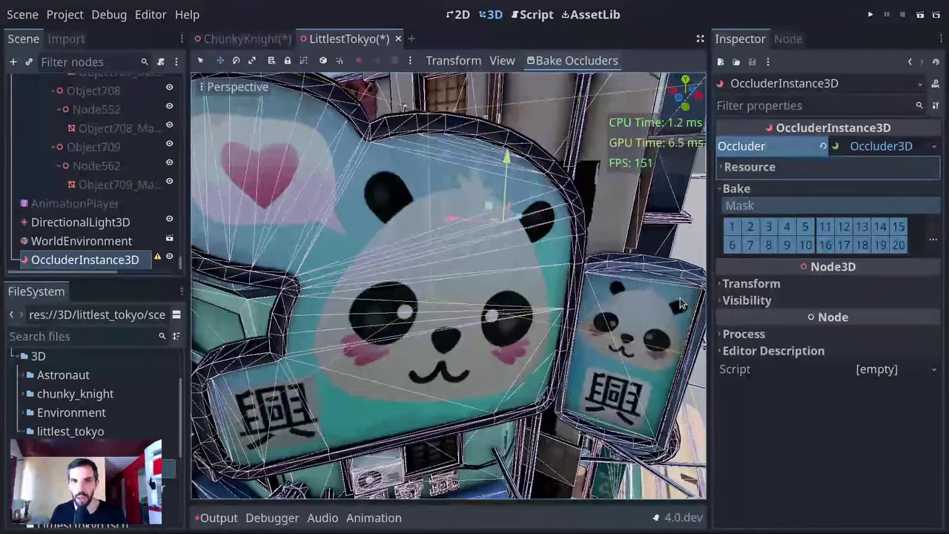
{"action": "middle_click_drag", "start_coordinate": [445, 333], "coordinate": [460, 270]}
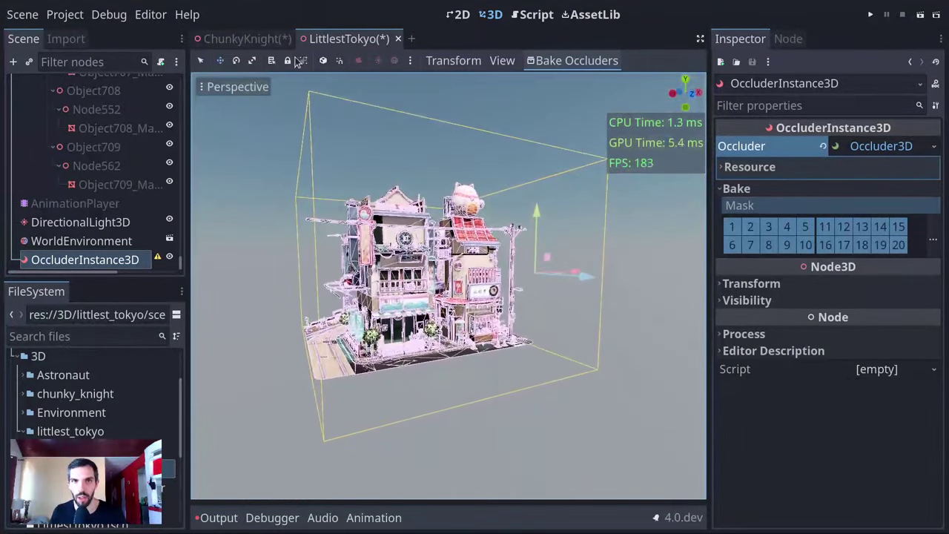
- Switch the viewport to Display Wireframe and orbit around the wireframe building
{"action": "left_click", "coordinate": [238, 86]}
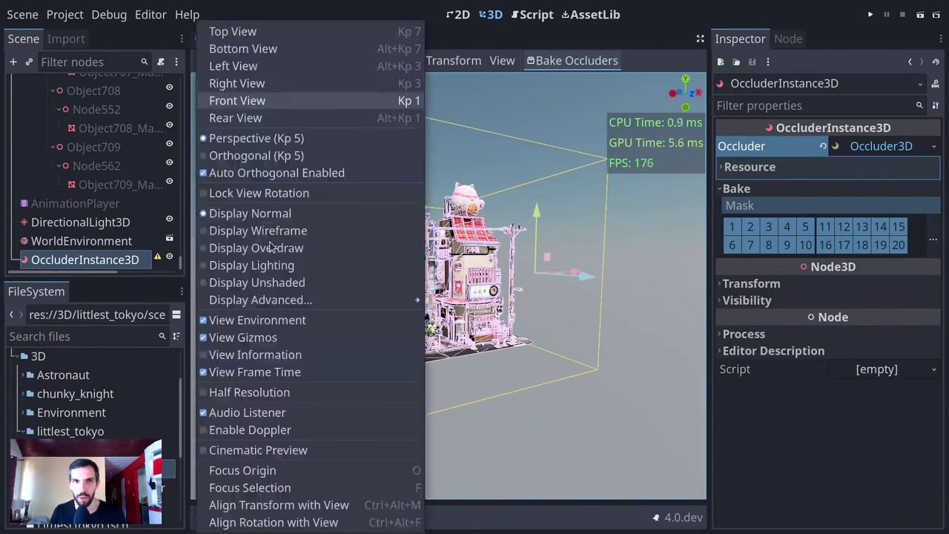
{"action": "left_click", "coordinate": [281, 233]}
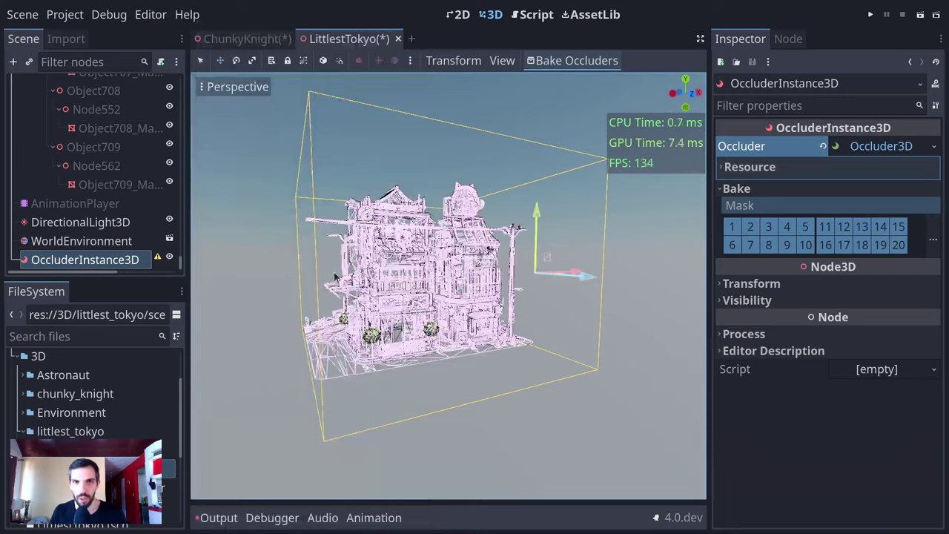
{"action": "middle_click_drag", "start_coordinate": [347, 284], "coordinate": [323, 291]}
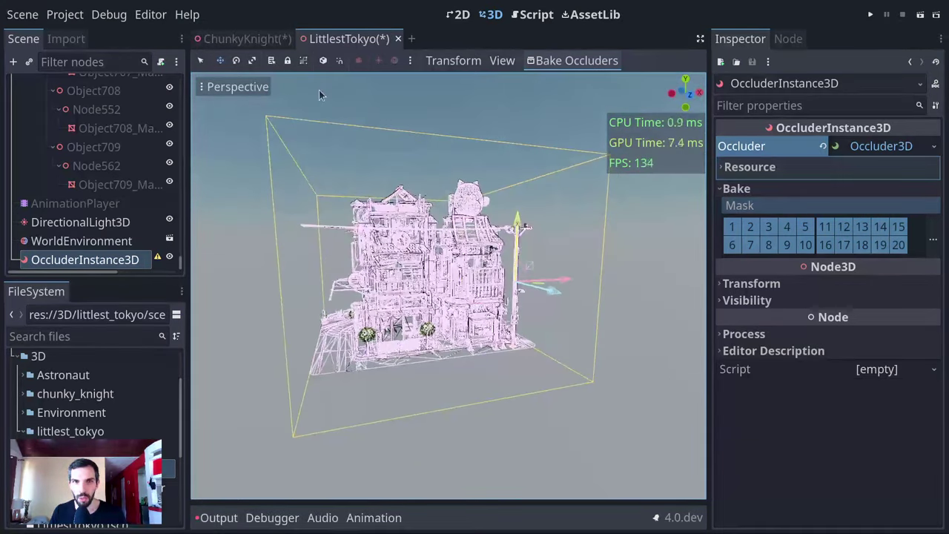
- Switch the viewport to Display Overdraw shading
{"action": "left_click", "coordinate": [237, 86]}
{"action": "left_click", "coordinate": [284, 252]}
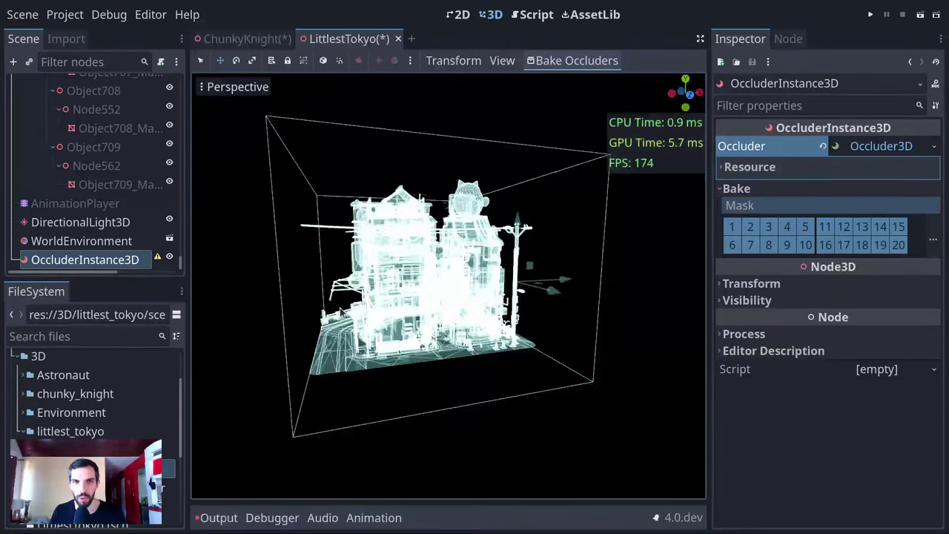
{"action": "scroll", "coordinate": [506, 366], "scroll_direction": "up", "scroll_amount": 6}
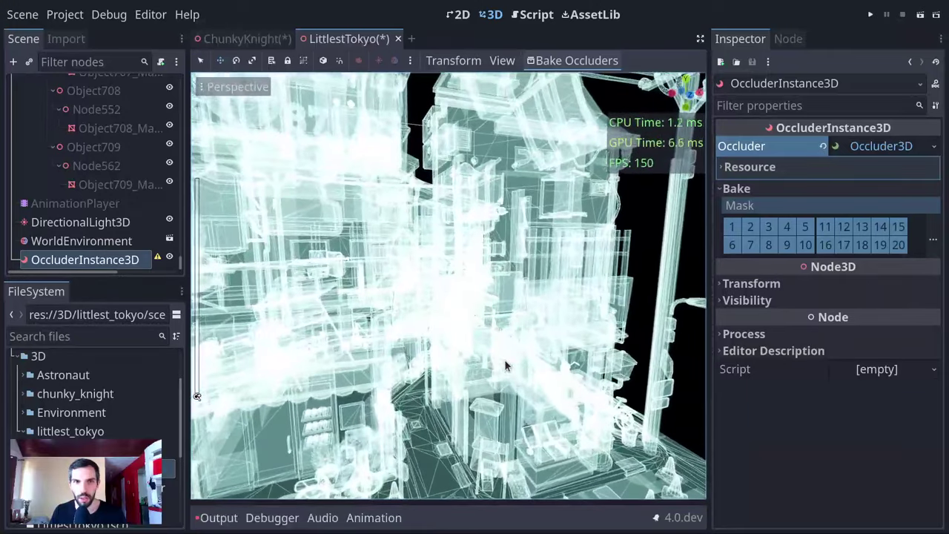
{"action": "scroll", "coordinate": [592, 465], "scroll_direction": "down", "scroll_amount": 5}
- Select Object709, AnimationPlayer, then the scene root, close the animation timeline, and orbit the overdraw view
{"action": "left_click", "coordinate": [71, 146]}
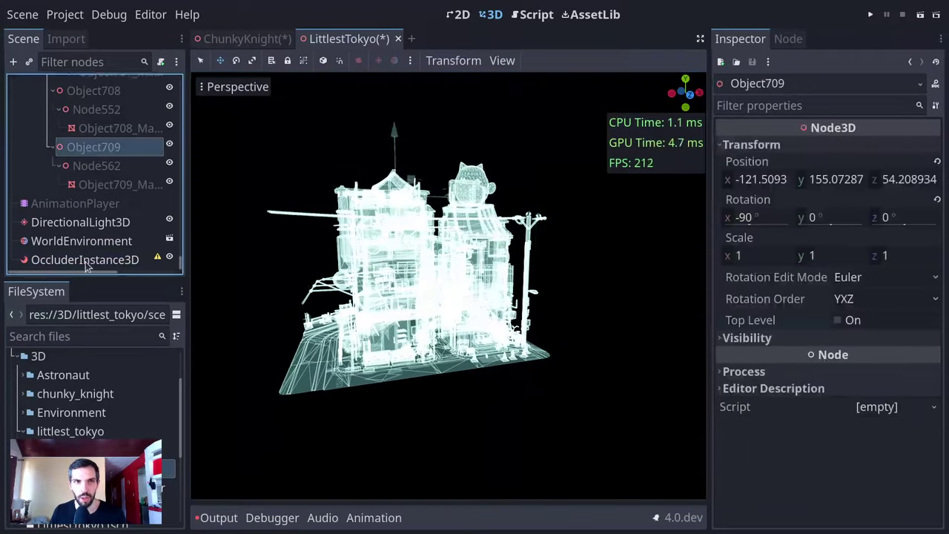
{"action": "left_click", "coordinate": [96, 204]}
{"action": "scroll", "coordinate": [104, 104], "scroll_direction": "up", "scroll_amount": 10}
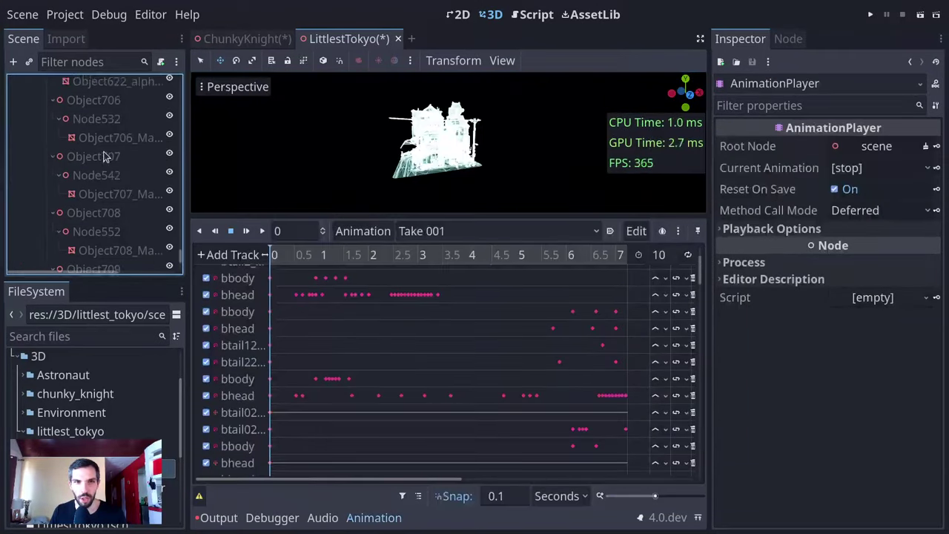
{"action": "scroll", "coordinate": [113, 119], "scroll_direction": "up", "scroll_amount": 4}
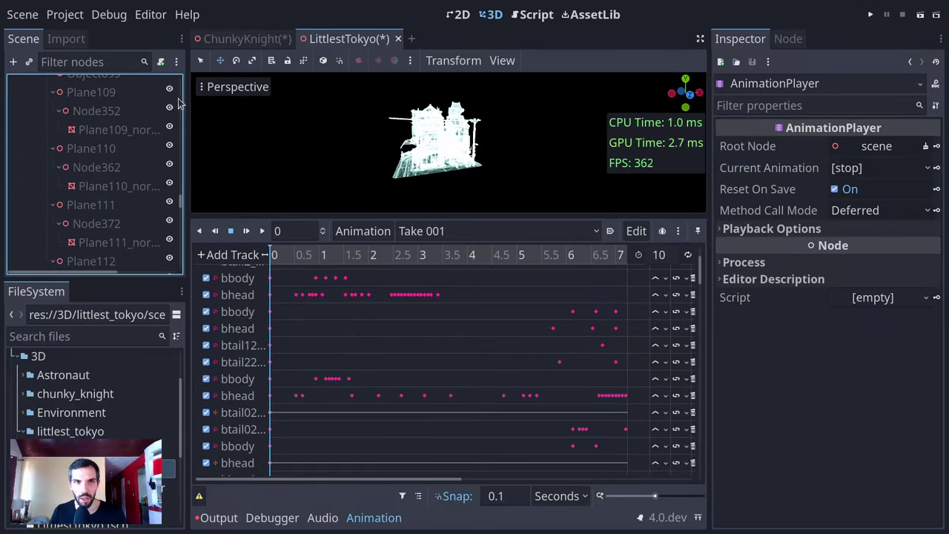
{"action": "left_click_drag", "start_coordinate": [178, 196], "coordinate": [100, 67]}
{"action": "left_click", "coordinate": [45, 85]}
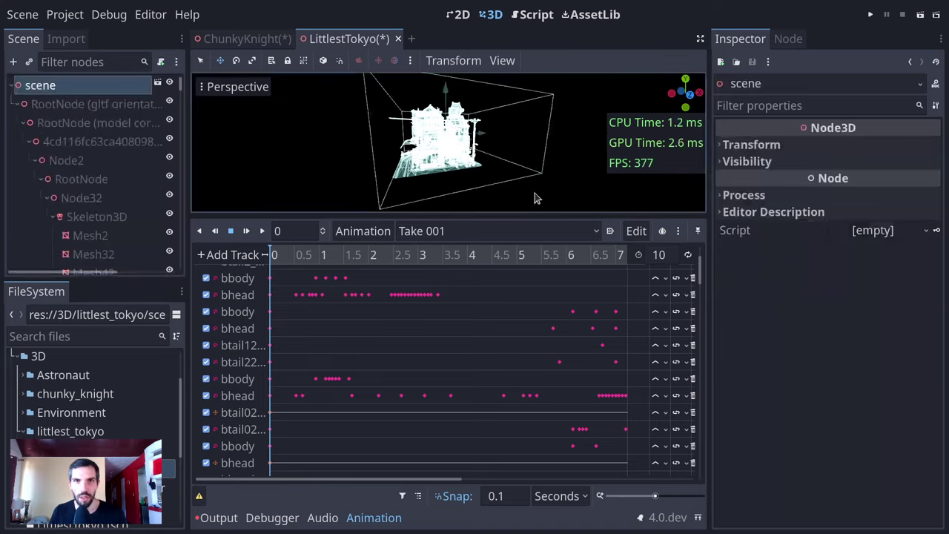
{"action": "left_click", "coordinate": [371, 521]}
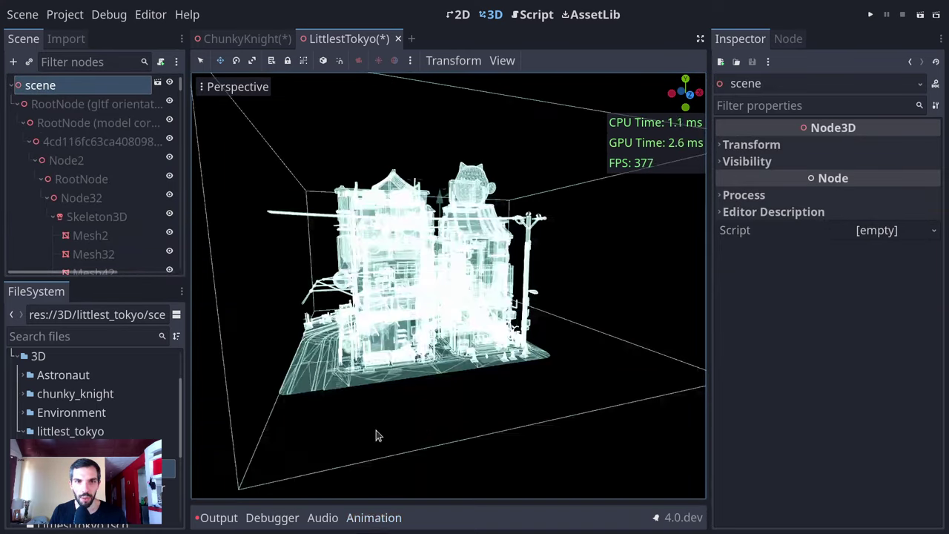
{"action": "scroll", "coordinate": [404, 220], "scroll_direction": "up", "scroll_amount": 5}
{"action": "middle_click_drag", "start_coordinate": [433, 243], "coordinate": [337, 70]}
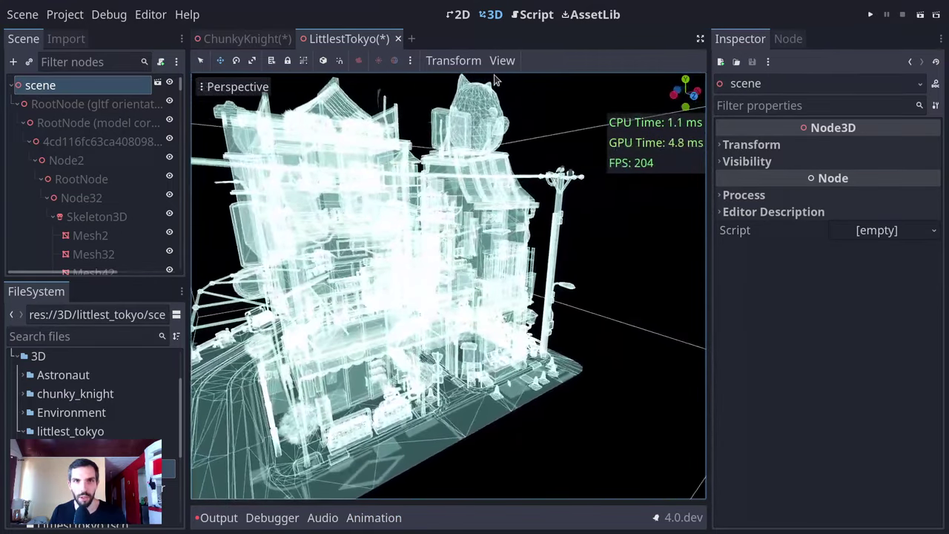
{"action": "scroll", "coordinate": [471, 256], "scroll_direction": "down", "scroll_amount": 5}
{"action": "middle_click_drag", "start_coordinate": [470, 256], "coordinate": [267, 348]}
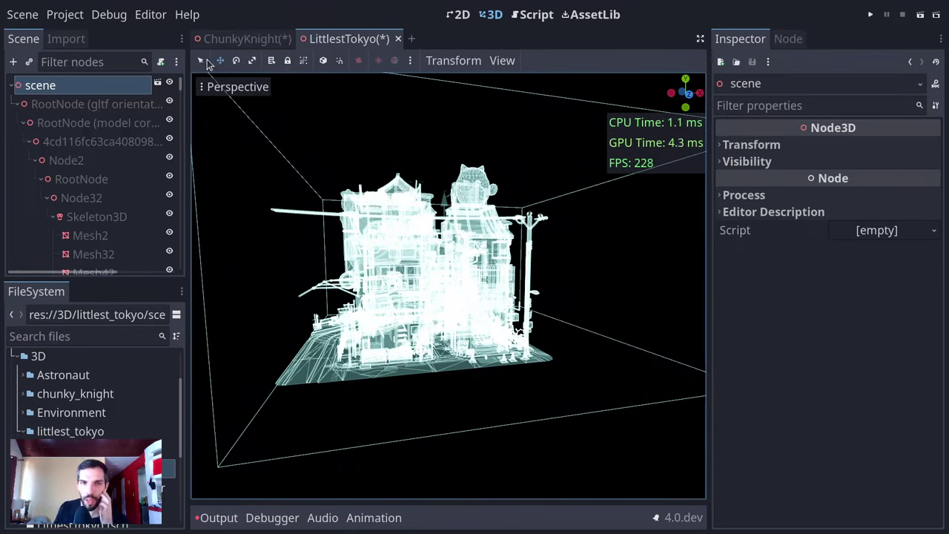
- Return to Display Normal, fly around the building, then switch to Q selection mode and clear the selection
{"action": "left_click", "coordinate": [244, 87]}
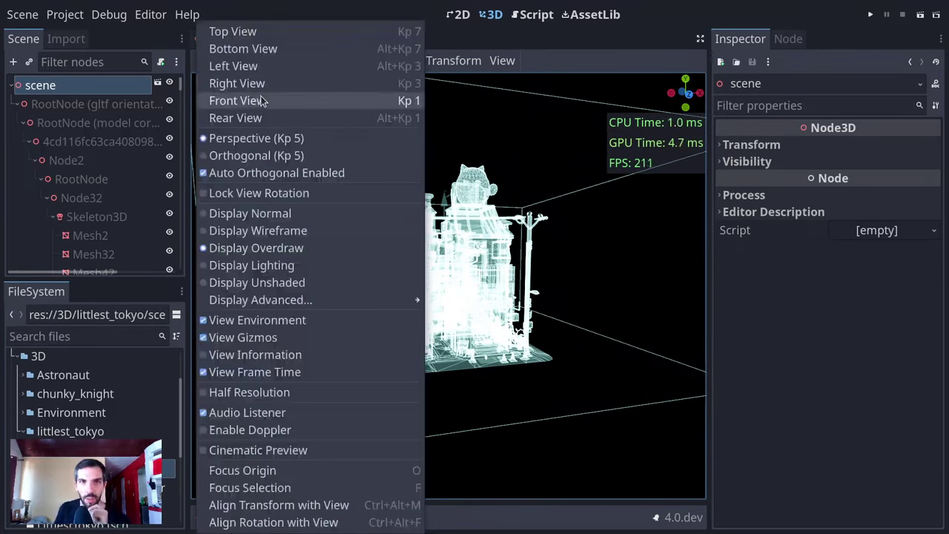
{"action": "left_click", "coordinate": [316, 220]}
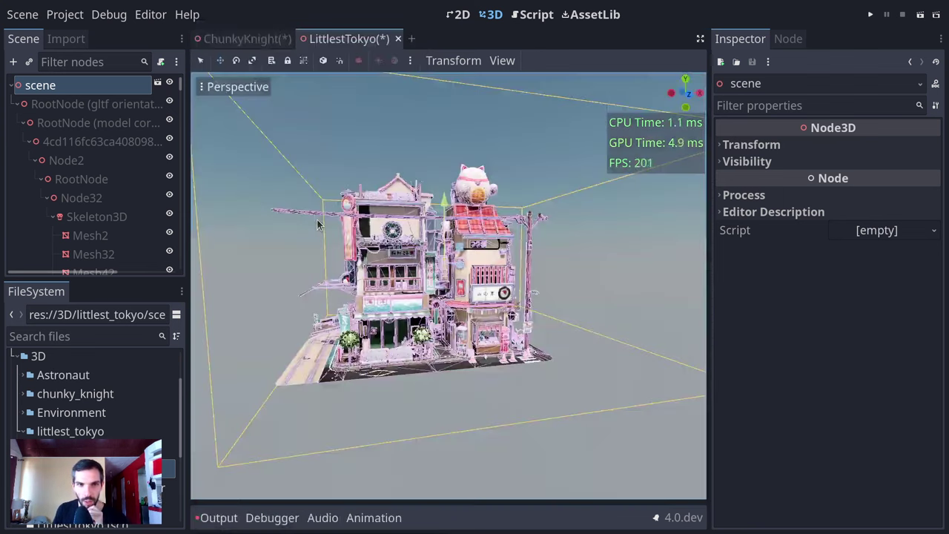
{"action": "key", "text": "w"}
{"action": "right_click_drag", "start_coordinate": [266, 346], "coordinate": [250, 371]}
{"action": "key", "text": "s"}
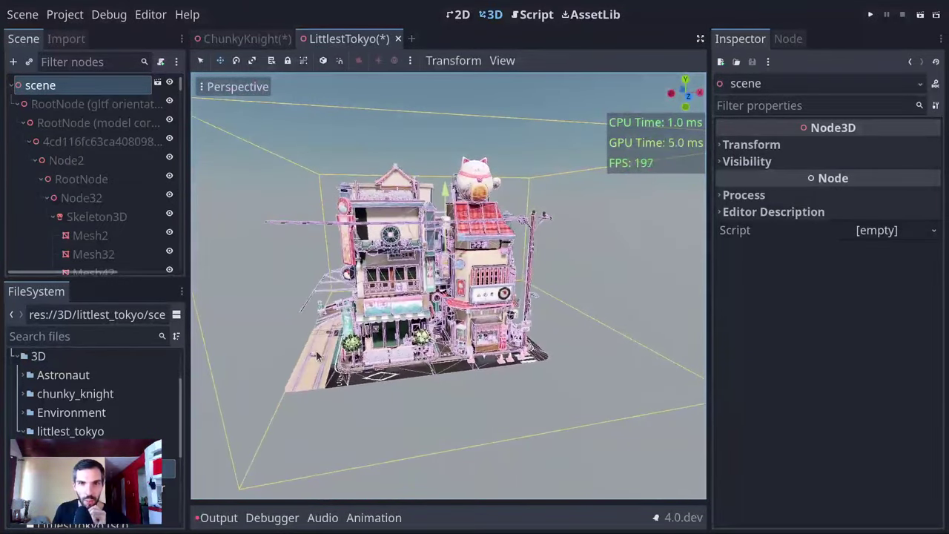
{"action": "middle_click_drag", "start_coordinate": [317, 350], "coordinate": [350, 345]}
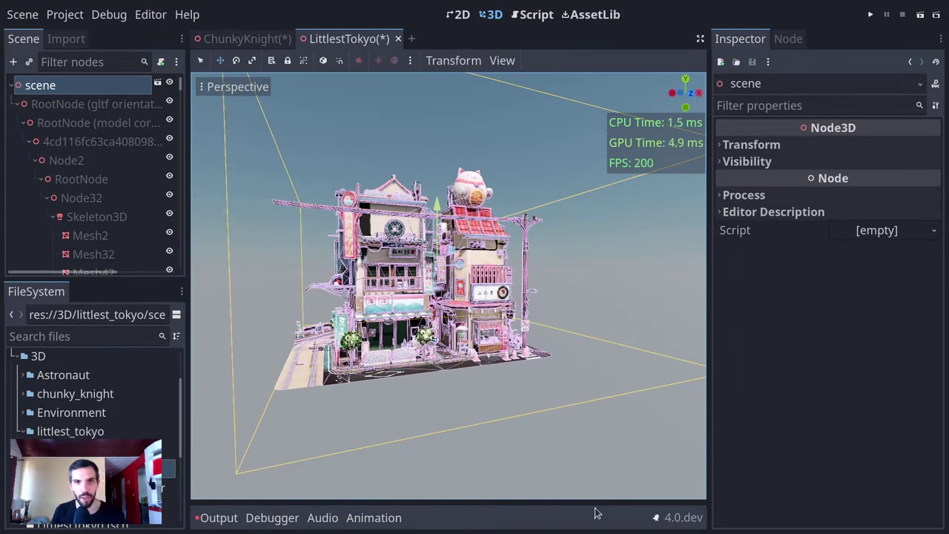
{"action": "key", "text": "q"}
{"action": "left_click", "coordinate": [600, 477]}
{"action": "middle_click_drag", "start_coordinate": [586, 458], "coordinate": [508, 386]}
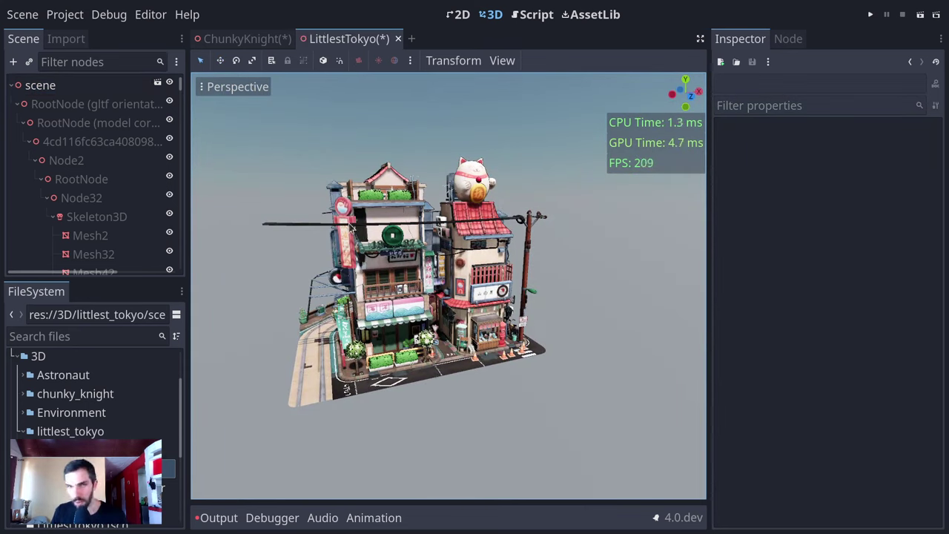
- Collapse RootNode and add an OccluderInstance3D as a child of the scene root
{"action": "left_click", "coordinate": [12, 86]}
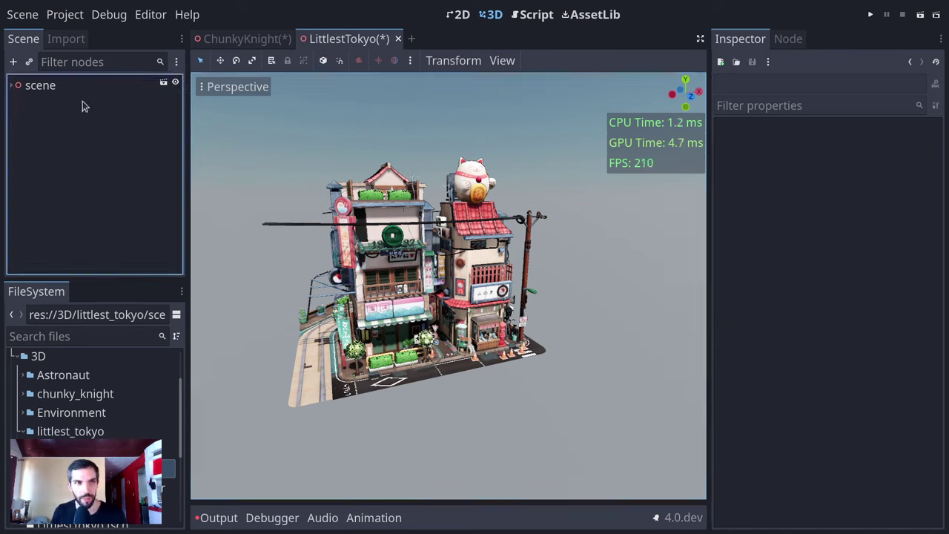
{"action": "left_click", "coordinate": [12, 86]}
{"action": "left_click", "coordinate": [17, 102]}
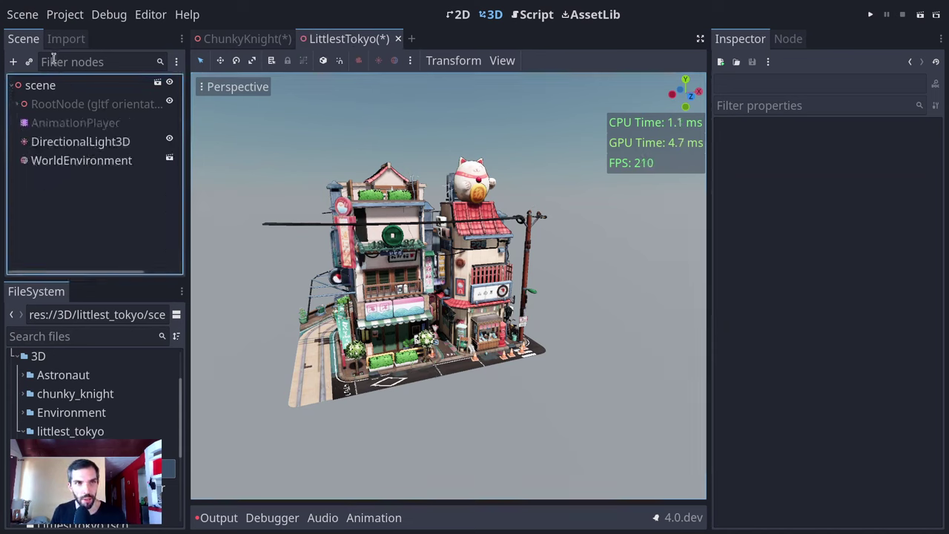
{"action": "left_click", "coordinate": [43, 89]}
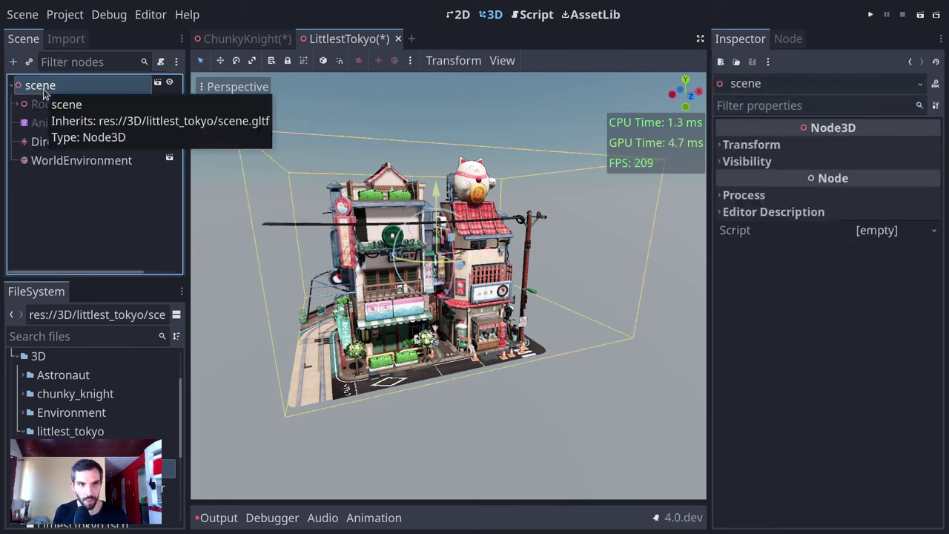
{"action": "key", "text": "ctrl+a"}
{"action": "key", "text": "Return"}
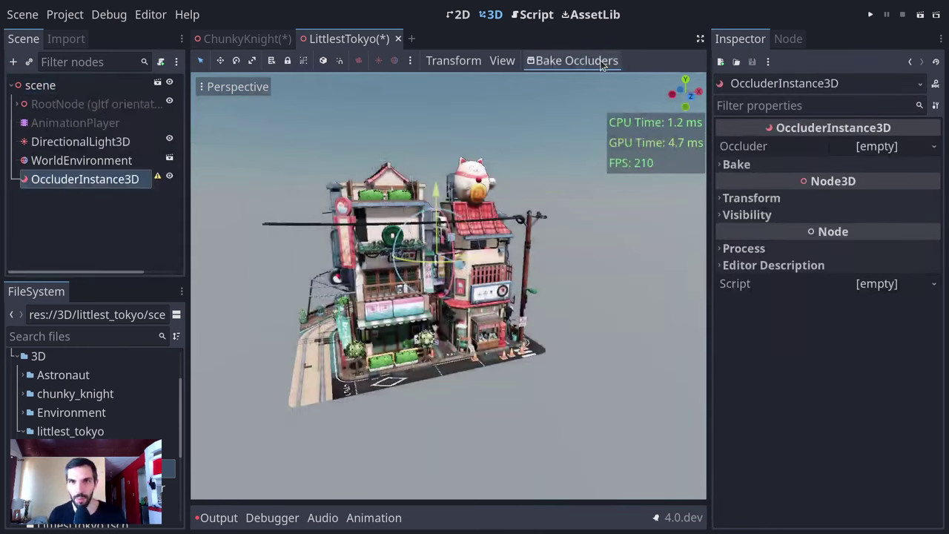
- Assign a New Occluder3D resource to the Occluder property and expand its details
{"action": "left_click", "coordinate": [871, 148]}
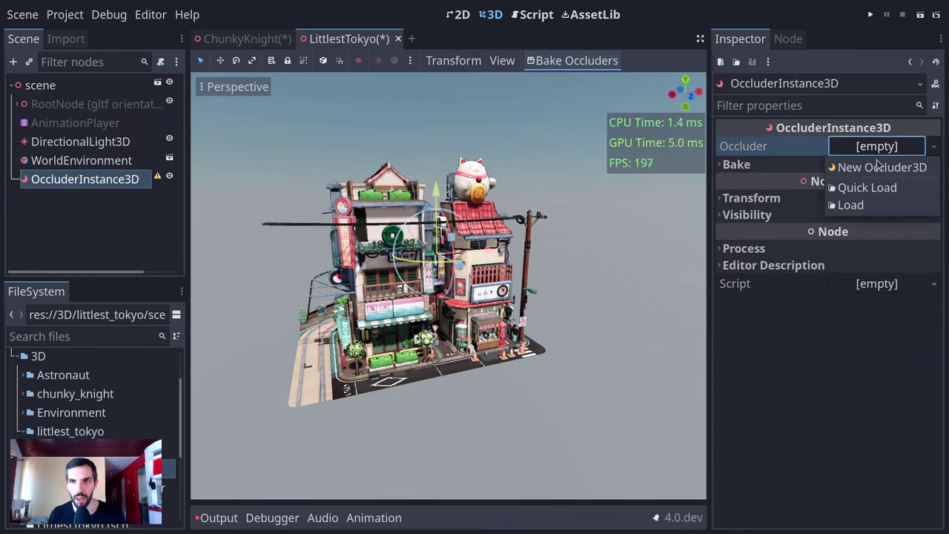
{"action": "left_click", "coordinate": [879, 165]}
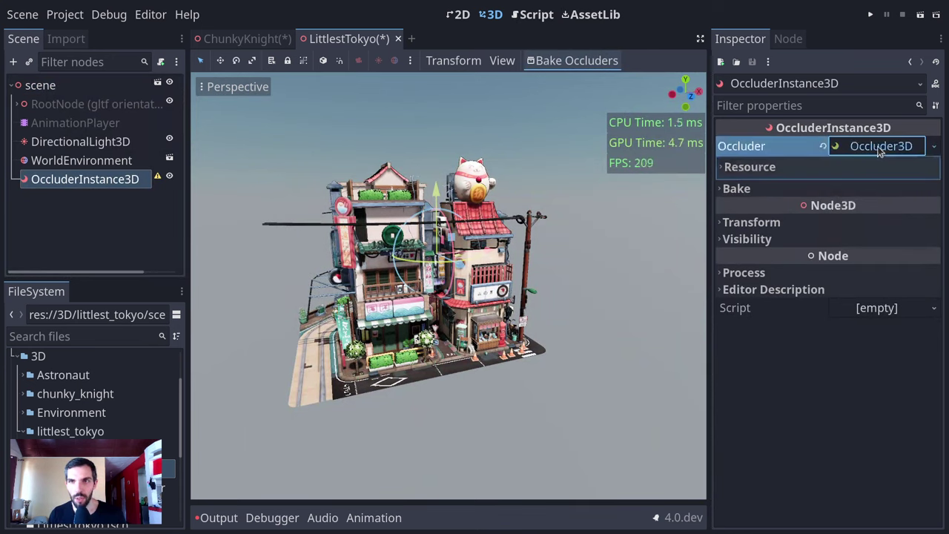
{"action": "right_click", "coordinate": [879, 150]}
{"action": "left_click", "coordinate": [788, 166]}
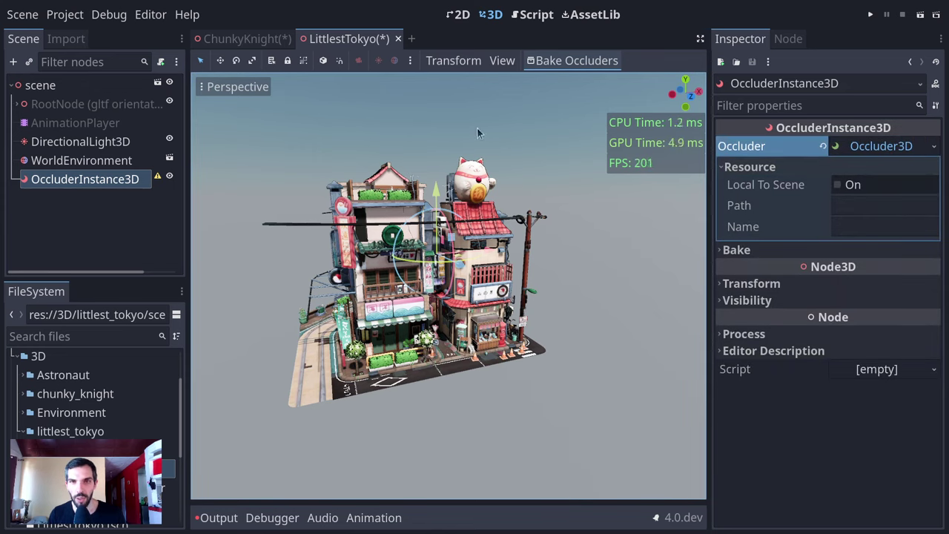
- Orbit around the building, deselect the occluder, and reselect the scene root
{"action": "middle_click_drag", "start_coordinate": [508, 383], "coordinate": [635, 315]}
{"action": "scroll", "coordinate": [585, 295], "scroll_direction": "up", "scroll_amount": 3}
{"action": "scroll", "coordinate": [612, 335], "scroll_direction": "down", "scroll_amount": 4}
{"action": "left_click", "coordinate": [625, 322]}
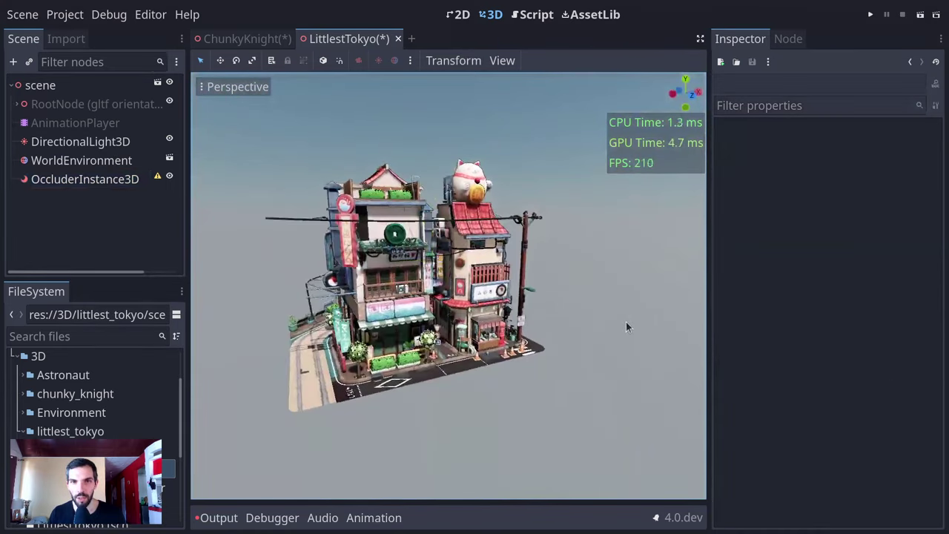
{"action": "left_click", "coordinate": [83, 160]}
{"action": "left_click", "coordinate": [85, 85]}
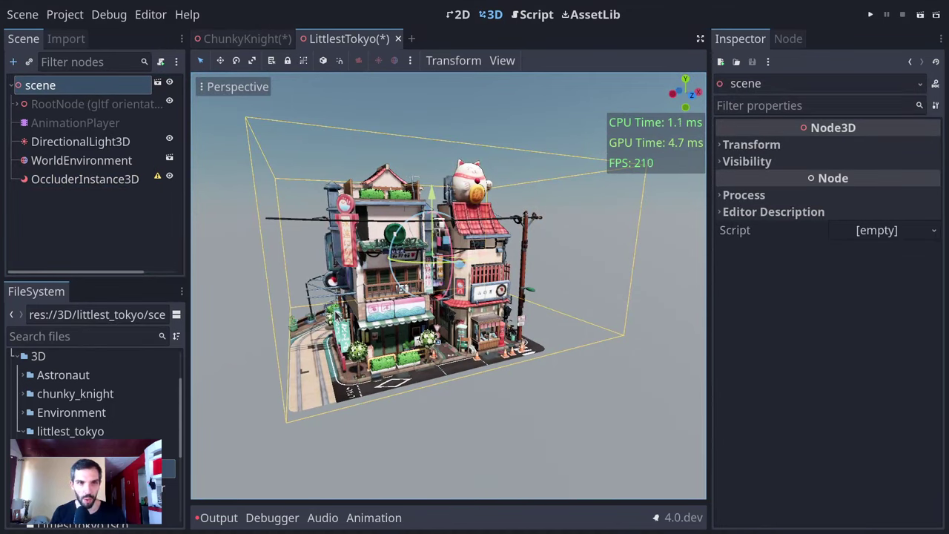
- Search Create New Node for 'portal', then 'roomma', find no matches, and cancel the dialog
{"action": "key", "text": "ctrl+a"}
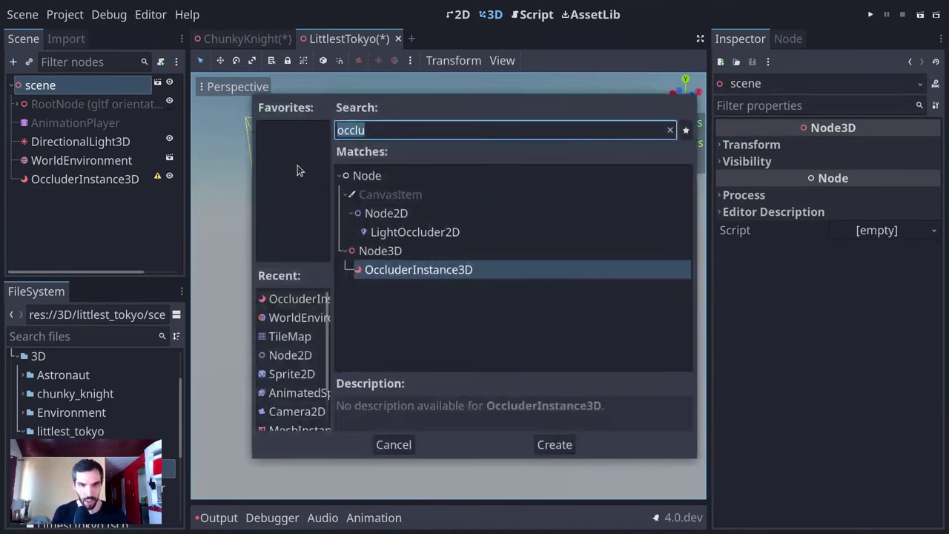
{"action": "type", "text": "portal"}
{"action": "key", "text": "ctrl+a"}
{"action": "key", "text": "BackSpace"}
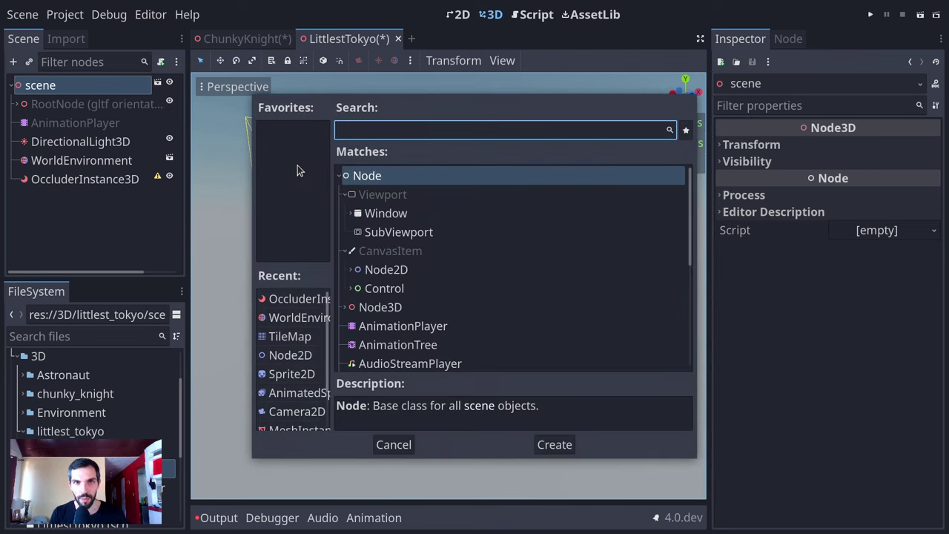
{"action": "type", "text": "rpoo"}
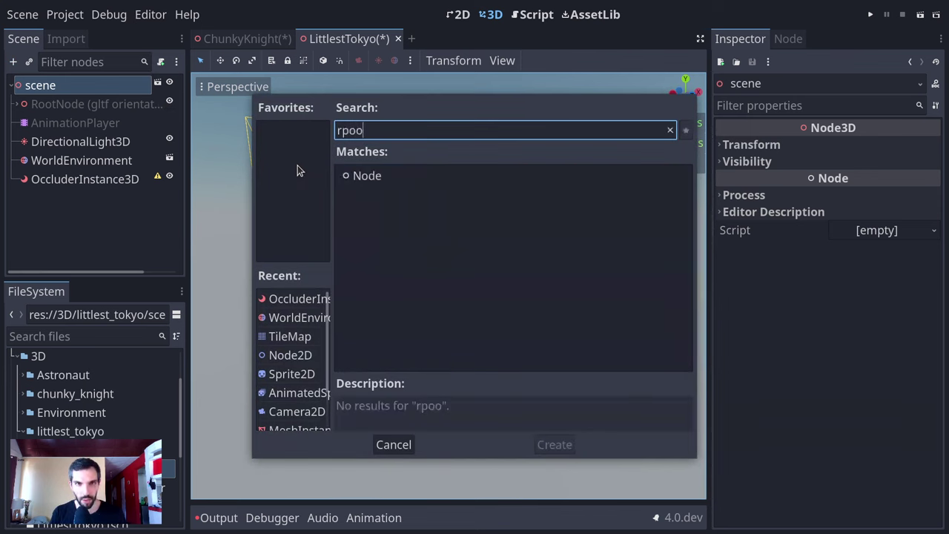
{"action": "key", "text": "BackSpace"}
{"action": "key", "text": "BackSpace"}
{"action": "key", "text": "BackSpace"}
{"action": "type", "text": "oomma"}
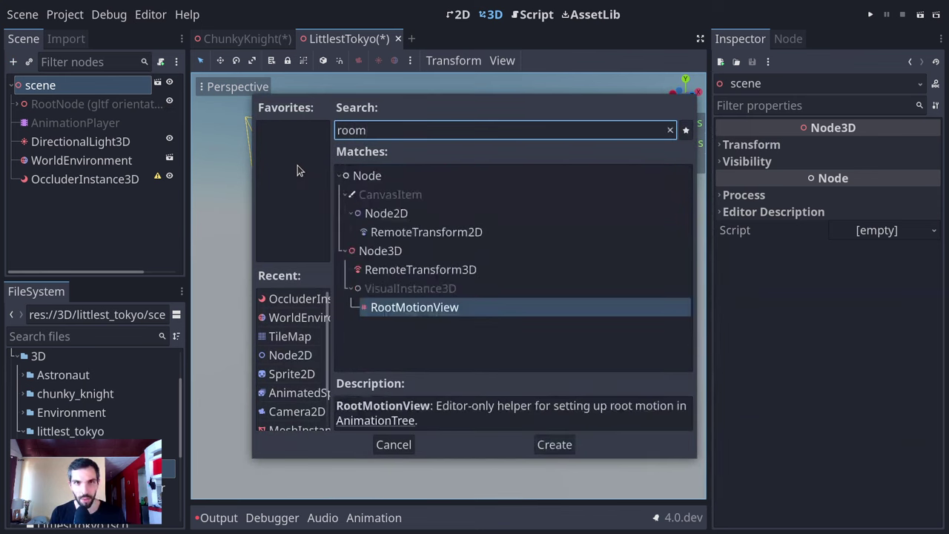
{"action": "key", "text": "BackSpace"}
{"action": "key", "text": "BackSpace"}
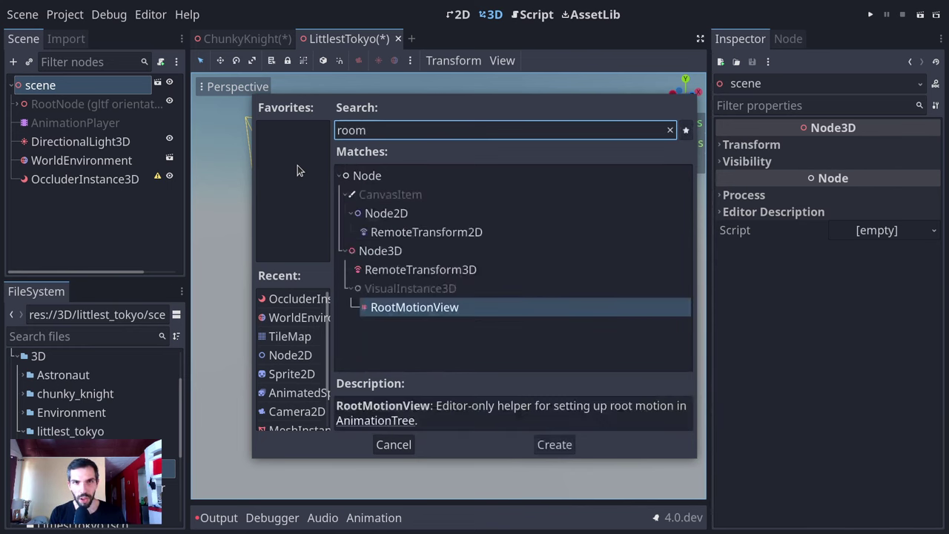
{"action": "key", "text": "Escape"}
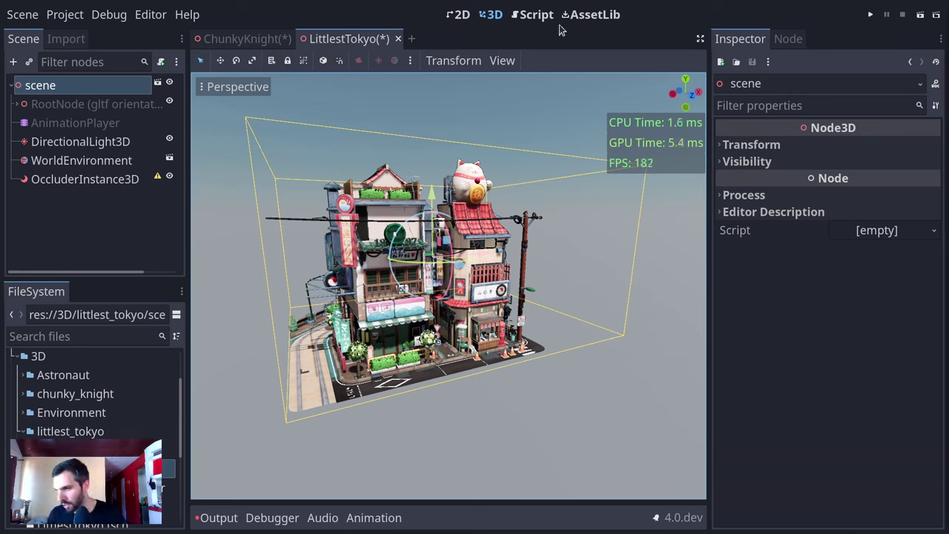
- Search Project Settings for 'occ' and tick Rendering > Occlusion Culling > Use Occlusion Culling
{"action": "left_click", "coordinate": [80, 16]}
{"action": "left_click", "coordinate": [84, 37]}
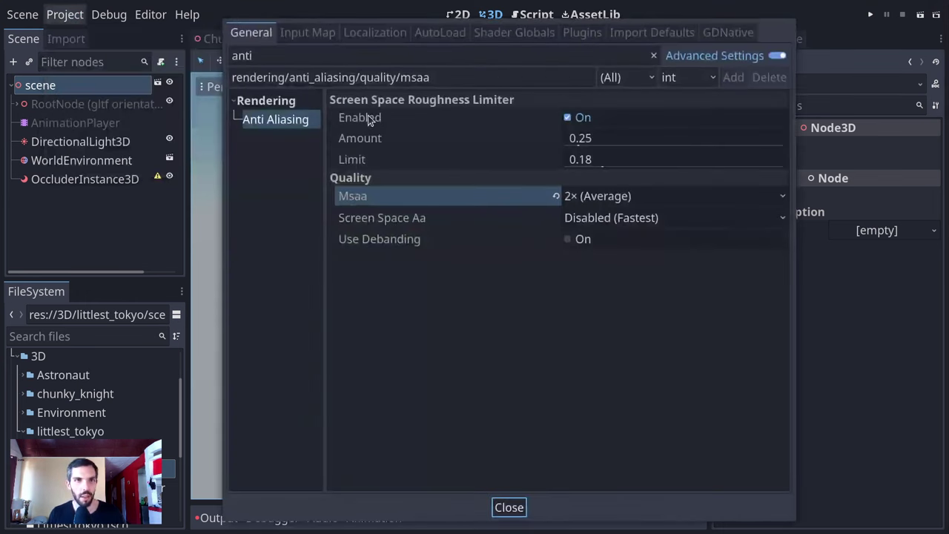
{"action": "left_click", "coordinate": [358, 57]}
{"action": "type", "text": "occ"}
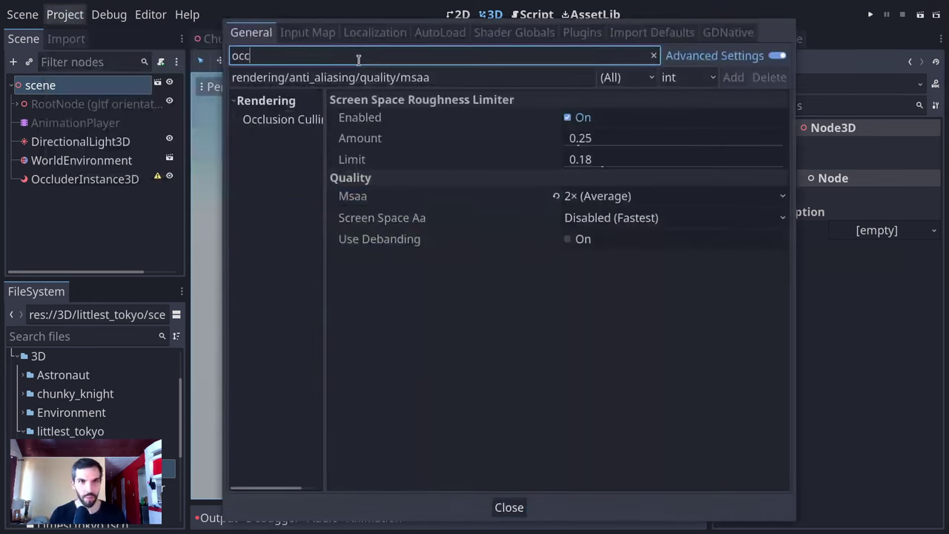
{"action": "left_click", "coordinate": [289, 123]}
{"action": "left_click_drag", "start_coordinate": [513, 215], "coordinate": [746, 316], "text": "alt"}
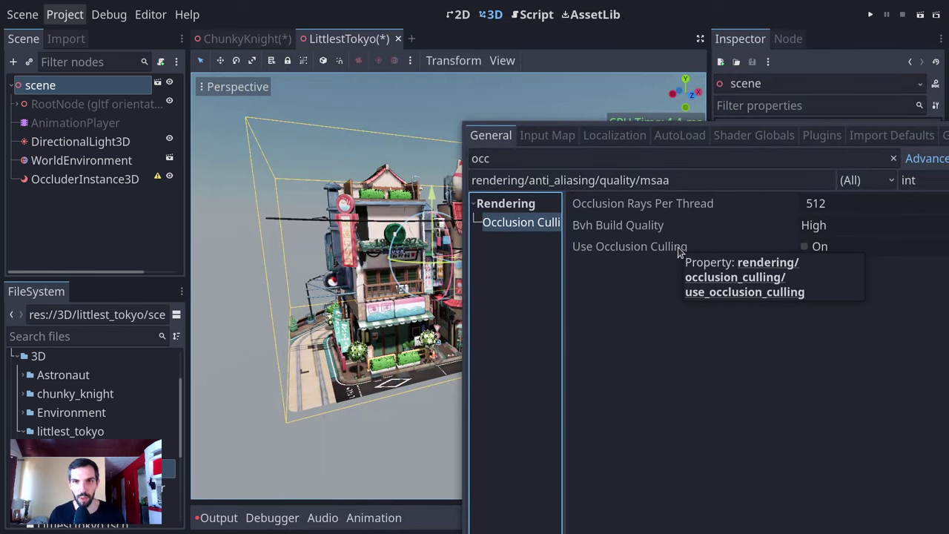
{"action": "left_click", "coordinate": [812, 251]}
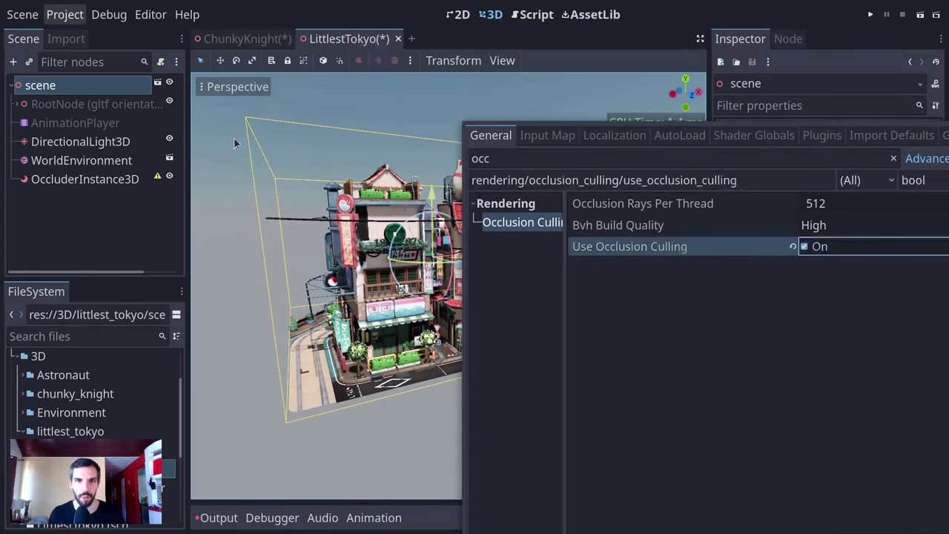
{"action": "key", "text": "Escape"}
{"action": "left_click", "coordinate": [237, 87]}
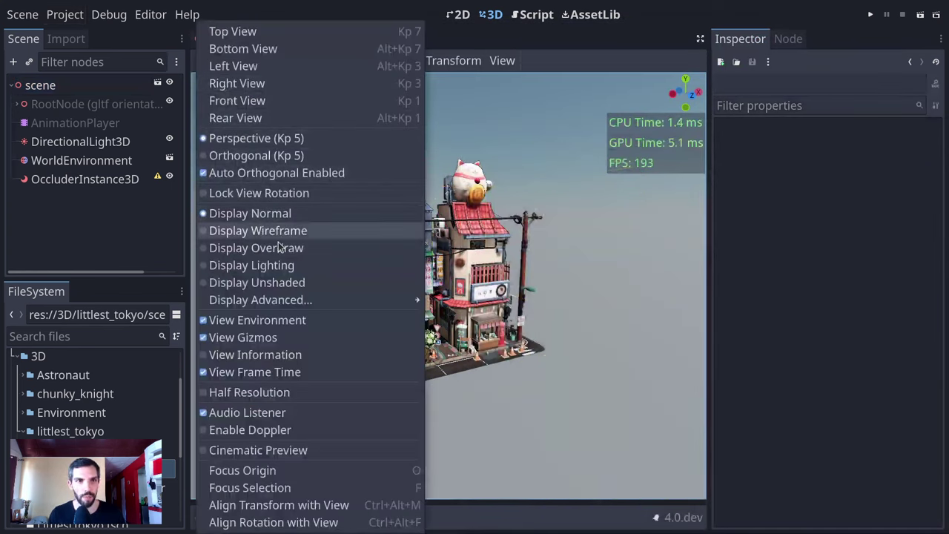
- Show the model in Display Overdraw, orbit, and snap to the right orthogonal view (Kp3)
{"action": "left_click", "coordinate": [267, 247]}
{"action": "middle_click_drag", "start_coordinate": [513, 310], "coordinate": [445, 328]}
{"action": "scroll", "coordinate": [449, 329], "scroll_direction": "up", "scroll_amount": 5}
{"action": "key", "text": "KP_3"}
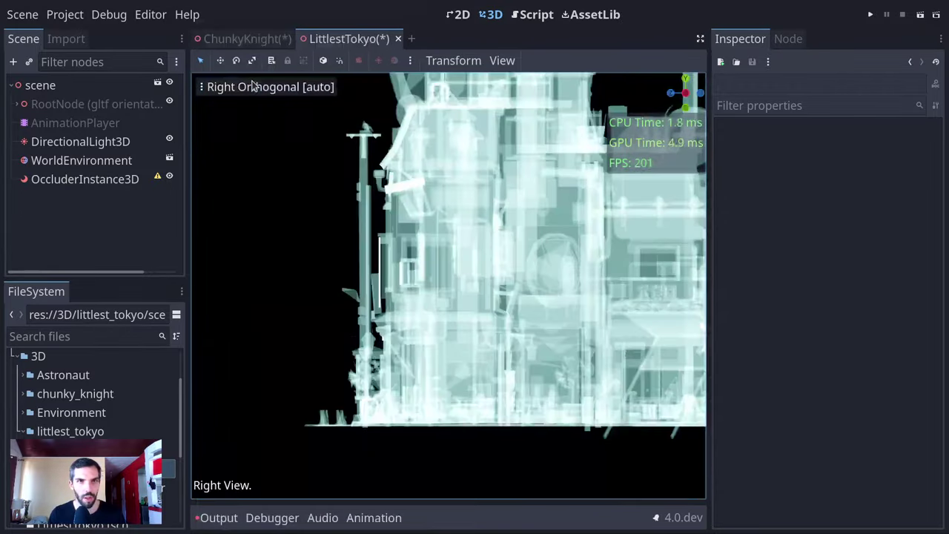
- Switch to Display Wireframe and orbit the model to a front-left perspective
{"action": "left_click", "coordinate": [255, 86]}
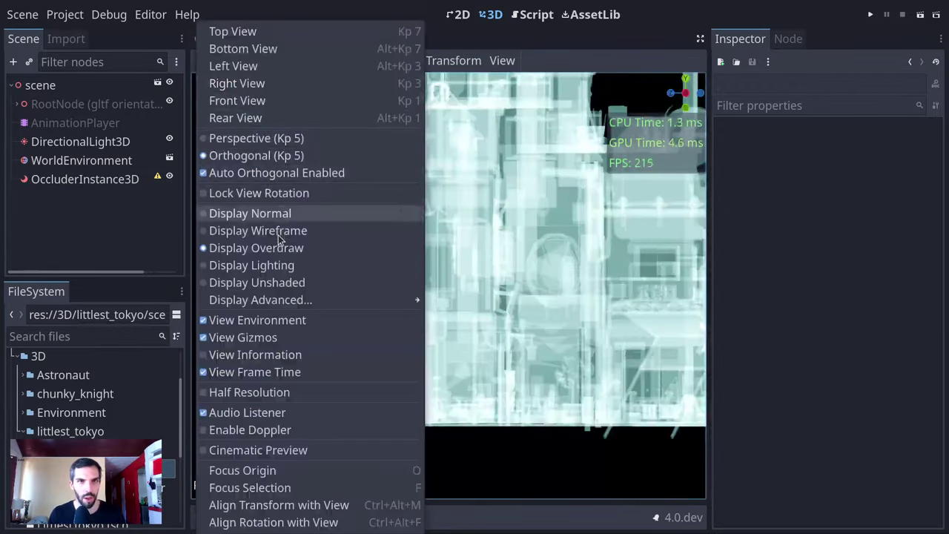
{"action": "left_click", "coordinate": [282, 212]}
{"action": "middle_click_drag", "start_coordinate": [282, 212], "coordinate": [333, 222]}
{"action": "scroll", "coordinate": [448, 285], "scroll_direction": "down", "scroll_amount": 3}
{"action": "middle_click_drag", "start_coordinate": [448, 285], "coordinate": [430, 334]}
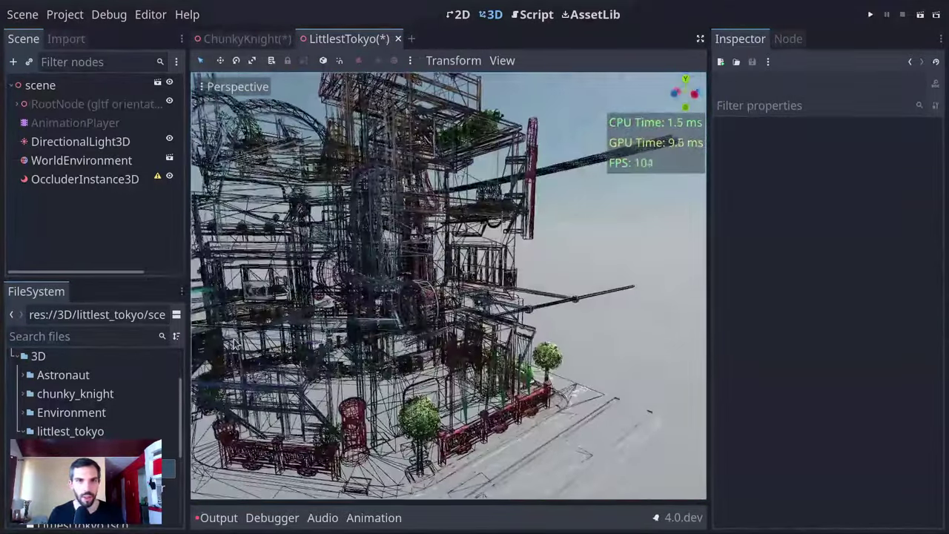
{"action": "middle_click_drag", "start_coordinate": [333, 319], "coordinate": [192, 293]}
{"action": "scroll", "coordinate": [222, 295], "scroll_direction": "down", "scroll_amount": 8}
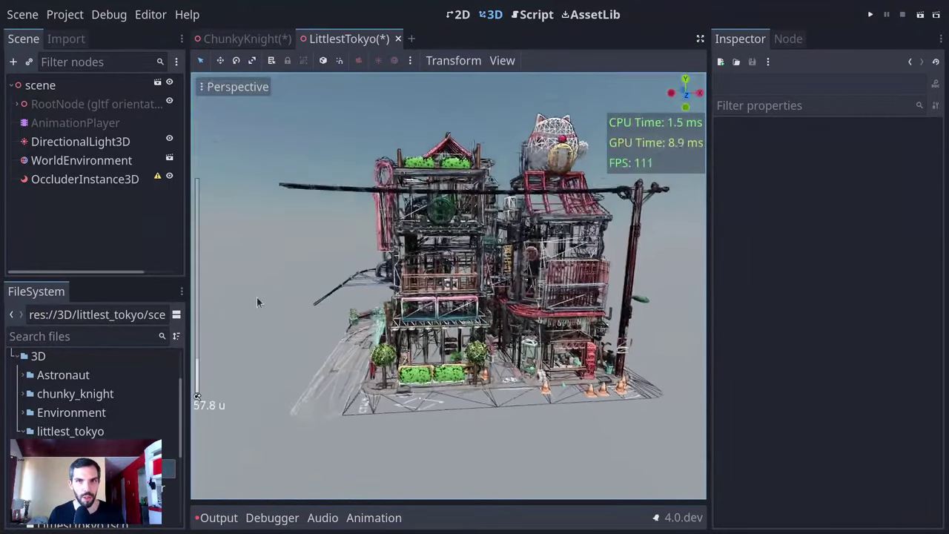
{"action": "scroll", "coordinate": [308, 292], "scroll_direction": "up", "scroll_amount": 5}
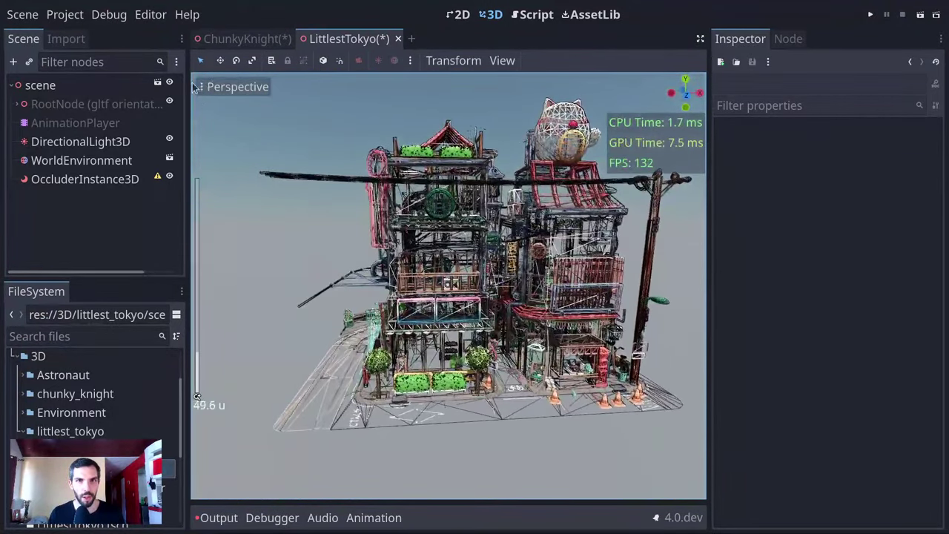
- Return to Display Normal and show the OccluderInstance3D's Occluder3D properties
{"action": "left_click", "coordinate": [223, 91]}
{"action": "left_click", "coordinate": [252, 212]}
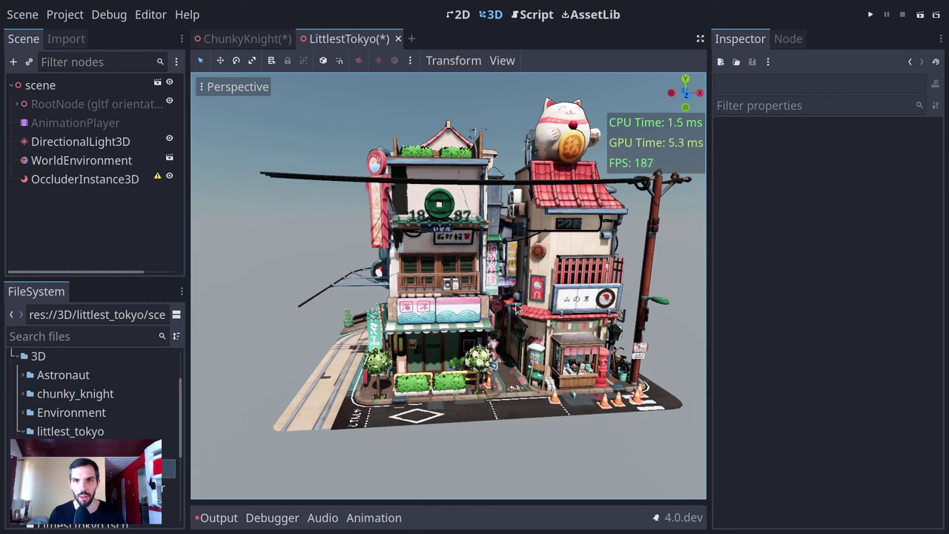
{"action": "left_click", "coordinate": [73, 183]}
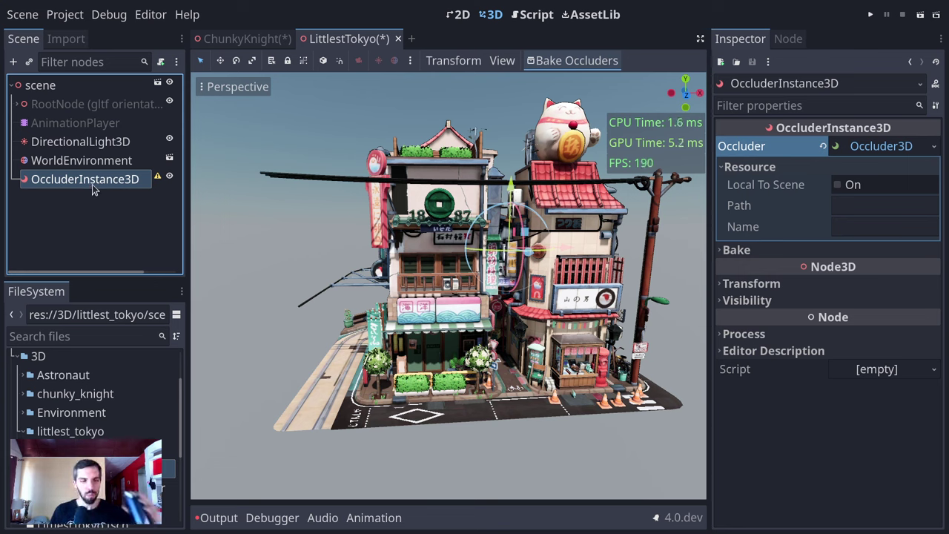
- Verify Use Occlusion Culling is still On in Project Settings, then close it and focus the FileSystem filter
{"action": "left_click", "coordinate": [64, 14]}
{"action": "left_click", "coordinate": [74, 36]}
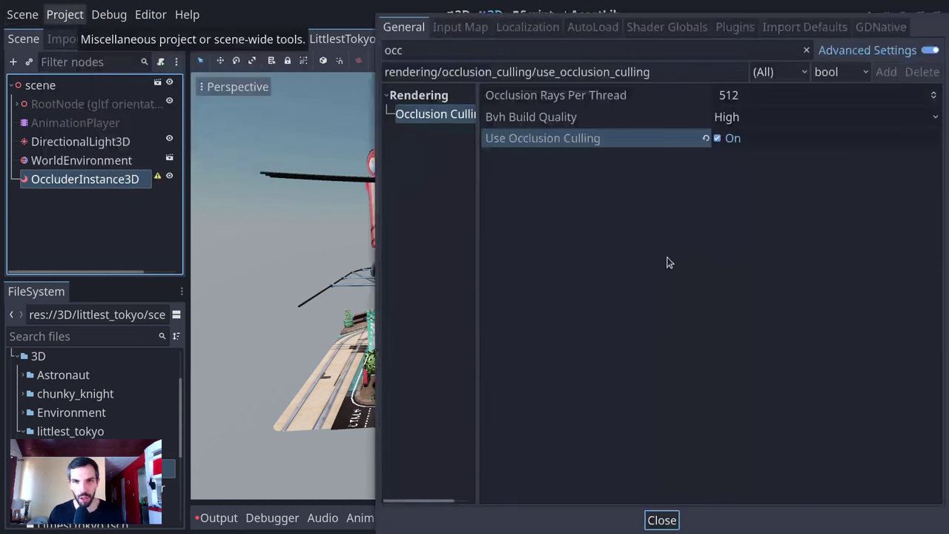
{"action": "left_click", "coordinate": [735, 139]}
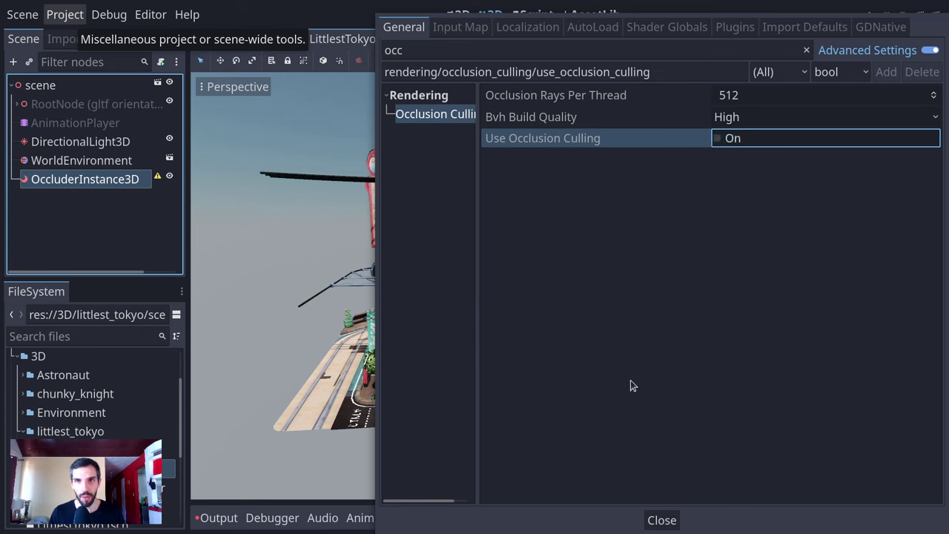
{"action": "key", "text": "Escape"}
{"action": "left_click", "coordinate": [81, 336]}
- Filter files by 'anti', then tick Sky shaders and Culling and 3D performance in the Emacs checklist
{"action": "type", "text": "anti"}
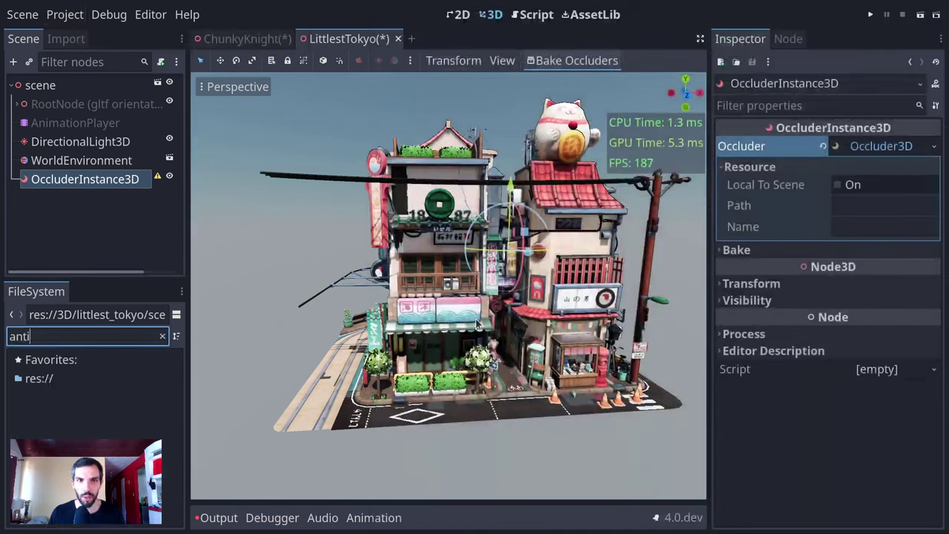
{"action": "key", "text": "alt+Tab"}
{"action": "key", "text": "alt+Tab"}
{"action": "key", "text": "alt+Tab"}
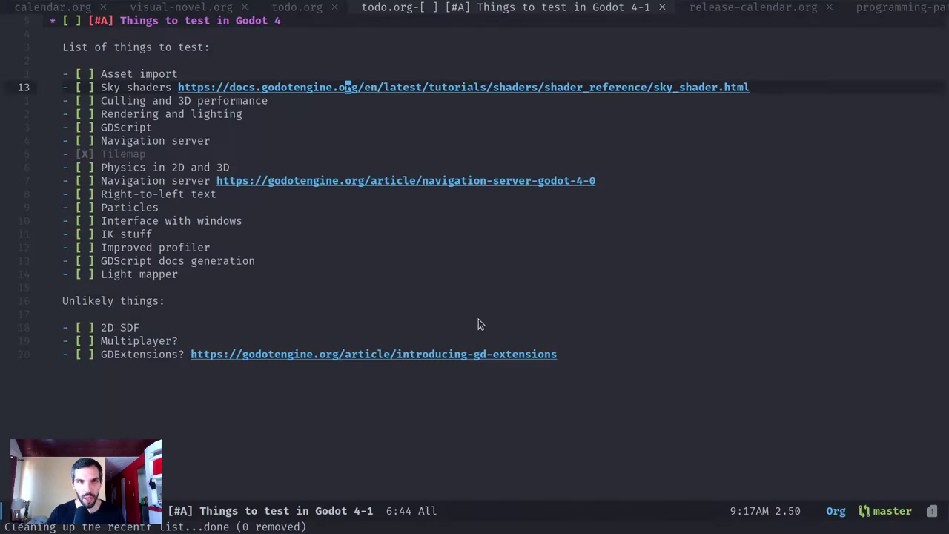
{"action": "left_click", "coordinate": [85, 87]}
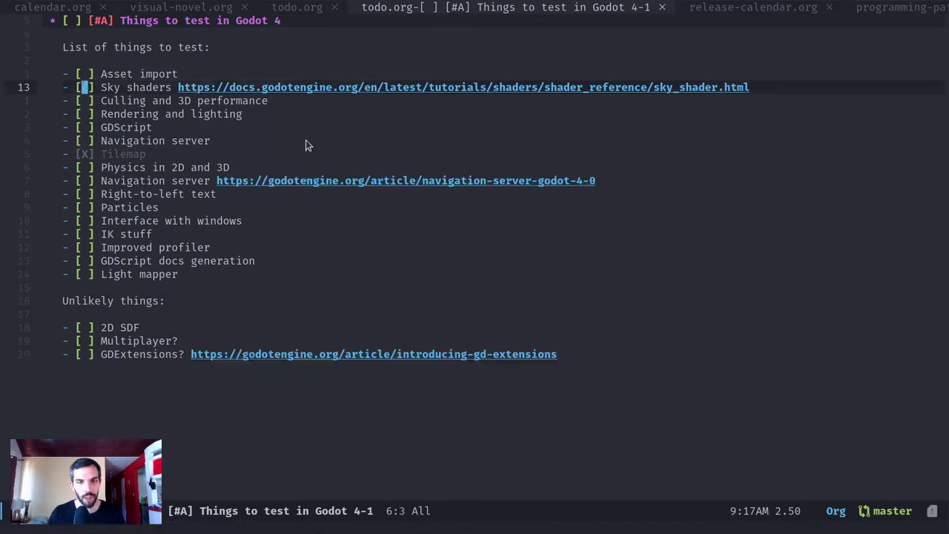
{"action": "type", "text": "-"}
{"action": "type", "text": "X"}
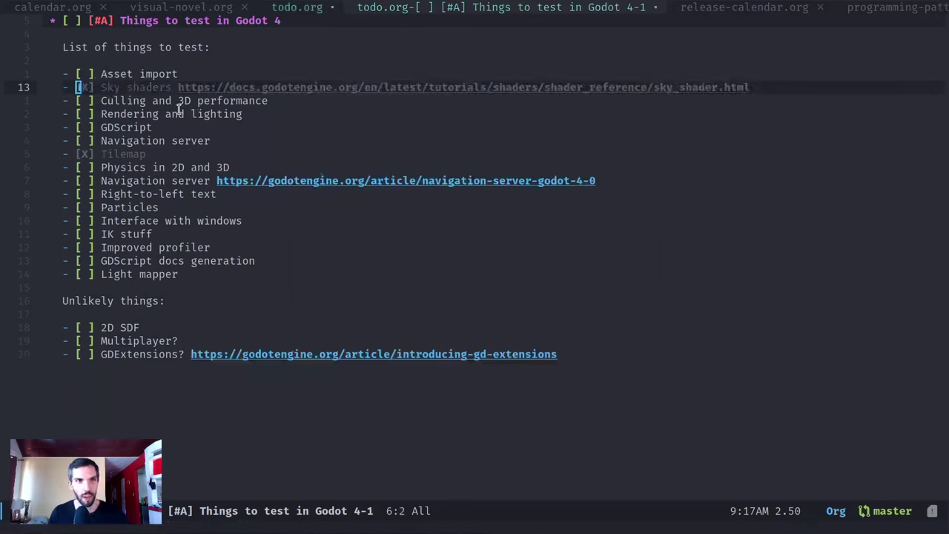
{"action": "type", "text": "j"}
{"action": "key", "text": "ctrl+c"}
{"action": "key", "text": "ctrl+c"}
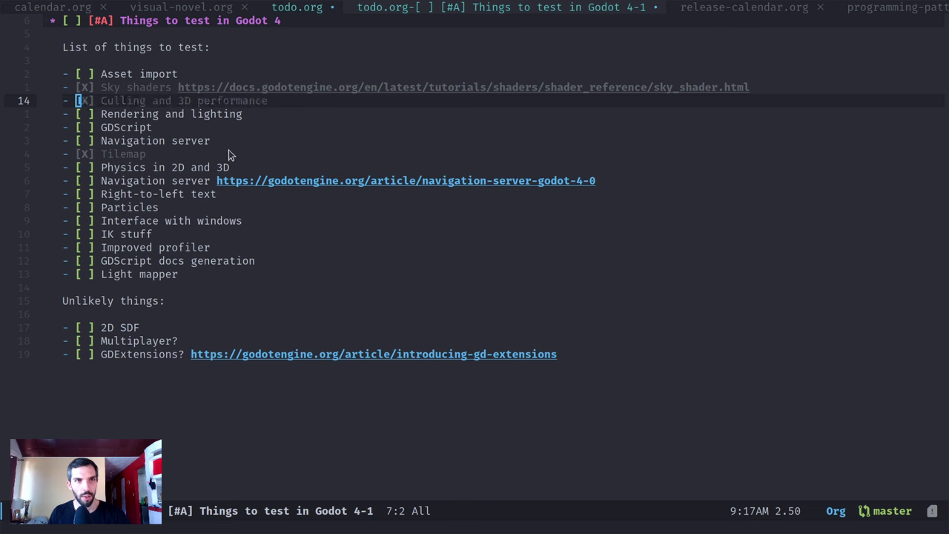
{"action": "key", "text": "j"}
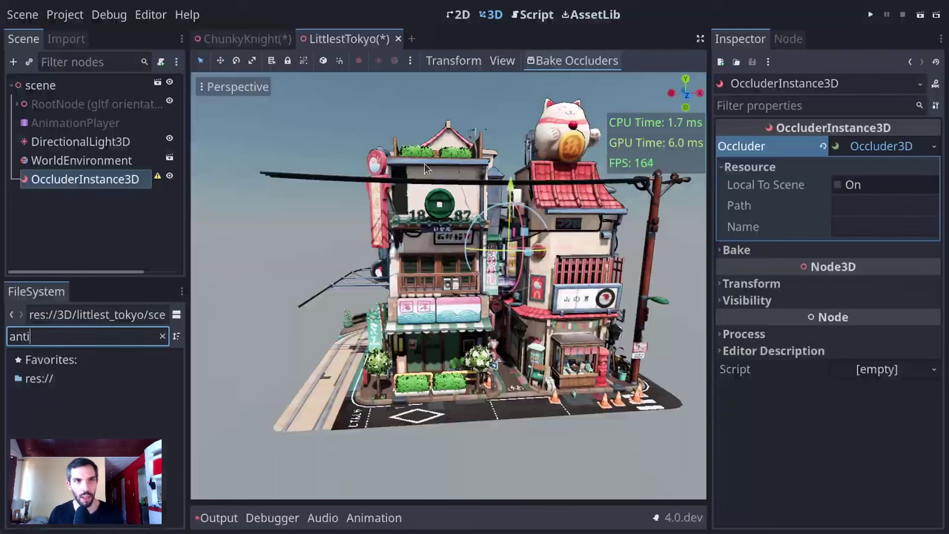
- Back in Godot, select WorldEnvironment and browse its Sdfgi settings
{"action": "left_click", "coordinate": [119, 263]}
{"action": "left_click", "coordinate": [103, 160]}
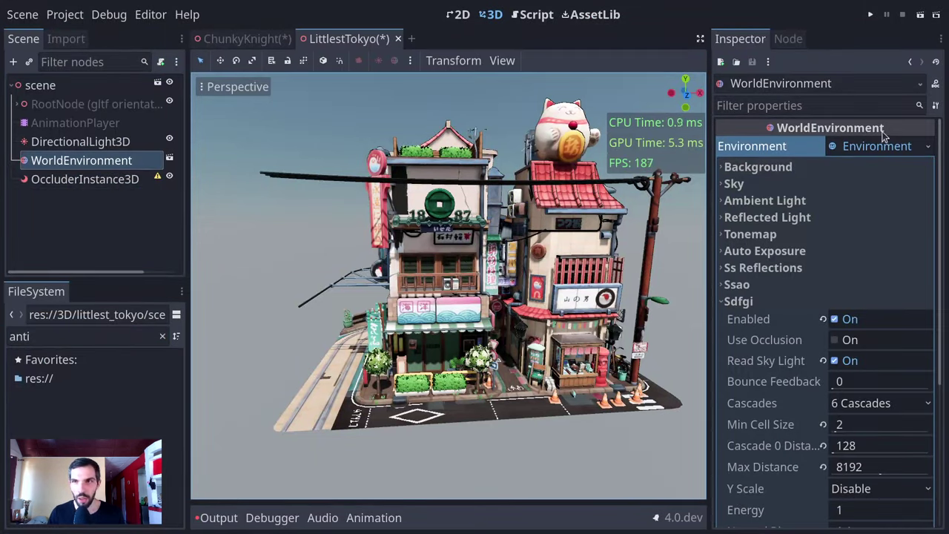
{"action": "scroll", "coordinate": [779, 200], "scroll_direction": "down", "scroll_amount": 5}
{"action": "left_click", "coordinate": [747, 154]}
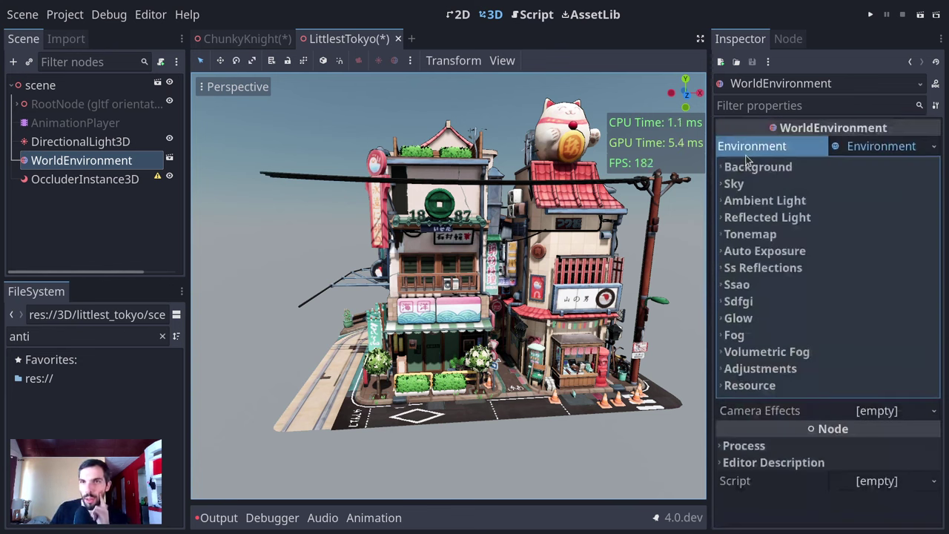
{"action": "left_click", "coordinate": [755, 301]}
{"action": "left_click", "coordinate": [763, 301]}
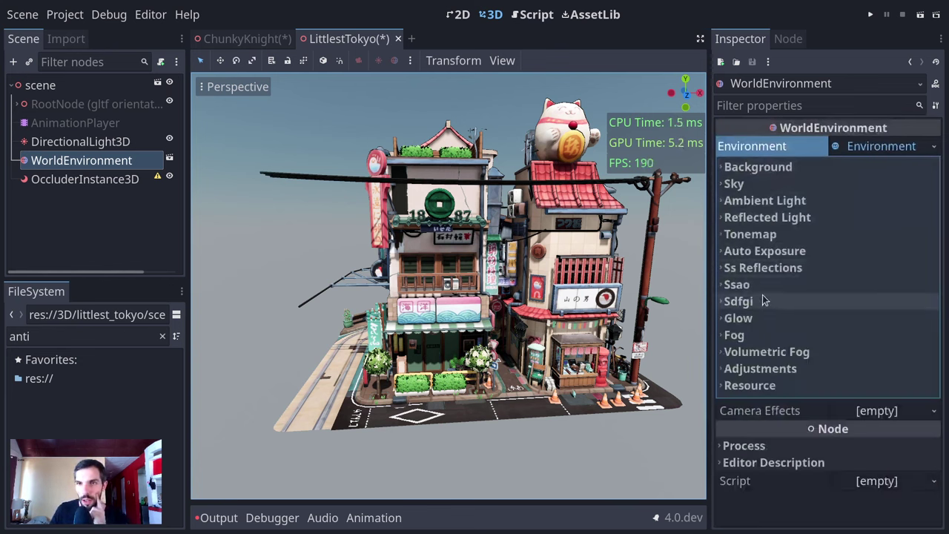
- Set the tonemap mode to ACES, comparing briefly against Linear
{"action": "left_click", "coordinate": [786, 236]}
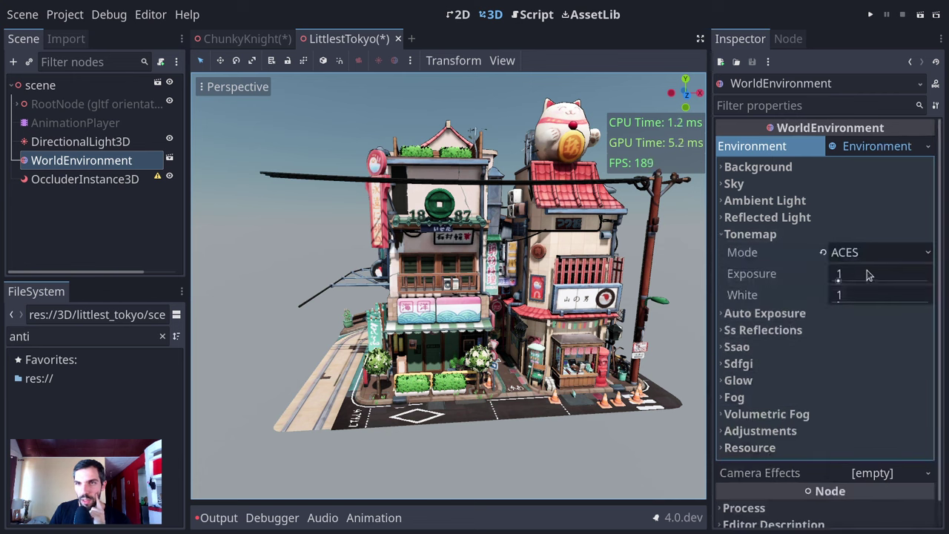
{"action": "left_click", "coordinate": [889, 253]}
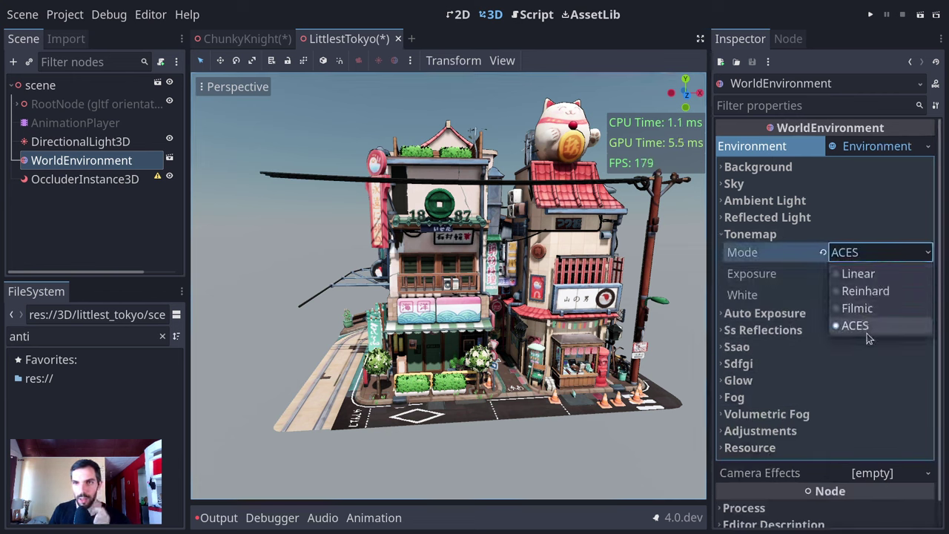
{"action": "left_click", "coordinate": [780, 272]}
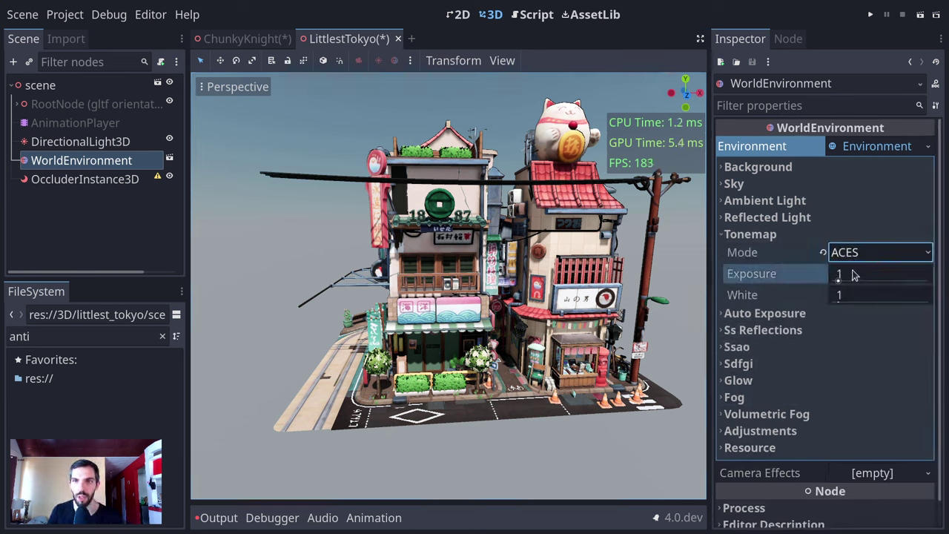
{"action": "mouse_move", "coordinate": [851, 285]}
{"action": "left_mouse_down"}
{"action": "mouse_move", "coordinate": [884, 286]}
{"action": "mouse_move", "coordinate": [850, 276]}
{"action": "left_mouse_up"}
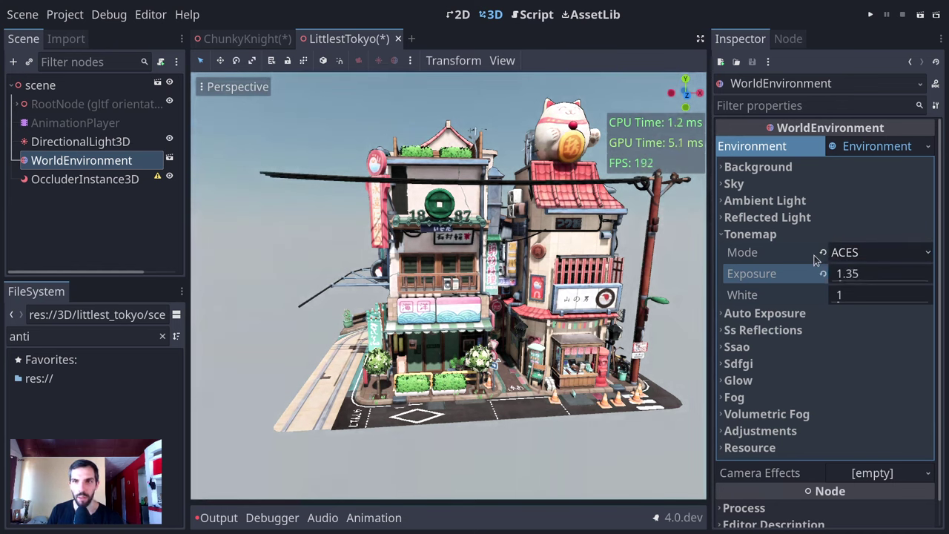
{"action": "left_click", "coordinate": [822, 253]}
{"action": "middle_click_drag", "start_coordinate": [239, 236], "coordinate": [370, 300]}
{"action": "key", "text": "ctrl+z"}
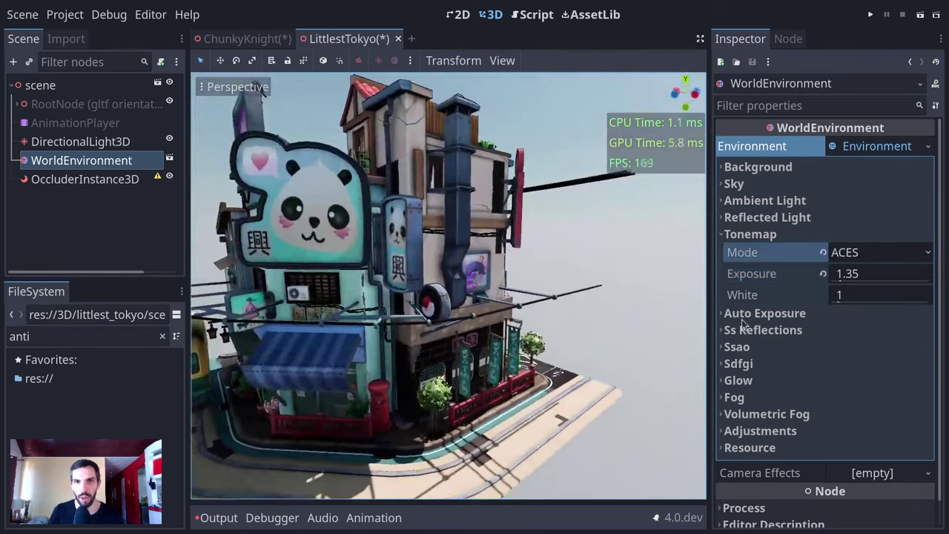
- Set tonemap exposure to 1.25 and white to 0.61, then select the directional light
{"action": "left_click_drag", "start_coordinate": [886, 282], "coordinate": [800, 295]}
{"action": "middle_click_drag", "start_coordinate": [371, 357], "coordinate": [533, 361]}
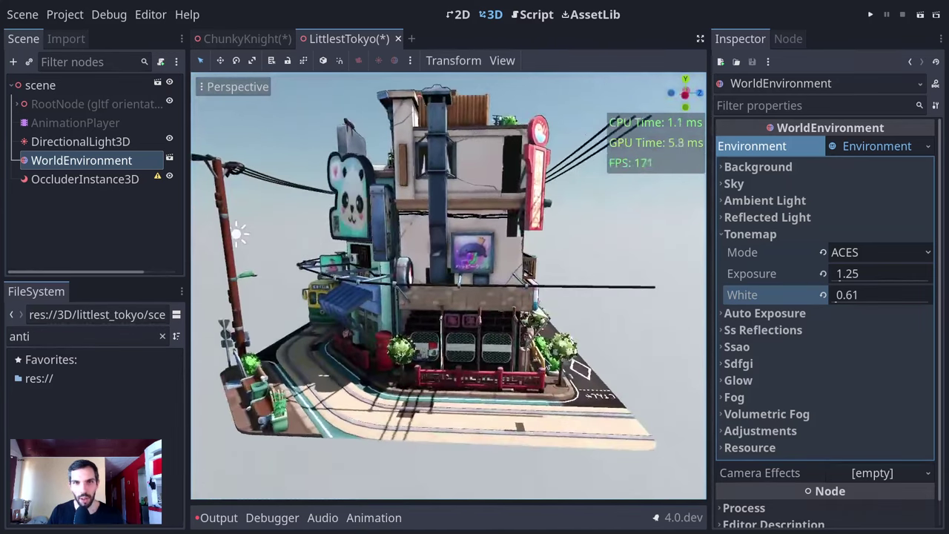
{"action": "left_click", "coordinate": [235, 230]}
{"action": "middle_click_drag", "start_coordinate": [235, 230], "coordinate": [254, 231]}
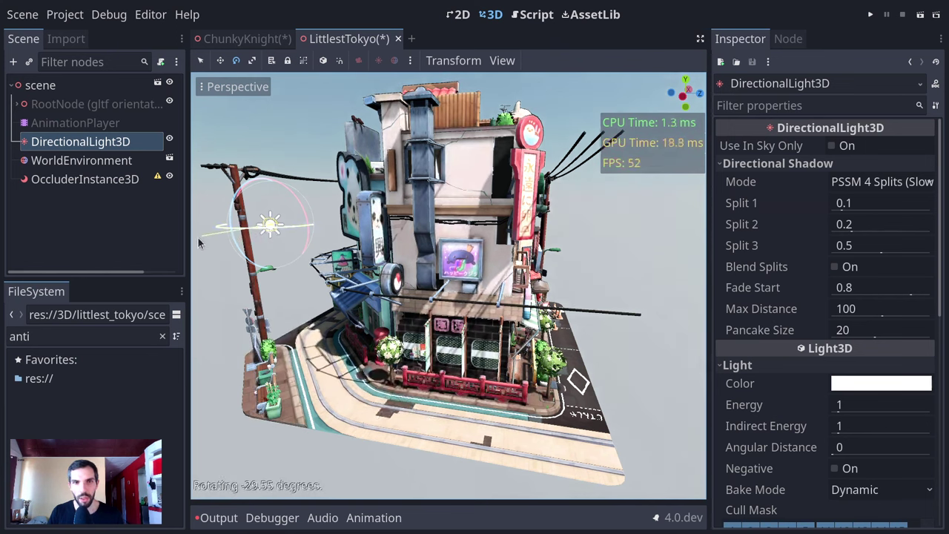
- Switch the light to move mode and orbit the view around the Tokyo building
{"action": "key", "text": "w"}
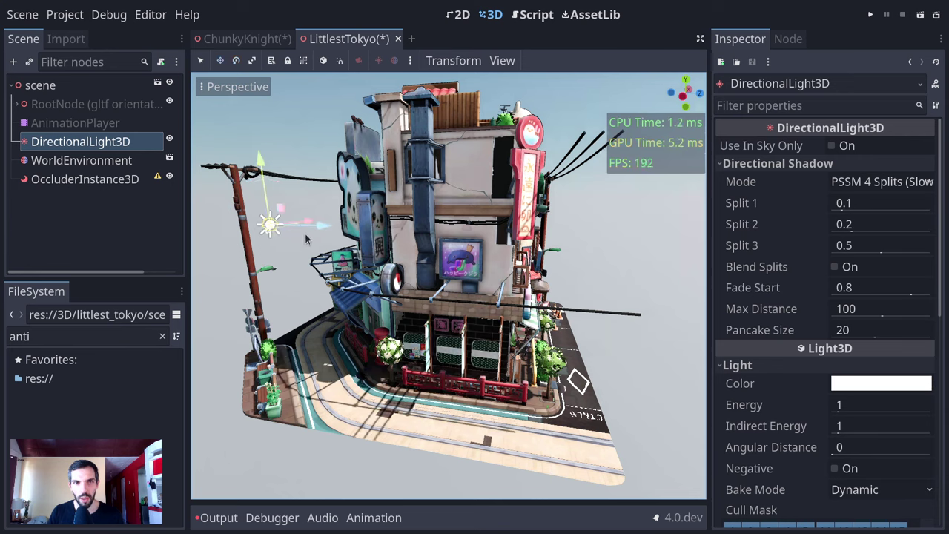
{"action": "middle_click_drag", "start_coordinate": [324, 227], "coordinate": [544, 287]}
{"action": "scroll", "coordinate": [544, 288], "scroll_direction": "down", "scroll_amount": 5}
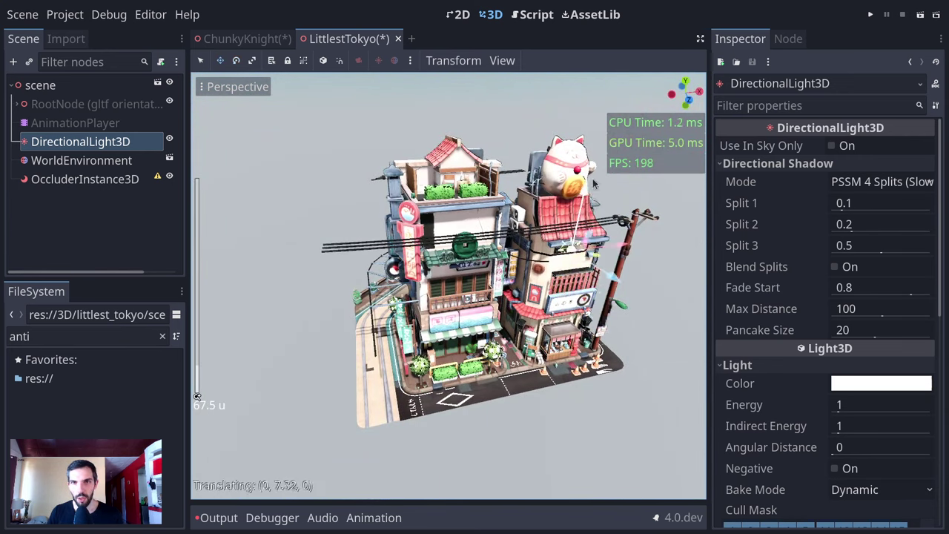
{"action": "middle_click_drag", "start_coordinate": [573, 183], "coordinate": [532, 227]}
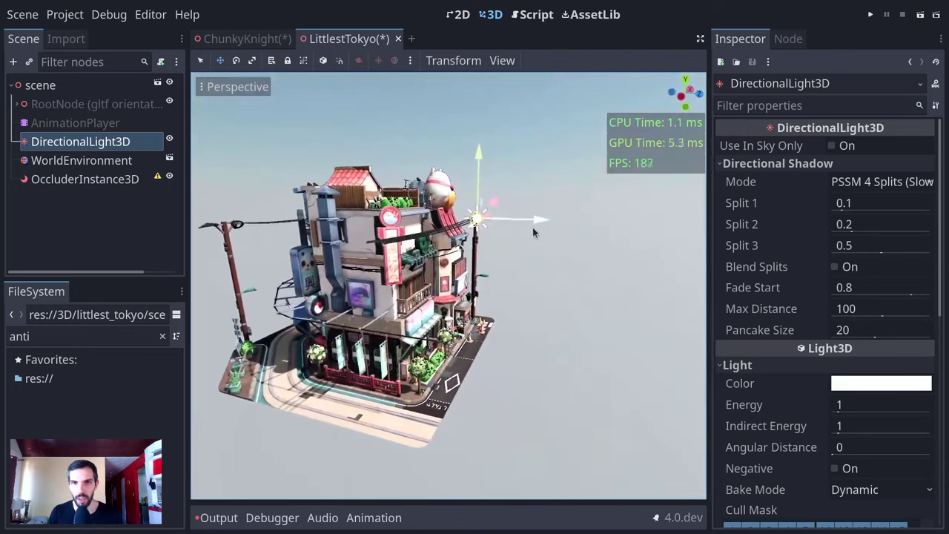
{"action": "scroll", "coordinate": [532, 227], "scroll_direction": "up", "scroll_amount": 4}
- Rotate the directional light in several passes, orbiting to check the shifting shadows
{"action": "key", "text": "e"}
{"action": "mouse_move", "coordinate": [537, 164]}
{"action": "left_mouse_down"}
{"action": "mouse_move", "coordinate": [532, 98]}
{"action": "mouse_move", "coordinate": [555, 124]}
{"action": "mouse_move", "coordinate": [506, 70]}
{"action": "mouse_move", "coordinate": [457, 44]}
{"action": "mouse_move", "coordinate": [542, 153]}
{"action": "left_mouse_up"}
{"action": "mouse_move", "coordinate": [542, 153]}
{"action": "middle_mouse_down"}
{"action": "mouse_move", "coordinate": [496, 222]}
{"action": "mouse_move", "coordinate": [504, 219]}
{"action": "middle_mouse_up"}
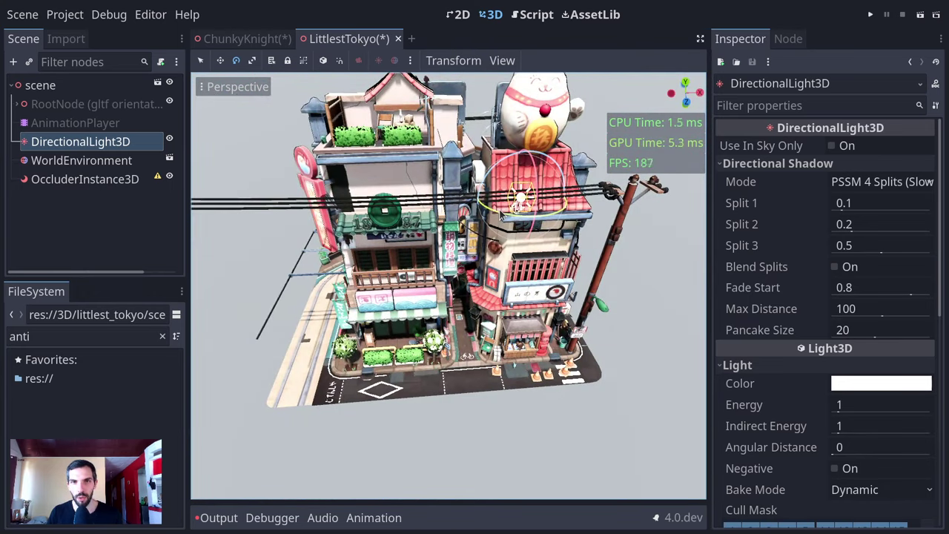
{"action": "mouse_move", "coordinate": [504, 218]}
{"action": "left_mouse_down"}
{"action": "mouse_move", "coordinate": [595, 224]}
{"action": "mouse_move", "coordinate": [548, 245]}
{"action": "mouse_move", "coordinate": [637, 248]}
{"action": "mouse_move", "coordinate": [627, 256]}
{"action": "left_mouse_up"}
{"action": "middle_click_drag", "start_coordinate": [627, 257], "coordinate": [532, 186]}
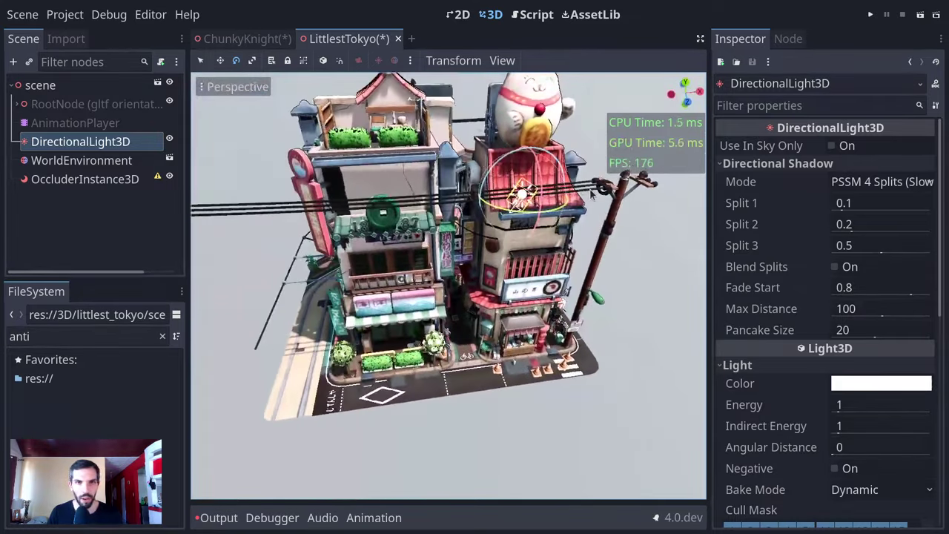
{"action": "mouse_move", "coordinate": [536, 182]}
{"action": "left_mouse_down"}
{"action": "mouse_move", "coordinate": [551, 160]}
{"action": "mouse_move", "coordinate": [564, 254]}
{"action": "left_mouse_up"}
{"action": "middle_click_drag", "start_coordinate": [563, 253], "coordinate": [514, 306]}
- Tick Rendering and lighting and Interface with windows in Emacs, moving the latter to the list's end
{"action": "key", "text": "alt+shift+Tab"}
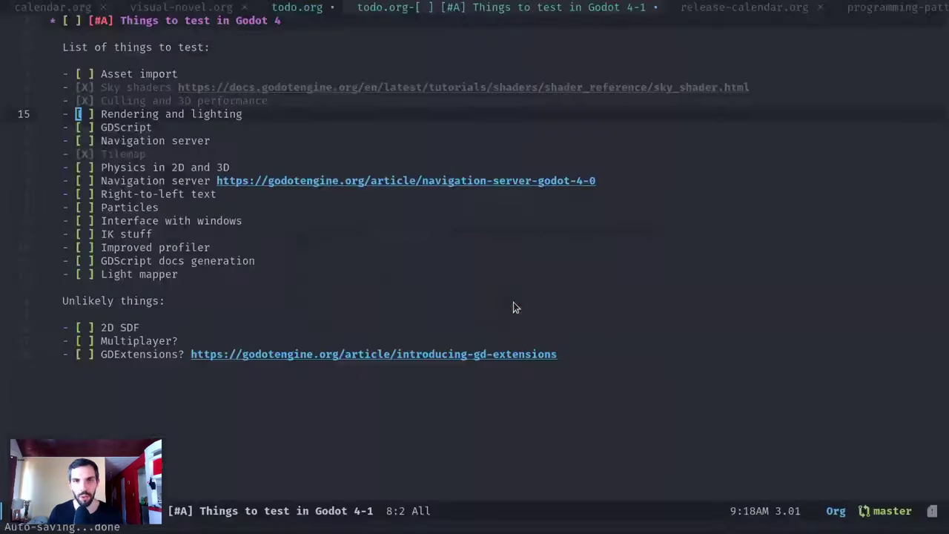
{"action": "key", "text": "ctrl+c"}
{"action": "key", "text": "ctrl+c"}
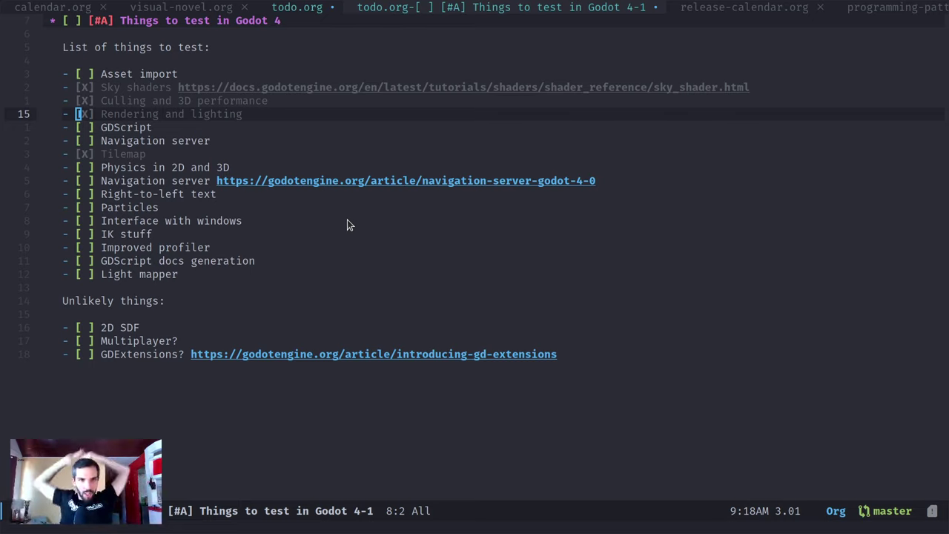
{"action": "key", "text": "j"}
{"action": "key", "text": "j"}
{"action": "key", "text": "j"}
{"action": "key", "text": "j"}
{"action": "key", "text": "j"}
{"action": "key", "text": "j"}
{"action": "key", "text": "j"}
{"action": "key", "text": "j"}
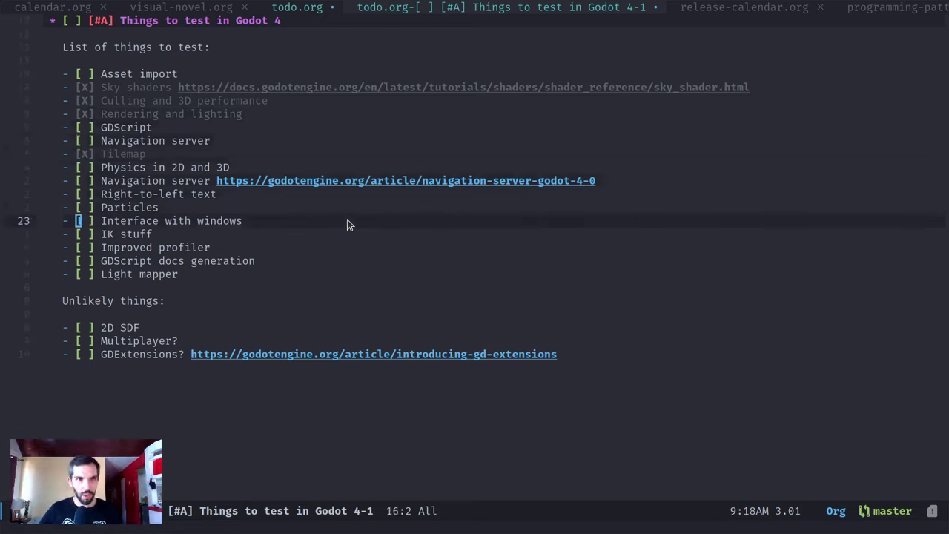
{"action": "key", "text": "ctrl+c"}
{"action": "key", "text": "ctrl+c"}
{"action": "key", "text": "alt+j"}
{"action": "key", "text": "alt+j"}
{"action": "key", "text": "alt+j"}
{"action": "key", "text": "alt+j"}
{"action": "key", "text": "alt+j"}
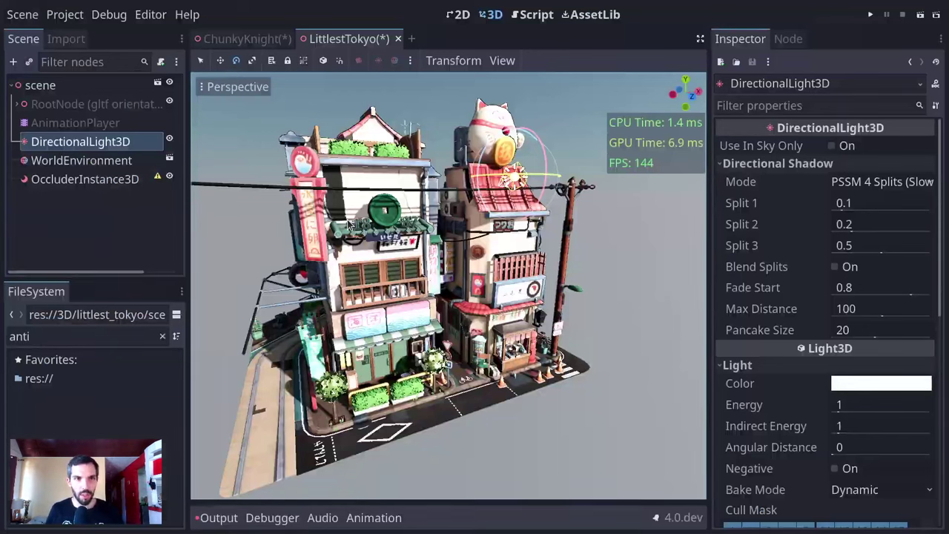
- Switch to the Script workspace and check its debugging options and the light's signals list
{"action": "middle_click_drag", "start_coordinate": [480, 284], "coordinate": [591, 241]}
{"action": "left_click", "coordinate": [531, 15]}
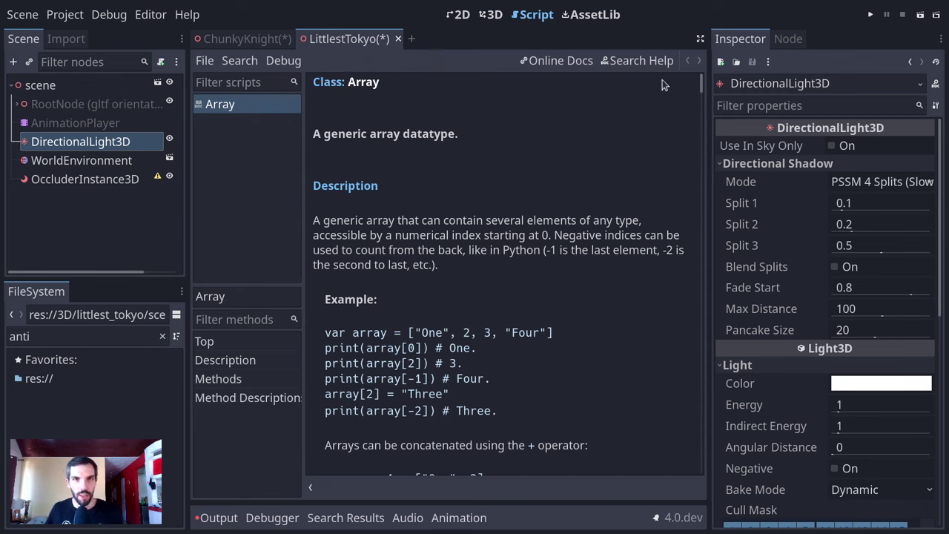
{"action": "left_click", "coordinate": [292, 65]}
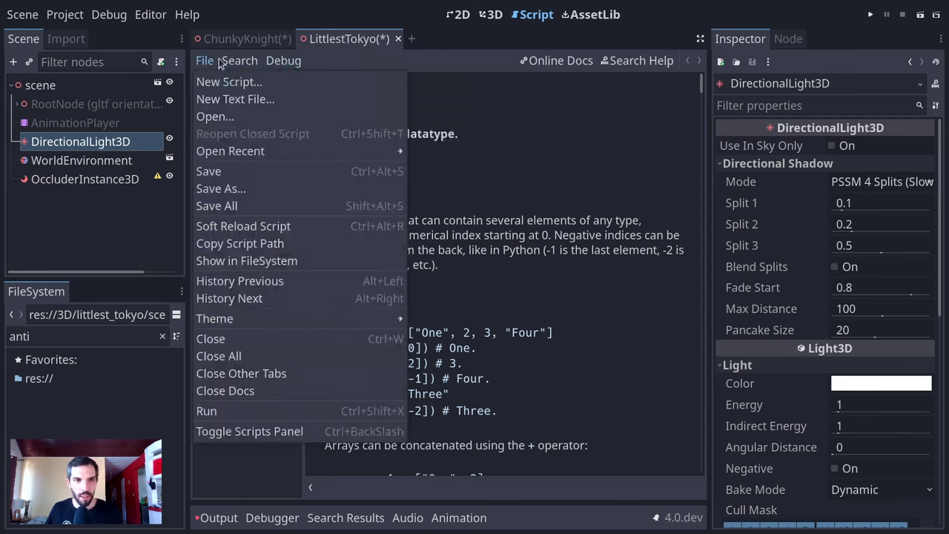
{"action": "left_click", "coordinate": [654, 289]}
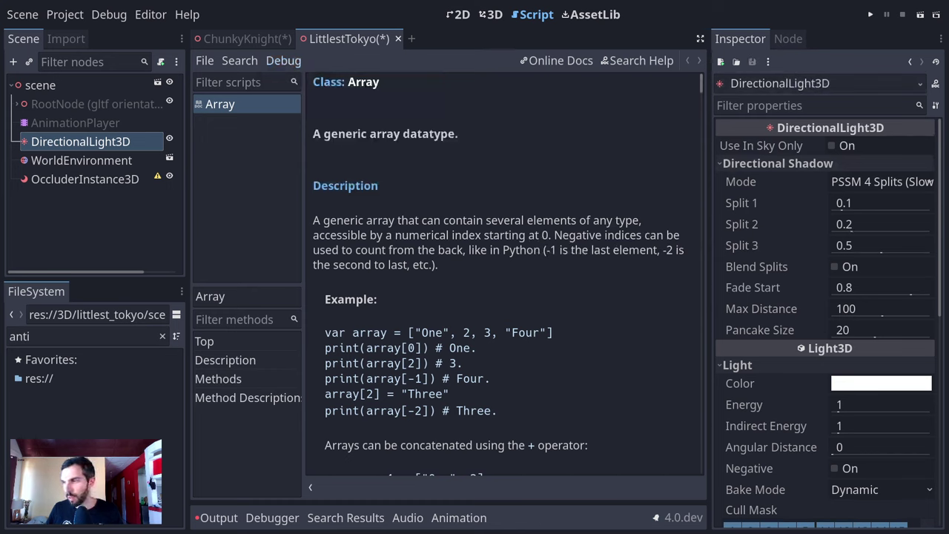
{"action": "left_click", "coordinate": [783, 46]}
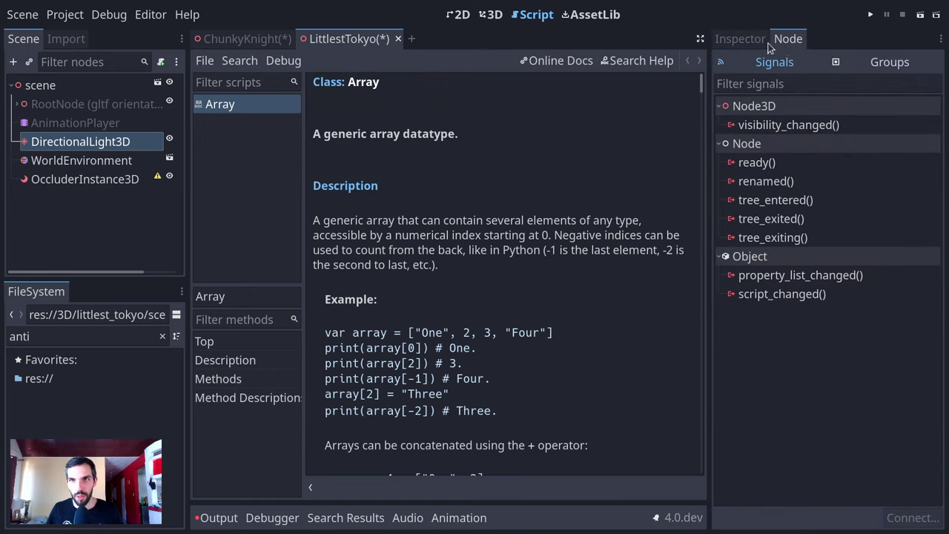
{"action": "left_click", "coordinate": [763, 43]}
- Float the Inspector as a separate window, move it around, then dock it back on the right
{"action": "left_click", "coordinate": [940, 39]}
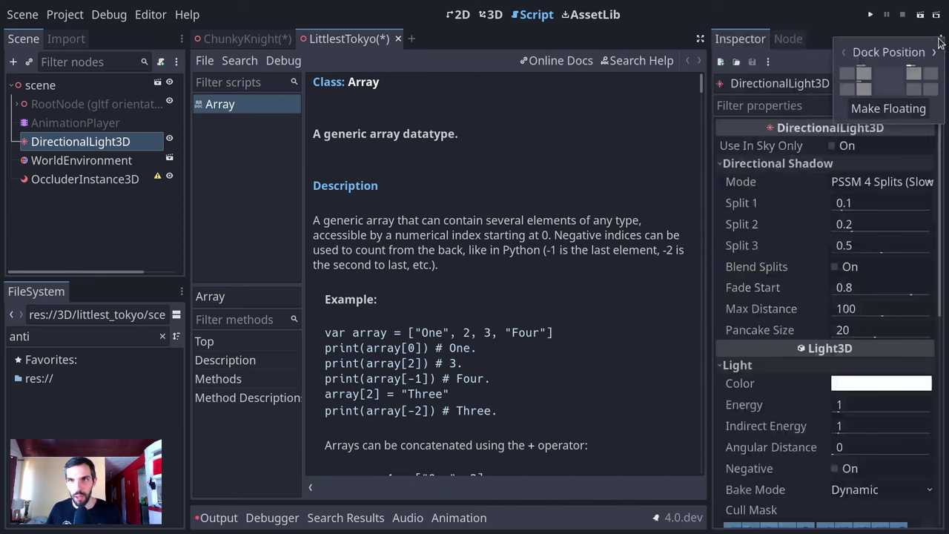
{"action": "left_click", "coordinate": [885, 111]}
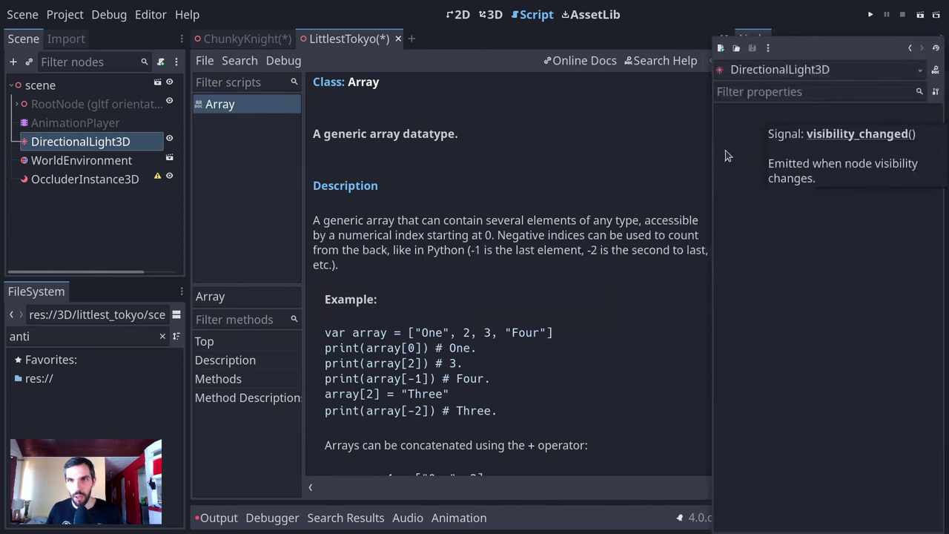
{"action": "left_click_drag", "start_coordinate": [726, 155], "coordinate": [753, 305], "text": "alt"}
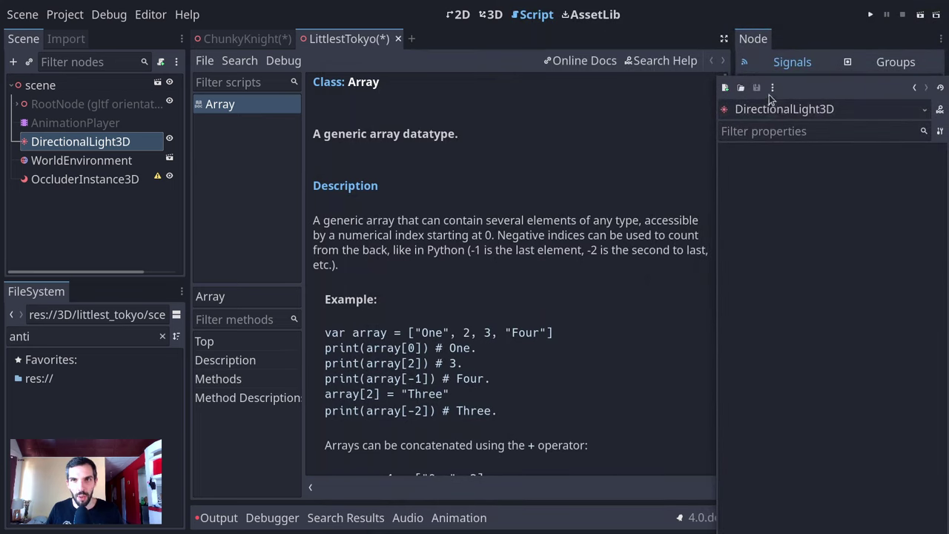
{"action": "left_click", "coordinate": [771, 88]}
{"action": "left_click", "coordinate": [790, 217]}
{"action": "left_click_drag", "start_coordinate": [803, 93], "coordinate": [751, 92], "text": "alt"}
{"action": "left_click", "coordinate": [940, 39]}
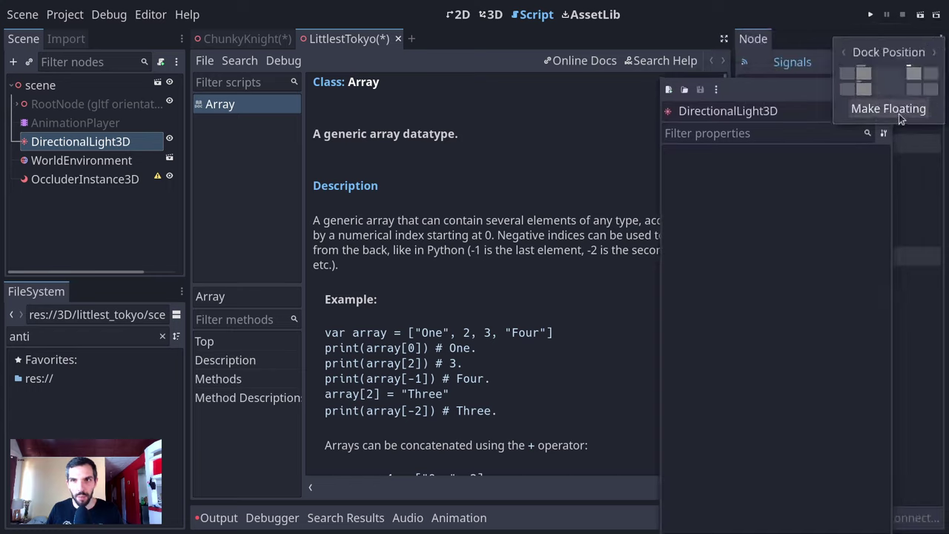
{"action": "left_click", "coordinate": [716, 90]}
{"action": "left_click", "coordinate": [716, 90]}
{"action": "left_click", "coordinate": [852, 226]}
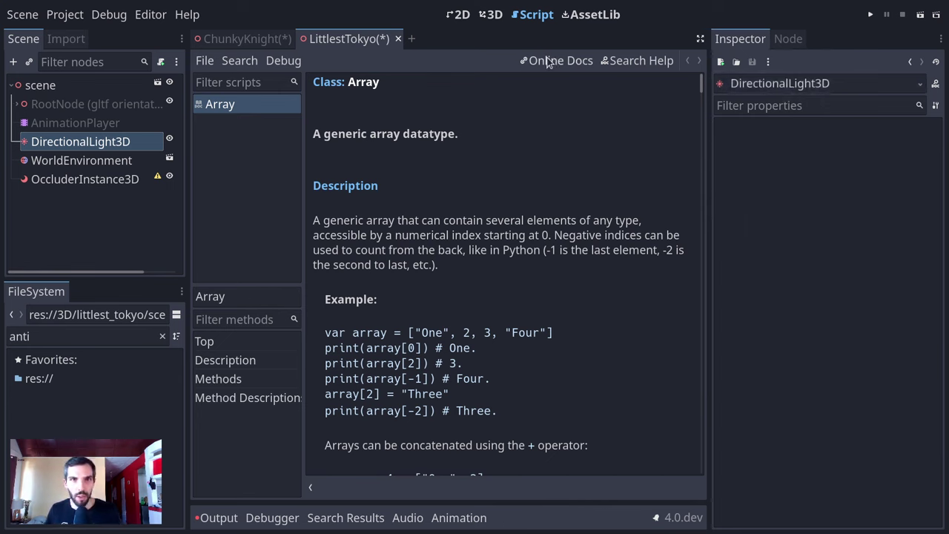
{"action": "left_click", "coordinate": [668, 66]}
{"action": "key", "text": "Escape"}
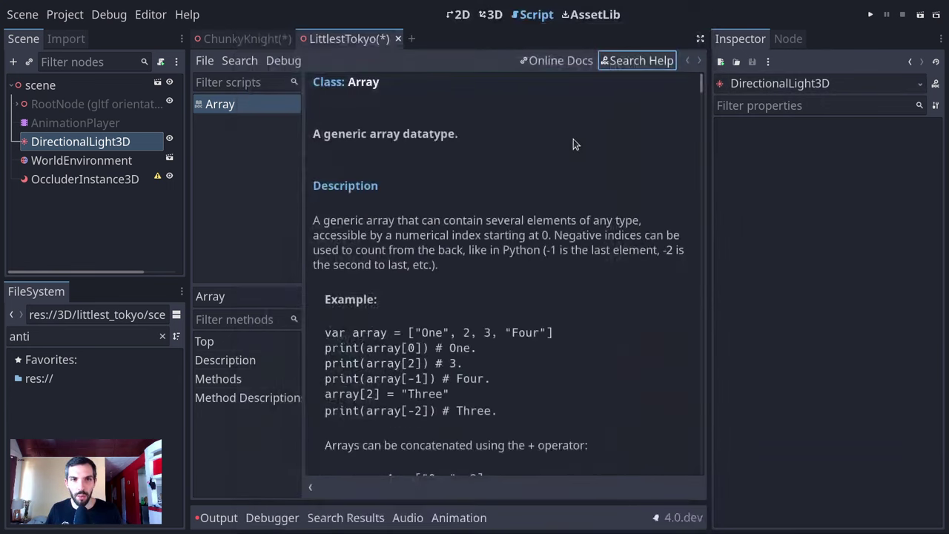
{"action": "left_click", "coordinate": [641, 61]}
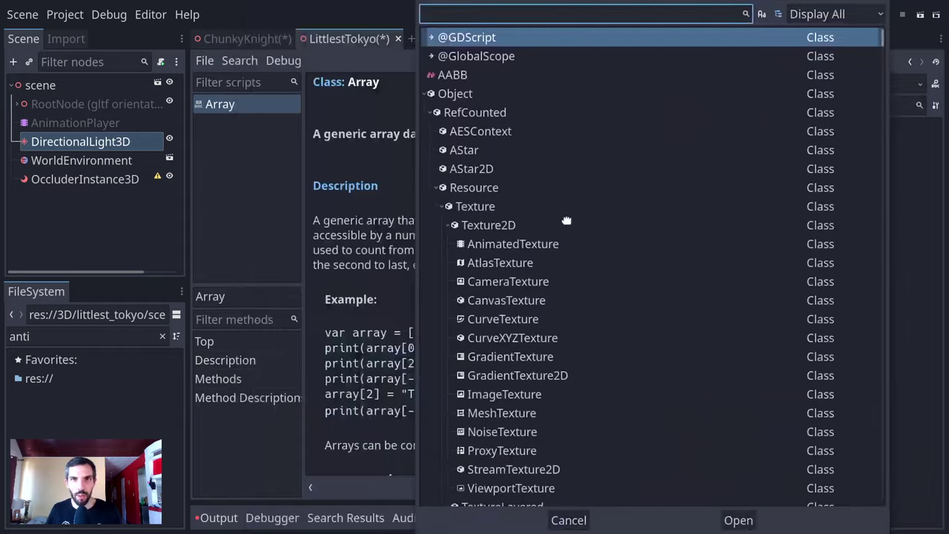
{"action": "key", "text": "Escape"}
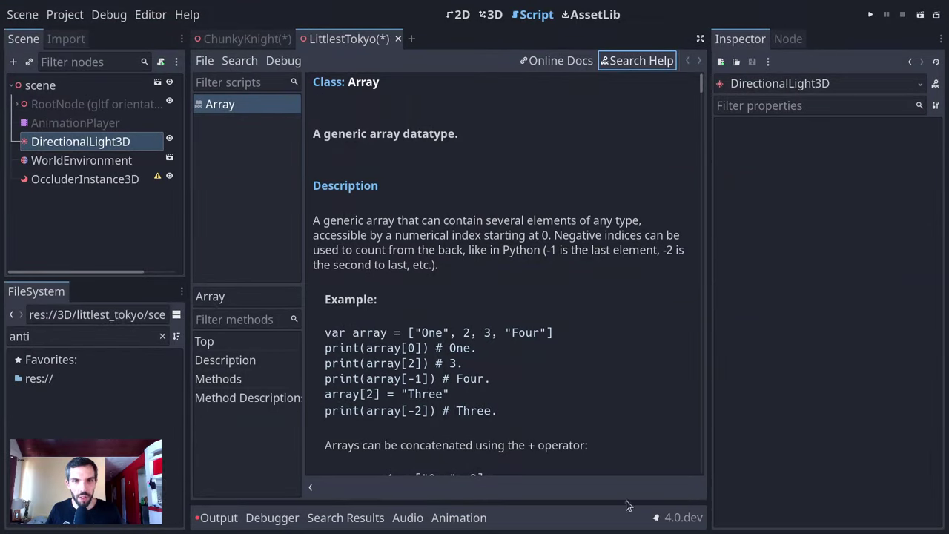
{"action": "left_click", "coordinate": [425, 523]}
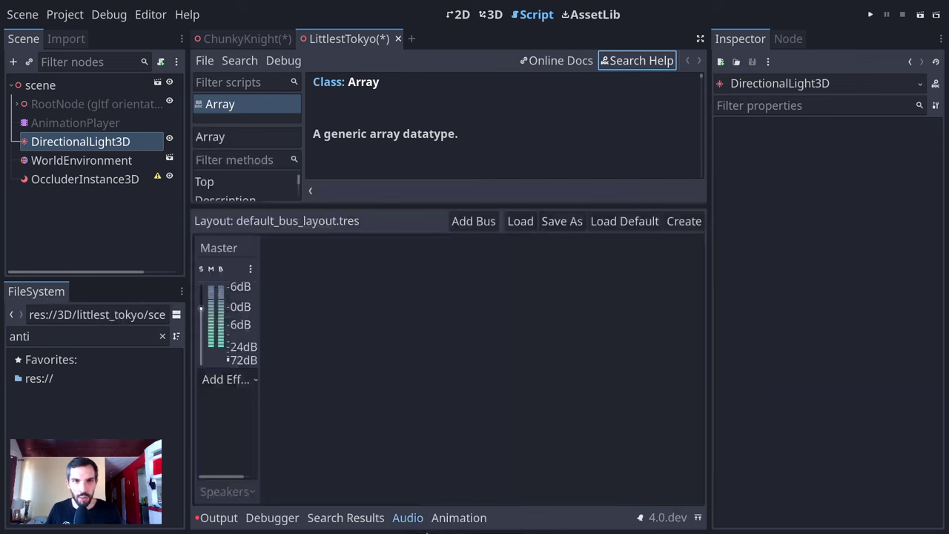
{"action": "left_click", "coordinate": [407, 517]}
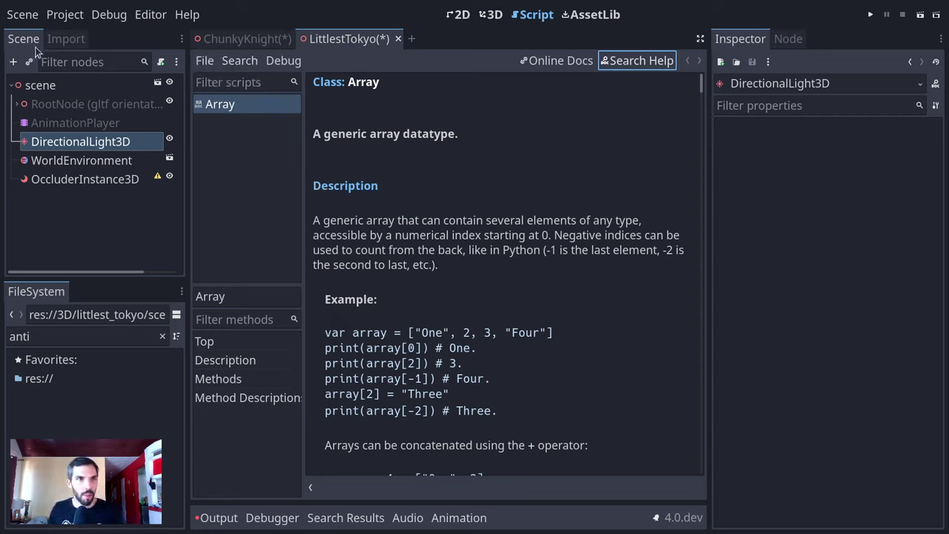
{"action": "left_click", "coordinate": [65, 39]}
{"action": "left_click", "coordinate": [25, 38]}
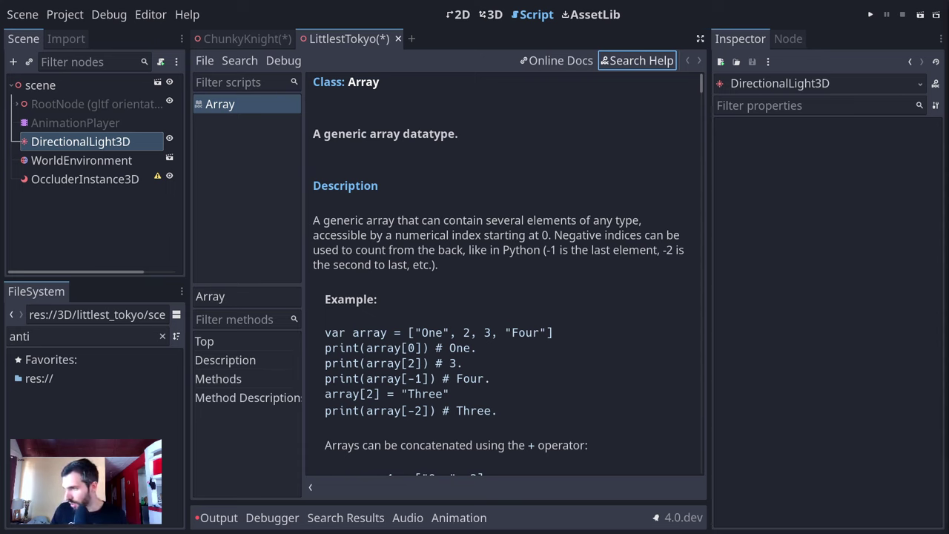
{"action": "key", "text": "alt+Tab"}
- Maximise the browser and play the Godot 3.4 video full screen from about 1:32
{"action": "key", "text": "super+Up"}
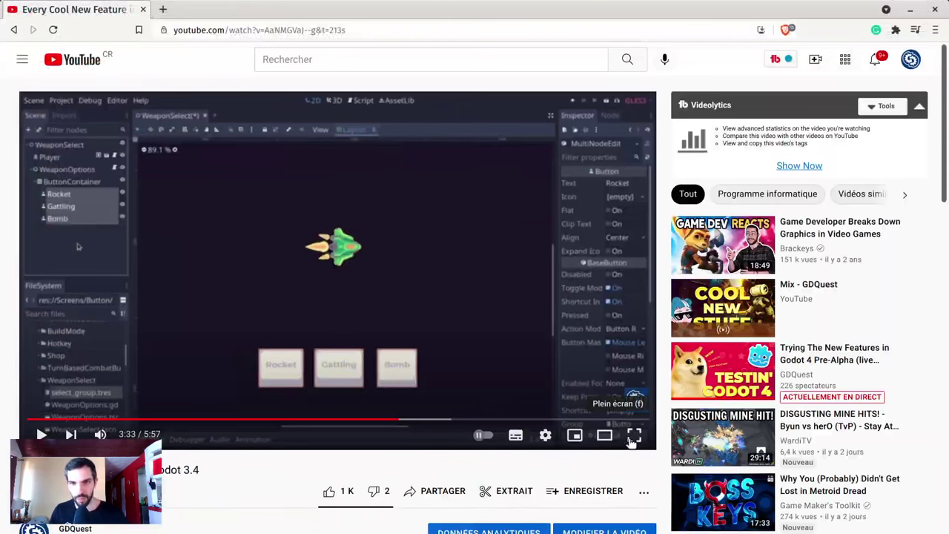
{"action": "left_click", "coordinate": [634, 437]}
{"action": "left_click_drag", "start_coordinate": [434, 500], "coordinate": [250, 498]}
- Set the YouTube video quality to 1080p
{"action": "left_click", "coordinate": [883, 516]}
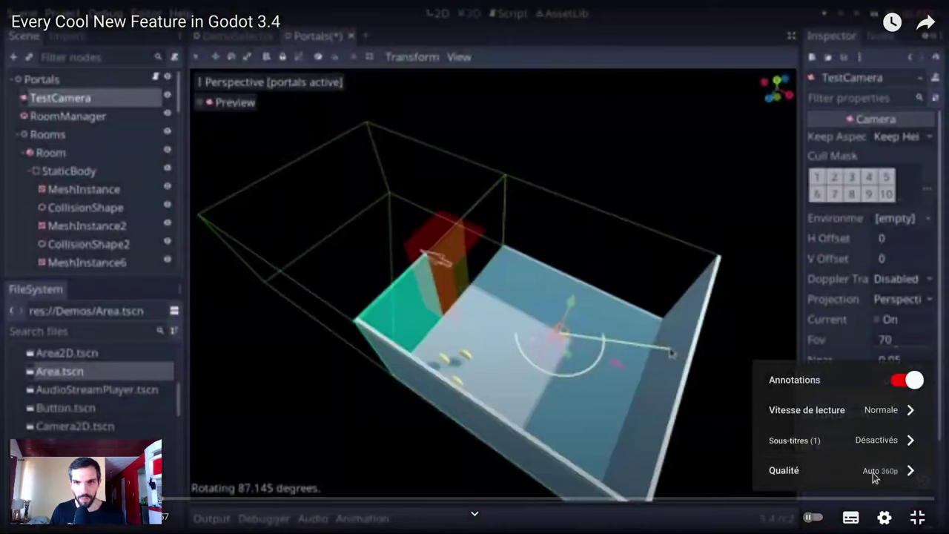
{"action": "left_click", "coordinate": [872, 472]}
{"action": "left_click", "coordinate": [837, 286]}
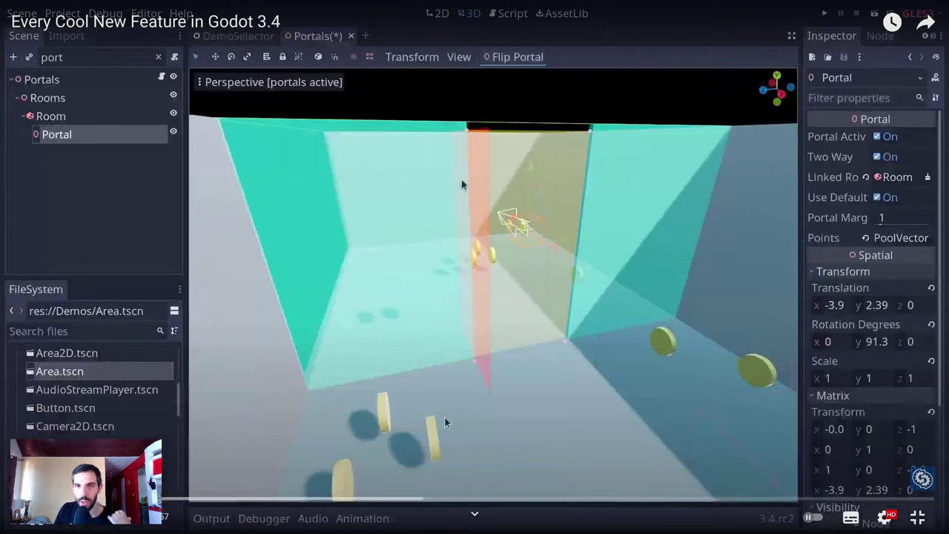
- Skip to the TestCamera rotation part of the video, then open a new browser tab
{"action": "left_click", "coordinate": [568, 351]}
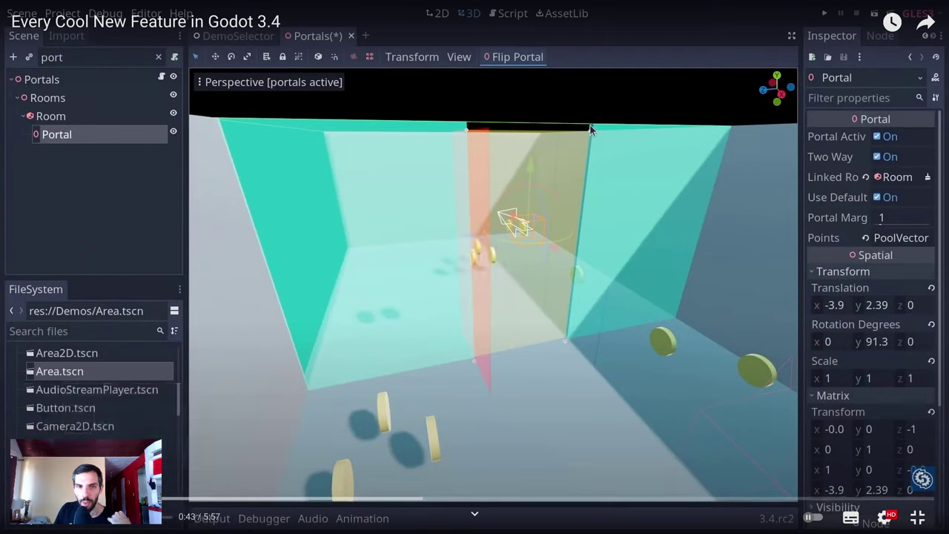
{"action": "left_click", "coordinate": [97, 498]}
{"action": "left_click", "coordinate": [345, 307]}
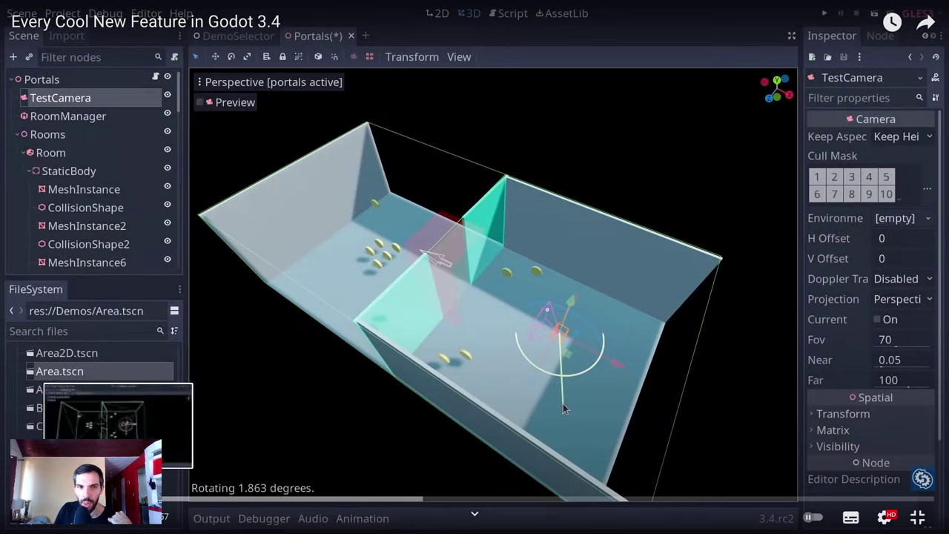
{"action": "mouse_move", "coordinate": [118, 498]}
{"action": "left_mouse_down"}
{"action": "mouse_move", "coordinate": [143, 498]}
{"action": "mouse_move", "coordinate": [123, 498]}
{"action": "left_mouse_up"}
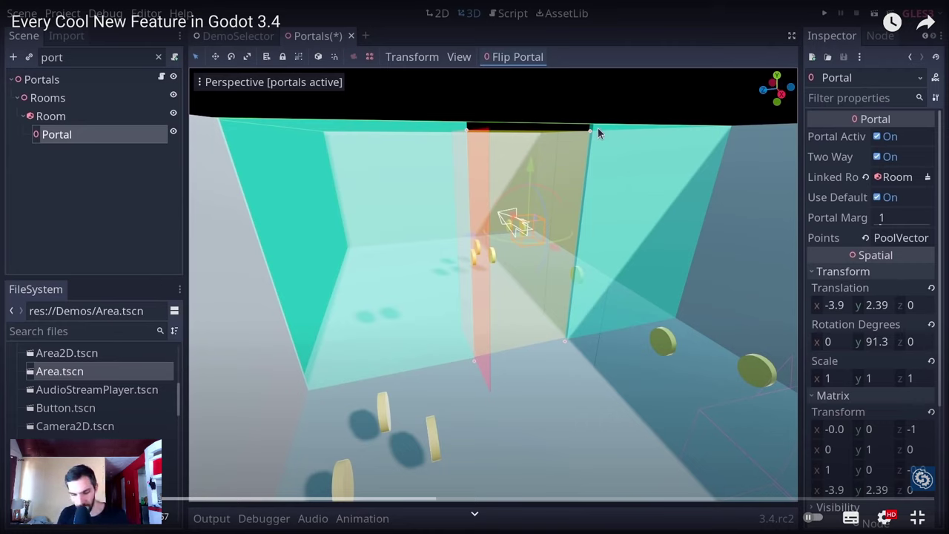
{"action": "key", "text": "super+b"}
- Load the Kickstarter campaign from the 'ki' suggestion, go full screen and hide the creator sidebar
{"action": "type", "text": "ki"}
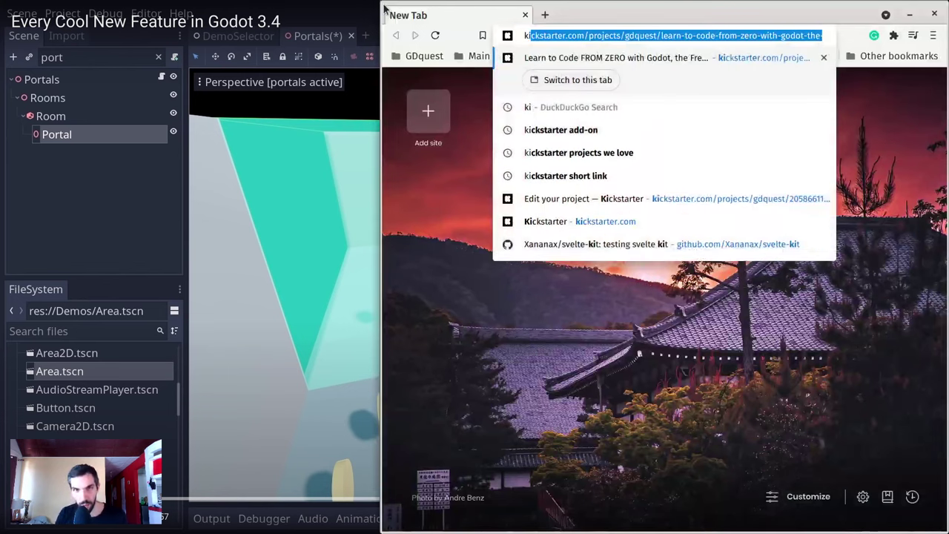
{"action": "key", "text": "Return"}
{"action": "key", "text": "F11"}
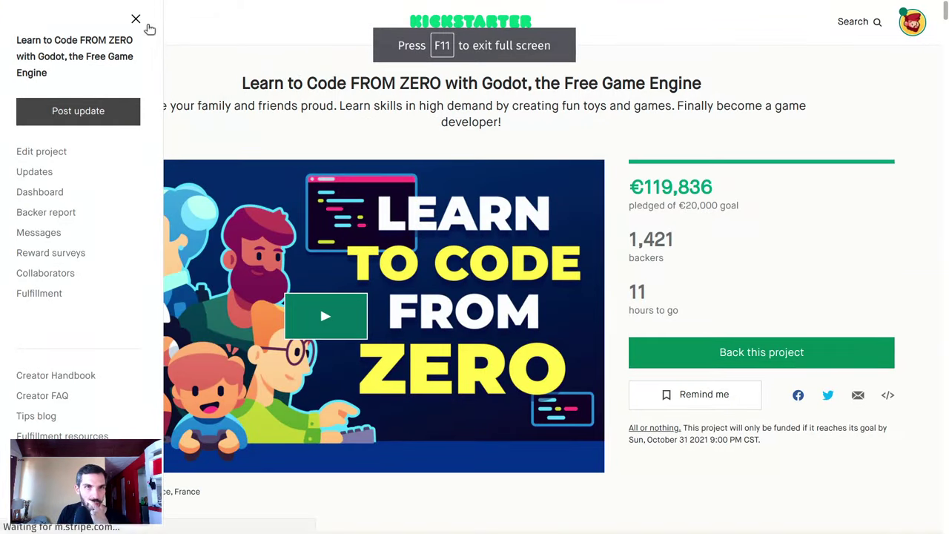
{"action": "left_click", "coordinate": [136, 19]}
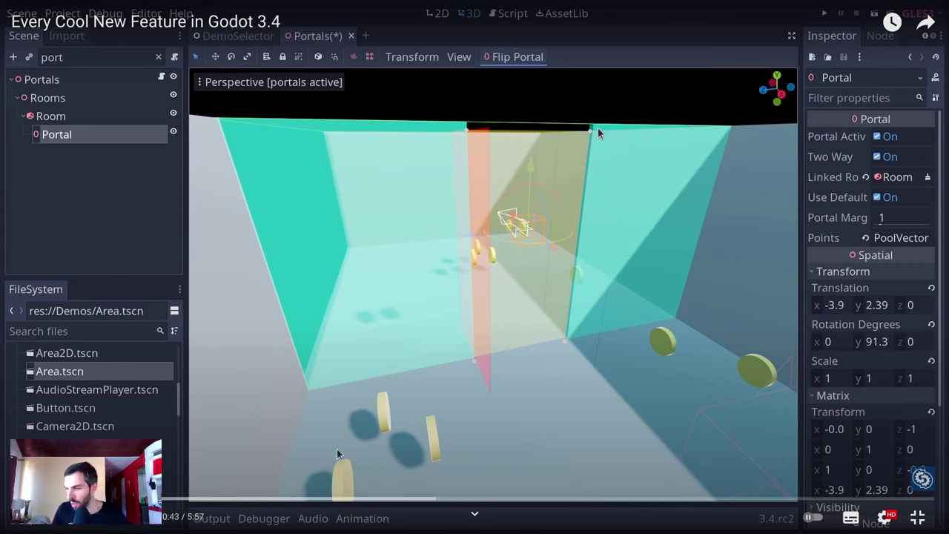
- Pause the Godot 3.4 video, exit full screen with Esc, and resume playback
{"action": "left_click", "coordinate": [513, 198]}
{"action": "key", "text": "Escape"}
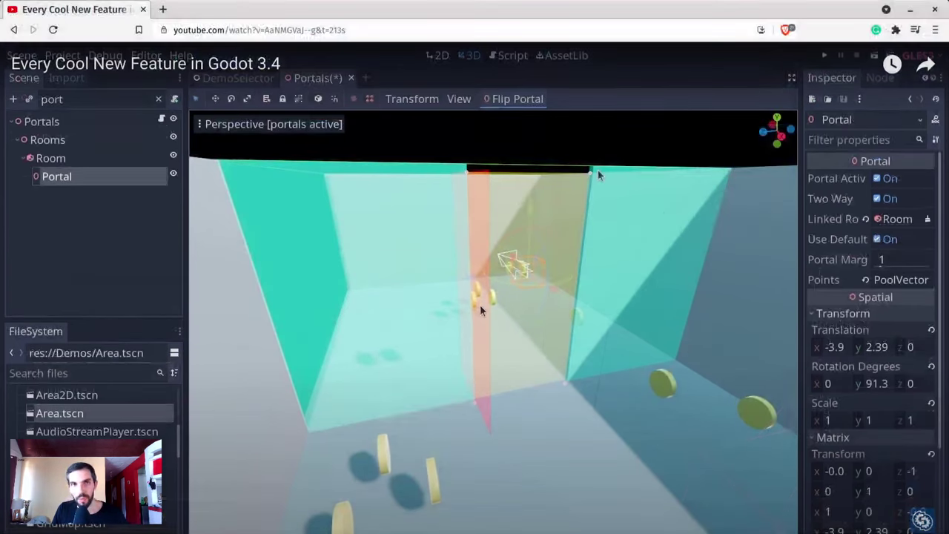
{"action": "left_click", "coordinate": [462, 222]}
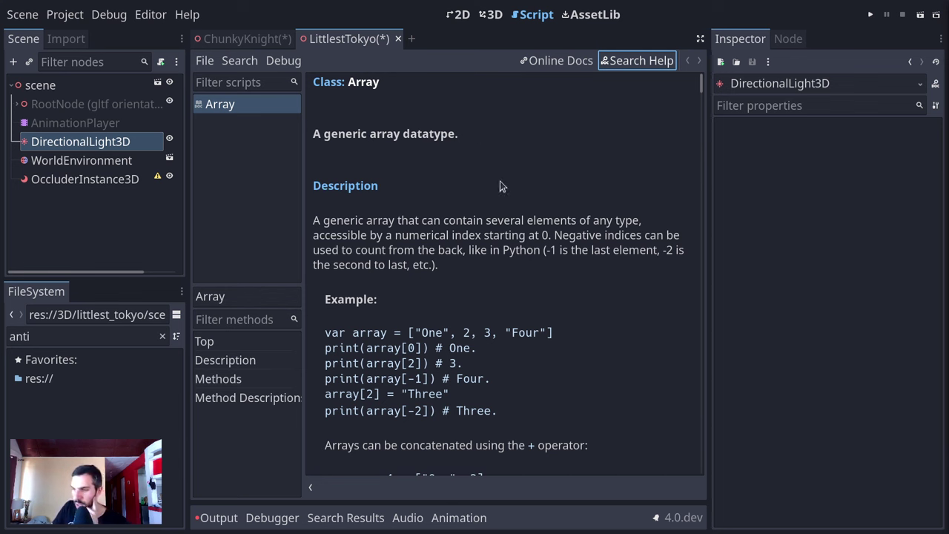
- Inspect the ChunkyKnight scene tree and check the GDScript item in the Emacs to-do notes
{"action": "left_click", "coordinate": [52, 379]}
{"action": "left_click", "coordinate": [242, 38]}
{"action": "left_click", "coordinate": [141, 131]}
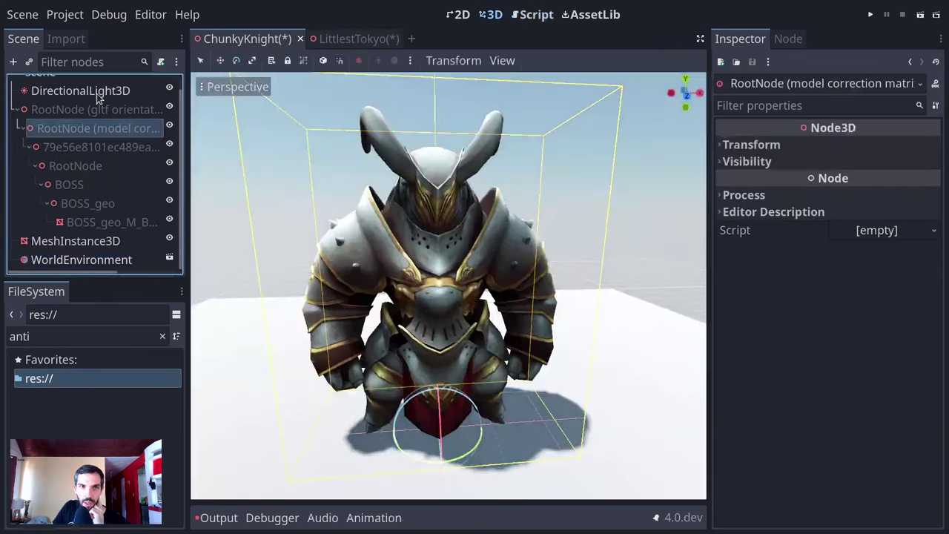
{"action": "scroll", "coordinate": [97, 93], "scroll_direction": "up", "scroll_amount": 1}
{"action": "left_click", "coordinate": [74, 83]}
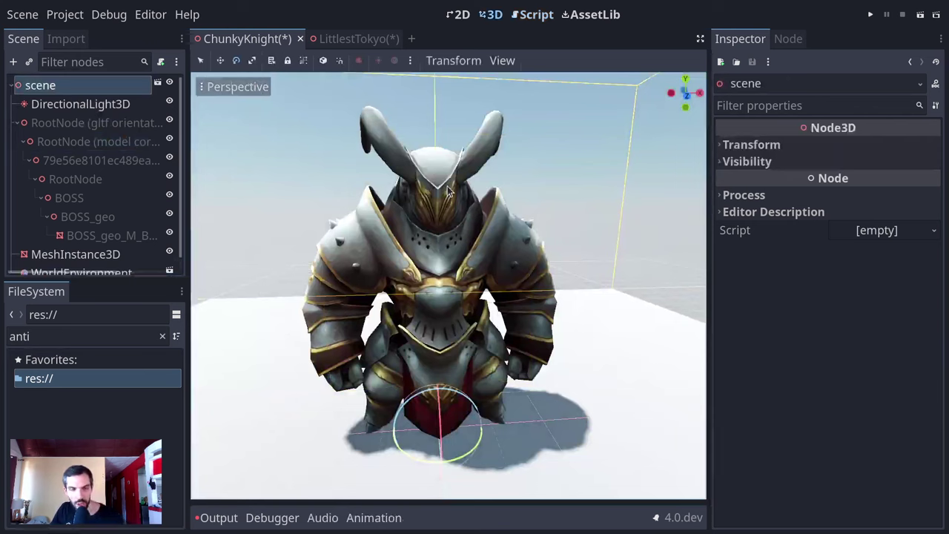
{"action": "key", "text": "alt+Tab"}
{"action": "key", "text": "alt+Tab"}
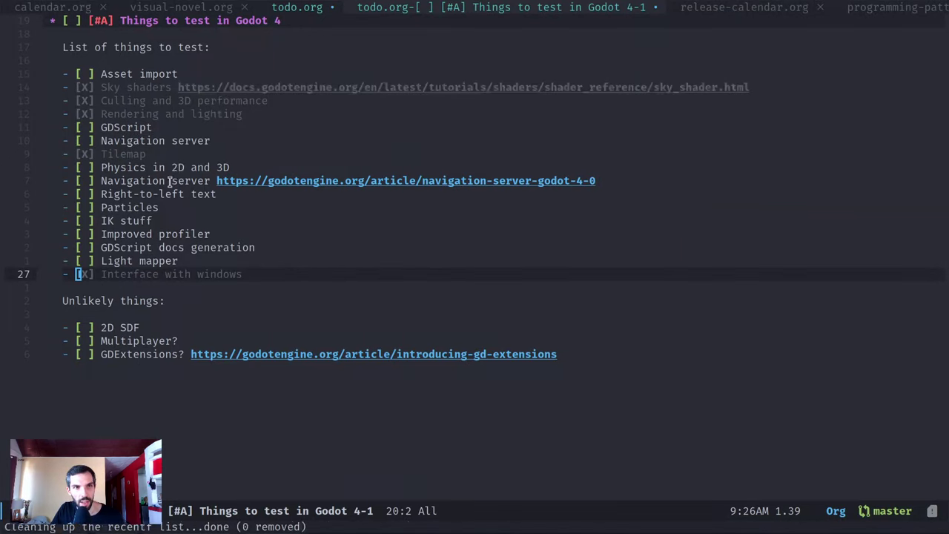
{"action": "left_click", "coordinate": [137, 127]}
{"action": "key", "text": "alt+Tab"}
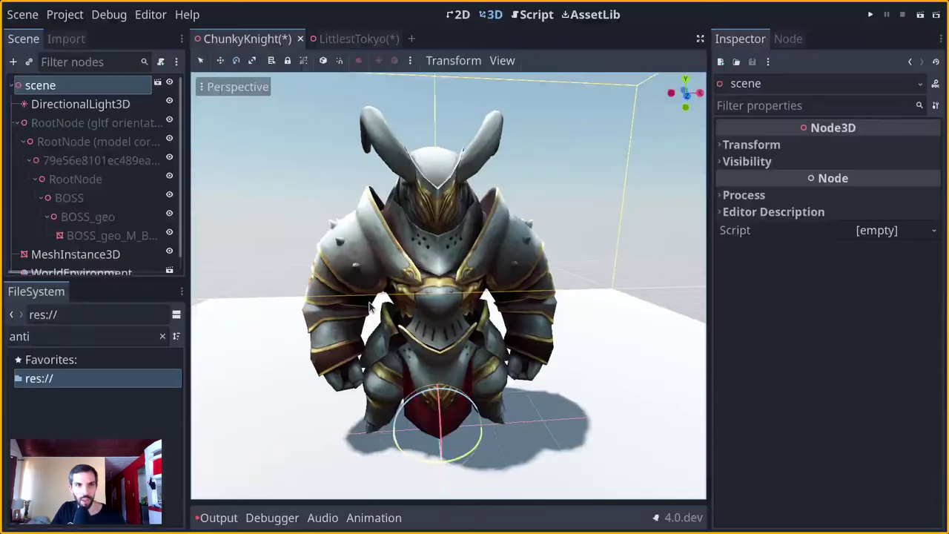
- Create a new scene and close ChunkyKnight and LittlestTokyo without saving
{"action": "left_click", "coordinate": [30, 16]}
{"action": "left_click", "coordinate": [45, 37]}
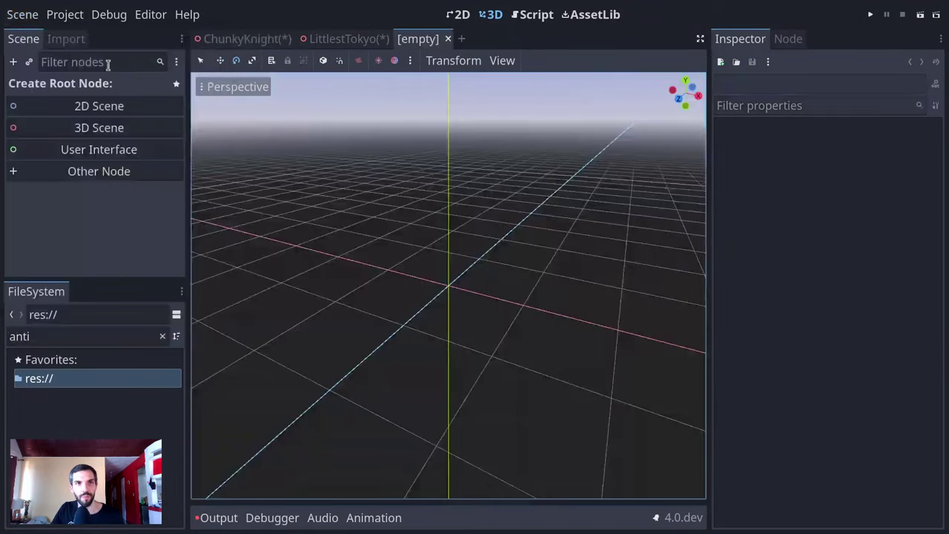
{"action": "middle_click", "coordinate": [244, 38]}
{"action": "left_click", "coordinate": [377, 297]}
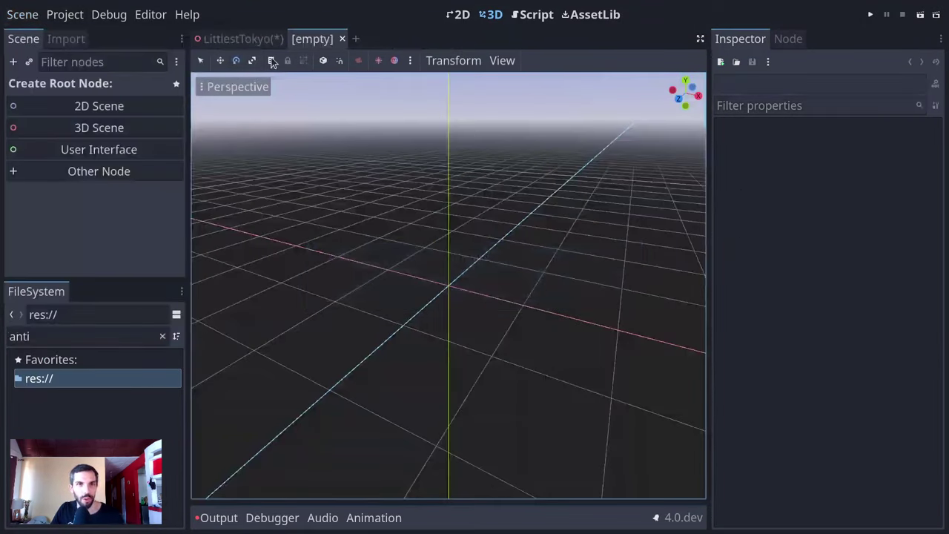
{"action": "middle_click", "coordinate": [245, 37]}
{"action": "left_click", "coordinate": [377, 297]}
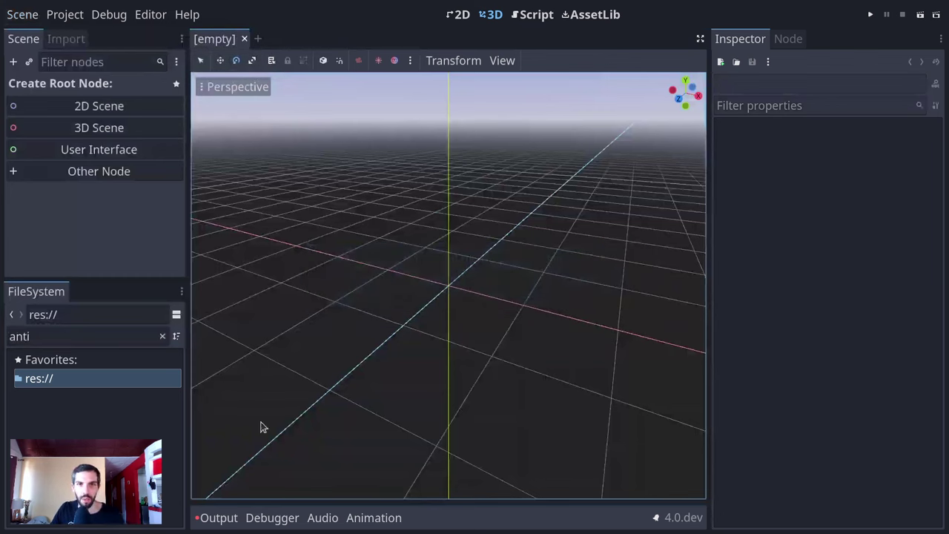
- Select the project root folder and clear the FileSystem search filter
{"action": "left_click", "coordinate": [160, 378]}
{"action": "left_click", "coordinate": [162, 336]}
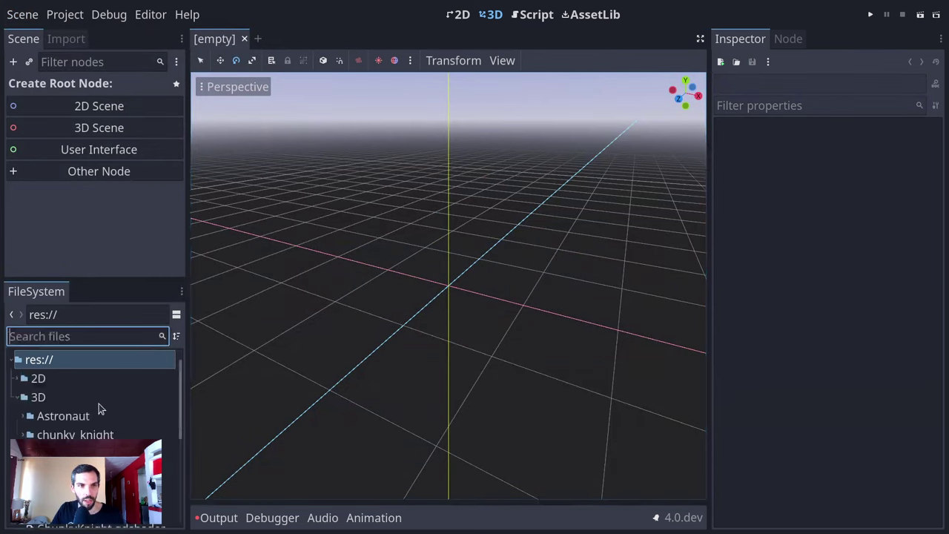
{"action": "scroll", "coordinate": [98, 403], "scroll_direction": "down", "scroll_amount": 5}
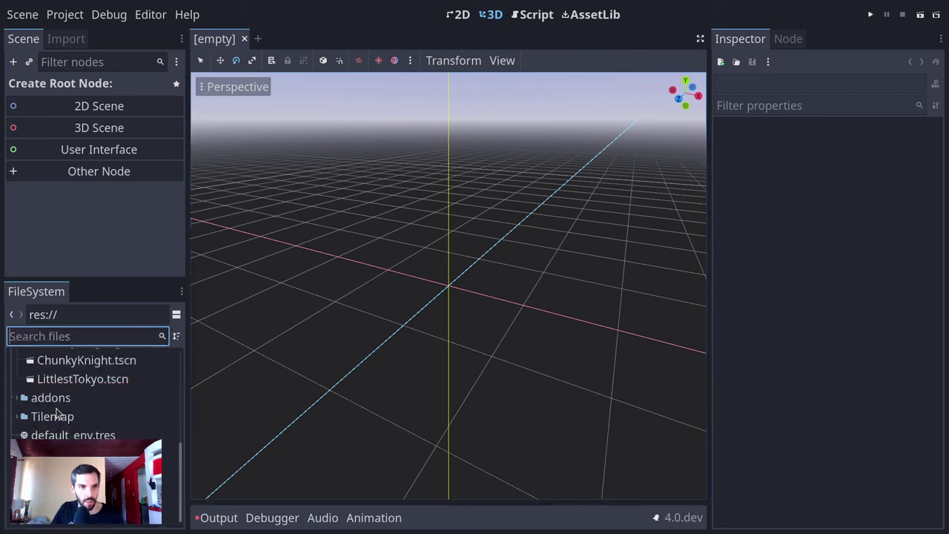
- Make the new scene a 2D scene with a Node2D root
{"action": "left_click", "coordinate": [82, 106]}
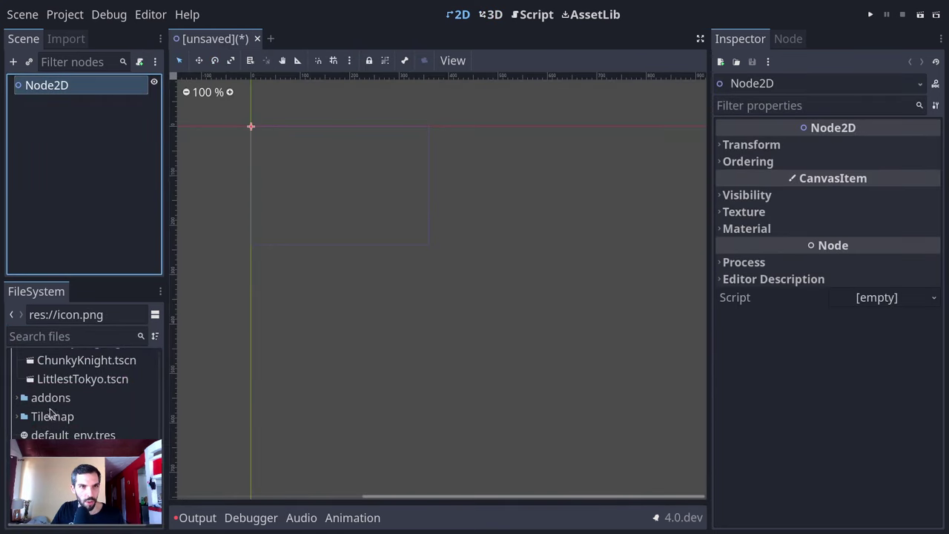
{"action": "scroll", "coordinate": [50, 412], "scroll_direction": "up", "scroll_amount": 5}
{"action": "left_click", "coordinate": [75, 436]}
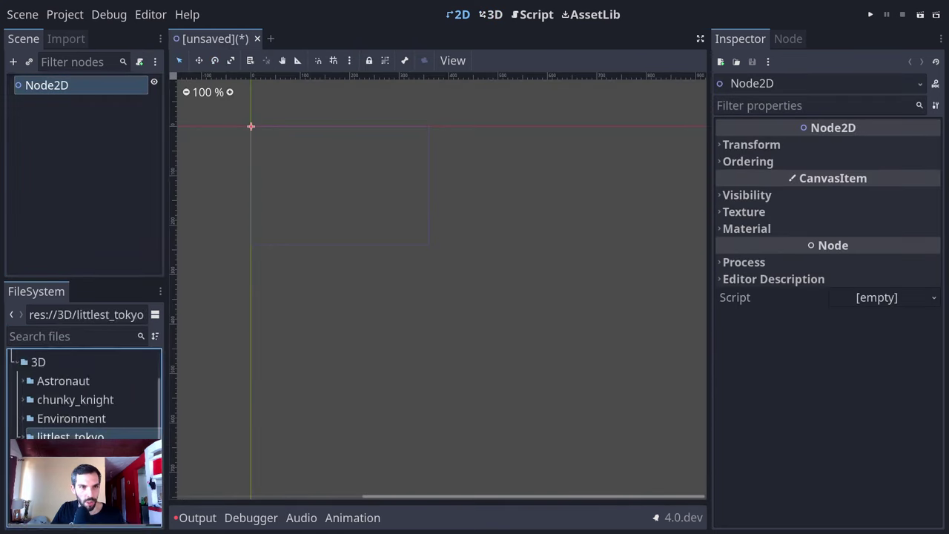
- In Project Settings > Display > Window, set width 1920, height 1080 and enable fullscreen
{"action": "left_click", "coordinate": [64, 14]}
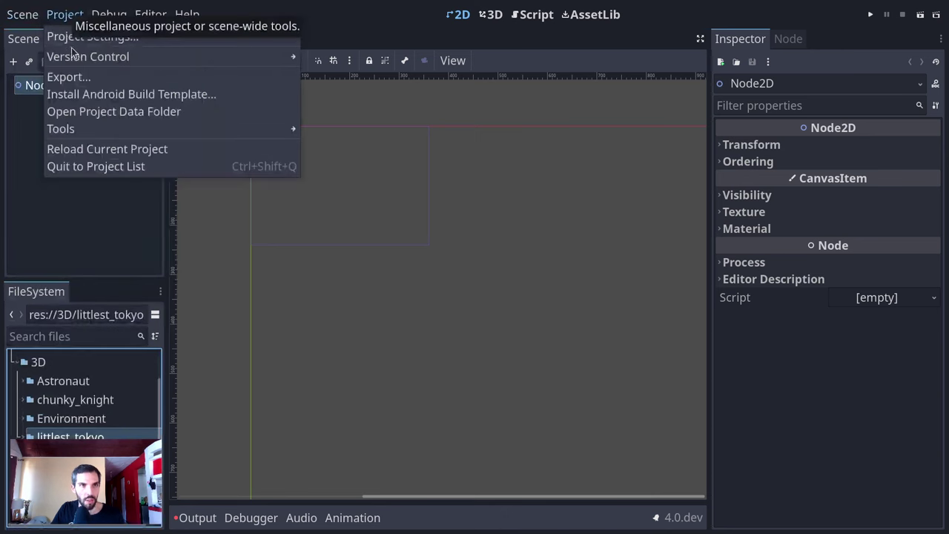
{"action": "left_click", "coordinate": [83, 36]}
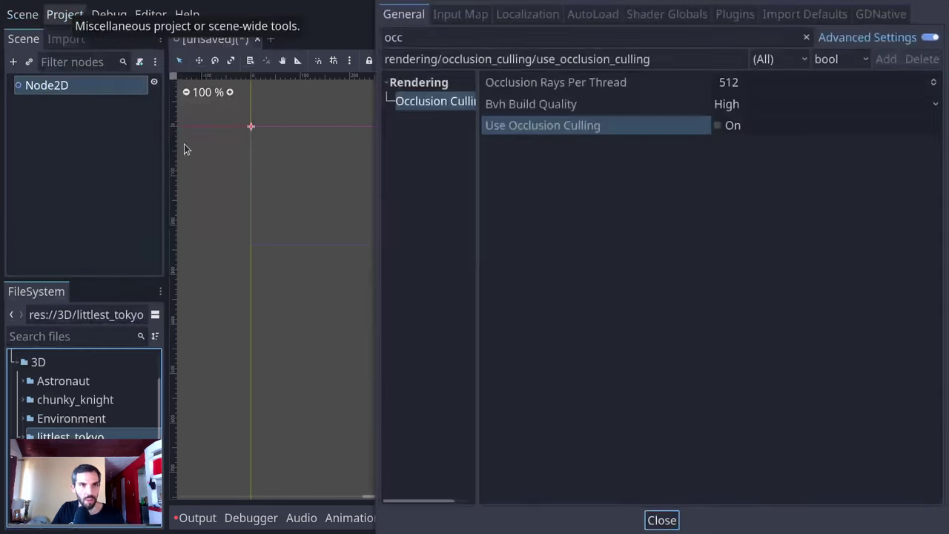
{"action": "left_click", "coordinate": [930, 37]}
{"action": "left_click", "coordinate": [806, 37]}
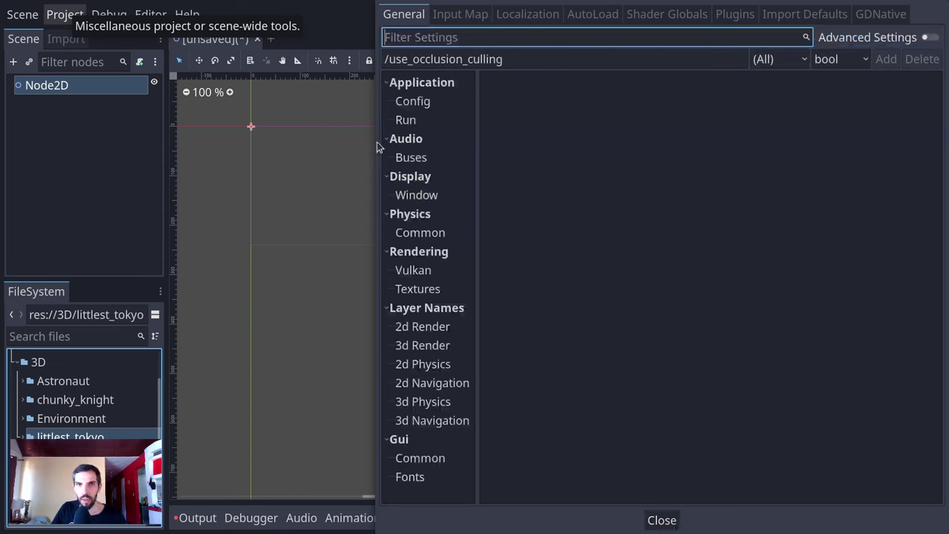
{"action": "left_click", "coordinate": [434, 197]}
{"action": "left_click", "coordinate": [766, 99]}
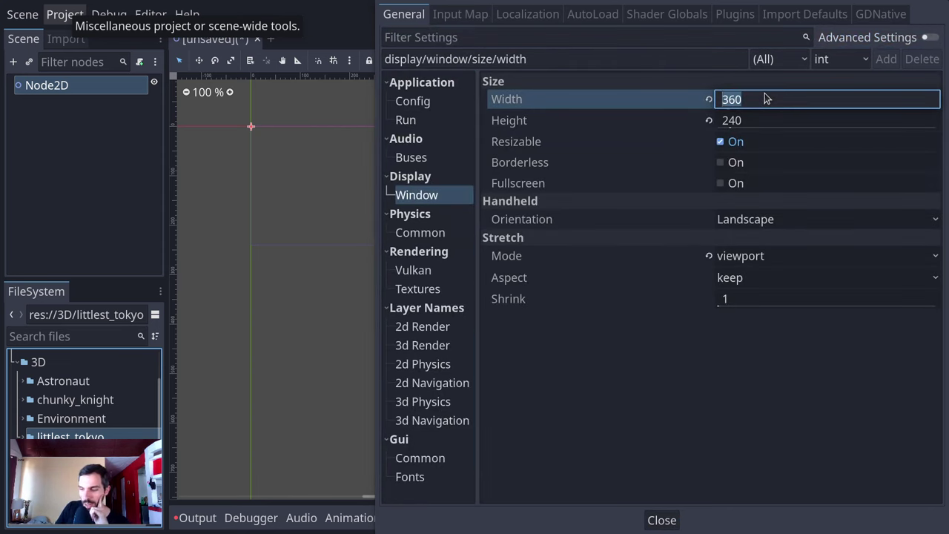
{"action": "type", "text": "1920"}
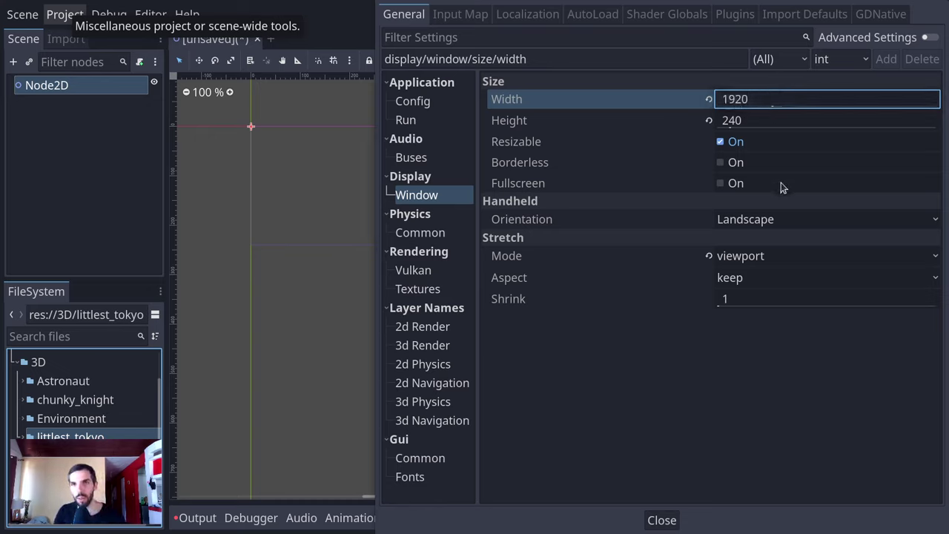
{"action": "left_click", "coordinate": [768, 121]}
{"action": "type", "text": "1080"}
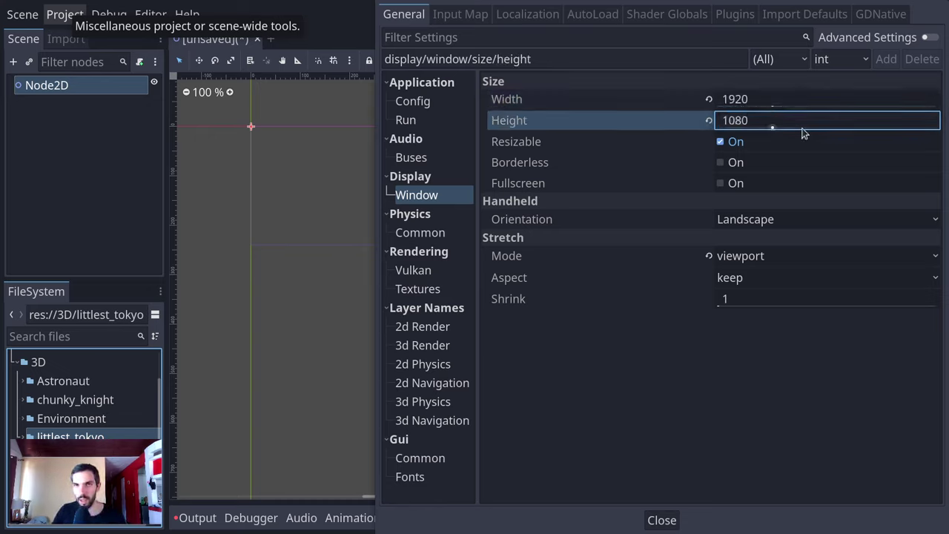
{"action": "left_click", "coordinate": [746, 185]}
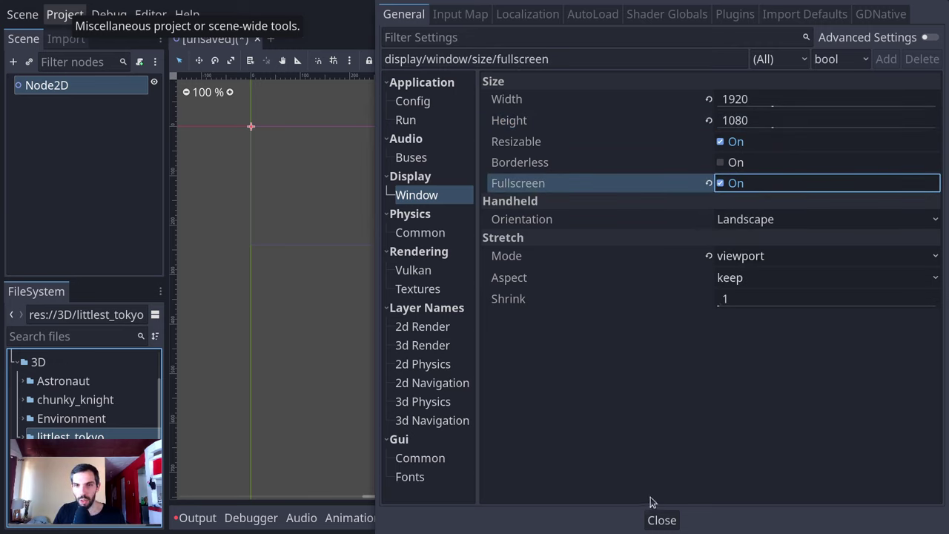
{"action": "left_click", "coordinate": [659, 519]}
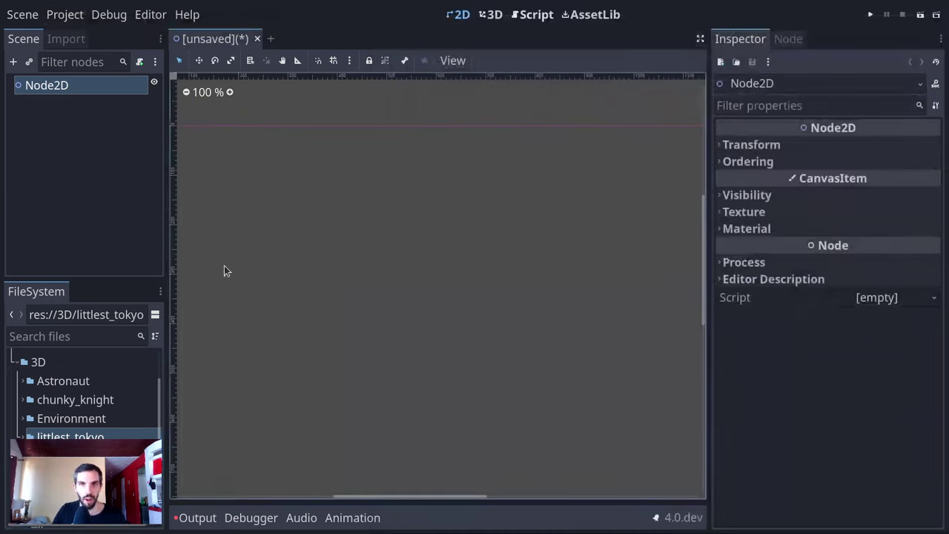
- Collapse the 3D folder and expand the 2D folder in the FileSystem dock to list its images
{"action": "scroll", "coordinate": [223, 269], "scroll_direction": "down", "scroll_amount": 4}
{"action": "middle_click_drag", "start_coordinate": [256, 277], "coordinate": [280, 223]}
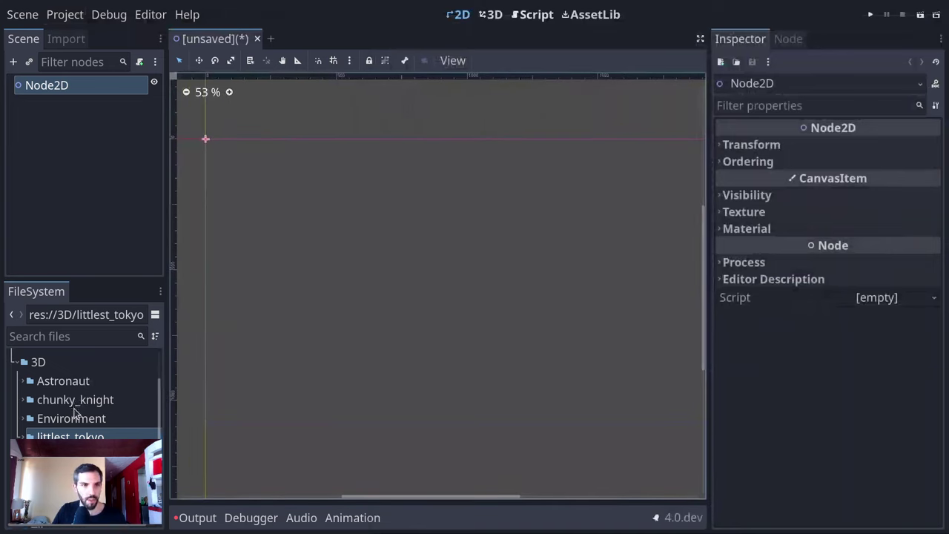
{"action": "double_click", "coordinate": [64, 363]}
{"action": "left_click", "coordinate": [62, 397]}
{"action": "double_click", "coordinate": [62, 397]}
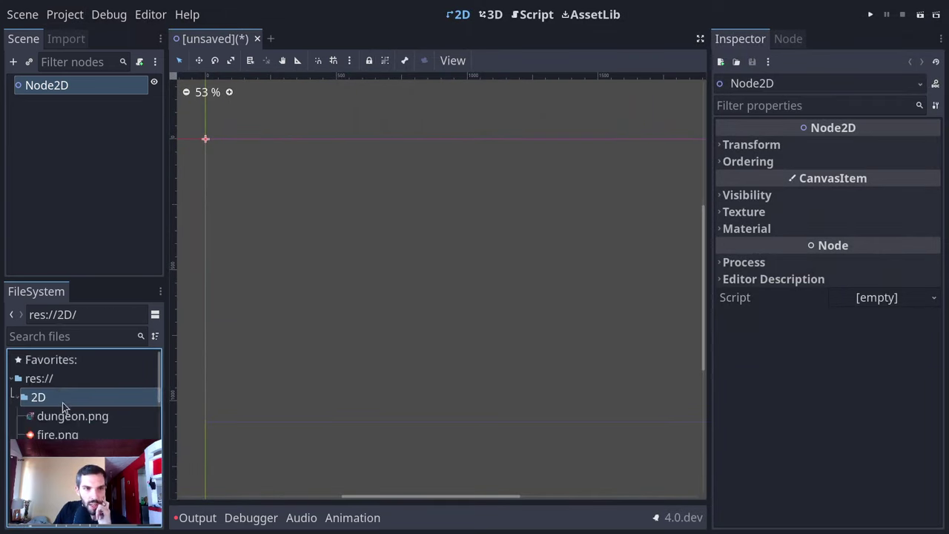
{"action": "scroll", "coordinate": [59, 407], "scroll_direction": "down", "scroll_amount": 1}
{"action": "scroll", "coordinate": [88, 401], "scroll_direction": "down", "scroll_amount": 1}
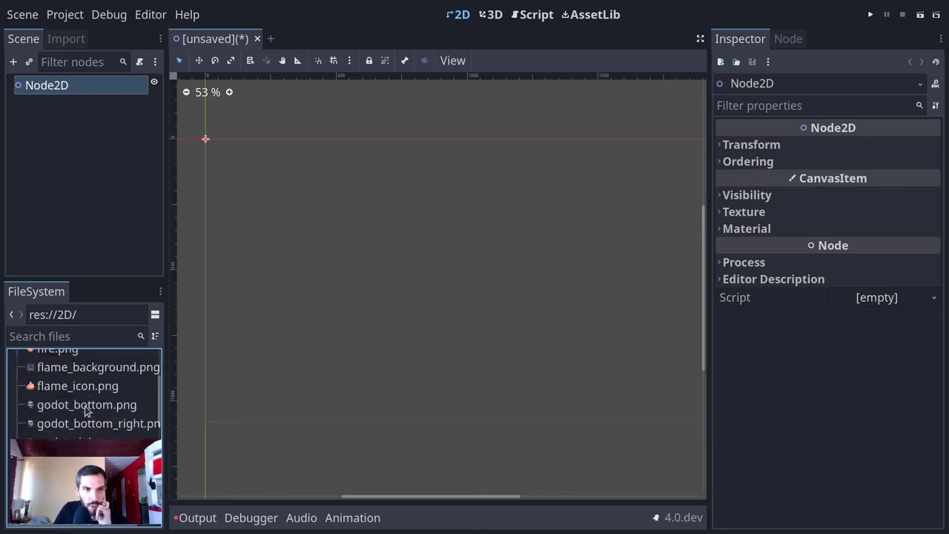
{"action": "scroll", "coordinate": [88, 401], "scroll_direction": "down", "scroll_amount": 3}
{"action": "scroll", "coordinate": [87, 400], "scroll_direction": "down", "scroll_amount": 3}
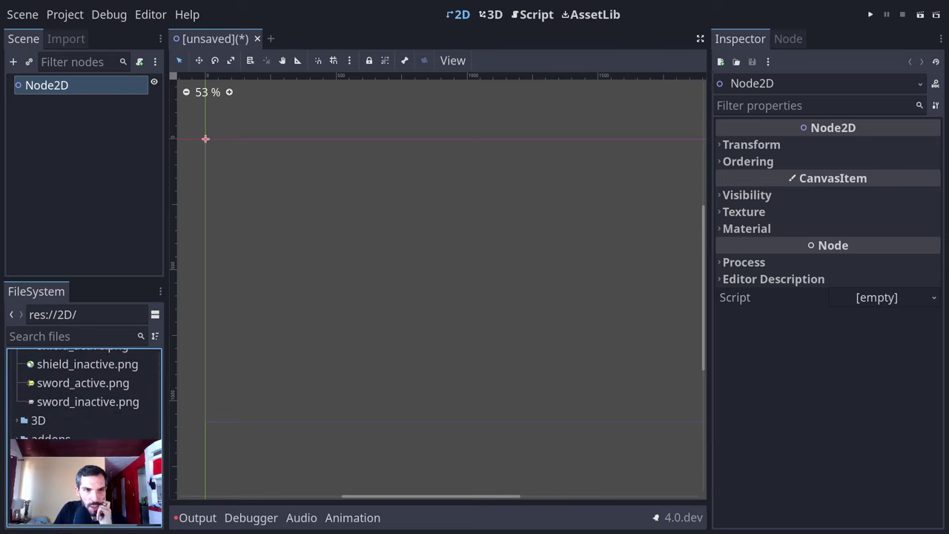
{"action": "scroll", "coordinate": [88, 400], "scroll_direction": "up", "scroll_amount": 5}
- Add a CanvasLayer node under the Node2D root
{"action": "left_click", "coordinate": [49, 87]}
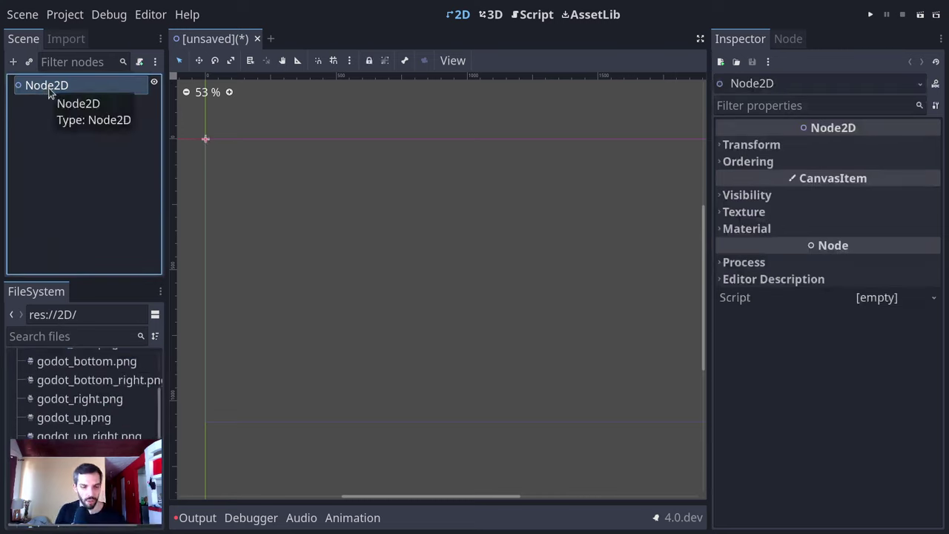
{"action": "double_click", "coordinate": [49, 87]}
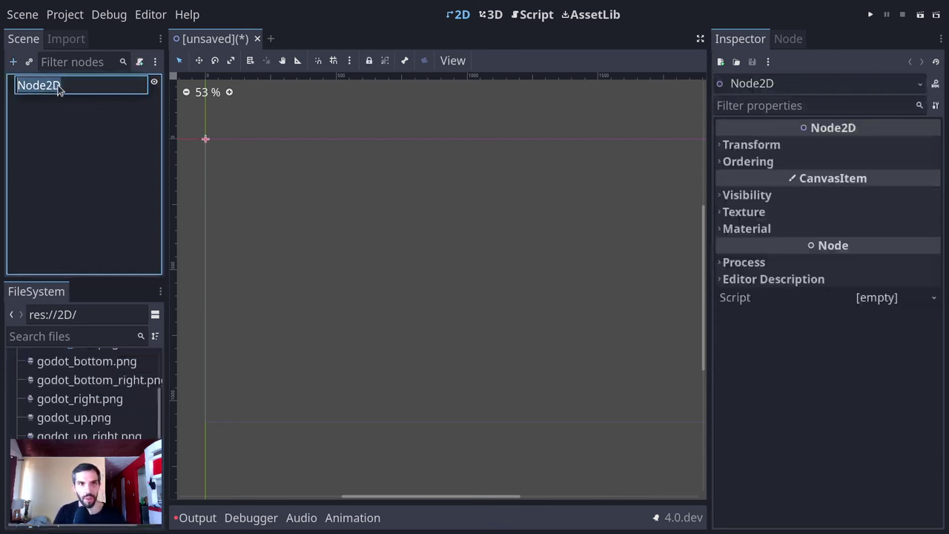
{"action": "left_click", "coordinate": [135, 176]}
{"action": "key", "text": "ctrl+a"}
{"action": "type", "text": "canva"}
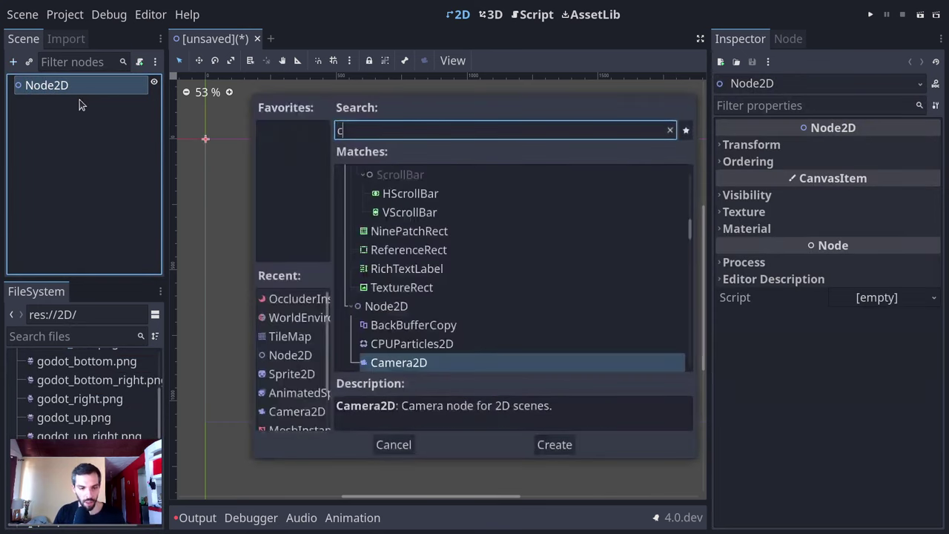
{"action": "key", "text": "Down"}
{"action": "key", "text": "Down"}
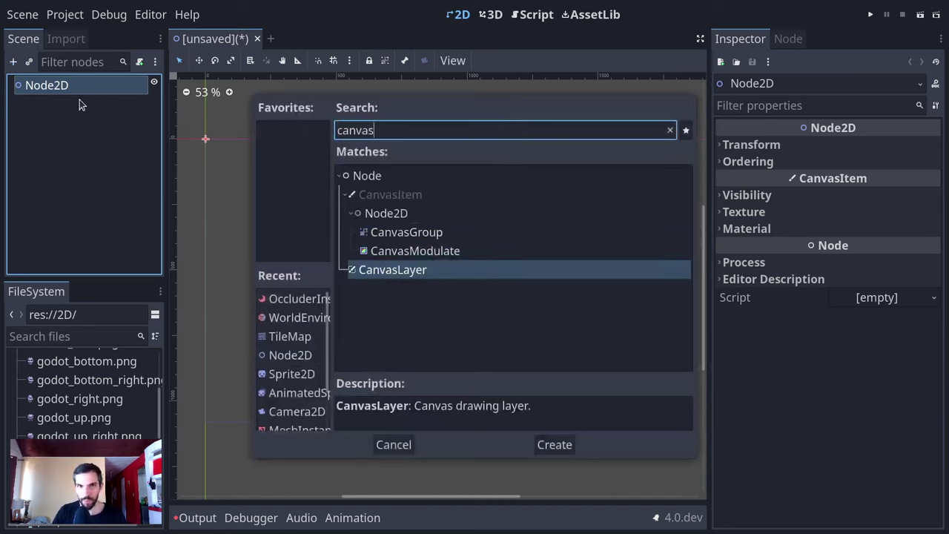
{"action": "key", "text": "Return"}
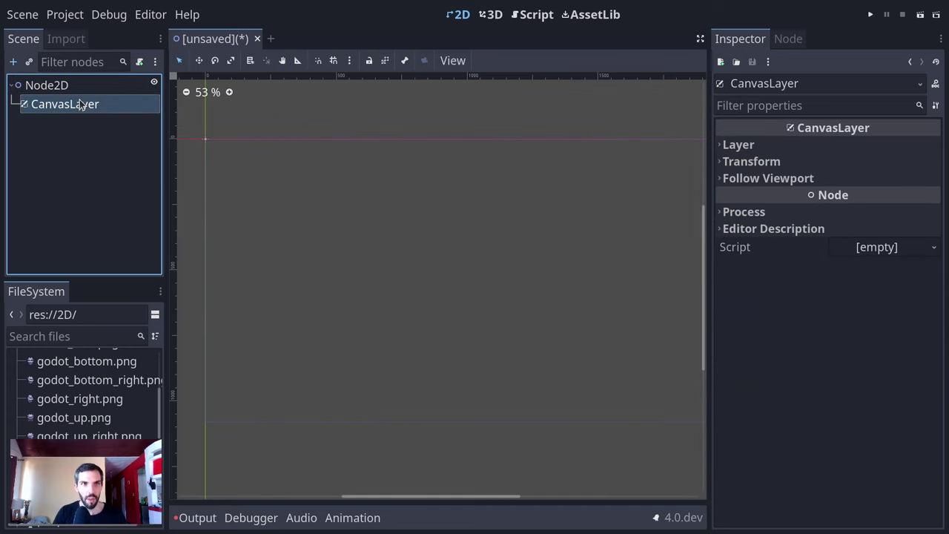
- Add a ColorRect child to the CanvasLayer and stretch it to Full Rect
{"action": "left_click", "coordinate": [84, 193]}
{"action": "left_click", "coordinate": [70, 103]}
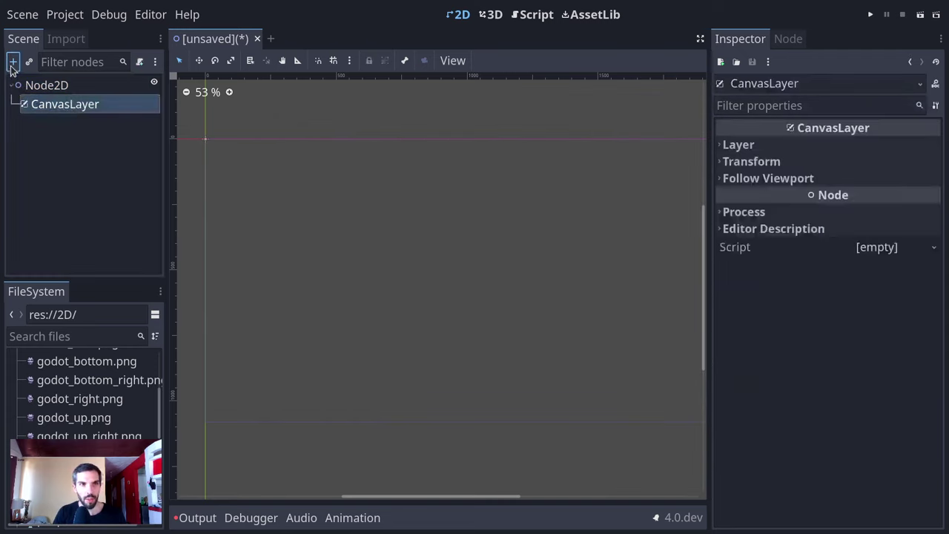
{"action": "left_click", "coordinate": [13, 63]}
{"action": "type", "text": "colorre"}
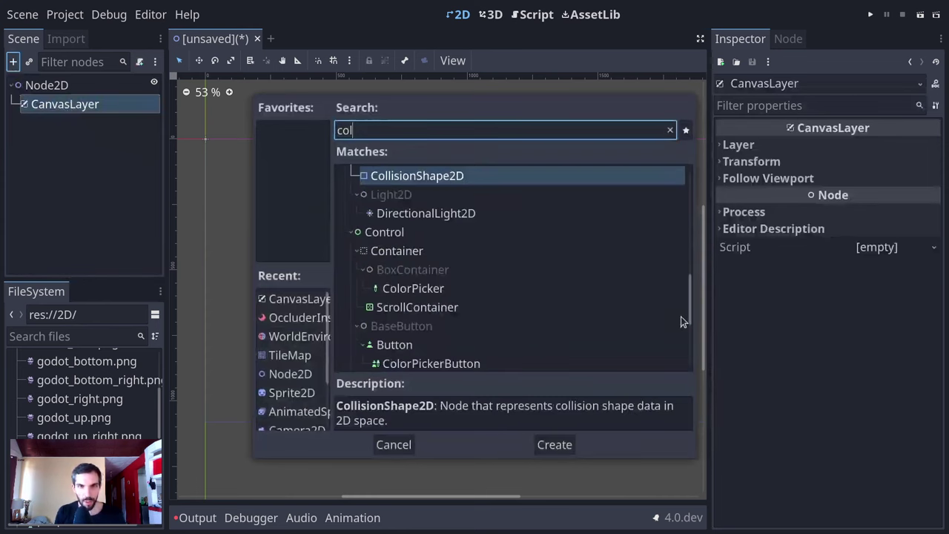
{"action": "key", "text": "Return"}
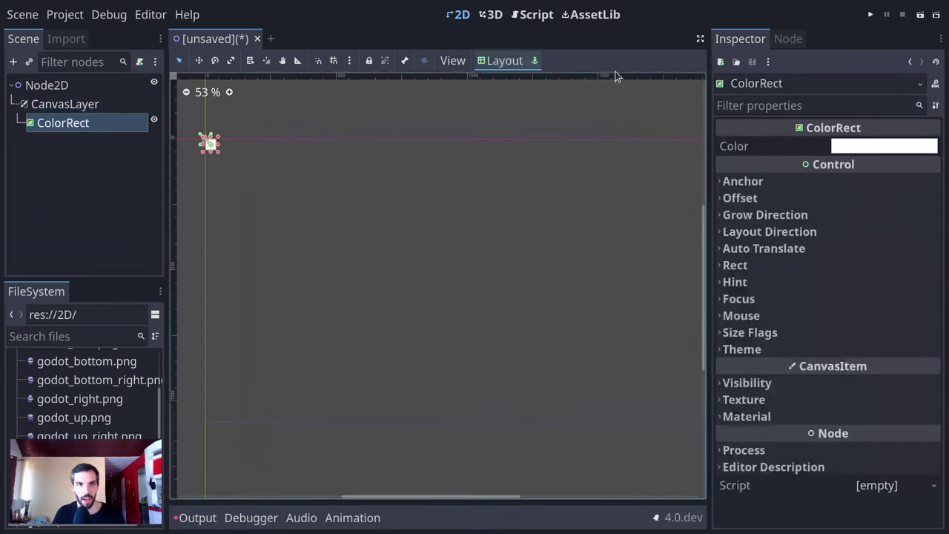
{"action": "left_click", "coordinate": [516, 62]}
{"action": "left_click", "coordinate": [508, 350]}
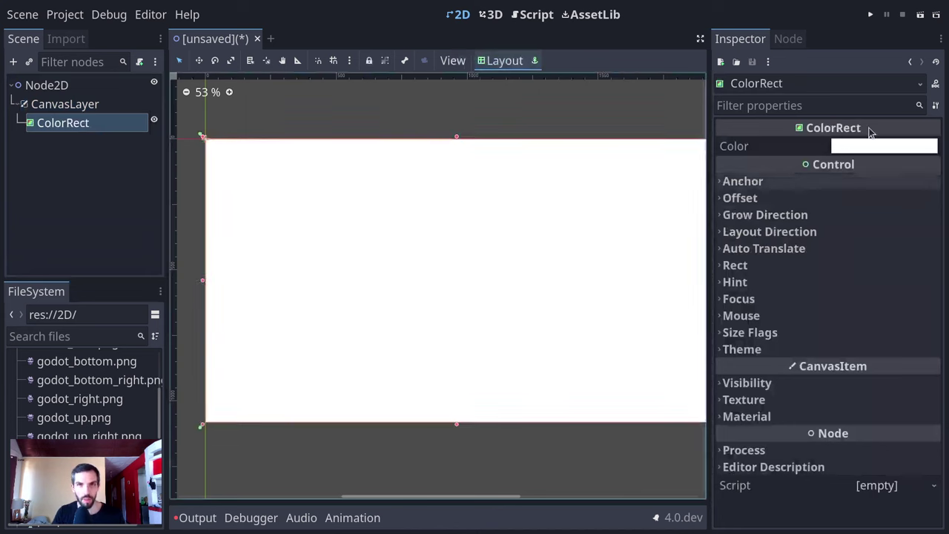
- Colour the ColorRect light cyan
{"action": "left_click", "coordinate": [884, 146]}
{"action": "left_click_drag", "start_coordinate": [818, 220], "coordinate": [792, 207]}
{"action": "left_click", "coordinate": [173, 97]}
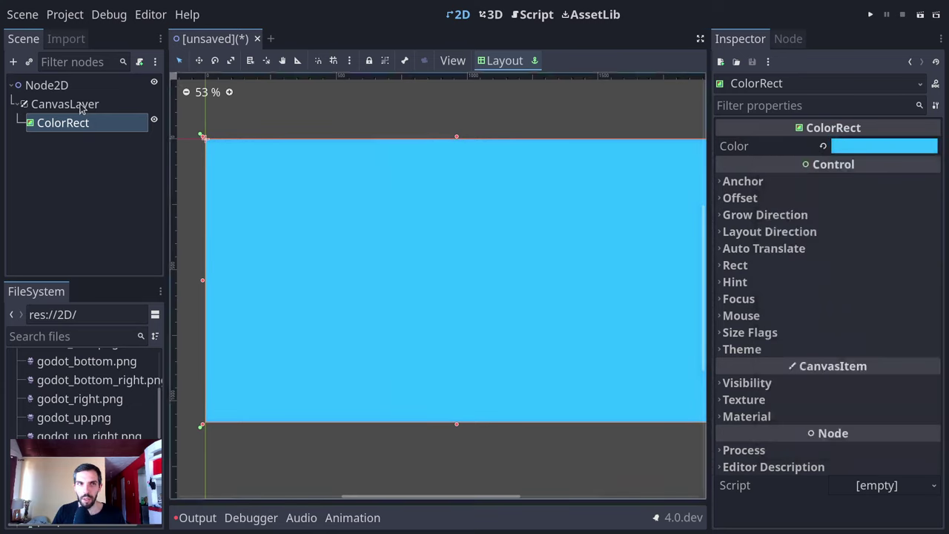
- Set the CanvasLayer's Layer to -20
{"action": "left_click", "coordinate": [65, 104]}
{"action": "left_click", "coordinate": [738, 144]}
{"action": "mouse_move", "coordinate": [843, 163]}
{"action": "left_mouse_down"}
{"action": "mouse_move", "coordinate": [804, 163]}
{"action": "mouse_move", "coordinate": [844, 163]}
{"action": "mouse_move", "coordinate": [827, 163]}
{"action": "left_mouse_up"}
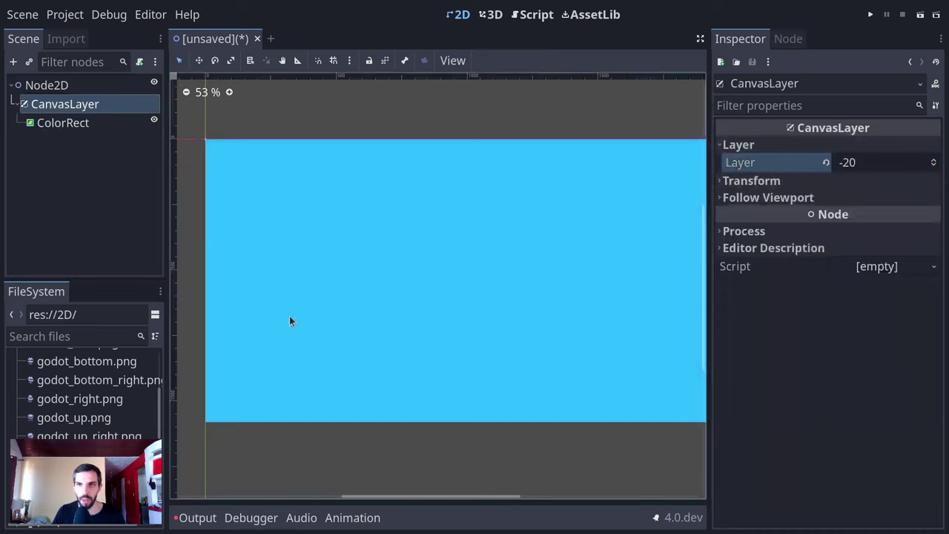
{"action": "left_click", "coordinate": [434, 117]}
{"action": "left_click", "coordinate": [53, 85]}
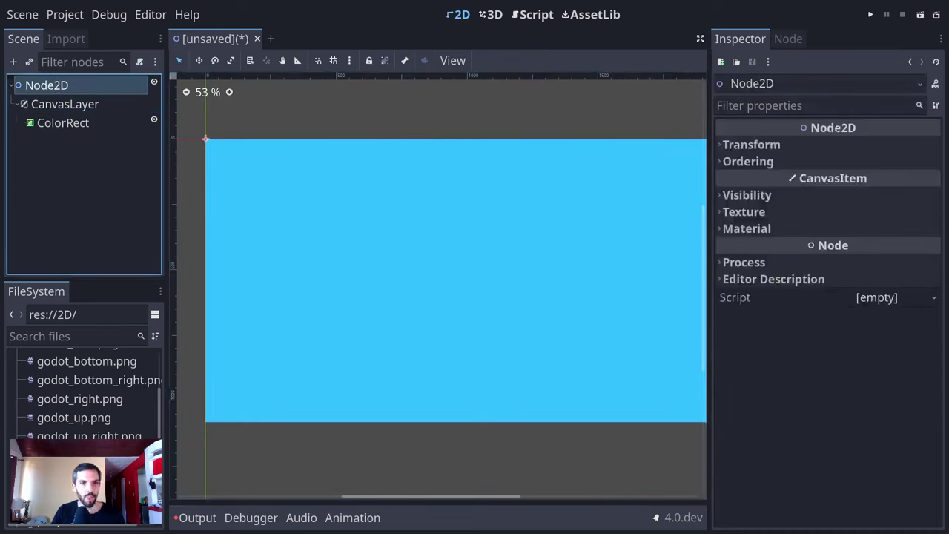
- Drag godot_bottom.png into the viewport centre to create the GodotBottom sprite
{"action": "scroll", "coordinate": [63, 374], "scroll_direction": "up", "scroll_amount": 2}
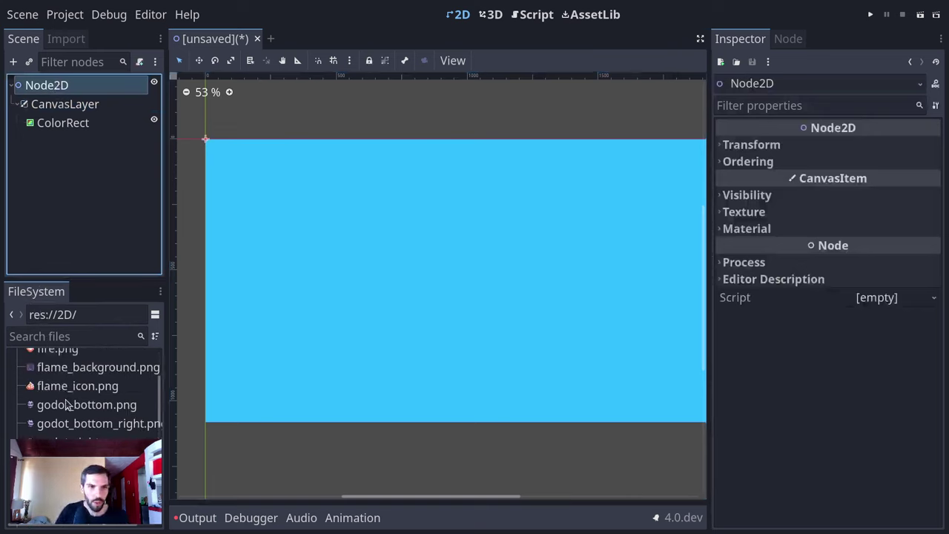
{"action": "scroll", "coordinate": [65, 402], "scroll_direction": "up", "scroll_amount": 3}
{"action": "scroll", "coordinate": [66, 402], "scroll_direction": "down", "scroll_amount": 3}
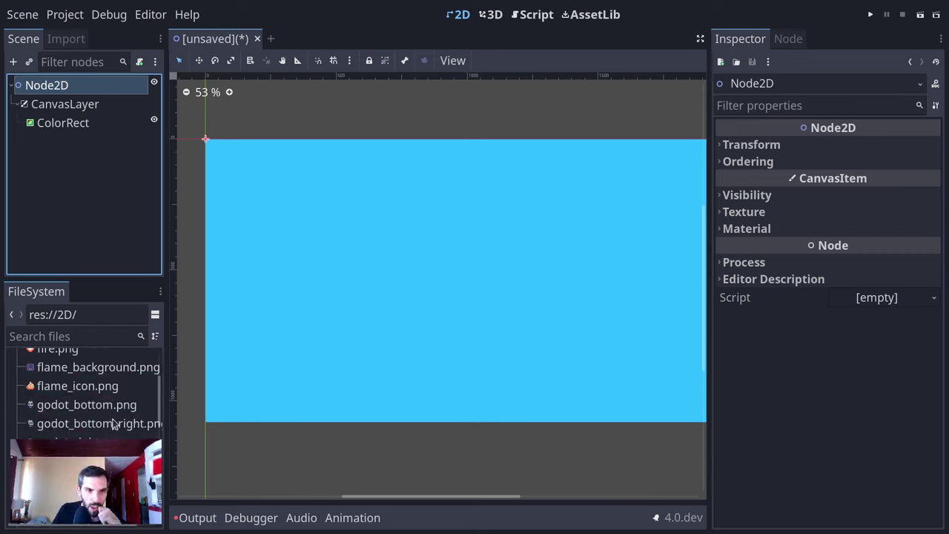
{"action": "left_click_drag", "start_coordinate": [111, 407], "coordinate": [469, 264]}
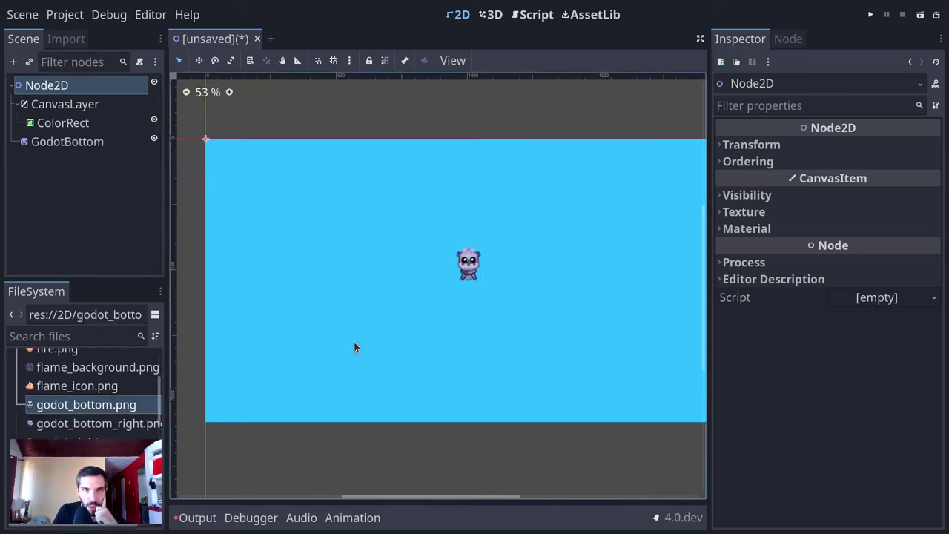
{"action": "scroll", "coordinate": [496, 270], "scroll_direction": "up", "scroll_amount": 2}
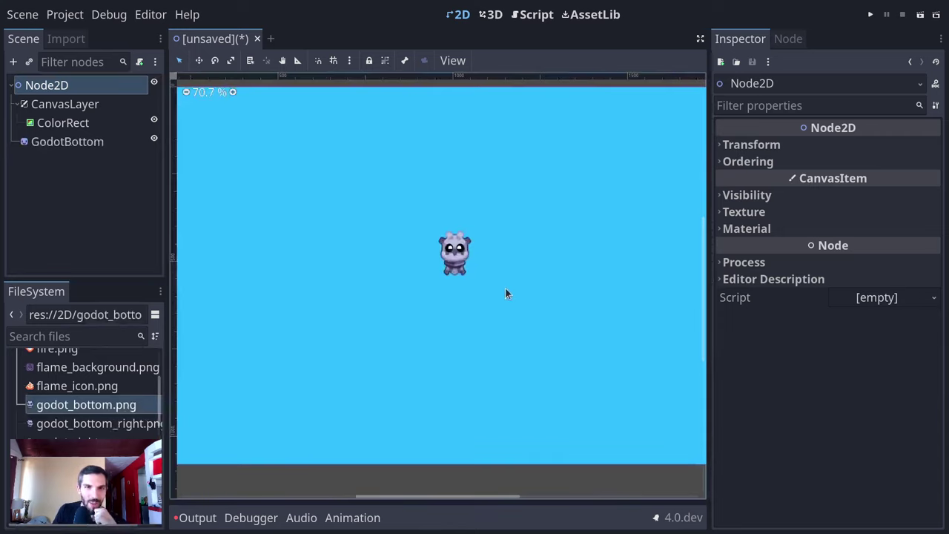
{"action": "scroll", "coordinate": [443, 363], "scroll_direction": "down", "scroll_amount": 2}
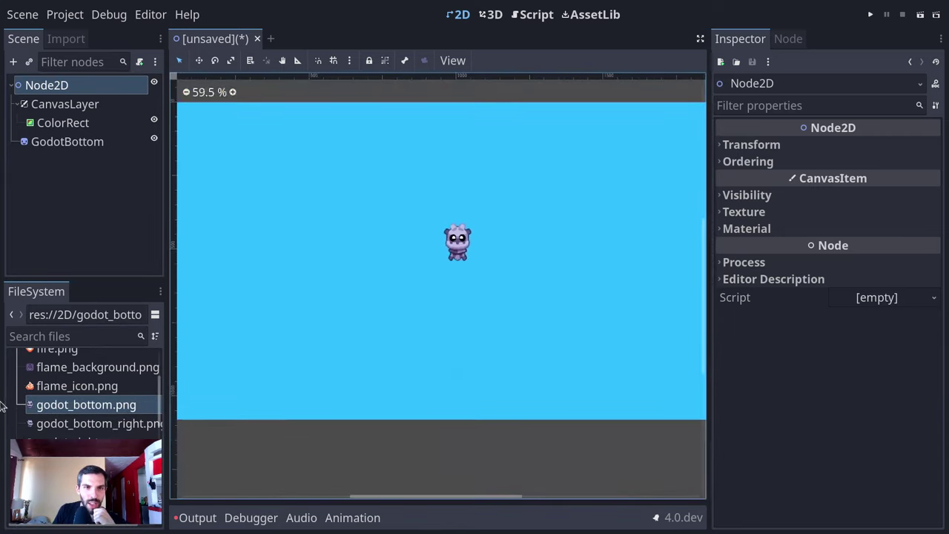
{"action": "left_click", "coordinate": [132, 84]}
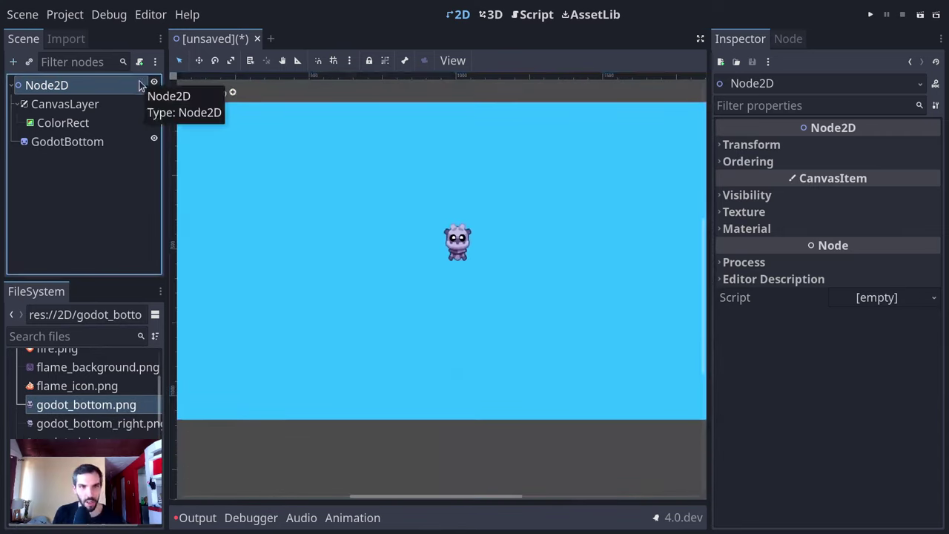
- Add a TileMap node under the root Node2D
{"action": "left_click", "coordinate": [65, 104]}
{"action": "left_click", "coordinate": [82, 86]}
{"action": "key", "text": "ctrl+a"}
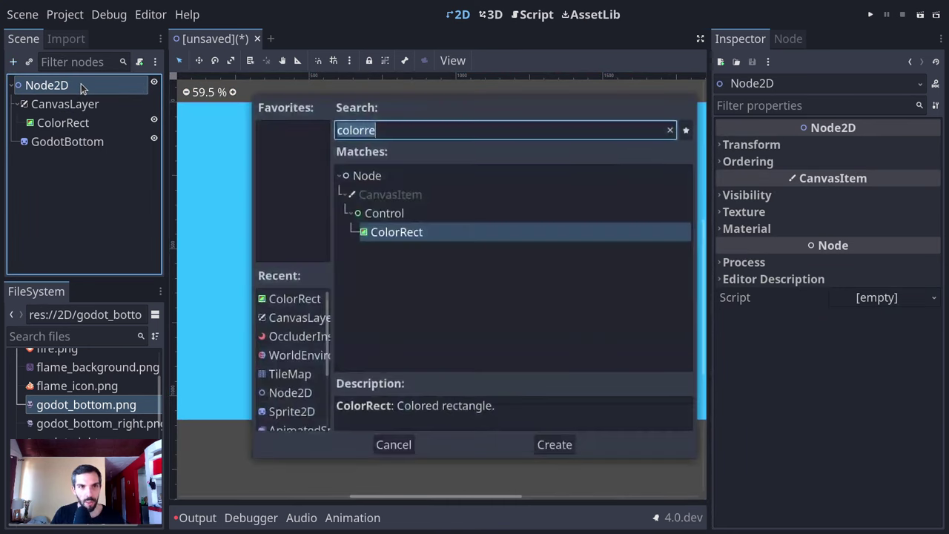
{"action": "type", "text": "tilemap"}
{"action": "key", "text": "Return"}
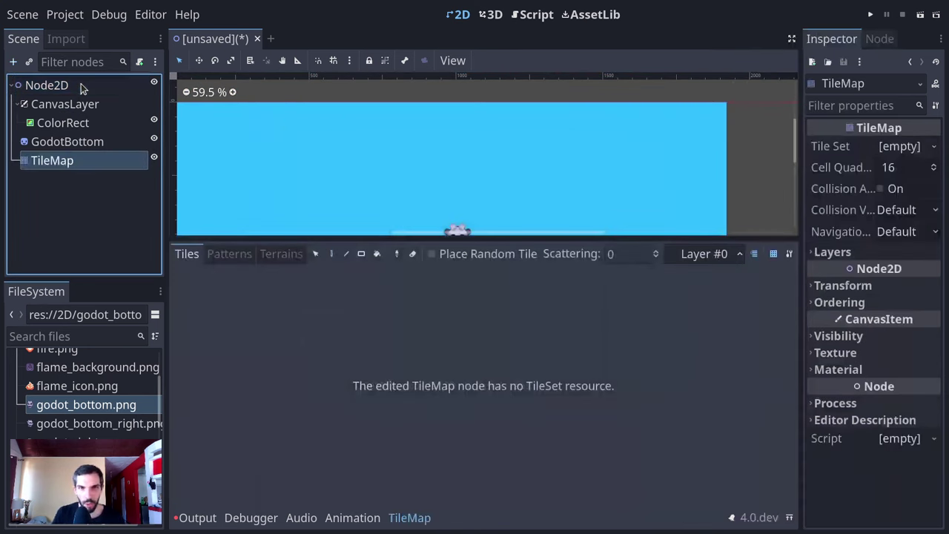
- Create a new TileSet and add dungeon.png as its atlas, declining automatic tile creation
{"action": "scroll", "coordinate": [102, 405], "scroll_direction": "up", "scroll_amount": 3}
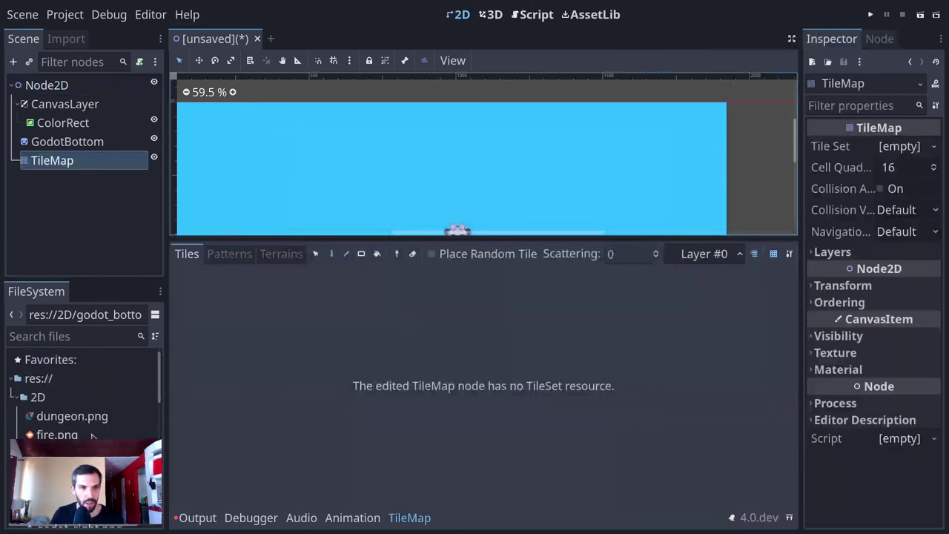
{"action": "left_click_drag", "start_coordinate": [71, 416], "coordinate": [901, 148]}
{"action": "left_click", "coordinate": [899, 146]}
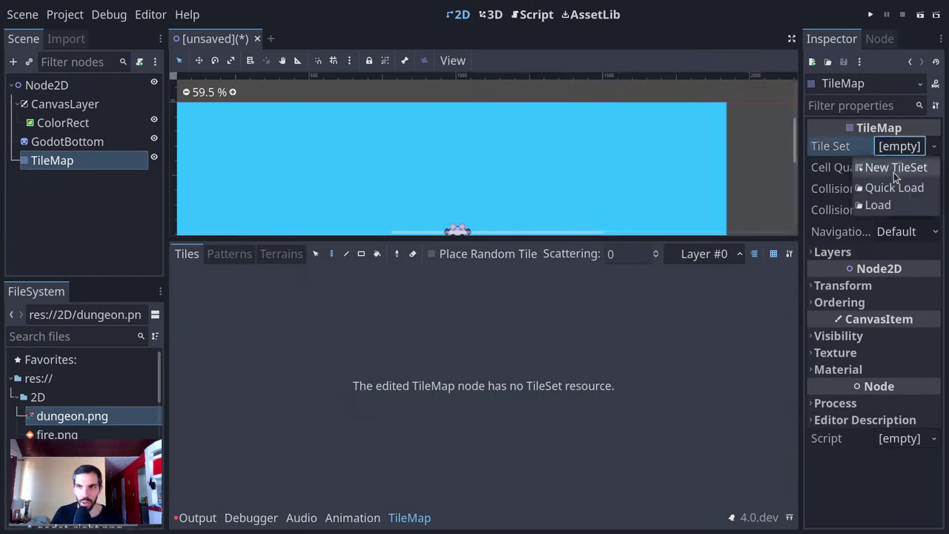
{"action": "left_click", "coordinate": [895, 167]}
{"action": "left_click", "coordinate": [899, 146]}
{"action": "left_click", "coordinate": [404, 517]}
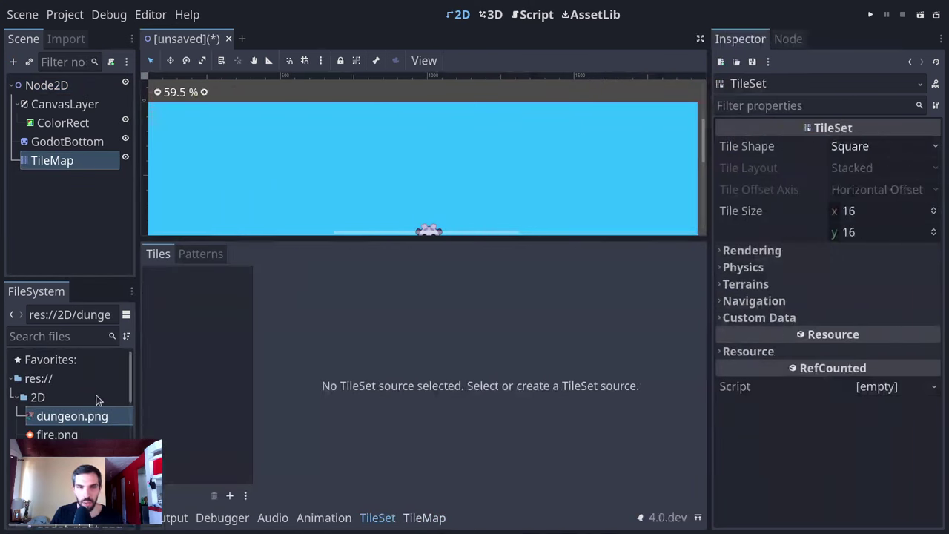
{"action": "left_click_drag", "start_coordinate": [68, 424], "coordinate": [208, 303]}
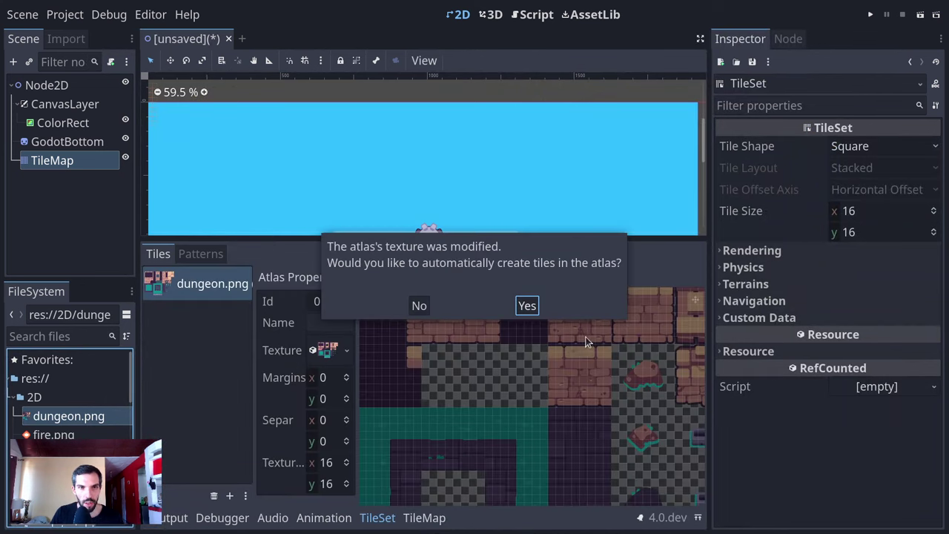
{"action": "left_click", "coordinate": [418, 307]}
- Set the TileSet's tile size to 128×128, keeping the Square tile shape
{"action": "left_click", "coordinate": [876, 216]}
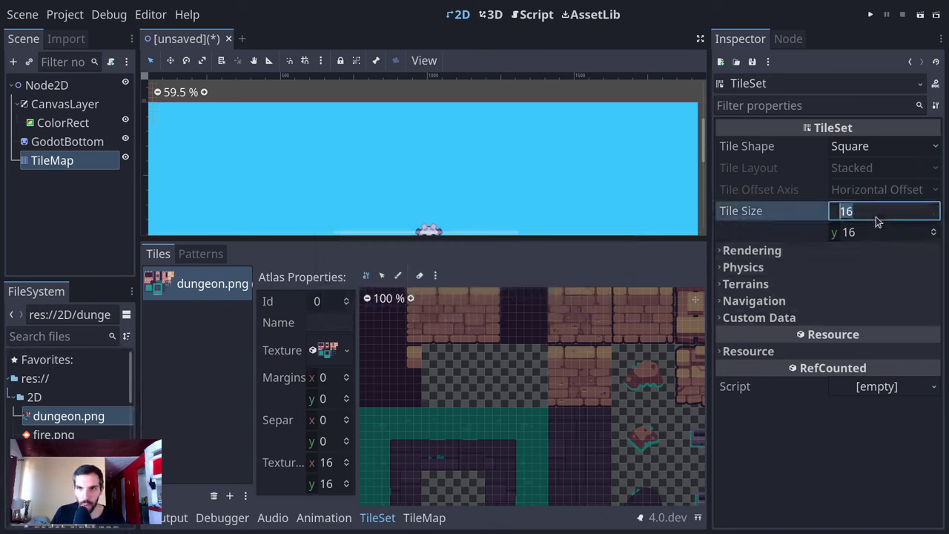
{"action": "type", "text": "12"}
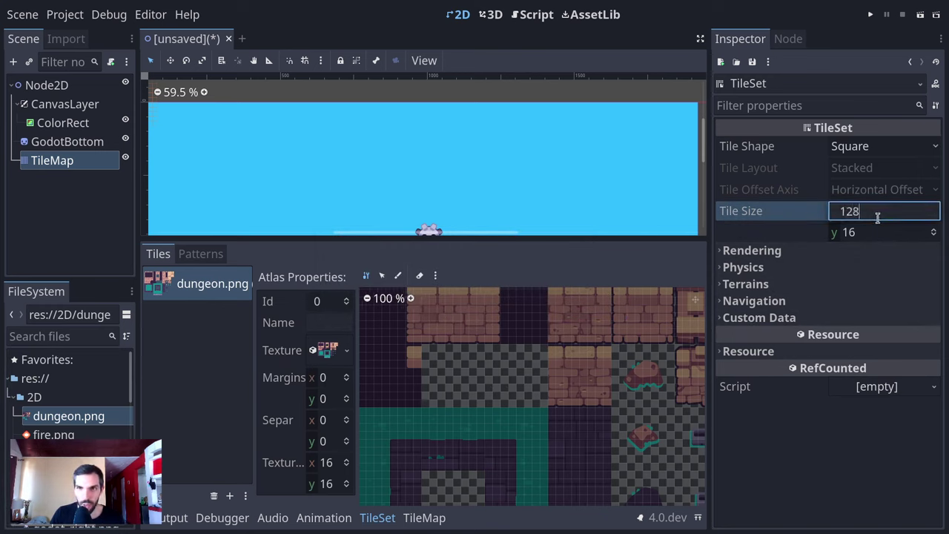
{"action": "type", "text": "8"}
{"action": "key", "text": "Return"}
{"action": "scroll", "coordinate": [518, 440], "scroll_direction": "up", "scroll_amount": 3}
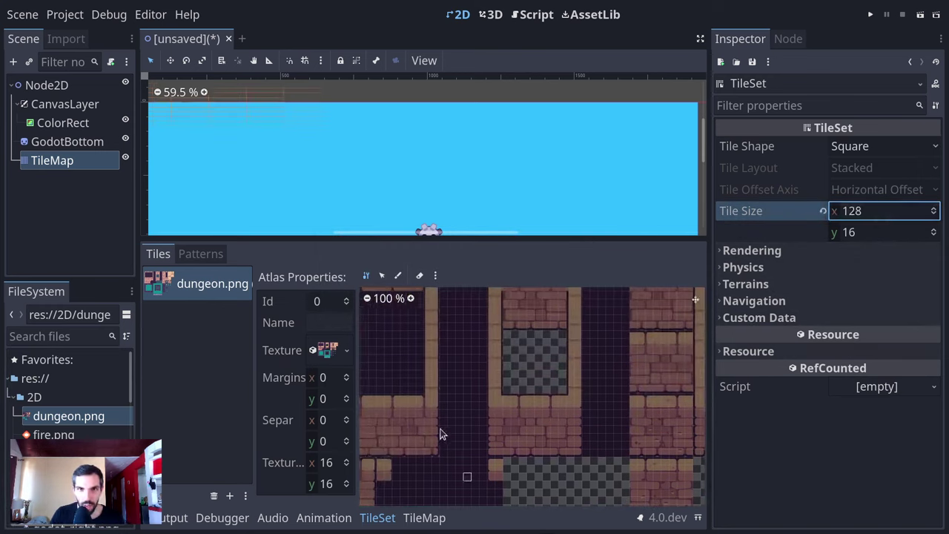
{"action": "left_click", "coordinate": [862, 232]}
{"action": "type", "text": "12"}
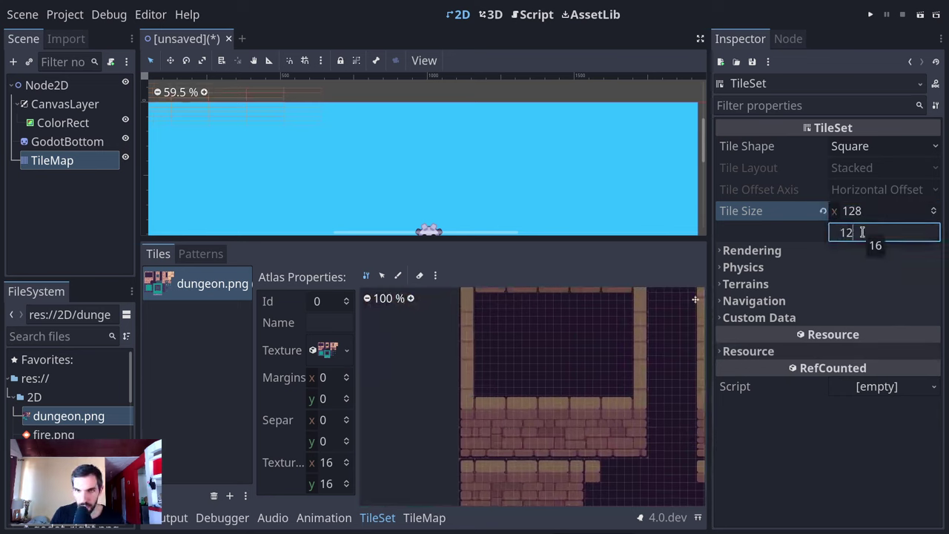
{"action": "type", "text": "8"}
{"action": "key", "text": "Return"}
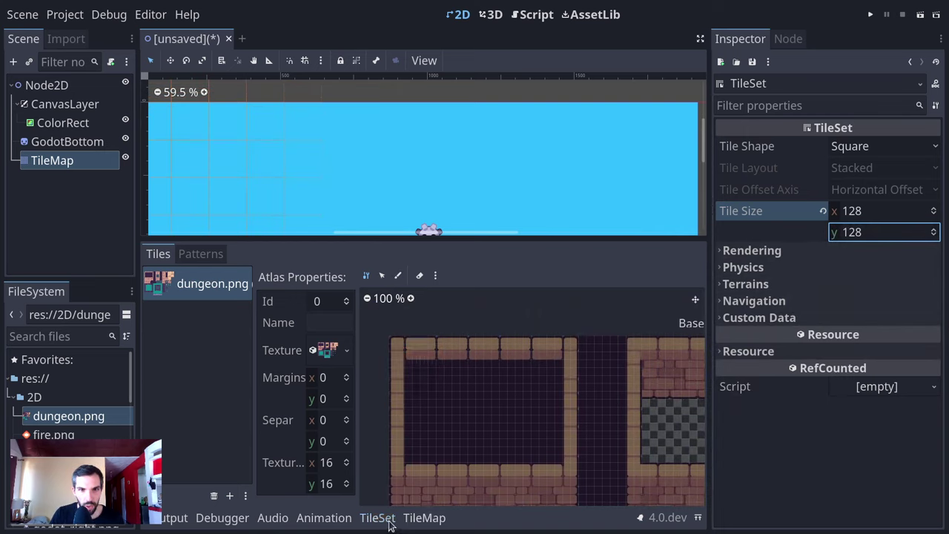
{"action": "left_click", "coordinate": [845, 211]}
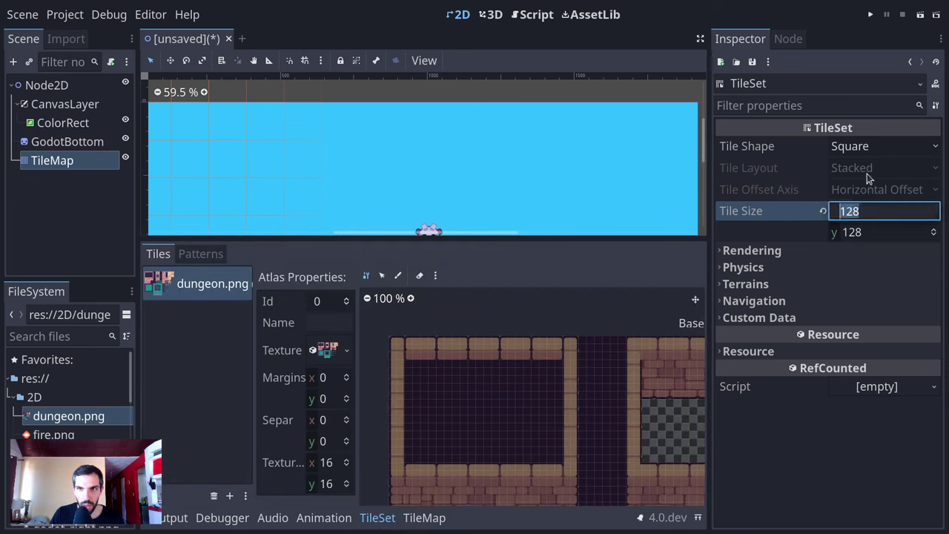
{"action": "left_click", "coordinate": [868, 146]}
{"action": "left_click", "coordinate": [848, 163]}
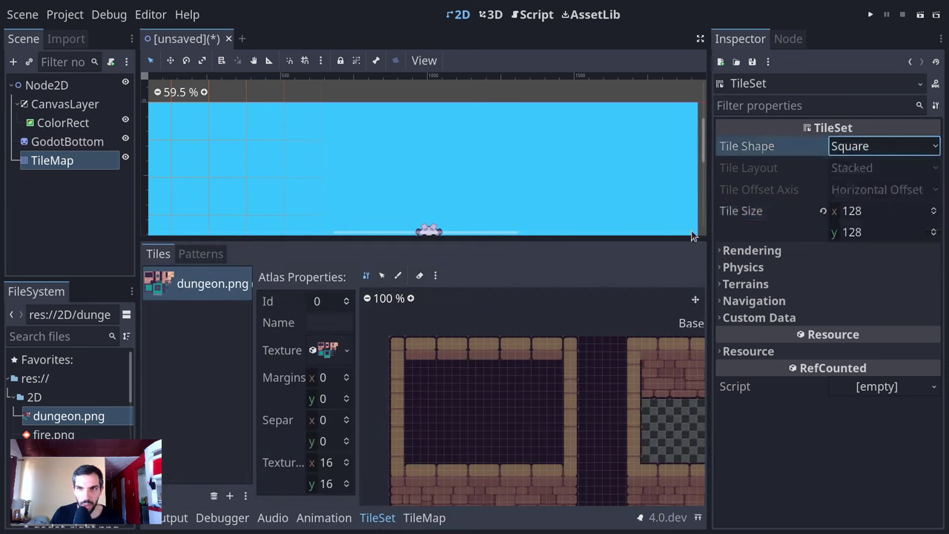
{"action": "left_click", "coordinate": [50, 162]}
- Set the TileMap's Cell Quadrant Size to 128
{"action": "mouse_move", "coordinate": [791, 173]}
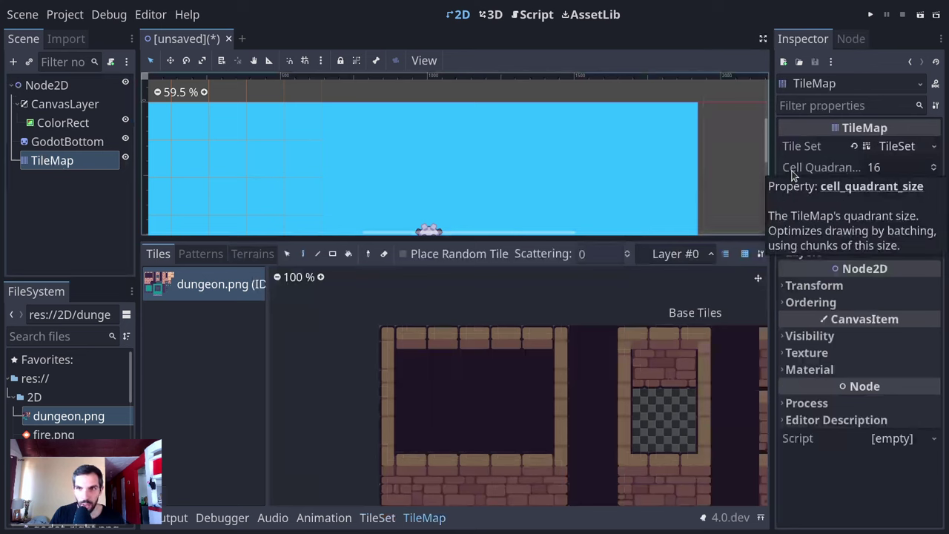
{"action": "left_click", "coordinate": [875, 168]}
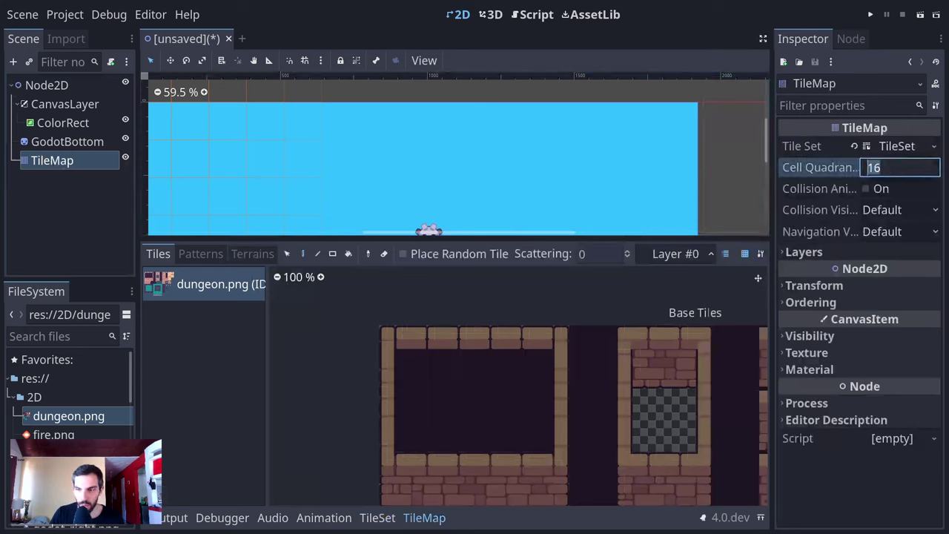
{"action": "type", "text": "10"}
{"action": "key", "text": "BackSpace"}
{"action": "type", "text": "28"}
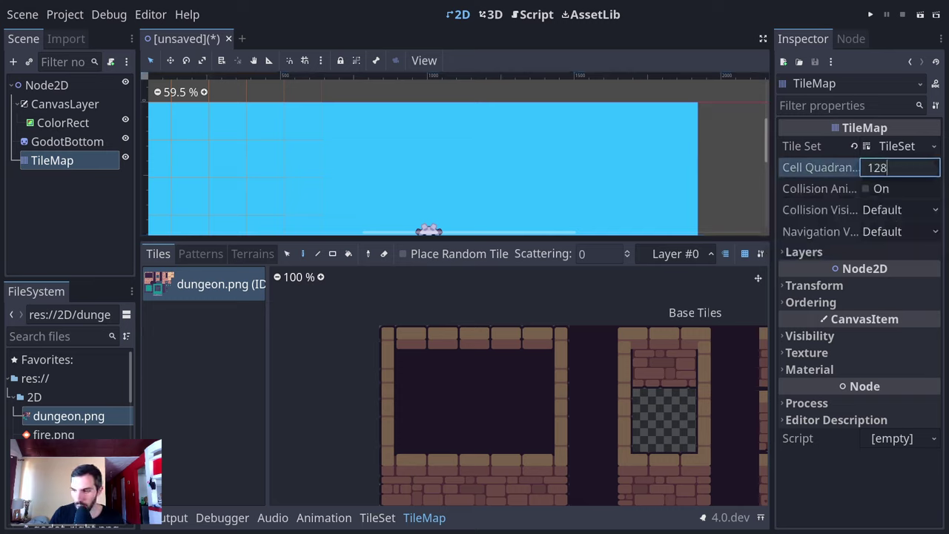
{"action": "key", "text": "Return"}
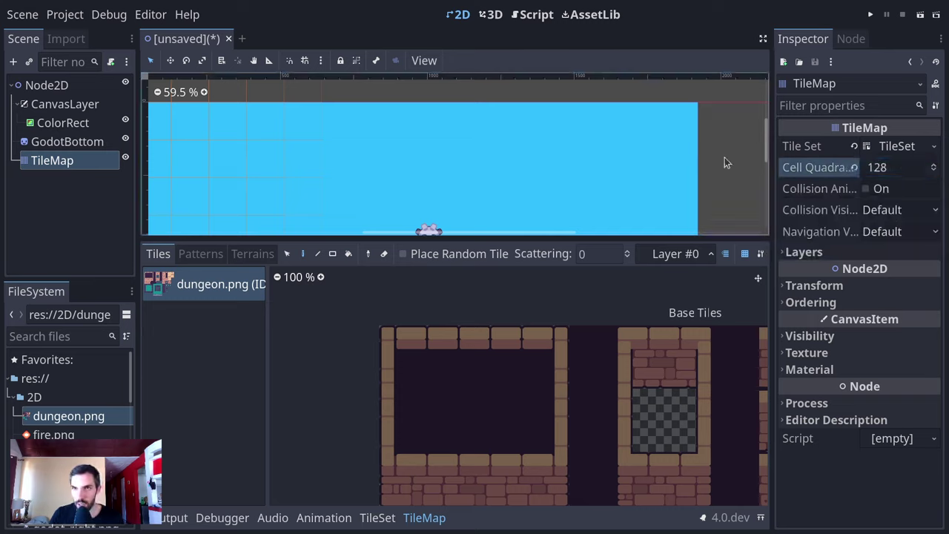
- Open the TileSet in the TileSet editor and browse its custom data, rendering, physics and terrain sections
{"action": "left_click", "coordinate": [895, 146]}
{"action": "left_click", "coordinate": [227, 298]}
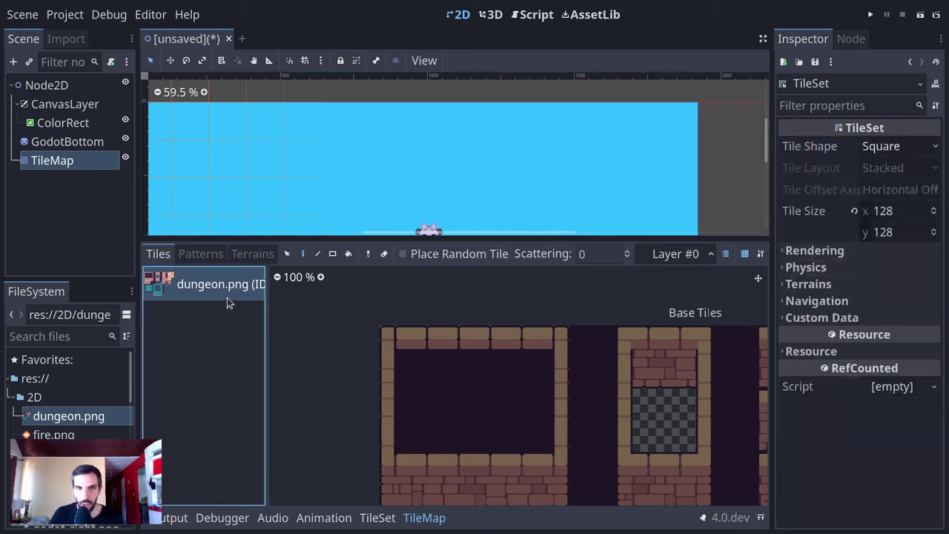
{"action": "left_click", "coordinate": [377, 523]}
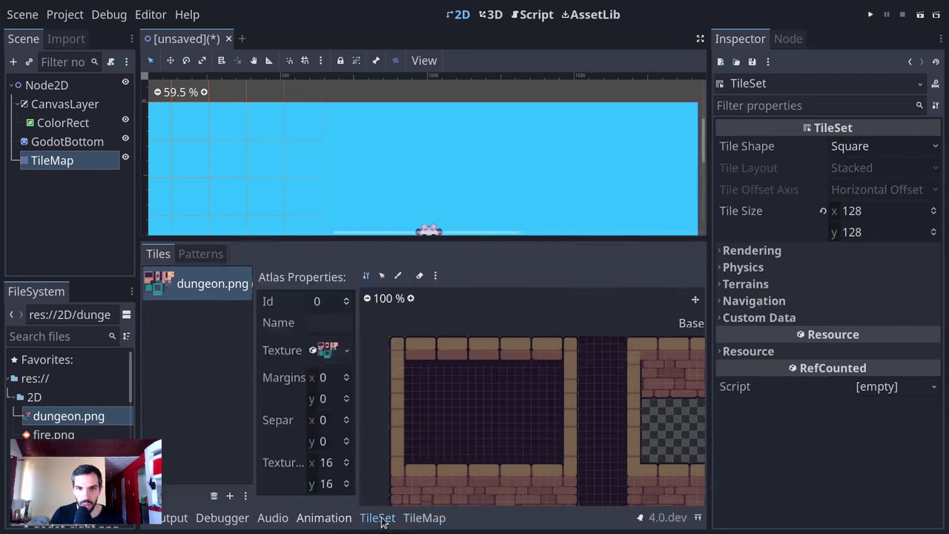
{"action": "scroll", "coordinate": [483, 370], "scroll_direction": "down", "scroll_amount": 2}
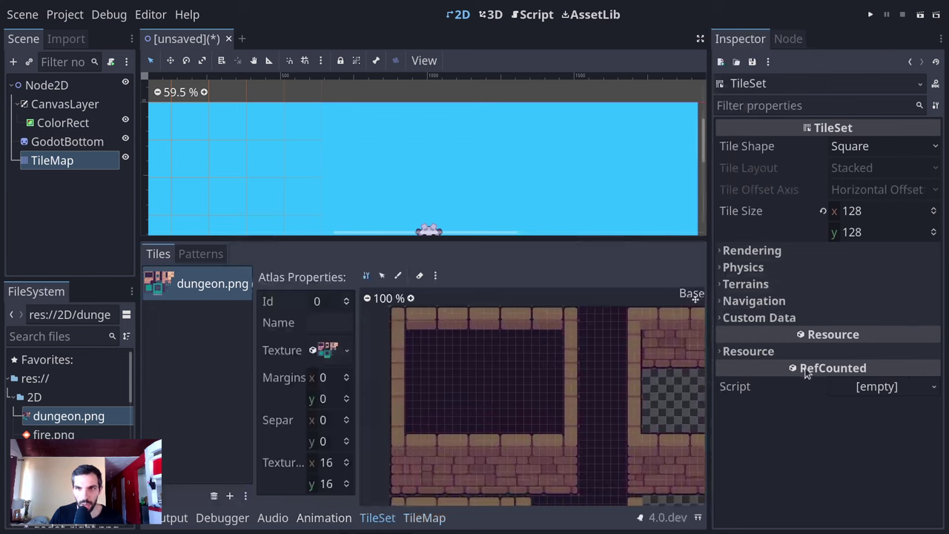
{"action": "left_click", "coordinate": [767, 318]}
{"action": "left_click", "coordinate": [775, 318]}
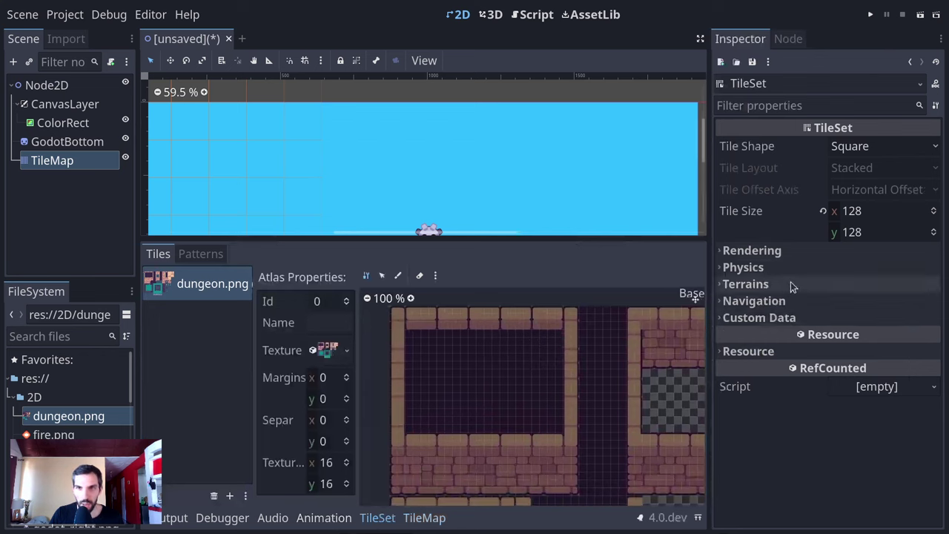
{"action": "left_click", "coordinate": [793, 252]}
{"action": "left_click", "coordinate": [792, 252]}
{"action": "left_click", "coordinate": [789, 268]}
{"action": "left_click", "coordinate": [788, 268]}
{"action": "left_click", "coordinate": [791, 285]}
{"action": "left_click", "coordinate": [791, 285]}
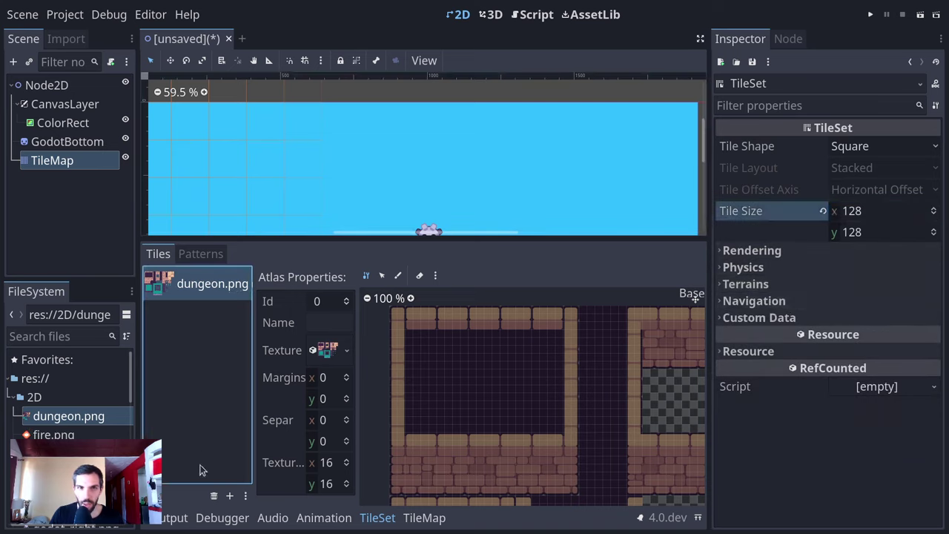
- Replace the old atlas with dungeon.png, auto-creating its 128×128 tiles, and pan through the atlas
{"action": "left_click", "coordinate": [213, 495]}
{"action": "left_click_drag", "start_coordinate": [74, 416], "coordinate": [202, 310]}
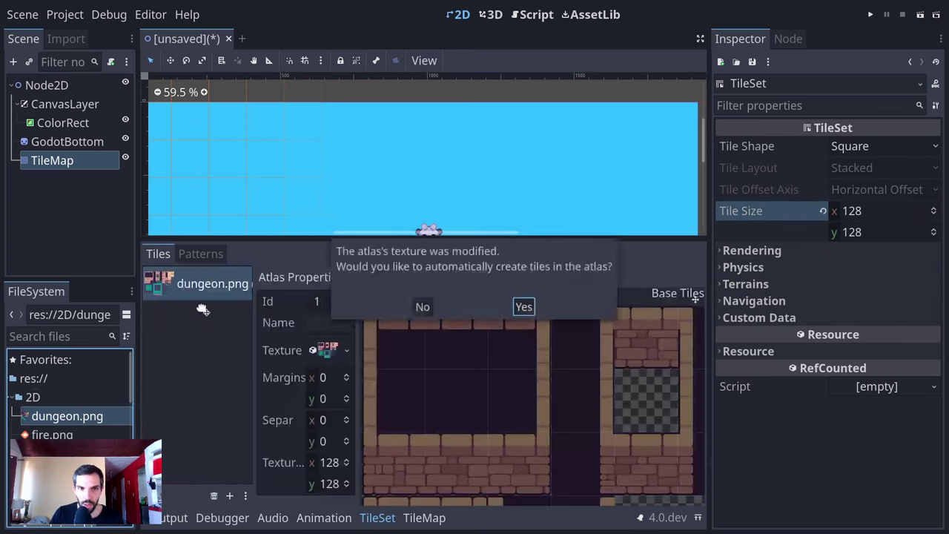
{"action": "left_click", "coordinate": [527, 305]}
{"action": "scroll", "coordinate": [589, 415], "scroll_direction": "down", "scroll_amount": 4}
{"action": "middle_click_drag", "start_coordinate": [604, 472], "coordinate": [574, 428]}
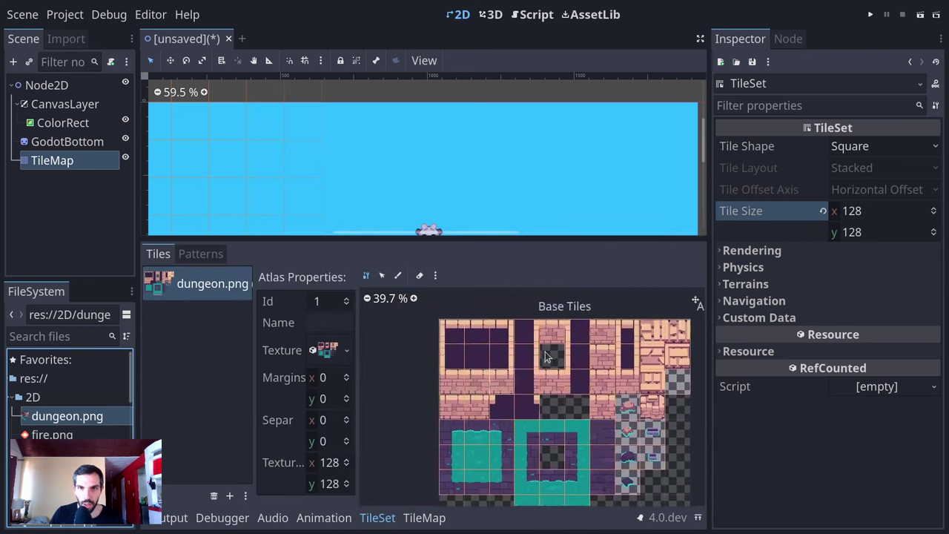
{"action": "middle_click_drag", "start_coordinate": [599, 466], "coordinate": [575, 448]}
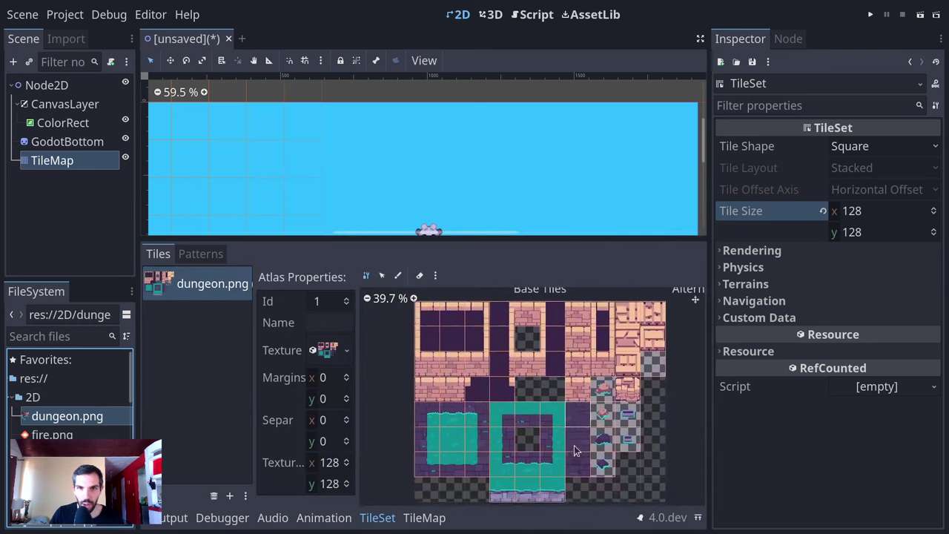
- Return to the TileMap editor, pick the teal tile and show the TileMap node's properties
{"action": "left_click", "coordinate": [425, 517]}
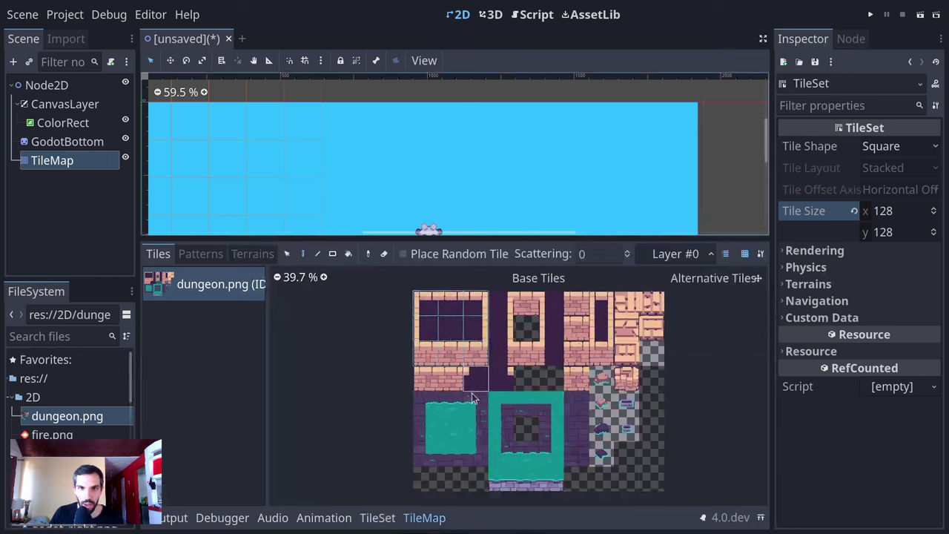
{"action": "left_click", "coordinate": [426, 403]}
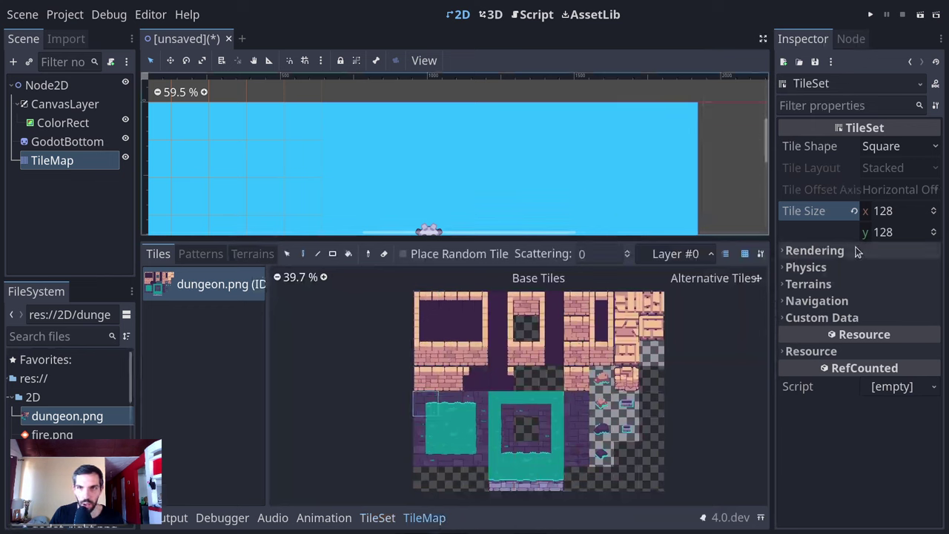
{"action": "left_click", "coordinate": [63, 163]}
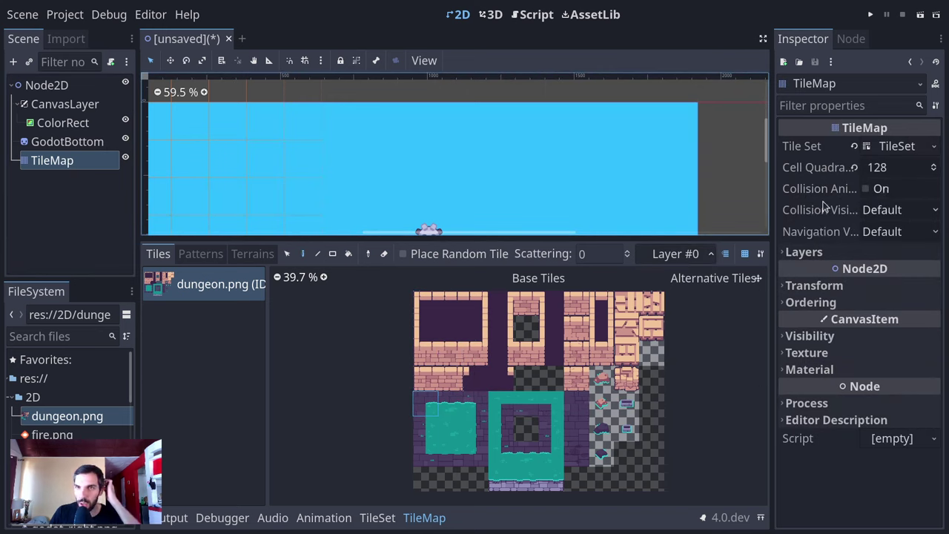
- Expand the TileMap's Layers and name the first layer 'ground'
{"action": "left_click", "coordinate": [860, 252]}
{"action": "left_click", "coordinate": [904, 273]}
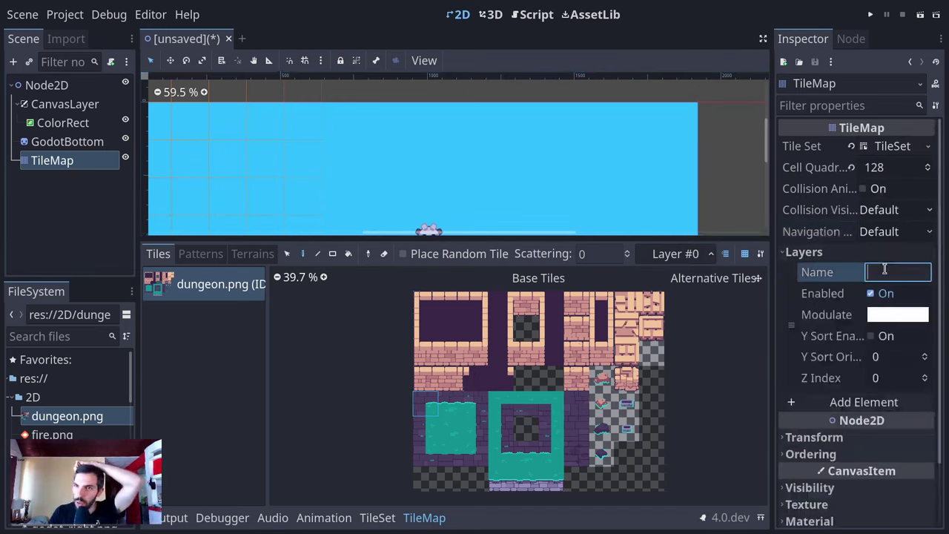
{"action": "type", "text": "ground"}
{"action": "key", "text": "Return"}
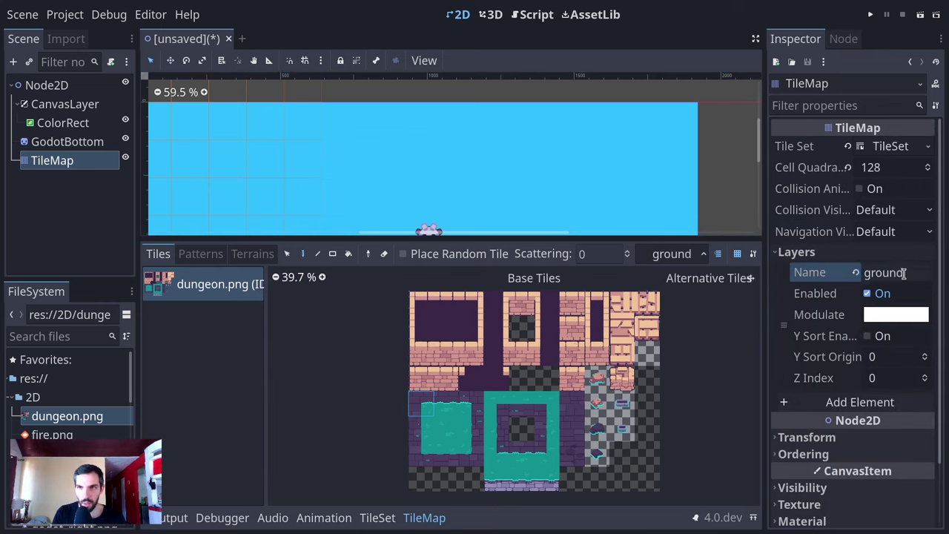
- Add a second layer named 'walls' and pick a dark floor tile from the atlas
{"action": "left_click", "coordinate": [886, 404]}
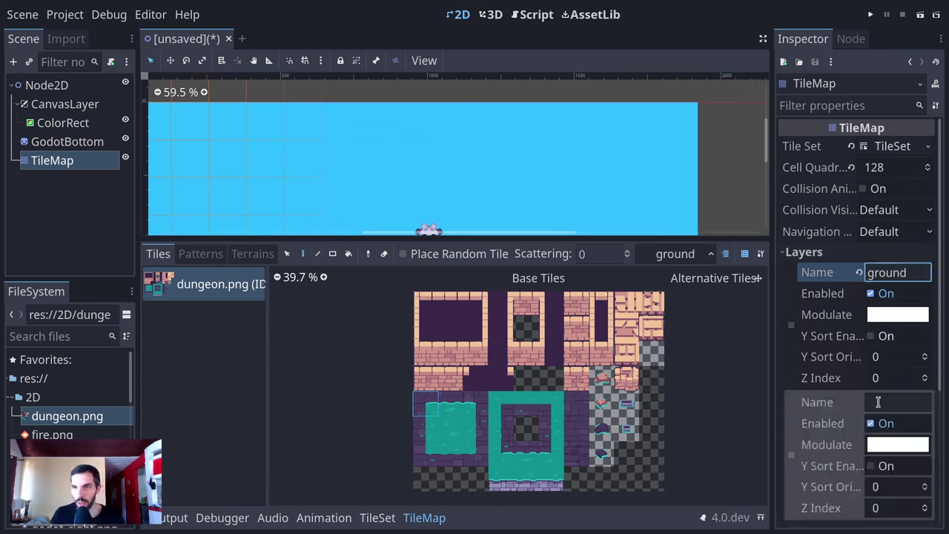
{"action": "left_click", "coordinate": [895, 402]}
{"action": "type", "text": "walls"}
{"action": "key", "text": "Return"}
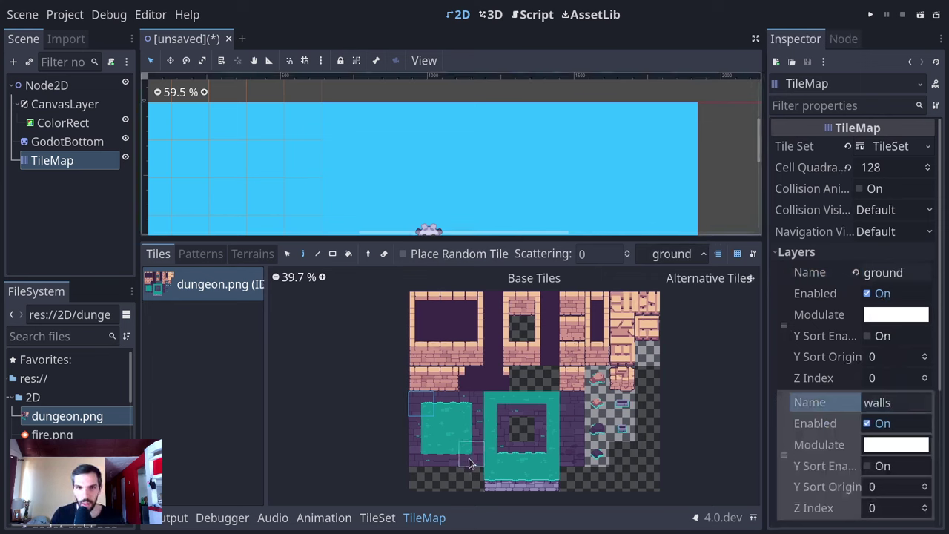
{"action": "left_click", "coordinate": [571, 404]}
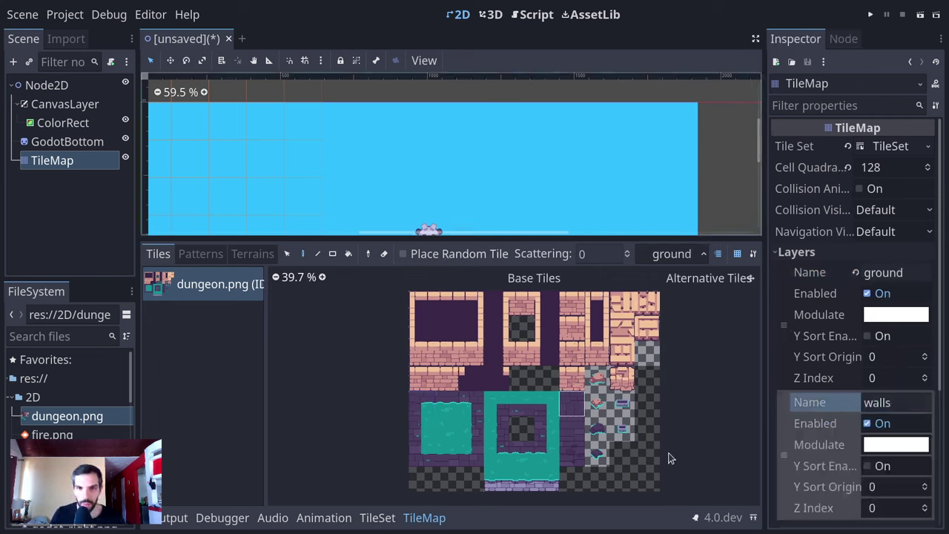
- Paint a large rectangle of dark floor tiles over the blue area near the sprite
{"action": "left_click", "coordinate": [388, 182]}
{"action": "scroll", "coordinate": [400, 170], "scroll_direction": "down", "scroll_amount": 3}
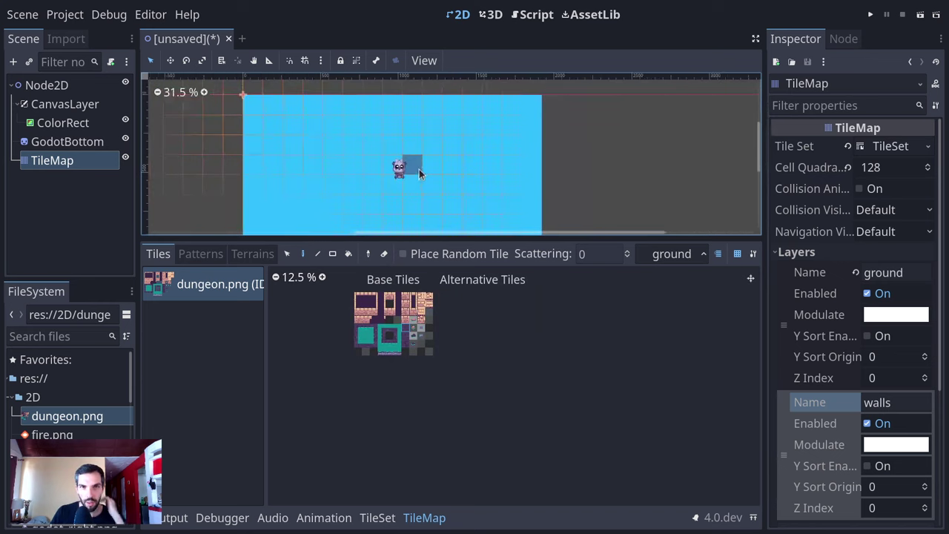
{"action": "scroll", "coordinate": [453, 137], "scroll_direction": "down", "scroll_amount": 2}
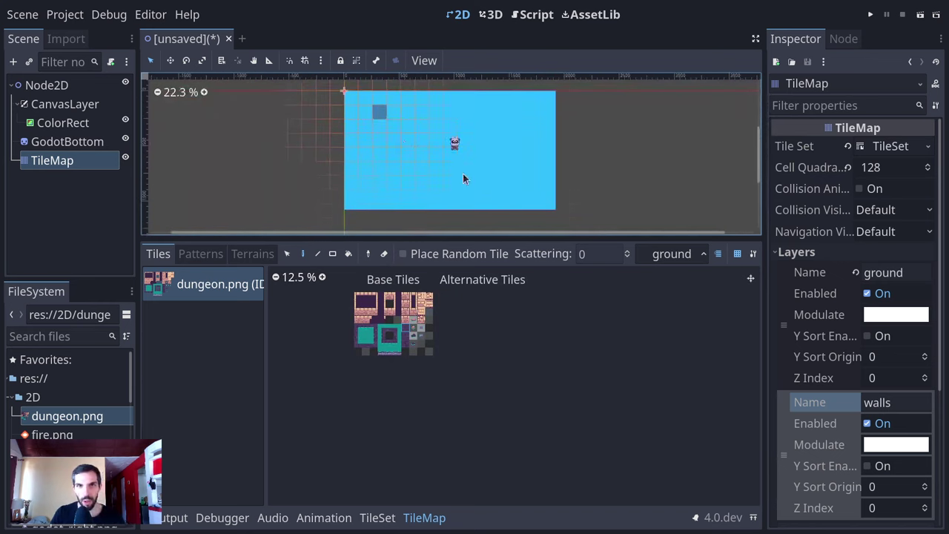
{"action": "mouse_move", "coordinate": [378, 111]}
{"action": "left_mouse_down", "text": "ctrl+shift"}
{"action": "mouse_move", "coordinate": [555, 218]}
{"action": "mouse_move", "coordinate": [529, 192]}
{"action": "mouse_move", "coordinate": [560, 221]}
{"action": "mouse_move", "coordinate": [537, 200]}
{"action": "left_mouse_up", "text": "ctrl+shift"}
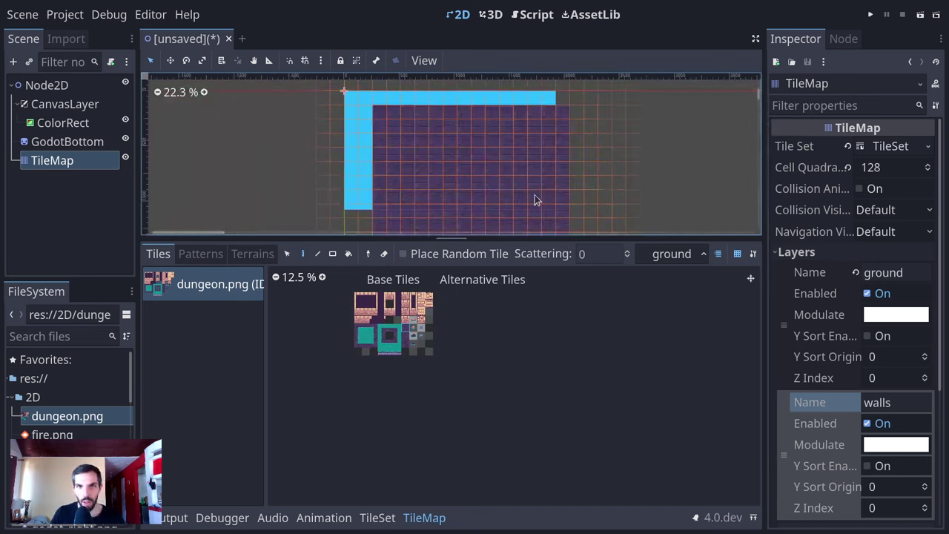
- Move TileMap to Node2D's first child with Ctrl+Up so it draws beneath the GodotBottom sprite
{"action": "left_click", "coordinate": [63, 162]}
{"action": "key", "text": "ctrl+Up"}
{"action": "key", "text": "ctrl+Up"}
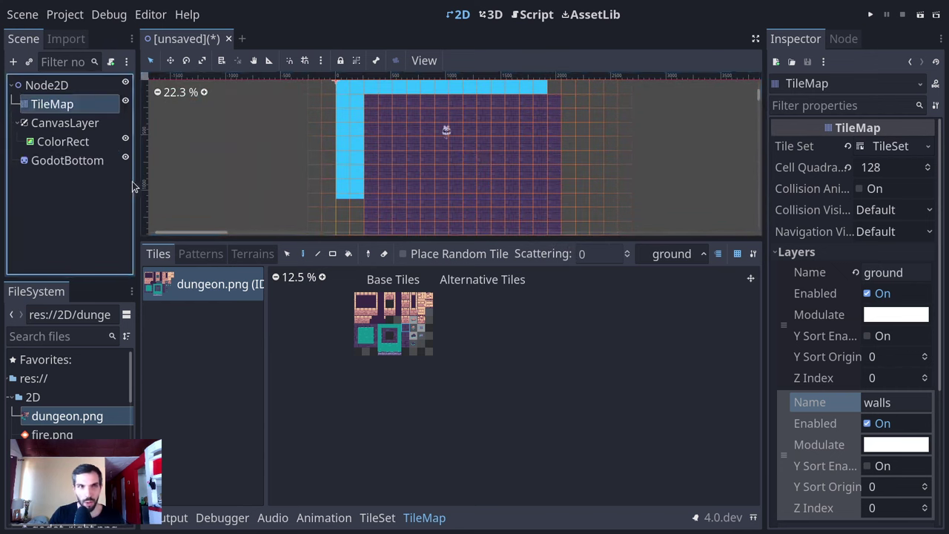
{"action": "left_click", "coordinate": [63, 161]}
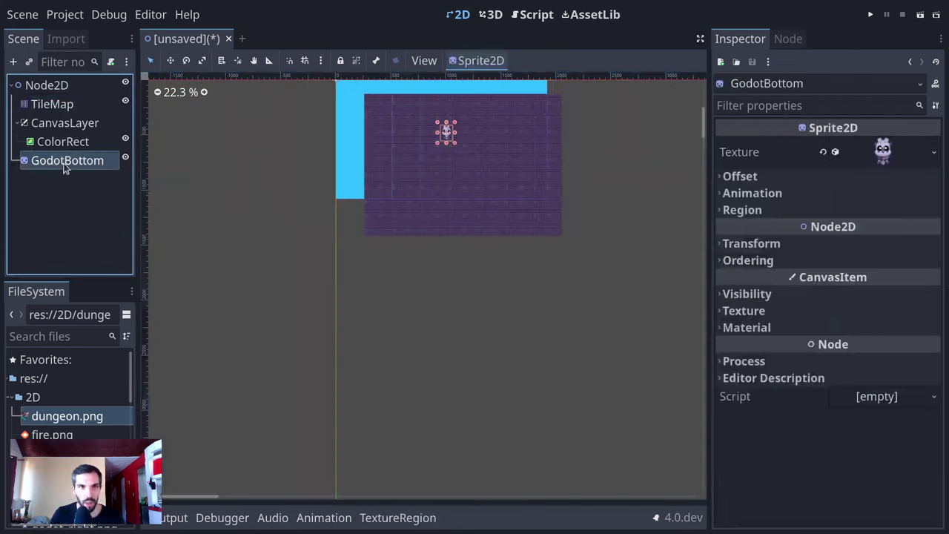
{"action": "left_click", "coordinate": [74, 104]}
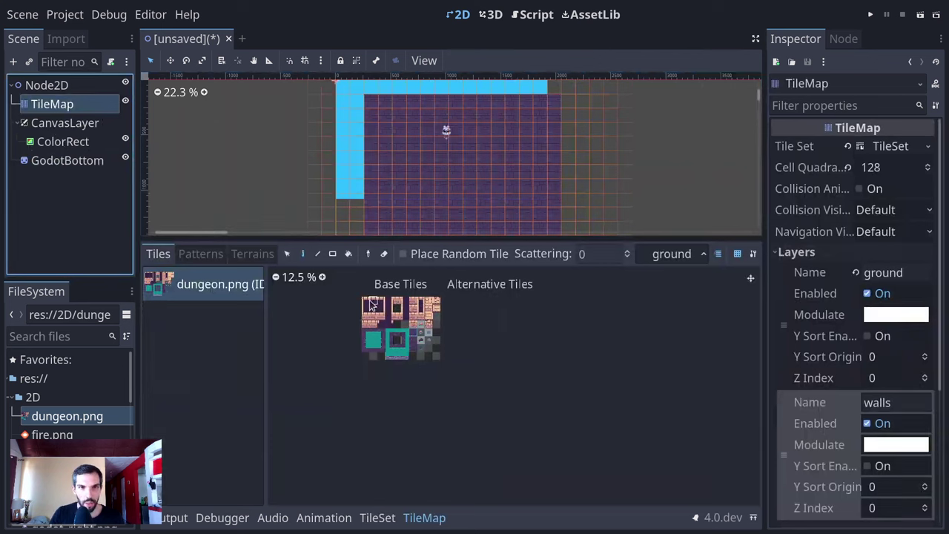
{"action": "scroll", "coordinate": [475, 191], "scroll_direction": "up", "scroll_amount": 1}
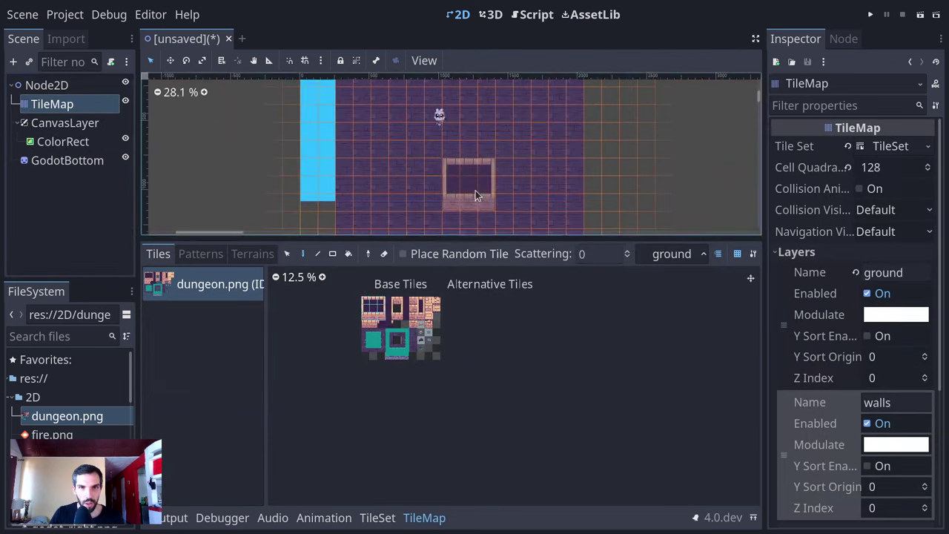
{"action": "left_click", "coordinate": [681, 252]}
- On the walls layer, tidy the small brick room: erase dark tiles, lower the window-top row, remove a stray tile
{"action": "left_click", "coordinate": [665, 231]}
{"action": "middle_click_drag", "start_coordinate": [411, 116], "coordinate": [449, 197]}
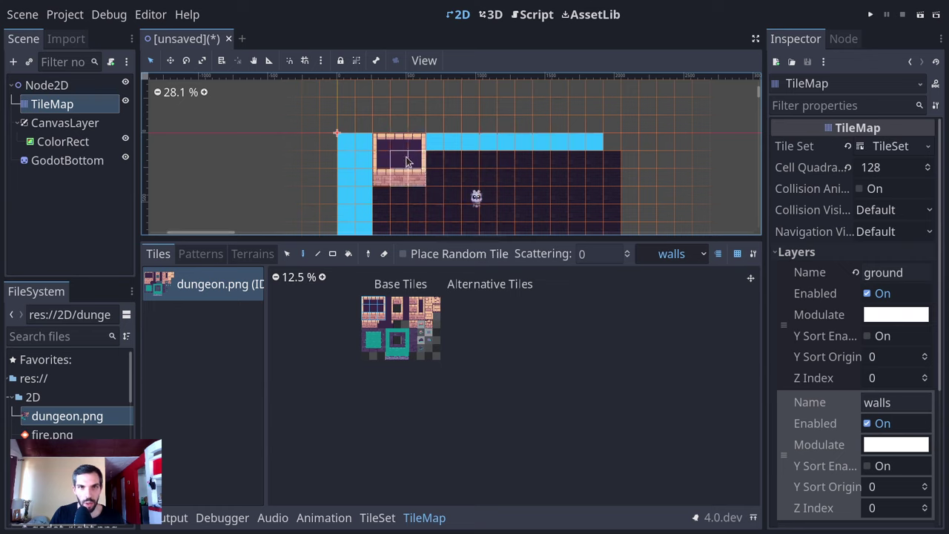
{"action": "key", "text": "Escape"}
{"action": "right_click_drag", "start_coordinate": [384, 163], "coordinate": [418, 145]}
{"action": "left_click_drag", "start_coordinate": [382, 142], "coordinate": [417, 141], "text": "ctrl"}
{"action": "left_click", "coordinate": [395, 162]}
{"action": "right_click", "coordinate": [400, 142]}
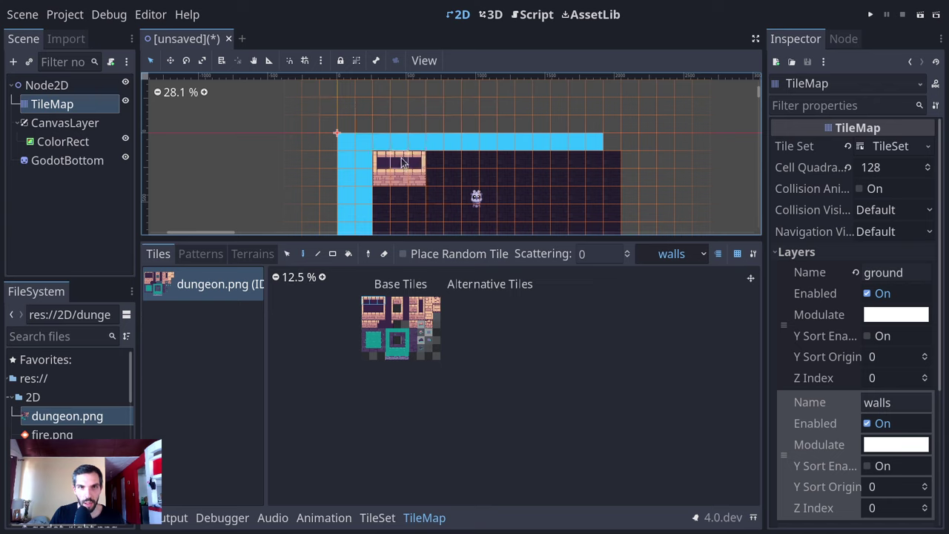
- Paint brick wall rows along the top edge and the bottom edge of the dungeon floor
{"action": "left_click_drag", "start_coordinate": [599, 178], "coordinate": [496, 175]}
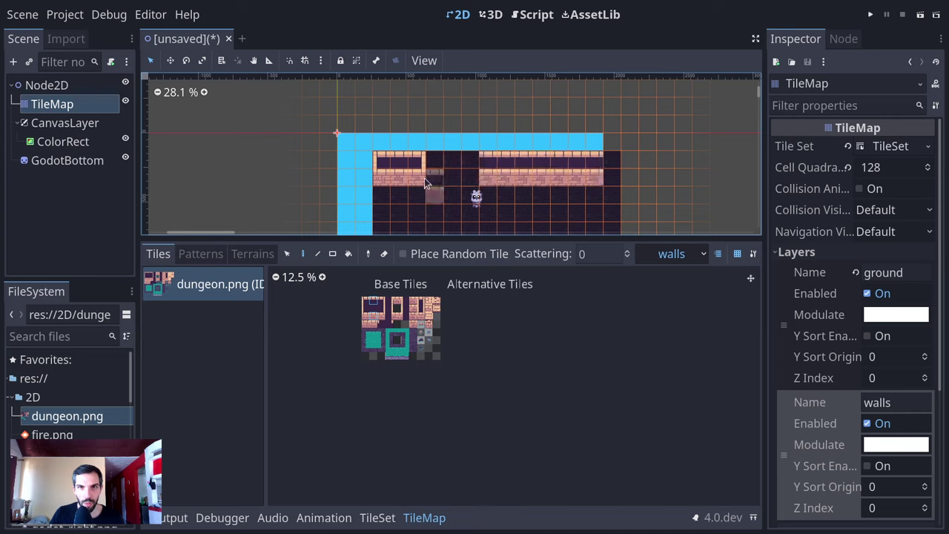
{"action": "left_click", "coordinate": [420, 160]}
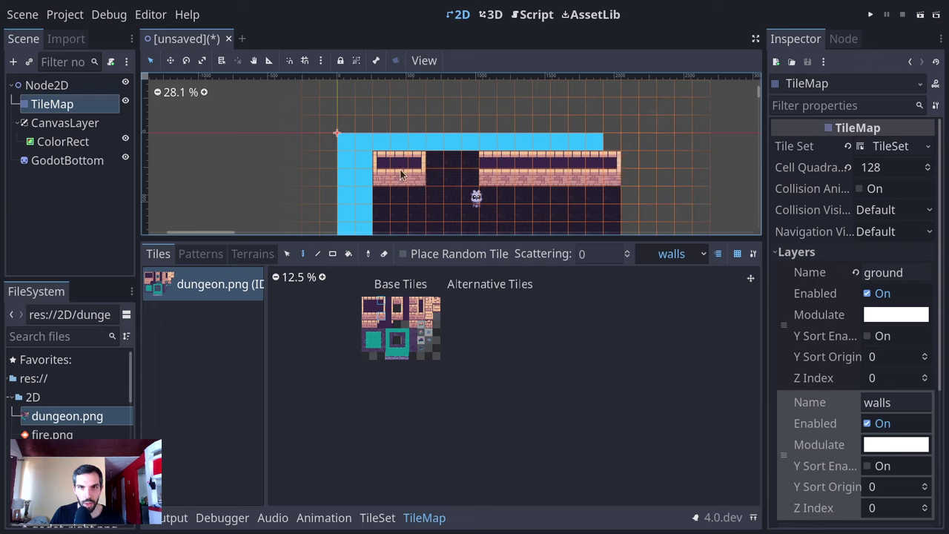
{"action": "left_click", "coordinate": [558, 164]}
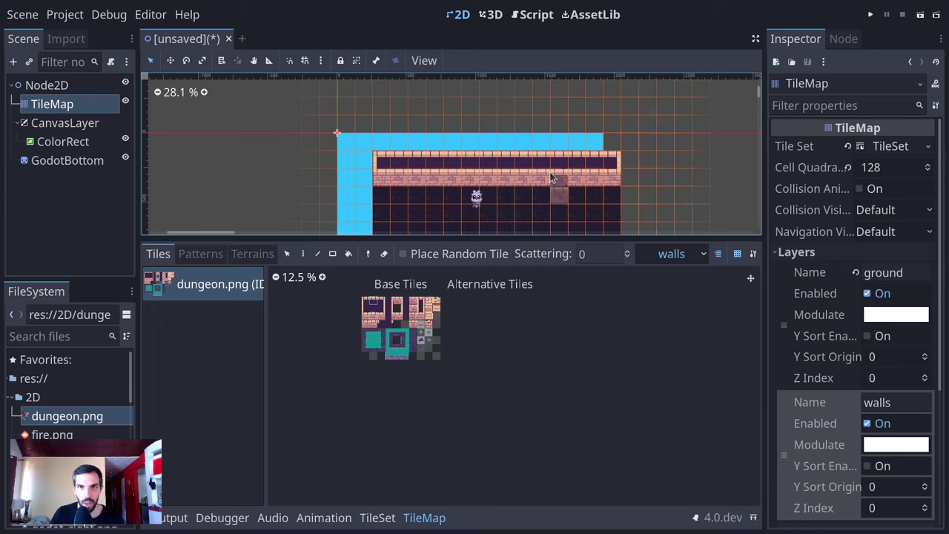
{"action": "scroll", "coordinate": [570, 152], "scroll_direction": "down", "scroll_amount": 2}
{"action": "scroll", "coordinate": [584, 141], "scroll_direction": "down", "scroll_amount": 1, "text": "ctrl"}
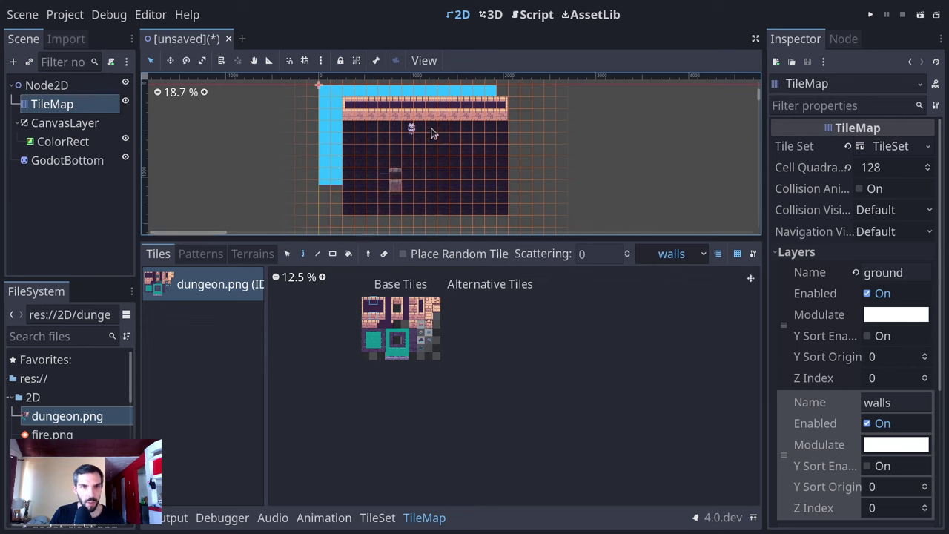
{"action": "scroll", "coordinate": [432, 132], "scroll_direction": "up", "scroll_amount": 1}
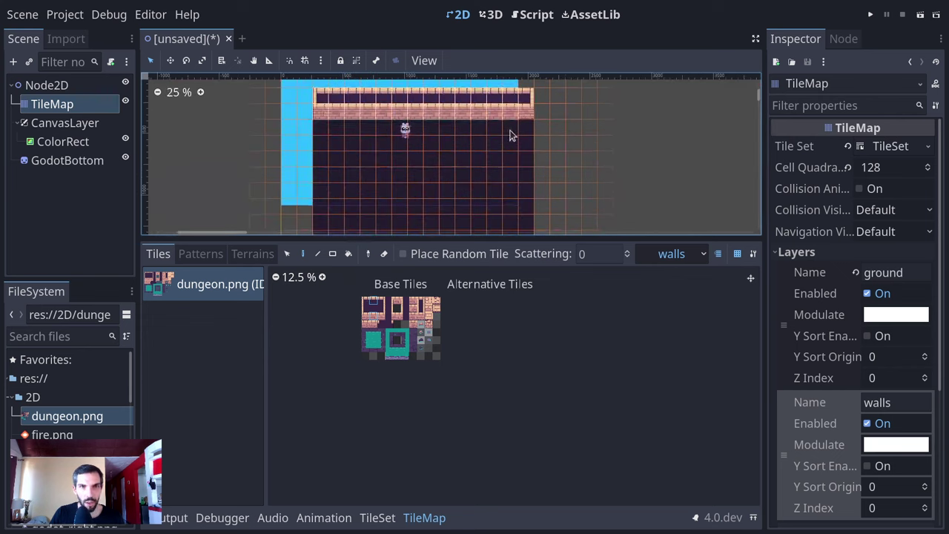
{"action": "scroll", "coordinate": [500, 126], "scroll_direction": "down", "scroll_amount": 3}
{"action": "left_click", "coordinate": [432, 160]}
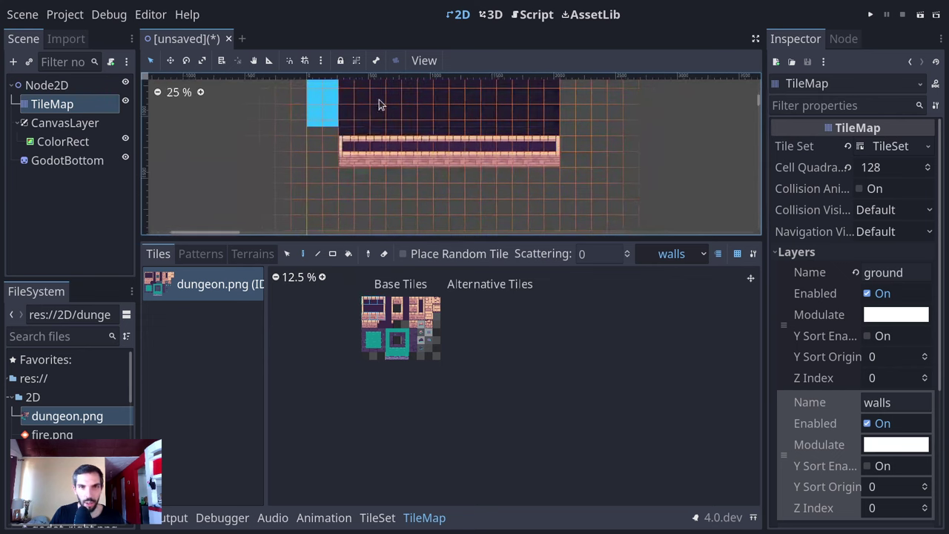
{"action": "scroll", "coordinate": [378, 100], "scroll_direction": "up", "scroll_amount": 4}
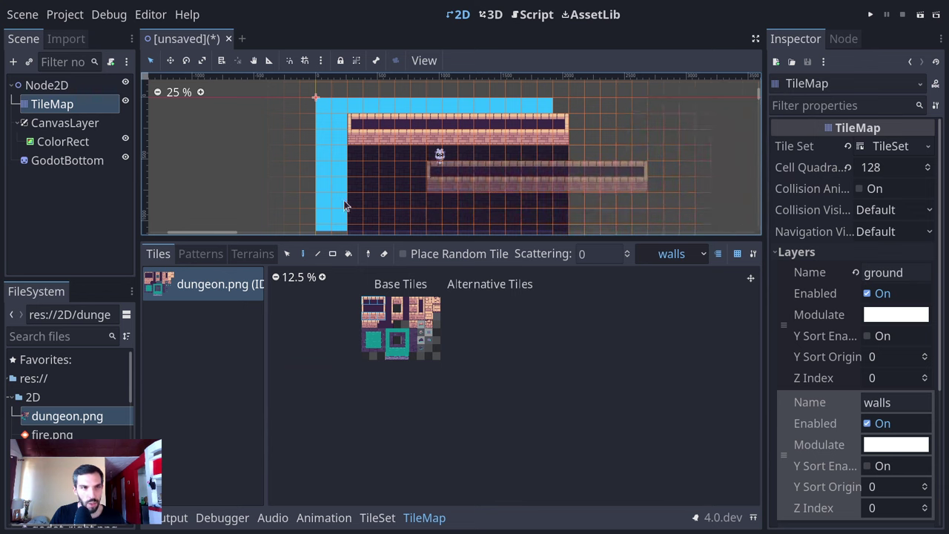
- Close the help search window that popped up and return to the tile Paint tool
{"action": "key", "text": "F1"}
{"action": "key", "text": "ctrl+space"}
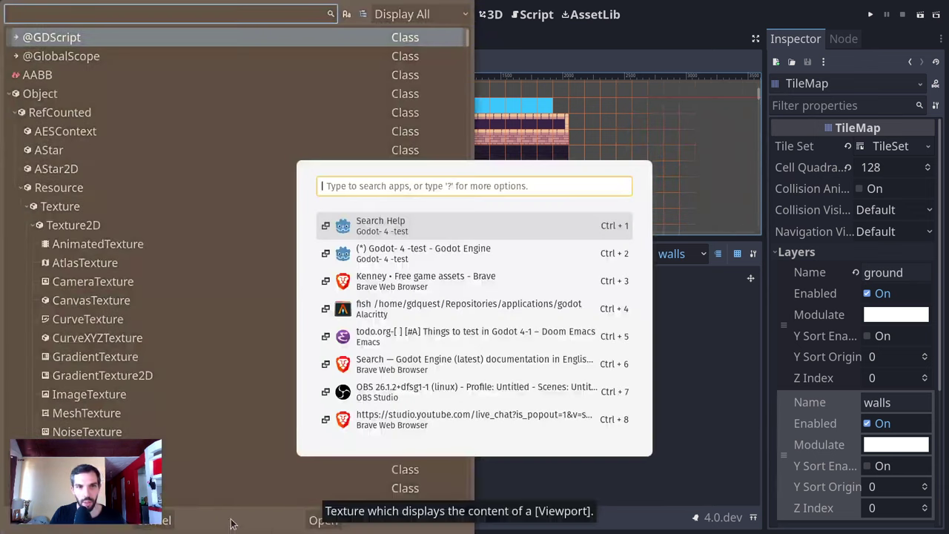
{"action": "key", "text": "Escape"}
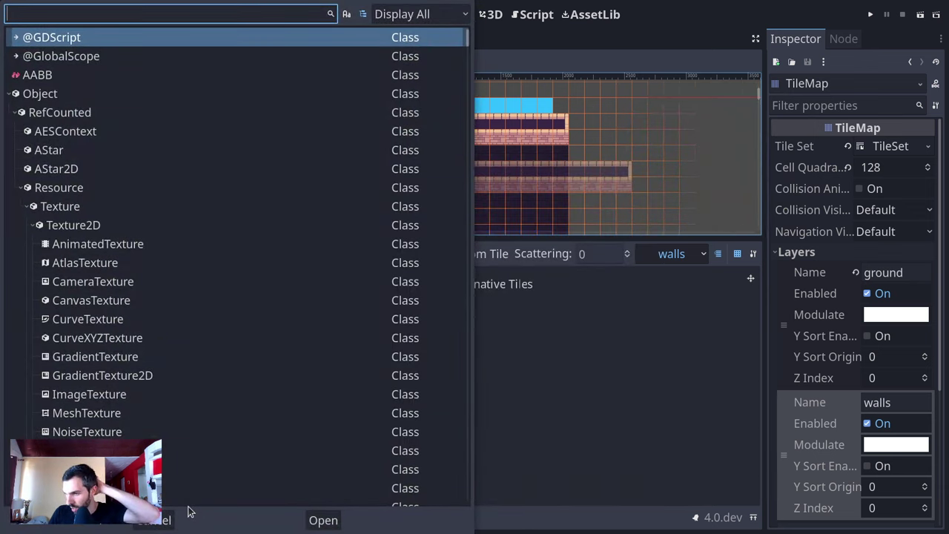
{"action": "left_click", "coordinate": [169, 521]}
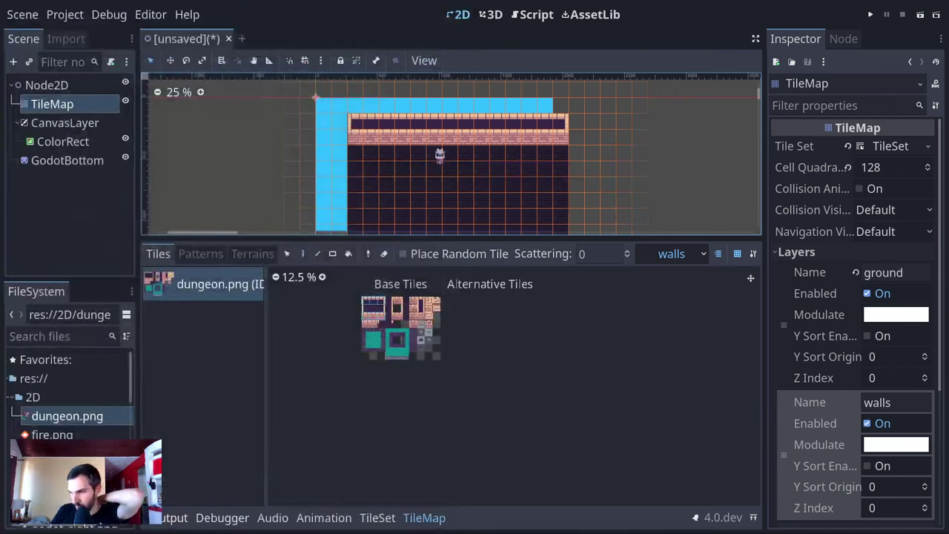
{"action": "key", "text": "d"}
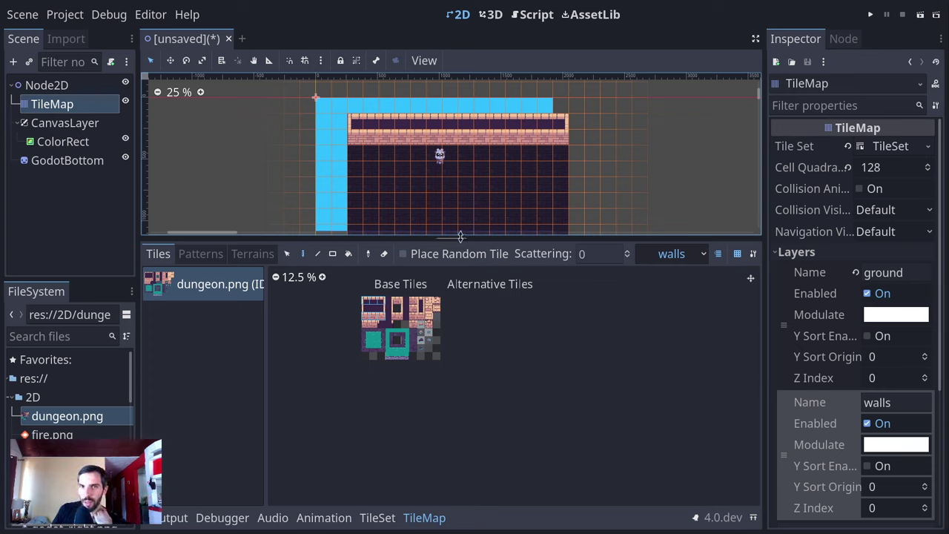
- Enlarge the scene view and hide the TileMap painting panel
{"action": "left_click_drag", "start_coordinate": [459, 236], "coordinate": [456, 302]}
{"action": "scroll", "coordinate": [436, 443], "scroll_direction": "up", "scroll_amount": 4}
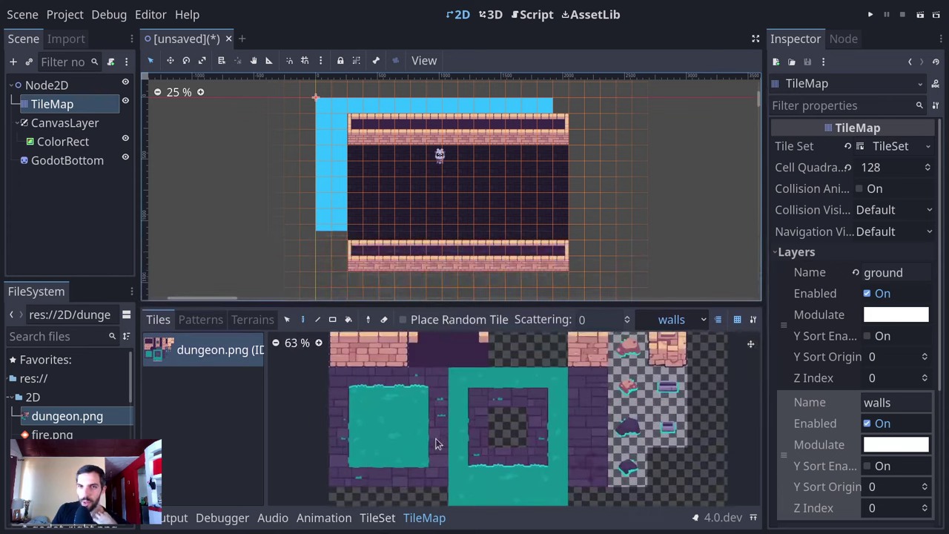
{"action": "scroll", "coordinate": [436, 444], "scroll_direction": "up", "scroll_amount": 5}
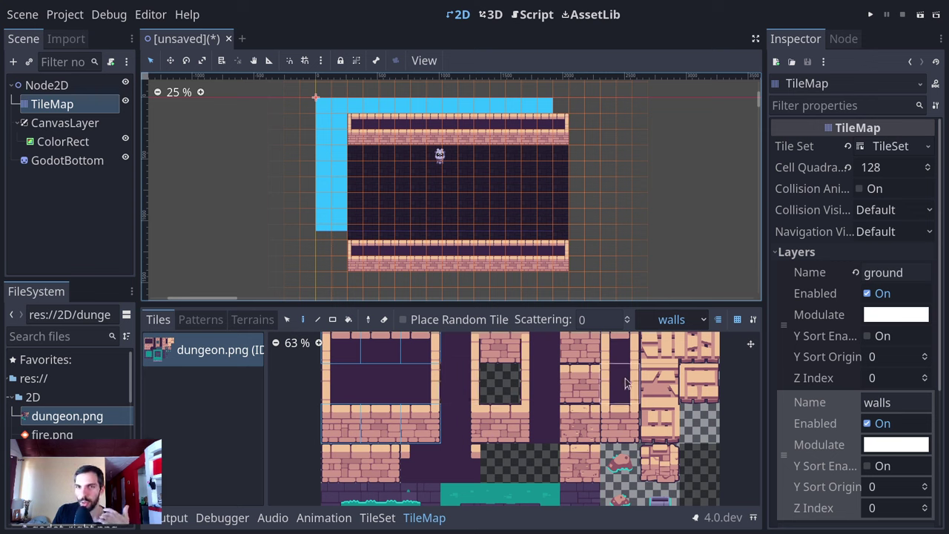
{"action": "left_click", "coordinate": [426, 518]}
{"action": "scroll", "coordinate": [487, 319], "scroll_direction": "up", "scroll_amount": 3}
{"action": "scroll", "coordinate": [427, 281], "scroll_direction": "up", "scroll_amount": 1}
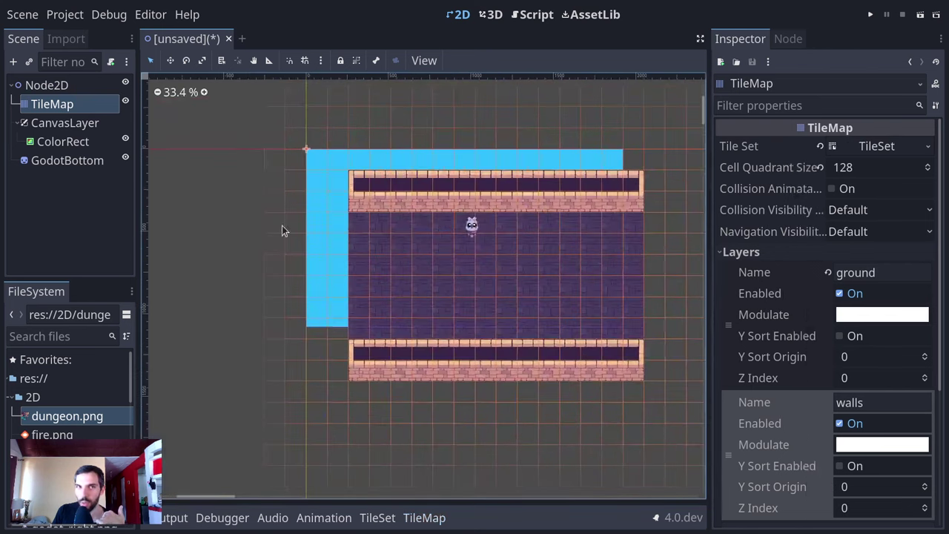
- Drag the GodotBottom sprite down and right onto the dungeon floor, then go to the Project menu
{"action": "left_click", "coordinate": [74, 147]}
{"action": "left_click", "coordinate": [74, 161]}
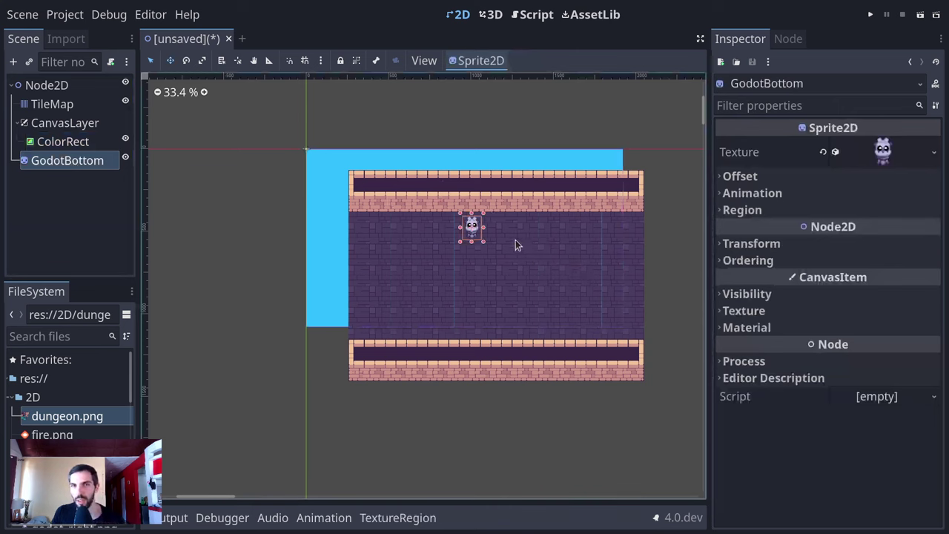
{"action": "left_click_drag", "start_coordinate": [515, 239], "coordinate": [550, 278]}
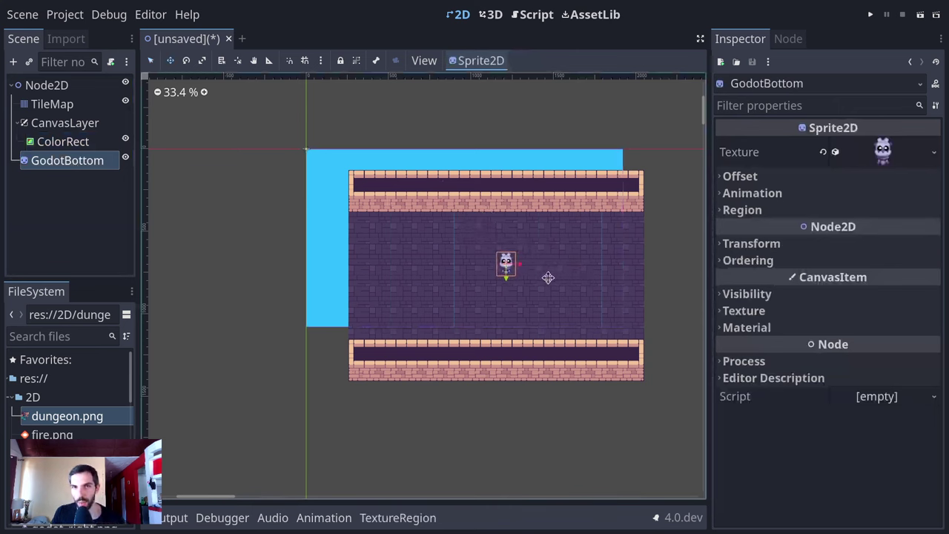
{"action": "scroll", "coordinate": [548, 277], "scroll_direction": "up", "scroll_amount": 5}
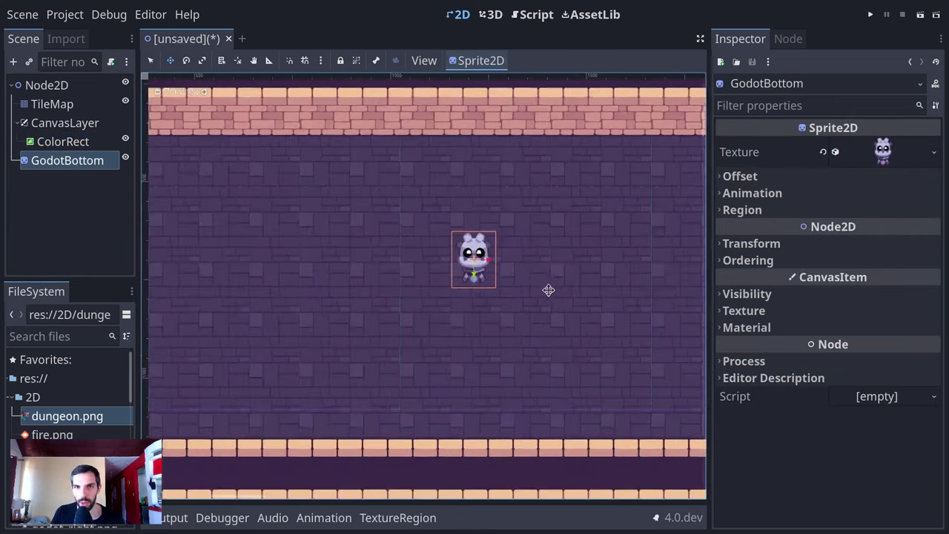
{"action": "scroll", "coordinate": [547, 289], "scroll_direction": "down", "scroll_amount": 2}
{"action": "left_click", "coordinate": [65, 14]}
- In Project Settings, enable Advanced Settings and filter the settings for 'pix'
{"action": "left_click", "coordinate": [94, 34]}
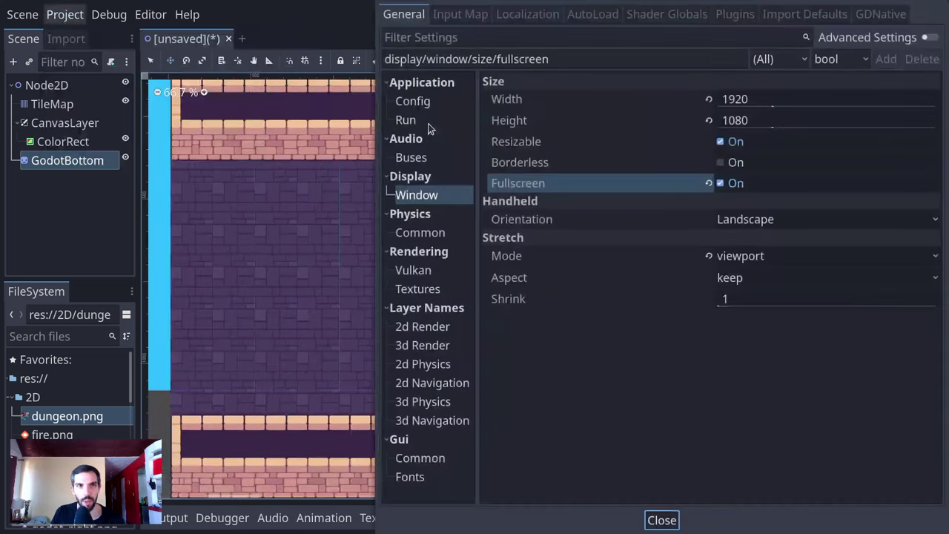
{"action": "left_click", "coordinate": [919, 37]}
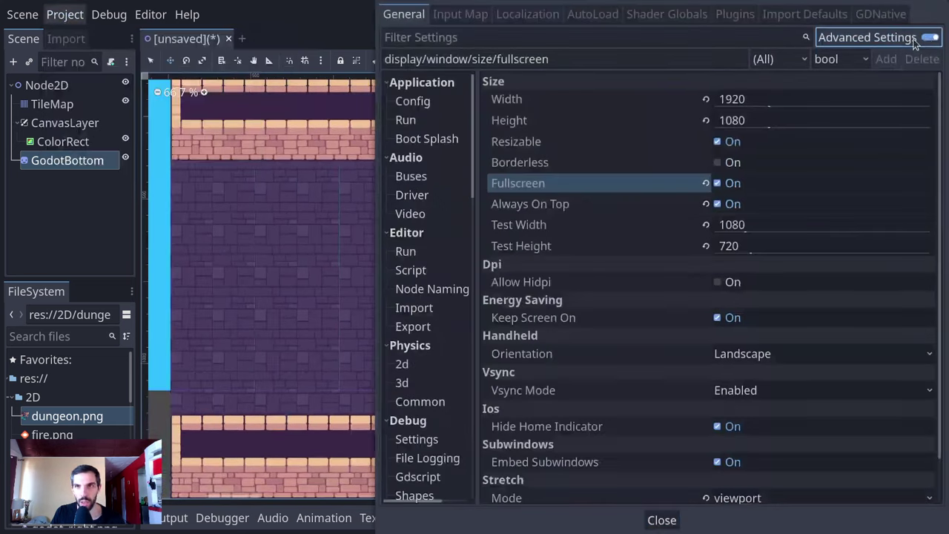
{"action": "left_click", "coordinate": [919, 37]}
{"action": "left_click", "coordinate": [919, 37]}
{"action": "type", "text": "pixel"}
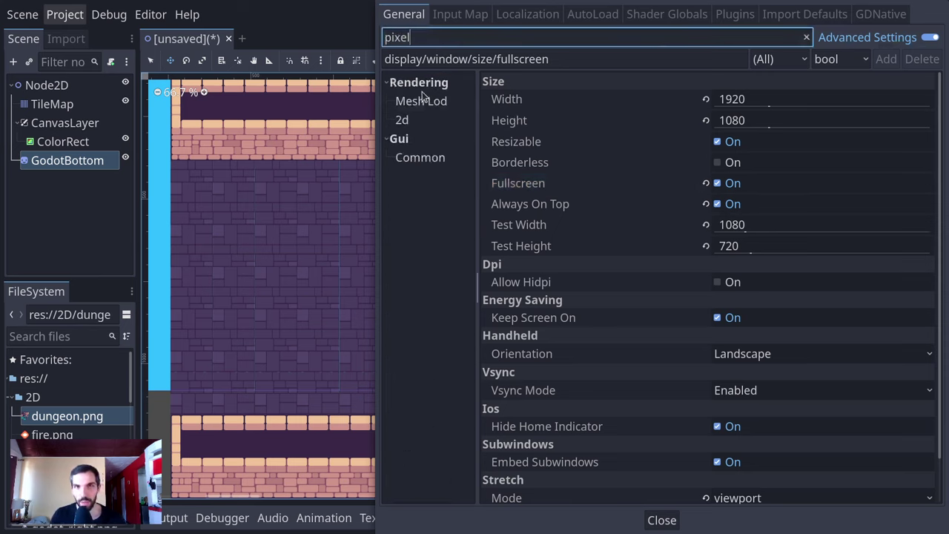
- Toggle Snap 2d Transforms To Pixel and Snap 2d Vertices To Pixel under Rendering > 2d, then close the dialog
{"action": "left_click", "coordinate": [422, 101]}
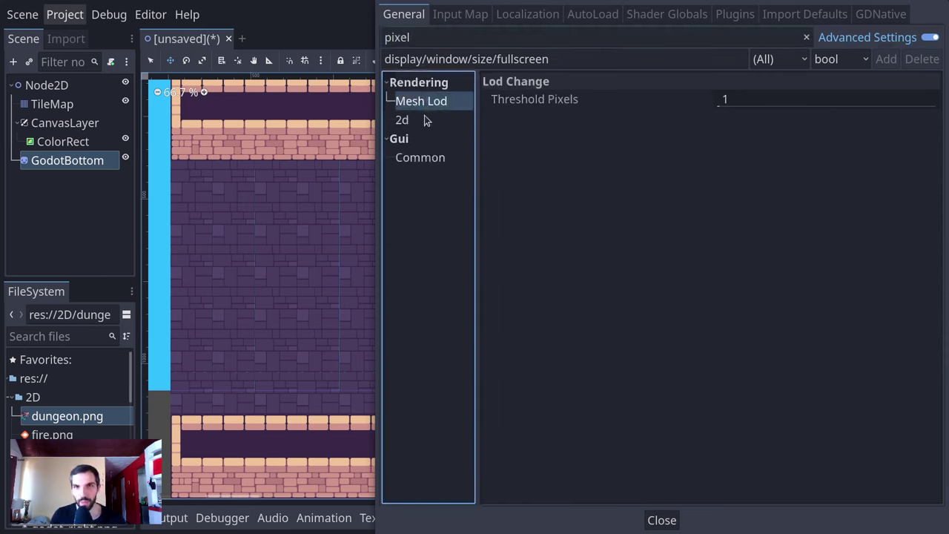
{"action": "left_click", "coordinate": [427, 125]}
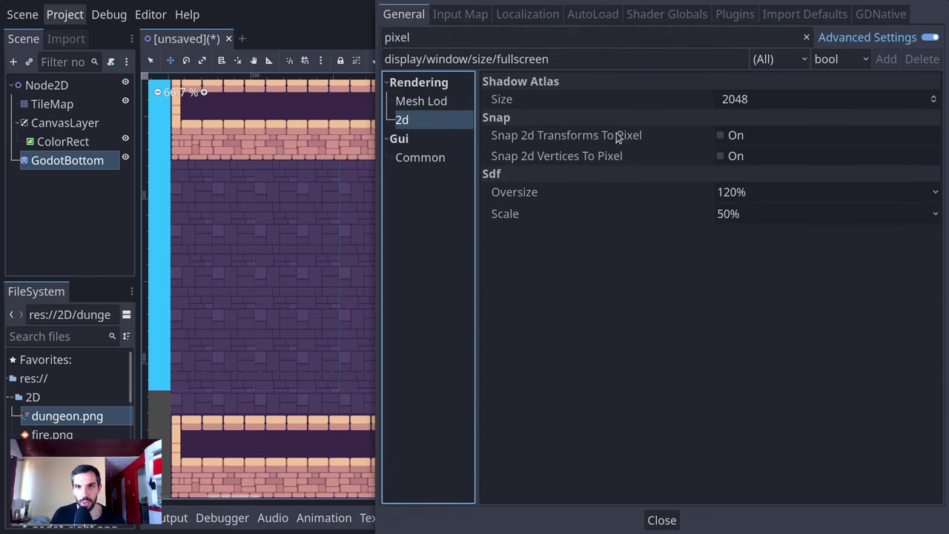
{"action": "left_click", "coordinate": [736, 162]}
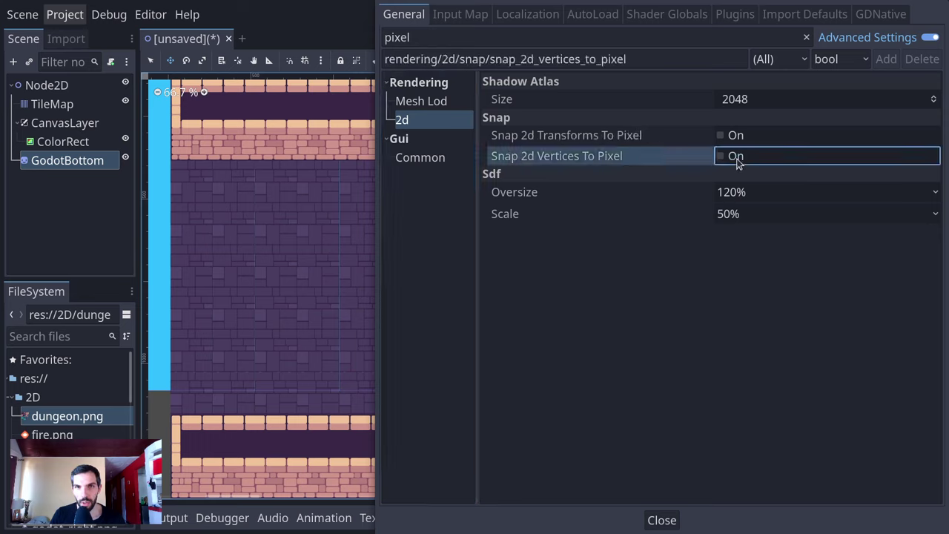
{"action": "left_click", "coordinate": [738, 157]}
{"action": "left_click", "coordinate": [737, 136]}
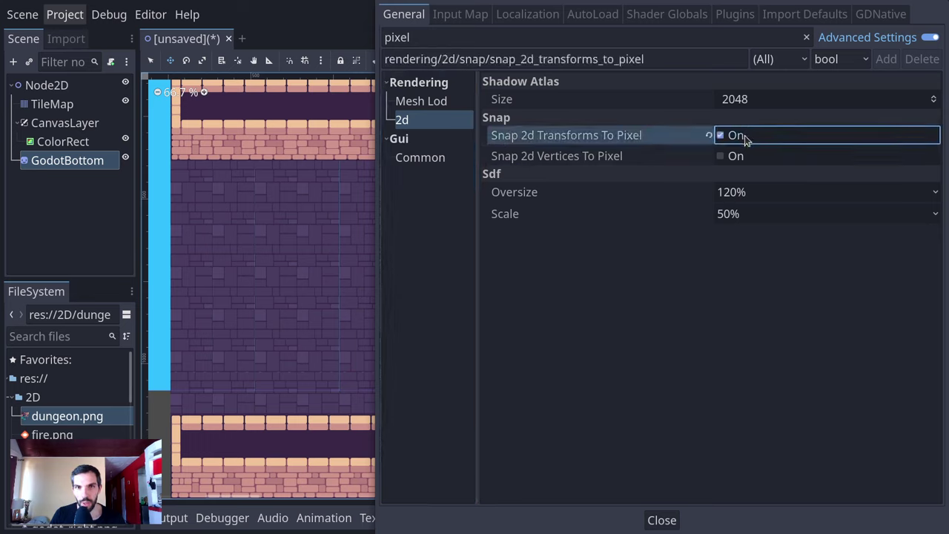
{"action": "left_click", "coordinate": [739, 155]}
{"action": "left_click", "coordinate": [738, 156]}
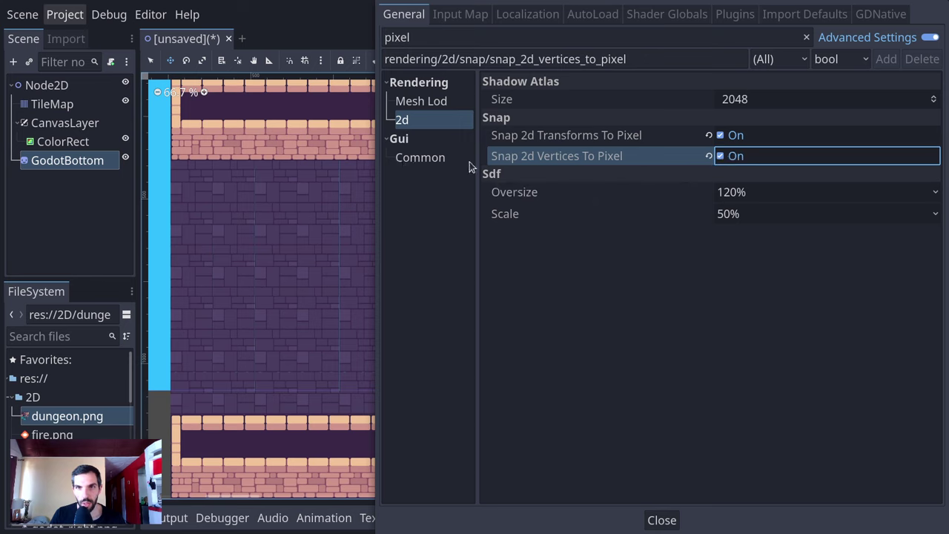
{"action": "left_click", "coordinate": [755, 138]}
{"action": "left_click", "coordinate": [448, 158]}
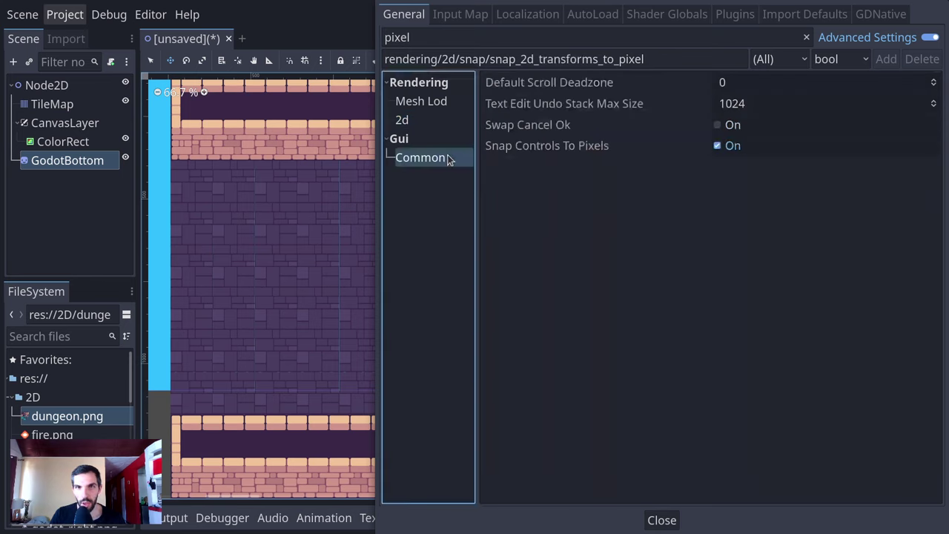
{"action": "left_click", "coordinate": [465, 120]}
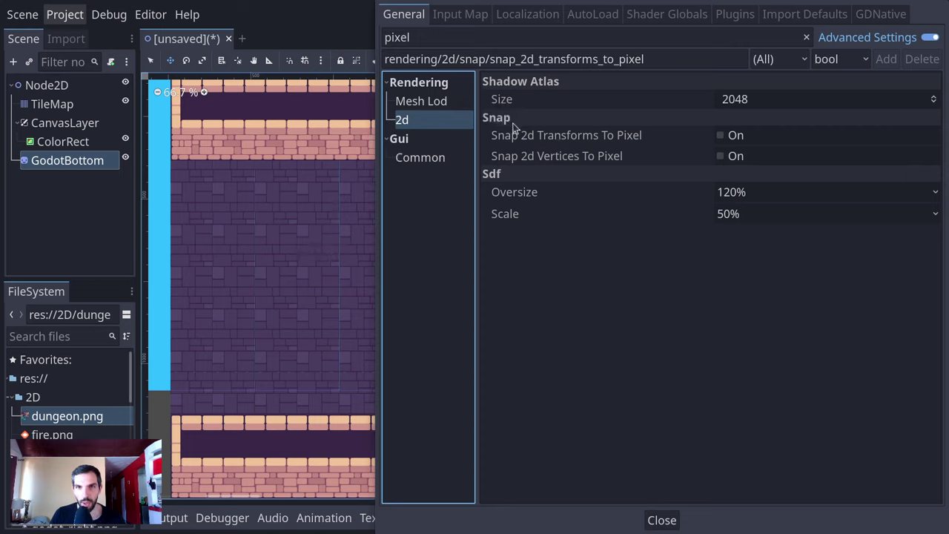
{"action": "left_click", "coordinate": [455, 99]}
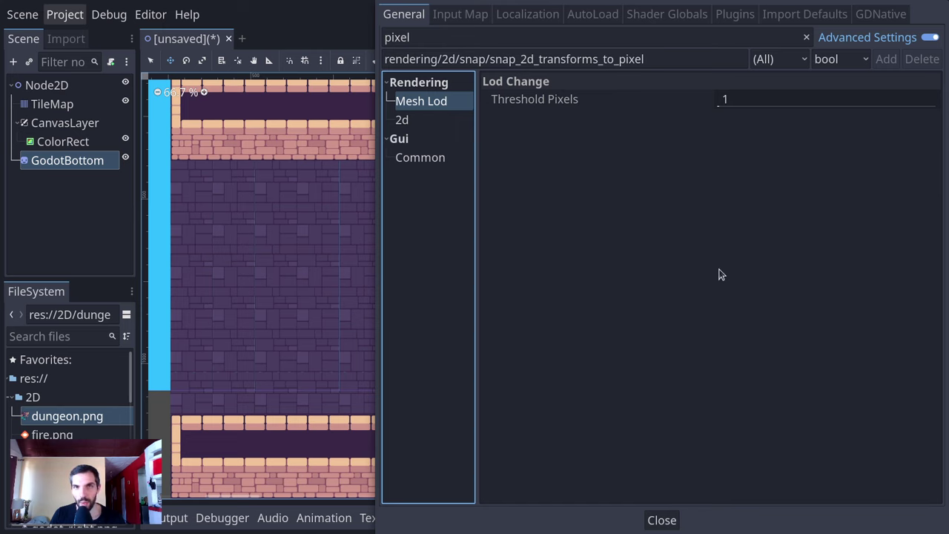
{"action": "key", "text": "Escape"}
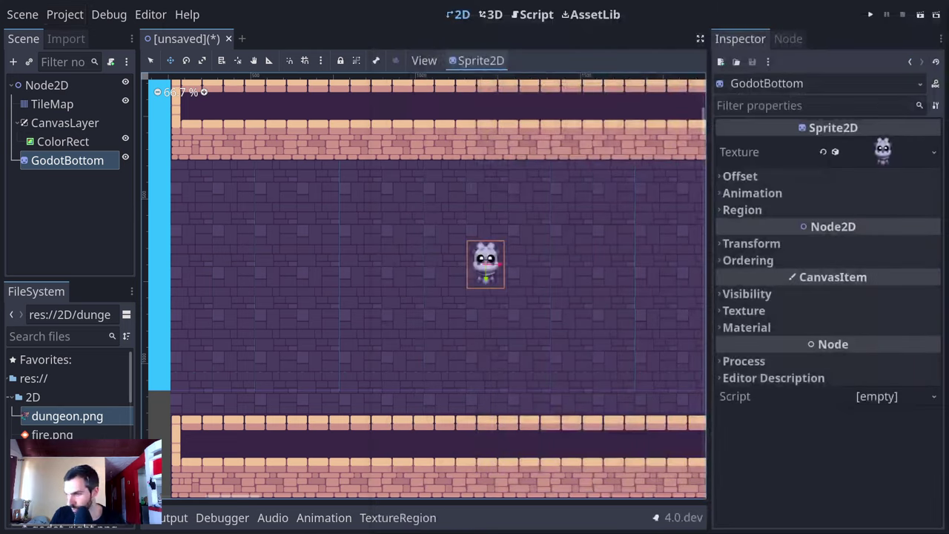
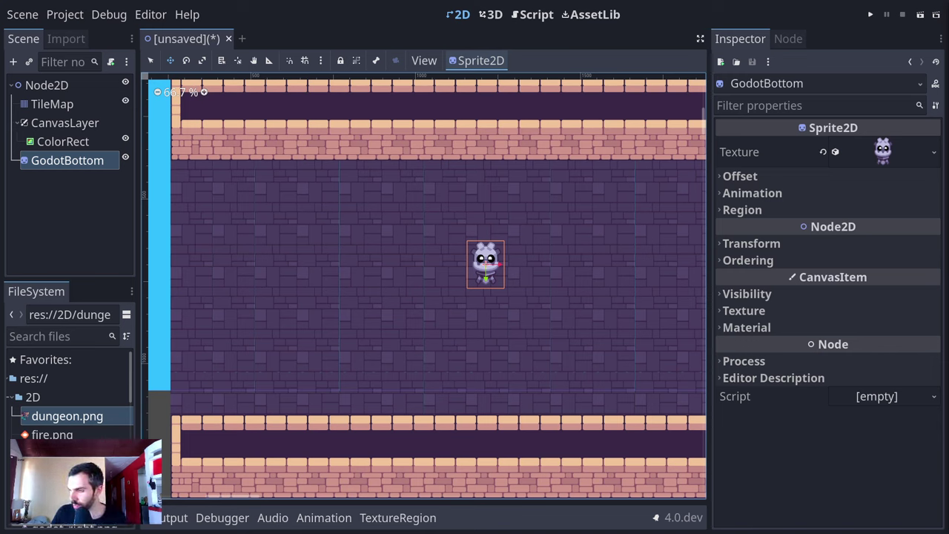
- Add a CharacterBody2D child under the root Node2D by searching 'char' in Add Child Node
{"action": "middle_click_drag", "start_coordinate": [480, 303], "coordinate": [438, 296]}
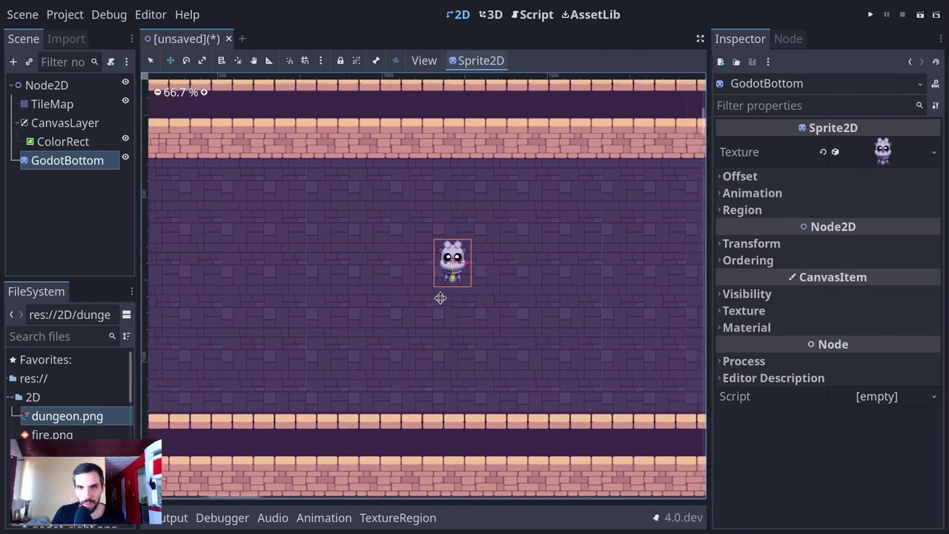
{"action": "left_click", "coordinate": [74, 160]}
{"action": "key", "text": "ctrl+a"}
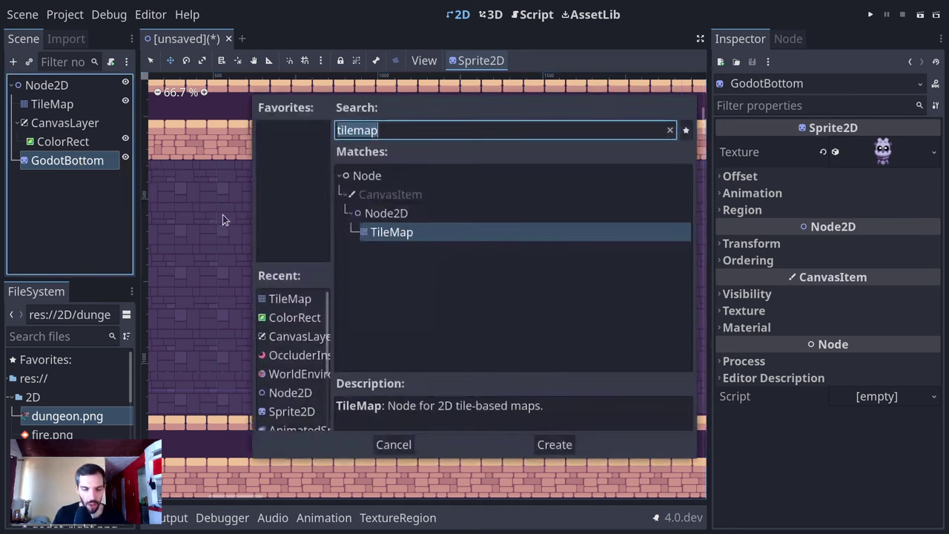
{"action": "type", "text": "collision"}
{"action": "key", "text": "Escape"}
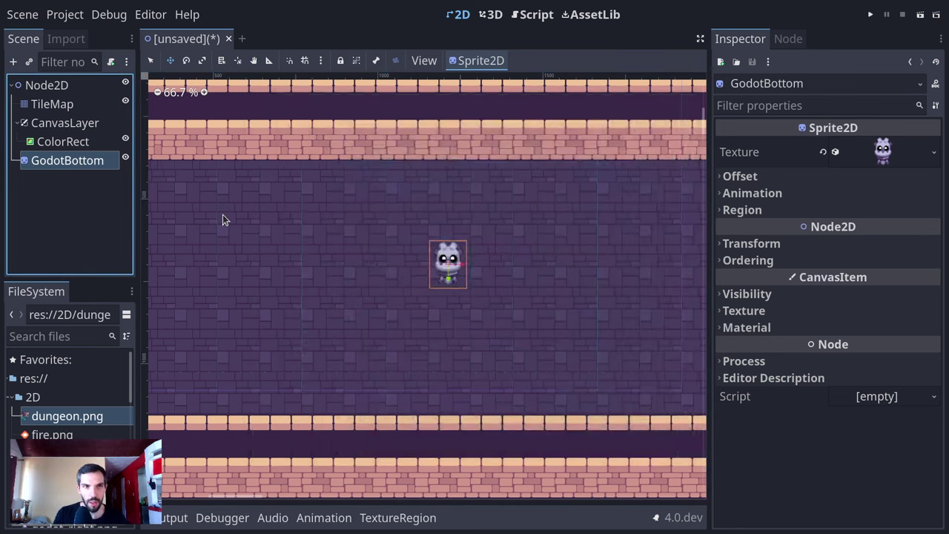
{"action": "left_click", "coordinate": [66, 87]}
{"action": "left_click", "coordinate": [13, 61]}
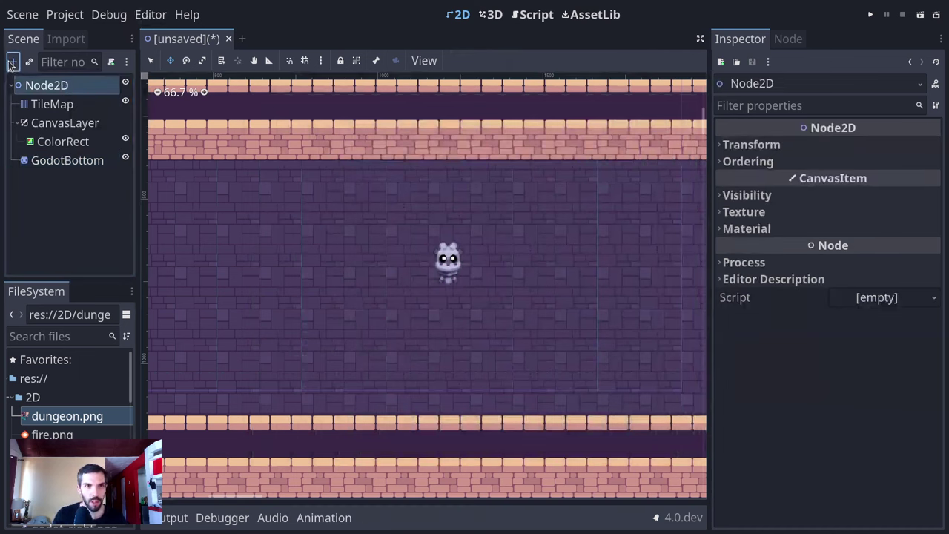
{"action": "type", "text": "kine"}
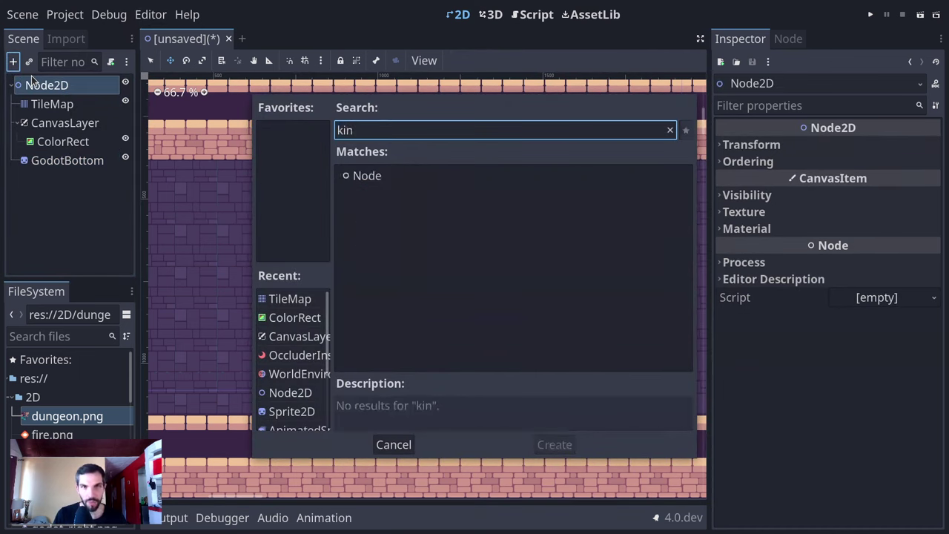
{"action": "key", "text": "BackSpace"}
{"action": "key", "text": "BackSpace"}
{"action": "key", "text": "BackSpace"}
{"action": "type", "text": "char"}
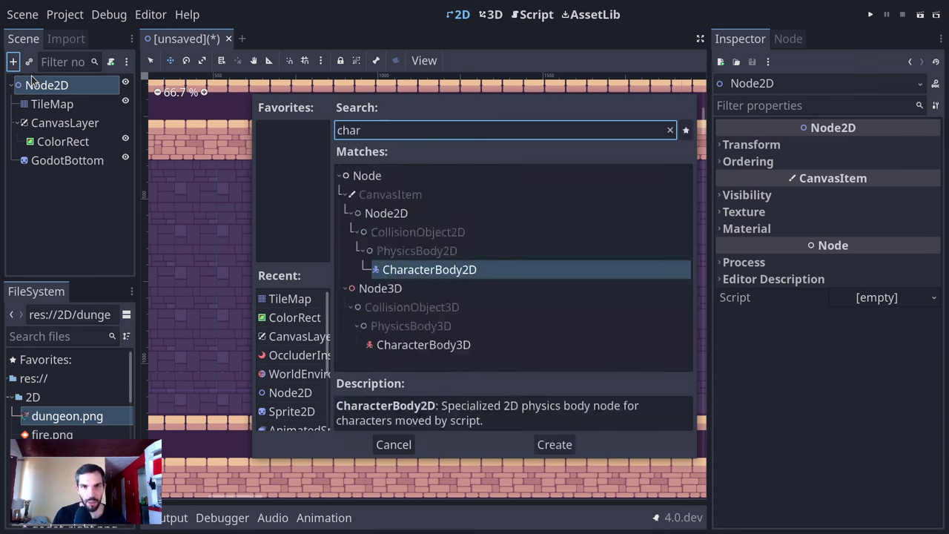
{"action": "key", "text": "Return"}
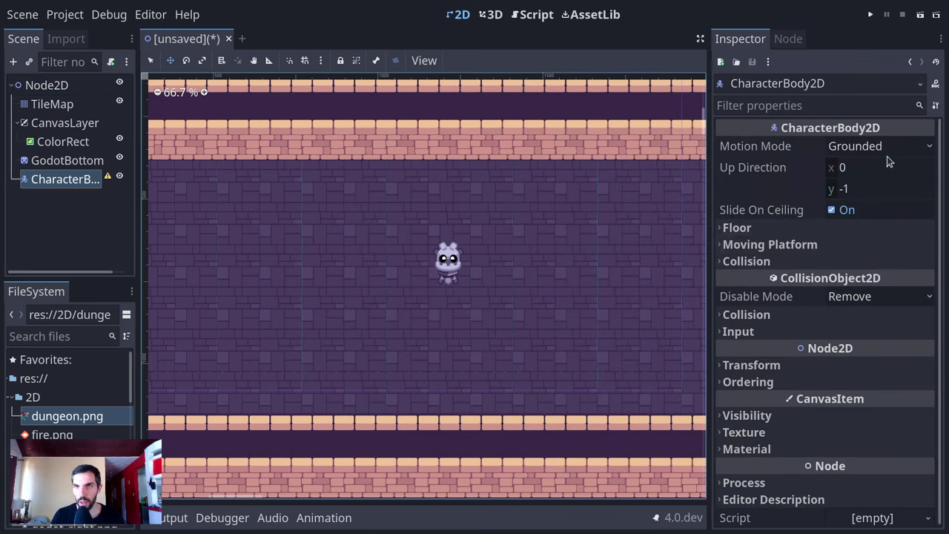
- Inspect the CharacterBody2D Floor properties, leaving Stop On Slope enabled
{"action": "left_click", "coordinate": [778, 229]}
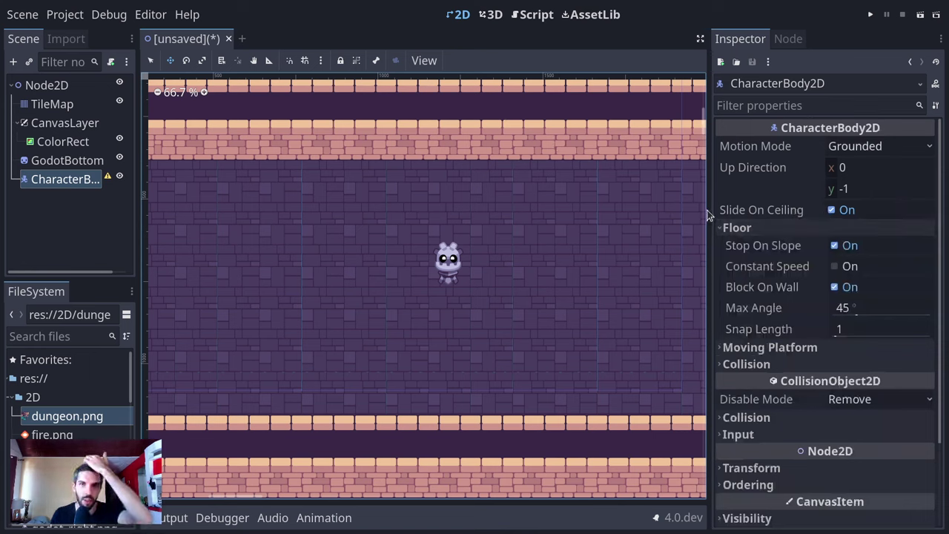
{"action": "left_click_drag", "start_coordinate": [709, 211], "coordinate": [673, 239]}
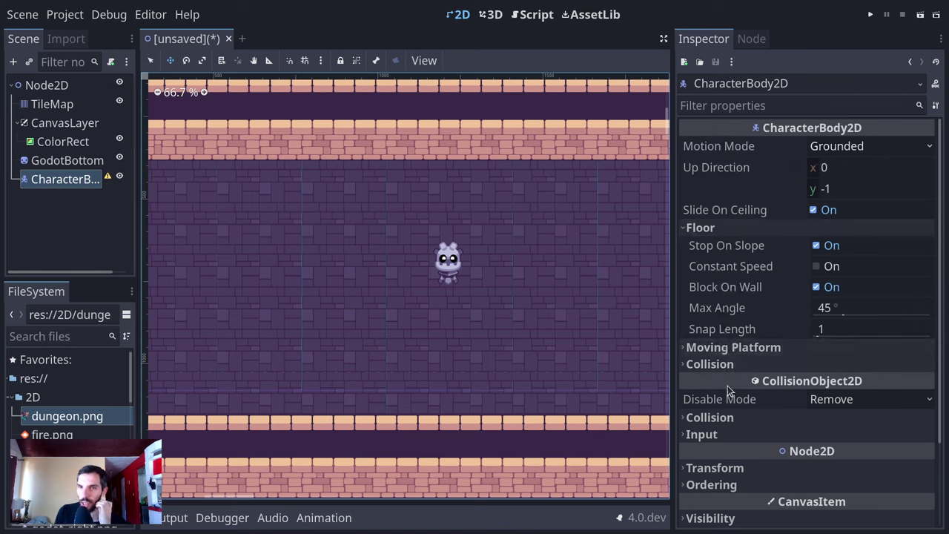
{"action": "left_click_drag", "start_coordinate": [672, 258], "coordinate": [709, 249]}
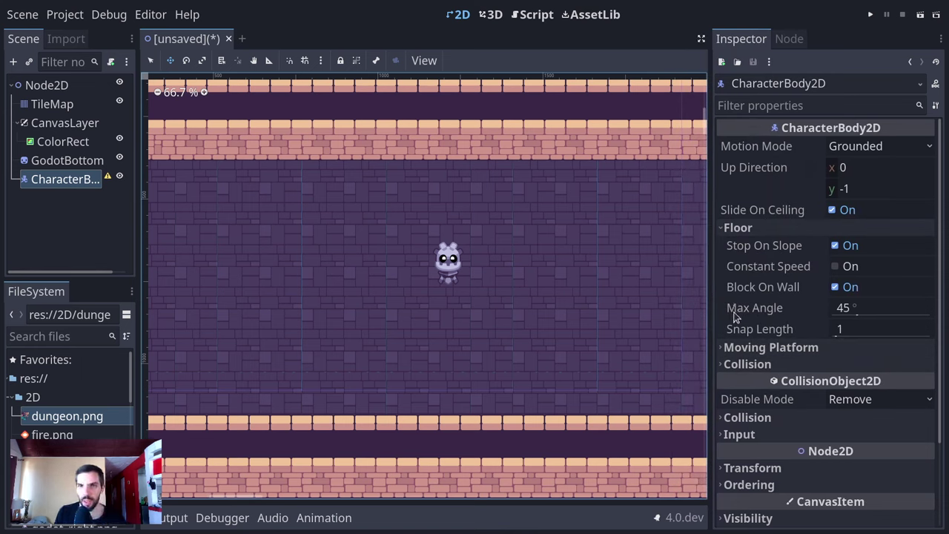
{"action": "left_click", "coordinate": [835, 245]}
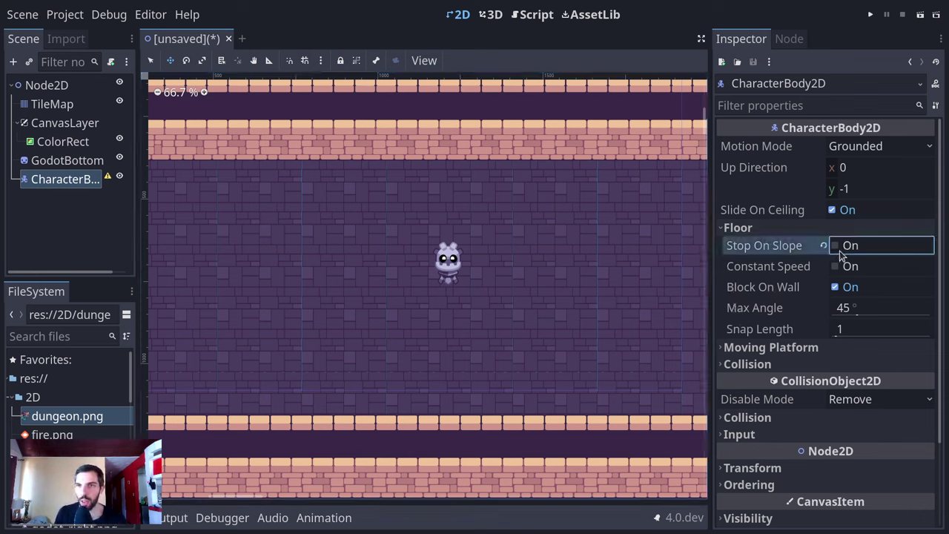
{"action": "left_click", "coordinate": [835, 245]}
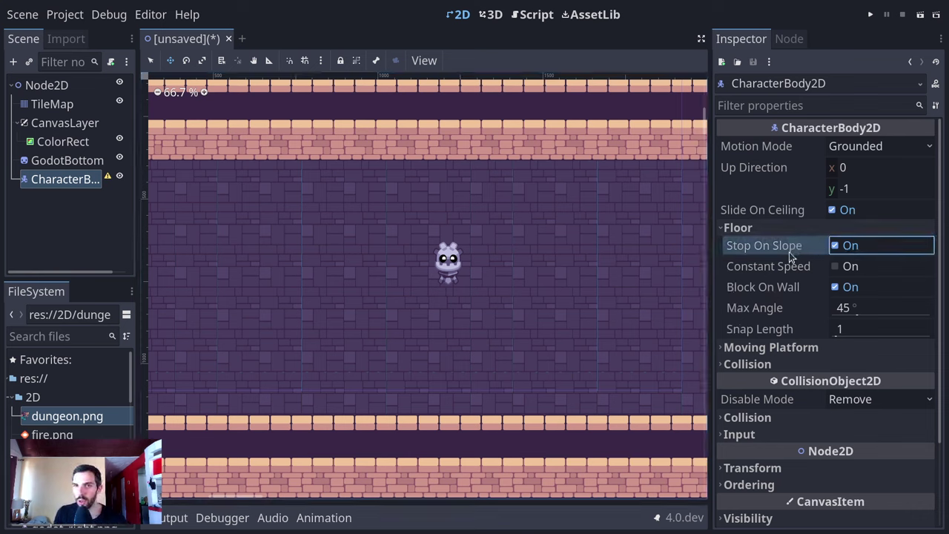
- Drag GodotBottom onto CharacterBody2D so the sprite becomes its child
{"action": "left_click_drag", "start_coordinate": [87, 163], "coordinate": [70, 182]}
{"action": "left_click", "coordinate": [77, 160]}
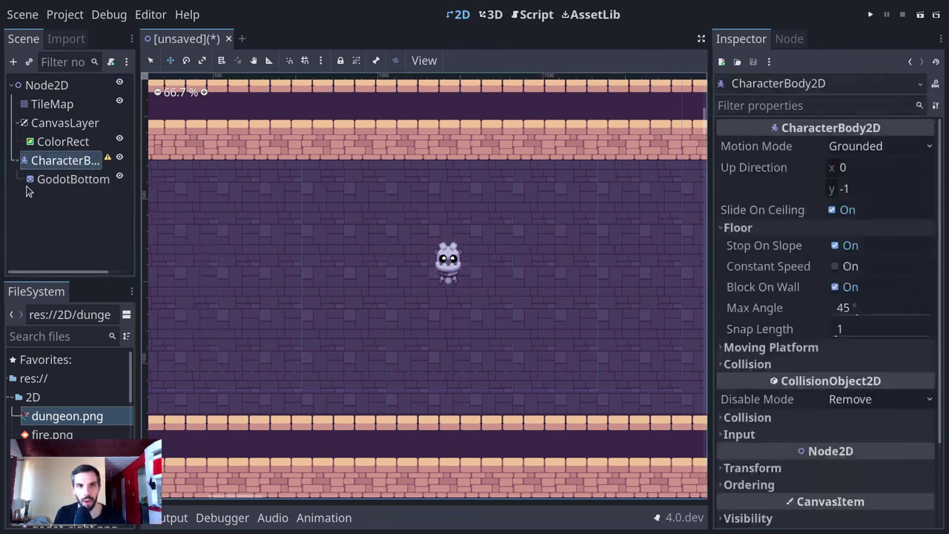
{"action": "left_click", "coordinate": [66, 179]}
- Add a CollisionShape2D under CharacterBody2D and give it a new CapsuleShape2D
{"action": "left_click", "coordinate": [75, 142]}
{"action": "left_click", "coordinate": [89, 160]}
{"action": "key", "text": "ctrl+a"}
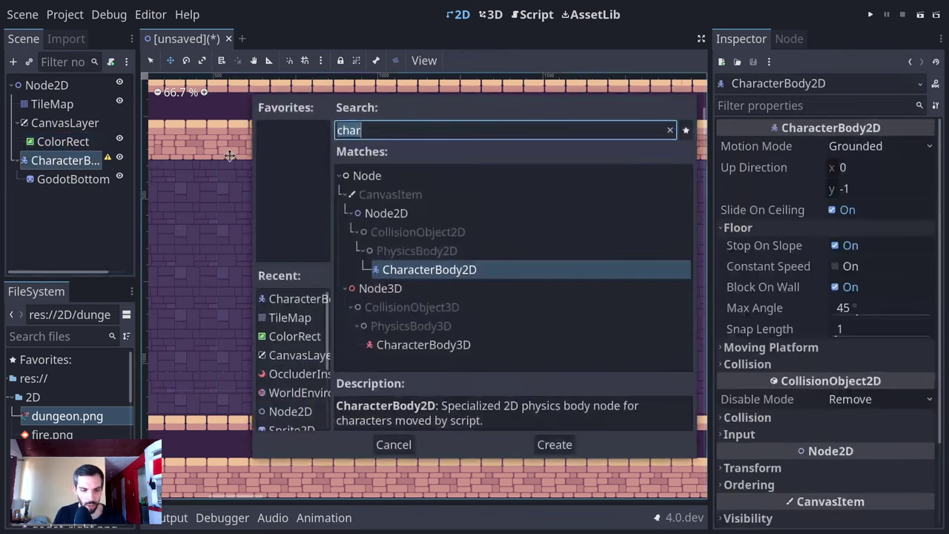
{"action": "type", "text": "collision"}
{"action": "key", "text": "Return"}
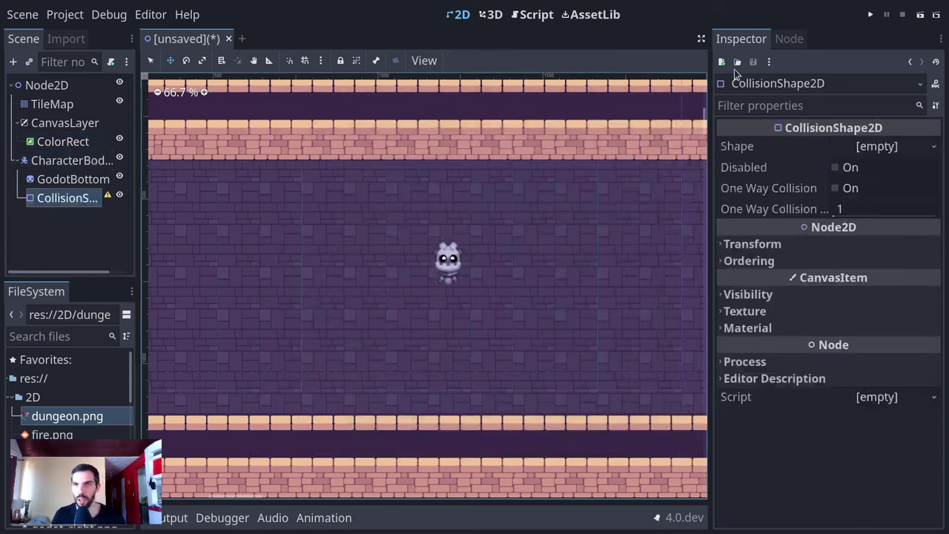
{"action": "left_click", "coordinate": [872, 146]}
{"action": "left_click", "coordinate": [845, 170]}
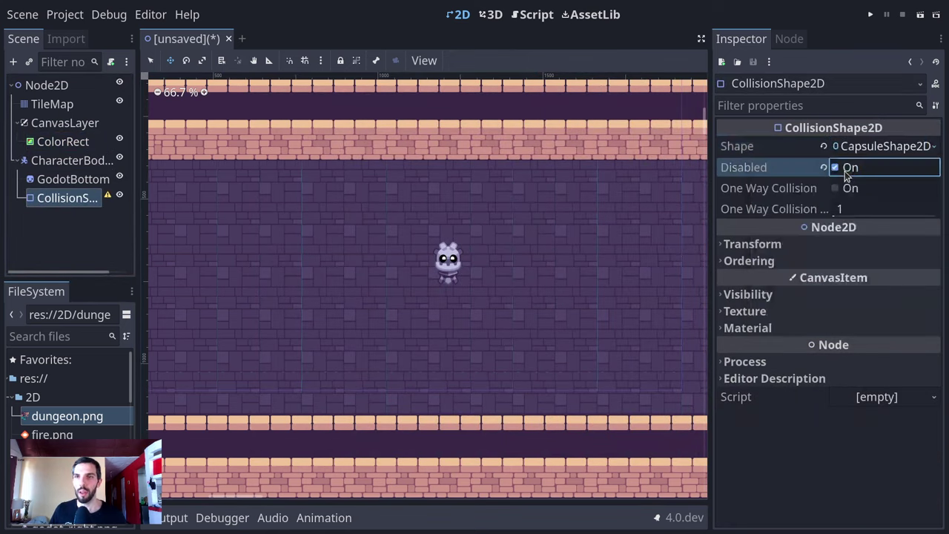
{"action": "scroll", "coordinate": [461, 261], "scroll_direction": "up", "scroll_amount": 4}
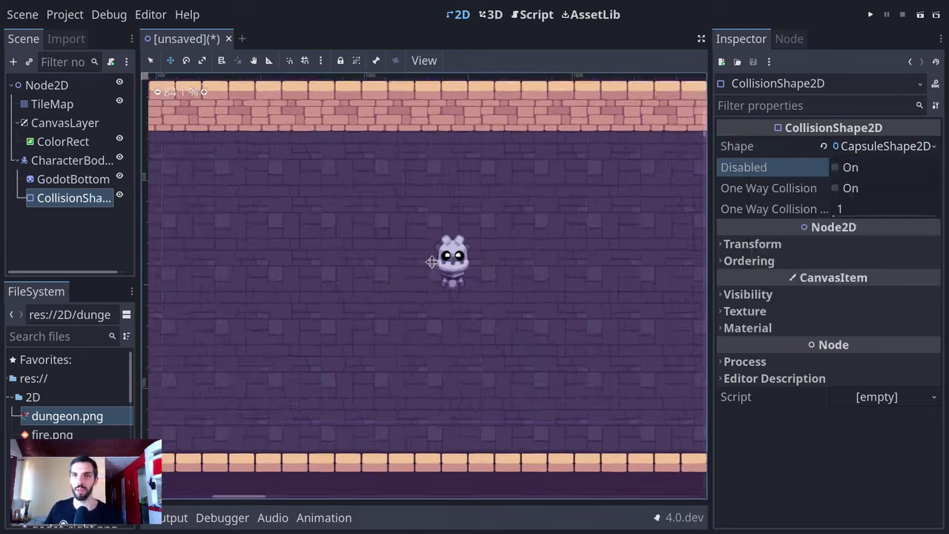
{"action": "scroll", "coordinate": [533, 258], "scroll_direction": "down", "scroll_amount": 5}
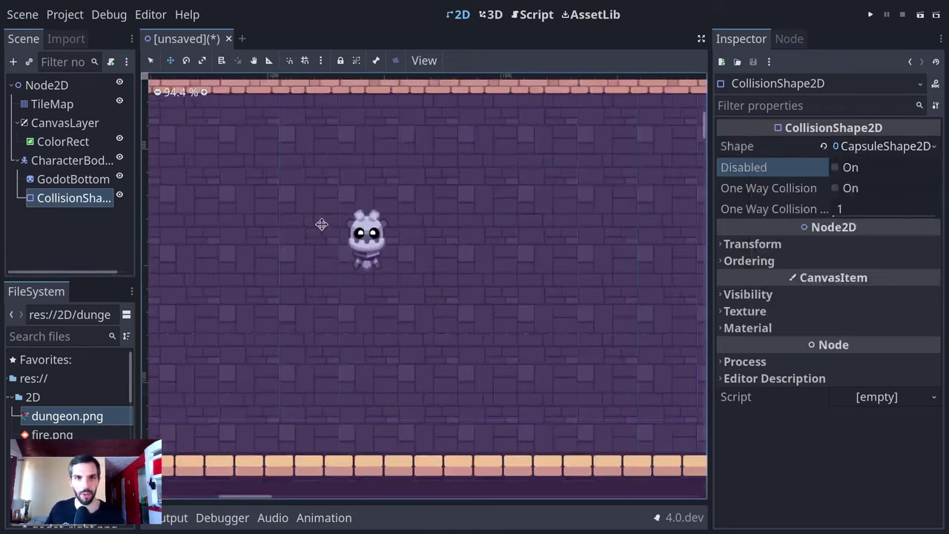
{"action": "scroll", "coordinate": [533, 257], "scroll_direction": "down", "scroll_amount": 1}
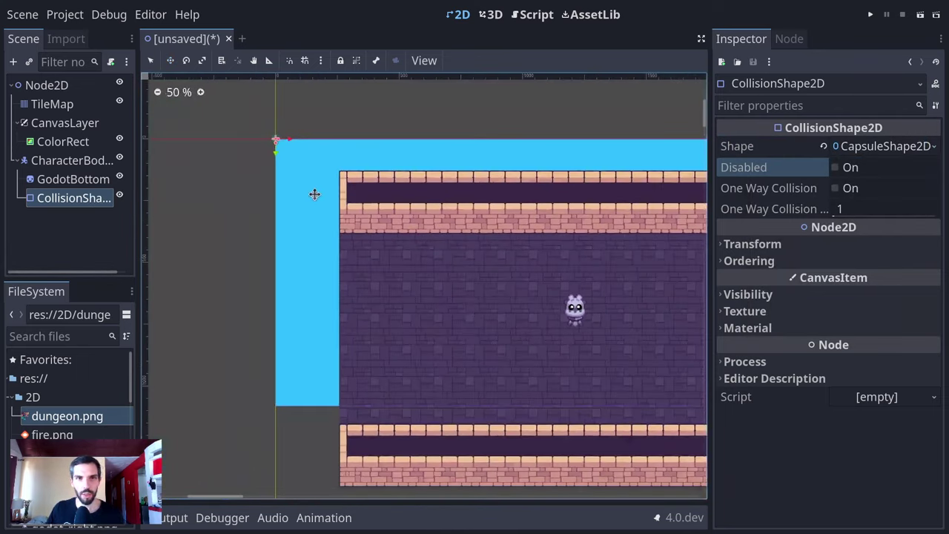
- Revert the GodotBottom sprite's Transform position to 0,0
{"action": "left_click", "coordinate": [76, 163]}
{"action": "left_click", "coordinate": [72, 179]}
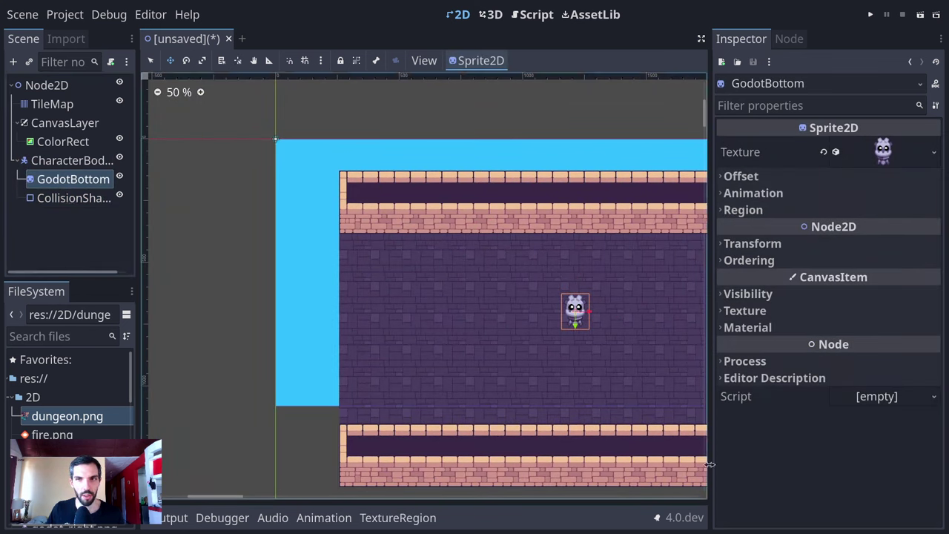
{"action": "left_click", "coordinate": [778, 245]}
{"action": "left_click", "coordinate": [822, 256]}
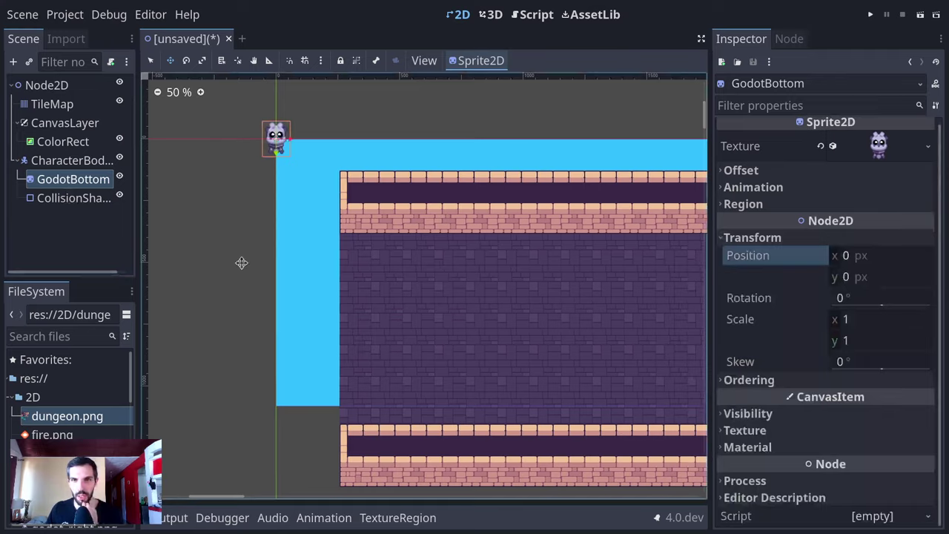
{"action": "scroll", "coordinate": [554, 227], "scroll_direction": "up", "scroll_amount": 8}
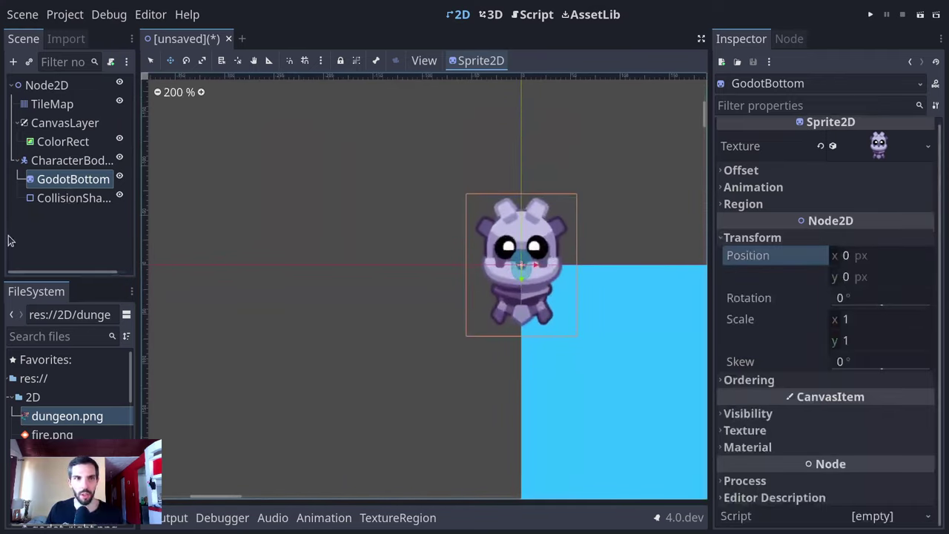
{"action": "left_click", "coordinate": [74, 197]}
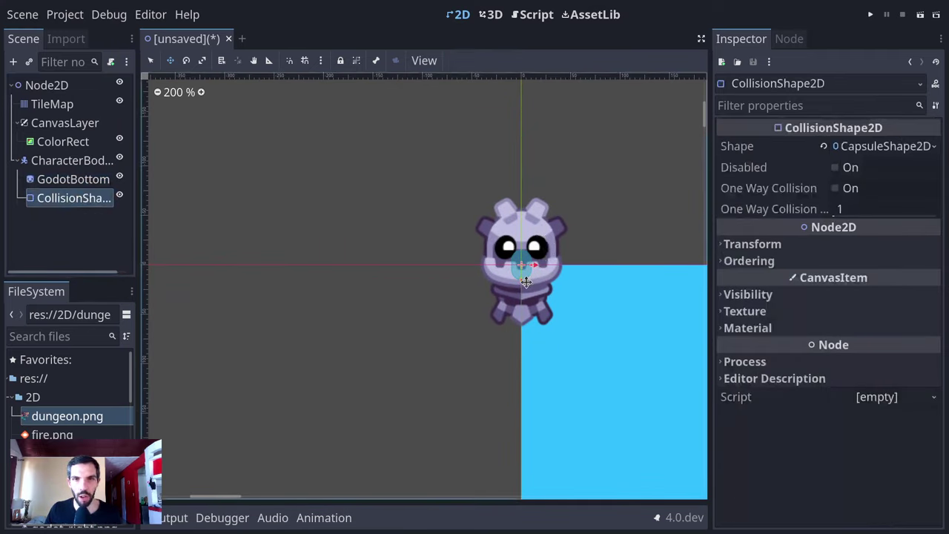
- Drag the capsule's height and radius handles to cover the sprite, then maximize the browser
{"action": "key", "text": "q"}
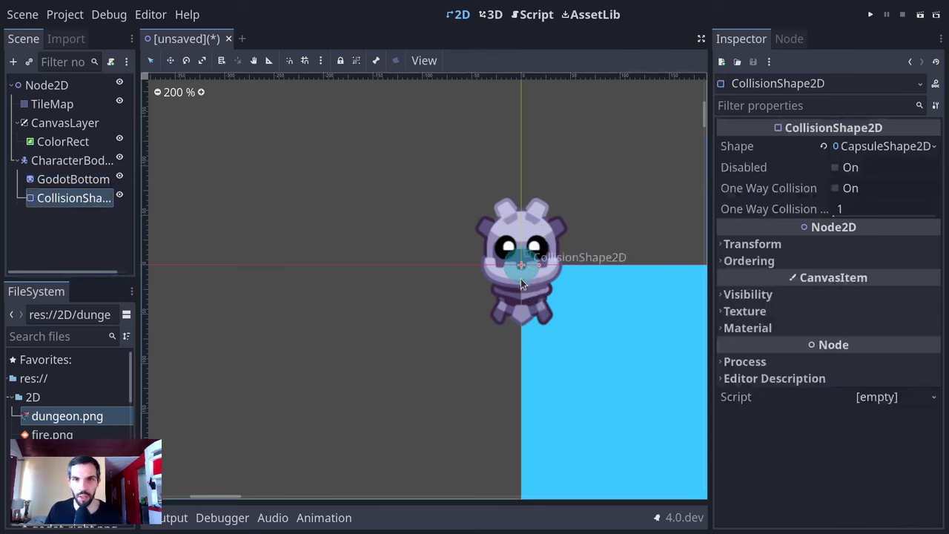
{"action": "left_click_drag", "start_coordinate": [520, 278], "coordinate": [522, 330]}
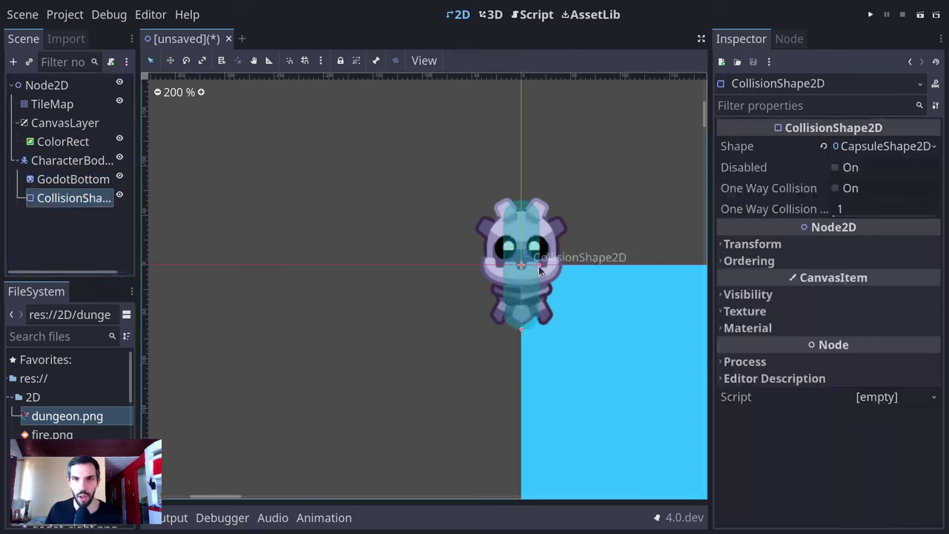
{"action": "mouse_move", "coordinate": [538, 264]}
{"action": "left_mouse_down"}
{"action": "mouse_move", "coordinate": [559, 265]}
{"action": "mouse_move", "coordinate": [539, 271]}
{"action": "mouse_move", "coordinate": [551, 265]}
{"action": "left_mouse_up"}
{"action": "left_click_drag", "start_coordinate": [522, 330], "coordinate": [522, 321]}
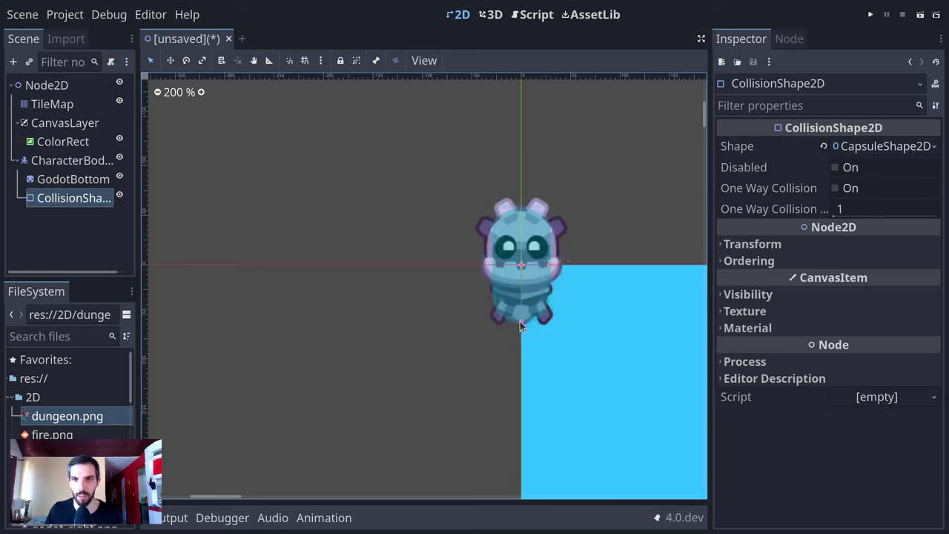
{"action": "left_click_drag", "start_coordinate": [558, 269], "coordinate": [554, 268]}
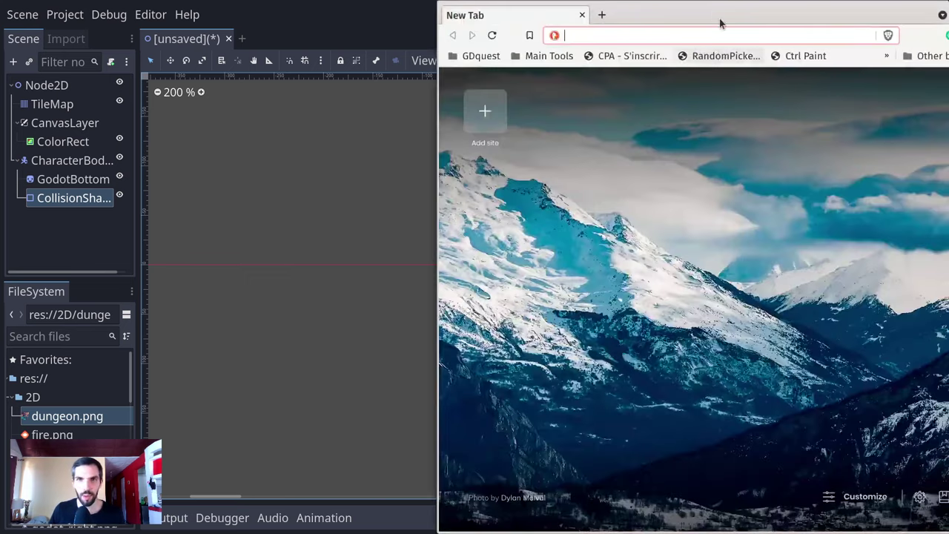
{"action": "left_click_drag", "start_coordinate": [720, 21], "coordinate": [557, 7]}
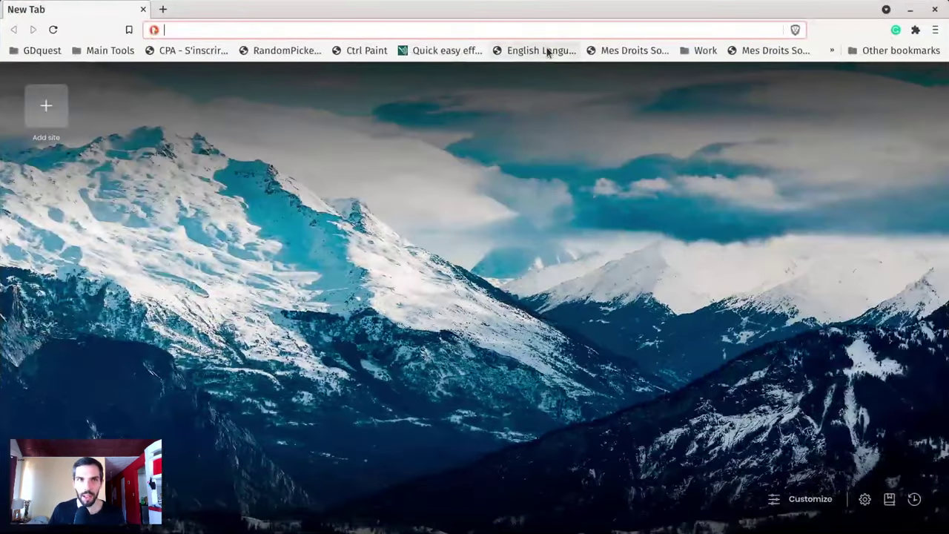
- Search DuckDuckGo for 'hugo lourcio godot builds' and open the Unofficial Godot Engine builds result
{"action": "type", "text": "hugo lour"}
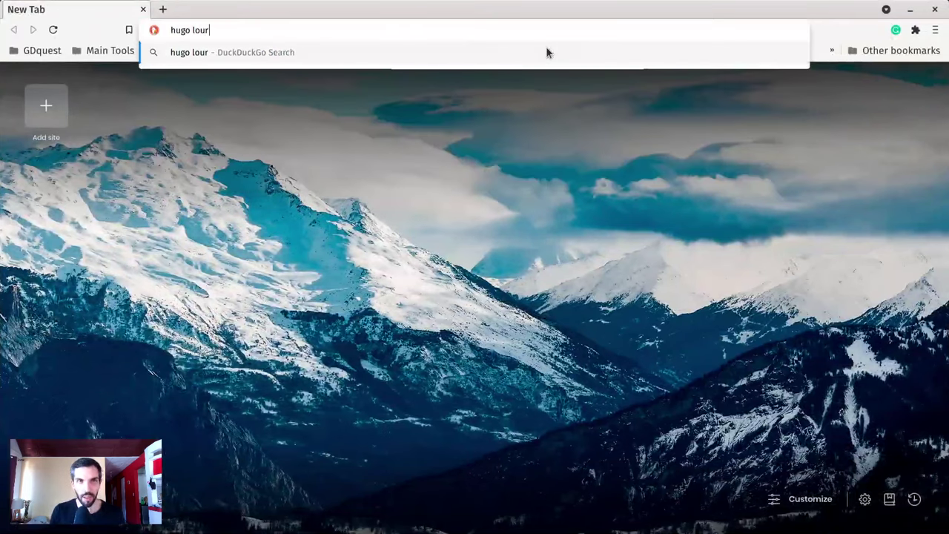
{"action": "type", "text": "cio"}
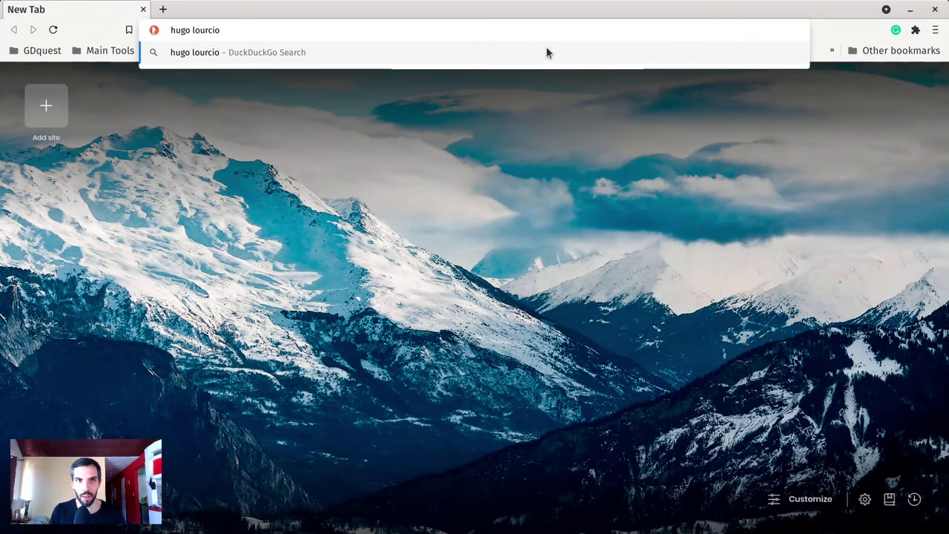
{"action": "type", "text": " godot buiod"}
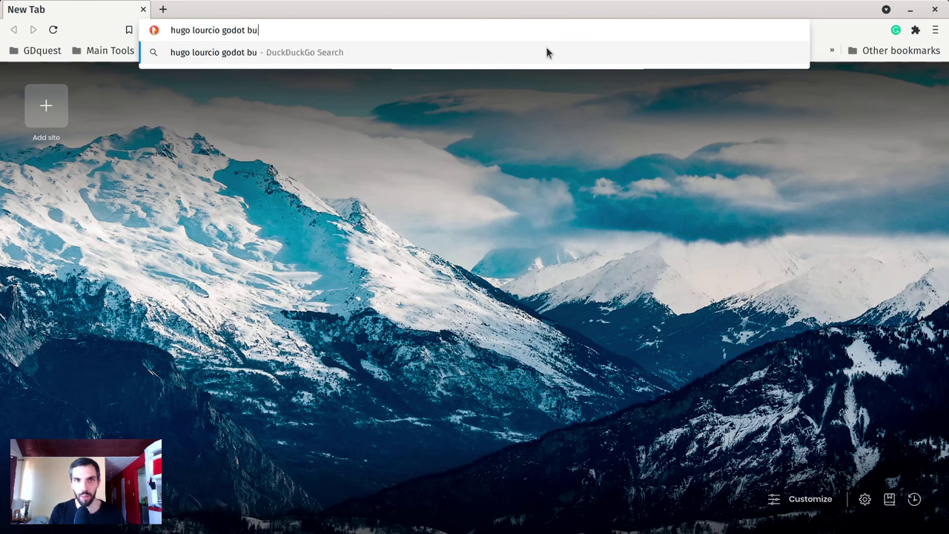
{"action": "key", "text": "BackSpace"}
{"action": "key", "text": "BackSpace"}
{"action": "type", "text": "lds"}
{"action": "key", "text": "Return"}
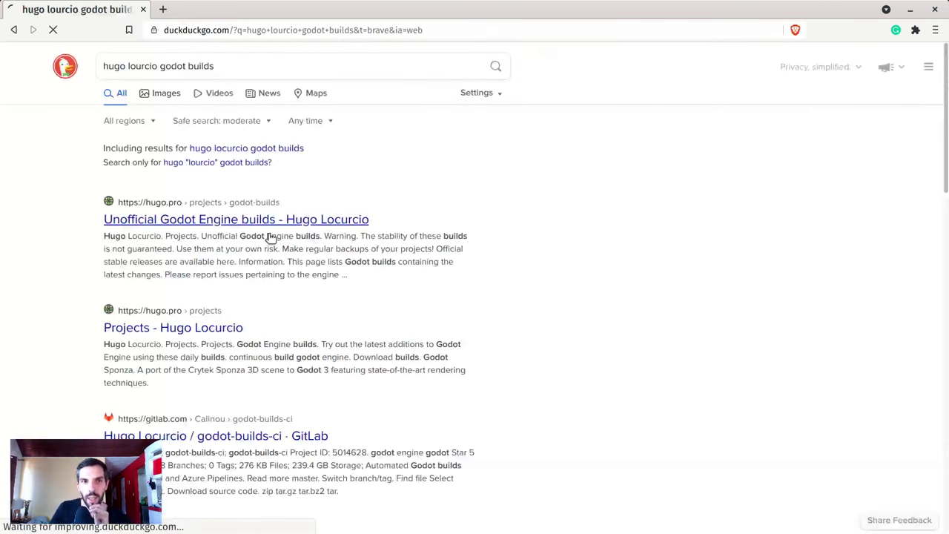
{"action": "key", "text": "Return"}
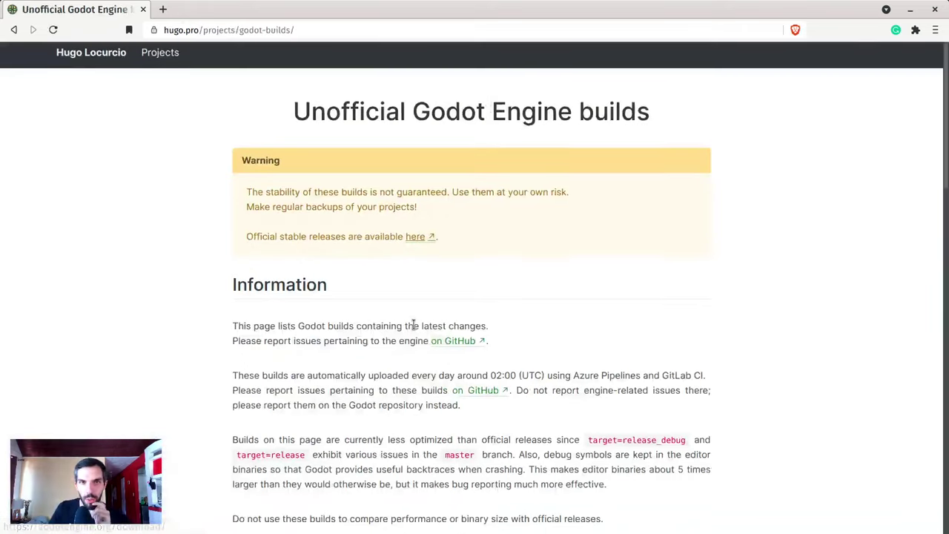
- Read through the builds page, including the less-optimized builds note and the Downloads section
{"action": "scroll", "coordinate": [542, 304], "scroll_direction": "down", "scroll_amount": 4}
{"action": "scroll", "coordinate": [542, 304], "scroll_direction": "down", "scroll_amount": 3}
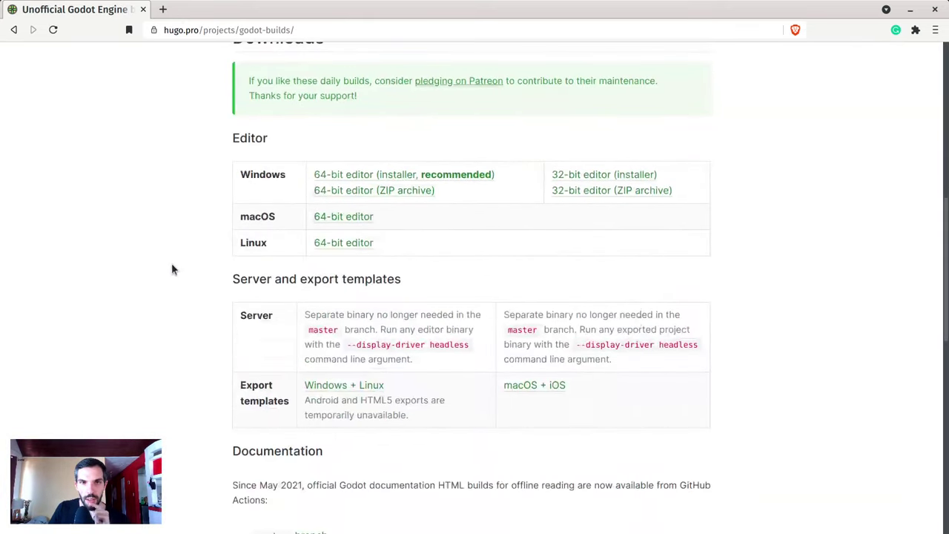
{"action": "scroll", "coordinate": [321, 215], "scroll_direction": "up", "scroll_amount": 5}
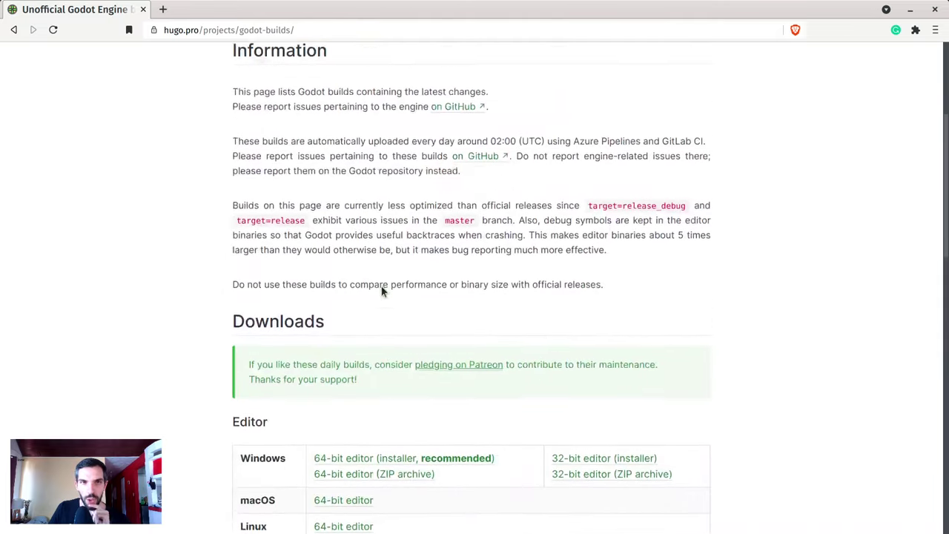
{"action": "scroll", "coordinate": [307, 275], "scroll_direction": "up", "scroll_amount": 3}
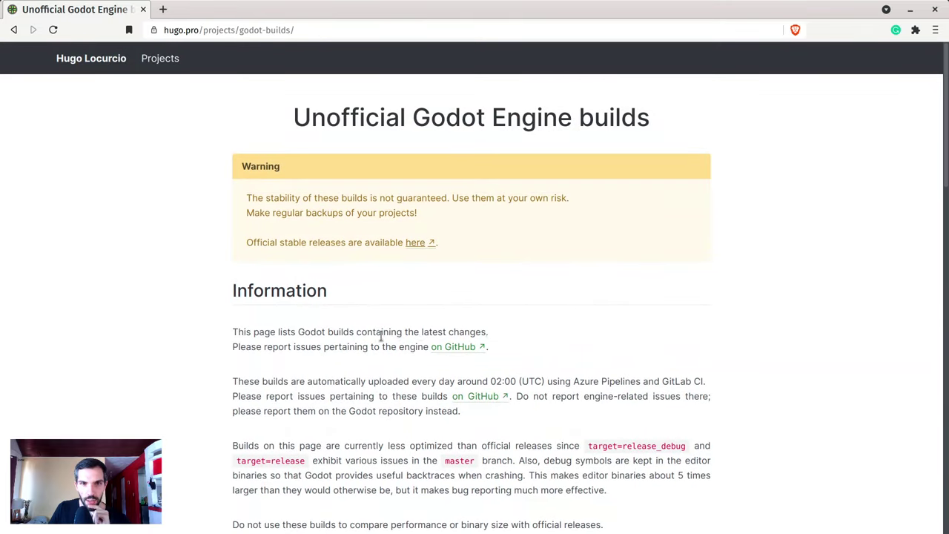
{"action": "scroll", "coordinate": [157, 357], "scroll_direction": "down", "scroll_amount": 3}
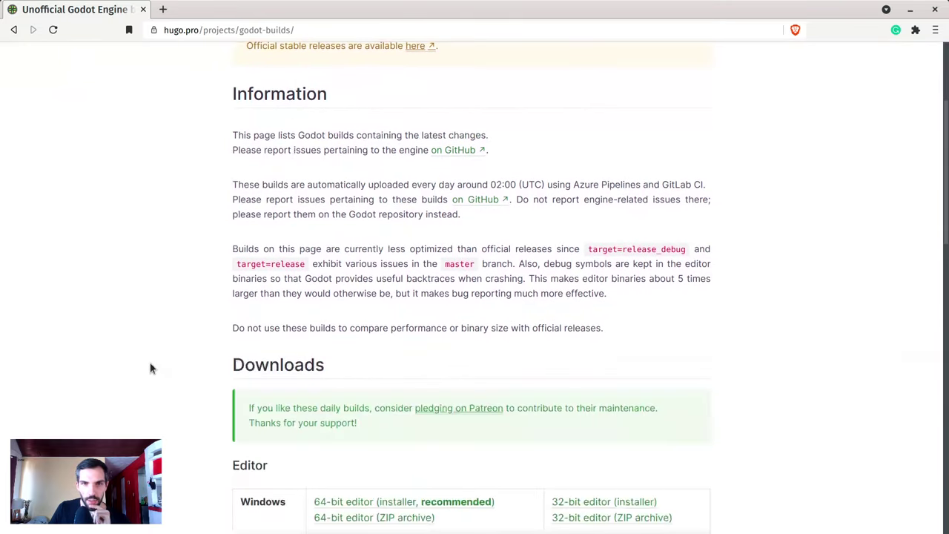
{"action": "scroll", "coordinate": [165, 285], "scroll_direction": "down", "scroll_amount": 1}
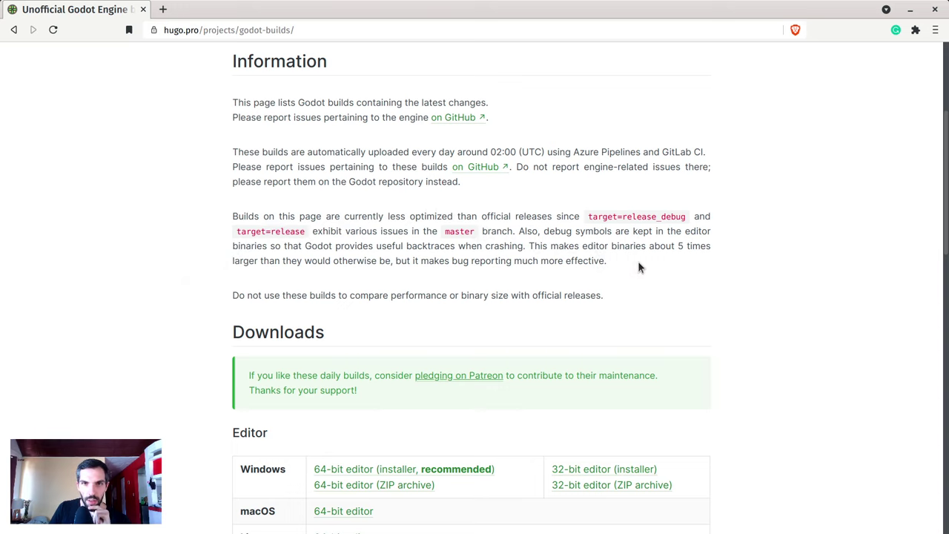
{"action": "left_click_drag", "start_coordinate": [627, 260], "coordinate": [525, 216]}
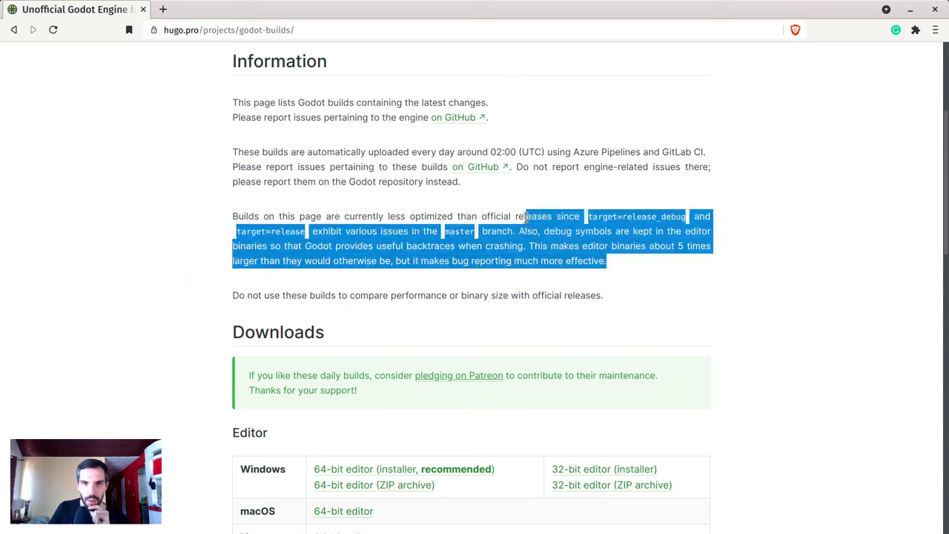
{"action": "left_click", "coordinate": [525, 215]}
{"action": "scroll", "coordinate": [126, 269], "scroll_direction": "down", "scroll_amount": 5}
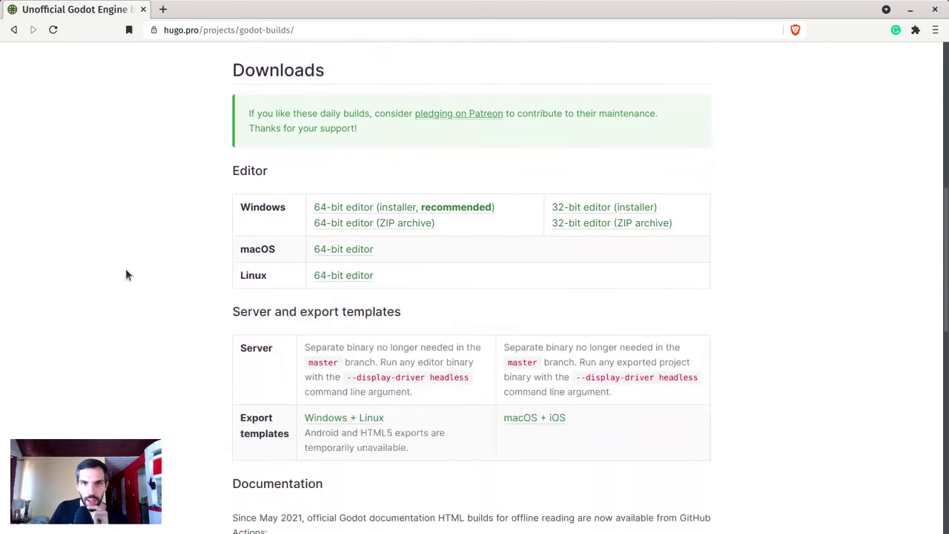
{"action": "scroll", "coordinate": [134, 277], "scroll_direction": "down", "scroll_amount": 3}
{"action": "scroll", "coordinate": [144, 284], "scroll_direction": "down", "scroll_amount": 3}
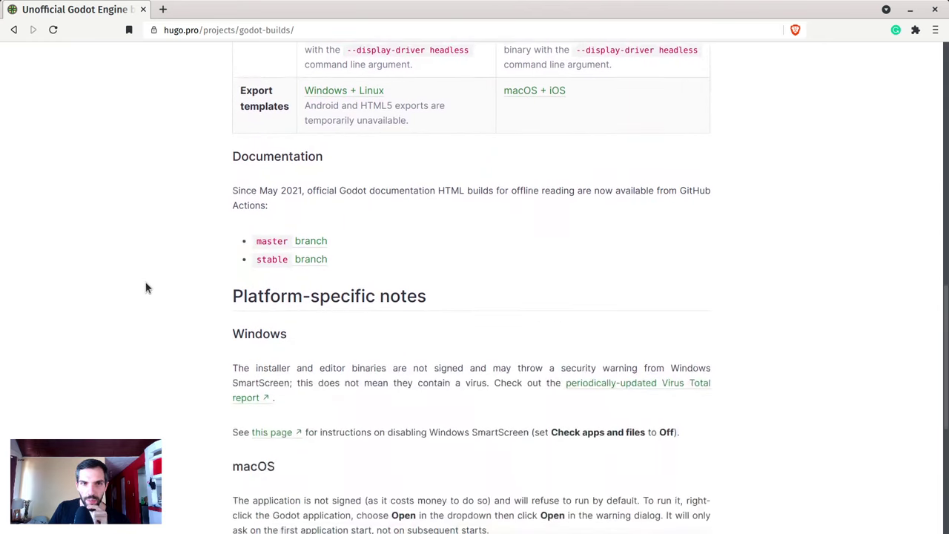
{"action": "scroll", "coordinate": [152, 289], "scroll_direction": "down", "scroll_amount": 3}
{"action": "scroll", "coordinate": [160, 290], "scroll_direction": "up", "scroll_amount": 8}
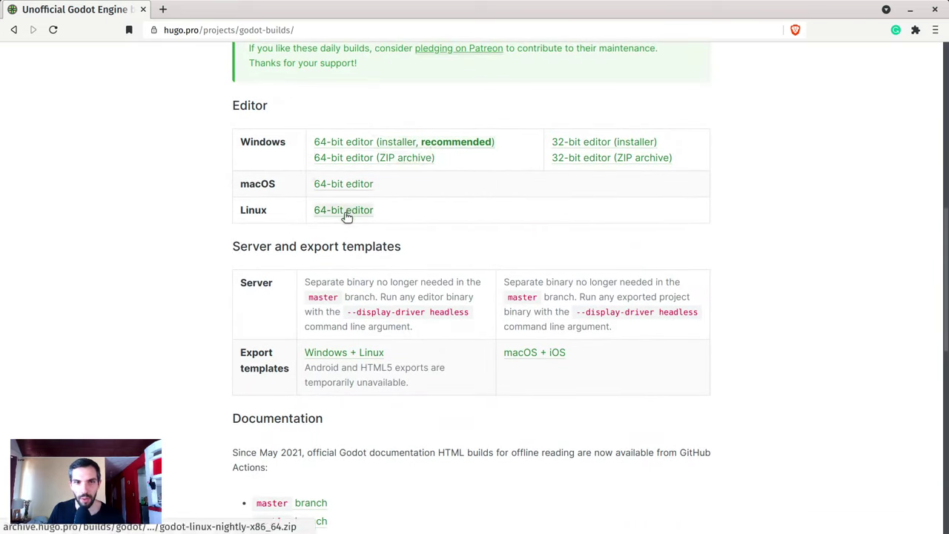
- Restore the Brave window to a smaller size over the Godot editor
{"action": "key", "text": "ctrl+l"}
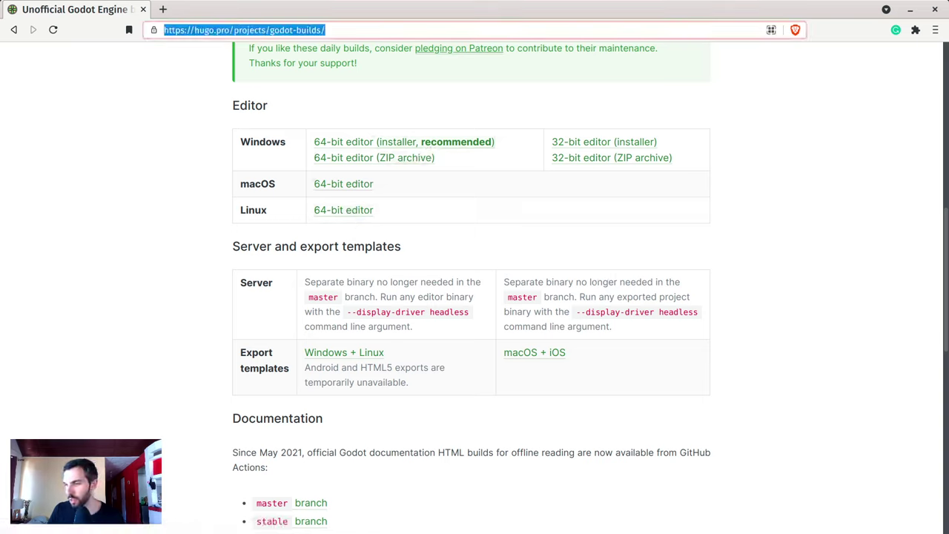
{"action": "key", "text": "alt+Tab"}
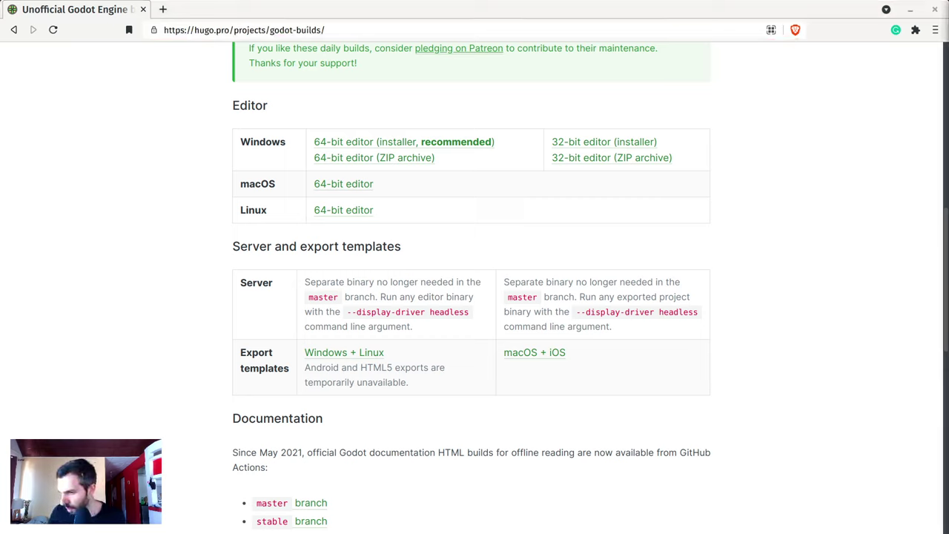
{"action": "left_click", "coordinate": [688, 391]}
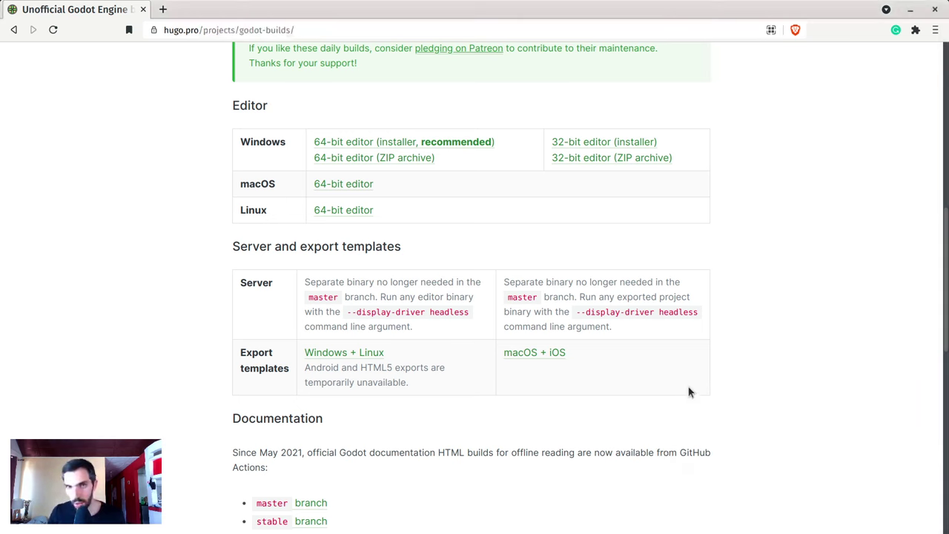
{"action": "key", "text": "super+Down"}
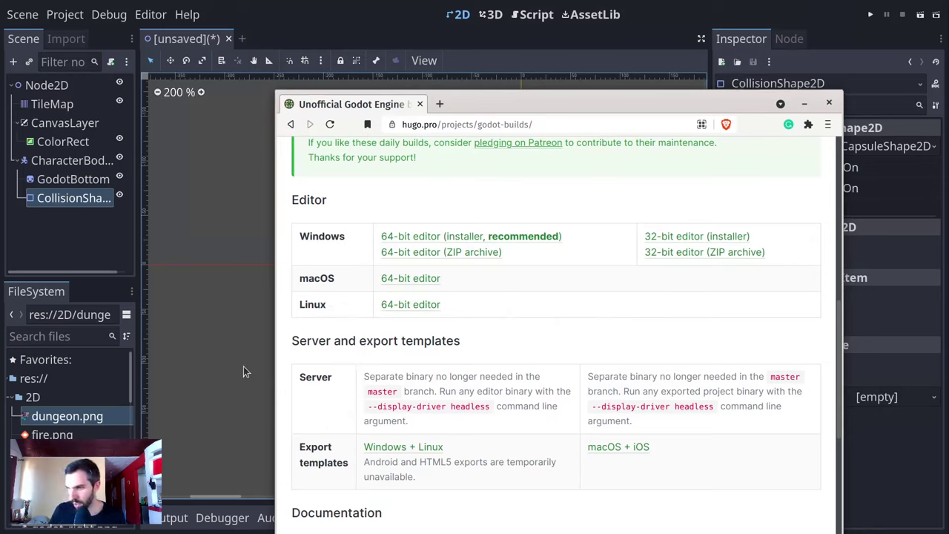
- Return to the Godot canvas, zoom out, check the Output log, and select CharacterBody2D
{"action": "left_click", "coordinate": [238, 294]}
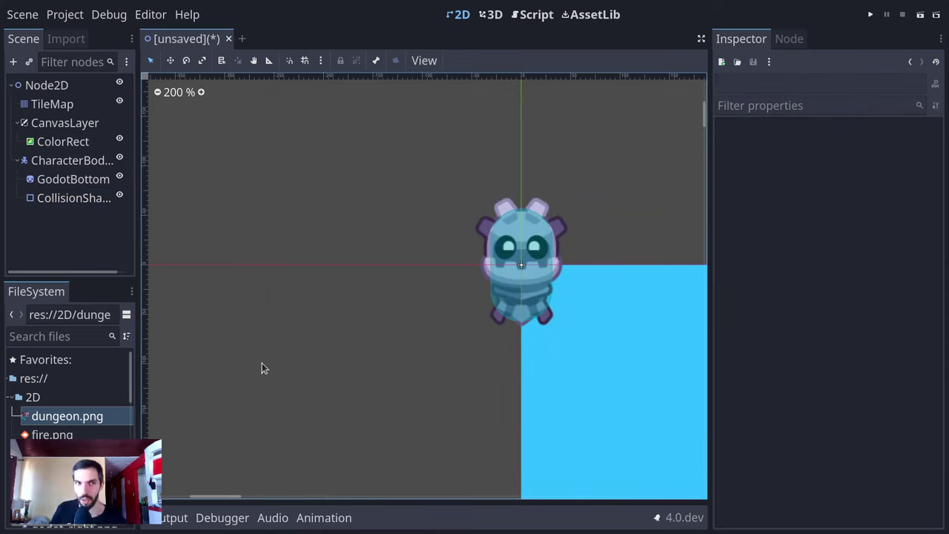
{"action": "scroll", "coordinate": [262, 362], "scroll_direction": "down", "scroll_amount": 2}
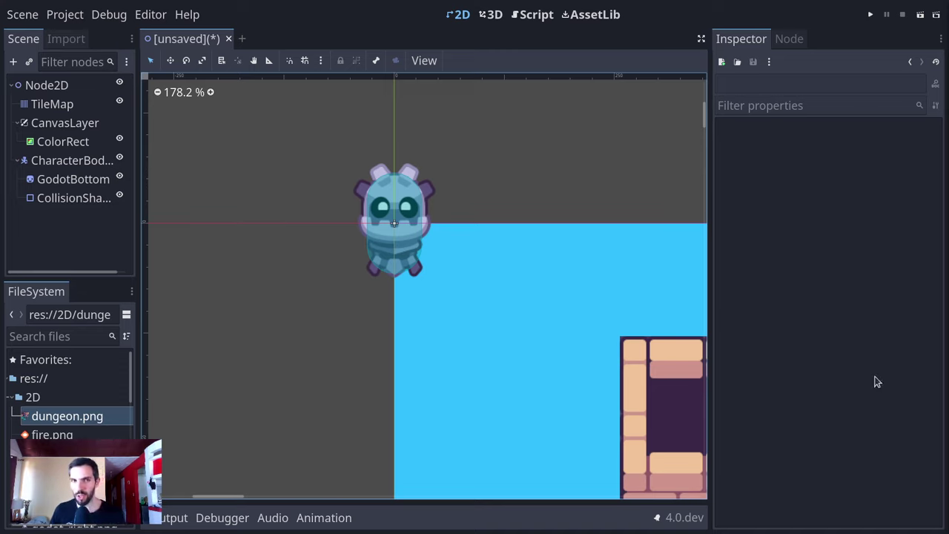
{"action": "left_click", "coordinate": [170, 518]}
{"action": "left_click", "coordinate": [171, 518]}
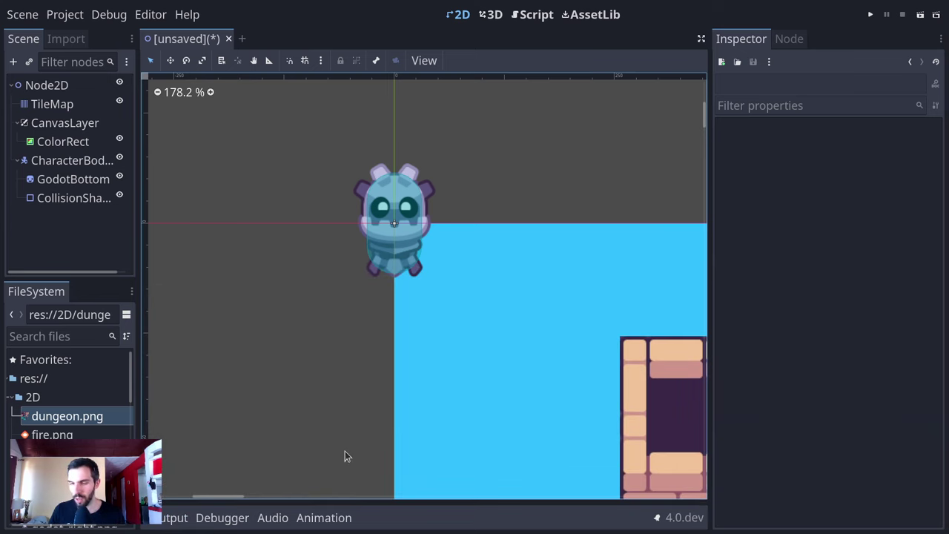
{"action": "left_click", "coordinate": [166, 520]}
{"action": "left_click", "coordinate": [166, 520]}
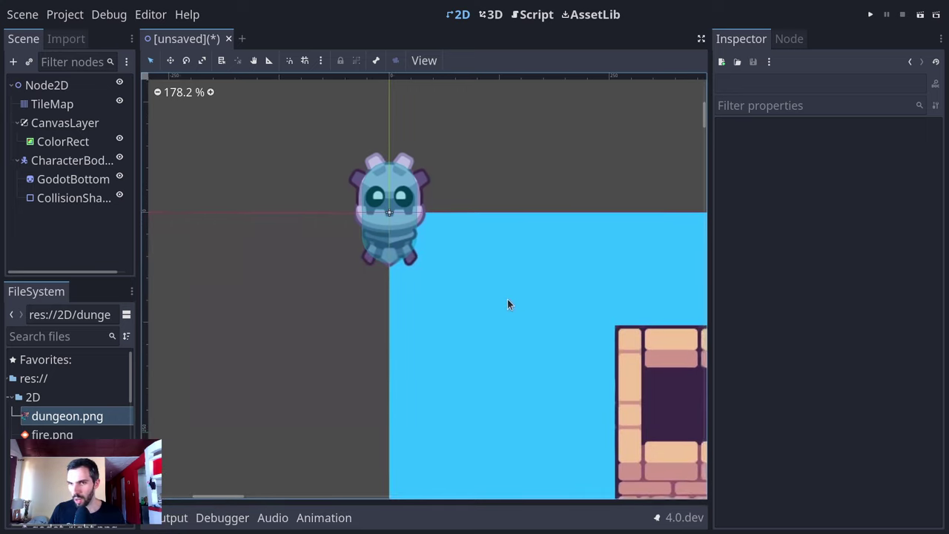
{"action": "scroll", "coordinate": [507, 299], "scroll_direction": "down", "scroll_amount": 3}
{"action": "scroll", "coordinate": [504, 241], "scroll_direction": "up", "scroll_amount": 2}
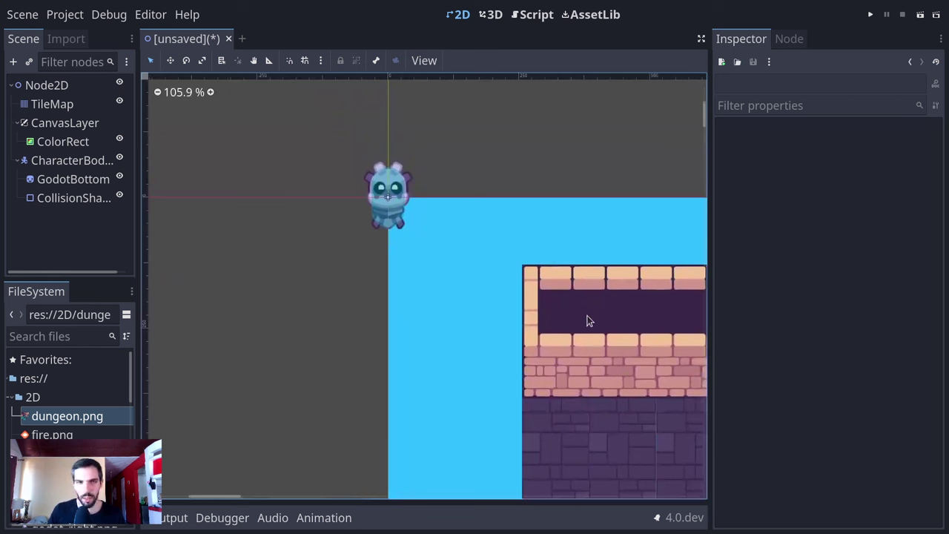
{"action": "left_click", "coordinate": [60, 162]}
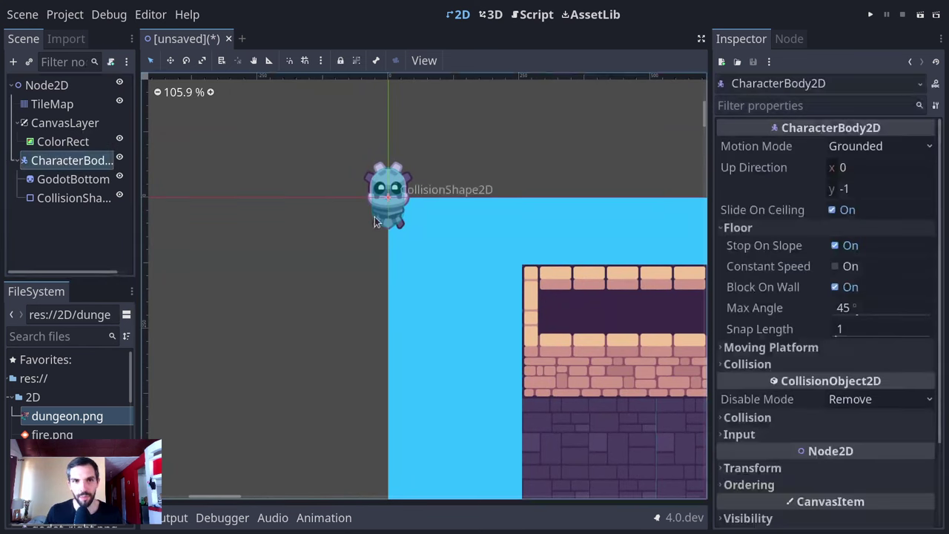
- Save the CharacterBody2D branch as CharacterBody2D.tscn in res://2D, open it, and attach a script
{"action": "middle_click_drag", "start_coordinate": [374, 216], "coordinate": [358, 263]}
{"action": "right_click", "coordinate": [105, 163]}
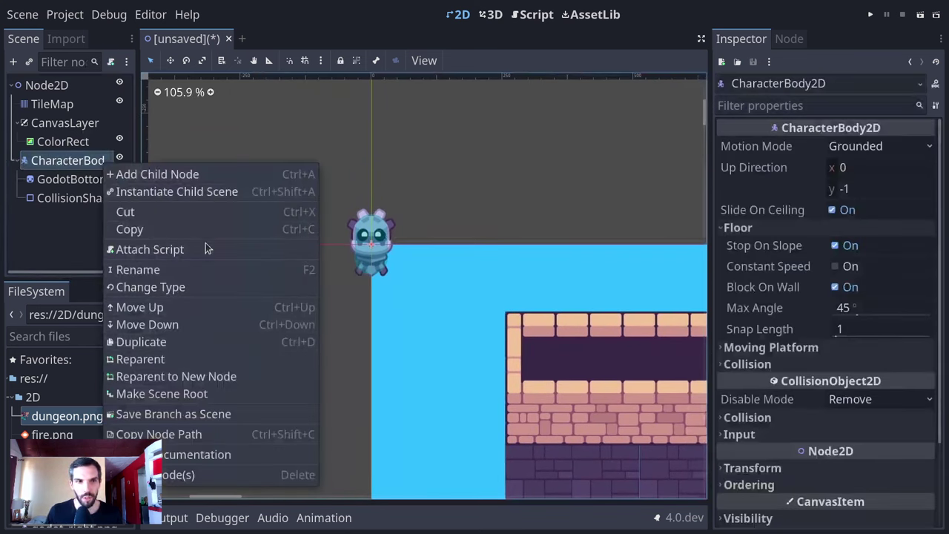
{"action": "left_click", "coordinate": [200, 413]}
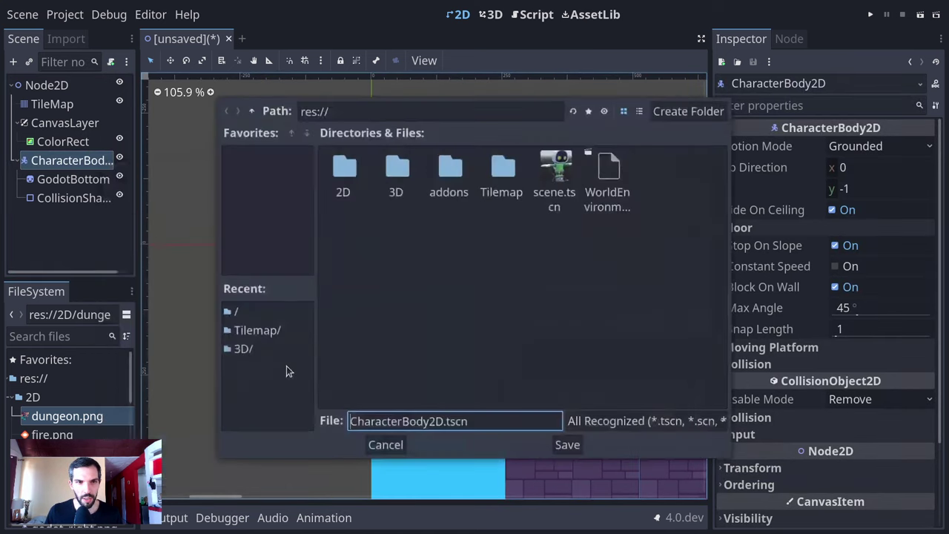
{"action": "double_click", "coordinate": [343, 166]}
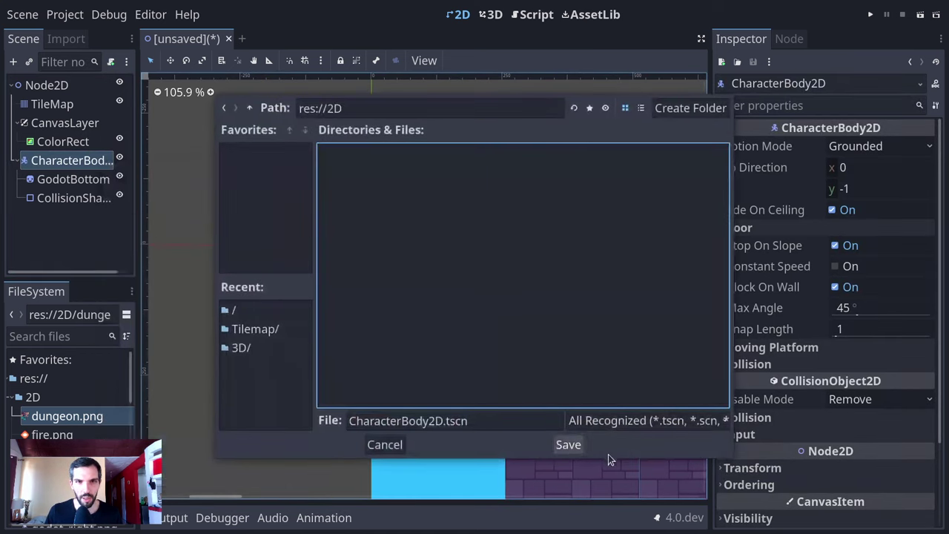
{"action": "left_click", "coordinate": [567, 444]}
{"action": "left_click", "coordinate": [107, 158]}
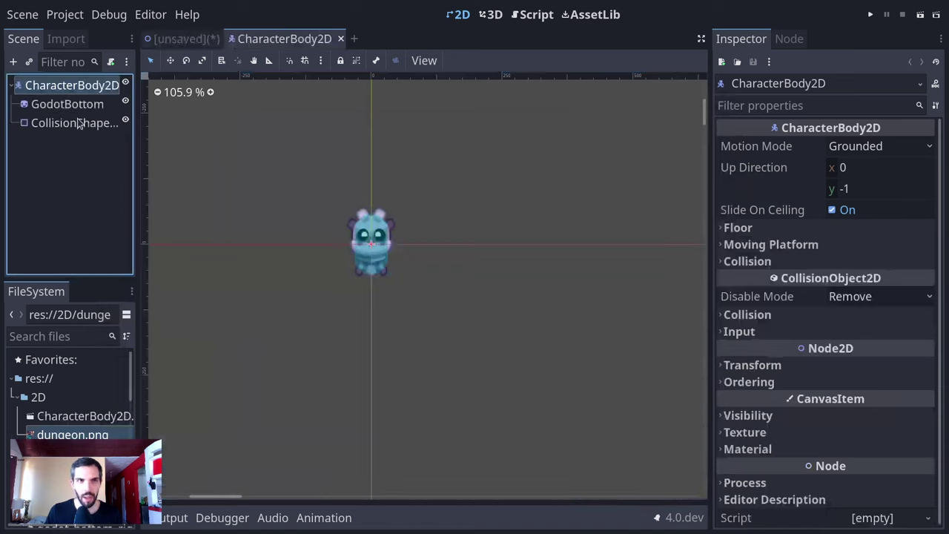
{"action": "left_click", "coordinate": [111, 62]}
- Create the default CharacterBody2D.gd script and delete its template code below the extends line
{"action": "left_click", "coordinate": [515, 407]}
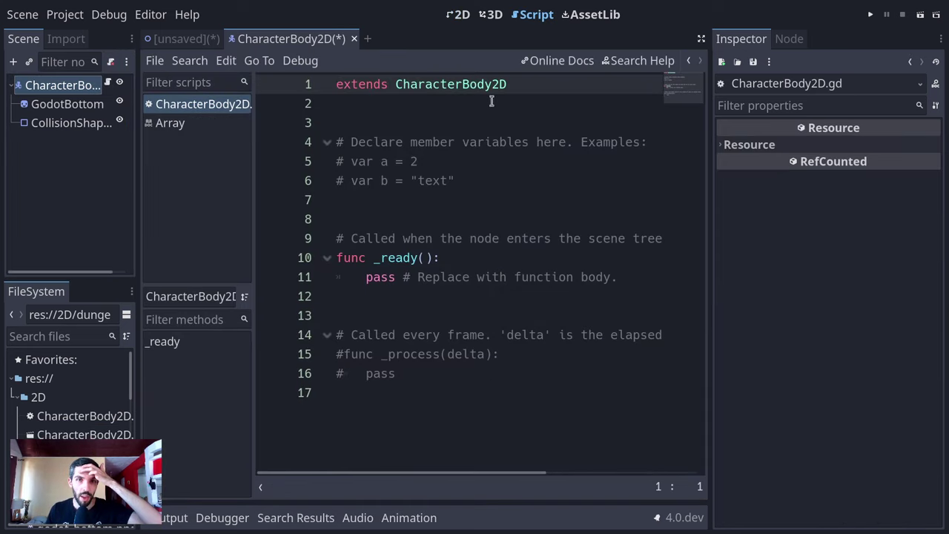
{"action": "left_click_drag", "start_coordinate": [512, 390], "coordinate": [361, 120]}
{"action": "left_click", "coordinate": [361, 120]}
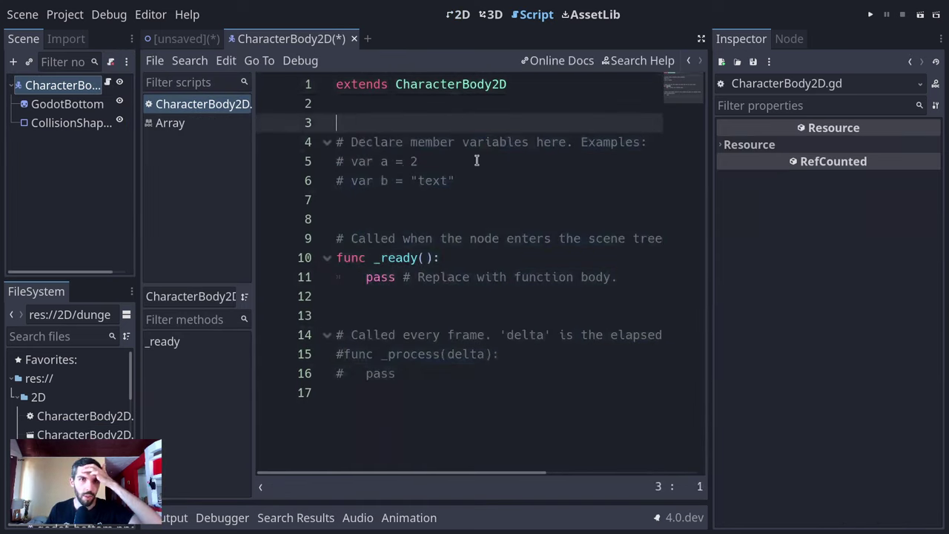
{"action": "left_click_drag", "start_coordinate": [493, 181], "coordinate": [334, 142]}
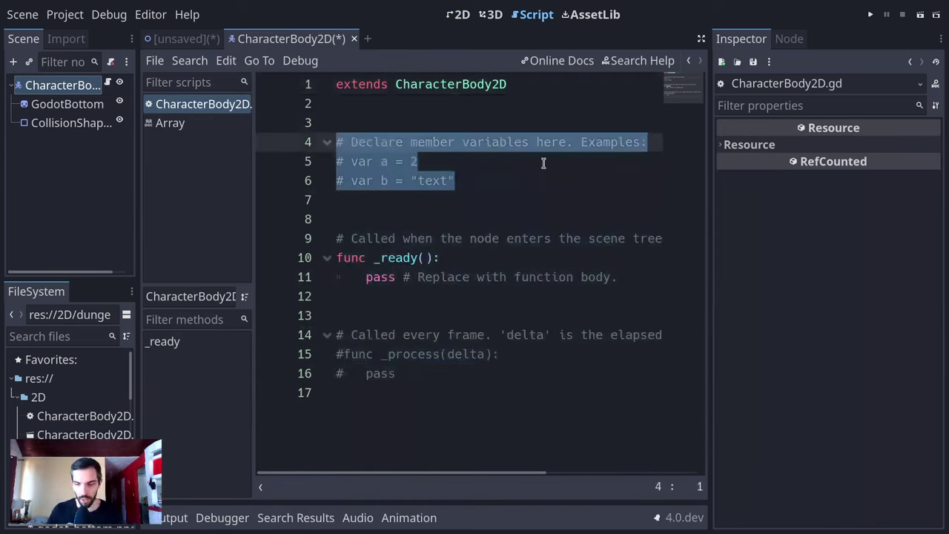
{"action": "key", "text": "ctrl+shift+F11"}
{"action": "key", "text": "BackSpace"}
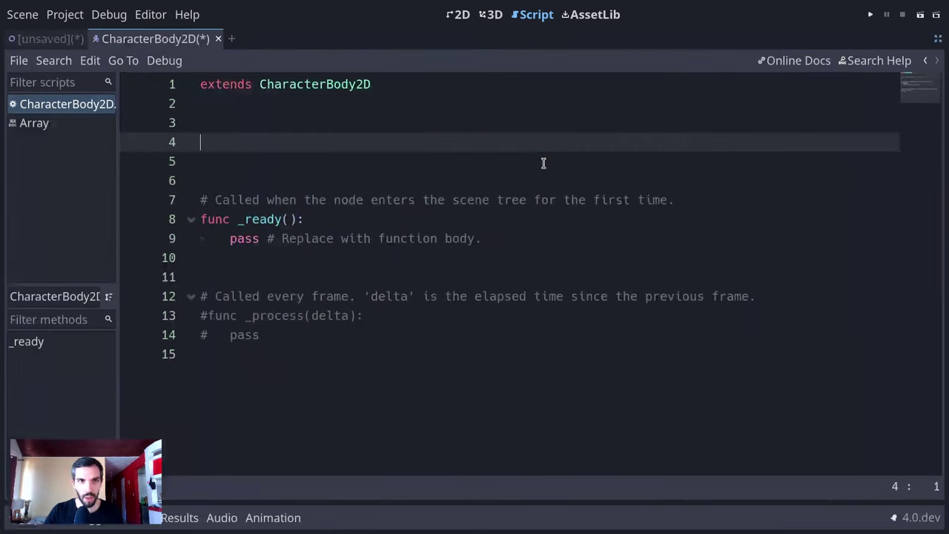
{"action": "key", "text": "Down"}
{"action": "key", "text": "Down"}
{"action": "key", "text": "Down"}
{"action": "key", "text": "Down"}
{"action": "key", "text": "Down"}
{"action": "key", "text": "Down"}
{"action": "key", "text": "Down"}
{"action": "key", "text": "Down"}
{"action": "key", "text": "Down"}
{"action": "key", "text": "Down"}
{"action": "key", "text": "Up"}
{"action": "key", "text": "Down"}
{"action": "key", "text": "Down"}
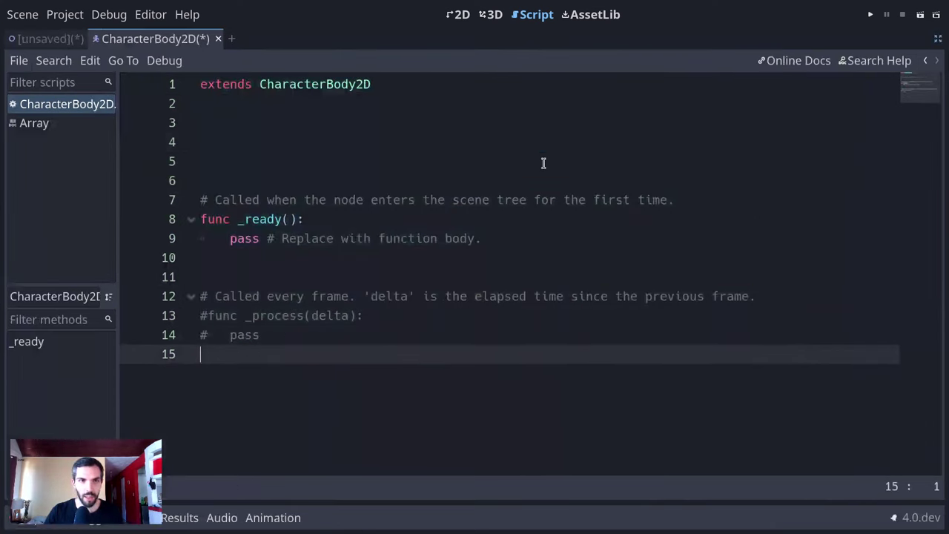
{"action": "key", "text": "shift+Up"}
{"action": "key", "text": "shift+Up"}
{"action": "key", "text": "shift+Up"}
{"action": "key", "text": "shift+Up"}
{"action": "key", "text": "shift+Up"}
{"action": "key", "text": "shift+Up"}
{"action": "key", "text": "shift+Up"}
{"action": "key", "text": "shift+Up"}
{"action": "key", "text": "shift+Up"}
{"action": "key", "text": "shift+Up"}
{"action": "key", "text": "shift+Up"}
{"action": "key", "text": "BackSpace"}
{"action": "key", "text": "BackSpace"}
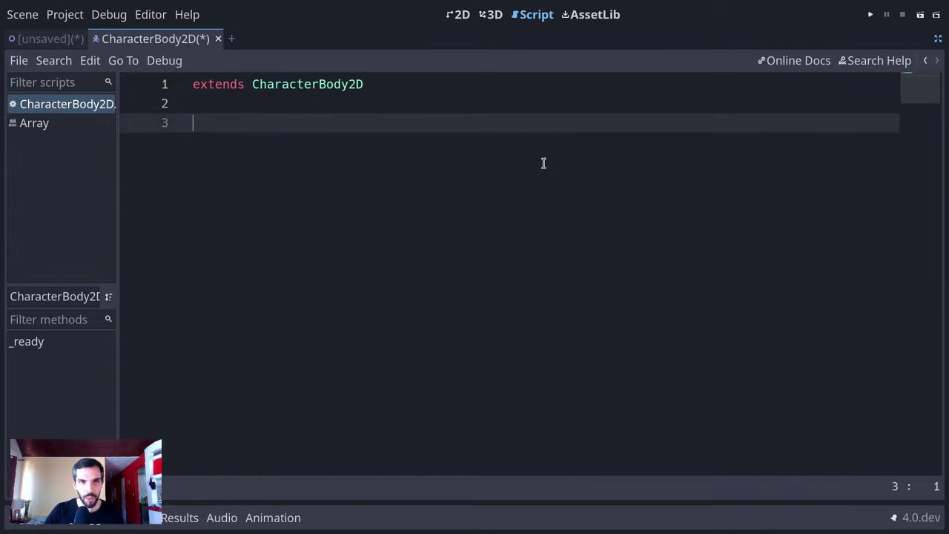
{"action": "key", "text": "Return"}
{"action": "key", "text": "Return"}
{"action": "key", "text": "Up"}
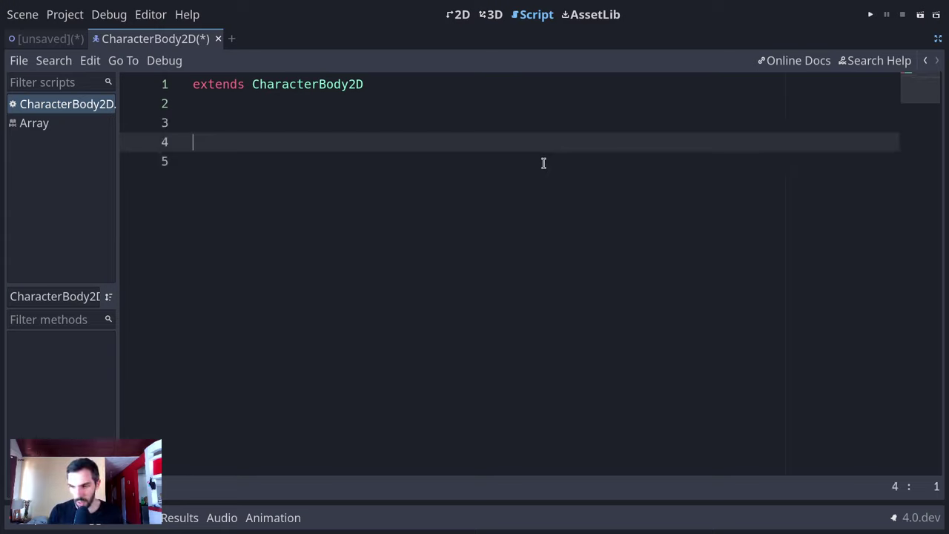
- Write 'func _physics' on line 4 and accept the _physics_process(delta) completion
{"action": "type", "text": "func"}
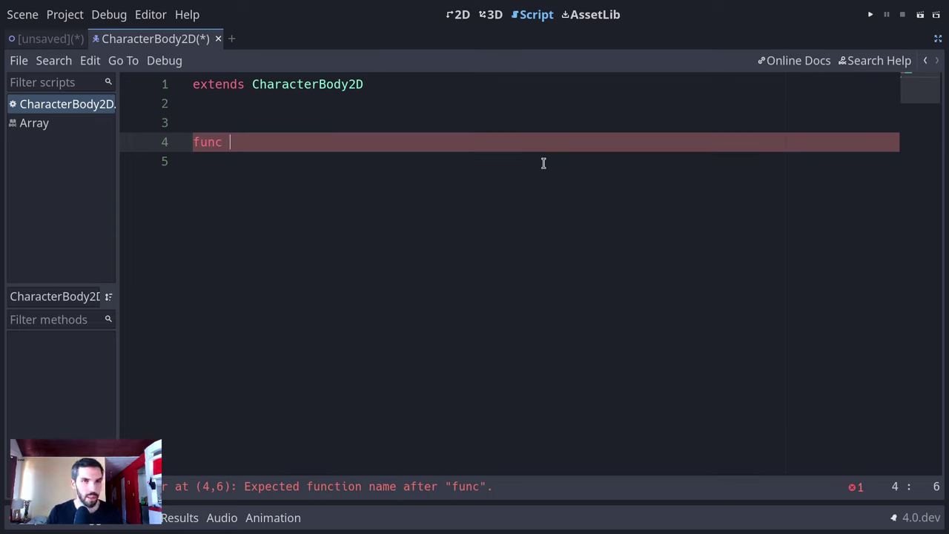
{"action": "type", "text": "_physics"}
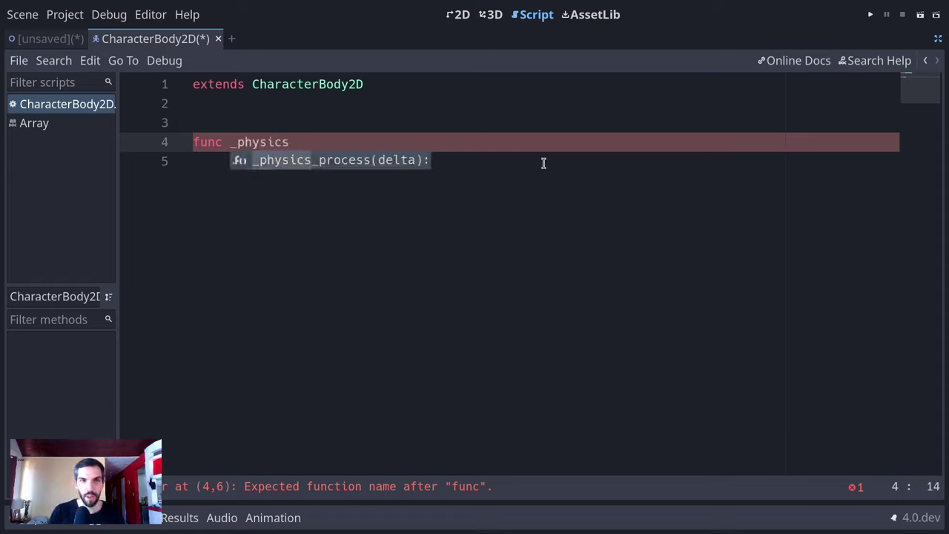
{"action": "key", "text": "Return"}
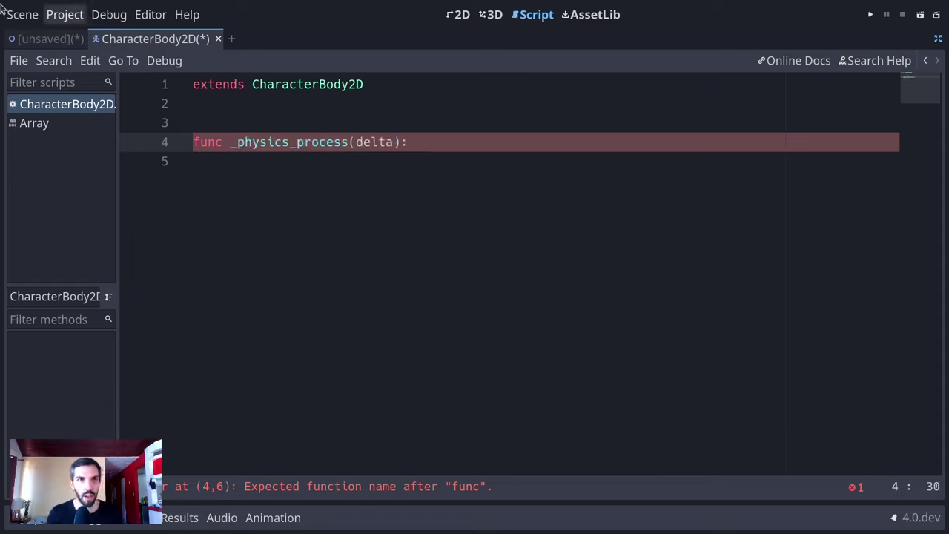
- In Editor Settings under Text Editor > Completion, set Idle Parse Delay to 0.8
{"action": "left_click", "coordinate": [153, 16]}
{"action": "left_click", "coordinate": [178, 36]}
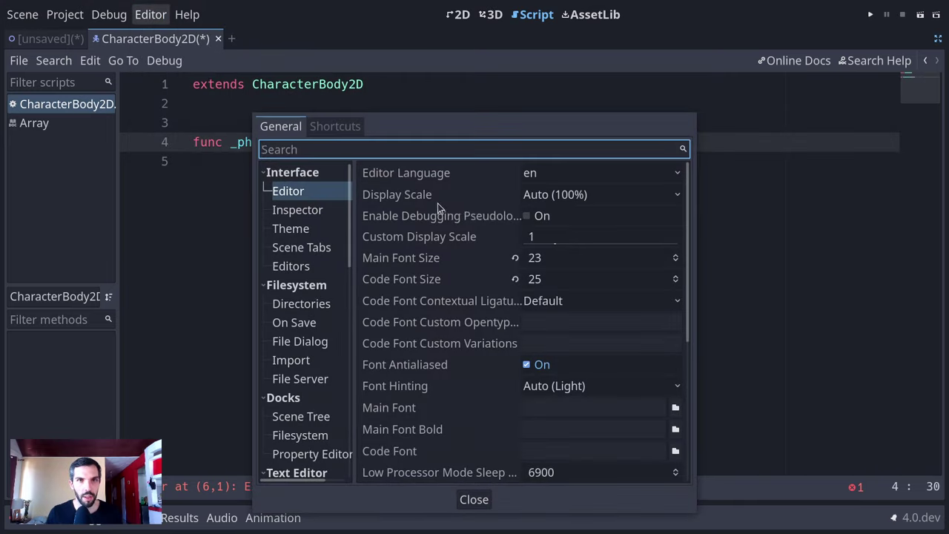
{"action": "scroll", "coordinate": [415, 267], "scroll_direction": "down", "scroll_amount": 2}
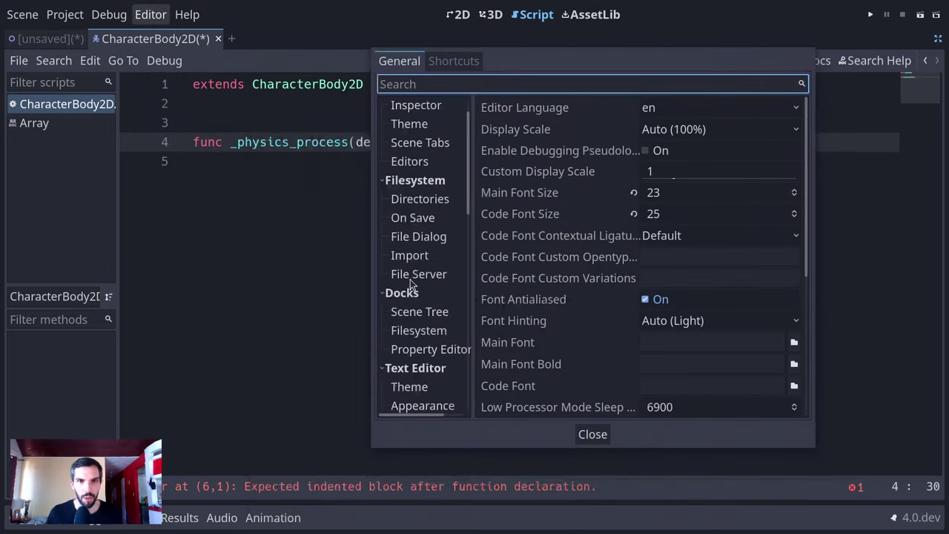
{"action": "type", "text": "com"}
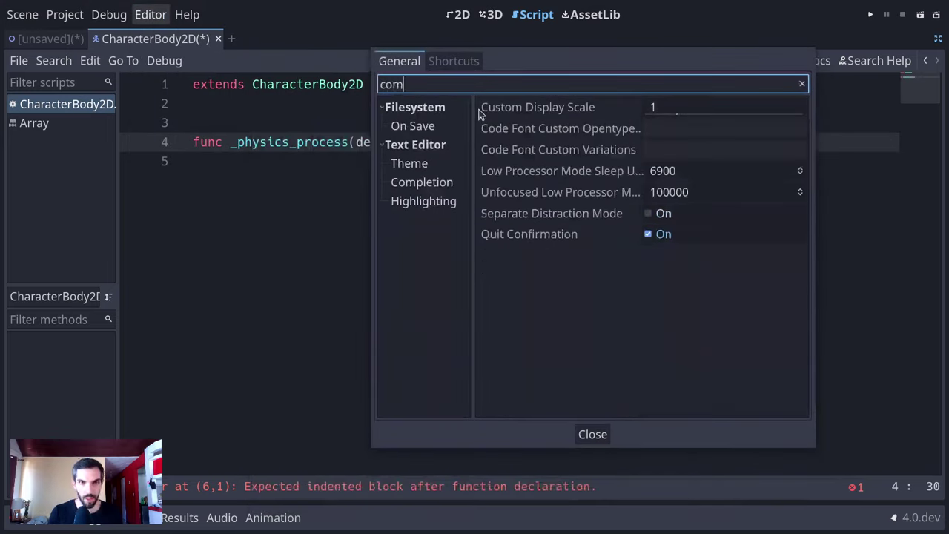
{"action": "left_click", "coordinate": [432, 183]}
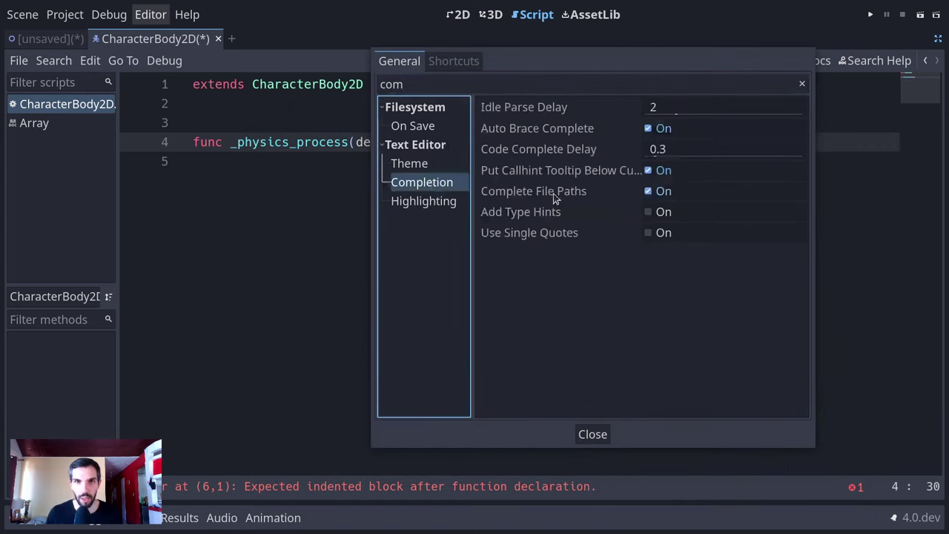
{"action": "left_click", "coordinate": [694, 109]}
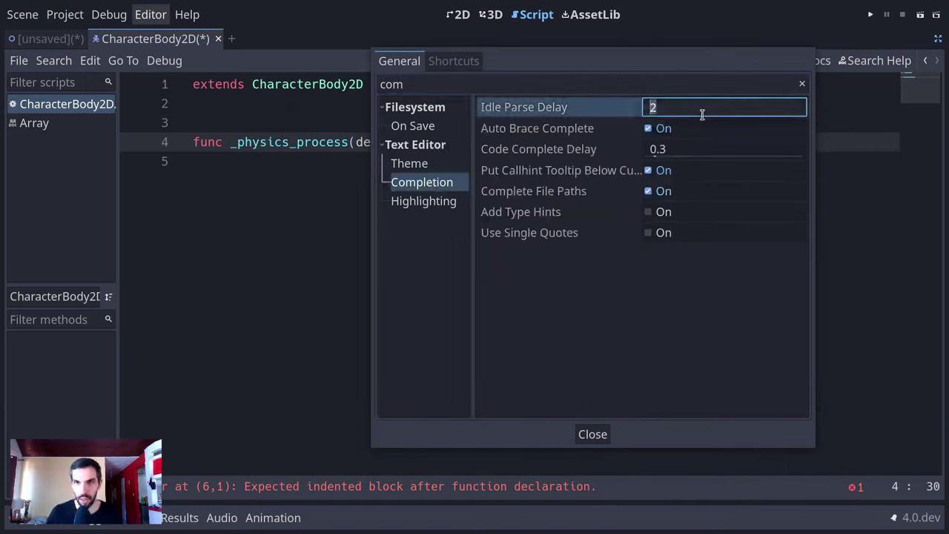
{"action": "type", "text": "0.8"}
{"action": "key", "text": "Return"}
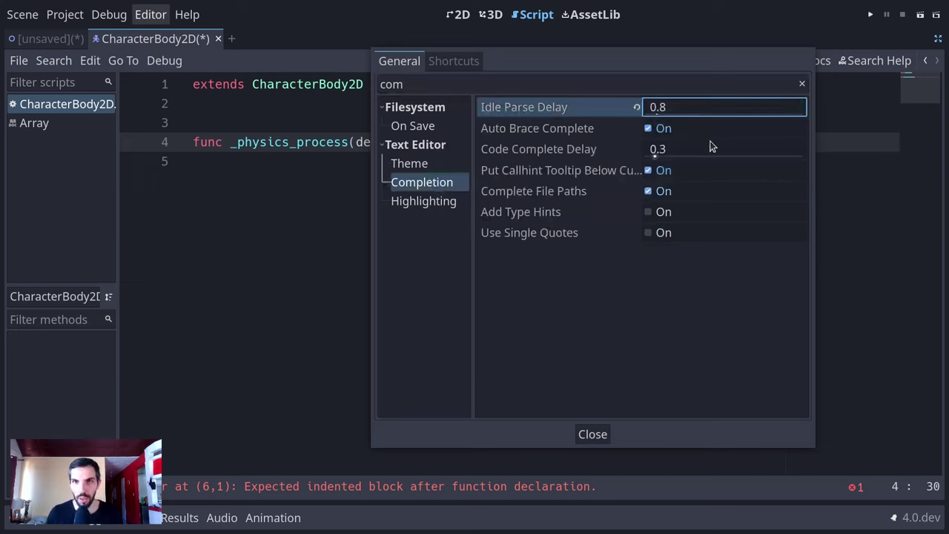
- Set Code Complete Delay to 0.01 and enable Add Type Hints
{"action": "left_click", "coordinate": [709, 147]}
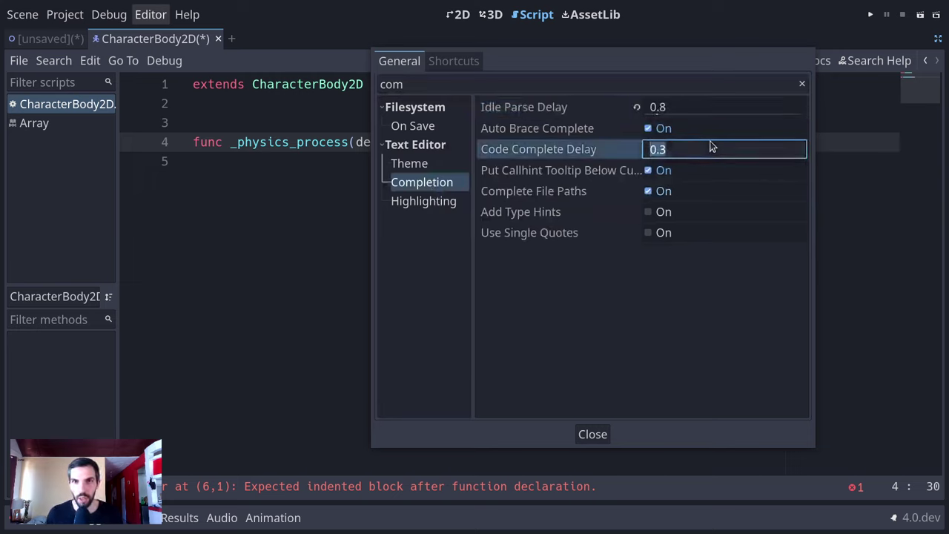
{"action": "type", "text": "0.01"}
{"action": "key", "text": "Return"}
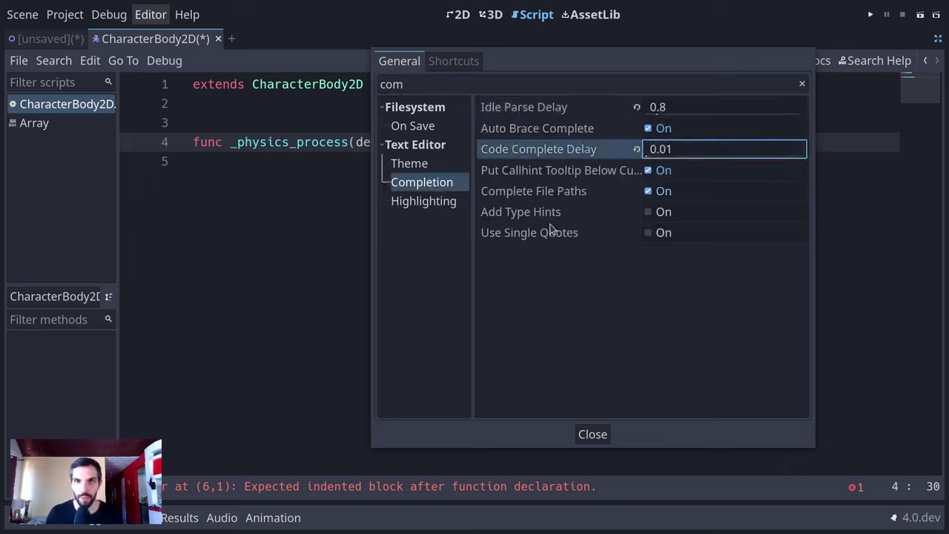
{"action": "double_click", "coordinate": [682, 149]}
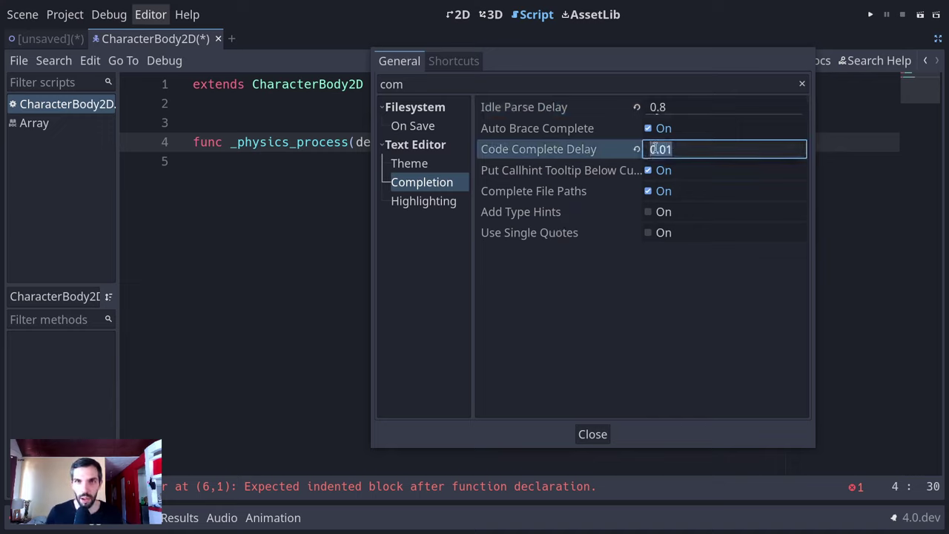
{"action": "left_click", "coordinate": [567, 148]}
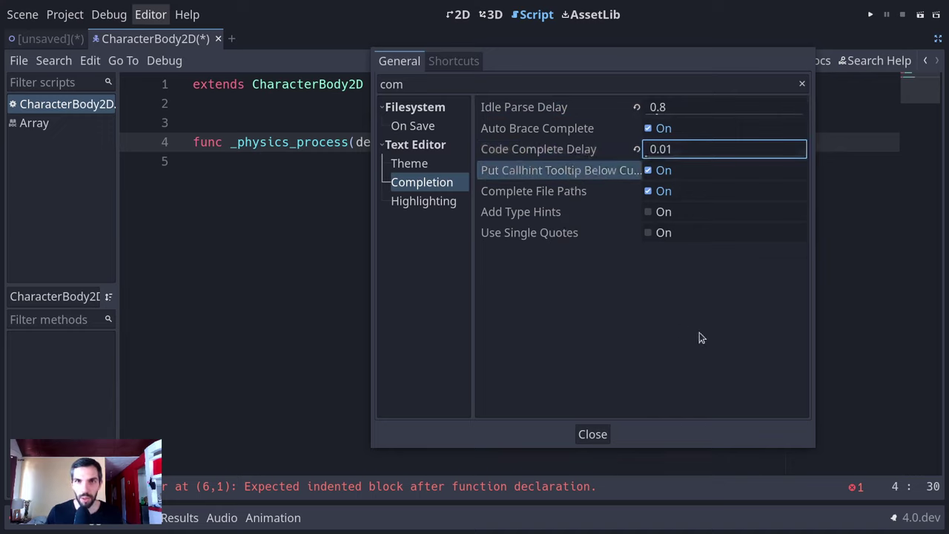
{"action": "right_click_drag", "start_coordinate": [698, 333], "coordinate": [829, 336], "text": "alt"}
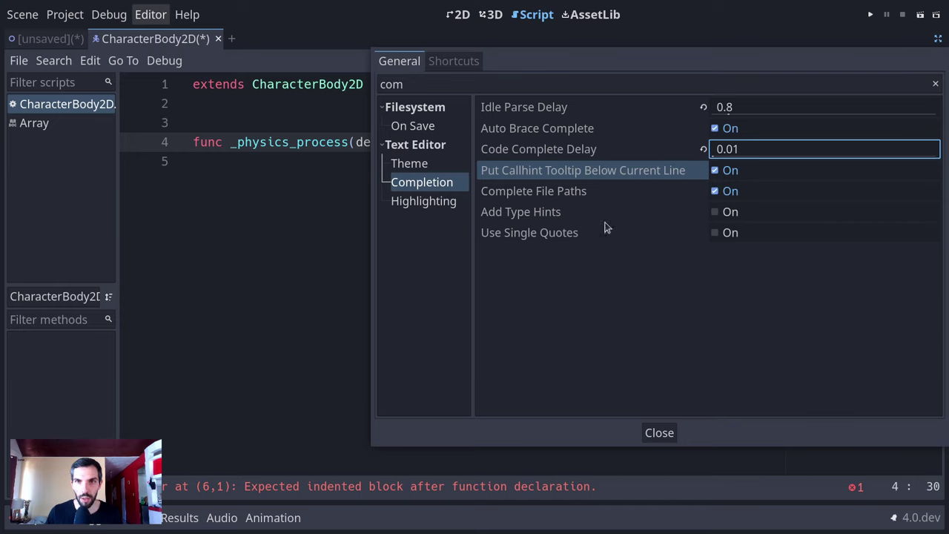
{"action": "left_click_drag", "start_coordinate": [658, 290], "coordinate": [620, 296], "text": "alt"}
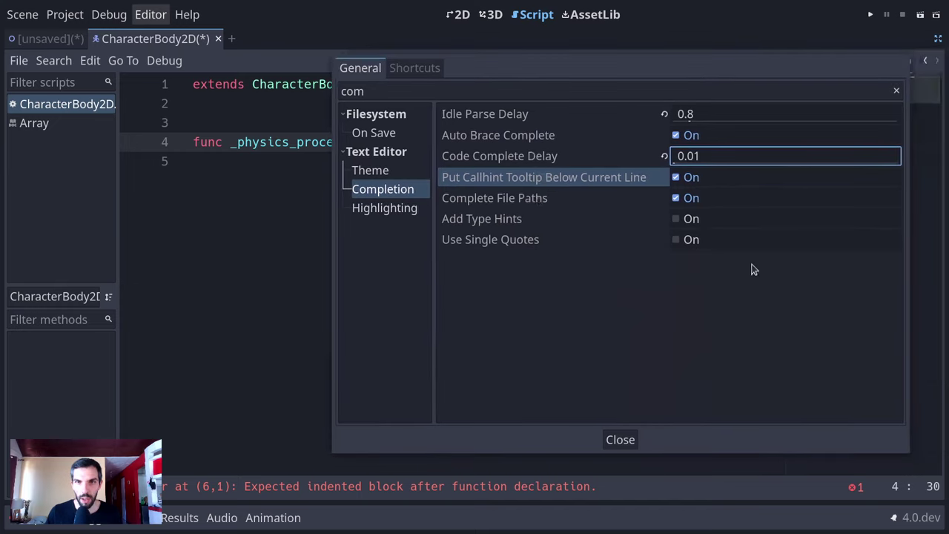
{"action": "left_click", "coordinate": [675, 219]}
- Close Editor Settings and retype the function line, accepting a _ready completion
{"action": "left_click", "coordinate": [622, 435]}
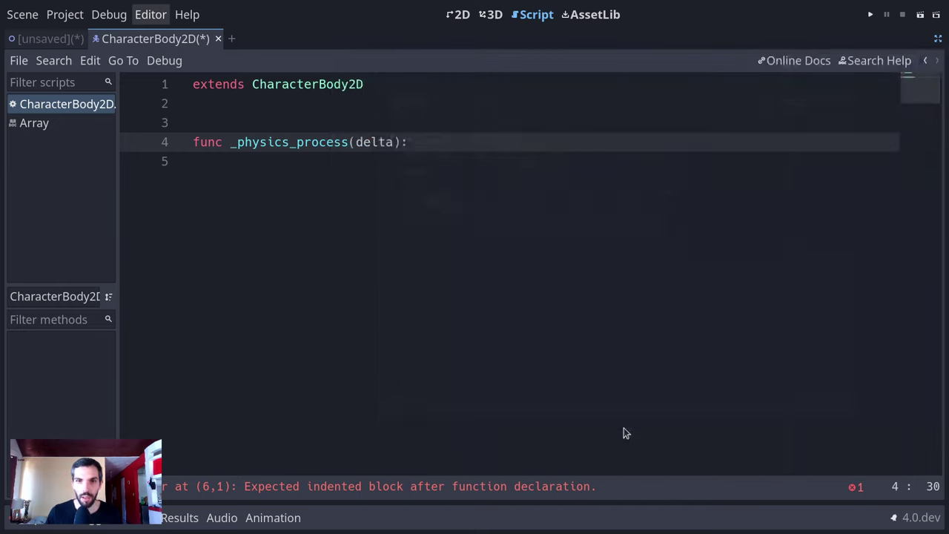
{"action": "triple_click", "coordinate": [472, 146]}
{"action": "key", "text": "BackSpace"}
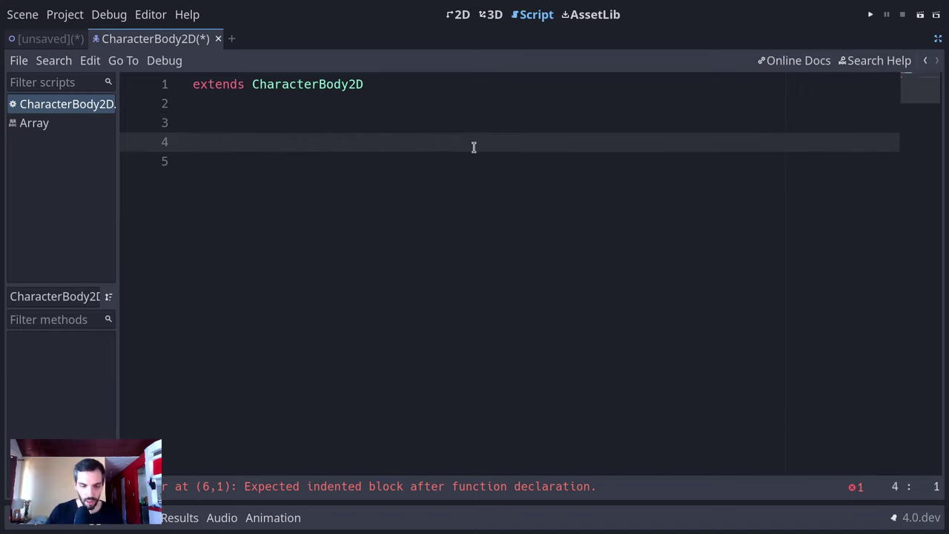
{"action": "type", "text": "func _re"}
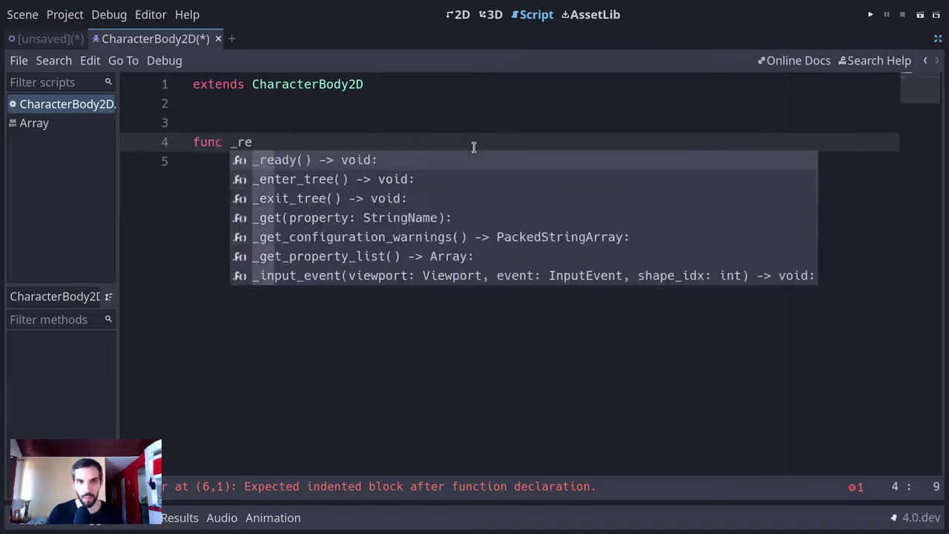
{"action": "key", "text": "BackSpace"}
{"action": "key", "text": "BackSpace"}
{"action": "key", "text": "BackSpace"}
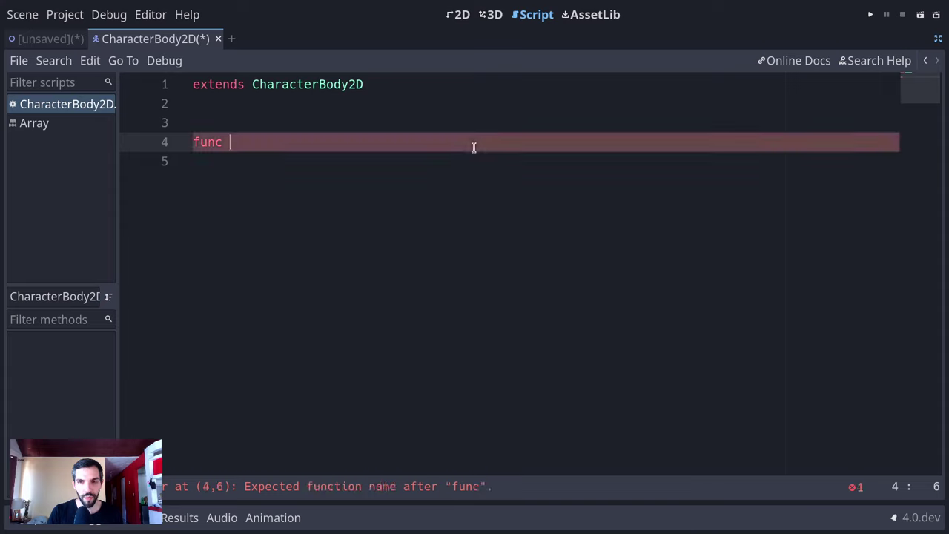
{"action": "type", "text": "_r"}
{"action": "key", "text": "Return"}
{"action": "key", "text": "Return"}
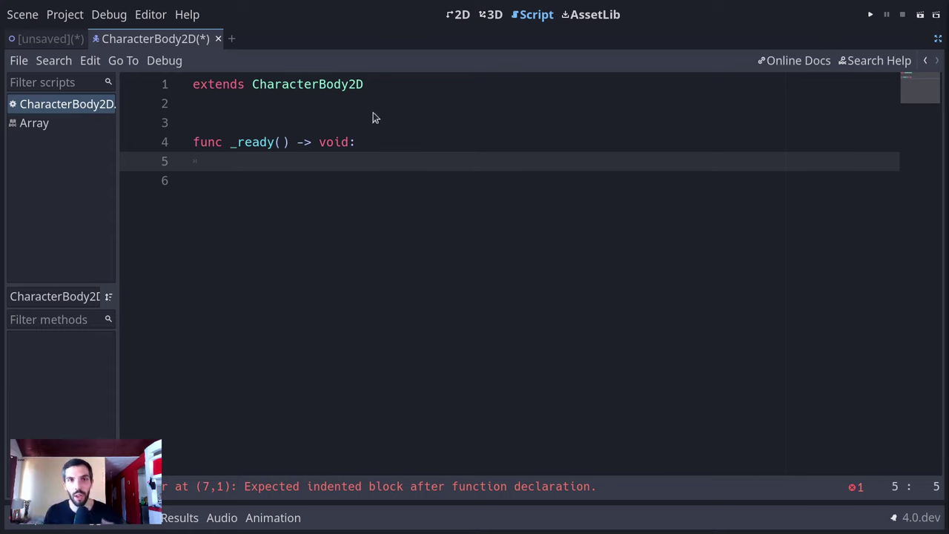
- Replace the _ready declaration with a typed _physics_process(delta: float) -> void
{"action": "left_click", "coordinate": [363, 165]}
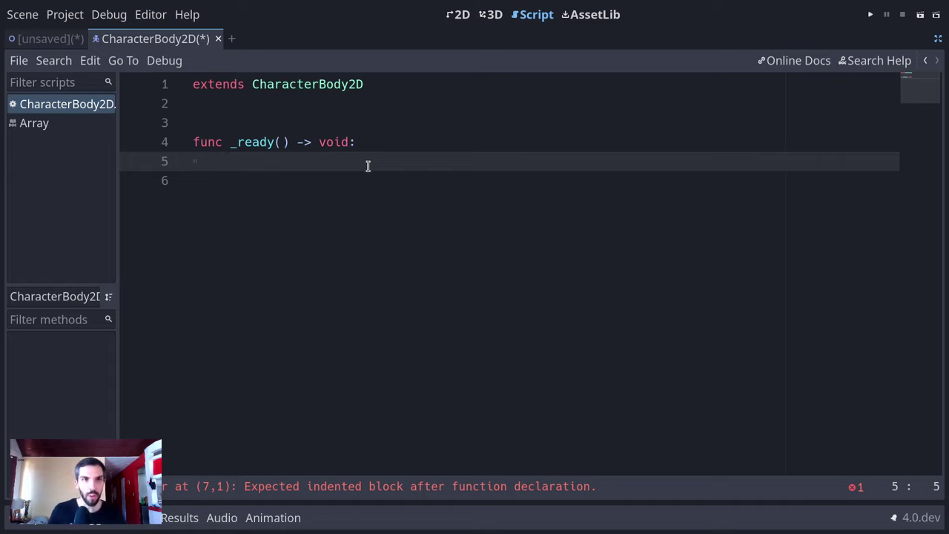
{"action": "key", "text": "shift+Up"}
{"action": "key", "text": "shift+Home"}
{"action": "key", "text": "BackSpace"}
{"action": "type", "text": "fu"}
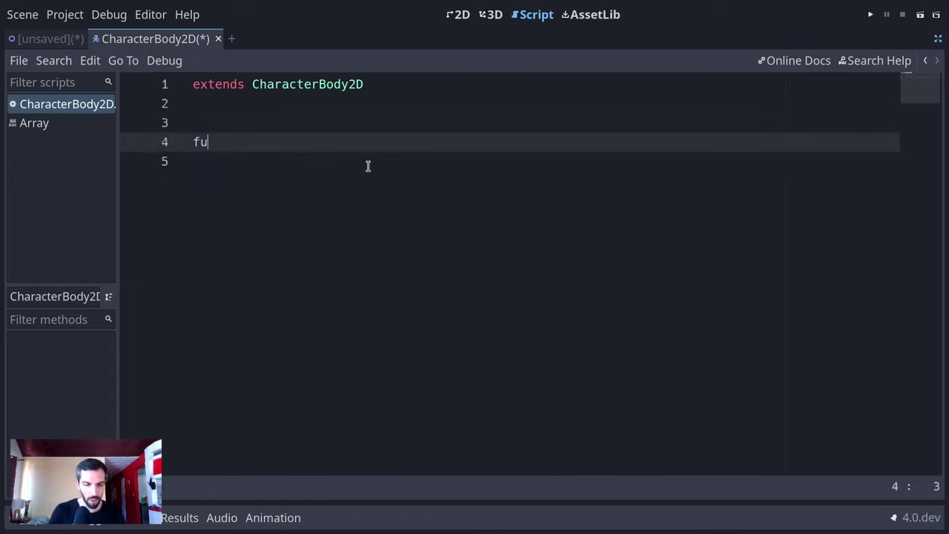
{"action": "type", "text": "nc _poin"}
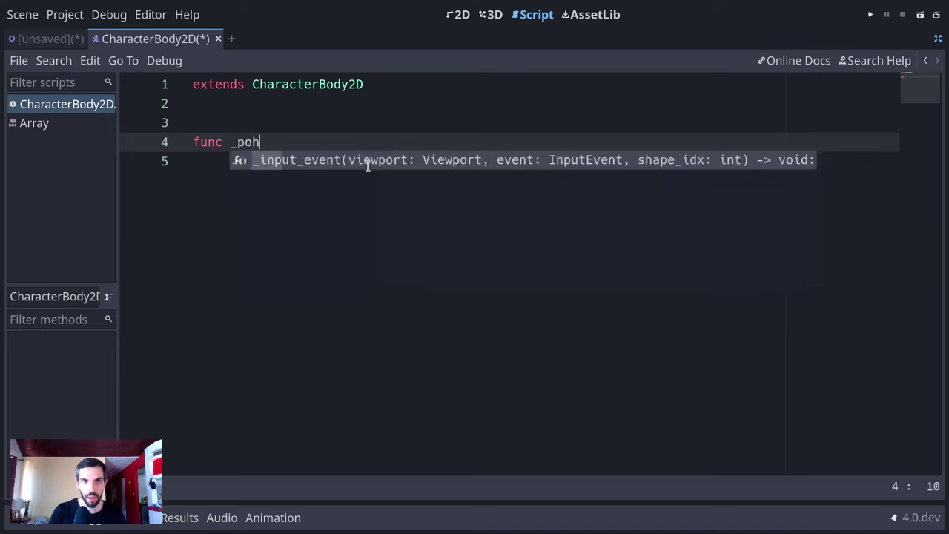
{"action": "key", "text": "BackSpace"}
{"action": "key", "text": "BackSpace"}
{"action": "key", "text": "BackSpace"}
{"action": "type", "text": "hy"}
{"action": "key", "text": "Return"}
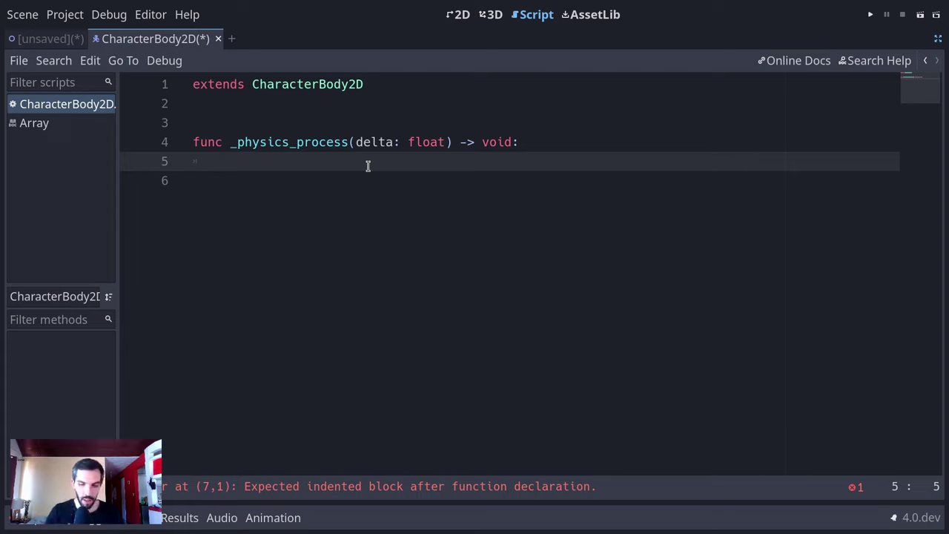
- Declare 'var speed := 400.0' above the function and begin 'var direction :=' inside it
{"action": "key", "text": "Up"}
{"action": "key", "text": "Up"}
{"action": "key", "text": "Up"}
{"action": "key", "text": "Return"}
{"action": "type", "text": "var speed L:=-"}
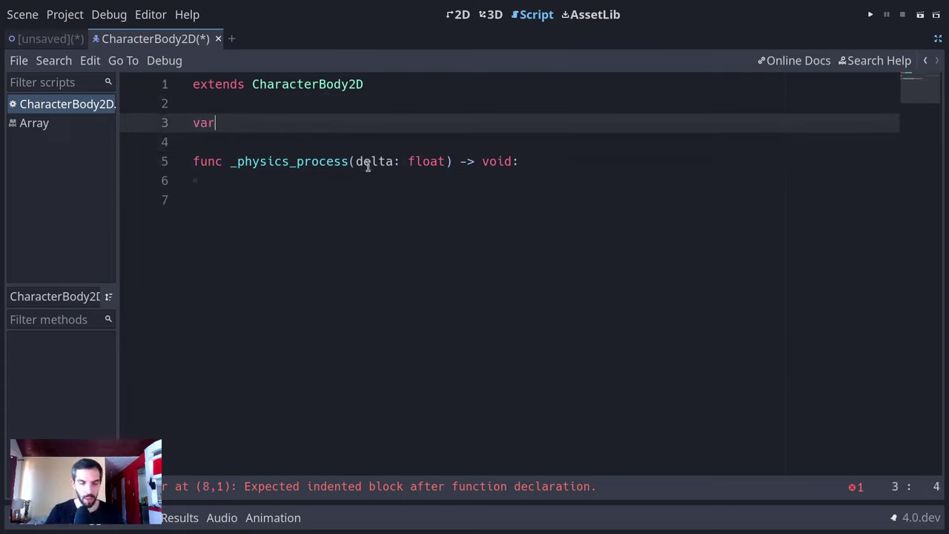
{"action": "key", "text": "BackSpace"}
{"action": "key", "text": "BackSpace"}
{"action": "key", "text": "BackSpace"}
{"action": "key", "text": "BackSpace"}
{"action": "key", "text": "BackSpace"}
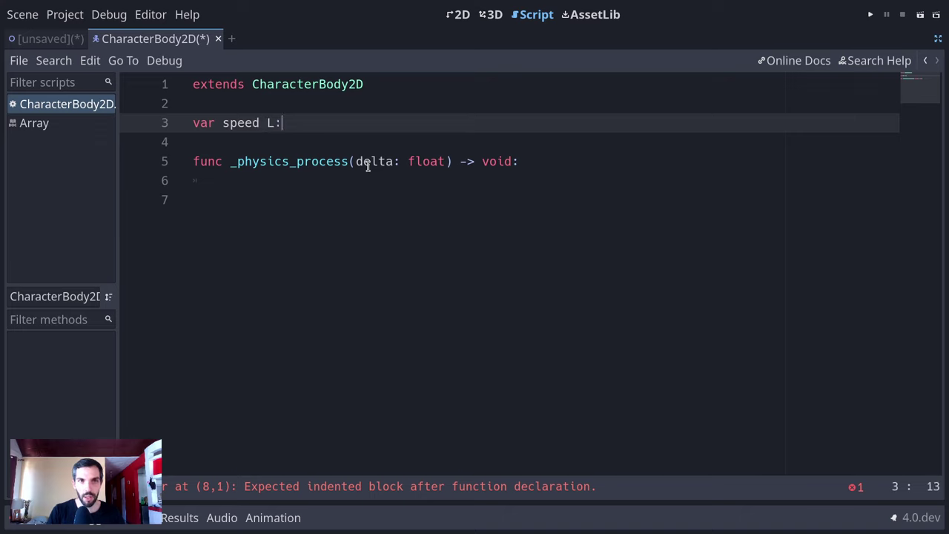
{"action": "type", "text": ":= "}
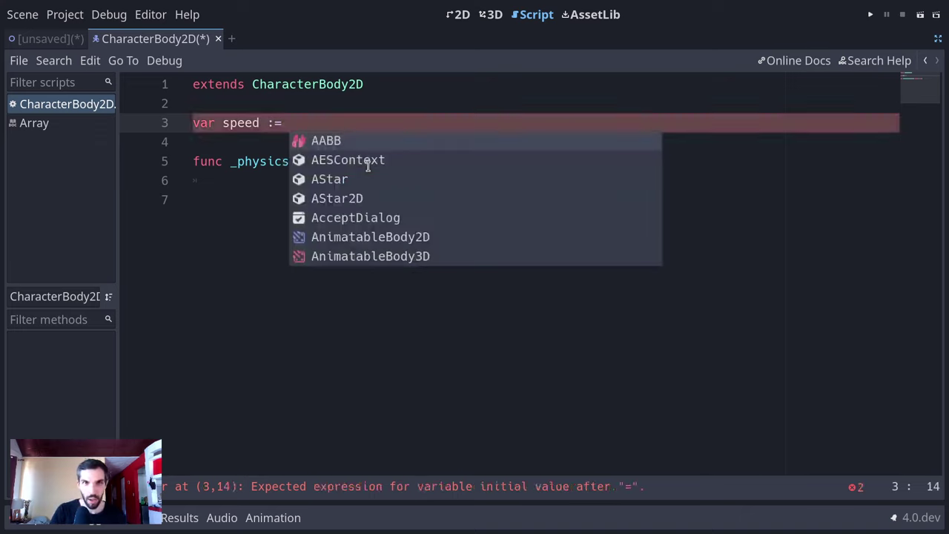
{"action": "type", "text": "400.0"}
{"action": "key", "text": "Escape"}
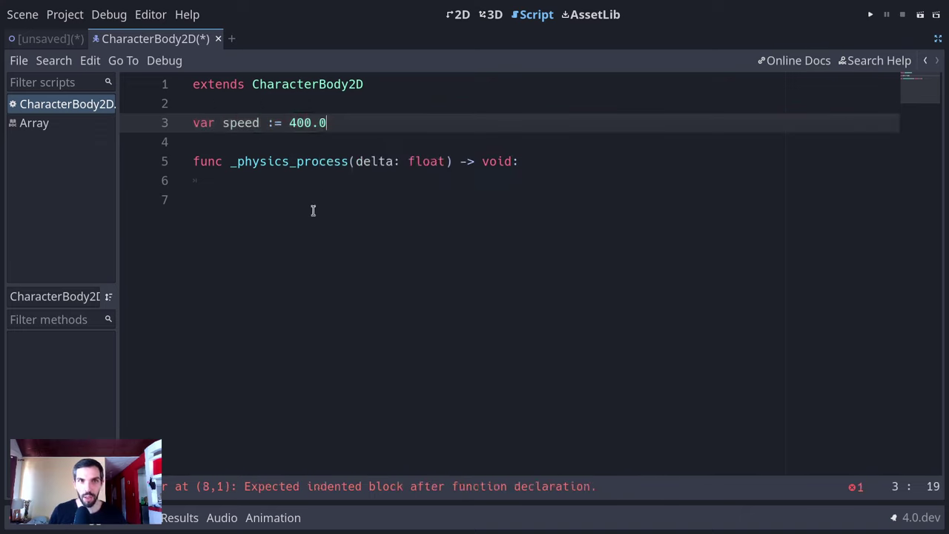
{"action": "left_click", "coordinate": [328, 161]}
{"action": "left_click", "coordinate": [334, 178]}
{"action": "type", "text": "va"}
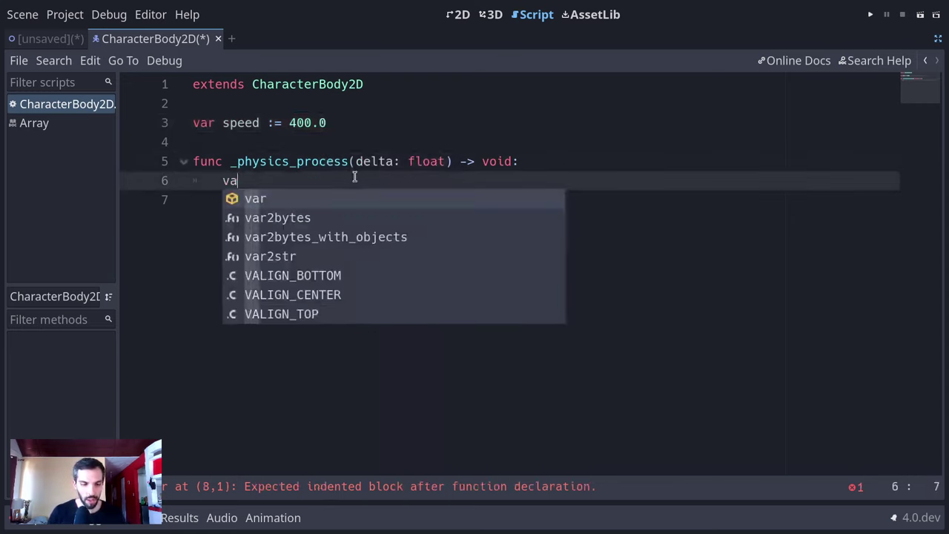
{"action": "type", "text": "r direction :="}
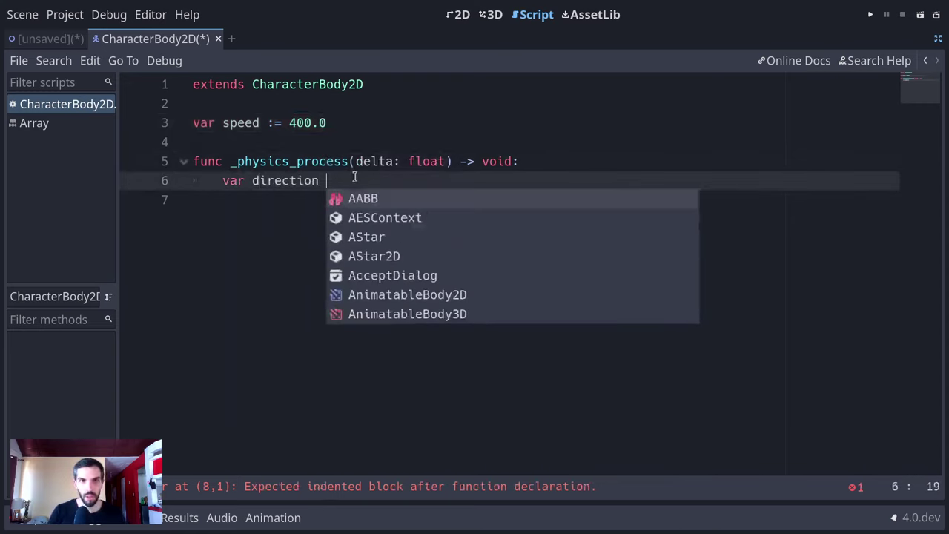
- Open Project Settings on the Input Map tab
{"action": "left_click", "coordinate": [65, 15]}
{"action": "left_click", "coordinate": [66, 37]}
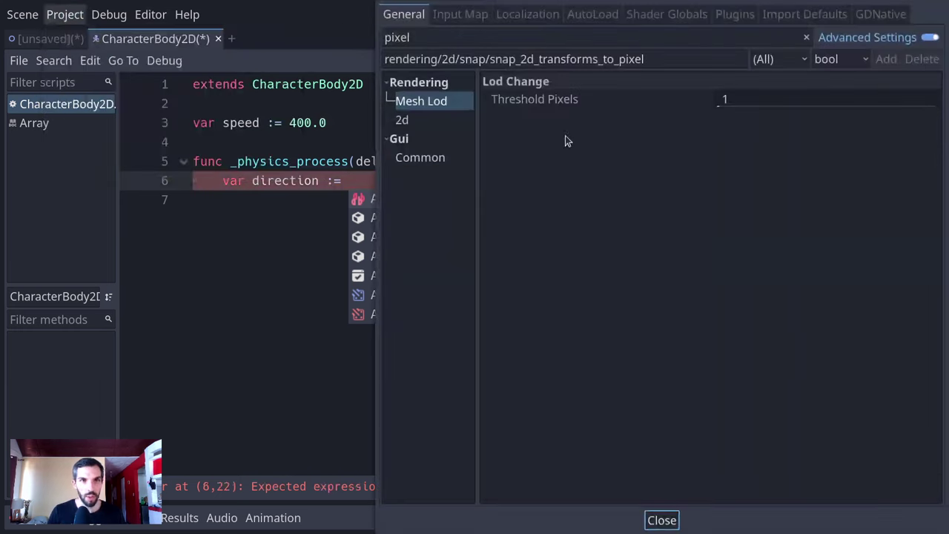
{"action": "left_click", "coordinate": [479, 21]}
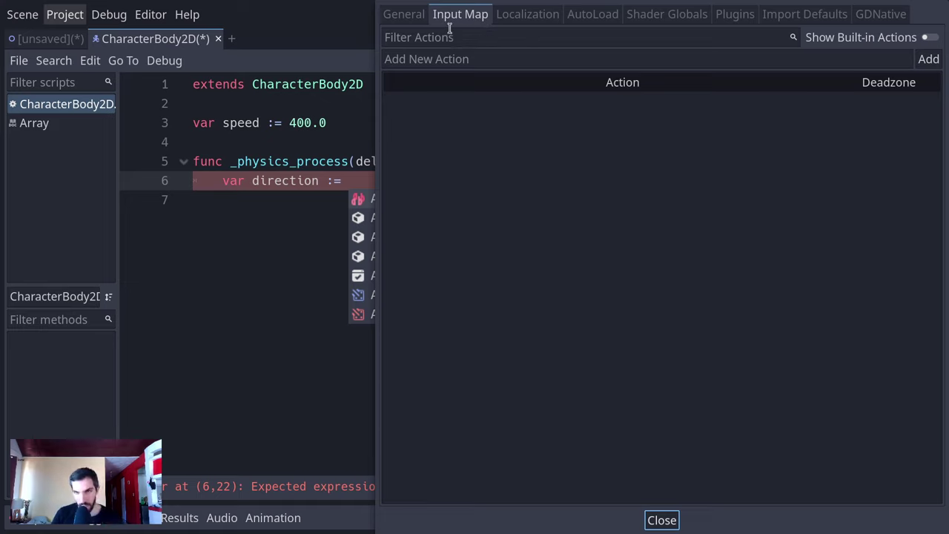
{"action": "left_click", "coordinate": [519, 15]}
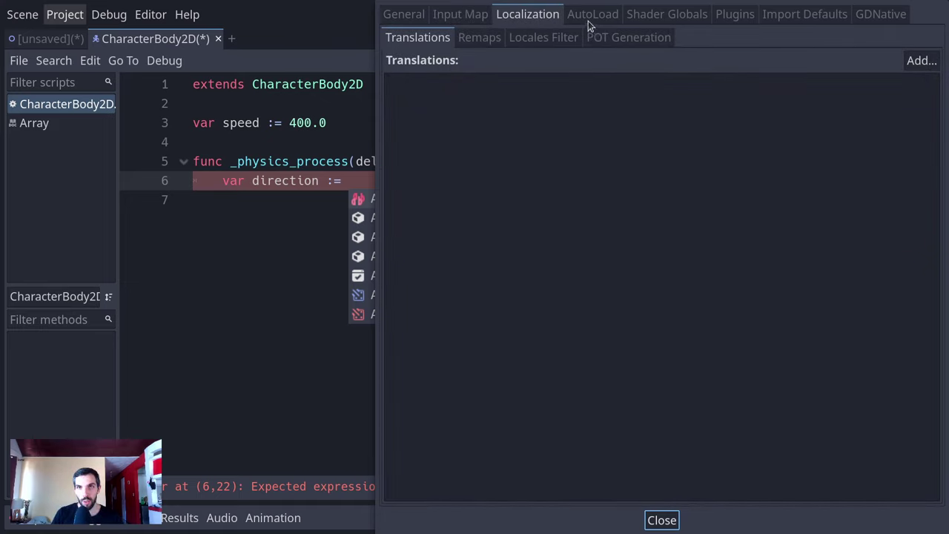
{"action": "left_click", "coordinate": [464, 14]}
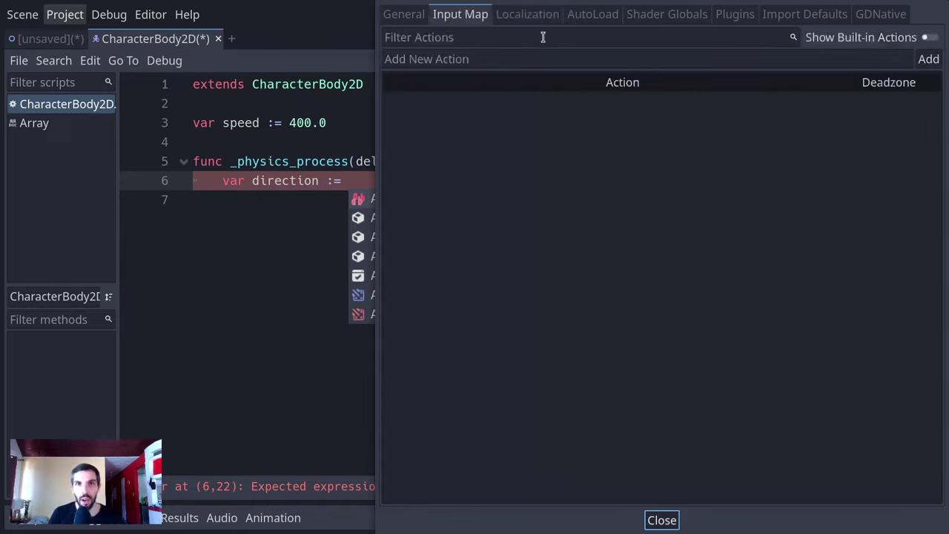
- Show the built-in ui_ actions, browse them, then hide them again
{"action": "left_click", "coordinate": [931, 37]}
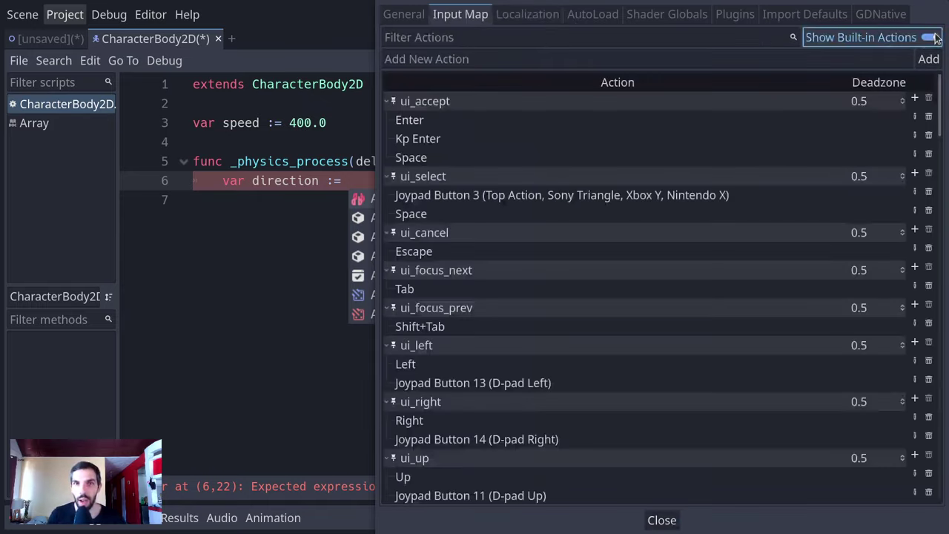
{"action": "scroll", "coordinate": [771, 159], "scroll_direction": "down", "scroll_amount": 20}
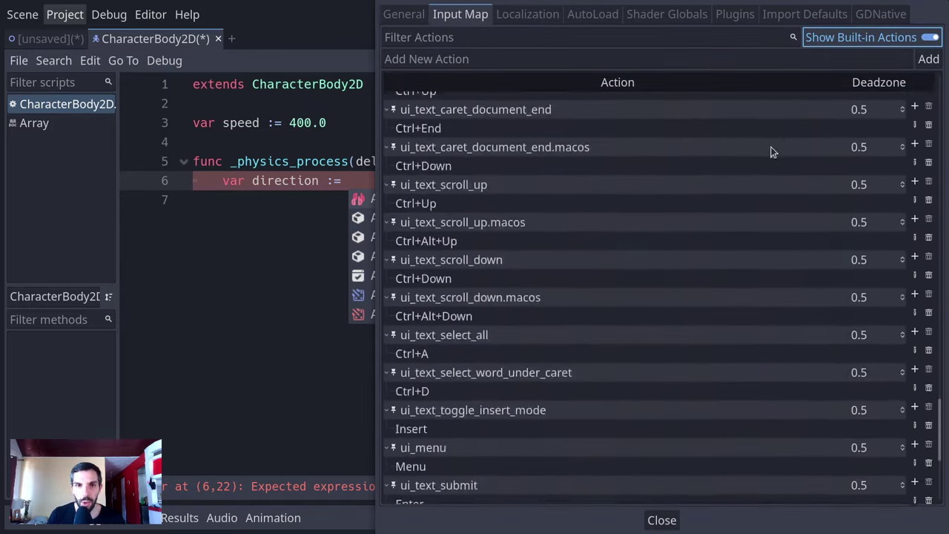
{"action": "scroll", "coordinate": [774, 144], "scroll_direction": "down", "scroll_amount": 5}
{"action": "left_click", "coordinate": [898, 41]}
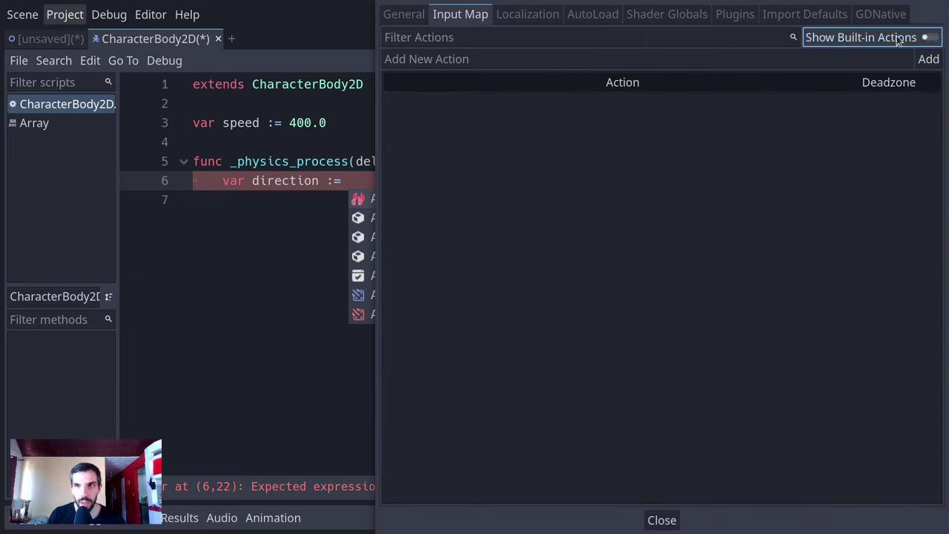
- Add the move_left and move_right input actions, reusing a move_ prefix
{"action": "left_click", "coordinate": [597, 64]}
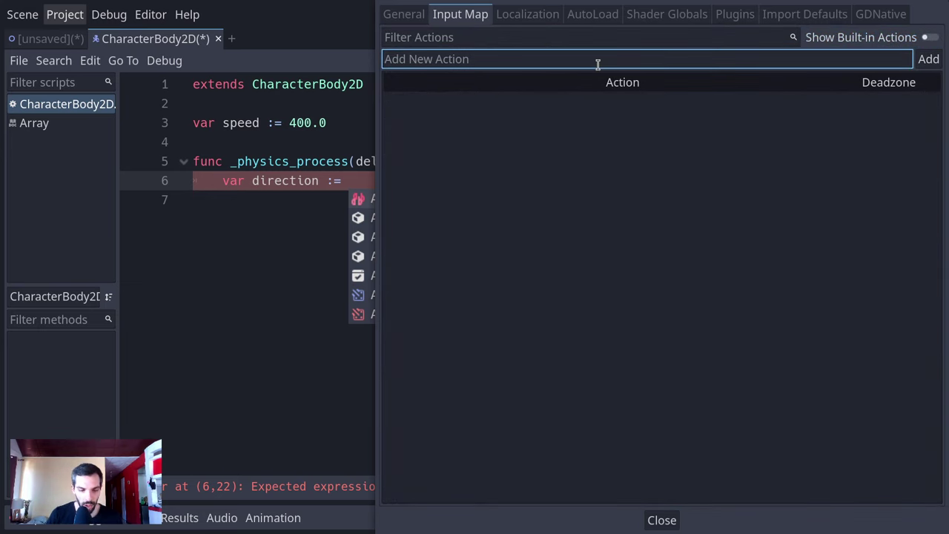
{"action": "type", "text": "move_"}
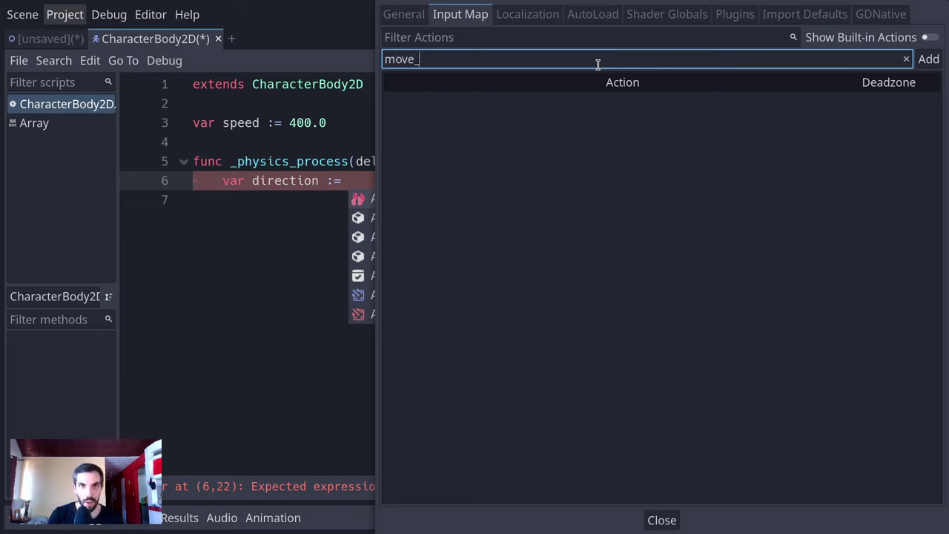
{"action": "key", "text": "ctrl+a"}
{"action": "key", "text": "ctrl+c"}
{"action": "left_click", "coordinate": [597, 64]}
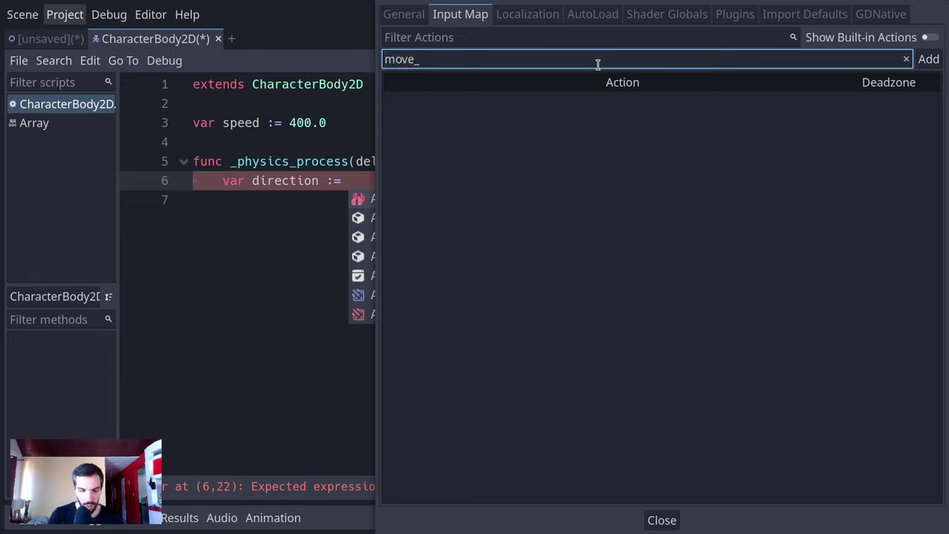
{"action": "type", "text": "left"}
{"action": "key", "text": "Return"}
{"action": "key", "text": "ctrl+v"}
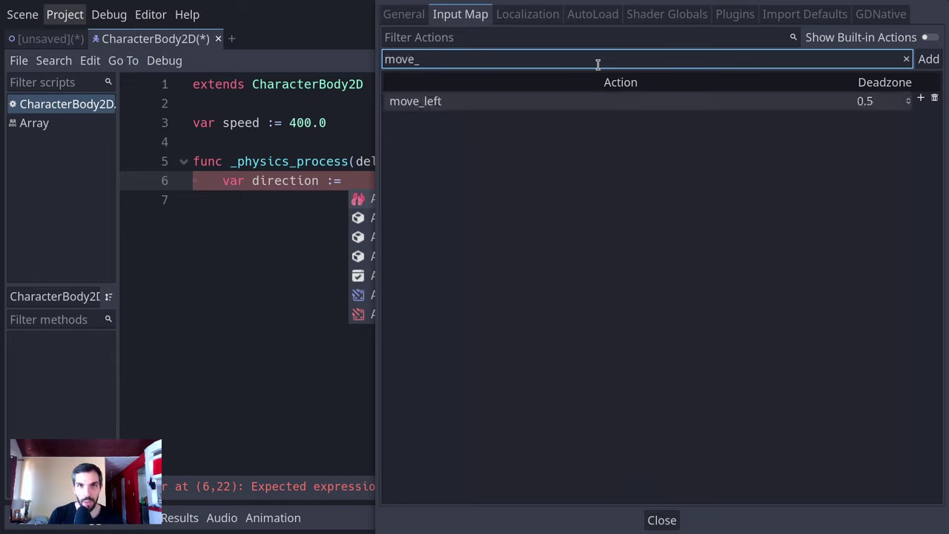
{"action": "type", "text": "rught"}
{"action": "key", "text": "BackSpace"}
{"action": "key", "text": "BackSpace"}
{"action": "key", "text": "BackSpace"}
{"action": "key", "text": "BackSpace"}
{"action": "type", "text": "ight"}
{"action": "key", "text": "Return"}
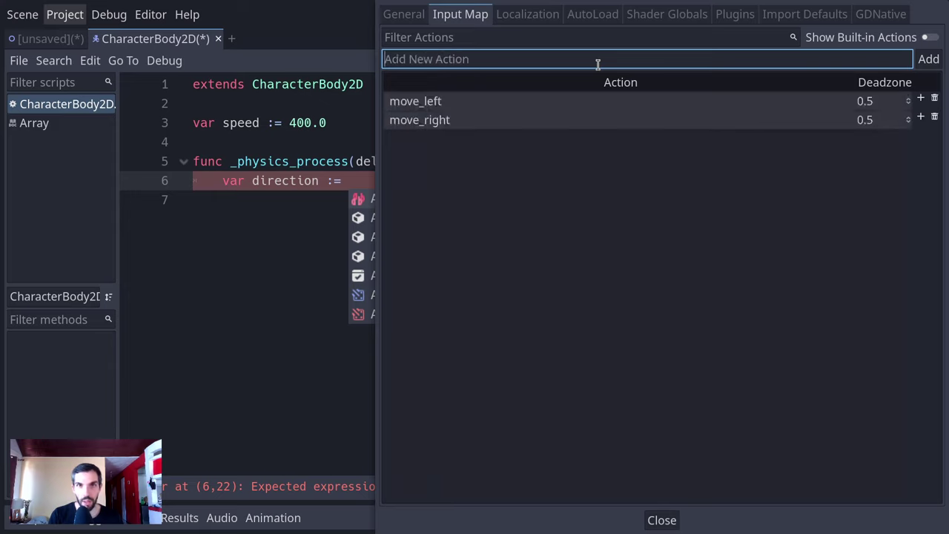
- Add the move_down and move_up input actions
{"action": "key", "text": "ctrl+v"}
{"action": "type", "text": "down"}
{"action": "key", "text": "Return"}
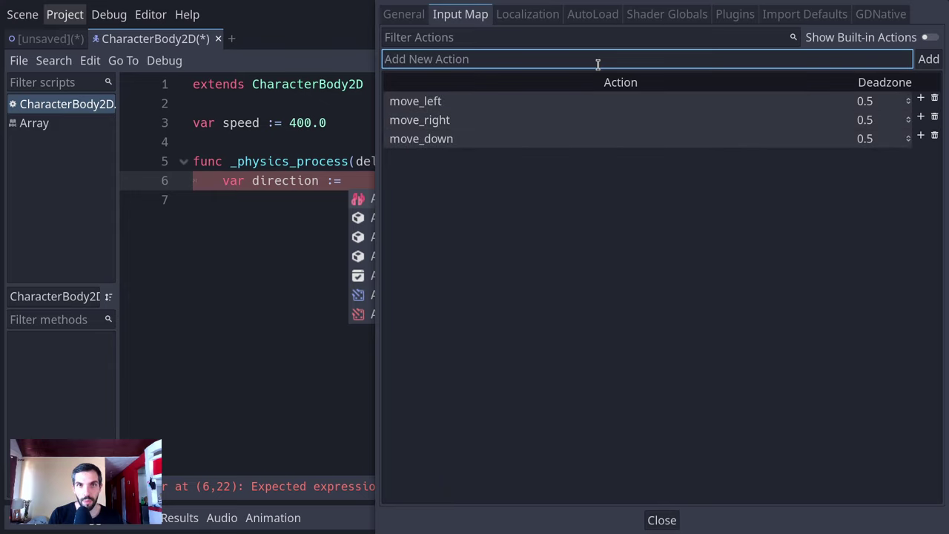
{"action": "key", "text": "ctrl+v"}
{"action": "type", "text": "up"}
{"action": "key", "text": "Return"}
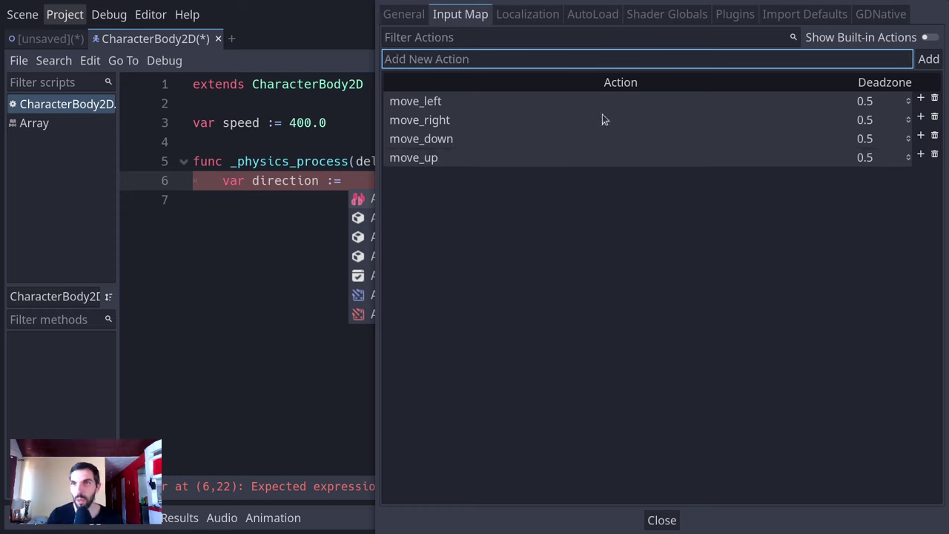
- Bind D to move_right and A to move_left, replacing the mistaken W
{"action": "left_click", "coordinate": [919, 99]}
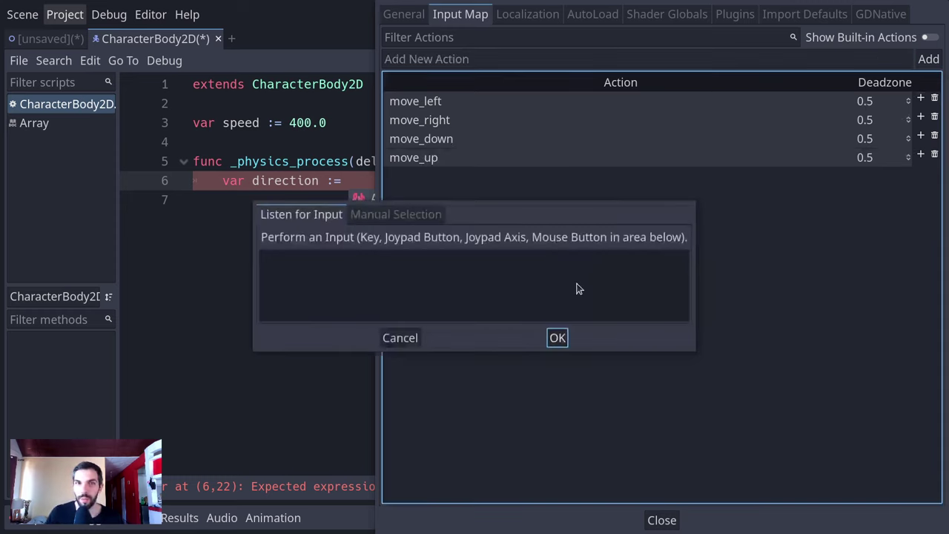
{"action": "key", "text": "w"}
{"action": "left_click", "coordinate": [564, 384]}
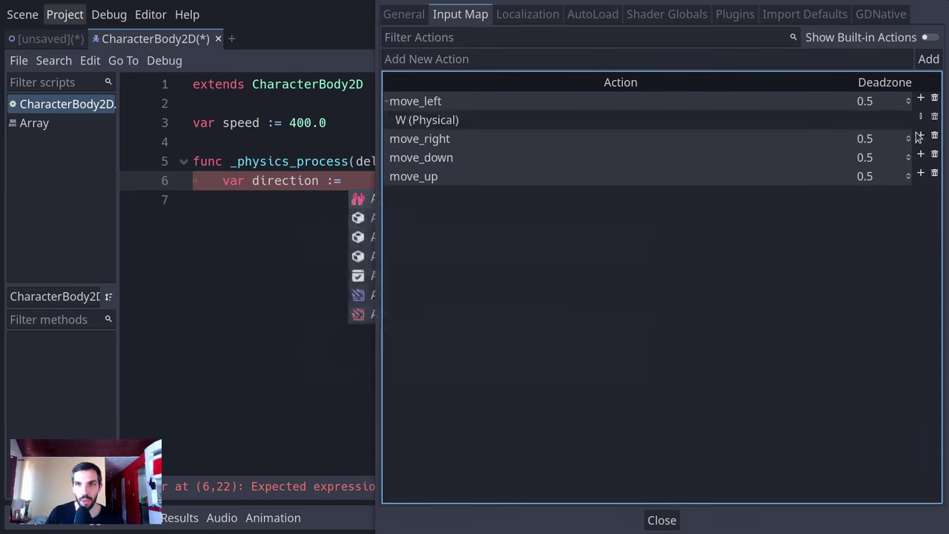
{"action": "left_click", "coordinate": [919, 136]}
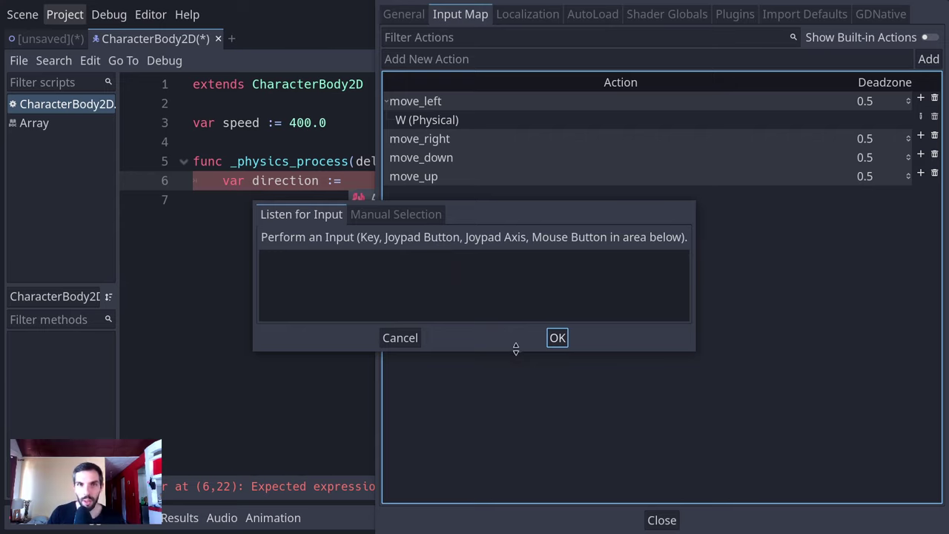
{"action": "key", "text": "d"}
{"action": "left_click", "coordinate": [557, 383]}
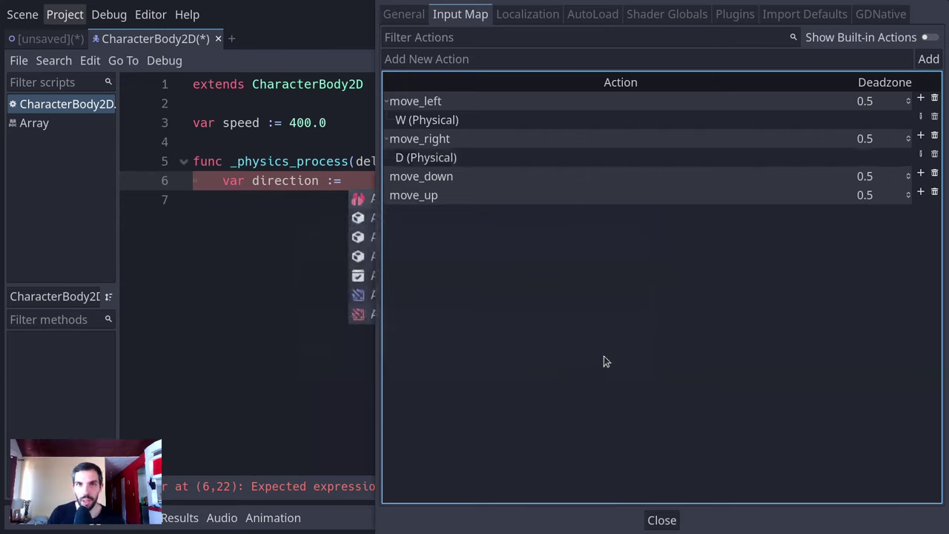
{"action": "left_click", "coordinate": [921, 120]}
{"action": "key", "text": "a"}
{"action": "left_click", "coordinate": [556, 369]}
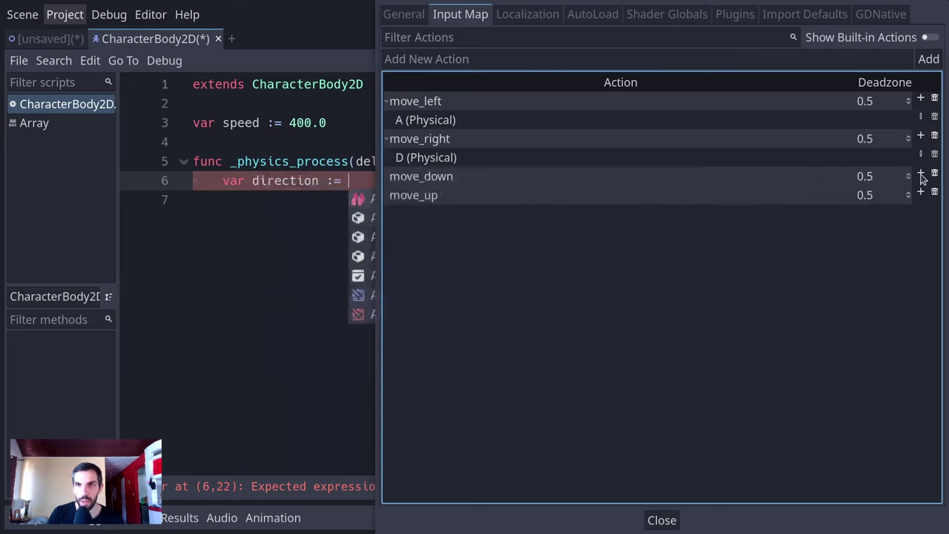
- Bind S to move_down and W to move_up
{"action": "left_click", "coordinate": [919, 174]}
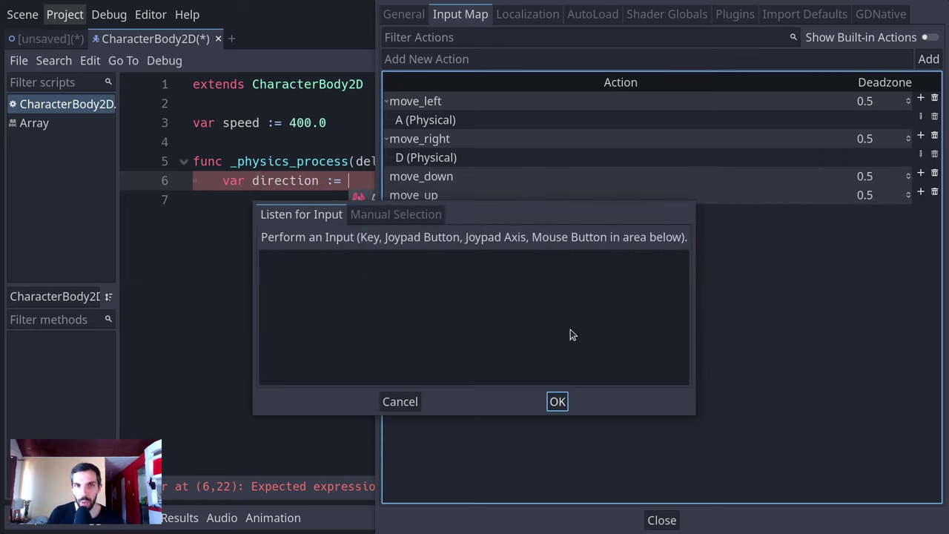
{"action": "key", "text": "s"}
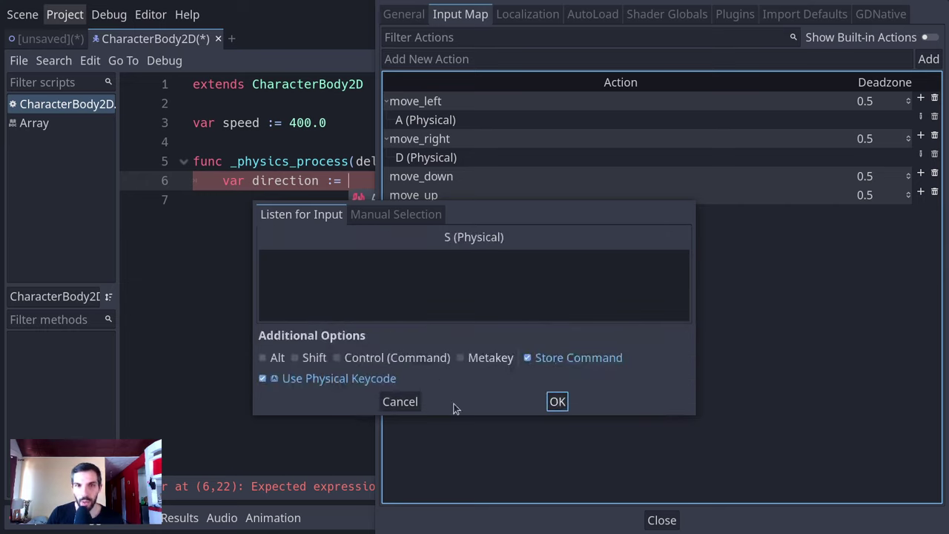
{"action": "left_click", "coordinate": [558, 401]}
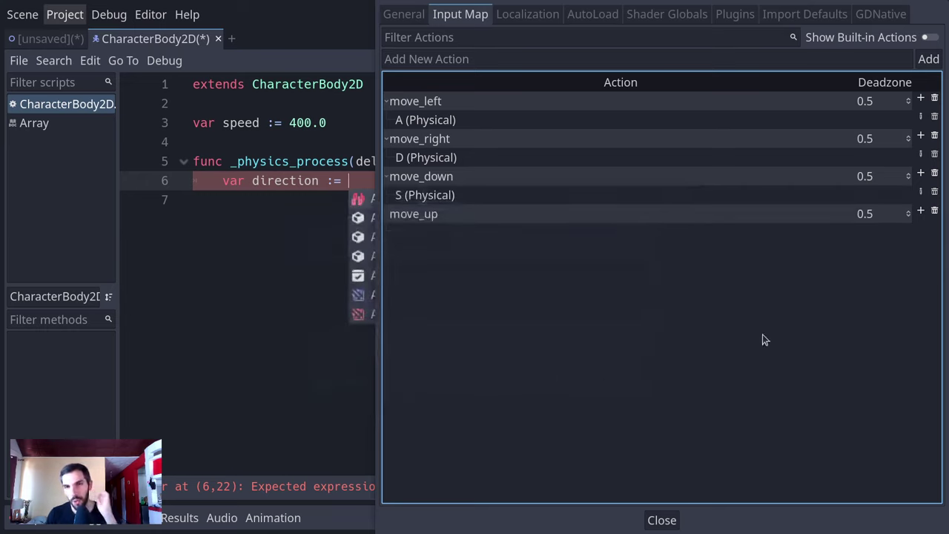
{"action": "left_click", "coordinate": [920, 211]}
{"action": "key", "text": "w"}
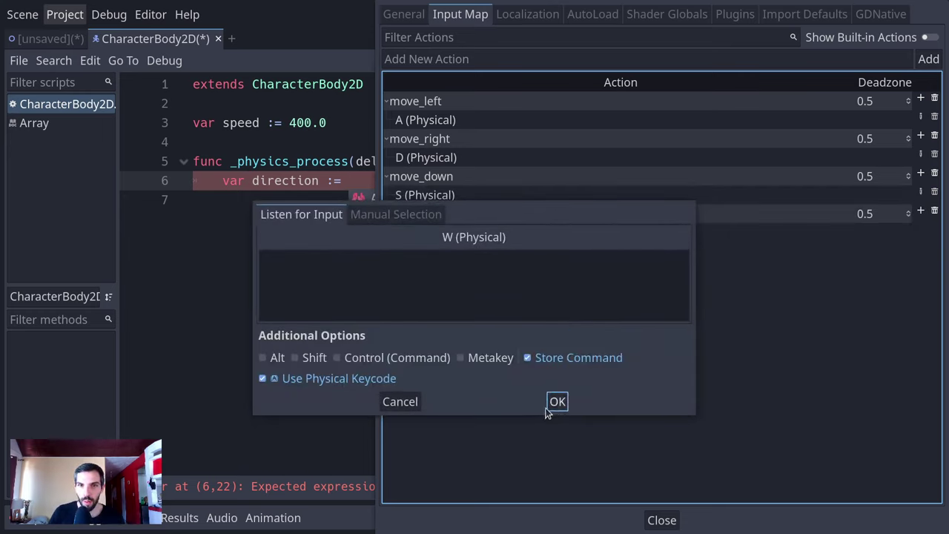
{"action": "left_click", "coordinate": [552, 404]}
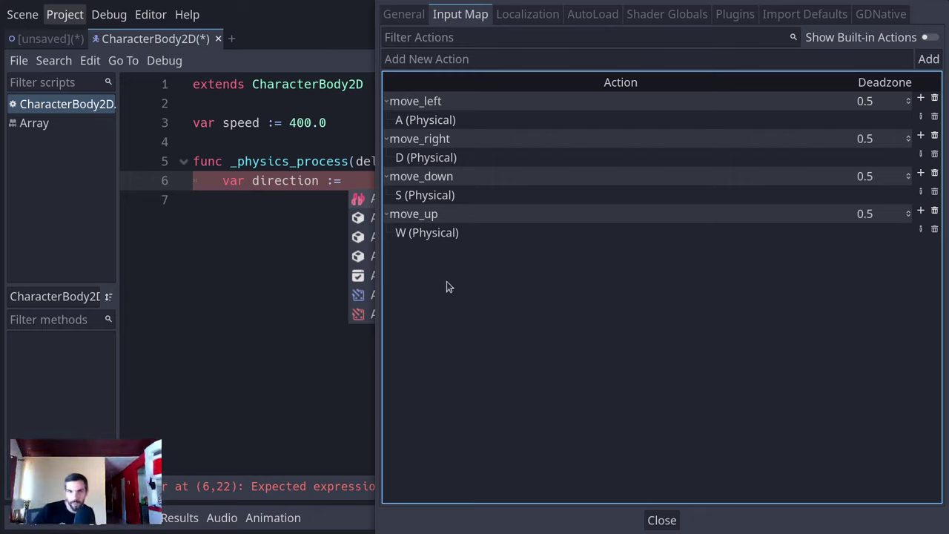
- Add left-stick joypad bindings to move_left and move_right
{"action": "left_click", "coordinate": [920, 98]}
{"action": "left_click", "coordinate": [558, 401]}
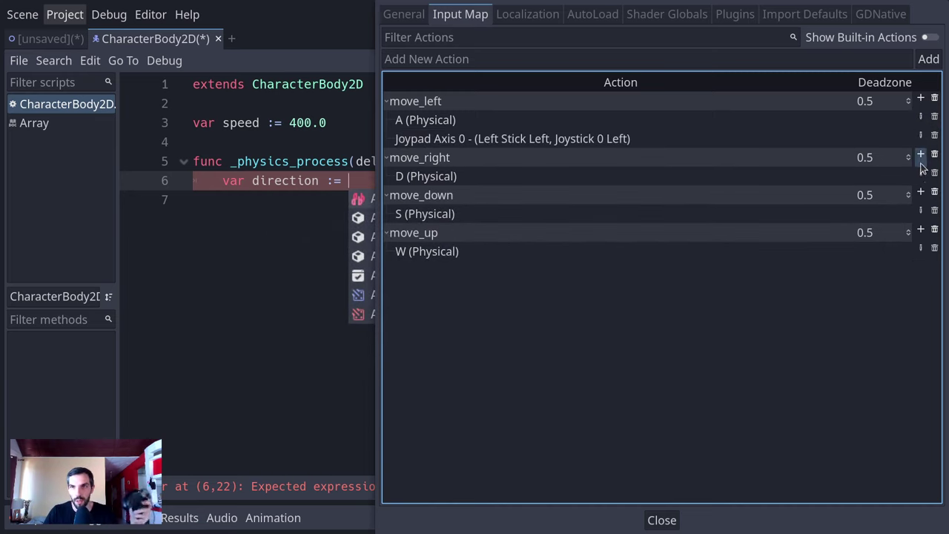
{"action": "left_click", "coordinate": [920, 154]}
{"action": "left_click", "coordinate": [548, 391]}
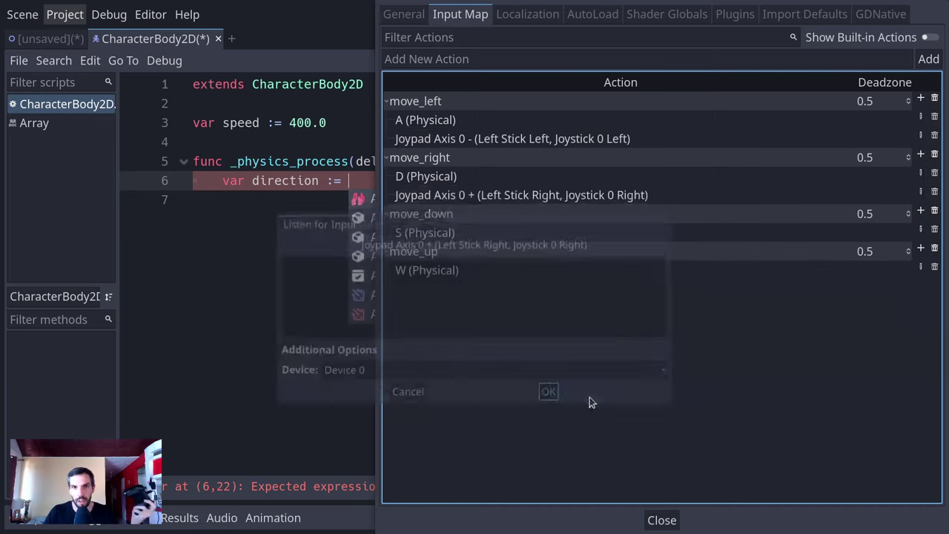
- Add Joypad Axis 1 + to move_down and Axis 1 - to move_up, then close Project Settings
{"action": "left_click", "coordinate": [920, 211]}
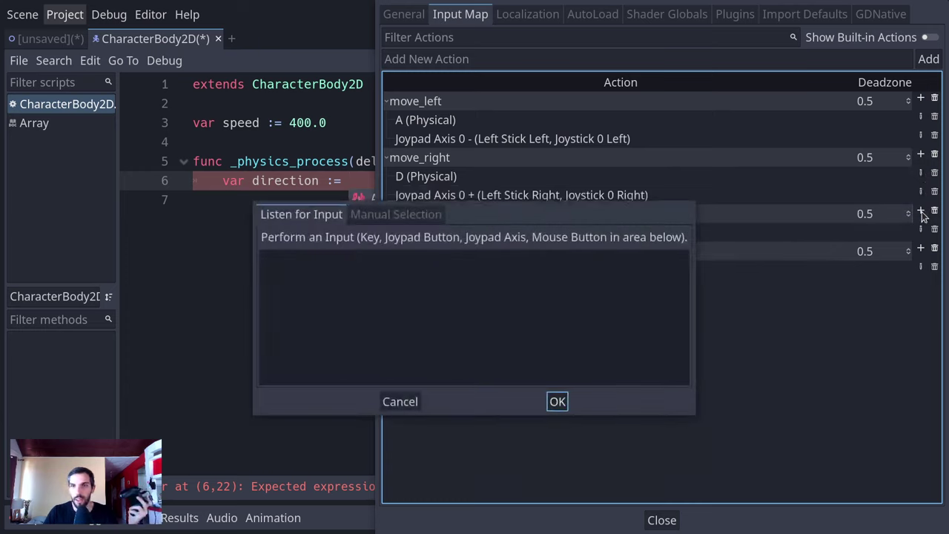
{"action": "left_click", "coordinate": [555, 403]}
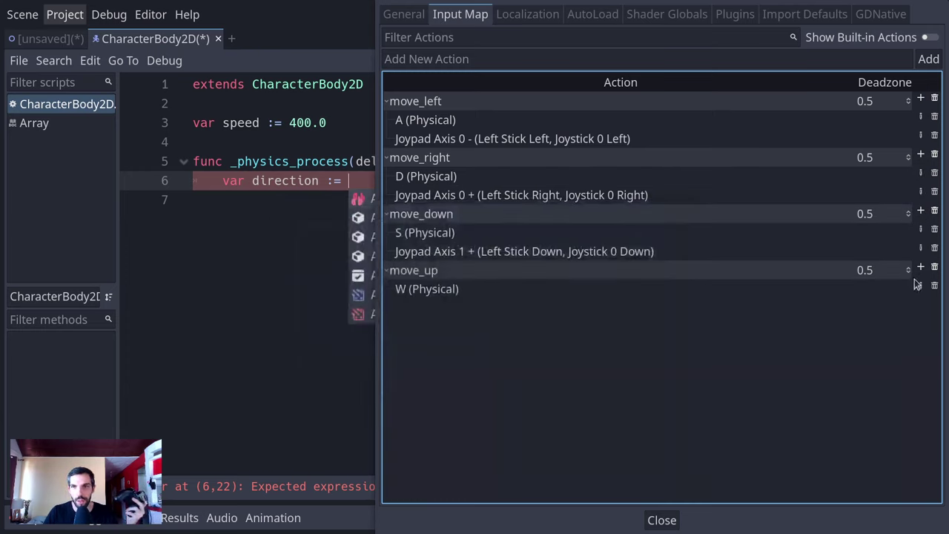
{"action": "left_click", "coordinate": [919, 268]}
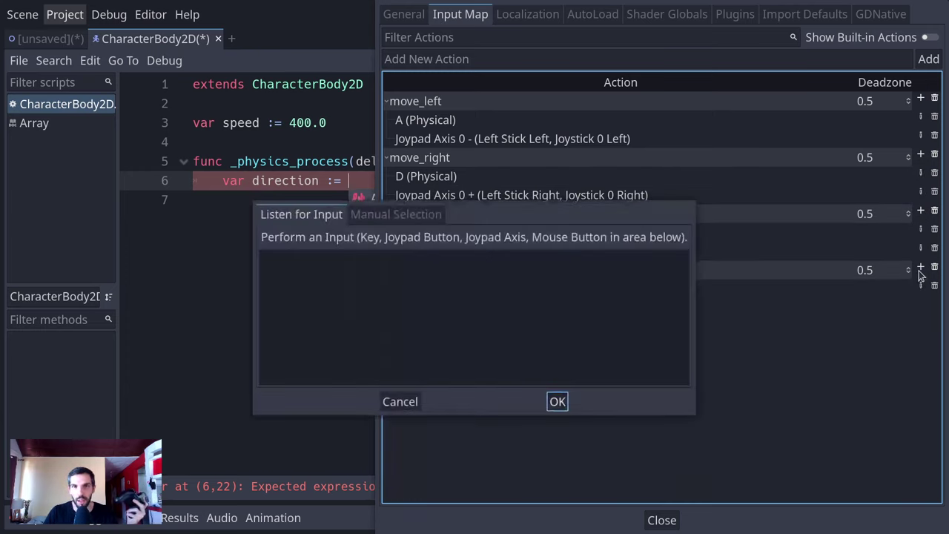
{"action": "left_click", "coordinate": [557, 401]}
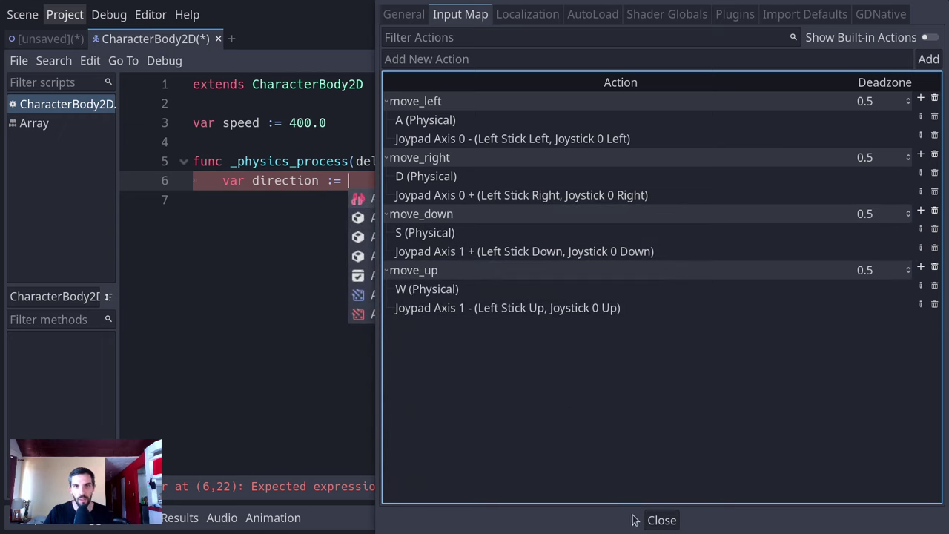
{"action": "left_click", "coordinate": [659, 520]}
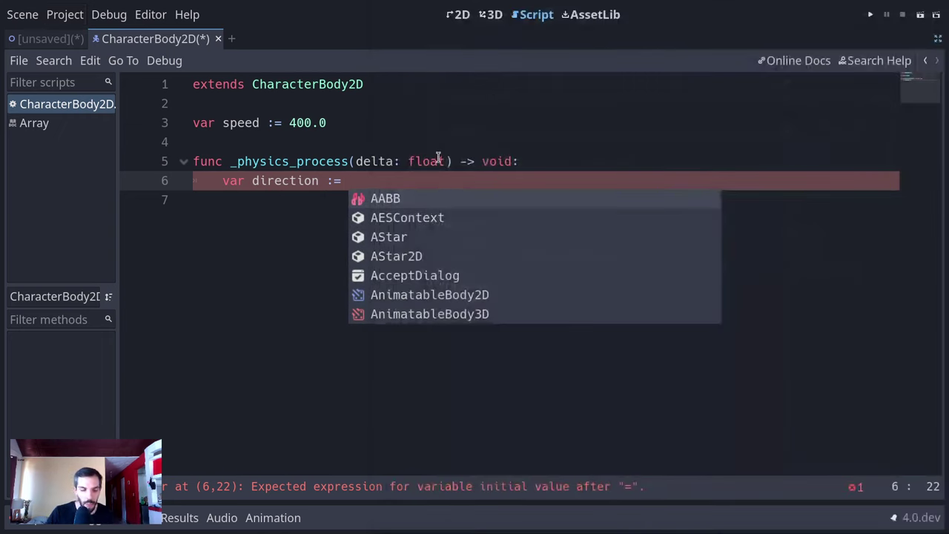
- Write Input.get_vector("move_left", "move_right", ...) on line 6, pasting extra placeholder arguments
{"action": "type", "text": "Input."}
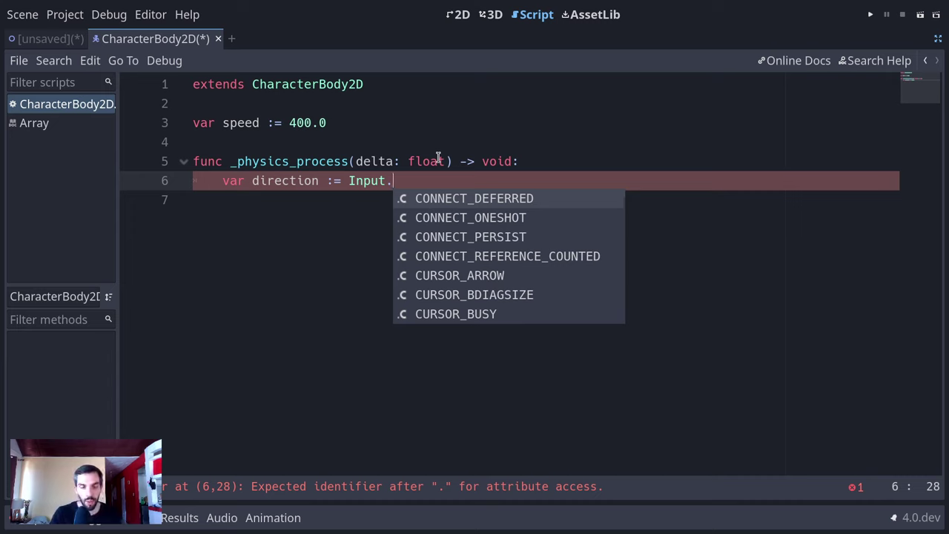
{"action": "type", "text": "get_"}
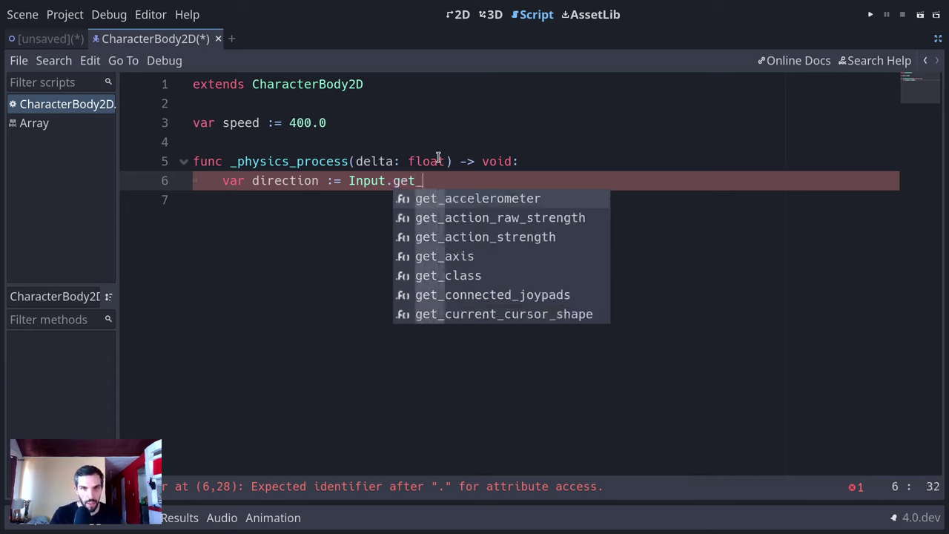
{"action": "type", "text": "ve"}
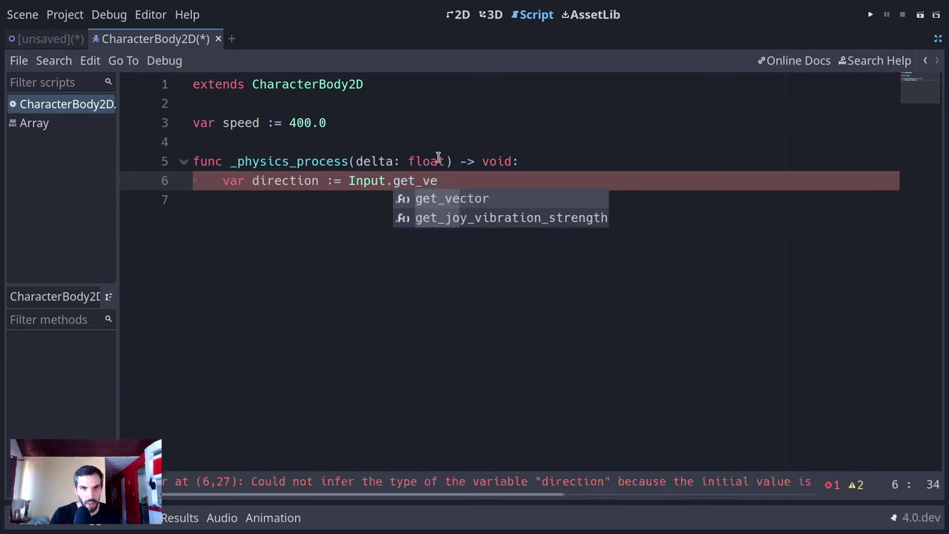
{"action": "key", "text": "BackSpace"}
{"action": "key", "text": "BackSpace"}
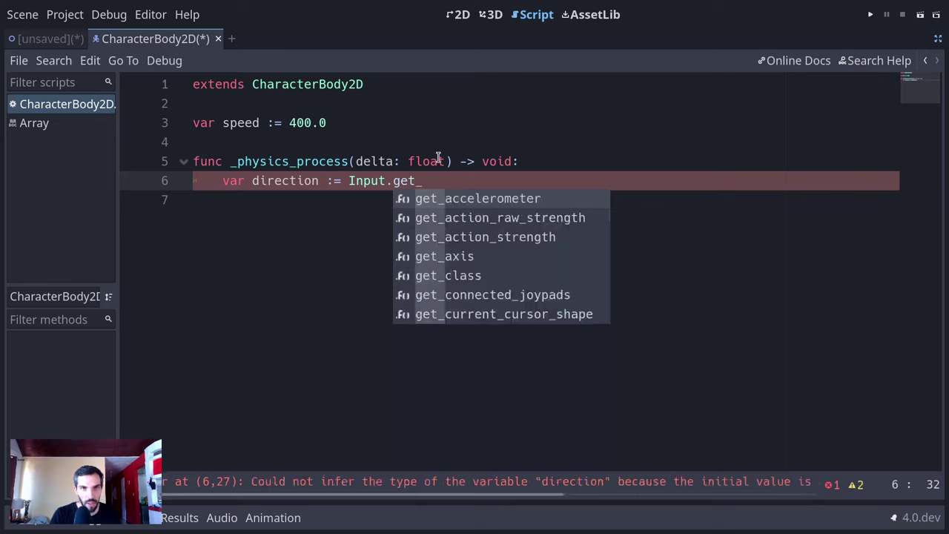
{"action": "type", "text": "mov"}
{"action": "key", "text": "ctrl+BackSpace"}
{"action": "type", "text": "get_ve"}
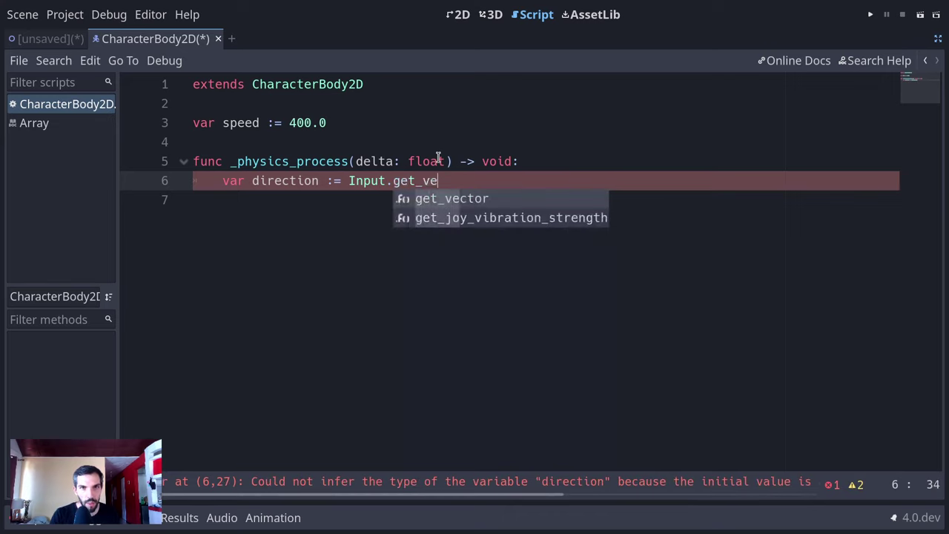
{"action": "key", "text": "Return"}
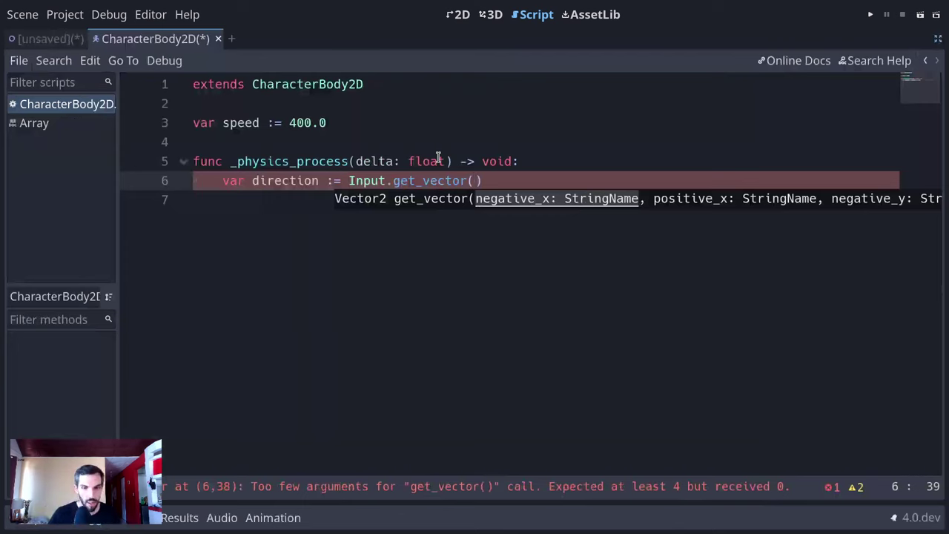
{"action": "type", "text": "\""}
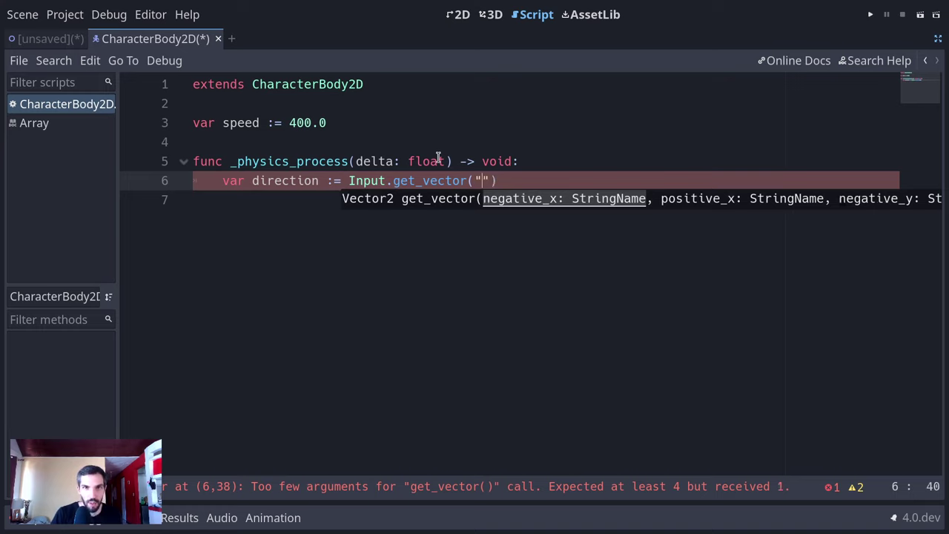
{"action": "type", "text": "move_"}
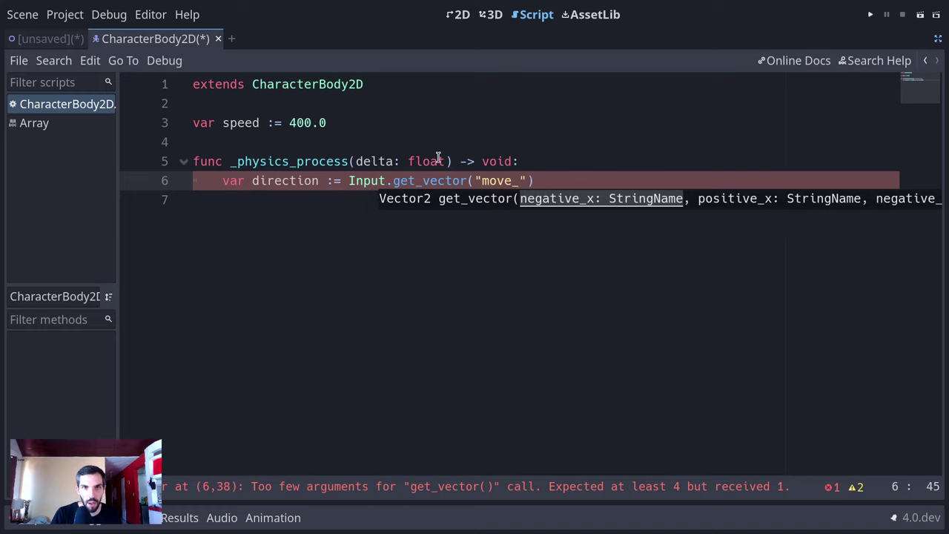
{"action": "type", "text": "left\""}
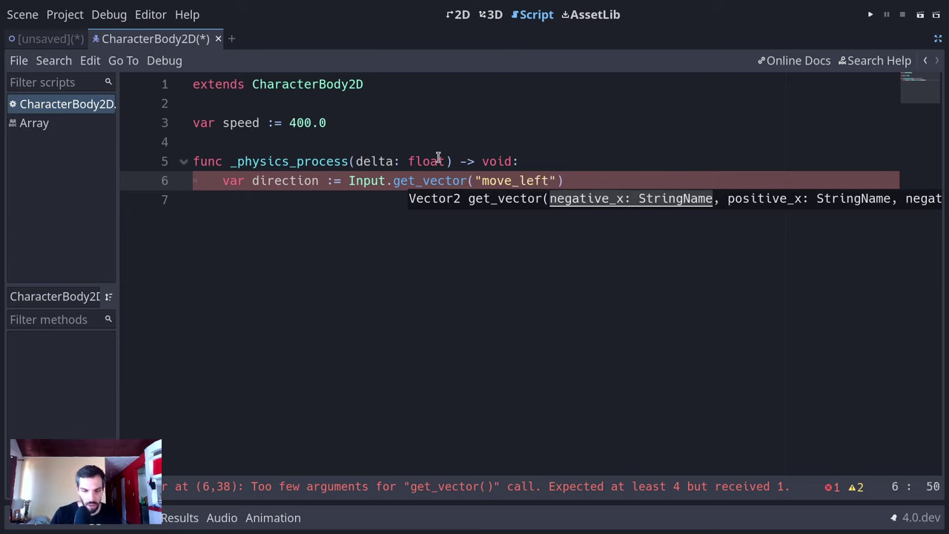
{"action": "type", "text": "m"}
{"action": "key", "text": "BackSpace"}
{"action": "key", "text": "BackSpace"}
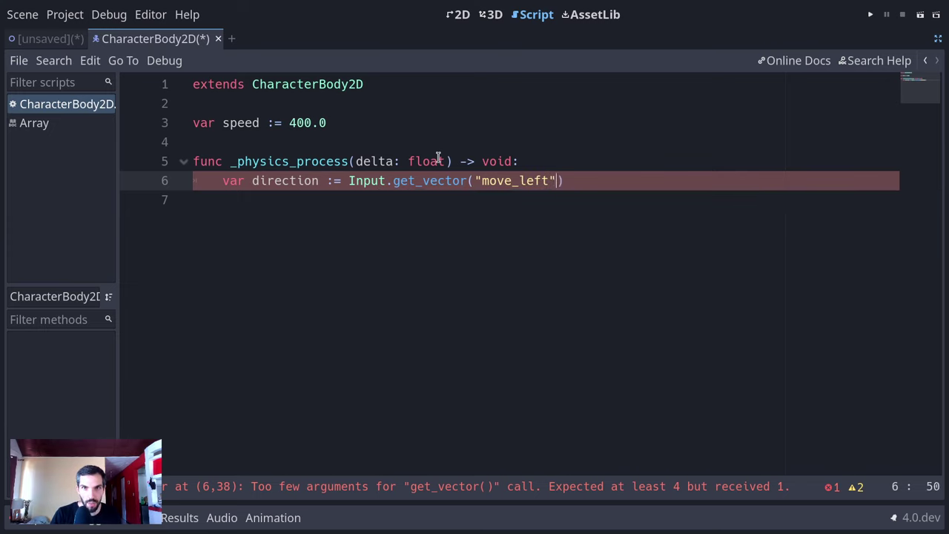
{"action": "type", "text": ", \"movwe"}
{"action": "key", "text": "BackSpace"}
{"action": "key", "text": "BackSpace"}
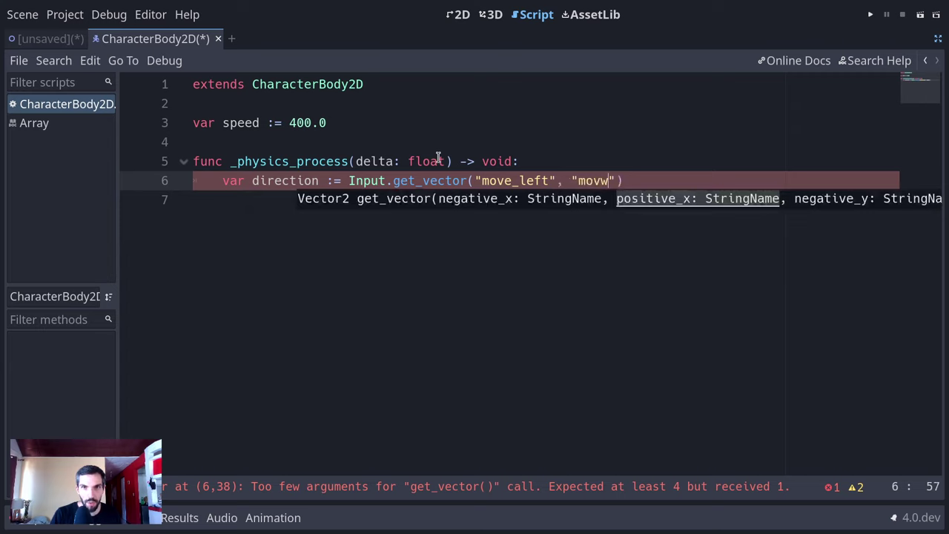
{"action": "type", "text": "e_right"}
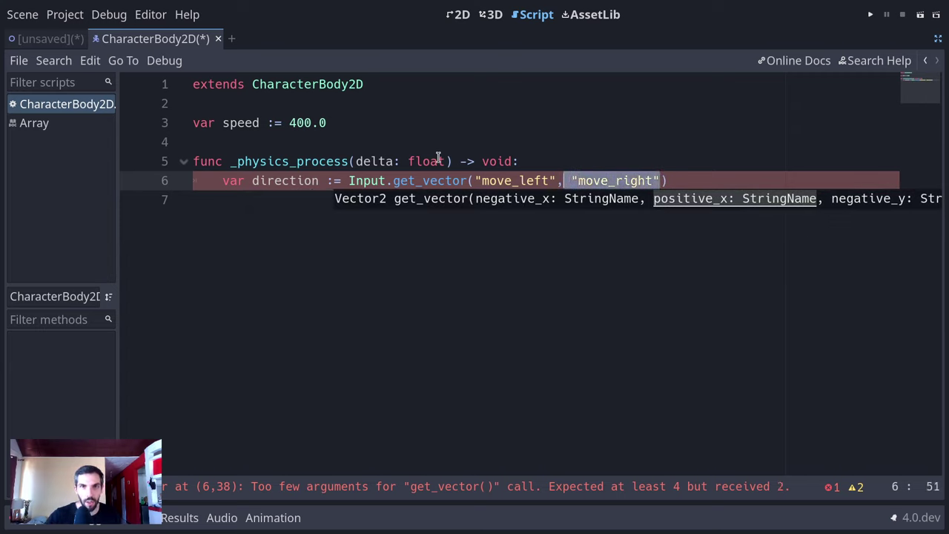
{"action": "key", "text": "End"}
{"action": "key", "text": "ctrl+v"}
{"action": "key", "text": "ctrl+v"}
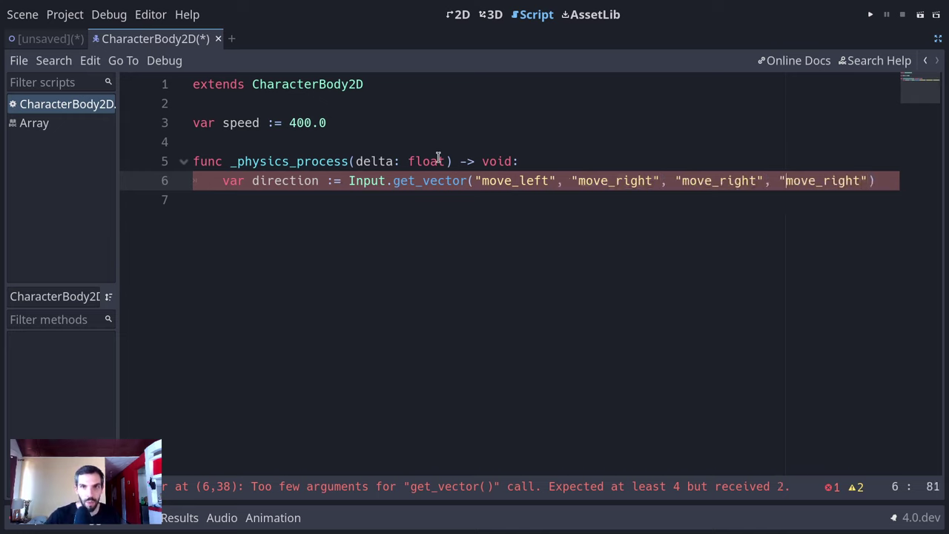
{"action": "key", "text": "Left"}
{"action": "key", "text": "Left"}
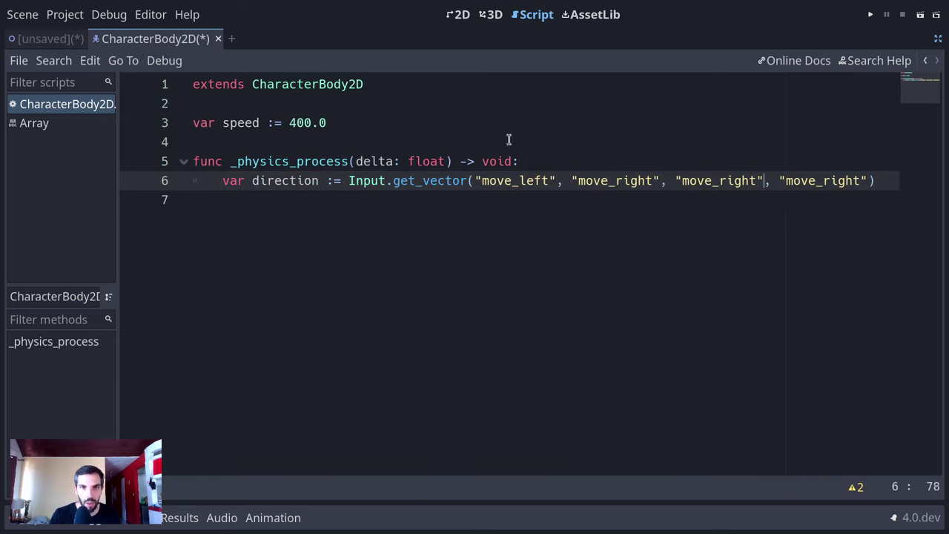
- Change the last two arguments to "move_up" and "move_down" and start an indented line below
{"action": "left_click", "coordinate": [443, 184], "text": "ctrl"}
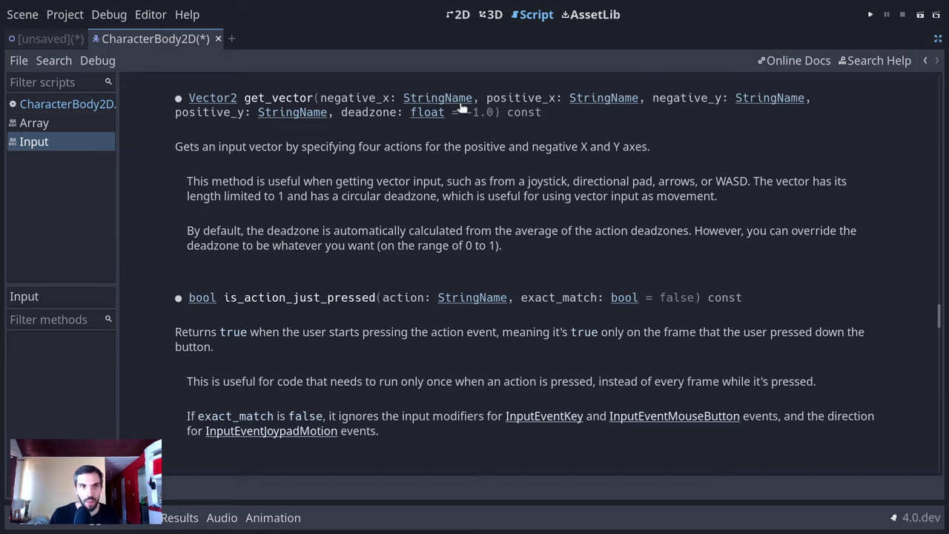
{"action": "left_click", "coordinate": [99, 103]}
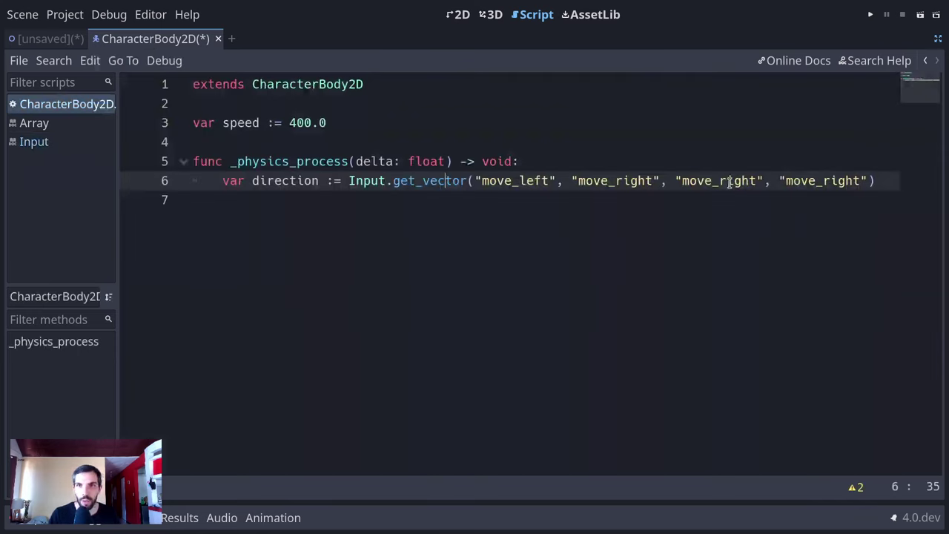
{"action": "left_click_drag", "start_coordinate": [719, 181], "coordinate": [756, 180]}
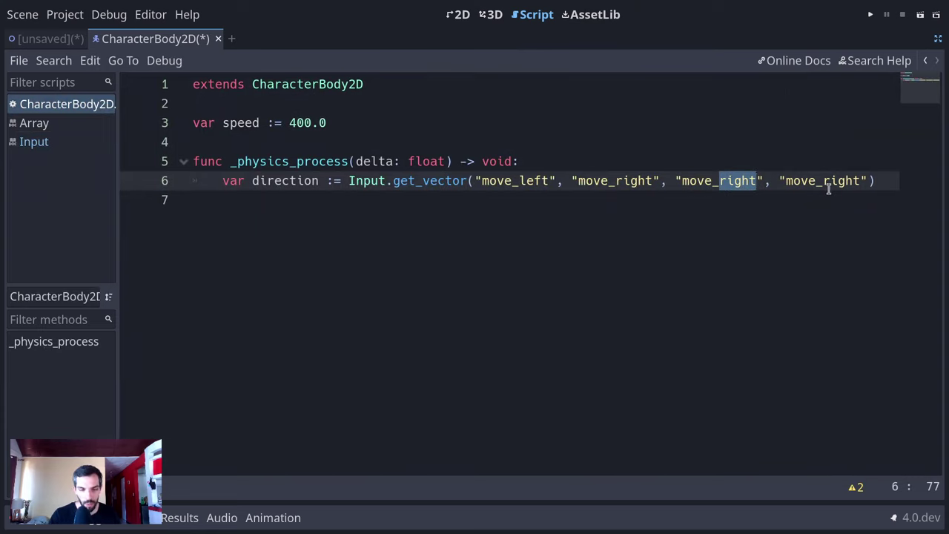
{"action": "type", "text": "up"}
{"action": "left_click", "coordinate": [815, 181]}
{"action": "key", "text": "Left"}
{"action": "key", "text": "Left"}
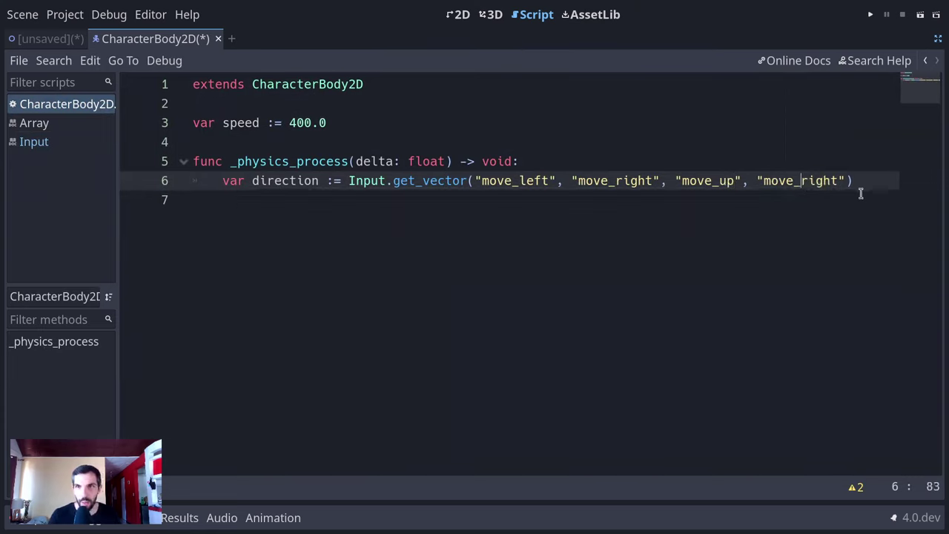
{"action": "key", "text": "ctrl+shift+Right"}
{"action": "type", "text": "down"}
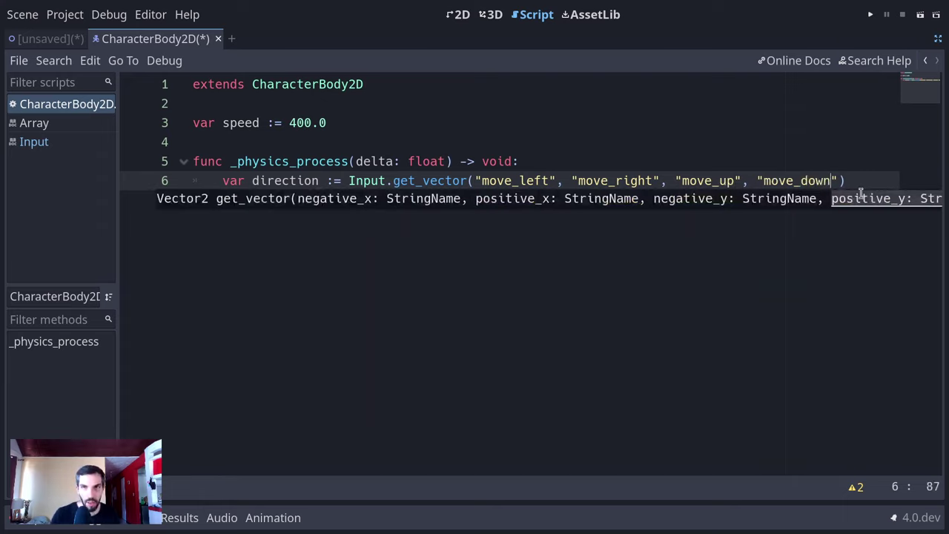
{"action": "key", "text": "Escape"}
{"action": "key", "text": "Down"}
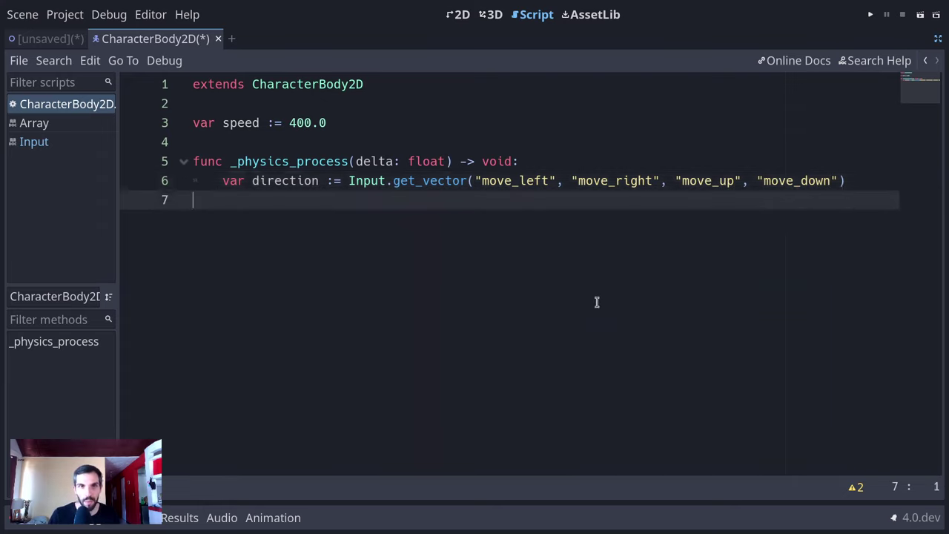
{"action": "key", "text": "Tab"}
- Add a move_and_slide call on line 7, initially passing direction * speed
{"action": "type", "text": "move"}
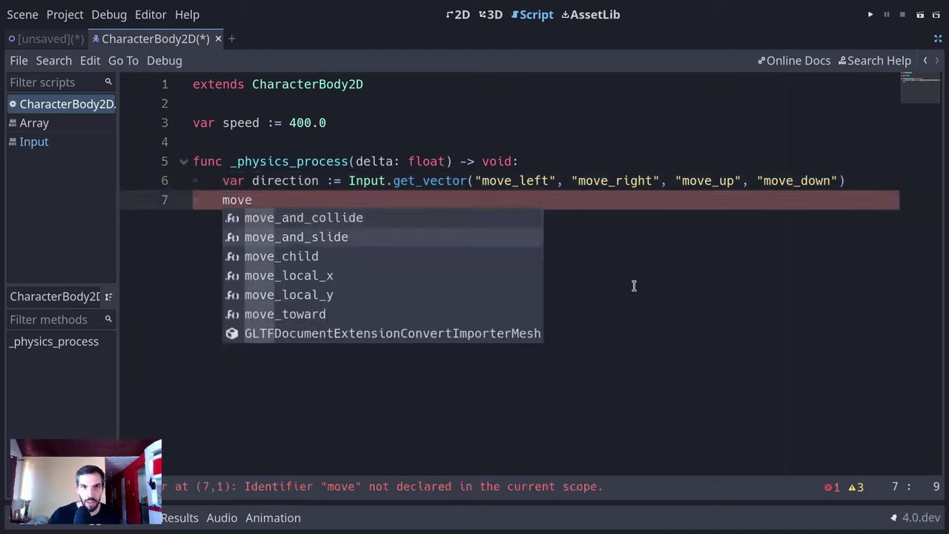
{"action": "key", "text": "Return"}
{"action": "key", "text": "Left"}
{"action": "type", "text": "direc"}
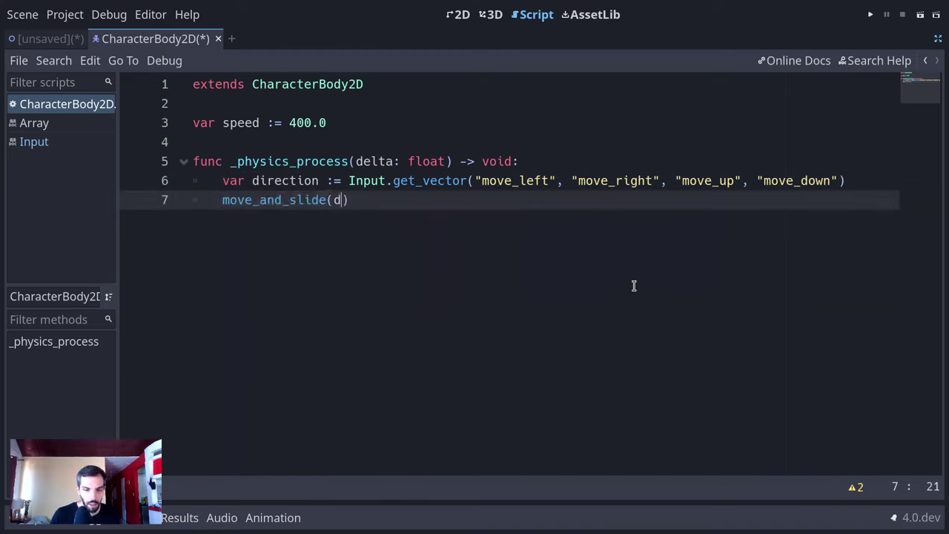
{"action": "type", "text": "tion * speed"}
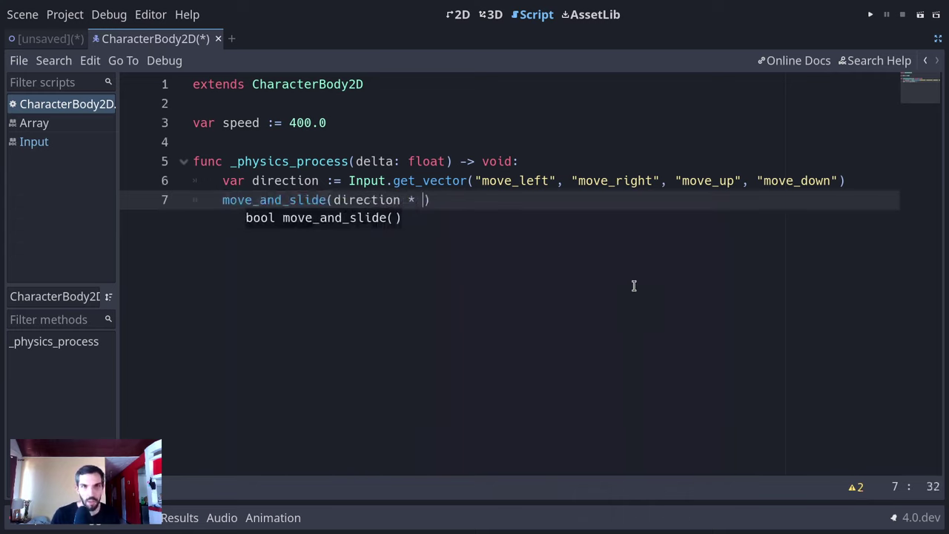
{"action": "key", "text": "Escape"}
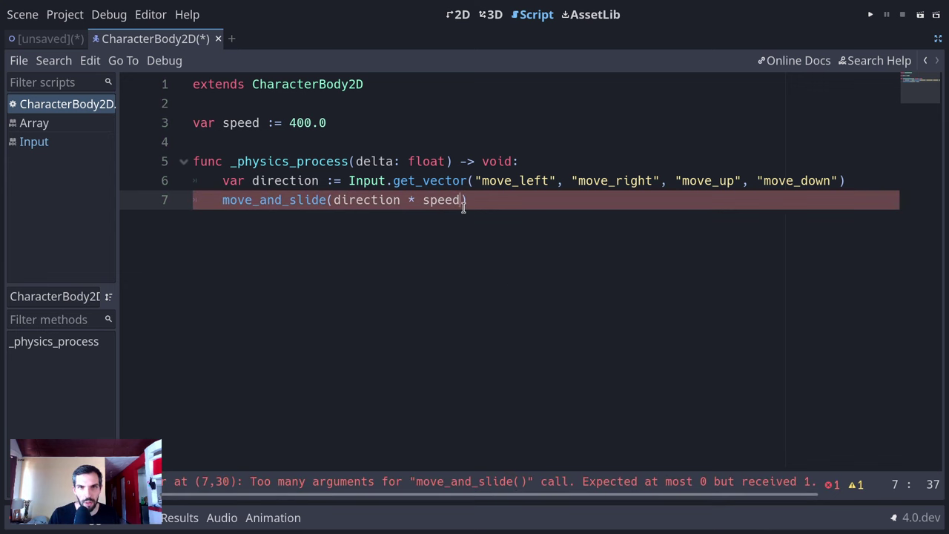
{"action": "left_click", "coordinate": [271, 202], "text": "ctrl"}
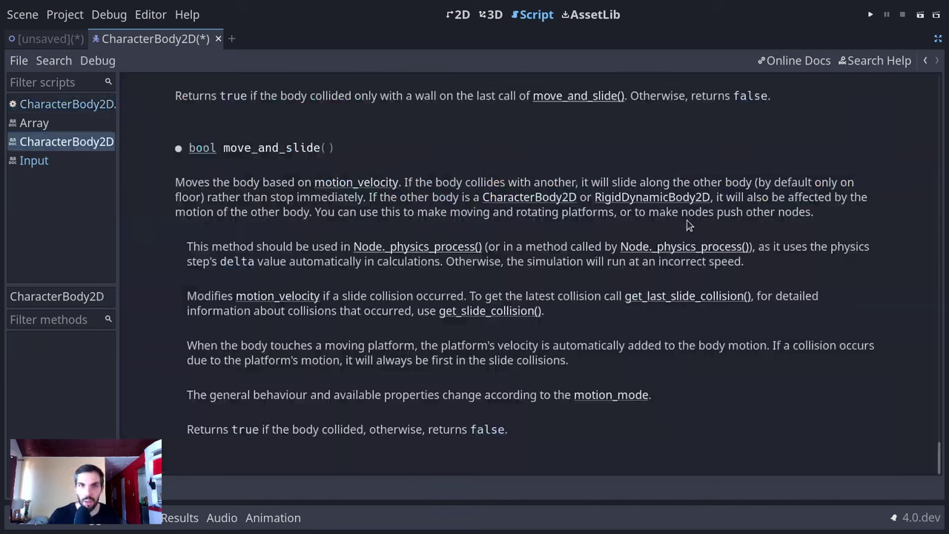
{"action": "left_click", "coordinate": [67, 104]}
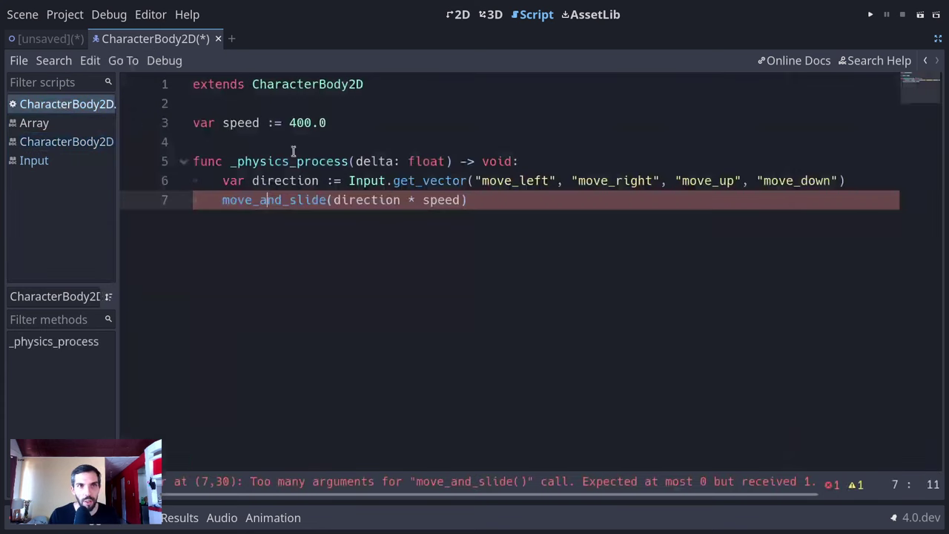
- Empty move_and_slide()'s arguments and insert 'motion_velocity = direction * speed' above it
{"action": "left_click_drag", "start_coordinate": [461, 201], "coordinate": [334, 205]}
{"action": "key", "text": "BackSpace"}
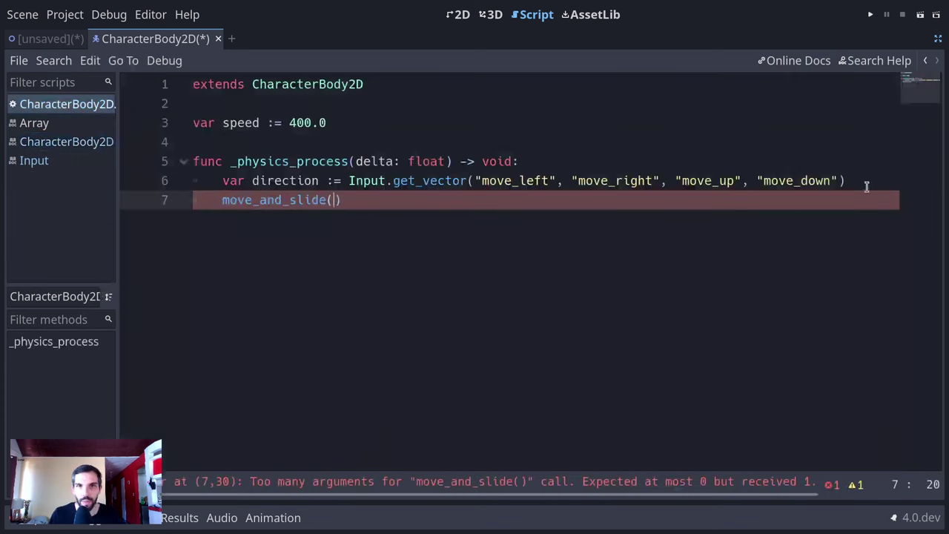
{"action": "left_click", "coordinate": [866, 186]}
{"action": "key", "text": "Return"}
{"action": "type", "text": "motion"}
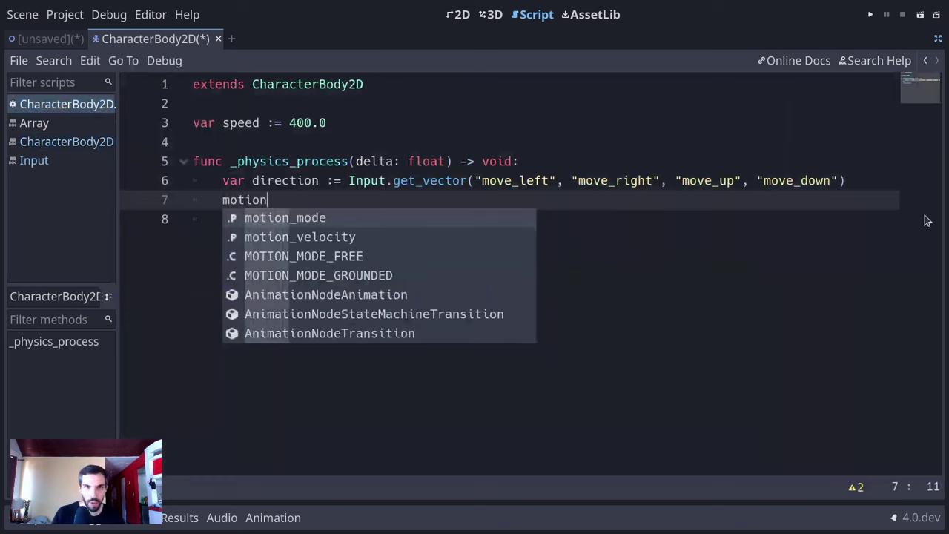
{"action": "key", "text": "Down"}
{"action": "key", "text": "Return"}
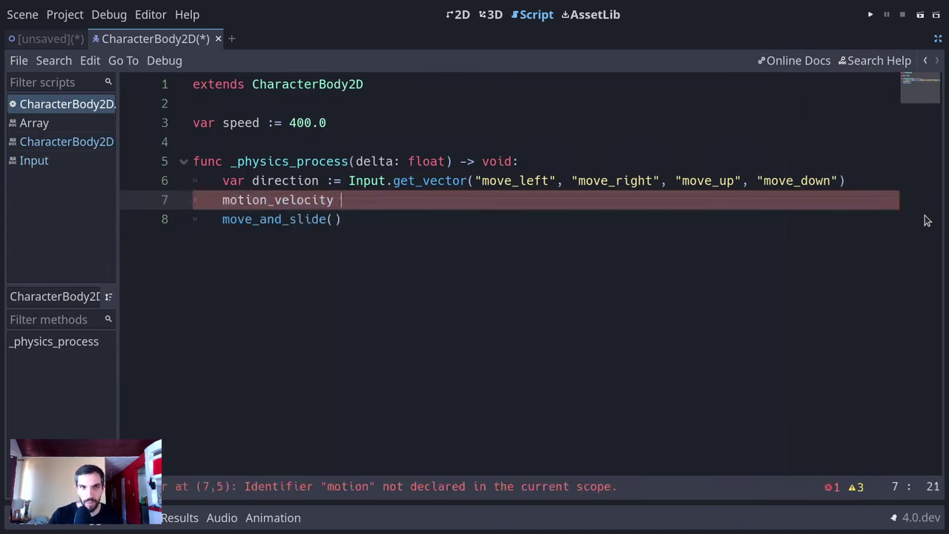
{"action": "type", "text": "= "}
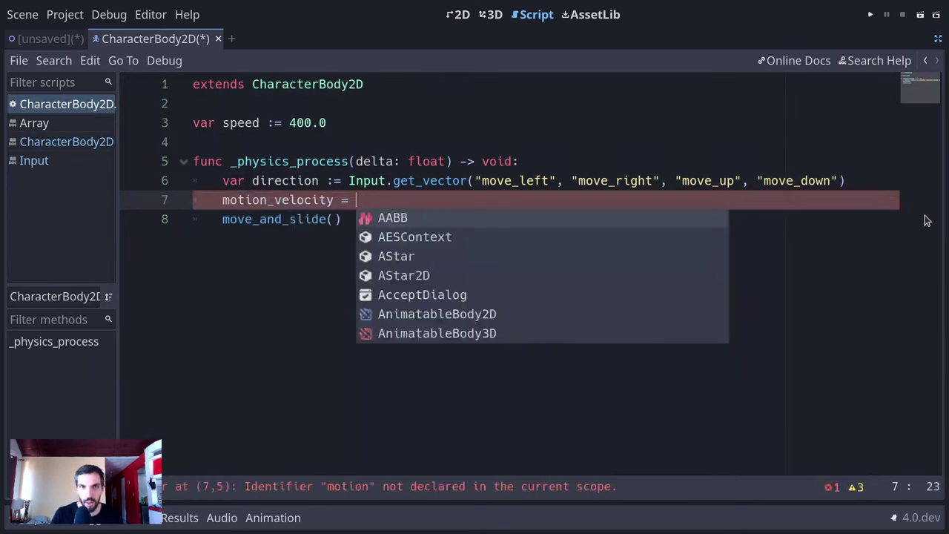
{"action": "type", "text": "dire"}
{"action": "key", "text": "Return"}
{"action": "type", "text": "* "}
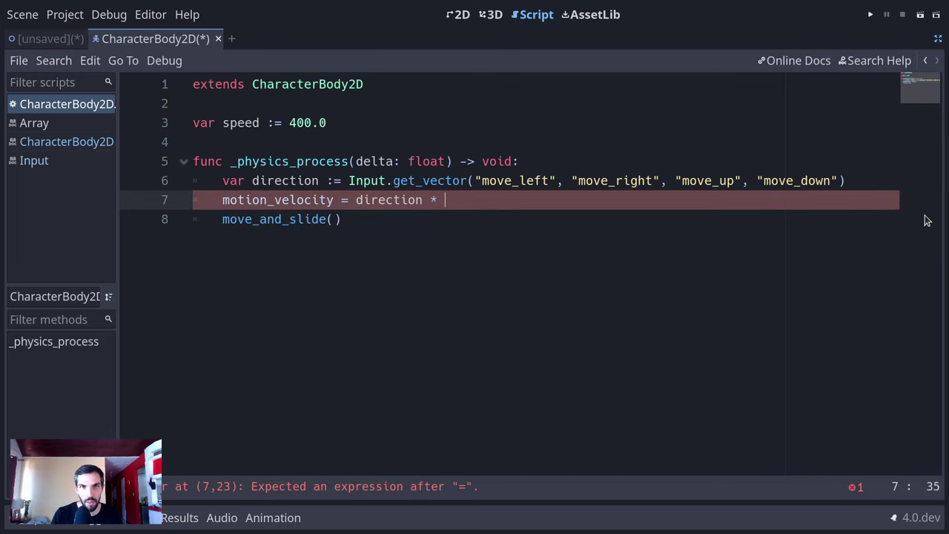
{"action": "type", "text": "speed"}
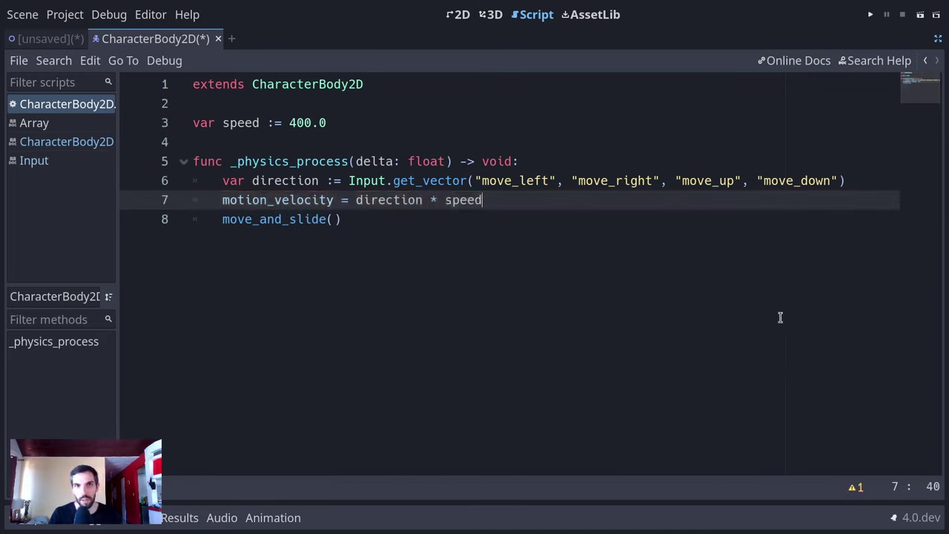
- Run the level scene, saving it as Node2D.tscn
{"action": "left_click", "coordinate": [50, 41]}
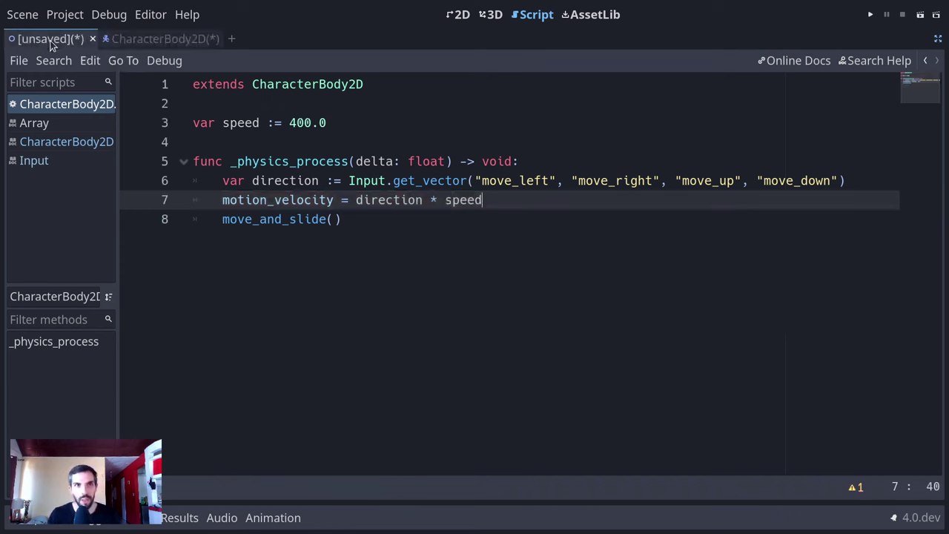
{"action": "key", "text": "ctrl+s"}
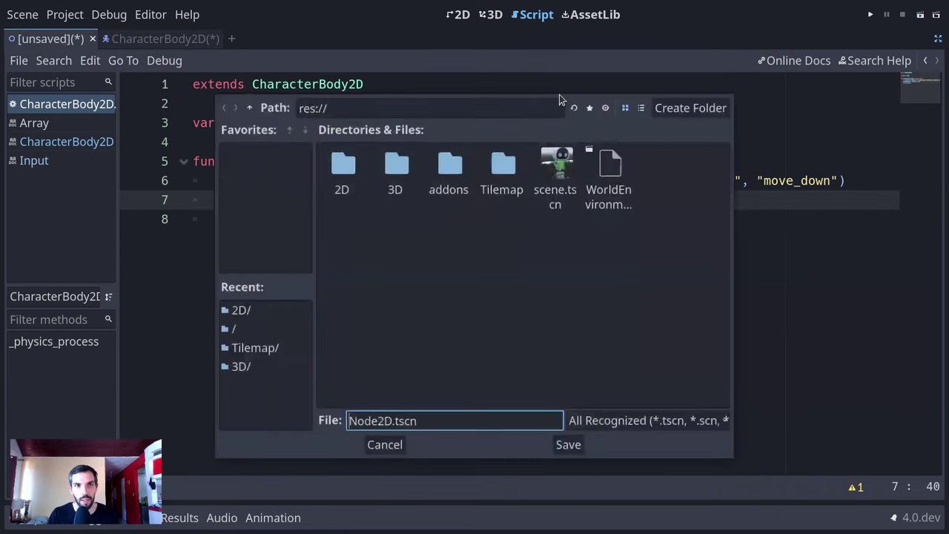
{"action": "left_click", "coordinate": [568, 445]}
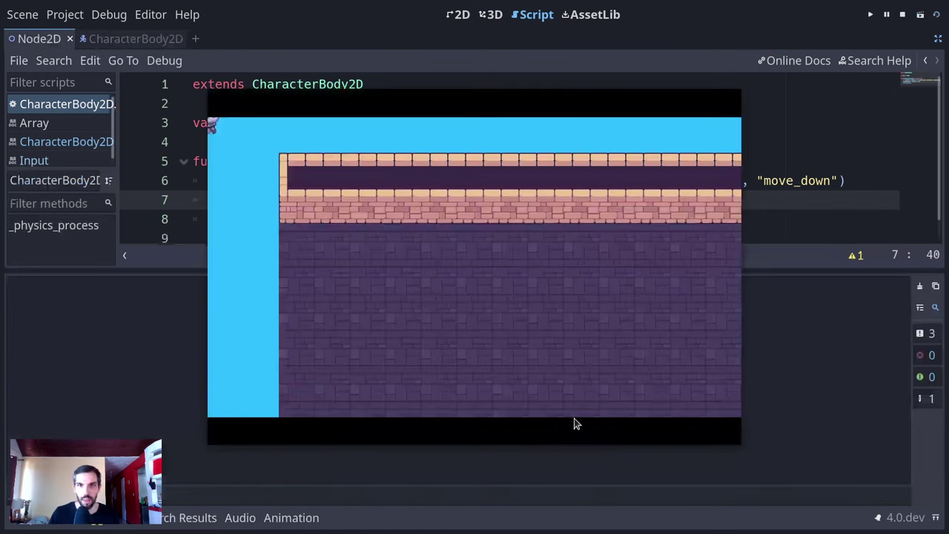
- Walk the character around the dungeon floor with the arrow keys, then stop the game with F8
{"action": "key", "text": "Right"}
{"action": "key", "text": "Down"}
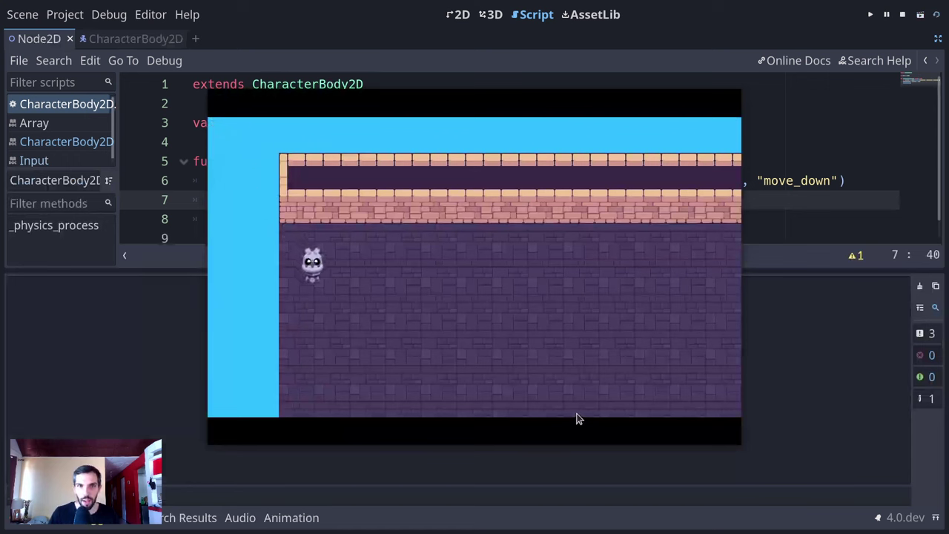
{"action": "key", "text": "Right"}
{"action": "key", "text": "Down"}
{"action": "key", "text": "Left"}
{"action": "key", "text": "Up"}
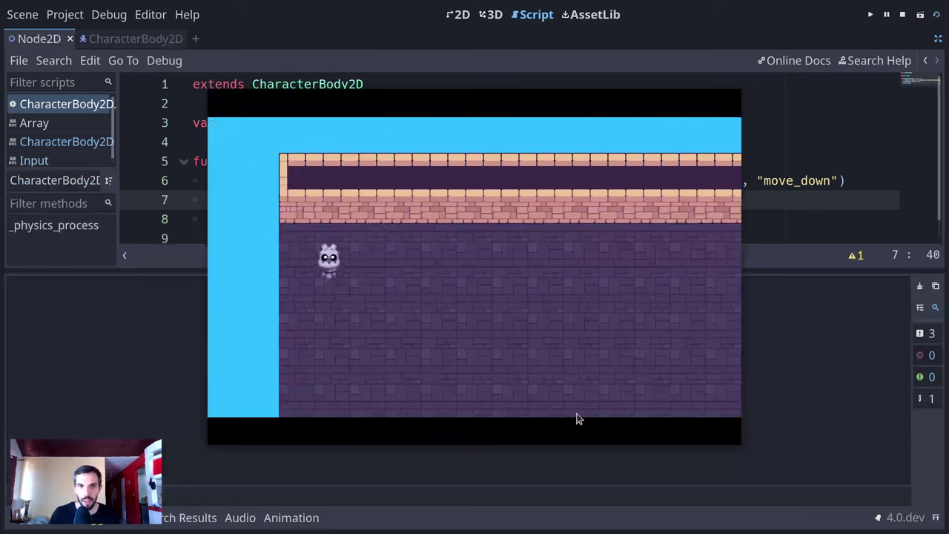
{"action": "key", "text": "Right"}
{"action": "key", "text": "Down"}
{"action": "key", "text": "Left"}
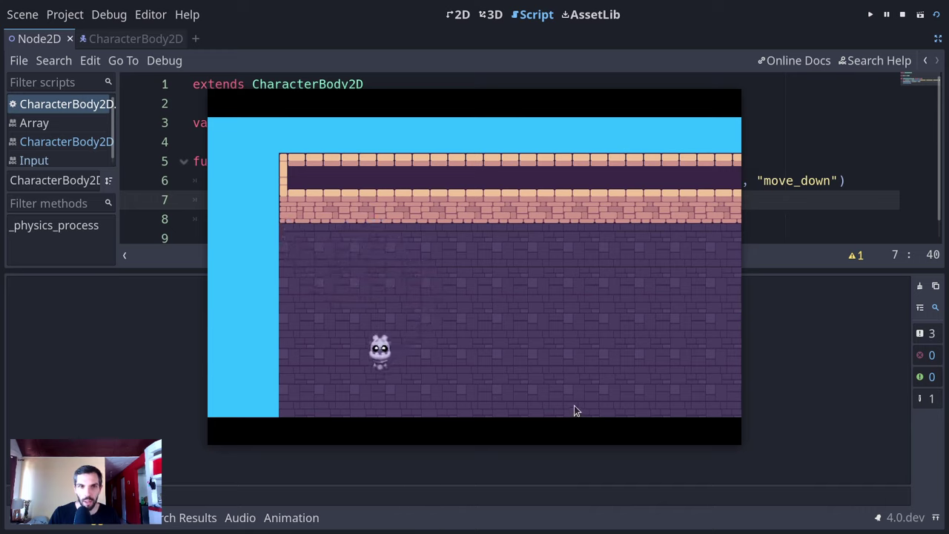
{"action": "key", "text": "Up"}
{"action": "key", "text": "Left"}
{"action": "key", "text": "Right"}
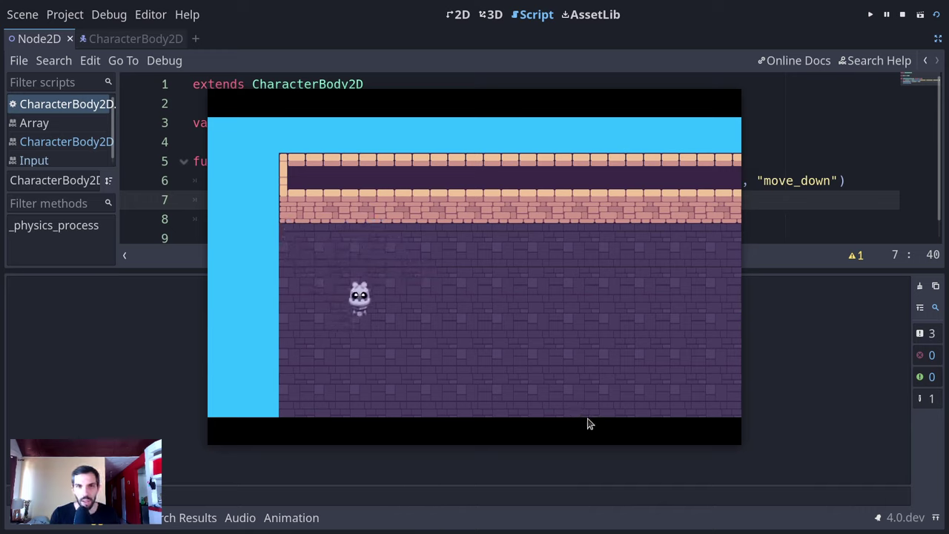
{"action": "key", "text": "Up"}
{"action": "key", "text": "Left"}
{"action": "key", "text": "Down"}
{"action": "key", "text": "Right"}
{"action": "key", "text": "Up"}
{"action": "key", "text": "Down"}
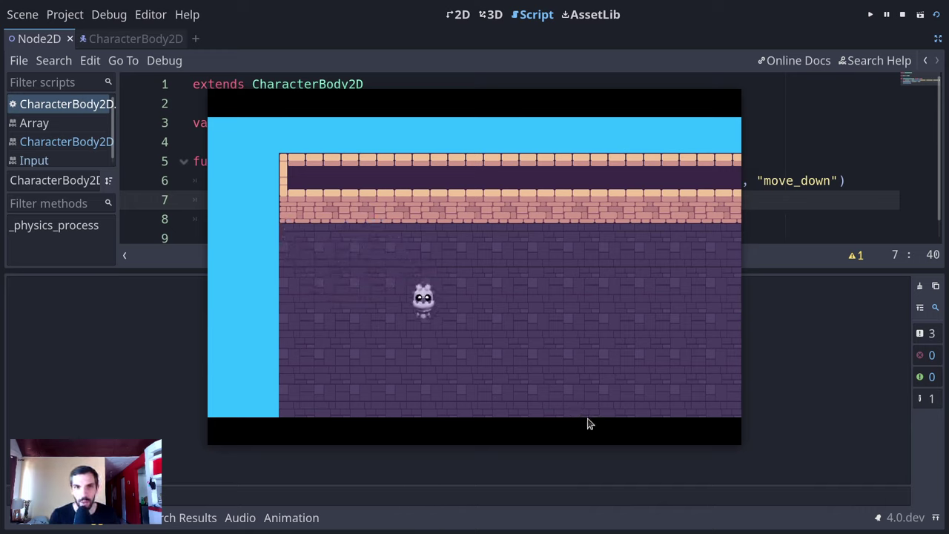
{"action": "key", "text": "Up"}
{"action": "key", "text": "Left"}
{"action": "key", "text": "Down"}
{"action": "key", "text": "Left"}
{"action": "key", "text": "Right"}
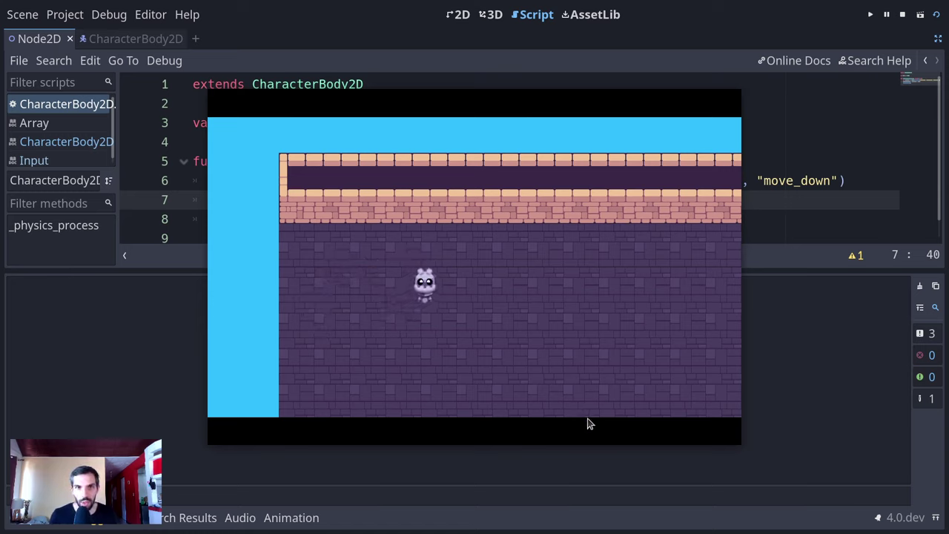
{"action": "key", "text": "Up"}
{"action": "key", "text": "Right"}
{"action": "key", "text": "Down"}
{"action": "key", "text": "Left"}
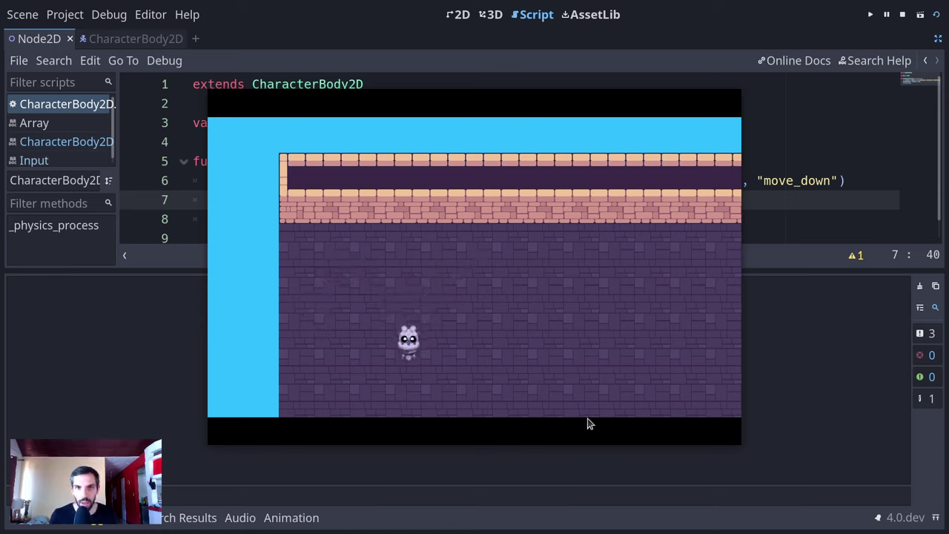
{"action": "key", "text": "Down"}
{"action": "key", "text": "Up"}
{"action": "key", "text": "Right"}
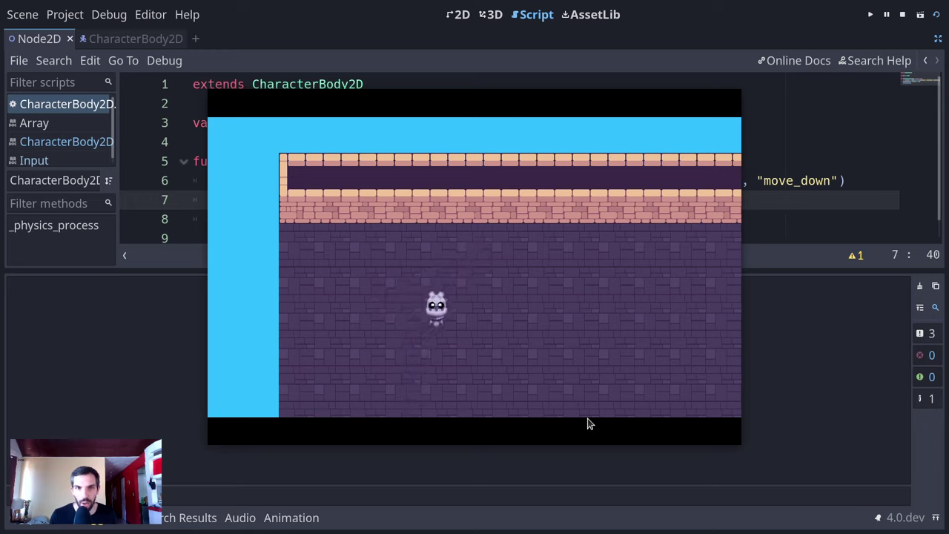
{"action": "key", "text": "Up"}
{"action": "key", "text": "Right"}
{"action": "key", "text": "Down"}
{"action": "key", "text": "Left"}
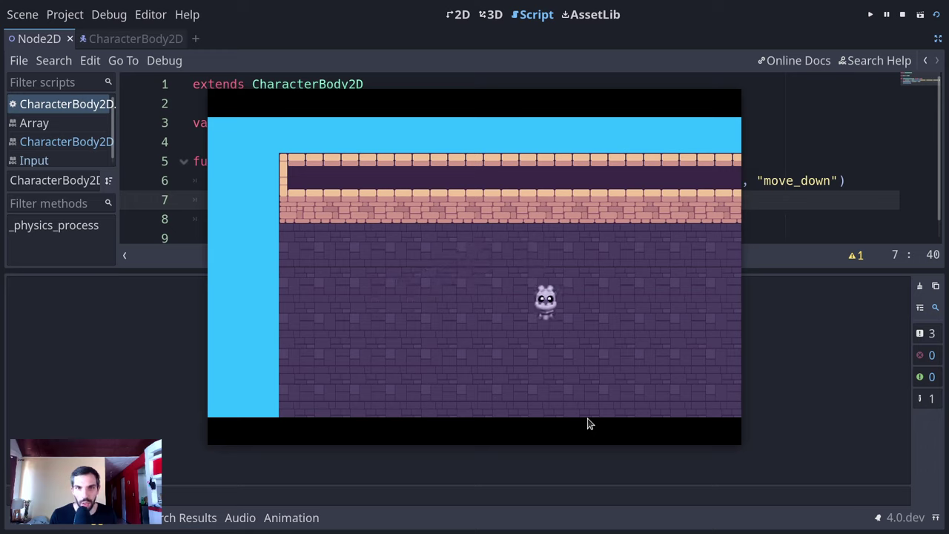
{"action": "key", "text": "Down"}
{"action": "key", "text": "Left"}
{"action": "key", "text": "Up"}
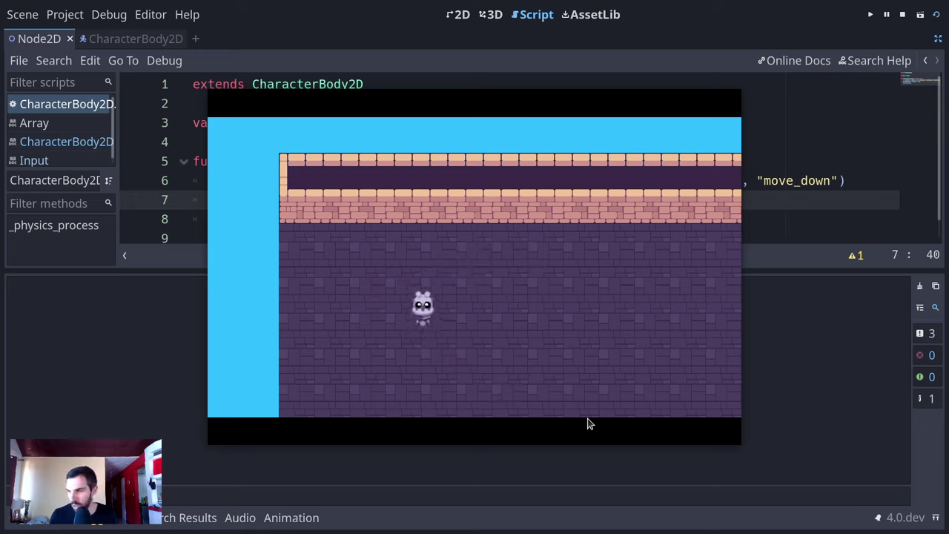
{"action": "key", "text": "Right"}
{"action": "key", "text": "F8"}
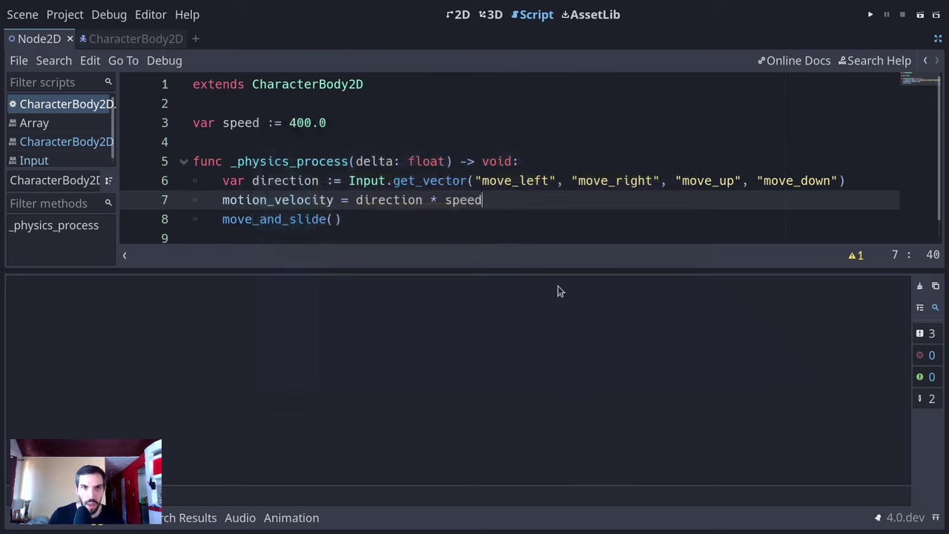
- Leave the script and return to the CharacterBody2D scene in the 2D view
{"action": "left_click", "coordinate": [63, 522]}
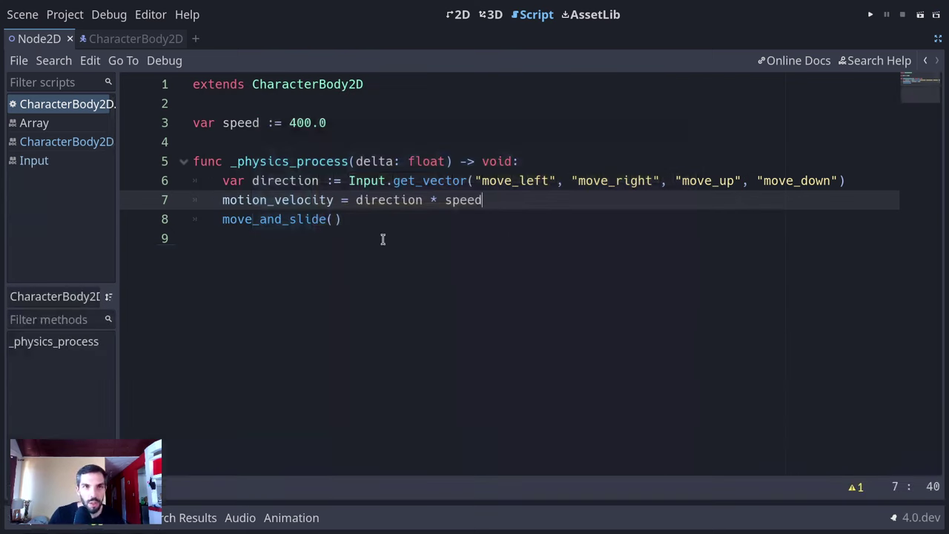
{"action": "left_click_drag", "start_coordinate": [381, 237], "coordinate": [104, 168]}
{"action": "left_click", "coordinate": [354, 255]}
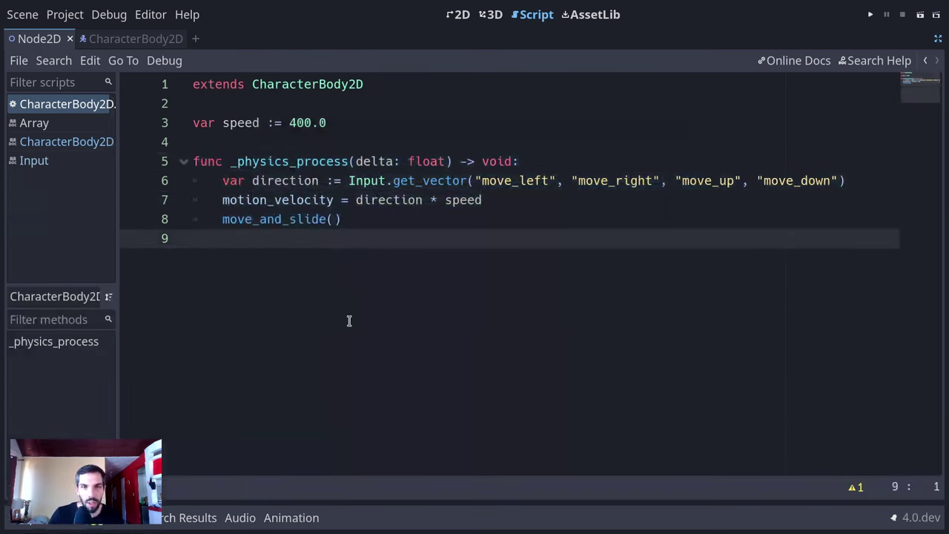
{"action": "key", "text": "ctrl+shift+F11"}
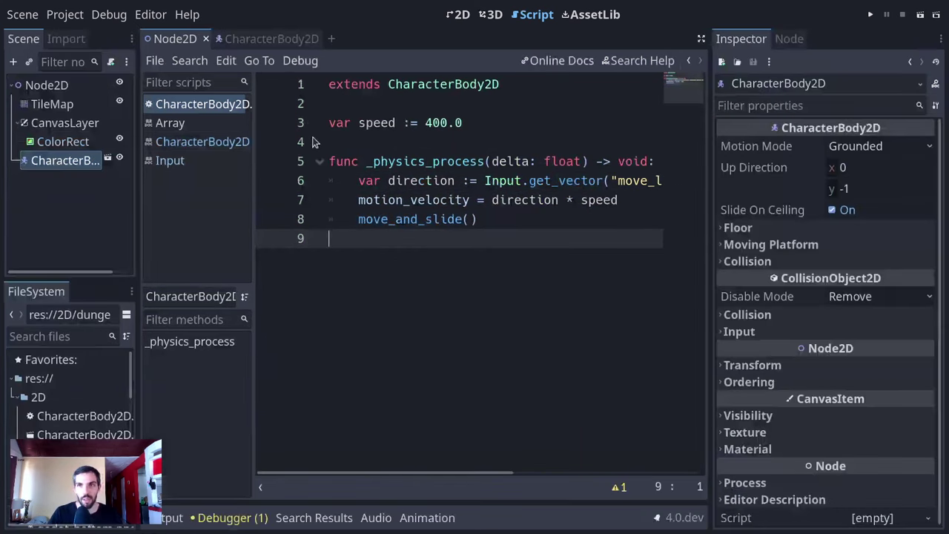
{"action": "left_click", "coordinate": [104, 164]}
{"action": "key", "text": "ctrl+F1"}
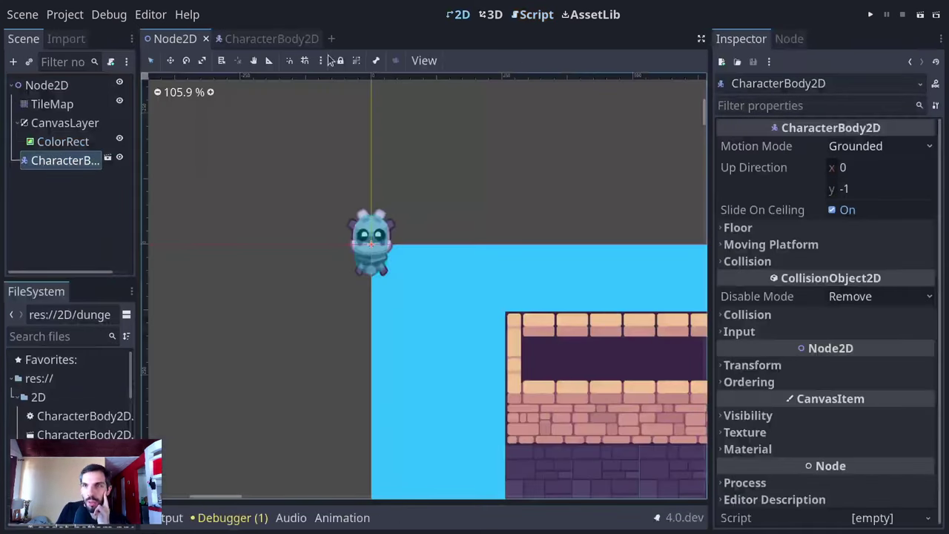
{"action": "left_click", "coordinate": [291, 40]}
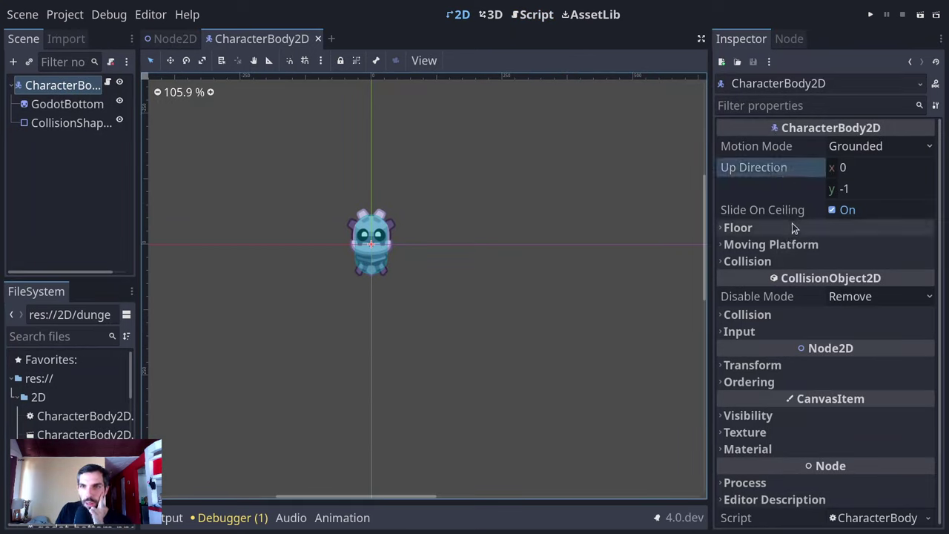
- Check the Motion Mode options, then look up MotionMode in the CharacterBody2D documentation
{"action": "left_click", "coordinate": [926, 146]}
{"action": "left_click", "coordinate": [770, 178]}
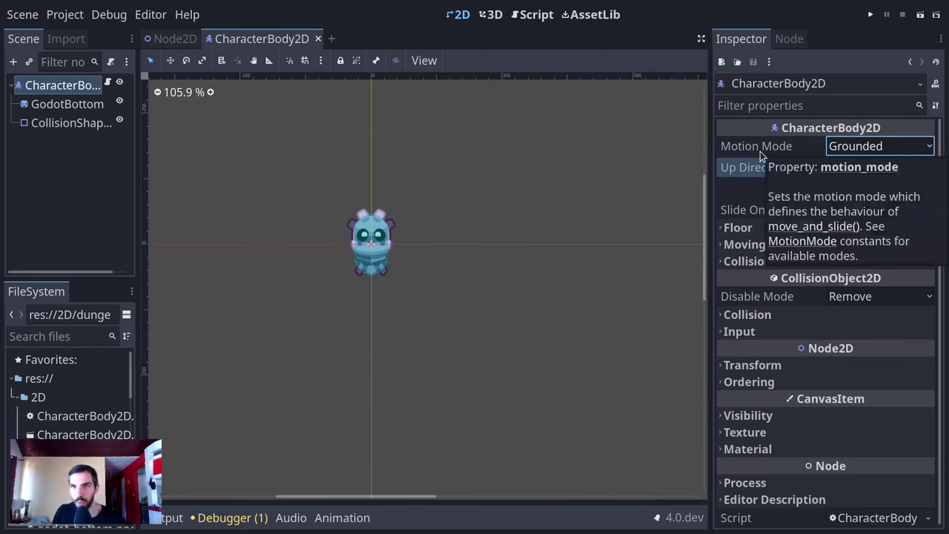
{"action": "key", "text": "F1"}
{"action": "type", "text": "charac"}
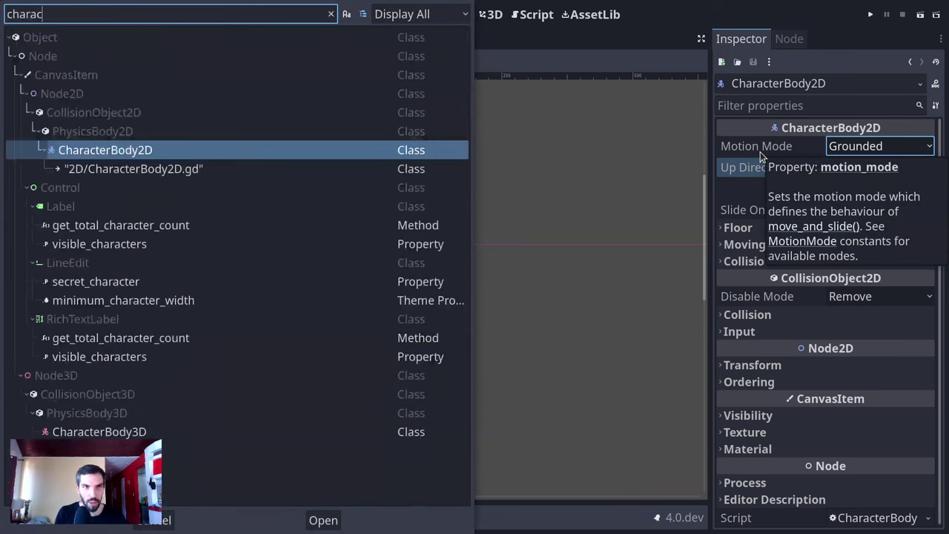
{"action": "key", "text": "Return"}
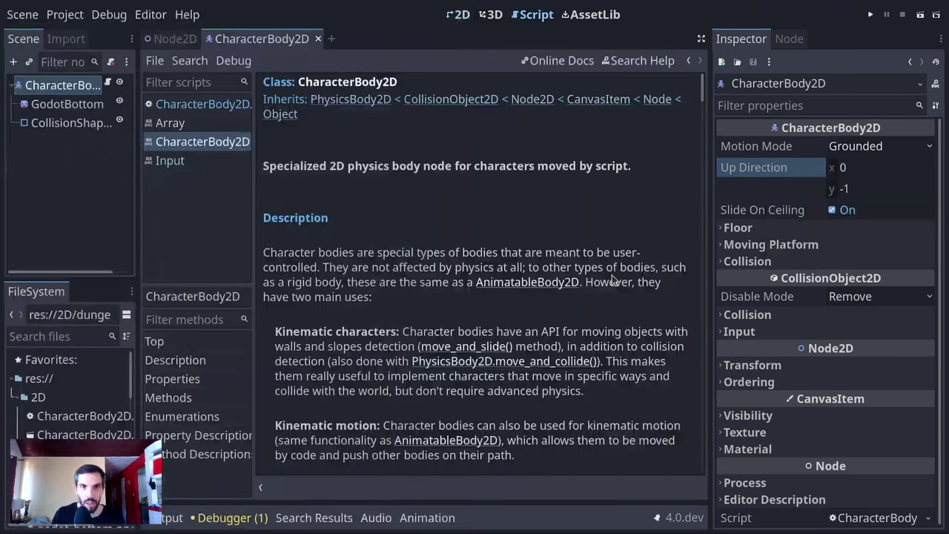
{"action": "key", "text": "ctrl+f"}
{"action": "type", "text": "motion_m"}
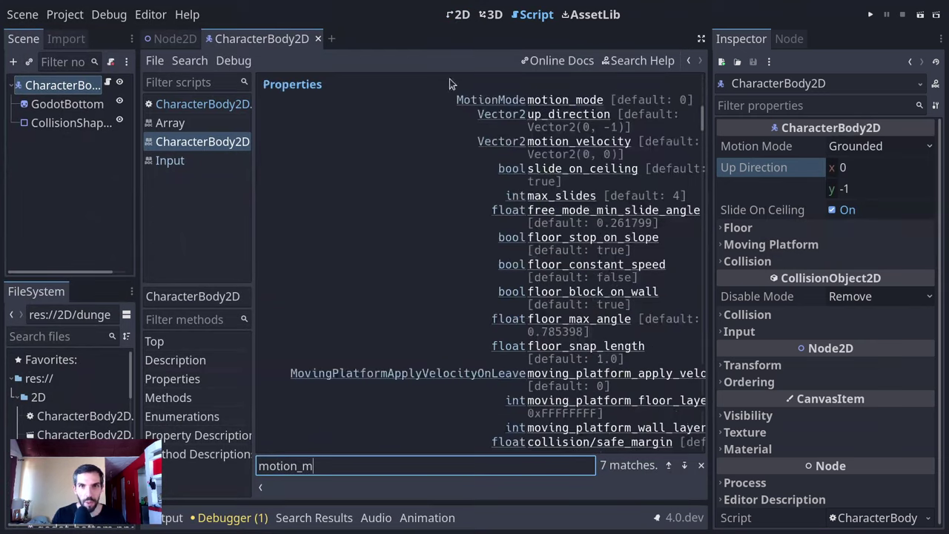
{"action": "left_click", "coordinate": [504, 100]}
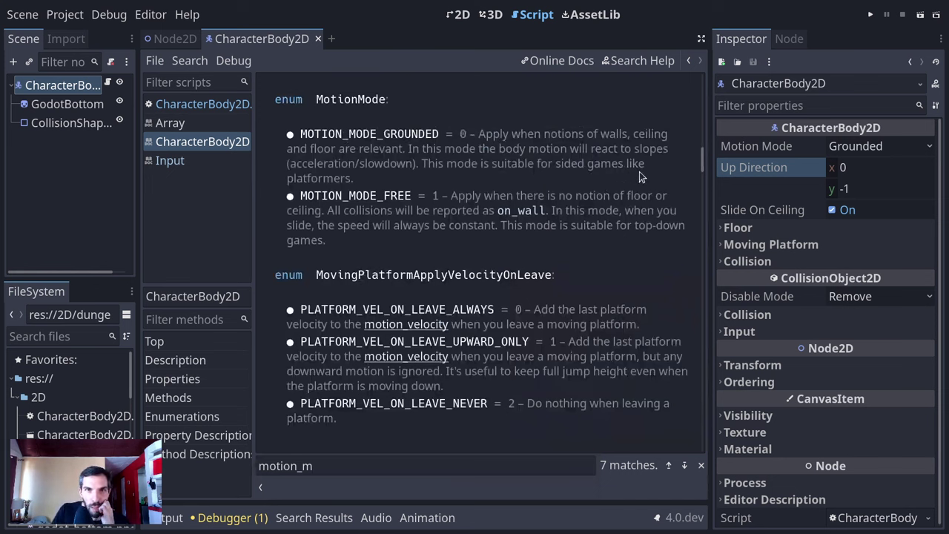
- Read the Grounded mode's platformer note, then change Motion Mode from Grounded to Free
{"action": "left_click_drag", "start_coordinate": [653, 182], "coordinate": [521, 148]}
{"action": "left_click_drag", "start_coordinate": [530, 160], "coordinate": [486, 165]}
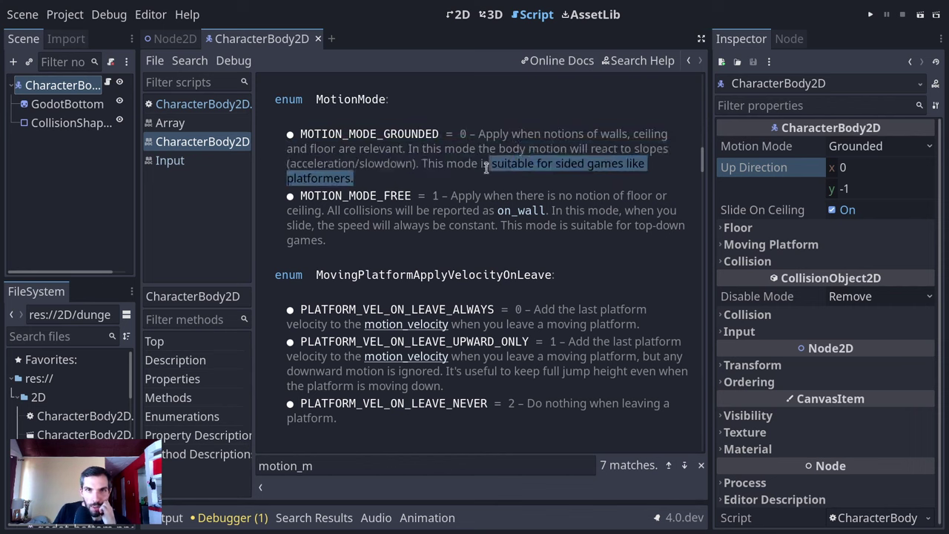
{"action": "left_click", "coordinate": [491, 171]}
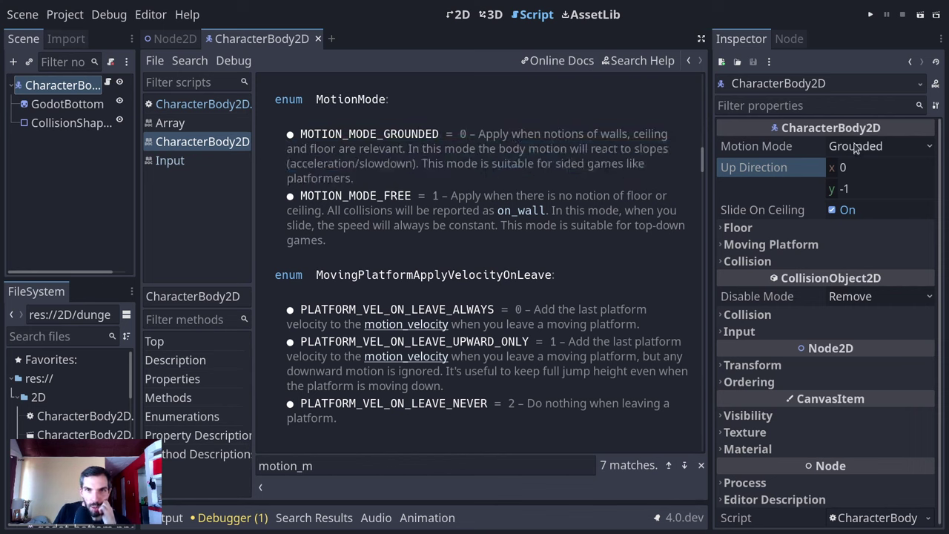
{"action": "left_click", "coordinate": [859, 142]}
{"action": "left_click", "coordinate": [860, 183]}
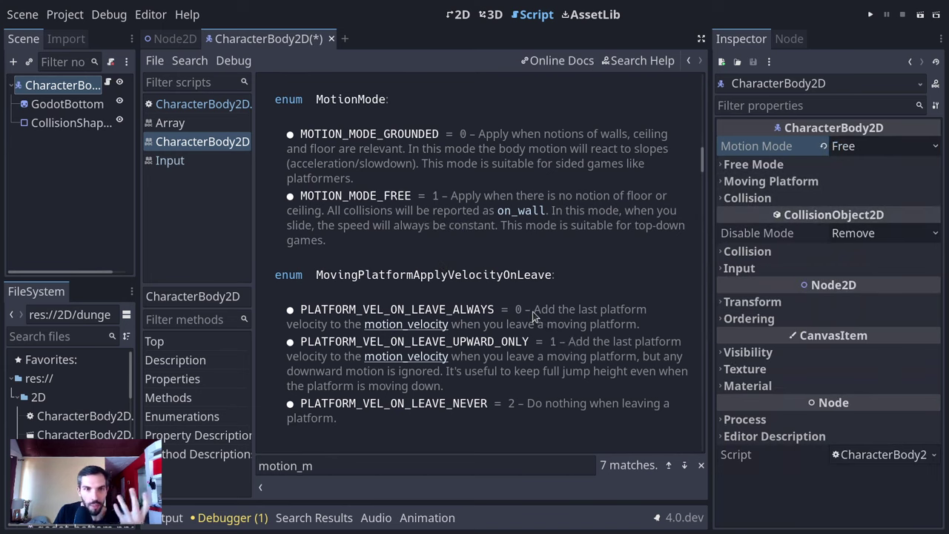
- Reselect CharacterBody2D and expand Free Mode to inspect the 15° Min Slide Angle
{"action": "left_click", "coordinate": [65, 123]}
{"action": "left_click", "coordinate": [62, 85]}
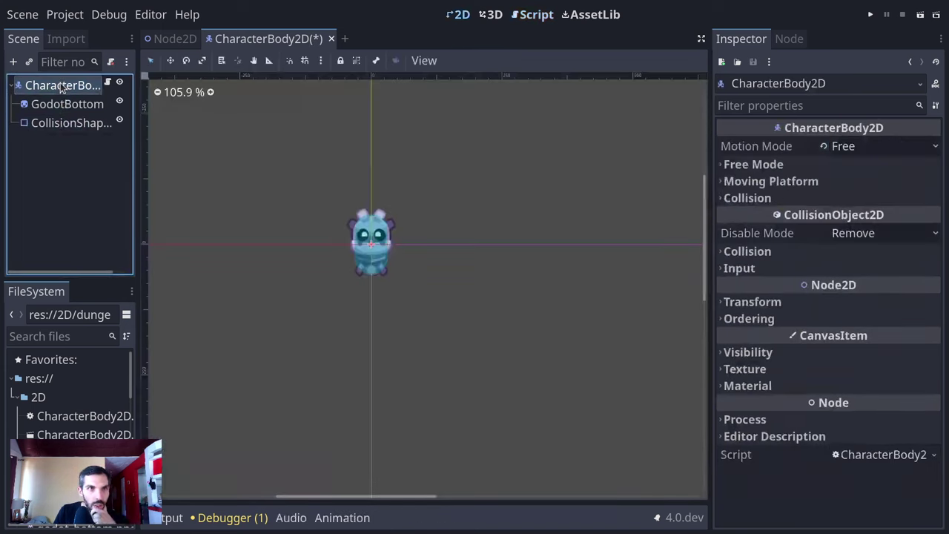
{"action": "left_click", "coordinate": [801, 164]}
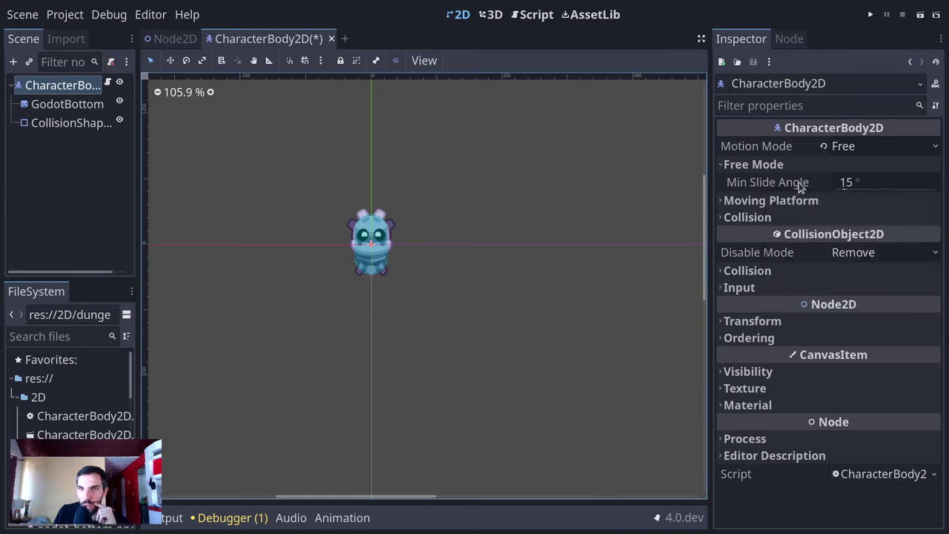
{"action": "left_click_drag", "start_coordinate": [857, 182], "coordinate": [597, 182]}
{"action": "left_click", "coordinate": [845, 183]}
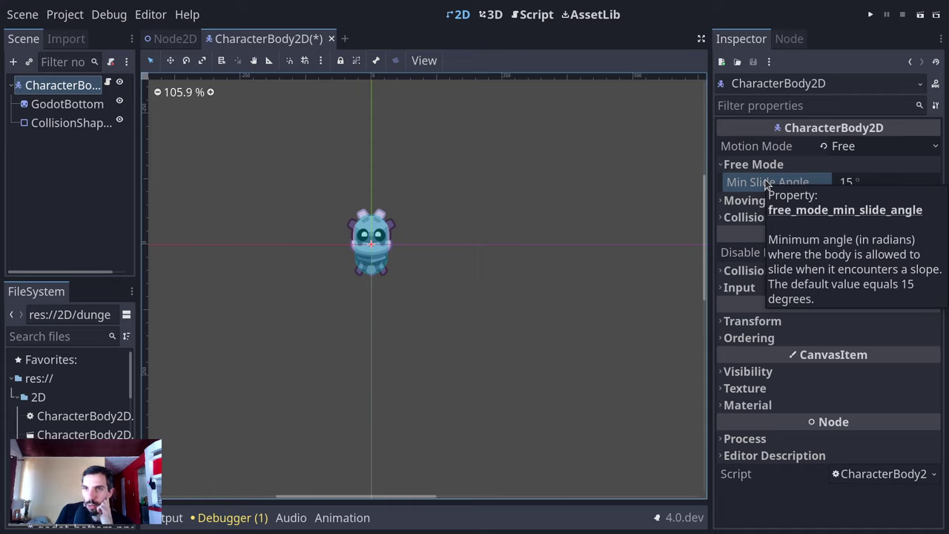
- Expand the Moving Platform settings and widen the Inspector to show all layers
{"action": "left_click", "coordinate": [773, 202]}
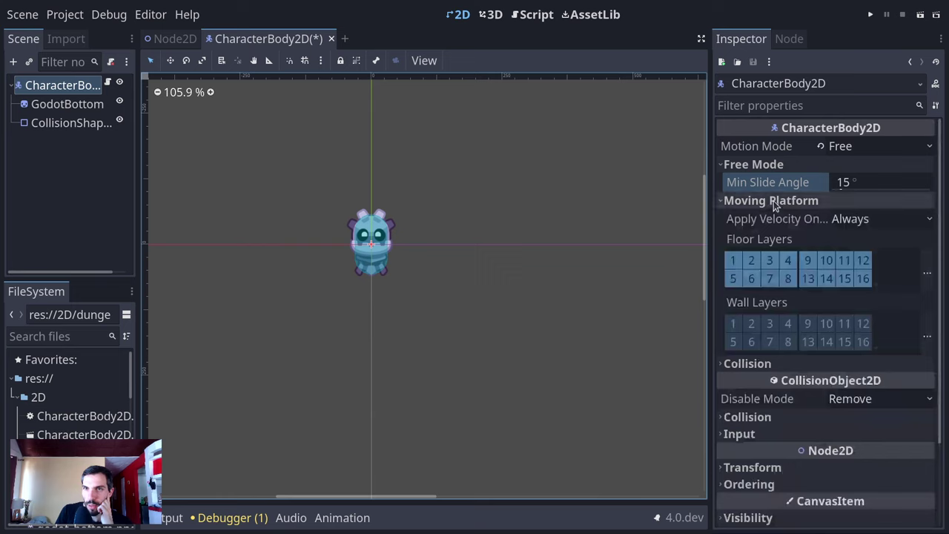
{"action": "left_click", "coordinate": [773, 205]}
{"action": "left_click", "coordinate": [773, 205]}
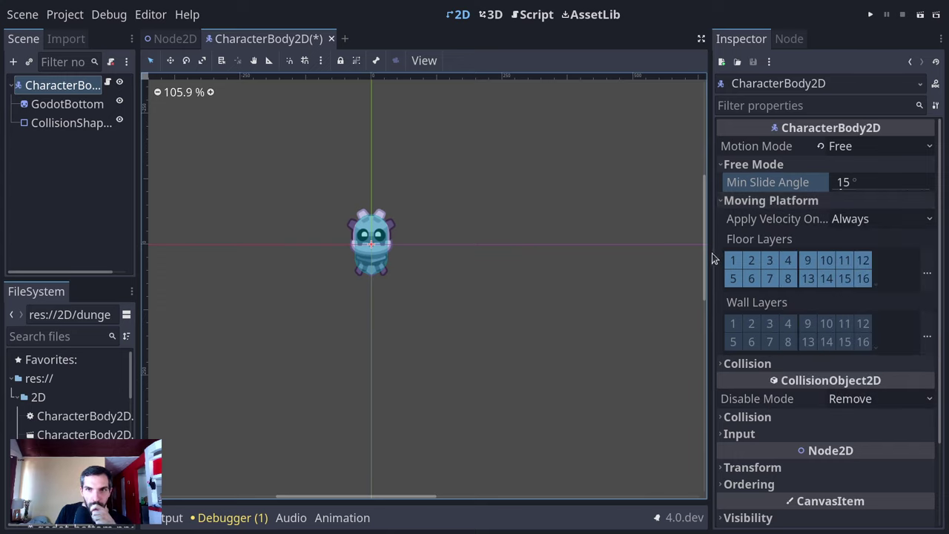
{"action": "left_click_drag", "start_coordinate": [712, 253], "coordinate": [621, 233]}
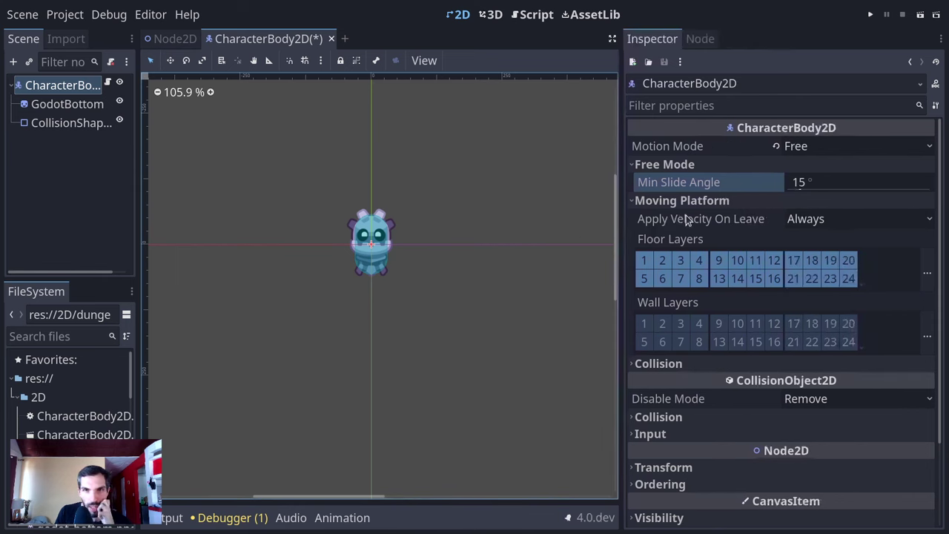
{"action": "mouse_move", "coordinate": [685, 214]}
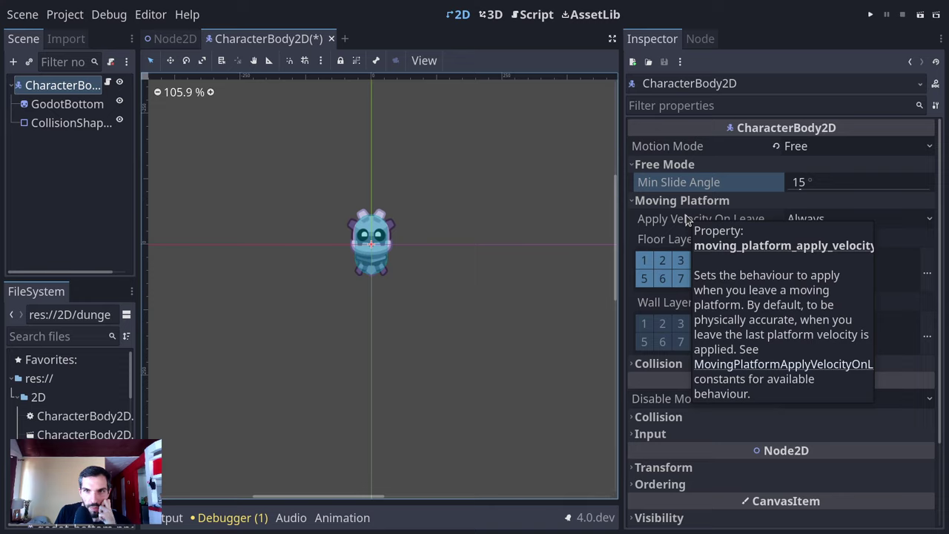
{"action": "left_click", "coordinate": [685, 218]}
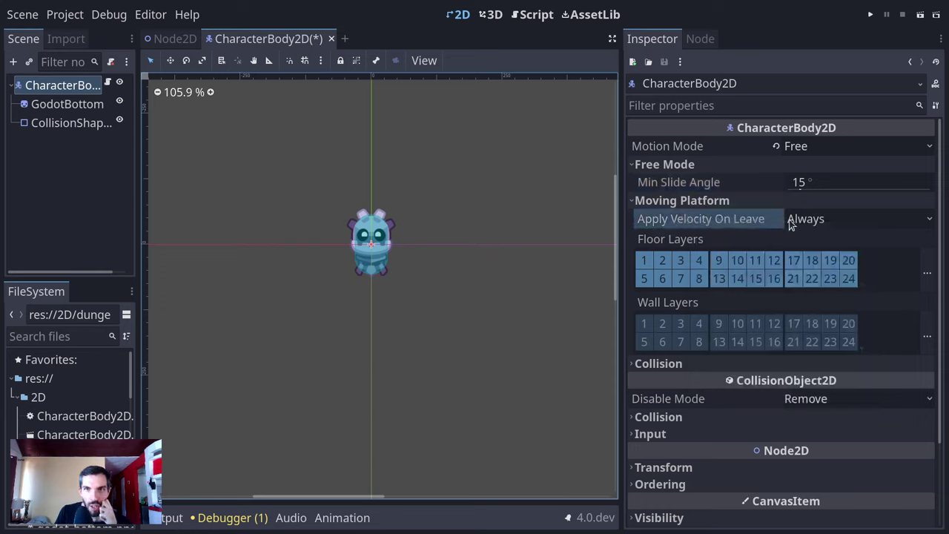
{"action": "left_click", "coordinate": [823, 220]}
{"action": "left_click", "coordinate": [725, 218]}
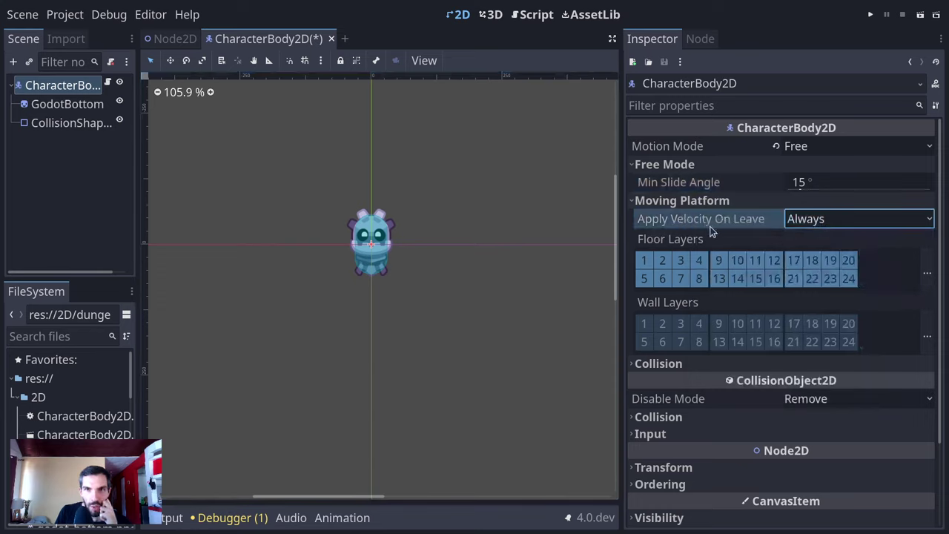
{"action": "mouse_move", "coordinate": [710, 226]}
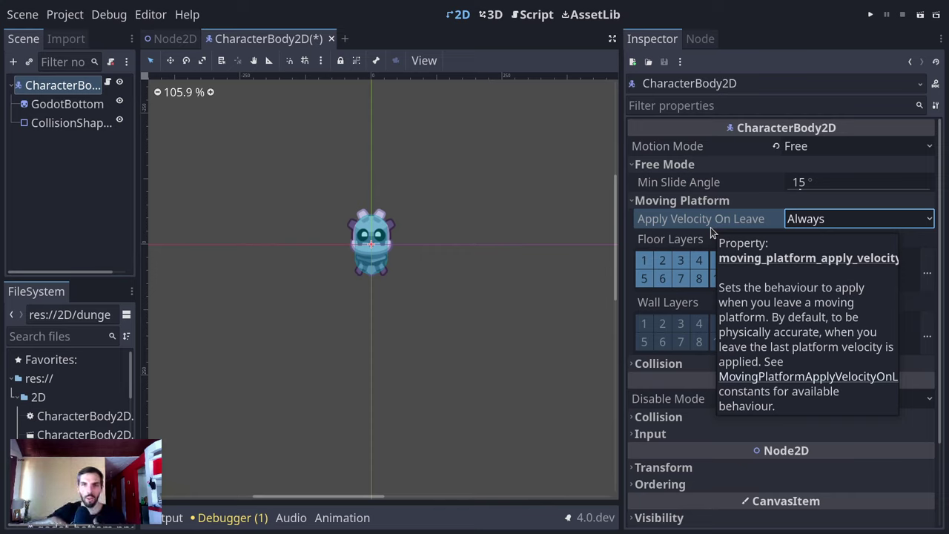
{"action": "left_click", "coordinate": [827, 219]}
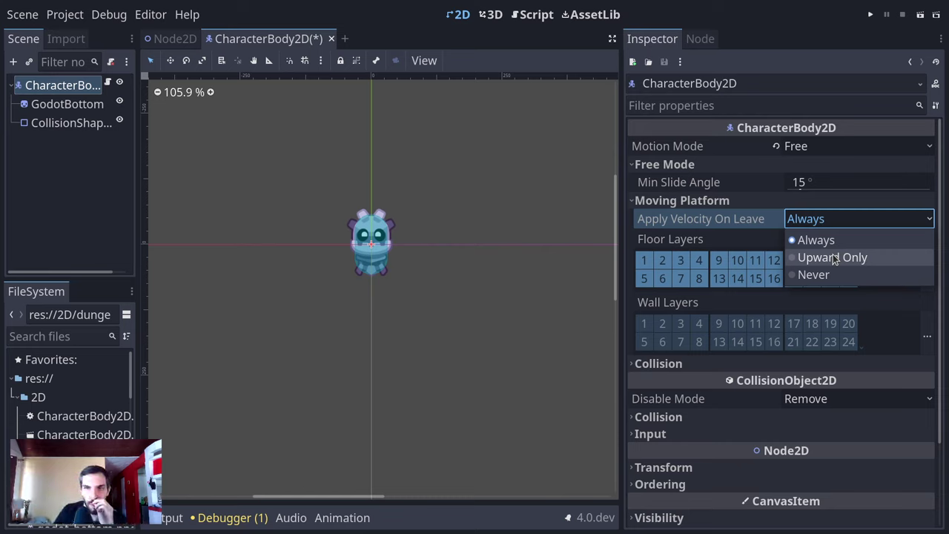
{"action": "left_click", "coordinate": [716, 227]}
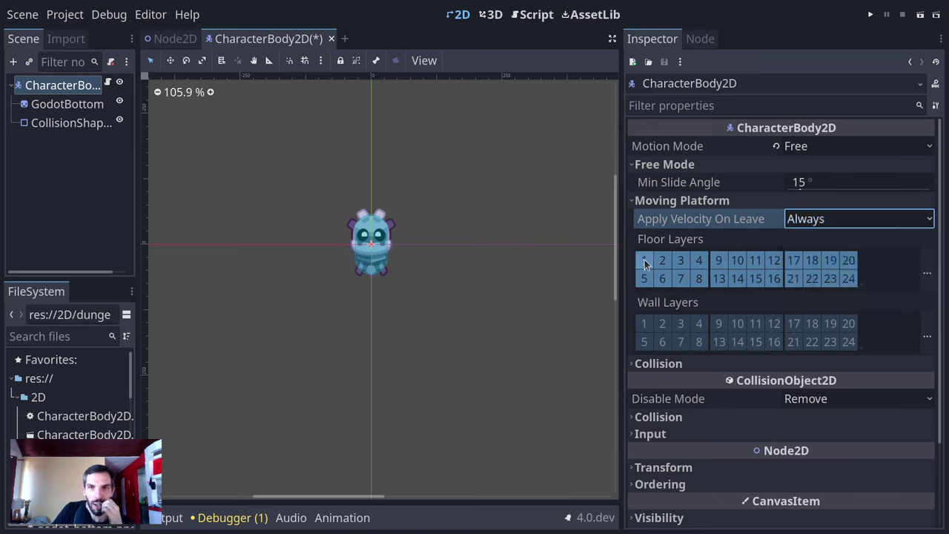
- Fold Moving Platform, then review and collapse the Collision (layer 1, mask 1) and Input sections
{"action": "left_click", "coordinate": [714, 205]}
{"action": "left_click", "coordinate": [708, 216]}
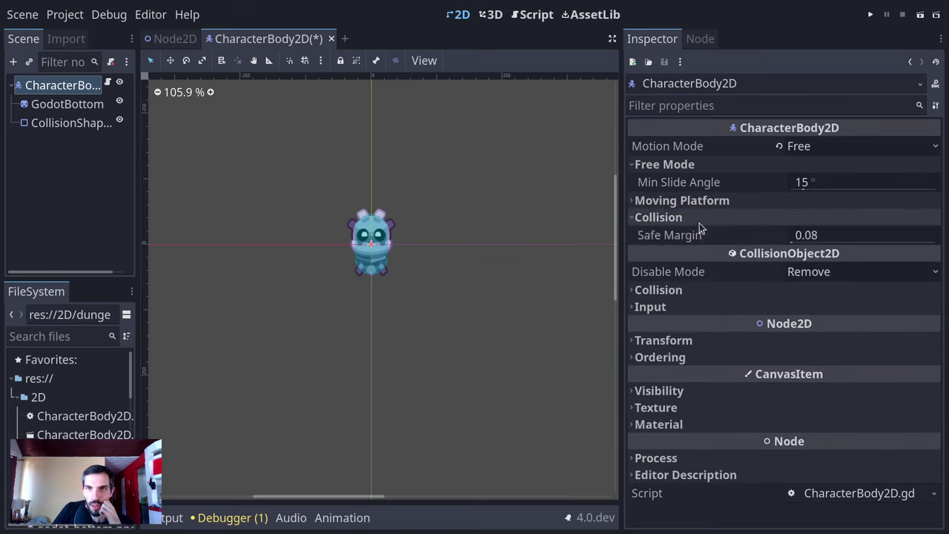
{"action": "mouse_move", "coordinate": [708, 235]}
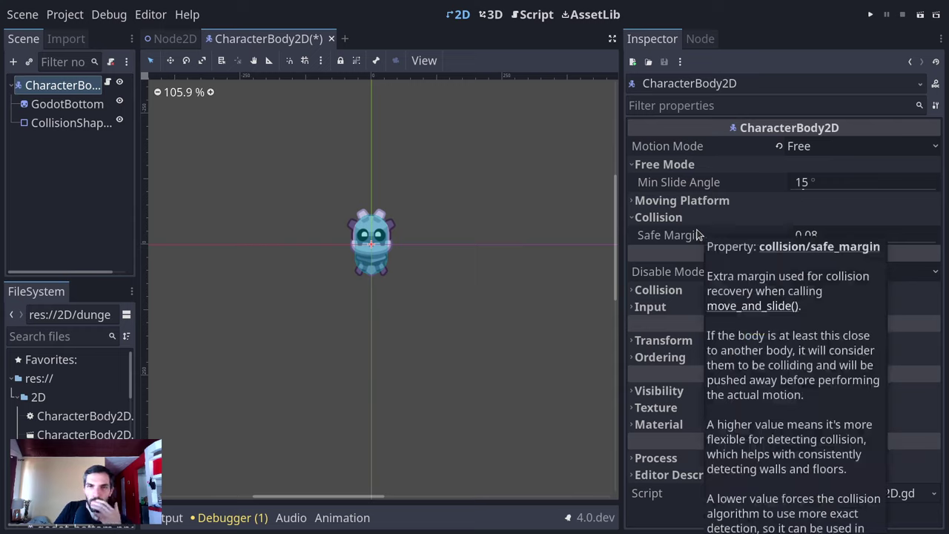
{"action": "left_click", "coordinate": [695, 223]}
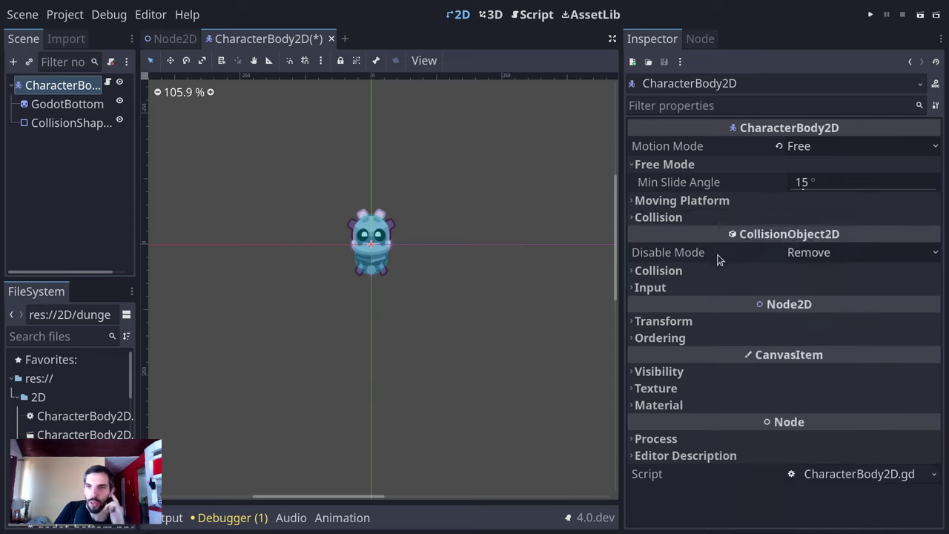
{"action": "left_click", "coordinate": [700, 274]}
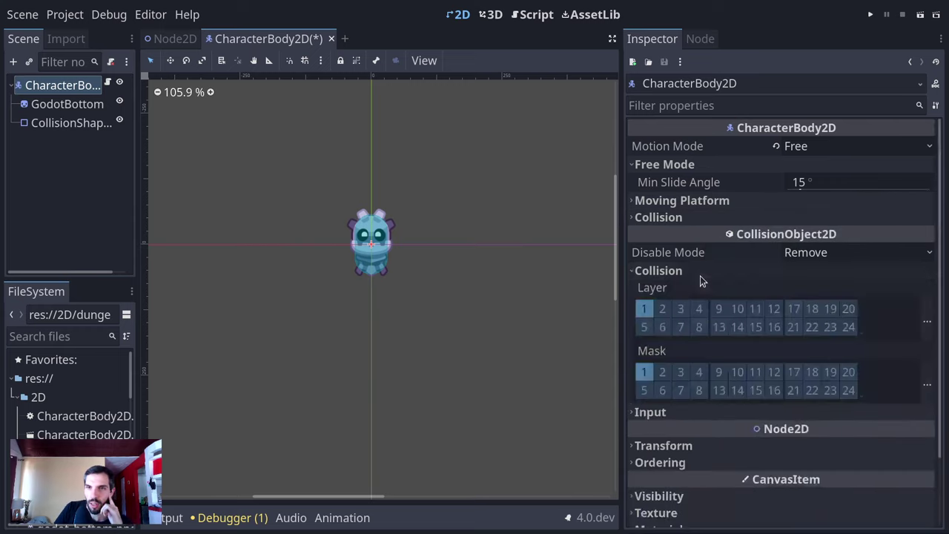
{"action": "left_click", "coordinate": [660, 413]}
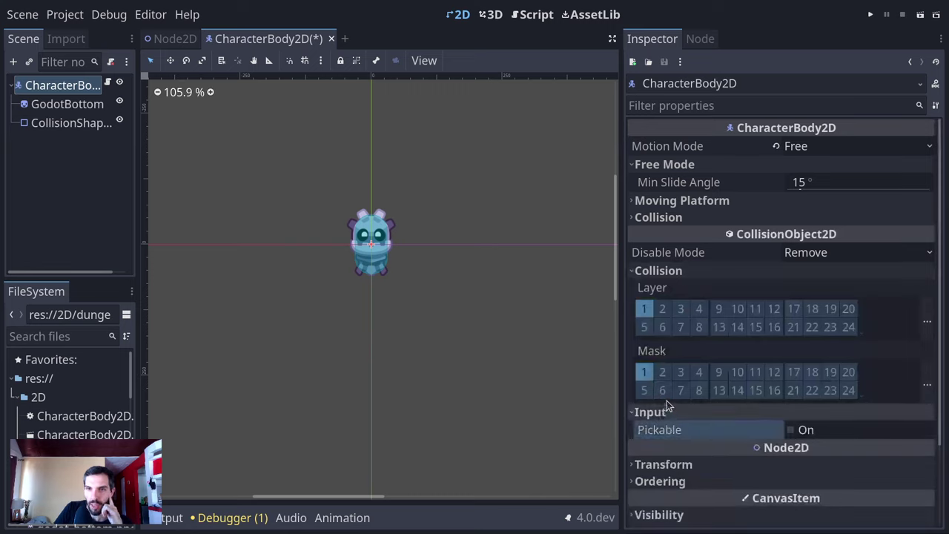
{"action": "left_click", "coordinate": [676, 271]}
{"action": "left_click", "coordinate": [699, 288]}
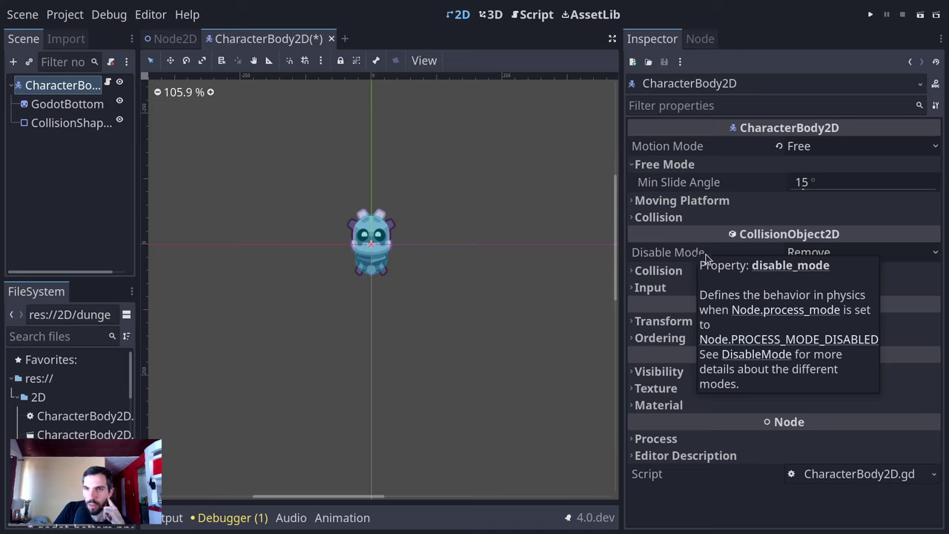
- Review the Disable Mode (Remove) and Process Mode options, then expand Editor Description
{"action": "left_click", "coordinate": [849, 253]}
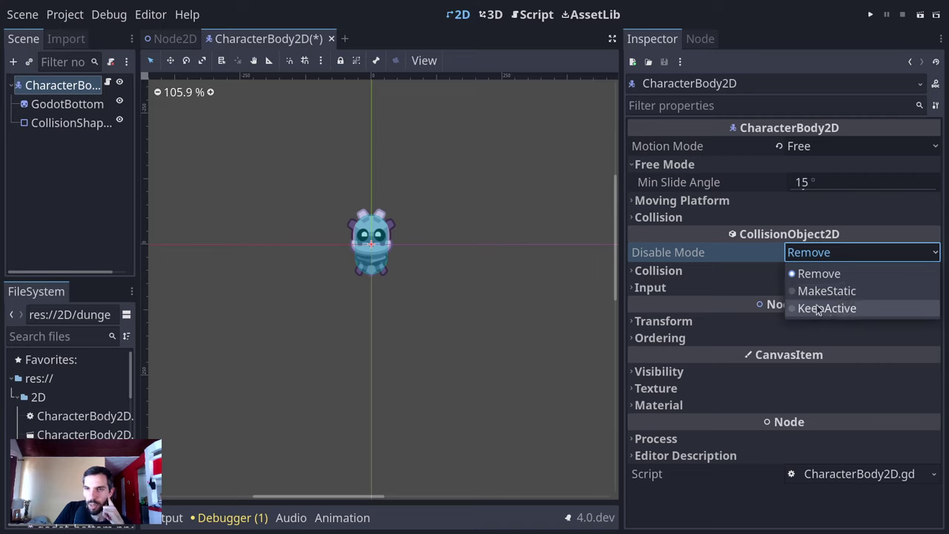
{"action": "left_click", "coordinate": [730, 256]}
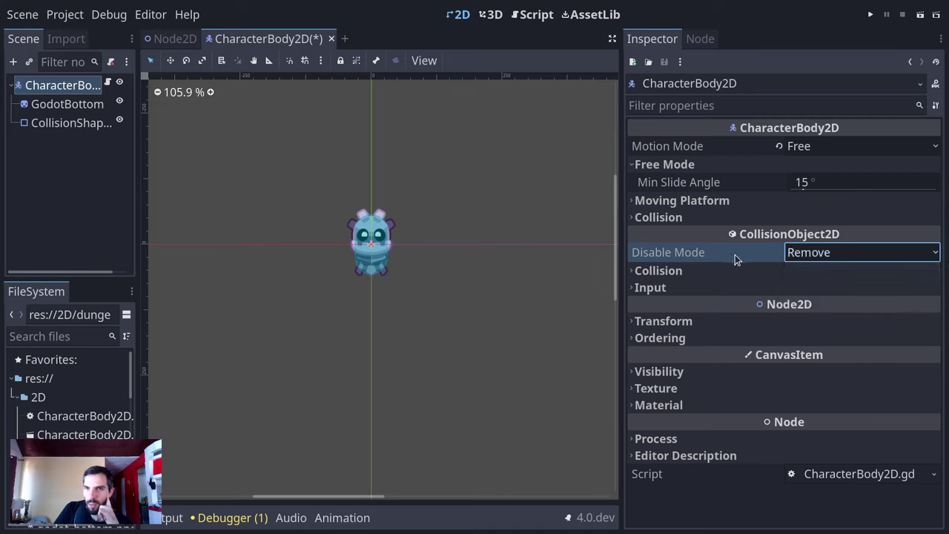
{"action": "left_click", "coordinate": [689, 445]}
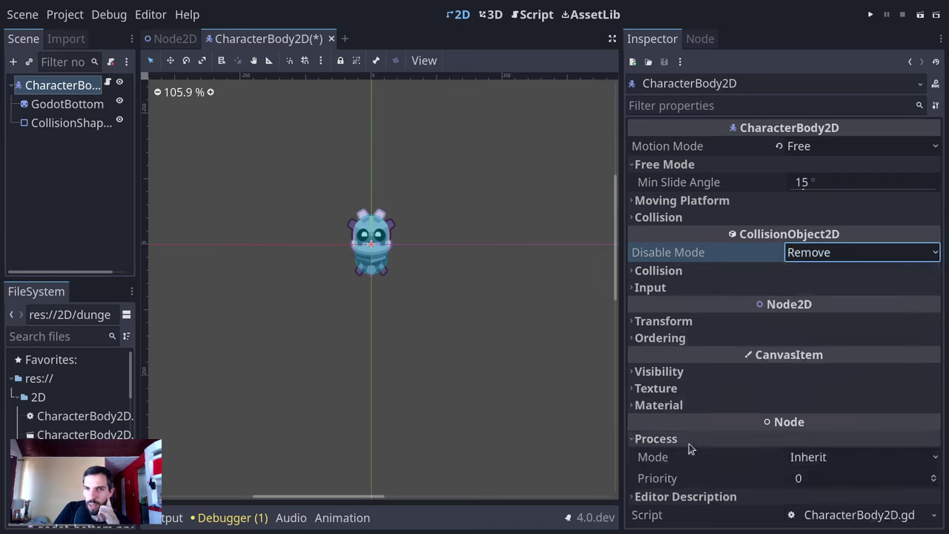
{"action": "left_click", "coordinate": [832, 457]}
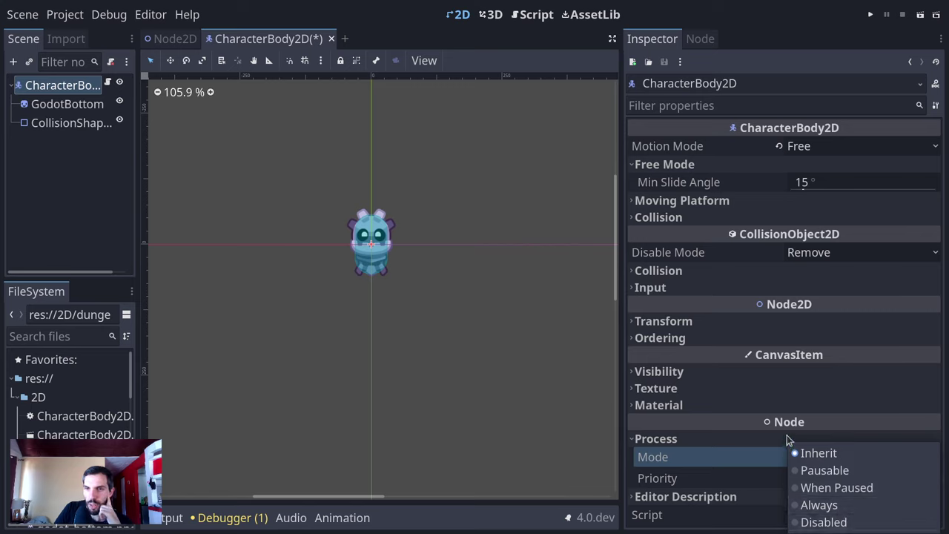
{"action": "left_click", "coordinate": [741, 438]}
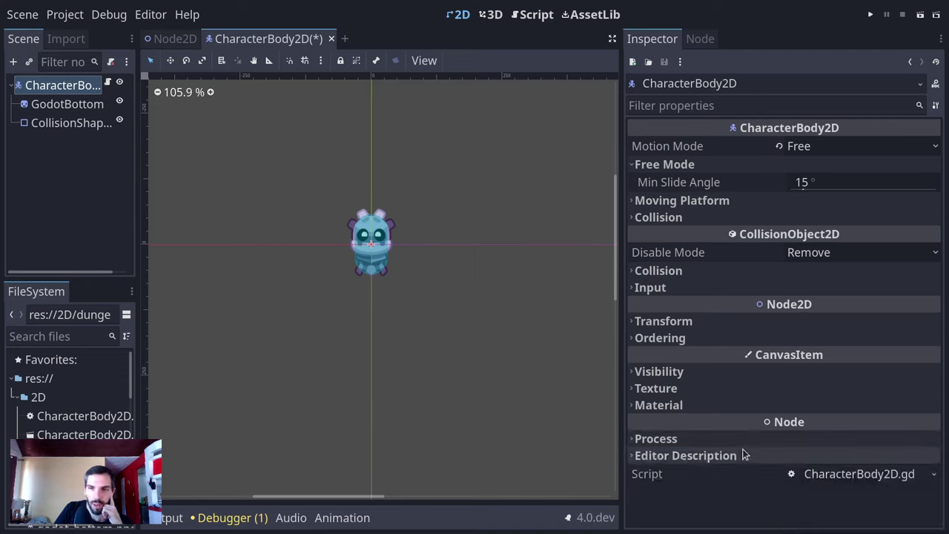
{"action": "left_click", "coordinate": [741, 453]}
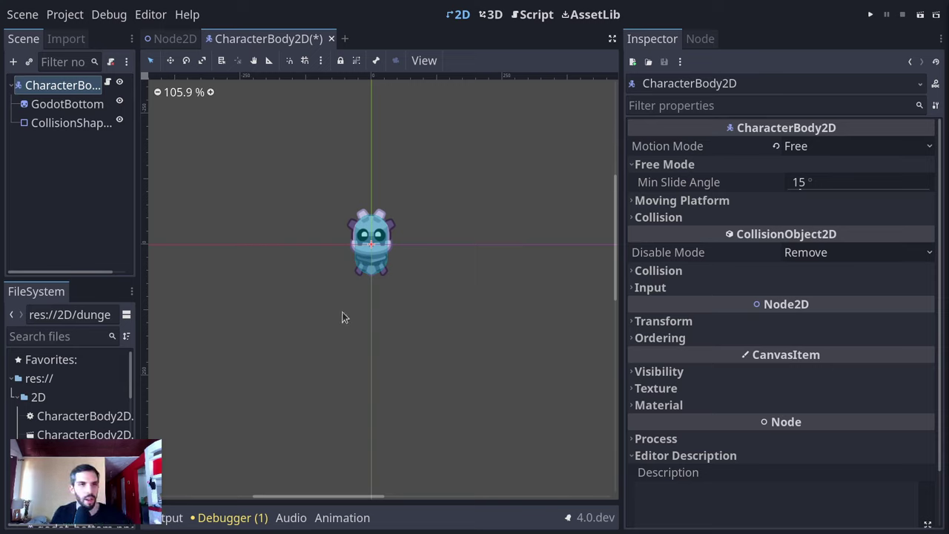
- Open CharacterBody2D.gd and start an annotation on line 3's speed variable
{"action": "left_click", "coordinate": [108, 84]}
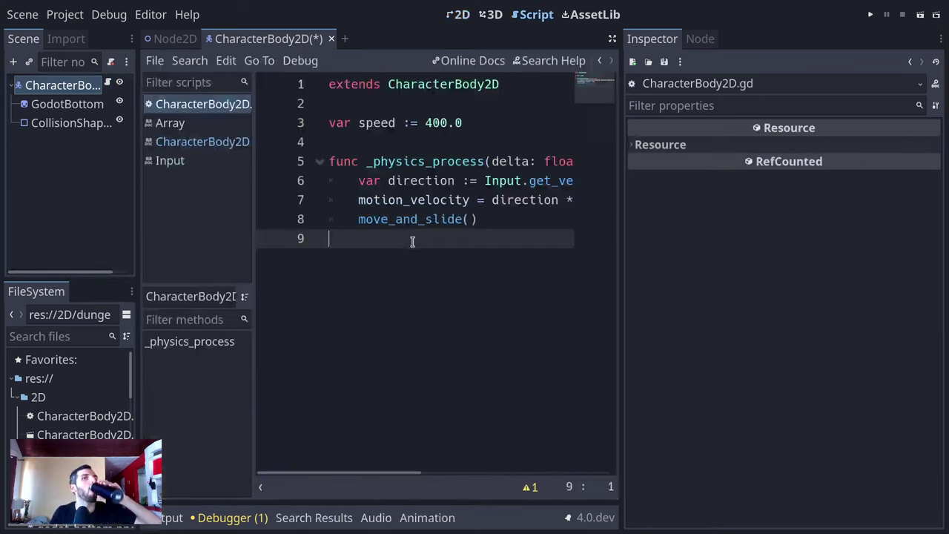
{"action": "left_click", "coordinate": [330, 123]}
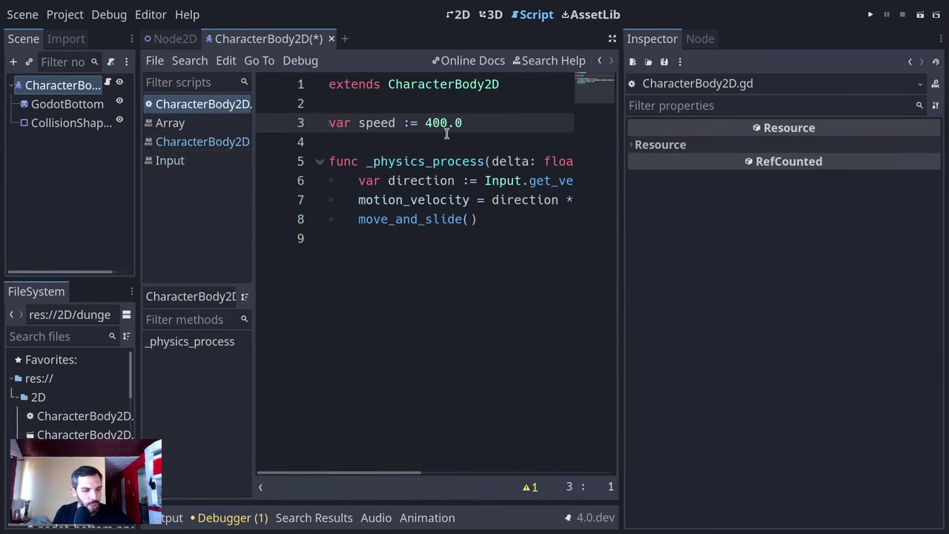
{"action": "type", "text": "@export"}
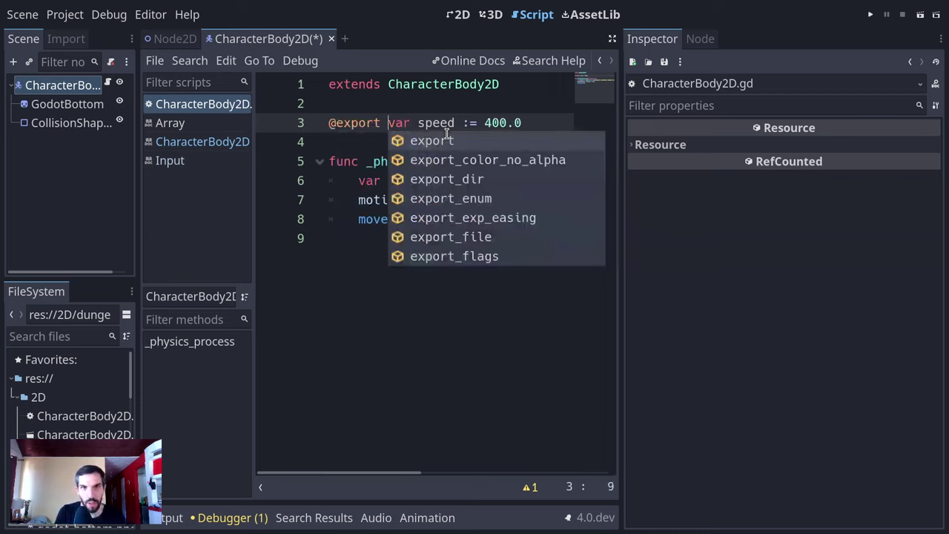
{"action": "key", "text": "Escape"}
{"action": "key", "text": "ctrl+BackSpace"}
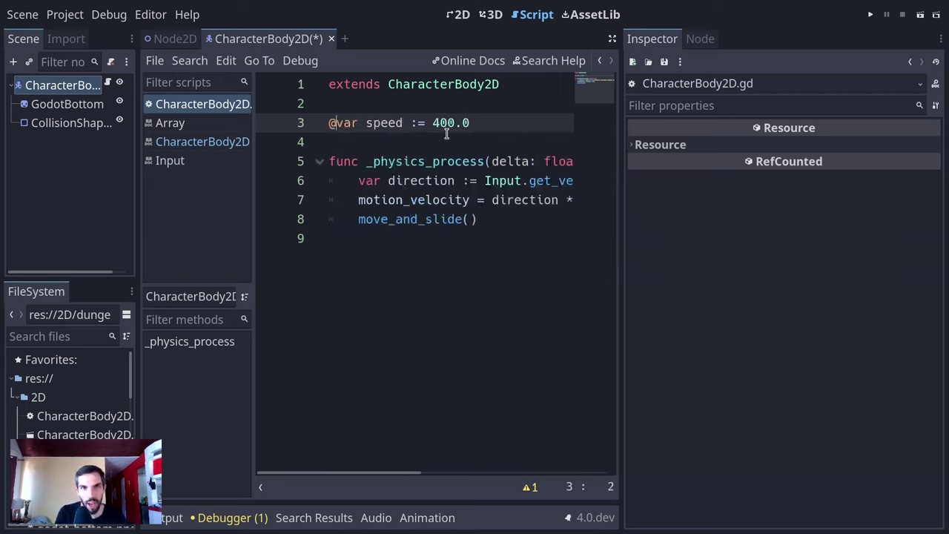
{"action": "key", "text": "BackSpace"}
{"action": "type", "text": "@"}
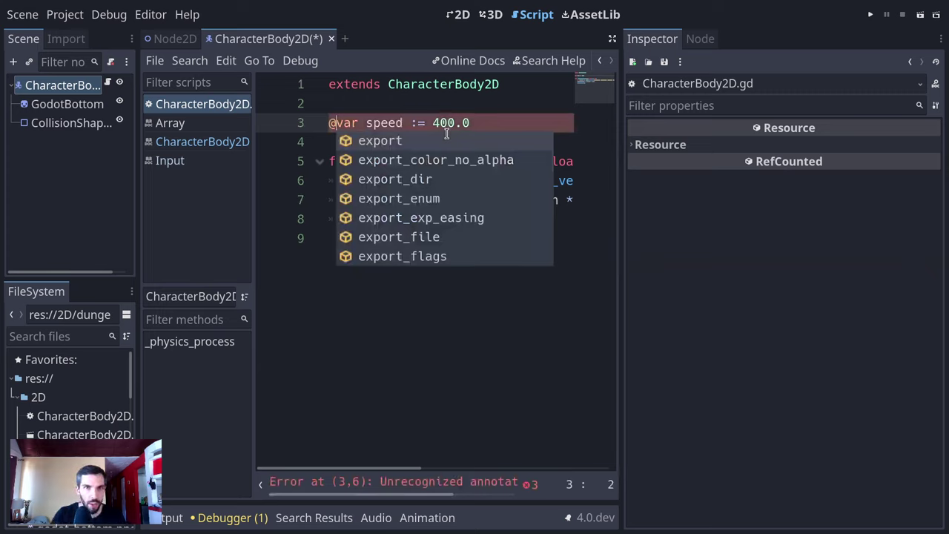
- Browse the annotation suggestions, including the export_range, export_multiline, onready and rpc variants
{"action": "scroll", "coordinate": [447, 133], "scroll_direction": "down", "scroll_amount": 9}
{"action": "scroll", "coordinate": [447, 134], "scroll_direction": "up", "scroll_amount": 1}
{"action": "scroll", "coordinate": [447, 133], "scroll_direction": "down", "scroll_amount": 1}
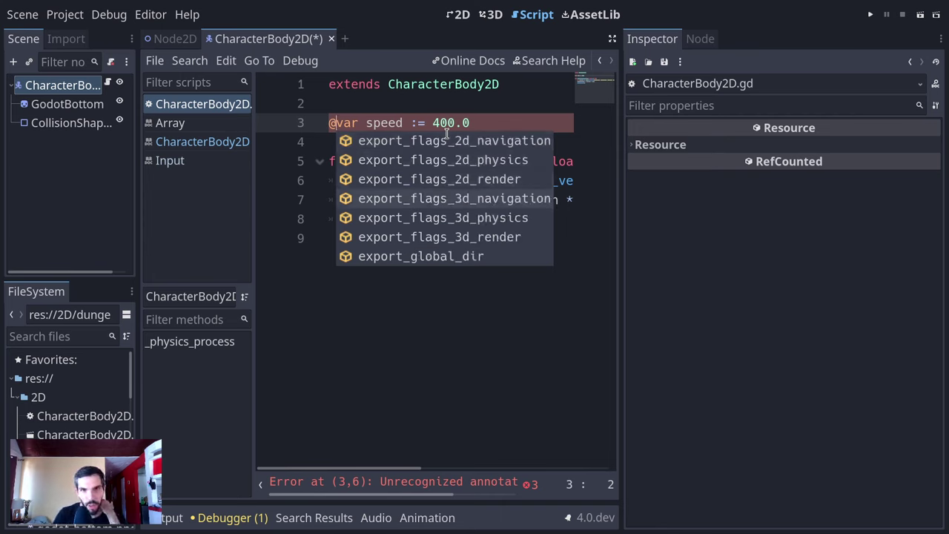
{"action": "scroll", "coordinate": [447, 132], "scroll_direction": "down", "scroll_amount": 4}
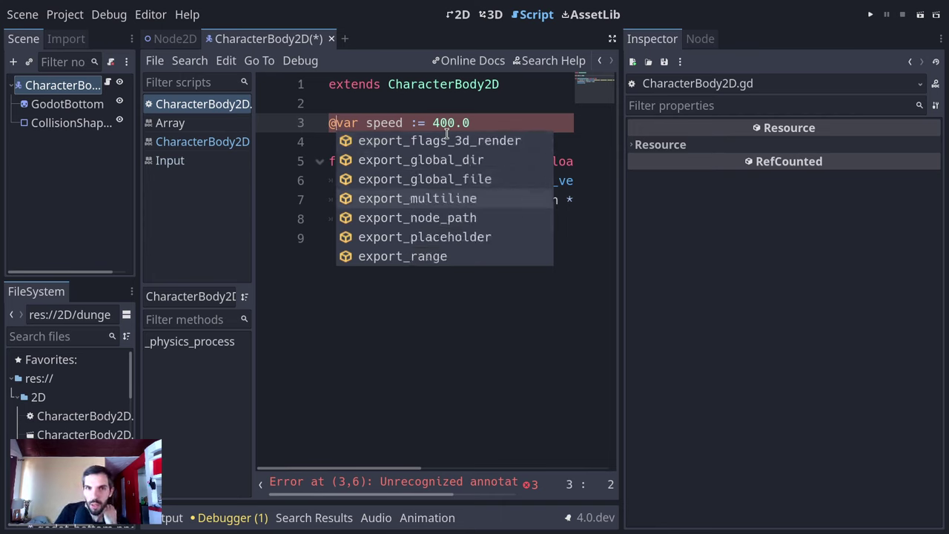
{"action": "key", "text": "Down"}
{"action": "key", "text": "Down"}
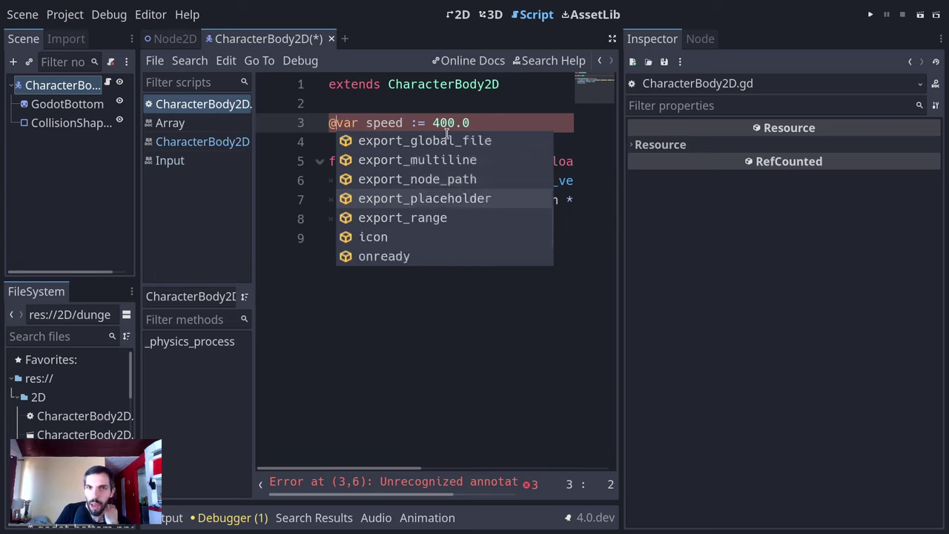
{"action": "key", "text": "Down"}
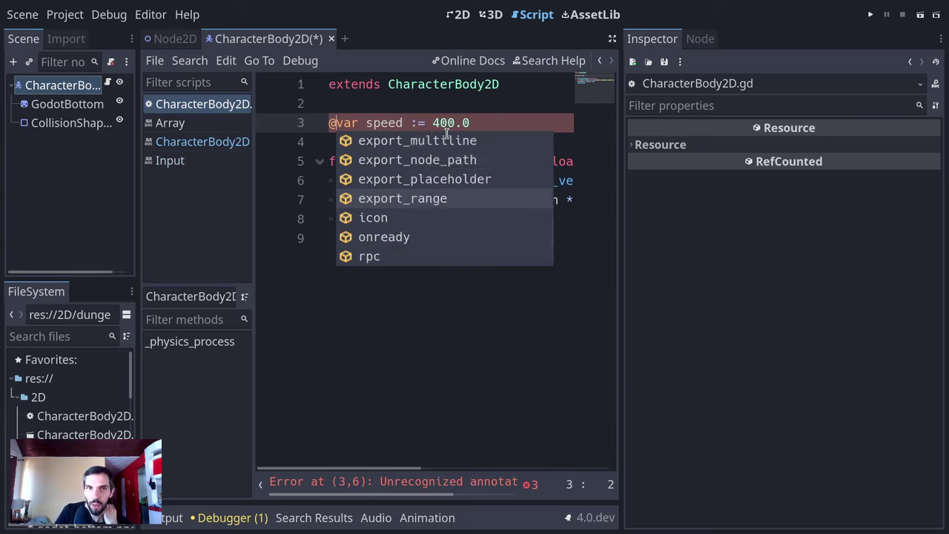
{"action": "key", "text": "Down"}
{"action": "key", "text": "Down"}
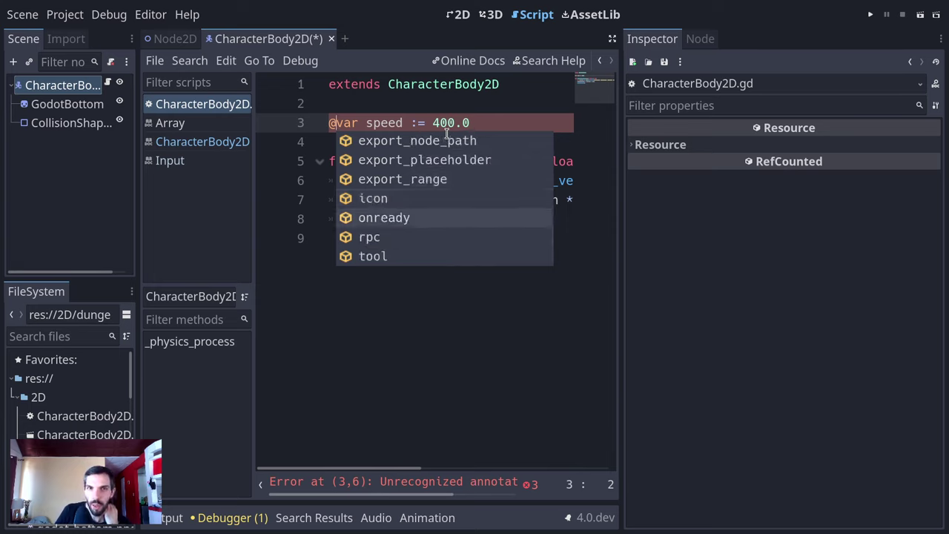
{"action": "key", "text": "Down"}
{"action": "key", "text": "Down"}
{"action": "key", "text": "Down"}
{"action": "key", "text": "Up"}
{"action": "key", "text": "Up"}
{"action": "key", "text": "Up"}
{"action": "key", "text": "Up"}
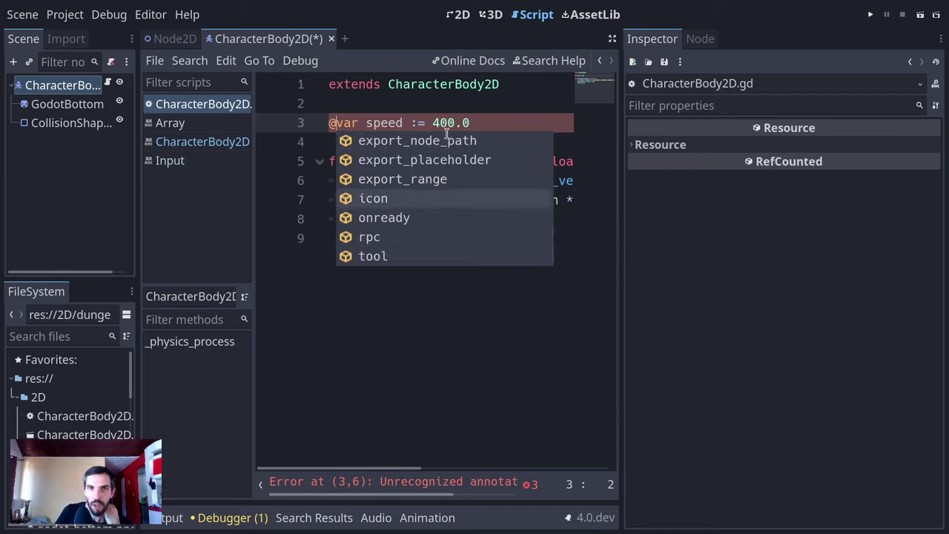
{"action": "key", "text": "Down"}
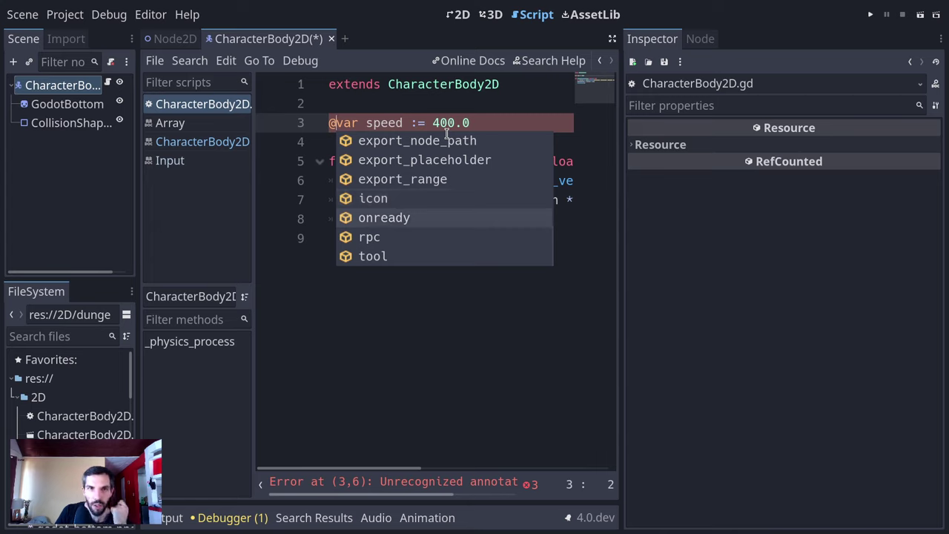
{"action": "key", "text": "Down"}
{"action": "key", "text": "Down"}
{"action": "key", "text": "Up"}
{"action": "key", "text": "Down"}
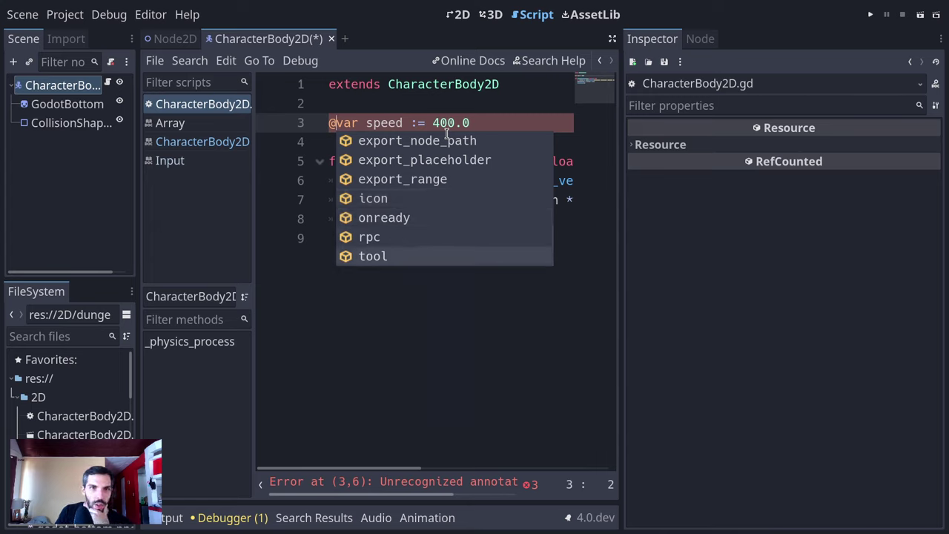
{"action": "key", "text": "Up"}
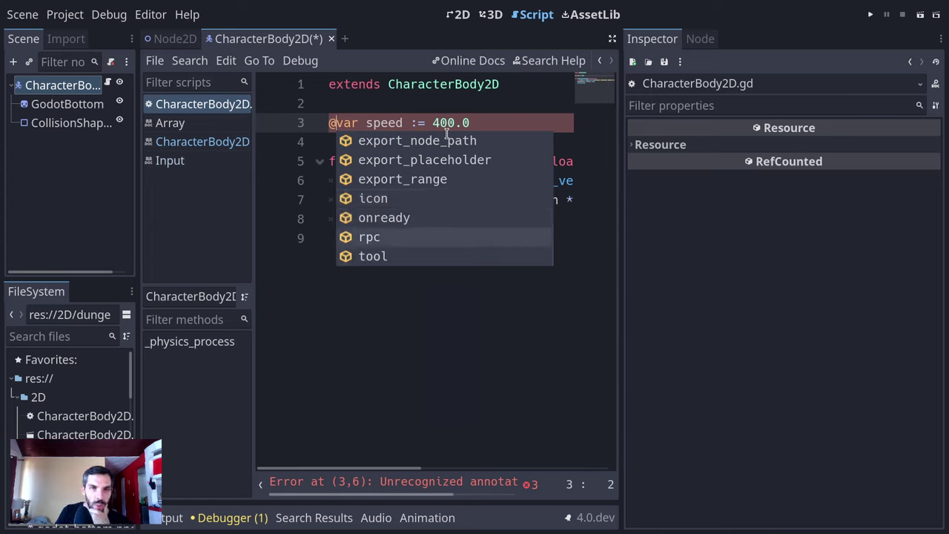
{"action": "key", "text": "Down"}
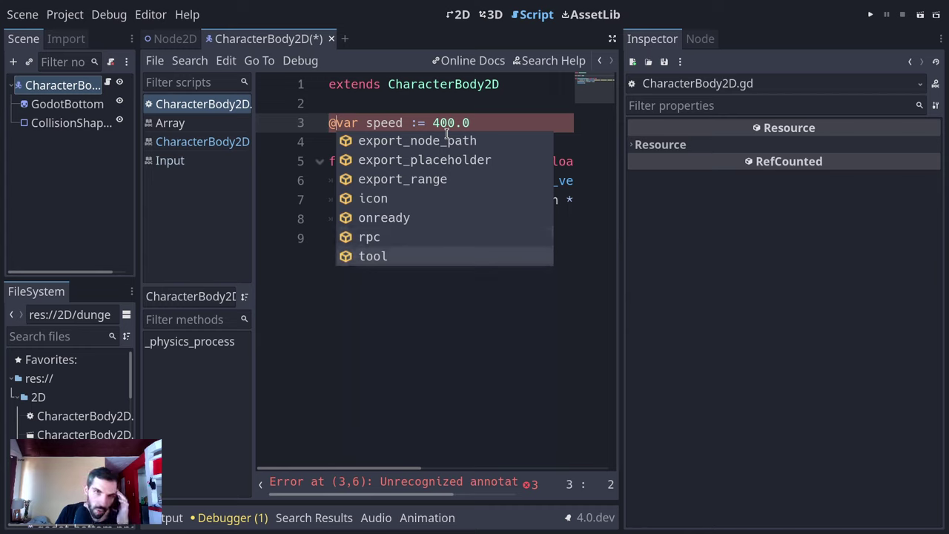
{"action": "key", "text": "Down"}
{"action": "key", "text": "Down"}
{"action": "key", "text": "Up"}
{"action": "key", "text": "Down"}
{"action": "key", "text": "Down"}
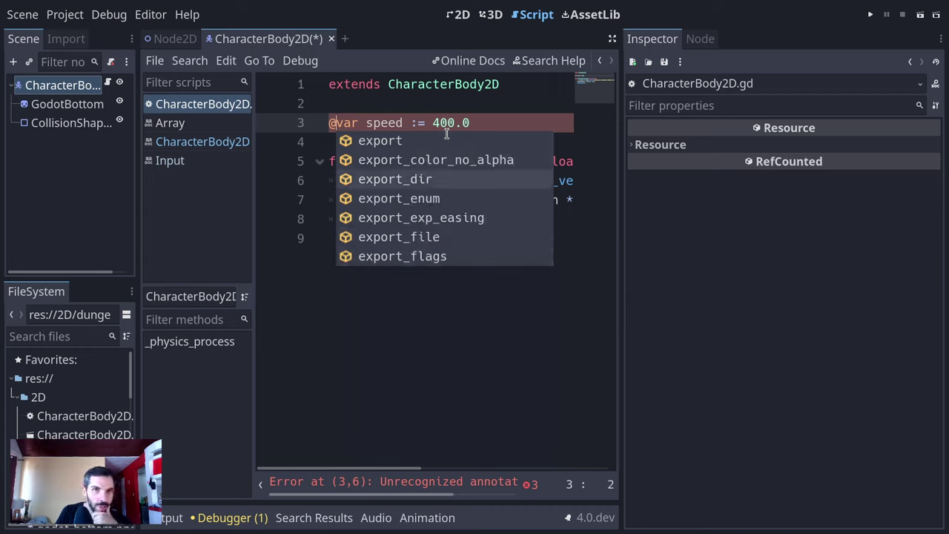
{"action": "key", "text": "Up"}
{"action": "key", "text": "Down"}
{"action": "key", "text": "Down"}
{"action": "key", "text": "Down"}
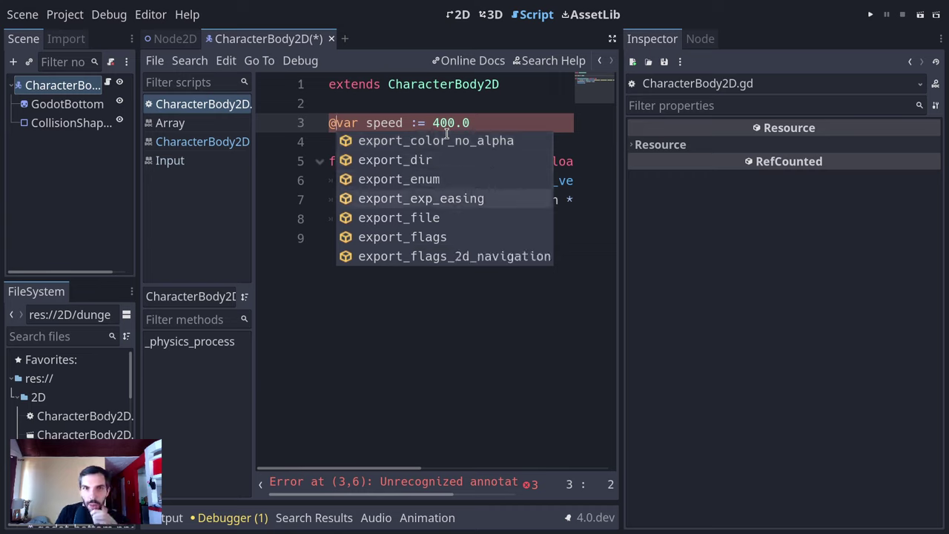
{"action": "key", "text": "Down"}
{"action": "key", "text": "Up"}
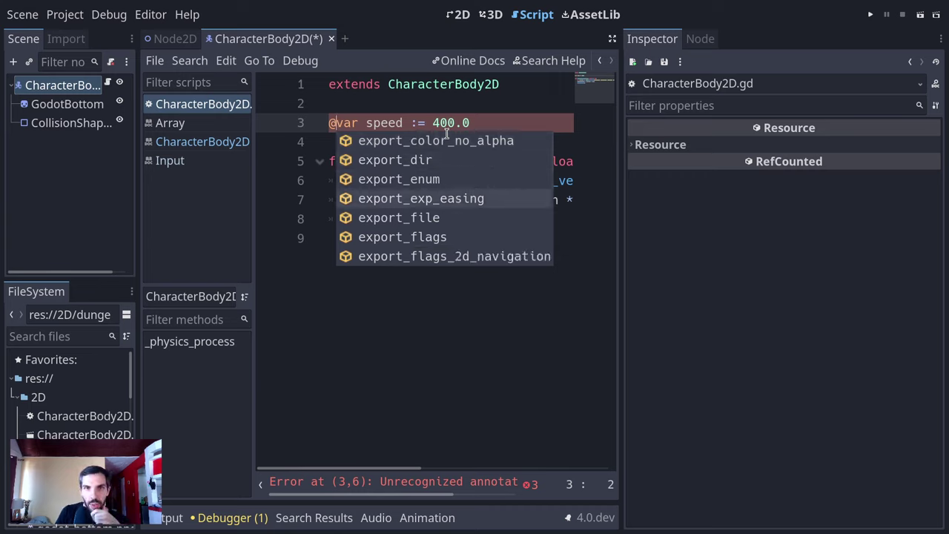
{"action": "key", "text": "Down"}
{"action": "key", "text": "Down"}
{"action": "key", "text": "Down"}
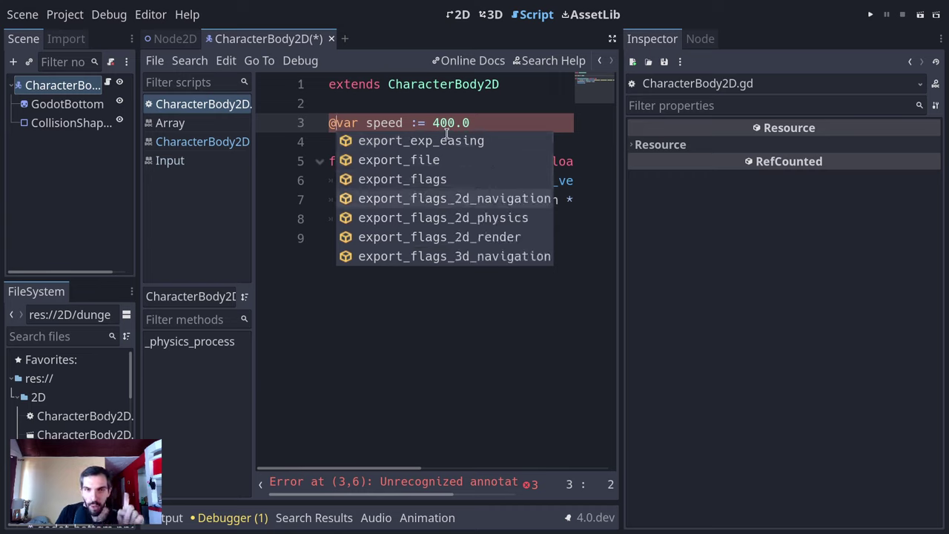
{"action": "key", "text": "Down"}
{"action": "key", "text": "Down"}
{"action": "key", "text": "Down"}
{"action": "key", "text": "Down"}
{"action": "key", "text": "Down"}
{"action": "key", "text": "Down"}
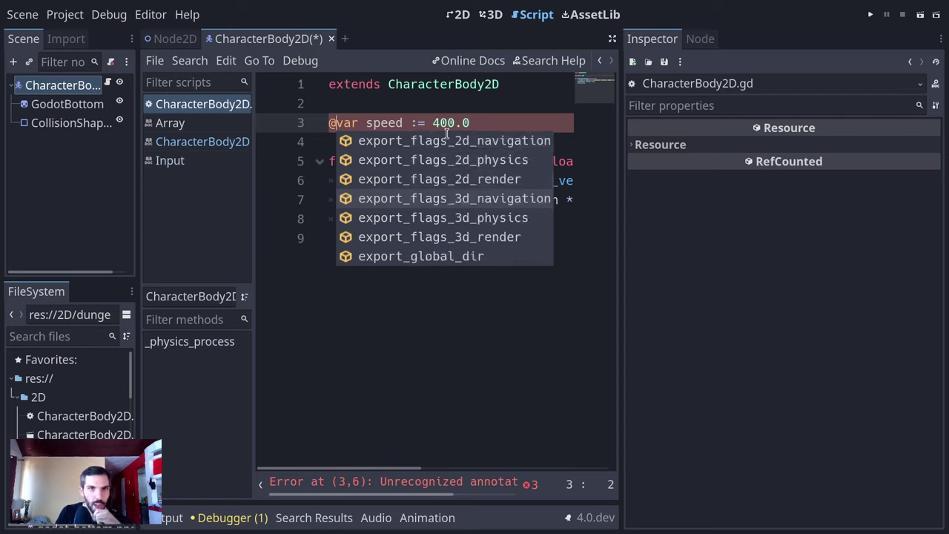
{"action": "key", "text": "Down"}
{"action": "key", "text": "Down"}
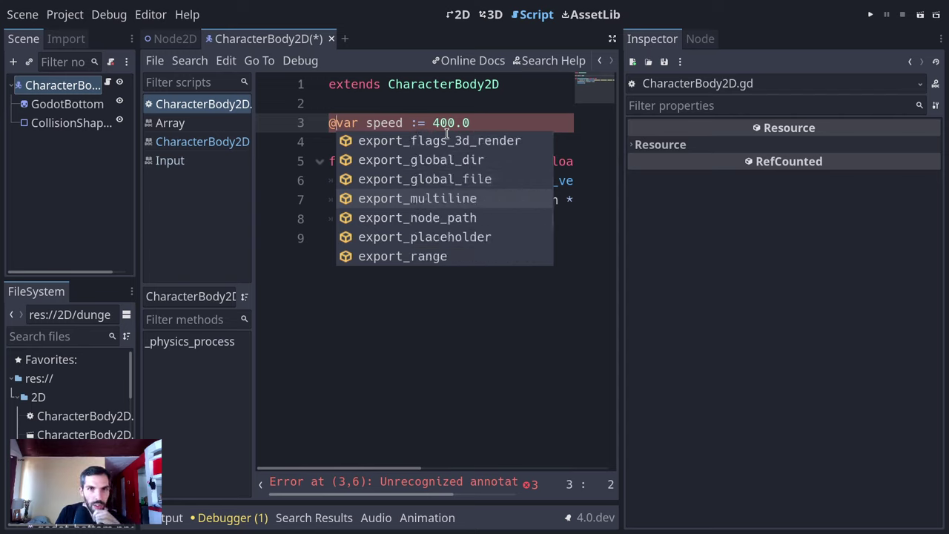
{"action": "key", "text": "Down"}
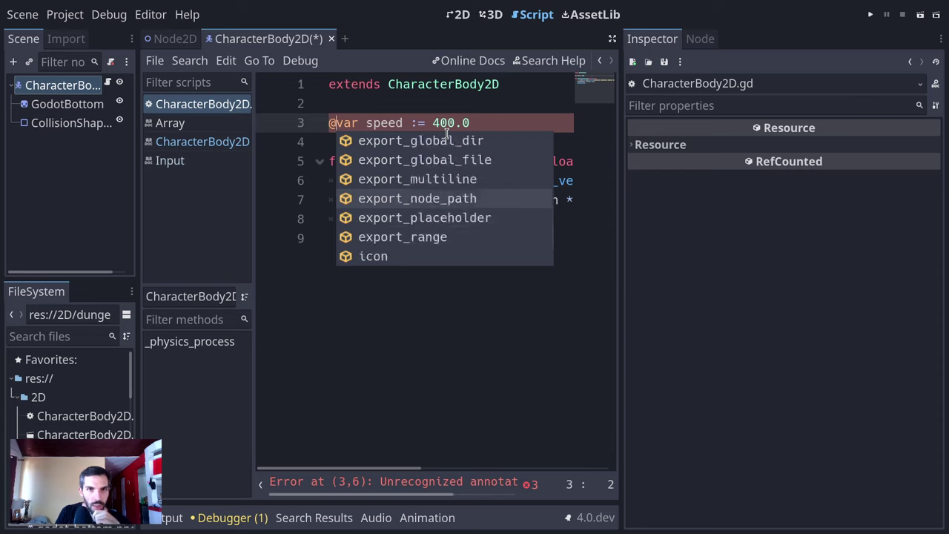
{"action": "key", "text": "Up"}
{"action": "key", "text": "Up"}
{"action": "key", "text": "Up"}
{"action": "key", "text": "Up"}
{"action": "key", "text": "Up"}
{"action": "key", "text": "Up"}
{"action": "key", "text": "Up"}
{"action": "key", "text": "Up"}
{"action": "key", "text": "Up"}
{"action": "key", "text": "Up"}
{"action": "key", "text": "Up"}
{"action": "key", "text": "Up"}
{"action": "key", "text": "Up"}
{"action": "key", "text": "Up"}
{"action": "key", "text": "Up"}
{"action": "key", "text": "Up"}
{"action": "key", "text": "Return"}
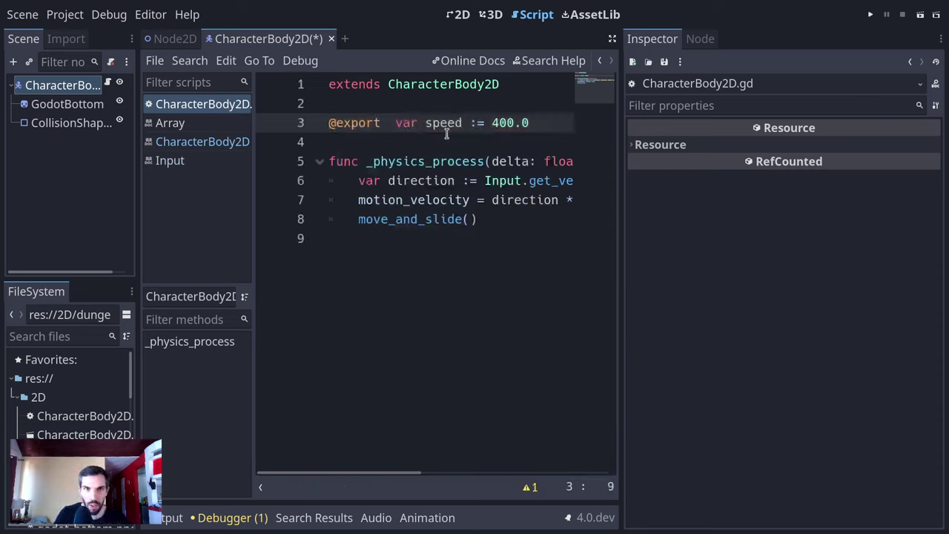
{"action": "type", "text": "("}
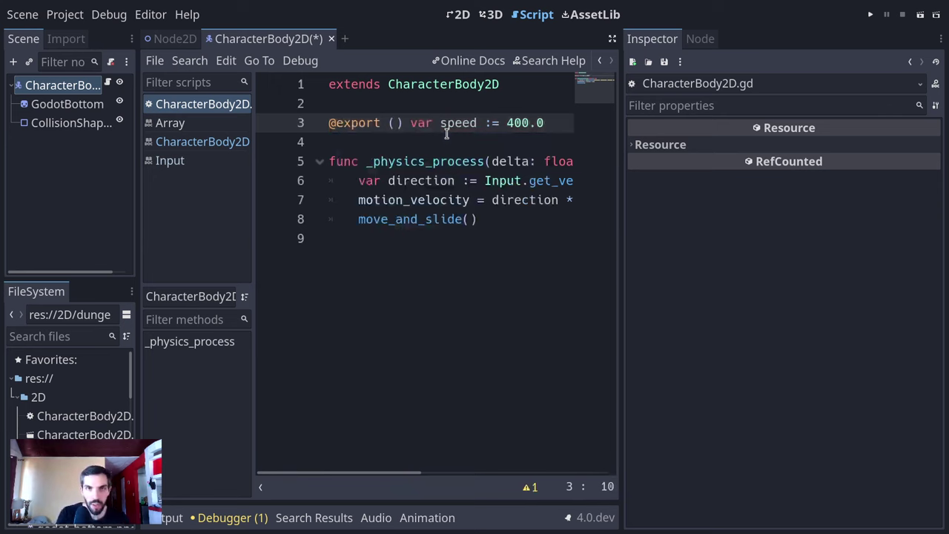
{"action": "type", "text": "MULT"}
{"action": "key", "text": "BackSpace"}
{"action": "key", "text": "BackSpace"}
{"action": "key", "text": "BackSpace"}
{"action": "key", "text": "BackSpace"}
{"action": "key", "text": "F1"}
{"action": "type", "text": "F"}
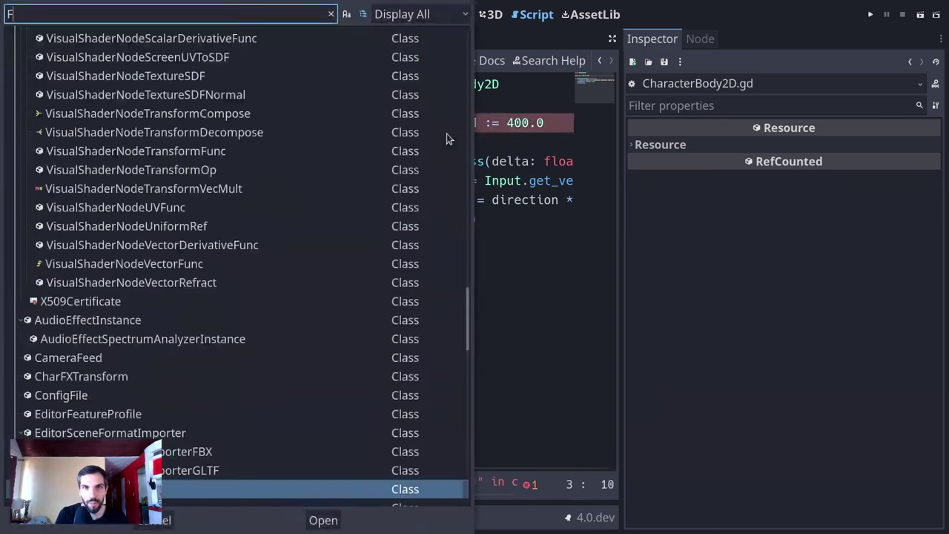
{"action": "type", "text": "LAG"}
{"action": "key", "text": "BackSpace"}
{"action": "key", "text": "BackSpace"}
{"action": "key", "text": "BackSpace"}
{"action": "key", "text": "BackSpace"}
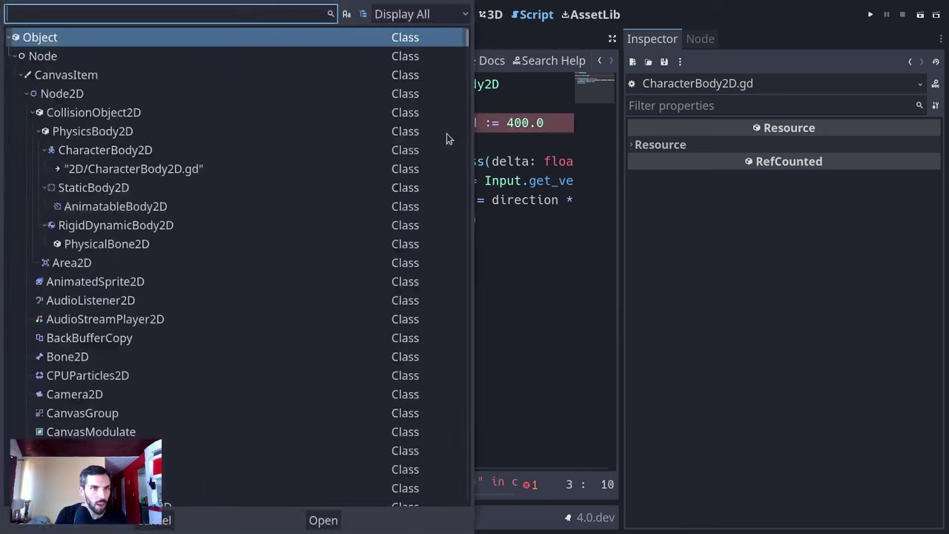
{"action": "type", "text": "MULTILINE"}
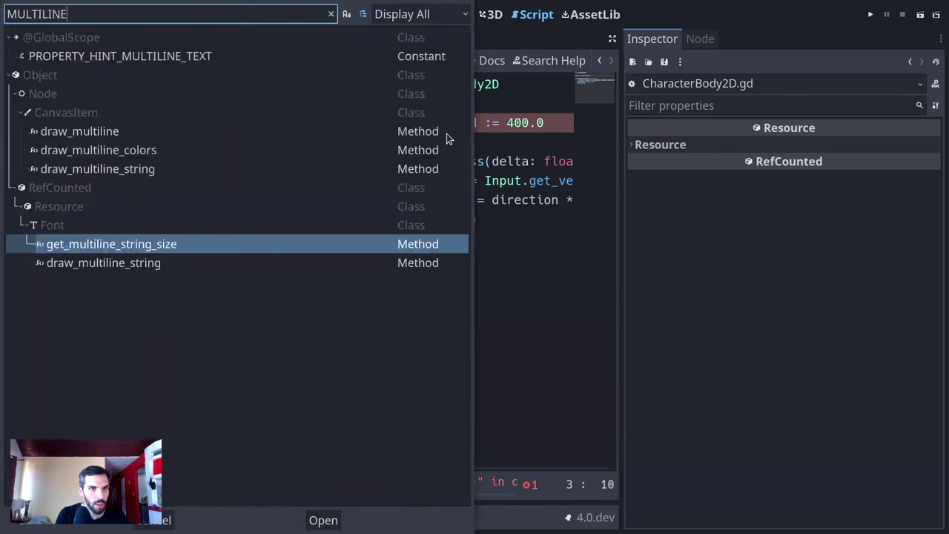
{"action": "left_click", "coordinate": [198, 57]}
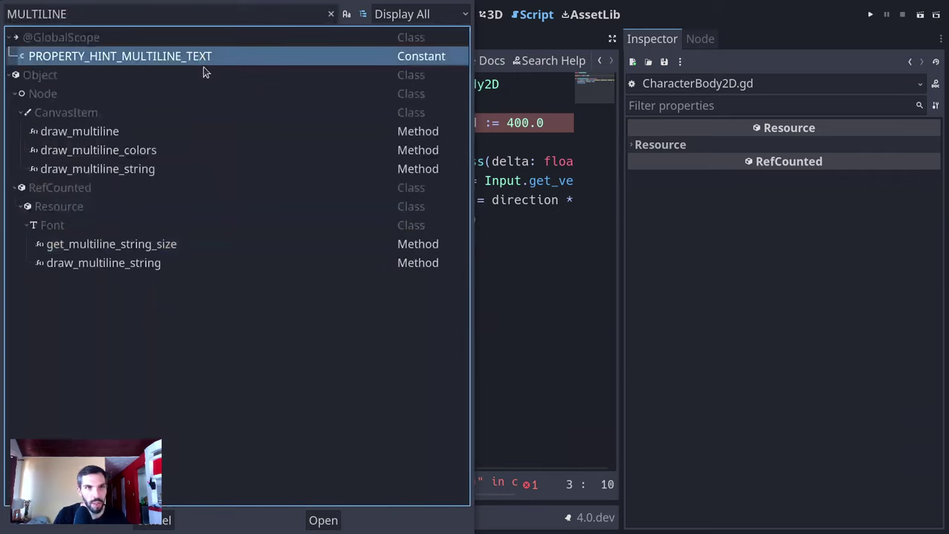
{"action": "double_click", "coordinate": [206, 59]}
{"action": "scroll", "coordinate": [469, 213], "scroll_direction": "up", "scroll_amount": 10}
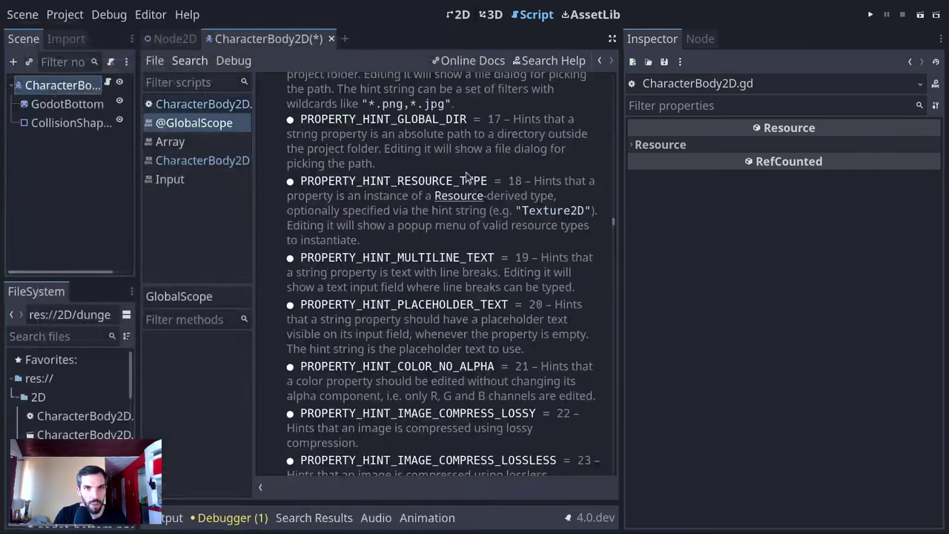
{"action": "scroll", "coordinate": [541, 233], "scroll_direction": "up", "scroll_amount": 1}
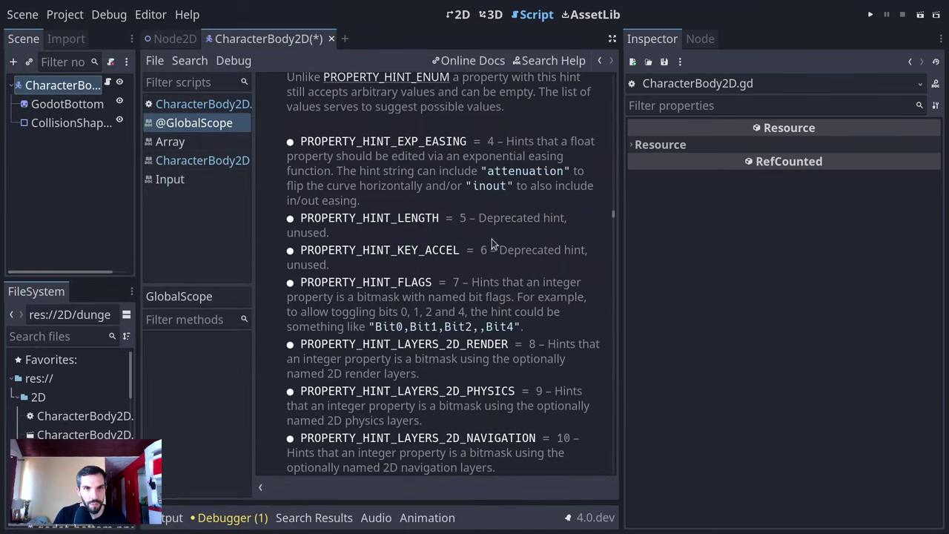
{"action": "scroll", "coordinate": [444, 148], "scroll_direction": "up", "scroll_amount": 3}
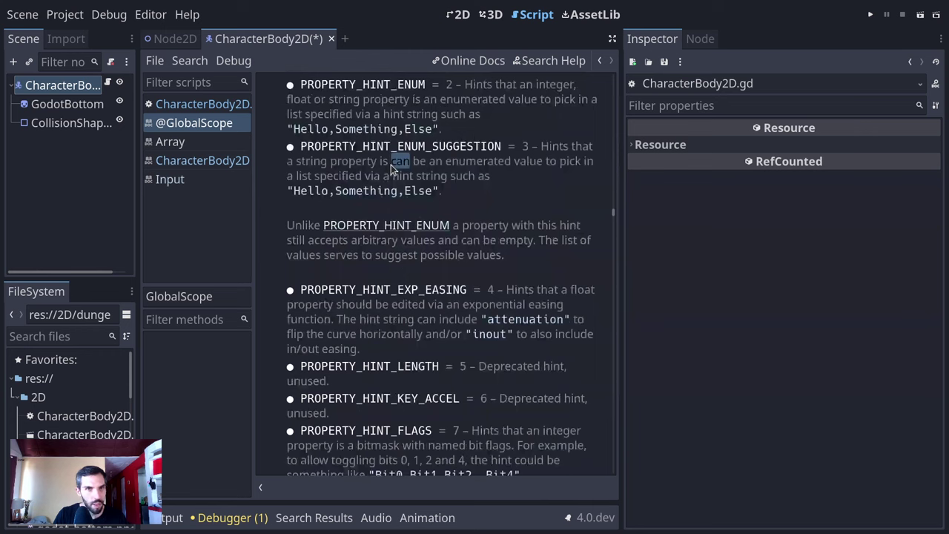
{"action": "scroll", "coordinate": [507, 220], "scroll_direction": "up", "scroll_amount": 3}
{"action": "scroll", "coordinate": [449, 133], "scroll_direction": "up", "scroll_amount": 4}
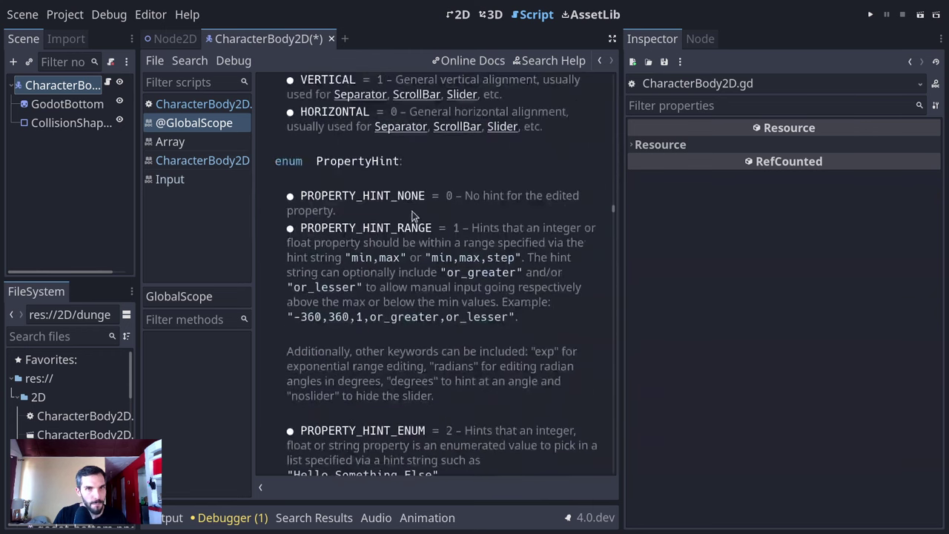
{"action": "scroll", "coordinate": [505, 344], "scroll_direction": "down", "scroll_amount": 20}
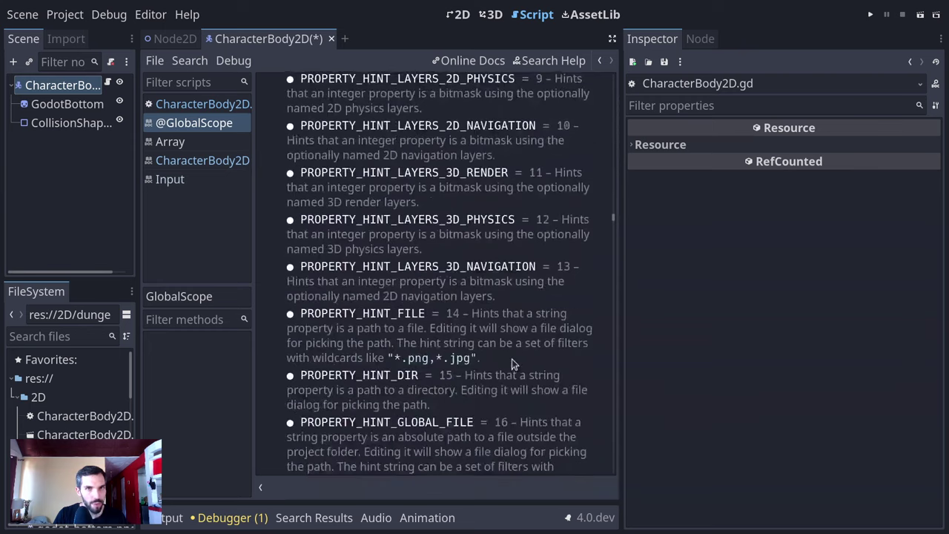
{"action": "scroll", "coordinate": [516, 351], "scroll_direction": "down", "scroll_amount": 10}
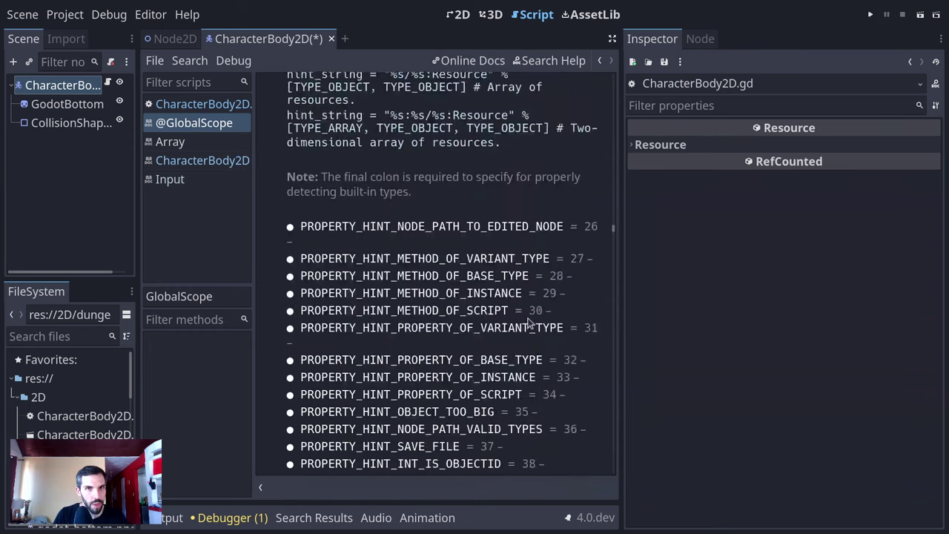
{"action": "scroll", "coordinate": [456, 381], "scroll_direction": "down", "scroll_amount": 2}
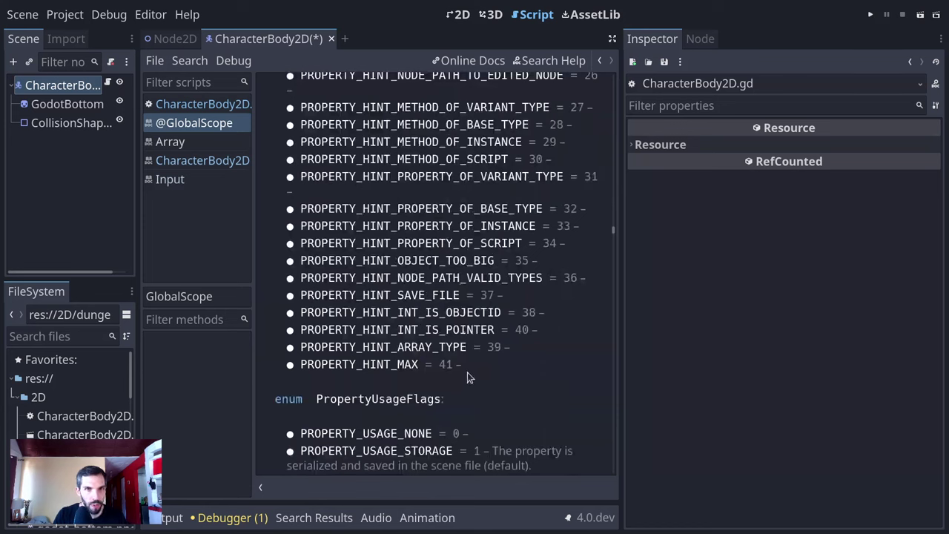
{"action": "left_click", "coordinate": [233, 108]}
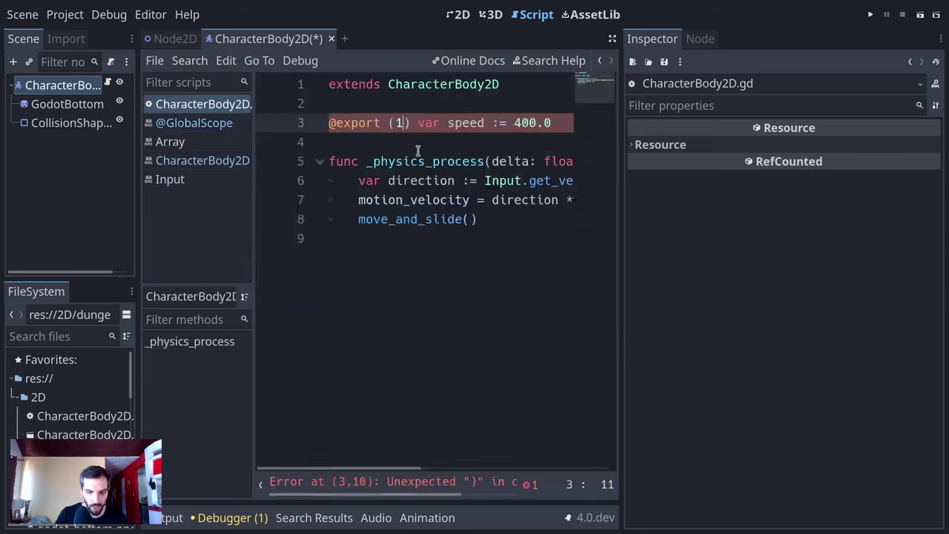
{"action": "type", "text": "0.0, 1.0"}
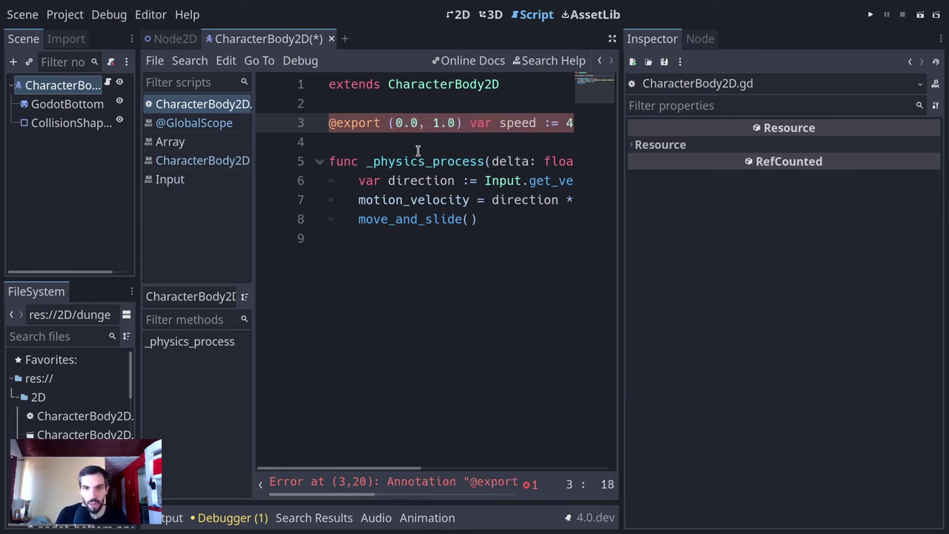
{"action": "key", "text": "ctrl+shift+F11"}
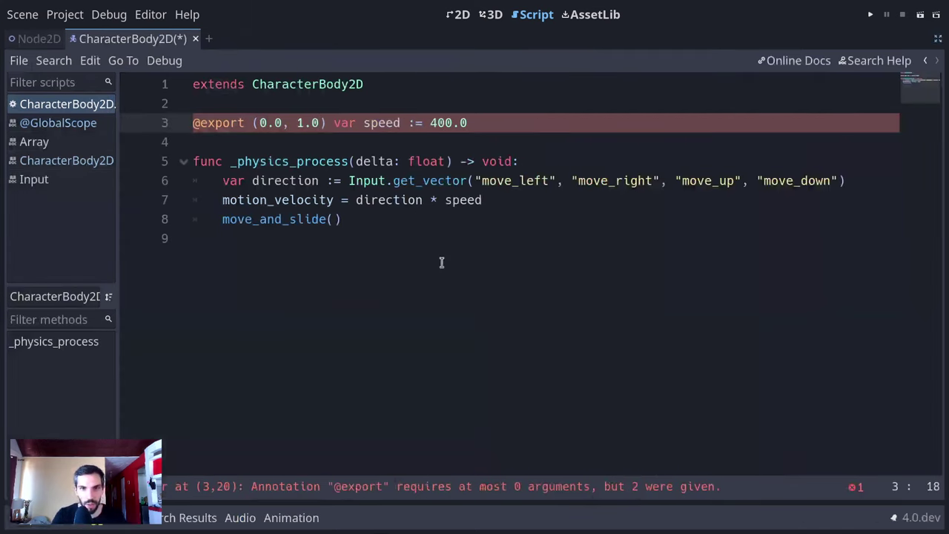
{"action": "type", "text": ")"}
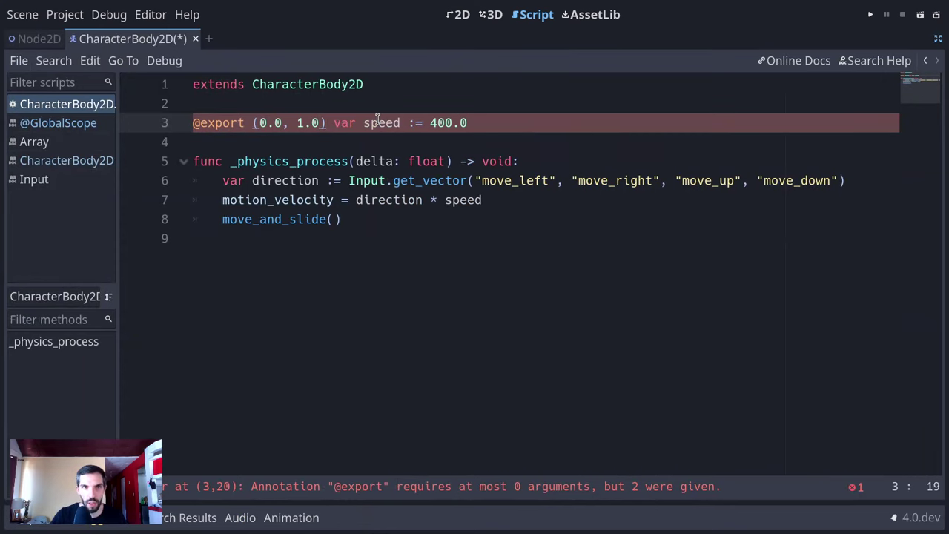
{"action": "key", "text": "shift+Left"}
{"action": "key", "text": "shift+Left"}
{"action": "key", "text": "shift+Left"}
{"action": "key", "text": "shift+Left"}
{"action": "key", "text": "shift+Left"}
{"action": "key", "text": "shift+Left"}
{"action": "key", "text": "shift+Left"}
{"action": "key", "text": "shift+Left"}
{"action": "key", "text": "shift+Left"}
{"action": "key", "text": "shift+Left"}
{"action": "key", "text": "shift+Left"}
{"action": "key", "text": "BackSpace"}
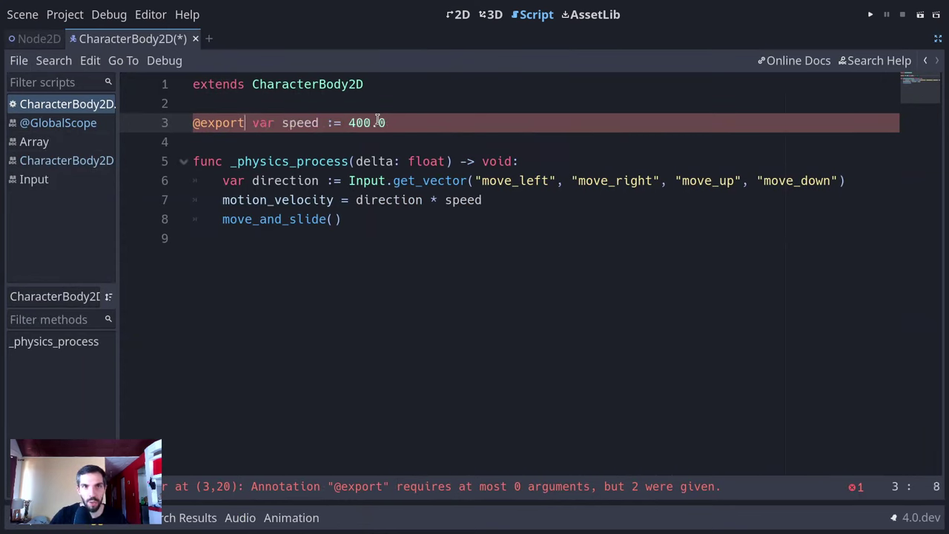
{"action": "key", "text": "ctrl+shift+F11"}
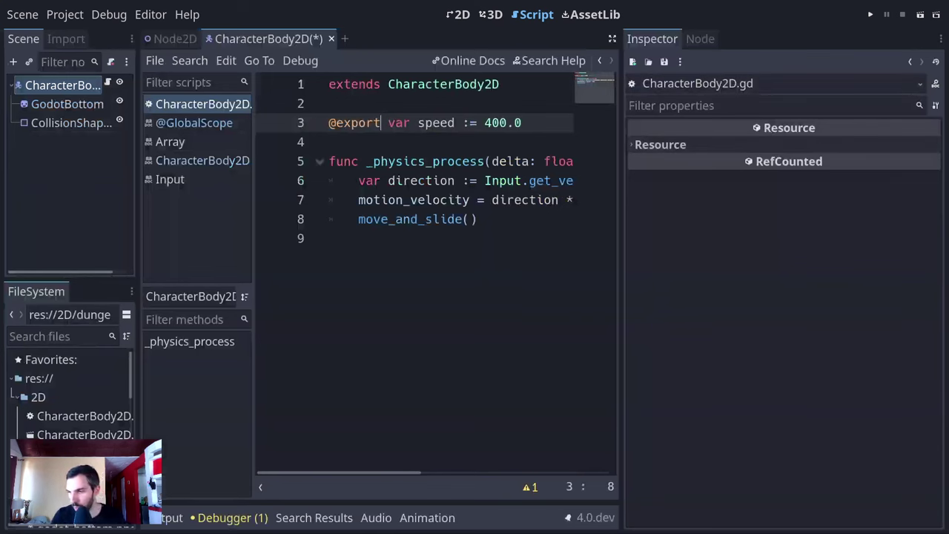
{"action": "left_click", "coordinate": [35, 85]}
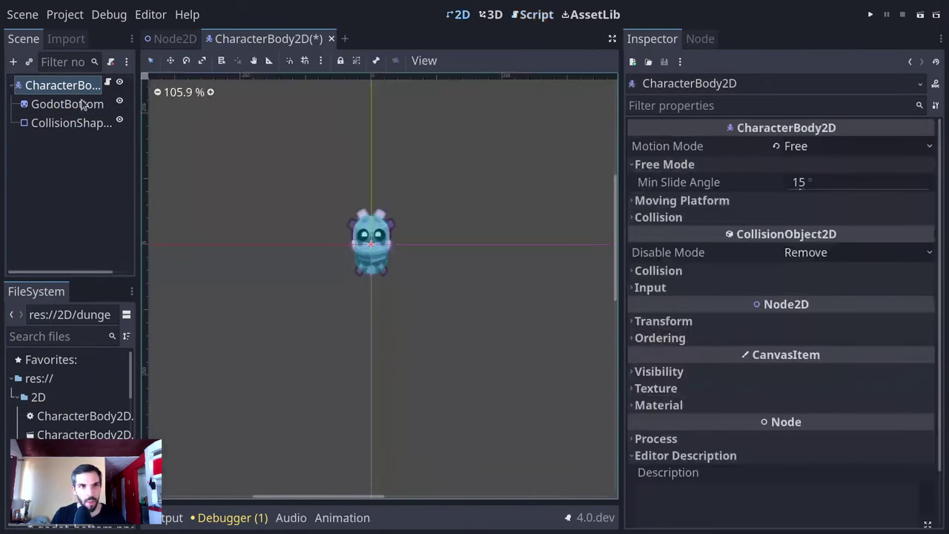
- Set the character's exported Speed to 700 in the Inspector and run the project
{"action": "left_click", "coordinate": [108, 82]}
{"action": "left_click", "coordinate": [65, 81]}
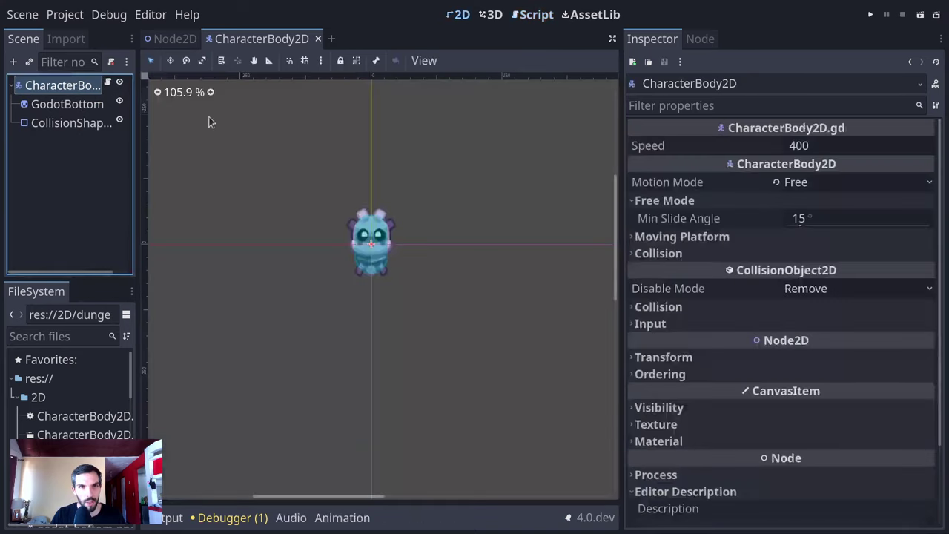
{"action": "left_click_drag", "start_coordinate": [823, 147], "coordinate": [883, 163]}
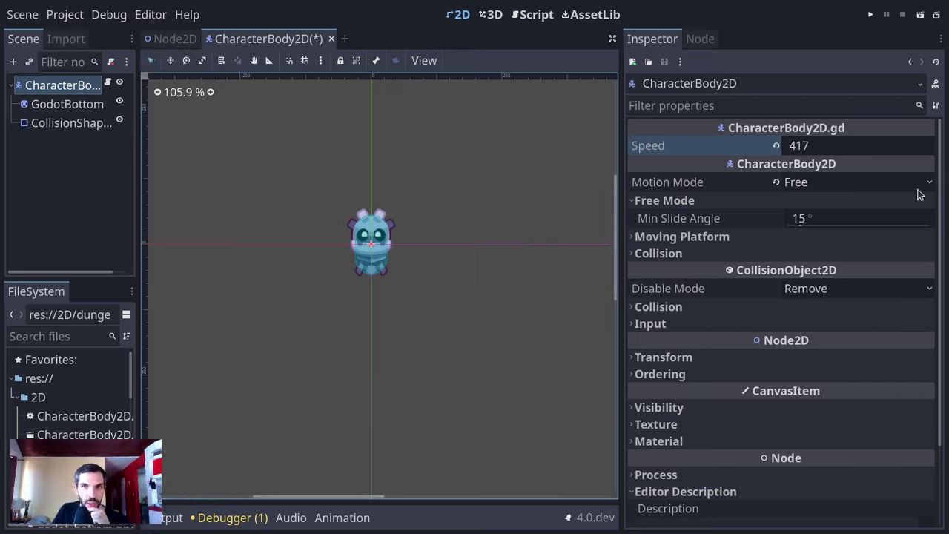
{"action": "left_click", "coordinate": [883, 145]}
{"action": "type", "text": "700"}
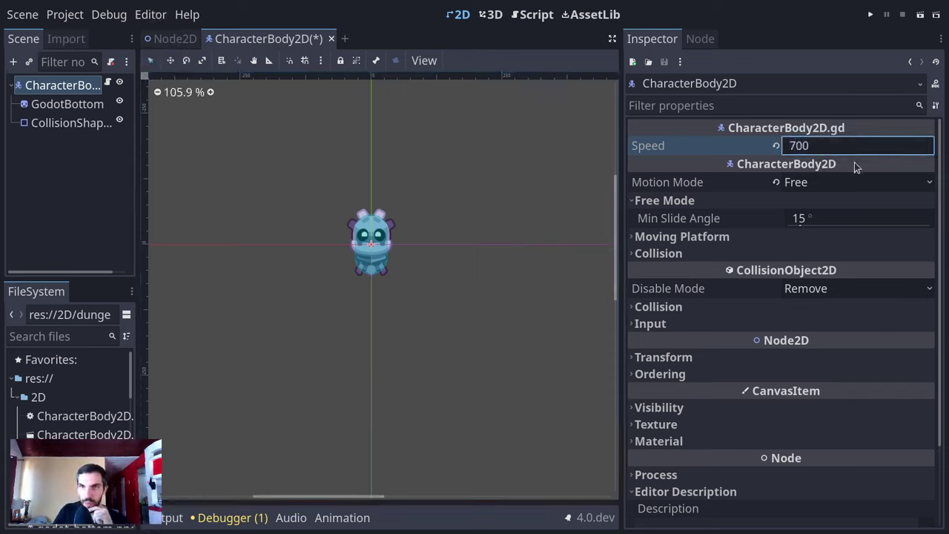
{"action": "key", "text": "Return"}
{"action": "key", "text": "F5"}
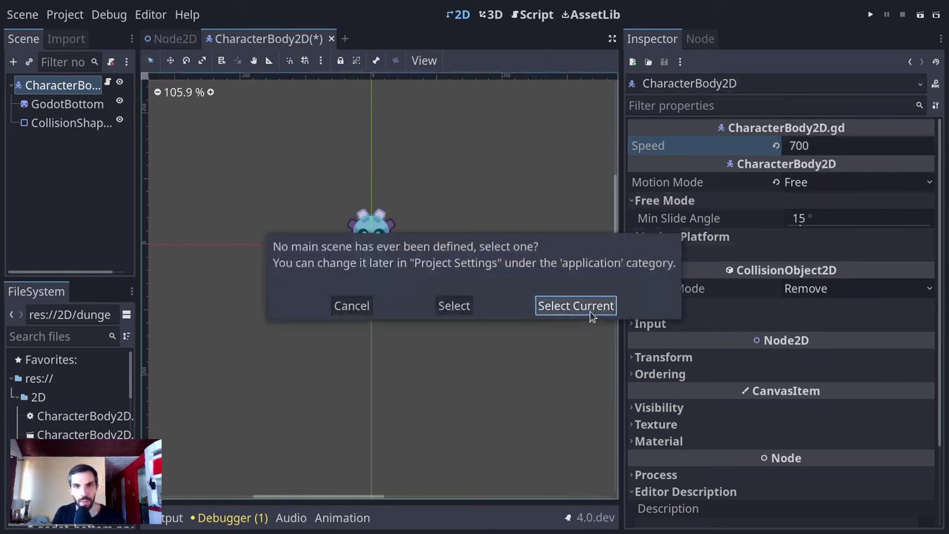
- Run the project from the dungeon level and make it the main scene
{"action": "key", "text": "Escape"}
{"action": "key", "text": "ctrl+Tab"}
{"action": "key", "text": "F5"}
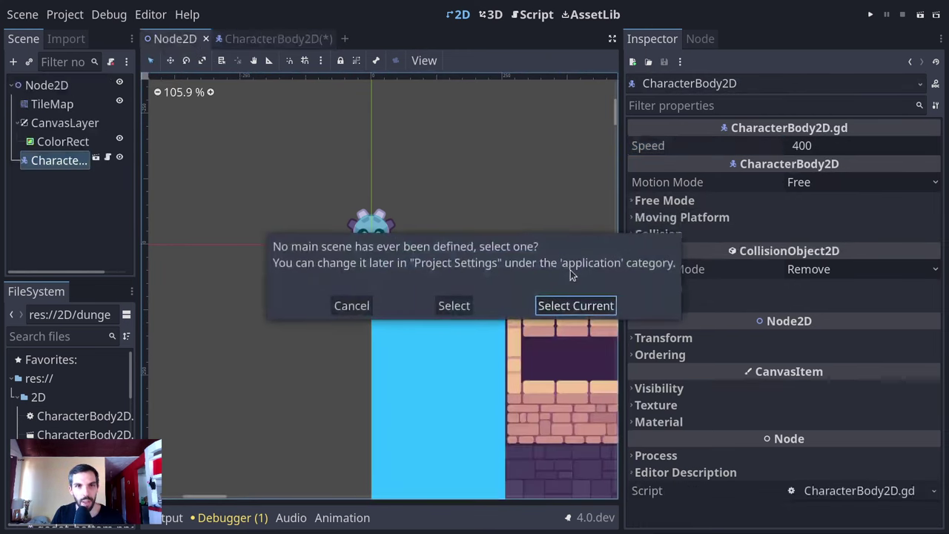
{"action": "left_click", "coordinate": [575, 307]}
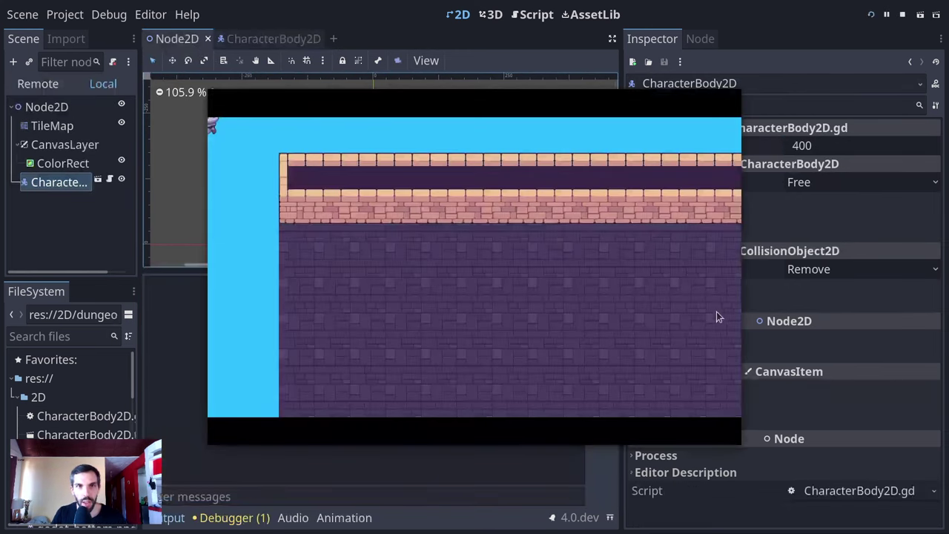
- Walk the character around the dungeon room with the arrow keys, then stop the game
{"action": "key", "text": "Down"}
{"action": "key", "text": "Right"}
{"action": "key", "text": "Up"}
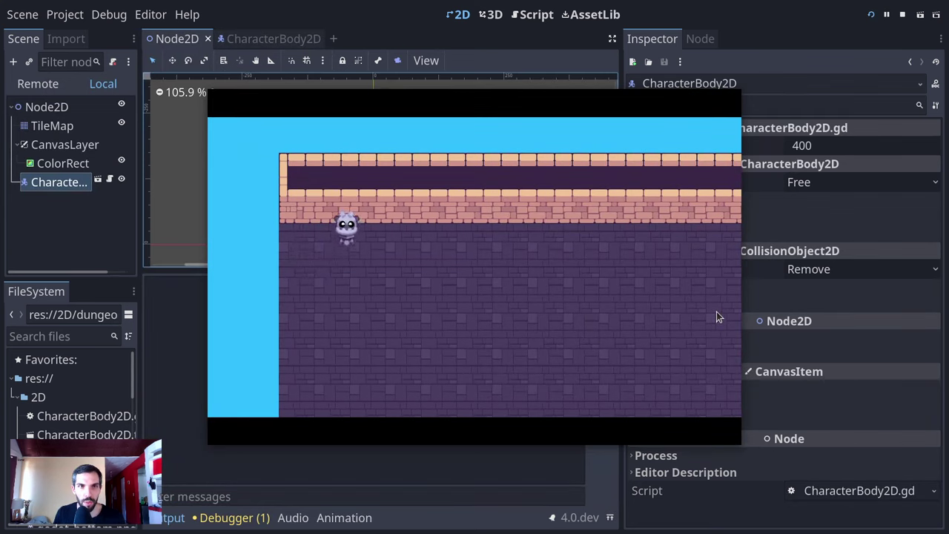
{"action": "key", "text": "Left"}
{"action": "key", "text": "Down"}
{"action": "key", "text": "Right"}
{"action": "key", "text": "Up"}
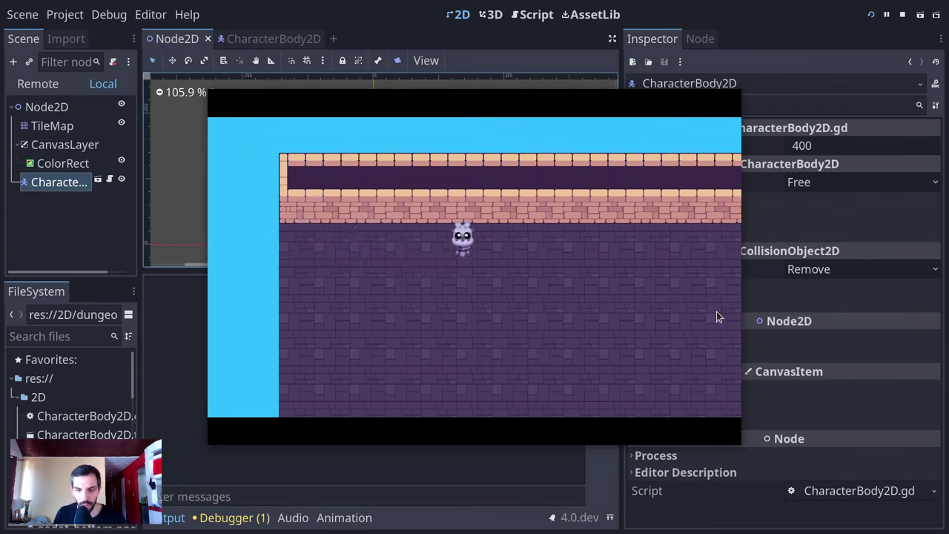
{"action": "key", "text": "F8"}
- Hide the output panel and zoom out to frame the whole dungeon room
{"action": "left_click", "coordinate": [178, 518]}
{"action": "scroll", "coordinate": [409, 210], "scroll_direction": "down", "scroll_amount": 4}
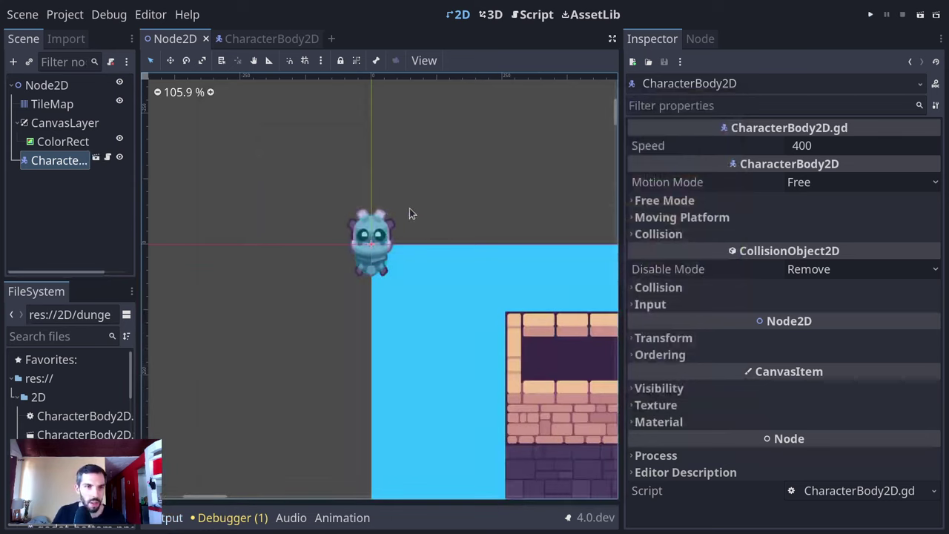
{"action": "scroll", "coordinate": [412, 325], "scroll_direction": "down", "scroll_amount": 5}
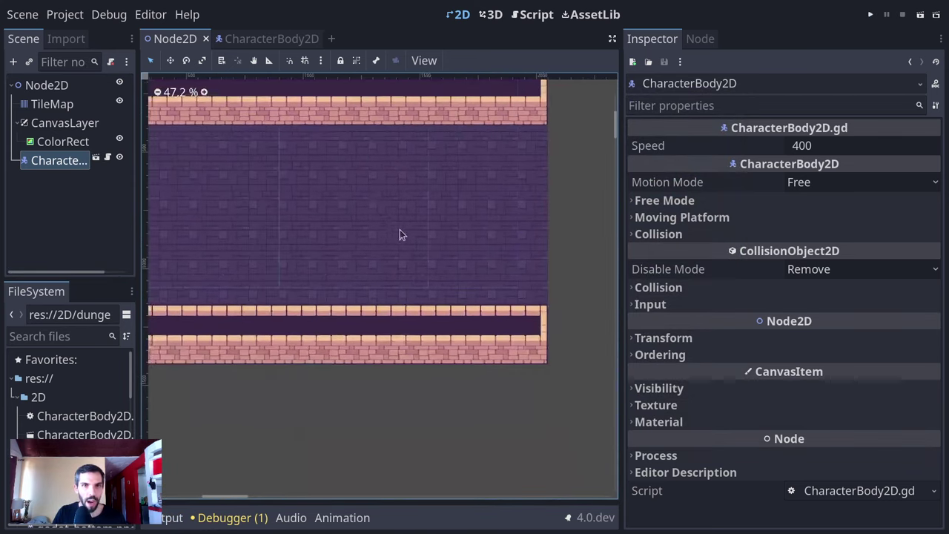
{"action": "middle_click_drag", "start_coordinate": [398, 233], "coordinate": [423, 287]}
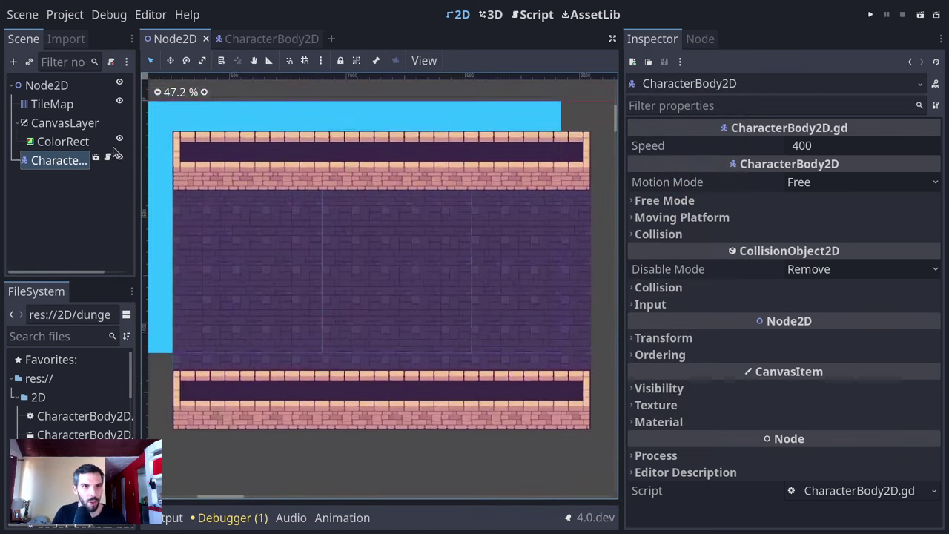
{"action": "left_click", "coordinate": [52, 104]}
{"action": "middle_click_drag", "start_coordinate": [332, 202], "coordinate": [443, 198]}
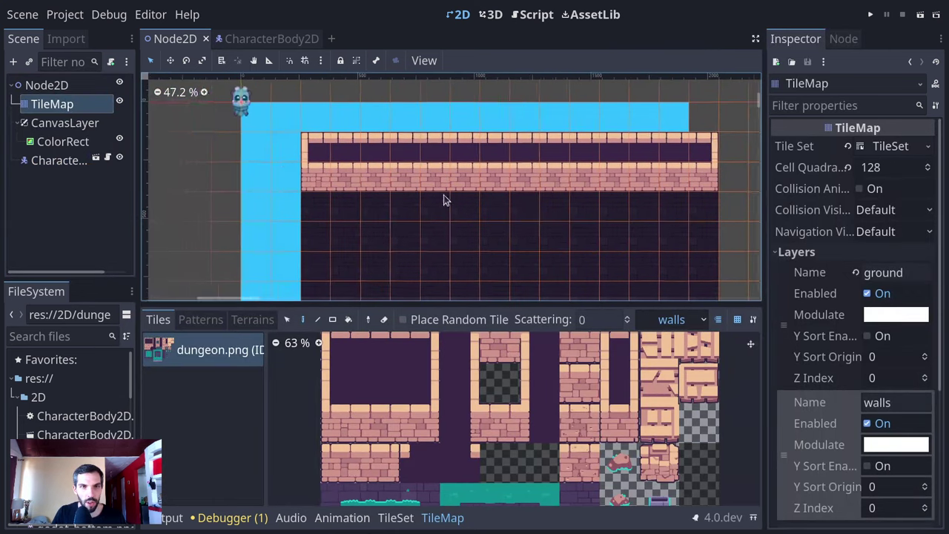
- Drag the character instance from the corner into the middle of the dungeon floor
{"action": "left_click", "coordinate": [52, 160]}
{"action": "key", "text": "w"}
{"action": "left_click_drag", "start_coordinate": [430, 218], "coordinate": [498, 359]}
{"action": "middle_click_drag", "start_coordinate": [366, 351], "coordinate": [255, 345]}
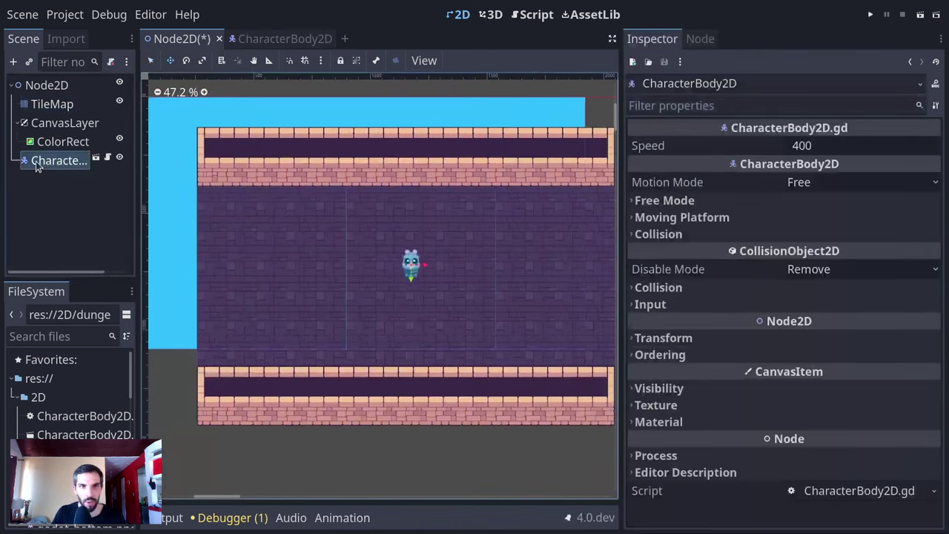
{"action": "left_click", "coordinate": [90, 104]}
- Add a physics layer (collision layer 1, mask 1) to the dungeon TileSet's Physics Layers
{"action": "left_click", "coordinate": [341, 517]}
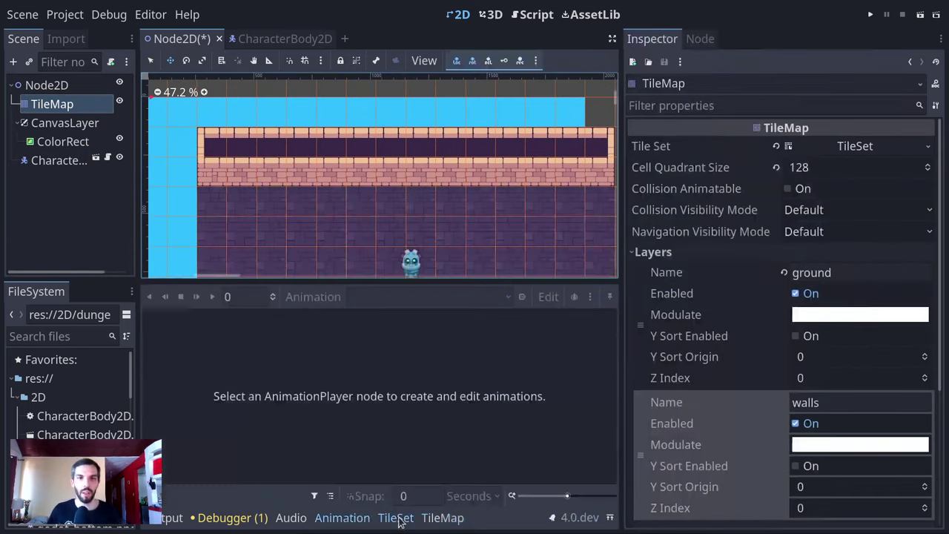
{"action": "left_click", "coordinate": [396, 517]}
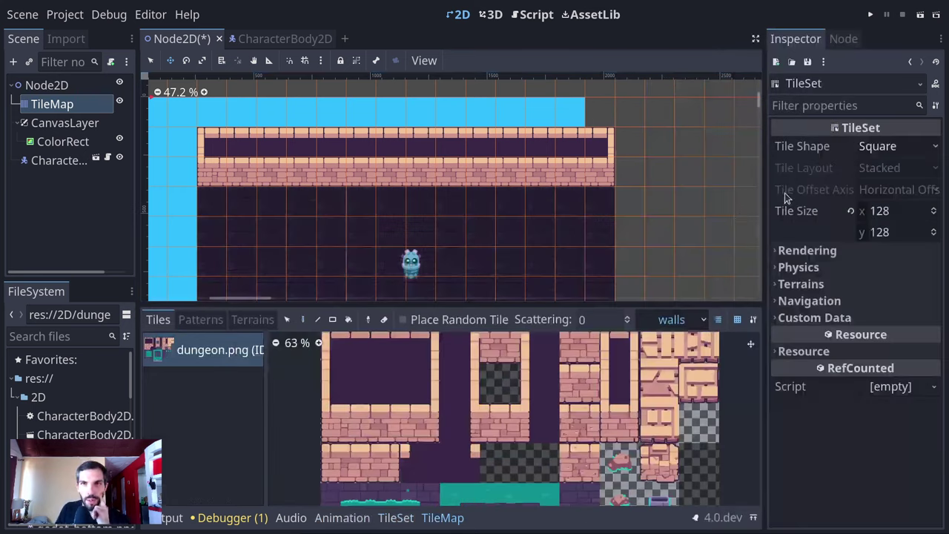
{"action": "left_click", "coordinate": [860, 147]}
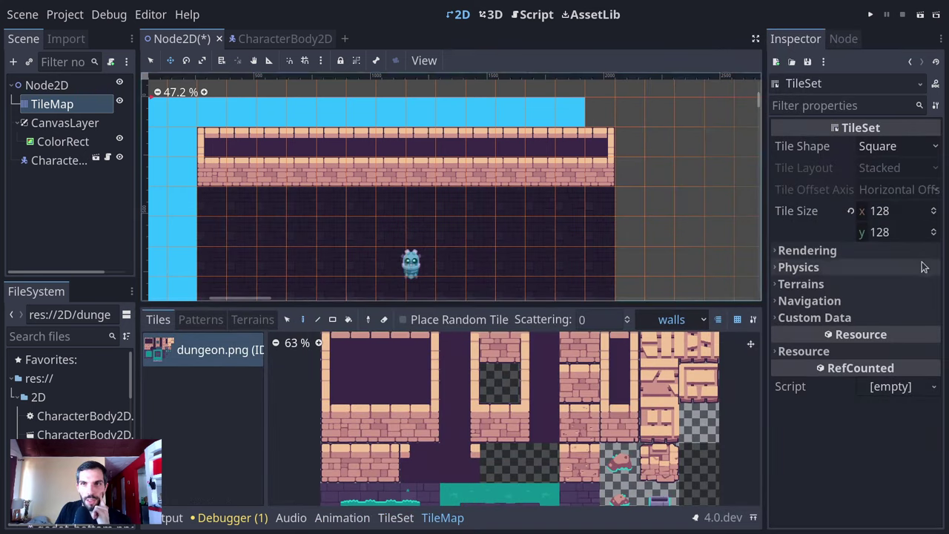
{"action": "left_click", "coordinate": [839, 265]}
{"action": "left_click", "coordinate": [855, 286]}
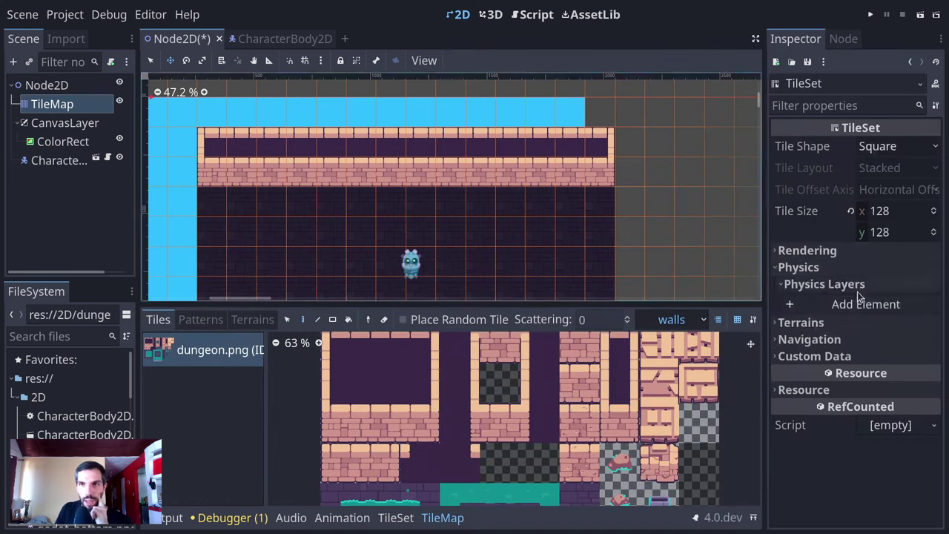
{"action": "left_click", "coordinate": [859, 304]}
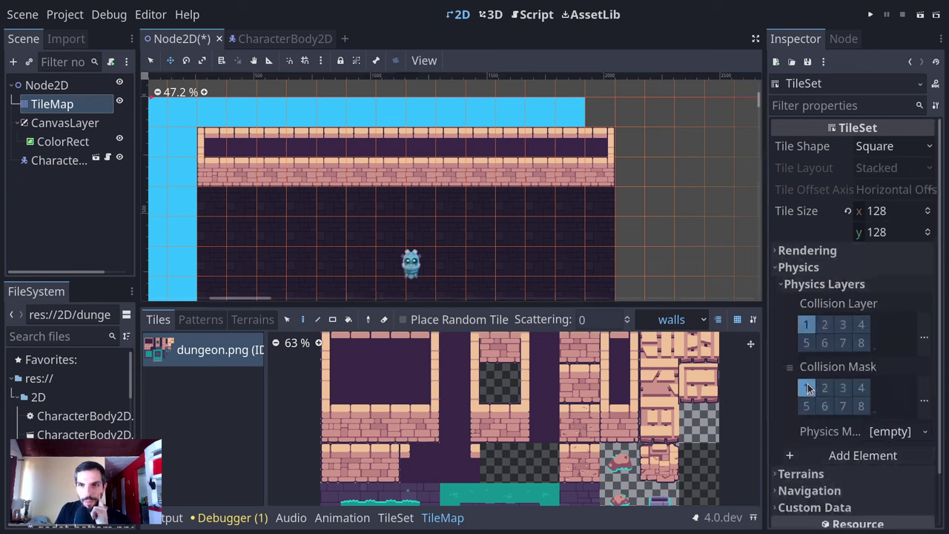
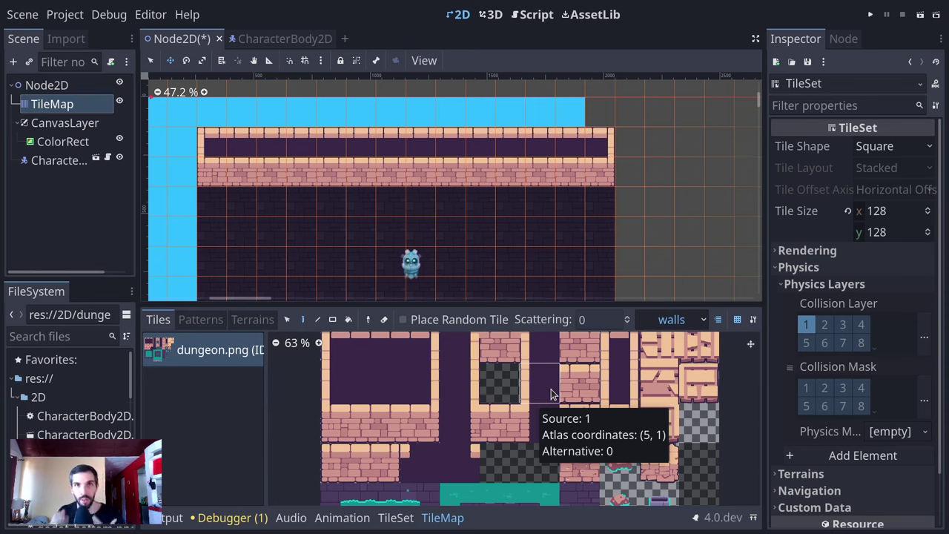
- Expand the TileSet editor to fill the workspace with the dungeon wall tiles in view
{"action": "left_click", "coordinate": [395, 517]}
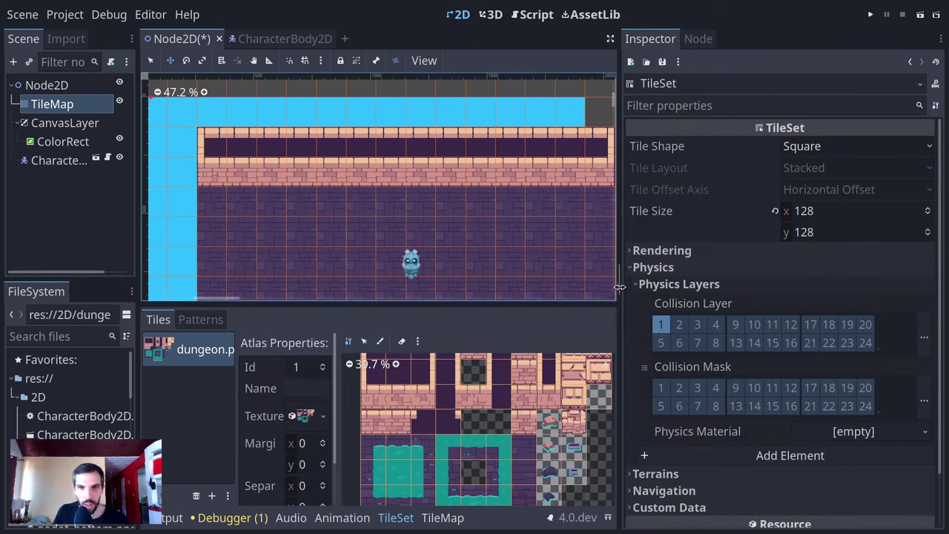
{"action": "left_click_drag", "start_coordinate": [620, 289], "coordinate": [785, 289]}
{"action": "scroll", "coordinate": [526, 415], "scroll_direction": "up", "scroll_amount": 3}
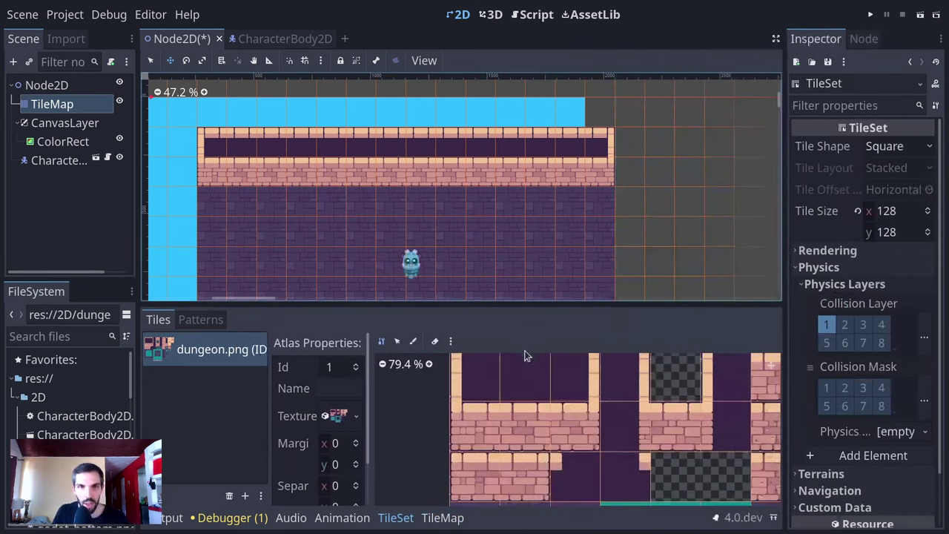
{"action": "middle_click_drag", "start_coordinate": [512, 445], "coordinate": [482, 504]}
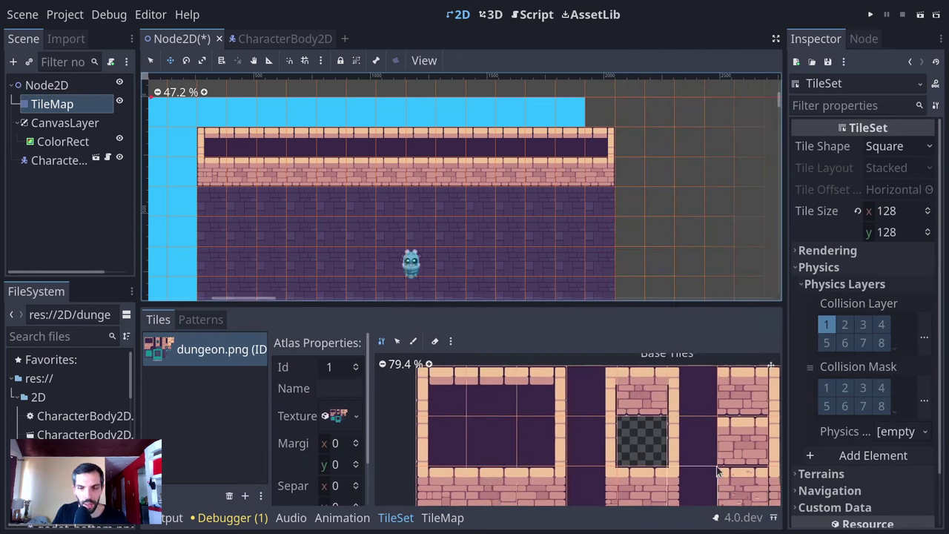
{"action": "key", "text": "shift+F12"}
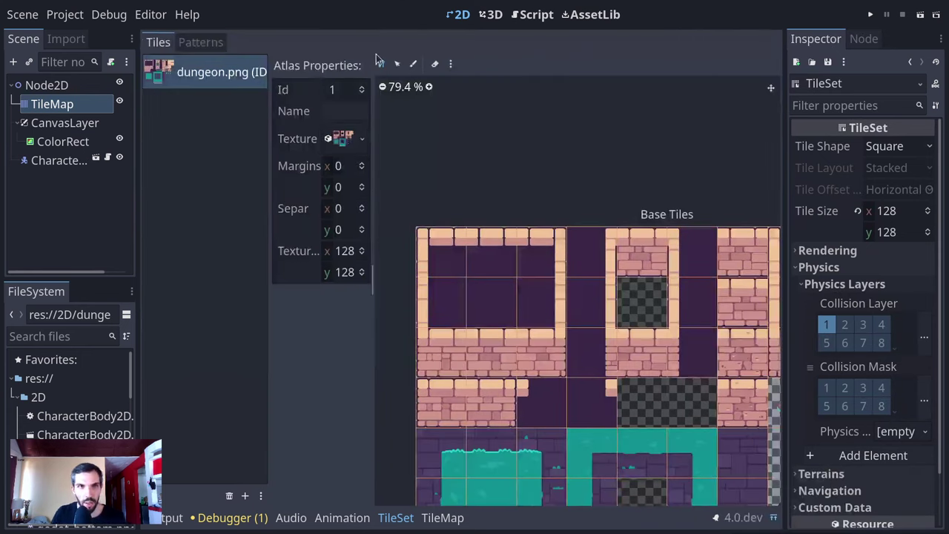
- Paint Physics Layer 0 collision onto the top and bottom rows and the left wall tiles
{"action": "left_click", "coordinate": [413, 63]}
{"action": "left_click", "coordinate": [347, 88]}
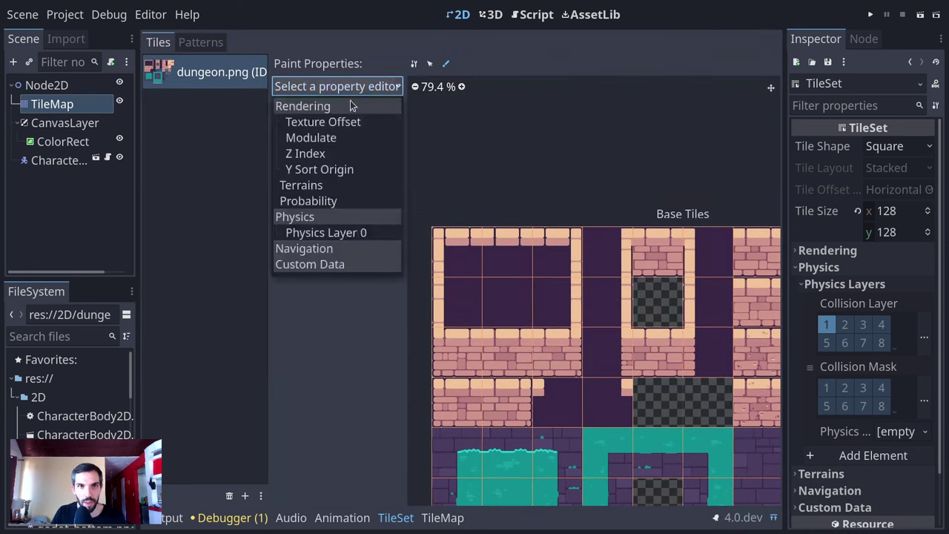
{"action": "left_click", "coordinate": [332, 232]}
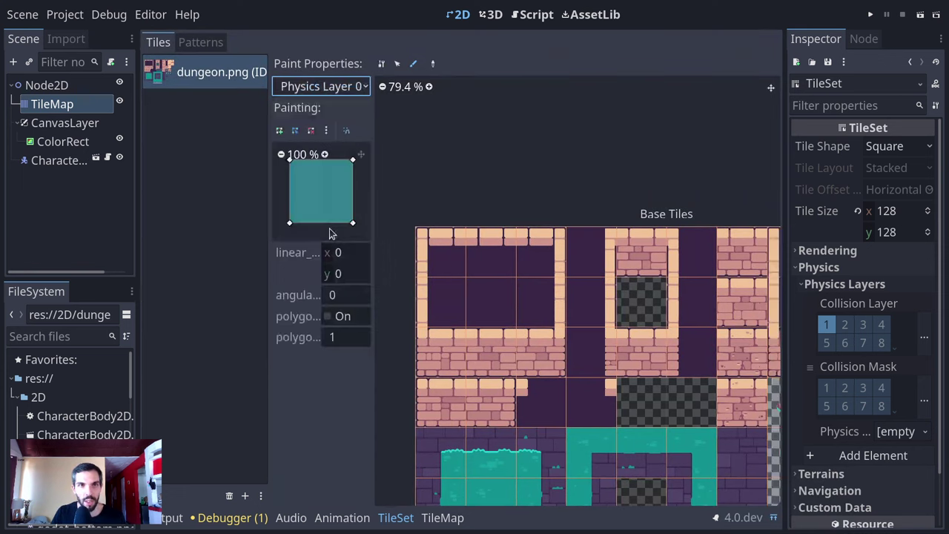
{"action": "left_click", "coordinate": [445, 270]}
{"action": "mouse_move", "coordinate": [500, 259]}
{"action": "left_mouse_down"}
{"action": "mouse_move", "coordinate": [476, 253]}
{"action": "mouse_move", "coordinate": [548, 300]}
{"action": "mouse_move", "coordinate": [541, 352]}
{"action": "mouse_move", "coordinate": [419, 309]}
{"action": "left_mouse_up"}
{"action": "left_click", "coordinate": [419, 308]}
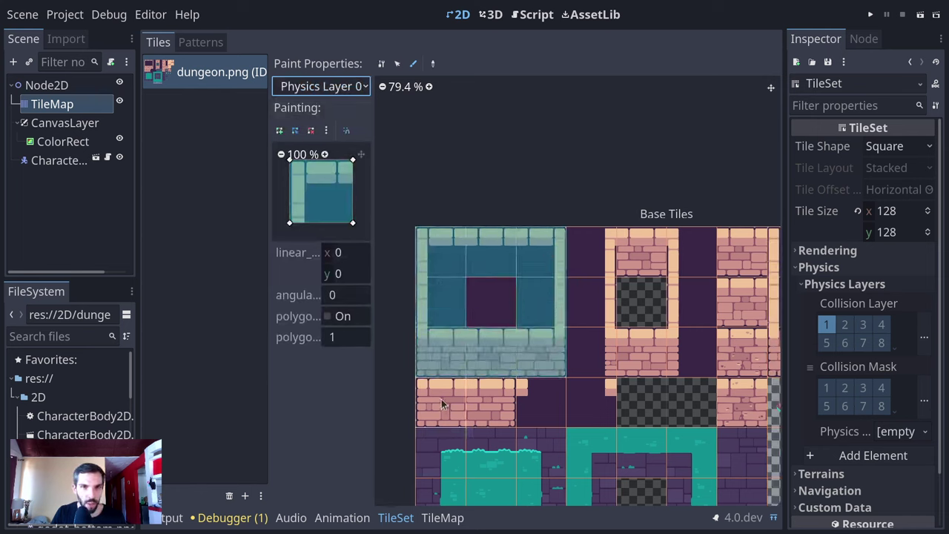
{"action": "left_click", "coordinate": [444, 405]}
- Paint collision over the brick-frame, column and middle wall tiles
{"action": "mouse_move", "coordinate": [621, 365]}
{"action": "left_mouse_down"}
{"action": "mouse_move", "coordinate": [689, 282]}
{"action": "mouse_move", "coordinate": [610, 254]}
{"action": "mouse_move", "coordinate": [621, 306]}
{"action": "left_mouse_up"}
{"action": "middle_click_drag", "start_coordinate": [621, 305], "coordinate": [438, 331]}
{"action": "mouse_move", "coordinate": [560, 330]}
{"action": "left_mouse_down"}
{"action": "mouse_move", "coordinate": [560, 430]}
{"action": "mouse_move", "coordinate": [610, 282]}
{"action": "mouse_move", "coordinate": [604, 296]}
{"action": "left_mouse_up"}
{"action": "left_click", "coordinate": [604, 296]}
{"action": "scroll", "coordinate": [578, 311], "scroll_direction": "up", "scroll_amount": 2}
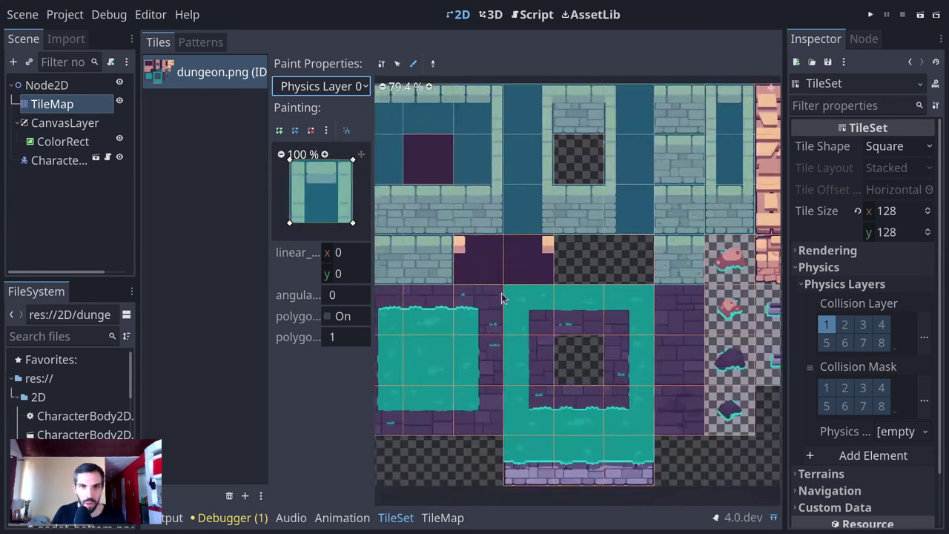
{"action": "scroll", "coordinate": [518, 260], "scroll_direction": "down", "scroll_amount": 2}
{"action": "scroll", "coordinate": [519, 303], "scroll_direction": "down", "scroll_amount": 4}
{"action": "scroll", "coordinate": [519, 304], "scroll_direction": "left", "scroll_amount": 6}
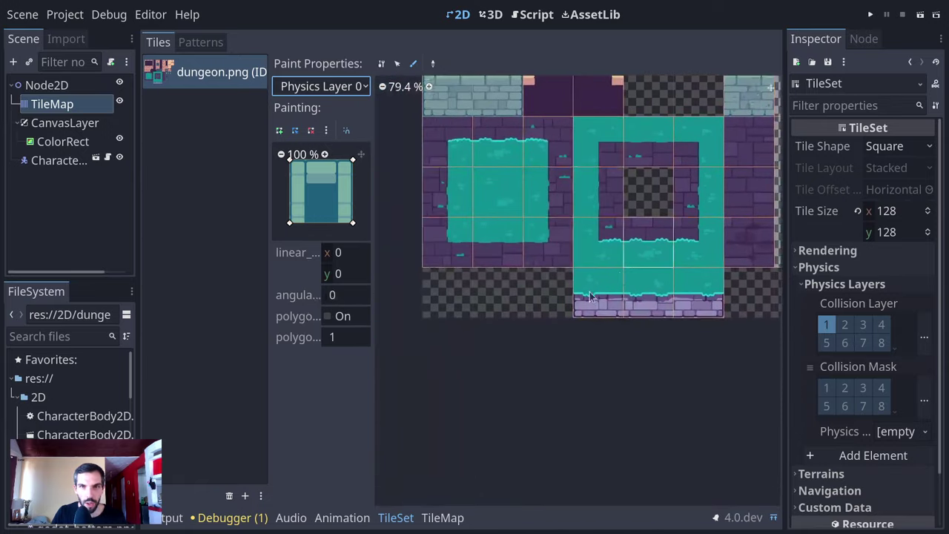
- Turn on Debug > Visible Collision Shapes with the level's root Node2D selected
{"action": "left_click", "coordinate": [58, 104]}
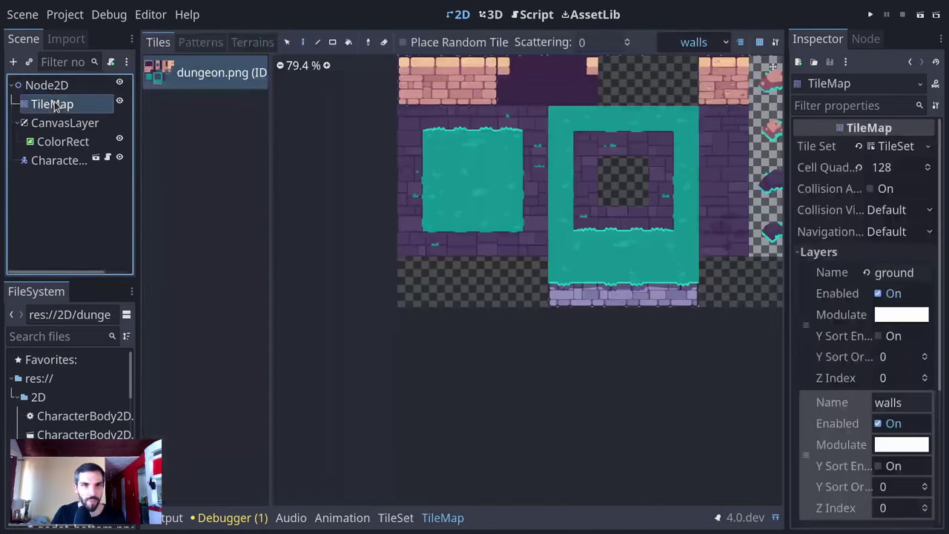
{"action": "left_click", "coordinate": [78, 86]}
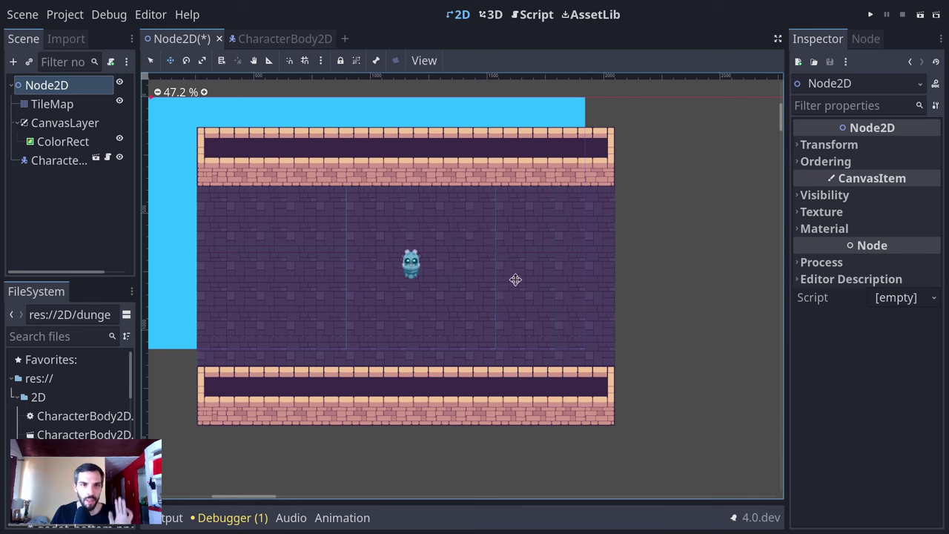
{"action": "left_click", "coordinate": [104, 18]}
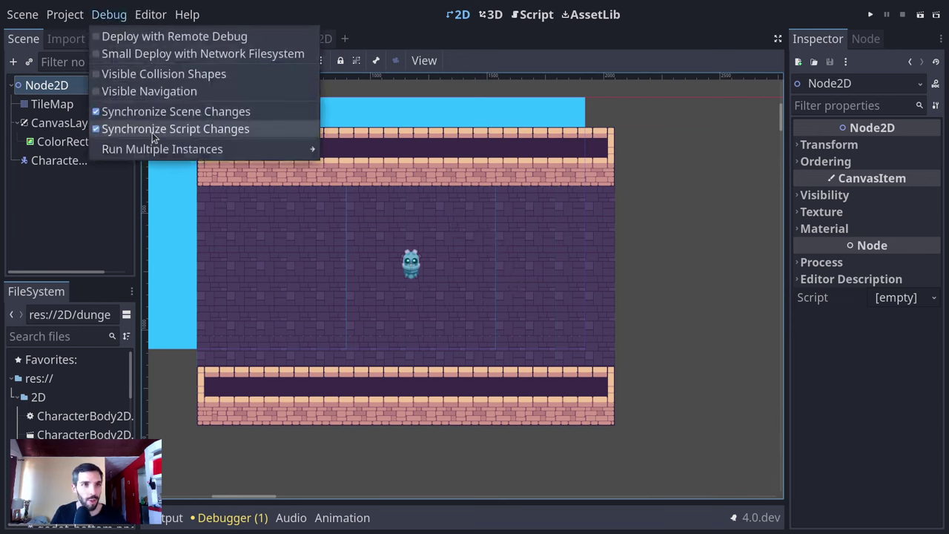
{"action": "left_click", "coordinate": [186, 73]}
{"action": "scroll", "coordinate": [520, 408], "scroll_direction": "up", "scroll_amount": 1}
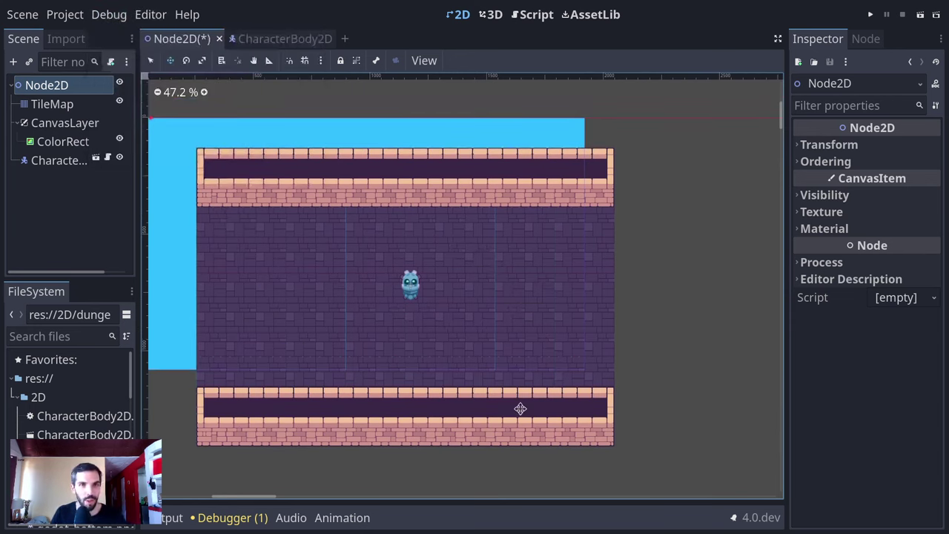
- Test-run the game walking into the top wall, then open the CharacterBody2D scene
{"action": "key", "text": "F5"}
{"action": "key", "text": "Up"}
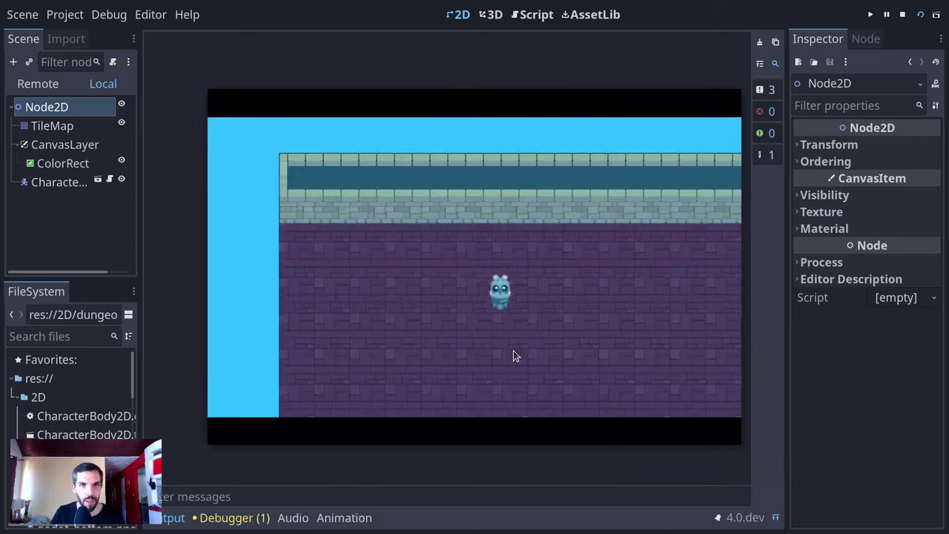
{"action": "key", "text": "Left"}
{"action": "key", "text": "Right"}
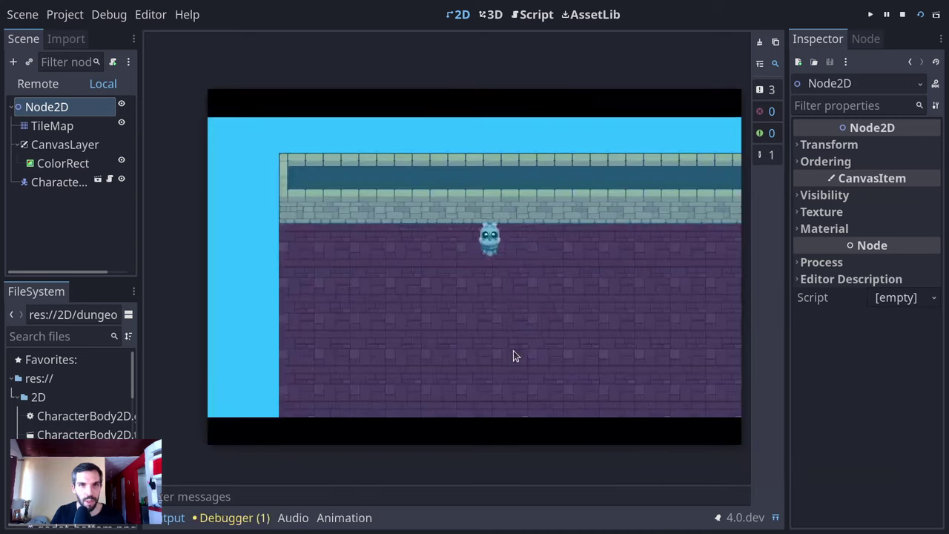
{"action": "key", "text": "Left"}
{"action": "key", "text": "Down"}
{"action": "key", "text": "F8"}
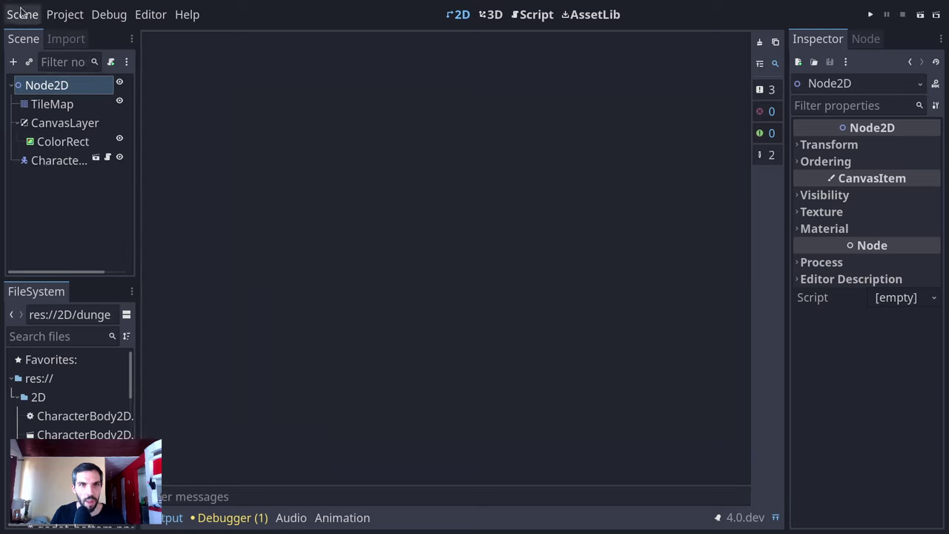
{"action": "left_click", "coordinate": [61, 104]}
{"action": "left_click", "coordinate": [97, 159]}
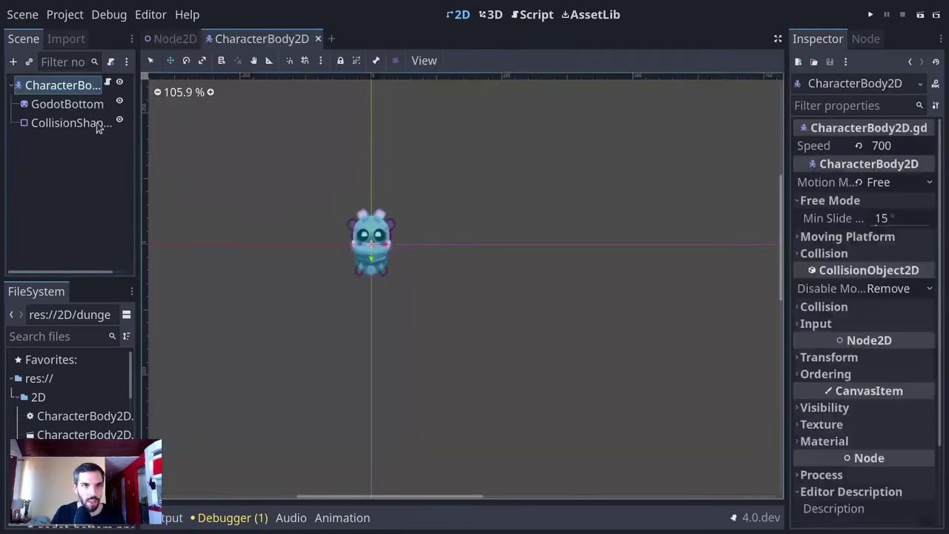
- Give the CollisionShape2D a new CircleShape2D, moved down and enlarged over the character's feet
{"action": "left_click", "coordinate": [75, 104]}
{"action": "left_click", "coordinate": [51, 123]}
{"action": "left_click", "coordinate": [930, 145]}
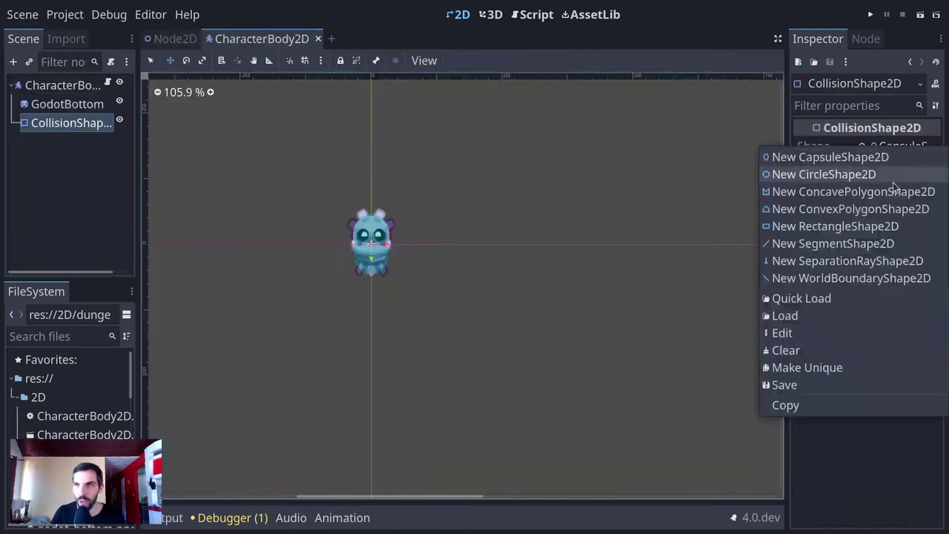
{"action": "left_click", "coordinate": [871, 176]}
{"action": "scroll", "coordinate": [384, 272], "scroll_direction": "up", "scroll_amount": 3}
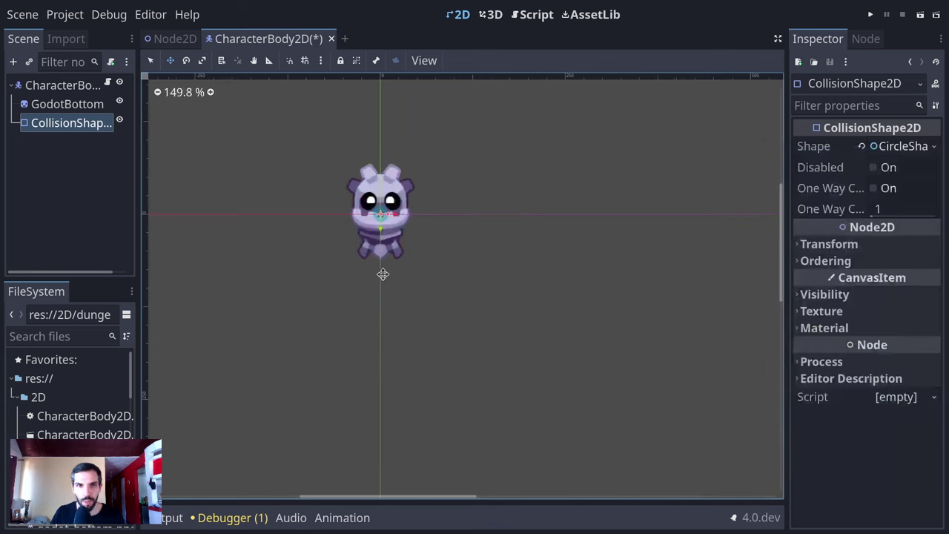
{"action": "mouse_move", "coordinate": [403, 214]}
{"action": "left_mouse_down"}
{"action": "mouse_move", "coordinate": [398, 267]}
{"action": "mouse_move", "coordinate": [407, 216]}
{"action": "left_mouse_up"}
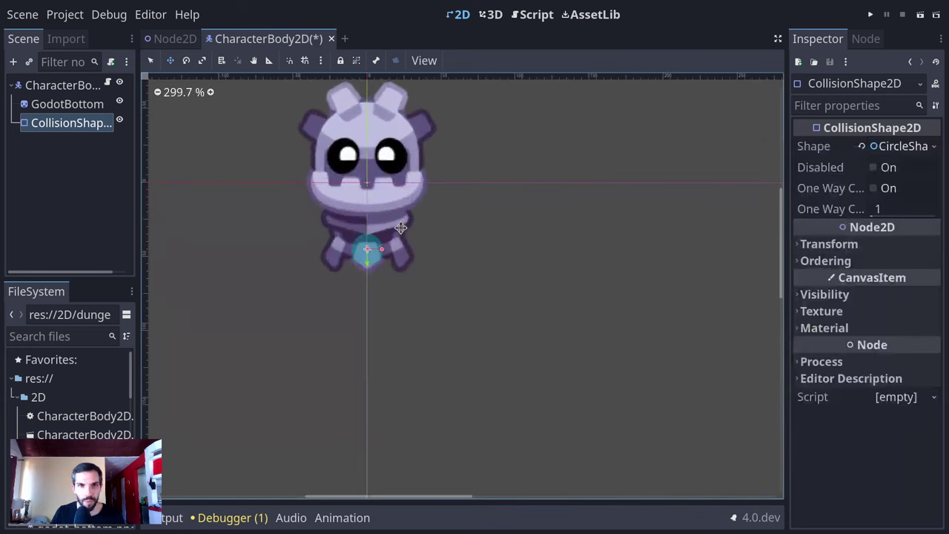
{"action": "key", "text": "q"}
{"action": "left_click_drag", "start_coordinate": [380, 249], "coordinate": [401, 248]}
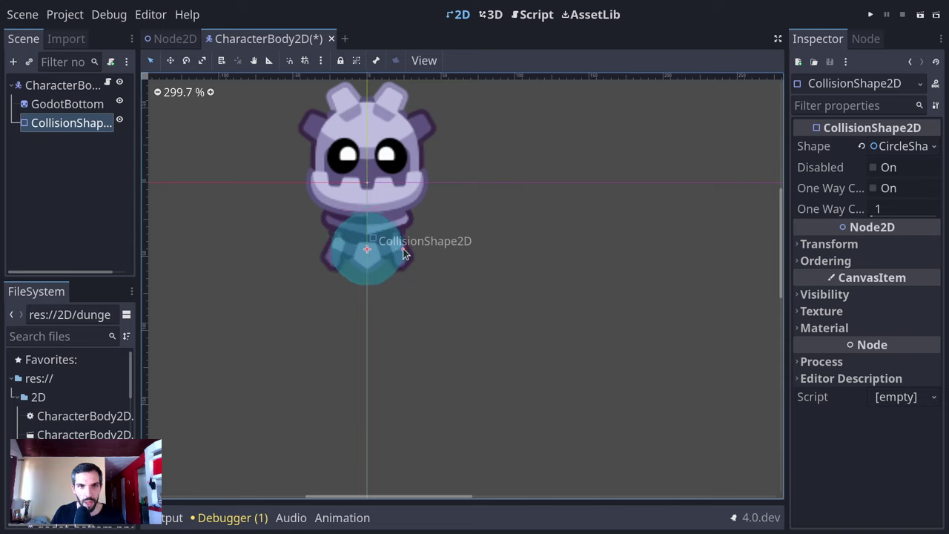
- Run the game from the CharacterBody2D root to test the new circular collision
{"action": "left_click", "coordinate": [96, 108]}
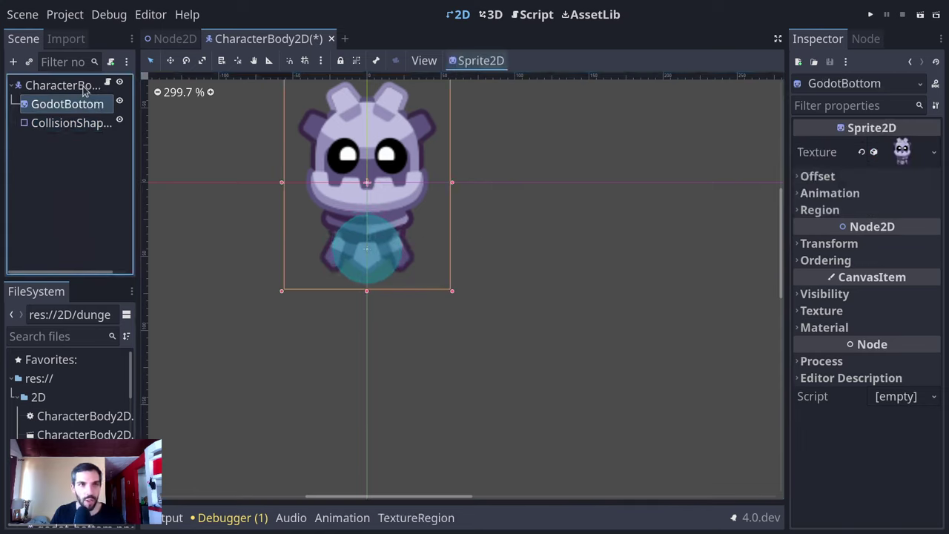
{"action": "left_click", "coordinate": [63, 85]}
{"action": "key", "text": "F5"}
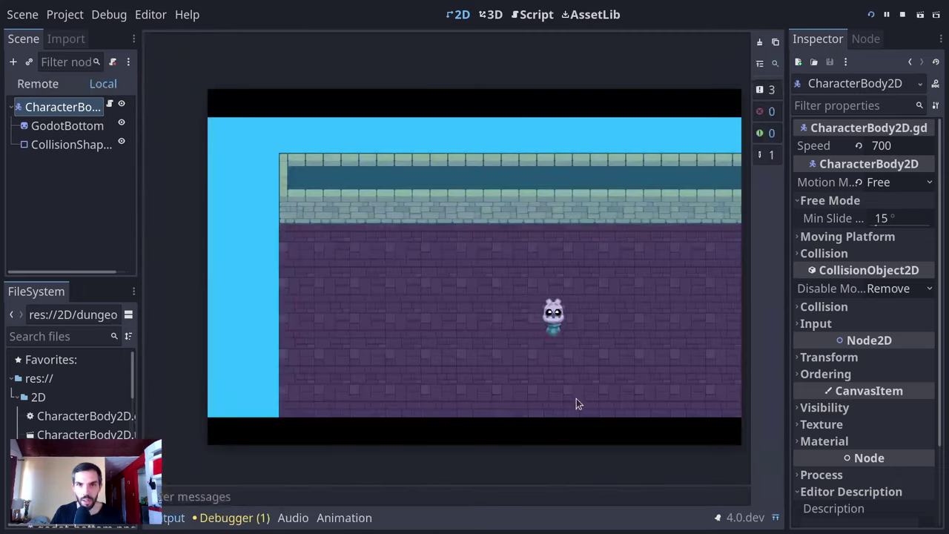
{"action": "key", "text": "Down"}
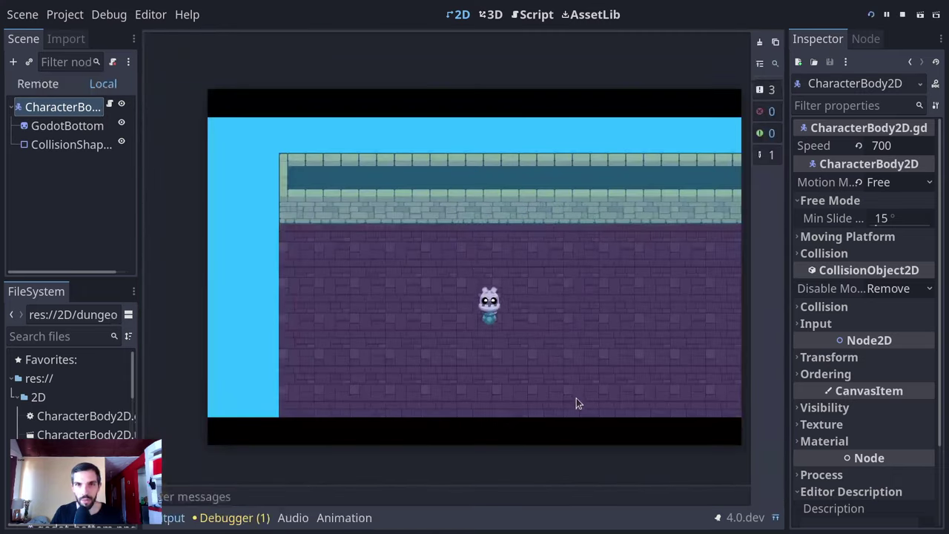
{"action": "key", "text": "F8"}
{"action": "left_click", "coordinate": [104, 16]}
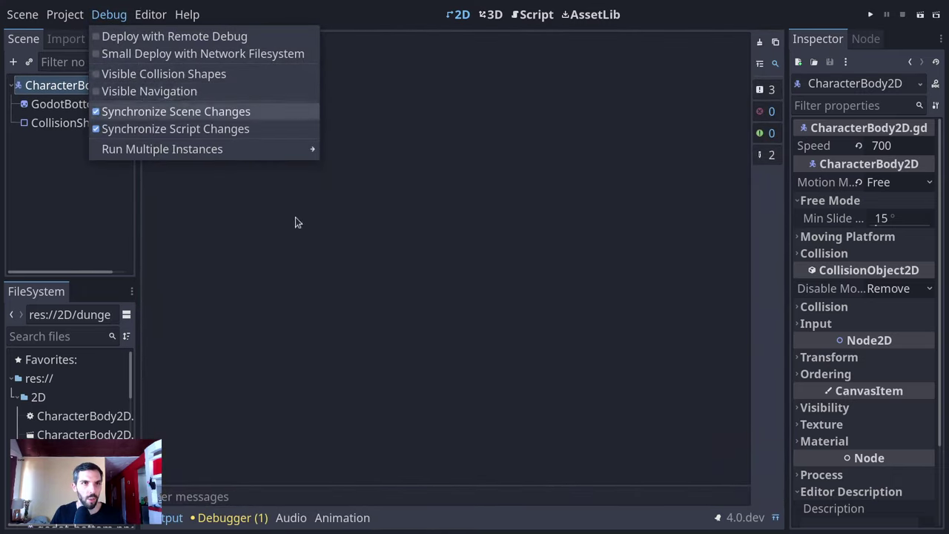
- Add a Camera2D child under CharacterBody2D and make the 2D view taller
{"action": "left_click", "coordinate": [296, 218]}
{"action": "left_click", "coordinate": [74, 91]}
{"action": "key", "text": "ctrl+a"}
{"action": "type", "text": "camer"}
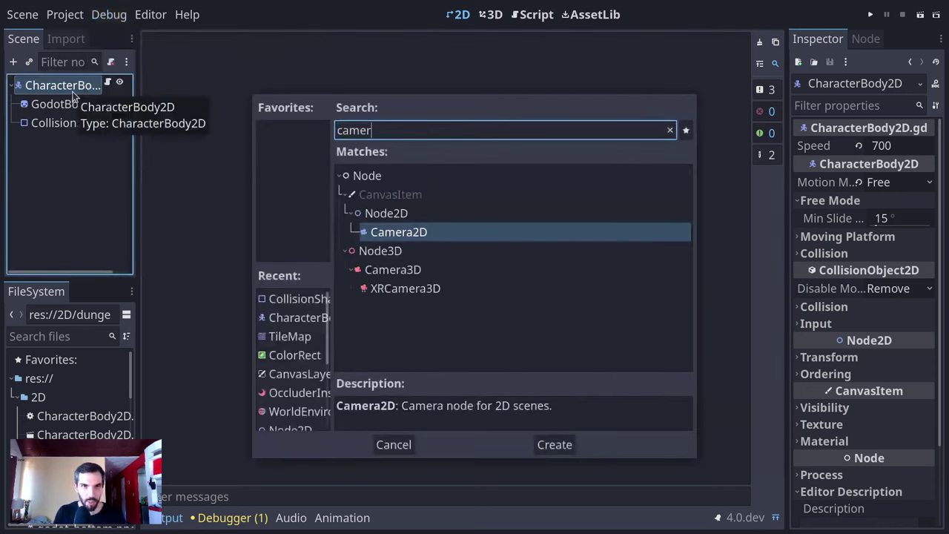
{"action": "key", "text": "Return"}
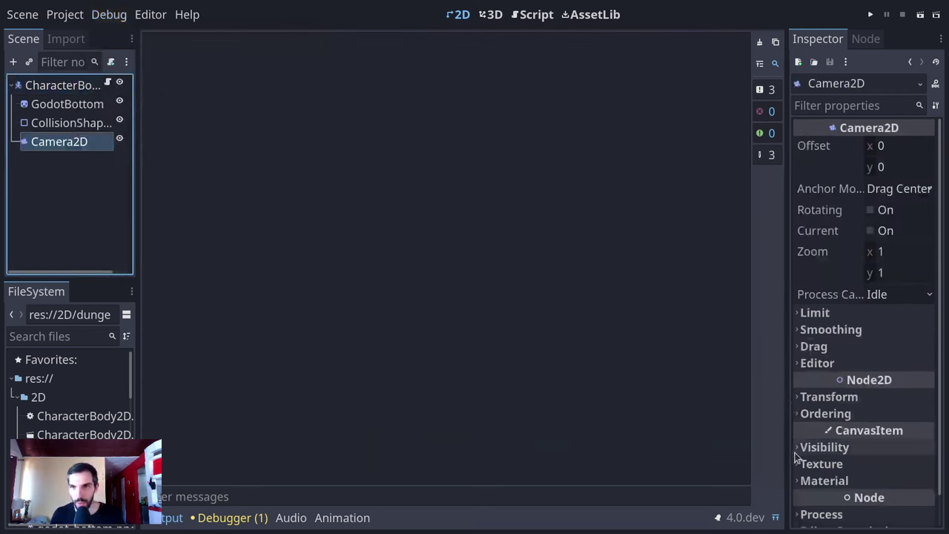
{"action": "left_click", "coordinate": [776, 517]}
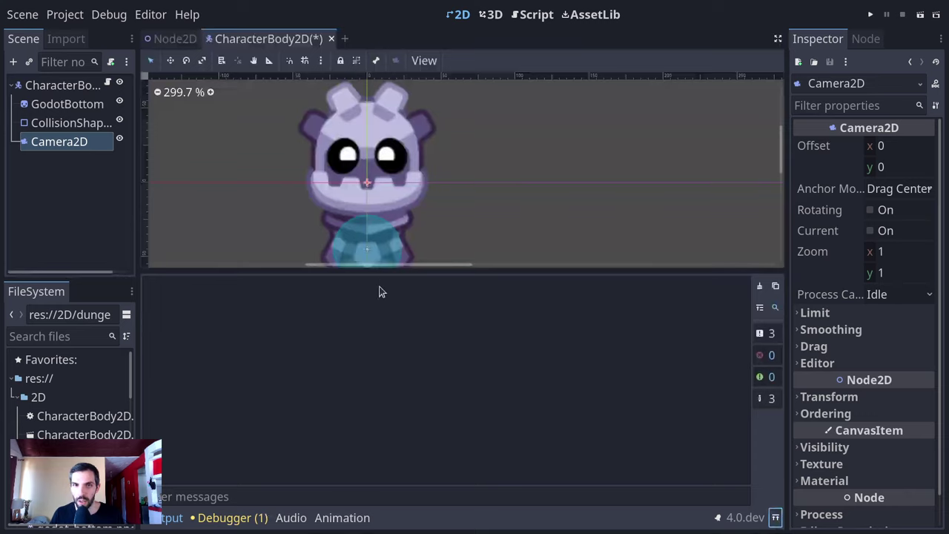
{"action": "left_click_drag", "start_coordinate": [434, 274], "coordinate": [439, 405]}
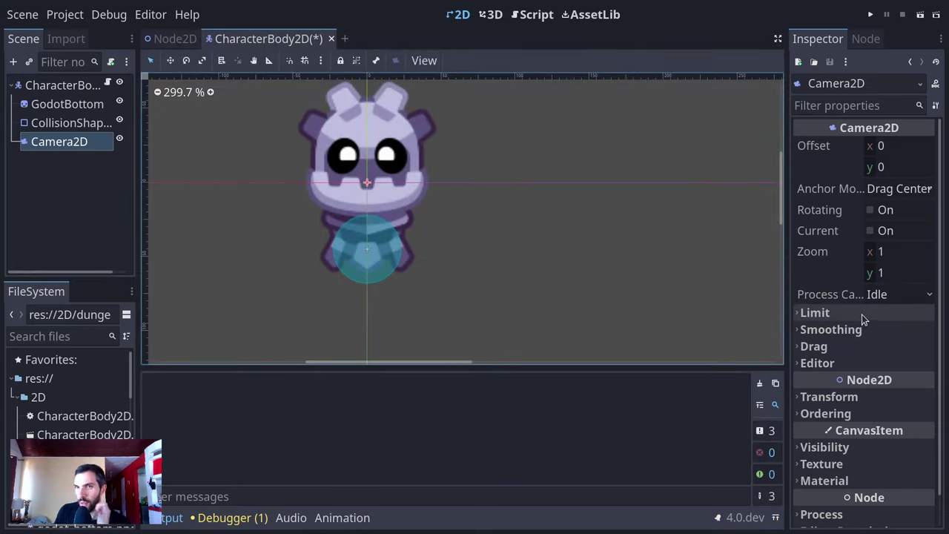
- Set the camera's Process Callback to Physics, enable Smoothing, and set its Speed to 8
{"action": "left_click", "coordinate": [886, 295]}
{"action": "left_click", "coordinate": [893, 318]}
{"action": "left_click", "coordinate": [816, 312]}
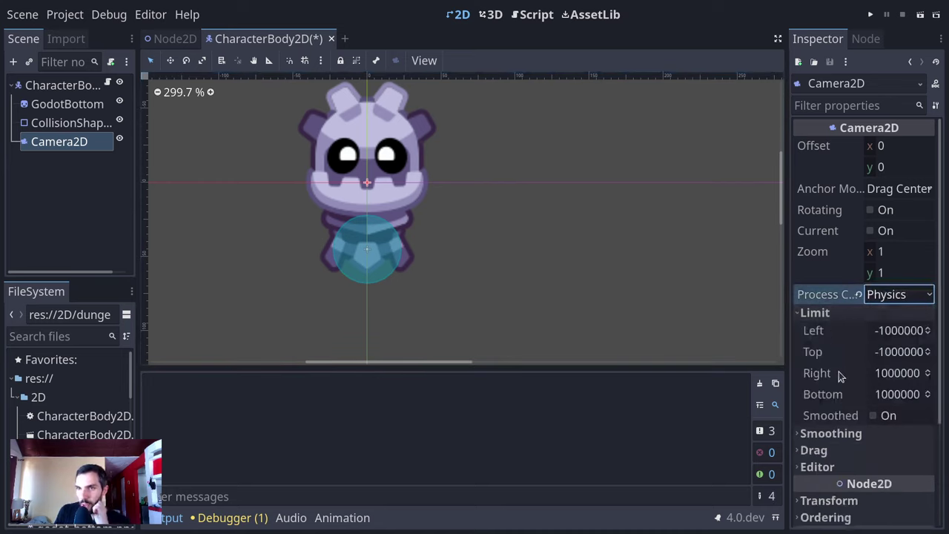
{"action": "left_click", "coordinate": [830, 433]}
{"action": "left_click", "coordinate": [815, 469]}
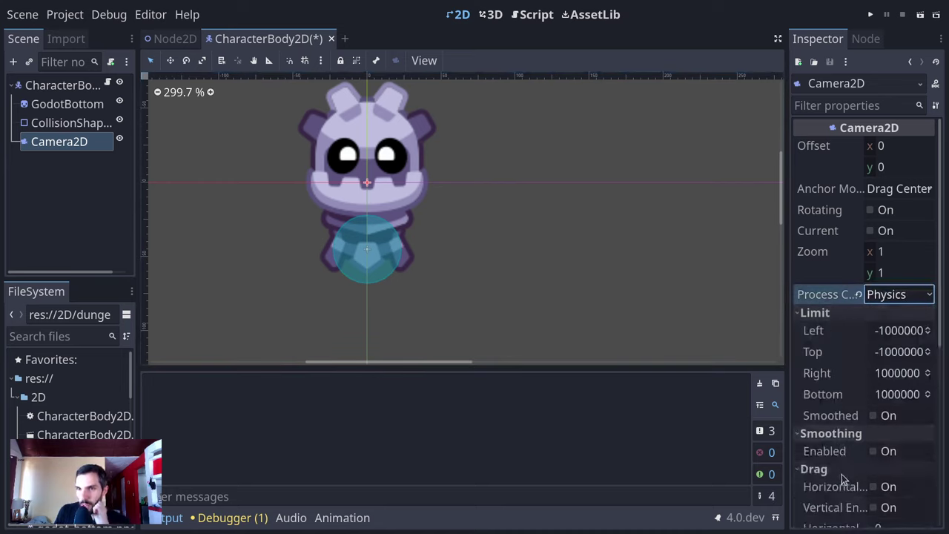
{"action": "left_click", "coordinate": [875, 450]}
{"action": "left_click", "coordinate": [836, 312]}
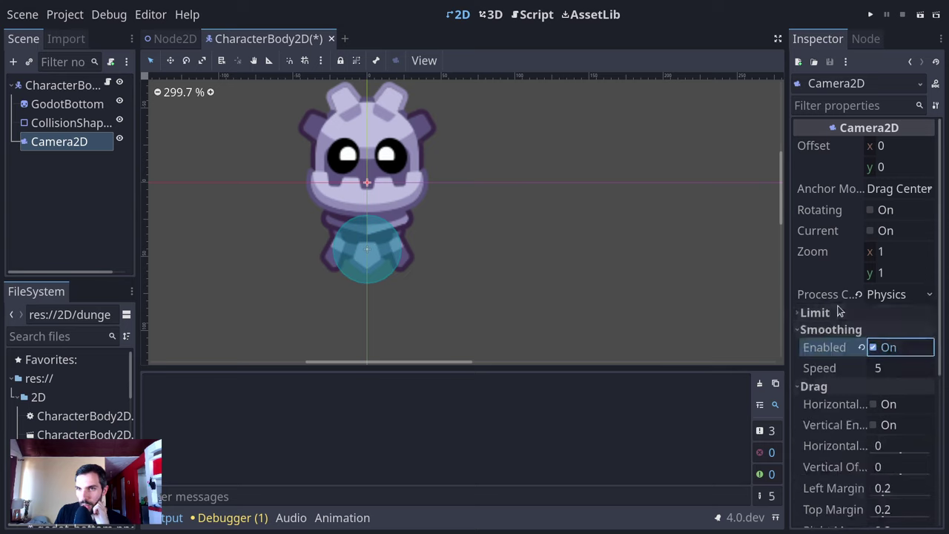
{"action": "left_click", "coordinate": [879, 367]}
{"action": "type", "text": "8"}
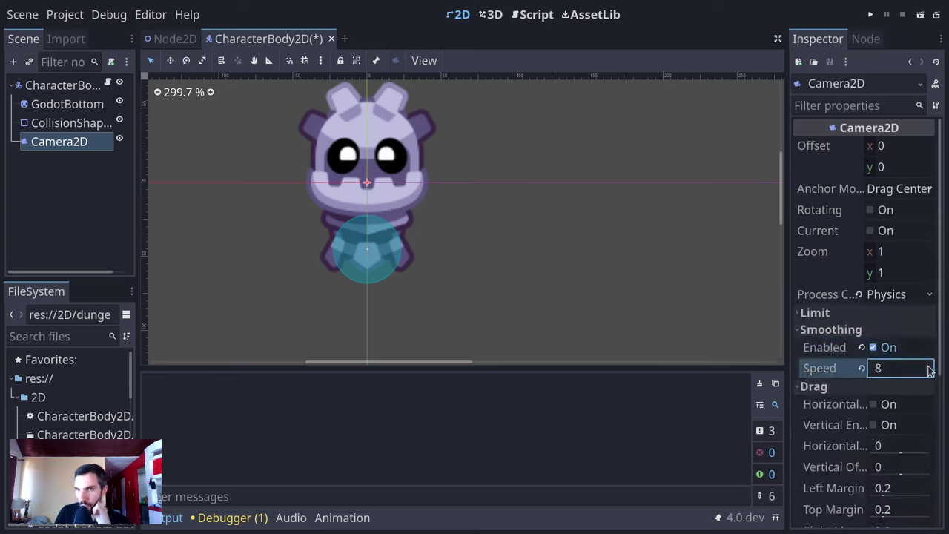
- Collapse the camera's Editor, Drag, Limit and Smoothing sections in the Inspector
{"action": "scroll", "coordinate": [843, 509], "scroll_direction": "down", "scroll_amount": 4}
{"action": "left_click", "coordinate": [828, 419]}
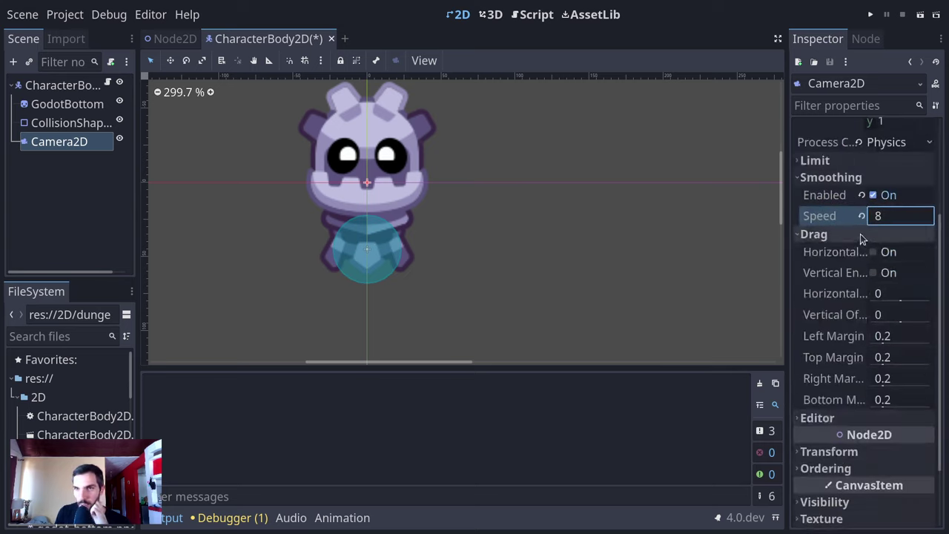
{"action": "left_click", "coordinate": [833, 236]}
{"action": "left_click", "coordinate": [837, 238]}
{"action": "left_click", "coordinate": [839, 240]}
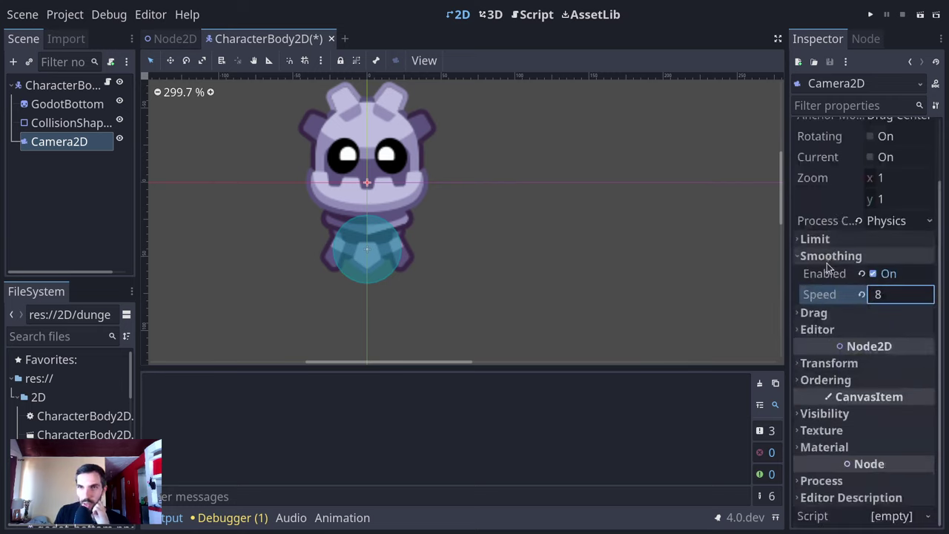
{"action": "left_click", "coordinate": [833, 259]}
{"action": "scroll", "coordinate": [835, 292], "scroll_direction": "up", "scroll_amount": 1}
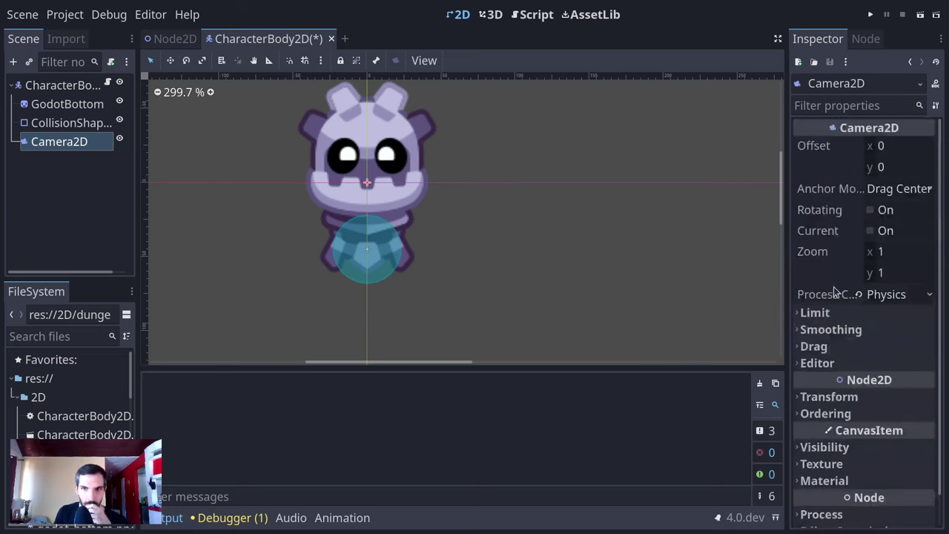
- Inspect the Ordering settings with a wider Inspector, then open the CharacterBody2D script
{"action": "left_click", "coordinate": [840, 415]}
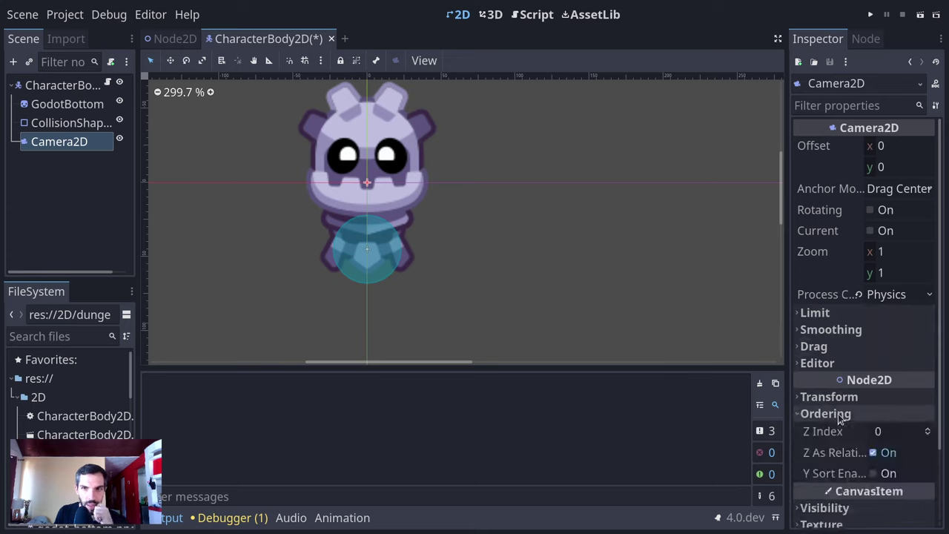
{"action": "left_click", "coordinate": [840, 417]}
{"action": "left_click", "coordinate": [842, 415]}
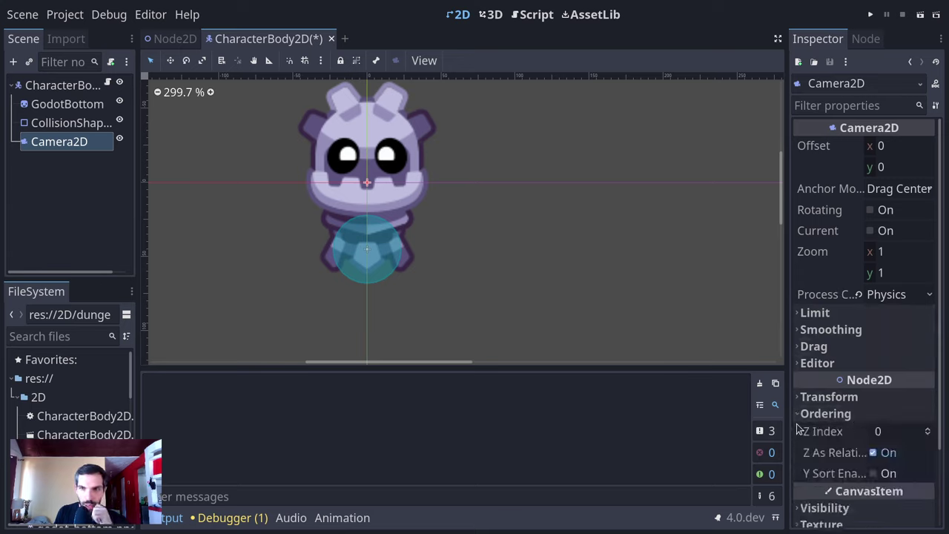
{"action": "left_click", "coordinate": [841, 413]}
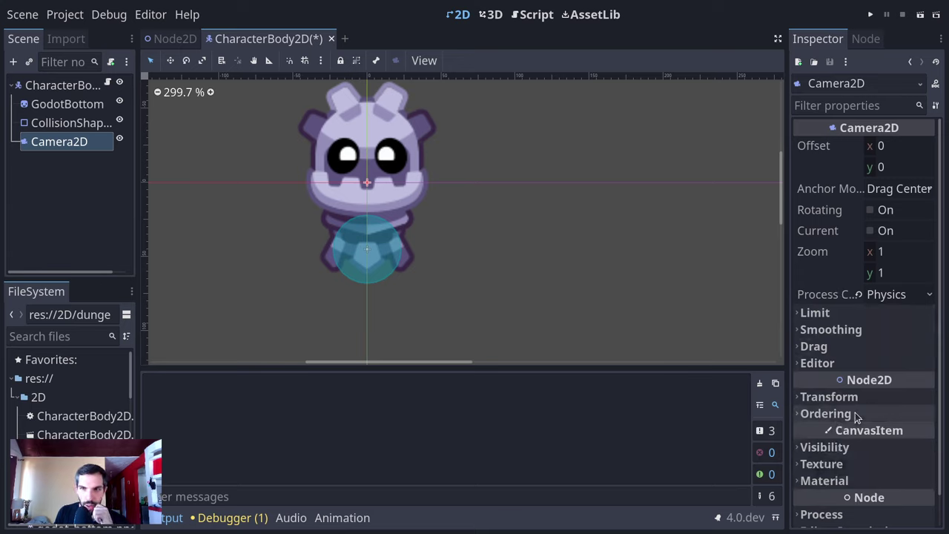
{"action": "left_click", "coordinate": [841, 414]}
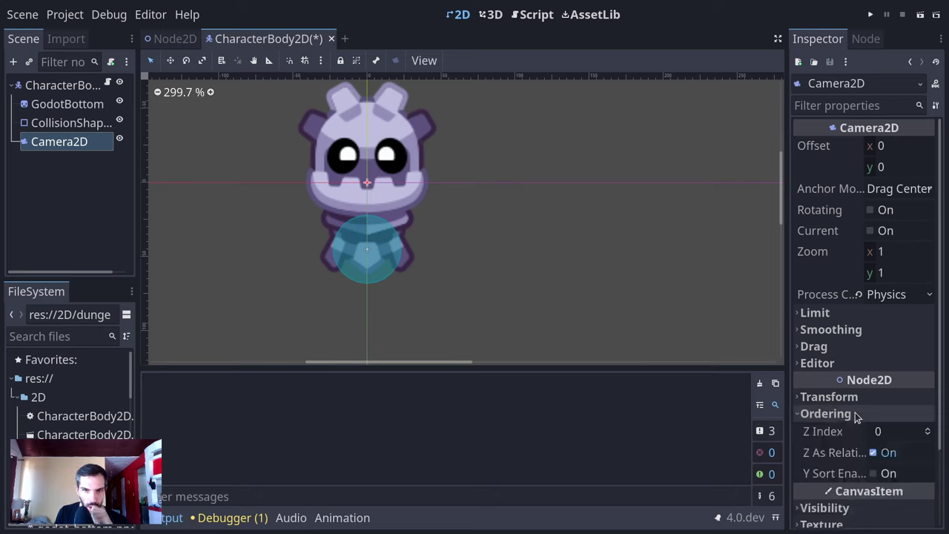
{"action": "left_click", "coordinate": [856, 416]}
{"action": "left_click", "coordinate": [856, 415]}
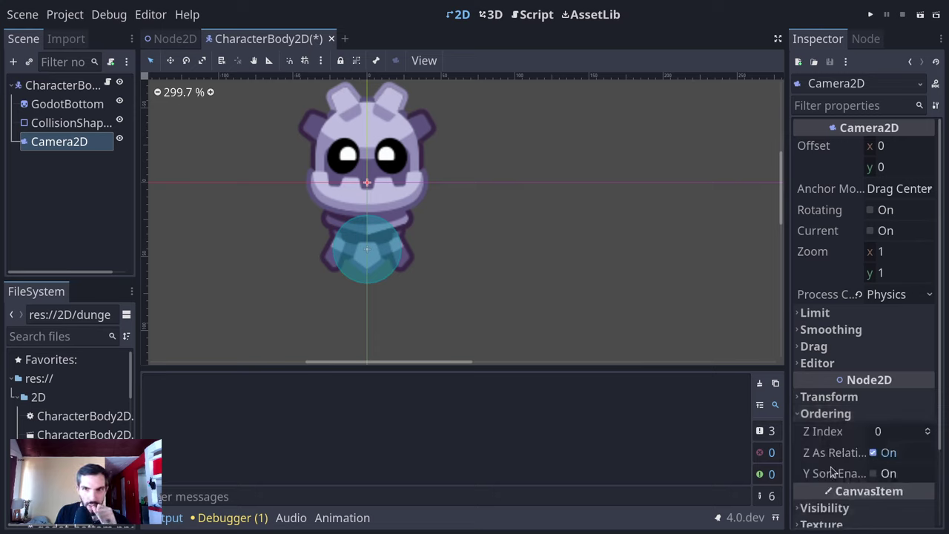
{"action": "left_click_drag", "start_coordinate": [786, 279], "coordinate": [746, 279]}
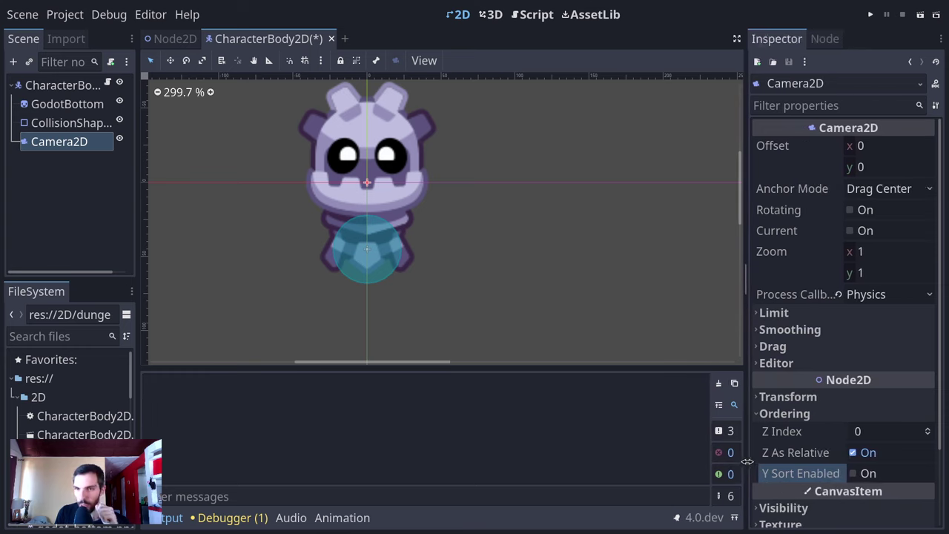
{"action": "mouse_move", "coordinate": [800, 480]}
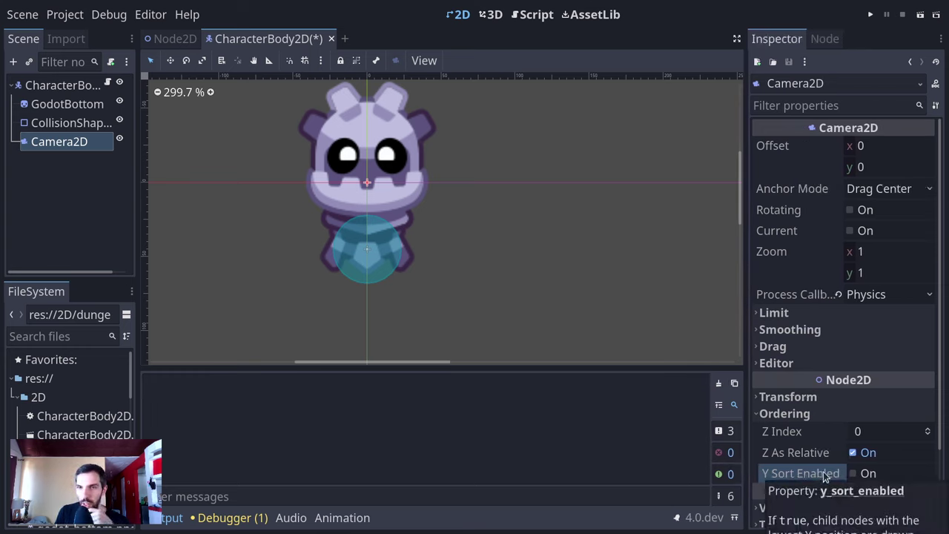
{"action": "left_click", "coordinate": [778, 414]}
{"action": "left_click_drag", "start_coordinate": [750, 365], "coordinate": [782, 370]}
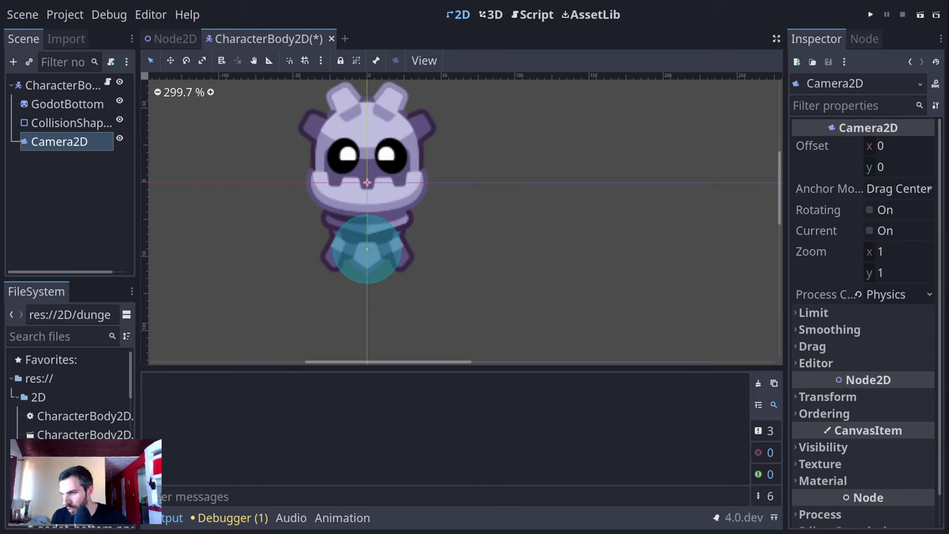
{"action": "left_click", "coordinate": [109, 83]}
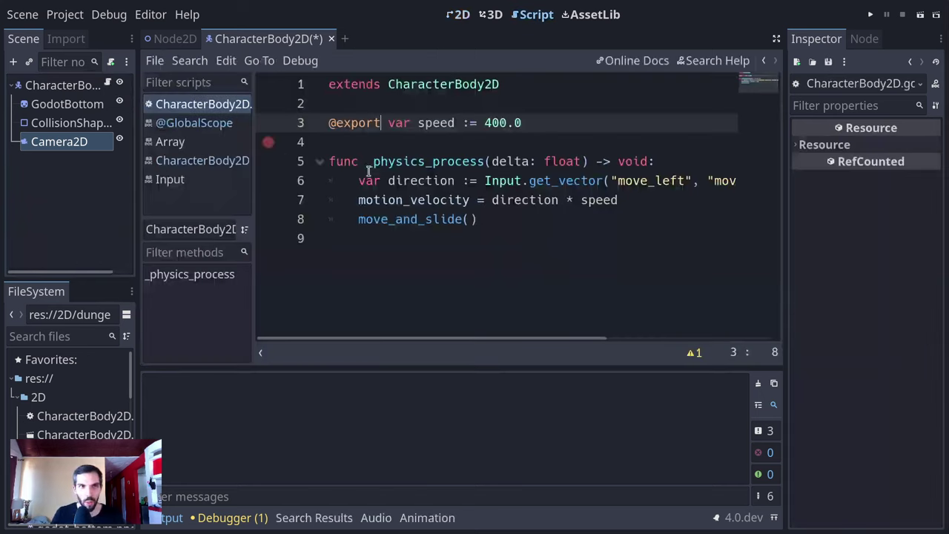
{"action": "double_click", "coordinate": [365, 117]}
{"action": "type", "text": "@"}
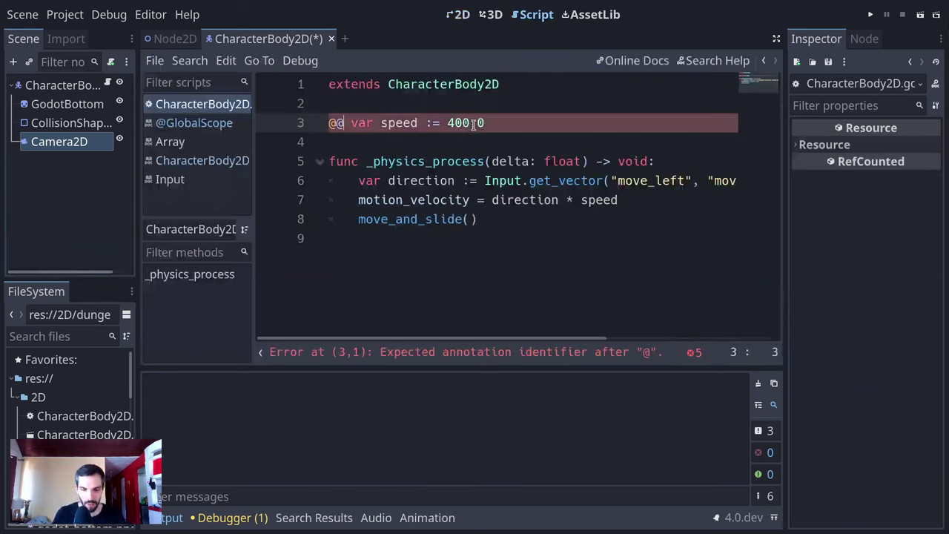
{"action": "key", "text": "BackSpace"}
{"action": "type", "text": "range"}
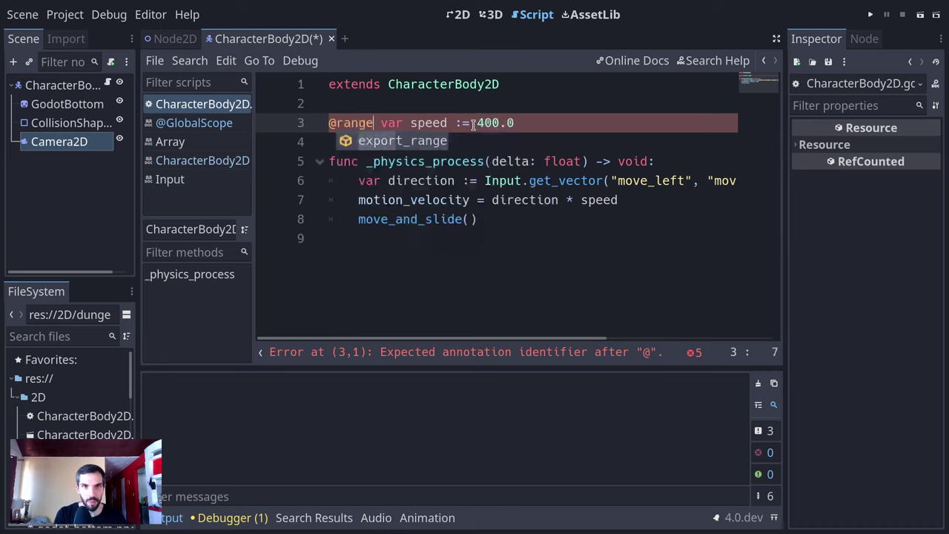
{"action": "key", "text": "Return"}
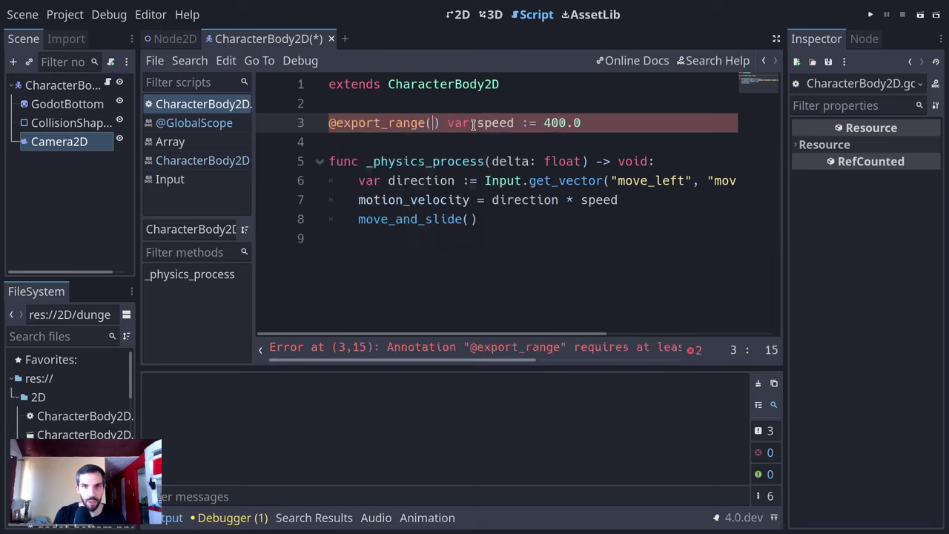
{"action": "key", "text": "ctrl+shift+F11"}
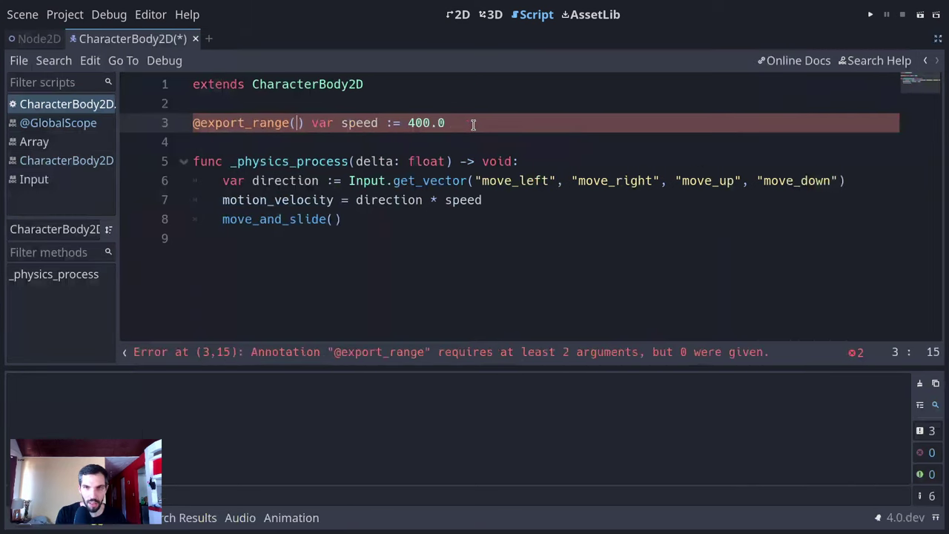
{"action": "type", "text": "0.0"}
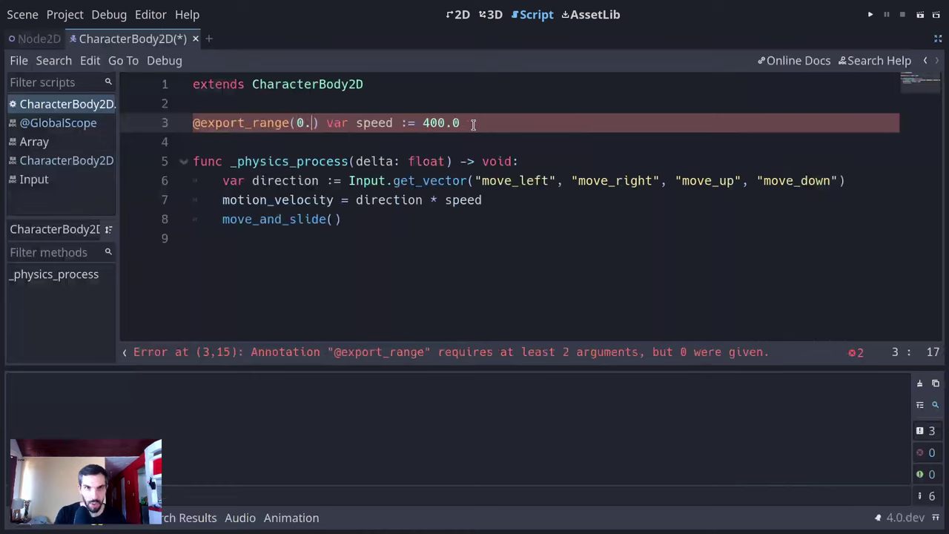
{"action": "key", "text": "BackSpace"}
{"action": "key", "text": "BackSpace"}
{"action": "key", "text": "BackSpace"}
{"action": "type", "text": "100.0, "}
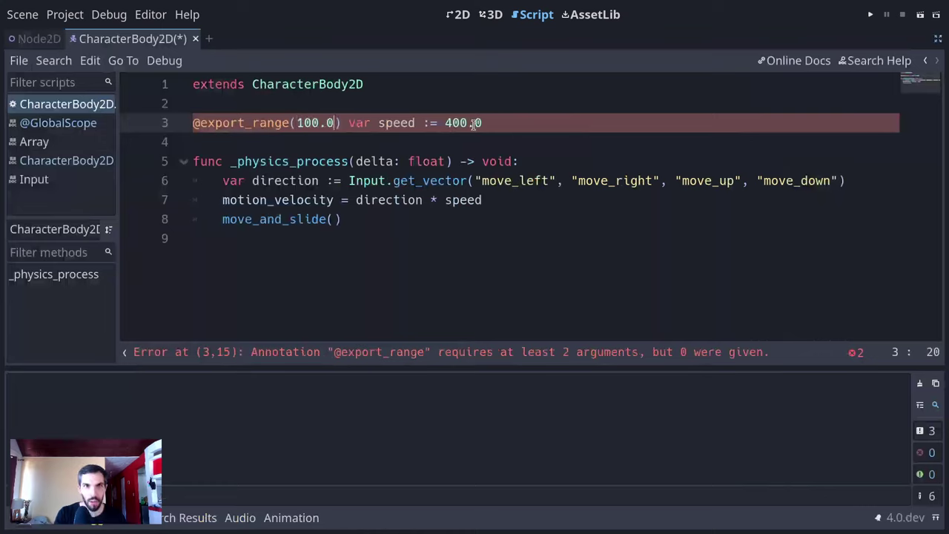
{"action": "type", "text": "1000.0"}
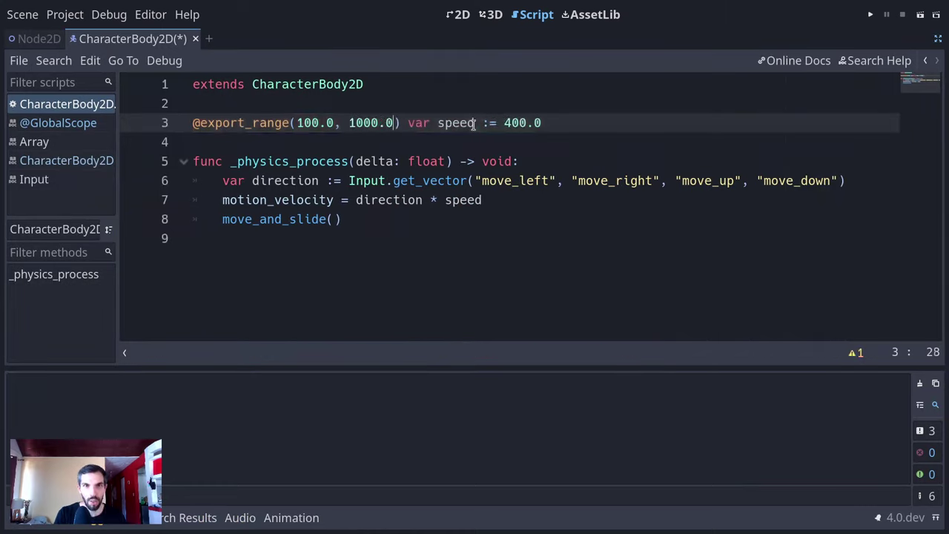
{"action": "key", "text": "ctrl+shift+F11"}
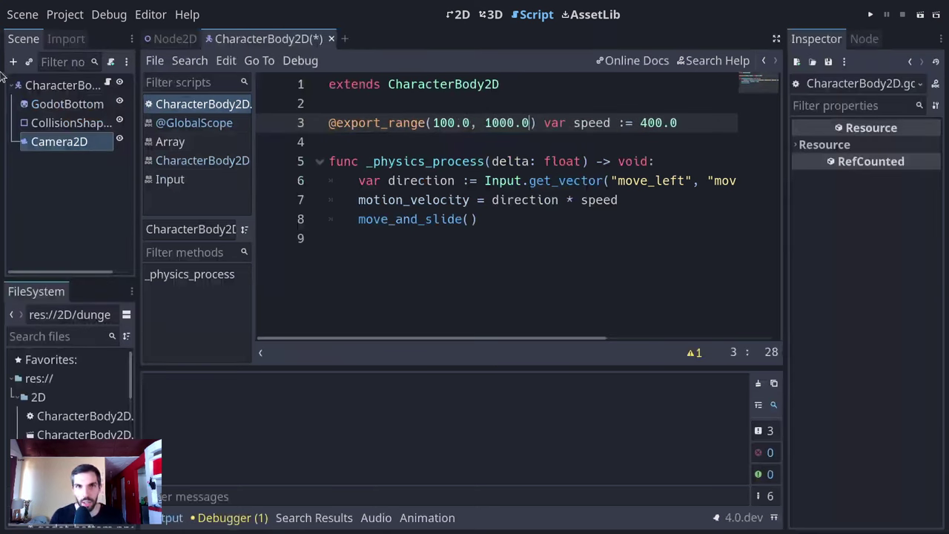
- Save the character scene and raise the CharacterBody2D Speed slightly, to about 410.981
{"action": "left_click", "coordinate": [72, 86]}
{"action": "key", "text": "ctrl+s"}
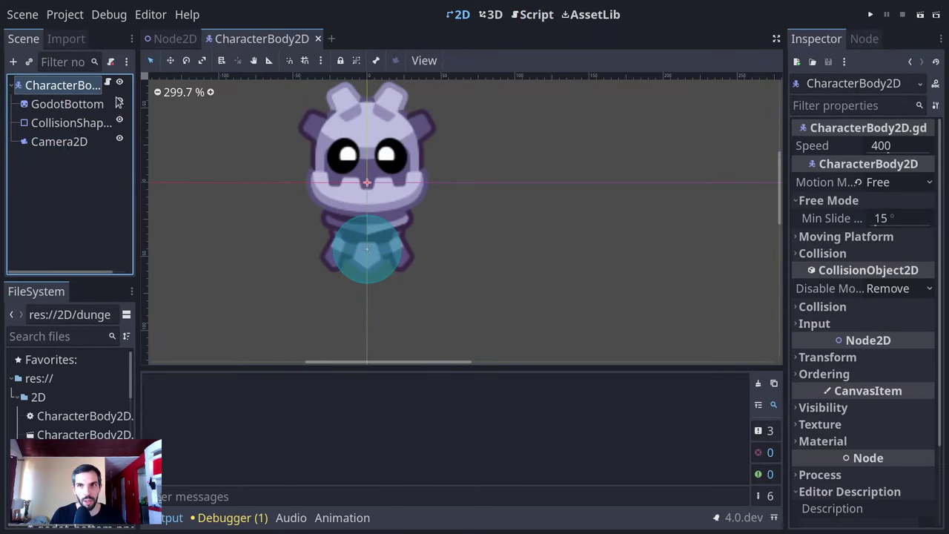
{"action": "left_click_drag", "start_coordinate": [901, 146], "coordinate": [928, 147]}
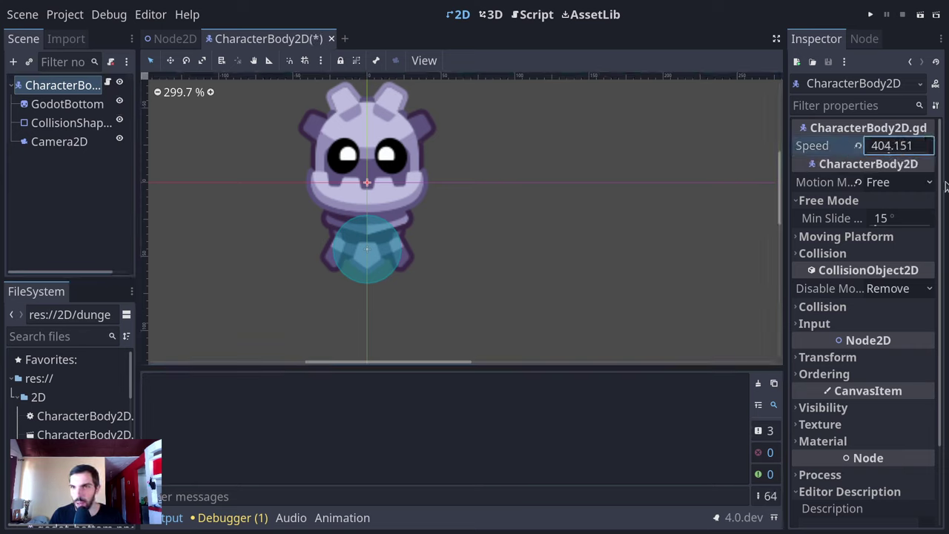
{"action": "mouse_move", "coordinate": [891, 153]}
{"action": "left_mouse_down"}
{"action": "mouse_move", "coordinate": [902, 153]}
{"action": "mouse_move", "coordinate": [889, 154]}
{"action": "left_mouse_up"}
{"action": "left_click", "coordinate": [889, 149]}
{"action": "type", "text": "407"}
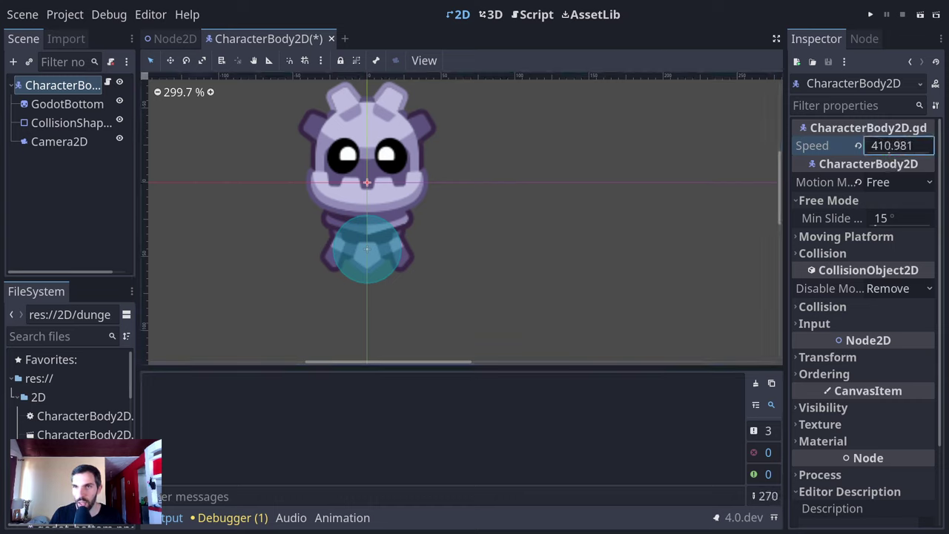
{"action": "type", "text": "411"}
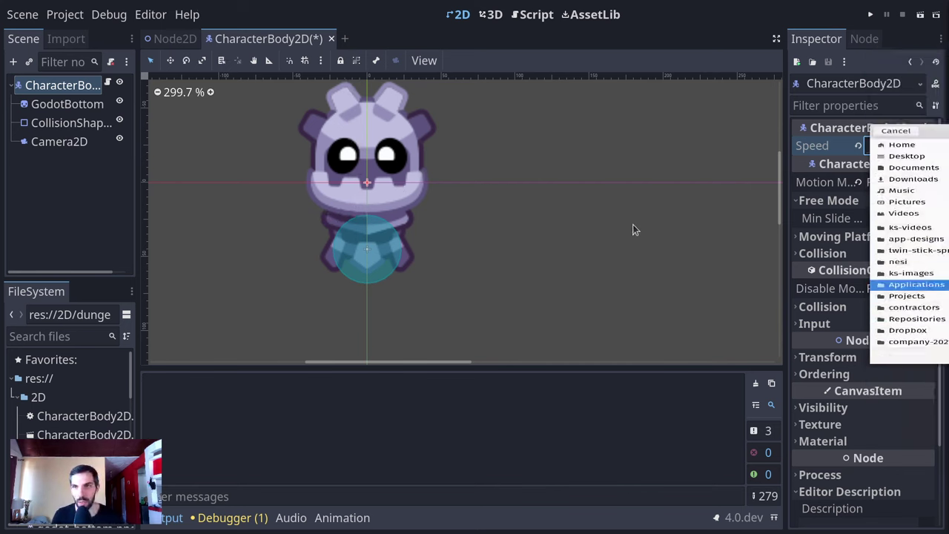
- Save and test-run the level, walking the character right and down
{"action": "key", "text": "ctrl+s"}
{"action": "left_click", "coordinate": [174, 38]}
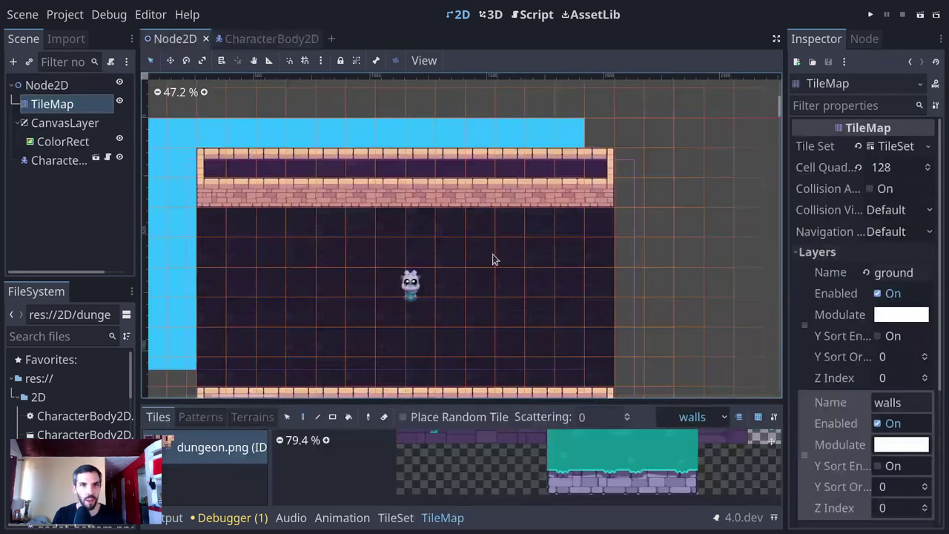
{"action": "key", "text": "F5"}
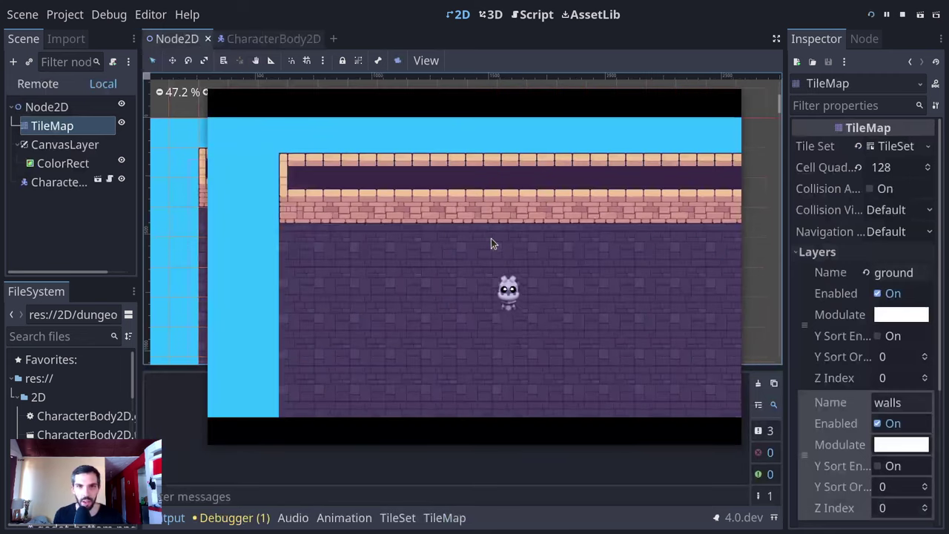
{"action": "key", "text": "Right"}
{"action": "key", "text": "Down"}
{"action": "key", "text": "Right"}
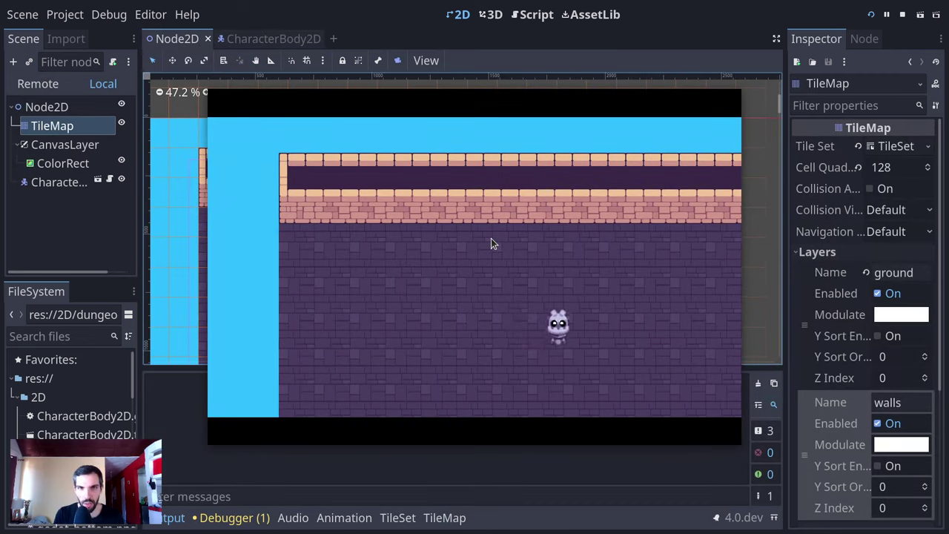
{"action": "key", "text": "F8"}
- Set the character's Speed to 800 and make its Camera2D Current
{"action": "left_click", "coordinate": [267, 38]}
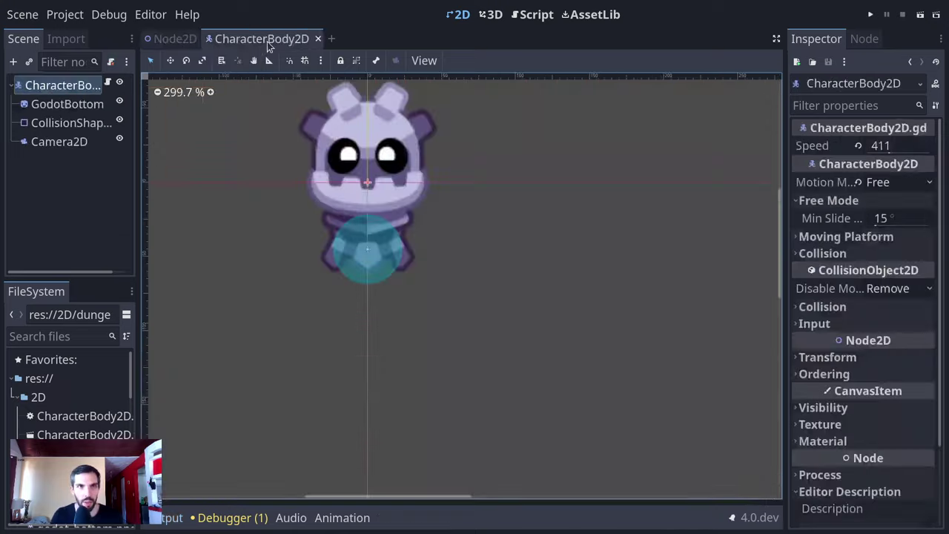
{"action": "left_click", "coordinate": [893, 148]}
{"action": "type", "text": "800"}
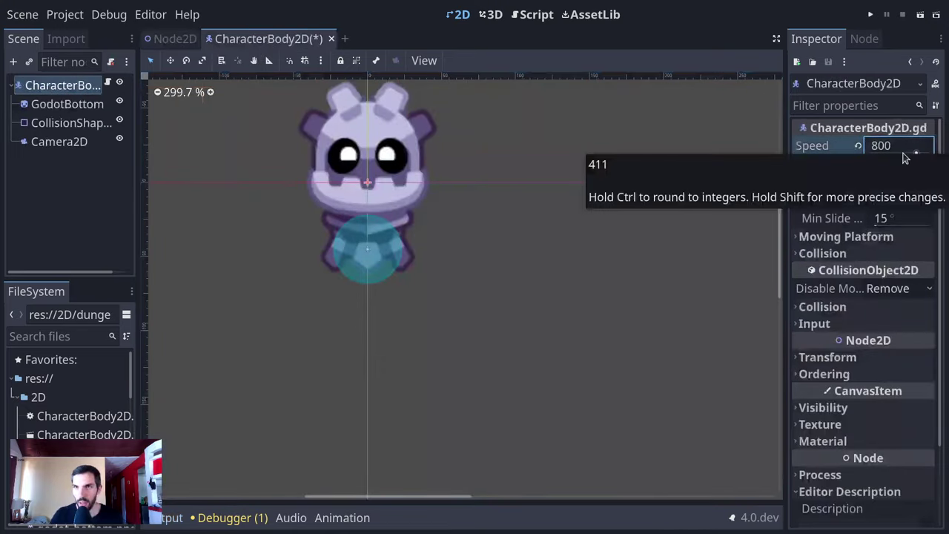
{"action": "key", "text": "Return"}
{"action": "left_click", "coordinate": [71, 147]}
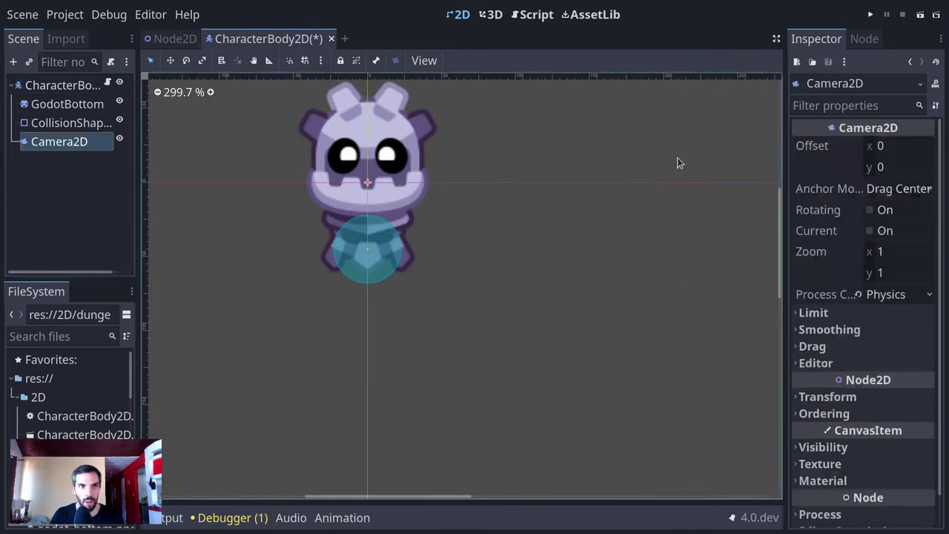
{"action": "left_click", "coordinate": [899, 228]}
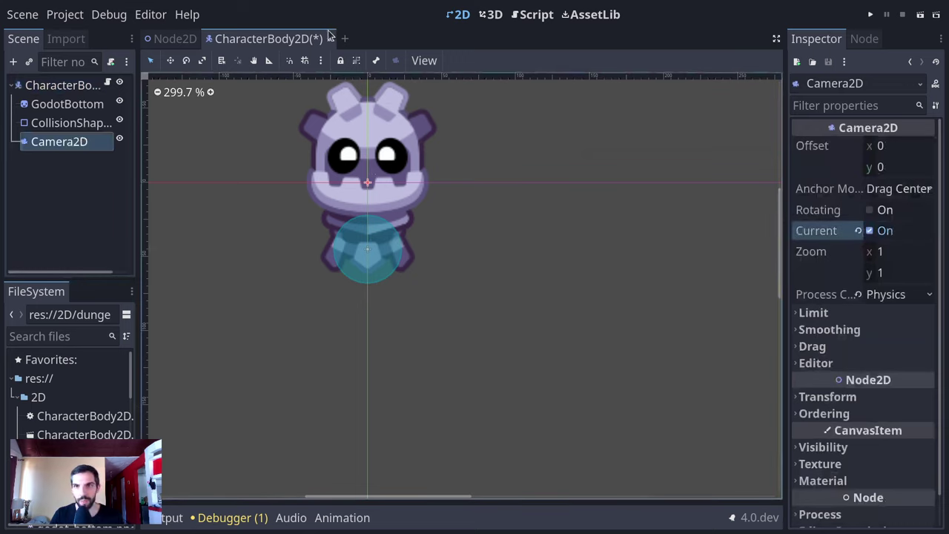
{"action": "left_click", "coordinate": [160, 39]}
{"action": "key", "text": "F5"}
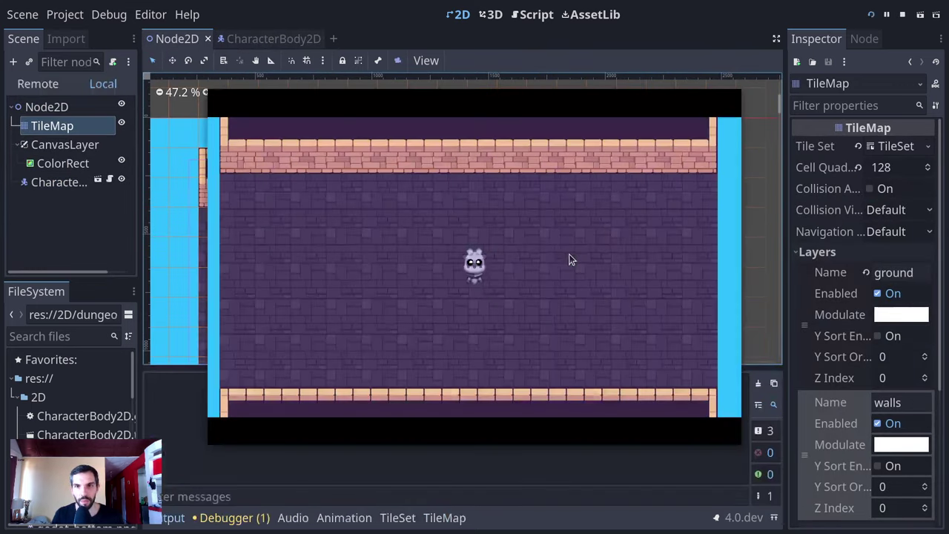
{"action": "key", "text": "Left"}
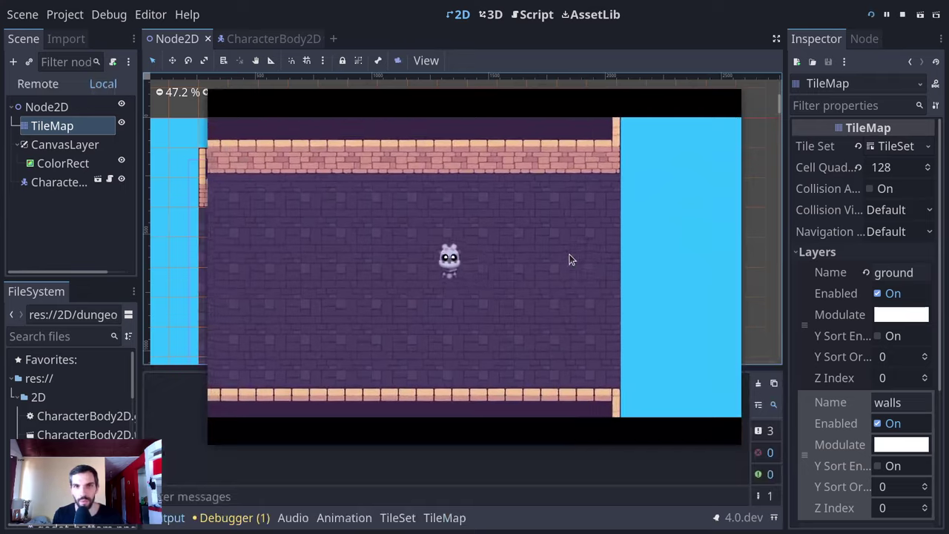
{"action": "key", "text": "Right"}
{"action": "key", "text": "Down"}
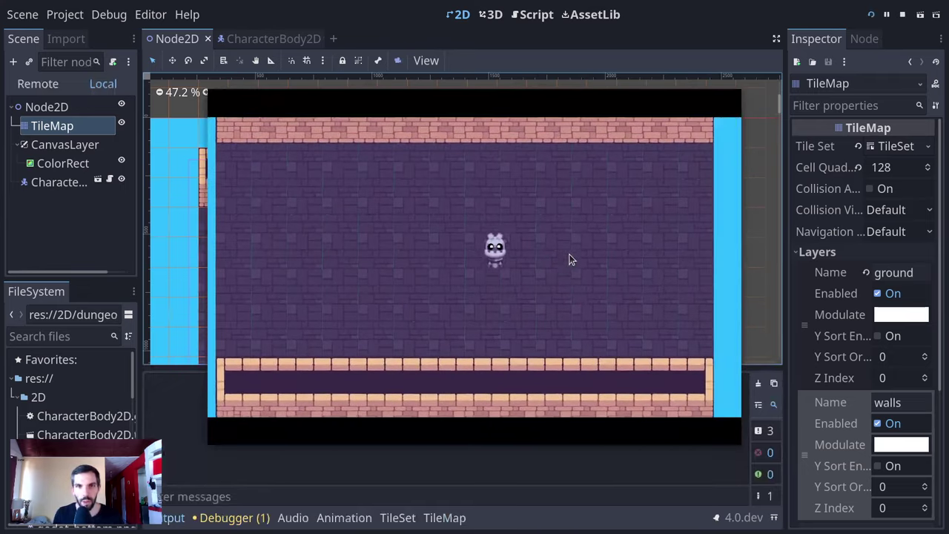
{"action": "key", "text": "Up"}
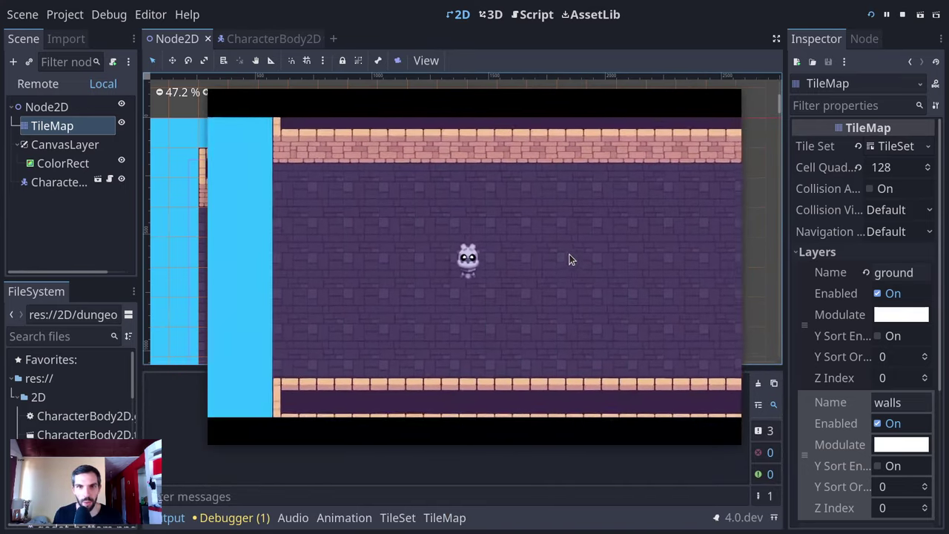
{"action": "key", "text": "Left"}
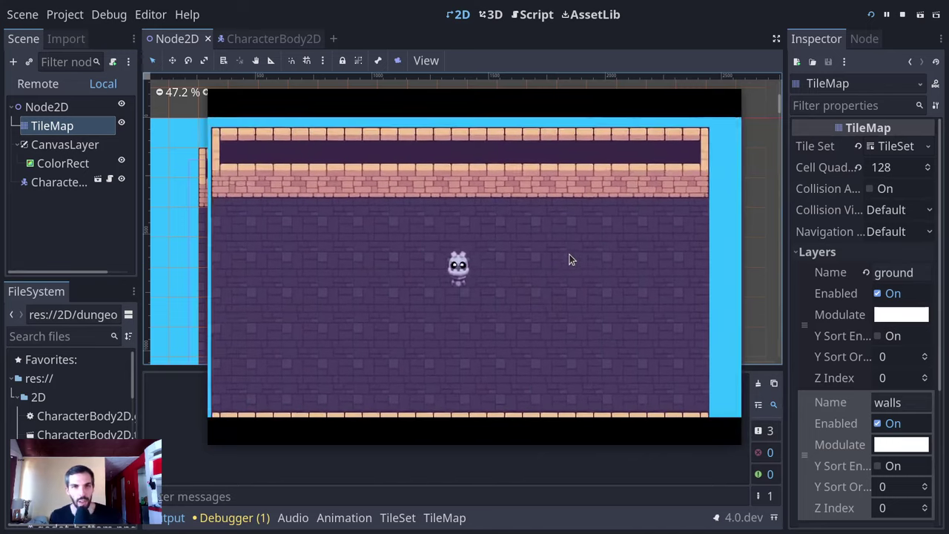
{"action": "key", "text": "Down"}
{"action": "key", "text": "Up"}
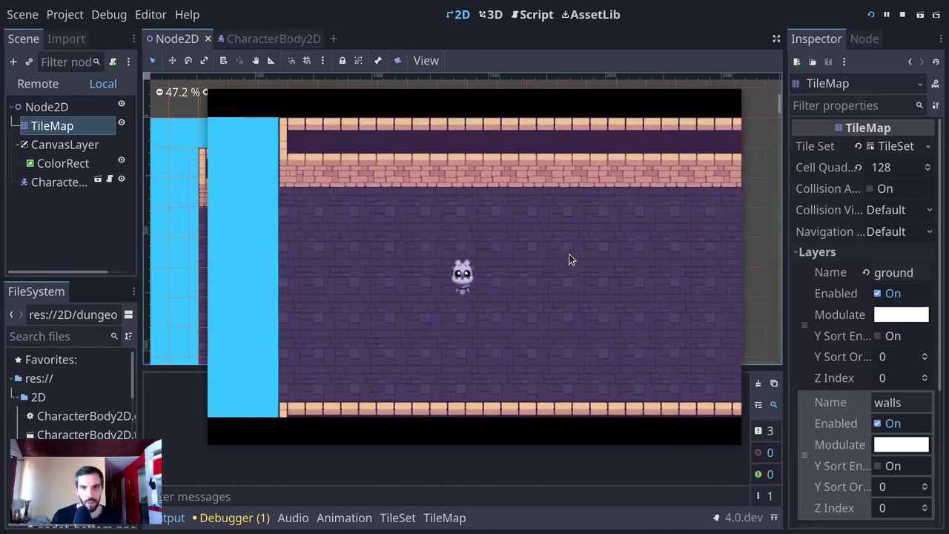
{"action": "key", "text": "Down"}
{"action": "key", "text": "Right"}
{"action": "key", "text": "Up"}
{"action": "key", "text": "Up"}
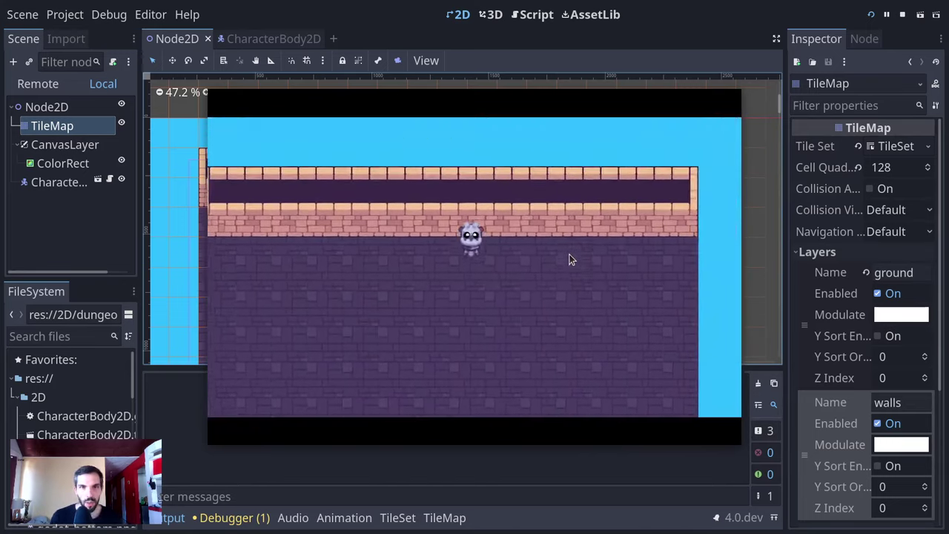
{"action": "key", "text": "Left"}
{"action": "key", "text": "Right"}
{"action": "key", "text": "Down"}
{"action": "key", "text": "Down"}
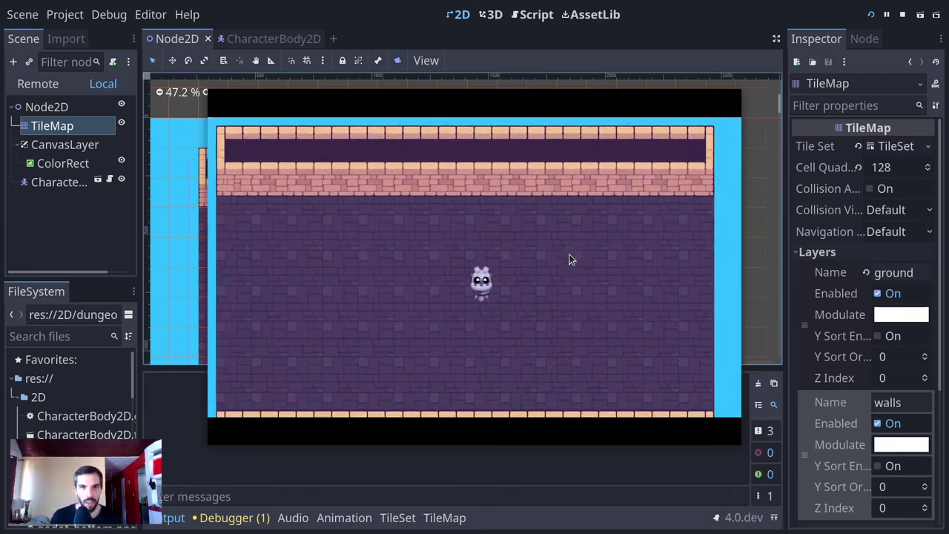
{"action": "key", "text": "Left"}
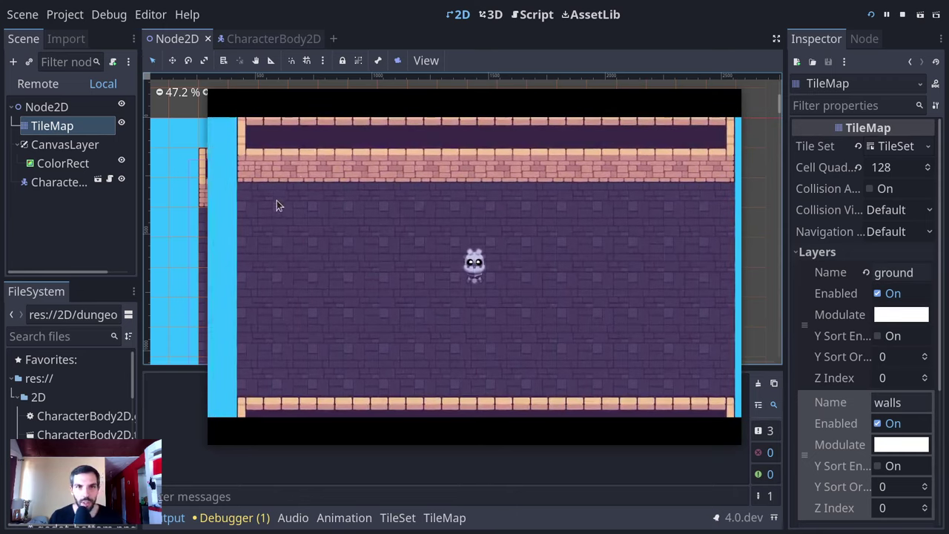
{"action": "key", "text": "Right"}
{"action": "key", "text": "Up"}
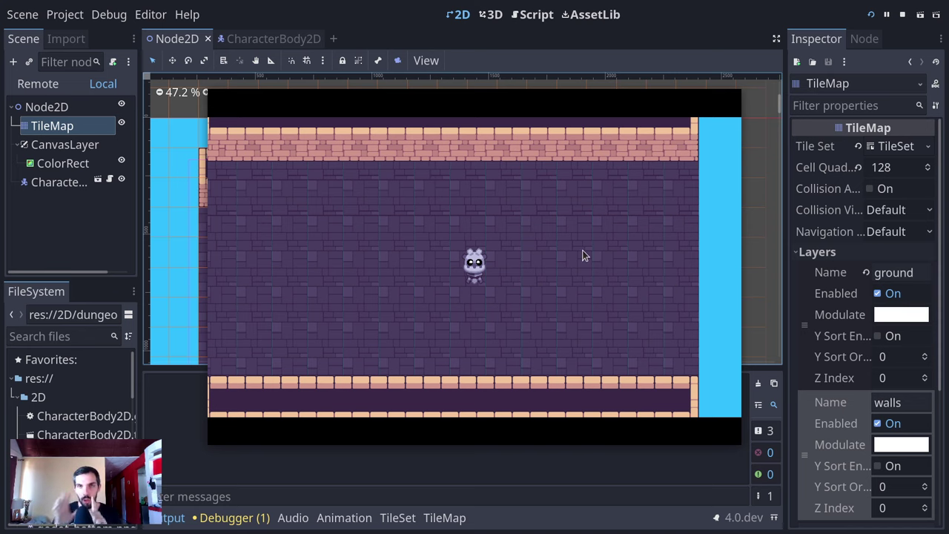
{"action": "key", "text": "Down"}
{"action": "key", "text": "Left"}
{"action": "key", "text": "Up"}
{"action": "key", "text": "Right"}
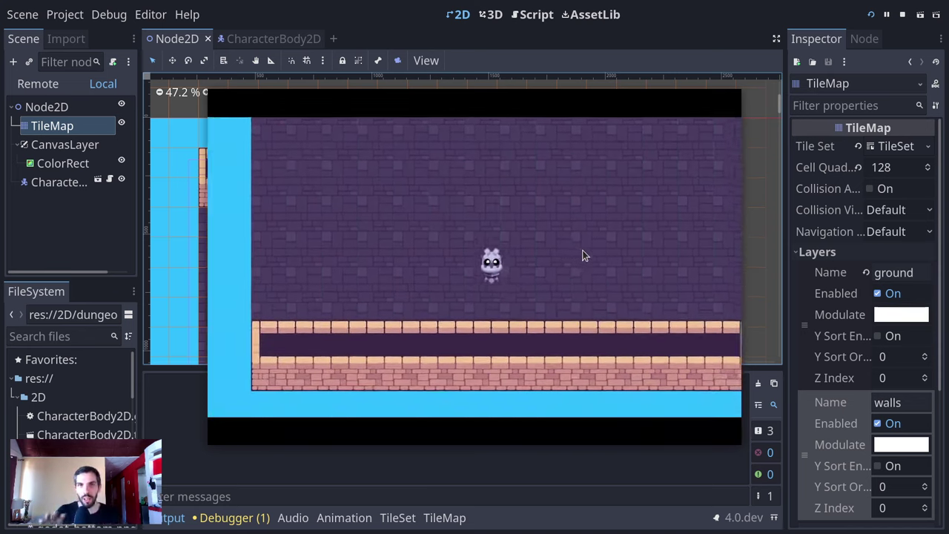
{"action": "key", "text": "Down"}
{"action": "key", "text": "Left"}
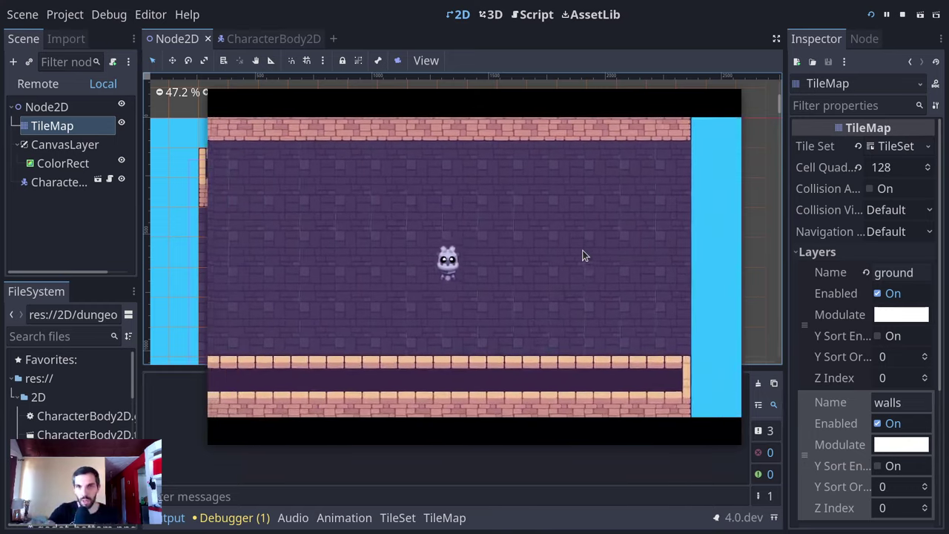
{"action": "key", "text": "Right"}
{"action": "key", "text": "Left"}
{"action": "key", "text": "Up"}
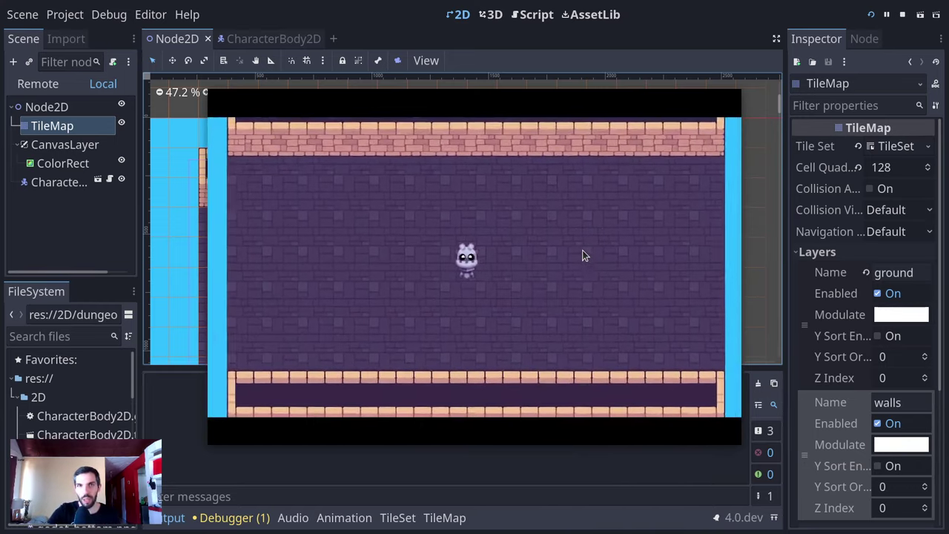
{"action": "key", "text": "Down"}
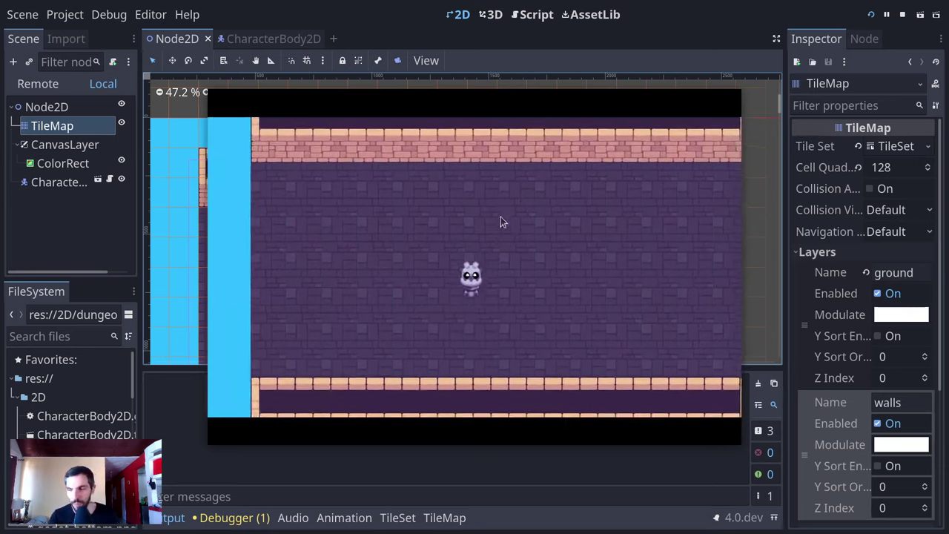
{"action": "key", "text": "Right"}
{"action": "key", "text": "Up"}
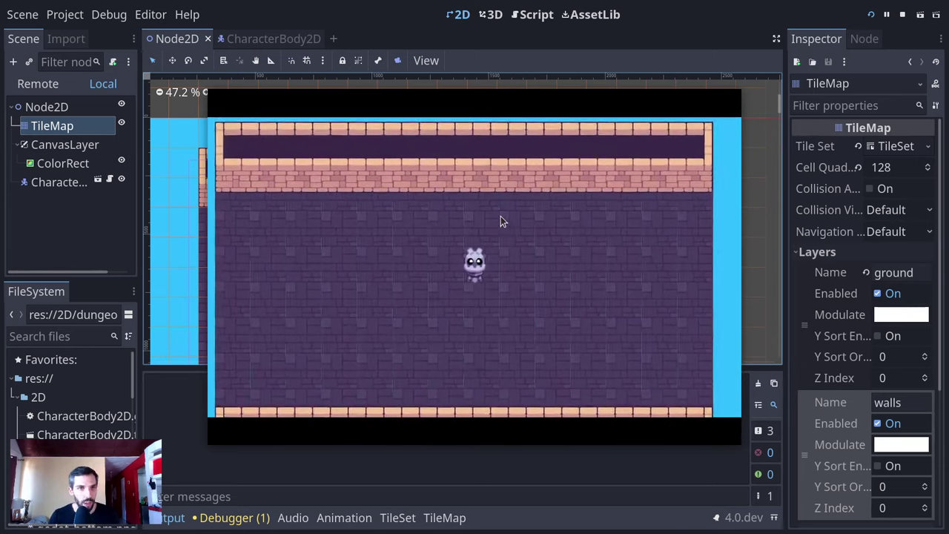
{"action": "key", "text": "Down"}
{"action": "key", "text": "Left"}
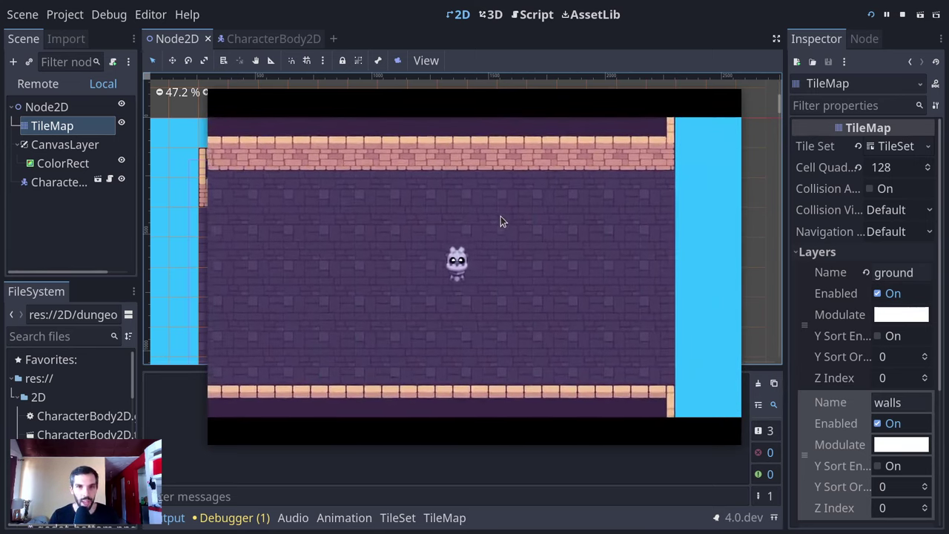
{"action": "key", "text": "Up"}
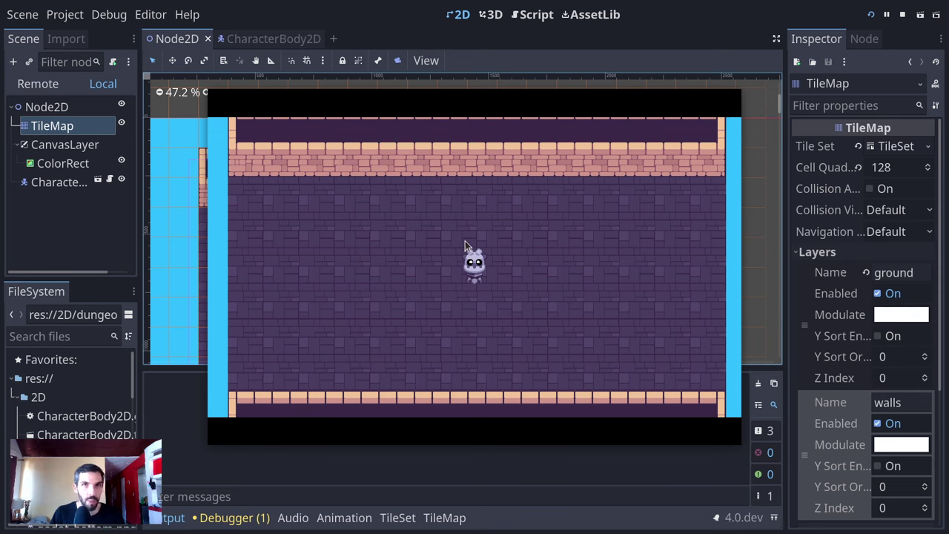
{"action": "key", "text": "Left"}
{"action": "key", "text": "Right"}
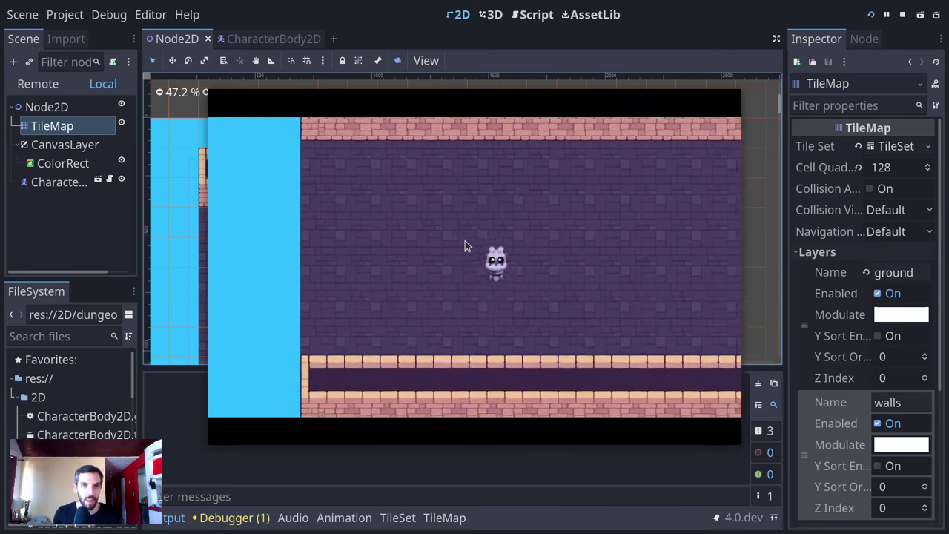
{"action": "key", "text": "Down"}
{"action": "key", "text": "Left"}
{"action": "key", "text": "Up"}
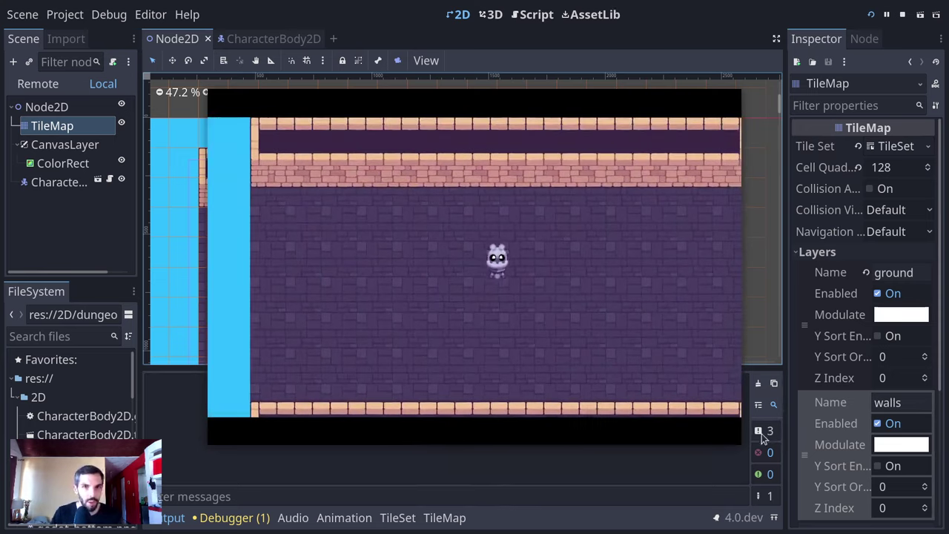
{"action": "key", "text": "Right"}
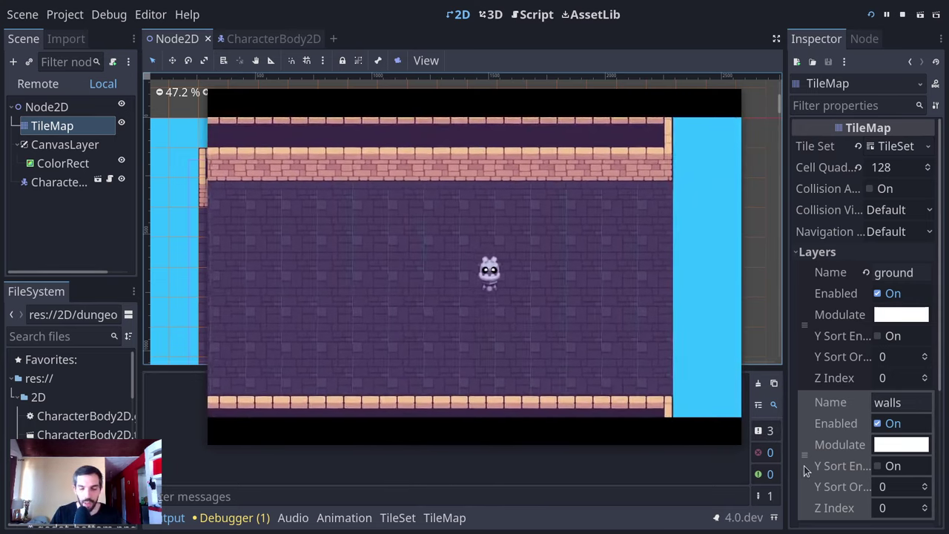
{"action": "key", "text": "F8"}
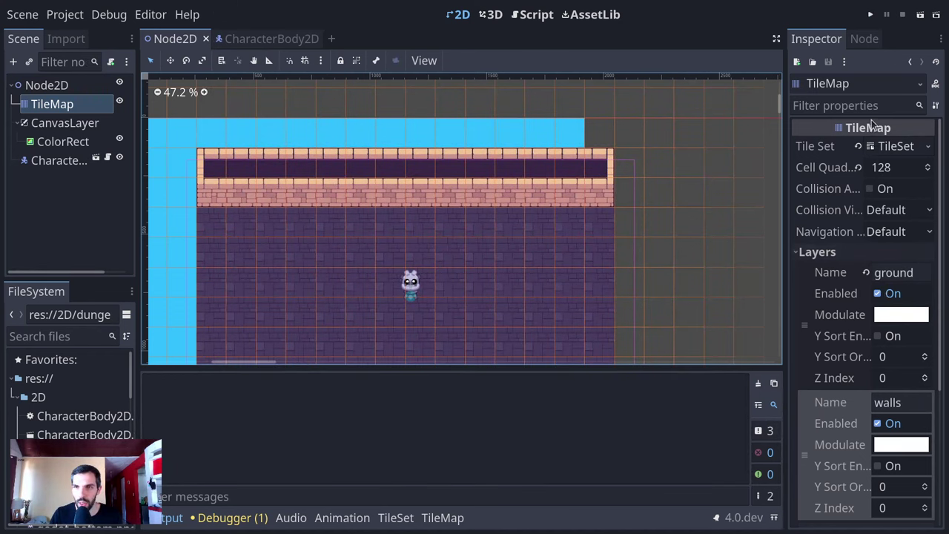
- Turn on UV Clipping in the TileMap's TileSet Rendering settings
{"action": "scroll", "coordinate": [863, 350], "scroll_direction": "down", "scroll_amount": 3}
{"action": "scroll", "coordinate": [875, 297], "scroll_direction": "up", "scroll_amount": 3}
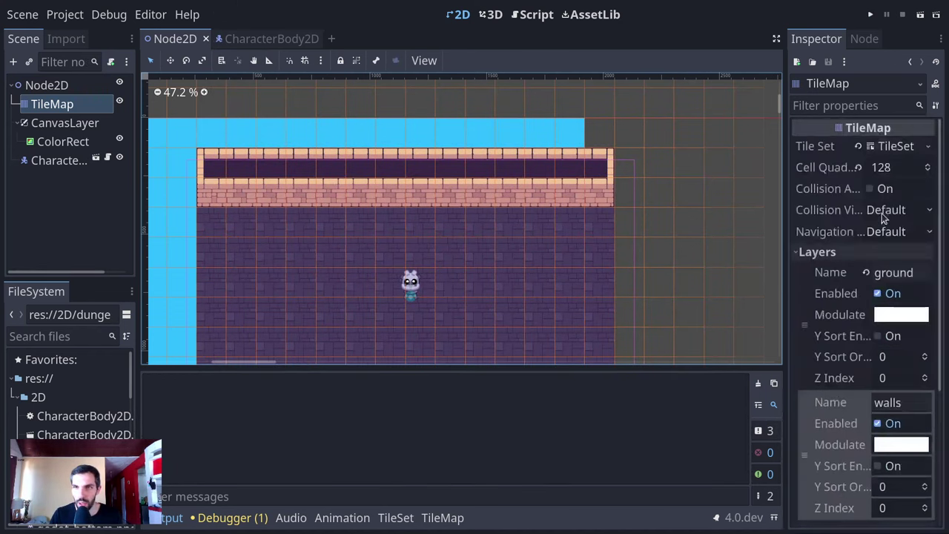
{"action": "left_click", "coordinate": [891, 149]}
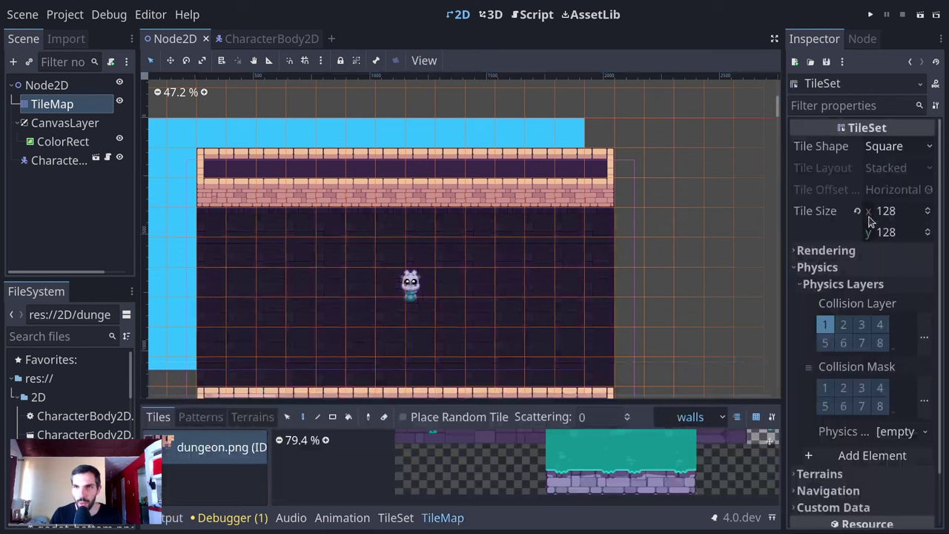
{"action": "left_click", "coordinate": [845, 284]}
{"action": "left_click", "coordinate": [826, 250]}
{"action": "left_click", "coordinate": [875, 269]}
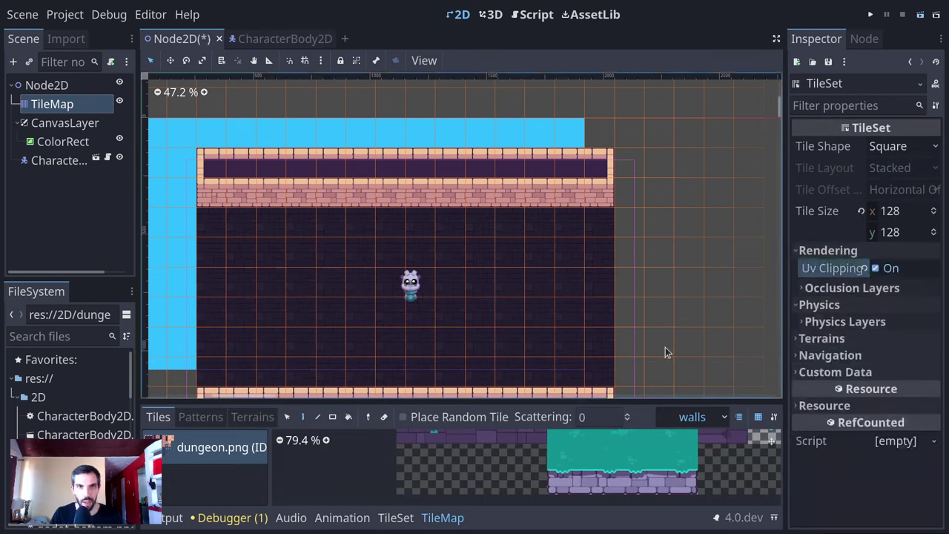
- Run the game and walk the character left and right to check the tiles
{"action": "key", "text": "F5"}
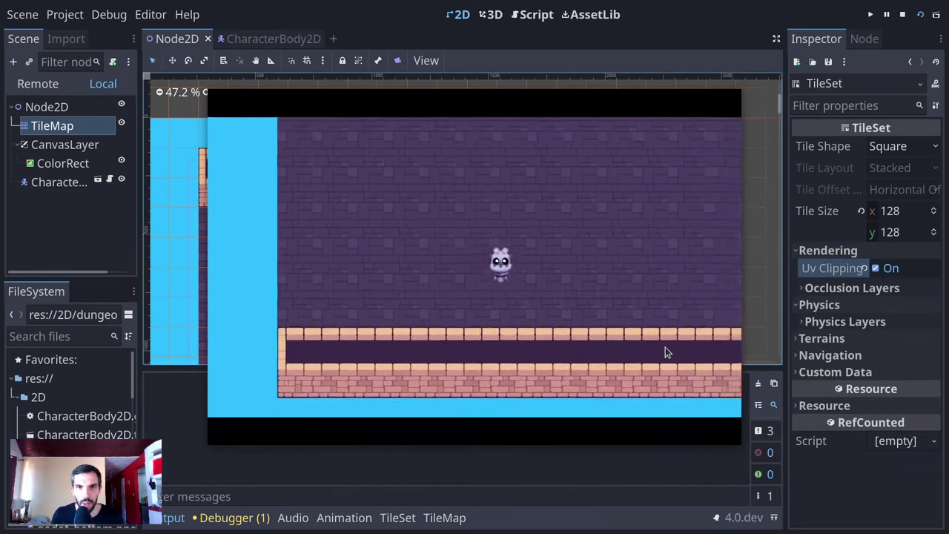
{"action": "key", "text": "Right"}
{"action": "key", "text": "Left"}
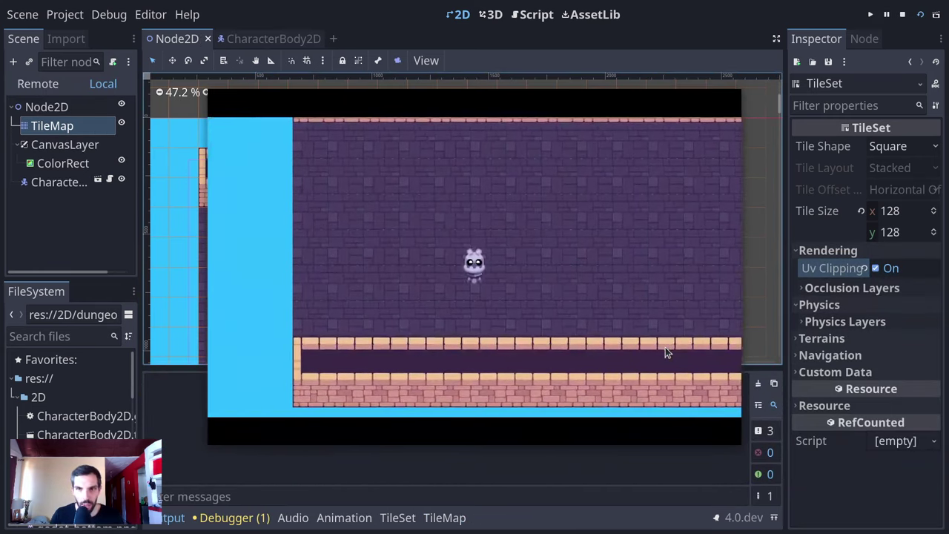
{"action": "key", "text": "F8"}
- Turn UV Clipping back off and collapse the TileSet Rendering section
{"action": "left_click", "coordinate": [876, 268]}
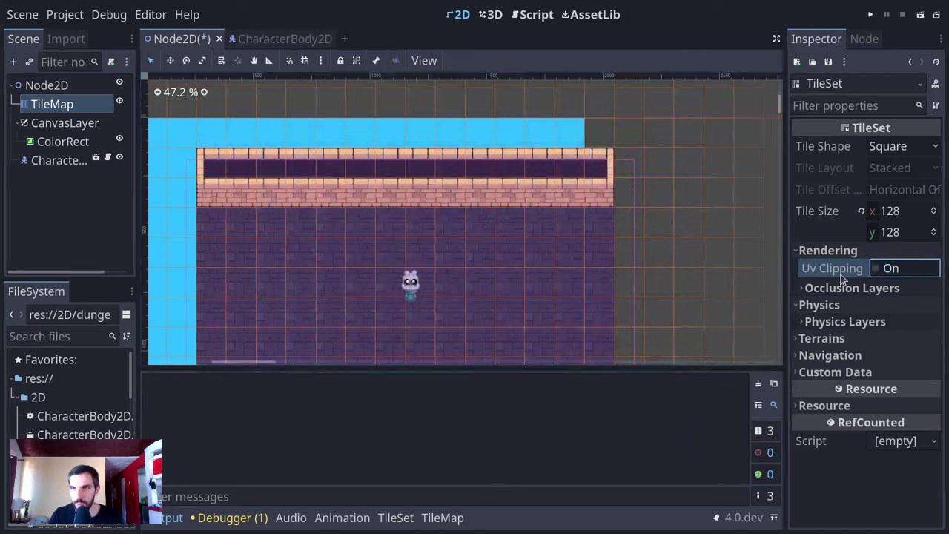
{"action": "left_click", "coordinate": [844, 288]}
{"action": "left_click", "coordinate": [845, 288]}
{"action": "left_click", "coordinate": [840, 250]}
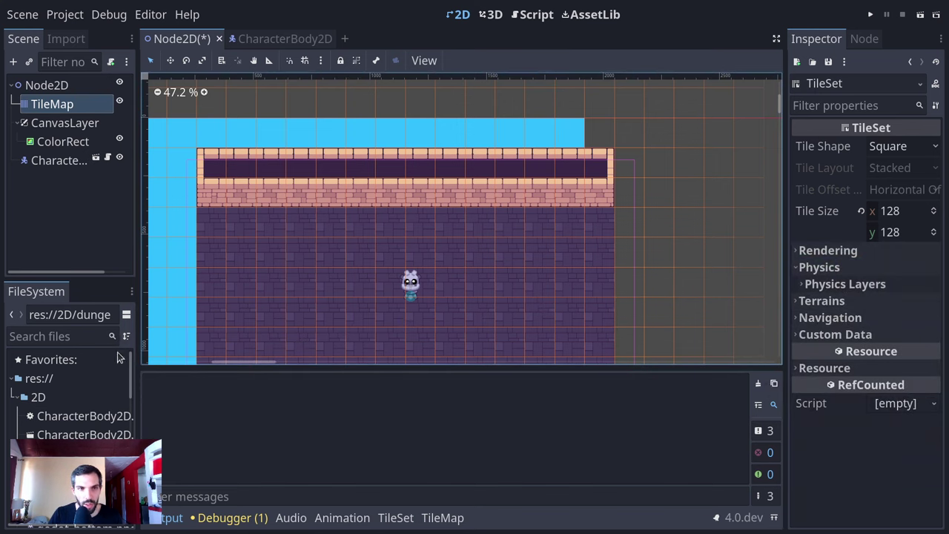
- Open dungeon.png from FileSystem as a texture resource in the inspector
{"action": "scroll", "coordinate": [82, 393], "scroll_direction": "down", "scroll_amount": 3}
{"action": "scroll", "coordinate": [96, 393], "scroll_direction": "up", "scroll_amount": 2}
{"action": "right_click", "coordinate": [101, 391]}
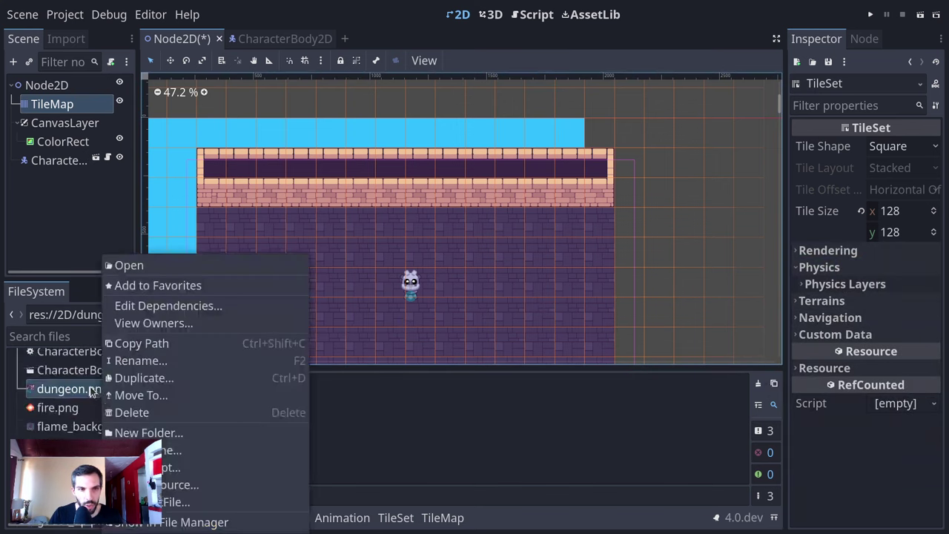
{"action": "left_click", "coordinate": [102, 393]}
{"action": "double_click", "coordinate": [111, 391]}
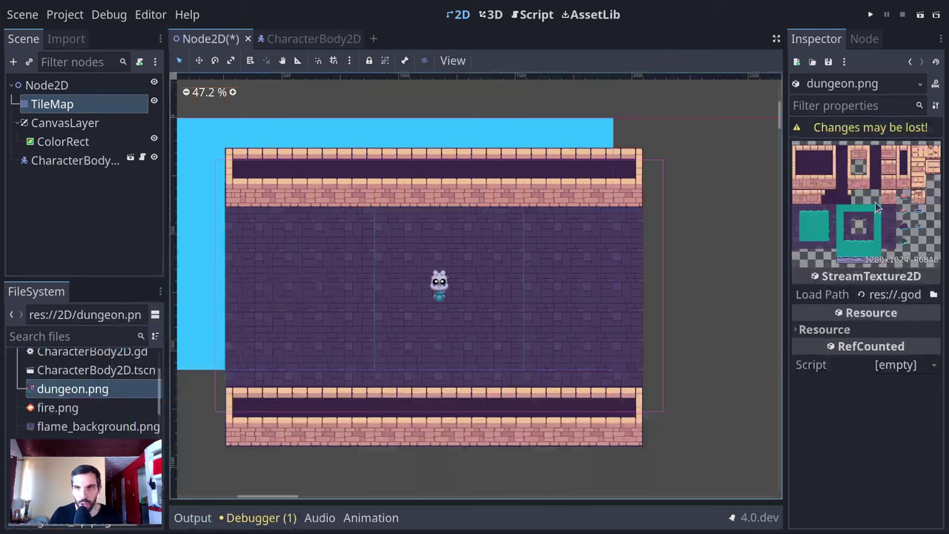
- Review dungeon.png's import settings, keeping roughness mode at Detect, then return to the Scene tree
{"action": "left_click", "coordinate": [69, 38]}
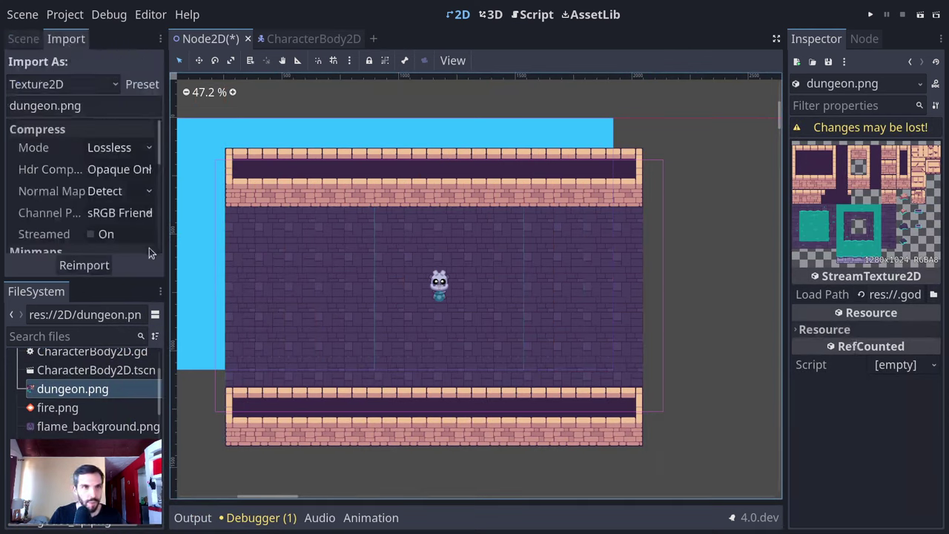
{"action": "left_click_drag", "start_coordinate": [166, 258], "coordinate": [210, 256]}
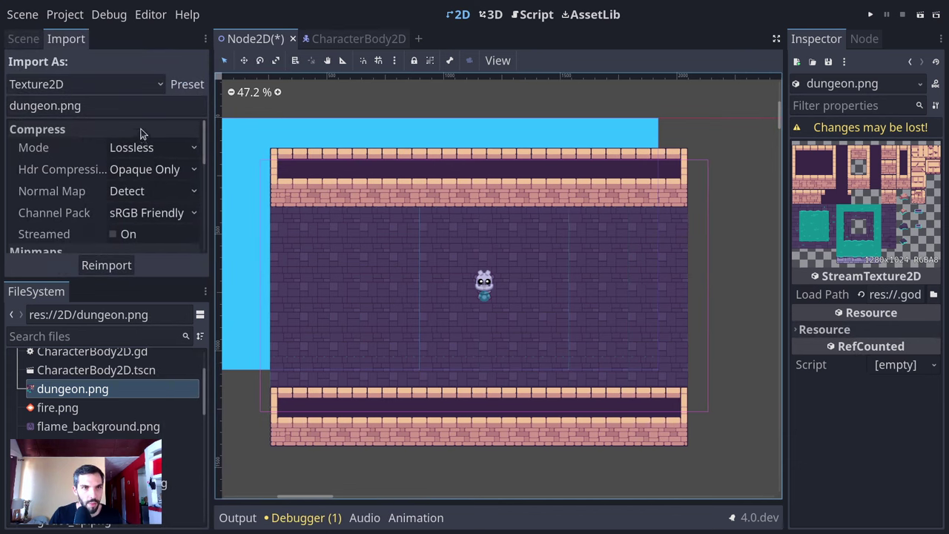
{"action": "scroll", "coordinate": [137, 215], "scroll_direction": "down", "scroll_amount": 4}
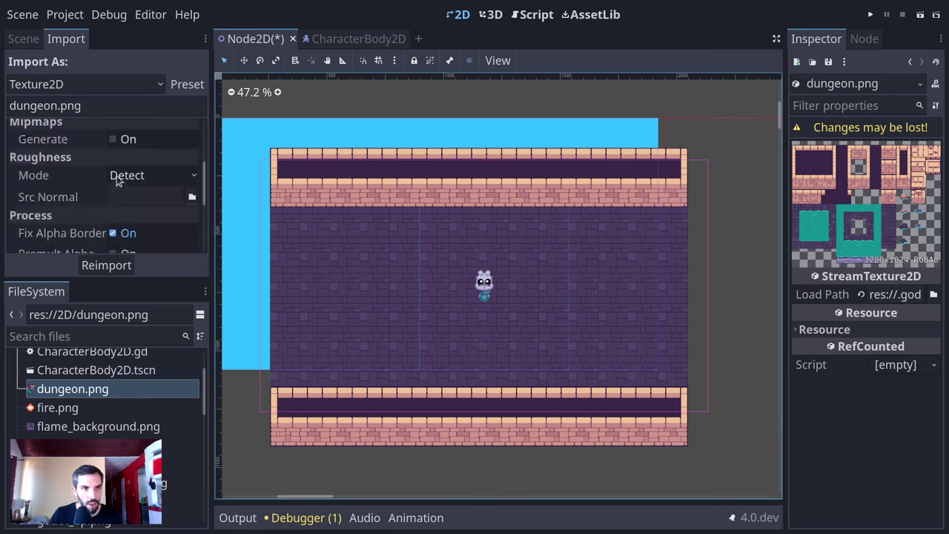
{"action": "left_click", "coordinate": [116, 176]}
{"action": "left_click", "coordinate": [66, 181]}
{"action": "scroll", "coordinate": [67, 190], "scroll_direction": "down", "scroll_amount": 1}
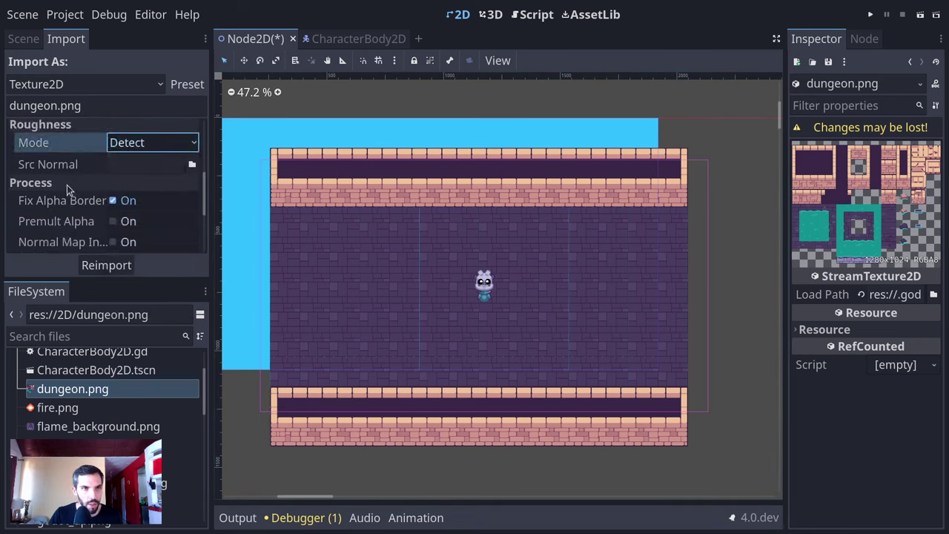
{"action": "scroll", "coordinate": [67, 189], "scroll_direction": "down", "scroll_amount": 1}
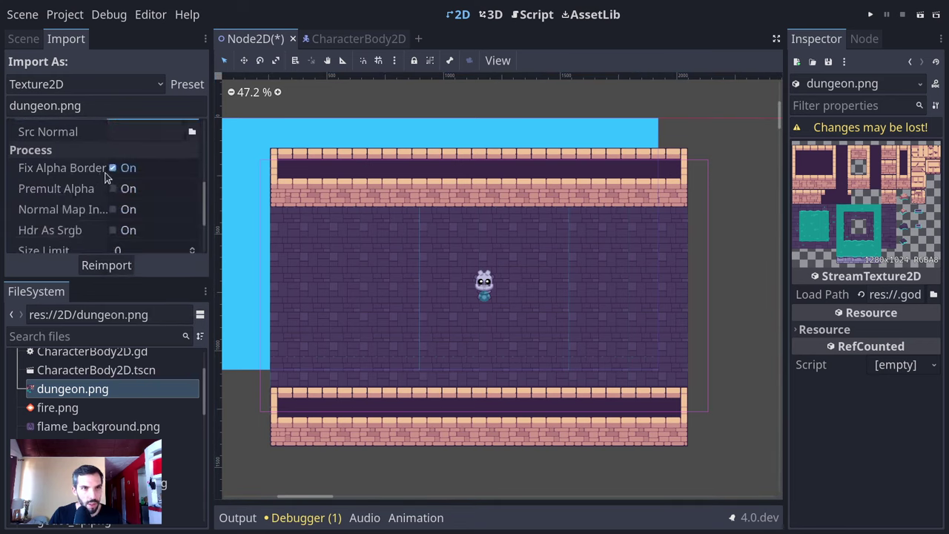
{"action": "scroll", "coordinate": [93, 203], "scroll_direction": "down", "scroll_amount": 3}
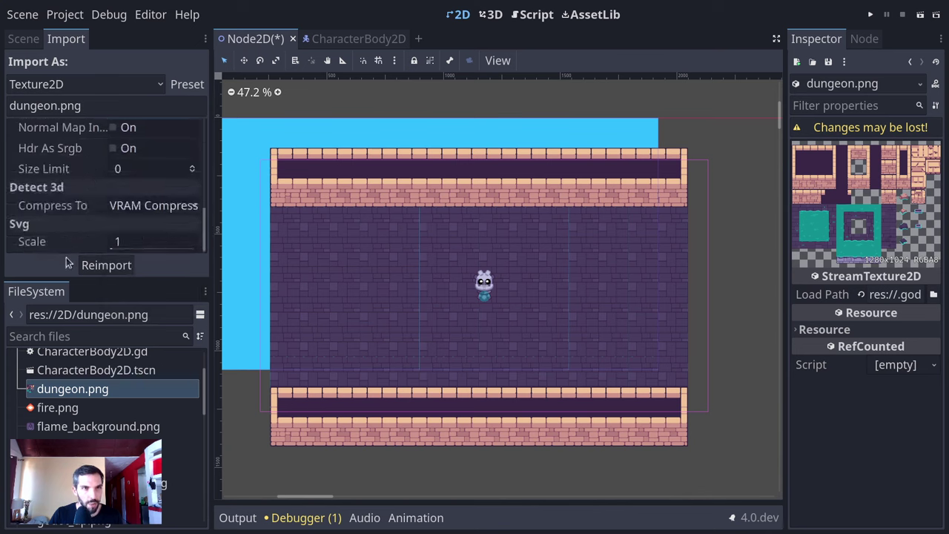
{"action": "scroll", "coordinate": [85, 200], "scroll_direction": "up", "scroll_amount": 5}
{"action": "scroll", "coordinate": [82, 196], "scroll_direction": "up", "scroll_amount": 3}
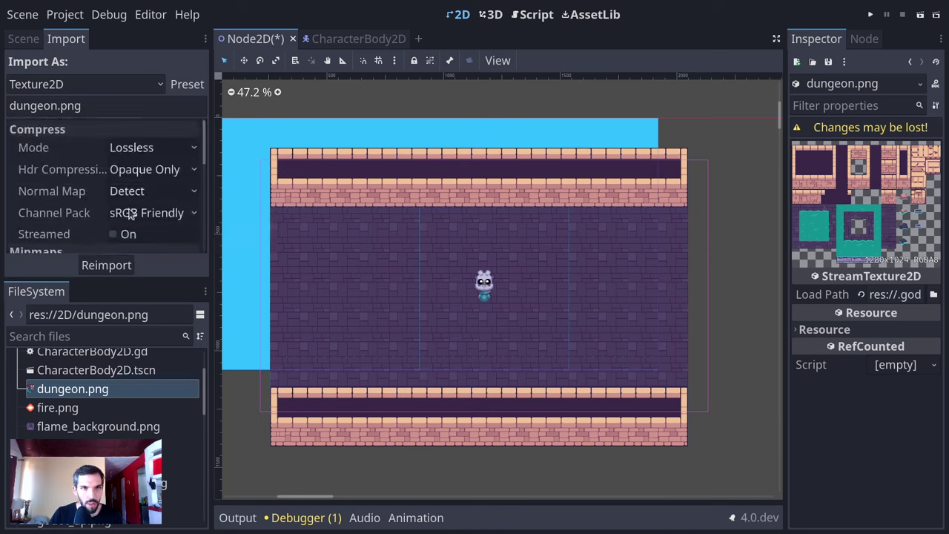
{"action": "left_click", "coordinate": [25, 42]}
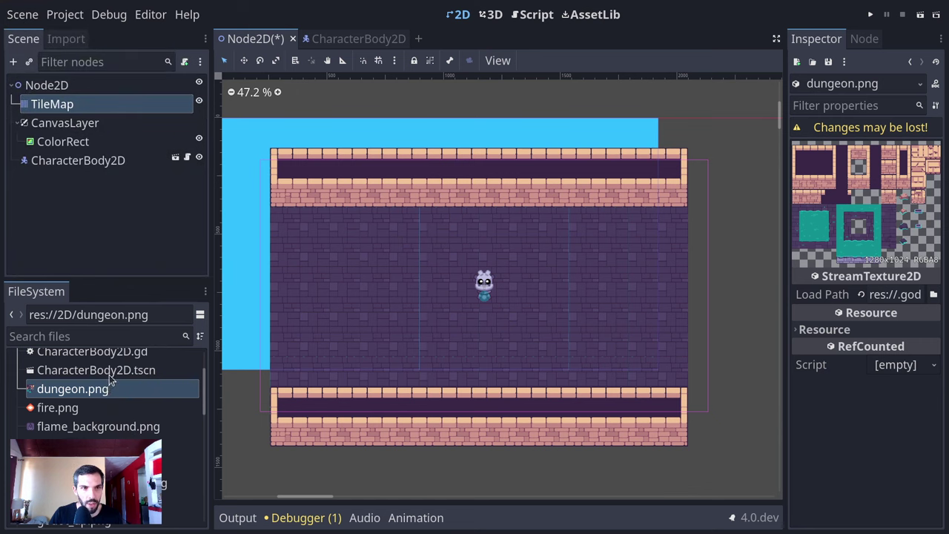
{"action": "scroll", "coordinate": [111, 377], "scroll_direction": "up", "scroll_amount": 3}
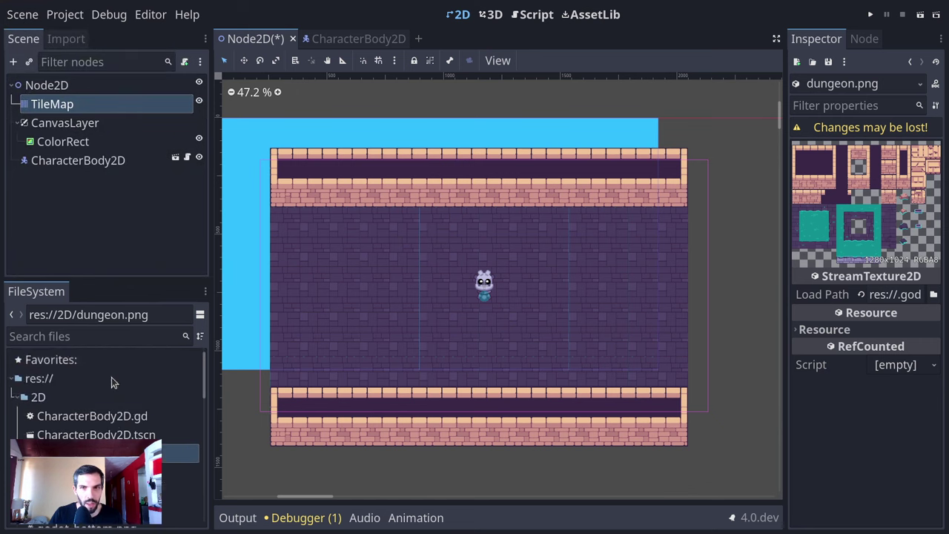
- Select the TileMap node, close the tile painting panel and widen the inspector
{"action": "left_click", "coordinate": [93, 107]}
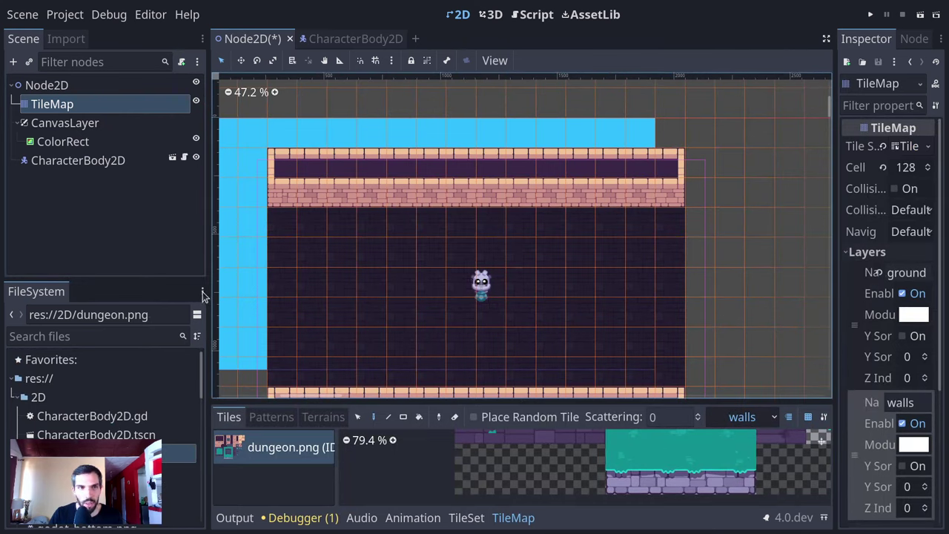
{"action": "left_click_drag", "start_coordinate": [206, 295], "coordinate": [120, 295]}
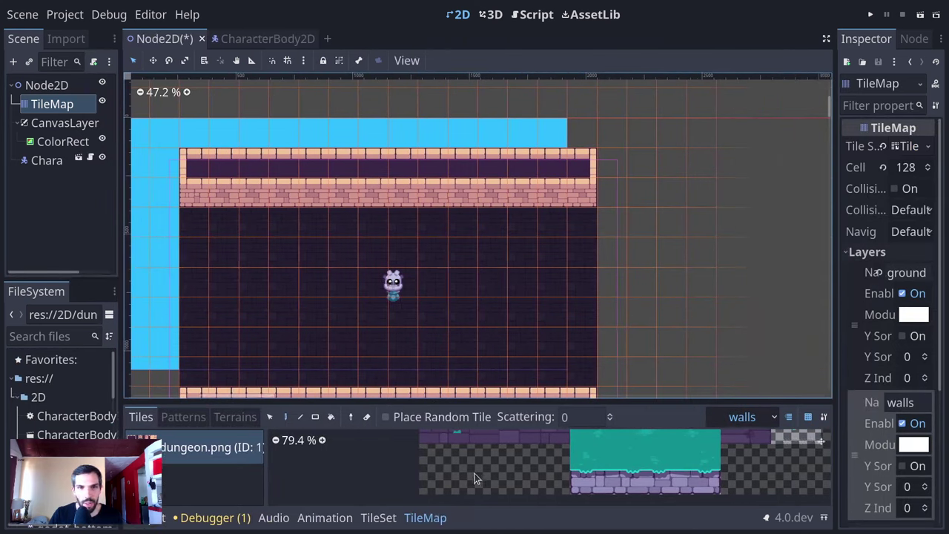
{"action": "left_click", "coordinate": [425, 517]}
{"action": "left_click_drag", "start_coordinate": [833, 293], "coordinate": [723, 282]}
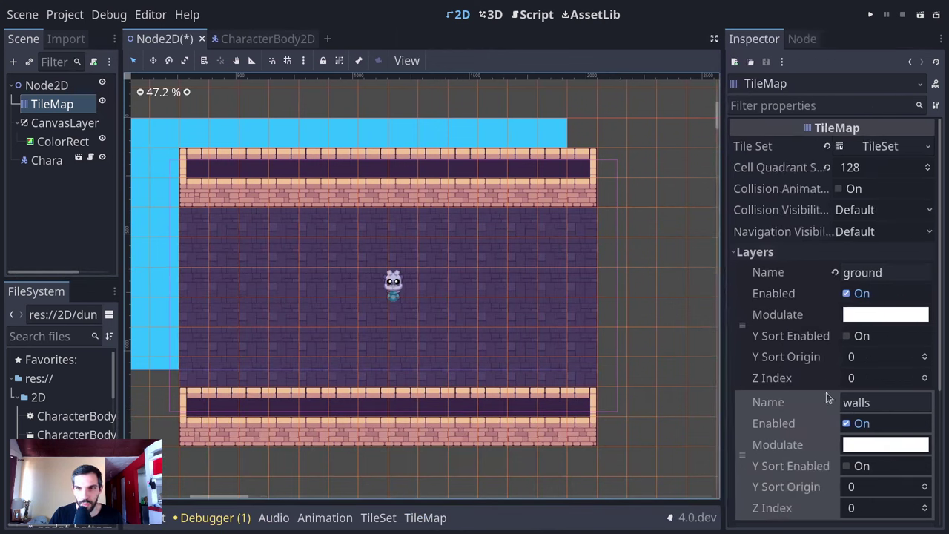
{"action": "left_click", "coordinate": [797, 255]}
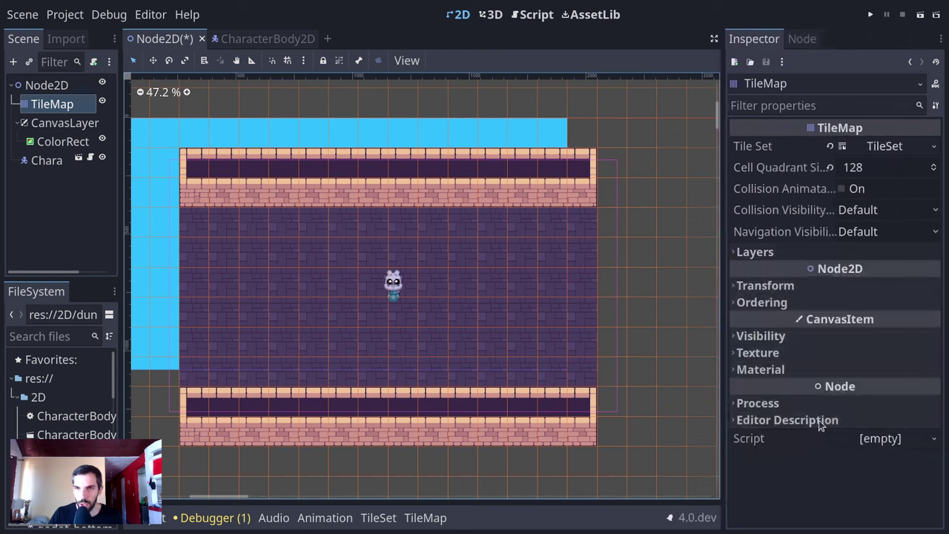
- Set the TileMap's CanvasItem texture filter to Nearest, leaving repeat at Inherit
{"action": "left_click", "coordinate": [797, 354]}
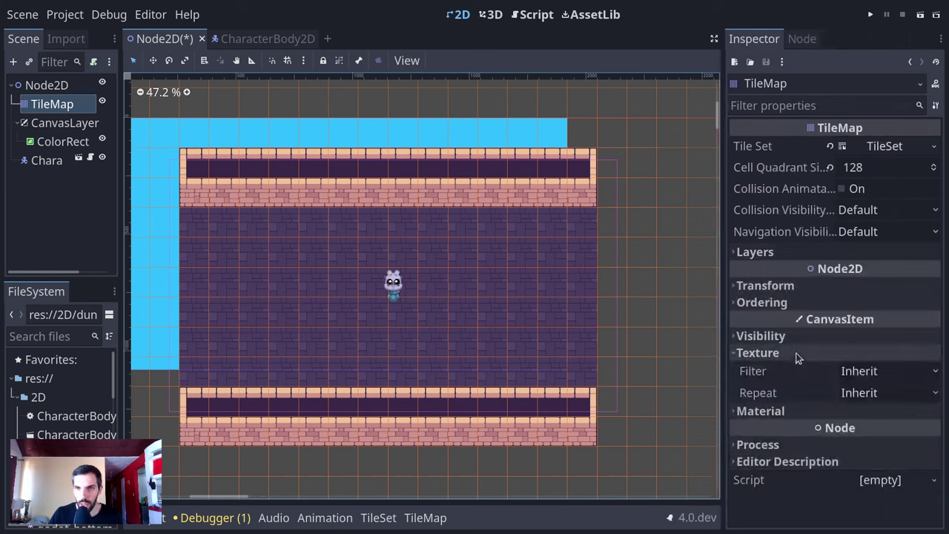
{"action": "left_click", "coordinate": [861, 372]}
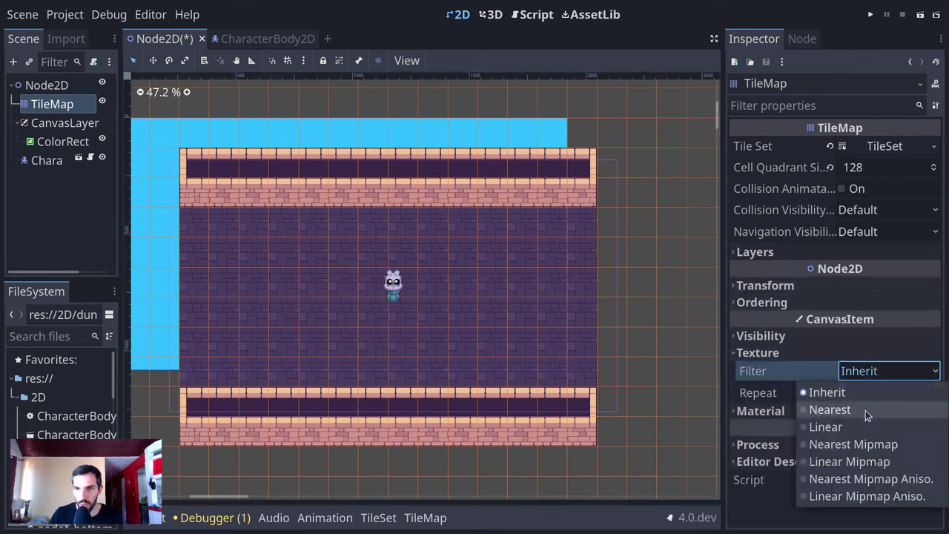
{"action": "left_click", "coordinate": [865, 414]}
{"action": "left_click", "coordinate": [865, 396]}
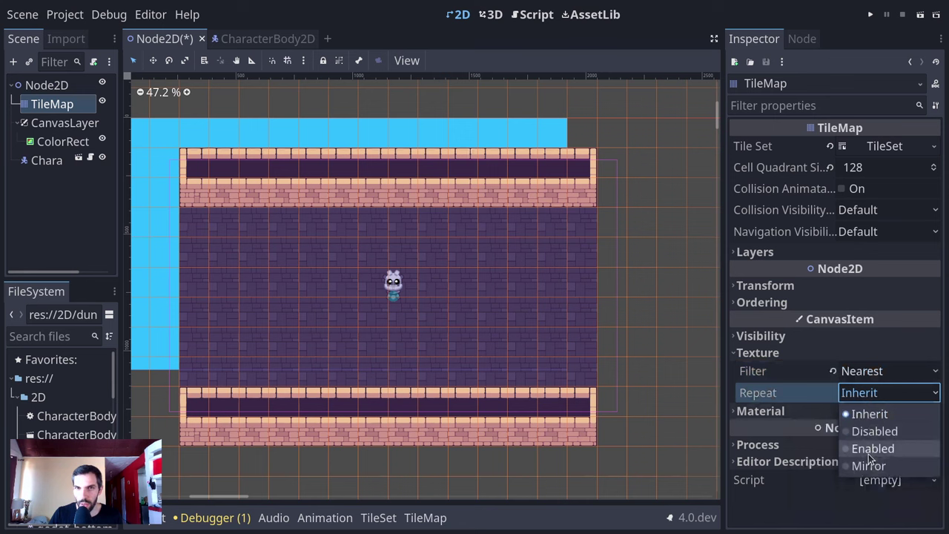
{"action": "left_click", "coordinate": [647, 336]}
{"action": "key", "text": "F5"}
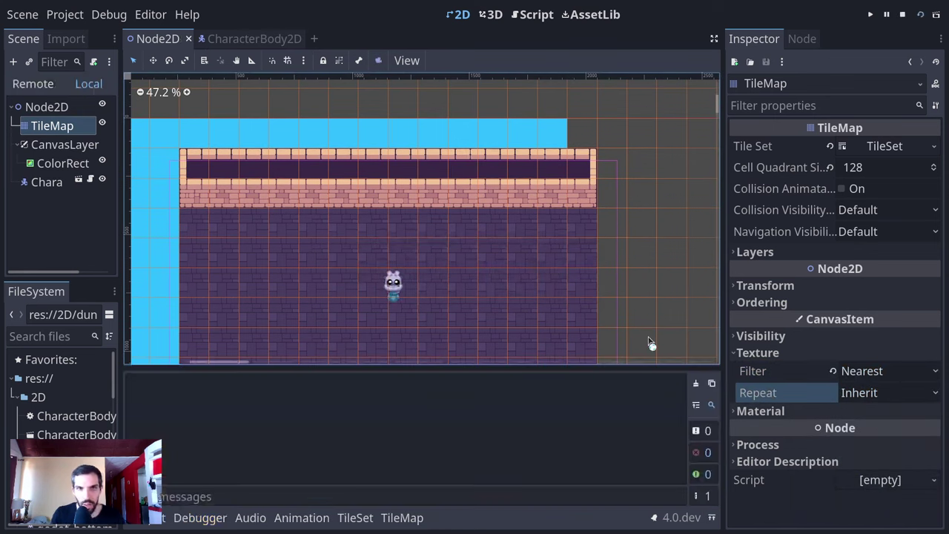
{"action": "key", "text": "Left"}
{"action": "key", "text": "Down"}
{"action": "key", "text": "Right"}
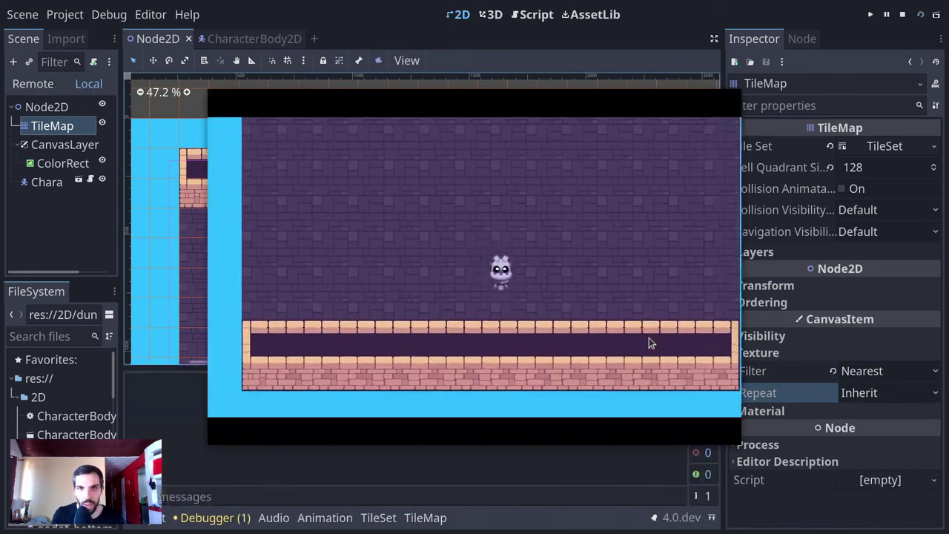
{"action": "key", "text": "Down"}
{"action": "key", "text": "Up"}
{"action": "key", "text": "Left"}
{"action": "key", "text": "Right"}
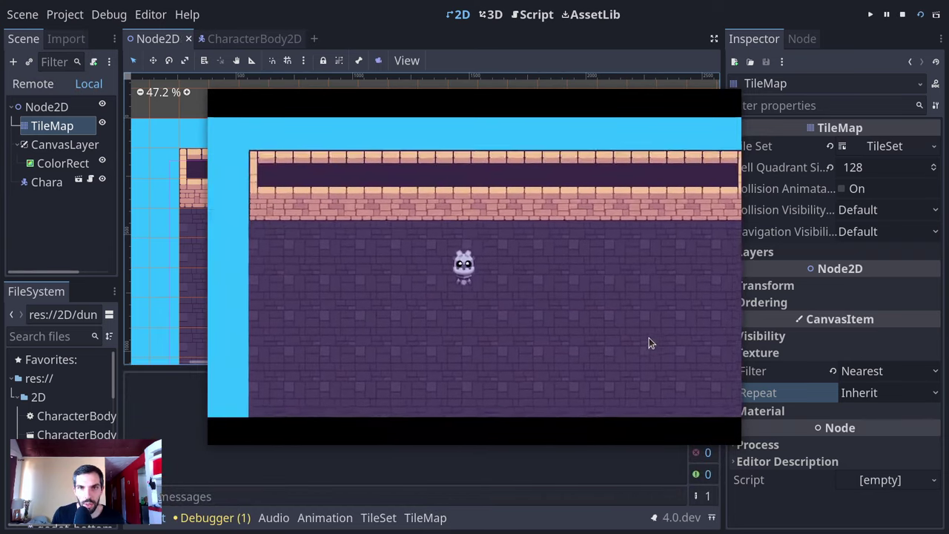
{"action": "key", "text": "Down"}
{"action": "key", "text": "Right"}
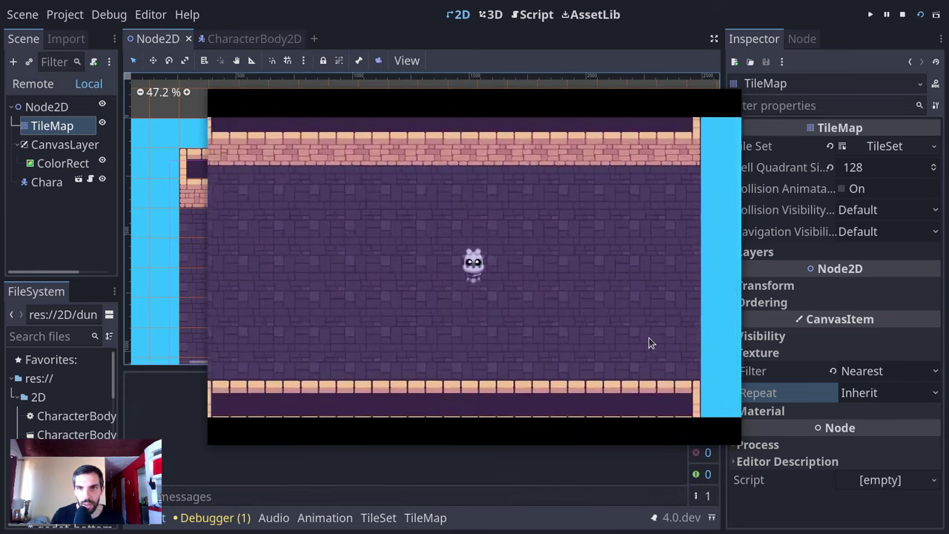
{"action": "left_click", "coordinate": [868, 385]}
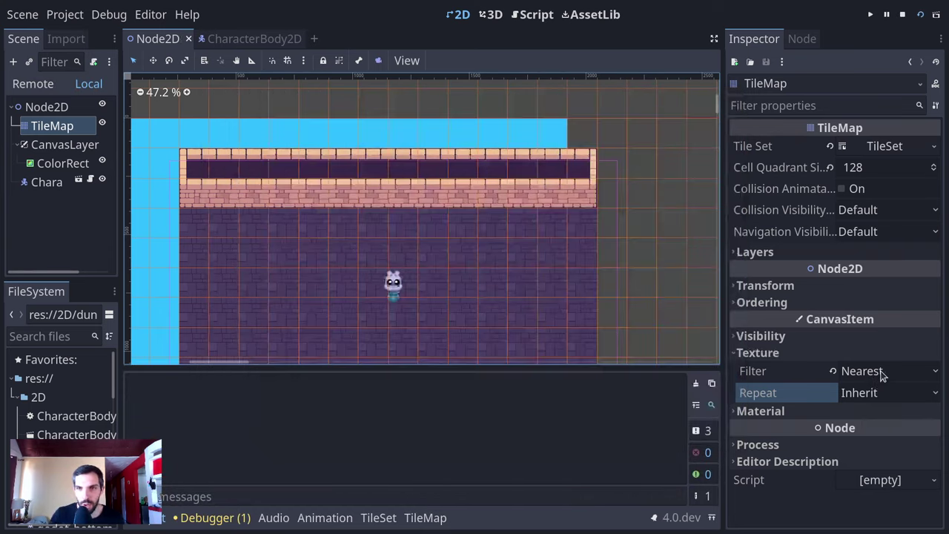
{"action": "left_click", "coordinate": [877, 374]}
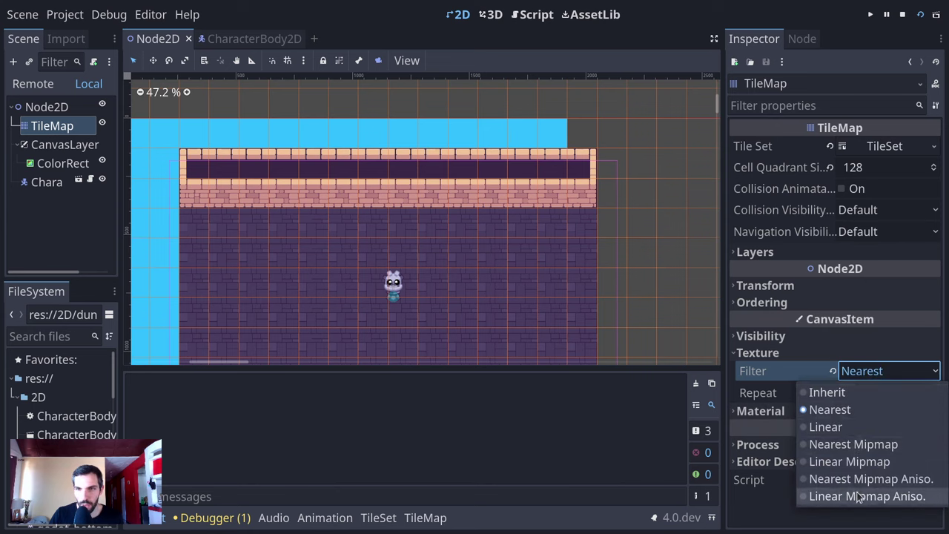
{"action": "left_click", "coordinate": [829, 392]}
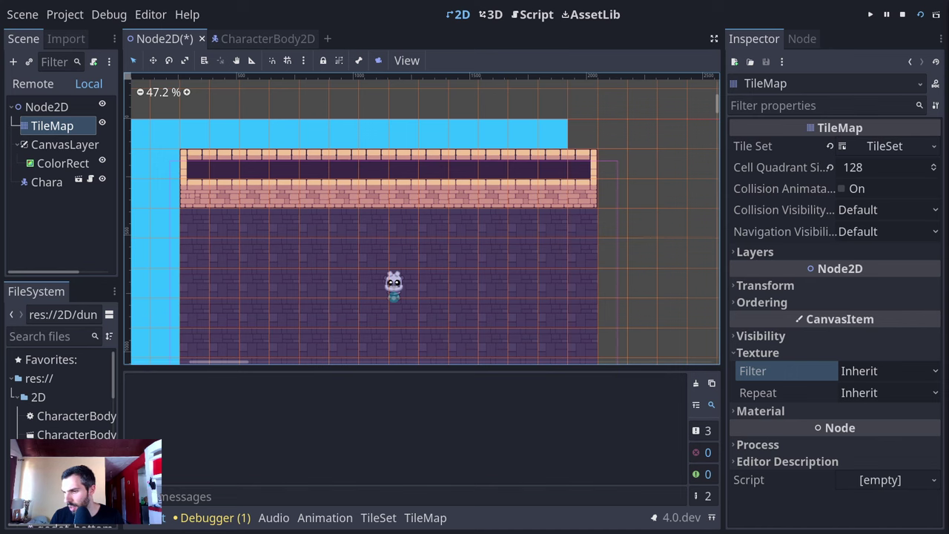
{"action": "scroll", "coordinate": [439, 222], "scroll_direction": "down", "scroll_amount": 3}
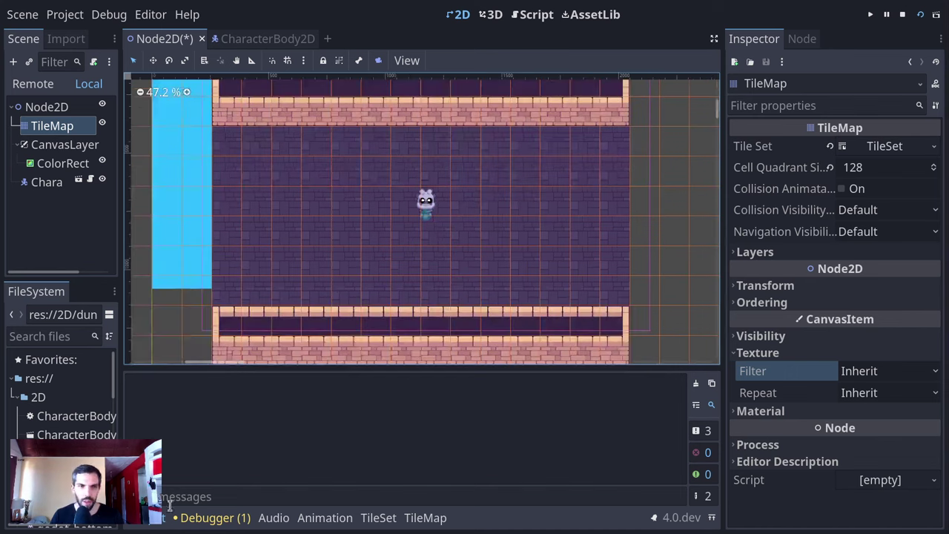
{"action": "left_click", "coordinate": [143, 518]}
{"action": "scroll", "coordinate": [434, 295], "scroll_direction": "up", "scroll_amount": 2}
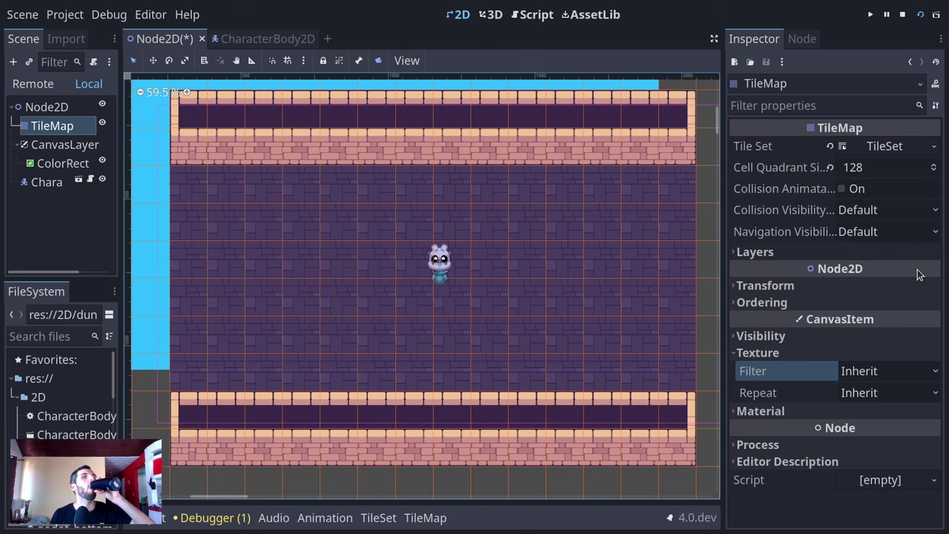
{"action": "mouse_move", "coordinate": [918, 275]}
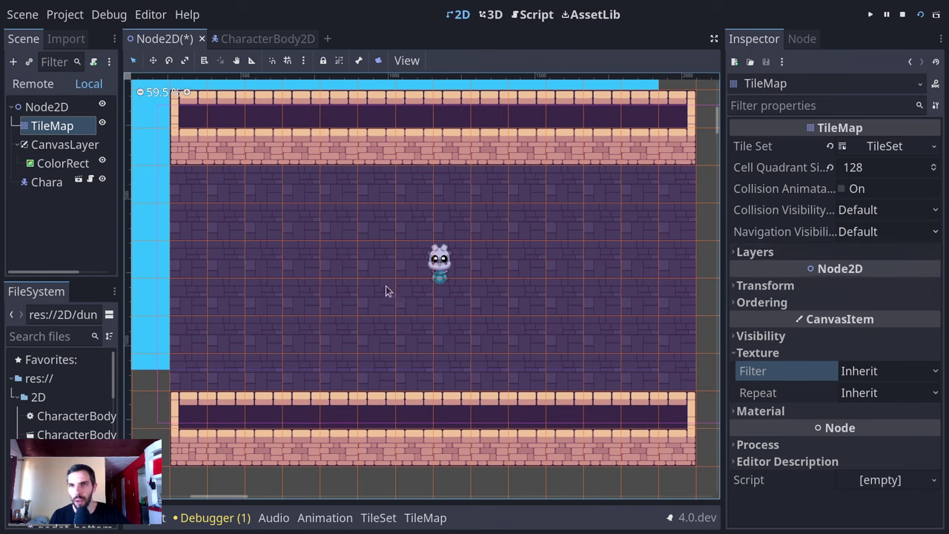
{"action": "scroll", "coordinate": [398, 300], "scroll_direction": "down", "scroll_amount": 1}
{"action": "scroll", "coordinate": [374, 289], "scroll_direction": "up", "scroll_amount": 1}
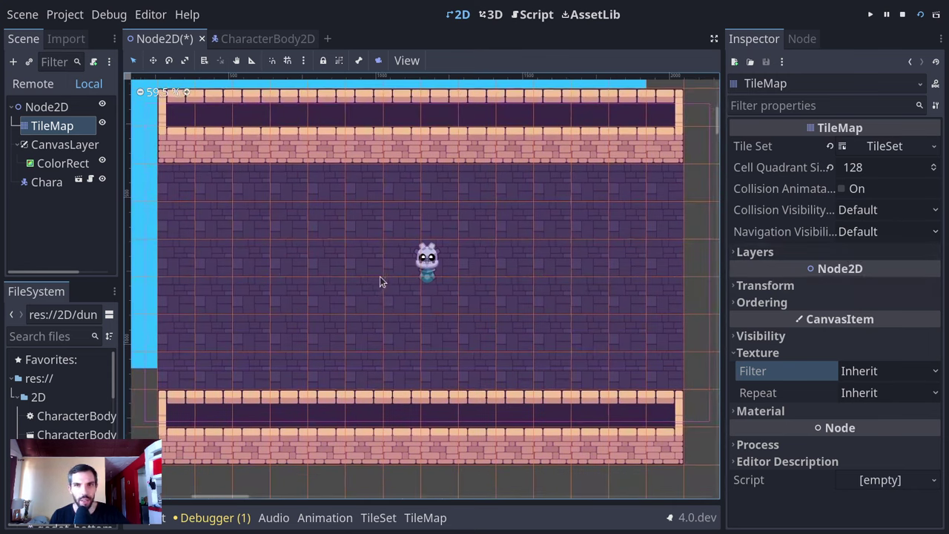
- In Emacs, mark GDScript partly tested and Asset import done, move to Physics, then return to Godot
{"action": "key", "text": "alt+Tab"}
{"action": "key", "text": "alt+Tab"}
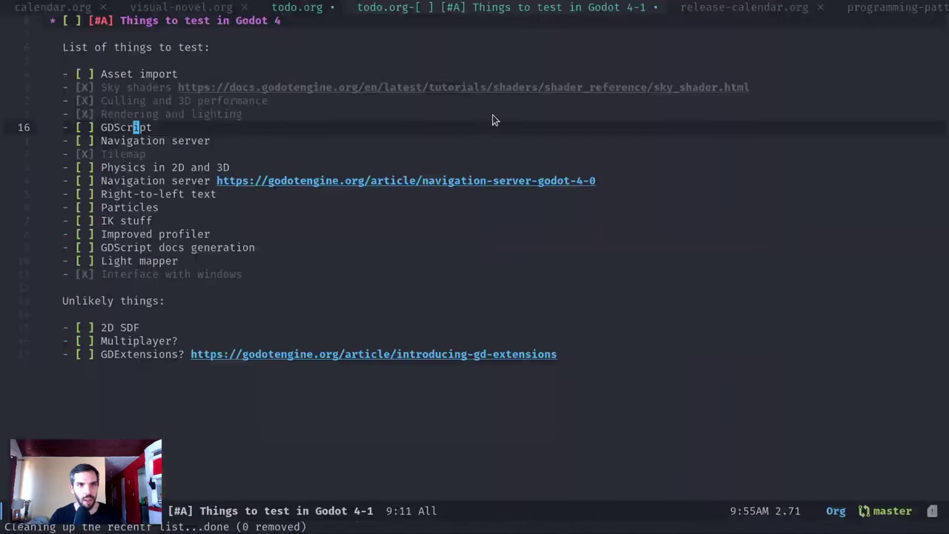
{"action": "key", "text": "ctrl+u"}
{"action": "key", "text": "ctrl+u"}
{"action": "key", "text": "ctrl+c"}
{"action": "key", "text": "ctrl+c"}
{"action": "key", "text": "k"}
{"action": "key", "text": "k"}
{"action": "key", "text": "k"}
{"action": "key", "text": "k"}
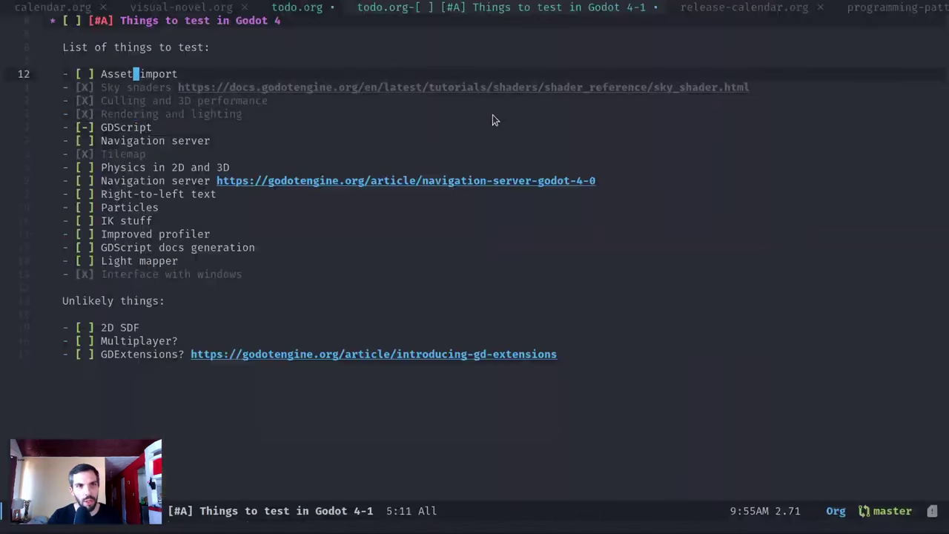
{"action": "key", "text": "ctrl+c"}
{"action": "key", "text": "ctrl+c"}
{"action": "key", "text": "j"}
{"action": "key", "text": "j"}
{"action": "key", "text": "j"}
{"action": "key", "text": "j"}
{"action": "key", "text": "j"}
{"action": "key", "text": "j"}
{"action": "key", "text": "j"}
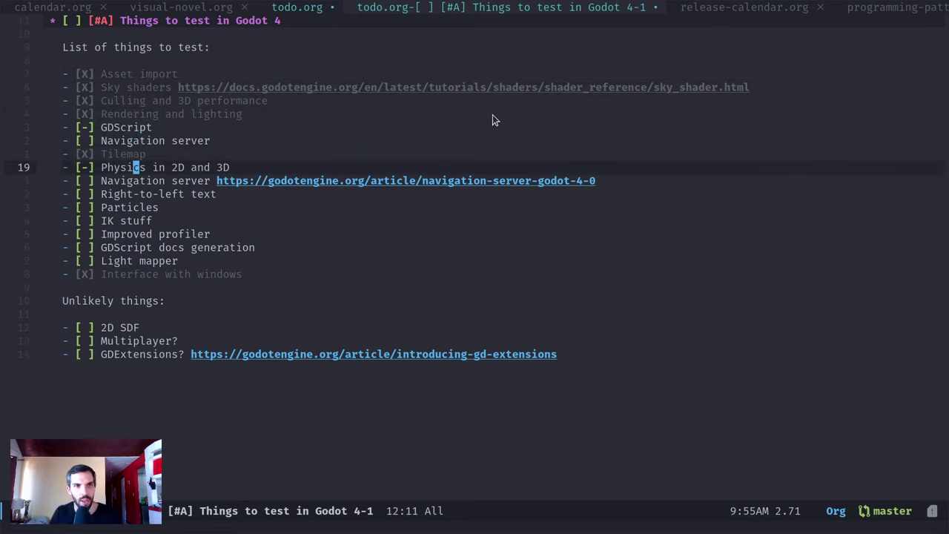
{"action": "key", "text": "alt+Tab"}
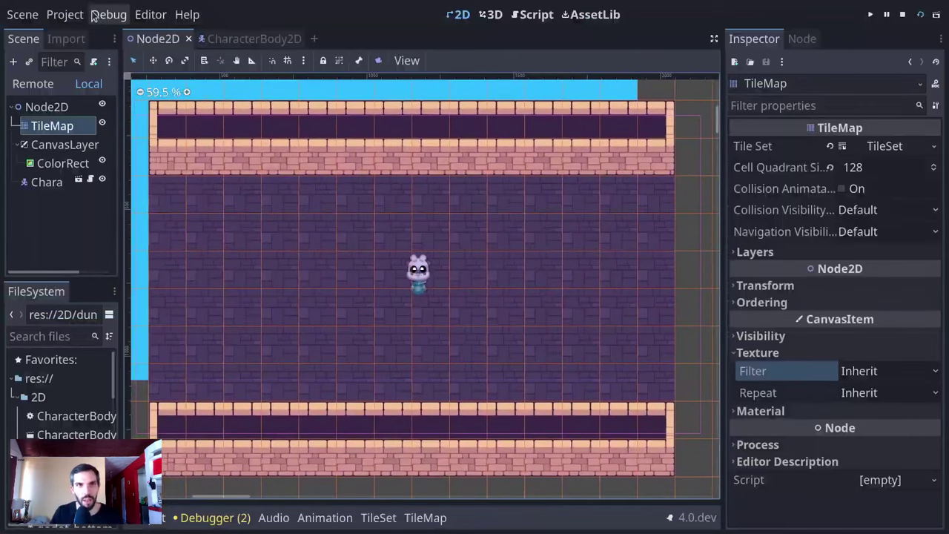
- Collapse the res://2D folder and expand res://3D in FileSystem
{"action": "left_click", "coordinate": [23, 15]}
{"action": "key", "text": "Escape"}
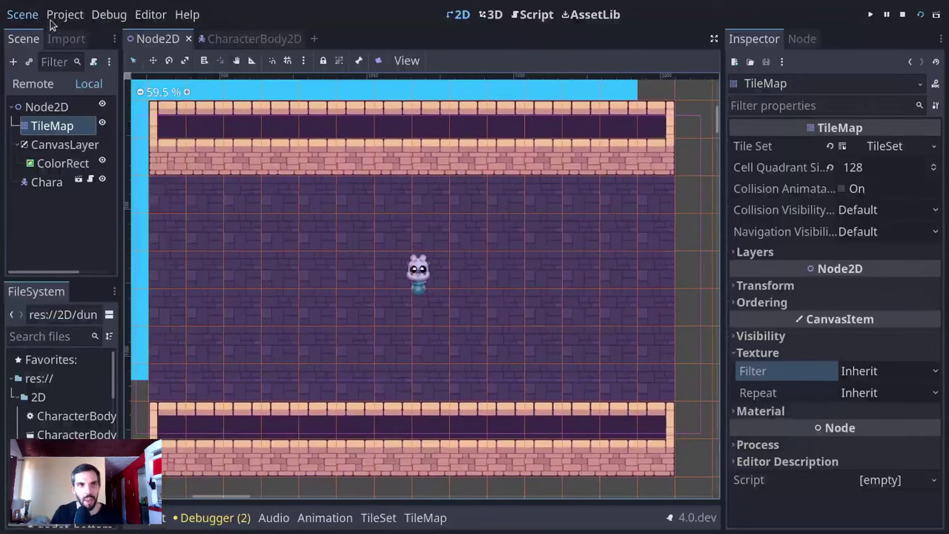
{"action": "double_click", "coordinate": [97, 395]}
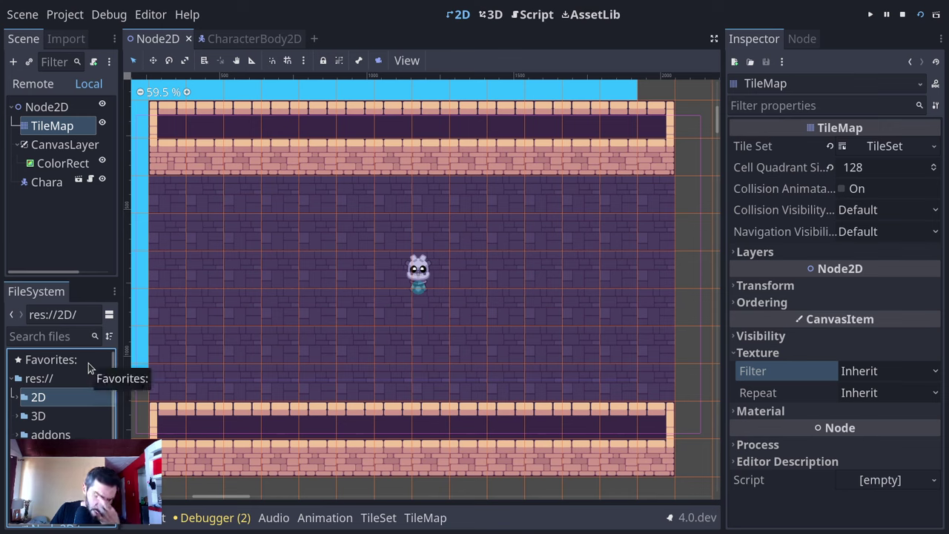
{"action": "double_click", "coordinate": [70, 419]}
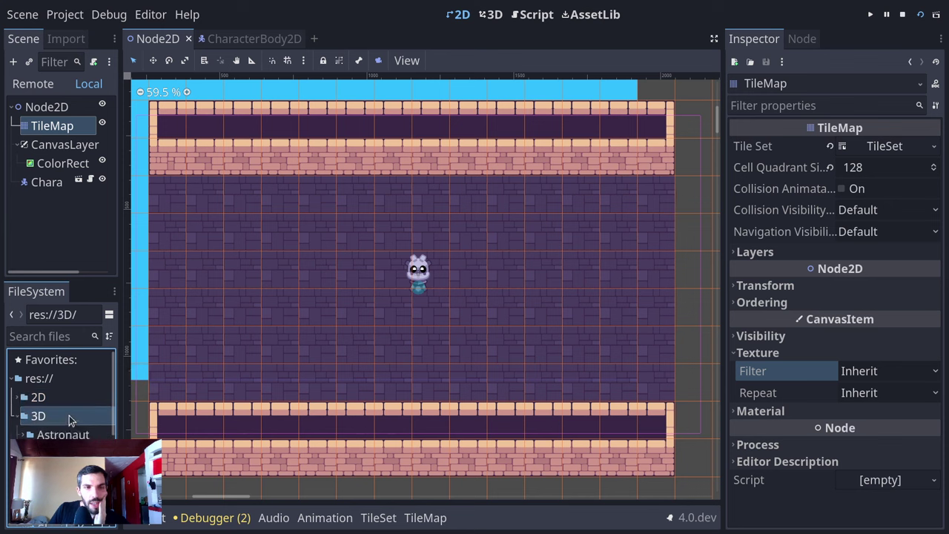
- Stop the running game with F8 and create a new empty scene
{"action": "left_click", "coordinate": [23, 14]}
{"action": "key", "text": "Escape"}
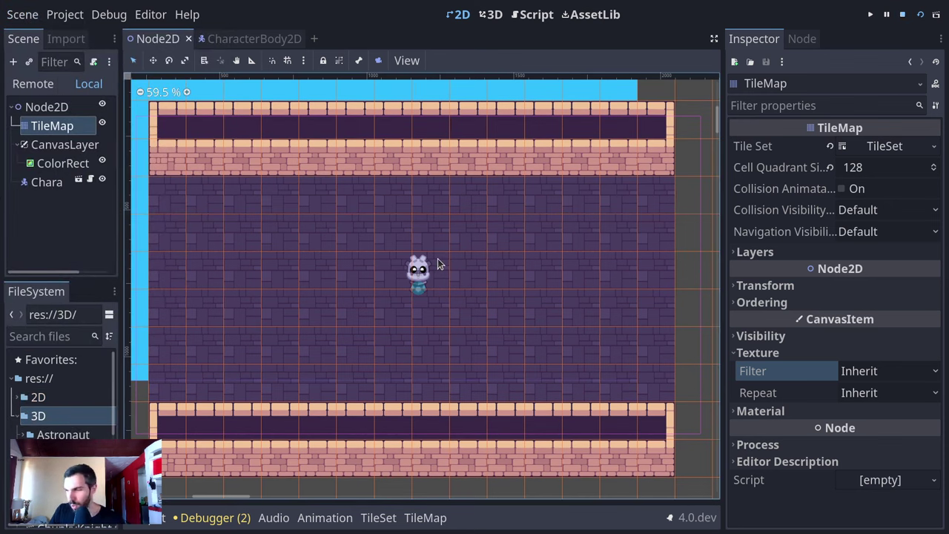
{"action": "key", "text": "F8"}
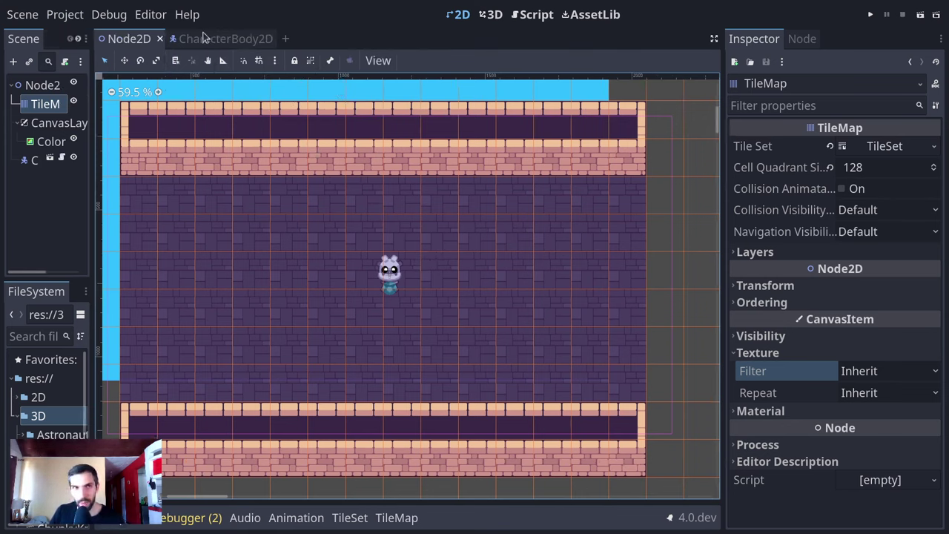
{"action": "left_click", "coordinate": [22, 14]}
{"action": "left_click", "coordinate": [34, 33]}
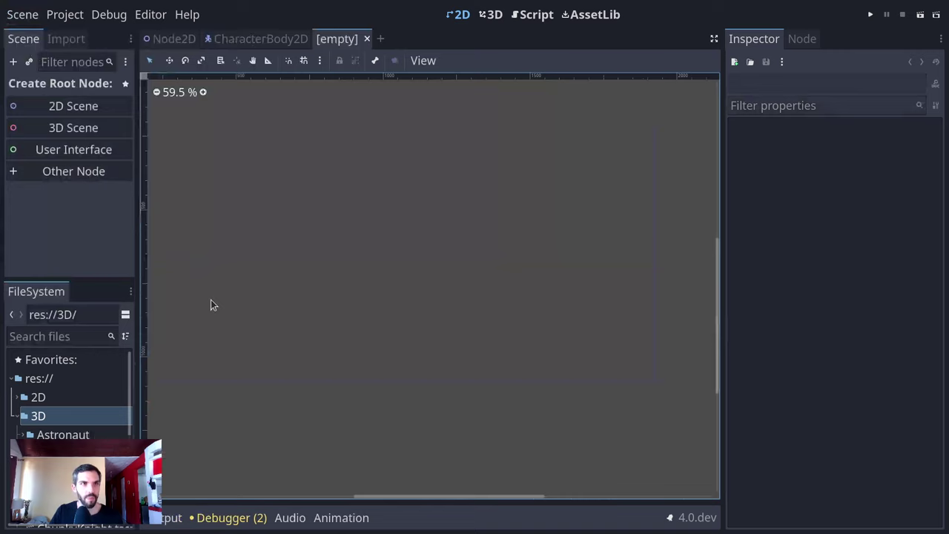
- Make a Node3D root and add a MeshInstance3D child with a new BoxMesh
{"action": "left_click", "coordinate": [111, 138]}
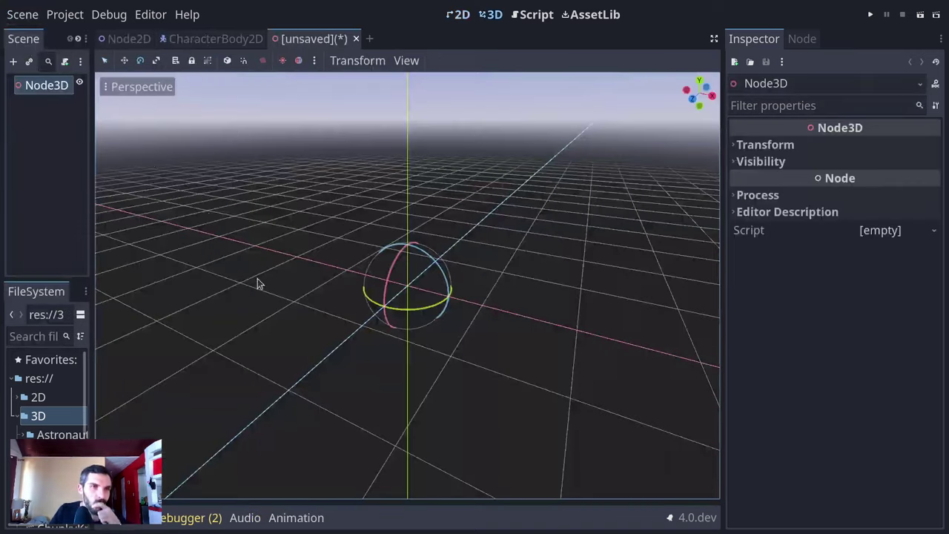
{"action": "left_click", "coordinate": [52, 89]}
{"action": "left_click_drag", "start_coordinate": [91, 186], "coordinate": [207, 190]}
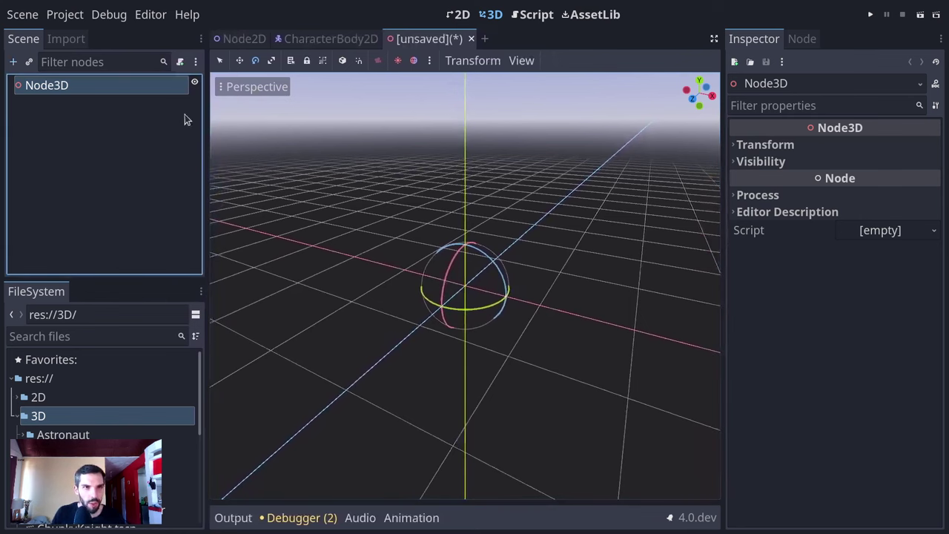
{"action": "key", "text": "ctrl+a"}
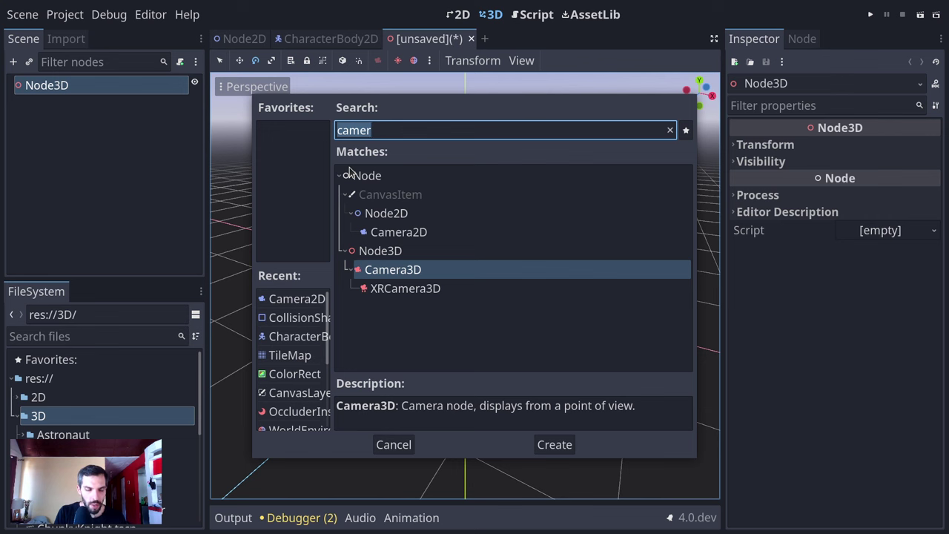
{"action": "type", "text": "mesh"}
{"action": "key", "text": "Return"}
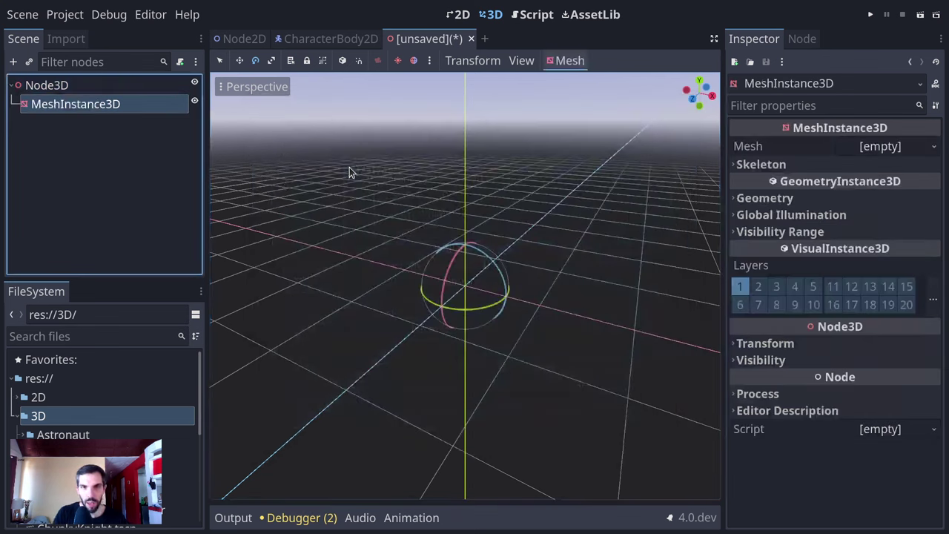
{"action": "left_click", "coordinate": [879, 147]}
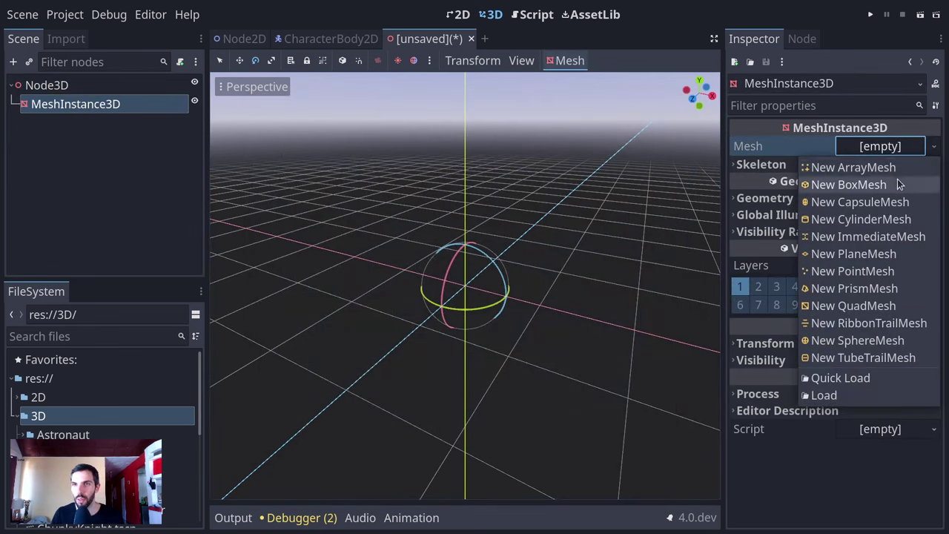
{"action": "left_click", "coordinate": [847, 184]}
{"action": "scroll", "coordinate": [487, 360], "scroll_direction": "down", "scroll_amount": 5}
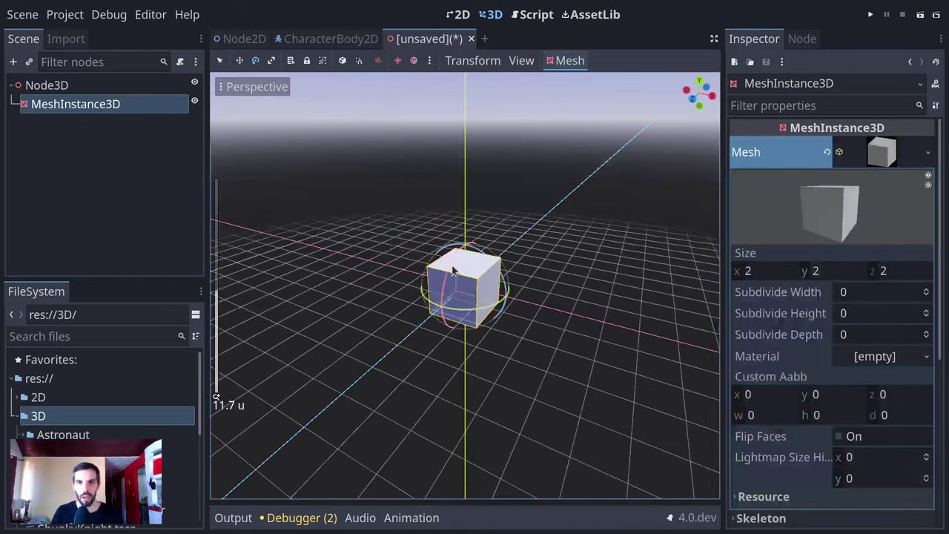
- Resize the box to 40 on x and z and lower it to Y -2 as a floor
{"action": "middle_click_drag", "start_coordinate": [453, 270], "coordinate": [527, 241]}
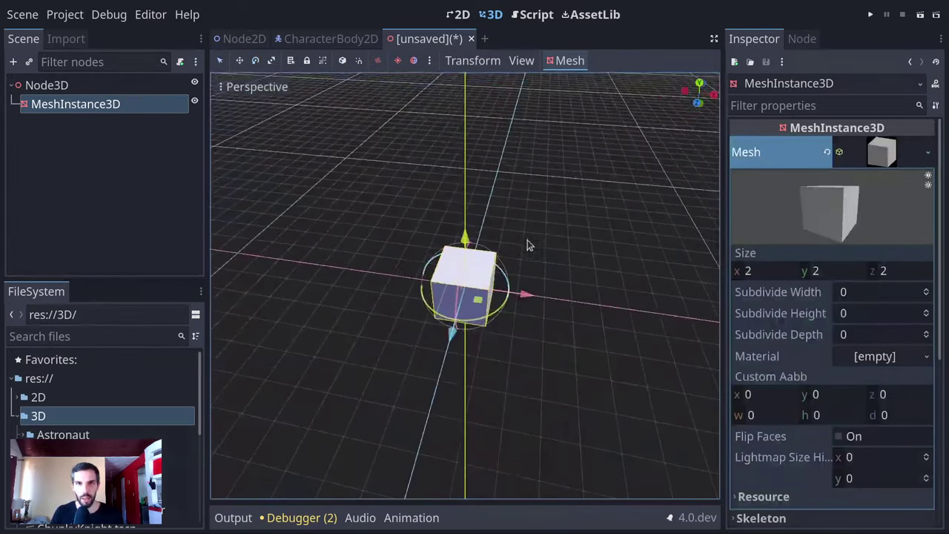
{"action": "left_click", "coordinate": [787, 272]}
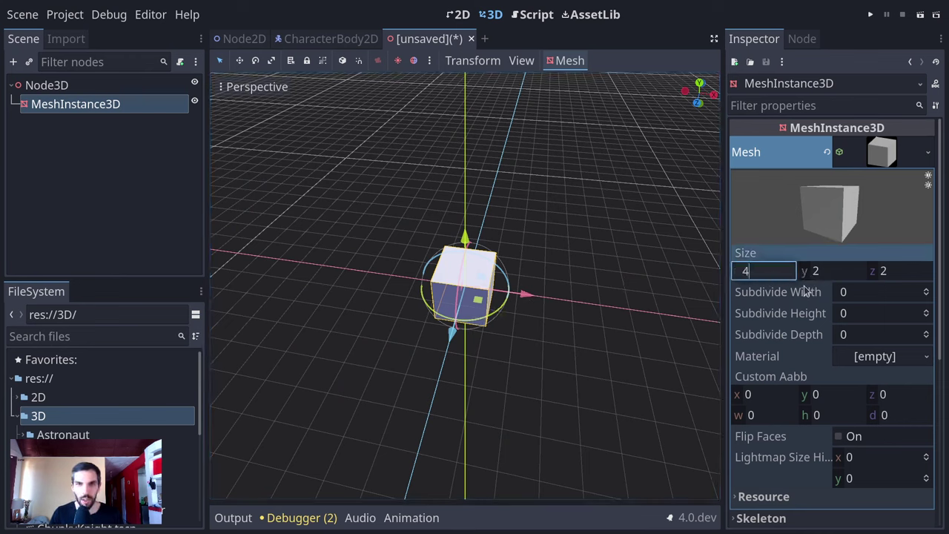
{"action": "key", "text": "Return"}
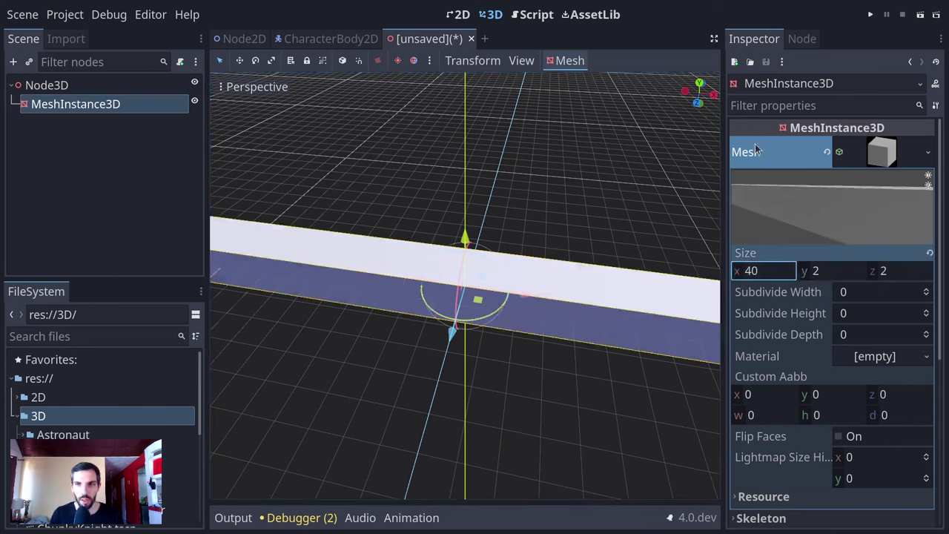
{"action": "left_click", "coordinate": [909, 272]}
{"action": "type", "text": "40"}
{"action": "key", "text": "Return"}
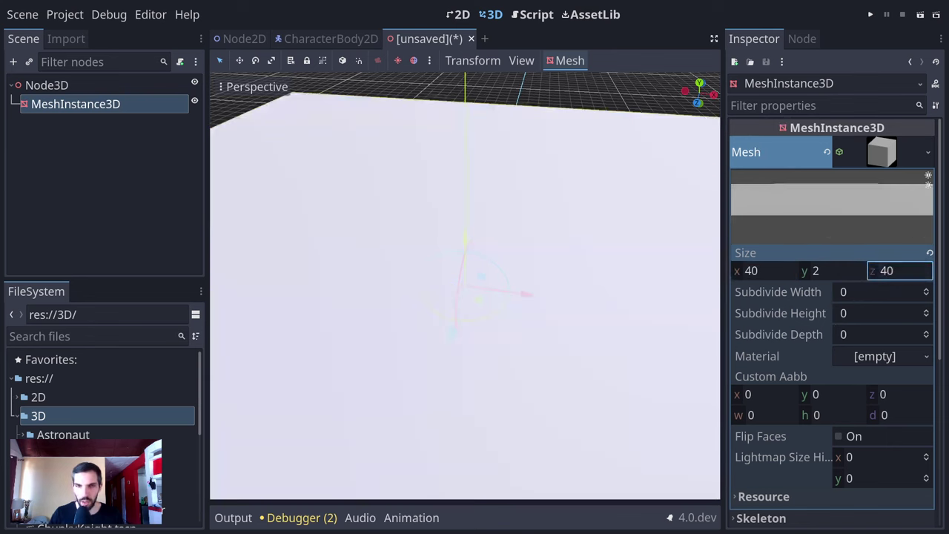
{"action": "scroll", "coordinate": [387, 213], "scroll_direction": "down", "scroll_amount": 10}
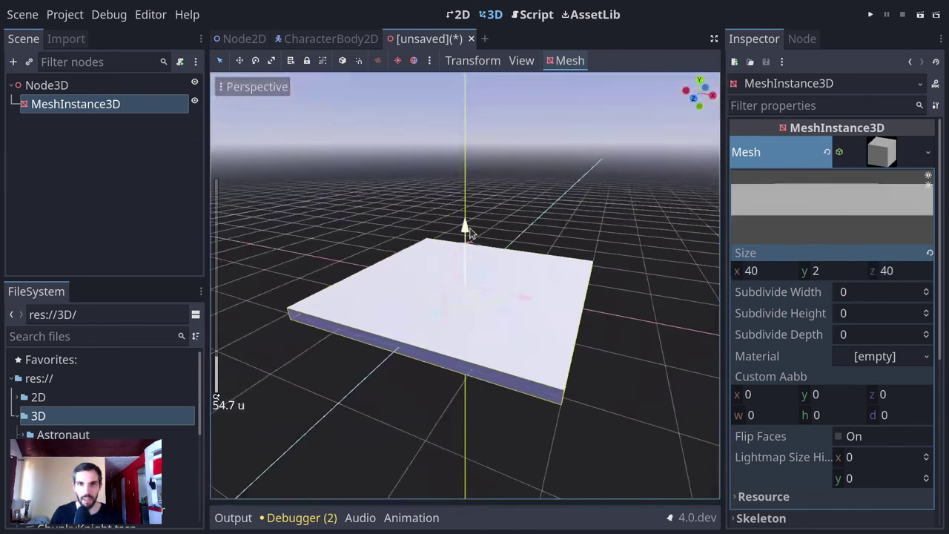
{"action": "left_click_drag", "start_coordinate": [467, 234], "coordinate": [476, 240]}
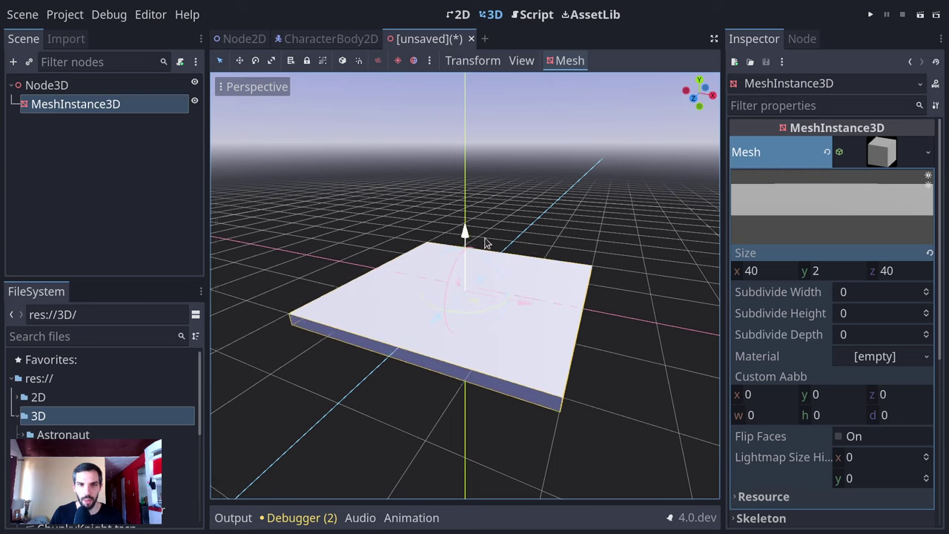
{"action": "left_click", "coordinate": [515, 376]}
{"action": "scroll", "coordinate": [413, 343], "scroll_direction": "up", "scroll_amount": 6}
{"action": "middle_click_drag", "start_coordinate": [507, 278], "coordinate": [173, 123]}
- Add a DirectionalLight3D sun, raise it about 16 units, and save the scene as Node3D.tscn
{"action": "left_click", "coordinate": [430, 60]}
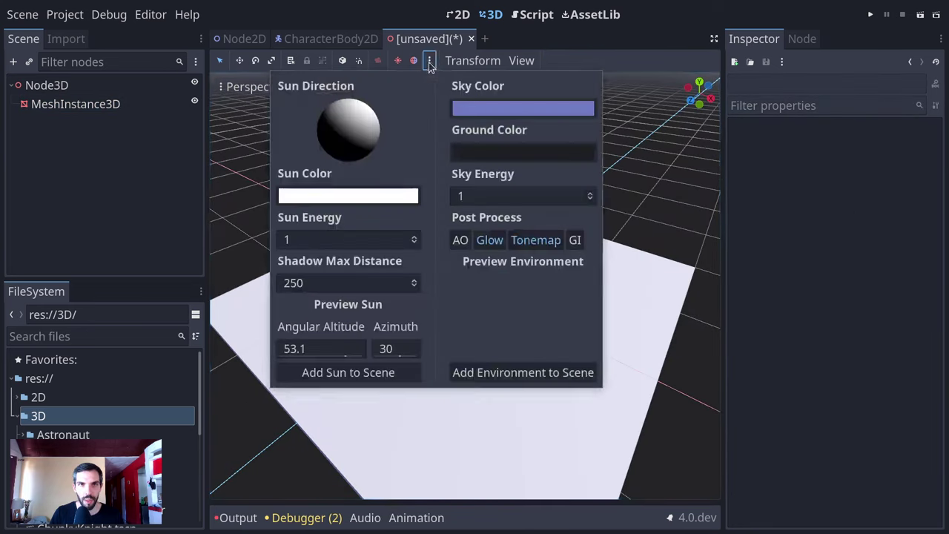
{"action": "left_click", "coordinate": [397, 377]}
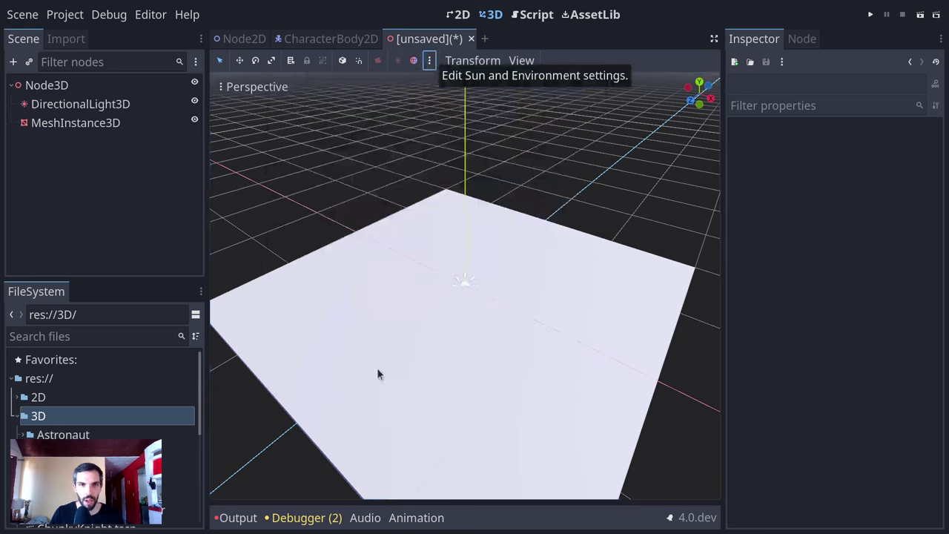
{"action": "middle_click_drag", "start_coordinate": [461, 412], "coordinate": [495, 381]}
{"action": "left_click", "coordinate": [111, 105]}
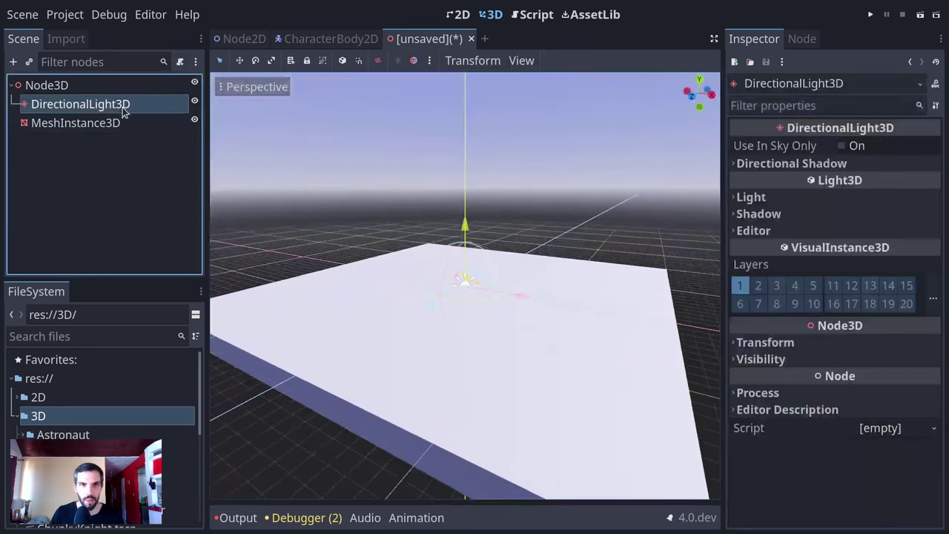
{"action": "left_click_drag", "start_coordinate": [466, 245], "coordinate": [466, 39]}
{"action": "middle_click_drag", "start_coordinate": [519, 237], "coordinate": [558, 264]}
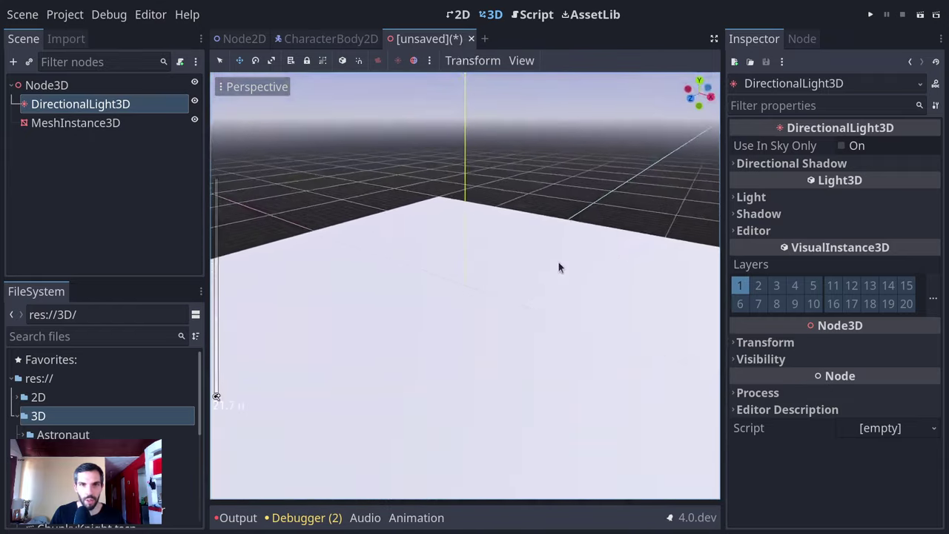
{"action": "key", "text": "ctrl+s"}
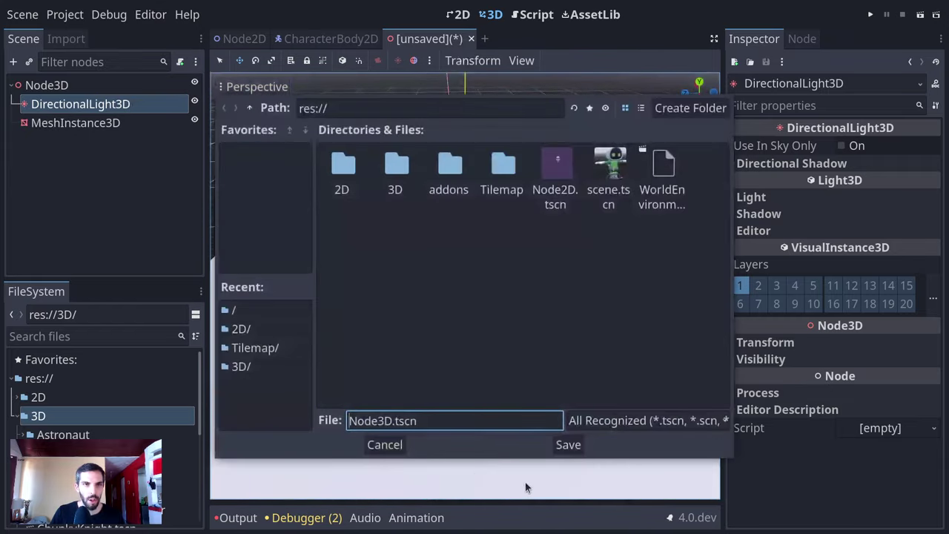
{"action": "left_click", "coordinate": [567, 444]}
- Expand the Astronaut folder in FileSystem to see its files
{"action": "left_click", "coordinate": [71, 398]}
{"action": "double_click", "coordinate": [70, 398]}
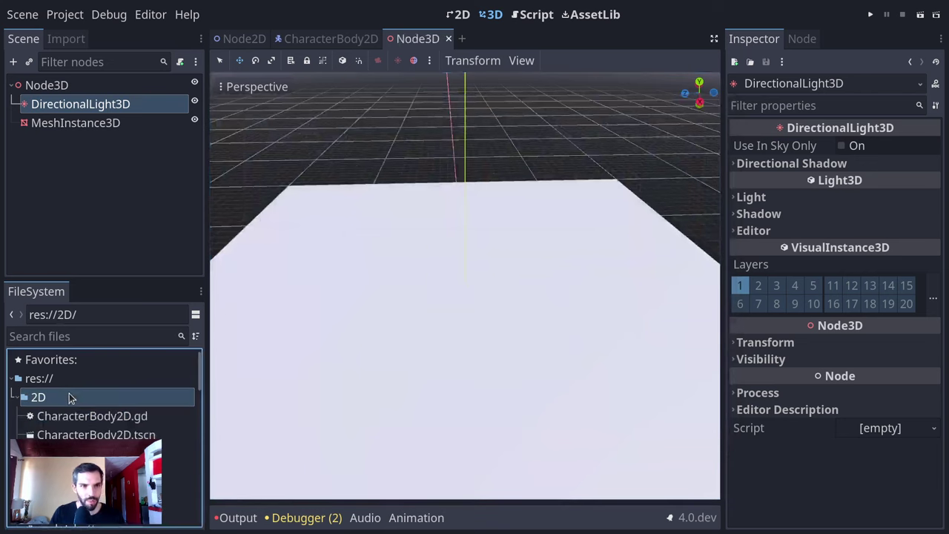
{"action": "double_click", "coordinate": [70, 398]}
{"action": "left_click", "coordinate": [68, 434]}
{"action": "double_click", "coordinate": [120, 433]}
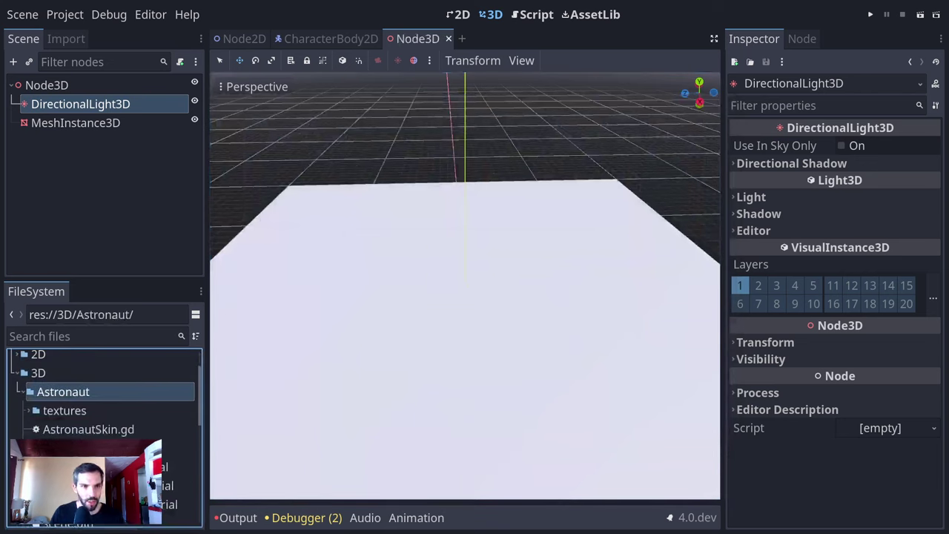
- Try opening AstronautSkin.tscn, then inspect scene.gltf's import settings without reimporting
{"action": "double_click", "coordinate": [111, 447]}
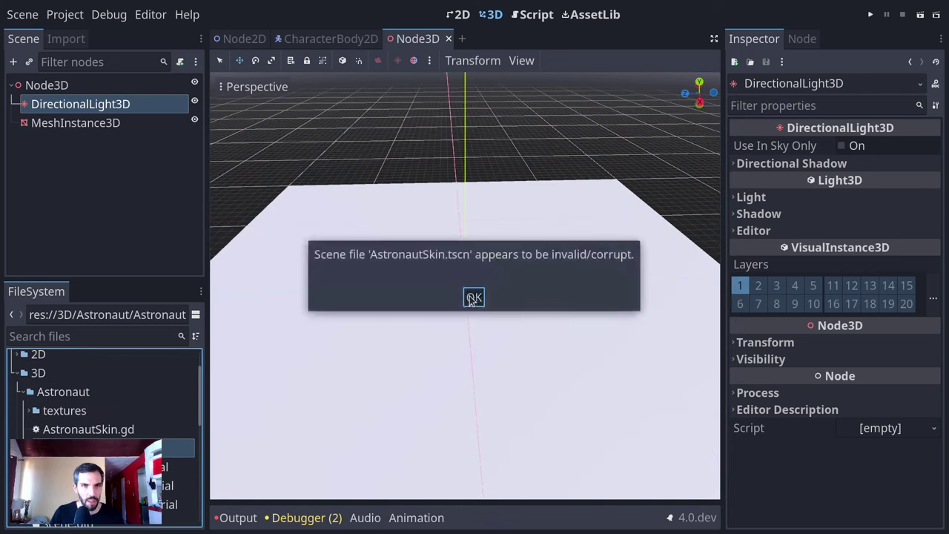
{"action": "left_click", "coordinate": [471, 299]}
{"action": "scroll", "coordinate": [104, 415], "scroll_direction": "down", "scroll_amount": 2}
{"action": "left_click", "coordinate": [89, 437]}
{"action": "double_click", "coordinate": [90, 436]}
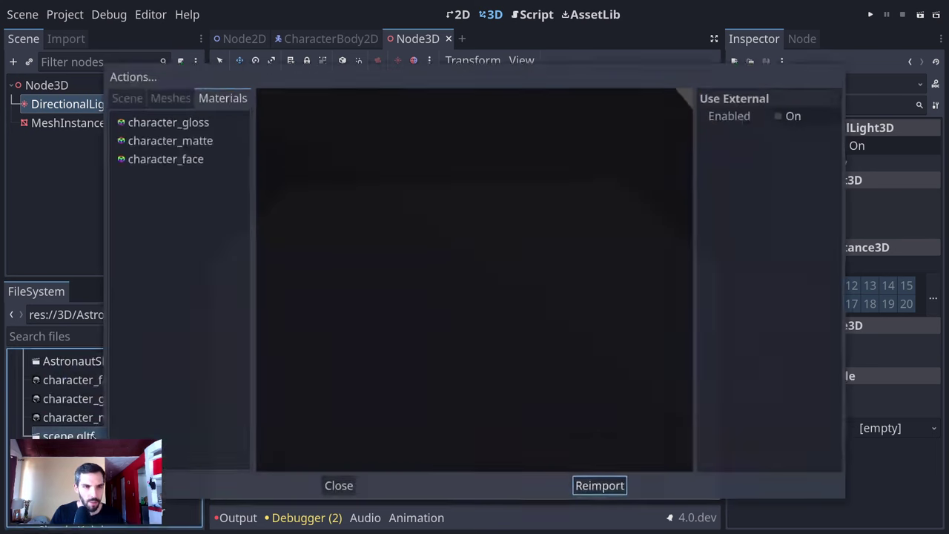
{"action": "left_click", "coordinate": [125, 90]}
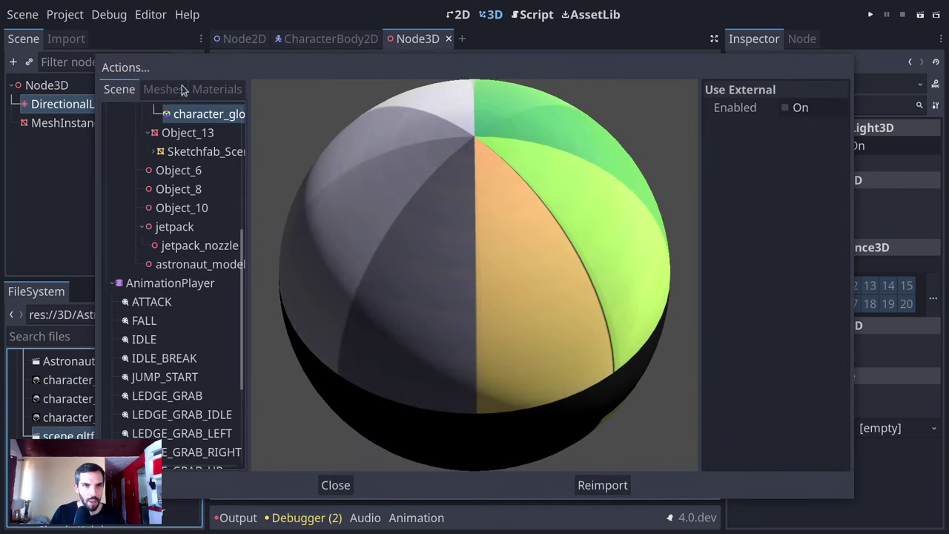
{"action": "left_click", "coordinate": [217, 89]}
{"action": "left_click", "coordinate": [335, 485]}
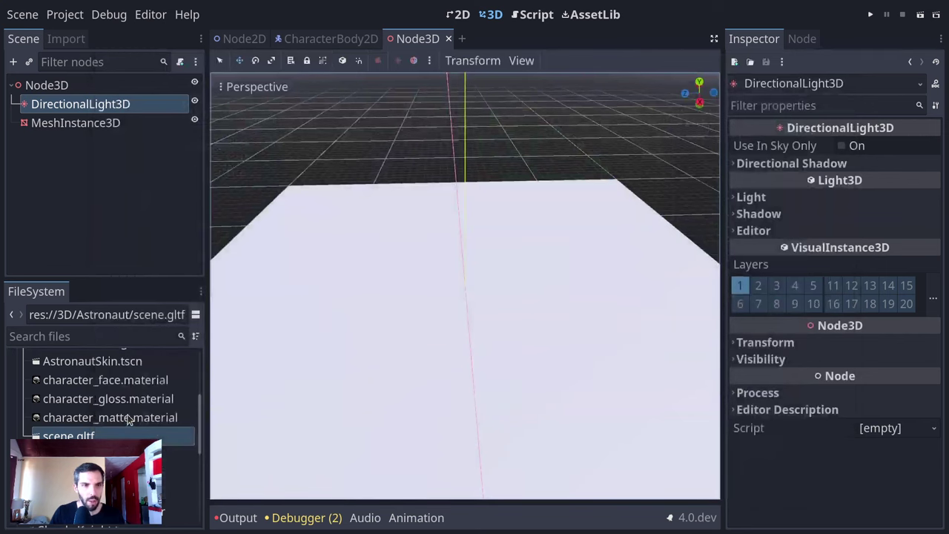
- Open the AstronautSkin.gd script and inspect line 8
{"action": "scroll", "coordinate": [128, 421], "scroll_direction": "up", "scroll_amount": 3}
{"action": "double_click", "coordinate": [103, 430]}
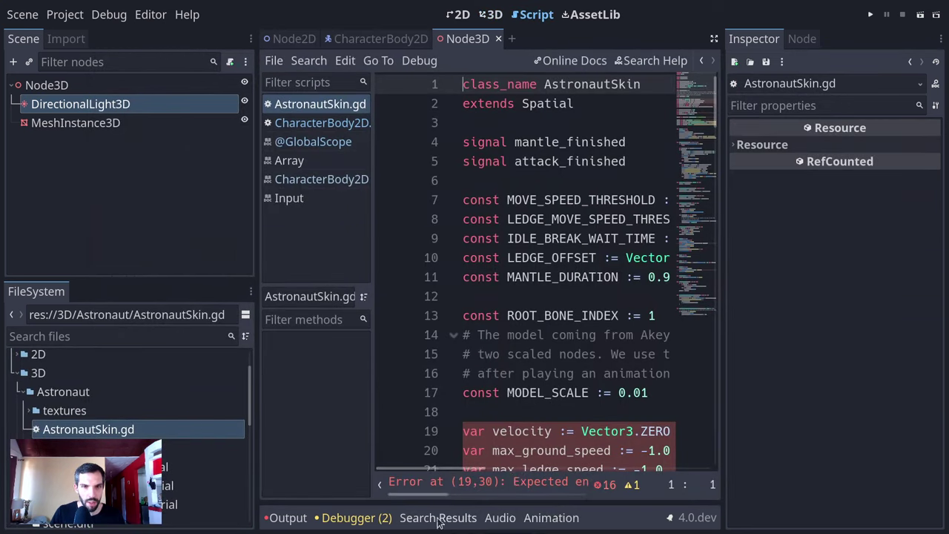
{"action": "left_click", "coordinate": [581, 219]}
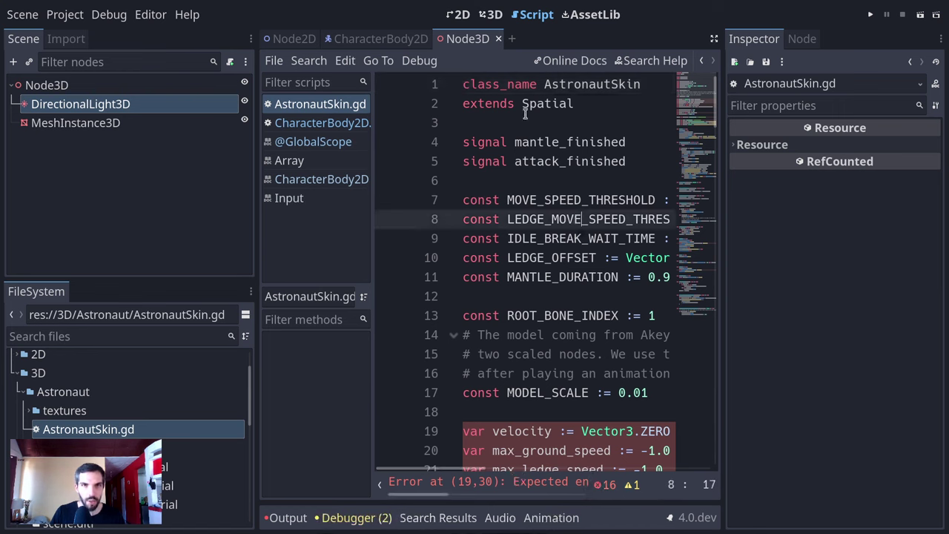
- Close the Node2D and CharacterBody2D scenes and quick-open Node3D.tscn
{"action": "left_click", "coordinate": [380, 38]}
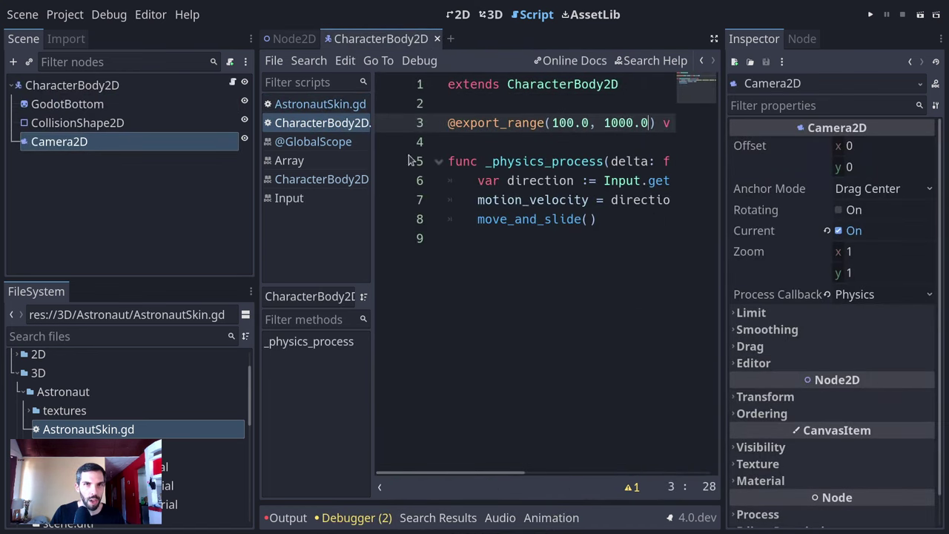
{"action": "middle_click", "coordinate": [294, 38]}
{"action": "middle_click", "coordinate": [294, 38]}
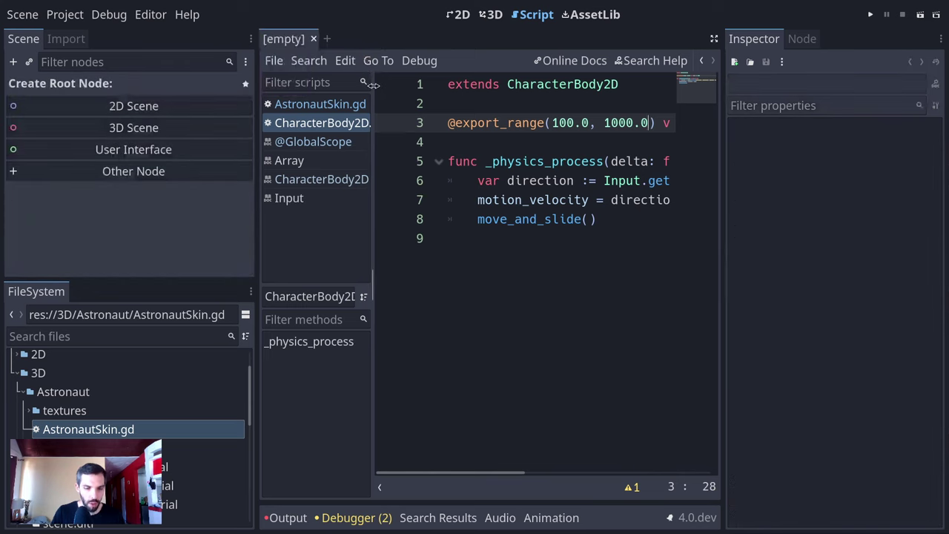
{"action": "key", "text": "ctrl+shift+o"}
{"action": "type", "text": "node"}
{"action": "key", "text": "Down"}
{"action": "key", "text": "Return"}
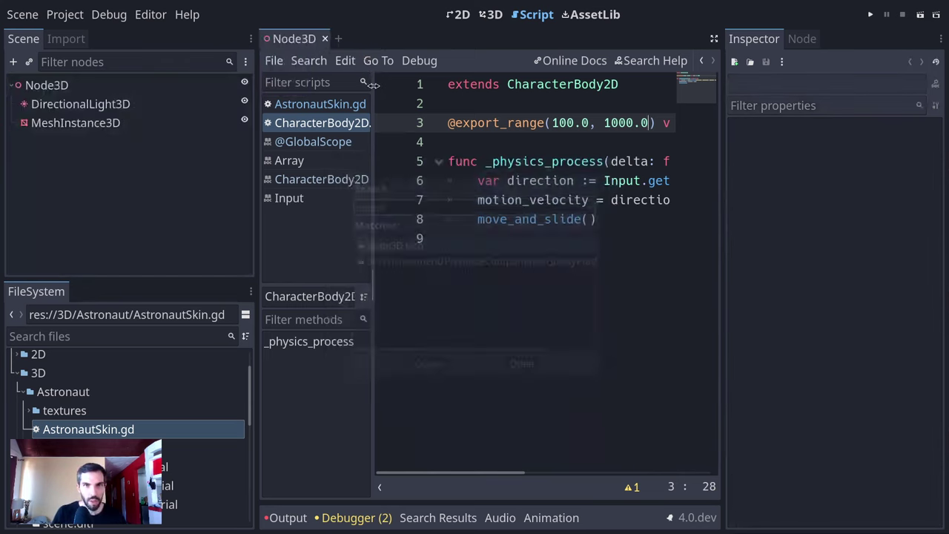
{"action": "left_click", "coordinate": [95, 123]}
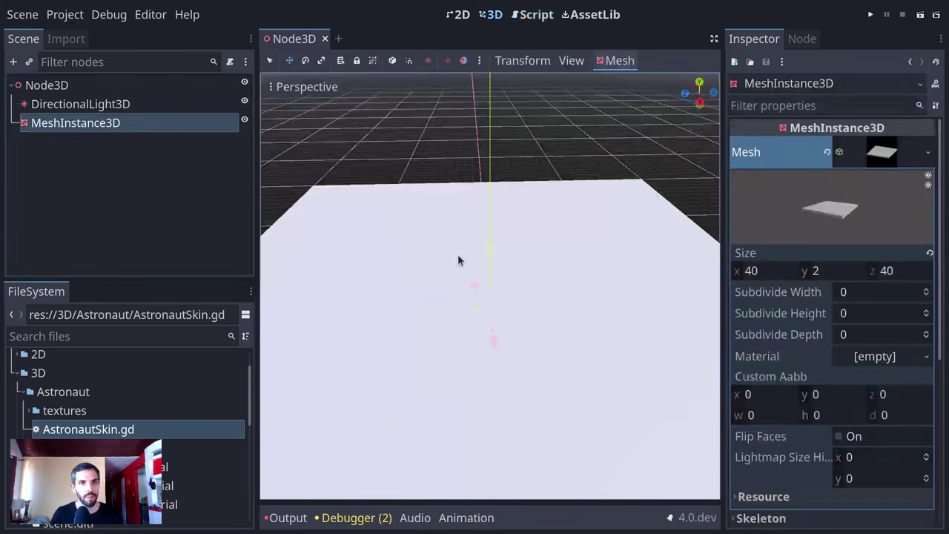
- Add a CharacterBody3D child under the Node3D root, keeping its default name
{"action": "middle_click_drag", "start_coordinate": [458, 260], "coordinate": [259, 180]}
{"action": "left_click", "coordinate": [54, 85]}
{"action": "key", "text": "ctrl+a"}
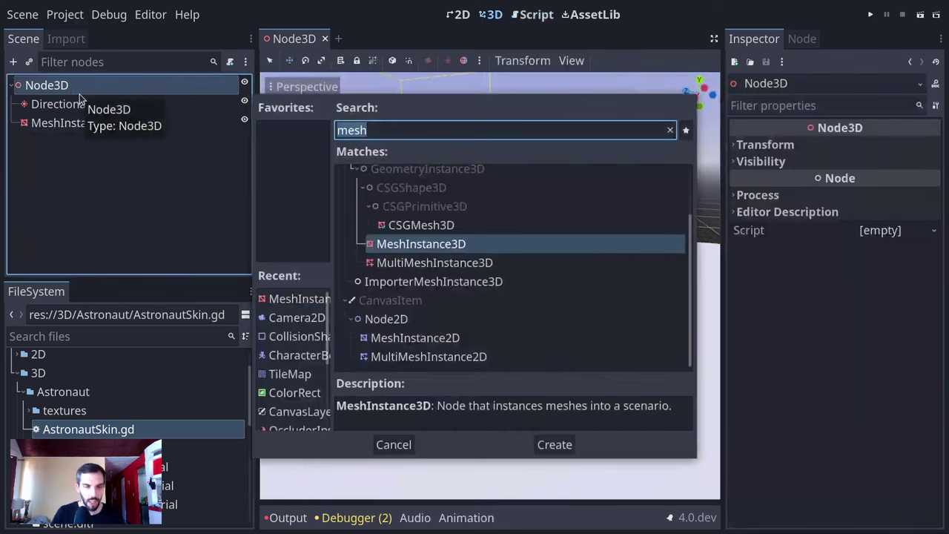
{"action": "type", "text": "charac"}
{"action": "key", "text": "Down"}
{"action": "key", "text": "Down"}
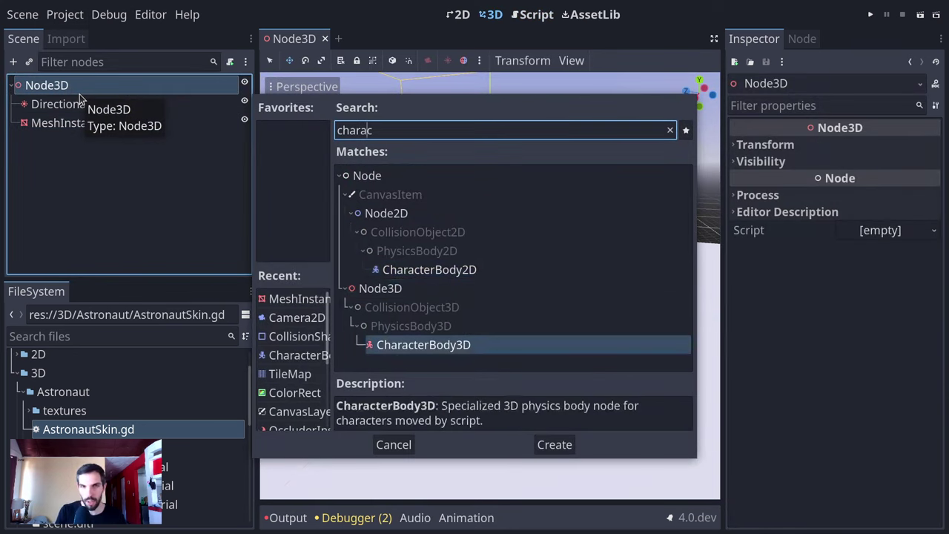
{"action": "key", "text": "Return"}
{"action": "double_click", "coordinate": [115, 145]}
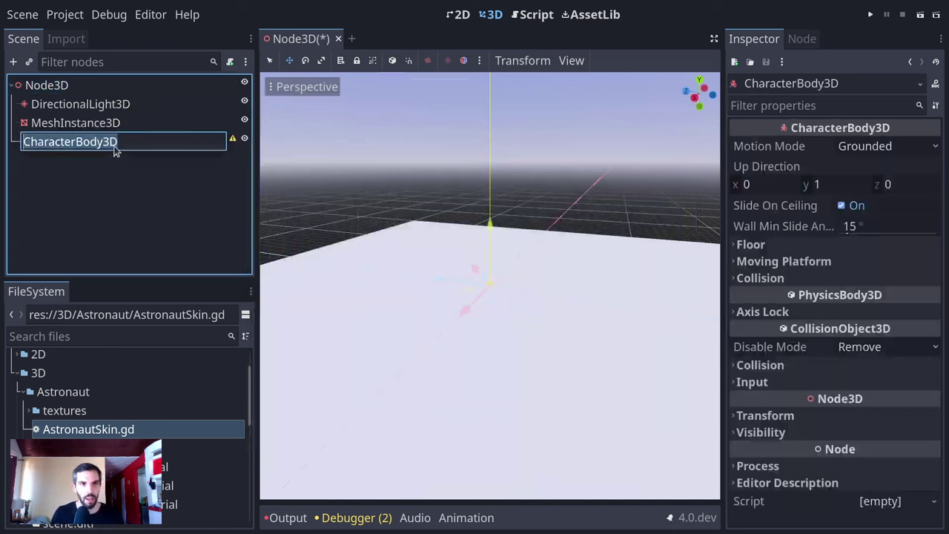
{"action": "key", "text": "Escape"}
{"action": "key", "text": "ctrl+a"}
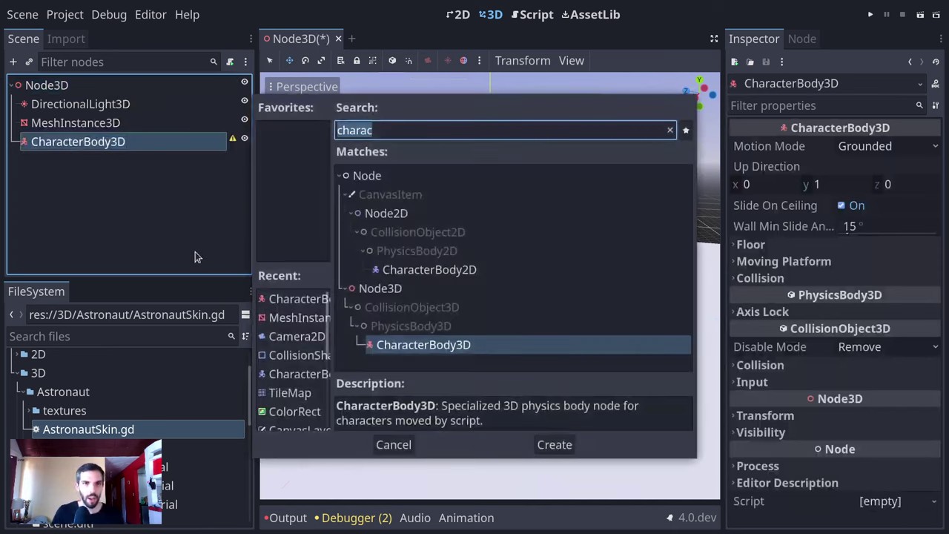
{"action": "key", "text": "Escape"}
- Drag scene.gltf onto CharacterBody3D and frame the astronaut in the view
{"action": "scroll", "coordinate": [126, 429], "scroll_direction": "down", "scroll_amount": 2}
{"action": "left_click_drag", "start_coordinate": [200, 460], "coordinate": [107, 143]}
{"action": "middle_click_drag", "start_coordinate": [464, 311], "coordinate": [612, 335]}
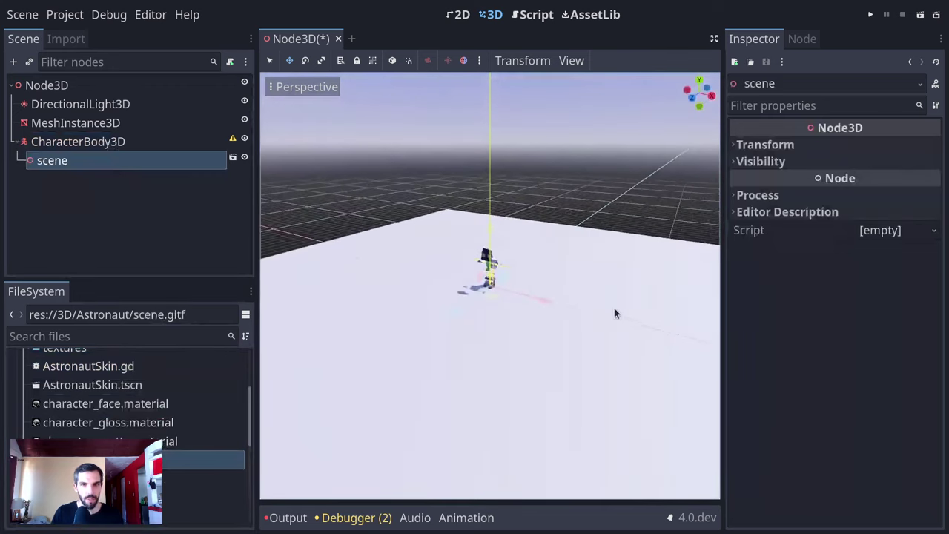
{"action": "key", "text": "f"}
{"action": "scroll", "coordinate": [413, 258], "scroll_direction": "down", "scroll_amount": 3}
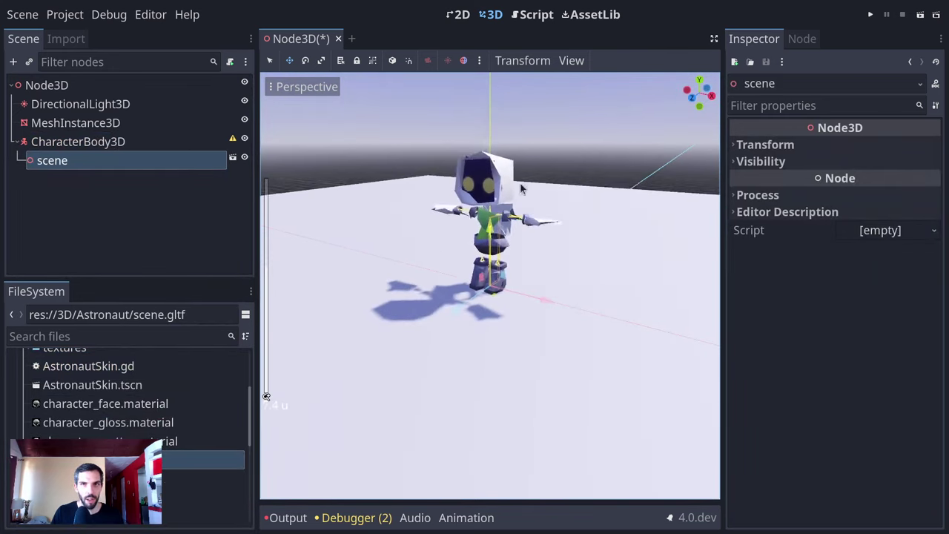
- Delete the astronaut 'scene' child, leaving CharacterBody3D without children
{"action": "left_click", "coordinate": [178, 141]}
{"action": "left_click", "coordinate": [179, 159]}
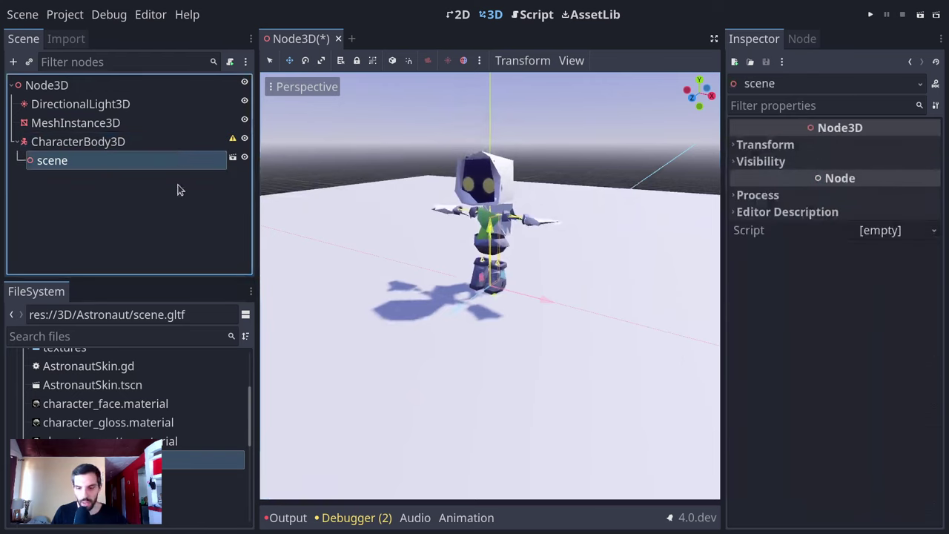
{"action": "left_click", "coordinate": [111, 211]}
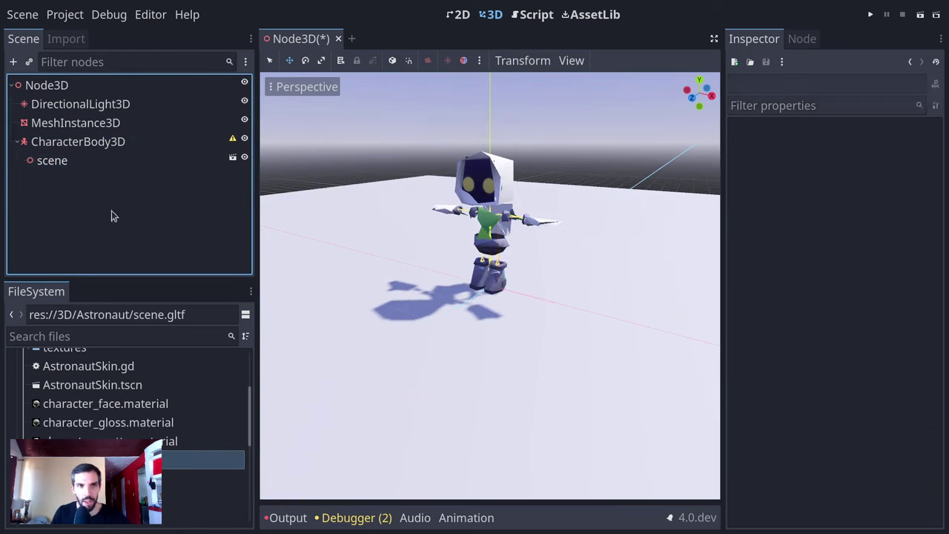
{"action": "left_click", "coordinate": [106, 163]}
{"action": "key", "text": "Delete"}
{"action": "left_click", "coordinate": [439, 295]}
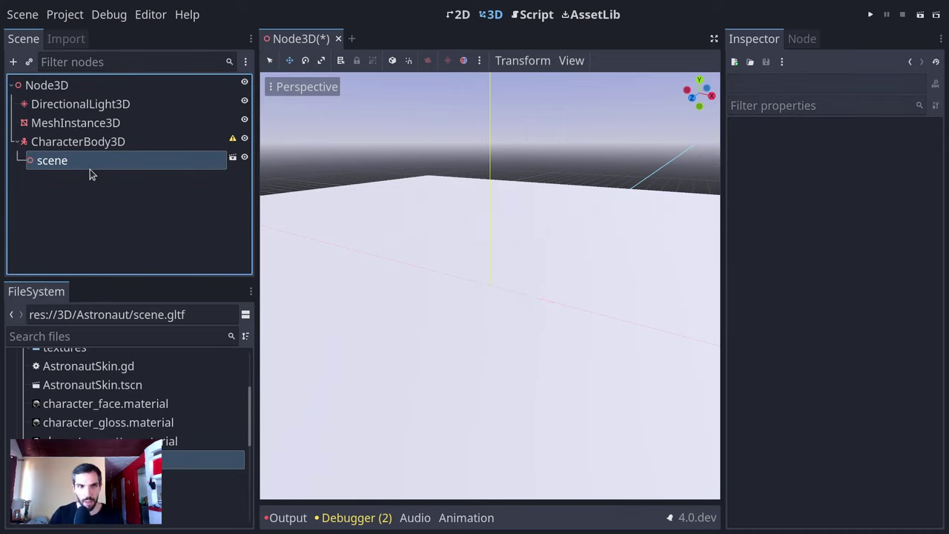
{"action": "key", "text": "shift+Delete"}
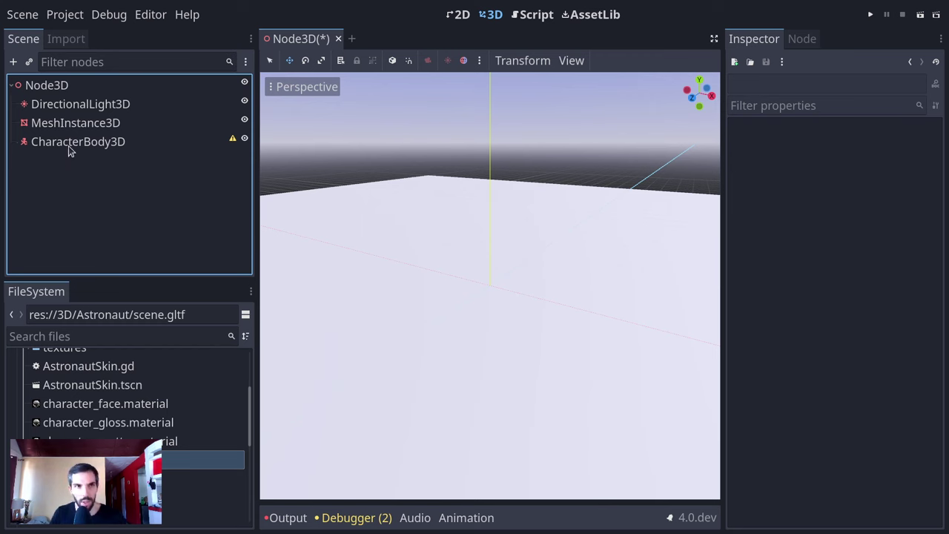
{"action": "left_click", "coordinate": [69, 144]}
- Create a new inherited scene from scene.gltf
{"action": "right_click", "coordinate": [126, 478]}
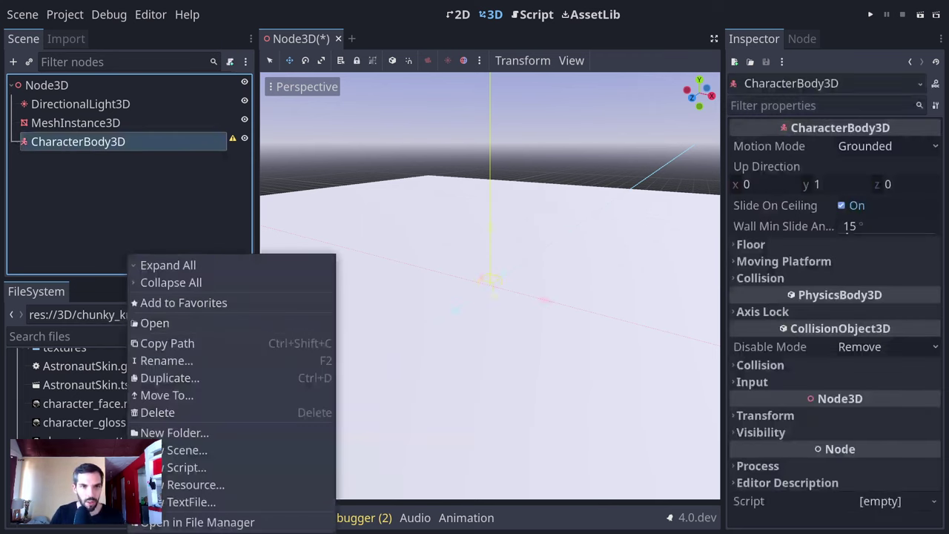
{"action": "right_click", "coordinate": [100, 460]}
{"action": "left_click", "coordinate": [166, 231]}
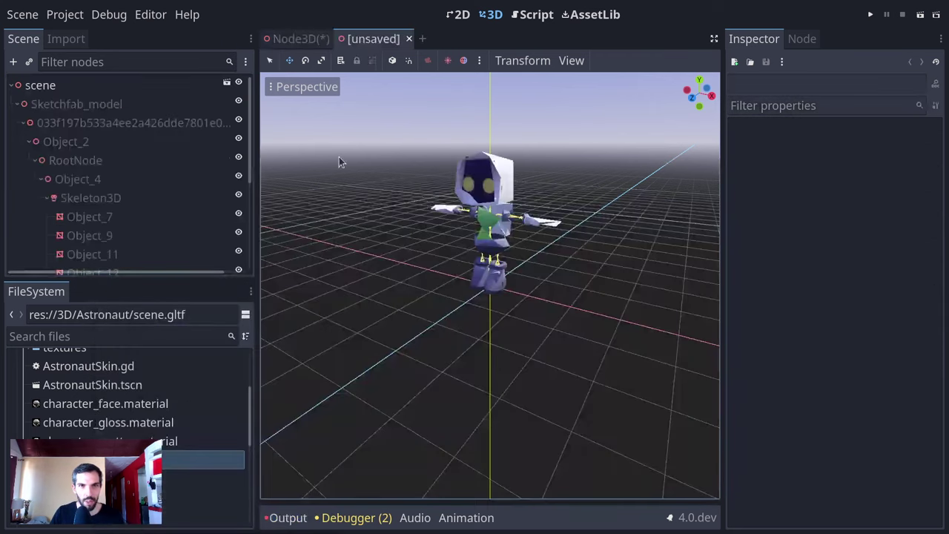
- Select the Object_7 through Object_13 meshes and frame the whole astronaut in view
{"action": "left_click", "coordinate": [88, 88]}
{"action": "left_click", "coordinate": [106, 218]}
{"action": "scroll", "coordinate": [107, 221], "scroll_direction": "down", "scroll_amount": 3}
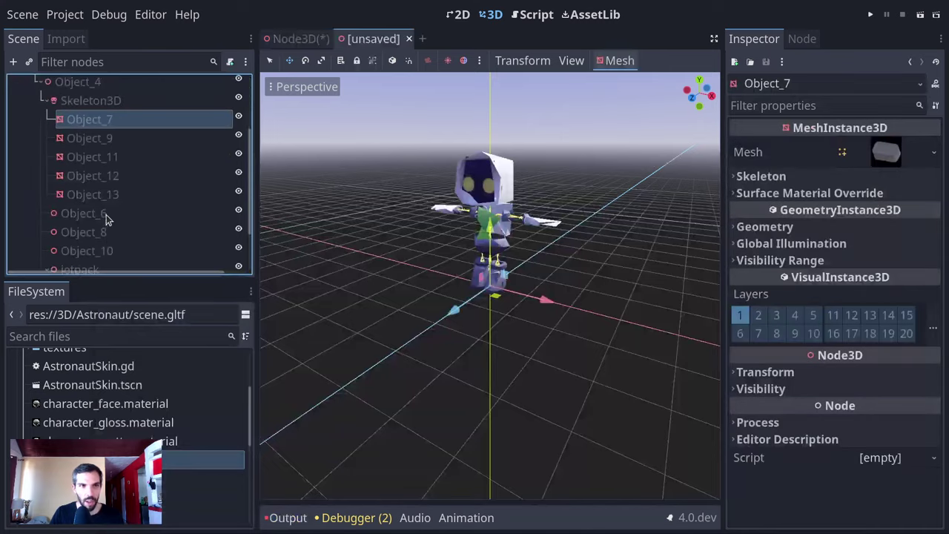
{"action": "left_click", "coordinate": [126, 196], "text": "shift"}
{"action": "scroll", "coordinate": [459, 198], "scroll_direction": "up", "scroll_amount": 5}
{"action": "scroll", "coordinate": [463, 204], "scroll_direction": "down", "scroll_amount": 5}
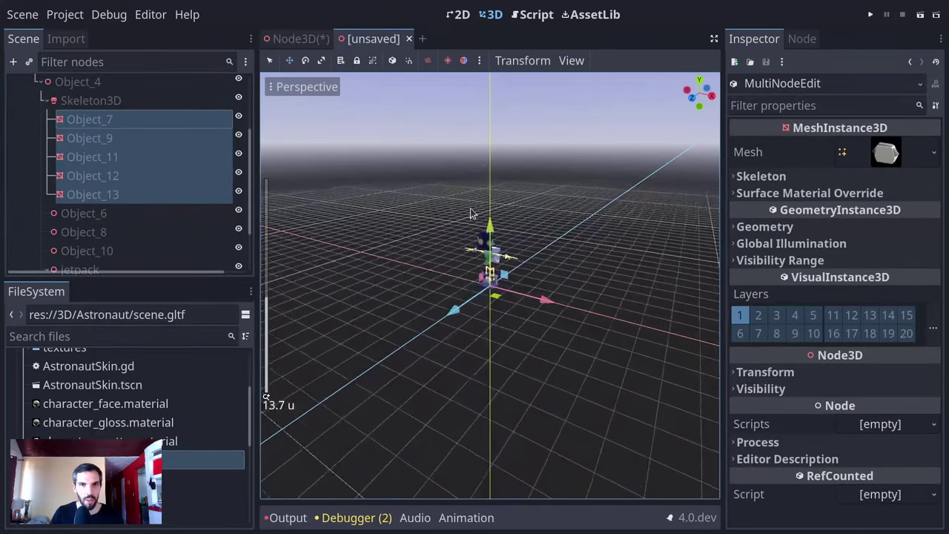
{"action": "scroll", "coordinate": [474, 212], "scroll_direction": "up", "scroll_amount": 6}
{"action": "scroll", "coordinate": [471, 207], "scroll_direction": "down", "scroll_amount": 5}
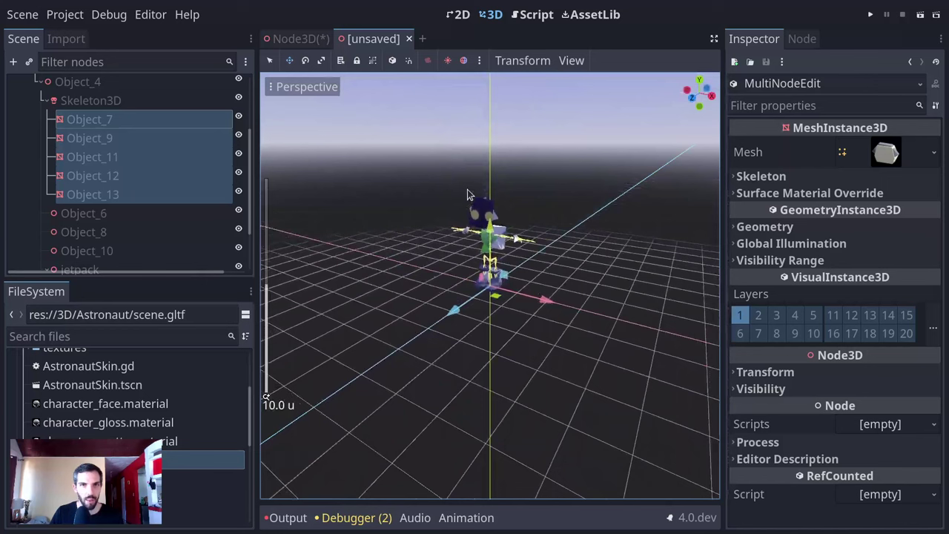
{"action": "scroll", "coordinate": [471, 196], "scroll_direction": "up", "scroll_amount": 4}
{"action": "key", "text": "f"}
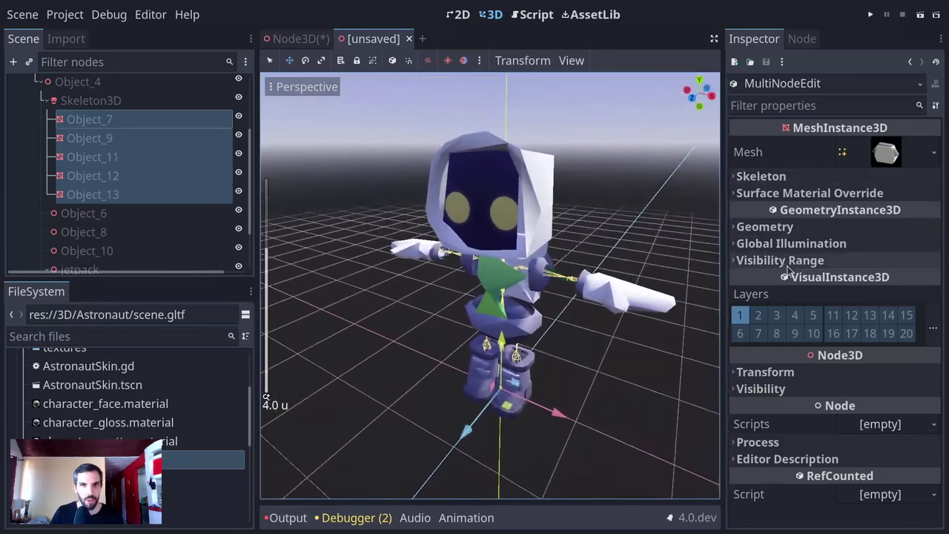
- Set the selected meshes' geometry Lod Bias to 100
{"action": "left_click", "coordinate": [835, 227]}
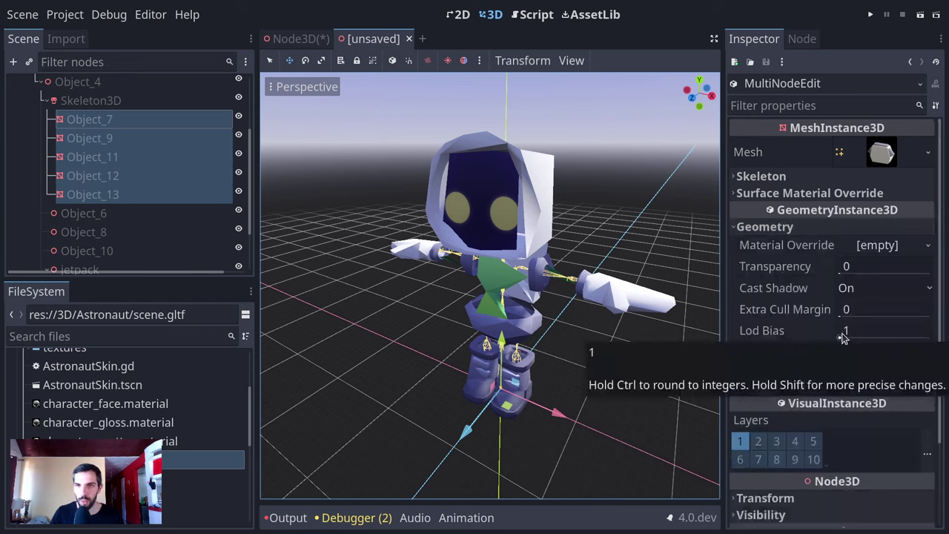
{"action": "left_click_drag", "start_coordinate": [842, 336], "coordinate": [931, 330]}
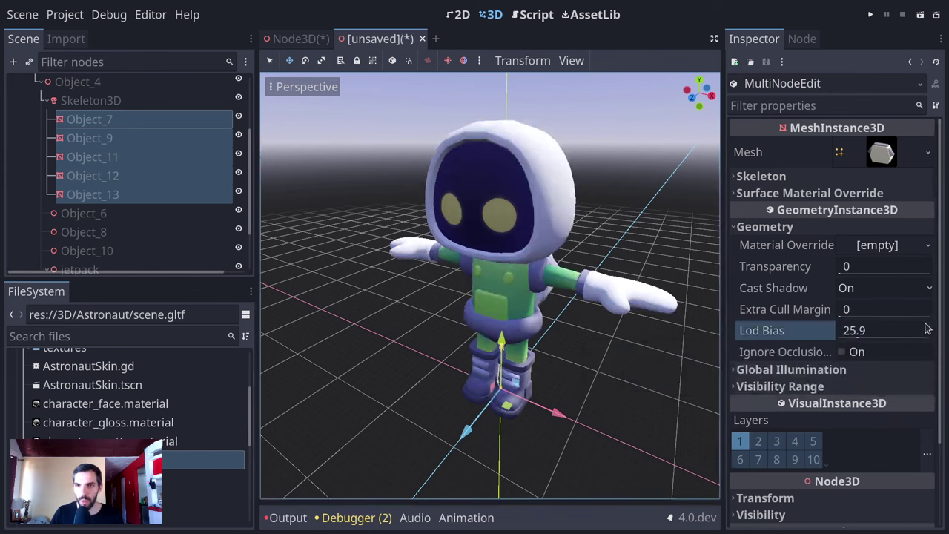
{"action": "left_click", "coordinate": [847, 335]}
{"action": "type", "text": "100"}
{"action": "key", "text": "Return"}
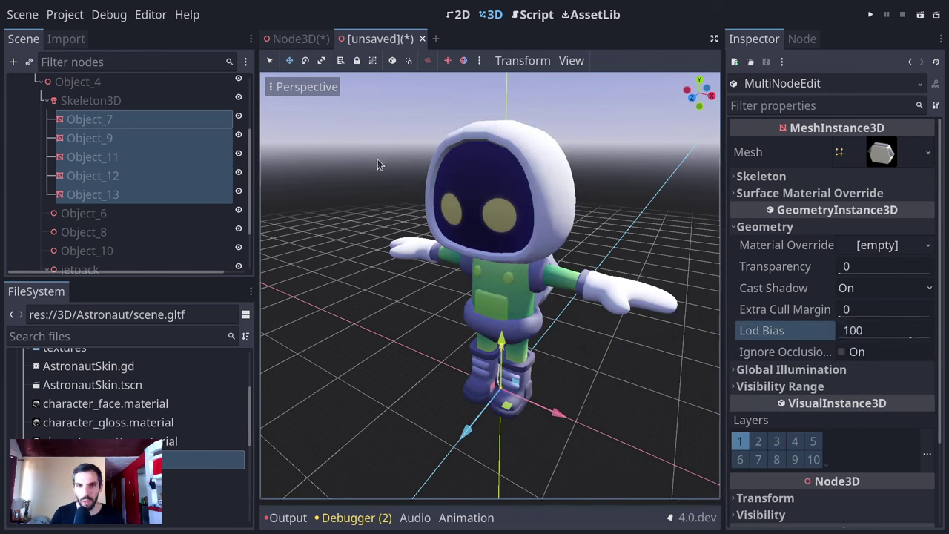
{"action": "scroll", "coordinate": [586, 257], "scroll_direction": "down", "scroll_amount": 5}
{"action": "scroll", "coordinate": [582, 257], "scroll_direction": "down", "scroll_amount": 8}
{"action": "scroll", "coordinate": [578, 297], "scroll_direction": "up", "scroll_amount": 12}
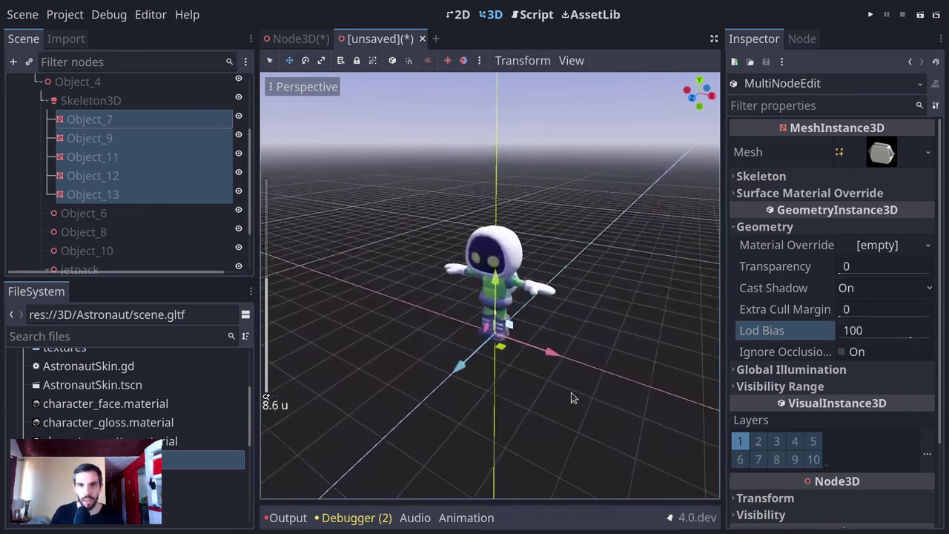
{"action": "scroll", "coordinate": [130, 87], "scroll_direction": "up", "scroll_amount": 3}
- Rename the astronaut scene's root node to Model and begin saving the scene
{"action": "left_click", "coordinate": [114, 83]}
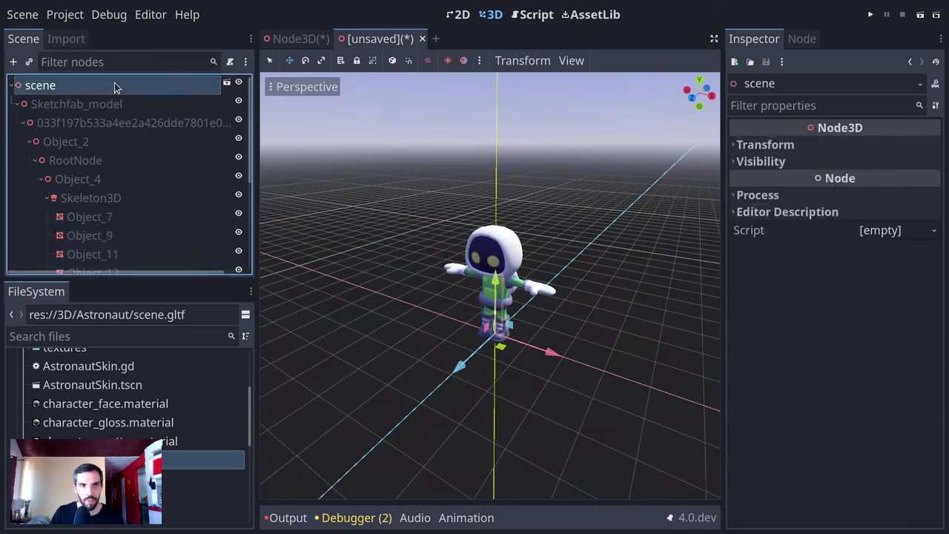
{"action": "double_click", "coordinate": [114, 83]}
{"action": "type", "text": "CharacterMod"}
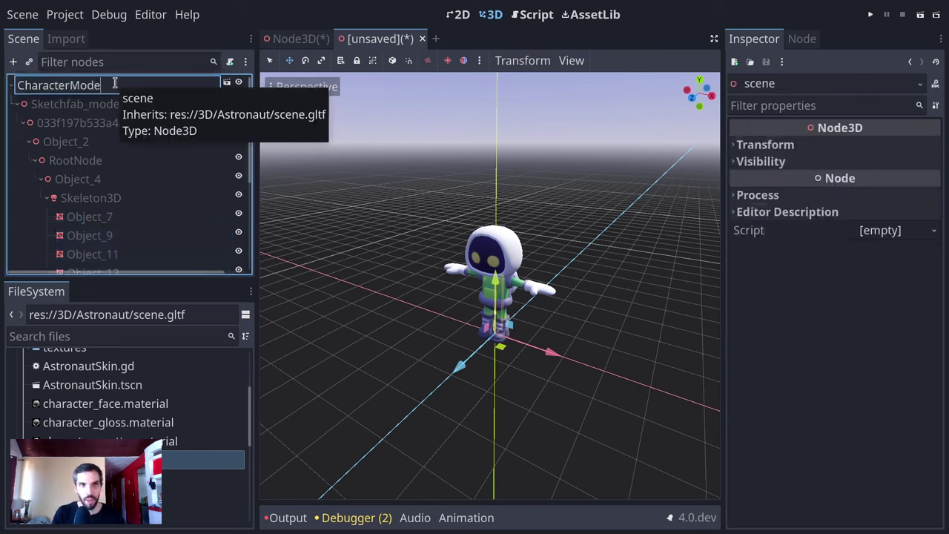
{"action": "key", "text": "ctrl+BackSpace"}
{"action": "type", "text": "Model"}
{"action": "key", "text": "Return"}
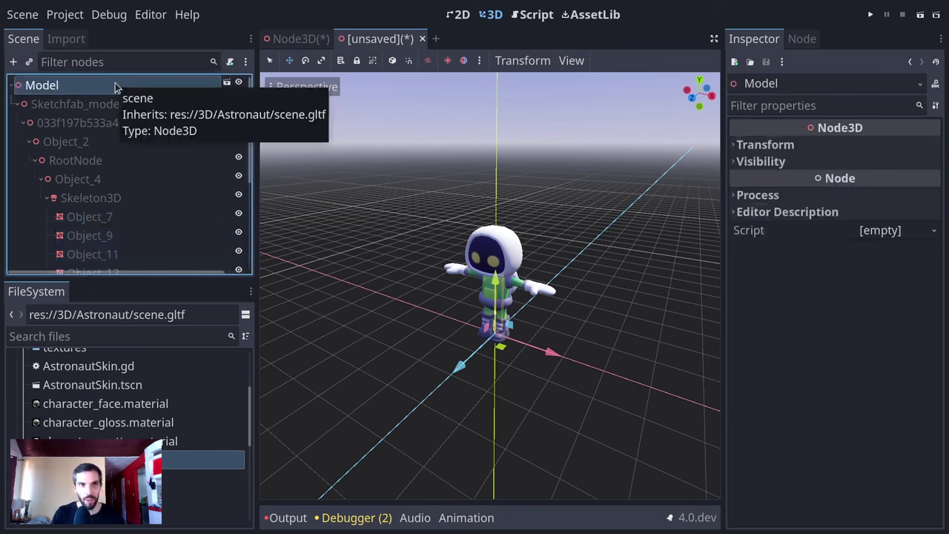
{"action": "key", "text": "ctrl+s"}
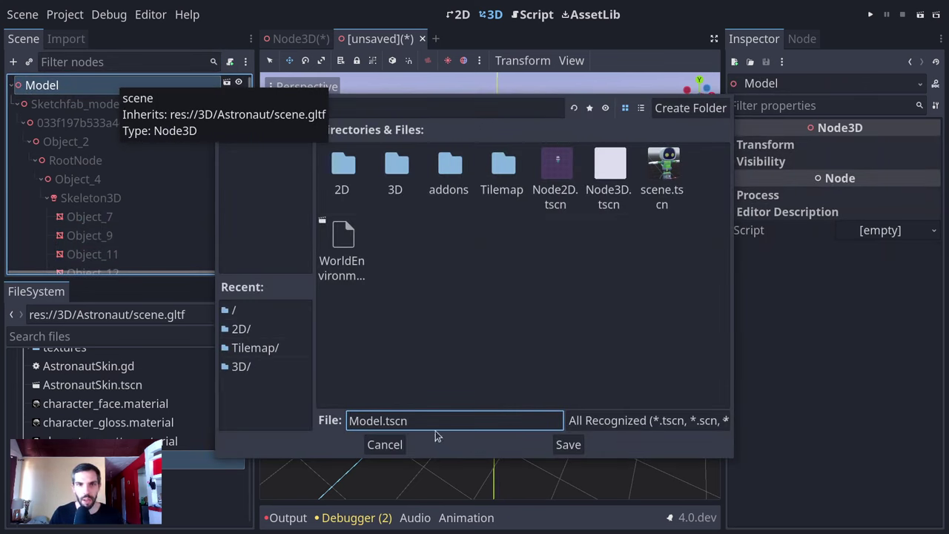
- Save the scene as Model.tscn and select the Model node under CharacterBody3D
{"action": "left_click", "coordinate": [567, 444]}
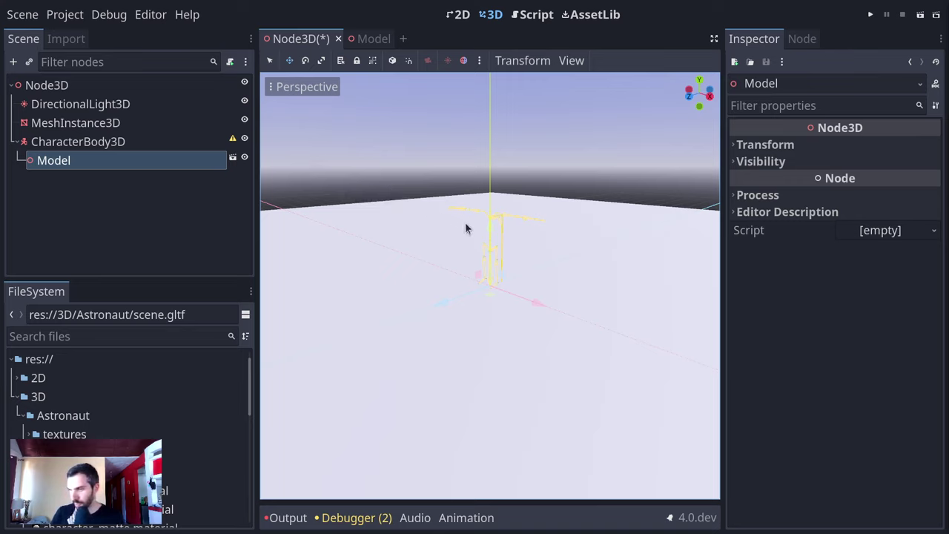
{"action": "left_click", "coordinate": [251, 223]}
{"action": "left_click", "coordinate": [140, 166]}
- Orbit around the model to view it from the front, then open the Model scene
{"action": "middle_click_drag", "start_coordinate": [528, 254], "coordinate": [299, 244]}
{"action": "middle_click_drag", "start_coordinate": [386, 218], "coordinate": [352, 247]}
{"action": "scroll", "coordinate": [506, 247], "scroll_direction": "up", "scroll_amount": 6}
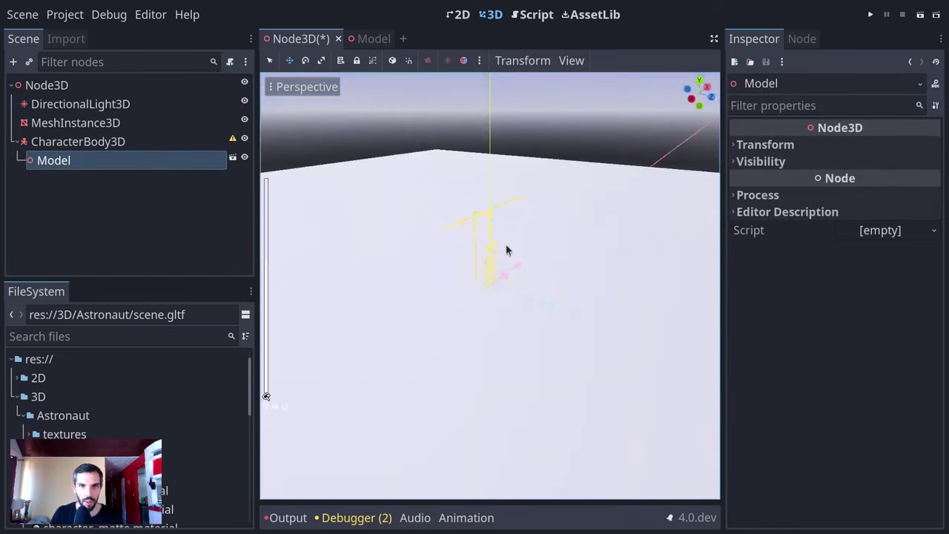
{"action": "middle_click_drag", "start_coordinate": [493, 300], "coordinate": [413, 282]}
{"action": "left_click", "coordinate": [232, 158]}
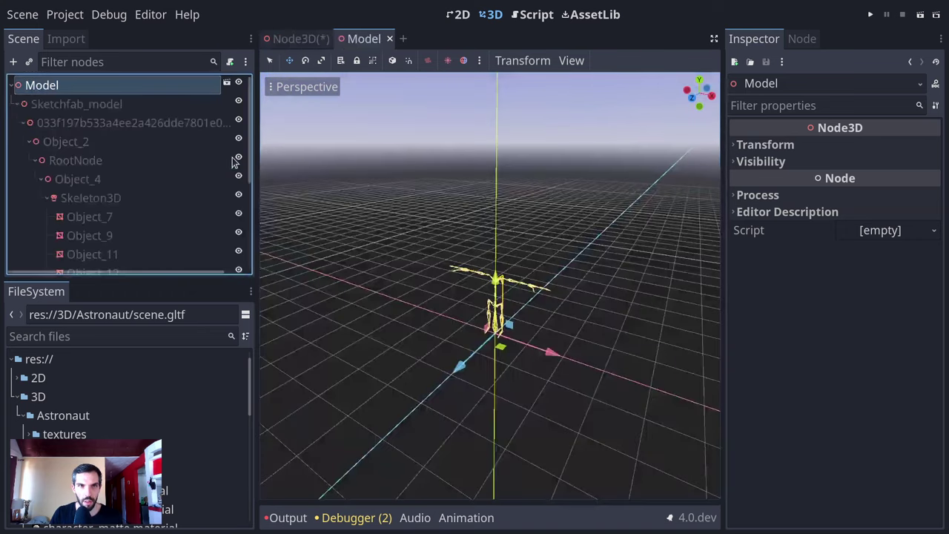
- Select the model's Object_7 mesh, then close the Model scene
{"action": "left_click", "coordinate": [89, 217]}
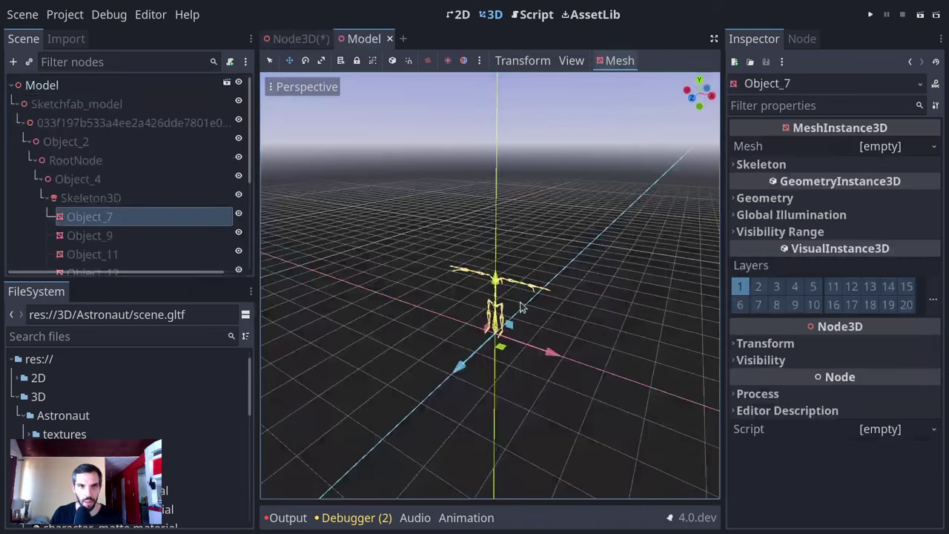
{"action": "scroll", "coordinate": [529, 304], "scroll_direction": "up", "scroll_amount": 5}
{"action": "scroll", "coordinate": [526, 306], "scroll_direction": "down", "scroll_amount": 8}
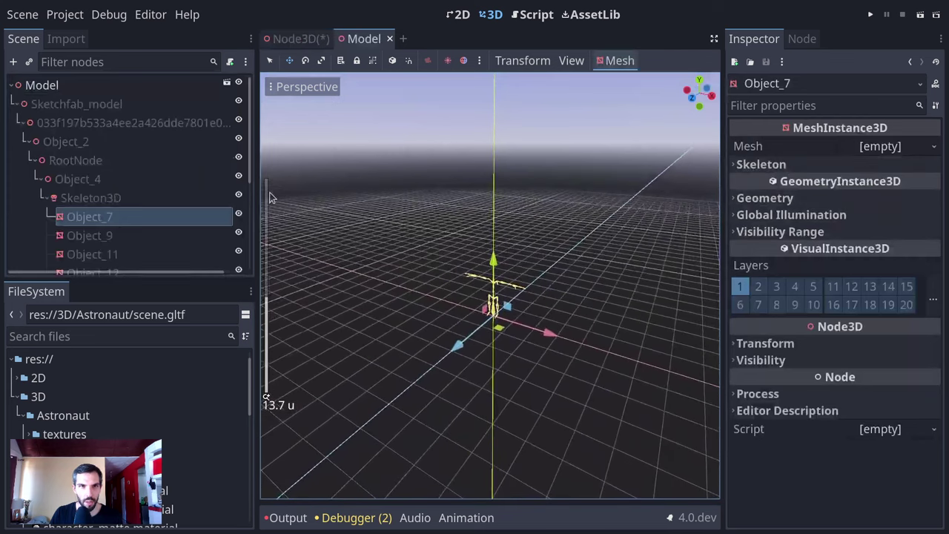
{"action": "scroll", "coordinate": [33, 152], "scroll_direction": "down", "scroll_amount": 5}
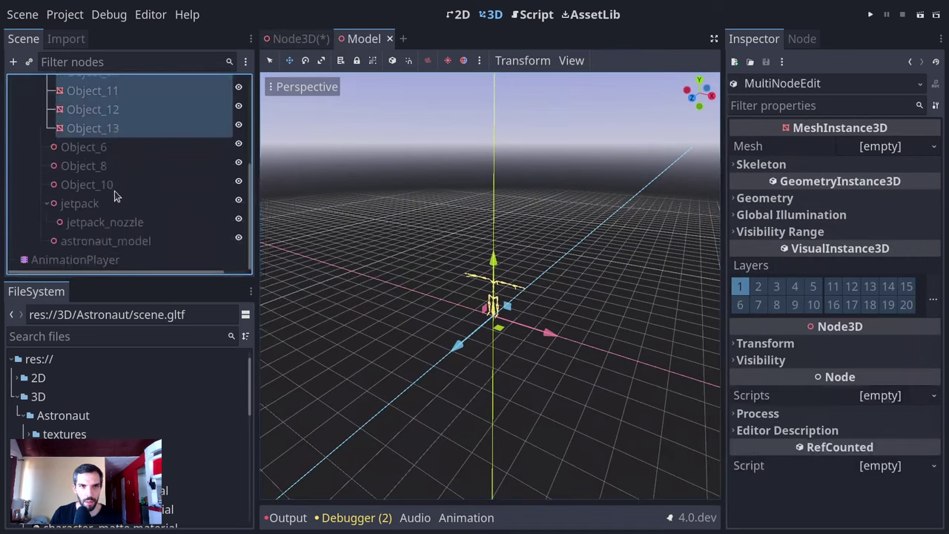
{"action": "scroll", "coordinate": [200, 256], "scroll_direction": "up", "scroll_amount": 4}
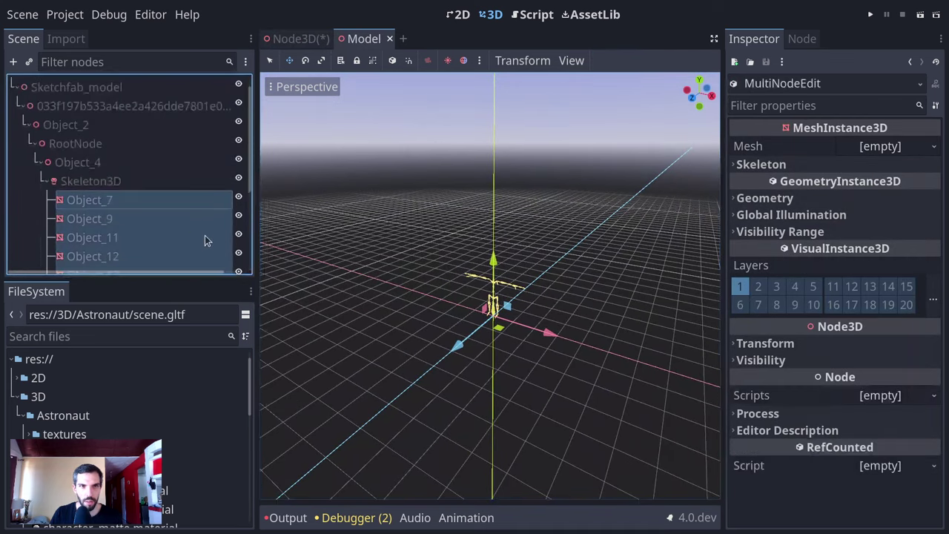
{"action": "middle_click", "coordinate": [364, 41]}
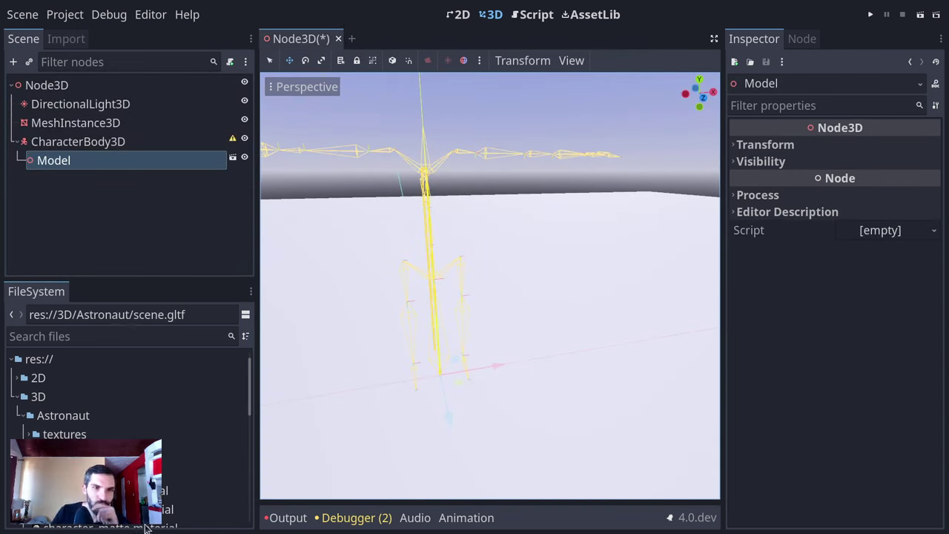
- Add scene.gltf to the main scene, raise it above the floor, then delete it again
{"action": "scroll", "coordinate": [153, 496], "scroll_direction": "down", "scroll_amount": 3}
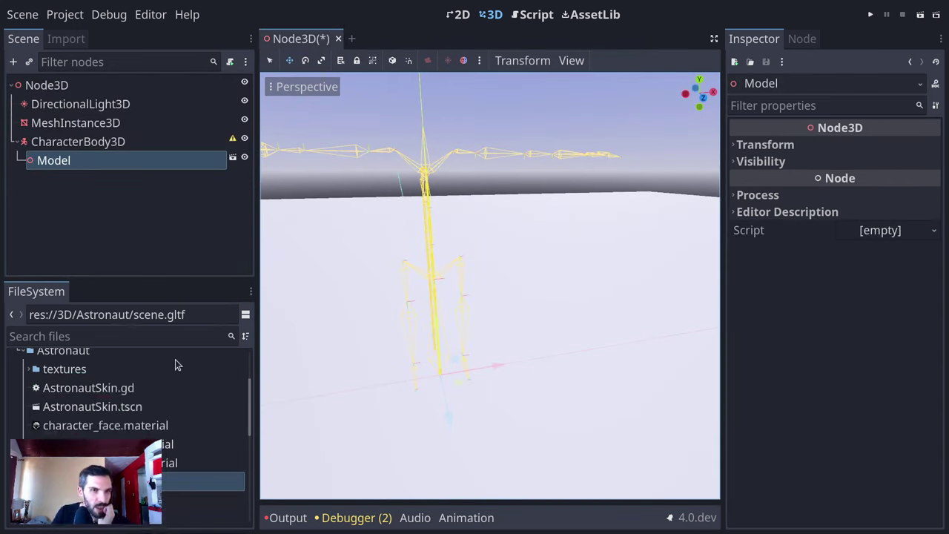
{"action": "left_click_drag", "start_coordinate": [204, 482], "coordinate": [559, 349]}
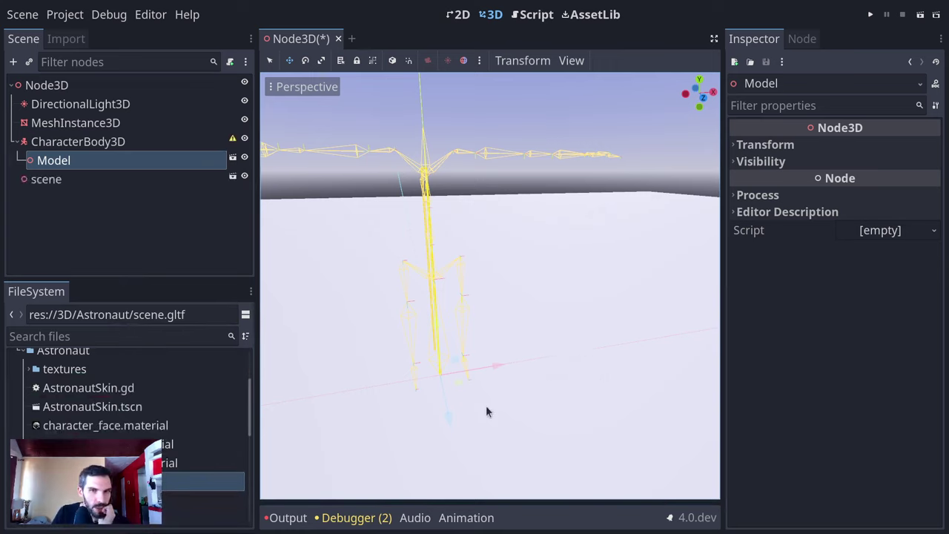
{"action": "left_click", "coordinate": [89, 176]}
{"action": "scroll", "coordinate": [438, 308], "scroll_direction": "down", "scroll_amount": 5}
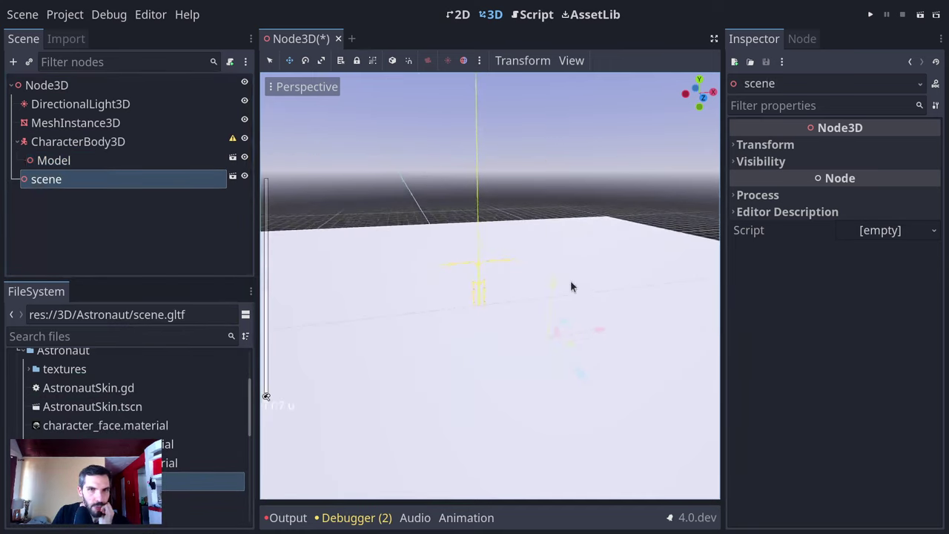
{"action": "left_click_drag", "start_coordinate": [555, 281], "coordinate": [576, 122]}
{"action": "key", "text": "Delete"}
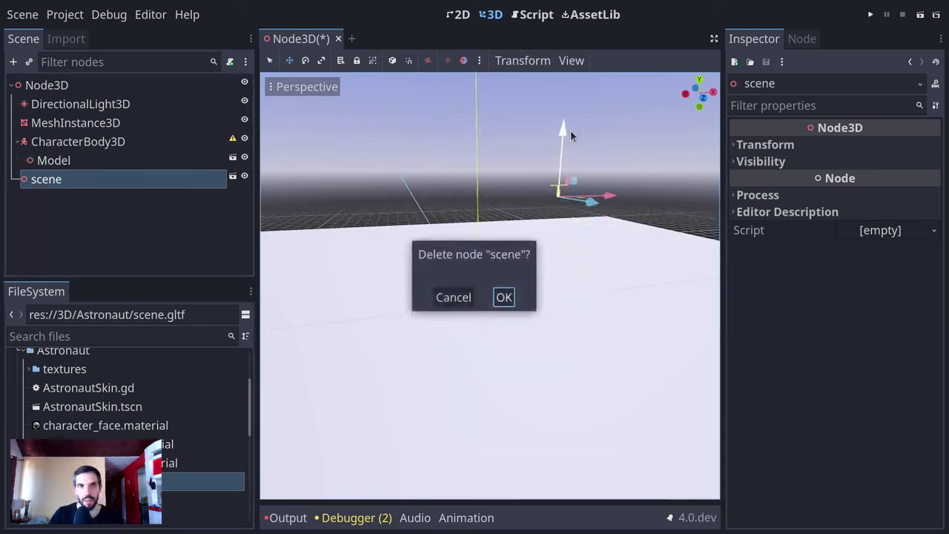
{"action": "left_click", "coordinate": [502, 295]}
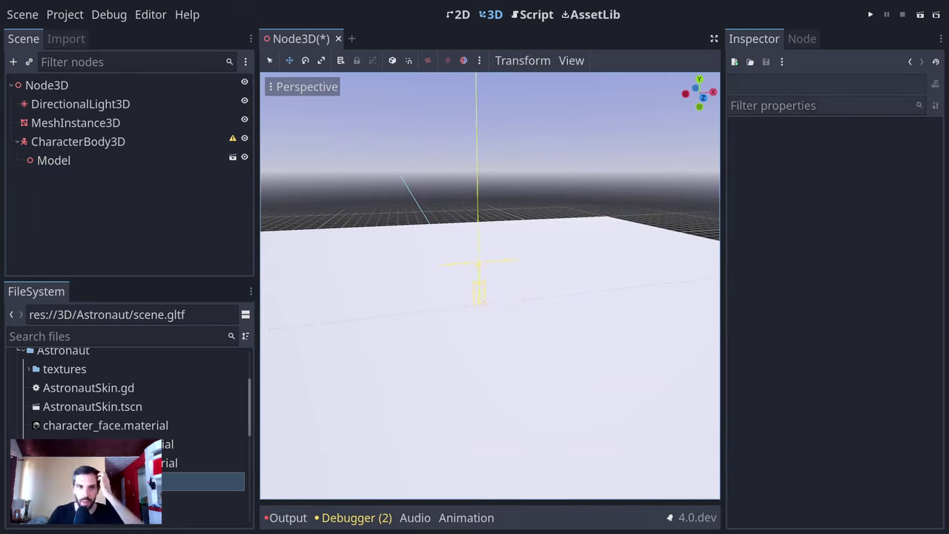
- Open scene.gltf's import settings, inspect the preview and node tree, and select the Scene root
{"action": "double_click", "coordinate": [104, 481]}
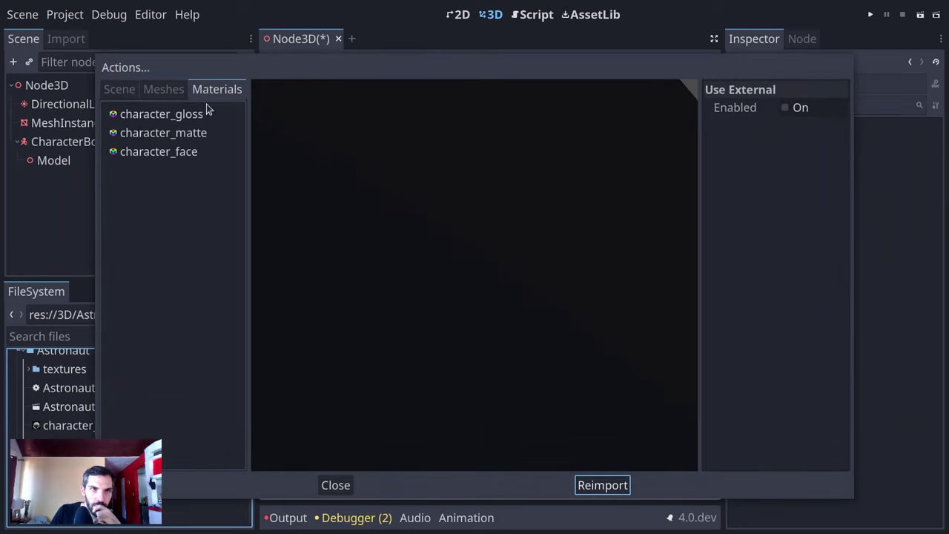
{"action": "left_click", "coordinate": [131, 91]}
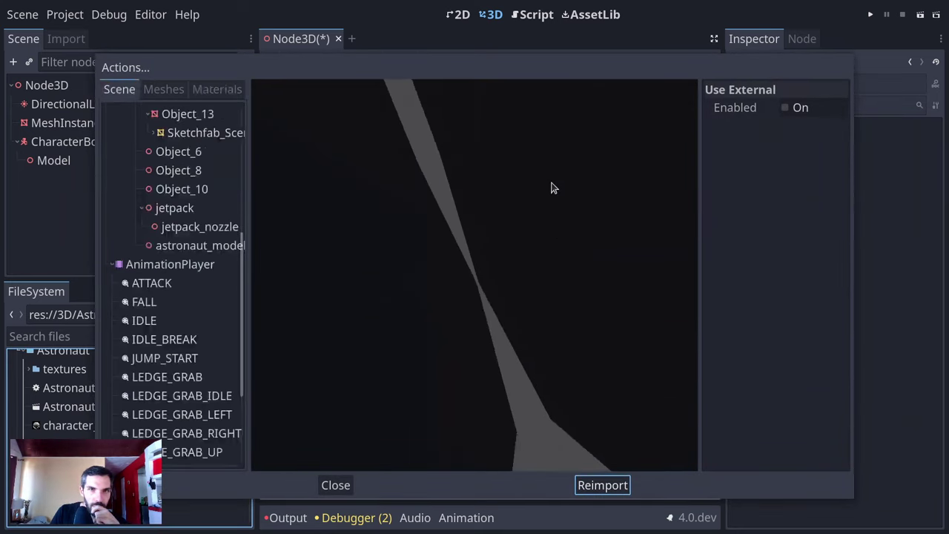
{"action": "left_click_drag", "start_coordinate": [523, 228], "coordinate": [538, 255]}
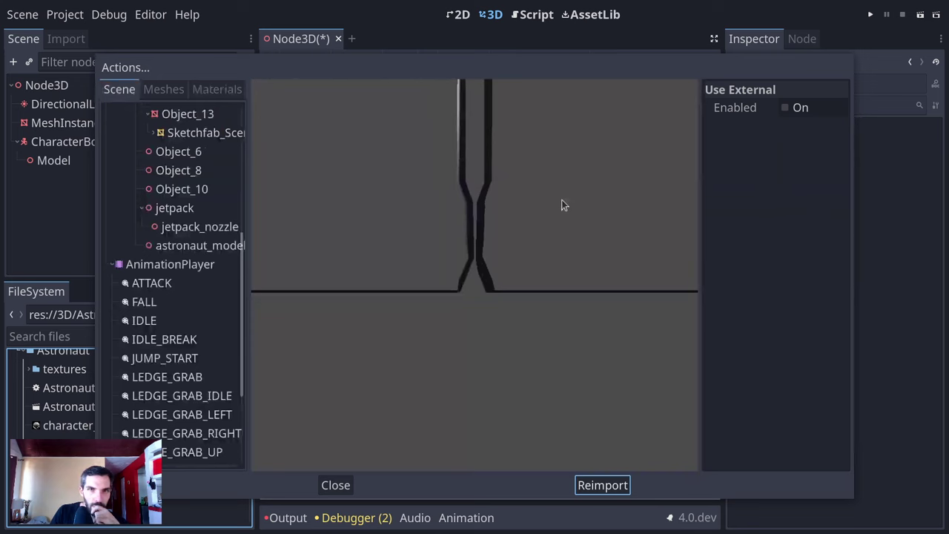
{"action": "left_click_drag", "start_coordinate": [524, 203], "coordinate": [467, 222]}
{"action": "scroll", "coordinate": [190, 183], "scroll_direction": "up", "scroll_amount": 5}
{"action": "left_click", "coordinate": [191, 132]}
{"action": "left_click", "coordinate": [188, 152]}
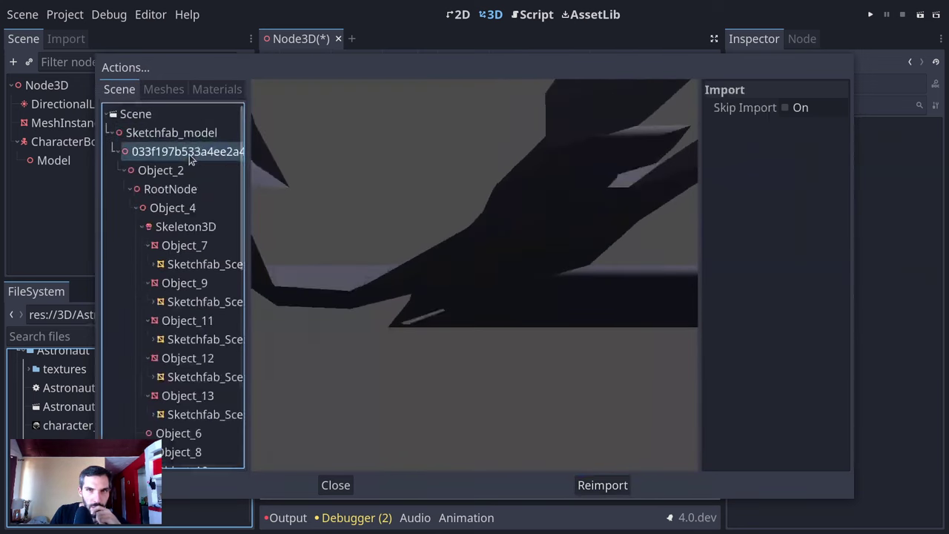
{"action": "left_click", "coordinate": [172, 116]}
- Set the import Root Scale to 0.01, reimport the glTF, and close the import settings
{"action": "left_click", "coordinate": [799, 152]}
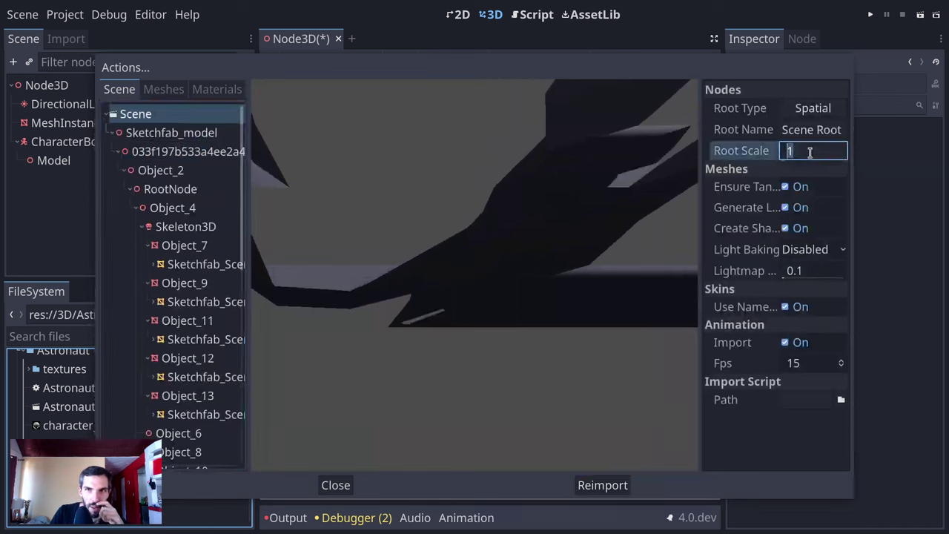
{"action": "type", "text": "."}
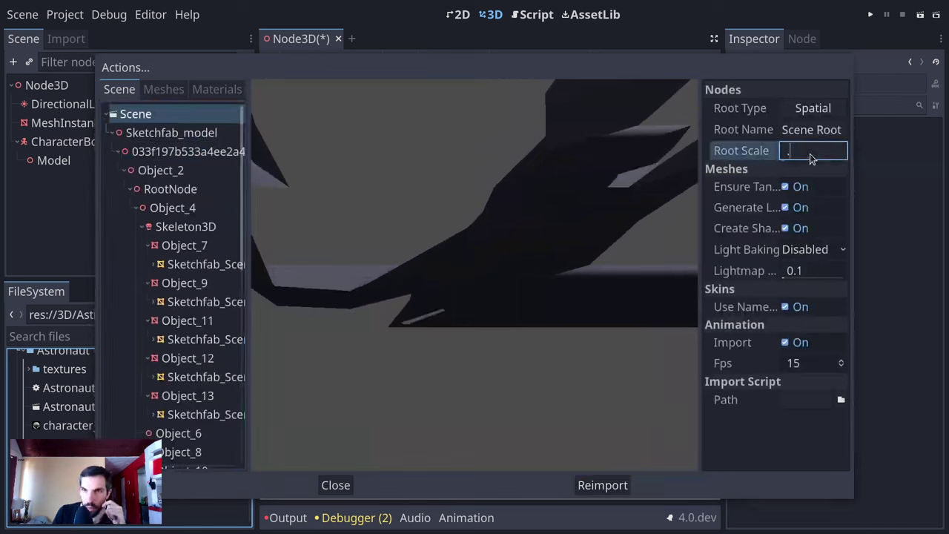
{"action": "type", "text": "01"}
{"action": "key", "text": "Return"}
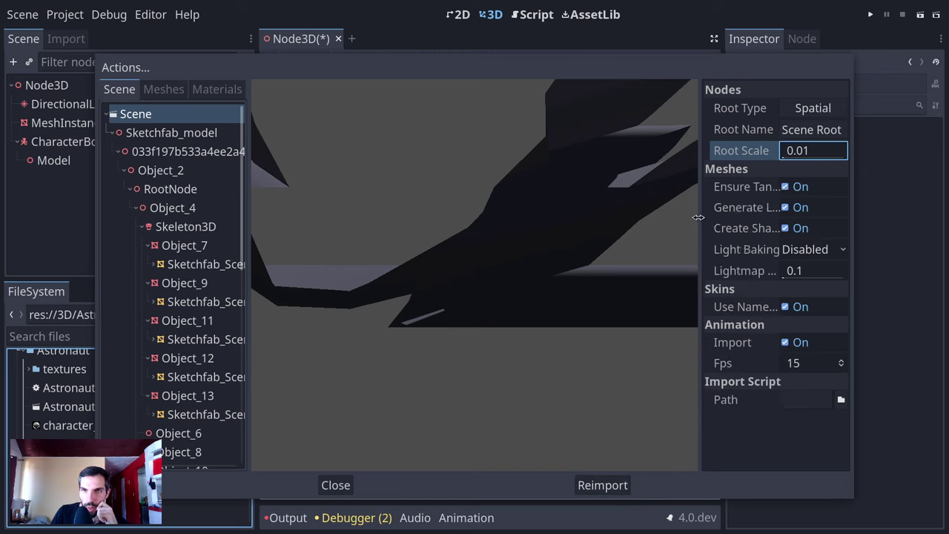
{"action": "left_click_drag", "start_coordinate": [698, 217], "coordinate": [602, 215]}
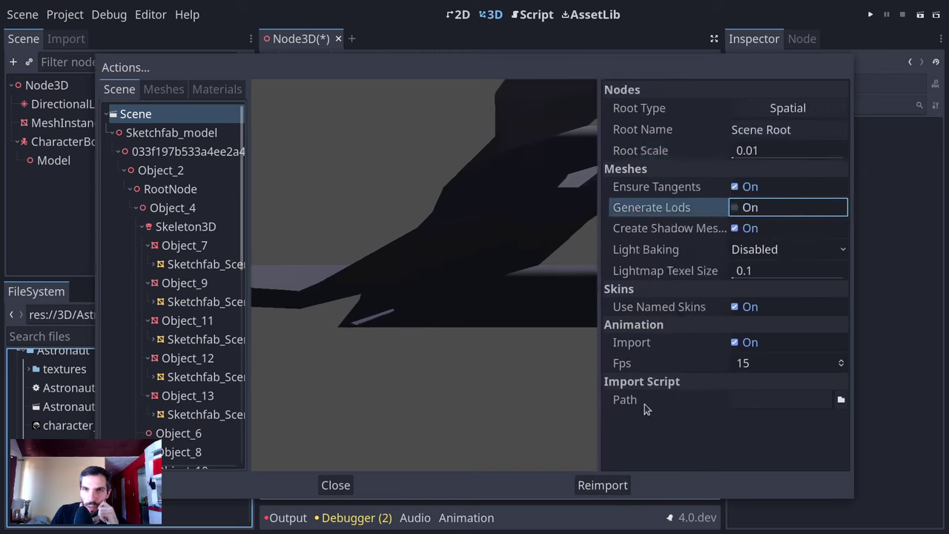
{"action": "left_click", "coordinate": [603, 484]}
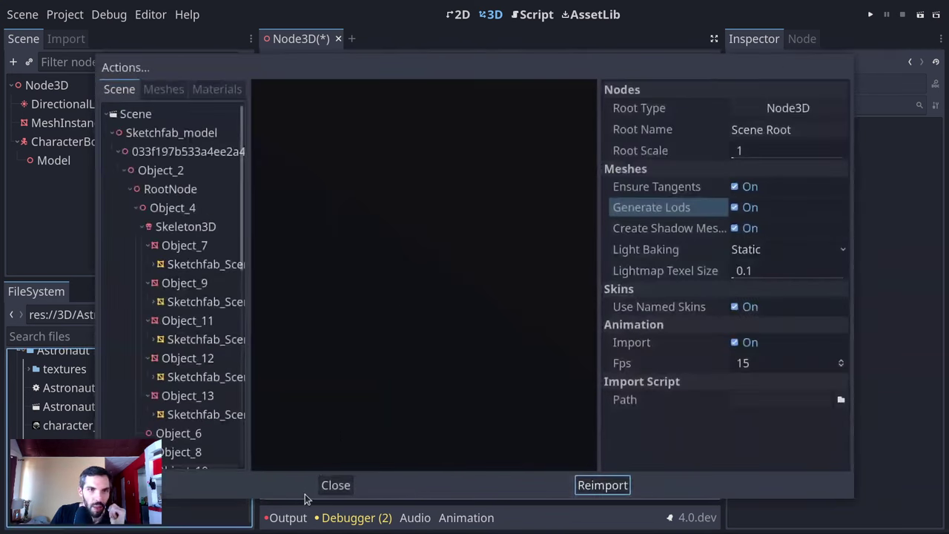
{"action": "left_click_drag", "start_coordinate": [363, 408], "coordinate": [540, 303]}
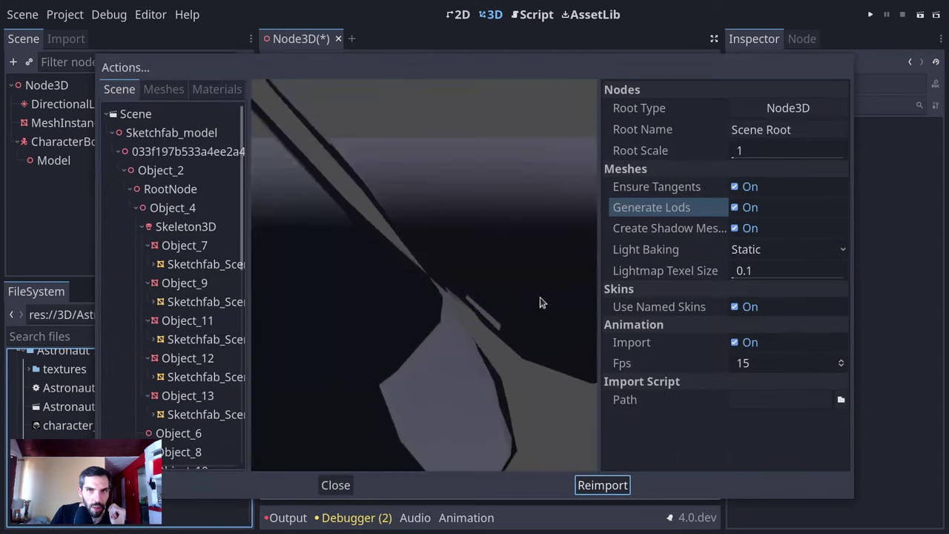
{"action": "left_click", "coordinate": [332, 489]}
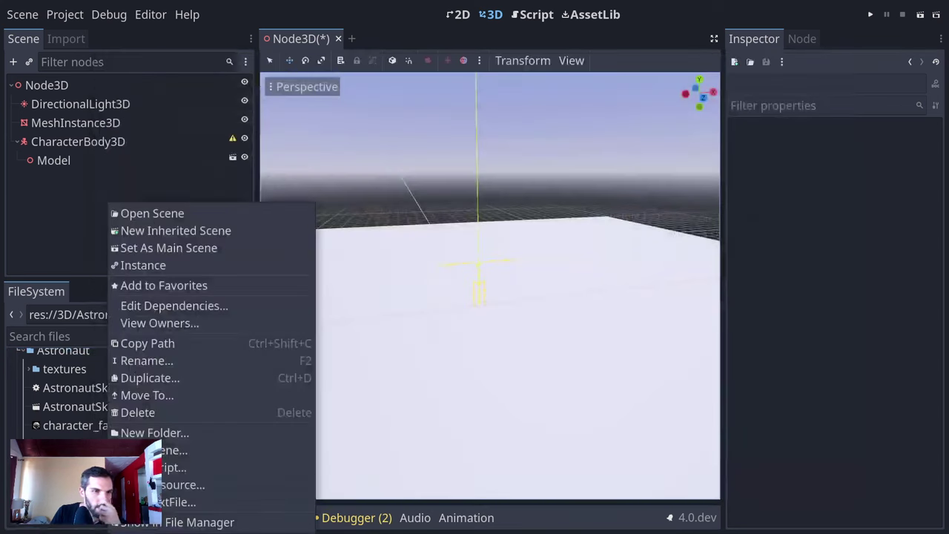
{"action": "right_click", "coordinate": [111, 481]}
{"action": "left_click", "coordinate": [167, 230]}
{"action": "scroll", "coordinate": [519, 322], "scroll_direction": "up", "scroll_amount": 5}
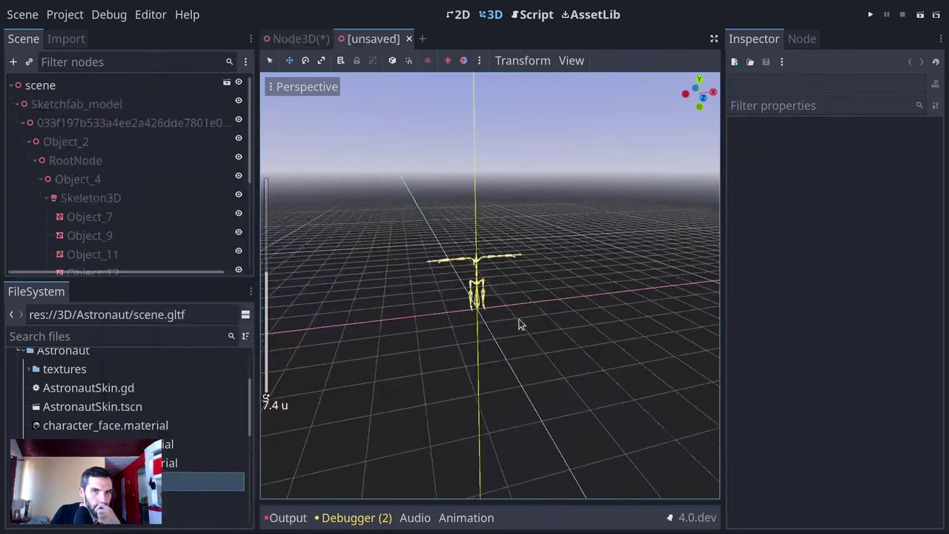
{"action": "left_click", "coordinate": [87, 198]}
{"action": "left_click", "coordinate": [84, 218]}
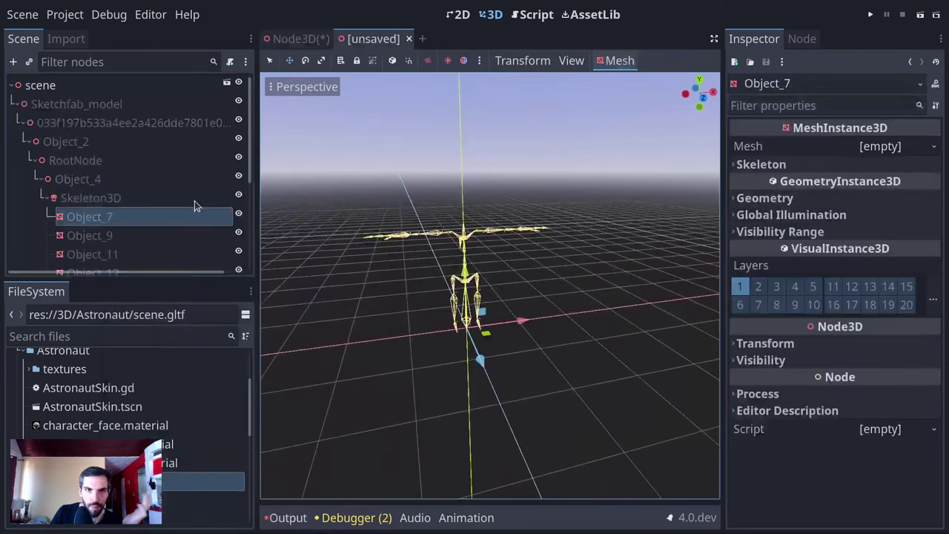
{"action": "scroll", "coordinate": [195, 202], "scroll_direction": "down", "scroll_amount": 3}
{"action": "left_click", "coordinate": [99, 179]}
{"action": "left_click", "coordinate": [108, 157]}
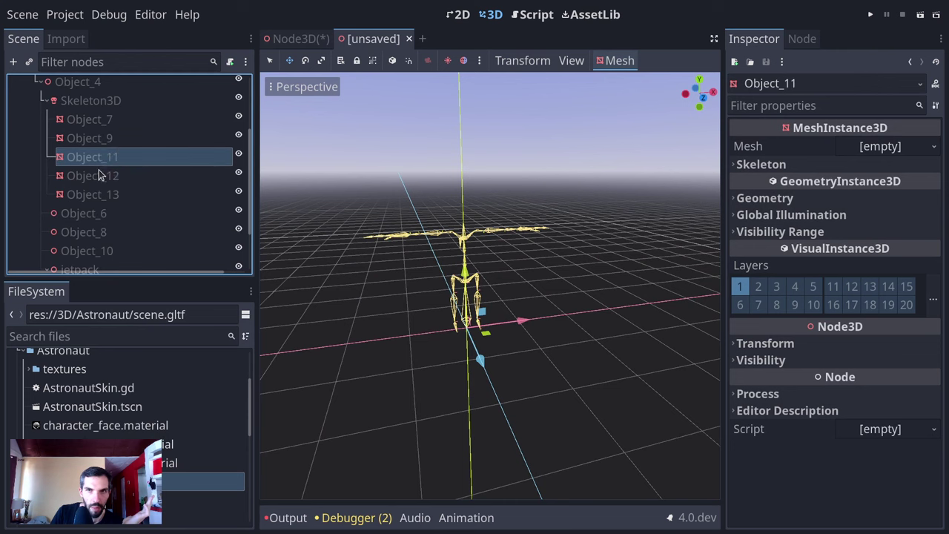
{"action": "left_click", "coordinate": [100, 173]}
{"action": "left_click", "coordinate": [100, 212]}
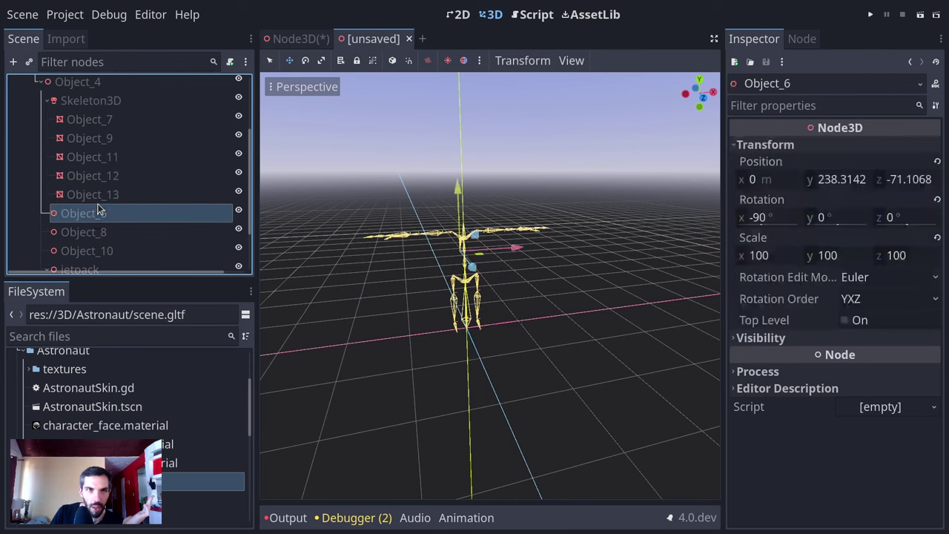
{"action": "left_click", "coordinate": [369, 518]}
{"action": "left_click", "coordinate": [351, 391]}
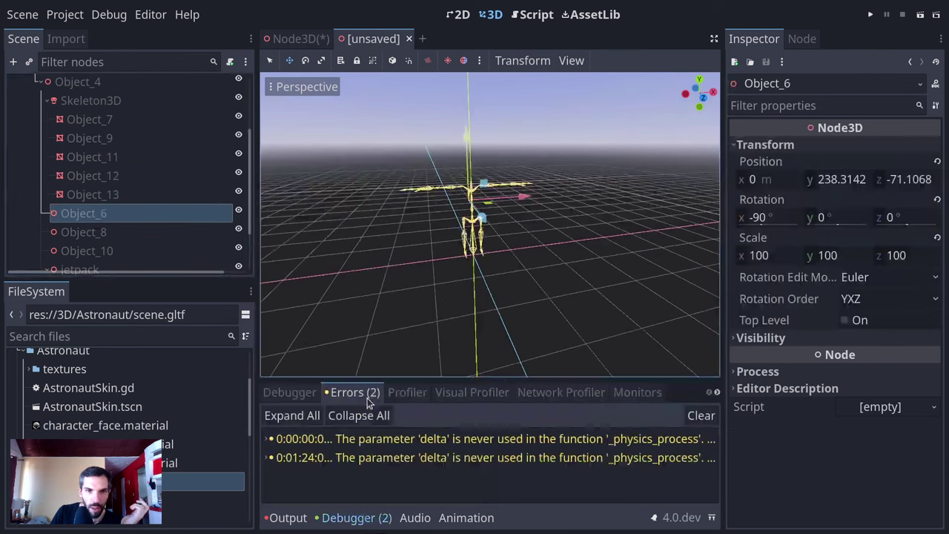
{"action": "left_click", "coordinate": [286, 517]}
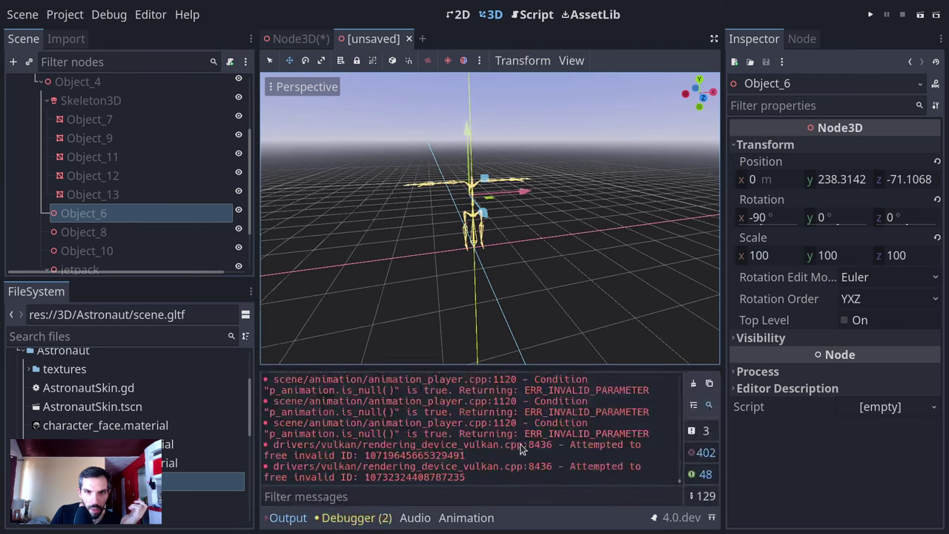
{"action": "left_click_drag", "start_coordinate": [475, 478], "coordinate": [341, 490]}
{"action": "left_click", "coordinate": [317, 400]}
{"action": "scroll", "coordinate": [322, 398], "scroll_direction": "up", "scroll_amount": 3}
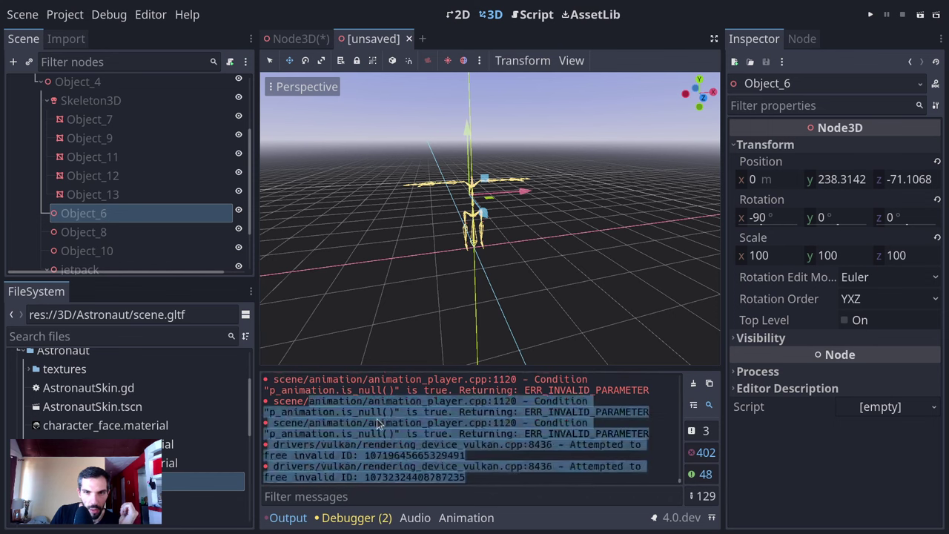
{"action": "left_click", "coordinate": [287, 518]}
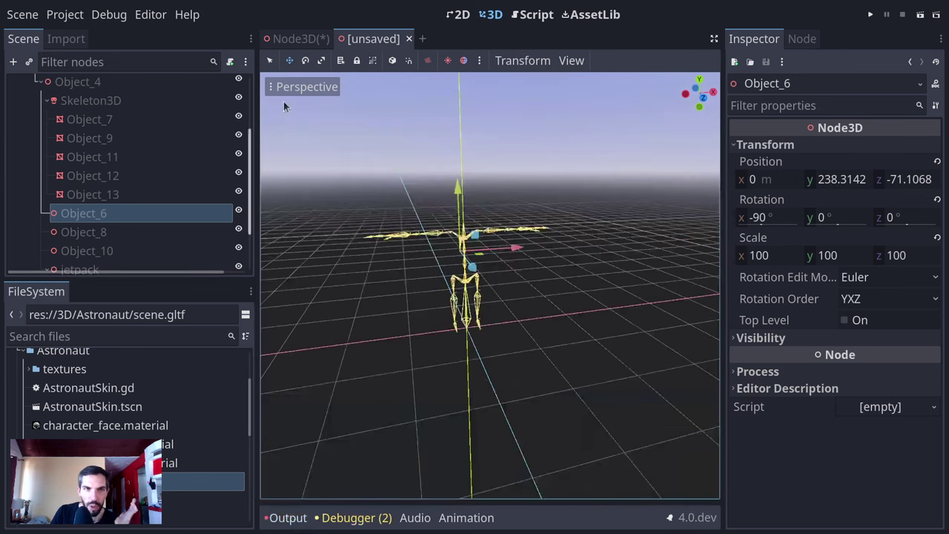
{"action": "middle_click", "coordinate": [350, 43]}
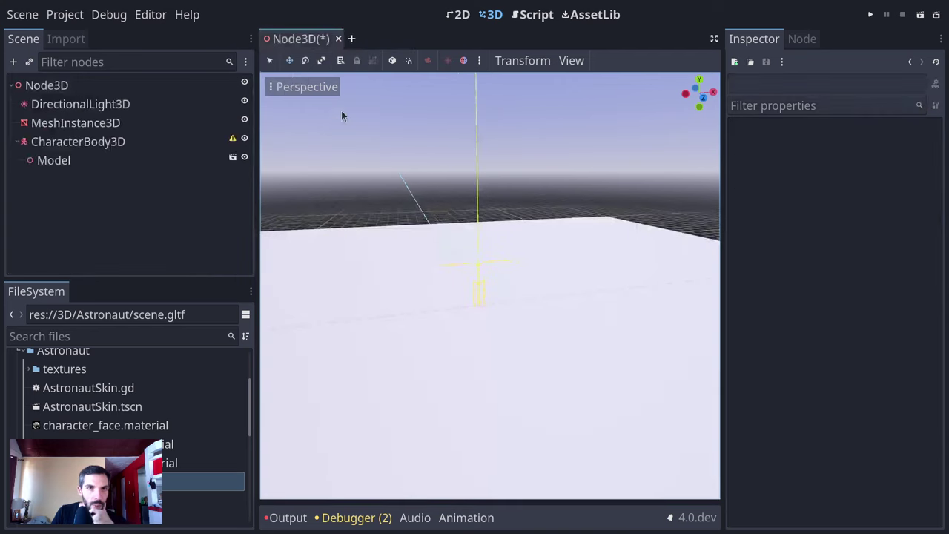
- Delete the Model node and add a MeshInstance3D child to CharacterBody3D
{"action": "left_click", "coordinate": [136, 163]}
{"action": "key", "text": "Delete"}
{"action": "left_click", "coordinate": [179, 147]}
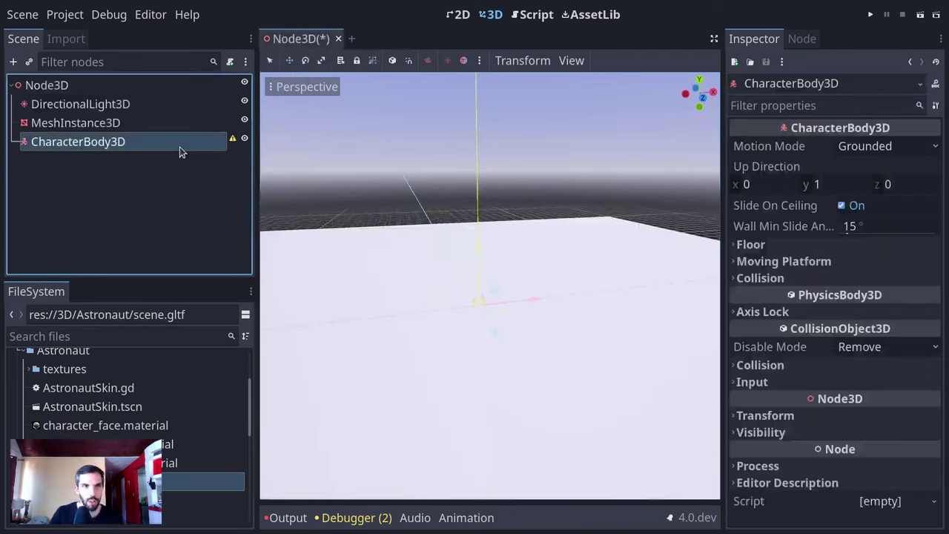
{"action": "key", "text": "ctrl+a"}
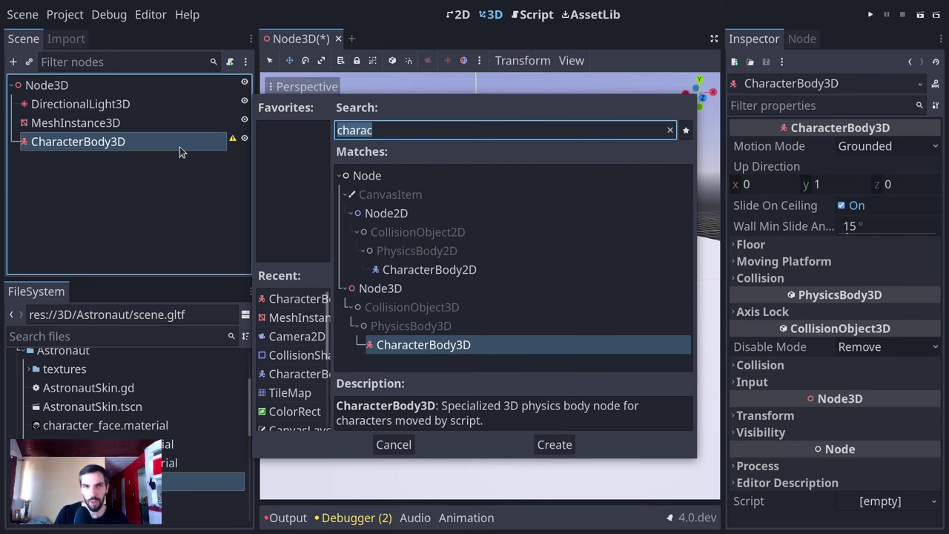
{"action": "type", "text": "me"}
{"action": "key", "text": "BackSpace"}
{"action": "type", "text": "eshi"}
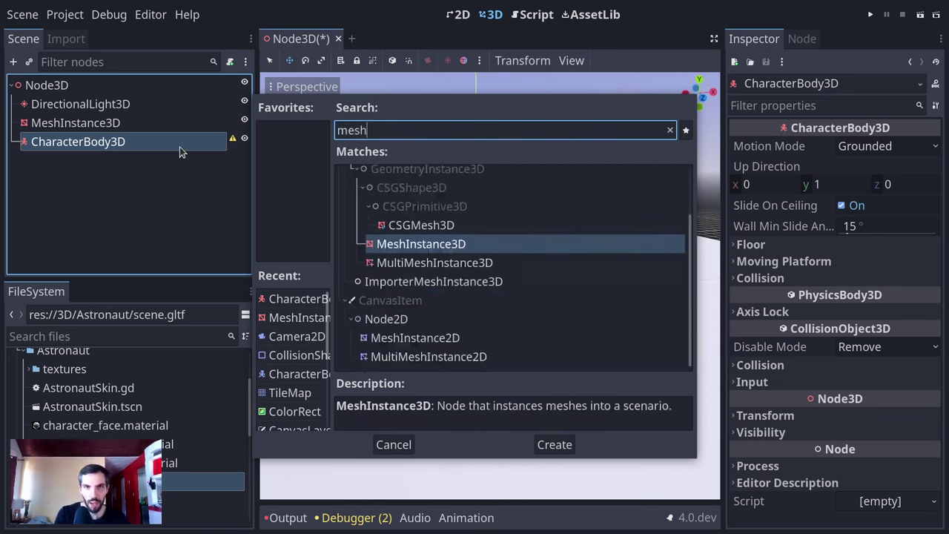
{"action": "key", "text": "Return"}
- Assign a new CapsuleMesh to the MeshInstance3D and raise it along the vertical axis
{"action": "left_click", "coordinate": [915, 152]}
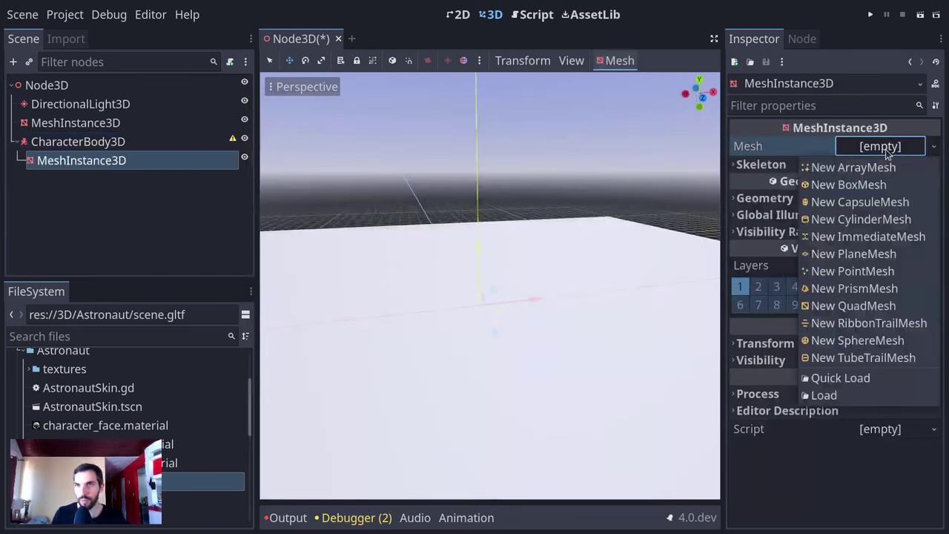
{"action": "left_click", "coordinate": [906, 202]}
{"action": "scroll", "coordinate": [444, 251], "scroll_direction": "up", "scroll_amount": 5}
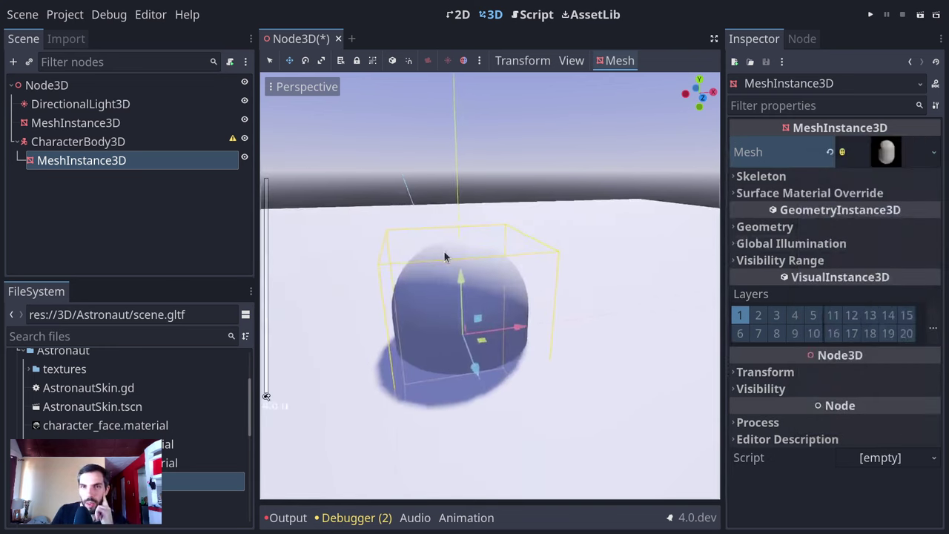
{"action": "middle_click_drag", "start_coordinate": [516, 275], "coordinate": [471, 256]}
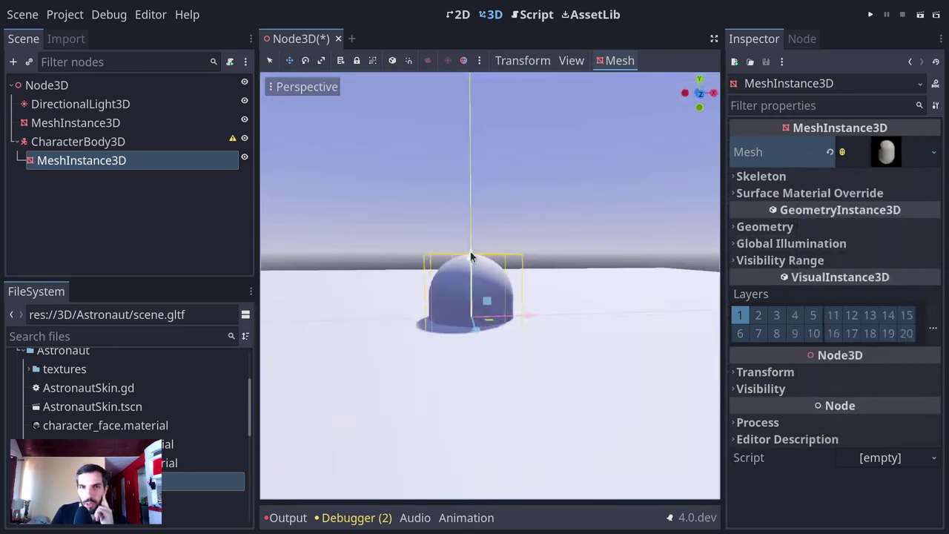
{"action": "left_click_drag", "start_coordinate": [470, 254], "coordinate": [467, 191]}
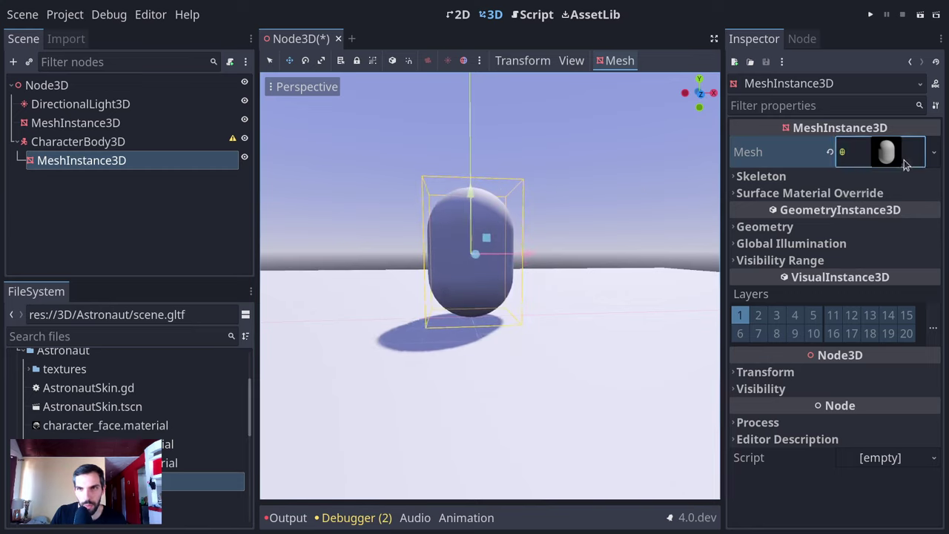
- Set the capsule mesh's radius to 0.5 and height to 2
{"action": "left_click", "coordinate": [903, 158]}
{"action": "left_click", "coordinate": [854, 275]}
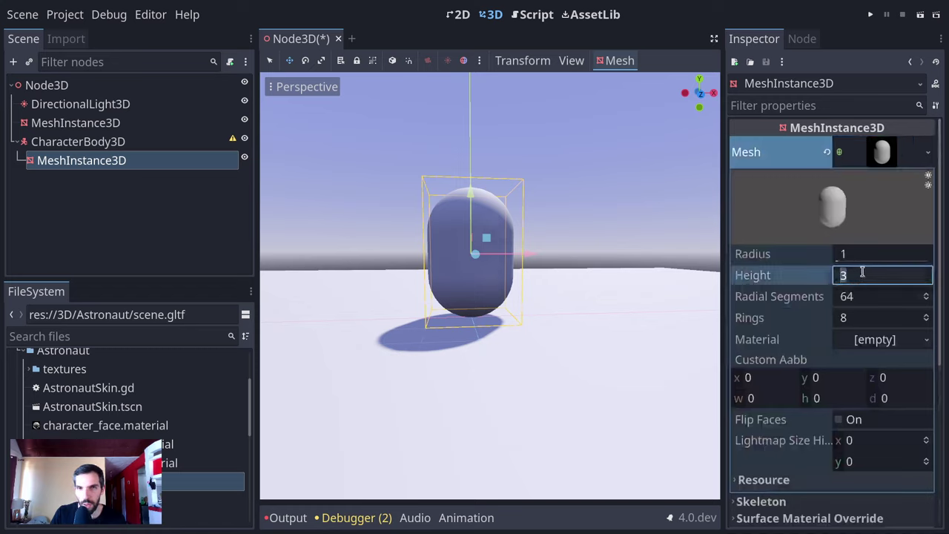
{"action": "type", "text": "4"}
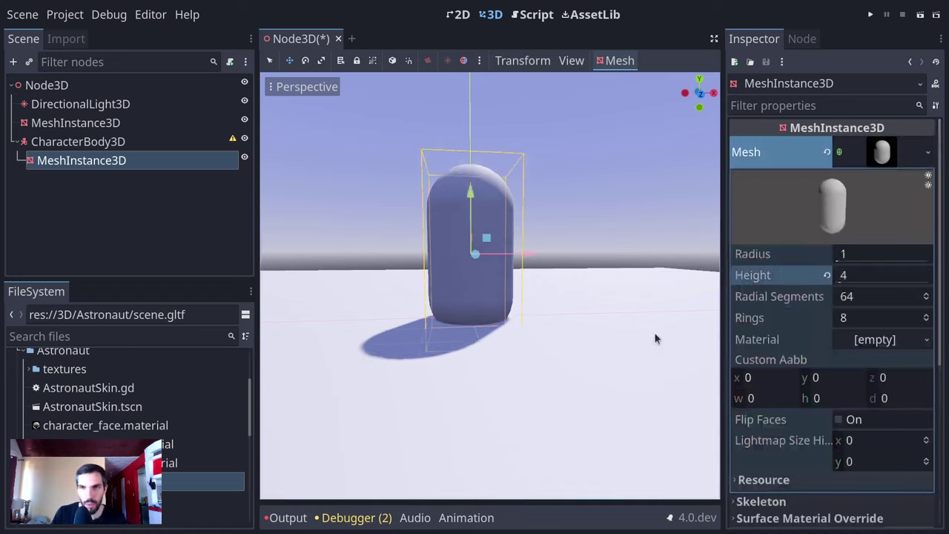
{"action": "left_click", "coordinate": [869, 254]}
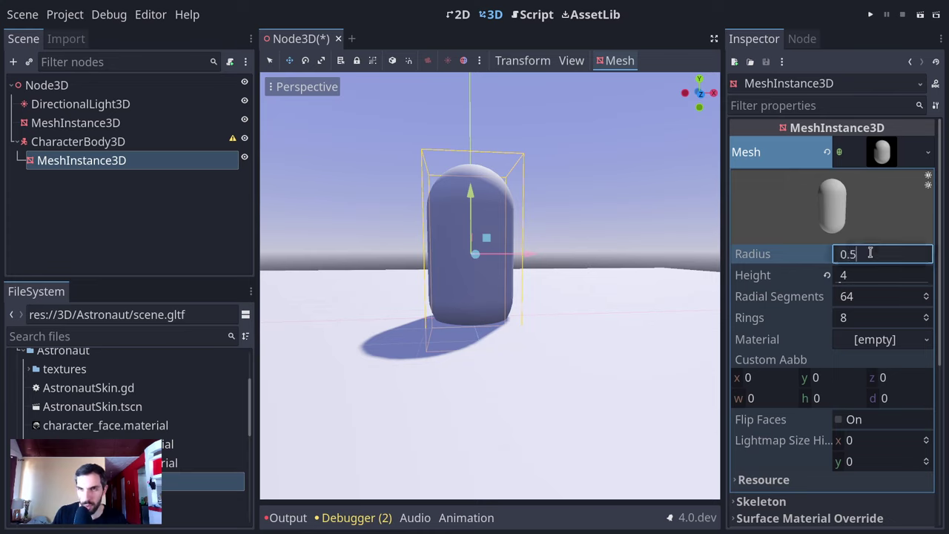
{"action": "key", "text": "Return"}
{"action": "left_click", "coordinate": [888, 277]}
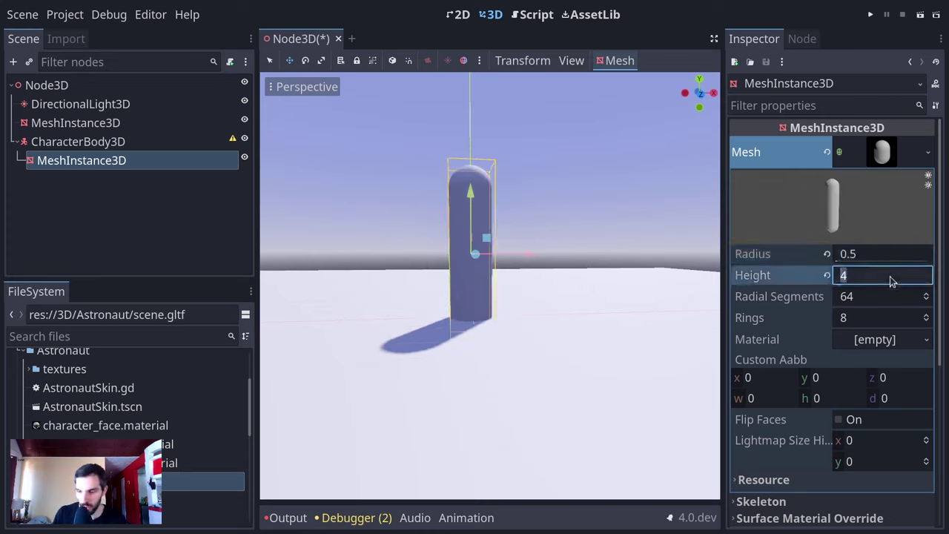
{"action": "type", "text": "2"}
{"action": "key", "text": "Return"}
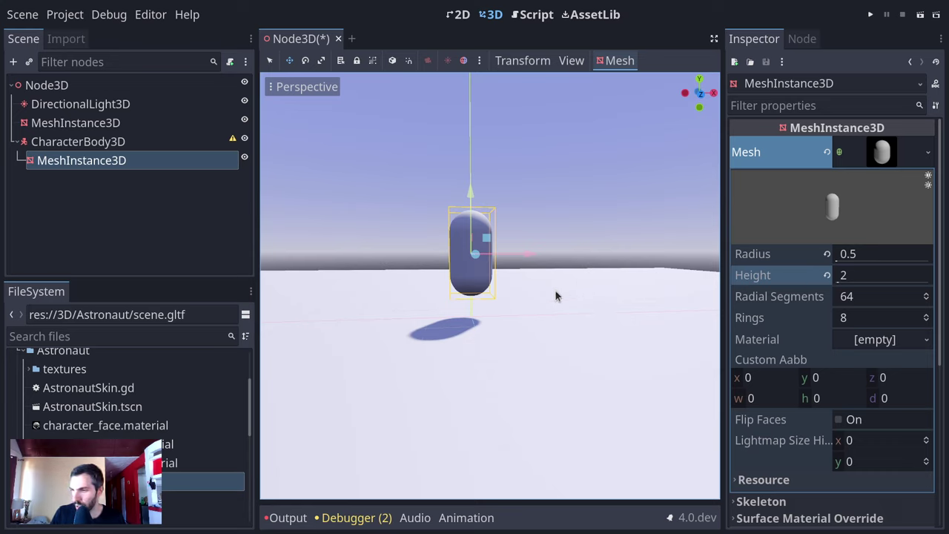
- Lower the capsule onto the floor, then select the root Node3D
{"action": "left_click_drag", "start_coordinate": [469, 191], "coordinate": [476, 213]}
{"action": "key", "text": "Page_Down"}
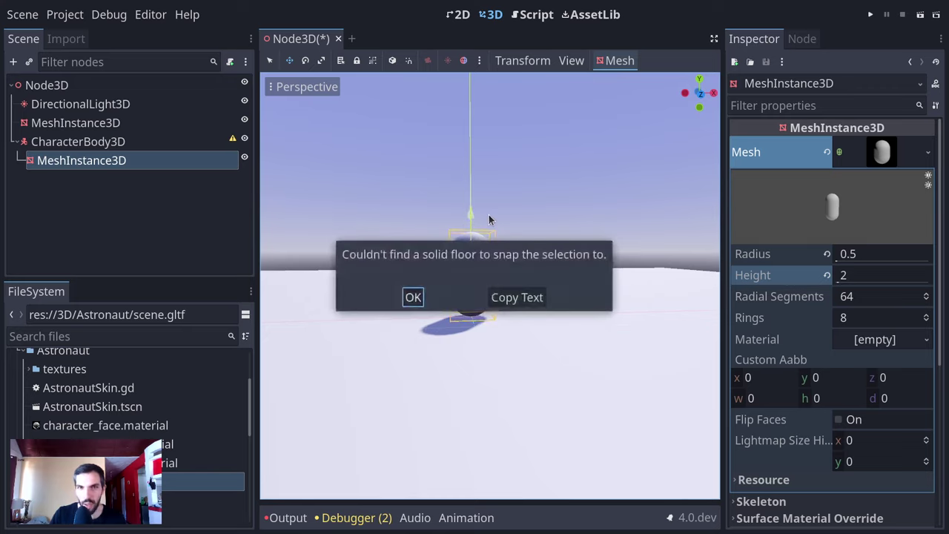
{"action": "key", "text": "Return"}
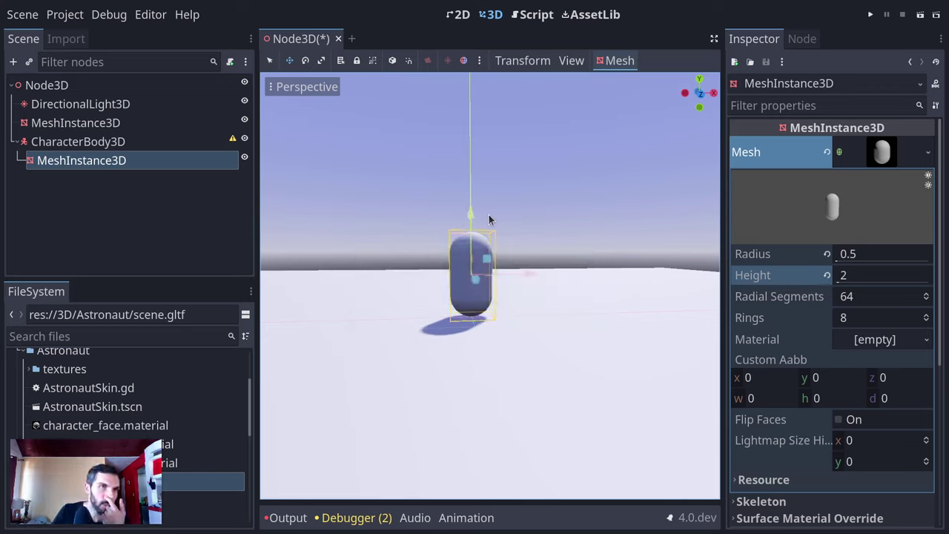
{"action": "left_click", "coordinate": [48, 86]}
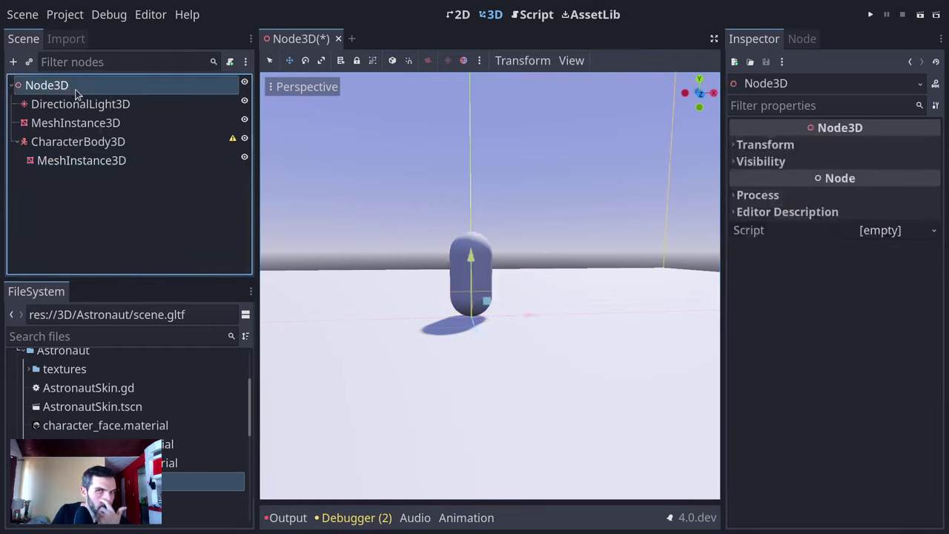
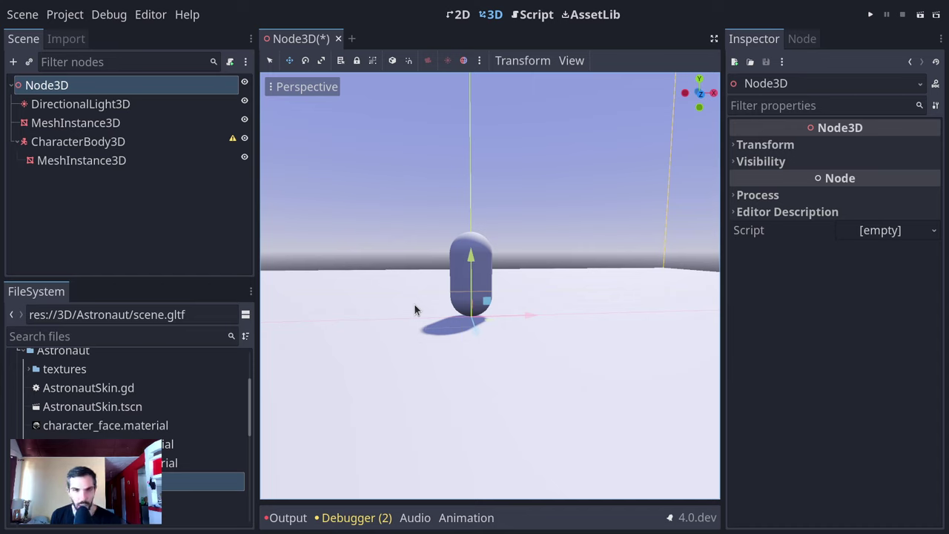
- Add an unchecked 'Decal' item under Light mapper in the Emacs test list, then return to Godot
{"action": "key", "text": "alt+Tab"}
{"action": "key", "text": "alt+Tab"}
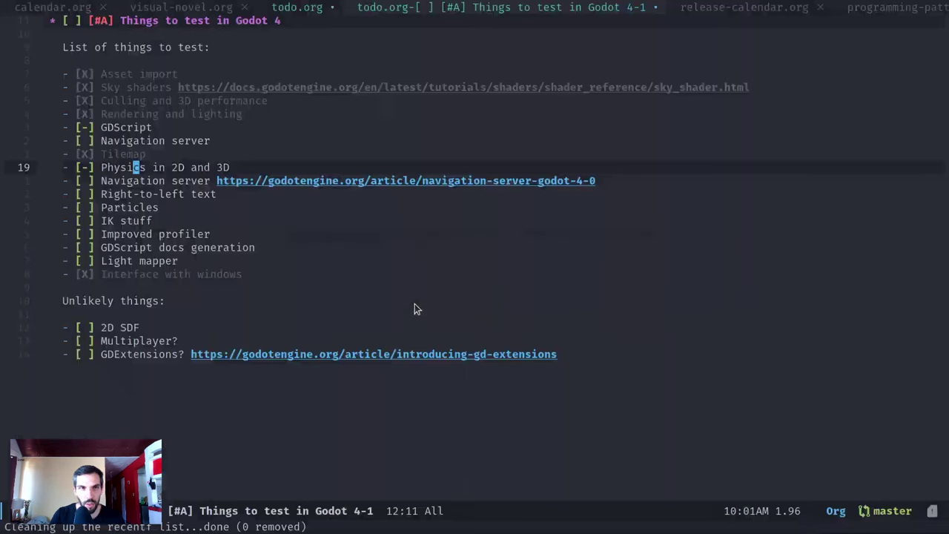
{"action": "left_click", "coordinate": [381, 266]}
{"action": "type", "text": "o"}
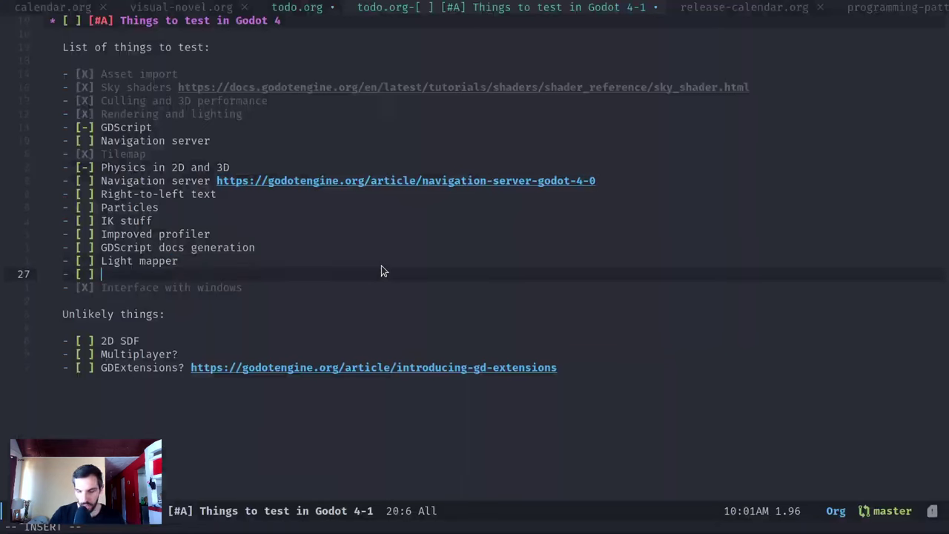
{"action": "type", "text": "Decal"}
{"action": "key", "text": "alt+Tab"}
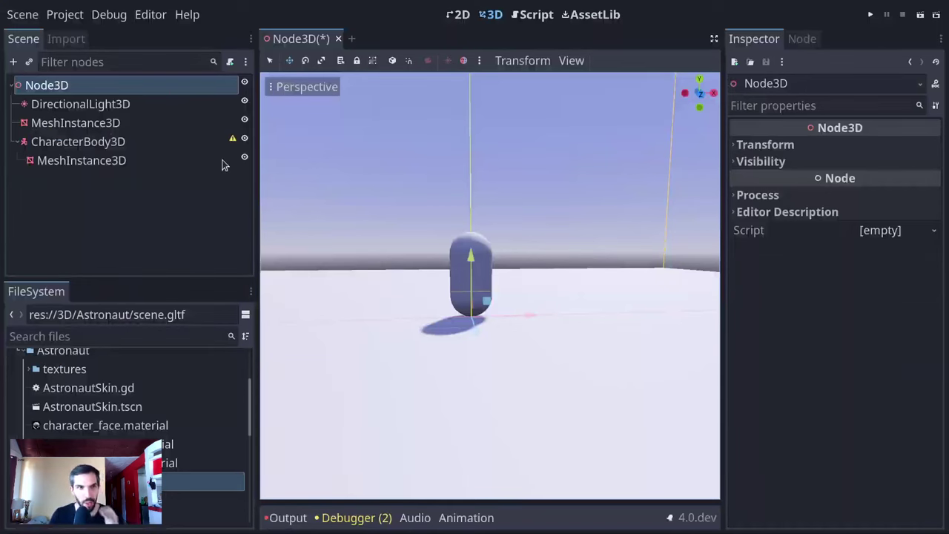
- Add a StaticBody3D under the root Node3D and move the floor MeshInstance3D under it
{"action": "left_click", "coordinate": [107, 143]}
{"action": "left_click", "coordinate": [117, 104]}
{"action": "left_click", "coordinate": [93, 89]}
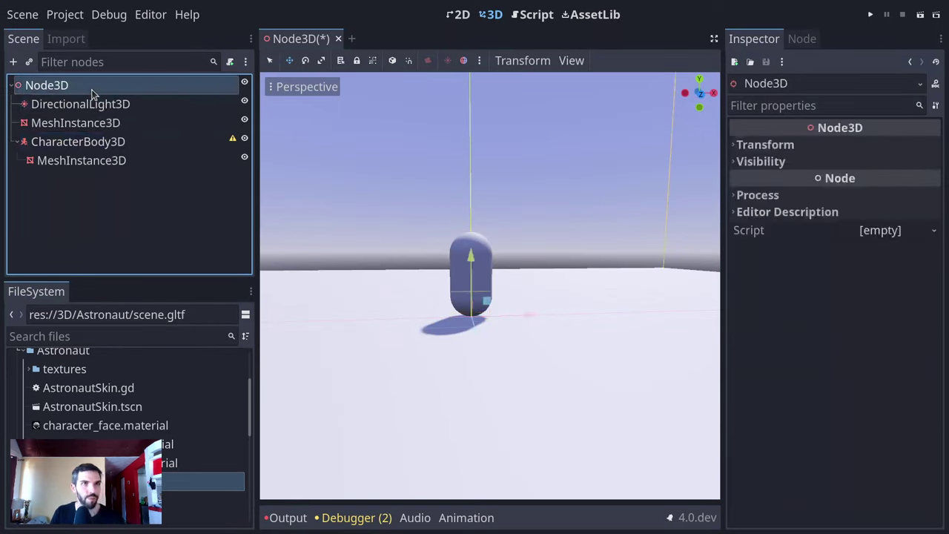
{"action": "left_click", "coordinate": [125, 104]}
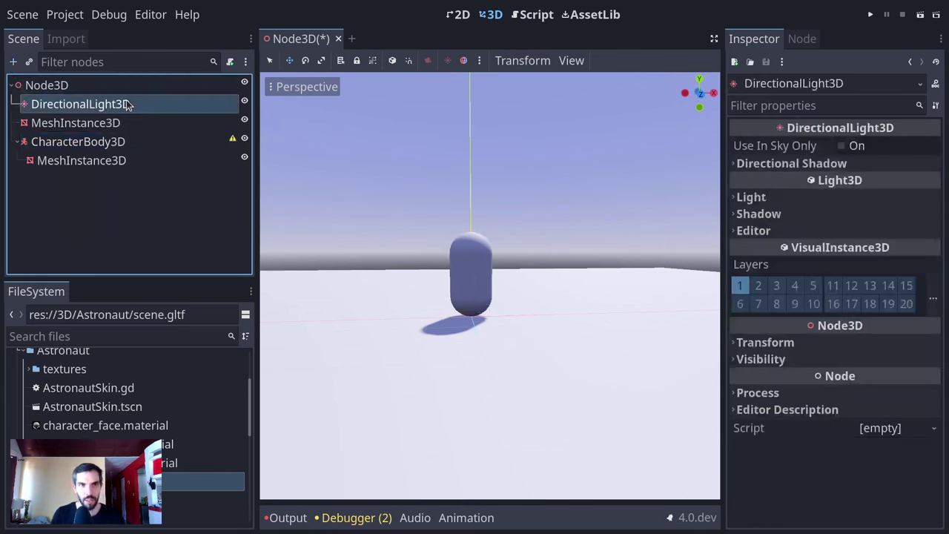
{"action": "left_click", "coordinate": [104, 90]}
{"action": "key", "text": "ctrl+a"}
{"action": "type", "text": "stat"}
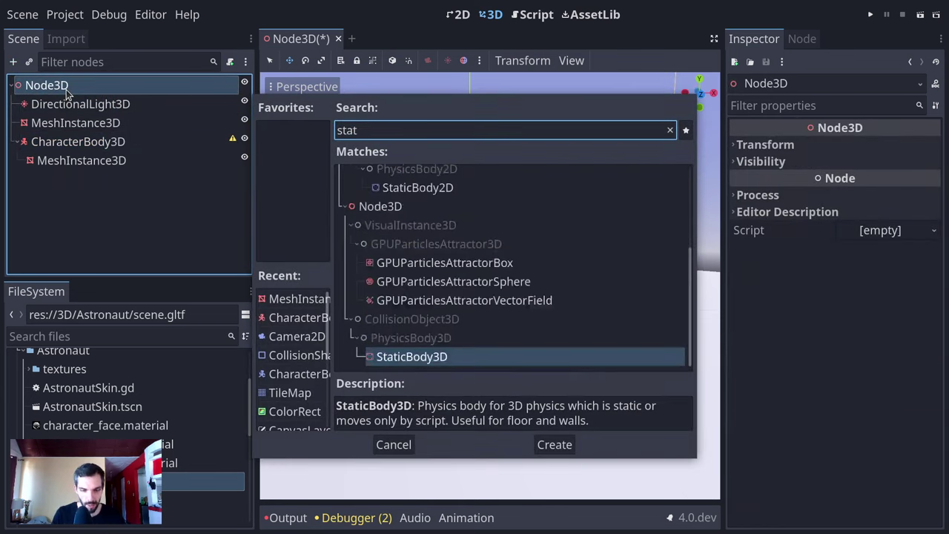
{"action": "key", "text": "Return"}
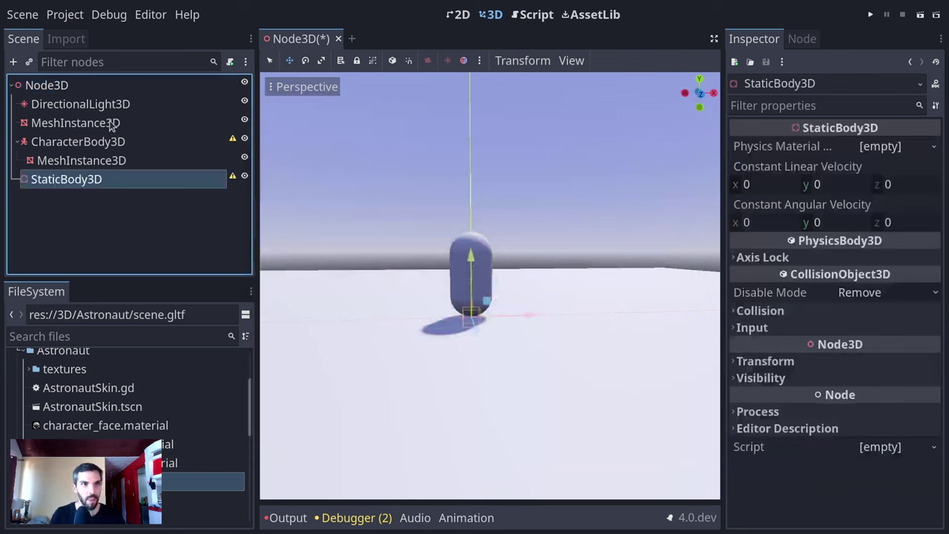
{"action": "left_click_drag", "start_coordinate": [109, 126], "coordinate": [93, 179]}
{"action": "left_click", "coordinate": [123, 162]}
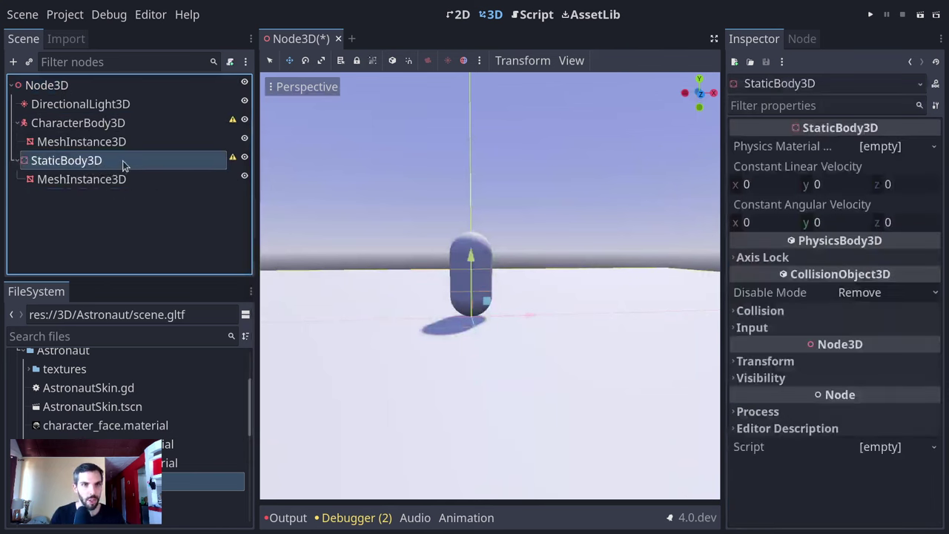
{"action": "left_click", "coordinate": [117, 162]}
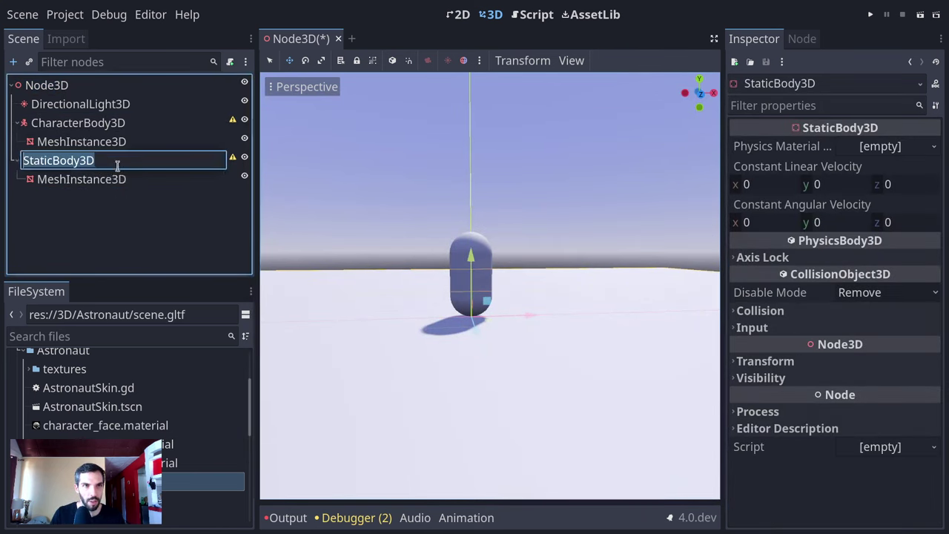
- Give the StaticBody3D a CollisionShape3D with a new BoxShape3D
{"action": "key", "text": "ctrl+a"}
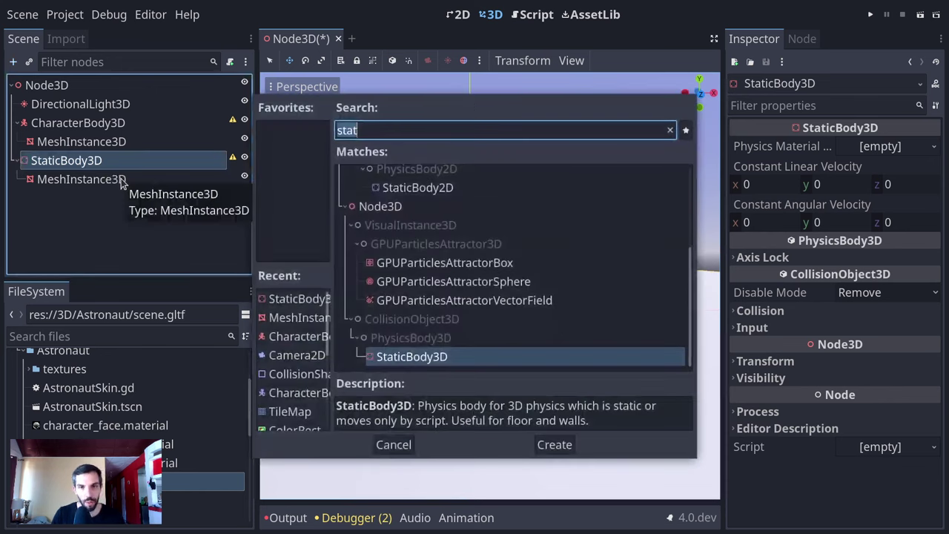
{"action": "type", "text": "cp;;"}
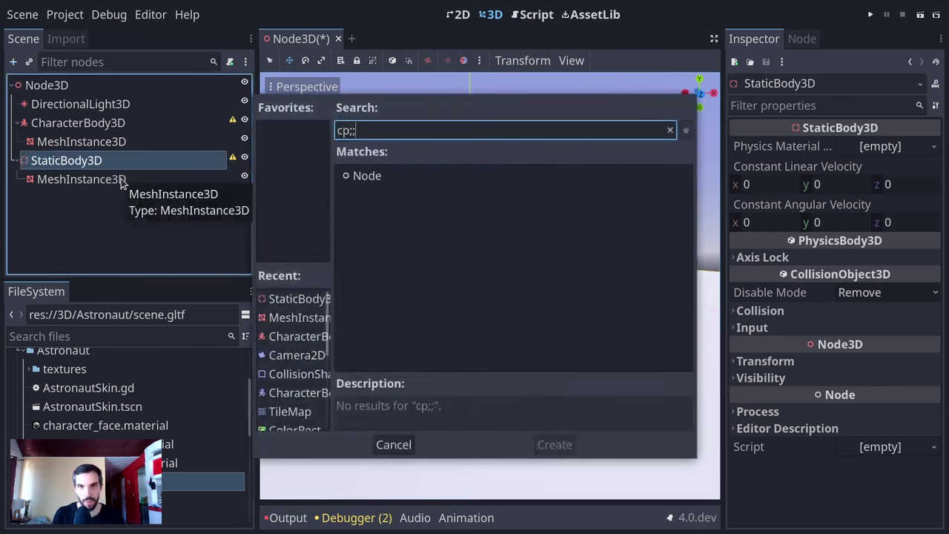
{"action": "key", "text": "BackSpace"}
{"action": "key", "text": "BackSpace"}
{"action": "key", "text": "BackSpace"}
{"action": "key", "text": "BackSpace"}
{"action": "type", "text": "cop"}
{"action": "key", "text": "BackSpace"}
{"action": "type", "text": "ll"}
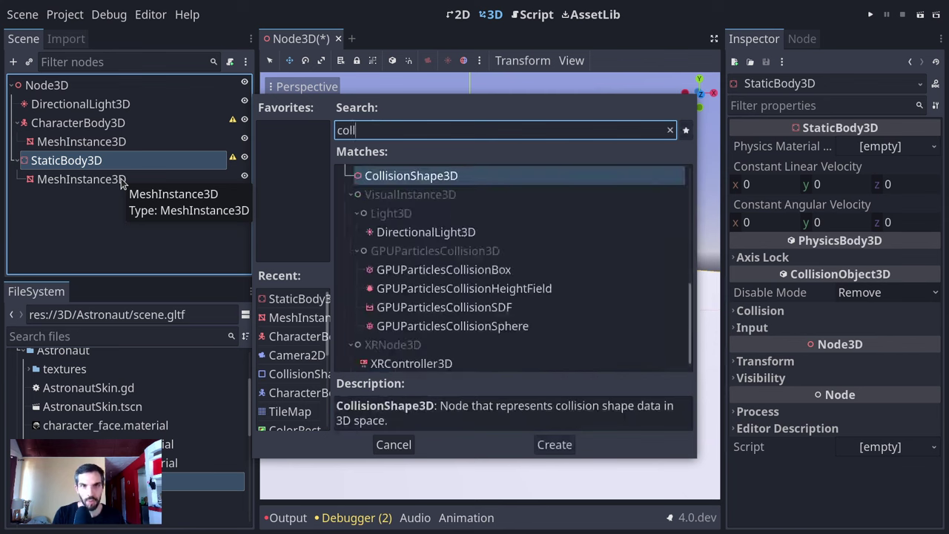
{"action": "type", "text": "isi"}
{"action": "key", "text": "Return"}
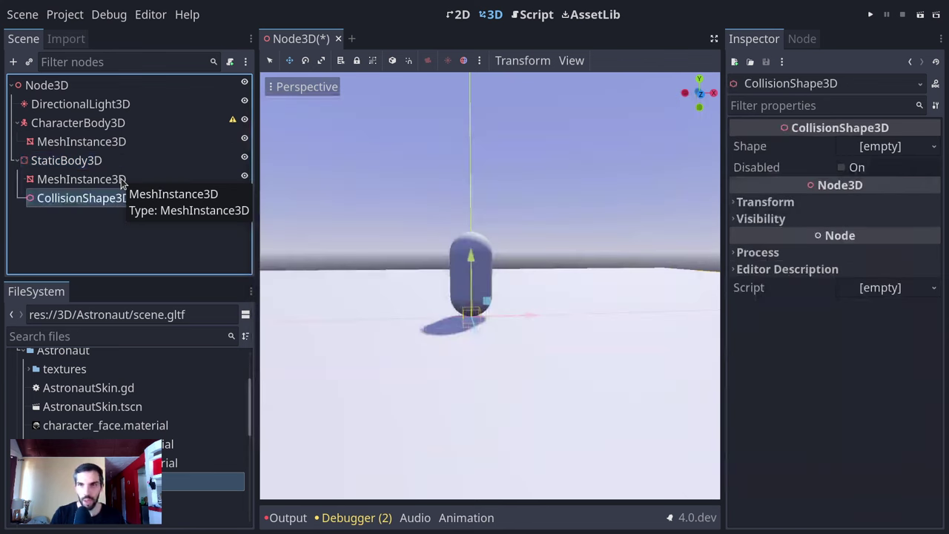
{"action": "left_click", "coordinate": [882, 147]}
{"action": "left_click", "coordinate": [872, 169]}
- Resize the box collision to 40 × 2 × 38 and lower it by 1 unit
{"action": "scroll", "coordinate": [520, 293], "scroll_direction": "down", "scroll_amount": 10}
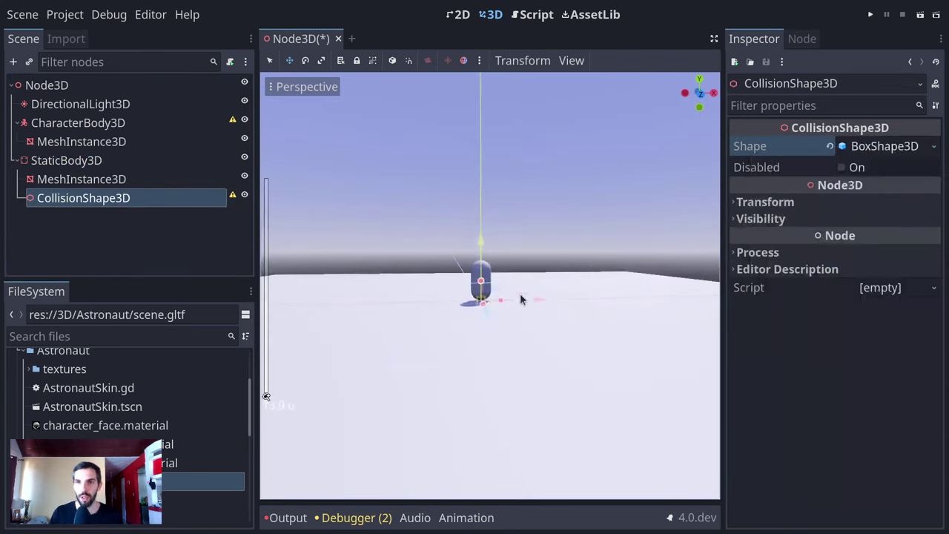
{"action": "middle_click_drag", "start_coordinate": [643, 336], "coordinate": [690, 312]}
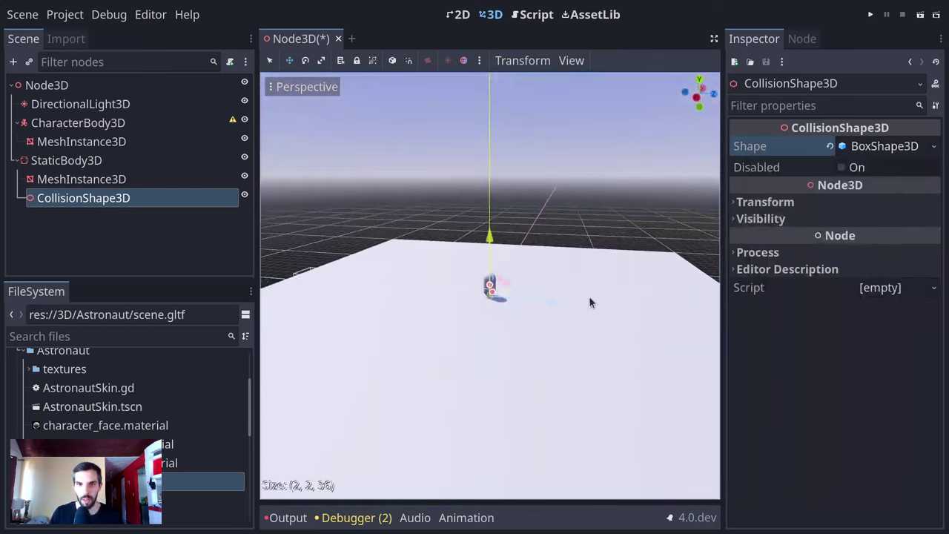
{"action": "middle_click_drag", "start_coordinate": [590, 298], "coordinate": [502, 298]}
{"action": "left_click_drag", "start_coordinate": [502, 294], "coordinate": [673, 300]}
{"action": "scroll", "coordinate": [663, 296], "scroll_direction": "down", "scroll_amount": 8}
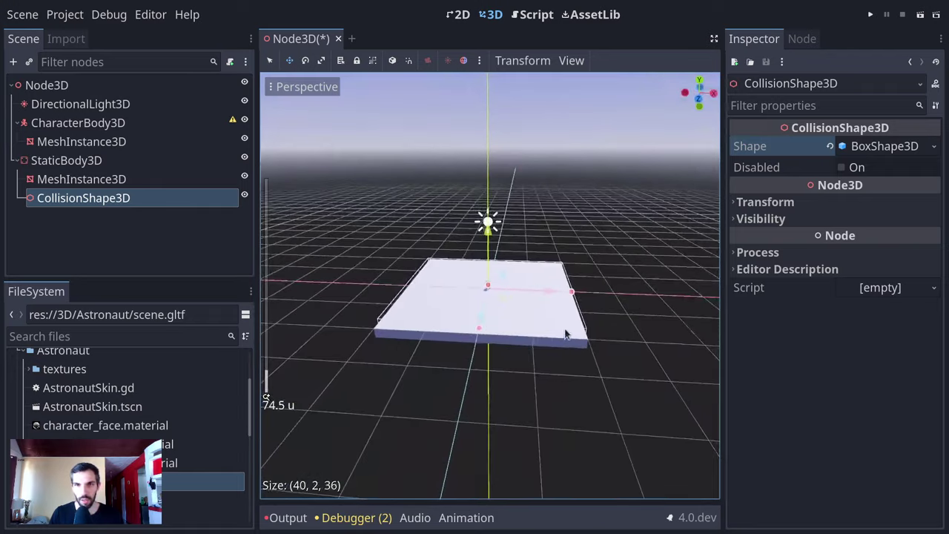
{"action": "middle_click_drag", "start_coordinate": [567, 333], "coordinate": [419, 322]}
{"action": "scroll", "coordinate": [420, 322], "scroll_direction": "up", "scroll_amount": 2}
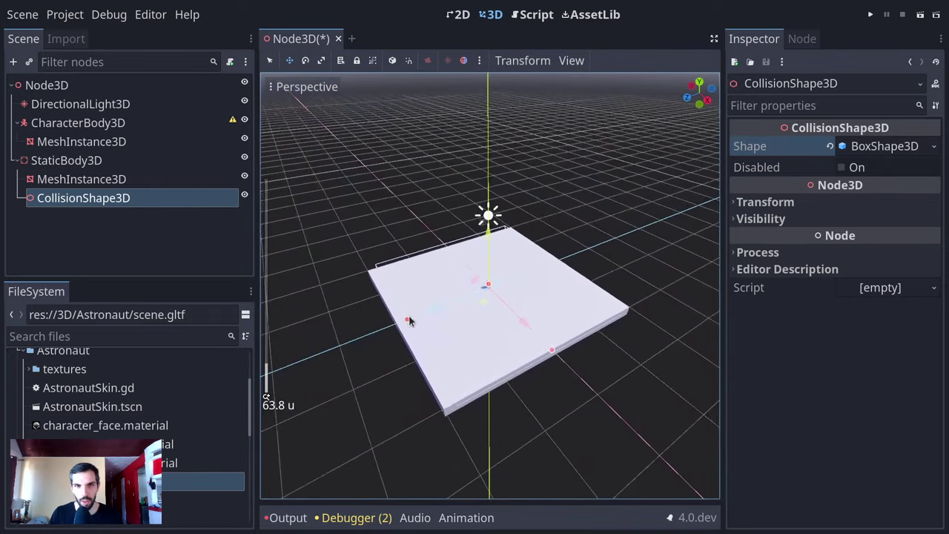
{"action": "left_click_drag", "start_coordinate": [408, 318], "coordinate": [401, 324]}
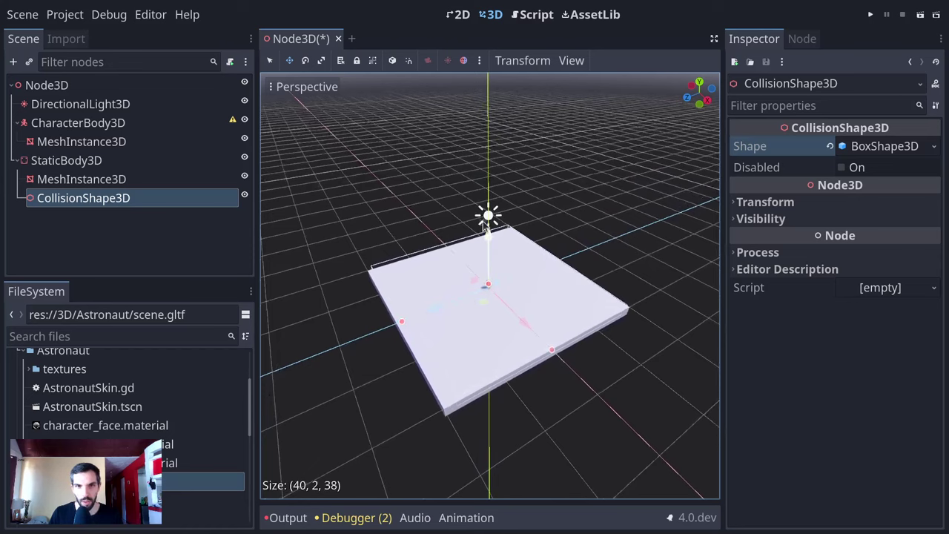
{"action": "left_click_drag", "start_coordinate": [488, 228], "coordinate": [488, 250]}
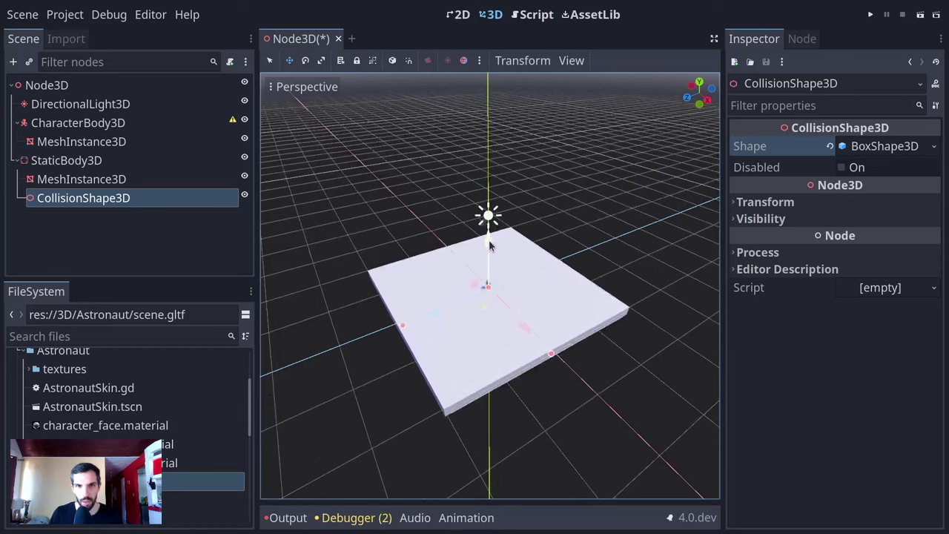
{"action": "scroll", "coordinate": [488, 250], "scroll_direction": "up", "scroll_amount": 8}
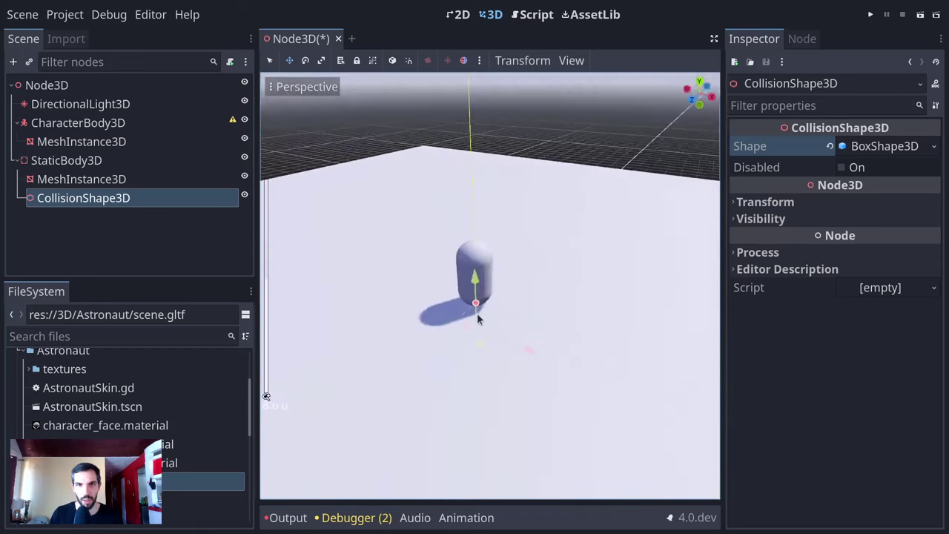
{"action": "middle_click_drag", "start_coordinate": [476, 317], "coordinate": [646, 333]}
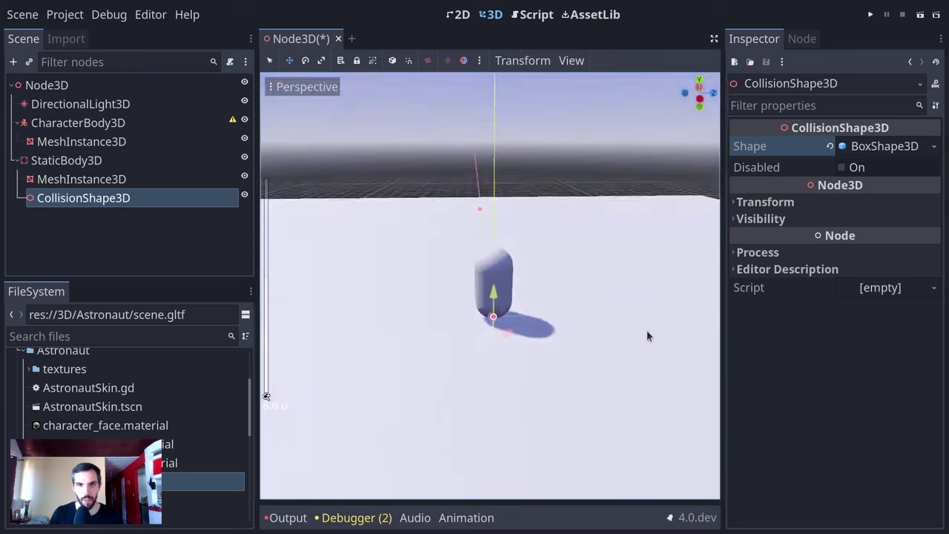
{"action": "left_click", "coordinate": [143, 161]}
- Save the scene and give the capsule MeshInstance3D a new StandardMaterial3D
{"action": "left_click", "coordinate": [137, 141]}
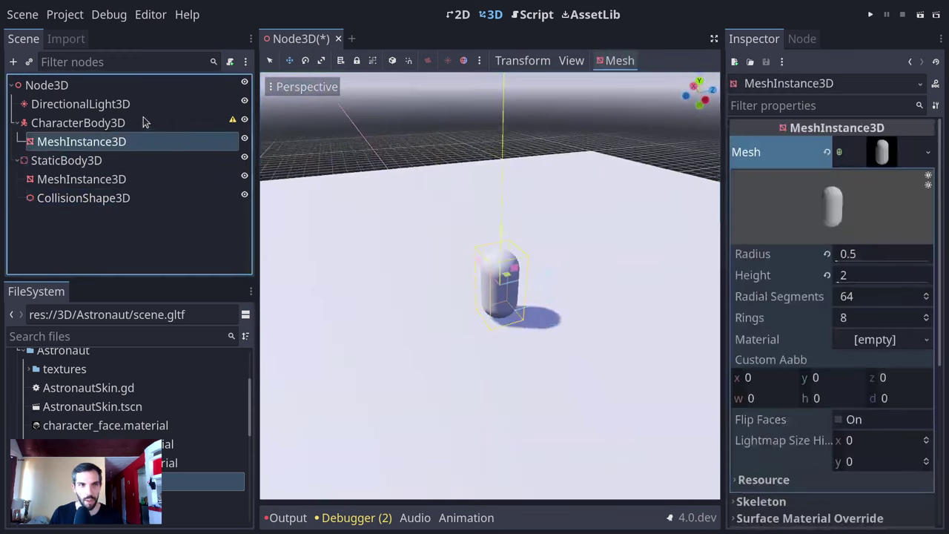
{"action": "key", "text": "ctrl+s"}
{"action": "left_click", "coordinate": [875, 339]}
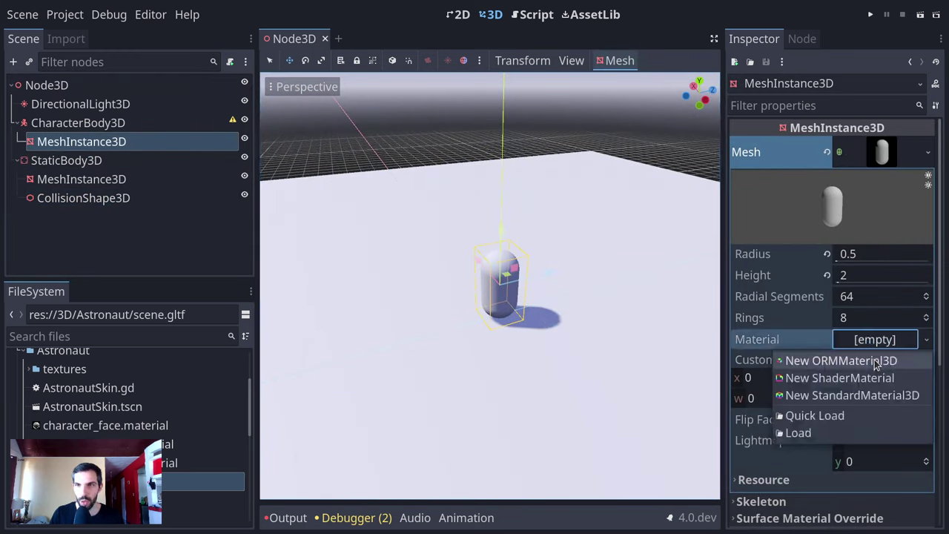
{"action": "left_click", "coordinate": [882, 348]}
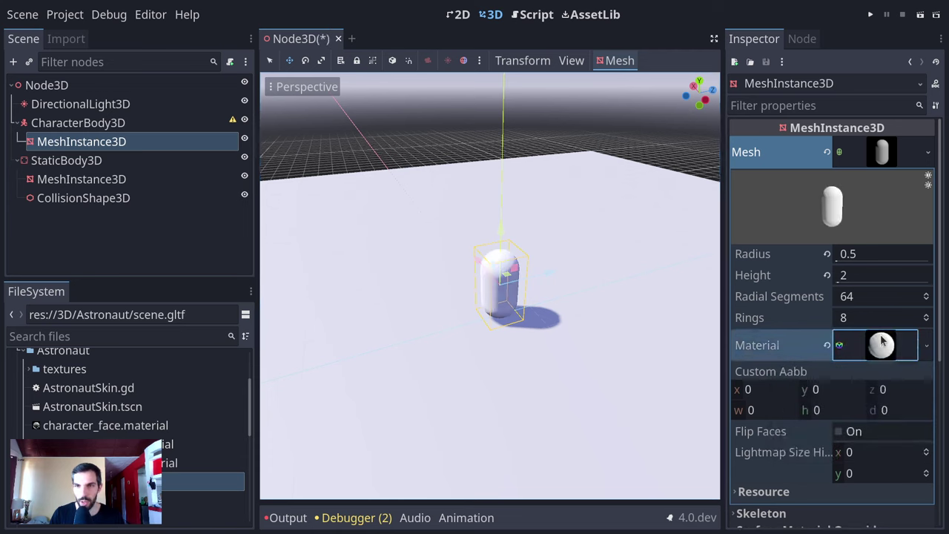
{"action": "middle_click_drag", "start_coordinate": [506, 385], "coordinate": [511, 326]}
{"action": "scroll", "coordinate": [805, 258], "scroll_direction": "down", "scroll_amount": 5}
- Set the capsule material's albedo colour to orange
{"action": "left_click", "coordinate": [796, 283]}
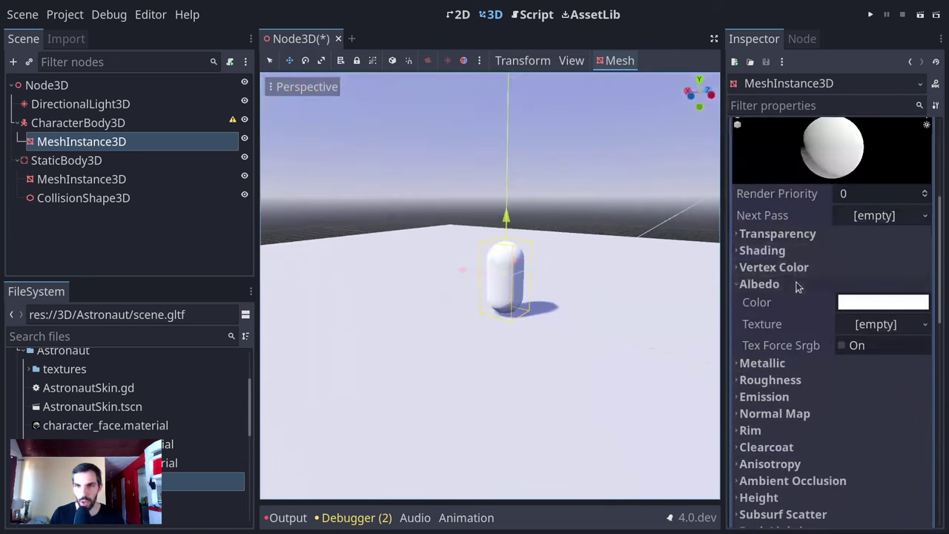
{"action": "left_click", "coordinate": [892, 299]}
{"action": "left_click_drag", "start_coordinate": [891, 65], "coordinate": [940, 98]}
{"action": "left_click", "coordinate": [463, 360]}
{"action": "middle_click_drag", "start_coordinate": [463, 367], "coordinate": [523, 329]}
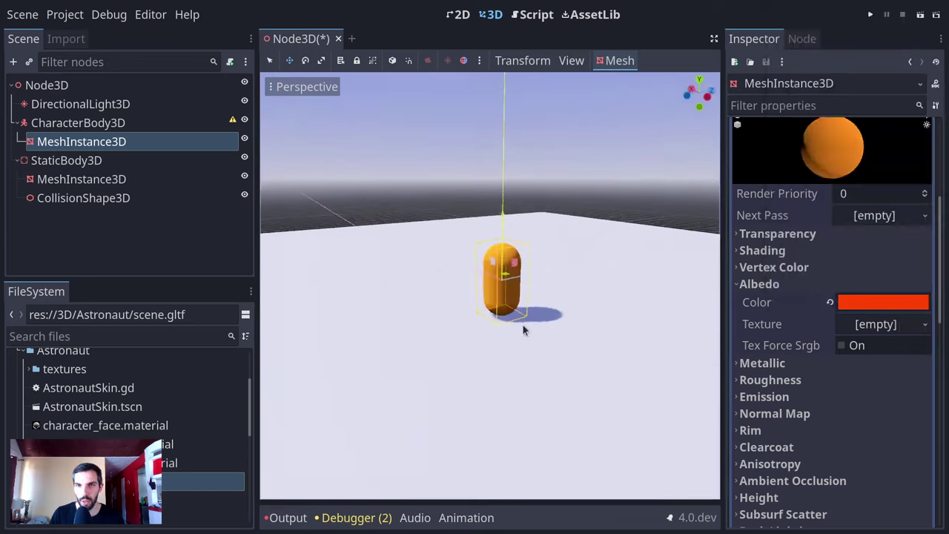
{"action": "scroll", "coordinate": [523, 329], "scroll_direction": "up", "scroll_amount": 3}
{"action": "left_click", "coordinate": [82, 125]}
{"action": "key", "text": "ctrl+a"}
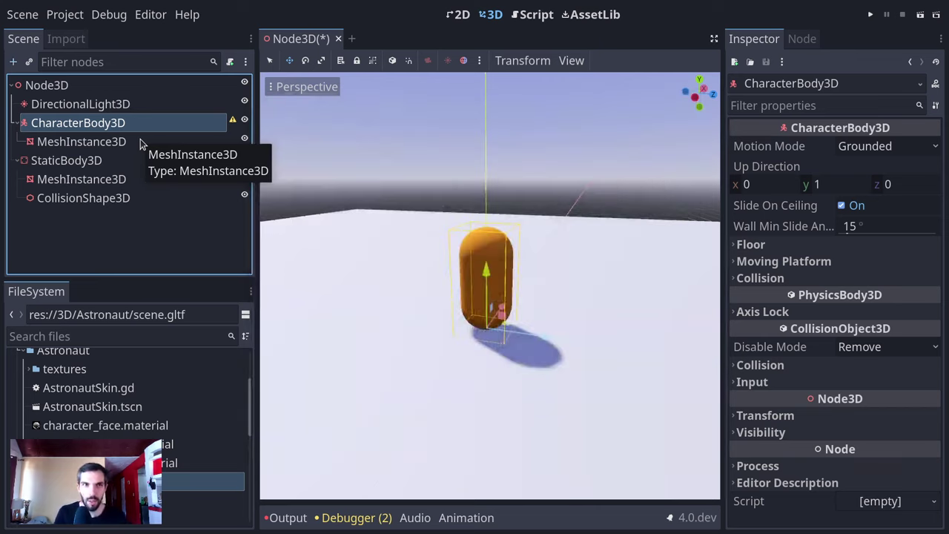
- Add a CollisionShape3D to the CharacterBody3D with a capsule shape of radius 0.5 and height 2
{"action": "left_click", "coordinate": [13, 61]}
{"action": "type", "text": "collsha"}
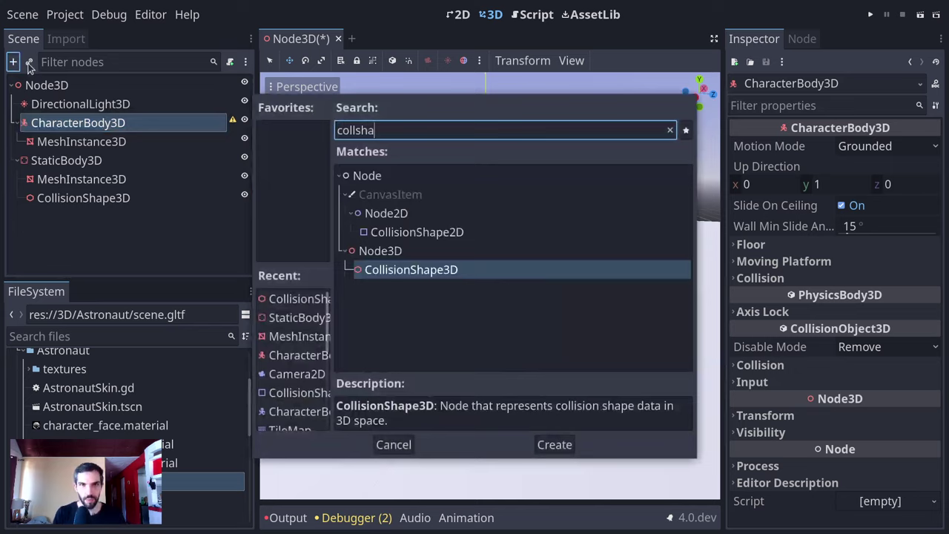
{"action": "key", "text": "Return"}
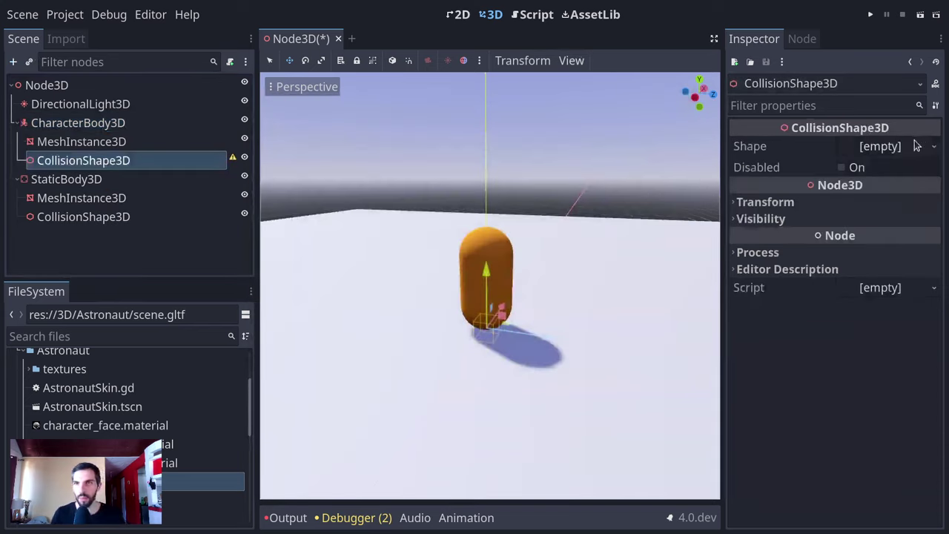
{"action": "left_click", "coordinate": [890, 146]}
{"action": "left_click", "coordinate": [807, 182]}
{"action": "middle_click_drag", "start_coordinate": [348, 323], "coordinate": [549, 283]}
{"action": "left_click", "coordinate": [875, 148]}
{"action": "left_click", "coordinate": [879, 168]}
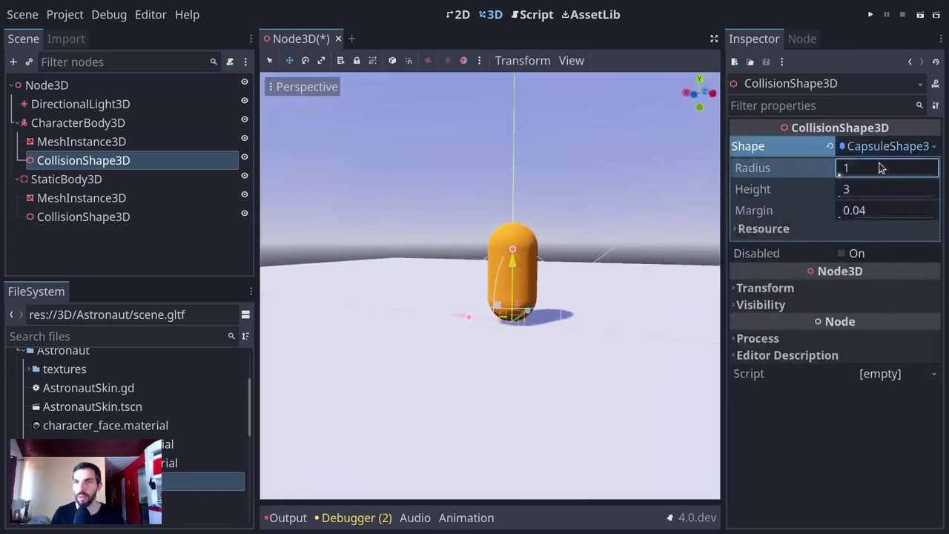
{"action": "type", "text": "0.5"}
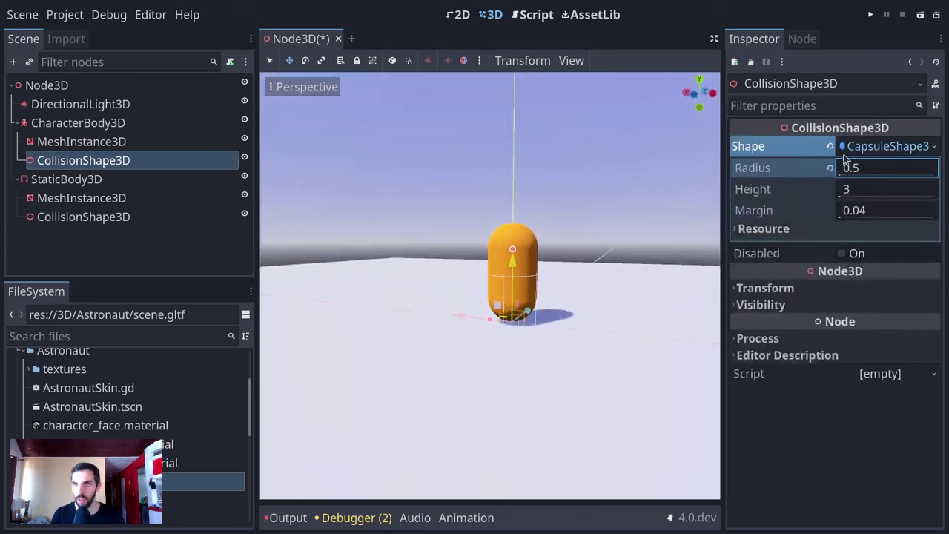
{"action": "left_click", "coordinate": [898, 188]}
{"action": "type", "text": "2"}
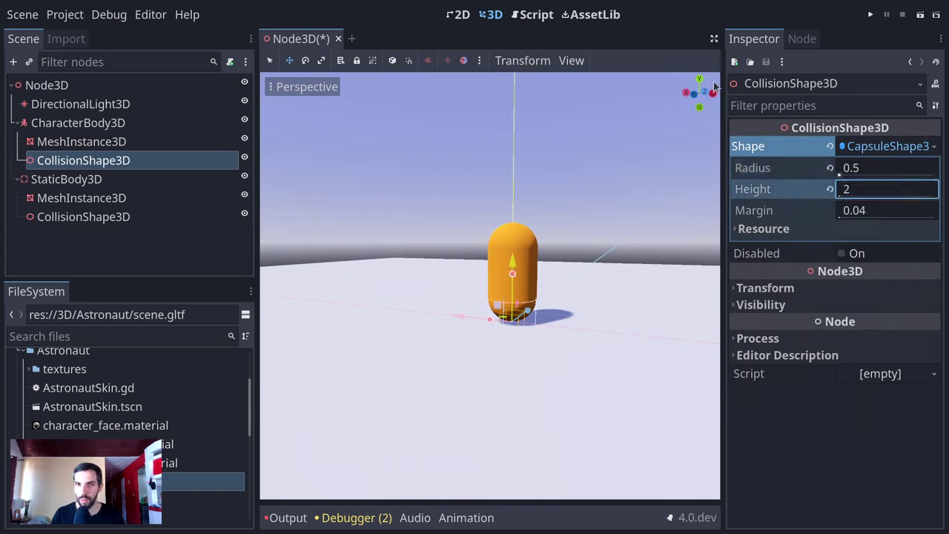
- Reset the character MeshInstance3D's Y position to 0
{"action": "left_click", "coordinate": [111, 141]}
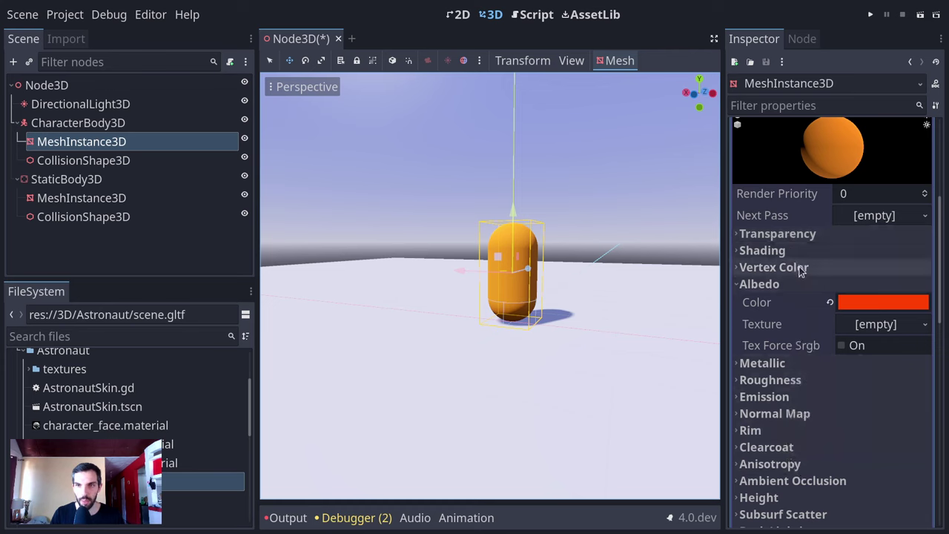
{"action": "left_click", "coordinate": [767, 284]}
{"action": "scroll", "coordinate": [845, 192], "scroll_direction": "up", "scroll_amount": 4}
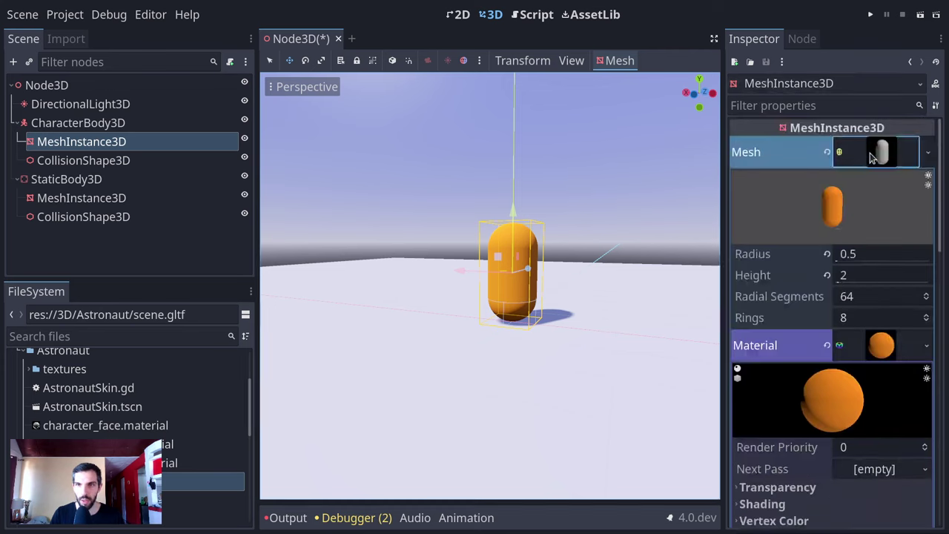
{"action": "left_click", "coordinate": [843, 152]}
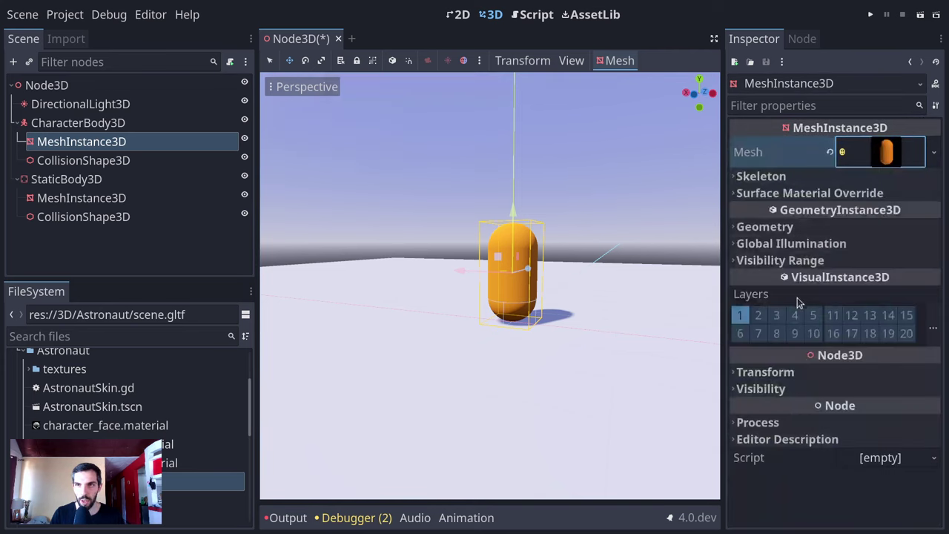
{"action": "left_click", "coordinate": [793, 371]}
{"action": "left_click", "coordinate": [931, 389]}
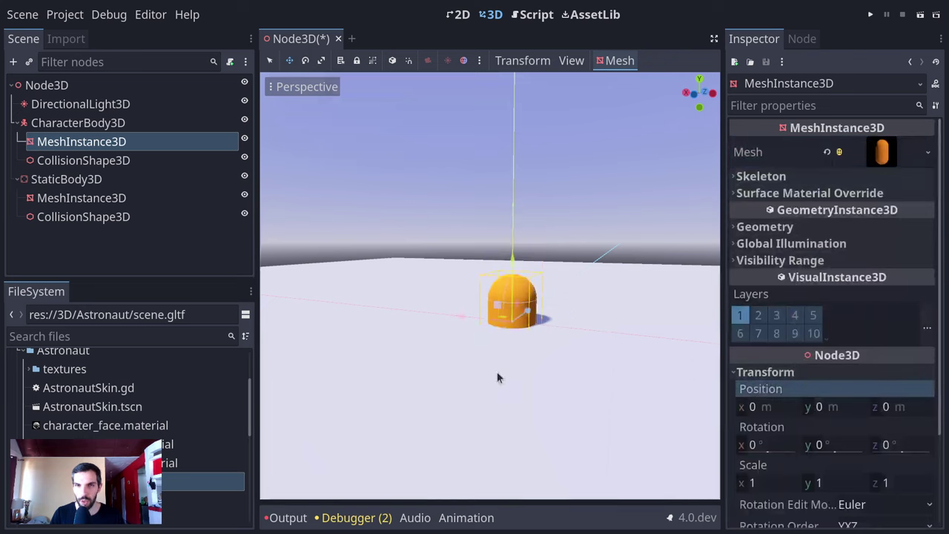
- Raise the capsule mesh and its collision shape together by 1 unit onto the floor
{"action": "middle_click_drag", "start_coordinate": [496, 371], "coordinate": [478, 335]}
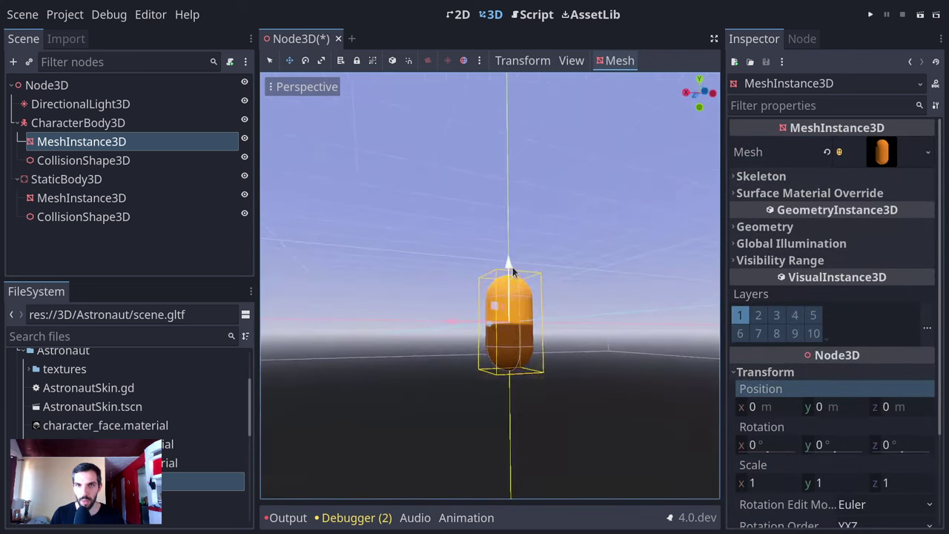
{"action": "left_click", "coordinate": [89, 160], "text": "shift"}
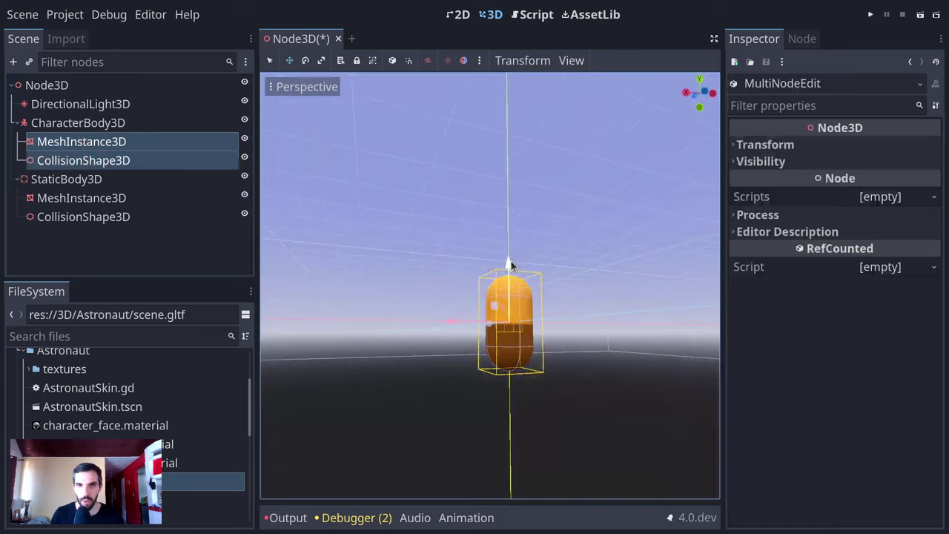
{"action": "left_click_drag", "start_coordinate": [511, 260], "coordinate": [508, 214]}
{"action": "middle_click_drag", "start_coordinate": [508, 215], "coordinate": [607, 286]}
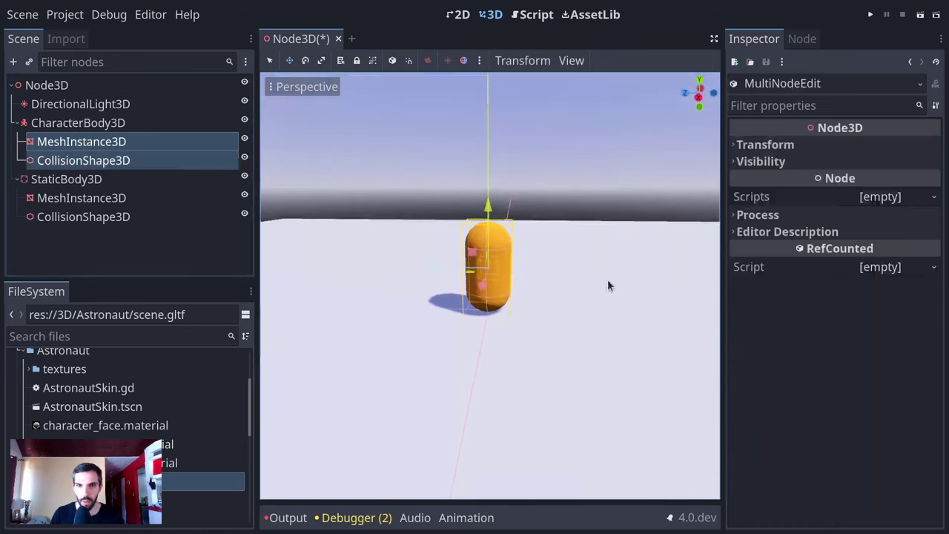
{"action": "scroll", "coordinate": [604, 311], "scroll_direction": "up", "scroll_amount": 4}
{"action": "middle_click_drag", "start_coordinate": [600, 337], "coordinate": [385, 326]}
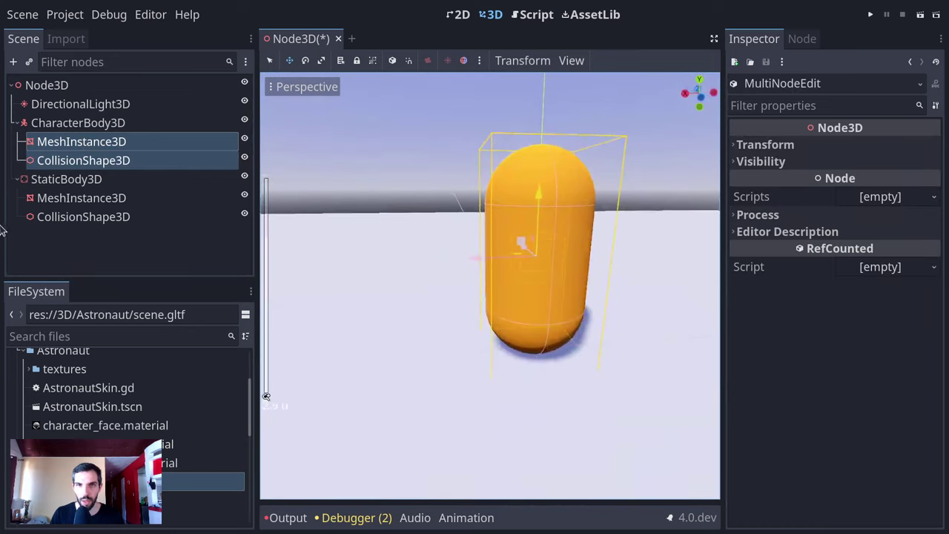
{"action": "left_click", "coordinate": [108, 127]}
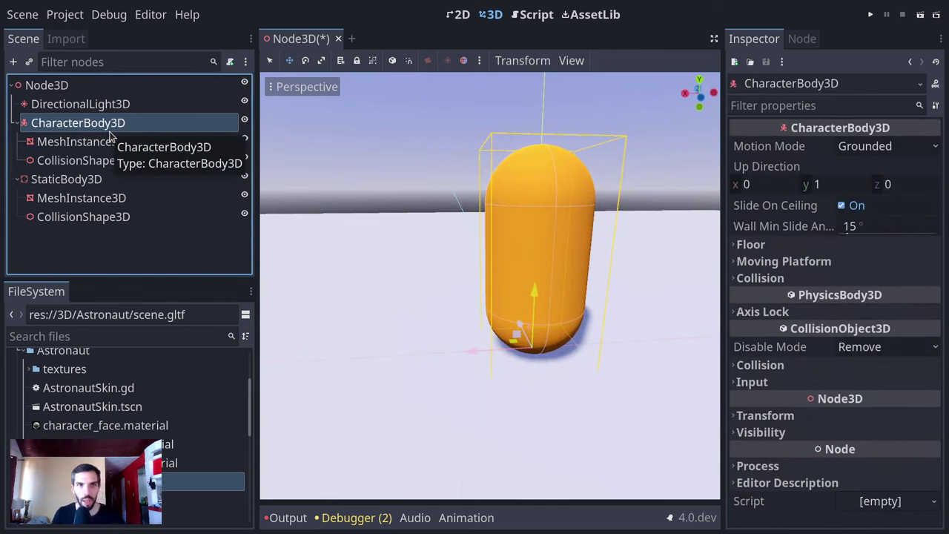
- Add a Camera3D child to the CharacterBody3D
{"action": "key", "text": "ctrl+a"}
{"action": "type", "text": "camer"}
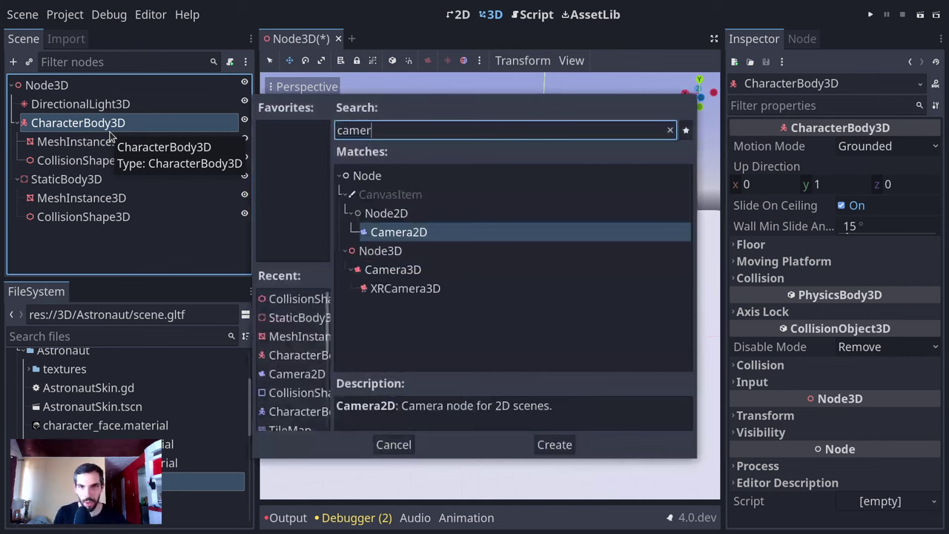
{"action": "key", "text": "Down"}
{"action": "key", "text": "Down"}
{"action": "key", "text": "Return"}
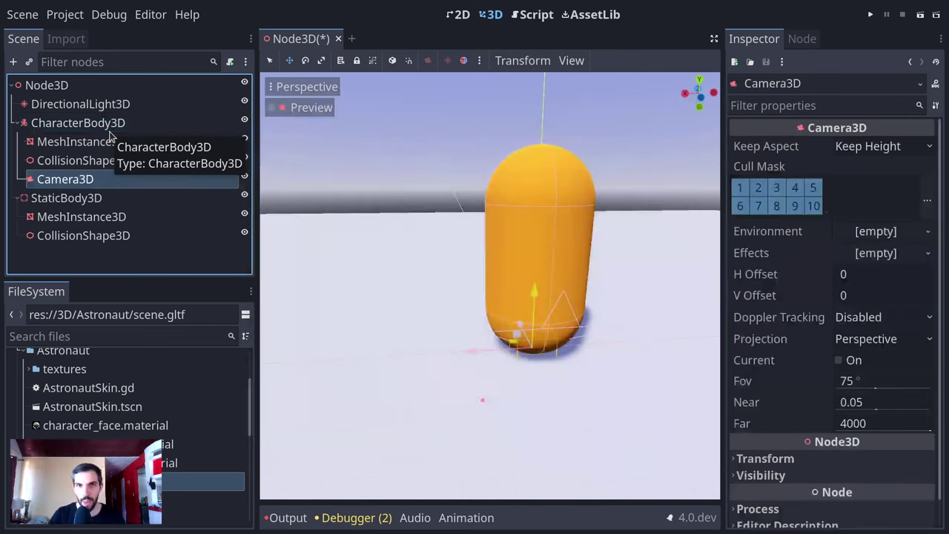
- Add a SpringArm3D under the CharacterBody3D and parent the Camera3D beneath it
{"action": "left_click", "coordinate": [67, 120]}
{"action": "key", "text": "ctrl+a"}
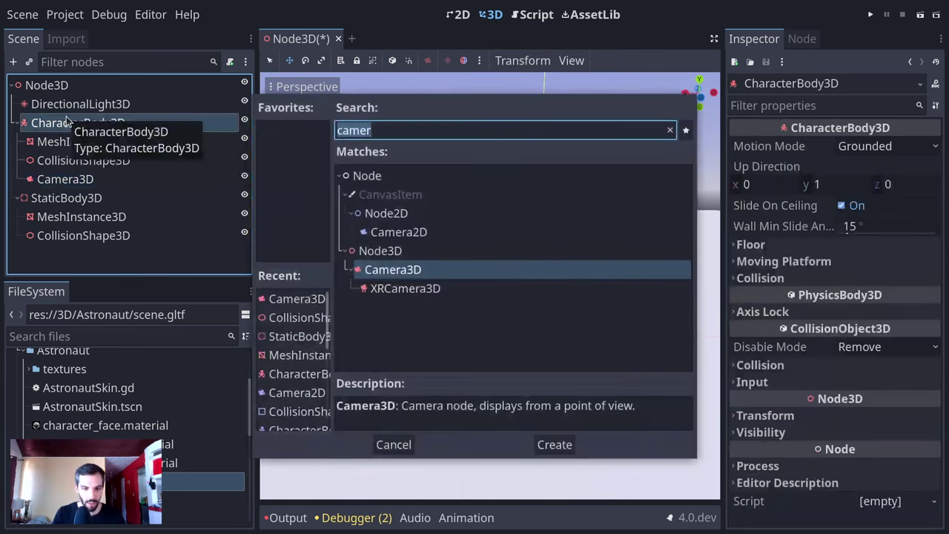
{"action": "type", "text": "so"}
{"action": "key", "text": "BackSpace"}
{"action": "type", "text": "pring"}
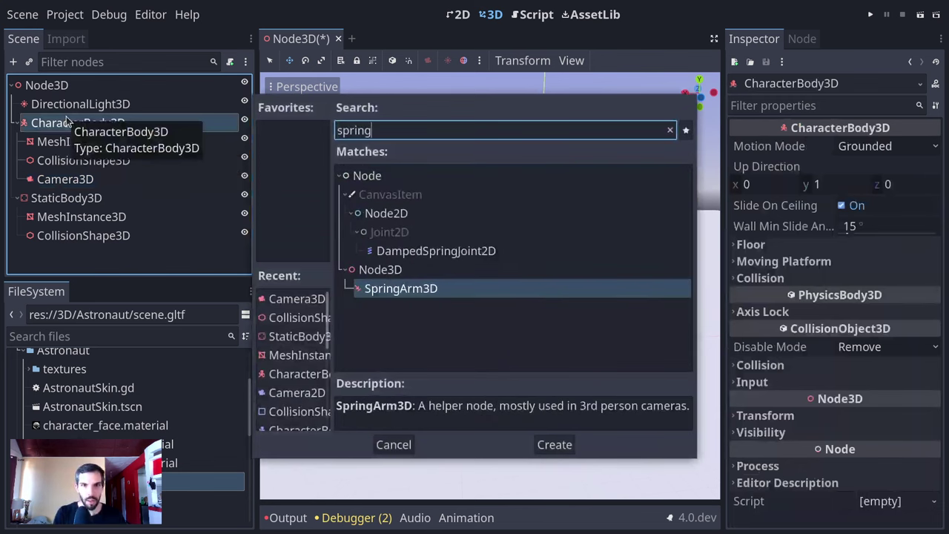
{"action": "key", "text": "Return"}
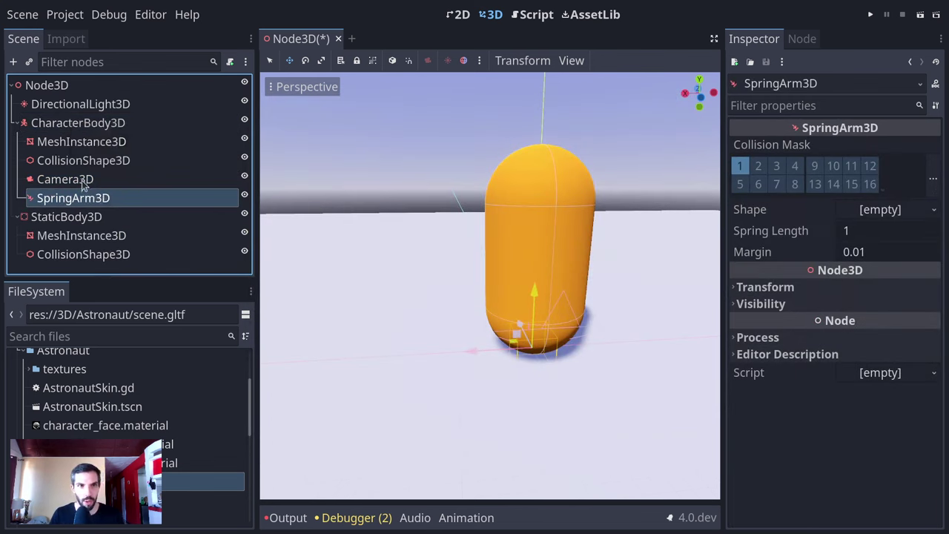
{"action": "left_click", "coordinate": [84, 179]}
{"action": "left_click_drag", "start_coordinate": [85, 179], "coordinate": [82, 198]}
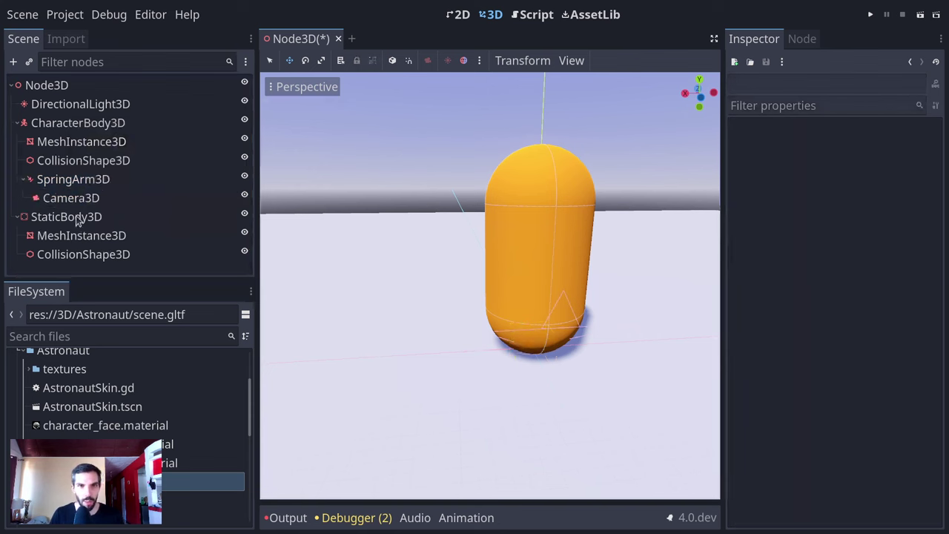
- Raise the SpringArm3D to about 1.585 units above the character's base
{"action": "left_click", "coordinate": [96, 160]}
{"action": "left_click", "coordinate": [126, 180]}
{"action": "middle_click_drag", "start_coordinate": [510, 247], "coordinate": [718, 229]}
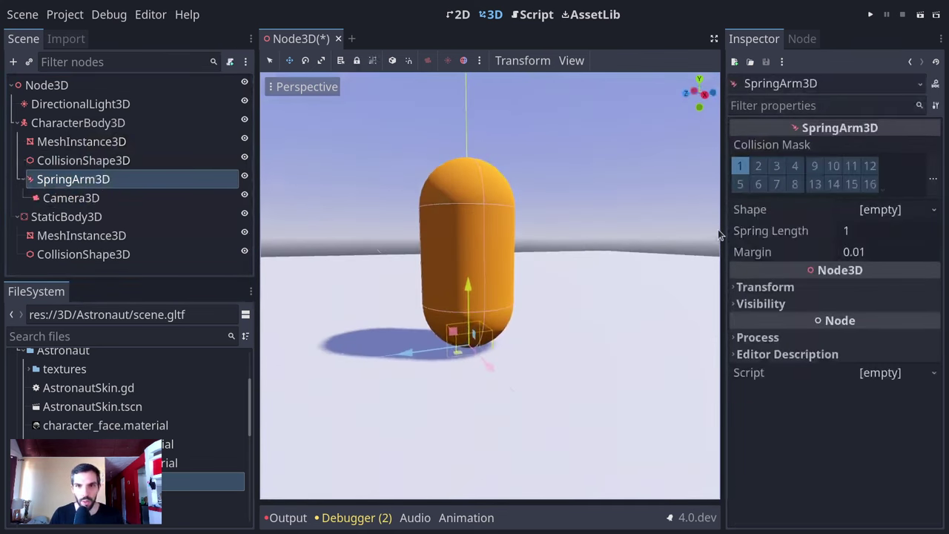
{"action": "scroll", "coordinate": [557, 253], "scroll_direction": "down", "scroll_amount": 3}
{"action": "left_click_drag", "start_coordinate": [474, 255], "coordinate": [495, 188]}
- Set the SpringArm3D's Spring Length to 7
{"action": "left_click", "coordinate": [846, 232]}
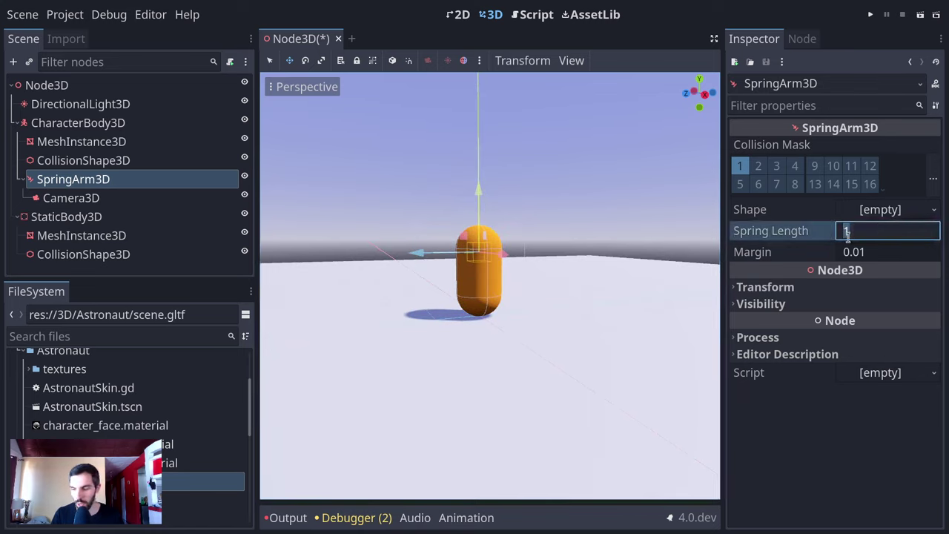
{"action": "type", "text": "7"}
{"action": "scroll", "coordinate": [556, 307], "scroll_direction": "up", "scroll_amount": 2}
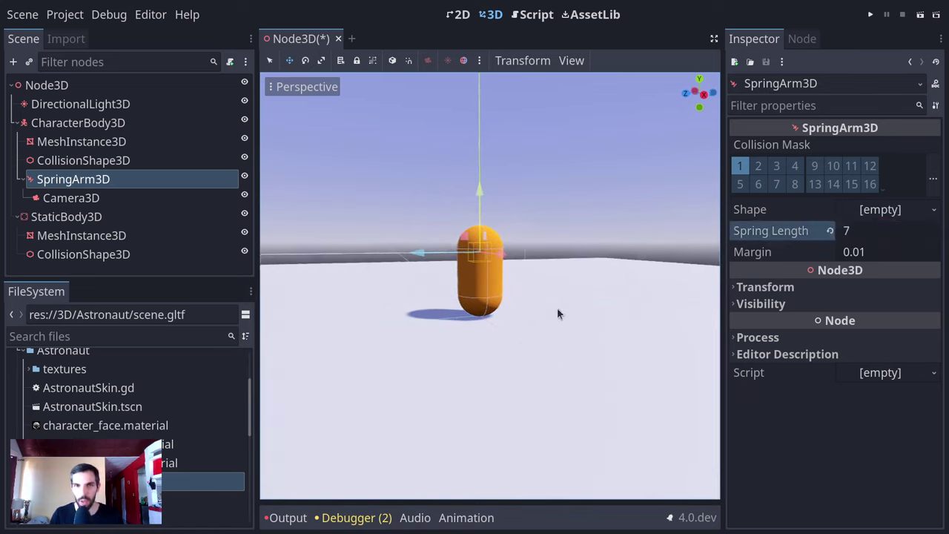
{"action": "scroll", "coordinate": [655, 273], "scroll_direction": "down", "scroll_amount": 4}
{"action": "scroll", "coordinate": [461, 190], "scroll_direction": "up", "scroll_amount": 4}
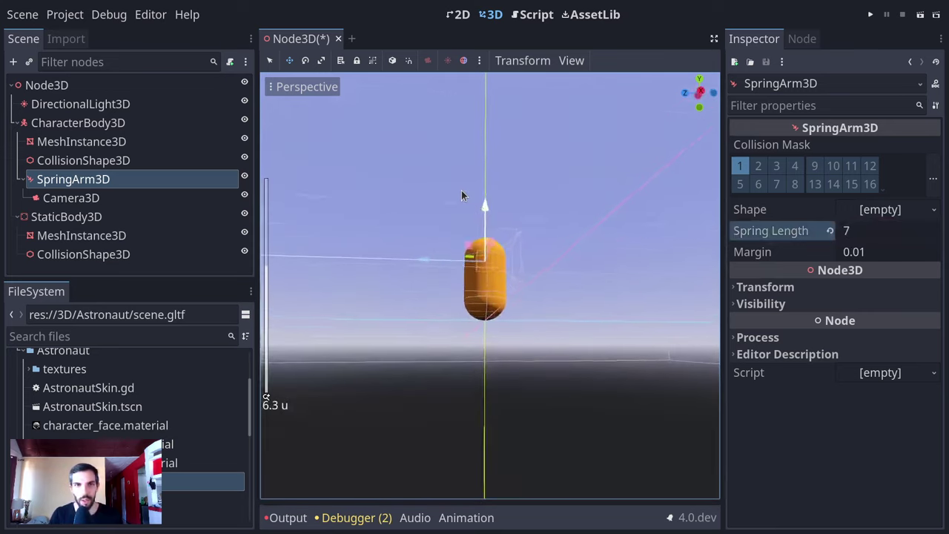
{"action": "middle_click_drag", "start_coordinate": [548, 257], "coordinate": [590, 282]}
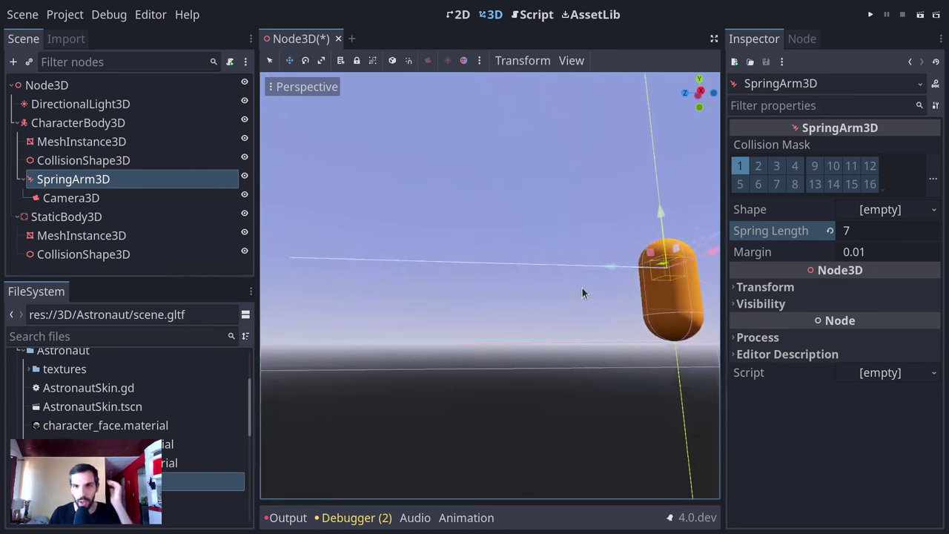
{"action": "middle_click_drag", "start_coordinate": [581, 289], "coordinate": [615, 344]}
- Make the Camera3D current, preview through it and test-run the scene with F6
{"action": "left_click", "coordinate": [133, 198]}
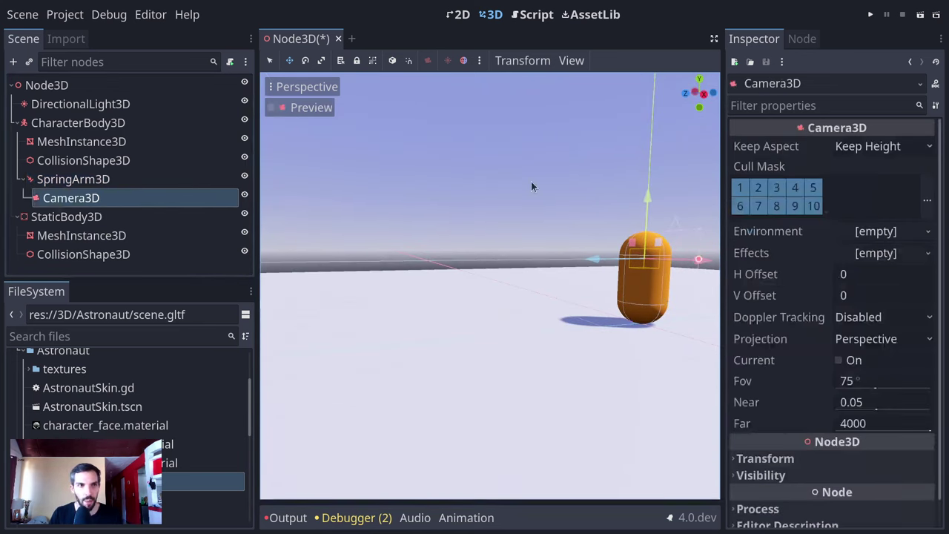
{"action": "left_click", "coordinate": [838, 359]}
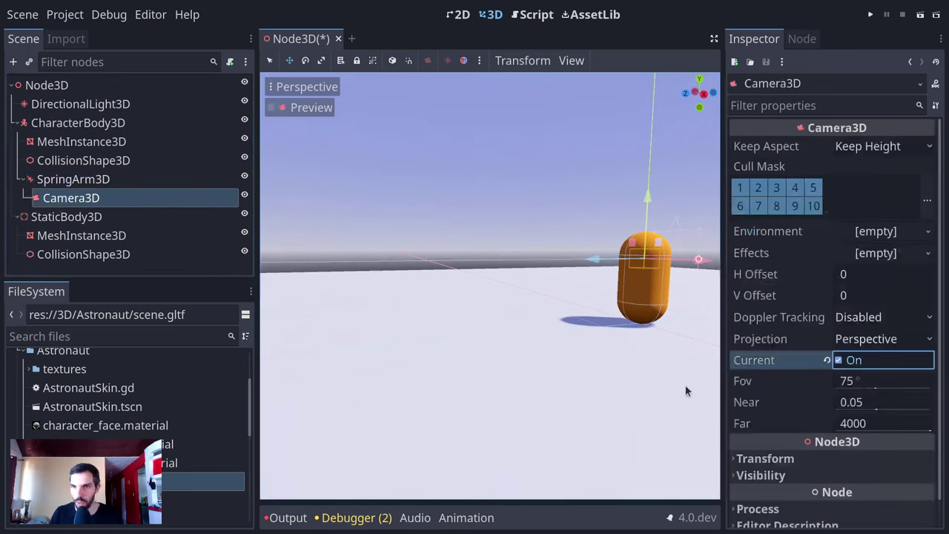
{"action": "middle_click_drag", "start_coordinate": [462, 289], "coordinate": [540, 207]}
{"action": "left_click", "coordinate": [312, 107]}
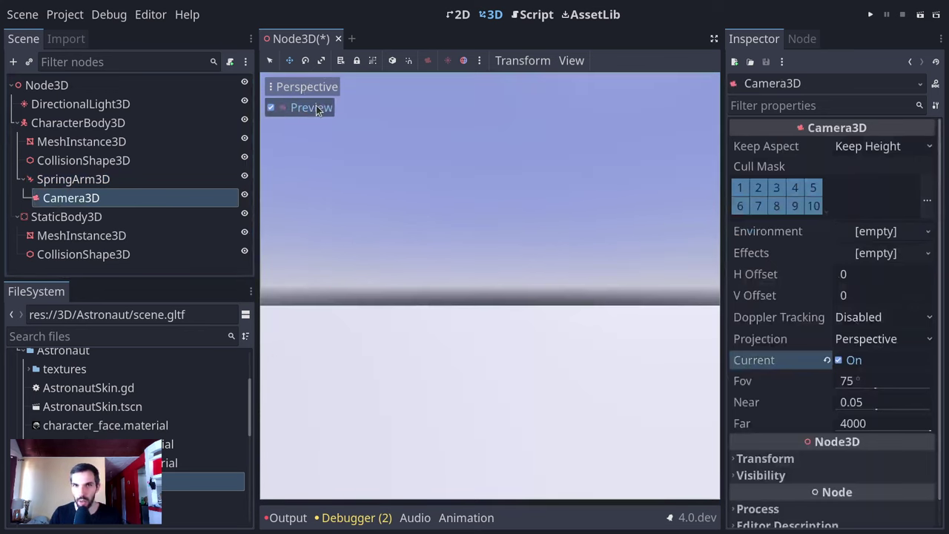
{"action": "middle_click_drag", "start_coordinate": [487, 230], "coordinate": [604, 262]}
{"action": "left_click_drag", "start_coordinate": [604, 263], "coordinate": [492, 298]}
{"action": "scroll", "coordinate": [493, 300], "scroll_direction": "down", "scroll_amount": 3}
{"action": "key", "text": "F6"}
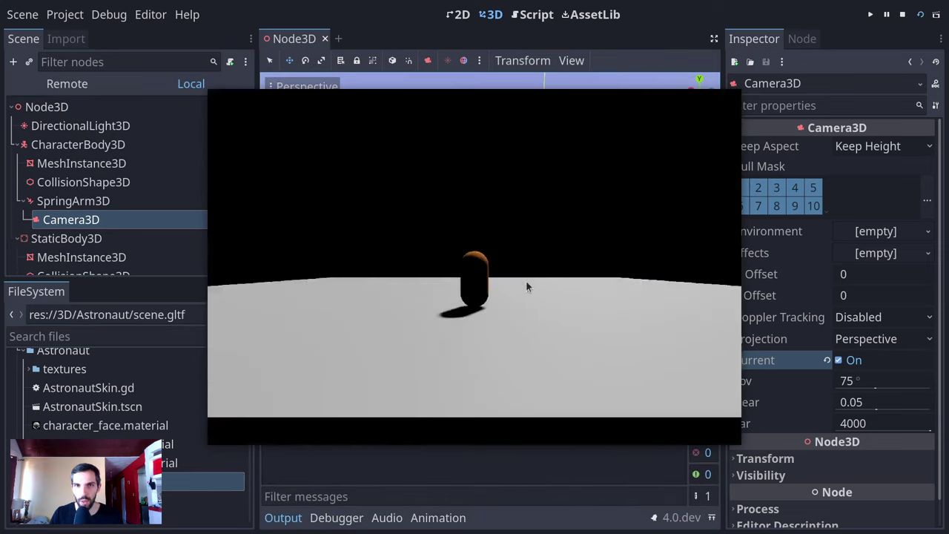
{"action": "key", "text": "F8"}
- Add a sky environment to the scene and run it again to check
{"action": "left_click", "coordinate": [479, 60]}
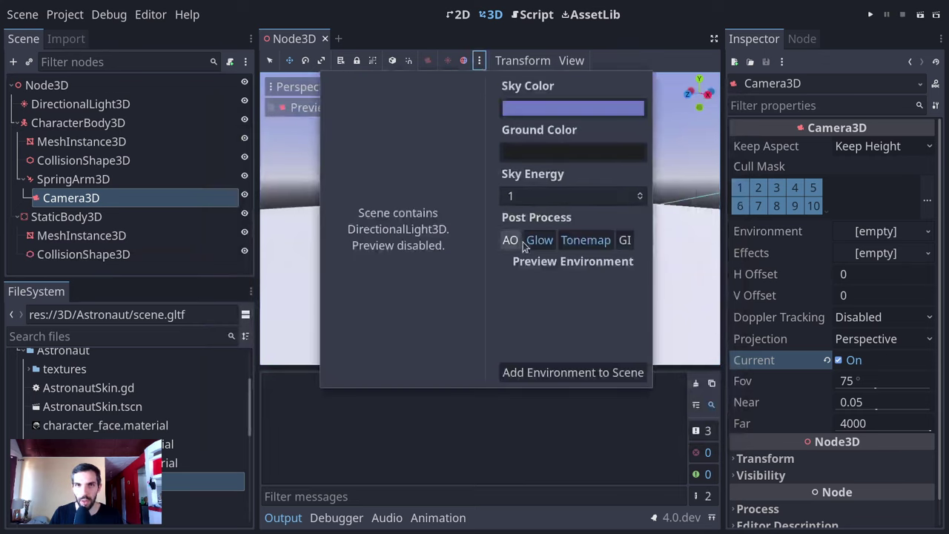
{"action": "left_click", "coordinate": [583, 372]}
{"action": "key", "text": "F6"}
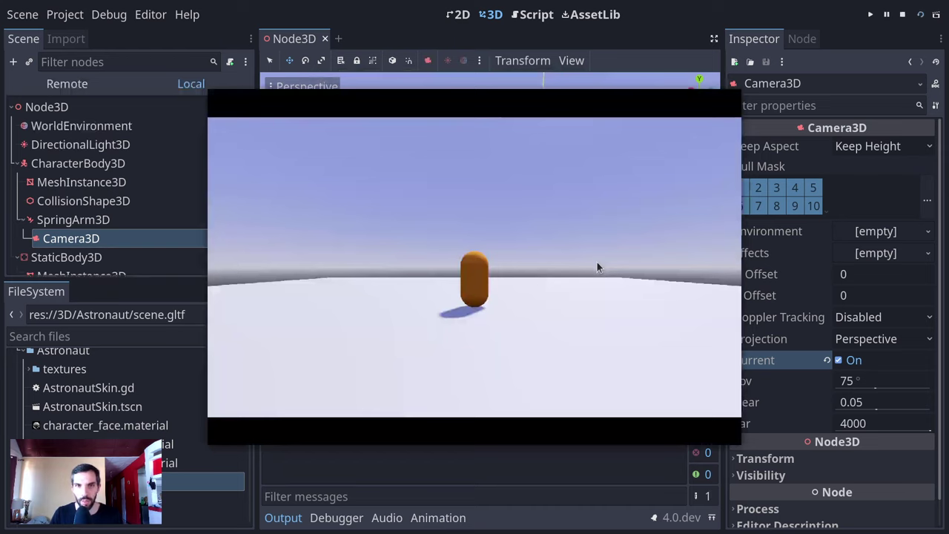
{"action": "key", "text": "F8"}
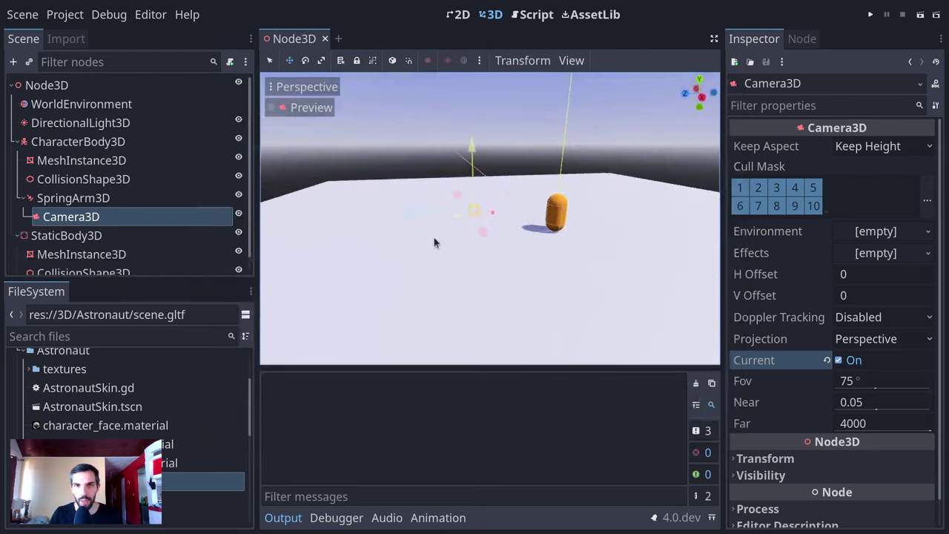
{"action": "left_click_drag", "start_coordinate": [421, 213], "coordinate": [478, 210]}
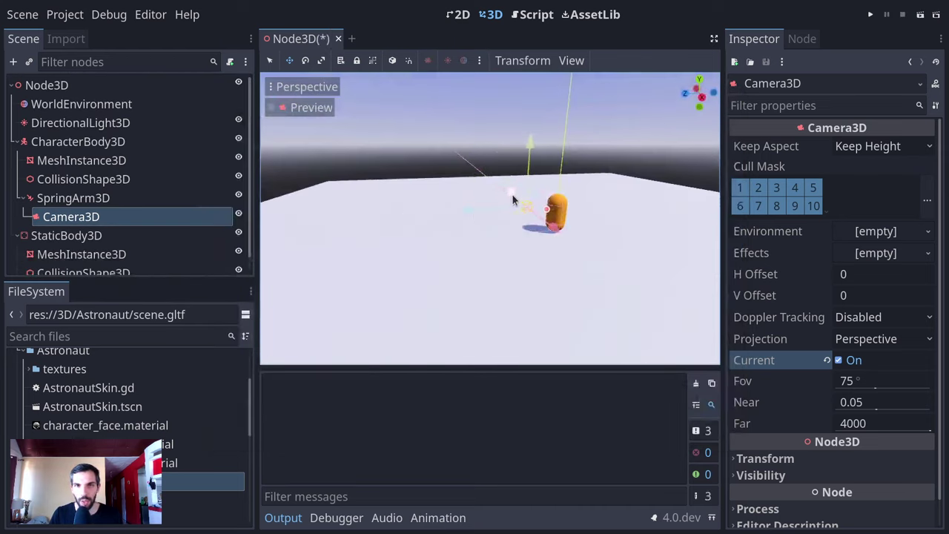
{"action": "scroll", "coordinate": [550, 197], "scroll_direction": "up", "scroll_amount": 3}
{"action": "middle_click_drag", "start_coordinate": [550, 197], "coordinate": [417, 181]}
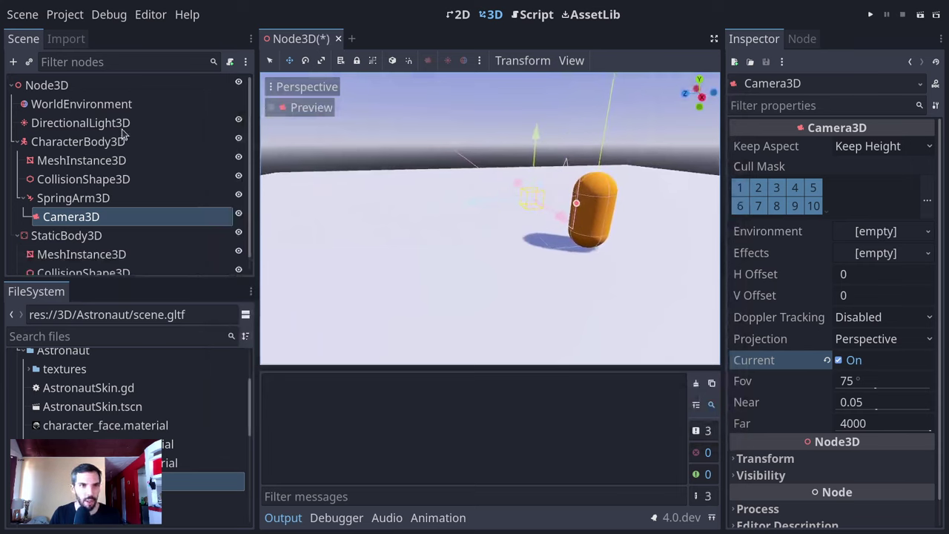
{"action": "left_click", "coordinate": [123, 85]}
{"action": "scroll", "coordinate": [106, 249], "scroll_direction": "down", "scroll_amount": 1}
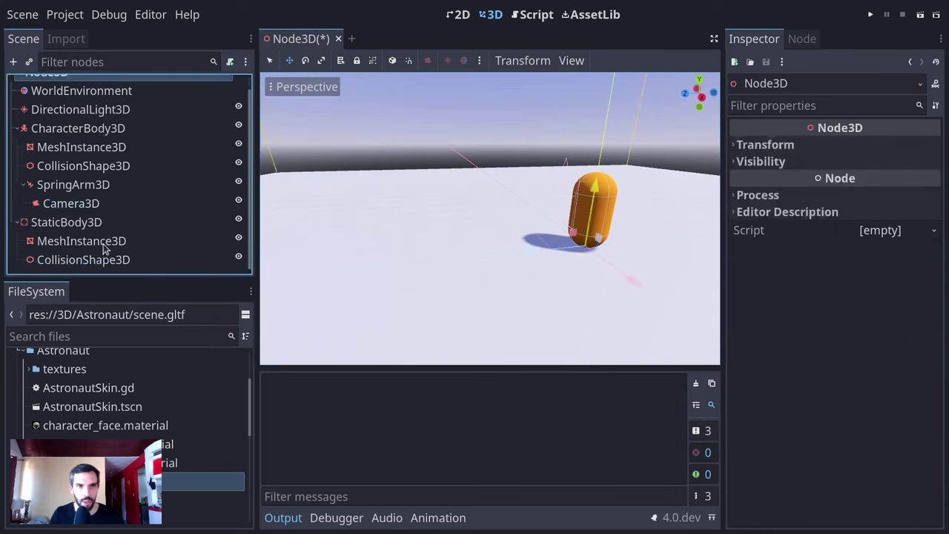
- Give the floor MeshInstance3D a new StandardMaterial3D
{"action": "left_click", "coordinate": [116, 263]}
{"action": "left_click", "coordinate": [112, 243]}
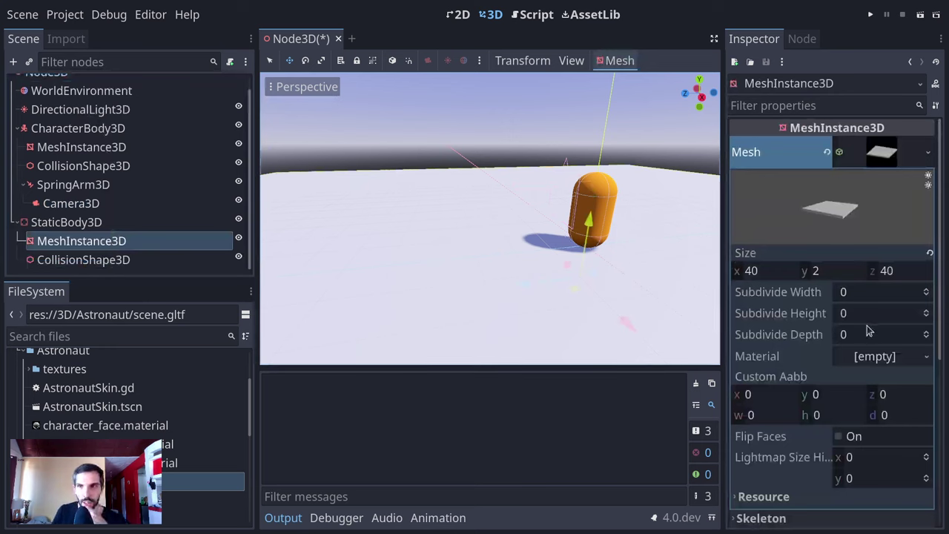
{"action": "left_click", "coordinate": [873, 357]}
{"action": "left_click", "coordinate": [852, 412]}
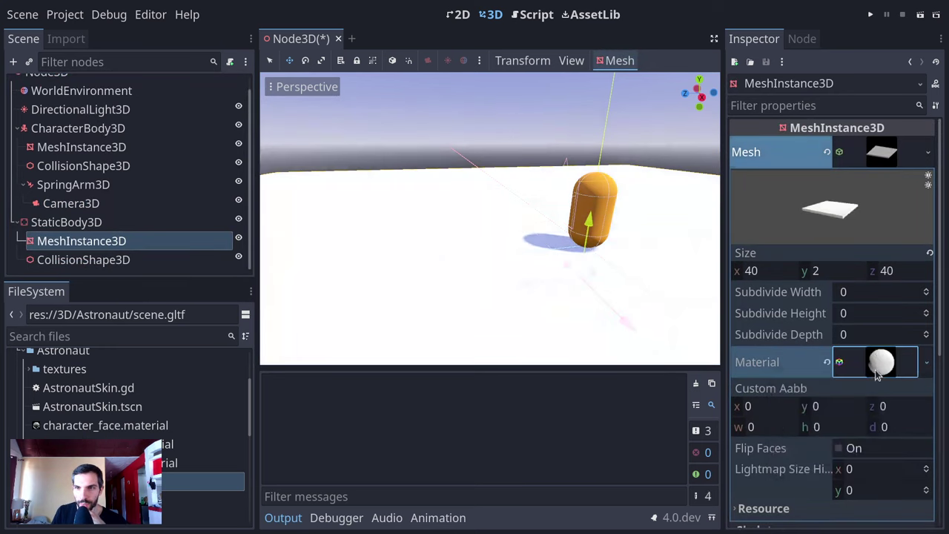
- Set the floor material's albedo colour to blue (0008ff)
{"action": "left_click", "coordinate": [882, 369]}
{"action": "scroll", "coordinate": [879, 348], "scroll_direction": "down", "scroll_amount": 5}
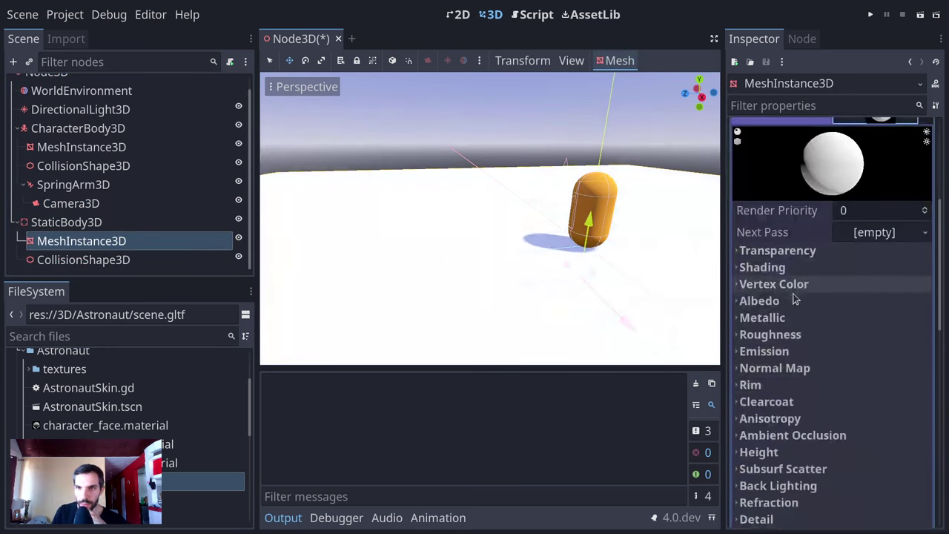
{"action": "left_click", "coordinate": [786, 300]}
{"action": "left_click", "coordinate": [849, 321]}
{"action": "mouse_move", "coordinate": [832, 119]}
{"action": "left_mouse_down"}
{"action": "mouse_move", "coordinate": [791, 75]}
{"action": "mouse_move", "coordinate": [787, 54]}
{"action": "mouse_move", "coordinate": [775, 55]}
{"action": "mouse_move", "coordinate": [790, 7]}
{"action": "left_mouse_up"}
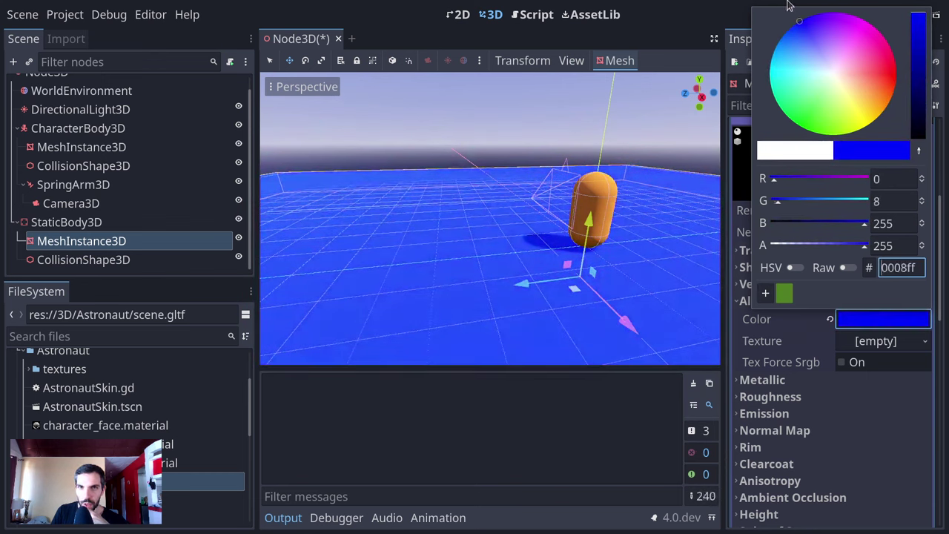
{"action": "left_click", "coordinate": [569, 60]}
- Hide the output panel to enlarge the 3D viewport
{"action": "left_click", "coordinate": [570, 60]}
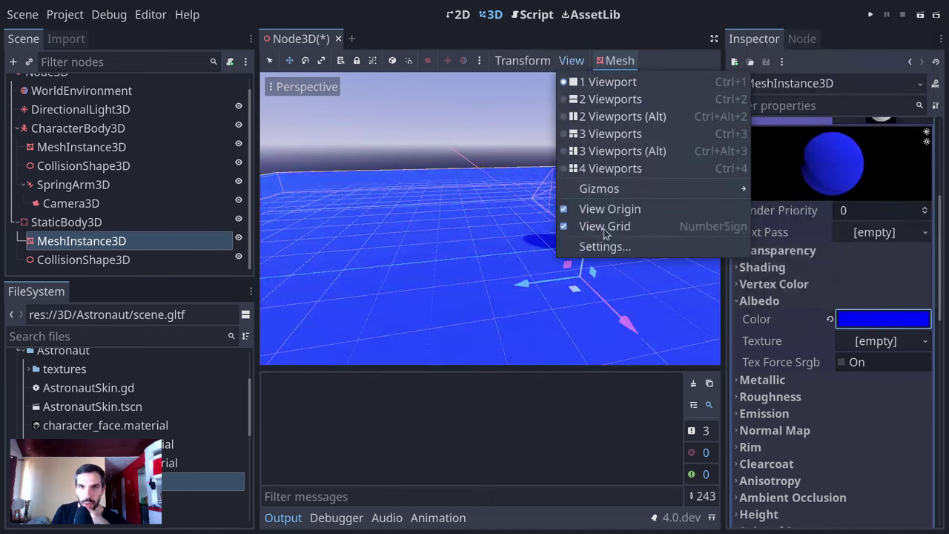
{"action": "left_click", "coordinate": [609, 209]}
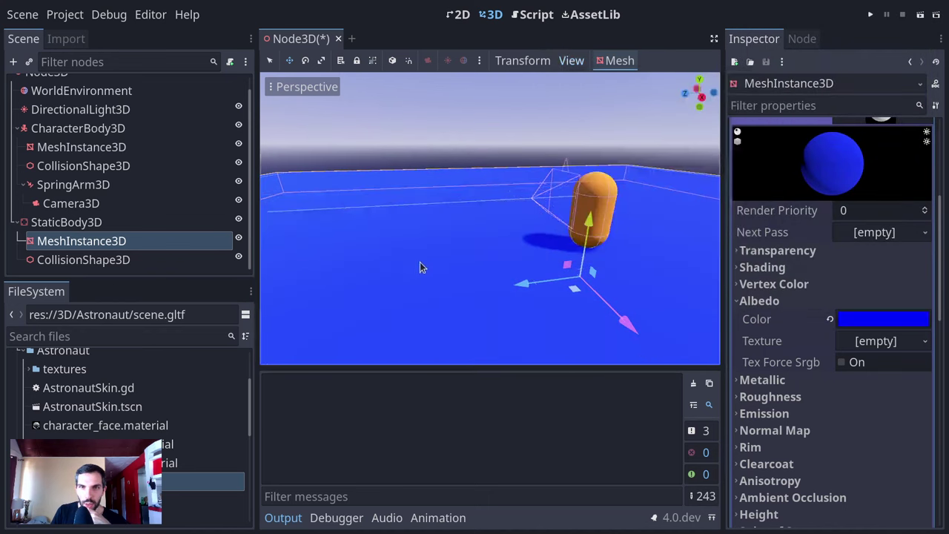
{"action": "middle_click_drag", "start_coordinate": [420, 262], "coordinate": [337, 193]}
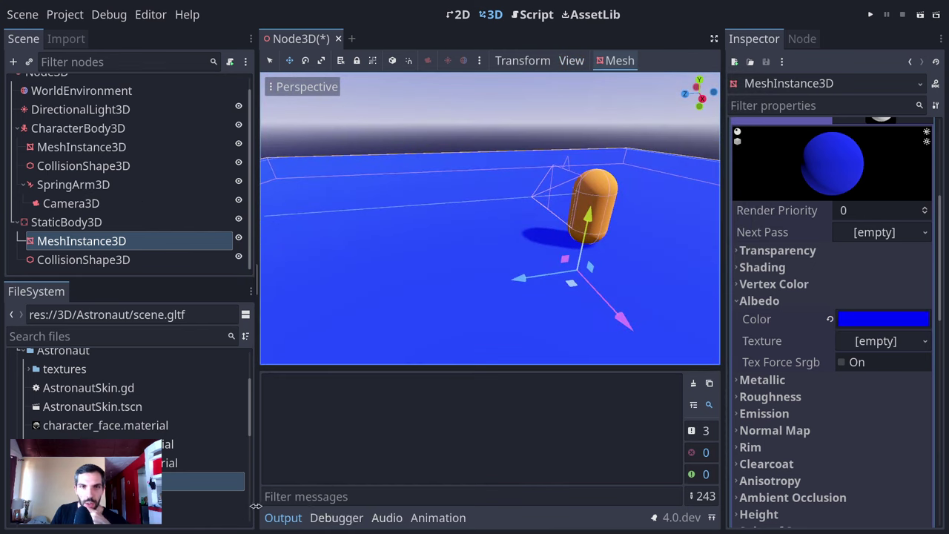
{"action": "left_click", "coordinate": [281, 517]}
{"action": "left_click", "coordinate": [150, 14]}
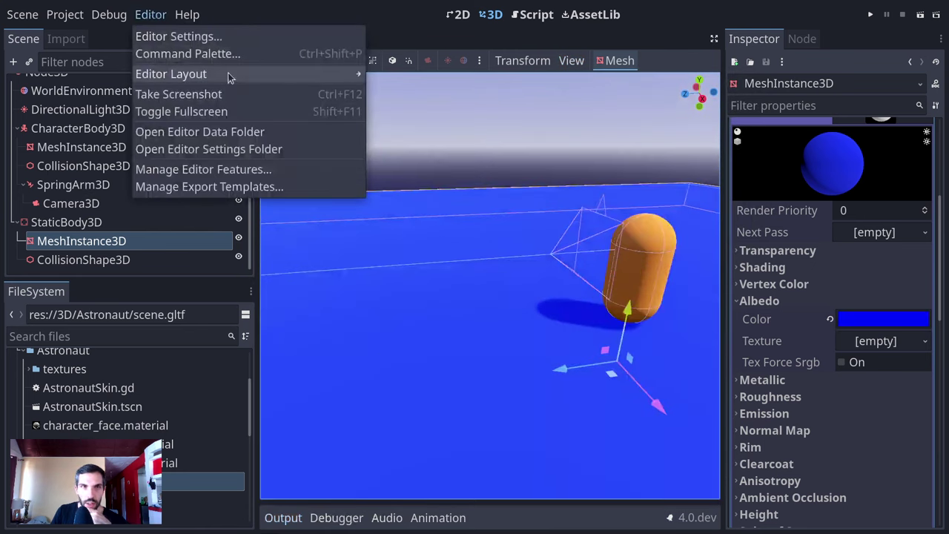
- Restore the default editor layout and save the scene
{"action": "mouse_move", "coordinate": [237, 75]}
{"action": "left_click", "coordinate": [397, 111]}
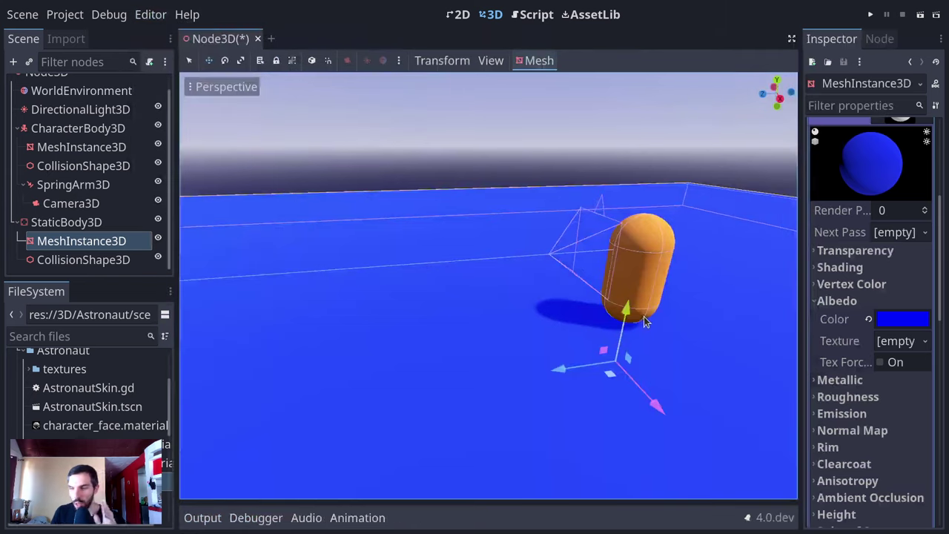
{"action": "key", "text": "ctrl+s"}
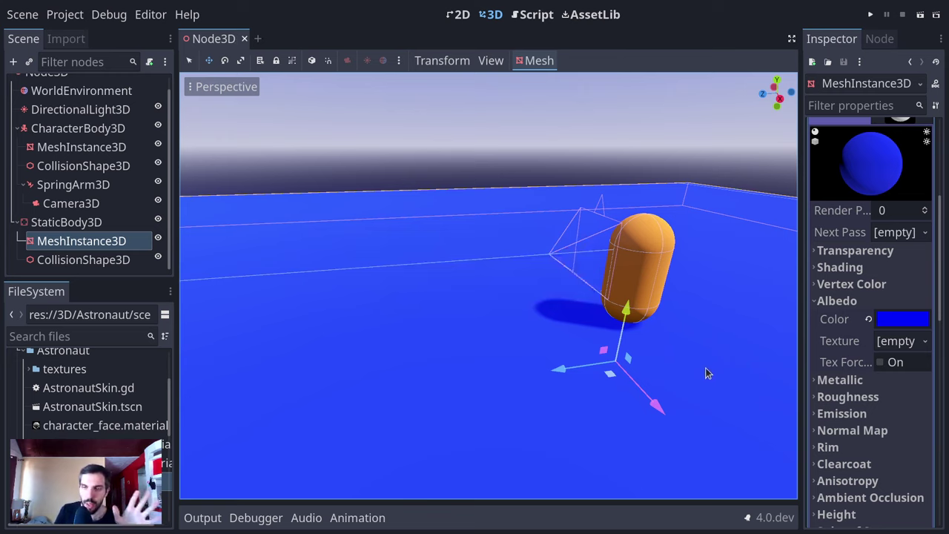
- Orbit the viewport around the capsule and select the SpringArm3D node
{"action": "scroll", "coordinate": [697, 348], "scroll_direction": "down", "scroll_amount": 3}
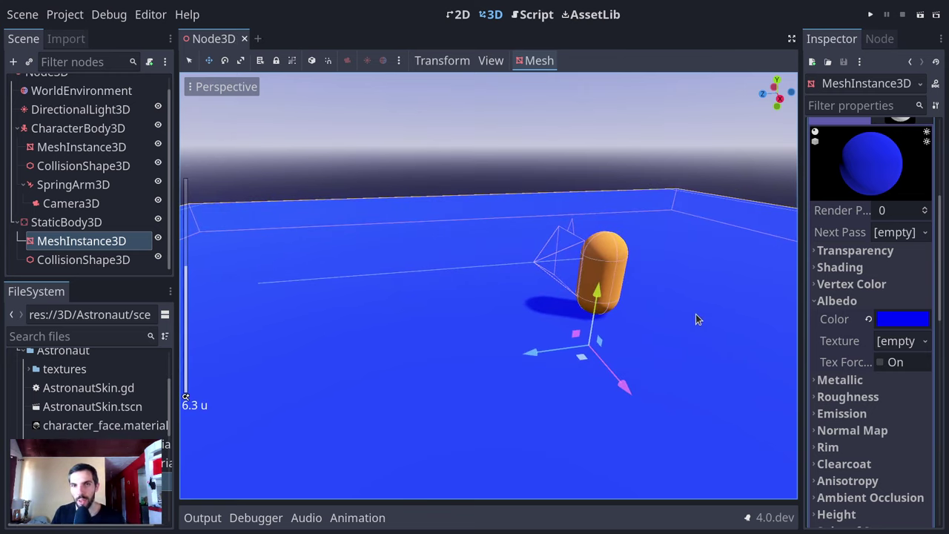
{"action": "scroll", "coordinate": [697, 319], "scroll_direction": "up", "scroll_amount": 4}
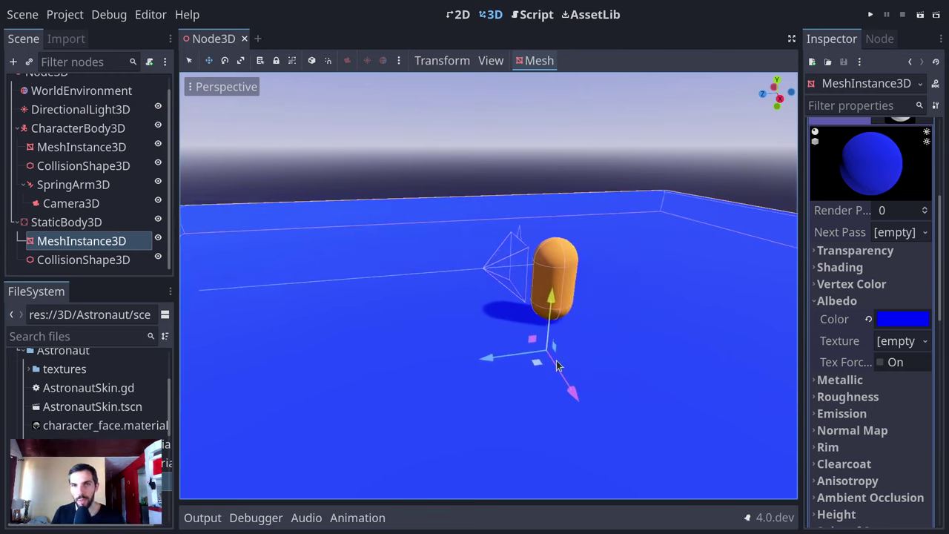
{"action": "middle_click_drag", "start_coordinate": [534, 293], "coordinate": [587, 334]}
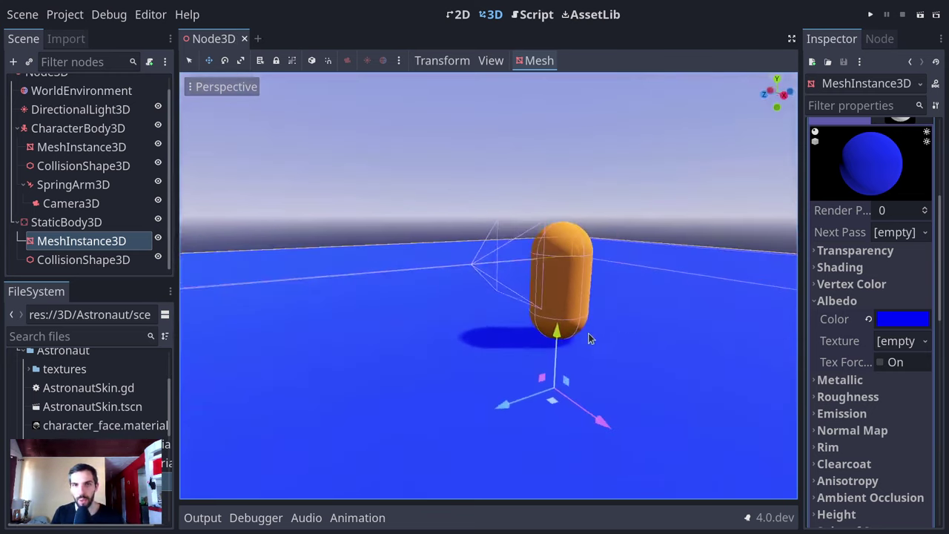
{"action": "left_click", "coordinate": [109, 260]}
{"action": "left_click", "coordinate": [103, 222]}
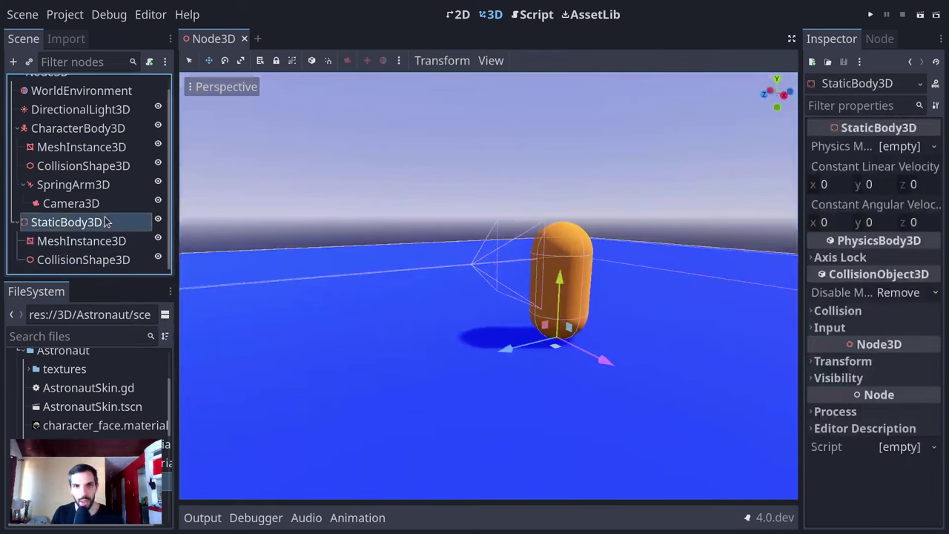
{"action": "left_click", "coordinate": [102, 184]}
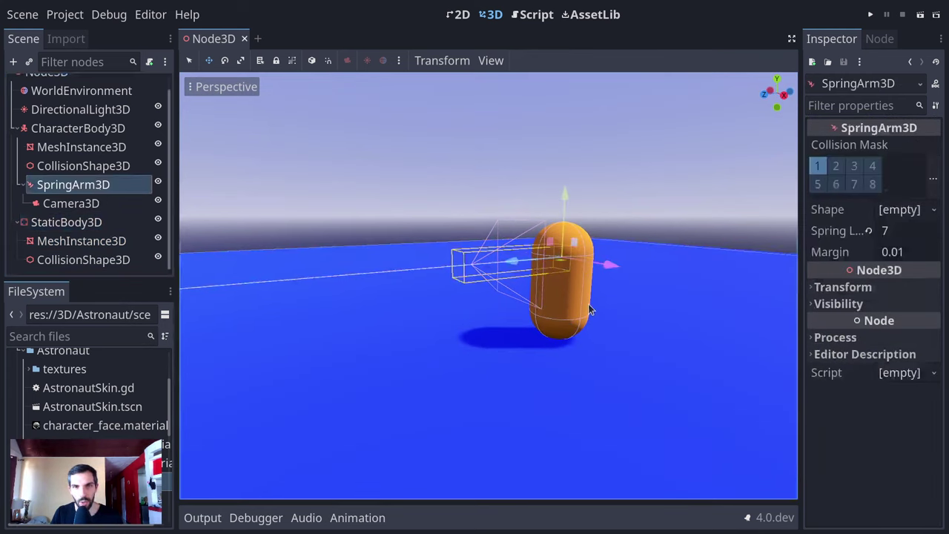
{"action": "middle_click_drag", "start_coordinate": [522, 251], "coordinate": [564, 341]}
- Save, run and stop the game to check the capsule through the spring-arm camera
{"action": "key", "text": "ctrl+s"}
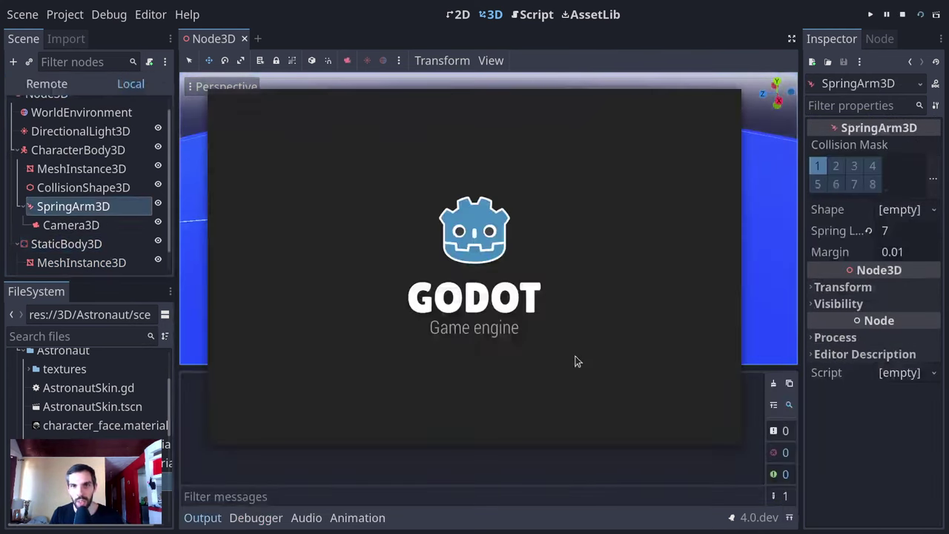
{"action": "key", "text": "F5"}
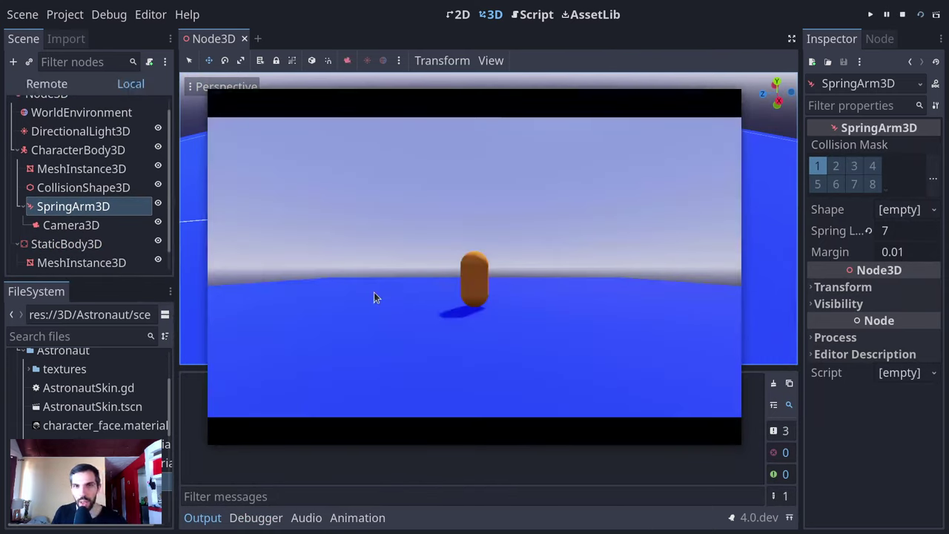
{"action": "key", "text": "F8"}
{"action": "scroll", "coordinate": [554, 317], "scroll_direction": "down", "scroll_amount": 1}
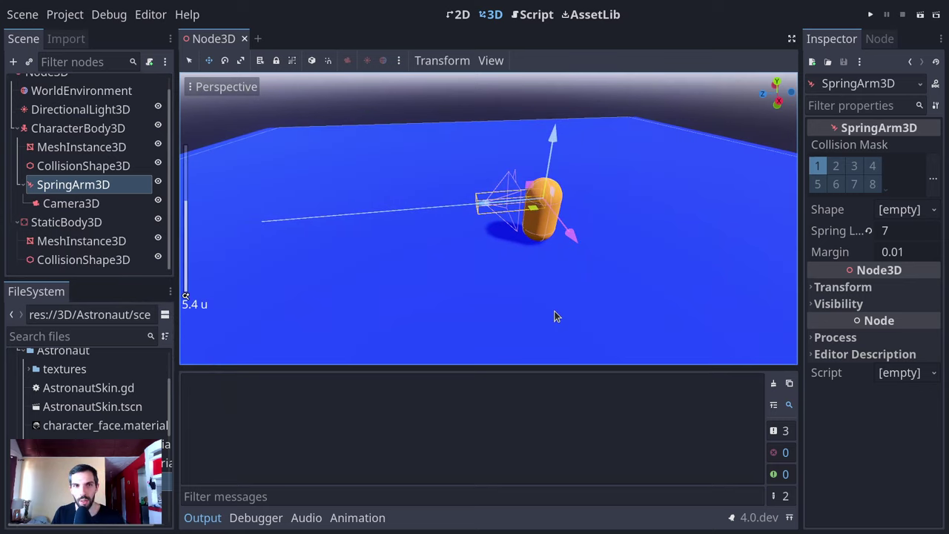
{"action": "middle_click_drag", "start_coordinate": [555, 316], "coordinate": [516, 265]}
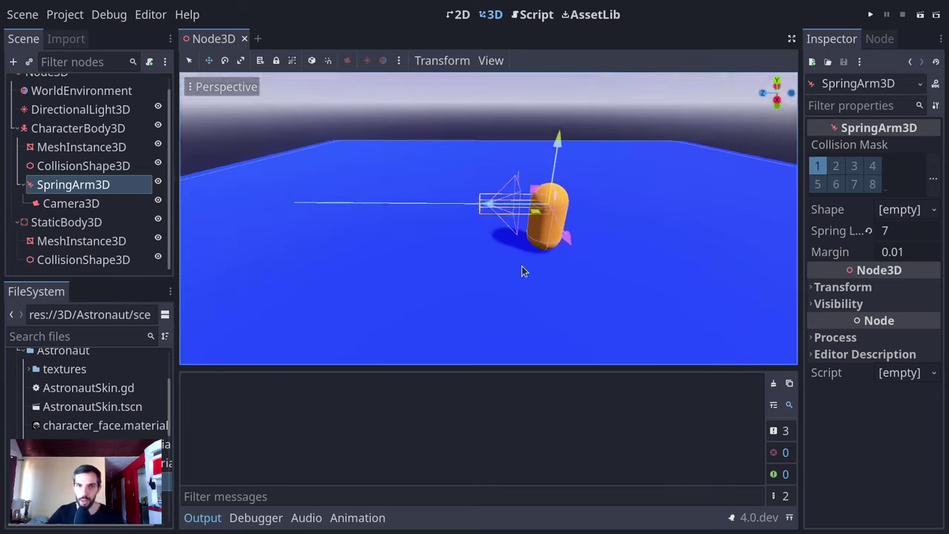
{"action": "left_click", "coordinate": [75, 127]}
- Save the CharacterBody3D branch as CharacterBody3D.tscn and open that scene
{"action": "right_click", "coordinate": [100, 127]}
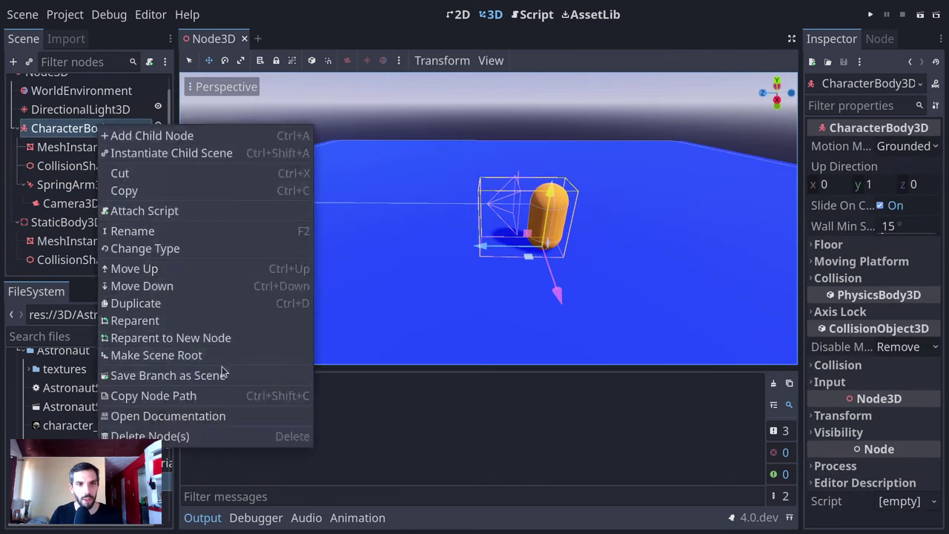
{"action": "left_click", "coordinate": [167, 375]}
{"action": "left_click", "coordinate": [569, 445]}
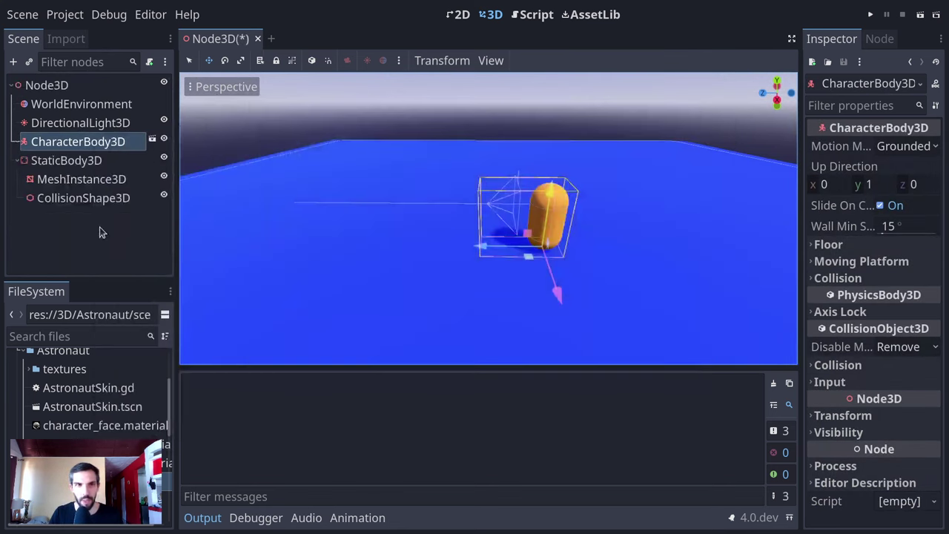
{"action": "left_click", "coordinate": [152, 139]}
- Attach a new script to the character root and strip it to 'extends CharacterBody3D'
{"action": "left_click", "coordinate": [74, 86]}
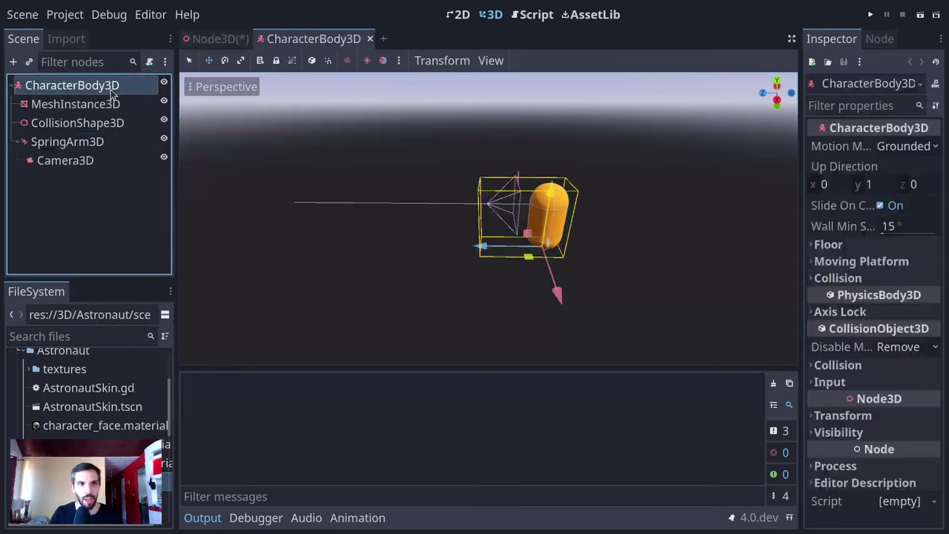
{"action": "left_click", "coordinate": [149, 62]}
{"action": "left_click", "coordinate": [525, 404]}
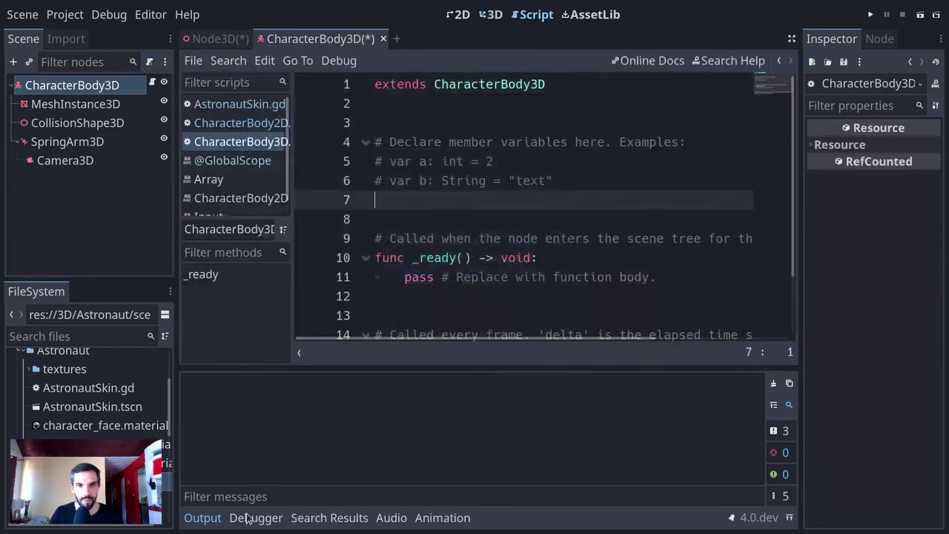
{"action": "left_click", "coordinate": [203, 518]}
{"action": "left_click_drag", "start_coordinate": [574, 438], "coordinate": [329, 129]}
{"action": "key", "text": "BackSpace"}
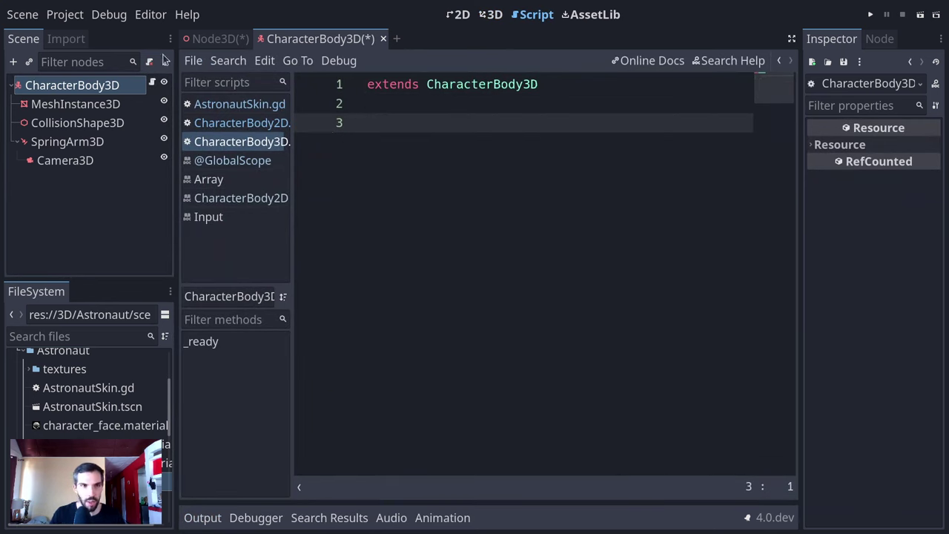
{"action": "key", "text": "ctrl+F2"}
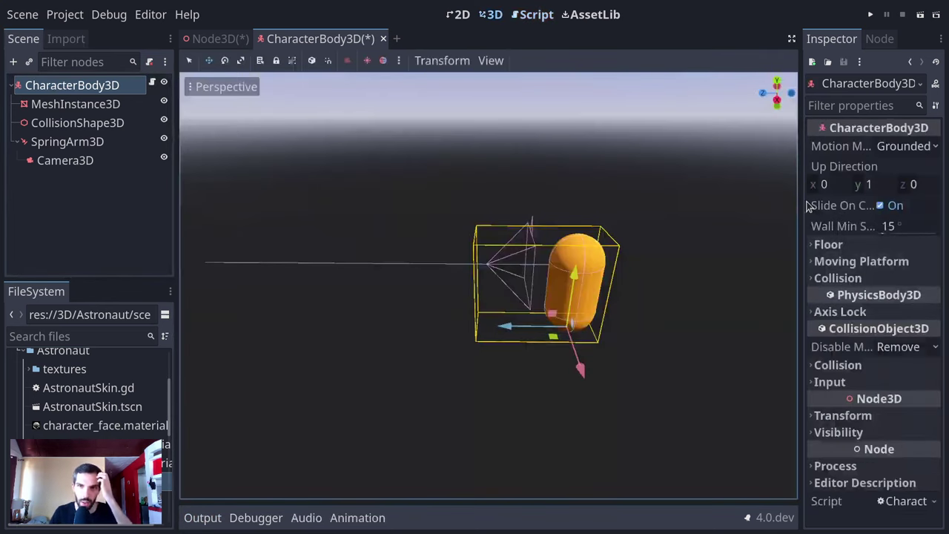
- Widen the Inspector and browse the character's Floor and Moving Platform settings
{"action": "left_click_drag", "start_coordinate": [805, 206], "coordinate": [749, 205]}
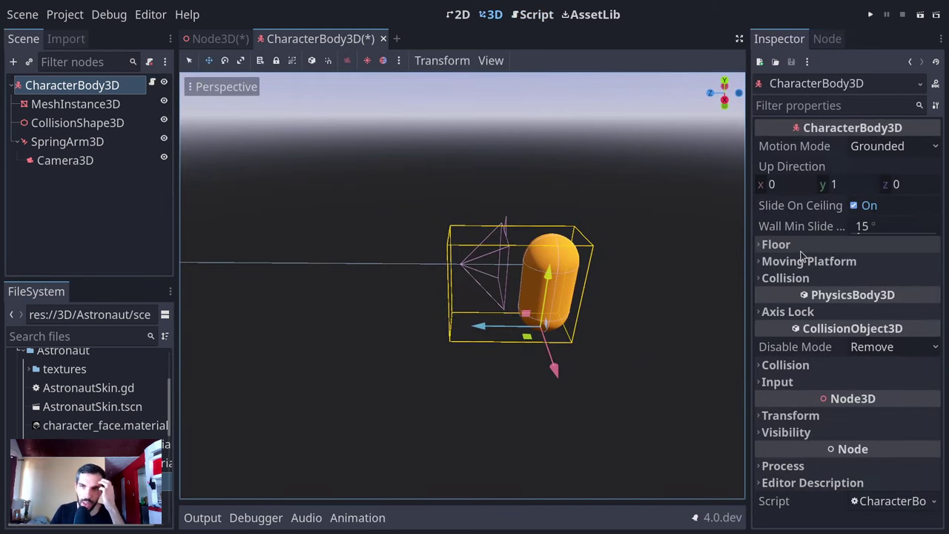
{"action": "left_click", "coordinate": [776, 245]}
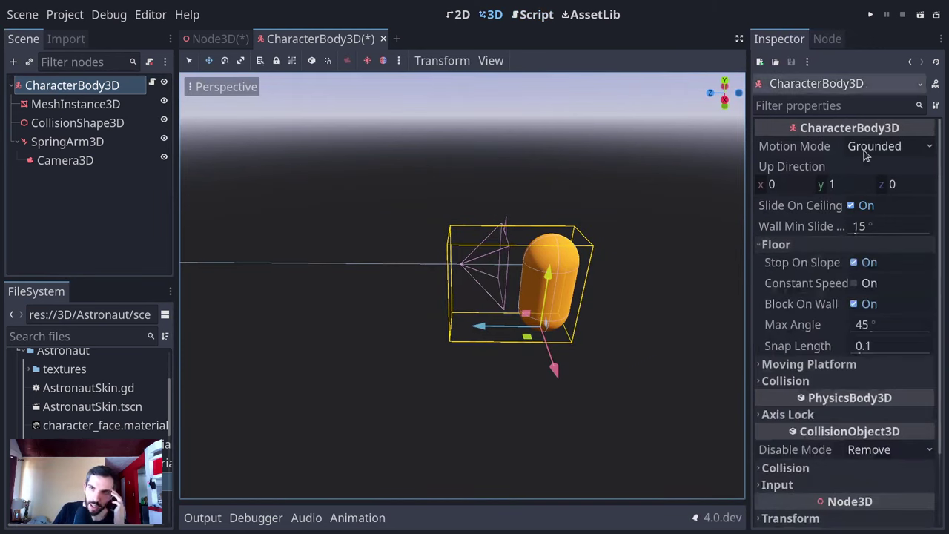
{"action": "left_click", "coordinate": [843, 363]}
{"action": "left_click", "coordinate": [836, 363]}
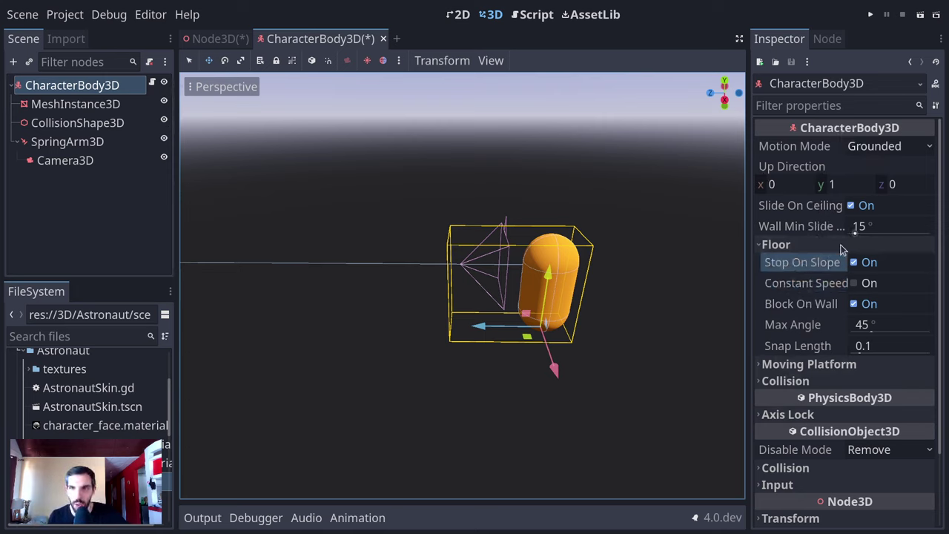
{"action": "left_click", "coordinate": [809, 364]}
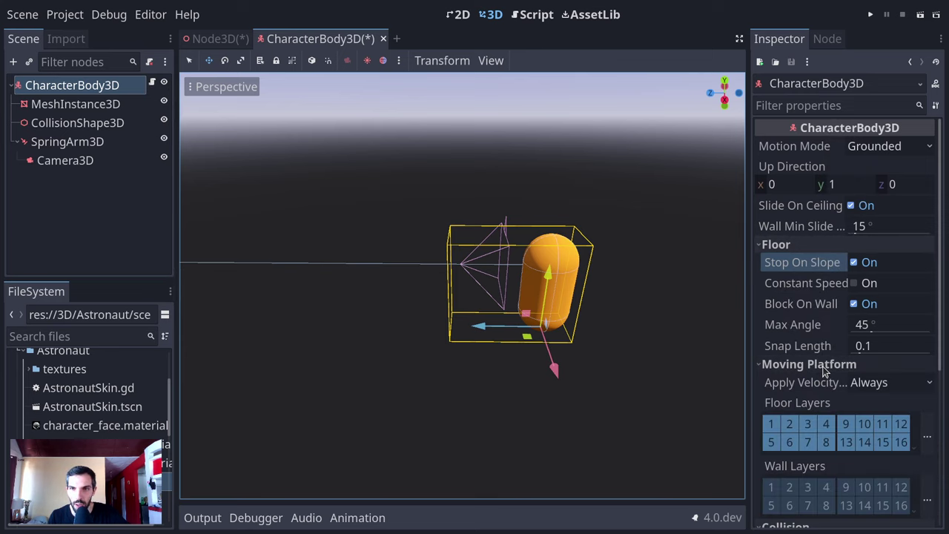
{"action": "left_click", "coordinate": [809, 364]}
- Look over the Collision settings, then bring up script attachment for the character root
{"action": "left_click", "coordinate": [786, 381]}
{"action": "left_click", "coordinate": [789, 381]}
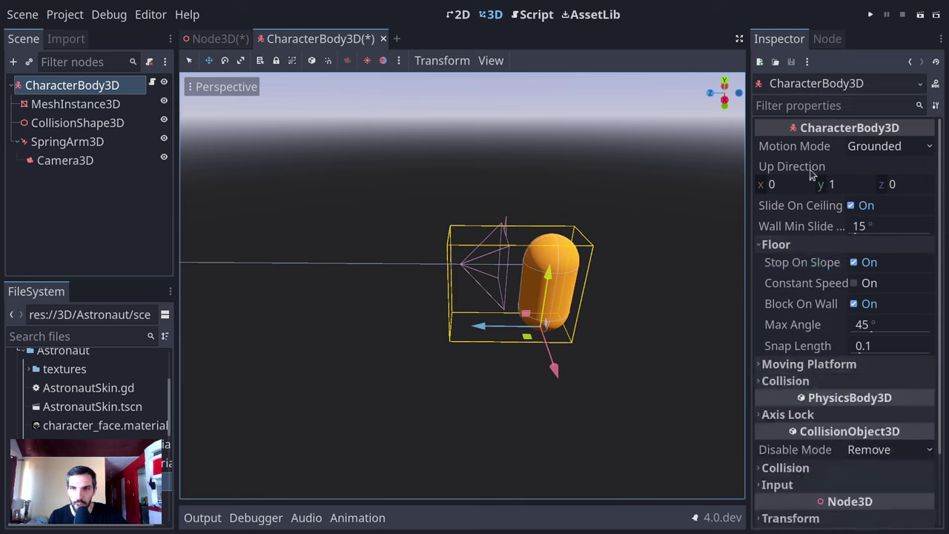
{"action": "mouse_move", "coordinate": [842, 209]}
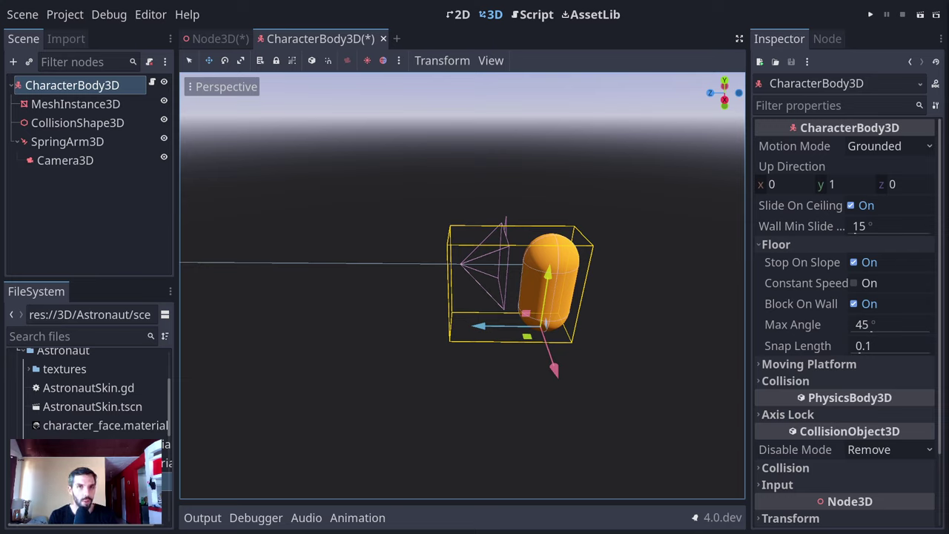
{"action": "left_click", "coordinate": [148, 77]}
{"action": "left_click", "coordinate": [149, 63]}
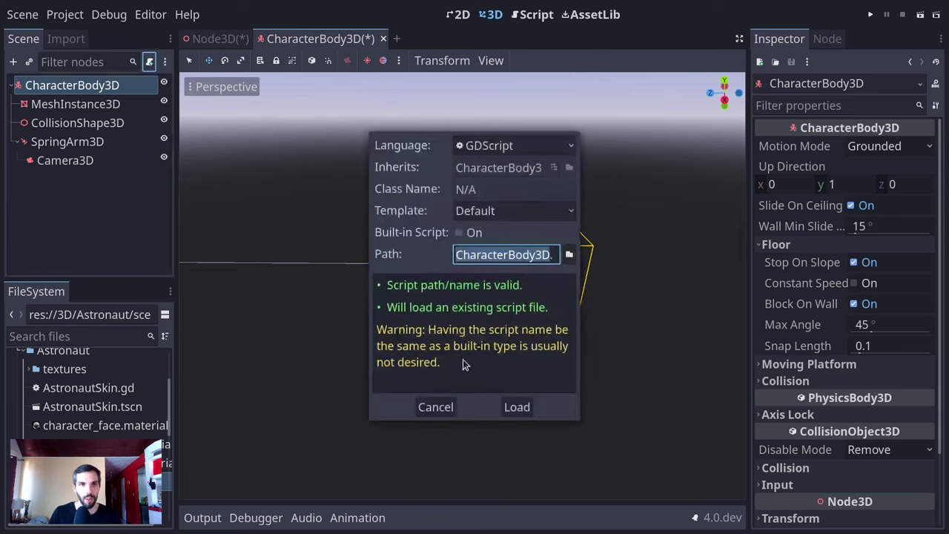
- Load the existing character script and add a _physics_process function in distraction-free mode
{"action": "left_click", "coordinate": [519, 406]}
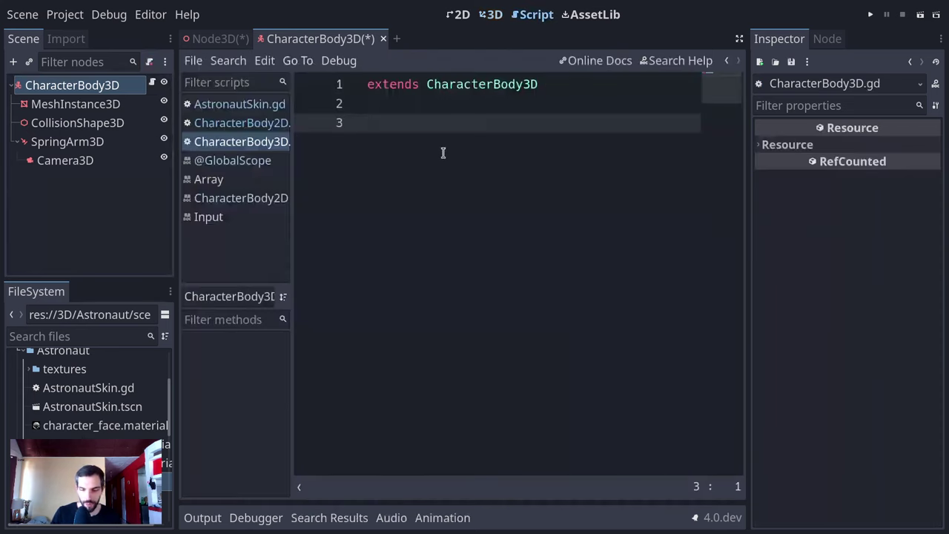
{"action": "key", "text": "ctrl+shift+F11"}
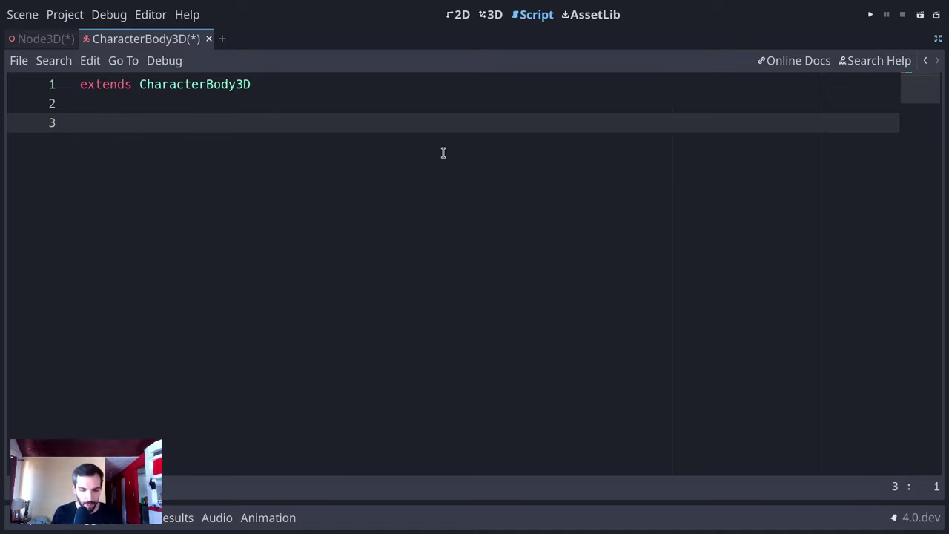
{"action": "type", "text": "func _"}
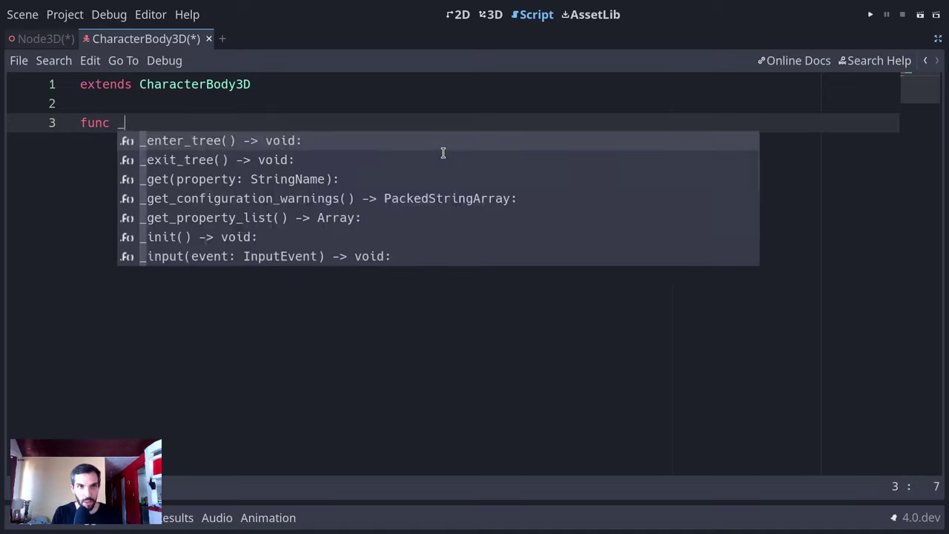
{"action": "type", "text": "phy"}
{"action": "key", "text": "Return"}
{"action": "key", "text": "Return"}
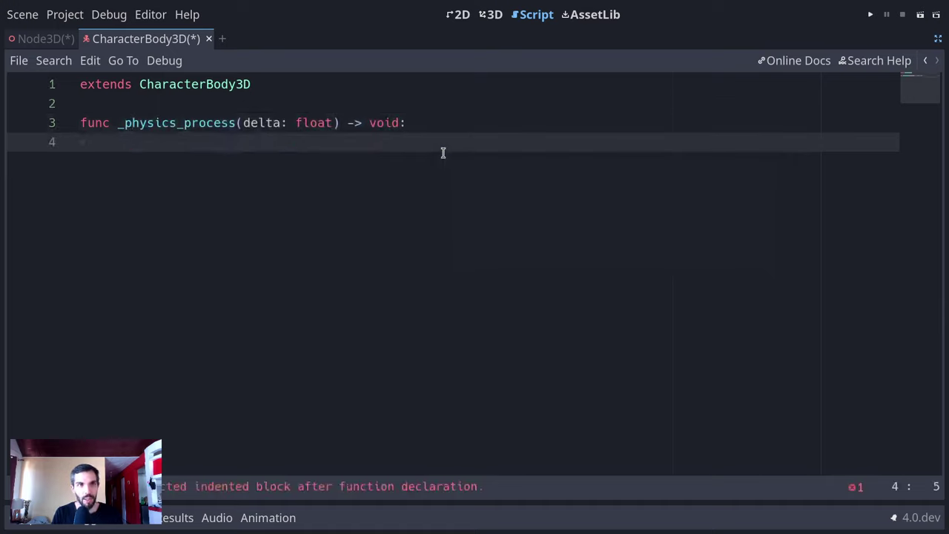
- Paste the Input.get_vector move_left/right/up/down line from another script, renamed input_direction
{"action": "type", "text": "va"}
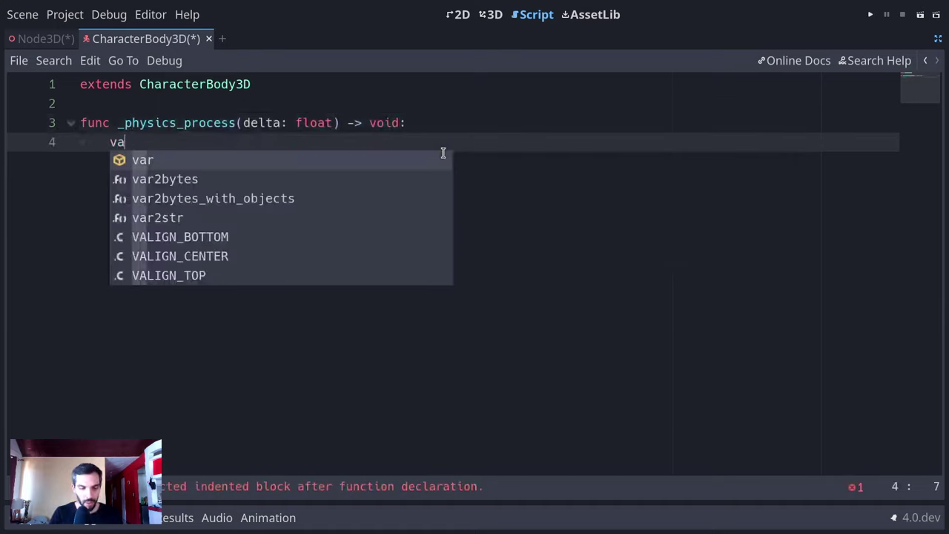
{"action": "type", "text": "r directio"}
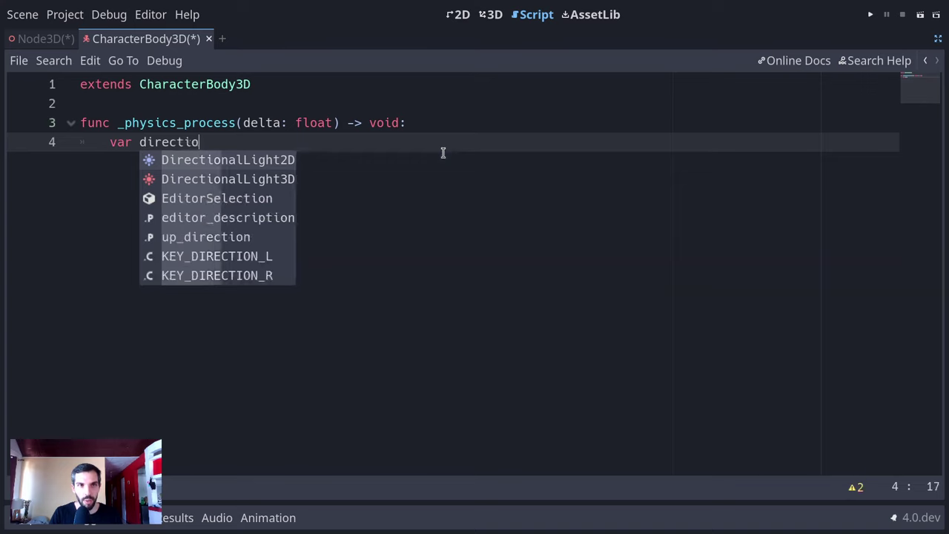
{"action": "type", "text": "n := get"}
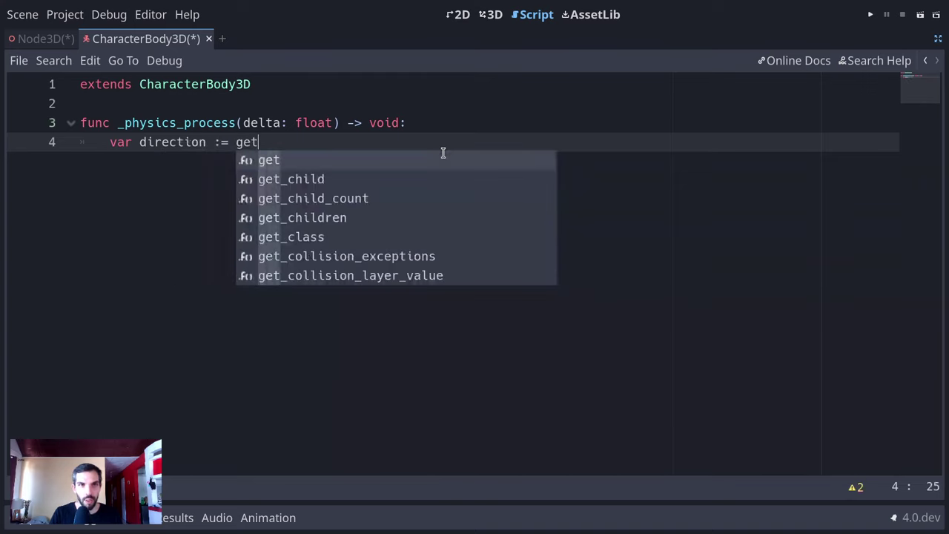
{"action": "type", "text": "_vec"}
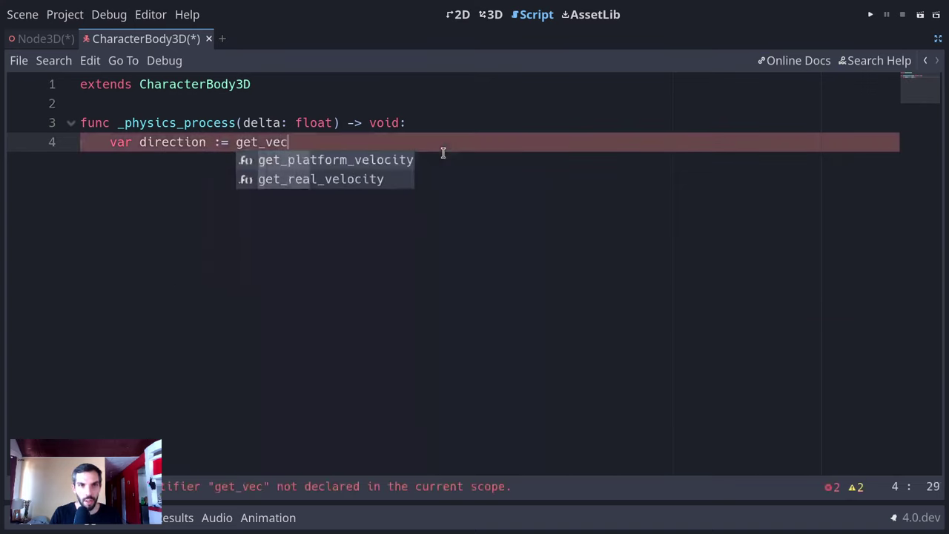
{"action": "key", "text": "BackSpace"}
{"action": "key", "text": "BackSpace"}
{"action": "key", "text": "BackSpace"}
{"action": "key", "text": "BackSpace"}
{"action": "key", "text": "BackSpace"}
{"action": "key", "text": "BackSpace"}
{"action": "key", "text": "BackSpace"}
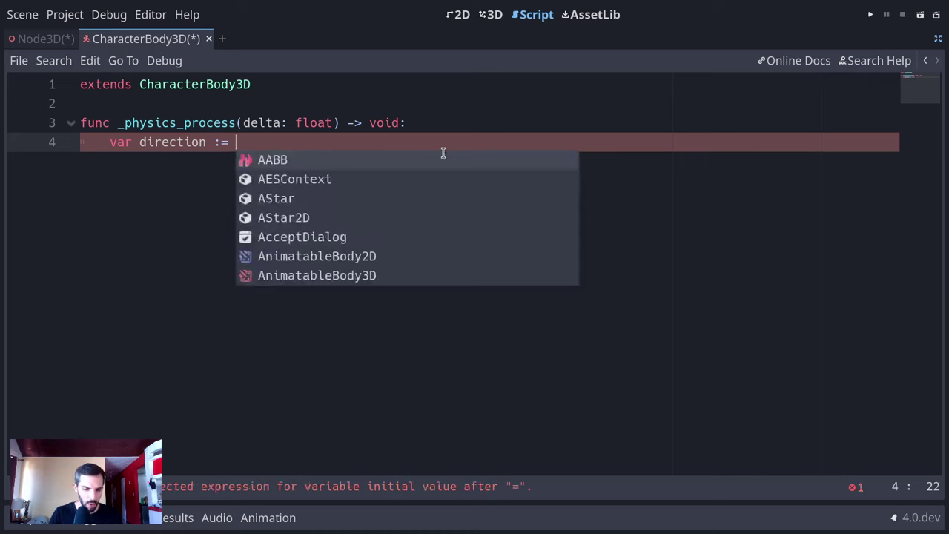
{"action": "key", "text": "ctrl+alt+o"}
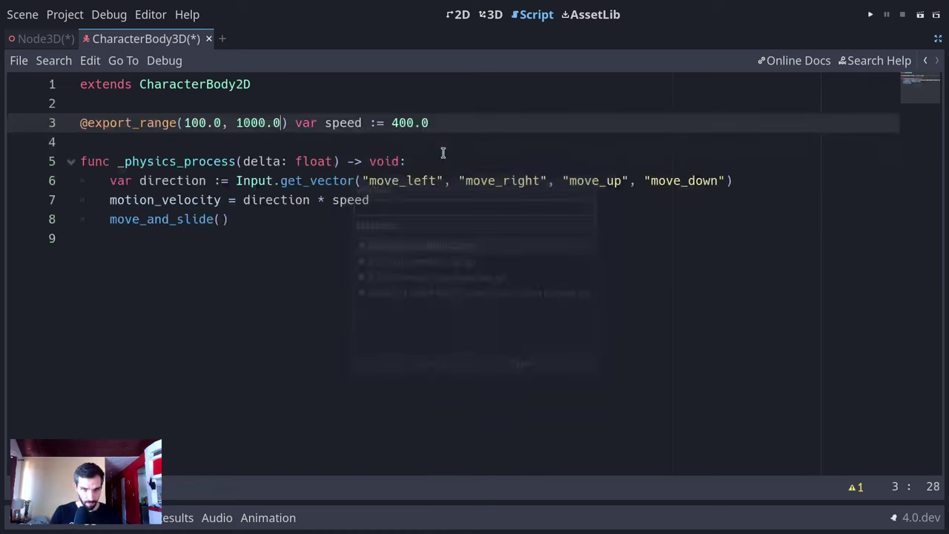
{"action": "left_click", "coordinate": [482, 185]}
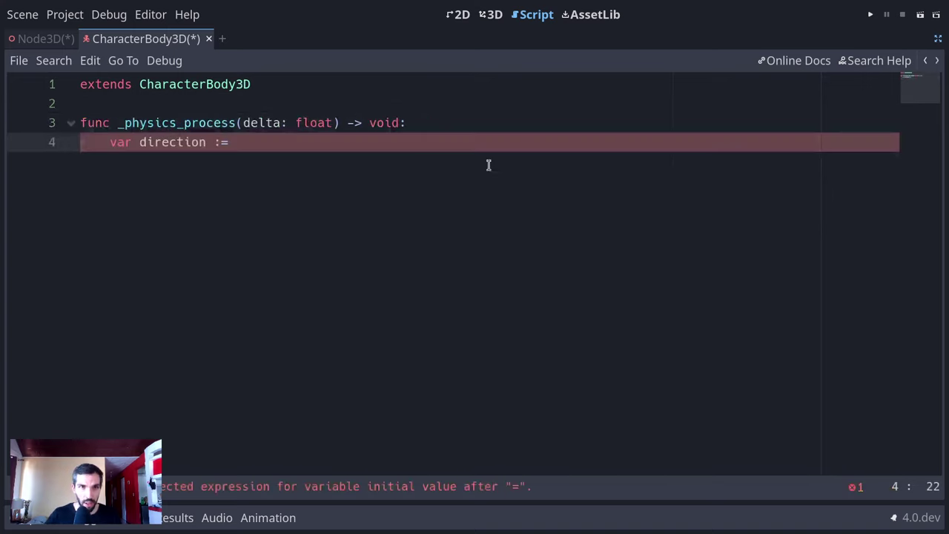
{"action": "key", "text": "shift+Home"}
{"action": "type", "text": "var direction := Input.get_vector(\"move_left\", \"move_right\", \"move_up\", \"move_down\")"}
{"action": "key", "text": "Home"}
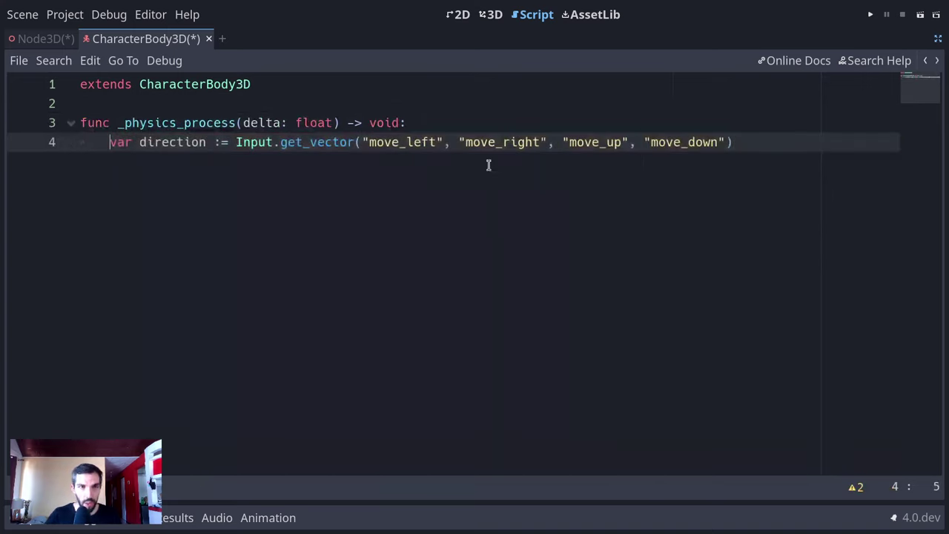
{"action": "key", "text": "Right"}
{"action": "key", "text": "Right"}
{"action": "key", "text": "Right"}
{"action": "key", "text": "Right"}
{"action": "type", "text": "inp"}
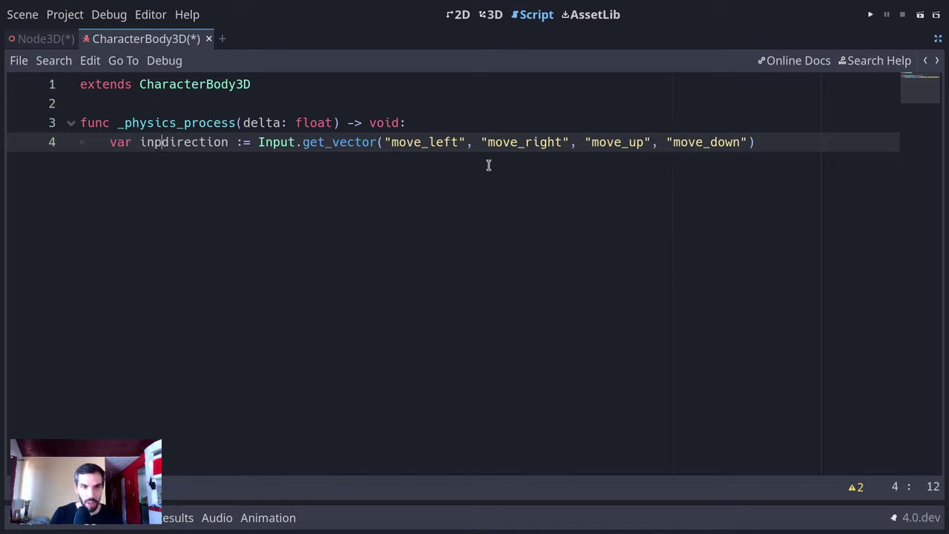
{"action": "type", "text": "ut_"}
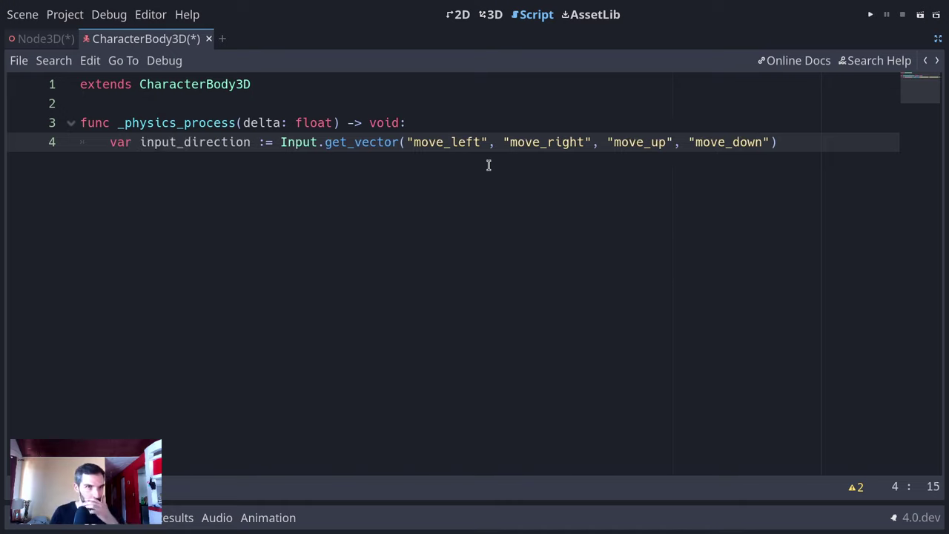
- Add blank lines above the function and leave distraction-free mode
{"action": "key", "text": "ctrl+Return"}
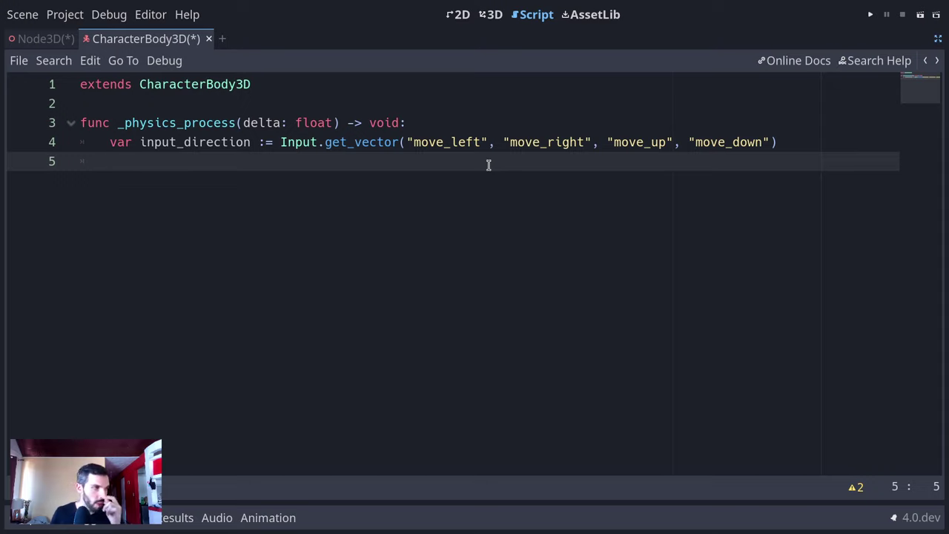
{"action": "key", "text": "Up"}
{"action": "key", "text": "Up"}
{"action": "key", "text": "Up"}
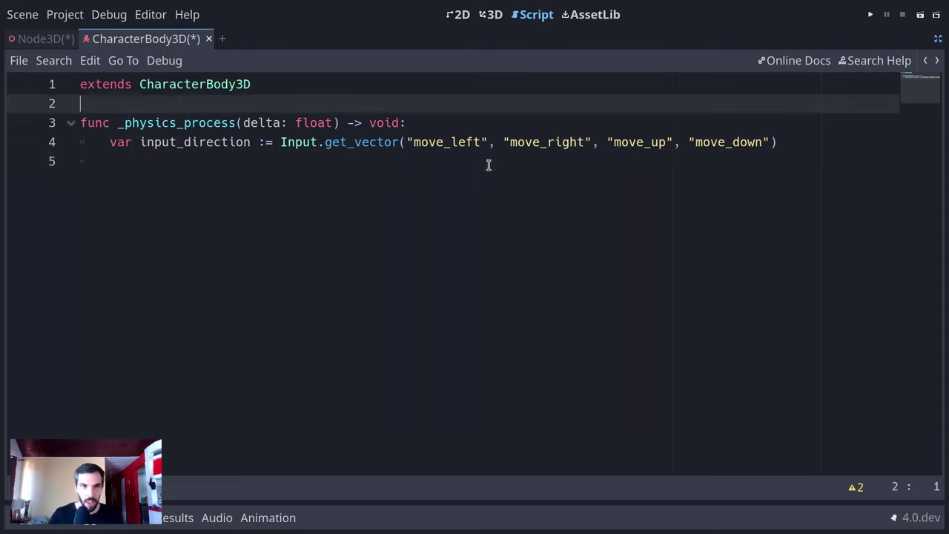
{"action": "key", "text": "Up"}
{"action": "key", "text": "Down"}
{"action": "key", "text": "Return"}
{"action": "key", "text": "Return"}
{"action": "key", "text": "Up"}
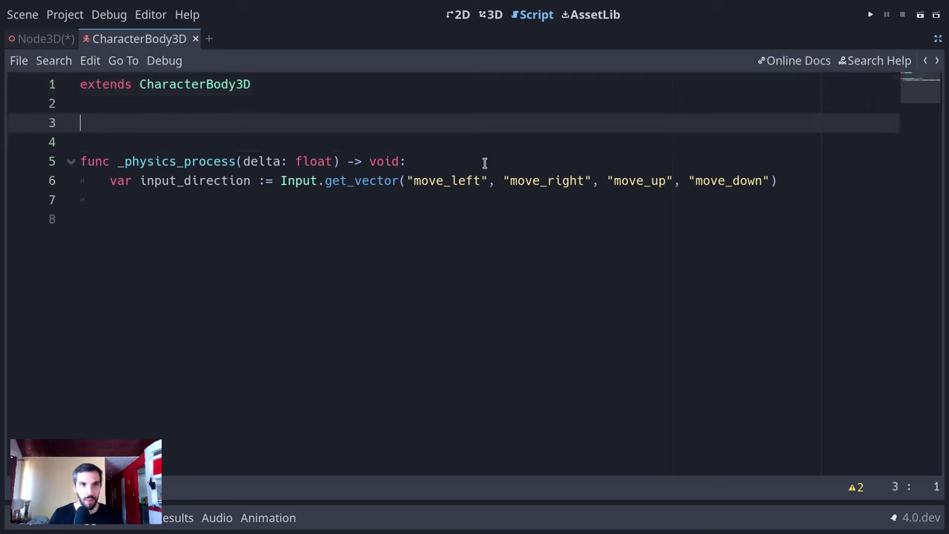
{"action": "key", "text": "ctrl+shift+F11"}
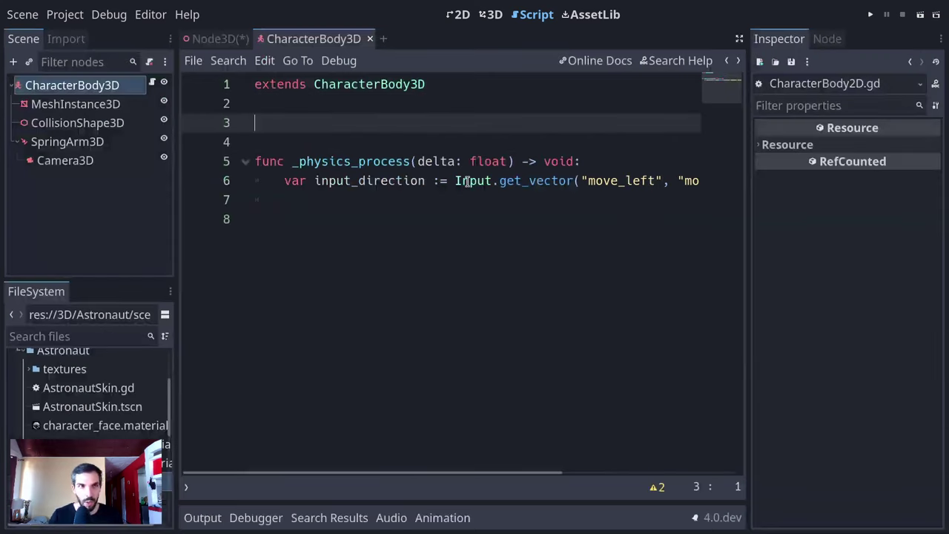
- Select SpringArm3D and swing it around the character with the rotate tool
{"action": "left_click", "coordinate": [74, 141]}
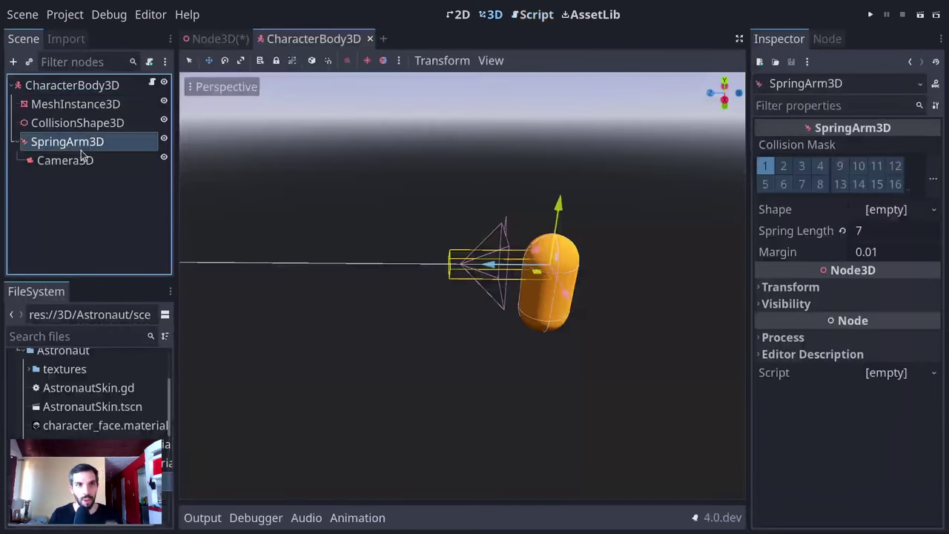
{"action": "left_click", "coordinate": [149, 62]}
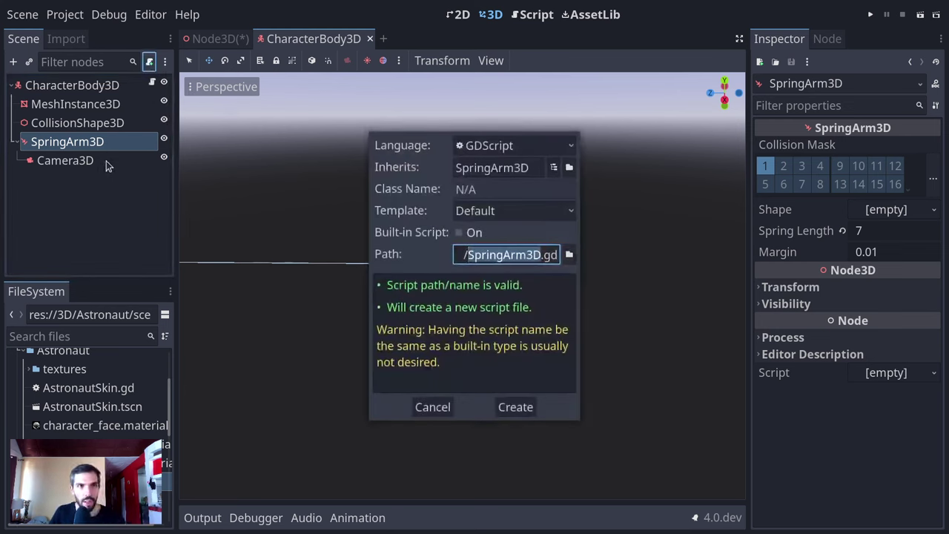
{"action": "left_click", "coordinate": [432, 406]}
{"action": "left_click", "coordinate": [74, 123]}
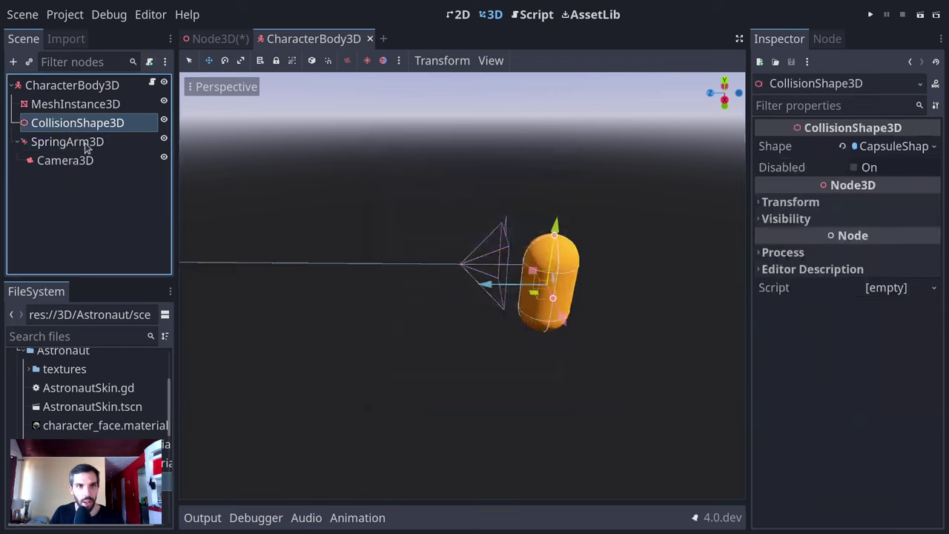
{"action": "left_click", "coordinate": [86, 142]}
{"action": "middle_click_drag", "start_coordinate": [445, 240], "coordinate": [532, 270]}
{"action": "key", "text": "e"}
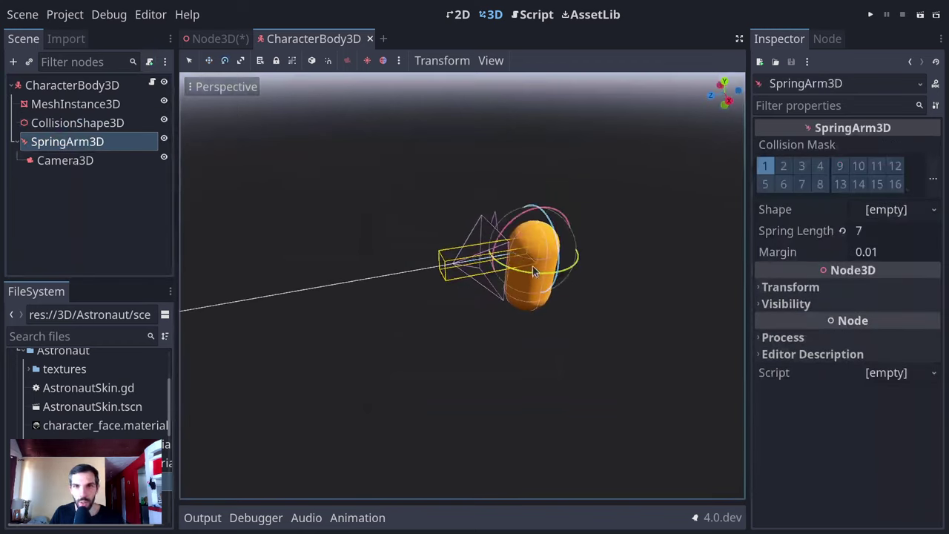
{"action": "left_click_drag", "start_coordinate": [532, 270], "coordinate": [482, 296]}
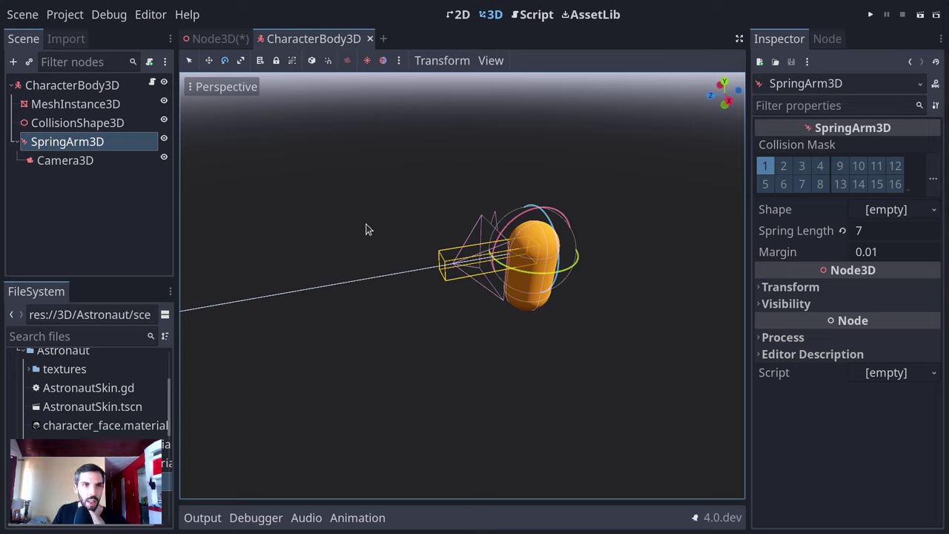
- Create a new SpringArm3D.gd script and select its template code below the extends line
{"action": "left_click", "coordinate": [151, 63]}
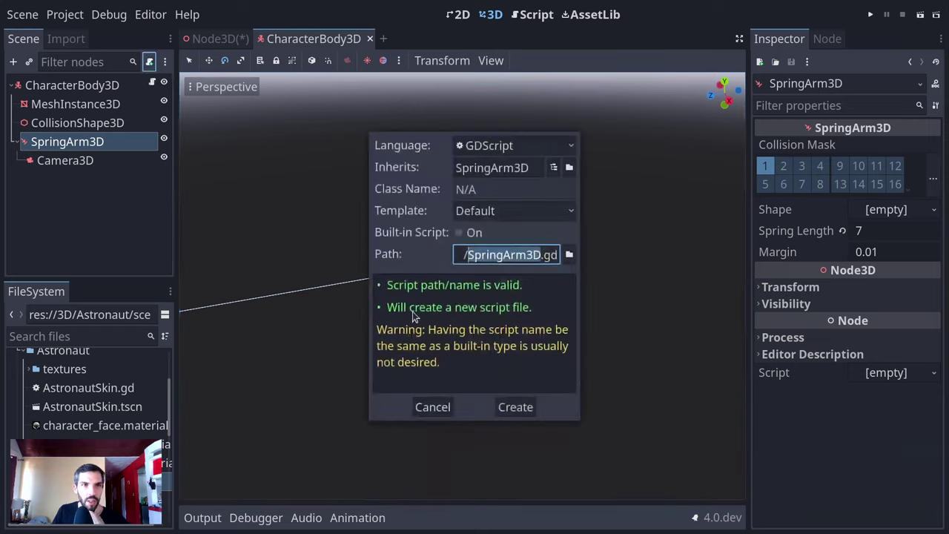
{"action": "left_click", "coordinate": [515, 407]}
{"action": "left_click_drag", "start_coordinate": [430, 390], "coordinate": [273, 111]}
- Replace the template with an _unhandled_input function checking 'if event is InputEventMouseMotion:'
{"action": "key", "text": "BackSpace"}
{"action": "key", "text": "Return"}
{"action": "key", "text": "Return"}
{"action": "key", "text": "Up"}
{"action": "key", "text": "Return"}
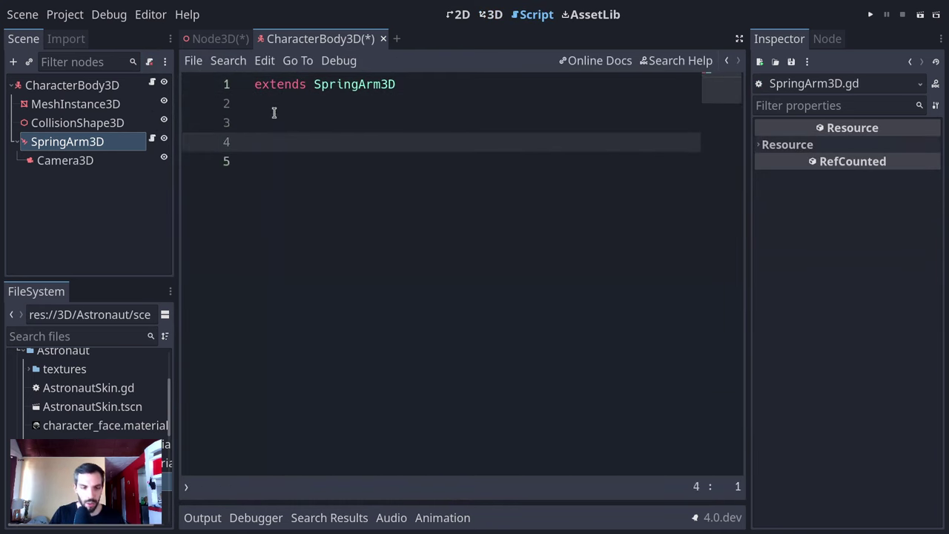
{"action": "type", "text": "func _unha"}
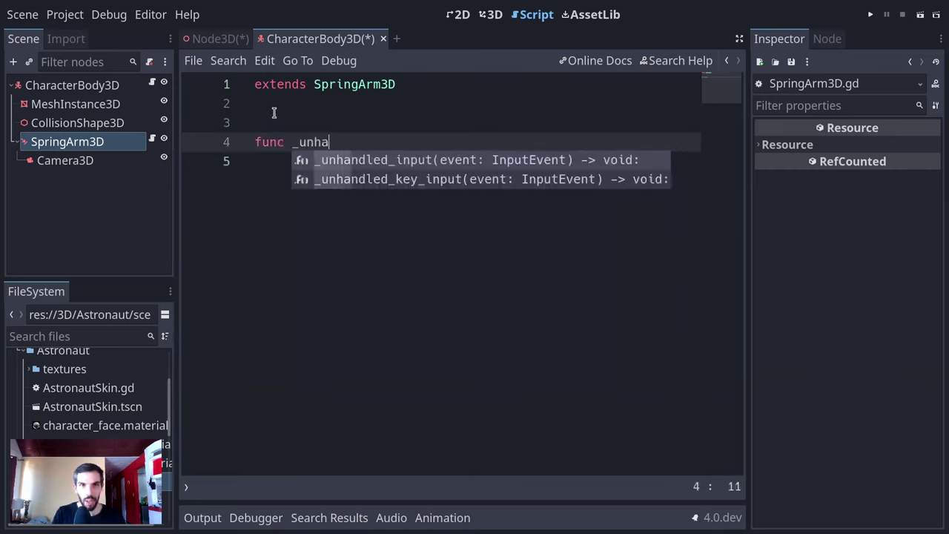
{"action": "key", "text": "Return"}
{"action": "key", "text": "Return"}
{"action": "type", "text": "if even"}
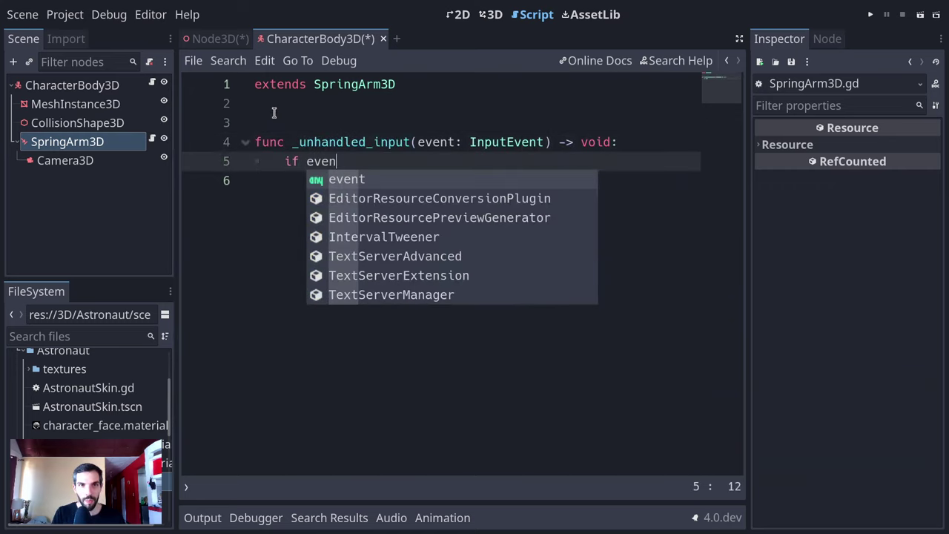
{"action": "type", "text": "t is InputEventMouseMotion"}
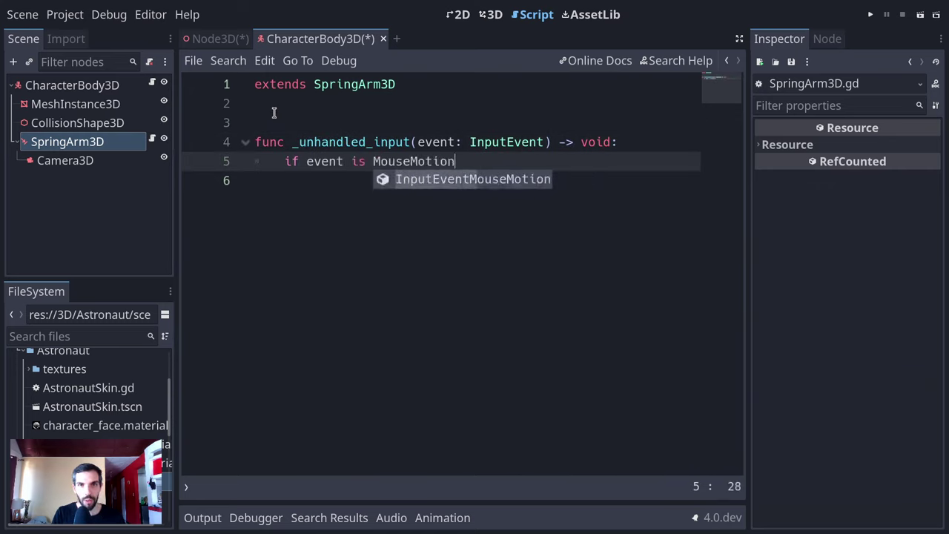
{"action": "key", "text": "Return"}
{"action": "key", "text": "Return"}
{"action": "key", "text": "BackSpace"}
{"action": "key", "text": "BackSpace"}
{"action": "type", "text": ":"}
{"action": "key", "text": "Return"}
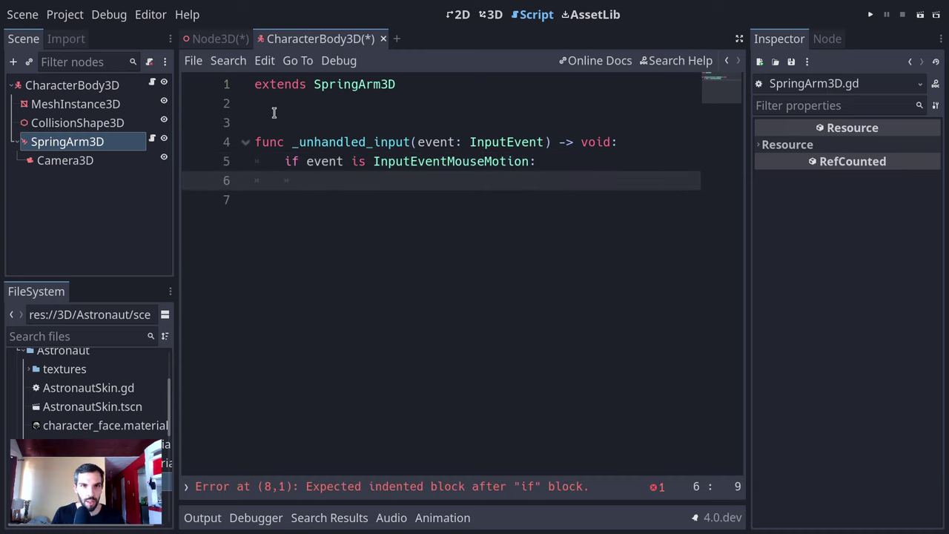
- Check the InputEventMouseMotion docs, then declare 'var mouse_offset := Vector2.ZERO' below extends
{"action": "left_click", "coordinate": [429, 160], "text": "ctrl"}
{"action": "scroll", "coordinate": [331, 444], "scroll_direction": "down", "scroll_amount": 5}
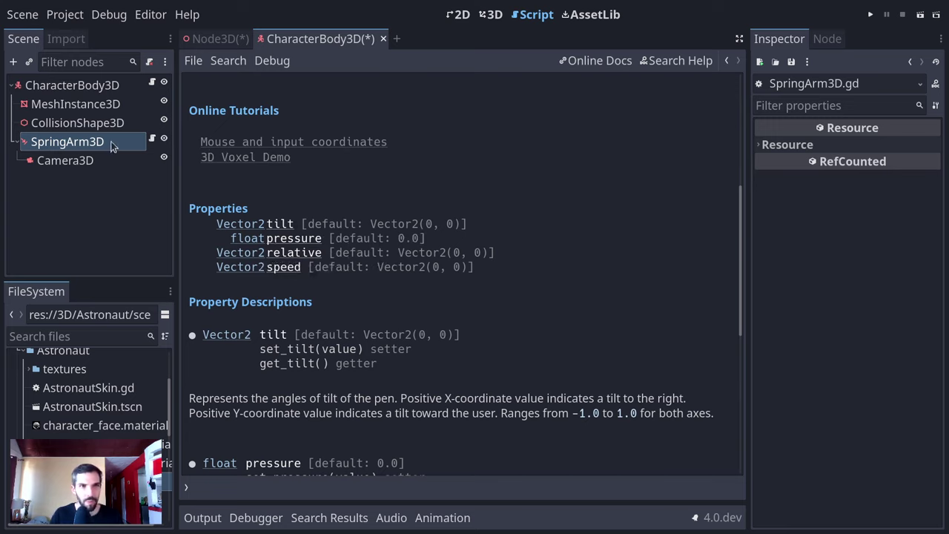
{"action": "left_click", "coordinate": [152, 139]}
{"action": "key", "text": "Up"}
{"action": "left_click", "coordinate": [423, 118]}
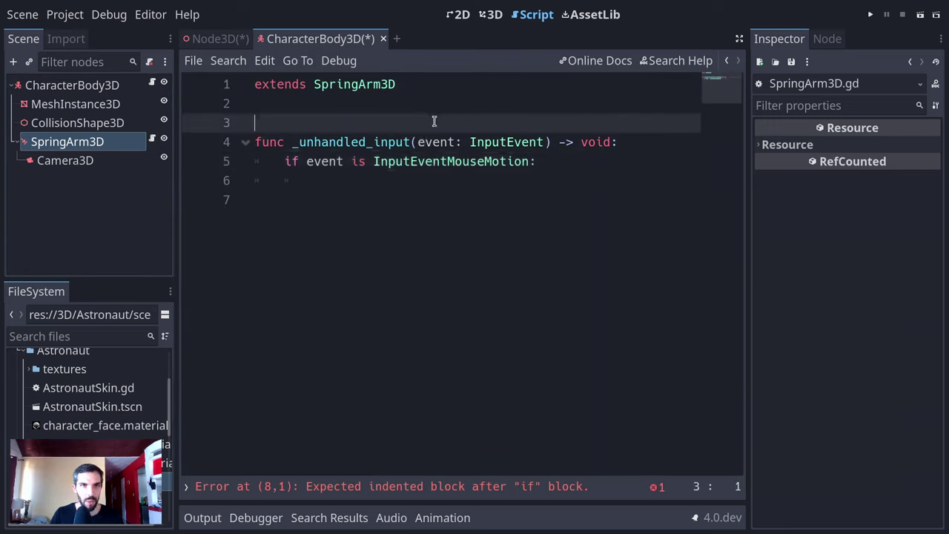
{"action": "key", "text": "Up"}
{"action": "key", "text": "Up"}
{"action": "key", "text": "Down"}
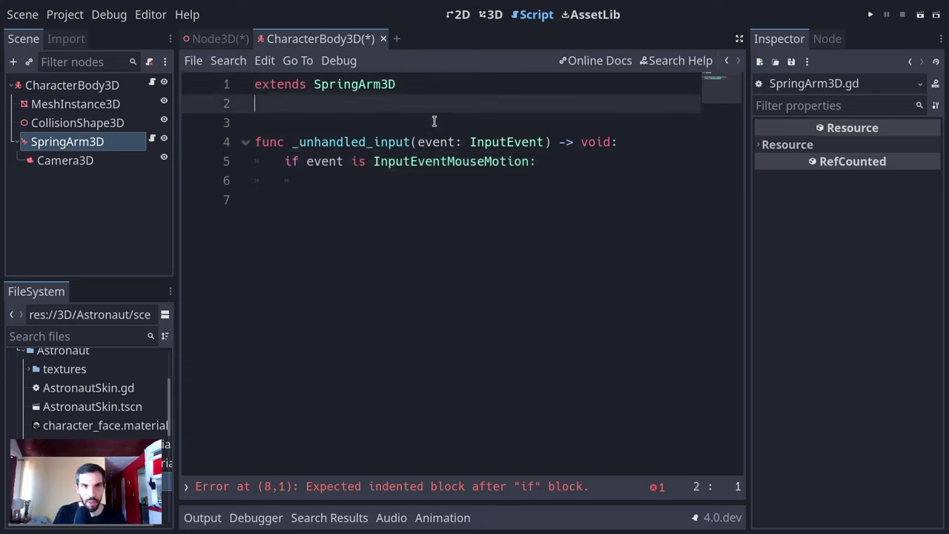
{"action": "key", "text": "Return"}
{"action": "type", "text": "var mouse"}
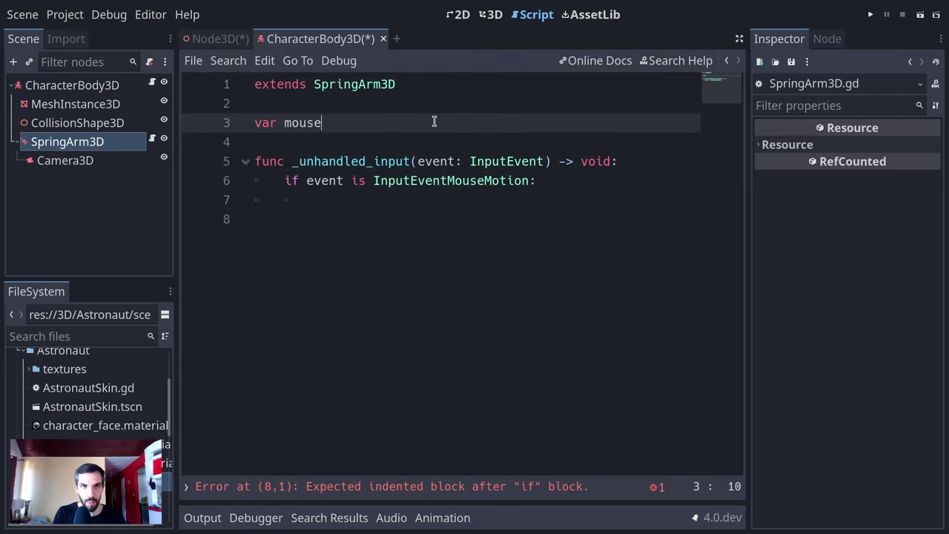
{"action": "type", "text": "_offset := "}
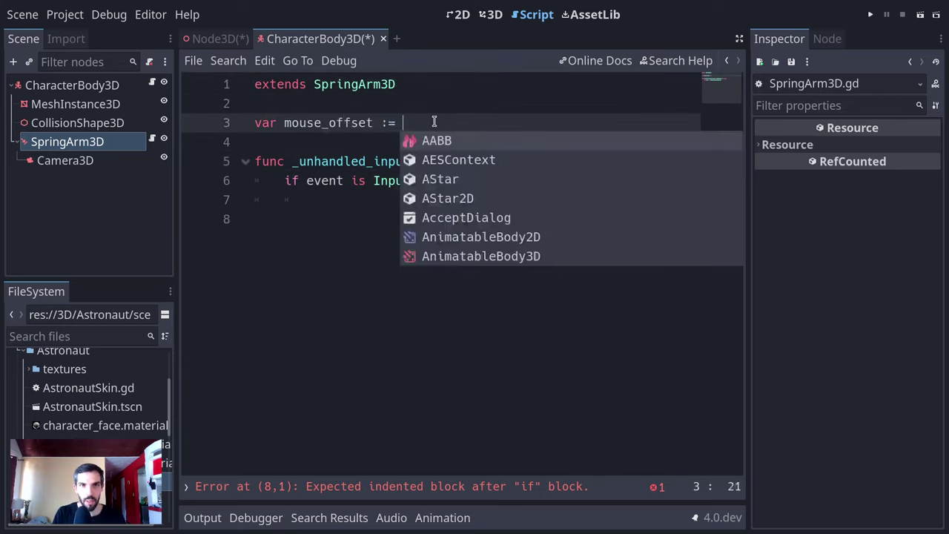
{"action": "type", "text": "Vector2.ZERO"}
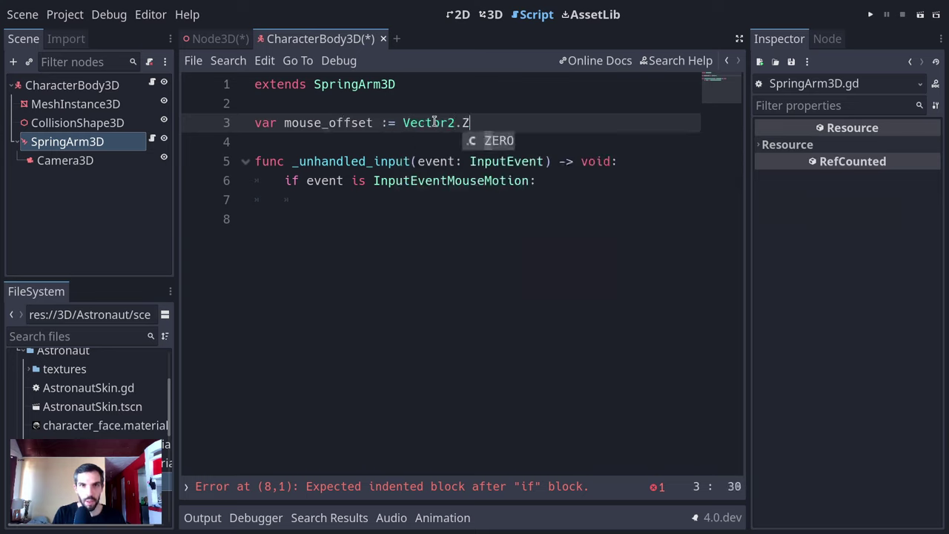
{"action": "key", "text": "Return"}
- Set 'mouse_offset = event.relative' inside the mouse-motion check
{"action": "key", "text": "Down"}
{"action": "key", "text": "Down"}
{"action": "key", "text": "Down"}
{"action": "key", "text": "End"}
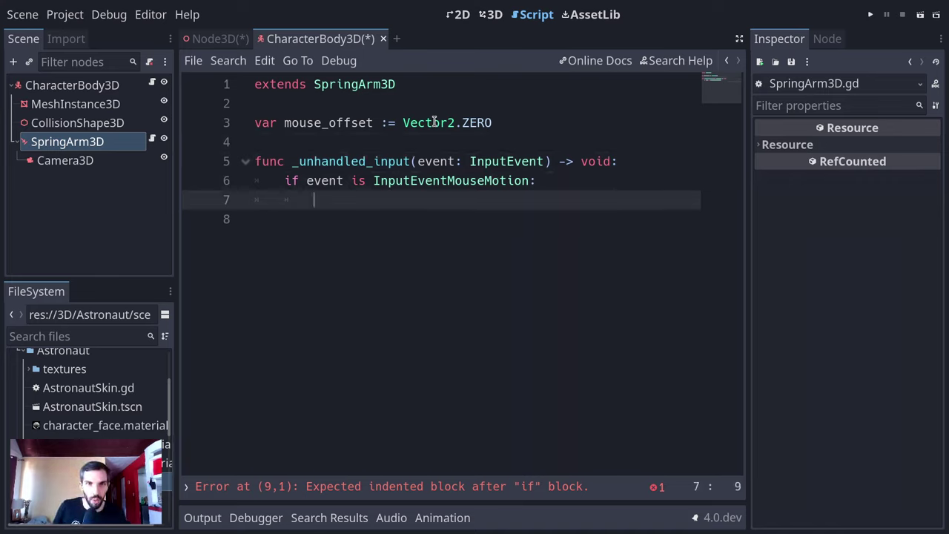
{"action": "type", "text": "mou"}
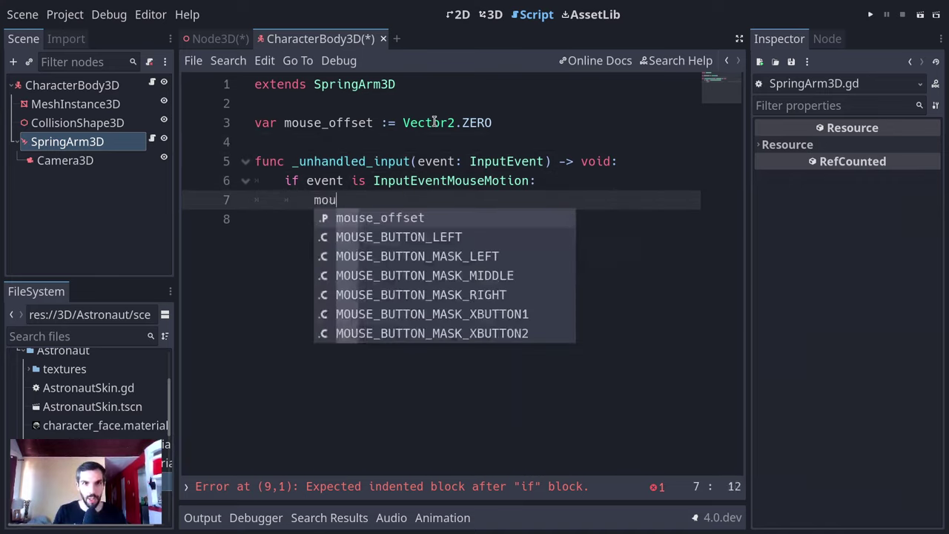
{"action": "type", "text": "se_offset = event.relative"}
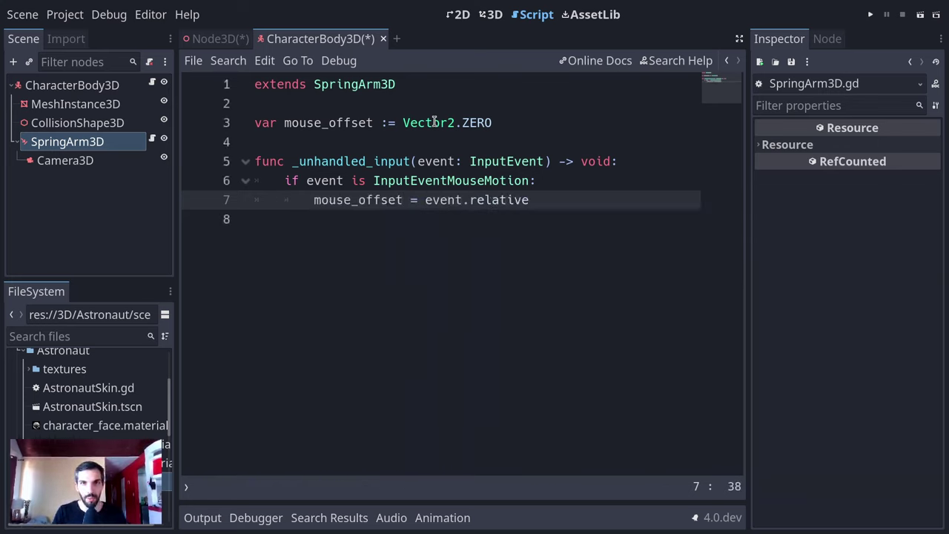
{"action": "key", "text": "ctrl+BackSpace"}
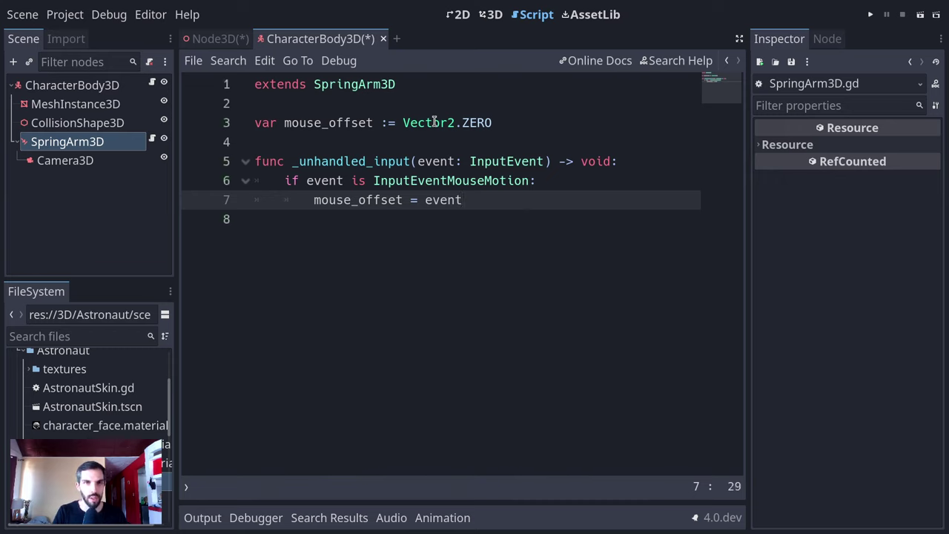
{"action": "type", "text": ".re"}
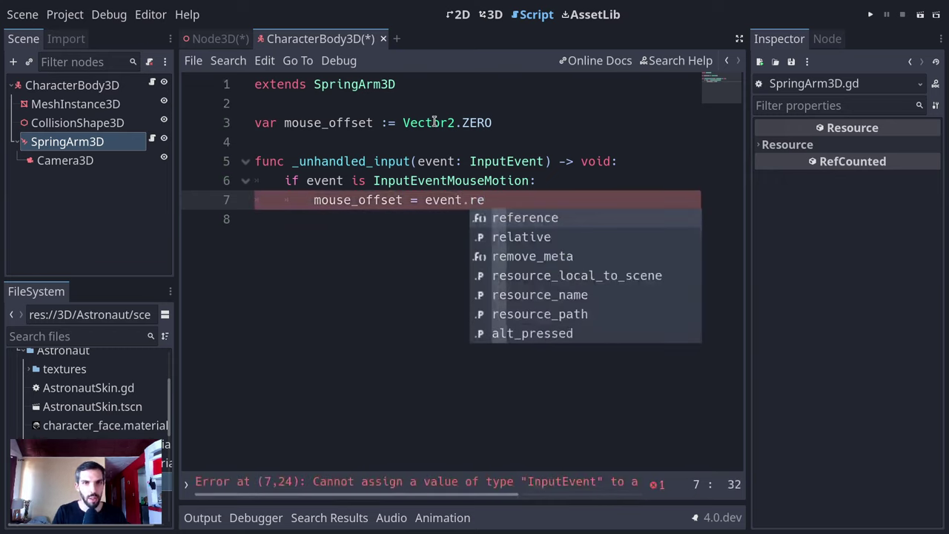
{"action": "type", "text": "la"}
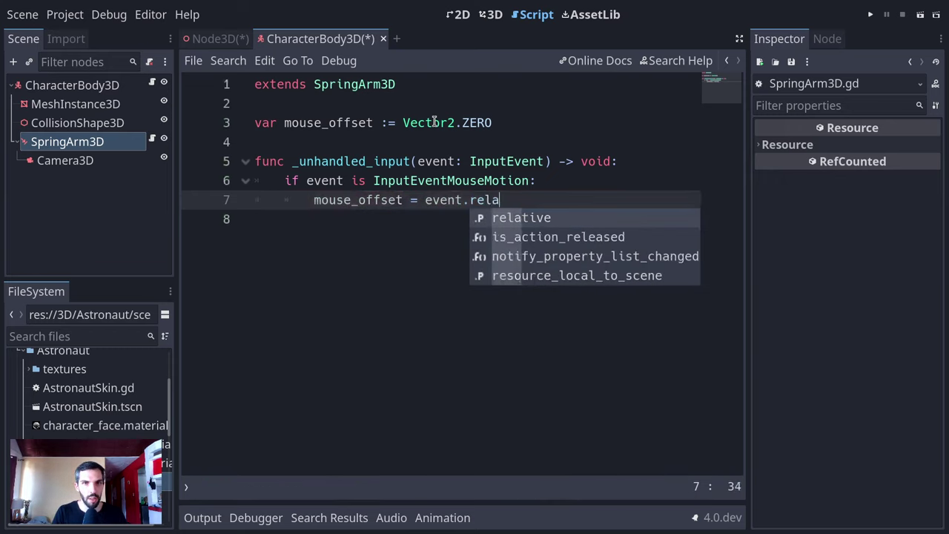
{"action": "key", "text": "Return"}
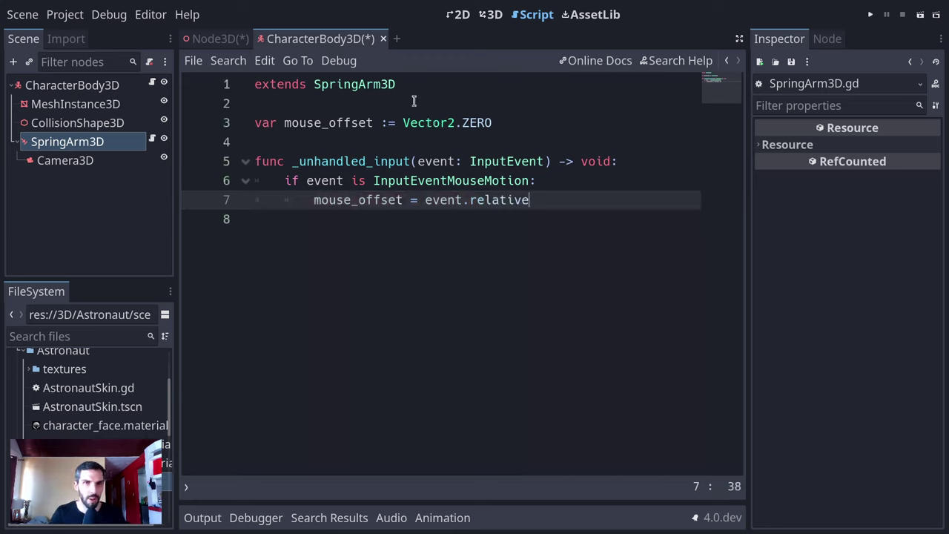
{"action": "double_click", "coordinate": [464, 180]}
{"action": "left_click", "coordinate": [549, 200]}
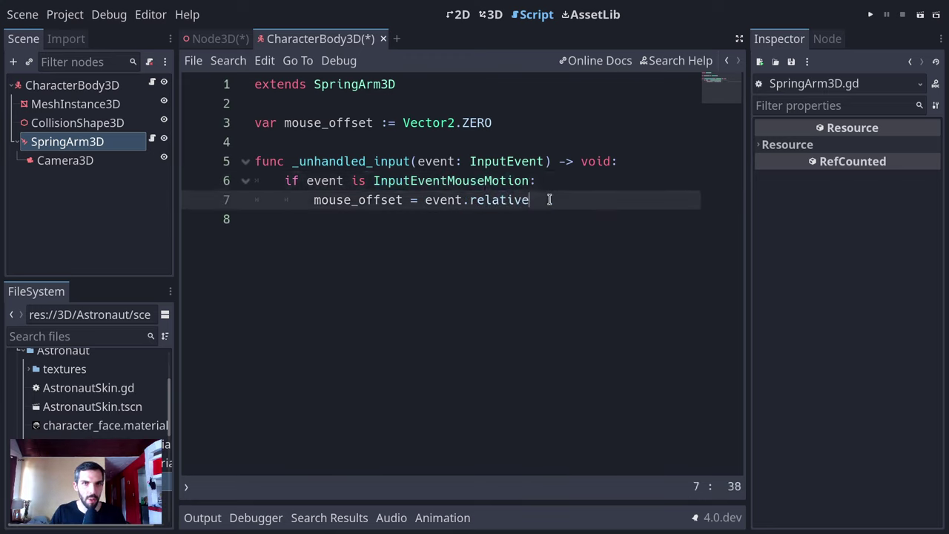
{"action": "triple_click", "coordinate": [549, 199]}
{"action": "double_click", "coordinate": [550, 199]}
{"action": "double_click", "coordinate": [511, 185]}
{"action": "left_click", "coordinate": [551, 197]}
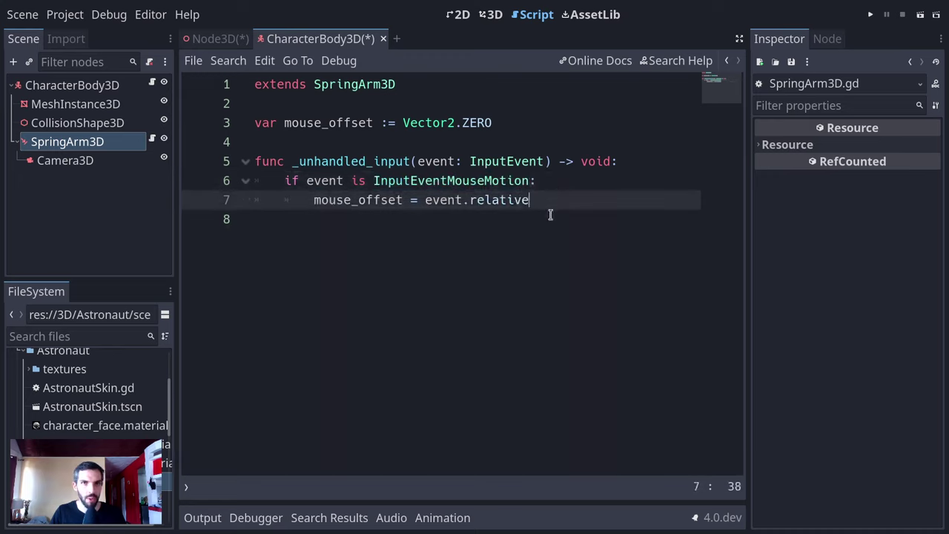
- Start an empty _physics_process function below the input handler
{"action": "left_click", "coordinate": [540, 255]}
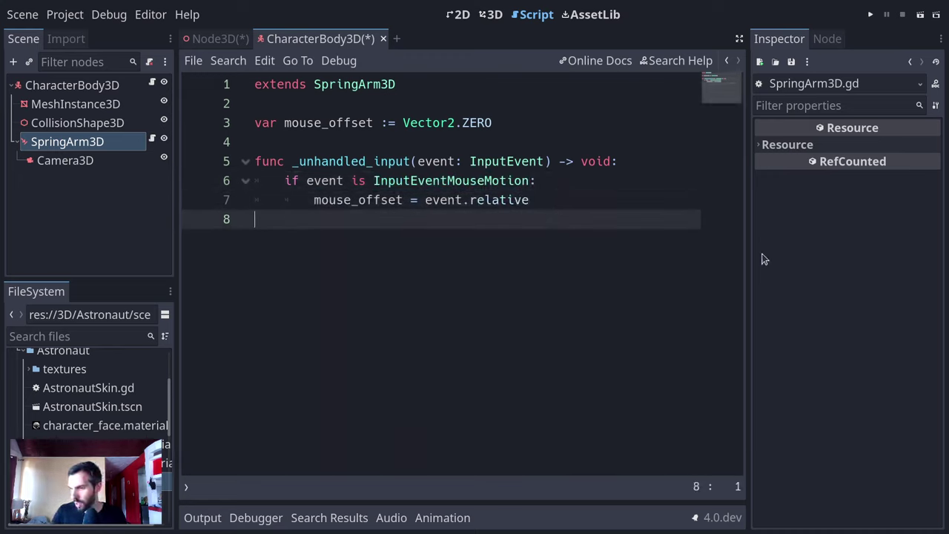
{"action": "key", "text": "Return"}
{"action": "key", "text": "Return"}
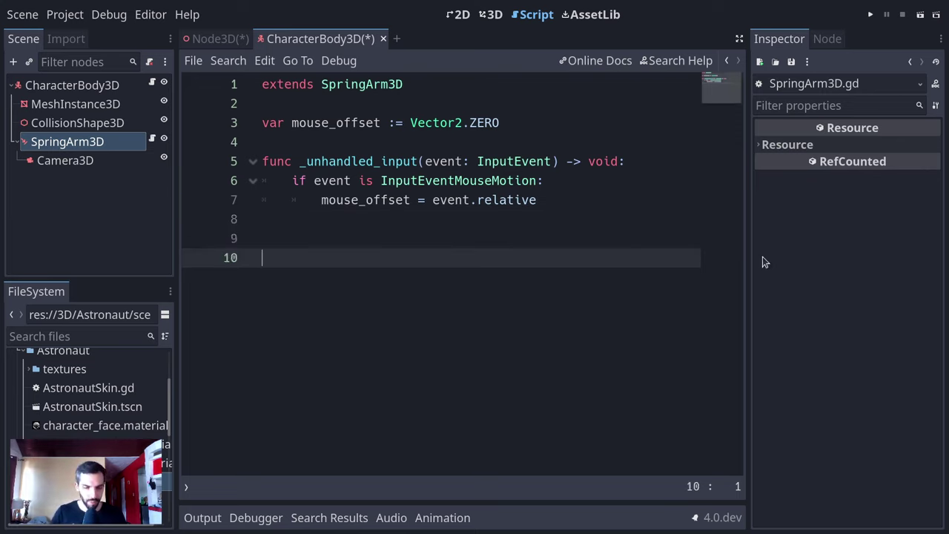
{"action": "type", "text": "func _phy"}
{"action": "key", "text": "Return"}
{"action": "key", "text": "Return"}
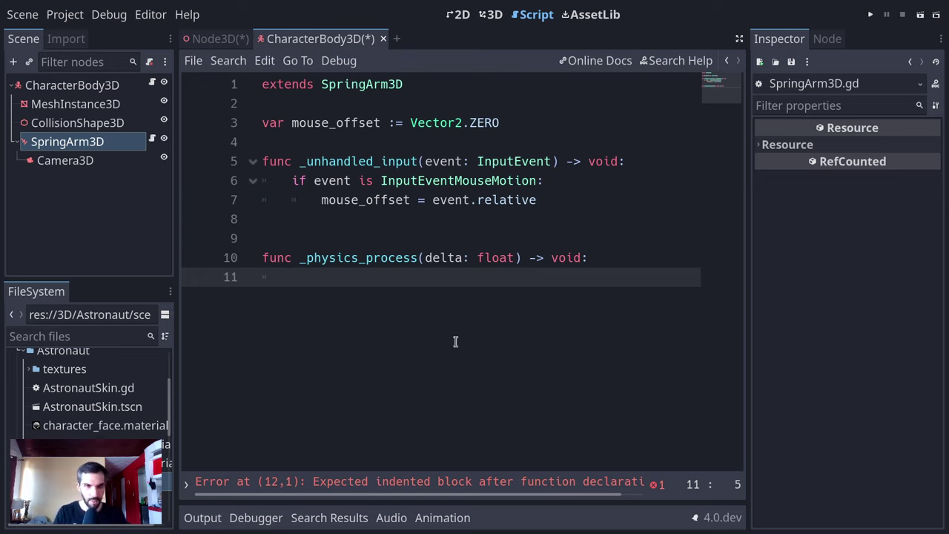
- Write 'if mouse_offset.is_equal_approx(Vector2.ZERO): return' in _physics_process
{"action": "type", "text": "if n"}
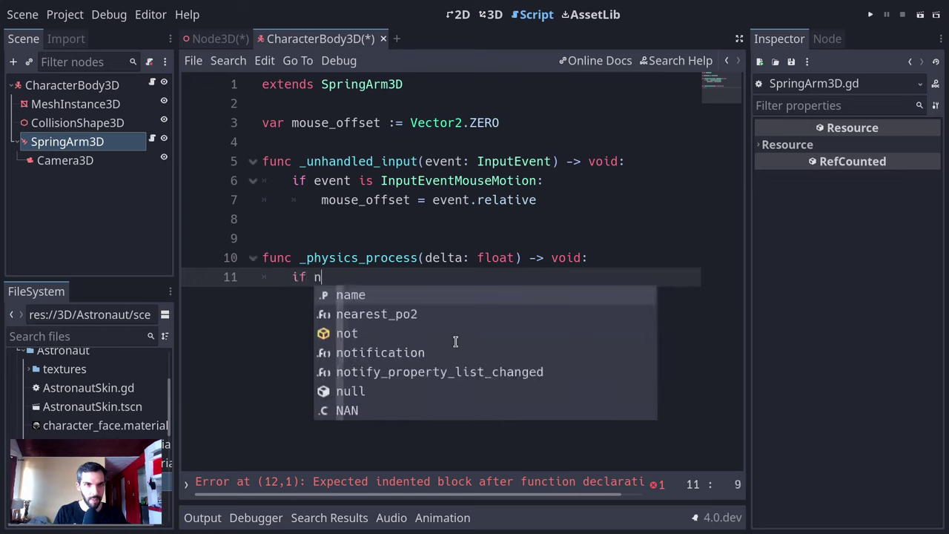
{"action": "type", "text": "ot"}
{"action": "key", "text": "BackSpace"}
{"action": "key", "text": "BackSpace"}
{"action": "key", "text": "BackSpace"}
{"action": "key", "text": "BackSpace"}
{"action": "type", "text": "mouse"}
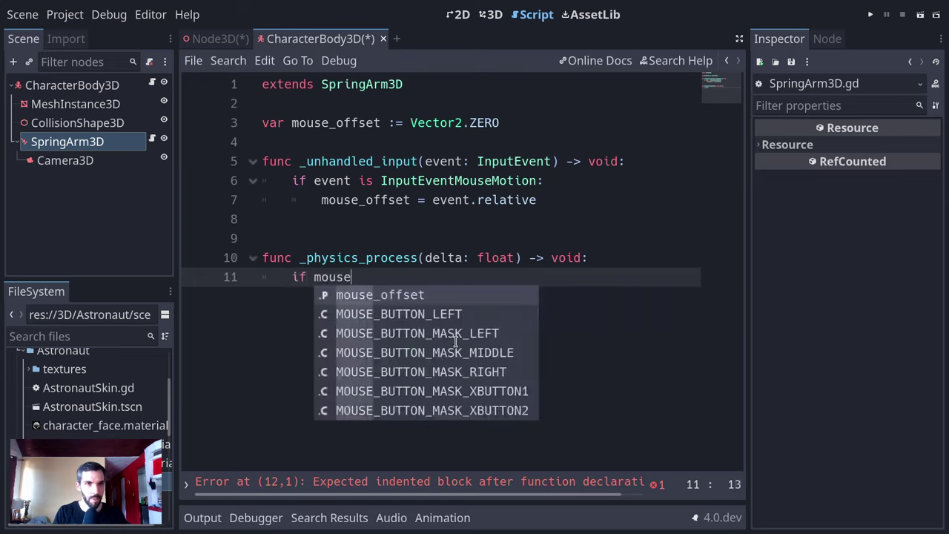
{"action": "key", "text": "Return"}
{"action": "type", "text": ".i"}
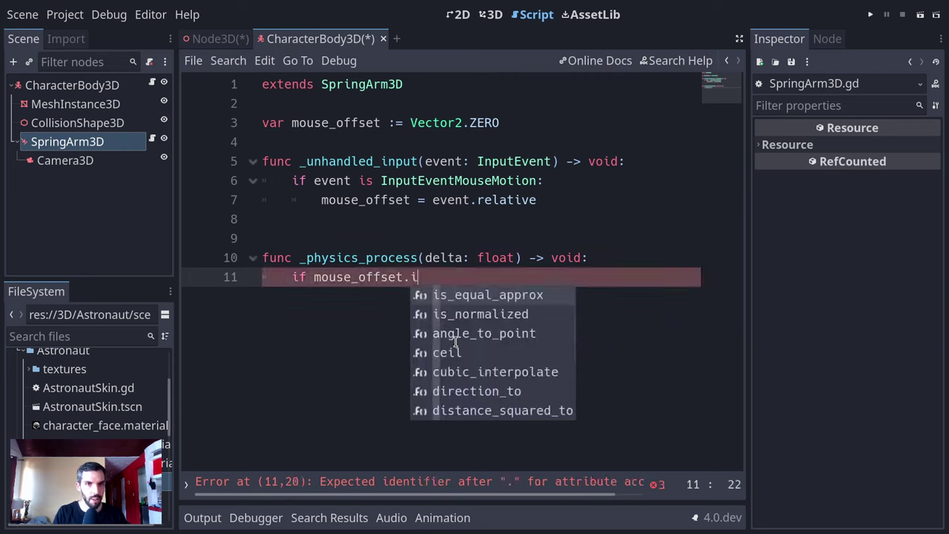
{"action": "key", "text": "Return"}
{"action": "type", "text": "Vecto"}
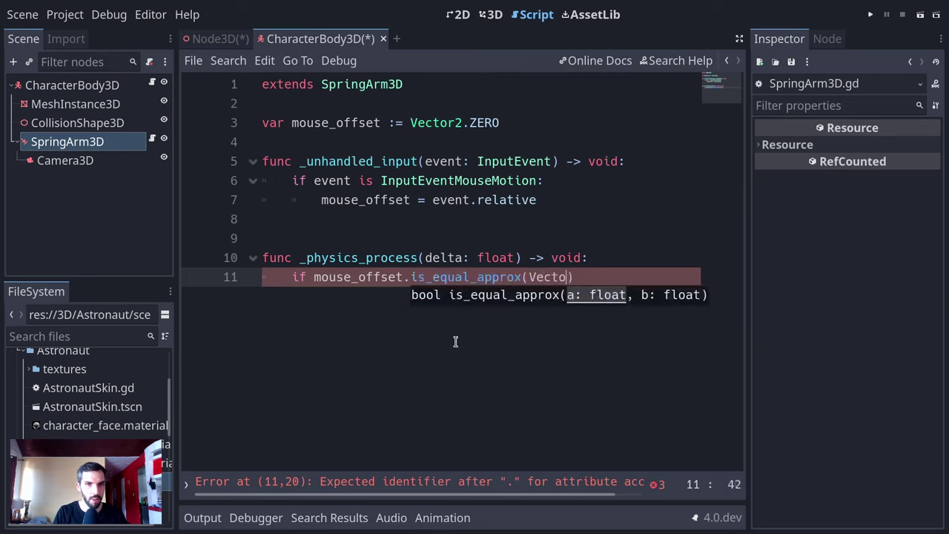
{"action": "type", "text": "r2"}
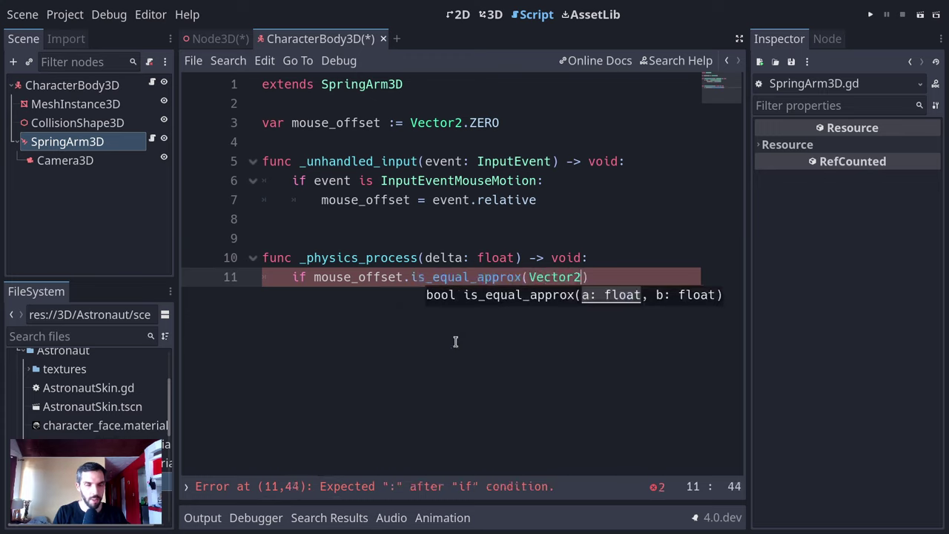
{"action": "type", "text": ".Z"}
{"action": "key", "text": "Return"}
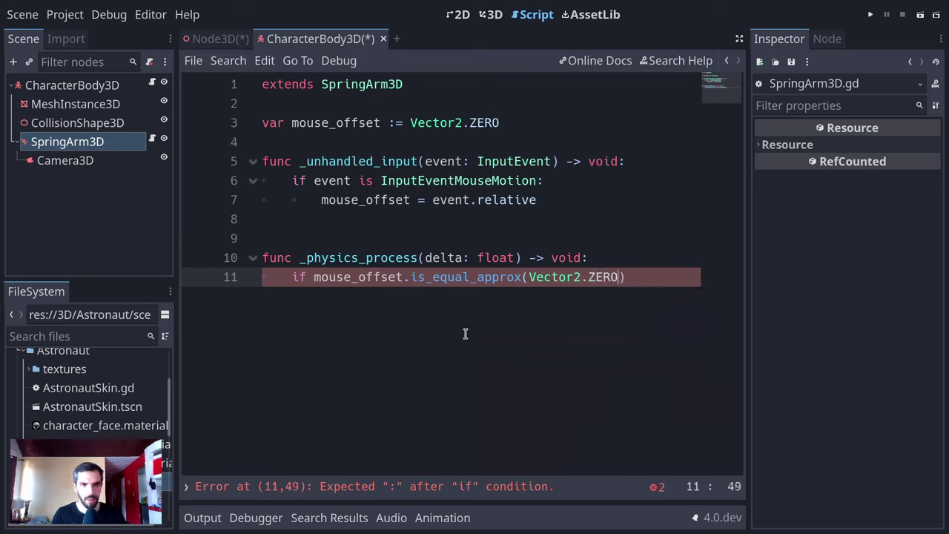
{"action": "type", "text": "):"}
{"action": "key", "text": "Return"}
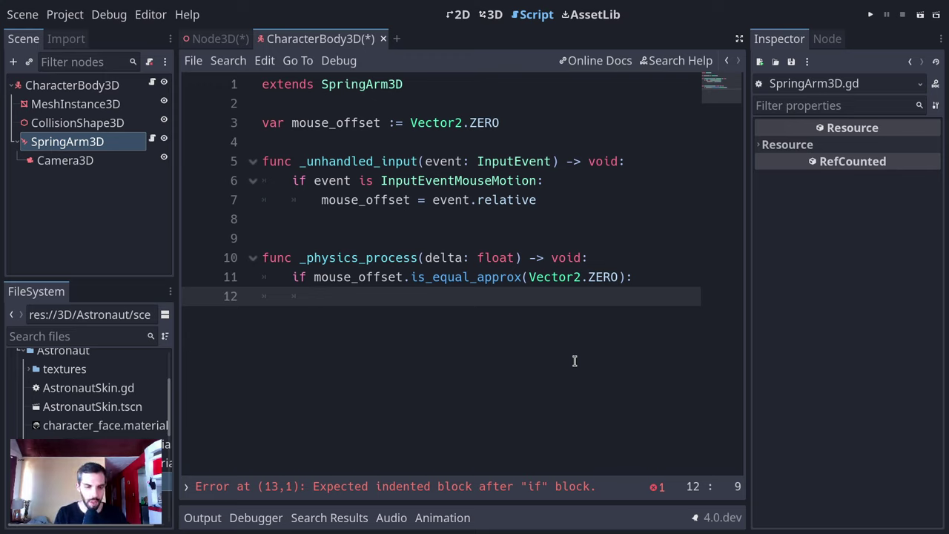
{"action": "type", "text": "return"}
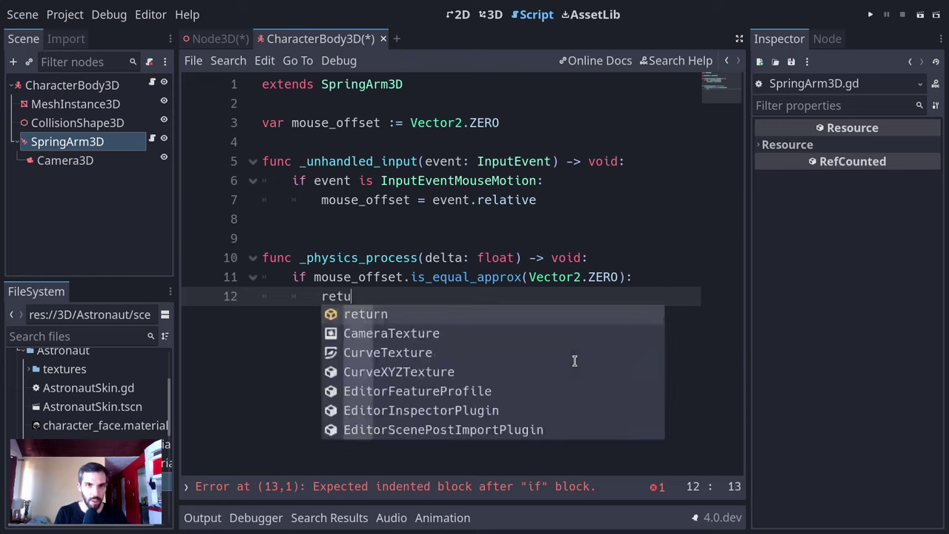
{"action": "key", "text": "Return"}
{"action": "key", "text": "Return"}
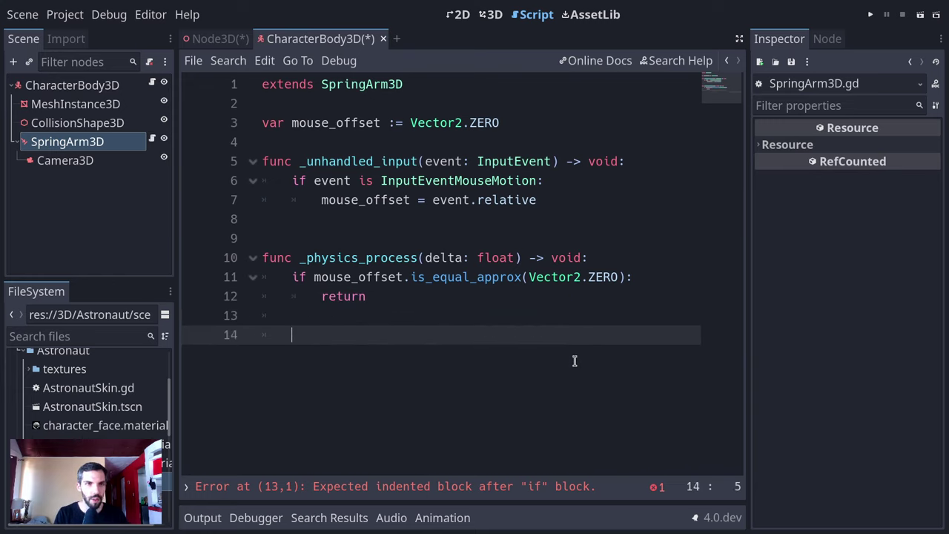
- Begin the unfinished line 'rotate_y(mouse_offset.x * )' after the early return
{"action": "type", "text": "rotat"}
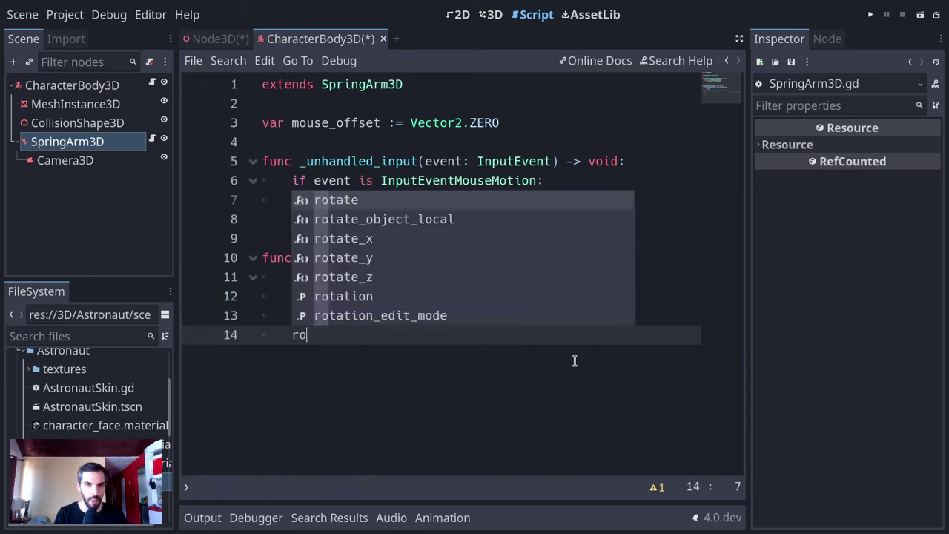
{"action": "key", "text": "Down"}
{"action": "key", "text": "Down"}
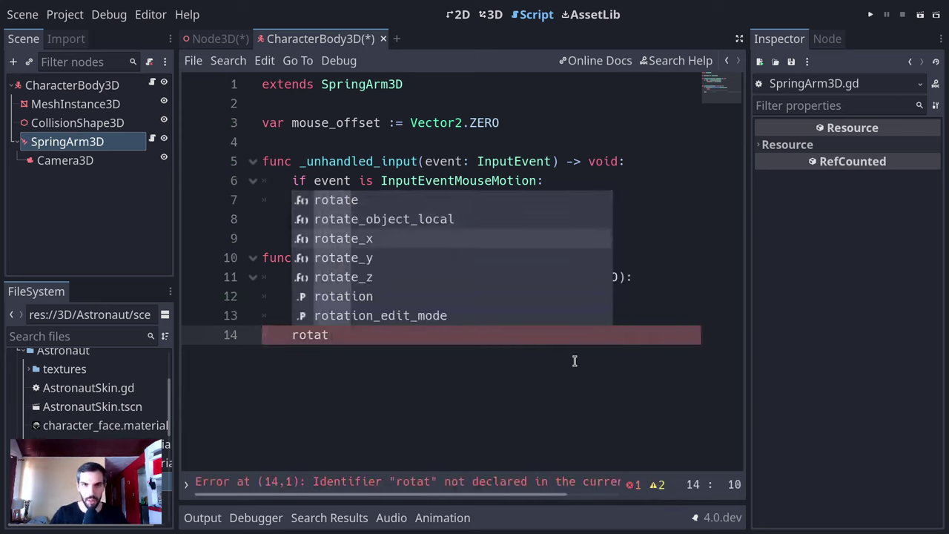
{"action": "key", "text": "Return"}
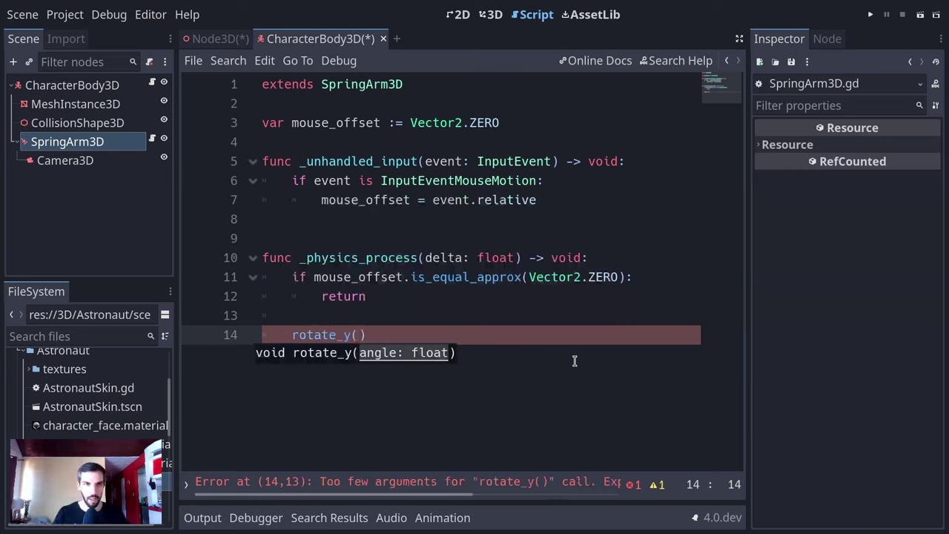
{"action": "type", "text": "mouse_off"}
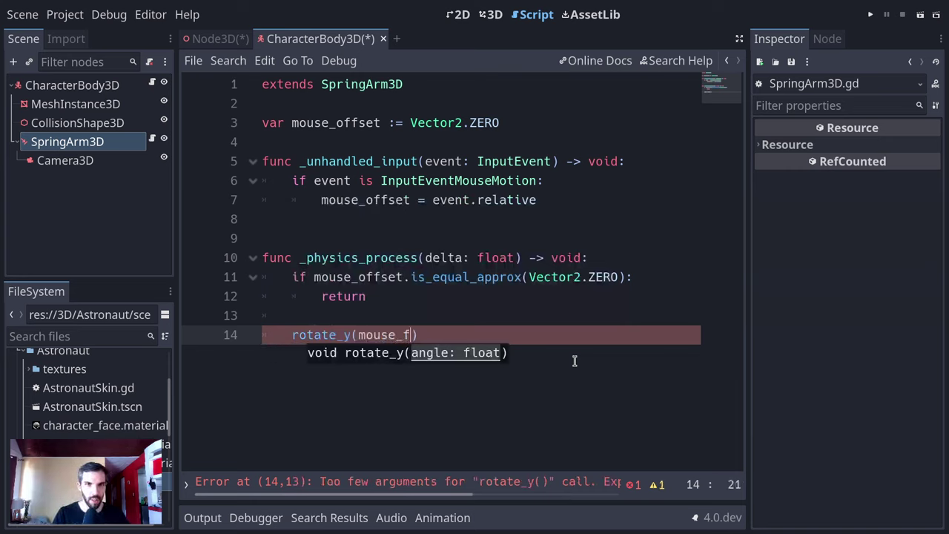
{"action": "type", "text": "set.x "}
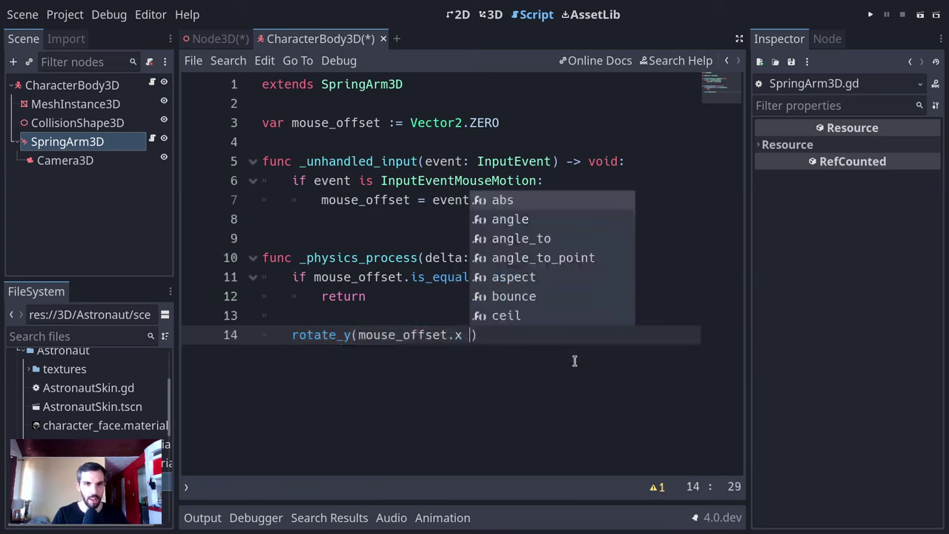
{"action": "type", "text": "*"}
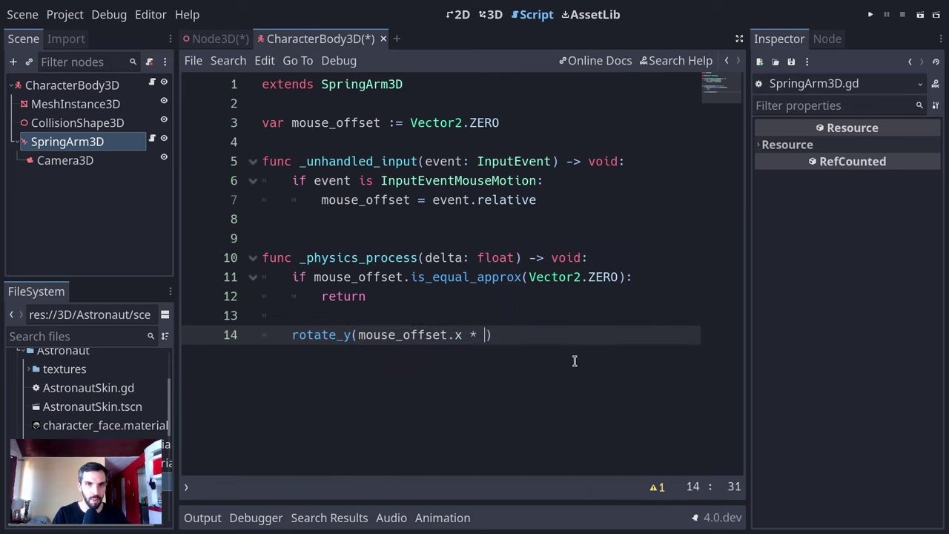
{"action": "left_click", "coordinate": [433, 84]}
{"action": "key", "text": "Return"}
{"action": "key", "text": "Return"}
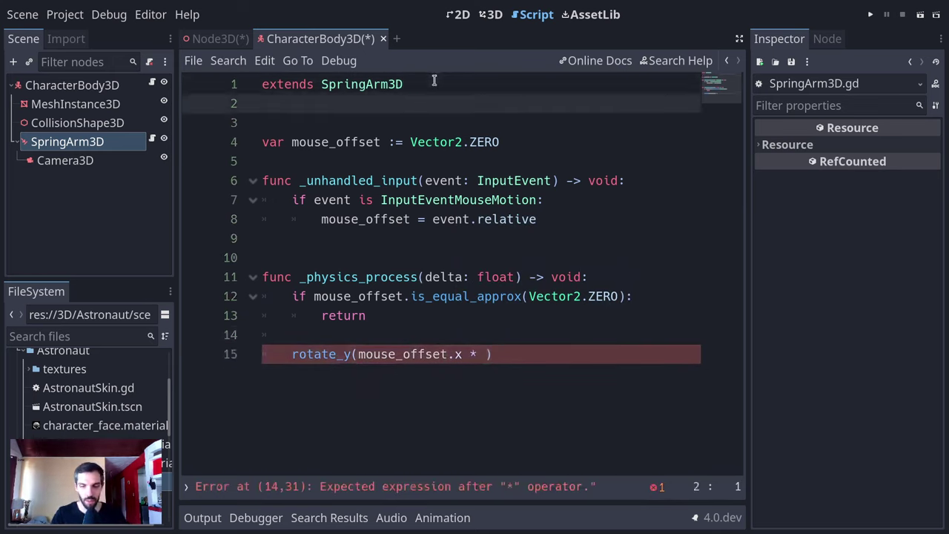
{"action": "type", "text": "#"}
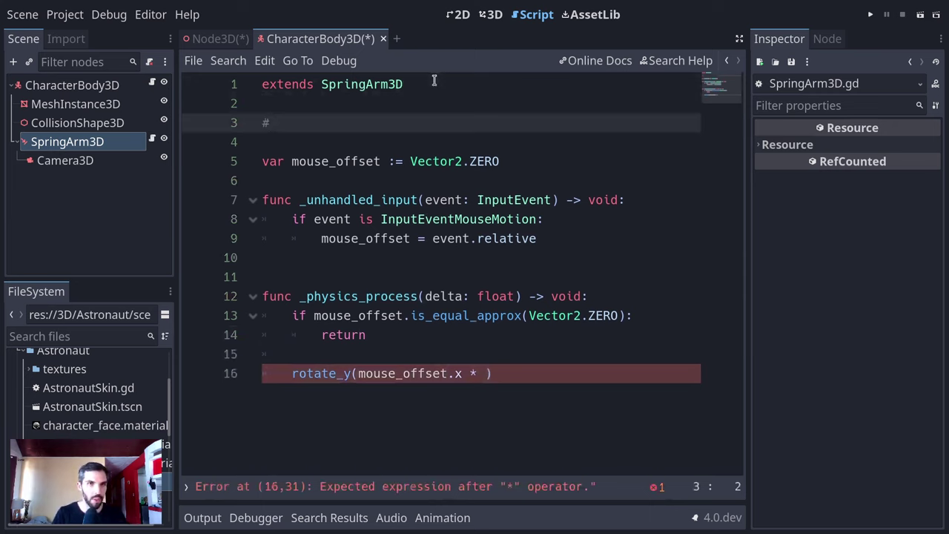
{"action": "type", "text": "export mo"}
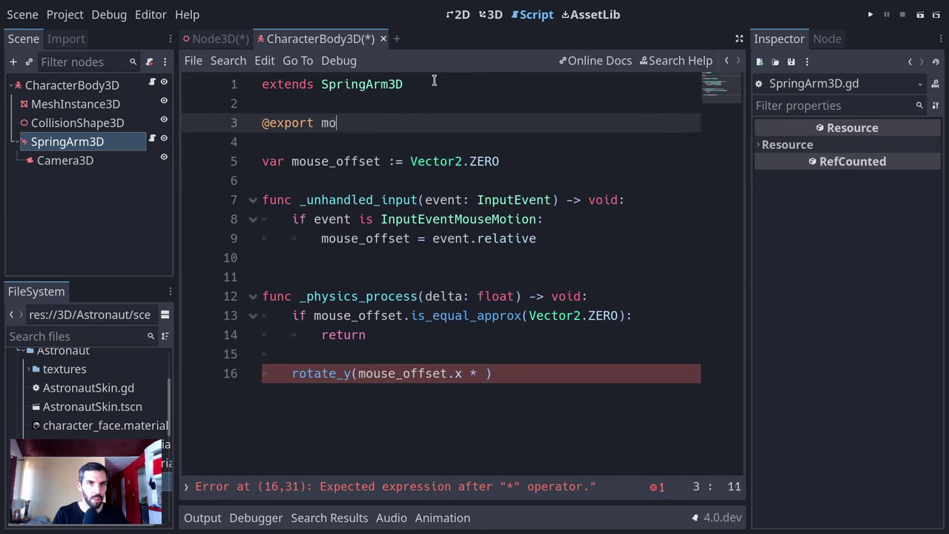
{"action": "key", "text": "BackSpace"}
{"action": "key", "text": "BackSpace"}
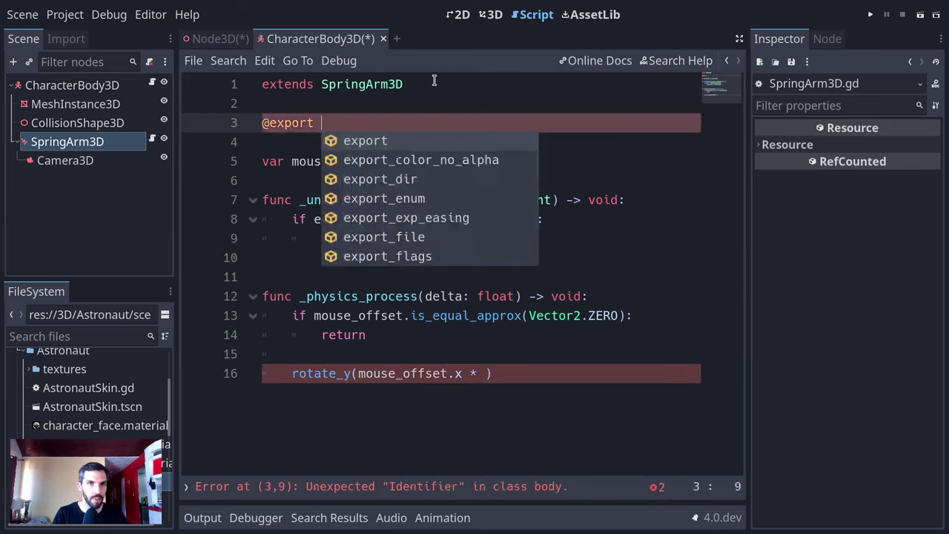
{"action": "type", "text": "mouse_sens"}
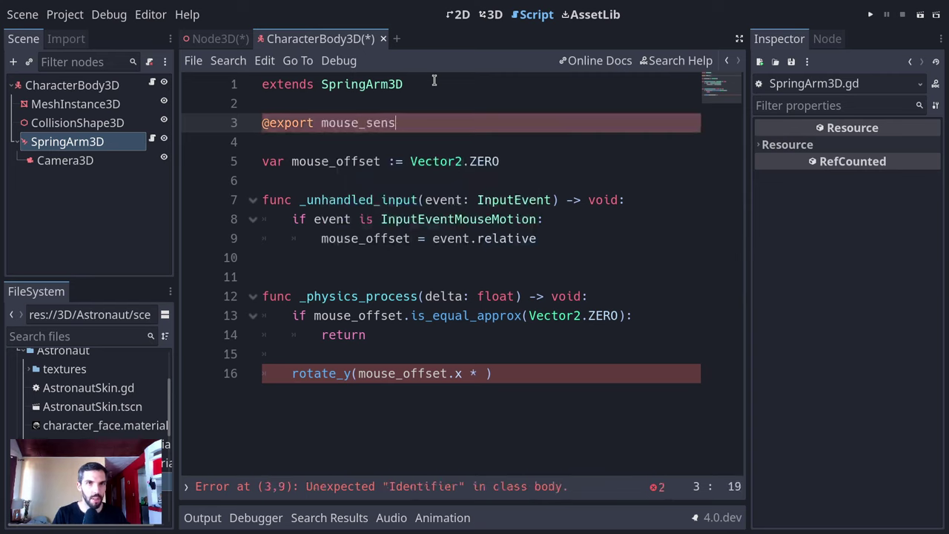
{"action": "type", "text": "itivity"}
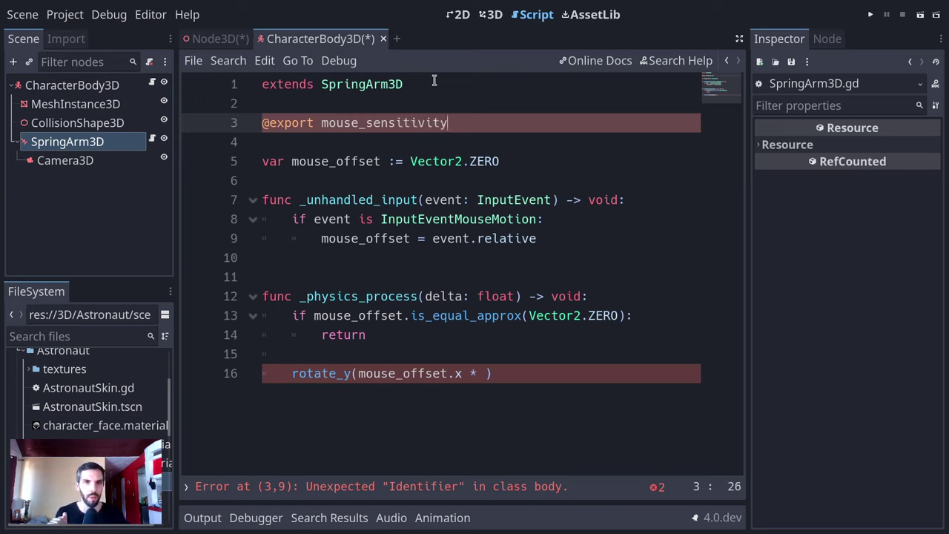
{"action": "type", "text": " :="}
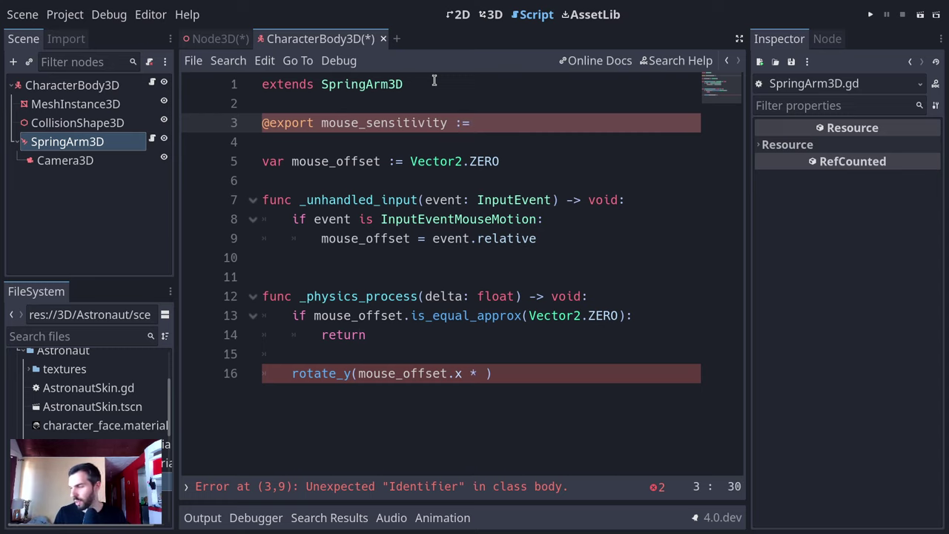
- Delete all code below 'extends SpringArm3D' and save
{"action": "key", "text": "ctrl+shift+k"}
{"action": "key", "text": "ctrl+shift+k"}
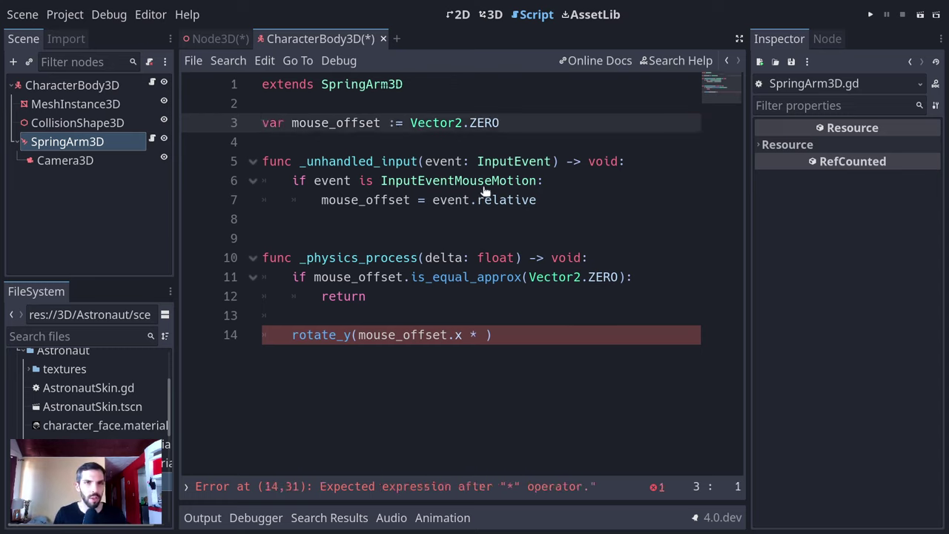
{"action": "key", "text": "ctrl+shift+k"}
{"action": "key", "text": "ctrl+shift+k"}
{"action": "left_click_drag", "start_coordinate": [508, 358], "coordinate": [186, 104]}
{"action": "key", "text": "BackSpace"}
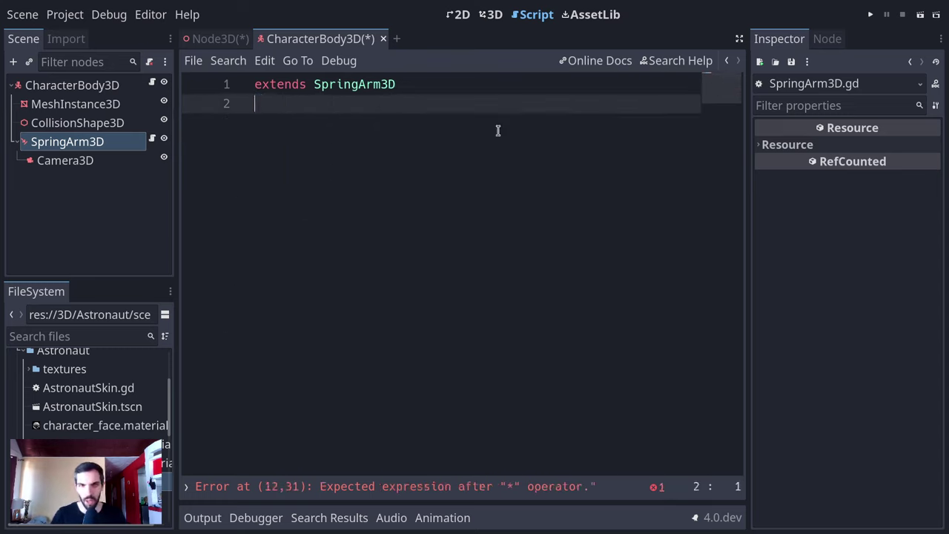
{"action": "key", "text": "ctrl+s"}
- Open the Input Map in Project Settings and enter an action name, trimming rotate_camera_right to rotate_right
{"action": "left_click", "coordinate": [64, 14]}
{"action": "left_click", "coordinate": [89, 34]}
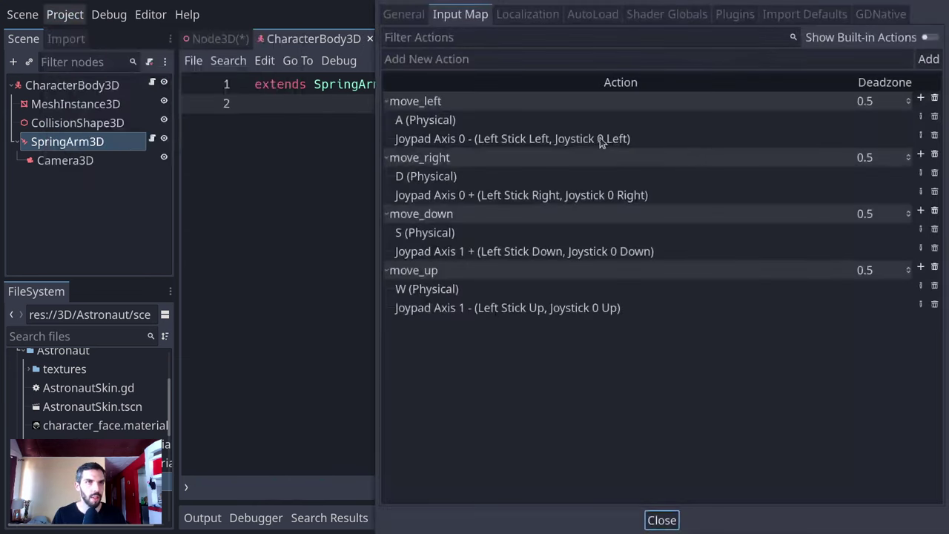
{"action": "left_click", "coordinate": [500, 58]}
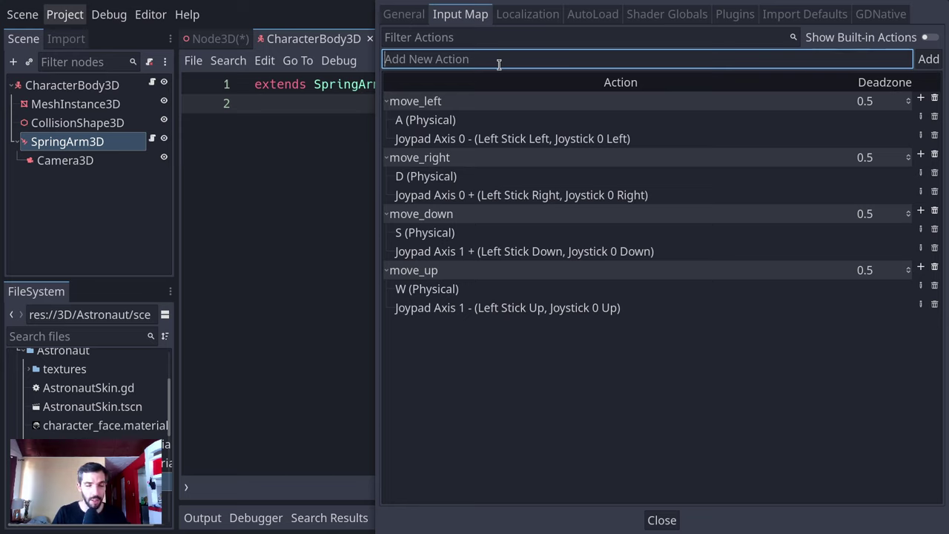
{"action": "type", "text": "rotate_c"}
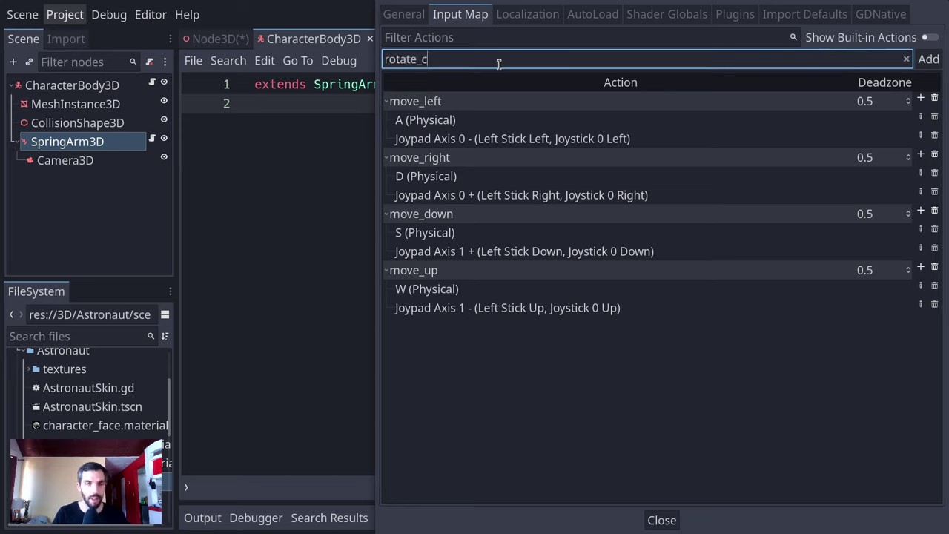
{"action": "type", "text": "amera_right"}
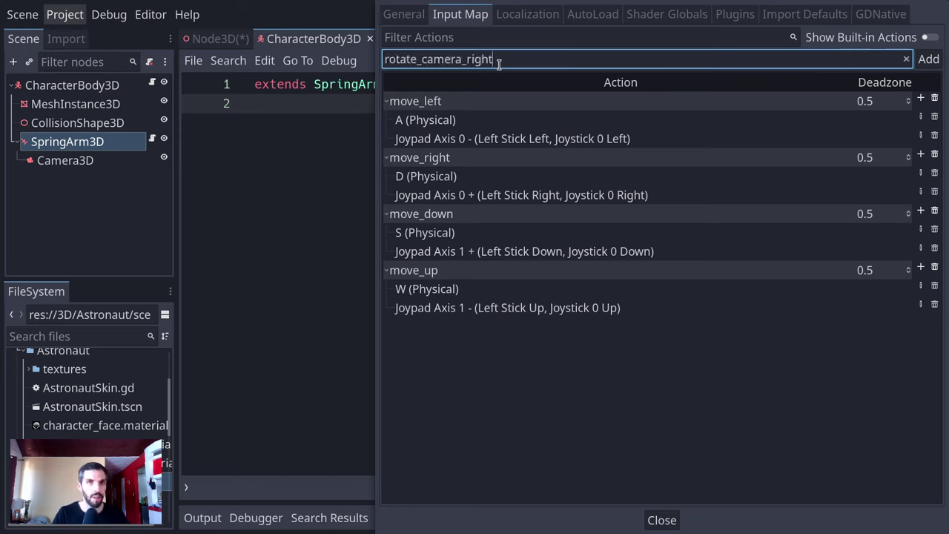
{"action": "key", "text": "ctrl+a"}
{"action": "left_click", "coordinate": [498, 64]}
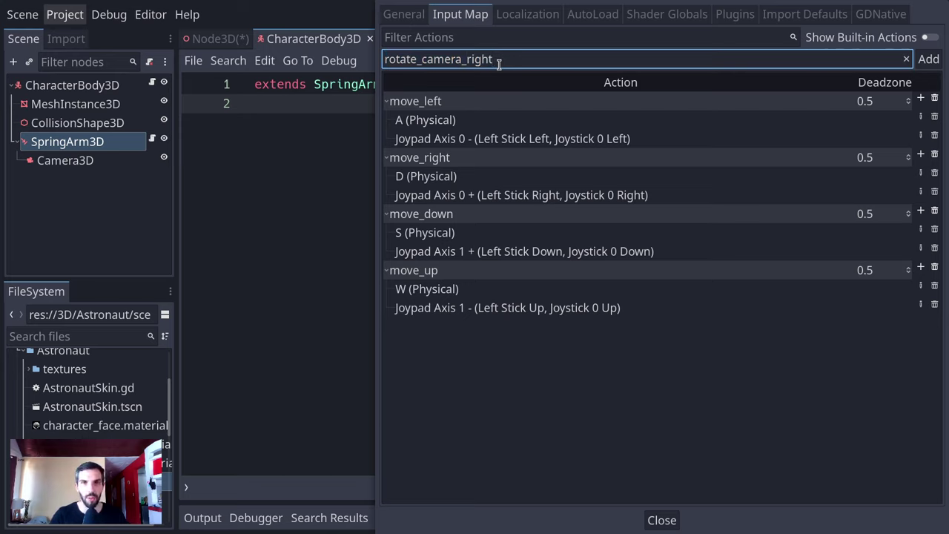
{"action": "key", "text": "Left"}
{"action": "key", "text": "Left"}
{"action": "key", "text": "Left"}
{"action": "key", "text": "Left"}
{"action": "key", "text": "Left"}
{"action": "key", "text": "BackSpace"}
{"action": "key", "text": "BackSpace"}
{"action": "key", "text": "BackSpace"}
{"action": "key", "text": "BackSpace"}
{"action": "key", "text": "BackSpace"}
{"action": "key", "text": "BackSpace"}
{"action": "key", "text": "BackSpace"}
- Copy the rotate_ prefix and add the rotate_left and rotate_right actions
{"action": "key", "text": "shift+Home"}
{"action": "key", "text": "ctrl+c"}
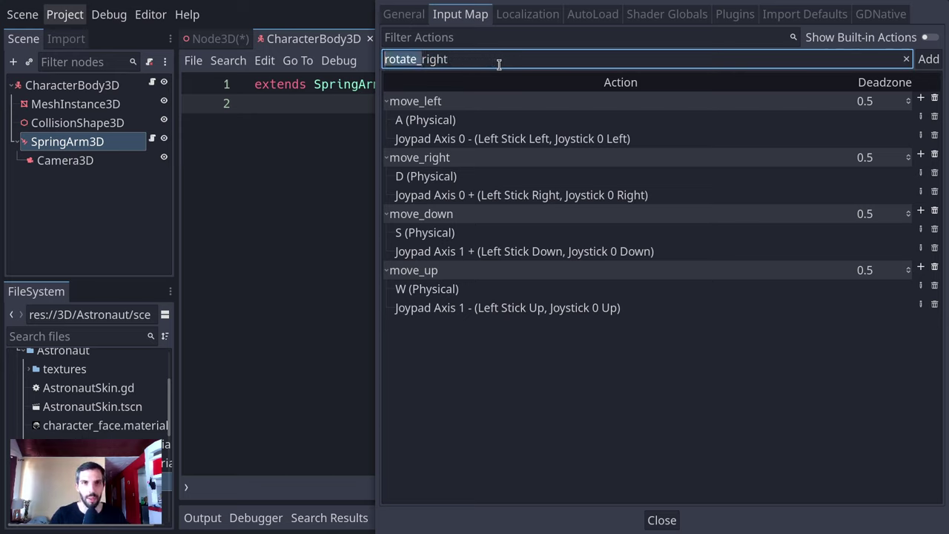
{"action": "key", "text": "Right"}
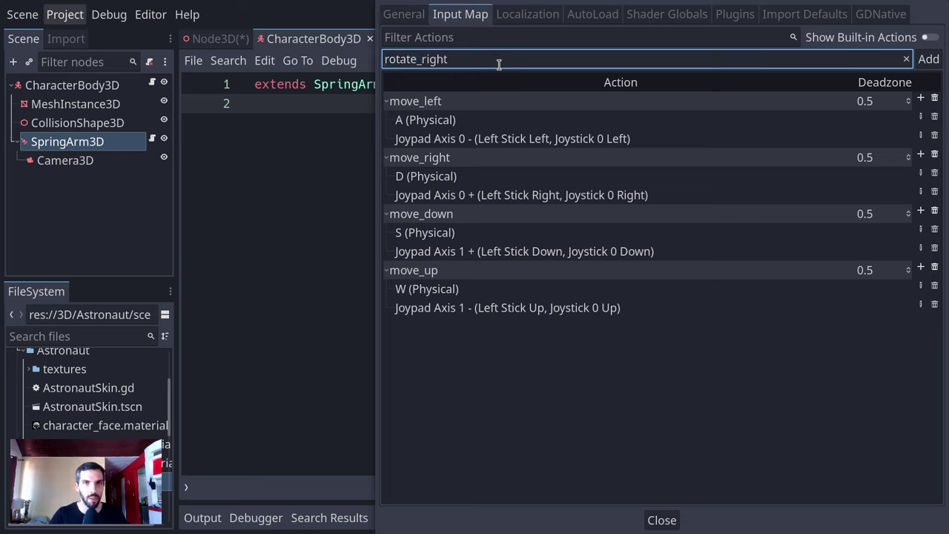
{"action": "key", "text": "shift+End"}
{"action": "type", "text": "left"}
{"action": "key", "text": "Return"}
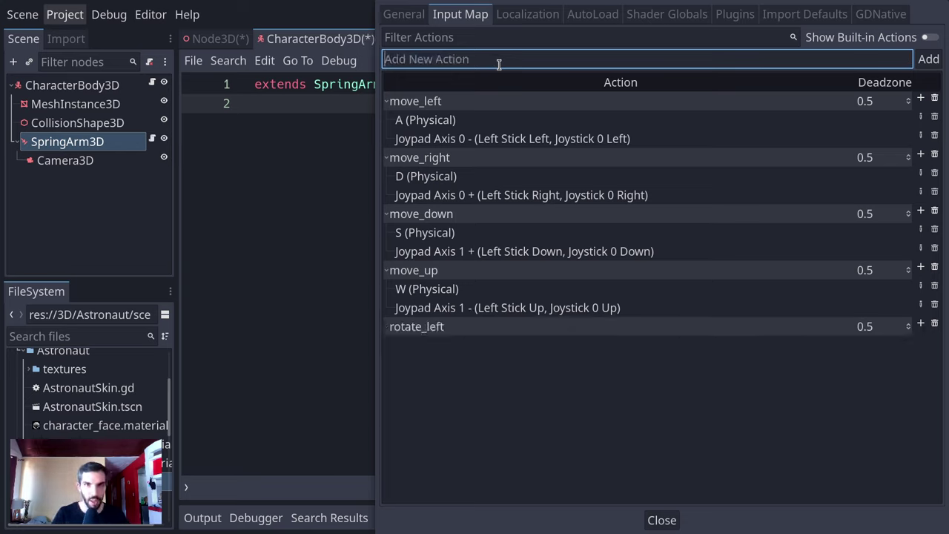
{"action": "key", "text": "ctrl+v"}
{"action": "type", "text": "right"}
{"action": "key", "text": "Return"}
- Add the rotate_up and rotate_down actions using the pasted rotate_ prefix
{"action": "key", "text": "ctrl+v"}
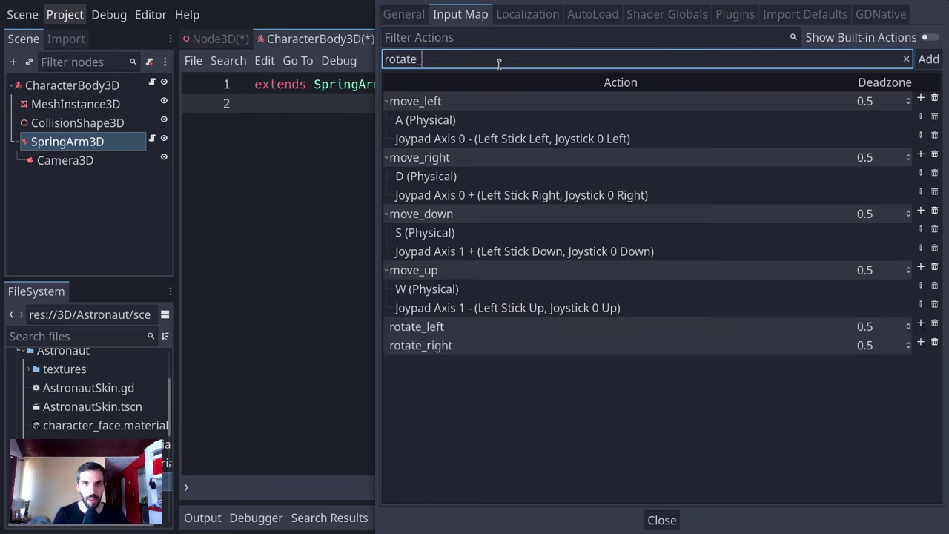
{"action": "type", "text": "up"}
{"action": "key", "text": "Return"}
{"action": "key", "text": "ctrl+v"}
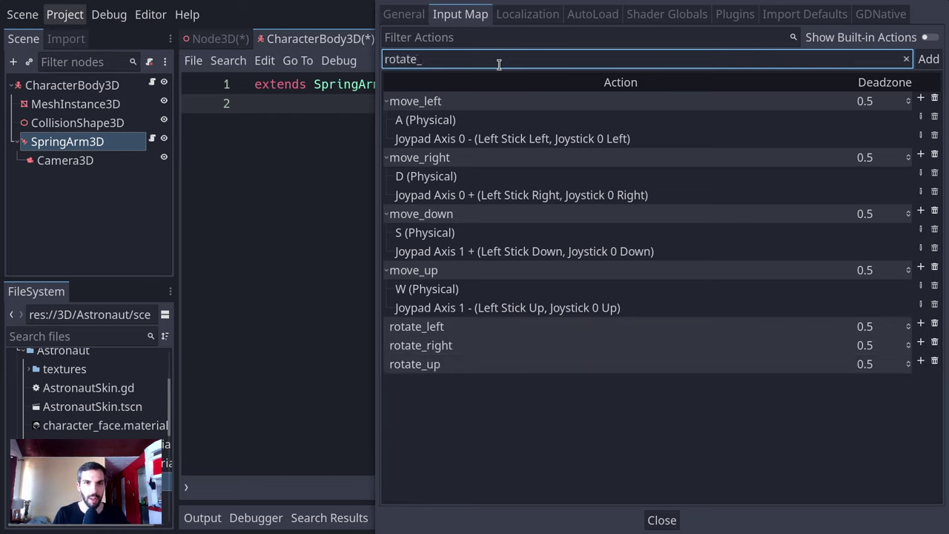
{"action": "type", "text": "down"}
{"action": "key", "text": "Return"}
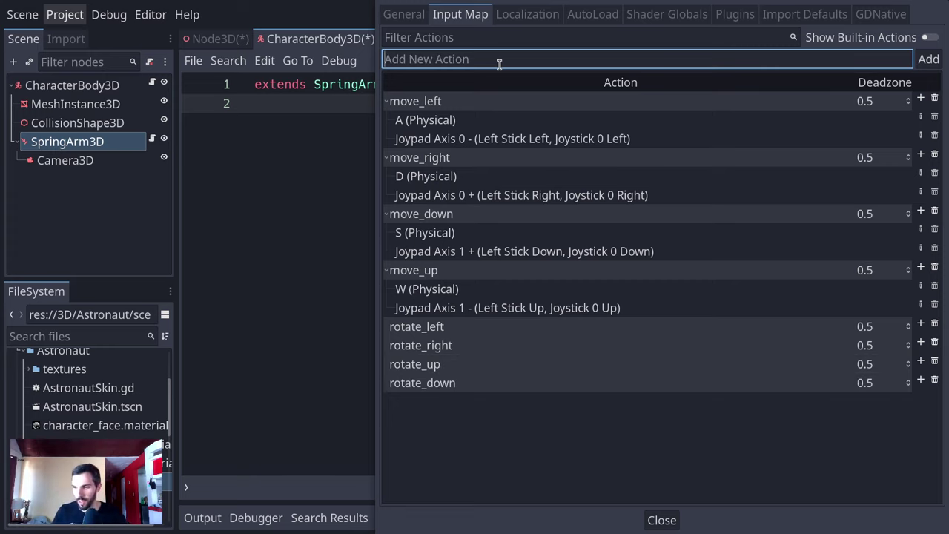
- Bind right-stick left, right, up and down (Joypad Axis 2/3) to the rotate actions, then close Project Settings
{"action": "left_click", "coordinate": [921, 324]}
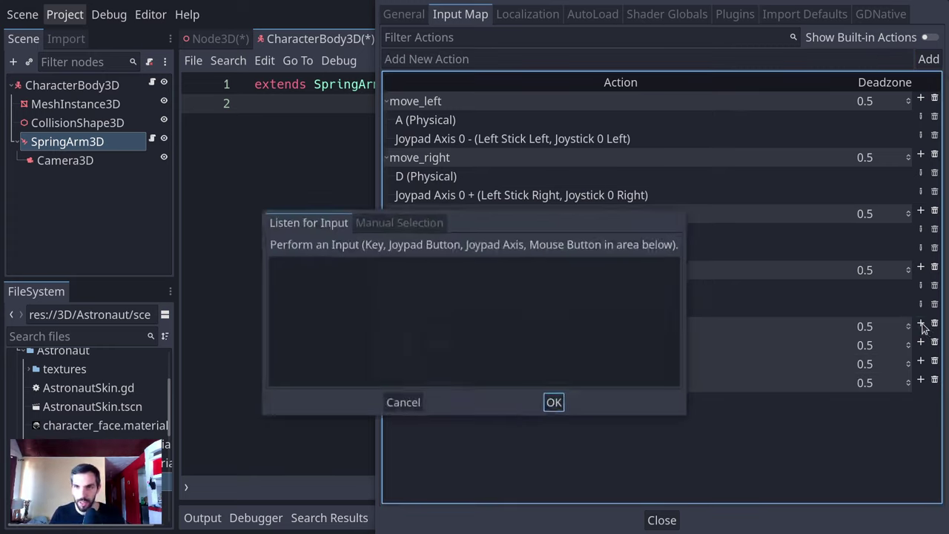
{"action": "left_click", "coordinate": [554, 402]}
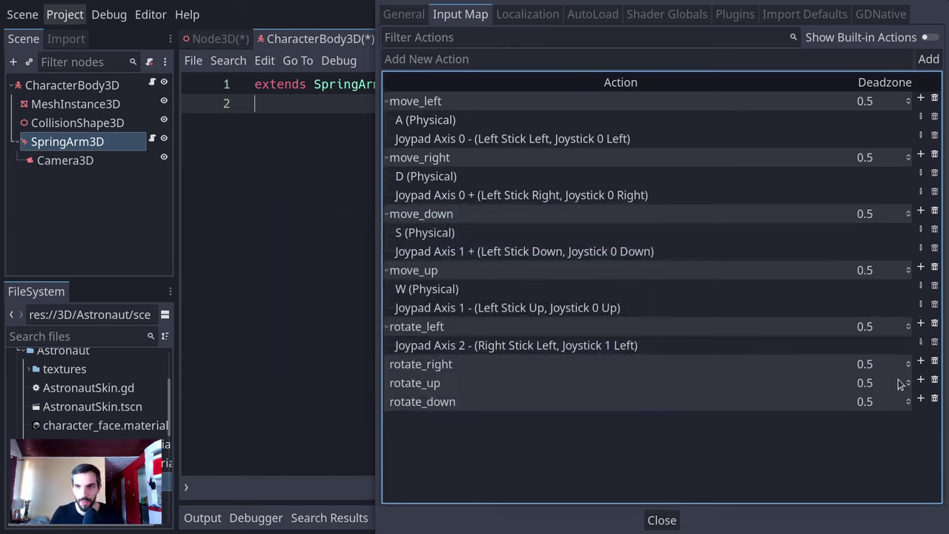
{"action": "left_click", "coordinate": [920, 360]}
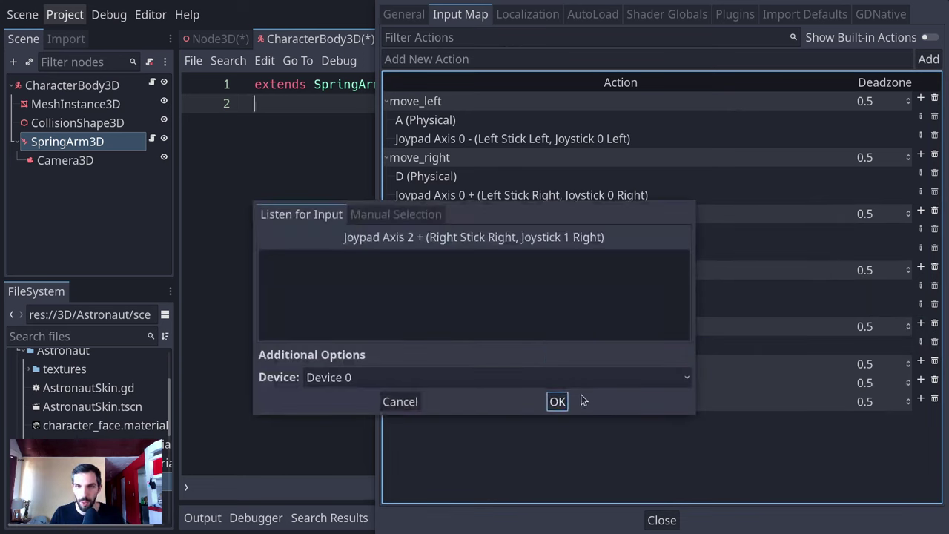
{"action": "left_click", "coordinate": [557, 401]}
{"action": "left_click", "coordinate": [919, 398]}
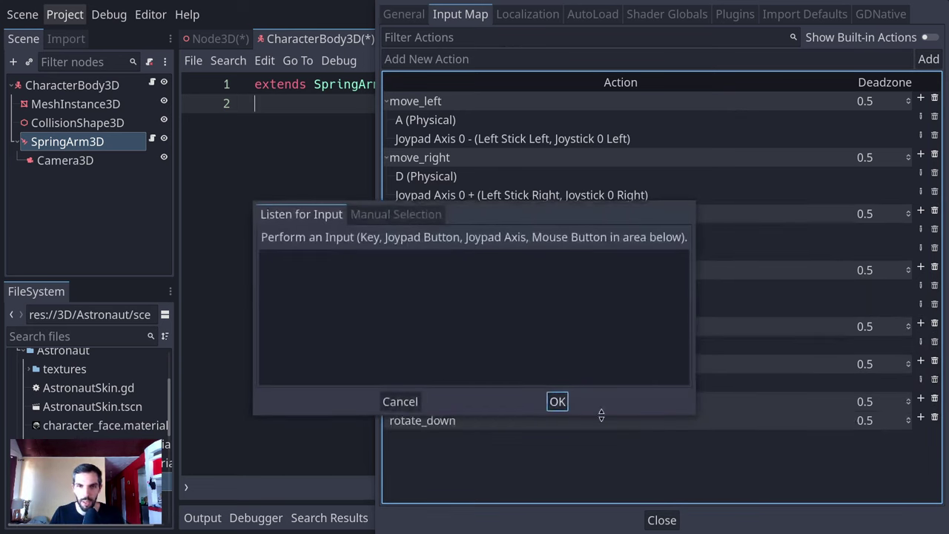
{"action": "left_click", "coordinate": [563, 403]}
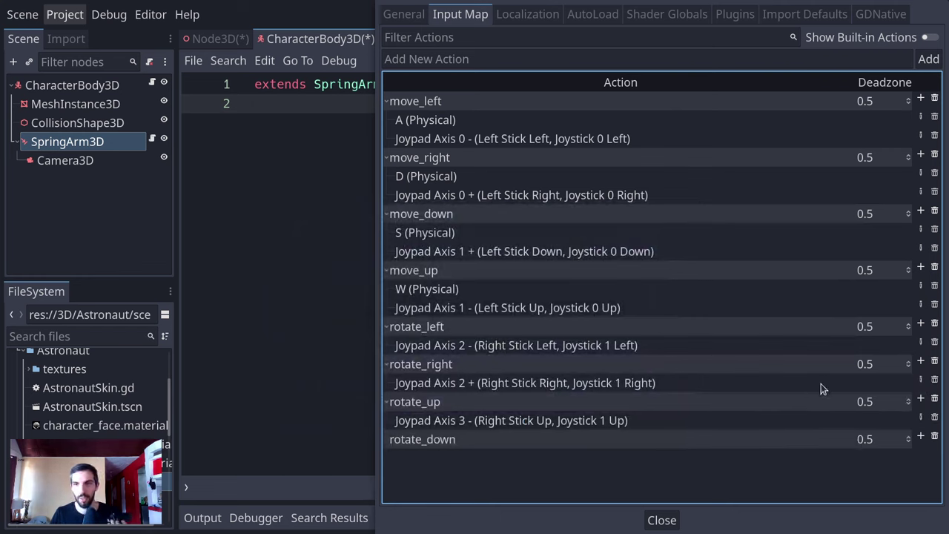
{"action": "left_click", "coordinate": [919, 436]}
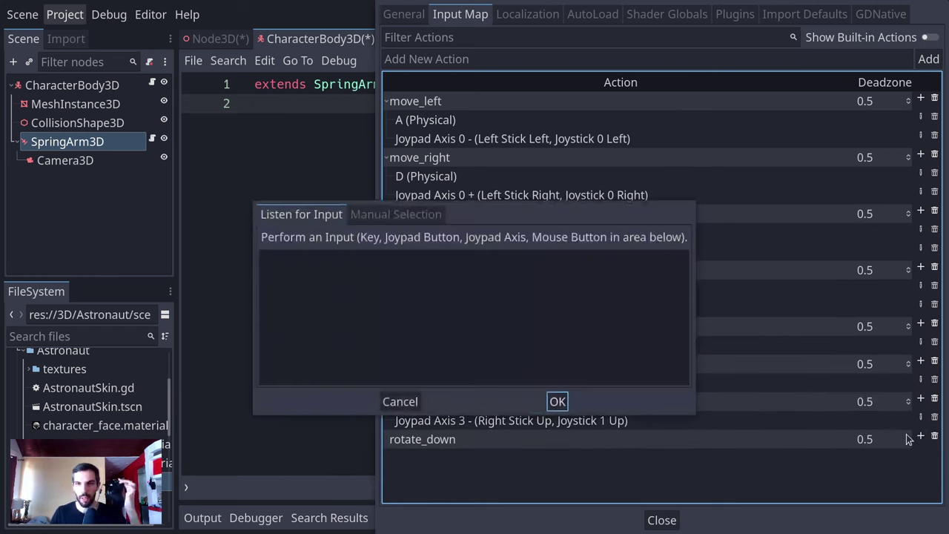
{"action": "left_click", "coordinate": [561, 401]}
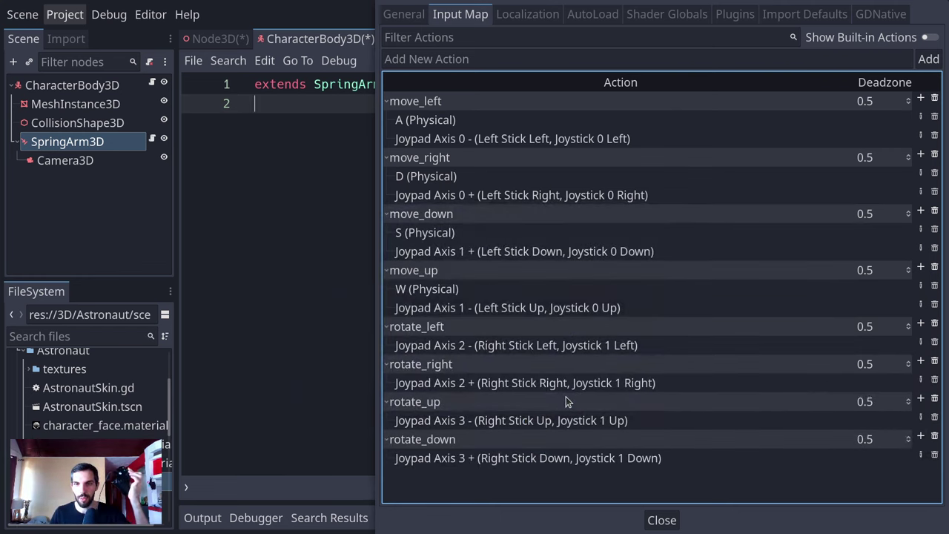
{"action": "left_click", "coordinate": [662, 519]}
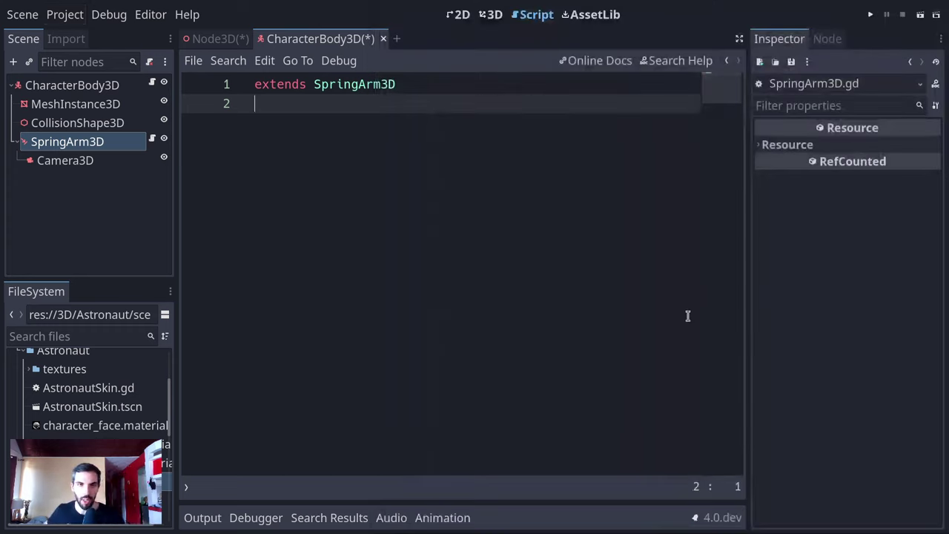
- Add a func _physics_process(delta) below the extends line using autocomplete
{"action": "key", "text": "Return"}
{"action": "key", "text": "Return"}
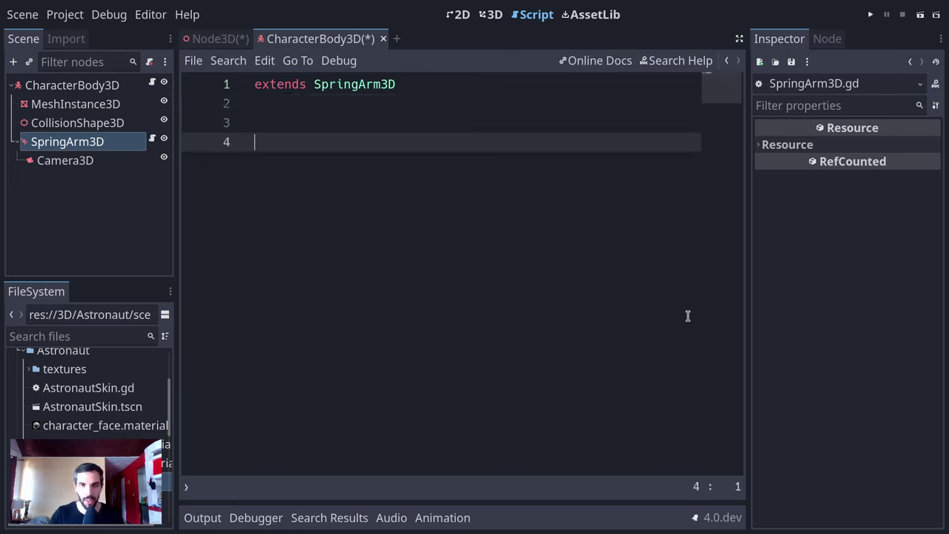
{"action": "key", "text": "Return"}
{"action": "key", "text": "Up"}
{"action": "type", "text": "f"}
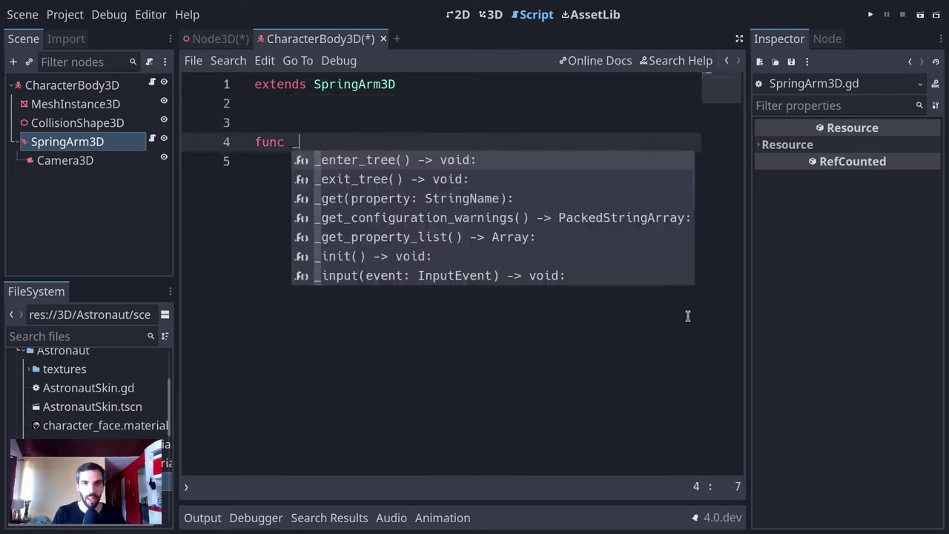
{"action": "type", "text": "_pr"}
{"action": "key", "text": "BackSpace"}
{"action": "key", "text": "BackSpace"}
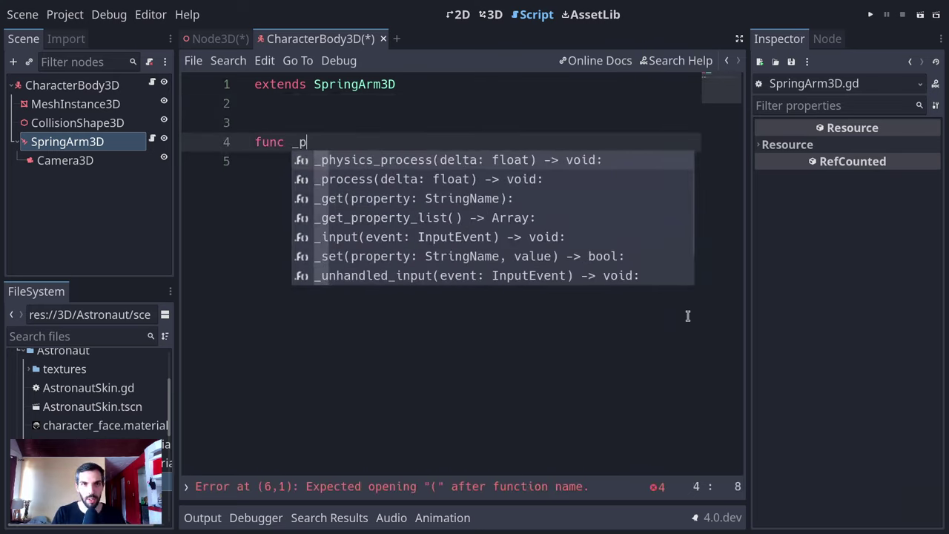
{"action": "type", "text": "ph"}
{"action": "key", "text": "Return"}
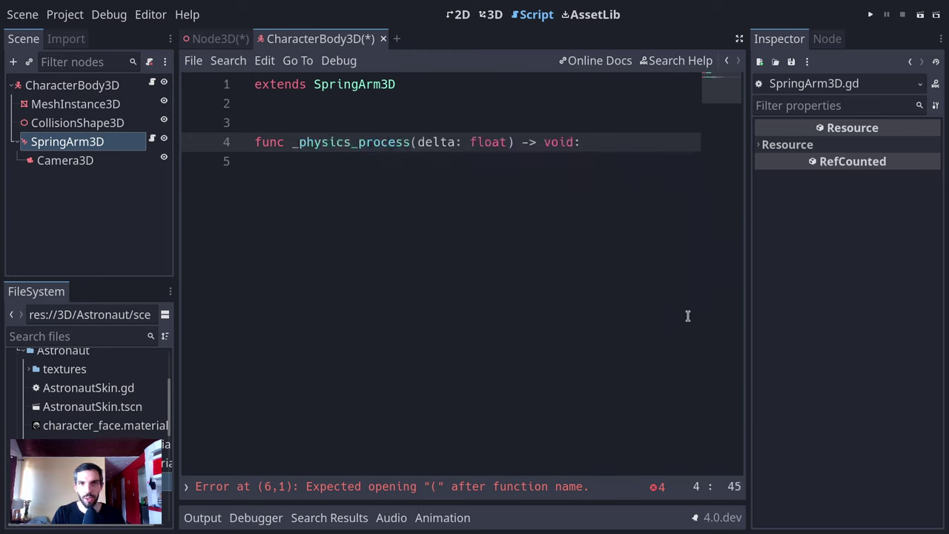
{"action": "key", "text": "Return"}
- Write var input_direction = Input.get_vector("move_left", ...) in distraction-free mode and select the move_ prefix
{"action": "type", "text": "var"}
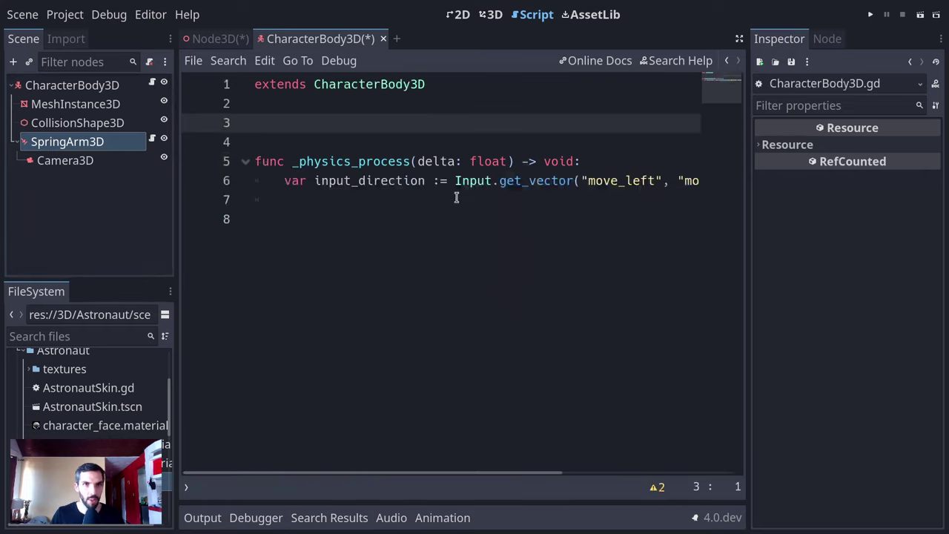
{"action": "left_click", "coordinate": [456, 185]}
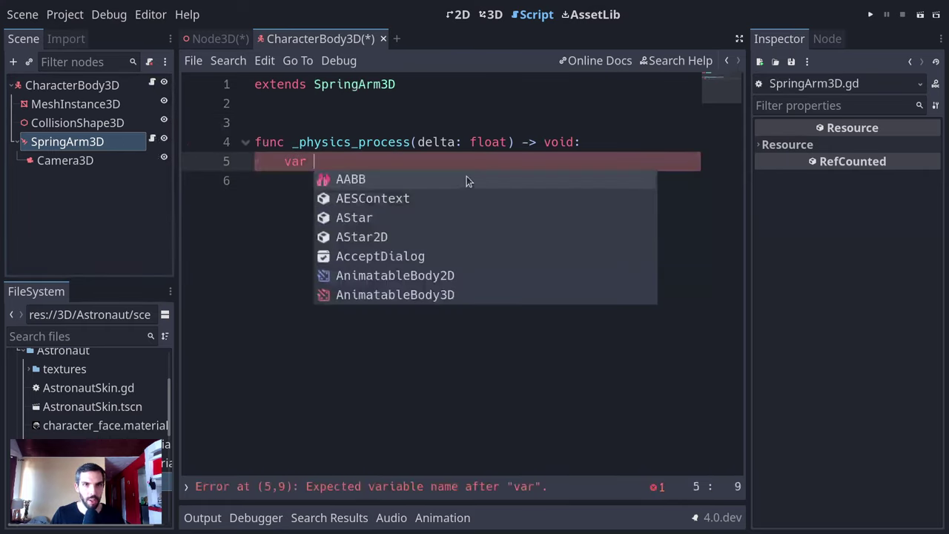
{"action": "key", "text": "Escape"}
{"action": "type", "text": "input_direction := Input.get_vector(\"move_left\", \"move_right\", \"move_up\", \"move_down\")"}
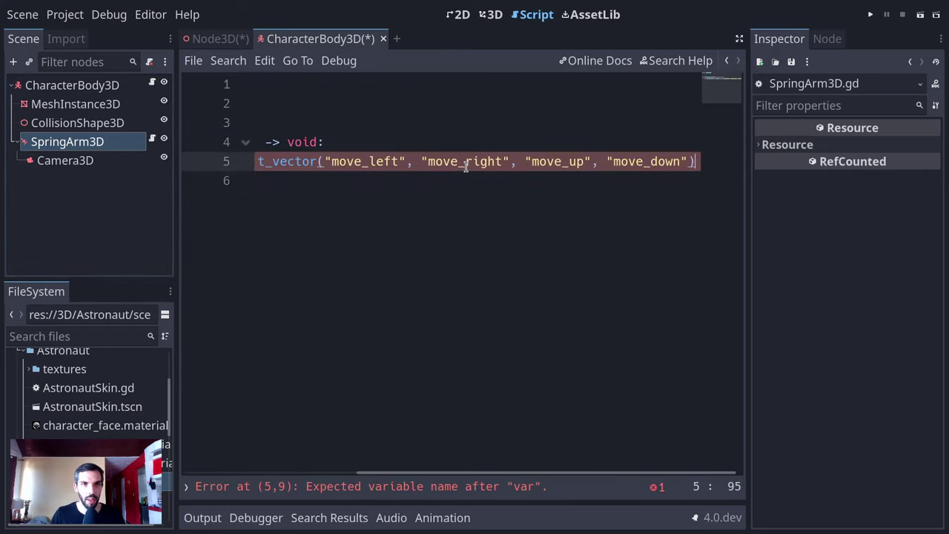
{"action": "key", "text": "ctrl+shift+F11"}
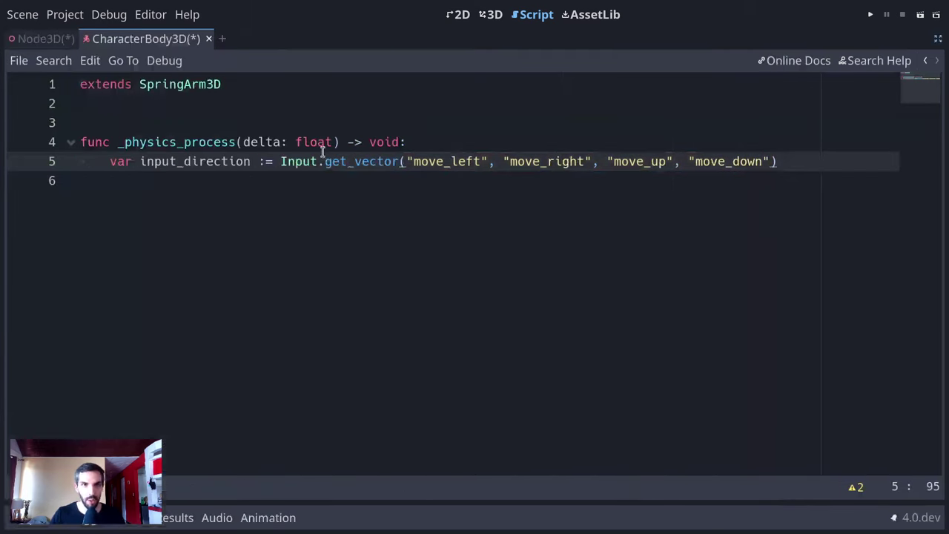
{"action": "left_click", "coordinate": [362, 161]}
{"action": "double_click", "coordinate": [362, 161]}
{"action": "left_click", "coordinate": [436, 162]}
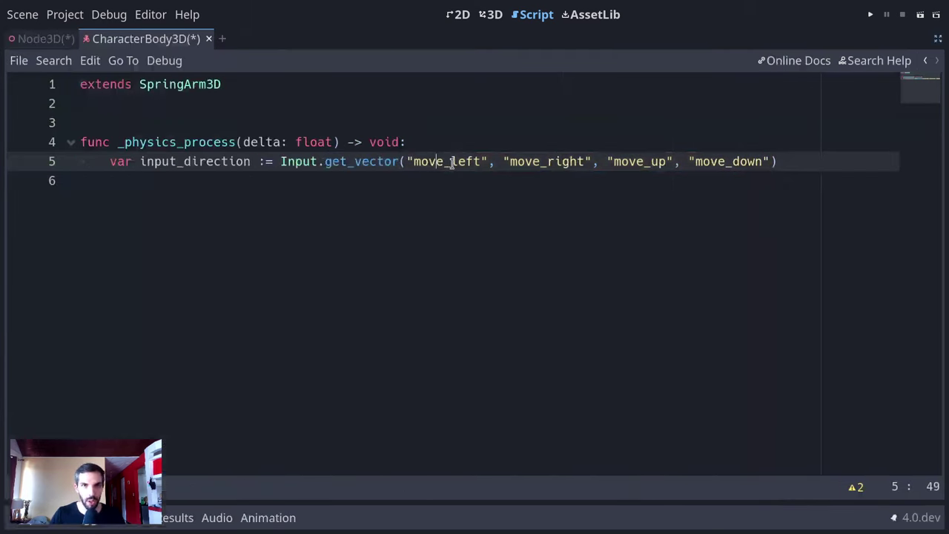
{"action": "left_click_drag", "start_coordinate": [450, 162], "coordinate": [413, 162]}
- Replace all move_ prefixes with rotate_ and check the actions in the Input Map
{"action": "key", "text": "ctrl+r"}
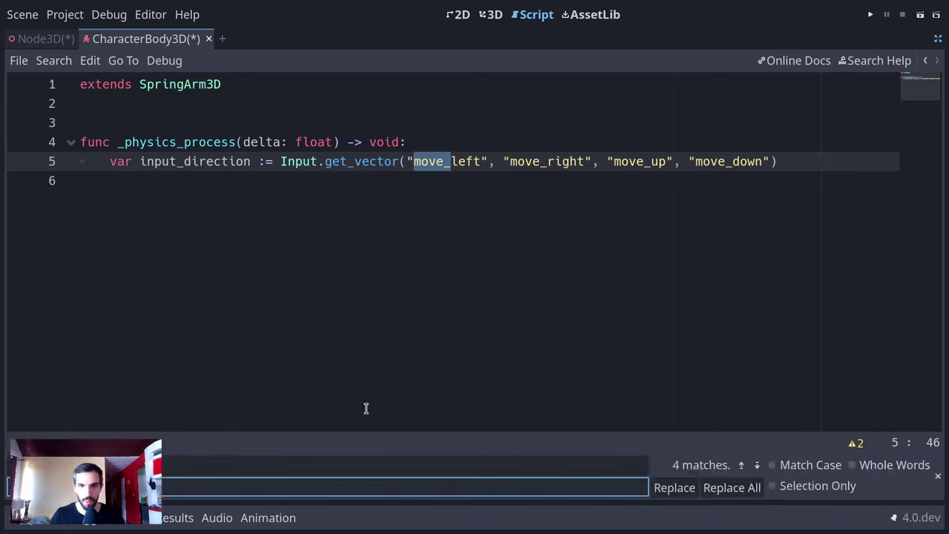
{"action": "left_click", "coordinate": [730, 487]}
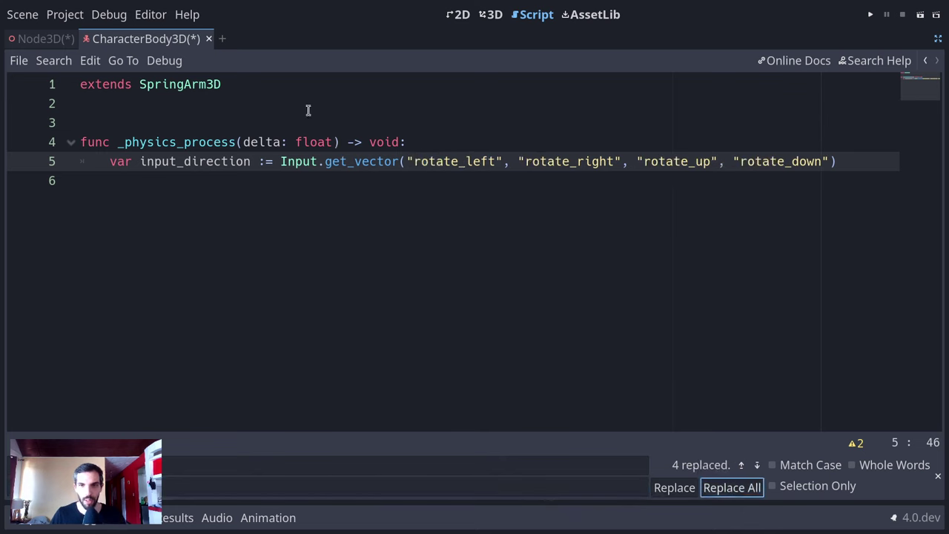
{"action": "left_click", "coordinate": [64, 14]}
{"action": "left_click", "coordinate": [59, 35]}
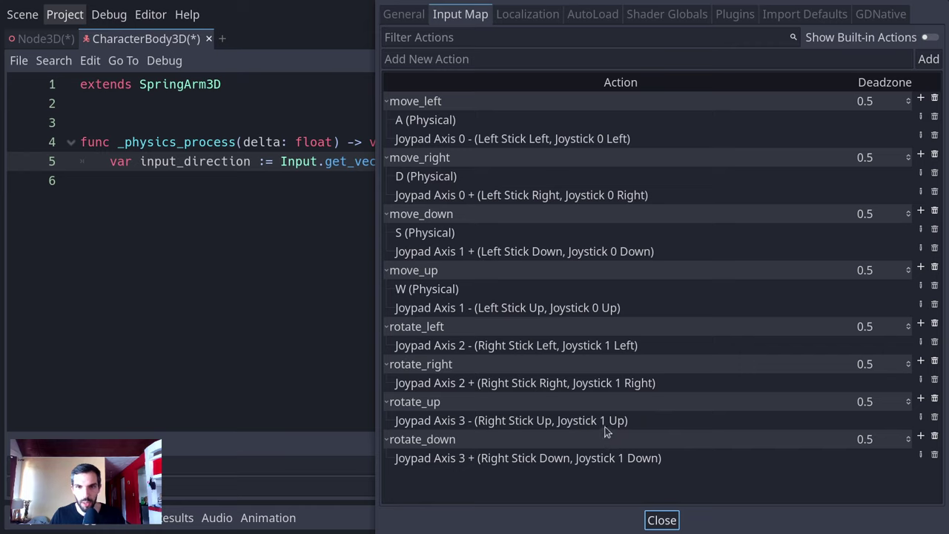
{"action": "left_click", "coordinate": [661, 519]}
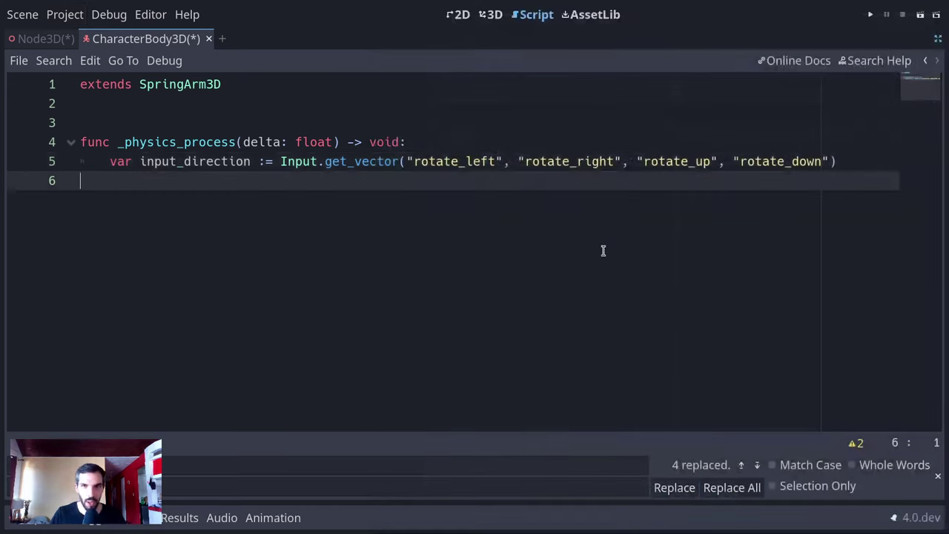
- Add an early return when input_direction.is_equal_approx(Vector2.ZERO)
{"action": "key", "text": "Escape"}
{"action": "key", "text": "Tab"}
{"action": "key", "text": "Return"}
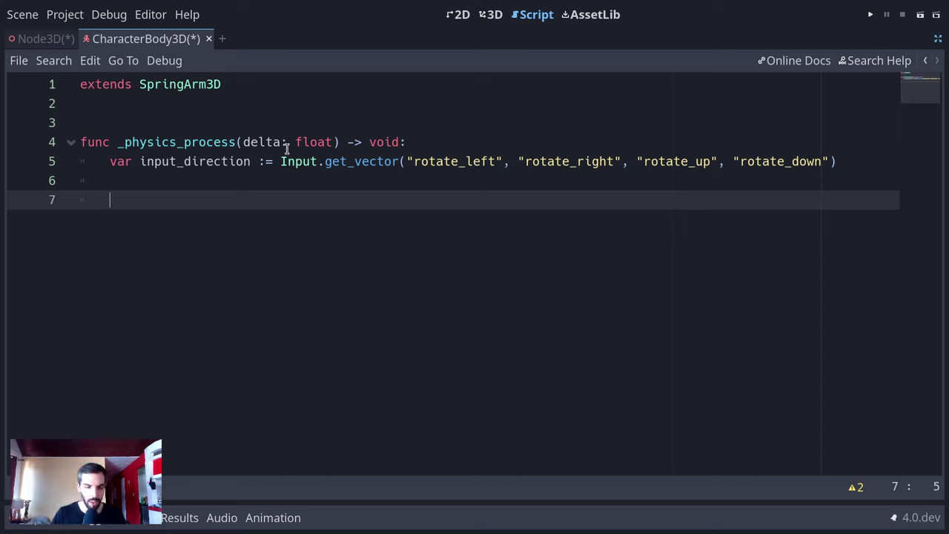
{"action": "type", "text": "if input"}
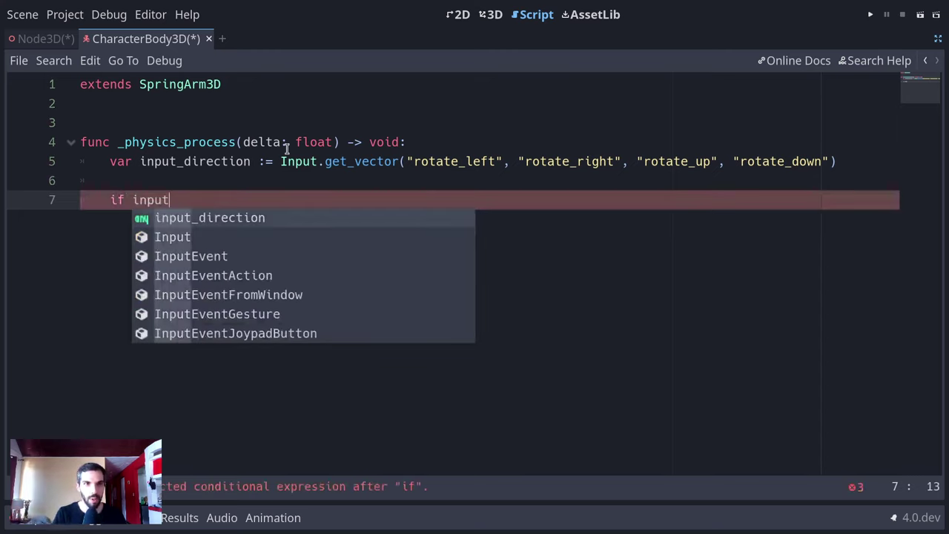
{"action": "key", "text": "Return"}
{"action": "type", "text": ".len"}
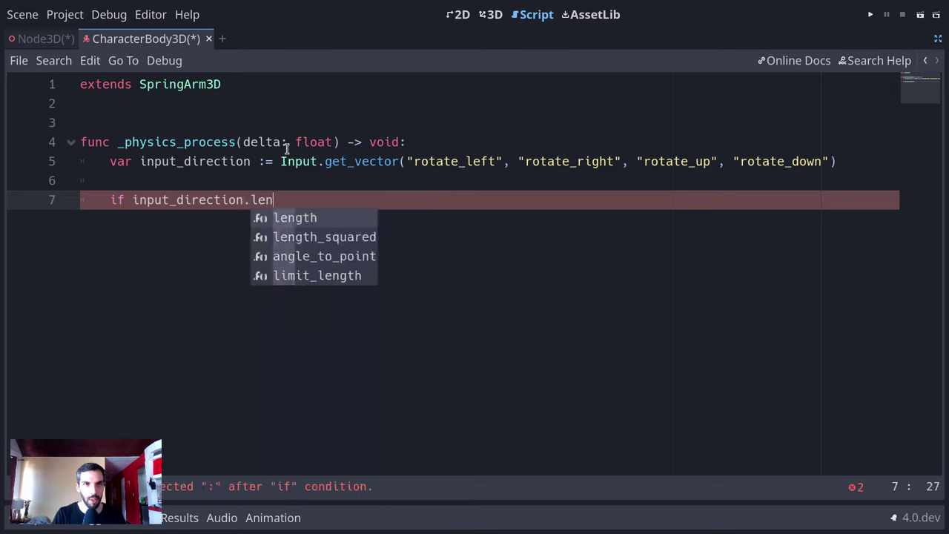
{"action": "type", "text": "gt"}
{"action": "key", "text": "Down"}
{"action": "key", "text": "Return"}
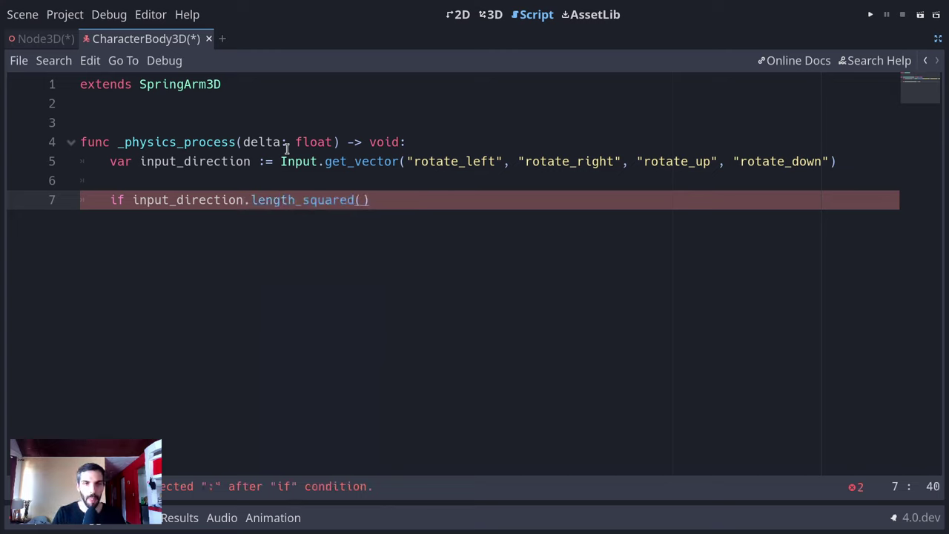
{"action": "key", "text": "BackSpace"}
{"action": "key", "text": "BackSpace"}
{"action": "key", "text": "BackSpace"}
{"action": "key", "text": "BackSpace"}
{"action": "key", "text": "BackSpace"}
{"action": "key", "text": "BackSpace"}
{"action": "key", "text": "BackSpace"}
{"action": "key", "text": "BackSpace"}
{"action": "key", "text": "BackSpace"}
{"action": "key", "text": "BackSpace"}
{"action": "key", "text": "BackSpace"}
{"action": "key", "text": "BackSpace"}
{"action": "key", "text": "BackSpace"}
{"action": "key", "text": "BackSpace"}
{"action": "key", "text": "BackSpace"}
{"action": "key", "text": "BackSpace"}
{"action": "type", "text": "is"}
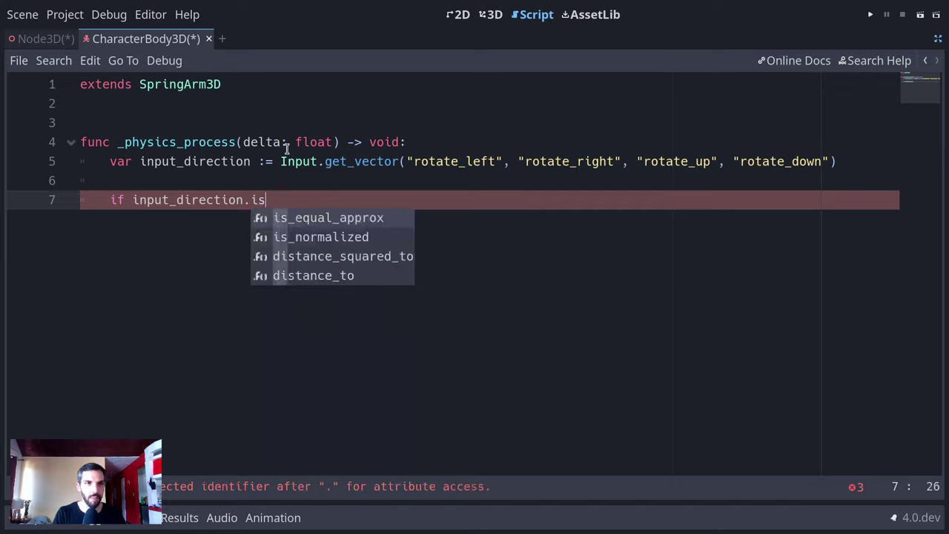
{"action": "key", "text": "Return"}
{"action": "type", "text": "Vector2"}
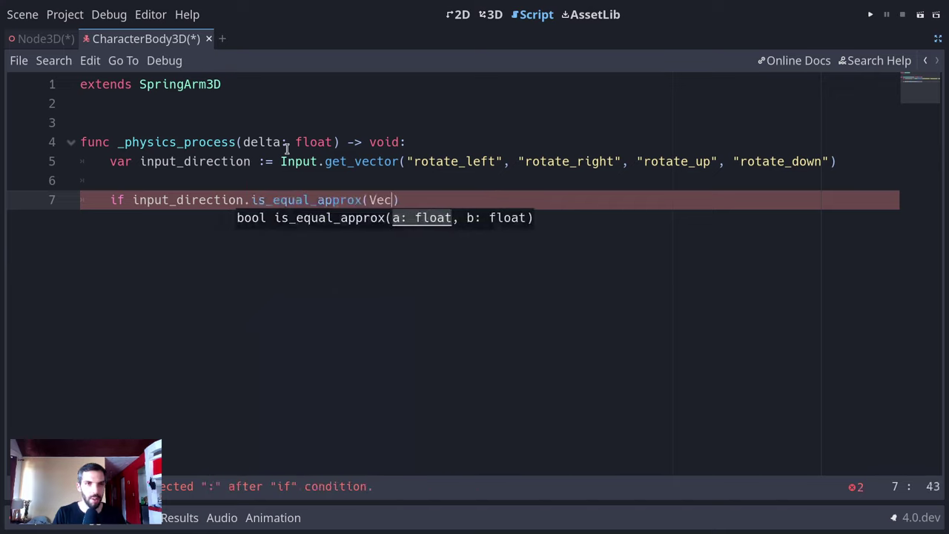
{"action": "type", "text": ".ZERO"}
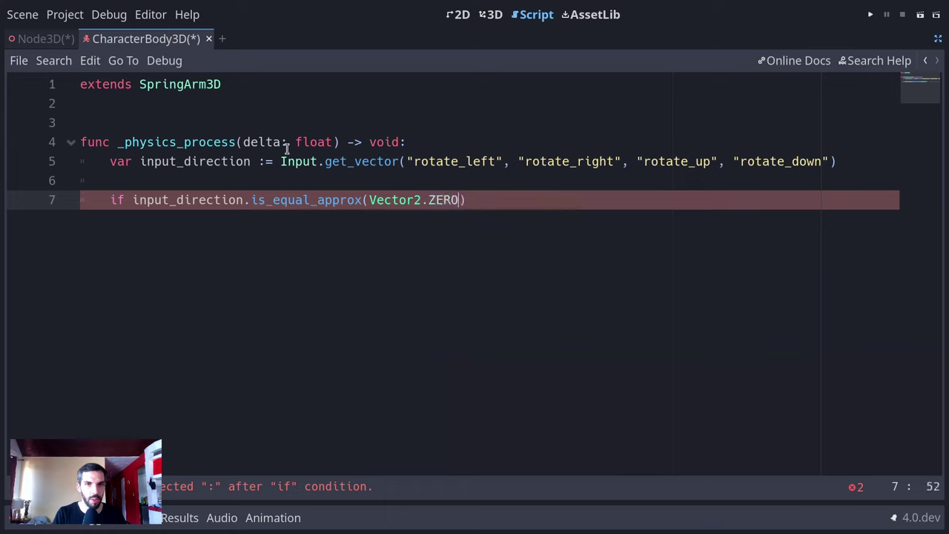
{"action": "key", "text": "End"}
{"action": "type", "text": ":"}
{"action": "key", "text": "Return"}
{"action": "type", "text": "return"}
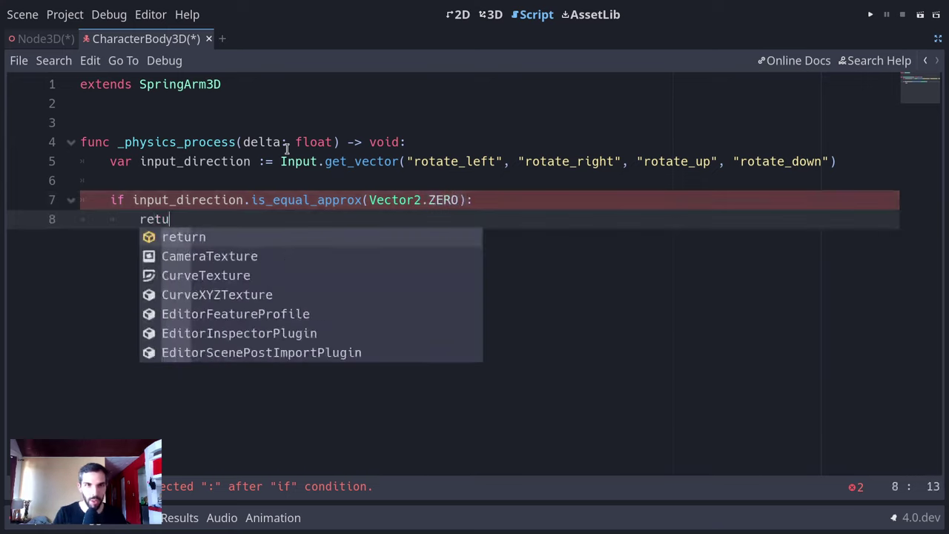
{"action": "key", "text": "Escape"}
- Delete the blank line above the if and begin rotate_y(input_direction.x * ) after the return
{"action": "key", "text": "Up"}
{"action": "key", "text": "Up"}
{"action": "key", "text": "Up"}
{"action": "key", "text": "Down"}
{"action": "key", "text": "ctrl+shift+k"}
{"action": "key", "text": "Down"}
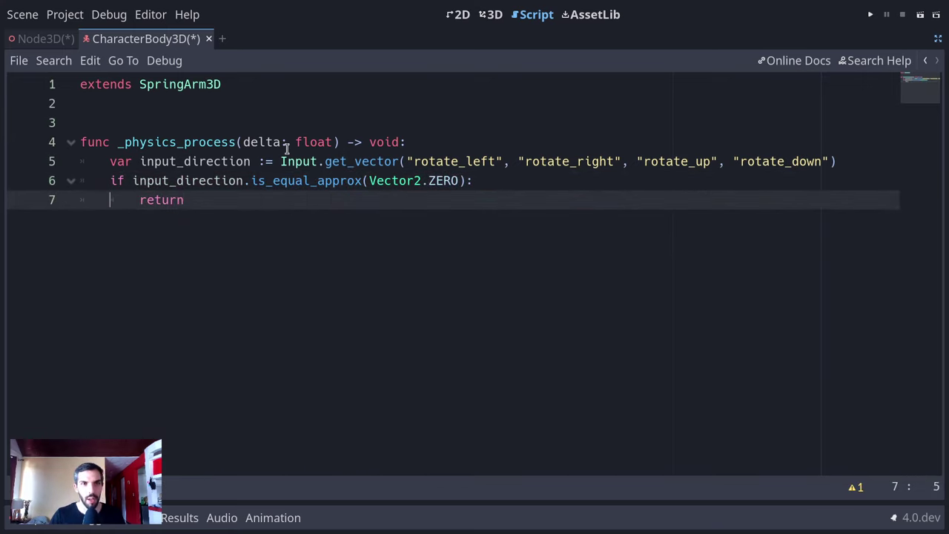
{"action": "key", "text": "End"}
{"action": "key", "text": "Return"}
{"action": "key", "text": "BackSpace"}
{"action": "key", "text": "Return"}
{"action": "key", "text": "Return"}
{"action": "type", "text": "ro"}
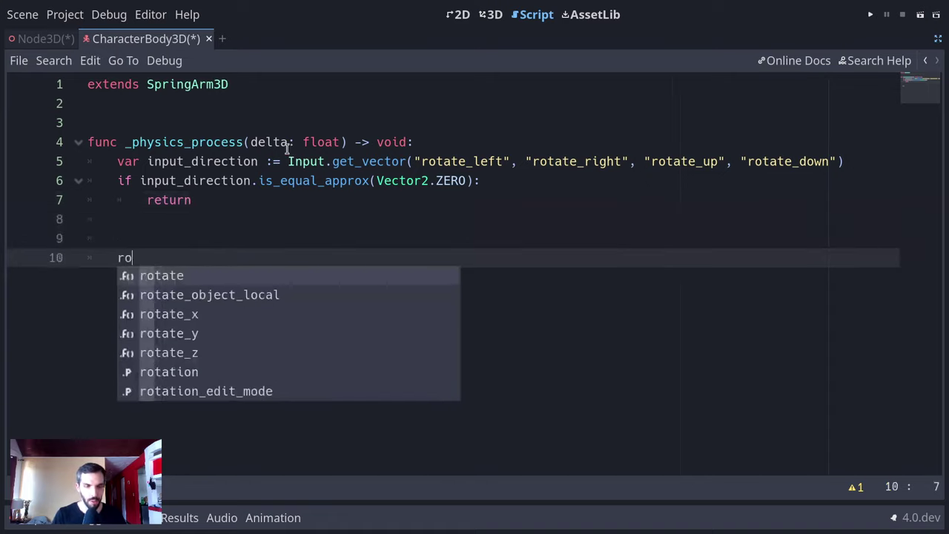
{"action": "type", "text": "tate_y"}
{"action": "key", "text": "Return"}
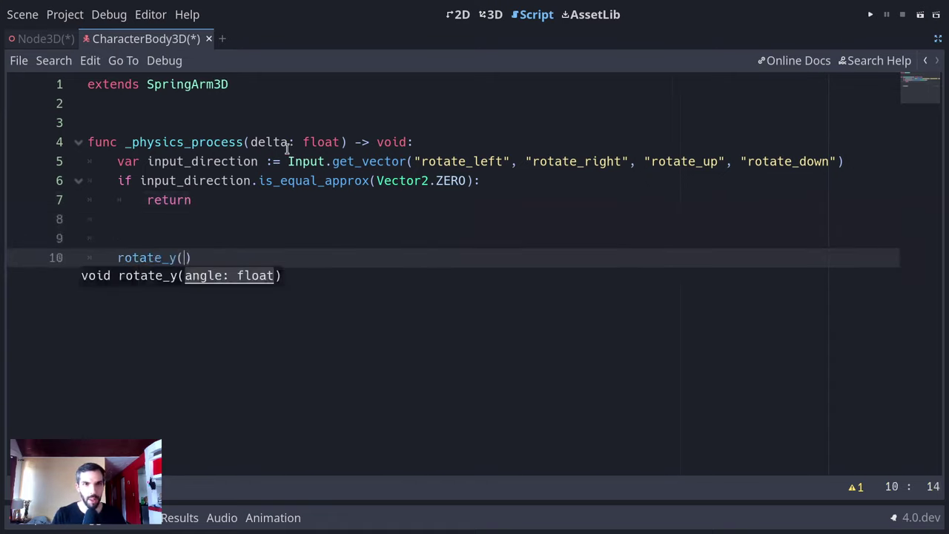
{"action": "type", "text": "input_di"}
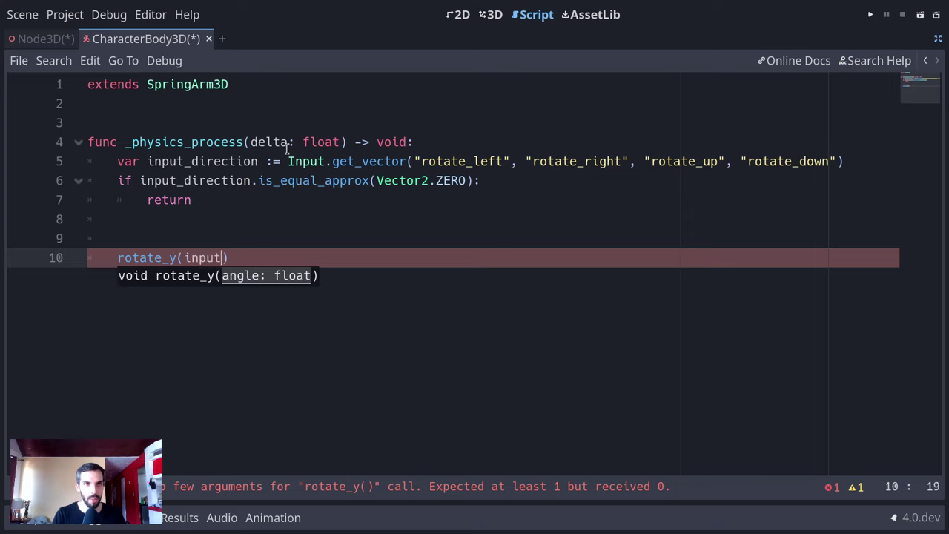
{"action": "type", "text": "rection."}
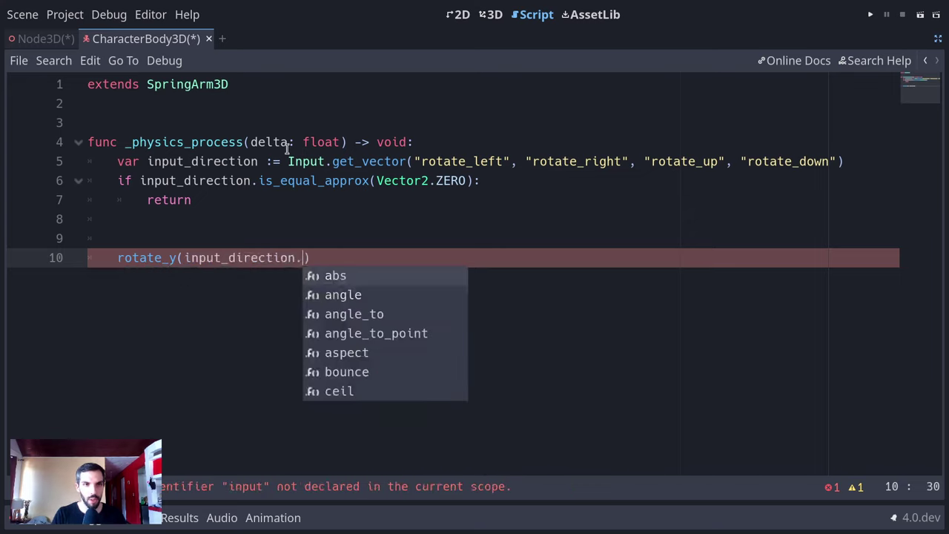
{"action": "type", "text": "x *"}
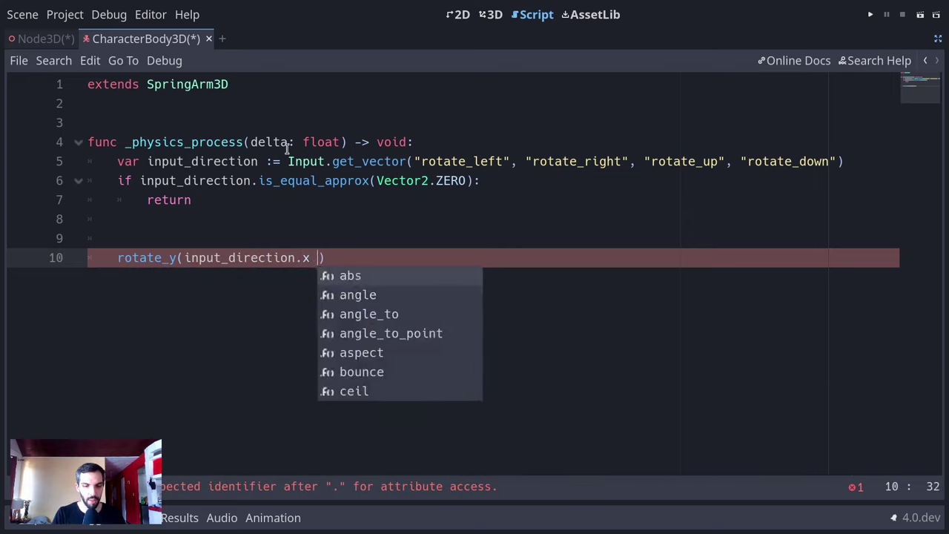
{"action": "left_click", "coordinate": [251, 110]}
- Declare var rotate_sensitivity := 5.0 on line 3, replacing the mistyped Vec value
{"action": "key", "text": "Return"}
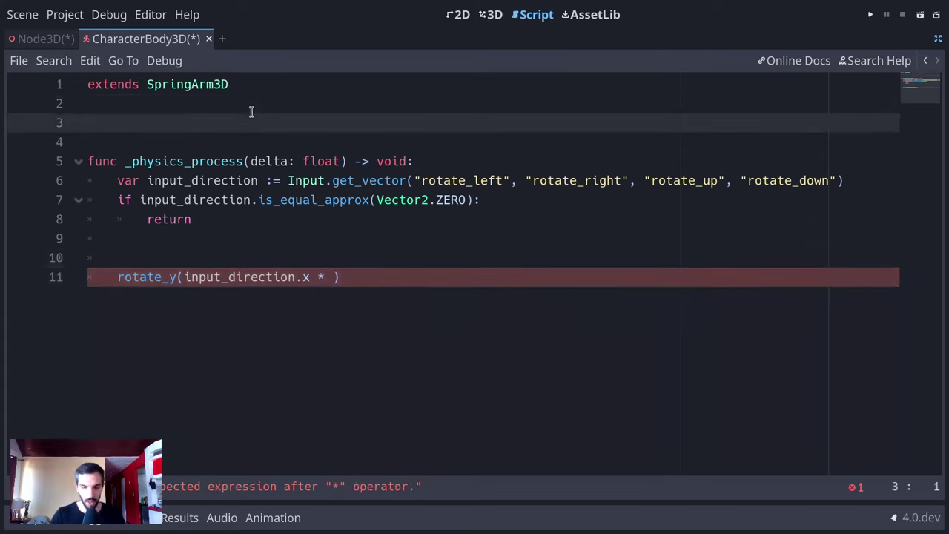
{"action": "type", "text": "var rotate_"}
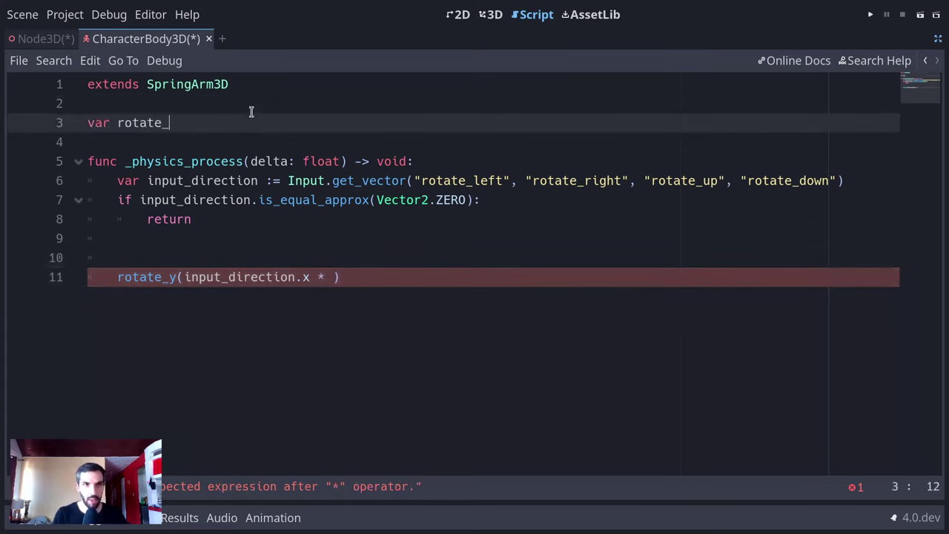
{"action": "type", "text": "sensitivity "}
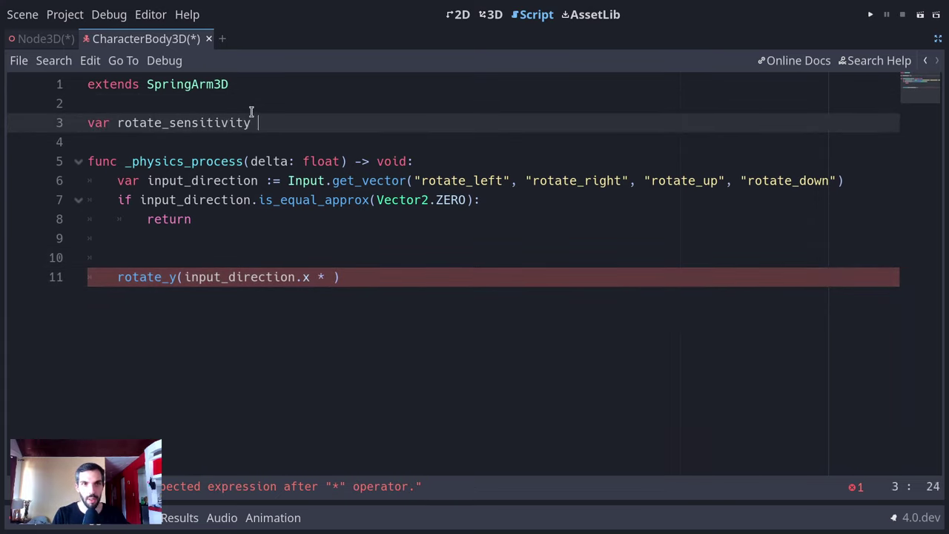
{"action": "type", "text": ":= Vec["}
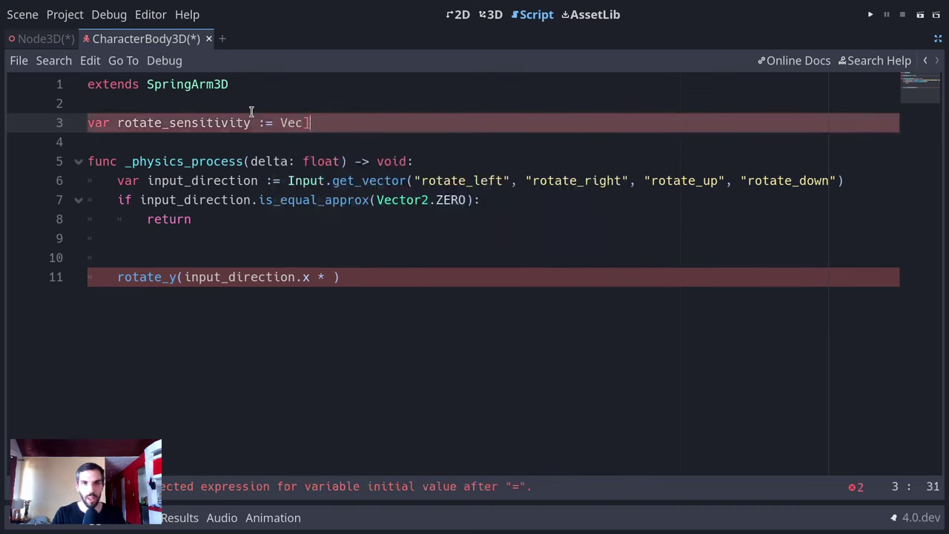
{"action": "key", "text": "BackSpace"}
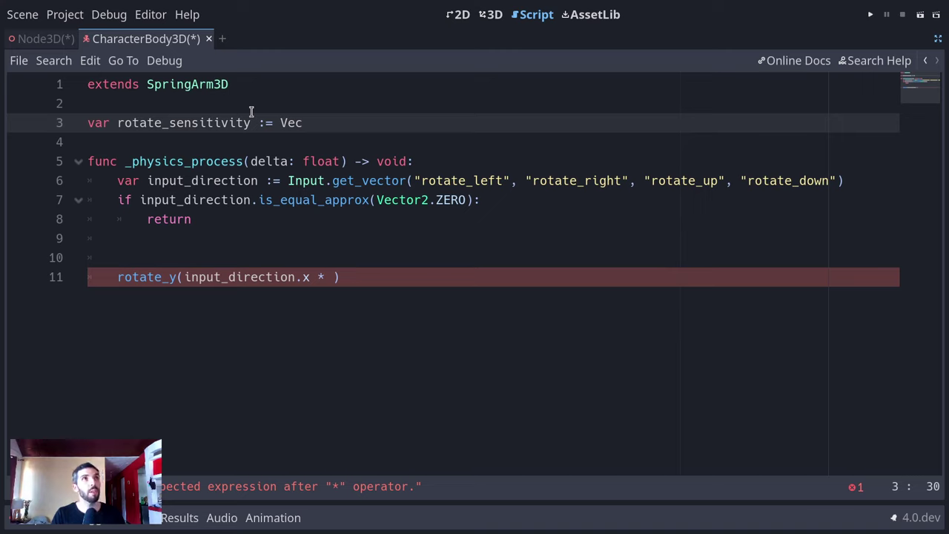
{"action": "key", "text": "BackSpace"}
{"action": "key", "text": "BackSpace"}
{"action": "key", "text": "BackSpace"}
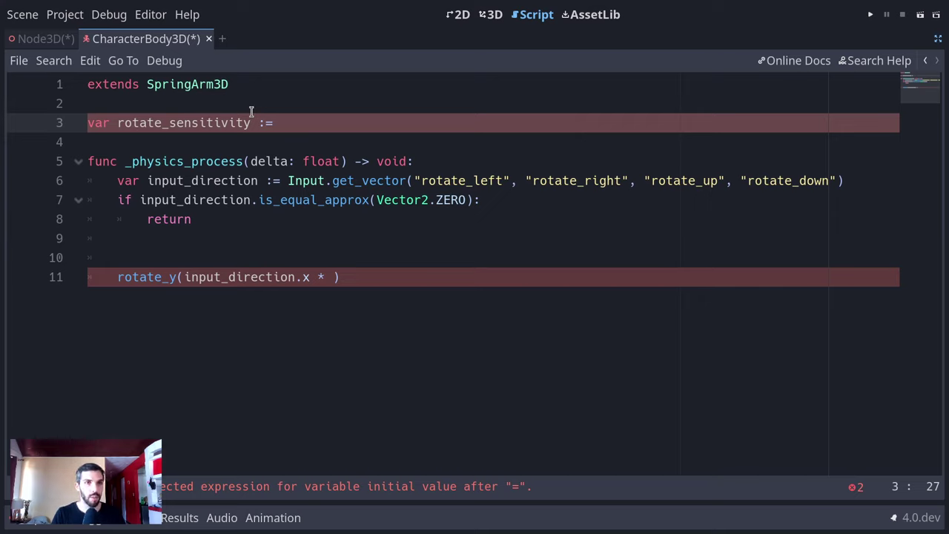
{"action": "type", "text": "5.0"}
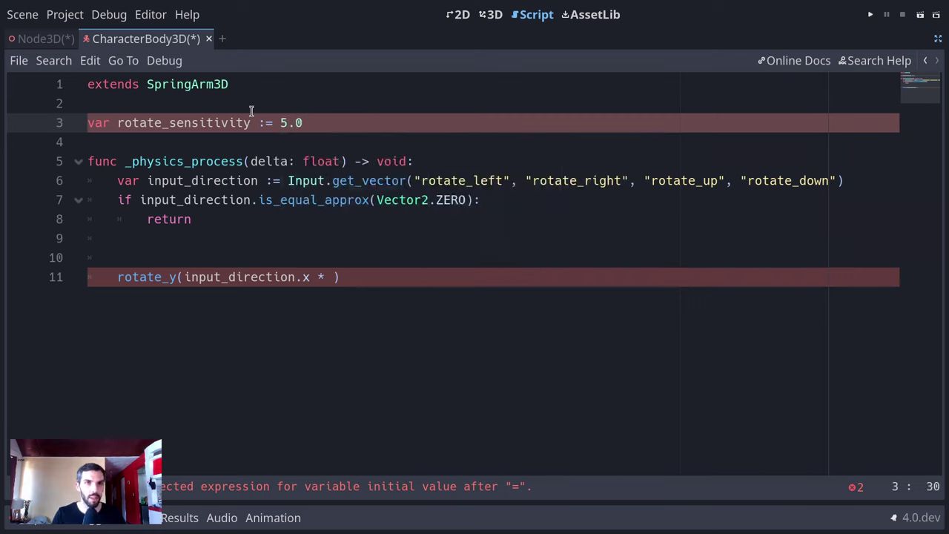
{"action": "left_click", "coordinate": [341, 276]}
{"action": "key", "text": "Left"}
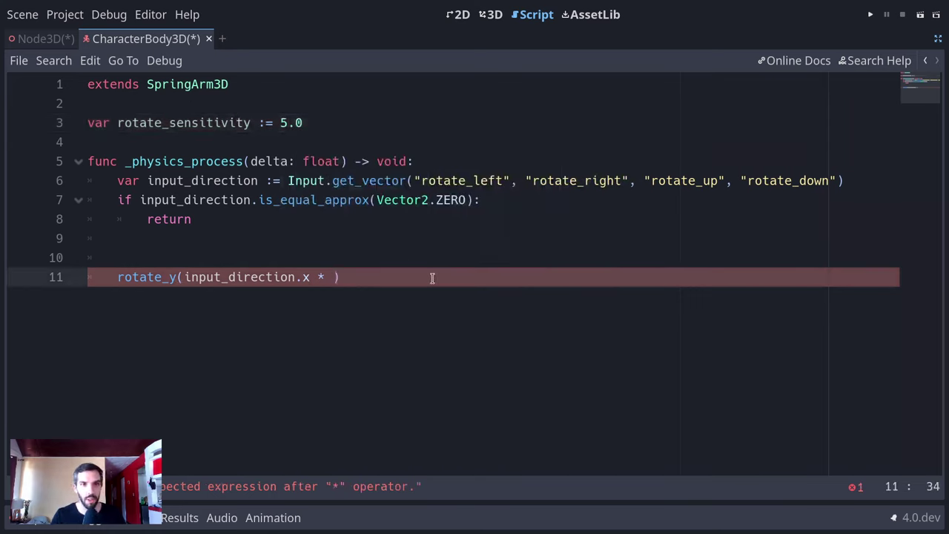
- Complete the yaw line as rotate_y(input_direction.x * rotate_sensitivity * delta)
{"action": "type", "text": "rotat"}
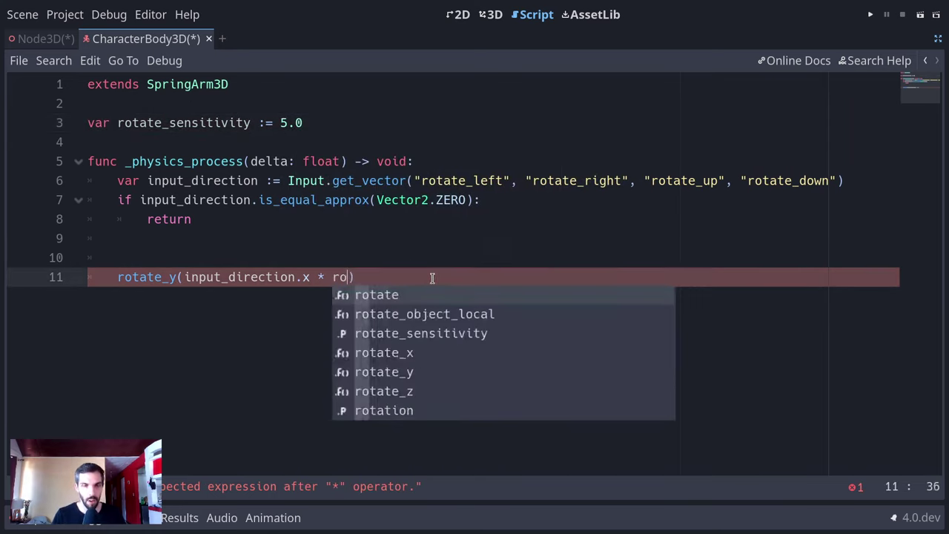
{"action": "key", "text": "Down"}
{"action": "key", "text": "Down"}
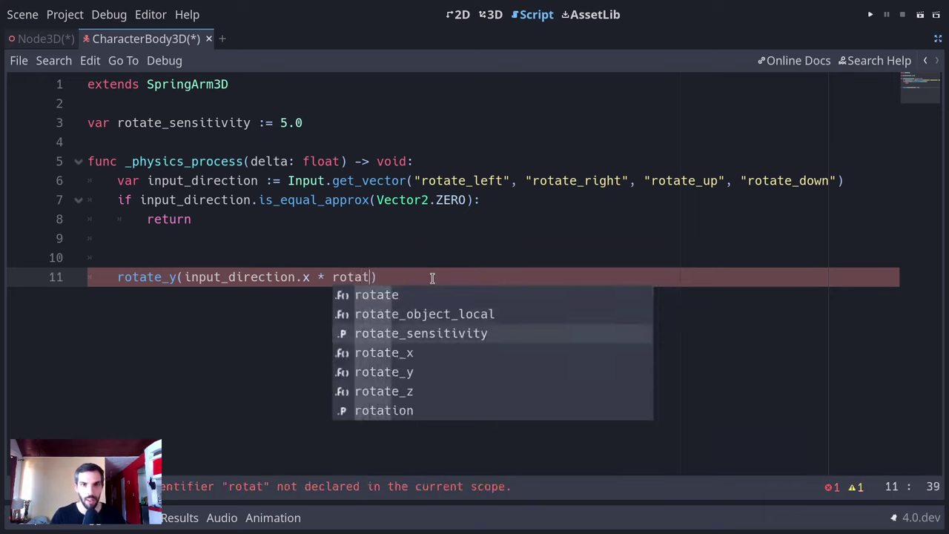
{"action": "key", "text": "Return"}
{"action": "type", "text": "* delta"}
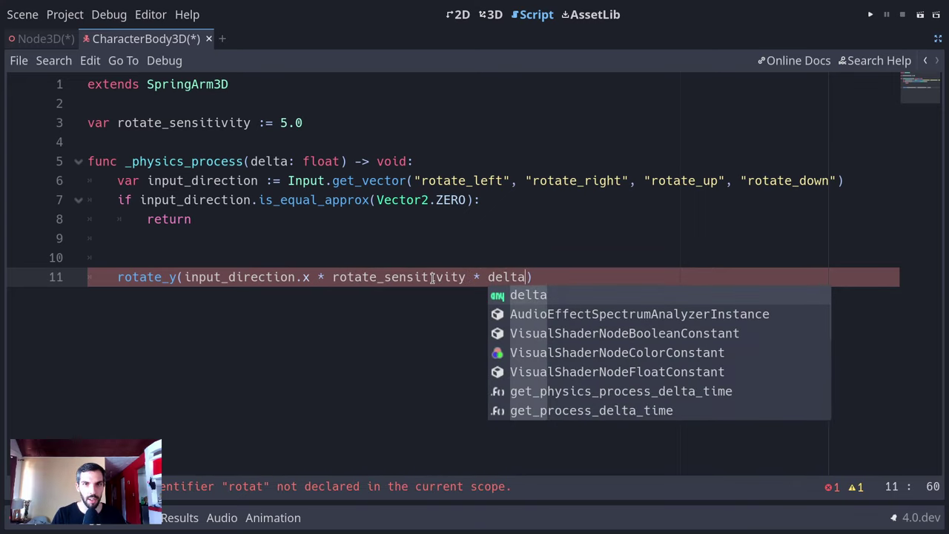
{"action": "key", "text": "Escape"}
- Duplicate that line into rotate_x(input_direction.y * rotate_sensitivity * delta) for pitch
{"action": "left_click", "coordinate": [566, 273]}
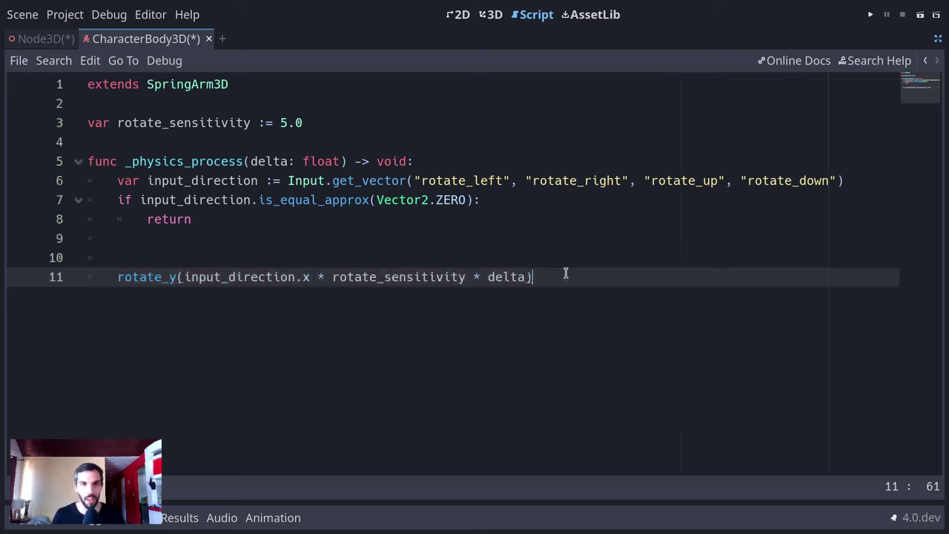
{"action": "key", "text": "shift+Home"}
{"action": "key", "text": "shift+Home"}
{"action": "key", "text": "End"}
{"action": "key", "text": "ctrl+shift+d"}
{"action": "key", "text": "Home"}
{"action": "key", "text": "ctrl+Right"}
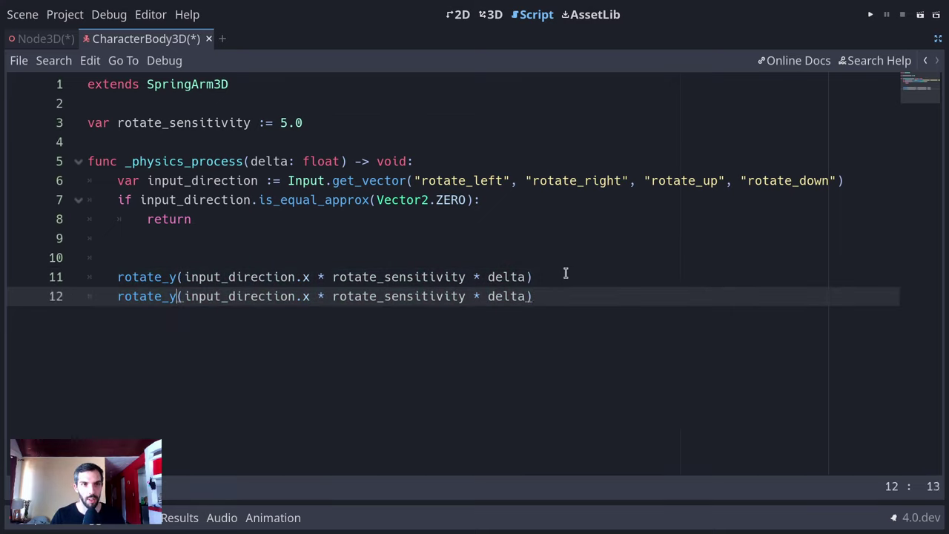
{"action": "key", "text": "Right"}
{"action": "key", "text": "Left"}
{"action": "key", "text": "BackSpace"}
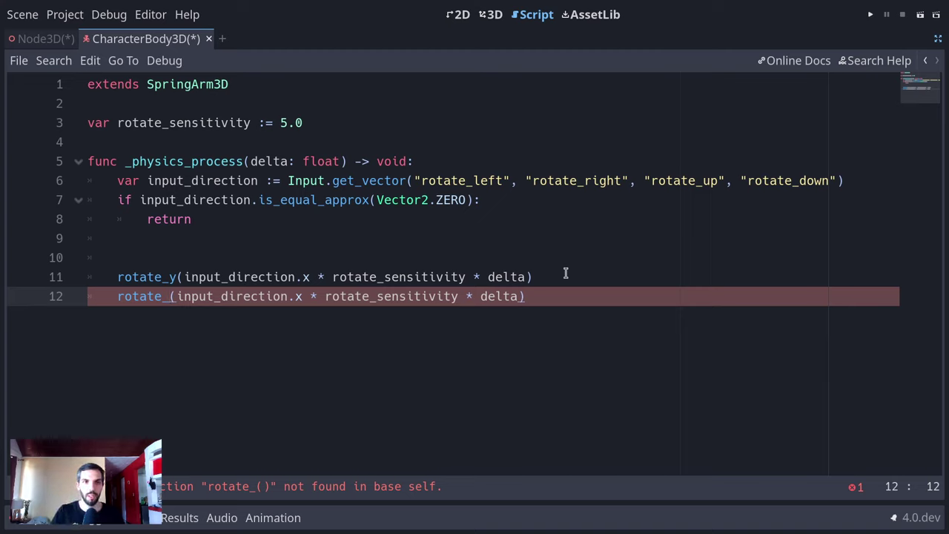
{"action": "type", "text": "x"}
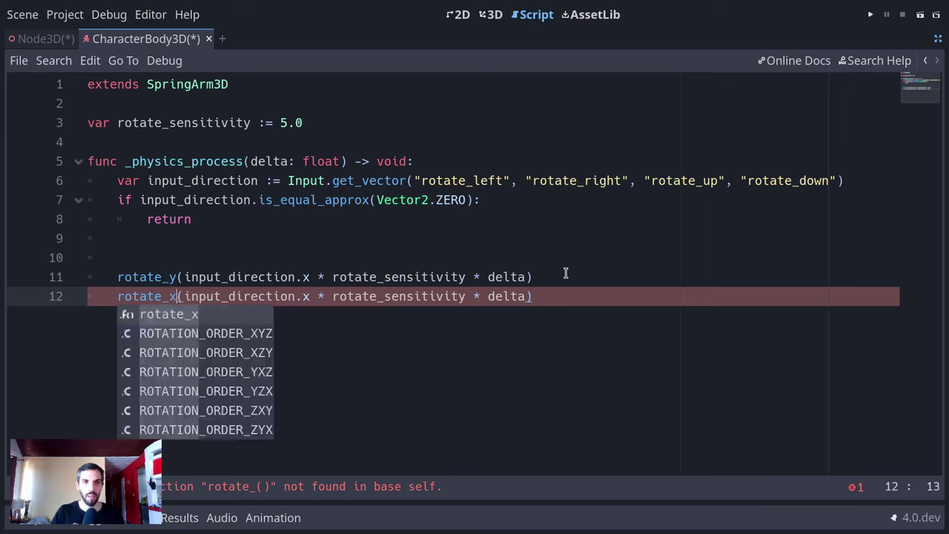
{"action": "key", "text": "Escape"}
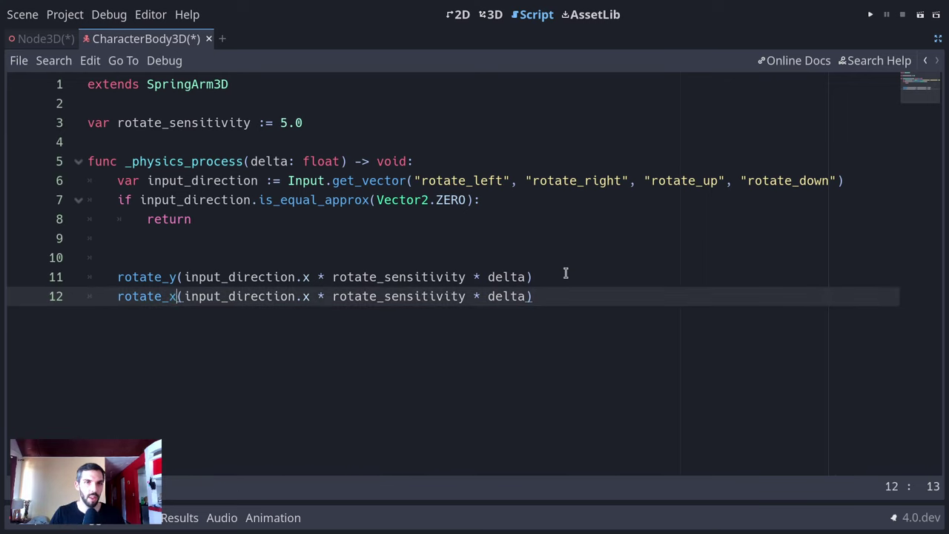
{"action": "key", "text": "Right"}
{"action": "key", "text": "Right"}
{"action": "key", "text": "Right"}
{"action": "key", "text": "Right"}
{"action": "key", "text": "Right"}
{"action": "key", "text": "Right"}
{"action": "key", "text": "Right"}
{"action": "key", "text": "Right"}
{"action": "key", "text": "Right"}
{"action": "key", "text": "Right"}
{"action": "key", "text": "Right"}
{"action": "key", "text": "Right"}
{"action": "key", "text": "Right"}
{"action": "key", "text": "Right"}
{"action": "key", "text": "Right"}
{"action": "key", "text": "Right"}
{"action": "key", "text": "Right"}
{"action": "key", "text": "Right"}
{"action": "key", "text": "BackSpace"}
{"action": "type", "text": "y"}
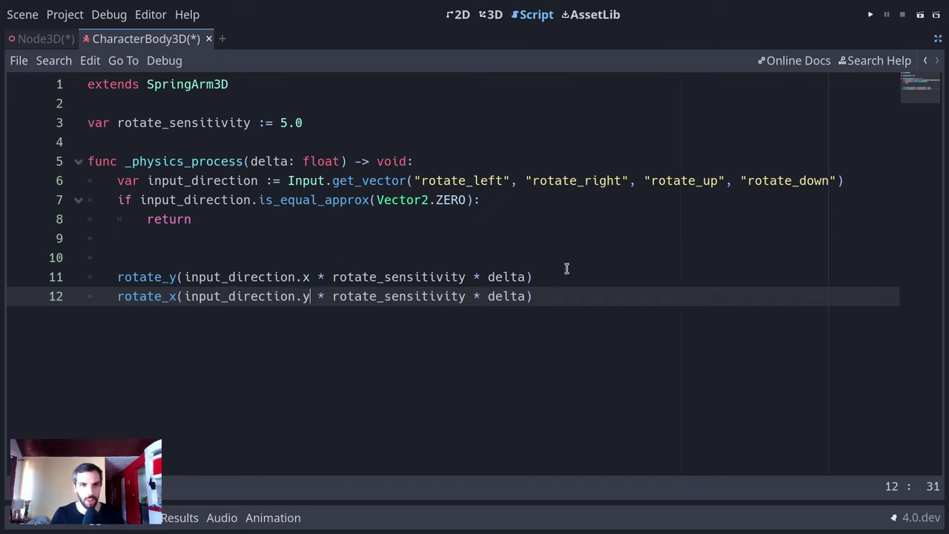
- Insert a line between the two rotation calls and begin a transform. expression
{"action": "left_click", "coordinate": [579, 278]}
{"action": "key", "text": "Return"}
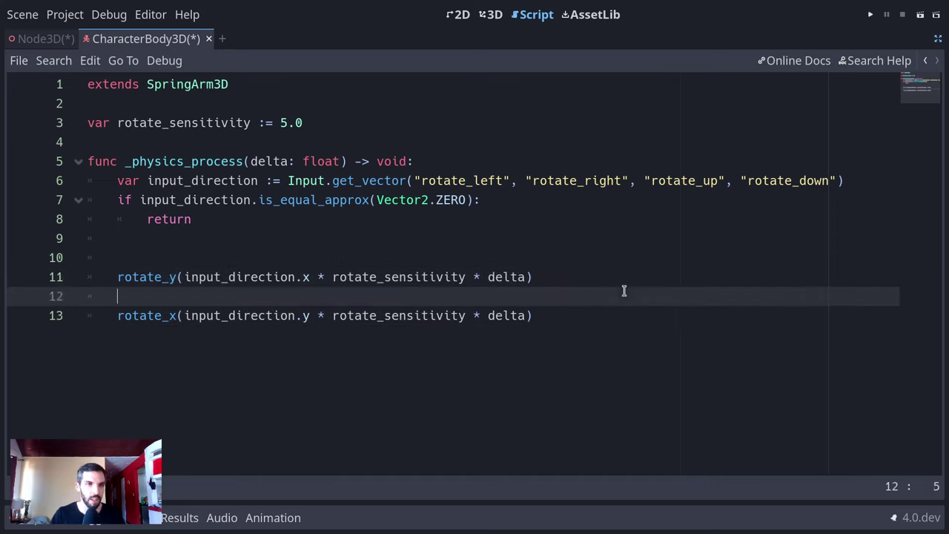
{"action": "type", "text": "trans"}
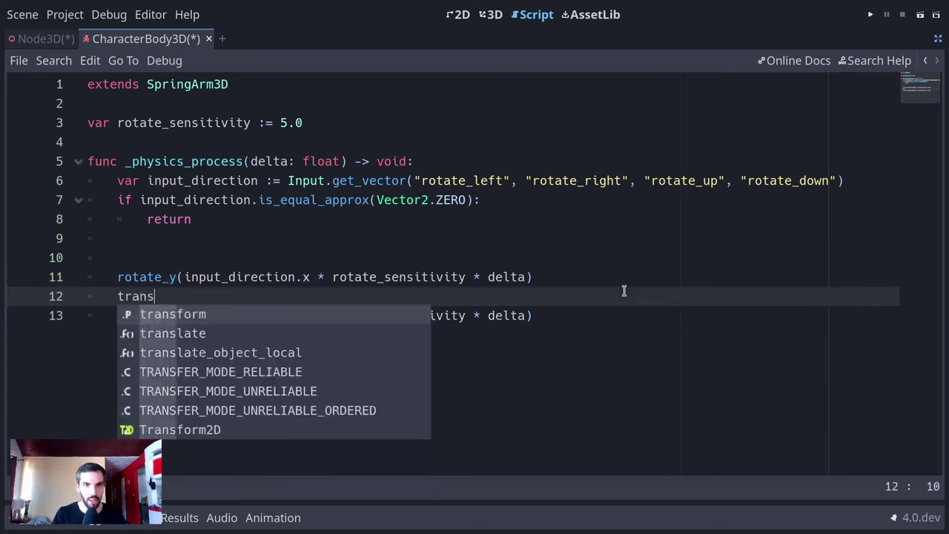
{"action": "type", "text": "form.rota"}
{"action": "key", "text": "BackSpace"}
{"action": "key", "text": "BackSpace"}
{"action": "key", "text": "BackSpace"}
{"action": "key", "text": "BackSpace"}
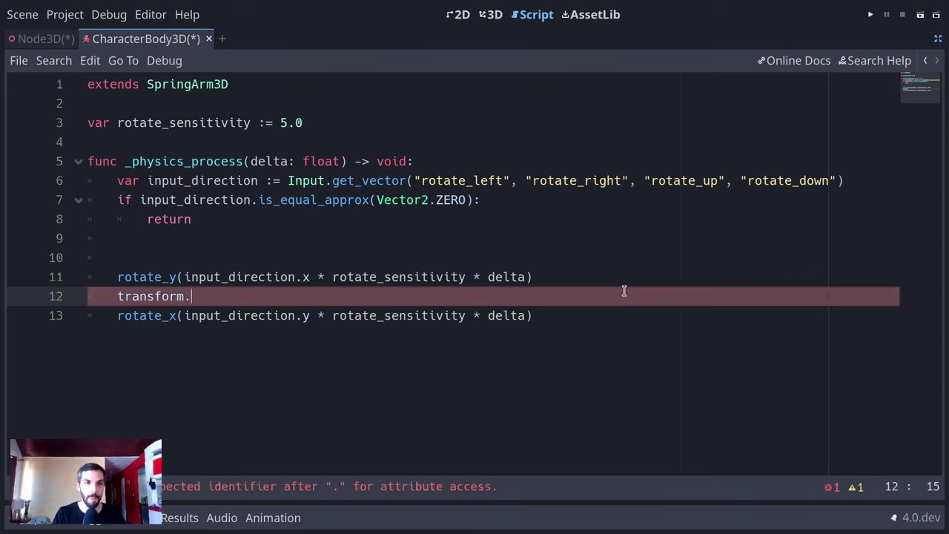
{"action": "type", "text": "angl"}
{"action": "key", "text": "BackSpace"}
{"action": "key", "text": "BackSpace"}
{"action": "key", "text": "BackSpace"}
{"action": "key", "text": "BackSpace"}
- Restore the docks and check the SpringArm3D node's rotation properties before returning to the script
{"action": "key", "text": "ctrl+shift+F11"}
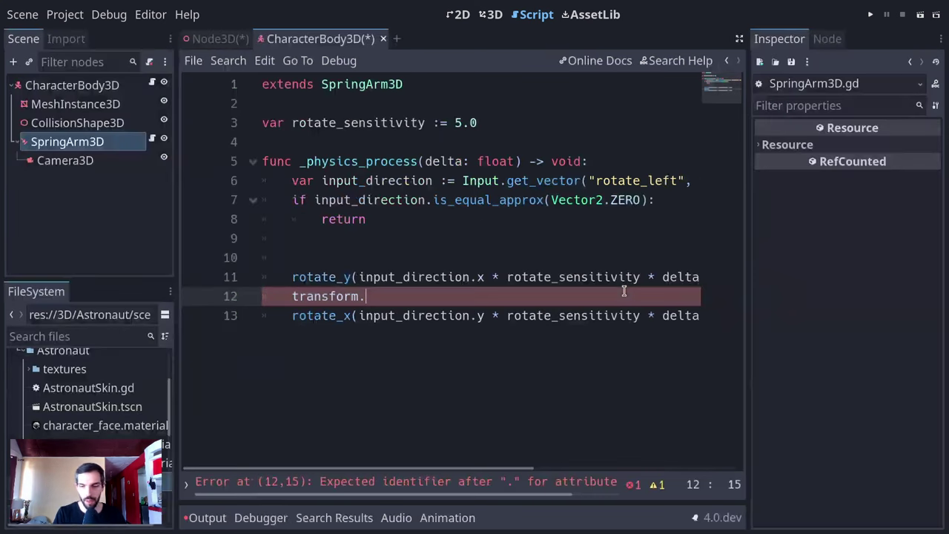
{"action": "left_click", "coordinate": [67, 142]}
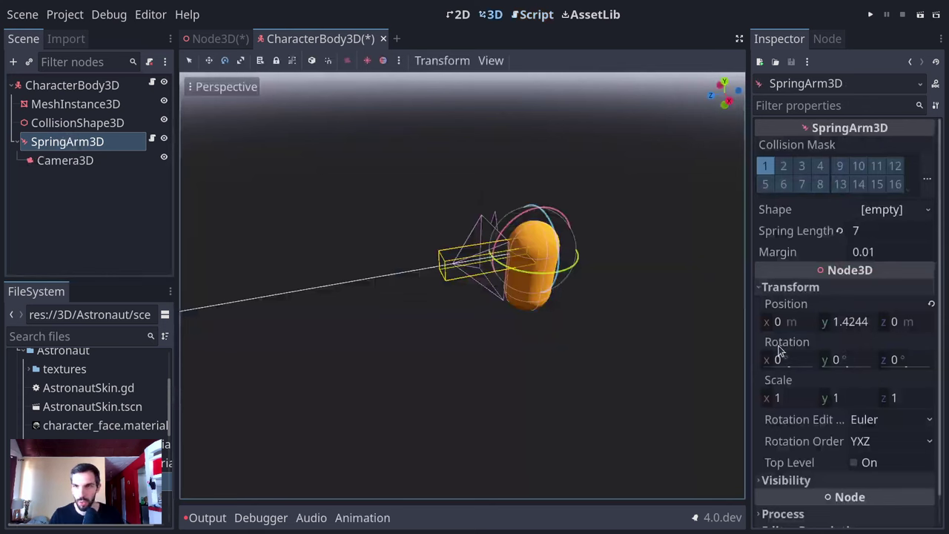
{"action": "mouse_move", "coordinate": [778, 350]}
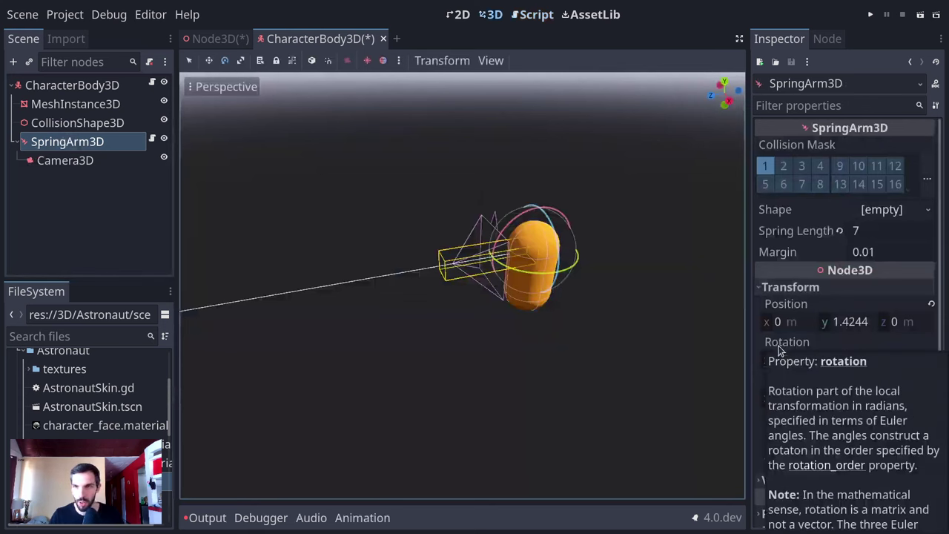
{"action": "left_click", "coordinate": [152, 141]}
- Replace transform. on line 12 with the start of rotation.y := clamp(rotation.y, 0.0,
{"action": "key", "text": "BackSpace"}
{"action": "key", "text": "BackSpace"}
{"action": "key", "text": "BackSpace"}
{"action": "key", "text": "BackSpace"}
{"action": "key", "text": "BackSpace"}
{"action": "key", "text": "BackSpace"}
{"action": "key", "text": "BackSpace"}
{"action": "key", "text": "BackSpace"}
{"action": "key", "text": "BackSpace"}
{"action": "key", "text": "BackSpace"}
{"action": "type", "text": "rotationb"}
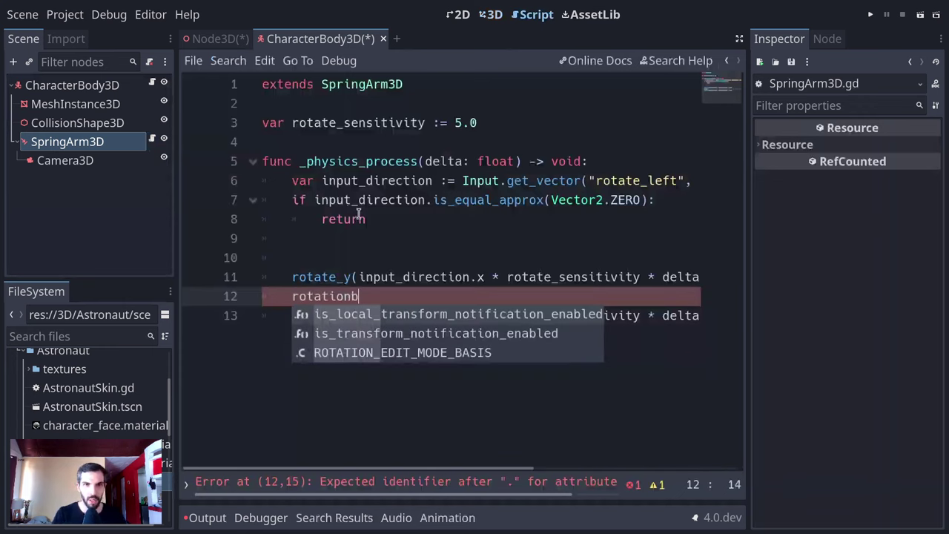
{"action": "key", "text": "BackSpace"}
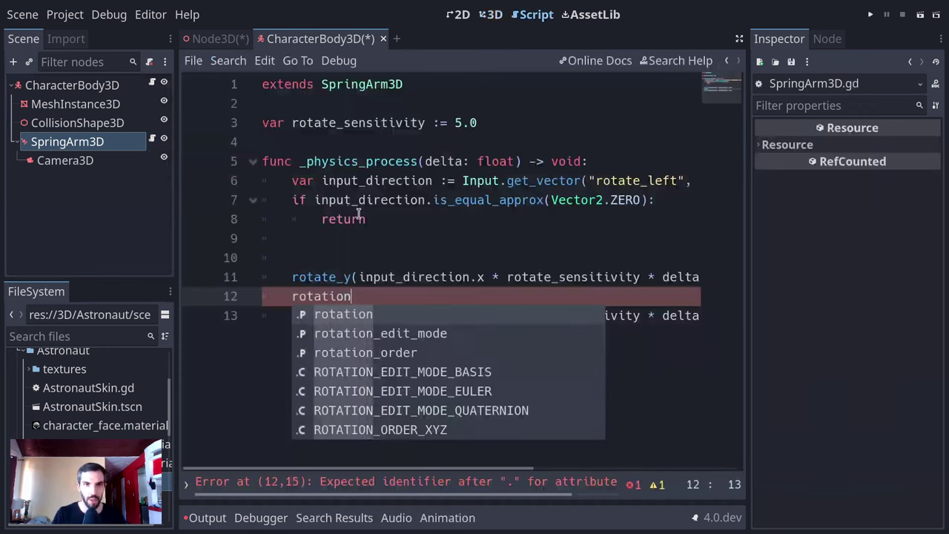
{"action": "type", "text": ".y "}
{"action": "type", "text": ":= cla"}
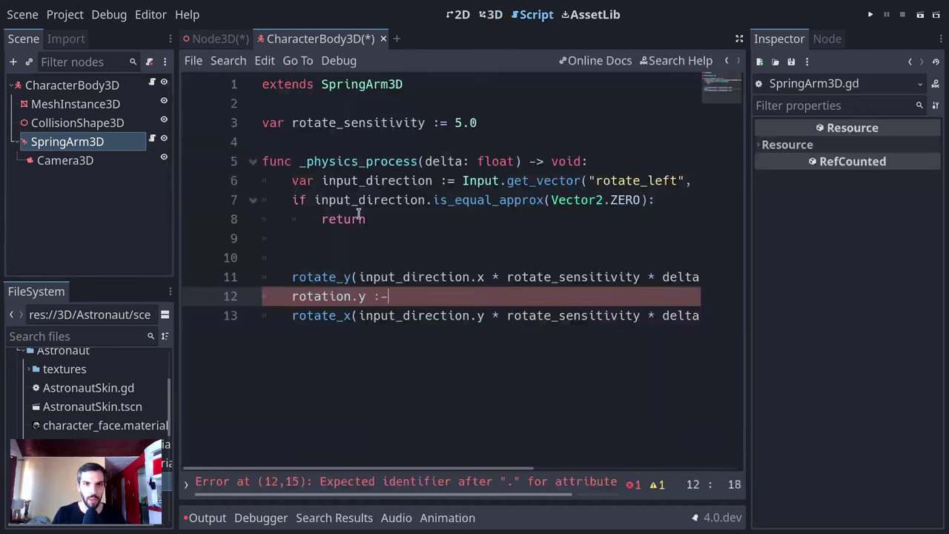
{"action": "type", "text": "mp("}
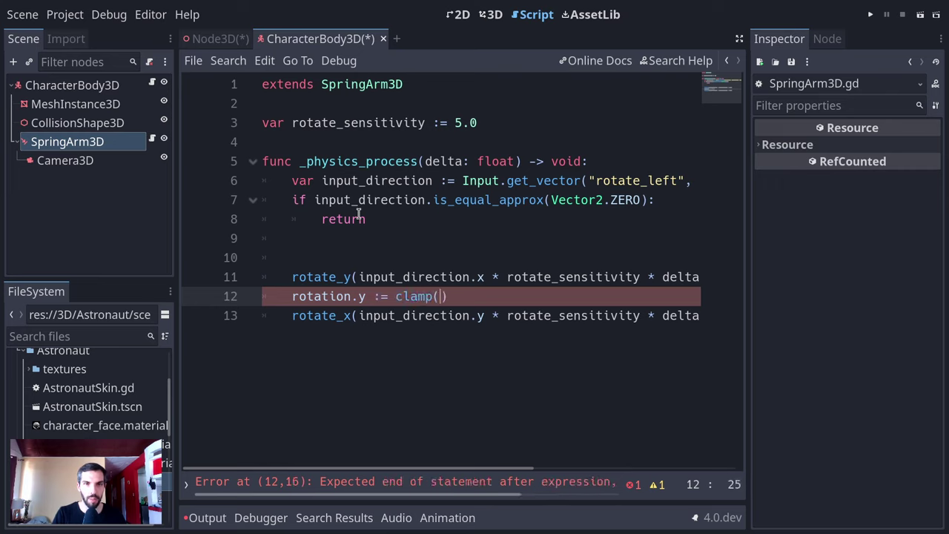
{"action": "type", "text": "rotation."}
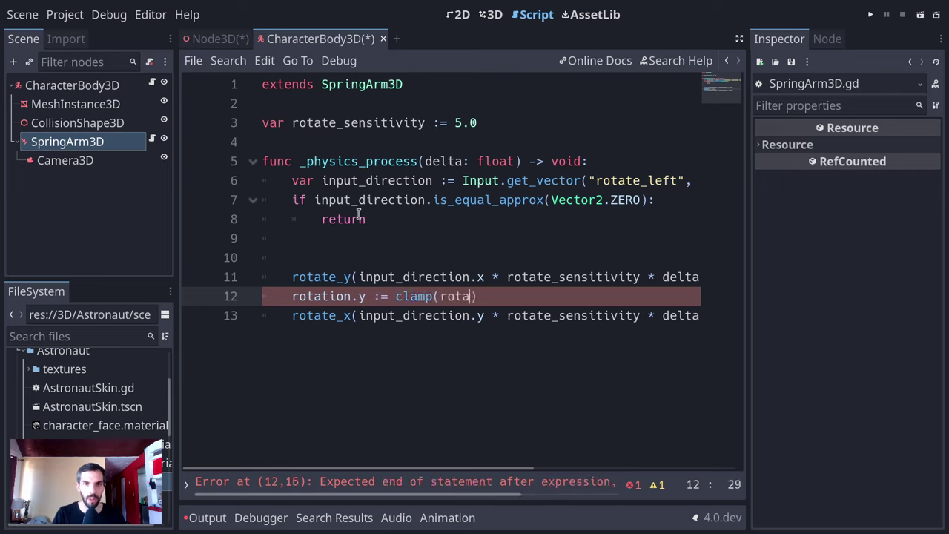
{"action": "type", "text": "y, 0.0,"}
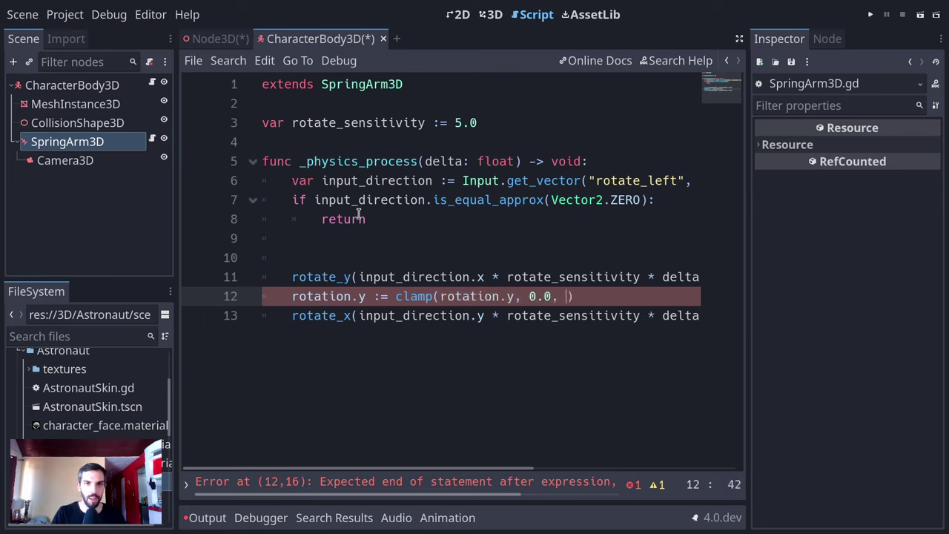
- Recheck the SpringArm3D rotation, then replace the clamp minimum 0.0 with deg2rad(30.0)
{"action": "left_click", "coordinate": [47, 148]}
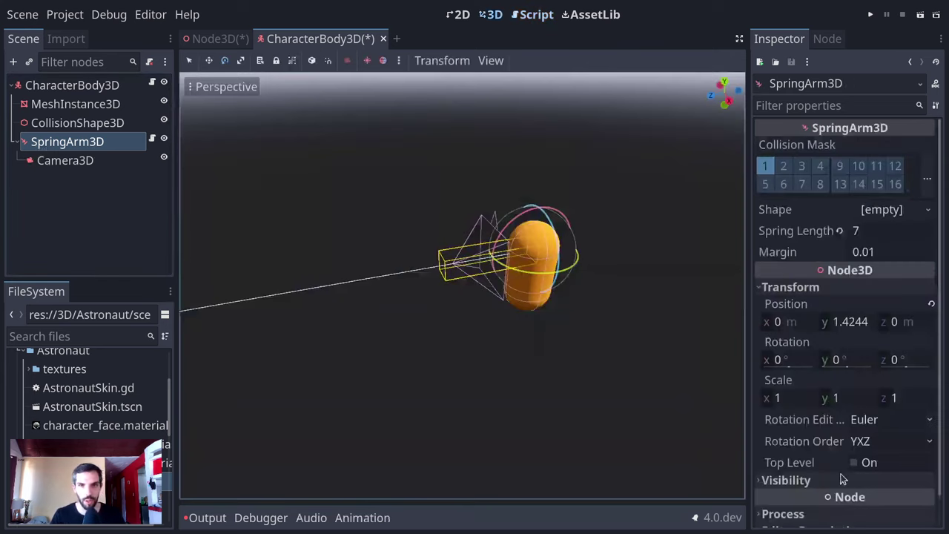
{"action": "mouse_move", "coordinate": [784, 347]}
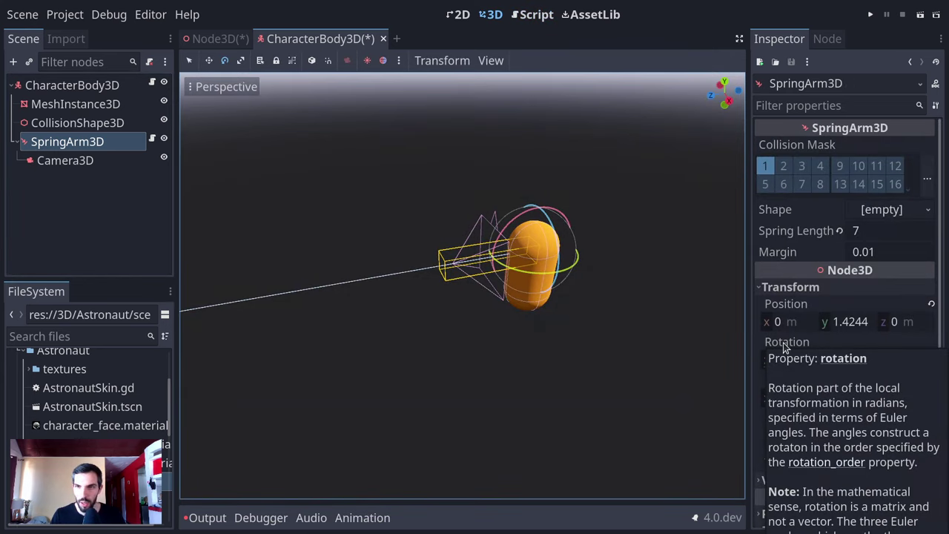
{"action": "left_click", "coordinate": [152, 141]}
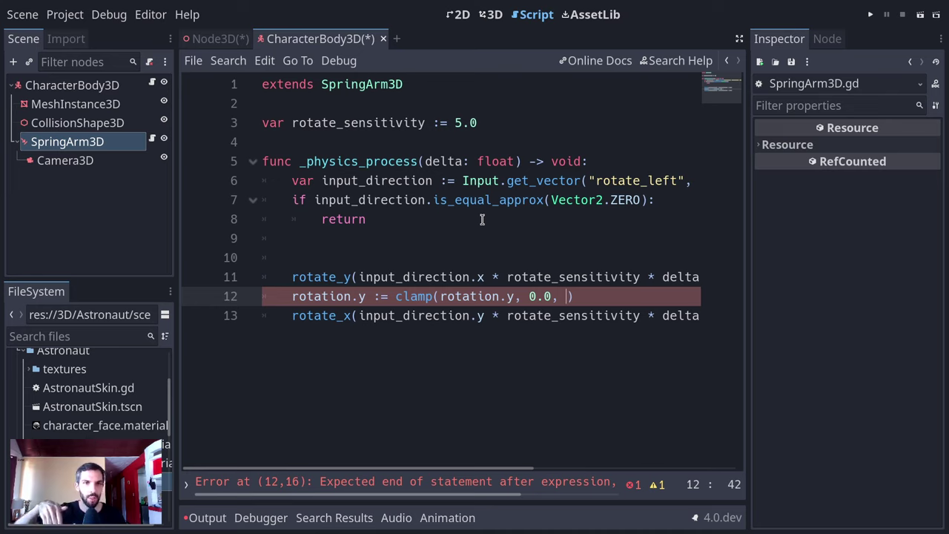
{"action": "key", "text": "Left"}
{"action": "key", "text": "Left"}
{"action": "key", "text": "Left"}
{"action": "key", "text": "Left"}
{"action": "key", "text": "Left"}
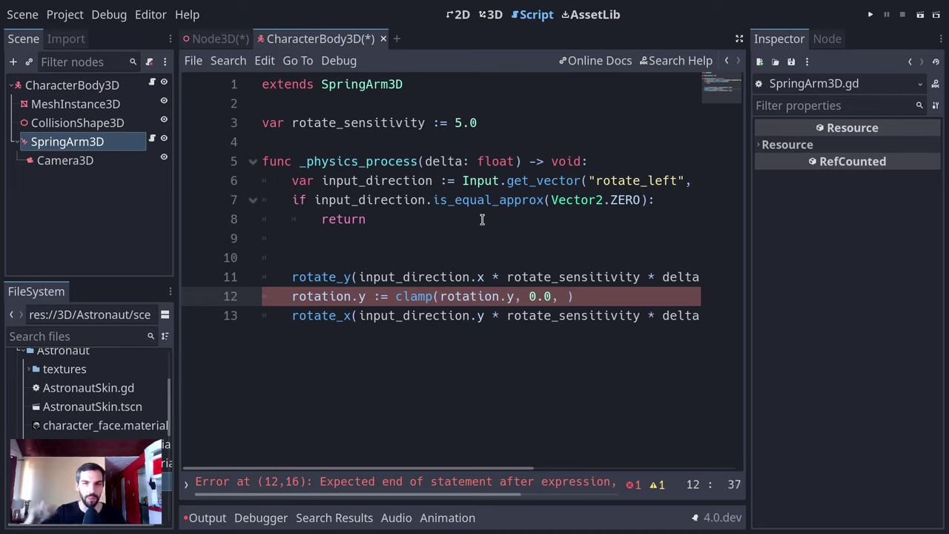
{"action": "key", "text": "Delete"}
{"action": "key", "text": "Delete"}
{"action": "key", "text": "Delete"}
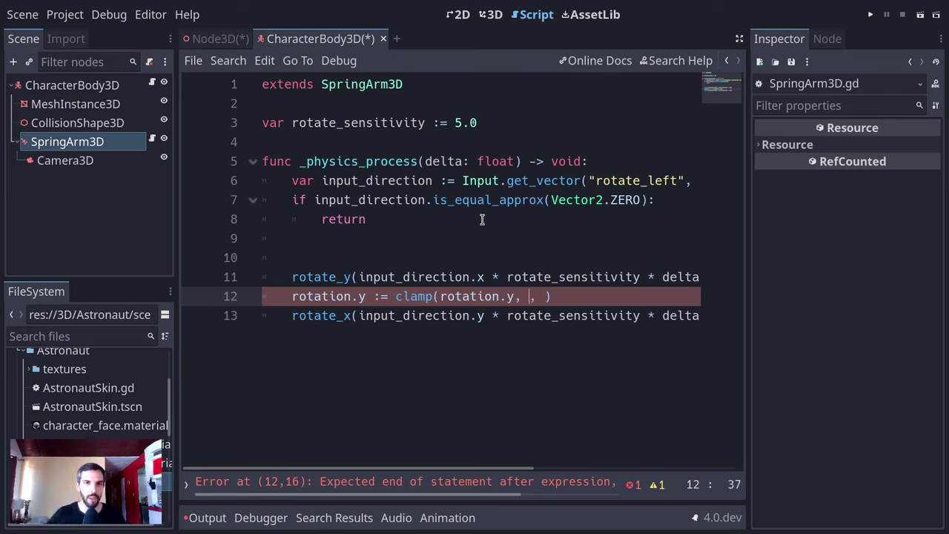
{"action": "type", "text": "deg2rad"}
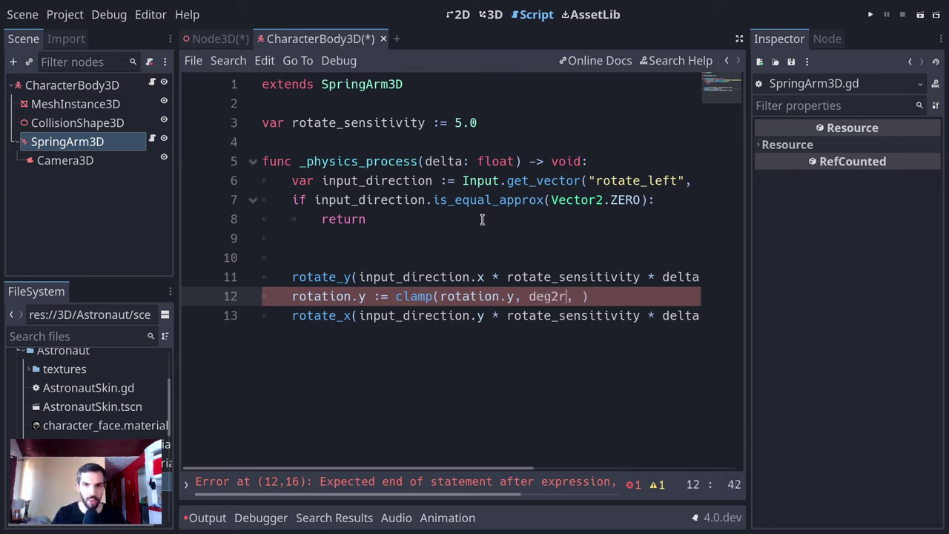
{"action": "type", "text": "("}
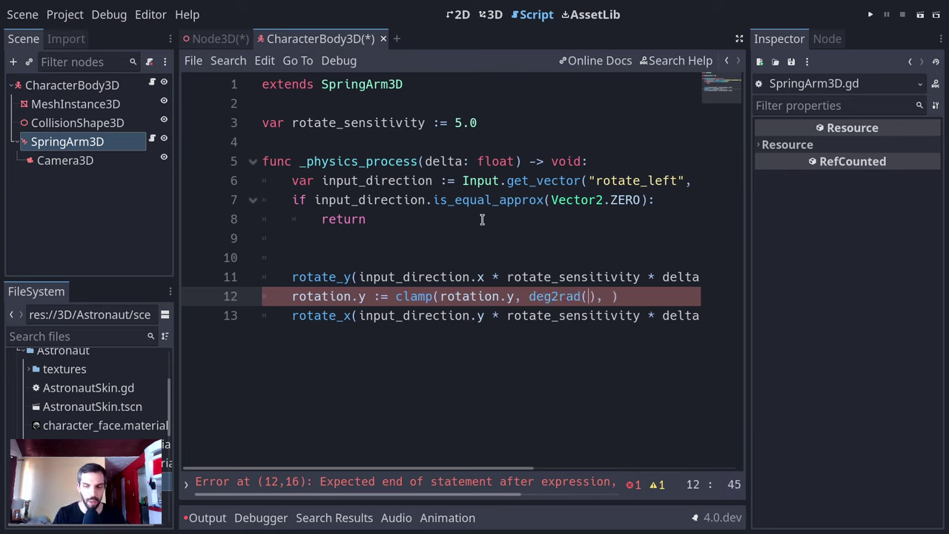
{"action": "type", "text": "30.0"}
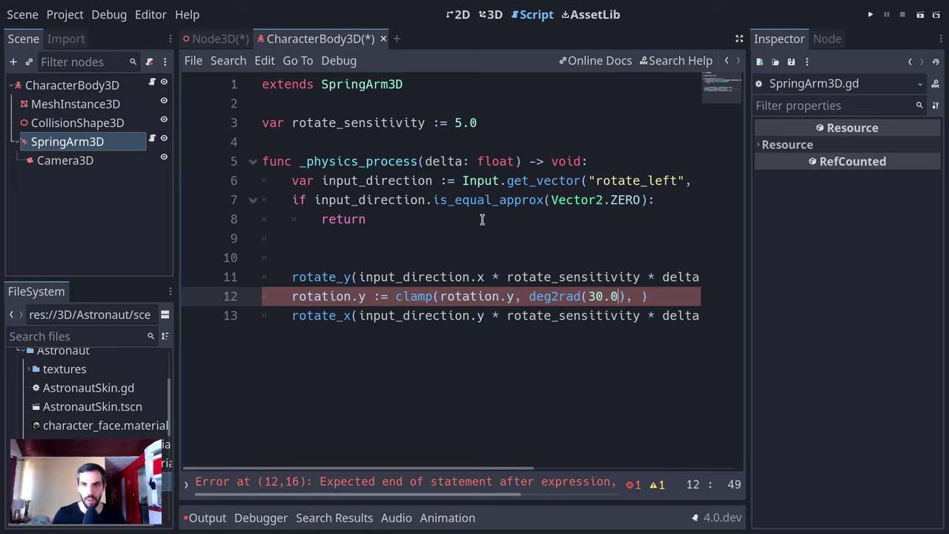
- Make the clamp minimum -deg2rad(30.0) and set the upper limit to deg2rad(80.0)
{"action": "key", "text": "Right"}
{"action": "key", "text": "ctrl+shift+Left"}
{"action": "key", "text": "ctrl+shift+Left"}
{"action": "key", "text": "ctrl+shift+Left"}
{"action": "key", "text": "ctrl+c"}
{"action": "key", "text": "Left"}
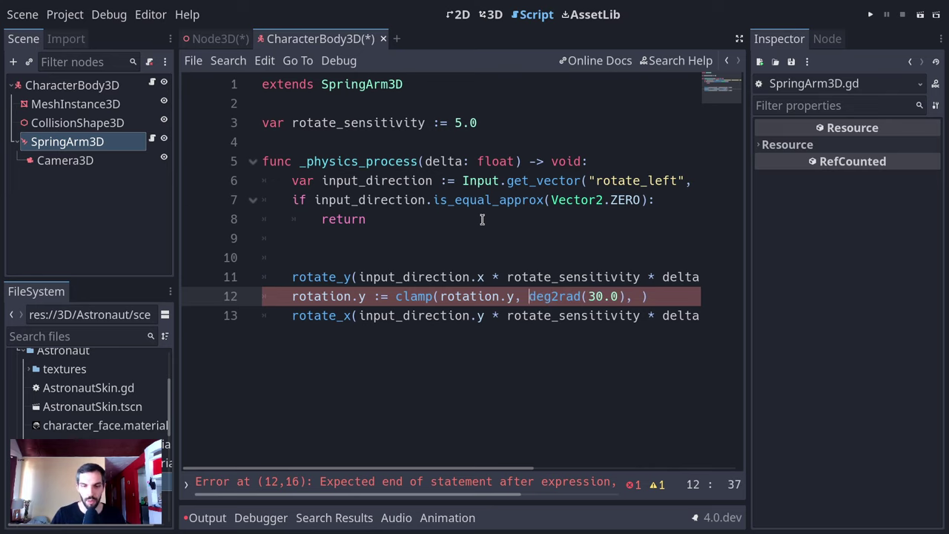
{"action": "type", "text": "-"}
{"action": "key", "text": "End"}
{"action": "key", "text": "Left"}
{"action": "key", "text": "ctrl+v"}
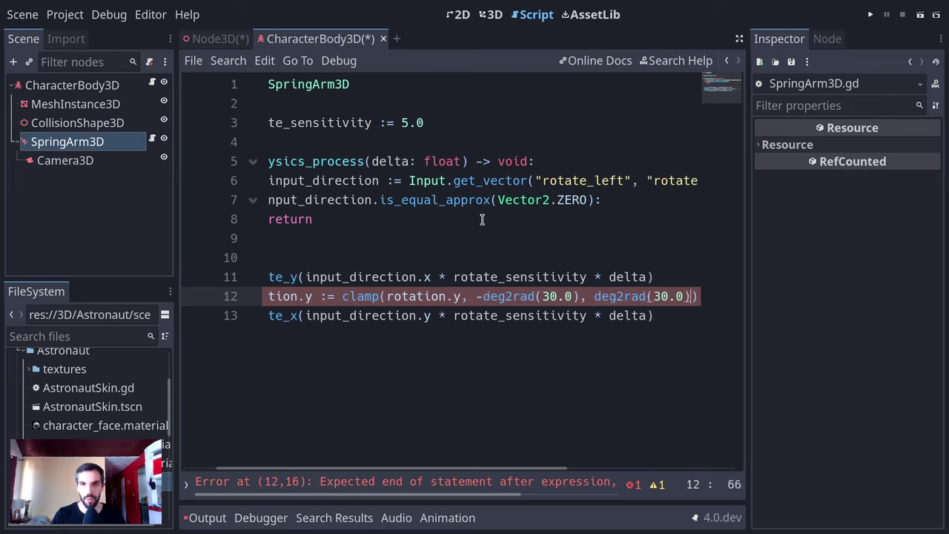
{"action": "key", "text": "Left"}
{"action": "key", "text": "Left"}
{"action": "key", "text": "Left"}
{"action": "key", "text": "Left"}
{"action": "key", "text": "Left"}
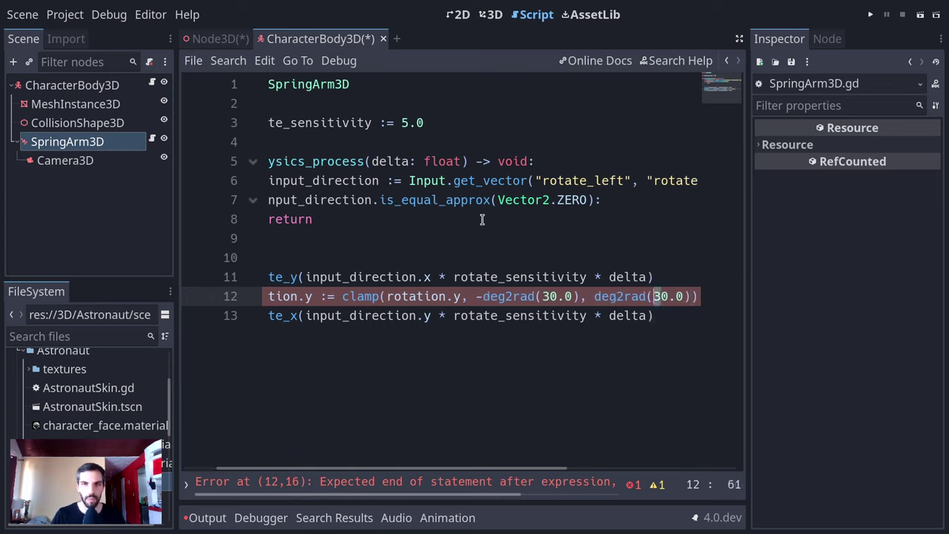
{"action": "key", "text": "Delete"}
{"action": "type", "text": "80"}
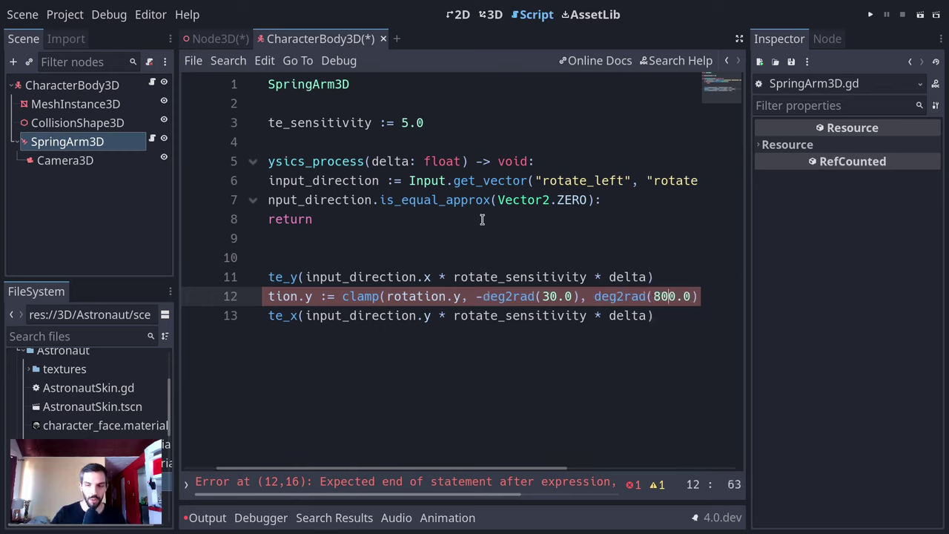
{"action": "key", "text": "Delete"}
- Hide the side docks with distraction-free mode so whole code lines are visible
{"action": "key", "text": "Down"}
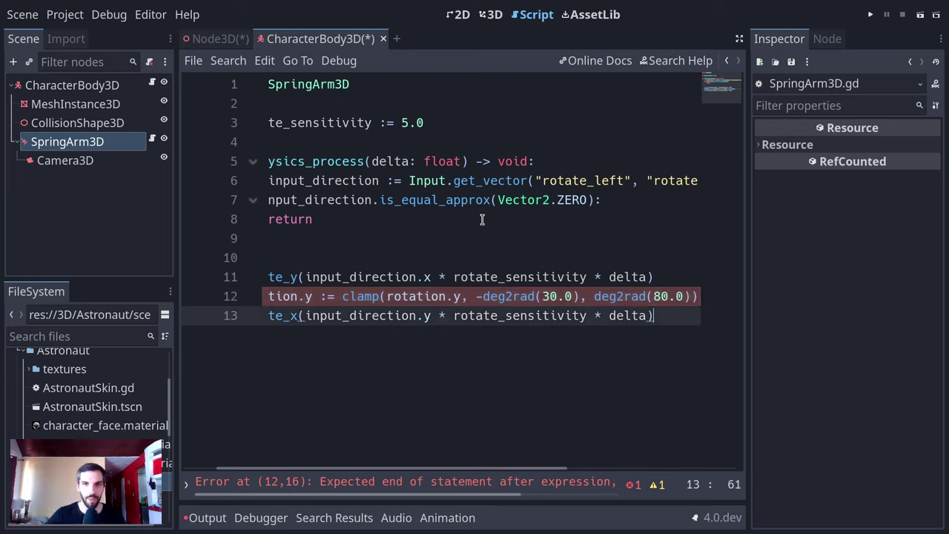
{"action": "key", "text": "Up"}
{"action": "key", "text": "End"}
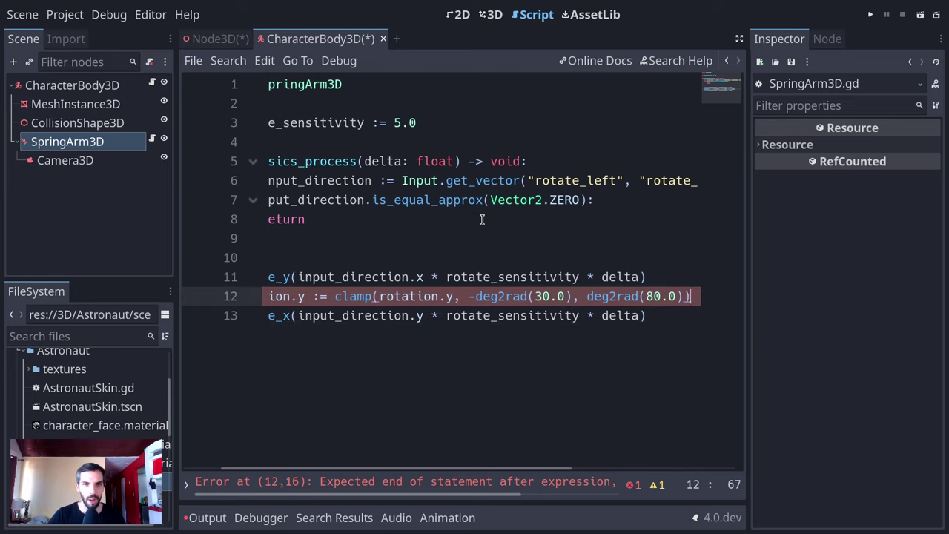
{"action": "key", "text": "ctrl+shift+F11"}
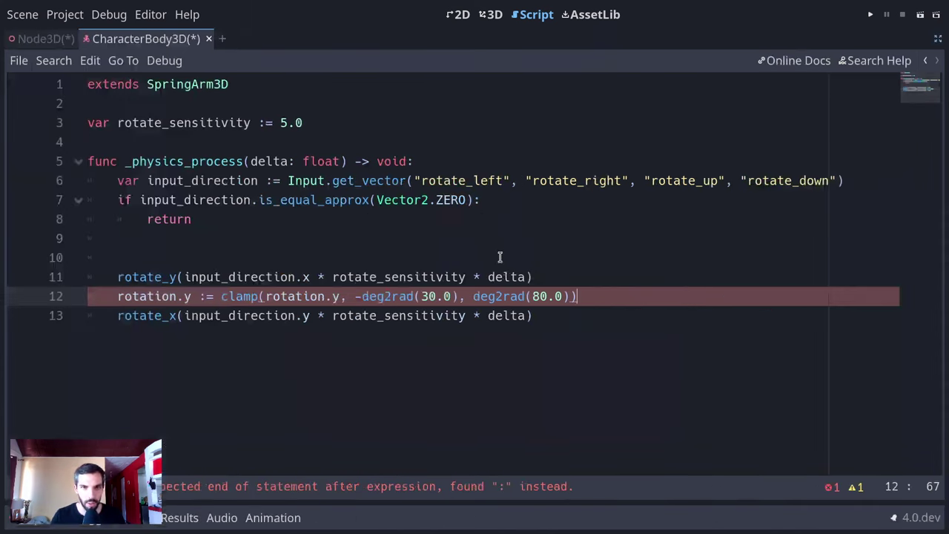
- Look up deg2rad in the help documentation, then return to the script
{"action": "left_click", "coordinate": [525, 296]}
{"action": "double_click", "coordinate": [384, 295]}
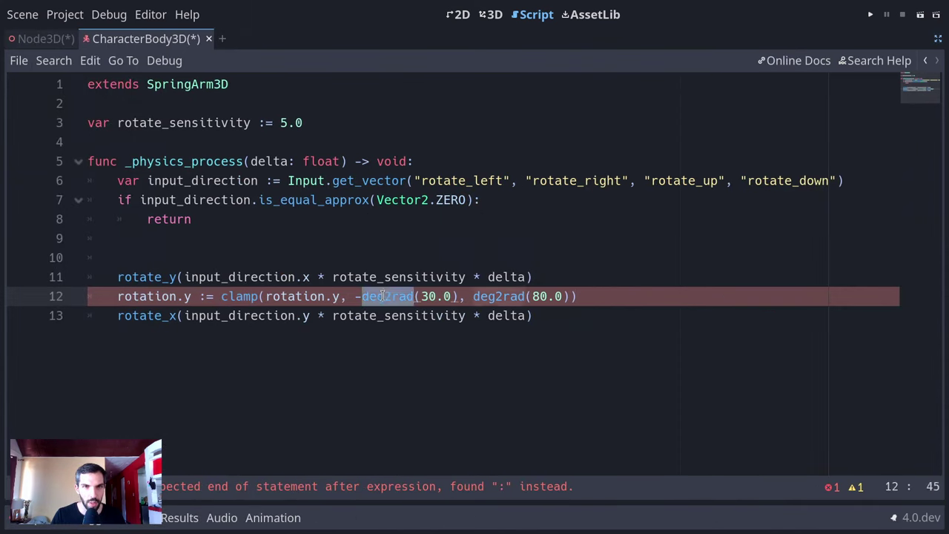
{"action": "key", "text": "F1"}
{"action": "type", "text": "deg2"}
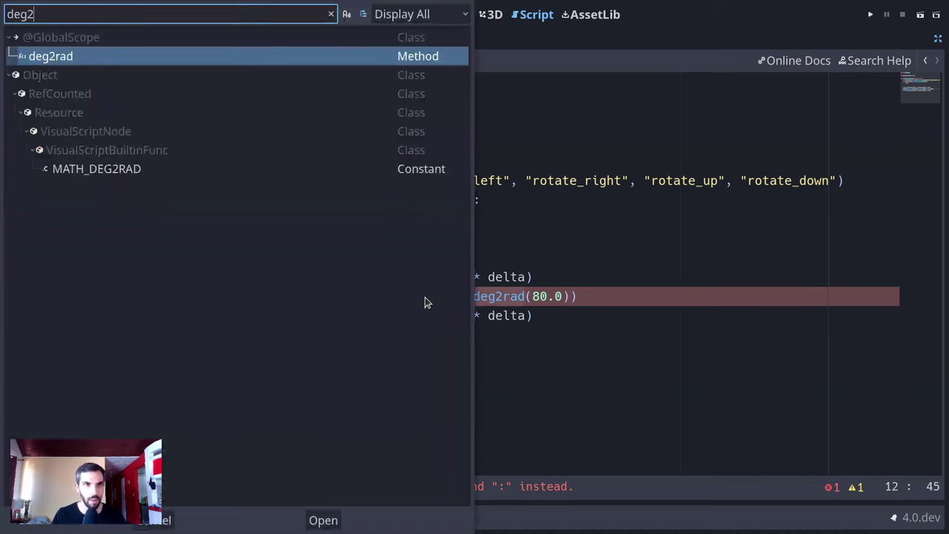
{"action": "key", "text": "Return"}
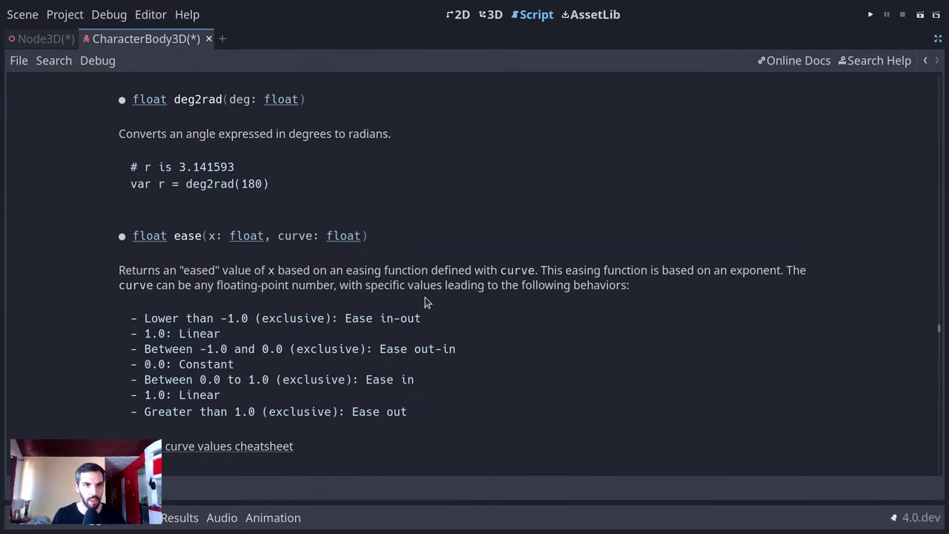
{"action": "key", "text": "alt+Left"}
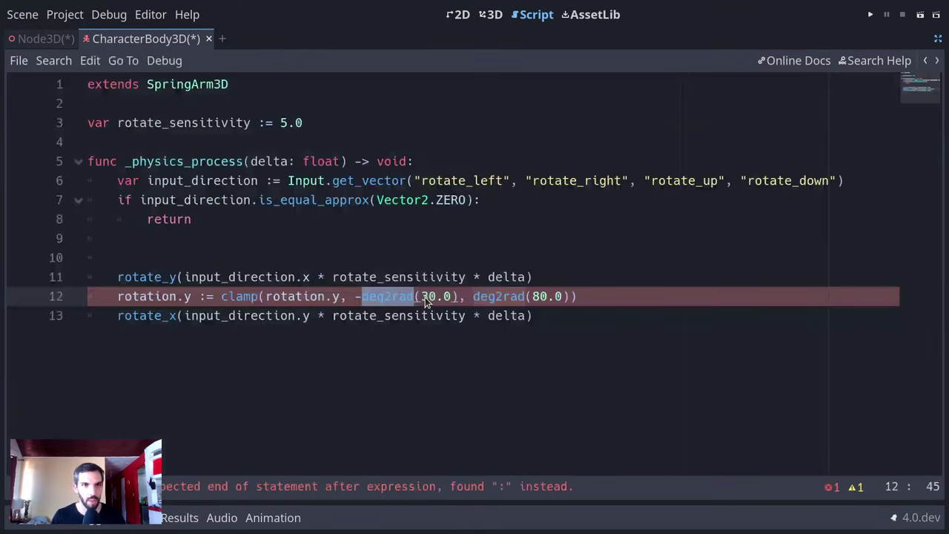
- Change := to a plain = on line 12 to clear the script error
{"action": "left_click", "coordinate": [429, 296]}
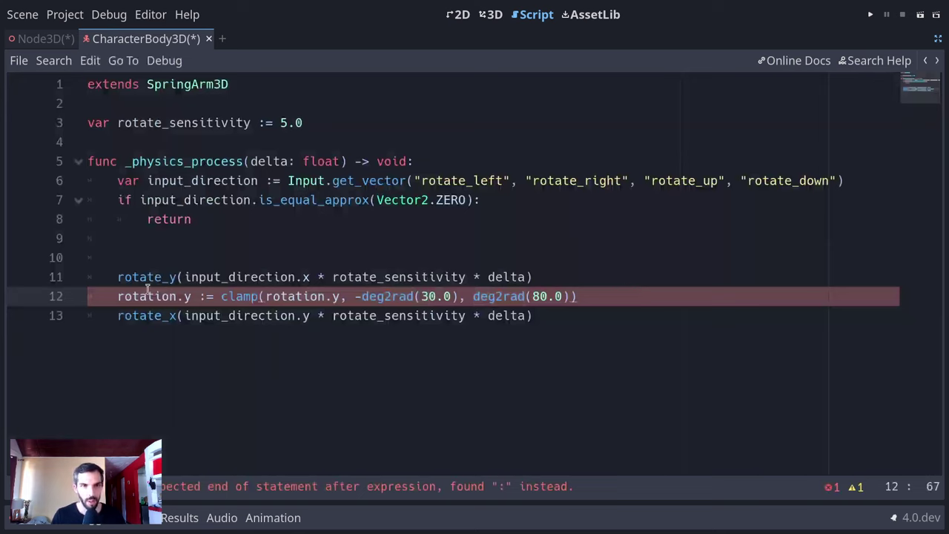
{"action": "left_click", "coordinate": [206, 297]}
{"action": "key", "text": "BackSpace"}
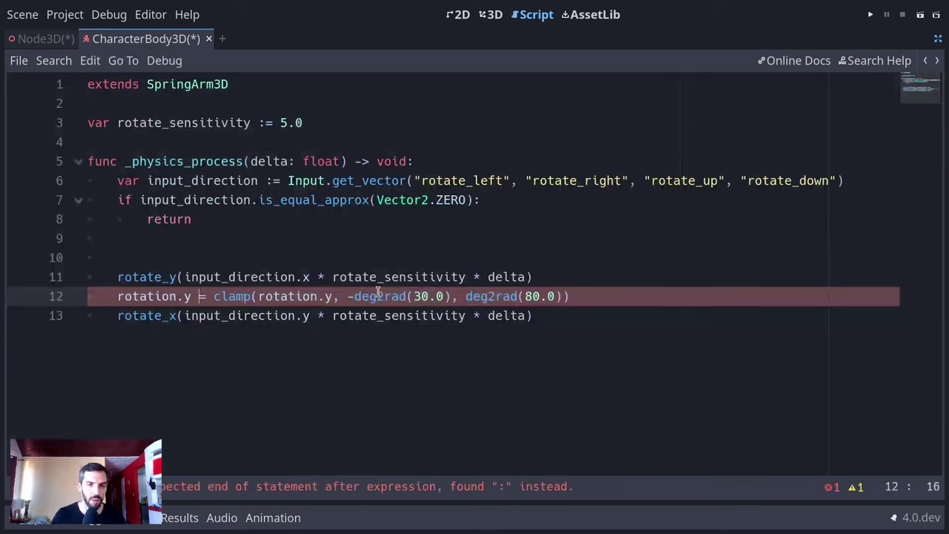
- Duplicate the rotation.y clamp line below as line 14
{"action": "left_click", "coordinate": [615, 315]}
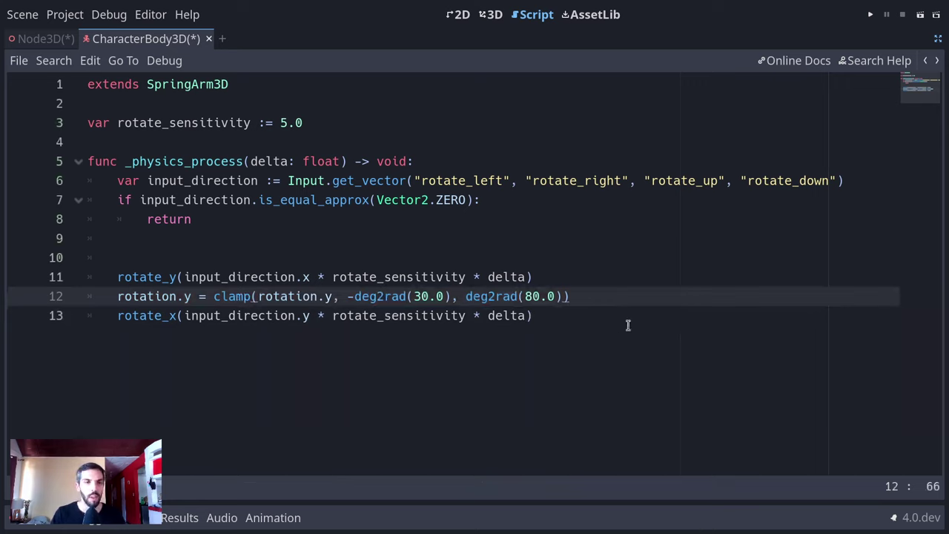
{"action": "key", "text": "Down"}
{"action": "type", "text": "rotation.y = clamp(rotation.y, -deg2rad(30.0), deg2rad(80.0))\\n"}
- Move the copied clamp line below rotate_x and change both rotation.y references to rotation.x
{"action": "key", "text": "Up"}
{"action": "key", "text": "alt+Down"}
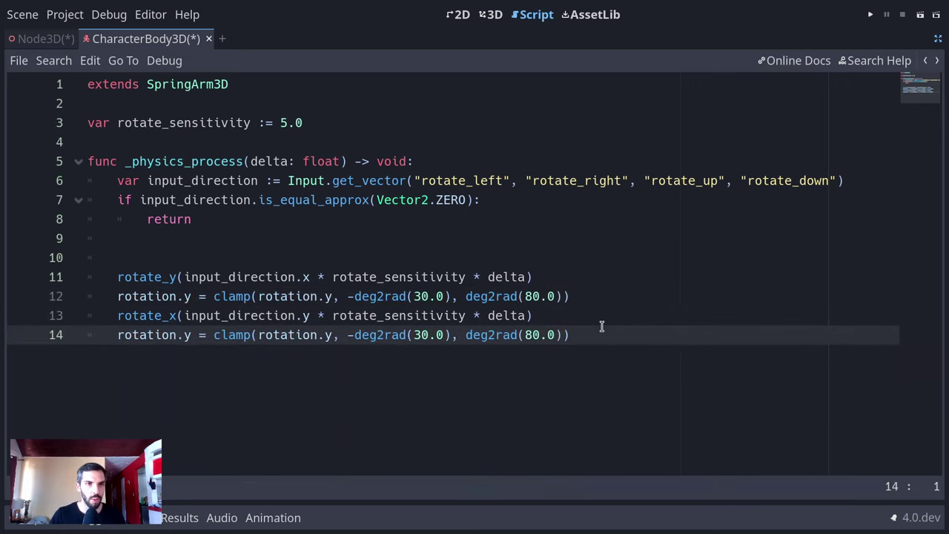
{"action": "key", "text": "Right"}
{"action": "key", "text": "Right"}
{"action": "key", "text": "Right"}
{"action": "key", "text": "Right"}
{"action": "key", "text": "Right"}
{"action": "key", "text": "Right"}
{"action": "key", "text": "Right"}
{"action": "key", "text": "Right"}
{"action": "key", "text": "Right"}
{"action": "key", "text": "Right"}
{"action": "key", "text": "Delete"}
{"action": "type", "text": "x"}
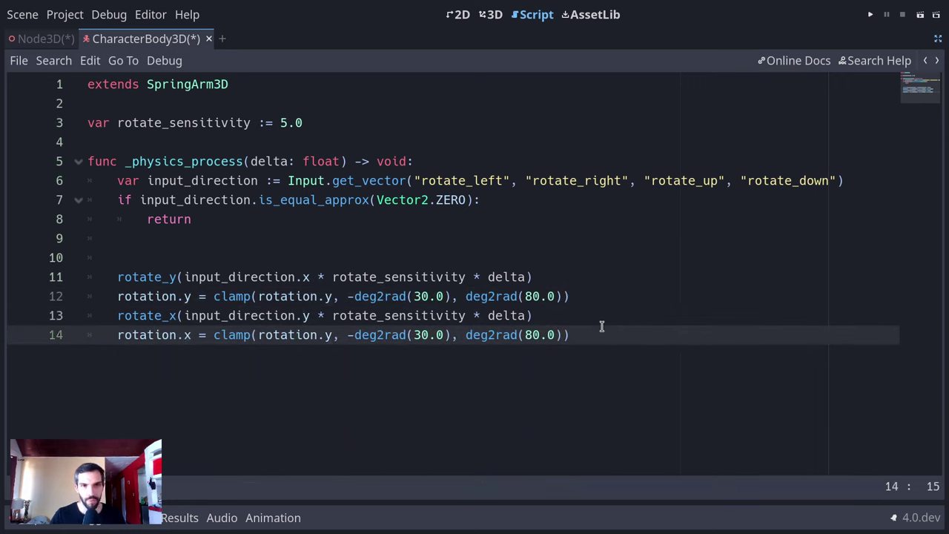
{"action": "key", "text": "Right"}
{"action": "key", "text": "Right"}
{"action": "key", "text": "Right"}
{"action": "key", "text": "Right"}
{"action": "key", "text": "Right"}
{"action": "key", "text": "Right"}
{"action": "key", "text": "Right"}
{"action": "key", "text": "Right"}
{"action": "key", "text": "Right"}
{"action": "key", "text": "Right"}
{"action": "key", "text": "Right"}
{"action": "key", "text": "Right"}
{"action": "key", "text": "Right"}
{"action": "key", "text": "Right"}
{"action": "key", "text": "Right"}
{"action": "key", "text": "Right"}
{"action": "key", "text": "Right"}
{"action": "key", "text": "Right"}
{"action": "key", "text": "Right"}
{"action": "key", "text": "Right"}
{"action": "key", "text": "Left"}
{"action": "key", "text": "Left"}
{"action": "key", "text": "Delete"}
{"action": "type", "text": "x"}
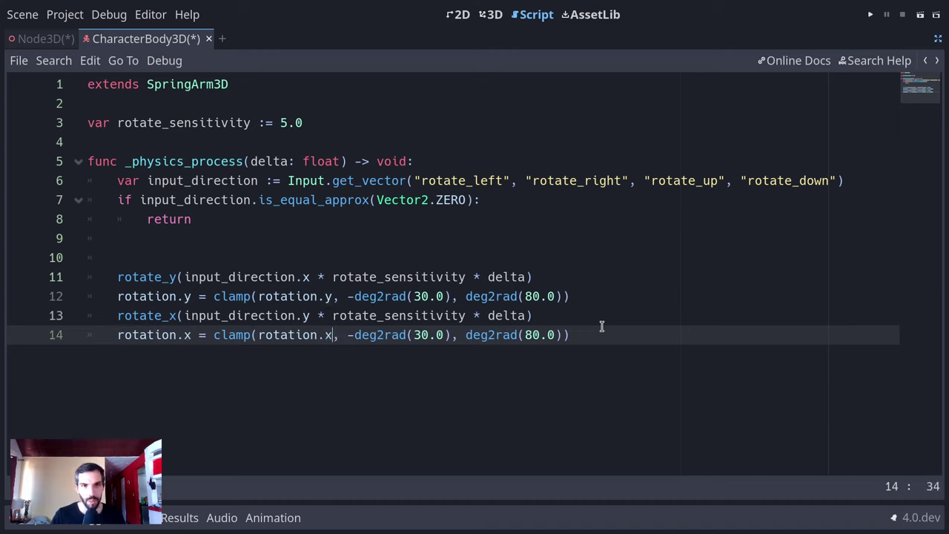
- Replace the clamp call on line 14 with wrapf(rotation.x,
{"action": "key", "text": "Right"}
{"action": "key", "text": "Right"}
{"action": "key", "text": "Right"}
{"action": "key", "text": "Right"}
{"action": "key", "text": "Right"}
{"action": "key", "text": "Right"}
{"action": "key", "text": "Right"}
{"action": "key", "text": "Right"}
{"action": "key", "text": "Right"}
{"action": "key", "text": "Right"}
{"action": "key", "text": "Left"}
{"action": "key", "text": "Left"}
{"action": "key", "text": "Left"}
{"action": "key", "text": "Left"}
{"action": "key", "text": "Left"}
{"action": "key", "text": "Left"}
{"action": "key", "text": "Left"}
{"action": "key", "text": "Left"}
{"action": "key", "text": "Left"}
{"action": "key", "text": "Left"}
{"action": "key", "text": "Left"}
{"action": "key", "text": "Left"}
{"action": "key", "text": "Left"}
{"action": "key", "text": "Left"}
{"action": "key", "text": "Left"}
{"action": "key", "text": "Left"}
{"action": "key", "text": "Left"}
{"action": "key", "text": "Left"}
{"action": "key", "text": "Left"}
{"action": "key", "text": "Left"}
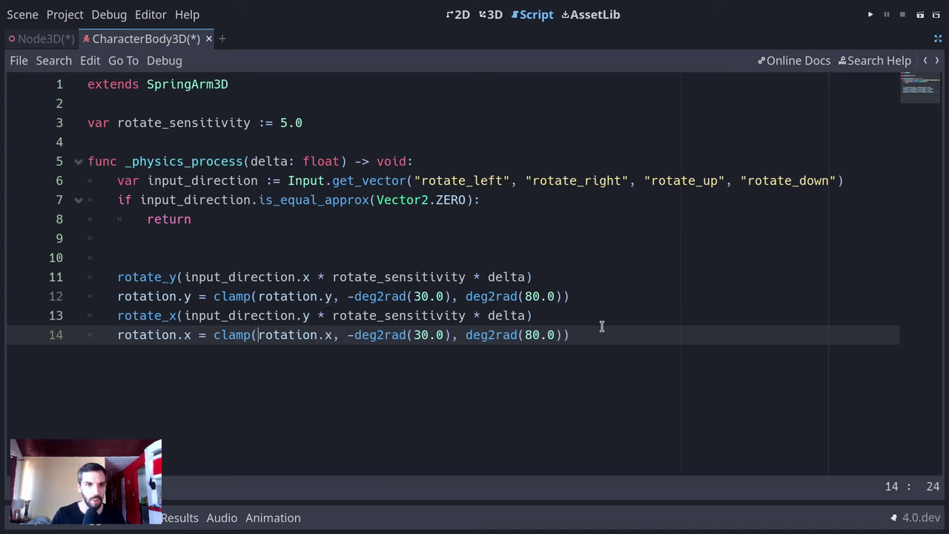
{"action": "key", "text": "Left"}
{"action": "key", "text": "Left"}
{"action": "key", "text": "Left"}
{"action": "key", "text": "Left"}
{"action": "key", "text": "Left"}
{"action": "key", "text": "Left"}
{"action": "key", "text": "shift+End"}
{"action": "type", "text": "wrap"}
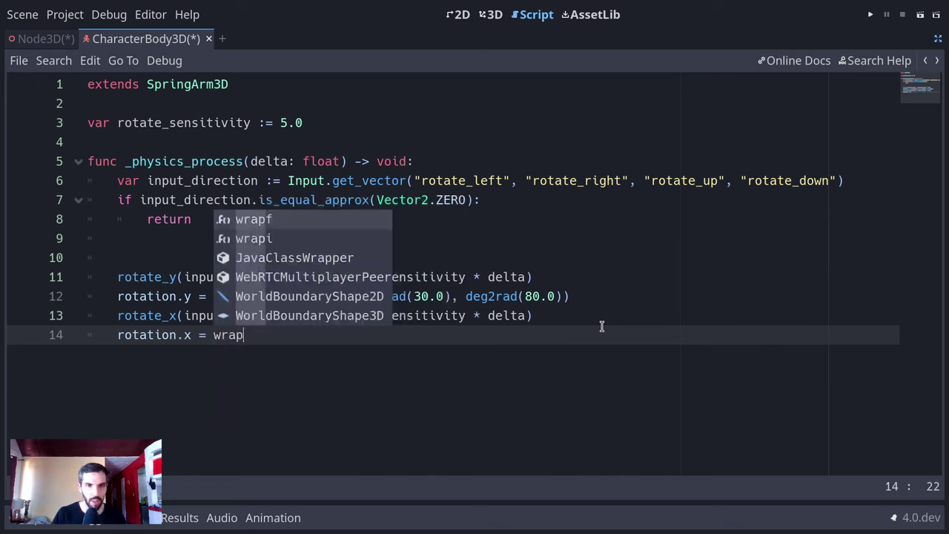
{"action": "key", "text": "Return"}
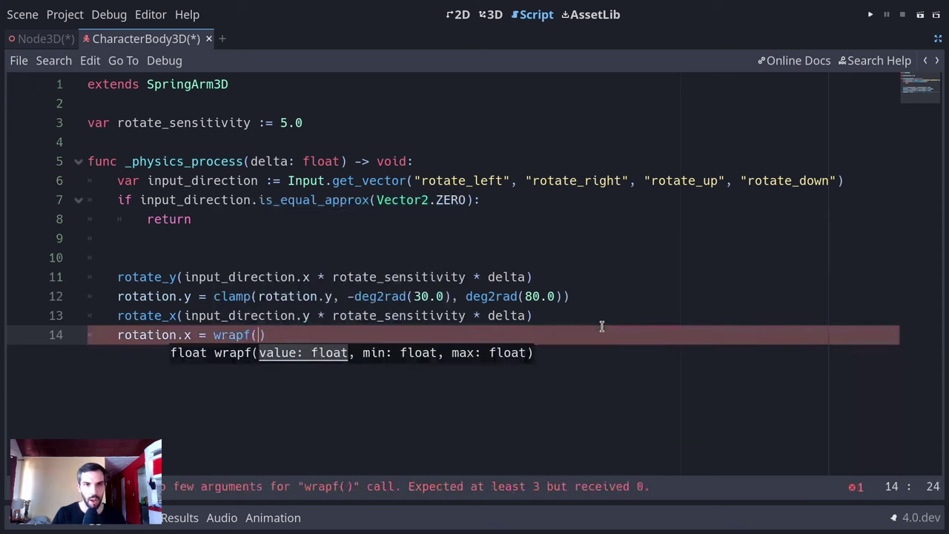
{"action": "type", "text": "rotation.x,"}
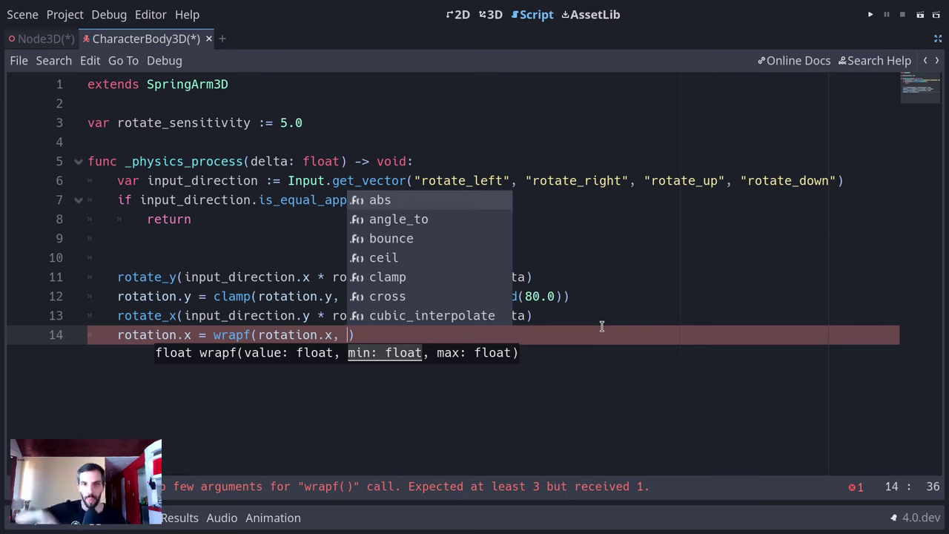
- Set the wrapf bounds to 0.0 and 2.0 * PI
{"action": "type", "text": "-2"}
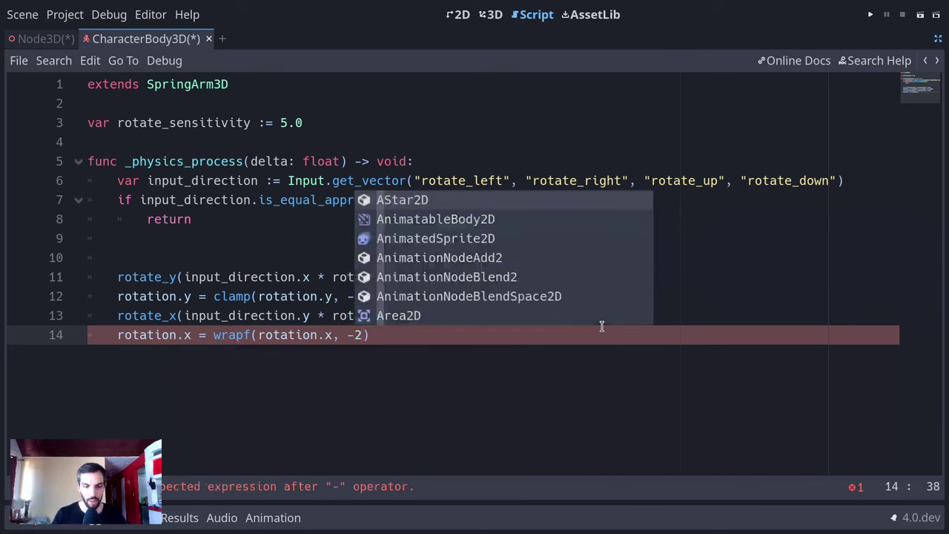
{"action": "type", "text": ".0 * PI,"}
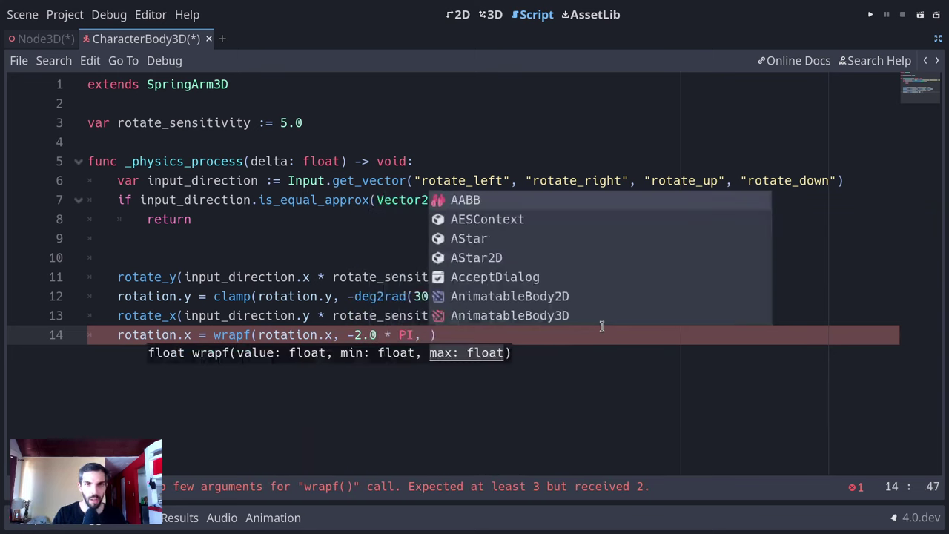
{"action": "key", "text": "Left"}
{"action": "key", "text": "Left"}
{"action": "key", "text": "Left"}
{"action": "key", "text": "Left"}
{"action": "key", "text": "Left"}
{"action": "key", "text": "Left"}
{"action": "key", "text": "Left"}
{"action": "key", "text": "Left"}
{"action": "key", "text": "Left"}
{"action": "key", "text": "Left"}
{"action": "key", "text": "End"}
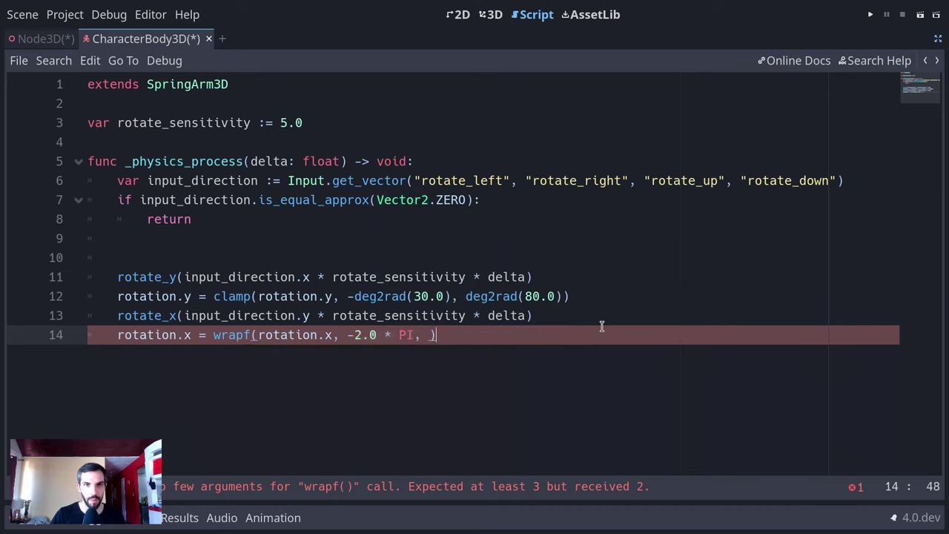
{"action": "key", "text": "Left"}
{"action": "type", "text": "2.0 * PI"}
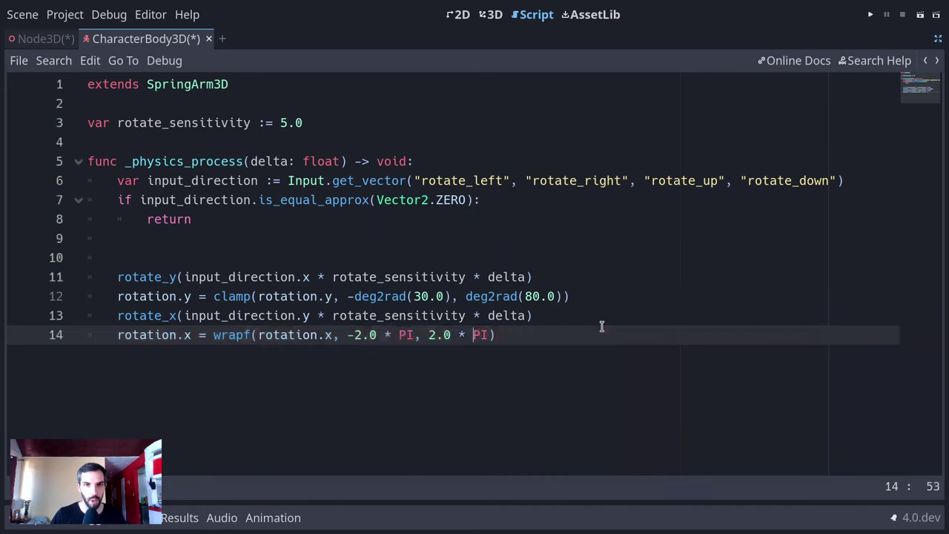
{"action": "key", "text": "Left"}
{"action": "key", "text": "Left"}
{"action": "key", "text": "Left"}
{"action": "key", "text": "Left"}
{"action": "key", "text": "Left"}
{"action": "key", "text": "Left"}
{"action": "key", "text": "Left"}
{"action": "key", "text": "Left"}
{"action": "key", "text": "shift+Left"}
{"action": "key", "text": "shift+Left"}
{"action": "key", "text": "shift+Left"}
{"action": "key", "text": "shift+Left"}
{"action": "key", "text": "shift+Left"}
{"action": "key", "text": "shift+Left"}
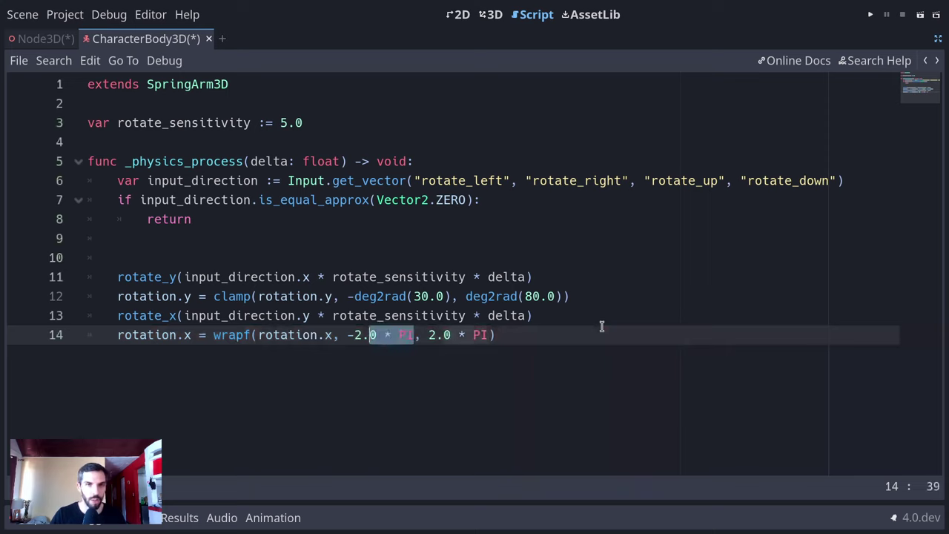
{"action": "key", "text": "shift+Left"}
{"action": "key", "text": "shift+Left"}
{"action": "key", "text": "shift+Left"}
{"action": "type", "text": "0"}
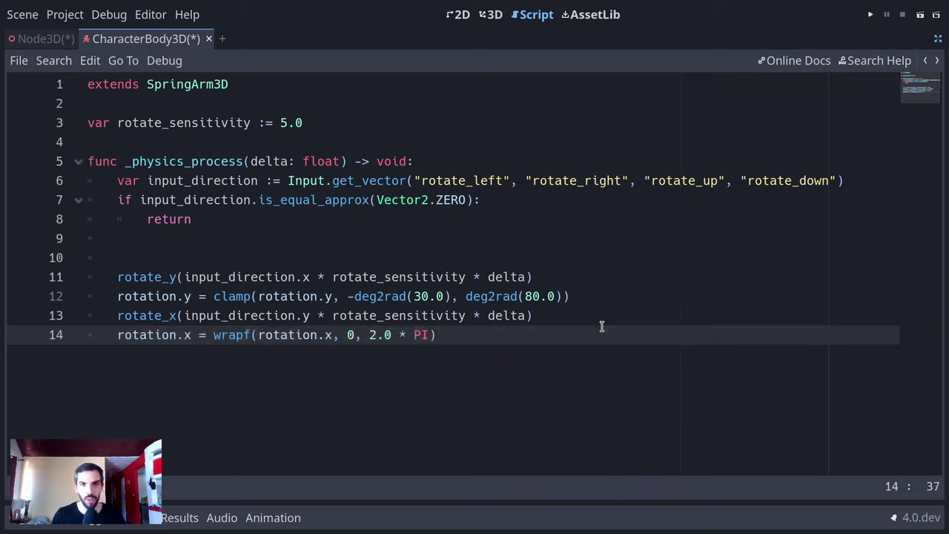
{"action": "type", "text": ".0"}
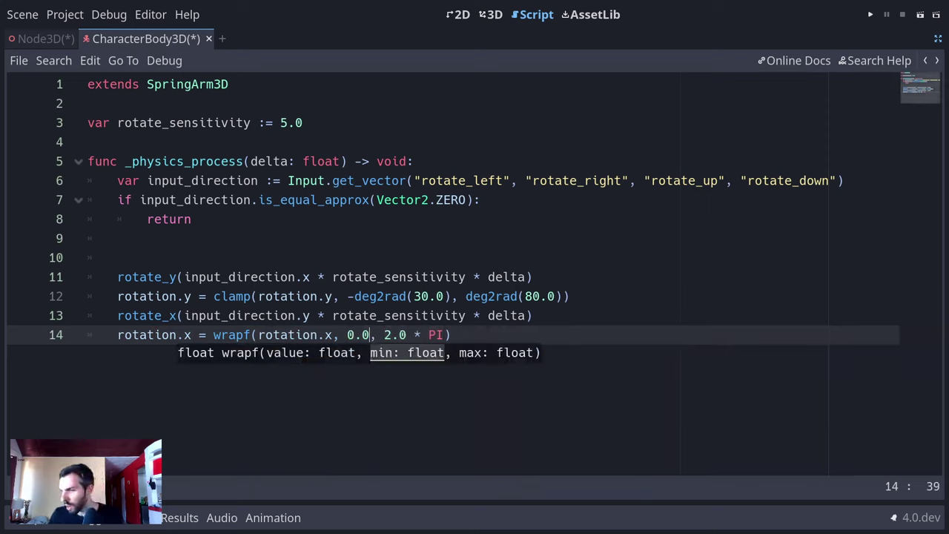
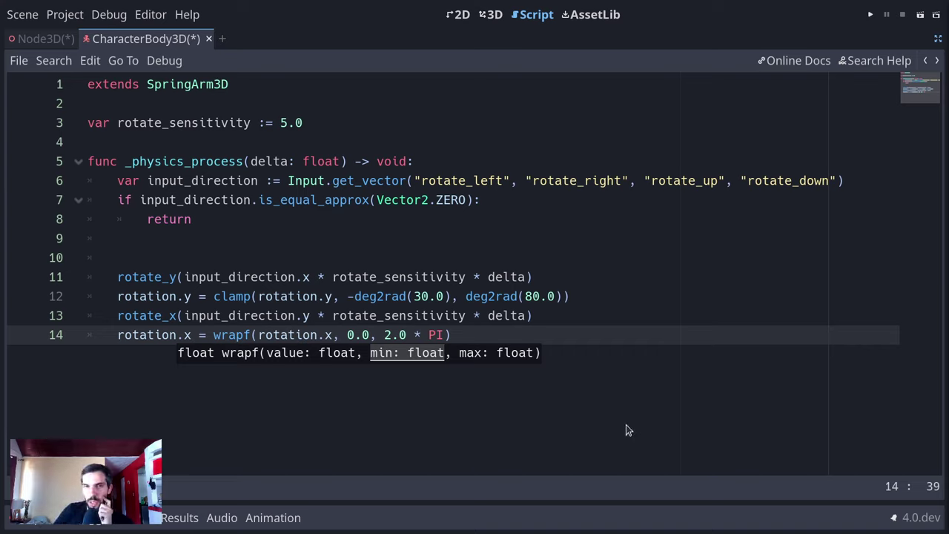
- Retype the axis letter as y after rotation. on line 12
{"action": "left_click", "coordinate": [621, 318]}
{"action": "left_click", "coordinate": [607, 332]}
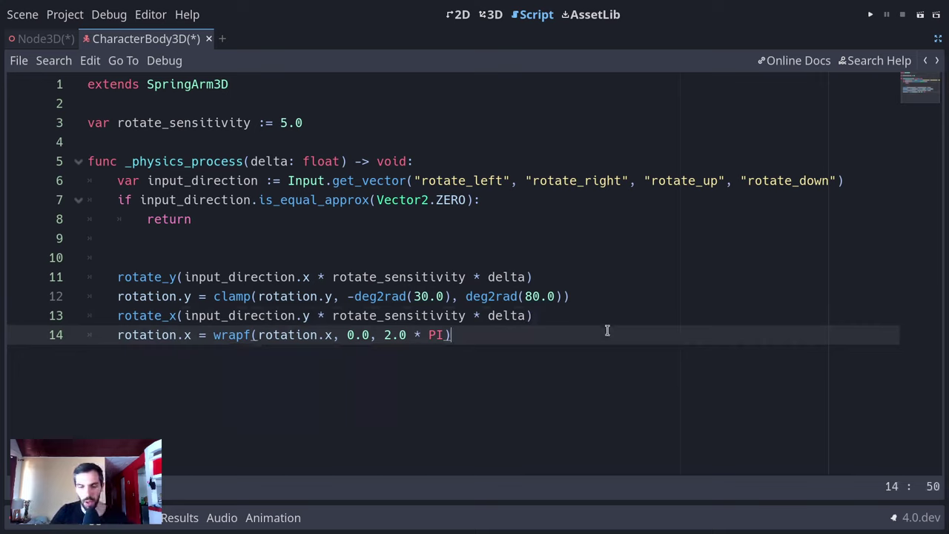
{"action": "key", "text": "Up"}
{"action": "key", "text": "Up"}
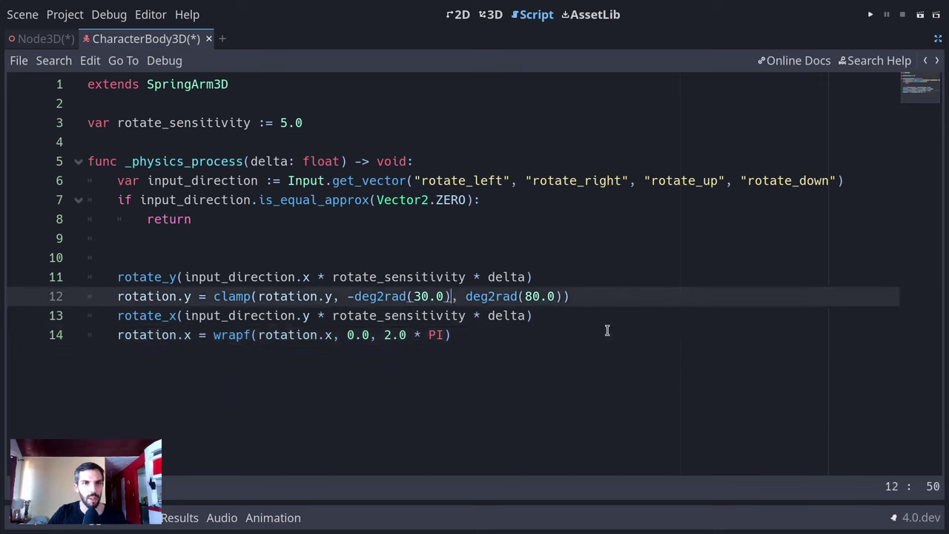
{"action": "key", "text": "Home"}
{"action": "key", "text": "ctrl+Right"}
{"action": "key", "text": "Right"}
{"action": "key", "text": "Right"}
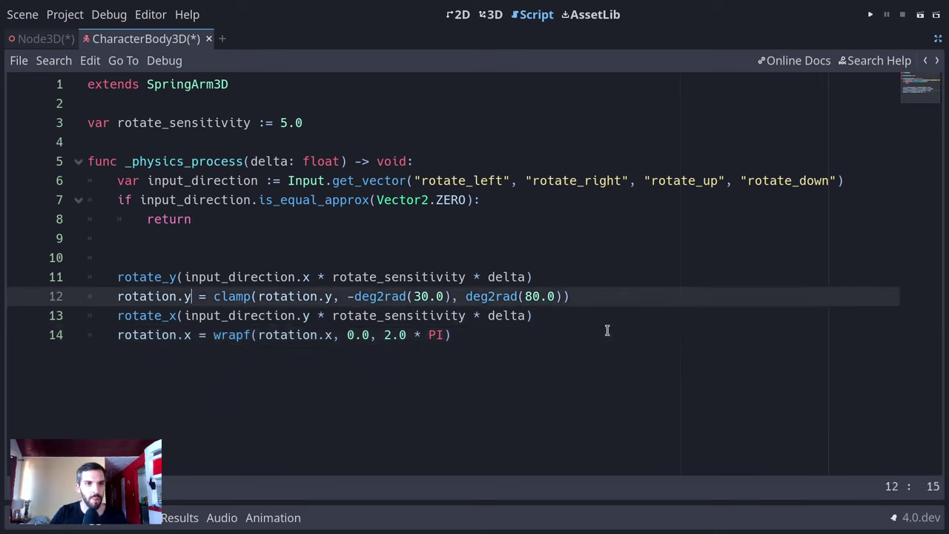
{"action": "key", "text": "BackSpace"}
{"action": "type", "text": "y"}
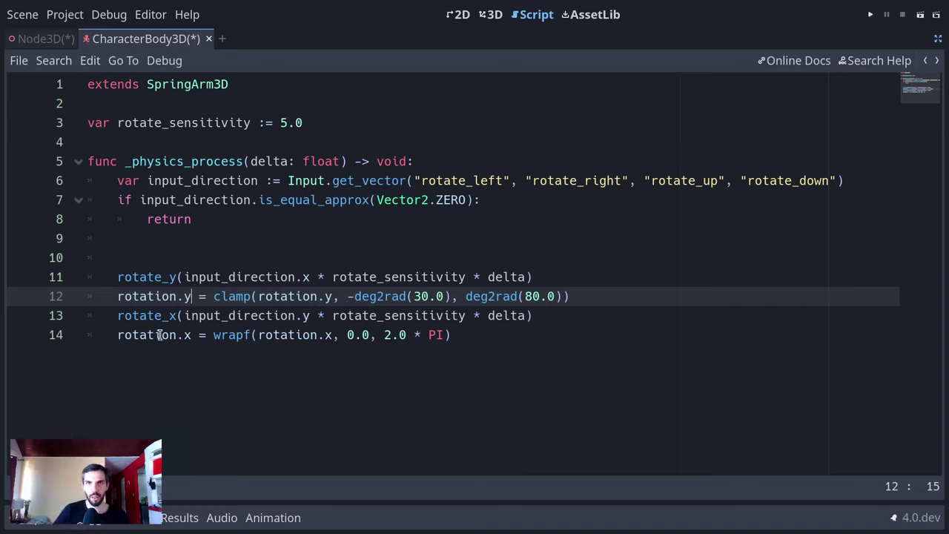
- Swap the wrapf and clamp expressions between lines 12 and 14, then exit distraction-free mode
{"action": "left_click", "coordinate": [213, 339]}
{"action": "key", "text": "shift+End"}
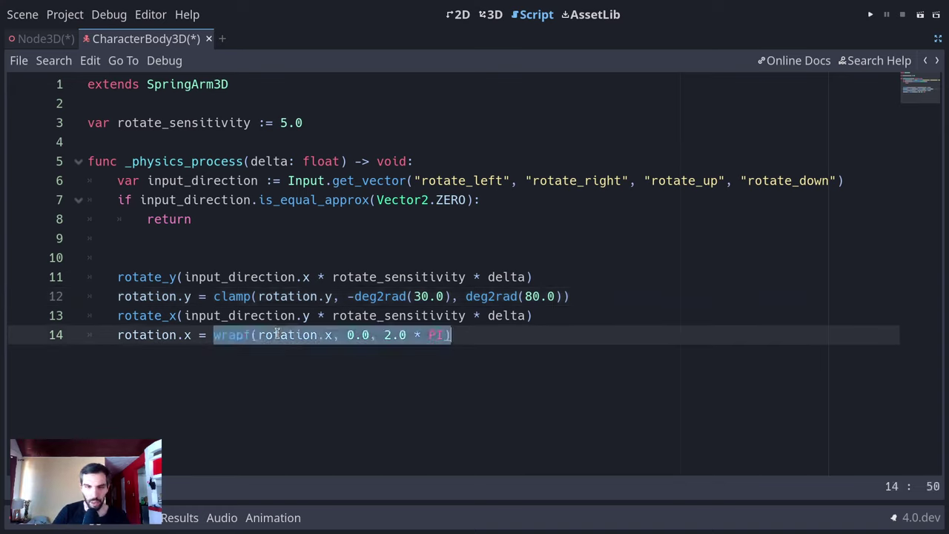
{"action": "key", "text": "ctrl+x"}
{"action": "key", "text": "Up"}
{"action": "key", "text": "Up"}
{"action": "key", "text": "ctrl+v"}
{"action": "key", "text": "shift+End"}
{"action": "key", "text": "ctrl+x"}
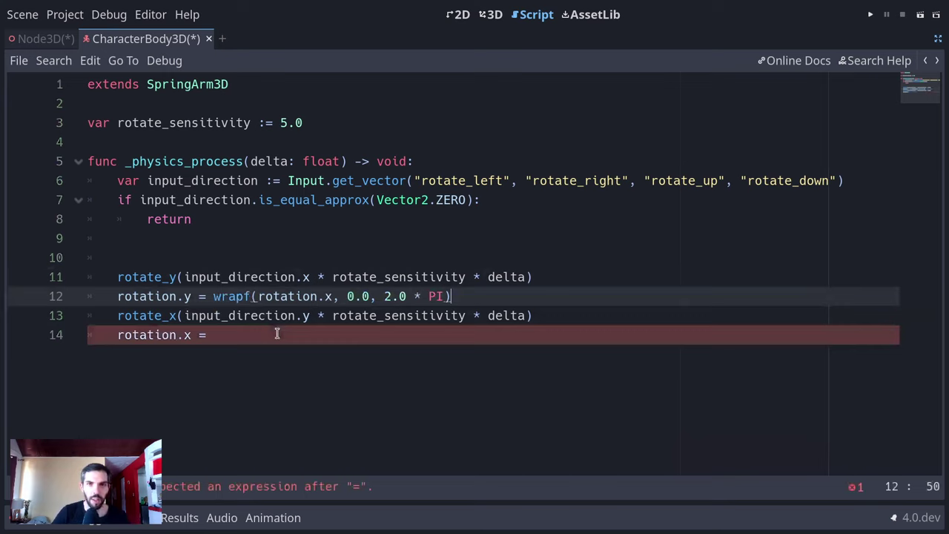
{"action": "key", "text": "Down"}
{"action": "key", "text": "Down"}
{"action": "key", "text": "Up"}
{"action": "key", "text": "Down"}
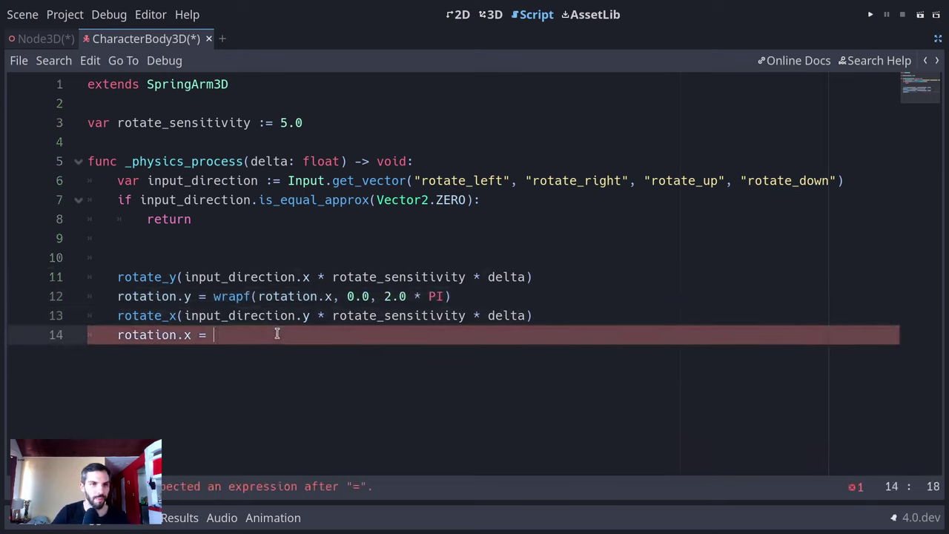
{"action": "key", "text": "ctrl+v"}
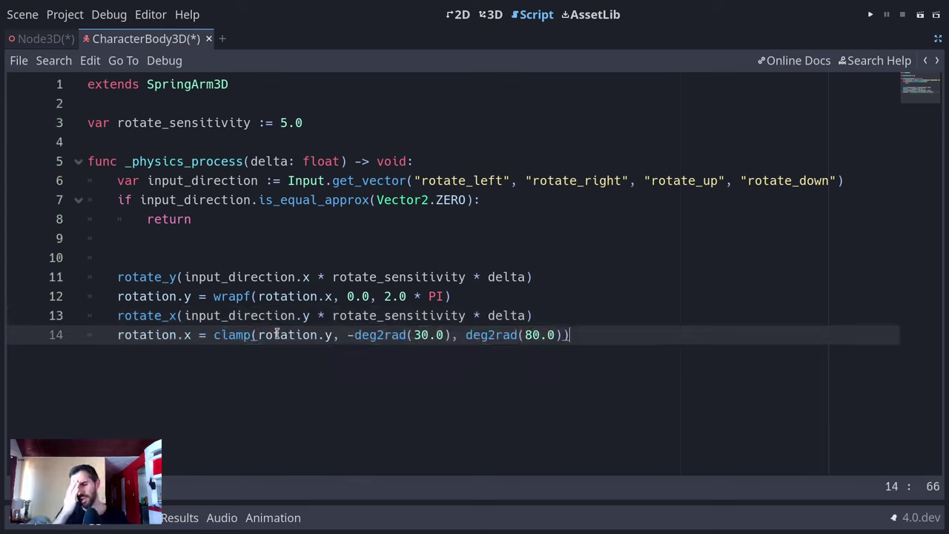
{"action": "key", "text": "ctrl+shift+F11"}
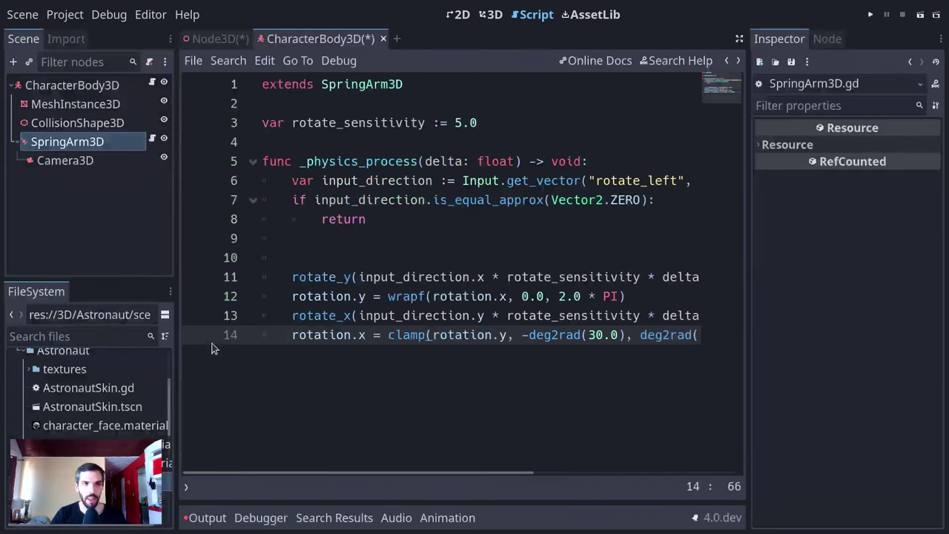
- Orbit the 3D view to check the SpringArm3D rotation, then open its script
{"action": "key", "text": "ctrl+F2"}
{"action": "middle_click_drag", "start_coordinate": [686, 358], "coordinate": [534, 300]}
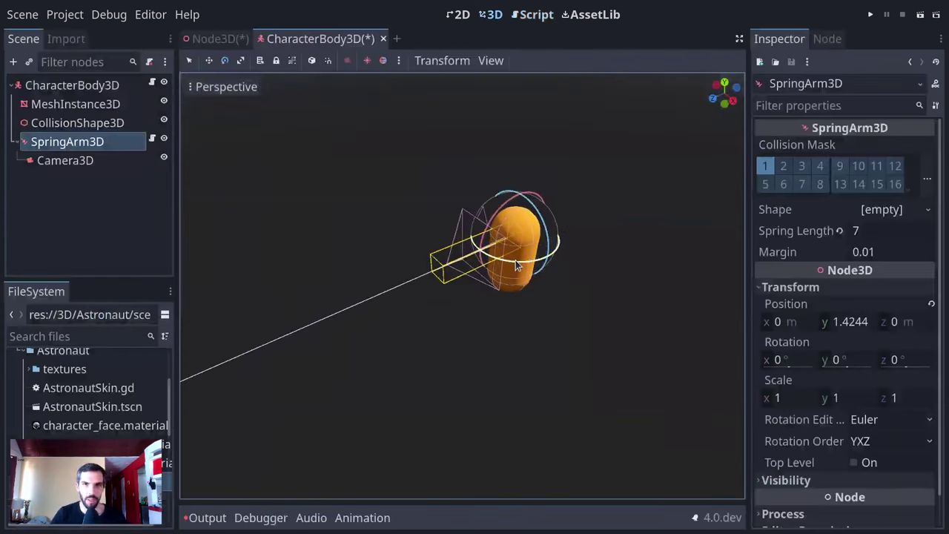
{"action": "left_click_drag", "start_coordinate": [534, 301], "coordinate": [195, 207]}
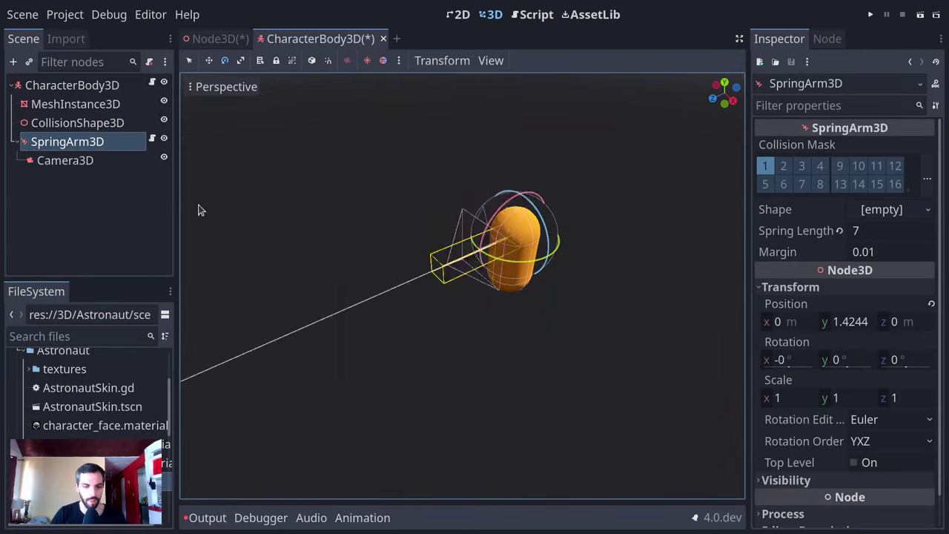
{"action": "left_click", "coordinate": [153, 141]}
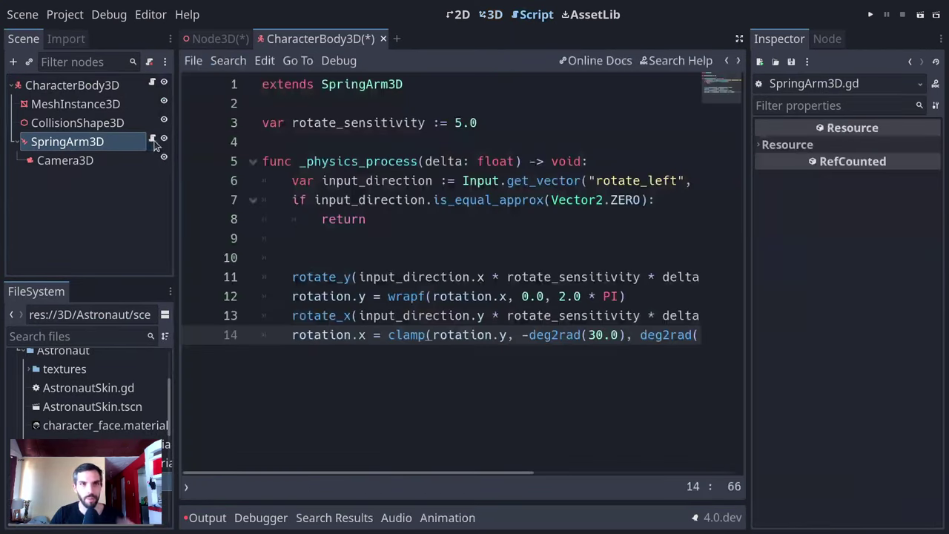
- Make the clamp call use rotation.x and the wrapf call use rotation.y
{"action": "left_click", "coordinate": [491, 345]}
{"action": "left_click_drag", "start_coordinate": [388, 334], "coordinate": [788, 335]}
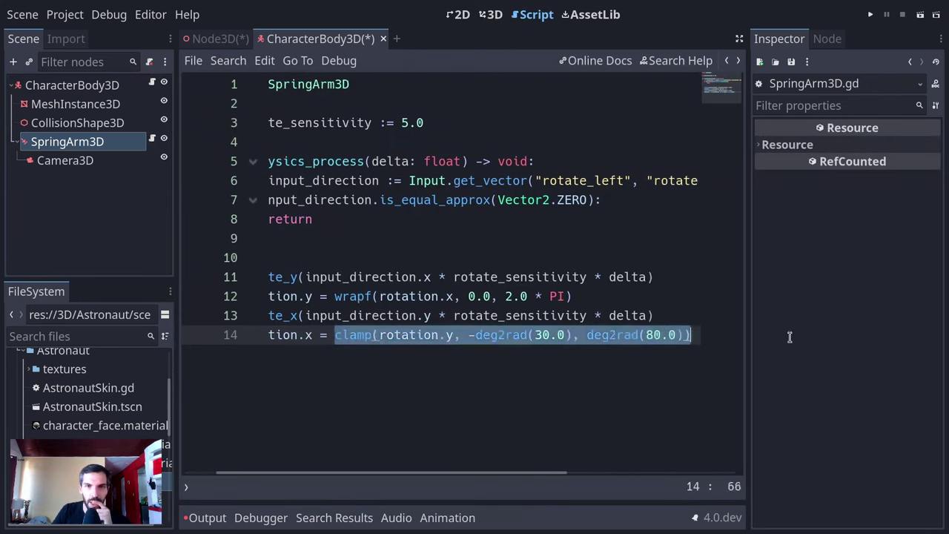
{"action": "left_click", "coordinate": [439, 334]}
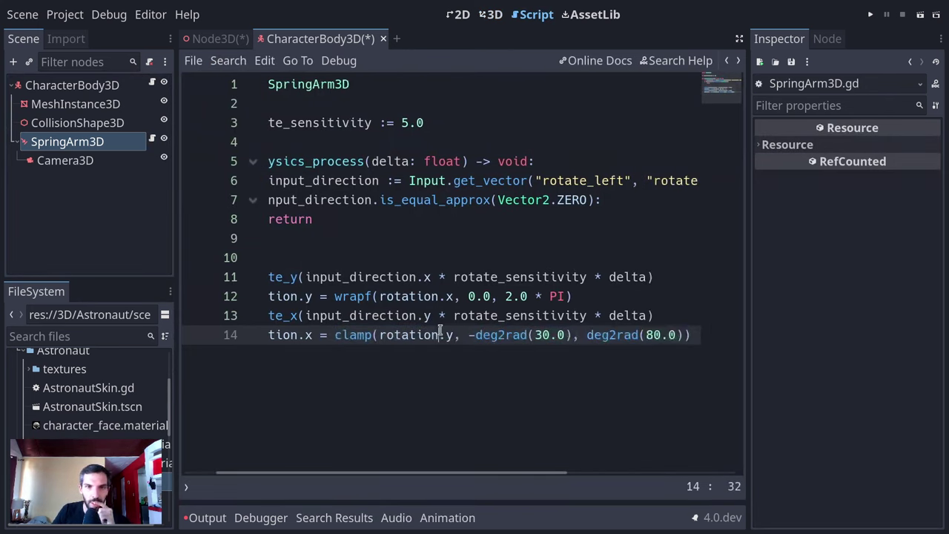
{"action": "key", "text": "Right"}
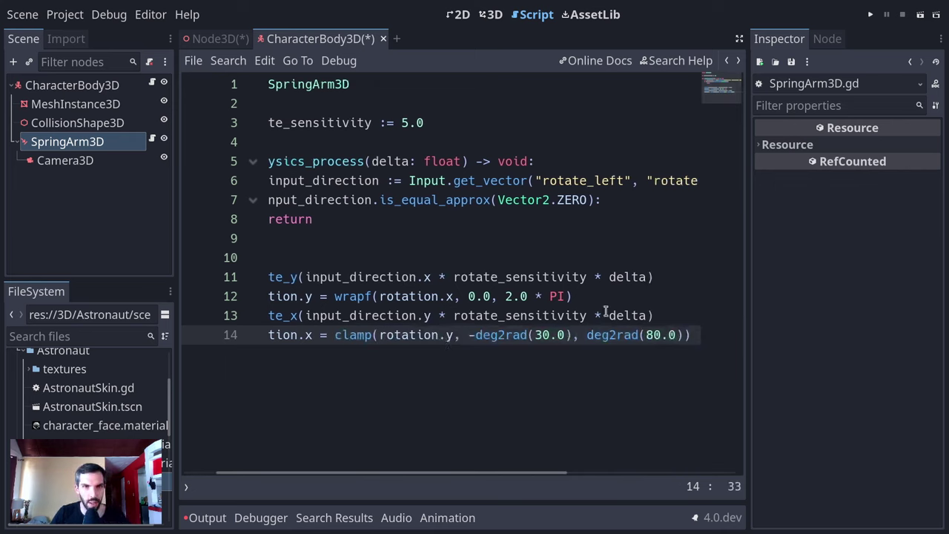
{"action": "key", "text": "Delete"}
{"action": "type", "text": "x"}
{"action": "key", "text": "Escape"}
{"action": "key", "text": "Up"}
{"action": "key", "text": "Up"}
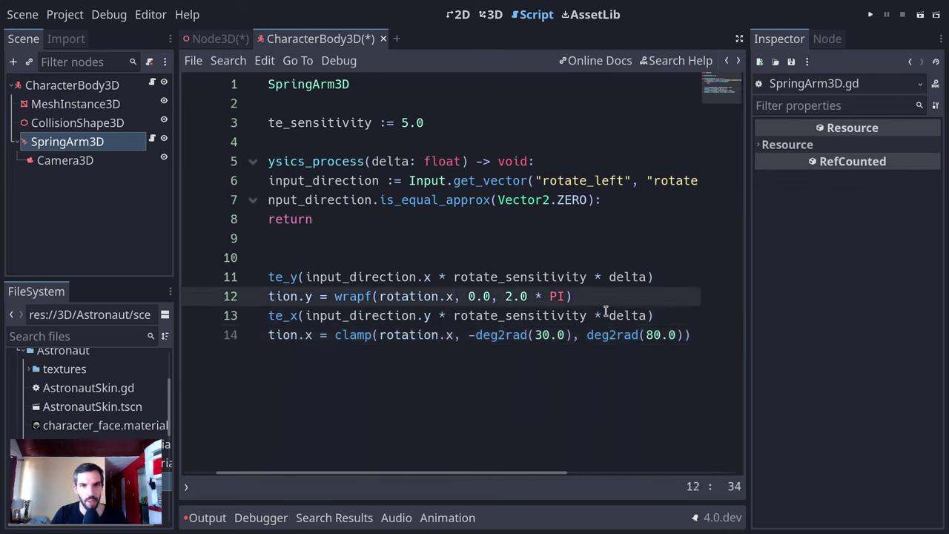
{"action": "key", "text": "BackSpace"}
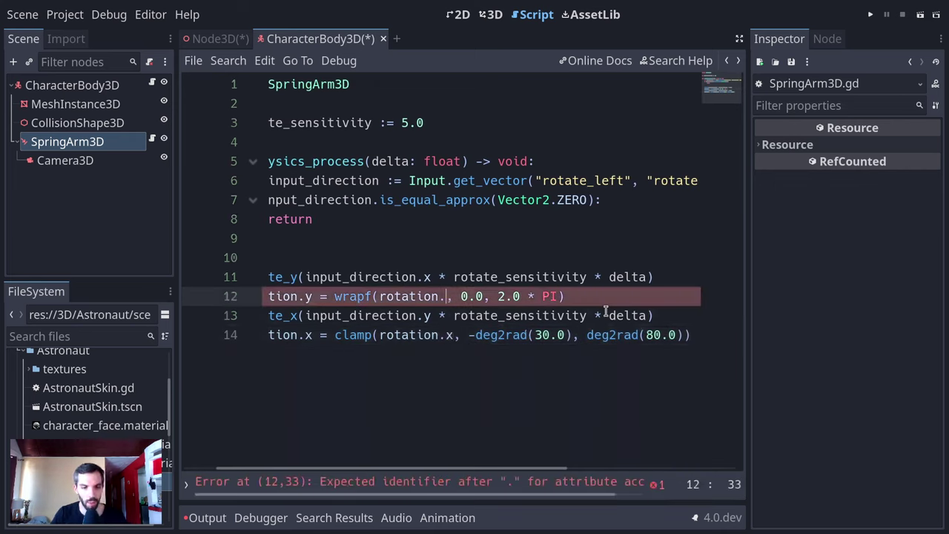
{"action": "type", "text": "y"}
- Delete the extra blank line 9 and run the current scene with F6
{"action": "left_click", "coordinate": [554, 392]}
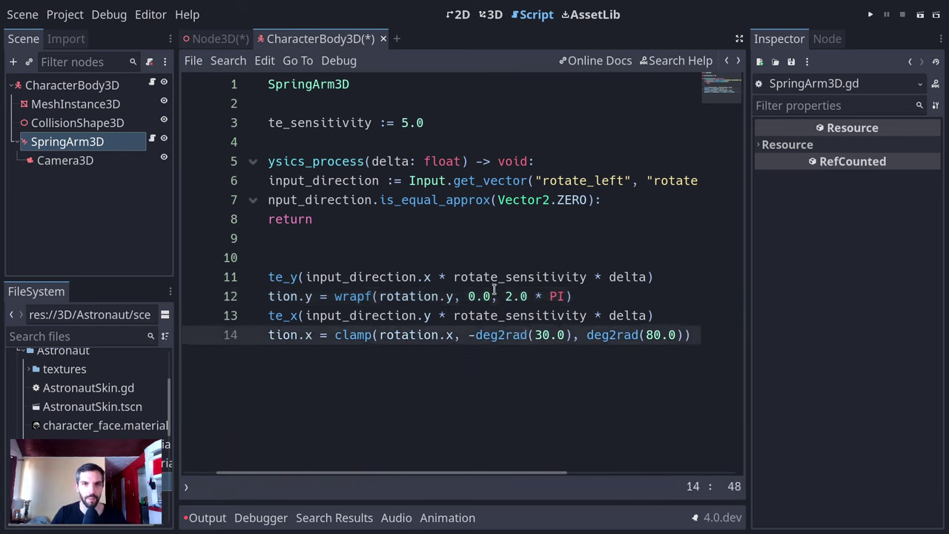
{"action": "left_click_drag", "start_coordinate": [627, 296], "coordinate": [291, 295]}
{"action": "left_click", "coordinate": [405, 315]}
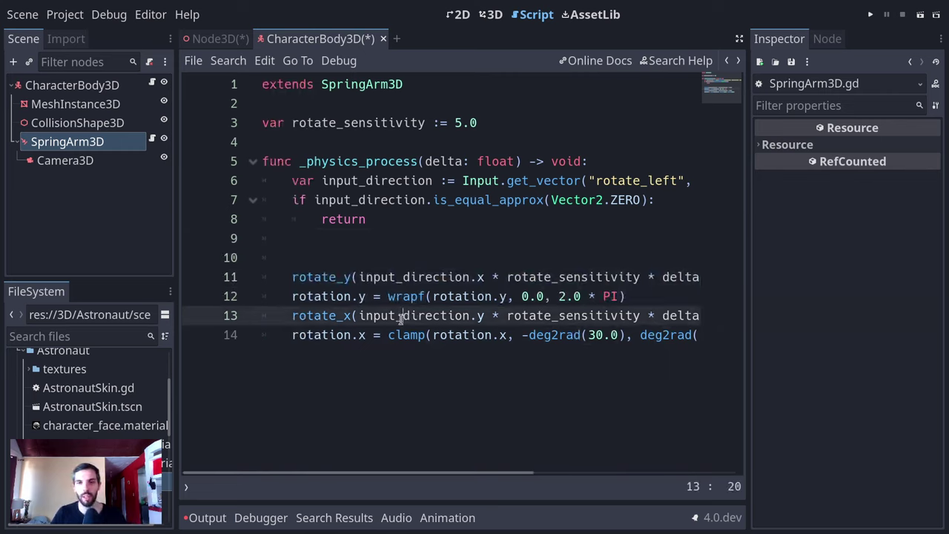
{"action": "left_click", "coordinate": [398, 238]}
{"action": "key", "text": "Delete"}
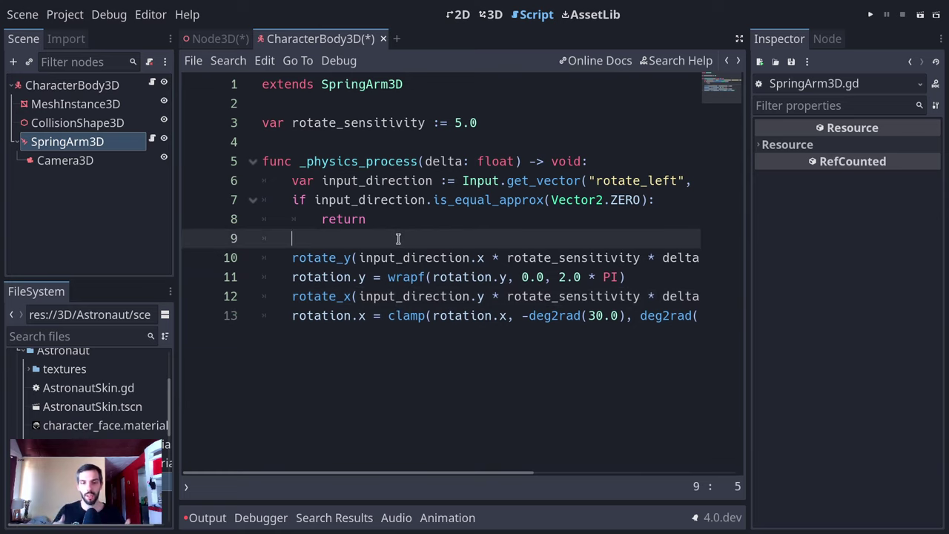
{"action": "key", "text": "F6"}
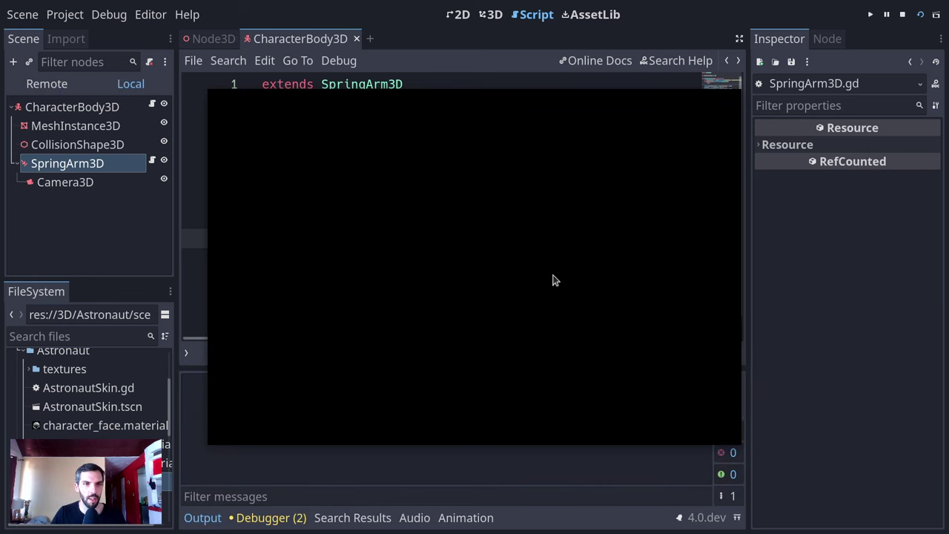
- Stop the game, switch to the main Node3D scene, run it, then stop it
{"action": "key", "text": "F8"}
{"action": "left_click", "coordinate": [210, 38]}
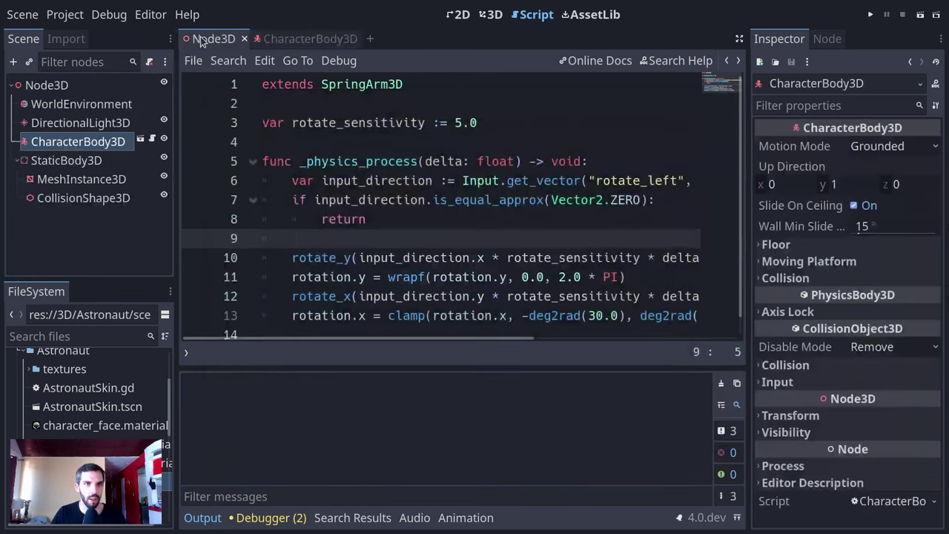
{"action": "key", "text": "F6"}
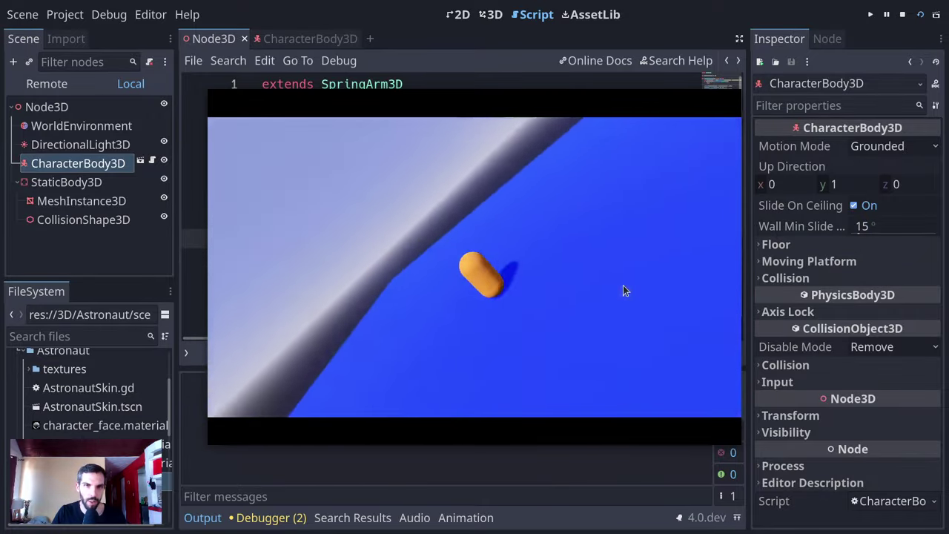
{"action": "key", "text": "F5"}
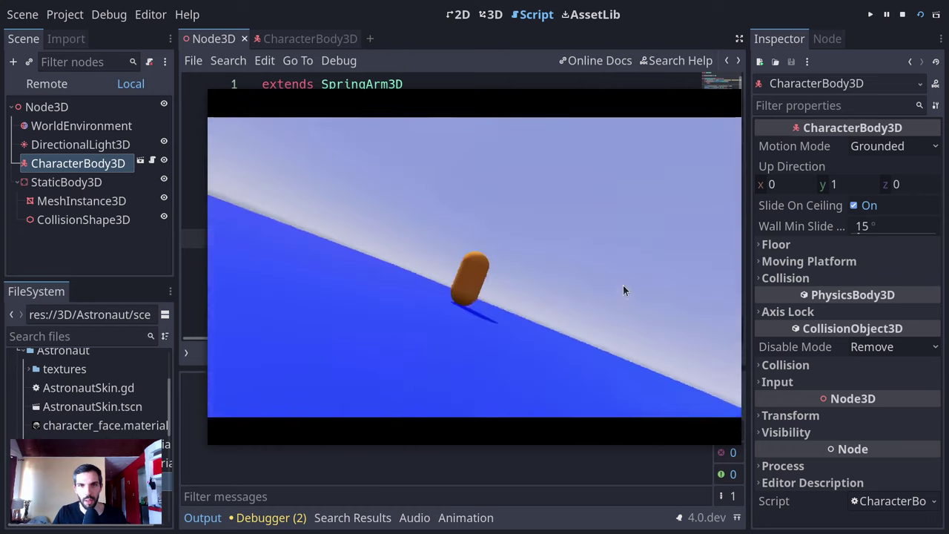
{"action": "key", "text": "F8"}
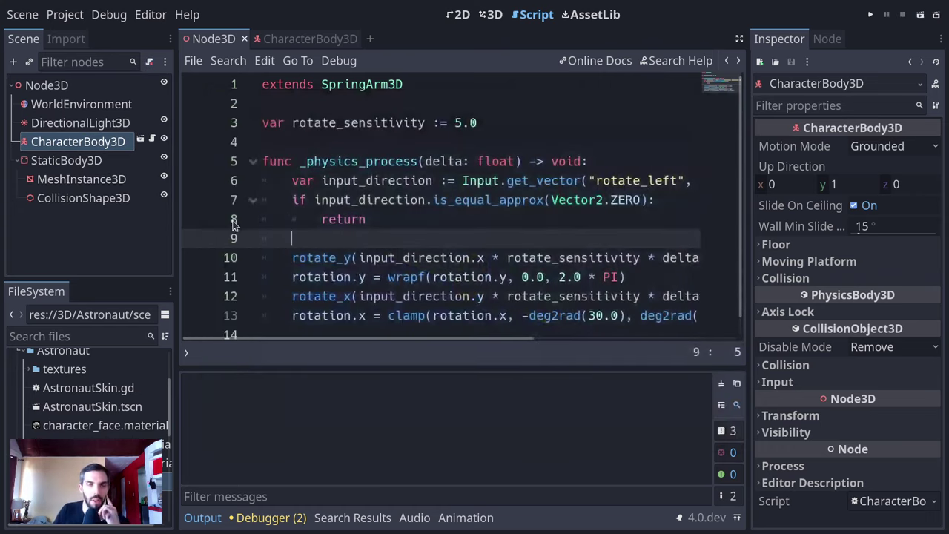
- Hide the side panels for more code space and run the project again
{"action": "scroll", "coordinate": [500, 315], "scroll_direction": "down", "scroll_amount": 1}
{"action": "left_click", "coordinate": [495, 276]}
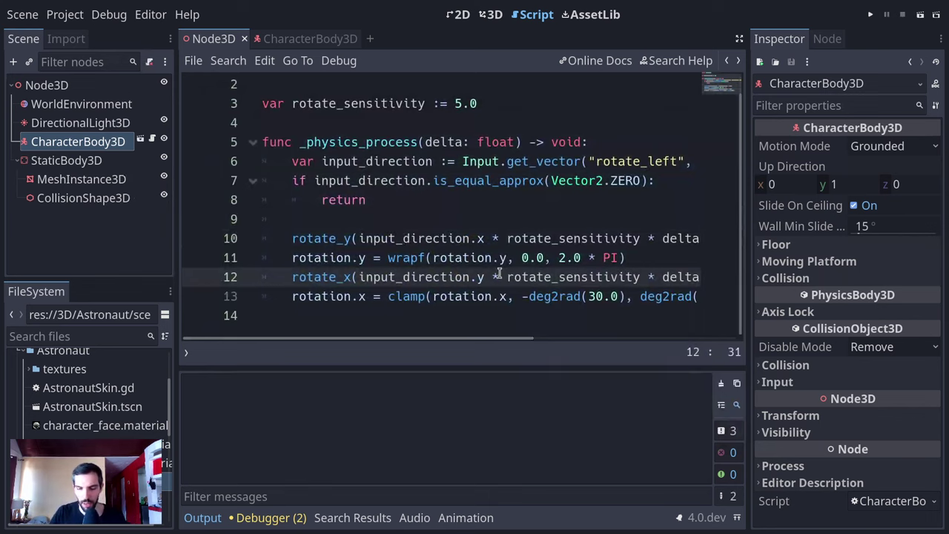
{"action": "key", "text": "ctrl+shift+F11"}
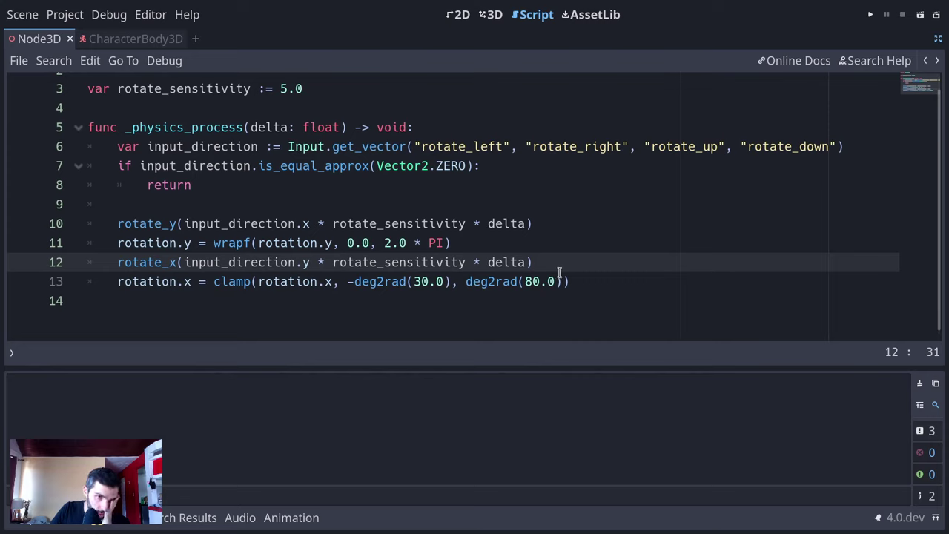
{"action": "left_click", "coordinate": [583, 290]}
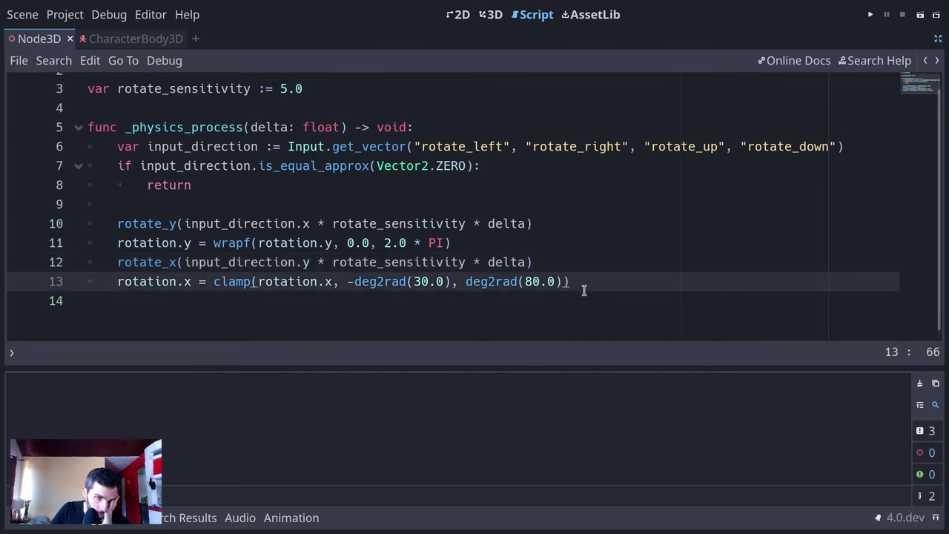
{"action": "key", "text": "F5"}
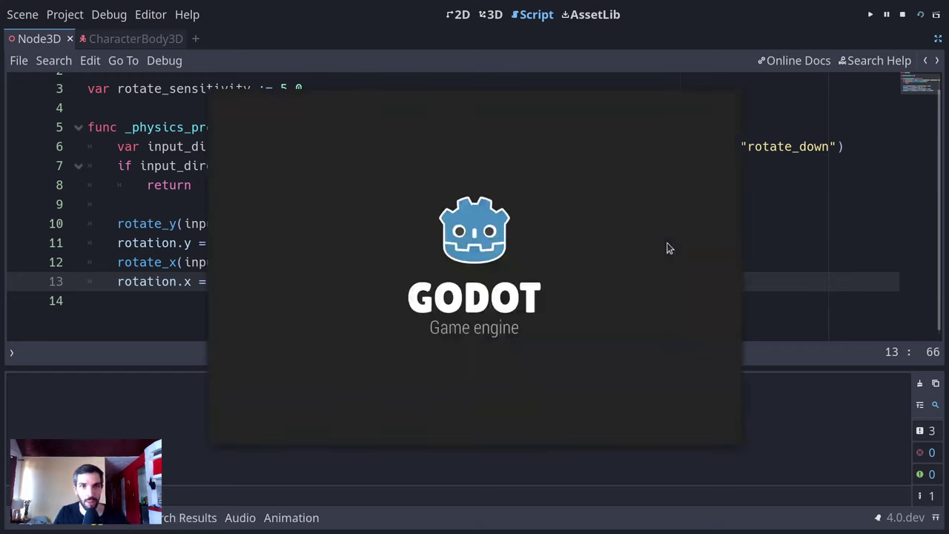
- Orbit the camera around the capsule with the arrow keys, then stop the game
{"action": "key", "text": "Up"}
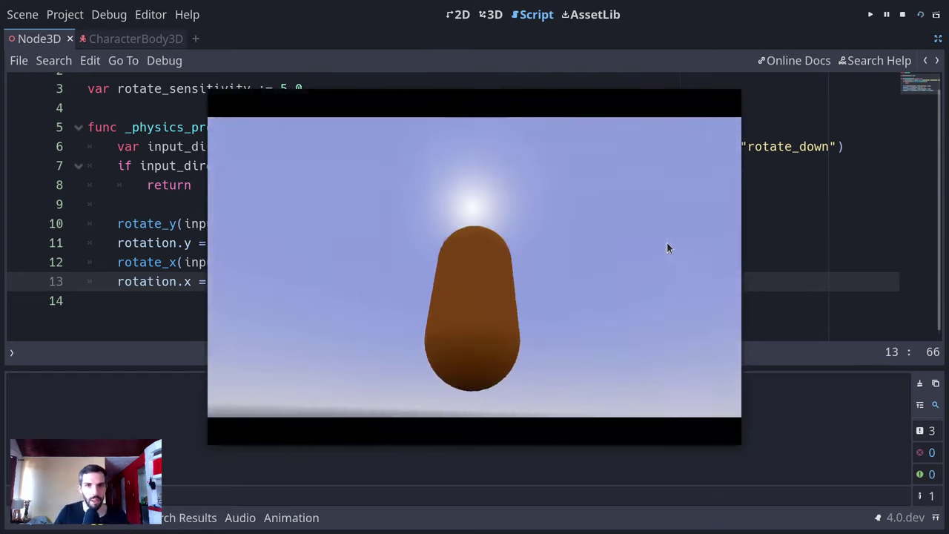
{"action": "key", "text": "Left"}
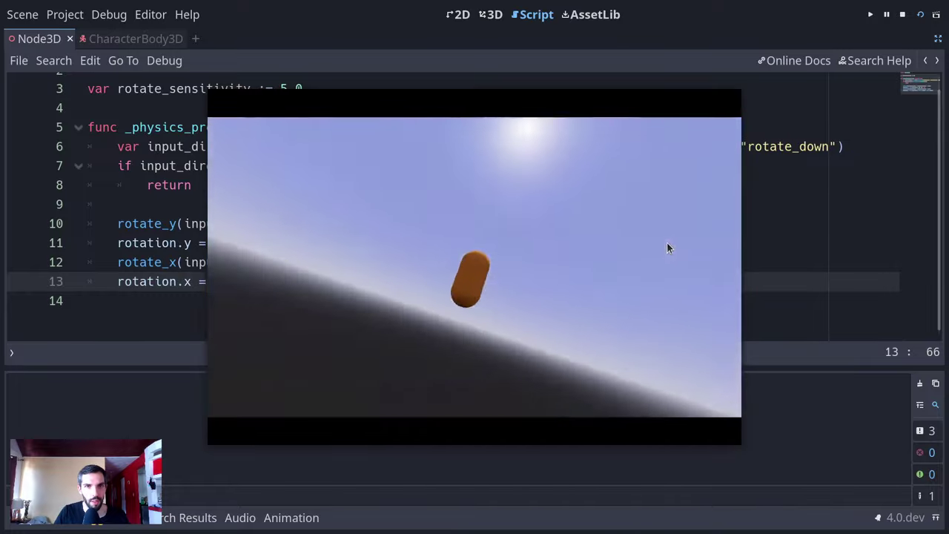
{"action": "key", "text": "Down"}
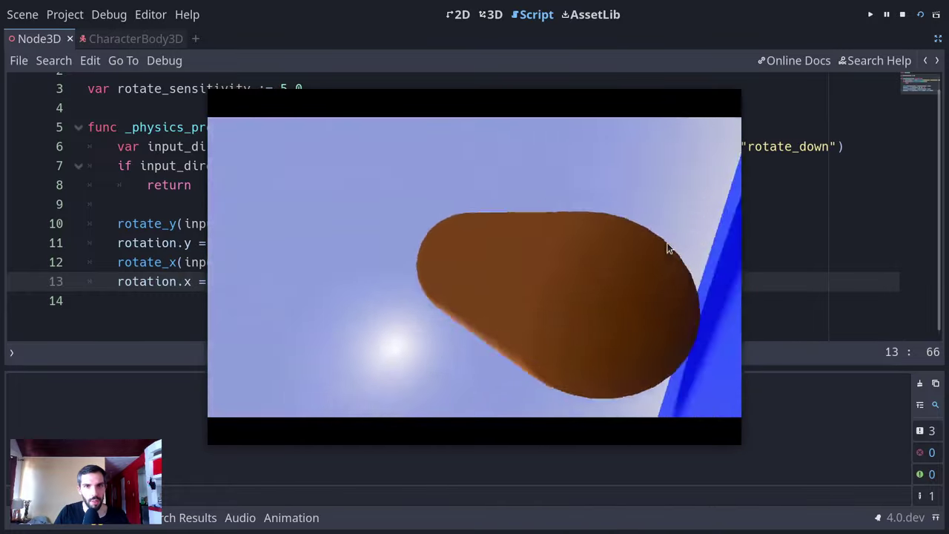
{"action": "key", "text": "Left"}
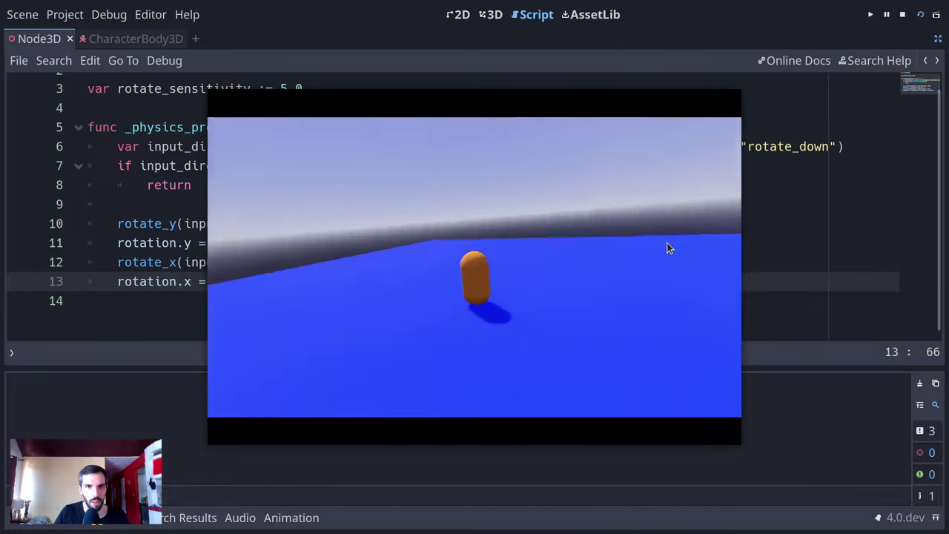
{"action": "key", "text": "Right"}
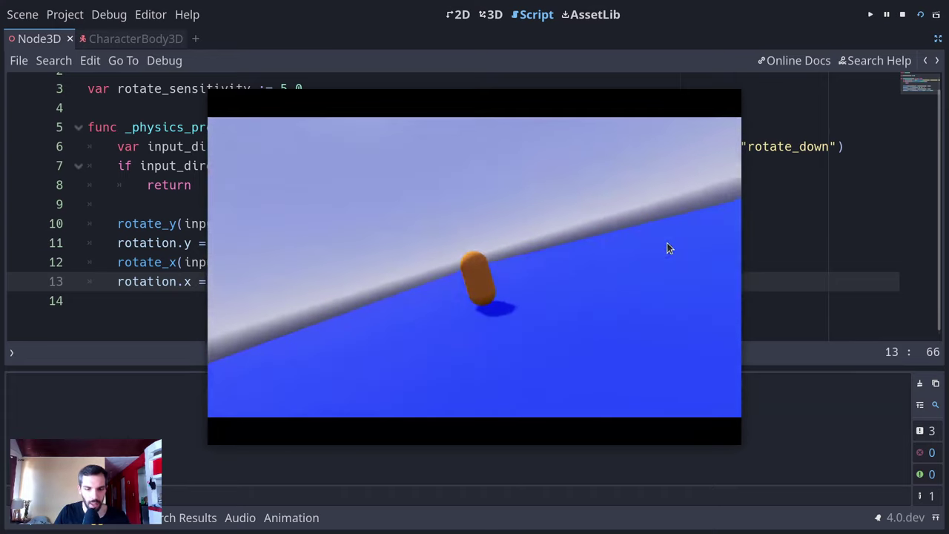
{"action": "key", "text": "F8"}
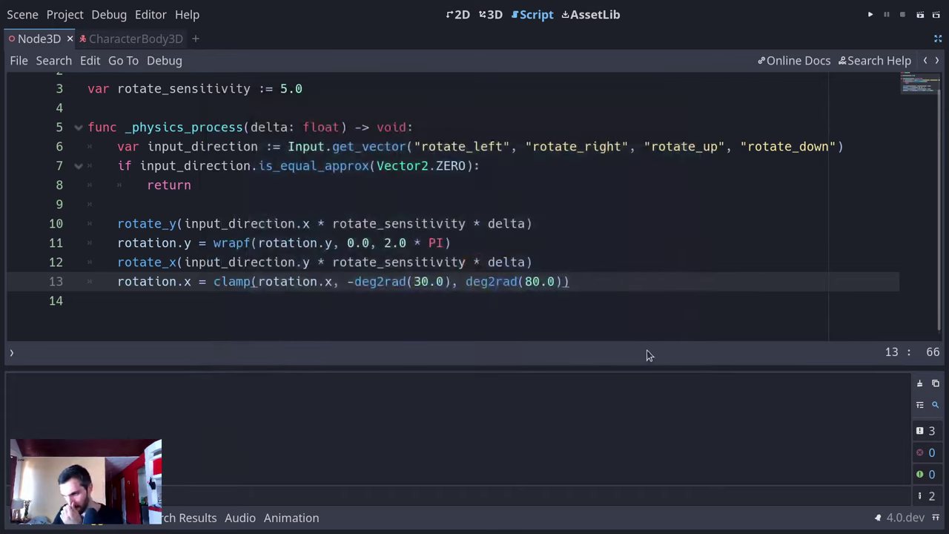
- Read the rotate_y reference and return to the SpringArm3D script
{"action": "left_click", "coordinate": [249, 241]}
{"action": "left_click", "coordinate": [184, 223]}
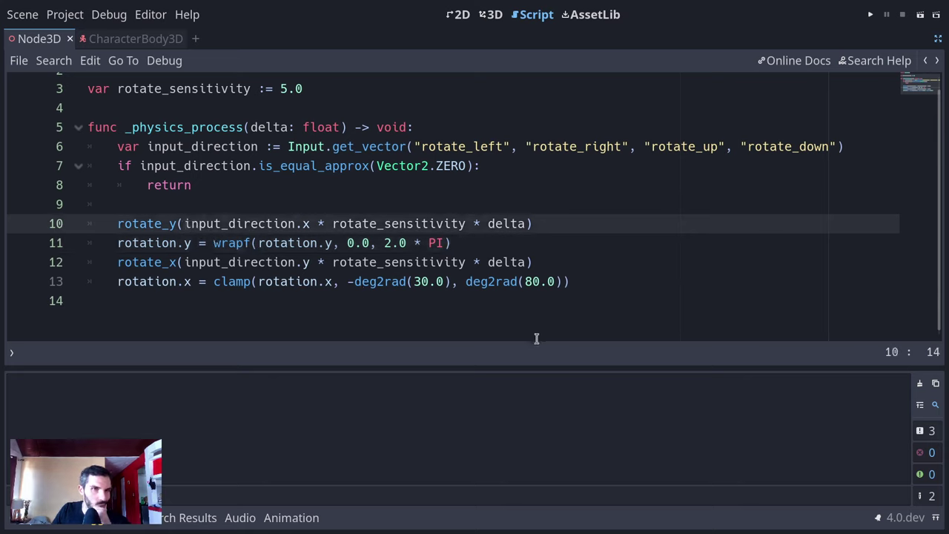
{"action": "left_click", "coordinate": [152, 223], "text": "ctrl"}
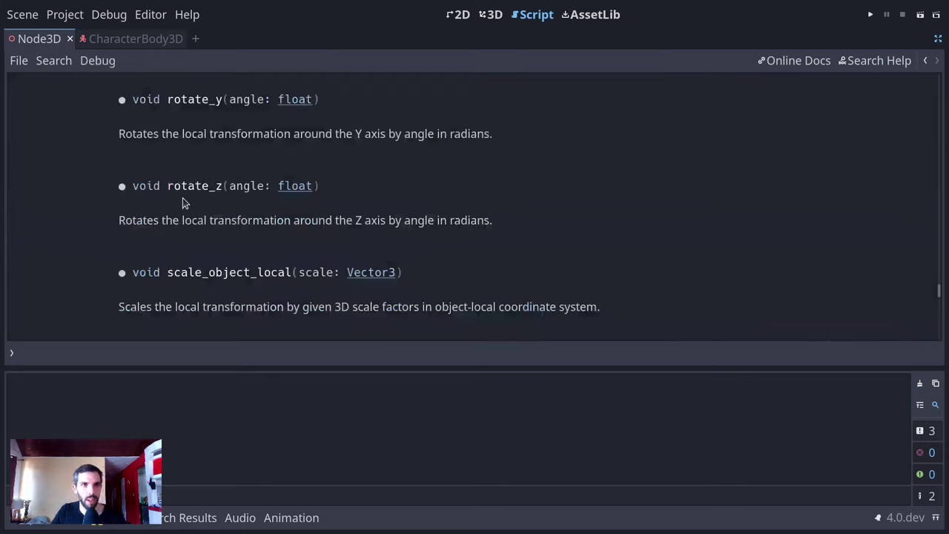
{"action": "double_click", "coordinate": [191, 133]}
{"action": "left_click", "coordinate": [522, 169]}
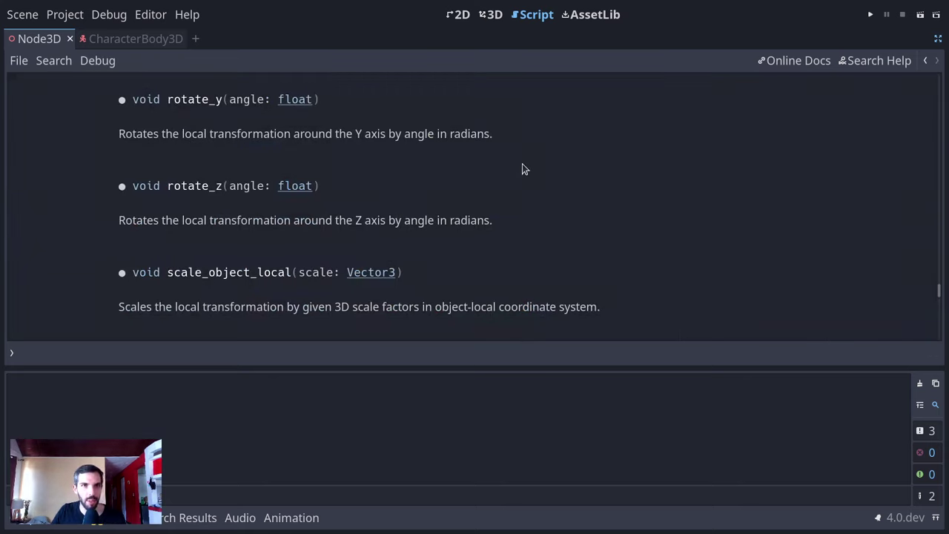
{"action": "key", "text": "alt+Left"}
- Append '+ input_direction.x * rotate_sensitivity * delta' inside wrapf and delete the rotate_y line
{"action": "left_click", "coordinate": [231, 241]}
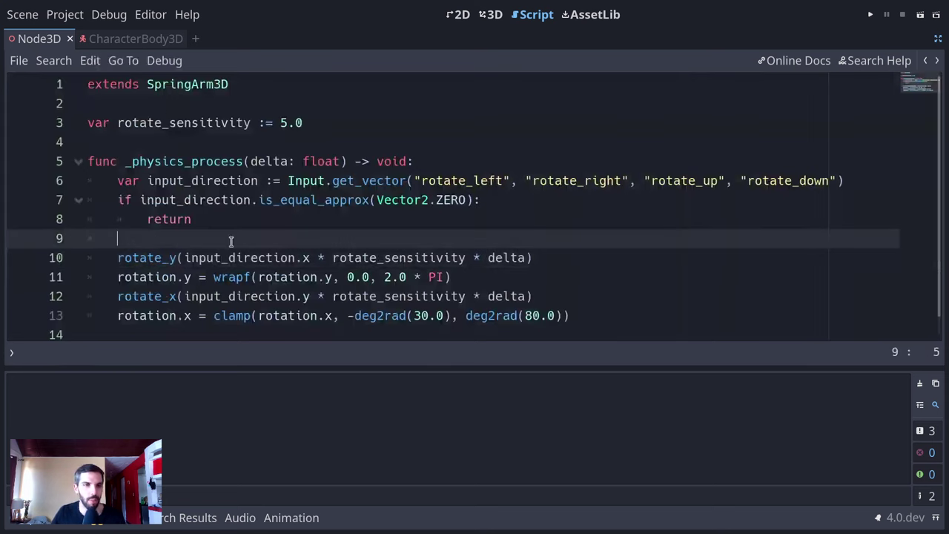
{"action": "key", "text": "Down"}
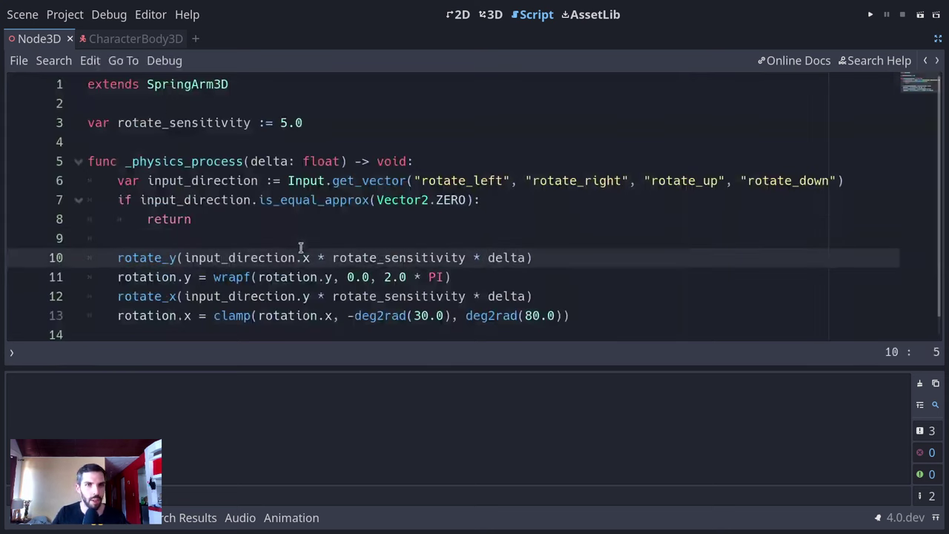
{"action": "key", "text": "ctrl+Right"}
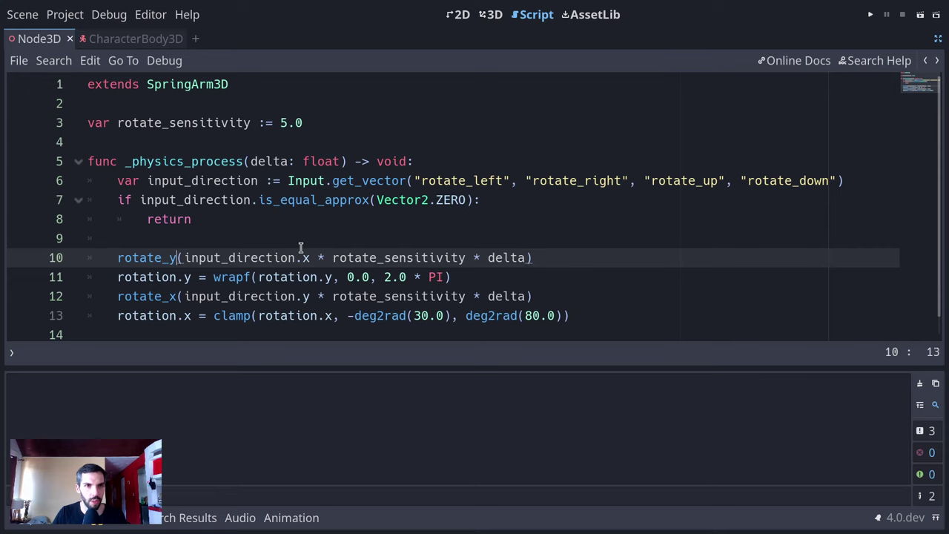
{"action": "key", "text": "Right"}
{"action": "key", "text": "shift+End"}
{"action": "key", "text": "shift+Left"}
{"action": "key", "text": "Down"}
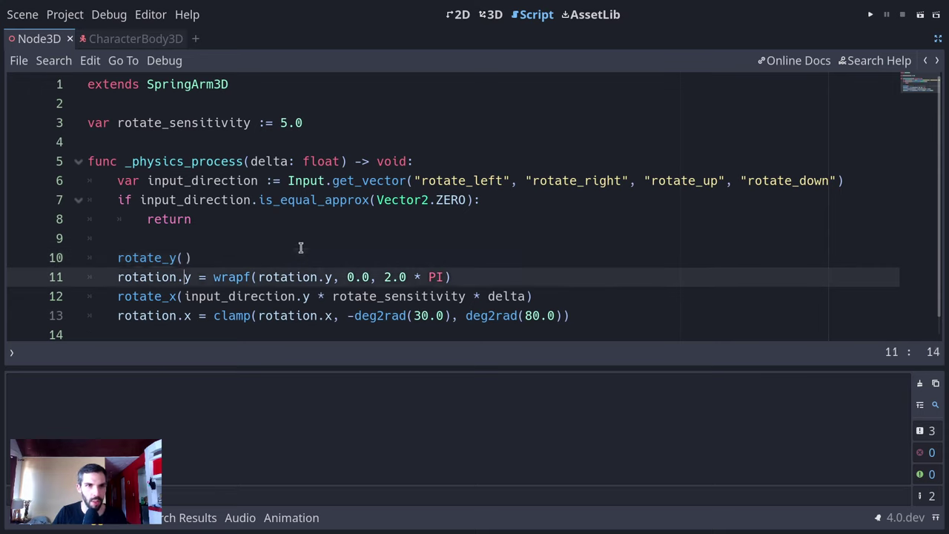
{"action": "key", "text": "ctrl+Right"}
{"action": "key", "text": "ctrl+Right"}
{"action": "key", "text": "ctrl+Right"}
{"action": "key", "text": "ctrl+Right"}
{"action": "key", "text": "ctrl+Right"}
{"action": "key", "text": "ctrl+Right"}
{"action": "type", "text": "+ input_direction.x * rotate_sensitivity * delta"}
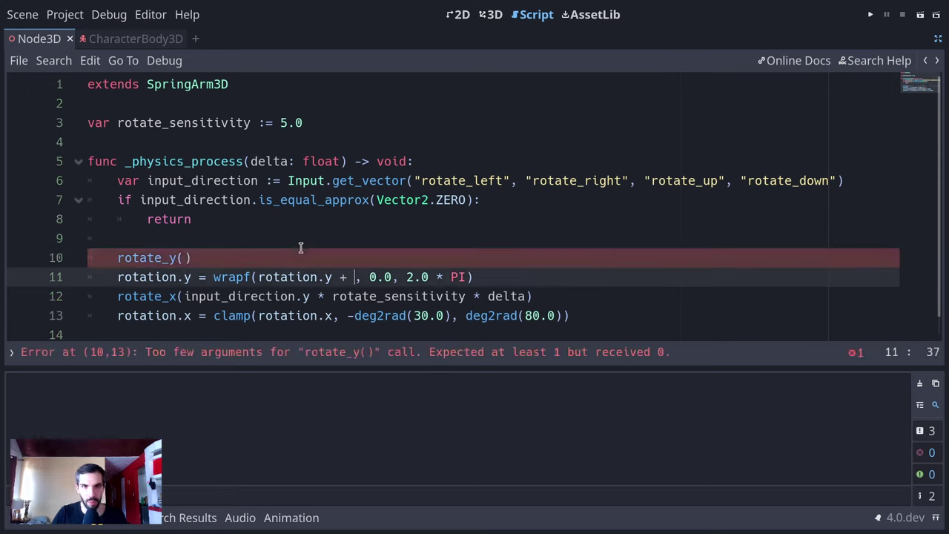
{"action": "key", "text": "Up"}
{"action": "key", "text": "ctrl+shift+k"}
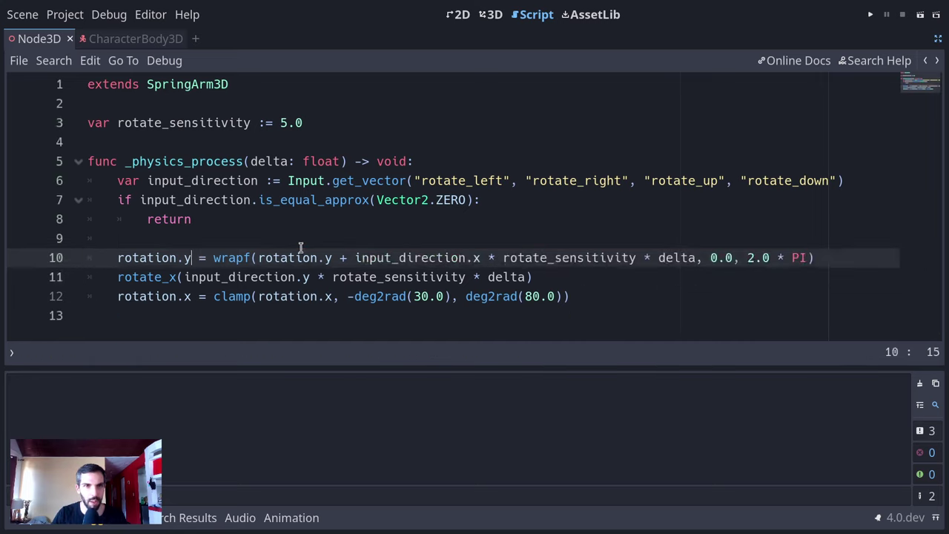
- Move the rotate_x argument into clamp as '+ …', delete the rotate_x line, and open the rotation docs
{"action": "left_click", "coordinate": [185, 277]}
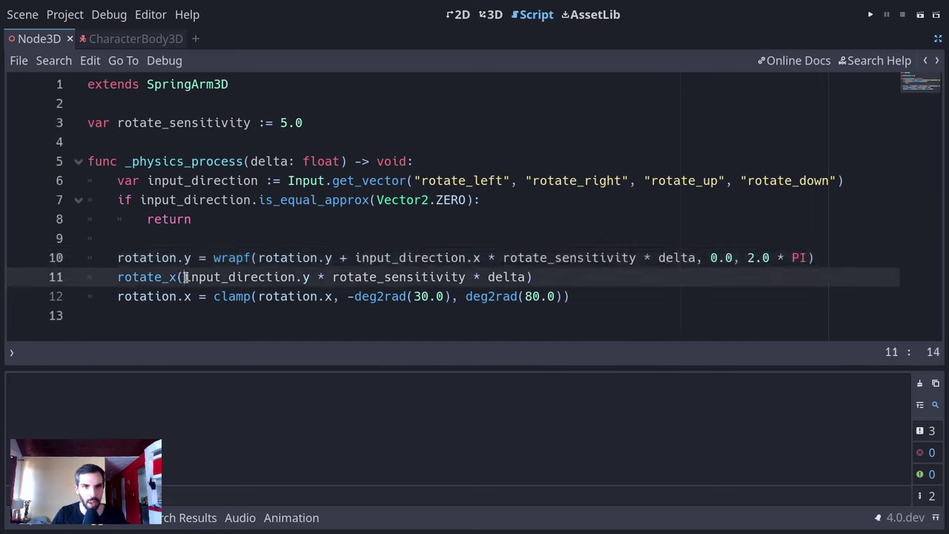
{"action": "left_click", "coordinate": [529, 277], "text": "shift"}
{"action": "key", "text": "ctrl+x"}
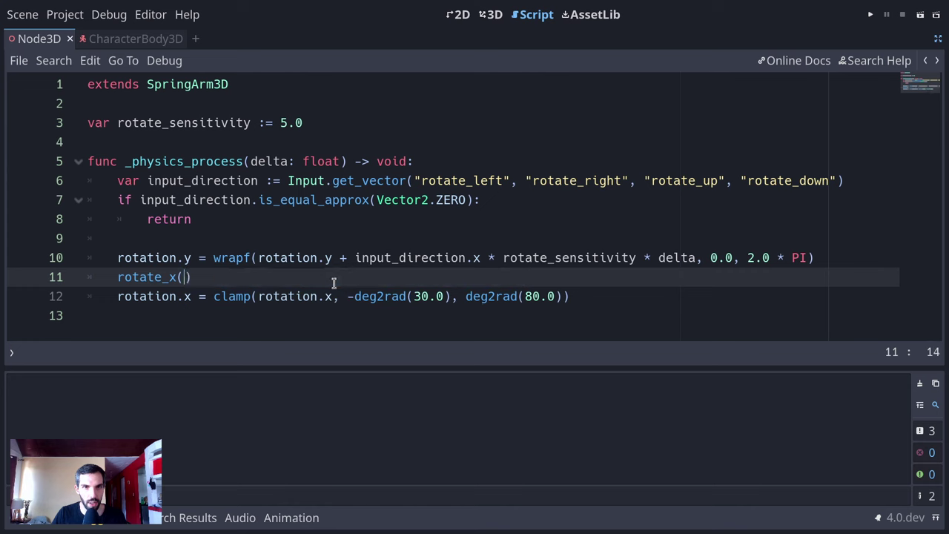
{"action": "left_click", "coordinate": [332, 296]}
{"action": "type", "text": "+"}
{"action": "key", "text": "ctrl+v"}
{"action": "key", "text": "Up"}
{"action": "key", "text": "ctrl+shift+k"}
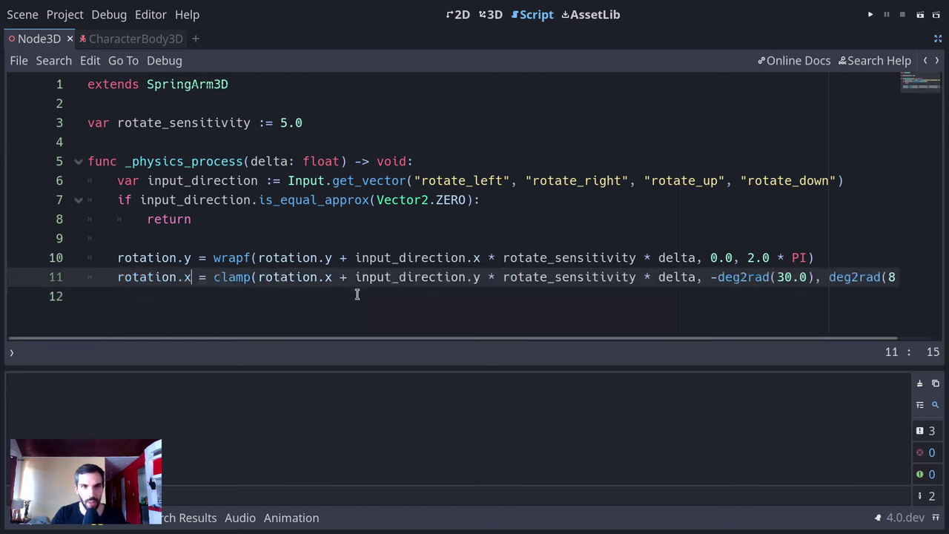
{"action": "left_click", "coordinate": [144, 261], "text": "ctrl"}
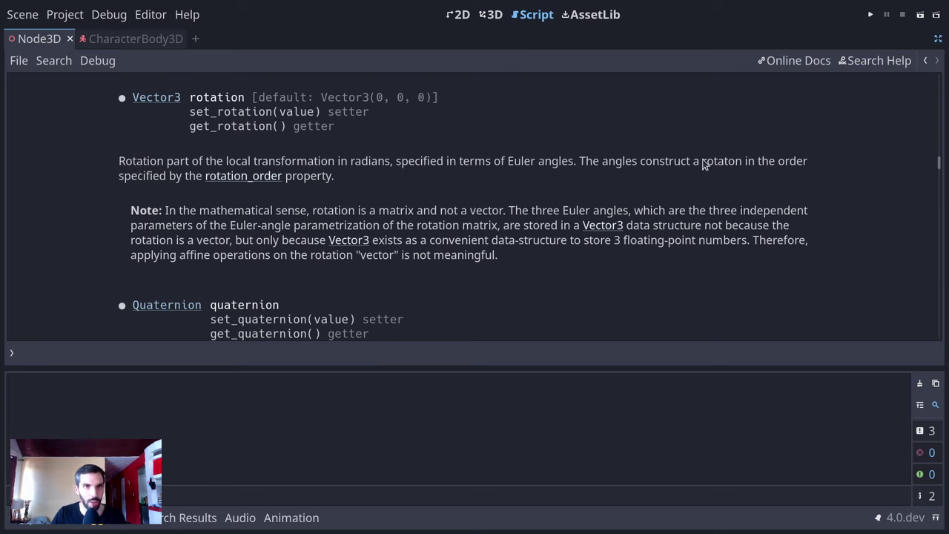
- Search the Node3D help for 'global', follow global_transform to Transform3D, and scroll its operators
{"action": "key", "text": "ctrl+f"}
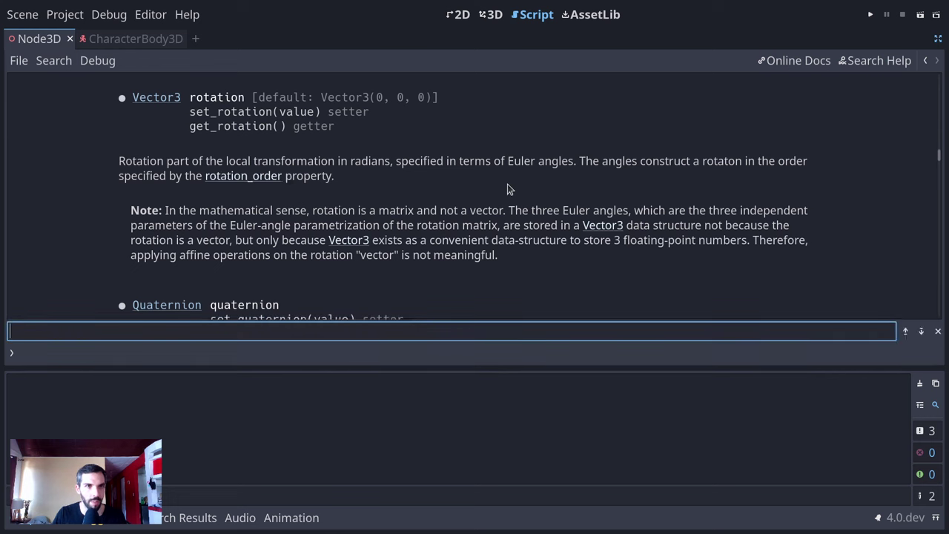
{"action": "type", "text": "global"}
{"action": "key", "text": "Return"}
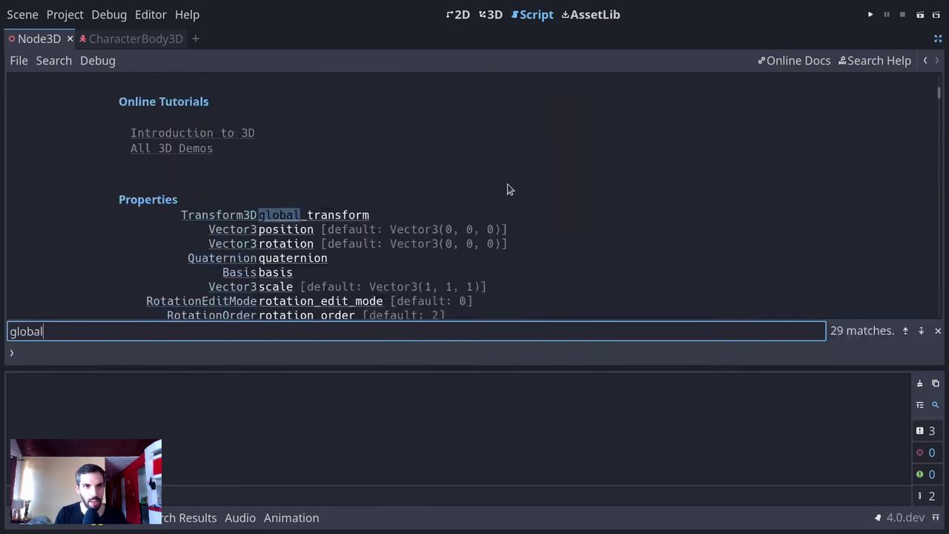
{"action": "scroll", "coordinate": [445, 194], "scroll_direction": "down", "scroll_amount": 3}
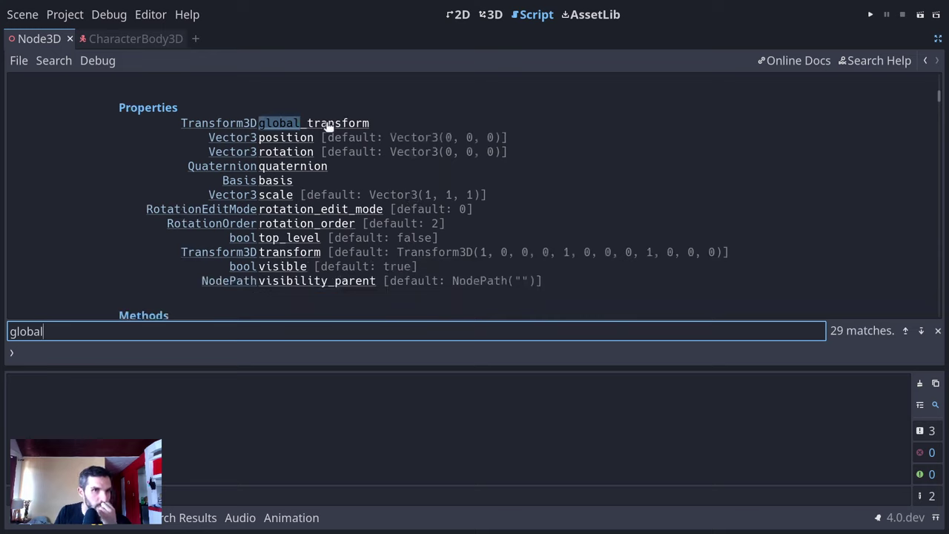
{"action": "left_click", "coordinate": [327, 126]}
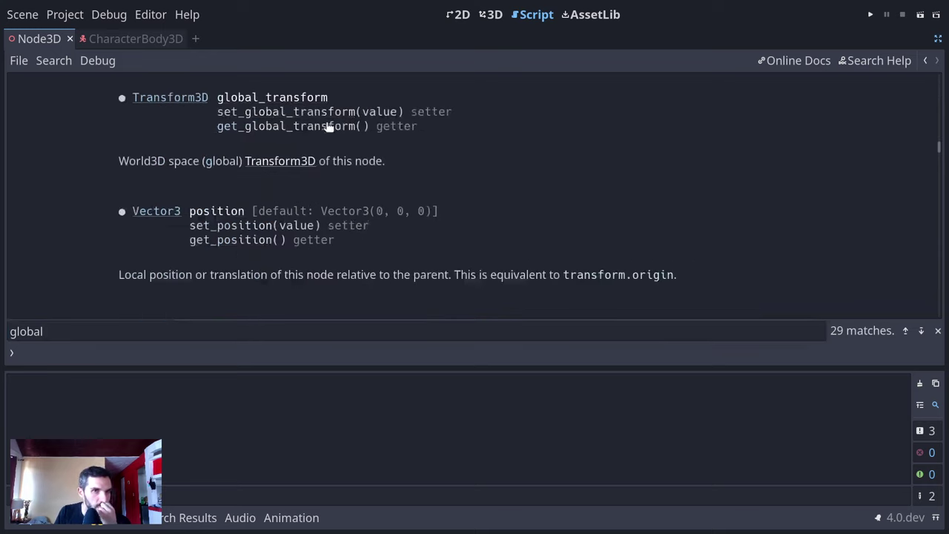
{"action": "left_click", "coordinate": [288, 162]}
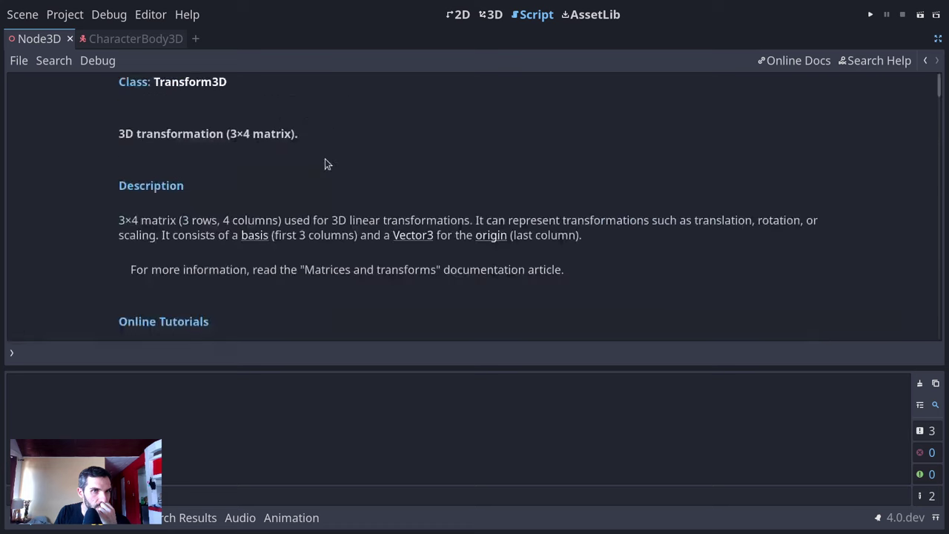
{"action": "scroll", "coordinate": [413, 156], "scroll_direction": "down", "scroll_amount": 10}
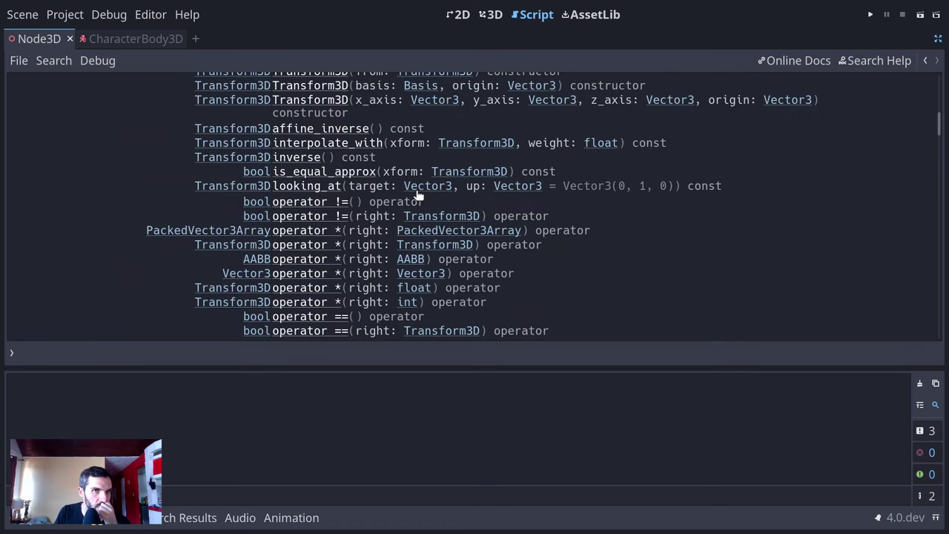
{"action": "scroll", "coordinate": [418, 198], "scroll_direction": "down", "scroll_amount": 3}
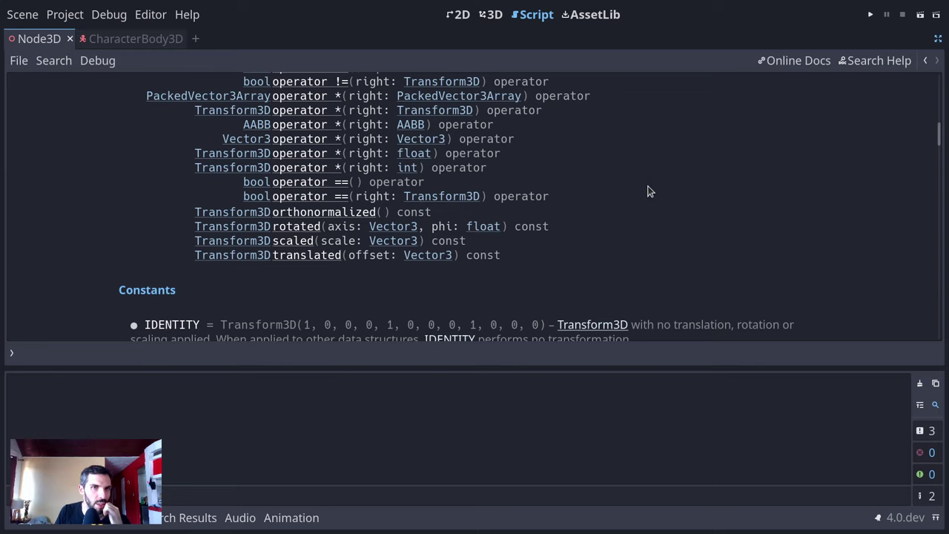
- Restore the side panels and open the CharacterBody3D scene's scripts from the scene tree
{"action": "key", "text": "ctrl+shift+F11"}
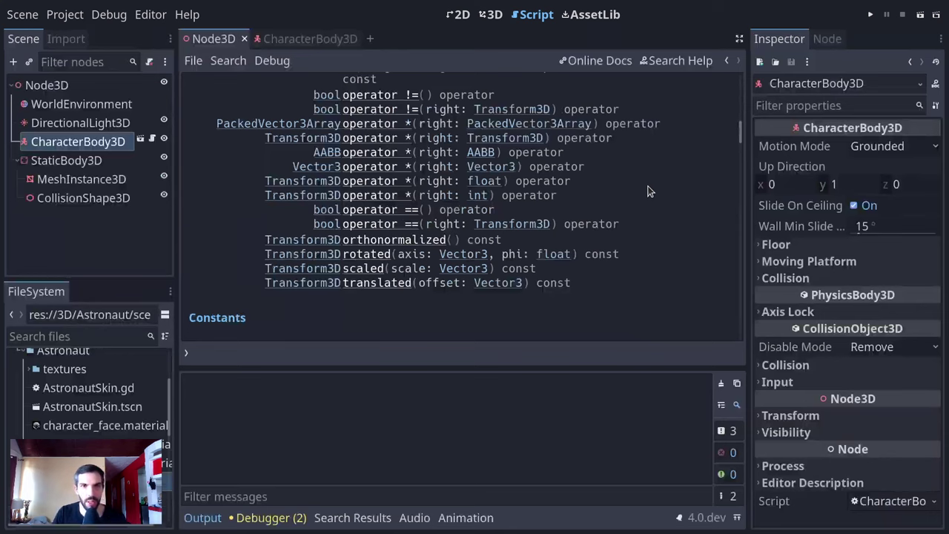
{"action": "left_click", "coordinate": [77, 141]}
{"action": "key", "text": "Down"}
{"action": "left_click", "coordinate": [116, 141]}
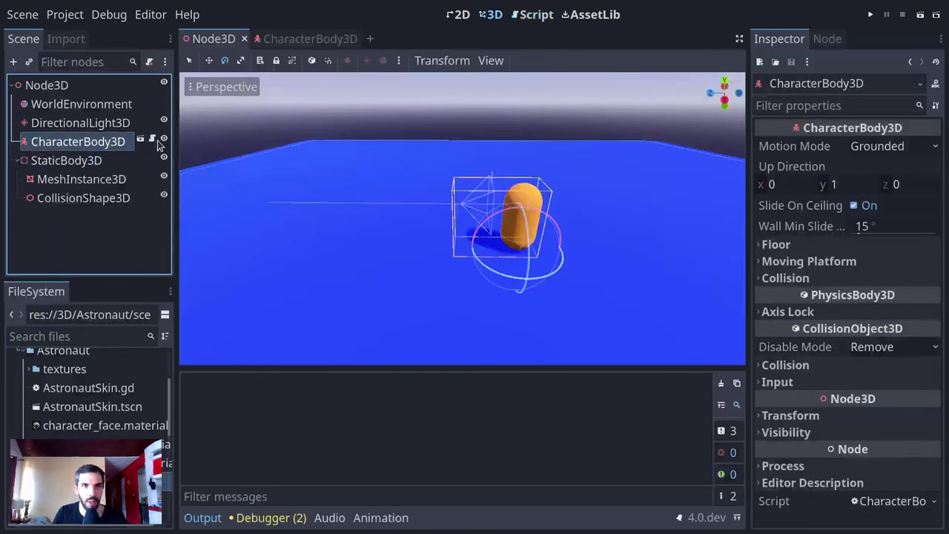
{"action": "left_click", "coordinate": [152, 138]}
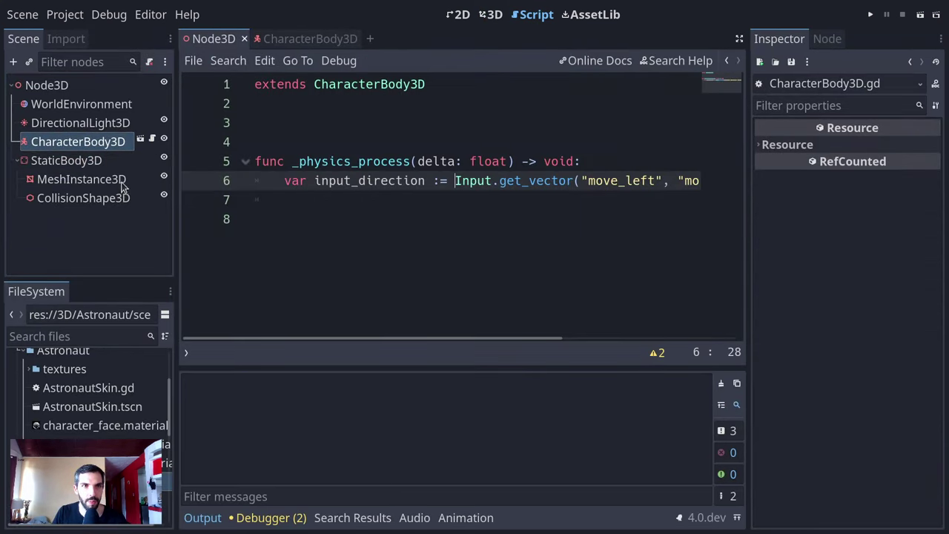
{"action": "left_click", "coordinate": [140, 138]}
{"action": "left_click", "coordinate": [152, 138]}
- Test-run the project from the Node3D main scene, then stop it
{"action": "key", "text": "F5"}
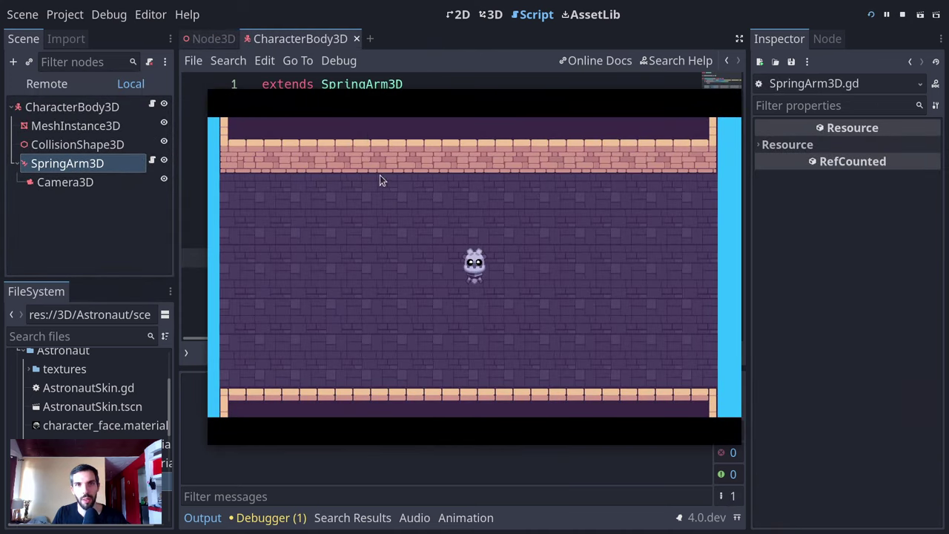
{"action": "key", "text": "F8"}
{"action": "left_click", "coordinate": [213, 39]}
{"action": "key", "text": "F5"}
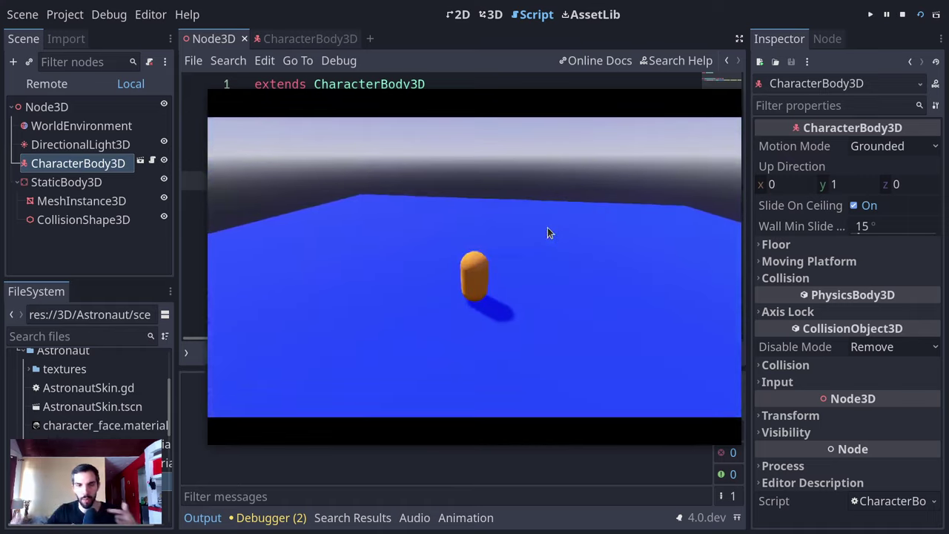
{"action": "key", "text": "F8"}
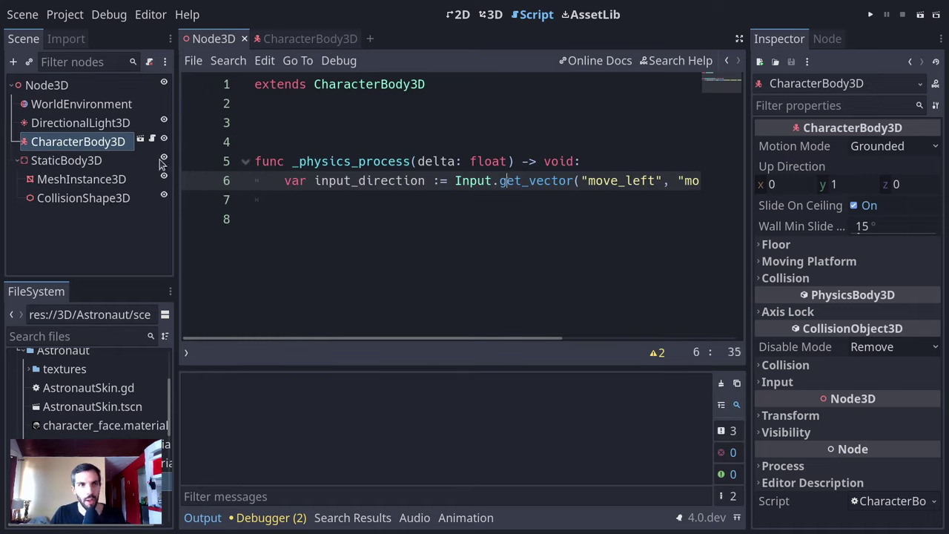
- Switch back to the CharacterBody3D scene and open the SpringArm3D script
{"action": "left_click", "coordinate": [152, 139]}
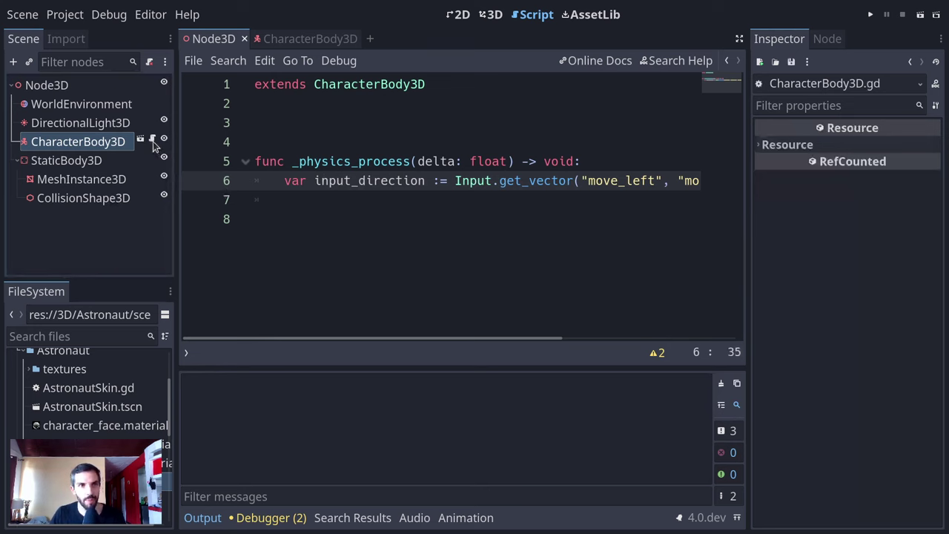
{"action": "left_click", "coordinate": [285, 60]}
{"action": "left_click", "coordinate": [295, 38]}
{"action": "left_click", "coordinate": [295, 37]}
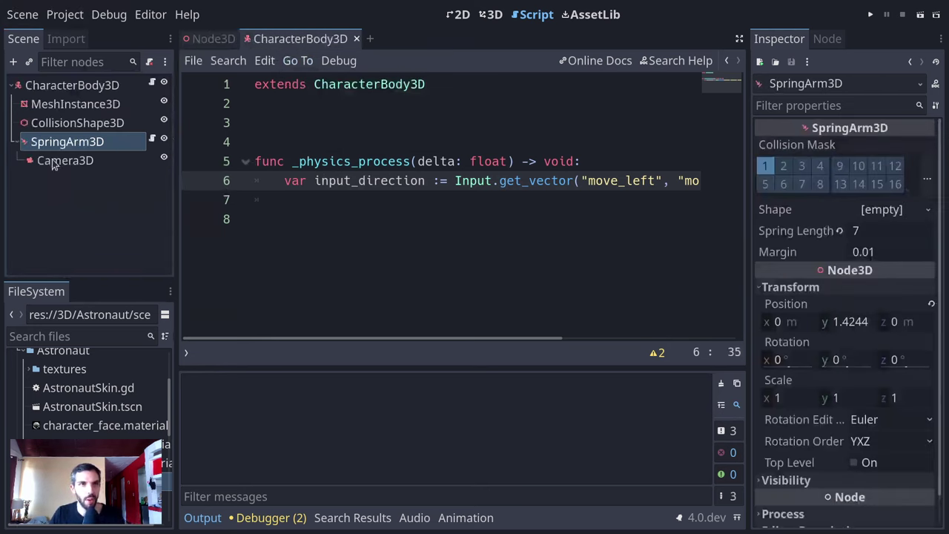
{"action": "left_click", "coordinate": [153, 139]}
{"action": "left_click", "coordinate": [571, 199]}
- Change line 11's clamp limits to -deg2rad(80.0) and deg2rad(30.0), then run the project
{"action": "key", "text": "ctrl+shift+F11"}
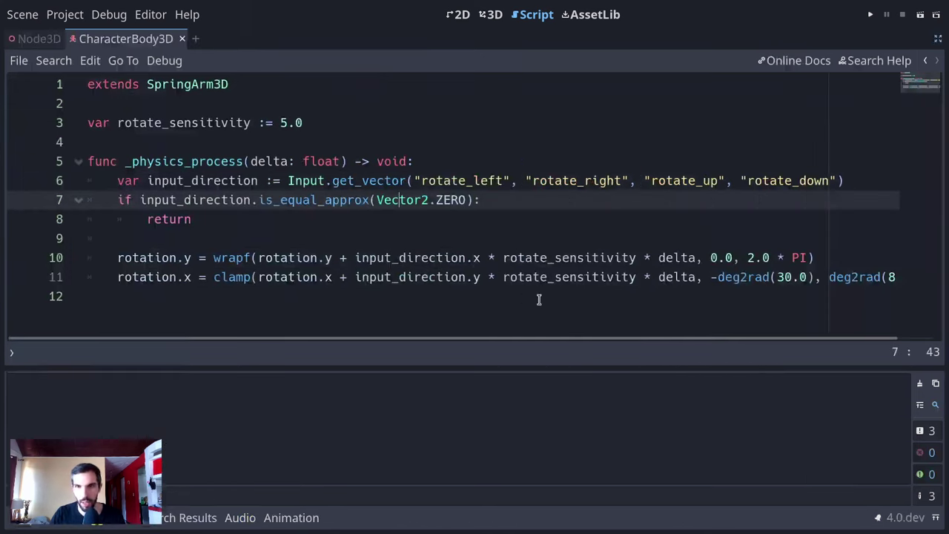
{"action": "left_click", "coordinate": [702, 274]}
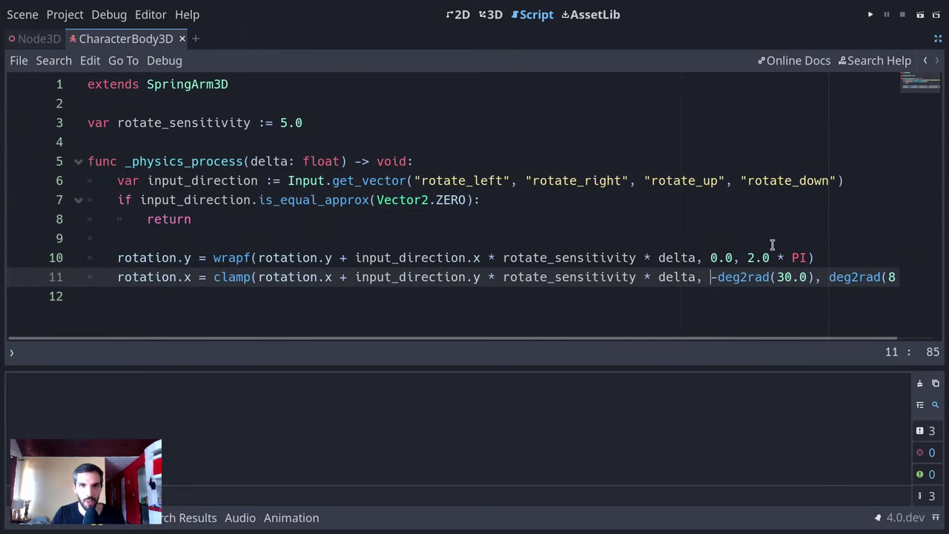
{"action": "key", "text": "Delete"}
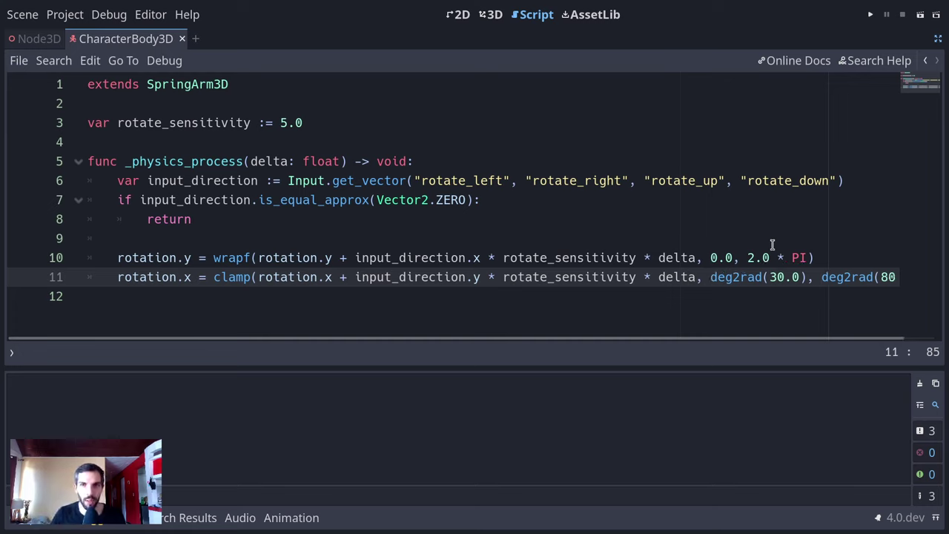
{"action": "key", "text": "shift+Right"}
{"action": "key", "text": "shift+Right"}
{"action": "key", "text": "shift+Right"}
{"action": "key", "text": "shift+Right"}
{"action": "key", "text": "shift+Right"}
{"action": "key", "text": "shift+Right"}
{"action": "key", "text": "shift+Right"}
{"action": "key", "text": "shift+Right"}
{"action": "key", "text": "shift+Right"}
{"action": "key", "text": "shift+Right"}
{"action": "key", "text": "shift+Right"}
{"action": "key", "text": "shift+Right"}
{"action": "key", "text": "Right"}
{"action": "key", "text": "shift+Left"}
{"action": "type", "text": "8"}
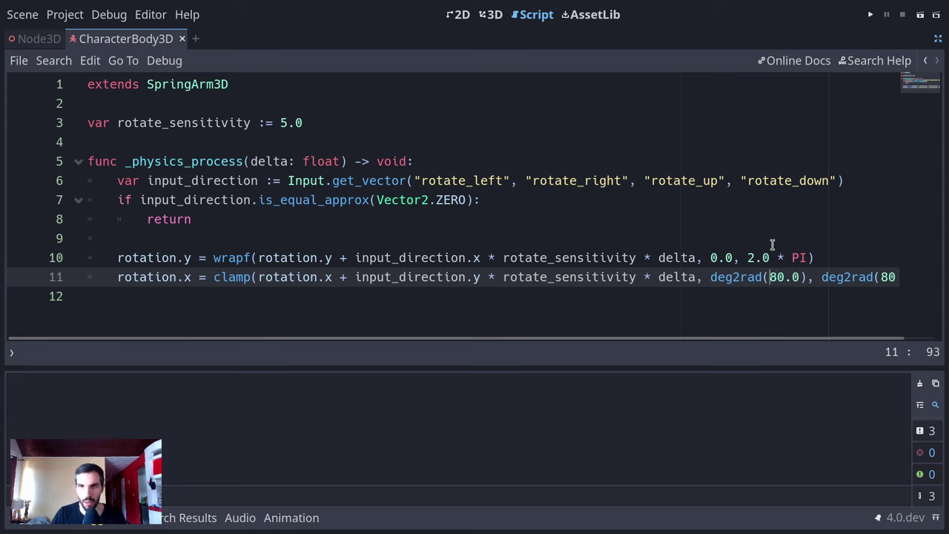
{"action": "type", "text": "-"}
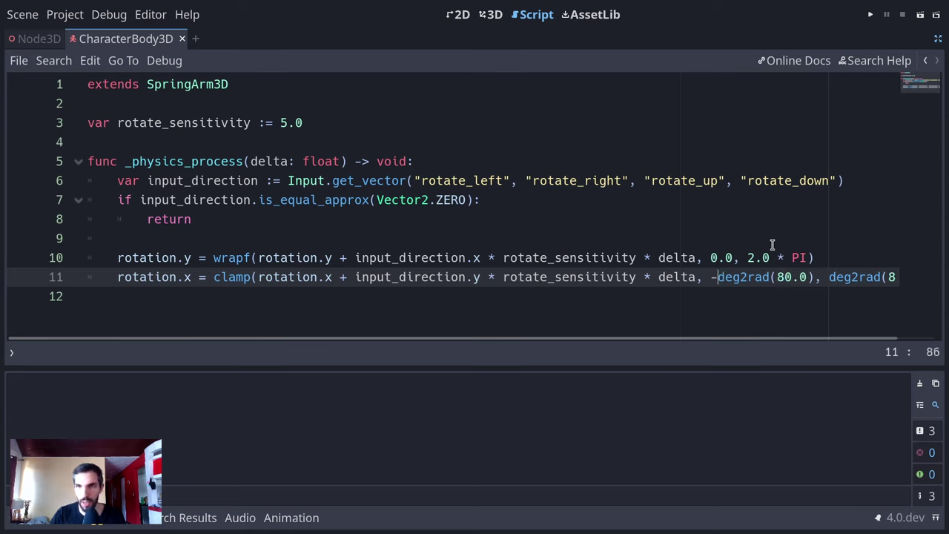
{"action": "key", "text": "End"}
{"action": "key", "text": "Left"}
{"action": "key", "text": "Left"}
{"action": "key", "text": "Left"}
{"action": "key", "text": "Left"}
{"action": "key", "text": "Left"}
{"action": "type", "text": "3"}
{"action": "key", "text": "Left"}
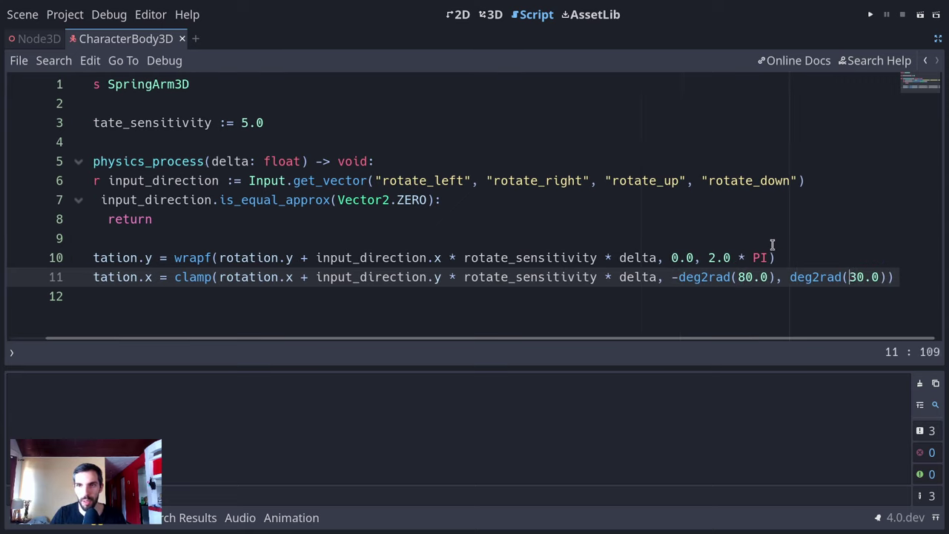
{"action": "key", "text": "F5"}
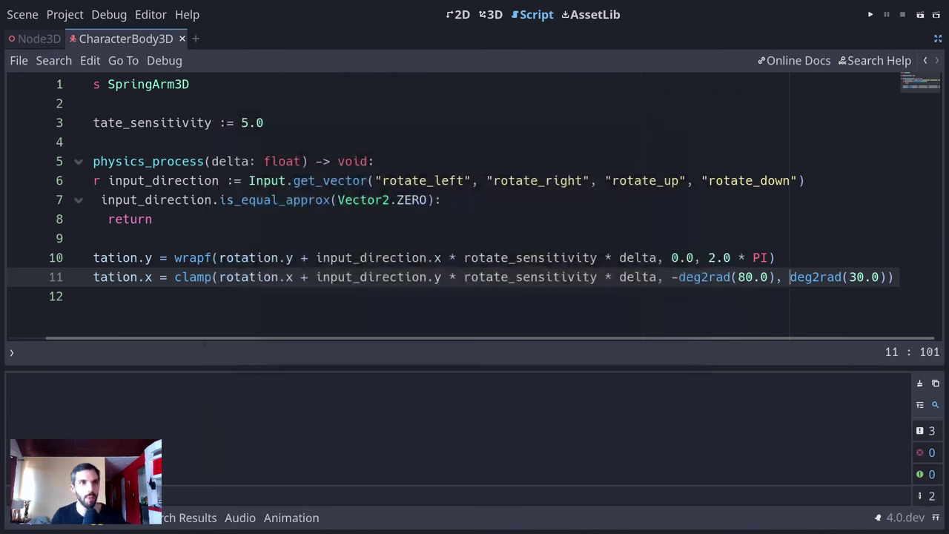
- Open Project Settings on the General tab and browse the Application, Audio and Display sections
{"action": "left_click", "coordinate": [65, 15]}
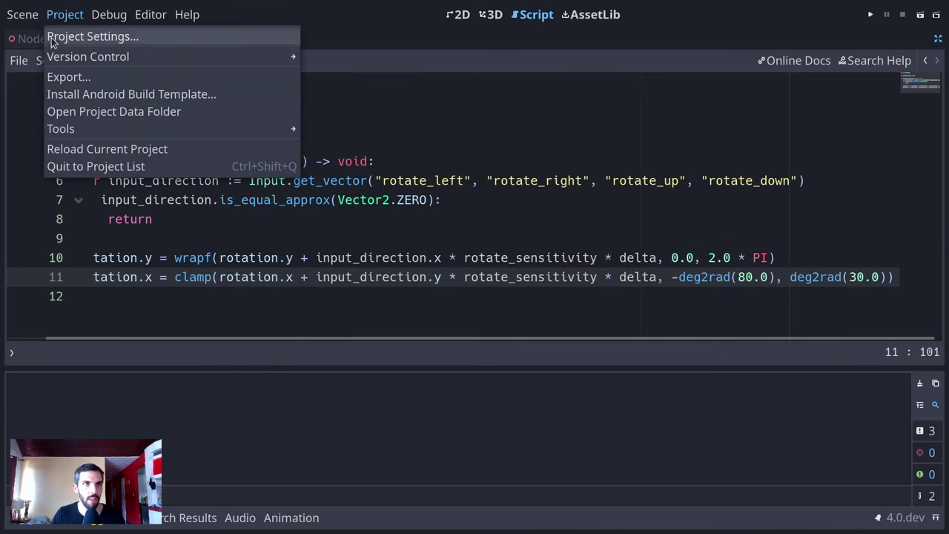
{"action": "left_click", "coordinate": [56, 36]}
{"action": "left_click", "coordinate": [409, 17]}
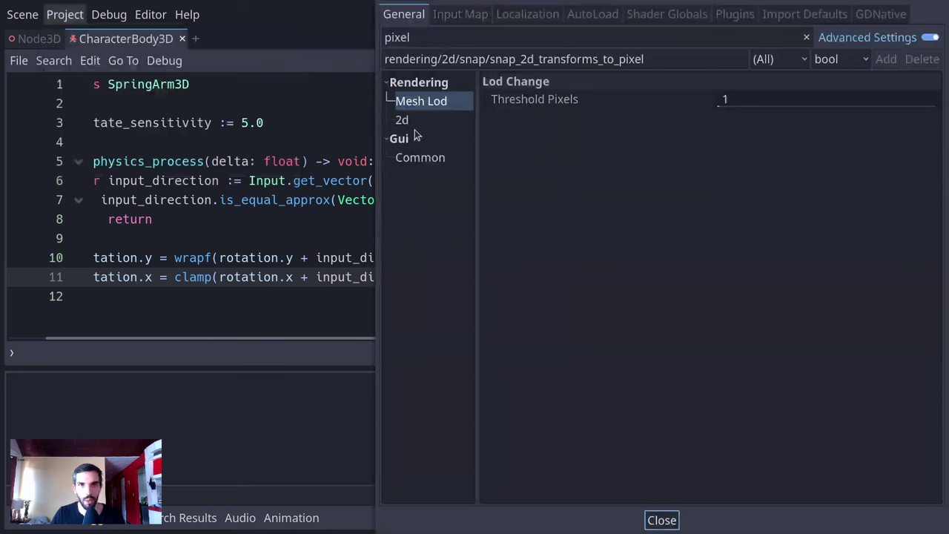
{"action": "left_click", "coordinate": [807, 37]}
{"action": "left_click", "coordinate": [434, 103]}
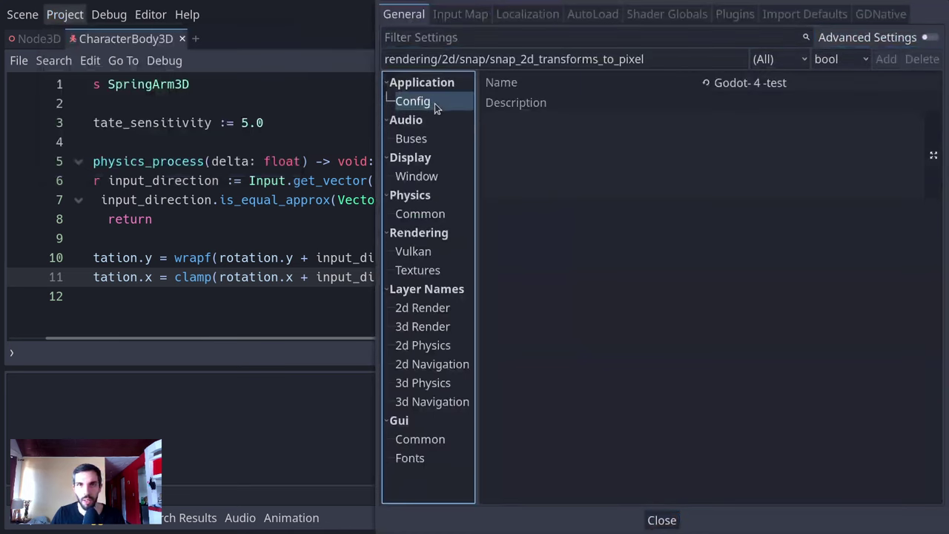
{"action": "left_click", "coordinate": [412, 141]}
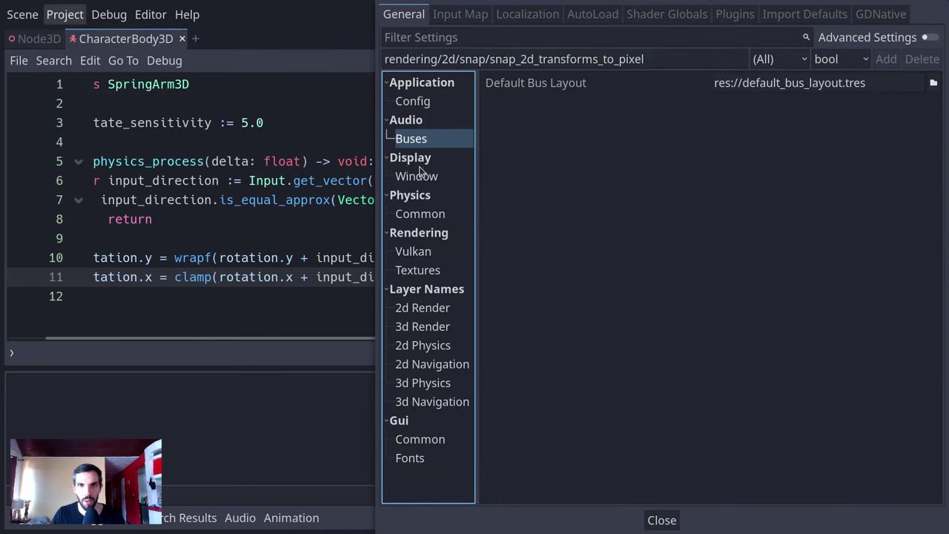
{"action": "left_click", "coordinate": [428, 102]}
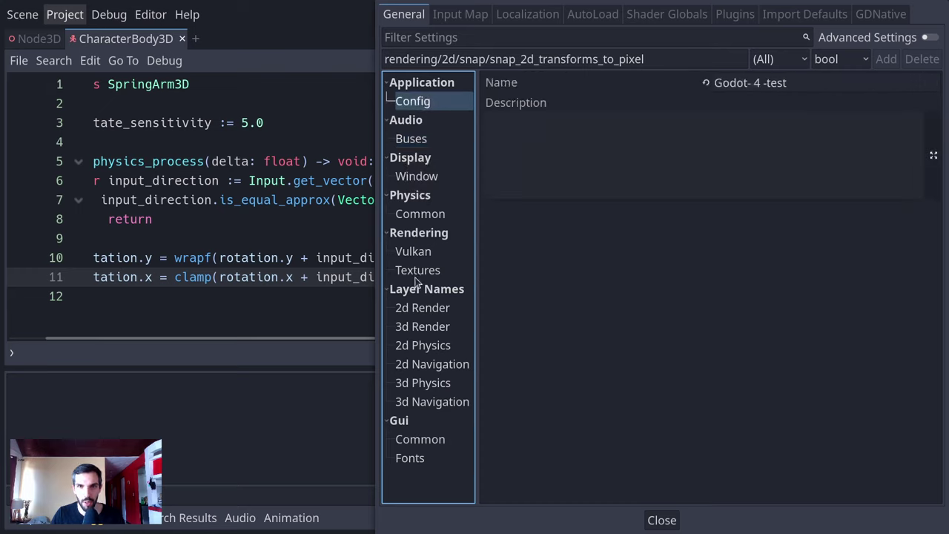
{"action": "left_click", "coordinate": [410, 157]}
{"action": "left_click", "coordinate": [415, 139]}
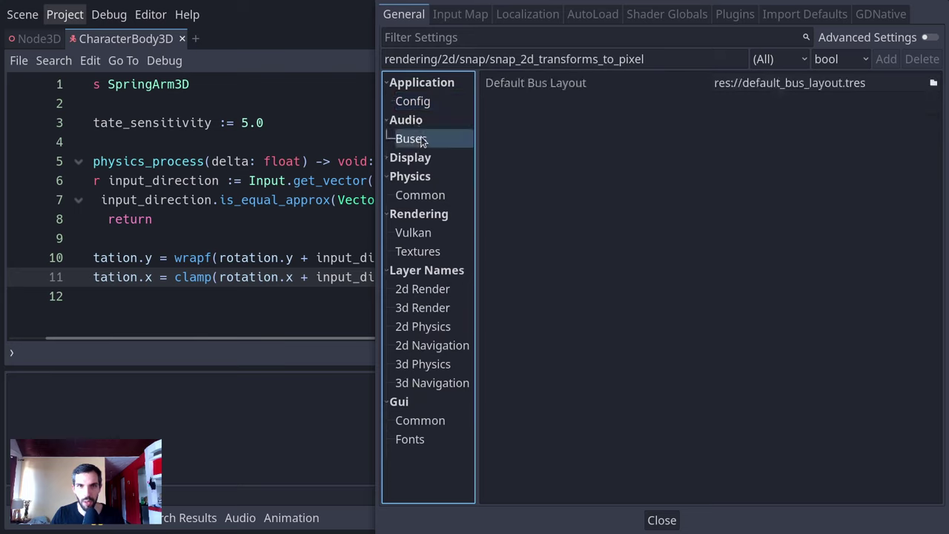
{"action": "left_click", "coordinate": [415, 158]}
{"action": "left_click", "coordinate": [417, 176]}
{"action": "left_click", "coordinate": [425, 142]}
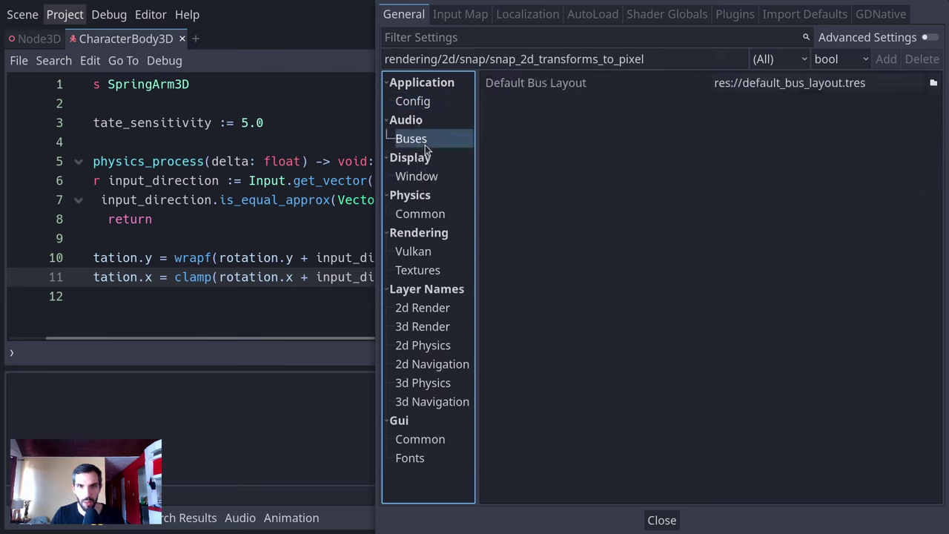
- Filter settings by 'run' and set Application > Run > Main Scene to Node3D.tscn
{"action": "left_click", "coordinate": [530, 41]}
{"action": "type", "text": "run"}
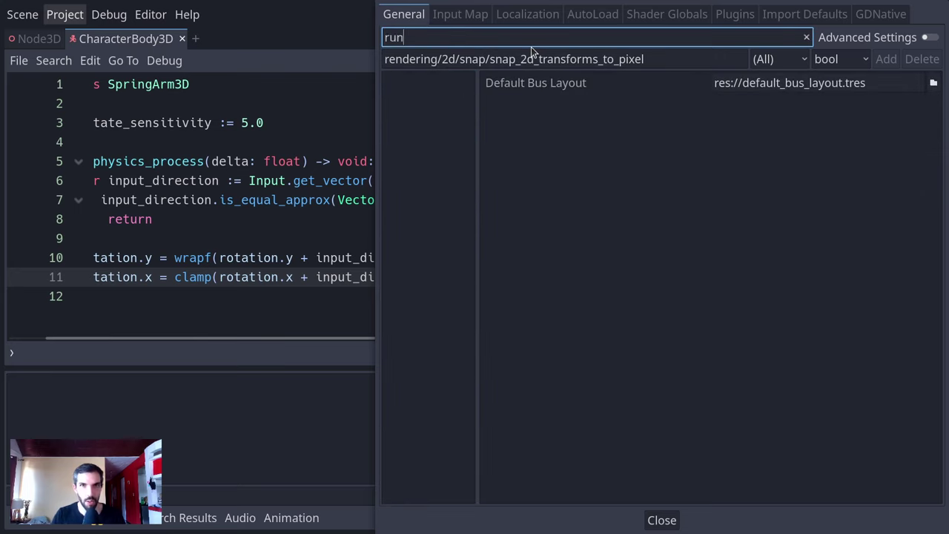
{"action": "left_click", "coordinate": [894, 45]}
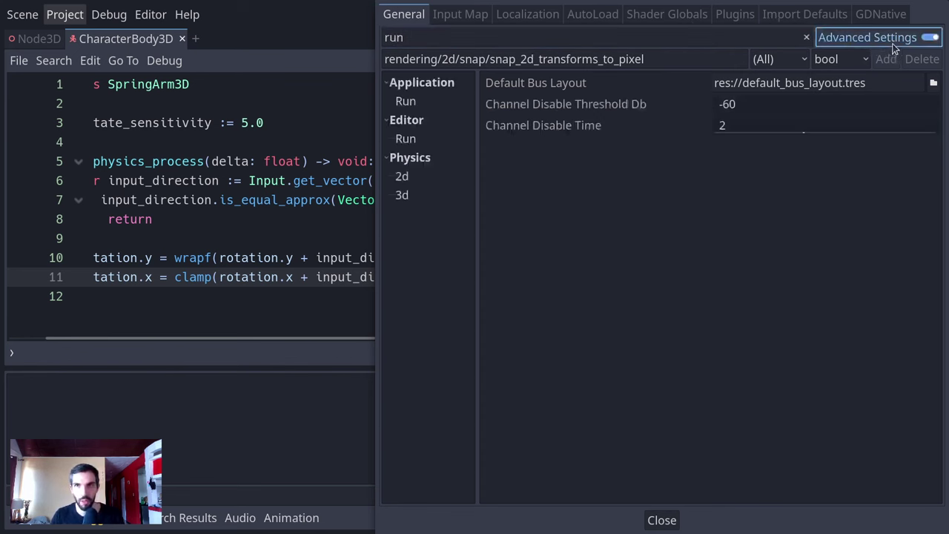
{"action": "left_click", "coordinate": [432, 102]}
{"action": "left_click", "coordinate": [934, 83]}
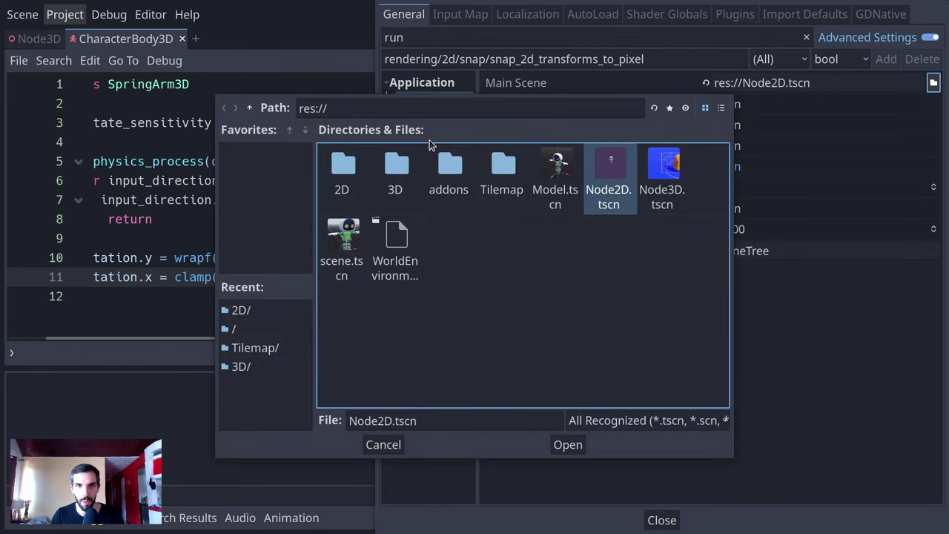
{"action": "double_click", "coordinate": [654, 173]}
- Close Project Settings, run the game, and tilt the camera between top-down and side views
{"action": "left_click", "coordinate": [678, 519]}
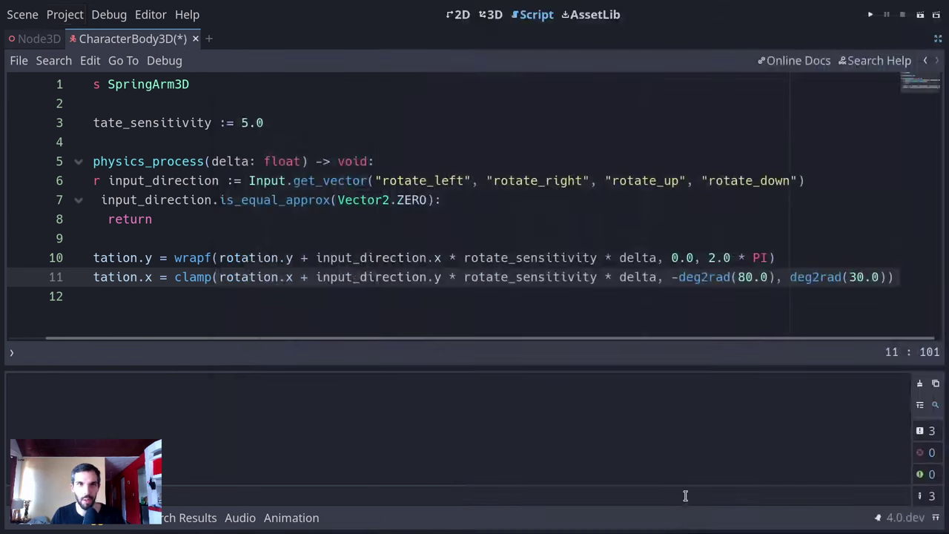
{"action": "key", "text": "F5"}
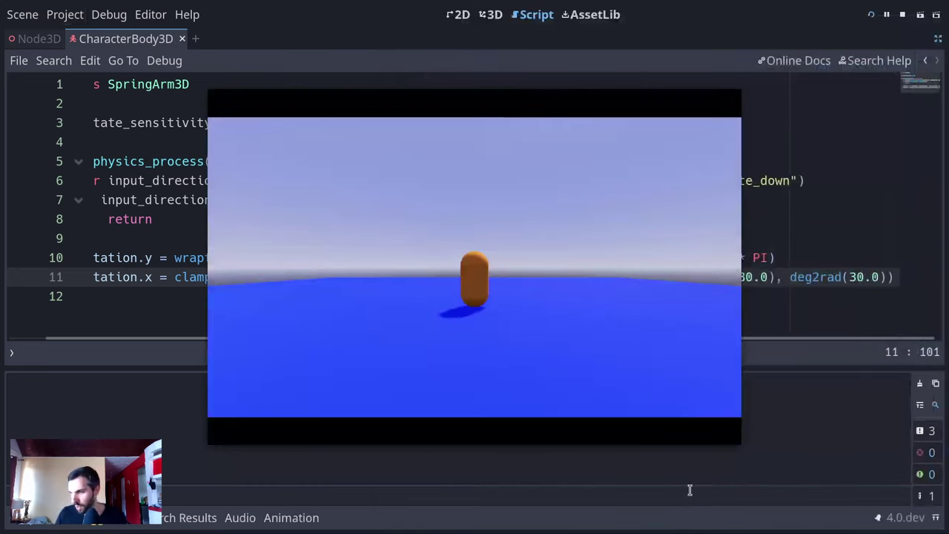
{"action": "key", "text": "Up"}
{"action": "key", "text": "Down"}
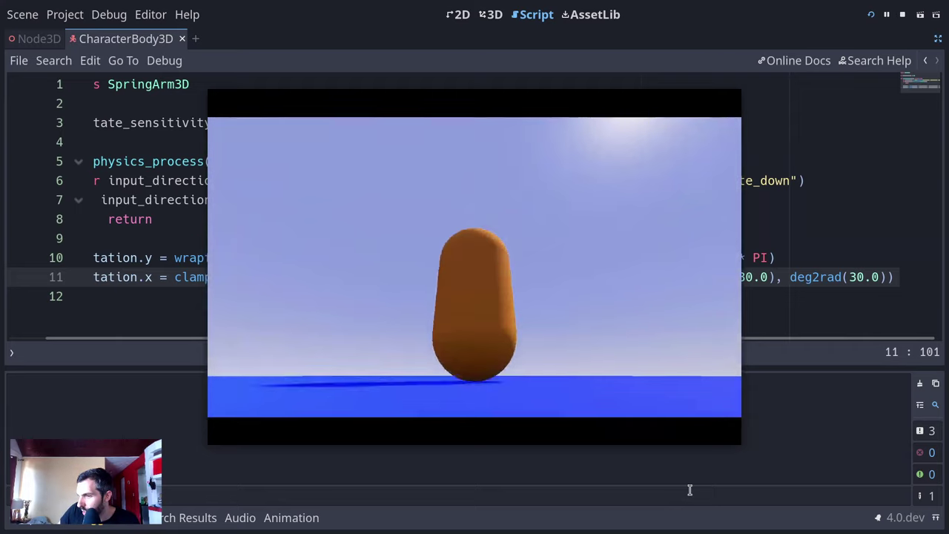
{"action": "key", "text": "Up"}
{"action": "key", "text": "Down"}
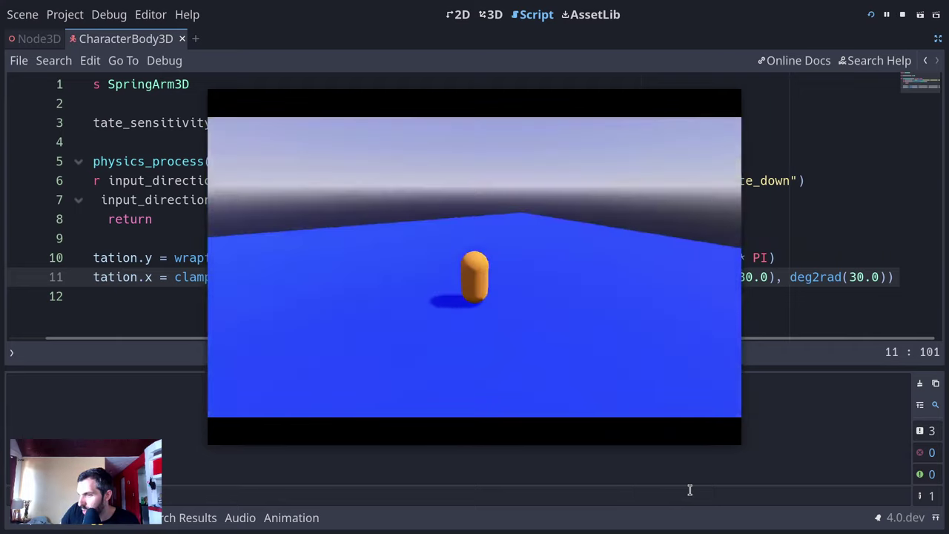
{"action": "key", "text": "Up"}
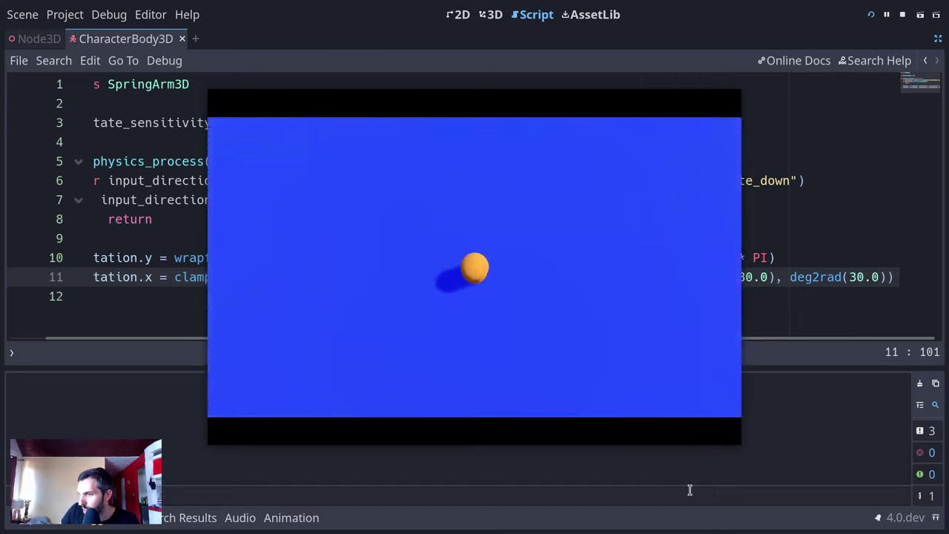
- Orbit the camera sideways around the capsule while testing its lowest and highest tilt angles
{"action": "key", "text": "Right"}
{"action": "key", "text": "Left"}
{"action": "key", "text": "Down"}
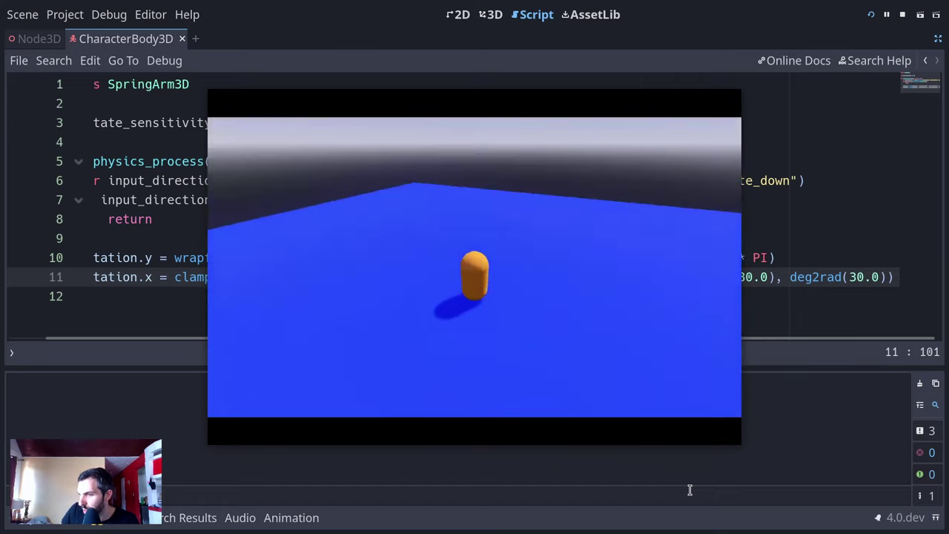
{"action": "key", "text": "Up"}
{"action": "key", "text": "Down"}
{"action": "key", "text": "Up"}
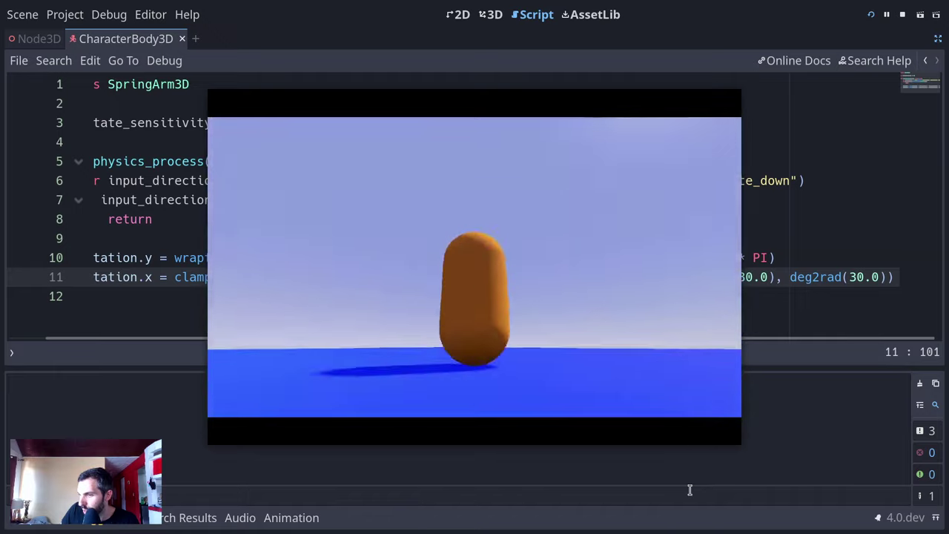
{"action": "key", "text": "Right"}
{"action": "key", "text": "Down"}
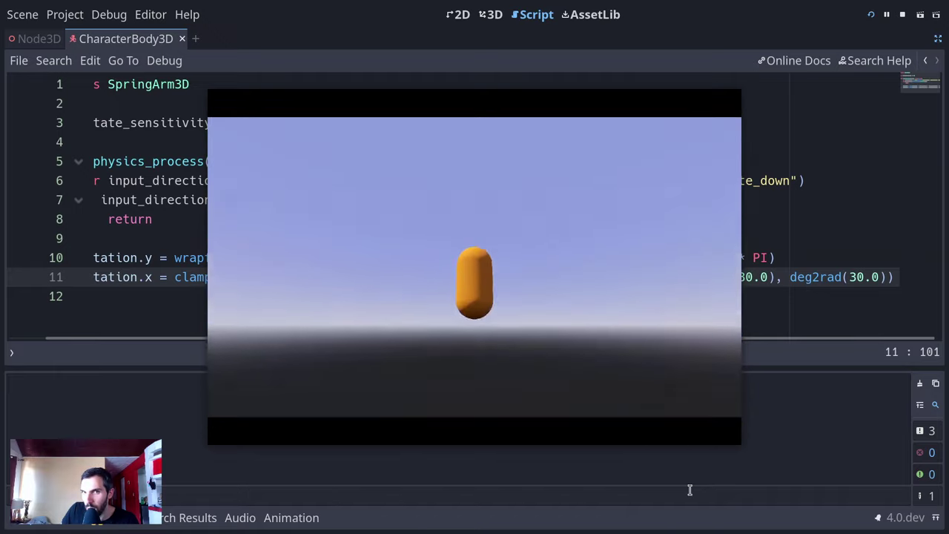
{"action": "key", "text": "Up"}
{"action": "key", "text": "Up"}
{"action": "key", "text": "Right"}
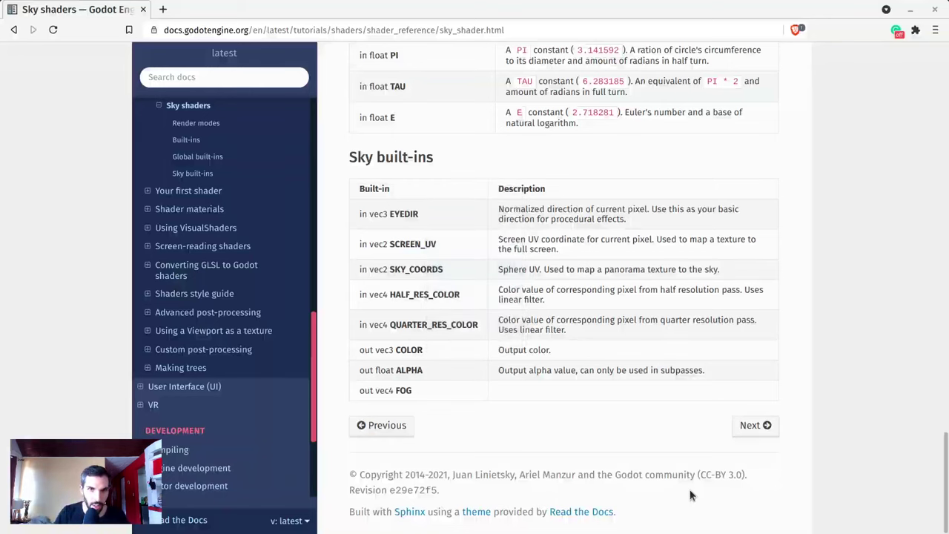
- Launch Inkscape from the application search
{"action": "key", "text": "super"}
{"action": "type", "text": "in"}
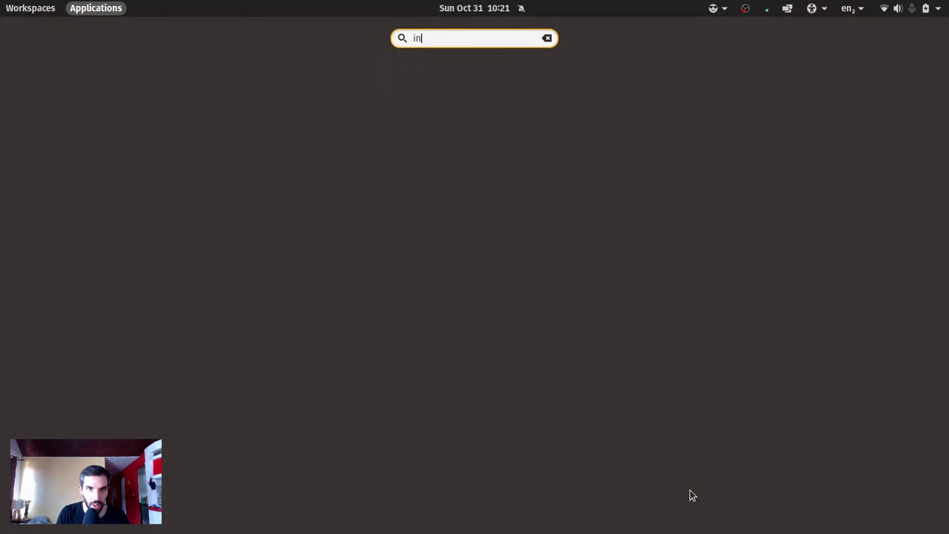
{"action": "type", "text": "ksc"}
{"action": "key", "text": "Escape"}
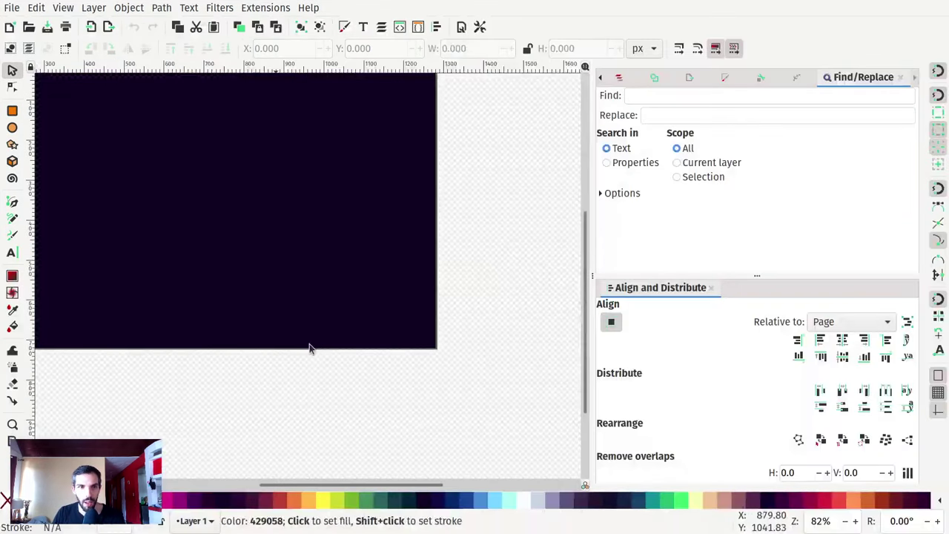
- Write the BE RIGHT BACK title on the page and colour it white
{"action": "key", "text": "t"}
{"action": "left_click", "coordinate": [204, 207]}
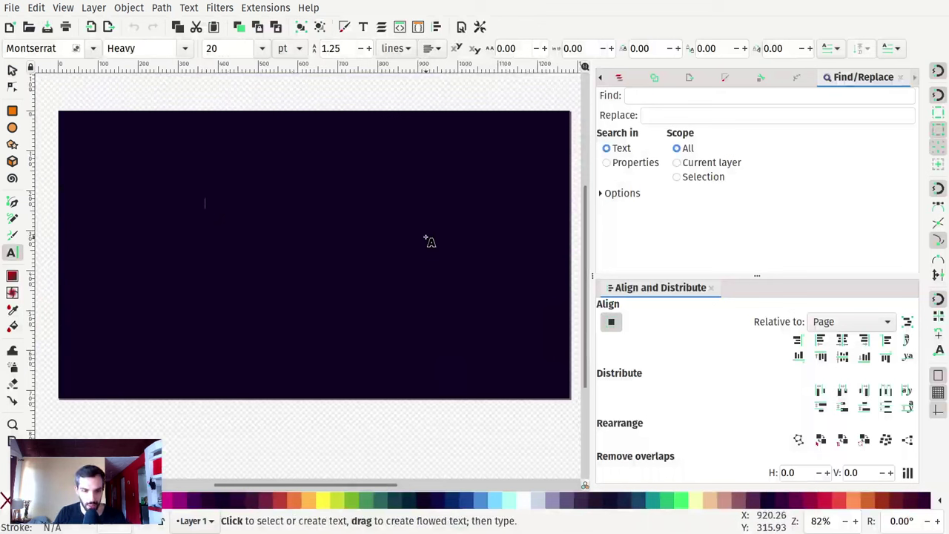
{"action": "type", "text": "BE"}
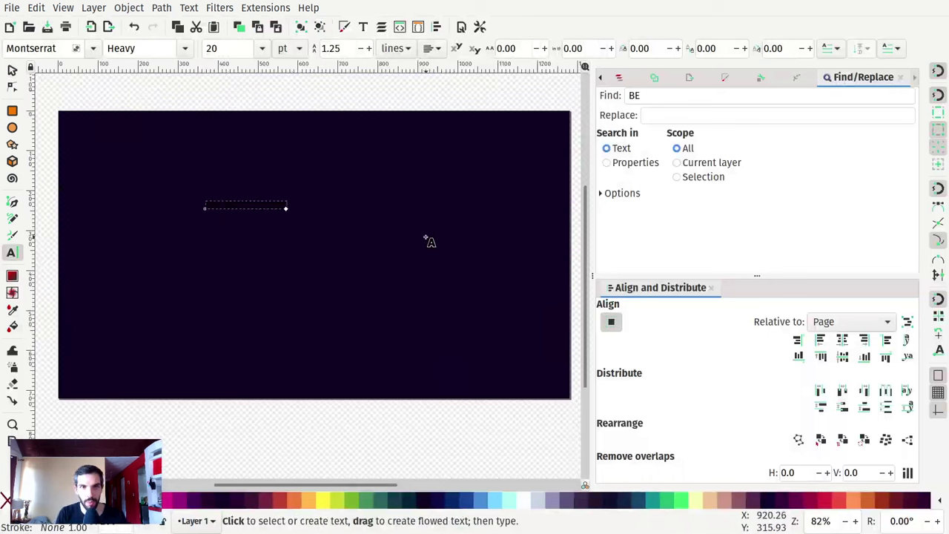
{"action": "key", "text": "ctrl+a"}
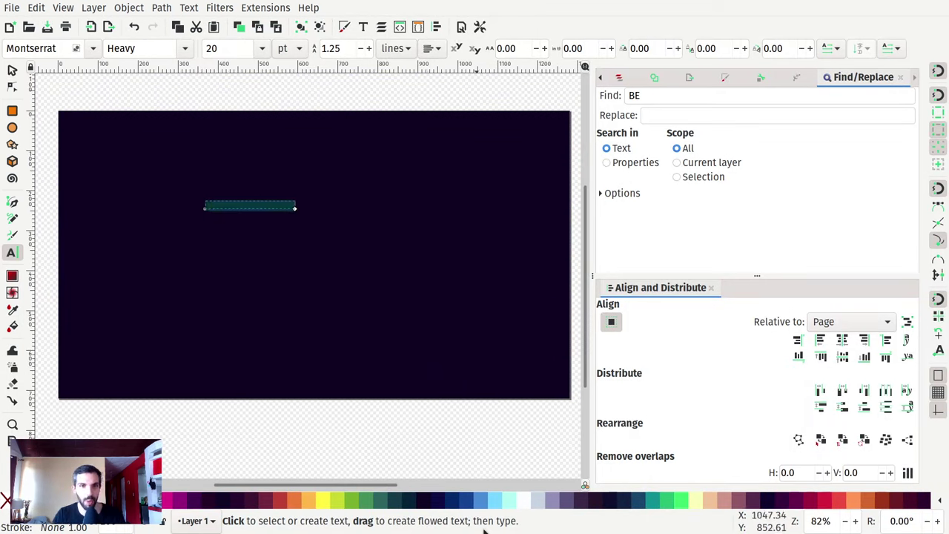
{"action": "left_click", "coordinate": [529, 501]}
{"action": "key", "text": "Escape"}
- Centre the title on the page, scale it up, fit the page, then return to Godot
{"action": "key", "text": "s"}
{"action": "key", "text": "ctrl+a"}
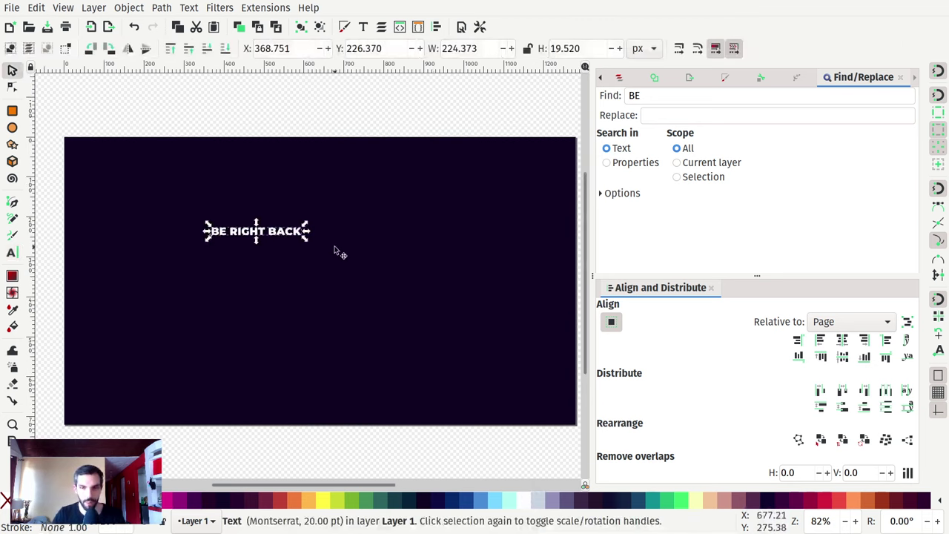
{"action": "key", "text": "ctrl+alt+h"}
{"action": "key", "text": "ctrl+alt+t"}
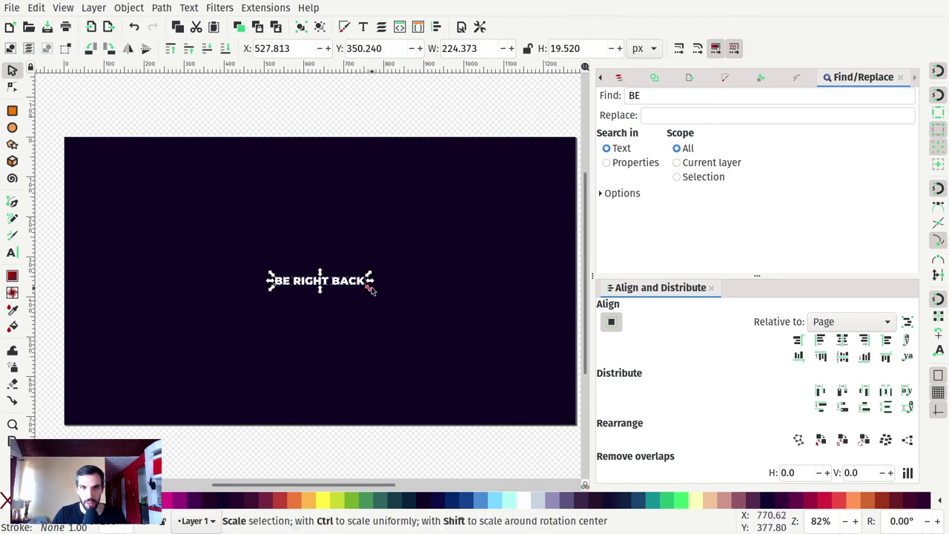
{"action": "left_click_drag", "start_coordinate": [368, 288], "coordinate": [527, 364], "text": "ctrl+shift"}
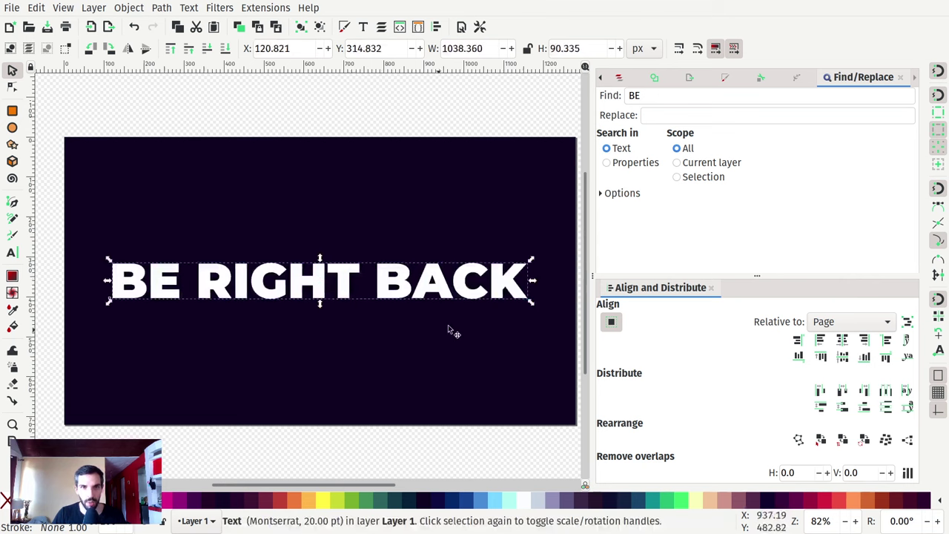
{"action": "key", "text": "F12"}
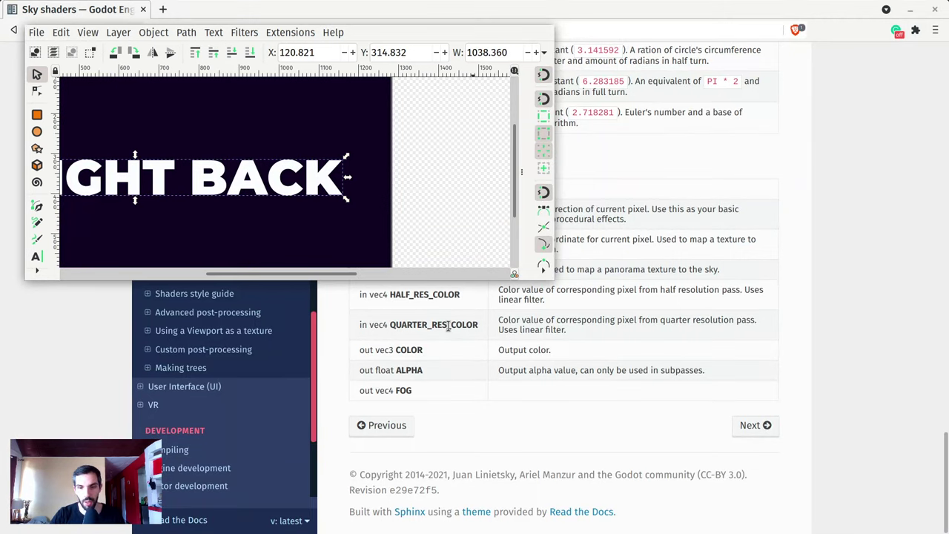
{"action": "key", "text": "5"}
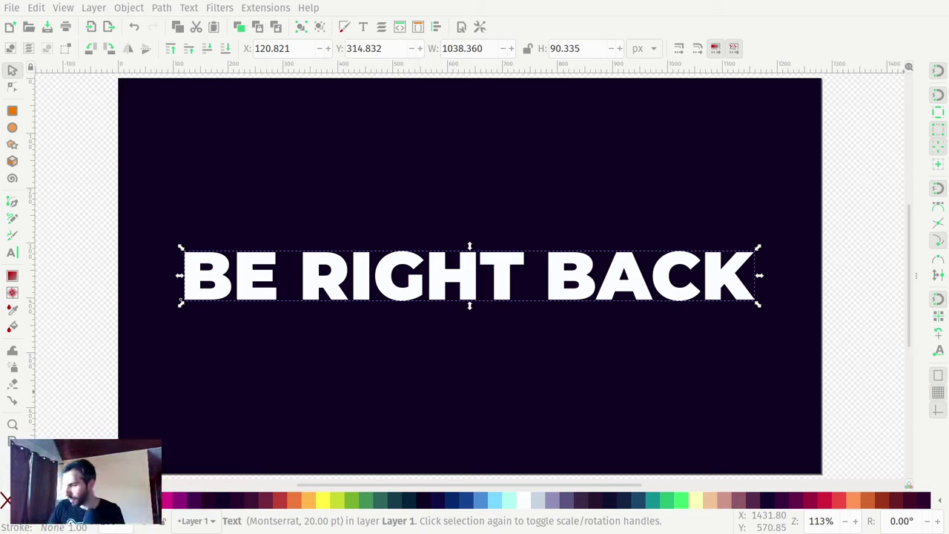
{"action": "key", "text": "alt+Tab"}
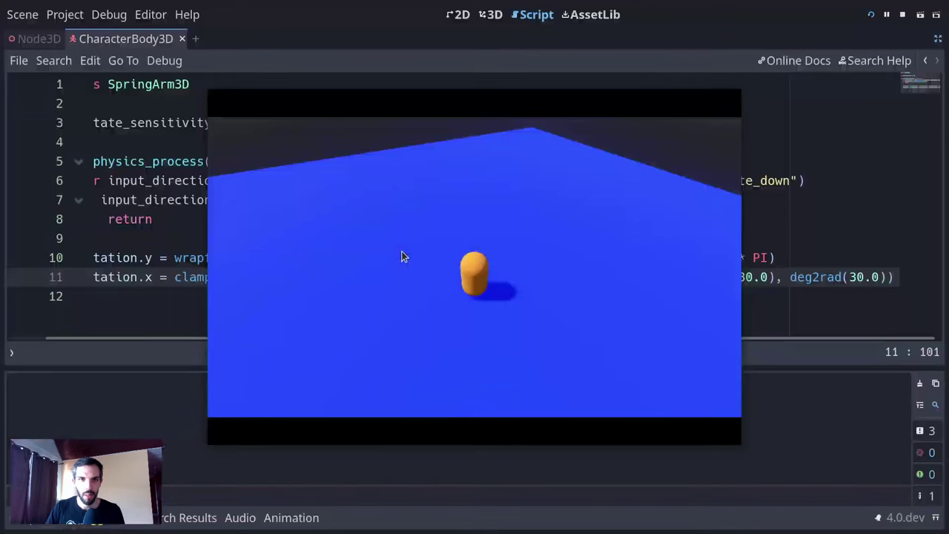
- Stop the running game with F8
{"action": "key", "text": "F8"}
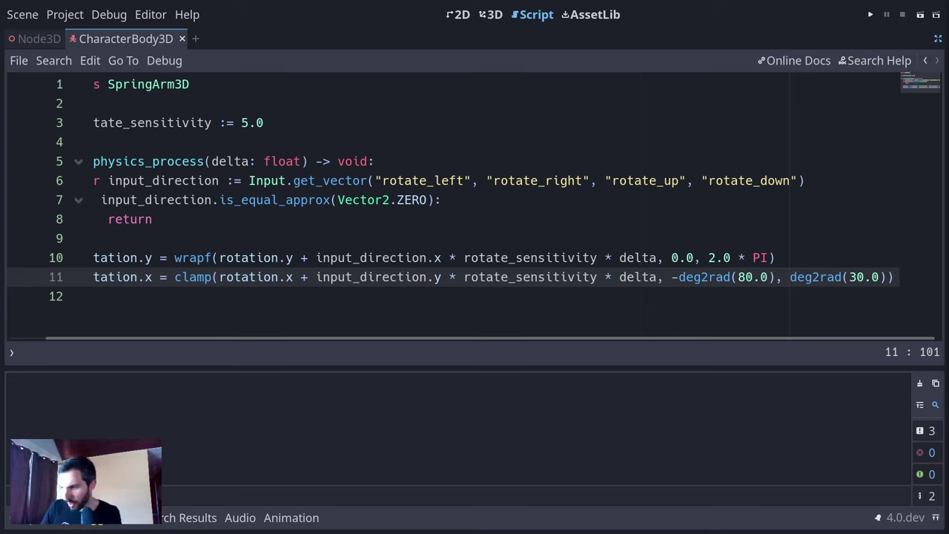
- Look over the SpringArm3D rotation code, highlighting every use of input_direction
{"action": "left_click", "coordinate": [284, 257]}
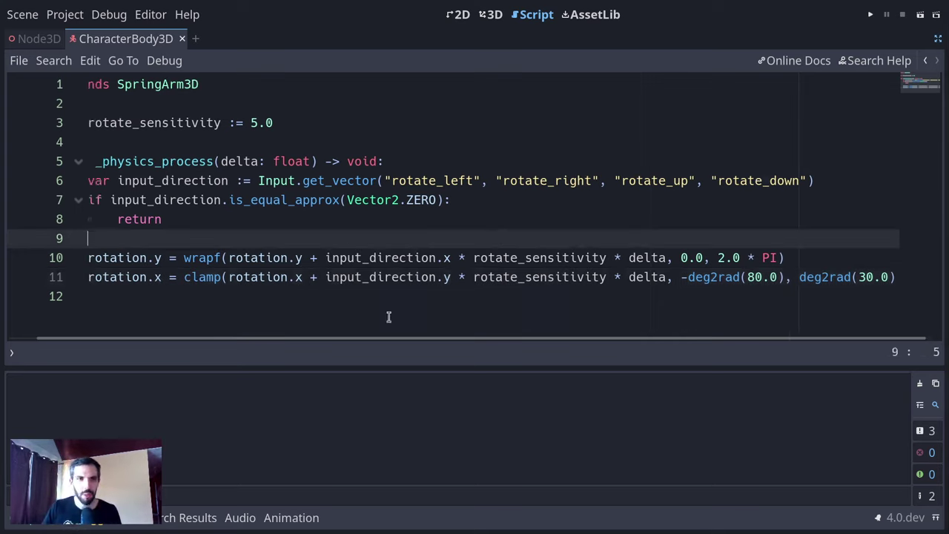
{"action": "left_click", "coordinate": [265, 302]}
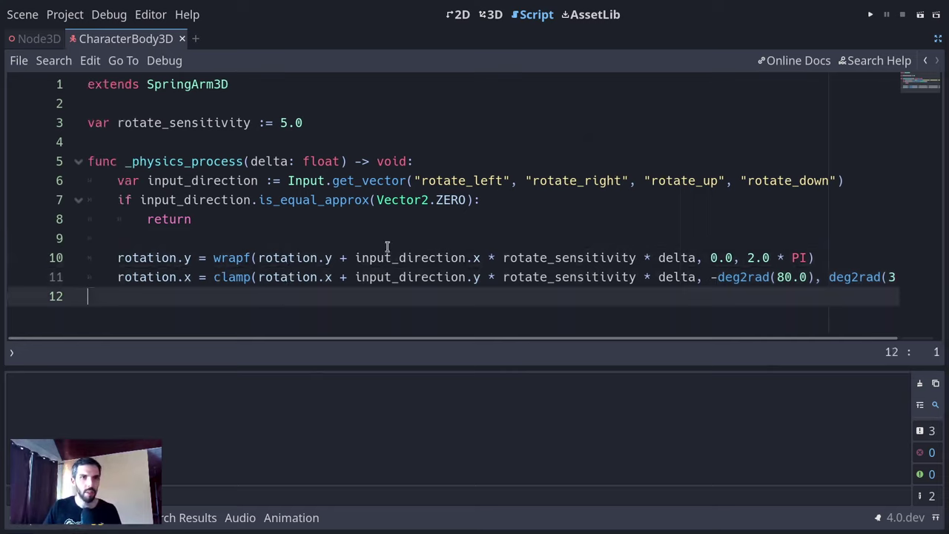
{"action": "left_click", "coordinate": [642, 276]}
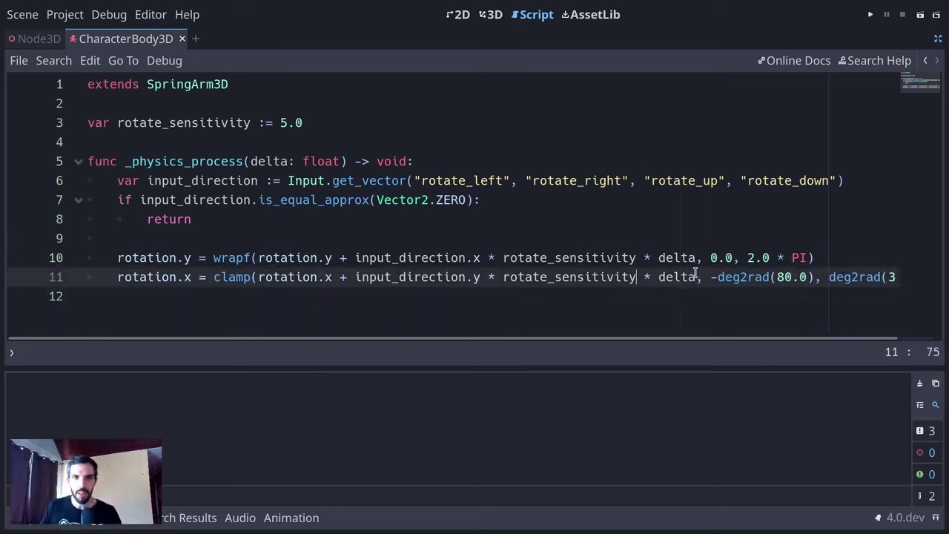
{"action": "left_click", "coordinate": [352, 228]}
{"action": "left_click", "coordinate": [370, 237]}
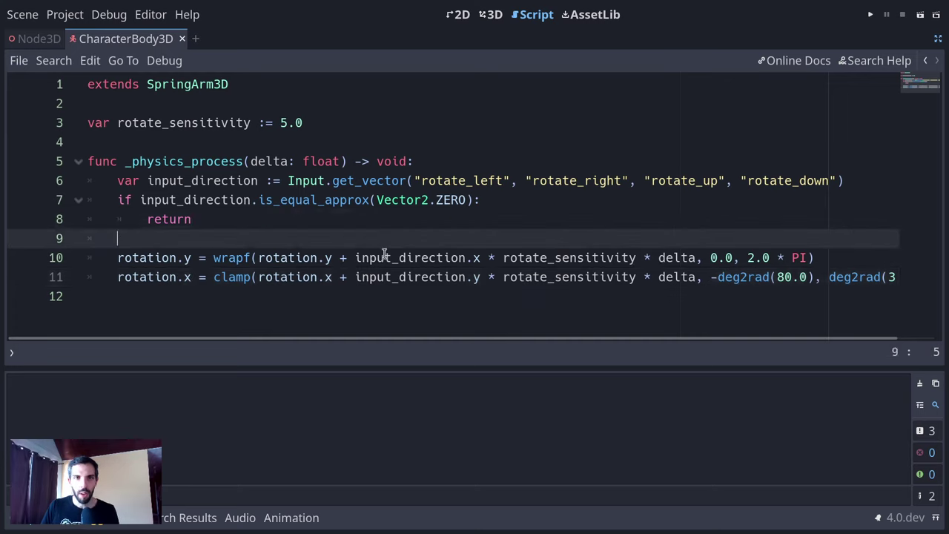
{"action": "double_click", "coordinate": [384, 258]}
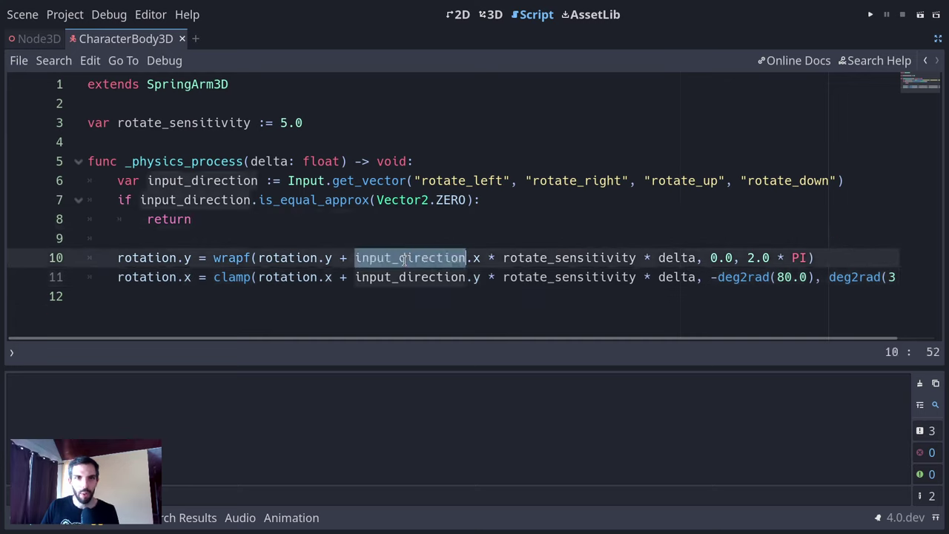
{"action": "key", "text": "Down"}
{"action": "key", "text": "Down"}
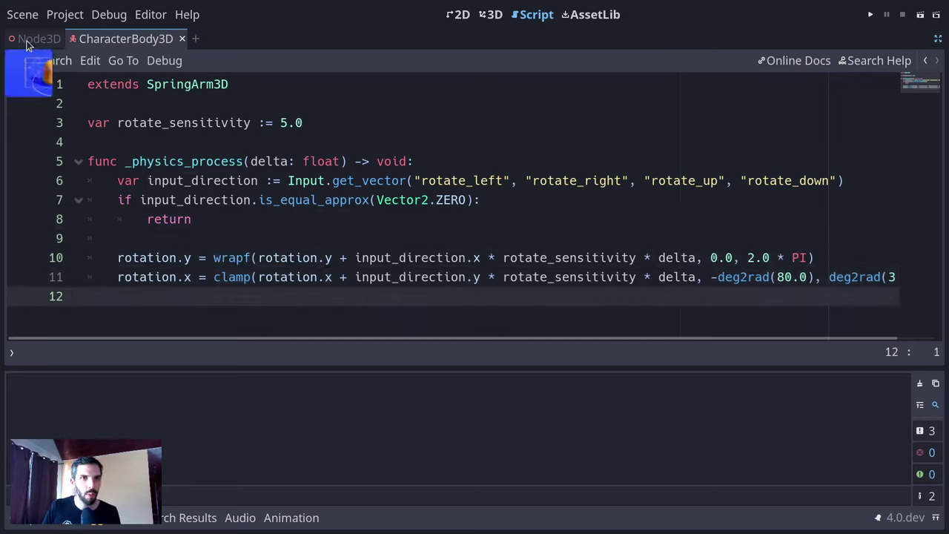
{"action": "left_click", "coordinate": [323, 237]}
- Show the docks again and open the CharacterBody3D script from the Scene dock
{"action": "key", "text": "ctrl+shift+F11"}
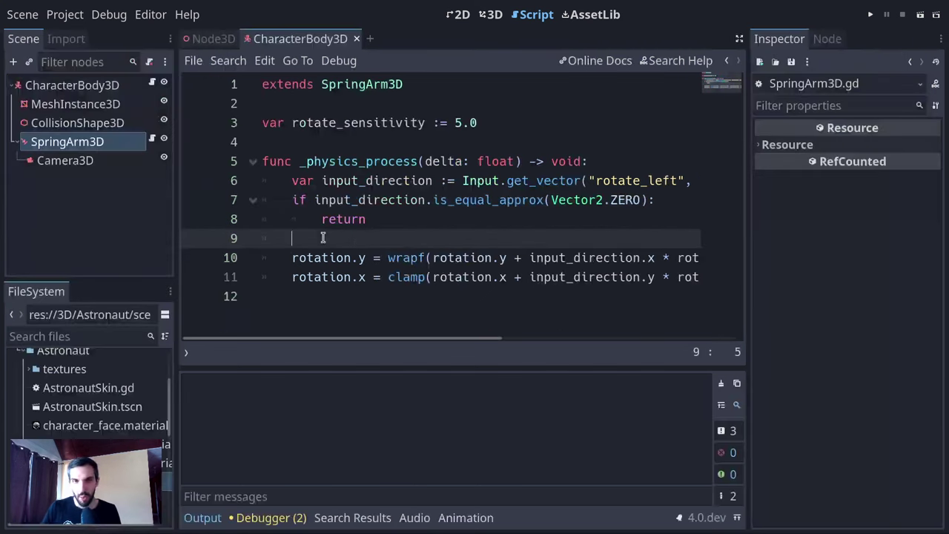
{"action": "left_click", "coordinate": [69, 141]}
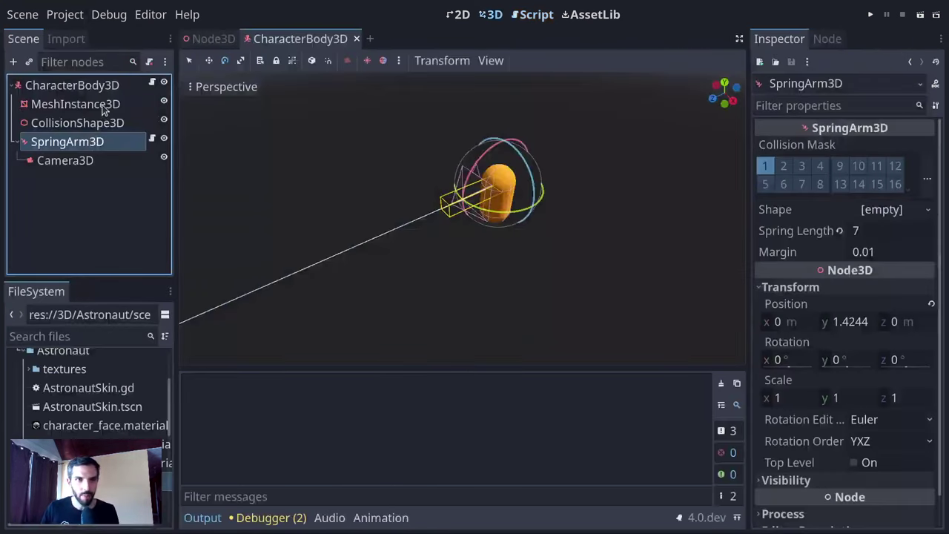
{"action": "left_click", "coordinate": [111, 85]}
{"action": "left_click", "coordinate": [152, 83]}
- Hide the docks and indent the empty line 8 of the script
{"action": "left_click", "coordinate": [513, 238]}
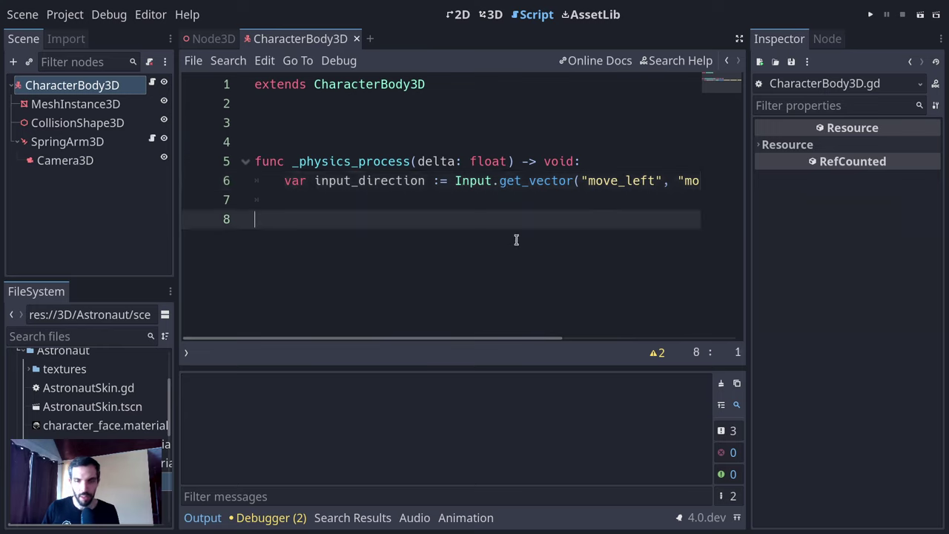
{"action": "key", "text": "ctrl+shift+F11"}
{"action": "key", "text": "BackSpace"}
{"action": "key", "text": "Return"}
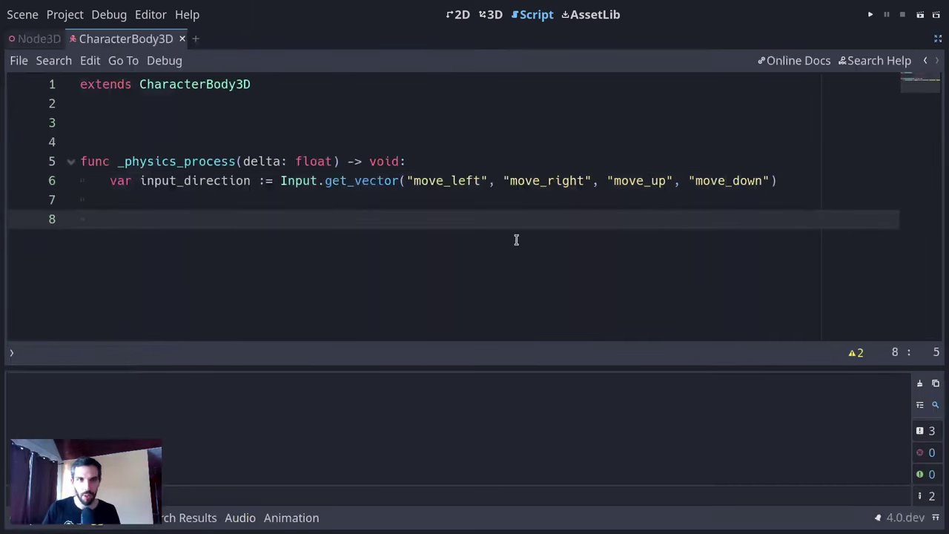
{"action": "left_click", "coordinate": [187, 120]}
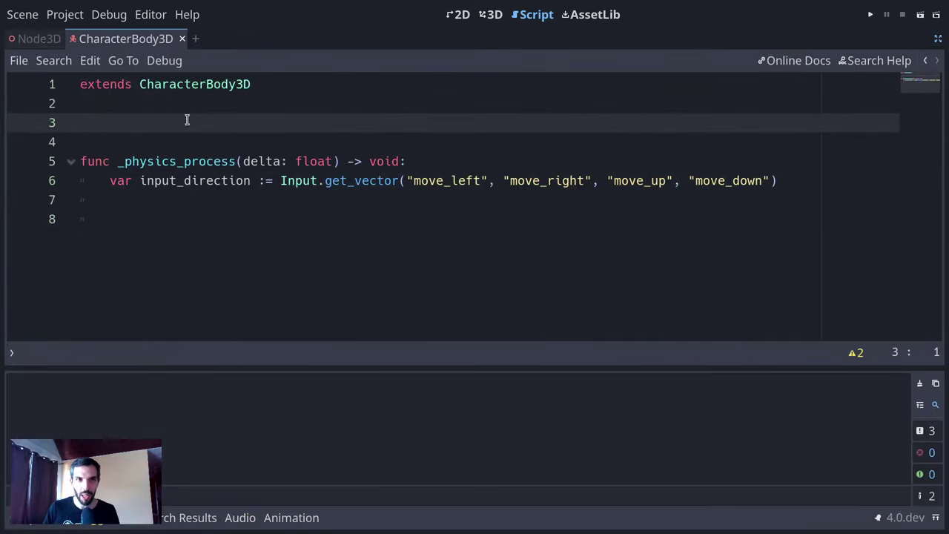
{"action": "type", "text": "v"}
{"action": "key", "text": "BackSpace"}
{"action": "type", "text": "@o"}
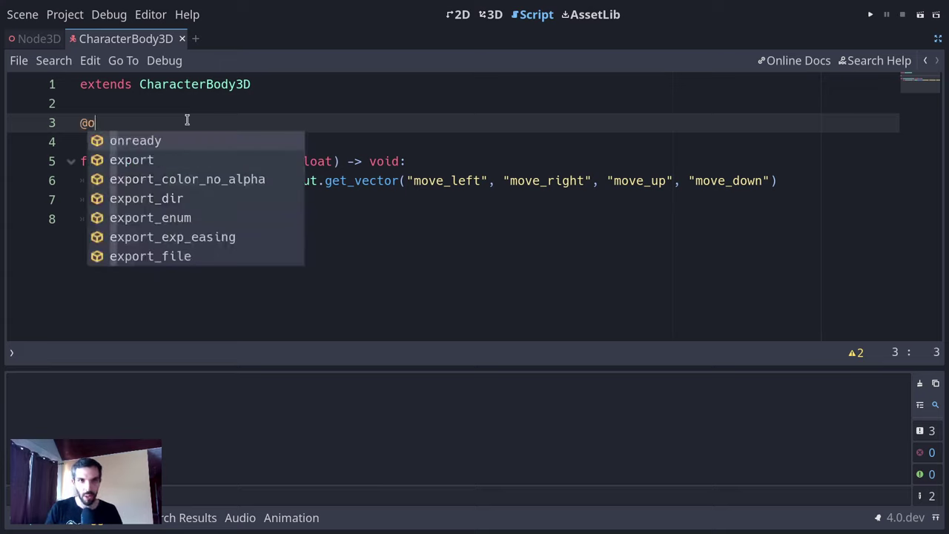
{"action": "type", "text": "nready var "}
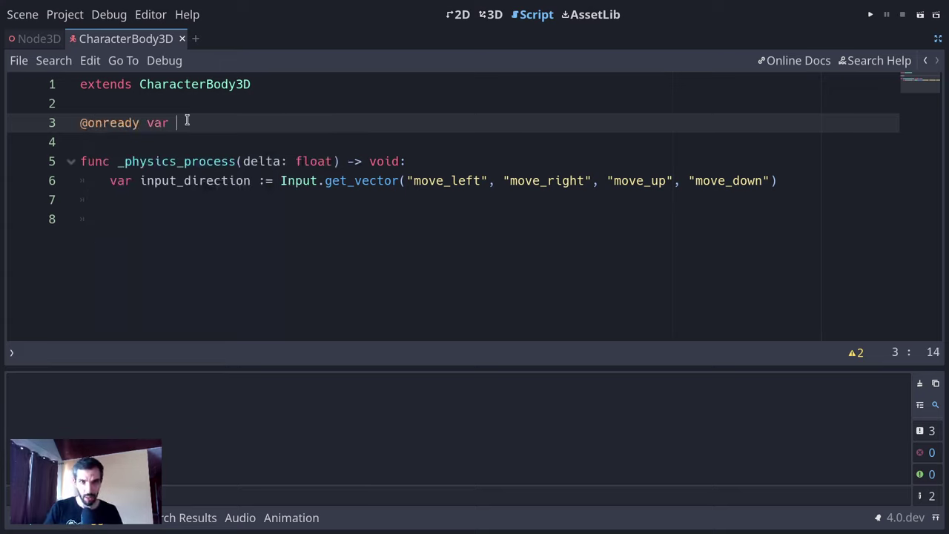
{"action": "type", "text": "camera := $Cam"}
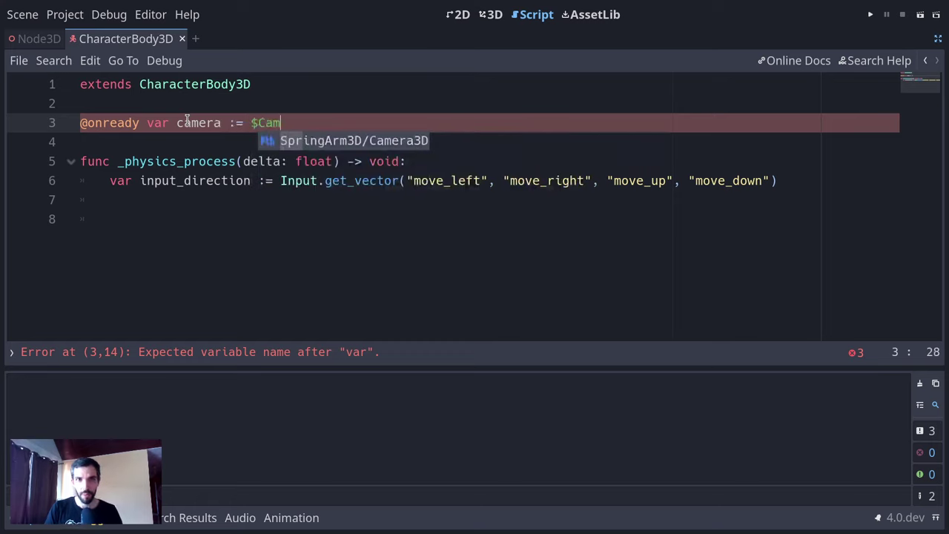
{"action": "key", "text": "Return"}
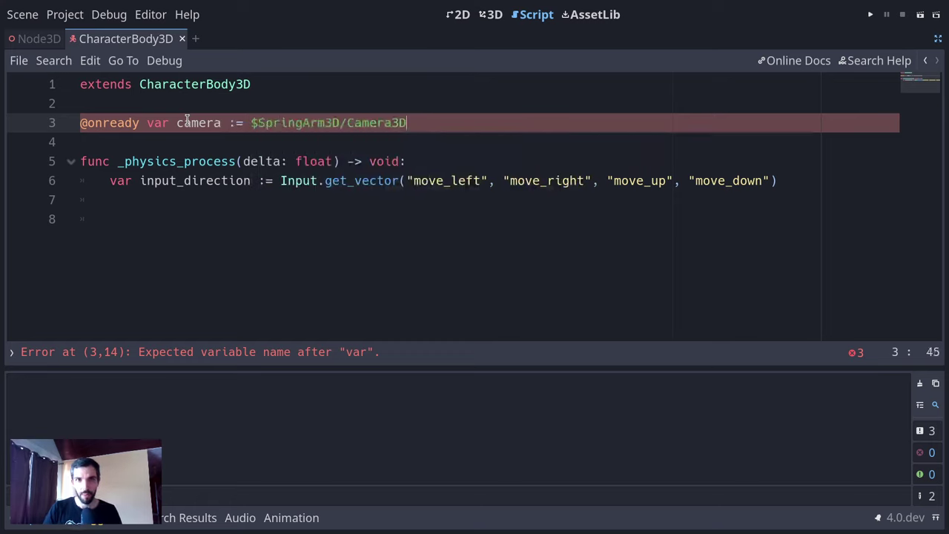
{"action": "key", "text": "ctrl+BackSpace"}
{"action": "key", "text": "ctrl+BackSpace"}
{"action": "key", "text": "ctrl+BackSpace"}
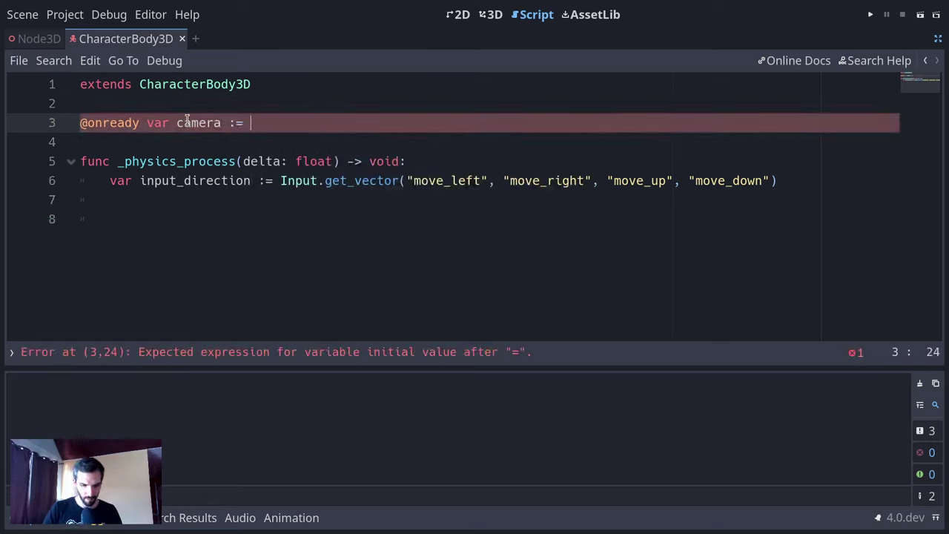
{"action": "type", "text": "$Sp"}
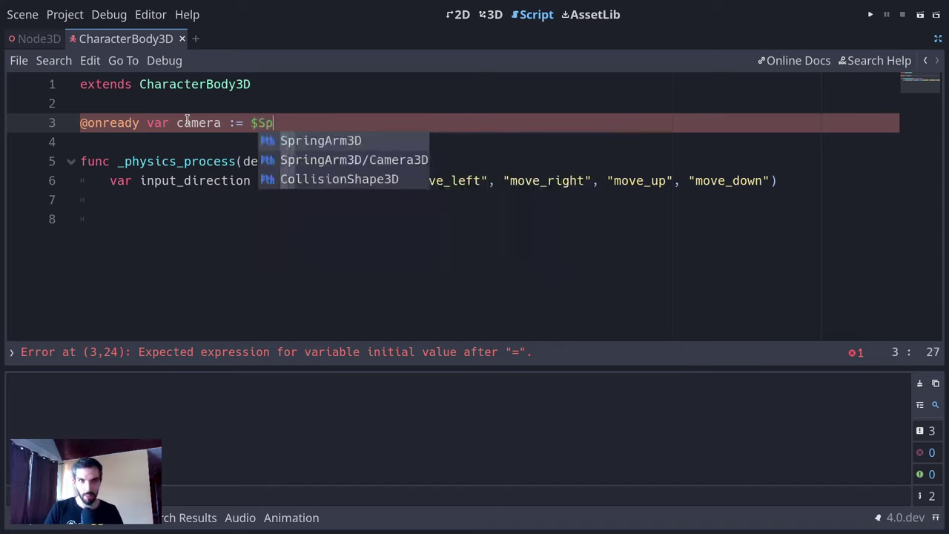
{"action": "key", "text": "Return"}
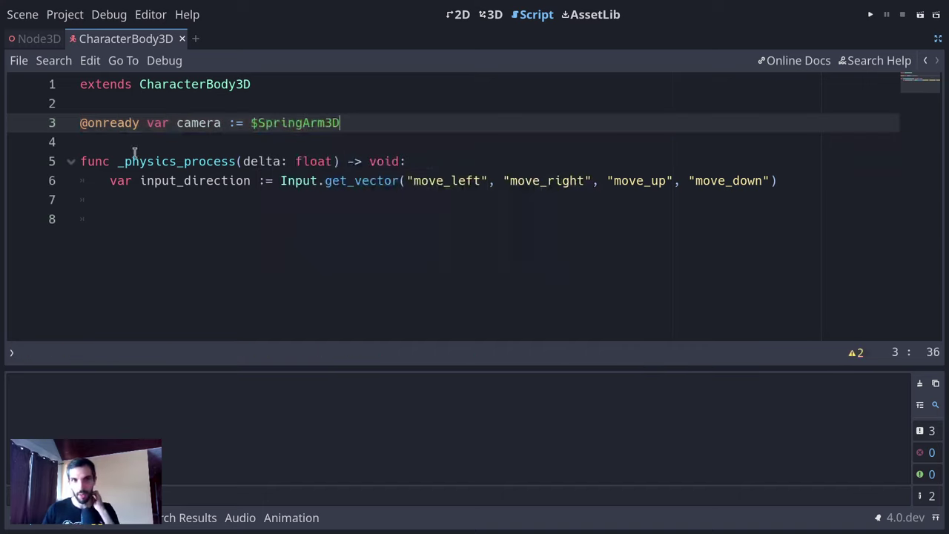
- Write camera.transform.basis.xform(input_direction) on line 8 and open Input.get_vector's documentation
{"action": "left_click", "coordinate": [203, 214]}
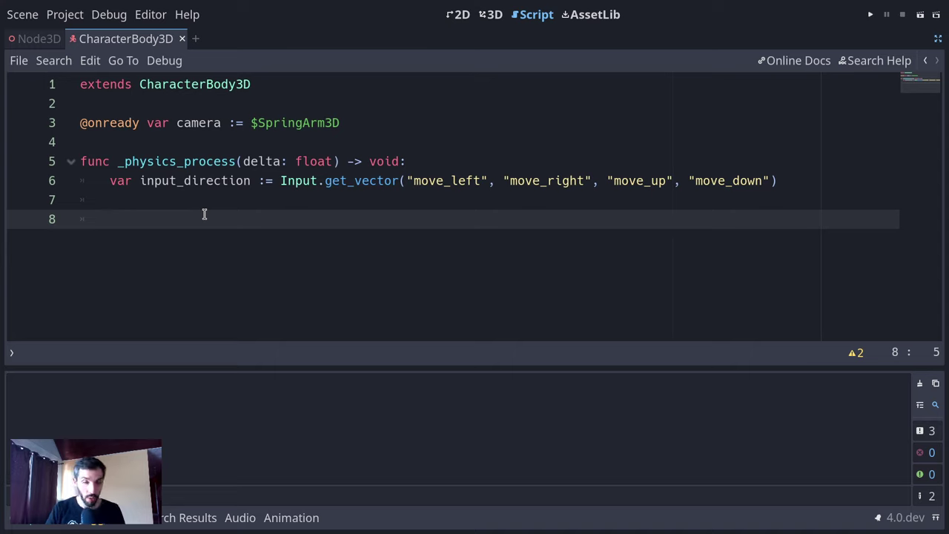
{"action": "type", "text": "camera."}
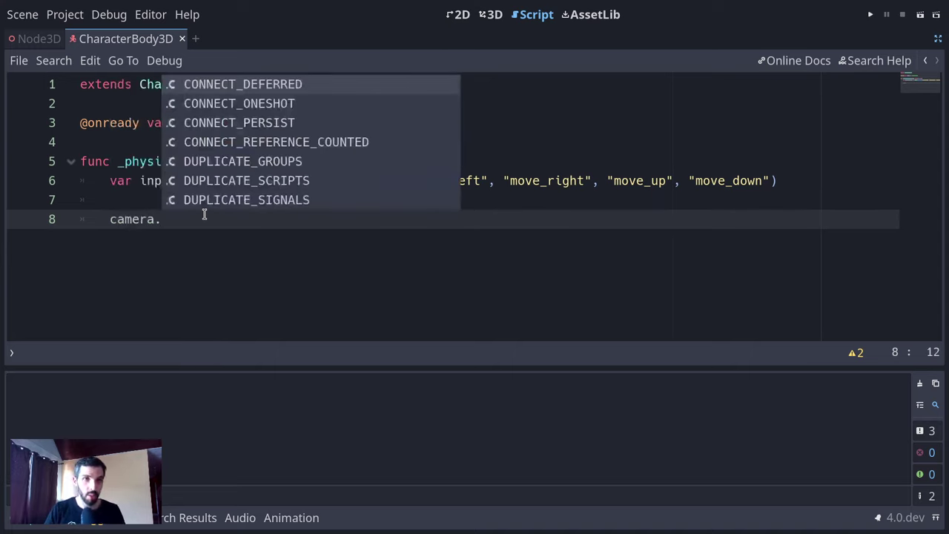
{"action": "type", "text": "tran"}
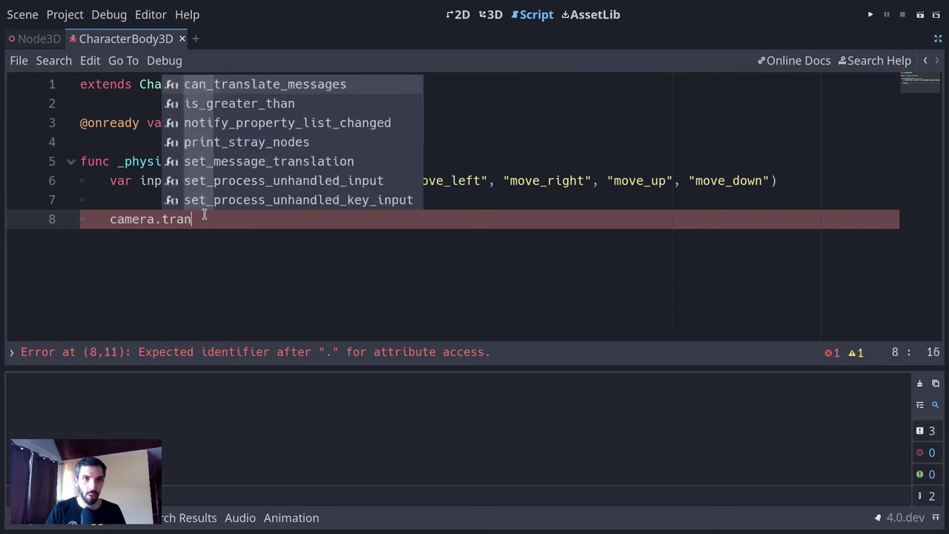
{"action": "type", "text": "sform"}
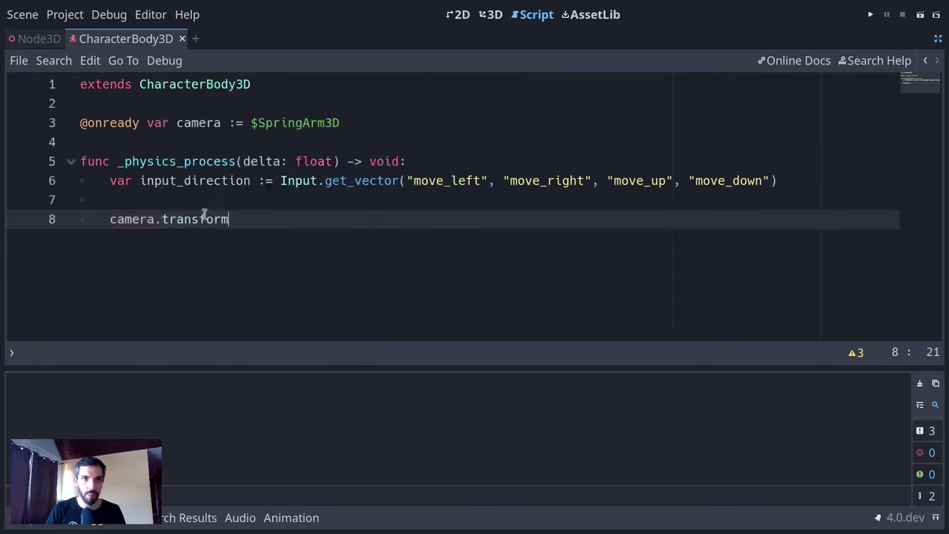
{"action": "type", "text": ".basis"}
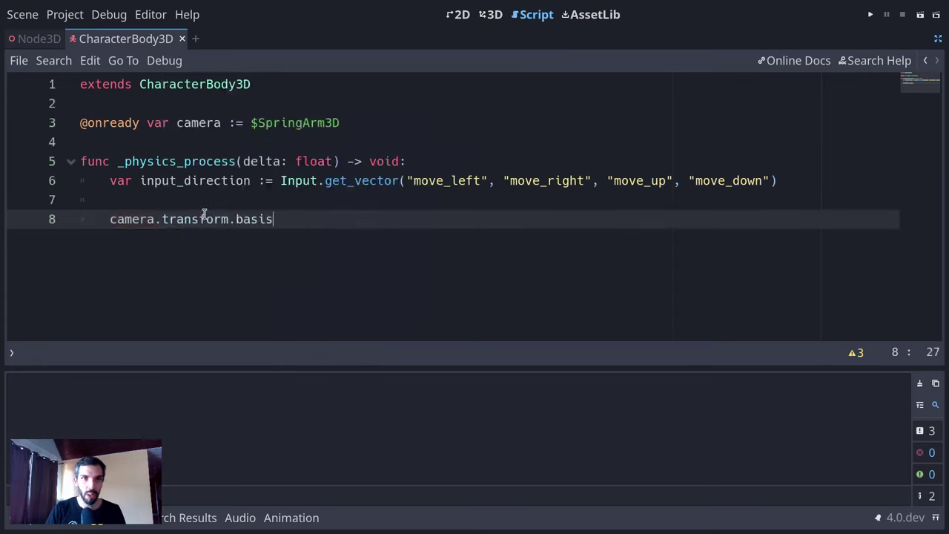
{"action": "type", "text": ".xform(input"}
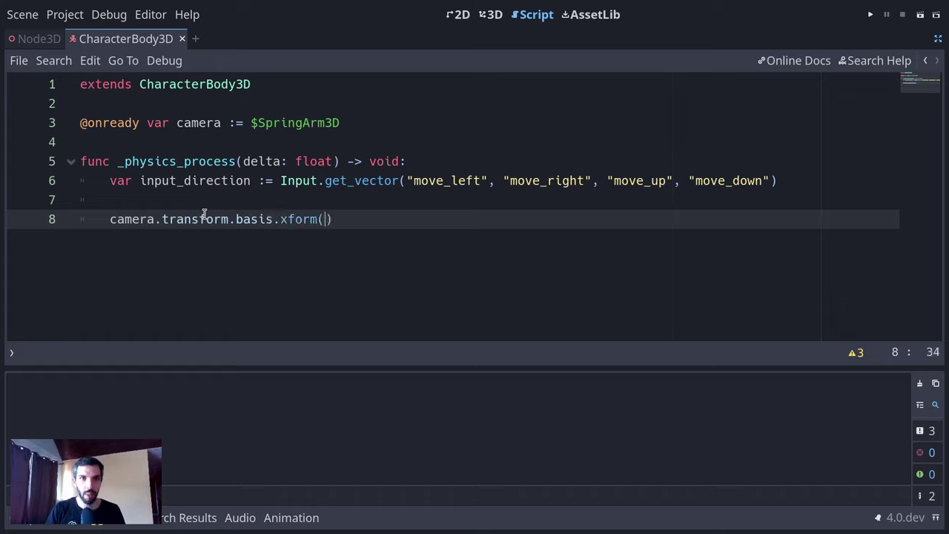
{"action": "type", "text": "_direction"}
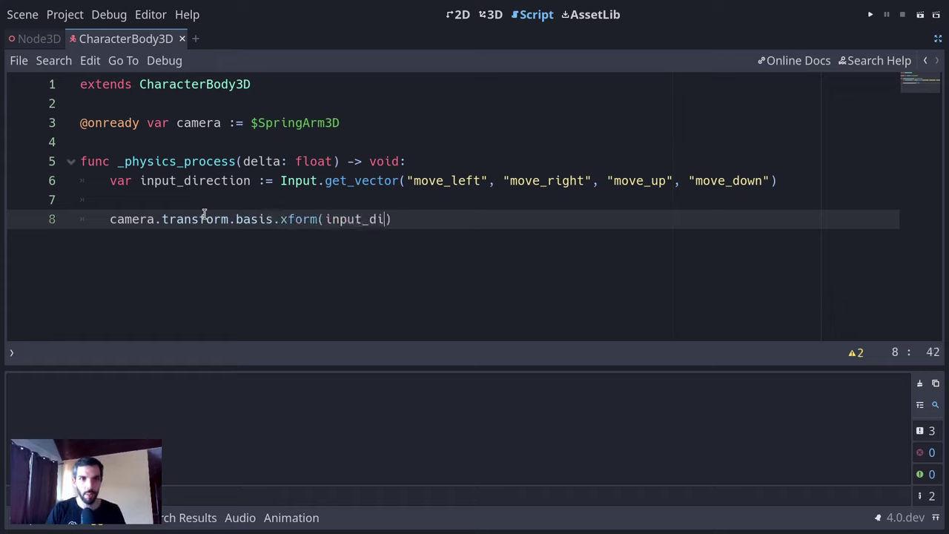
{"action": "type", "text": "n"}
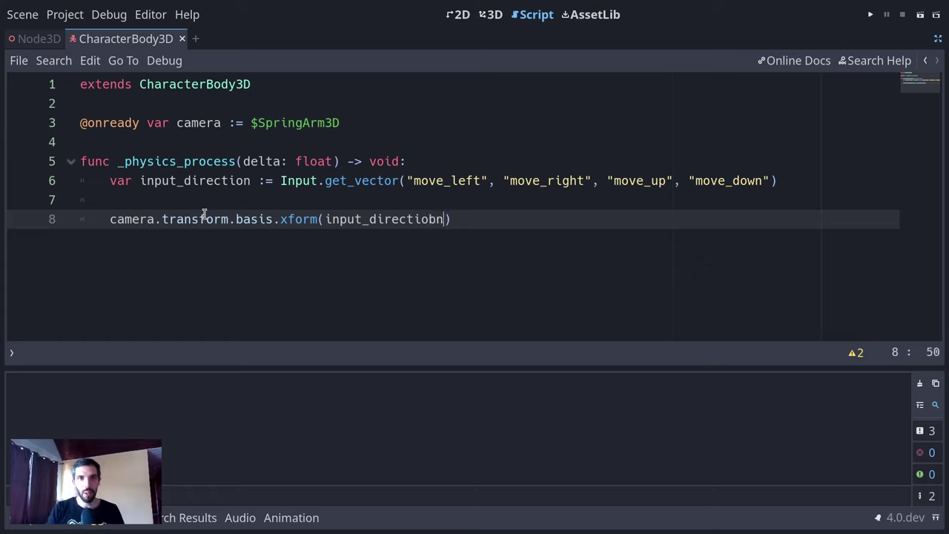
{"action": "key", "text": "BackSpace"}
{"action": "key", "text": "BackSpace"}
{"action": "type", "text": "n"}
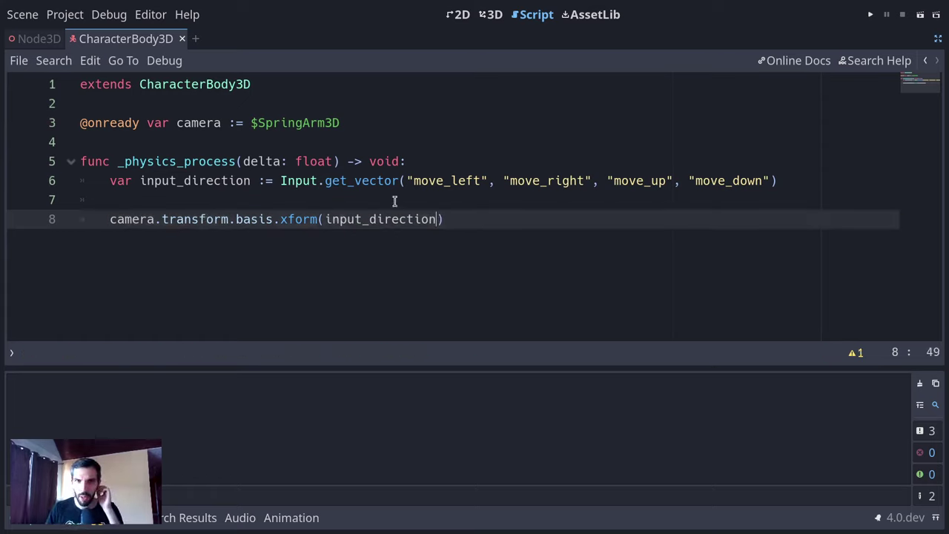
{"action": "left_click", "coordinate": [281, 181]}
{"action": "left_click", "coordinate": [354, 181], "text": "ctrl"}
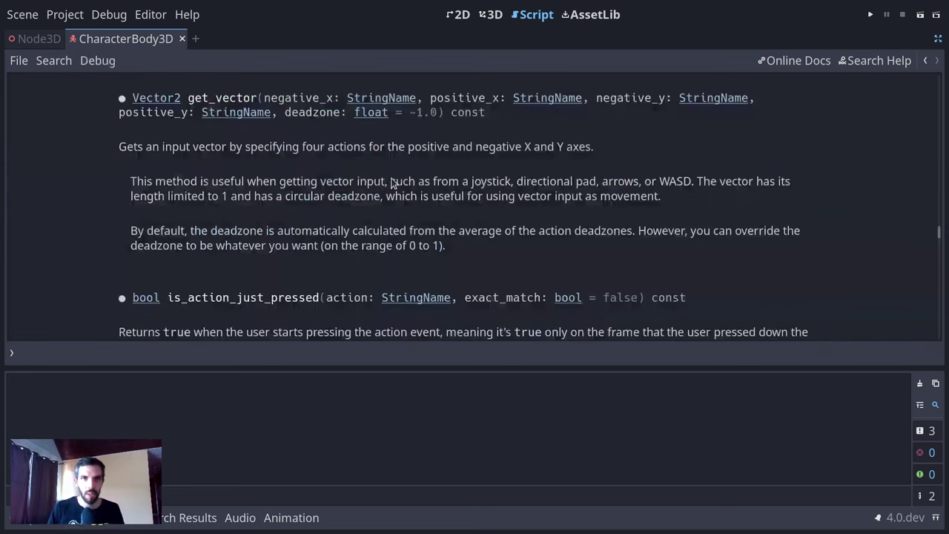
- Back in the character script, declare var raw_direction := Vector3() on line 7 and restore the docks
{"action": "key", "text": "alt+Left"}
{"action": "left_click_drag", "start_coordinate": [364, 212], "coordinate": [365, 208]}
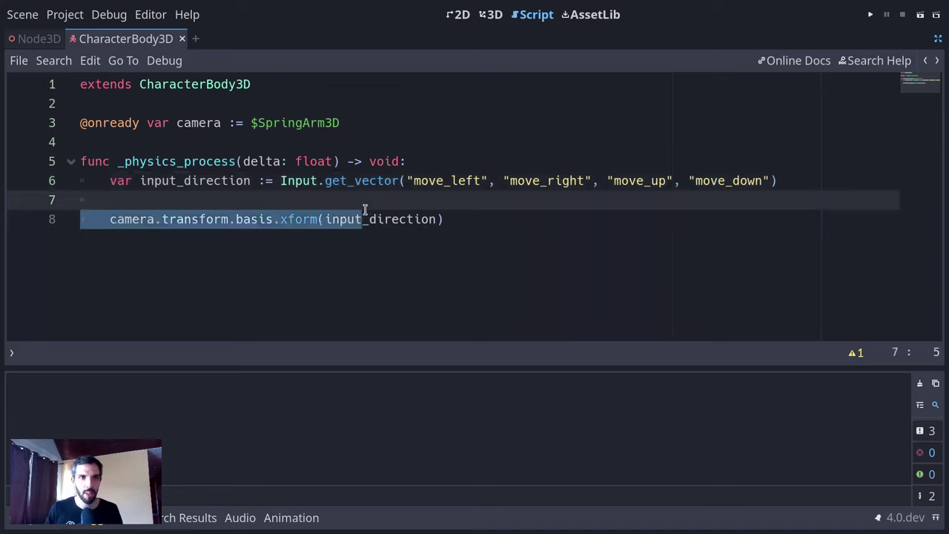
{"action": "left_click", "coordinate": [626, 185]}
{"action": "left_click", "coordinate": [636, 198]}
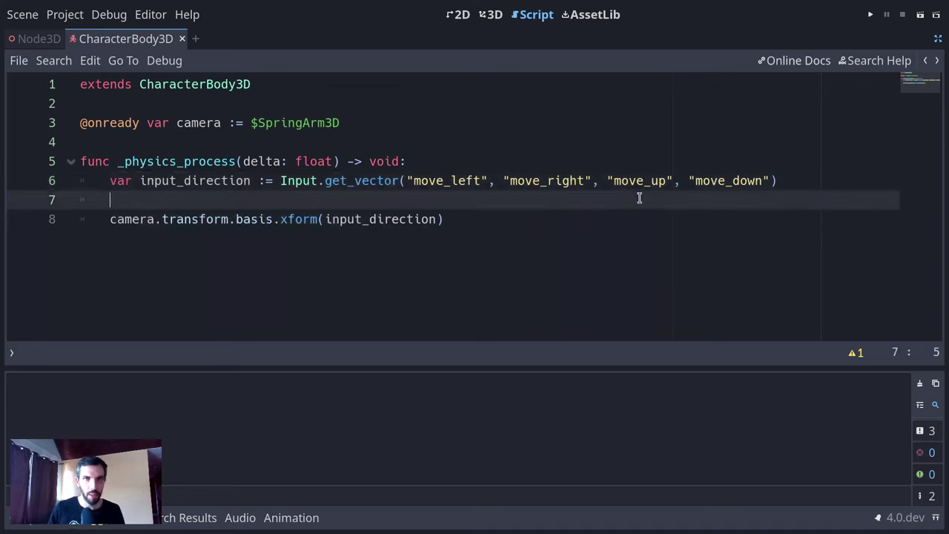
{"action": "type", "text": "var raw_"}
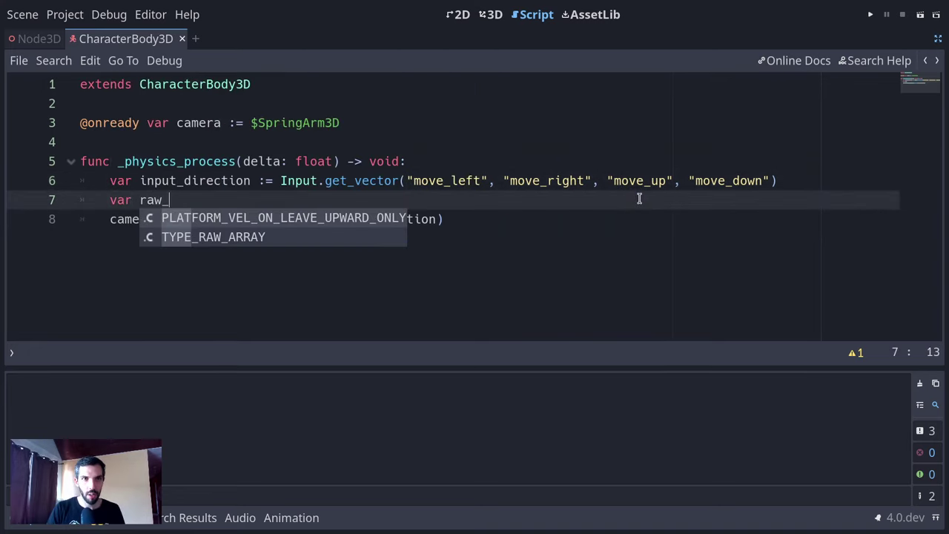
{"action": "type", "text": "direction :"}
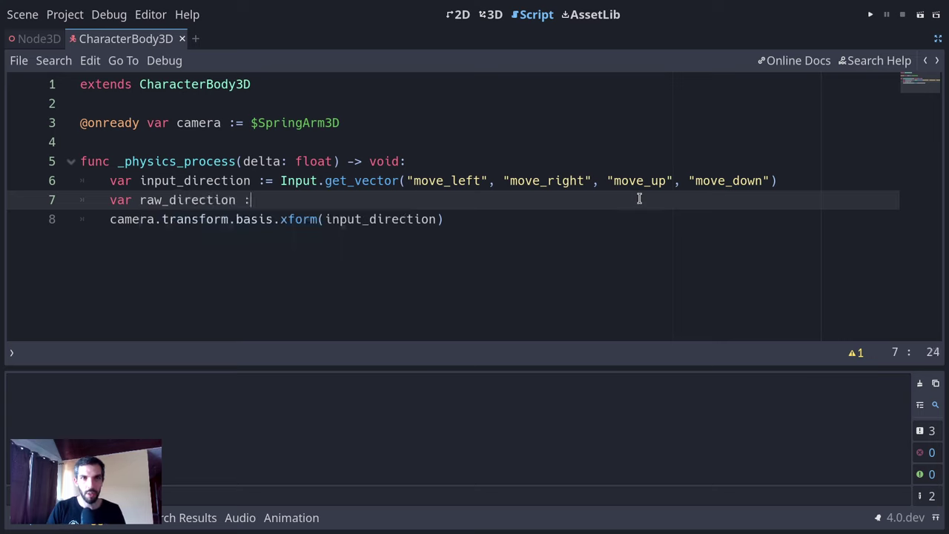
{"action": "type", "text": "= Vec"}
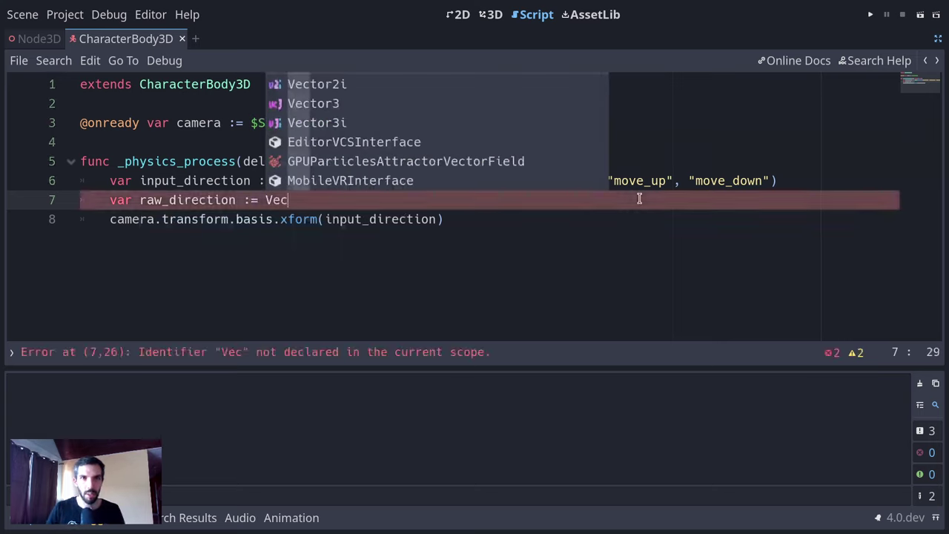
{"action": "key", "text": "Return"}
{"action": "type", "text": ")("}
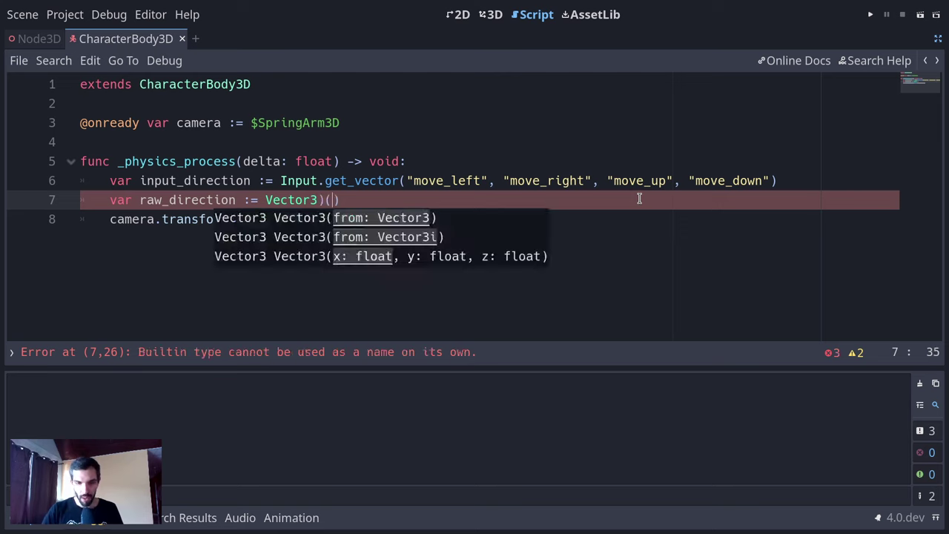
{"action": "key", "text": "BackSpace"}
{"action": "key", "text": "BackSpace"}
{"action": "type", "text": "("}
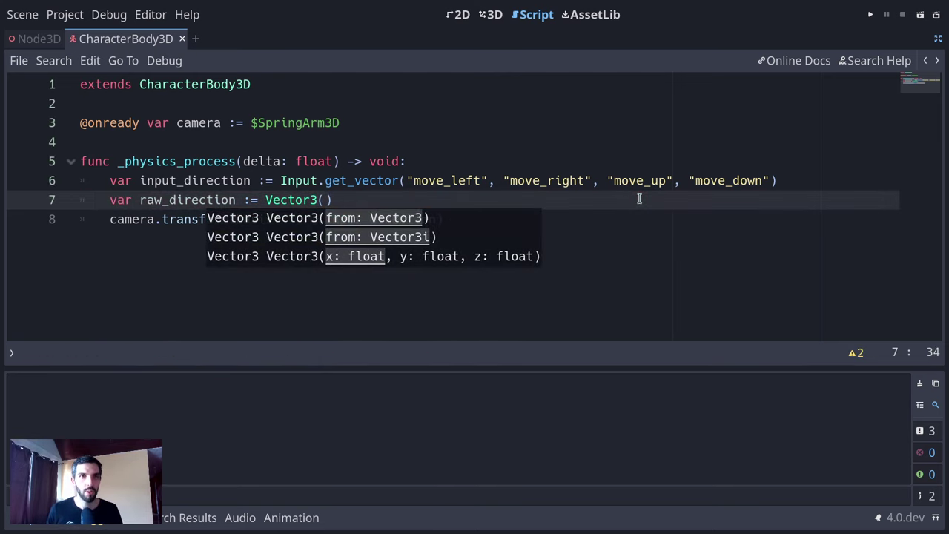
{"action": "key", "text": "ctrl+shift+F11"}
- In the 3D view, select CharacterBody3D, level the view, and switch to the move tool
{"action": "left_click", "coordinate": [60, 161]}
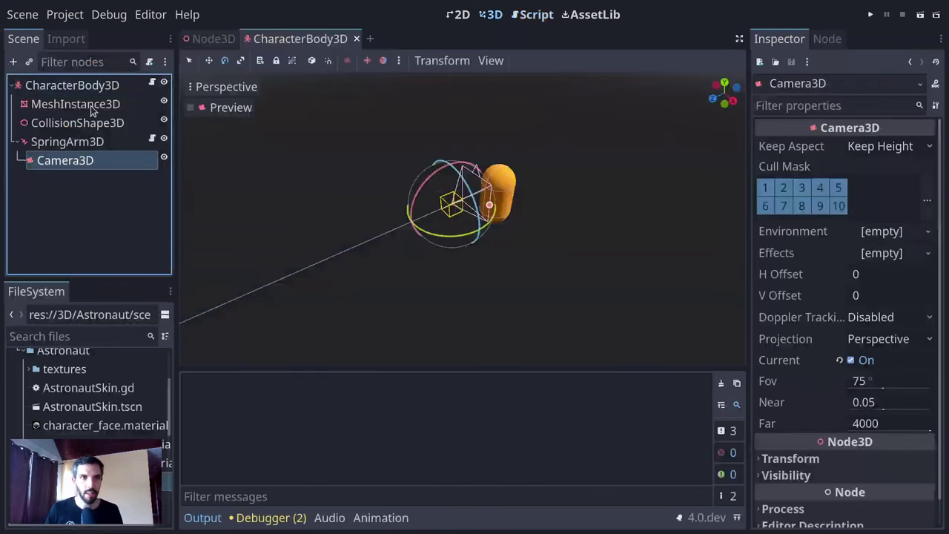
{"action": "left_click", "coordinate": [74, 104]}
{"action": "left_click", "coordinate": [72, 85]}
{"action": "middle_click_drag", "start_coordinate": [530, 191], "coordinate": [538, 288]}
{"action": "key", "text": "w"}
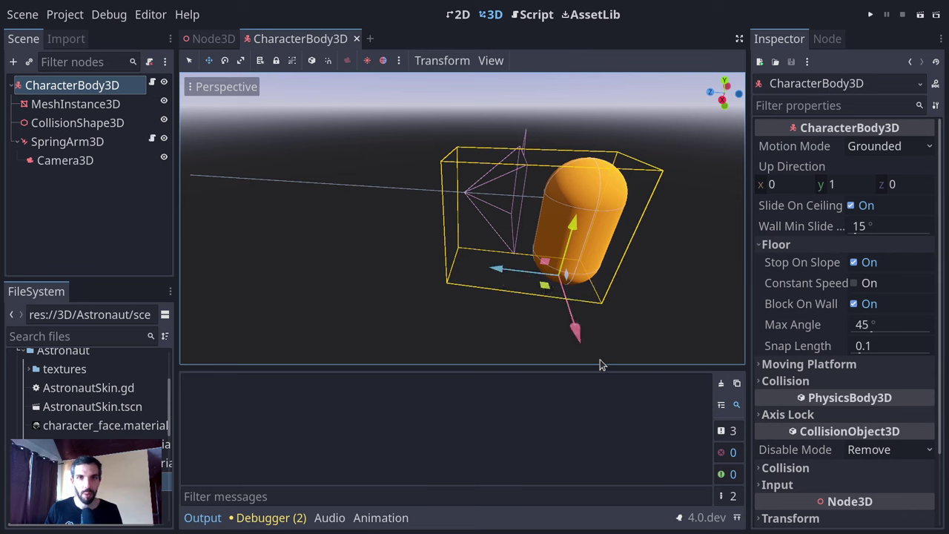
- Reopen the CharacterBody3D script with the caret inside Vector3's parentheses on line 7
{"action": "left_click", "coordinate": [152, 83]}
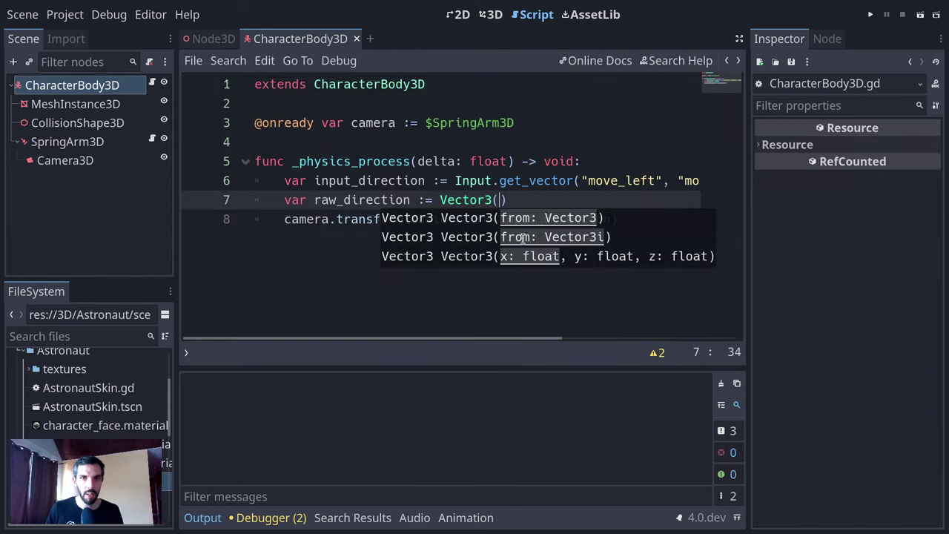
{"action": "left_click", "coordinate": [552, 162]}
{"action": "left_click", "coordinate": [684, 191]}
{"action": "key", "text": "Left"}
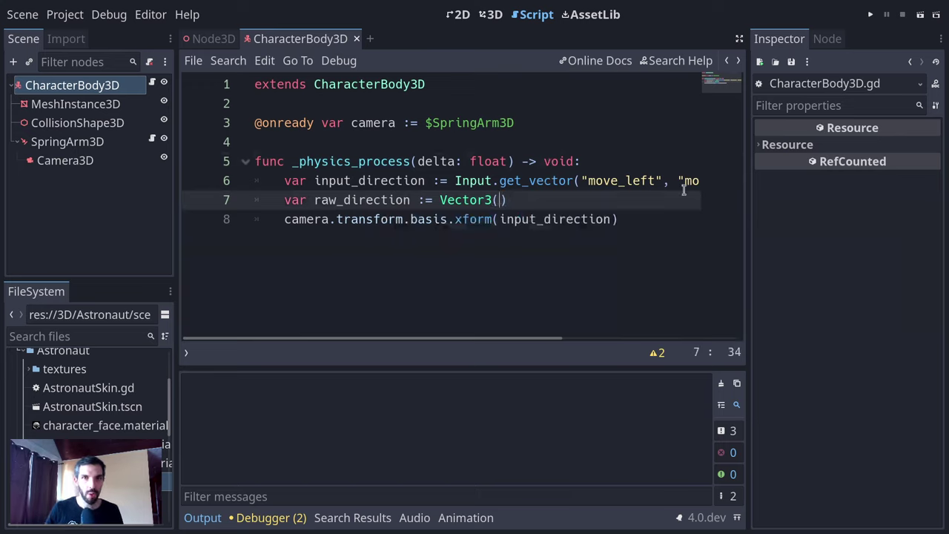
{"action": "left_click", "coordinate": [54, 86]}
{"action": "left_click", "coordinate": [153, 84]}
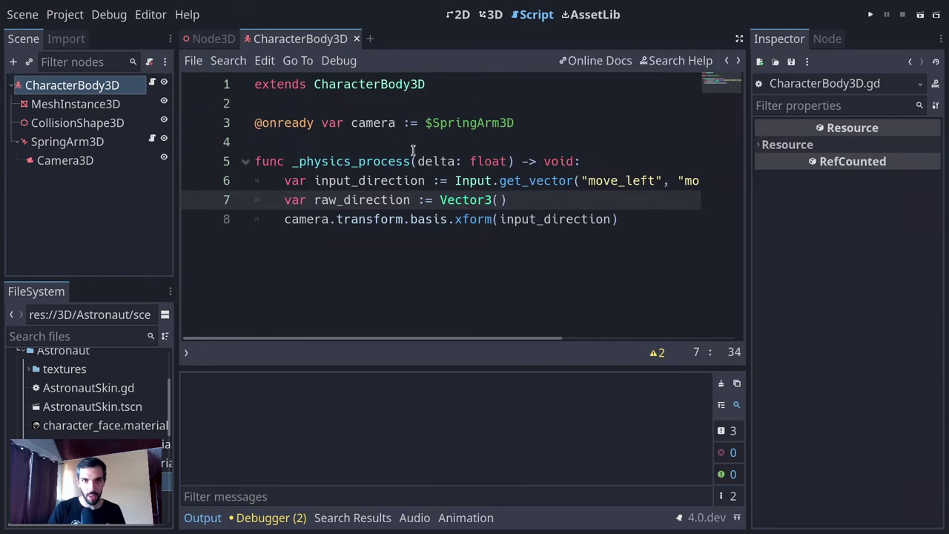
- Fill line 7 as Vector3(input_direction.x, 0, input_direction.z) by pasting the copied variable name
{"action": "type", "text": "input"}
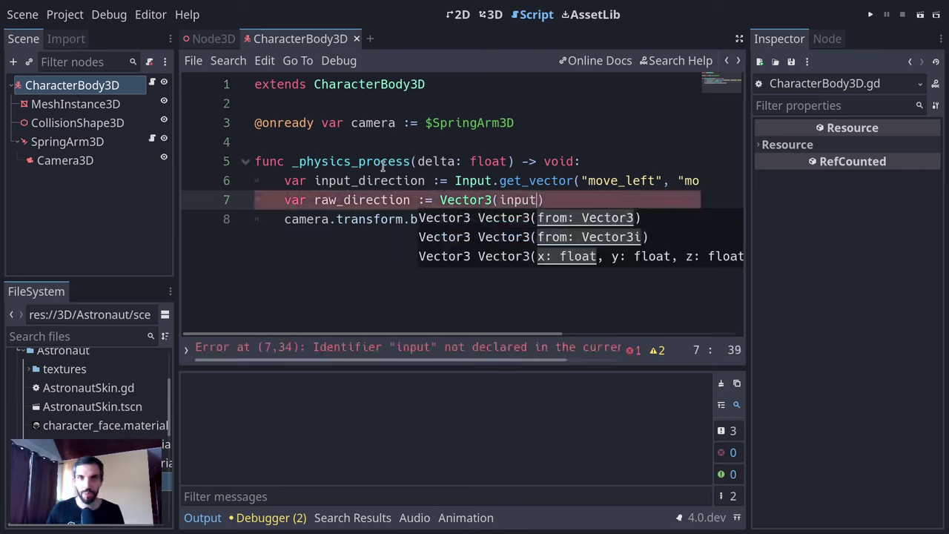
{"action": "left_click", "coordinate": [382, 166]}
{"action": "double_click", "coordinate": [371, 180]}
{"action": "key", "text": "ctrl+c"}
{"action": "double_click", "coordinate": [524, 200]}
{"action": "key", "text": "ctrl+v"}
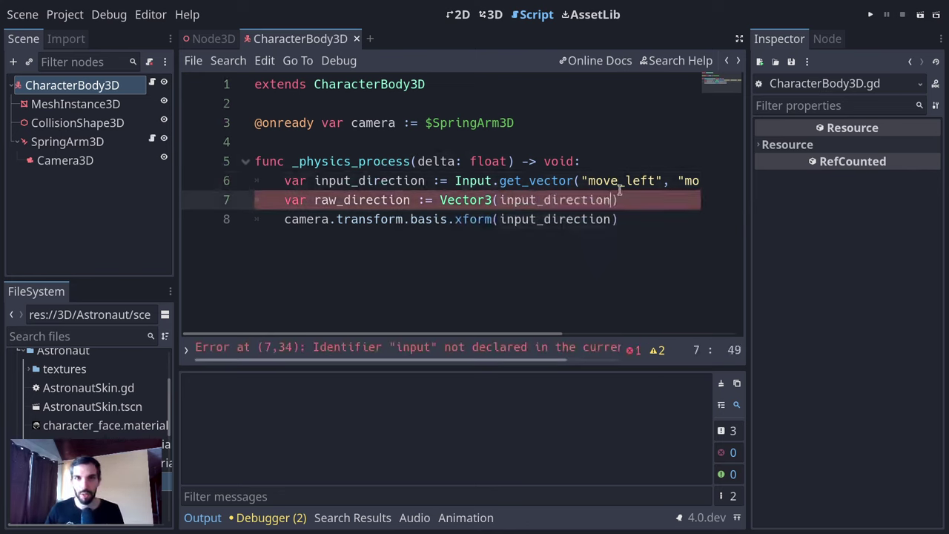
{"action": "type", "text": ".x"}
{"action": "type", "text": ", 0,"}
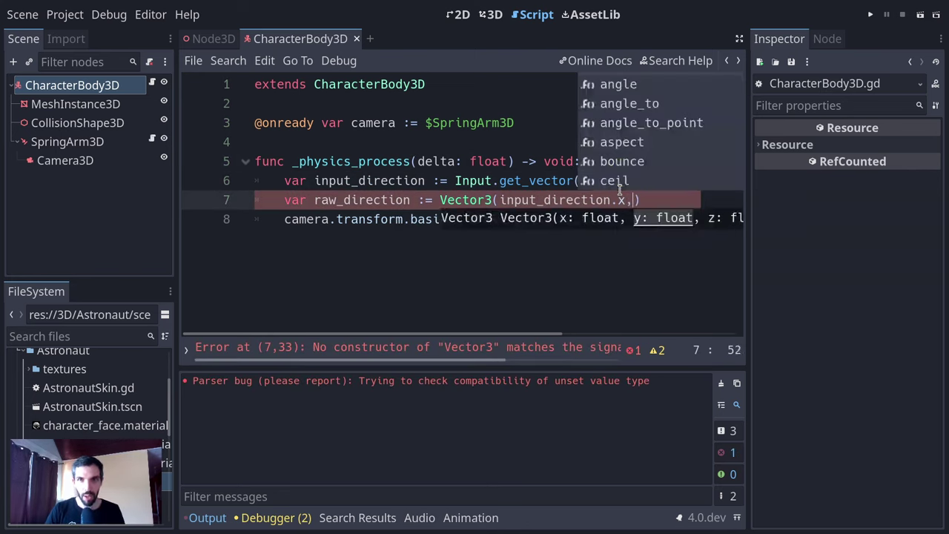
{"action": "key", "text": "ctrl+v"}
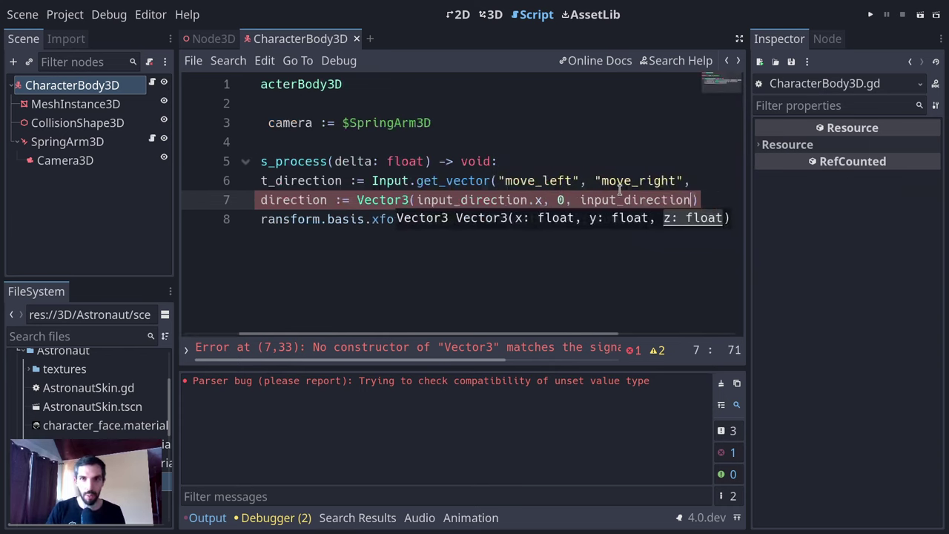
{"action": "type", "text": ".z"}
{"action": "key", "text": "Escape"}
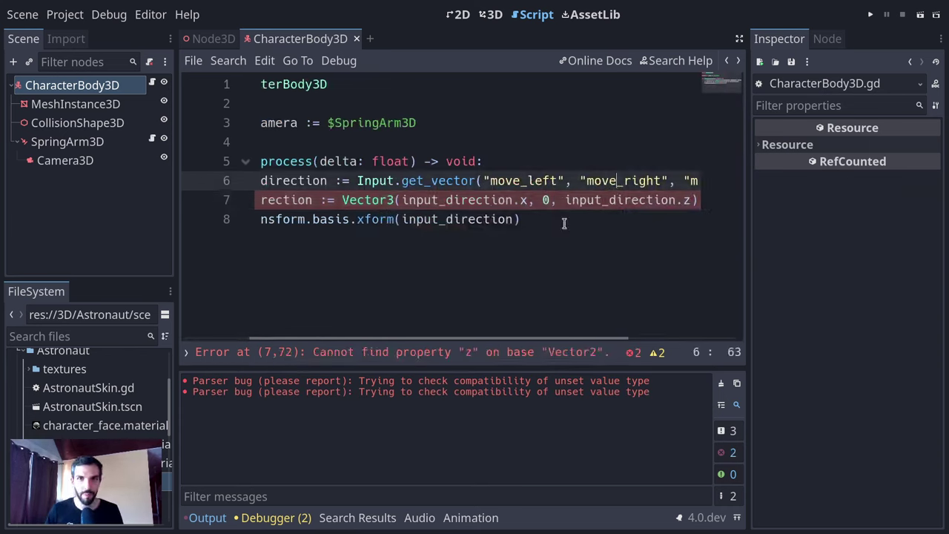
{"action": "left_click", "coordinate": [583, 219]}
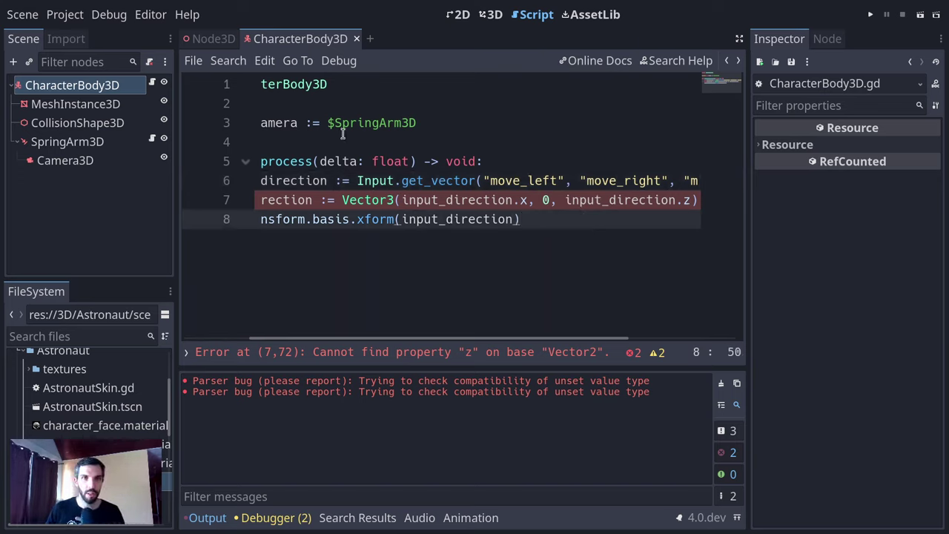
{"action": "left_click", "coordinate": [101, 88]}
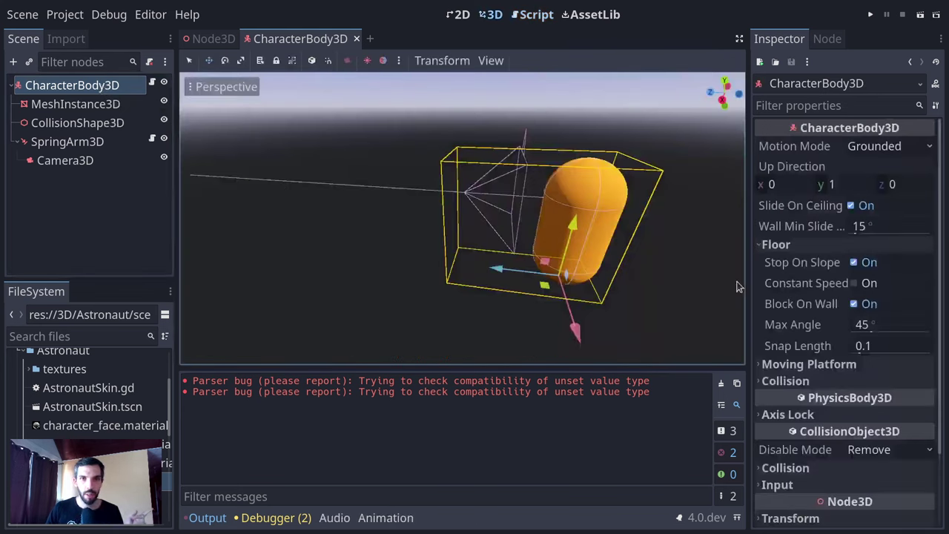
- Slide the character body along its X and Z axes, undoing each move back to the origin
{"action": "scroll", "coordinate": [845, 400], "scroll_direction": "down", "scroll_amount": 3}
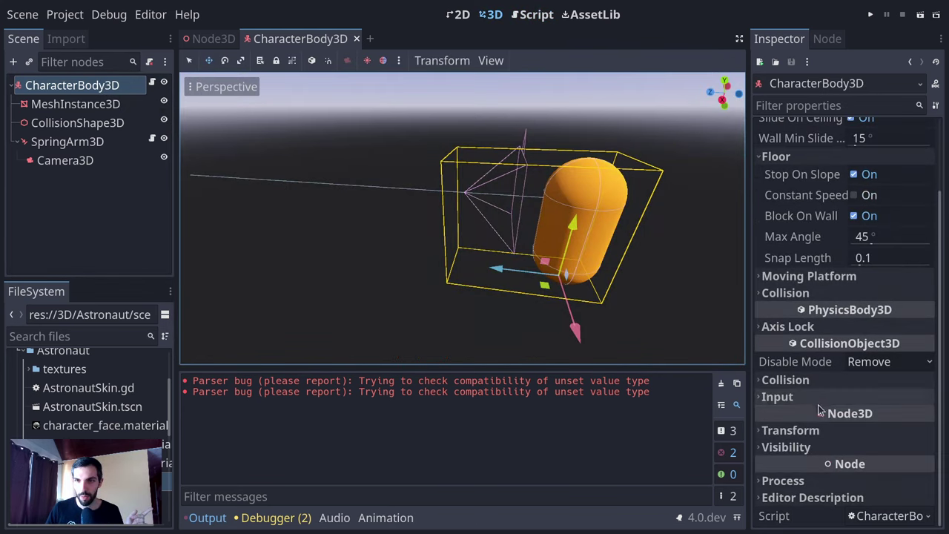
{"action": "left_click", "coordinate": [799, 427]}
{"action": "left_click_drag", "start_coordinate": [576, 330], "coordinate": [582, 417]}
{"action": "key", "text": "ctrl+z"}
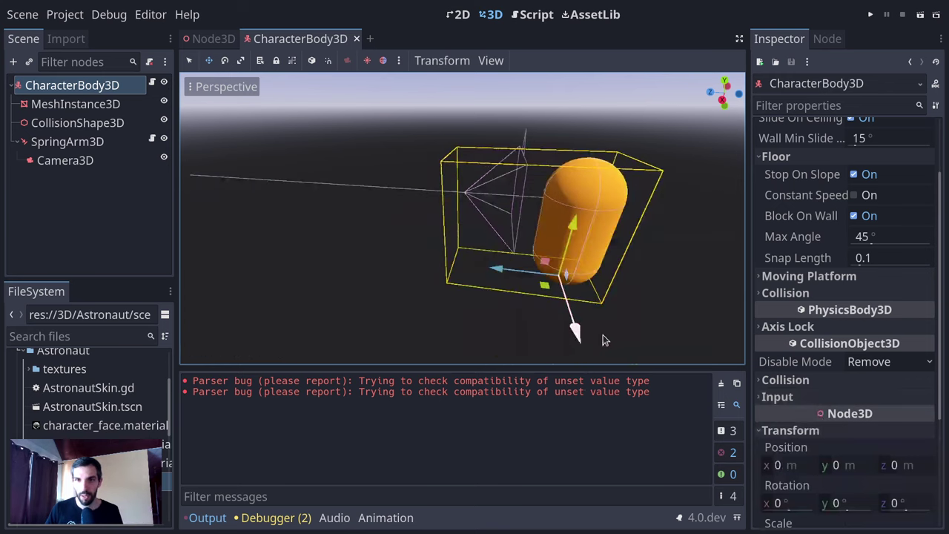
{"action": "middle_click_drag", "start_coordinate": [606, 339], "coordinate": [296, 304]}
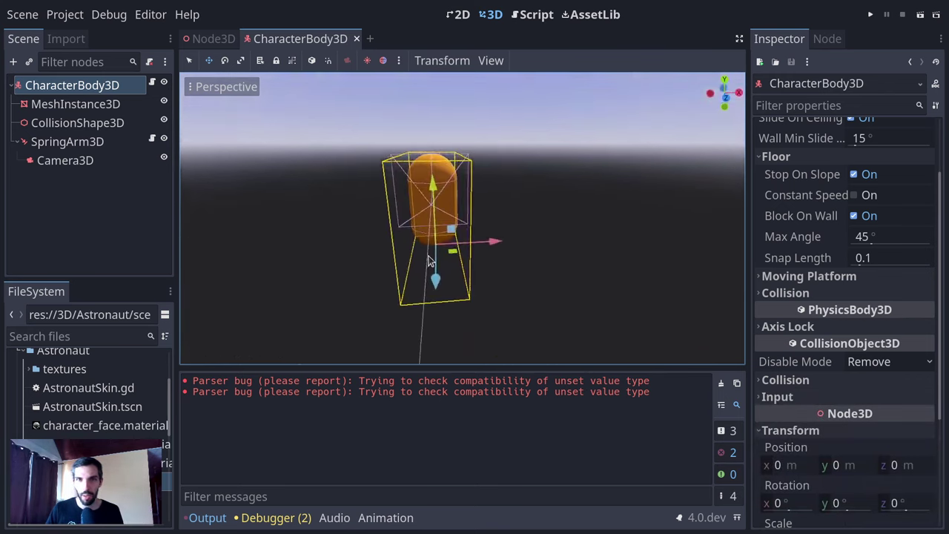
{"action": "left_click_drag", "start_coordinate": [480, 241], "coordinate": [679, 256]}
{"action": "key", "text": "ctrl+z"}
{"action": "left_click_drag", "start_coordinate": [435, 297], "coordinate": [430, 250]}
{"action": "key", "text": "ctrl+z"}
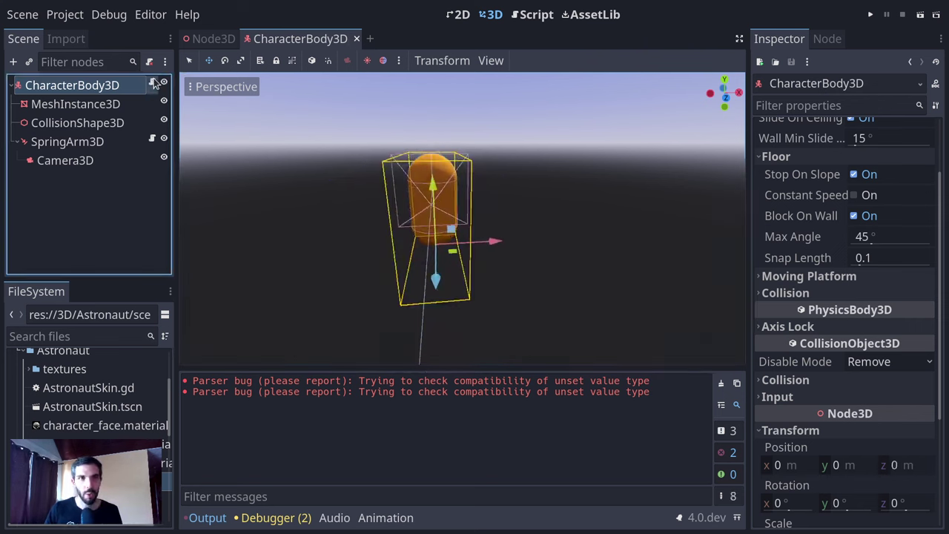
- Open the character's script with the caret before input_direction.z on line 7
{"action": "left_click", "coordinate": [152, 81]}
{"action": "left_click", "coordinate": [550, 200]}
{"action": "left_click", "coordinate": [564, 200]}
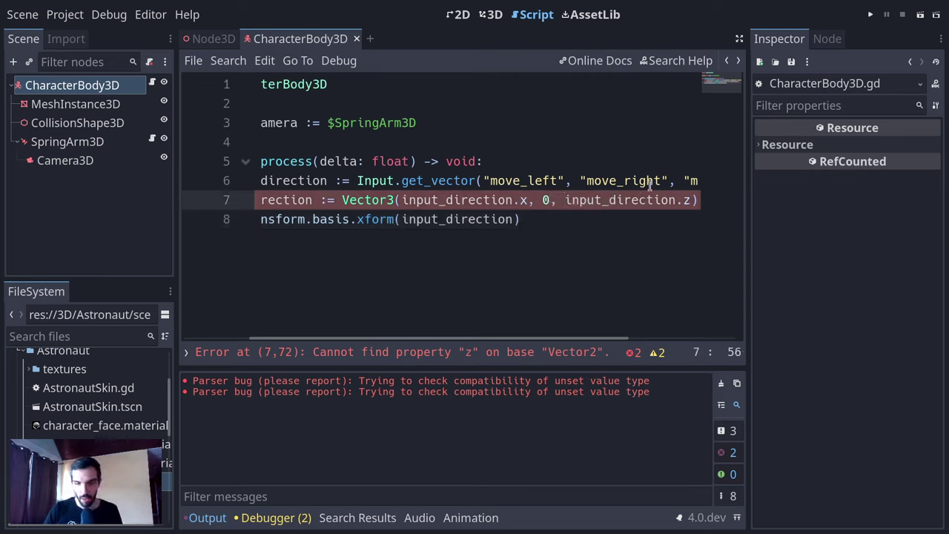
- Change line 7's third argument to -input_direction.y
{"action": "type", "text": "-"}
{"action": "key", "text": "End"}
{"action": "key", "text": "Left"}
{"action": "key", "text": "BackSpace"}
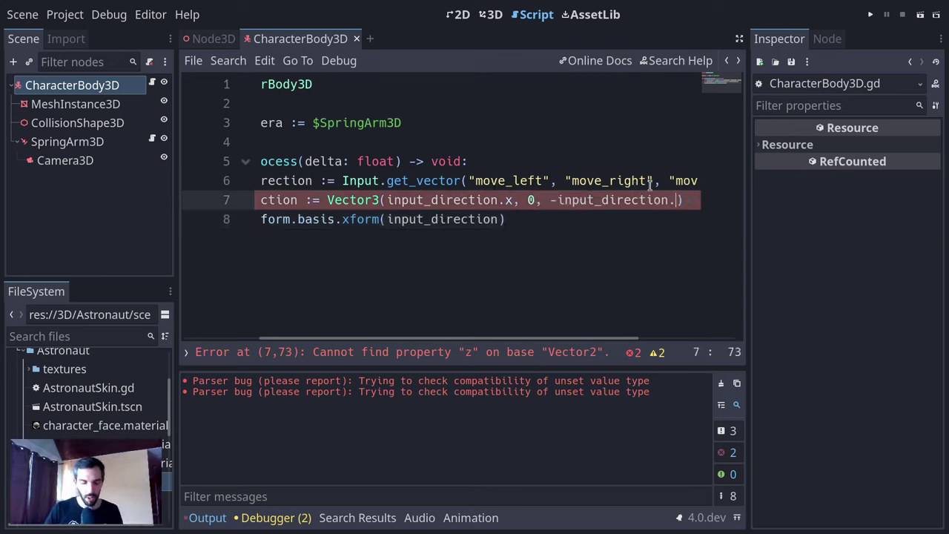
{"action": "type", "text": "y"}
- Replace input_direction with raw_direction in line 8's basis.xform call
{"action": "left_click", "coordinate": [431, 222]}
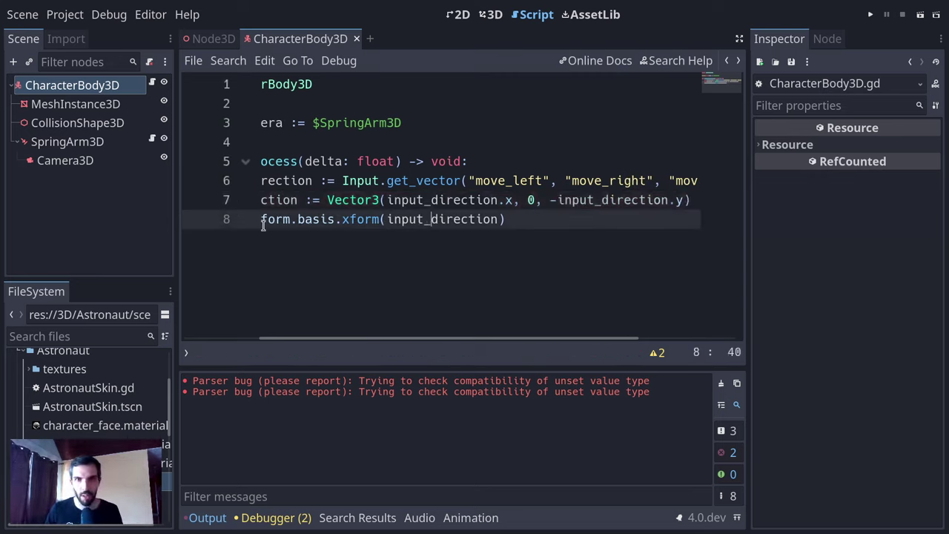
{"action": "double_click", "coordinate": [455, 227]}
{"action": "double_click", "coordinate": [263, 201]}
{"action": "left_click", "coordinate": [439, 220]}
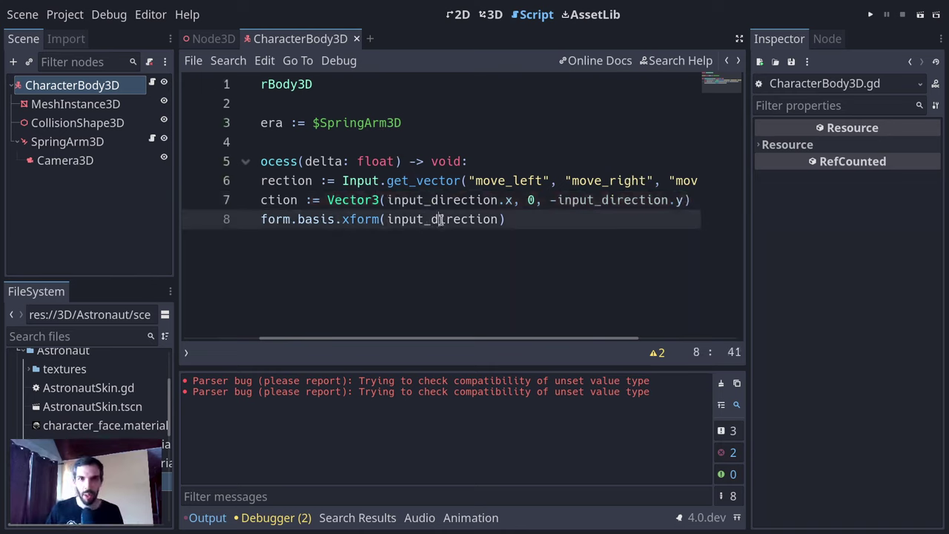
{"action": "double_click", "coordinate": [438, 219]}
{"action": "type", "text": "raw_direction"}
{"action": "key", "text": "End"}
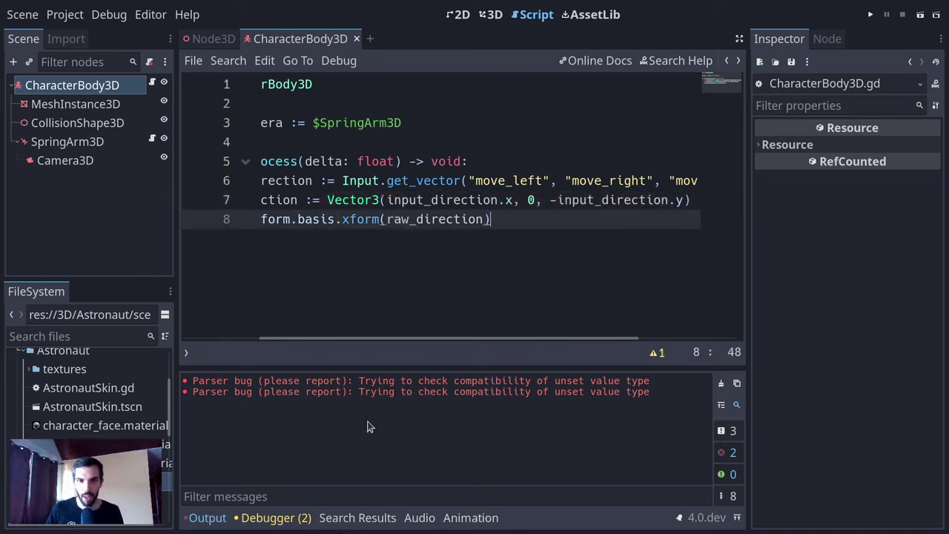
{"action": "left_click_drag", "start_coordinate": [489, 339], "coordinate": [405, 350]}
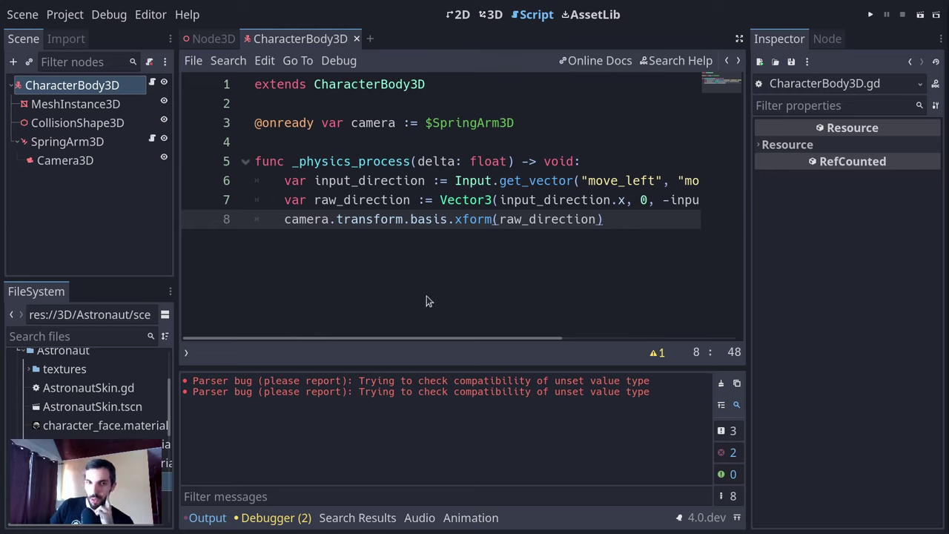
- Collapse the Output panel and expand the script editor to full width
{"action": "left_click", "coordinate": [447, 266]}
{"action": "left_click", "coordinate": [207, 517]}
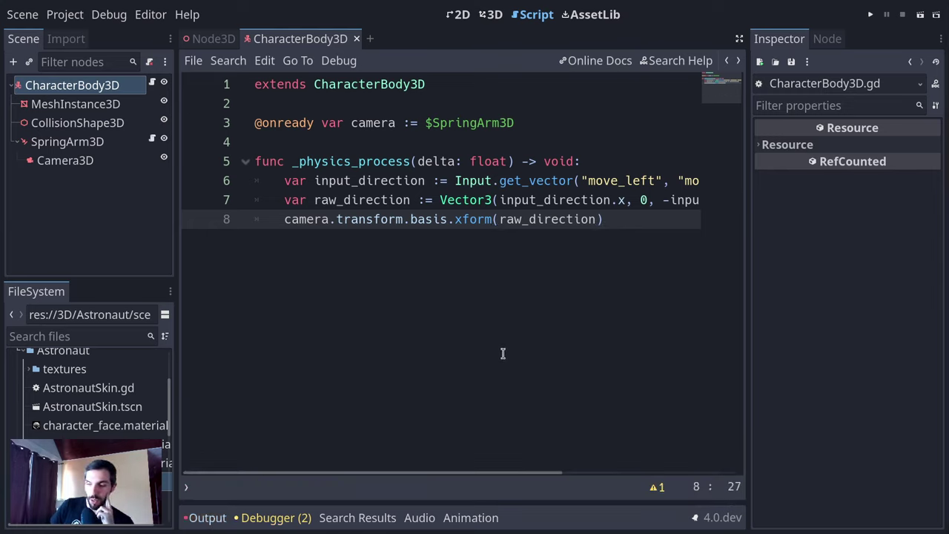
{"action": "left_click", "coordinate": [640, 270]}
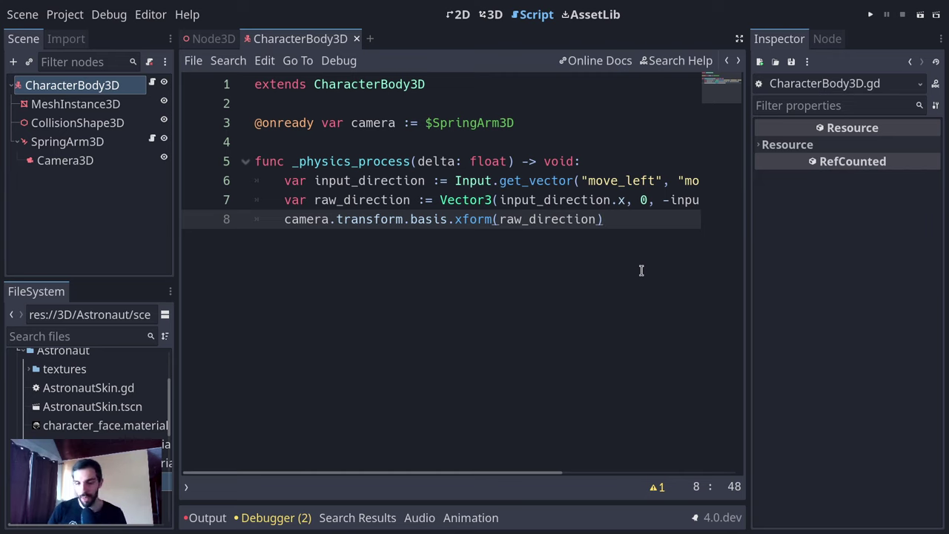
{"action": "key", "text": "ctrl+shift+F11"}
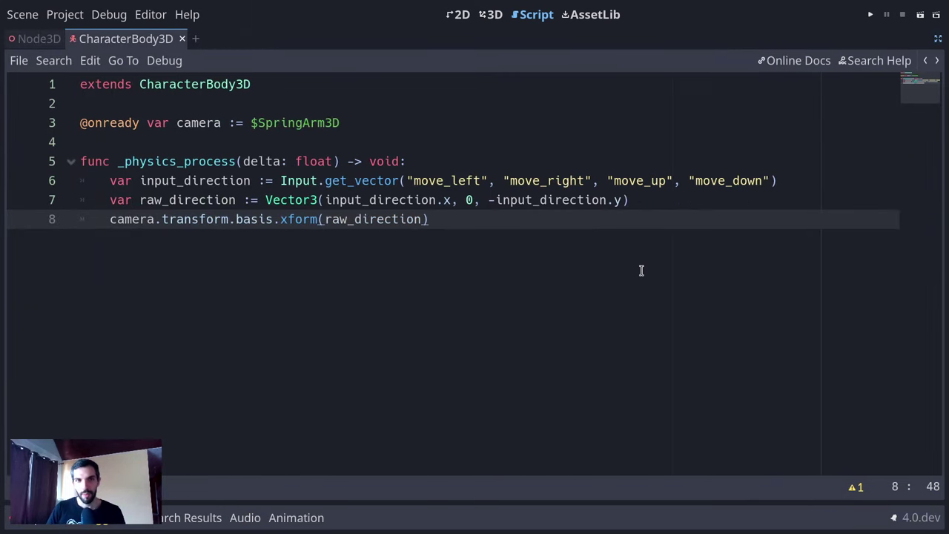
- Prefix line 8 with 'var direction :=' to store the camera-transformed raw_direction
{"action": "key", "text": "Return"}
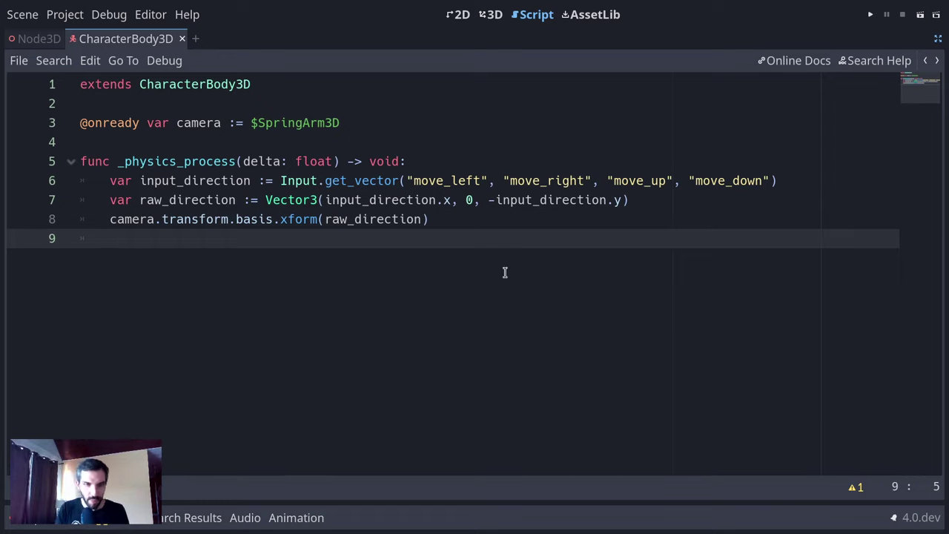
{"action": "key", "text": "Up"}
{"action": "type", "text": "var dir"}
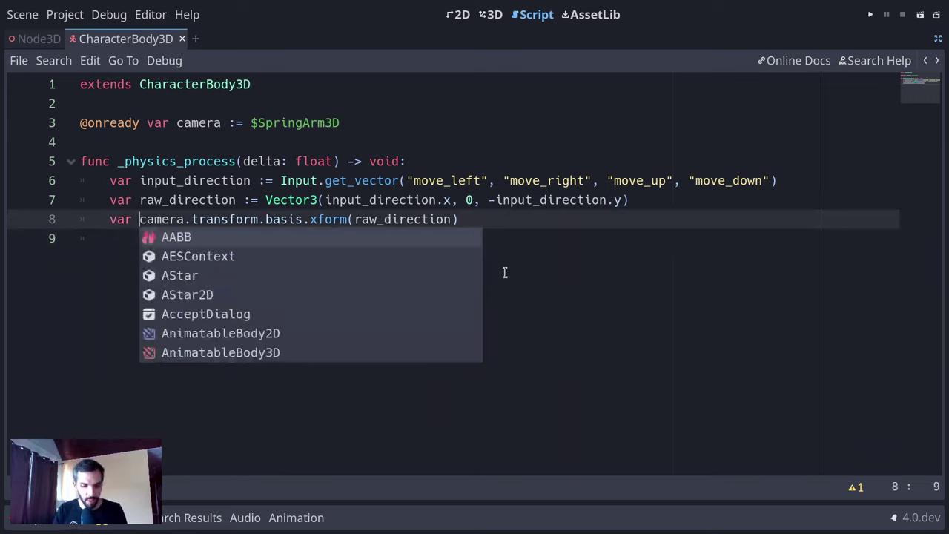
{"action": "key", "text": "BackSpace"}
{"action": "key", "text": "BackSpace"}
{"action": "type", "text": "irection :="}
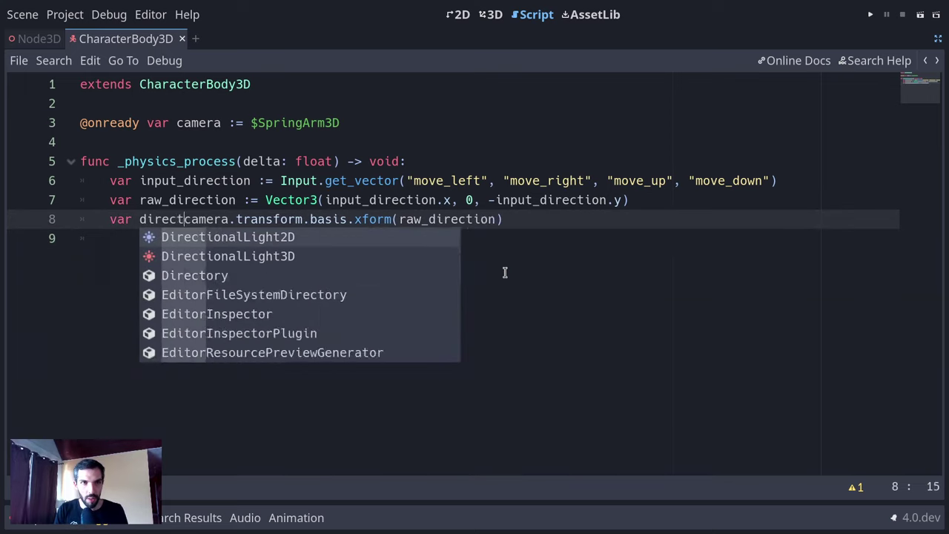
{"action": "key", "text": "BackSpace"}
{"action": "key", "text": "BackSpace"}
{"action": "type", "text": ":="}
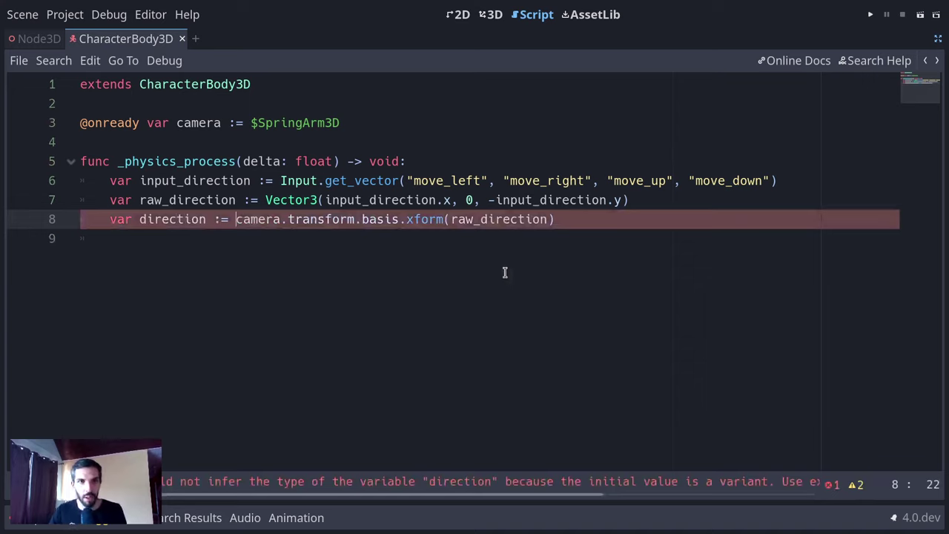
{"action": "double_click", "coordinate": [472, 219]}
{"action": "key", "text": "ctrl+c"}
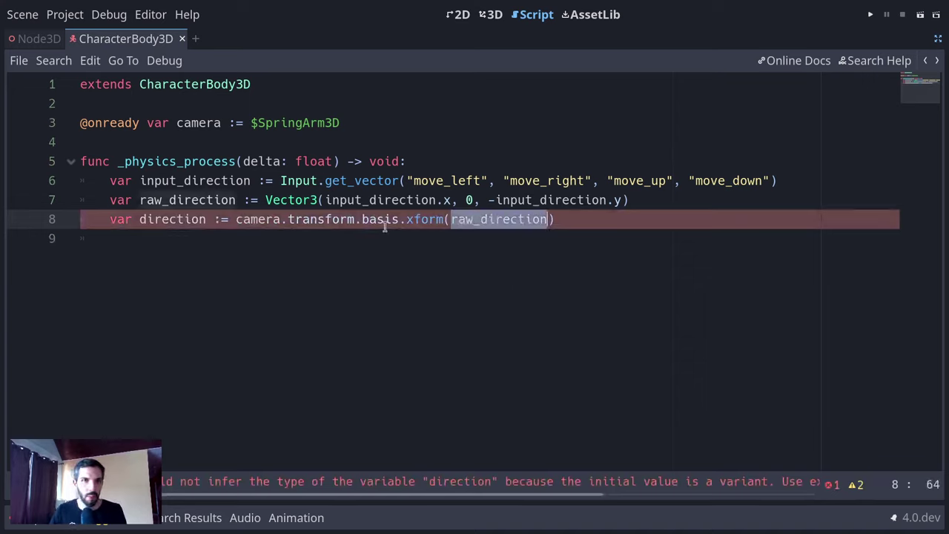
{"action": "key", "text": "BackSpace"}
{"action": "key", "text": "ctrl+v"}
{"action": "left_click", "coordinate": [591, 292]}
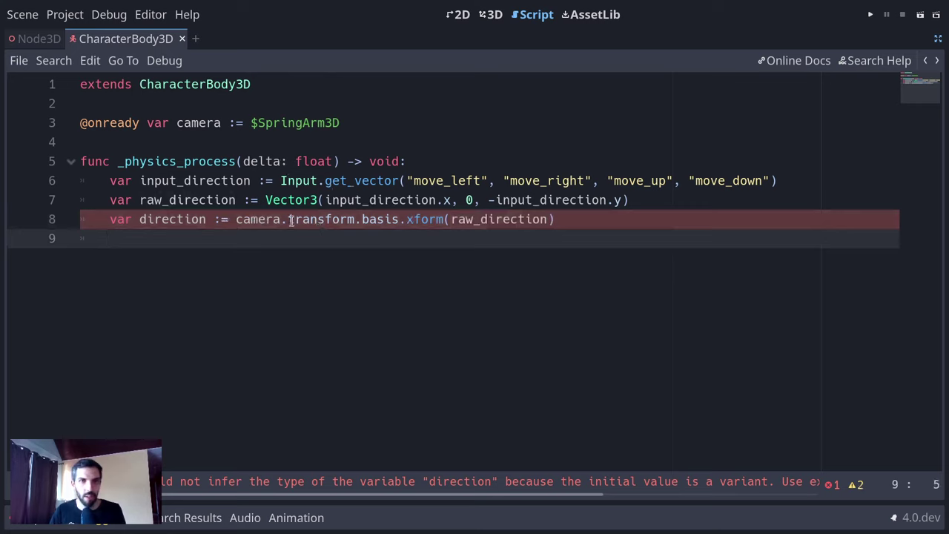
- Change the declaration to an explicit type: 'var direction: Vector3 ='
{"action": "left_click", "coordinate": [265, 221]}
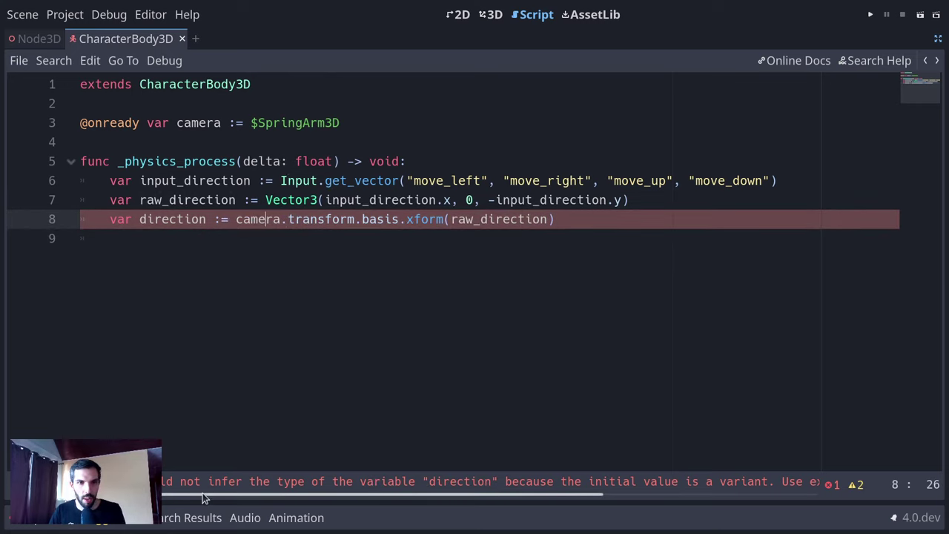
{"action": "left_click_drag", "start_coordinate": [269, 503], "coordinate": [578, 501]}
{"action": "left_click", "coordinate": [420, 218]}
{"action": "left_click", "coordinate": [416, 219]}
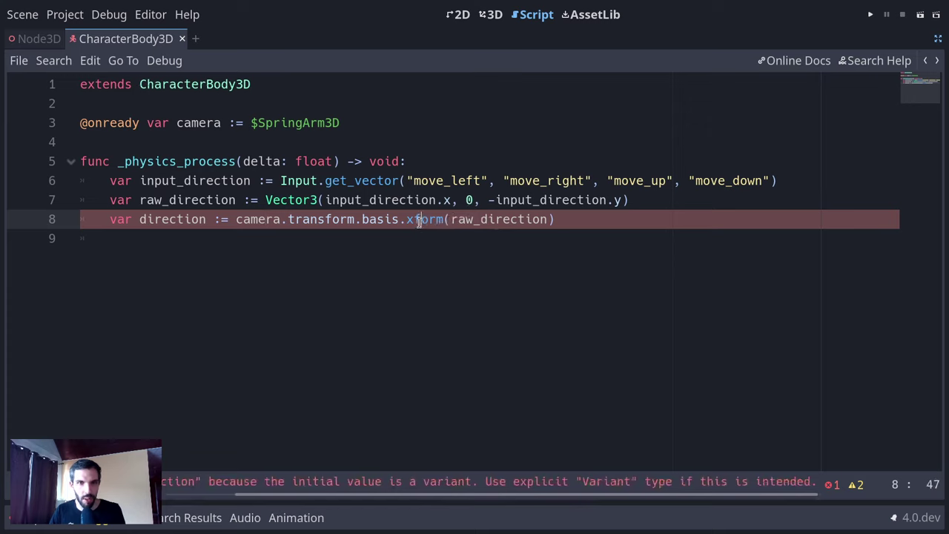
{"action": "double_click", "coordinate": [418, 218]}
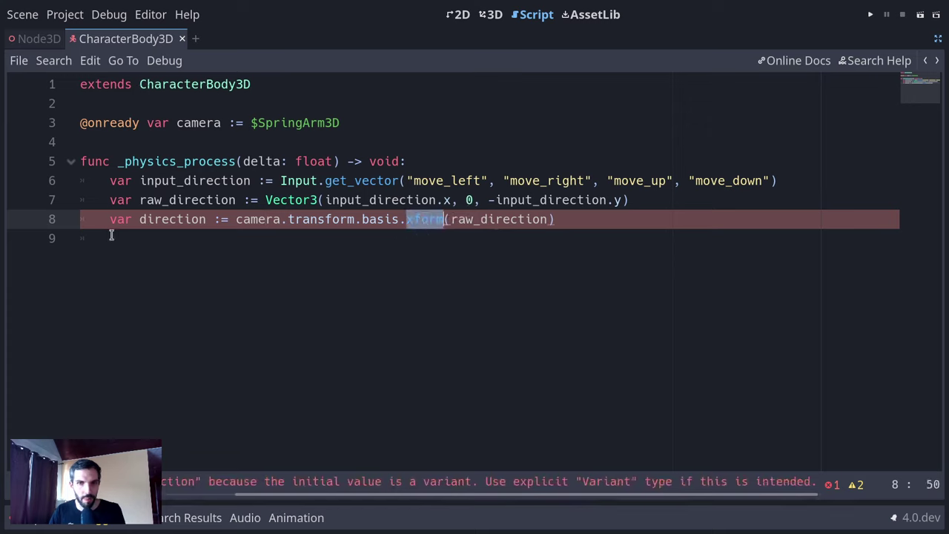
{"action": "left_click", "coordinate": [215, 220]}
{"action": "key", "text": "BackSpace"}
{"action": "type", "text": ":"}
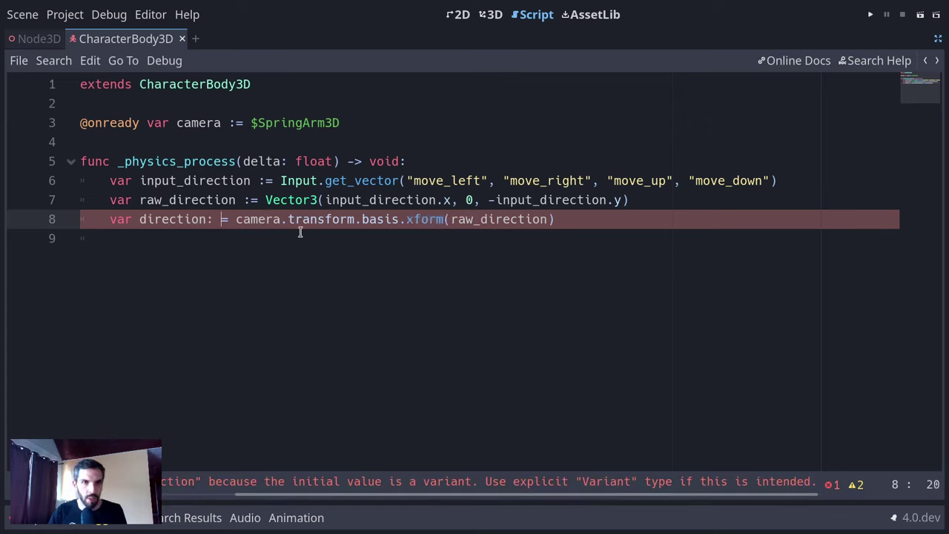
{"action": "key", "text": "Delete"}
{"action": "type", "text": "Vari"}
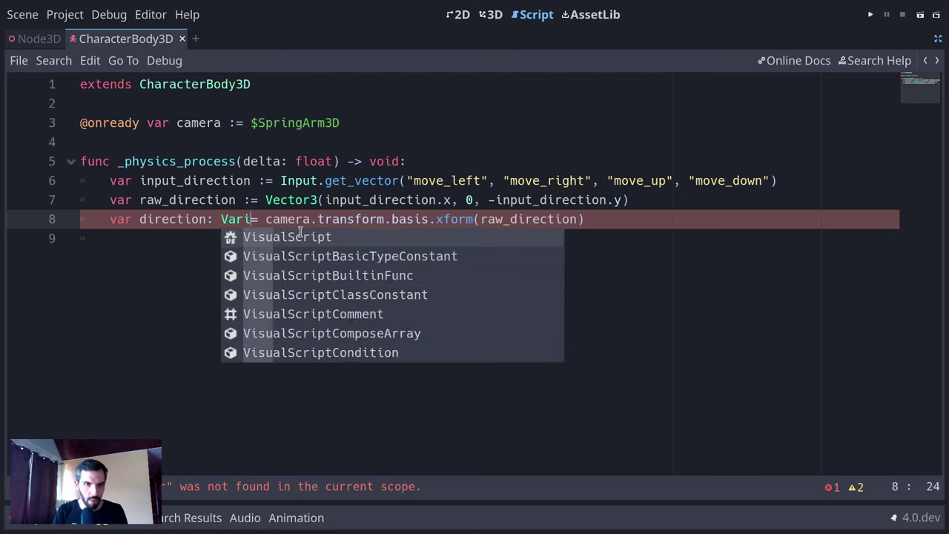
{"action": "key", "text": "BackSpace"}
{"action": "key", "text": "BackSpace"}
{"action": "key", "text": "BackSpace"}
{"action": "key", "text": "BackSpace"}
{"action": "type", "text": "Vector3"}
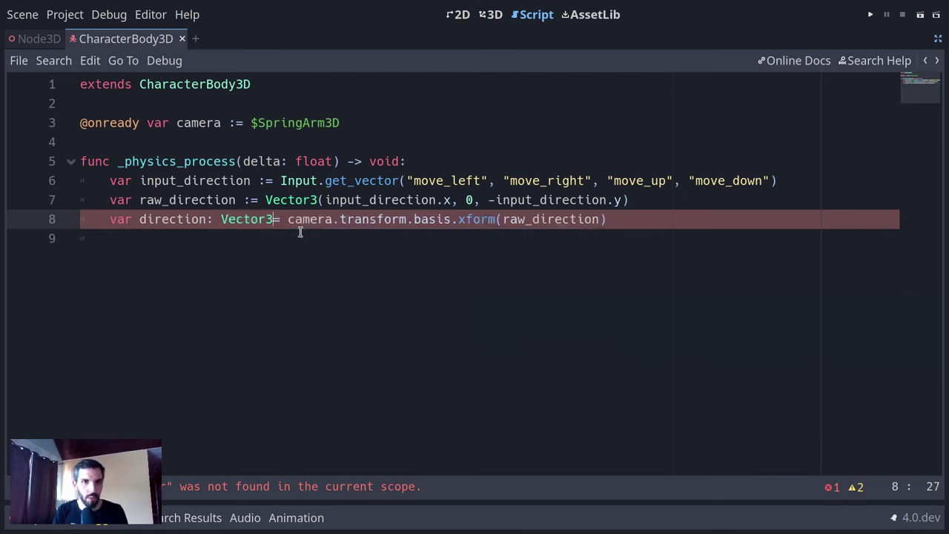
- Check the _physics_process documentation, then add a new line 10 below line 9
{"action": "left_click", "coordinate": [473, 219]}
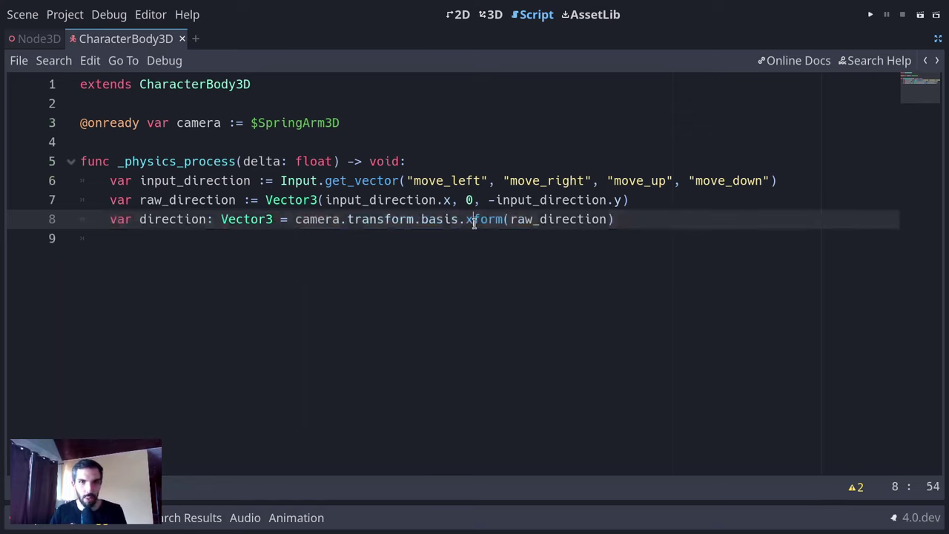
{"action": "left_click", "coordinate": [480, 218]}
{"action": "double_click", "coordinate": [483, 218]}
{"action": "left_click", "coordinate": [457, 274]}
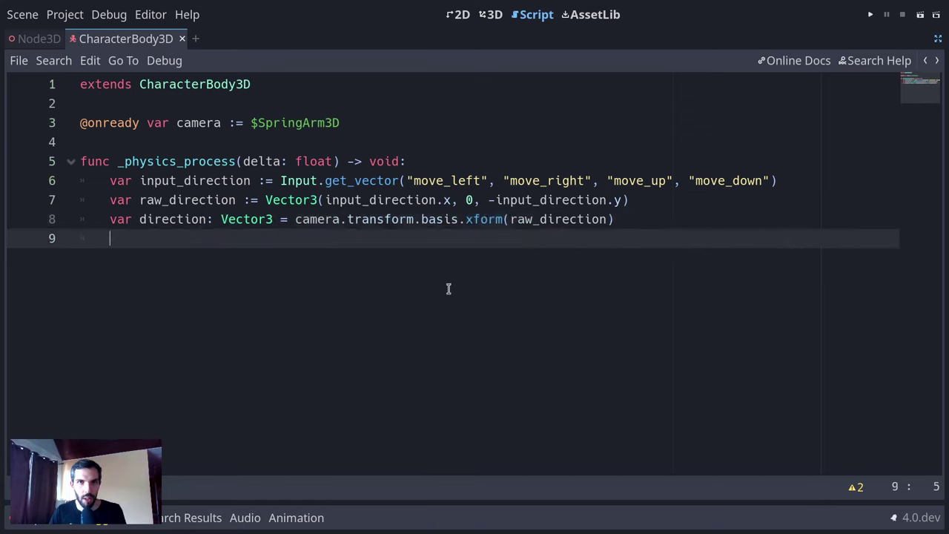
{"action": "left_click", "coordinate": [184, 161]}
{"action": "left_click", "coordinate": [188, 161], "text": "ctrl"}
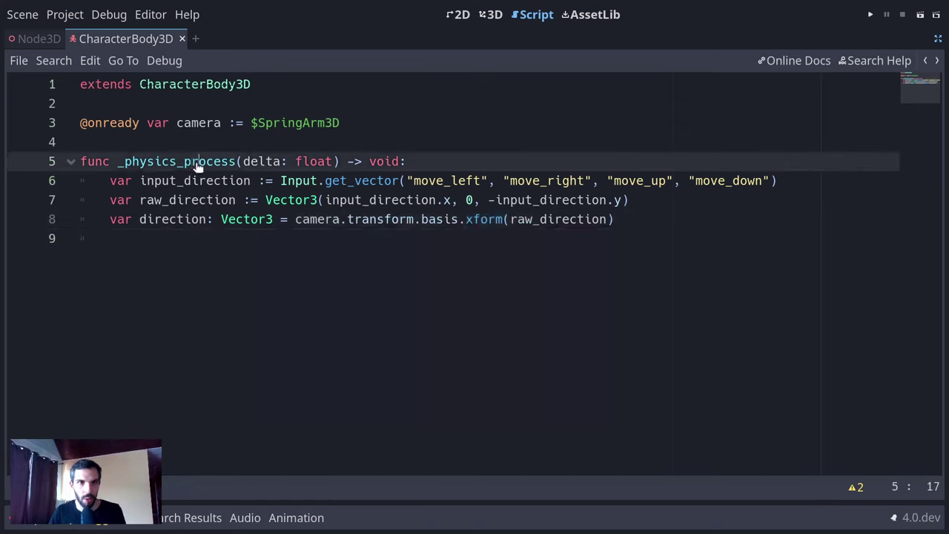
{"action": "key", "text": "alt+Left"}
{"action": "left_click", "coordinate": [188, 250]}
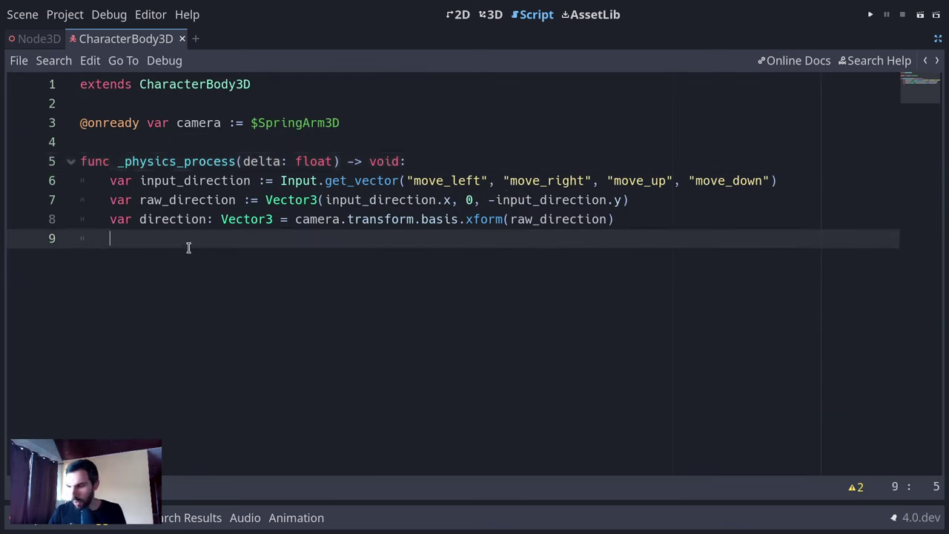
{"action": "key", "text": "Return"}
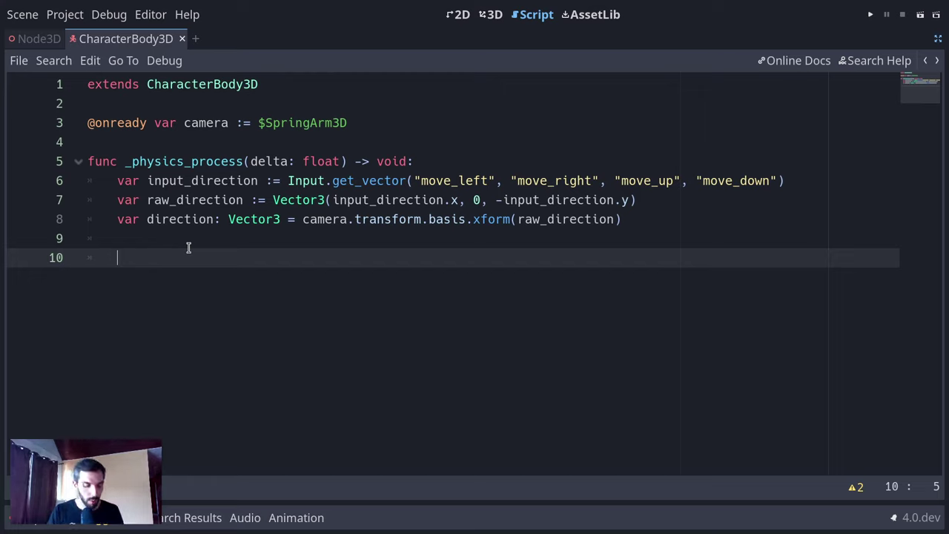
- Start a motion_velocity line and declare 'var speed := 4.0' near the top
{"action": "type", "text": "motion"}
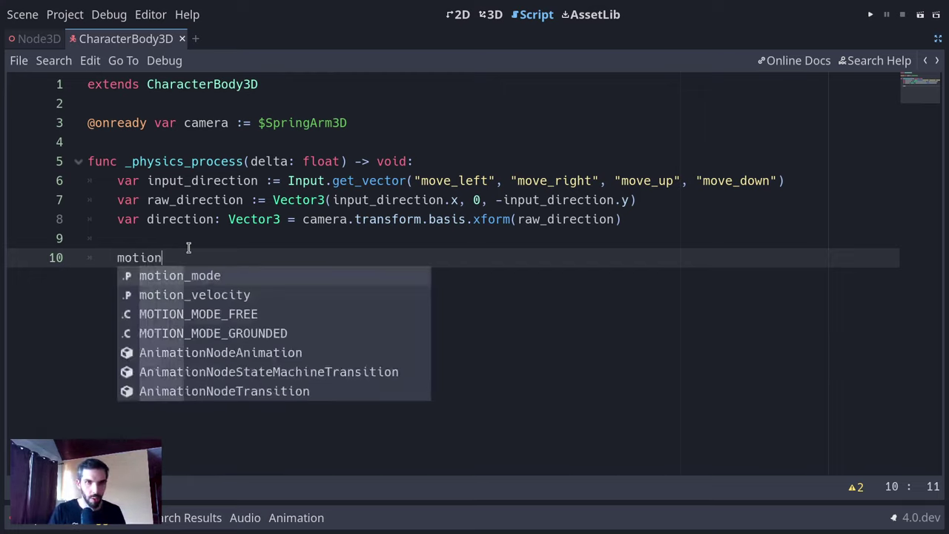
{"action": "key", "text": "Down"}
{"action": "key", "text": "Return"}
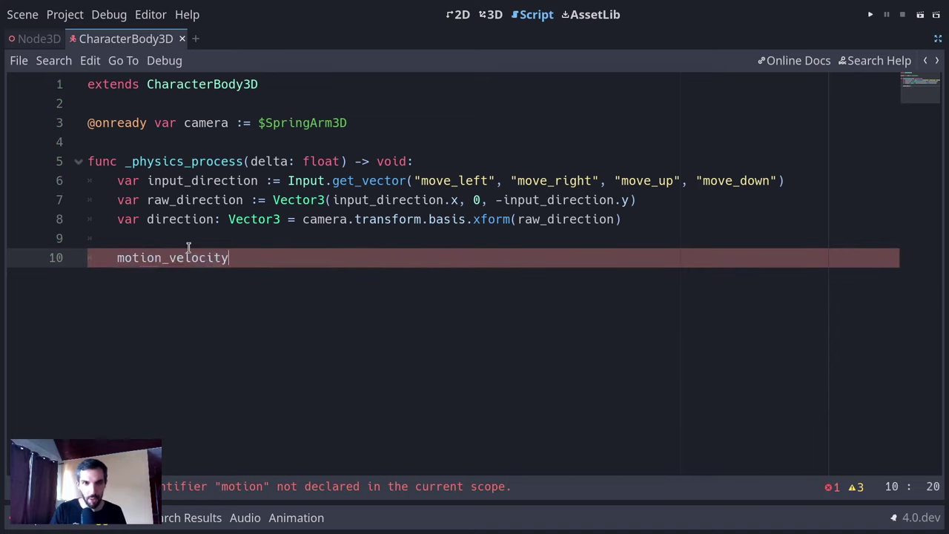
{"action": "left_click", "coordinate": [293, 97]}
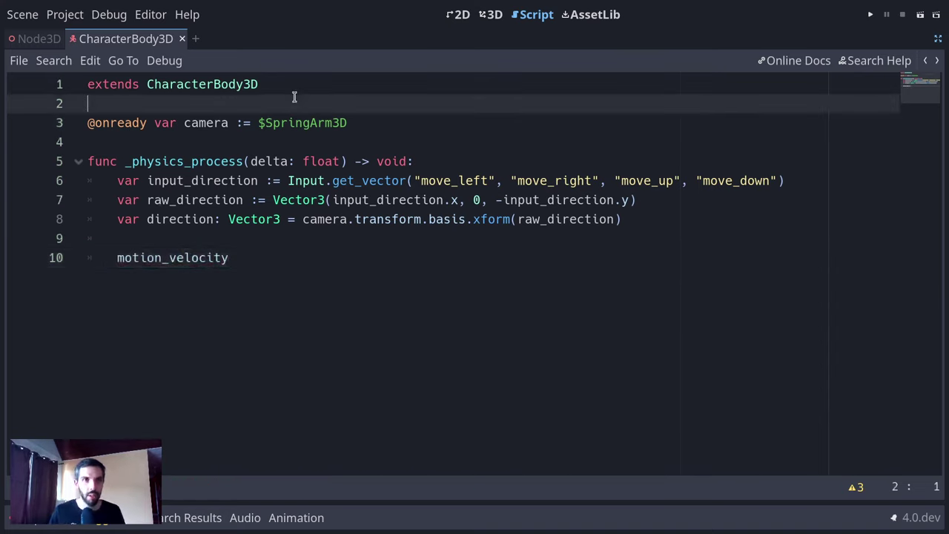
{"action": "key", "text": "Return"}
{"action": "key", "text": "Return"}
{"action": "key", "text": "Up"}
{"action": "type", "text": "var spe"}
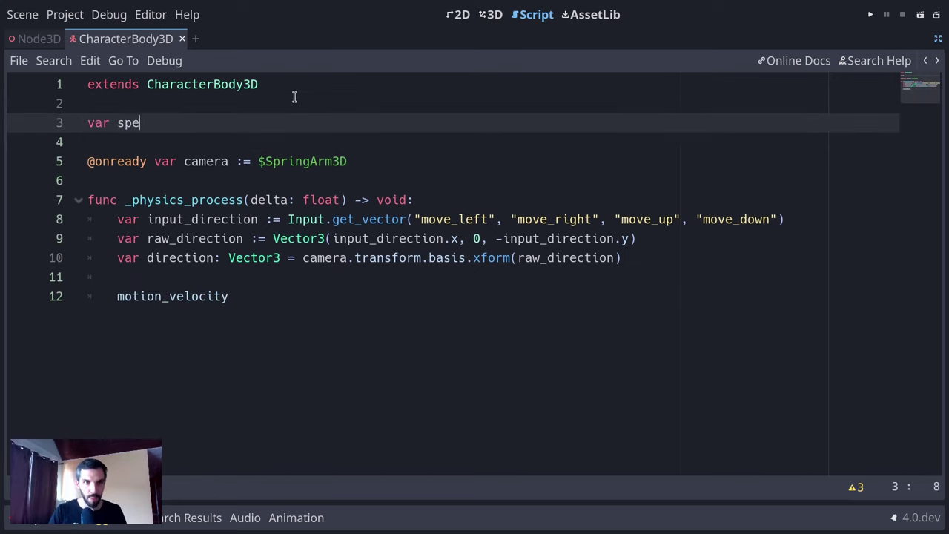
{"action": "type", "text": "ed := 10"}
{"action": "key", "text": "BackSpace"}
{"action": "key", "text": "BackSpace"}
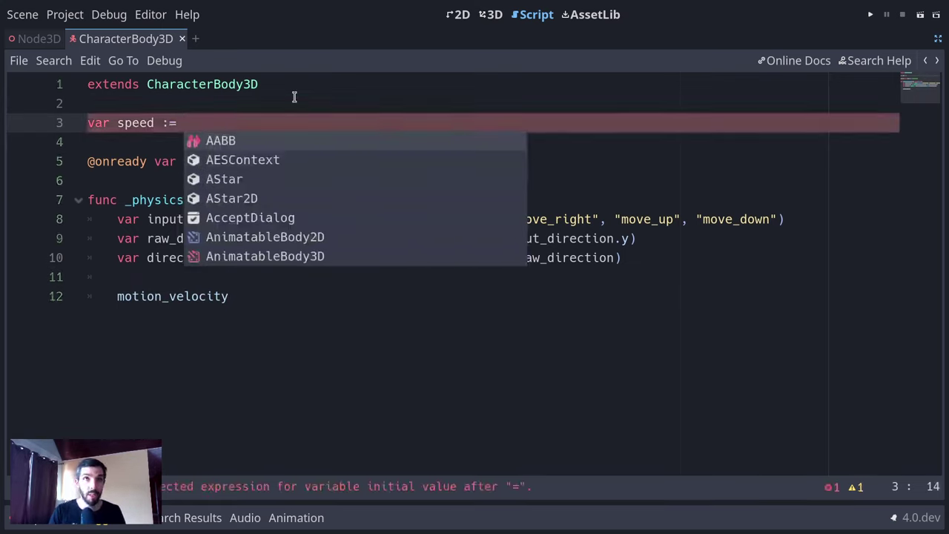
{"action": "type", "text": "4.0"}
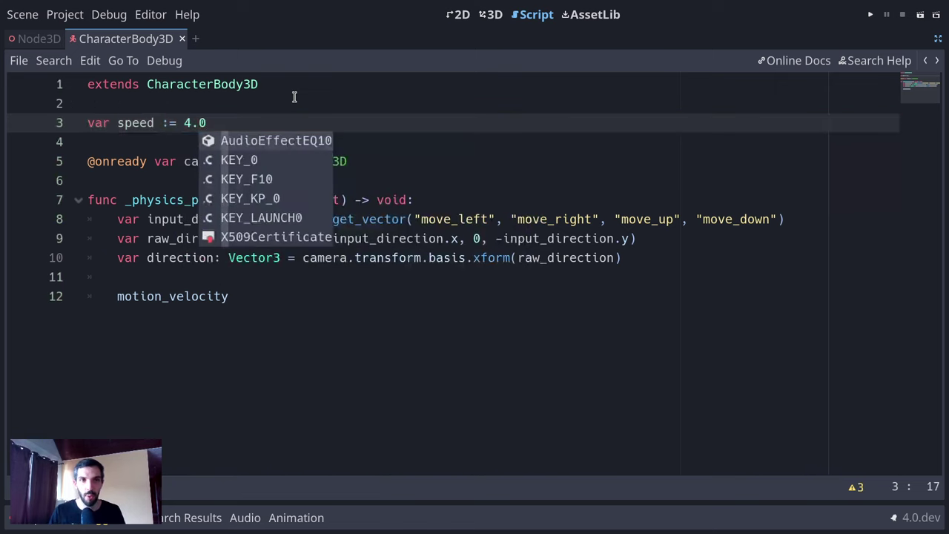
- Complete 'motion_velocity = speed * direction', add move_and_slide(), and view its documentation
{"action": "left_click", "coordinate": [243, 309]}
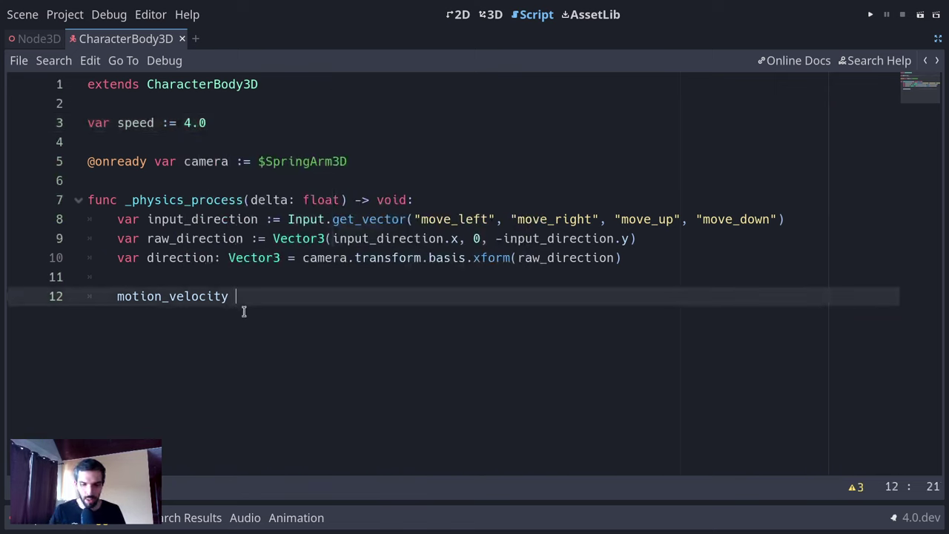
{"action": "type", "text": "= speed * direction"}
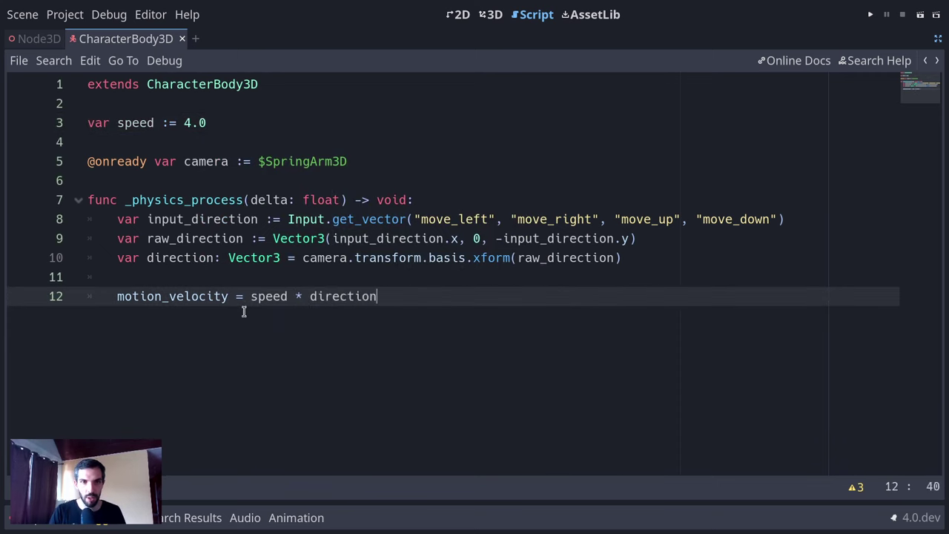
{"action": "key", "text": "Return"}
{"action": "type", "text": "move"}
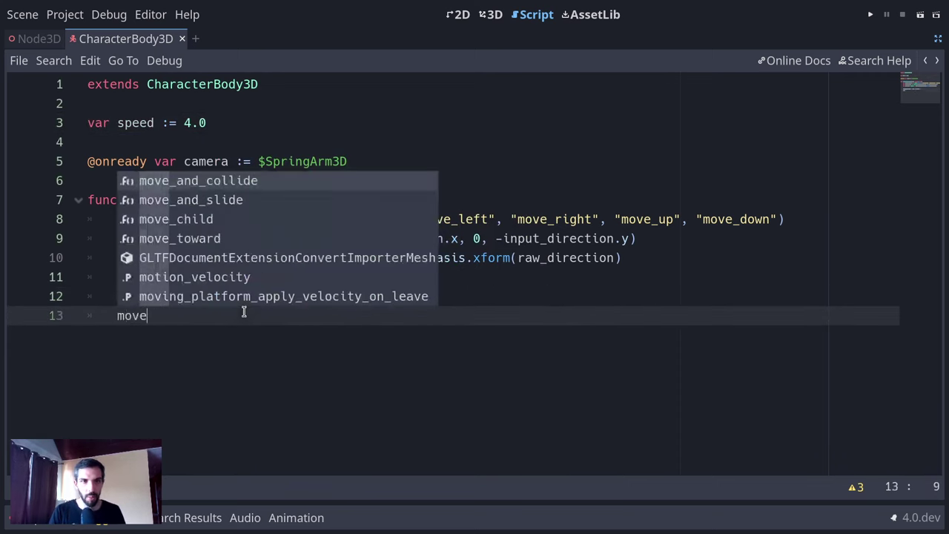
{"action": "key", "text": "Down"}
{"action": "key", "text": "Return"}
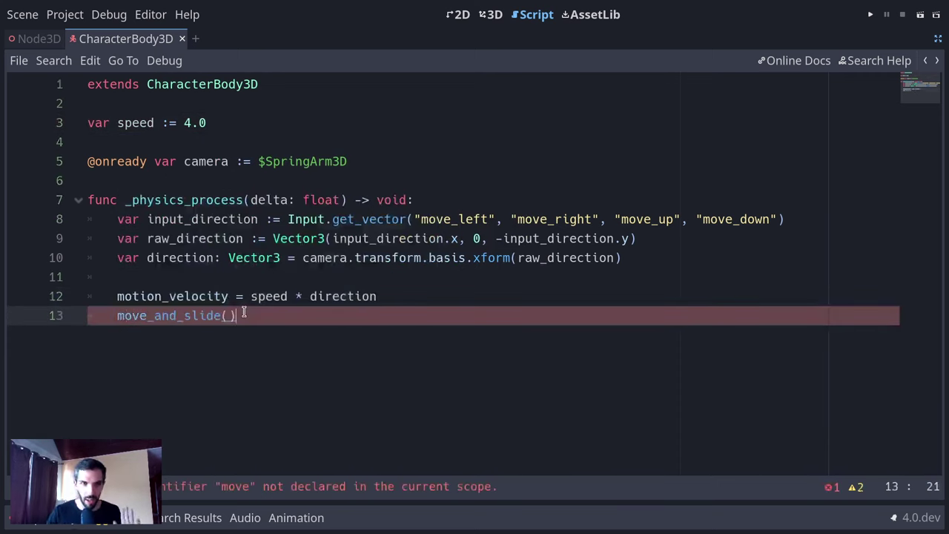
{"action": "left_click", "coordinate": [170, 318], "text": "ctrl"}
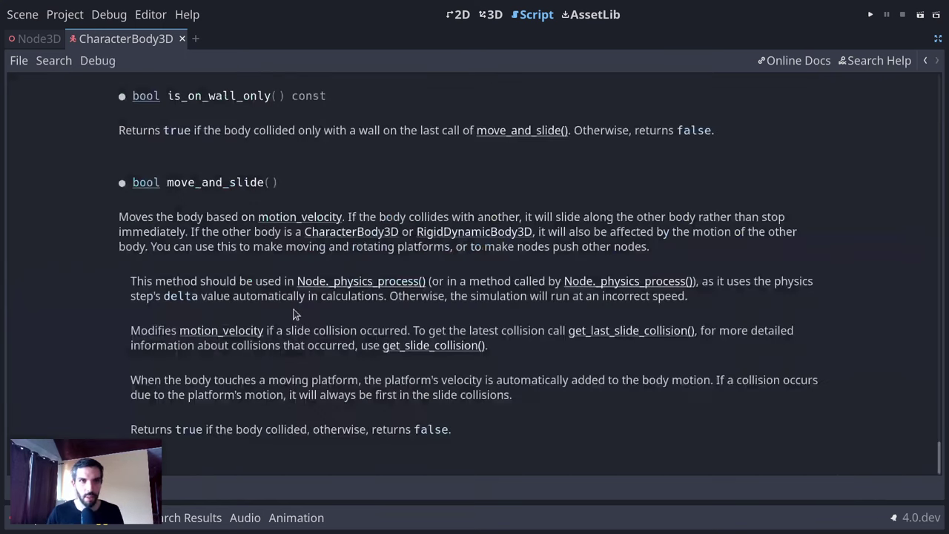
- Restore the editor panels, scroll the move_and_slide() docs, and reopen the CharacterBody3D script
{"action": "key", "text": "ctrl+shift+F11"}
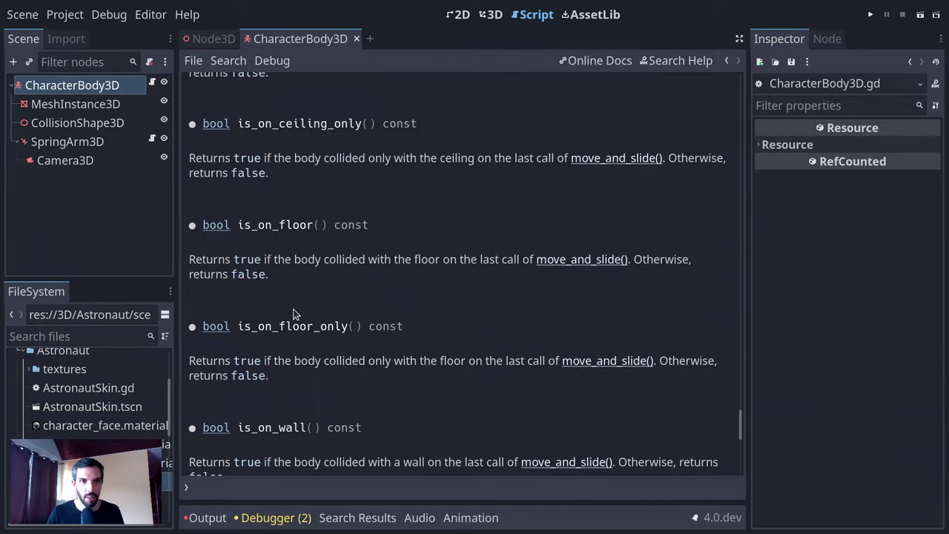
{"action": "scroll", "coordinate": [348, 400], "scroll_direction": "down", "scroll_amount": 5}
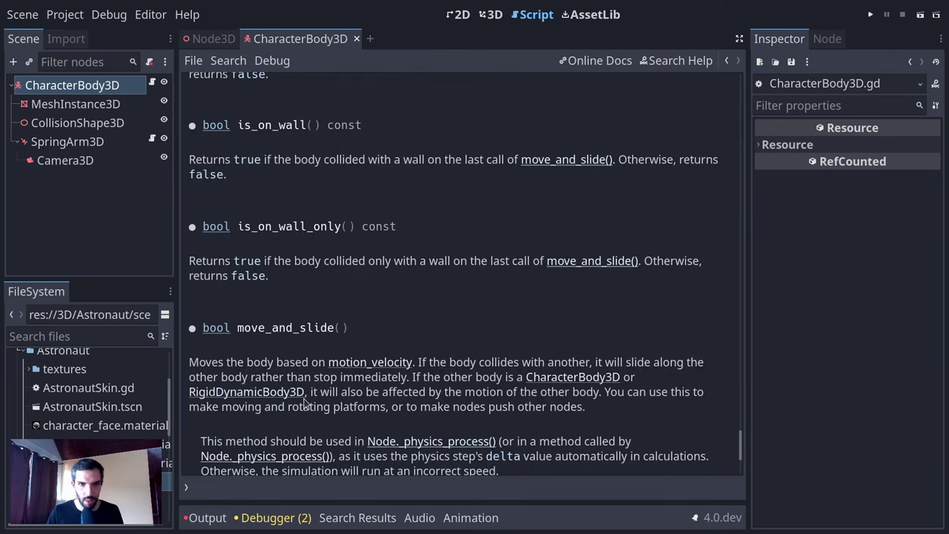
{"action": "scroll", "coordinate": [299, 412], "scroll_direction": "down", "scroll_amount": 4}
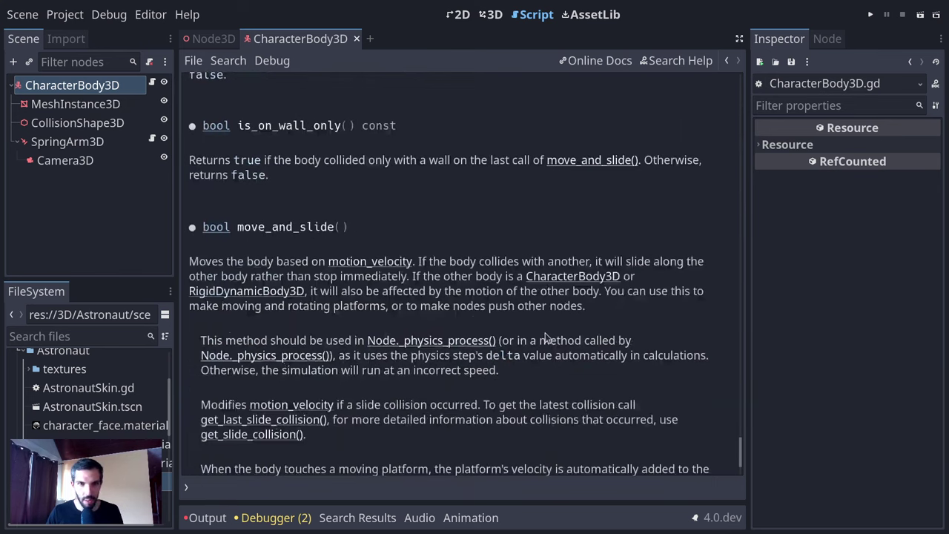
{"action": "scroll", "coordinate": [370, 364], "scroll_direction": "down", "scroll_amount": 1}
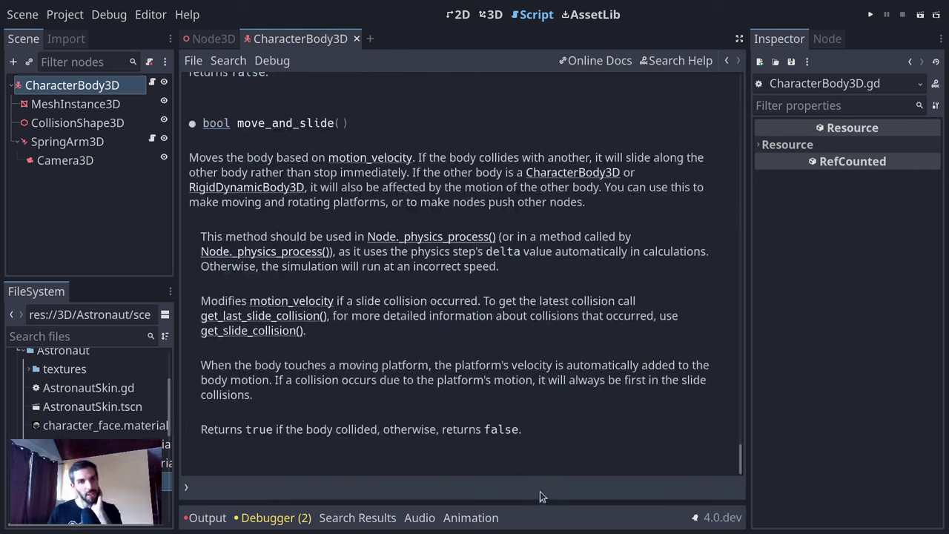
{"action": "left_click", "coordinate": [147, 83]}
{"action": "left_click", "coordinate": [152, 82]}
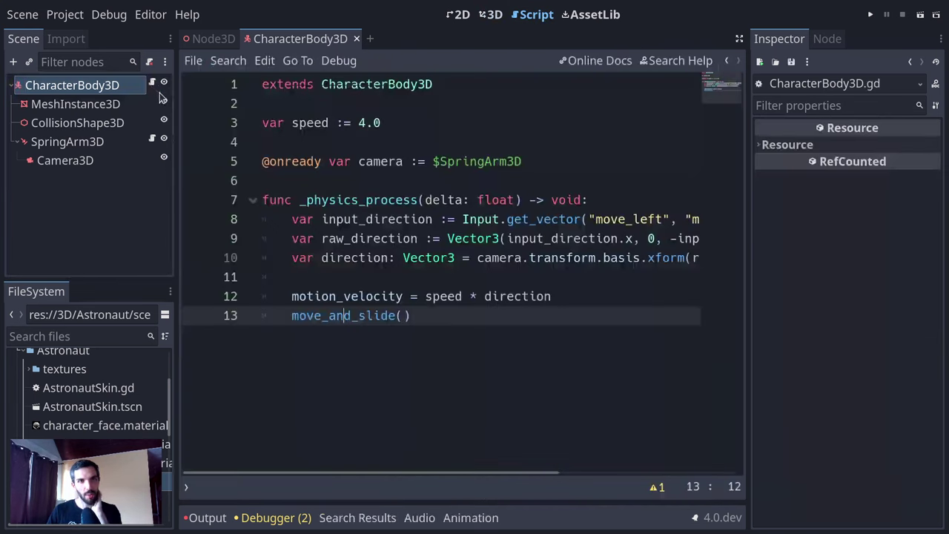
{"action": "left_click", "coordinate": [490, 327]}
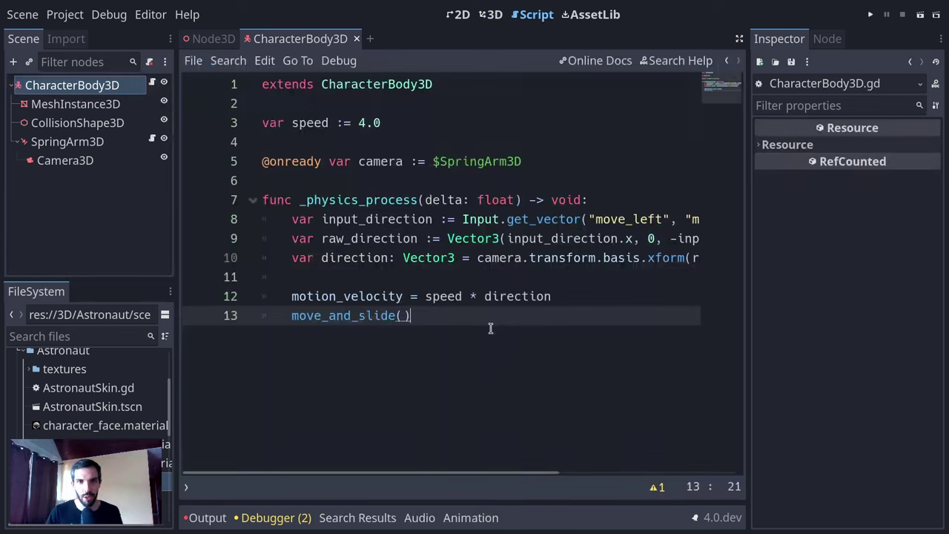
{"action": "key", "text": "Home"}
{"action": "type", "text": "var "}
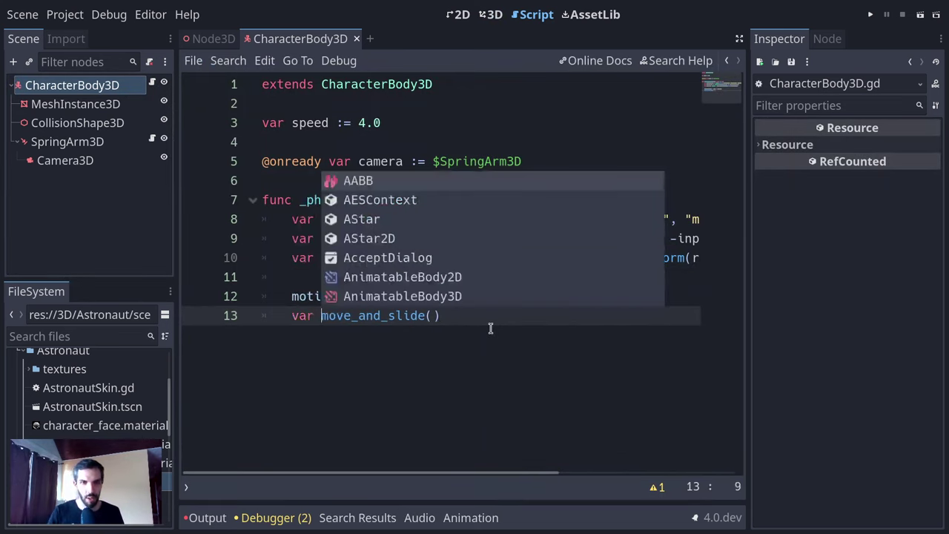
{"action": "type", "text": "coll"}
{"action": "key", "text": "BackSpace"}
{"action": "key", "text": "BackSpace"}
{"action": "key", "text": "BackSpace"}
{"action": "key", "text": "BackSpace"}
{"action": "key", "text": "BackSpace"}
{"action": "key", "text": "BackSpace"}
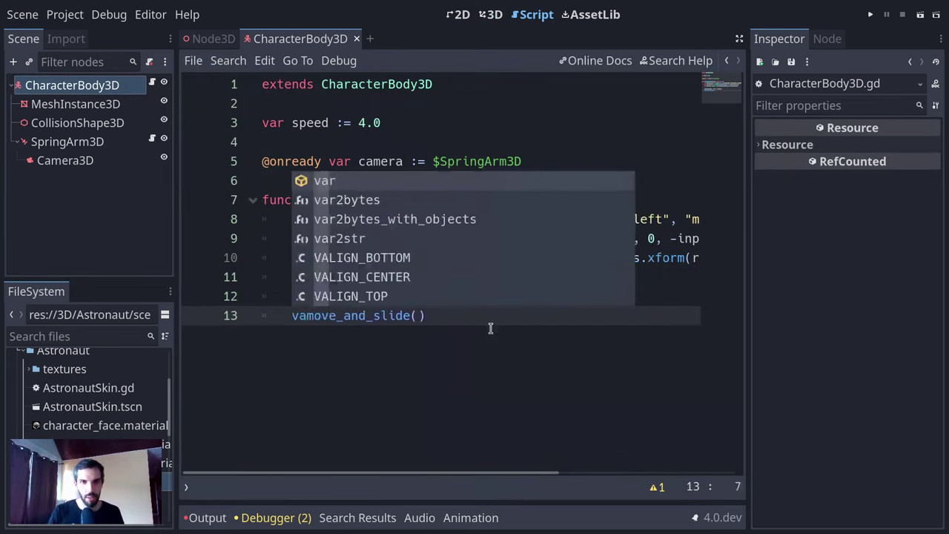
{"action": "key", "text": "BackSpace"}
{"action": "key", "text": "BackSpace"}
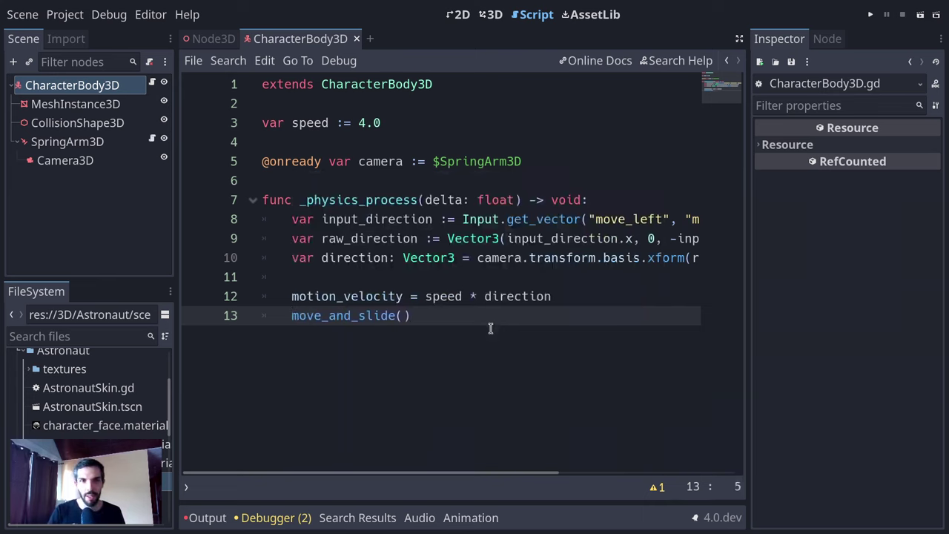
{"action": "double_click", "coordinate": [397, 304]}
{"action": "left_click", "coordinate": [450, 326]}
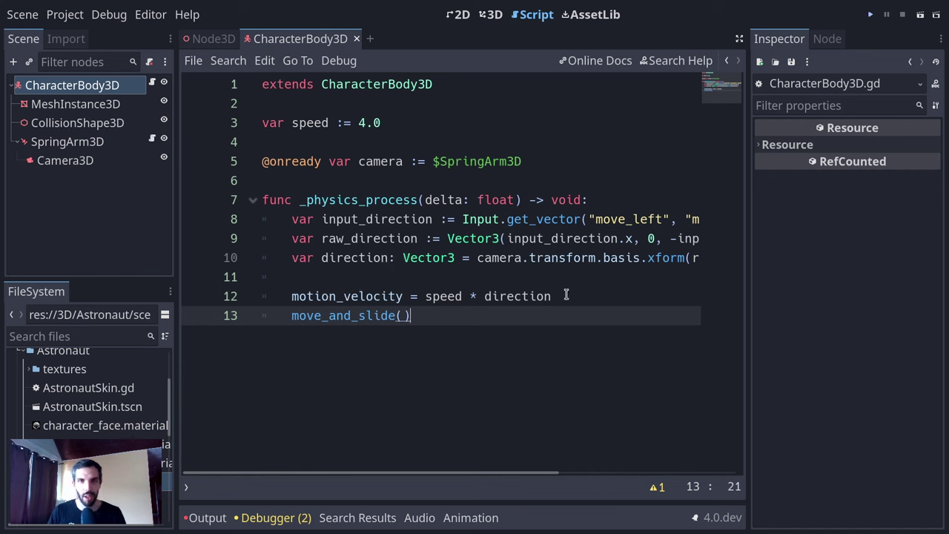
- Run the game, hitting the nonexistent xform error on line 10, and select 'basis'
{"action": "key", "text": "F5"}
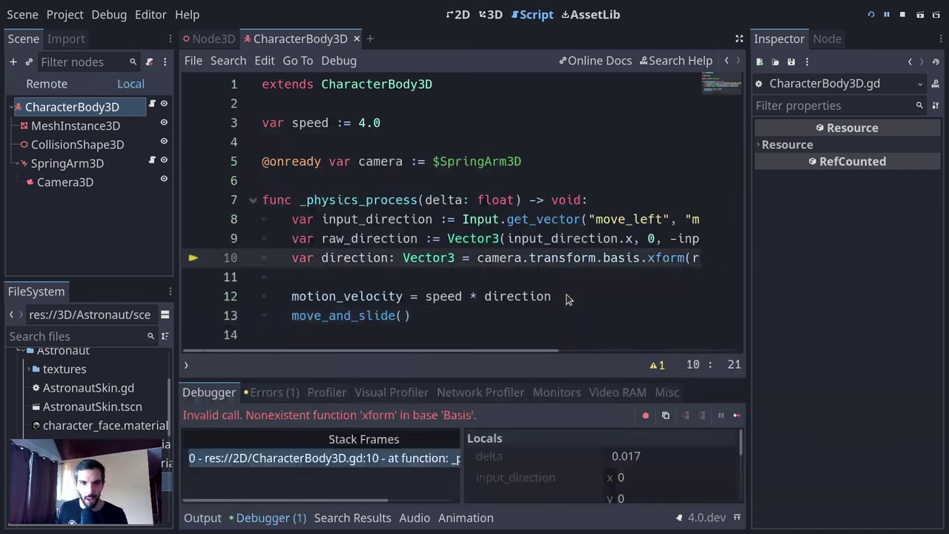
{"action": "double_click", "coordinate": [621, 259]}
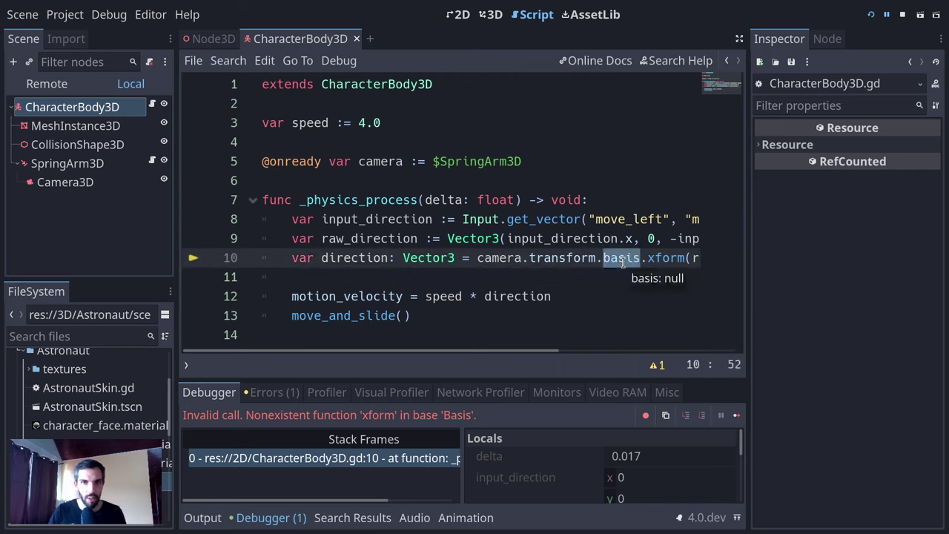
{"action": "left_click", "coordinate": [624, 259]}
{"action": "double_click", "coordinate": [621, 258]}
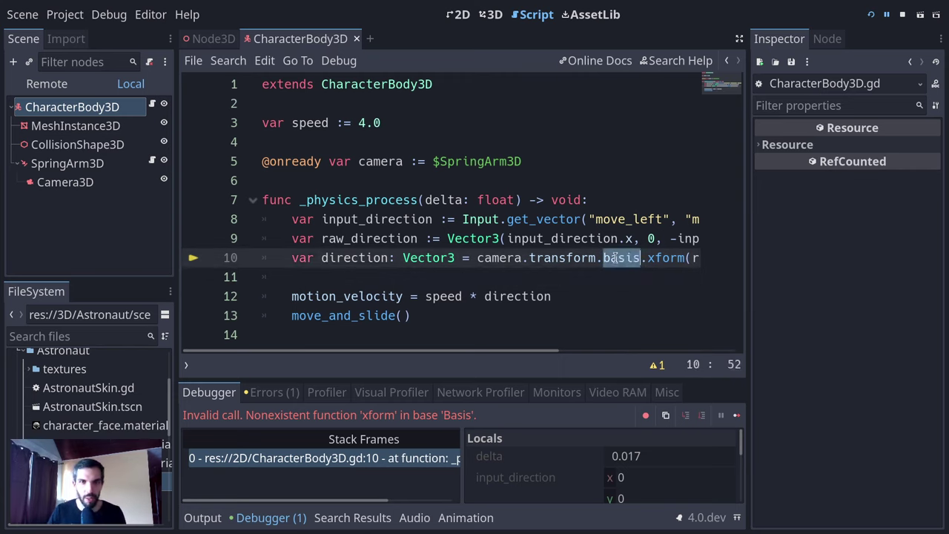
- Look up the Basis class reference, browse its methods, and return to the script
{"action": "key", "text": "F1"}
{"action": "type", "text": "basis"}
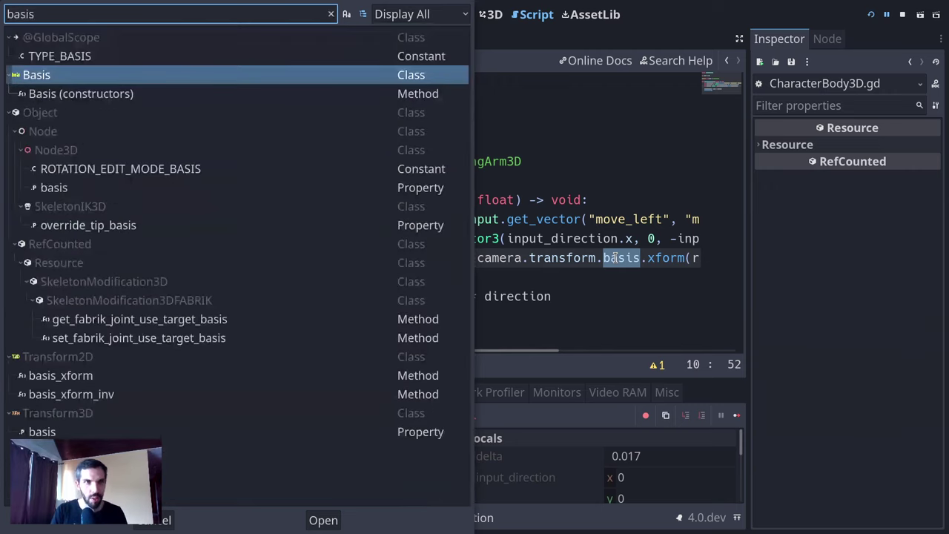
{"action": "key", "text": "Return"}
{"action": "scroll", "coordinate": [614, 257], "scroll_direction": "down", "scroll_amount": 10}
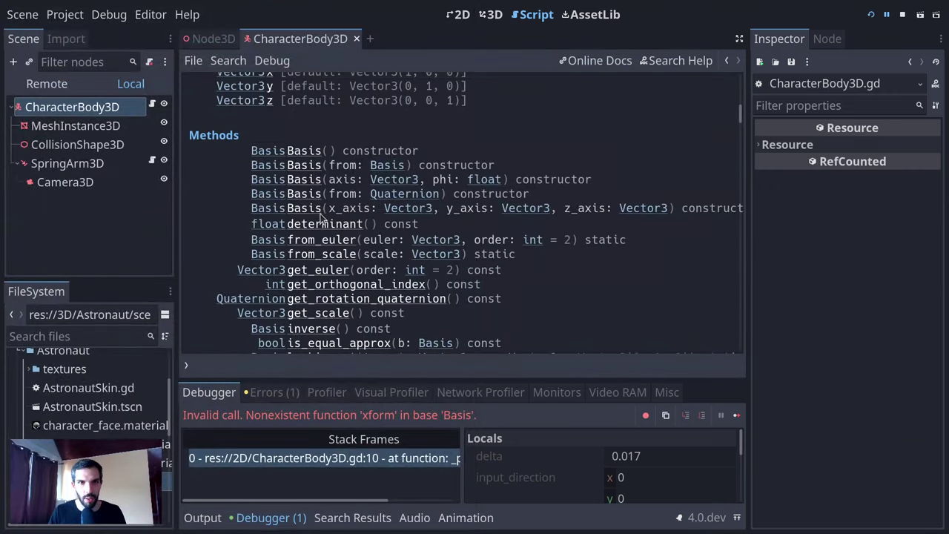
{"action": "scroll", "coordinate": [330, 318], "scroll_direction": "down", "scroll_amount": 3}
{"action": "scroll", "coordinate": [443, 211], "scroll_direction": "down", "scroll_amount": 6}
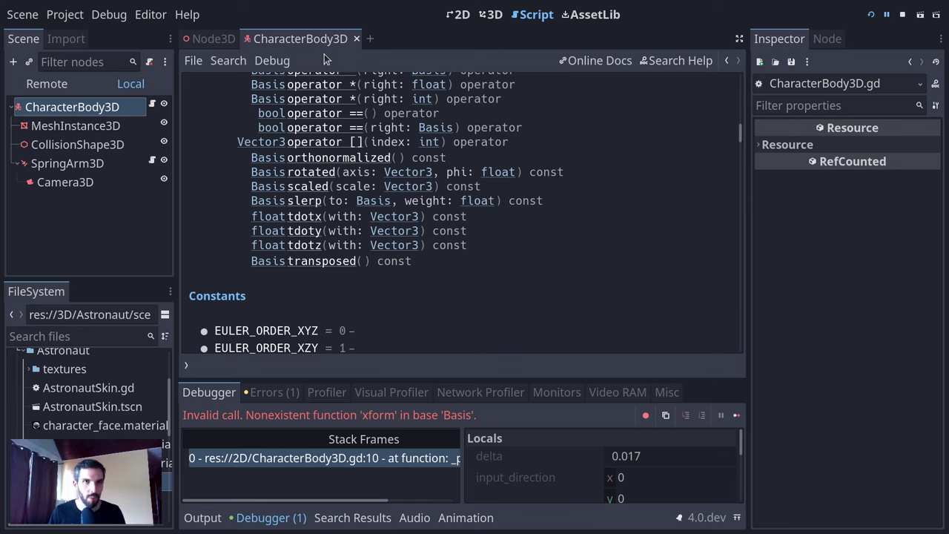
{"action": "left_click", "coordinate": [152, 104]}
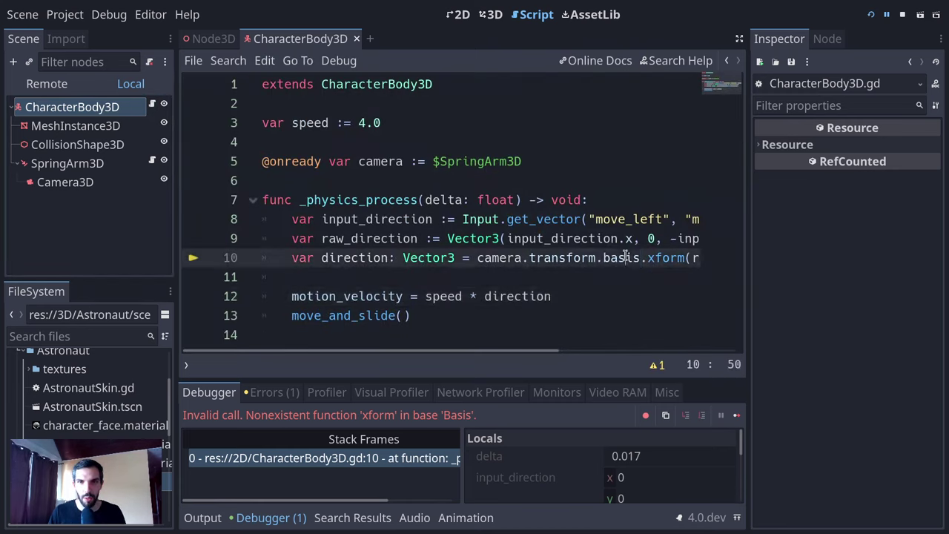
- Rerun the game, then open the Transform3D class docs in distraction-free view
{"action": "key", "text": "BackSpace"}
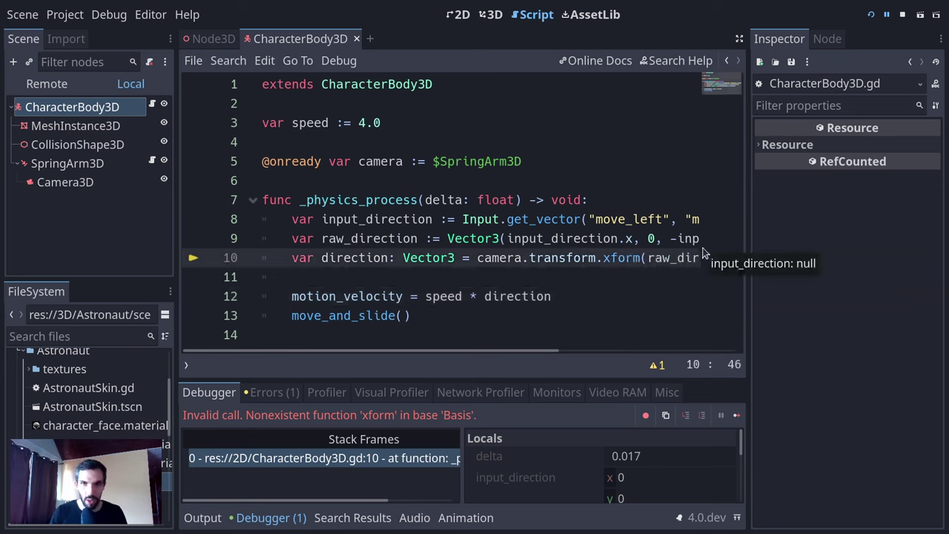
{"action": "key", "text": "F5"}
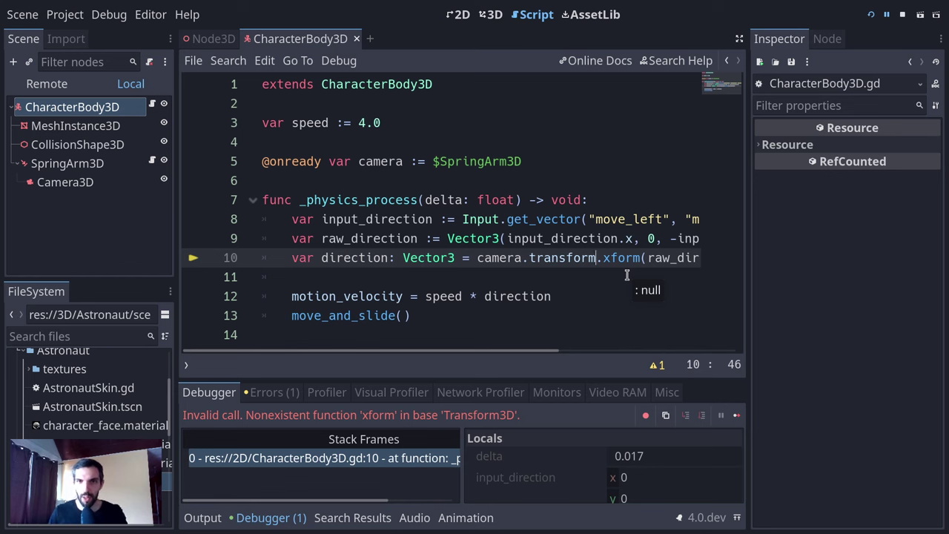
{"action": "key", "text": "F1"}
{"action": "type", "text": "transform"}
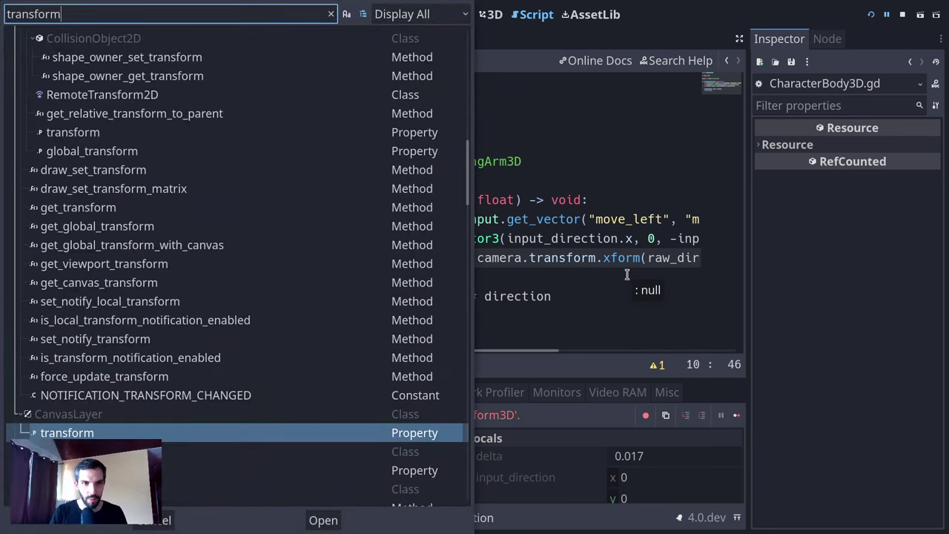
{"action": "type", "text": "3D"}
{"action": "key", "text": "Return"}
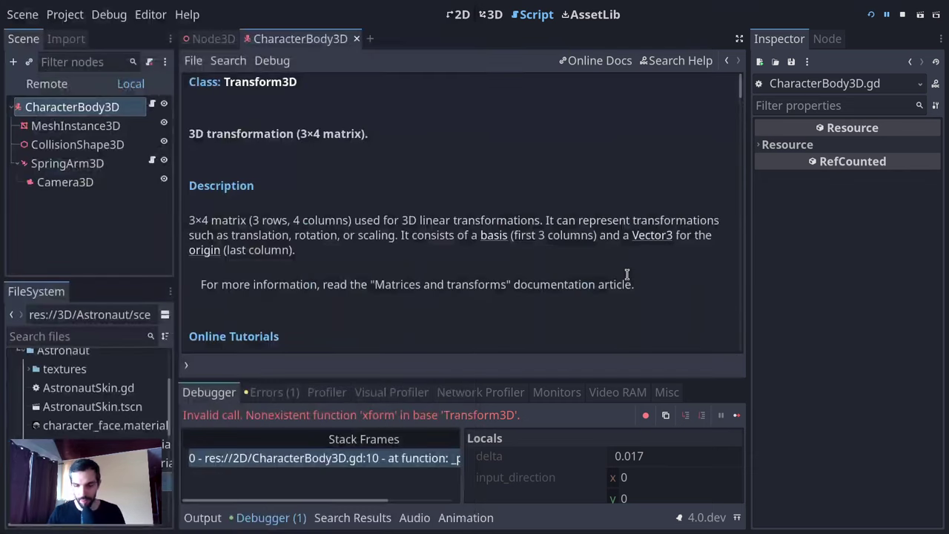
{"action": "key", "text": "ctrl+shift+F11"}
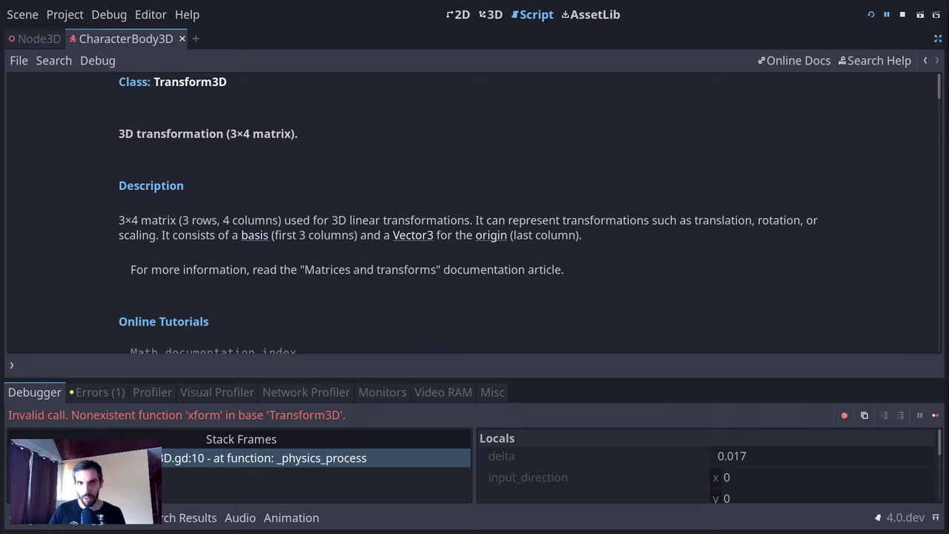
{"action": "left_click", "coordinate": [119, 517]}
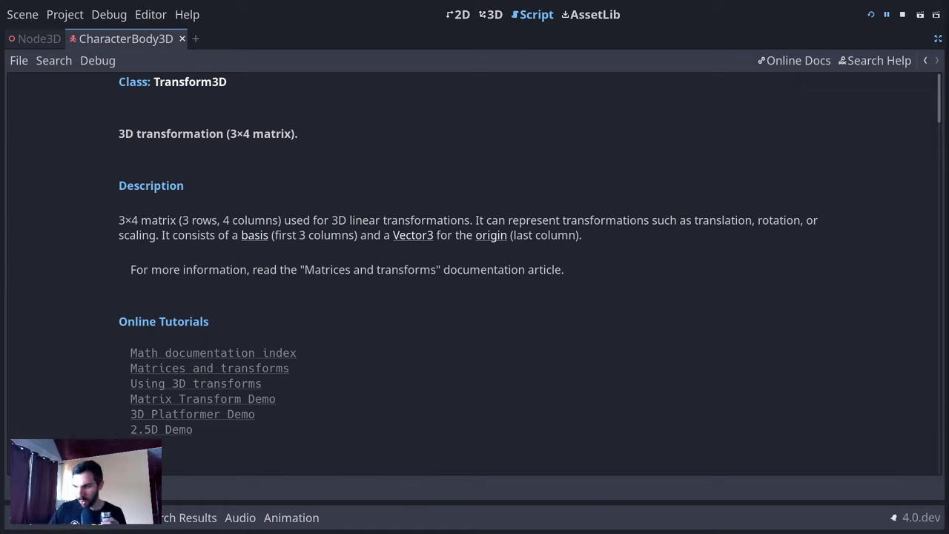
- Scroll through the Transform3D methods and operators, then leave distraction-free view
{"action": "left_click", "coordinate": [223, 412]}
{"action": "scroll", "coordinate": [312, 407], "scroll_direction": "down", "scroll_amount": 2}
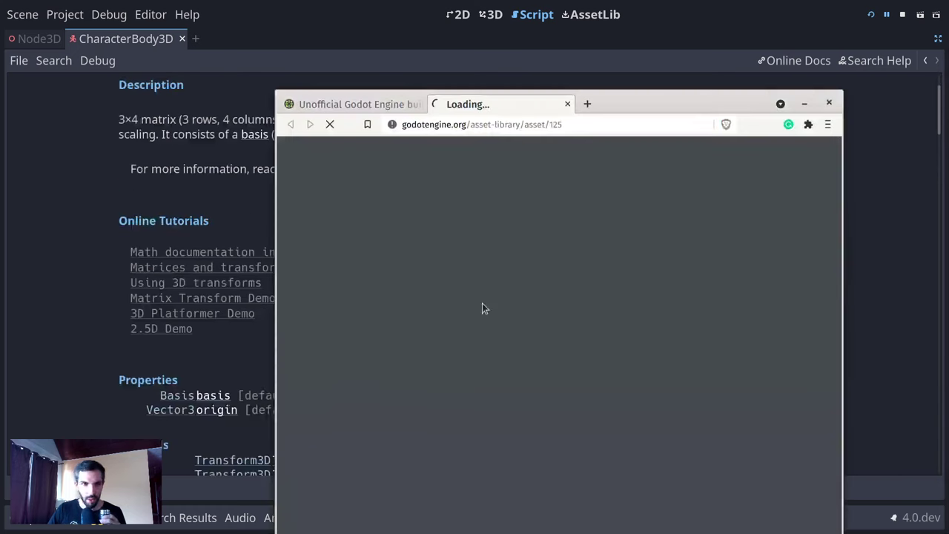
{"action": "middle_click", "coordinate": [482, 104]}
{"action": "left_click", "coordinate": [85, 143]}
{"action": "scroll", "coordinate": [85, 143], "scroll_direction": "down", "scroll_amount": 5}
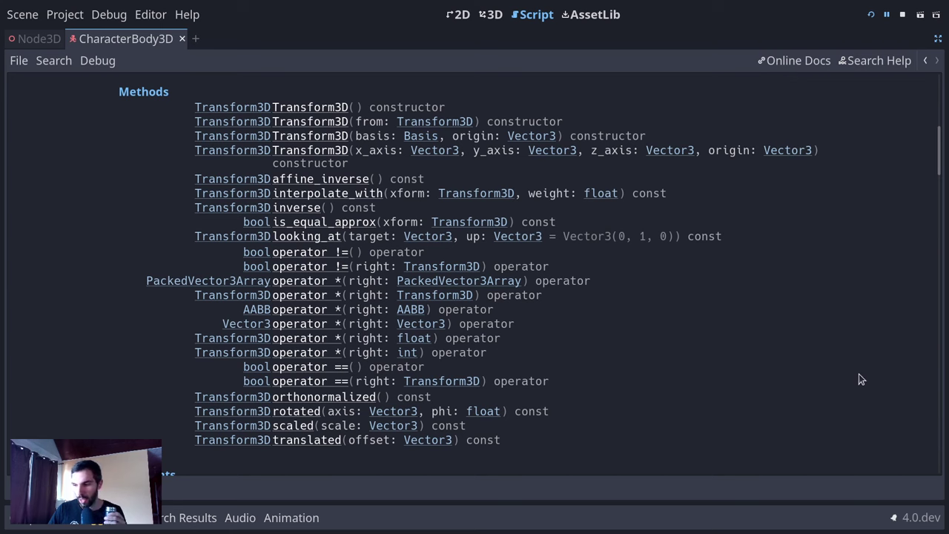
{"action": "scroll", "coordinate": [273, 362], "scroll_direction": "down", "scroll_amount": 3}
{"action": "scroll", "coordinate": [307, 346], "scroll_direction": "up", "scroll_amount": 1}
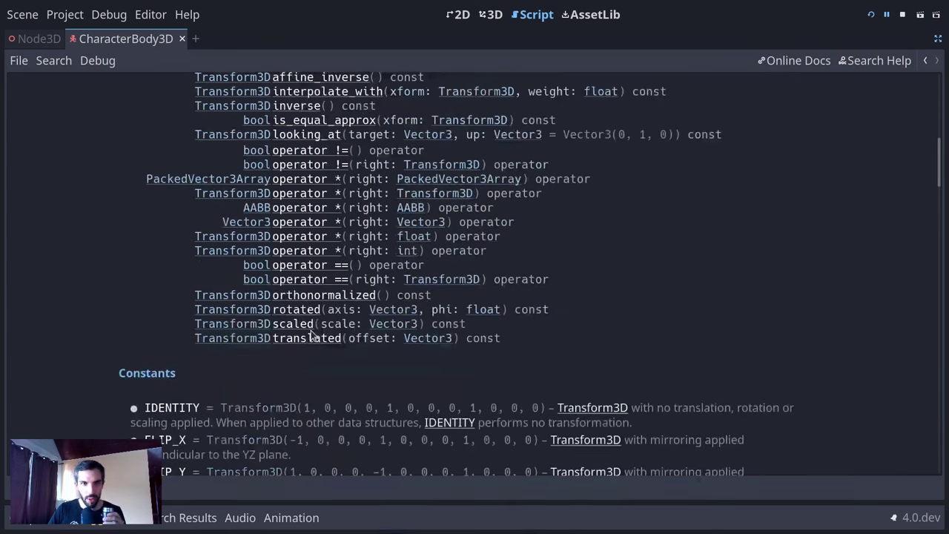
{"action": "scroll", "coordinate": [312, 289], "scroll_direction": "up", "scroll_amount": 2}
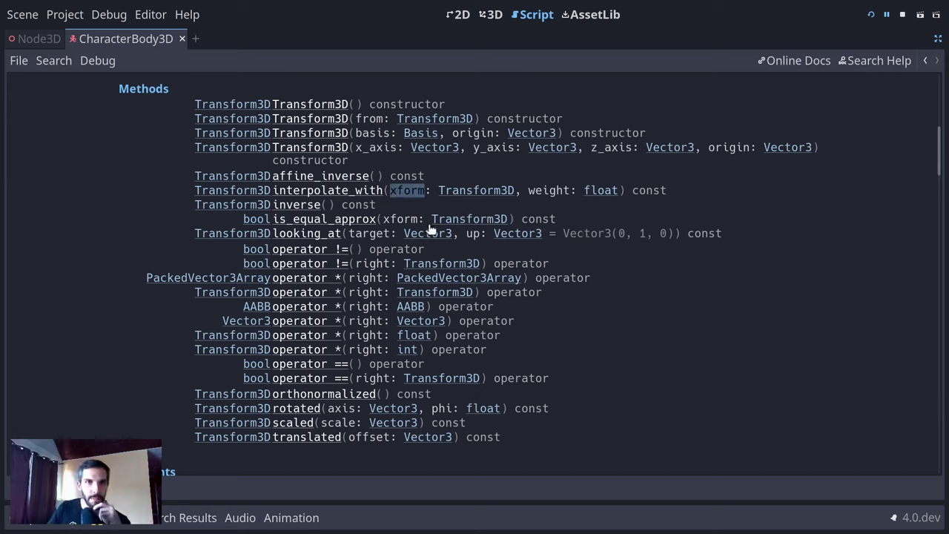
{"action": "left_click", "coordinate": [786, 383]}
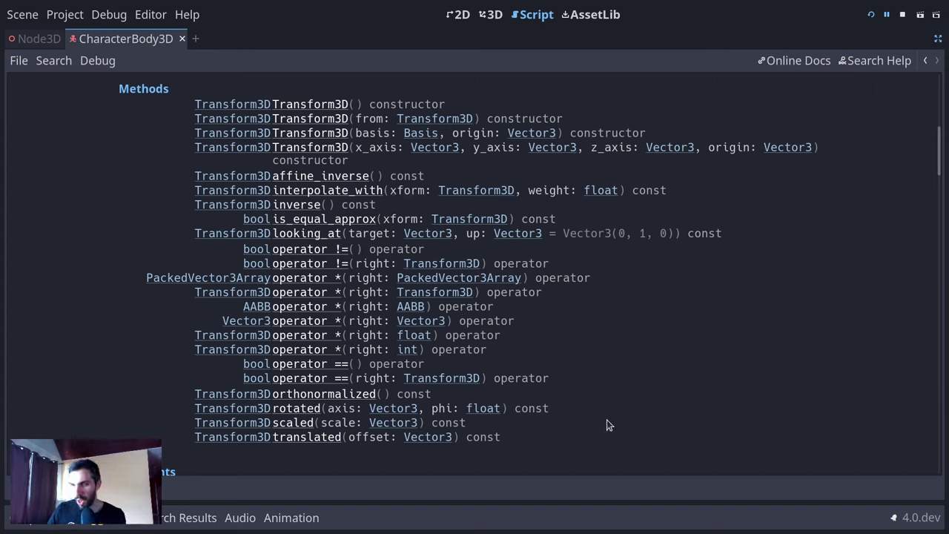
{"action": "key", "text": "ctrl+shift+F11"}
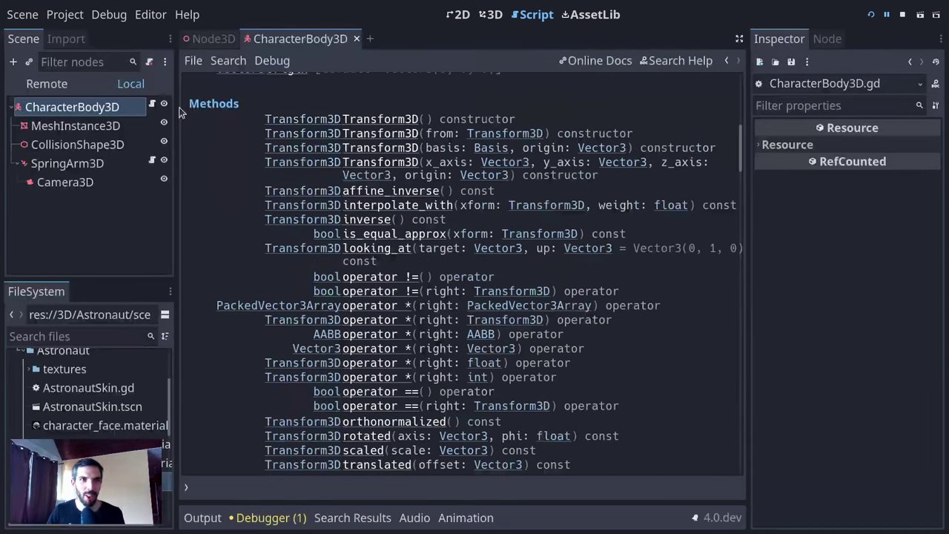
- Rewrite line 10 as camera.transform.basis * raw_direction, then run and stop the game
{"action": "key", "text": "alt+Left"}
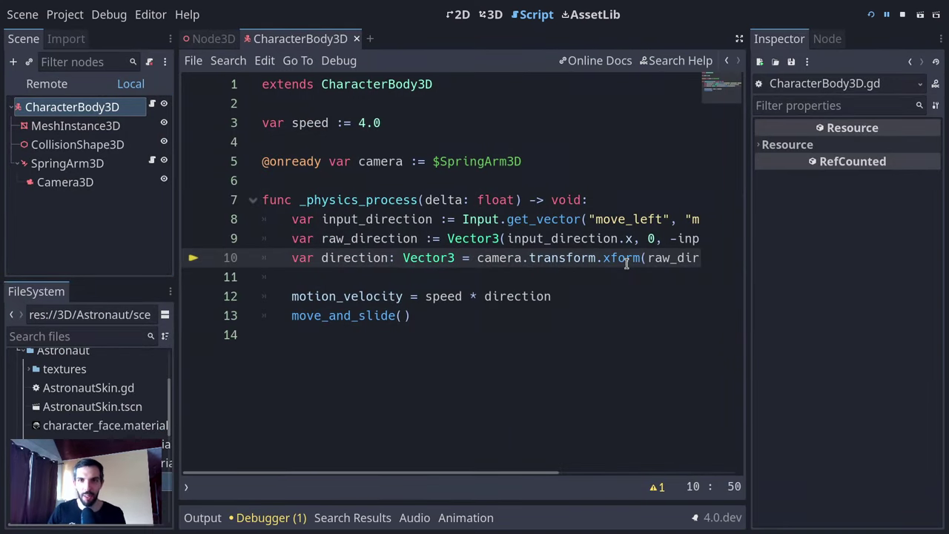
{"action": "key", "text": "ctrl+Left"}
{"action": "key", "text": "ctrl+Right"}
{"action": "key", "text": "Right"}
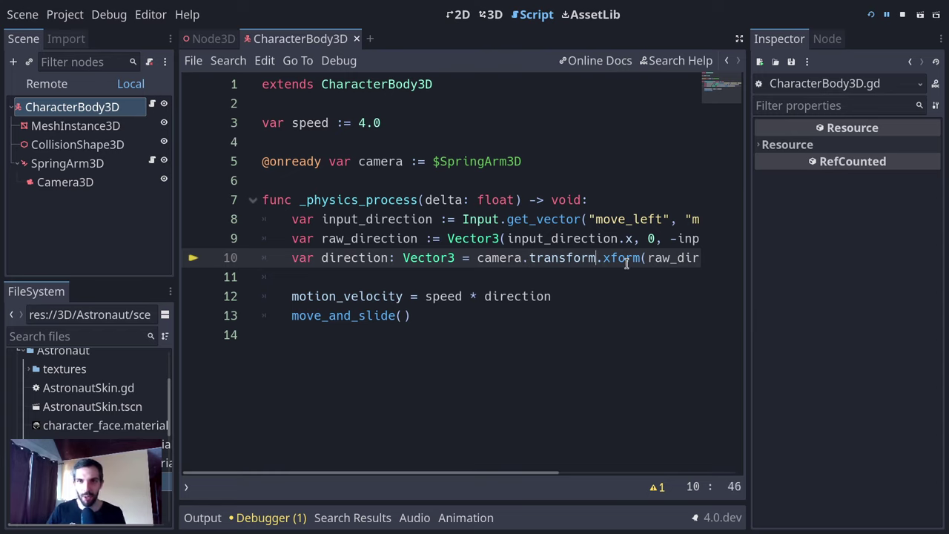
{"action": "type", "text": "basis *"}
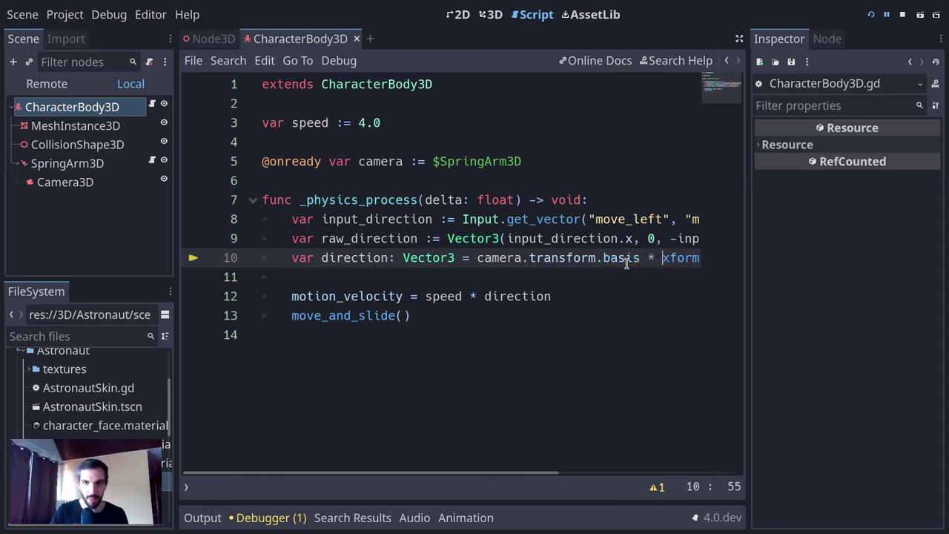
{"action": "key", "text": "ctrl+Delete"}
{"action": "key", "text": "Delete"}
{"action": "key", "text": "End"}
{"action": "key", "text": "BackSpace"}
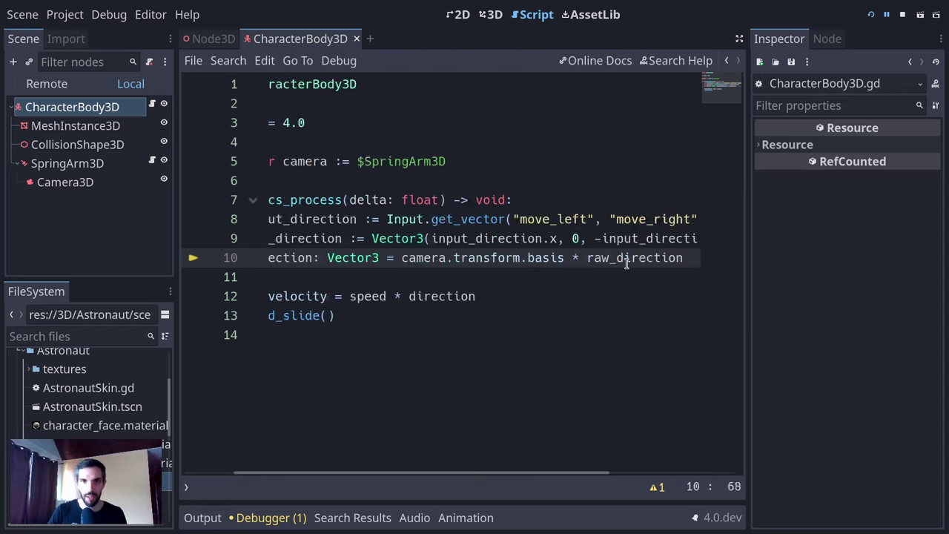
{"action": "key", "text": "ctrl+shift+F11"}
{"action": "key", "text": "F5"}
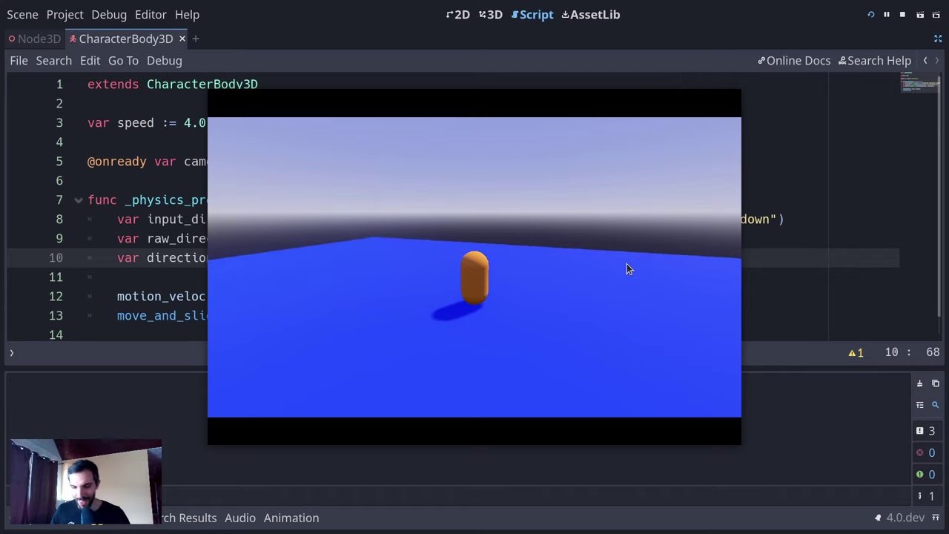
{"action": "key", "text": "F8"}
- Change the speed on line 3 from 4.0 to 20.0 and review the movement code
{"action": "left_click", "coordinate": [250, 121]}
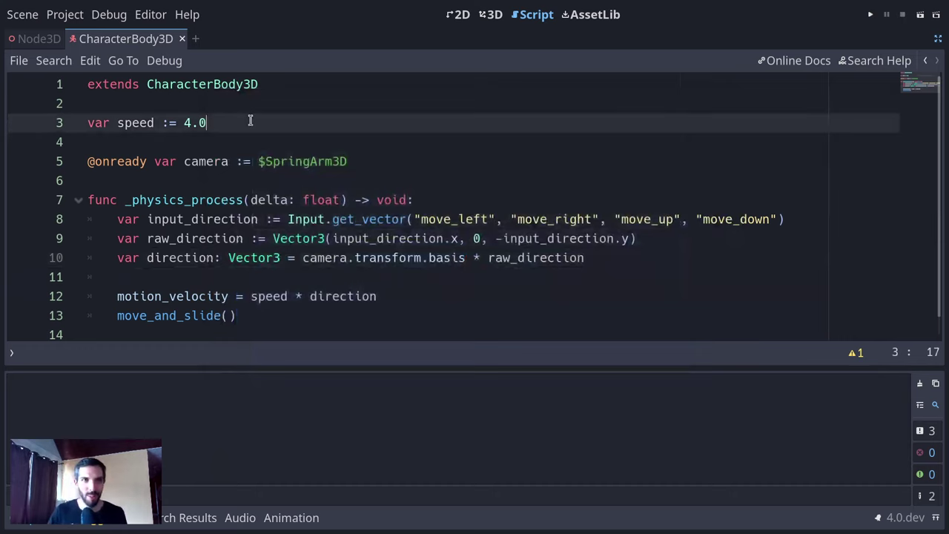
{"action": "key", "text": "shift+Left"}
{"action": "type", "text": "20"}
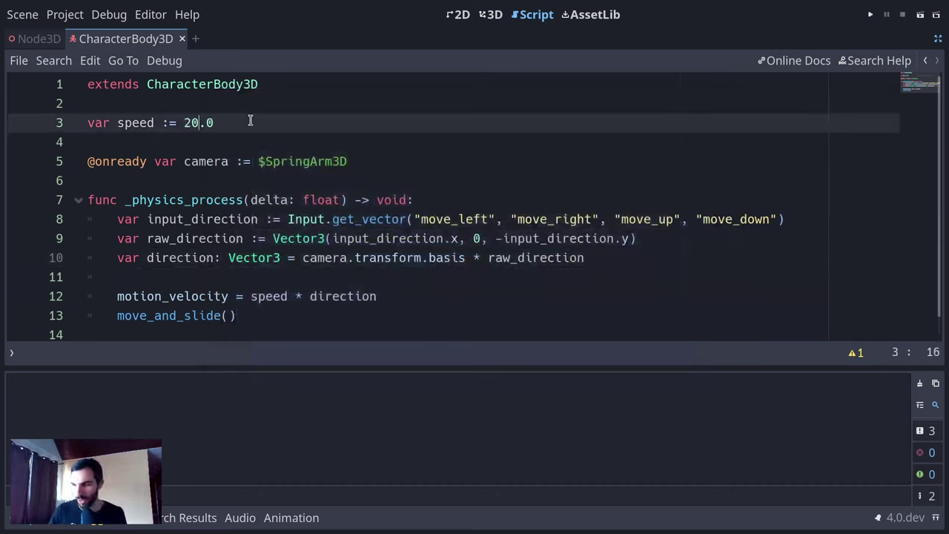
{"action": "left_click", "coordinate": [339, 219]}
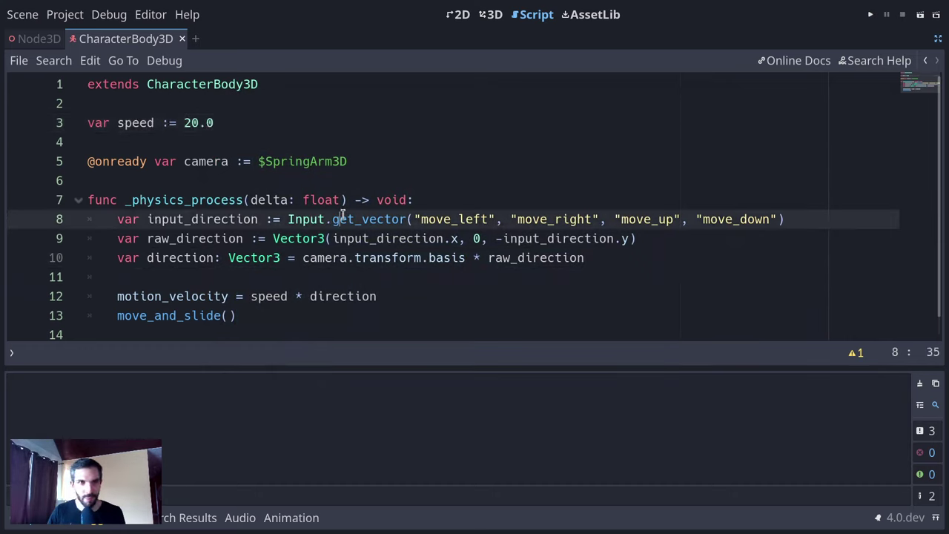
{"action": "left_click", "coordinate": [28, 522]}
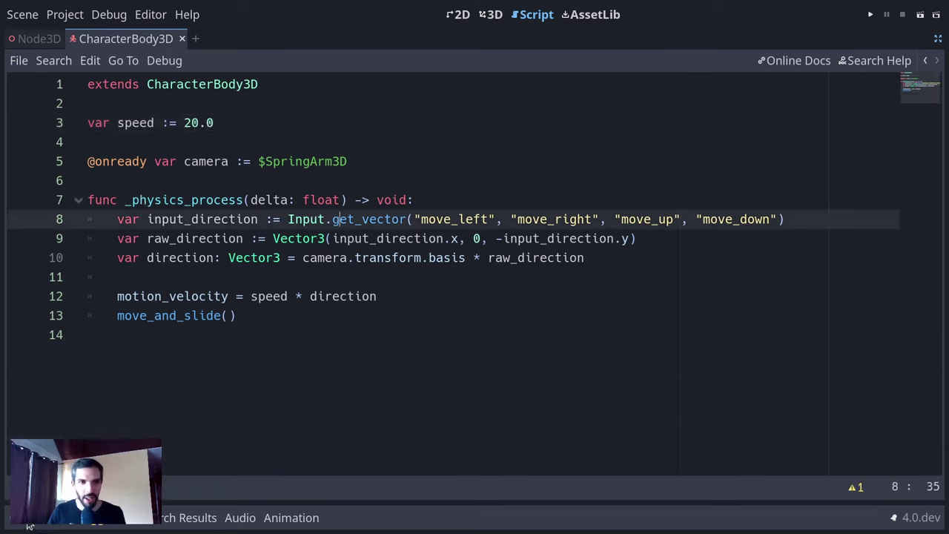
{"action": "left_click", "coordinate": [657, 252]}
{"action": "left_click_drag", "start_coordinate": [627, 281], "coordinate": [309, 163]}
{"action": "left_click", "coordinate": [510, 218]}
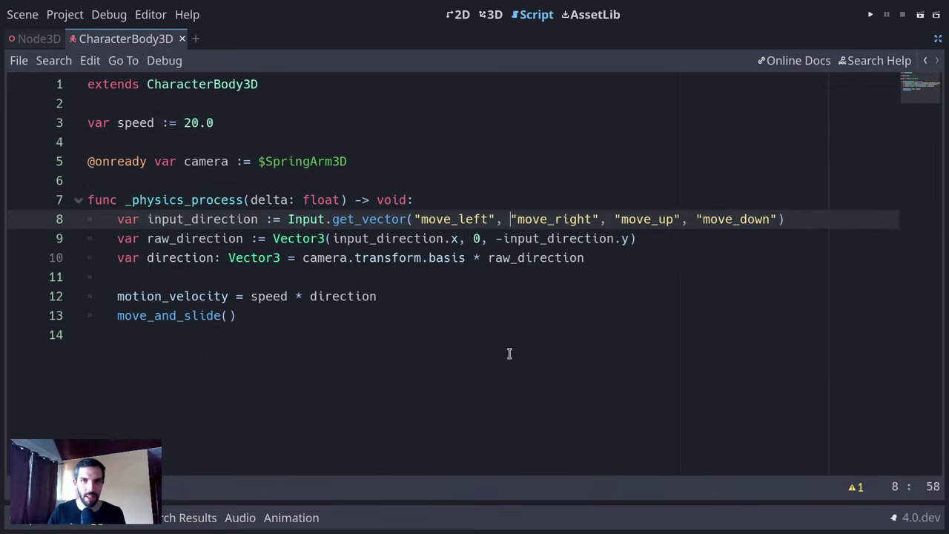
{"action": "left_click_drag", "start_coordinate": [595, 394], "coordinate": [1, 7]}
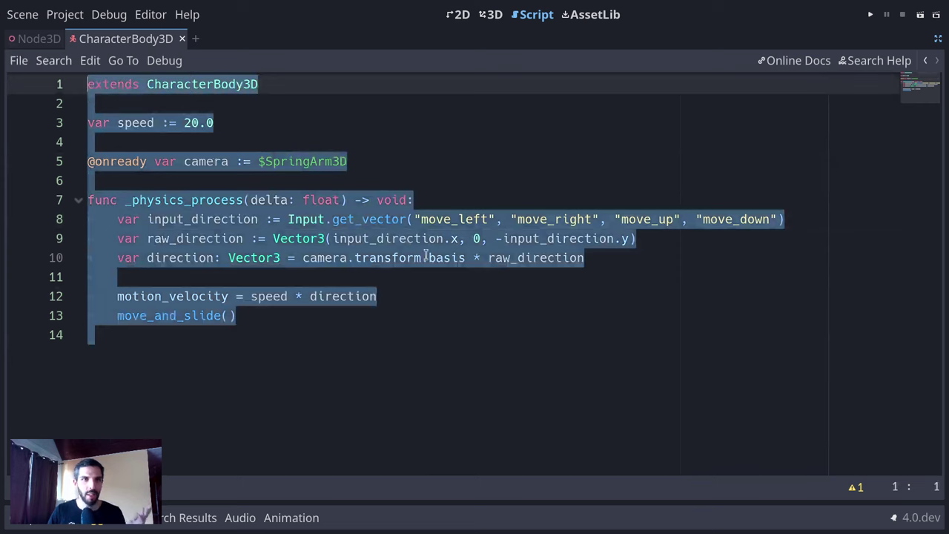
{"action": "left_click", "coordinate": [429, 257]}
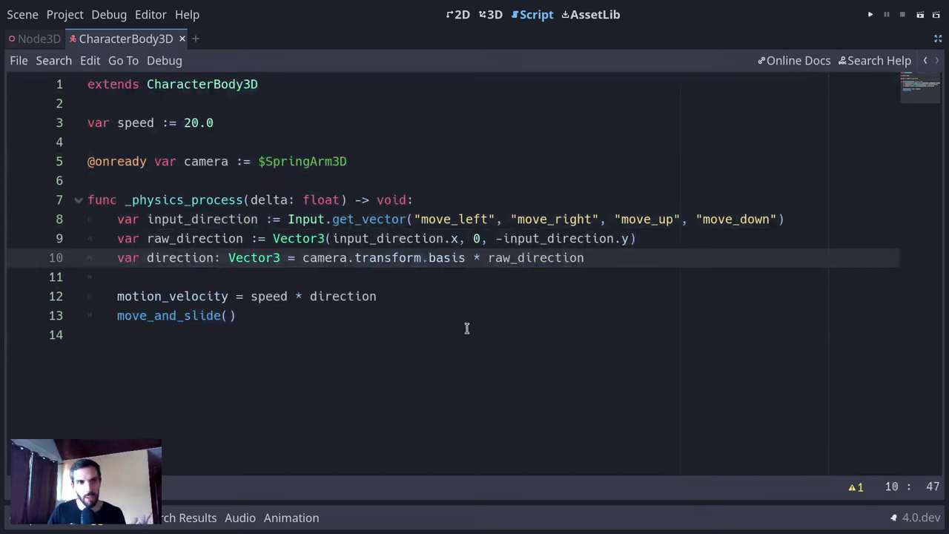
- Review the motion_velocity and raw_direction lines, then save and run the game at speed 20
{"action": "left_click", "coordinate": [499, 298]}
{"action": "triple_click", "coordinate": [500, 298]}
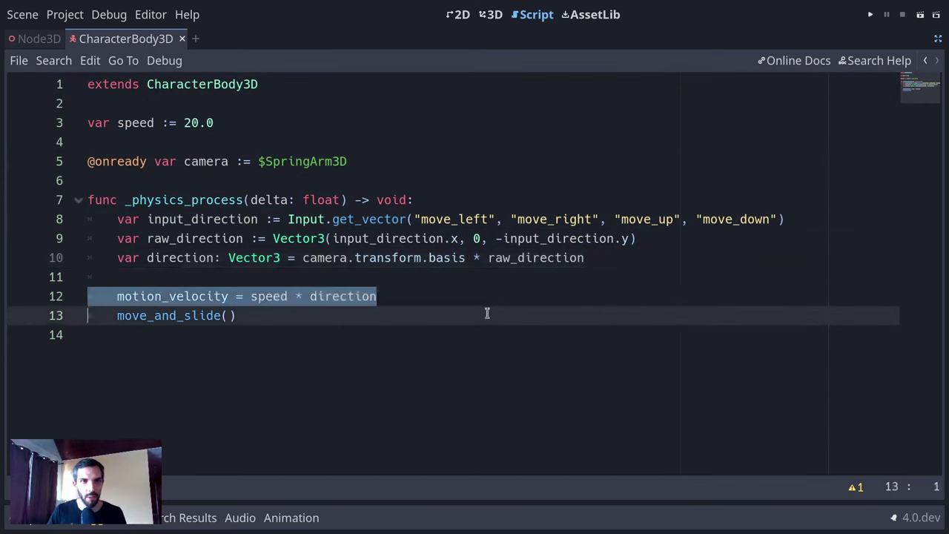
{"action": "left_click", "coordinate": [485, 313]}
{"action": "left_click", "coordinate": [497, 299]}
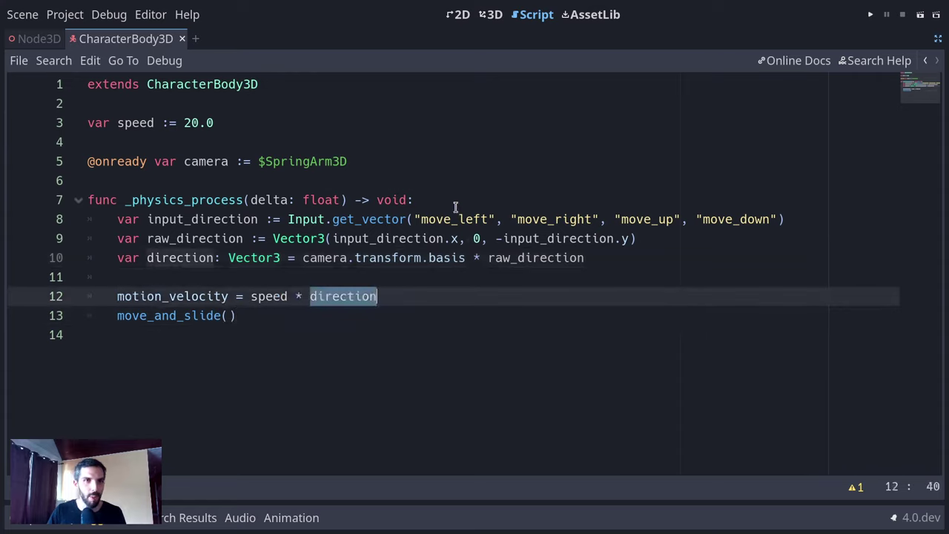
{"action": "left_click", "coordinate": [454, 202]}
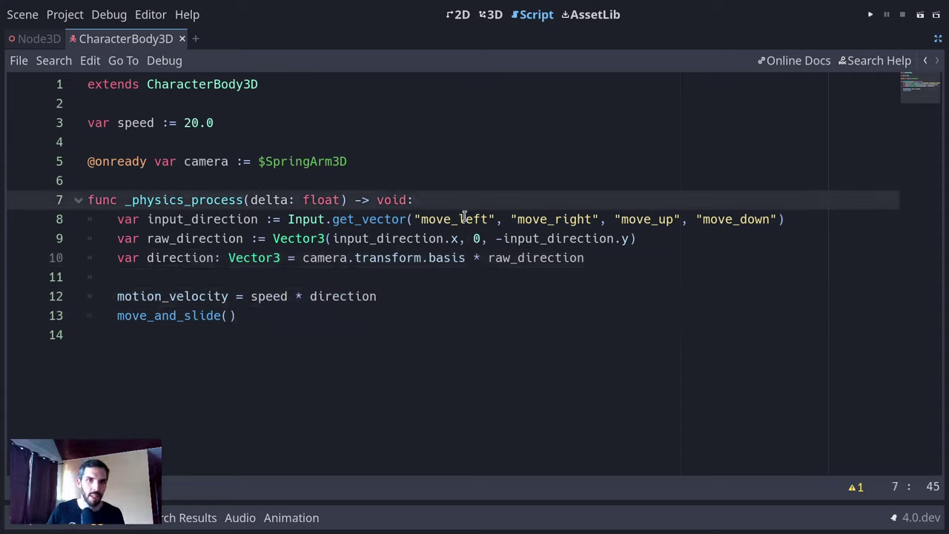
{"action": "left_click", "coordinate": [327, 238]}
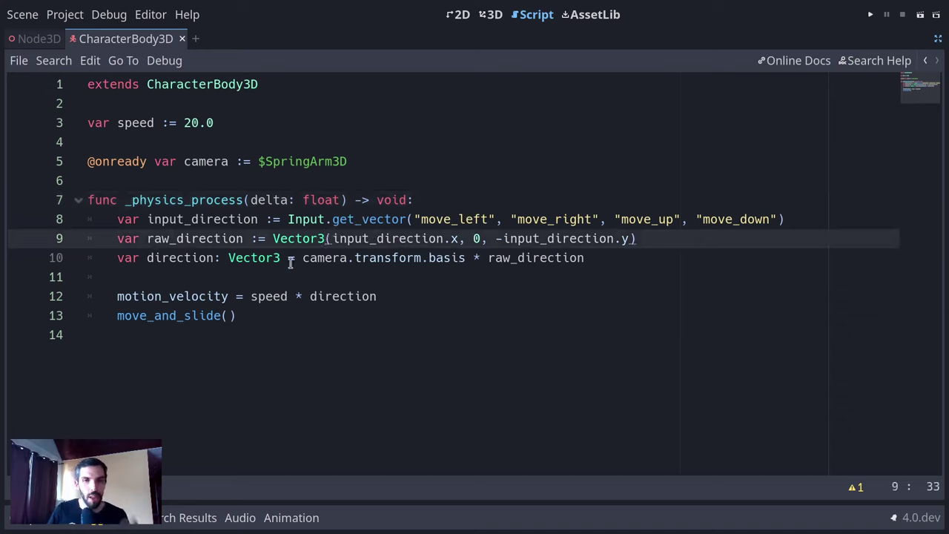
{"action": "triple_click", "coordinate": [339, 239]}
{"action": "left_click", "coordinate": [345, 239]}
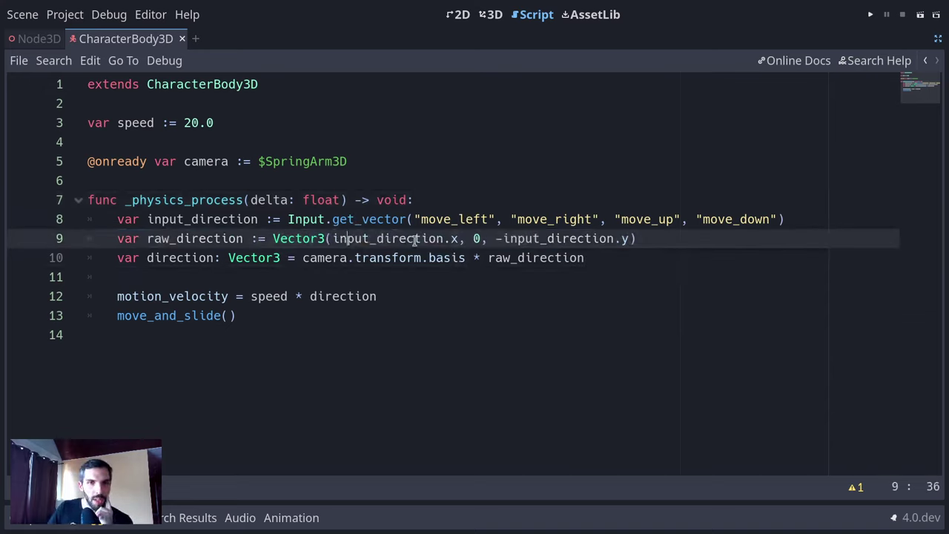
{"action": "double_click", "coordinate": [345, 238]}
{"action": "left_click", "coordinate": [502, 258]}
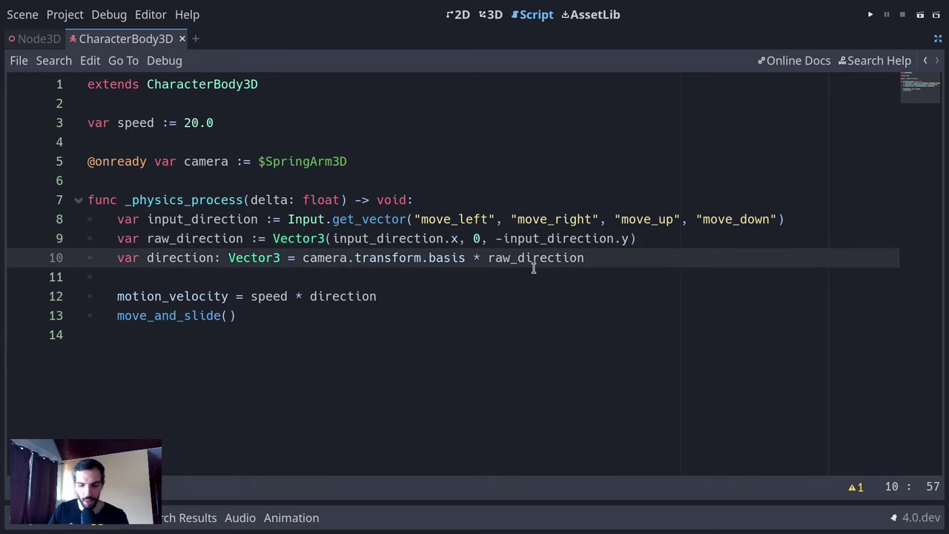
{"action": "key", "text": "ctrl+shift+F11"}
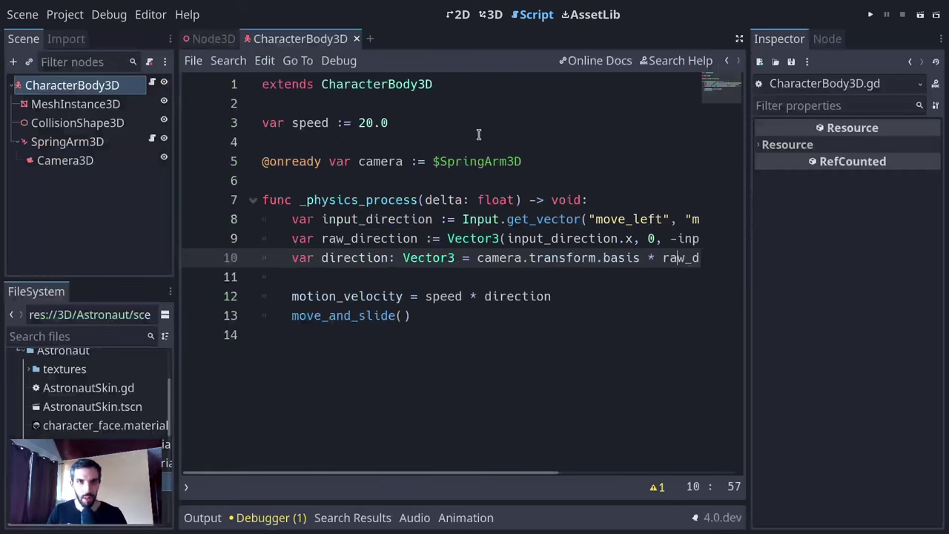
{"action": "key", "text": "F5"}
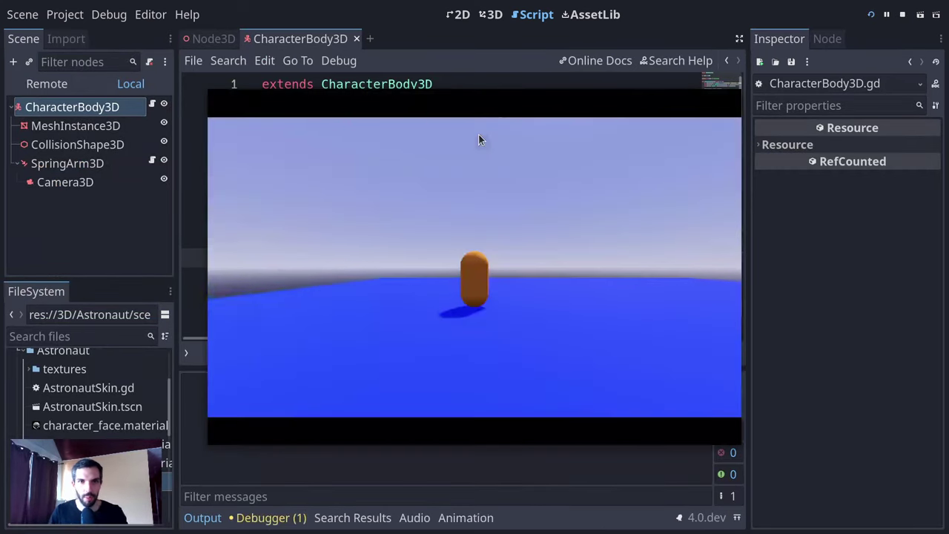
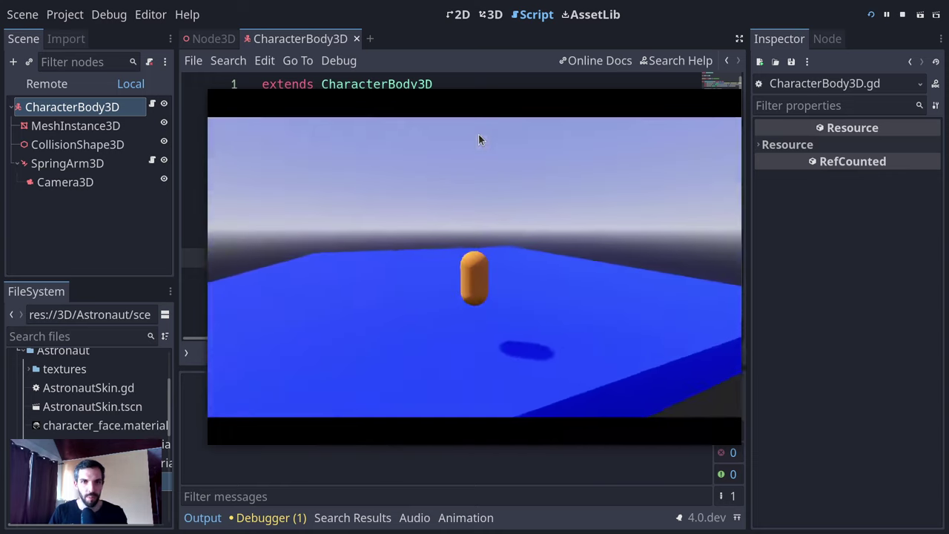
- Stop the game, enter distraction-free mode, and delete .basis from line 10's camera transform
{"action": "key", "text": "F8"}
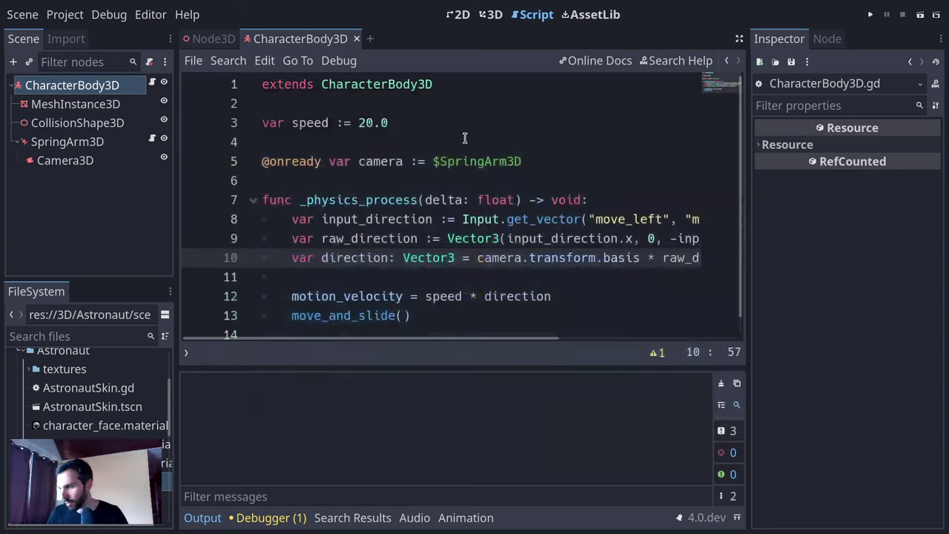
{"action": "left_click", "coordinate": [485, 256]}
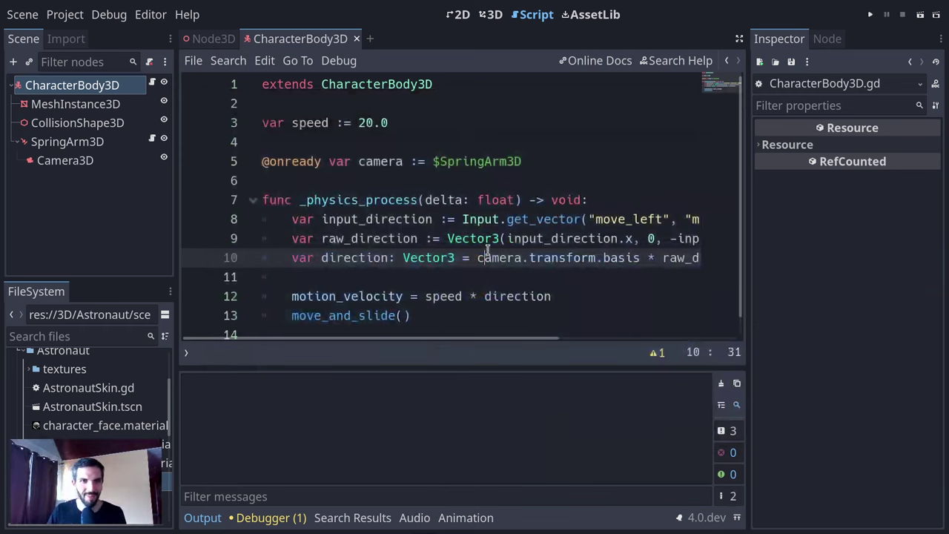
{"action": "key", "text": "ctrl+shift+F11"}
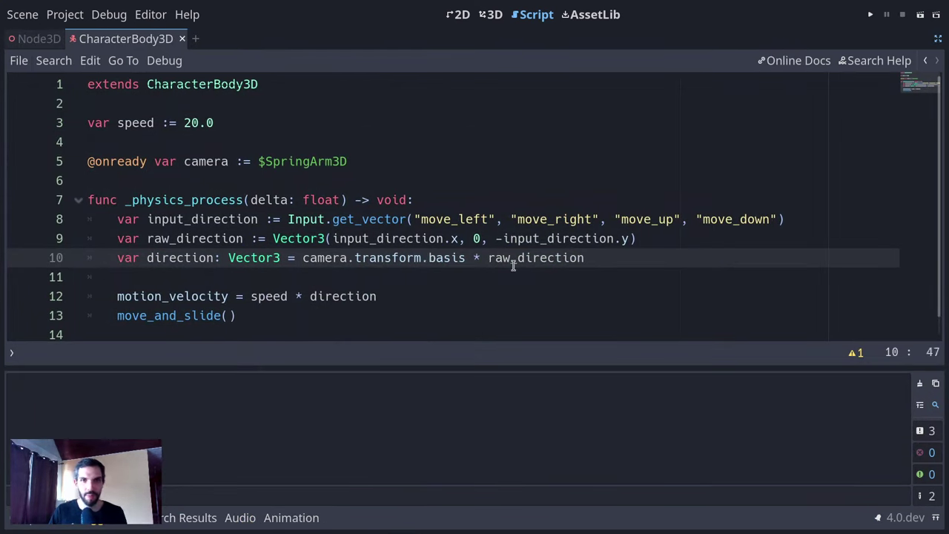
{"action": "key", "text": "BackSpace"}
{"action": "key", "text": "BackSpace"}
{"action": "key", "text": "BackSpace"}
{"action": "key", "text": "BackSpace"}
{"action": "key", "text": "BackSpace"}
{"action": "key", "text": "BackSpace"}
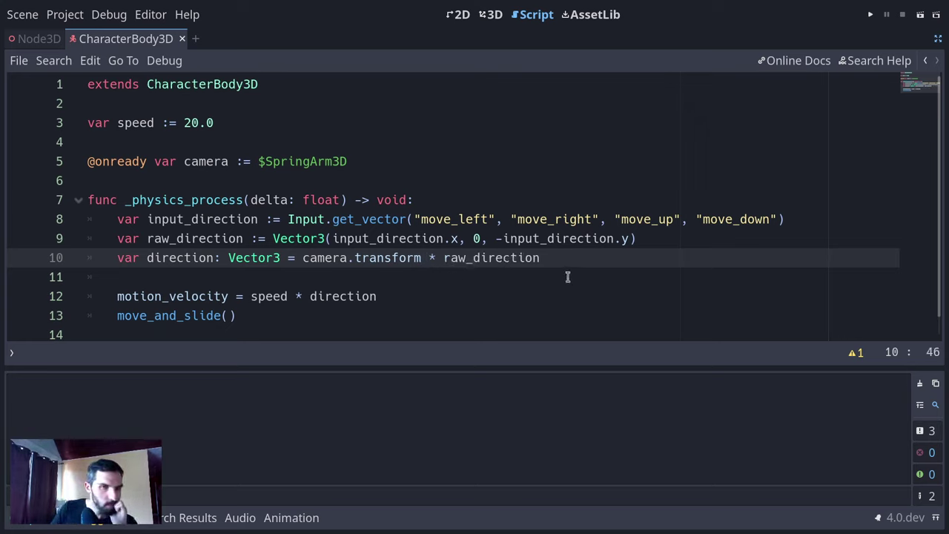
- Review the raw_direction and direction lines and collapse the output panel
{"action": "double_click", "coordinate": [450, 257]}
{"action": "left_click", "coordinate": [378, 296]}
{"action": "scroll", "coordinate": [382, 304], "scroll_direction": "down", "scroll_amount": 1}
{"action": "scroll", "coordinate": [384, 303], "scroll_direction": "up", "scroll_amount": 1}
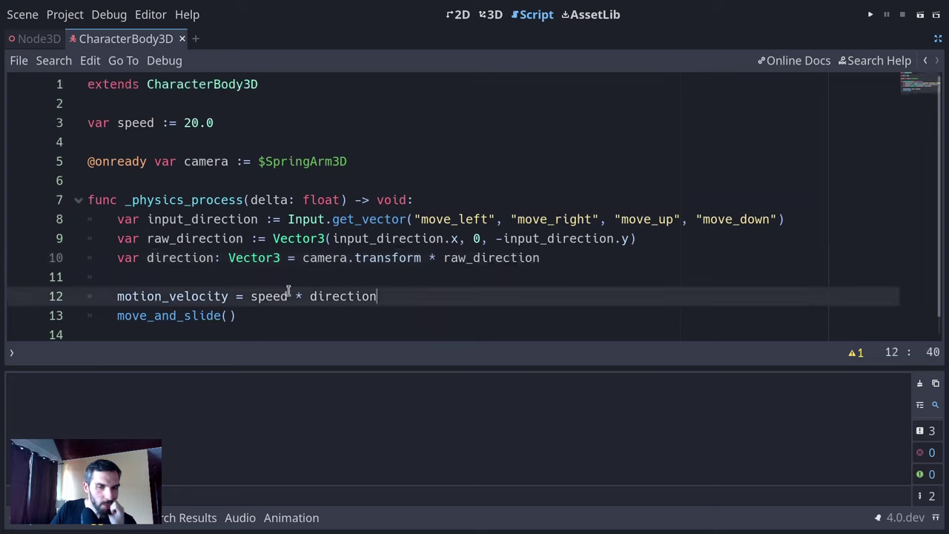
{"action": "left_click", "coordinate": [346, 298]}
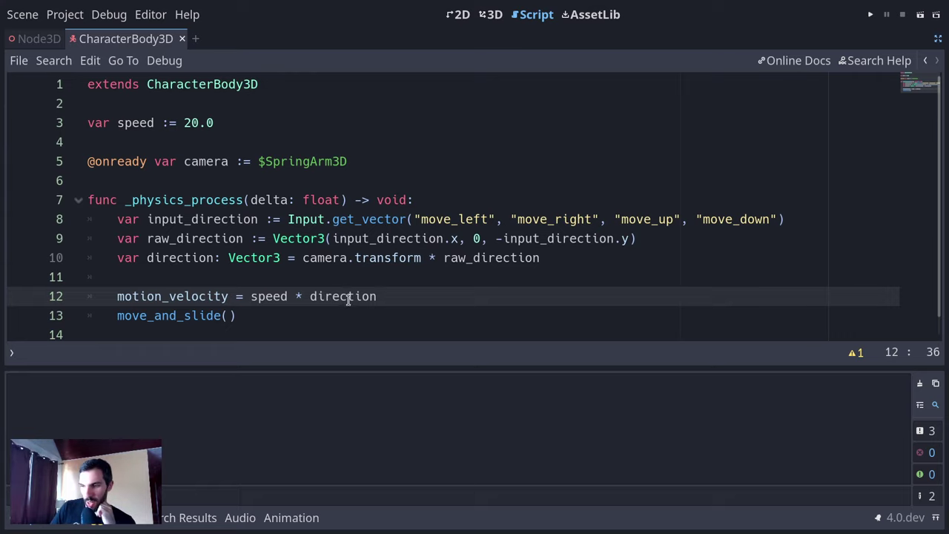
{"action": "triple_click", "coordinate": [318, 239]}
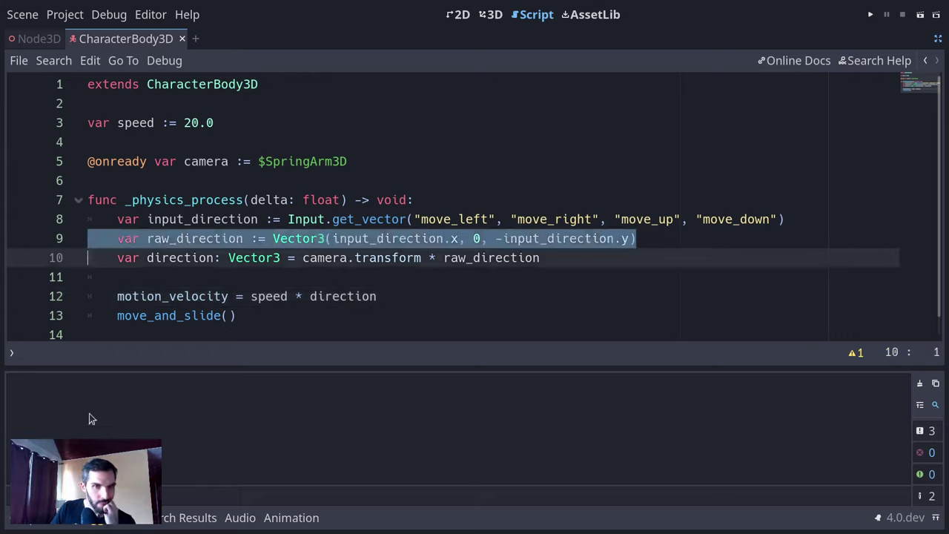
{"action": "left_click", "coordinate": [31, 522]}
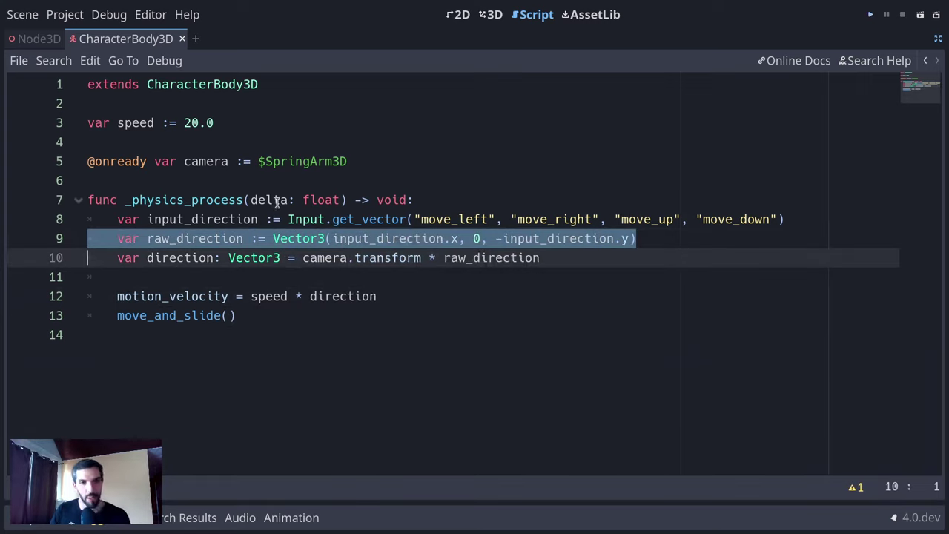
- Run the game to test the camera.transform-based movement, then stop it
{"action": "key", "text": "F5"}
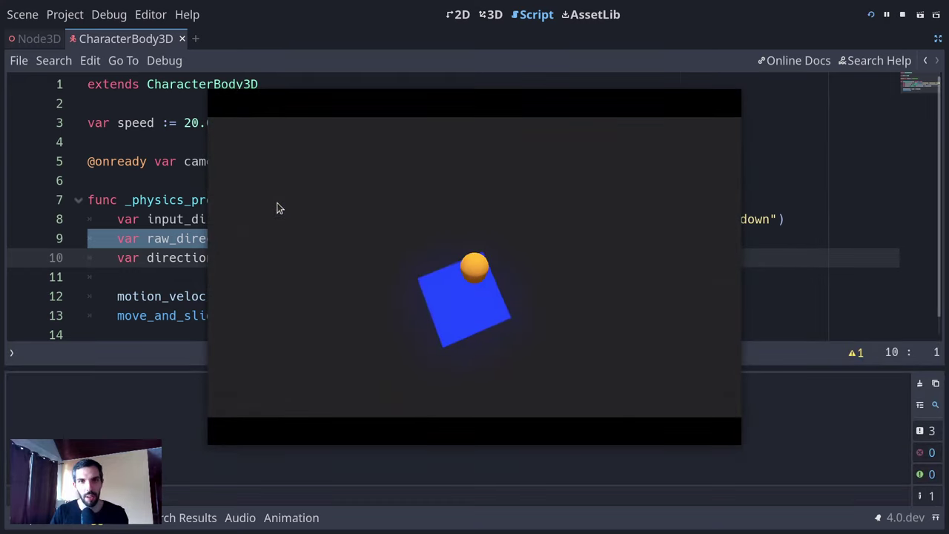
{"action": "key", "text": "F8"}
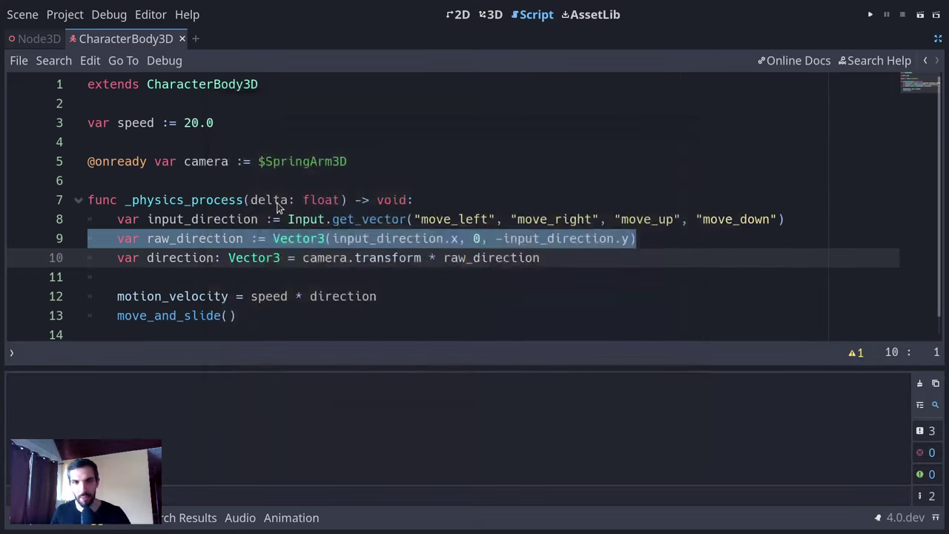
{"action": "left_click", "coordinate": [306, 257]}
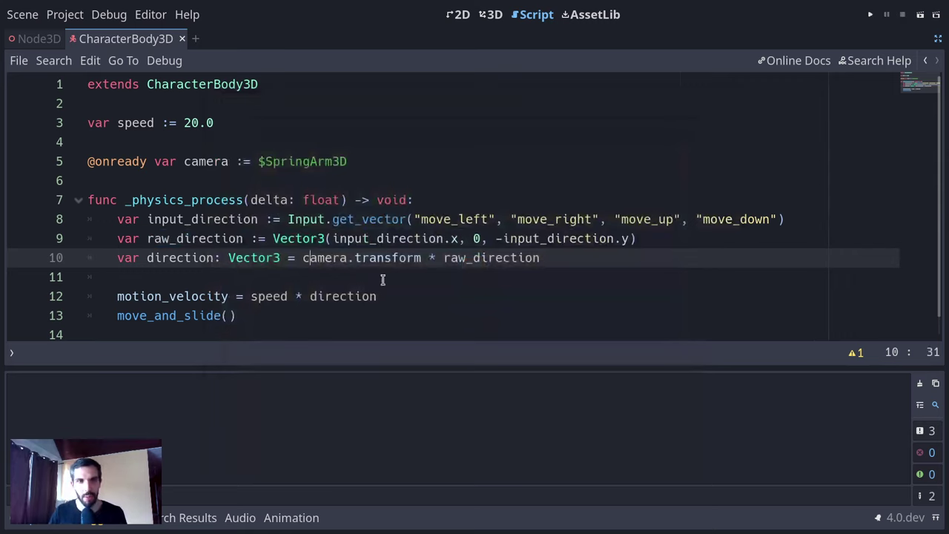
{"action": "scroll", "coordinate": [393, 288], "scroll_direction": "down", "scroll_amount": 1}
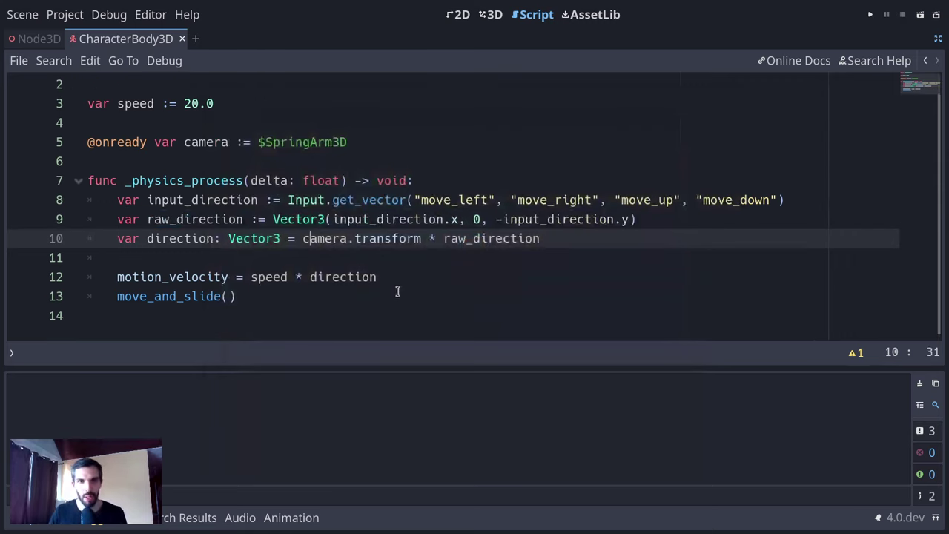
- Start a new line after line 12 reading motion_velocity.y +=
{"action": "left_click", "coordinate": [34, 523]}
{"action": "left_click", "coordinate": [635, 253]}
{"action": "left_click", "coordinate": [591, 317]}
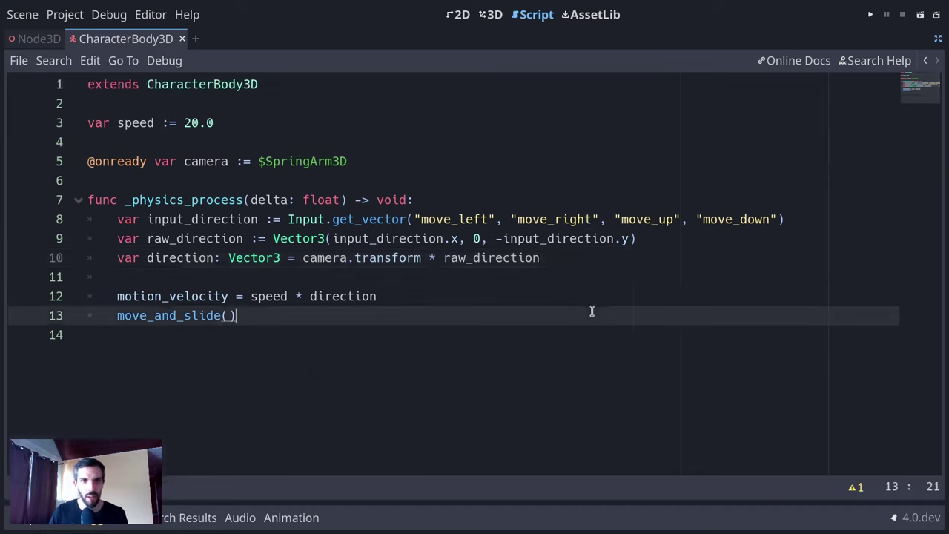
{"action": "key", "text": "Up"}
{"action": "key", "text": "End"}
{"action": "key", "text": "Return"}
{"action": "type", "text": "m"}
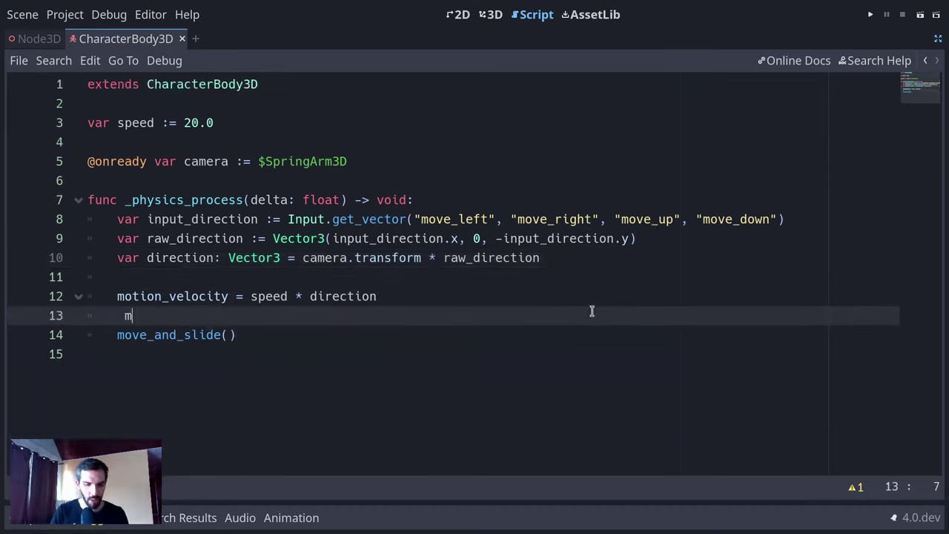
{"action": "key", "text": "BackSpace"}
{"action": "type", "text": "motion"}
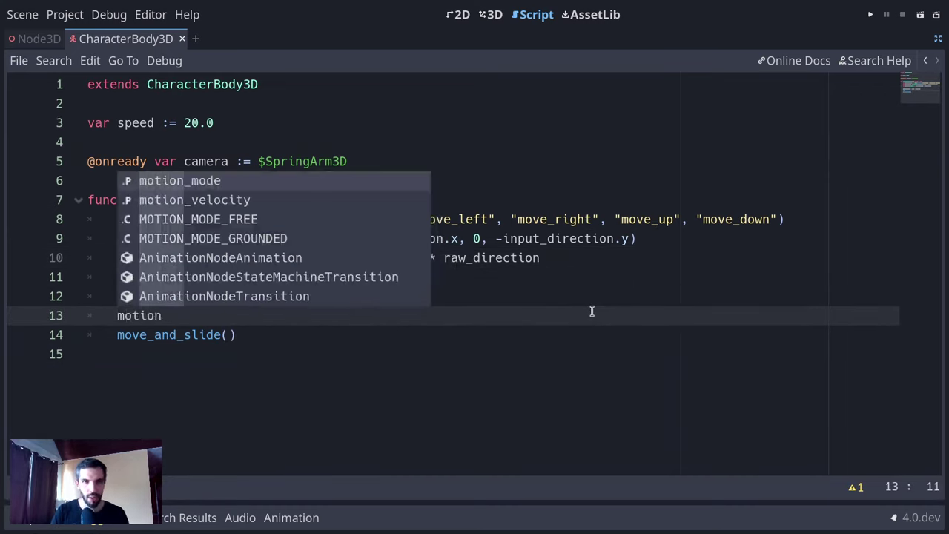
{"action": "key", "text": "Down"}
{"action": "key", "text": "Return"}
{"action": "type", "text": "."}
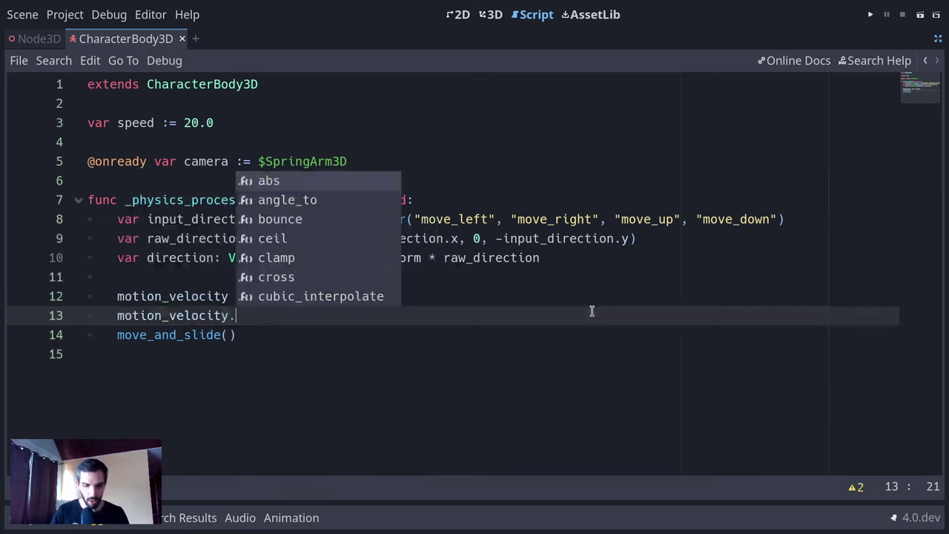
{"action": "type", "text": "y +="}
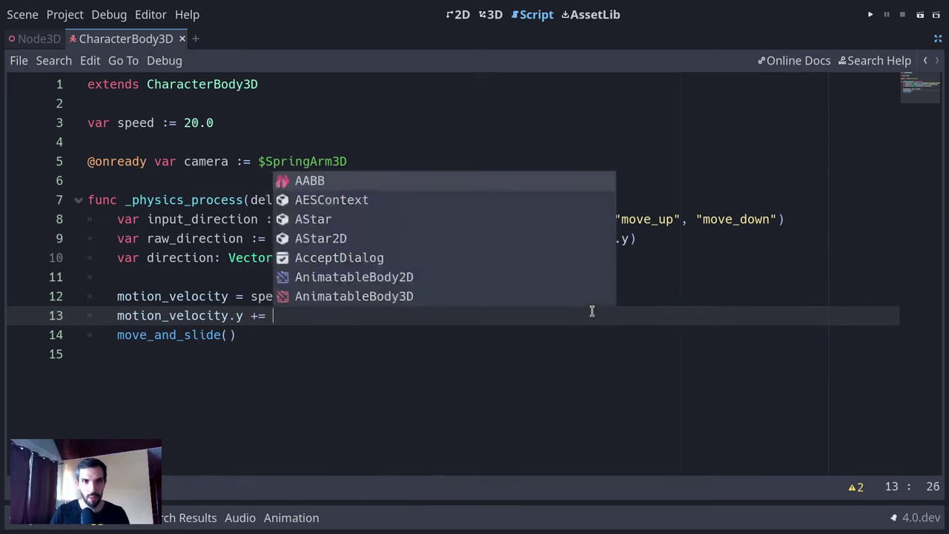
- Declare a gravity variable of 20.0 by duplicating and renaming the speed line
{"action": "left_click", "coordinate": [264, 108]}
{"action": "left_click", "coordinate": [269, 117]}
{"action": "key", "text": "shift+Left"}
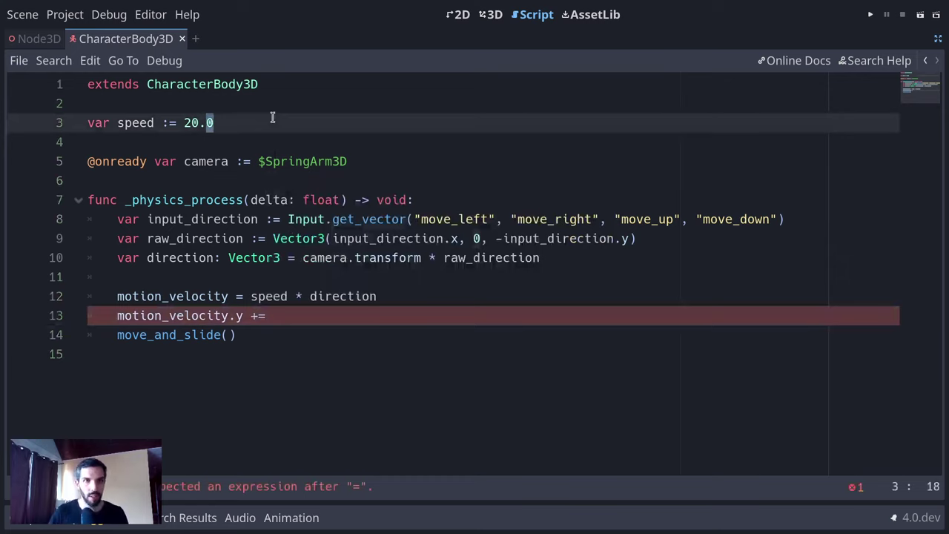
{"action": "type", "text": "0"}
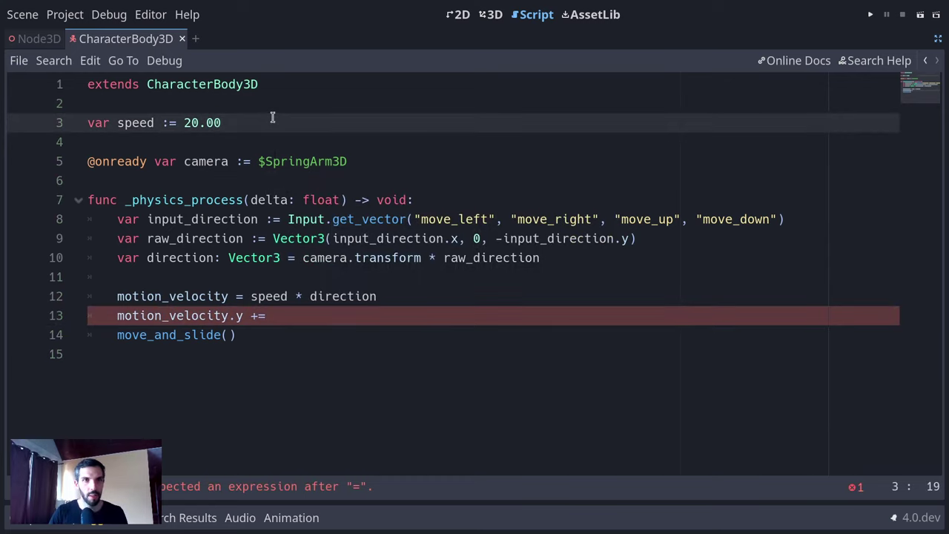
{"action": "type", "text": "var speed := 20.0"}
{"action": "key", "text": "ctrl+Right"}
{"action": "key", "text": "ctrl+Right"}
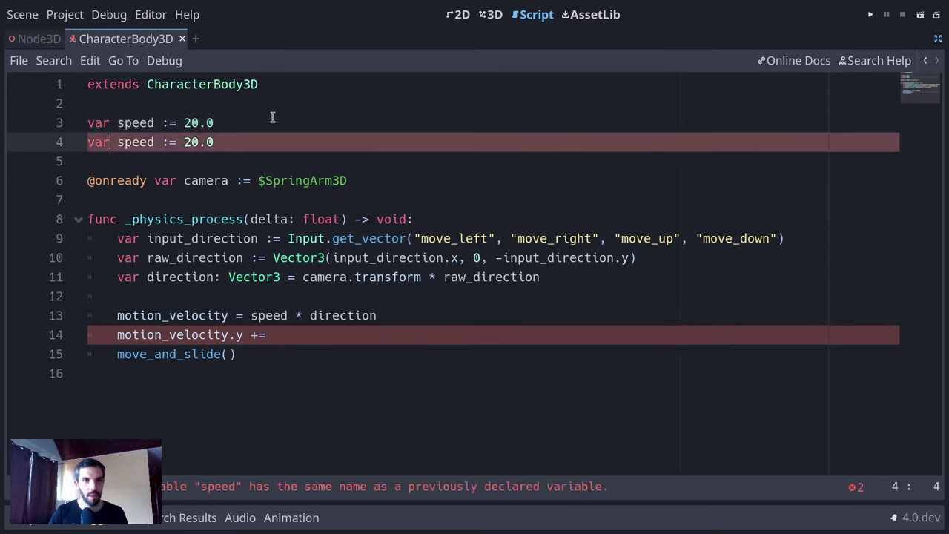
{"action": "key", "text": "ctrl+BackSpace"}
{"action": "type", "text": "gravity"}
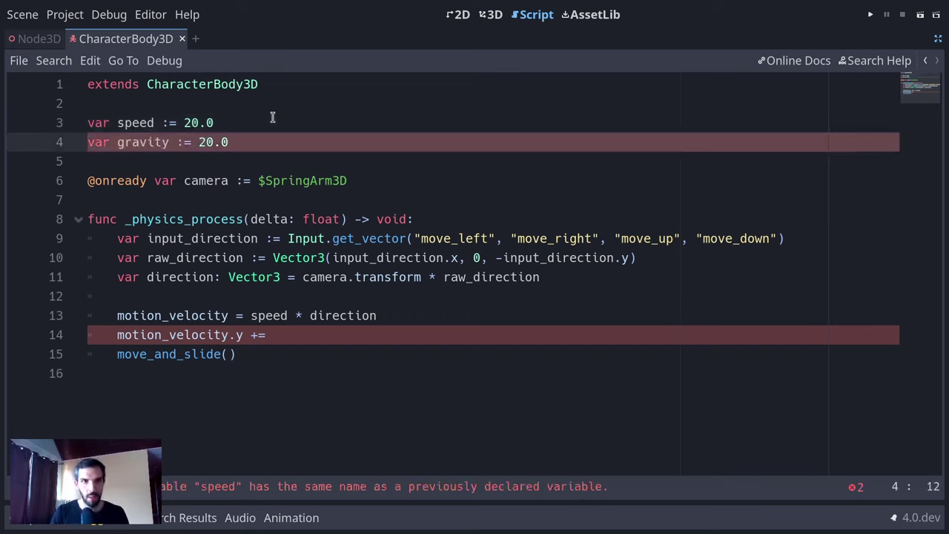
- Finish the line as motion_velocity.y += gravity * delta and run the game
{"action": "left_click", "coordinate": [318, 338]}
{"action": "type", "text": "g"}
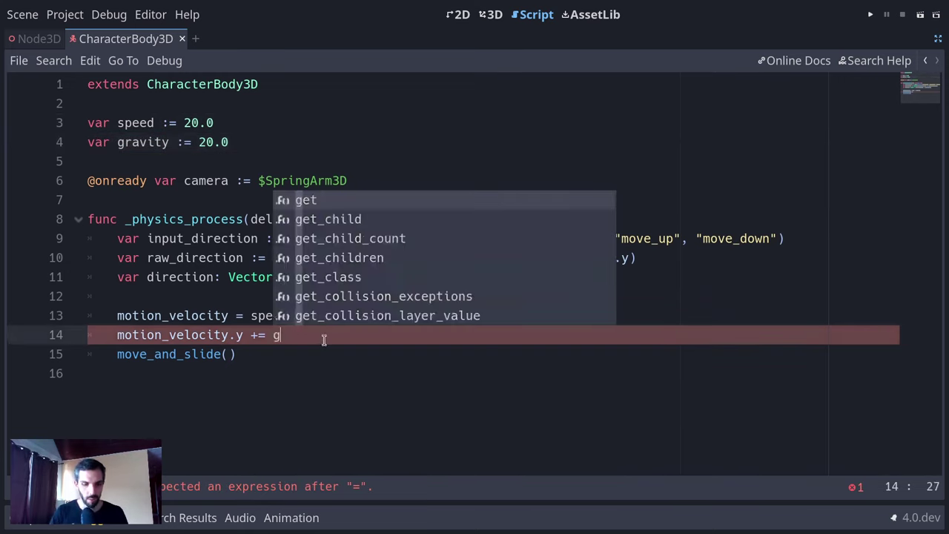
{"action": "type", "text": "ravi"}
{"action": "key", "text": "Return"}
{"action": "type", "text": "* "}
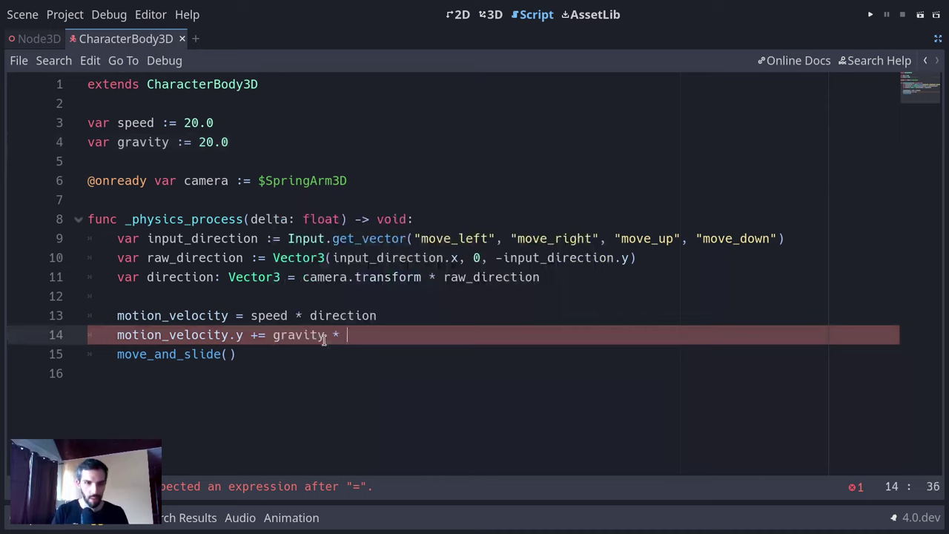
{"action": "type", "text": "delta"}
{"action": "key", "text": "F5"}
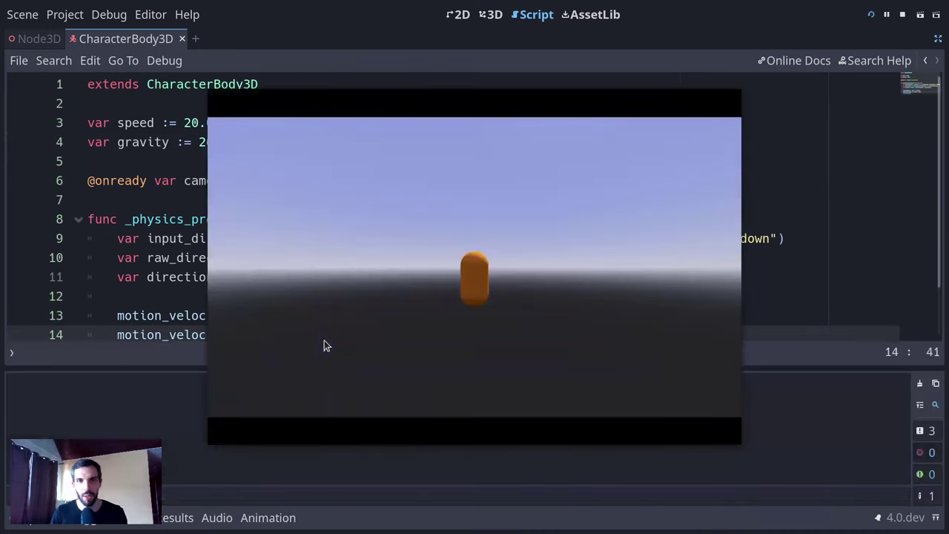
- Change += to -= on the gravity line 14 and rerun the game
{"action": "key", "text": "F8"}
{"action": "scroll", "coordinate": [323, 340], "scroll_direction": "down", "scroll_amount": 1}
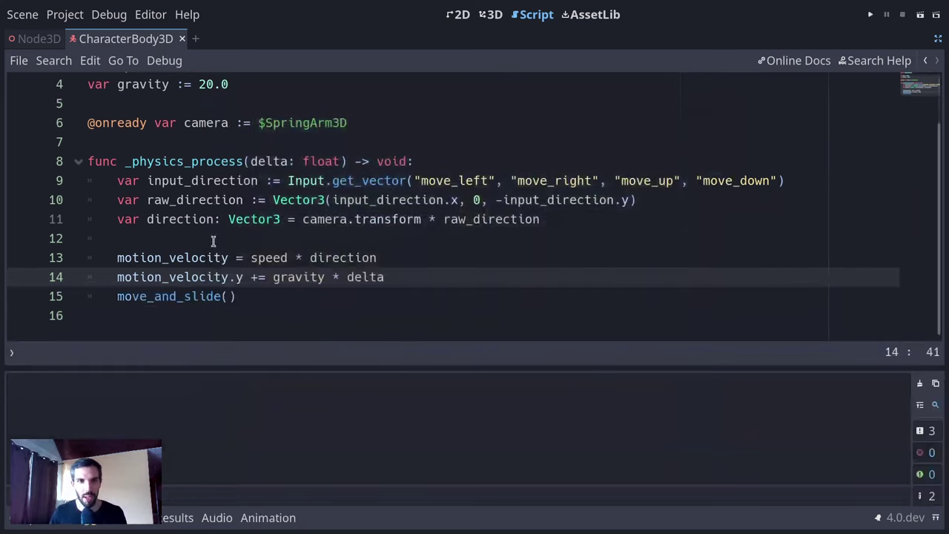
{"action": "left_click", "coordinate": [256, 277]}
{"action": "key", "text": "BackSpace"}
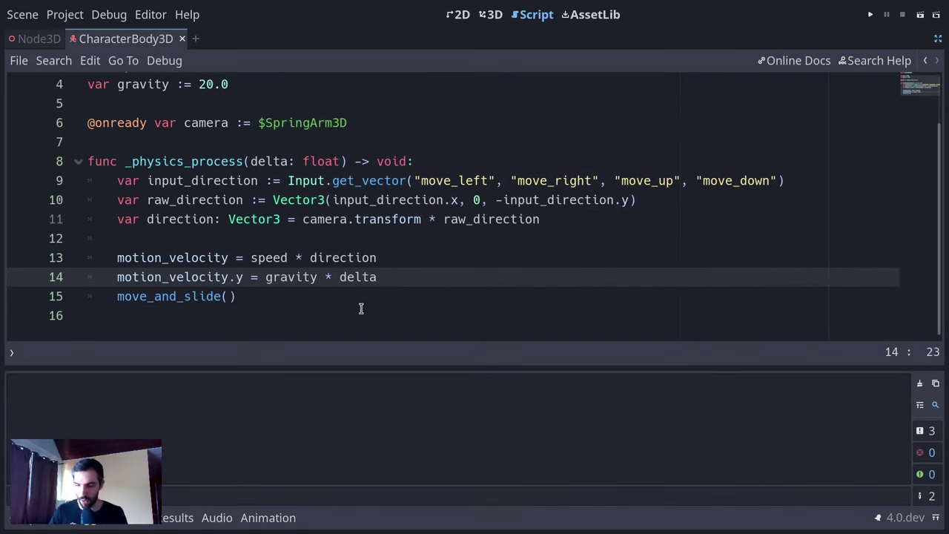
{"action": "type", "text": "-"}
{"action": "key", "text": "F5"}
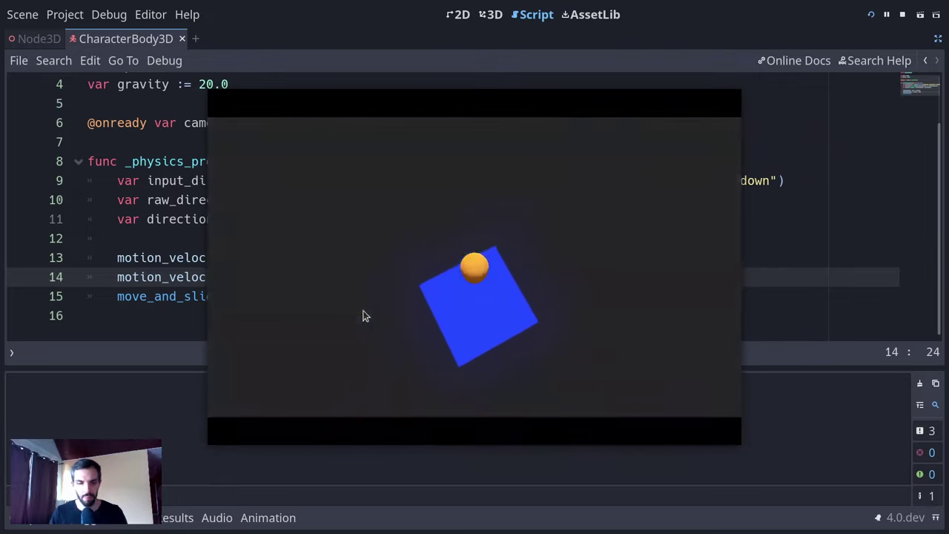
- Stop the game and leave distraction-free mode so the side docks reappear
{"action": "key", "text": "F8"}
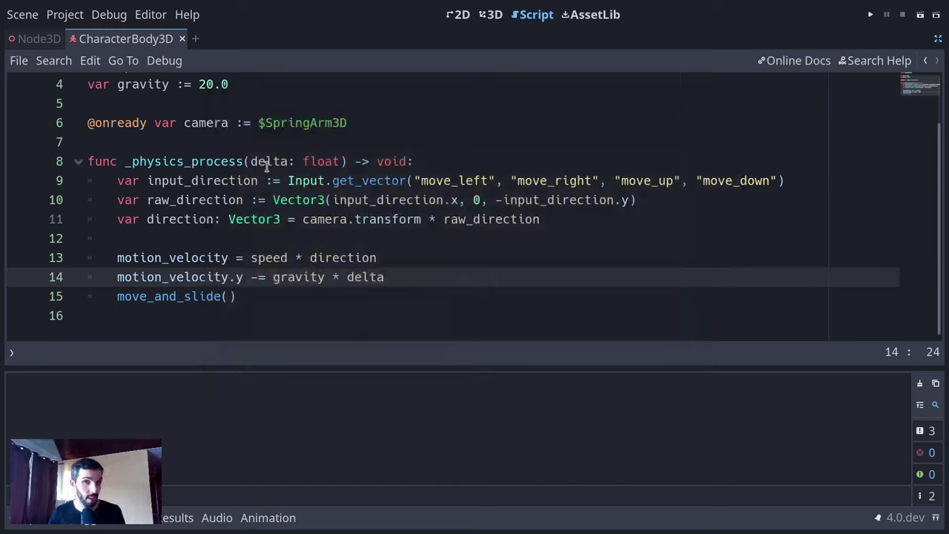
{"action": "left_click", "coordinate": [501, 200]}
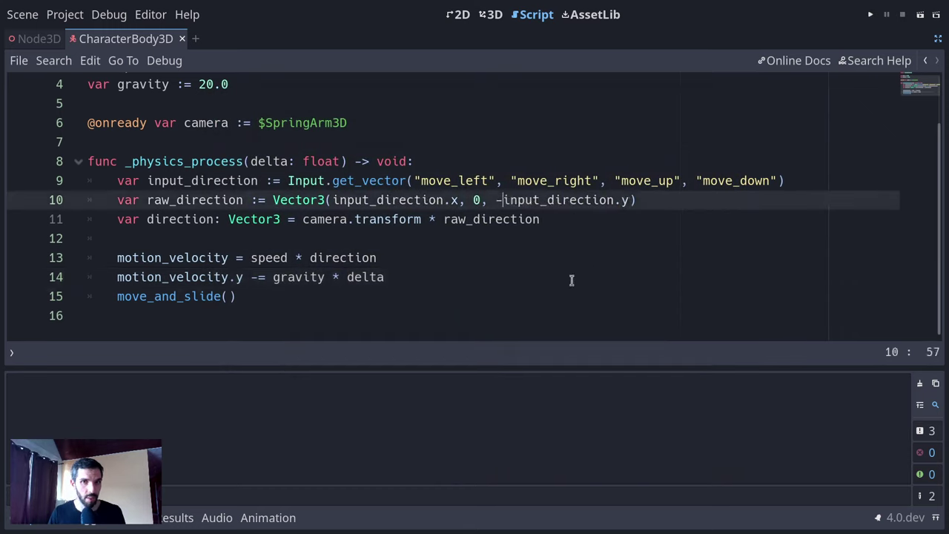
{"action": "left_click", "coordinate": [383, 261]}
{"action": "left_click", "coordinate": [383, 276]}
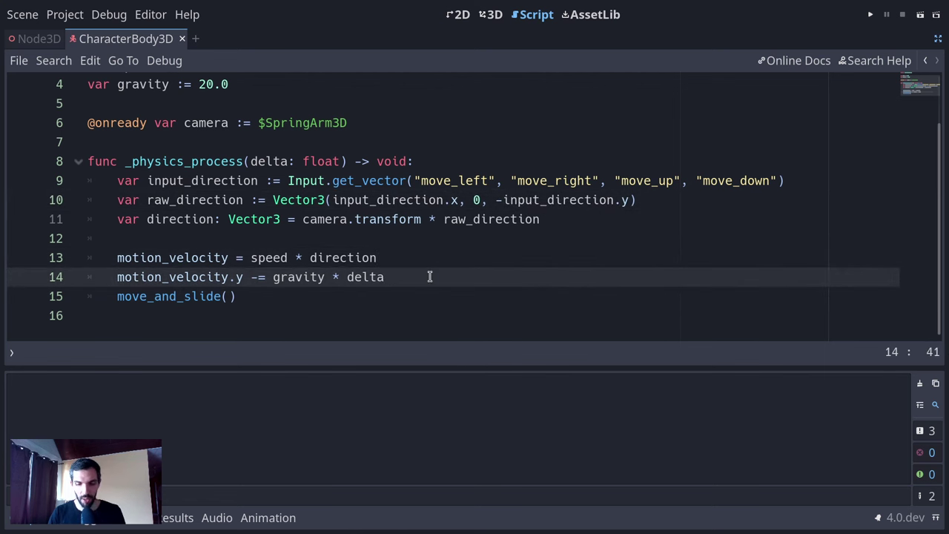
{"action": "key", "text": "ctrl+shift+F11"}
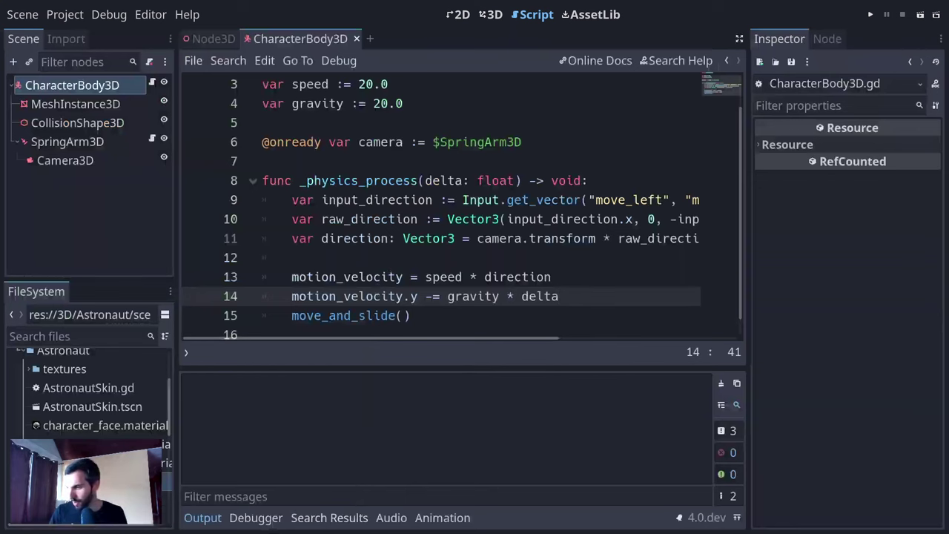
- Collapse the output log and inspect the capsule in the 3D view before returning to the script
{"action": "left_click", "coordinate": [215, 518]}
{"action": "left_click", "coordinate": [63, 86]}
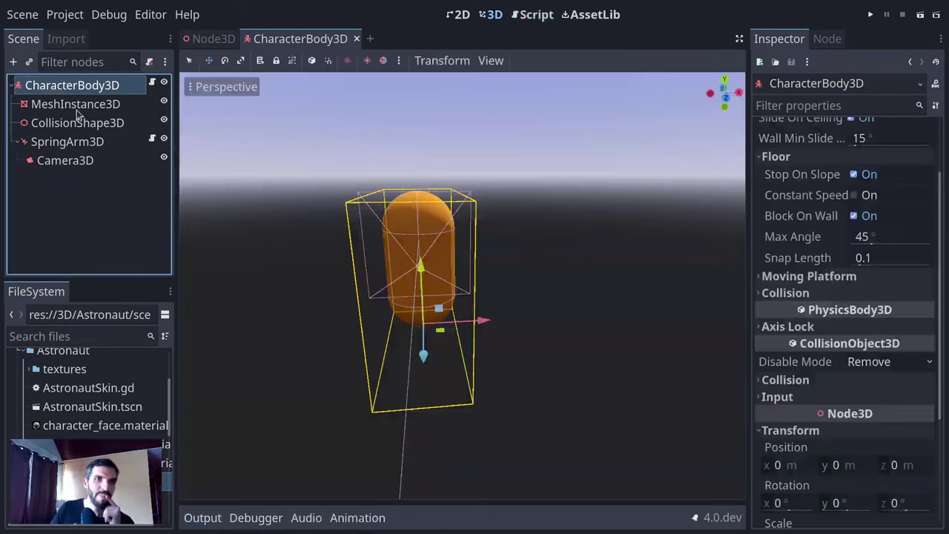
{"action": "middle_click_drag", "start_coordinate": [443, 159], "coordinate": [607, 179]}
{"action": "scroll", "coordinate": [608, 180], "scroll_direction": "down", "scroll_amount": 5}
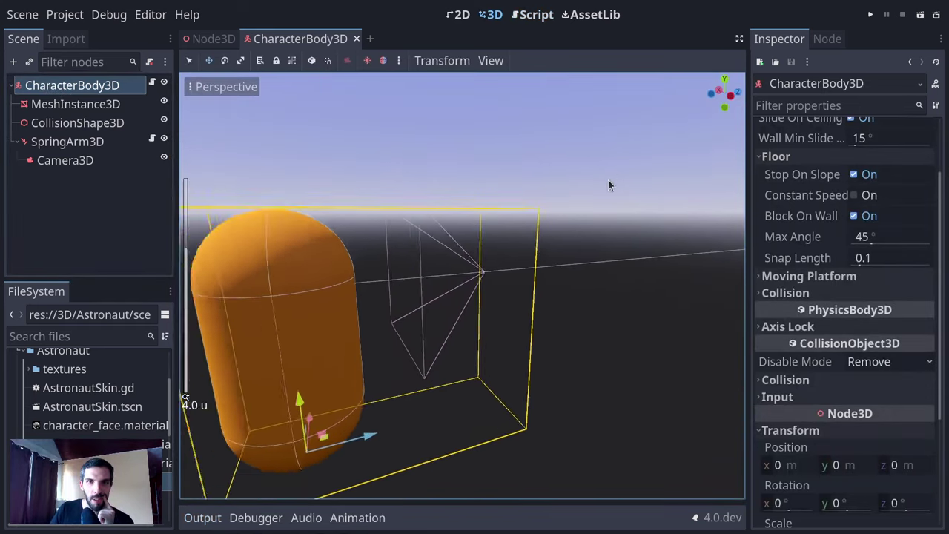
{"action": "left_click", "coordinate": [153, 83]}
- Use raw_direction on line 13 and test the movement in-game
{"action": "left_click_drag", "start_coordinate": [443, 301], "coordinate": [453, 286]}
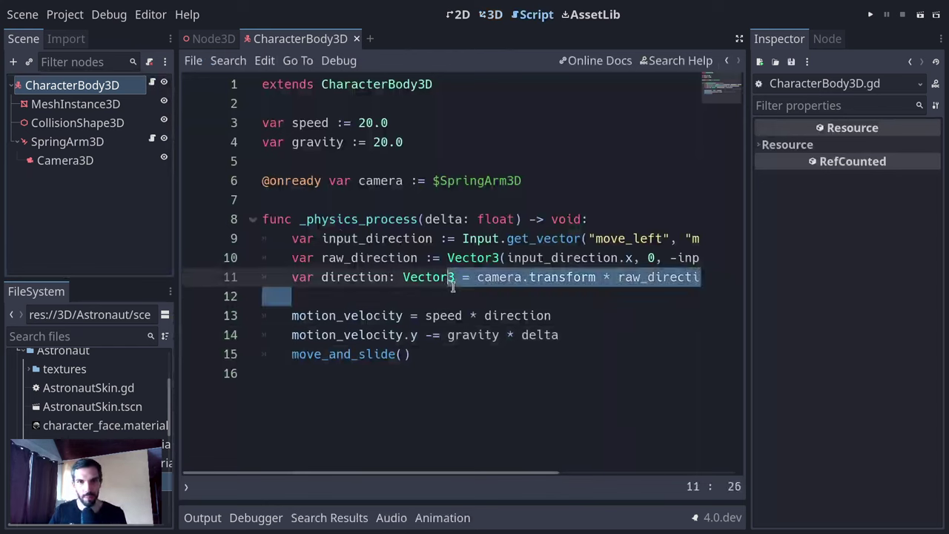
{"action": "double_click", "coordinate": [519, 315]}
{"action": "type", "text": "raw"}
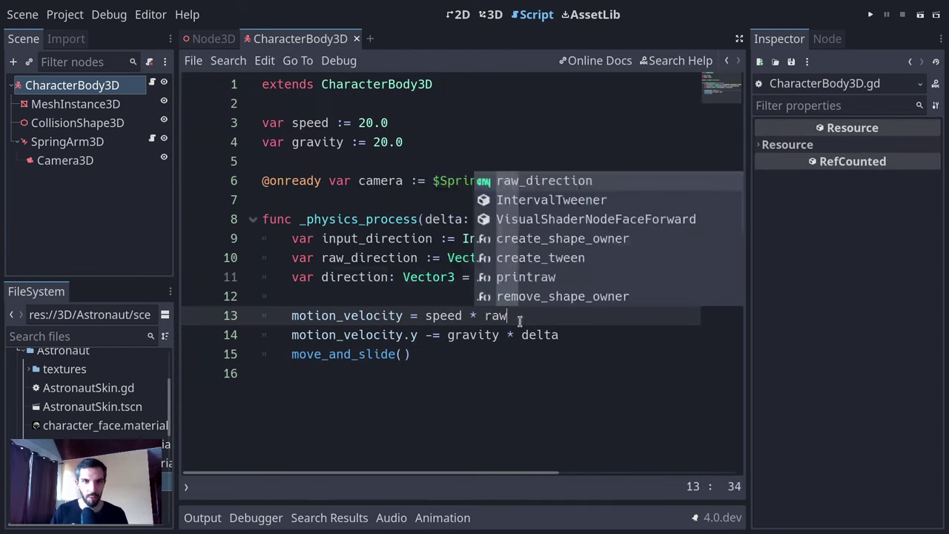
{"action": "key", "text": "Return"}
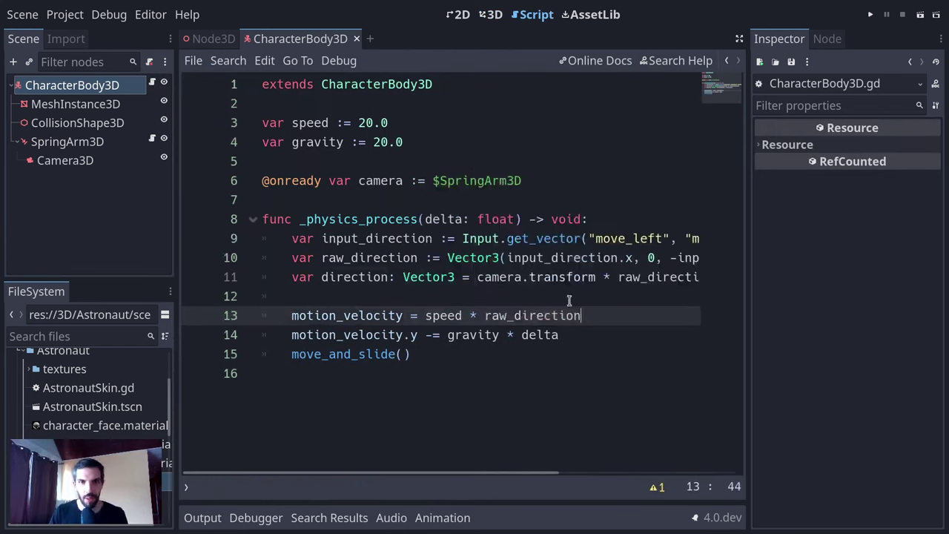
{"action": "key", "text": "F5"}
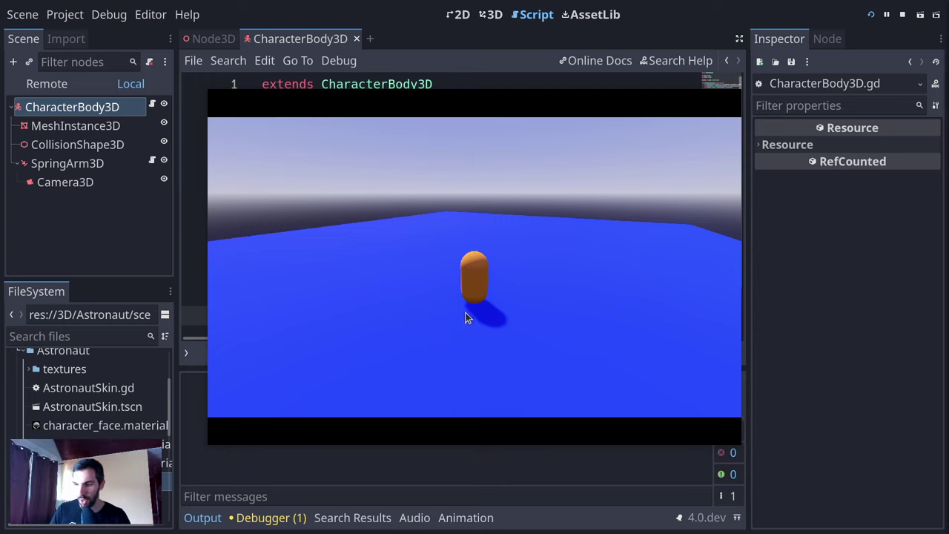
{"action": "key", "text": "F8"}
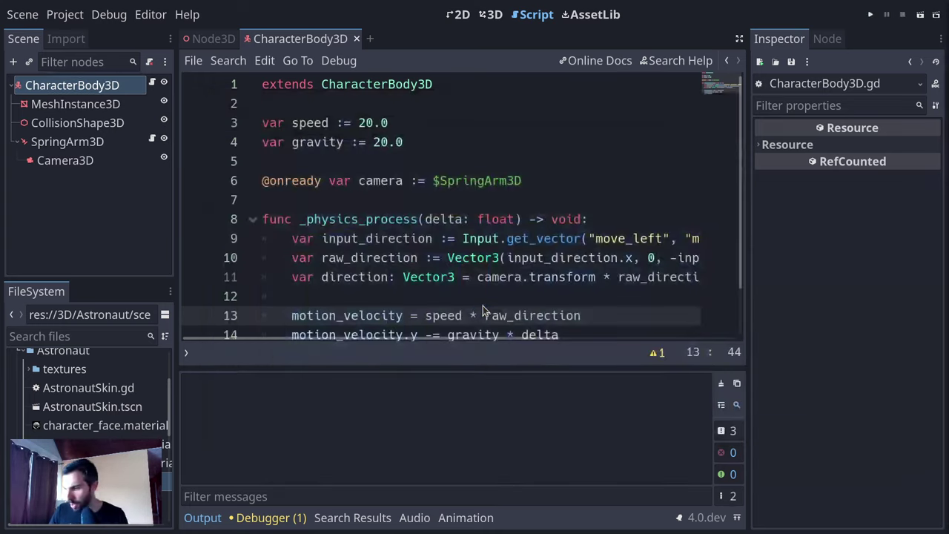
- Change camera.transform to camera.global_transform on line 11, put direction back on line 13, and test
{"action": "scroll", "coordinate": [497, 289], "scroll_direction": "down", "scroll_amount": 1}
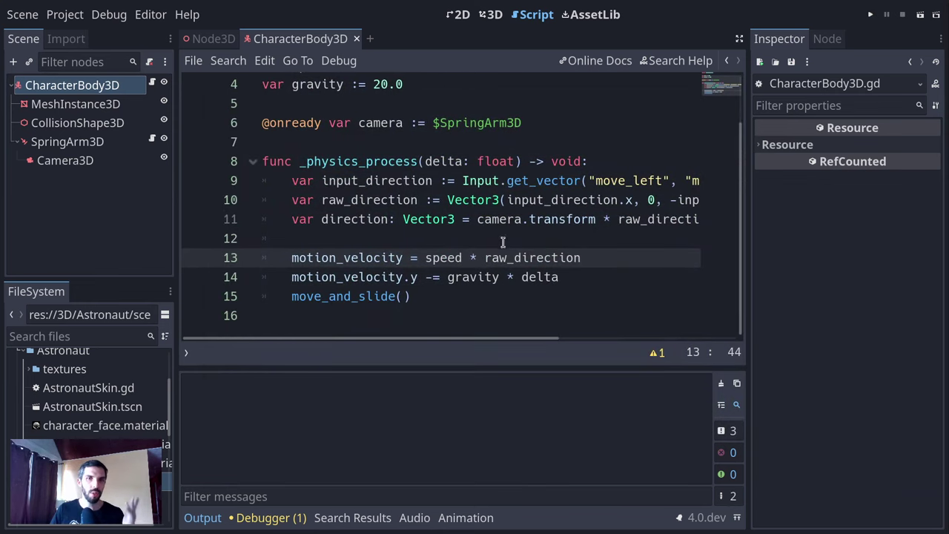
{"action": "left_click", "coordinate": [535, 220]}
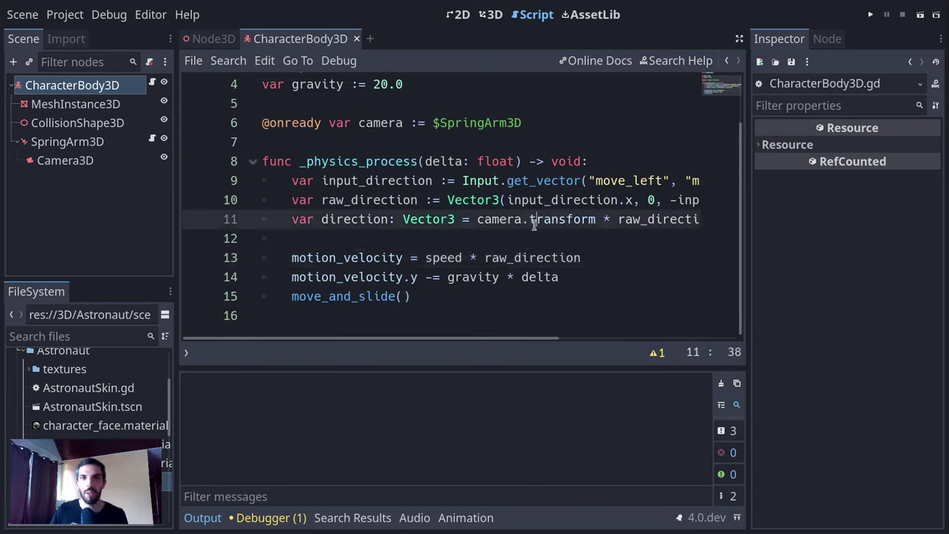
{"action": "double_click", "coordinate": [535, 219]}
{"action": "type", "text": "global_tra"}
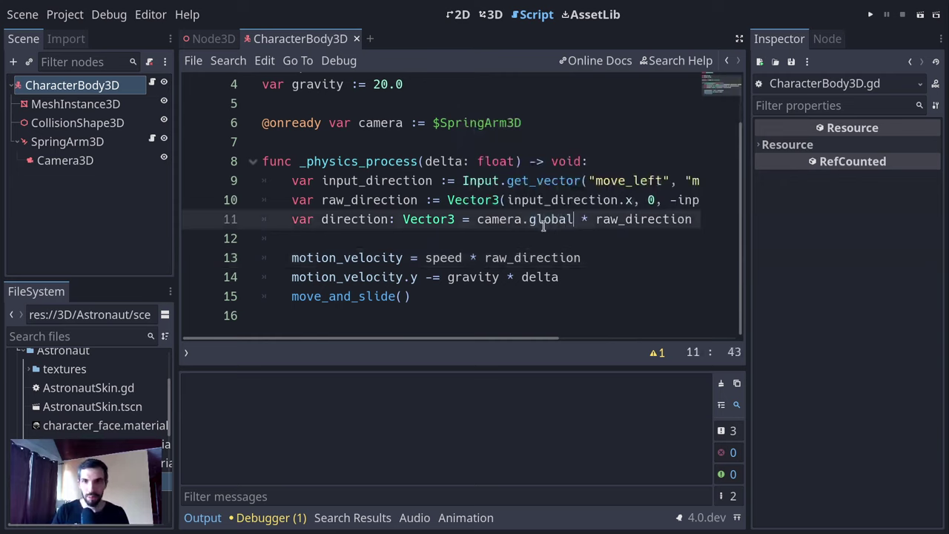
{"action": "type", "text": "nsform"}
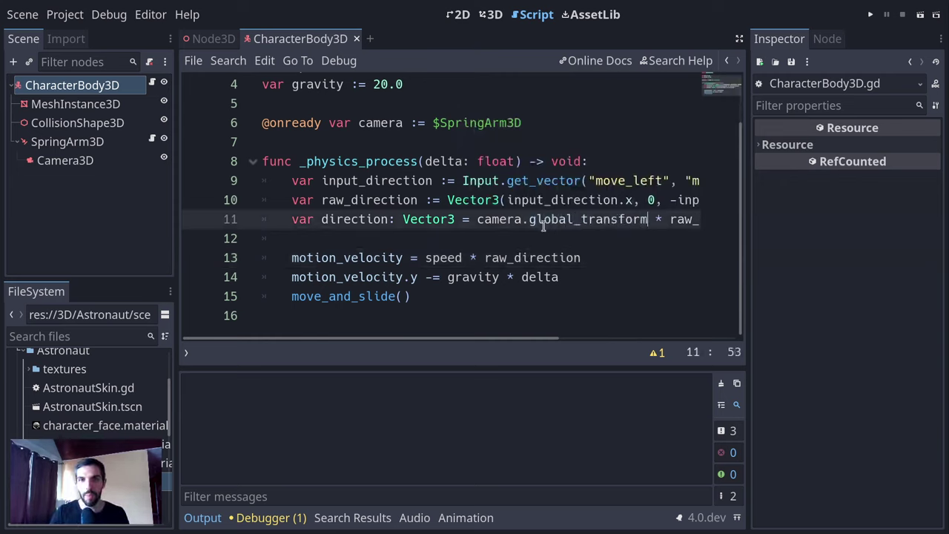
{"action": "double_click", "coordinate": [326, 215]}
{"action": "key", "text": "ctrl+c"}
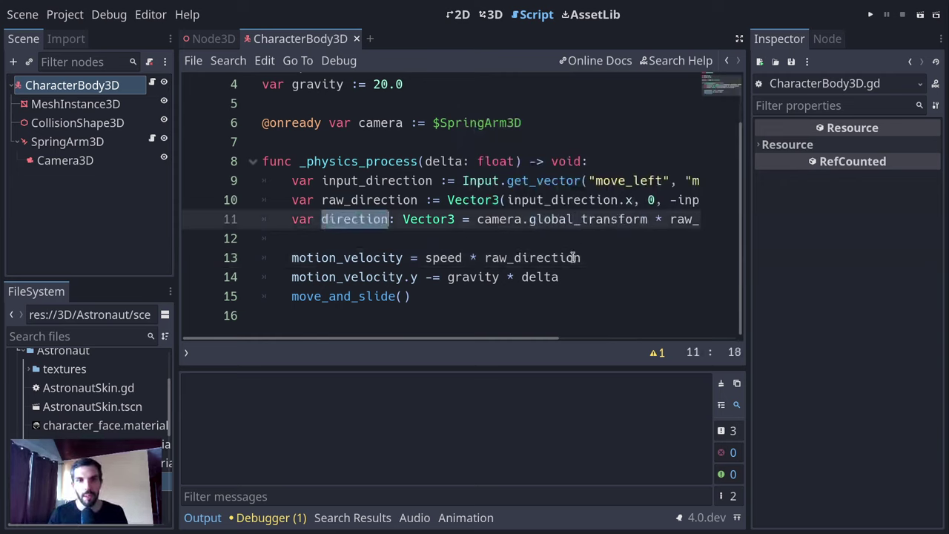
{"action": "double_click", "coordinate": [572, 257]}
{"action": "key", "text": "ctrl+v"}
{"action": "key", "text": "F5"}
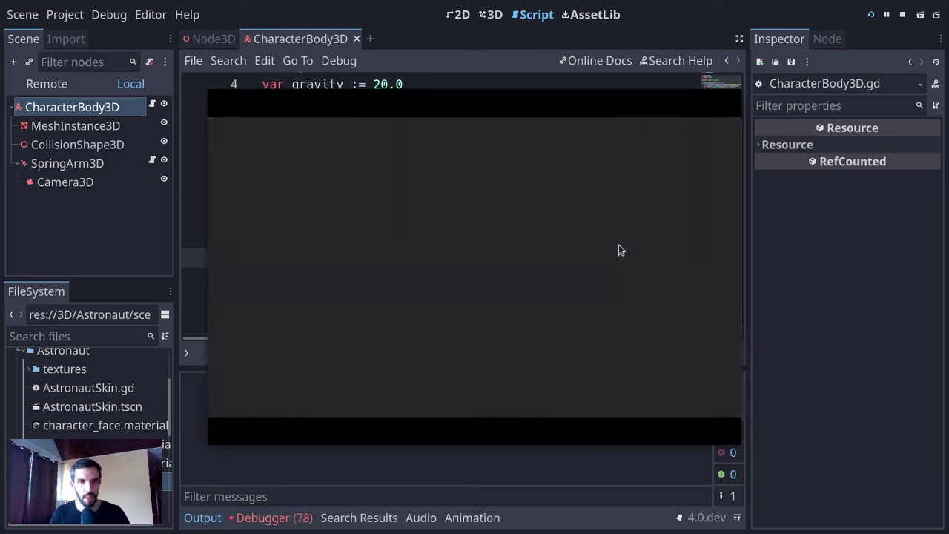
{"action": "key", "text": "F8"}
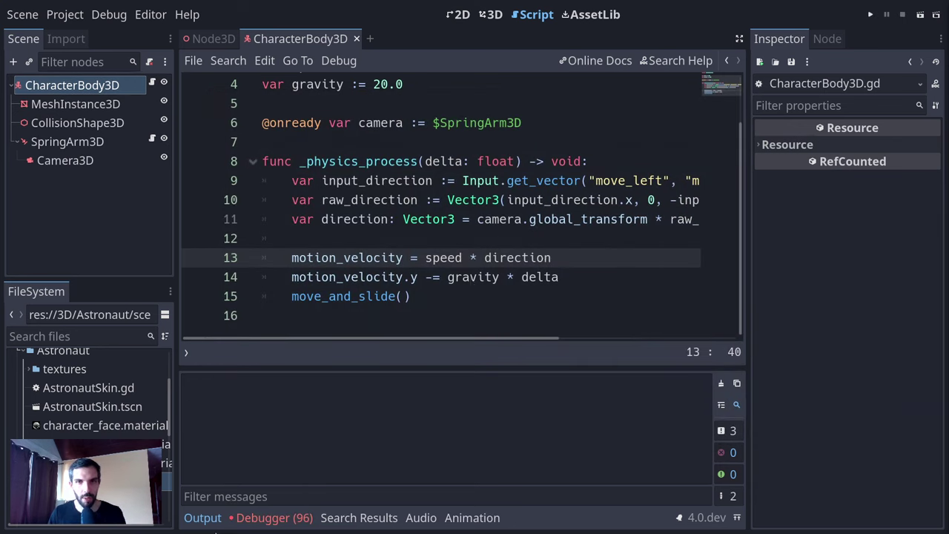
- Check the debugger's runtime errors, review the direction lines, and test the game again
{"action": "left_click", "coordinate": [264, 523]}
{"action": "left_click", "coordinate": [271, 393]}
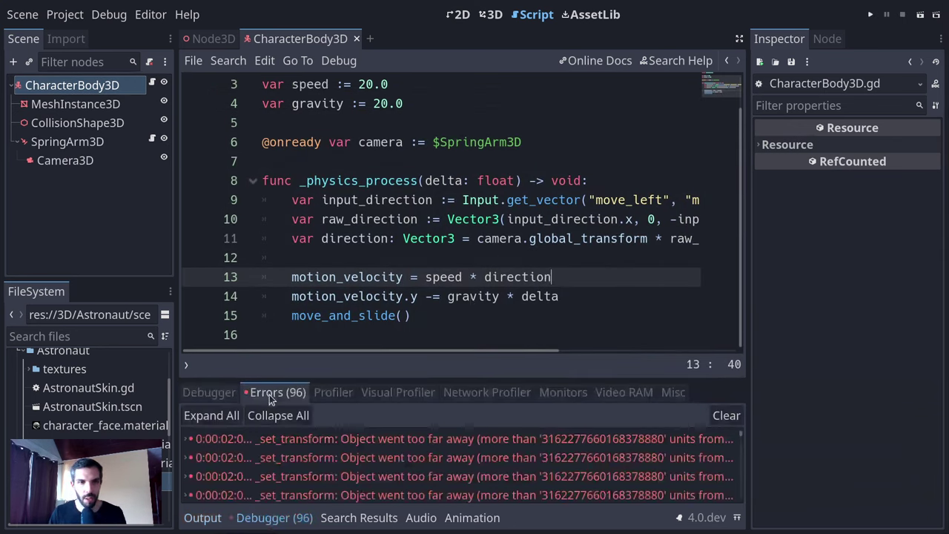
{"action": "left_click", "coordinate": [295, 518]}
{"action": "left_click", "coordinate": [644, 292]}
{"action": "left_click", "coordinate": [645, 279]}
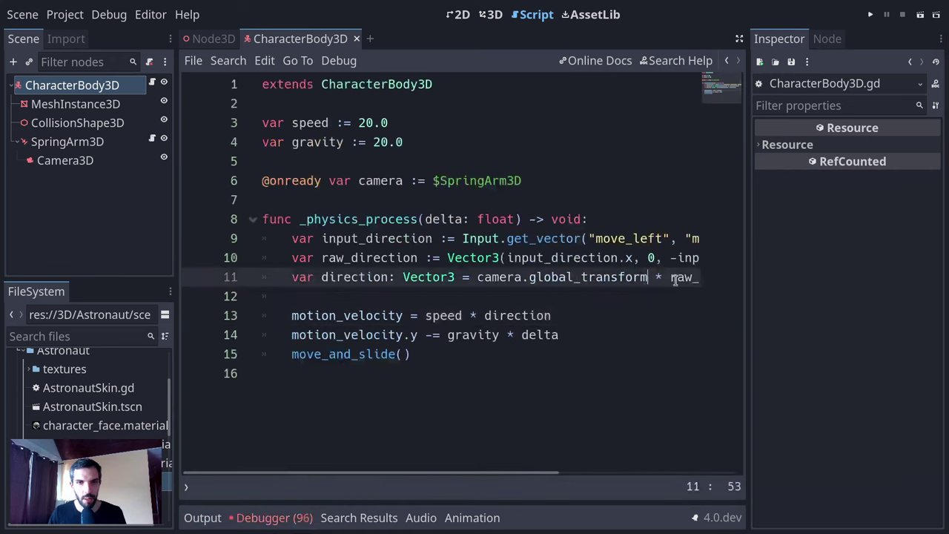
{"action": "mouse_move", "coordinate": [671, 277]}
{"action": "left_mouse_down"}
{"action": "mouse_move", "coordinate": [724, 277]}
{"action": "mouse_move", "coordinate": [669, 277]}
{"action": "left_mouse_up"}
{"action": "mouse_move", "coordinate": [495, 277]}
{"action": "left_mouse_down"}
{"action": "mouse_move", "coordinate": [289, 279]}
{"action": "mouse_move", "coordinate": [488, 288]}
{"action": "left_mouse_up"}
{"action": "left_click", "coordinate": [500, 318]}
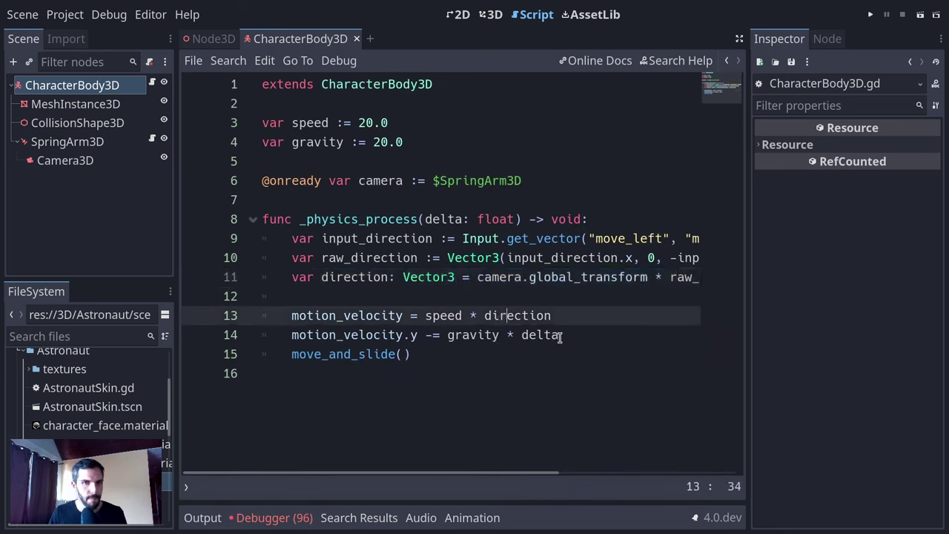
{"action": "left_click", "coordinate": [570, 299]}
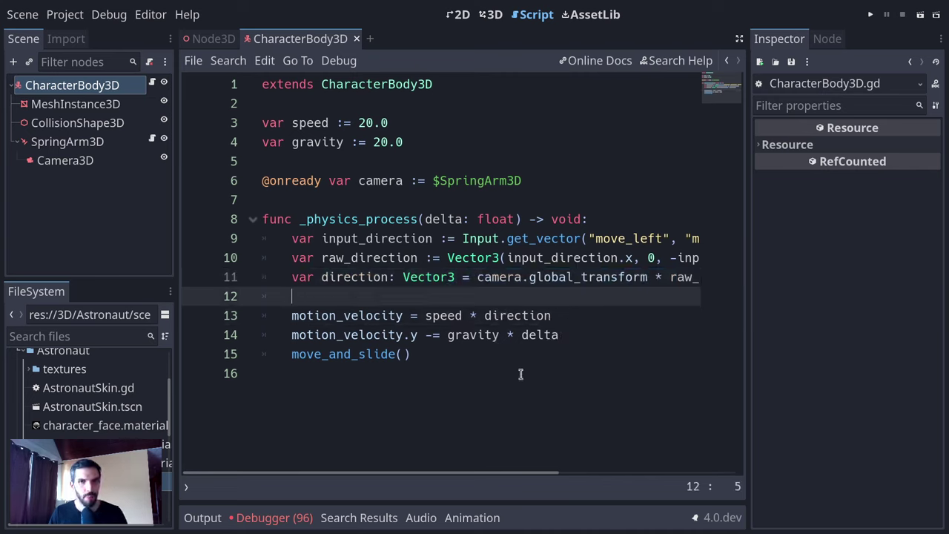
{"action": "left_click", "coordinate": [630, 260]}
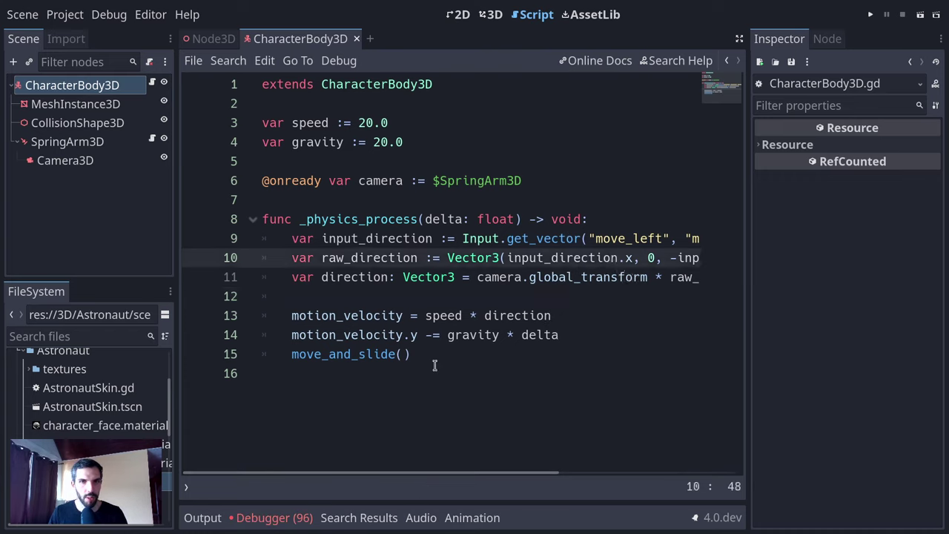
{"action": "key", "text": "F5"}
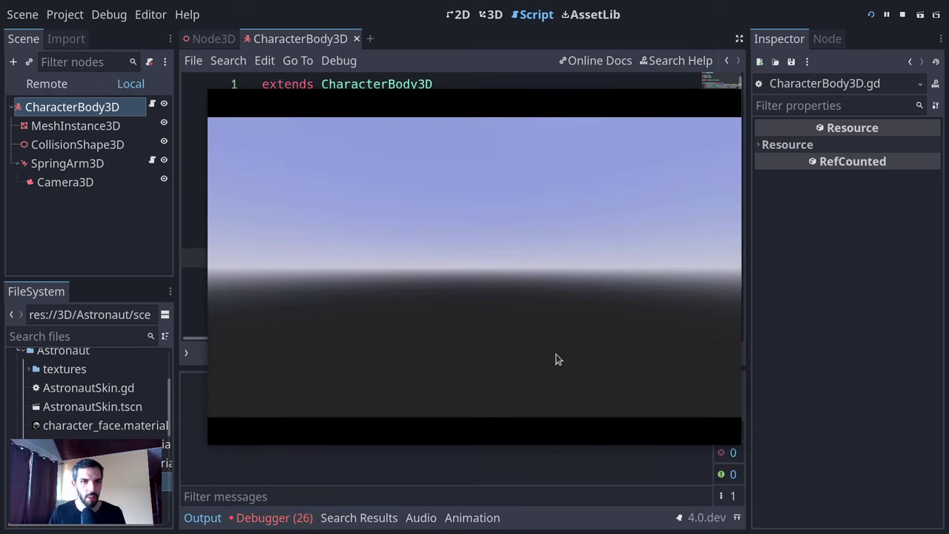
{"action": "key", "text": "F8"}
- Comment out the gravity line with Ctrl+K, test without gravity, and return to the 3D view
{"action": "left_click", "coordinate": [204, 518]}
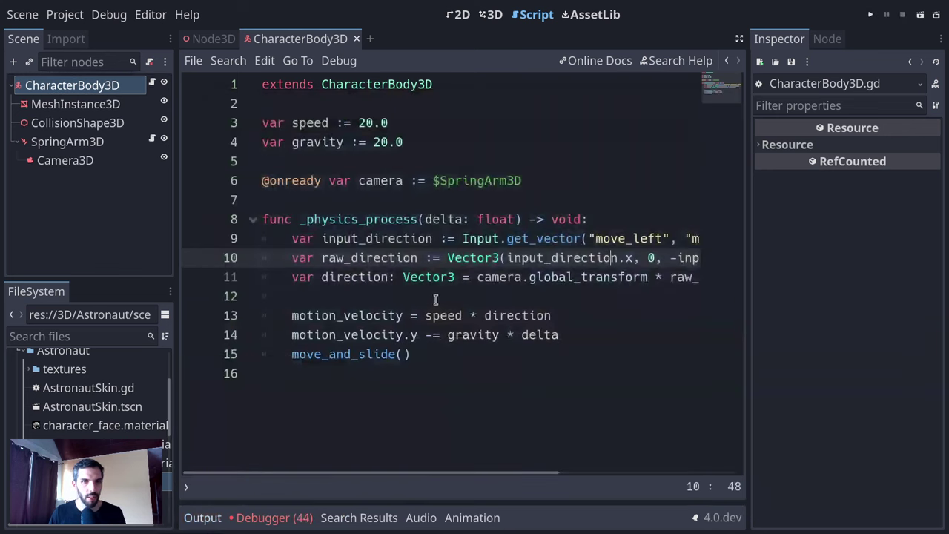
{"action": "left_click", "coordinate": [441, 335]}
{"action": "key", "text": "ctrl+k"}
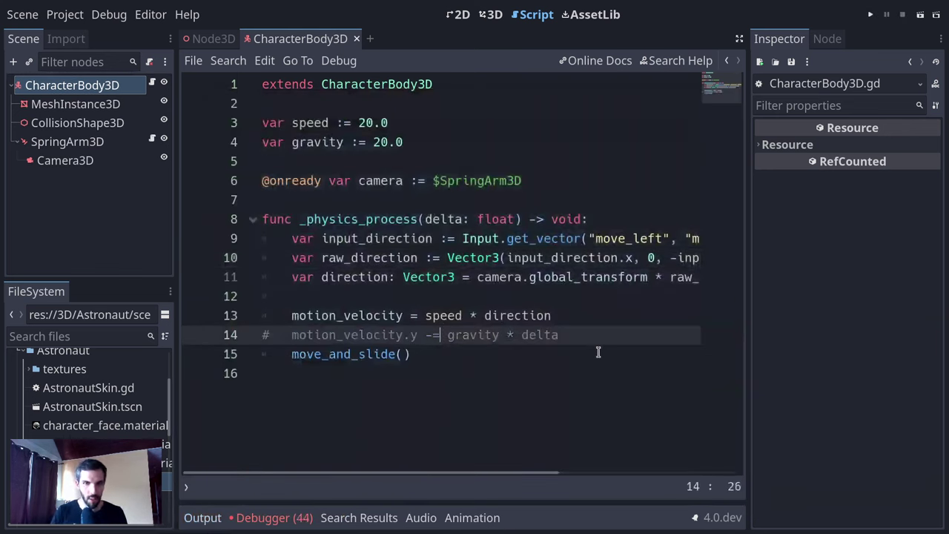
{"action": "key", "text": "F5"}
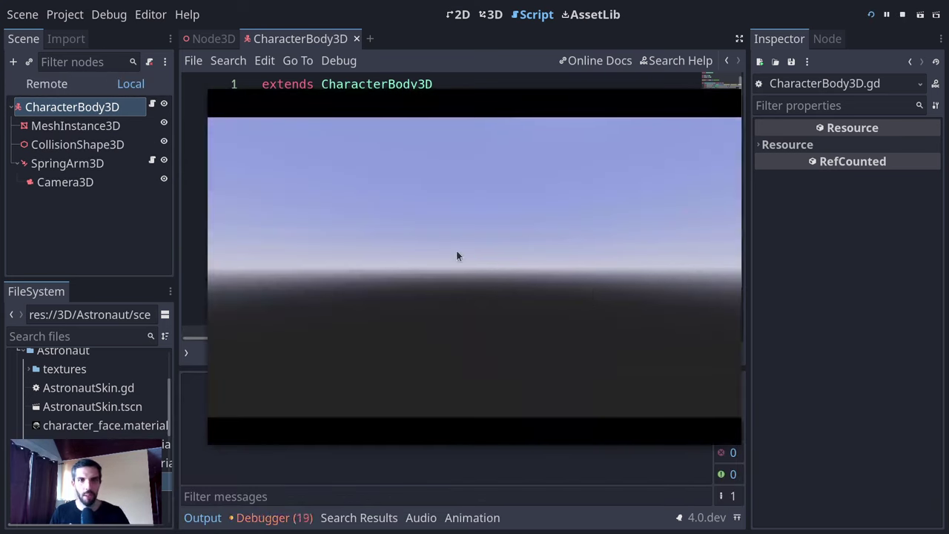
{"action": "key", "text": "F8"}
{"action": "left_click", "coordinate": [72, 85]}
{"action": "scroll", "coordinate": [889, 341], "scroll_direction": "up", "scroll_amount": 3}
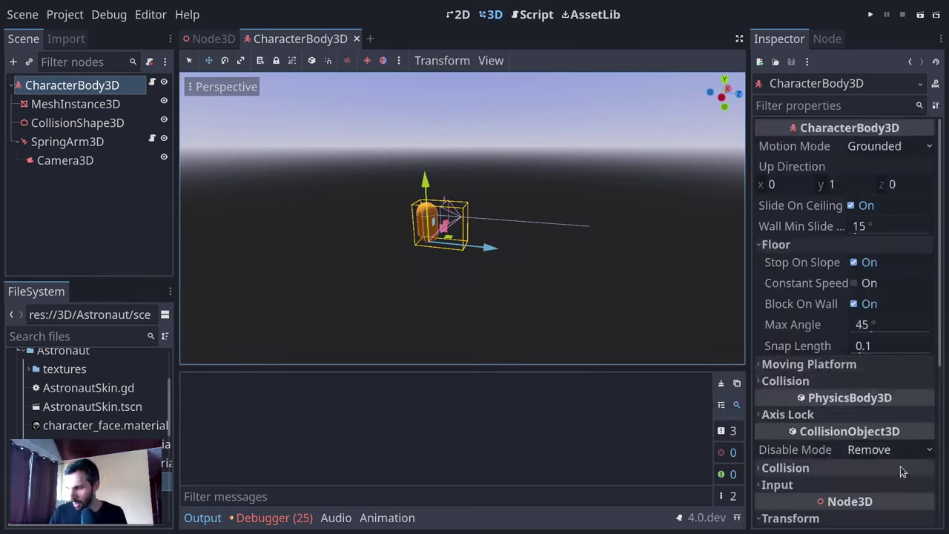
- Set the character's Floor Snap Length to 1 and test-run the scene
{"action": "middle_click_drag", "start_coordinate": [536, 311], "coordinate": [263, 282]}
{"action": "left_click", "coordinate": [189, 38]}
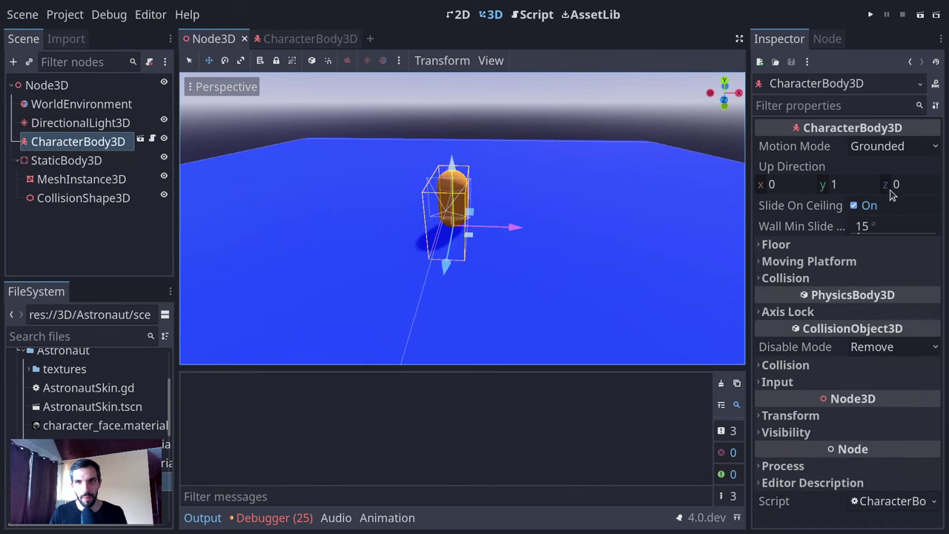
{"action": "left_click", "coordinate": [779, 245]}
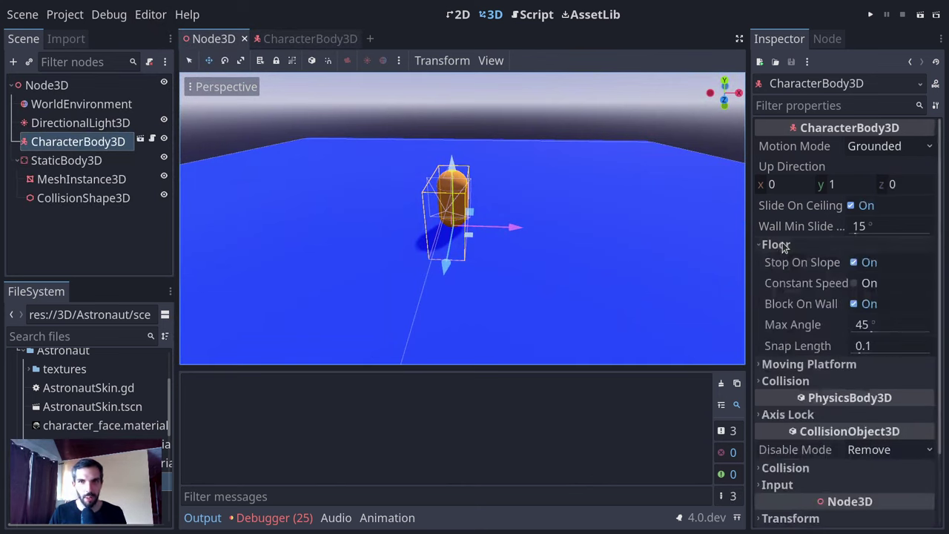
{"action": "left_click", "coordinate": [891, 344]}
{"action": "type", "text": "1"}
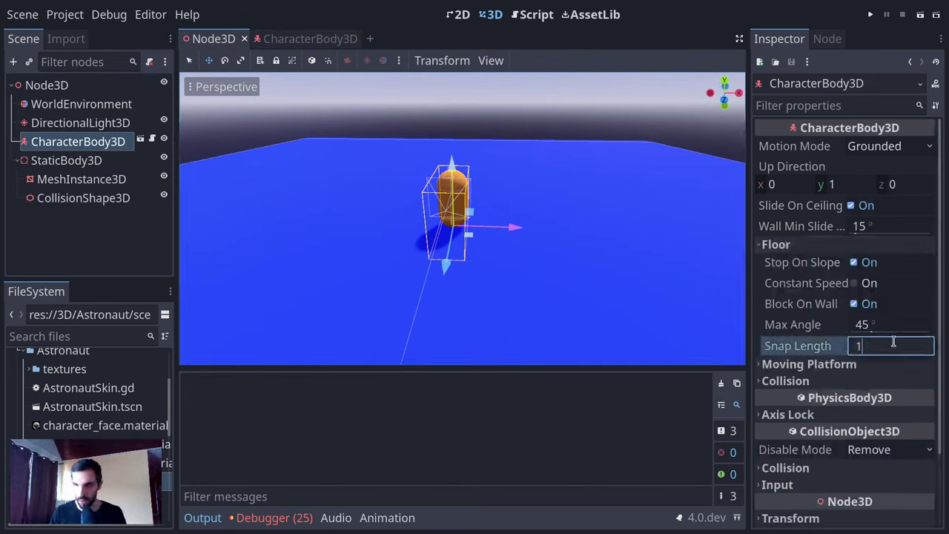
{"action": "key", "text": "Return"}
{"action": "key", "text": "F6"}
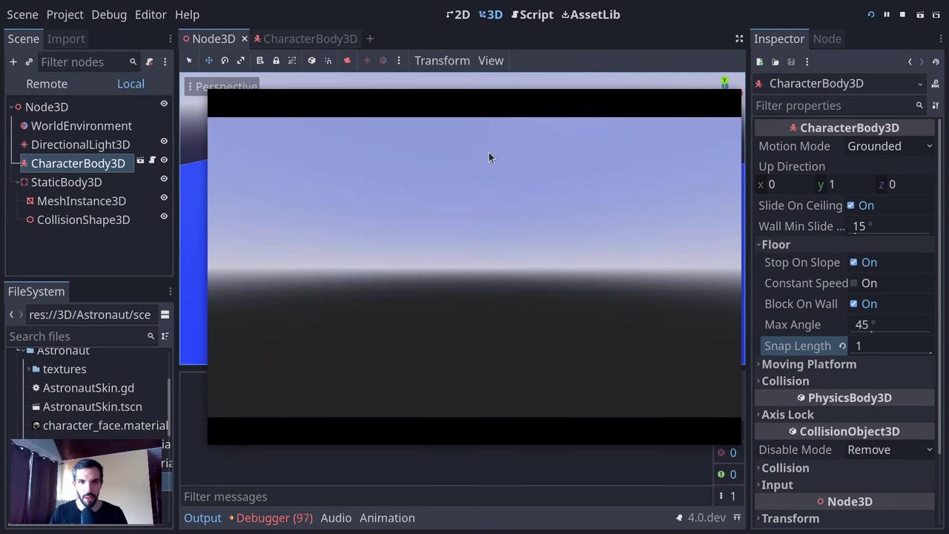
{"action": "key", "text": "F8"}
{"action": "left_click", "coordinate": [263, 518]}
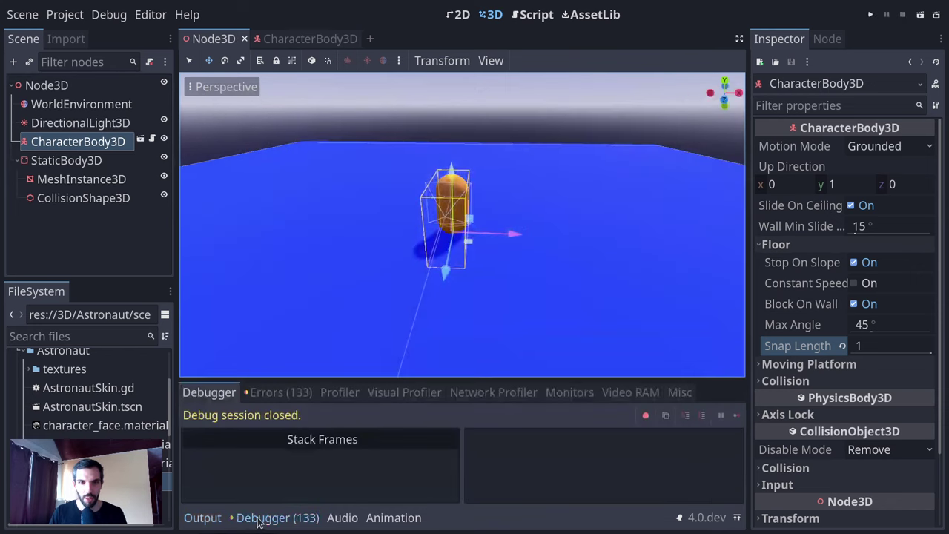
- In the CharacterBody3D script, replace direction with raw_direction on line 13 and run the game
{"action": "left_click", "coordinate": [326, 38]}
{"action": "left_click", "coordinate": [162, 83]}
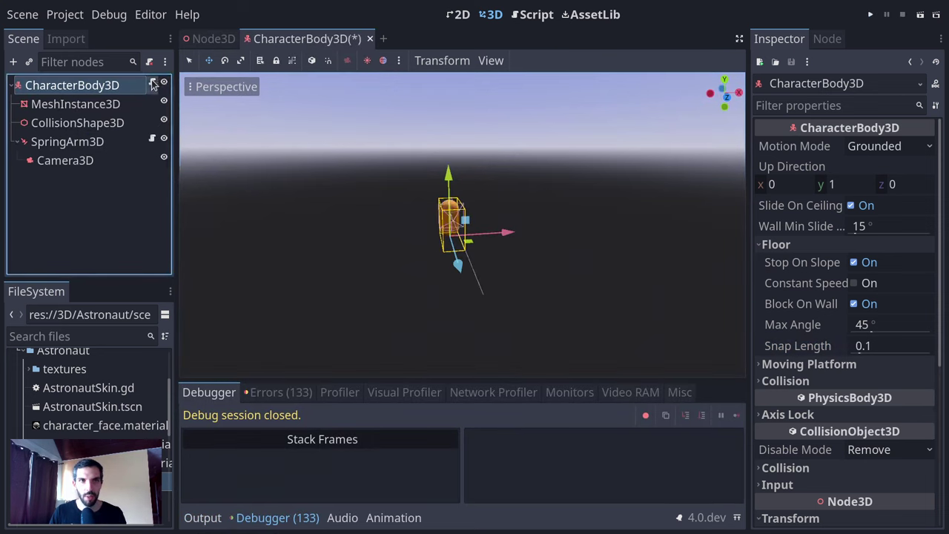
{"action": "left_click", "coordinate": [152, 82]}
{"action": "scroll", "coordinate": [523, 278], "scroll_direction": "down", "scroll_amount": 1}
{"action": "left_click", "coordinate": [545, 276]}
{"action": "double_click", "coordinate": [545, 275]}
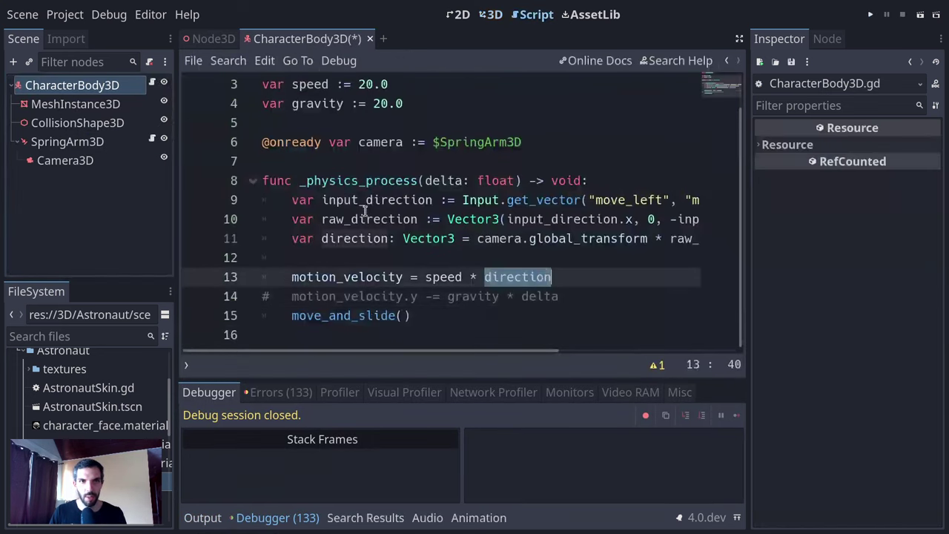
{"action": "double_click", "coordinate": [366, 219]}
{"action": "key", "text": "ctrl+c"}
{"action": "double_click", "coordinate": [523, 280]}
{"action": "key", "text": "ctrl+v"}
{"action": "key", "text": "F5"}
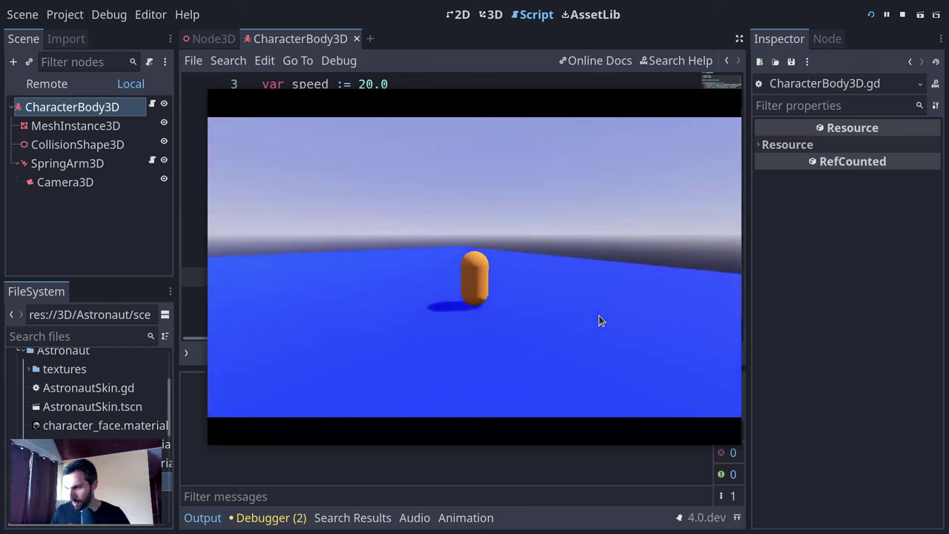
- Stop the game, remove the commented motion_velocity.y gravity line with Ctrl+Shift+K, and switch to distraction-free mode
{"action": "key", "text": "F8"}
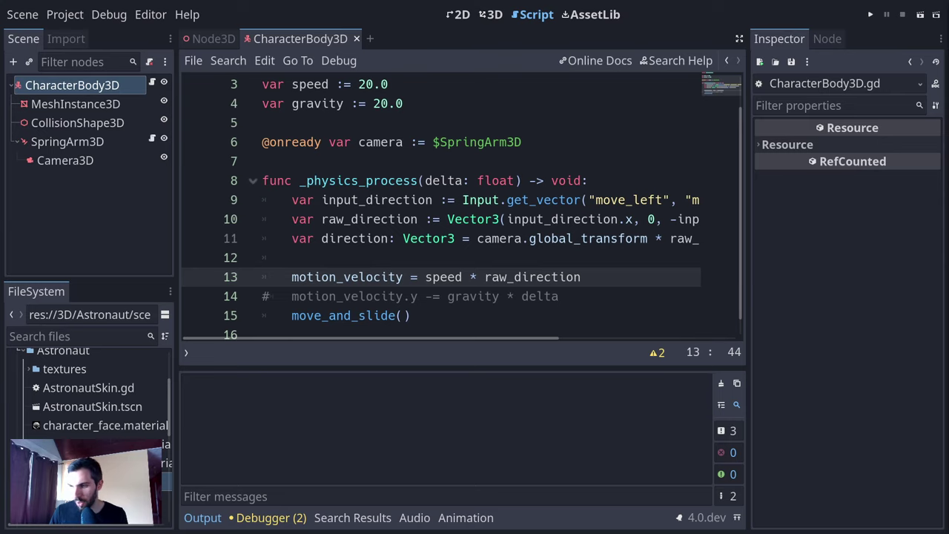
{"action": "key", "text": "Up"}
{"action": "key", "text": "Up"}
{"action": "key", "text": "Up"}
{"action": "key", "text": "Up"}
{"action": "key", "text": "Up"}
{"action": "key", "text": "Up"}
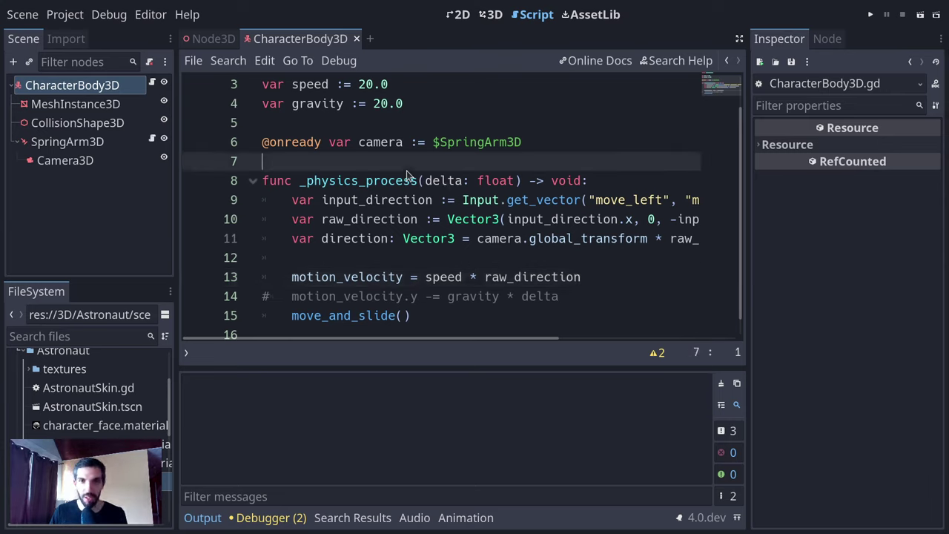
{"action": "left_click", "coordinate": [203, 517]}
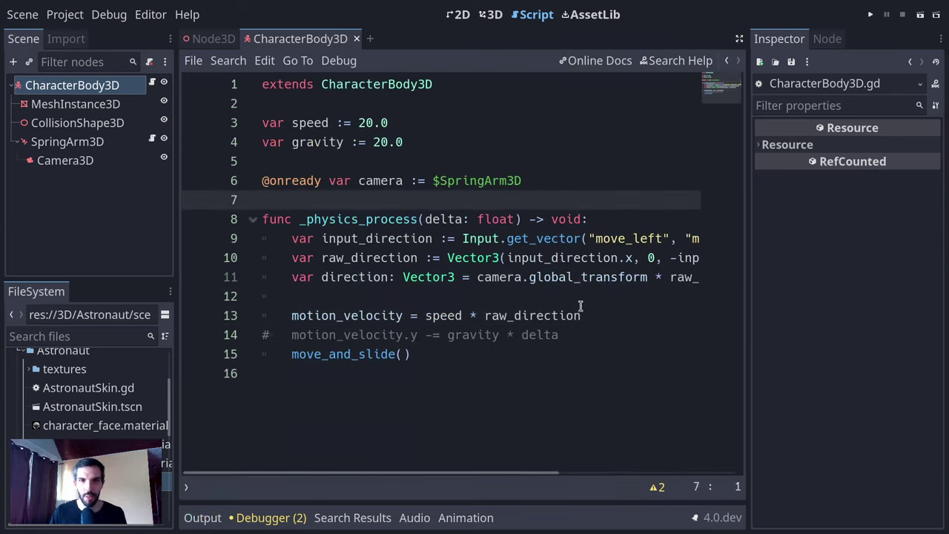
{"action": "left_click", "coordinate": [583, 337]}
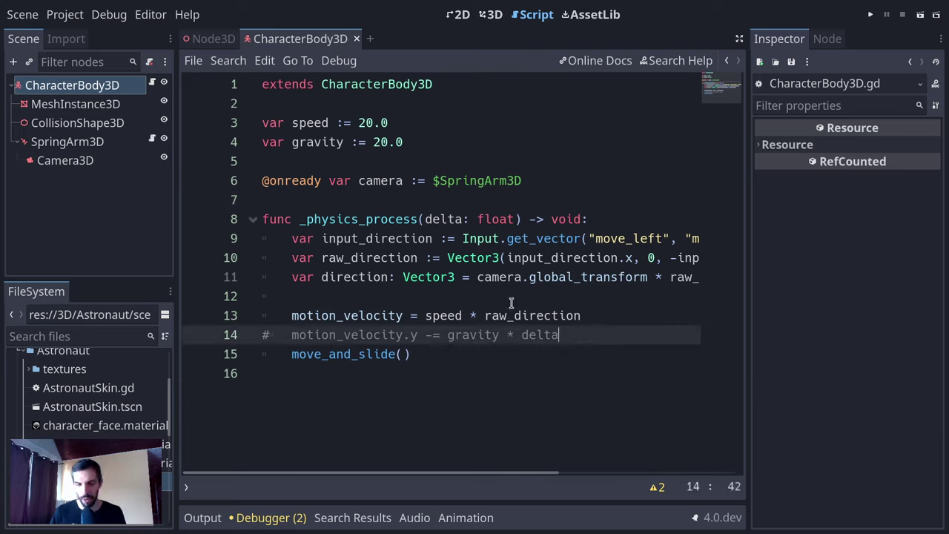
{"action": "key", "text": "ctrl+shift+k"}
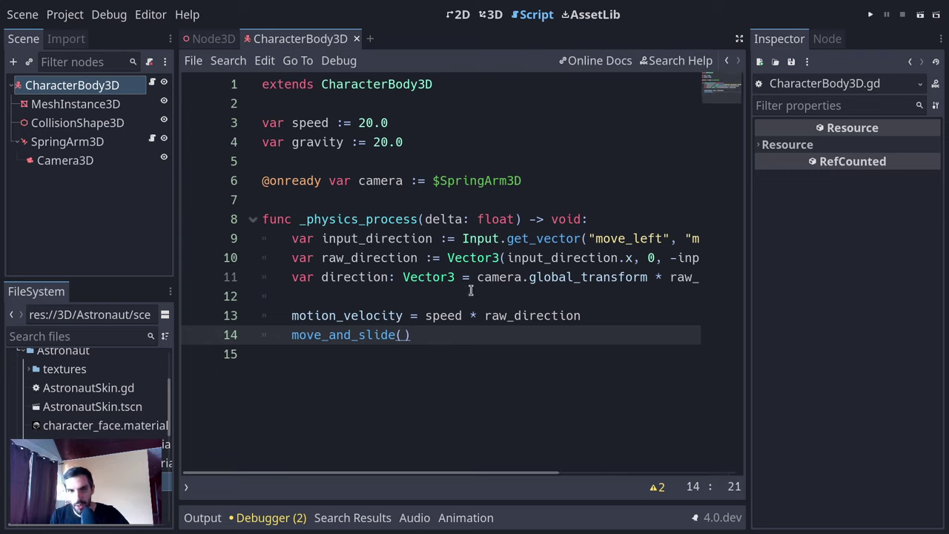
{"action": "left_click", "coordinate": [301, 264]}
{"action": "double_click", "coordinate": [326, 277]}
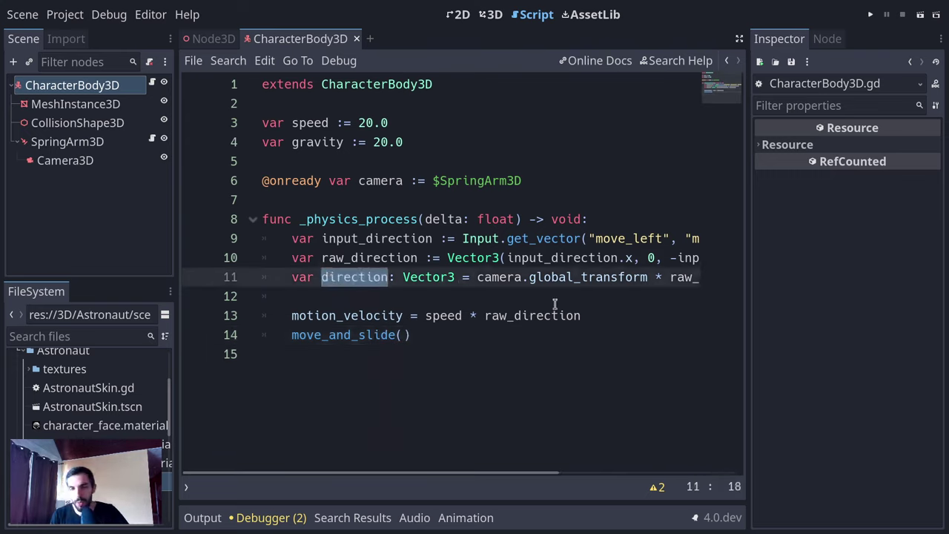
{"action": "key", "text": "ctrl+shift+F11"}
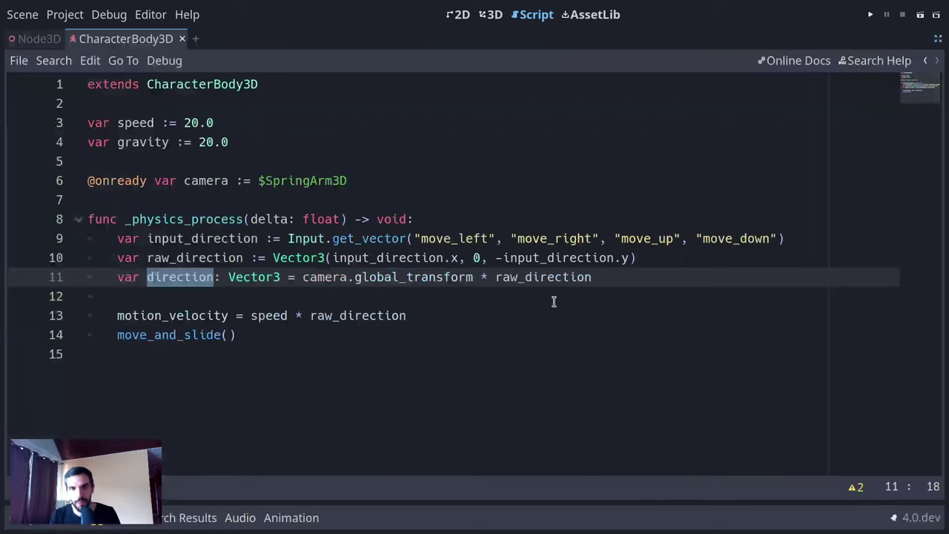
- Append .basis to camera.global_transform on line 11 and test forward/back movement in-game
{"action": "left_click", "coordinate": [472, 277]}
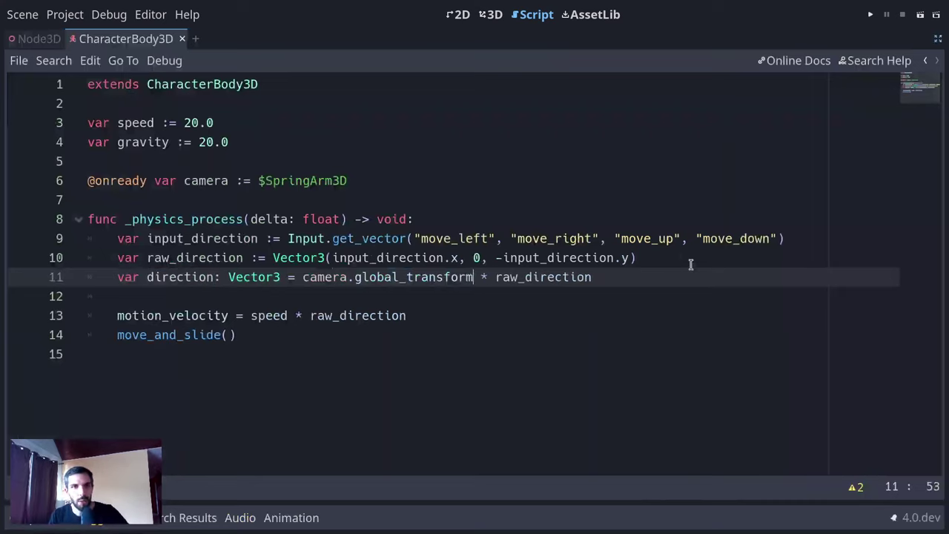
{"action": "type", "text": ".basis"}
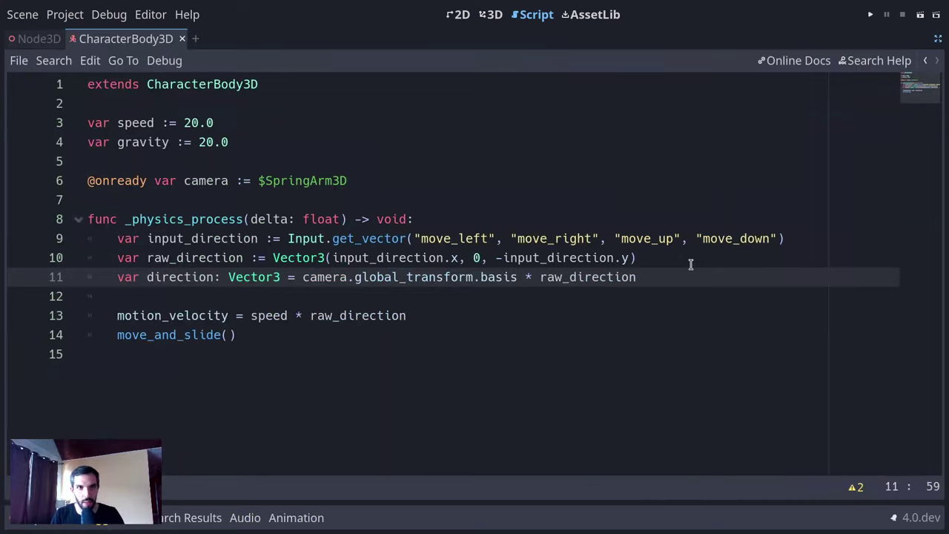
{"action": "key", "text": "F5"}
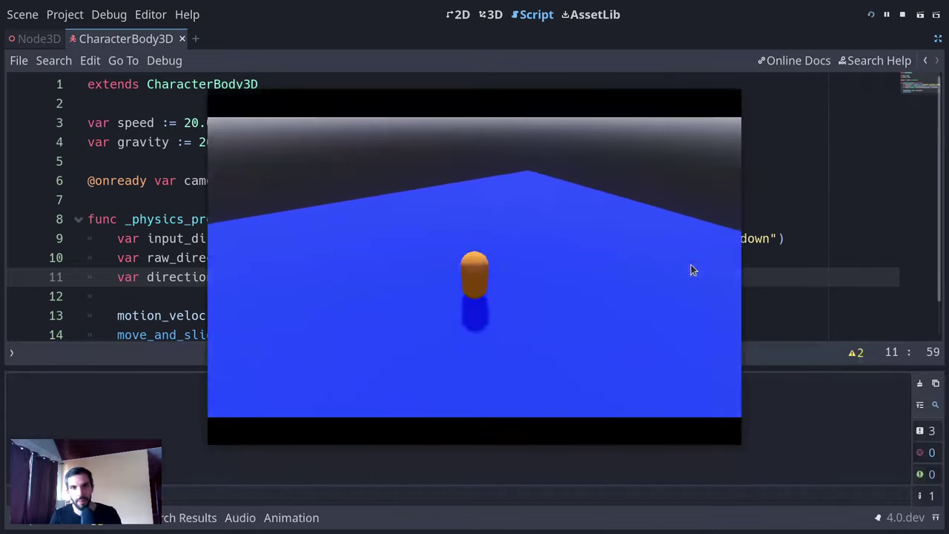
{"action": "key", "text": "Up"}
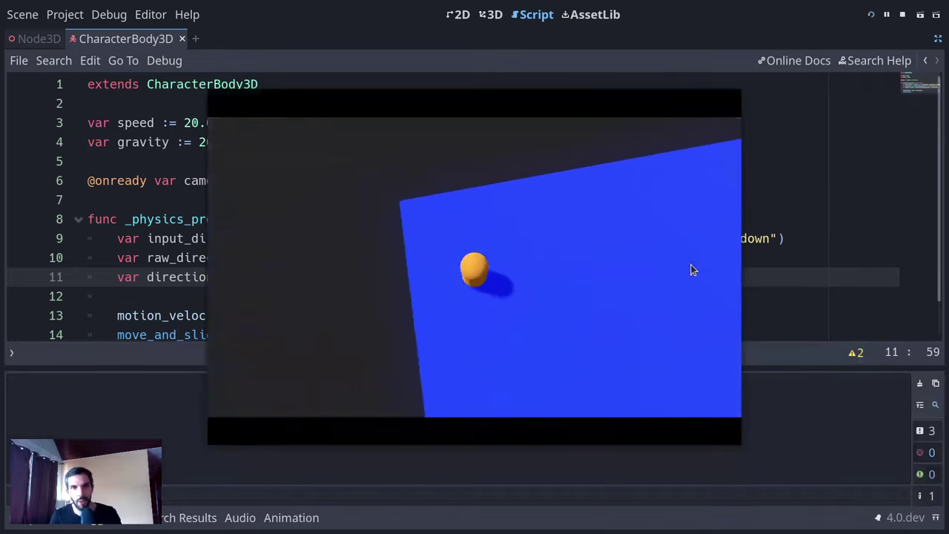
{"action": "key", "text": "Down"}
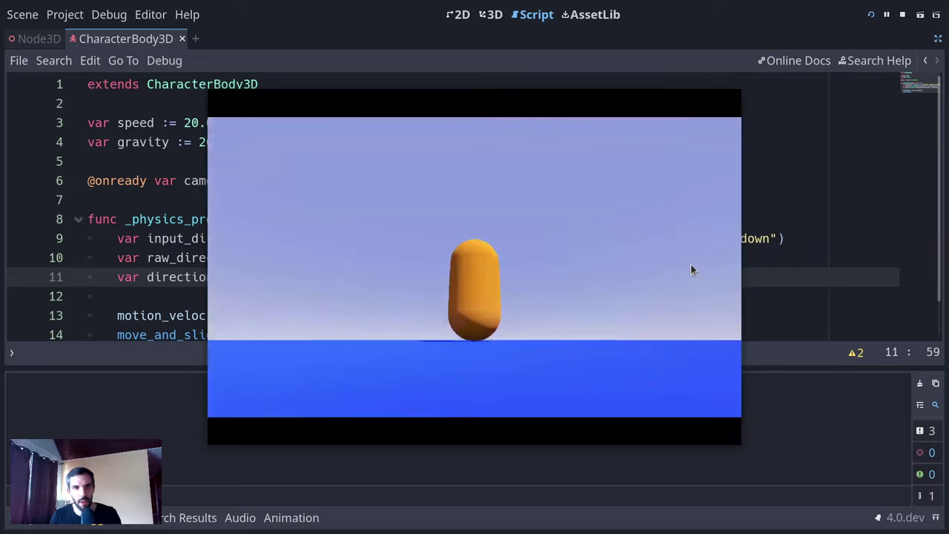
{"action": "key", "text": "F8"}
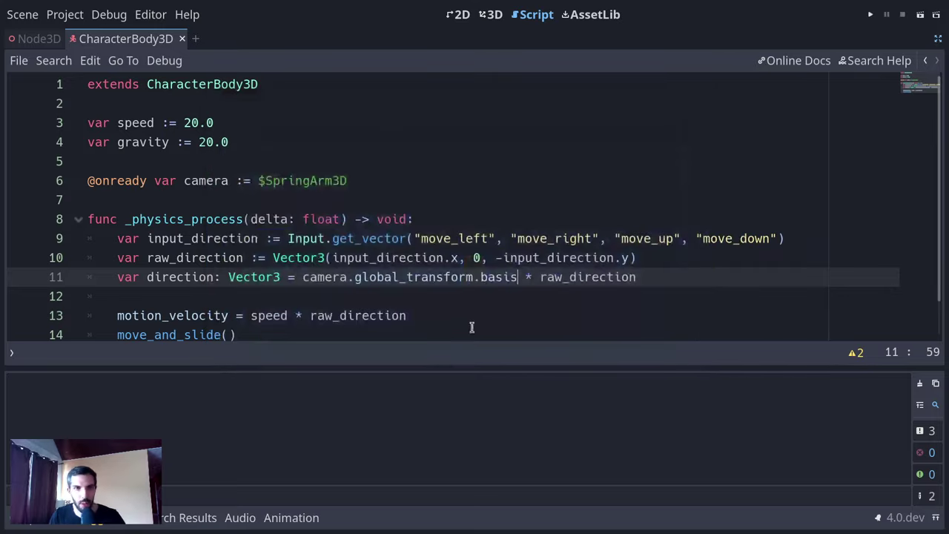
- Change line 13 to speed * direction and run the game again to test
{"action": "left_click", "coordinate": [186, 276]}
{"action": "double_click", "coordinate": [186, 276]}
{"action": "key", "text": "ctrl+c"}
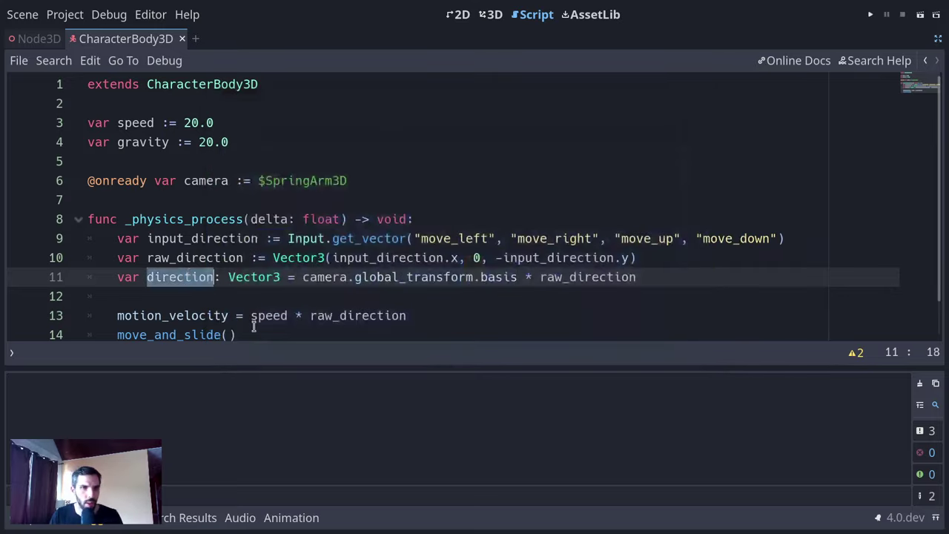
{"action": "double_click", "coordinate": [358, 316]}
{"action": "key", "text": "ctrl+v"}
{"action": "scroll", "coordinate": [563, 262], "scroll_direction": "down", "scroll_amount": 1}
{"action": "key", "text": "F5"}
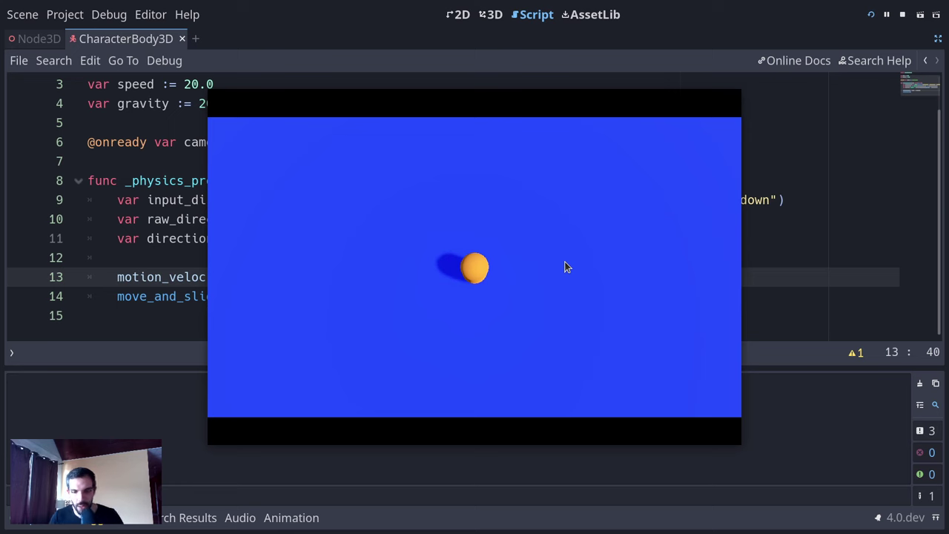
{"action": "key", "text": "F8"}
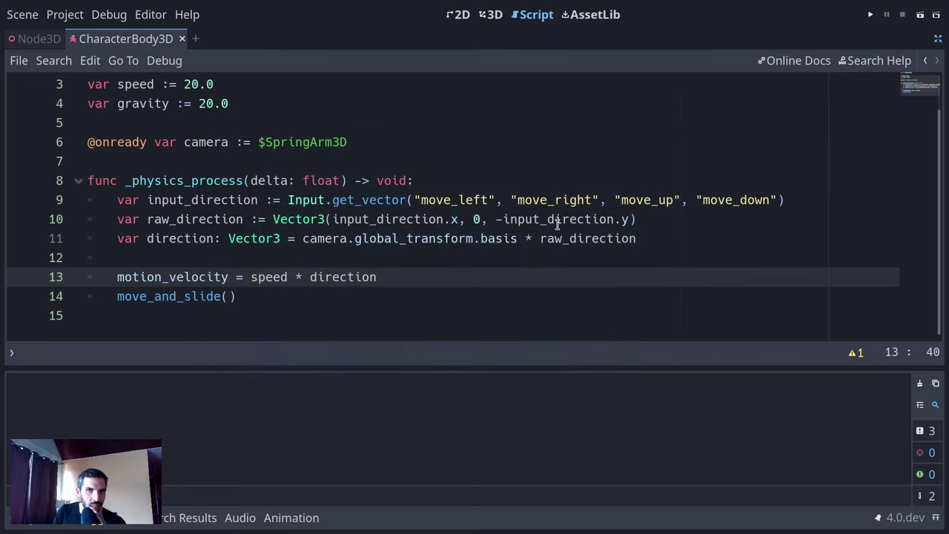
- Restore the side docks and check the CharacterBody3D's Up Direction property
{"action": "left_click", "coordinate": [554, 263]}
{"action": "key", "text": "ctrl+shift+F11"}
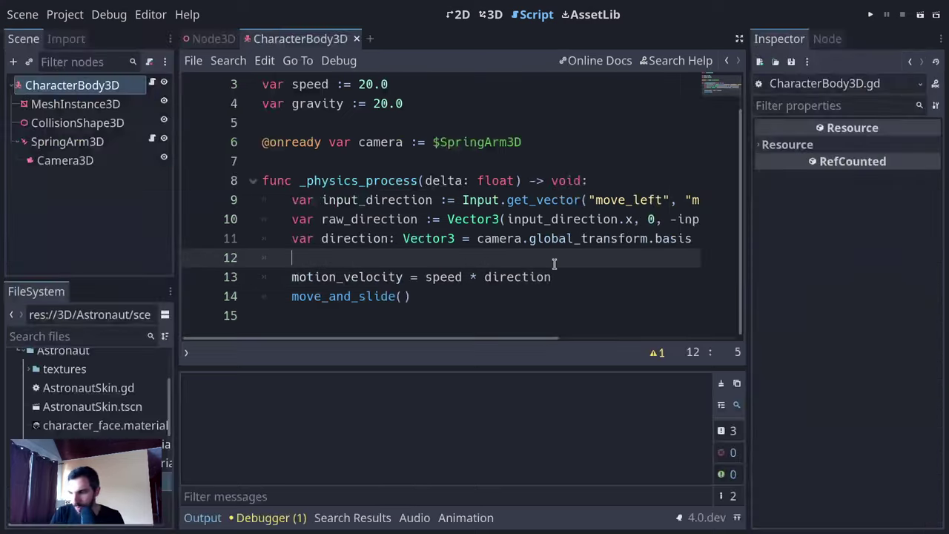
{"action": "double_click", "coordinate": [87, 87]}
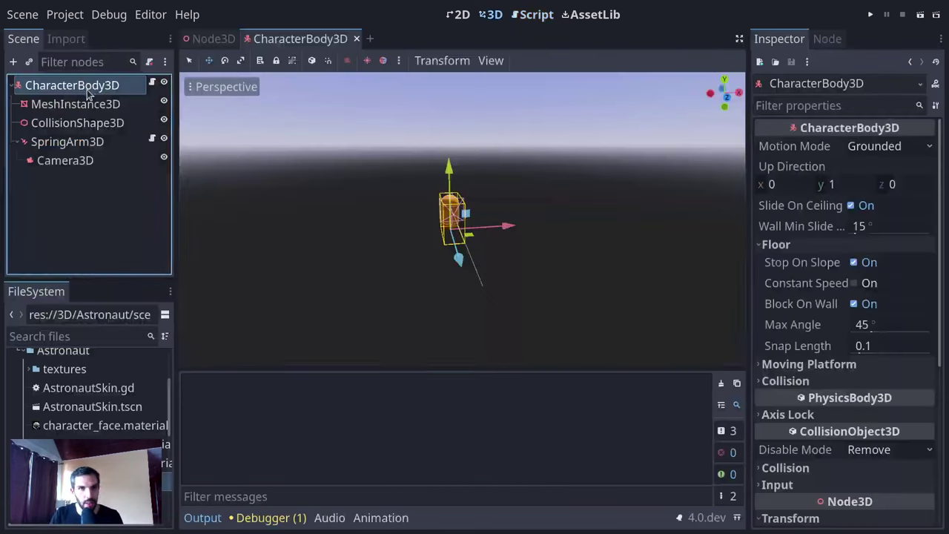
{"action": "left_click", "coordinate": [808, 166]}
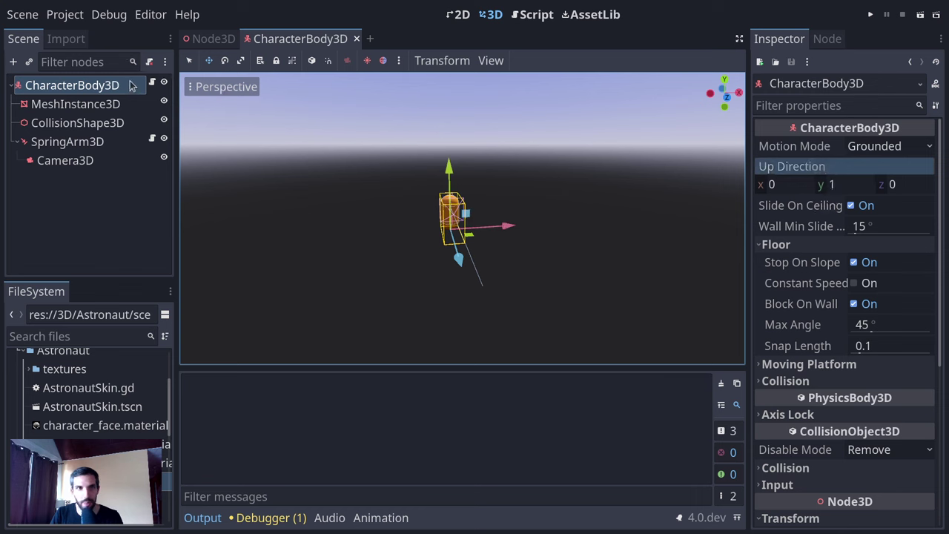
{"action": "left_click", "coordinate": [153, 83]}
- Add 'motion_velocity.y -= gravity * speed' after line 13 and run the game
{"action": "left_click", "coordinate": [620, 282]}
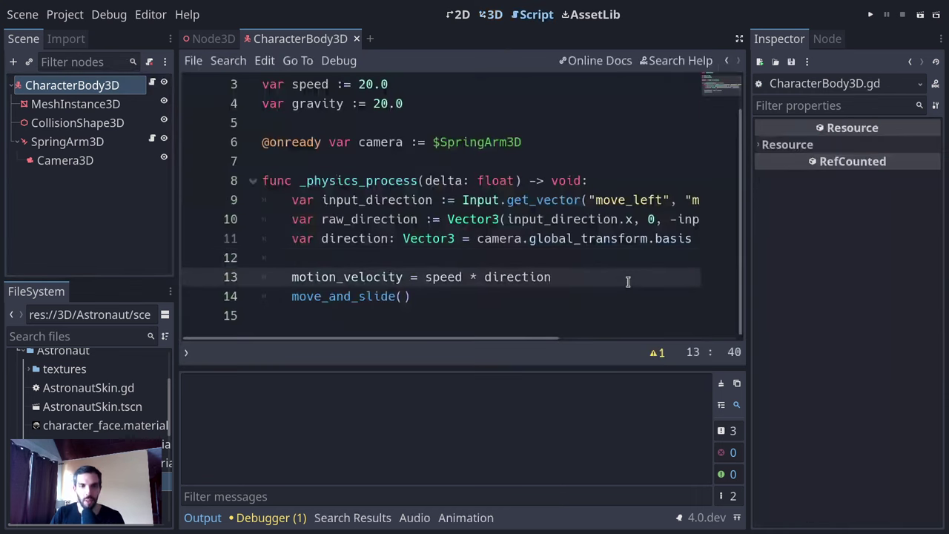
{"action": "key", "text": "Return"}
{"action": "type", "text": "motion"}
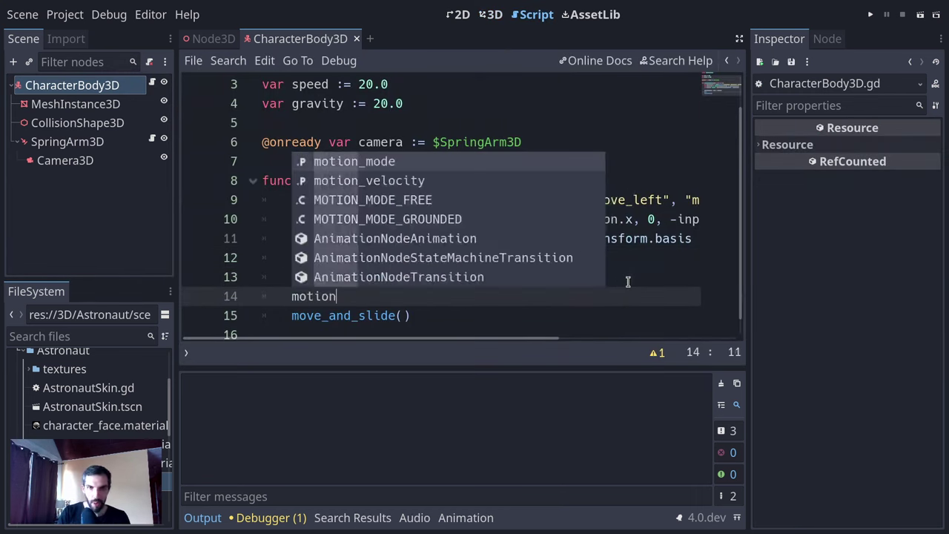
{"action": "key", "text": "Down"}
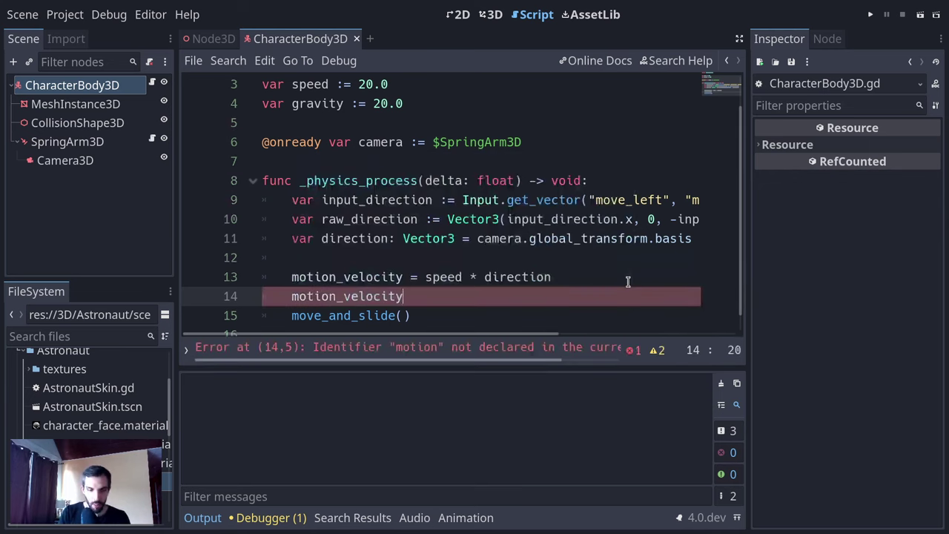
{"action": "type", "text": ".y -= grav"}
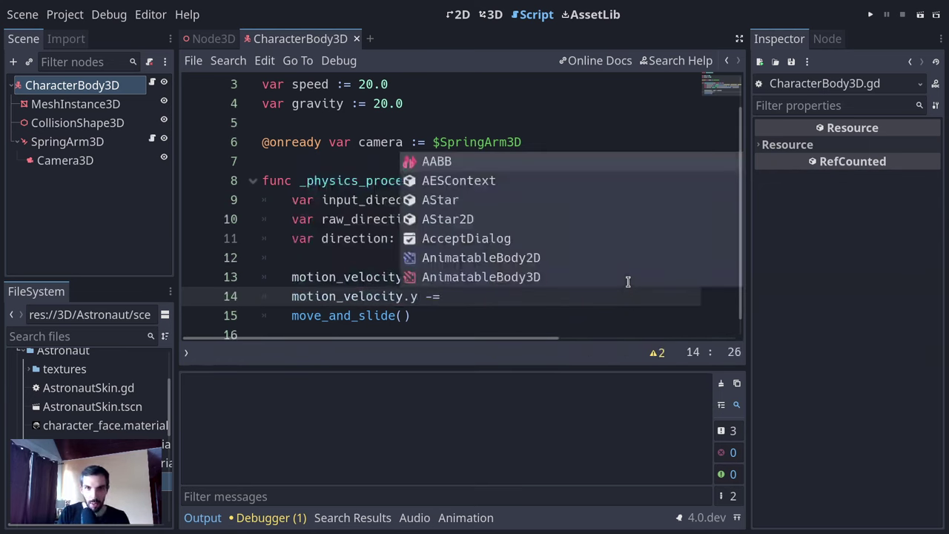
{"action": "type", "text": "ity * speed"}
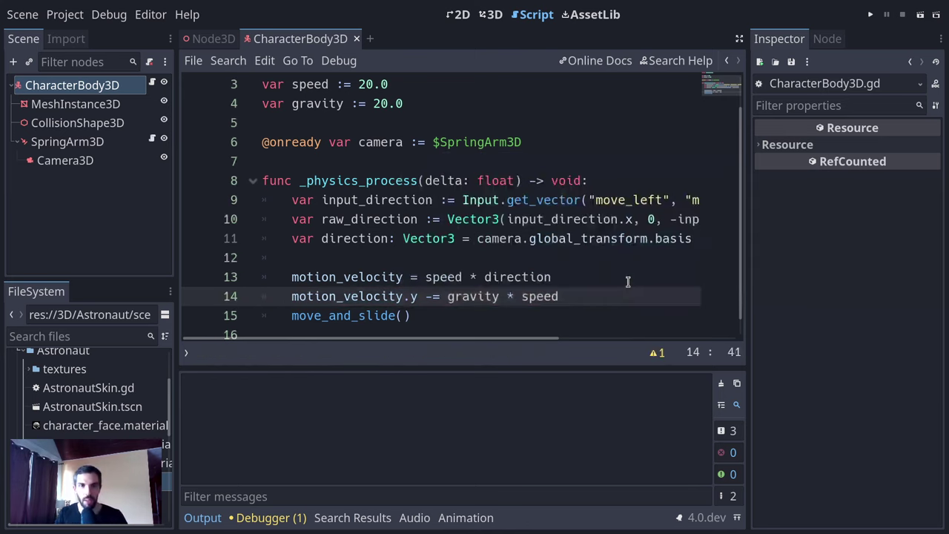
{"action": "key", "text": "F5"}
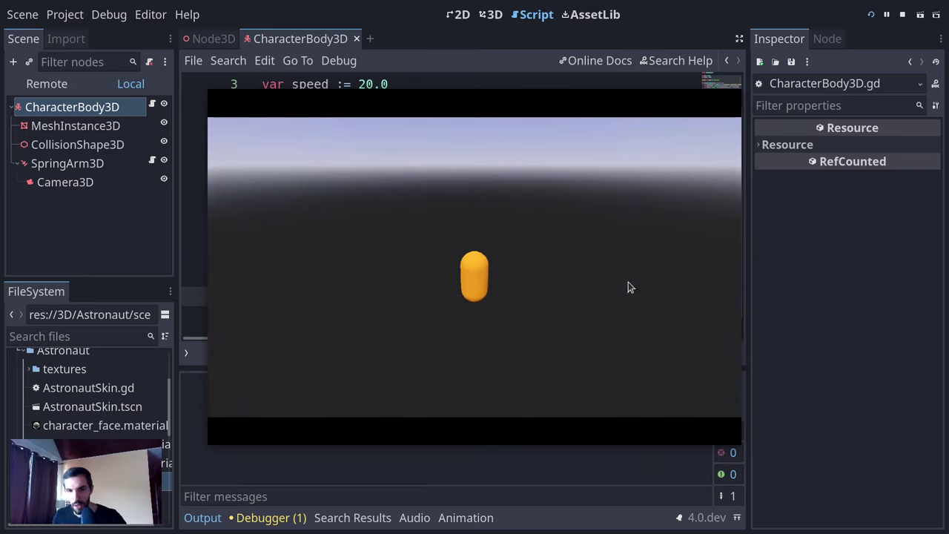
{"action": "key", "text": "F8"}
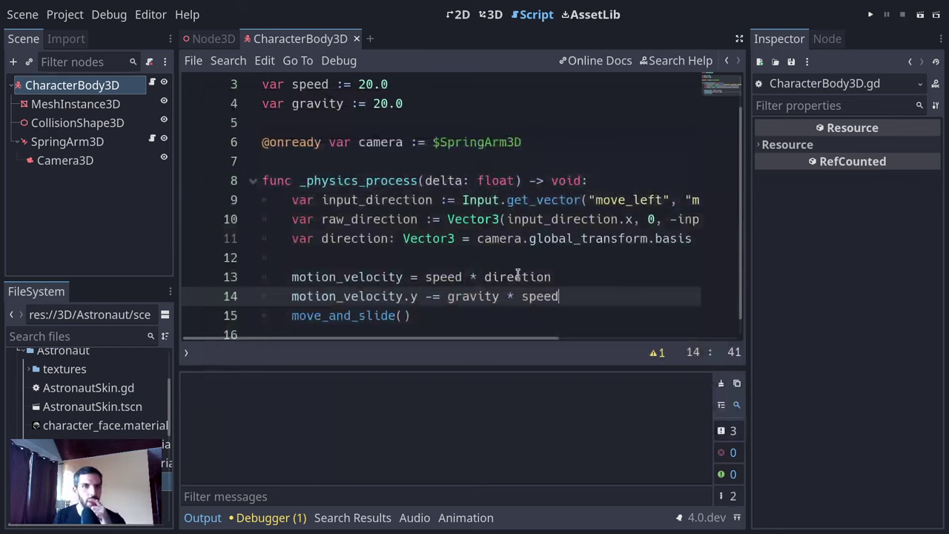
{"action": "left_click", "coordinate": [330, 316]}
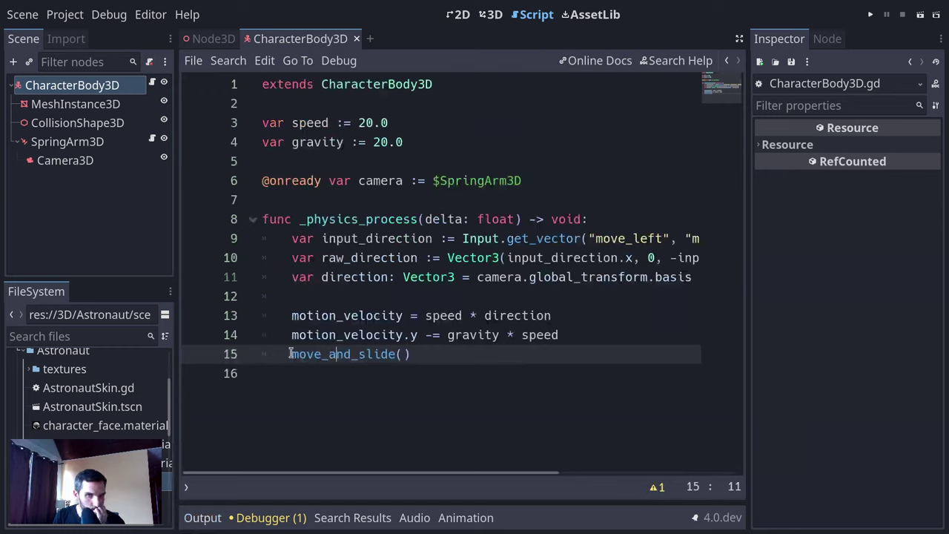
{"action": "double_click", "coordinate": [343, 335]}
{"action": "left_click", "coordinate": [362, 300]}
{"action": "double_click", "coordinate": [361, 315]}
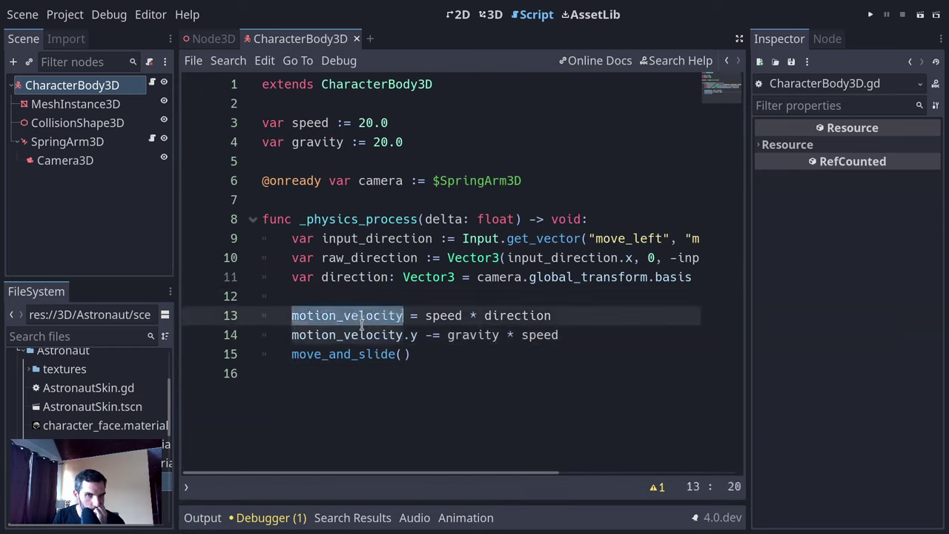
{"action": "left_click", "coordinate": [361, 335]}
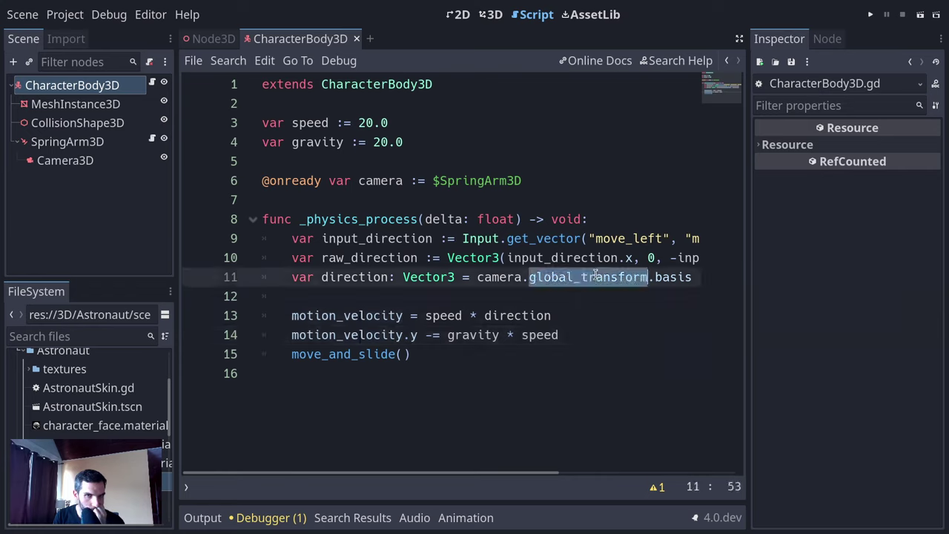
{"action": "triple_click", "coordinate": [570, 279]}
{"action": "left_click", "coordinate": [583, 320]}
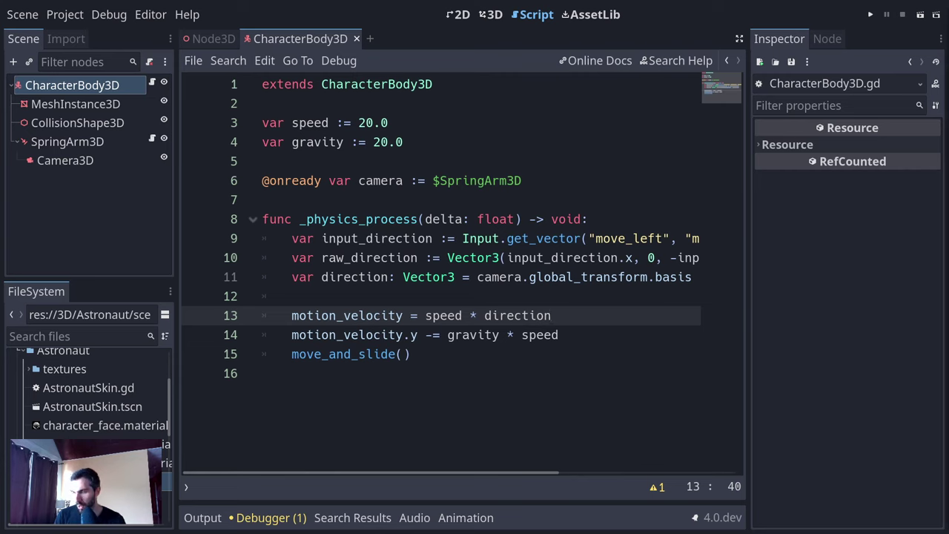
- Hide the side docks and change line 11 to use camera.global_transform.basis.z
{"action": "left_click", "coordinate": [396, 220]}
{"action": "key", "text": "ctrl+shift+F11"}
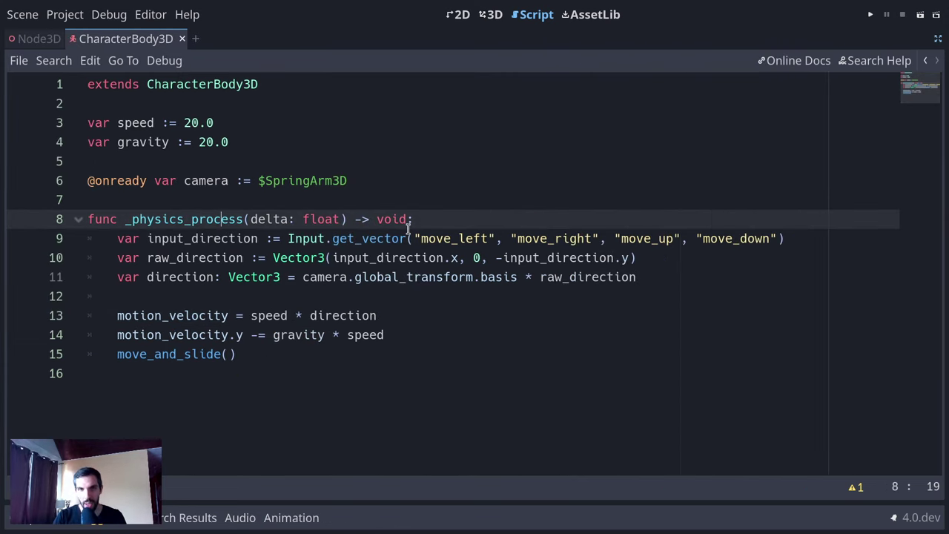
{"action": "double_click", "coordinate": [494, 278]}
{"action": "left_click", "coordinate": [517, 277]}
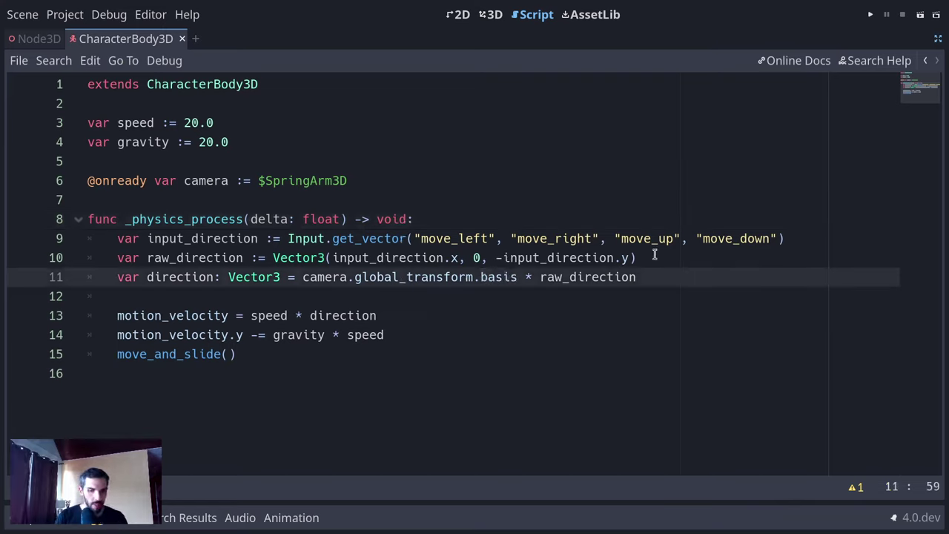
{"action": "type", "text": ".z"}
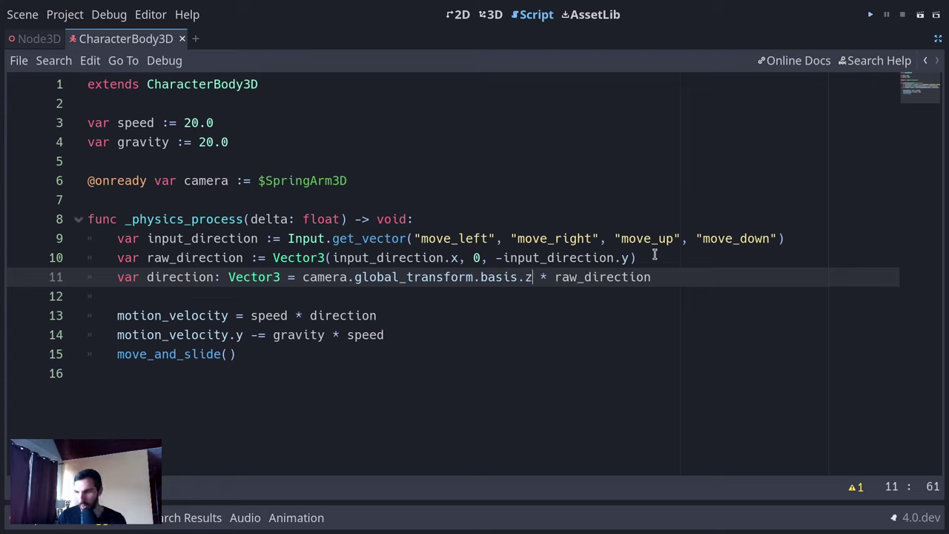
- Run and stop the game, tidy line 11, and open the help search
{"action": "key", "text": "F5"}
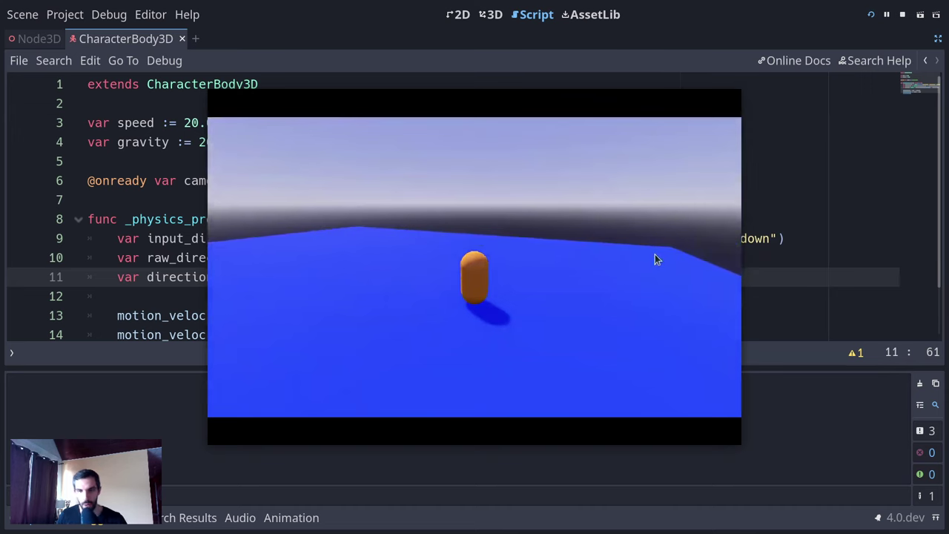
{"action": "key", "text": "F8"}
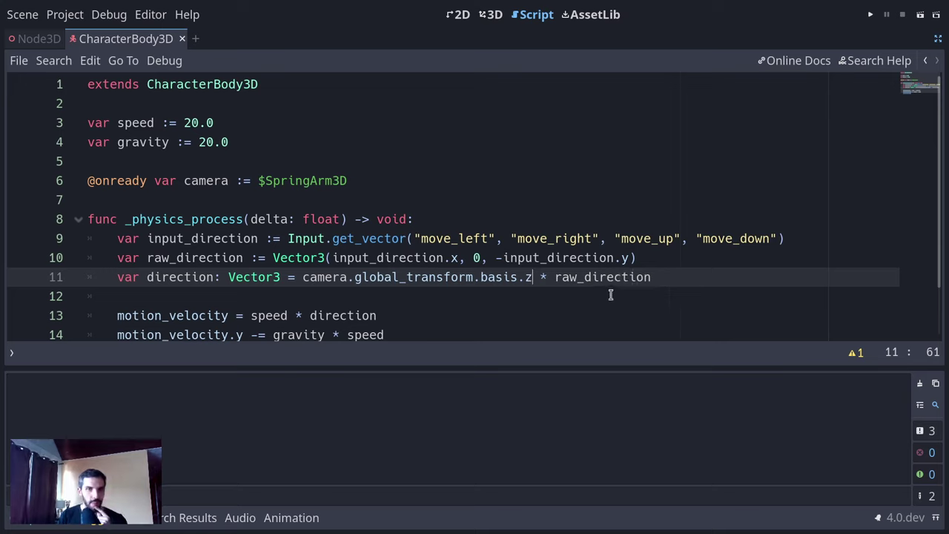
{"action": "left_click", "coordinate": [672, 276]}
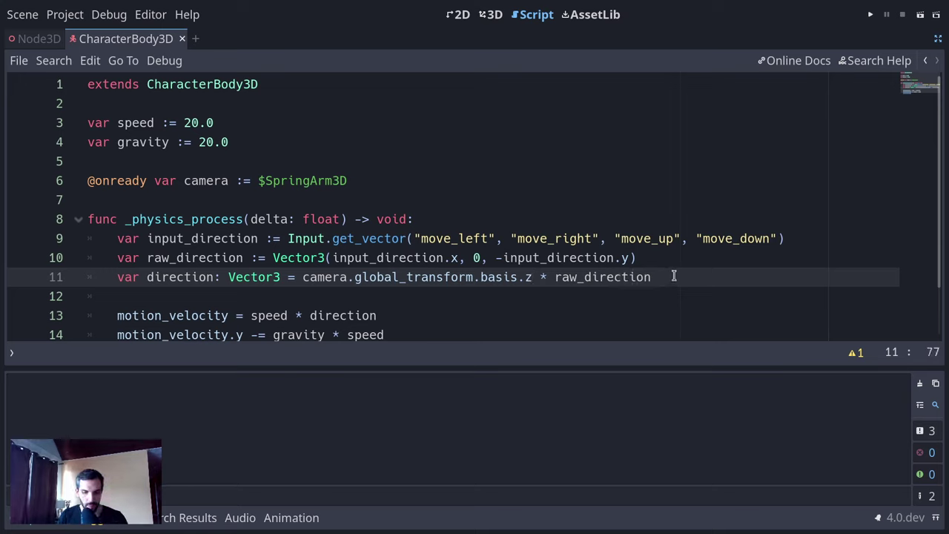
{"action": "type", "text": ".l"}
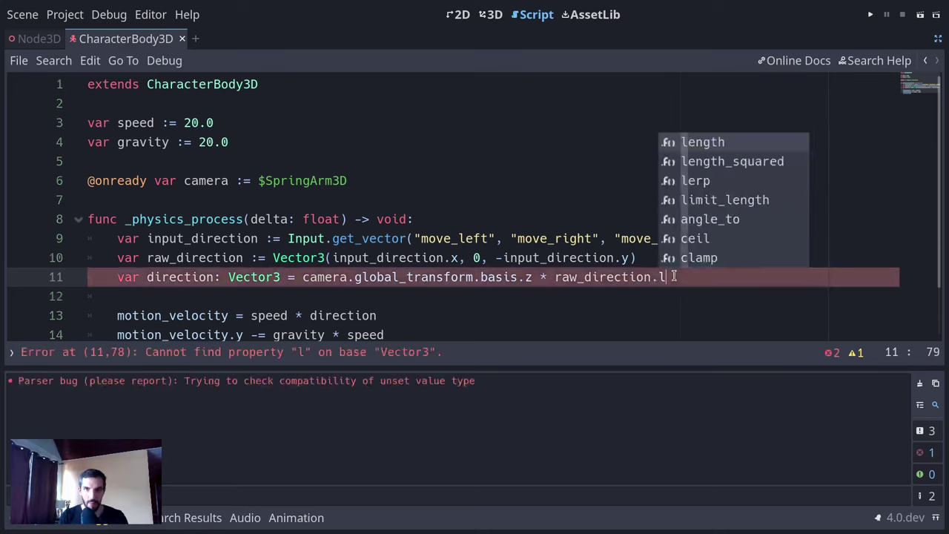
{"action": "key", "text": "BackSpace"}
{"action": "key", "text": "BackSpace"}
{"action": "key", "text": "F1"}
- Open the Vector3 class reference, scroll its methods down to snapped(), and restore the docks
{"action": "type", "text": "vector3"}
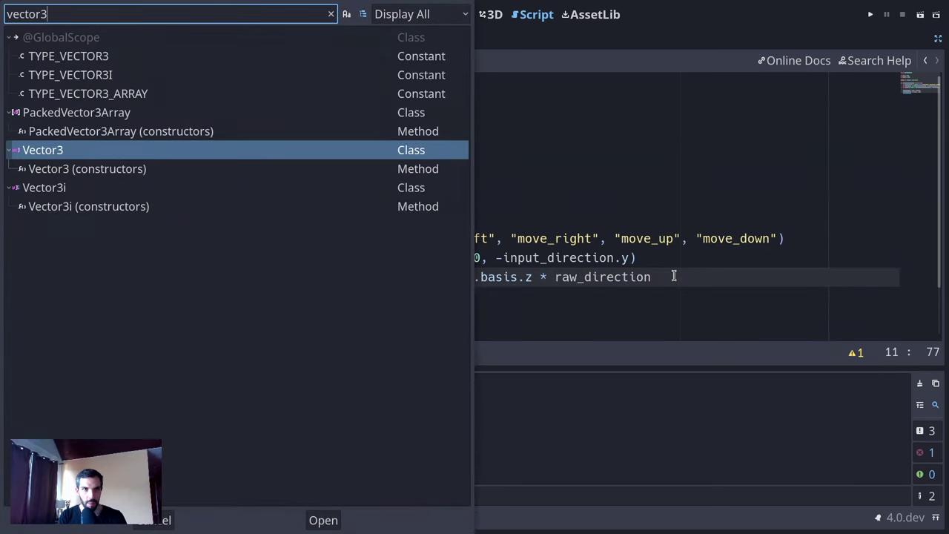
{"action": "key", "text": "Return"}
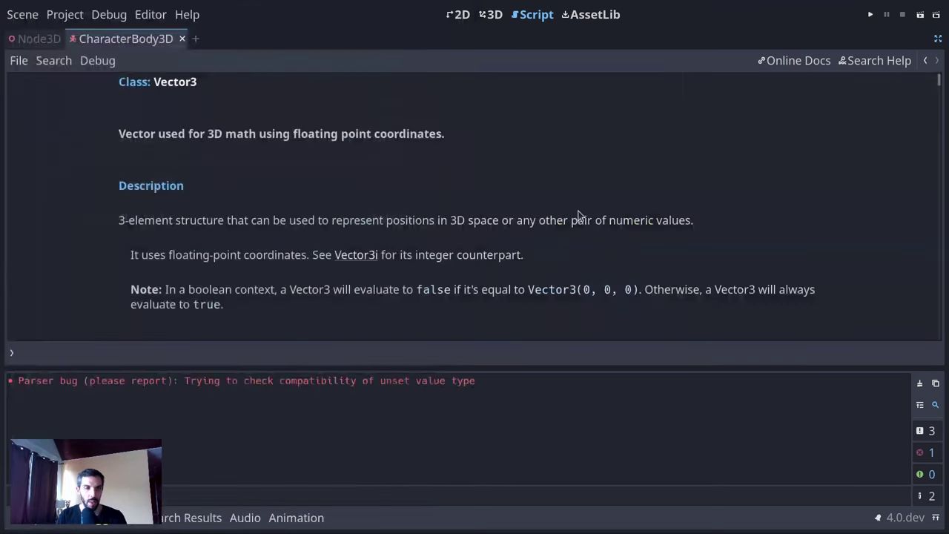
{"action": "scroll", "coordinate": [393, 262], "scroll_direction": "down", "scroll_amount": 10}
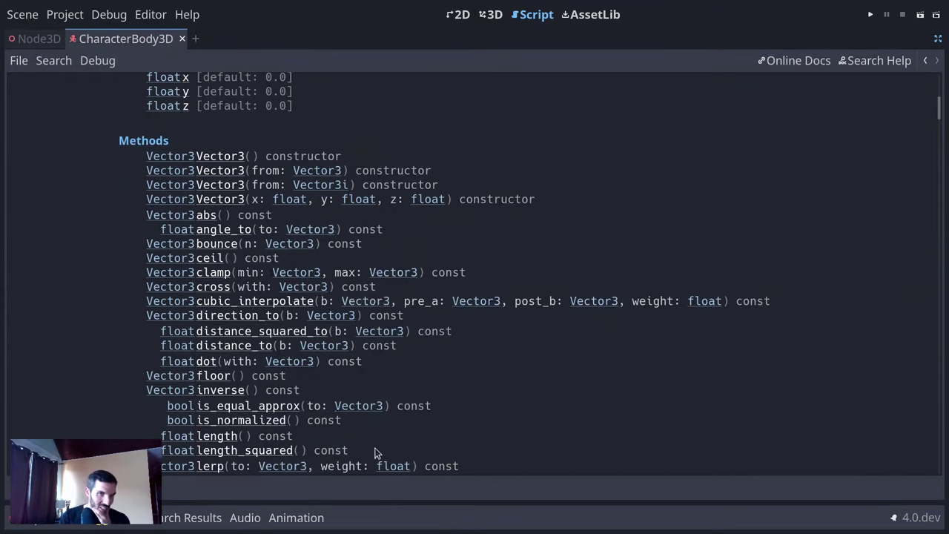
{"action": "scroll", "coordinate": [562, 357], "scroll_direction": "down", "scroll_amount": 5}
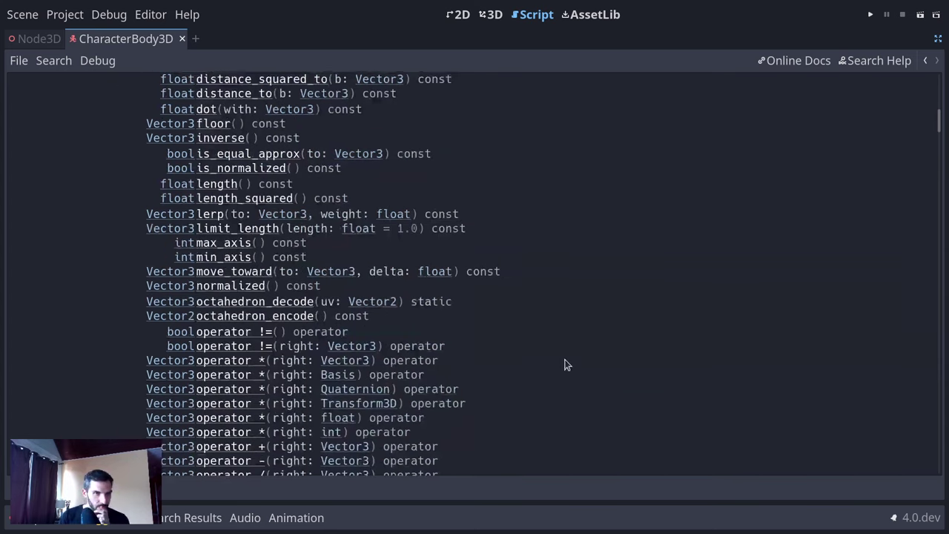
{"action": "scroll", "coordinate": [566, 365], "scroll_direction": "down", "scroll_amount": 8}
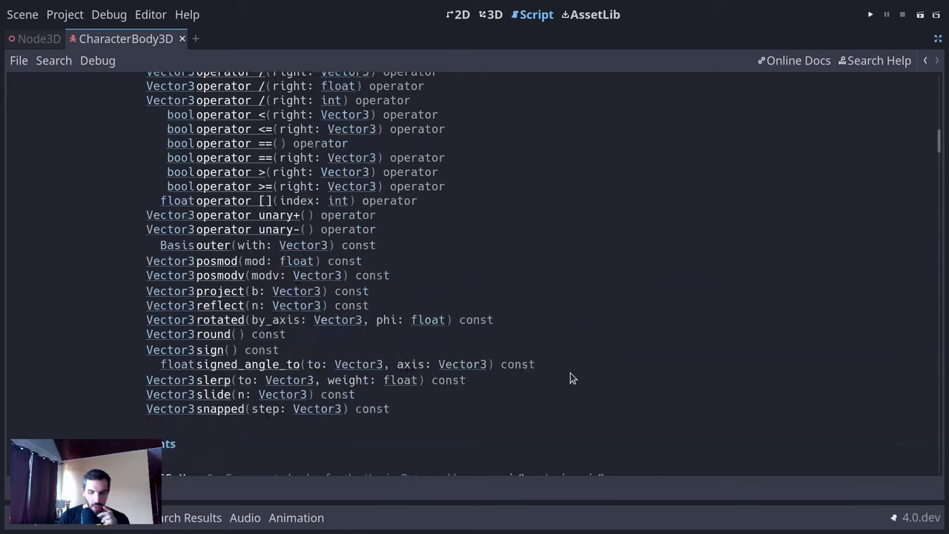
{"action": "key", "text": "ctrl+shift+F11"}
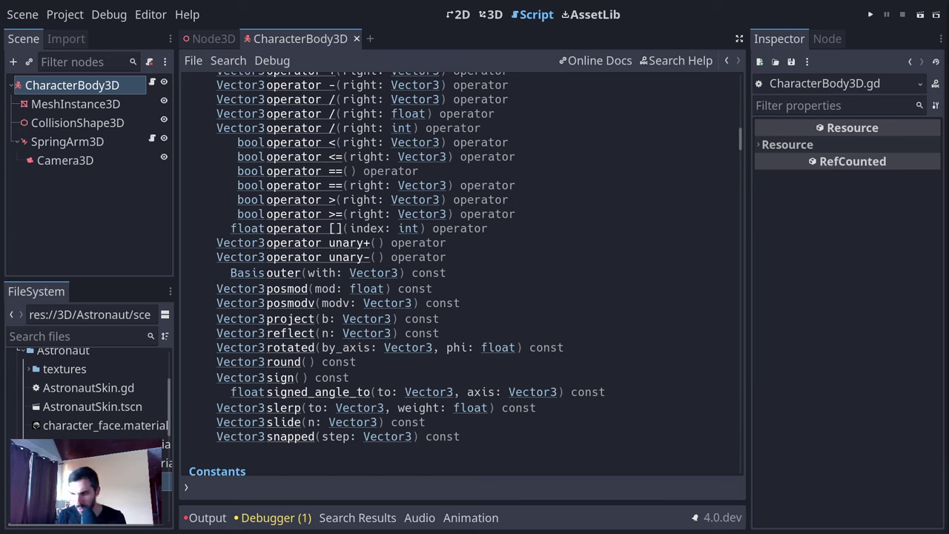
- Switch to the Brave browser and maximize its window
{"action": "key", "text": "alt+Tab"}
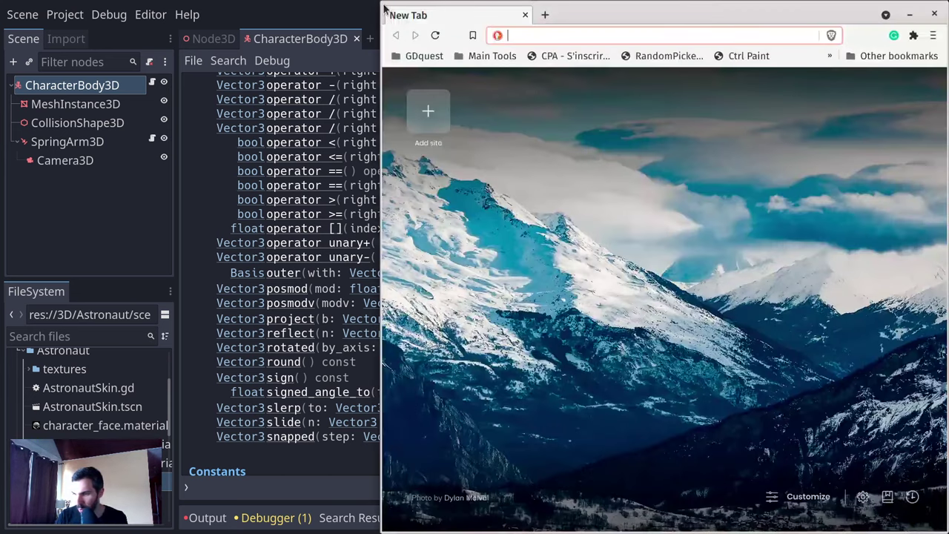
{"action": "key", "text": "F11"}
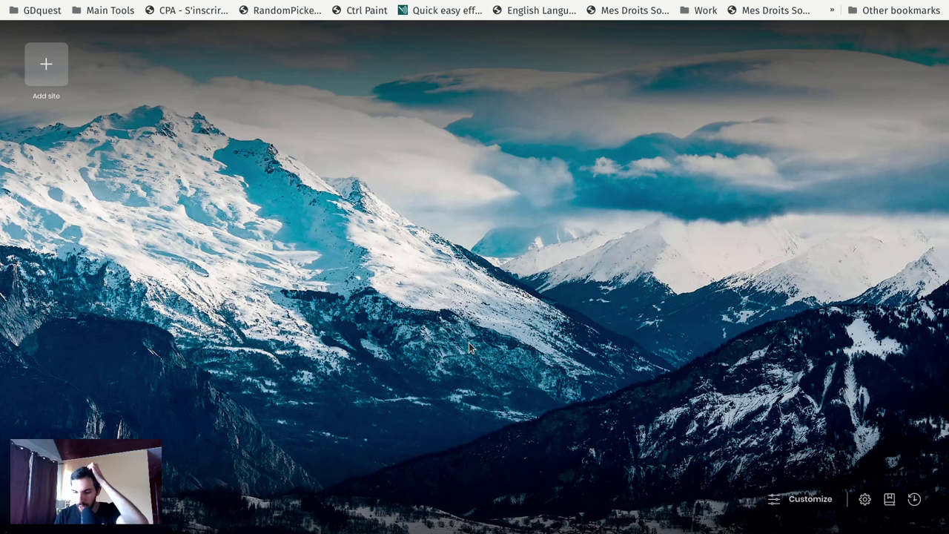
{"action": "key", "text": "F11"}
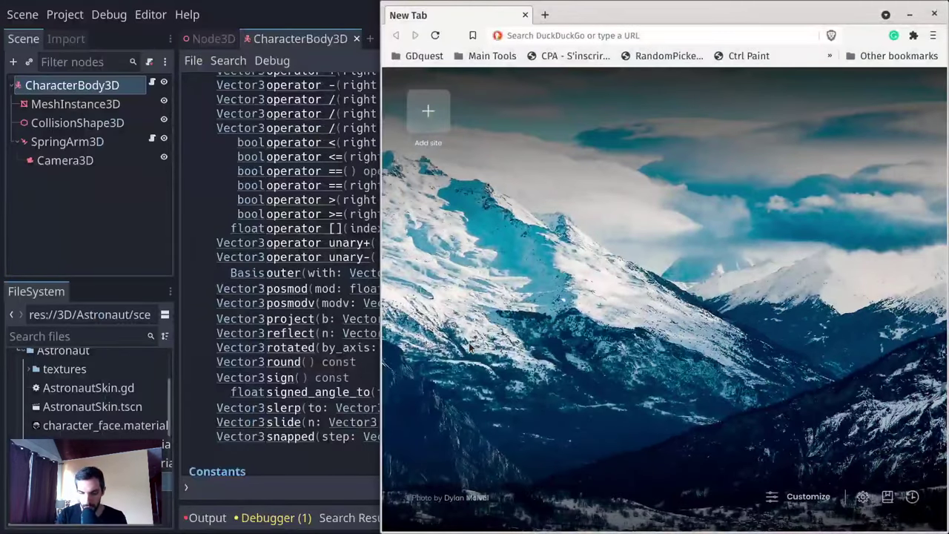
{"action": "key", "text": "super+Up"}
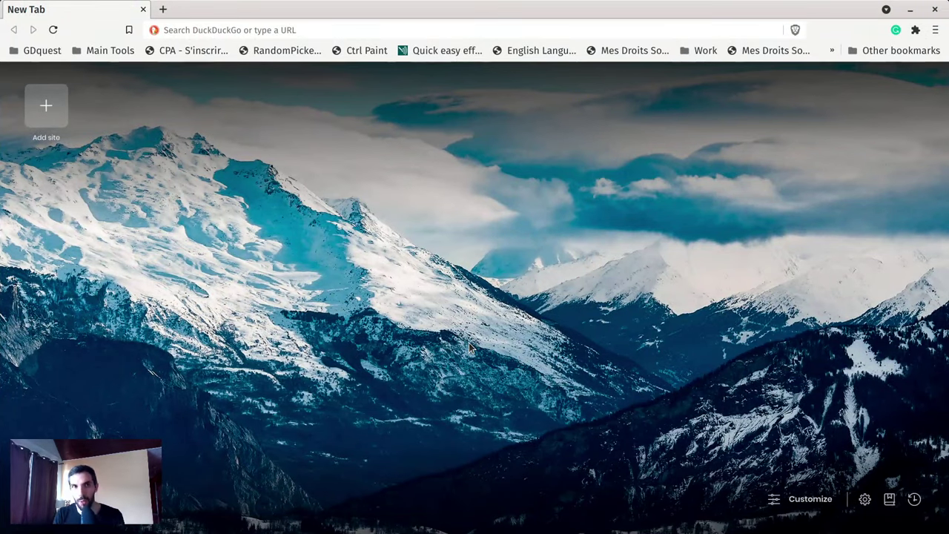
- Load GDQuest's Kickstarter course page by entering 'kick' in the address bar
{"action": "key", "text": "ctrl+l"}
{"action": "type", "text": "kick"}
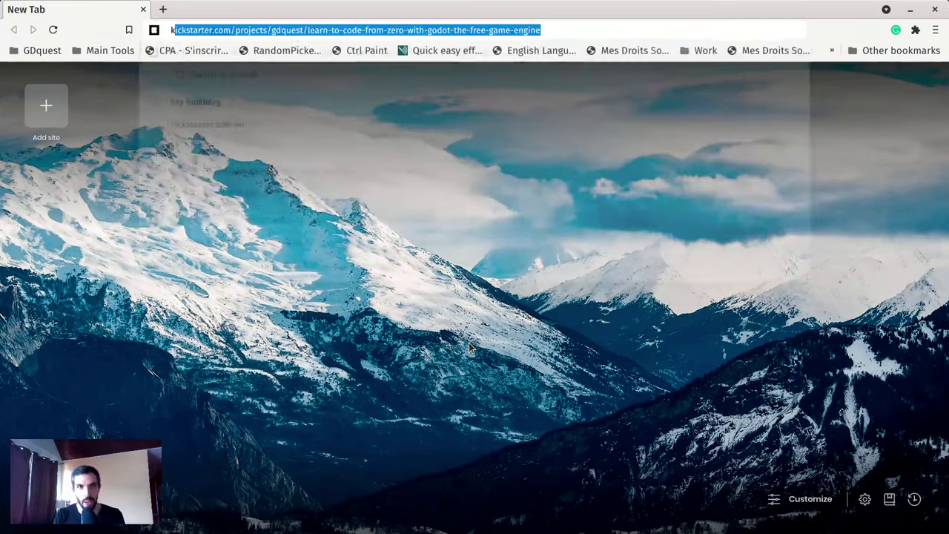
{"action": "key", "text": "Return"}
{"action": "key", "text": "super+a"}
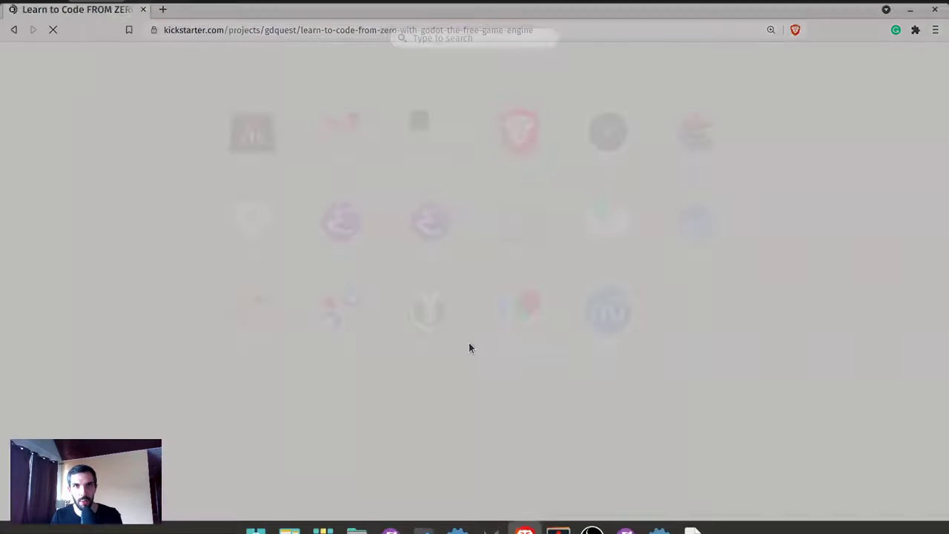
{"action": "key", "text": "Escape"}
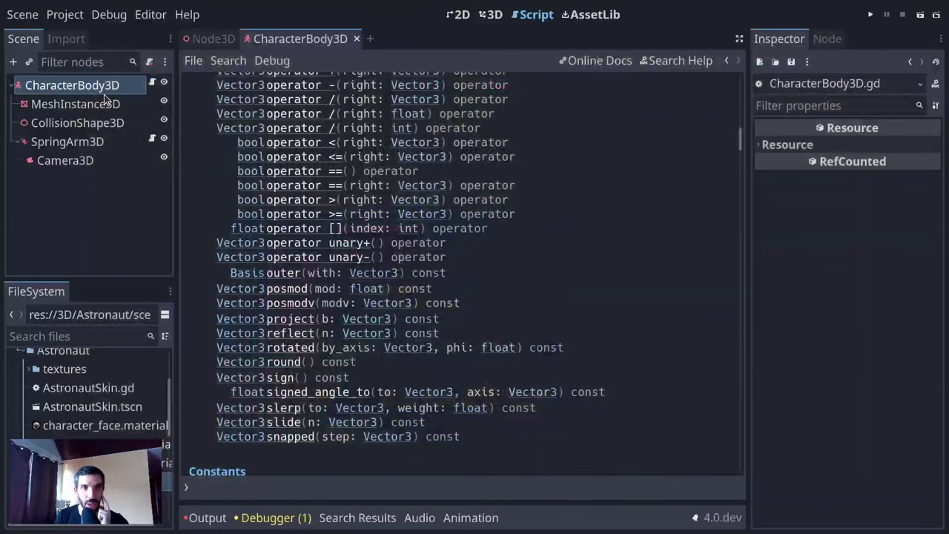
- Select MeshInstance3D and orbit the 3D view, then switch to the Emacs to-do list
{"action": "left_click", "coordinate": [75, 104]}
{"action": "middle_click_drag", "start_coordinate": [414, 307], "coordinate": [551, 294]}
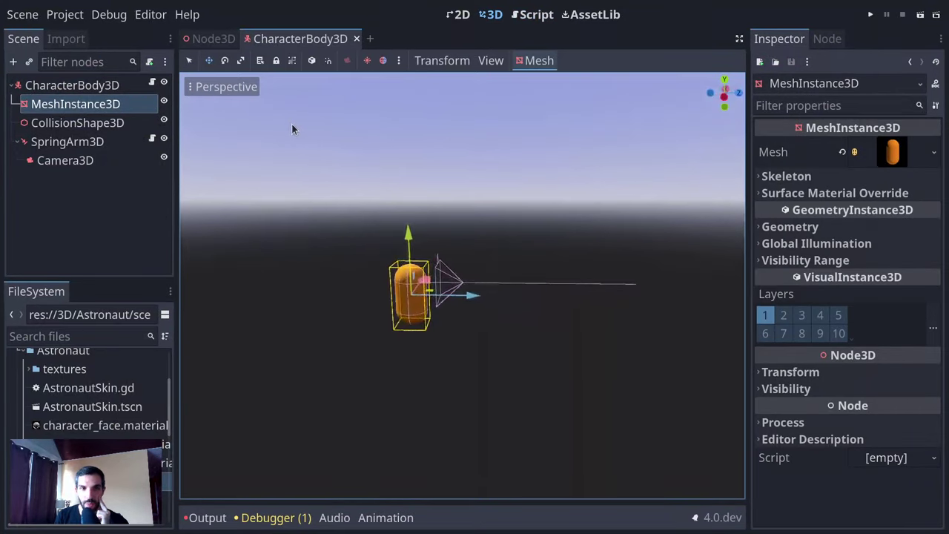
{"action": "key", "text": "alt+Tab"}
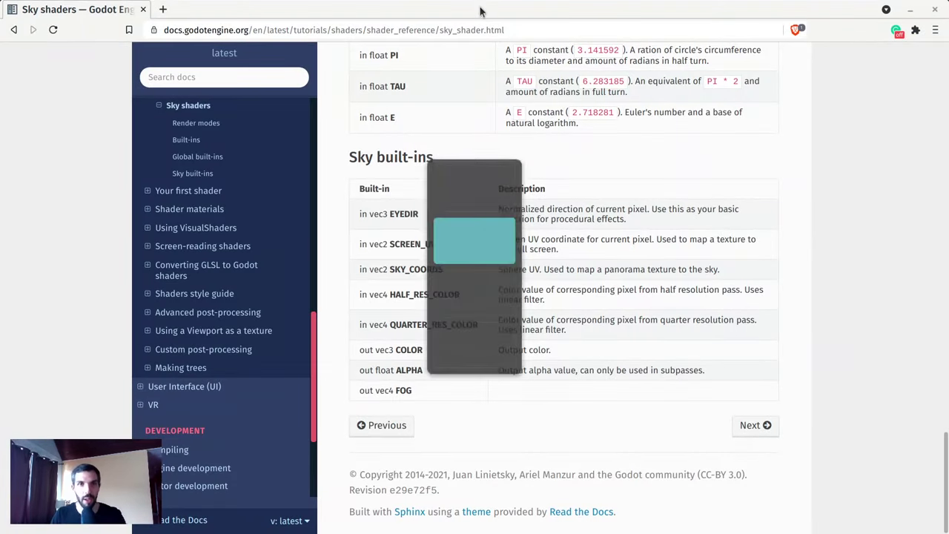
{"action": "key", "text": "alt+Tab"}
{"action": "key", "text": "alt+Tab"}
{"action": "key", "text": "alt+Tab"}
{"action": "key", "text": "alt+Tab"}
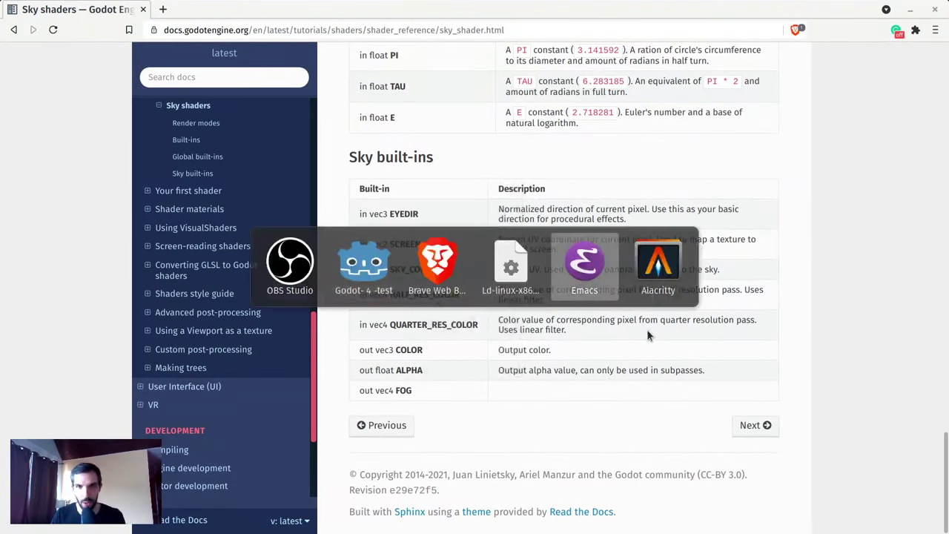
{"action": "key", "text": "Escape"}
- Mark GDScript and Physics in 2D and 3D as done in the checklist
{"action": "key", "text": "1"}
{"action": "key", "text": "1"}
{"action": "key", "text": "k"}
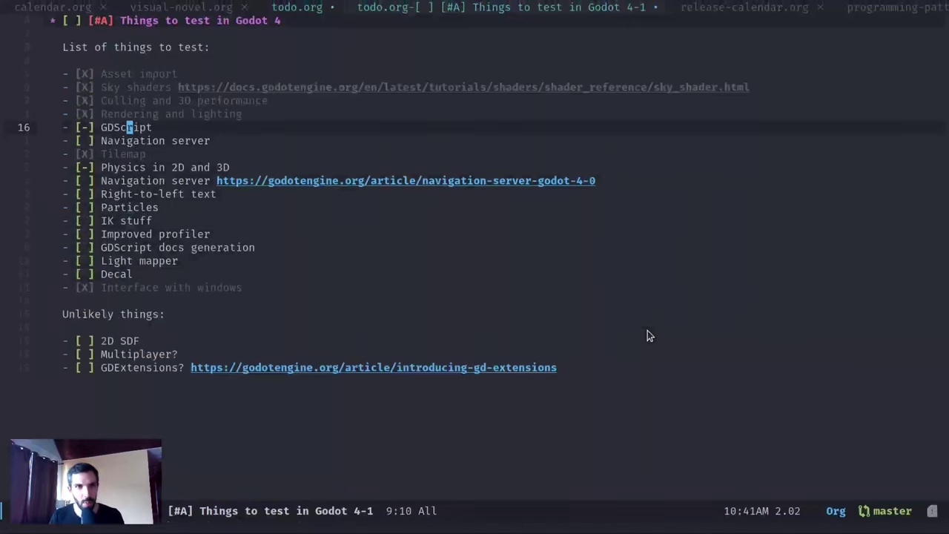
{"action": "key", "text": "ctrl+c"}
{"action": "key", "text": "ctrl+c"}
{"action": "key", "text": "j"}
{"action": "key", "text": "2"}
{"action": "key", "text": "j"}
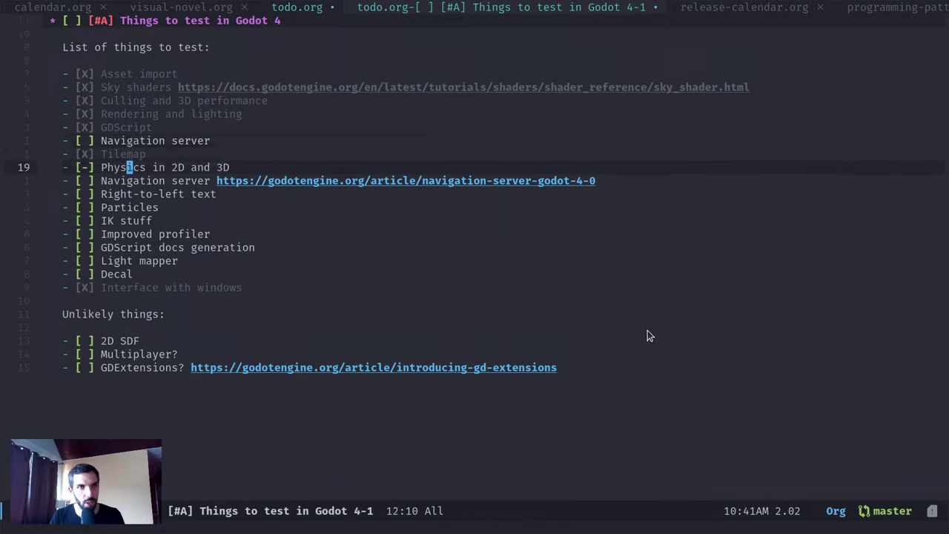
{"action": "key", "text": "ctrl+c"}
{"action": "key", "text": "ctrl+c"}
{"action": "key", "text": "j"}
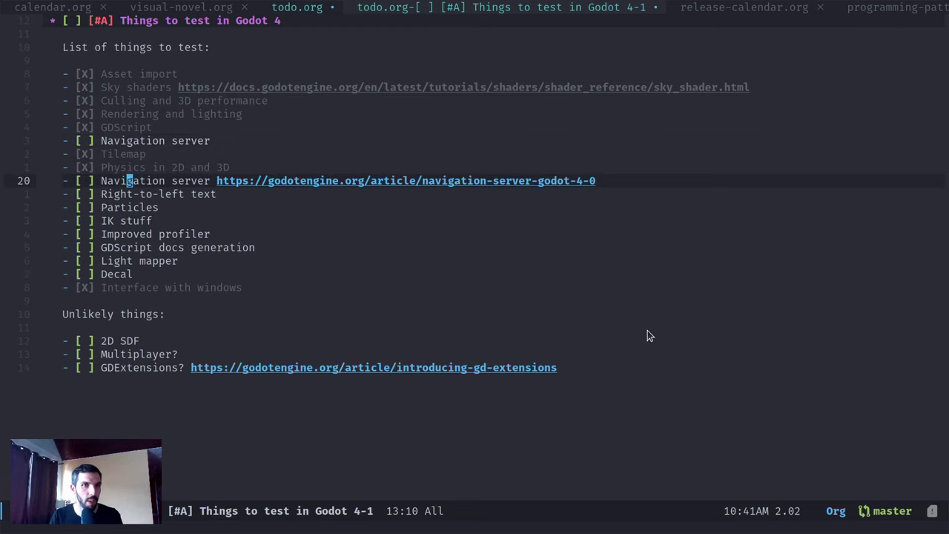
- Delete the extra Navigation server line and save todo.org with :w
{"action": "key", "text": "3"}
{"action": "key", "text": "k"}
{"action": "key", "text": "d"}
{"action": "key", "text": "d"}
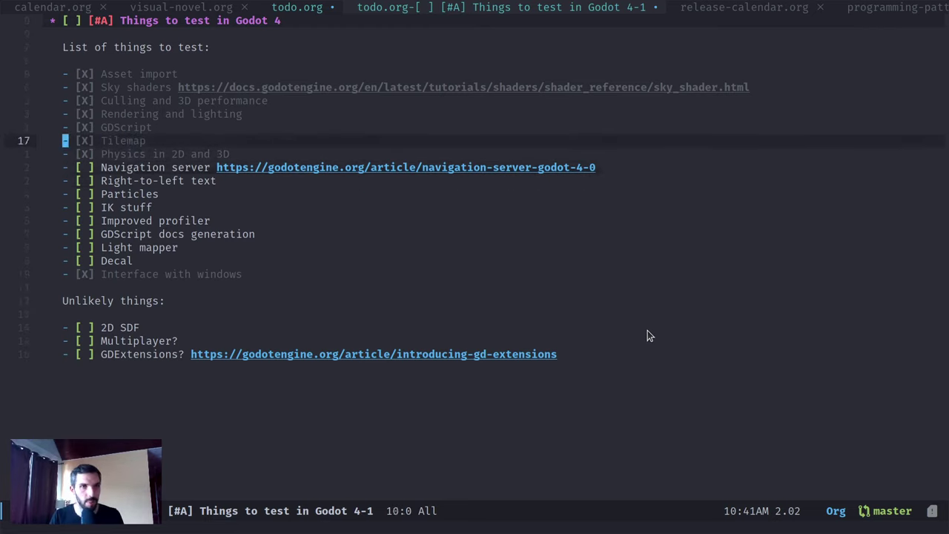
{"action": "key", "text": "j"}
{"action": "key", "text": "j"}
{"action": "key", "text": "j"}
{"action": "key", "text": "j"}
{"action": "key", "text": "j"}
{"action": "key", "text": "j"}
{"action": "key", "text": "j"}
{"action": "type", "text": ":w"}
{"action": "key", "text": "Return"}
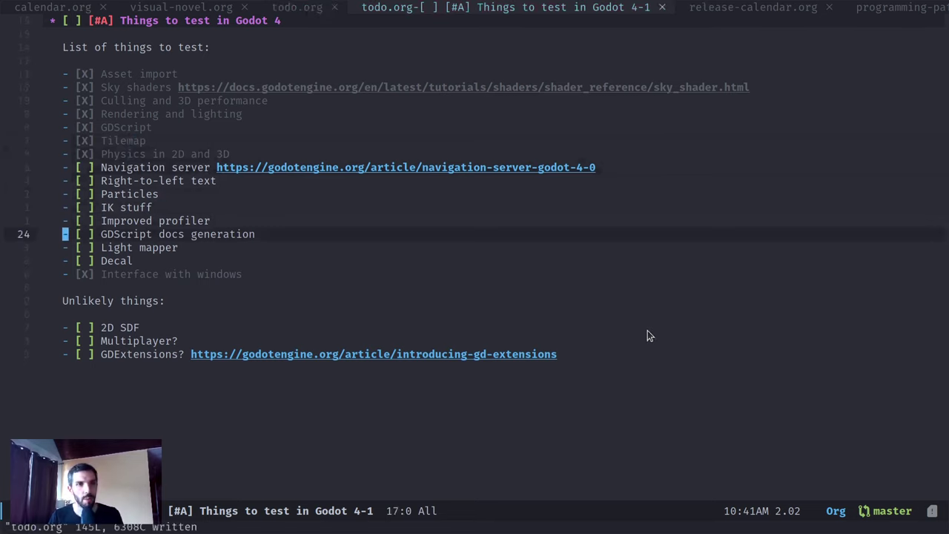
{"action": "key", "text": "k"}
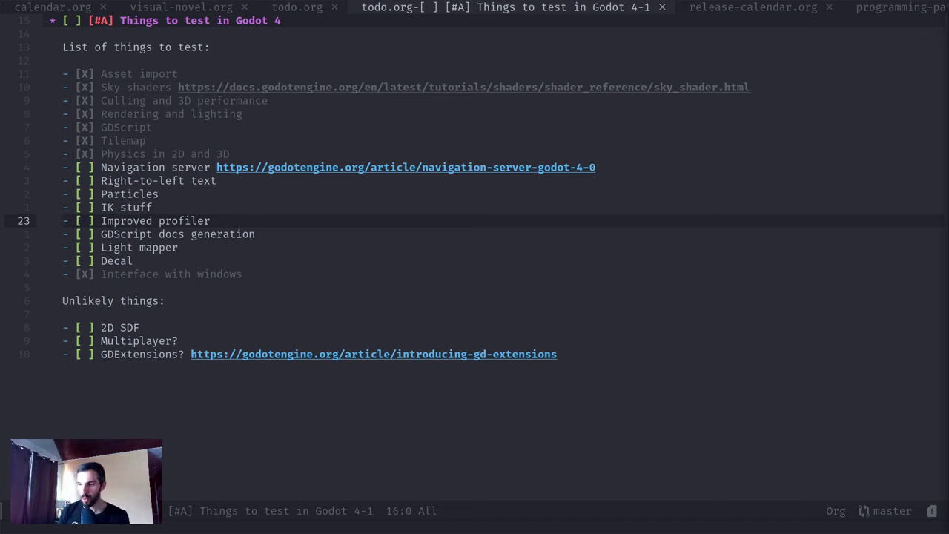
- Move the caret through the checklist items around Improved profiler
{"action": "left_click", "coordinate": [662, 126]}
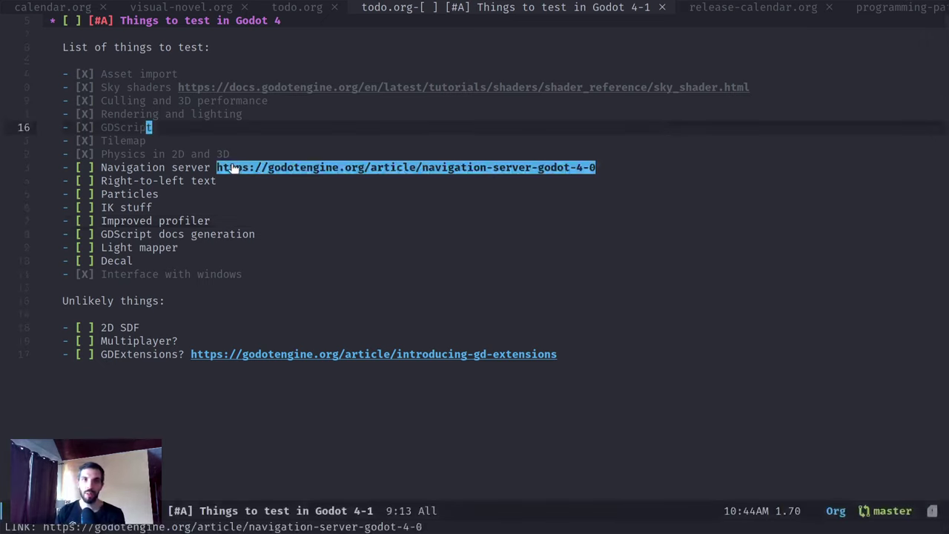
{"action": "left_click", "coordinate": [249, 197]}
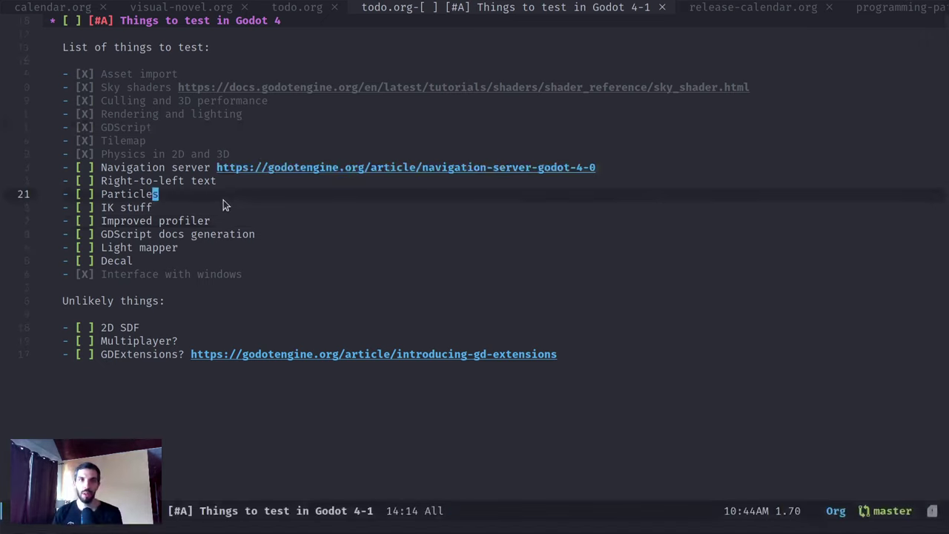
{"action": "left_click", "coordinate": [515, 220]}
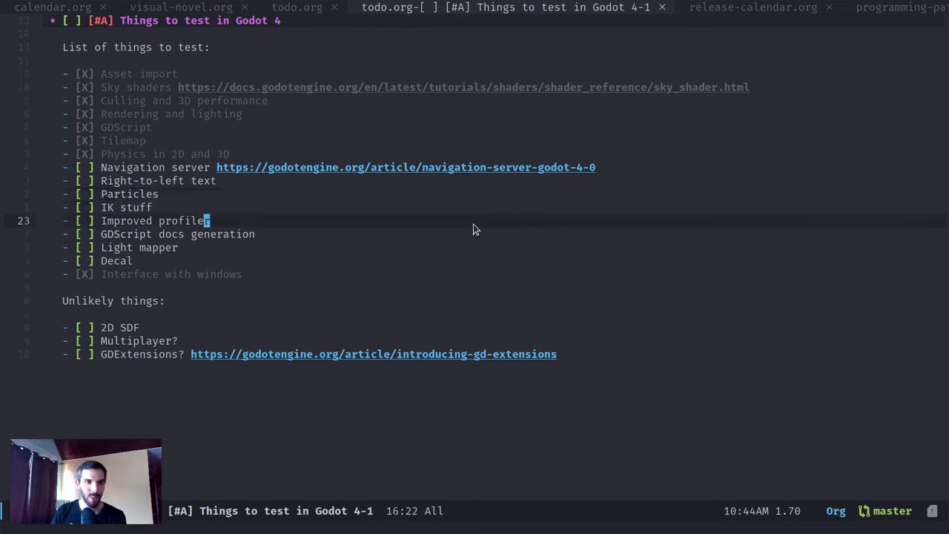
{"action": "key", "text": "Up"}
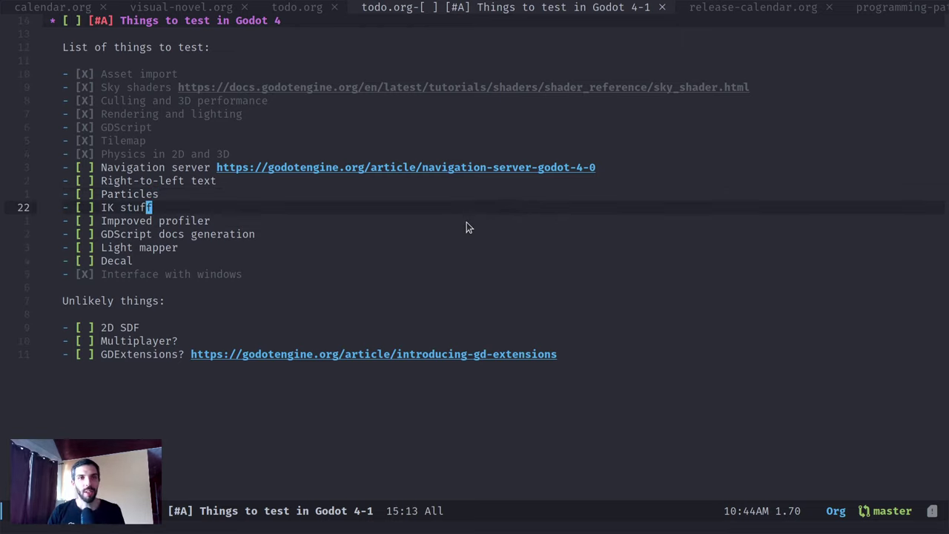
{"action": "key", "text": "Down"}
{"action": "key", "text": "Down"}
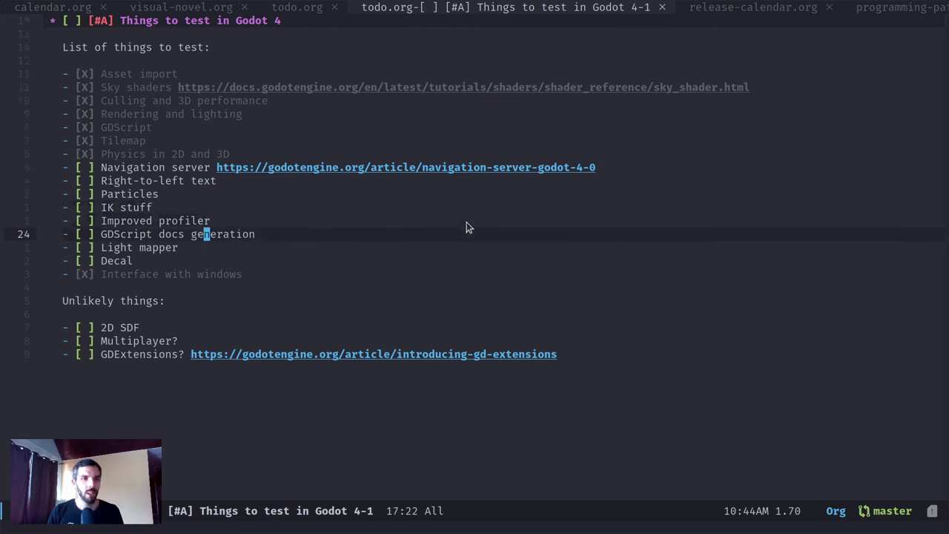
- Switch to Godot and open the SpringArm3D node's script
{"action": "key", "text": "alt+Tab"}
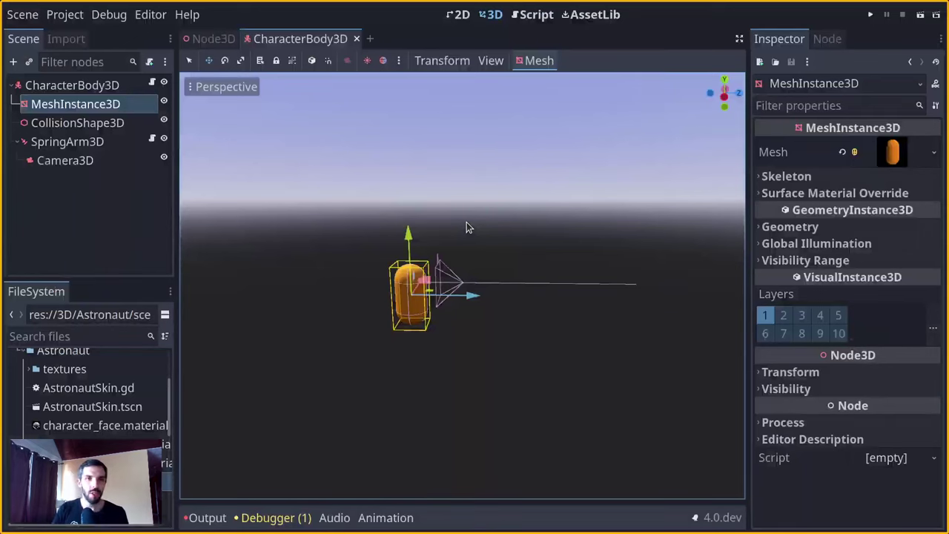
{"action": "left_click", "coordinate": [146, 141]}
{"action": "left_click", "coordinate": [152, 138]}
- Add a '## Some test' comment and 'func test() -> void:' at the script's end
{"action": "left_click", "coordinate": [465, 309]}
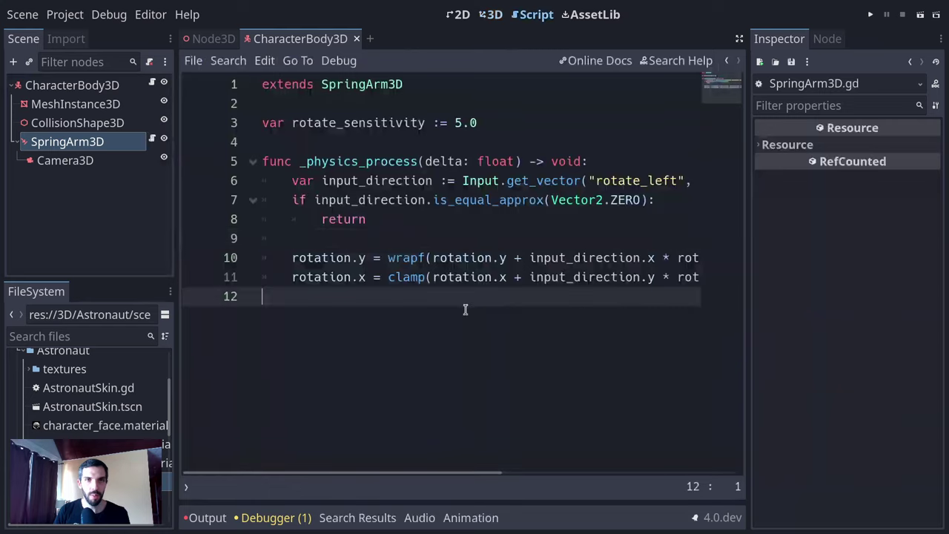
{"action": "key", "text": "Return"}
{"action": "key", "text": "Return"}
{"action": "type", "text": "## "}
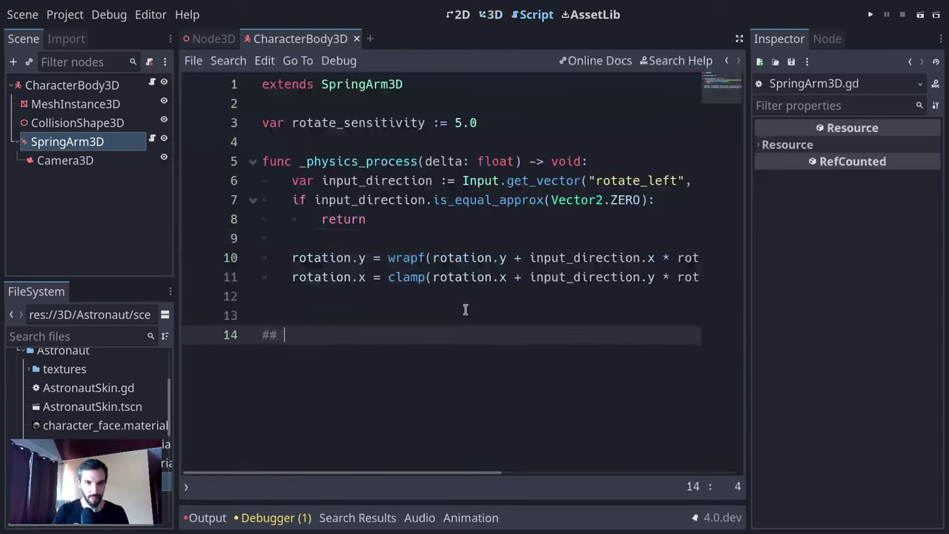
{"action": "type", "text": "Some tex"}
{"action": "key", "text": "BackSpace"}
{"action": "key", "text": "BackSpace"}
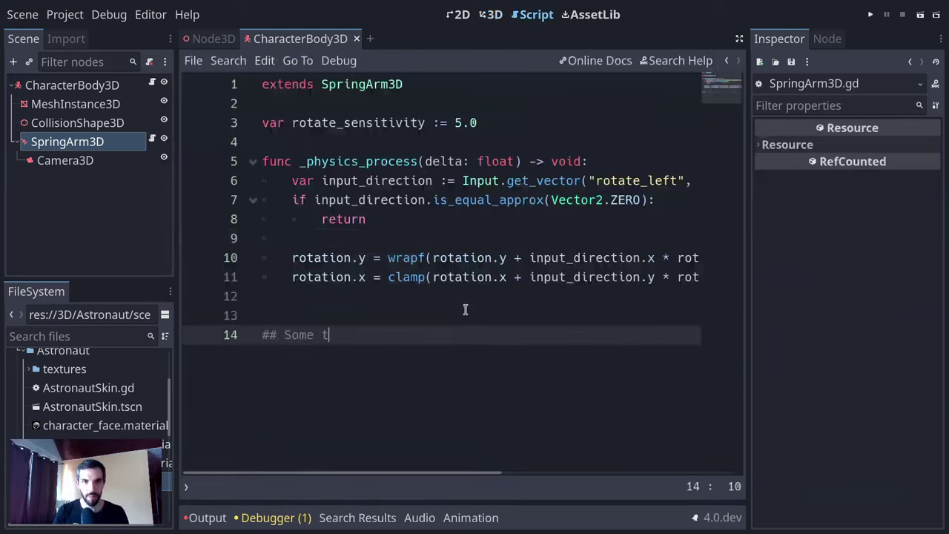
{"action": "type", "text": "est"}
{"action": "key", "text": "Return"}
{"action": "type", "text": "func "}
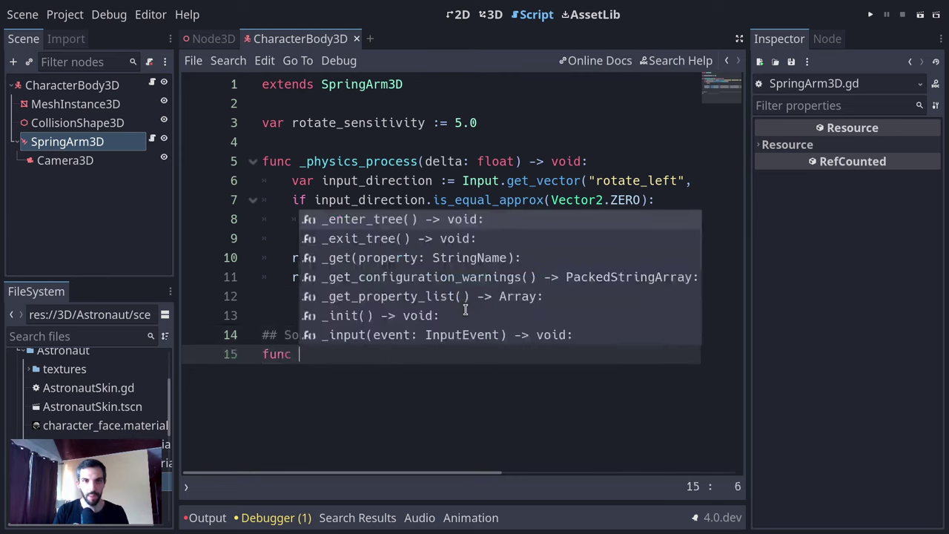
{"action": "type", "text": "test() -> voidL"}
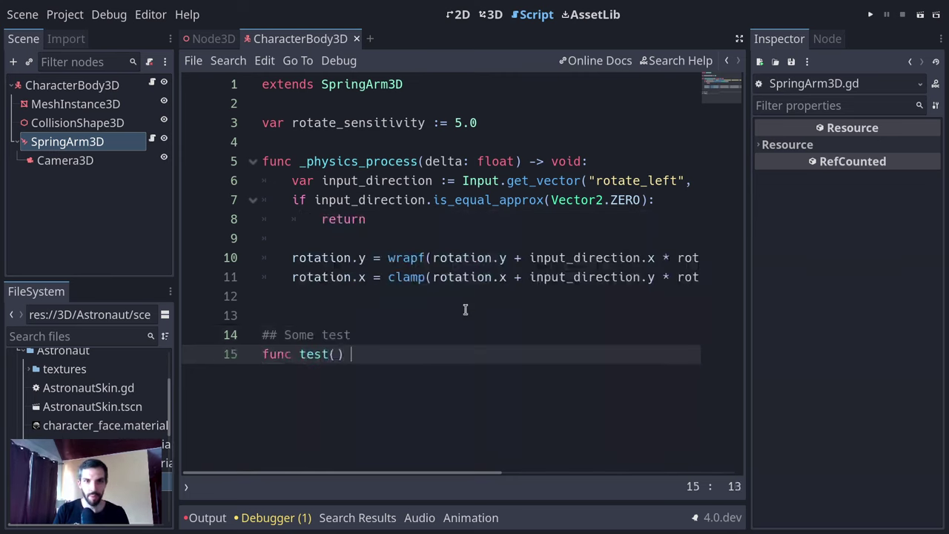
{"action": "key", "text": "BackSpace"}
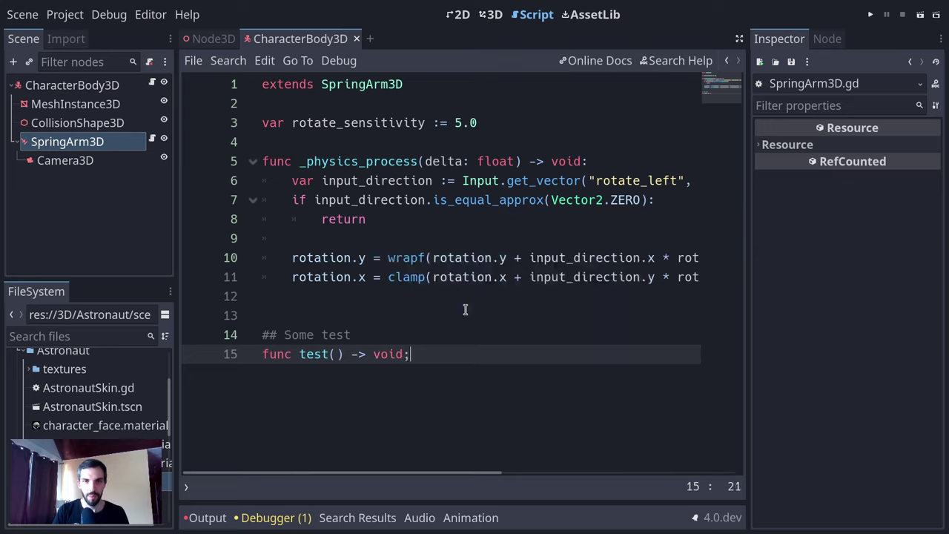
{"action": "key", "text": "Return"}
{"action": "key", "text": "BackSpace"}
{"action": "type", "text": ":"}
{"action": "key", "text": "Return"}
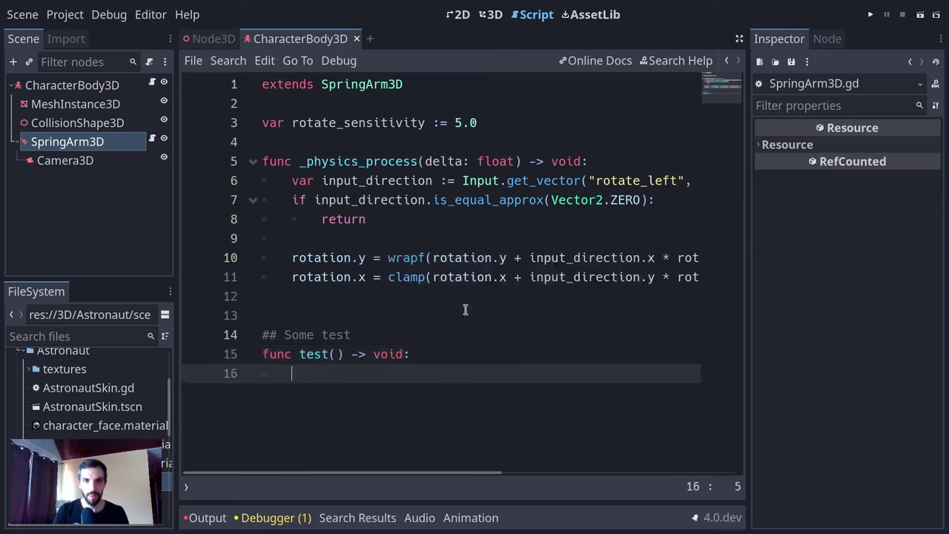
- Make test() call rotate_object_local(Vector3.AXIS_Y, 1.0) and save the script
{"action": "type", "text": "rotate"}
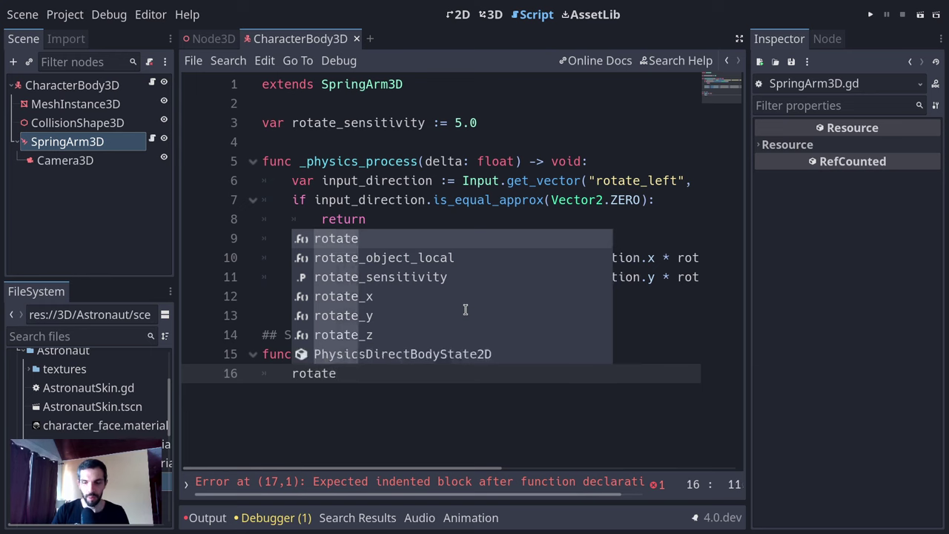
{"action": "key", "text": "Down"}
{"action": "key", "text": "Return"}
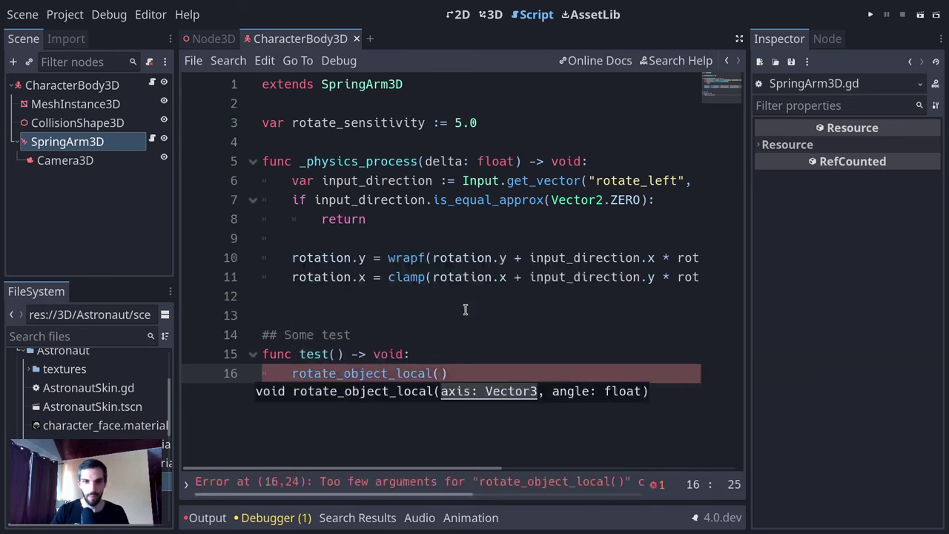
{"action": "type", "text": "Vec"}
{"action": "type", "text": "tor3.Y"}
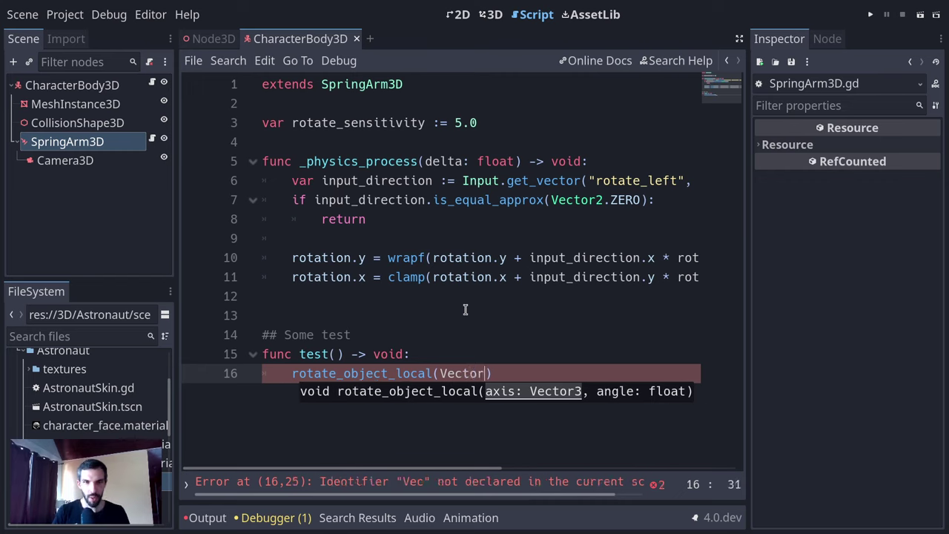
{"action": "key", "text": "Return"}
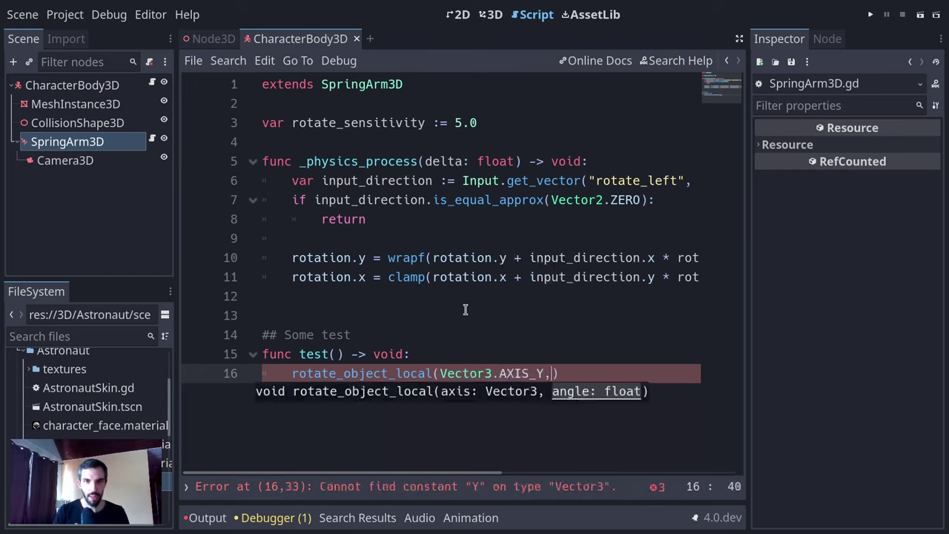
{"action": "type", "text": ", "}
{"action": "type", "text": "1.0"}
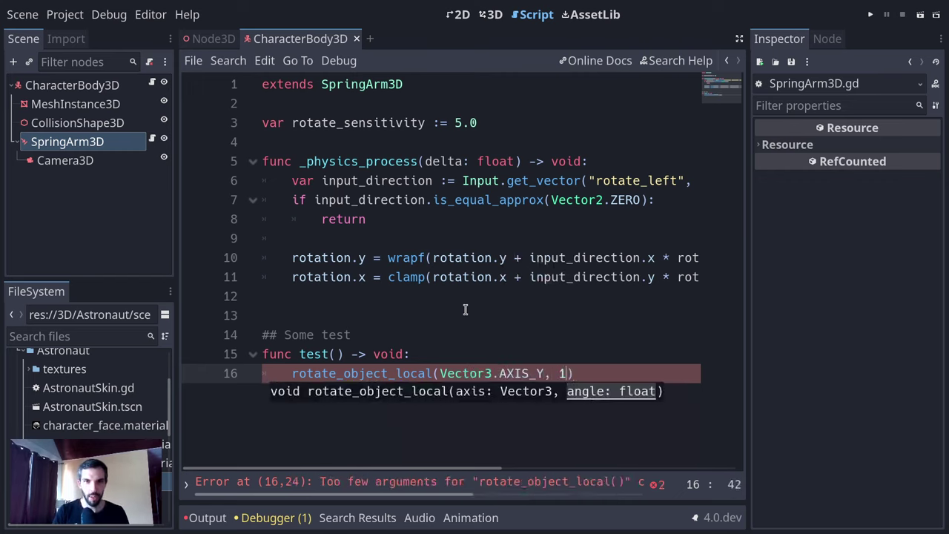
{"action": "key", "text": "ctrl+s"}
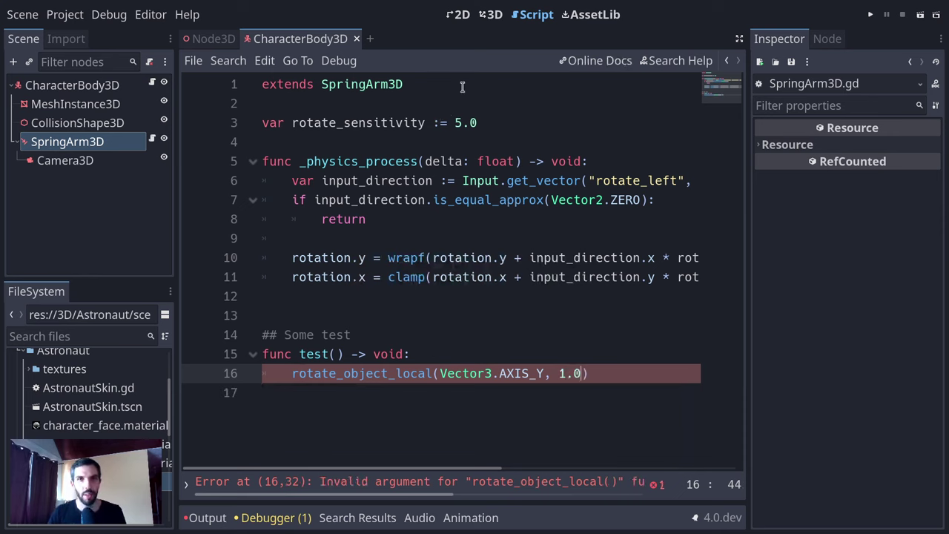
- Browse the script editor menus, then add an empty first line above extends SpringArm3D
{"action": "left_click", "coordinate": [326, 60]}
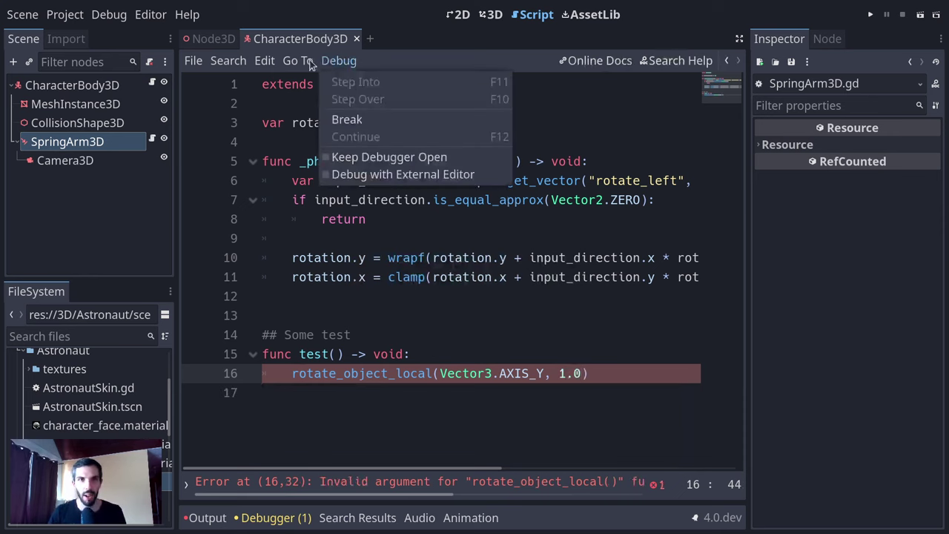
{"action": "mouse_move", "coordinate": [263, 63]}
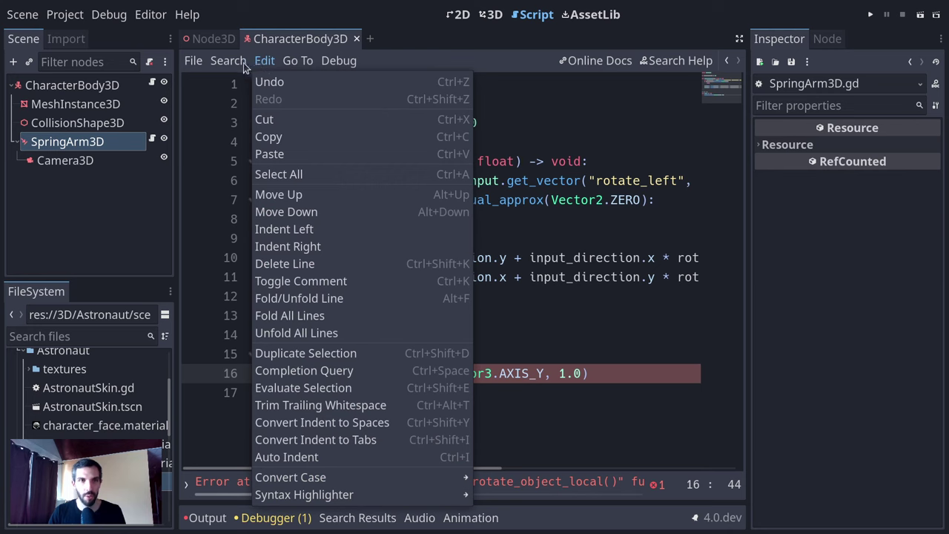
{"action": "mouse_move", "coordinate": [193, 60]}
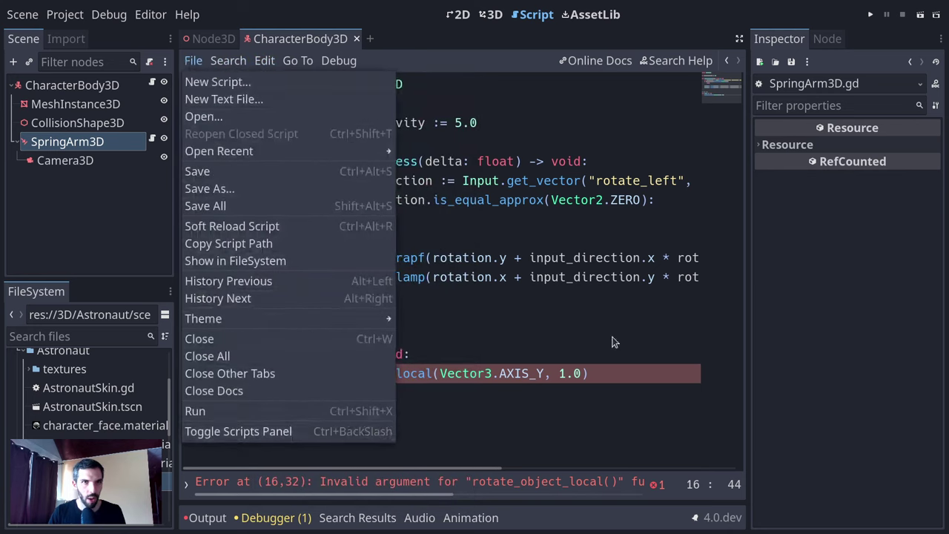
{"action": "key", "text": "Escape"}
{"action": "left_click", "coordinate": [437, 83]}
{"action": "key", "text": "Home"}
{"action": "key", "text": "Return"}
{"action": "key", "text": "Up"}
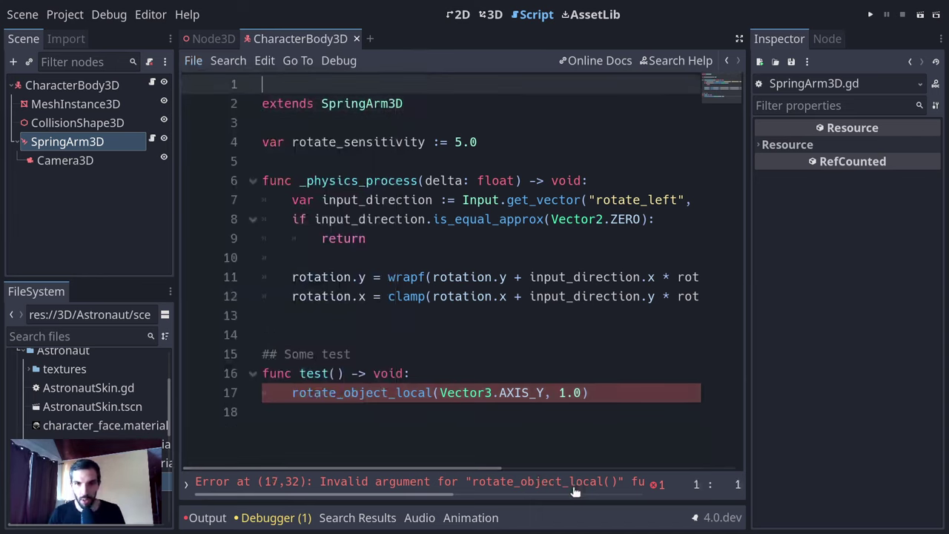
- Change the rotation axis from Vector3.AXIS_Y to Vector3.UP in test()
{"action": "mouse_move", "coordinate": [414, 501]}
{"action": "left_click_drag", "start_coordinate": [414, 501], "coordinate": [610, 486]}
{"action": "double_click", "coordinate": [528, 392]}
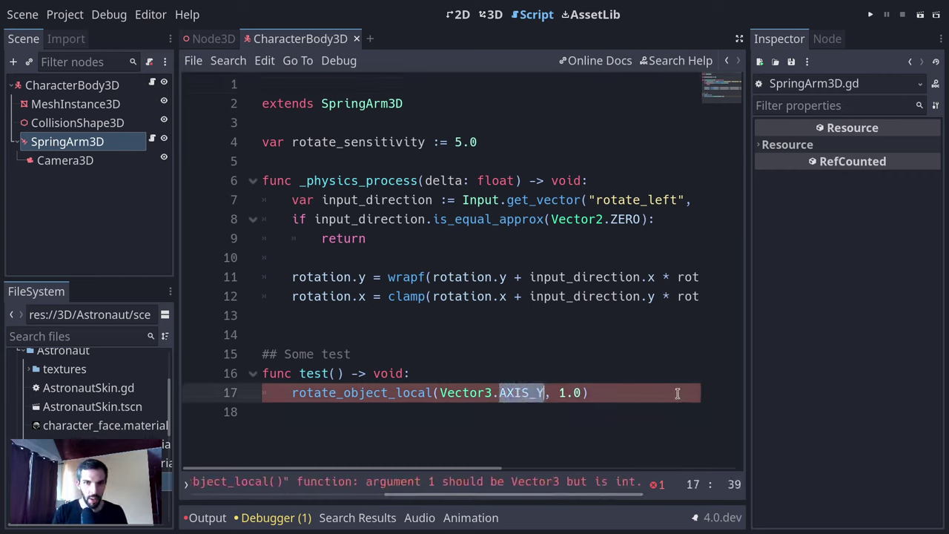
{"action": "type", "text": "UP"}
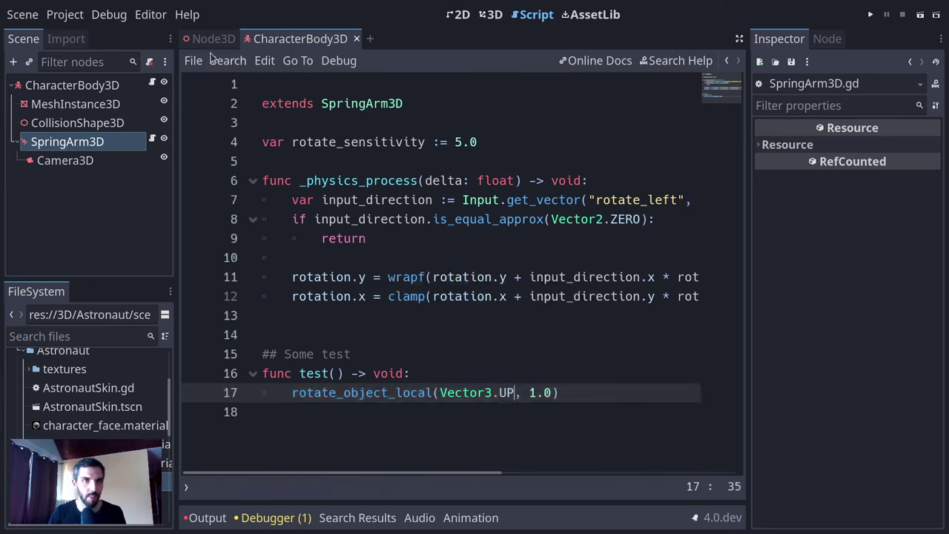
- Add 'class_name Player' as the script's first line and open the Player class help page
{"action": "left_click", "coordinate": [349, 84]}
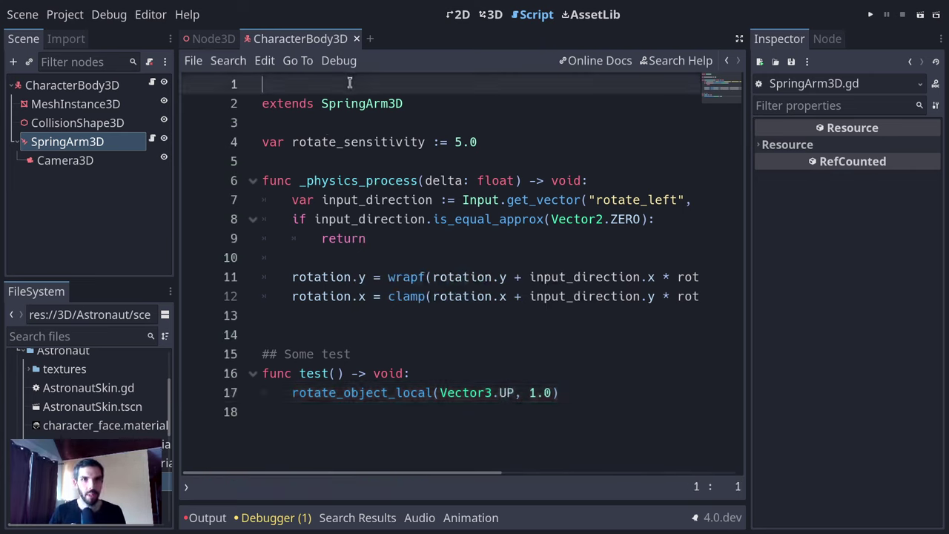
{"action": "type", "text": "class_name Player"}
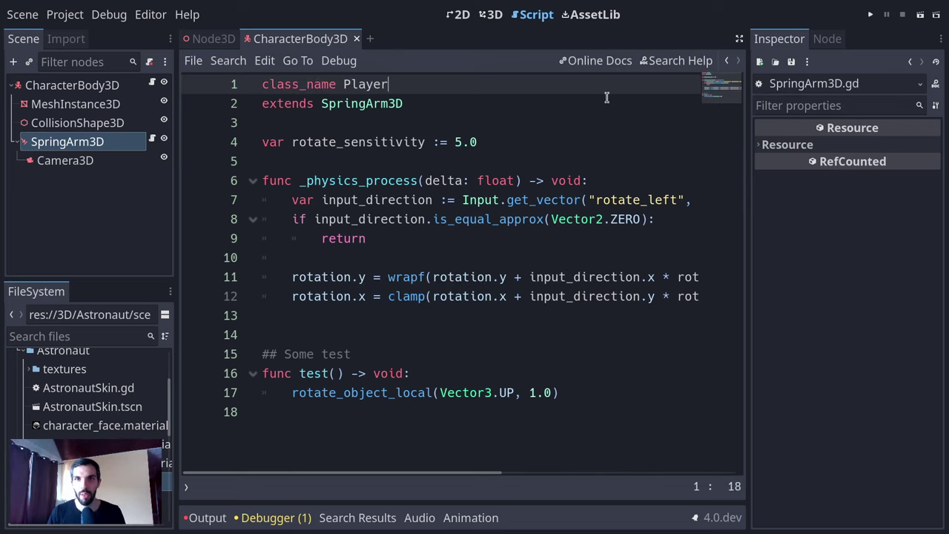
{"action": "key", "text": "F1"}
{"action": "type", "text": "Player"}
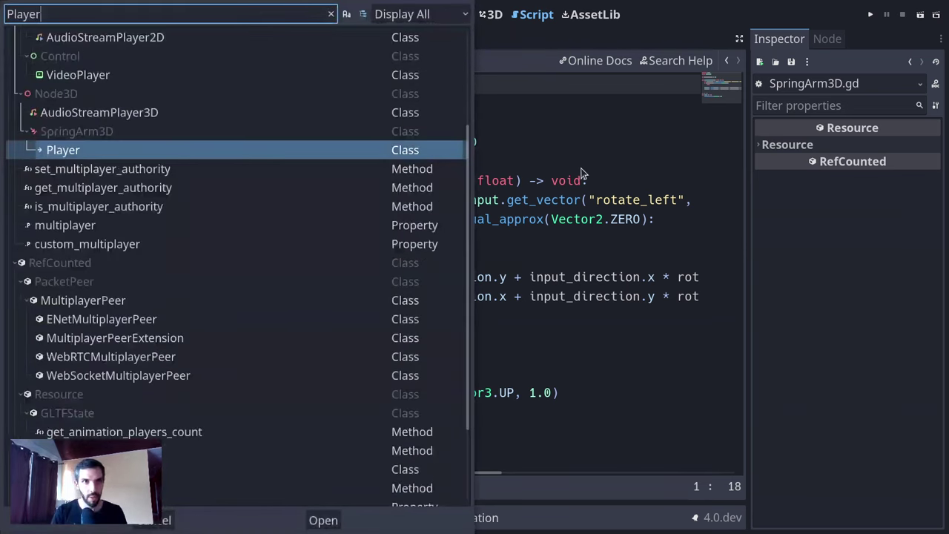
{"action": "key", "text": "Return"}
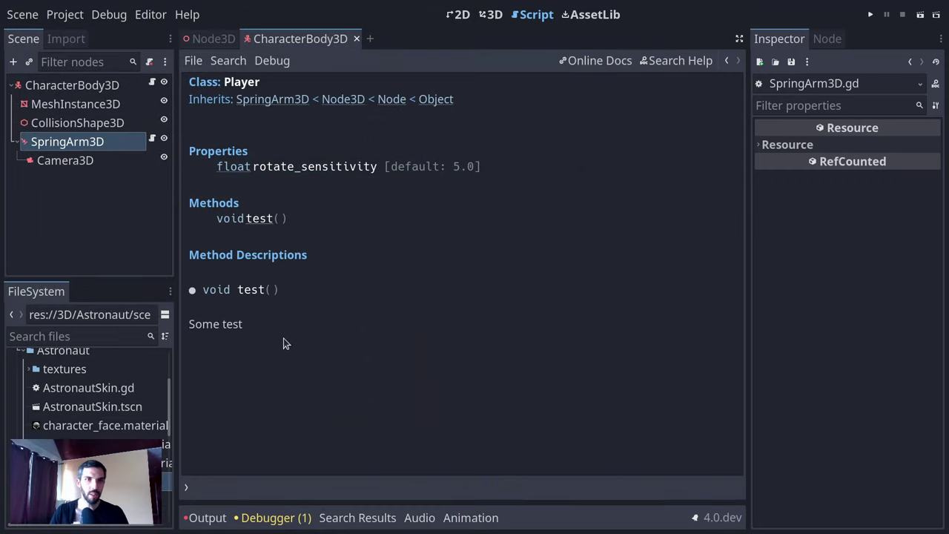
- Select the Player documentation from test() up to rotate_sensitivity
{"action": "left_click", "coordinate": [314, 312]}
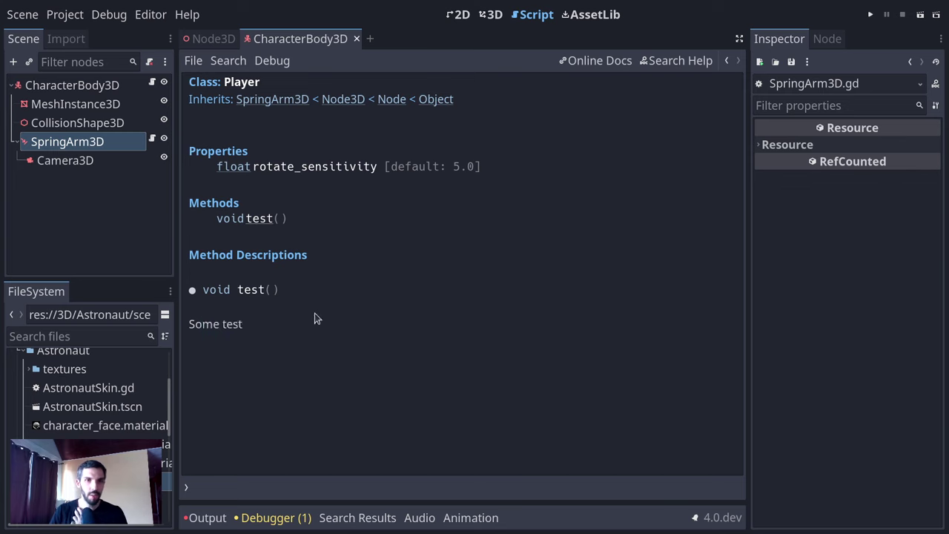
{"action": "left_click_drag", "start_coordinate": [300, 290], "coordinate": [334, 152]}
{"action": "left_click", "coordinate": [467, 217]}
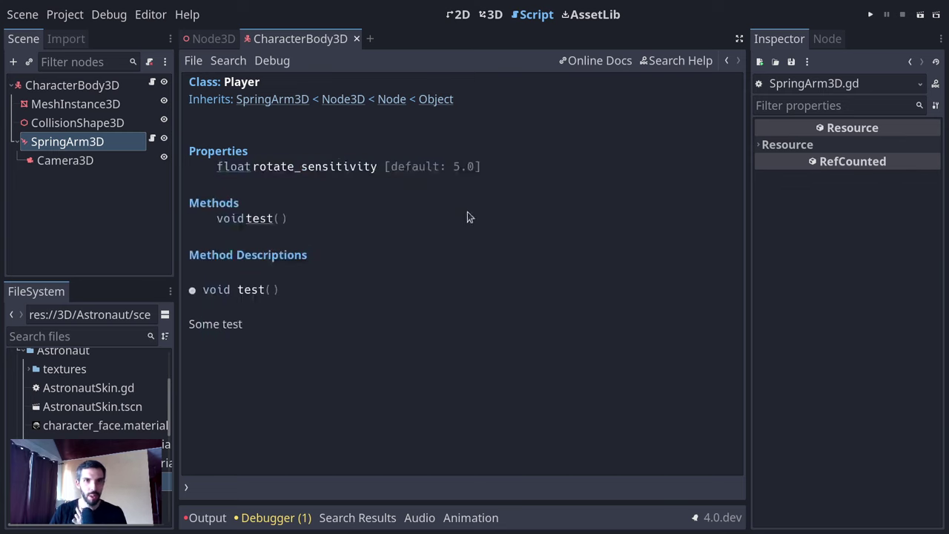
- Go back from the Player help page to the script code with Alt+Left
{"action": "key", "text": "alt+Left"}
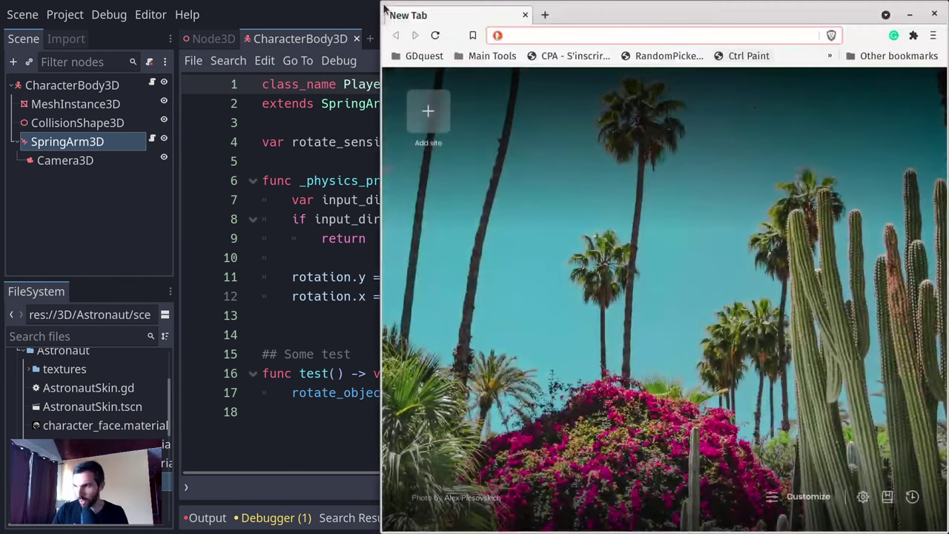
- Open the Learn to Code FROM ZERO with Godot Kickstarter page full screen, then a new window
{"action": "type", "text": "kick"}
{"action": "key", "text": "Return"}
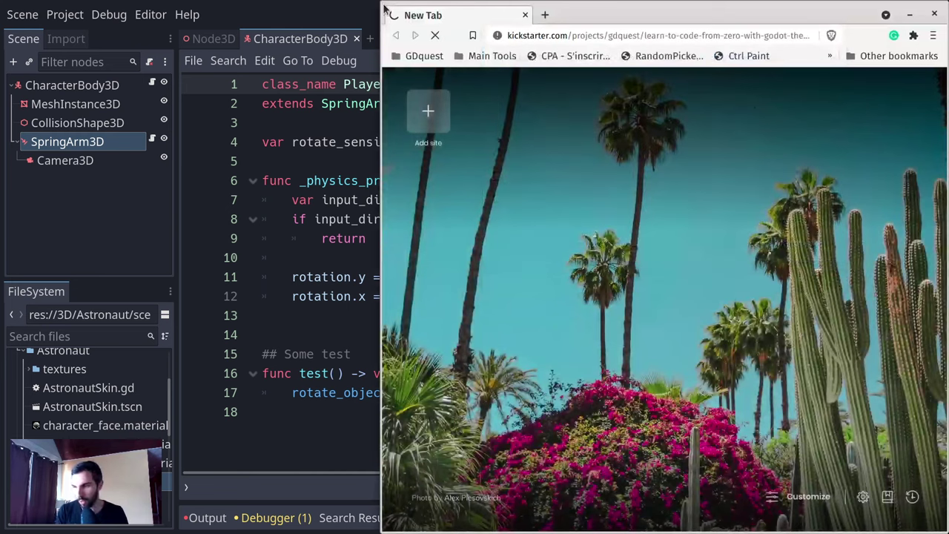
{"action": "key", "text": "F11"}
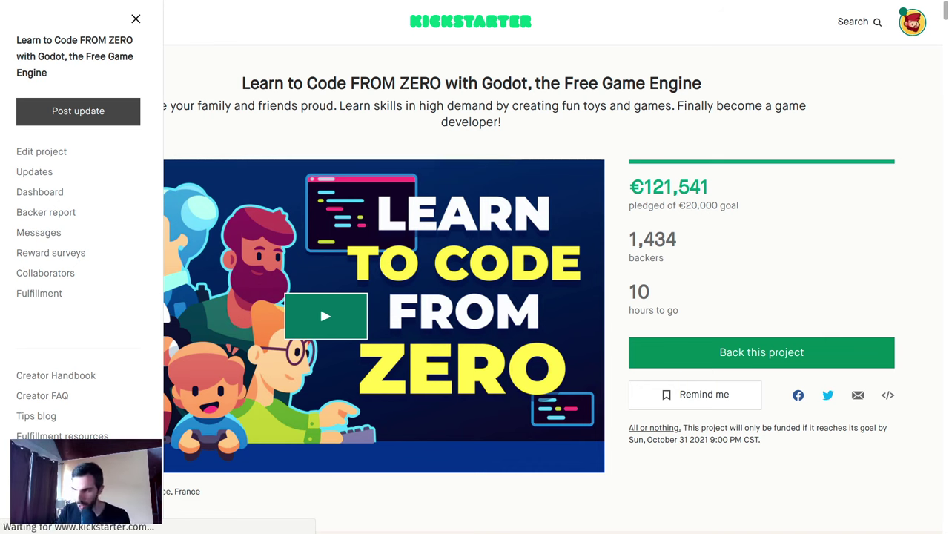
{"action": "key", "text": "ctrl+n"}
- Go to the GDQuest YouTube channel's Videos list
{"action": "type", "text": "you"}
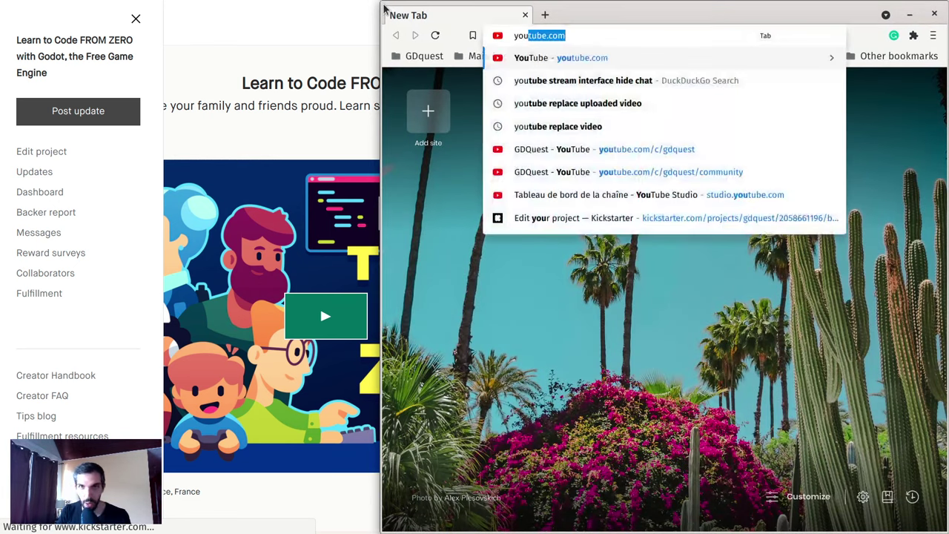
{"action": "key", "text": "Down"}
{"action": "key", "text": "Down"}
{"action": "key", "text": "Return"}
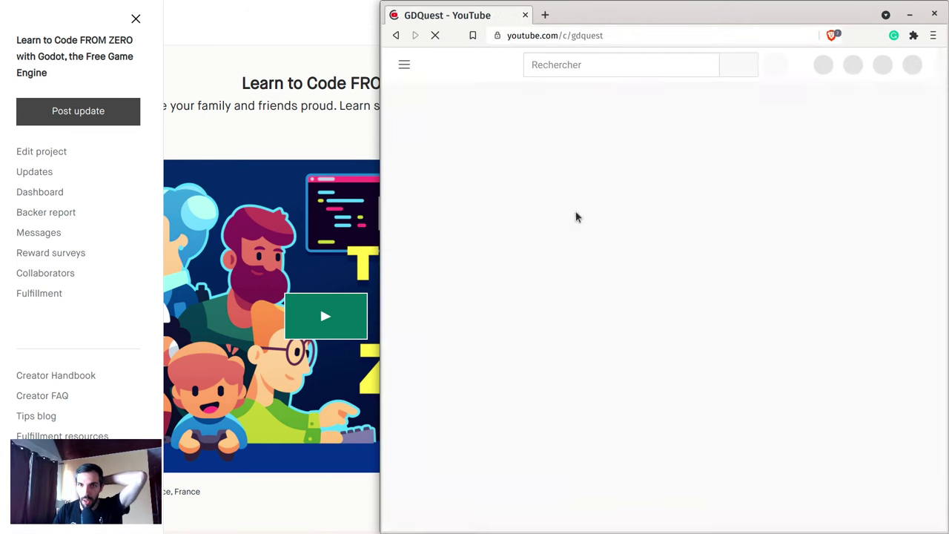
{"action": "left_click", "coordinate": [582, 252]}
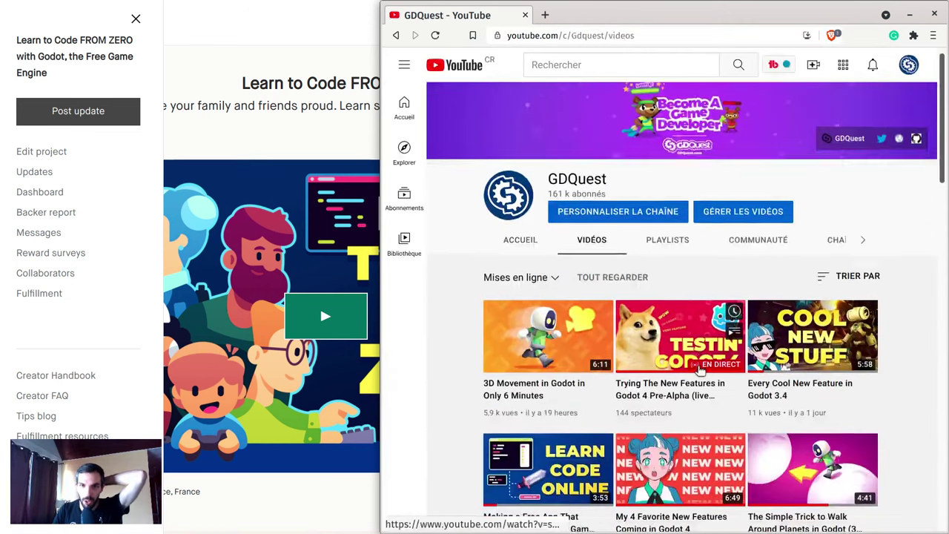
- Copy the link of a recent video and of the Godot tutorials video
{"action": "scroll", "coordinate": [745, 330], "scroll_direction": "down", "scroll_amount": 3}
{"action": "right_click", "coordinate": [535, 377]}
{"action": "left_click", "coordinate": [588, 474]}
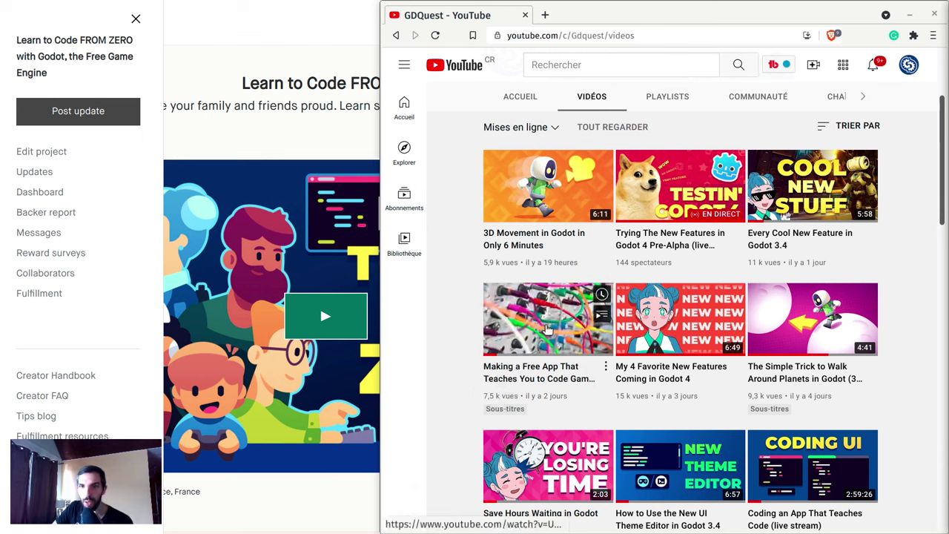
{"action": "scroll", "coordinate": [548, 326], "scroll_direction": "down", "scroll_amount": 8}
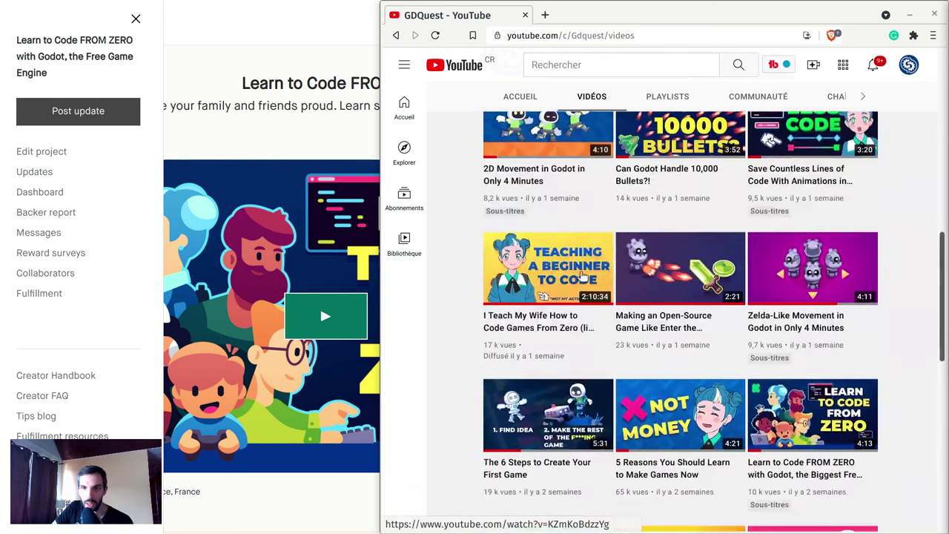
{"action": "scroll", "coordinate": [585, 371], "scroll_direction": "down", "scroll_amount": 2}
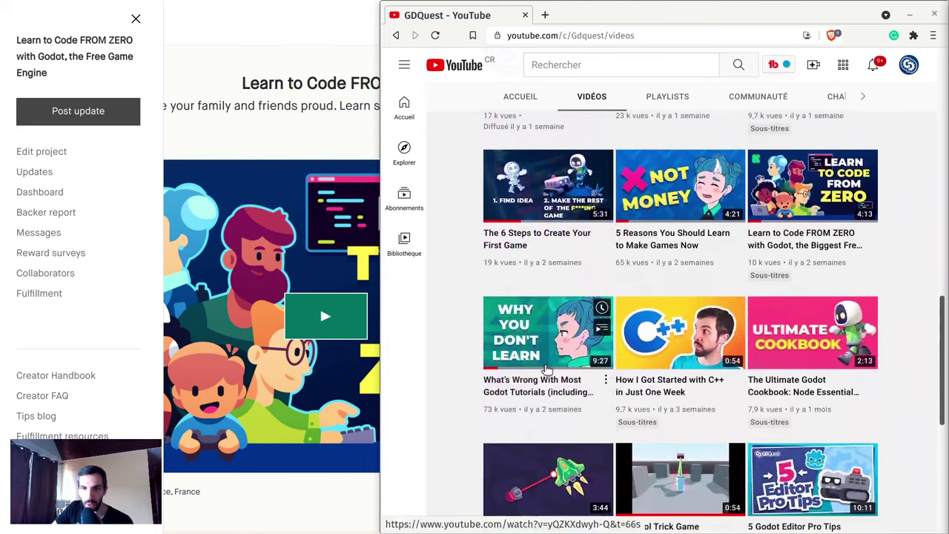
{"action": "right_click", "coordinate": [540, 391]}
{"action": "left_click", "coordinate": [602, 325]}
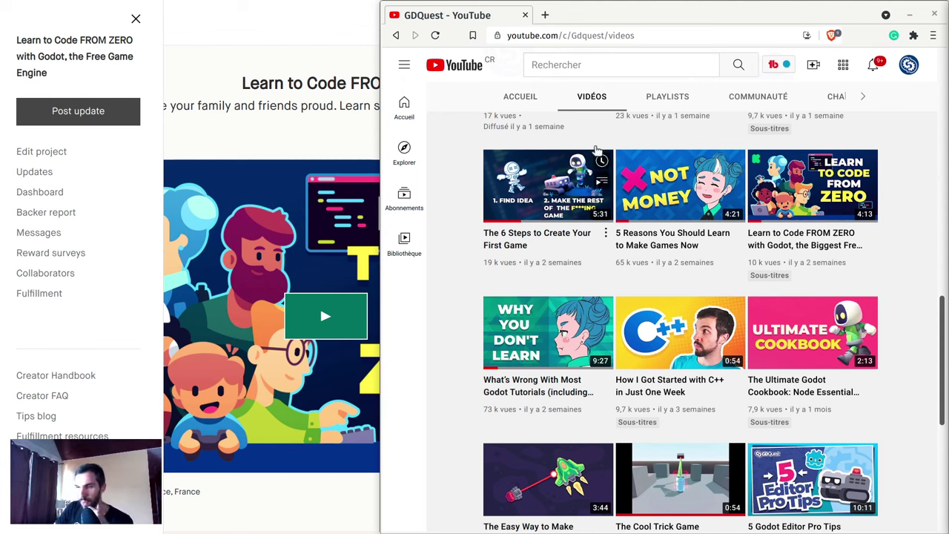
- Return to the Kickstarter page, close the creator sidebar and scroll to the pledge tiers
{"action": "left_click", "coordinate": [525, 15]}
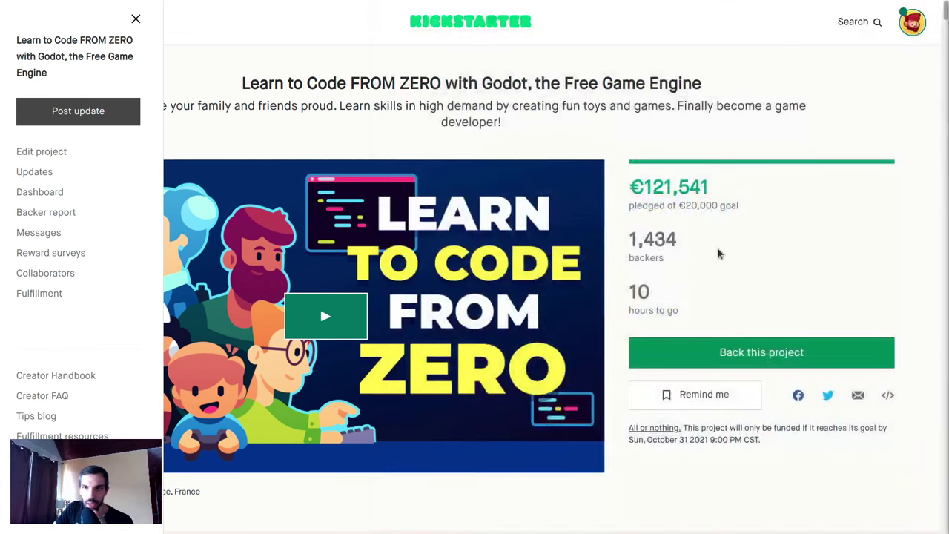
{"action": "left_click", "coordinate": [136, 18]}
{"action": "scroll", "coordinate": [453, 392], "scroll_direction": "down", "scroll_amount": 6}
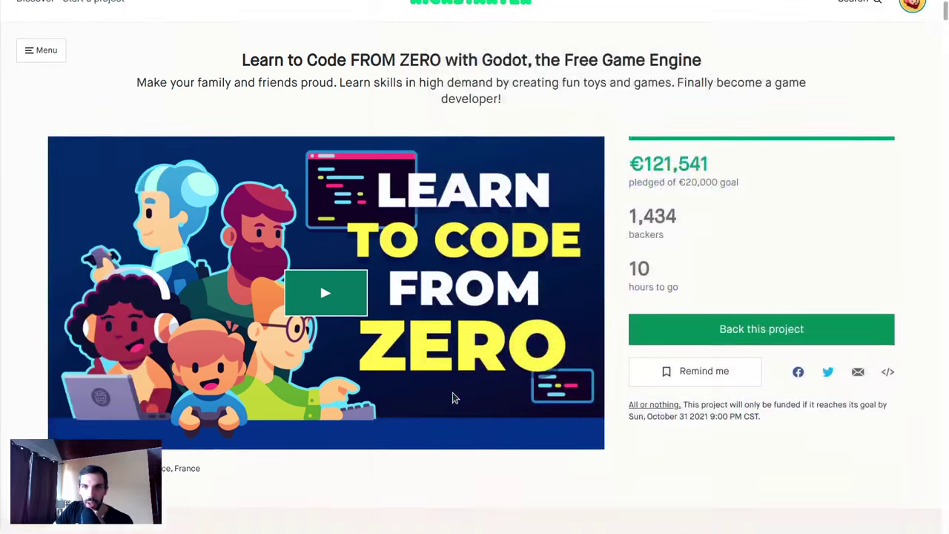
{"action": "scroll", "coordinate": [464, 347], "scroll_direction": "down", "scroll_amount": 8}
{"action": "scroll", "coordinate": [844, 317], "scroll_direction": "down", "scroll_amount": 6}
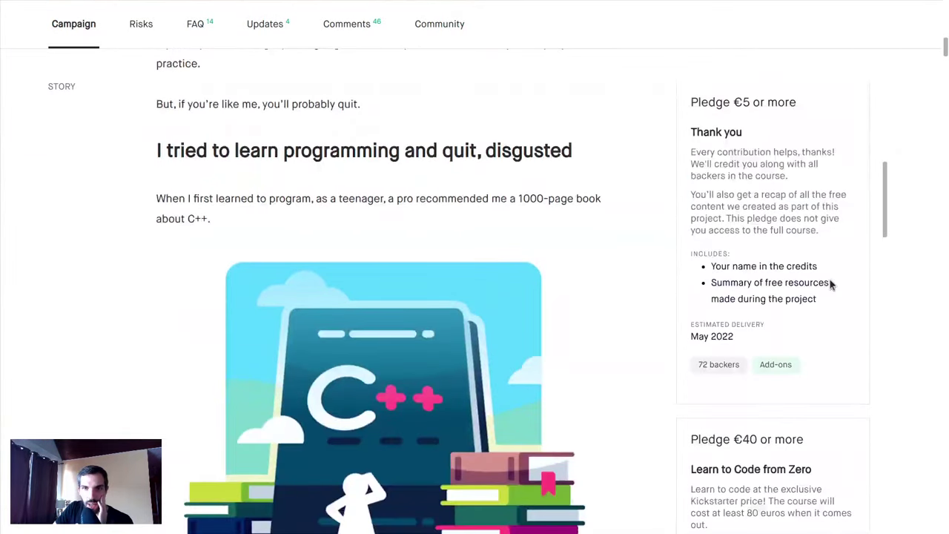
{"action": "scroll", "coordinate": [816, 295], "scroll_direction": "down", "scroll_amount": 3}
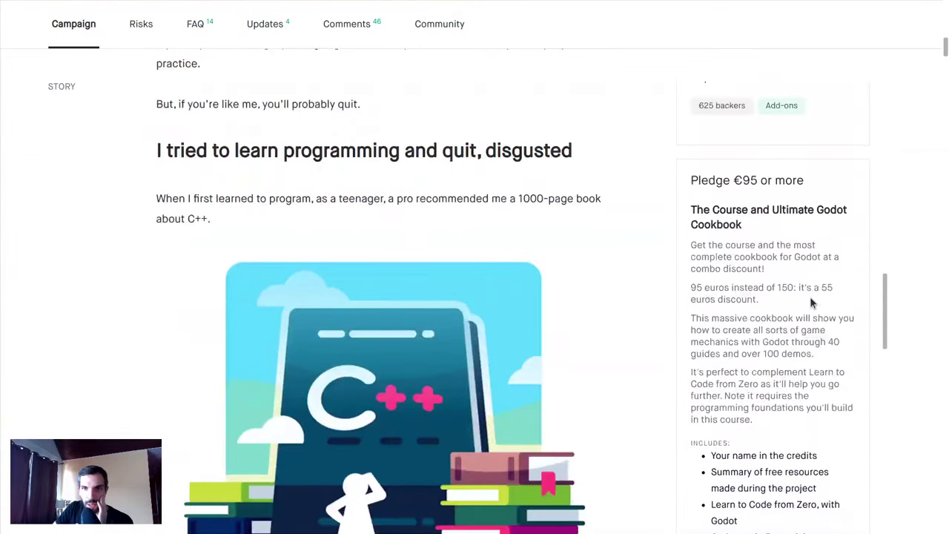
- Highlight text in the €95 Course and Ultimate Godot Cookbook reward description
{"action": "double_click", "coordinate": [738, 212]}
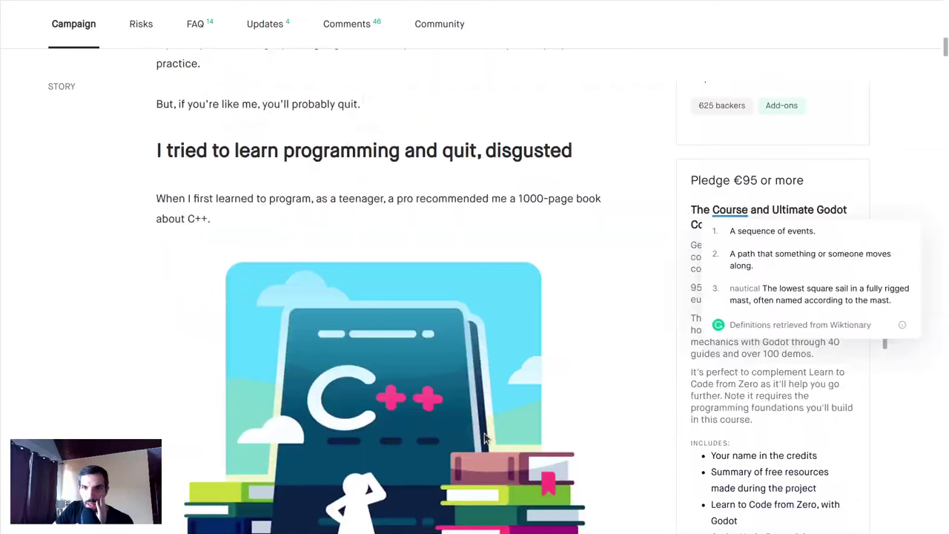
{"action": "triple_click", "coordinate": [831, 385]}
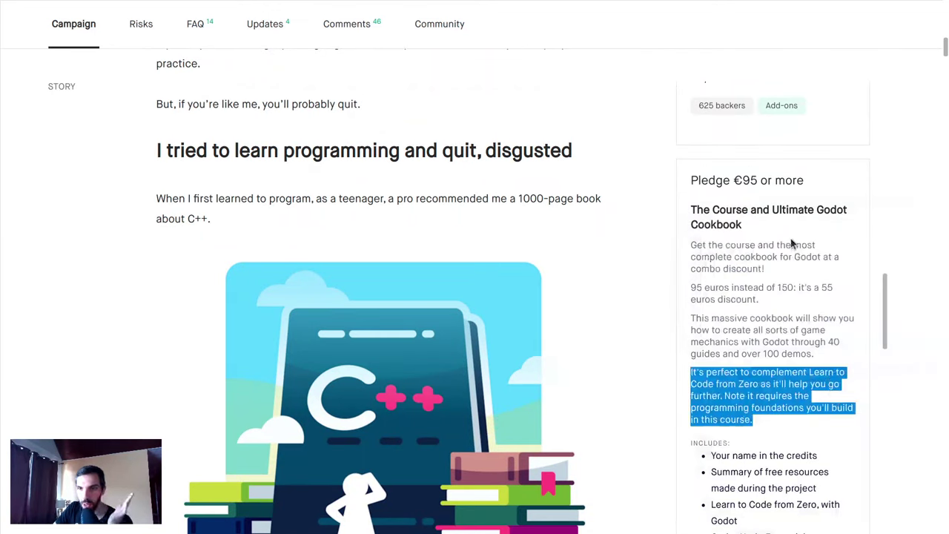
{"action": "left_click", "coordinate": [802, 211]}
{"action": "double_click", "coordinate": [699, 210]}
{"action": "double_click", "coordinate": [793, 209]}
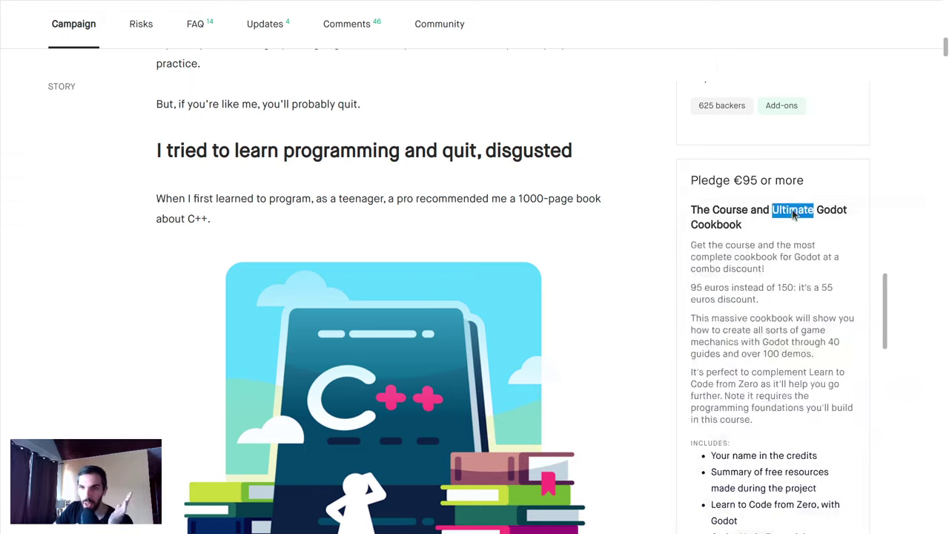
{"action": "left_click", "coordinate": [595, 198]}
- Exit full screen, maximize the browser, and start a new tab for gdquest.mavenseed.com/
{"action": "key", "text": "F11"}
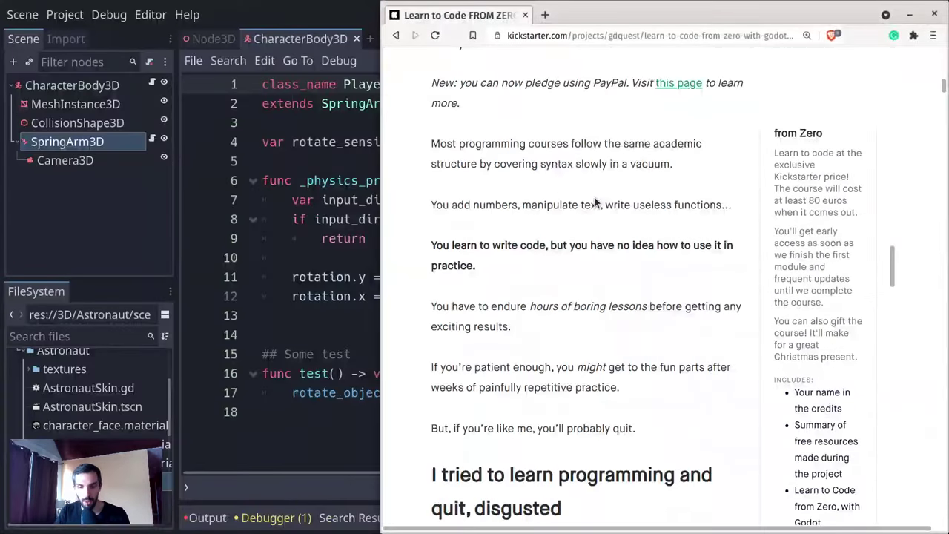
{"action": "key", "text": "super+Up"}
{"action": "key", "text": "ctrl+t"}
{"action": "type", "text": "gdque"}
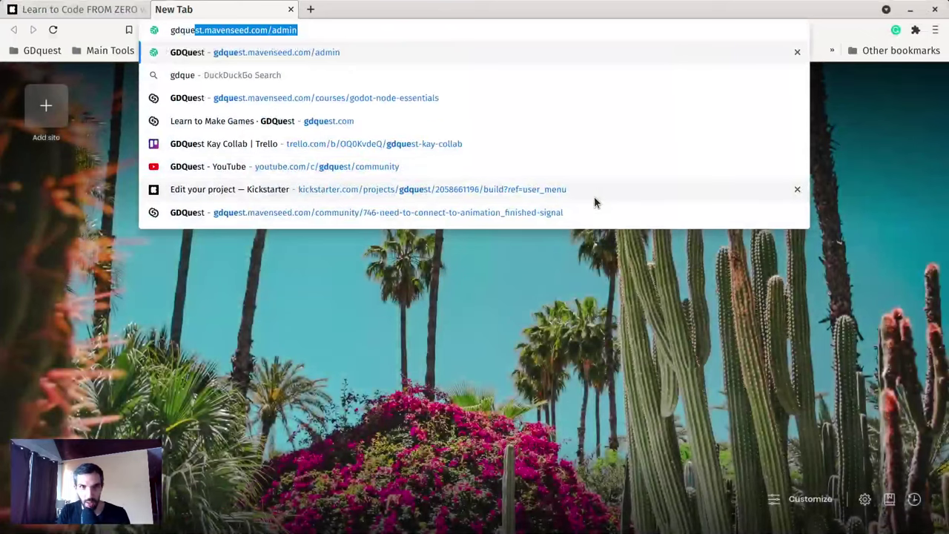
{"action": "type", "text": "st.mavenseed.com/"}
- Open the Mavenseed courses/godot-node-essentials page full screen and scroll to its Node guides
{"action": "key", "text": "Delete"}
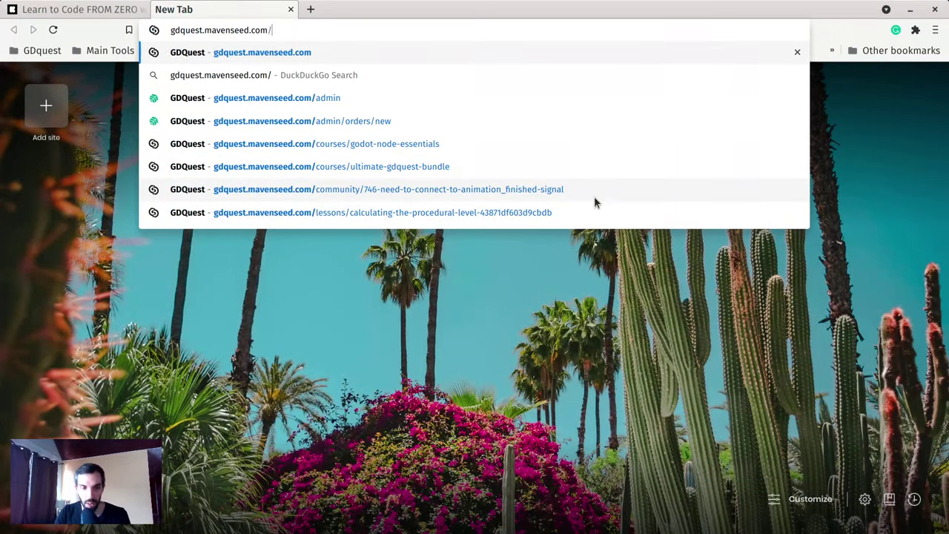
{"action": "type", "text": "node es"}
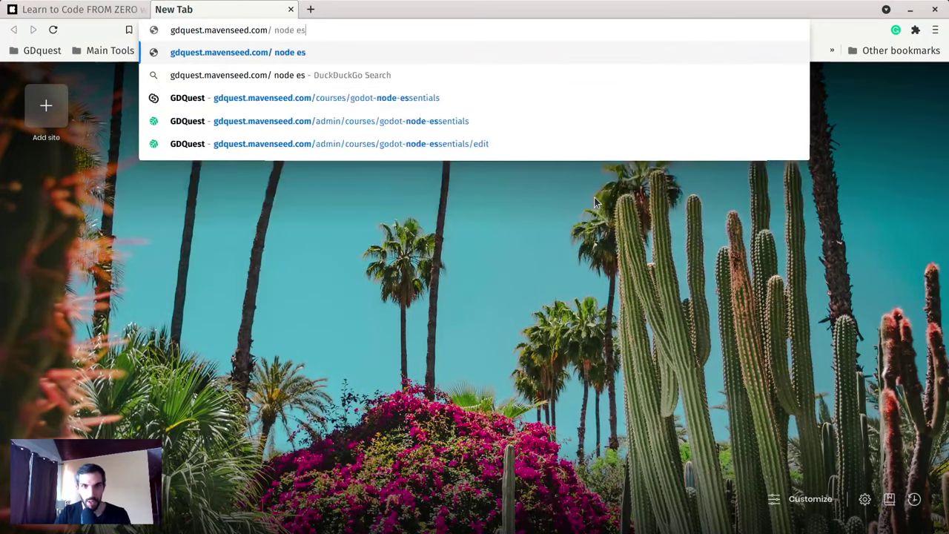
{"action": "key", "text": "Down"}
{"action": "key", "text": "Down"}
{"action": "key", "text": "Return"}
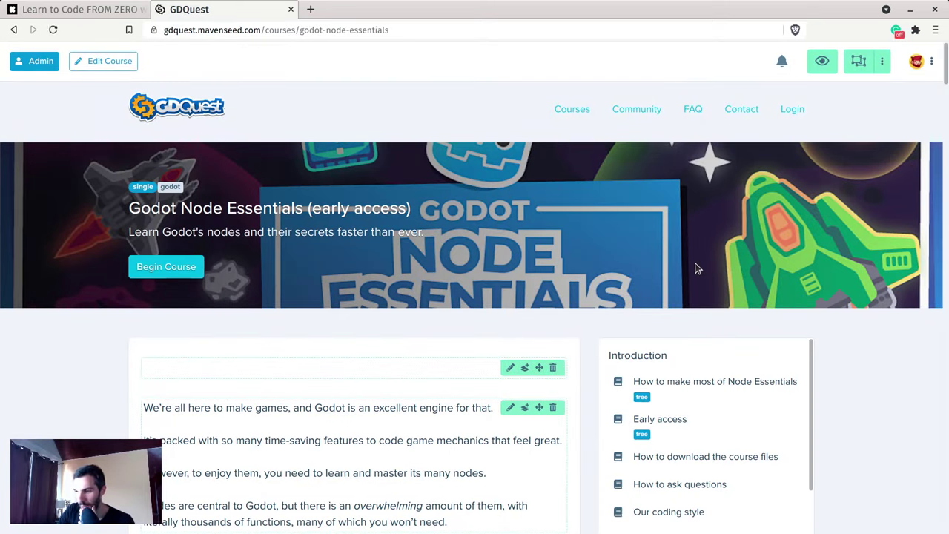
{"action": "key", "text": "F11"}
{"action": "scroll", "coordinate": [1, 241], "scroll_direction": "down", "scroll_amount": 3}
{"action": "scroll", "coordinate": [15, 250], "scroll_direction": "down", "scroll_amount": 6}
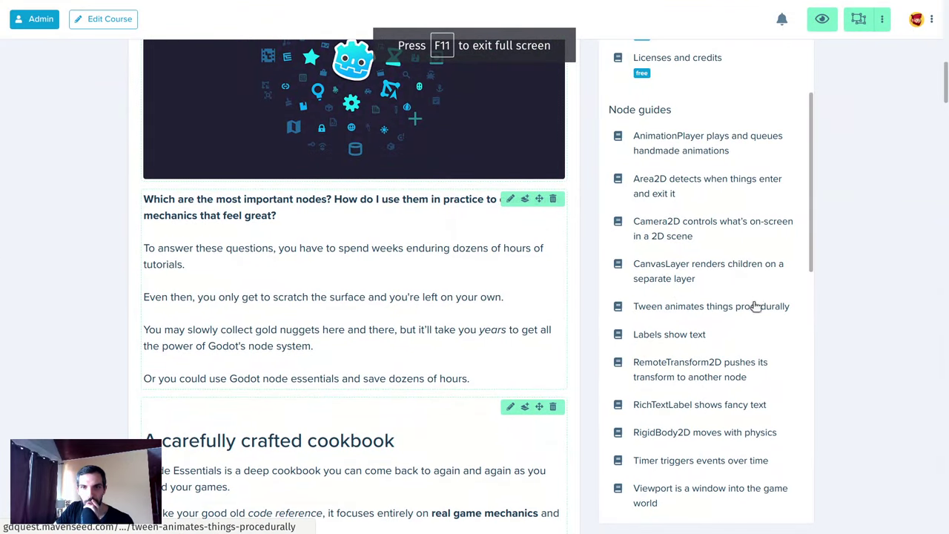
{"action": "scroll", "coordinate": [716, 466], "scroll_direction": "down", "scroll_amount": 2}
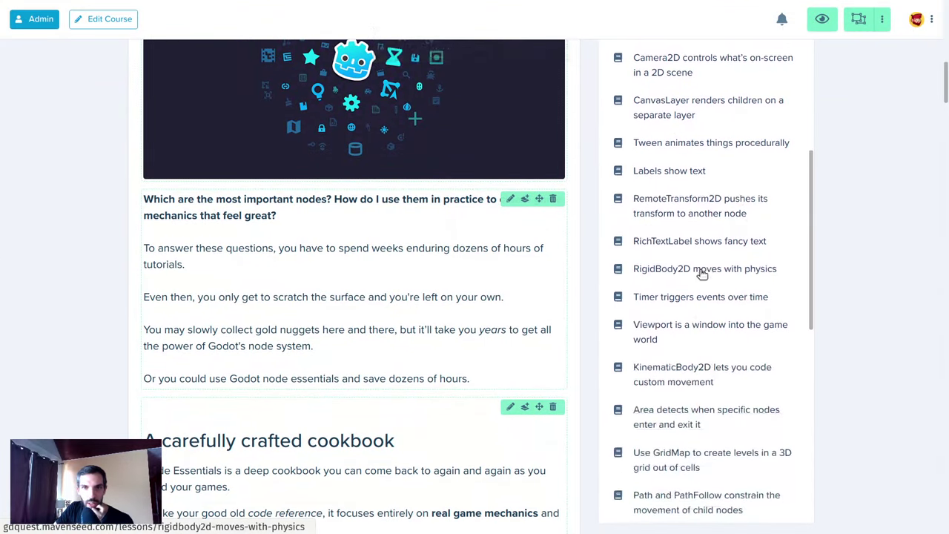
{"action": "left_click", "coordinate": [667, 326]}
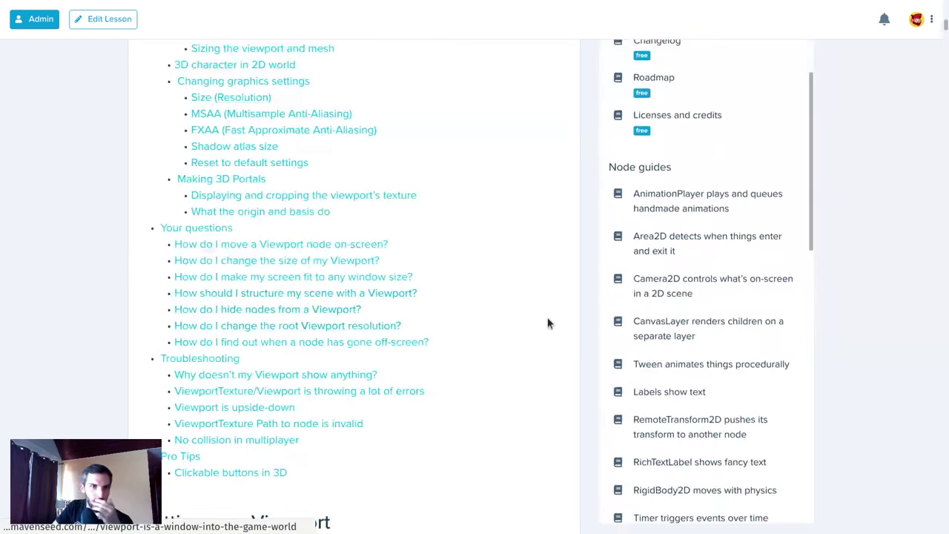
{"action": "scroll", "coordinate": [546, 321], "scroll_direction": "down", "scroll_amount": 2}
{"action": "scroll", "coordinate": [438, 307], "scroll_direction": "up", "scroll_amount": 4}
{"action": "scroll", "coordinate": [177, 313], "scroll_direction": "down", "scroll_amount": 5}
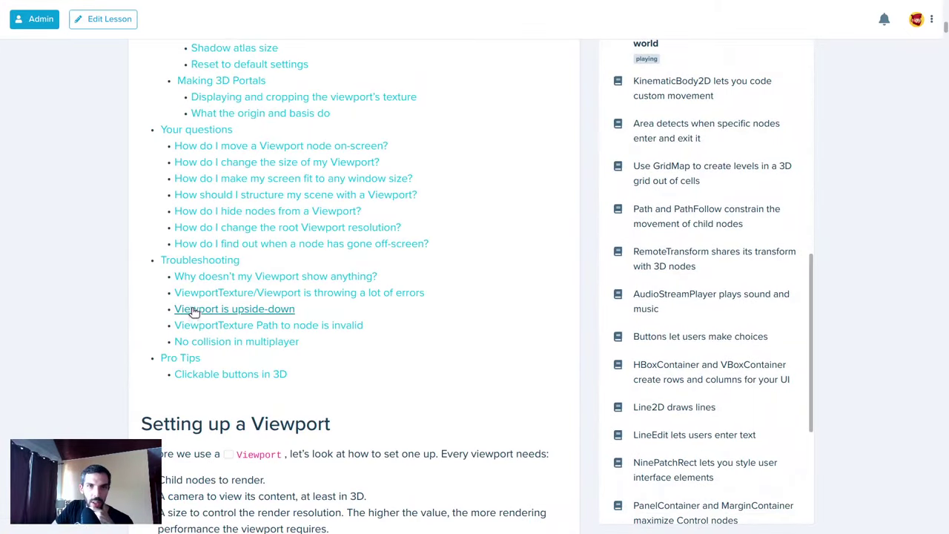
{"action": "scroll", "coordinate": [49, 310], "scroll_direction": "down", "scroll_amount": 9}
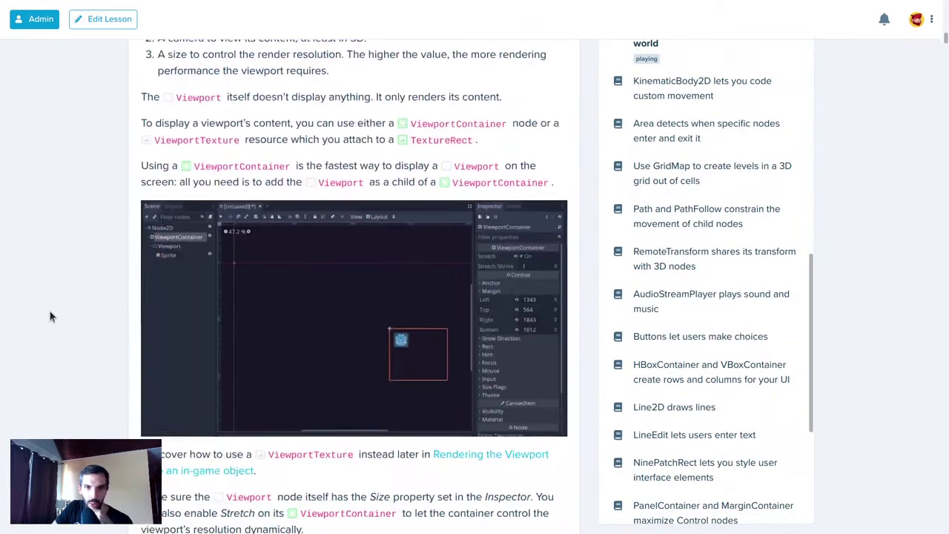
{"action": "scroll", "coordinate": [62, 324], "scroll_direction": "down", "scroll_amount": 5}
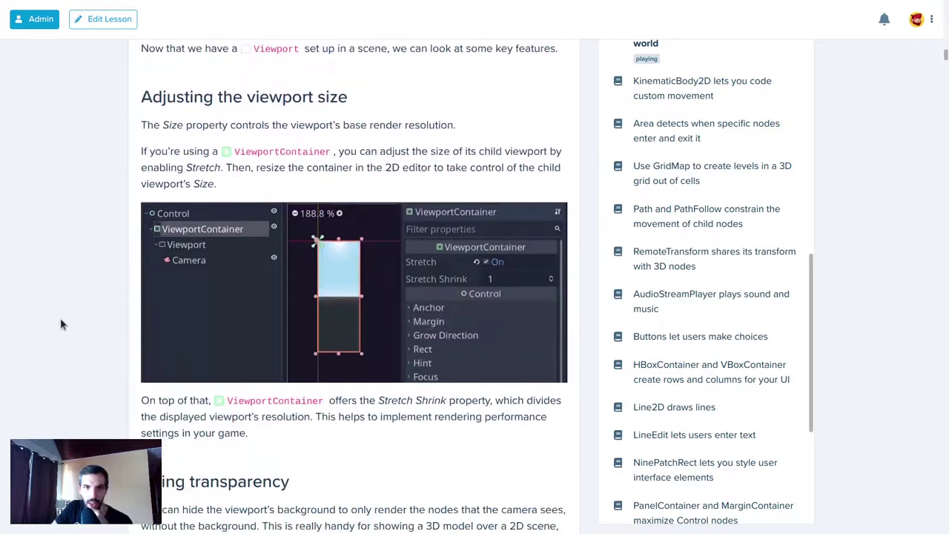
{"action": "scroll", "coordinate": [74, 296], "scroll_direction": "up", "scroll_amount": 5}
{"action": "scroll", "coordinate": [101, 307], "scroll_direction": "up", "scroll_amount": 10}
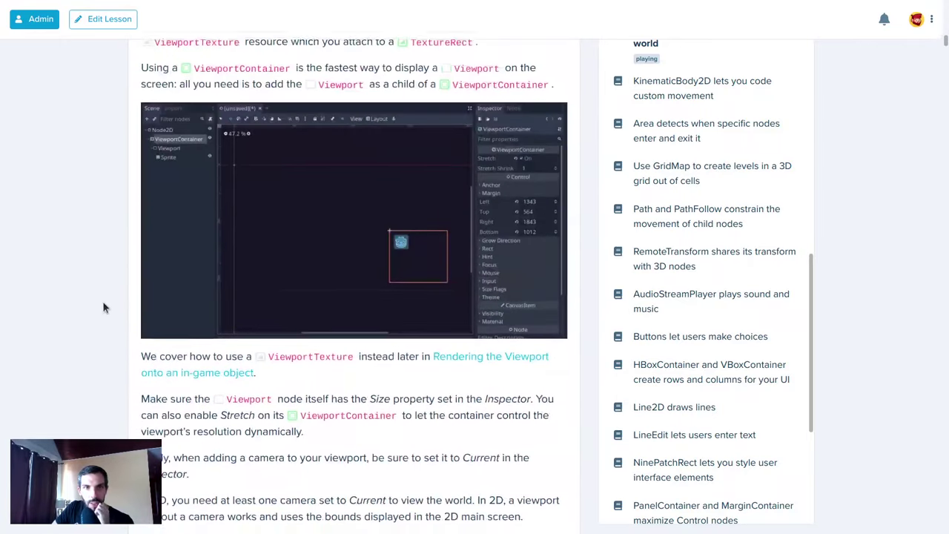
{"action": "scroll", "coordinate": [120, 250], "scroll_direction": "down", "scroll_amount": 3}
{"action": "scroll", "coordinate": [752, 87], "scroll_direction": "down", "scroll_amount": 4}
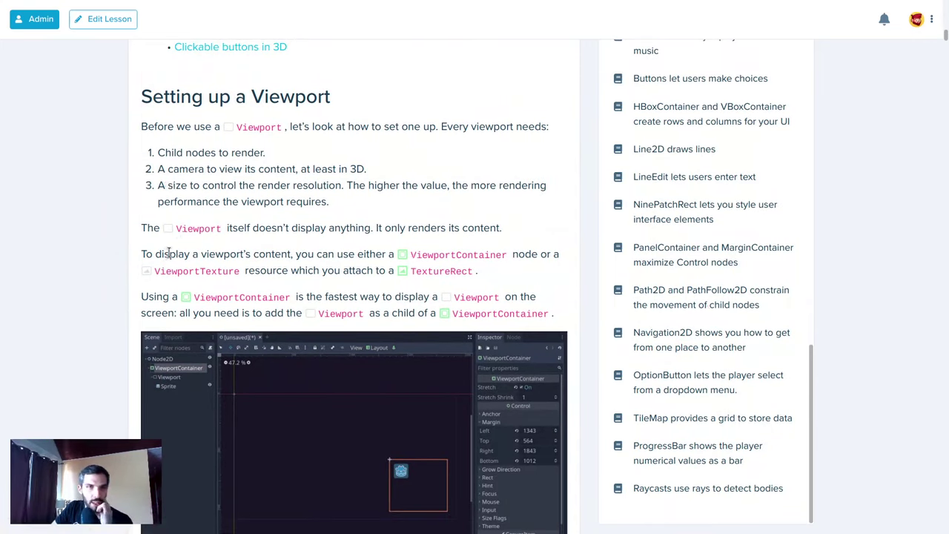
{"action": "scroll", "coordinate": [172, 252], "scroll_direction": "down", "scroll_amount": 10}
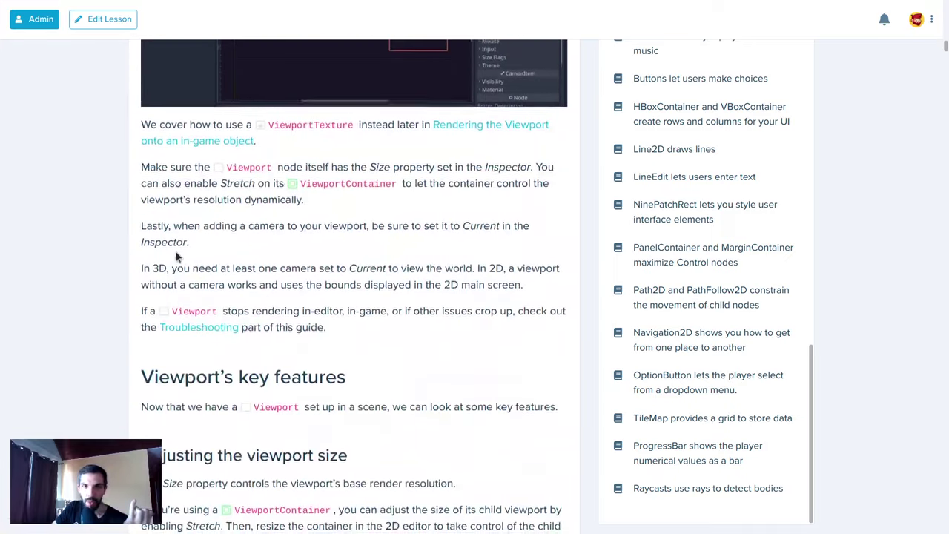
{"action": "scroll", "coordinate": [179, 254], "scroll_direction": "down", "scroll_amount": 6}
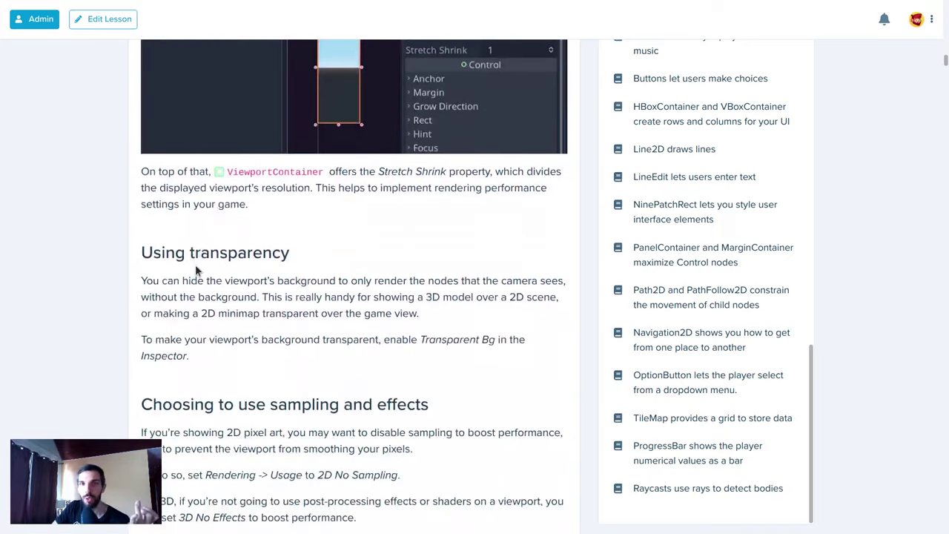
{"action": "scroll", "coordinate": [197, 270], "scroll_direction": "down", "scroll_amount": 14}
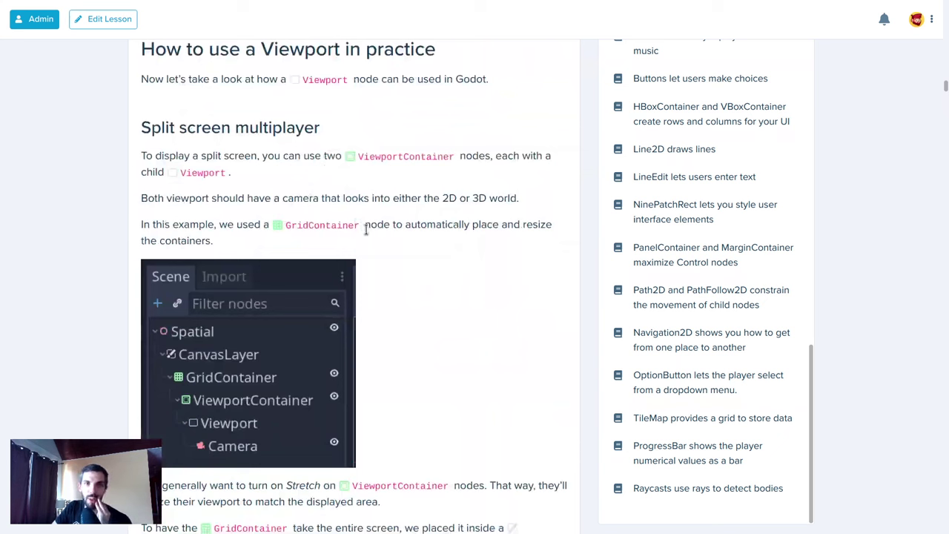
{"action": "left_click_drag", "start_coordinate": [362, 242], "coordinate": [150, 163]}
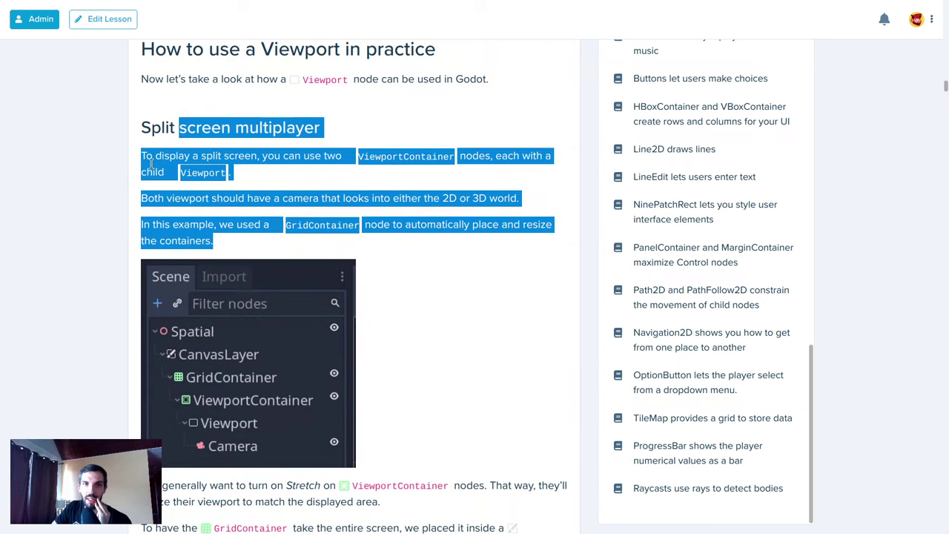
{"action": "left_click", "coordinate": [134, 198]}
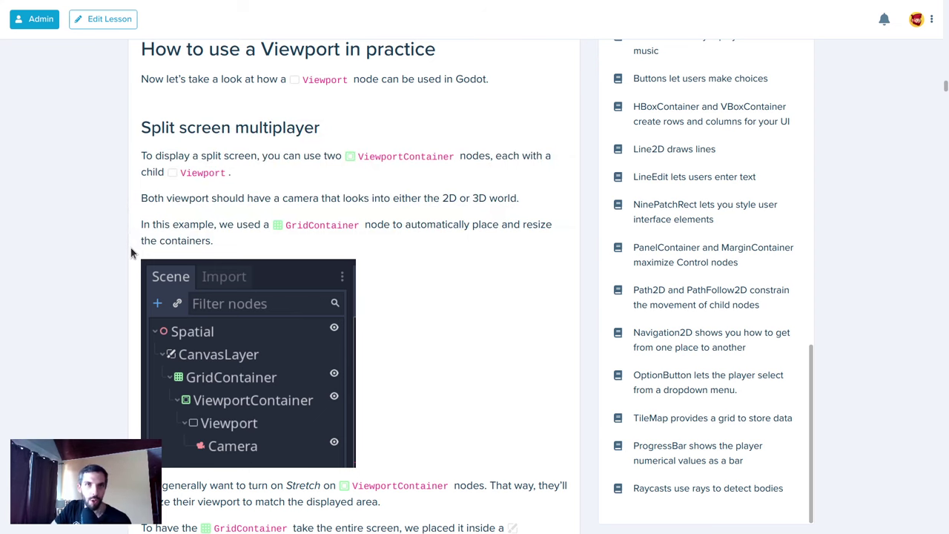
{"action": "scroll", "coordinate": [131, 253], "scroll_direction": "down", "scroll_amount": 10}
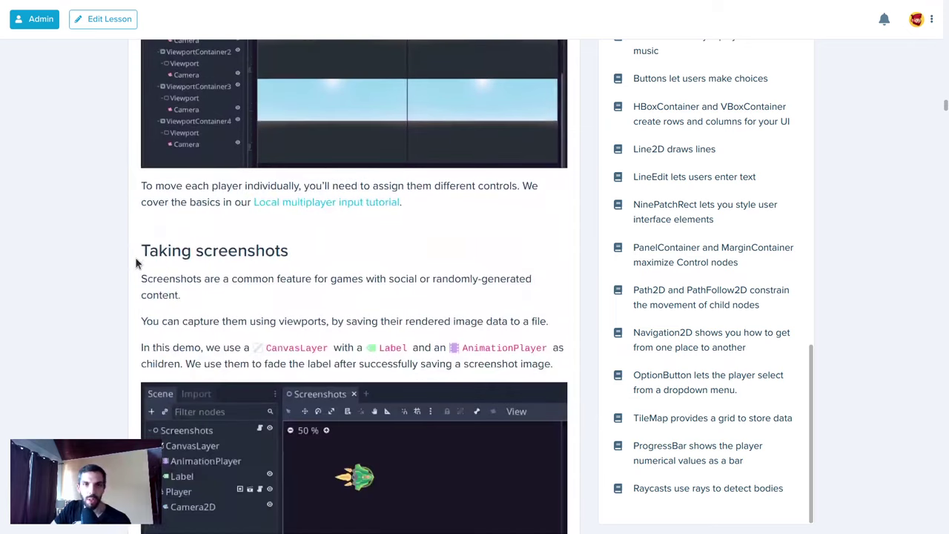
{"action": "scroll", "coordinate": [132, 289], "scroll_direction": "down", "scroll_amount": 6}
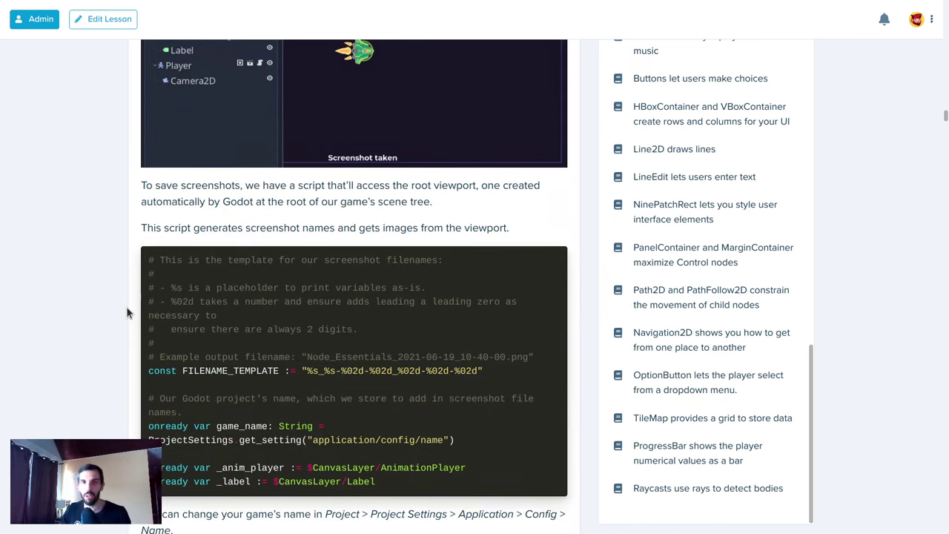
{"action": "scroll", "coordinate": [84, 303], "scroll_direction": "down", "scroll_amount": 3}
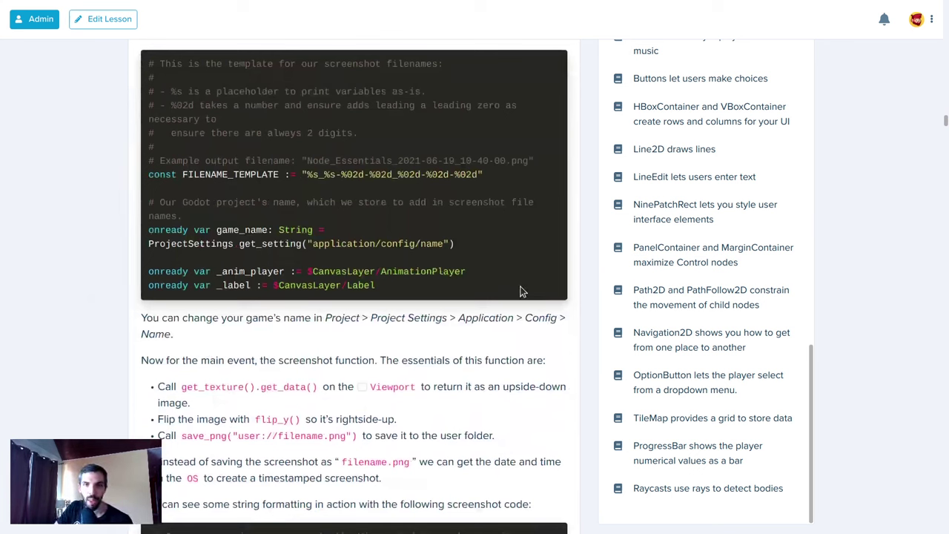
{"action": "left_click_drag", "start_coordinate": [521, 290], "coordinate": [521, 193]}
{"action": "left_click", "coordinate": [521, 193]}
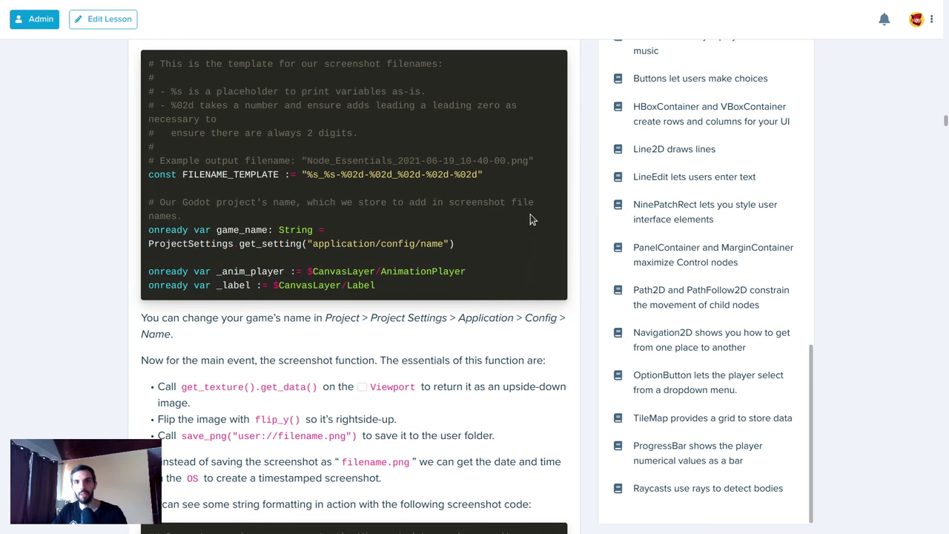
{"action": "scroll", "coordinate": [527, 218], "scroll_direction": "down", "scroll_amount": 9}
{"action": "scroll", "coordinate": [481, 292], "scroll_direction": "down", "scroll_amount": 9}
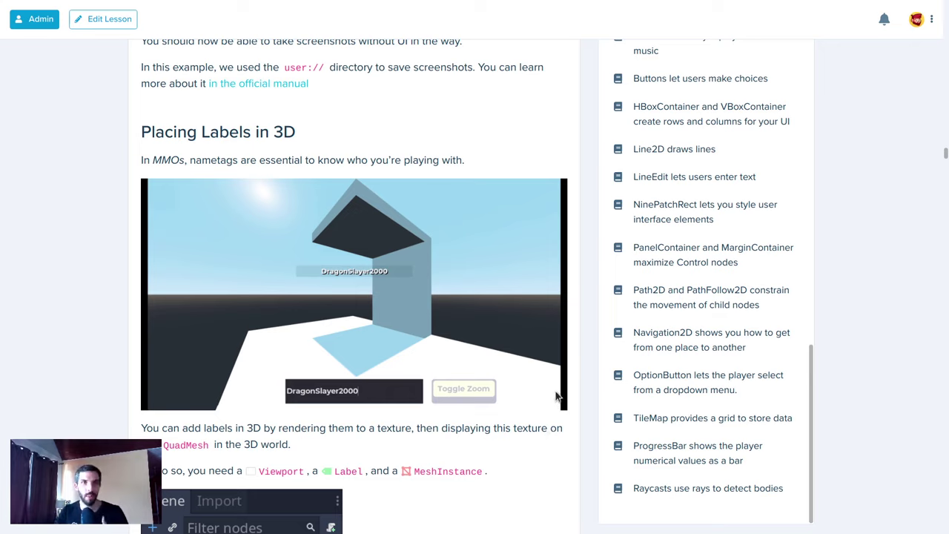
{"action": "scroll", "coordinate": [488, 411], "scroll_direction": "down", "scroll_amount": 9}
{"action": "scroll", "coordinate": [435, 365], "scroll_direction": "down", "scroll_amount": 13}
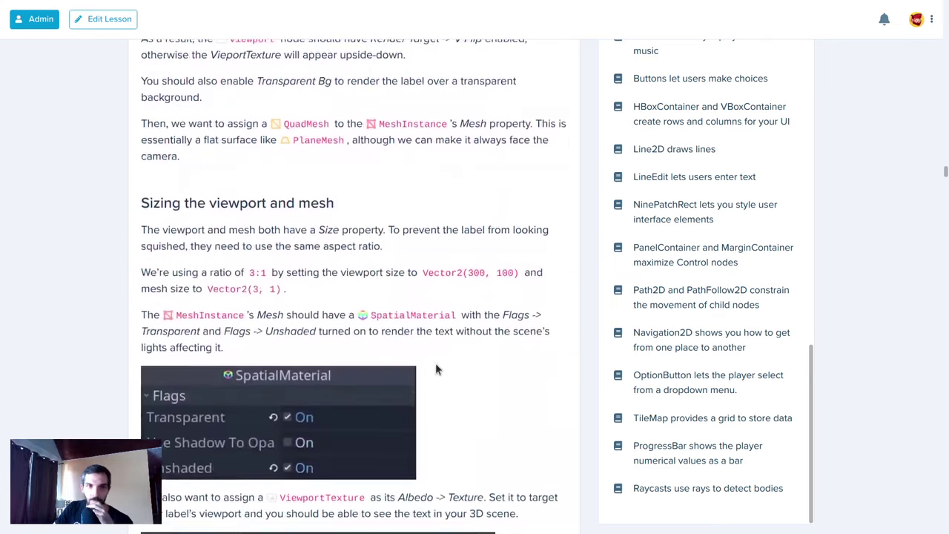
{"action": "scroll", "coordinate": [447, 384], "scroll_direction": "down", "scroll_amount": 9}
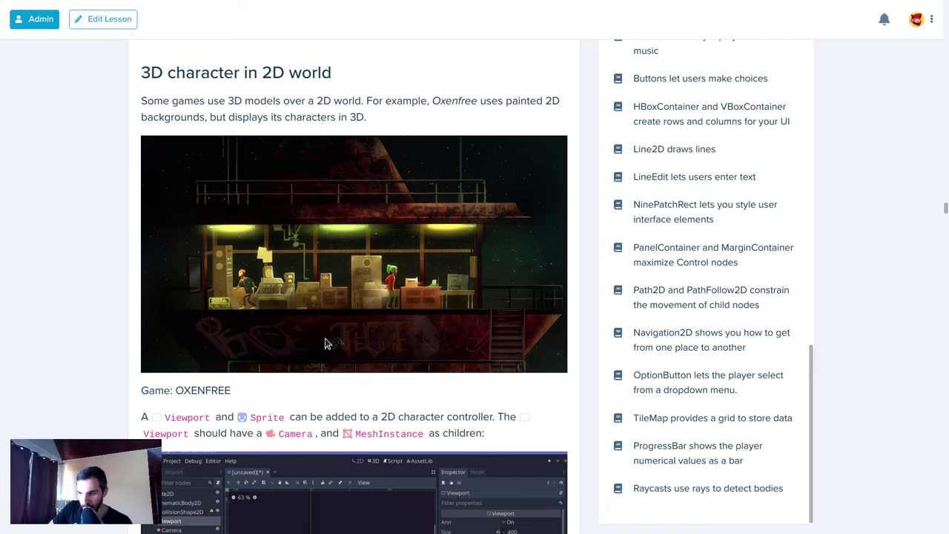
{"action": "scroll", "coordinate": [329, 343], "scroll_direction": "down", "scroll_amount": 8}
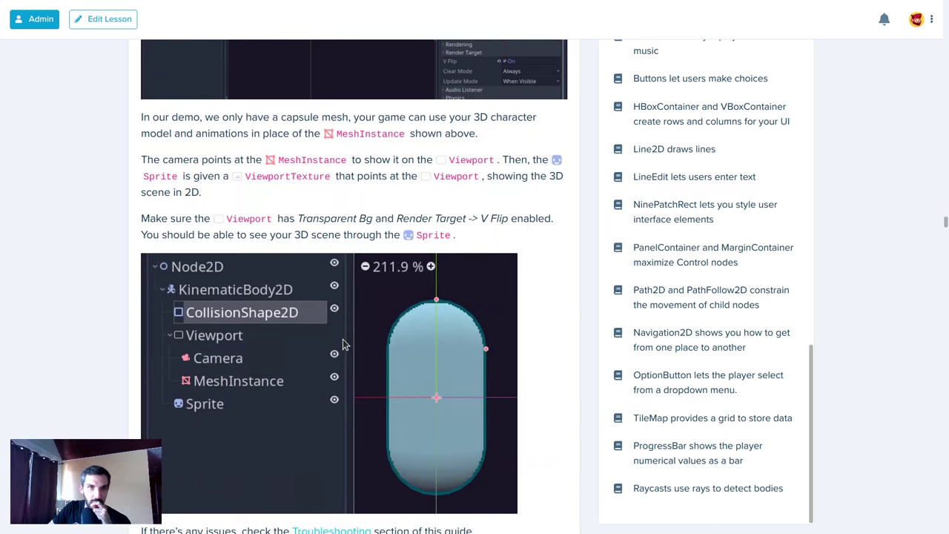
{"action": "scroll", "coordinate": [343, 343], "scroll_direction": "down", "scroll_amount": 8}
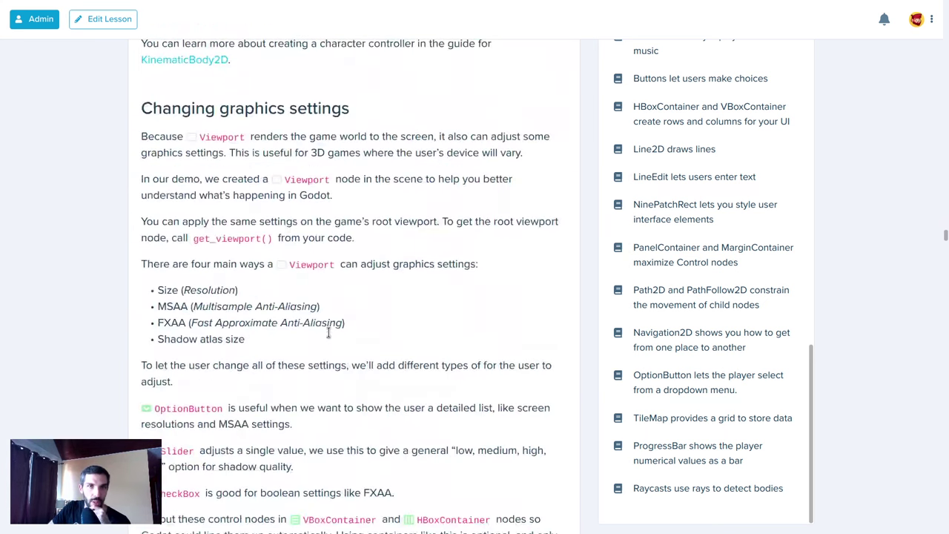
{"action": "scroll", "coordinate": [328, 333], "scroll_direction": "down", "scroll_amount": 6}
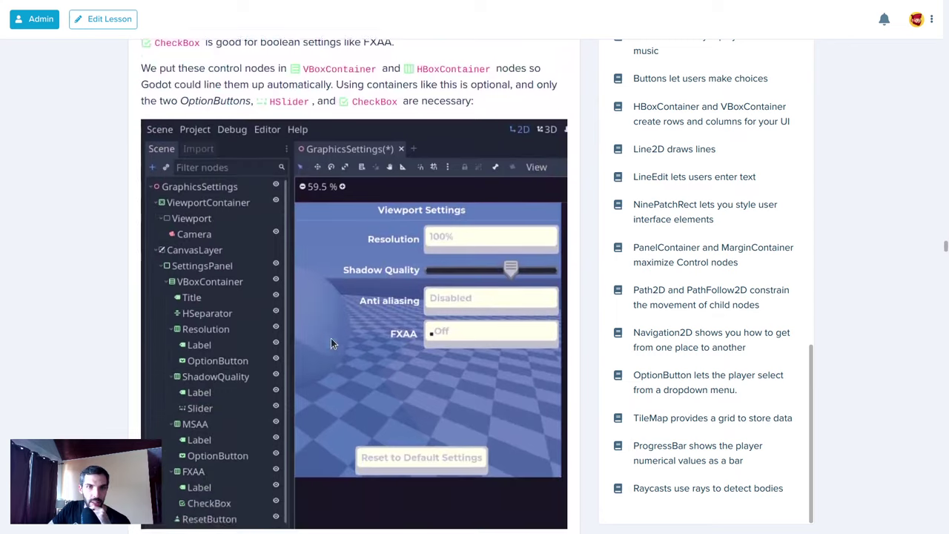
{"action": "scroll", "coordinate": [332, 340], "scroll_direction": "down", "scroll_amount": 1}
{"action": "scroll", "coordinate": [335, 352], "scroll_direction": "up", "scroll_amount": 6}
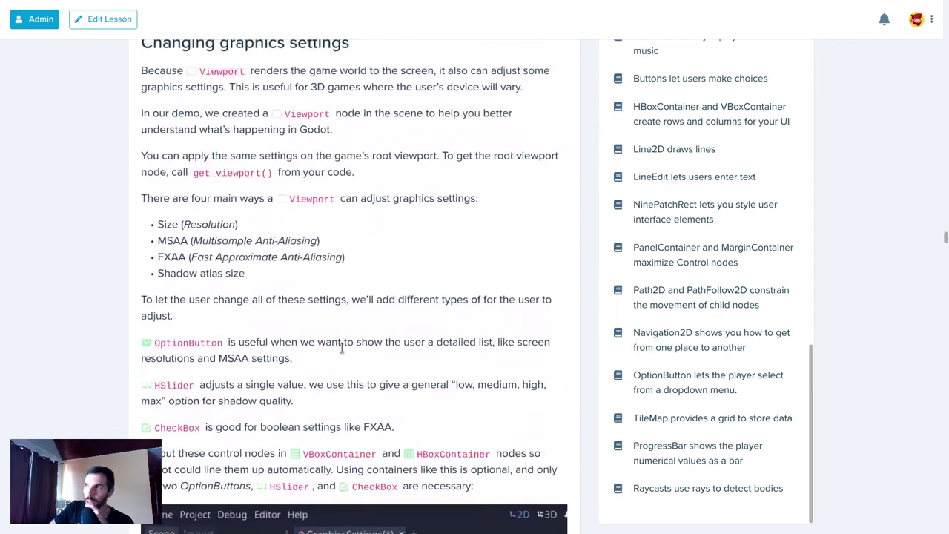
{"action": "scroll", "coordinate": [342, 349], "scroll_direction": "up", "scroll_amount": 13}
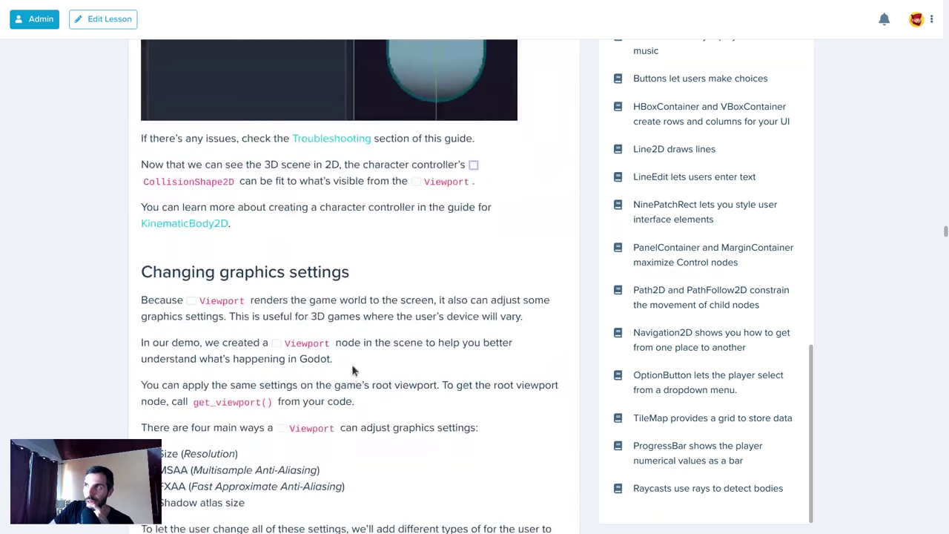
- Open the gdquest.com node essentials guides page from the address bar
{"action": "key", "text": "F11"}
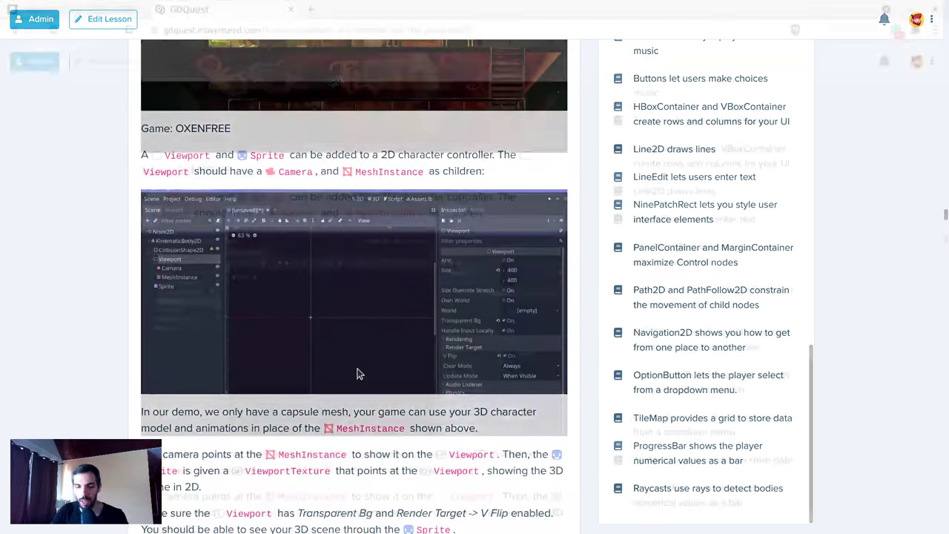
{"action": "key", "text": "ctrl+l"}
{"action": "type", "text": "gdquest"}
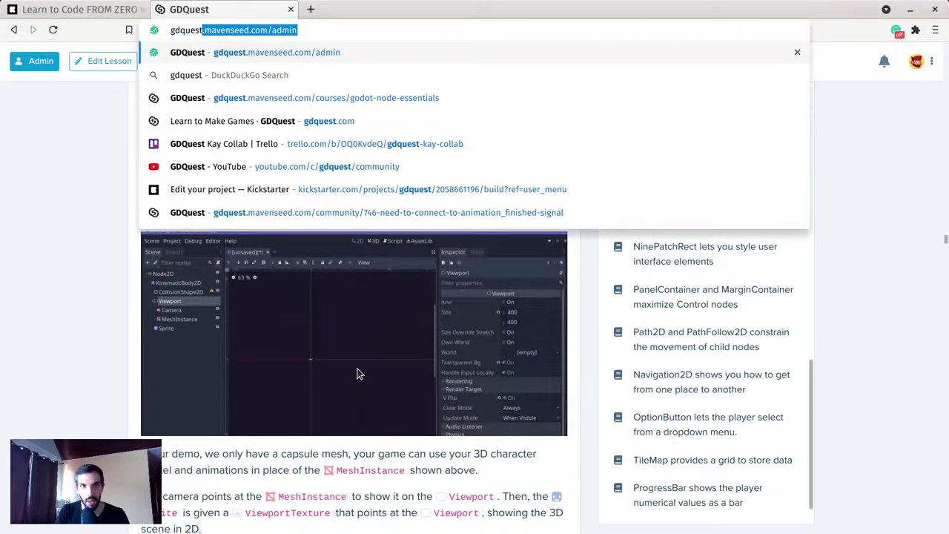
{"action": "type", "text": ".com/ node"}
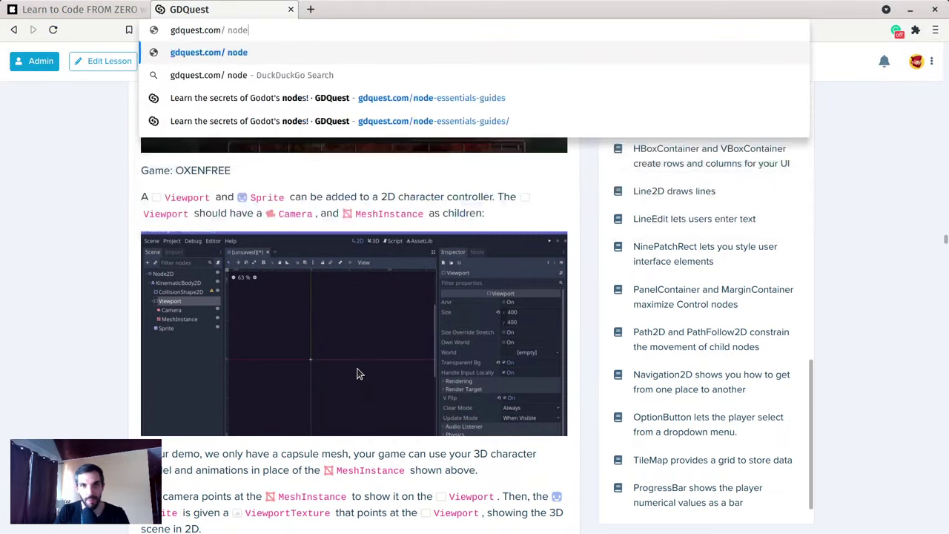
{"action": "key", "text": "Down"}
{"action": "key", "text": "Down"}
{"action": "key", "text": "Return"}
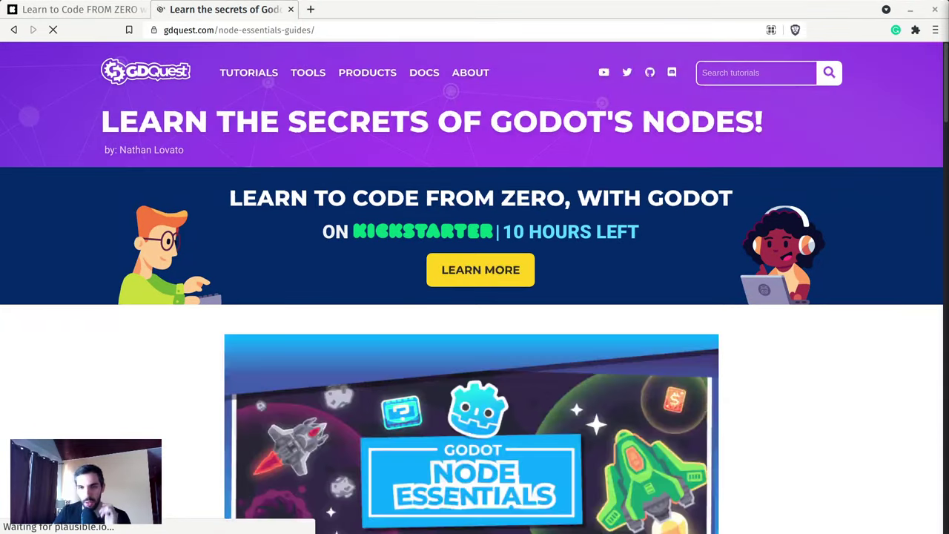
{"action": "scroll", "coordinate": [377, 183], "scroll_direction": "down", "scroll_amount": 5}
{"action": "scroll", "coordinate": [378, 187], "scroll_direction": "down", "scroll_amount": 10}
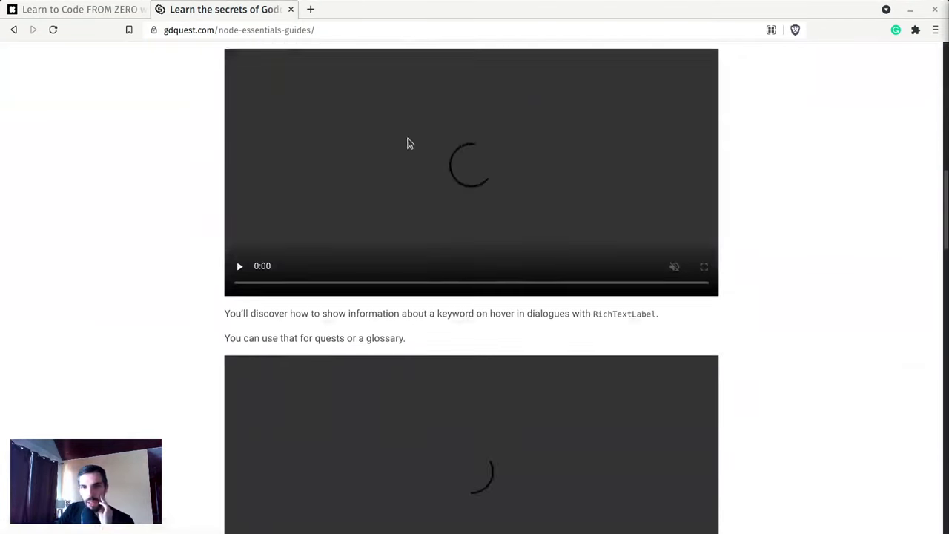
{"action": "scroll", "coordinate": [807, 322], "scroll_direction": "up", "scroll_amount": 6}
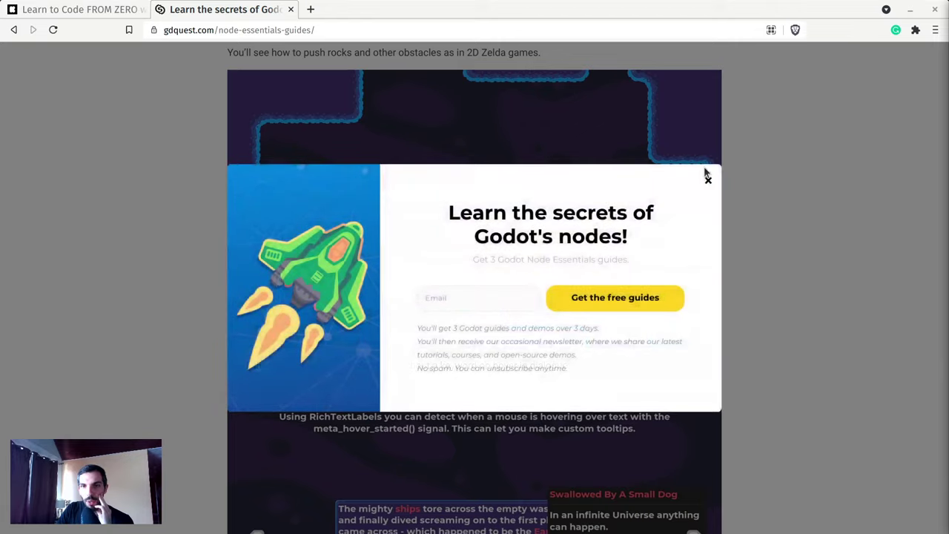
- Dismiss the free guides signup popup, browse the page, then close that tab
{"action": "left_click", "coordinate": [707, 178]}
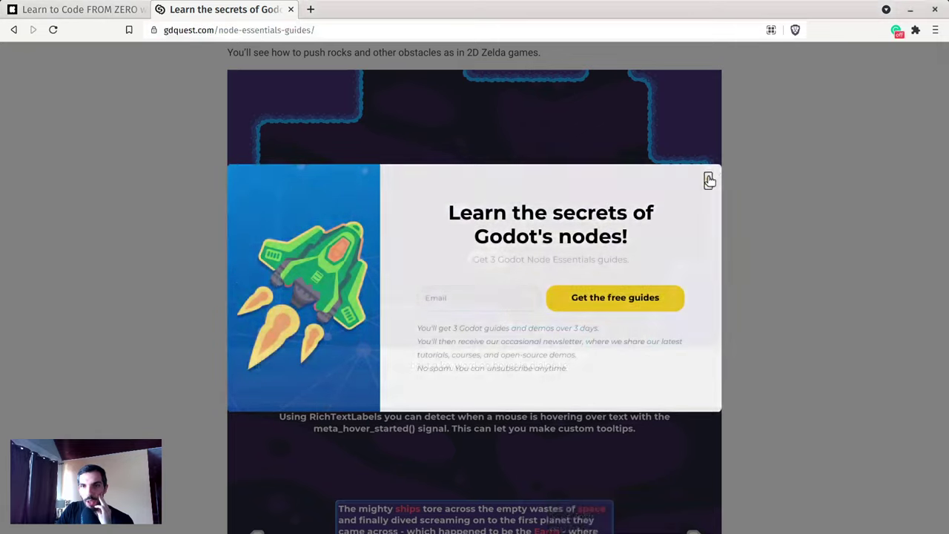
{"action": "scroll", "coordinate": [802, 315], "scroll_direction": "down", "scroll_amount": 10}
{"action": "scroll", "coordinate": [808, 350], "scroll_direction": "down", "scroll_amount": 5}
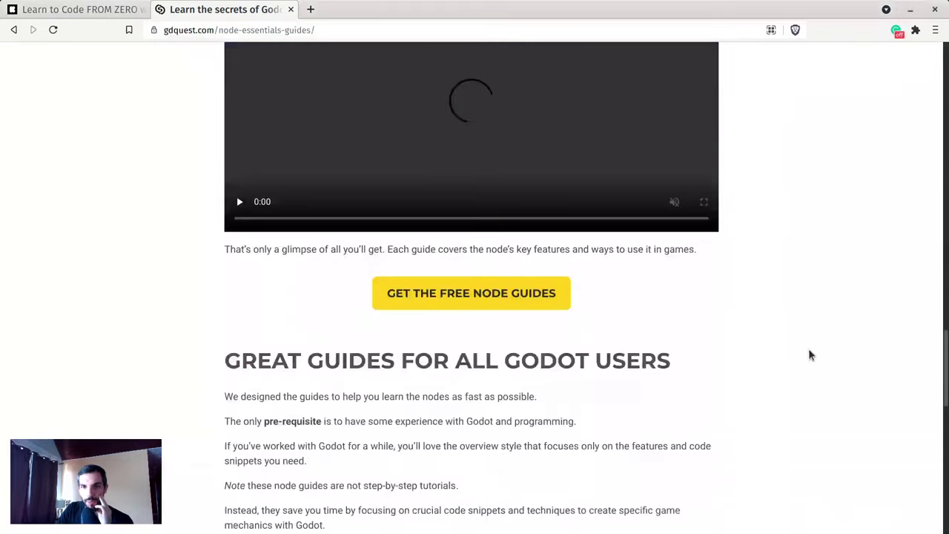
{"action": "scroll", "coordinate": [807, 344], "scroll_direction": "up", "scroll_amount": 7}
{"action": "scroll", "coordinate": [650, 234], "scroll_direction": "up", "scroll_amount": 15}
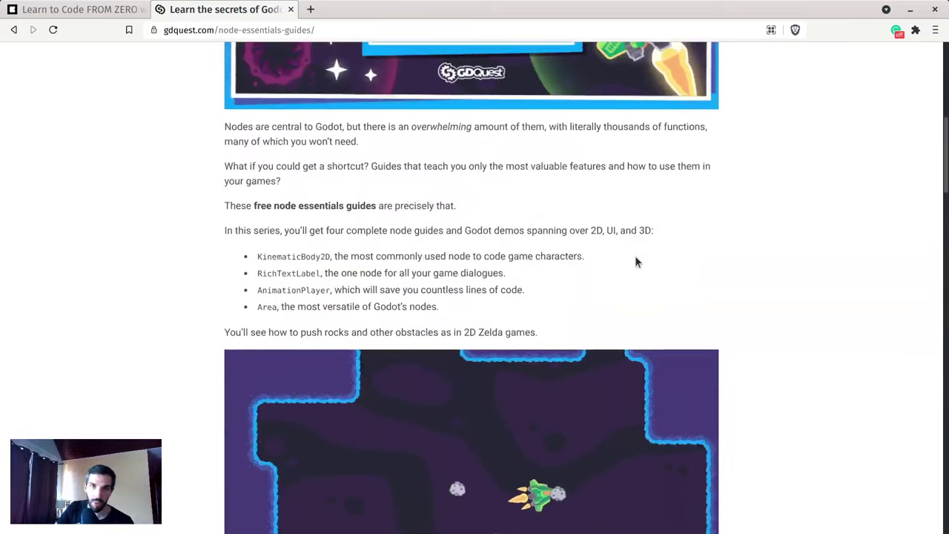
{"action": "scroll", "coordinate": [638, 263], "scroll_direction": "down", "scroll_amount": 3}
{"action": "scroll", "coordinate": [823, 264], "scroll_direction": "down", "scroll_amount": 2}
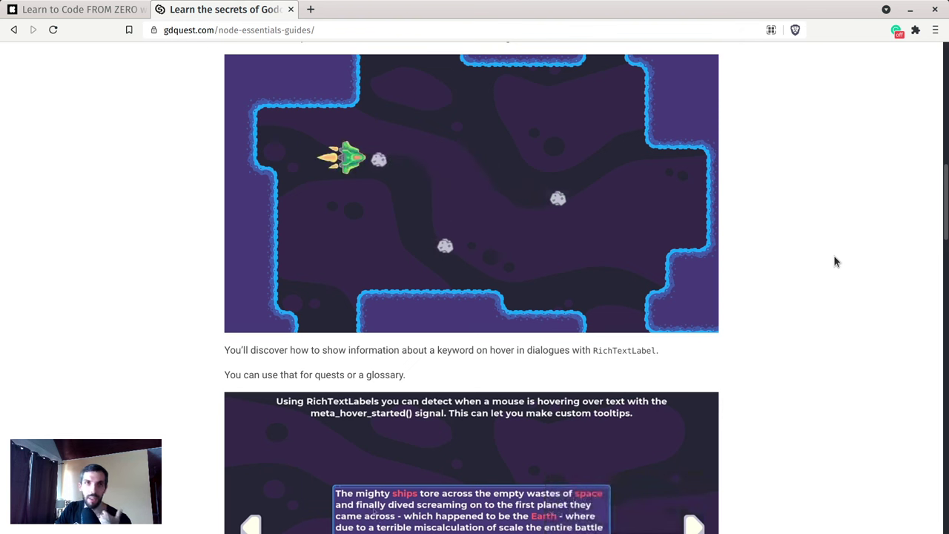
{"action": "middle_click", "coordinate": [259, 9]}
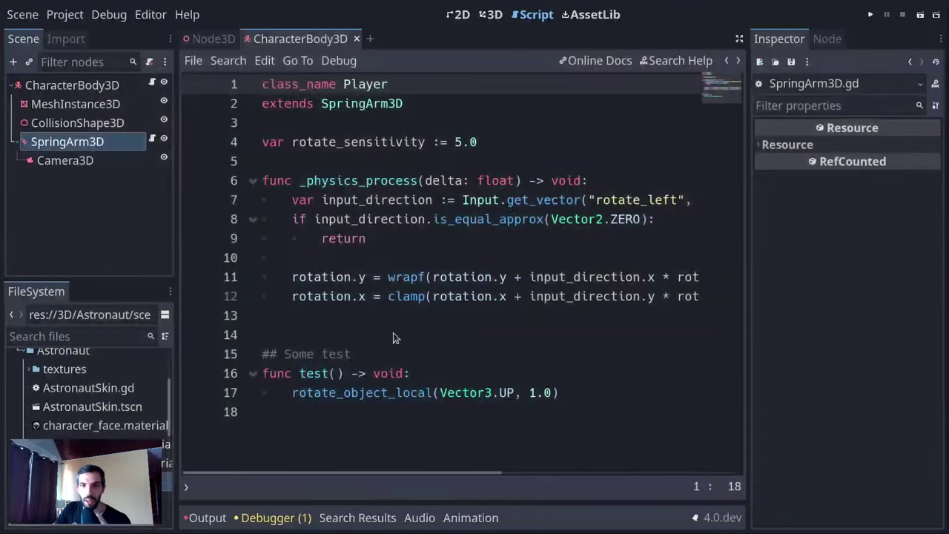
- Stay in the Player script and move the caret through lines 2 and 4
{"action": "left_click", "coordinate": [568, 401]}
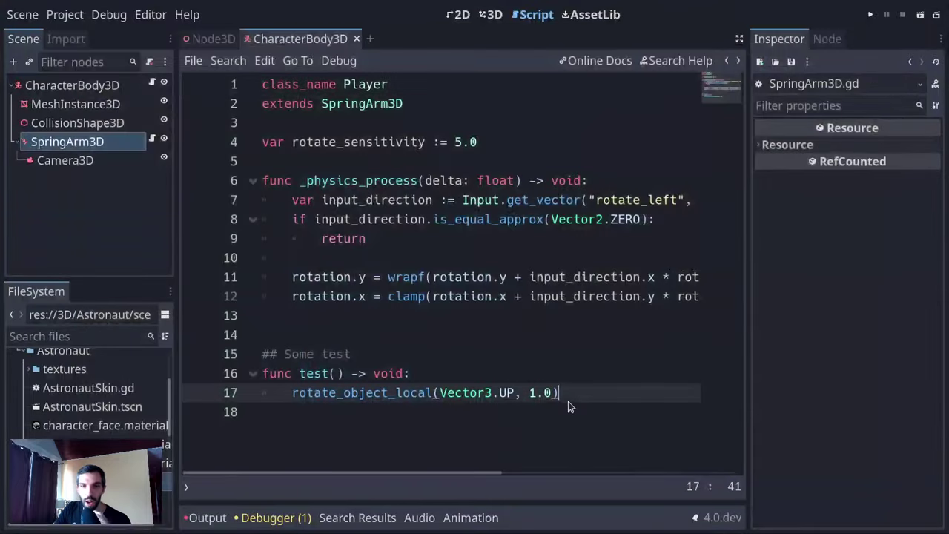
{"action": "key", "text": "alt+Tab"}
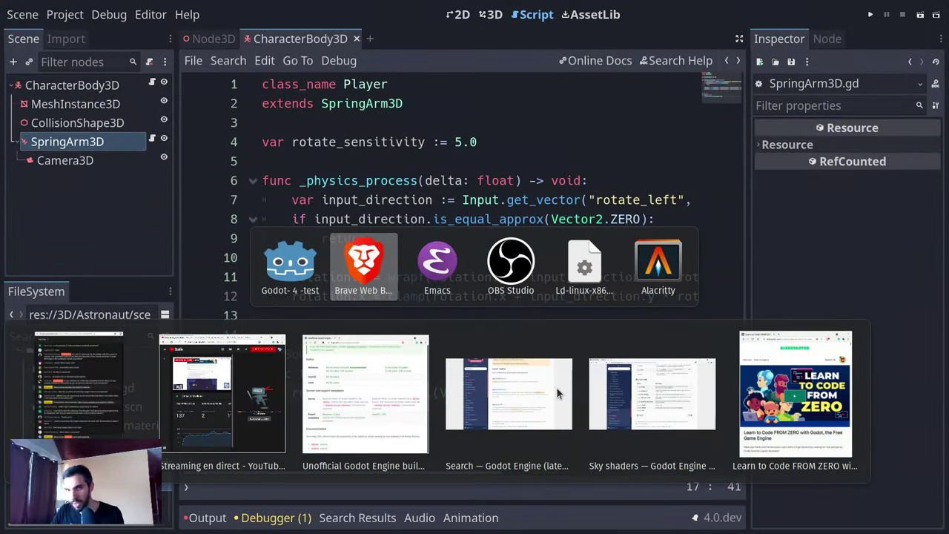
{"action": "key", "text": "alt+shift+Tab"}
{"action": "left_click", "coordinate": [414, 103]}
{"action": "left_click", "coordinate": [517, 148]}
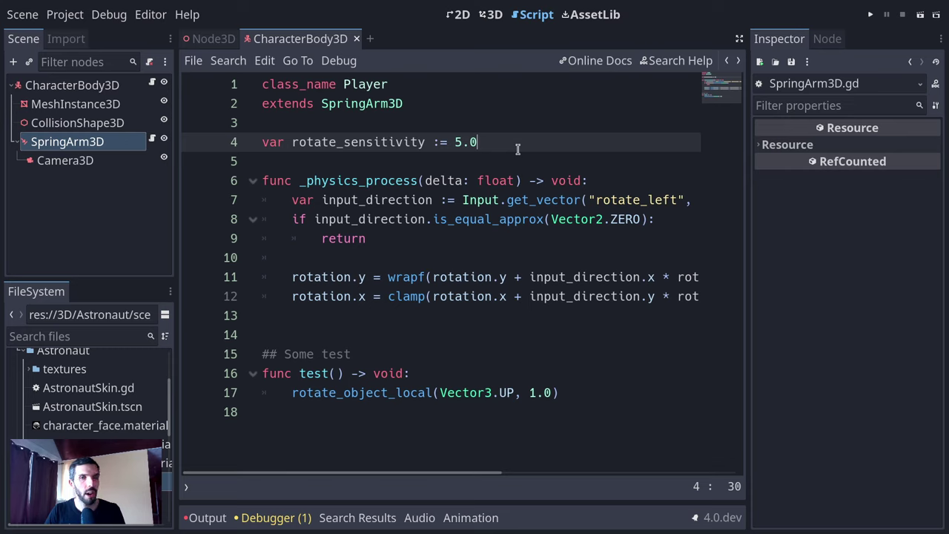
{"action": "key", "text": "Home"}
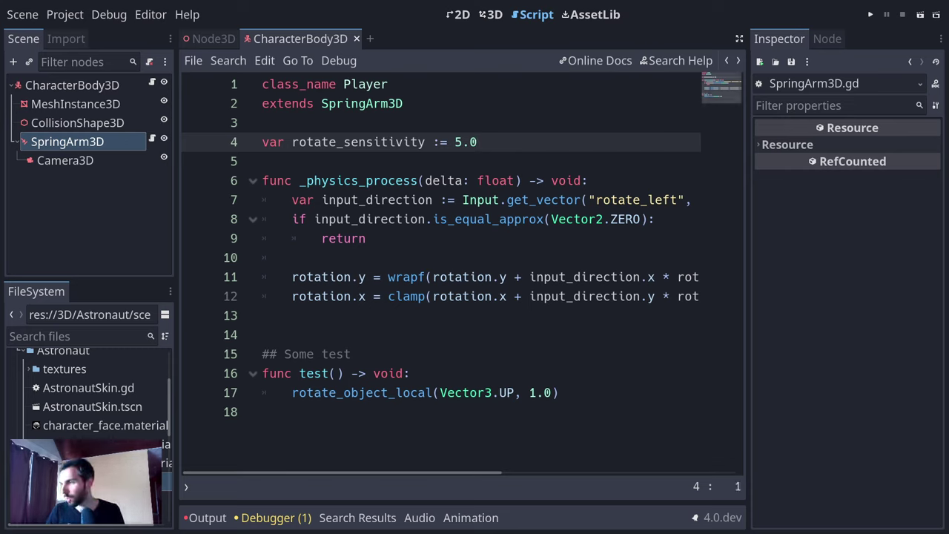
{"action": "scroll", "coordinate": [80, 356], "scroll_direction": "down", "scroll_amount": 5}
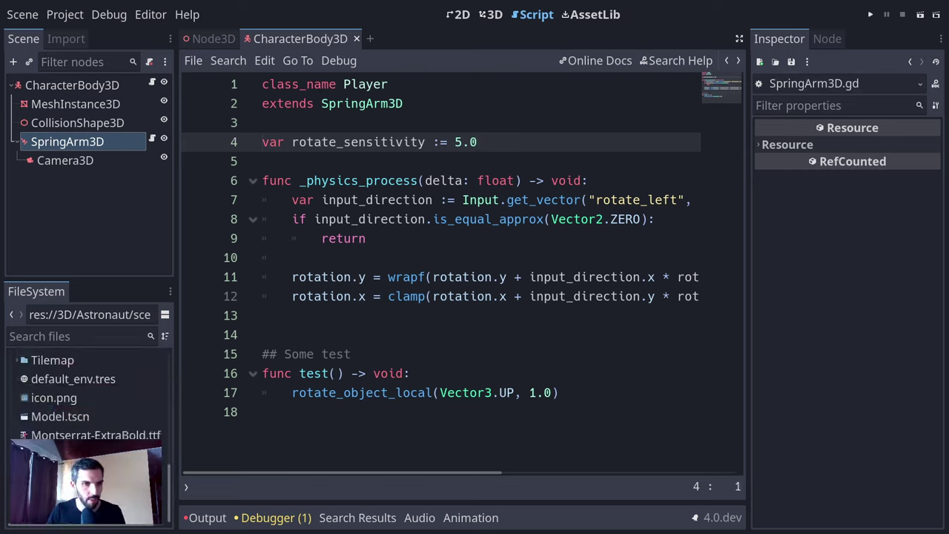
{"action": "scroll", "coordinate": [80, 356], "scroll_direction": "up", "scroll_amount": 2}
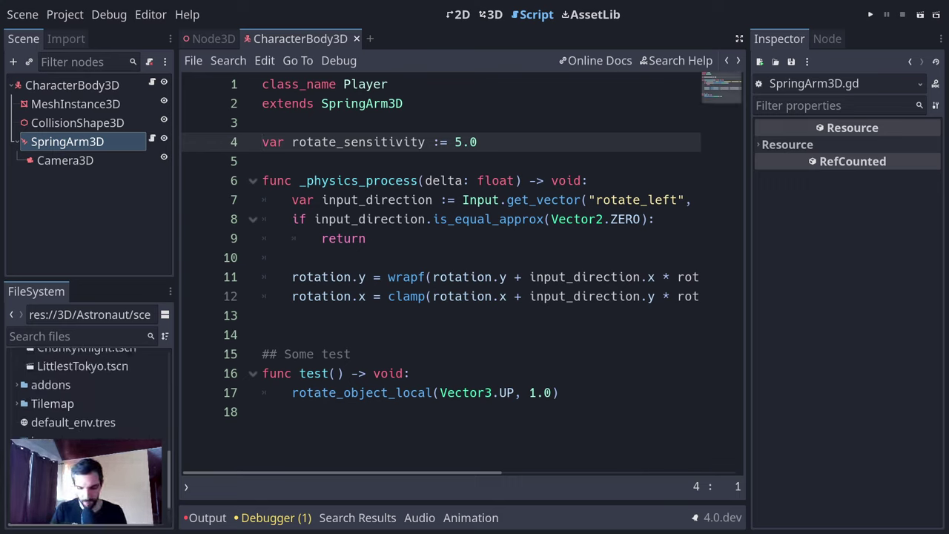
- Switch to the Brave window showing the Godot docs search results for ORMMaterial
{"action": "key", "text": "alt+Tab"}
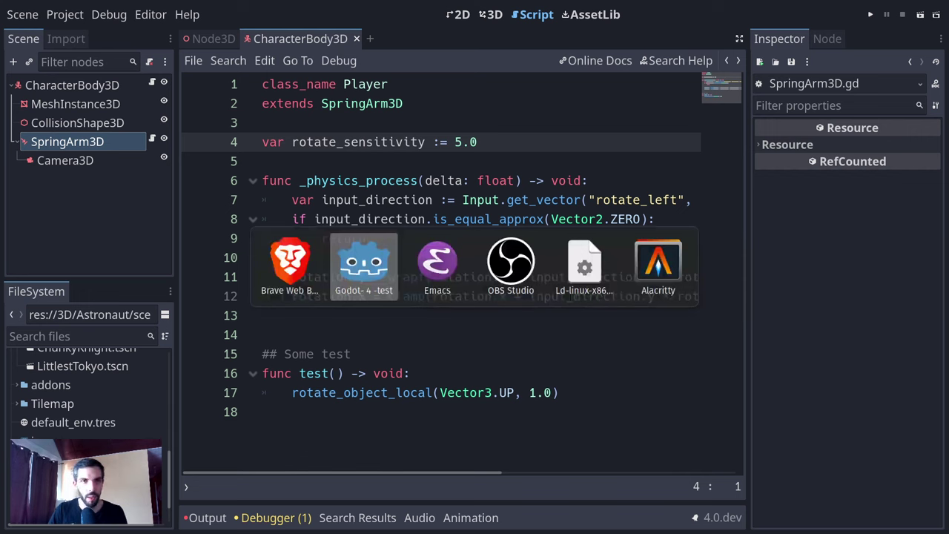
{"action": "key", "text": "alt+Tab"}
{"action": "key", "text": "alt+grave"}
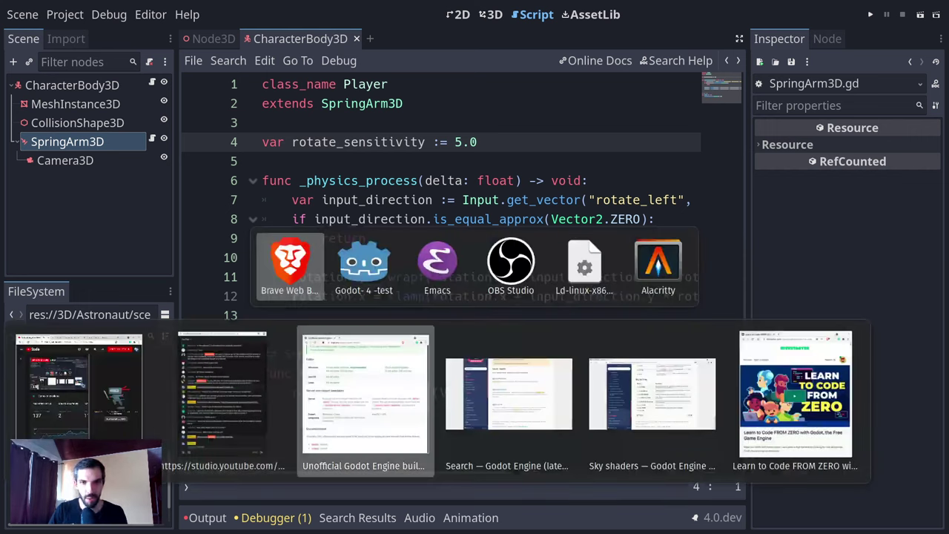
{"action": "key", "text": "alt+Tab"}
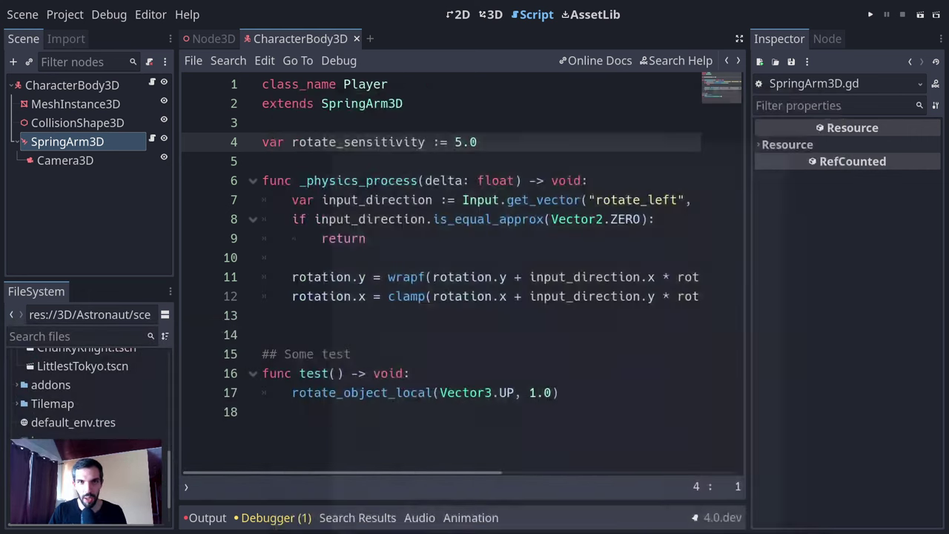
{"action": "key", "text": "alt+Tab"}
- Navigate the docs sidebar to Scripting > GDScript > GDScript reference
{"action": "key", "text": "alt+grave"}
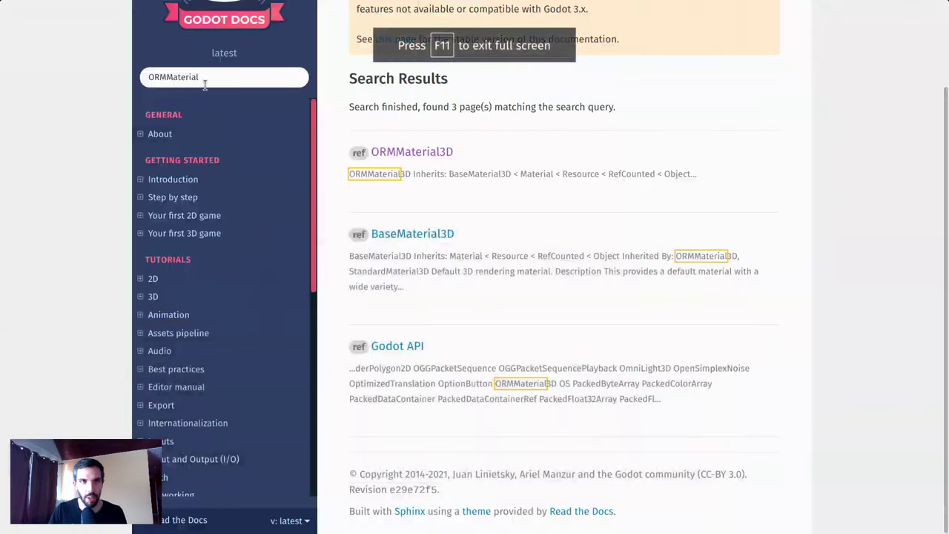
{"action": "scroll", "coordinate": [191, 280], "scroll_direction": "down", "scroll_amount": 5}
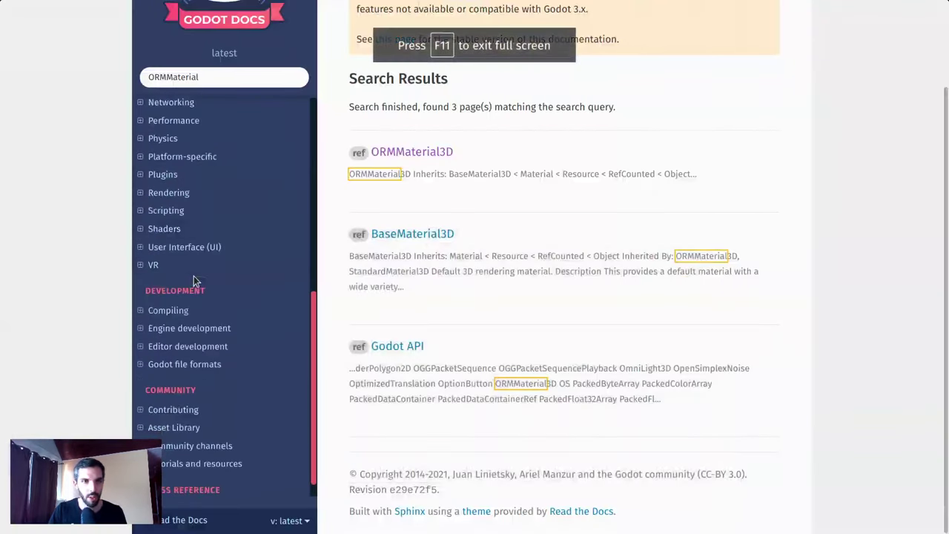
{"action": "left_click", "coordinate": [140, 212]}
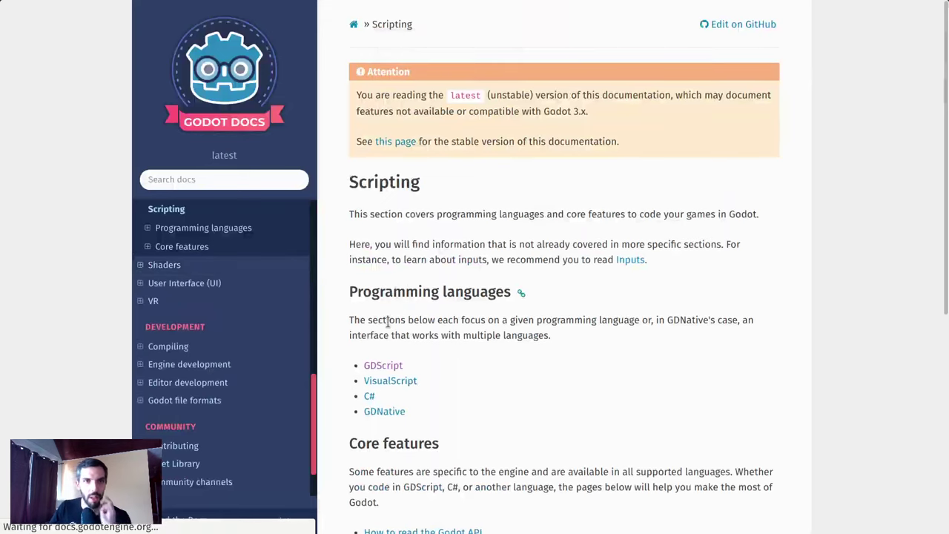
{"action": "left_click", "coordinate": [387, 366]}
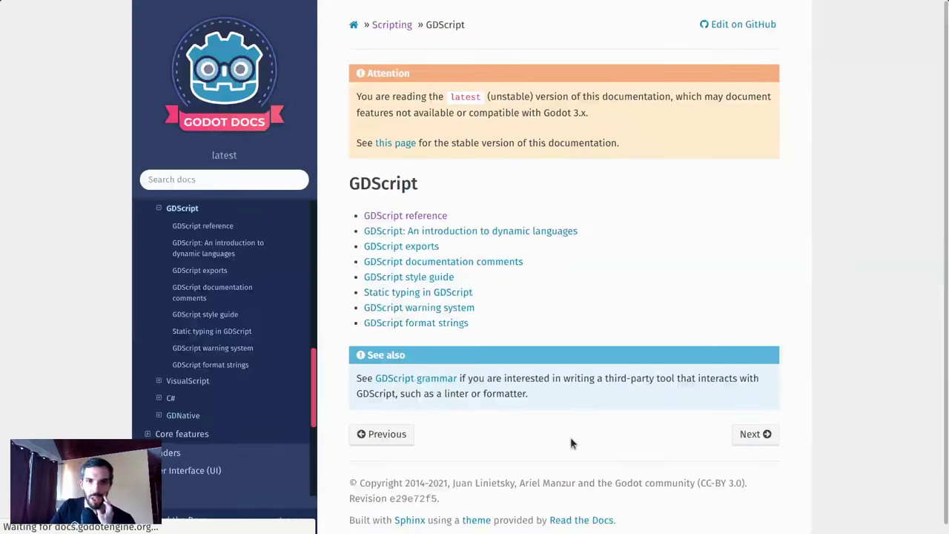
{"action": "left_click", "coordinate": [442, 216]}
{"action": "scroll", "coordinate": [519, 172], "scroll_direction": "down", "scroll_amount": 3}
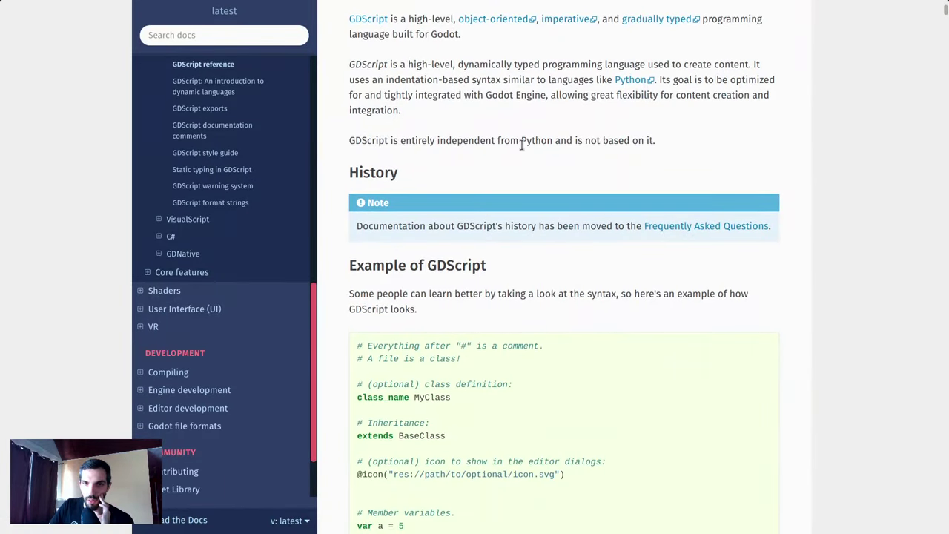
{"action": "scroll", "coordinate": [535, 120], "scroll_direction": "down", "scroll_amount": 3}
- Search the GDScript reference page for 'set', then 'setter'
{"action": "key", "text": "ctrl+f"}
{"action": "type", "text": "set"}
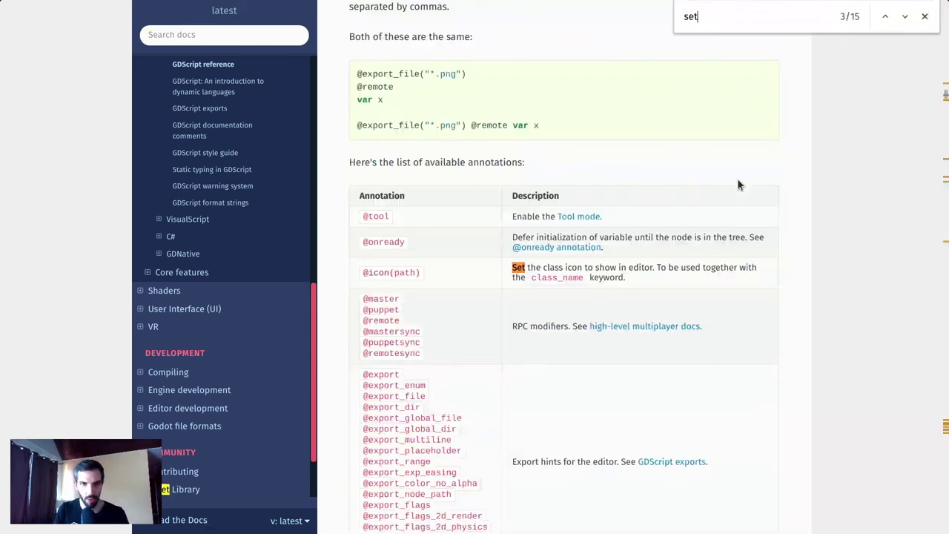
{"action": "key", "text": "Return"}
{"action": "key", "text": "Return"}
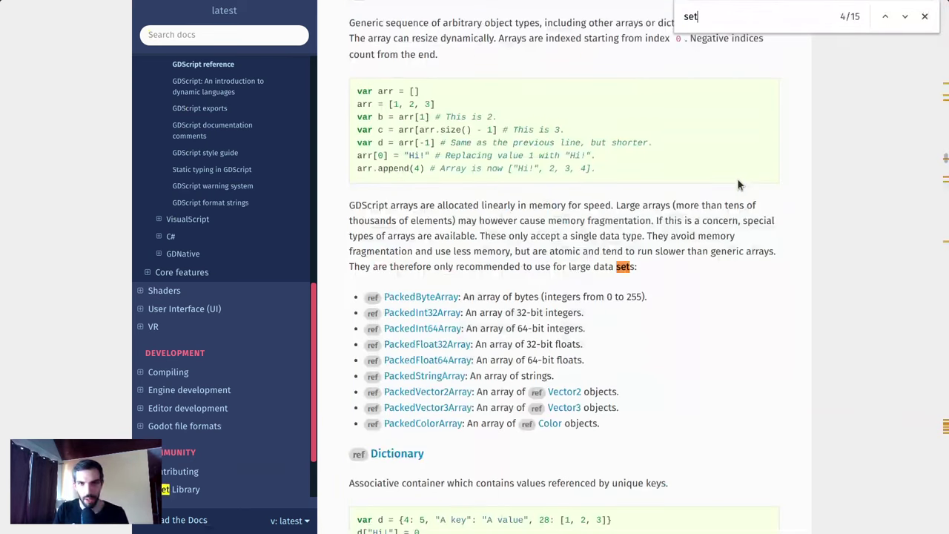
{"action": "key", "text": "Return"}
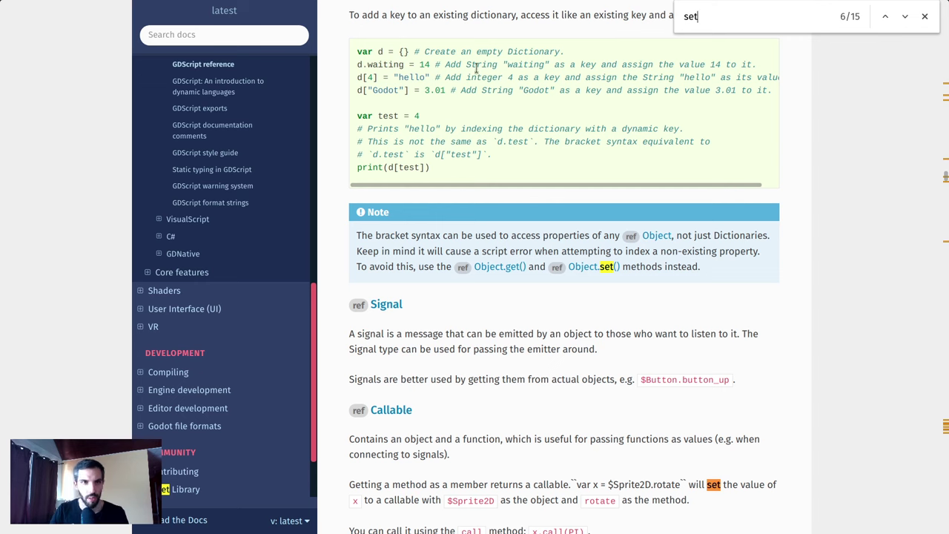
{"action": "type", "text": "ter"}
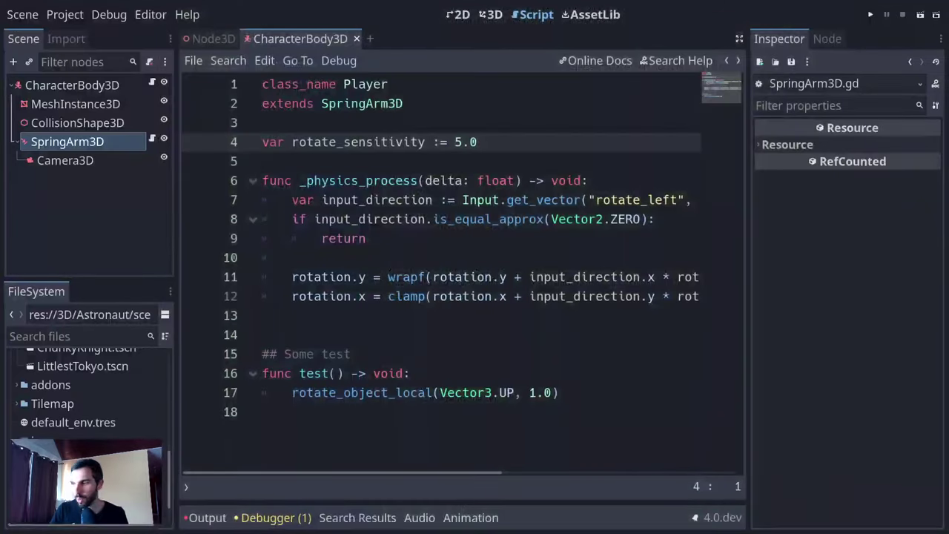
- Give rotate_sensitivity a set(value) block that assigns rotate_sensitivity = value
{"action": "key", "text": "End"}
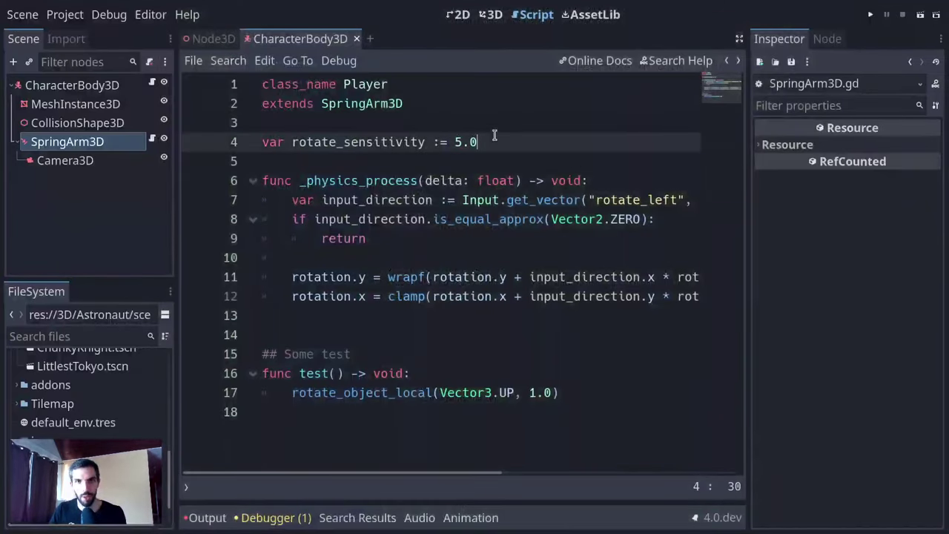
{"action": "type", "text": ":"}
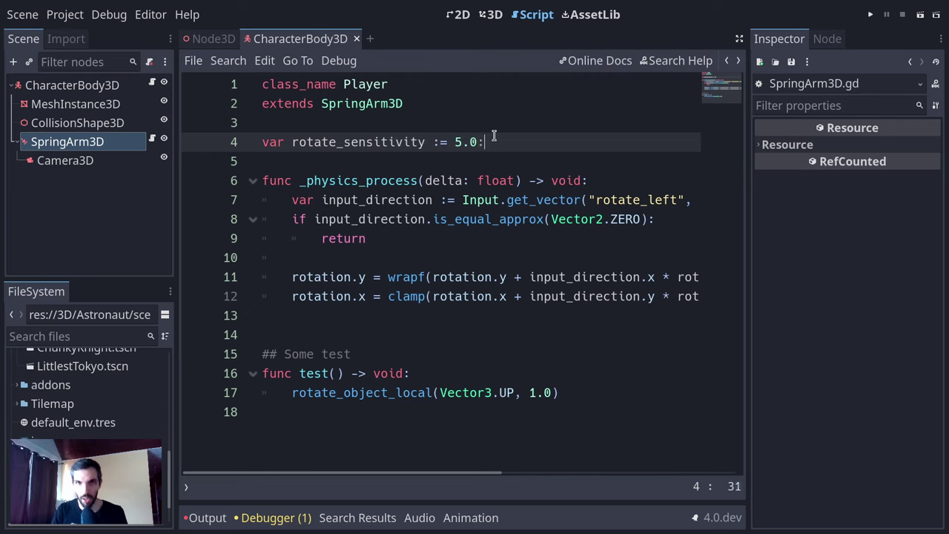
{"action": "key", "text": "Return"}
{"action": "type", "text": "set"}
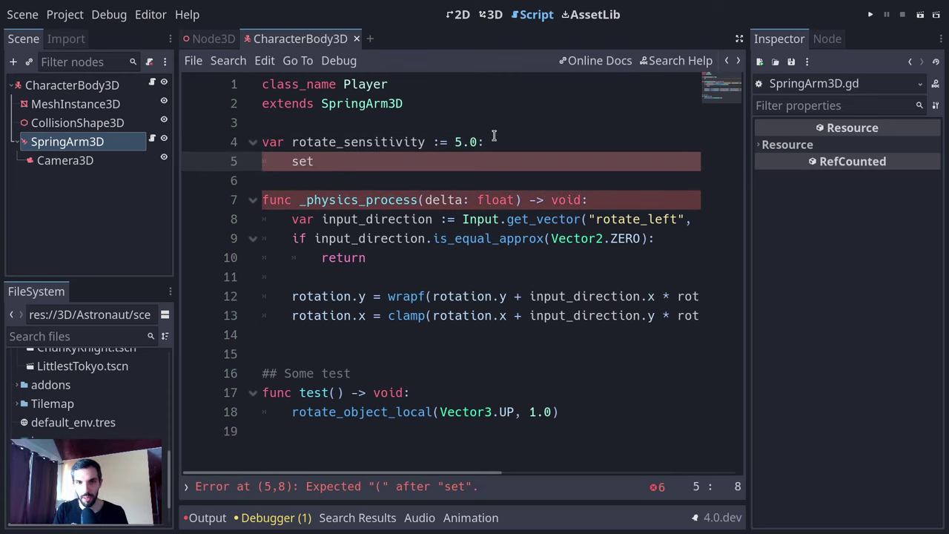
{"action": "type", "text": "("}
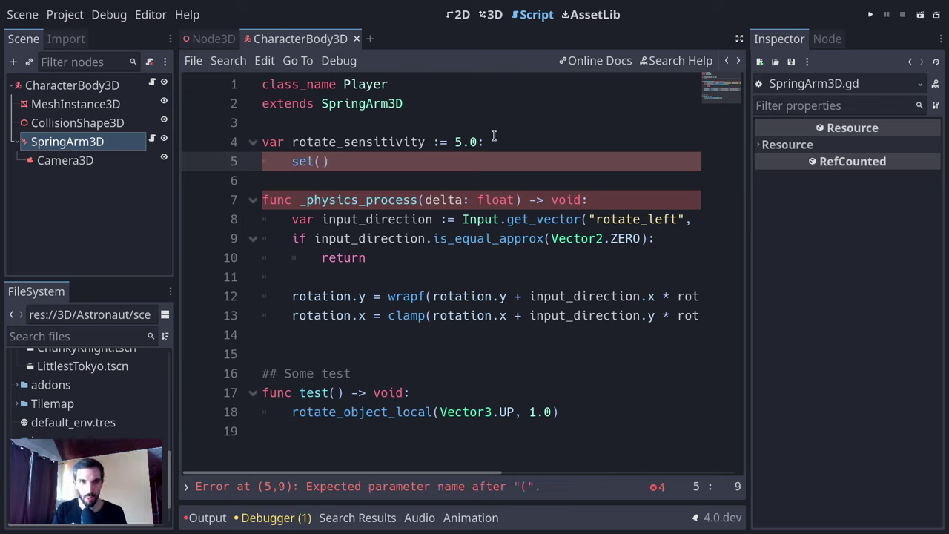
{"action": "type", "text": "value)"}
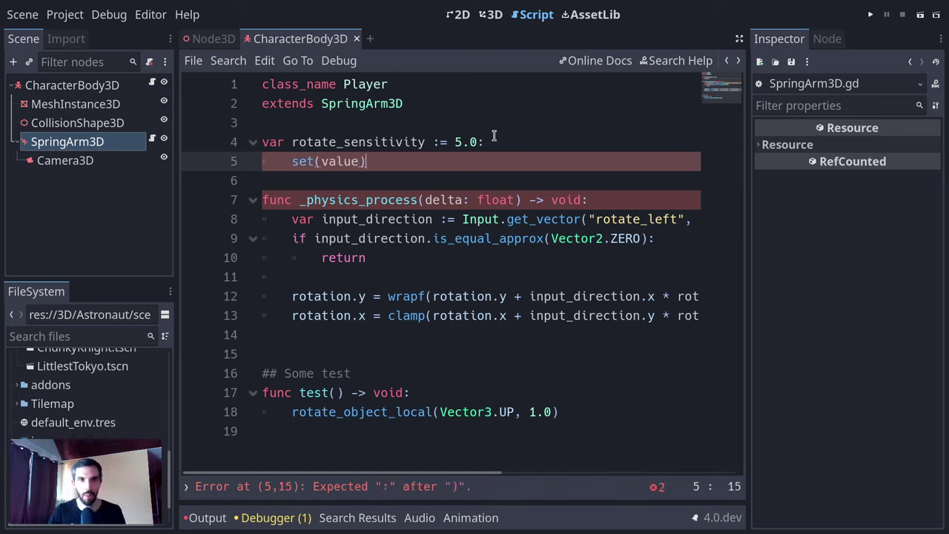
{"action": "type", "text": ":"}
{"action": "key", "text": "Return"}
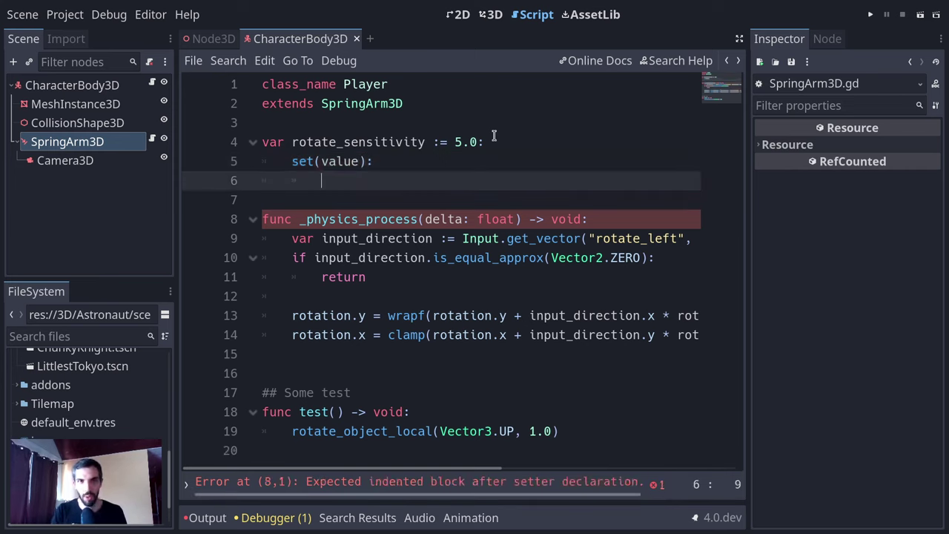
{"action": "type", "text": "rotate_"}
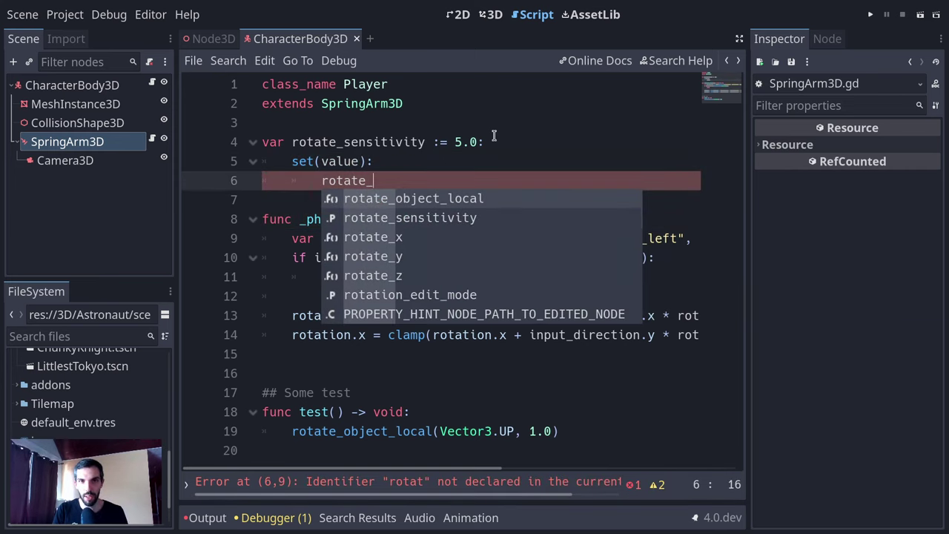
{"action": "type", "text": "sensitivity = value"}
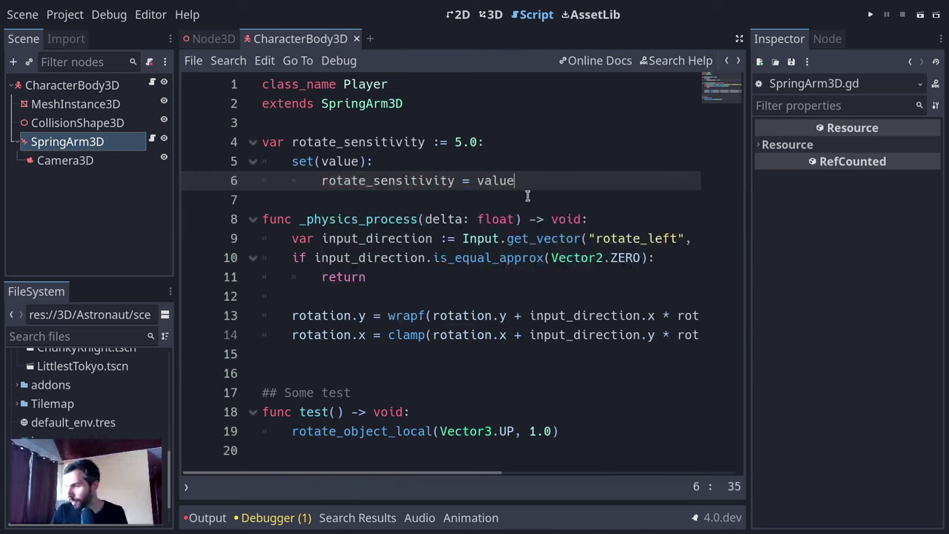
- Add a get block above the setter that returns rotate_sensitivity
{"action": "key", "text": "Up"}
{"action": "key", "text": "Up"}
{"action": "key", "text": "Return"}
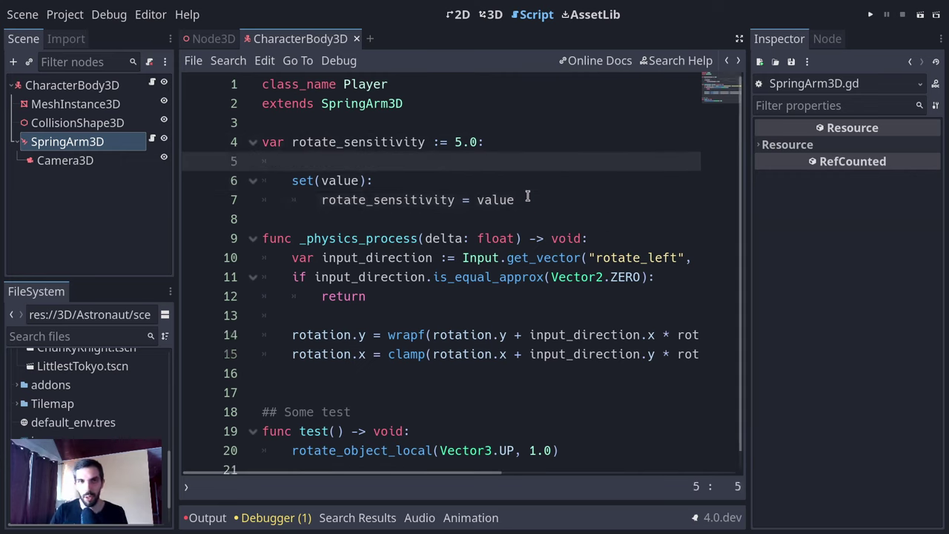
{"action": "type", "text": "get:"}
{"action": "key", "text": "Return"}
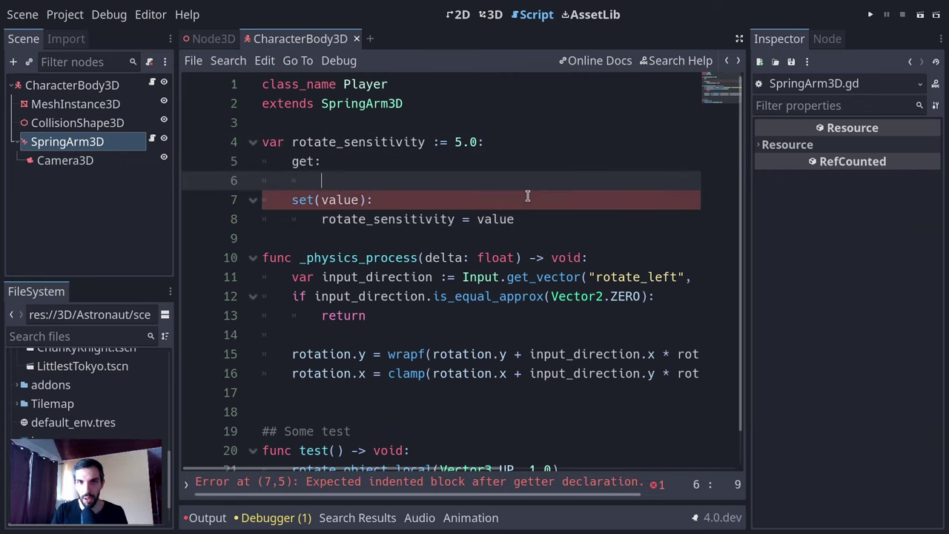
{"action": "type", "text": "return "}
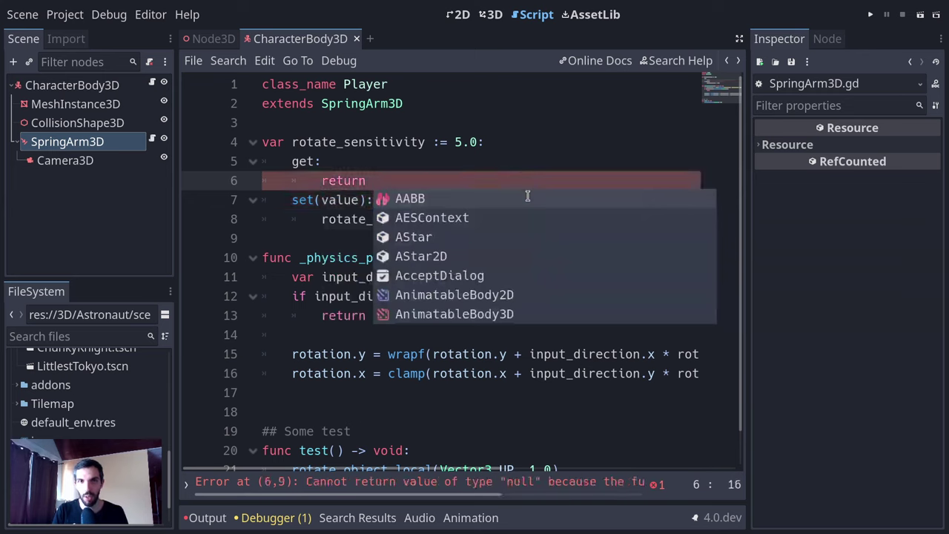
{"action": "type", "text": "rotate"}
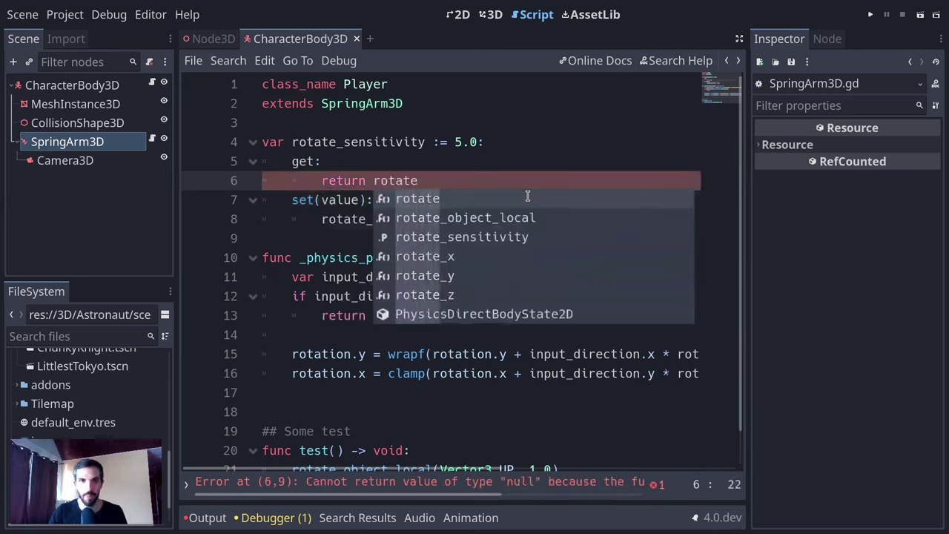
{"action": "key", "text": "Down"}
{"action": "key", "text": "Down"}
{"action": "key", "text": "Return"}
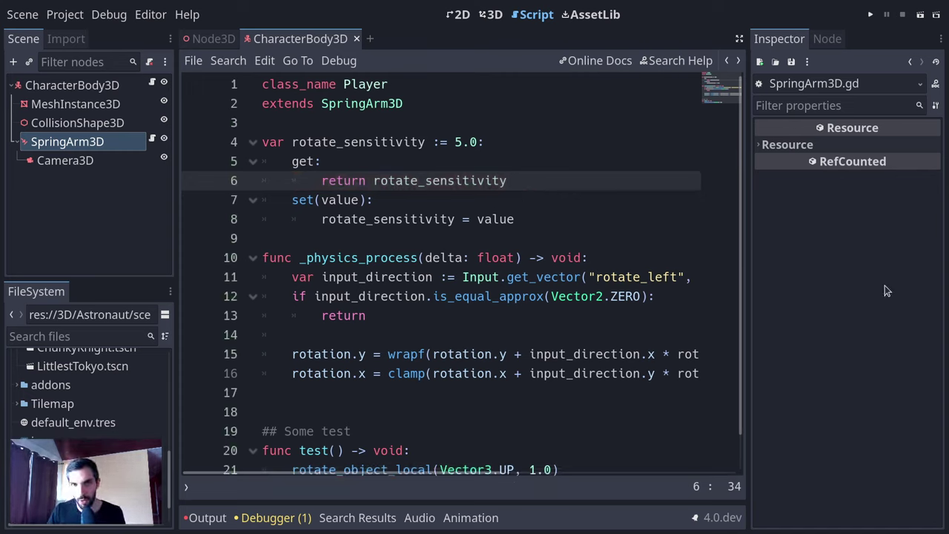
{"action": "double_click", "coordinate": [300, 163]}
{"action": "double_click", "coordinate": [338, 143]}
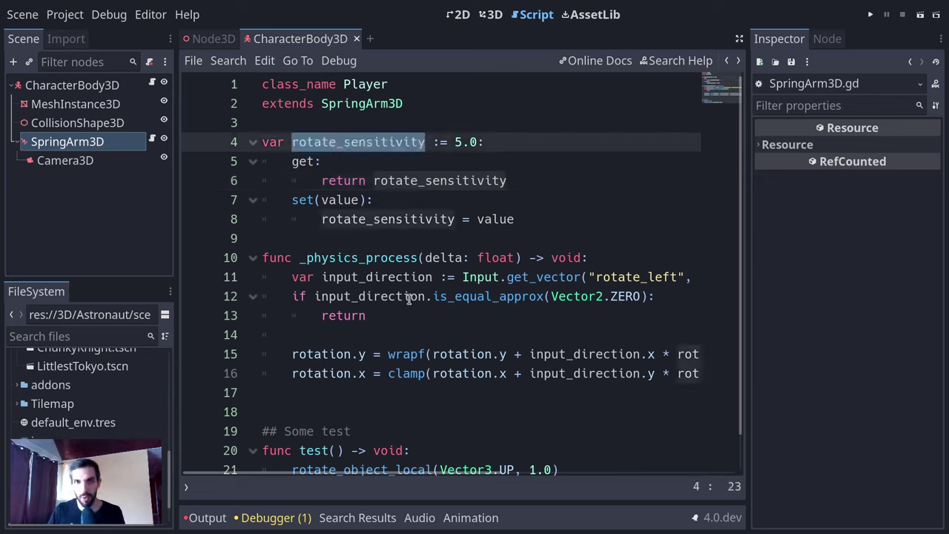
{"action": "double_click", "coordinate": [348, 141]}
{"action": "key", "text": "ctrl+c"}
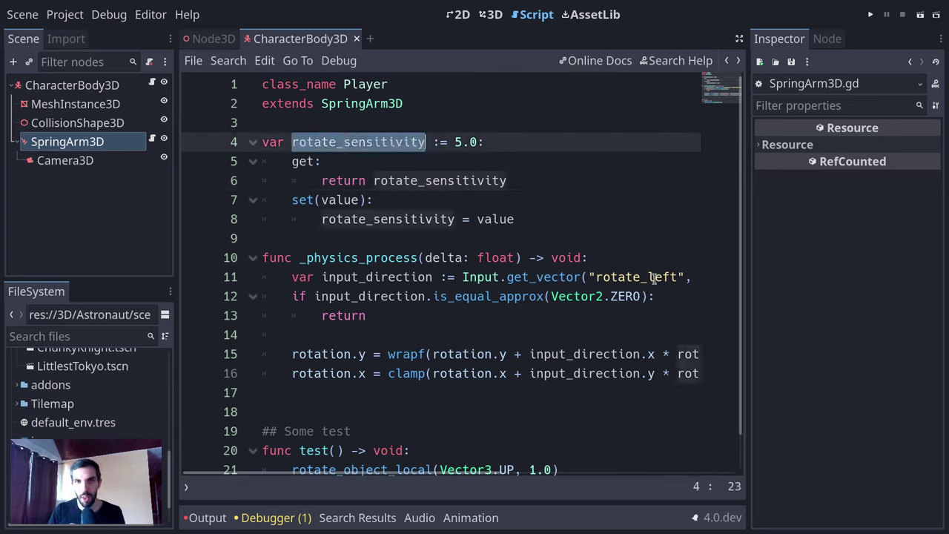
{"action": "left_click", "coordinate": [619, 264]}
{"action": "key", "text": "Return"}
{"action": "key", "text": "ctrl+v"}
{"action": "type", "text": "= "}
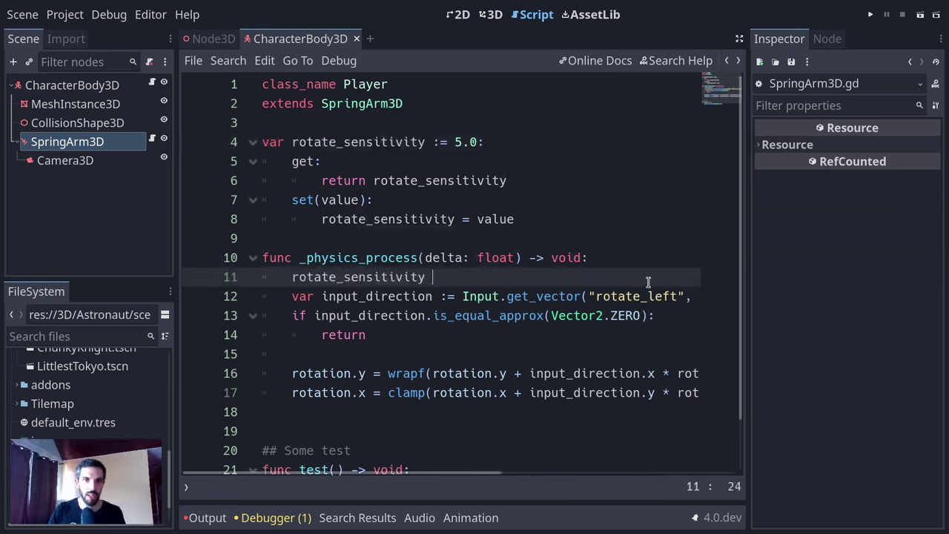
{"action": "type", "text": "1.0"}
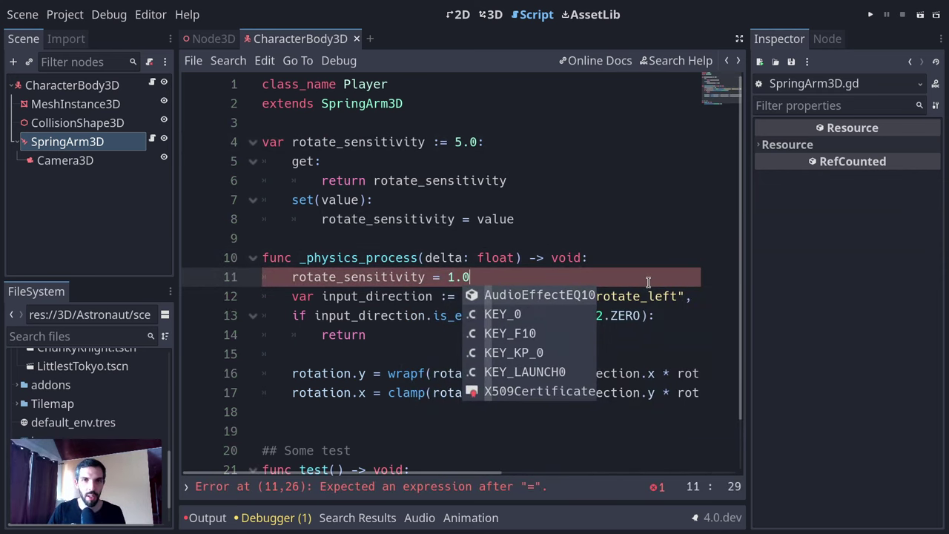
{"action": "key", "text": "Escape"}
{"action": "left_click_drag", "start_coordinate": [280, 208], "coordinate": [479, 191]}
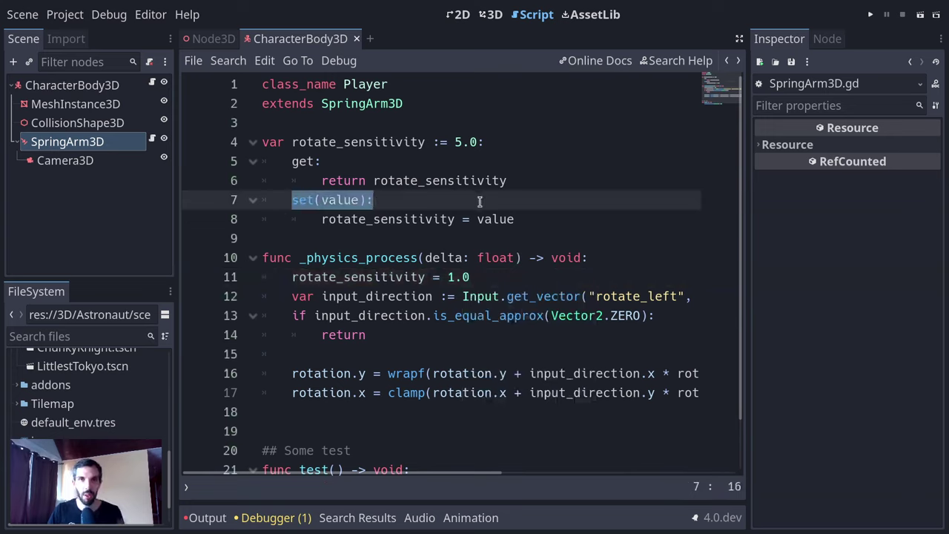
{"action": "left_click", "coordinate": [499, 277]}
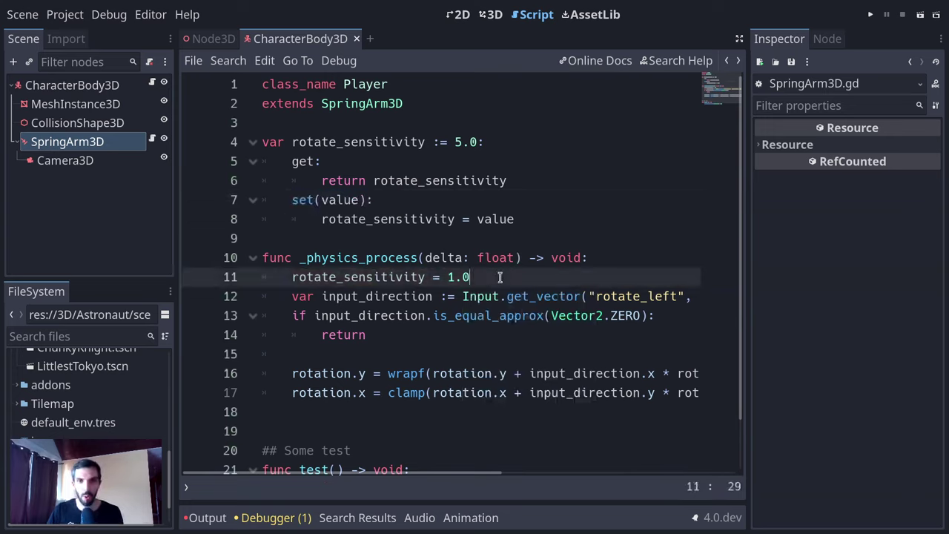
{"action": "key", "text": "Home"}
{"action": "type", "text": "self"}
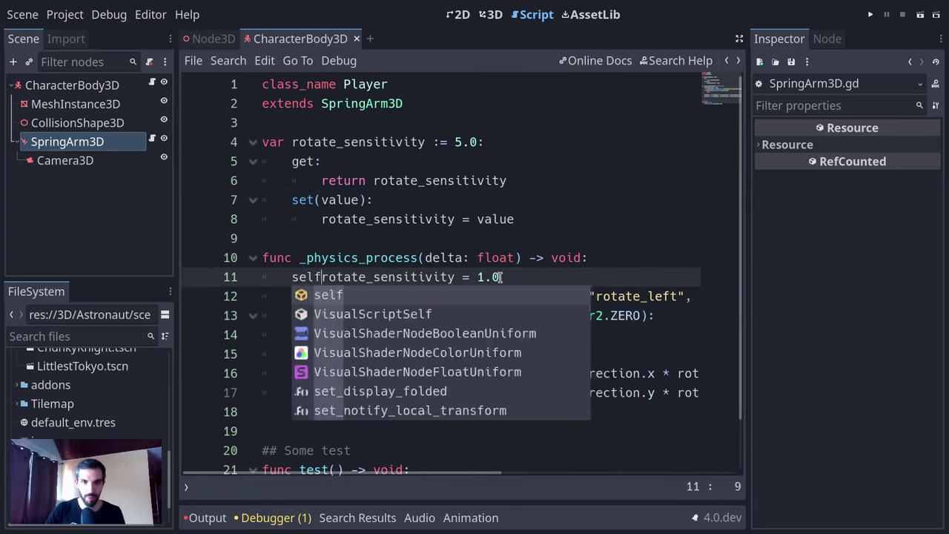
{"action": "type", "text": "."}
{"action": "key", "text": "Escape"}
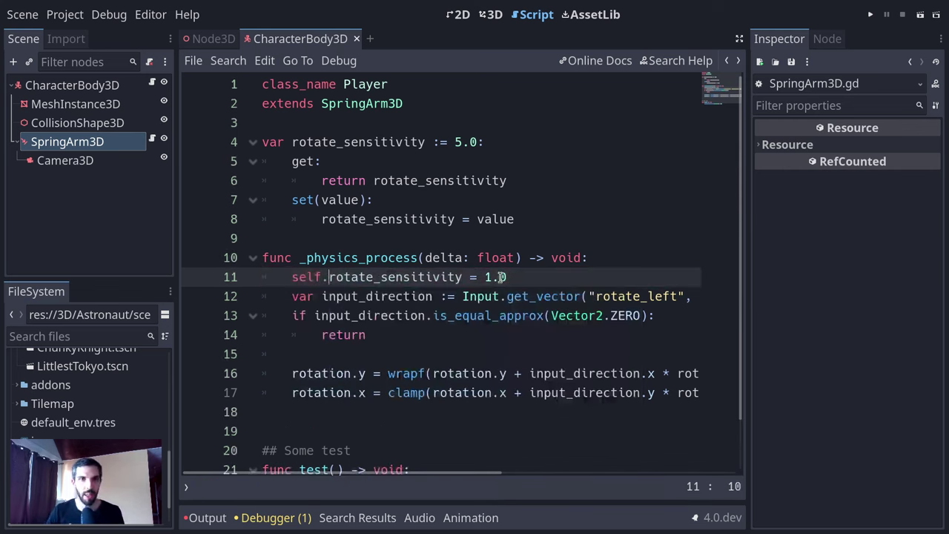
{"action": "key", "text": "End"}
{"action": "key", "text": "ctrl+shift+k"}
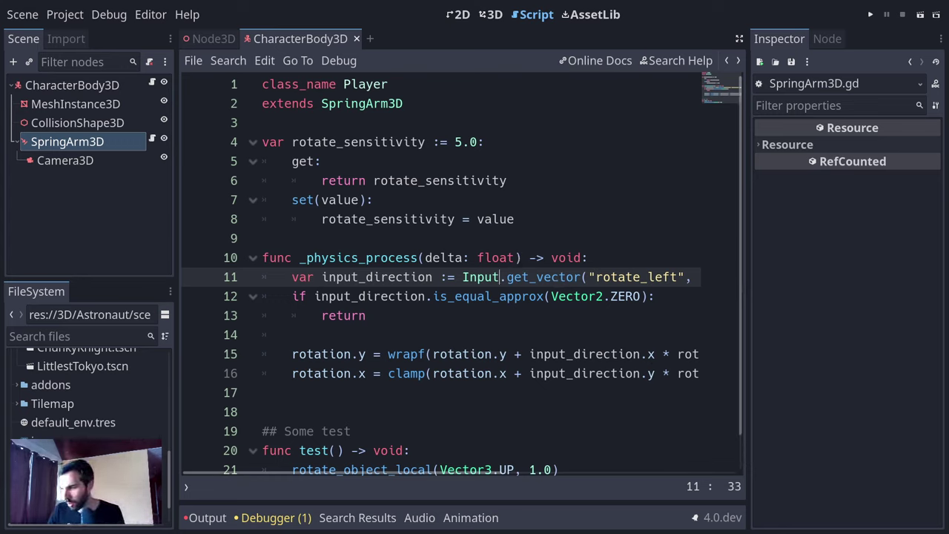
- Write the header 'func set_rotate_sensitivity(value: float) -> void:' below _physics_process
{"action": "left_click", "coordinate": [434, 155]}
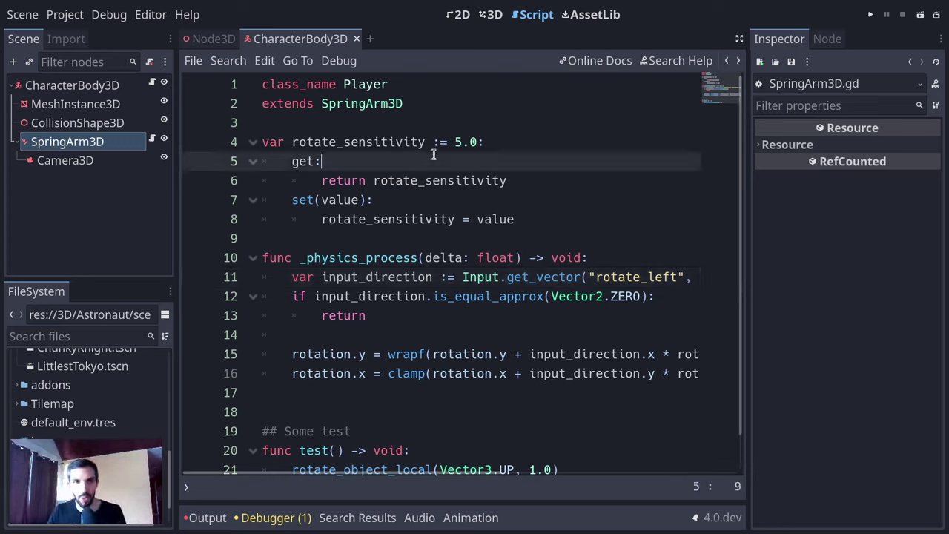
{"action": "double_click", "coordinate": [399, 142]}
{"action": "left_click", "coordinate": [382, 373]}
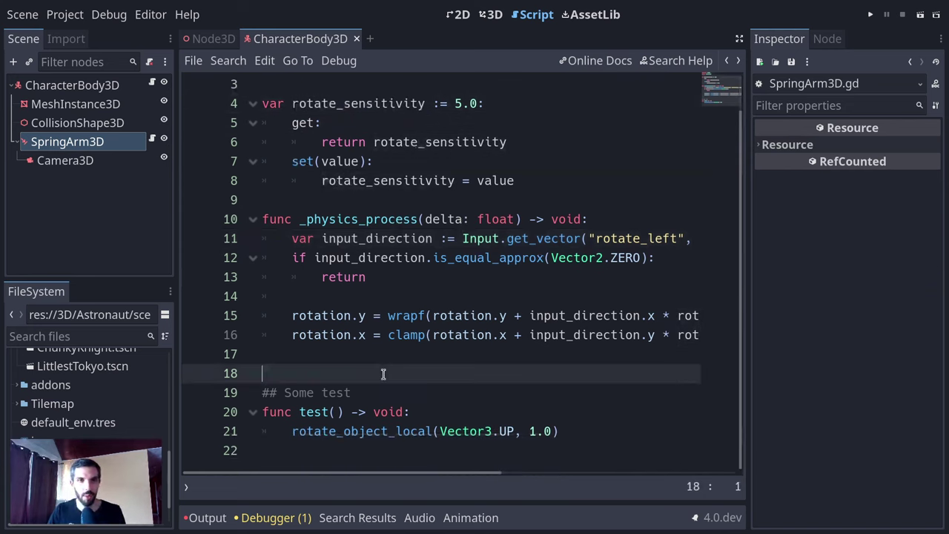
{"action": "key", "text": "Return"}
{"action": "key", "text": "Return"}
{"action": "key", "text": "Return"}
{"action": "key", "text": "Up"}
{"action": "key", "text": "Up"}
{"action": "type", "text": "fu"}
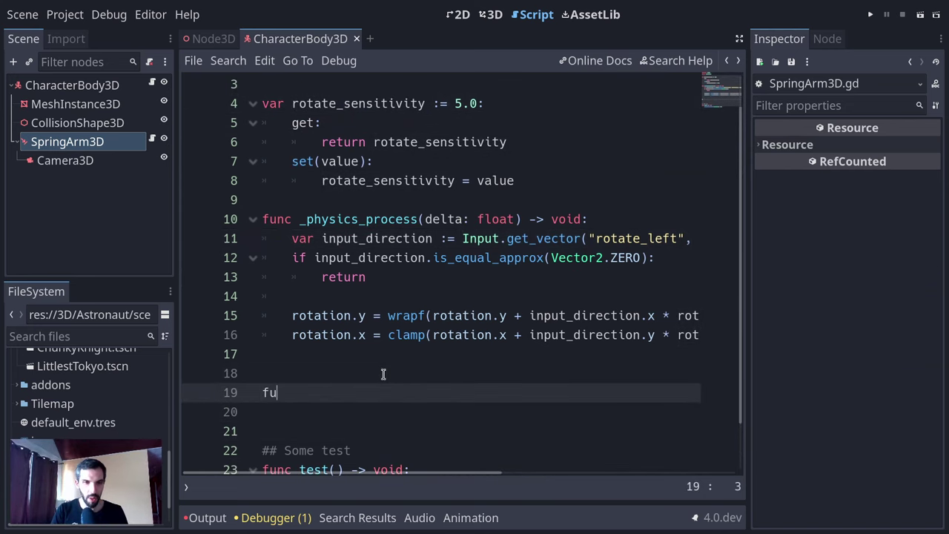
{"action": "type", "text": "nc set"}
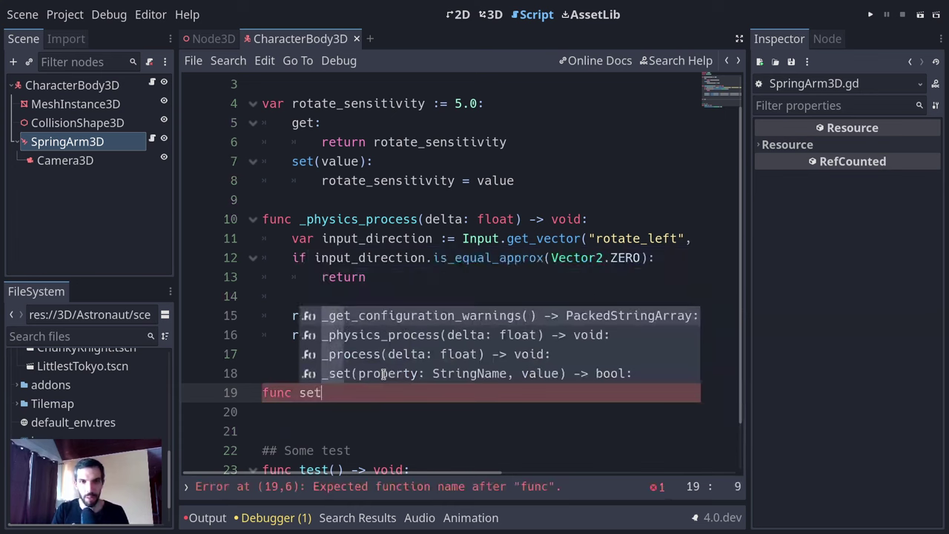
{"action": "type", "text": "_rotate_sensitivity("}
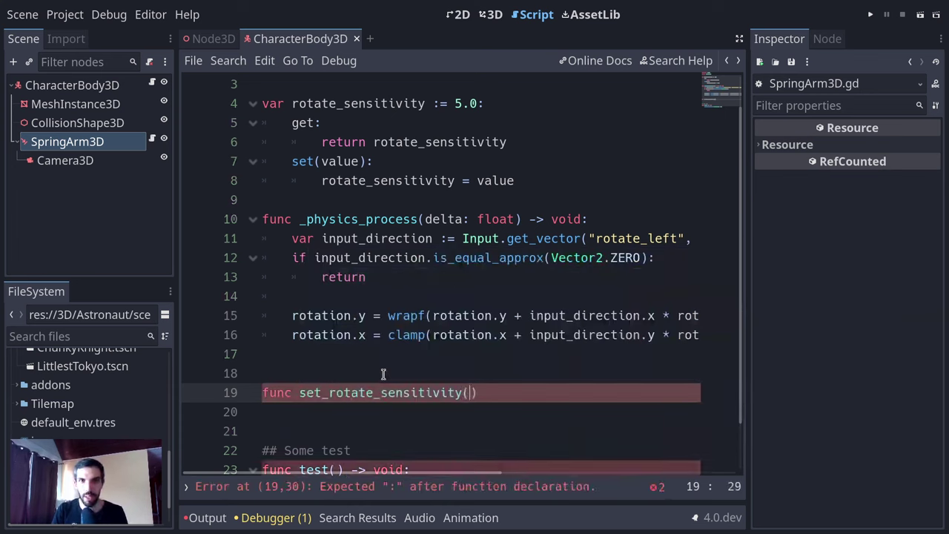
{"action": "type", "text": "value: "}
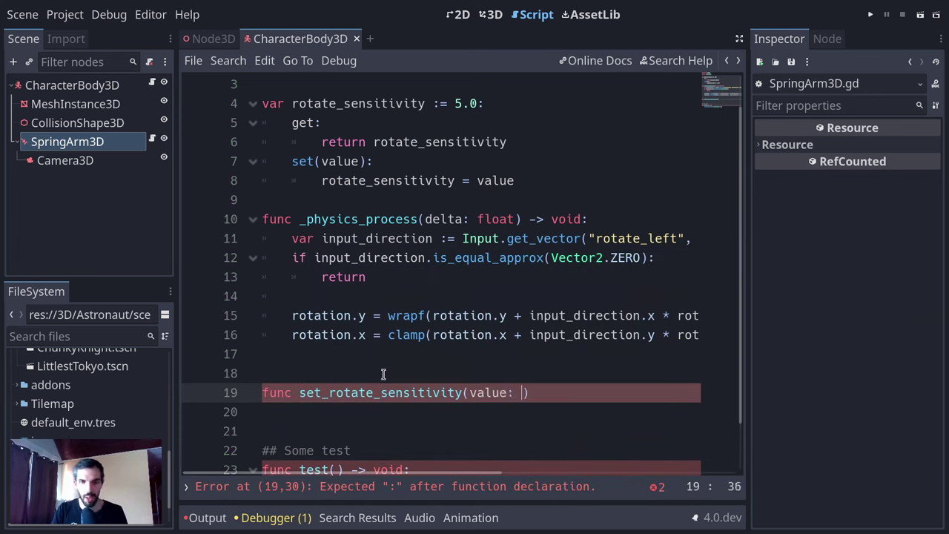
{"action": "type", "text": "flot"}
{"action": "key", "text": "BackSpace"}
{"action": "type", "text": "at"}
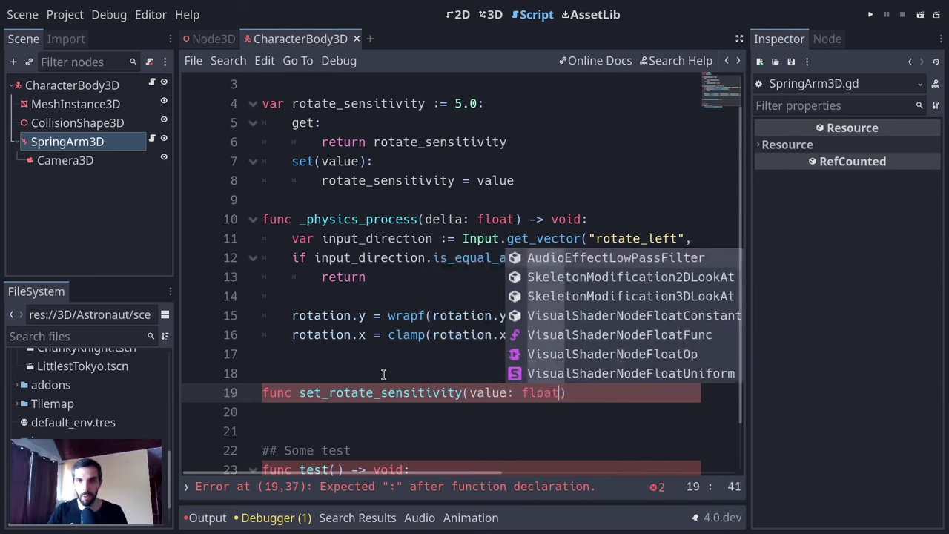
{"action": "key", "text": "Escape"}
{"action": "key", "text": "Right"}
{"action": "type", "text": "->"}
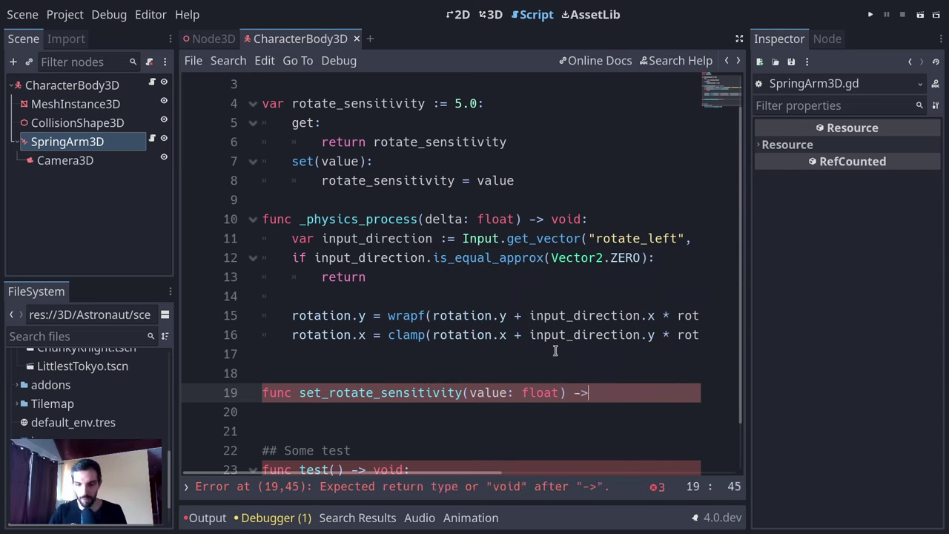
{"action": "key", "text": "ctrl+shift+F11"}
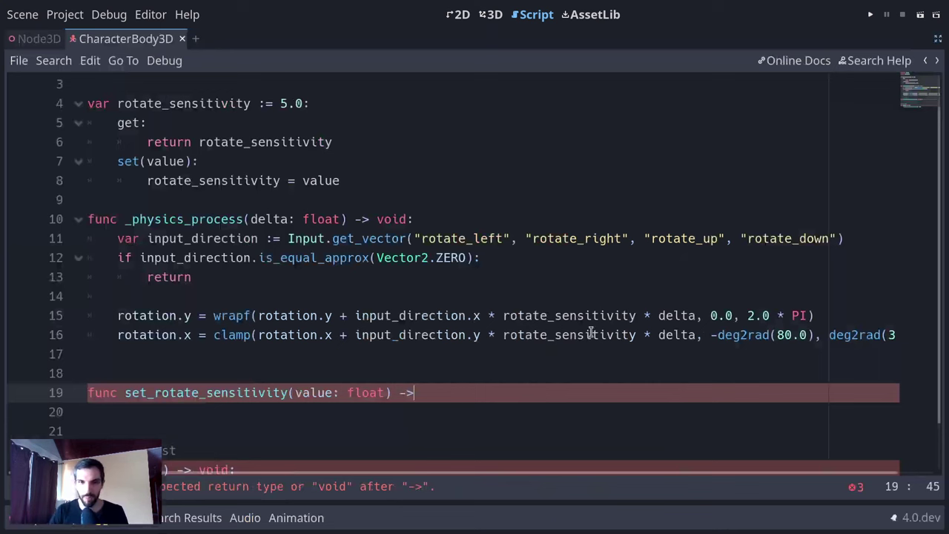
{"action": "scroll", "coordinate": [606, 326], "scroll_direction": "down", "scroll_amount": 1}
{"action": "type", "text": "void:"}
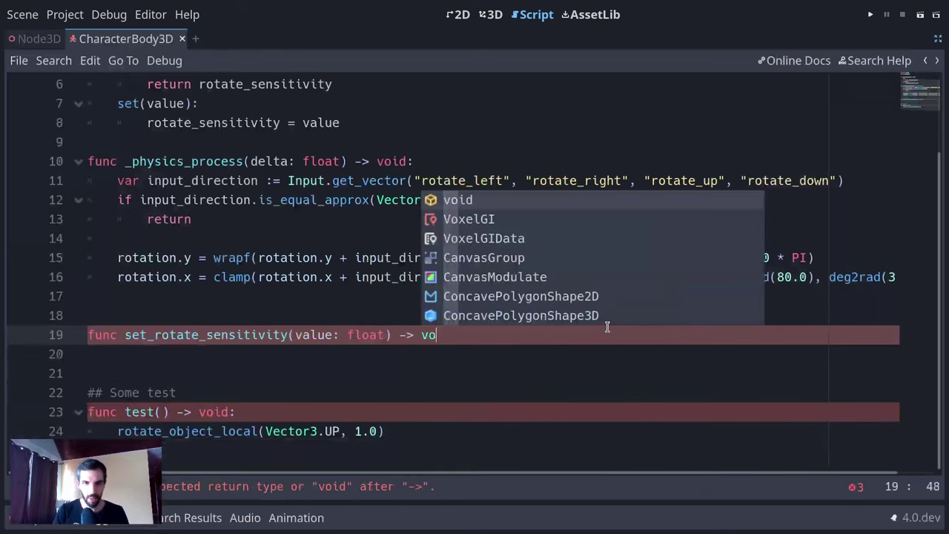
- Give set_rotate_sensitivity the body 'rotate_sensitivity = value' using autocomplete
{"action": "key", "text": "Return"}
{"action": "type", "text": "rotat"}
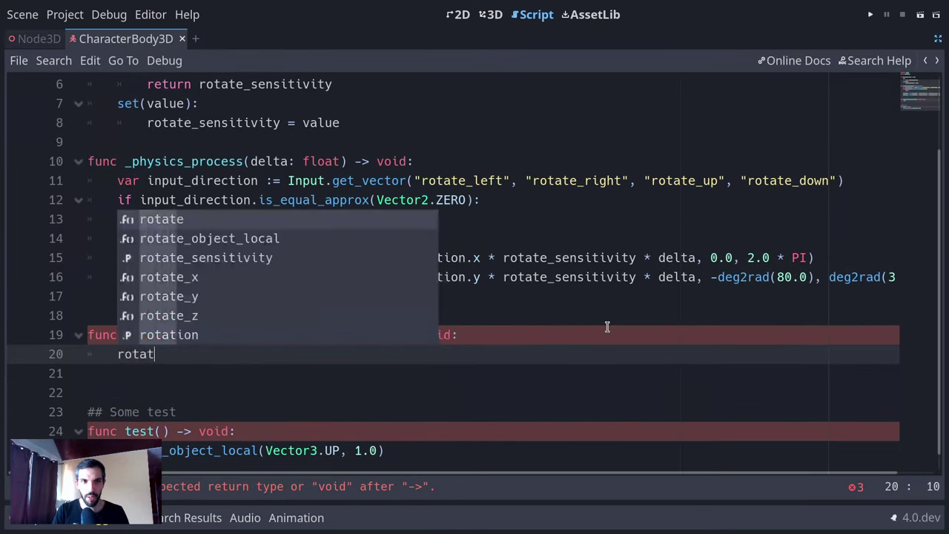
{"action": "type", "text": "e_se"}
{"action": "key", "text": "Return"}
{"action": "type", "text": "= va"}
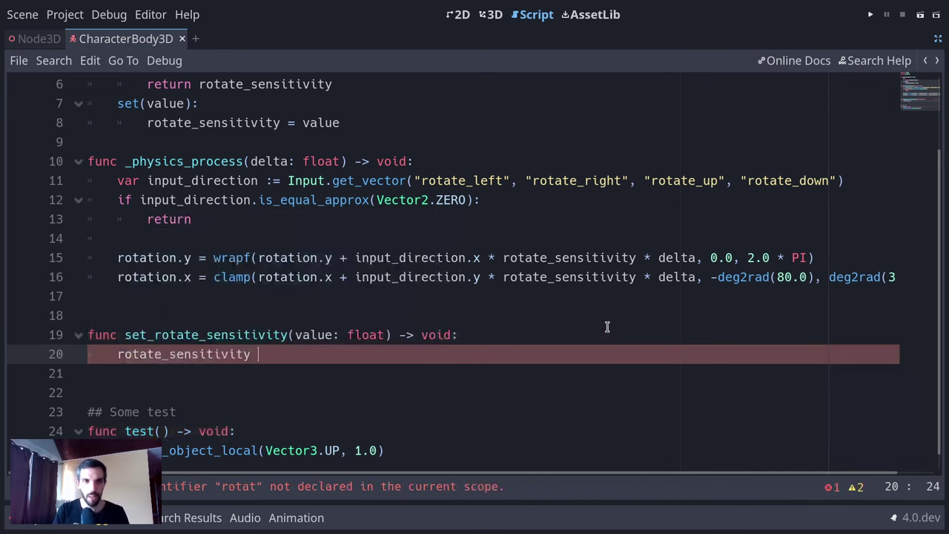
{"action": "key", "text": "Return"}
{"action": "scroll", "coordinate": [606, 327], "scroll_direction": "up", "scroll_amount": 2}
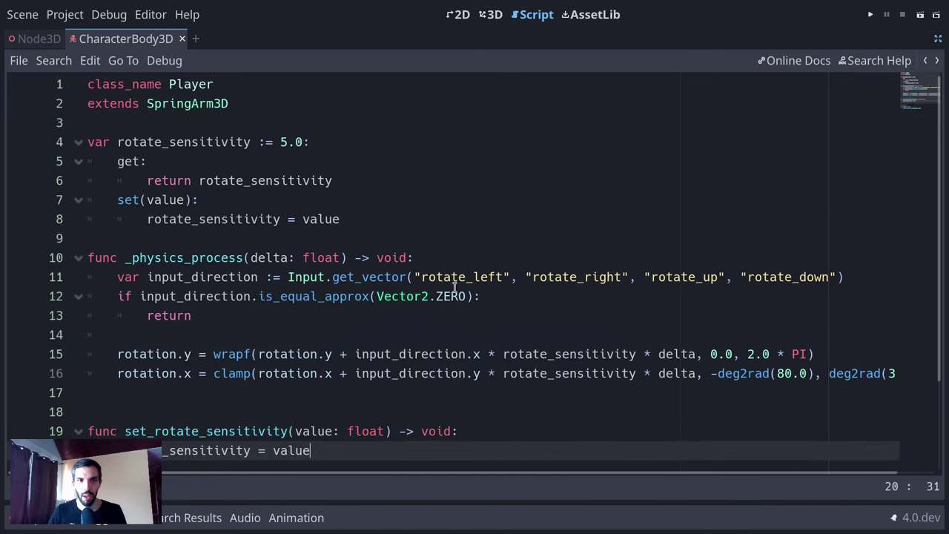
- Add 'set = set_rotate_sensitivity, get = set_rotate_sensitivity' to rotate_sensitivity's accessor line
{"action": "left_click_drag", "start_coordinate": [373, 215], "coordinate": [117, 161]}
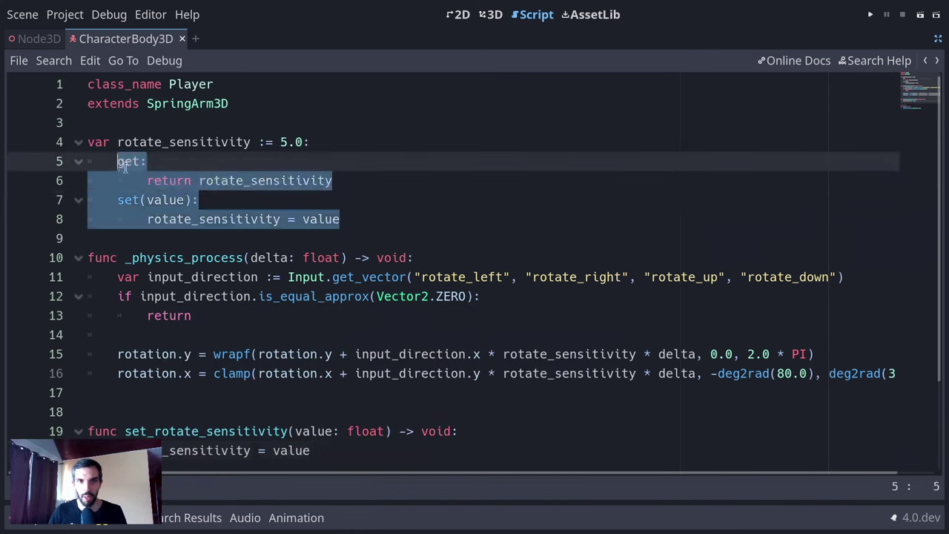
{"action": "type", "text": "set = "}
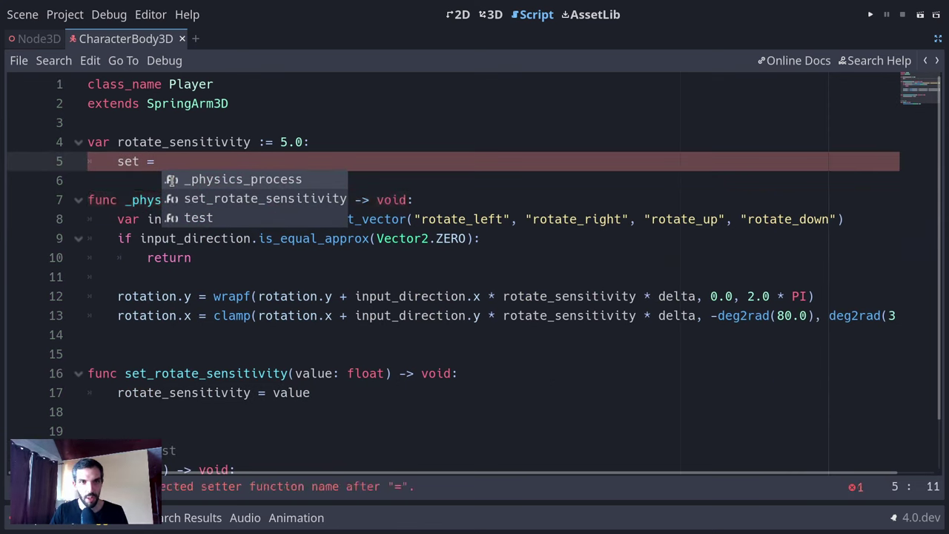
{"action": "type", "text": "set"}
{"action": "left_click", "coordinate": [170, 179]}
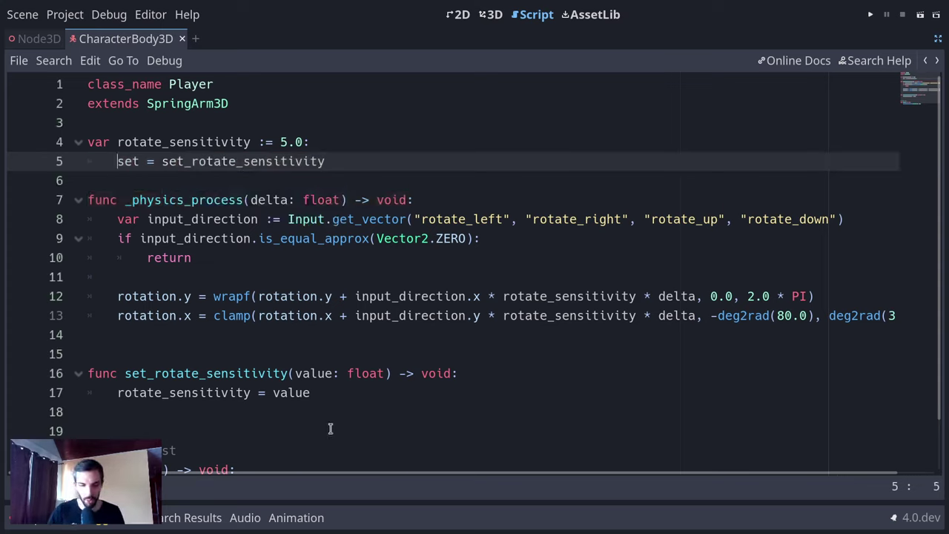
{"action": "type", "text": ", get = s"}
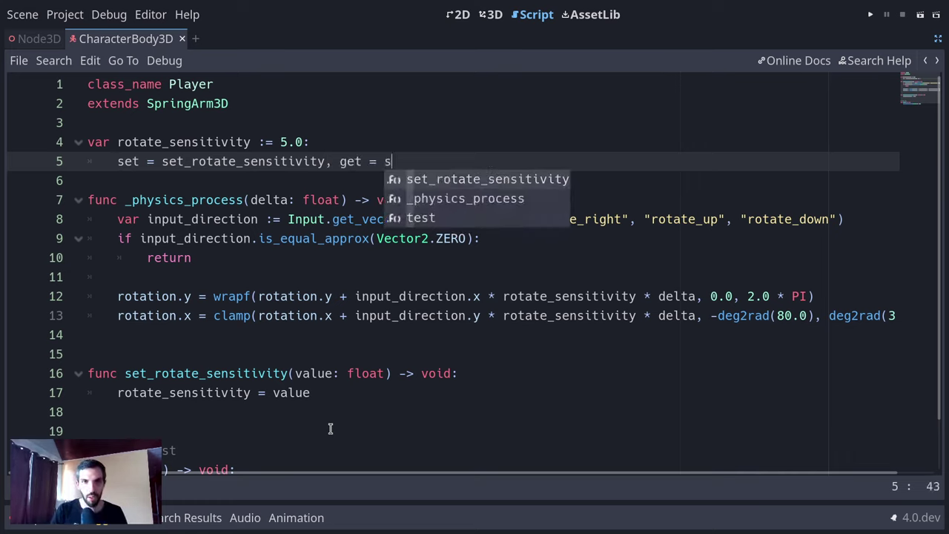
{"action": "key", "text": "Return"}
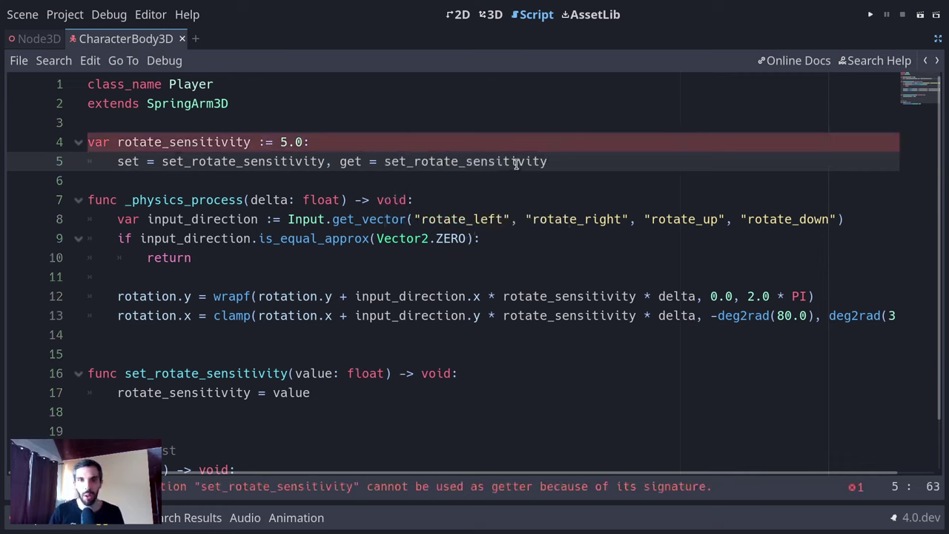
- Select the setter's declaration 'func set_rotate_sensitivity' in the editor
{"action": "left_click_drag", "start_coordinate": [251, 392], "coordinate": [255, 373]}
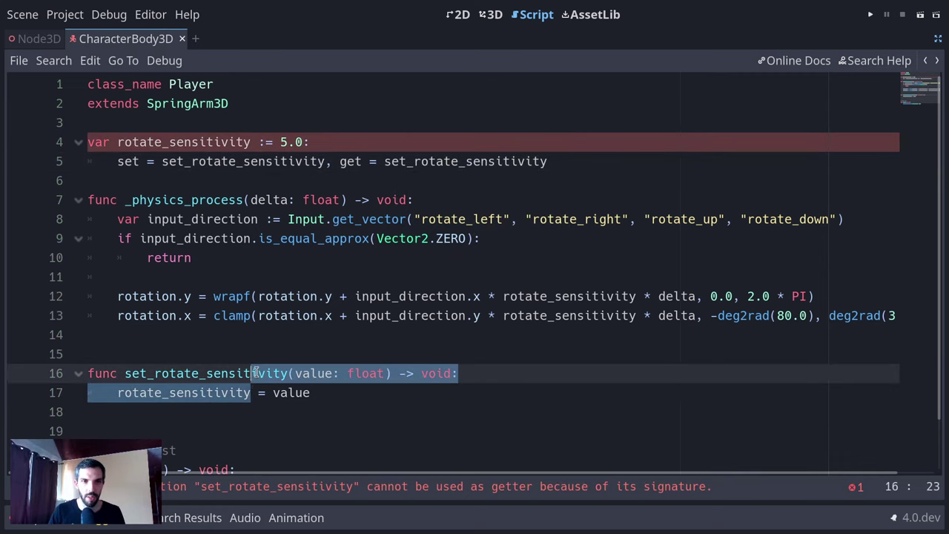
{"action": "double_click", "coordinate": [254, 372]}
{"action": "left_click", "coordinate": [447, 394]}
{"action": "double_click", "coordinate": [182, 373]}
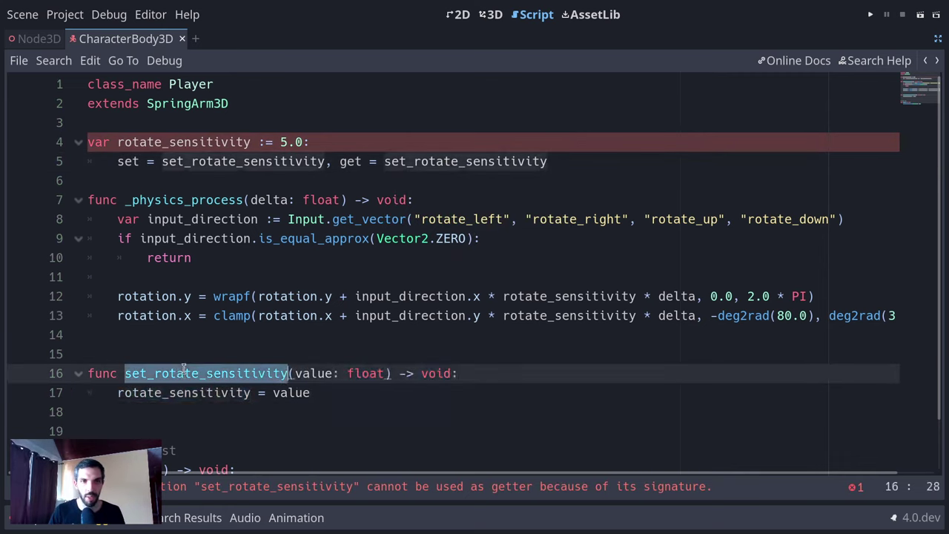
{"action": "left_click", "coordinate": [88, 373], "text": "shift"}
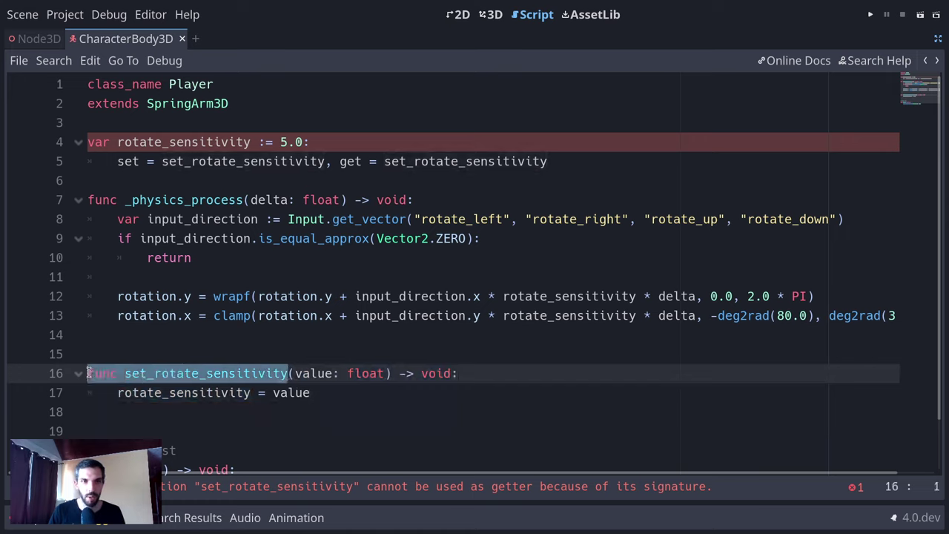
- Copy the setter's declaration start onto a new line above the setter
{"action": "key", "text": "ctrl+c"}
{"action": "left_click", "coordinate": [156, 334]}
{"action": "key", "text": "Return"}
{"action": "key", "text": "ctrl+v"}
- Turn the pasted copy into 'func get_rotate_sensitivity() -> float:'
{"action": "key", "text": "Home"}
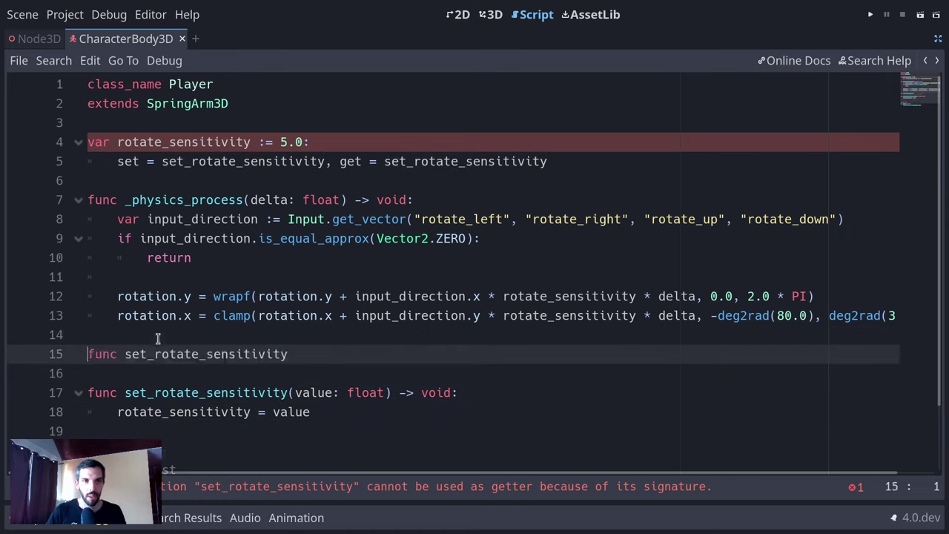
{"action": "key", "text": "ctrl+Right"}
{"action": "key", "text": "Right"}
{"action": "key", "text": "Delete"}
{"action": "type", "text": "g"}
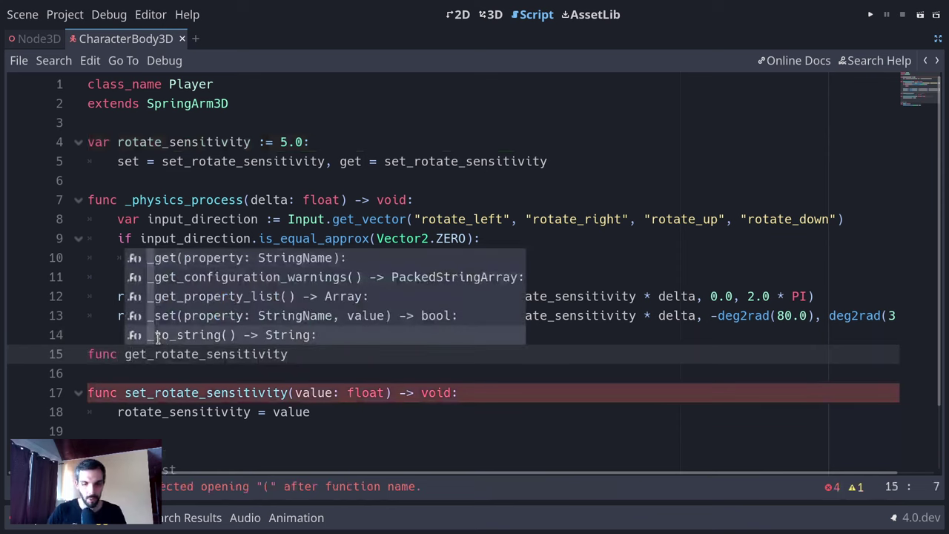
{"action": "key", "text": "Escape"}
{"action": "key", "text": "End"}
{"action": "type", "text": "() =?"}
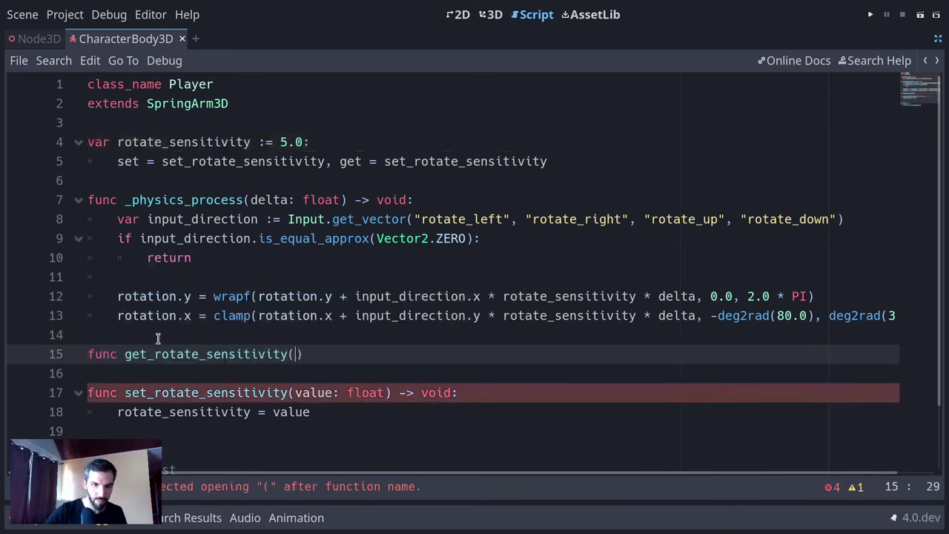
{"action": "key", "text": "BackSpace"}
{"action": "key", "text": "BackSpace"}
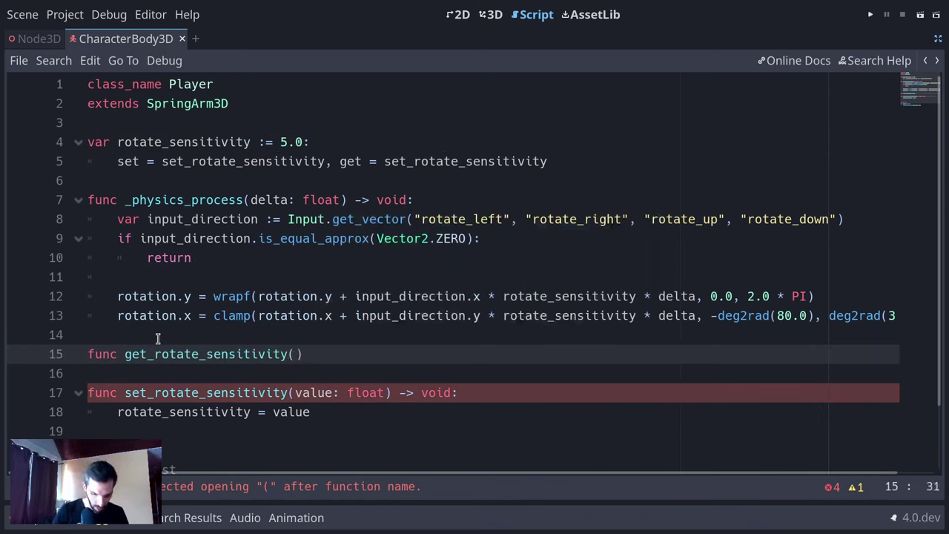
{"action": "type", "text": "->"}
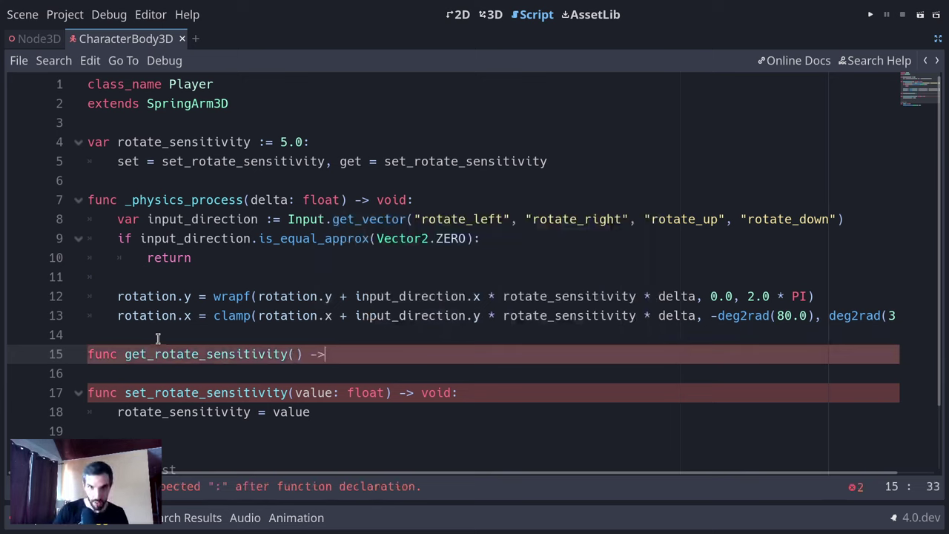
{"action": "type", "text": " float:"}
- Make the getter's body 'return rotate_sensitivity' instead of a recursive call
{"action": "key", "text": "Return"}
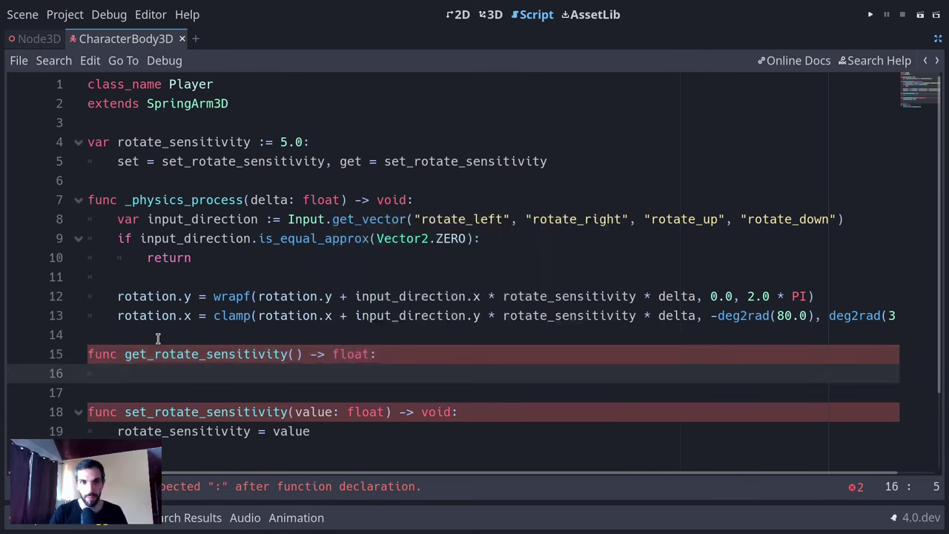
{"action": "type", "text": "return get_rotate_s"}
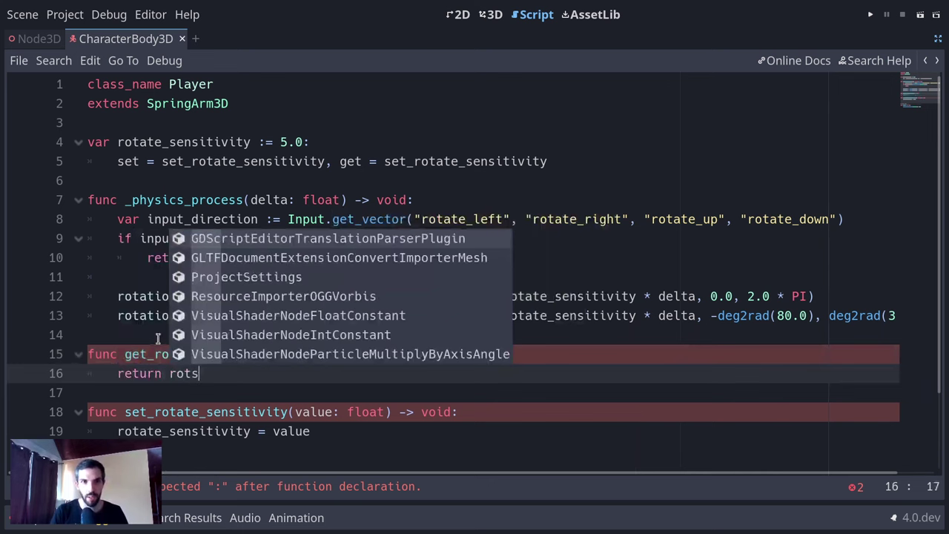
{"action": "type", "text": "ens"}
{"action": "key", "text": "Return"}
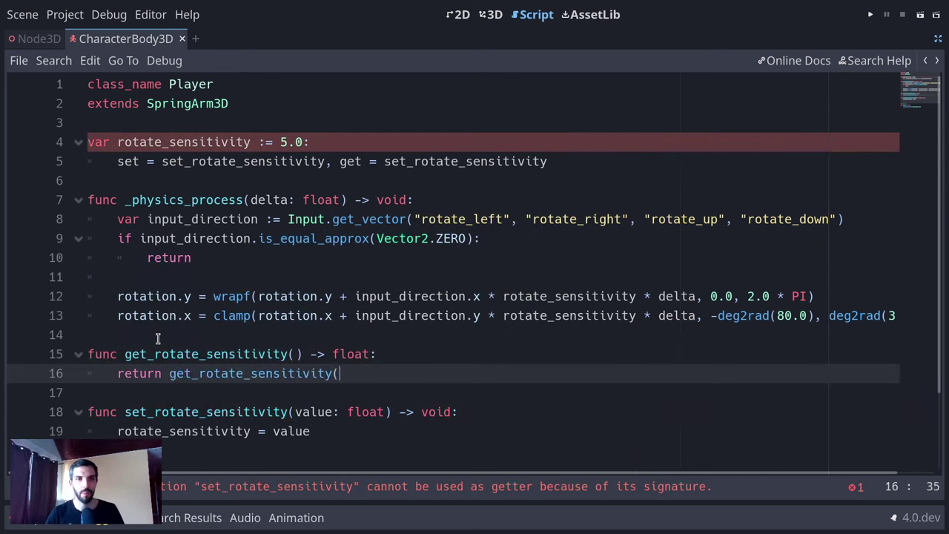
{"action": "type", "text": ")"}
{"action": "key", "text": "ctrl+z"}
{"action": "key", "text": "ctrl+z"}
{"action": "key", "text": "ctrl+z"}
{"action": "key", "text": "ctrl+shift+z"}
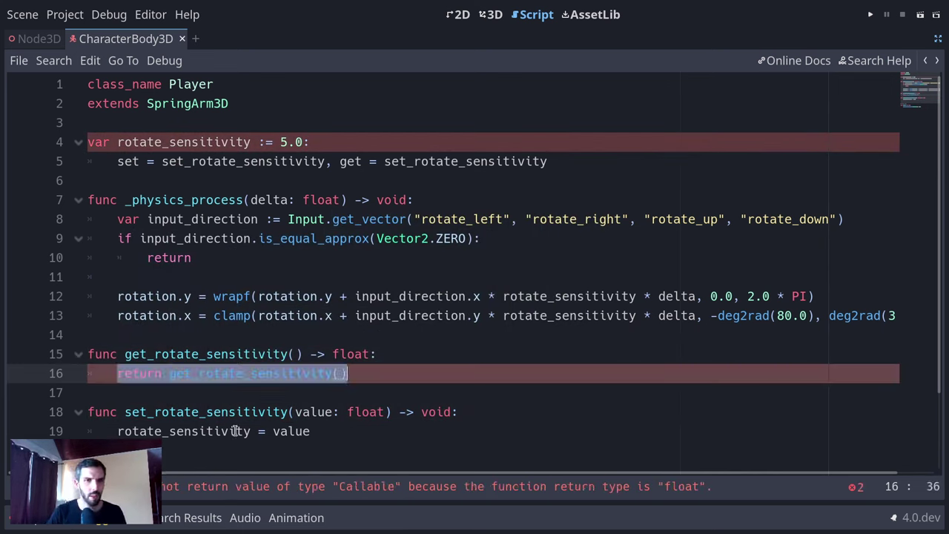
{"action": "left_click", "coordinate": [196, 144]}
{"action": "double_click", "coordinate": [233, 373]}
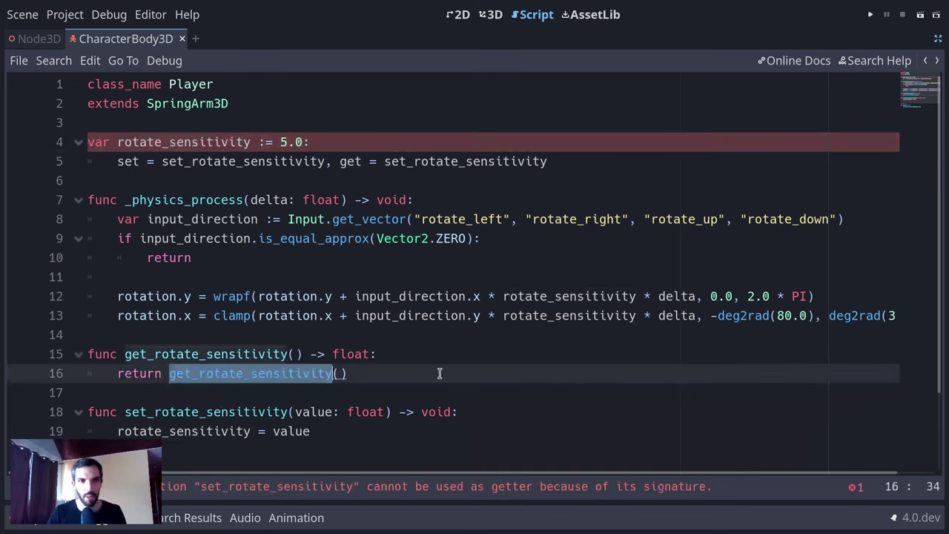
{"action": "type", "text": "rotate_sensitivity"}
{"action": "key", "text": "Delete"}
{"action": "key", "text": "Delete"}
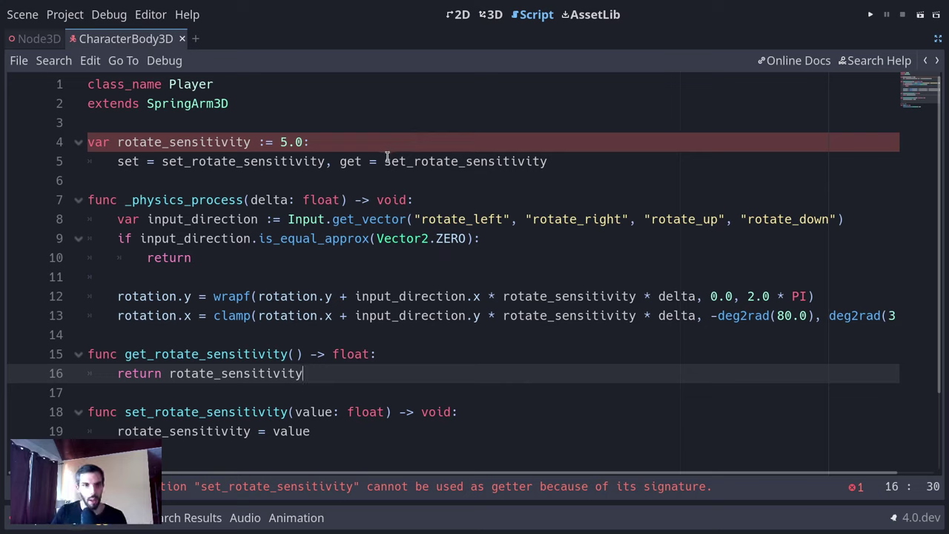
{"action": "left_click", "coordinate": [401, 419]}
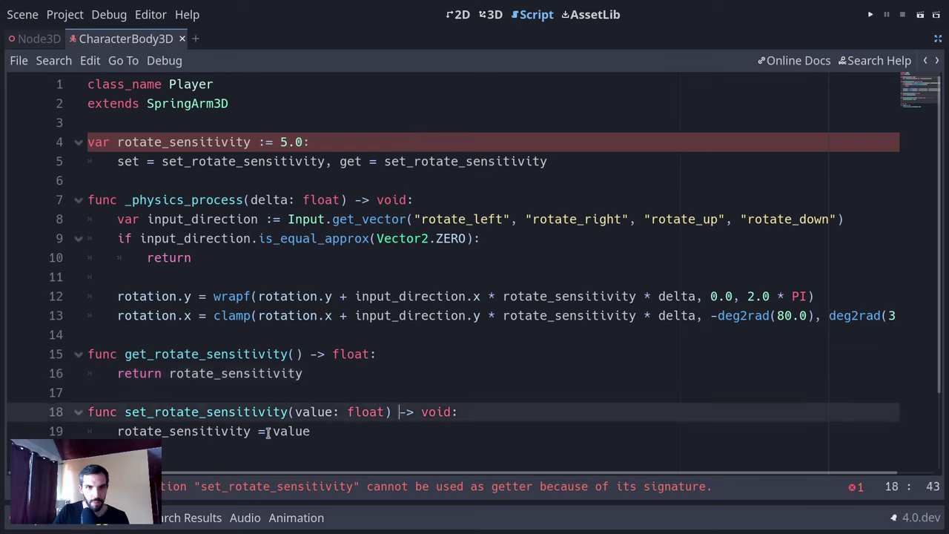
{"action": "double_click", "coordinate": [243, 419]}
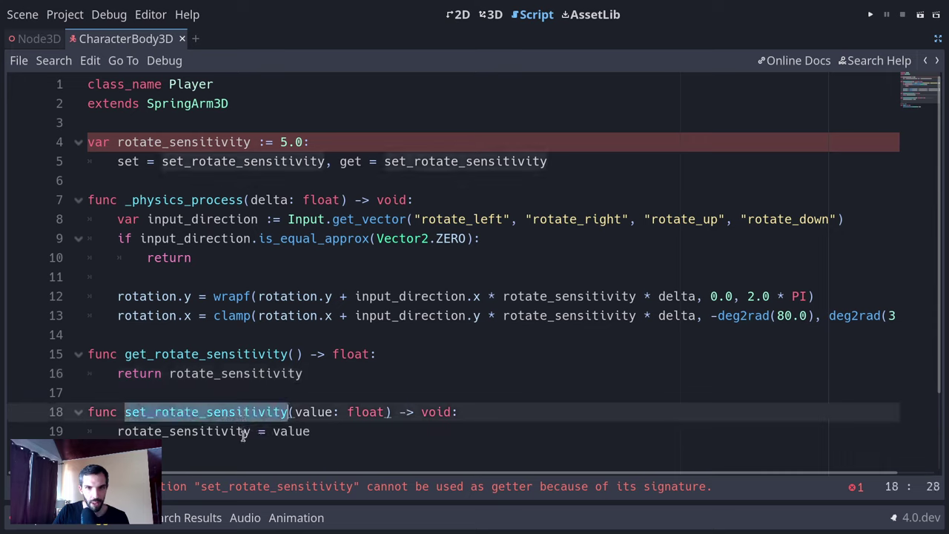
{"action": "left_click", "coordinate": [323, 161]}
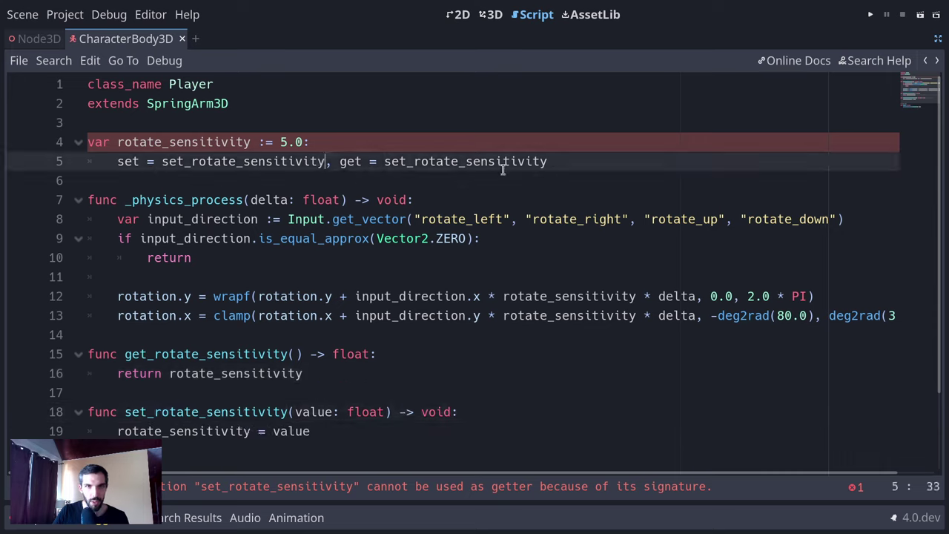
- Move 'get = set_rotate_sensitivity' before the set assignment on line 5
{"action": "key", "text": "Delete"}
{"action": "key", "text": "Delete"}
{"action": "key", "text": "shift+End"}
{"action": "key", "text": "ctrl+x"}
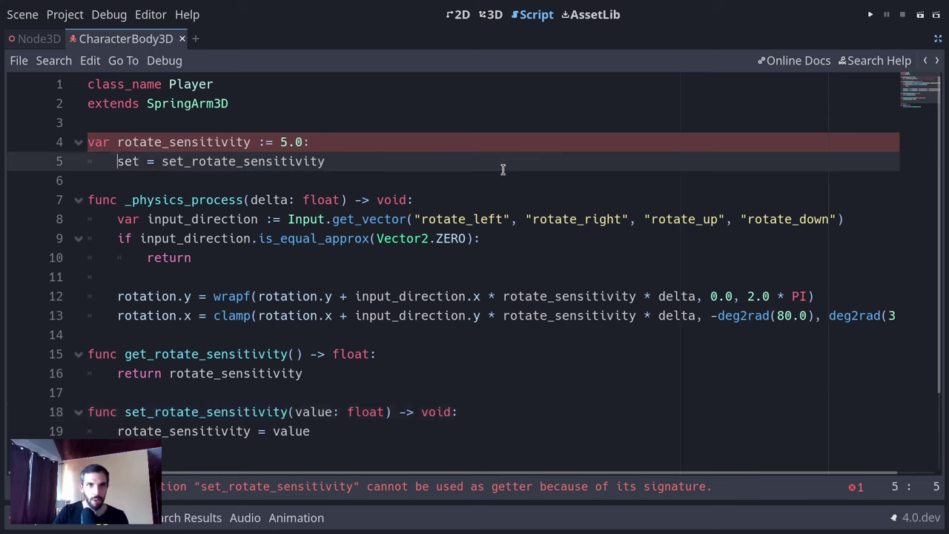
{"action": "key", "text": "Home"}
{"action": "key", "text": "ctrl+v"}
{"action": "type", "text": ","}
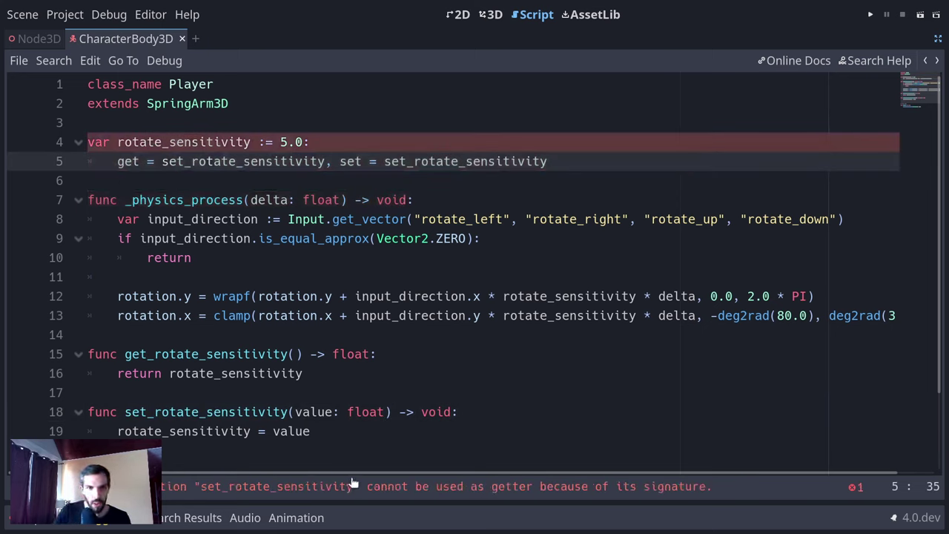
- Review the setter name and float parameter, then select both getter and setter functions
{"action": "double_click", "coordinate": [141, 410]}
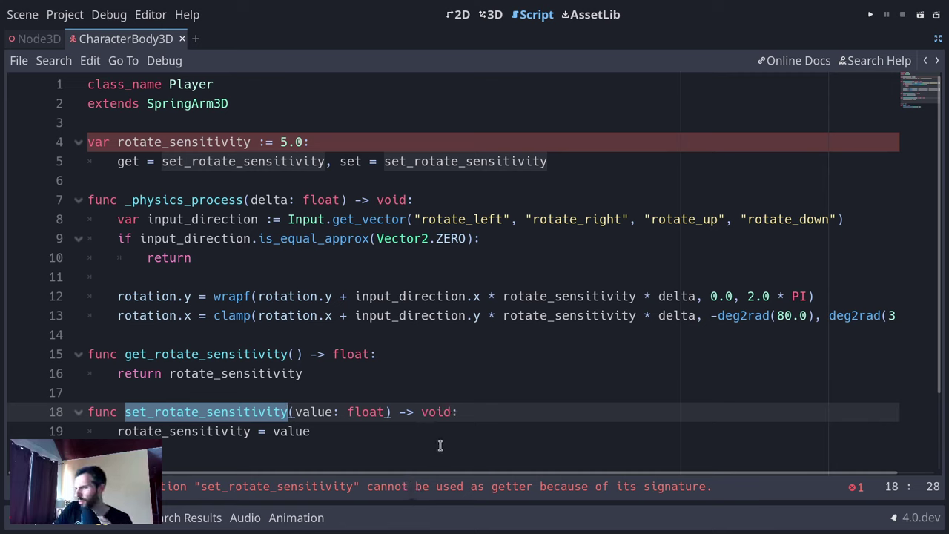
{"action": "double_click", "coordinate": [359, 412]}
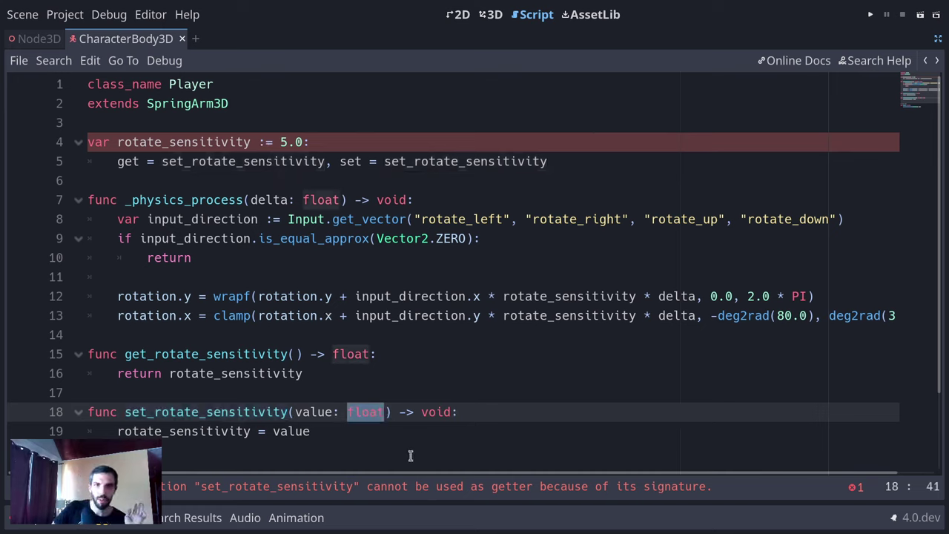
{"action": "left_click_drag", "start_coordinate": [396, 433], "coordinate": [412, 328]}
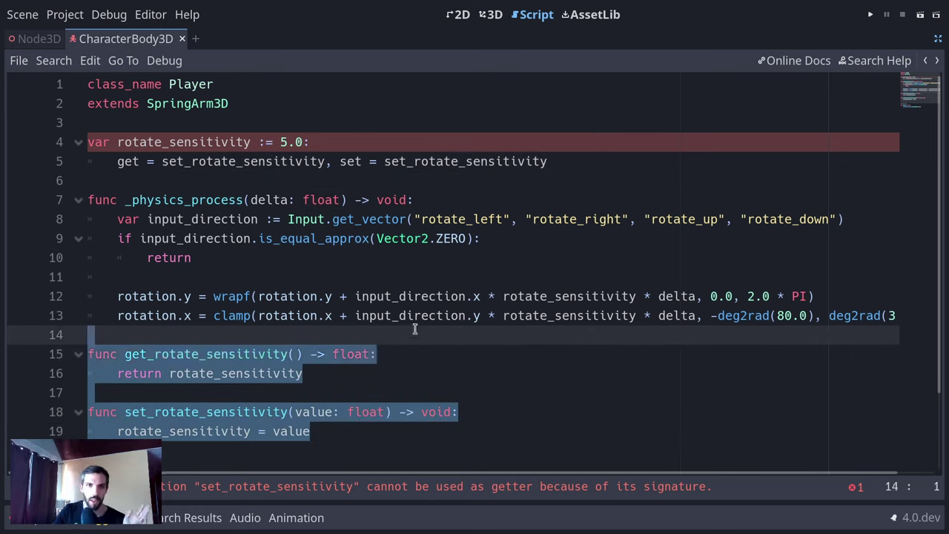
- Delete the accessor functions and get/set line, leaving rotate_sensitivity := 5.0, and glance at the GDScript docs
{"action": "key", "text": "BackSpace"}
{"action": "left_click_drag", "start_coordinate": [619, 163], "coordinate": [583, 136]}
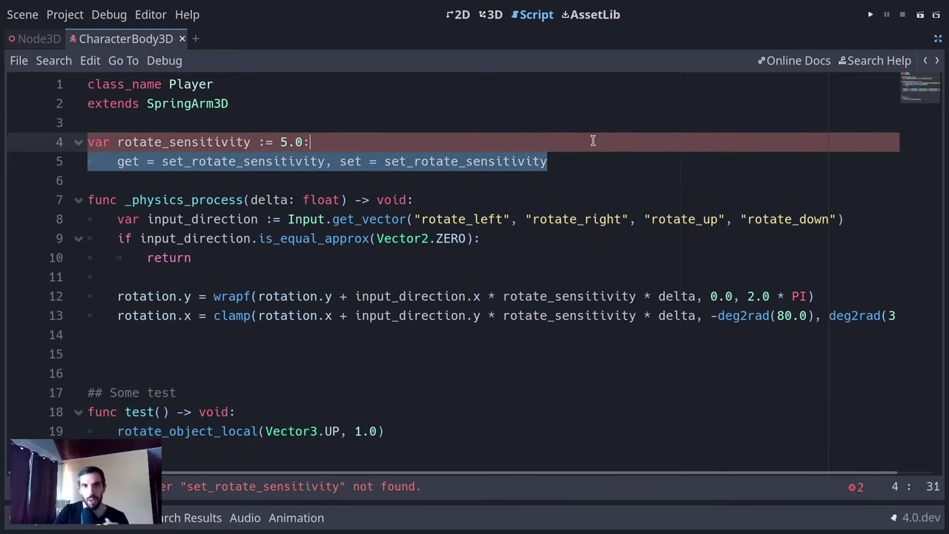
{"action": "key", "text": "BackSpace"}
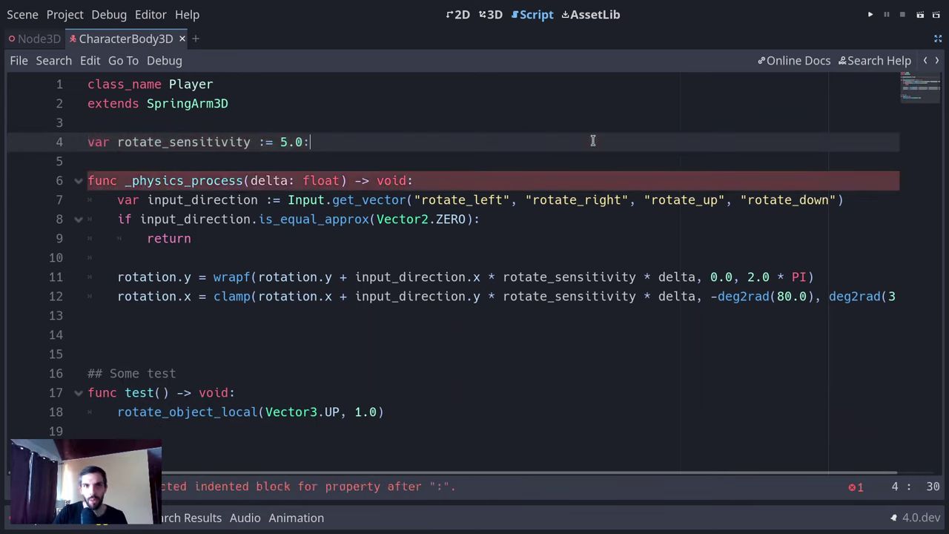
{"action": "key", "text": "BackSpace"}
{"action": "key", "text": "Return"}
{"action": "key", "text": "BackSpace"}
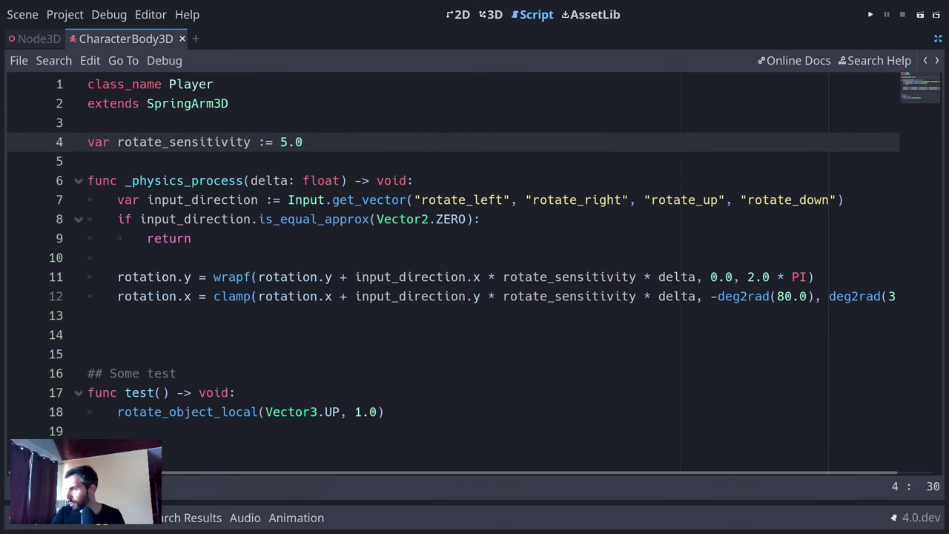
{"action": "key", "text": "alt+Tab"}
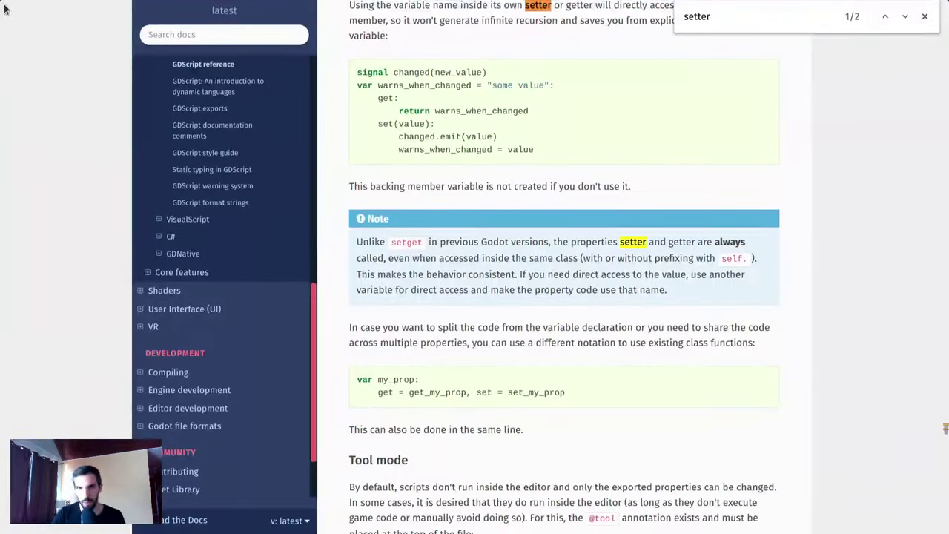
{"action": "key", "text": "alt+Tab"}
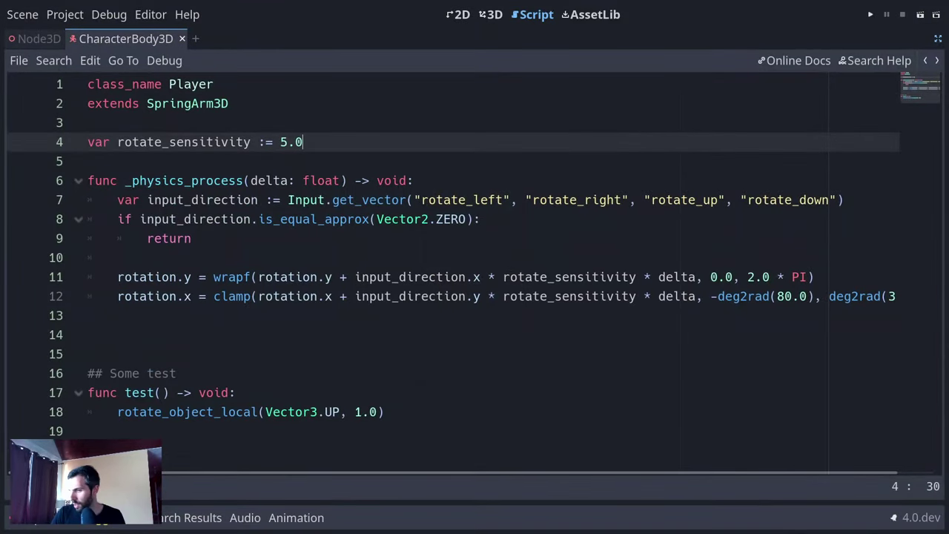
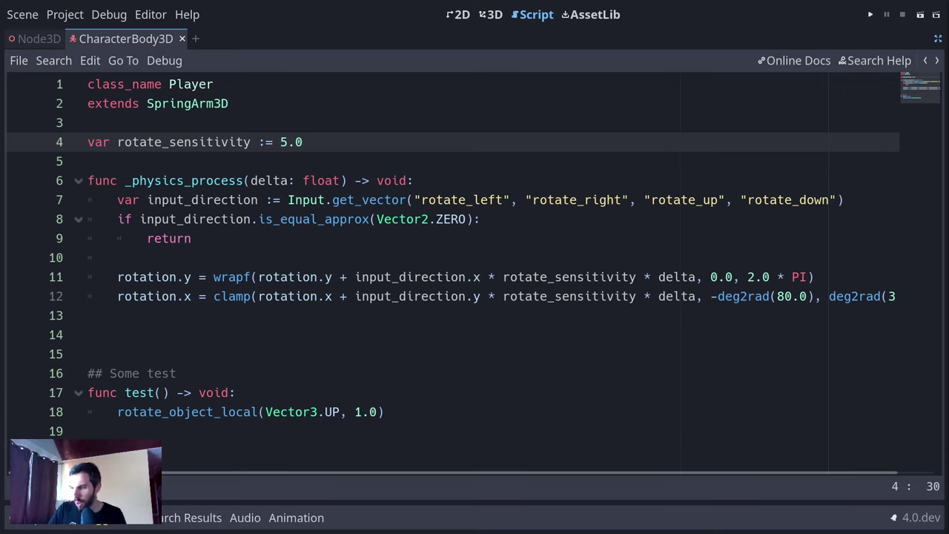
- Move to the end of the '## Some test' comment, then switch to the Emacs todo.org checklist
{"action": "key", "text": "Down"}
{"action": "left_click", "coordinate": [328, 370]}
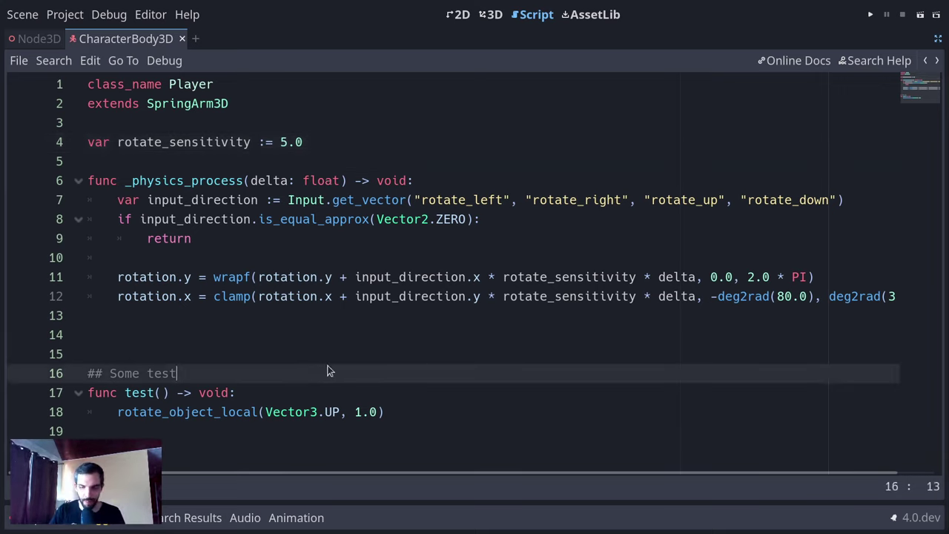
{"action": "key", "text": "alt+Tab"}
{"action": "key", "text": "alt+Tab"}
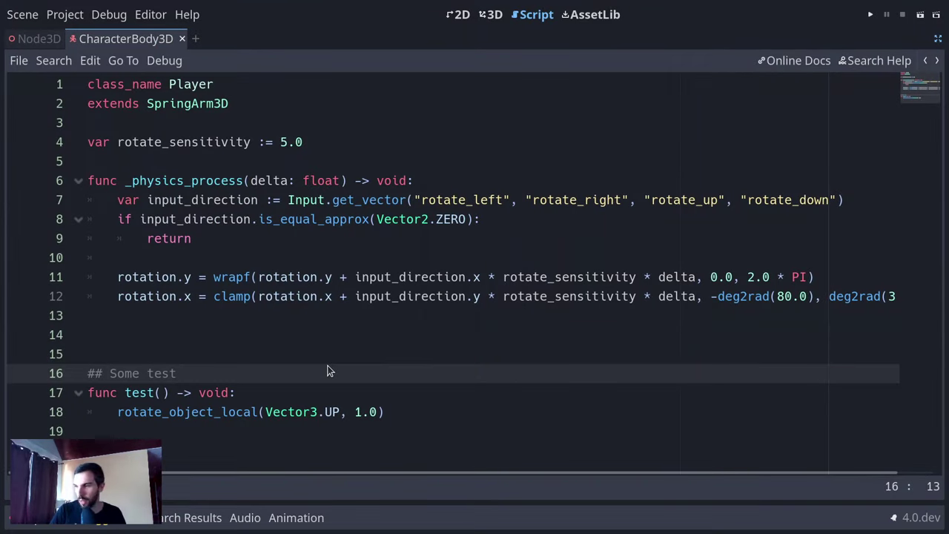
{"action": "key", "text": "alt+Tab"}
{"action": "key", "text": "alt+Tab"}
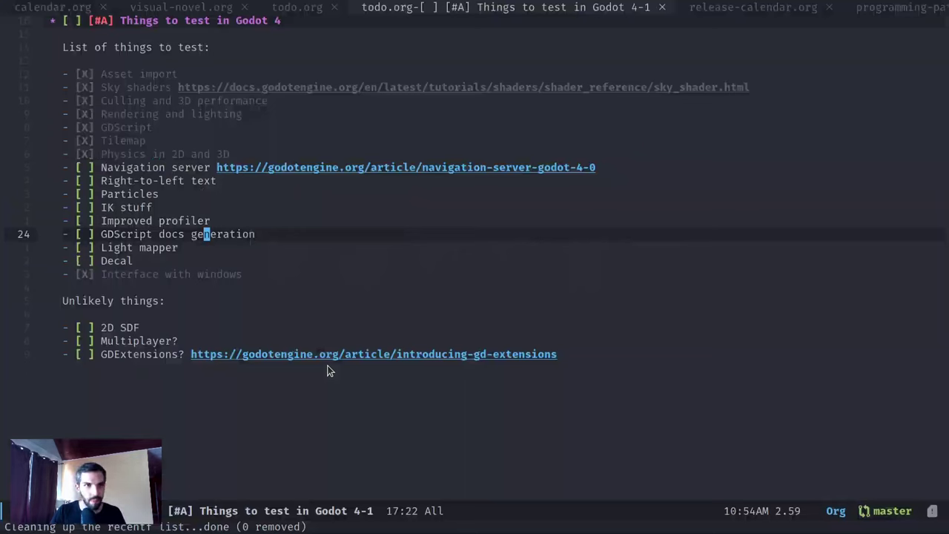
- Check off 'GDScript docs generation' in the Godot 4 test list and browse the nearby items
{"action": "key", "text": "ctrl+c"}
{"action": "key", "text": "ctrl+c"}
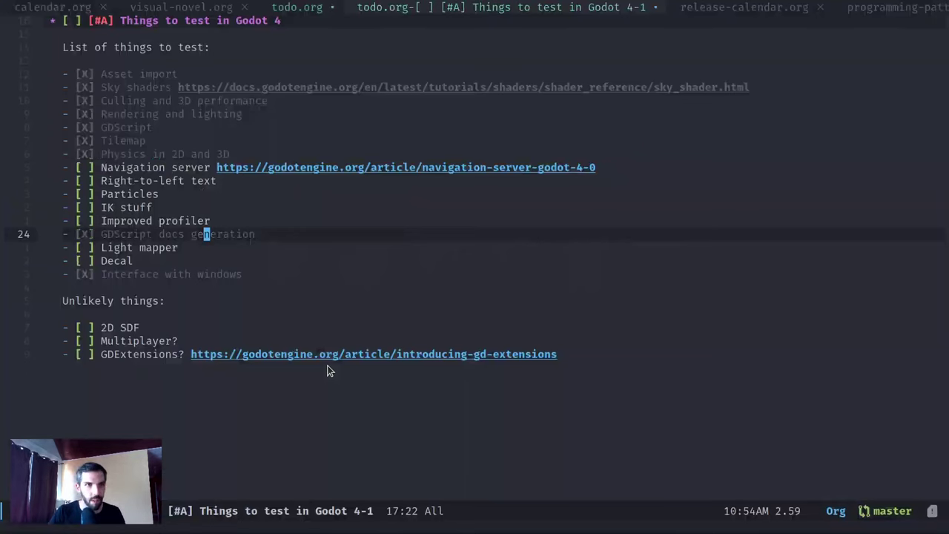
{"action": "left_click", "coordinate": [311, 212]}
{"action": "left_click", "coordinate": [147, 168]}
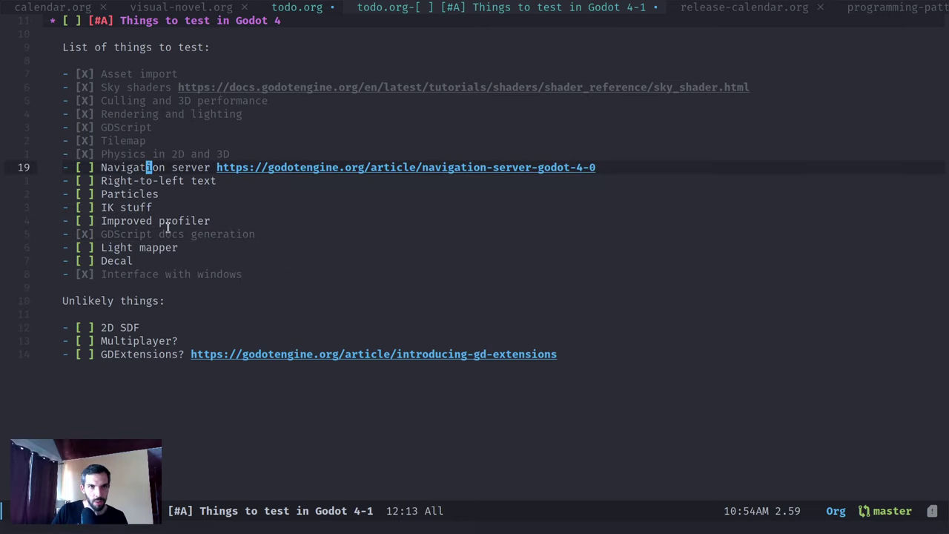
{"action": "left_click", "coordinate": [178, 193]}
{"action": "left_click", "coordinate": [156, 208]}
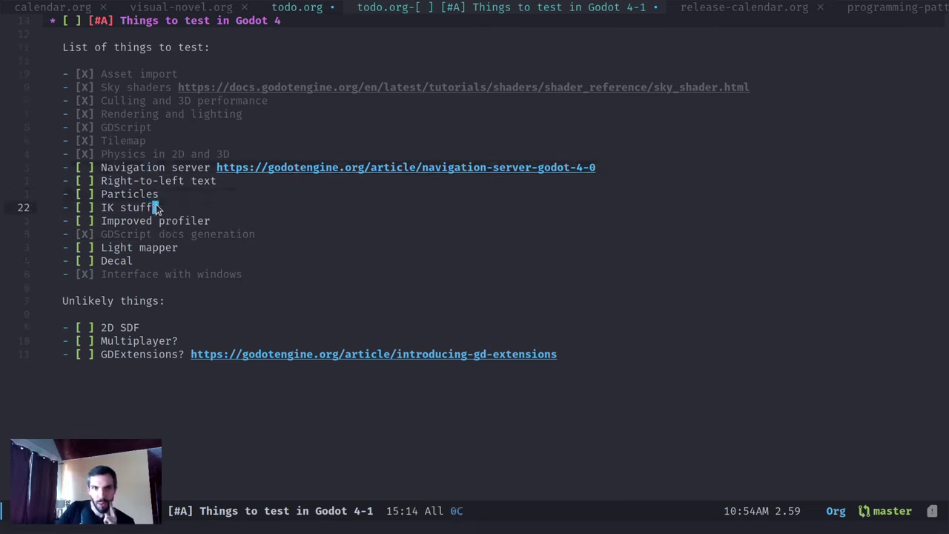
{"action": "left_click", "coordinate": [174, 167]}
{"action": "left_click", "coordinate": [159, 192]}
{"action": "left_click", "coordinate": [152, 207]}
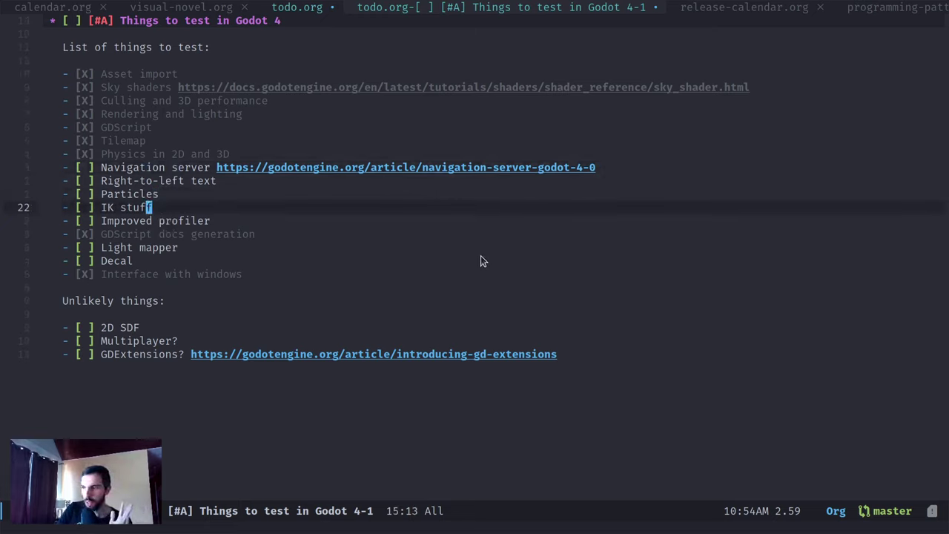
- Review the Navigation server item and its entries in the checklist
{"action": "left_click", "coordinate": [141, 167]}
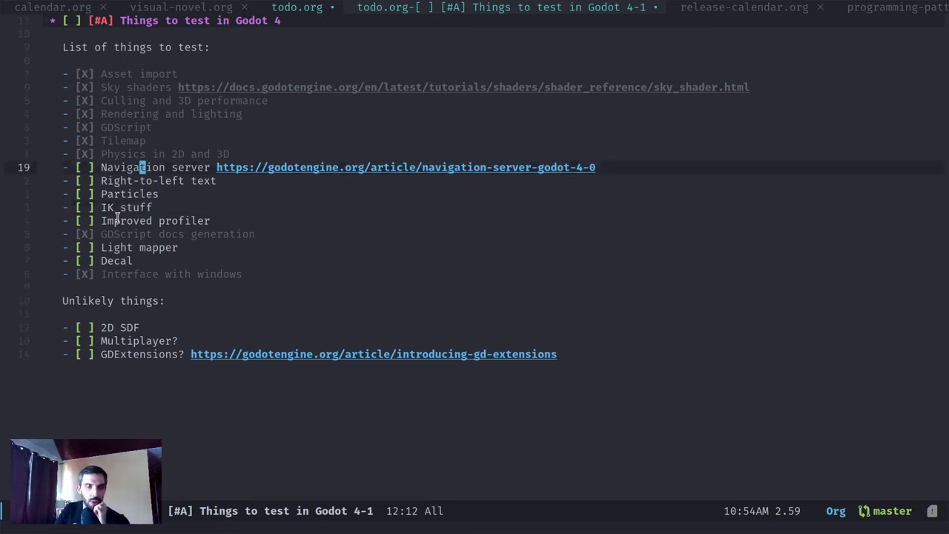
{"action": "left_click", "coordinate": [175, 181]}
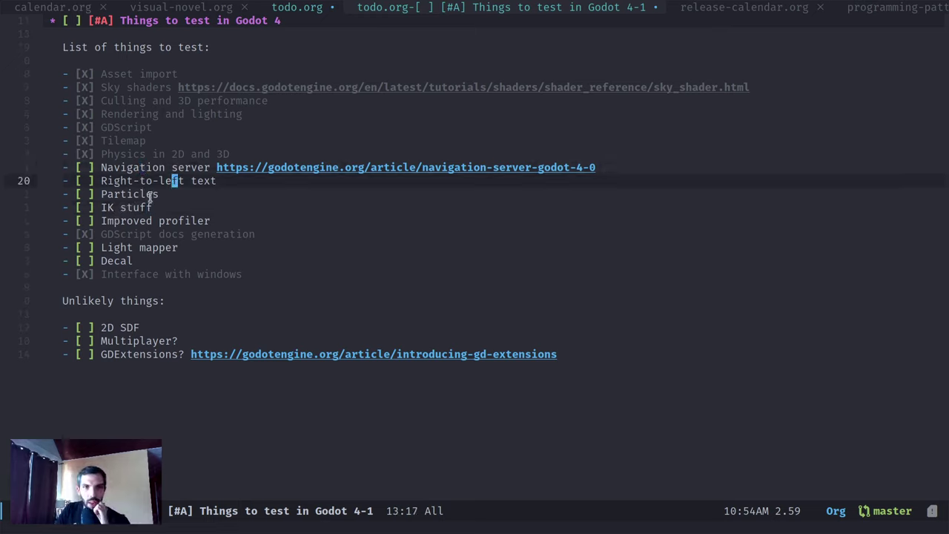
{"action": "left_click", "coordinate": [142, 195]}
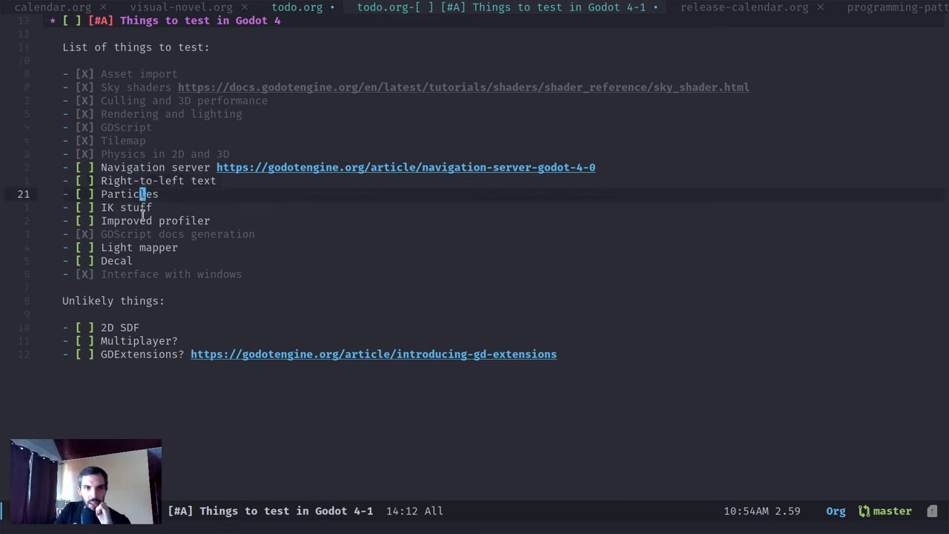
{"action": "left_click", "coordinate": [149, 220]}
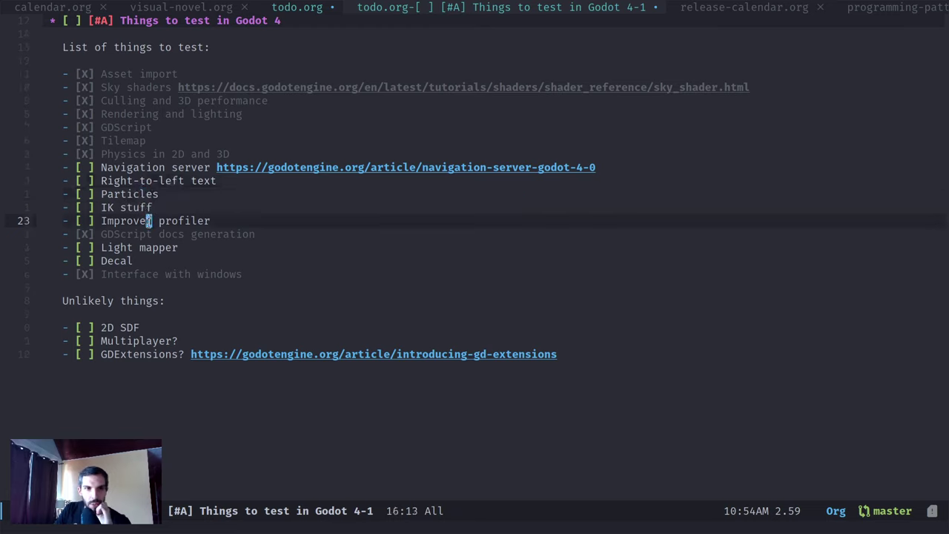
{"action": "left_click", "coordinate": [130, 261]}
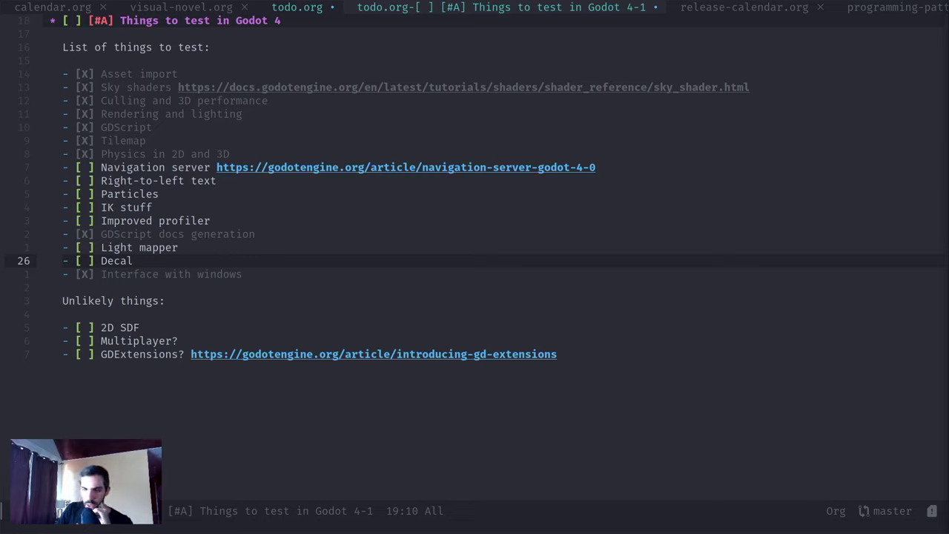
- Look over the rest of the checklist, then return to the Godot editor
{"action": "left_click", "coordinate": [155, 180]}
{"action": "left_click", "coordinate": [363, 288]}
{"action": "left_click", "coordinate": [382, 247]}
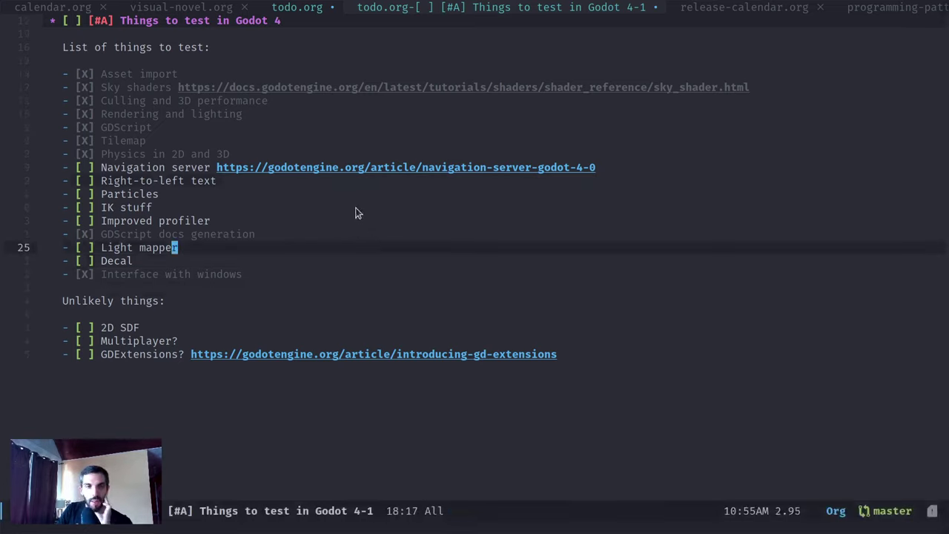
{"action": "left_click", "coordinate": [358, 207]}
{"action": "left_click", "coordinate": [371, 194]}
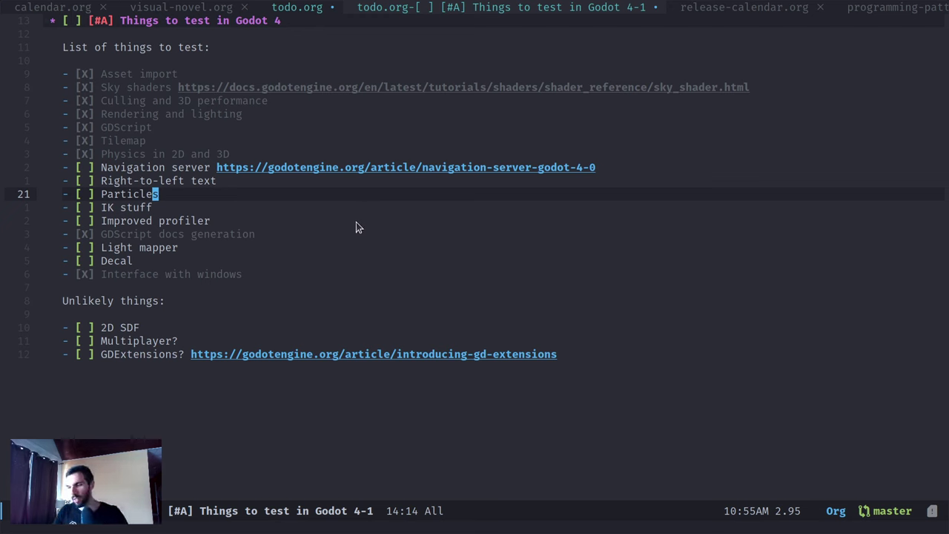
{"action": "key", "text": "alt+Tab"}
{"action": "key", "text": "alt+Tab"}
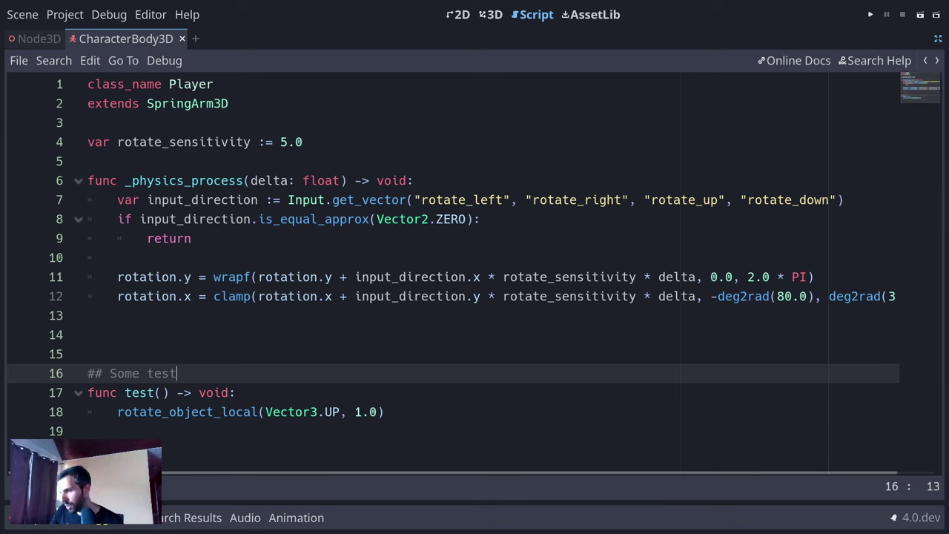
- Exit distraction-free mode and close the open 3D scenes
{"action": "left_click", "coordinate": [369, 294]}
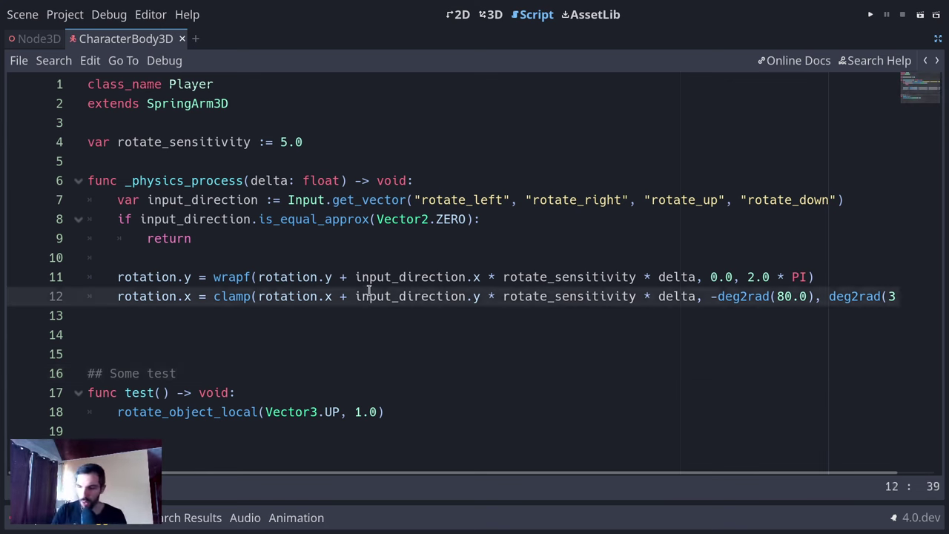
{"action": "key", "text": "ctrl+shift+F11"}
{"action": "key", "text": "ctrl+F2"}
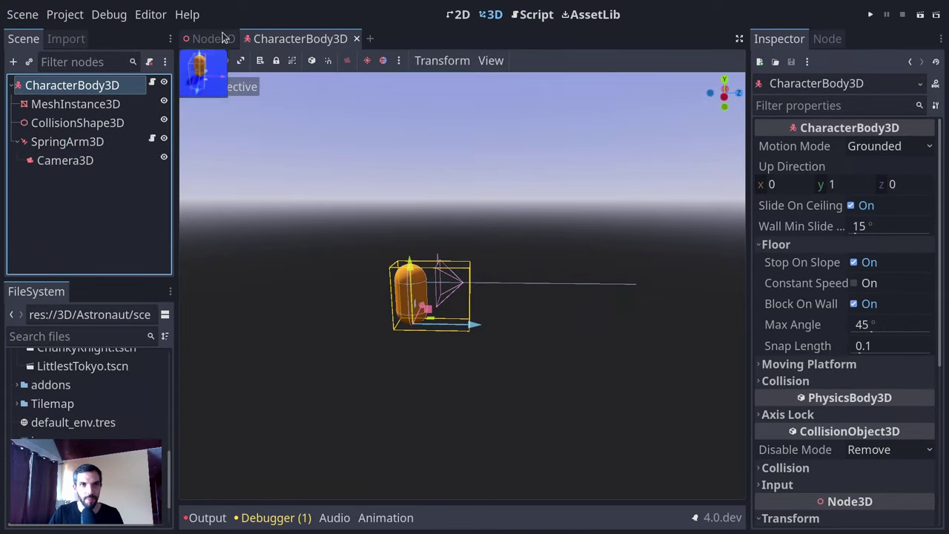
{"action": "middle_click", "coordinate": [311, 47]}
- Open the CharacterBody2D scene from the 2D folder in the FileSystem dock
{"action": "scroll", "coordinate": [107, 401], "scroll_direction": "up", "scroll_amount": 8}
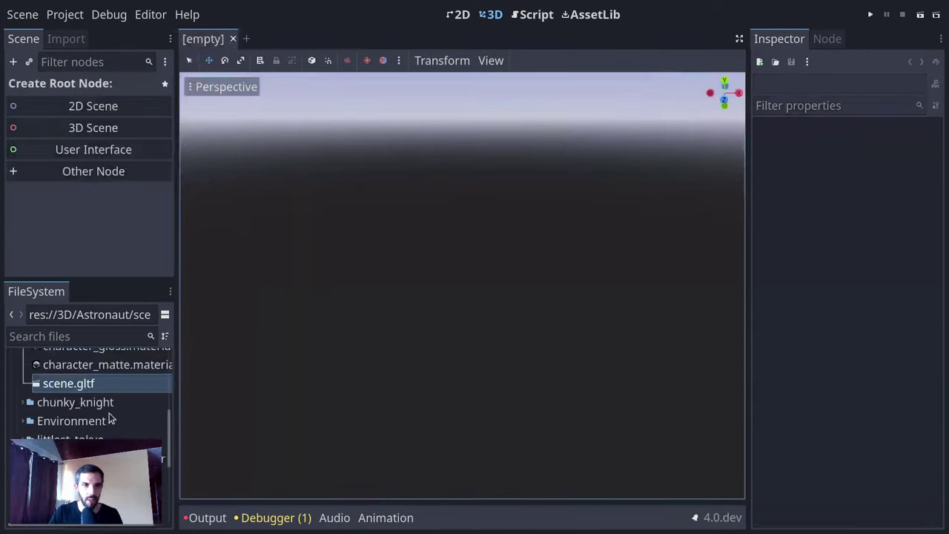
{"action": "double_click", "coordinate": [67, 381]}
{"action": "scroll", "coordinate": [70, 390], "scroll_direction": "up", "scroll_amount": 5}
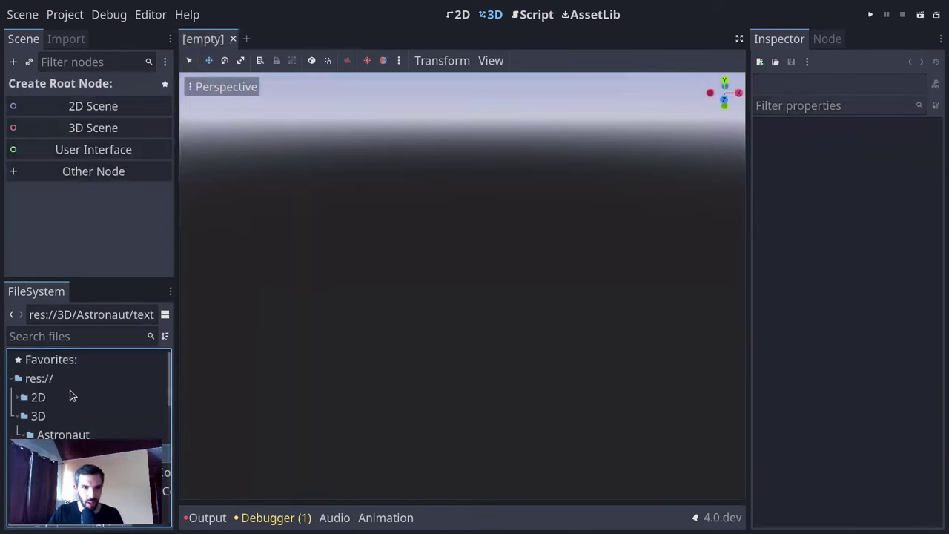
{"action": "left_click", "coordinate": [81, 418]}
{"action": "double_click", "coordinate": [74, 397]}
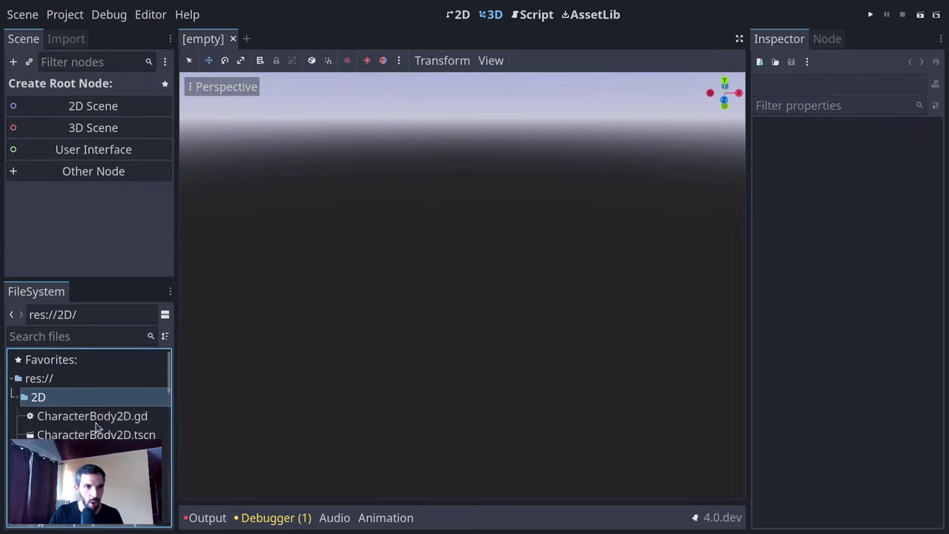
{"action": "double_click", "coordinate": [81, 435]}
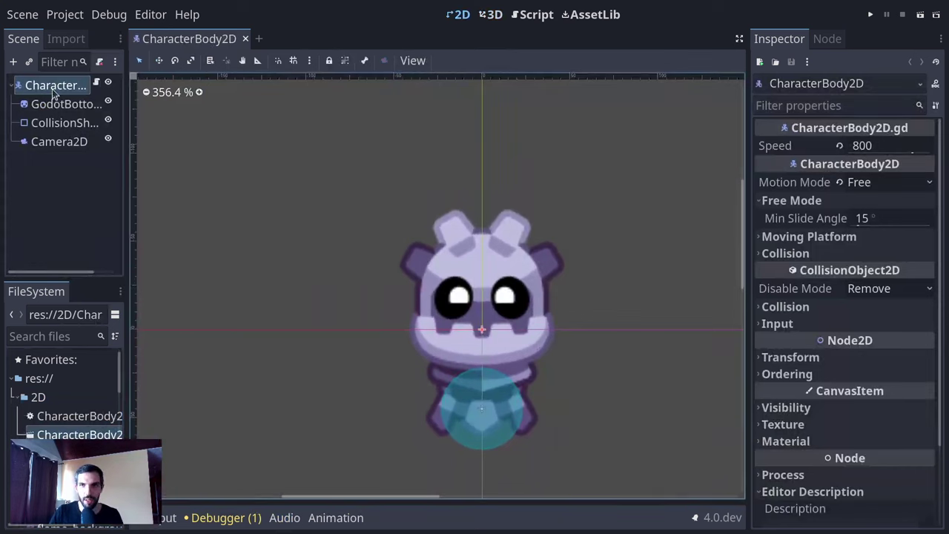
- Open the Node2D tilemap level scene and pan to frame the brick room
{"action": "scroll", "coordinate": [66, 400], "scroll_direction": "down", "scroll_amount": 10}
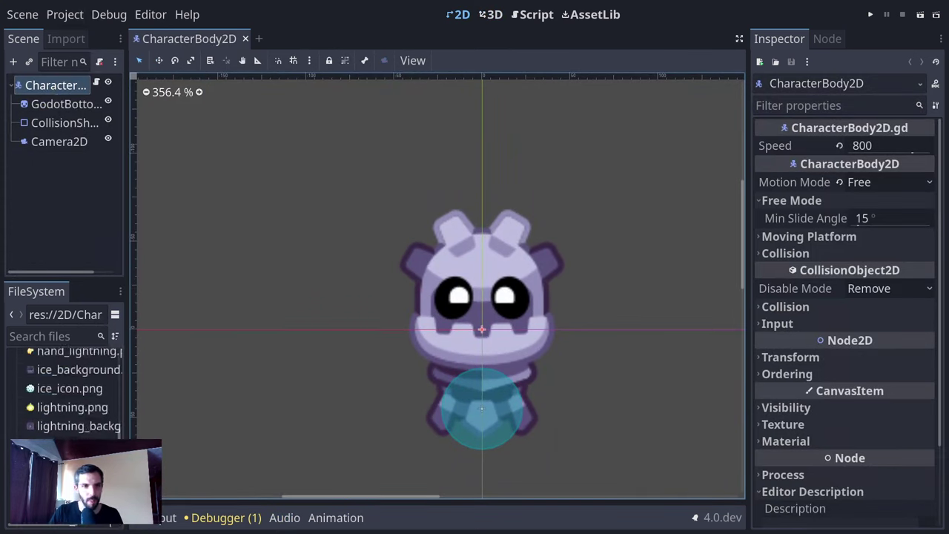
{"action": "double_click", "coordinate": [75, 453]}
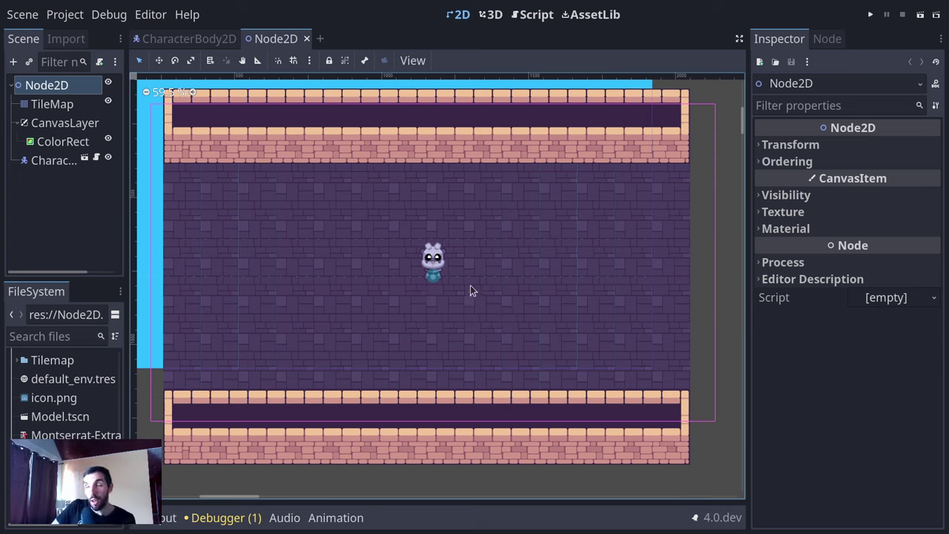
{"action": "scroll", "coordinate": [470, 289], "scroll_direction": "down", "scroll_amount": 2}
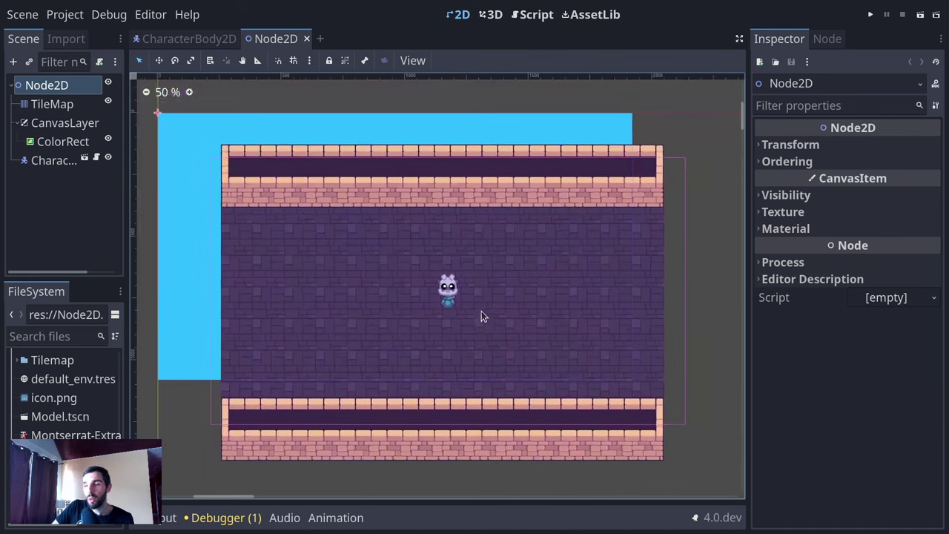
{"action": "scroll", "coordinate": [514, 286], "scroll_direction": "up", "scroll_amount": 1}
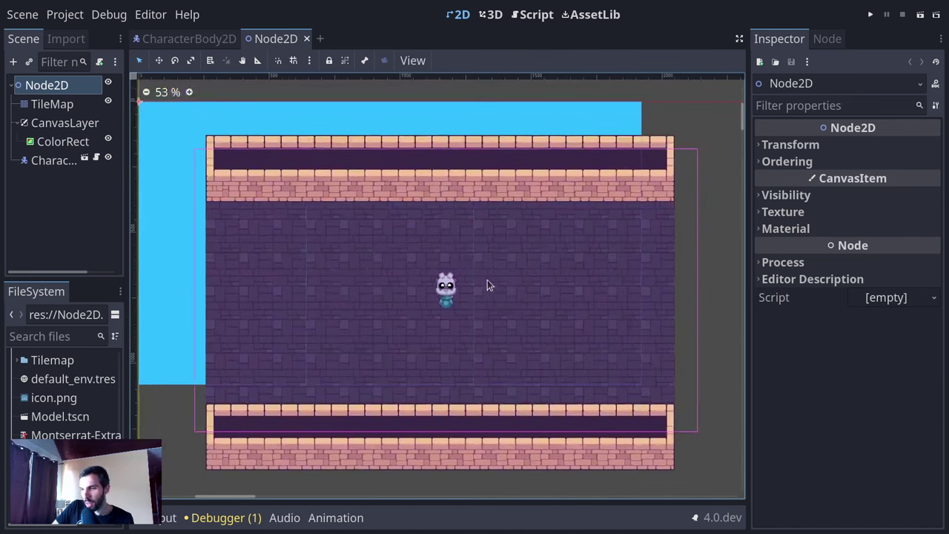
{"action": "scroll", "coordinate": [502, 290], "scroll_direction": "up", "scroll_amount": 1}
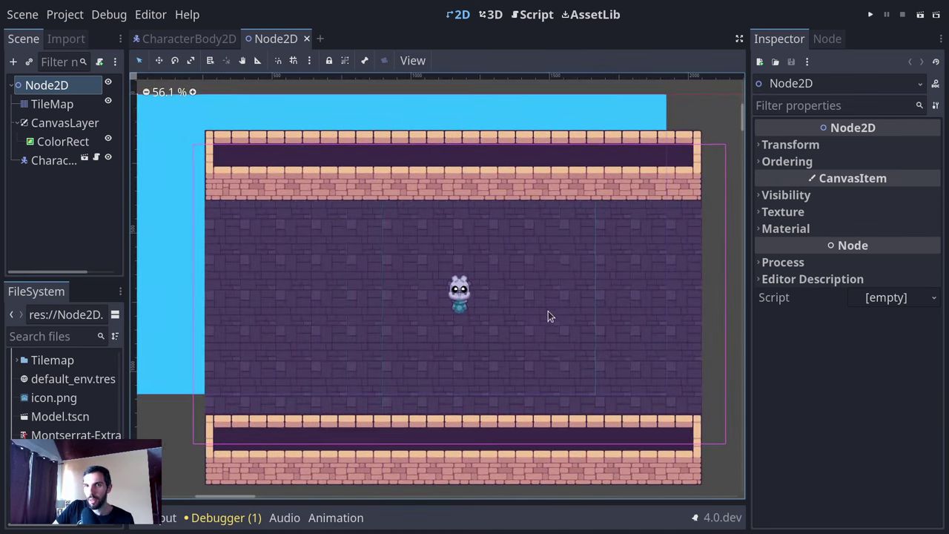
{"action": "middle_click_drag", "start_coordinate": [547, 311], "coordinate": [538, 298]}
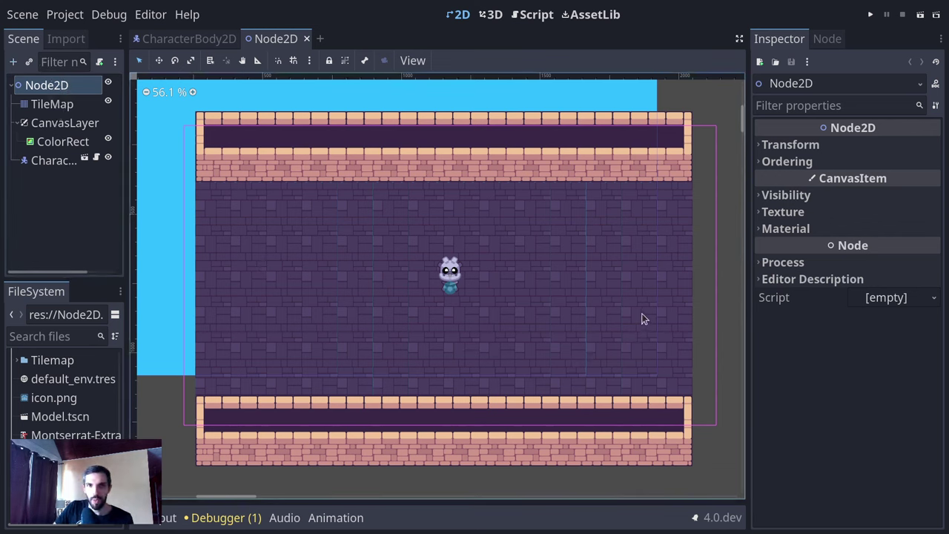
- Add a NavigationRegion2D node to the level with a new NavigationPolygon
{"action": "key", "text": "ctrl+a"}
{"action": "type", "text": "navig"}
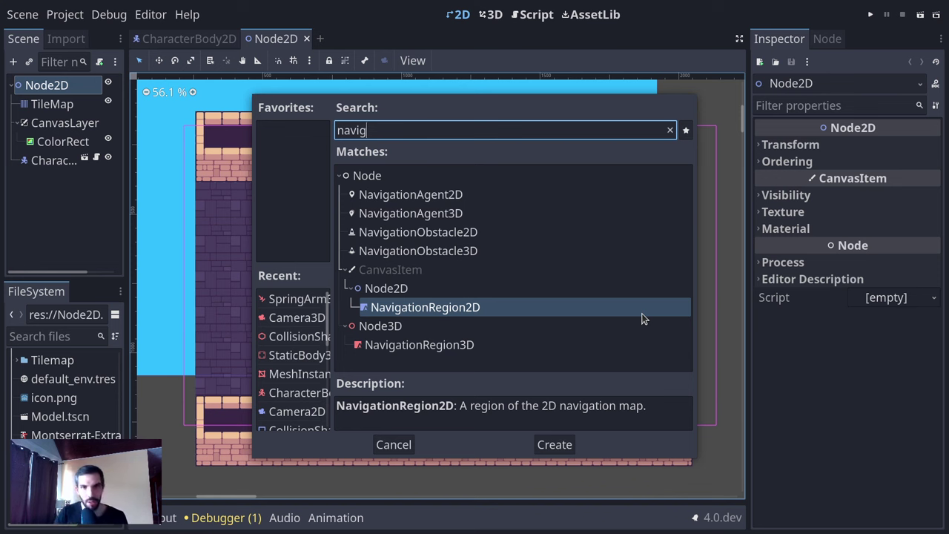
{"action": "double_click", "coordinate": [642, 317]}
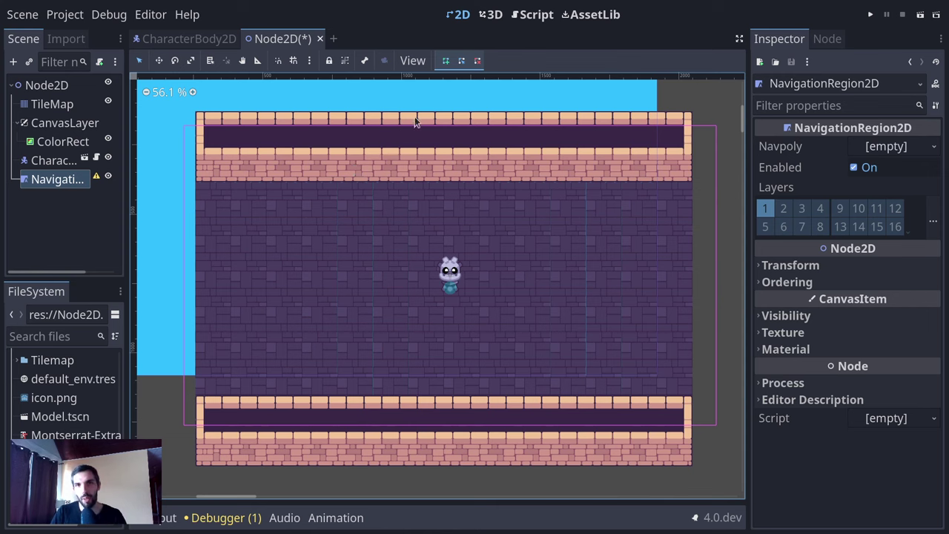
{"action": "left_click", "coordinate": [890, 147]}
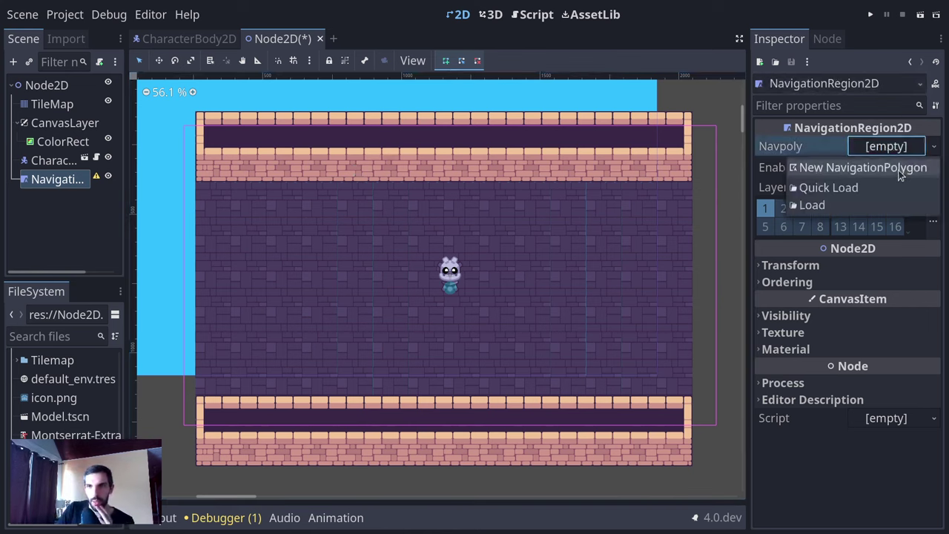
{"action": "left_click", "coordinate": [903, 169]}
- Draw the navigation polygon over the room's four corners and close it
{"action": "scroll", "coordinate": [383, 163], "scroll_direction": "down", "scroll_amount": 1}
{"action": "middle_click_drag", "start_coordinate": [383, 163], "coordinate": [412, 205]}
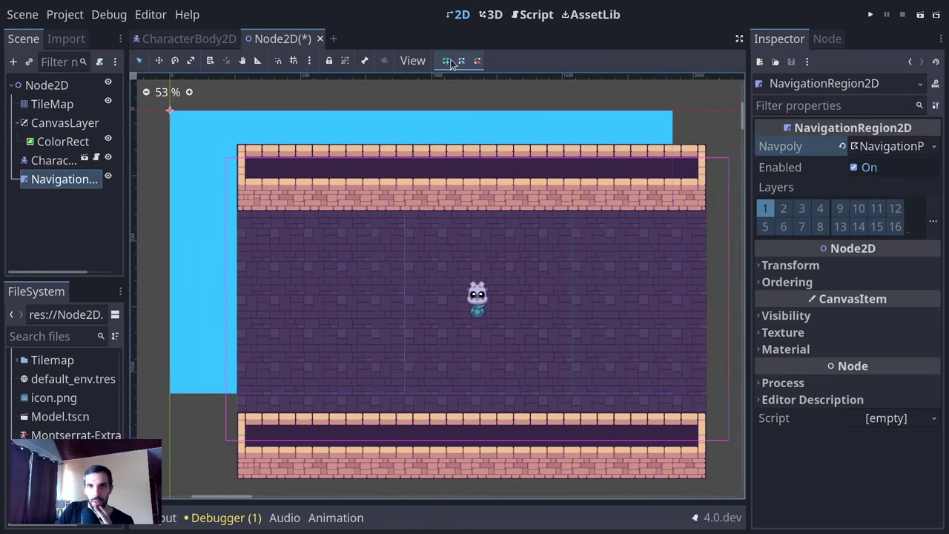
{"action": "left_click", "coordinate": [241, 150]}
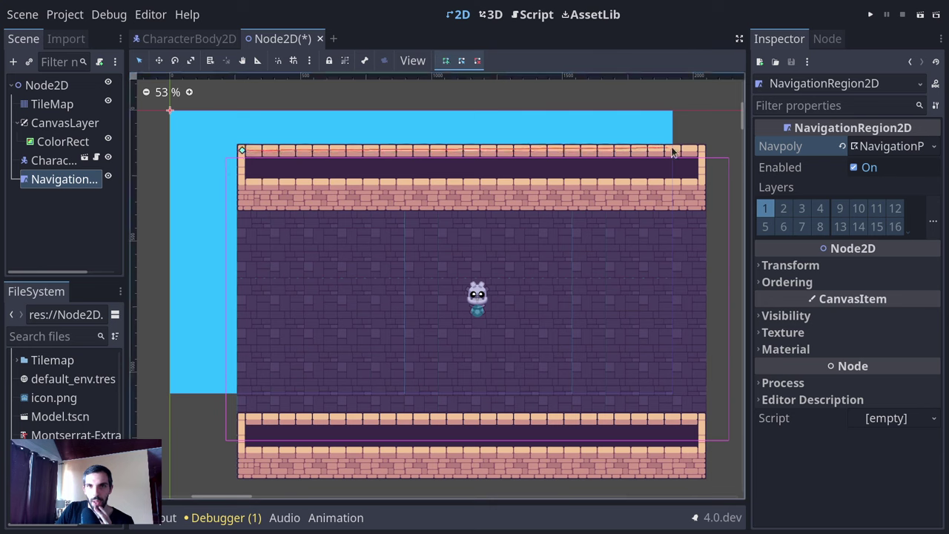
{"action": "left_click", "coordinate": [701, 151]}
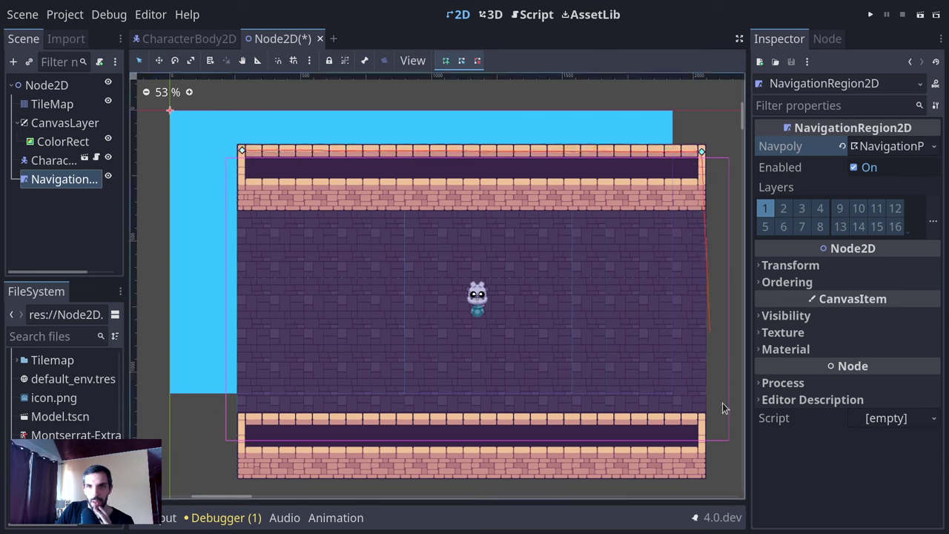
{"action": "left_click", "coordinate": [702, 474]}
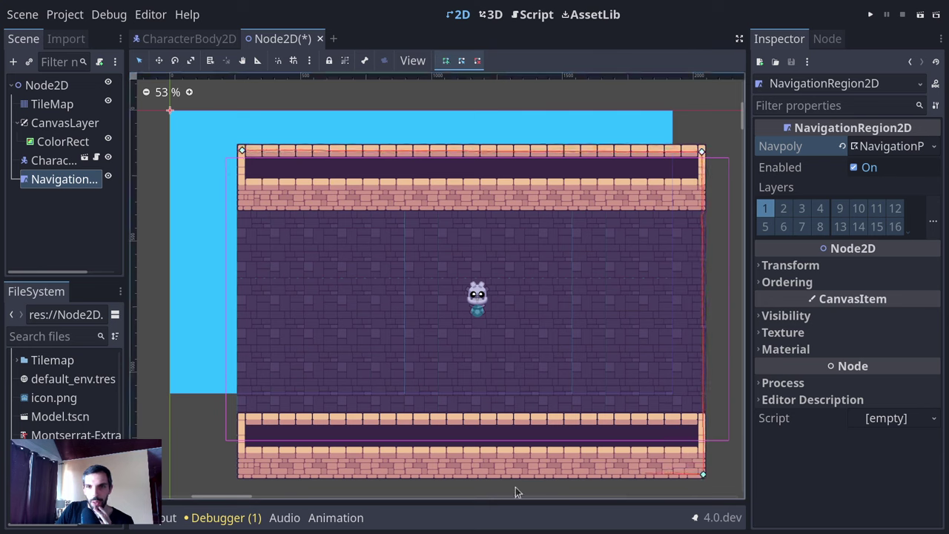
{"action": "left_click", "coordinate": [239, 474]}
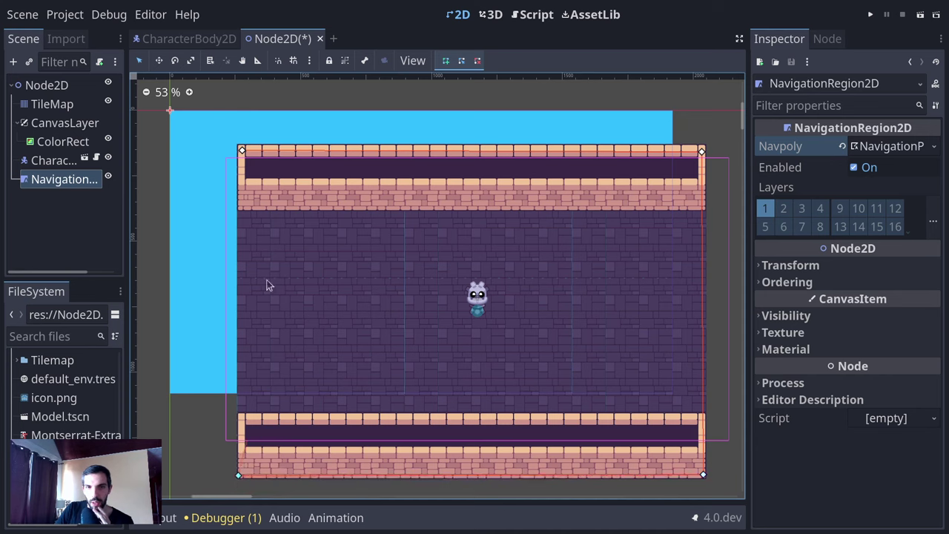
{"action": "left_click", "coordinate": [240, 150]}
- Duplicate the navigation region and move the copy to the right of the room
{"action": "scroll", "coordinate": [436, 260], "scroll_direction": "right", "scroll_amount": 2}
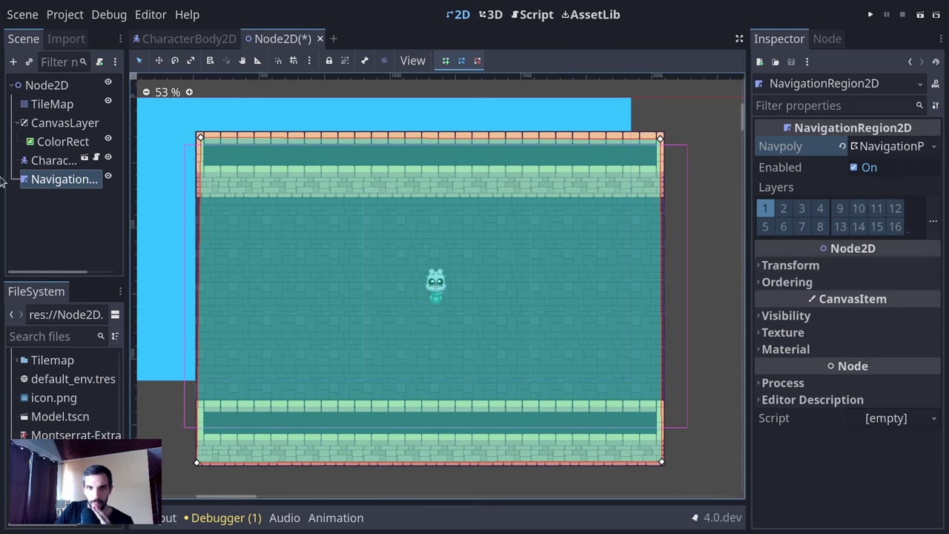
{"action": "left_click", "coordinate": [43, 180]}
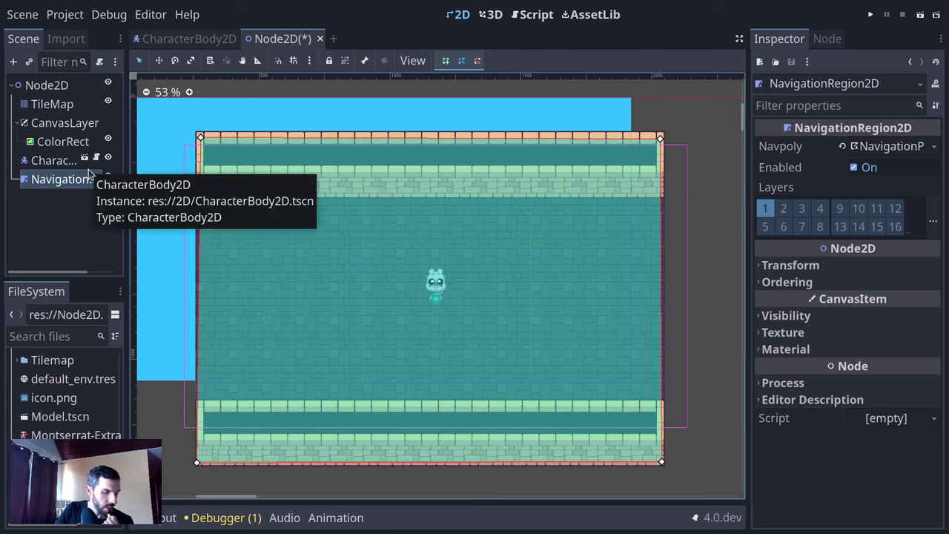
{"action": "scroll", "coordinate": [538, 252], "scroll_direction": "right", "scroll_amount": 3}
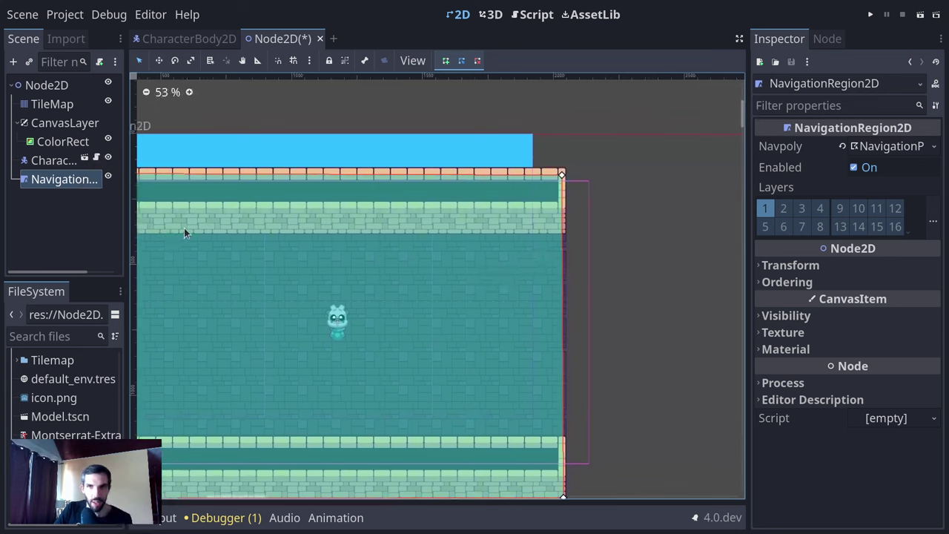
{"action": "left_click", "coordinate": [47, 179]}
{"action": "key", "text": "ctrl+d"}
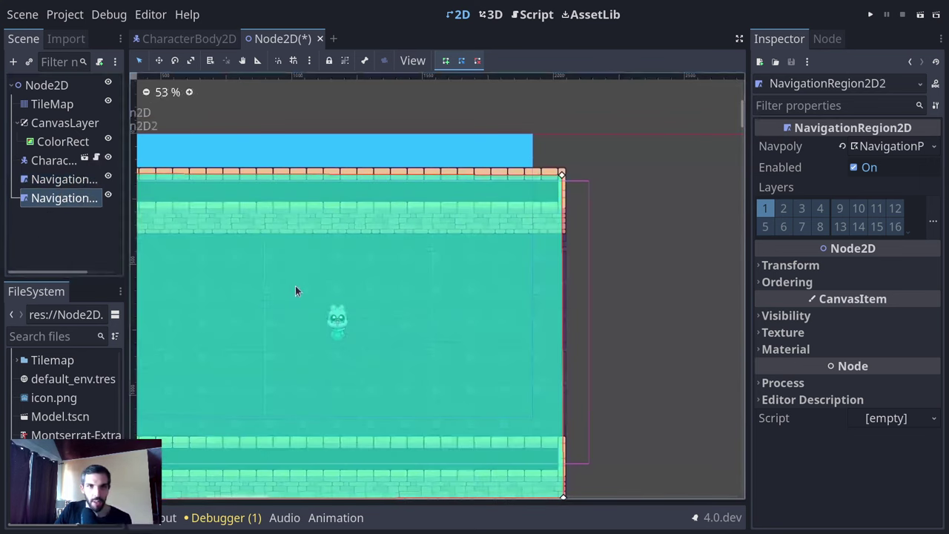
{"action": "scroll", "coordinate": [295, 285], "scroll_direction": "left", "scroll_amount": 3}
{"action": "left_click_drag", "start_coordinate": [232, 263], "coordinate": [699, 180]}
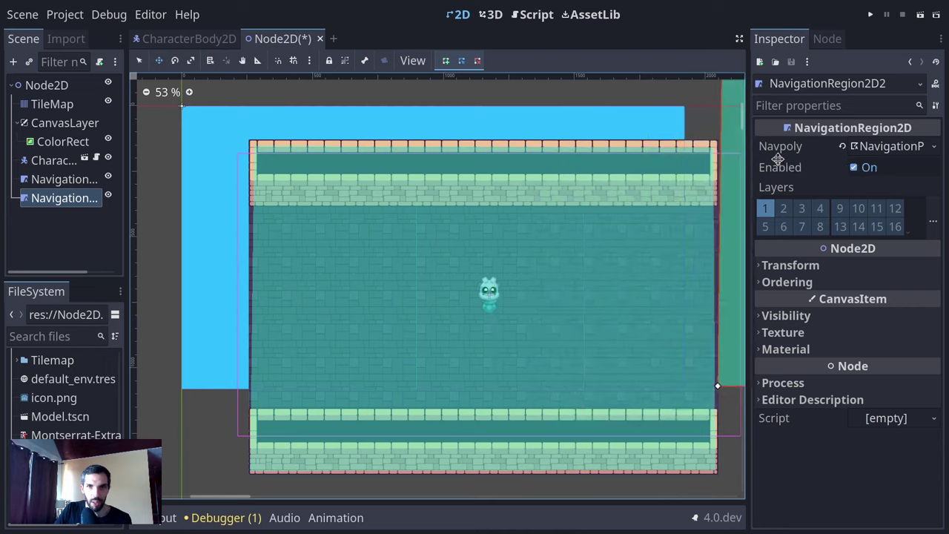
{"action": "left_click_drag", "start_coordinate": [778, 160], "coordinate": [760, 162]}
- Open the CharacterBody2D script and place the caret at the end of the code
{"action": "scroll", "coordinate": [351, 205], "scroll_direction": "right", "scroll_amount": 5}
{"action": "scroll", "coordinate": [535, 311], "scroll_direction": "down", "scroll_amount": 3, "text": "ctrl"}
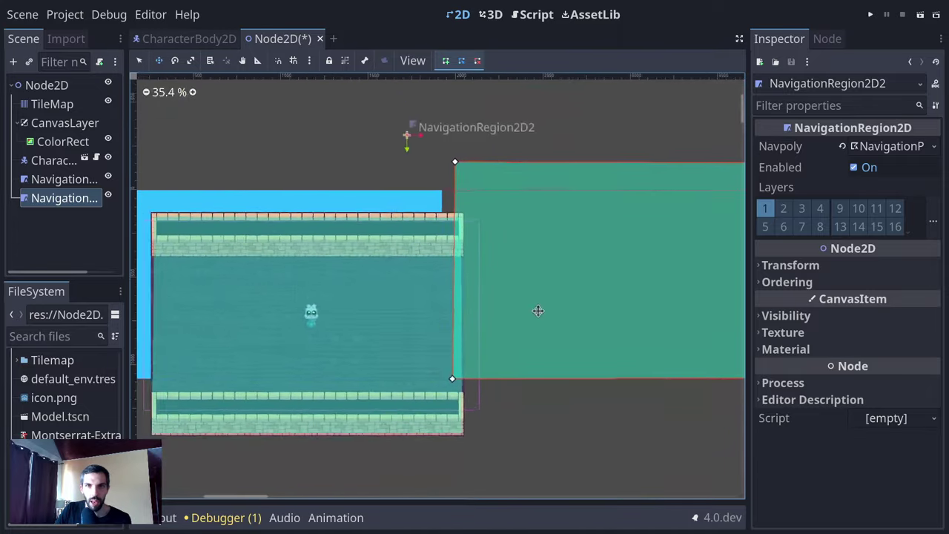
{"action": "scroll", "coordinate": [385, 296], "scroll_direction": "left", "scroll_amount": 3}
{"action": "scroll", "coordinate": [384, 297], "scroll_direction": "down", "scroll_amount": 1}
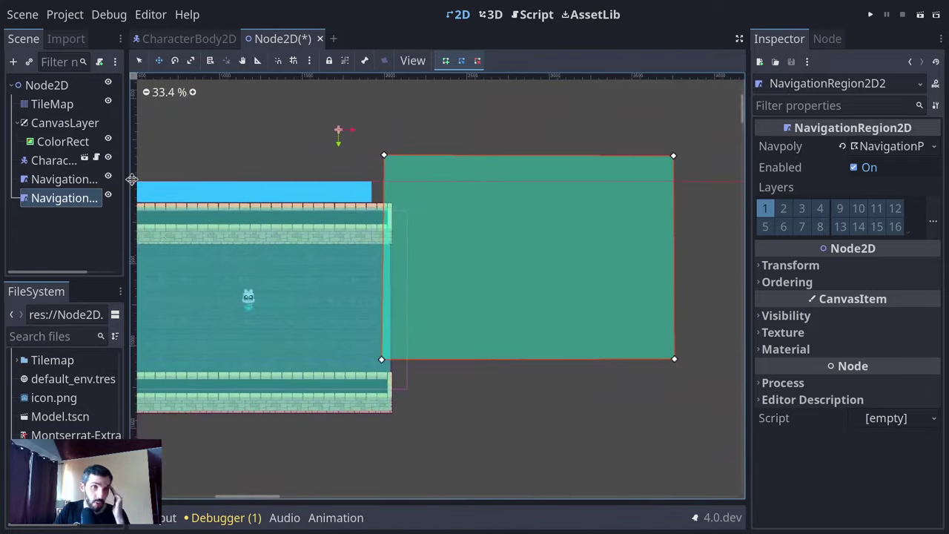
{"action": "left_click", "coordinate": [97, 158]}
{"action": "left_click", "coordinate": [463, 221]}
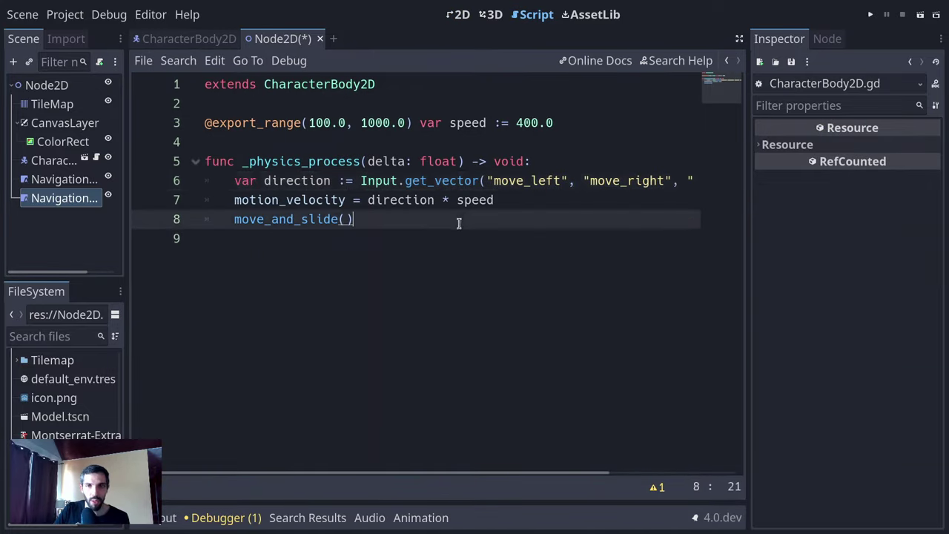
- Replace _physics_process with _unhandled_input(event) containing if event.is_action_pressed("click"): pass
{"action": "left_click_drag", "start_coordinate": [458, 223], "coordinate": [169, 161]}
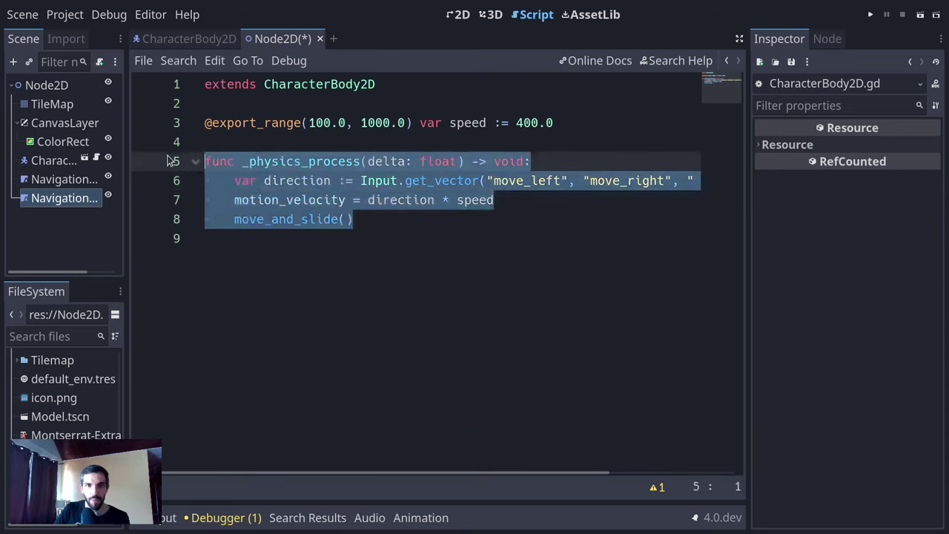
{"action": "type", "text": "func _u"}
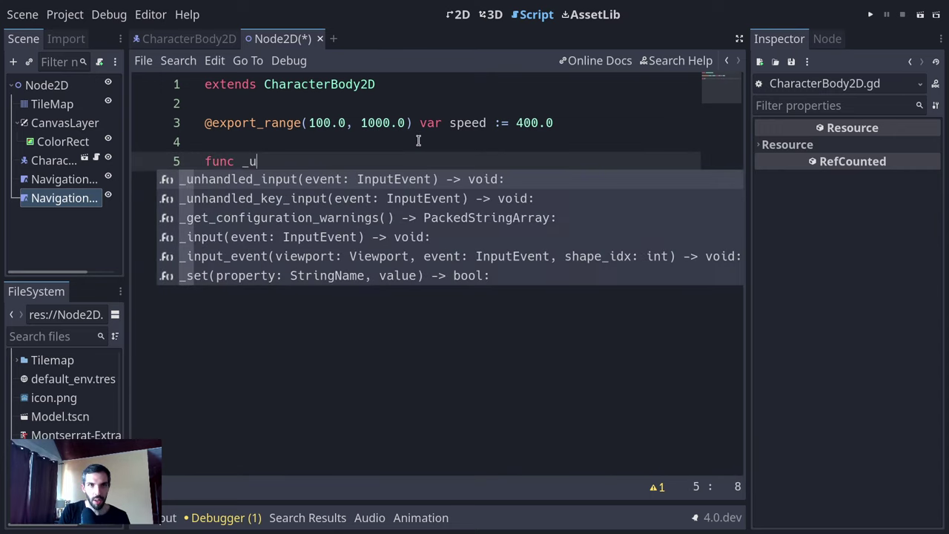
{"action": "type", "text": "nha"}
{"action": "key", "text": "Return"}
{"action": "key", "text": "Return"}
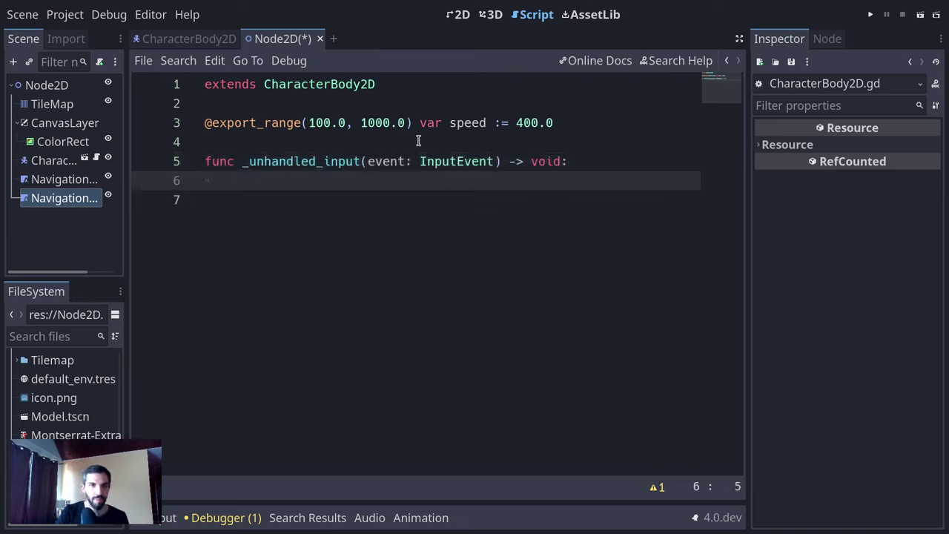
{"action": "type", "text": "if event.ispr"}
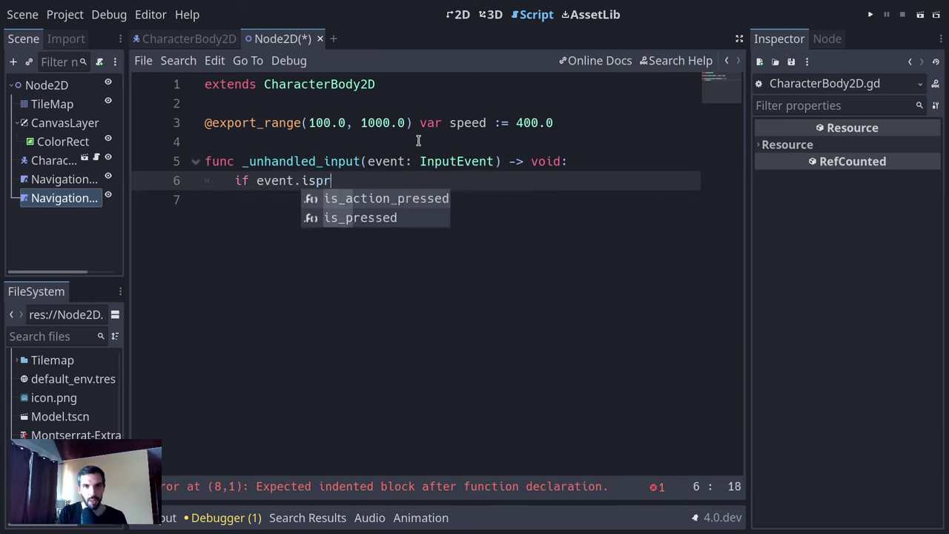
{"action": "key", "text": "Return"}
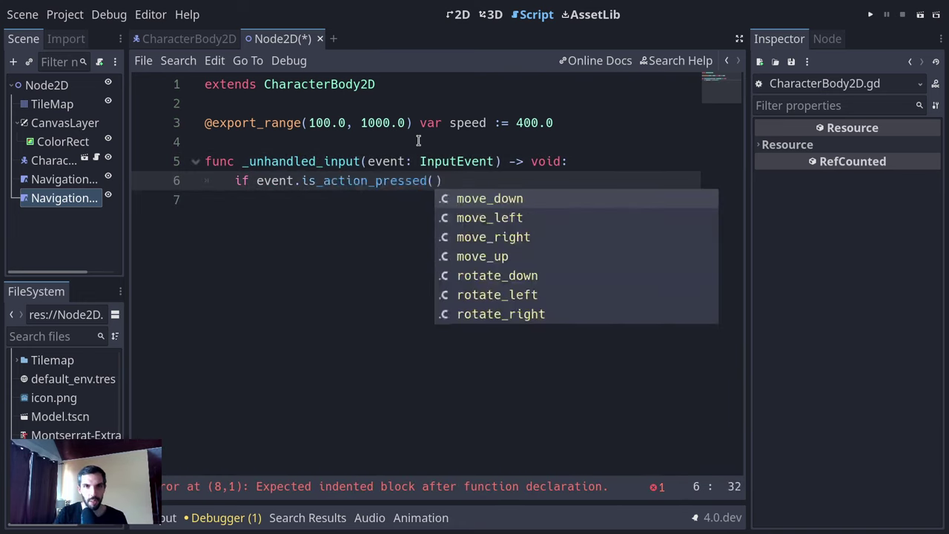
{"action": "type", "text": "\"click"}
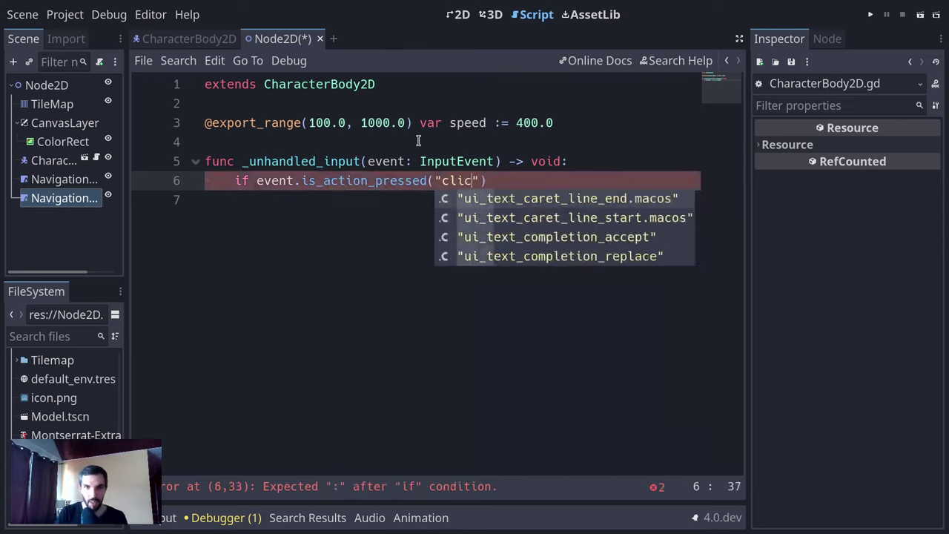
{"action": "key", "text": "End"}
{"action": "type", "text": ":"}
{"action": "key", "text": "Return"}
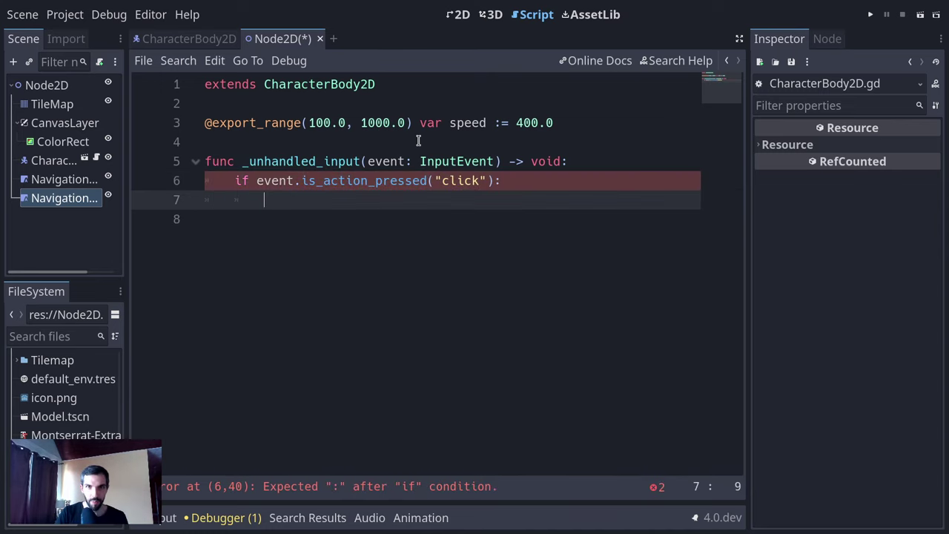
{"action": "type", "text": "pass"}
{"action": "key", "text": "Escape"}
- In Project Settings > Input Map, add a "click" action bound to the left mouse button
{"action": "left_click", "coordinate": [65, 14]}
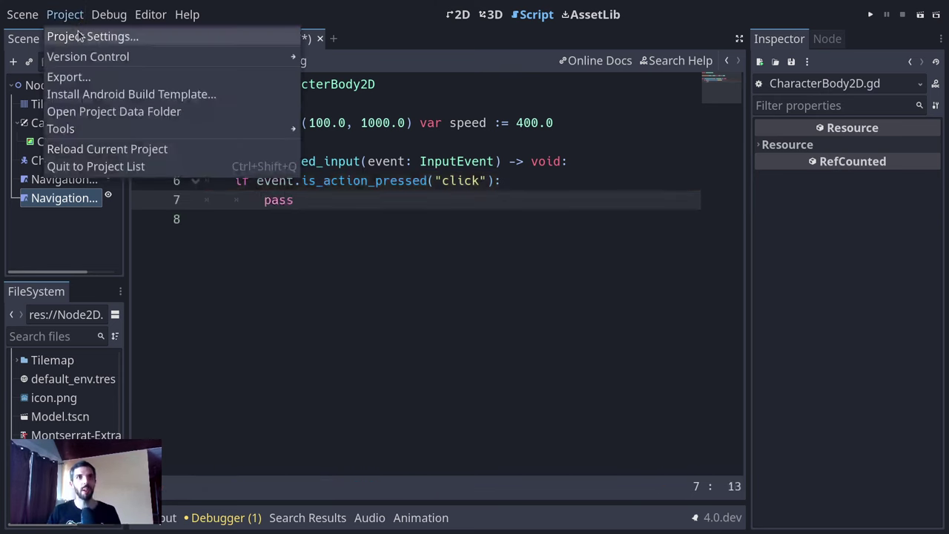
{"action": "left_click", "coordinate": [81, 36]}
{"action": "left_click", "coordinate": [486, 15]}
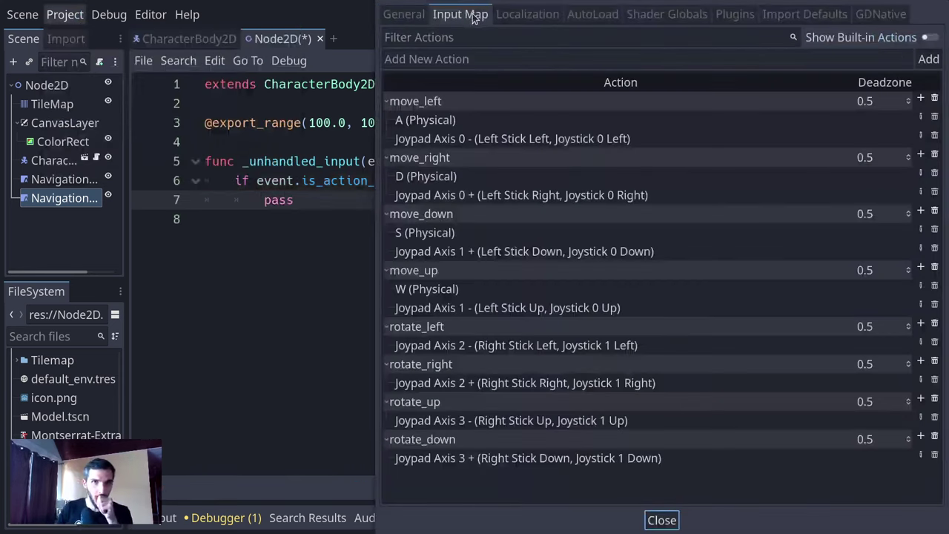
{"action": "left_click", "coordinate": [472, 57]}
{"action": "type", "text": "click"}
{"action": "key", "text": "Return"}
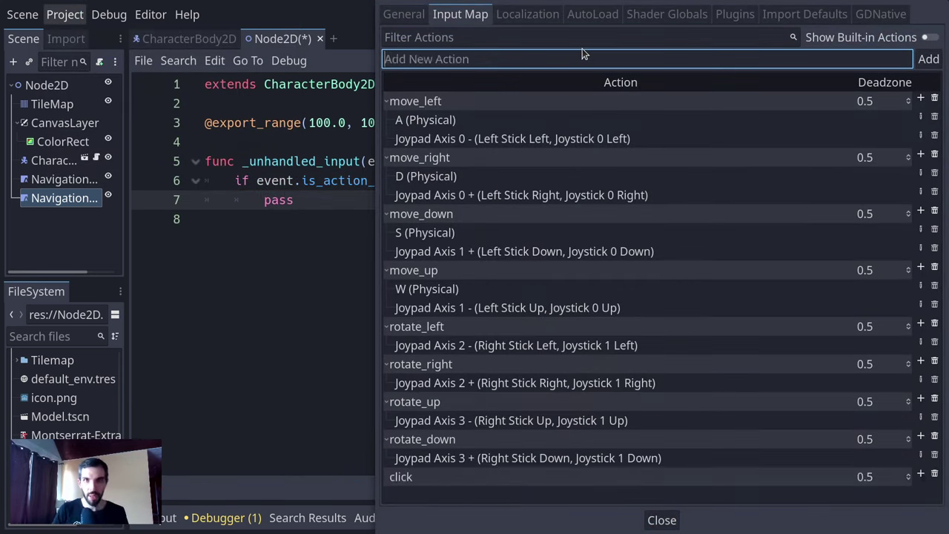
{"action": "left_click", "coordinate": [920, 473]}
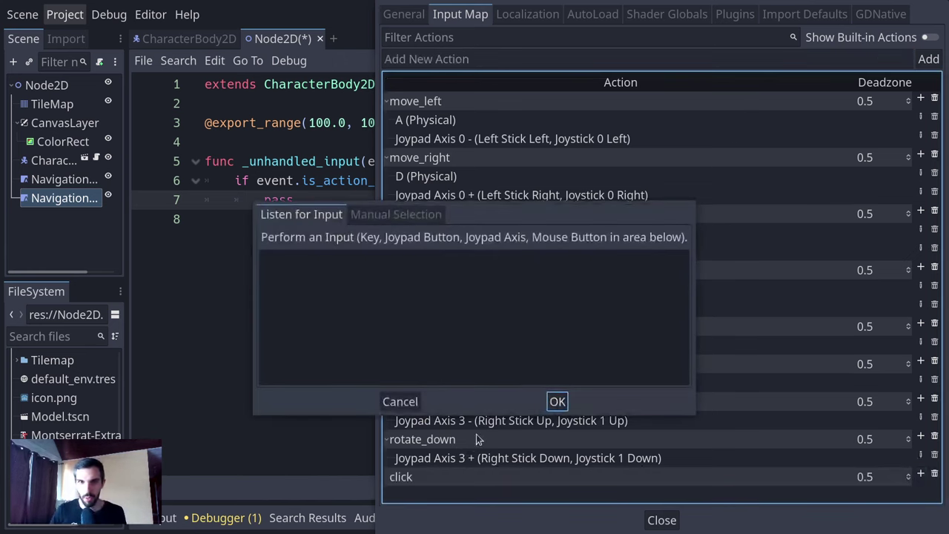
{"action": "left_click", "coordinate": [519, 348]}
{"action": "left_click", "coordinate": [557, 403]}
- Close Project Settings and replace pass with target_position = event.position in the click branch
{"action": "left_click", "coordinate": [661, 519]}
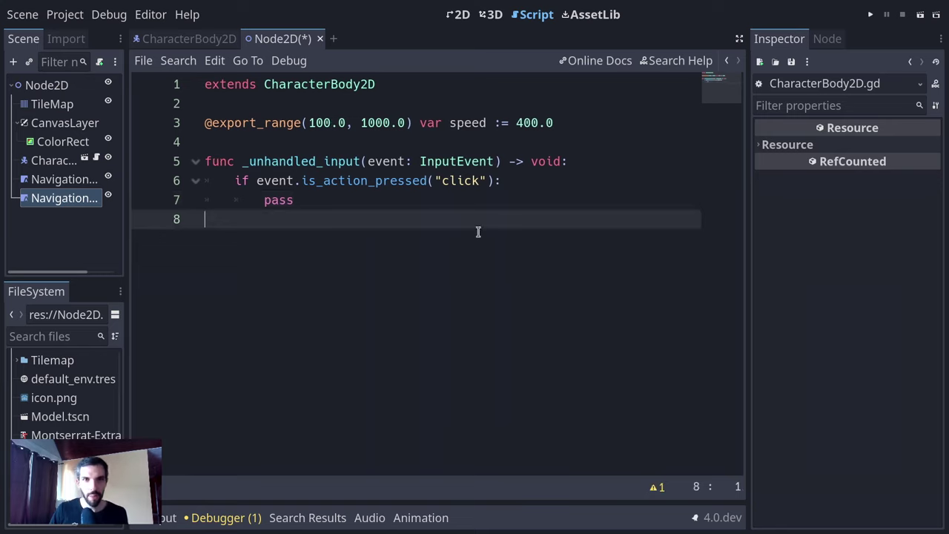
{"action": "left_click", "coordinate": [479, 197]}
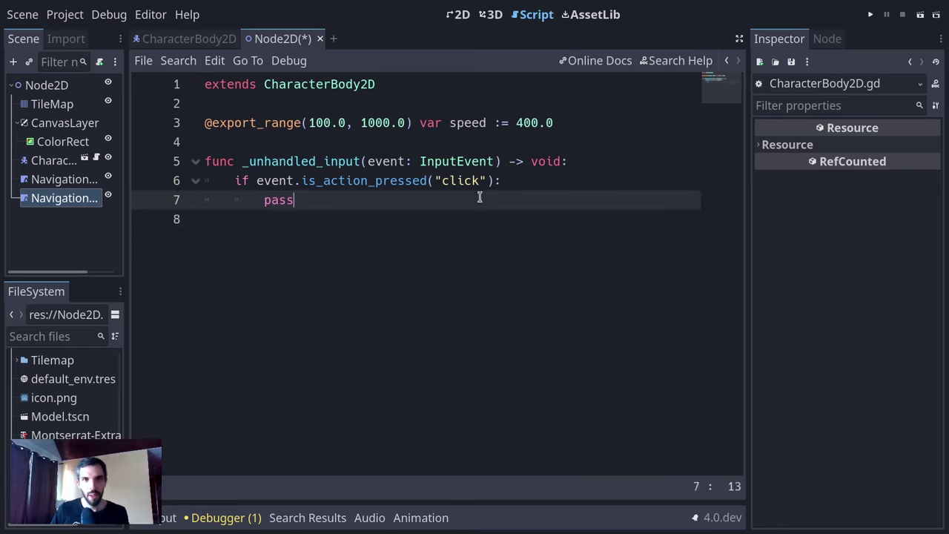
{"action": "key", "text": "ctrl+BackSpace"}
{"action": "type", "text": "var targt"}
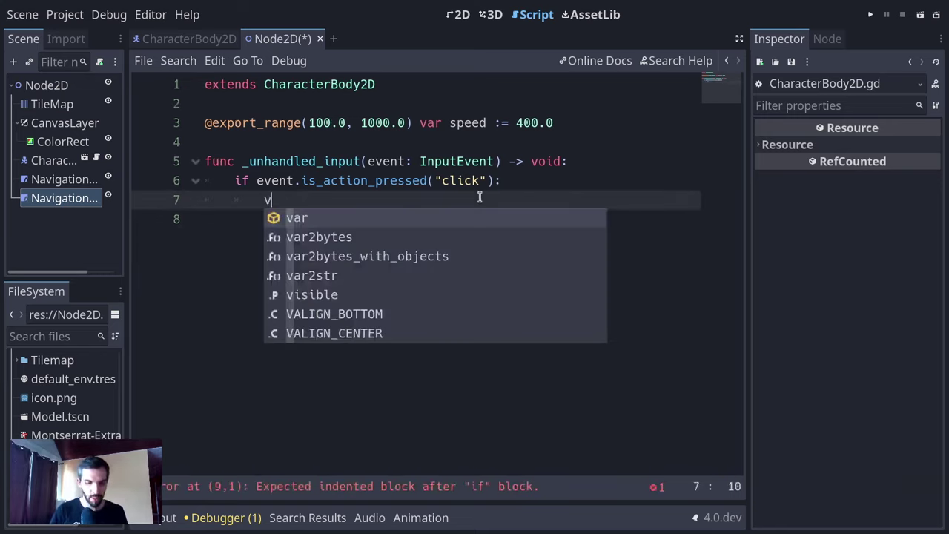
{"action": "key", "text": "ctrl+BackSpace"}
{"action": "key", "text": "ctrl+BackSpace"}
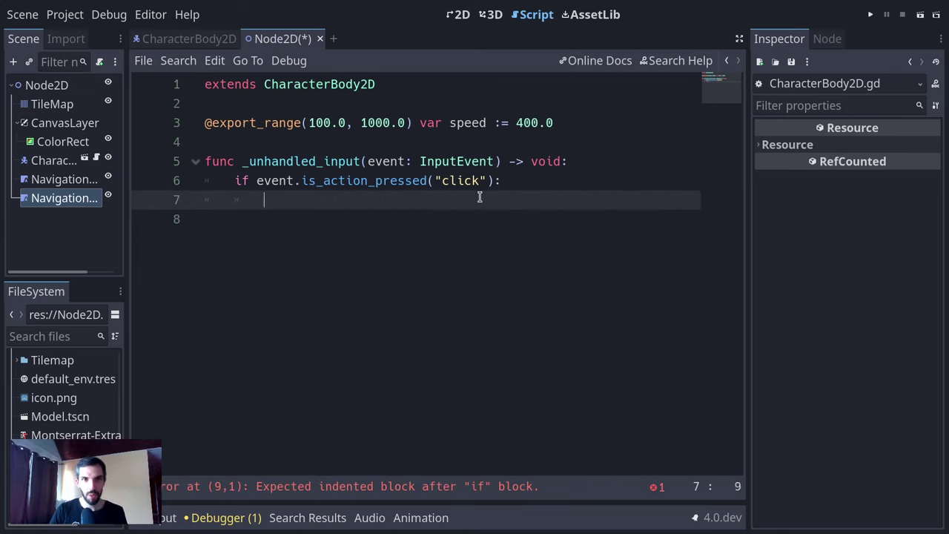
{"action": "type", "text": "target_position"}
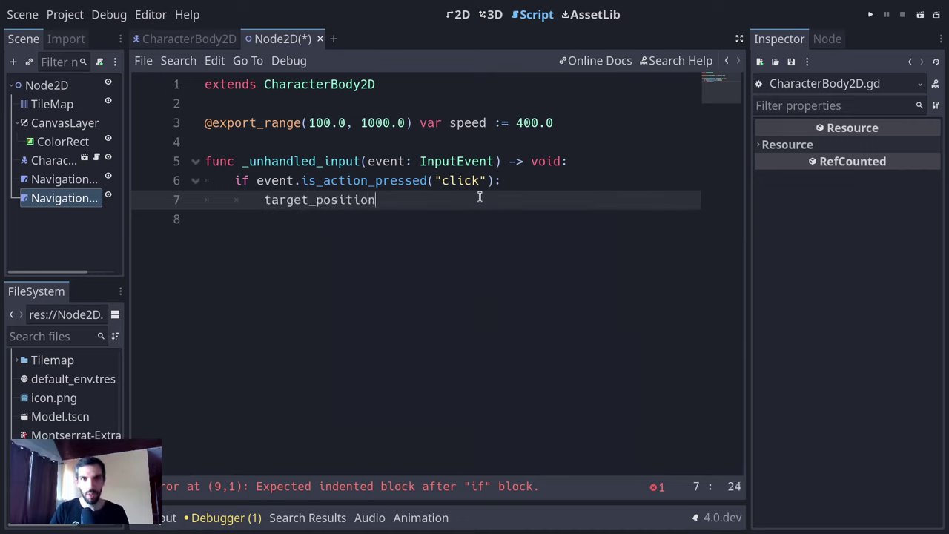
{"action": "type", "text": " = event.position"}
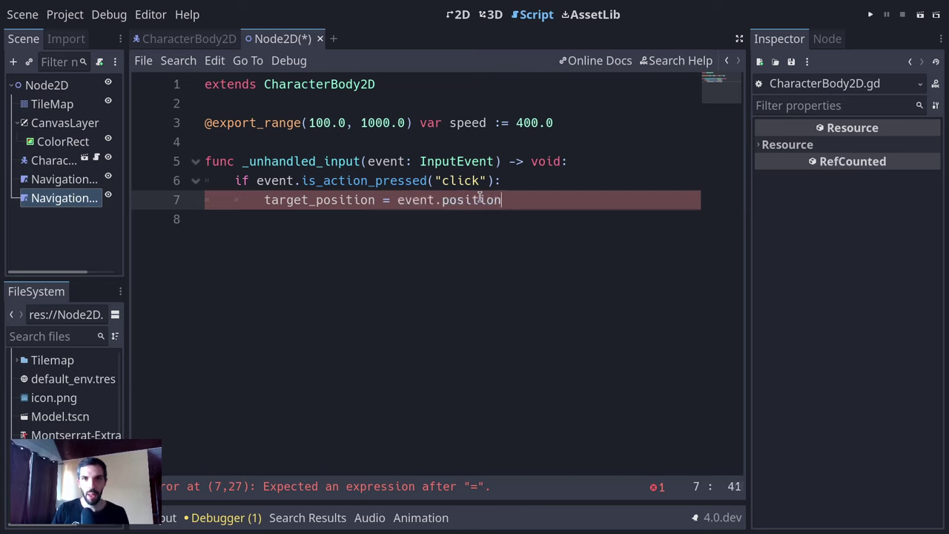
- Declare var target_position := Vector2.ZERO above the input function
{"action": "left_click", "coordinate": [296, 144]}
{"action": "key", "text": "Return"}
{"action": "key", "text": "Return"}
{"action": "key", "text": "Up"}
{"action": "type", "text": "v"}
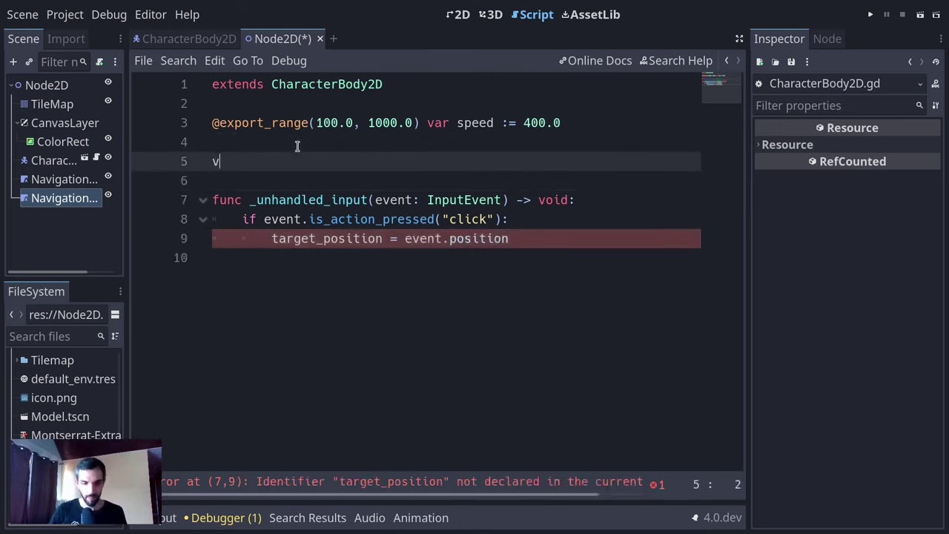
{"action": "type", "text": "ar target_po"}
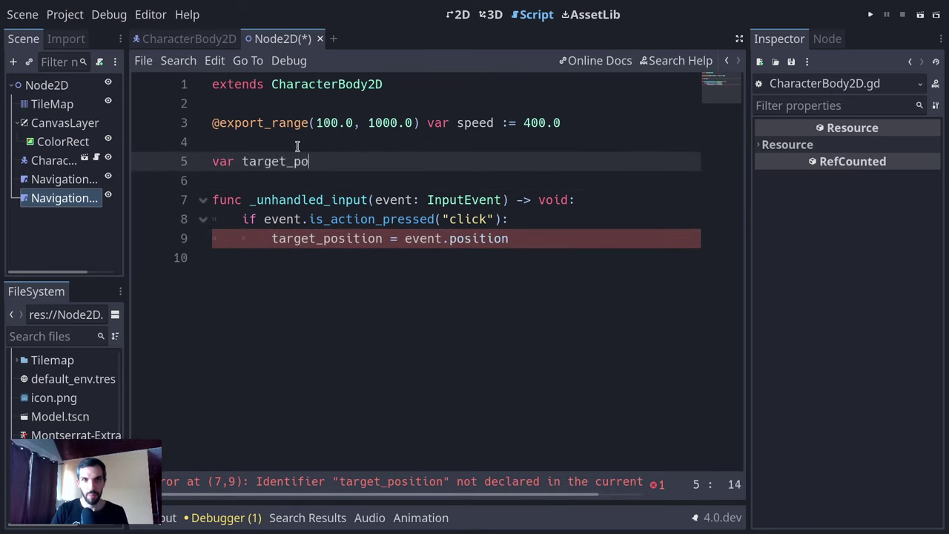
{"action": "type", "text": "sition := Vec"}
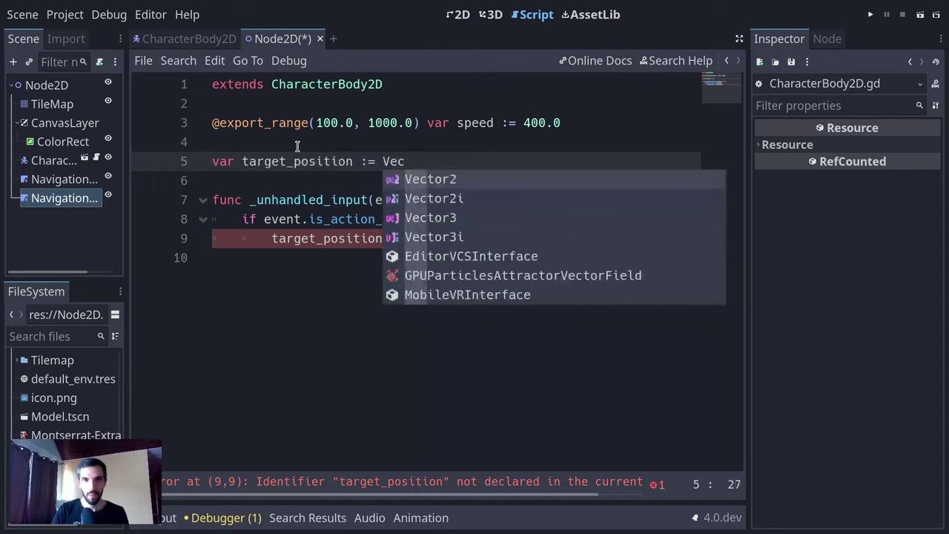
{"action": "key", "text": "Return"}
{"action": "type", "text": ".Z"}
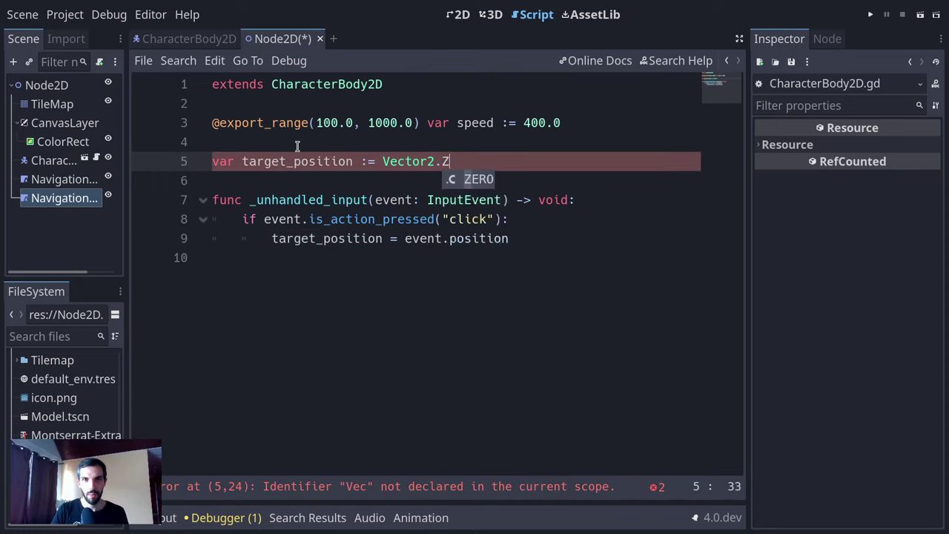
{"action": "key", "text": "Return"}
- Call set_physics_process(true) after storing the target position on click
{"action": "left_click", "coordinate": [338, 258]}
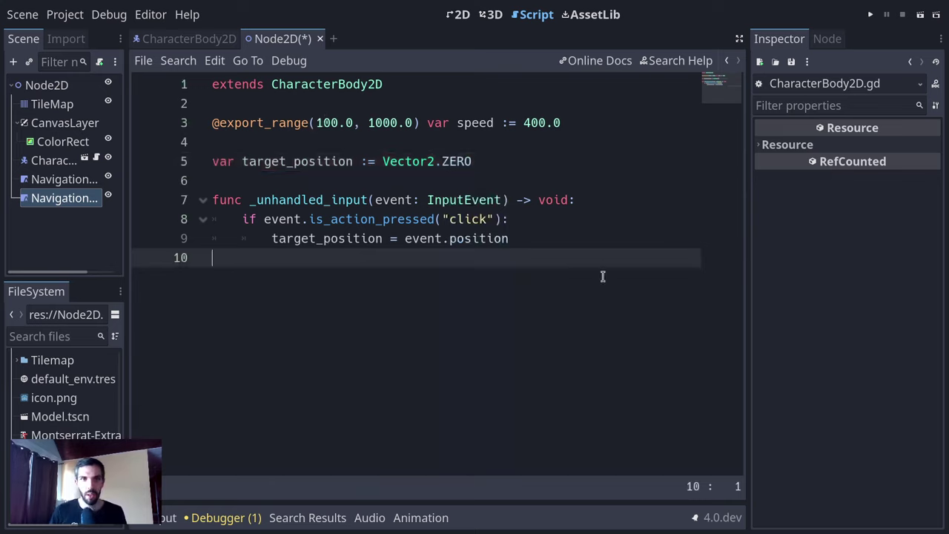
{"action": "key", "text": "Left"}
{"action": "key", "text": "Return"}
{"action": "type", "text": "setph"}
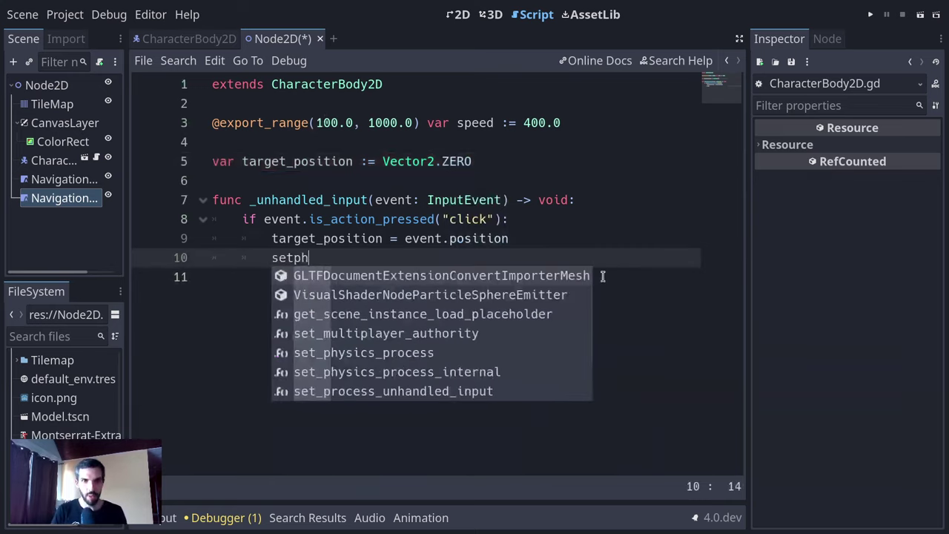
{"action": "type", "text": "ro"}
{"action": "key", "text": "Return"}
{"action": "type", "text": "tru"}
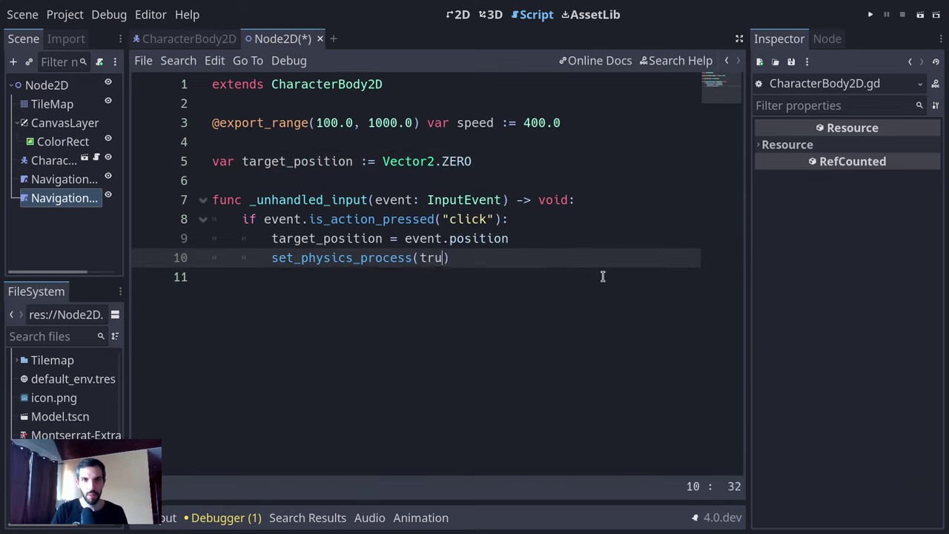
{"action": "type", "text": "e"}
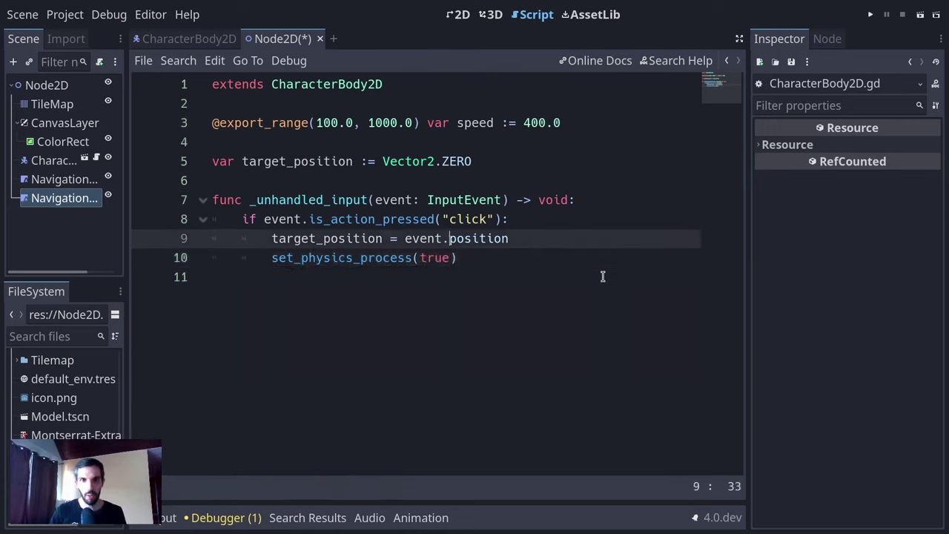
- Create a _ready() function above the input handler containing a copied set_physics_process(true) line
{"action": "key", "text": "Up"}
{"action": "key", "text": "Up"}
{"action": "key", "text": "Up"}
{"action": "key", "text": "Up"}
{"action": "key", "text": "Return"}
{"action": "key", "text": "Return"}
{"action": "key", "text": "Return"}
{"action": "key", "text": "Up"}
{"action": "type", "text": "set_physics_process(true)"}
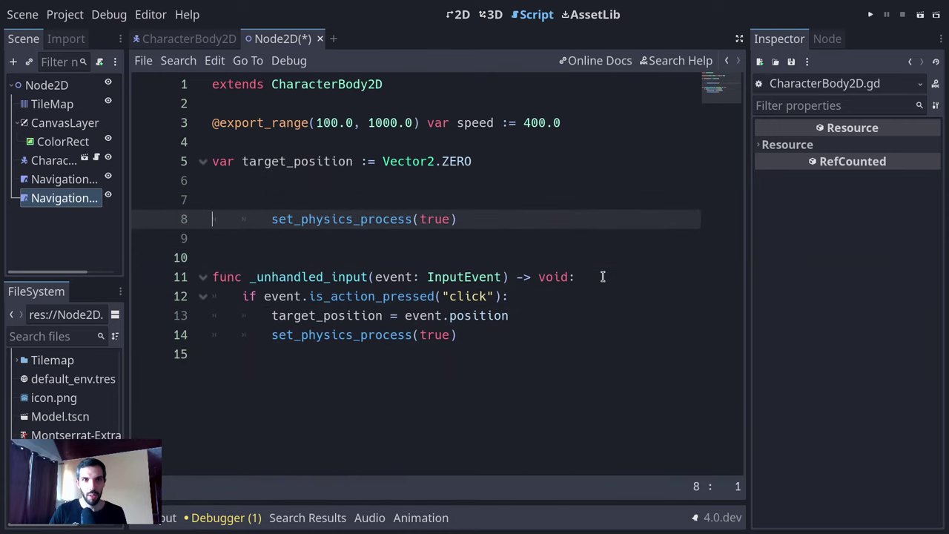
{"action": "key", "text": "Up"}
{"action": "key", "text": "Up"}
{"action": "type", "text": "func _r"}
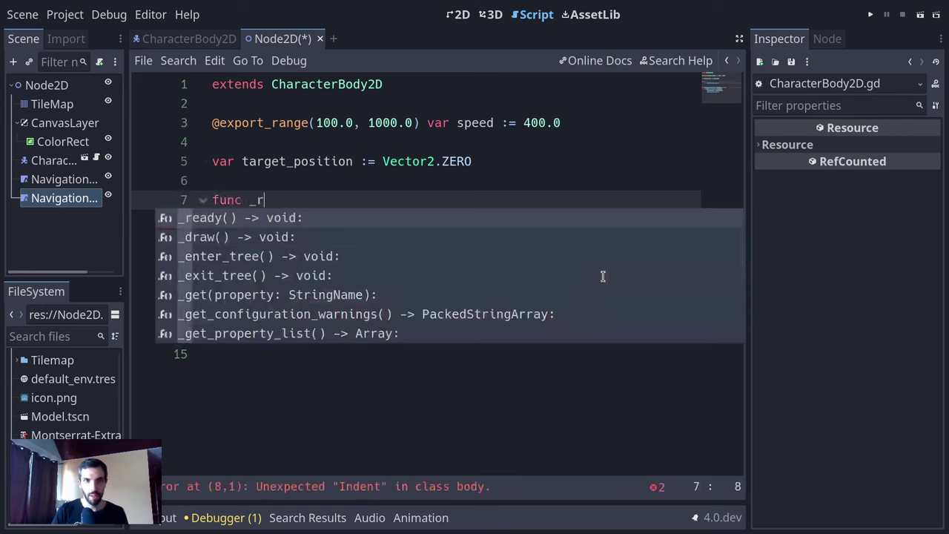
{"action": "key", "text": "Return"}
- Change the _ready() call to set_physics_process(false)
{"action": "key", "text": "Down"}
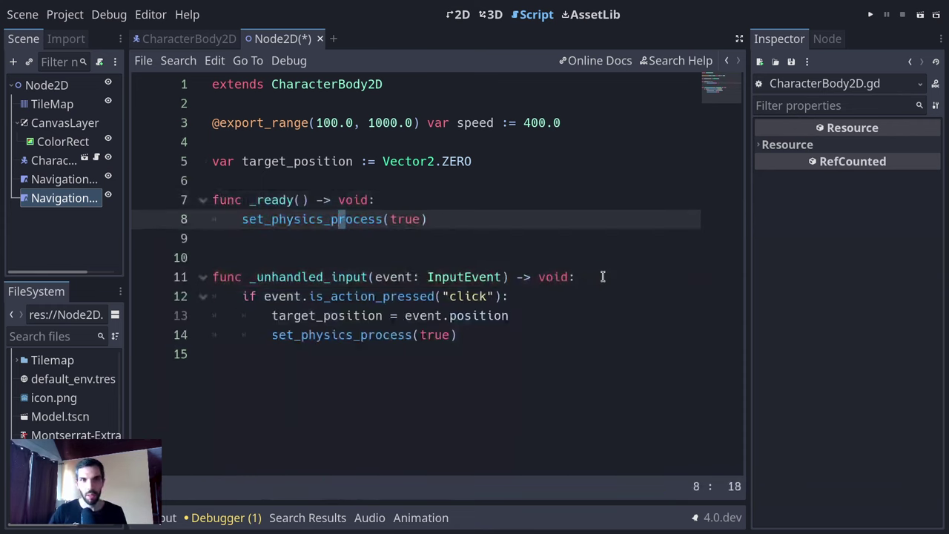
{"action": "key", "text": "End"}
{"action": "key", "text": "Left"}
{"action": "key", "text": "ctrl+BackSpace"}
{"action": "type", "text": "false"}
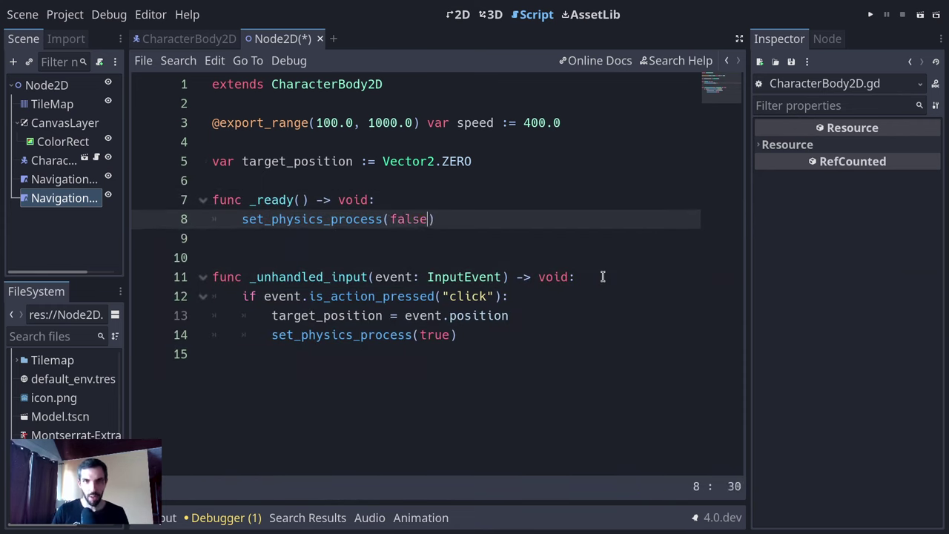
{"action": "left_click_drag", "start_coordinate": [602, 277], "coordinate": [557, 343]}
{"action": "left_click", "coordinate": [483, 393]}
- Add a _physics_process(delta) function below the input handler
{"action": "key", "text": "Return"}
{"action": "key", "text": "Return"}
{"action": "key", "text": "Return"}
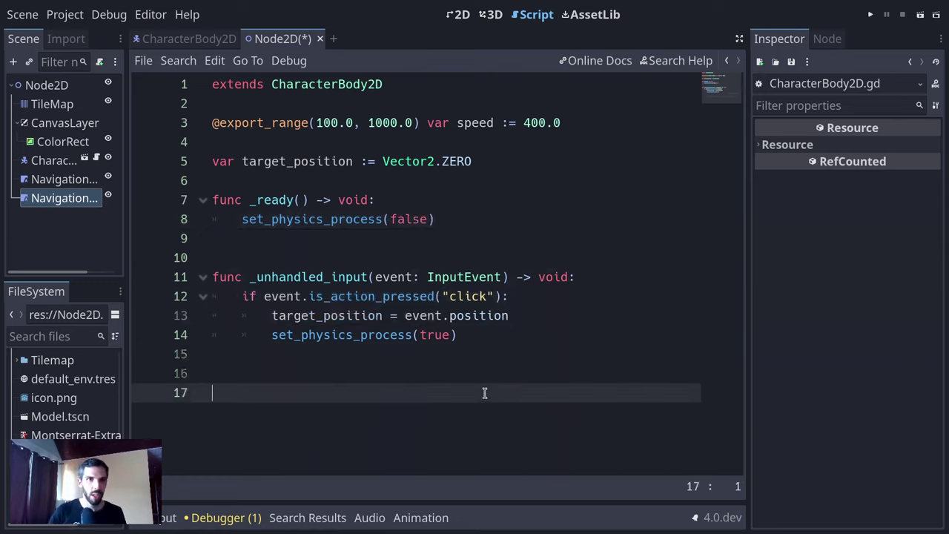
{"action": "key", "text": "Up"}
{"action": "type", "text": "func _pro"}
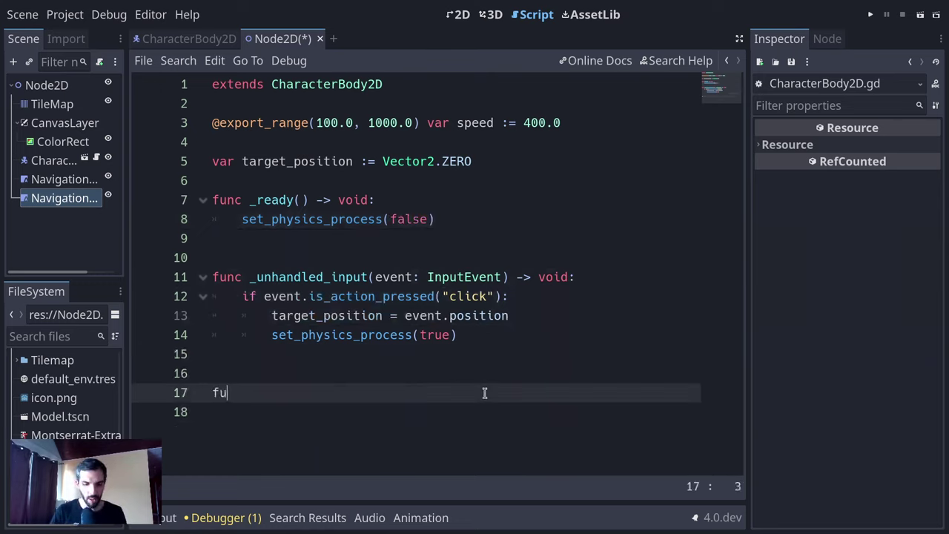
{"action": "key", "text": "BackSpace"}
{"action": "key", "text": "BackSpace"}
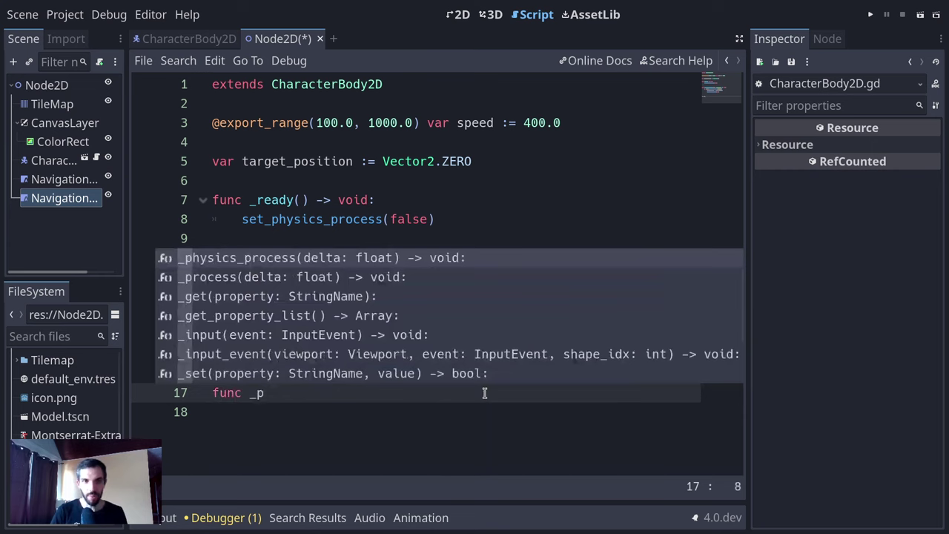
{"action": "type", "text": "hys"}
{"action": "key", "text": "Return"}
{"action": "key", "text": "Return"}
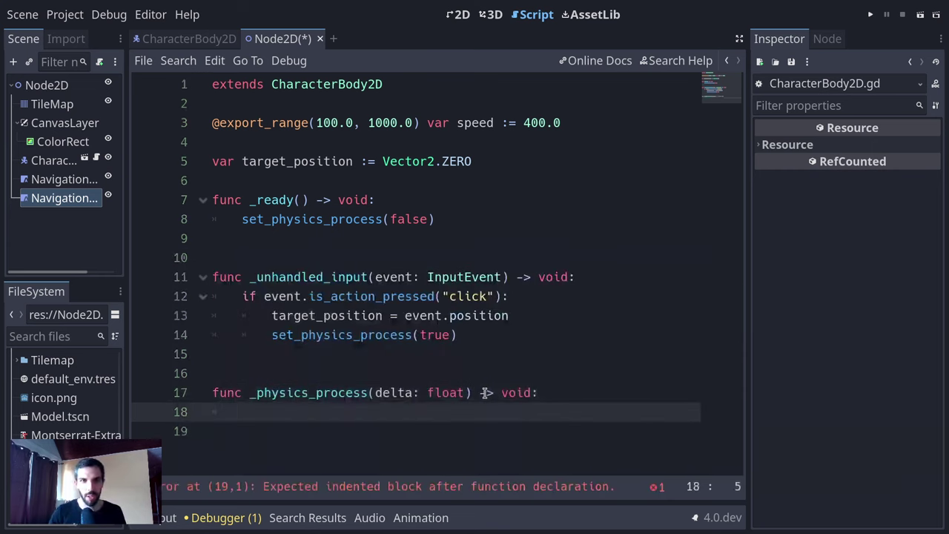
- Stop physics processing when global_position.distance_squared_to(target_position) < 10.0, then go distraction-free
{"action": "type", "text": "if"}
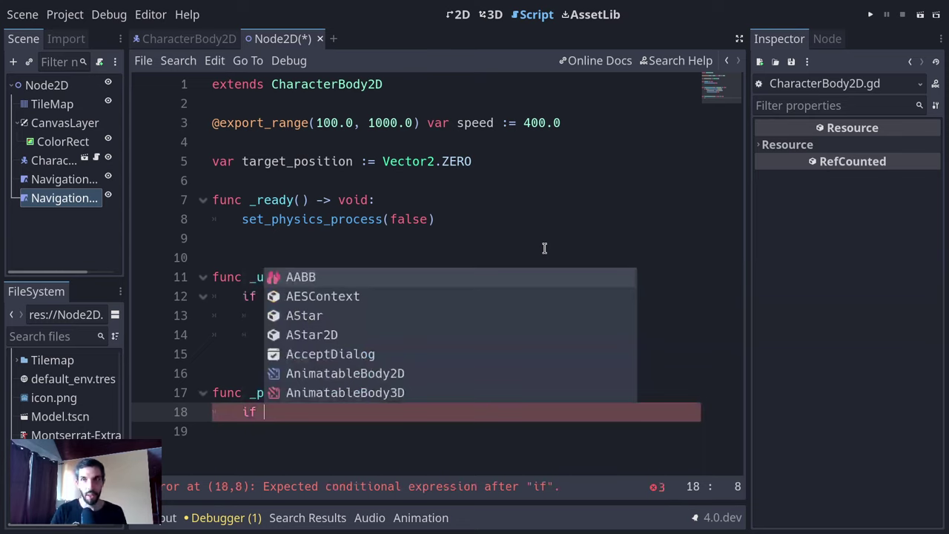
{"action": "type", "text": "global_position.dist"}
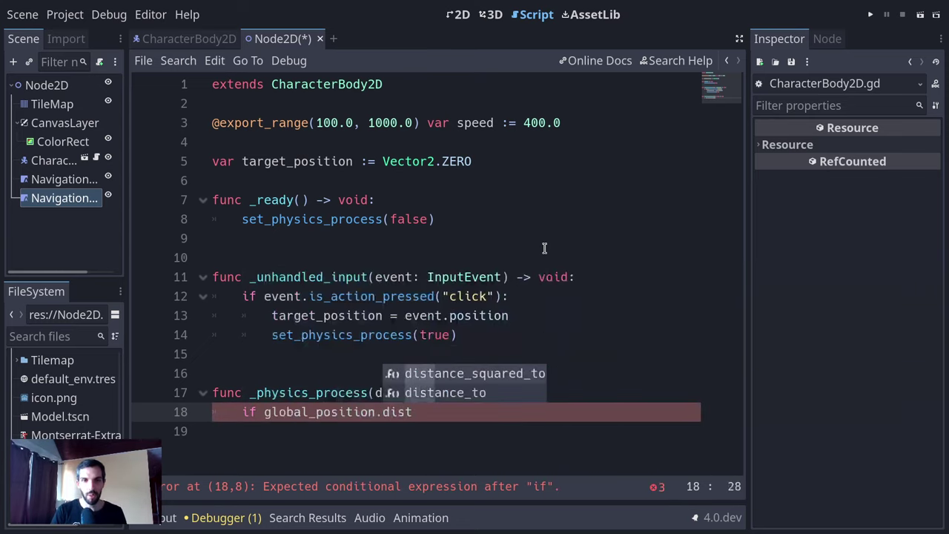
{"action": "key", "text": "Return"}
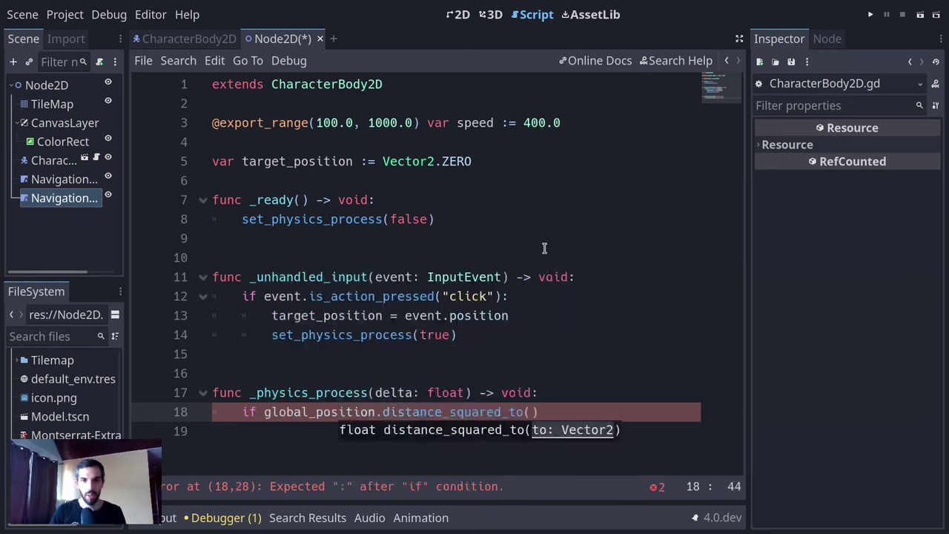
{"action": "type", "text": "target_p"}
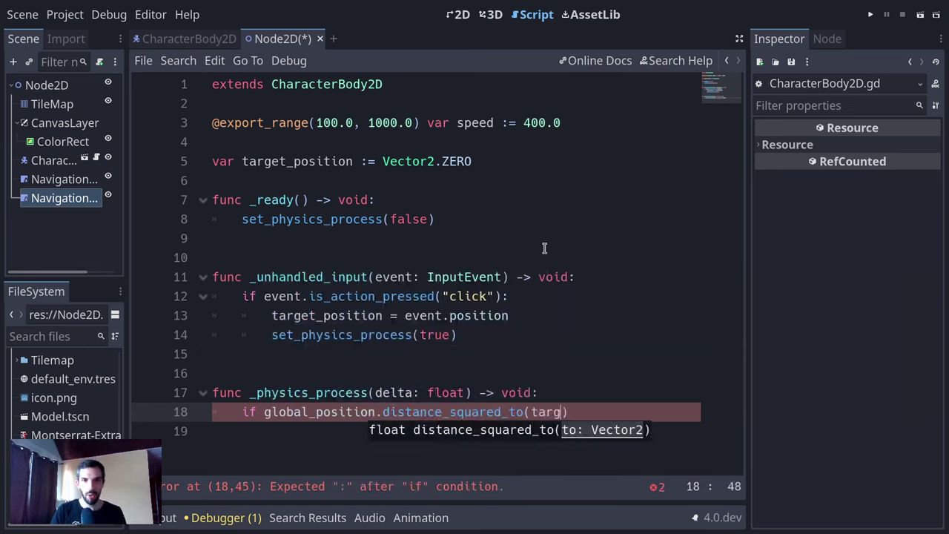
{"action": "type", "text": "osition) "}
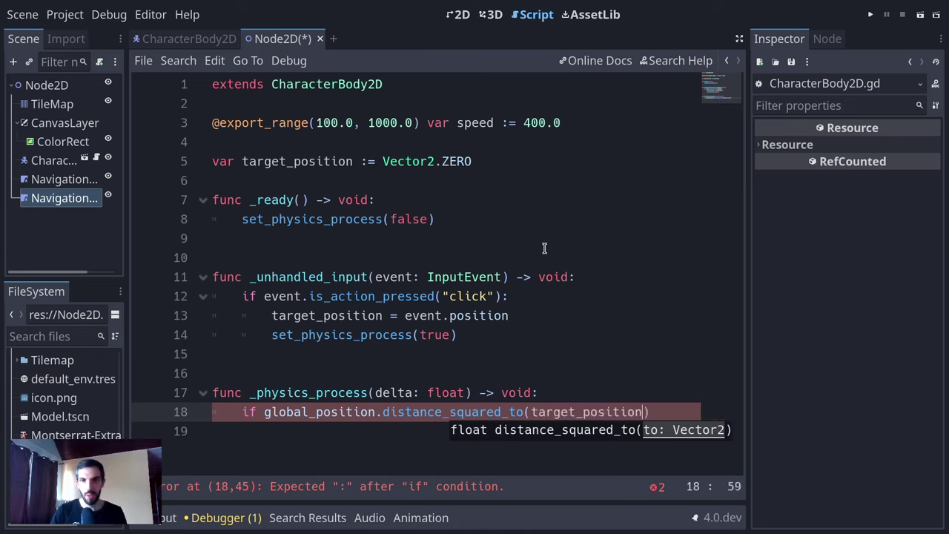
{"action": "type", "text": "< "}
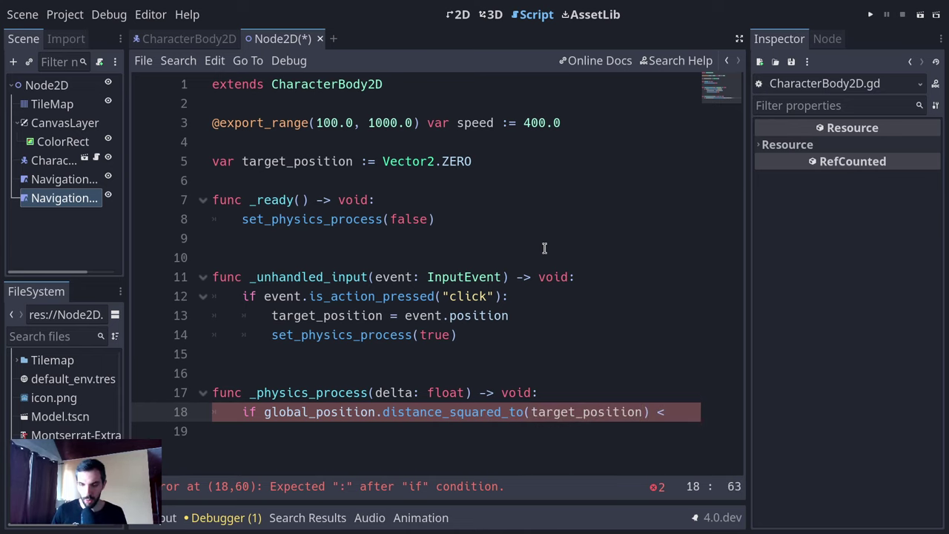
{"action": "type", "text": "10.0:"}
{"action": "key", "text": "Return"}
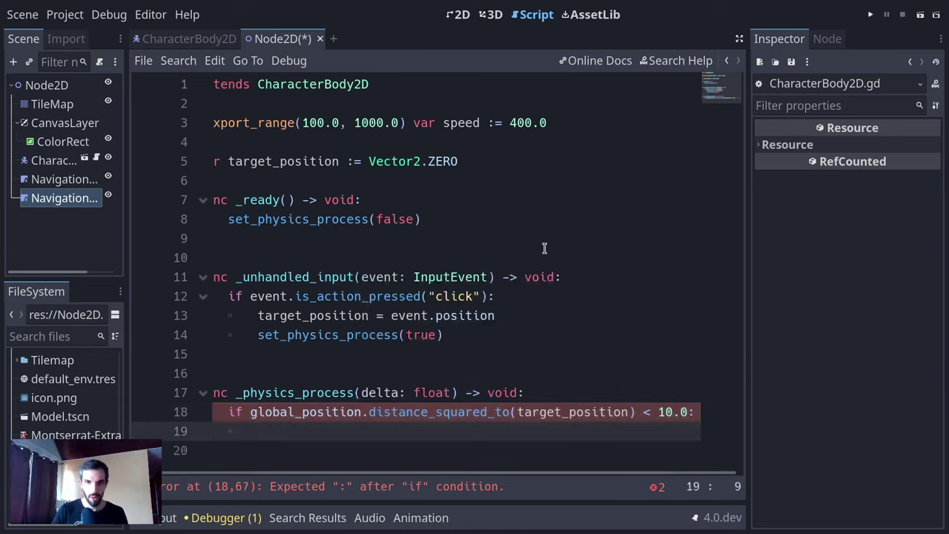
{"action": "type", "text": "set_ph"}
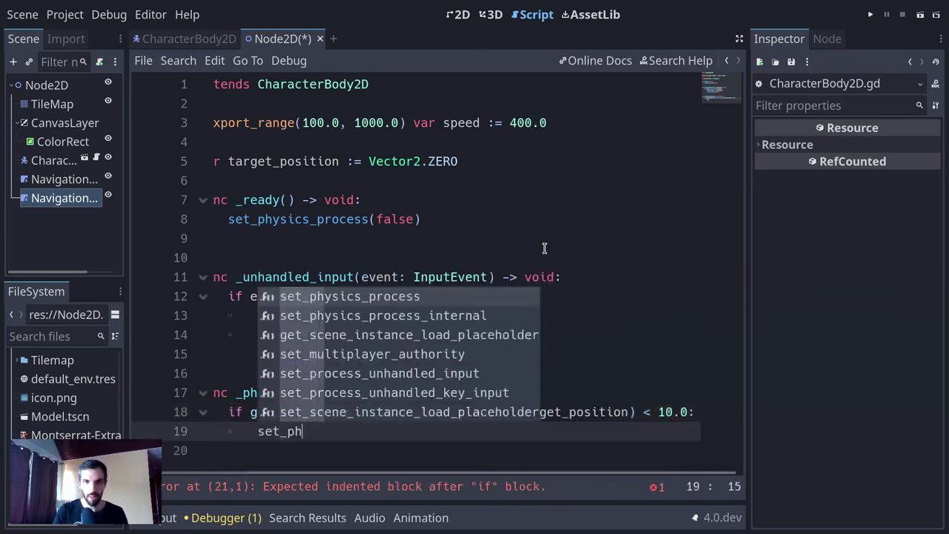
{"action": "key", "text": "Return"}
{"action": "type", "text": "false"}
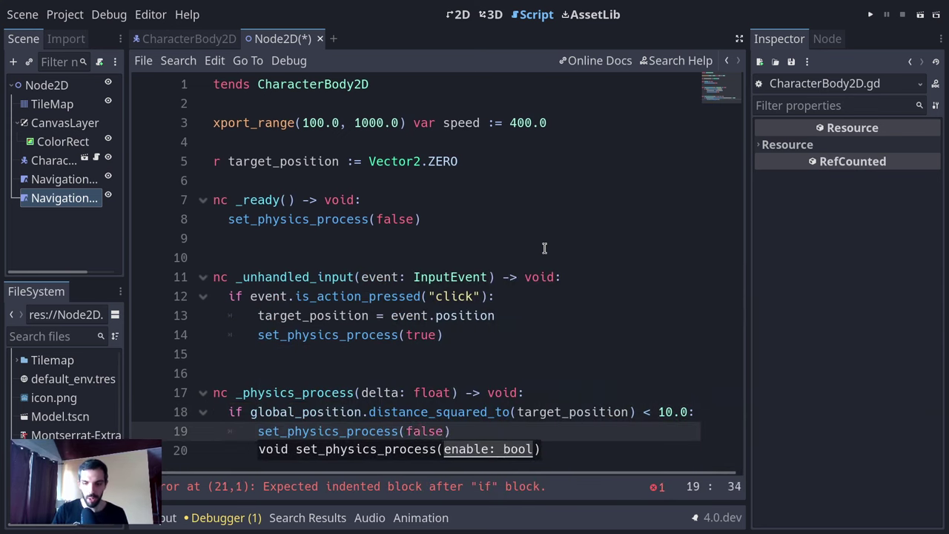
{"action": "key", "text": "ctrl+shift+F11"}
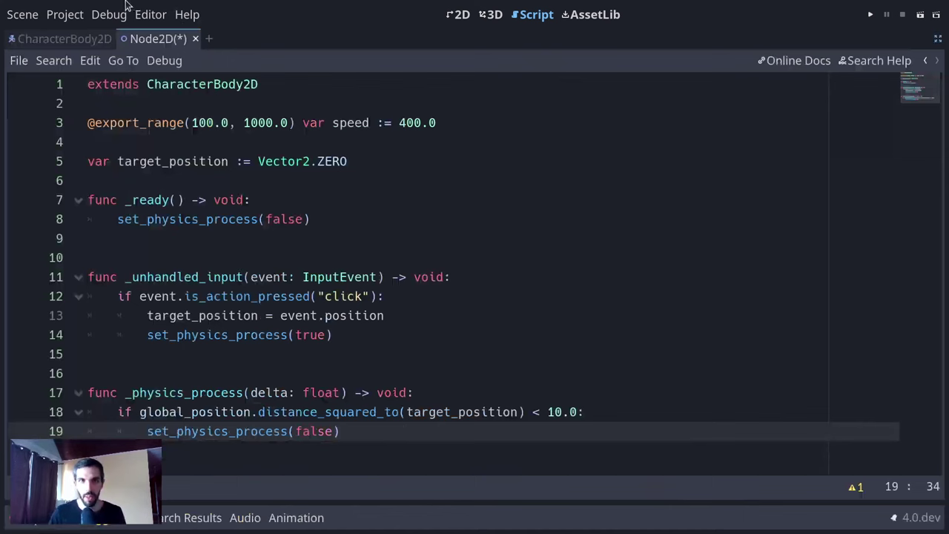
- In Editor Settings, enable Text Editor > Behavior > Scroll Past End Of File
{"action": "left_click", "coordinate": [149, 14]}
{"action": "left_click", "coordinate": [180, 34]}
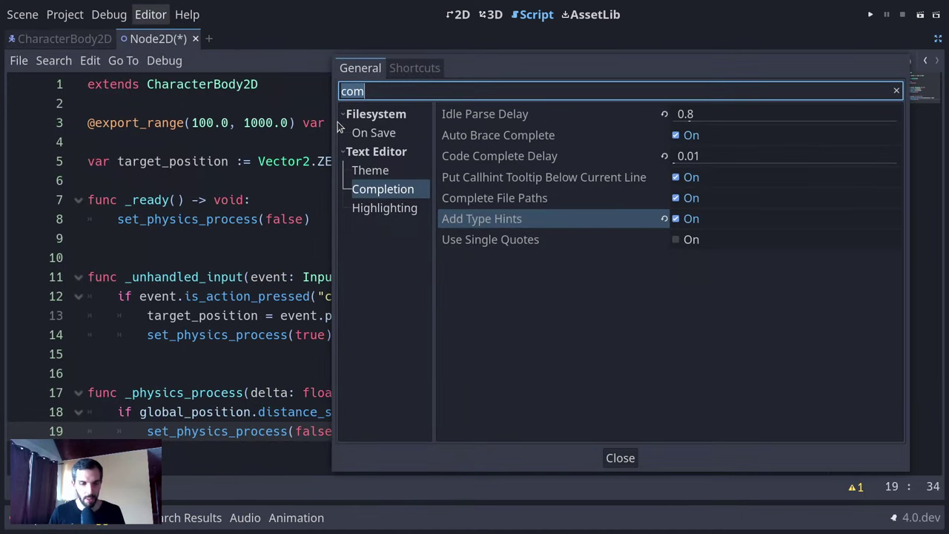
{"action": "type", "text": "scroll"}
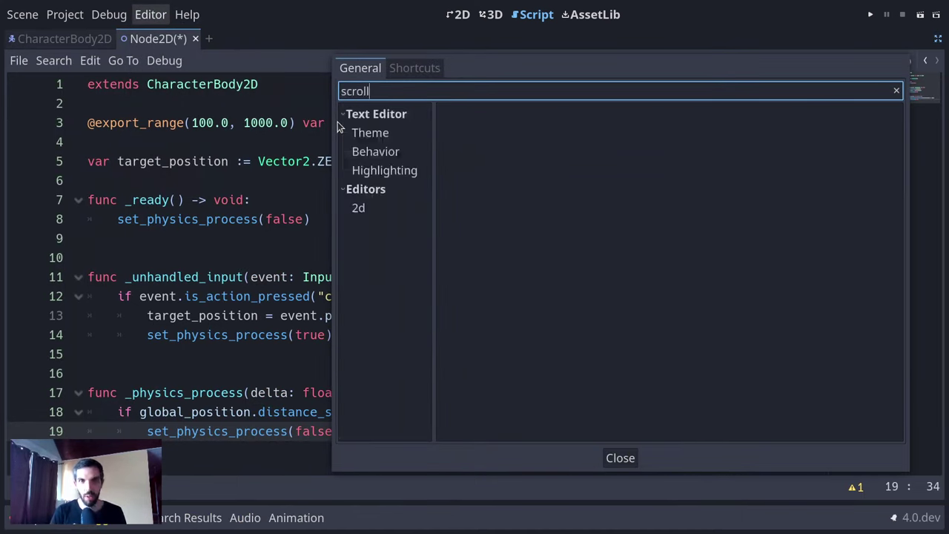
{"action": "left_click", "coordinate": [374, 135]}
{"action": "left_click", "coordinate": [380, 151]}
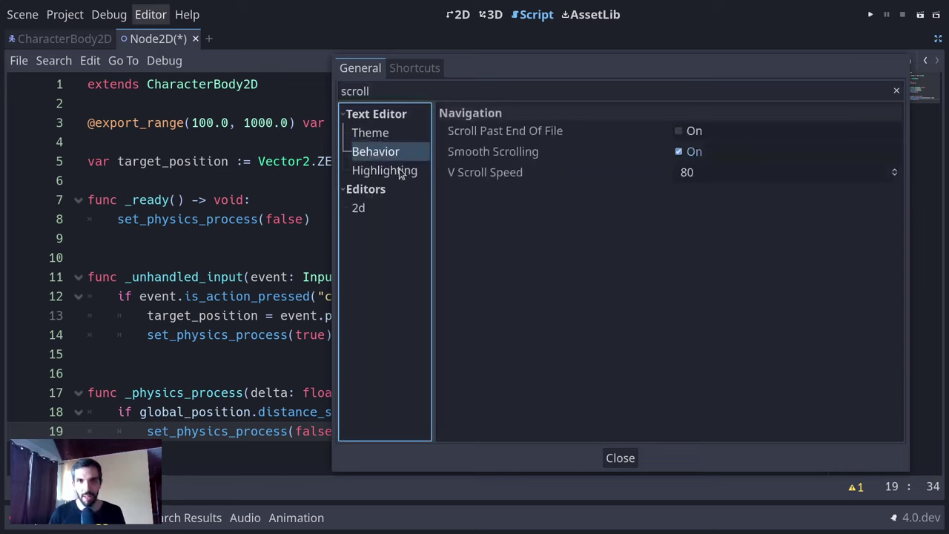
{"action": "left_click", "coordinate": [720, 133]}
{"action": "left_click", "coordinate": [618, 459]}
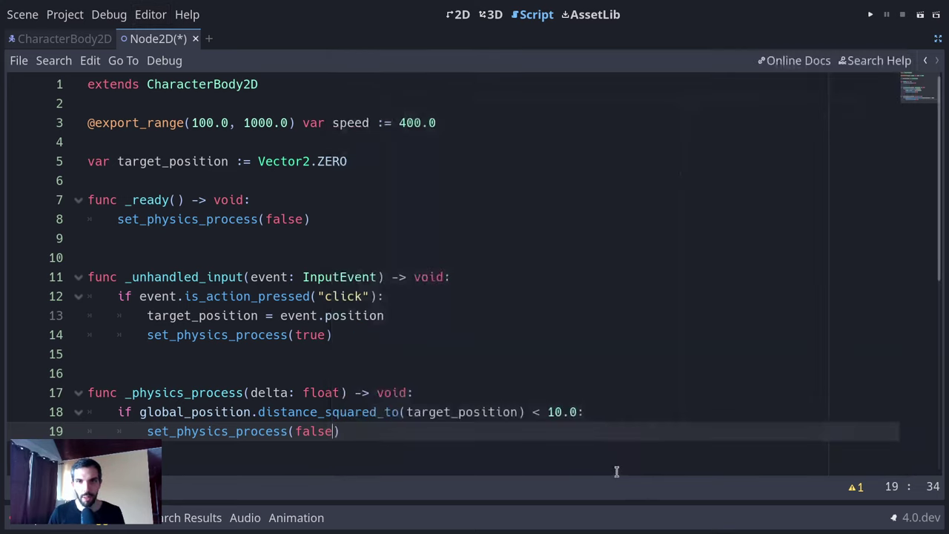
{"action": "scroll", "coordinate": [493, 364], "scroll_direction": "down", "scroll_amount": 4}
- Add a 'return' line right after set_physics_process(false) on line 19
{"action": "left_click", "coordinate": [453, 194]}
{"action": "left_click", "coordinate": [448, 206]}
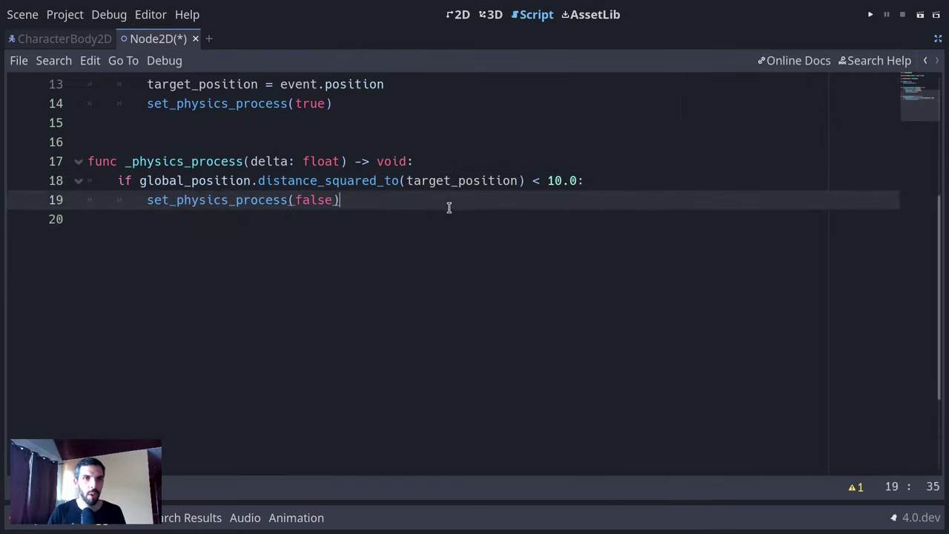
{"action": "key", "text": "Return"}
{"action": "left_click", "coordinate": [449, 206]}
{"action": "key", "text": "Left"}
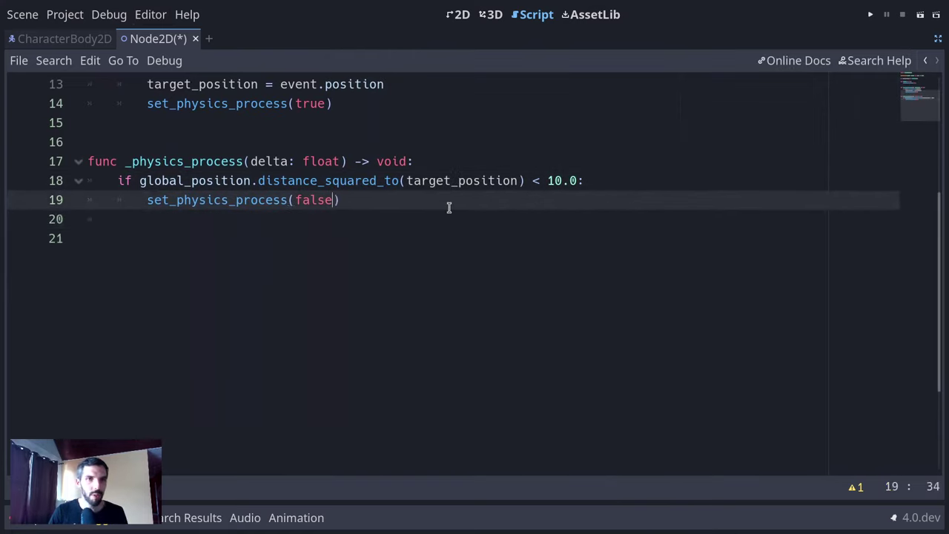
{"action": "key", "text": "Right"}
{"action": "key", "text": "Return"}
{"action": "type", "text": "return"}
{"action": "key", "text": "Return"}
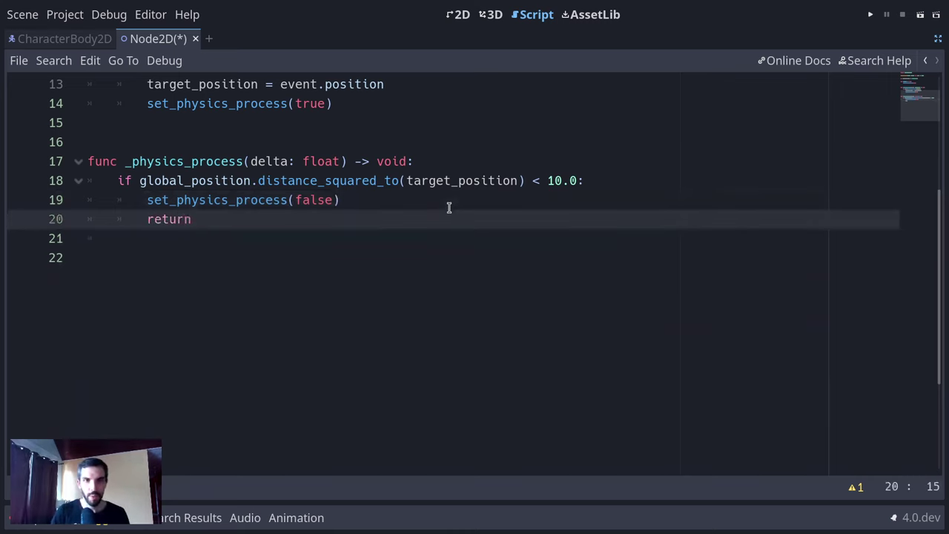
{"action": "key", "text": "Return"}
{"action": "key", "text": "Return"}
- Insert a new line 6 below target_position and type 'var path := Navigat'
{"action": "scroll", "coordinate": [448, 206], "scroll_direction": "up", "scroll_amount": 4}
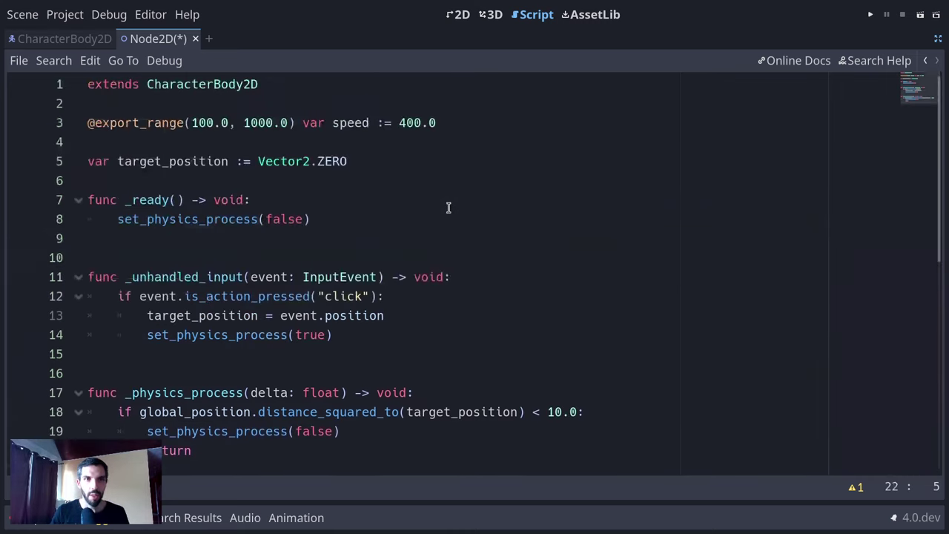
{"action": "left_click", "coordinate": [430, 175]}
{"action": "key", "text": "Return"}
{"action": "key", "text": "Return"}
{"action": "key", "text": "Up"}
{"action": "key", "text": "Up"}
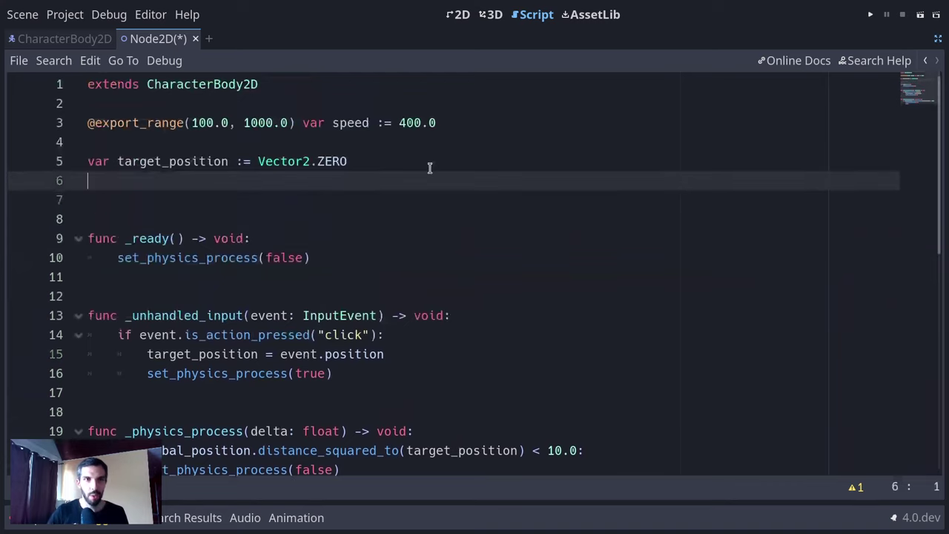
{"action": "type", "text": "var path := "}
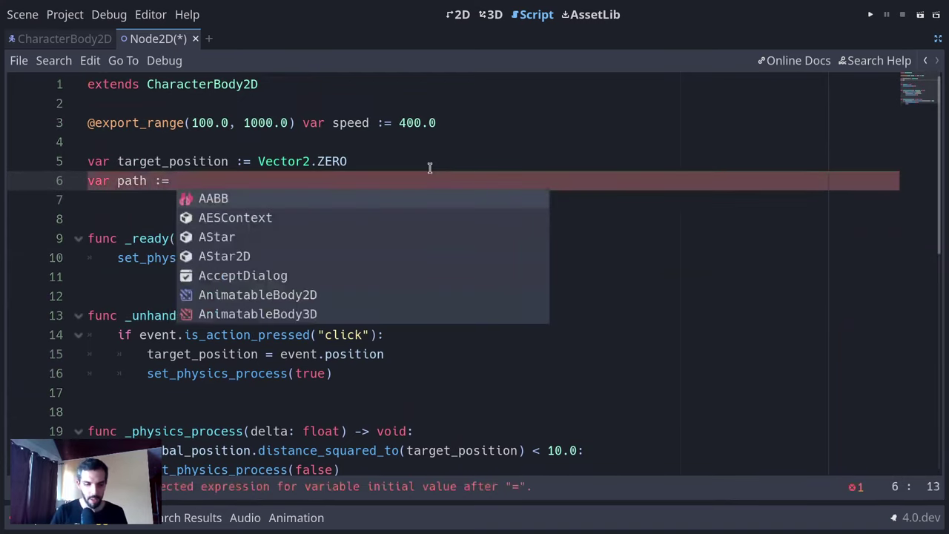
{"action": "type", "text": "Navigat"}
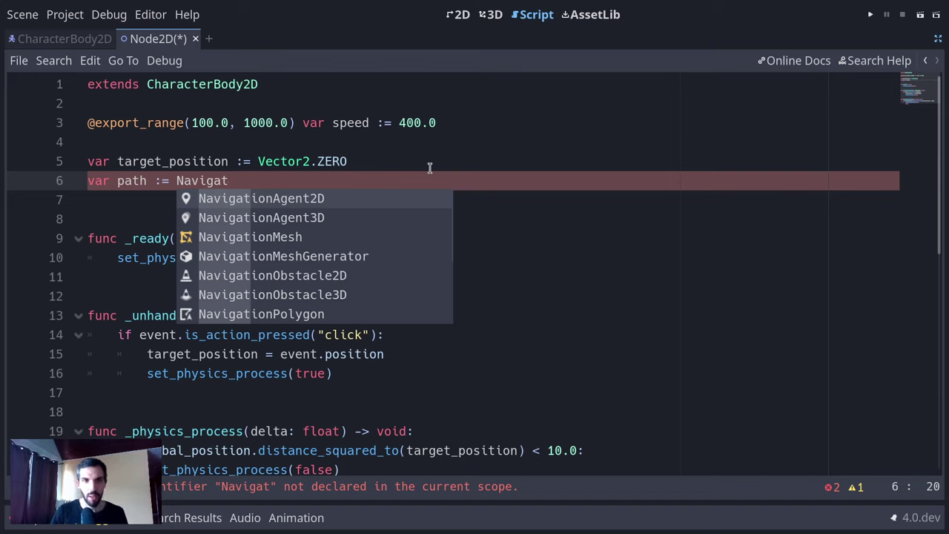
- Search the built-in help for 'navigationag' and open the NavigationAgent2D reference
{"action": "key", "text": "F1"}
{"action": "type", "text": "navg"}
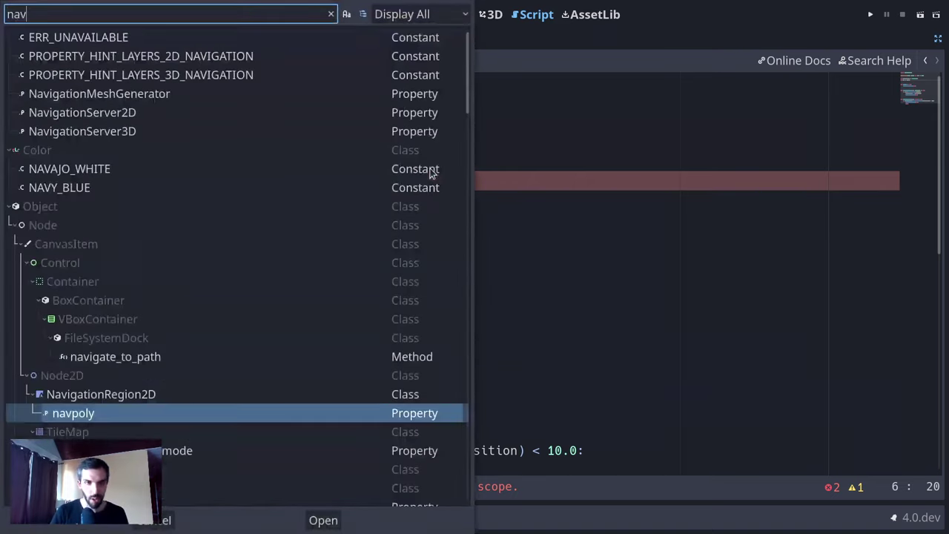
{"action": "key", "text": "BackSpace"}
{"action": "key", "text": "BackSpace"}
{"action": "type", "text": "viga"}
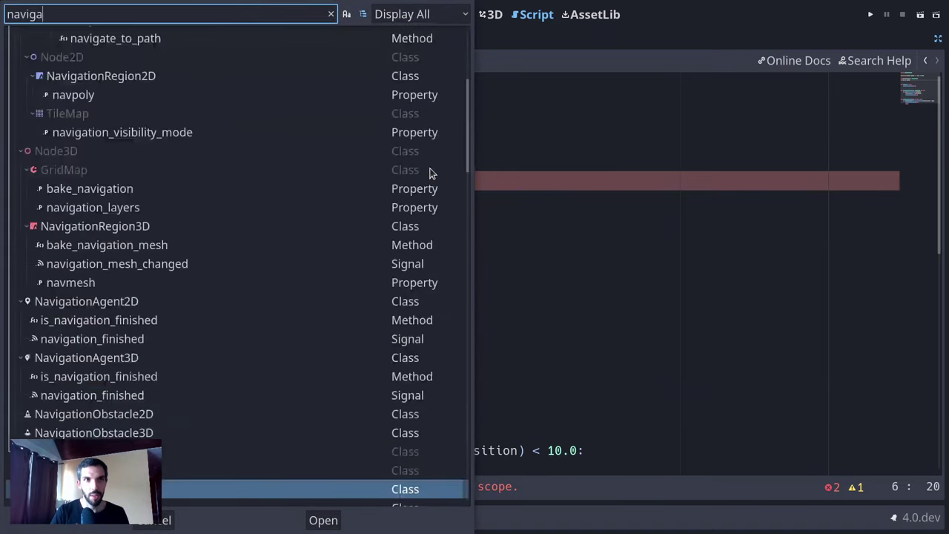
{"action": "type", "text": "tionag"}
{"action": "key", "text": "Return"}
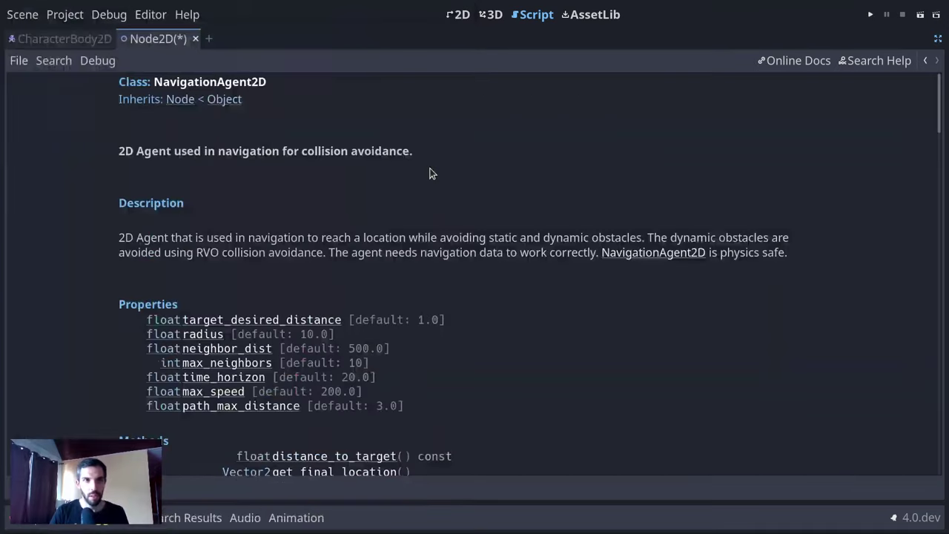
- Read through the NavigationAgent2D docs, then exit distraction-free mode to restore the side panels
{"action": "scroll", "coordinate": [349, 198], "scroll_direction": "down", "scroll_amount": 3}
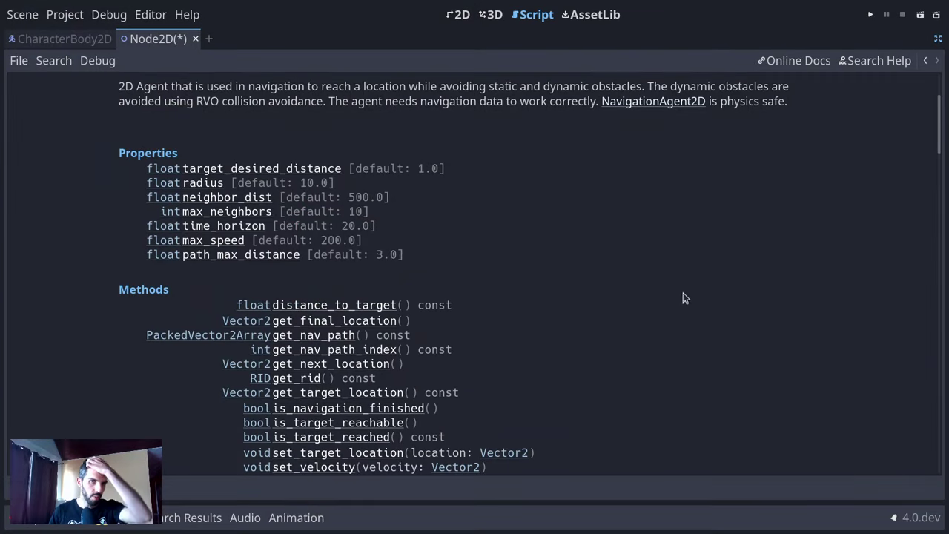
{"action": "scroll", "coordinate": [686, 296], "scroll_direction": "up", "scroll_amount": 3}
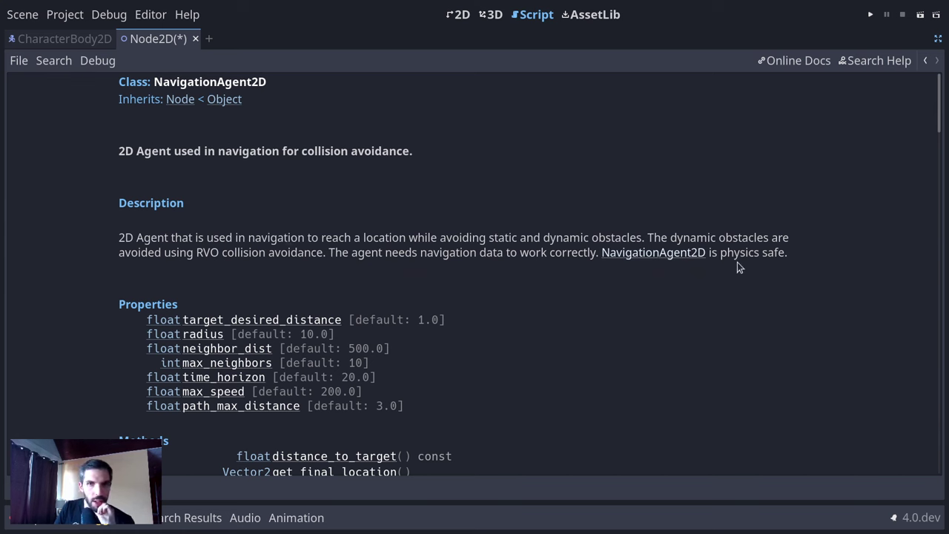
{"action": "scroll", "coordinate": [568, 393], "scroll_direction": "down", "scroll_amount": 3}
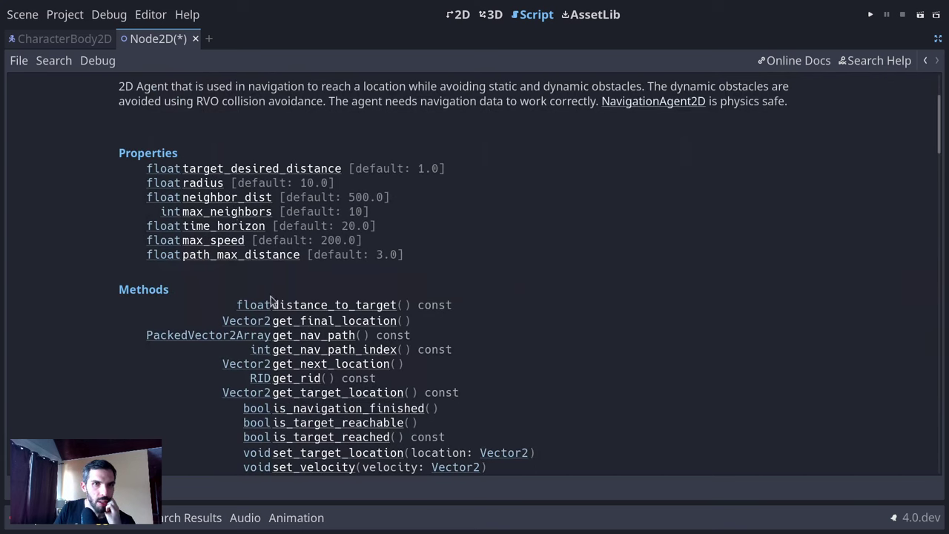
{"action": "scroll", "coordinate": [523, 315], "scroll_direction": "down", "scroll_amount": 3}
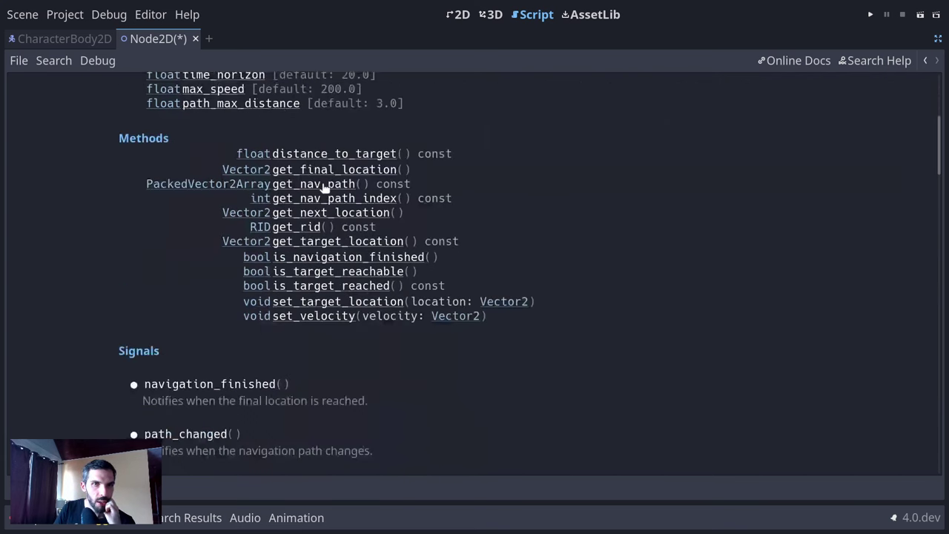
{"action": "scroll", "coordinate": [322, 341], "scroll_direction": "down", "scroll_amount": 7}
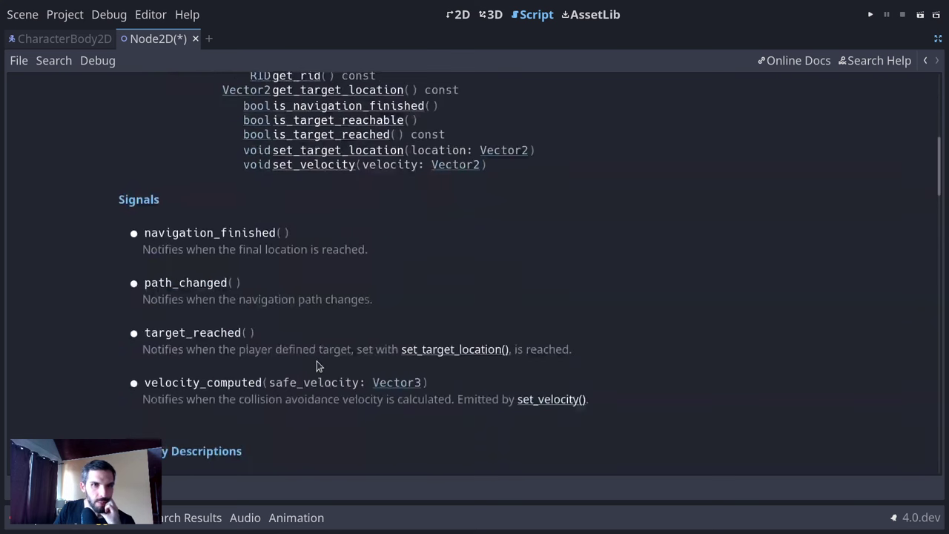
{"action": "scroll", "coordinate": [332, 278], "scroll_direction": "down", "scroll_amount": 5}
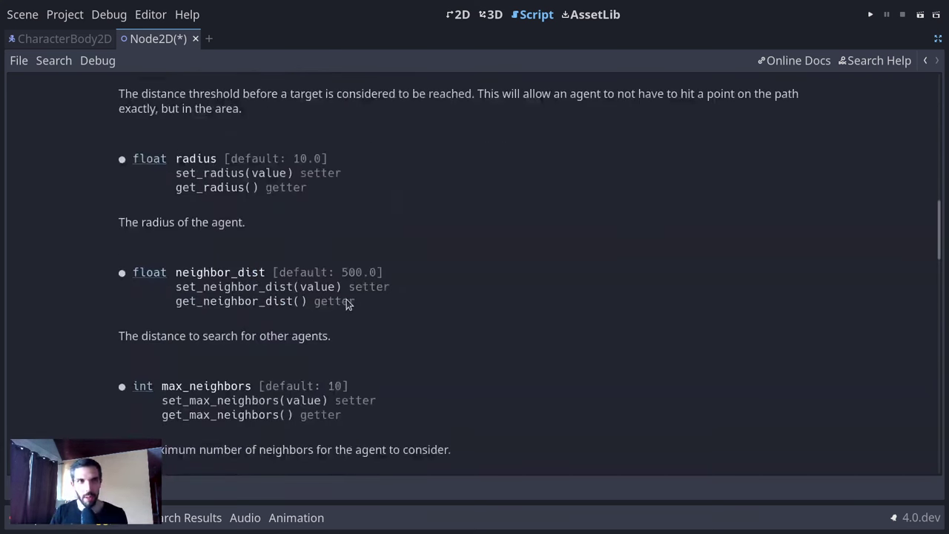
{"action": "scroll", "coordinate": [346, 299], "scroll_direction": "up", "scroll_amount": 15}
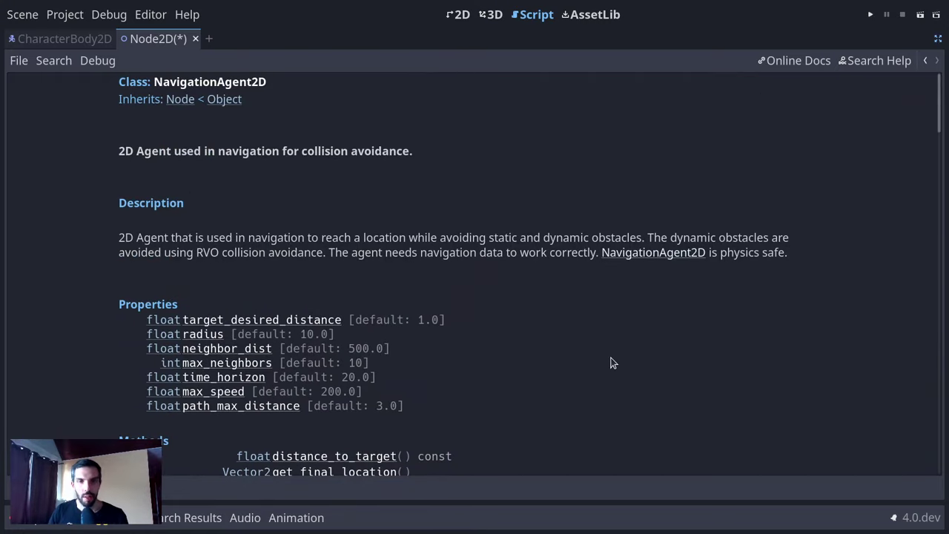
{"action": "key", "text": "ctrl+shift+F11"}
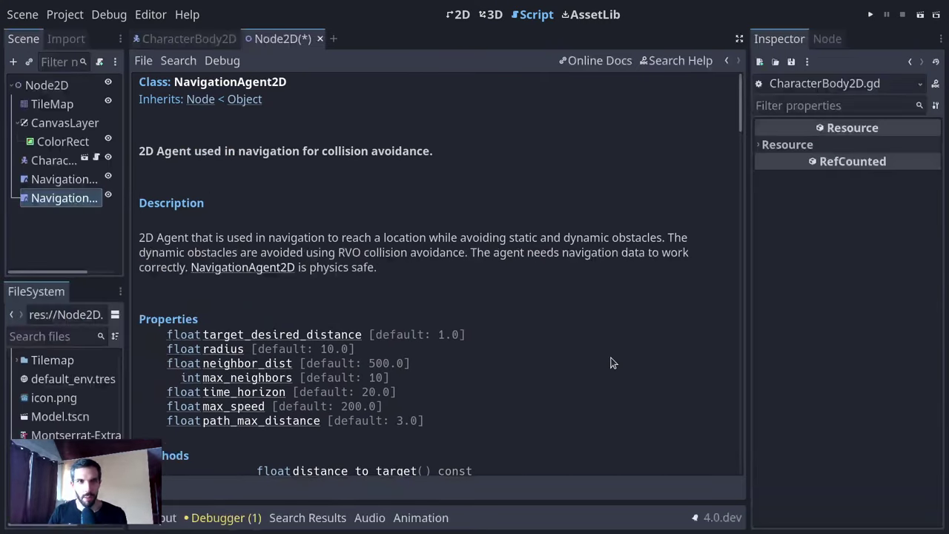
- Add a NavigationAgent2D child node under the CharacterBody2D root
{"action": "left_click", "coordinate": [50, 164]}
{"action": "left_click", "coordinate": [85, 157]}
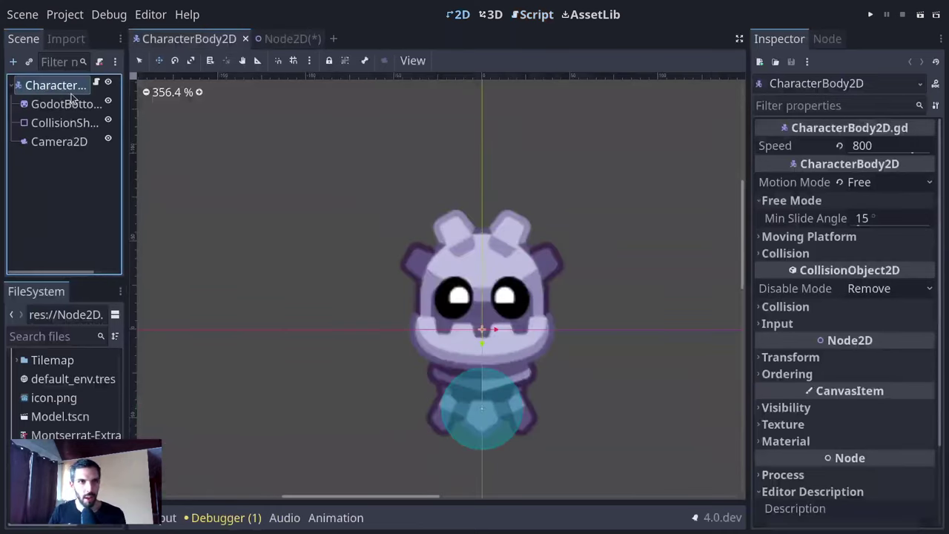
{"action": "key", "text": "ctrl+a"}
{"action": "type", "text": "navig"}
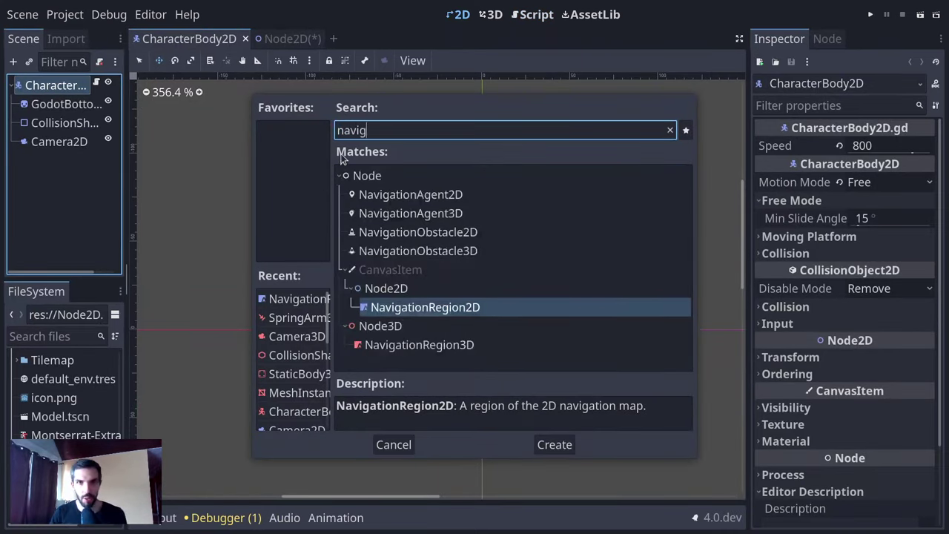
{"action": "left_click", "coordinate": [455, 213]}
{"action": "left_click", "coordinate": [472, 196]}
{"action": "double_click", "coordinate": [473, 196]}
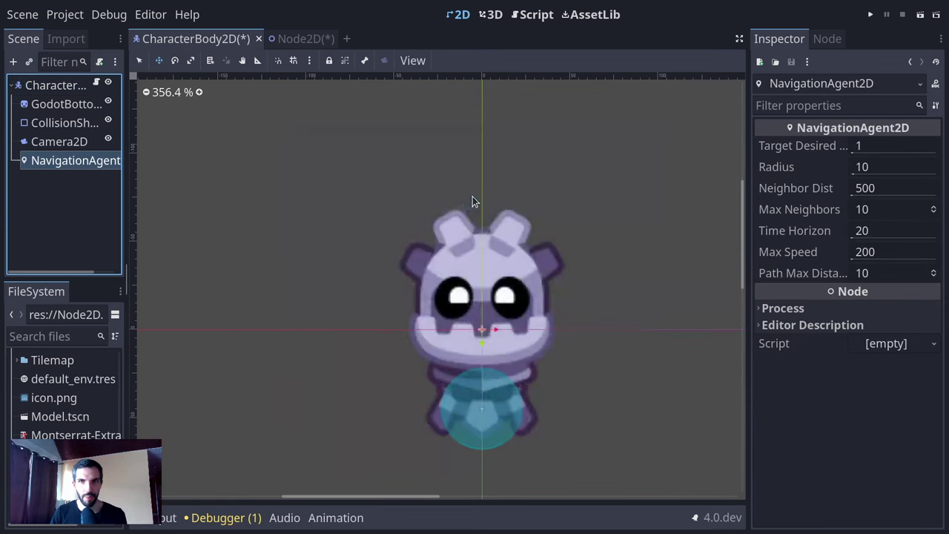
- Set the NavigationAgent2D's Max Speed to 600 in the Inspector
{"action": "mouse_move", "coordinate": [825, 141]}
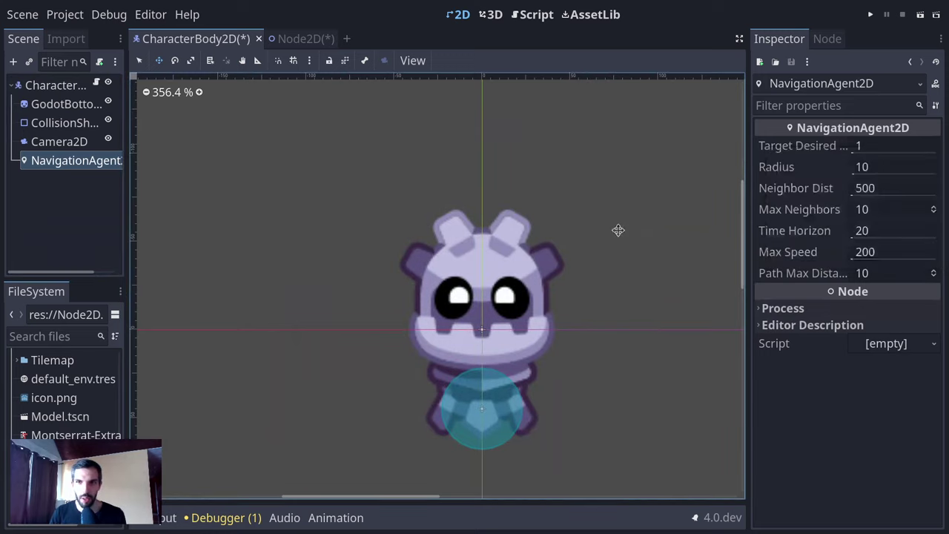
{"action": "mouse_move", "coordinate": [800, 168]}
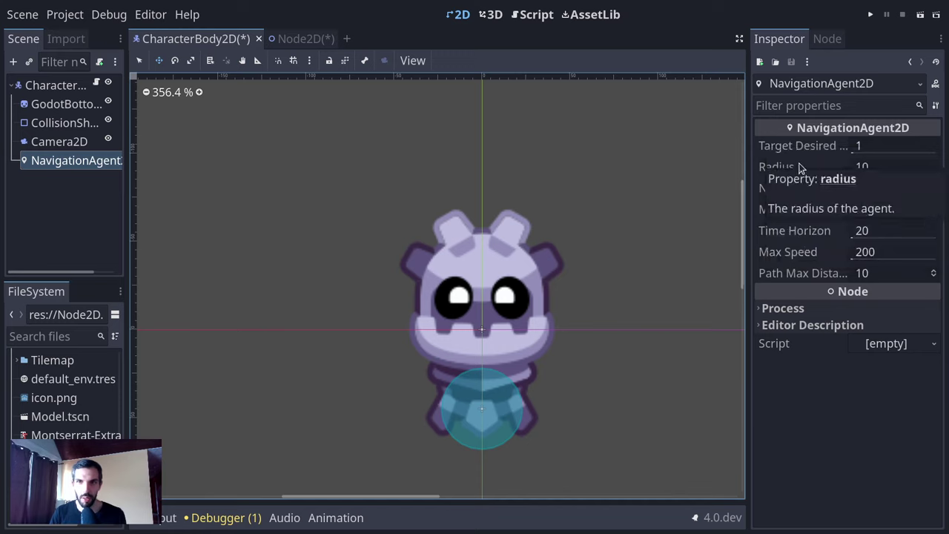
{"action": "mouse_move", "coordinate": [801, 196]}
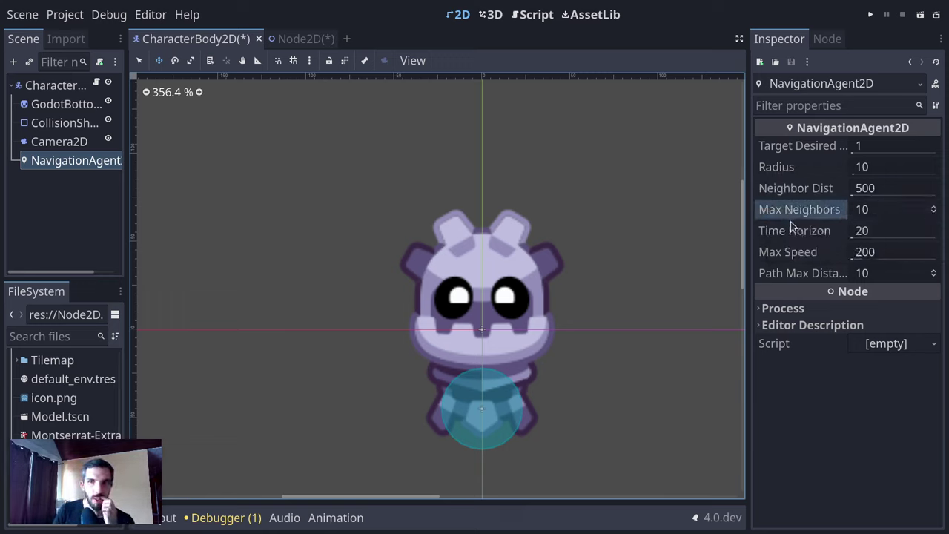
{"action": "mouse_move", "coordinate": [794, 234]}
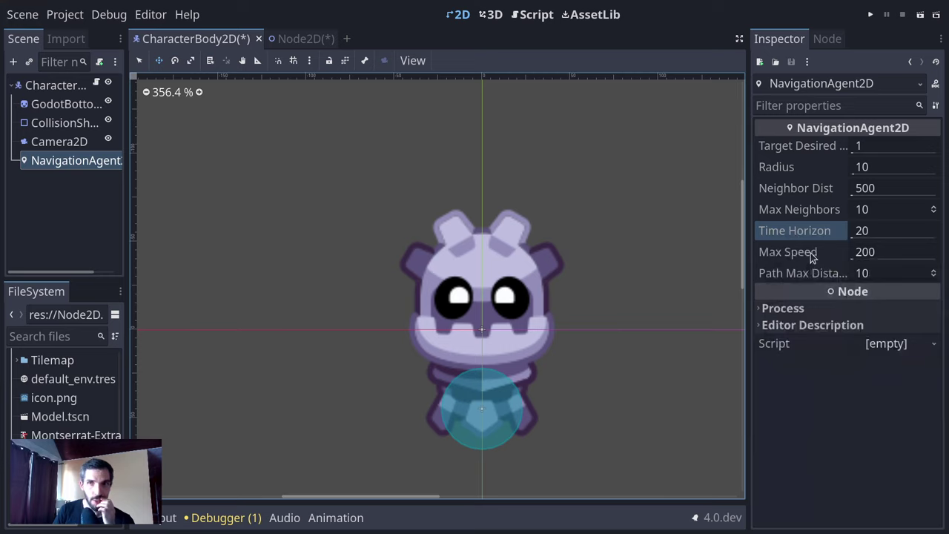
{"action": "mouse_move", "coordinate": [810, 255]}
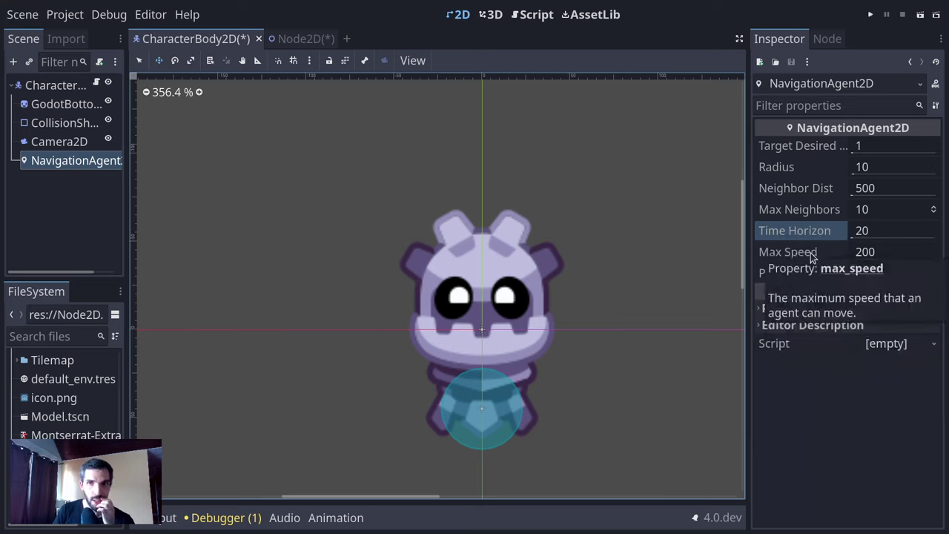
{"action": "left_click", "coordinate": [901, 251]}
{"action": "type", "text": "600"}
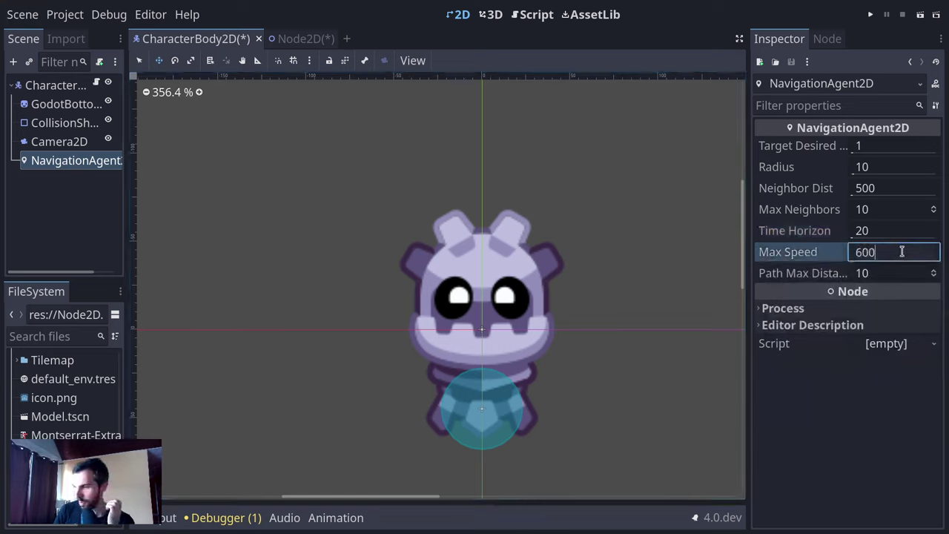
{"action": "key", "text": "Return"}
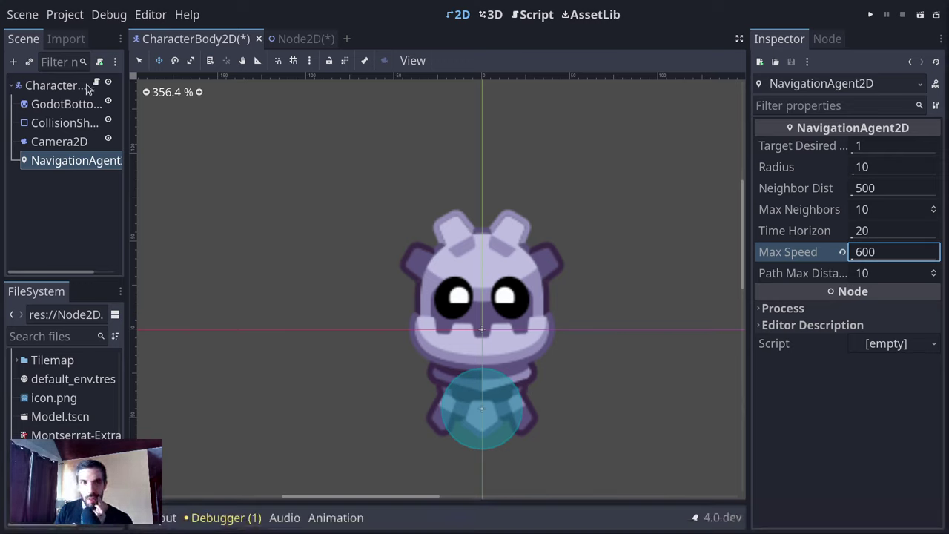
- Look at the NavigationObstacle2D node type in the Create Node dialog, then cancel
{"action": "left_click", "coordinate": [56, 85]}
{"action": "key", "text": "ctrl+a"}
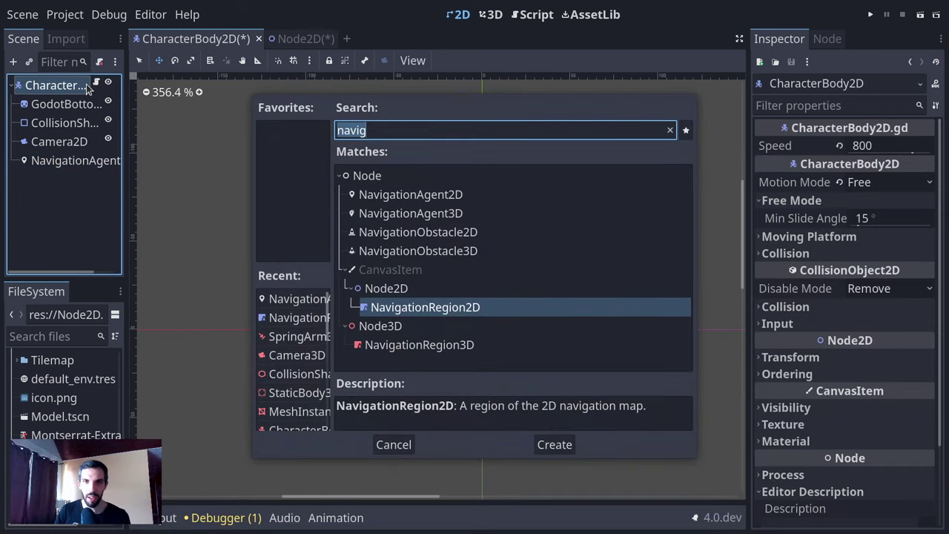
{"action": "left_click", "coordinate": [390, 232]}
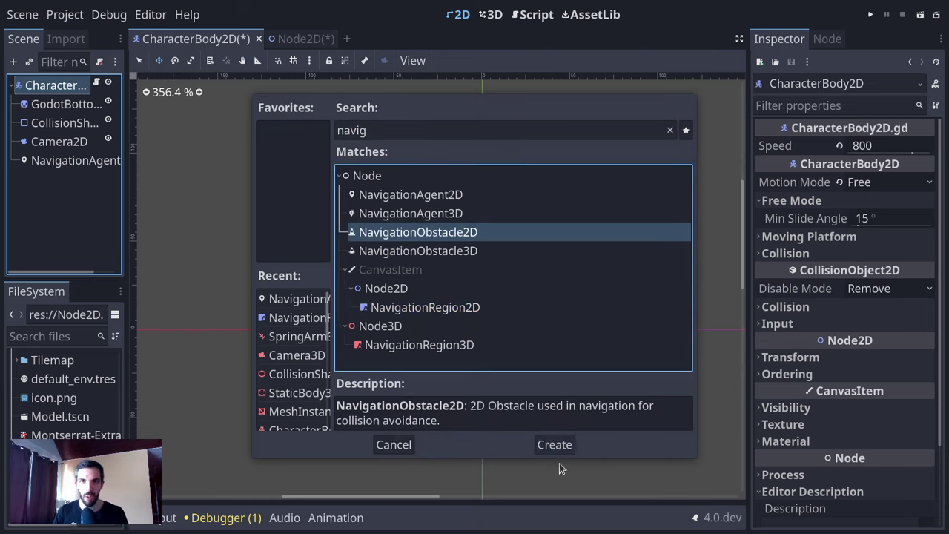
{"action": "left_click", "coordinate": [395, 444]}
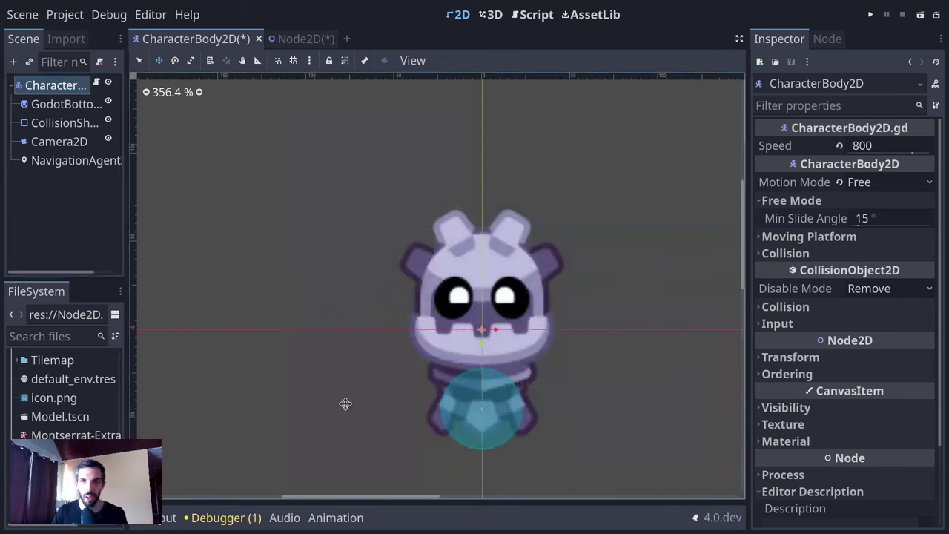
- Recheck the NavigationAgent2D's settings, keeping Max Speed at 600
{"action": "left_click", "coordinate": [83, 160]}
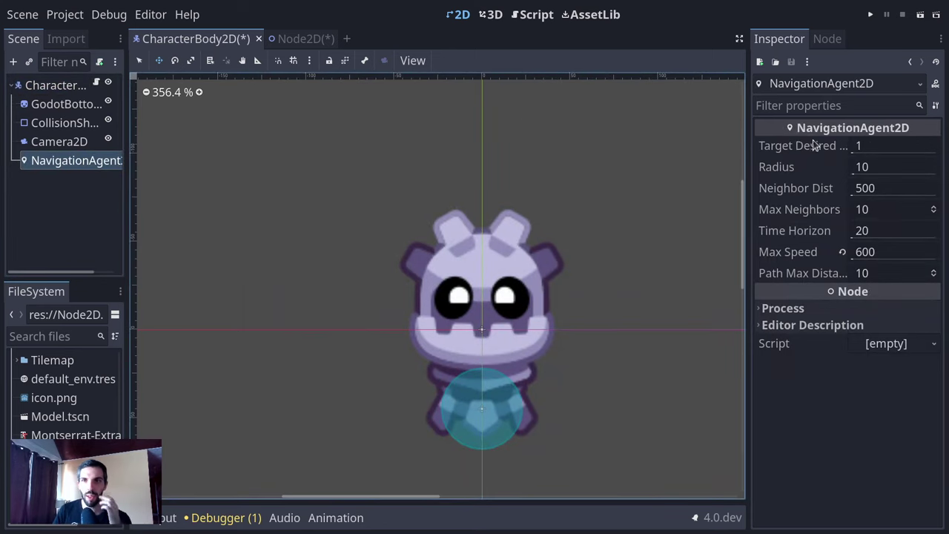
{"action": "left_click", "coordinate": [833, 310]}
{"action": "left_click", "coordinate": [833, 311]}
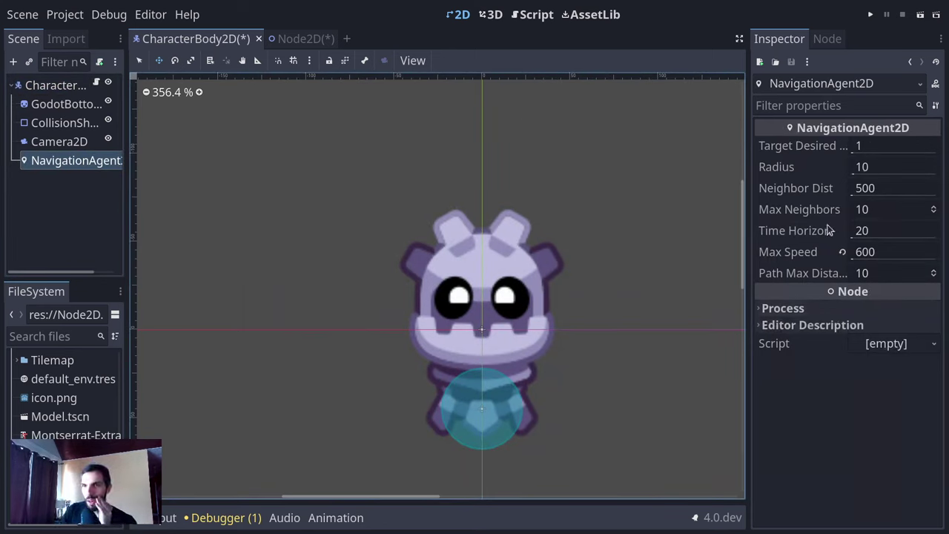
{"action": "left_click", "coordinate": [872, 253]}
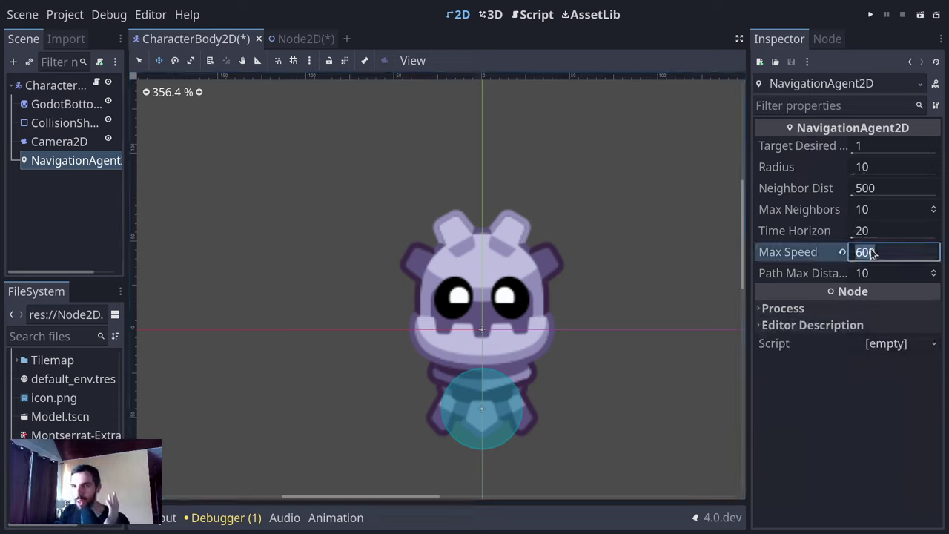
{"action": "key", "text": "Return"}
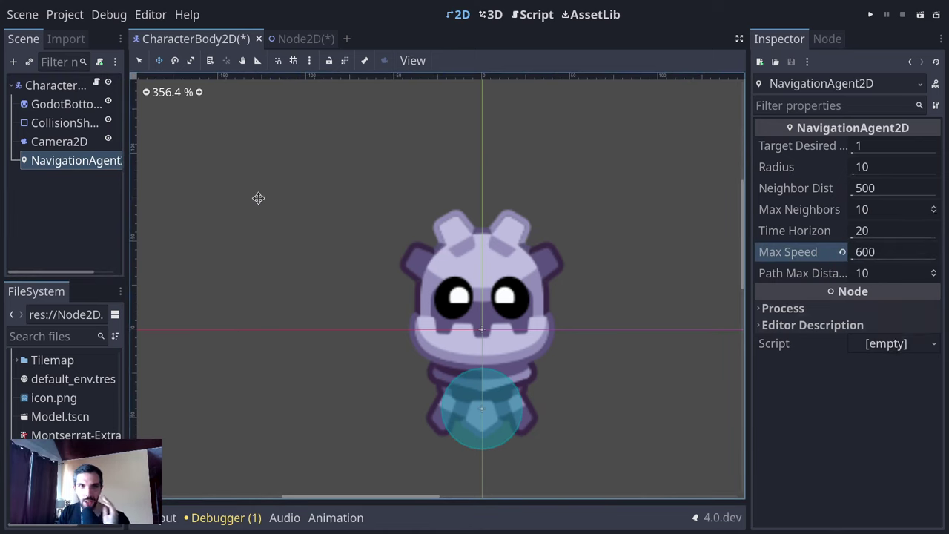
{"action": "key", "text": "F1"}
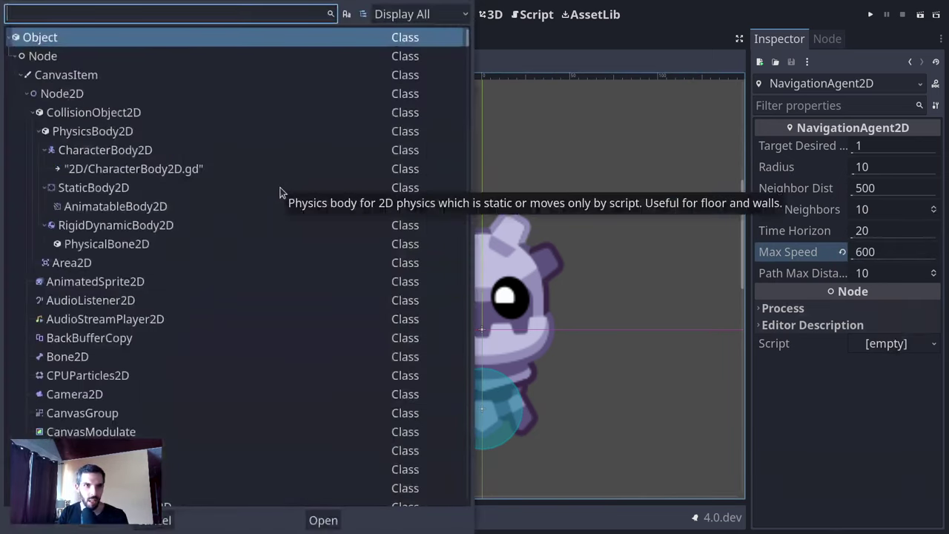
{"action": "type", "text": "na"}
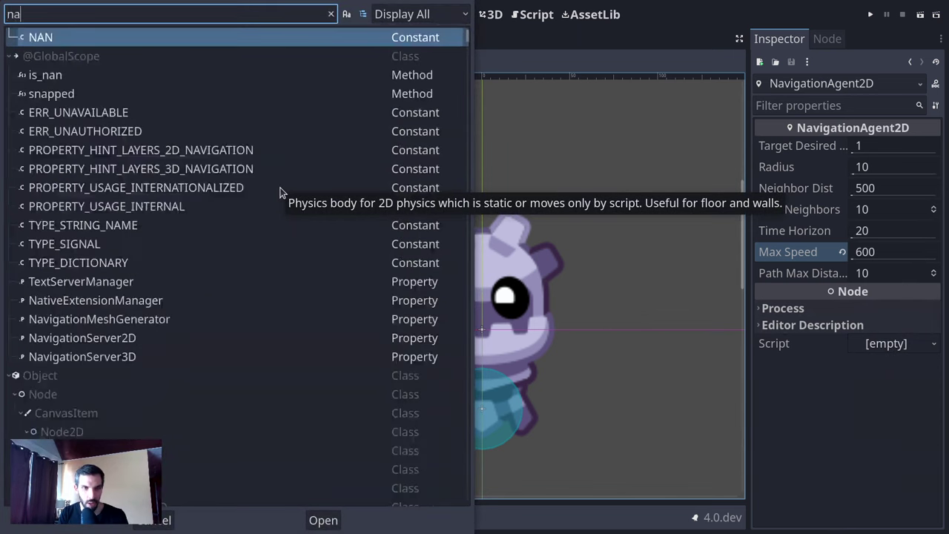
{"action": "type", "text": "vigationag"}
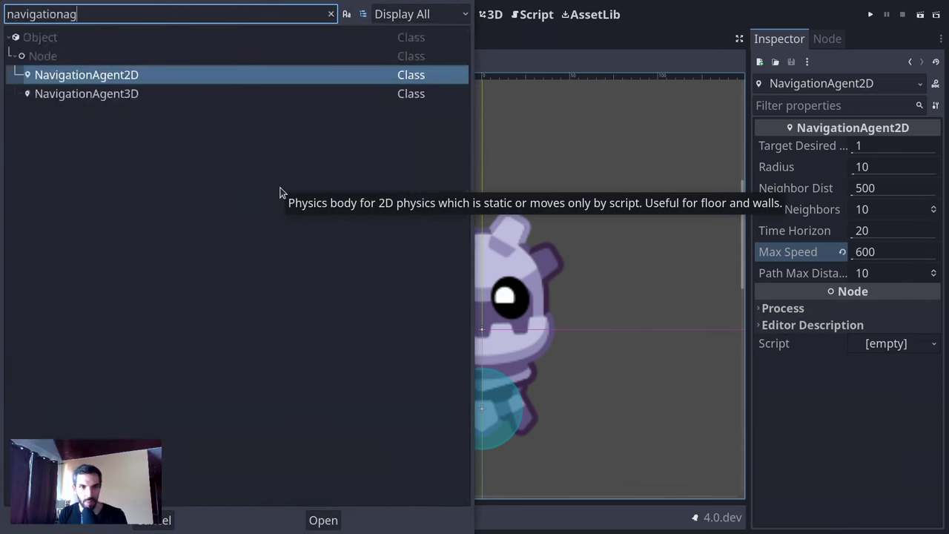
{"action": "key", "text": "Return"}
{"action": "scroll", "coordinate": [318, 269], "scroll_direction": "down", "scroll_amount": 5}
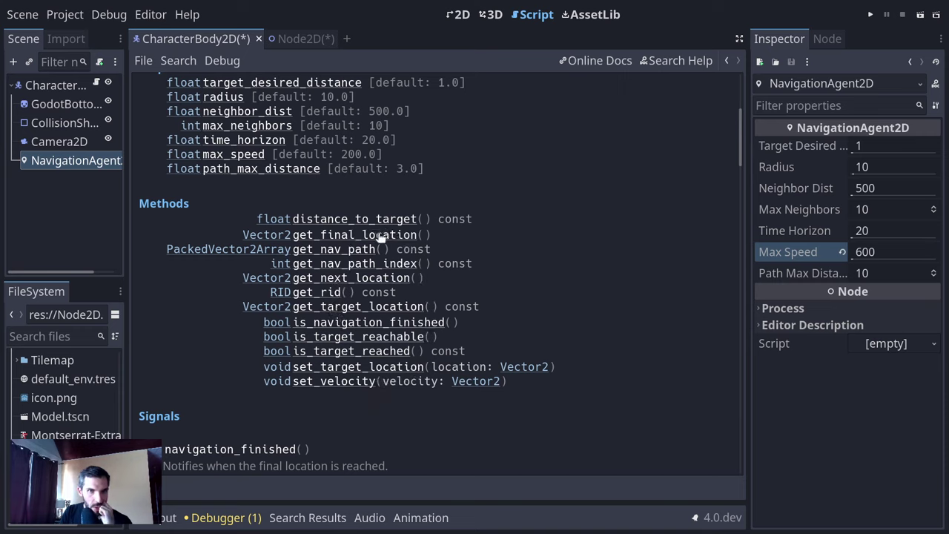
{"action": "scroll", "coordinate": [375, 249], "scroll_direction": "up", "scroll_amount": 2}
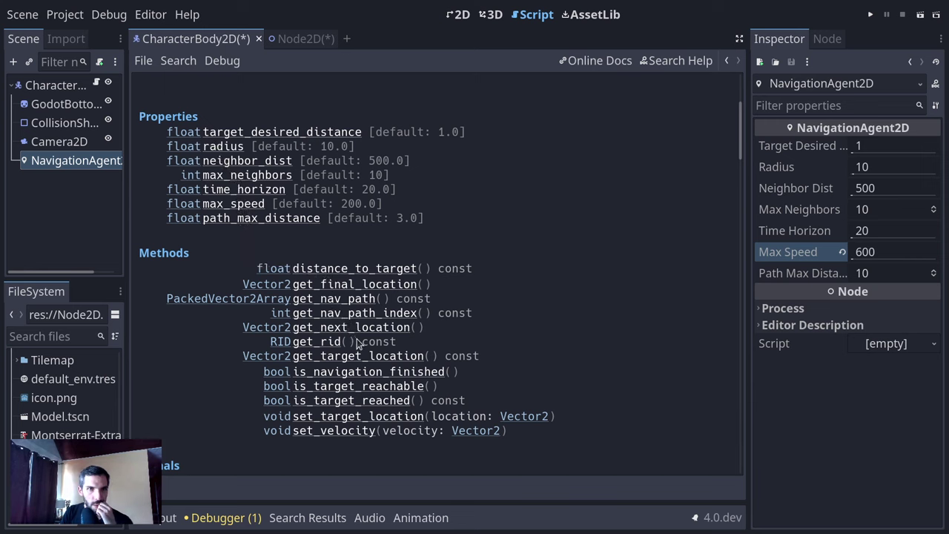
{"action": "left_click", "coordinate": [393, 416]}
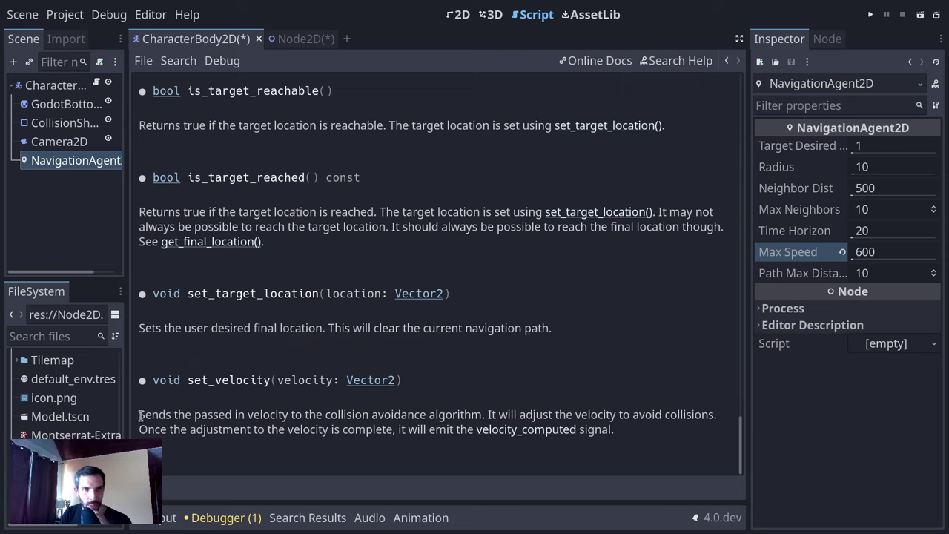
{"action": "left_click_drag", "start_coordinate": [140, 415], "coordinate": [683, 414]}
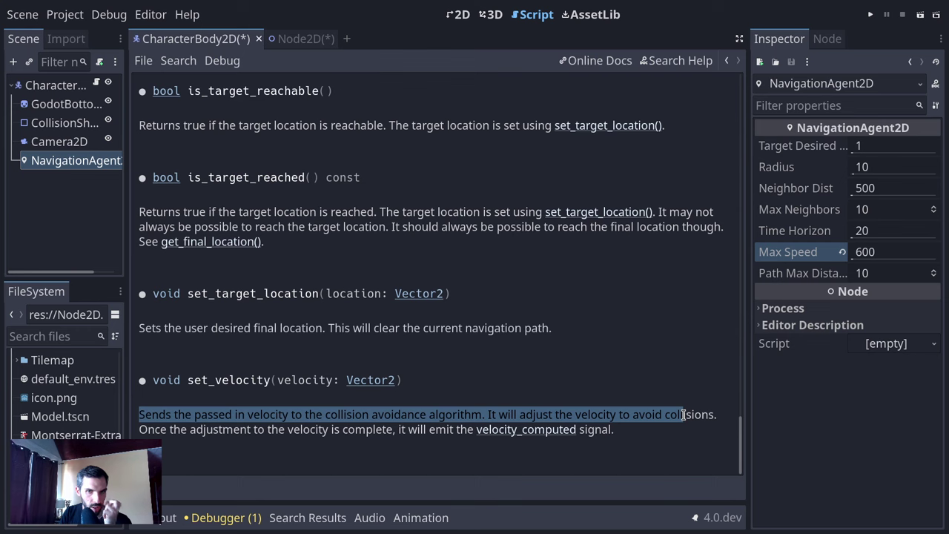
{"action": "left_click_drag", "start_coordinate": [682, 414], "coordinate": [677, 417]}
{"action": "left_click", "coordinate": [572, 441]}
{"action": "scroll", "coordinate": [559, 438], "scroll_direction": "up", "scroll_amount": 4}
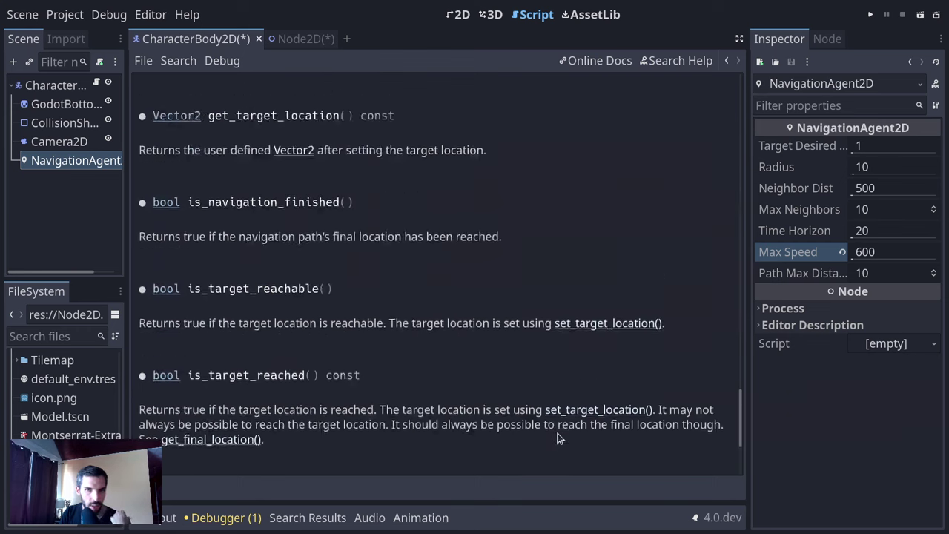
{"action": "scroll", "coordinate": [559, 439], "scroll_direction": "up", "scroll_amount": 3}
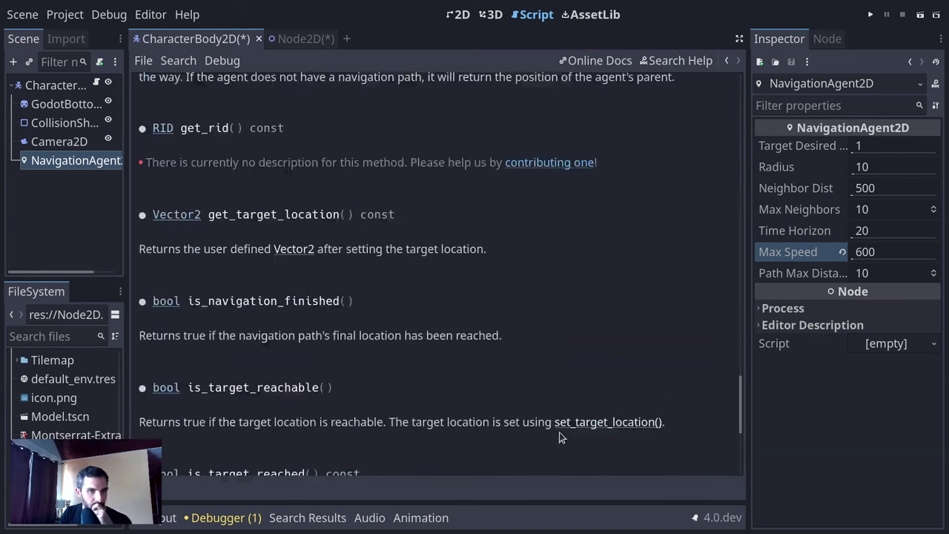
{"action": "scroll", "coordinate": [559, 437], "scroll_direction": "up", "scroll_amount": 5}
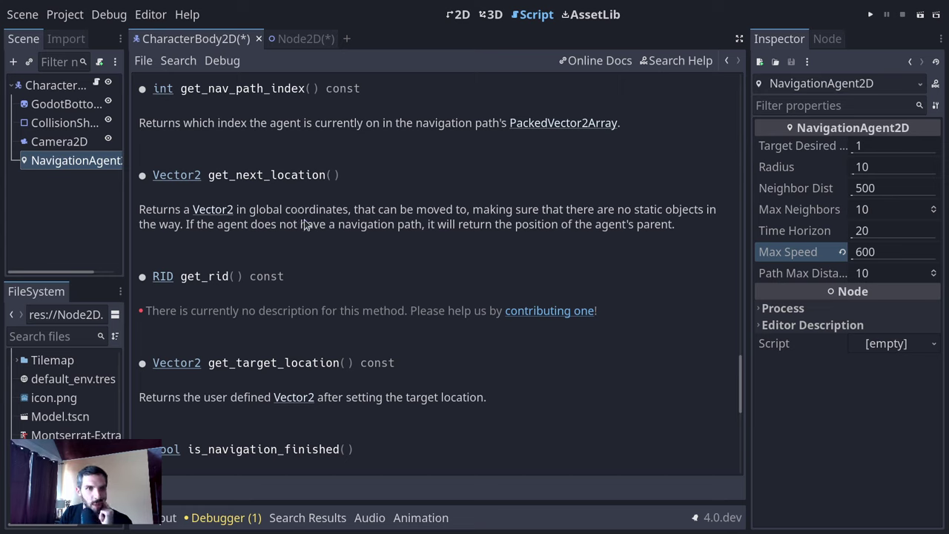
{"action": "mouse_move", "coordinate": [676, 225]}
{"action": "left_mouse_down"}
{"action": "mouse_move", "coordinate": [176, 199]}
{"action": "mouse_move", "coordinate": [664, 208]}
{"action": "mouse_move", "coordinate": [189, 224]}
{"action": "mouse_move", "coordinate": [659, 228]}
{"action": "left_mouse_up"}
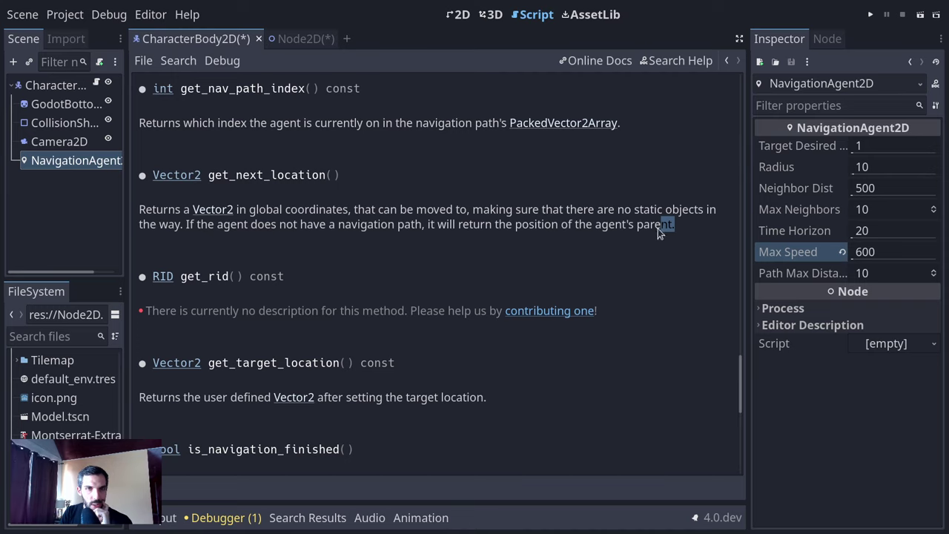
{"action": "left_click_drag", "start_coordinate": [658, 229], "coordinate": [663, 227]}
{"action": "left_click", "coordinate": [48, 88]}
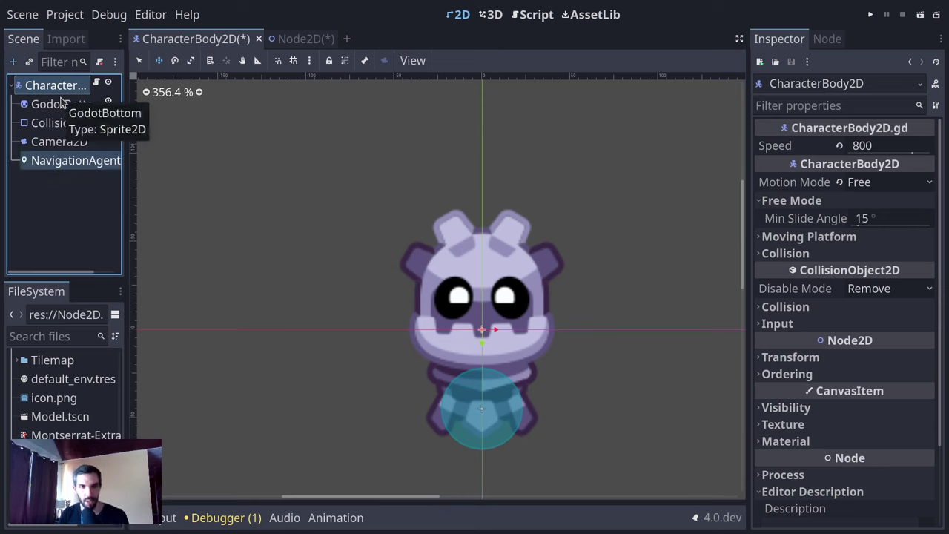
- Replace the unfinished path line with 'var agent := $NavigationAgent2D' on line 6
{"action": "left_click", "coordinate": [71, 179]}
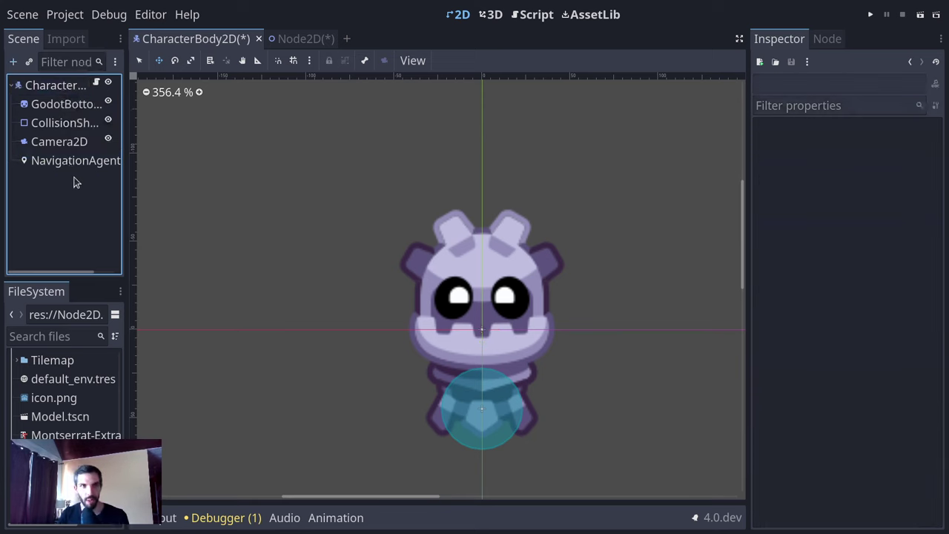
{"action": "left_click", "coordinate": [96, 85]}
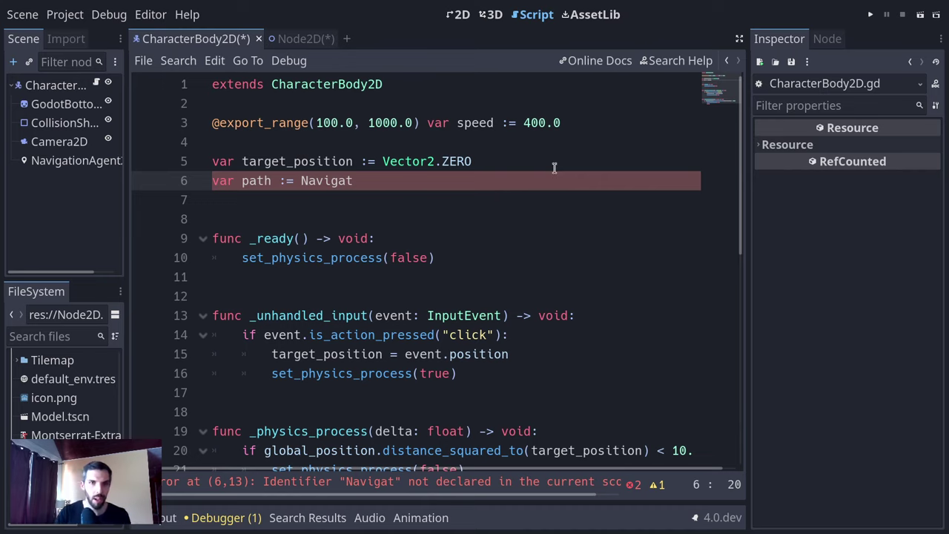
{"action": "key", "text": "shift+Home"}
{"action": "key", "text": "BackSpace"}
{"action": "key", "text": "Return"}
{"action": "key", "text": "Return"}
{"action": "type", "text": "var"}
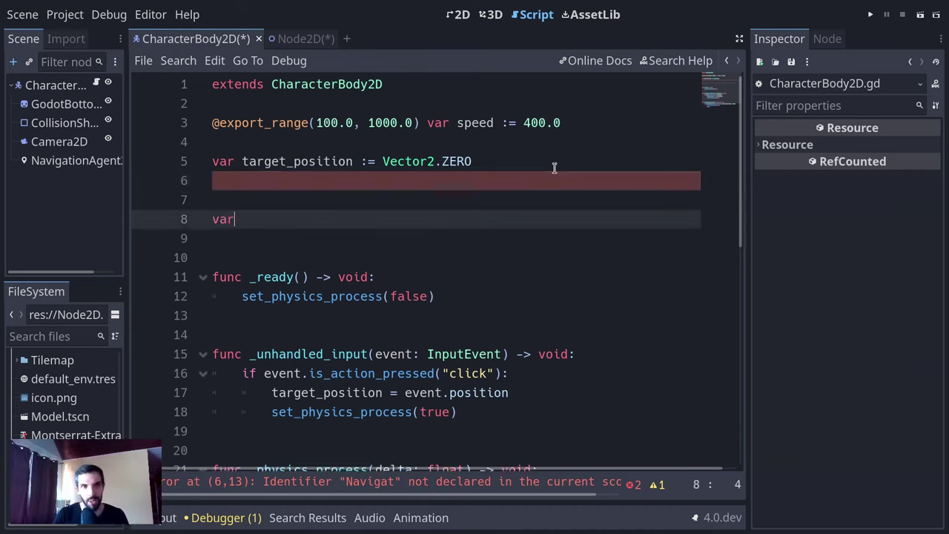
{"action": "type", "text": " agent"}
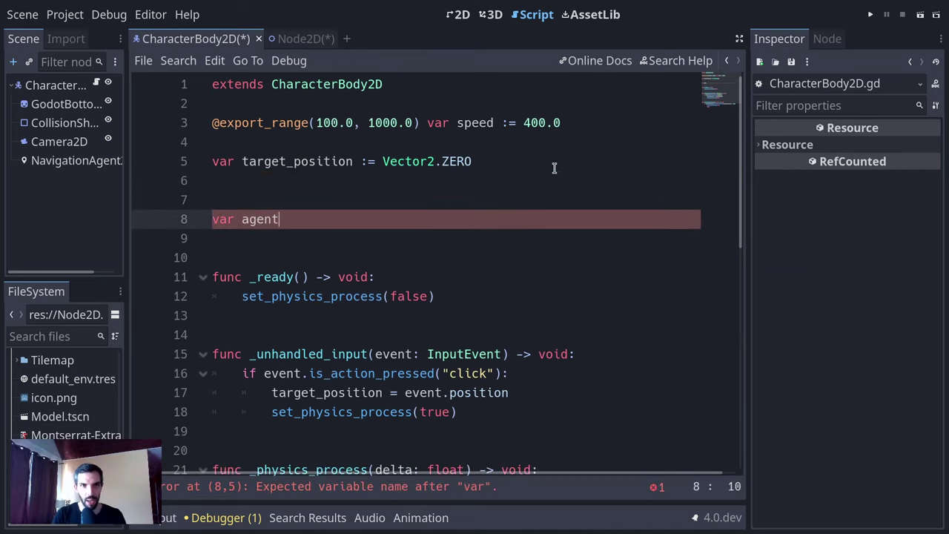
{"action": "type", "text": " := $NavigationAgent2D"}
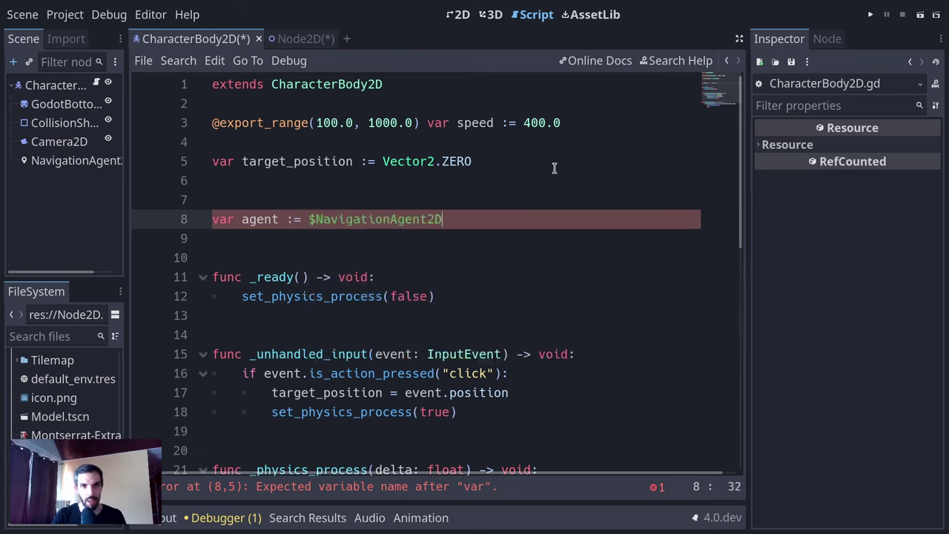
{"action": "key", "text": "Up"}
{"action": "key", "text": "BackSpace"}
{"action": "key", "text": "Delete"}
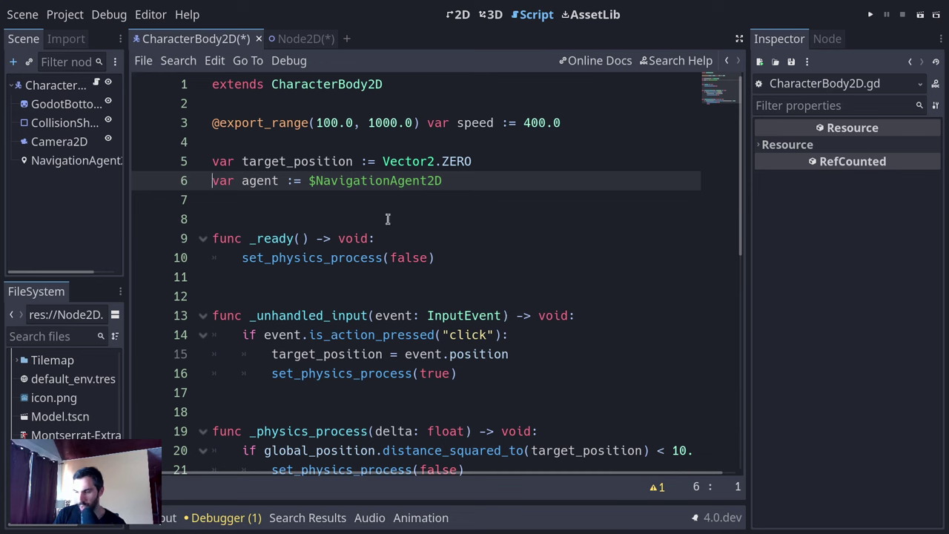
- Move through the script from _physics_process back to the click handler on line 14
{"action": "scroll", "coordinate": [388, 219], "scroll_direction": "down", "scroll_amount": 3}
{"action": "left_click", "coordinate": [380, 315]}
{"action": "scroll", "coordinate": [534, 257], "scroll_direction": "up", "scroll_amount": 2}
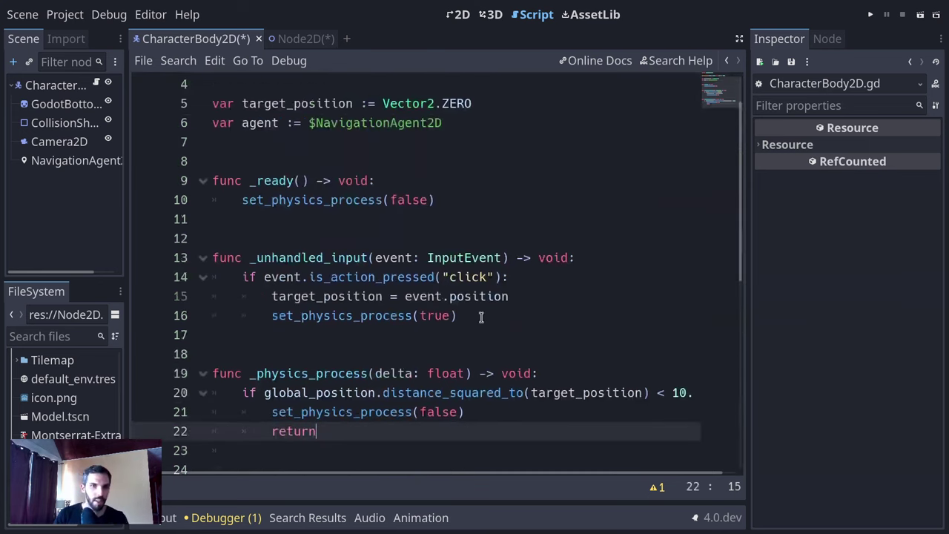
{"action": "left_click", "coordinate": [500, 321]}
{"action": "left_click", "coordinate": [604, 276]}
{"action": "scroll", "coordinate": [530, 241], "scroll_direction": "up", "scroll_amount": 1}
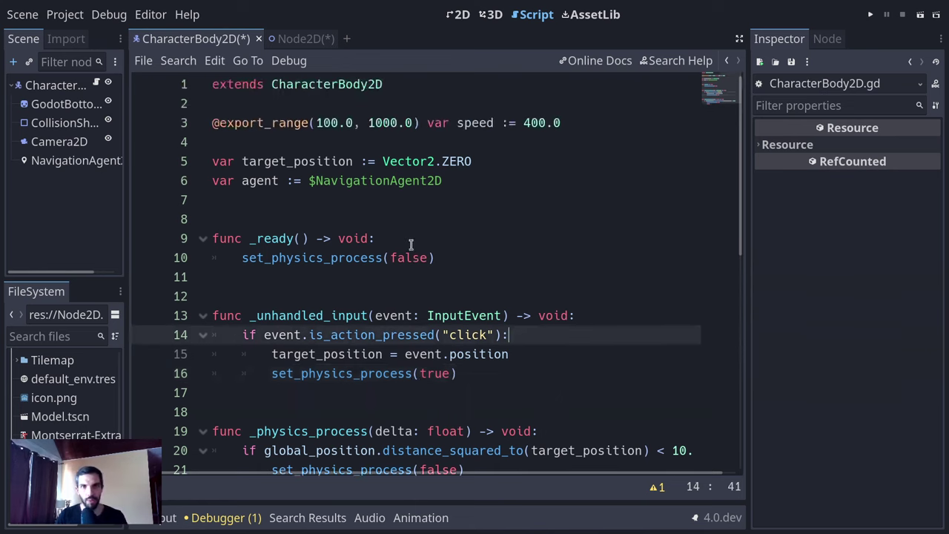
- Cut the target_position declaration and start replacing line 14 with 'agent.set_targ'
{"action": "left_click", "coordinate": [405, 161]}
{"action": "key", "text": "ctrl+x"}
{"action": "left_click", "coordinate": [534, 335]}
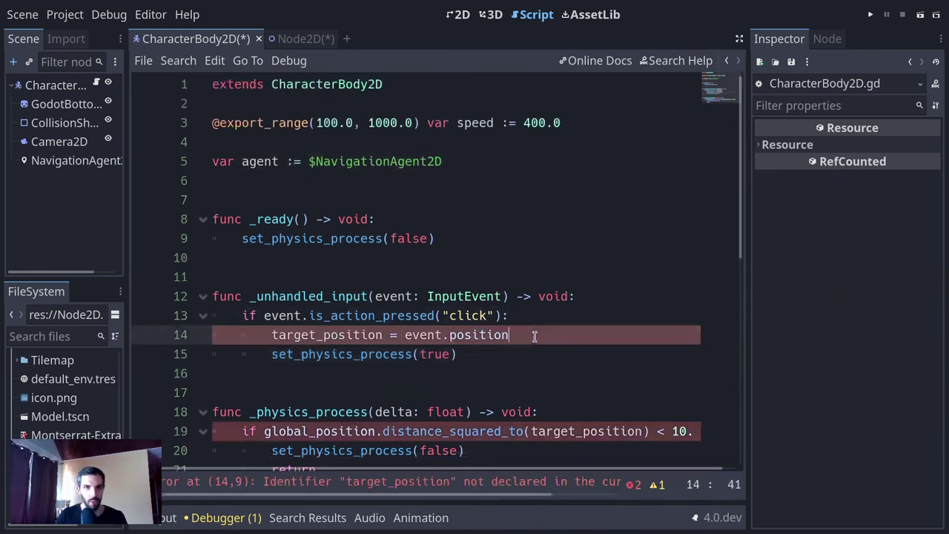
{"action": "key", "text": "shift+Home"}
{"action": "type", "text": "age"}
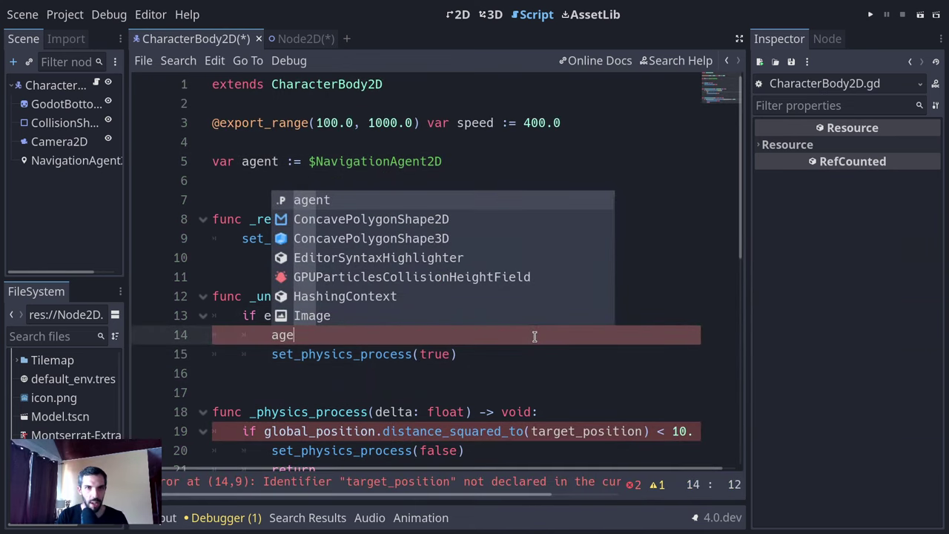
{"action": "type", "text": "nt.target"}
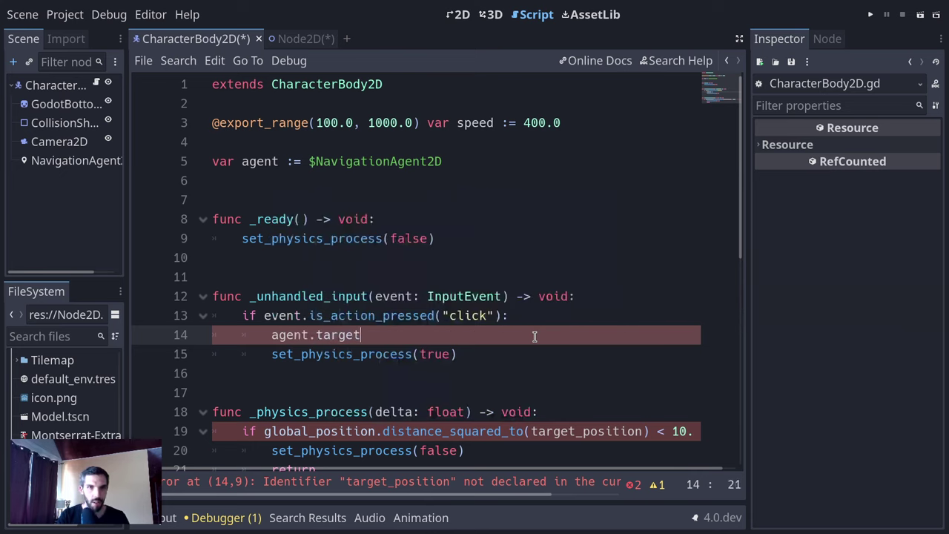
{"action": "key", "text": "ctrl+BackSpace"}
{"action": "type", "text": "set_targ"}
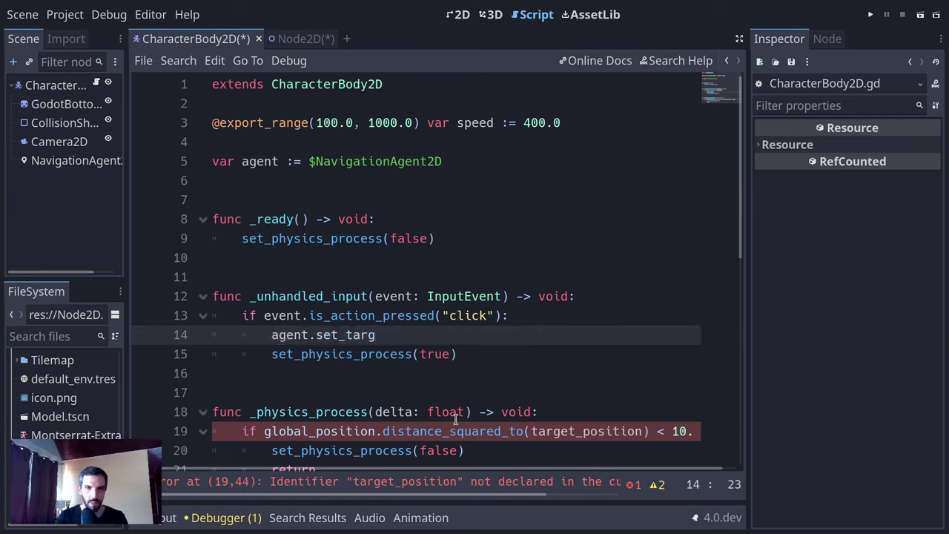
- Replace the distance condition on line 19 with a placeholder 'true'
{"action": "scroll", "coordinate": [474, 393], "scroll_direction": "down", "scroll_amount": 3}
{"action": "left_click", "coordinate": [635, 258]}
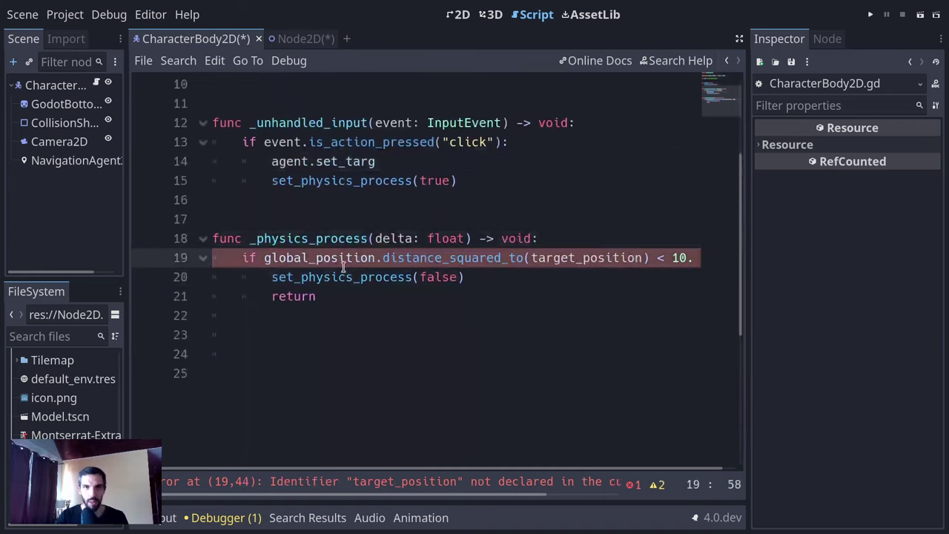
{"action": "left_click", "coordinate": [263, 257]}
{"action": "key", "text": "shift+Up"}
{"action": "key", "text": "shift+End"}
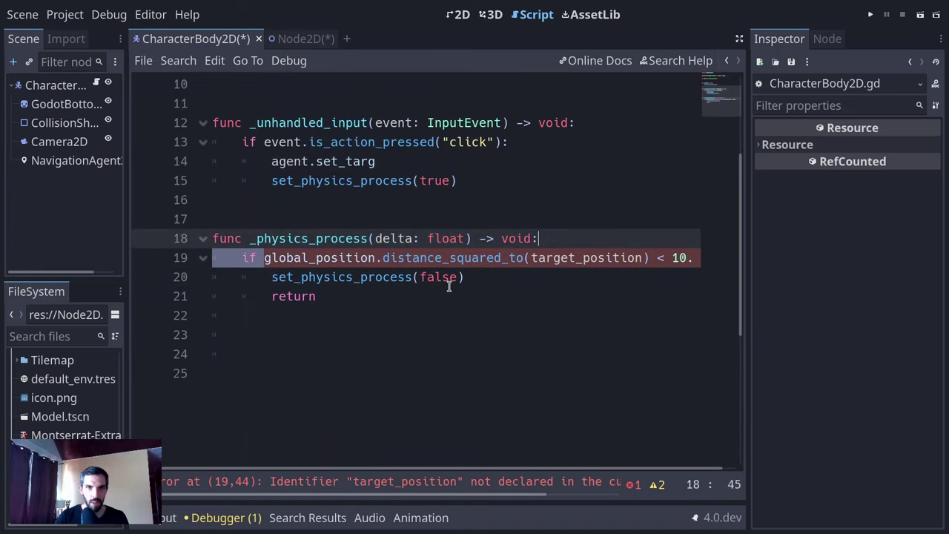
{"action": "key", "text": "shift+Down"}
{"action": "key", "text": "shift+End"}
{"action": "key", "text": "shift+Left"}
{"action": "key", "text": "BackSpace"}
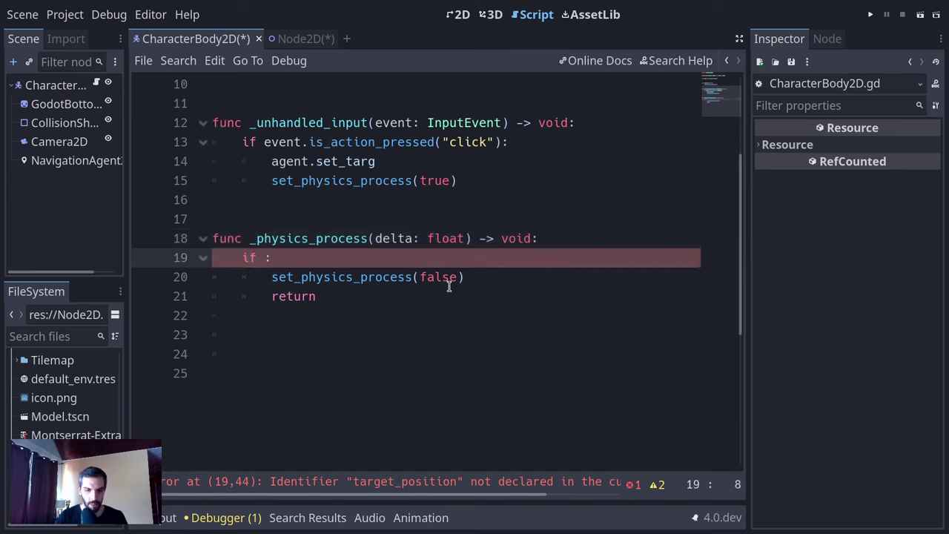
{"action": "type", "text": "true"}
- Append 'as NavigationAgent2D' to the agent variable declaration
{"action": "scroll", "coordinate": [450, 287], "scroll_direction": "up", "scroll_amount": 2}
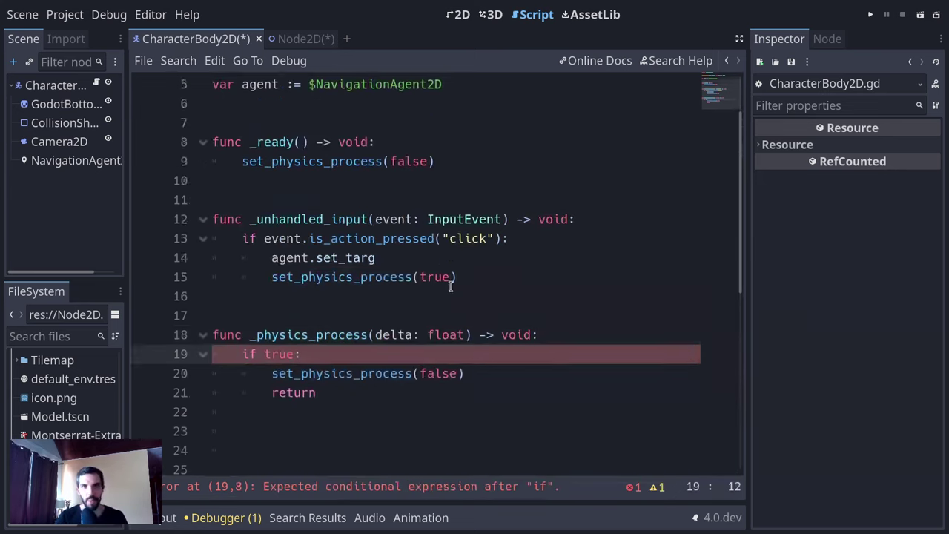
{"action": "scroll", "coordinate": [450, 287], "scroll_direction": "up", "scroll_amount": 2}
{"action": "left_click", "coordinate": [436, 160]}
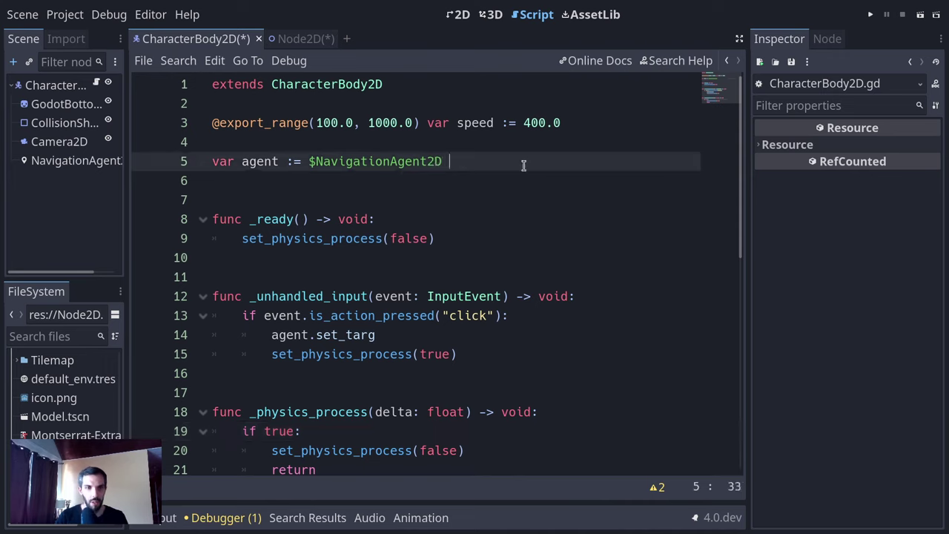
{"action": "type", "text": "as NavigationAgent2D"}
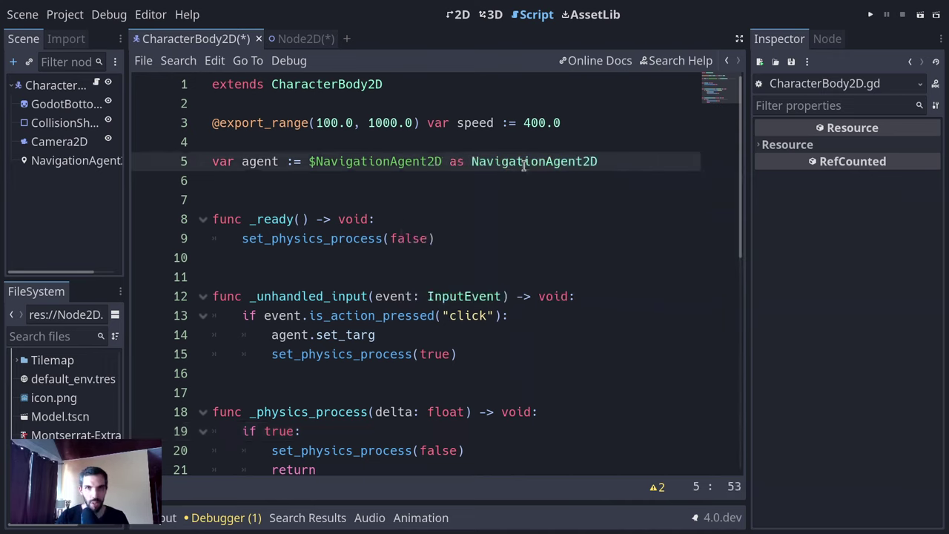
- Complete line 14 as agent.set_target_location(event.position) and open that method's documentation
{"action": "scroll", "coordinate": [519, 296], "scroll_direction": "down", "scroll_amount": 1}
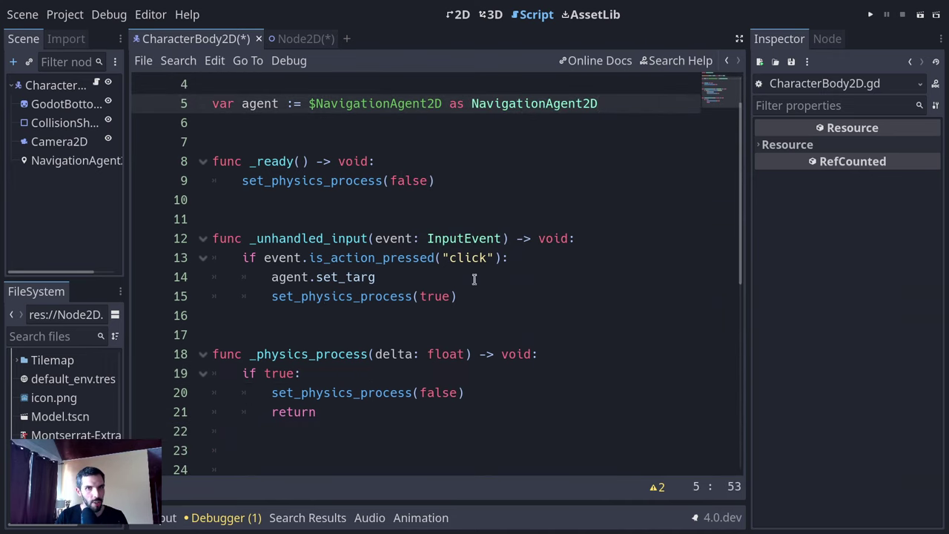
{"action": "left_click", "coordinate": [475, 279]}
{"action": "key", "text": "BackSpace"}
{"action": "type", "text": "et"}
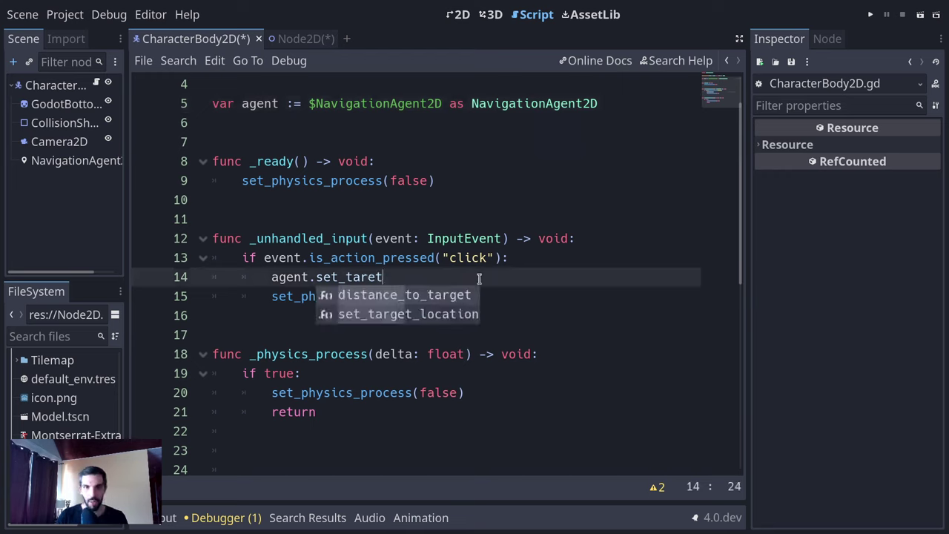
{"action": "key", "text": "Down"}
{"action": "key", "text": "Return"}
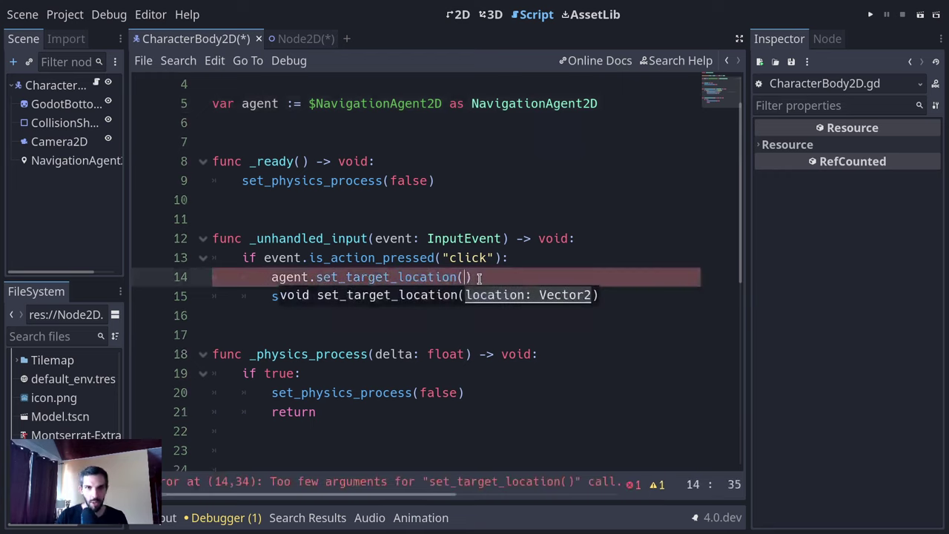
{"action": "type", "text": "event.position"}
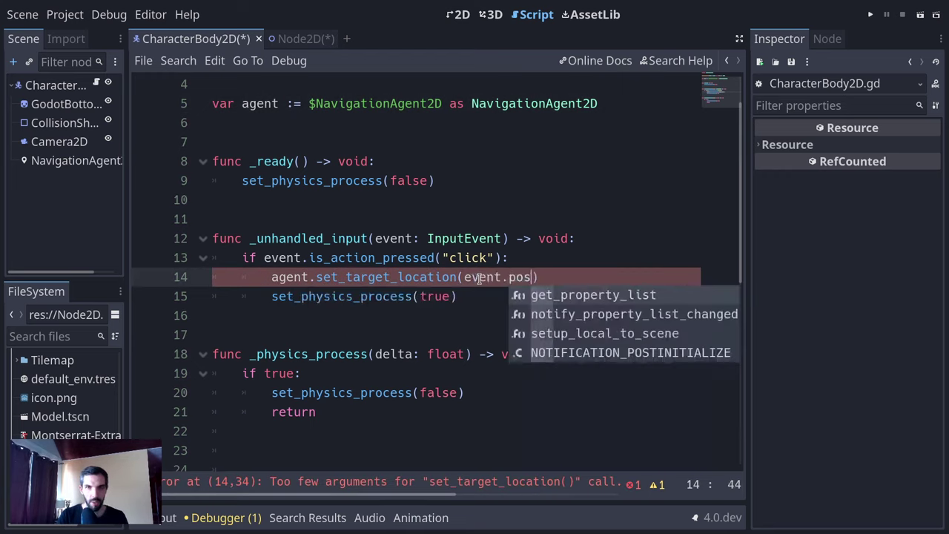
{"action": "left_click", "coordinate": [370, 281], "text": "ctrl"}
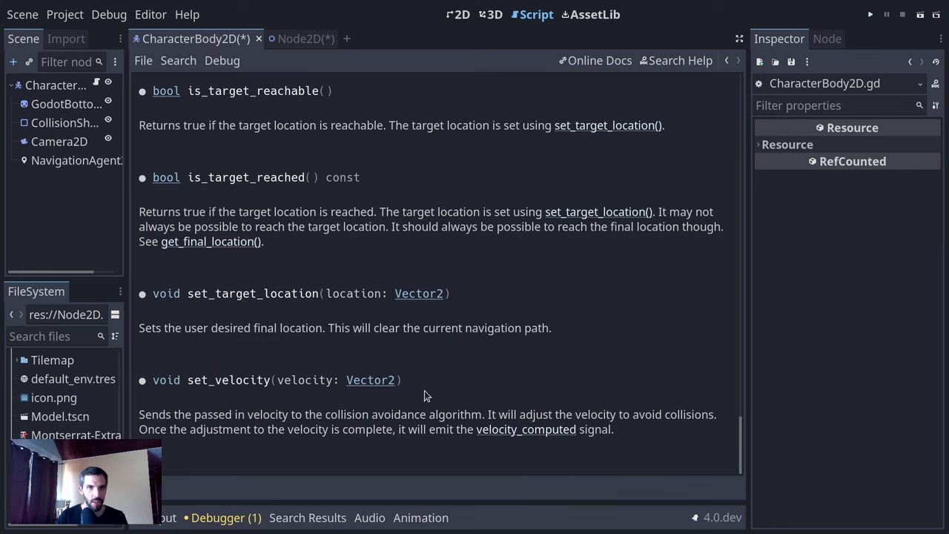
- Back in the script, select the placeholder 'true' on line 19
{"action": "key", "text": "alt+Left"}
{"action": "left_click", "coordinate": [404, 282]}
{"action": "triple_click", "coordinate": [404, 282]}
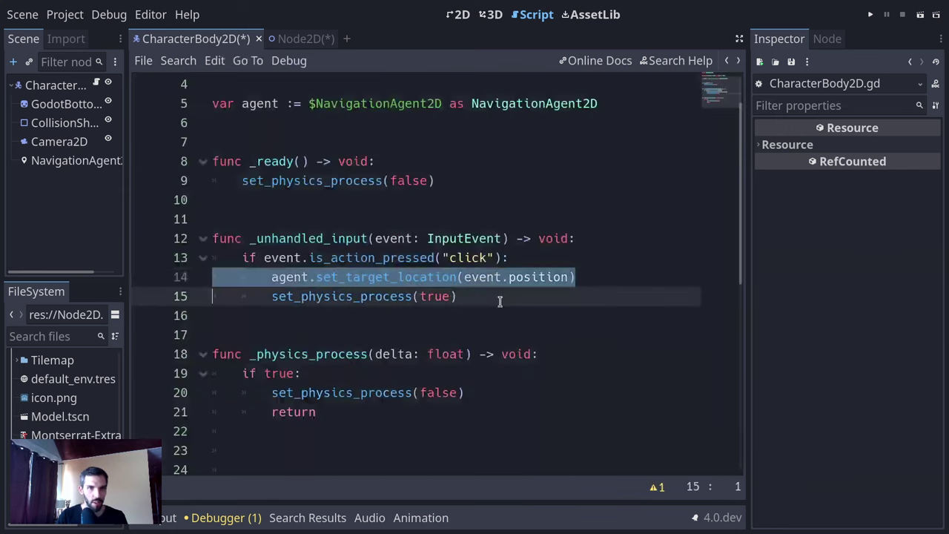
{"action": "left_click", "coordinate": [511, 298]}
{"action": "scroll", "coordinate": [488, 406], "scroll_direction": "down", "scroll_amount": 1}
{"action": "scroll", "coordinate": [487, 406], "scroll_direction": "down", "scroll_amount": 1}
{"action": "left_click", "coordinate": [385, 298]}
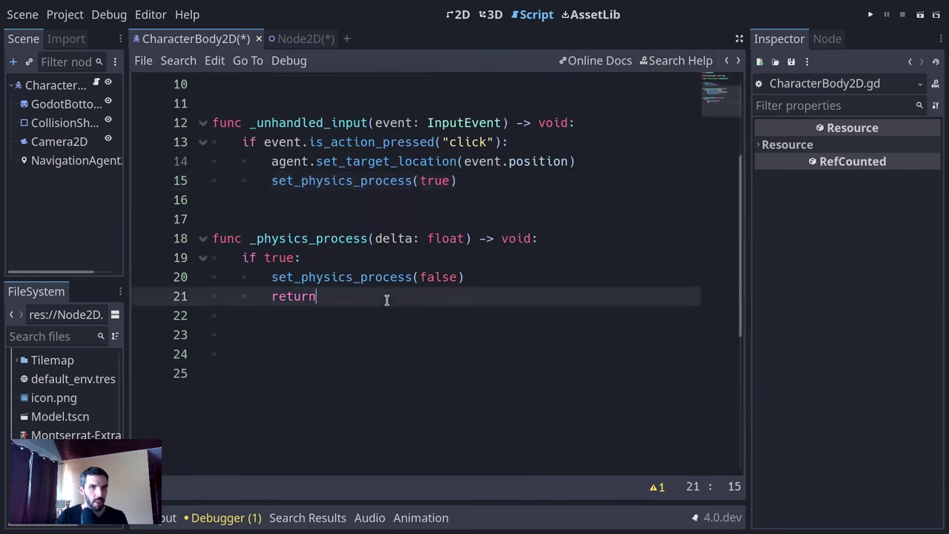
{"action": "left_click", "coordinate": [277, 257]}
{"action": "double_click", "coordinate": [278, 257]}
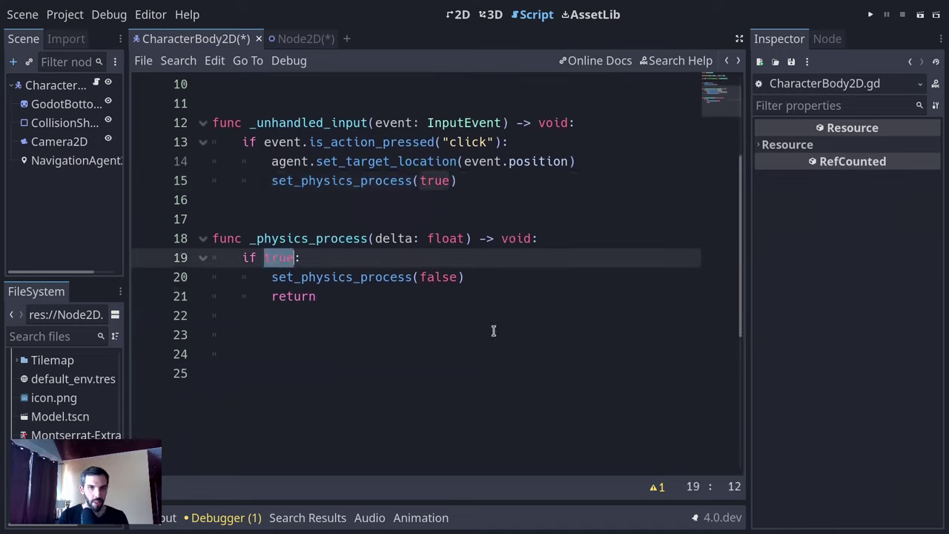
- Copy is_navigation_finished from the NavigationAgent2D docs and paste it over 'true' on line 19
{"action": "key", "text": "alt+Left"}
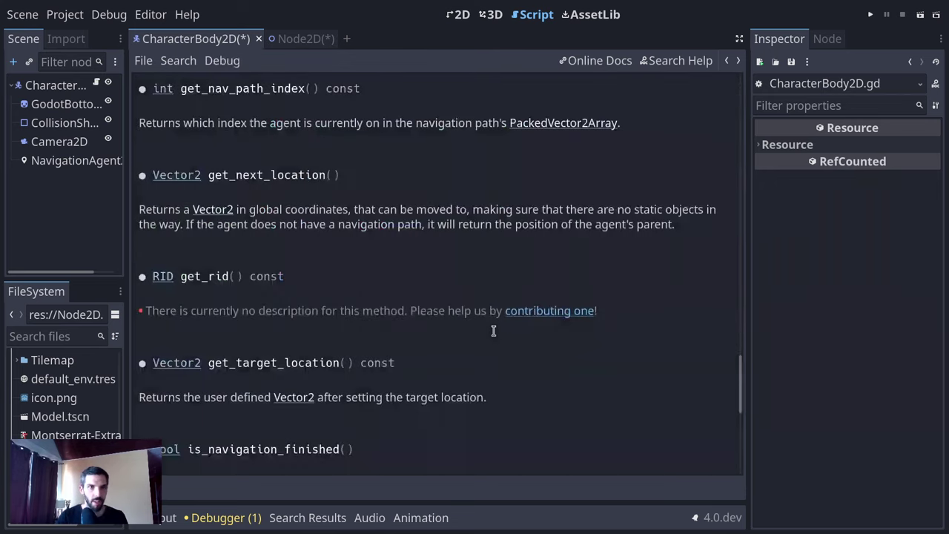
{"action": "scroll", "coordinate": [493, 330], "scroll_direction": "down", "scroll_amount": 4}
{"action": "scroll", "coordinate": [191, 240], "scroll_direction": "up", "scroll_amount": 3}
{"action": "scroll", "coordinate": [321, 215], "scroll_direction": "down", "scroll_amount": 3}
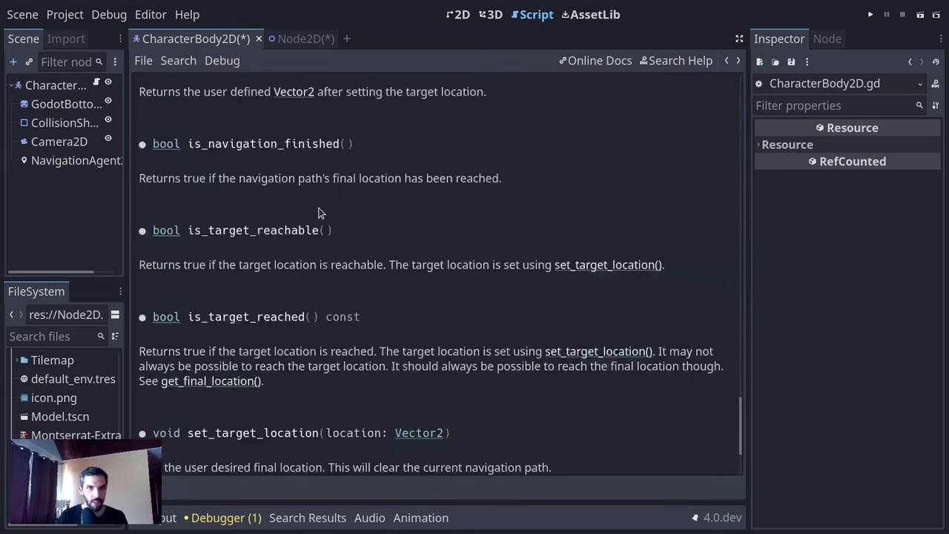
{"action": "double_click", "coordinate": [310, 144]}
{"action": "key", "text": "ctrl+c"}
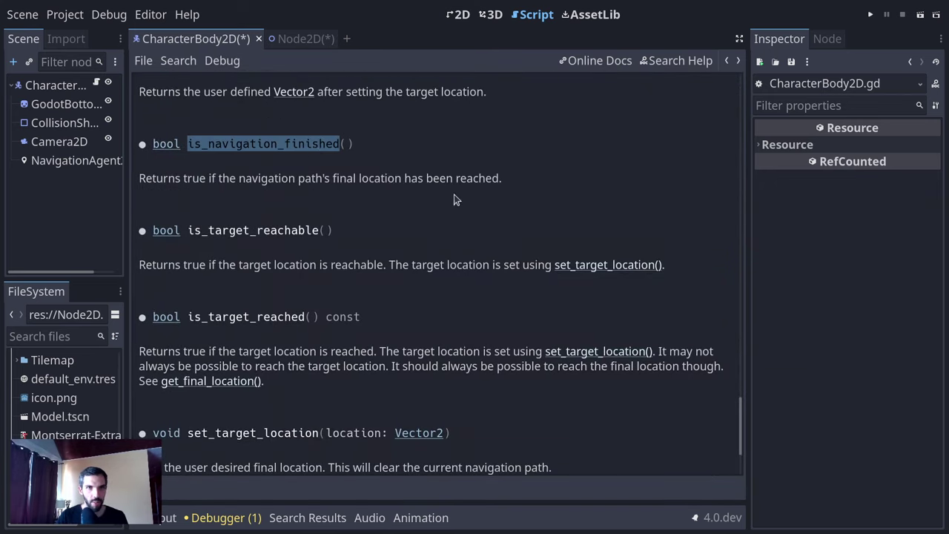
{"action": "key", "text": "alt+Right"}
{"action": "key", "text": "alt+Left"}
{"action": "key", "text": "alt+Right"}
{"action": "scroll", "coordinate": [533, 301], "scroll_direction": "down", "scroll_amount": 4}
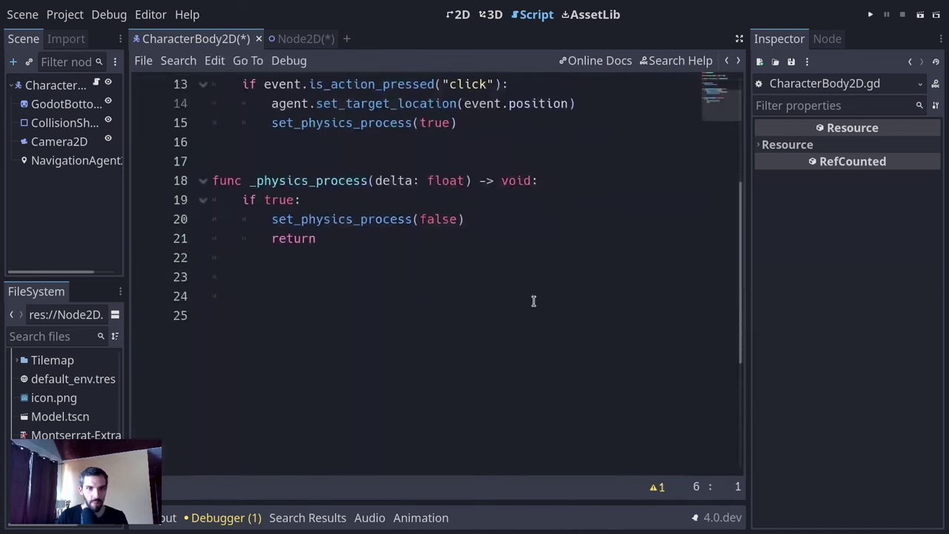
{"action": "double_click", "coordinate": [282, 199]}
{"action": "key", "text": "ctrl+v"}
- Complete line 19's condition as agent.is_navigation_finished()
{"action": "scroll", "coordinate": [513, 242], "scroll_direction": "up", "scroll_amount": 3}
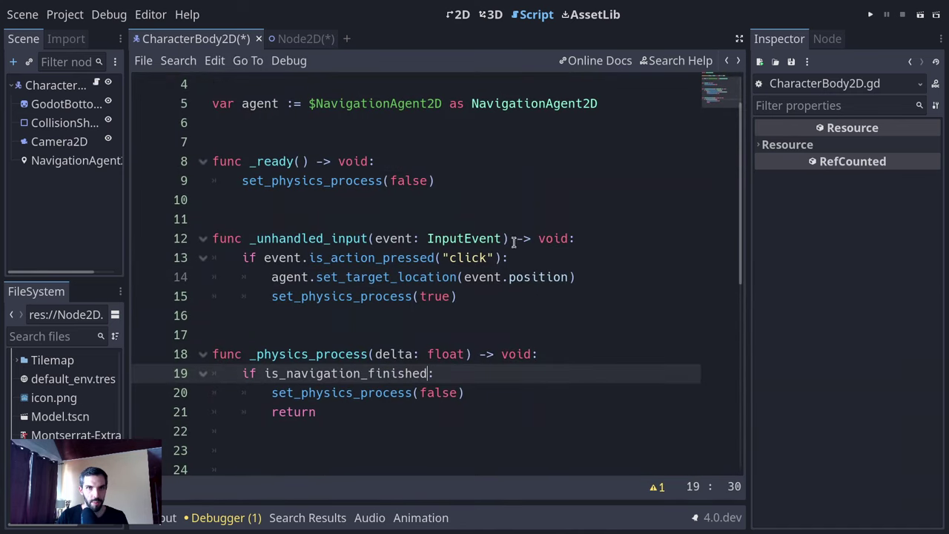
{"action": "left_click", "coordinate": [627, 262]}
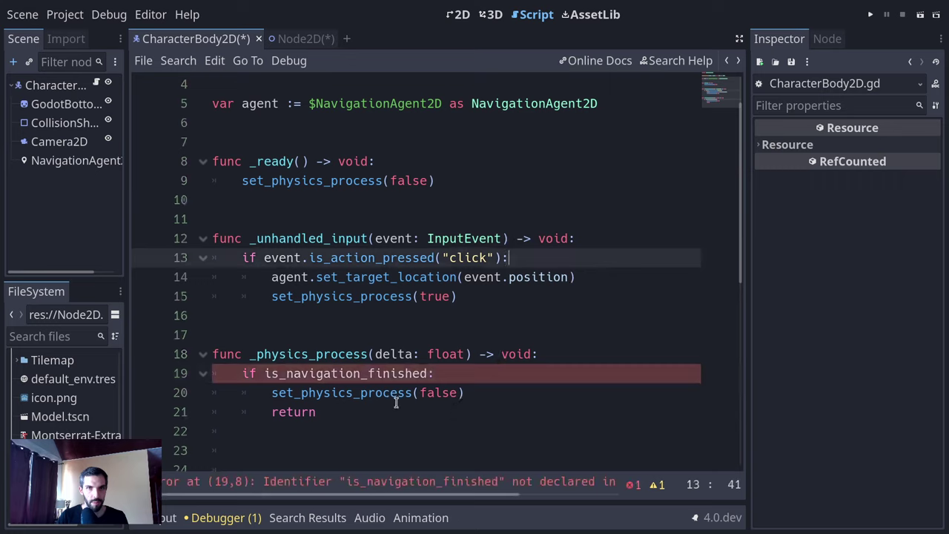
{"action": "left_click", "coordinate": [428, 373]}
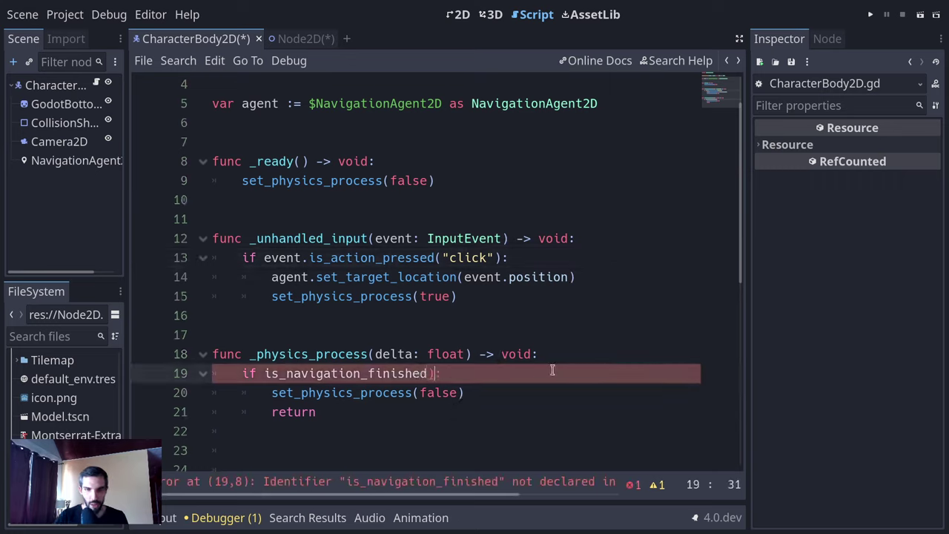
{"action": "type", "text": "("}
{"action": "key", "text": "Home"}
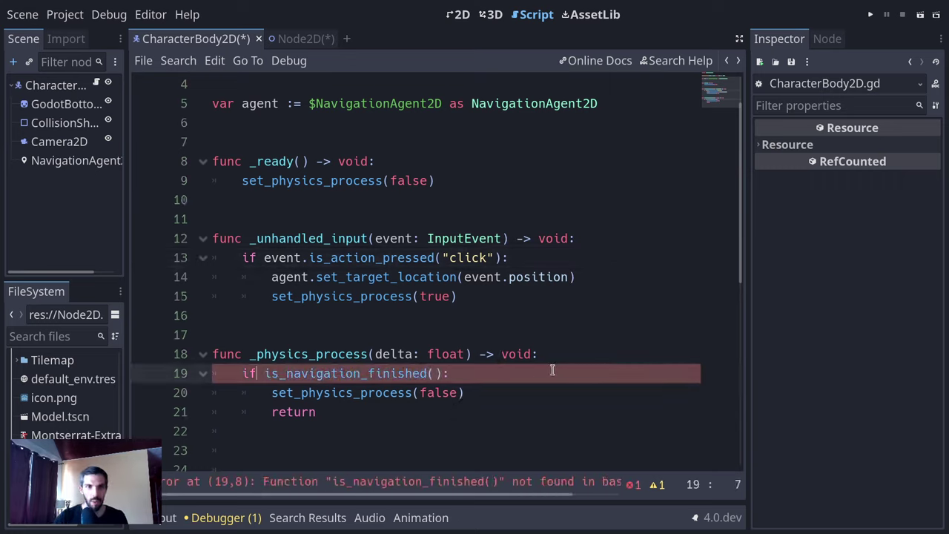
{"action": "type", "text": "agent."}
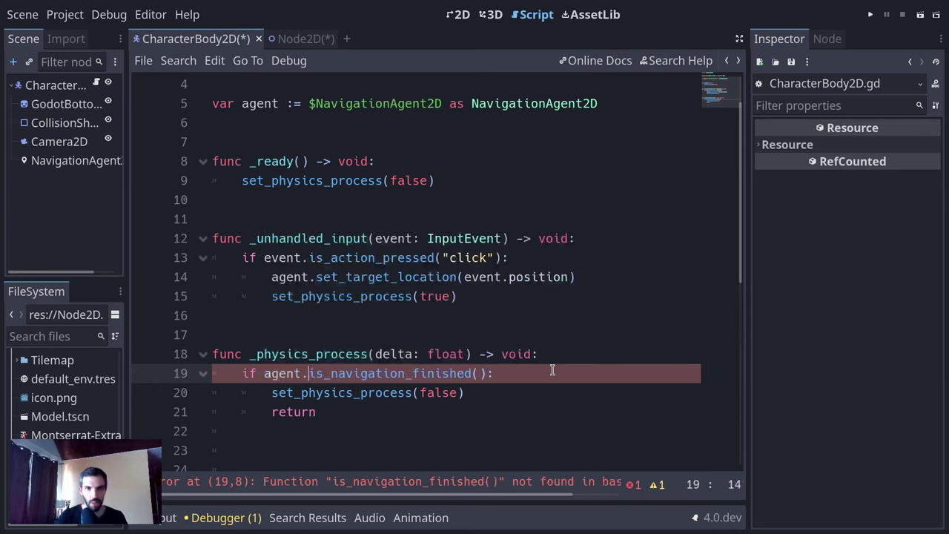
{"action": "left_click", "coordinate": [622, 296]}
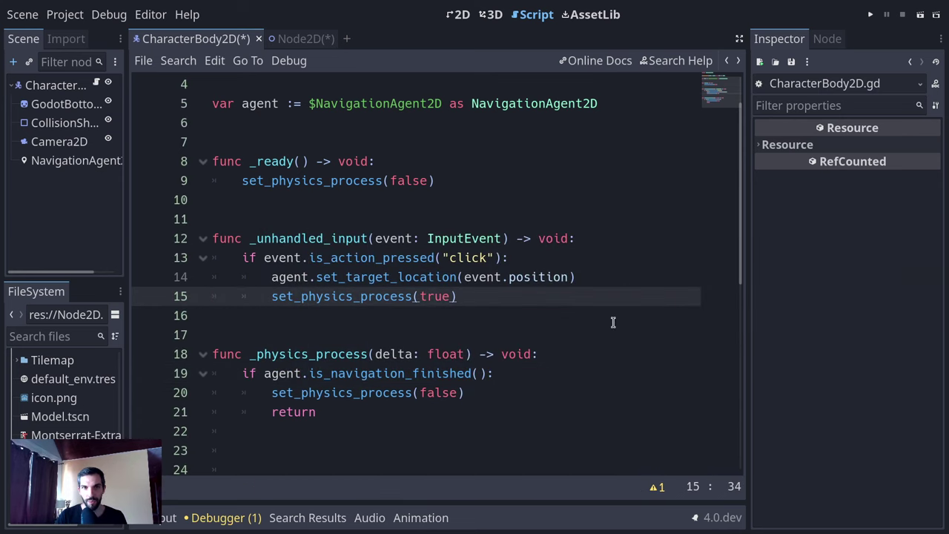
{"action": "double_click", "coordinate": [343, 408]}
- Open a new blank line below the set_target_location call in the click handler
{"action": "left_click", "coordinate": [470, 401]}
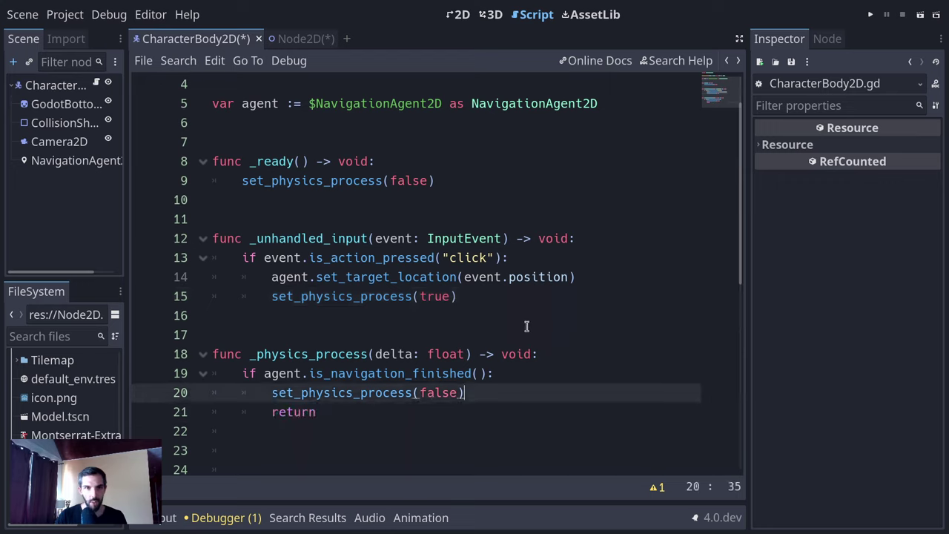
{"action": "left_click", "coordinate": [496, 302]}
{"action": "key", "text": "Up"}
{"action": "key", "text": "Up"}
{"action": "key", "text": "End"}
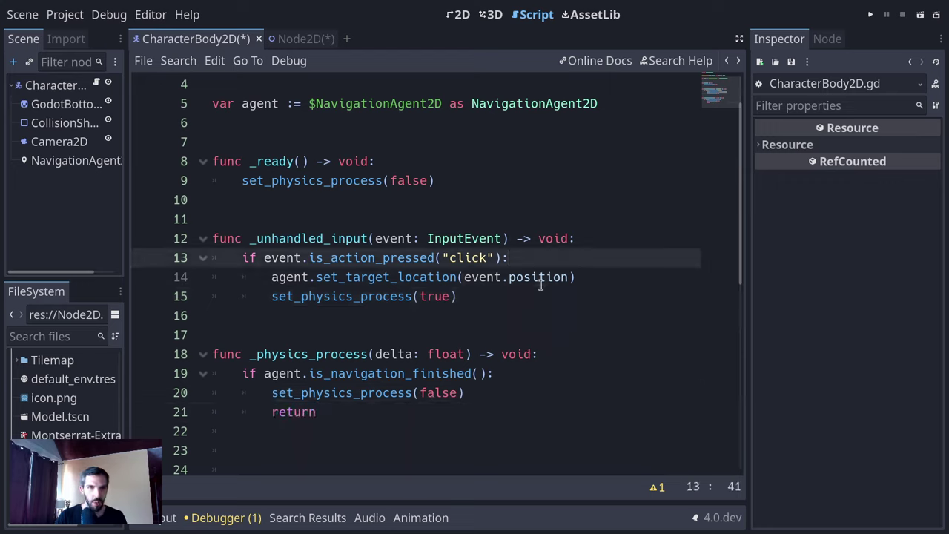
{"action": "key", "text": "Return"}
{"action": "key", "text": "ctrl+z"}
{"action": "key", "text": "Down"}
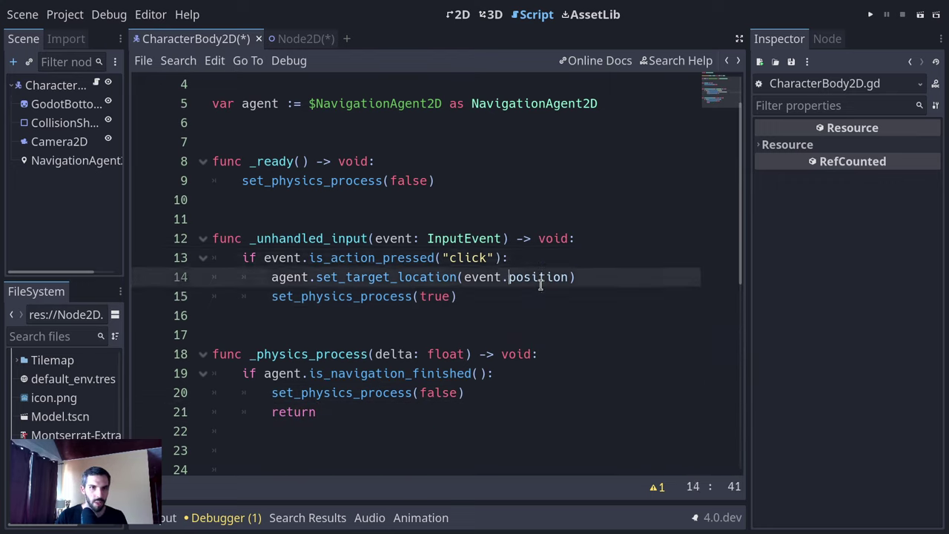
{"action": "key", "text": "End"}
{"action": "key", "text": "Return"}
- Add 'if agent.is_target_reachable():' and indent set_physics_process(true) beneath it
{"action": "type", "text": "if "}
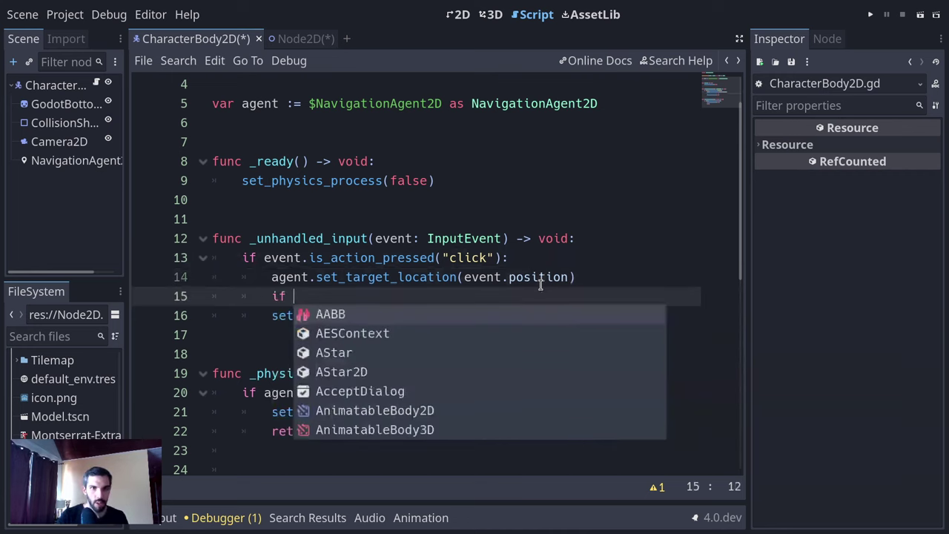
{"action": "type", "text": "agent.is"}
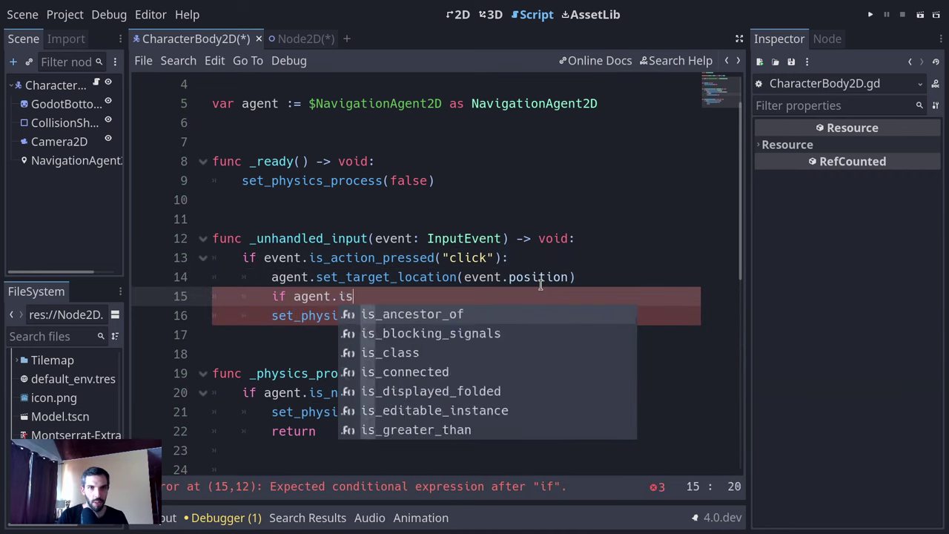
{"action": "type", "text": "dest"}
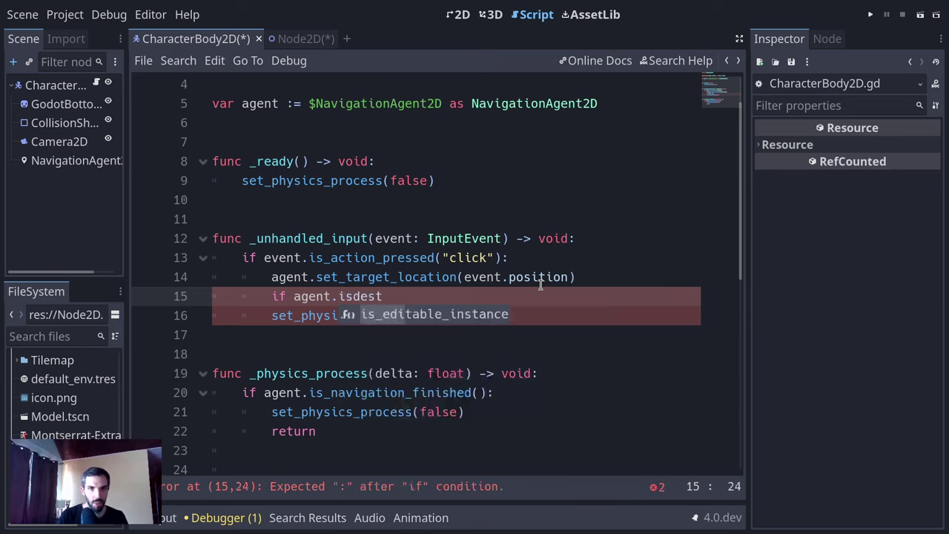
{"action": "key", "text": "ctrl+BackSpace"}
{"action": "type", "text": "reacha"}
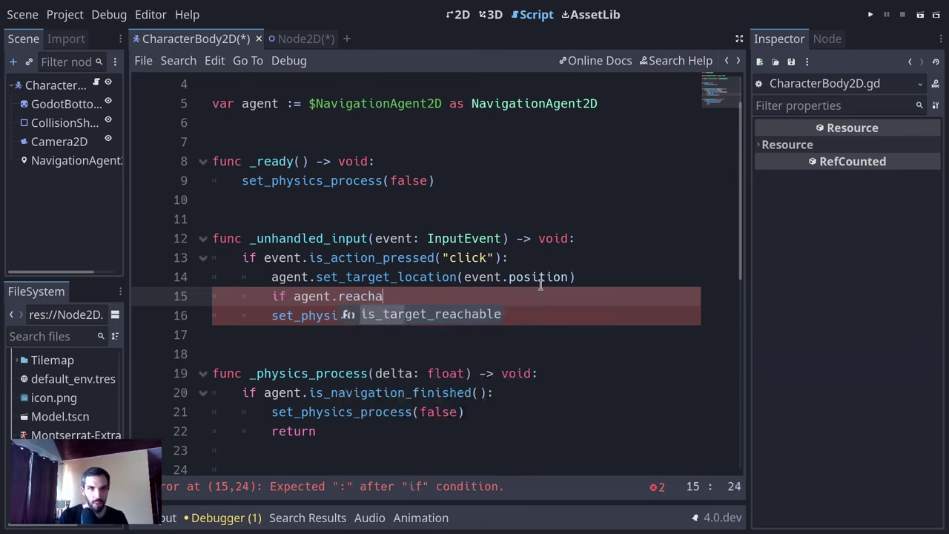
{"action": "key", "text": "Return"}
{"action": "type", "text": ":"}
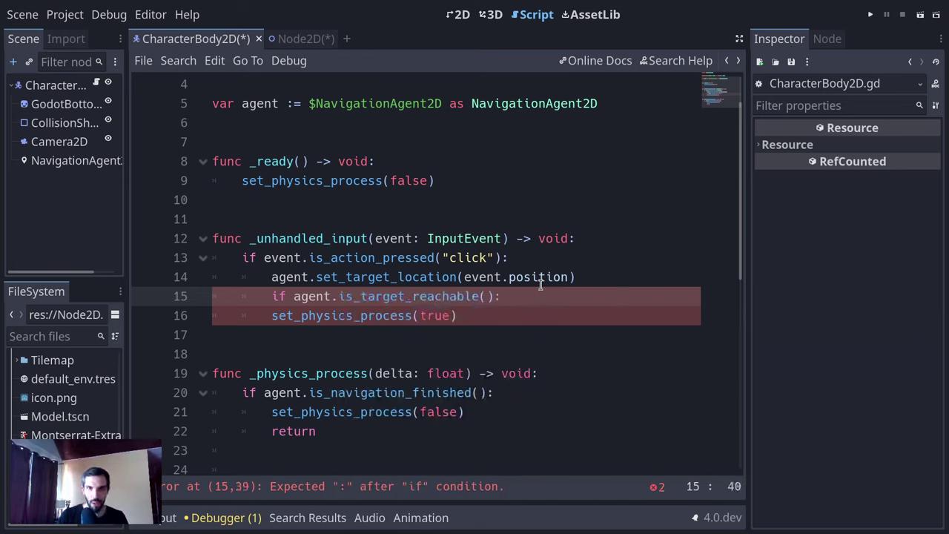
{"action": "key", "text": "Down"}
{"action": "key", "text": "Left"}
{"action": "key", "text": "Tab"}
{"action": "key", "text": "Down"}
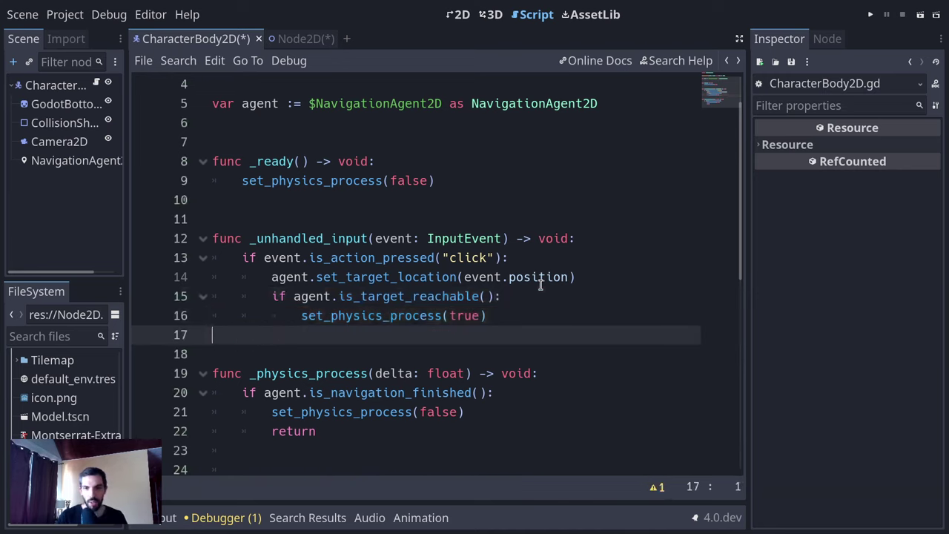
{"action": "scroll", "coordinate": [539, 285], "scroll_direction": "down", "scroll_amount": 2}
{"action": "left_click", "coordinate": [387, 315]}
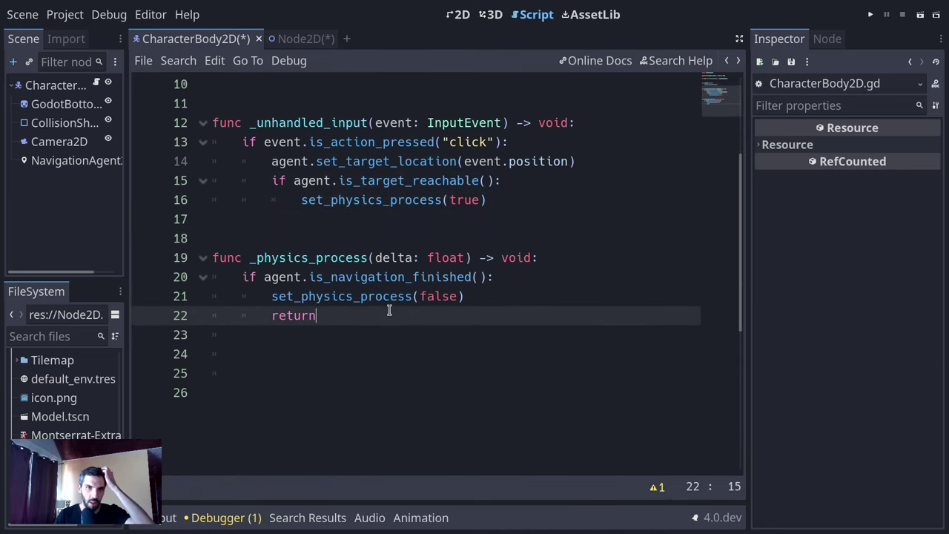
{"action": "left_click", "coordinate": [533, 350]}
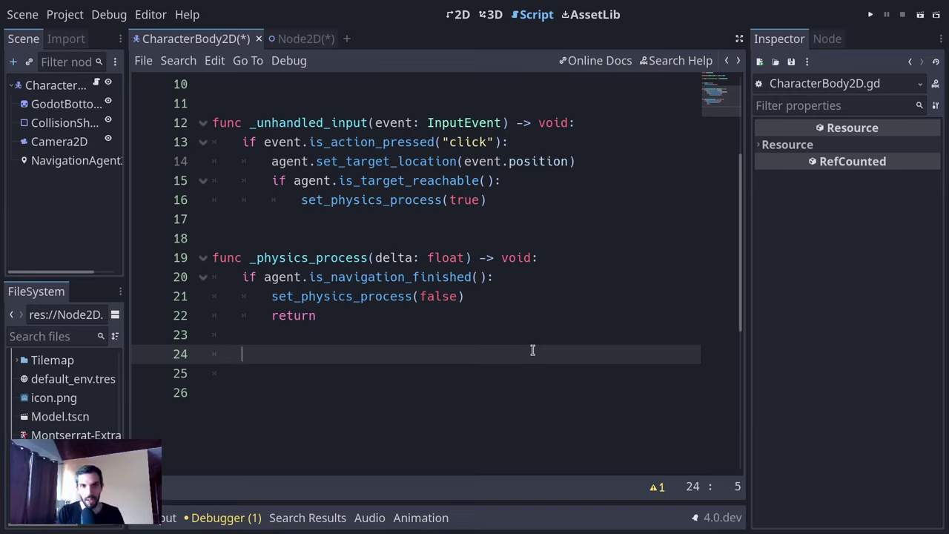
- Call agent.set_velocity and add 'var next_point := agent.get_next_location()' above it
{"action": "type", "text": "agent.velo"}
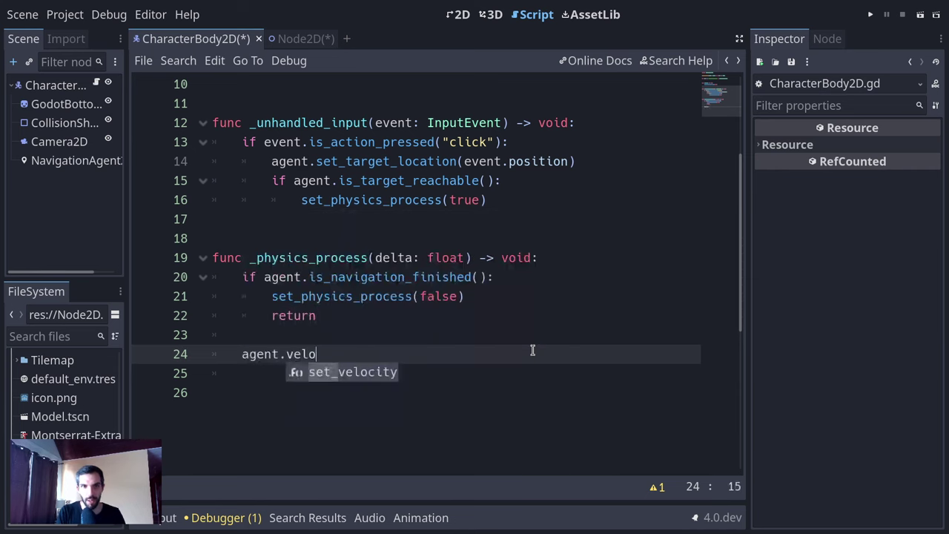
{"action": "key", "text": "Return"}
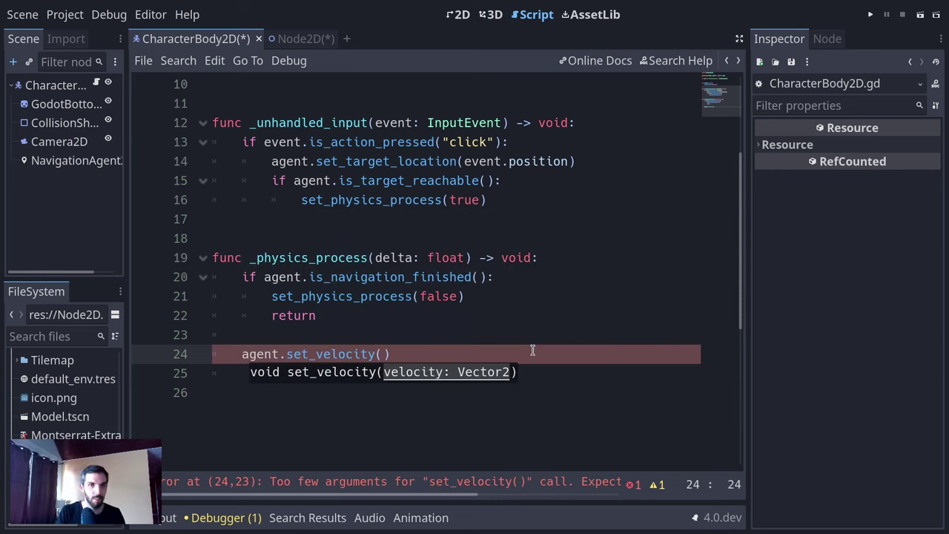
{"action": "key", "text": "Up"}
{"action": "key", "text": "Return"}
{"action": "type", "text": "v"}
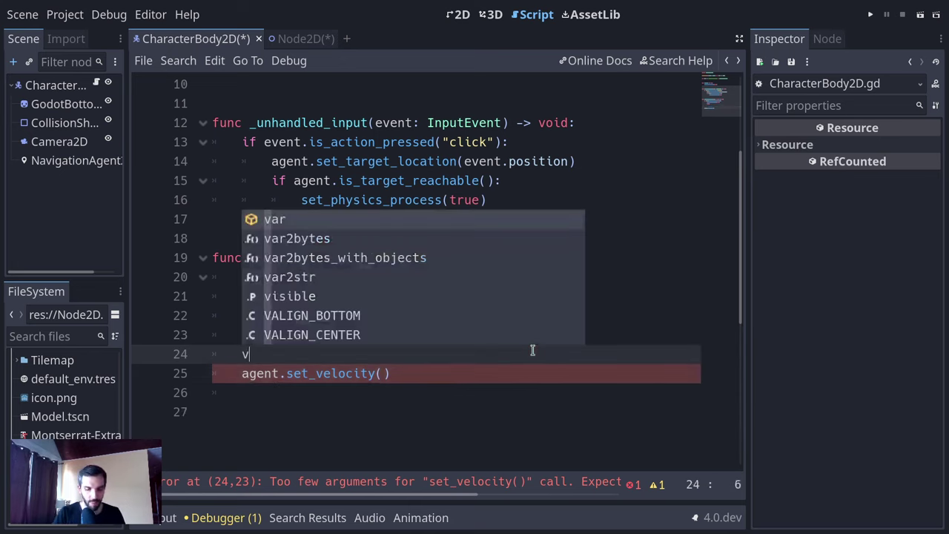
{"action": "type", "text": "ar next_point"}
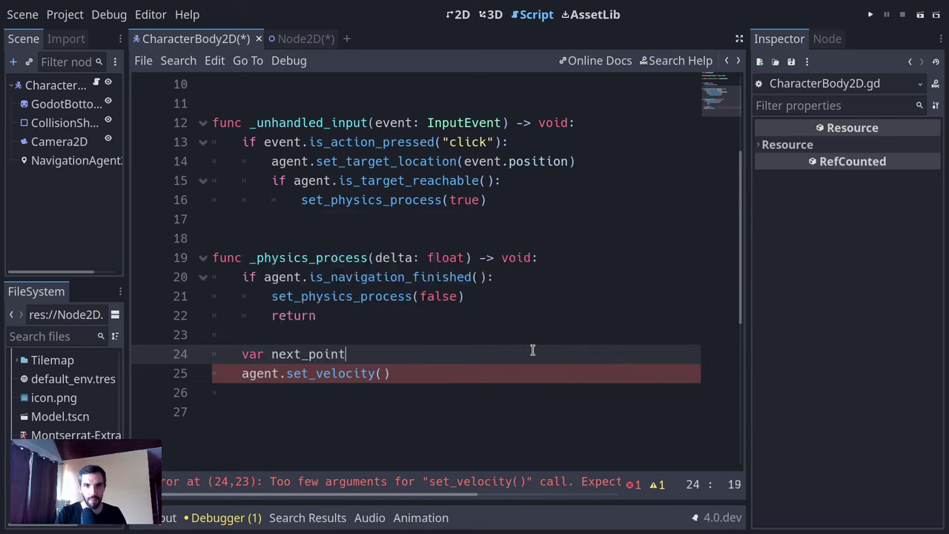
{"action": "type", "text": " := agen"}
{"action": "type", "text": "t.get_nex"}
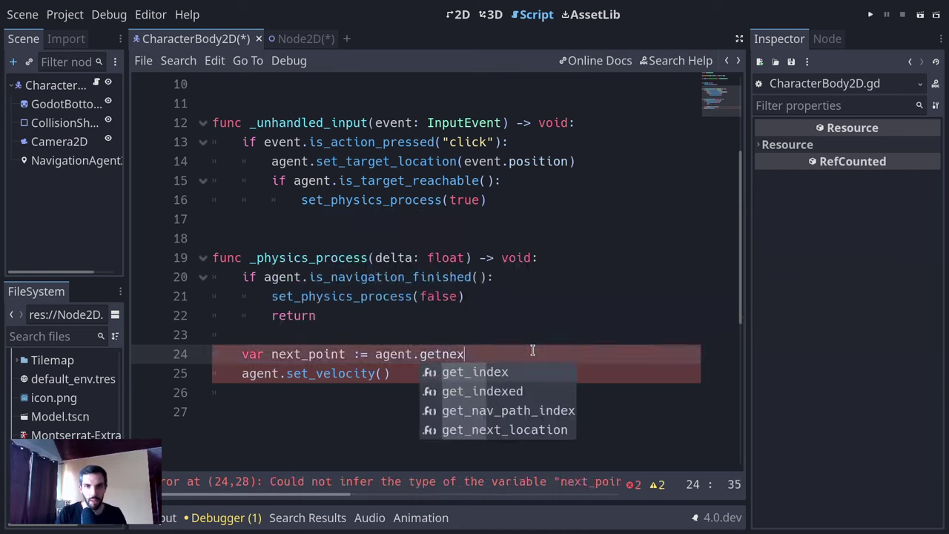
{"action": "type", "text": "t"}
{"action": "key", "text": "Return"}
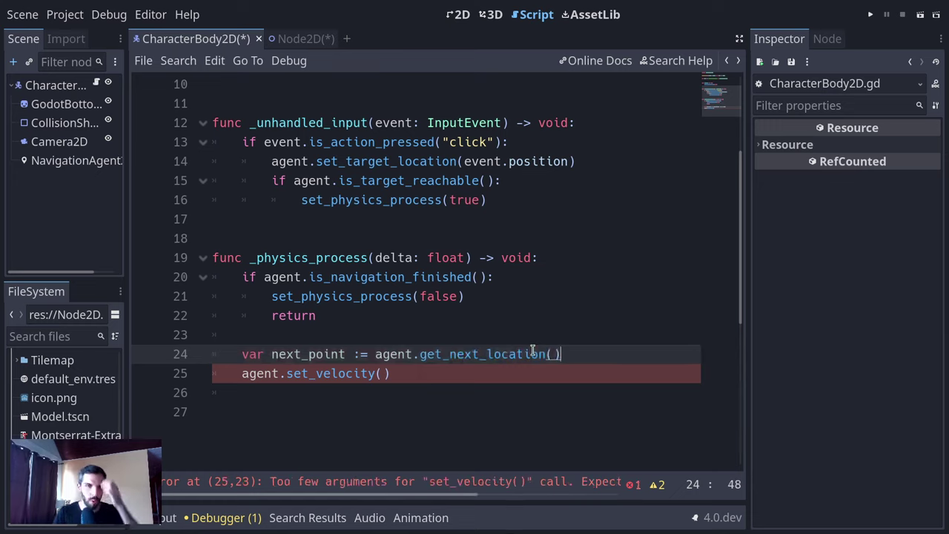
{"action": "key", "text": "Return"}
- Define 'desired_velocity := global_position.direction_to(next_point) * speed'
{"action": "type", "text": "var "}
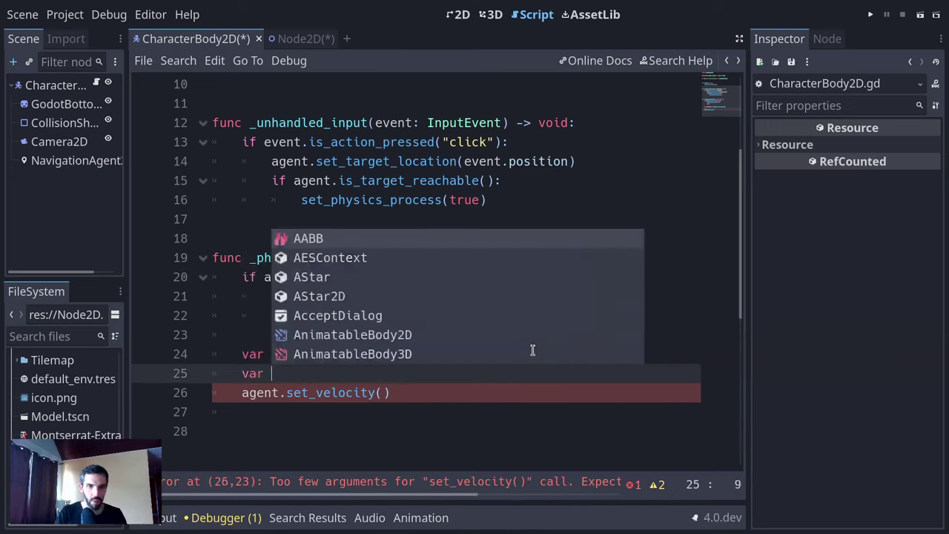
{"action": "type", "text": "desired_f"}
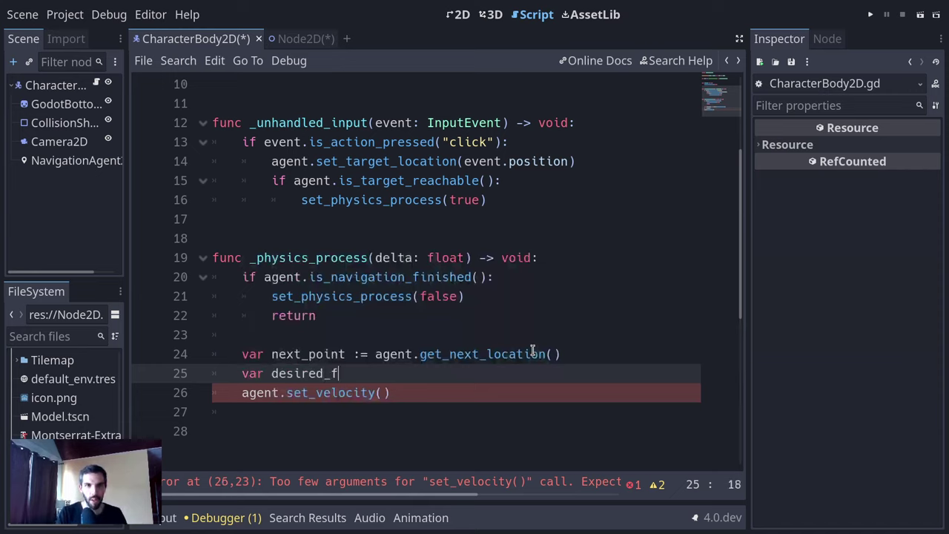
{"action": "key", "text": "BackSpace"}
{"action": "type", "text": "vel"}
{"action": "key", "text": "BackSpace"}
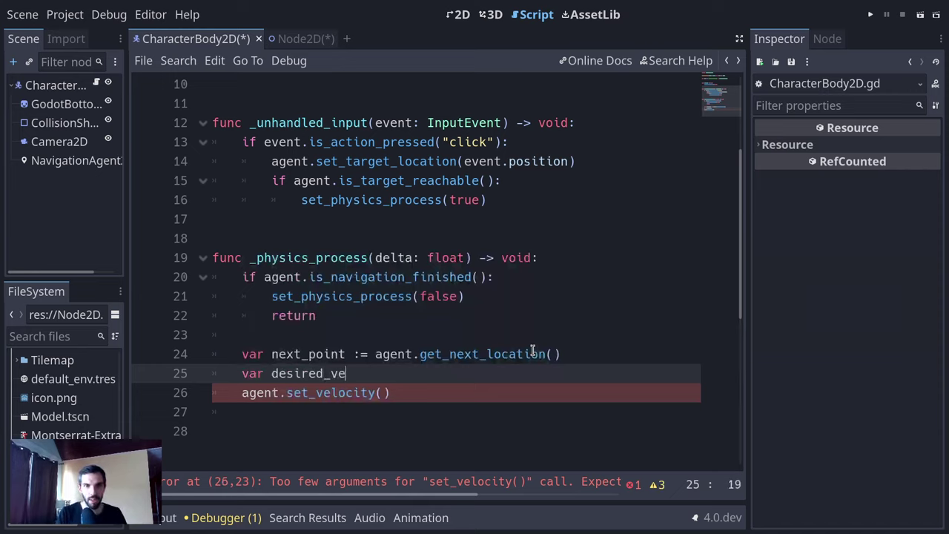
{"action": "type", "text": "locity ="}
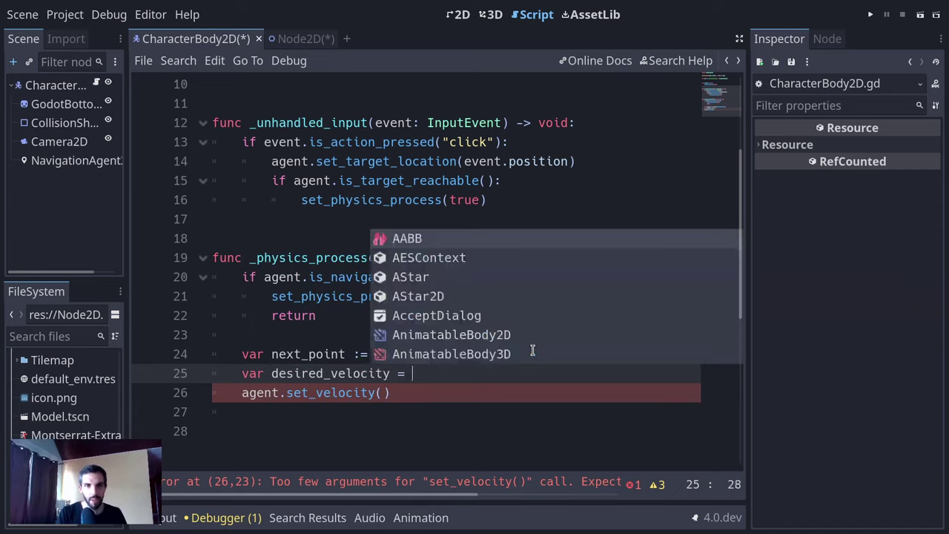
{"action": "key", "text": "BackSpace"}
{"action": "type", "text": ":= ne"}
{"action": "key", "text": "BackSpace"}
{"action": "key", "text": "BackSpace"}
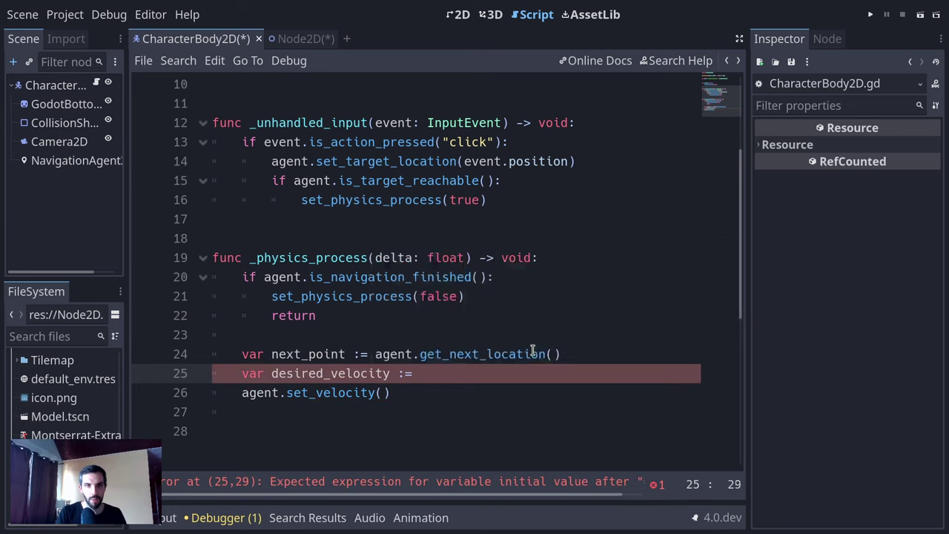
{"action": "type", "text": "next_point"}
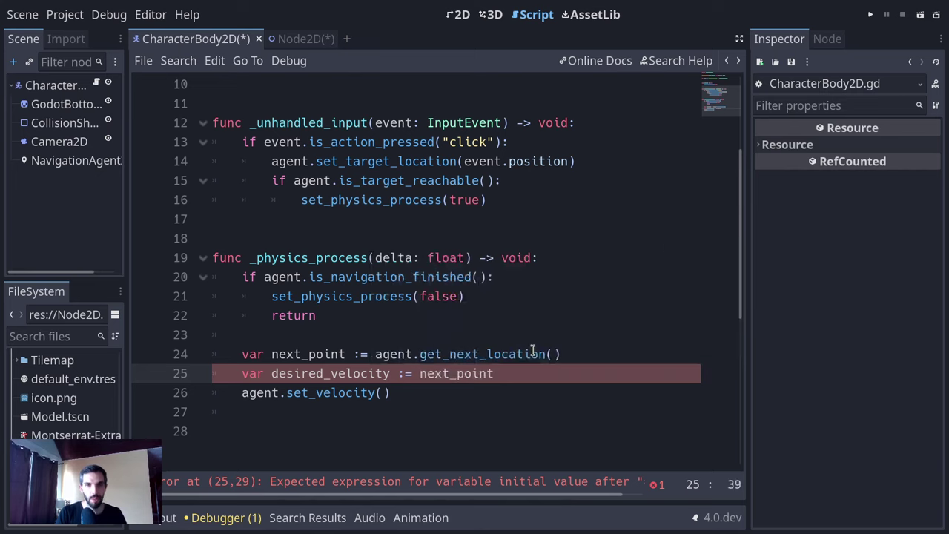
{"action": "key", "text": "ctrl+BackSpace"}
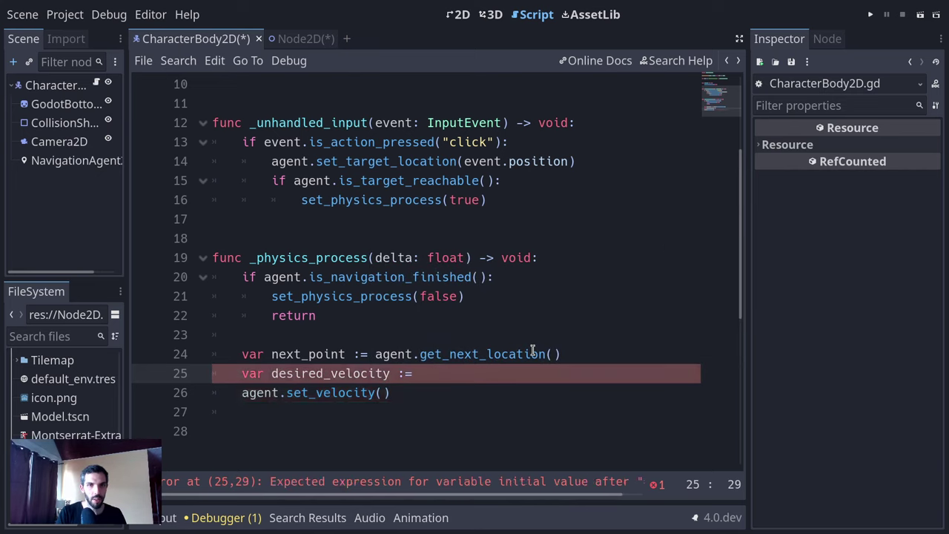
{"action": "type", "text": "global_position.dire"}
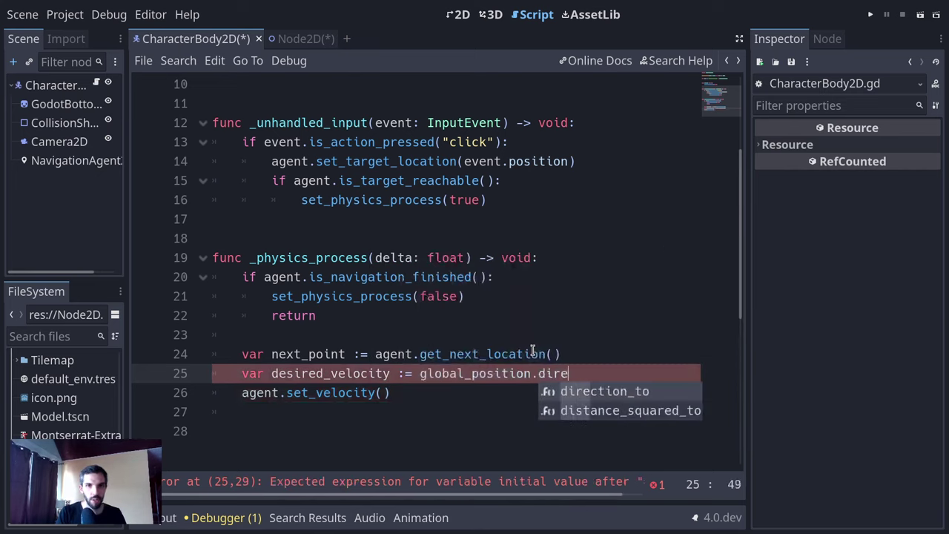
{"action": "key", "text": "Return"}
{"action": "type", "text": "next_poin"}
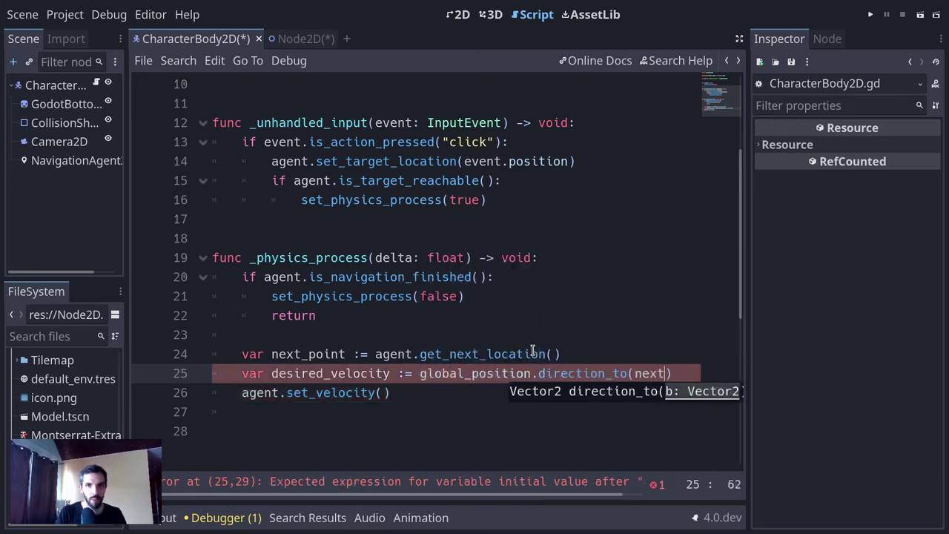
{"action": "type", "text": "t"}
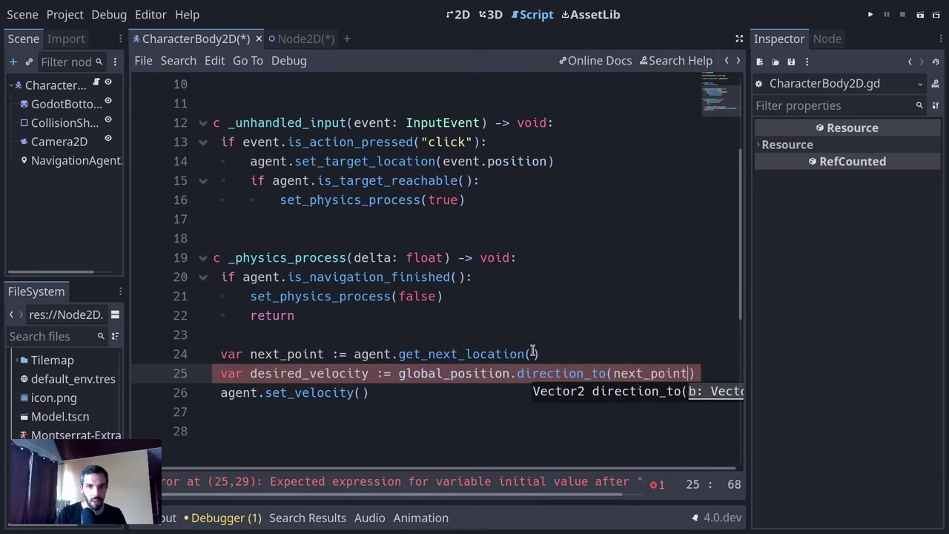
{"action": "key", "text": "End"}
{"action": "type", "text": "* speed"}
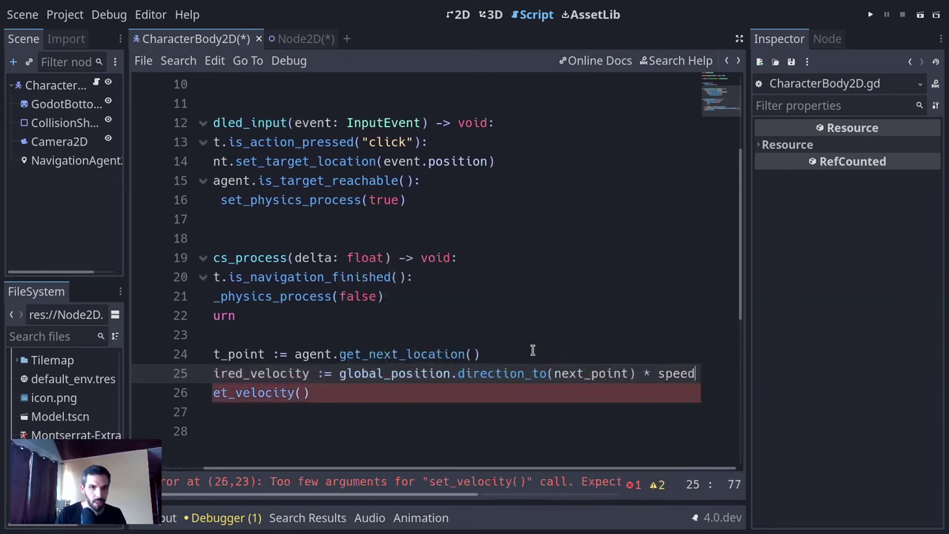
- Pass desired_velocity into agent.set_velocity and switch to distraction-free mode
{"action": "key", "text": "Down"}
{"action": "key", "text": "Left"}
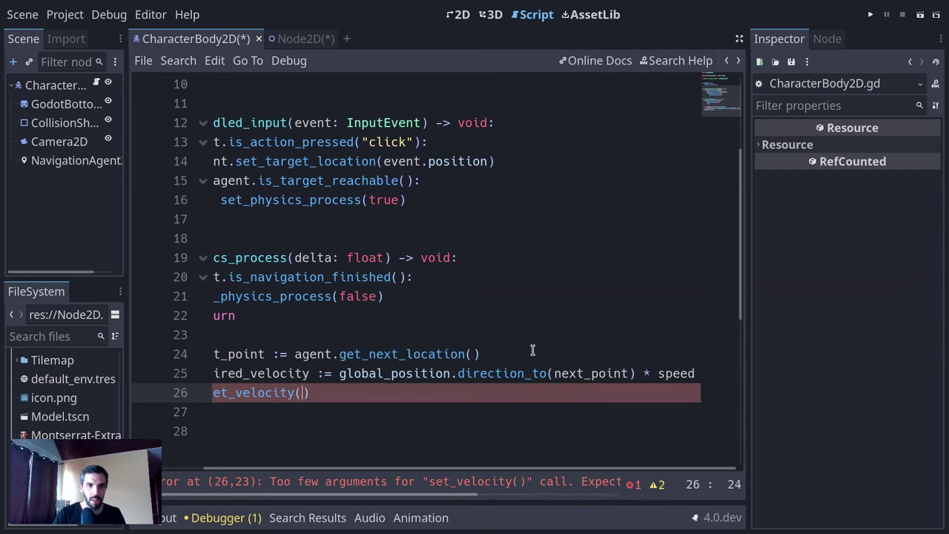
{"action": "type", "text": "desr"}
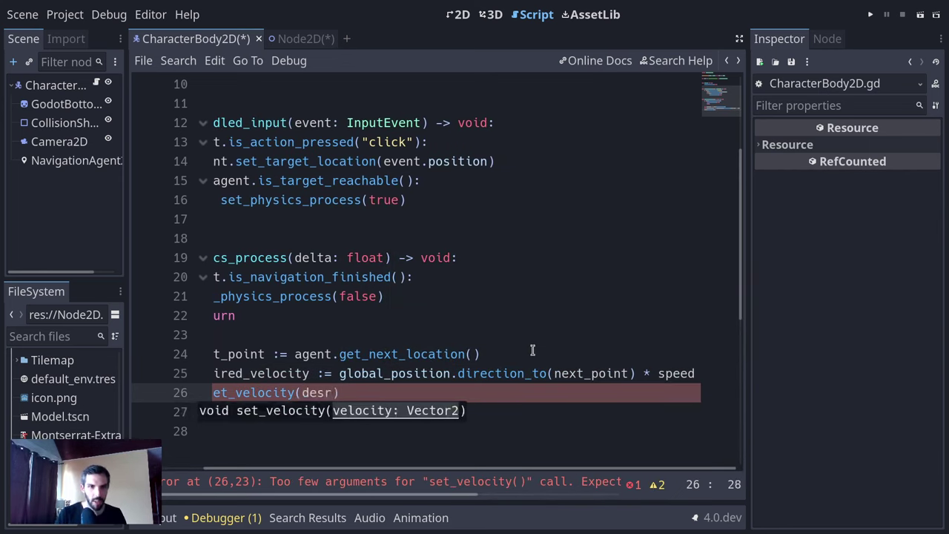
{"action": "left_click", "coordinate": [276, 369]}
{"action": "double_click", "coordinate": [279, 373]}
{"action": "double_click", "coordinate": [317, 392]}
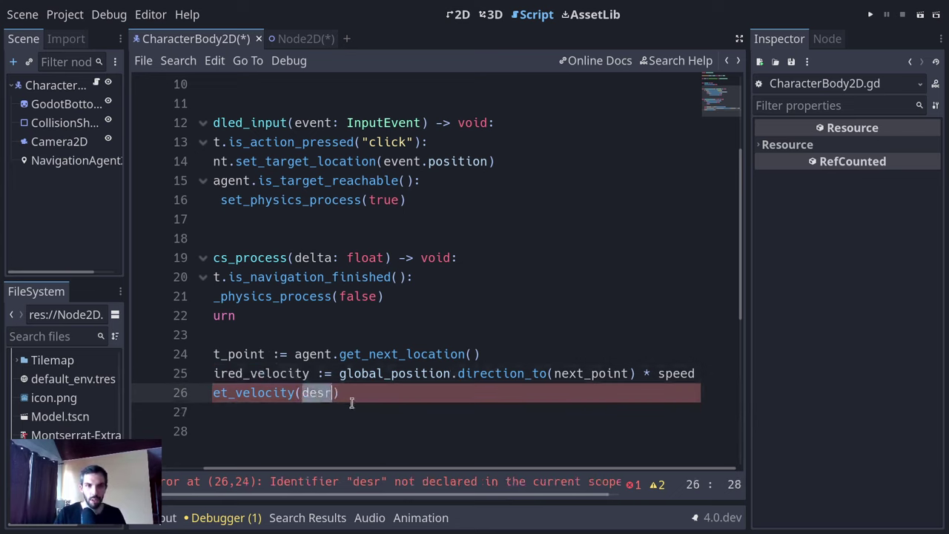
{"action": "type", "text": "desired_velocity"}
{"action": "key", "text": "ctrl+shift+F11"}
{"action": "scroll", "coordinate": [458, 360], "scroll_direction": "down", "scroll_amount": 2}
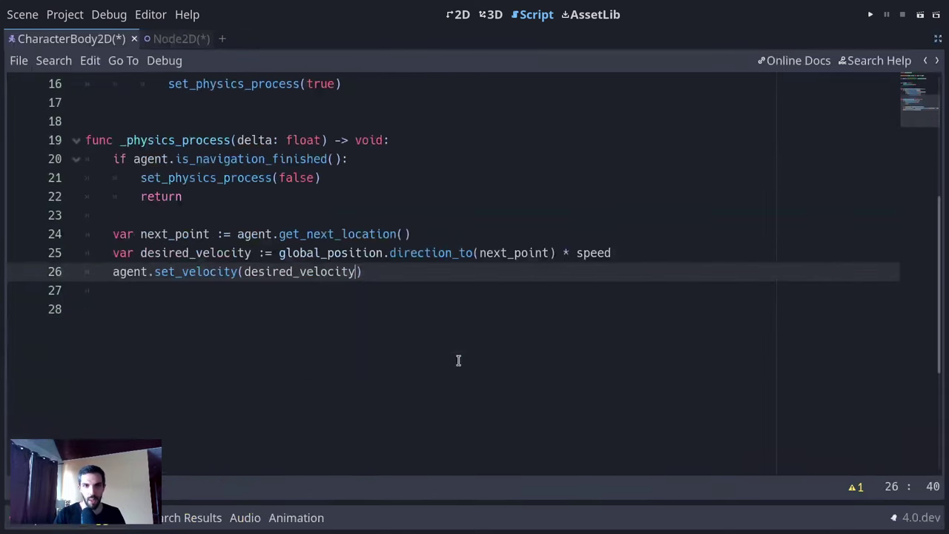
{"action": "scroll", "coordinate": [458, 360], "scroll_direction": "down", "scroll_amount": 1}
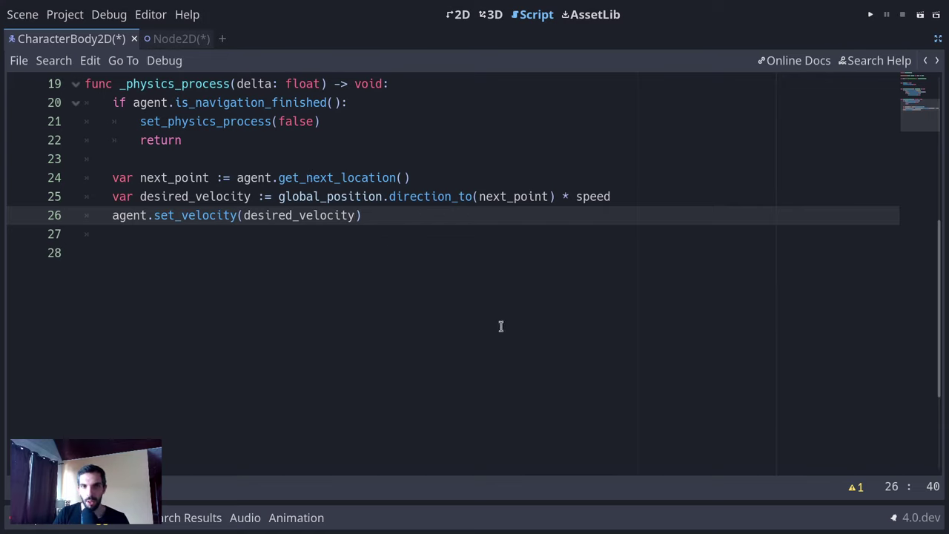
- Run the game, then inspect the Main Scene setting under Application > Run in Project Settings
{"action": "key", "text": "F5"}
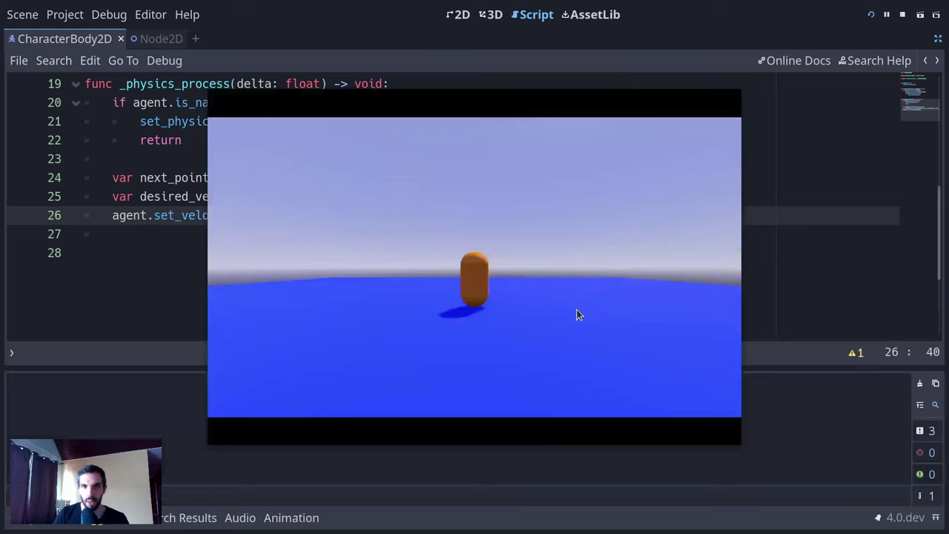
{"action": "key", "text": "F8"}
{"action": "left_click", "coordinate": [65, 14]}
{"action": "left_click", "coordinate": [86, 36]}
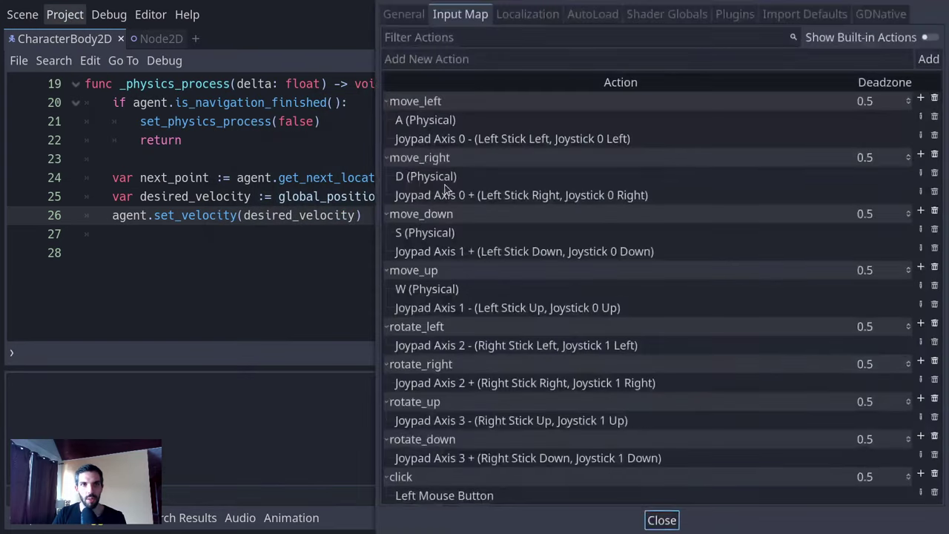
{"action": "left_click", "coordinate": [383, 21]}
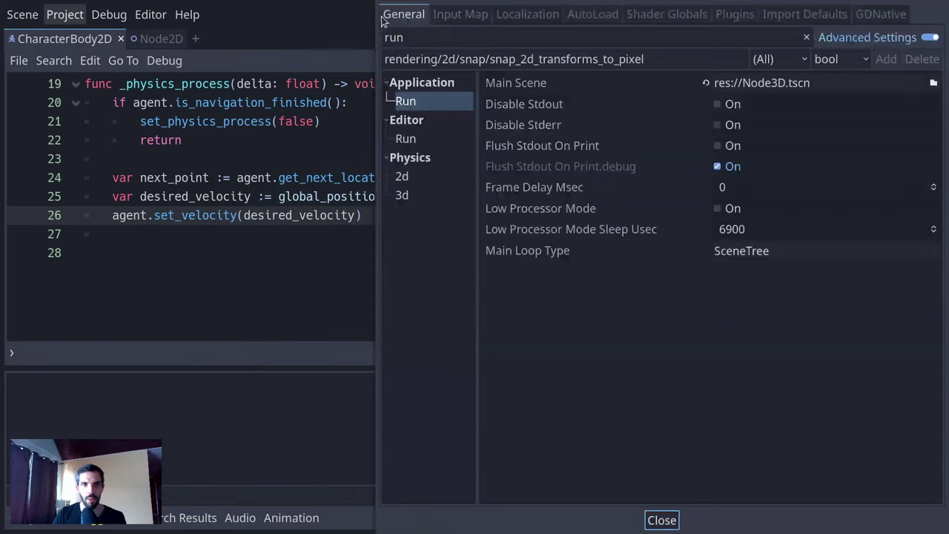
{"action": "left_click", "coordinate": [455, 104]}
{"action": "left_click", "coordinate": [778, 83]}
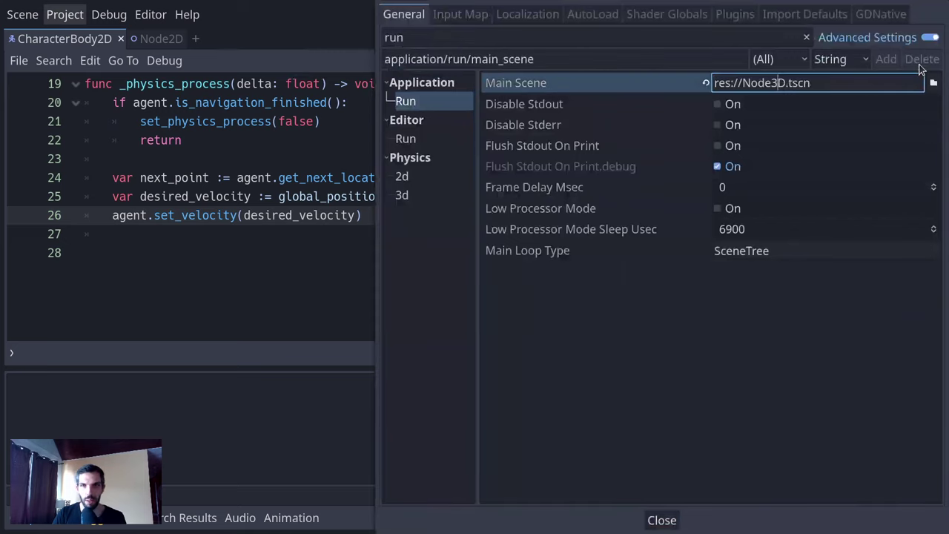
{"action": "key", "text": "Escape"}
- Set Main Scene to res://Node2D.tscn through the file browser and run the project
{"action": "key", "text": "F5"}
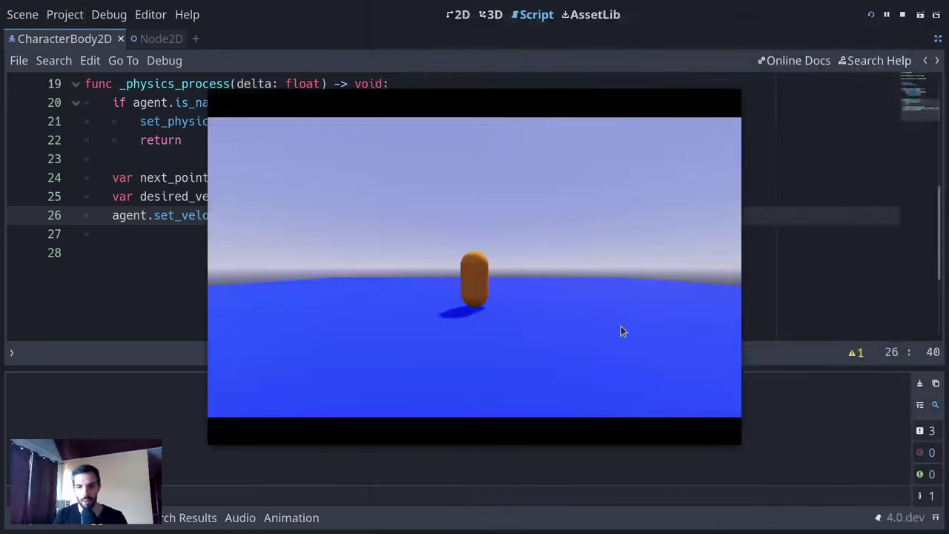
{"action": "key", "text": "F8"}
{"action": "left_click", "coordinate": [65, 14]}
{"action": "left_click", "coordinate": [74, 36]}
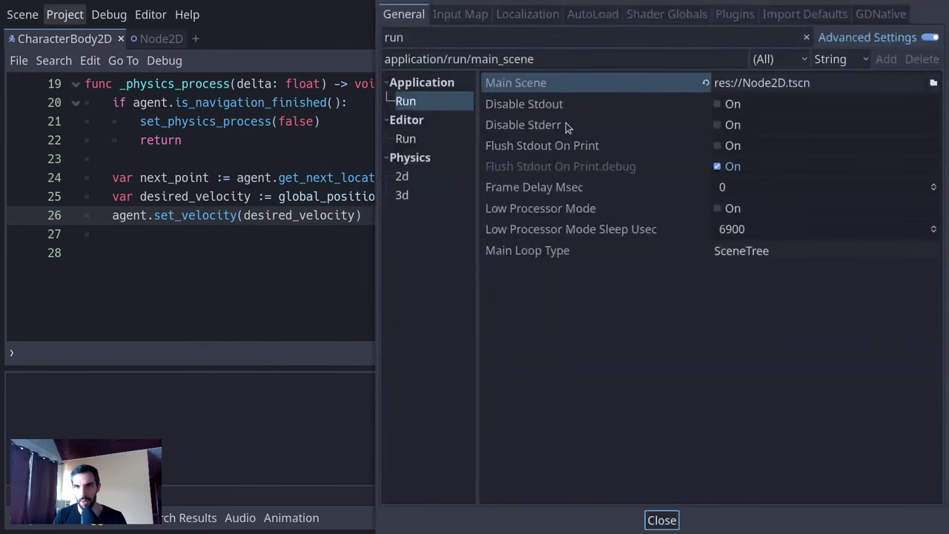
{"action": "left_click", "coordinate": [933, 82]}
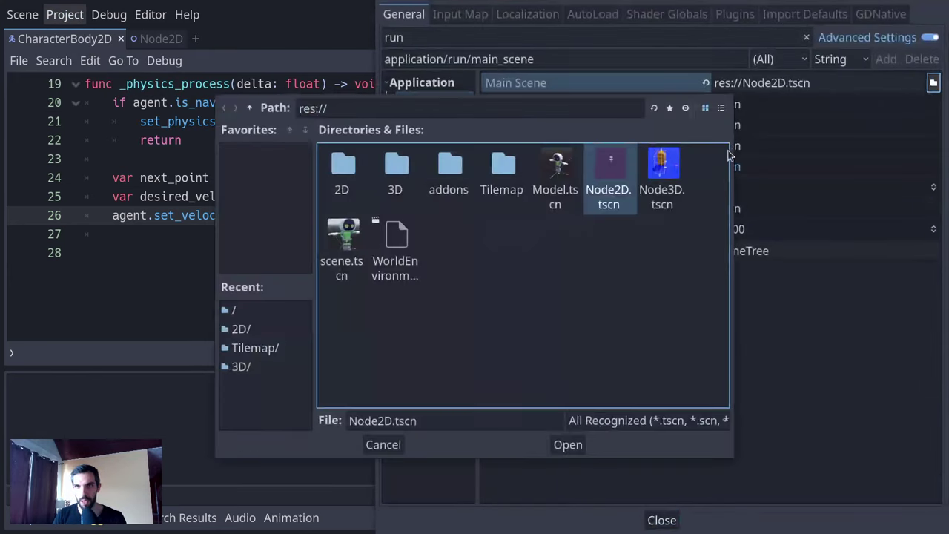
{"action": "double_click", "coordinate": [605, 168]}
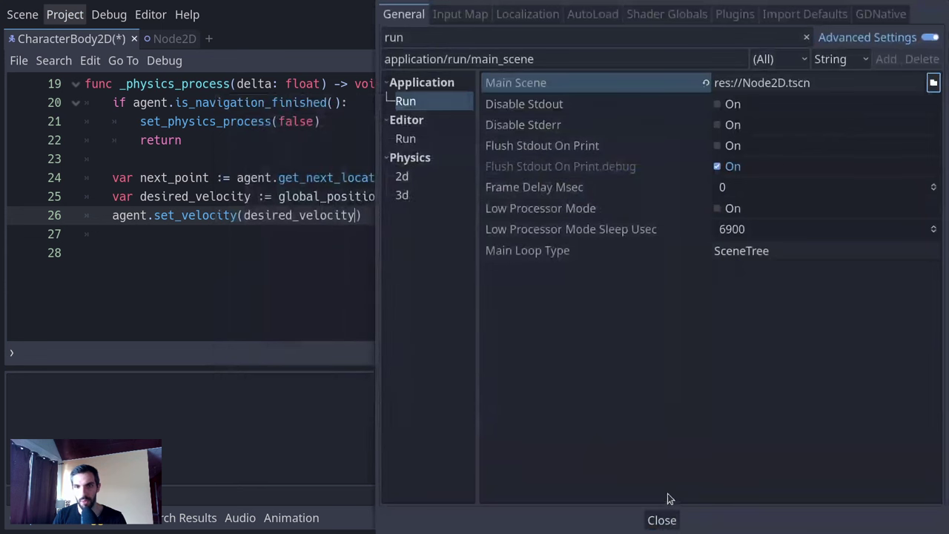
{"action": "left_click", "coordinate": [661, 520]}
{"action": "key", "text": "F5"}
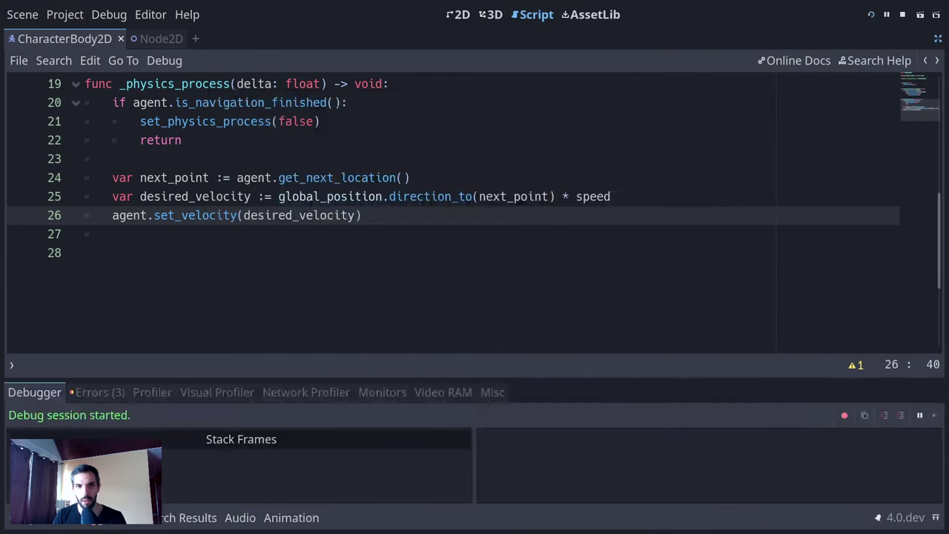
- Inspect the node path runtime error, stop the game and restore the side docks
{"action": "left_click", "coordinate": [117, 391]}
{"action": "left_click", "coordinate": [234, 457]}
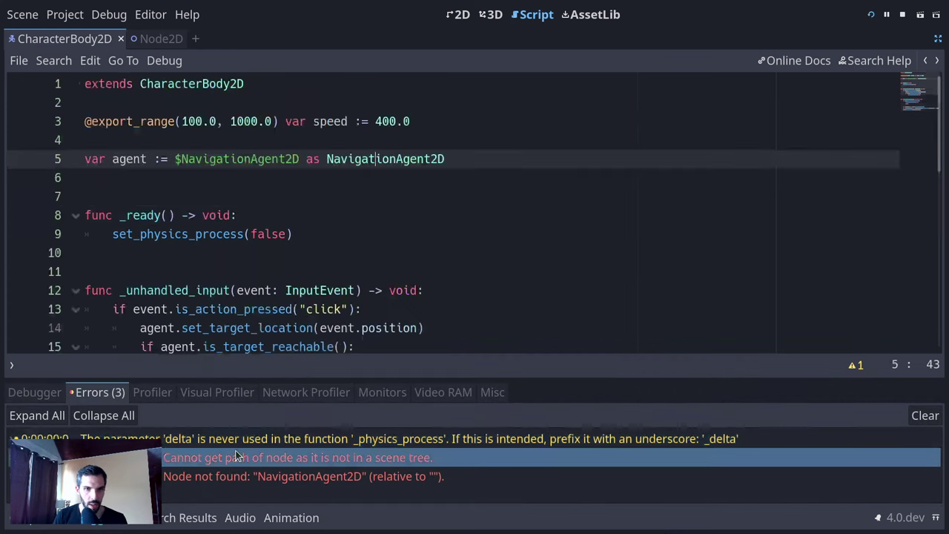
{"action": "left_click", "coordinate": [432, 235]}
{"action": "key", "text": "F8"}
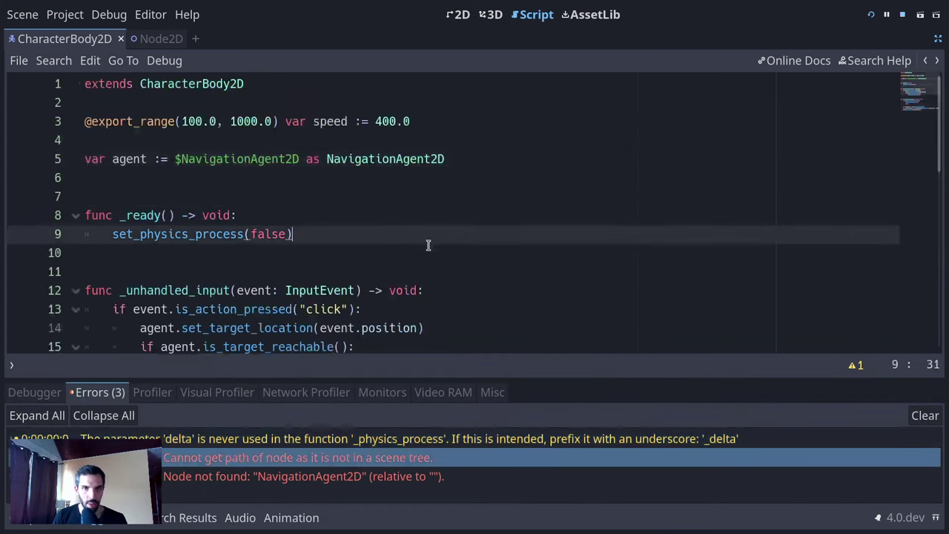
{"action": "left_click", "coordinate": [388, 249]}
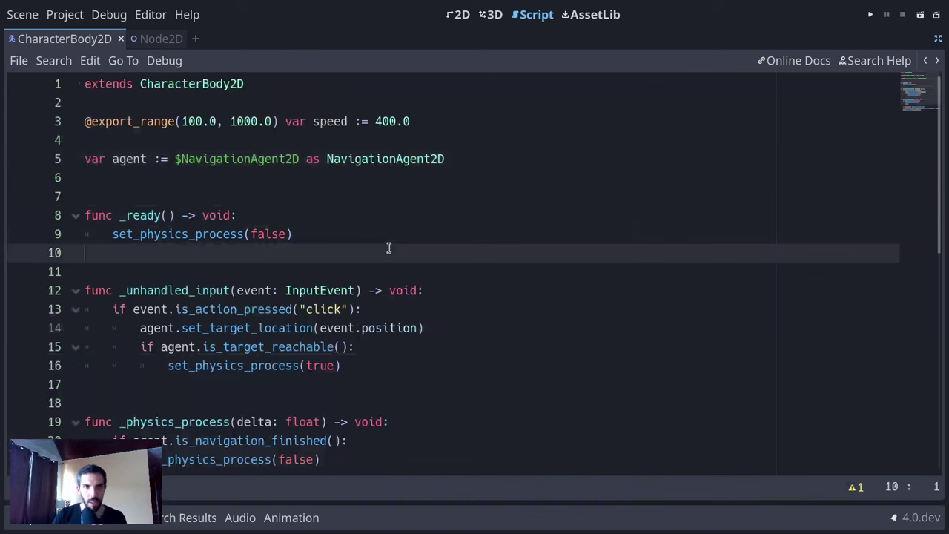
{"action": "key", "text": "ctrl+shift+F11"}
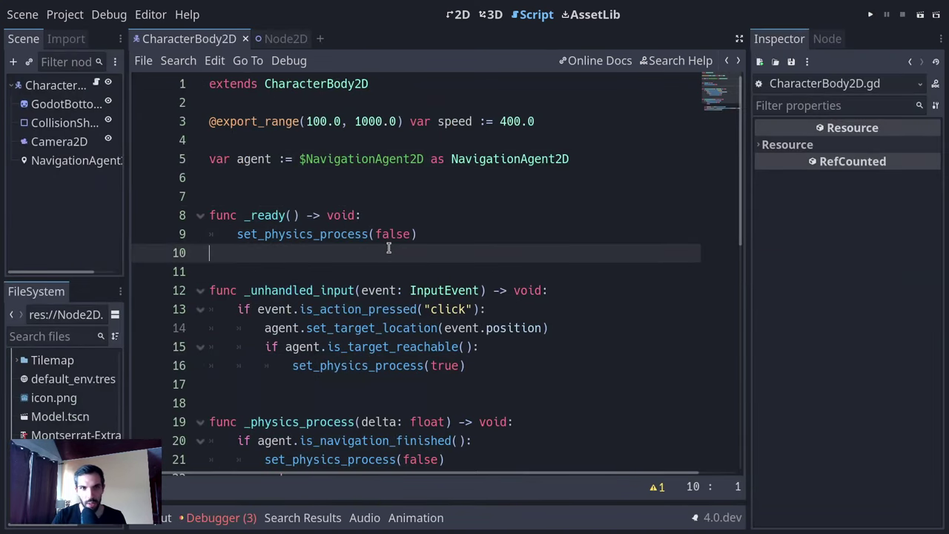
- Drag the NavigationAgent2D node into the script, then delete the dropped path
{"action": "left_click", "coordinate": [81, 162]}
{"action": "left_click", "coordinate": [375, 158]}
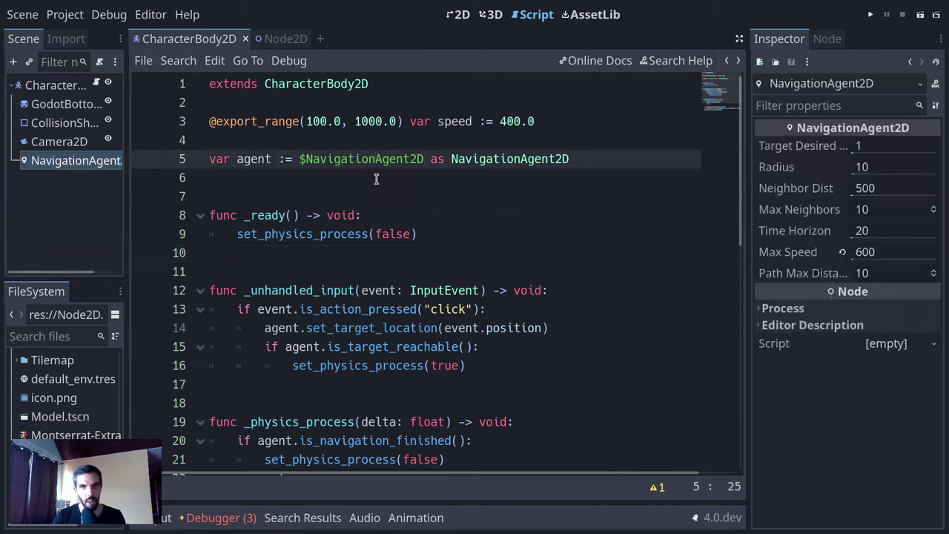
{"action": "left_click", "coordinate": [221, 517]}
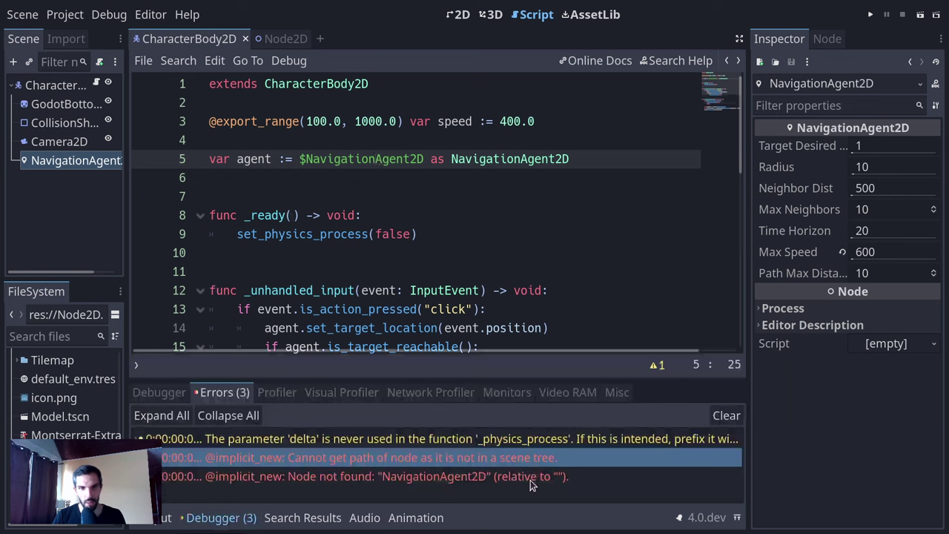
{"action": "left_click_drag", "start_coordinate": [74, 160], "coordinate": [360, 195]}
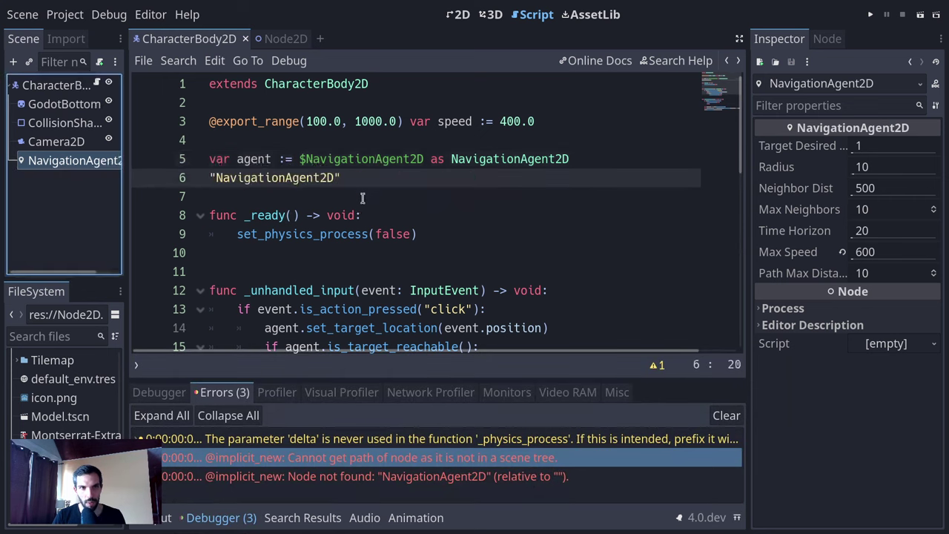
{"action": "left_click", "coordinate": [404, 179]}
{"action": "key", "text": "shift+Home"}
{"action": "key", "text": "BackSpace"}
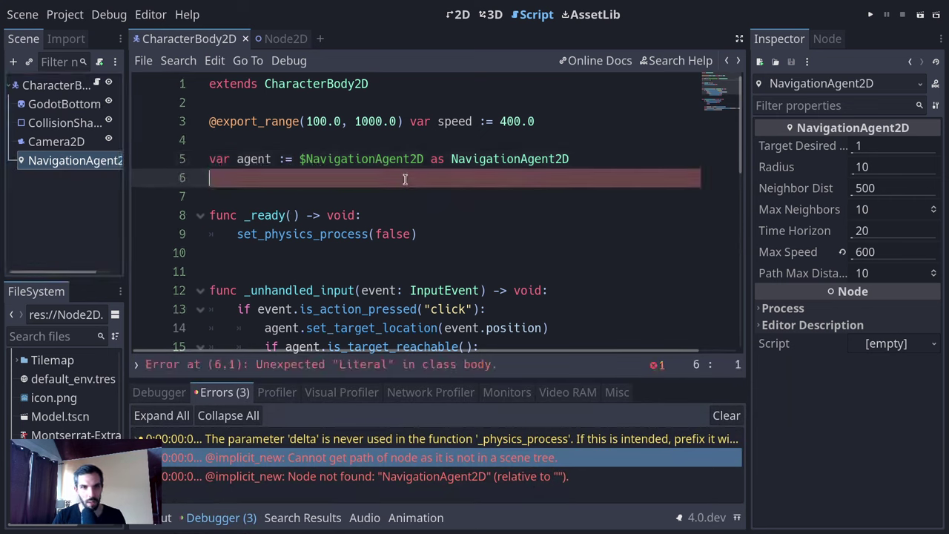
- Replace the $NavigationAgent2D cast on line 5 with get_node("NavigationAgent2D")
{"action": "key", "text": "Up"}
{"action": "key", "text": "End"}
{"action": "key", "text": "ctrl+Left"}
{"action": "key", "text": "ctrl+Left"}
{"action": "key", "text": "ctrl+Left"}
{"action": "key", "text": "ctrl+Delete"}
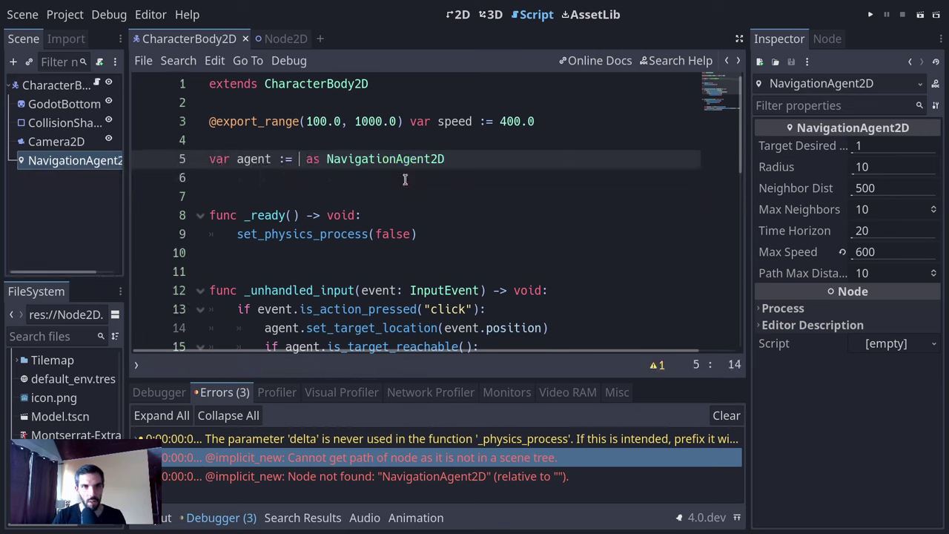
{"action": "type", "text": "get_nod"}
{"action": "type", "text": "e(\""}
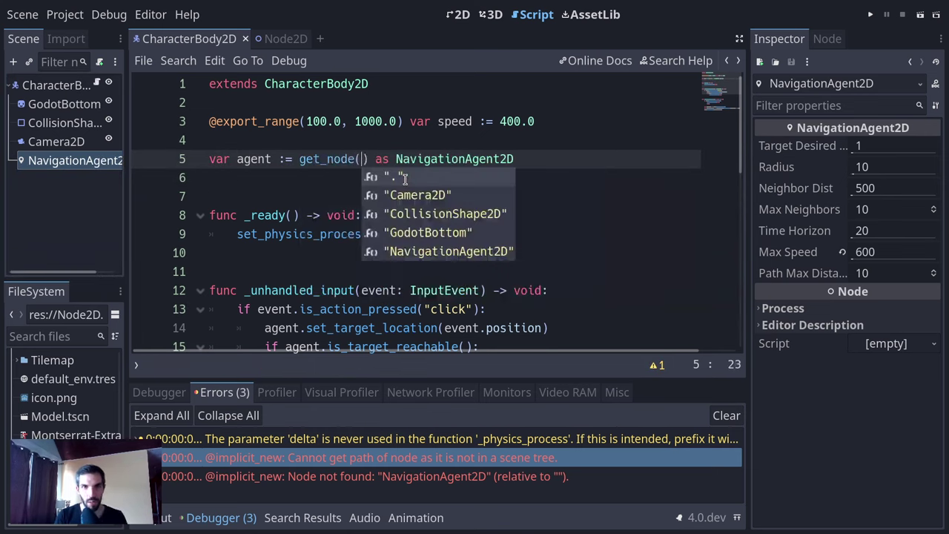
{"action": "type", "text": "N"}
{"action": "key", "text": "Return"}
{"action": "key", "text": "Right"}
{"action": "key", "text": "shift+End"}
{"action": "key", "text": "Delete"}
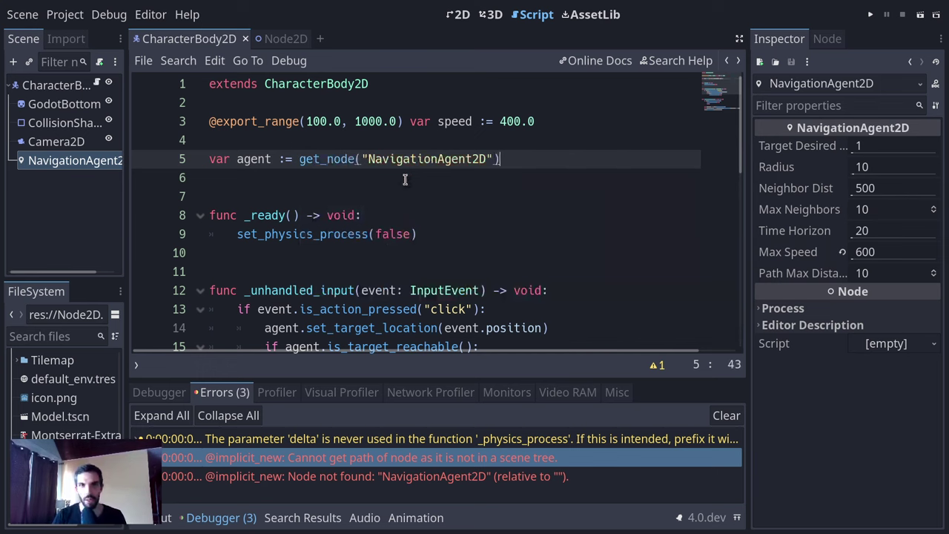
- Give agent the ': NavigationAgent2D' type hint, rerun, and recheck the error list
{"action": "key", "text": "BackSpace"}
{"action": "key", "text": "Right"}
{"action": "type", "text": "B"}
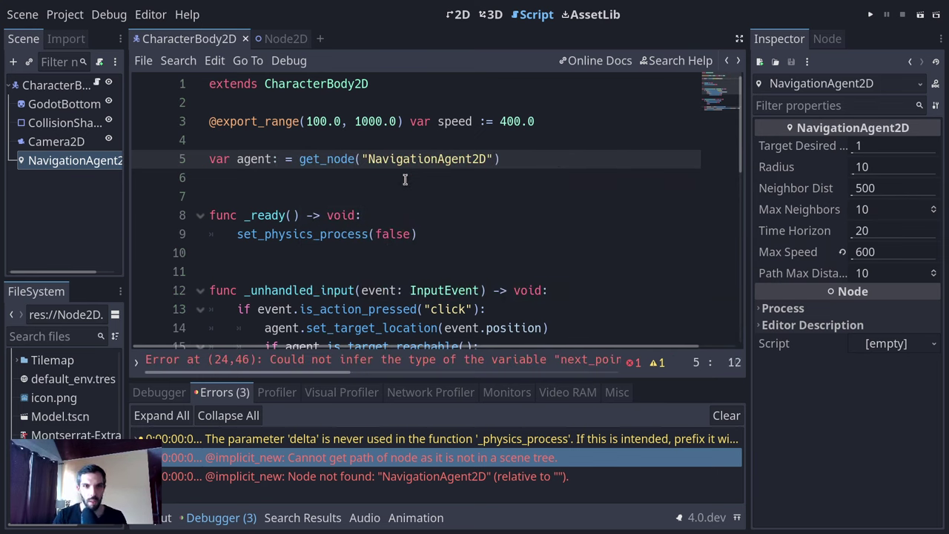
{"action": "type", "text": "a"}
{"action": "key", "text": "BackSpace"}
{"action": "key", "text": "BackSpace"}
{"action": "type", "text": "Navig"}
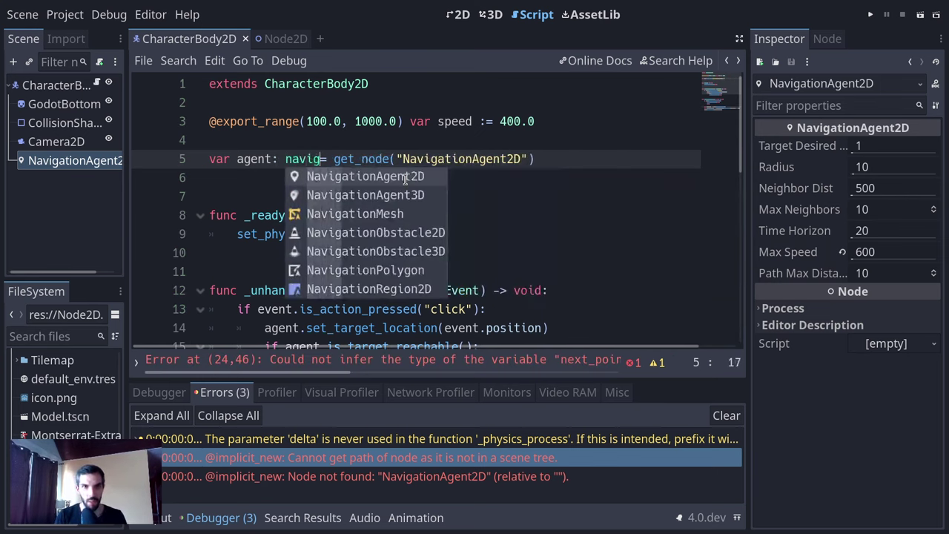
{"action": "key", "text": "Return"}
{"action": "key", "text": "F5"}
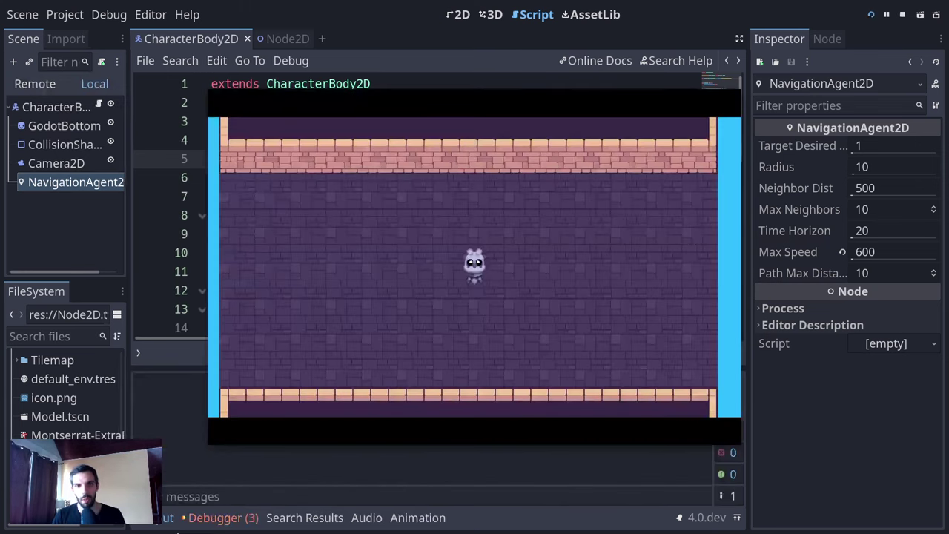
{"action": "left_click", "coordinate": [218, 518]}
{"action": "left_click", "coordinate": [223, 392]}
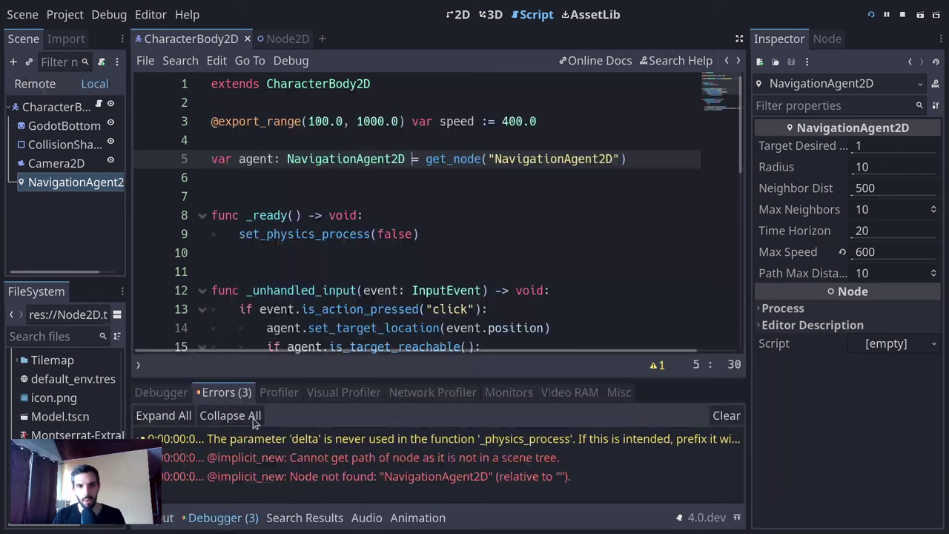
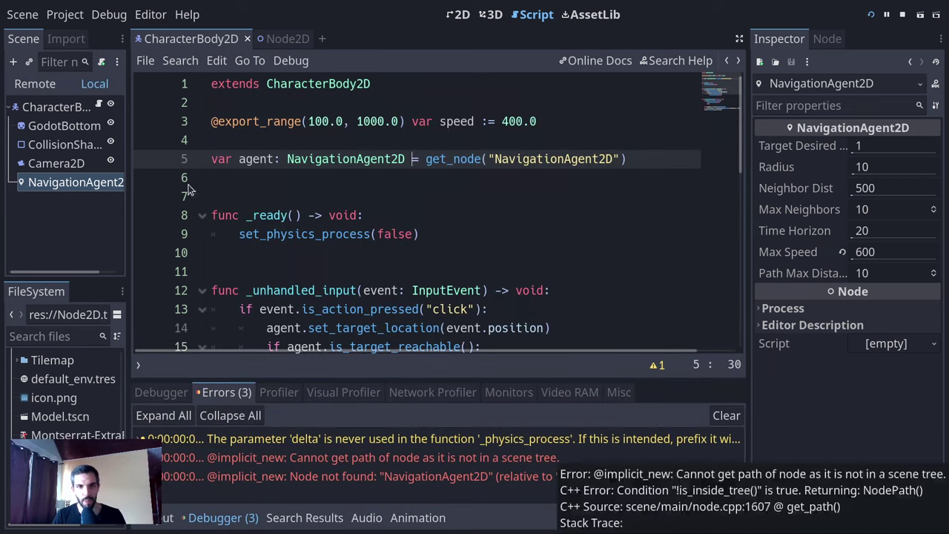
- Inspect the Remote scene tree, expanding Node2D and CharacterBody2D to look for NavigationAgent2D
{"action": "left_click", "coordinate": [53, 90]}
{"action": "left_click", "coordinate": [18, 126]}
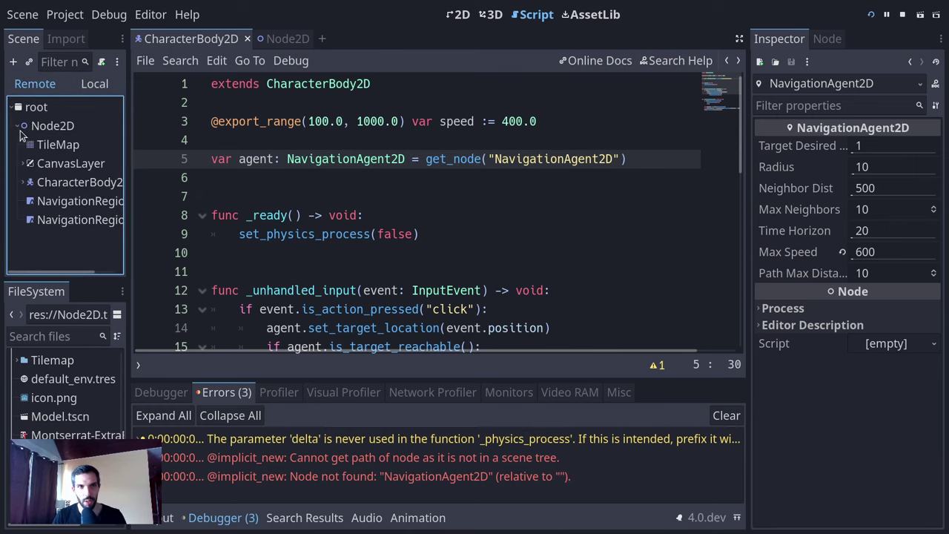
{"action": "left_click", "coordinate": [30, 184]}
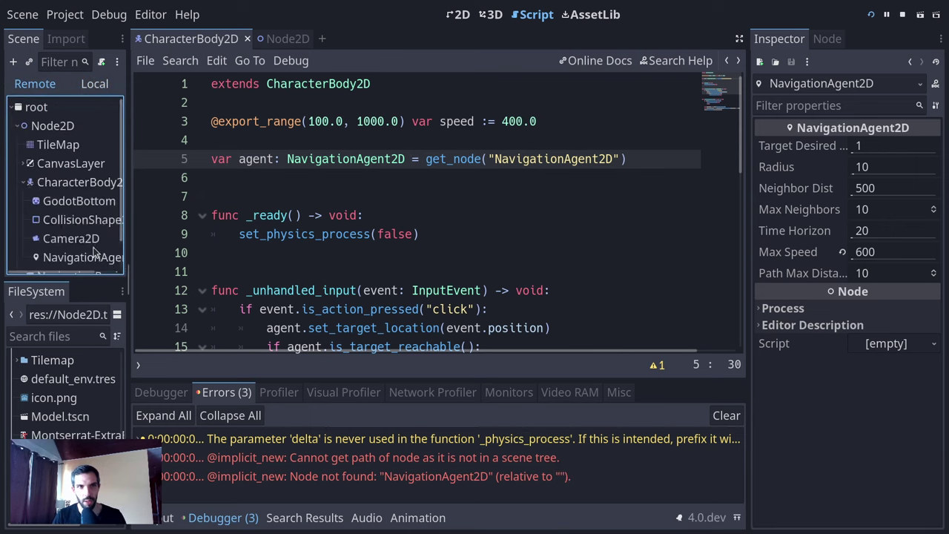
{"action": "scroll", "coordinate": [96, 233], "scroll_direction": "down", "scroll_amount": 2}
{"action": "left_click_drag", "start_coordinate": [130, 238], "coordinate": [182, 241]}
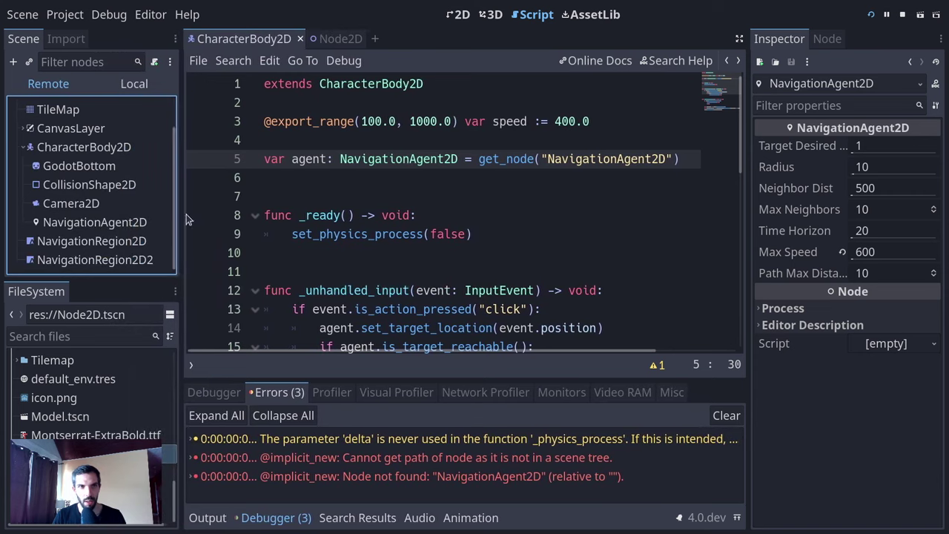
{"action": "left_click", "coordinate": [369, 234]}
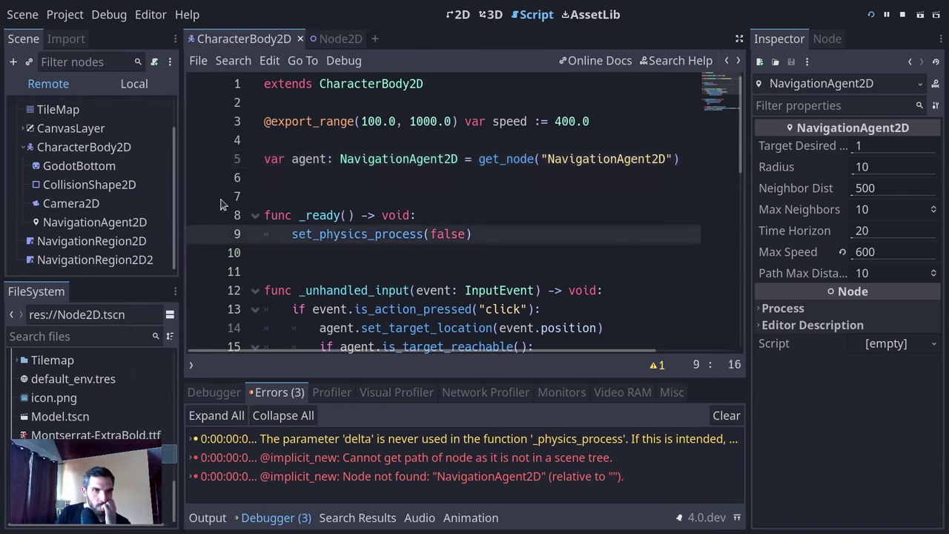
{"action": "left_click", "coordinate": [336, 158]}
- Stop the game and delete the NavigationAgent2D child node from the scene
{"action": "key", "text": "F8"}
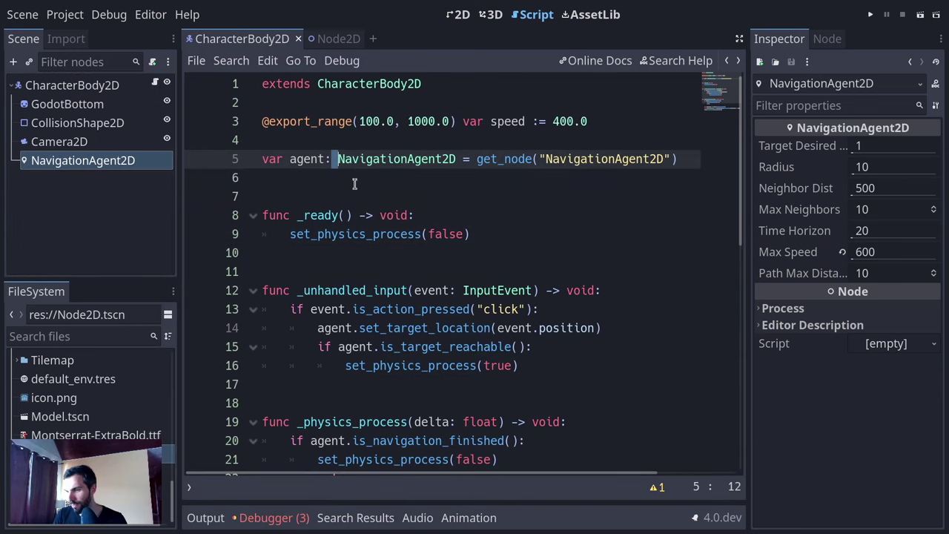
{"action": "left_click", "coordinate": [71, 86]}
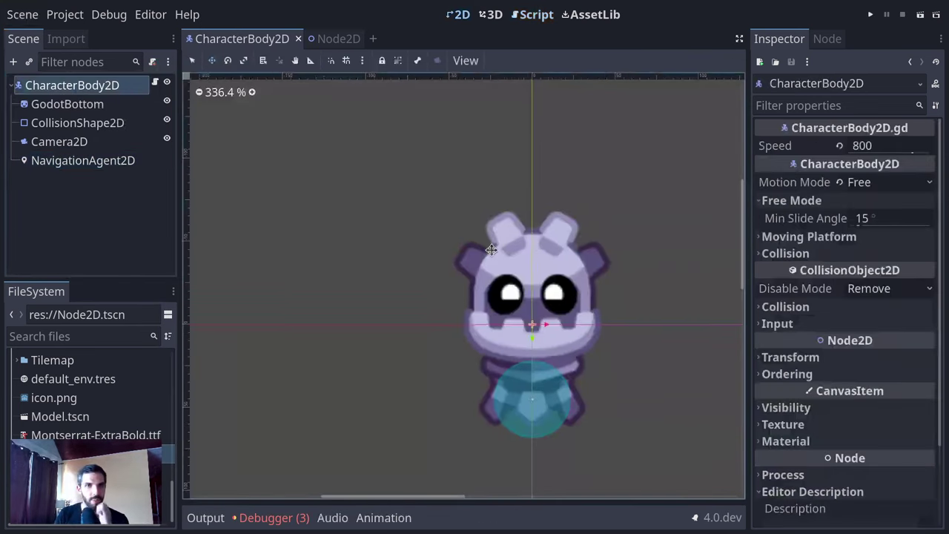
{"action": "left_click", "coordinate": [81, 142]}
{"action": "left_click", "coordinate": [106, 160]}
{"action": "left_click", "coordinate": [155, 81]}
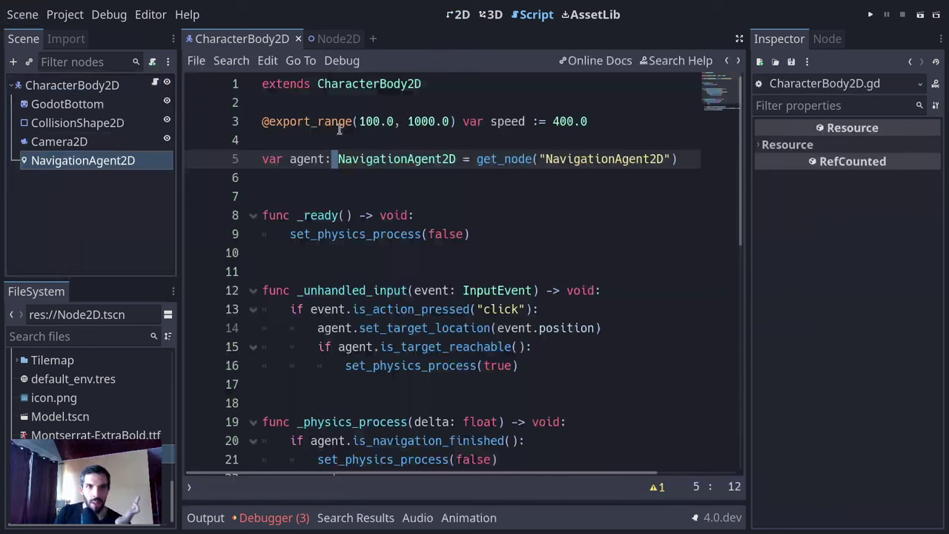
{"action": "left_click", "coordinate": [495, 176]}
{"action": "left_click", "coordinate": [82, 160]}
{"action": "key", "text": "Delete"}
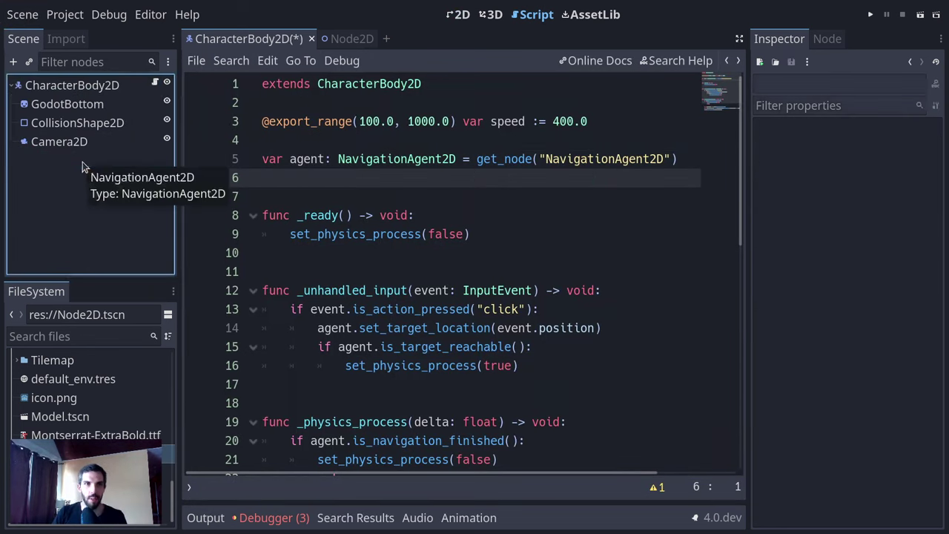
- Change line 5 to var agent := NavigationAgent2D.new()
{"action": "double_click", "coordinate": [444, 162]}
{"action": "key", "text": "BackSpace"}
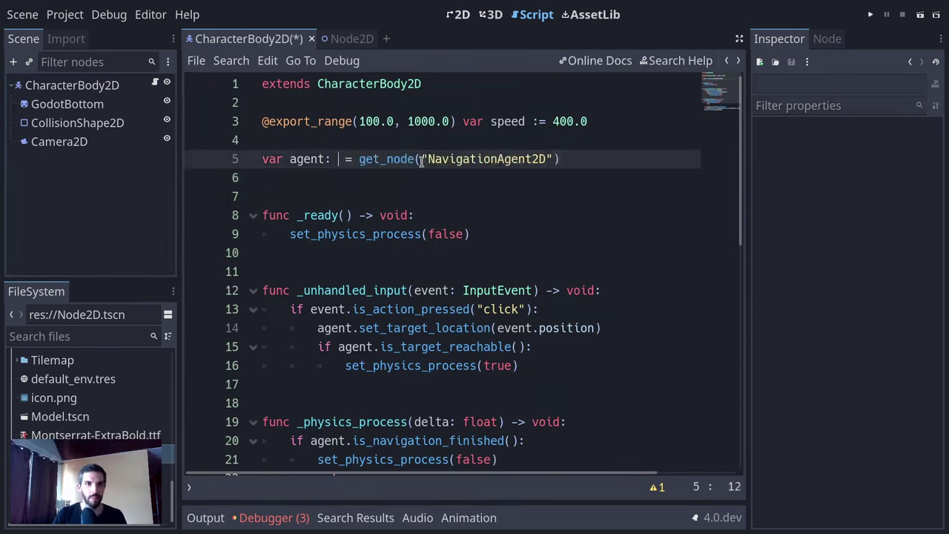
{"action": "key", "text": "BackSpace"}
{"action": "key", "text": "Delete"}
{"action": "key", "text": "Left"}
{"action": "key", "text": "shift+End"}
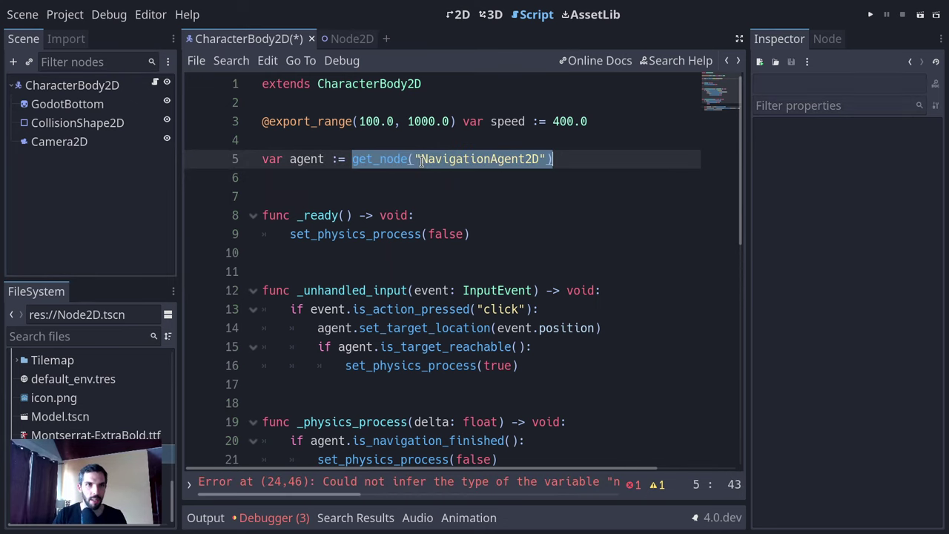
{"action": "type", "text": "navig"}
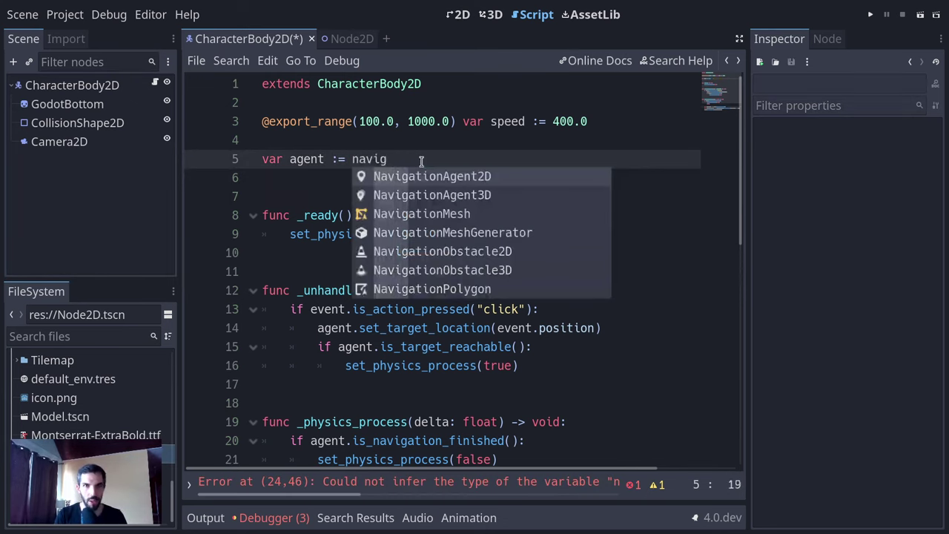
{"action": "key", "text": "Return"}
{"action": "type", "text": ".new"}
{"action": "key", "text": "Return"}
{"action": "key", "text": "Return"}
{"action": "key", "text": "Return"}
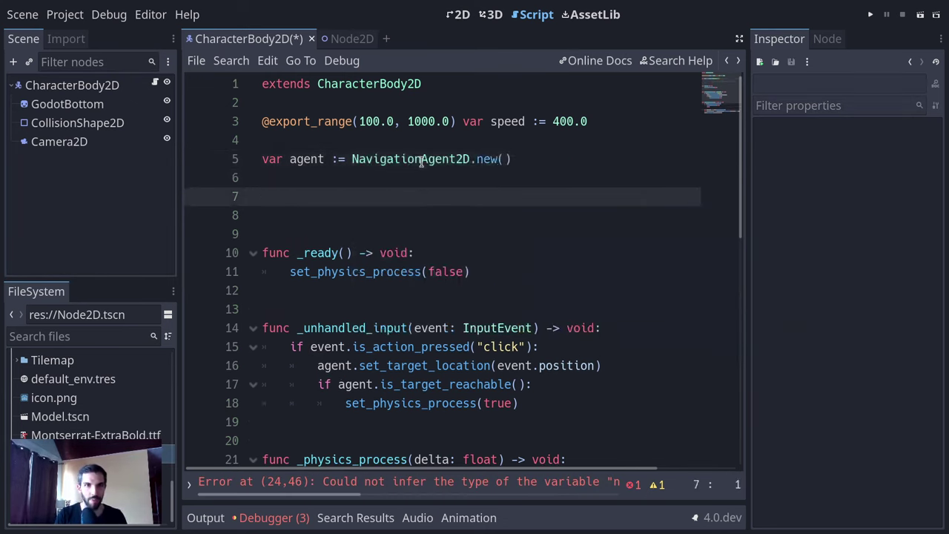
{"action": "key", "text": "BackSpace"}
{"action": "key", "text": "BackSpace"}
- Add add_child(agent) inside _ready, then save and run the project
{"action": "left_click", "coordinate": [497, 213]}
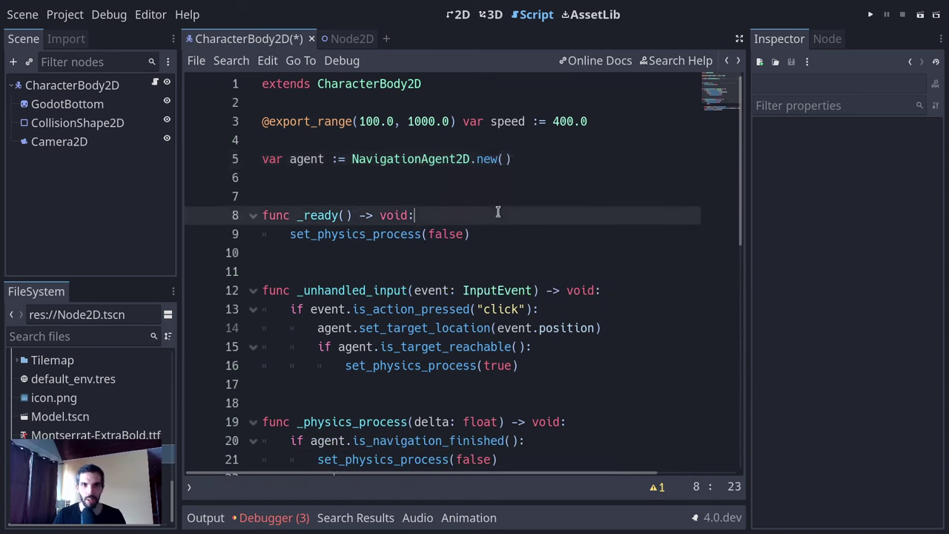
{"action": "key", "text": "Return"}
{"action": "type", "text": "add_"}
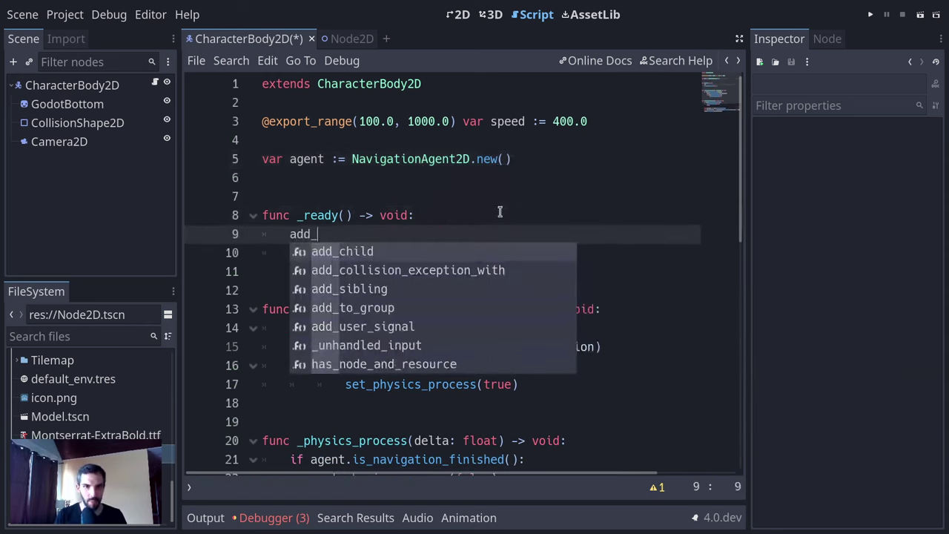
{"action": "key", "text": "Return"}
{"action": "type", "text": "agent"}
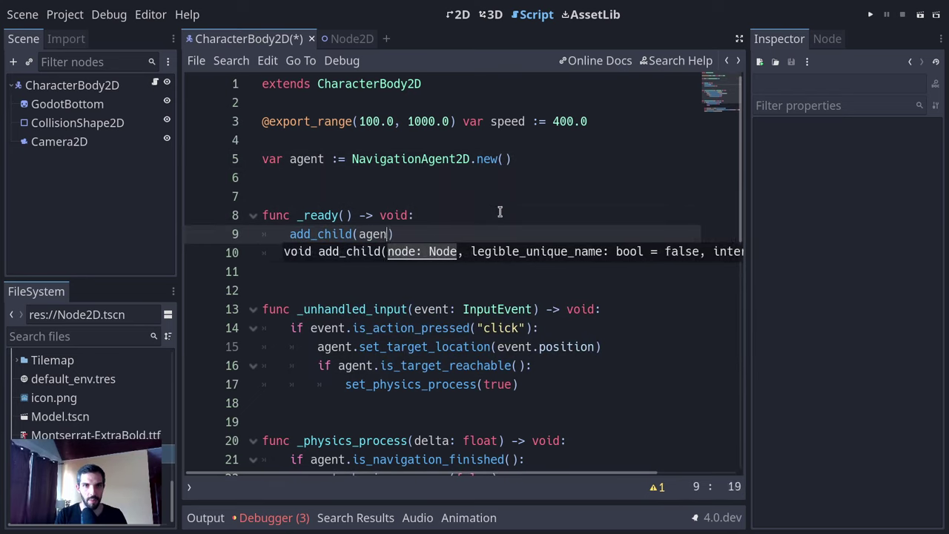
{"action": "key", "text": "F5"}
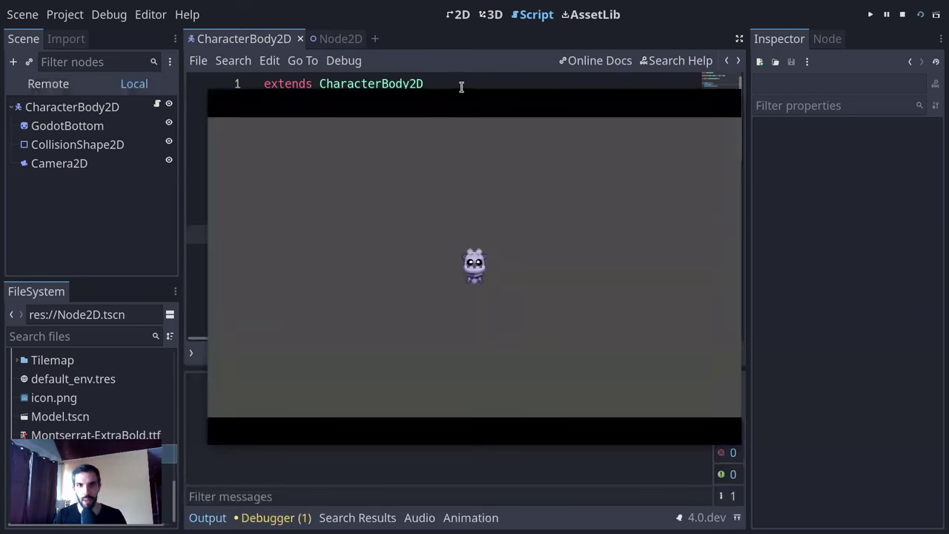
- Relaunch and stop the game, then go to the set_velocity line in _physics_process
{"action": "key", "text": "F5"}
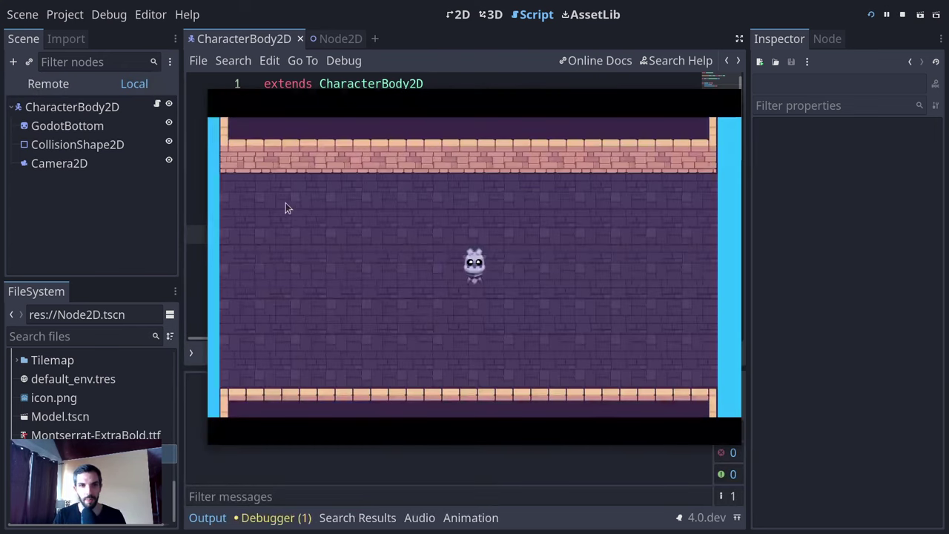
{"action": "key", "text": "F8"}
{"action": "scroll", "coordinate": [502, 234], "scroll_direction": "down", "scroll_amount": 2}
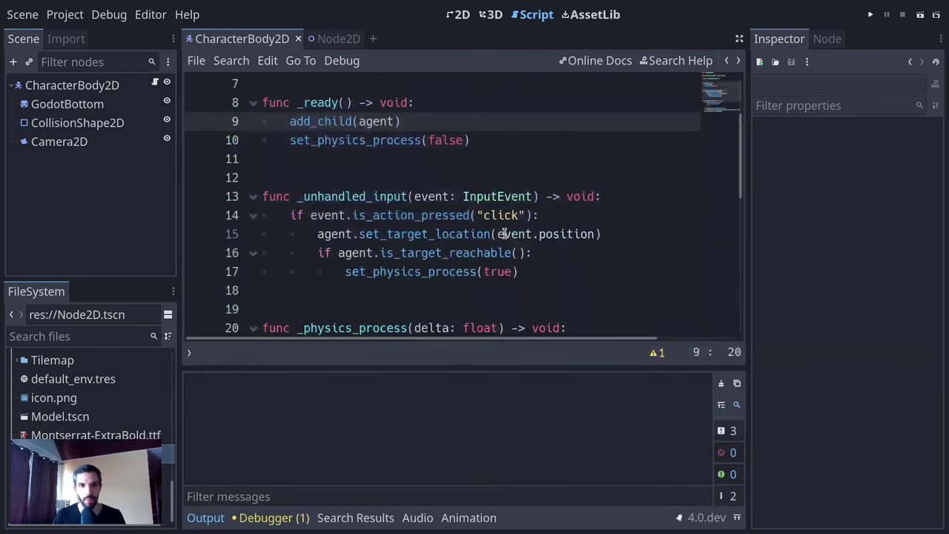
{"action": "left_click", "coordinate": [637, 252]}
{"action": "left_click", "coordinate": [631, 235]}
{"action": "scroll", "coordinate": [639, 265], "scroll_direction": "down", "scroll_amount": 4}
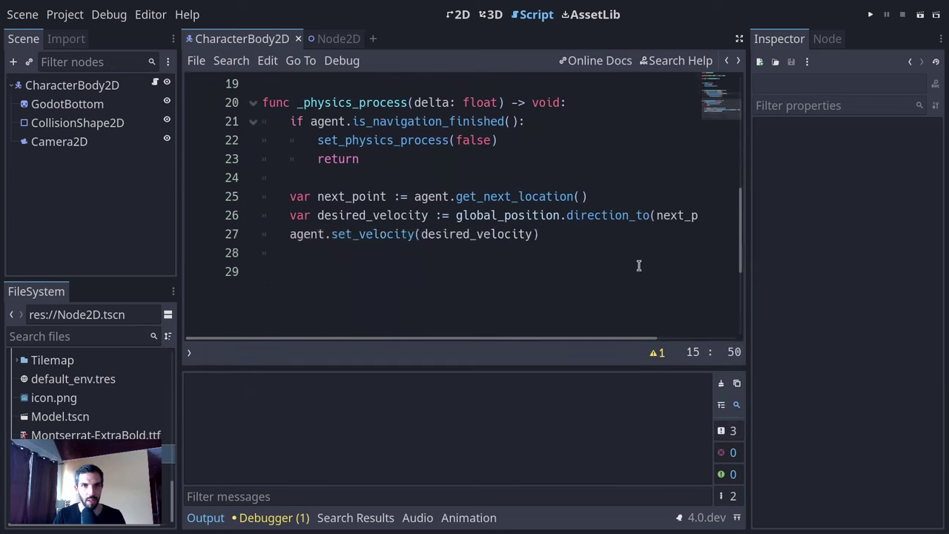
{"action": "left_click", "coordinate": [603, 232]}
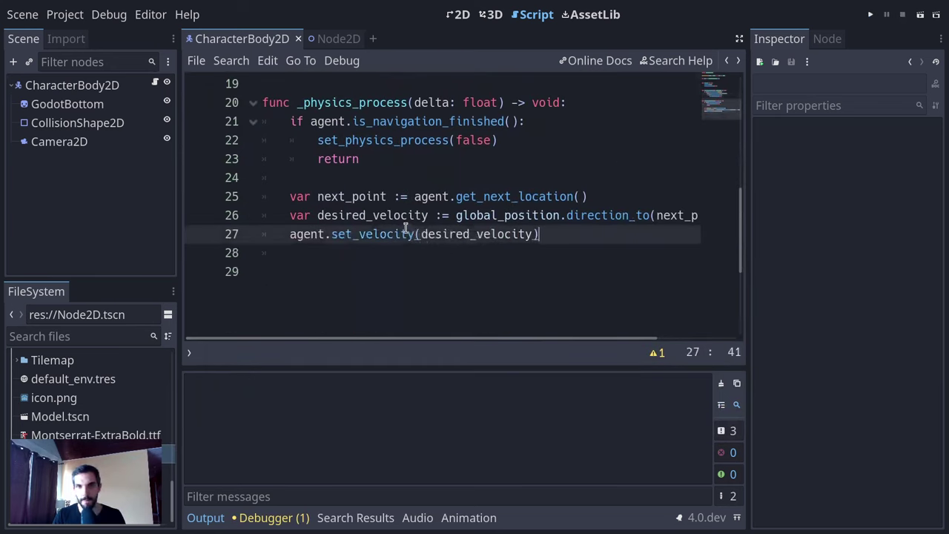
- Start a new line after set_velocity reading await agent
{"action": "key", "text": "Return"}
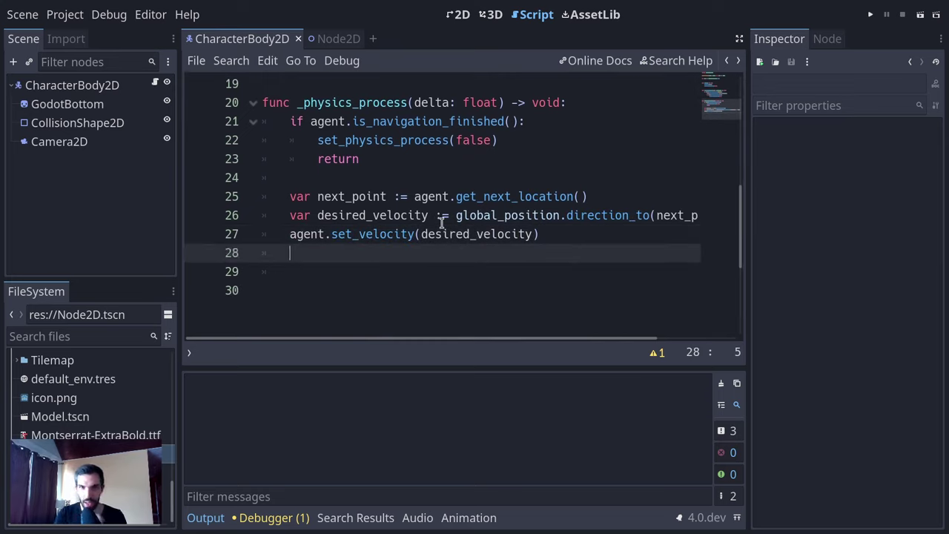
{"action": "type", "text": "a"}
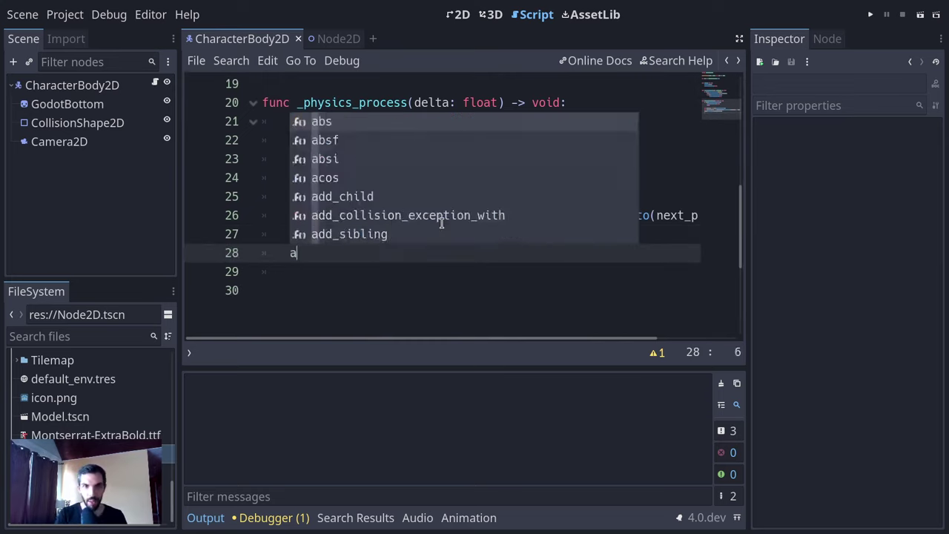
{"action": "type", "text": "wait a"}
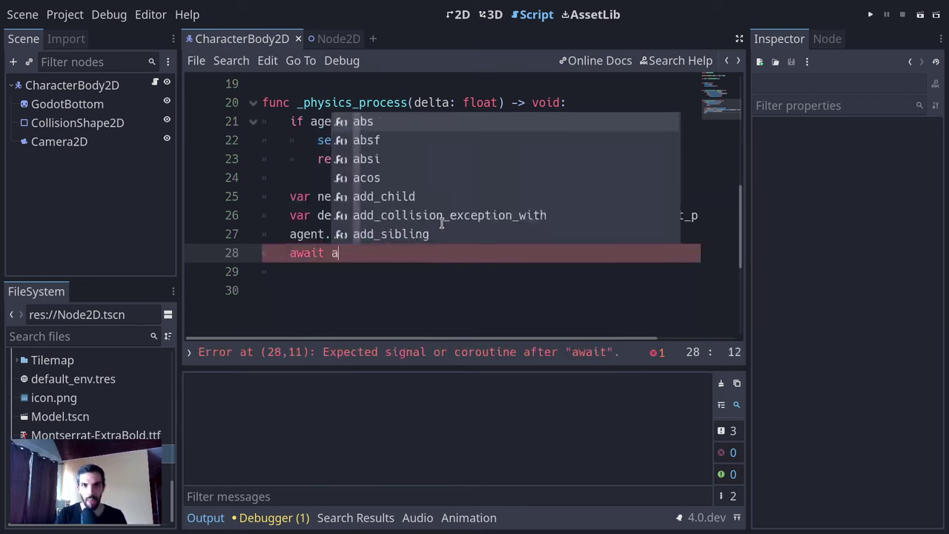
{"action": "type", "text": "gent.velo"}
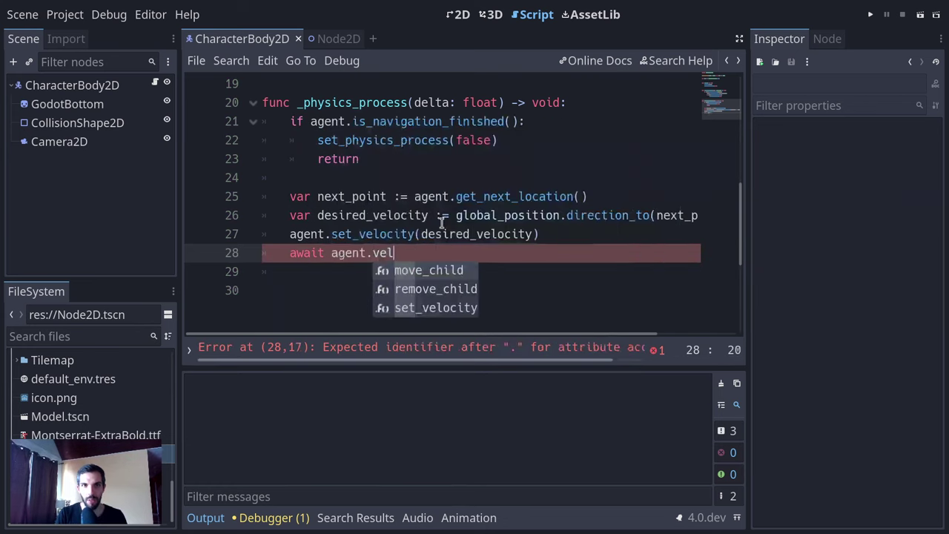
{"action": "key", "text": "BackSpace"}
{"action": "key", "text": "BackSpace"}
{"action": "key", "text": "BackSpace"}
{"action": "key", "text": "BackSpace"}
{"action": "type", "text": "comput"}
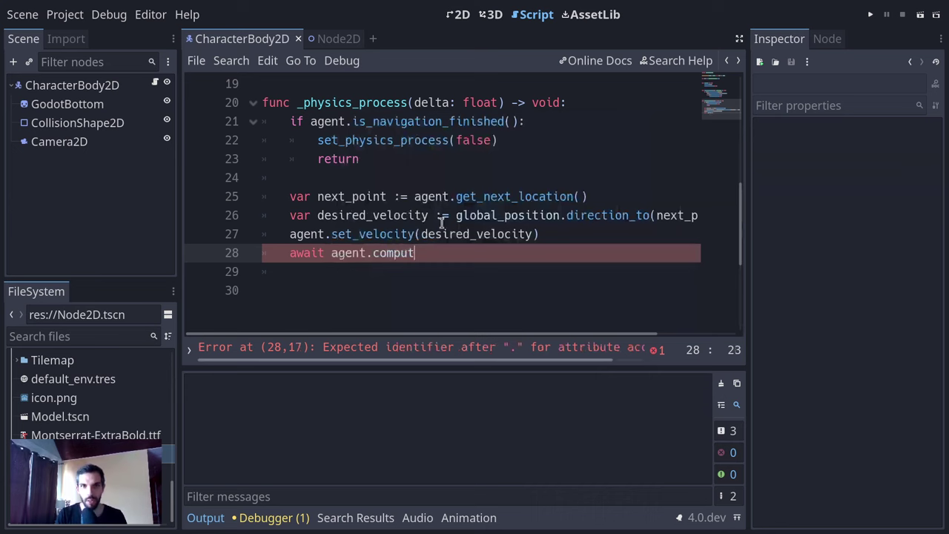
{"action": "key", "text": "ctrl+BackSpace"}
- Put the caret on the NavigationAgent2D class name on line 5
{"action": "scroll", "coordinate": [441, 222], "scroll_direction": "up", "scroll_amount": 6}
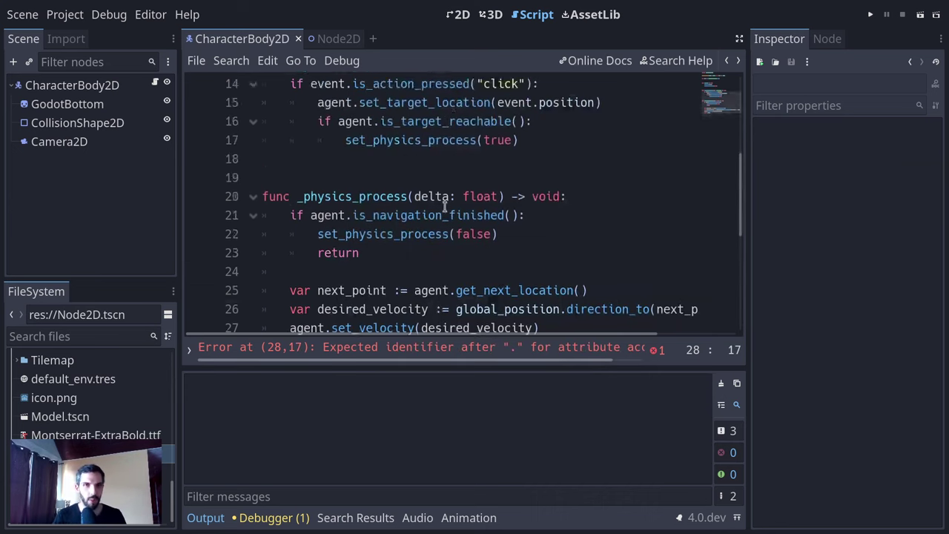
{"action": "left_click", "coordinate": [429, 163]}
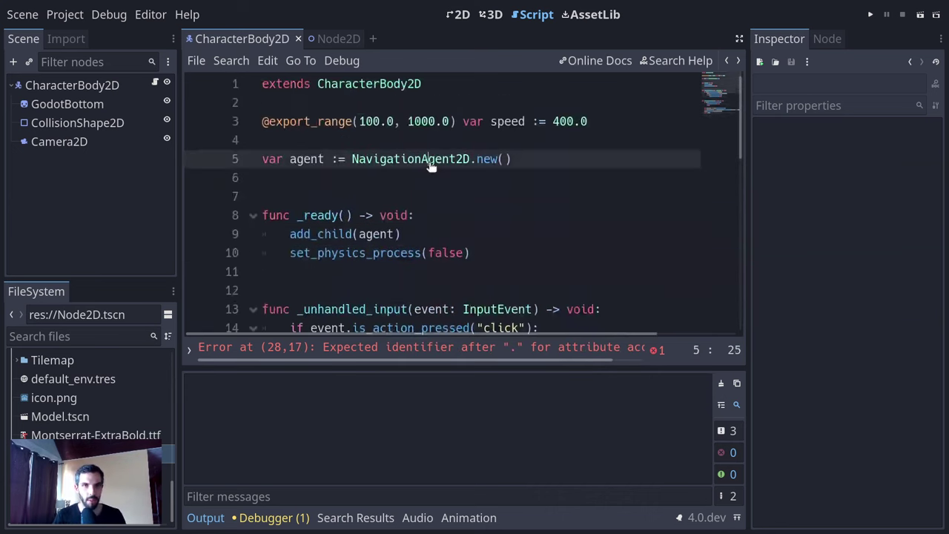
{"action": "left_click", "coordinate": [414, 158]}
- Open the NavigationAgent2D reference and find the velocity_computed signal under Signals
{"action": "left_click", "coordinate": [372, 161], "text": "ctrl"}
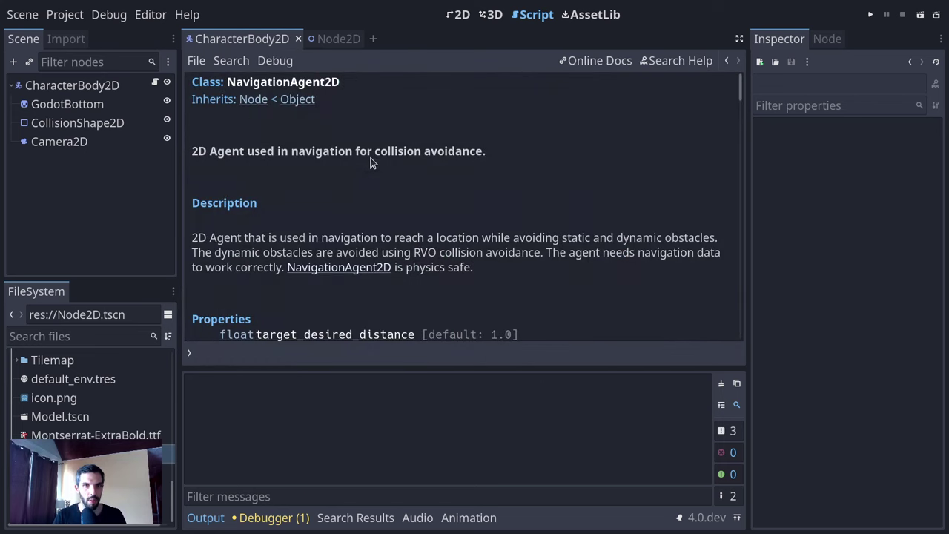
{"action": "scroll", "coordinate": [363, 228], "scroll_direction": "down", "scroll_amount": 3}
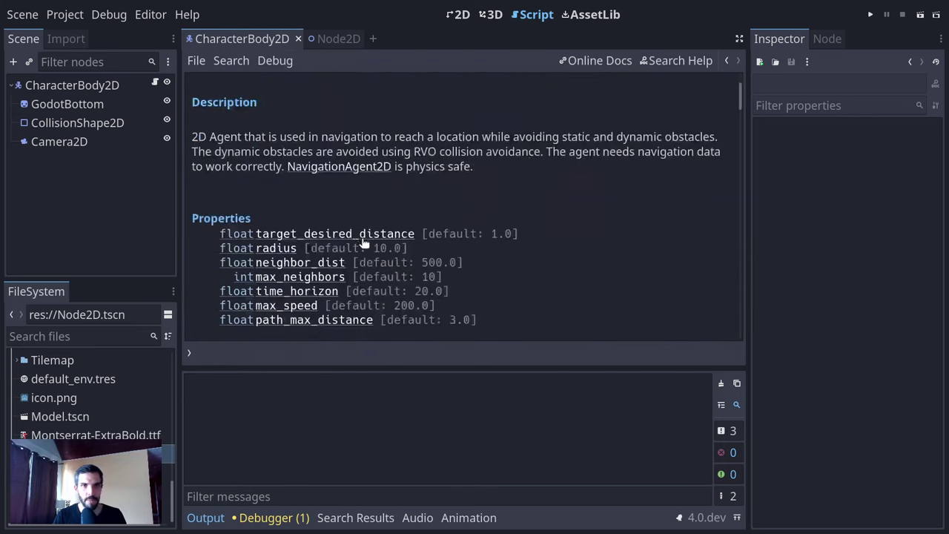
{"action": "scroll", "coordinate": [329, 232], "scroll_direction": "up", "scroll_amount": 3}
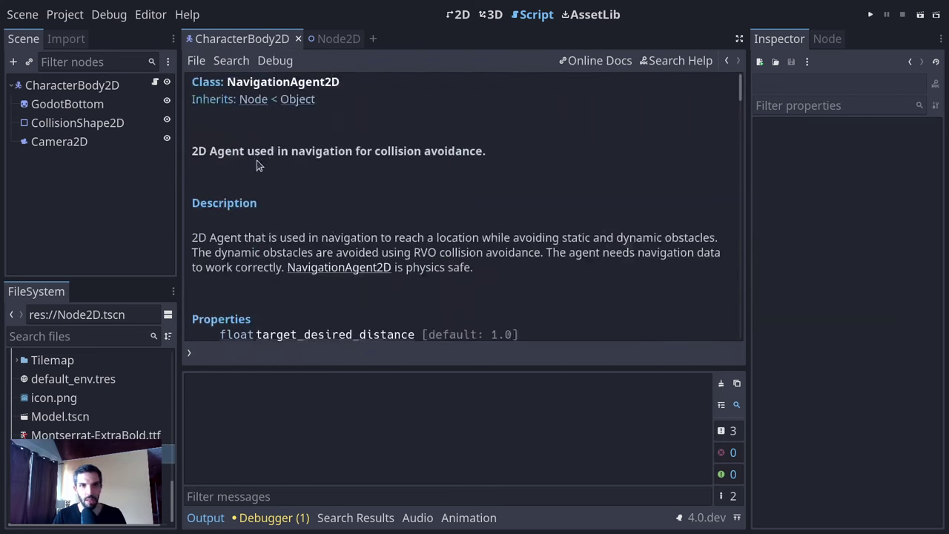
{"action": "scroll", "coordinate": [296, 232], "scroll_direction": "down", "scroll_amount": 10}
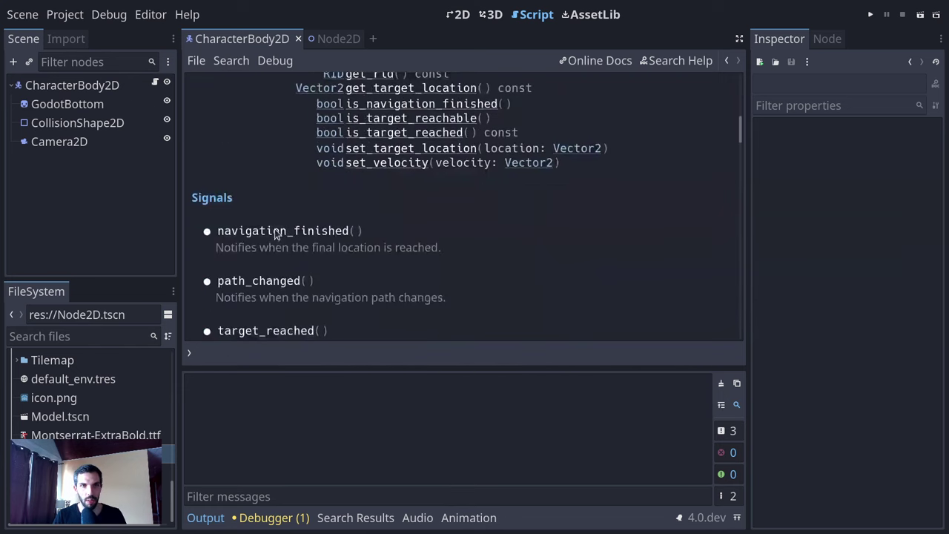
{"action": "scroll", "coordinate": [276, 252], "scroll_direction": "down", "scroll_amount": 2}
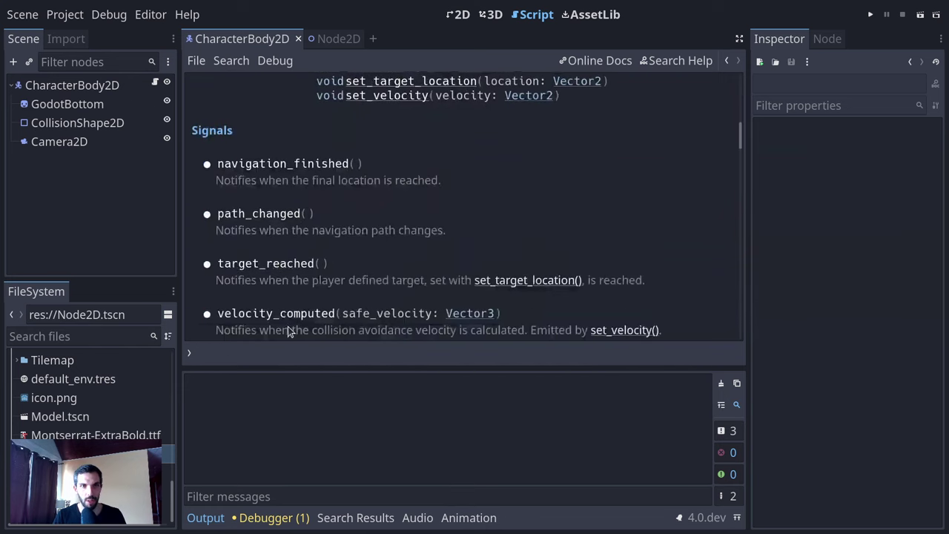
{"action": "scroll", "coordinate": [304, 296], "scroll_direction": "down", "scroll_amount": 2}
{"action": "double_click", "coordinate": [302, 248]}
{"action": "key", "text": "ctrl+c"}
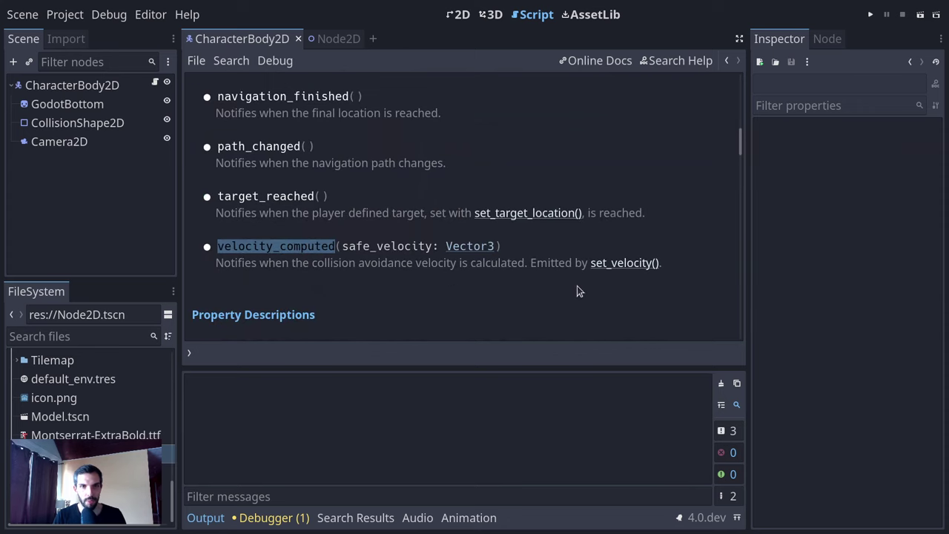
- Read more of the reference page, then go back to the CharacterBody2D script
{"action": "scroll", "coordinate": [565, 264], "scroll_direction": "up", "scroll_amount": 2}
{"action": "scroll", "coordinate": [571, 238], "scroll_direction": "up", "scroll_amount": 10}
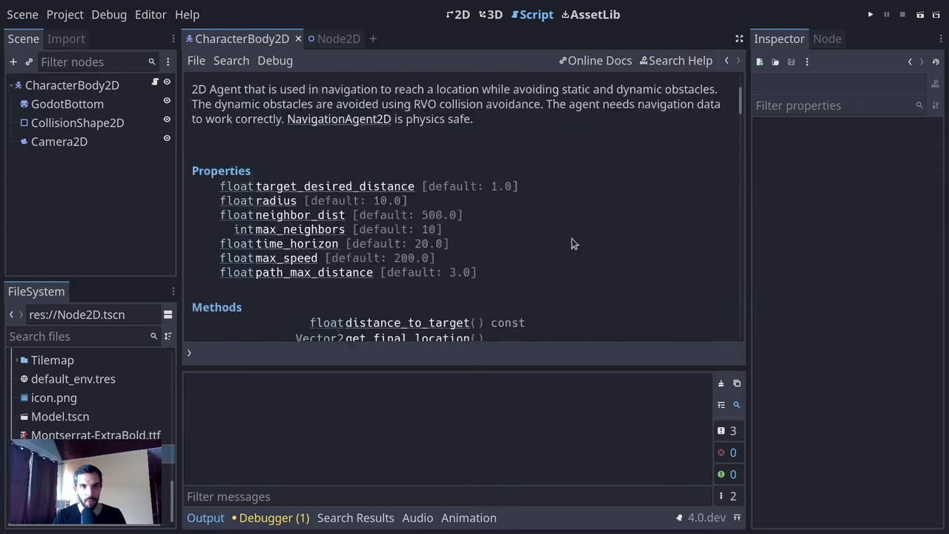
{"action": "scroll", "coordinate": [618, 239], "scroll_direction": "down", "scroll_amount": 6}
{"action": "scroll", "coordinate": [628, 239], "scroll_direction": "down", "scroll_amount": 6}
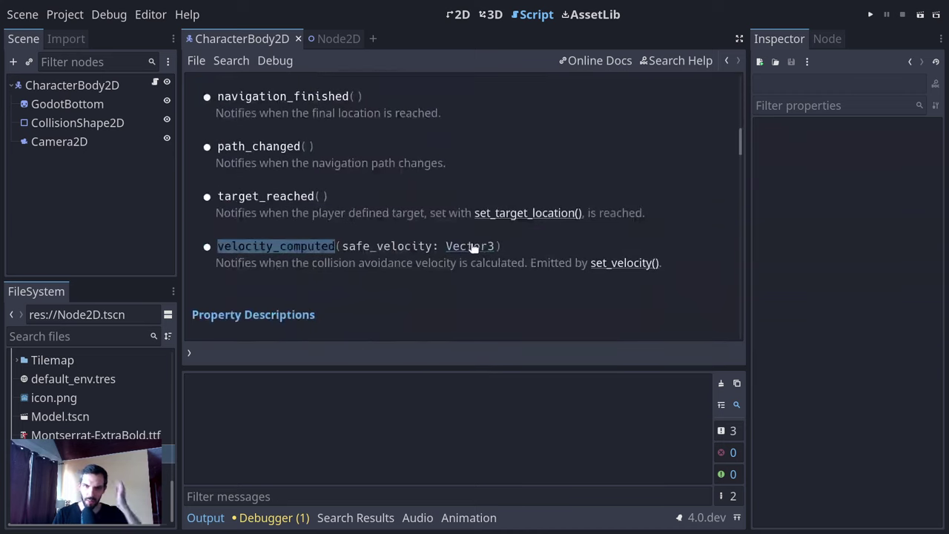
{"action": "scroll", "coordinate": [470, 249], "scroll_direction": "down", "scroll_amount": 4}
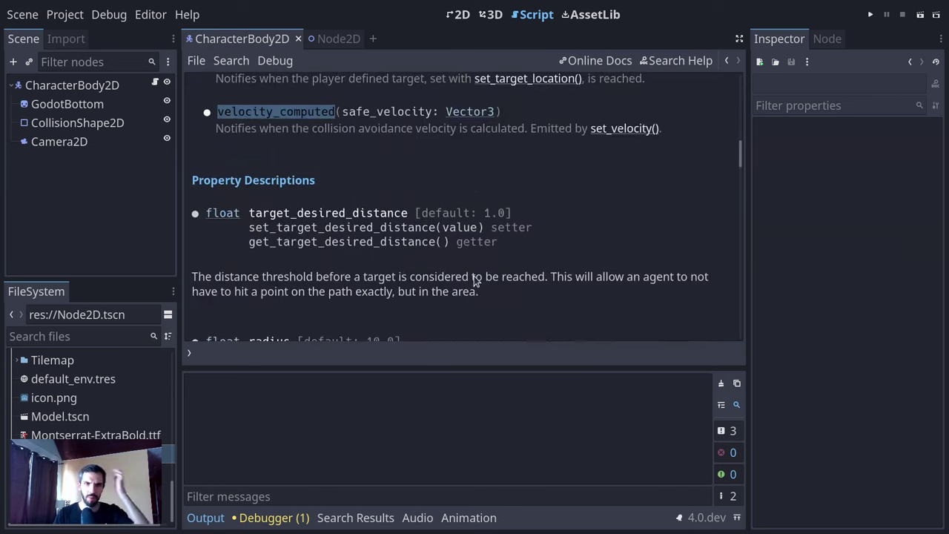
{"action": "key", "text": "alt+Left"}
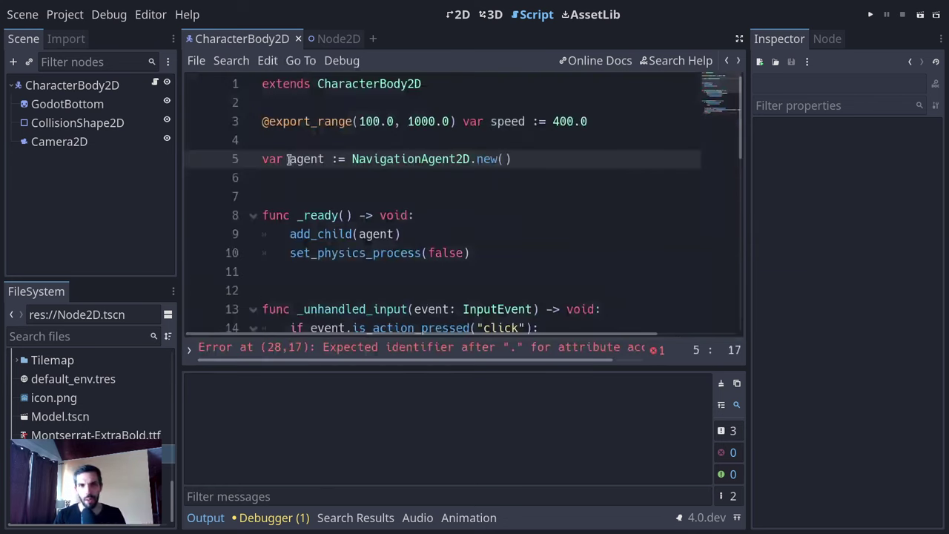
- Complete line 28 as await agent.velocity_computed
{"action": "scroll", "coordinate": [605, 278], "scroll_direction": "down", "scroll_amount": 6}
{"action": "left_click", "coordinate": [442, 254]}
{"action": "type", "text": "velocity_computed"}
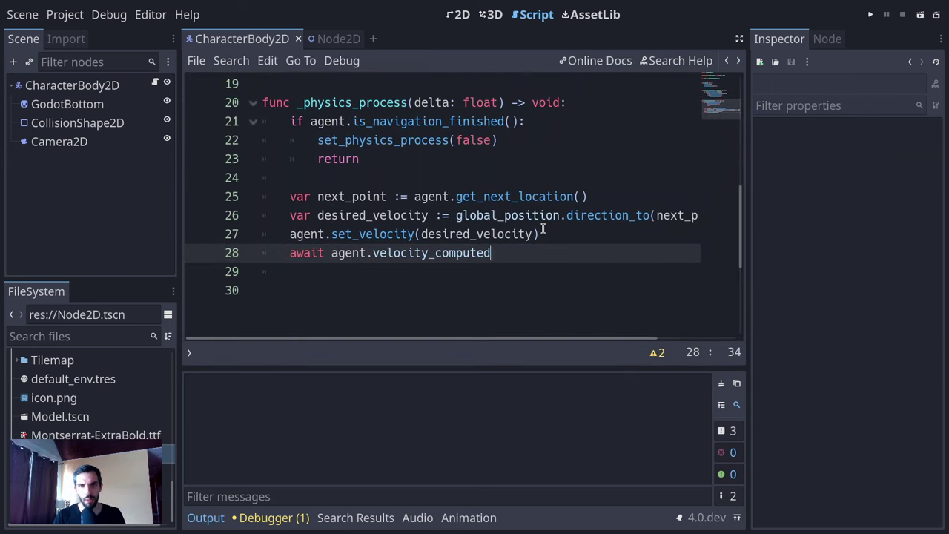
- Switch to distraction-free mode and hide the Output panel
{"action": "key", "text": "ctrl+shift+F11"}
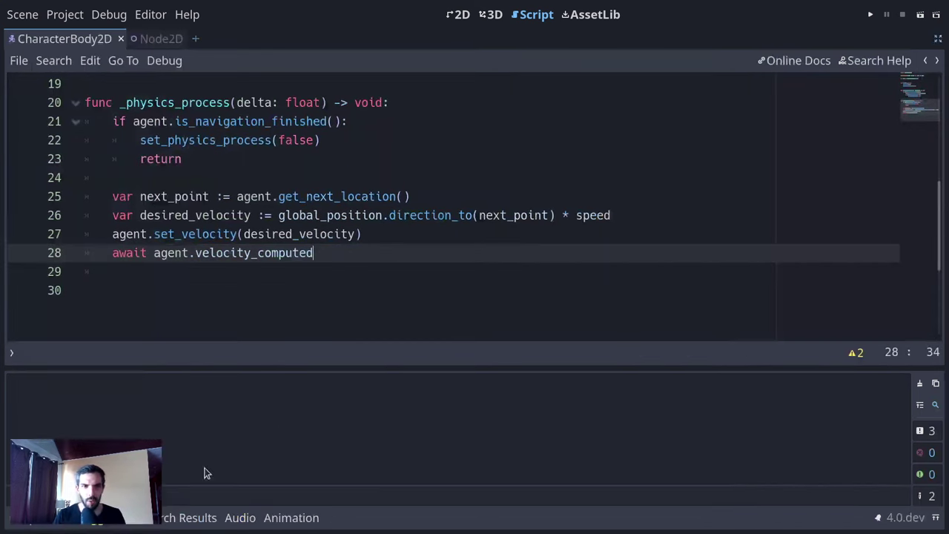
{"action": "left_click", "coordinate": [44, 517]}
{"action": "scroll", "coordinate": [366, 322], "scroll_direction": "up", "scroll_amount": 5}
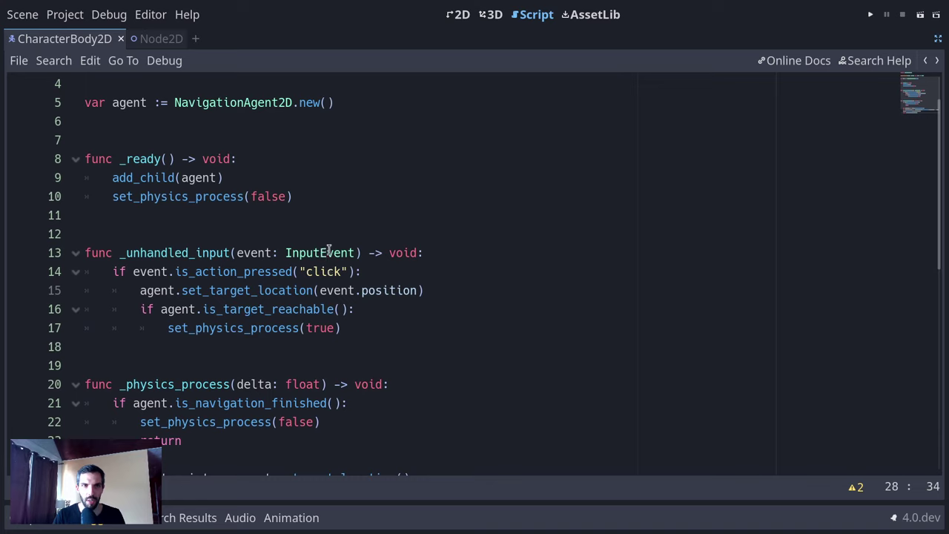
{"action": "scroll", "coordinate": [328, 248], "scroll_direction": "down", "scroll_amount": 5}
{"action": "scroll", "coordinate": [319, 267], "scroll_direction": "up", "scroll_amount": 4}
- Add a new line under add_child(agent) and paste velocity_computed onto it
{"action": "left_click", "coordinate": [353, 271]}
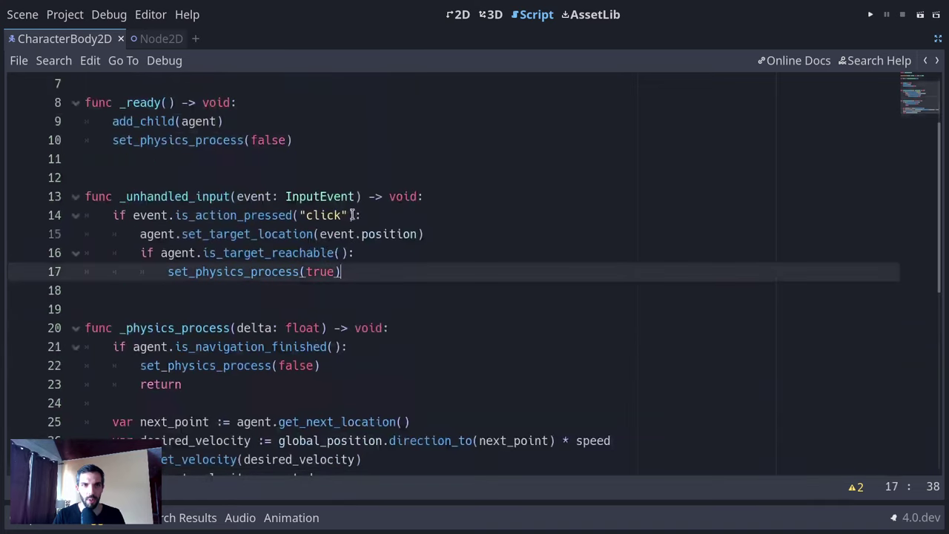
{"action": "left_click", "coordinate": [474, 199]}
{"action": "left_click", "coordinate": [355, 118]}
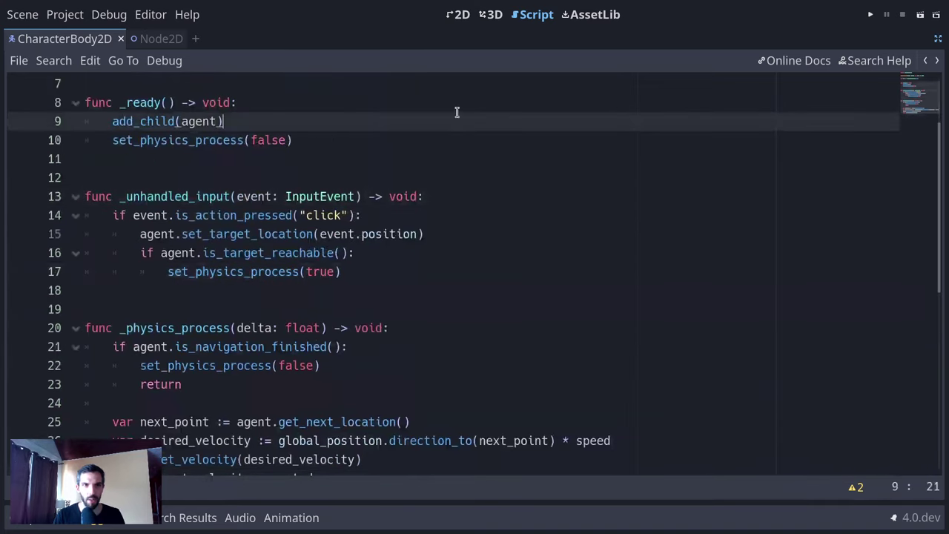
{"action": "key", "text": "Return"}
{"action": "key", "text": "ctrl+v"}
{"action": "key", "text": "Home"}
- Connect agent.velocity_computed to a lambda func (v): in _ready
{"action": "type", "text": "agent."}
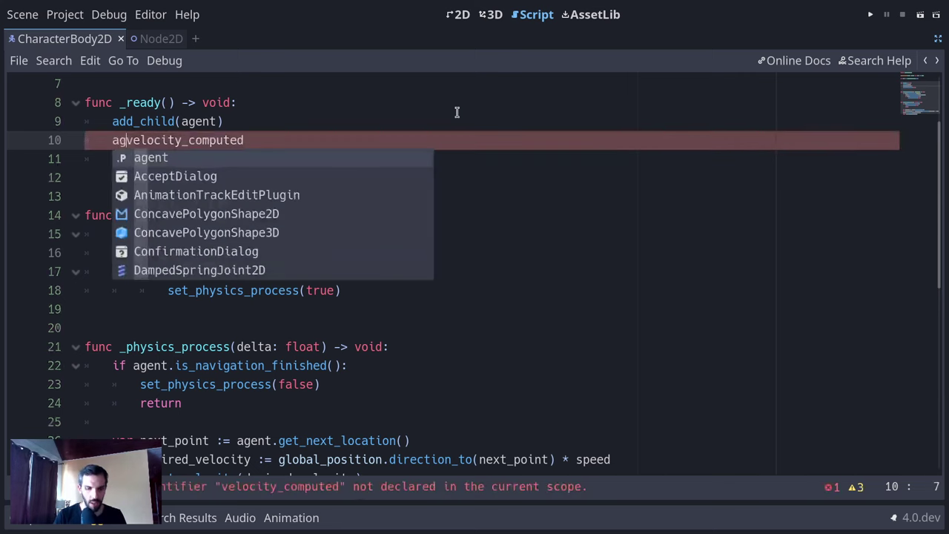
{"action": "key", "text": "Escape"}
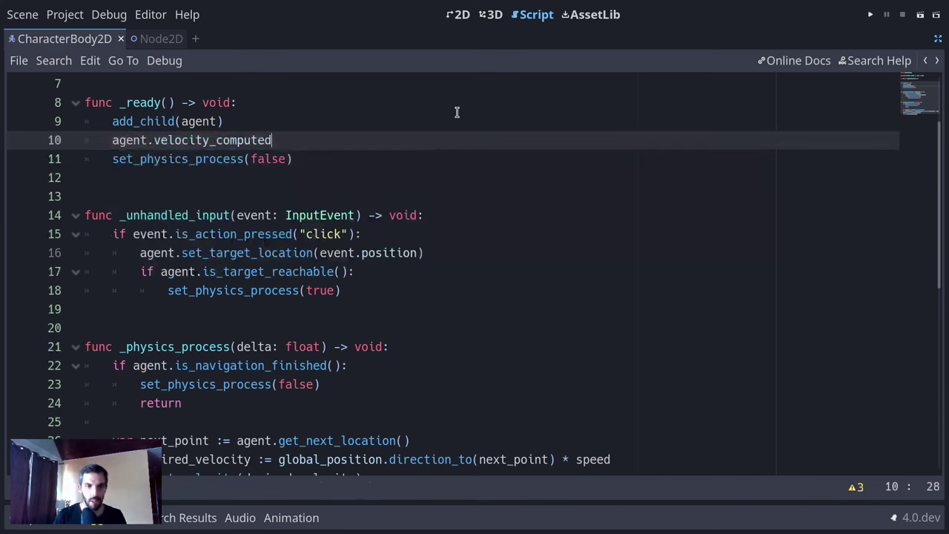
{"action": "type", "text": ".conn"}
{"action": "key", "text": "Return"}
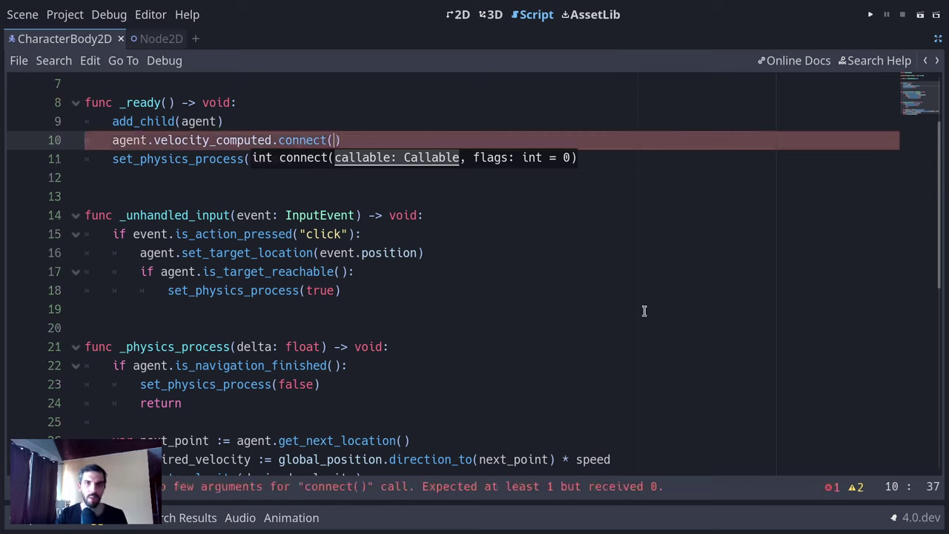
{"action": "type", "text": "func"}
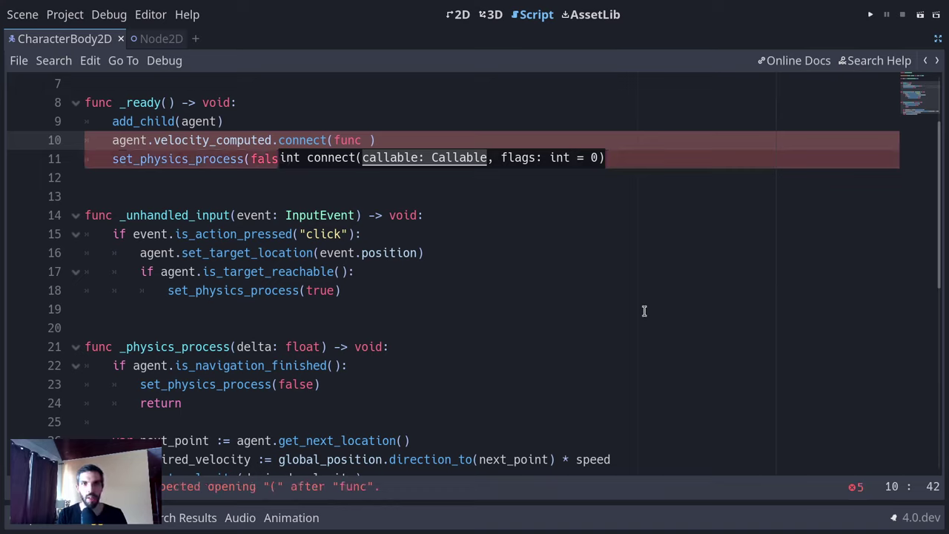
{"action": "type", "text": " (): "}
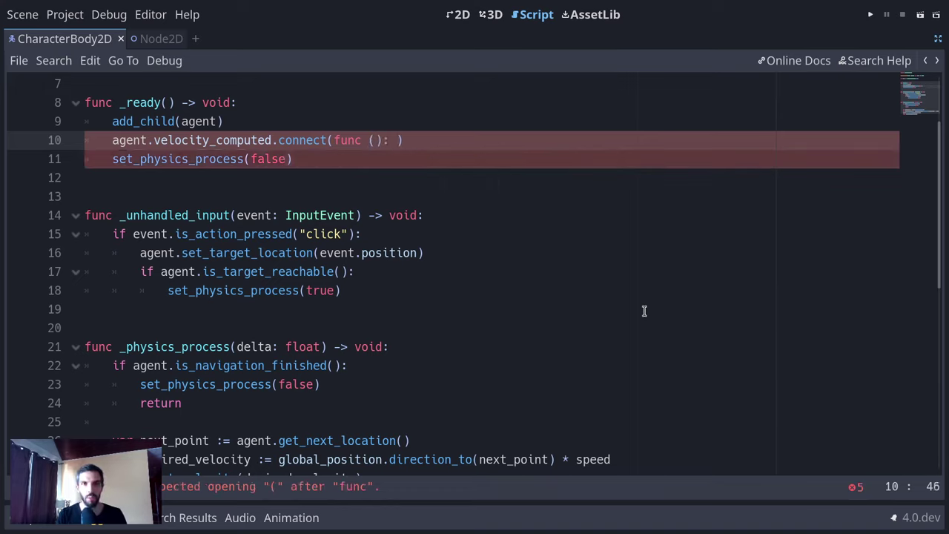
{"action": "type", "text": "safe_veloc"}
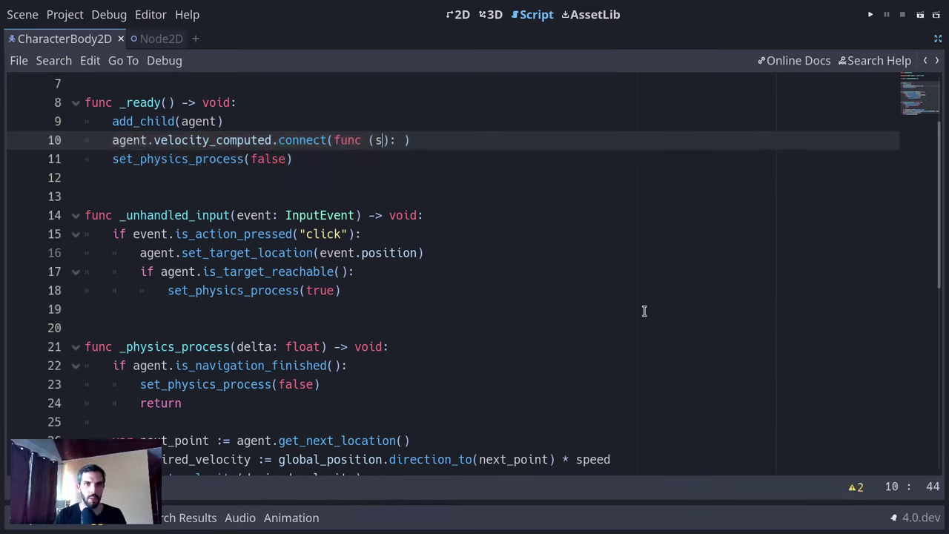
{"action": "type", "text": "ity"}
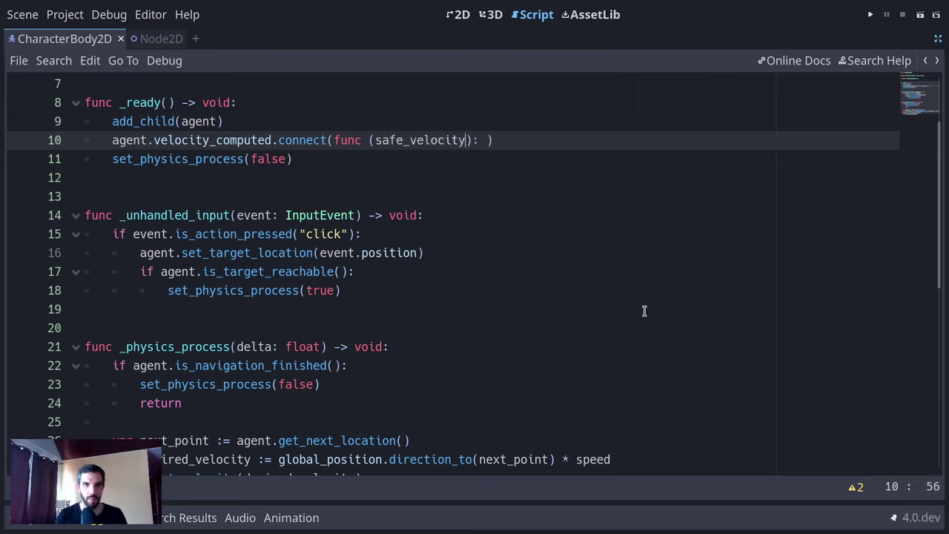
{"action": "key", "text": "ctrl+BackSpace"}
{"action": "type", "text": "d"}
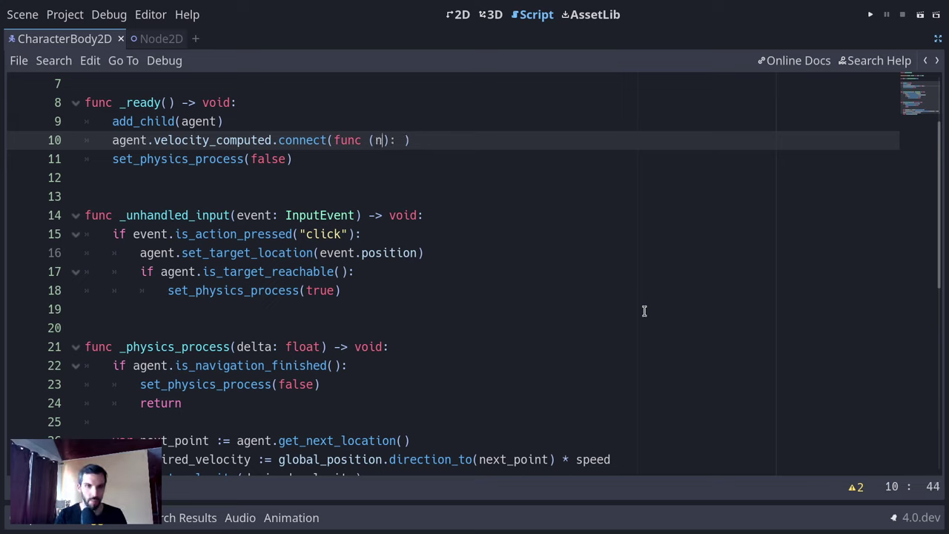
{"action": "key", "text": "BackSpace"}
{"action": "type", "text": "v"}
- Start a velocity variable above func _ready, then undo it
{"action": "key", "text": "Up"}
{"action": "key", "text": "Up"}
{"action": "key", "text": "Up"}
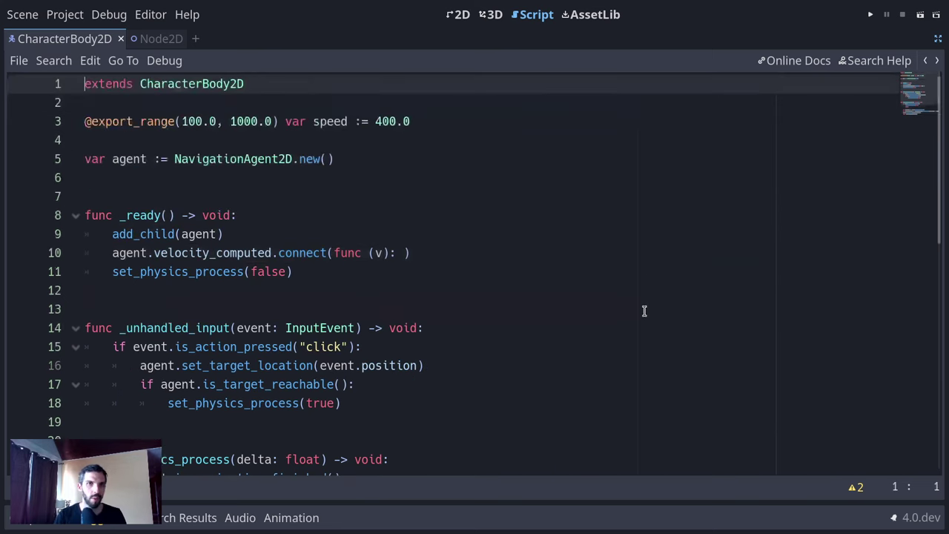
{"action": "key", "text": "Return"}
{"action": "key", "text": "Return"}
{"action": "key", "text": "Up"}
{"action": "key", "text": "Up"}
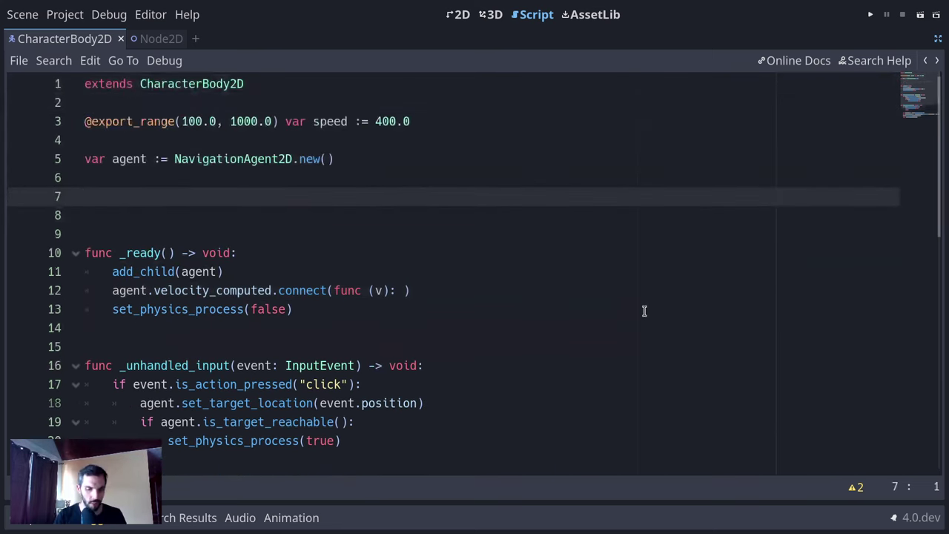
{"action": "type", "text": "vart"}
{"action": "key", "text": "BackSpace"}
{"action": "type", "text": "ve"}
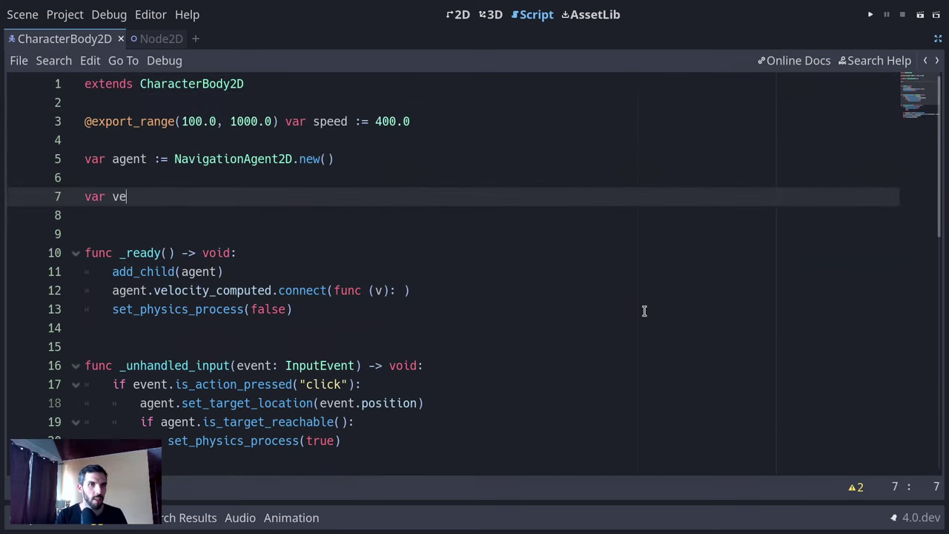
{"action": "type", "text": "locity "}
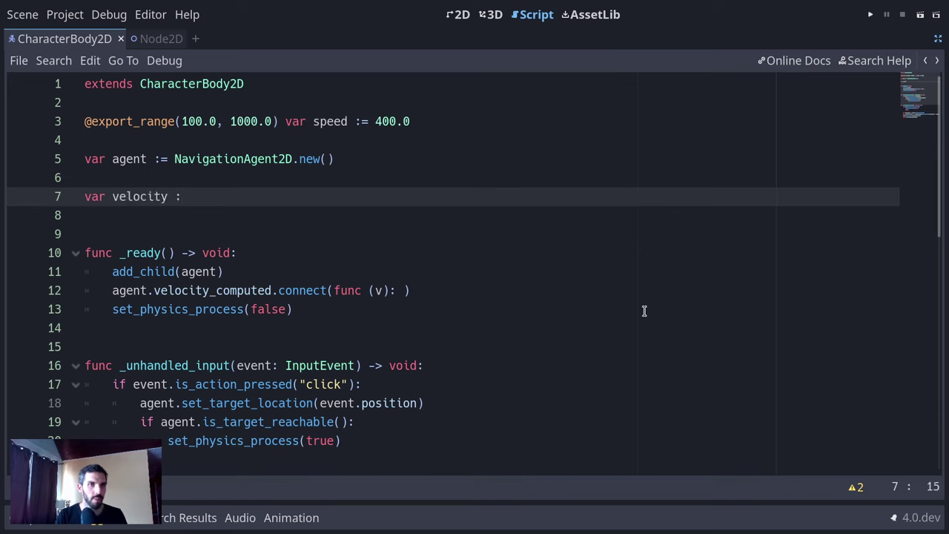
{"action": "type", "text": ":"}
{"action": "key", "text": "ctrl+z"}
{"action": "key", "text": "ctrl+z"}
{"action": "key", "text": "ctrl+z"}
- Make the lambda body motion_velocity = Vector2(v.x, v.y)
{"action": "left_click", "coordinate": [413, 234]}
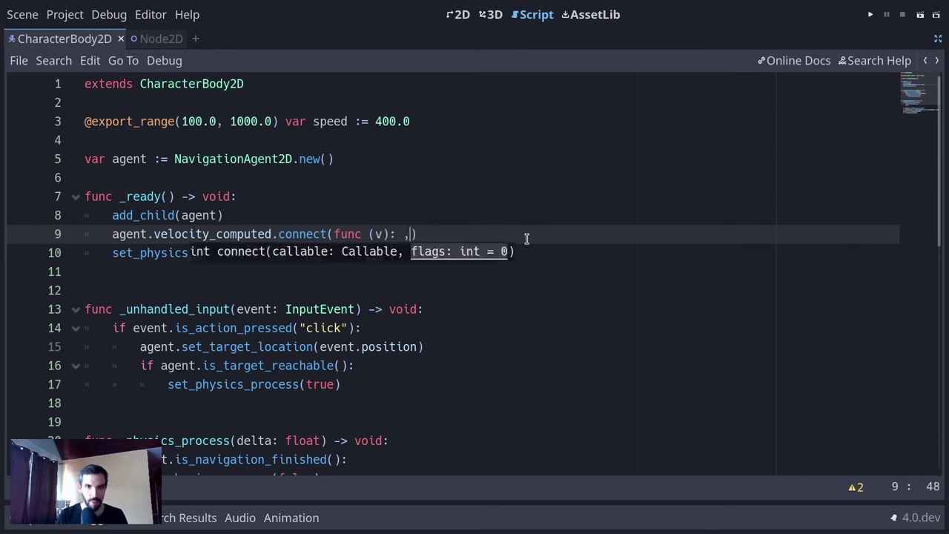
{"action": "type", "text": "motion"}
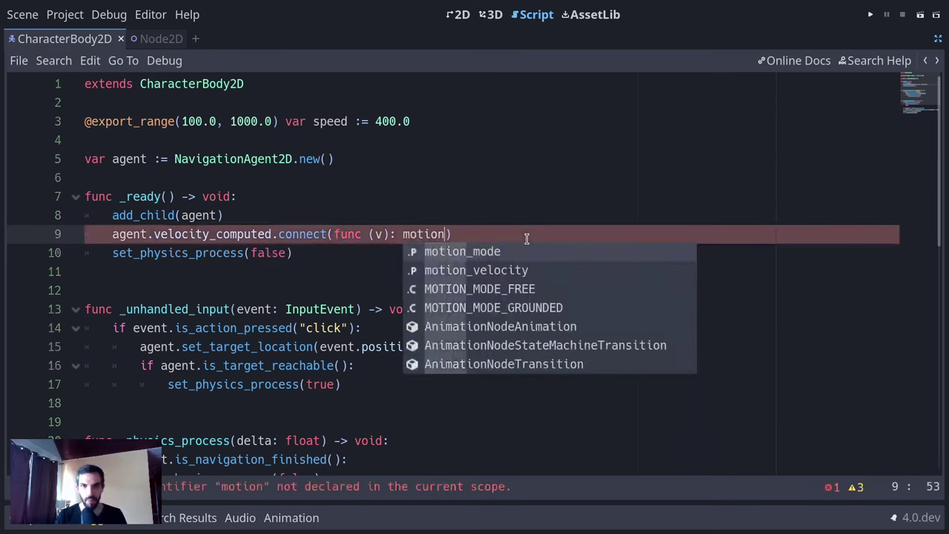
{"action": "key", "text": "Down"}
{"action": "key", "text": "Return"}
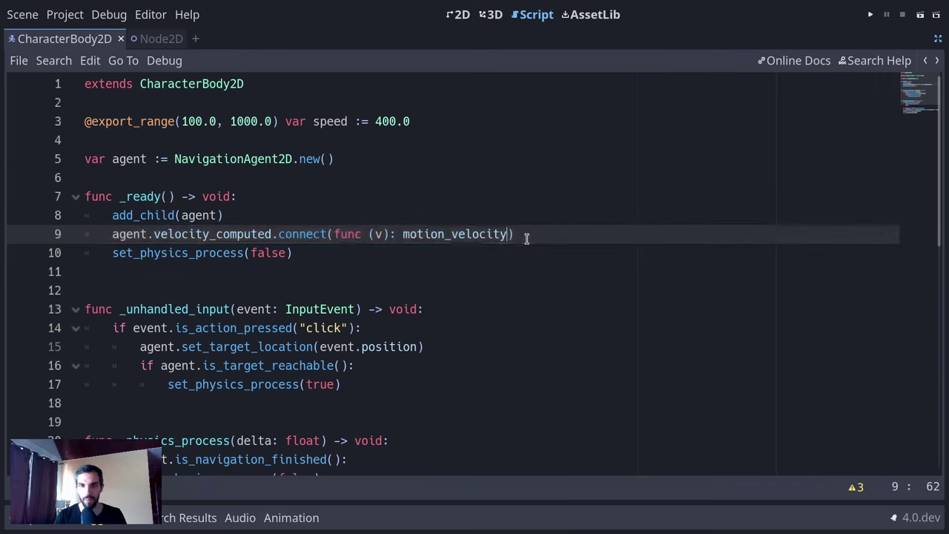
{"action": "key", "text": "ctrl+Left"}
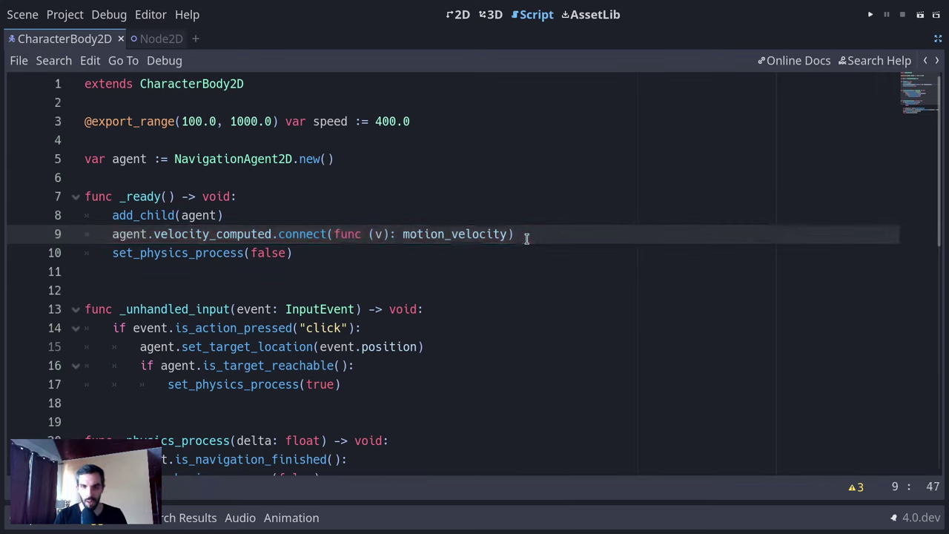
{"action": "key", "text": "ctrl+Right"}
{"action": "type", "text": "= Vec"}
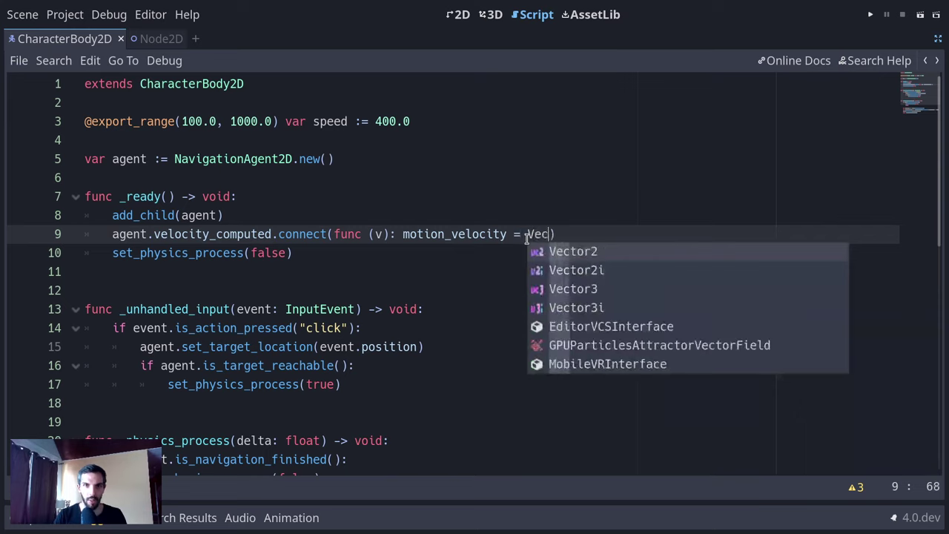
{"action": "key", "text": "Return"}
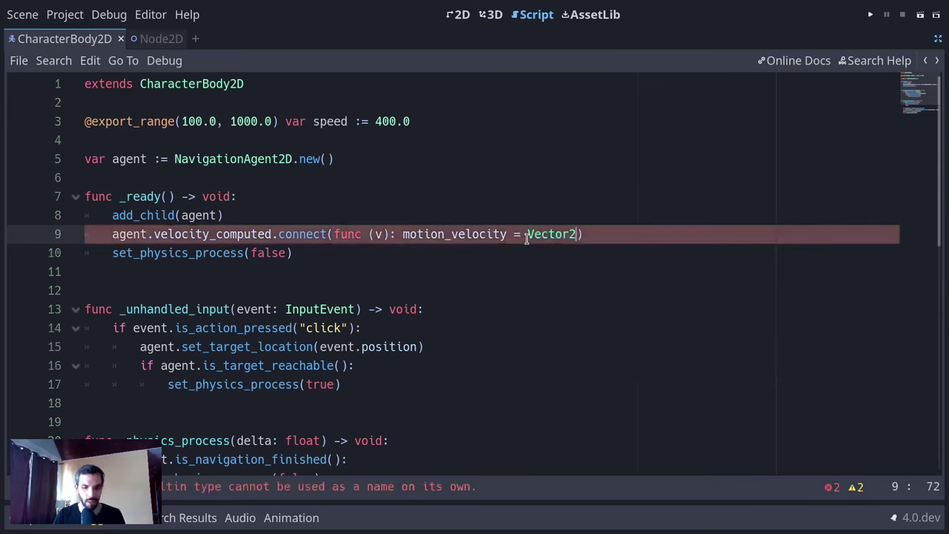
{"action": "type", "text": "("}
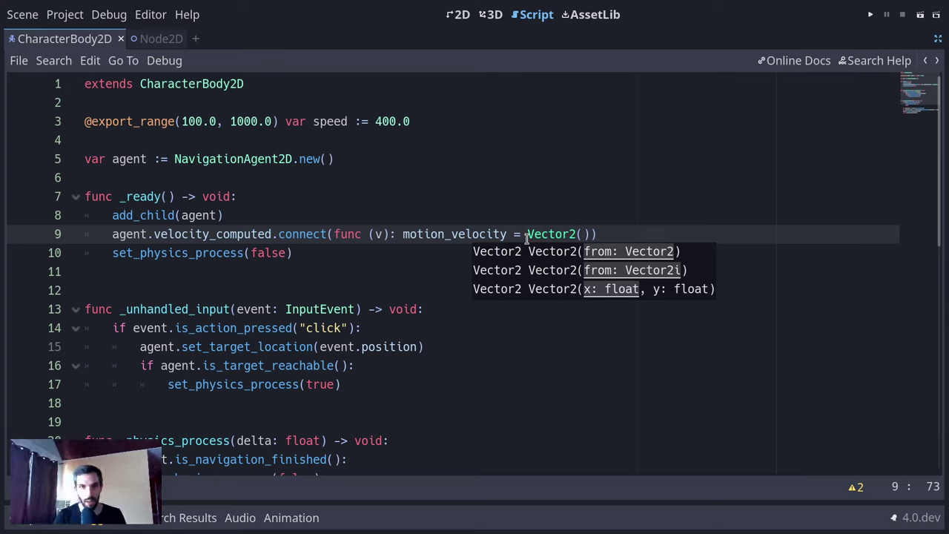
{"action": "type", "text": "v.x, v.y"}
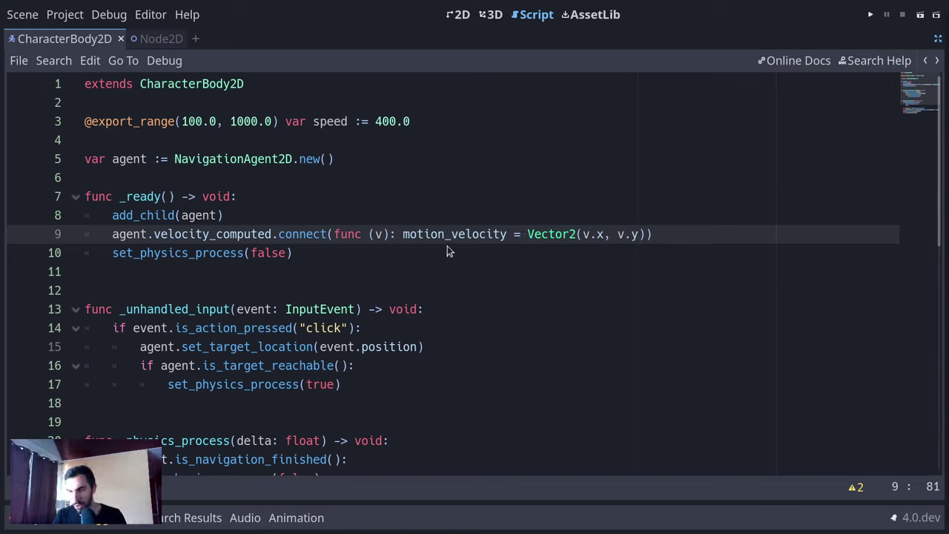
- Review the line 9 lambda and remove the space so it reads func(v)
{"action": "left_click", "coordinate": [516, 239]}
{"action": "left_click_drag", "start_coordinate": [331, 233], "coordinate": [805, 229]}
{"action": "left_click", "coordinate": [805, 229]}
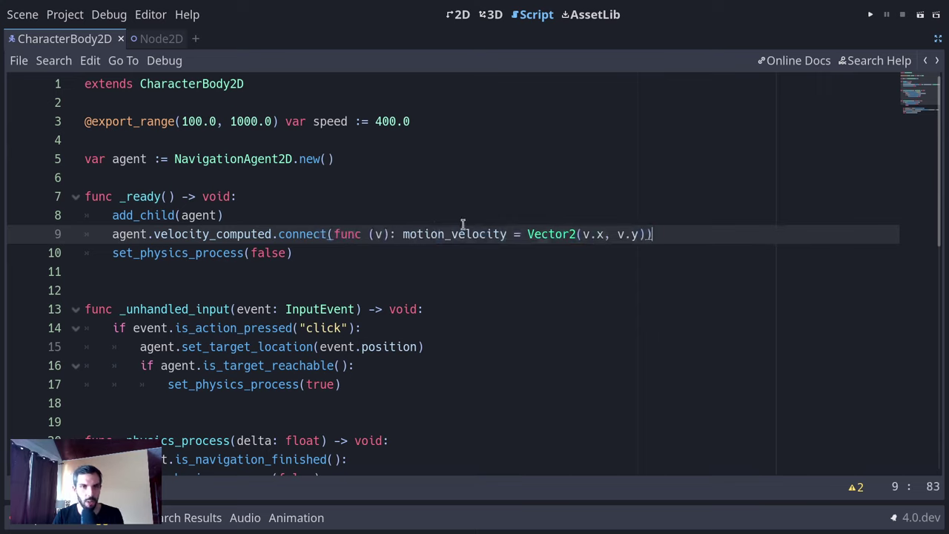
{"action": "left_click", "coordinate": [369, 233]}
{"action": "key", "text": "BackSpace"}
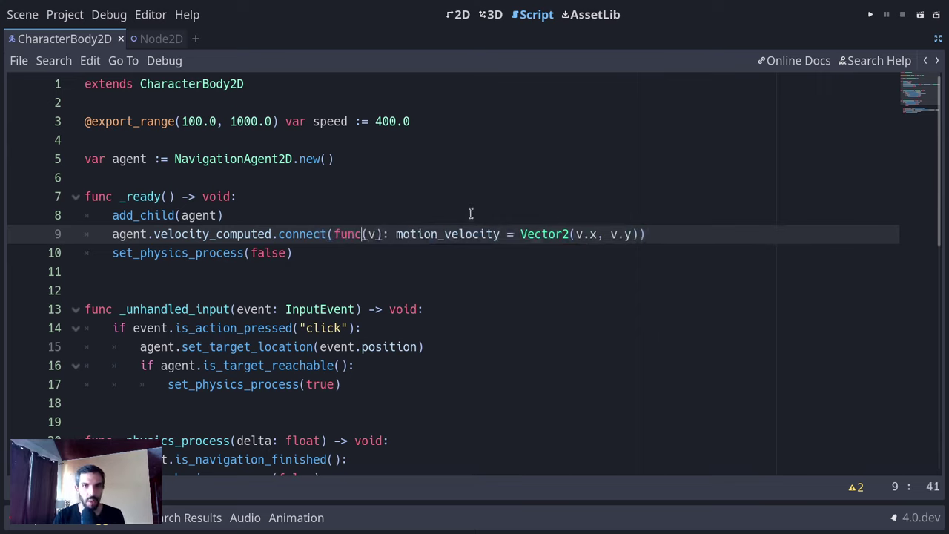
{"action": "scroll", "coordinate": [485, 265], "scroll_direction": "down", "scroll_amount": 2}
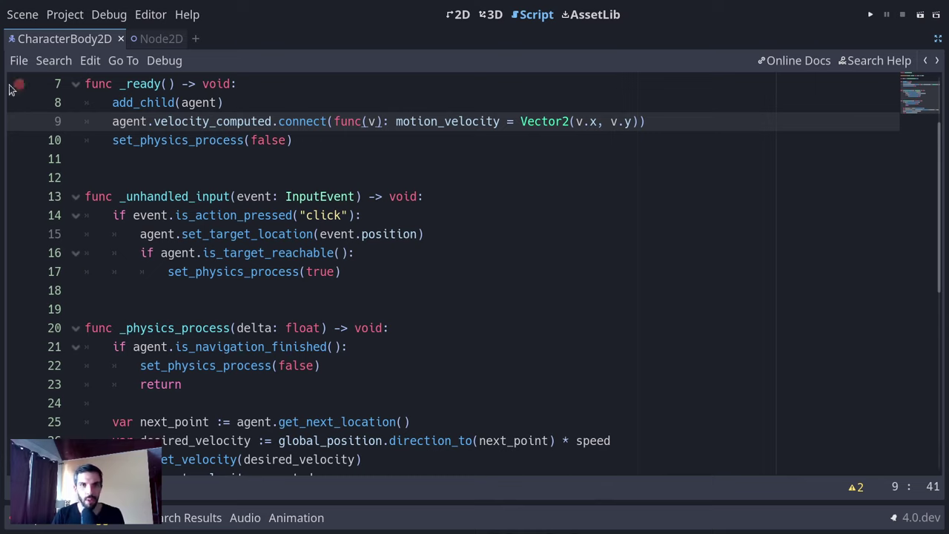
{"action": "left_click_drag", "start_coordinate": [113, 121], "coordinate": [272, 122]}
{"action": "left_click", "coordinate": [705, 143]}
- Replace the await line in _physics_process with move_and_slide()
{"action": "scroll", "coordinate": [384, 277], "scroll_direction": "down", "scroll_amount": 3}
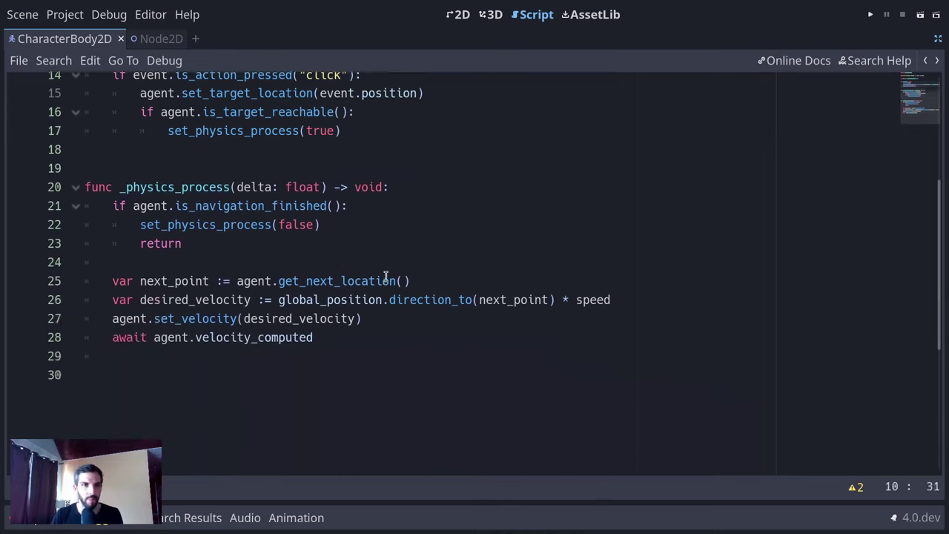
{"action": "left_click", "coordinate": [396, 305]}
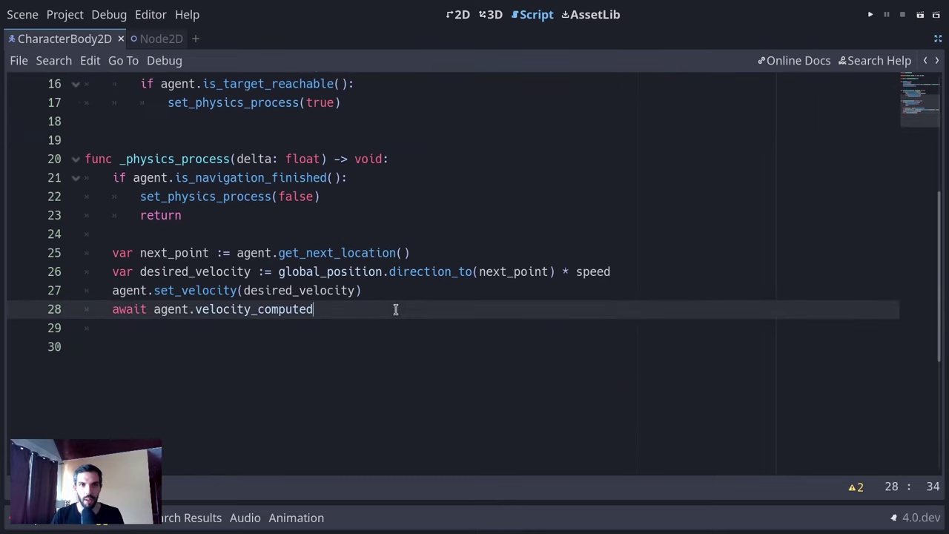
{"action": "key", "text": "ctrl+BackSpace"}
{"action": "key", "text": "ctrl+BackSpace"}
{"action": "key", "text": "ctrl+BackSpace"}
{"action": "key", "text": "ctrl+BackSpace"}
{"action": "key", "text": "Return"}
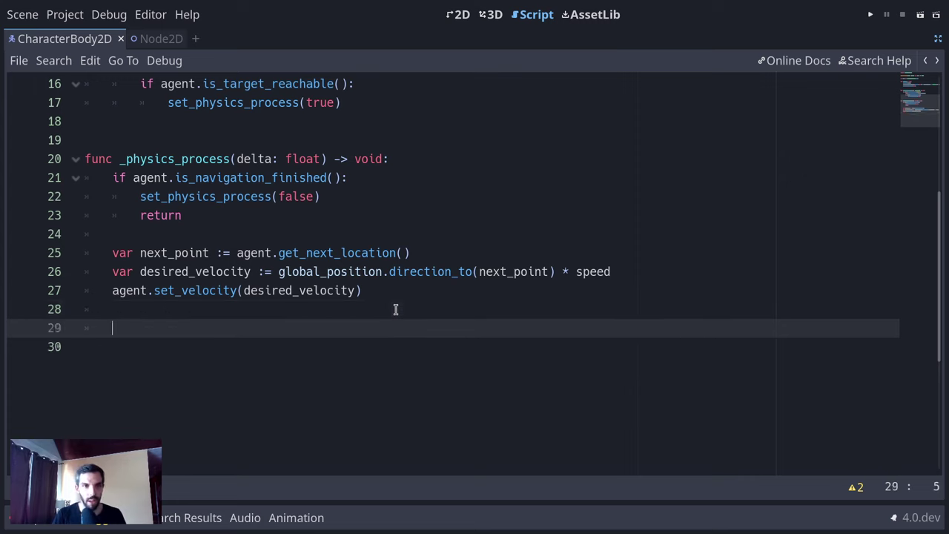
{"action": "type", "text": "move_and"}
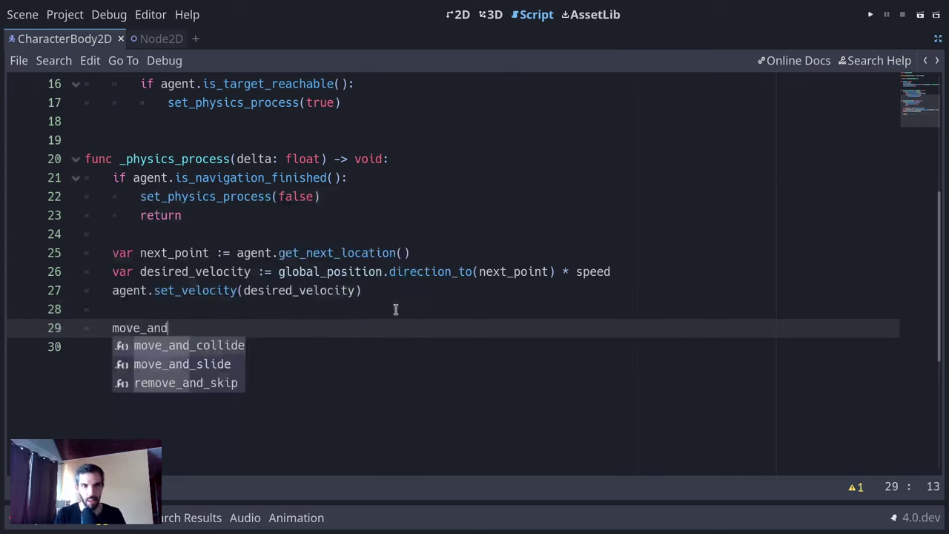
{"action": "key", "text": "Down"}
{"action": "key", "text": "Return"}
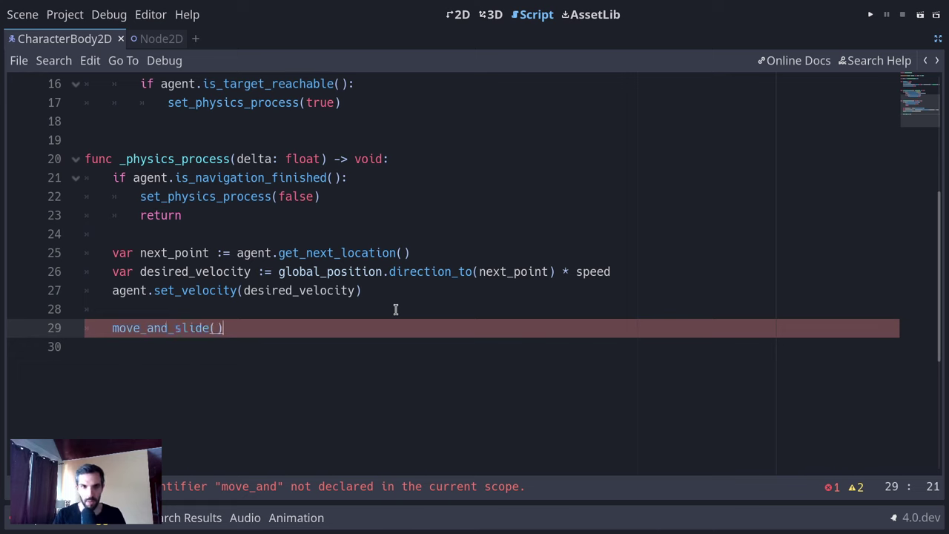
{"action": "key", "text": "Left"}
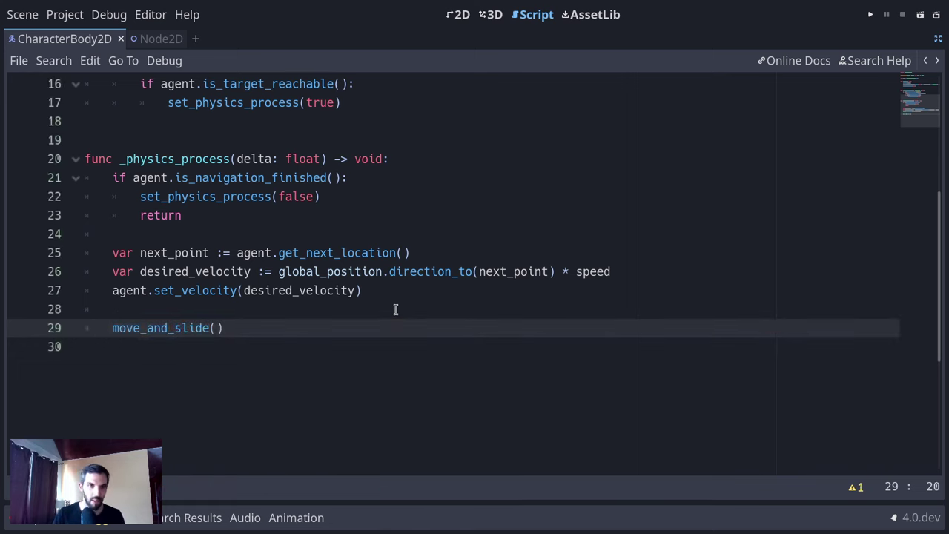
{"action": "scroll", "coordinate": [395, 309], "scroll_direction": "up", "scroll_amount": 5}
{"action": "double_click", "coordinate": [450, 234]}
{"action": "left_click", "coordinate": [634, 346]}
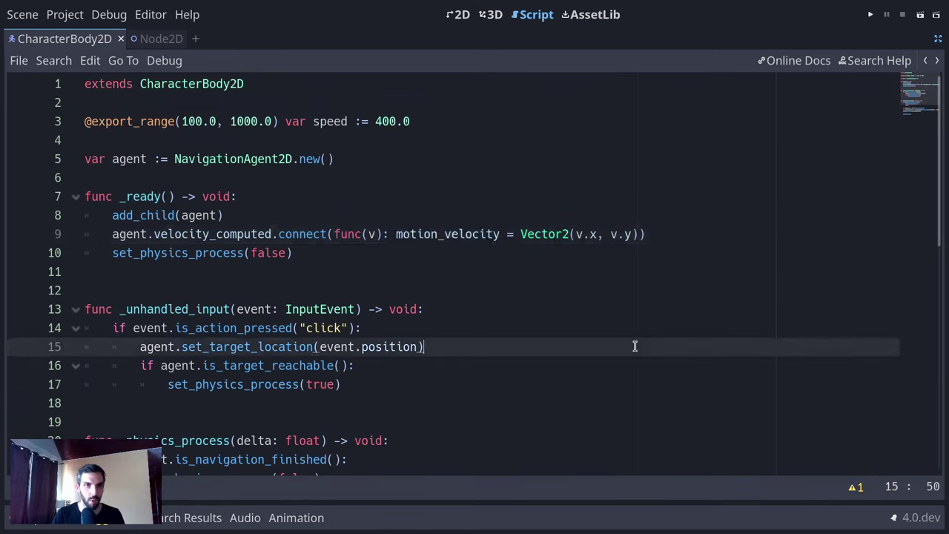
- Test-run the game, add a breakpoint on line 17, and click in-game to hit it
{"action": "key", "text": "F5"}
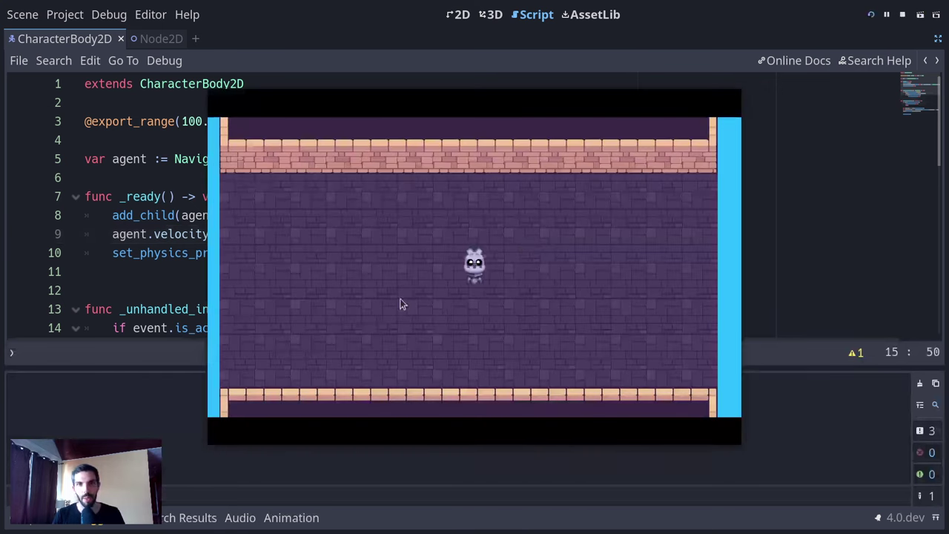
{"action": "key", "text": "F8"}
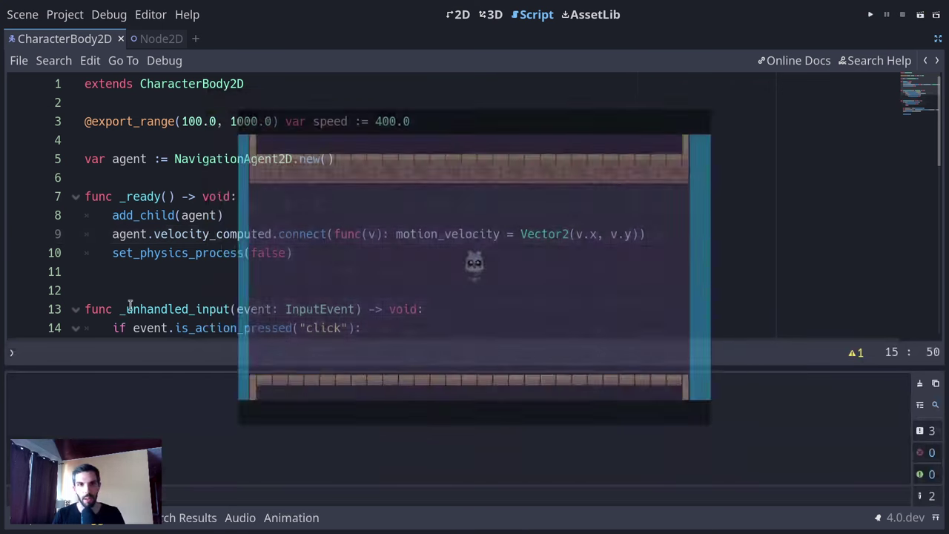
{"action": "left_click", "coordinate": [335, 309]}
{"action": "scroll", "coordinate": [343, 283], "scroll_direction": "down", "scroll_amount": 3}
{"action": "left_click", "coordinate": [396, 215]}
{"action": "key", "text": "F9"}
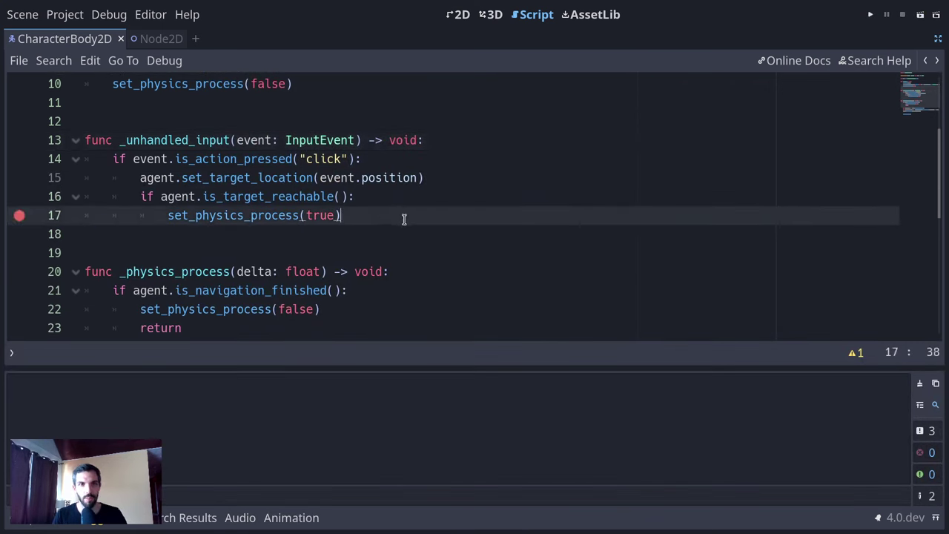
{"action": "key", "text": "F5"}
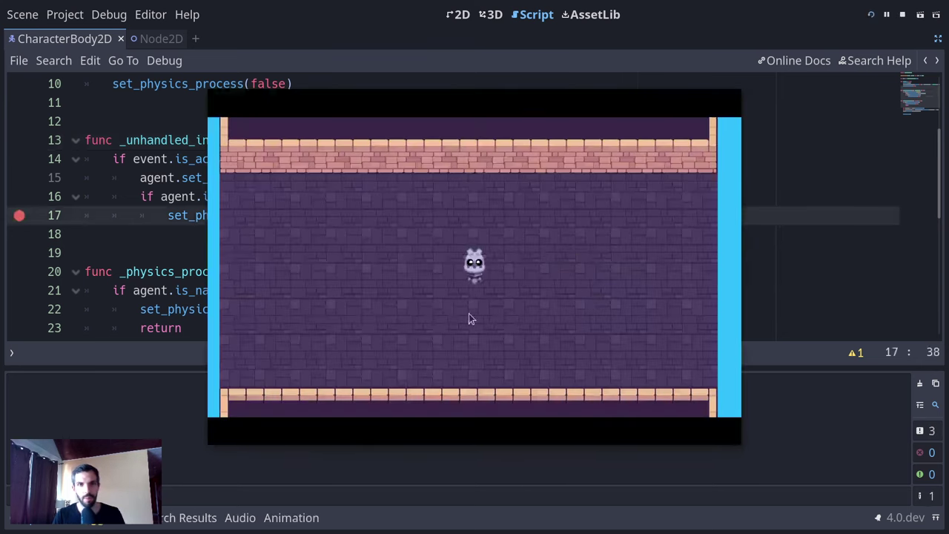
{"action": "left_click", "coordinate": [329, 258]}
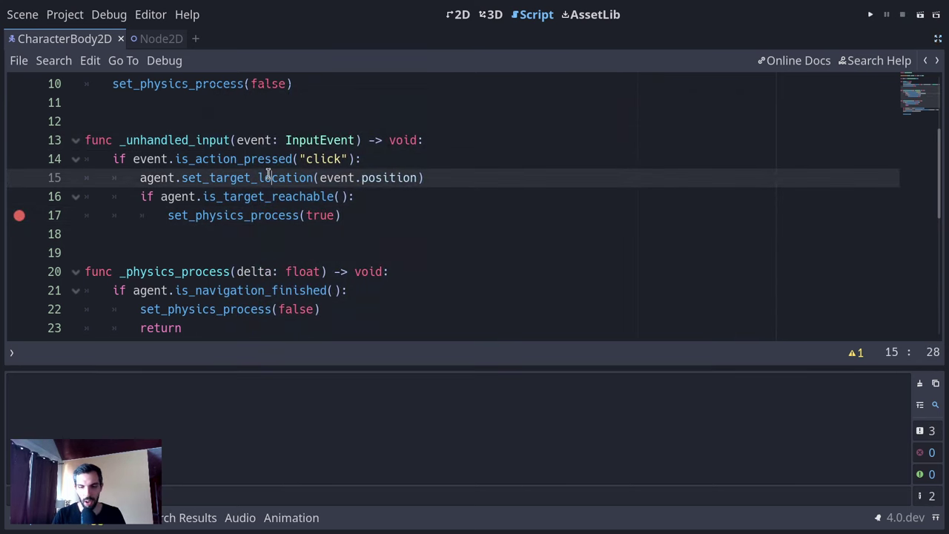
- Restore the side docks, add a breakpoint on line 15, and test again
{"action": "key", "text": "ctrl+shift+F11"}
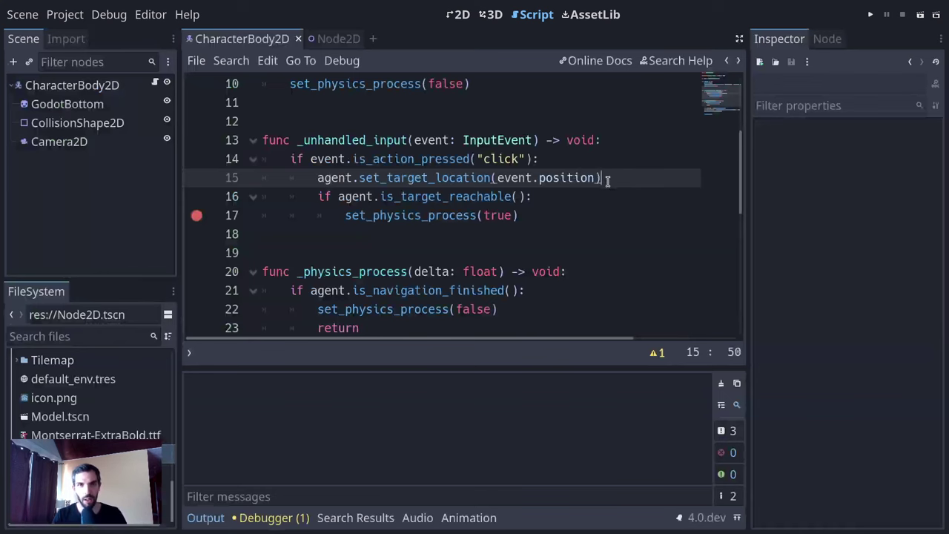
{"action": "key", "text": "F9"}
{"action": "key", "text": "F5"}
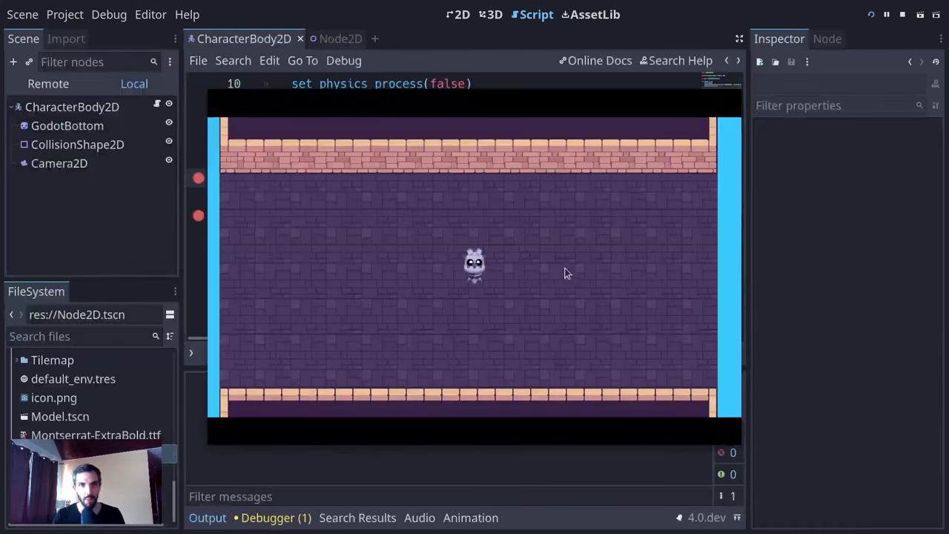
{"action": "left_click", "coordinate": [554, 237]}
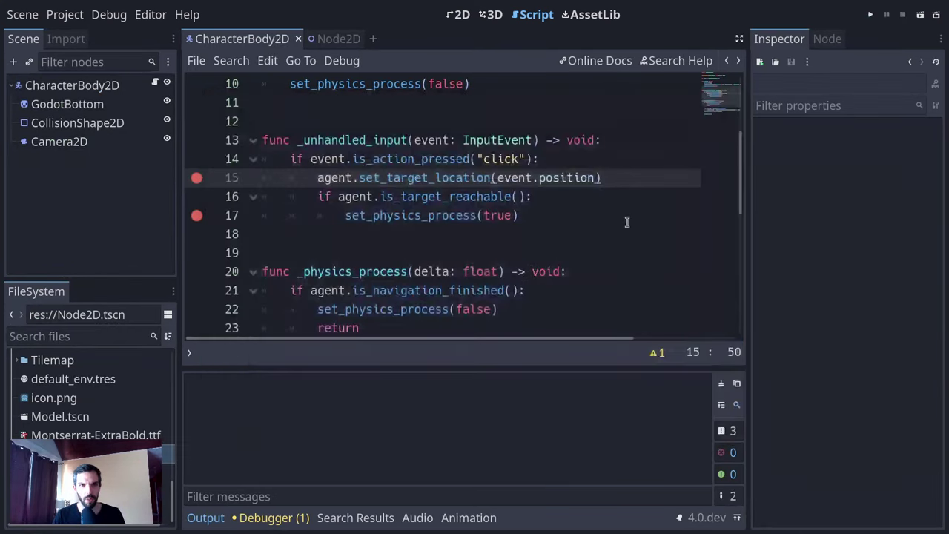
- Turn on Debug > Visible Navigation in the Node2D scene
{"action": "left_click", "coordinate": [333, 39]}
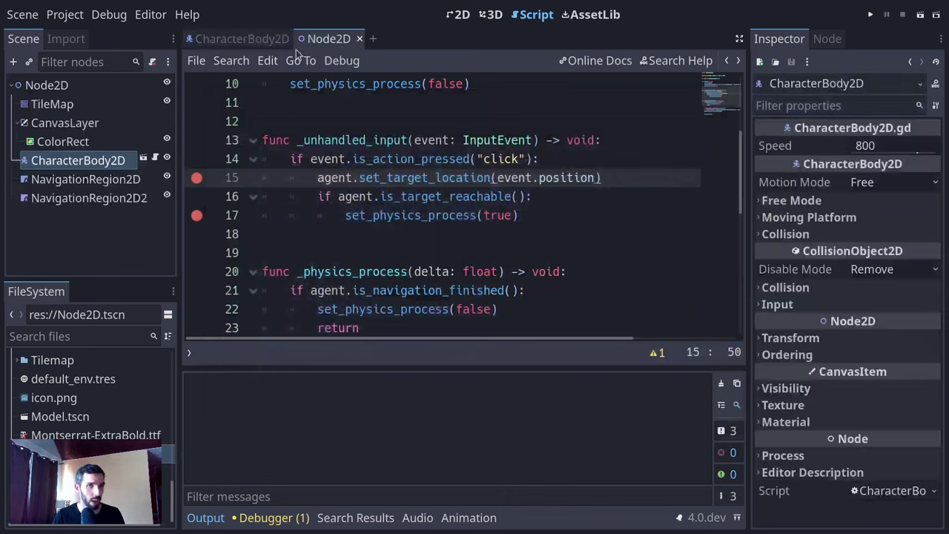
{"action": "left_click", "coordinate": [28, 165]}
{"action": "left_click", "coordinate": [81, 198]}
{"action": "left_click", "coordinate": [77, 179]}
{"action": "left_click", "coordinate": [74, 160]}
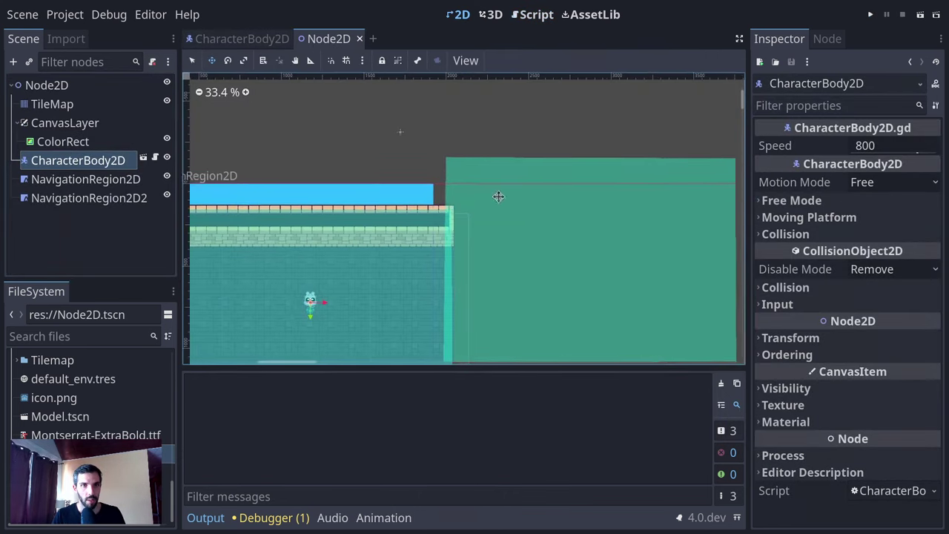
{"action": "scroll", "coordinate": [500, 195], "scroll_direction": "left", "scroll_amount": 5}
{"action": "left_click", "coordinate": [111, 14]}
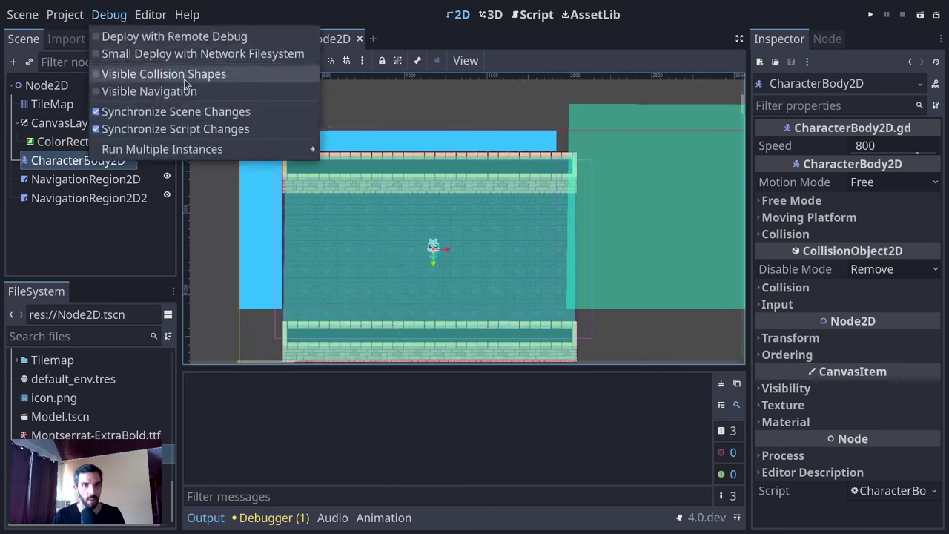
{"action": "left_click", "coordinate": [149, 90]}
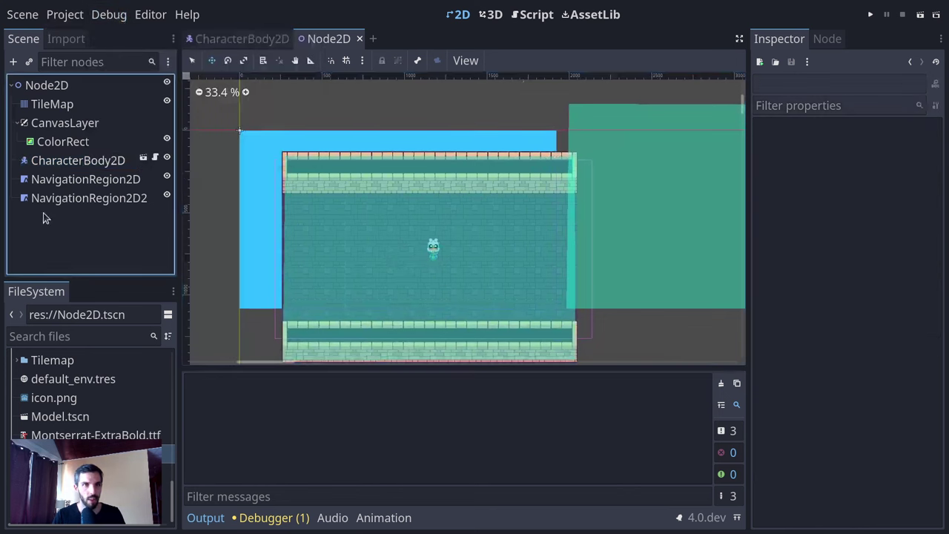
- Move both NavigationRegion2D nodes above CharacterBody2D in the scene tree
{"action": "left_click", "coordinate": [85, 183]}
{"action": "left_click", "coordinate": [87, 196], "text": "ctrl"}
{"action": "key", "text": "ctrl+Up"}
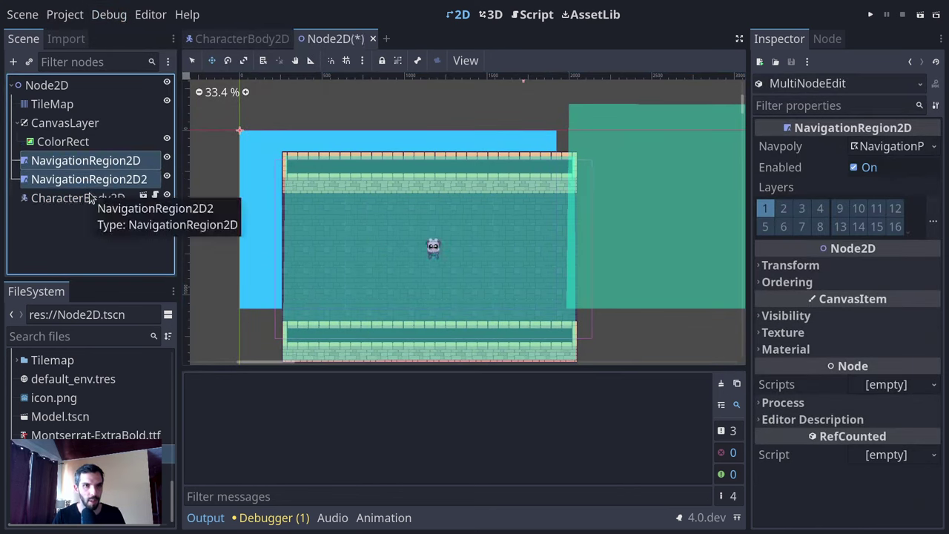
{"action": "middle_click_drag", "start_coordinate": [484, 217], "coordinate": [415, 148]}
- Add print("hello") under the click check on line 14 of CharacterBody2D.gd
{"action": "key", "text": "F5"}
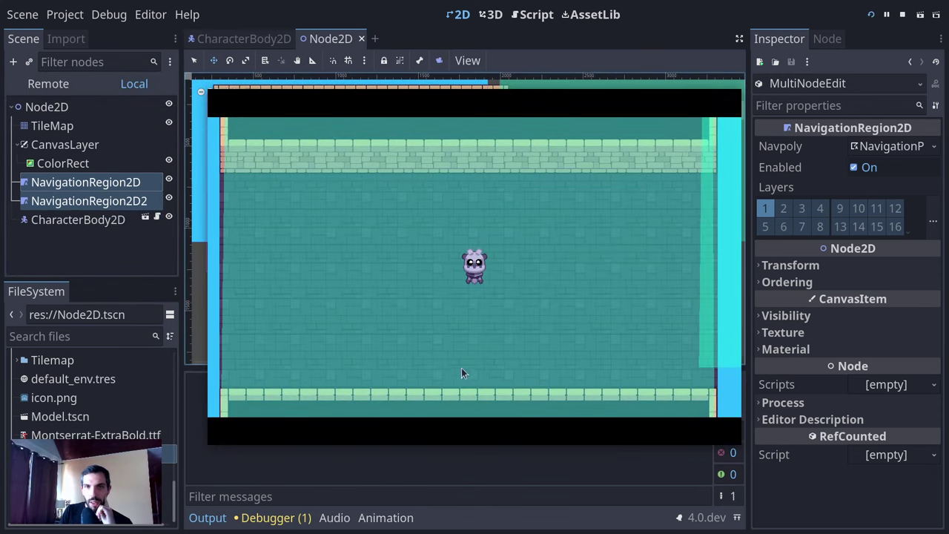
{"action": "key", "text": "F8"}
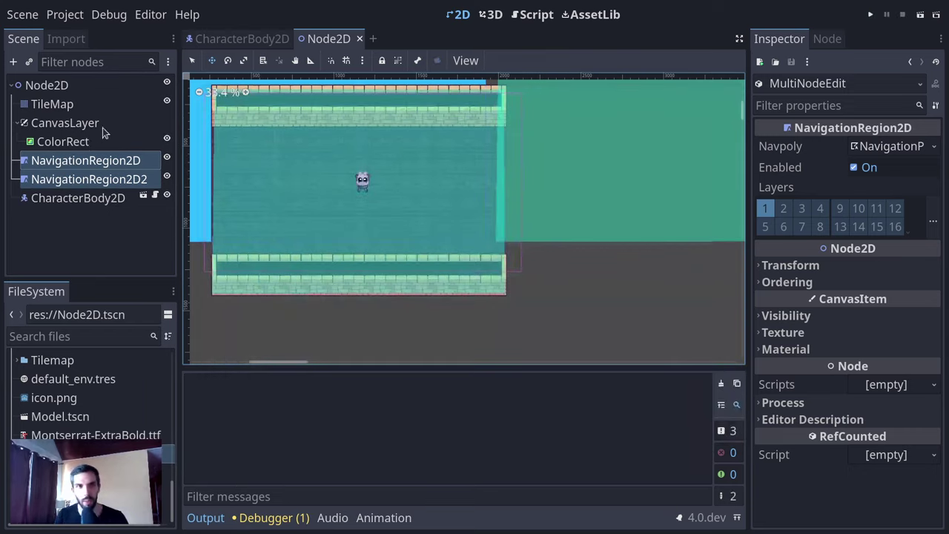
{"action": "left_click", "coordinate": [155, 196]}
{"action": "left_click", "coordinate": [630, 191]}
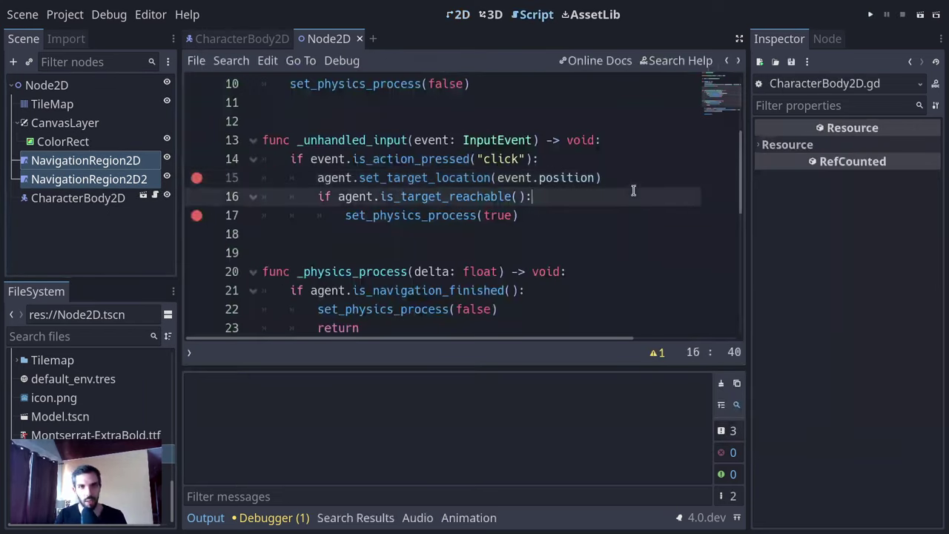
{"action": "left_click", "coordinate": [593, 156]}
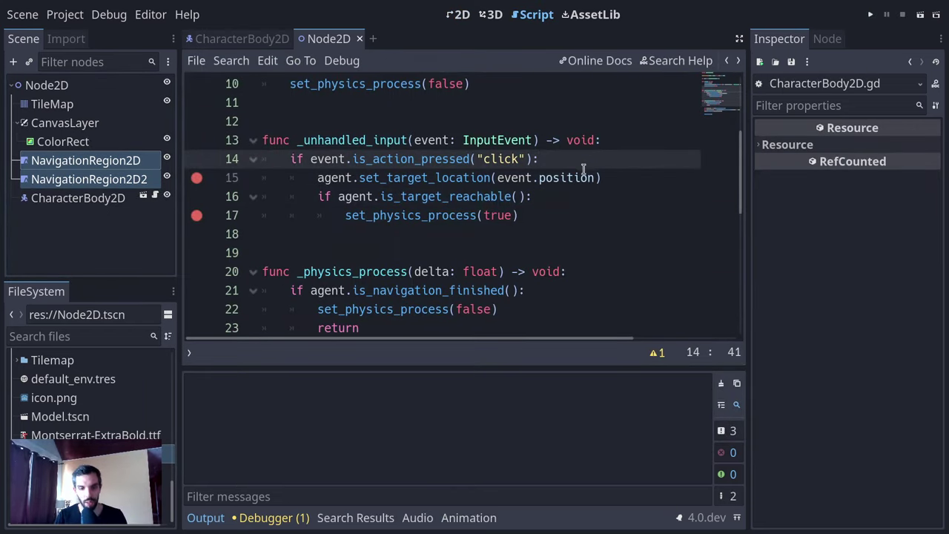
{"action": "key", "text": "Return"}
{"action": "type", "text": "print(\"h"}
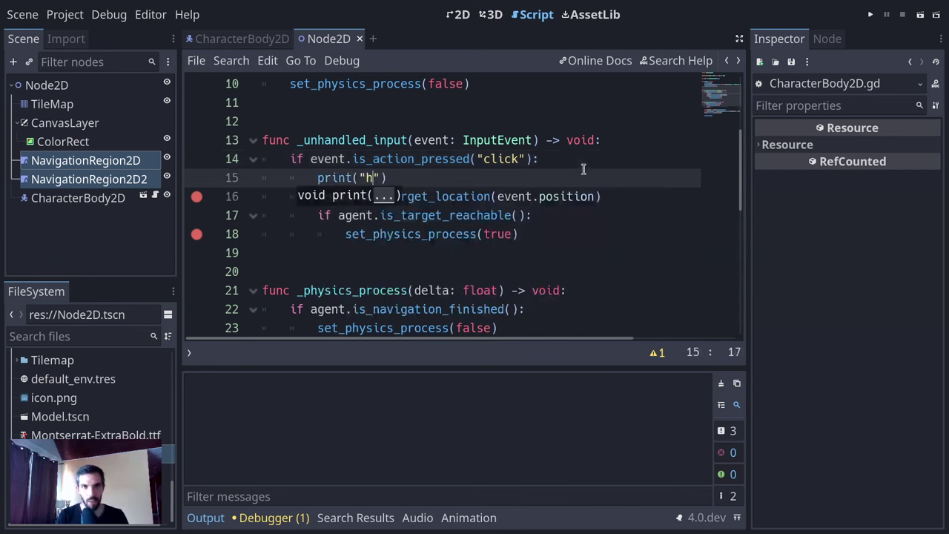
{"action": "type", "text": "ello"}
- Test-run the game twice, clicking inside it to check the hello print
{"action": "key", "text": "F5"}
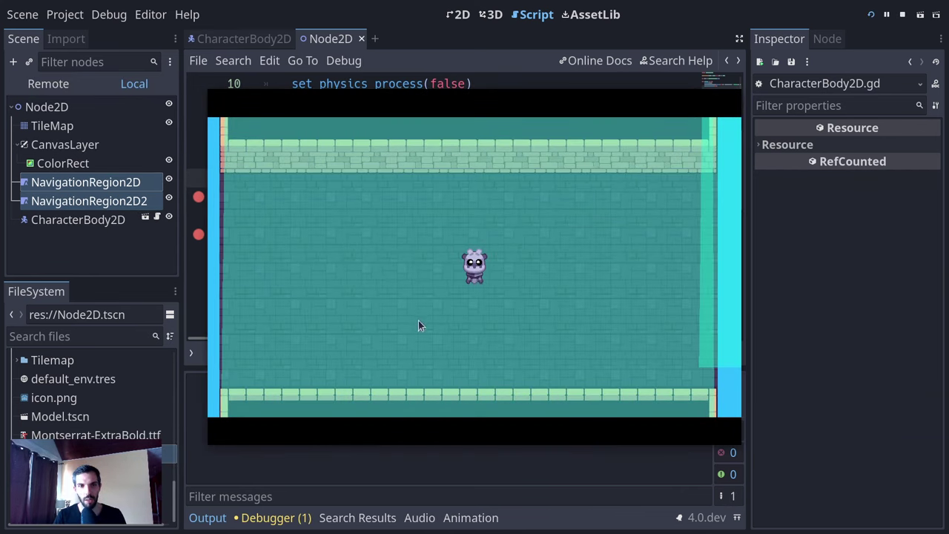
{"action": "left_click", "coordinate": [177, 302]}
{"action": "left_click", "coordinate": [539, 271]}
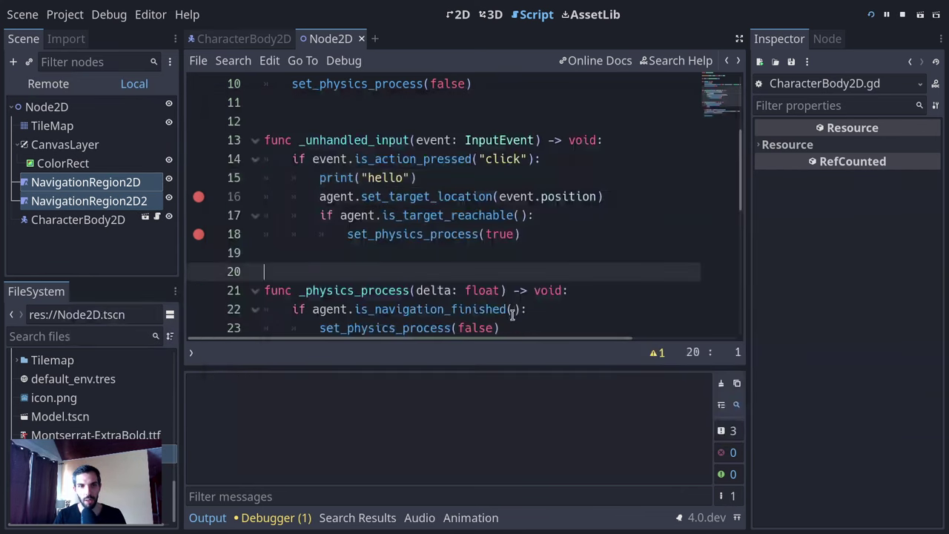
{"action": "key", "text": "alt+Tab"}
{"action": "left_click", "coordinate": [551, 250]}
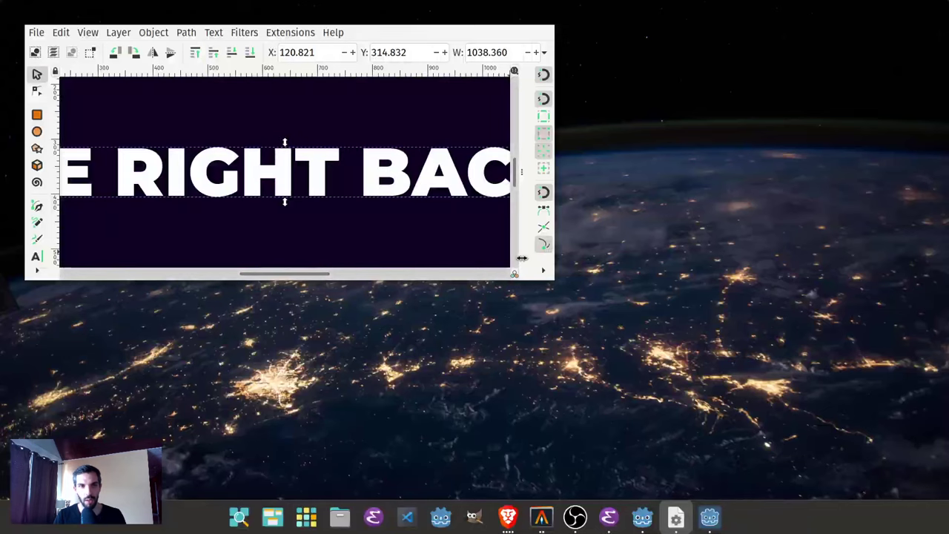
{"action": "key", "text": "alt+Tab"}
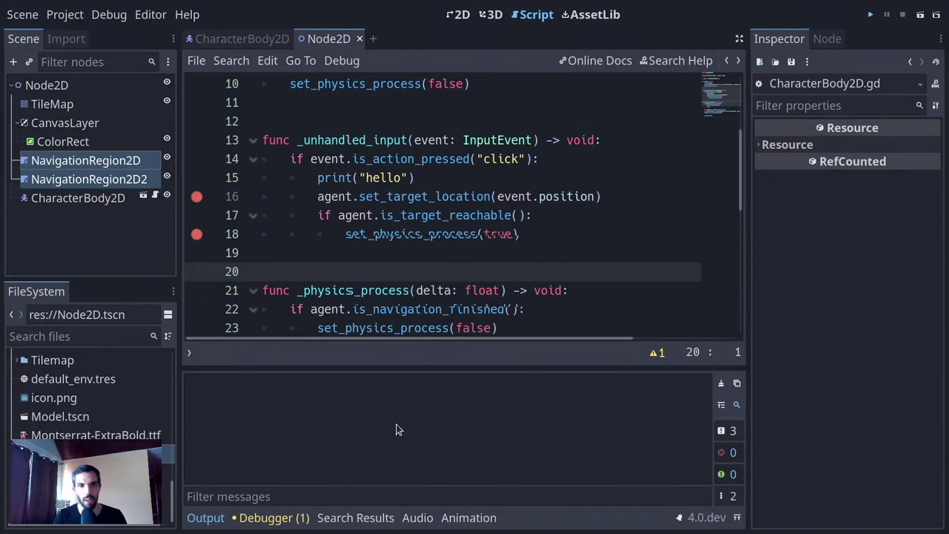
{"action": "key", "text": "F5"}
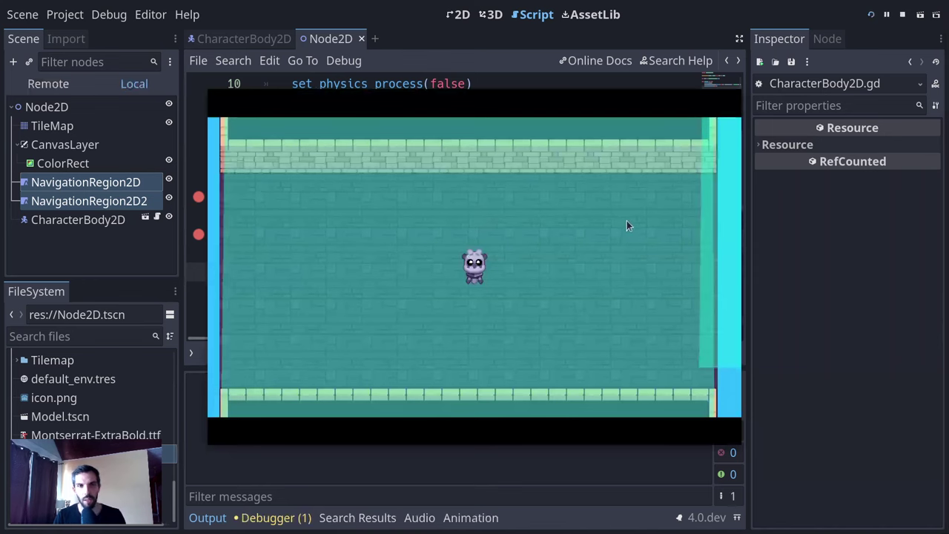
{"action": "key", "text": "F8"}
{"action": "left_click", "coordinate": [478, 215]}
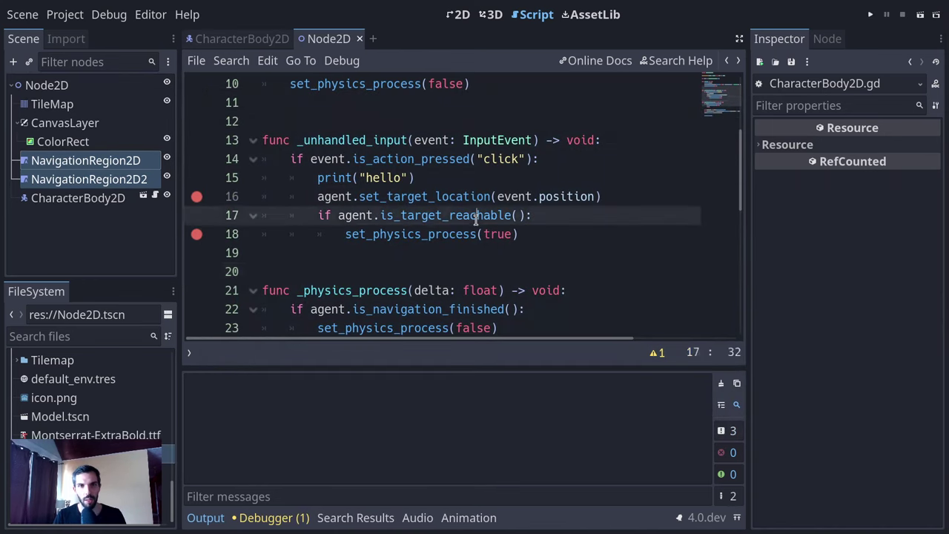
{"action": "left_click", "coordinate": [571, 160]}
- Change line 14's condition to event is InputEventMouseButton and event.pressed
{"action": "key", "text": "shift+Home"}
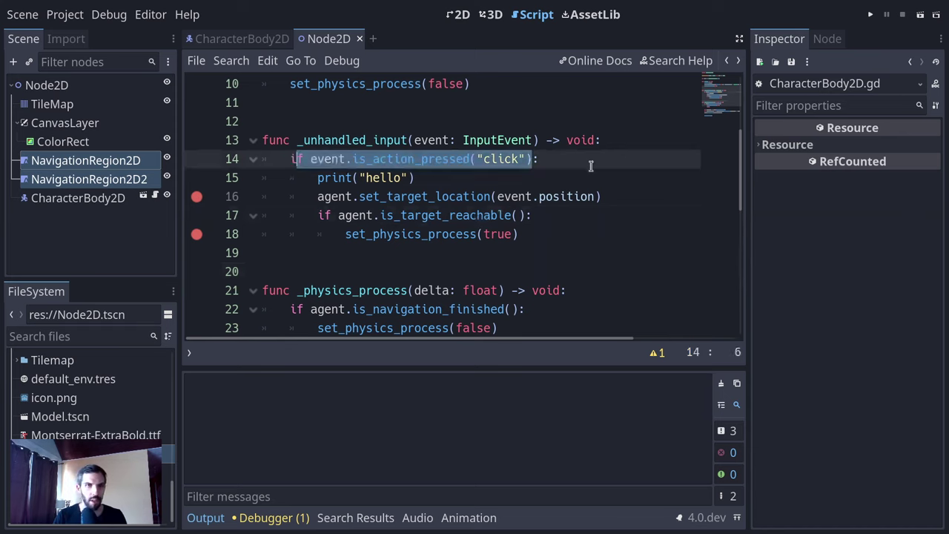
{"action": "key", "text": "ctrl+shift+Right"}
{"action": "type", "text": "event is Mouse:"}
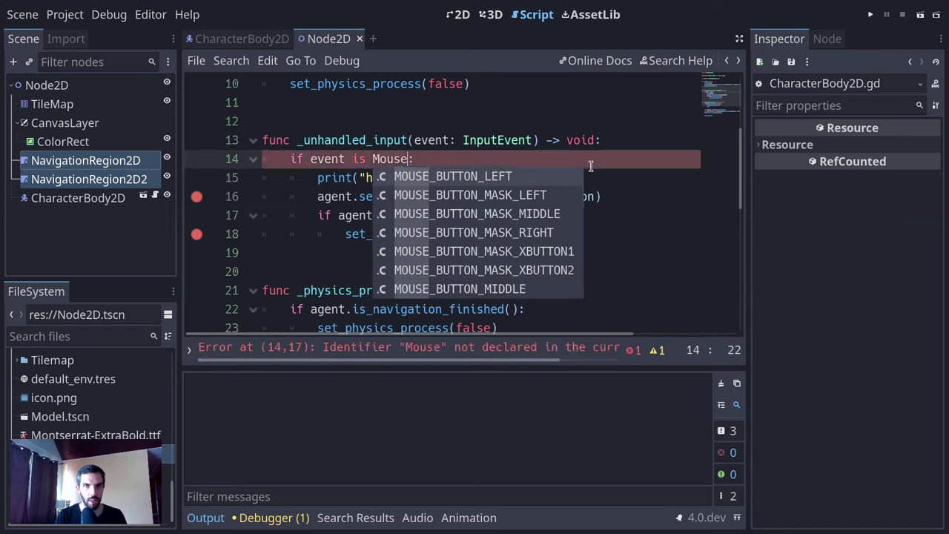
{"action": "key", "text": "BackSpace"}
{"action": "key", "text": "BackSpace"}
{"action": "key", "text": "BackSpace"}
{"action": "key", "text": "BackSpace"}
{"action": "key", "text": "BackSpace"}
{"action": "type", "text": "InputEventMou"}
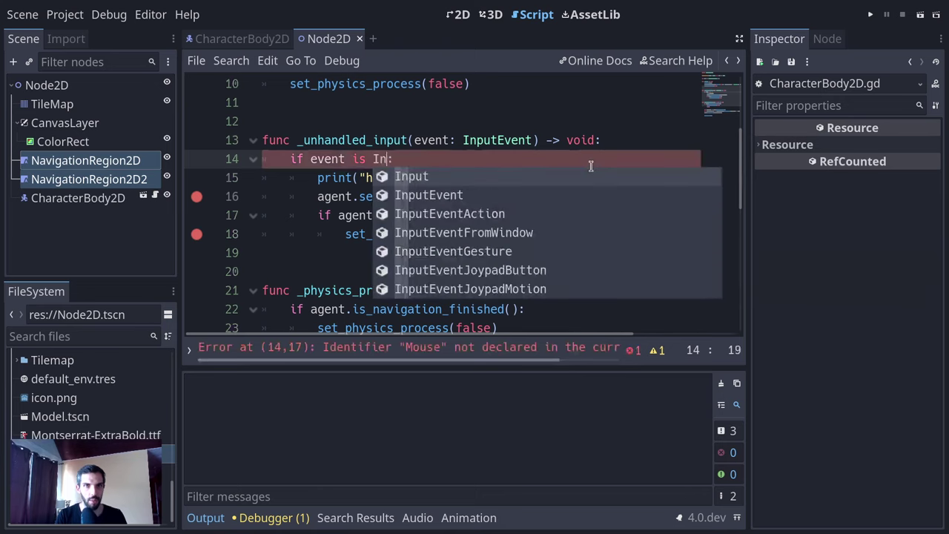
{"action": "type", "text": "seBu"}
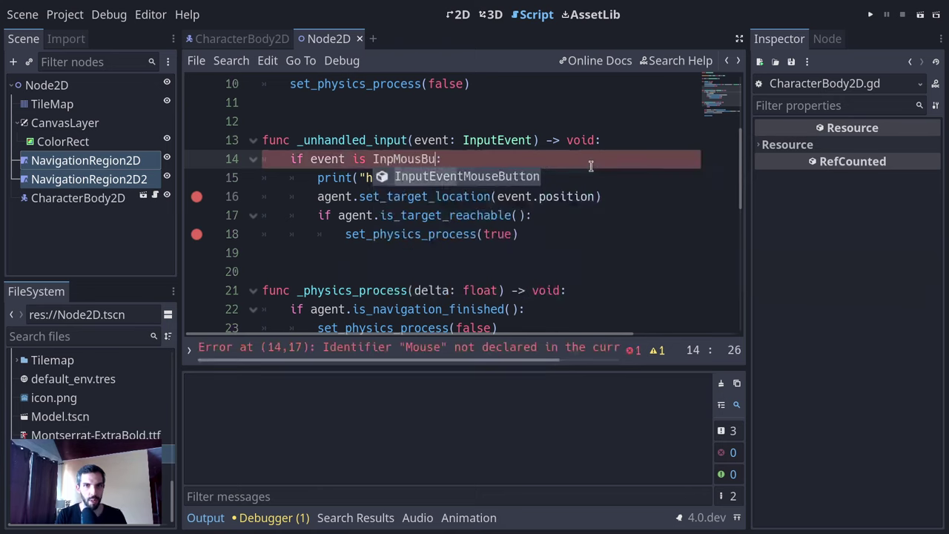
{"action": "key", "text": "Return"}
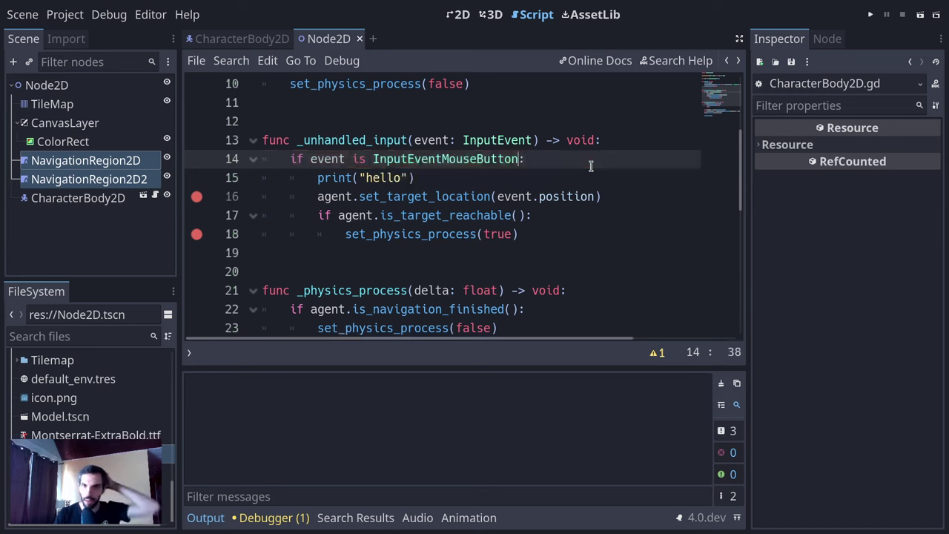
{"action": "type", "text": "and evnet"}
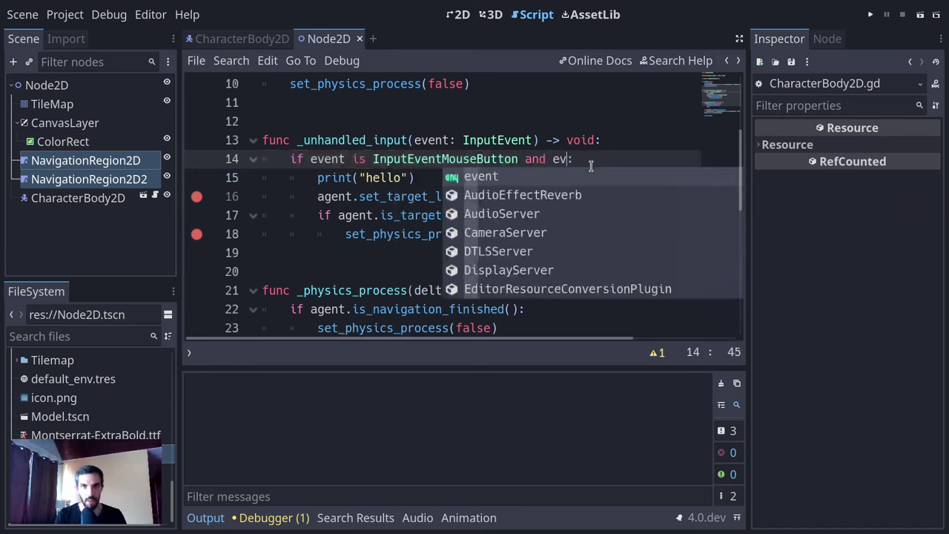
{"action": "key", "text": "BackSpace"}
{"action": "key", "text": "BackSpace"}
{"action": "key", "text": "BackSpace"}
{"action": "type", "text": "ent.pres"}
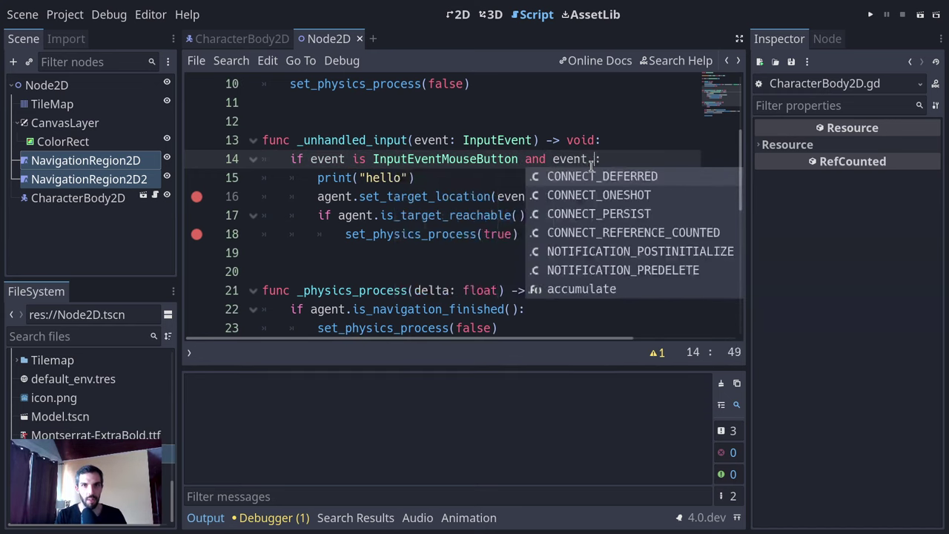
{"action": "type", "text": "sed"}
{"action": "key", "text": "Escape"}
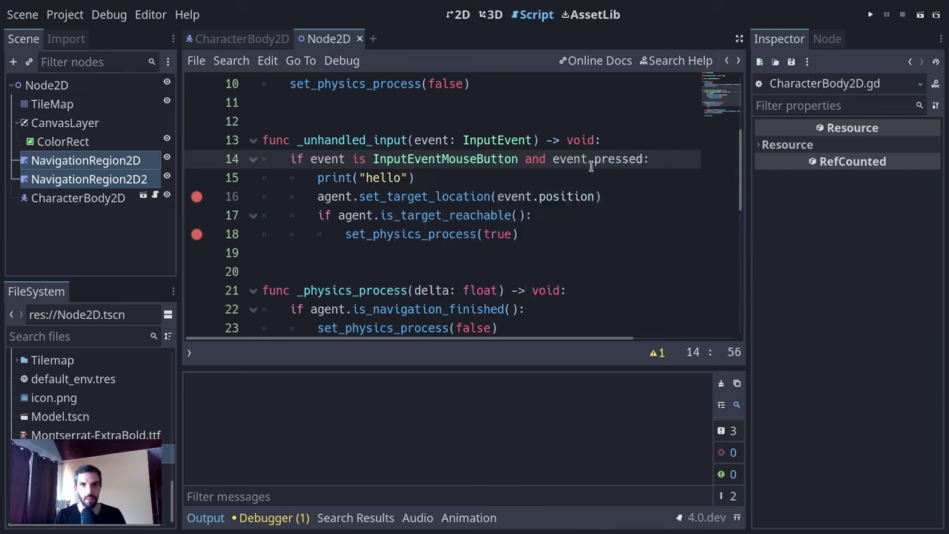
- Test-run, then strip 'and event.pressed' so only the InputEventMouseButton check remains
{"action": "key", "text": "F5"}
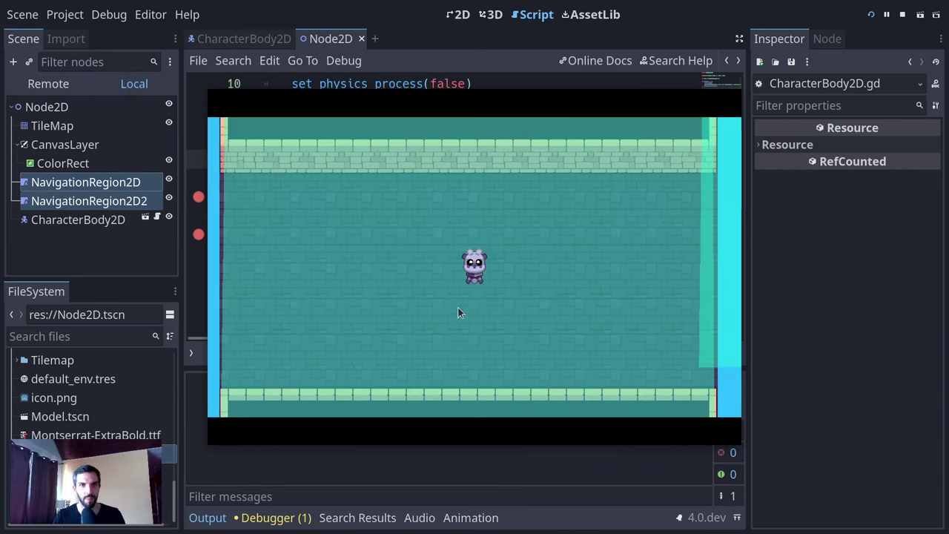
{"action": "key", "text": "F8"}
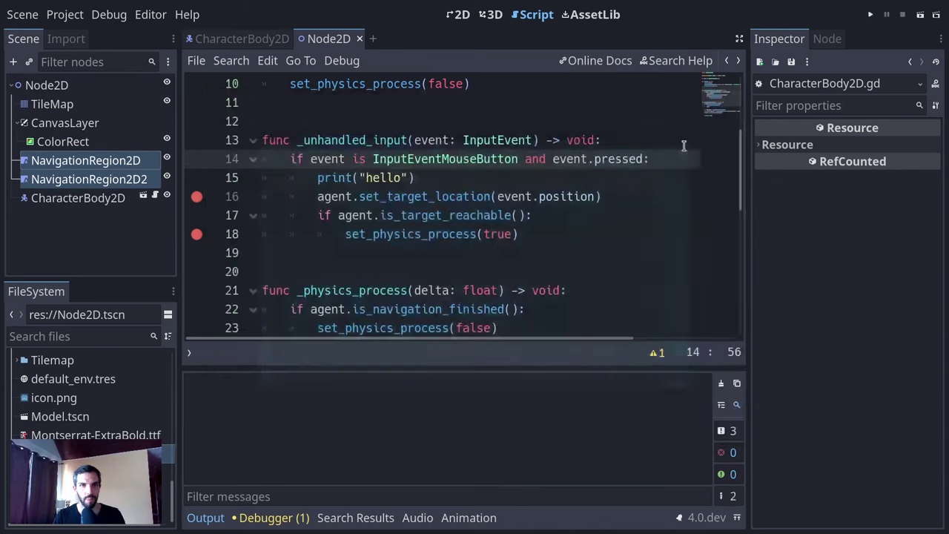
{"action": "left_click", "coordinate": [593, 158]}
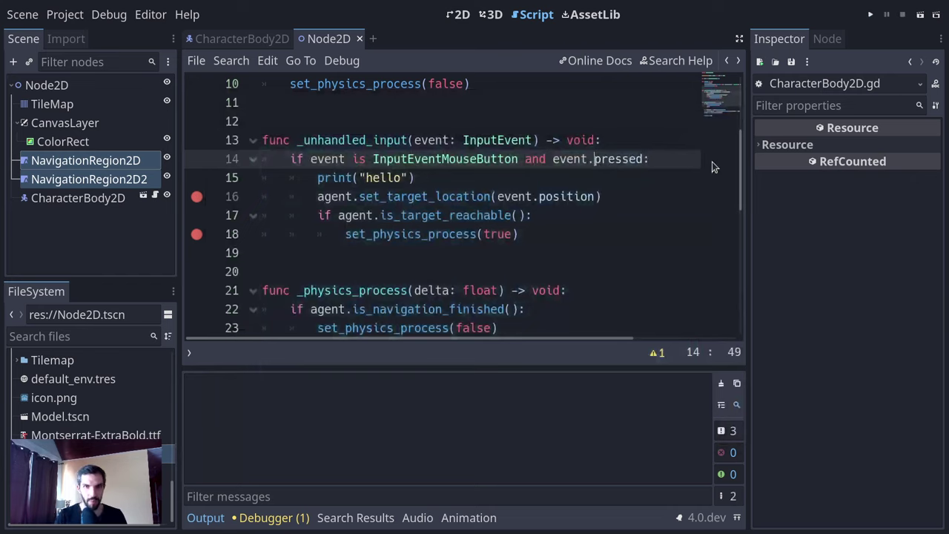
{"action": "key", "text": "ctrl+Delete"}
{"action": "key", "text": "ctrl+BackSpace"}
{"action": "key", "text": "ctrl+BackSpace"}
{"action": "key", "text": "BackSpace"}
{"action": "key", "text": "BackSpace"}
{"action": "key", "text": "BackSpace"}
{"action": "key", "text": "BackSpace"}
{"action": "key", "text": "BackSpace"}
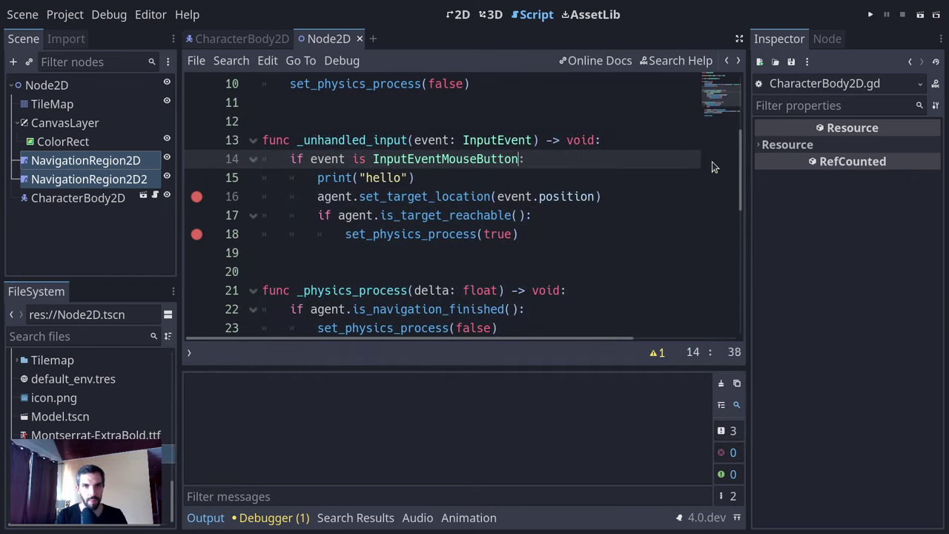
{"action": "scroll", "coordinate": [622, 124], "scroll_direction": "up", "scroll_amount": 2}
{"action": "scroll", "coordinate": [623, 124], "scroll_direction": "down", "scroll_amount": 2}
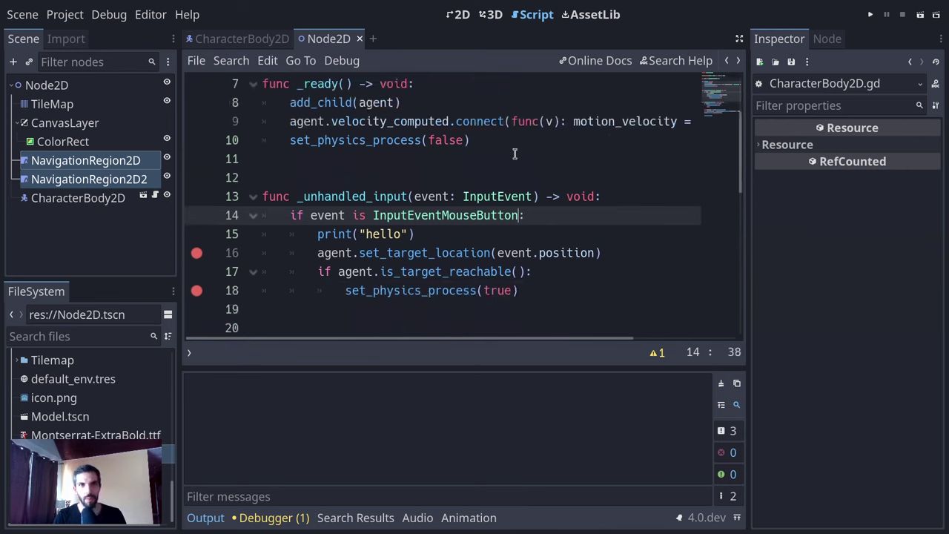
- Set the ColorRect's Mouse Filter to Ignore
{"action": "left_click", "coordinate": [63, 140]}
{"action": "left_click", "coordinate": [807, 314]}
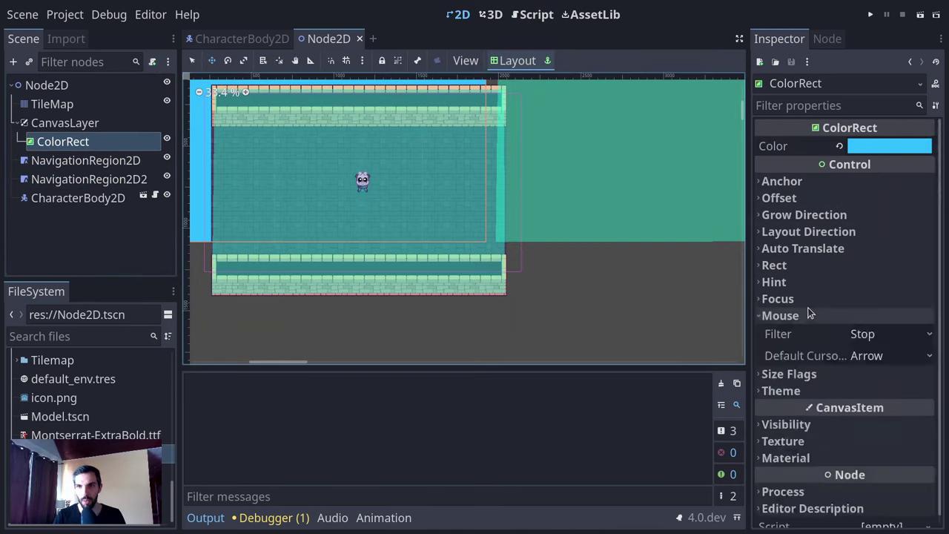
{"action": "left_click", "coordinate": [914, 334]}
{"action": "left_click", "coordinate": [878, 389]}
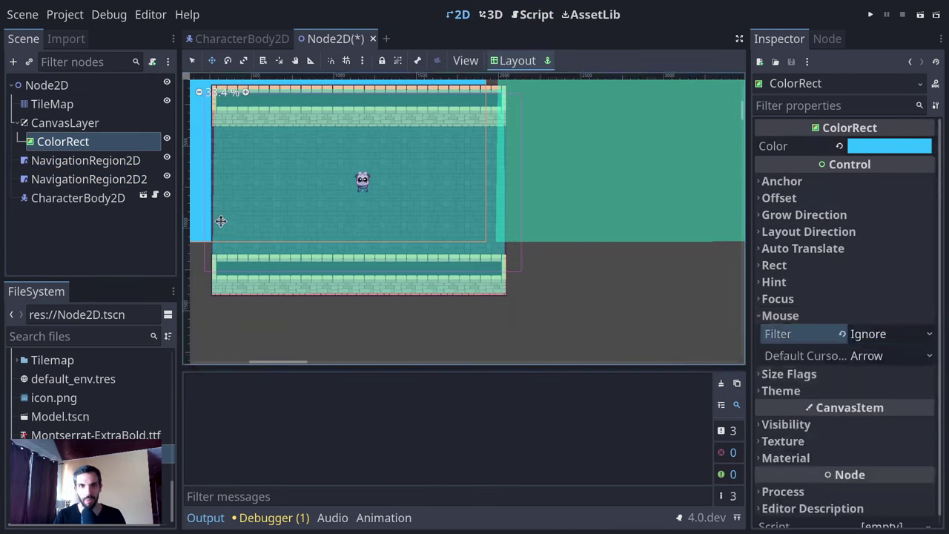
- Run the game and click to hit the breakpoints, then stop it
{"action": "key", "text": "F5"}
{"action": "left_click", "coordinate": [596, 299]}
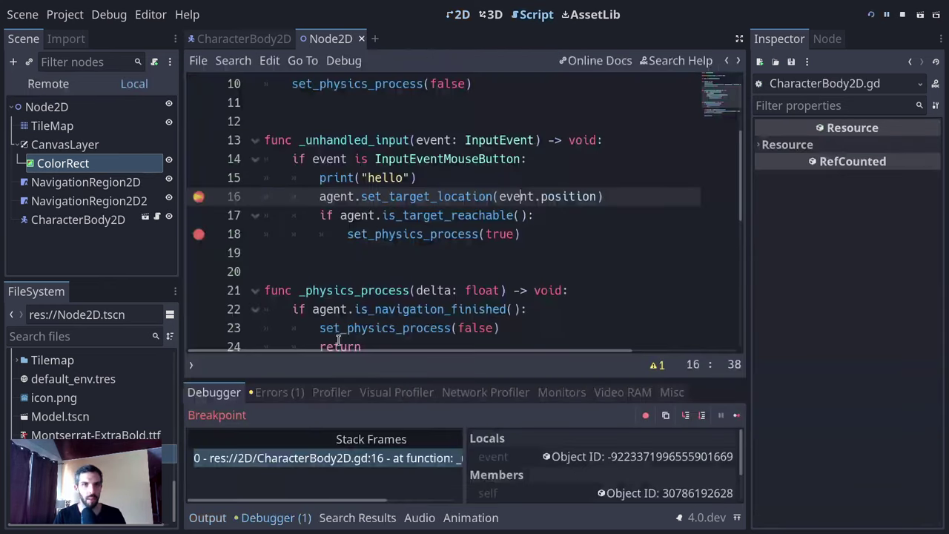
{"action": "key", "text": "F12"}
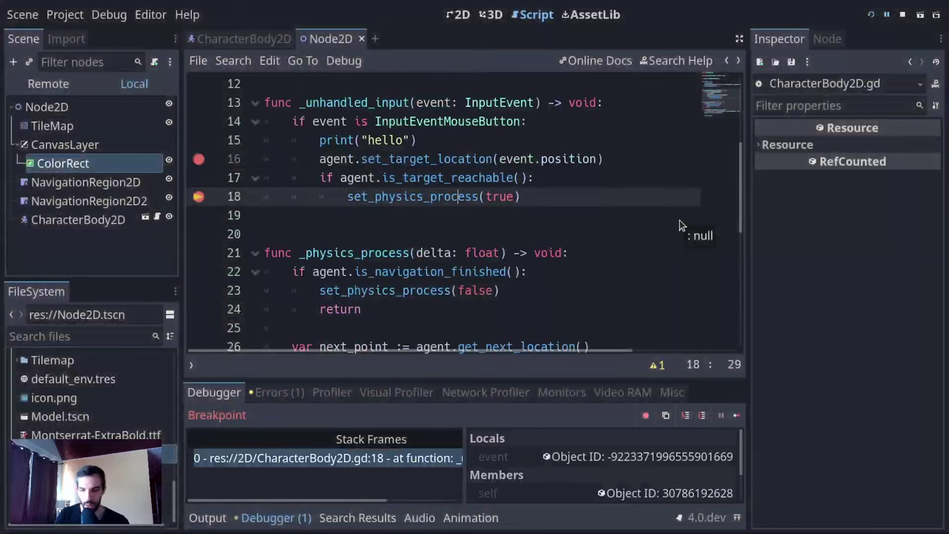
{"action": "key", "text": "F8"}
- Clear the breakpoints on lines 16 and 18 and delete the print("hello") line
{"action": "key", "text": "F9"}
{"action": "key", "text": "Up"}
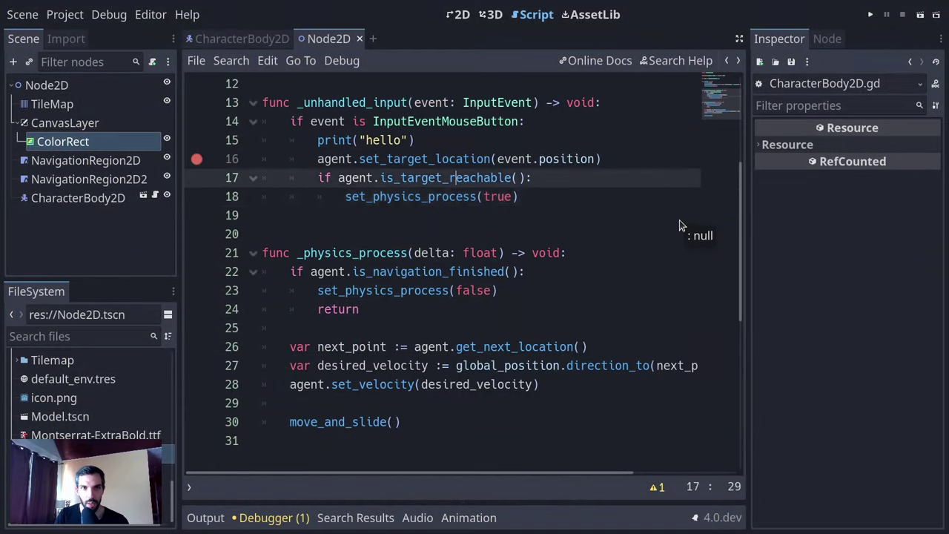
{"action": "key", "text": "Up"}
{"action": "key", "text": "F9"}
{"action": "key", "text": "Up"}
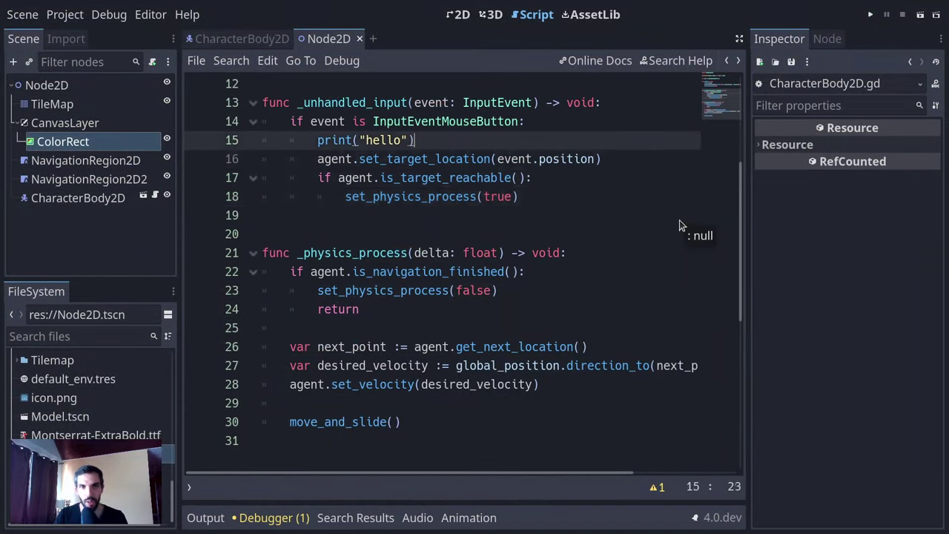
{"action": "key", "text": "ctrl+shift+k"}
- Change line 14's check back to event.is_action_pressed("click")
{"action": "key", "text": "shift+End"}
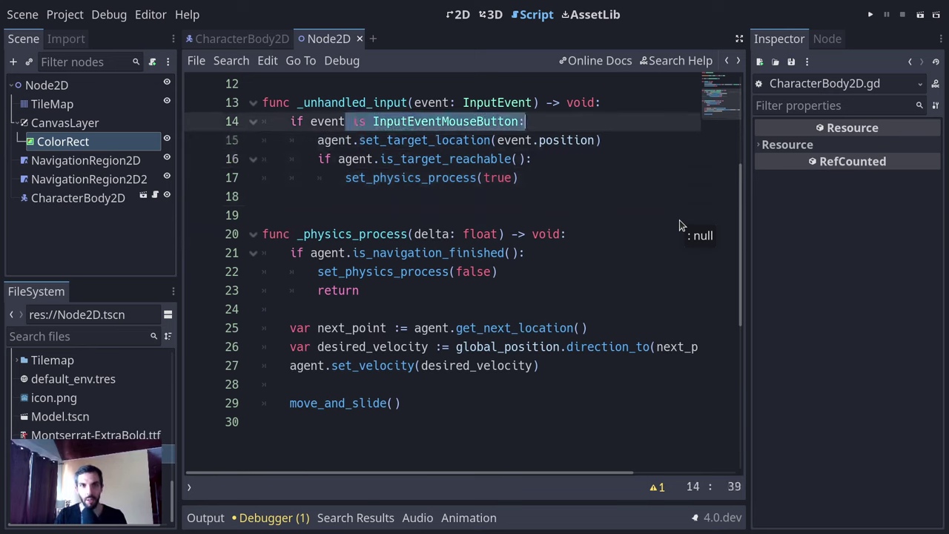
{"action": "key", "text": "shift+Left"}
{"action": "type", "text": "is"}
{"action": "key", "text": "BackSpace"}
{"action": "key", "text": "BackSpace"}
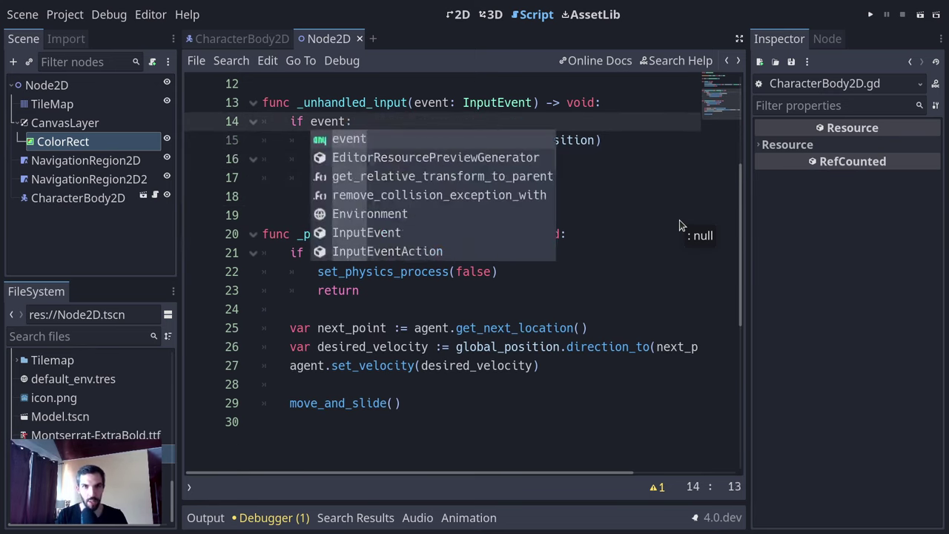
{"action": "type", "text": ".is_pr"}
{"action": "key", "text": "Return"}
{"action": "key", "text": "Return"}
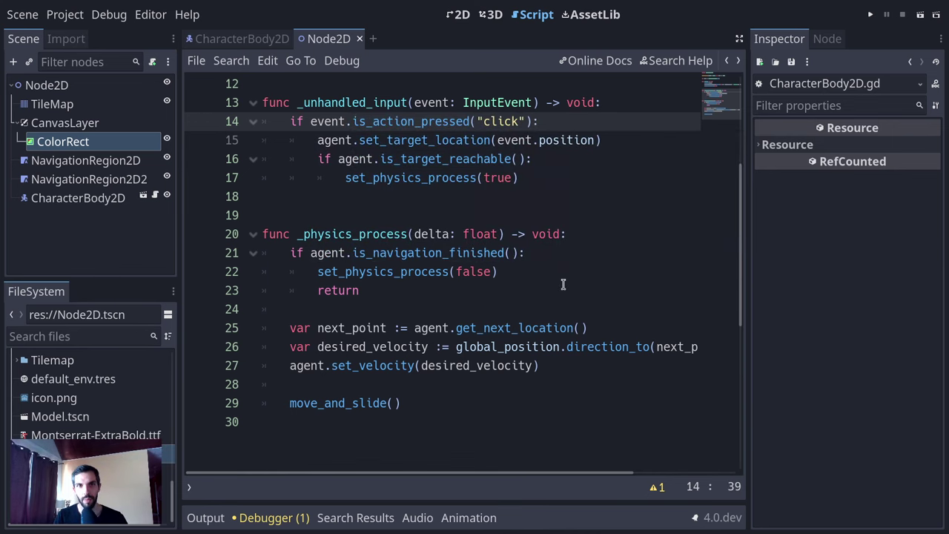
- Test-run the game twice, then set a breakpoint on line 15
{"action": "key", "text": "F5"}
{"action": "key", "text": "F8"}
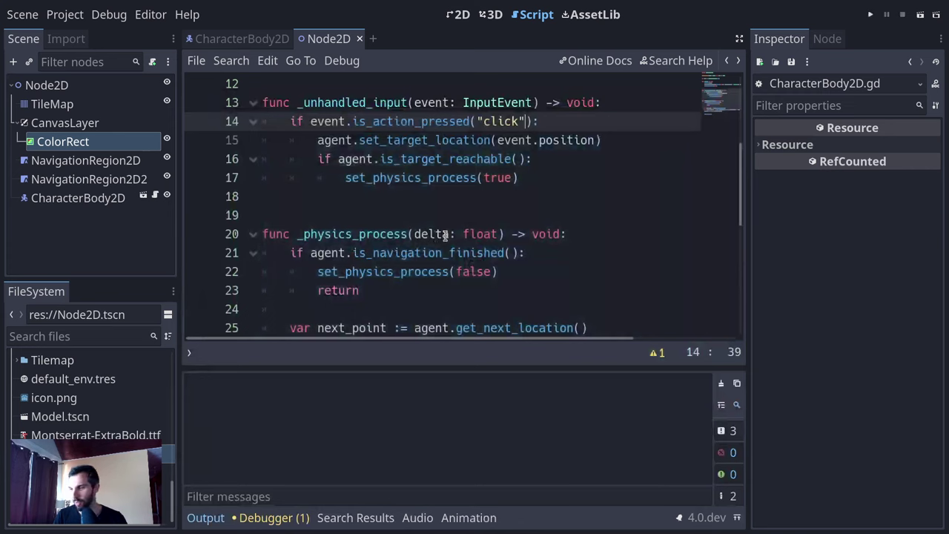
{"action": "key", "text": "F5"}
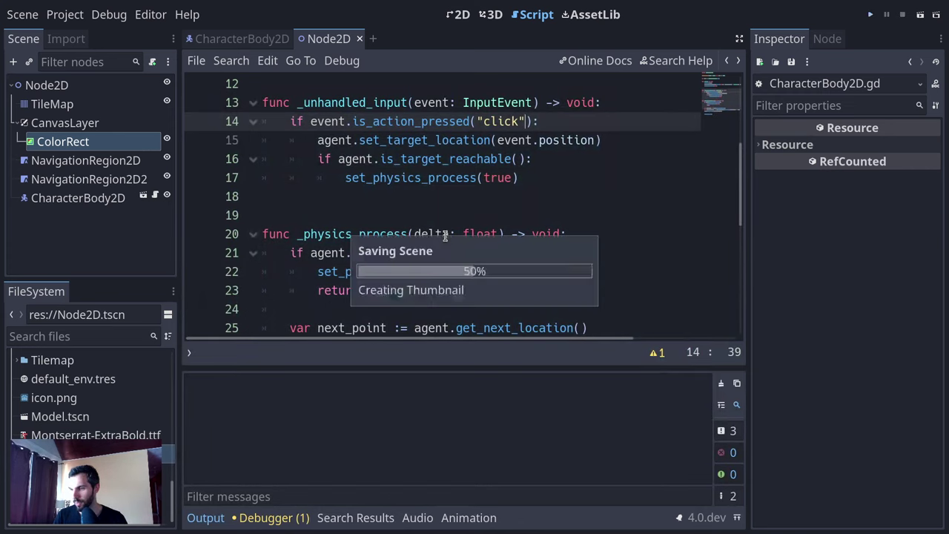
{"action": "key", "text": "F8"}
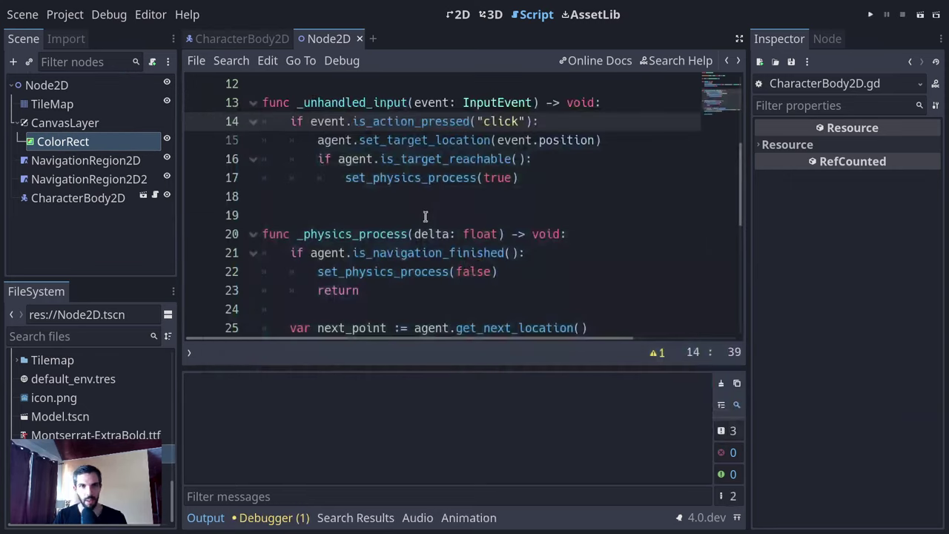
{"action": "key", "text": "Down"}
{"action": "key", "text": "Down"}
{"action": "left_click", "coordinate": [562, 175]}
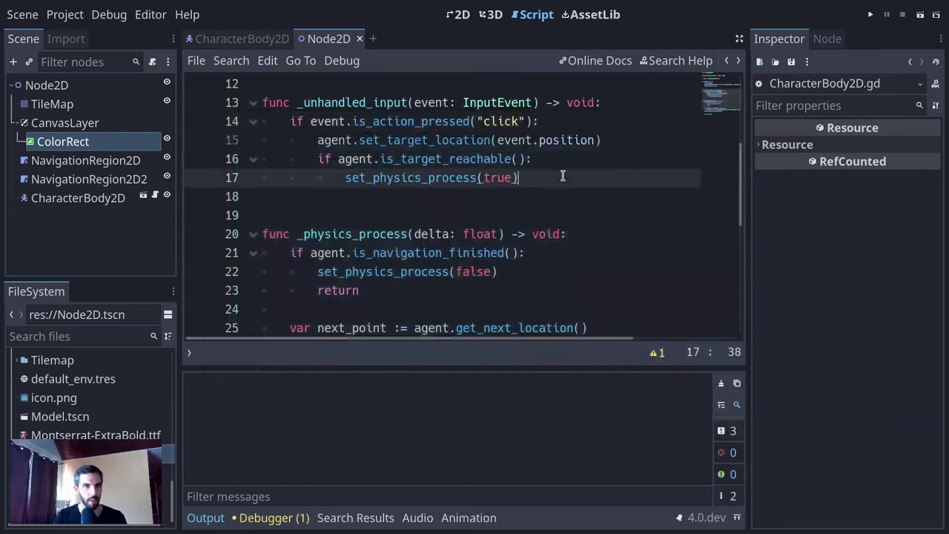
{"action": "key", "text": "Up"}
{"action": "left_click", "coordinate": [618, 146]}
{"action": "key", "text": "F9"}
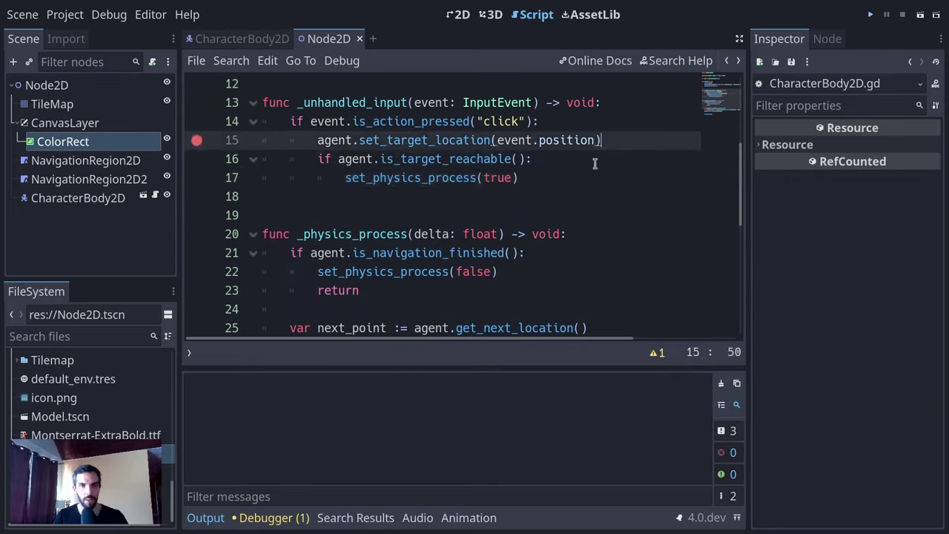
- Run and click to hit it, add breakpoints on lines 16 and 17, step, then stop
{"action": "key", "text": "F5"}
{"action": "left_click", "coordinate": [457, 269]}
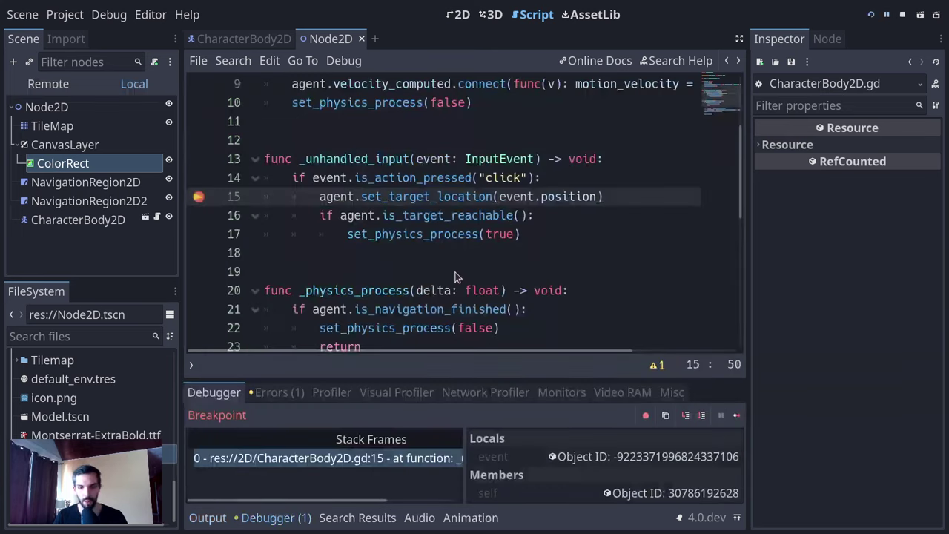
{"action": "left_click", "coordinate": [552, 234]}
{"action": "key", "text": "F9"}
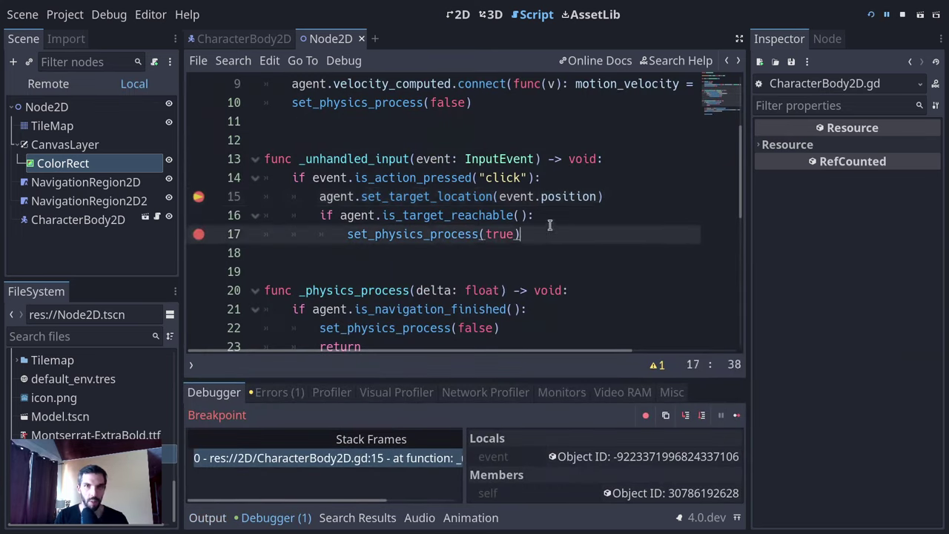
{"action": "left_click", "coordinate": [555, 216]}
{"action": "key", "text": "F9"}
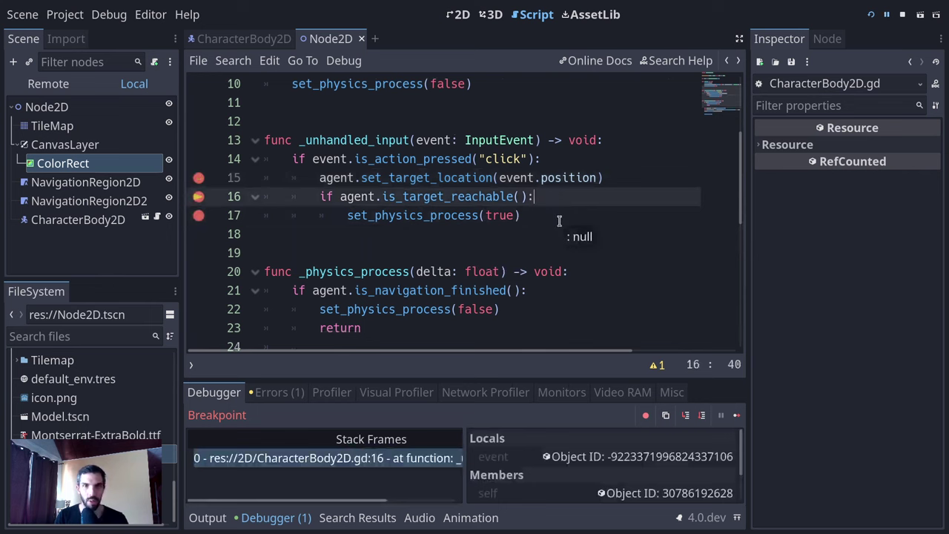
{"action": "key", "text": "F10"}
{"action": "key", "text": "F12"}
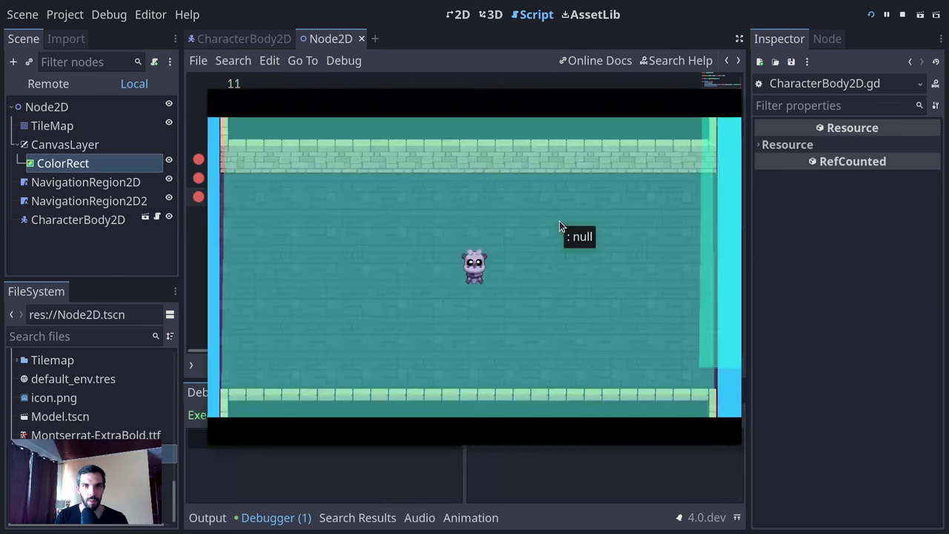
{"action": "key", "text": "F8"}
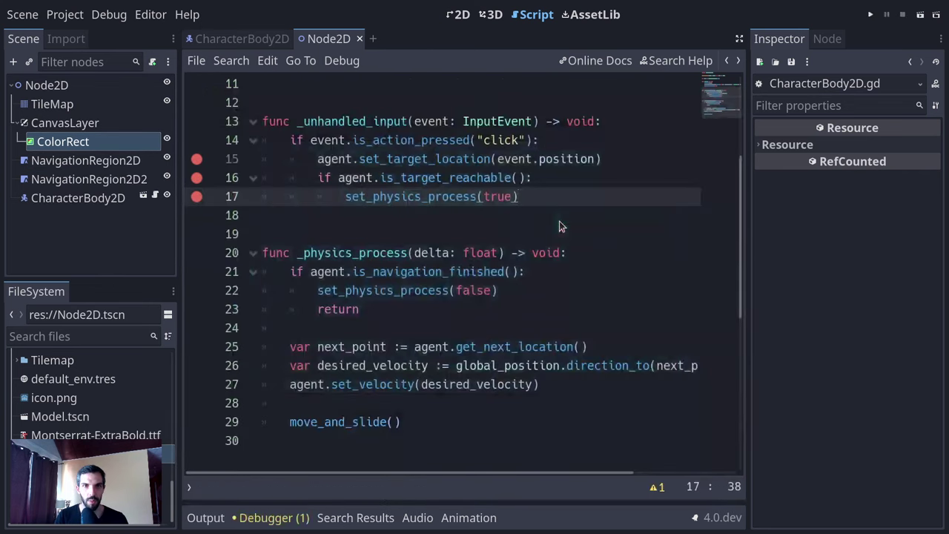
- Remove the breakpoints from lines 15, 16 and 17
{"action": "key", "text": "F9"}
{"action": "left_click", "coordinate": [345, 178]}
{"action": "key", "text": "F9"}
{"action": "left_click", "coordinate": [363, 159]}
{"action": "key", "text": "F9"}
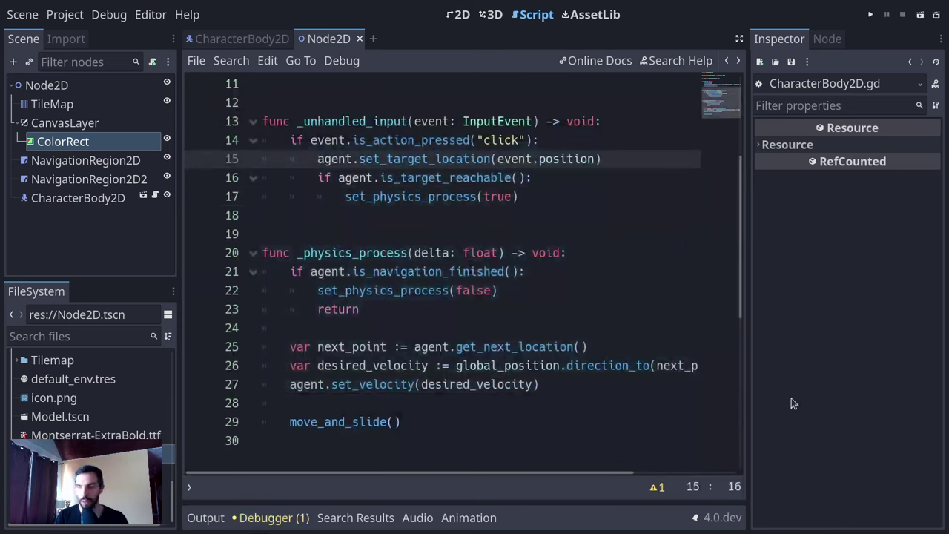
- Check the crash log in the terminal, then hide the side panels with distraction-free mode
{"action": "left_click", "coordinate": [358, 271]}
{"action": "key", "text": "alt+Tab"}
{"action": "key", "text": "alt+Tab"}
{"action": "key", "text": "alt+Tab"}
{"action": "key", "text": "alt+Tab"}
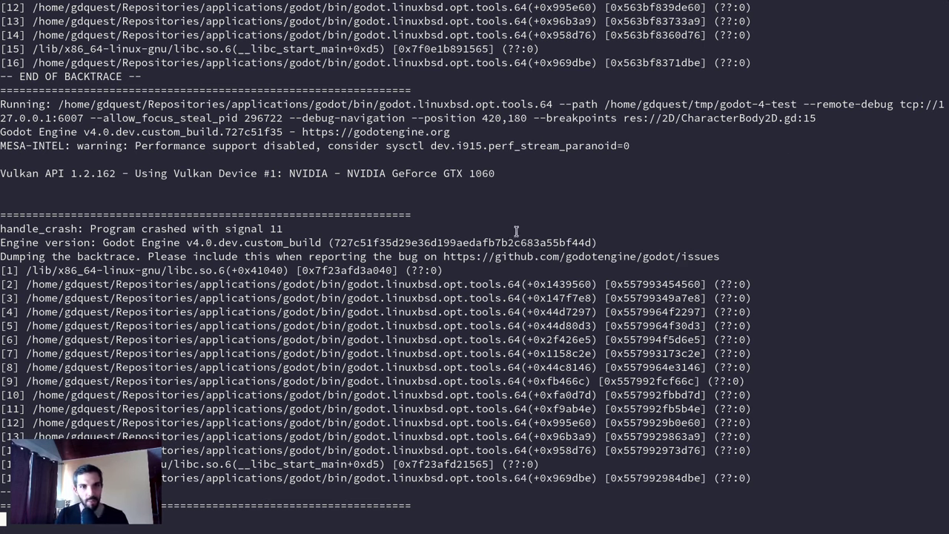
{"action": "key", "text": "alt+Tab"}
{"action": "left_click", "coordinate": [353, 379]}
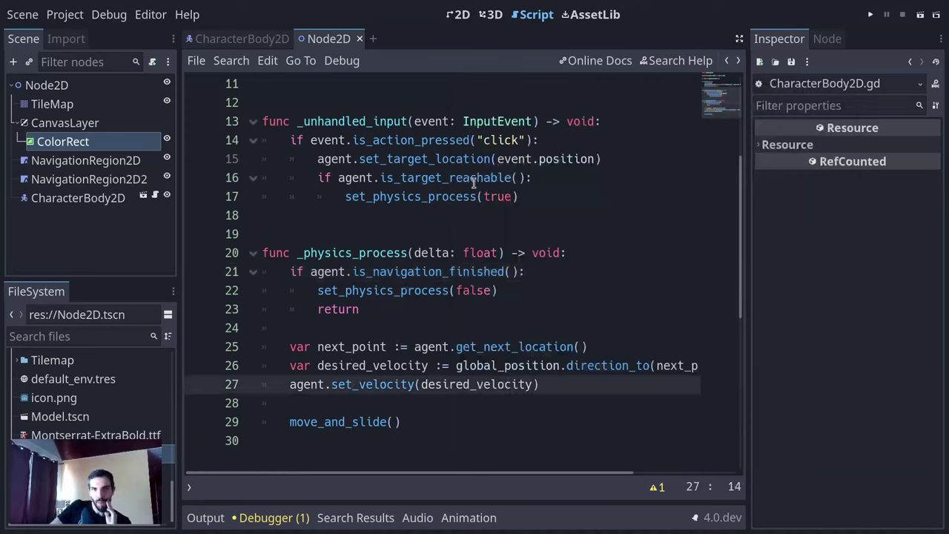
{"action": "left_click", "coordinate": [614, 398]}
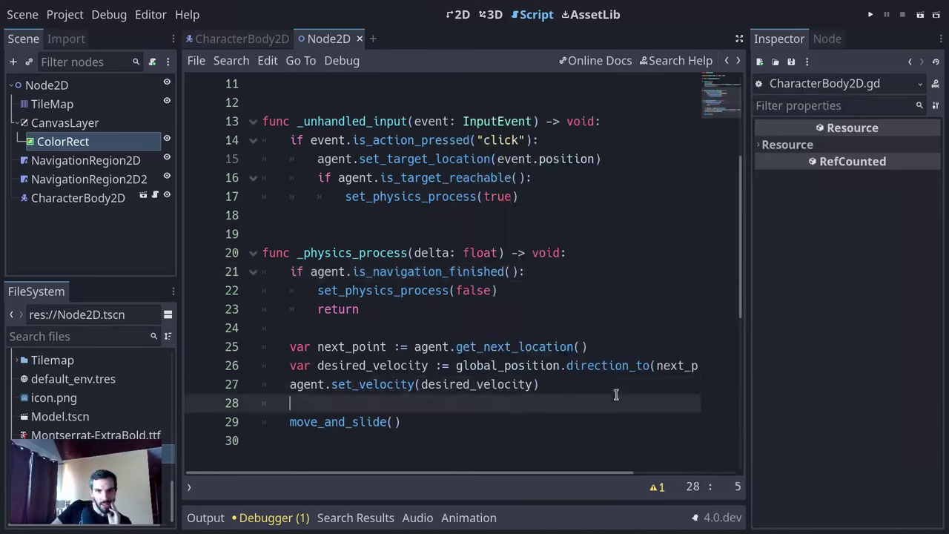
{"action": "left_click", "coordinate": [578, 419]}
{"action": "left_click", "coordinate": [564, 443]}
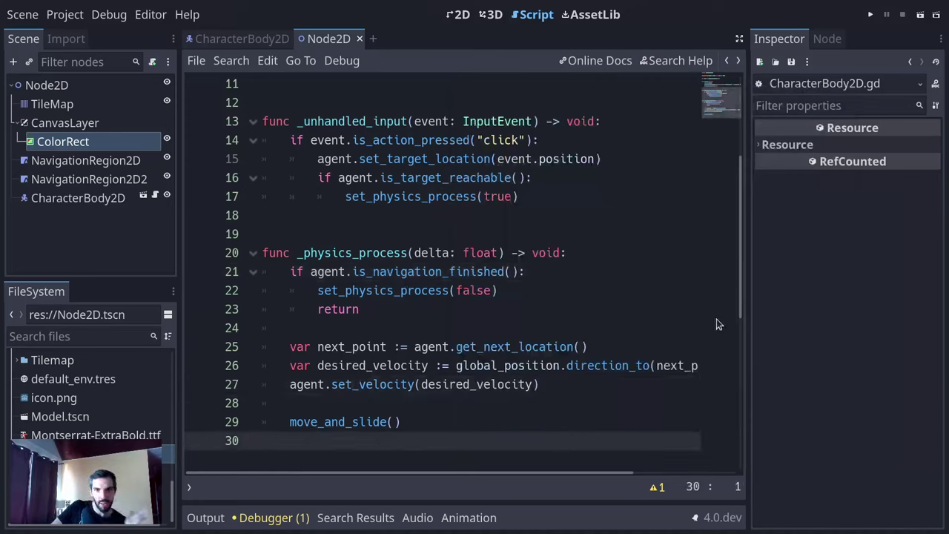
{"action": "key", "text": "ctrl+shift+F11"}
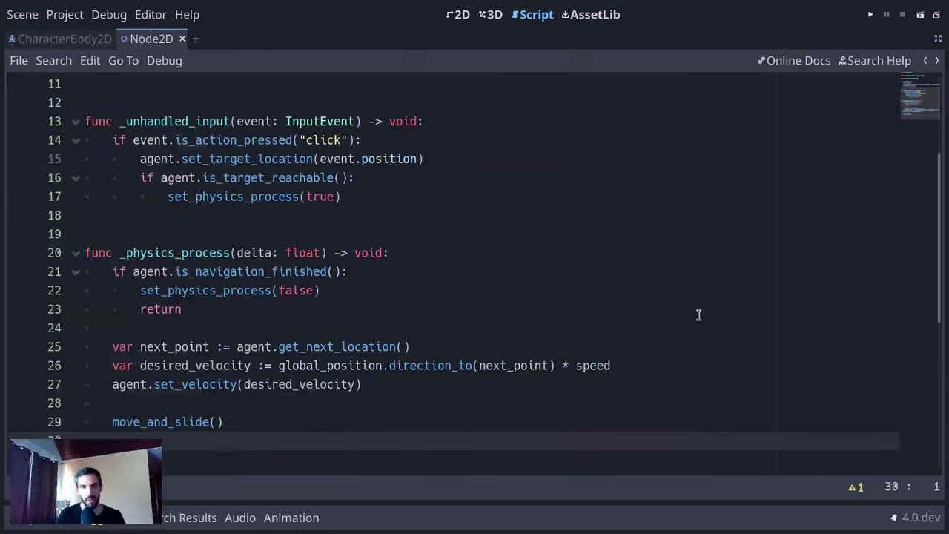
- Set breakpoints on lines 27 and 29 of _physics_process
{"action": "left_click", "coordinate": [333, 368]}
{"action": "left_click", "coordinate": [442, 366]}
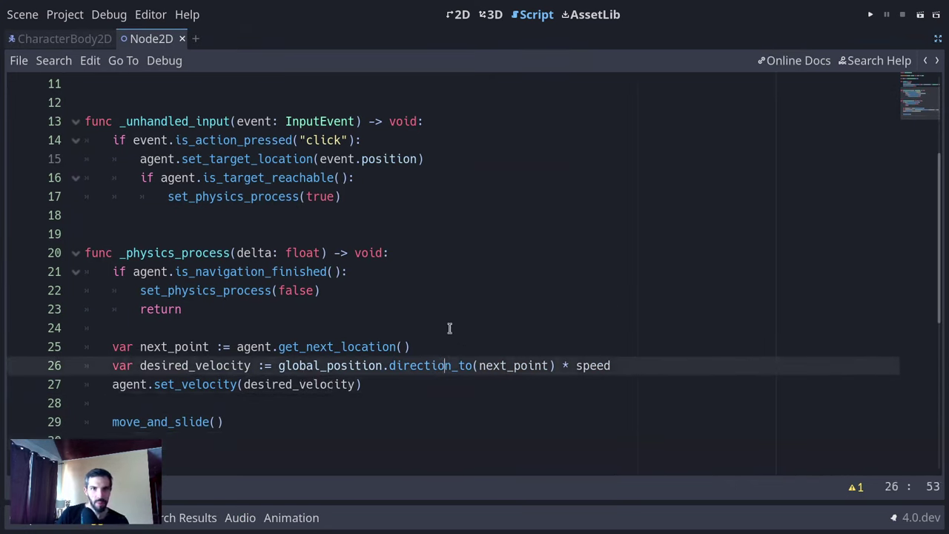
{"action": "left_click", "coordinate": [407, 384]}
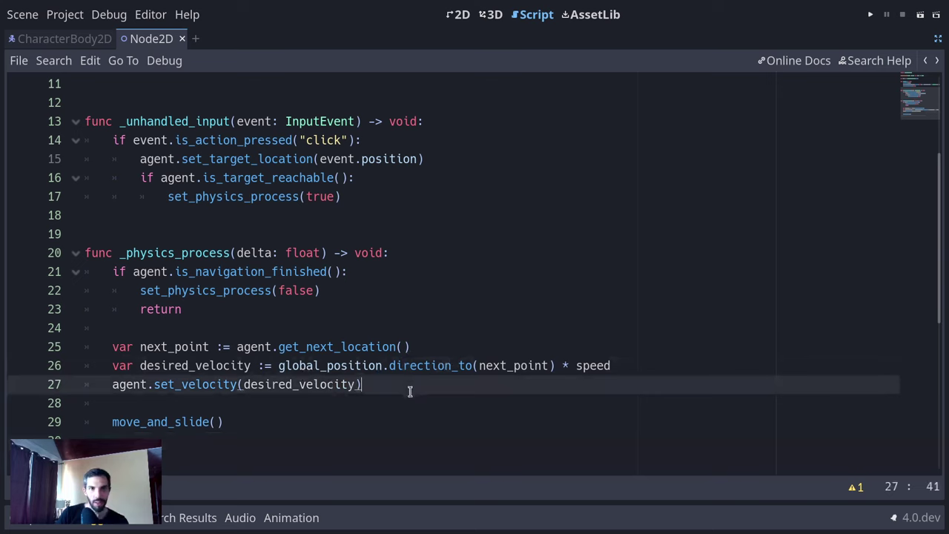
{"action": "key", "text": "F9"}
{"action": "left_click", "coordinate": [342, 423]}
{"action": "key", "text": "F9"}
- Run the game, click to pause at set_velocity, step to move_and_slide, then stop
{"action": "key", "text": "F5"}
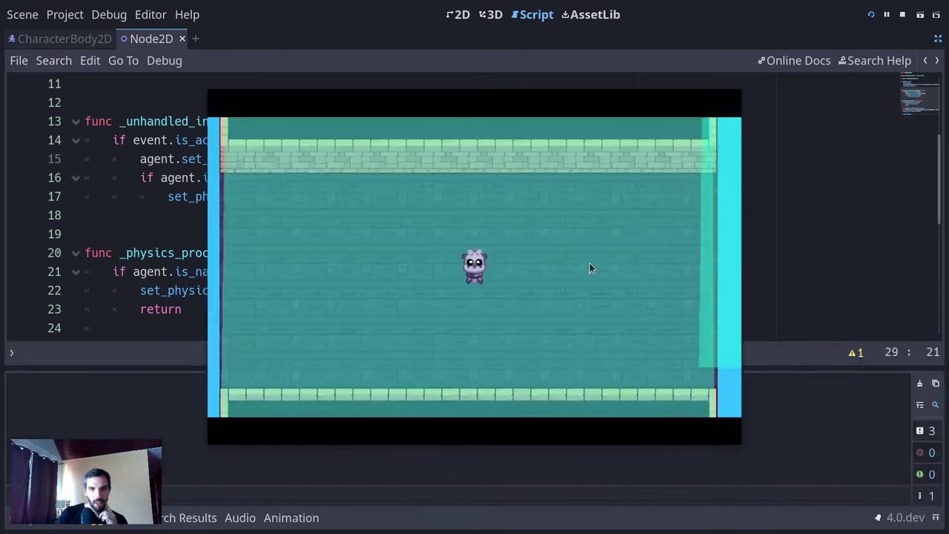
{"action": "left_click", "coordinate": [578, 230]}
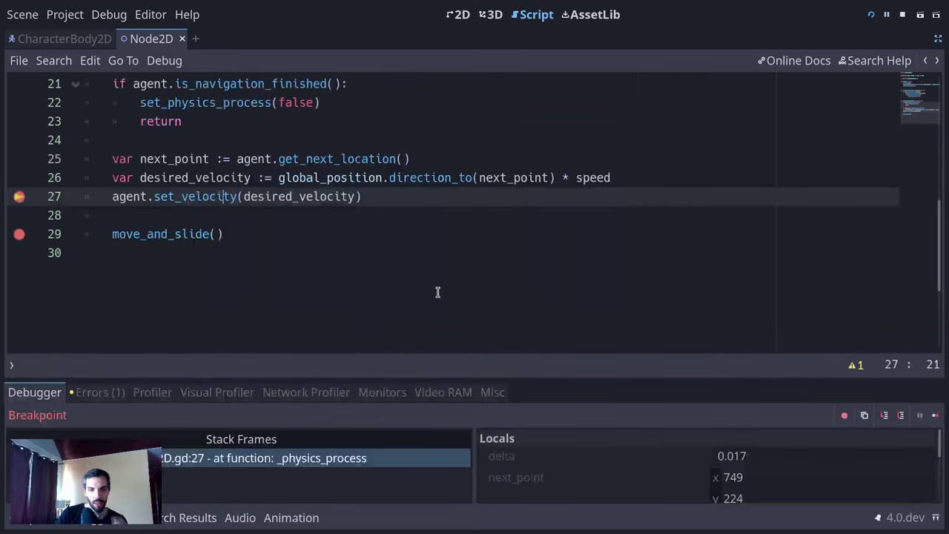
{"action": "key", "text": "F10"}
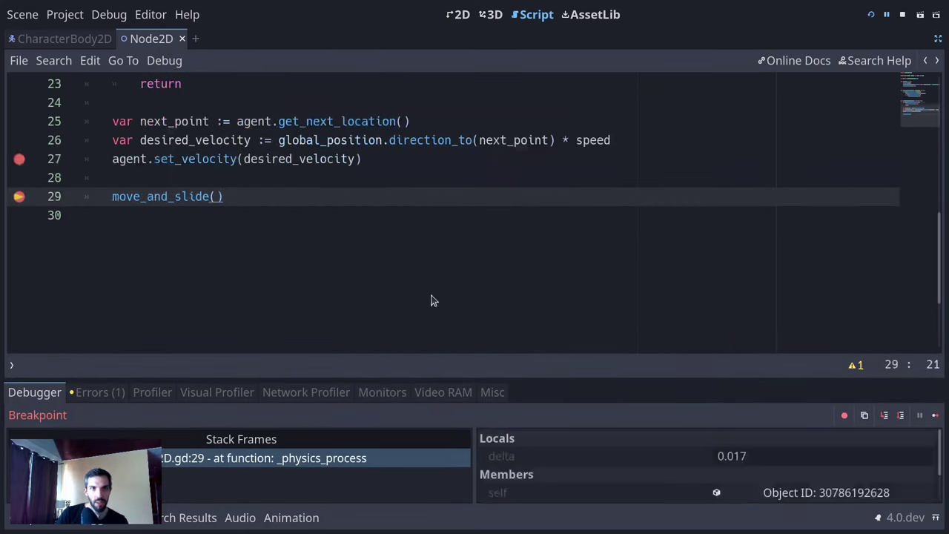
{"action": "key", "text": "F12"}
{"action": "key", "text": "F8"}
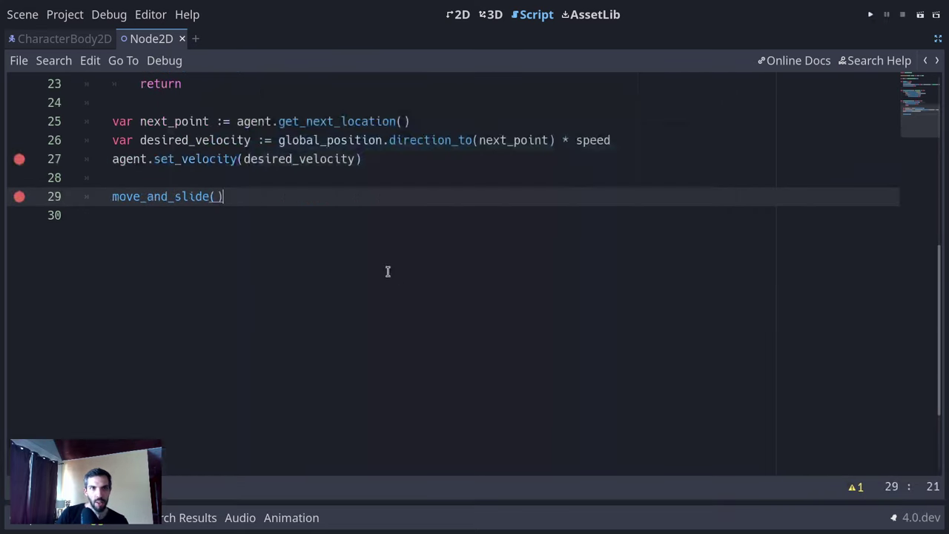
- Remove the breakpoints from lines 27 and 29
{"action": "key", "text": "F9"}
{"action": "left_click", "coordinate": [234, 158]}
{"action": "key", "text": "F9"}
{"action": "scroll", "coordinate": [374, 245], "scroll_direction": "up", "scroll_amount": 6}
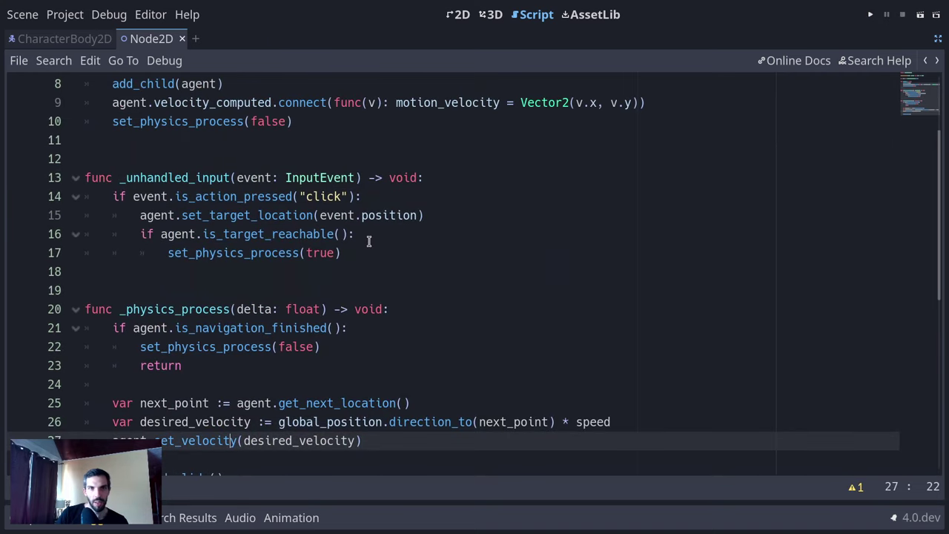
{"action": "scroll", "coordinate": [500, 171], "scroll_direction": "down", "scroll_amount": 4}
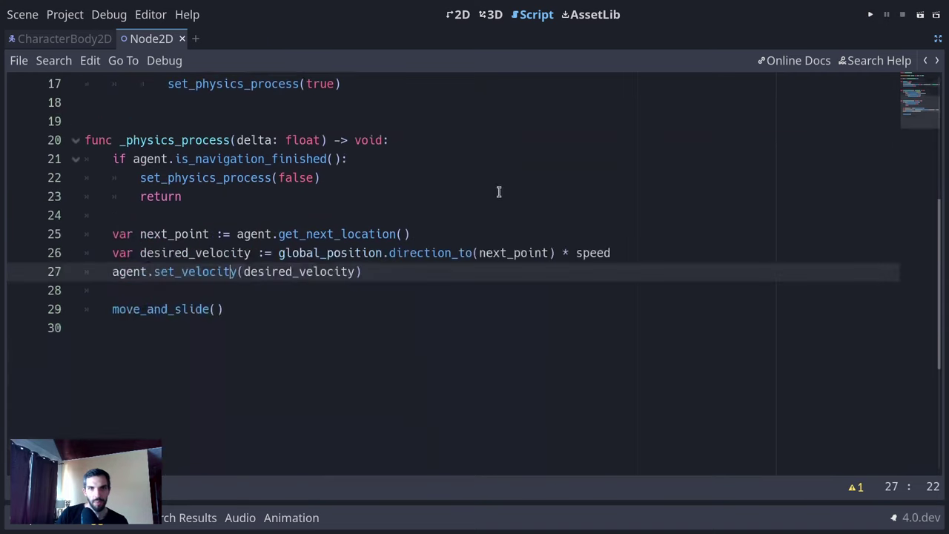
- Add motion_velocity = desired_velocity as line 28
{"action": "left_click", "coordinate": [415, 272]}
{"action": "key", "text": "Return"}
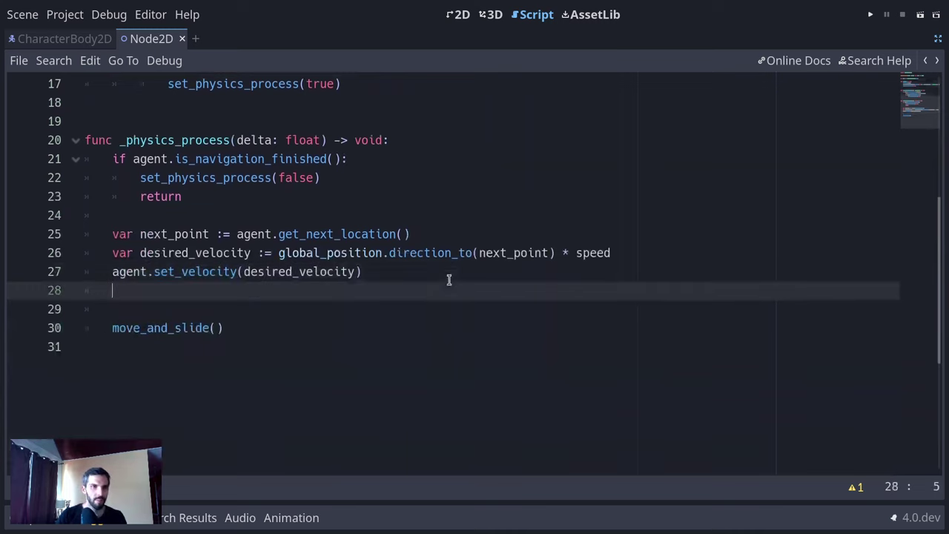
{"action": "type", "text": "motion_ve"}
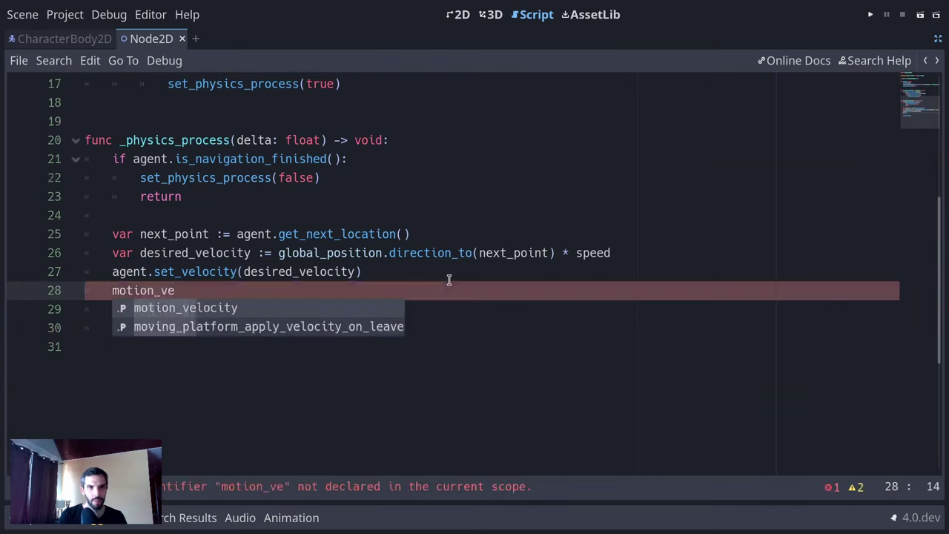
{"action": "key", "text": "Return"}
{"action": "type", "text": "= desi"}
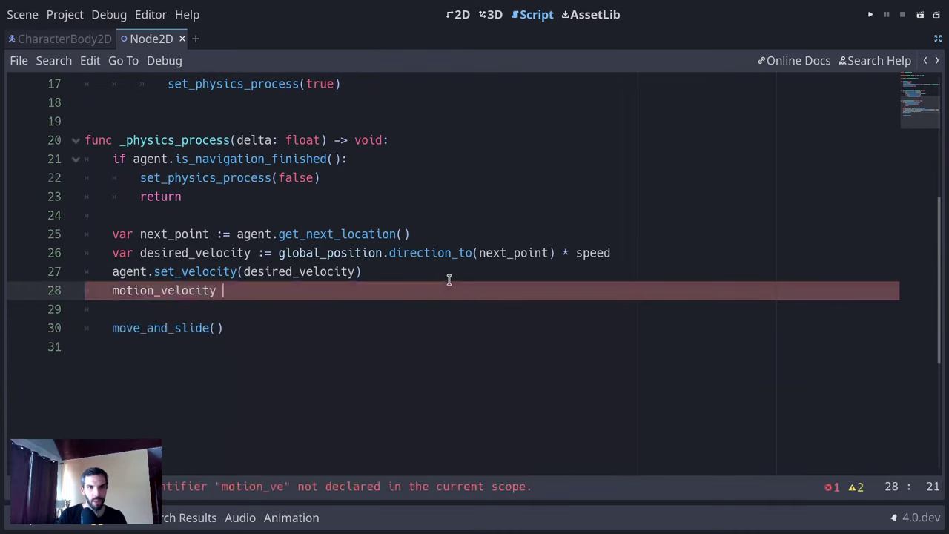
{"action": "key", "text": "Return"}
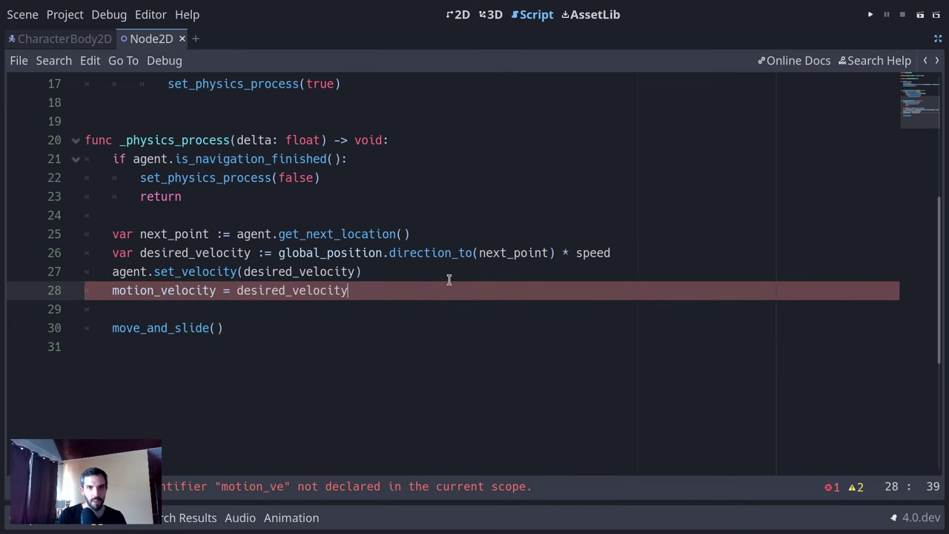
- Test-run the game, stop it, and restore the side docks
{"action": "key", "text": "F6"}
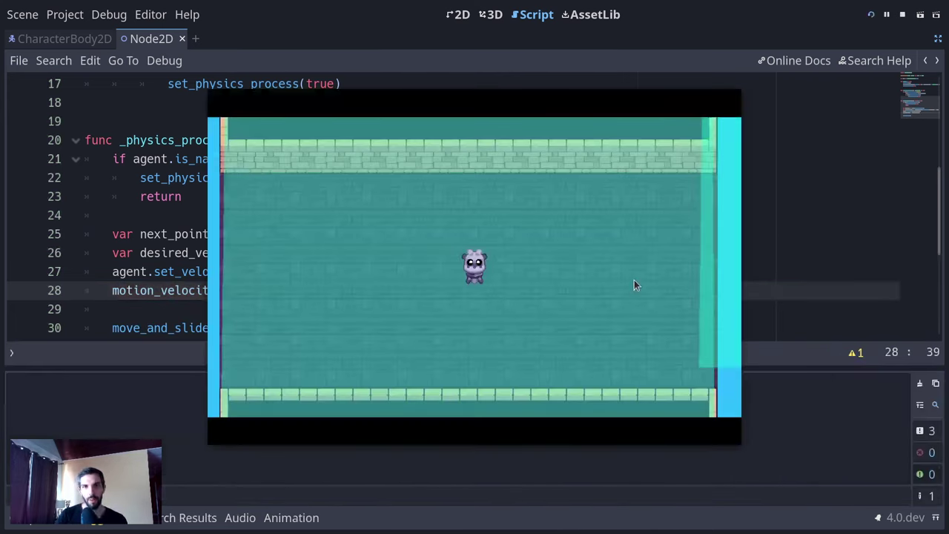
{"action": "key", "text": "F8"}
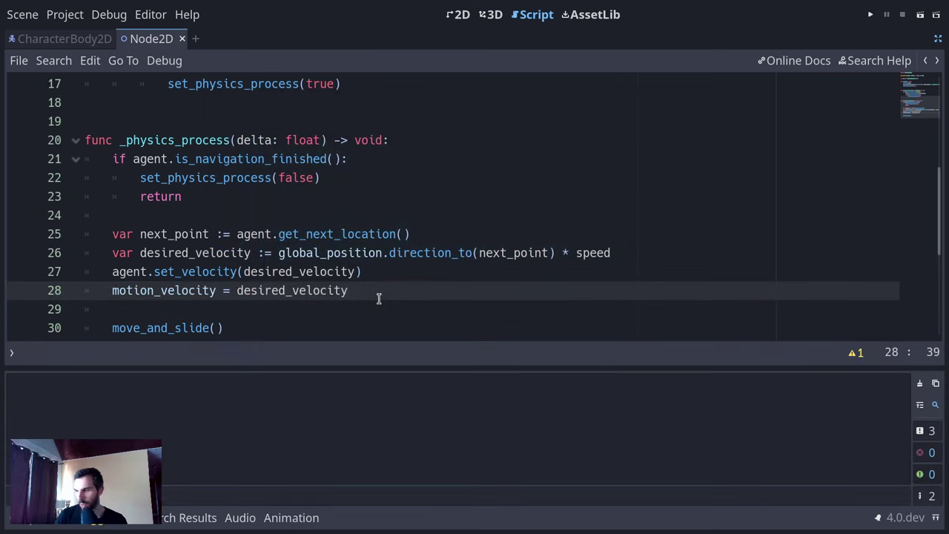
{"action": "key", "text": "ctrl+shift+F11"}
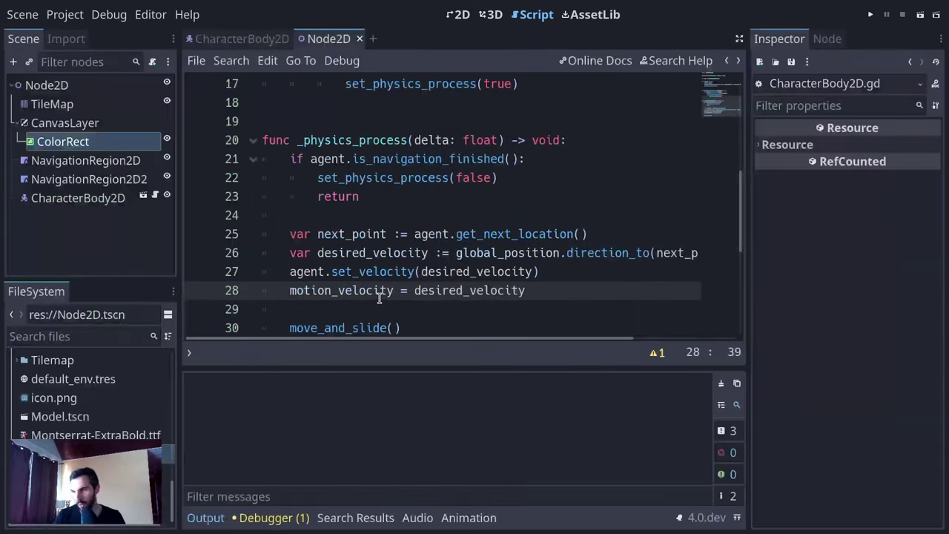
- Show the Node2D level in 2D, collapse Output, and select the TileMap for its dungeon.png palette
{"action": "left_click", "coordinate": [67, 94]}
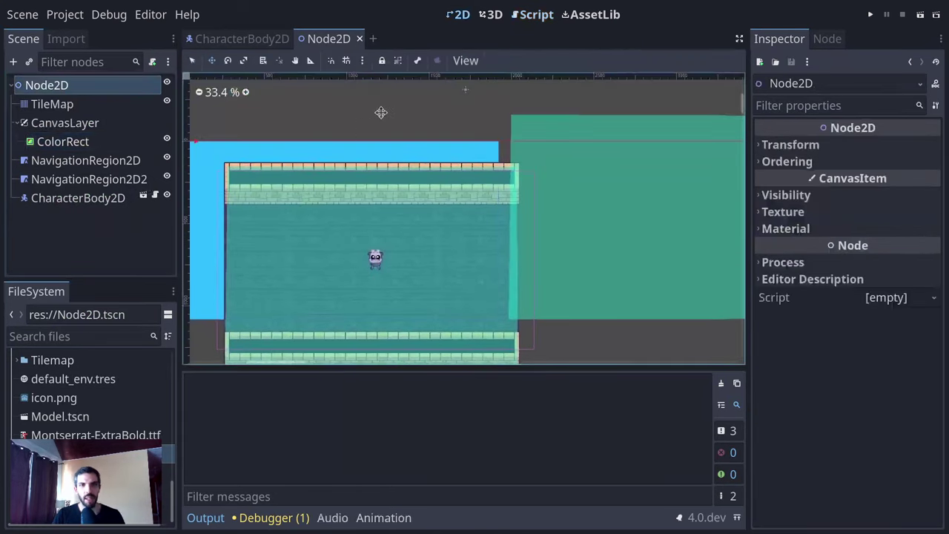
{"action": "left_click", "coordinate": [207, 518]}
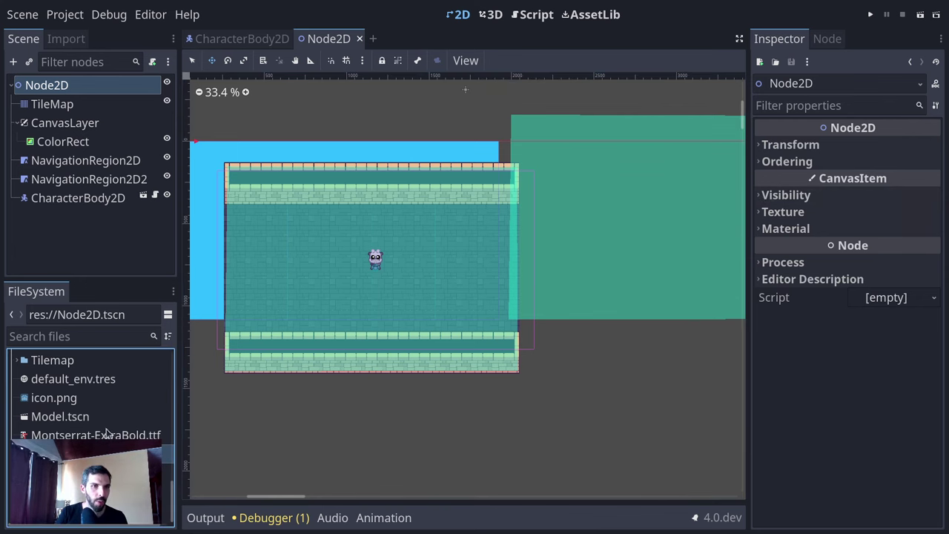
{"action": "left_click", "coordinate": [110, 108]}
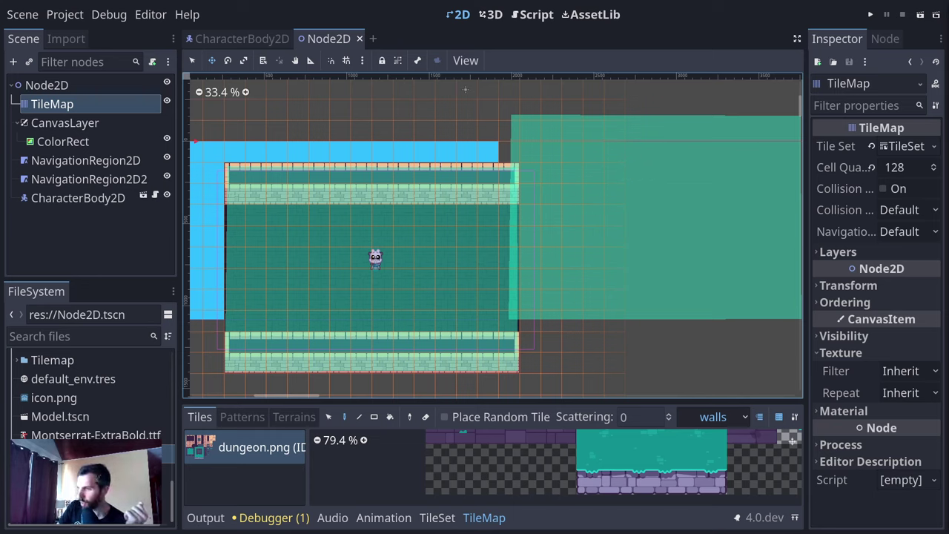
- Open the Learn to Code FROM ZERO with Godot Kickstarter page fullscreen, showing €121,966 and 1,439 backers
{"action": "key", "text": "alt+Tab"}
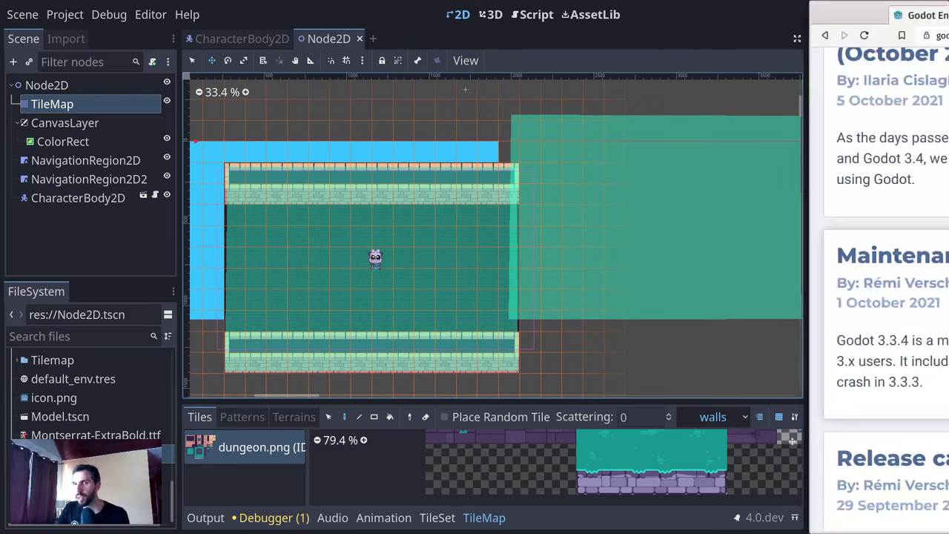
{"action": "left_click_drag", "start_coordinate": [806, 396], "coordinate": [0, 8], "text": "alt"}
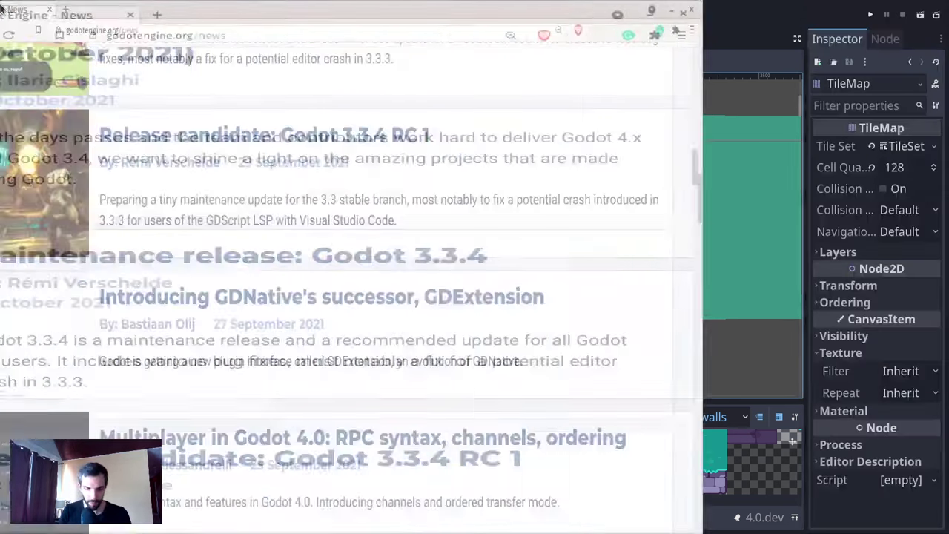
{"action": "key", "text": "ctrl+l"}
{"action": "type", "text": "ki"}
{"action": "key", "text": "Return"}
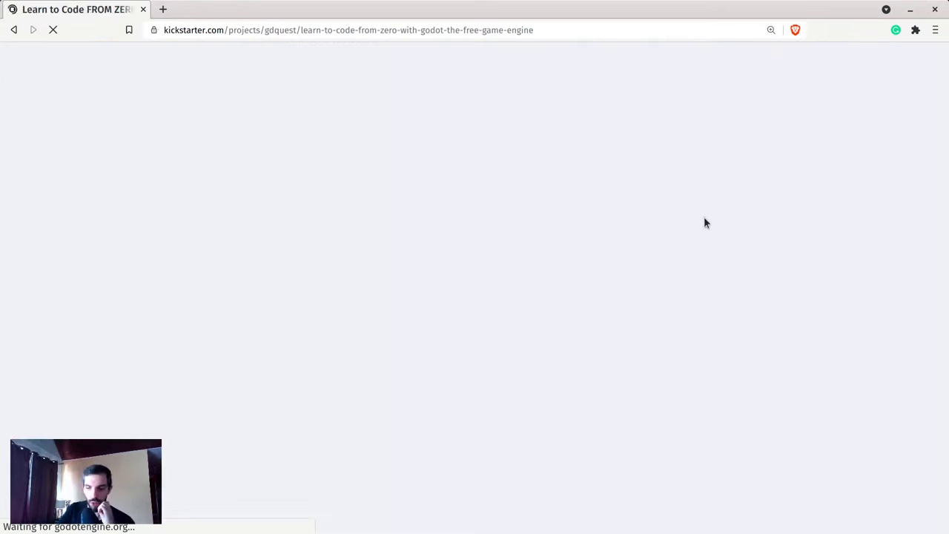
{"action": "key", "text": "F11"}
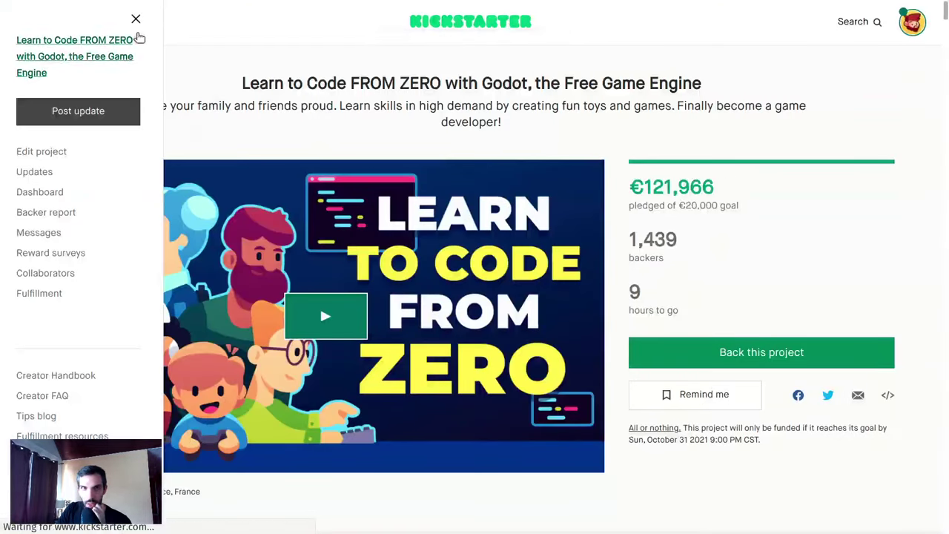
{"action": "left_click", "coordinate": [134, 18]}
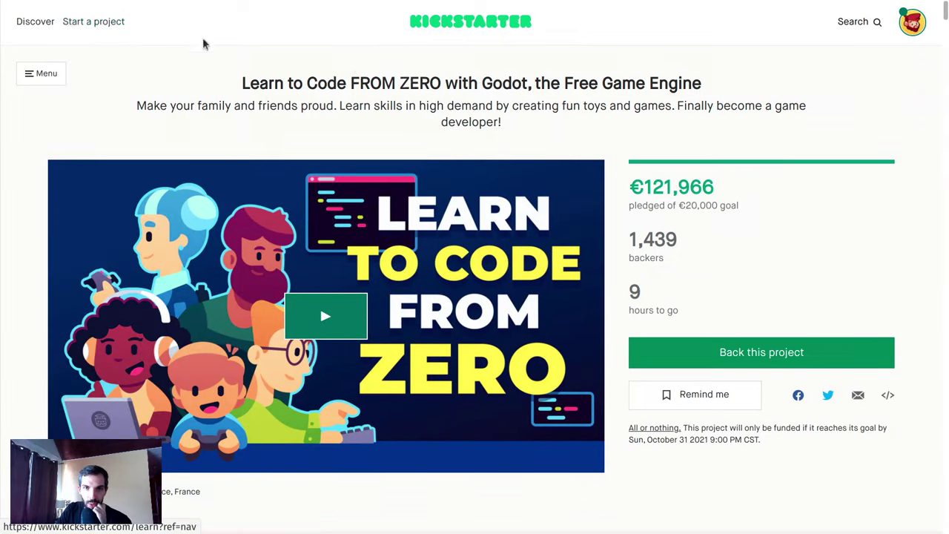
{"action": "left_click_drag", "start_coordinate": [739, 278], "coordinate": [756, 184]}
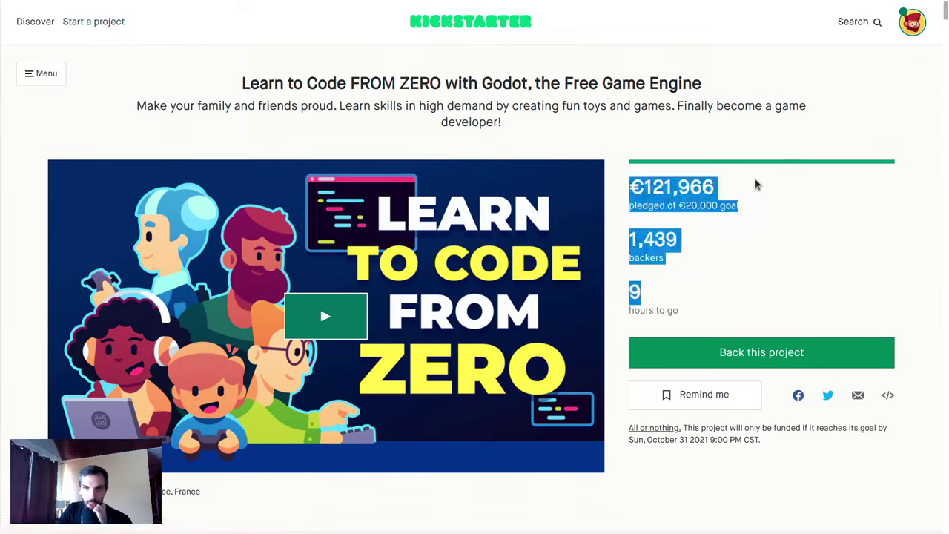
{"action": "left_click", "coordinate": [759, 189]}
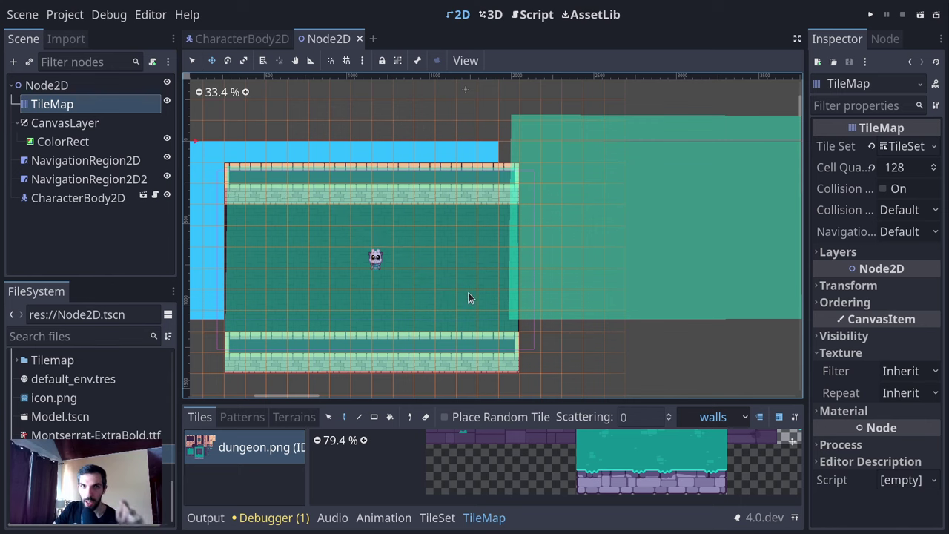
- Nudge the TileMap, undo the move, then switch to the browser
{"action": "left_click_drag", "start_coordinate": [307, 241], "coordinate": [304, 215]}
{"action": "key", "text": "ctrl+z"}
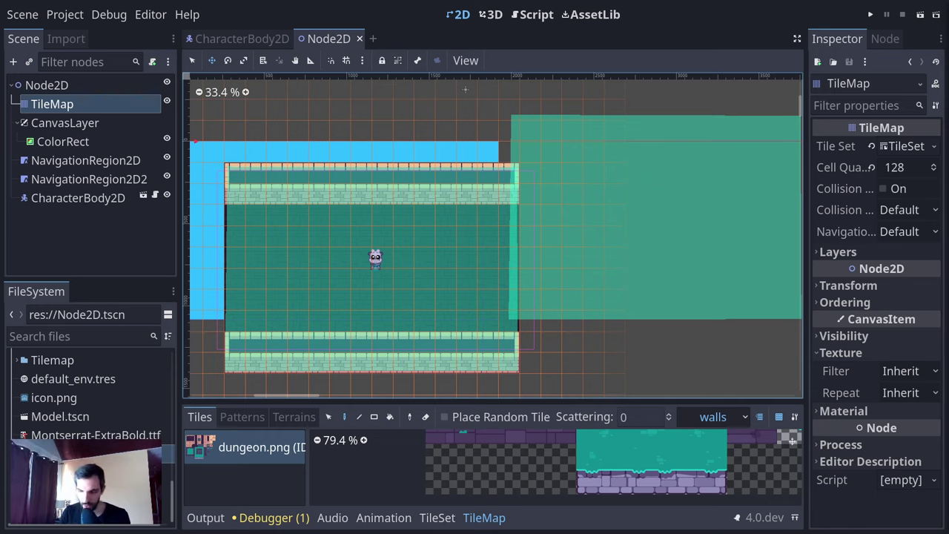
{"action": "key", "text": "alt+Tab"}
- Load gdquest.com in the browser and maximize the window
{"action": "type", "text": "gdquest.co"}
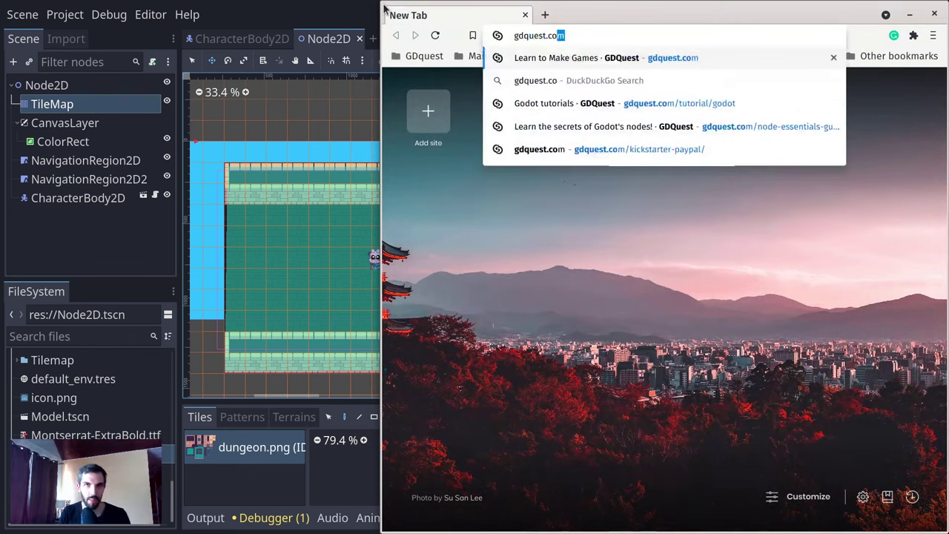
{"action": "key", "text": "Return"}
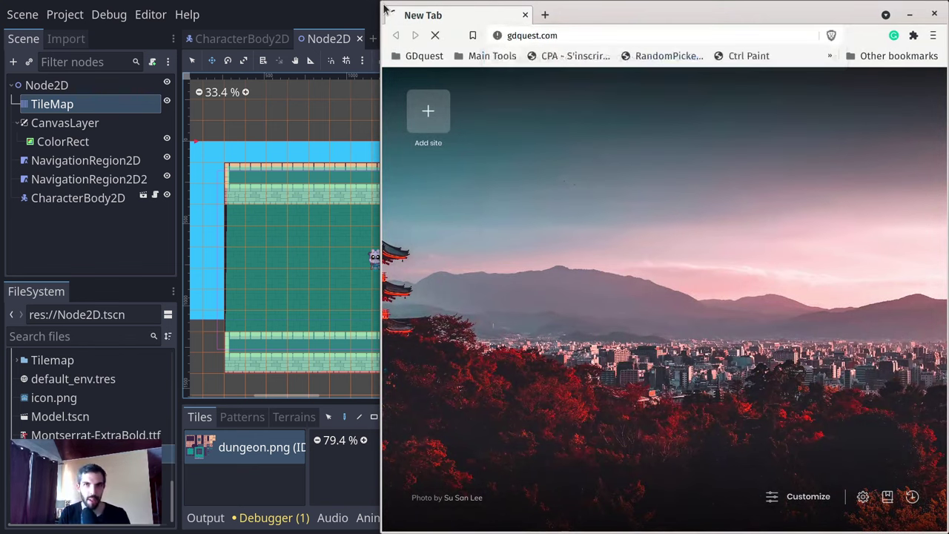
{"action": "double_click", "coordinate": [385, 8]}
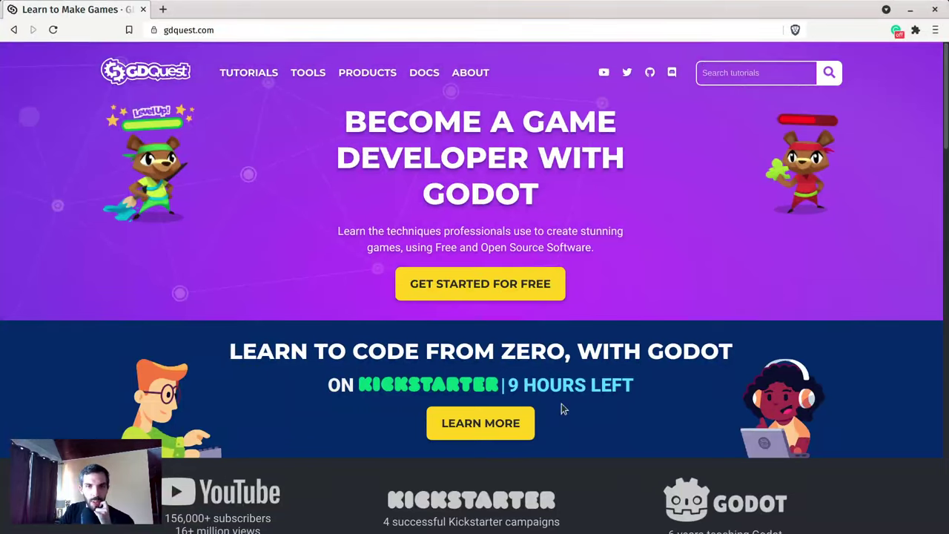
- Highlight the 'ON KICKSTARTER | 9 HOURS LEFT' banner line on the homepage several times
{"action": "triple_click", "coordinate": [593, 375]}
{"action": "left_click", "coordinate": [647, 393]}
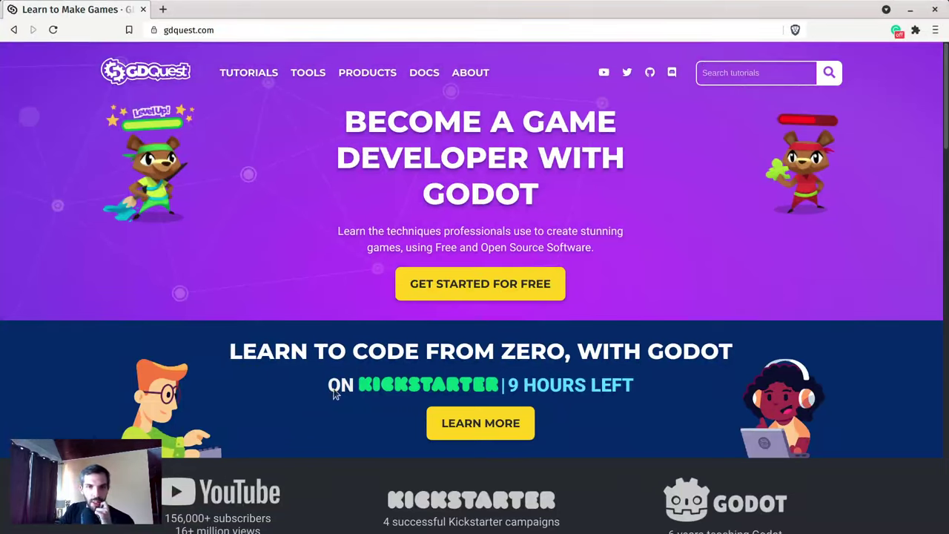
{"action": "triple_click", "coordinate": [613, 386]}
{"action": "left_click", "coordinate": [648, 342]}
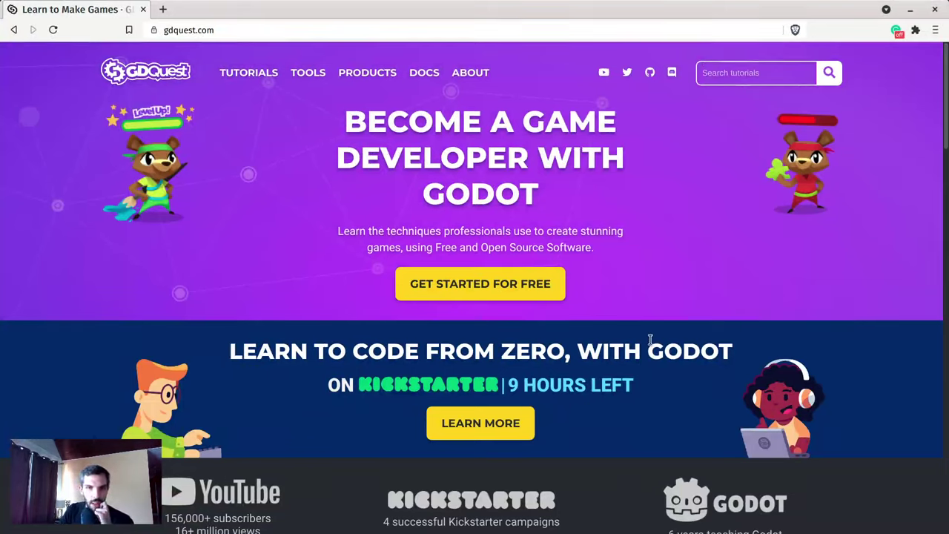
{"action": "triple_click", "coordinate": [555, 385]}
{"action": "left_click", "coordinate": [622, 359]}
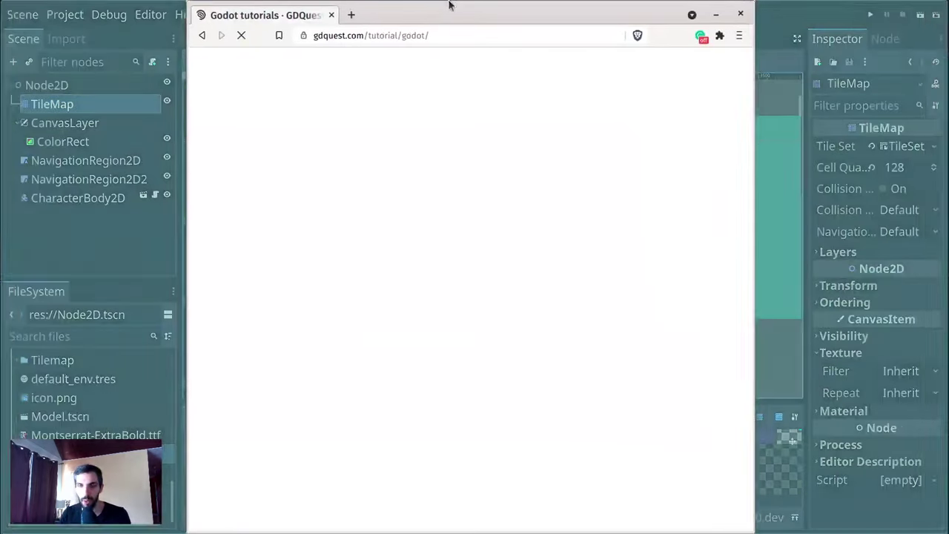
- Open the Beginner edition page from the Godot learning paths sidebar and scroll into its introduction
{"action": "double_click", "coordinate": [448, 5]}
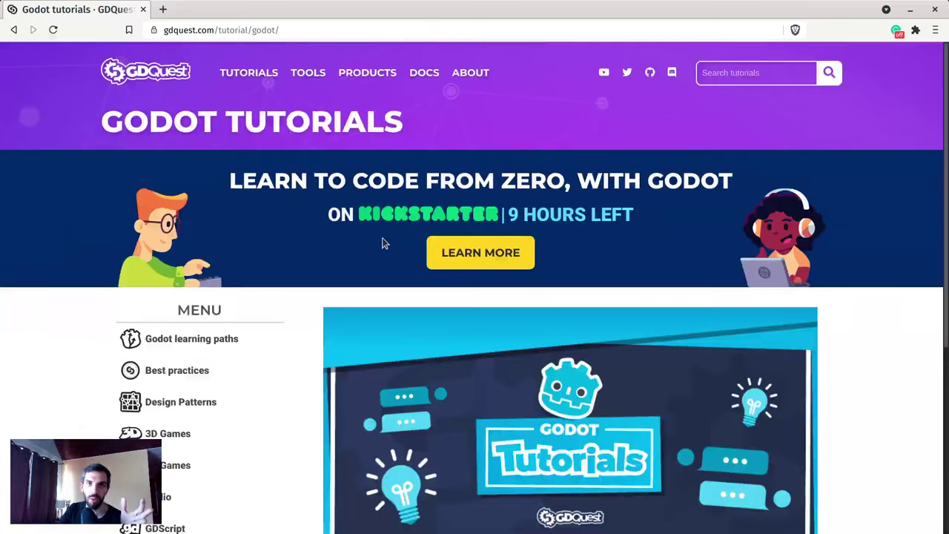
{"action": "left_click", "coordinate": [196, 341]}
{"action": "left_click", "coordinate": [195, 387]}
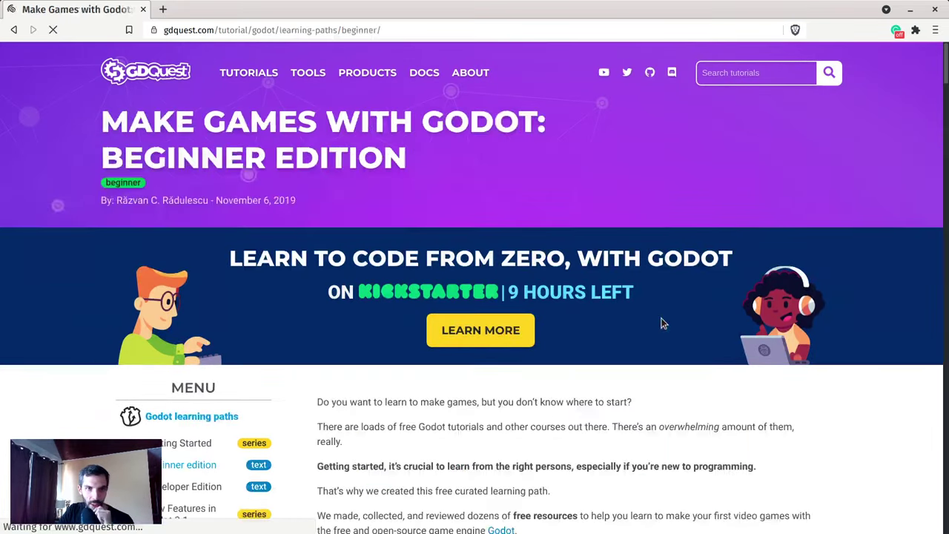
{"action": "scroll", "coordinate": [650, 335], "scroll_direction": "down", "scroll_amount": 2}
{"action": "scroll", "coordinate": [667, 341], "scroll_direction": "down", "scroll_amount": 10}
- Select the page address, switch windows, then refocus the browser
{"action": "key", "text": "ctrl+l"}
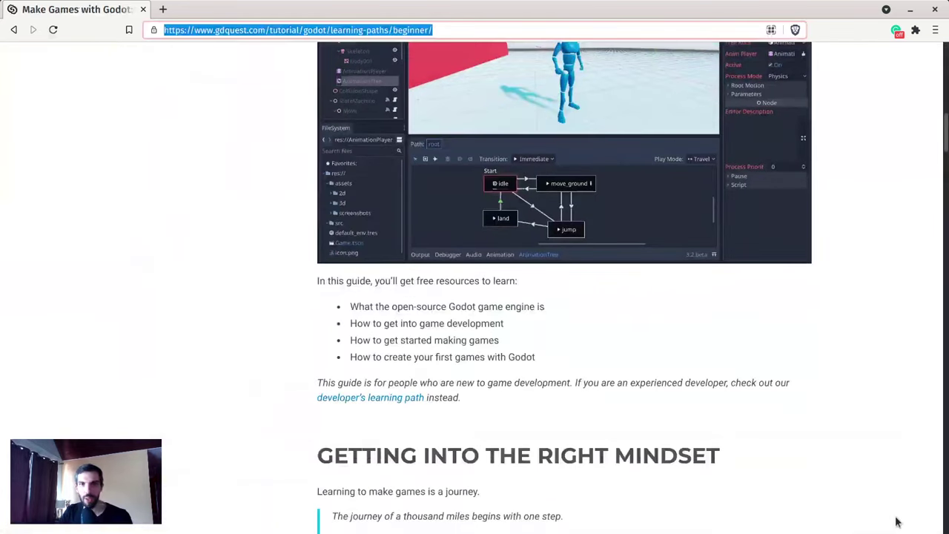
{"action": "key", "text": "alt+Tab"}
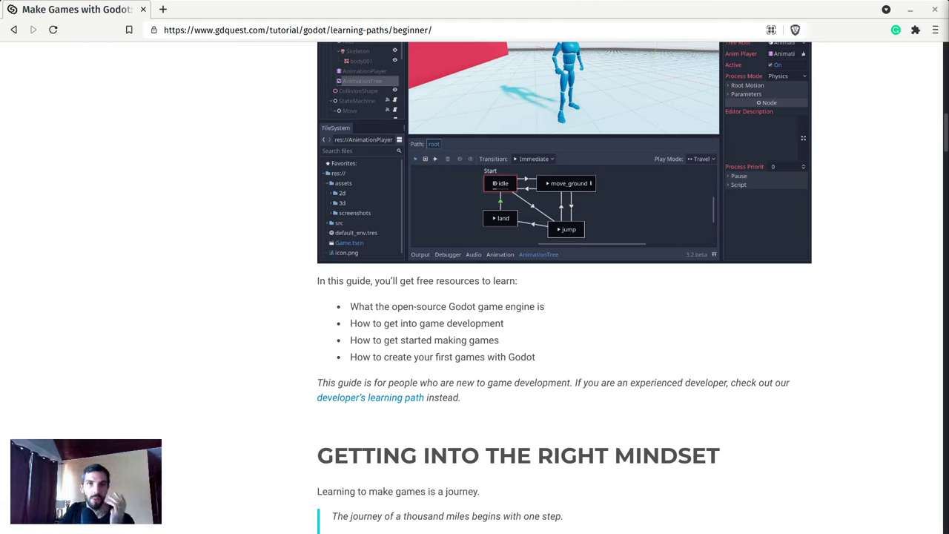
{"action": "left_click", "coordinate": [189, 342]}
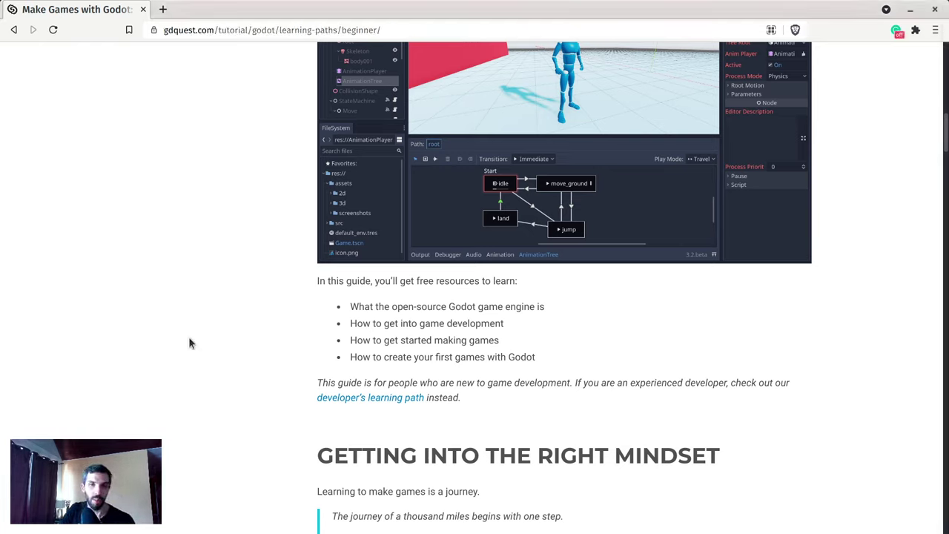